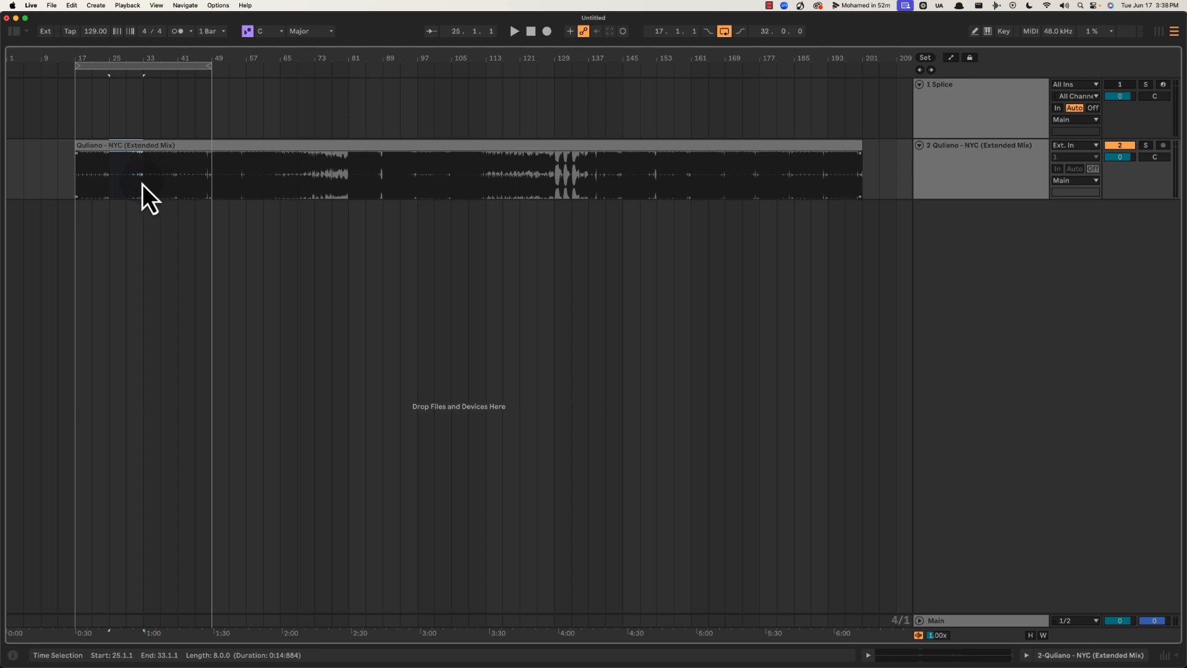
# Extend the loop region to cover the whole Quliano - NYC reference clip, ending at bar 201, and set the insert marker at bar 17
pyautogui.click(133, 147)
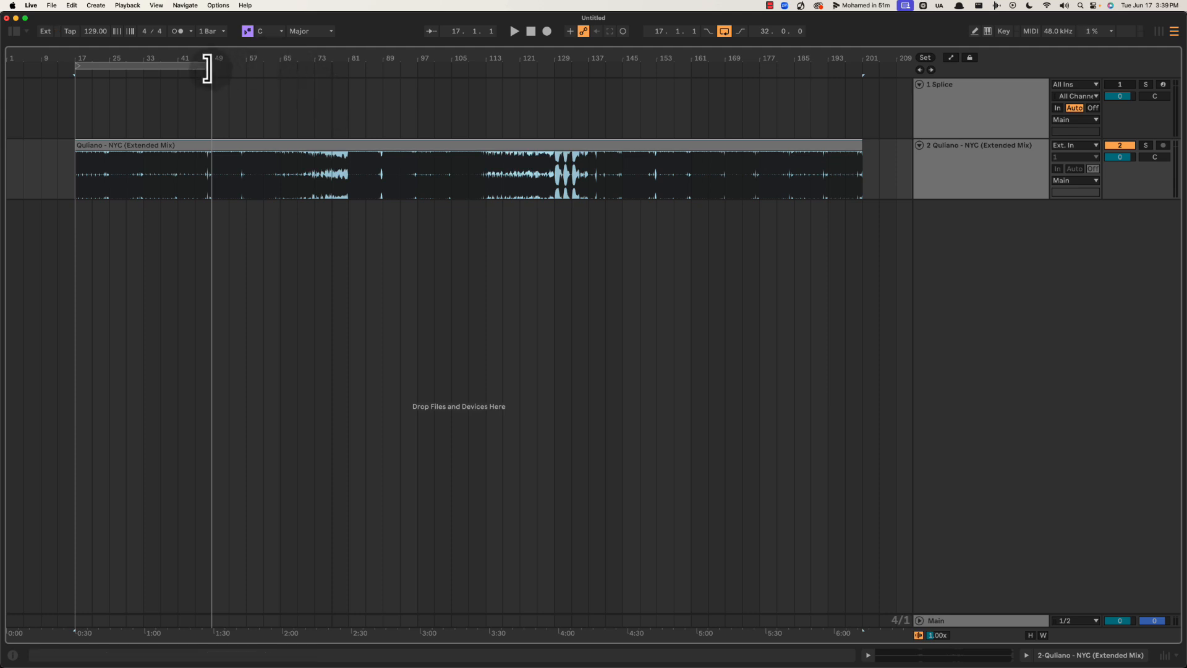
pyautogui.moveTo(207, 65); pyautogui.dragTo(863, 67)
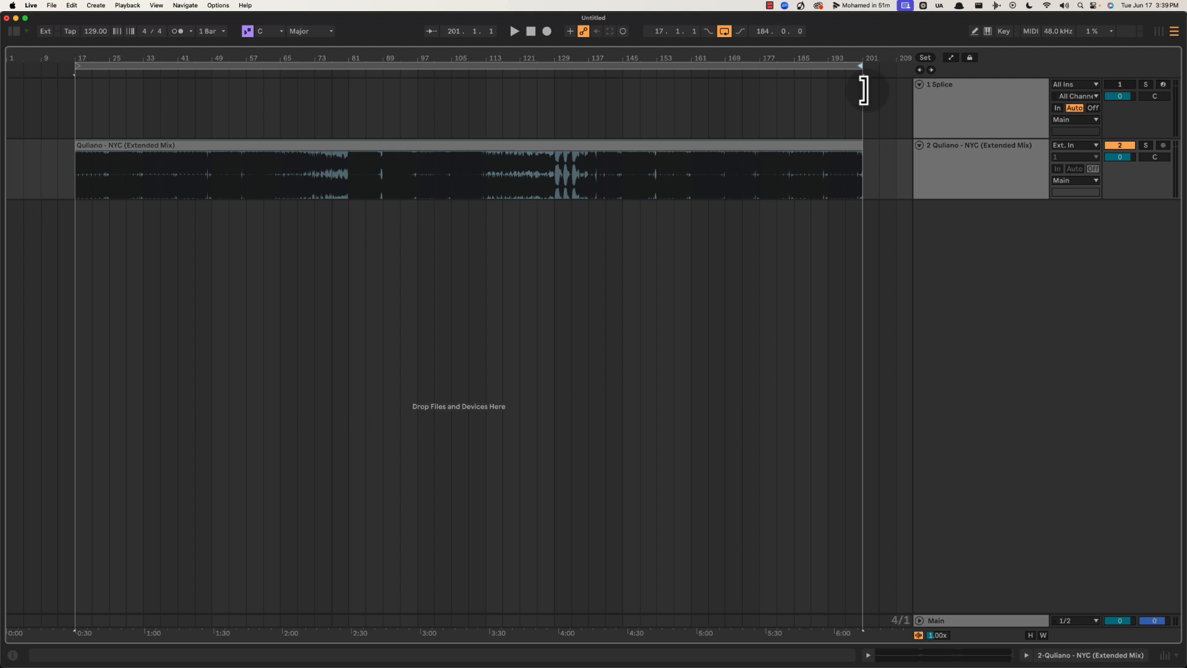
pyautogui.click(1040, 161)
pyautogui.click(93, 153)
pyautogui.click(79, 190)
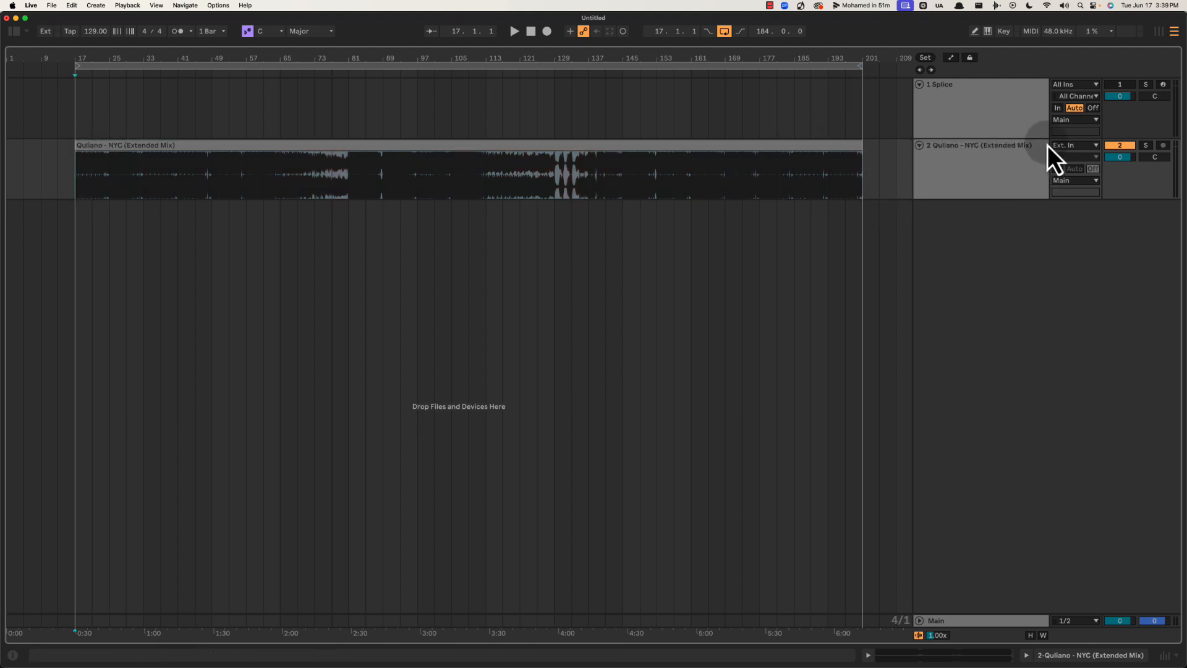
# Play the Quliano - NYC reference track from its start at bar 17
pyautogui.click(1030, 169)
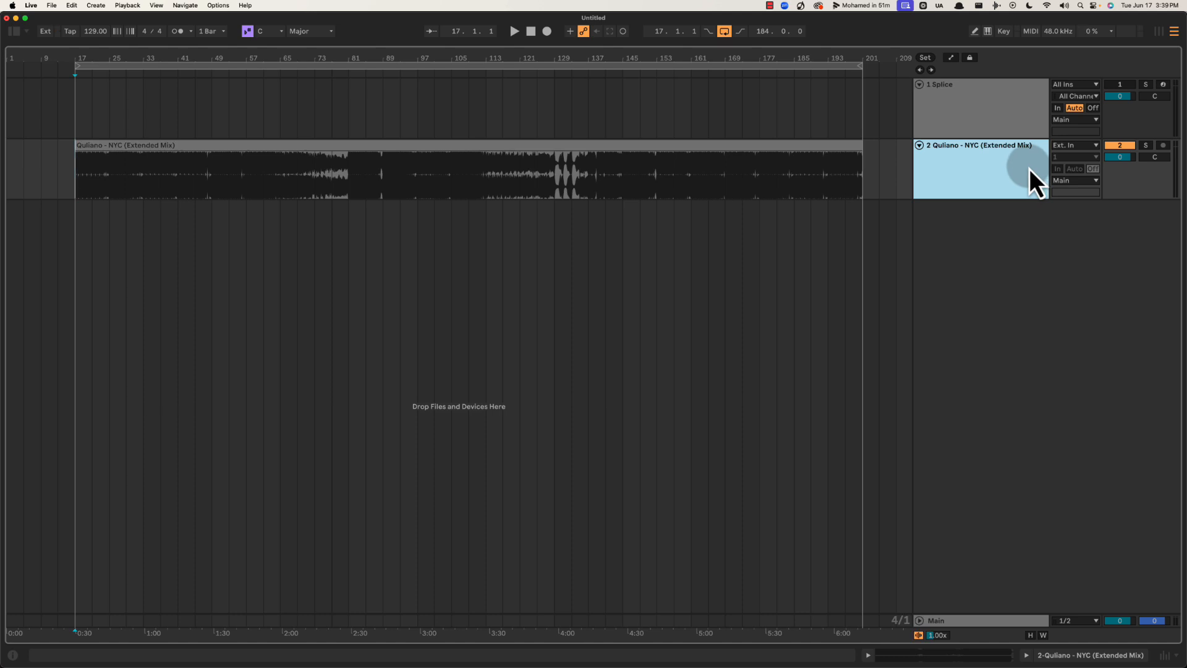
pyautogui.click(72, 173)
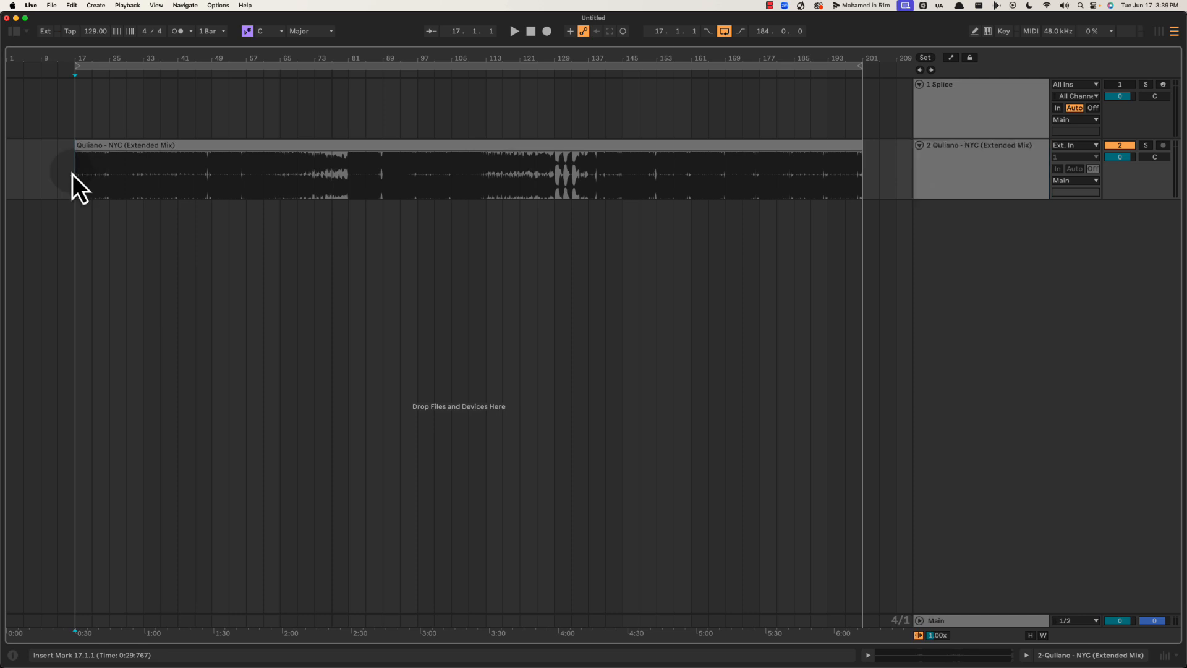
pyautogui.press('space')
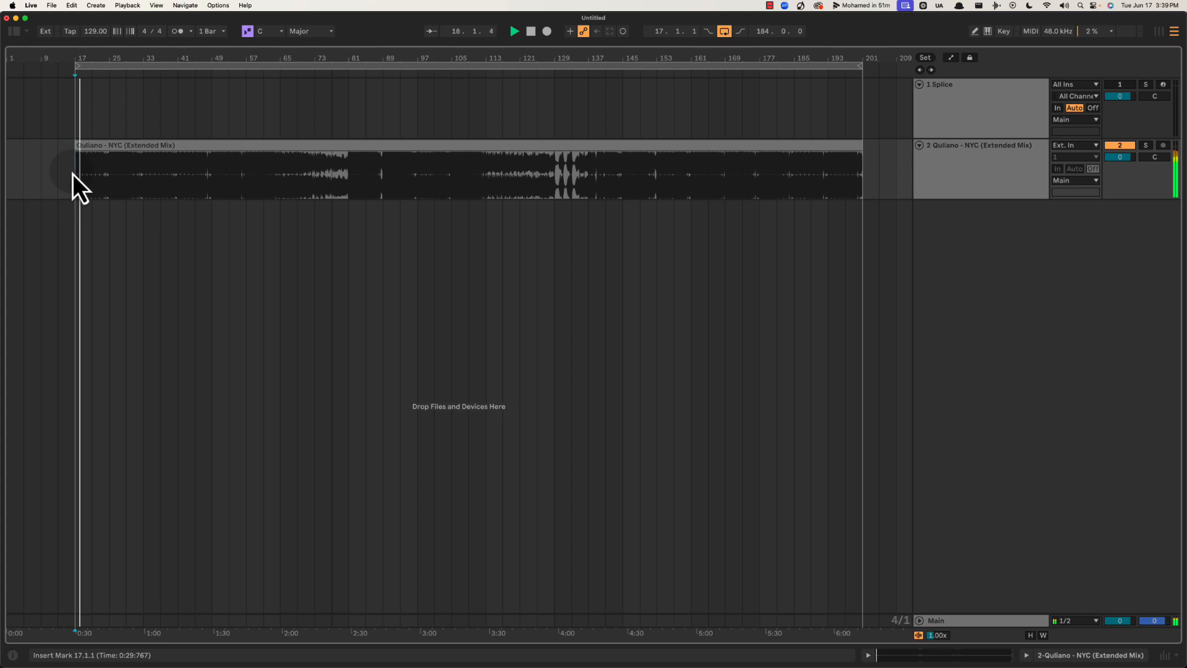
pyautogui.moveTo(69, 68); pyautogui.dragTo(207, 58)
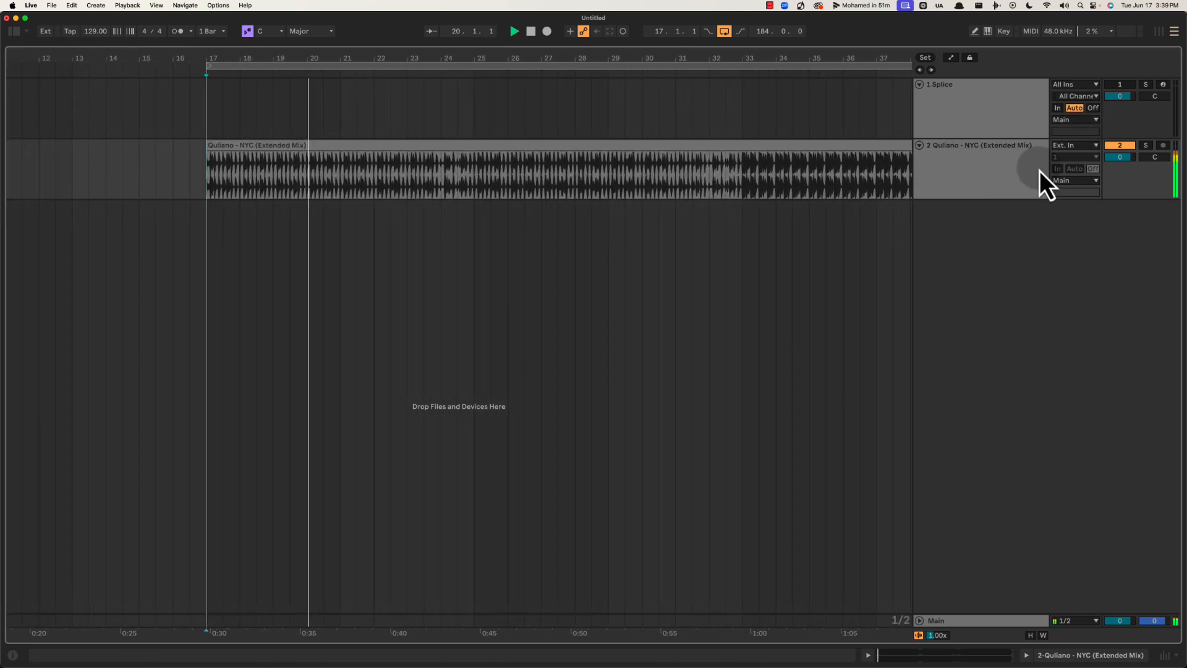
# Insert a MIDI track below the reference track and name it BEAT
pyautogui.click(969, 172)
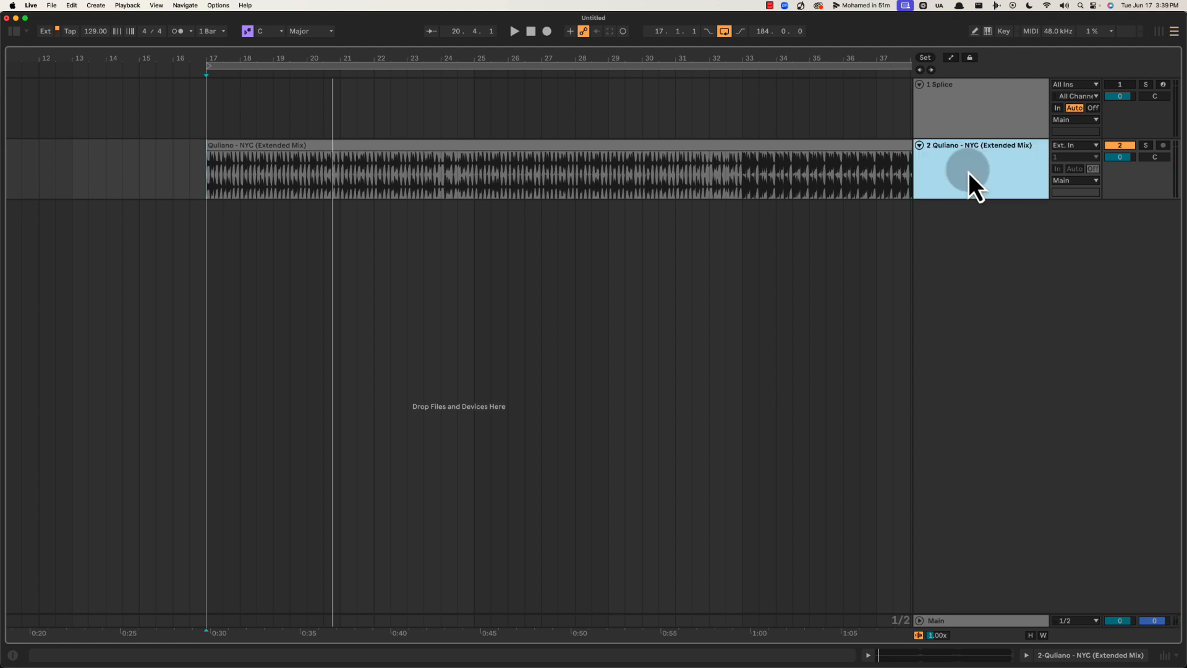
pyautogui.press('super+shift+t')
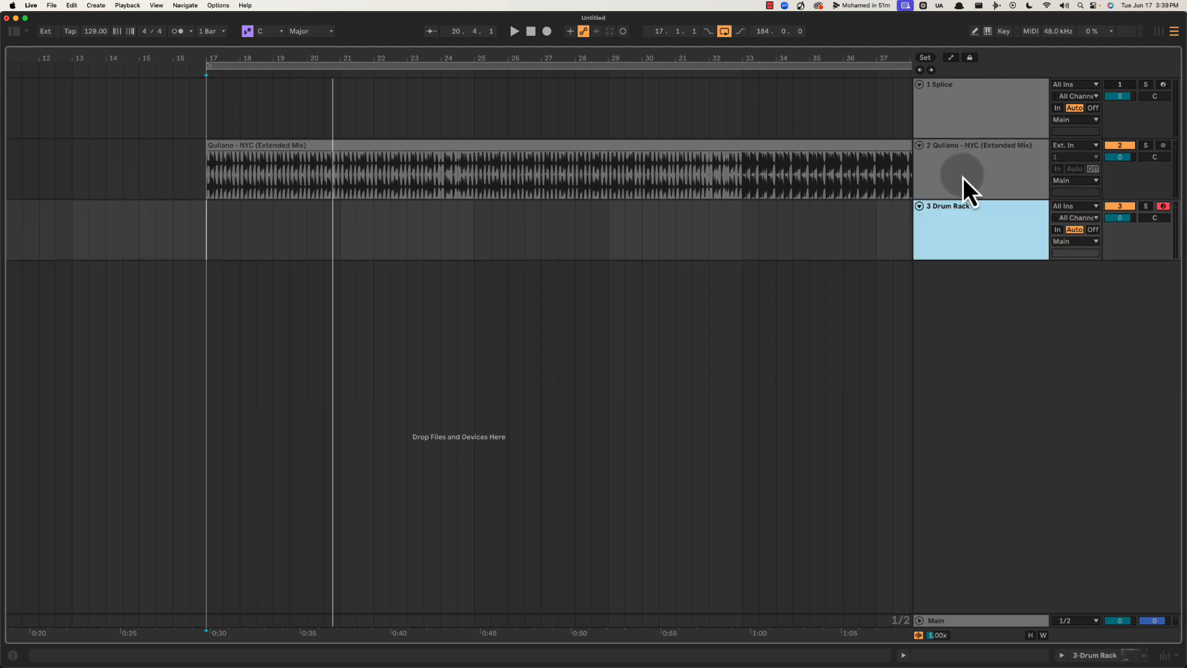
pyautogui.click(946, 239)
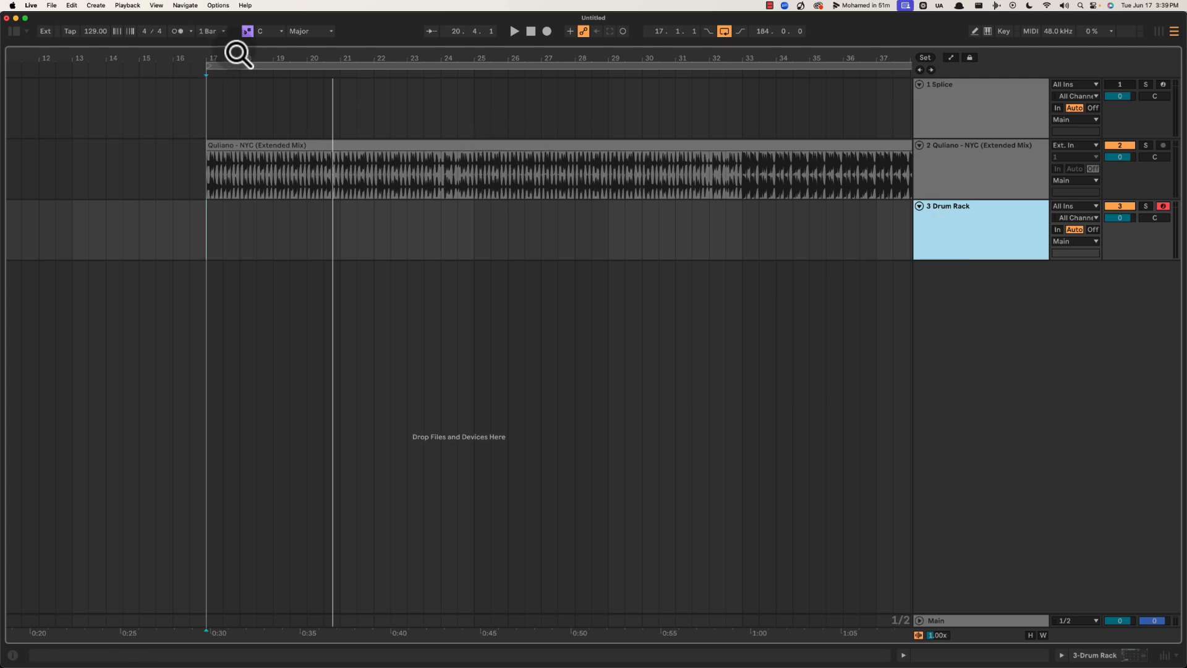
pyautogui.moveTo(238, 53); pyautogui.dragTo(226, 66)
pyautogui.click(979, 236)
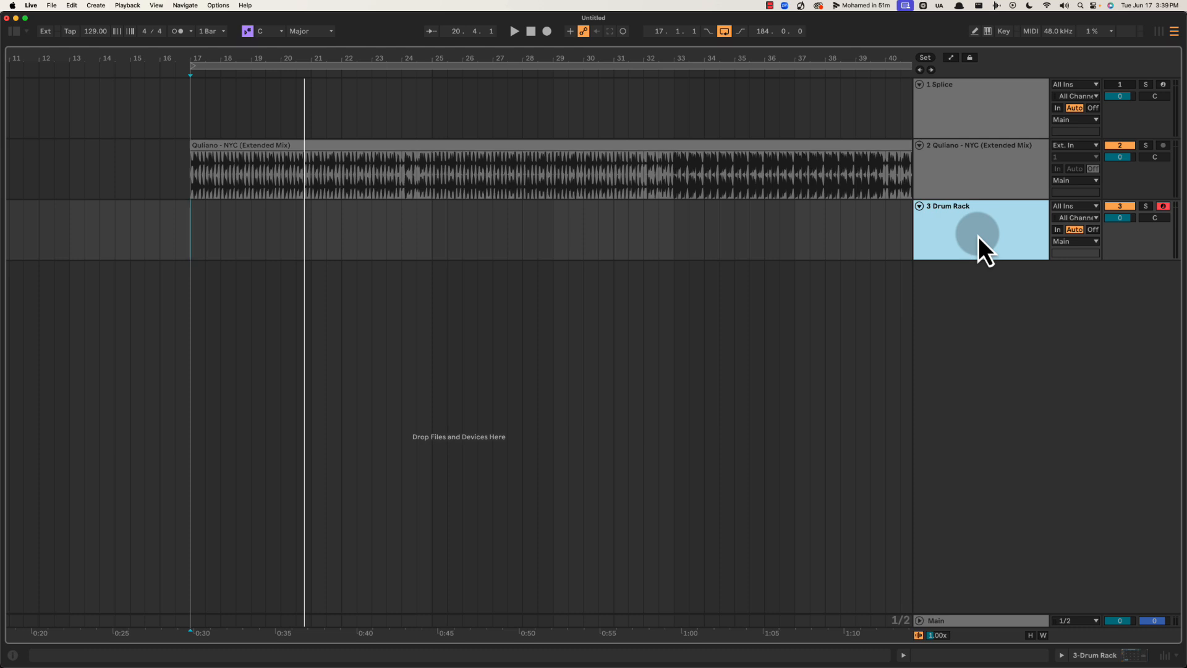
pyautogui.press('super+r')
pyautogui.write('BEAT')
pyautogui.press('Return')
# Create an empty MIDI clip from bar 17 to bar 25 on the BEAT track and color both track and clip red
pyautogui.moveTo(193, 238); pyautogui.dragTo(424, 229)
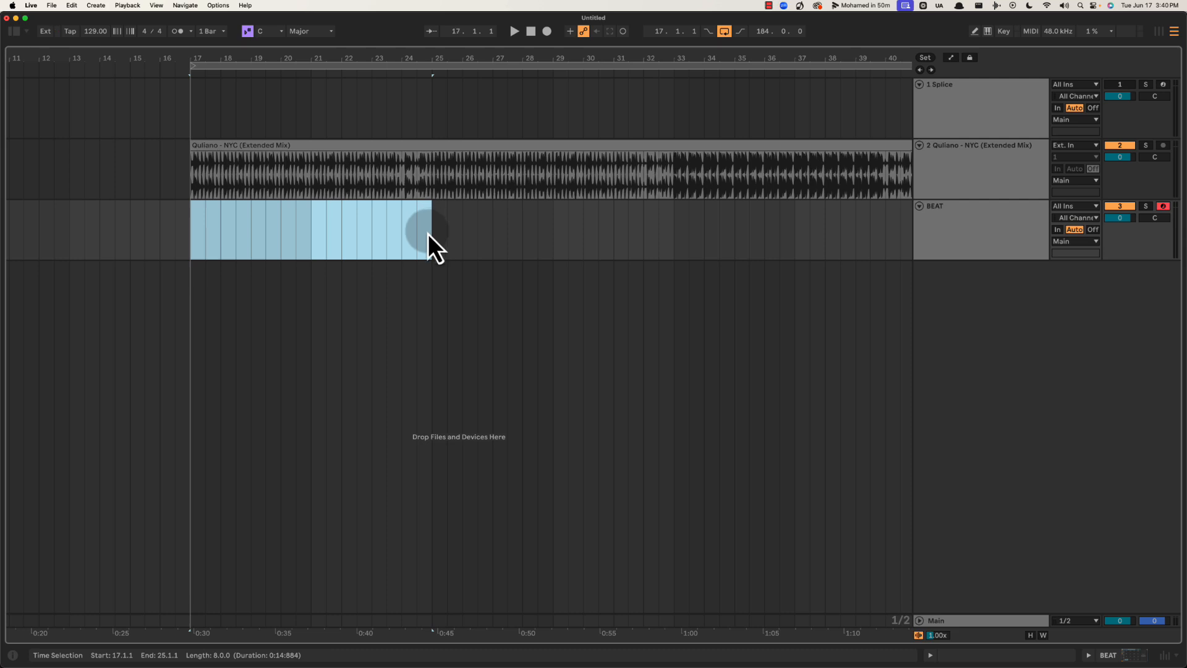
pyautogui.rightClick(974, 239)
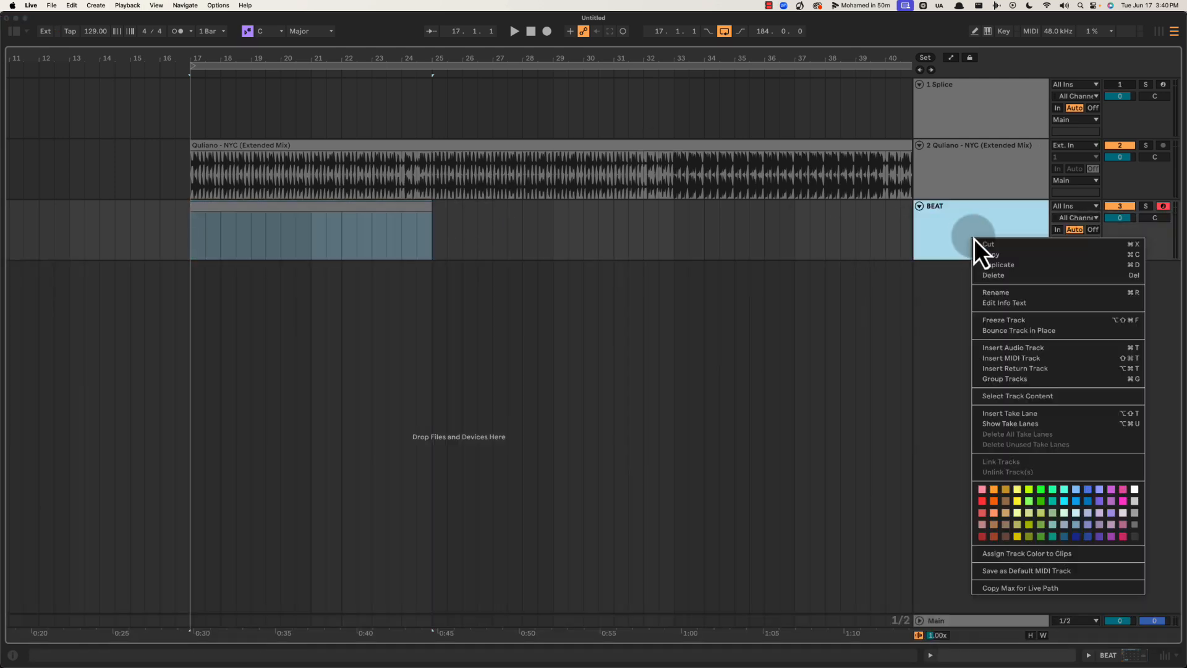
pyautogui.click(986, 511)
pyautogui.rightClick(970, 243)
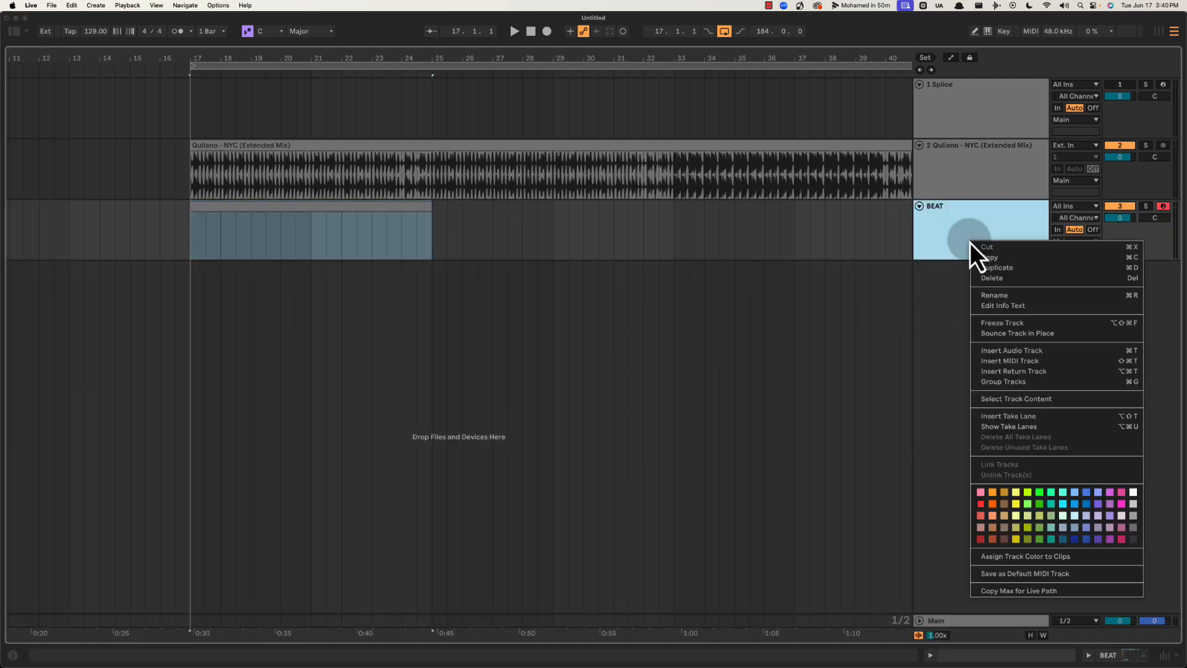
pyautogui.click(1031, 555)
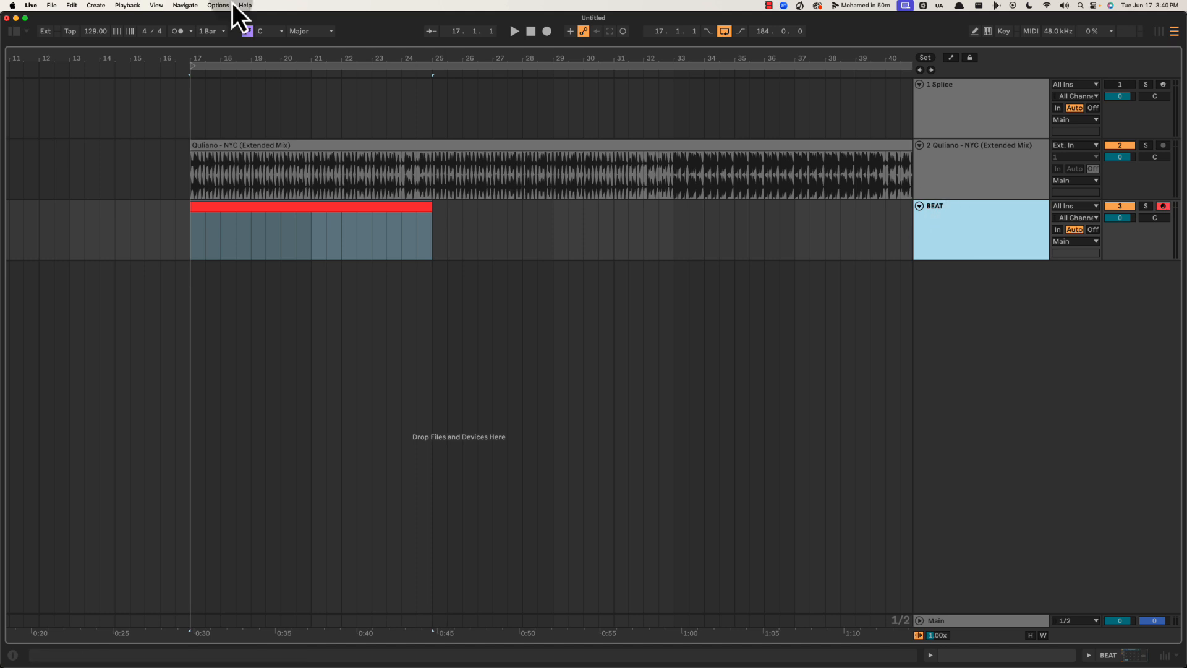
# Compare bars 17 to 25 of the reference track with the BEAT clip, playing from bar 17
pyautogui.moveTo(217, 66); pyautogui.dragTo(140, 60)
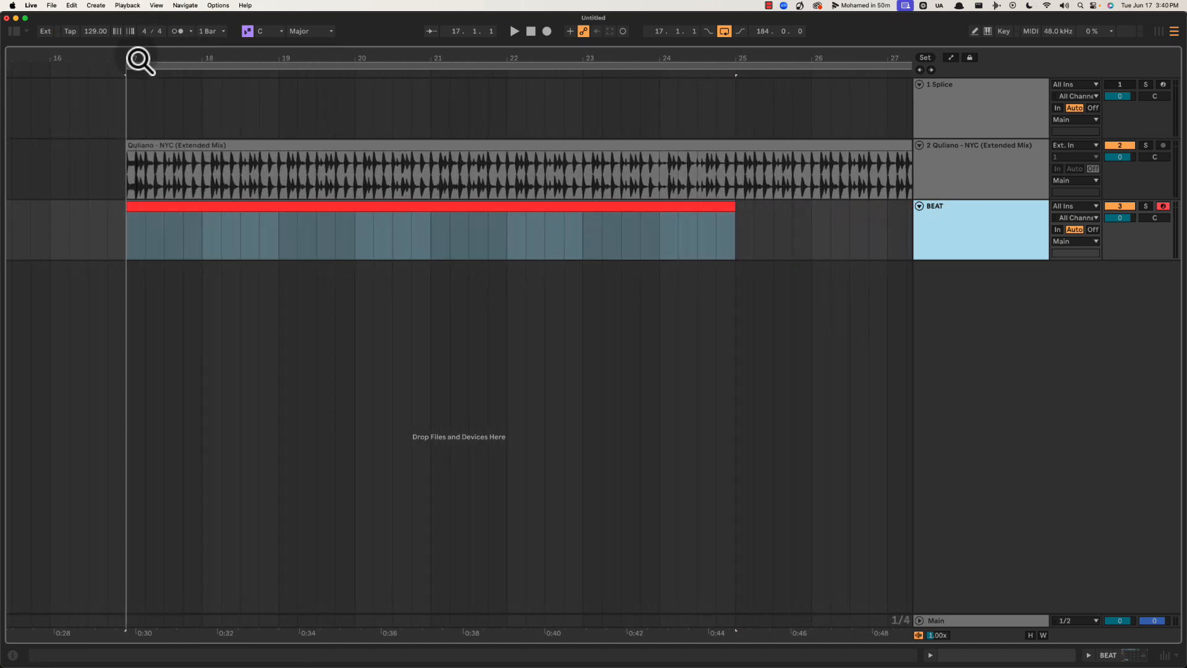
pyautogui.moveTo(128, 172); pyautogui.dragTo(735, 172)
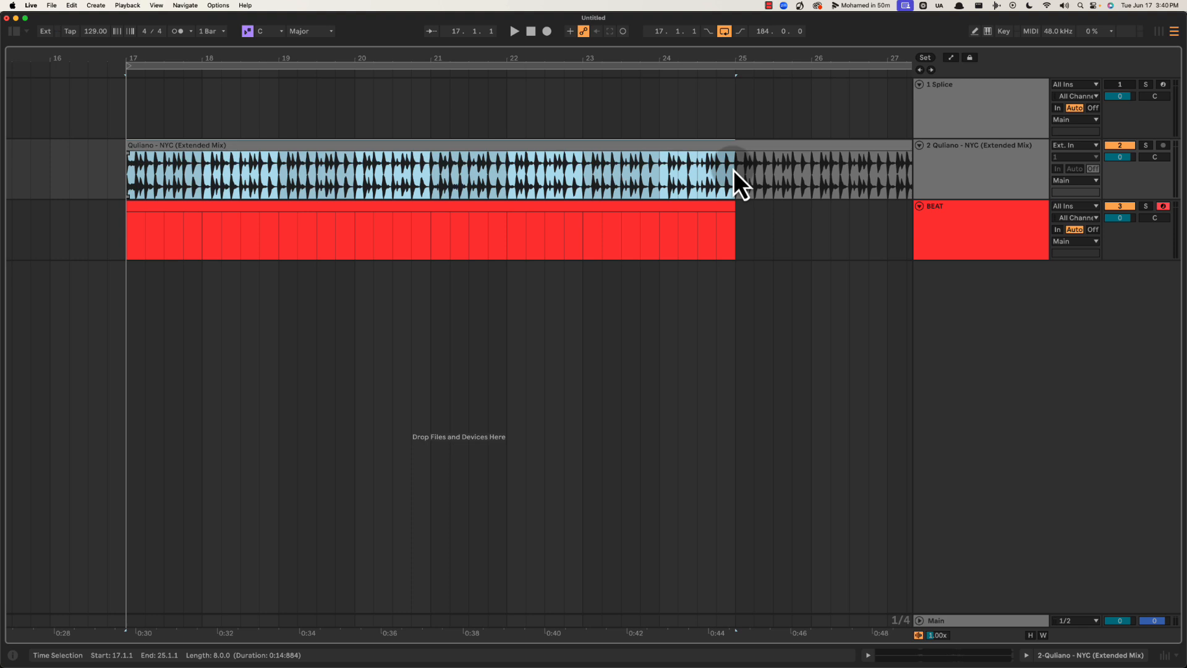
pyautogui.moveTo(275, 56); pyautogui.dragTo(276, 57)
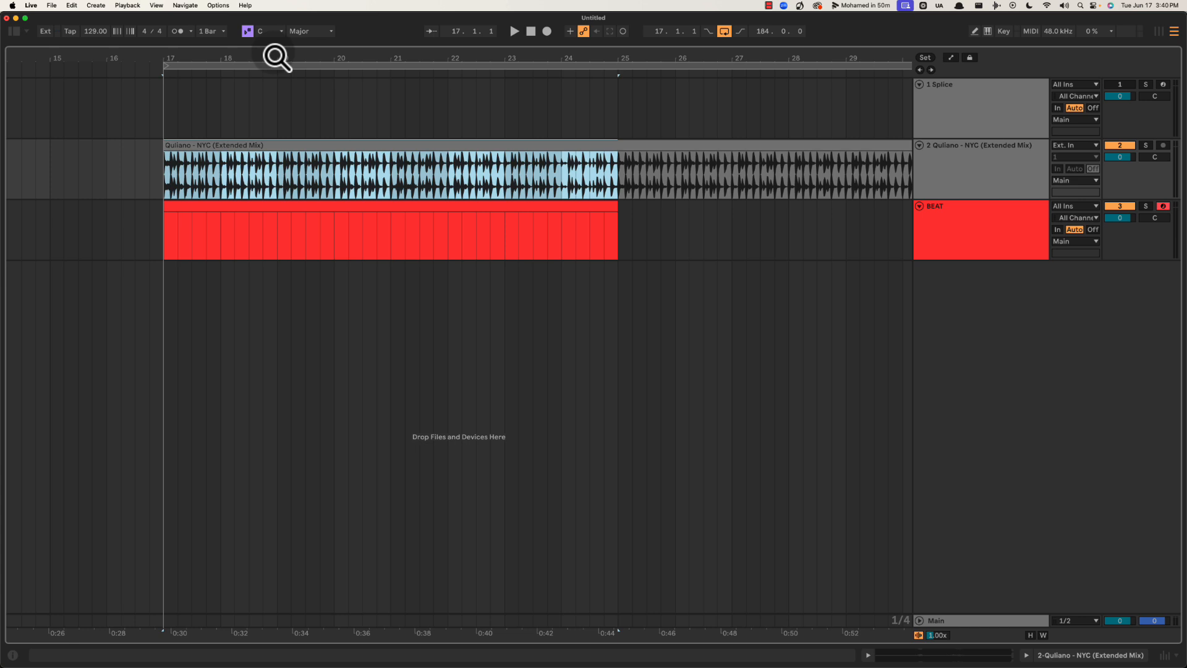
pyautogui.click(237, 218)
pyautogui.press('space')
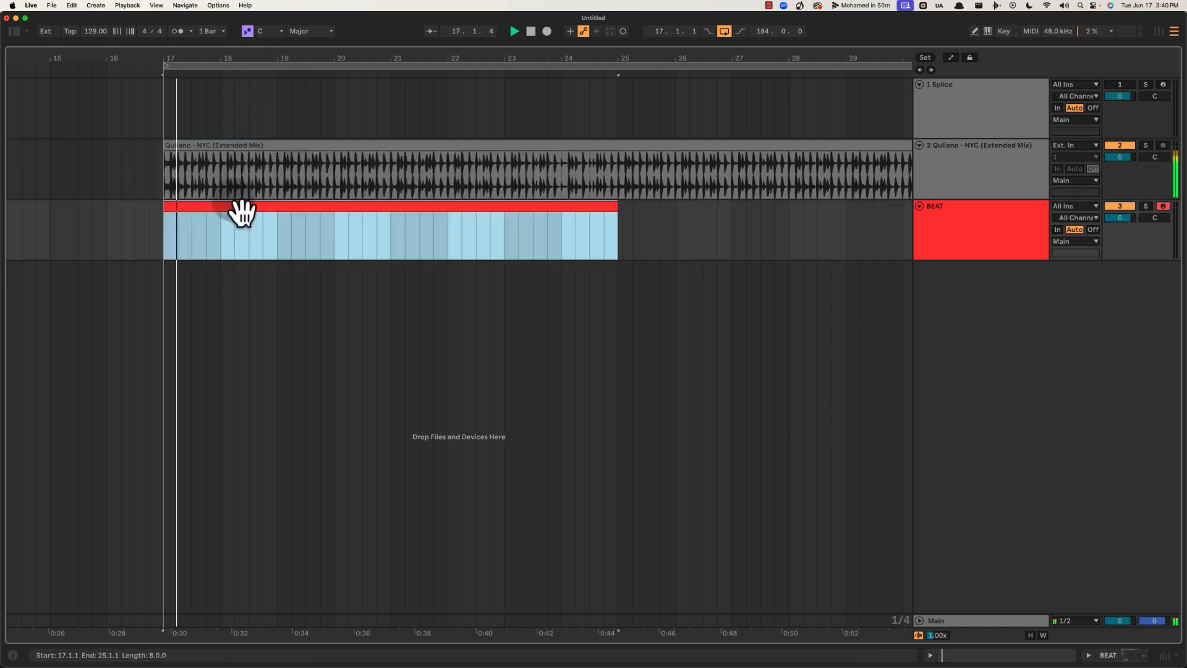
# Add another MIDI track below BEAT and name it HORN STAB
pyautogui.click(962, 233)
pyautogui.press('super+d')
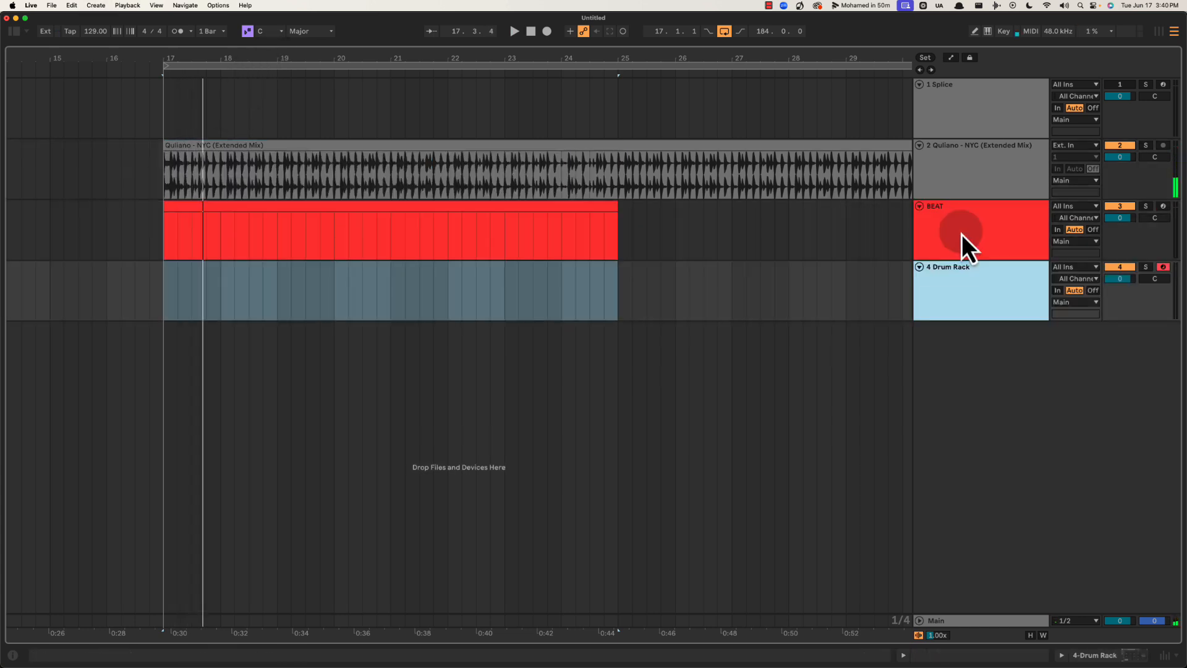
pyautogui.press('super+r')
pyautogui.write('HORN S')
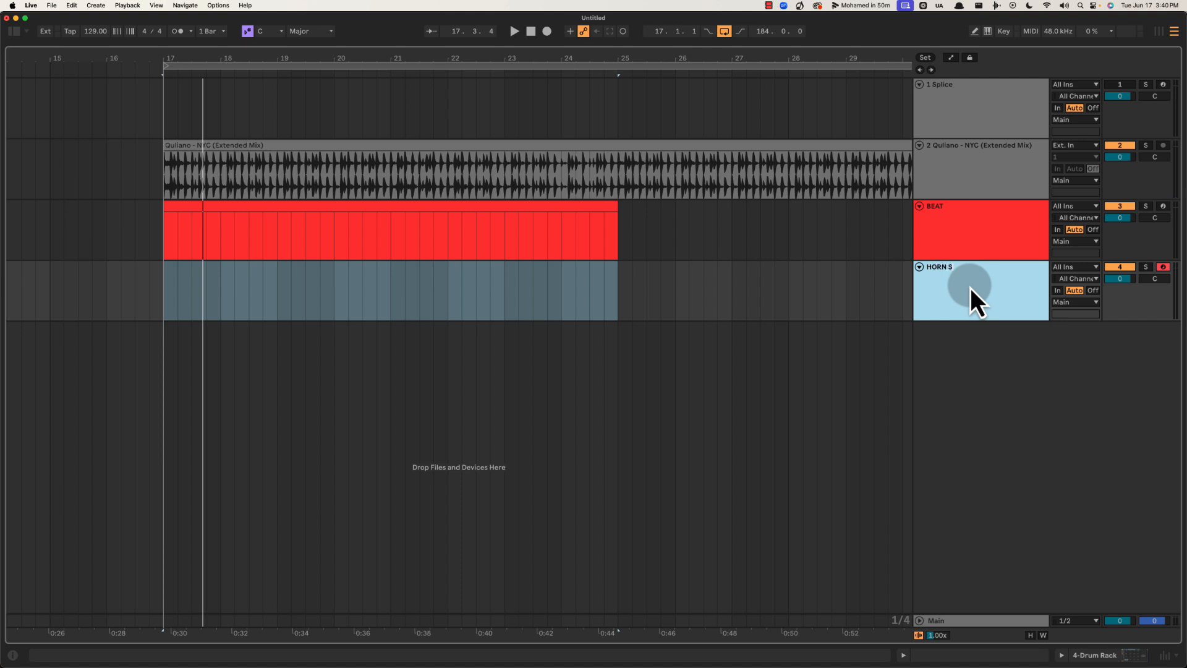
pyautogui.write('TAB')
# Color the HORN STAB track magenta
pyautogui.rightClick(975, 297)
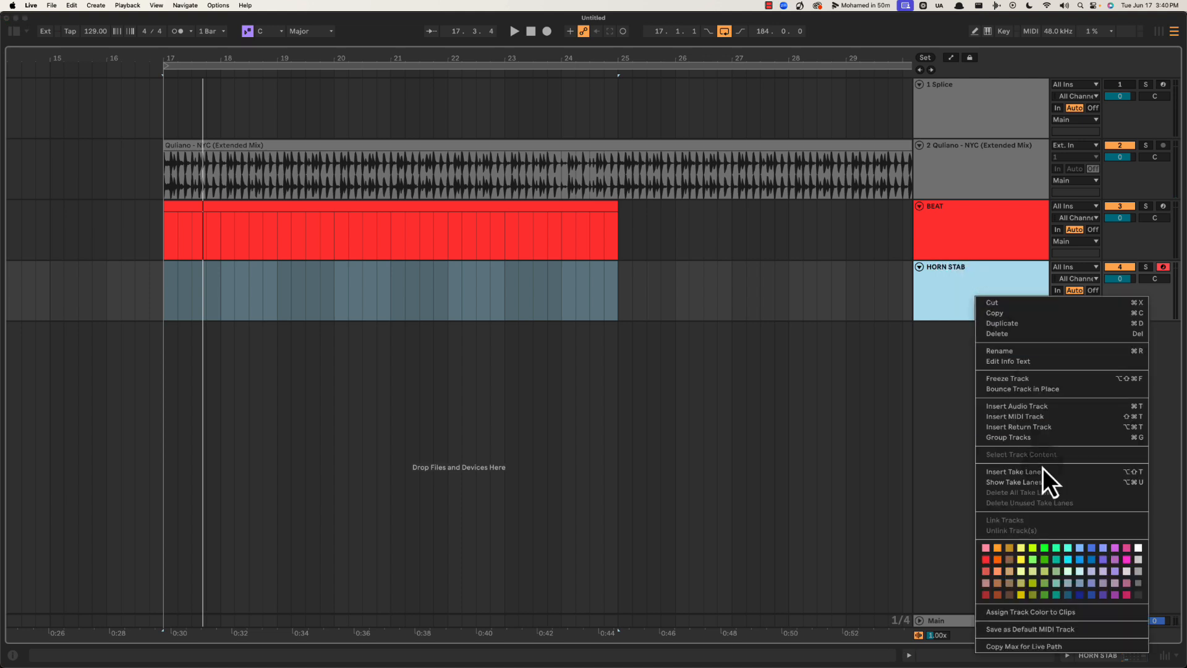
pyautogui.click(1126, 563)
pyautogui.click(994, 306)
# Create two empty MIDI clips on the HORN STAB track: a one-beat clip at 17.1.1 and one from 17.2.1 to 19.1.1
pyautogui.click(160, 288)
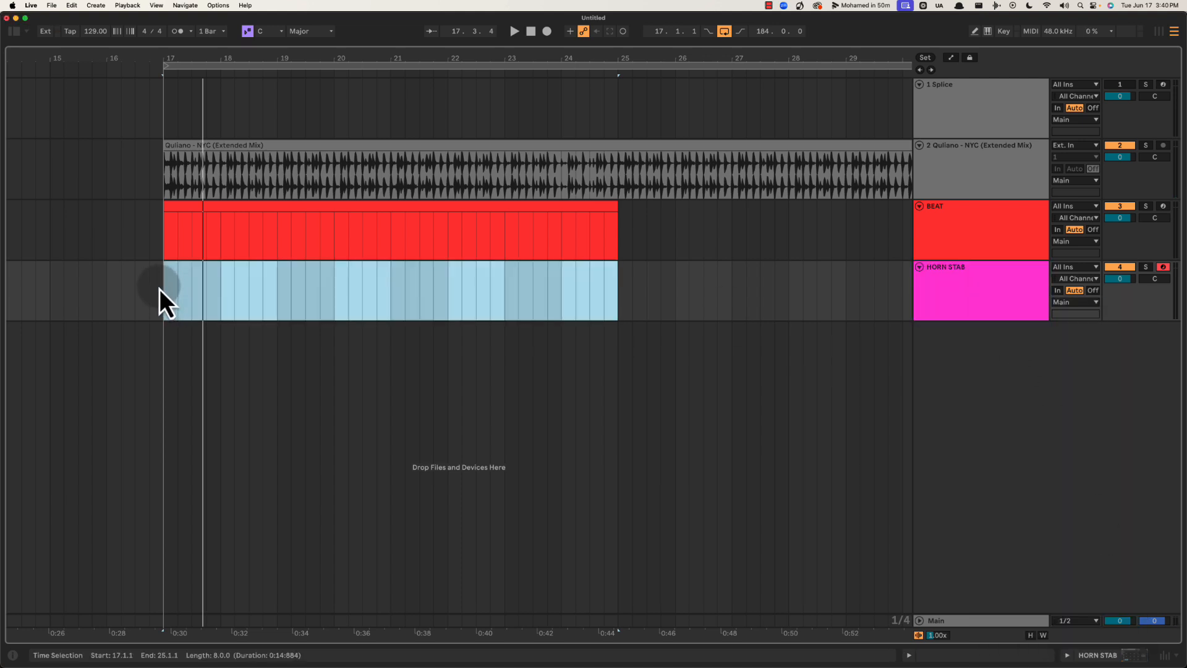
pyautogui.moveTo(160, 289); pyautogui.dragTo(280, 275)
pyautogui.press('super+shift+m')
pyautogui.press('space')
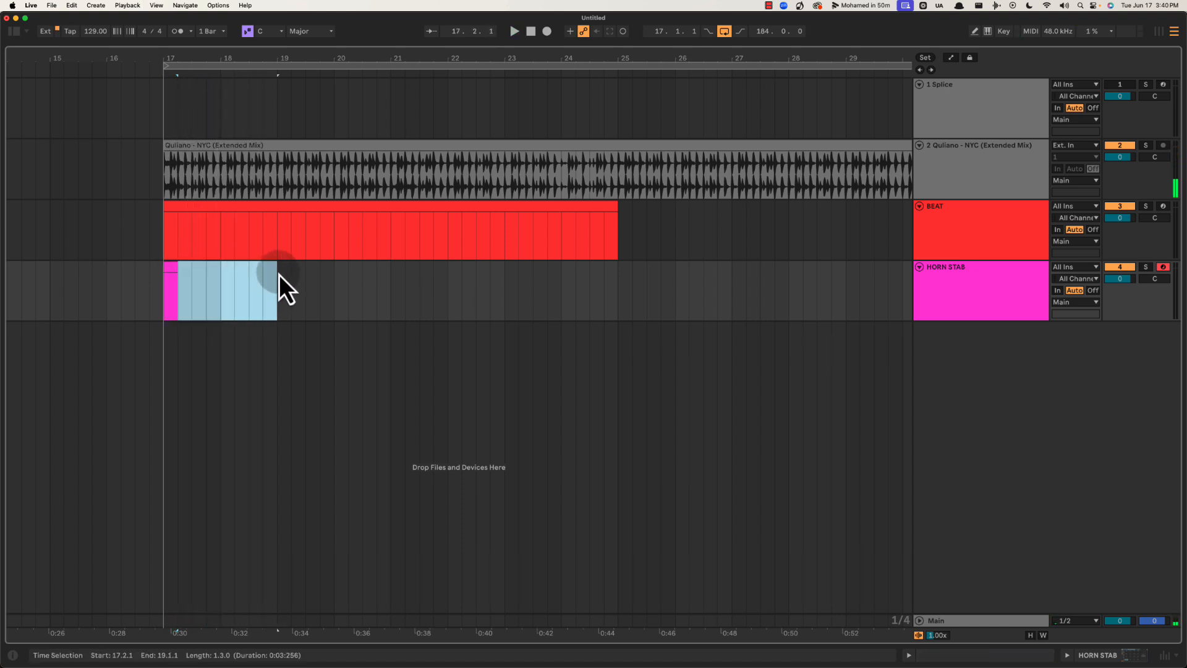
pyautogui.press('super+shift+m')
# Rename the longer HORN STAB clip, starting at 17.2.1, as DELAY
pyautogui.click(266, 276)
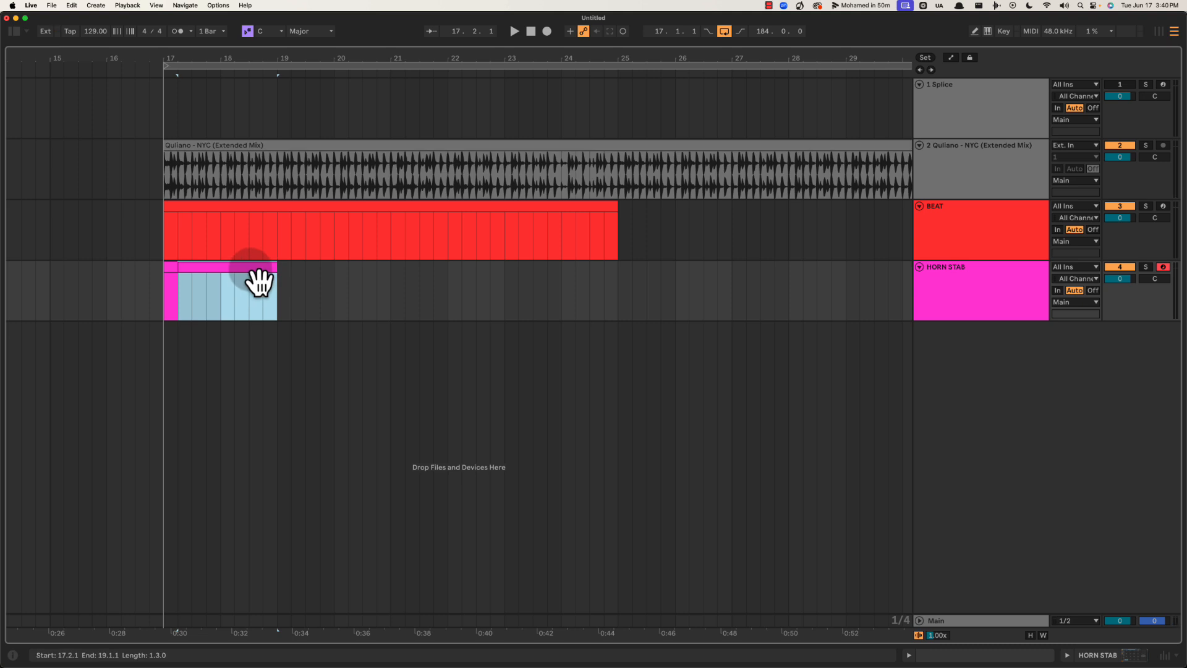
pyautogui.press('super+r')
pyautogui.write('DELAY')
pyautogui.press('Return')
# Recolor the DELAY clip light purple to distinguish it from the one-beat horn stab clip
pyautogui.rightClick(251, 273)
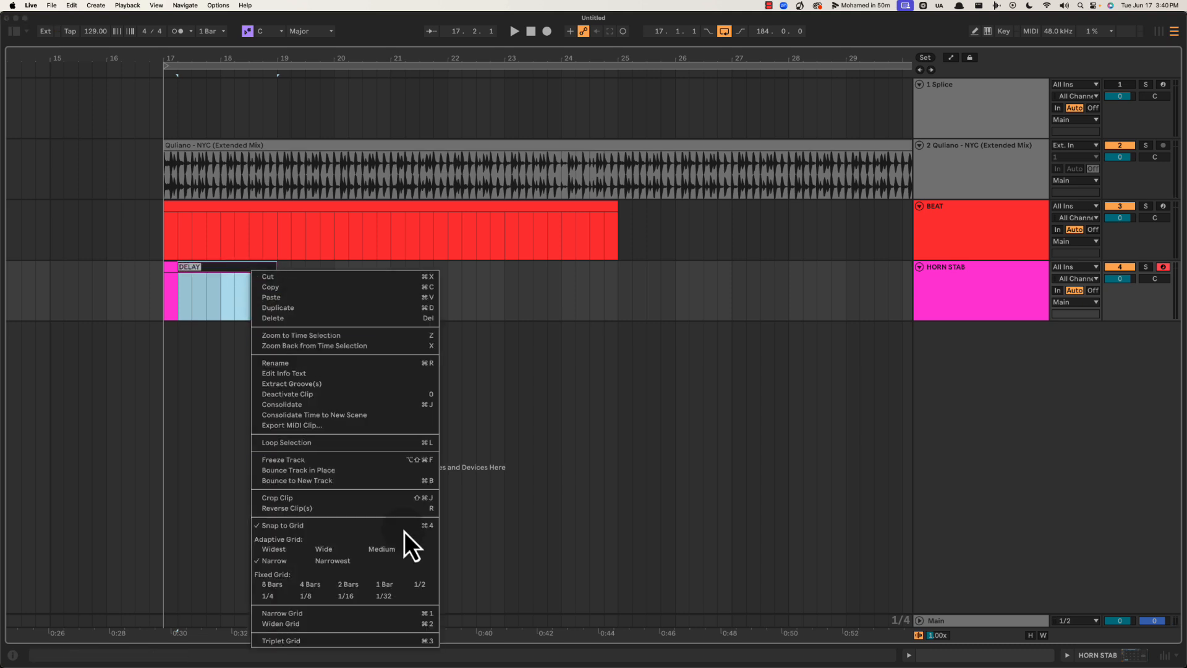
pyautogui.click(252, 295)
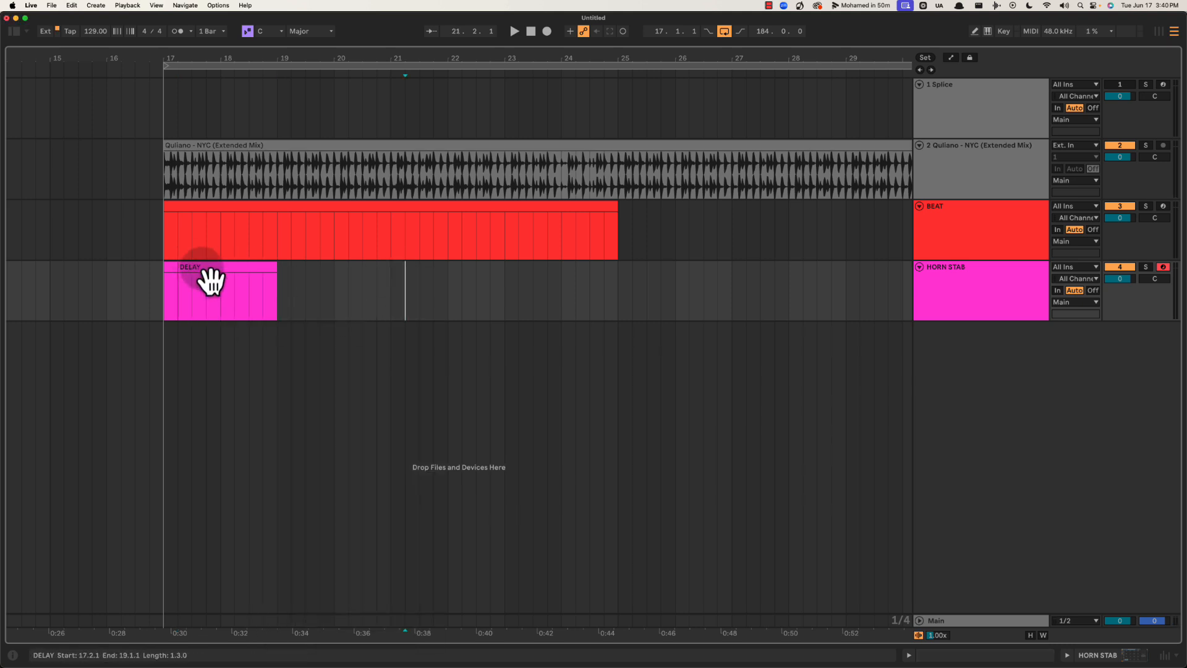
pyautogui.rightClick(205, 272)
pyautogui.click(290, 450)
pyautogui.click(206, 301)
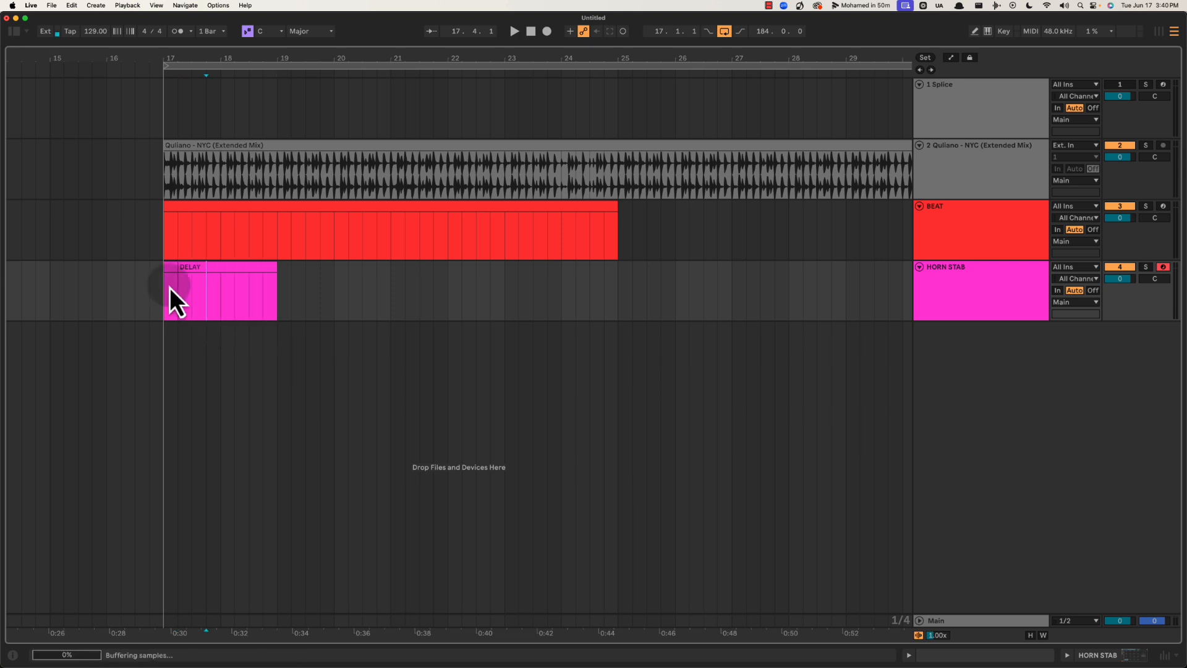
pyautogui.rightClick(240, 271)
pyautogui.click(204, 287)
pyautogui.click(193, 283)
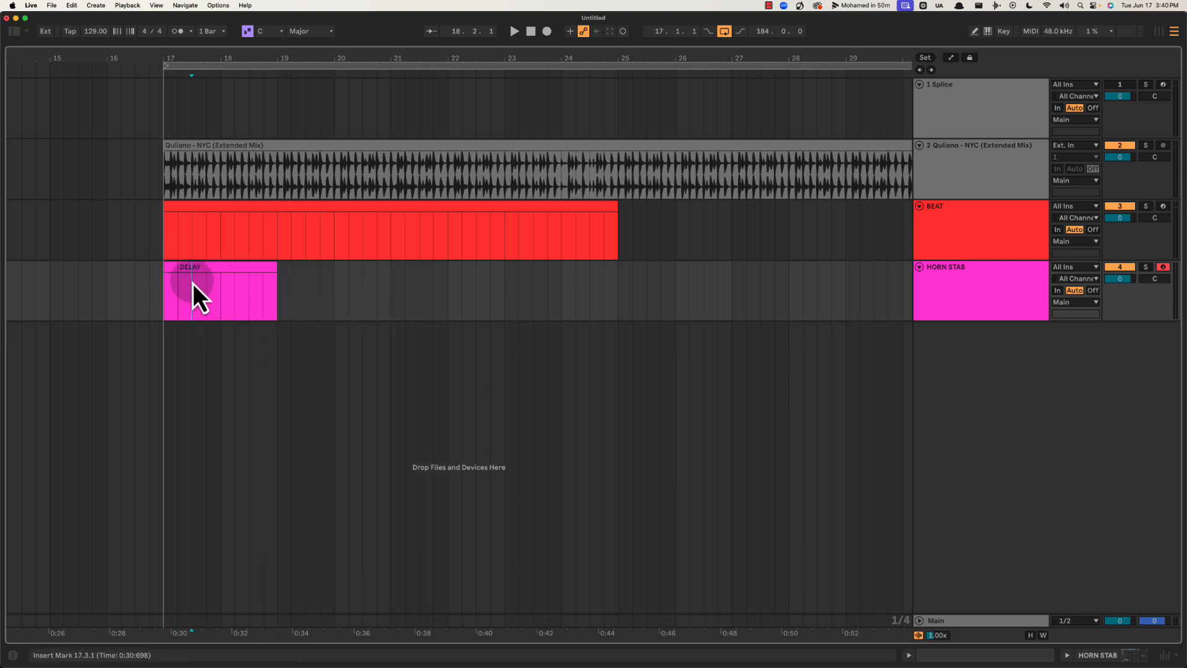
pyautogui.click(170, 269)
pyautogui.click(235, 269)
pyautogui.rightClick(201, 271)
# Play the arrangement from bar 17 and examine its frequency content in the enlarged Spectrum display on the Main track
pyautogui.click(170, 277)
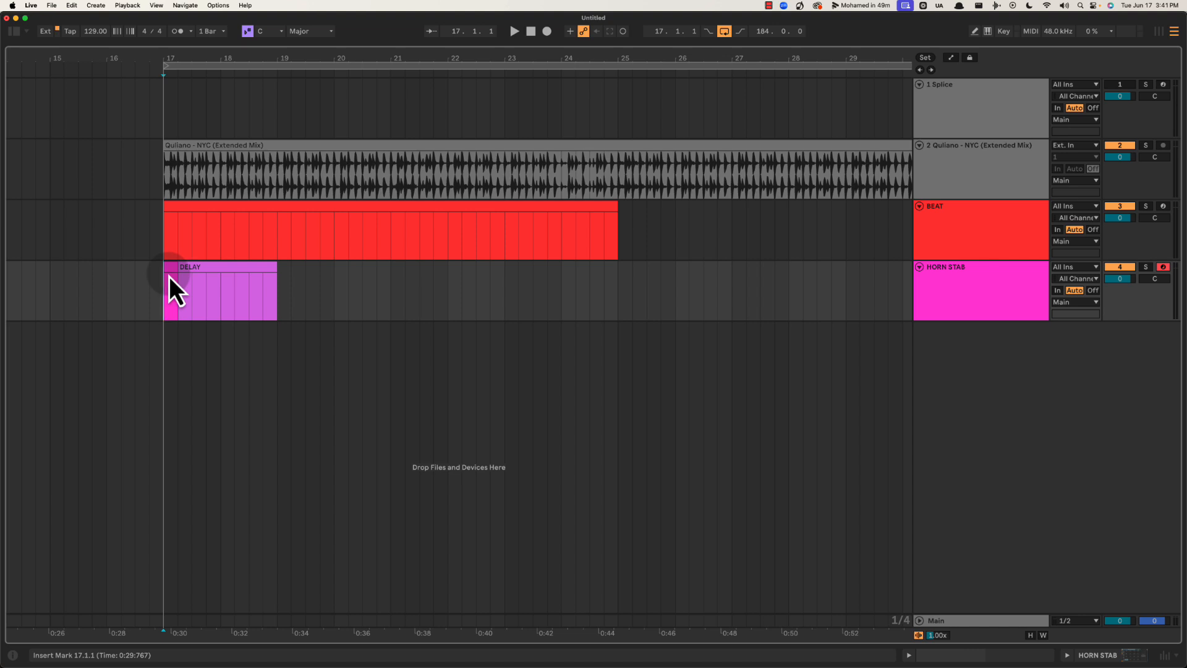
pyautogui.press('space')
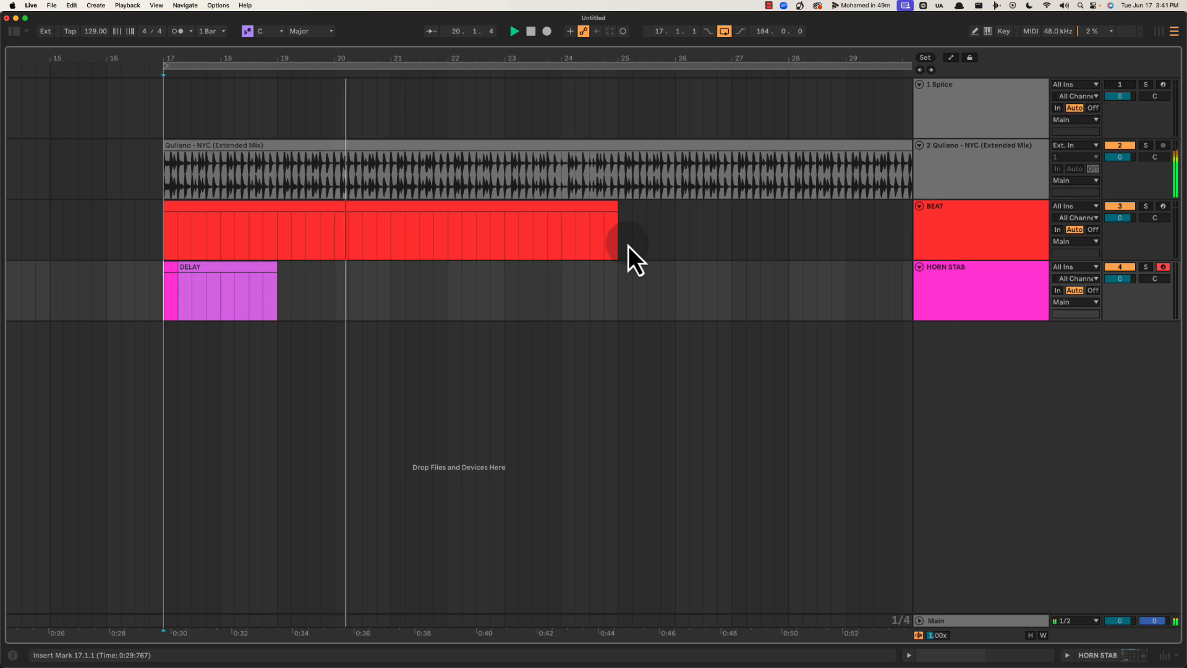
pyautogui.doubleClick(954, 624)
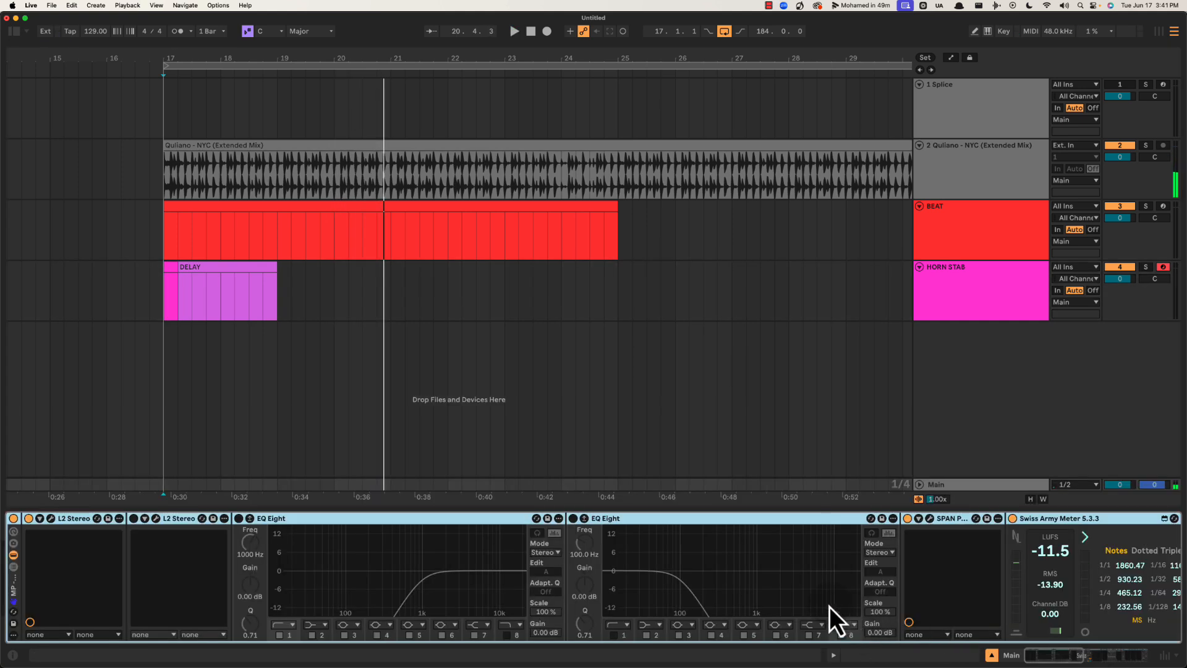
pyautogui.moveTo(1004, 576); pyautogui.dragTo(313, 554)
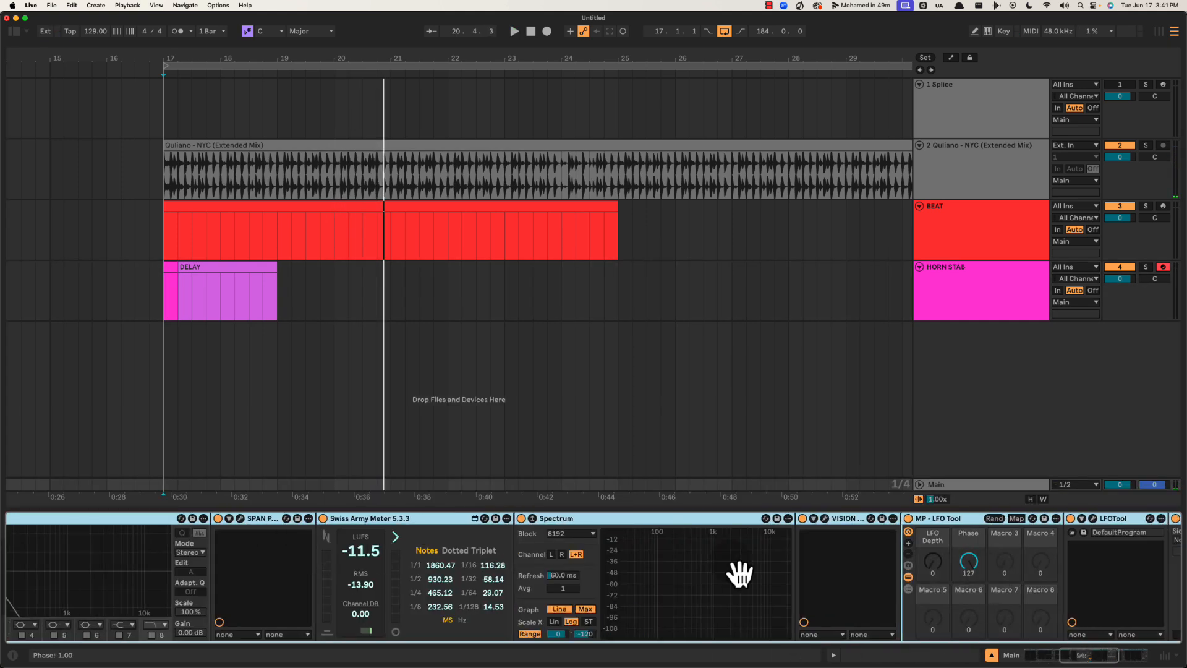
pyautogui.doubleClick(695, 569)
pyautogui.press('space')
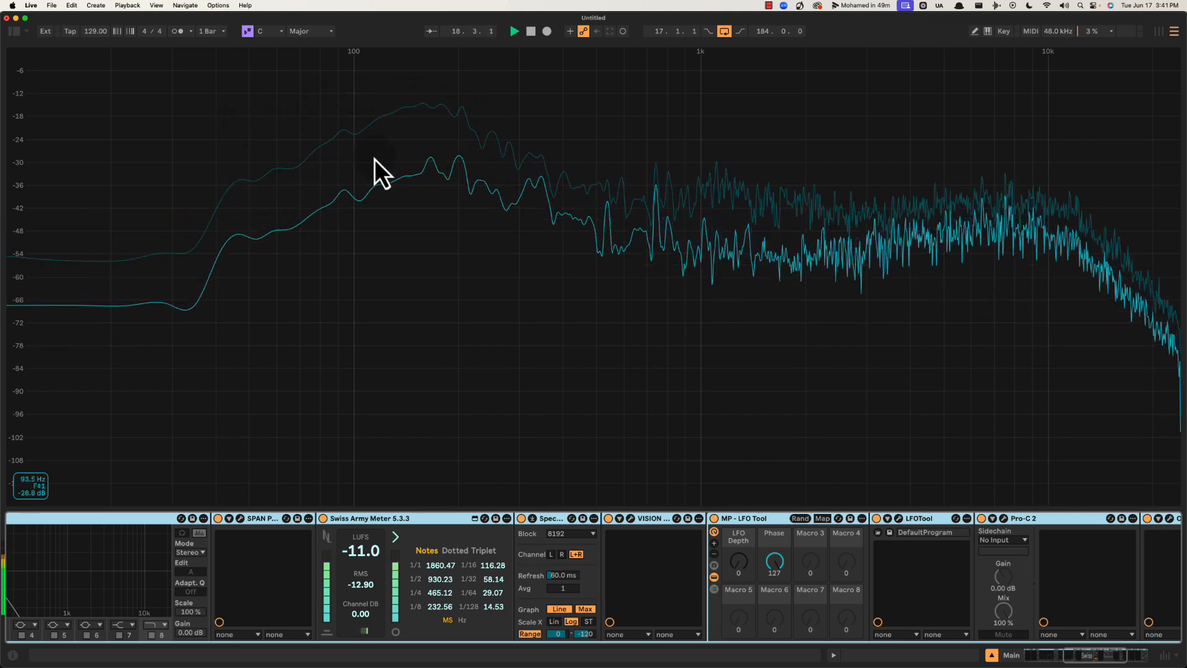
pyautogui.press('space')
pyautogui.doubleClick(590, 145)
pyautogui.click(280, 171)
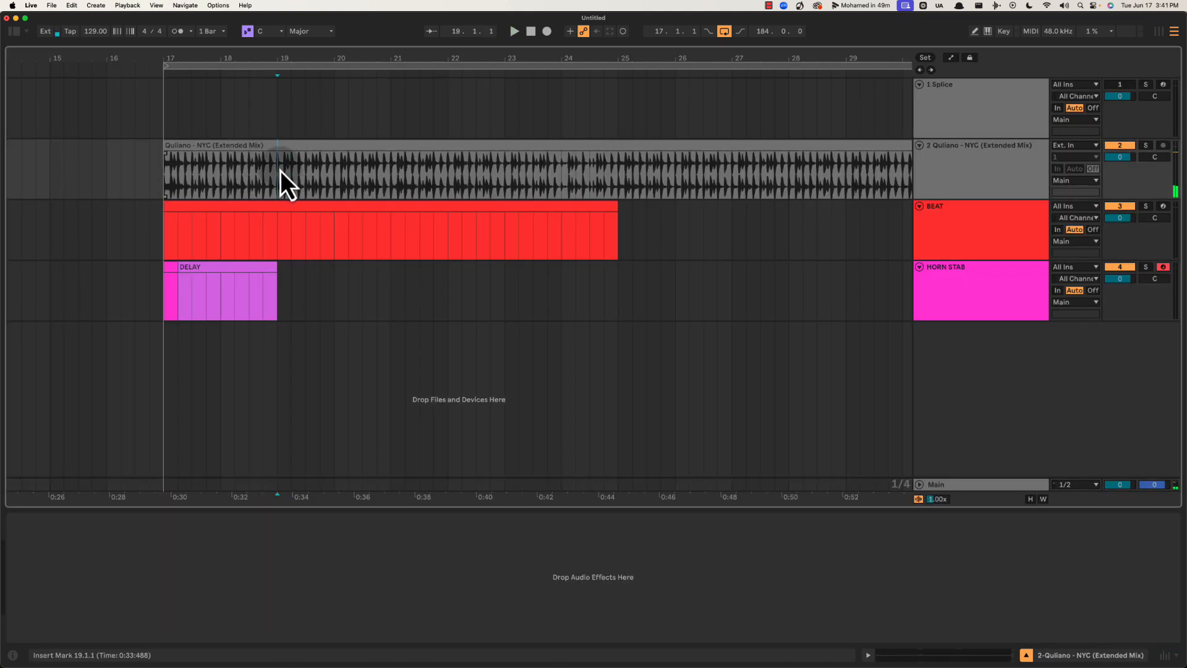
# Play the reference track from bar 19 and listen to the passage after the DELAY clip
pyautogui.moveTo(266, 48)
pyautogui.mouseDown()
pyautogui.moveTo(260, 57)
pyautogui.moveTo(344, 57)
pyautogui.mouseUp()
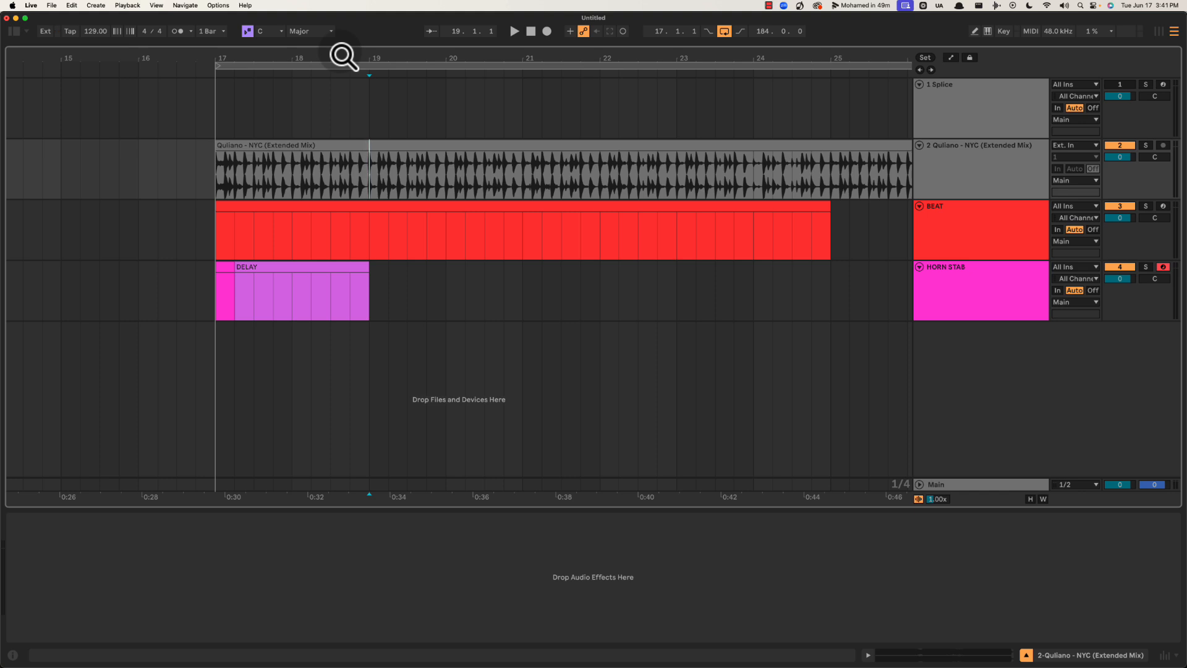
pyautogui.press('space')
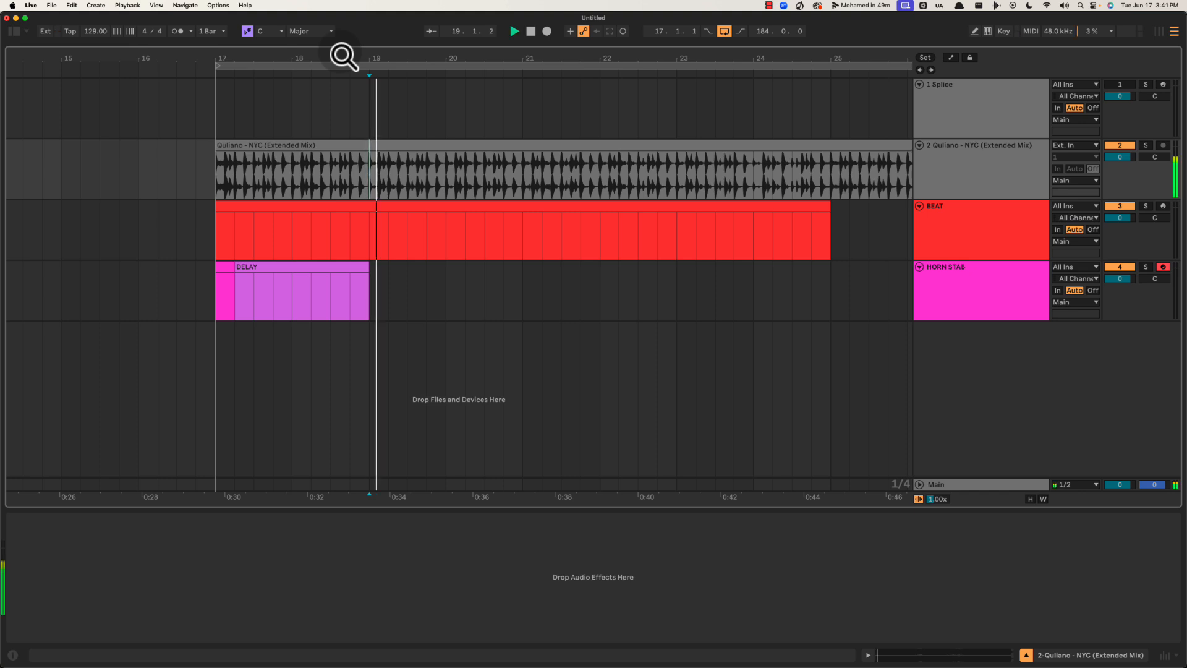
pyautogui.moveTo(366, 57); pyautogui.dragTo(379, 58)
pyautogui.press('space')
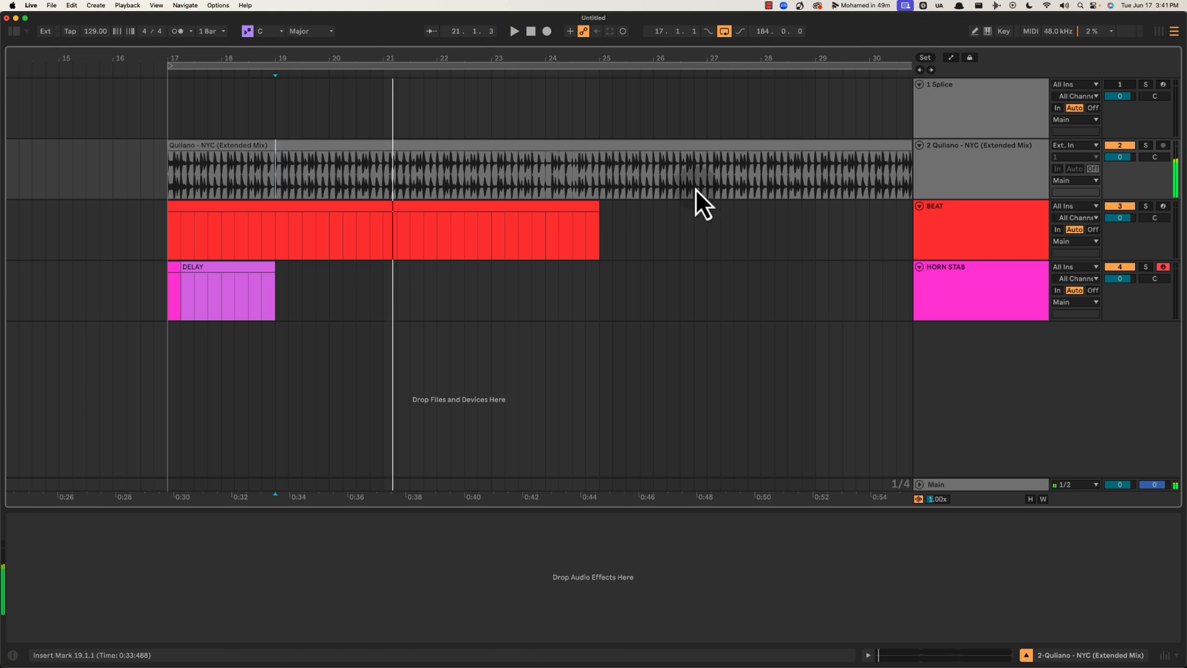
# Rename the eight-bar clip on the BEAT track as MOTIF
pyautogui.click(433, 218)
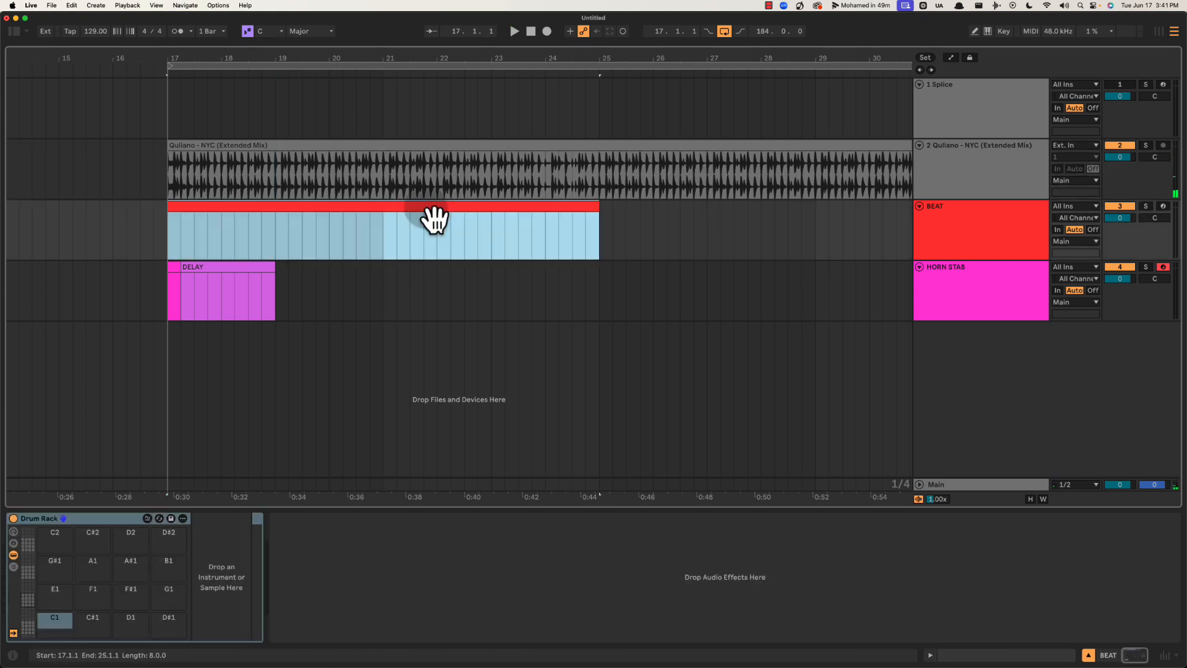
pyautogui.press('super+r')
pyautogui.write('MOT')
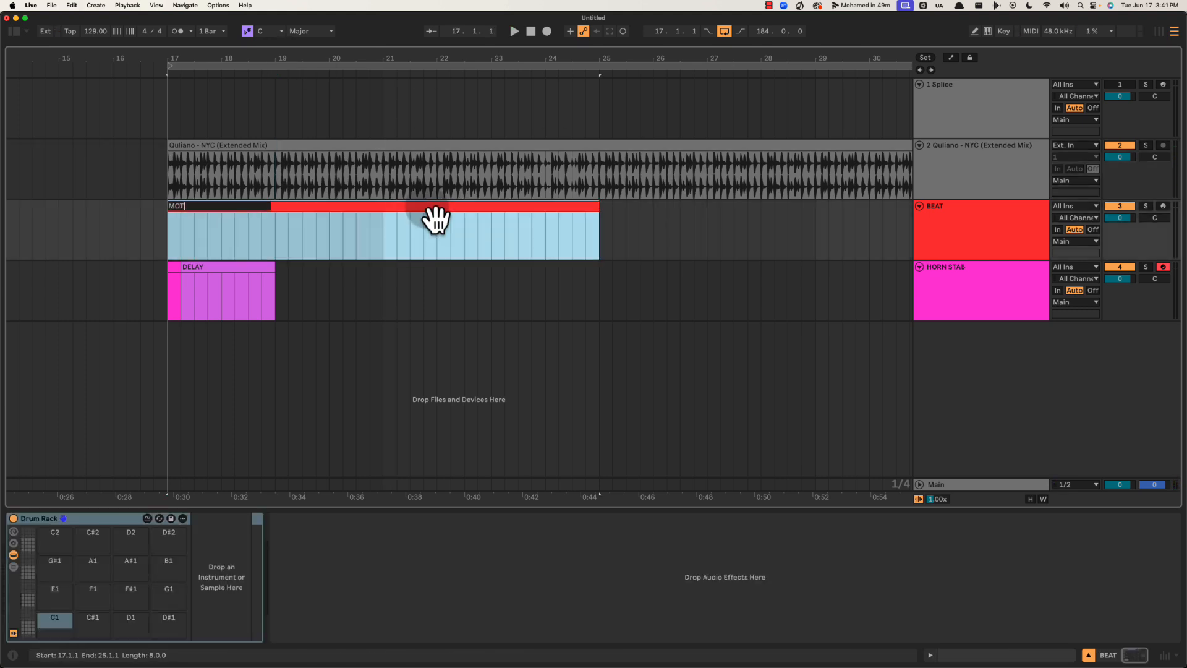
pyautogui.write('IF')
pyautogui.press('Return')
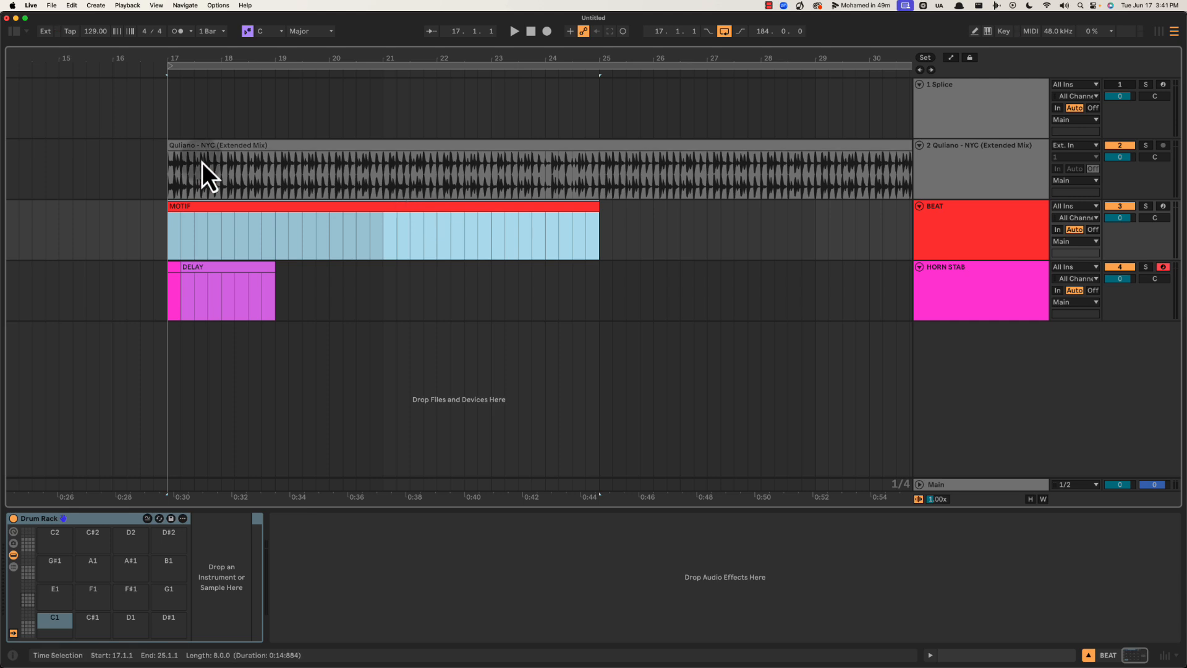
# Play the reference track from bars 17, 20, 21 and 19 and listen for further elements to map
pyautogui.click(169, 172)
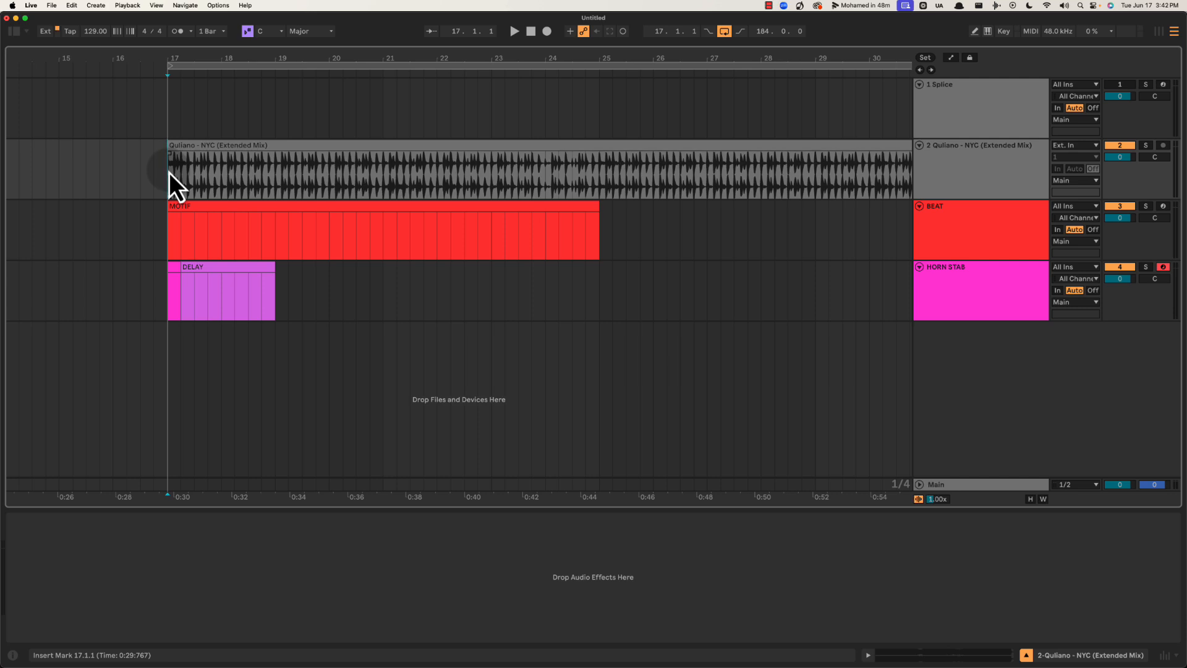
pyautogui.press('space')
pyautogui.click(327, 186)
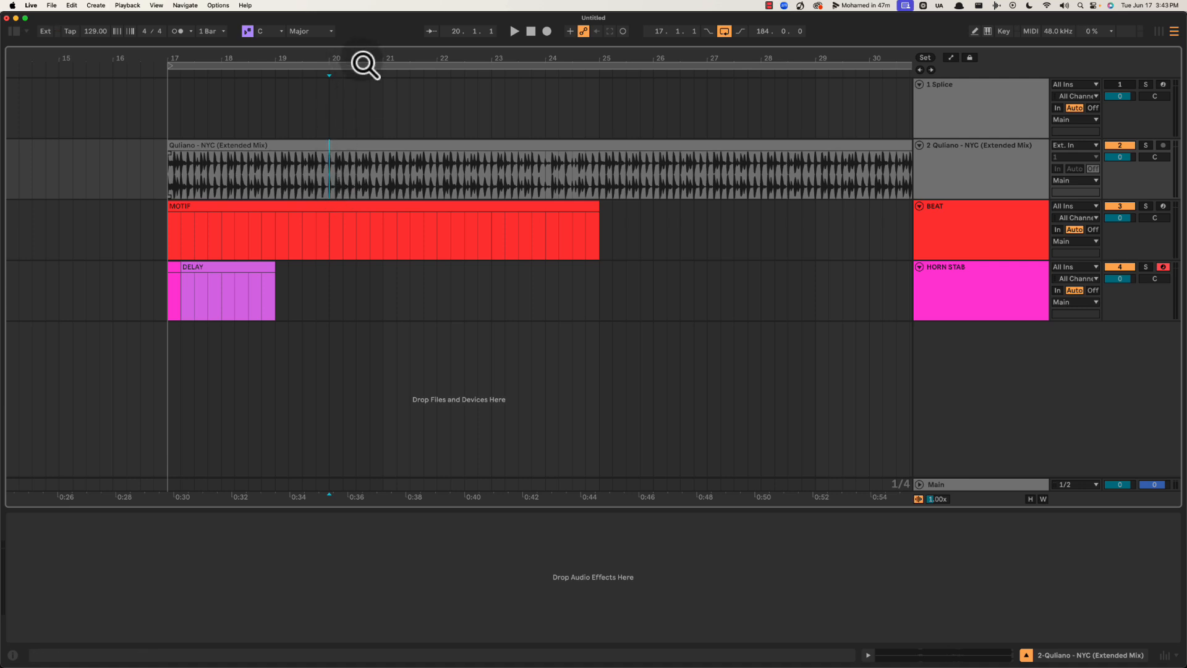
pyautogui.moveTo(364, 65); pyautogui.dragTo(427, 60)
pyautogui.press('space')
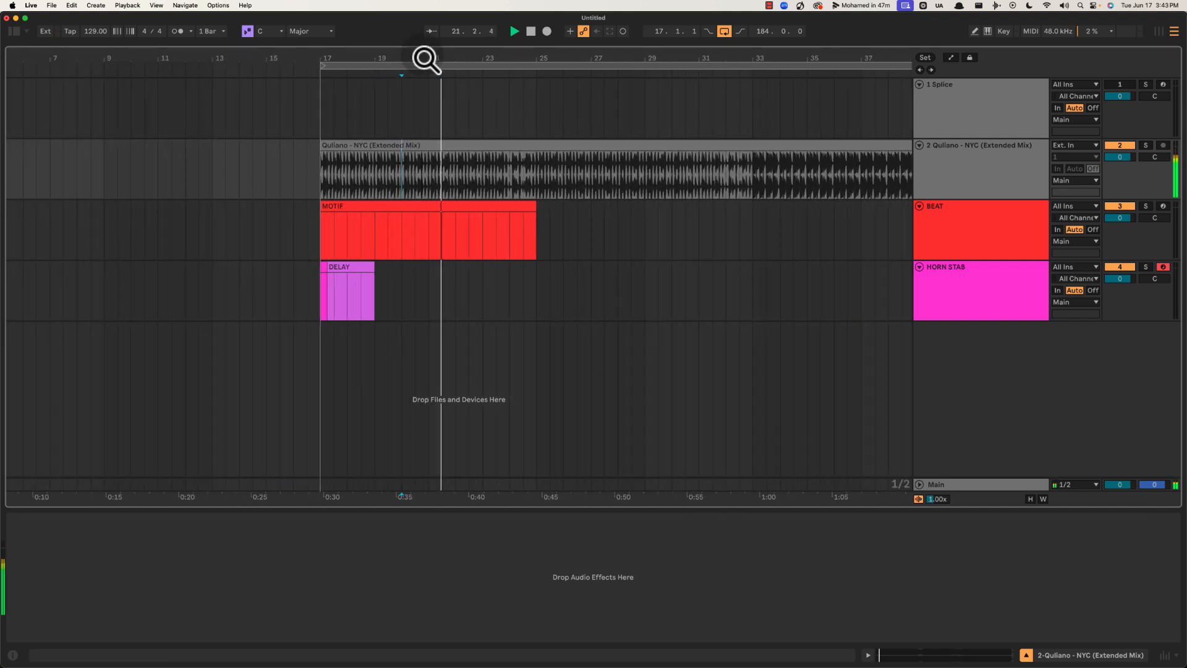
pyautogui.click(429, 176)
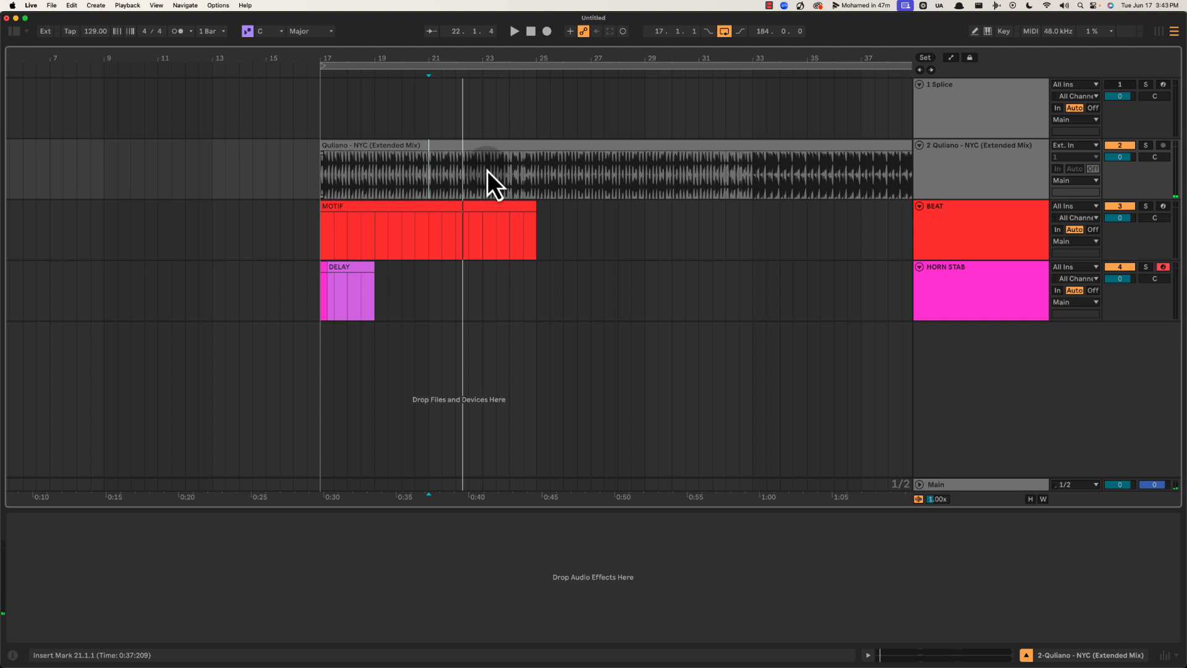
pyautogui.press('space')
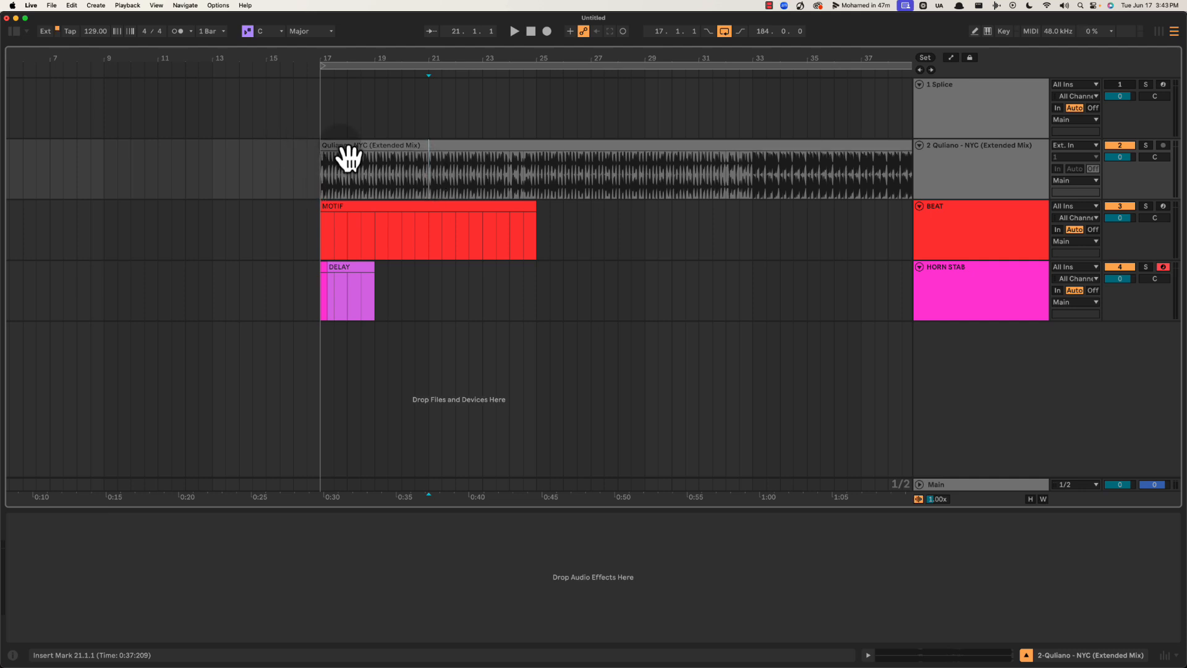
pyautogui.click(376, 177)
pyautogui.press('space')
pyautogui.moveTo(371, 57)
pyautogui.mouseDown()
pyautogui.moveTo(476, 60)
pyautogui.moveTo(365, 60)
pyautogui.mouseUp()
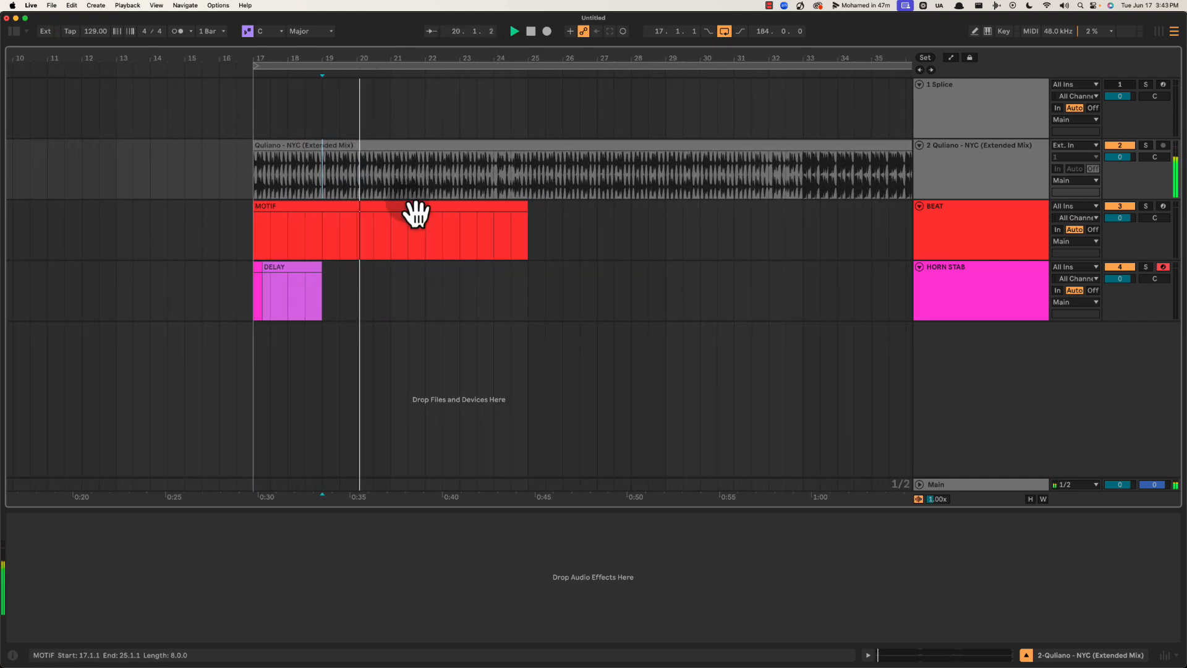
pyautogui.click(397, 172)
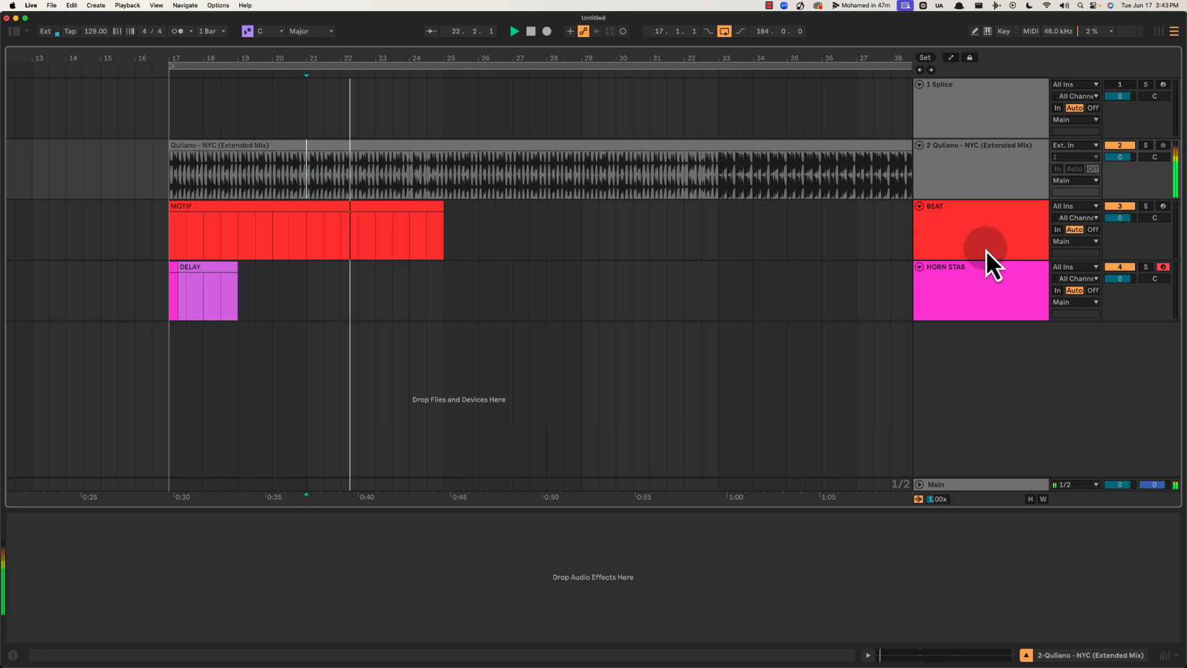
# Insert a new MIDI track below HORN STAB and rename it RATTLE
pyautogui.click(975, 298)
pyautogui.press('super+shift+t')
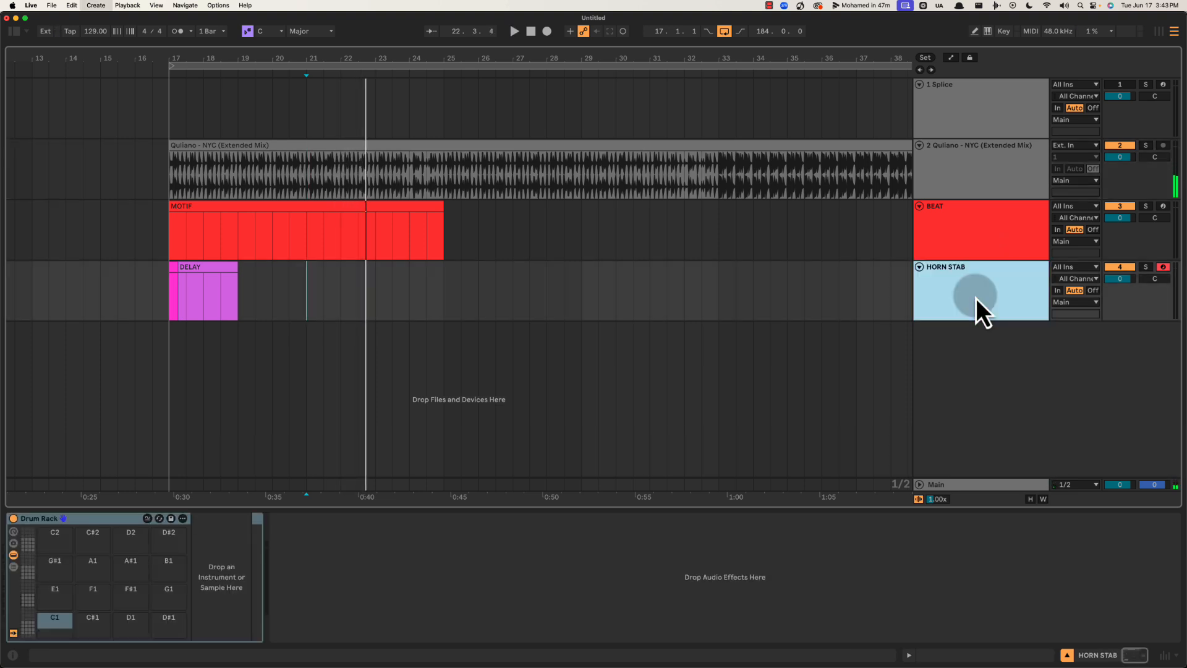
pyautogui.press('super+r')
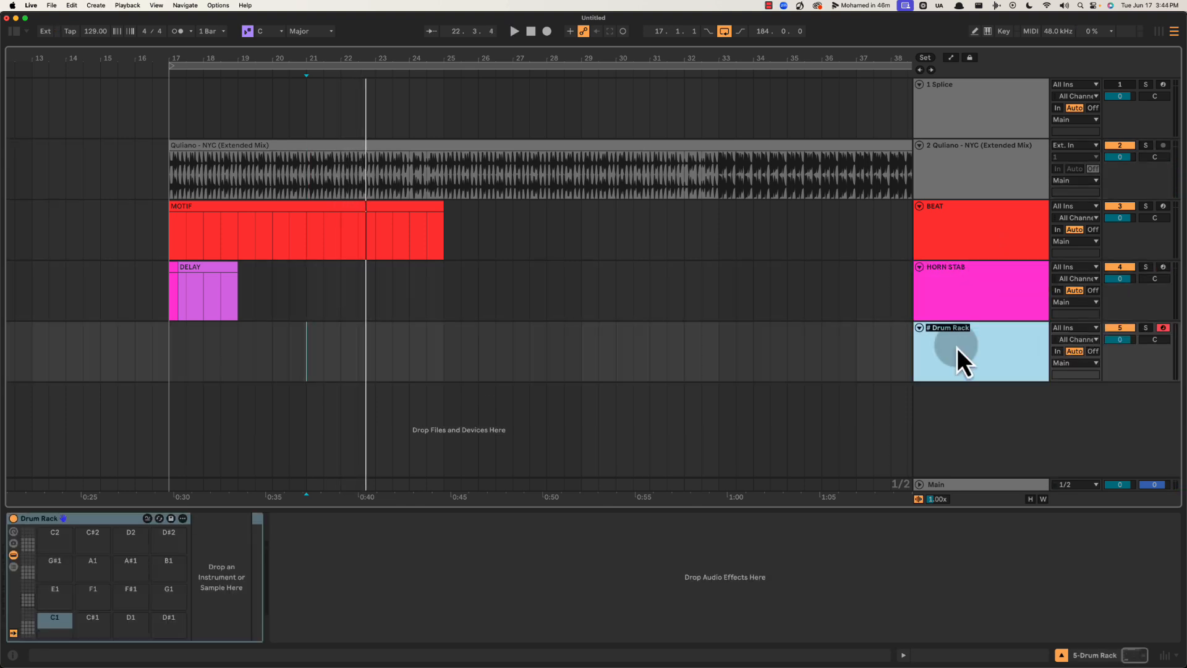
pyautogui.write('RATTLE')
pyautogui.press('Return')
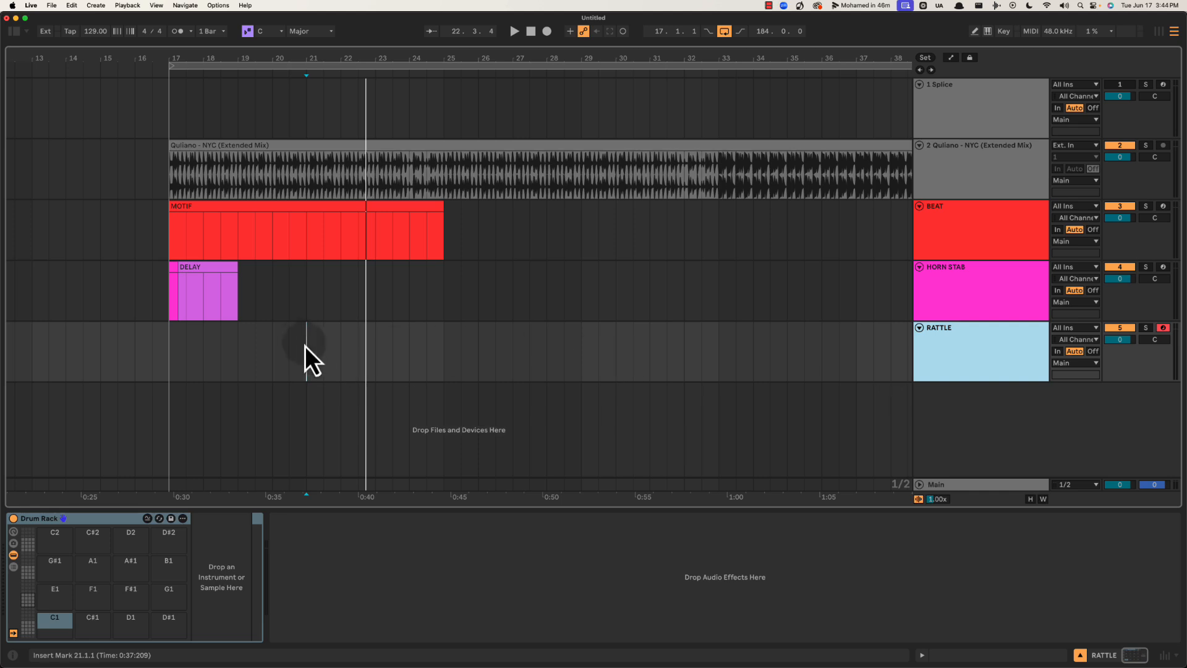
# Create a one-bar empty MIDI clip at 21.1.1 on the RATTLE track and hide the device view
pyautogui.moveTo(313, 344); pyautogui.dragTo(334, 342)
pyautogui.press('super+alt+l')
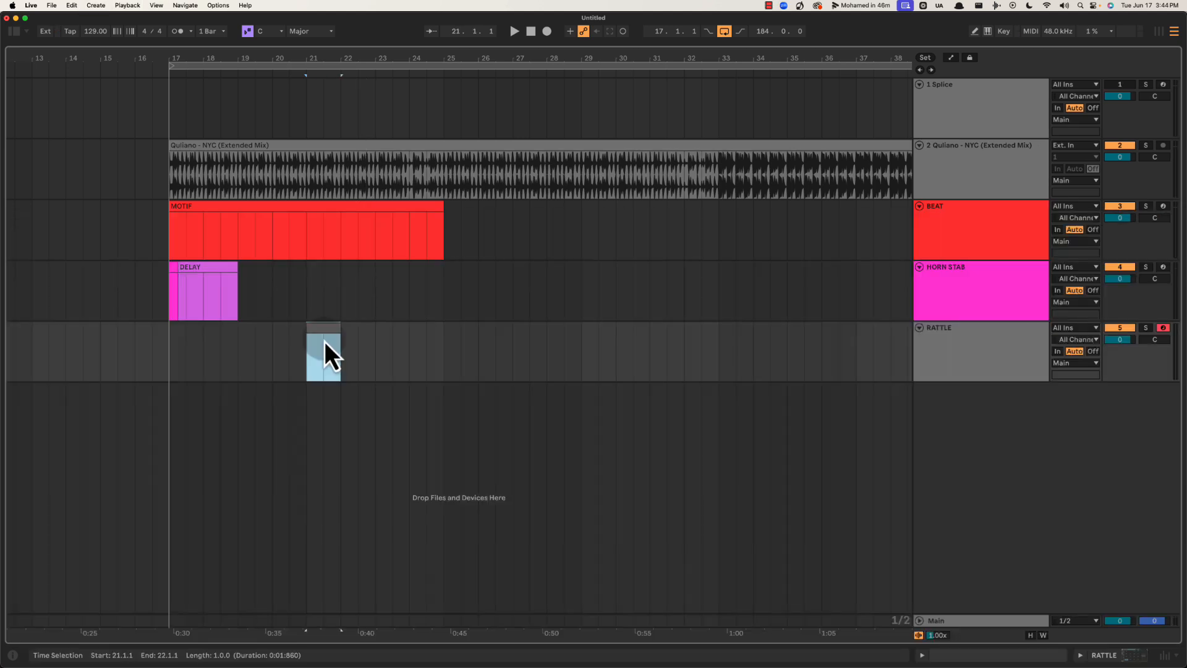
pyautogui.click(906, 371)
# Color the RATTLE track brown and assign the track color to its clip
pyautogui.rightClick(982, 361)
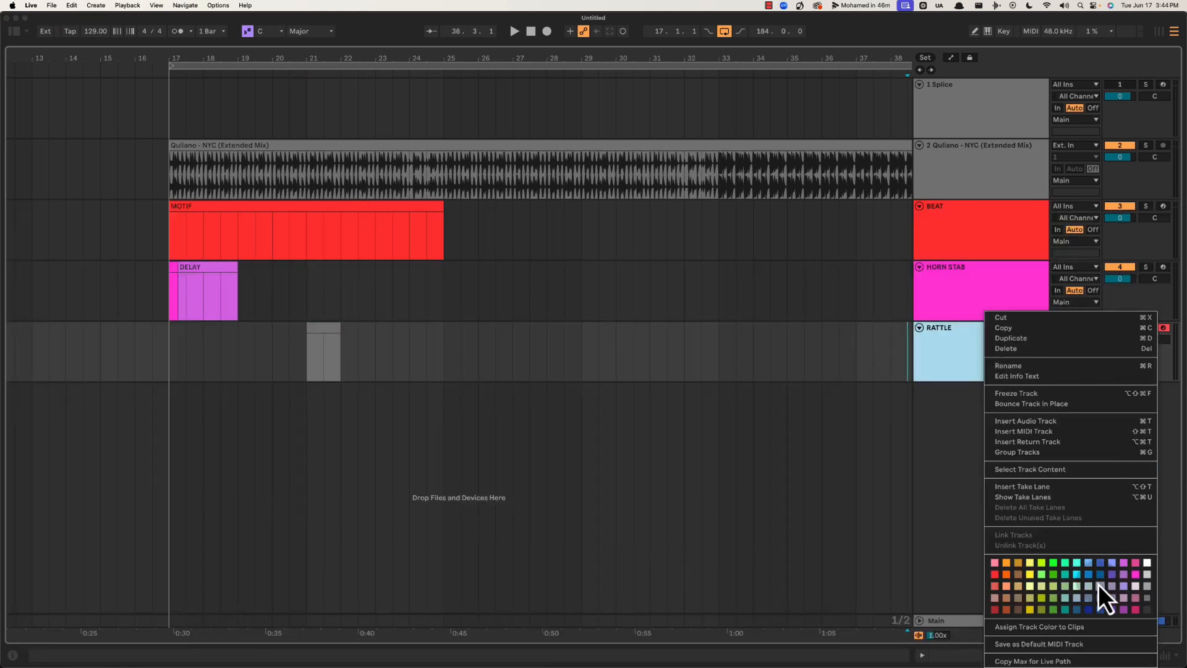
pyautogui.click(1018, 576)
pyautogui.click(958, 347)
pyautogui.rightClick(959, 347)
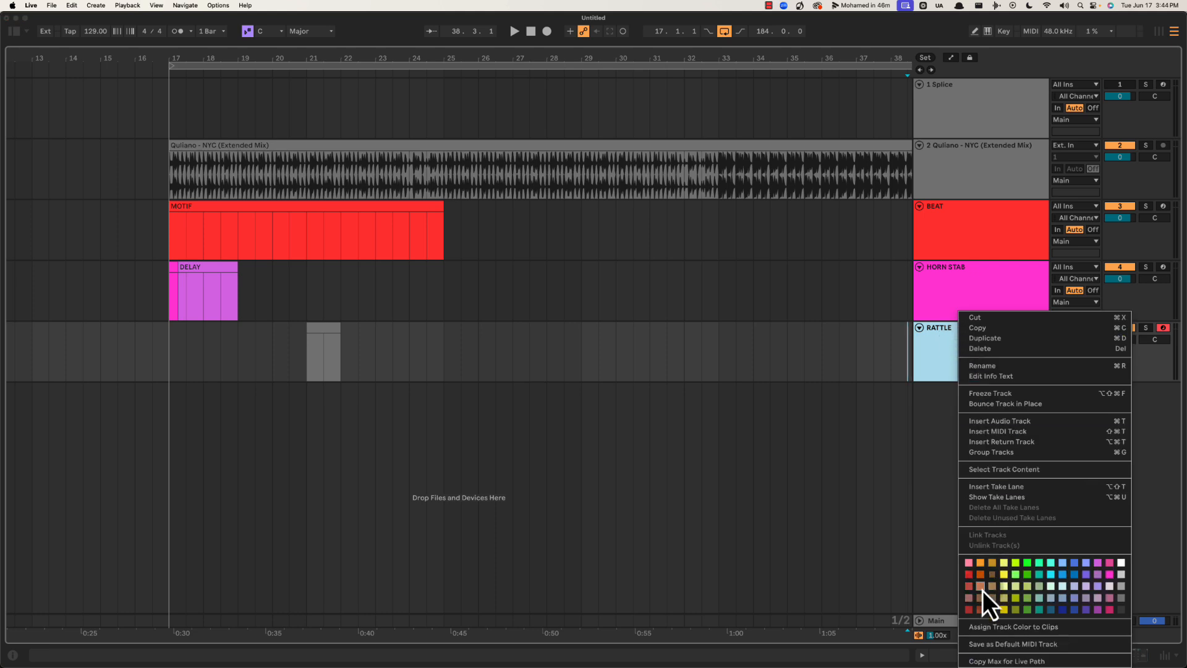
pyautogui.click(982, 629)
# Play the arrangement from bar 21 and listen to the section leading up to bar 25
pyautogui.click(315, 283)
pyautogui.press('space')
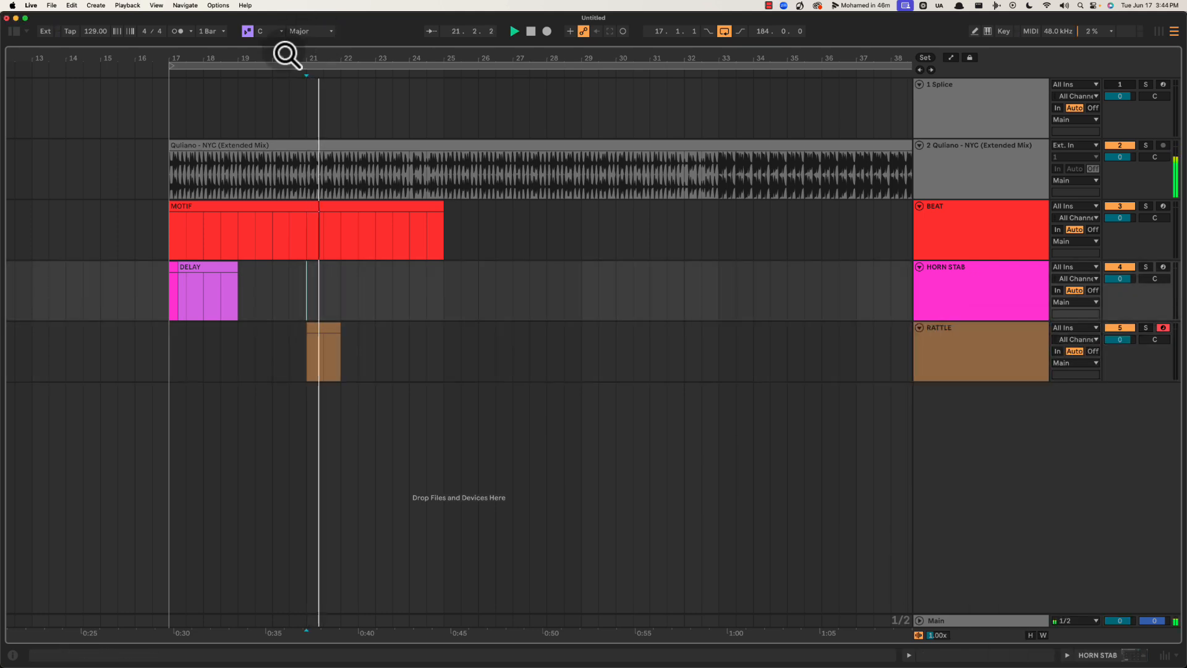
pyautogui.moveTo(286, 53); pyautogui.dragTo(371, 58)
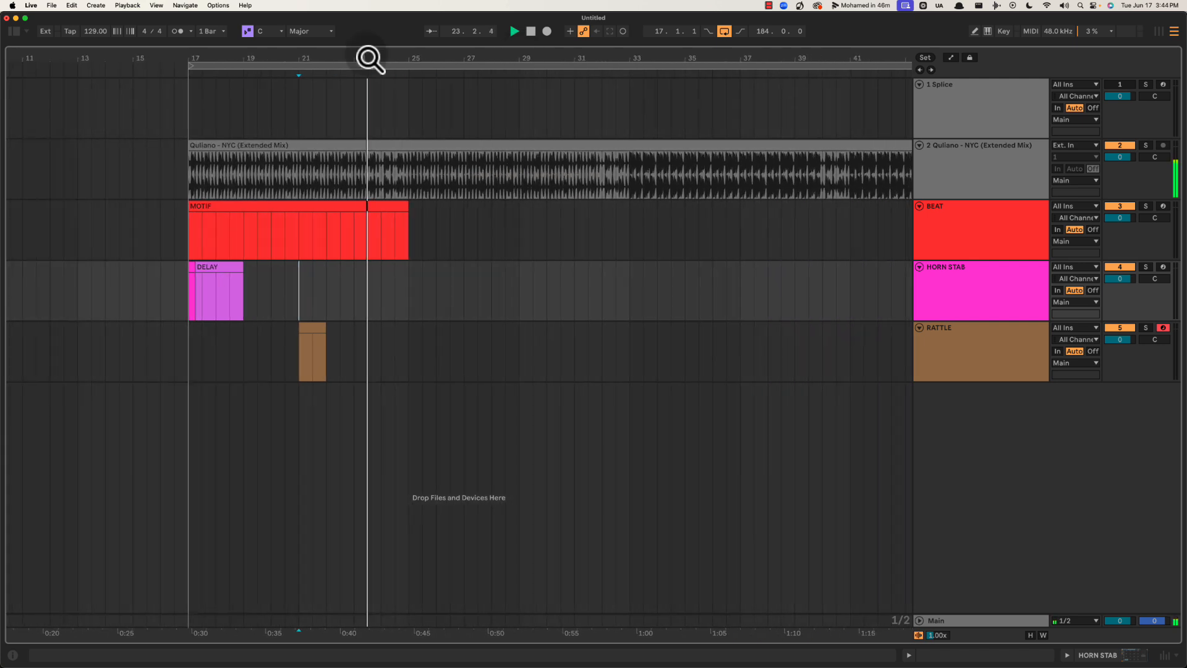
# Rename the BEAT clip at 17.1.1 as ", HP" and duplicate it to 25.1.1
pyautogui.click(378, 219)
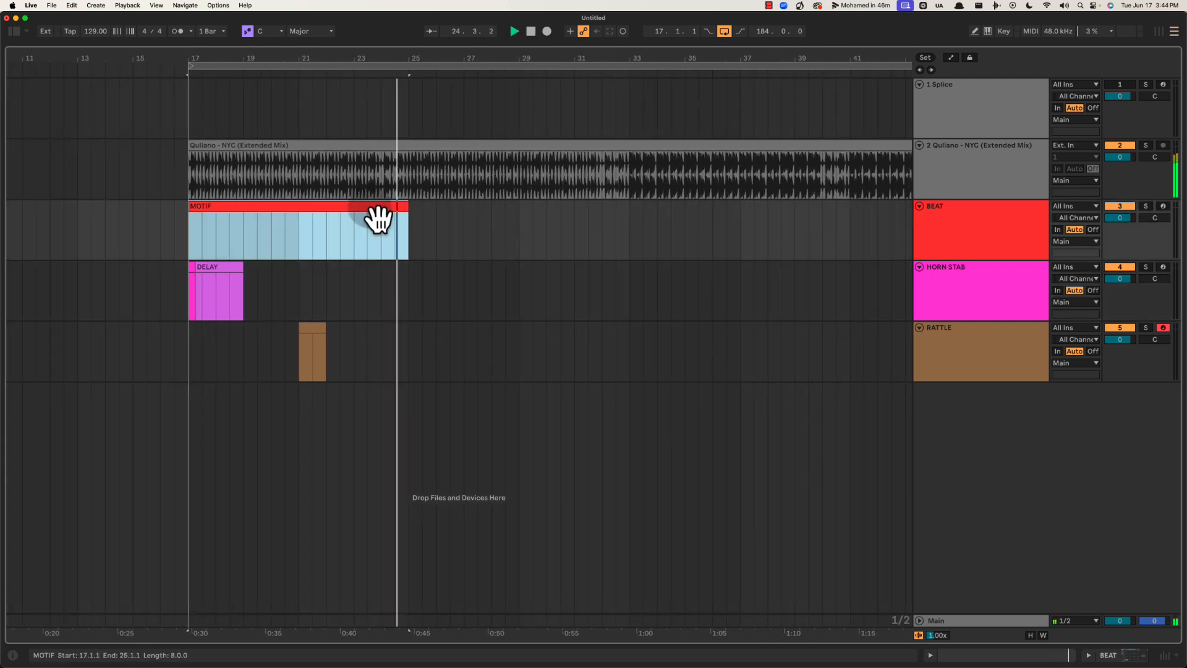
pyautogui.press('super+r')
pyautogui.write('HP')
pyautogui.press('Return')
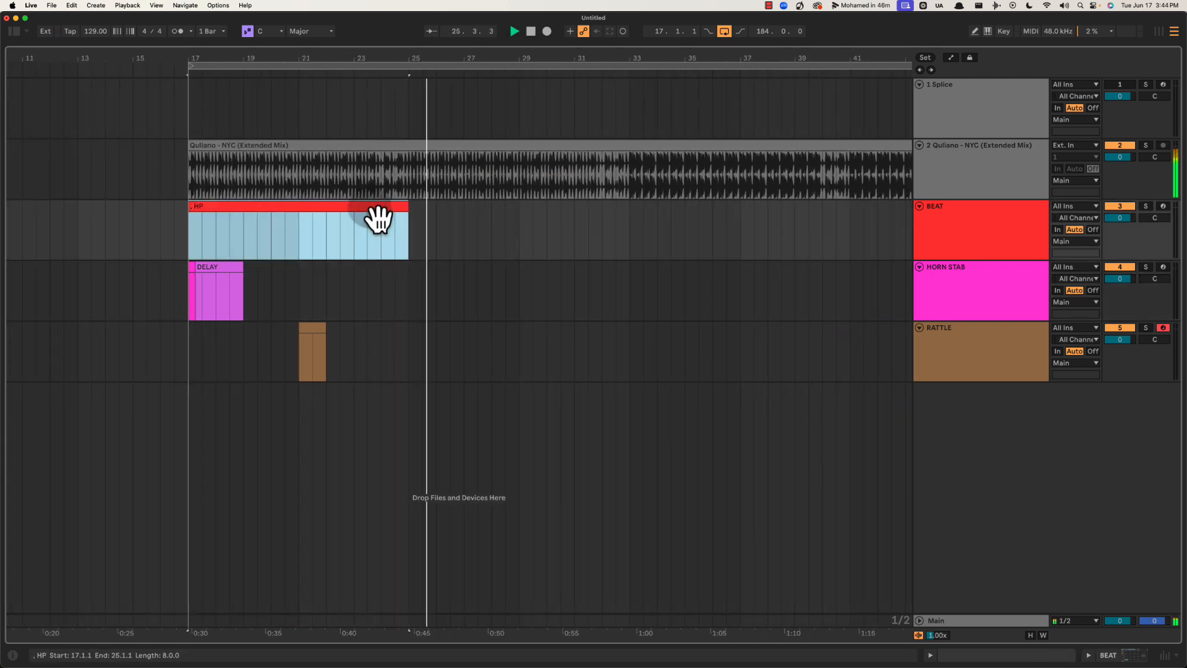
pyautogui.press('super+d')
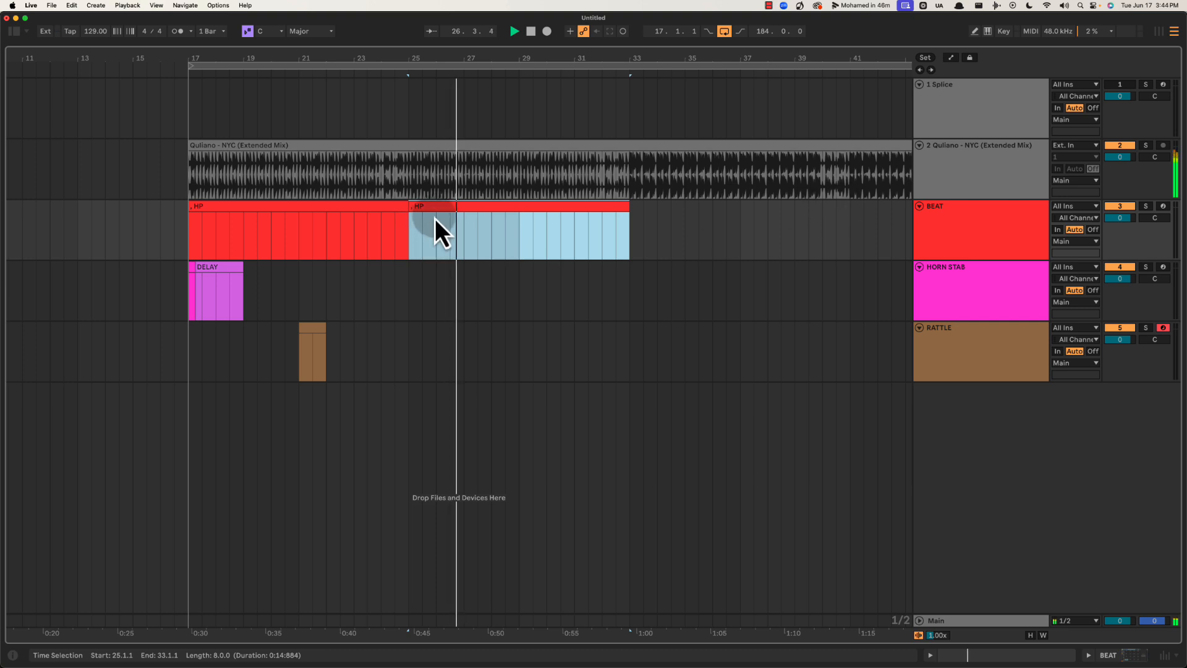
# Rename the first BEAT clip, starting at 17.1.1, as "MOTIF, HP"
pyautogui.click(256, 206)
pyautogui.press('super+r')
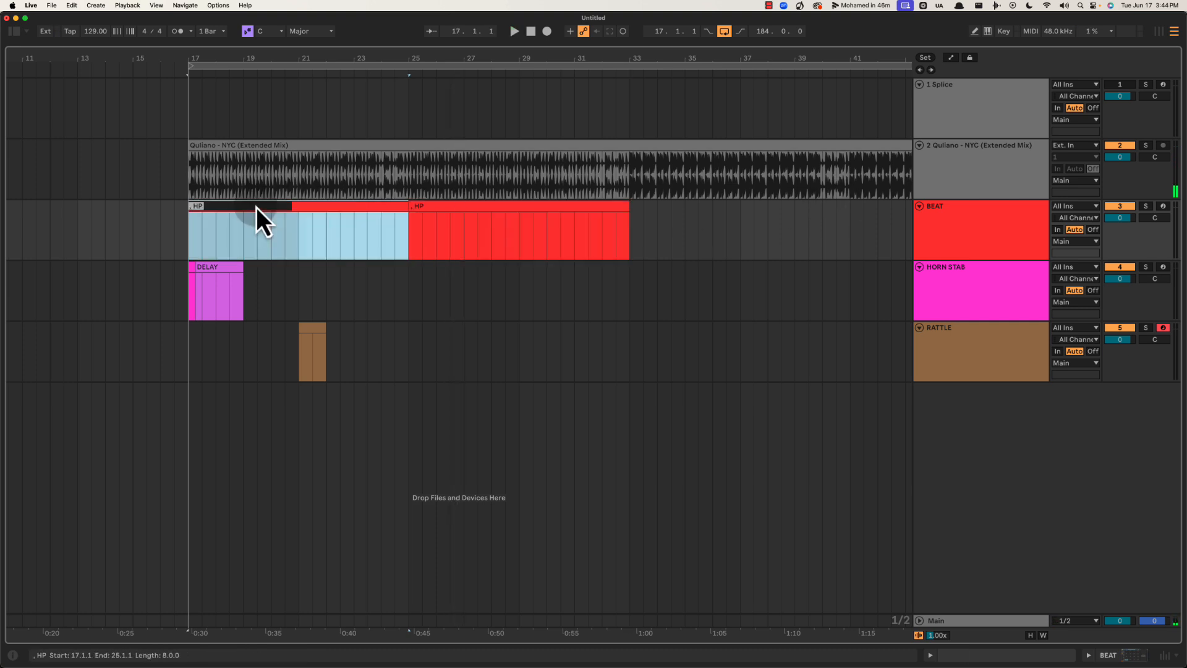
pyautogui.write('MOTIF, HP')
pyautogui.press('Return')
# Rename the second BEAT clip, starting at 25.1.1, as HP
pyautogui.hscroll(2, 334, 212)
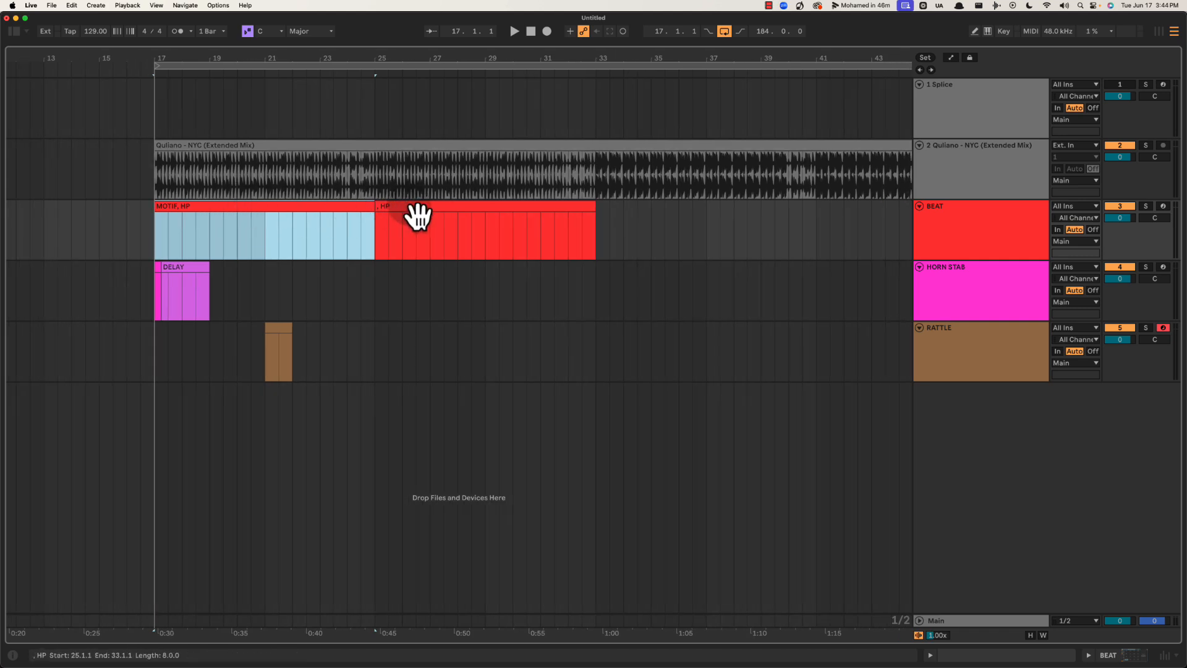
pyautogui.click(427, 218)
pyautogui.press('super+r')
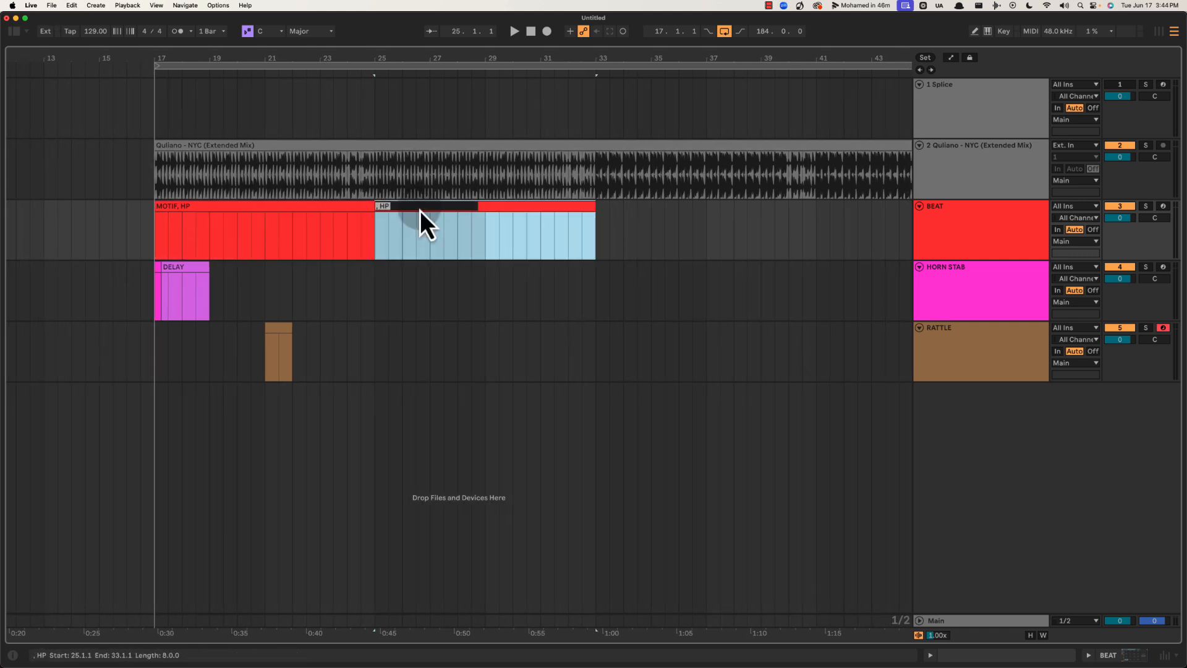
pyautogui.write('HP')
pyautogui.press('Return')
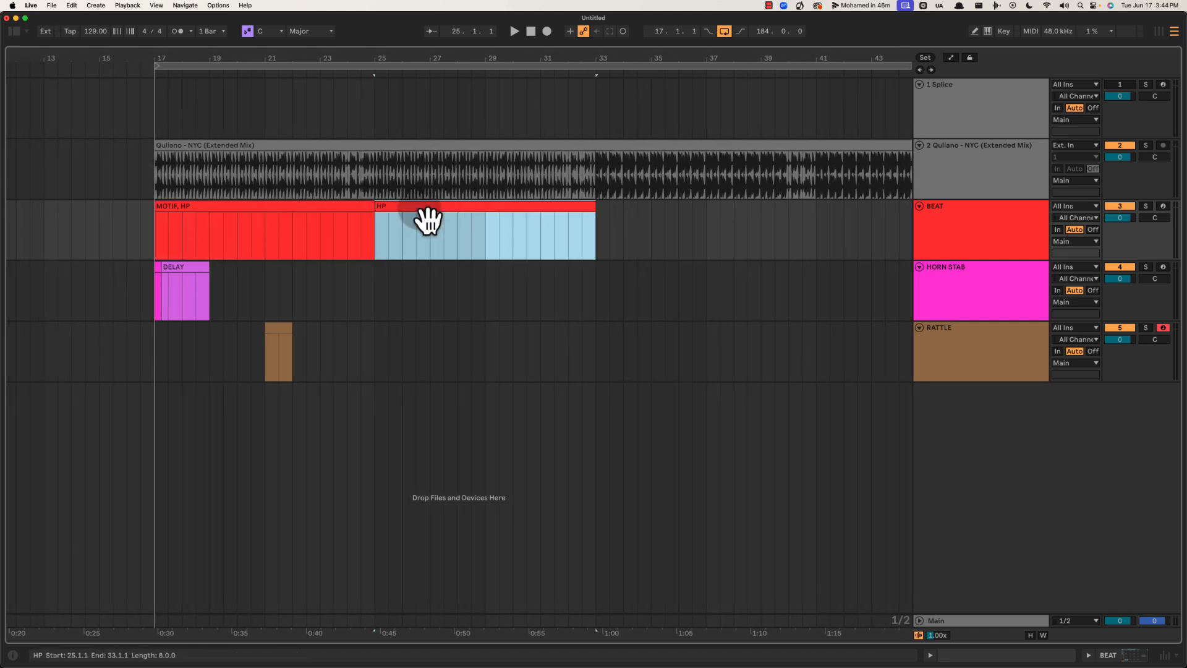
pyautogui.click(379, 251)
pyautogui.click(461, 220)
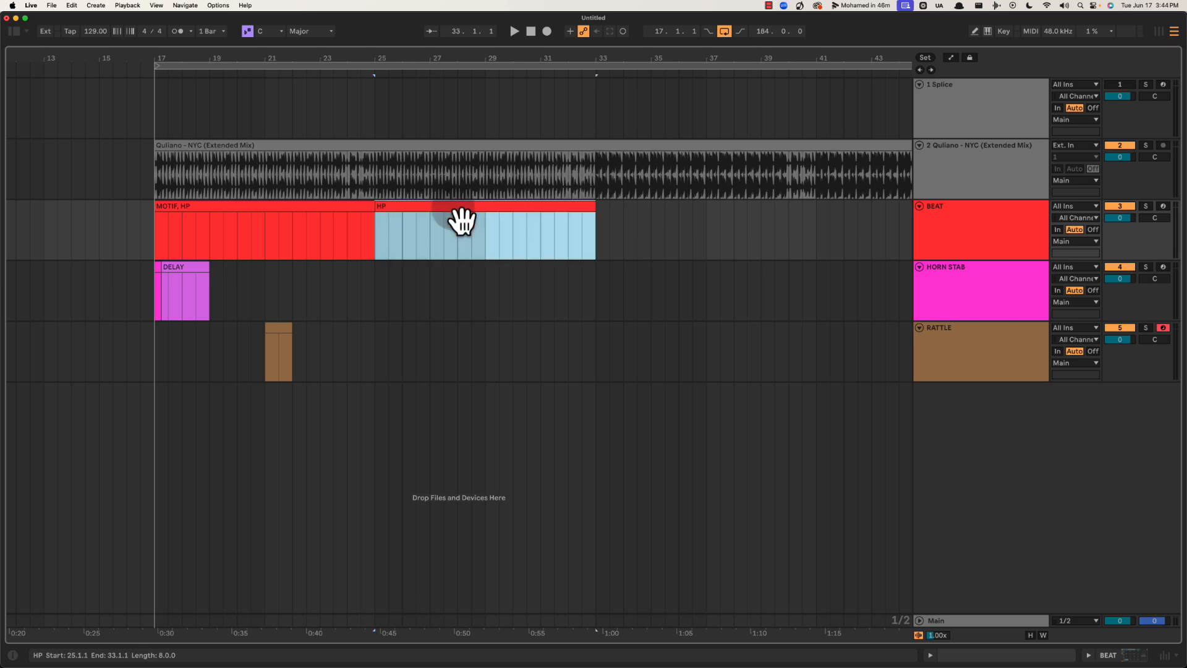
pyautogui.rightClick(461, 220)
pyautogui.click(411, 227)
pyautogui.click(361, 229)
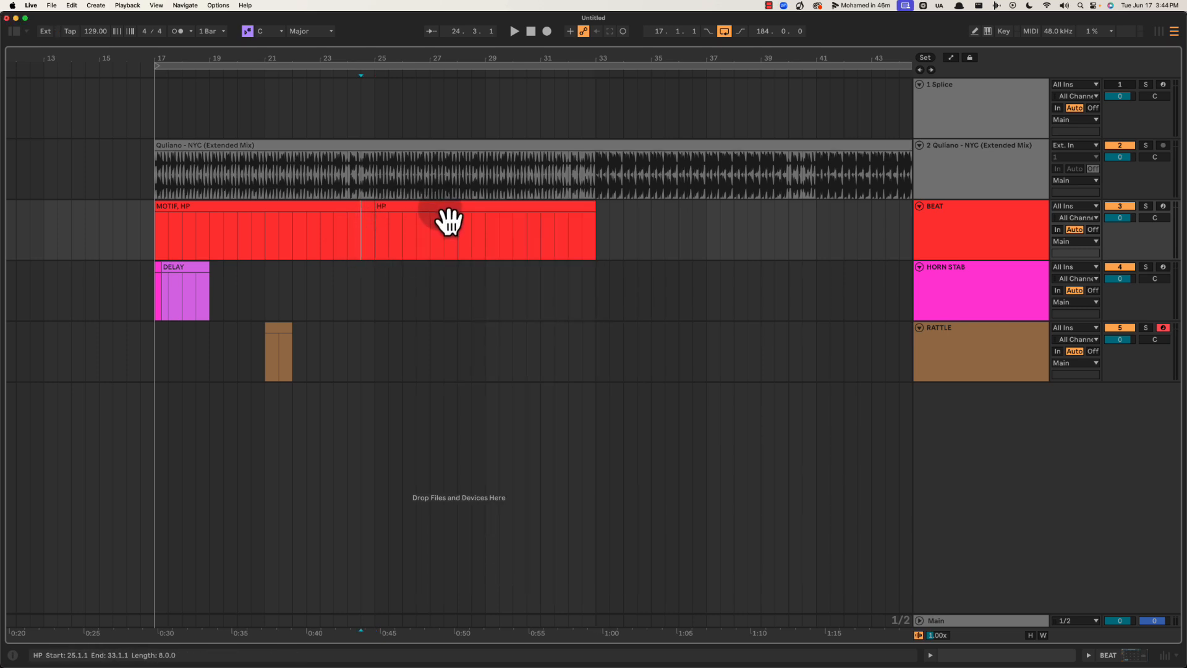
pyautogui.click(448, 221)
pyautogui.rightClick(413, 208)
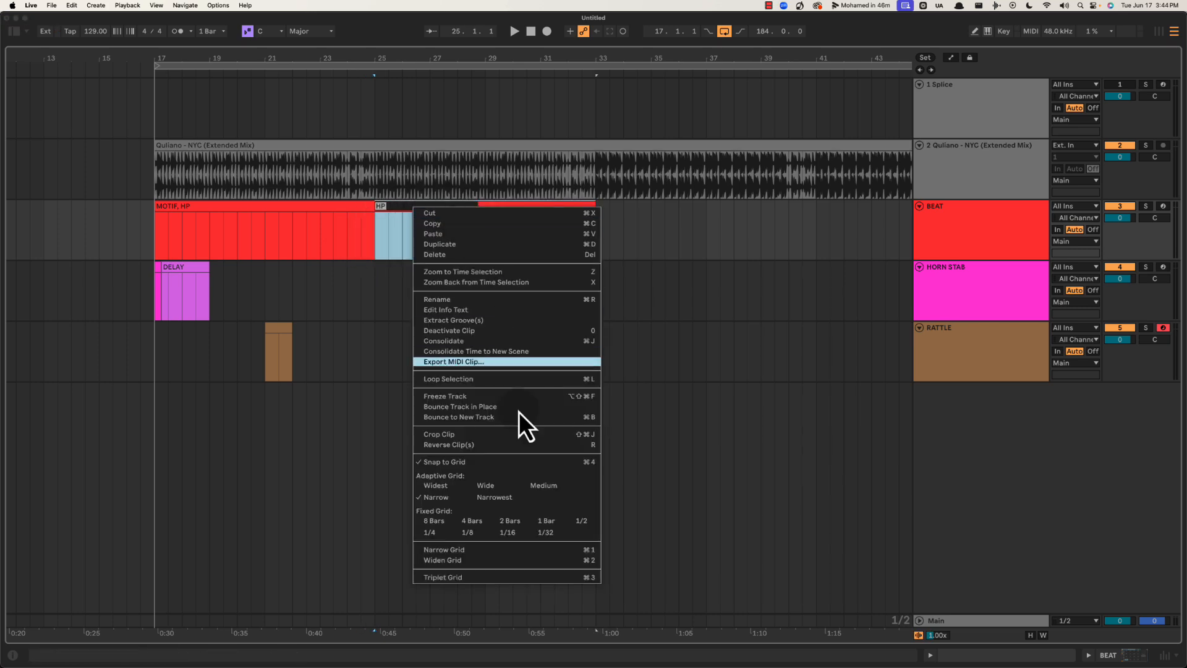
pyautogui.click(366, 264)
pyautogui.click(389, 273)
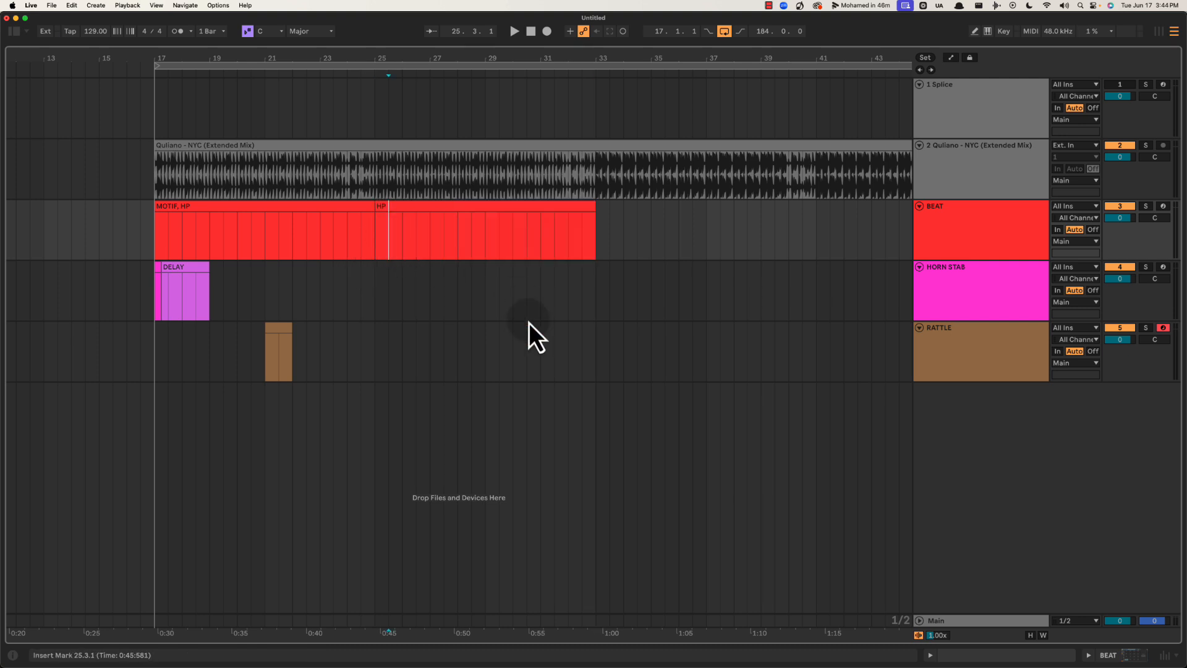
# Create a four-bar empty MIDI clip on the BEAT track from 33.1.1 to 37.1.1
pyautogui.moveTo(610, 238); pyautogui.dragTo(706, 220)
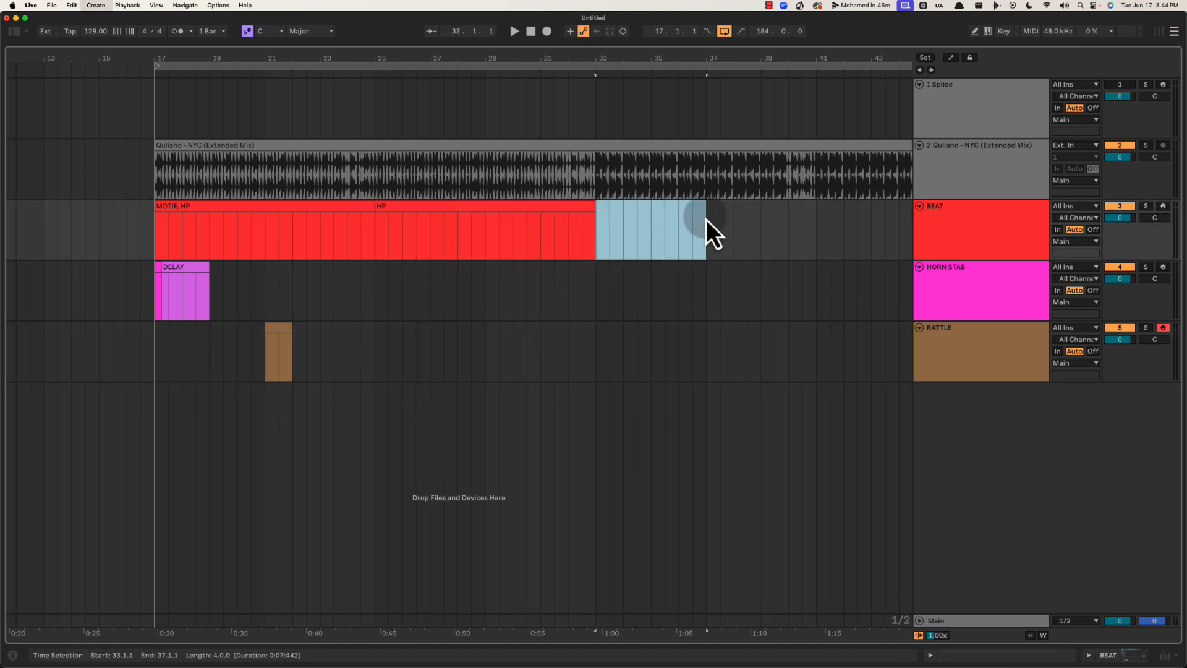
pyautogui.press('super+shift+m')
pyautogui.press('super+alt+4')
pyautogui.press('super+alt+4')
pyautogui.press('super+alt+3')
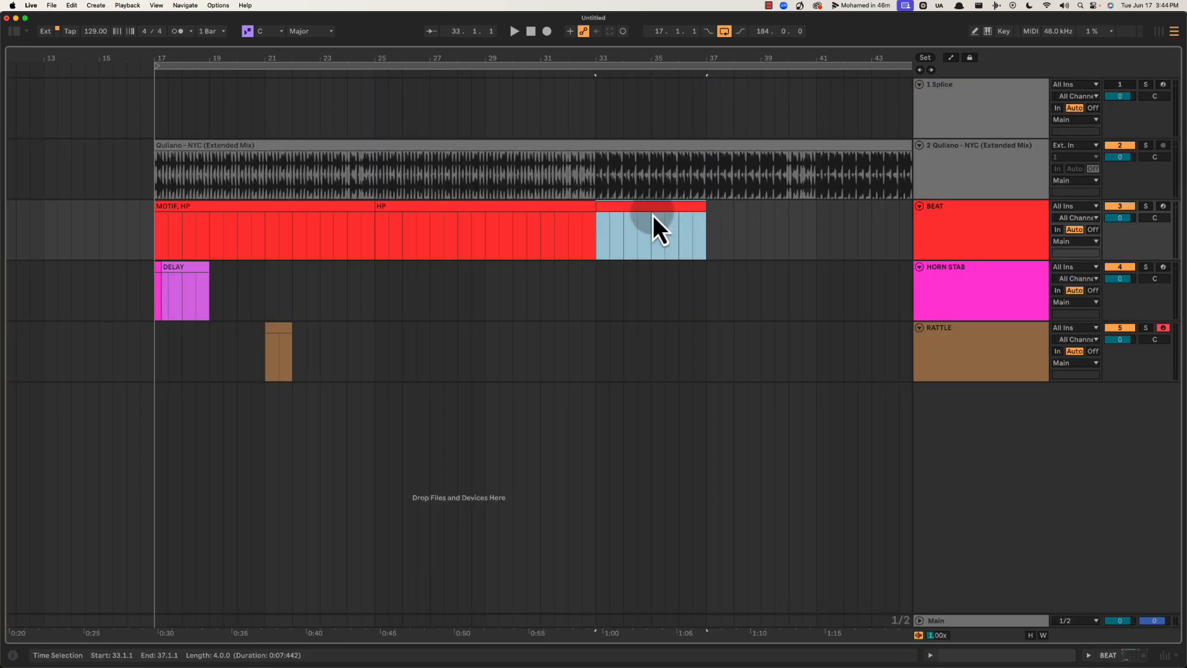
# Remove the empty four-bar clip at 33.1.1 from the BEAT track
pyautogui.rightClick(653, 215)
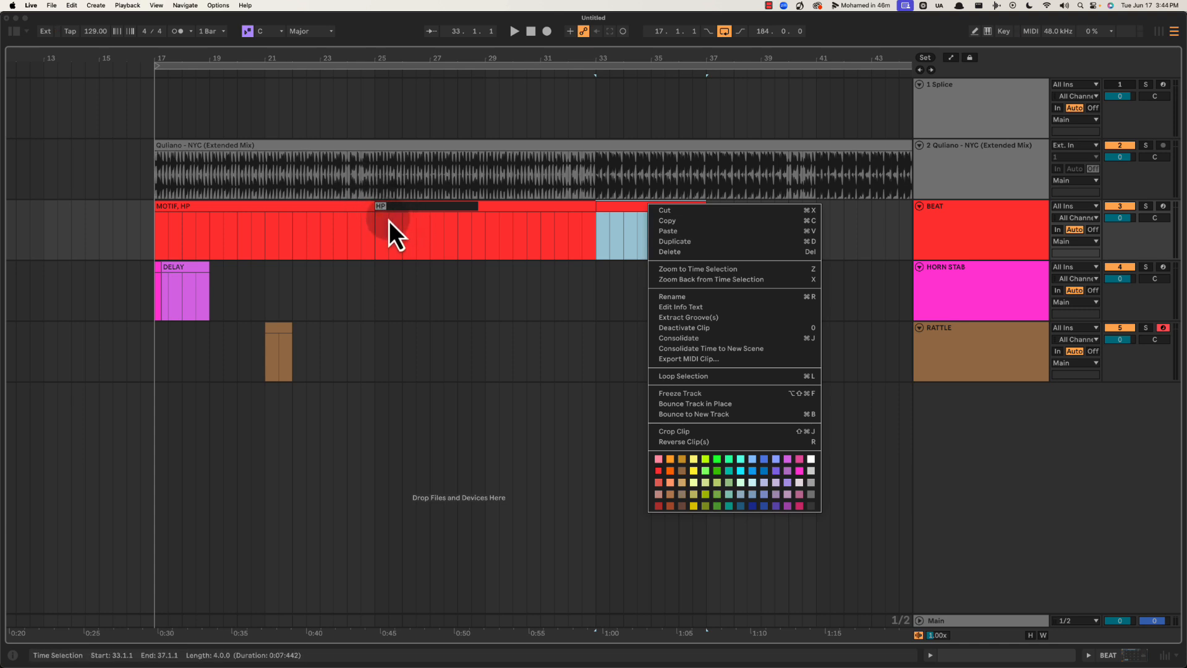
pyautogui.click(427, 235)
pyautogui.click(630, 219)
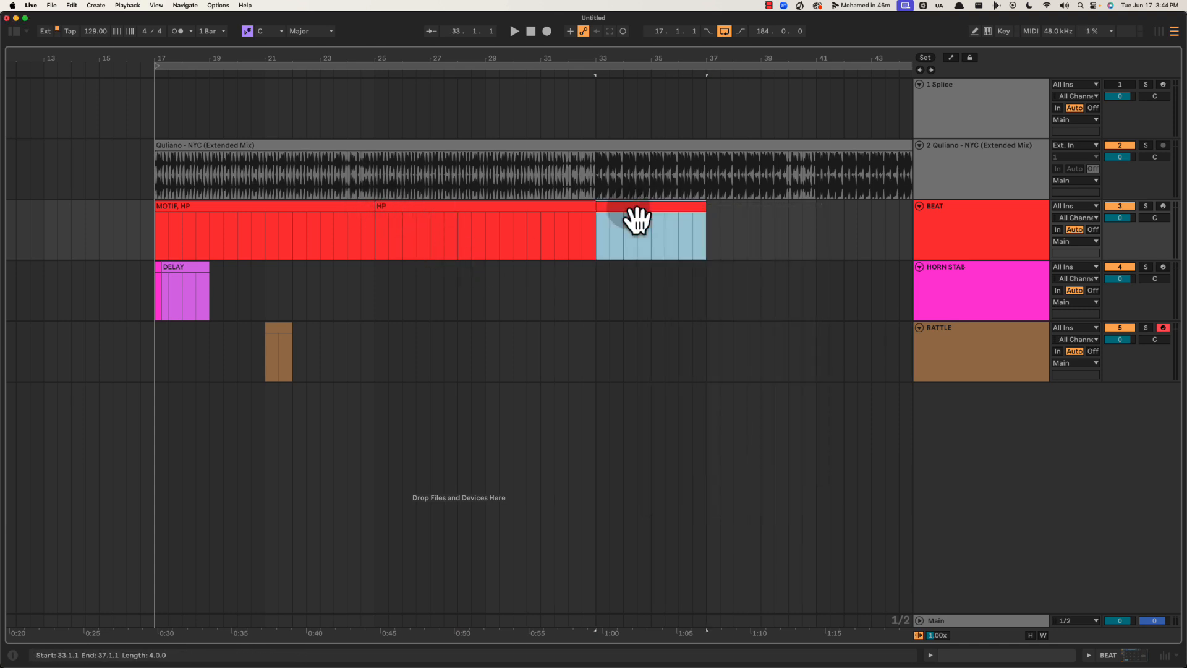
pyautogui.moveTo(629, 221); pyautogui.dragTo(406, 202)
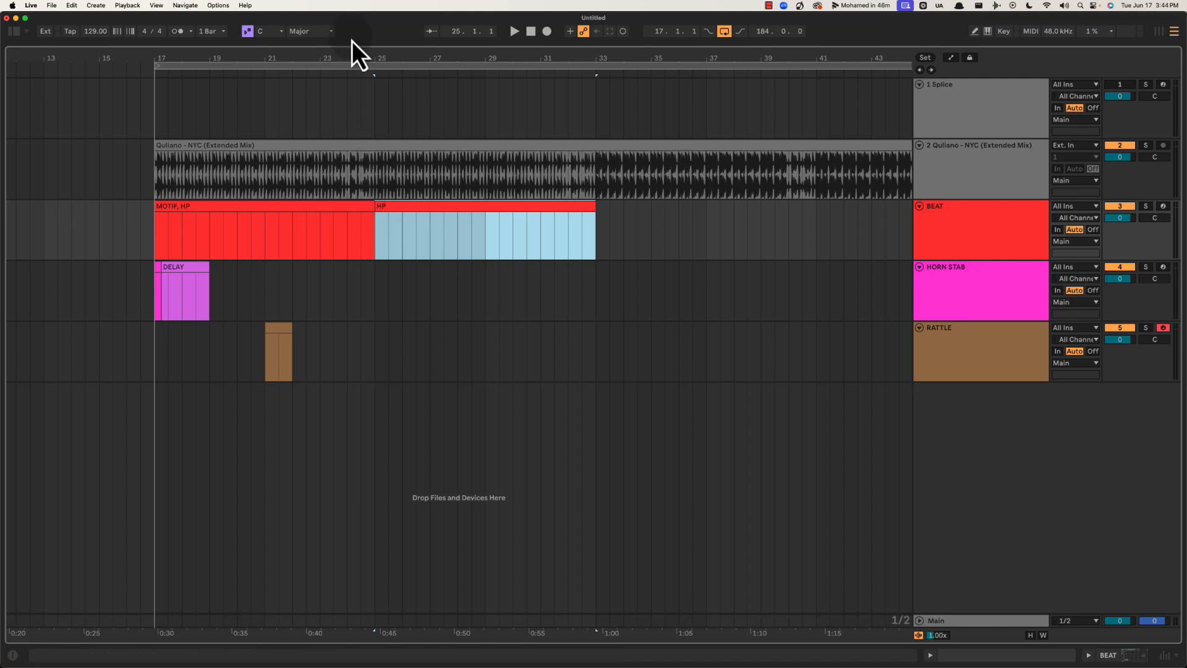
# Play the reference track around bar 24 to locate its edit, and select the bar from 24.1.1 to 25.1.1
pyautogui.moveTo(358, 57); pyautogui.dragTo(449, 60)
pyautogui.click(421, 170)
pyautogui.press('space')
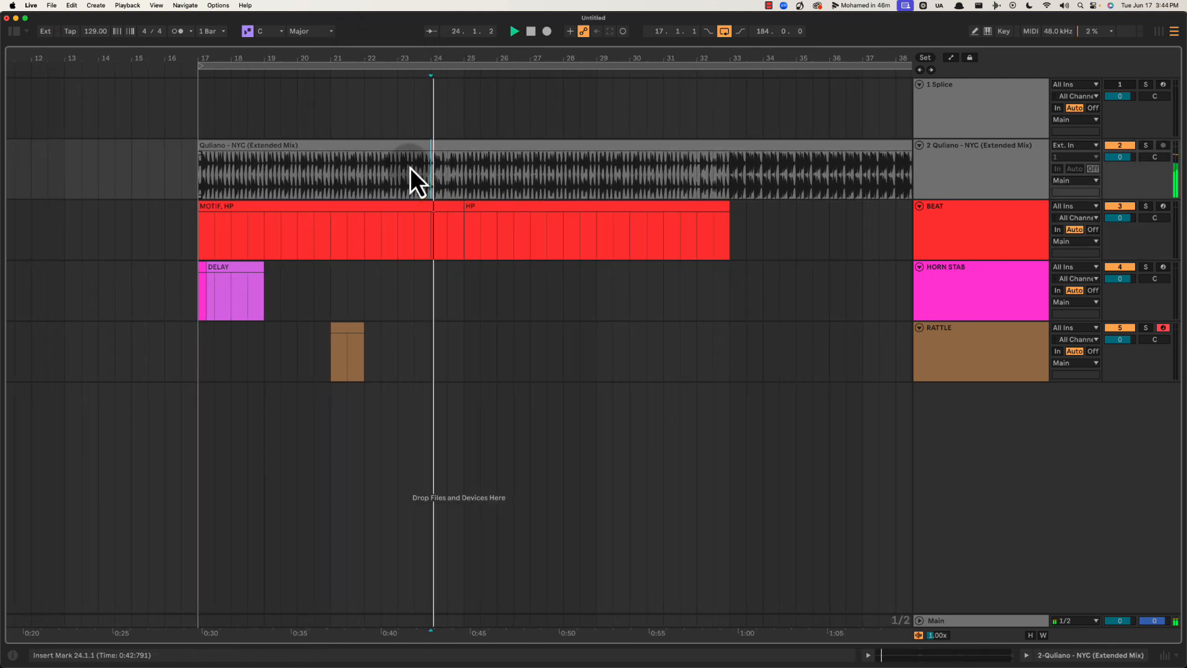
pyautogui.click(397, 180)
pyautogui.press('space')
pyautogui.press('space')
pyautogui.moveTo(377, 57); pyautogui.dragTo(501, 60)
pyautogui.moveTo(570, 185); pyautogui.dragTo(612, 176)
pyautogui.press('space')
# Insert a MIDI track below the reference track, name it EDIT and color it green
pyautogui.click(972, 164)
pyautogui.press('super+shift+t')
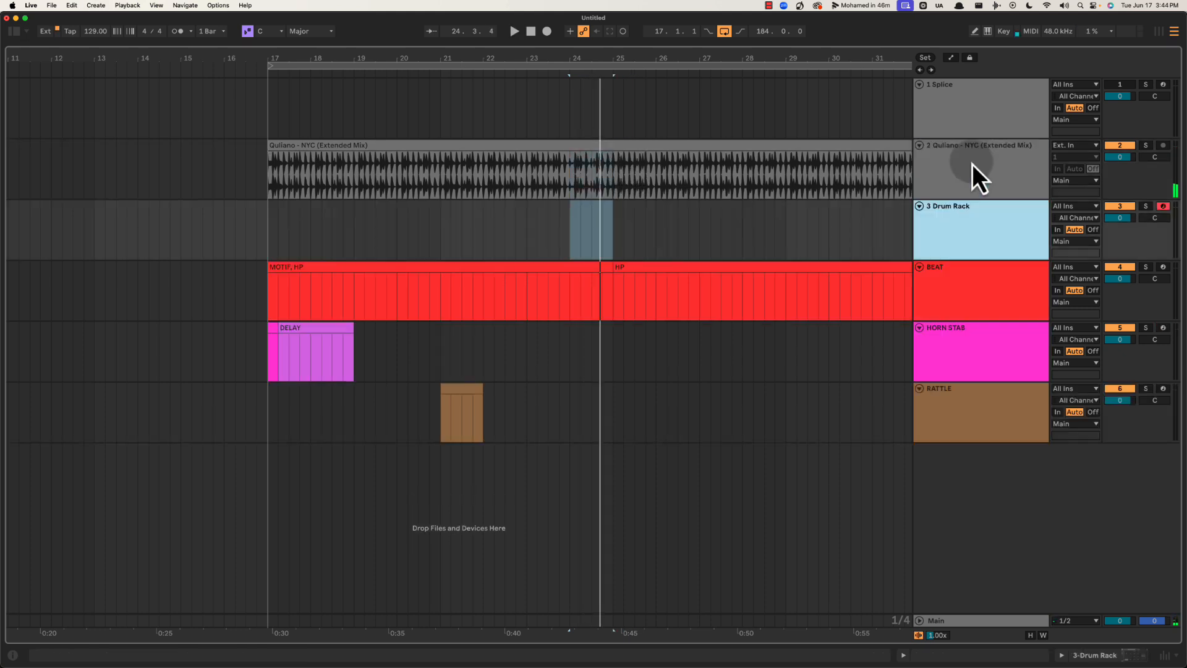
pyautogui.press('super+r')
pyautogui.write('EDIT')
pyautogui.press('Return')
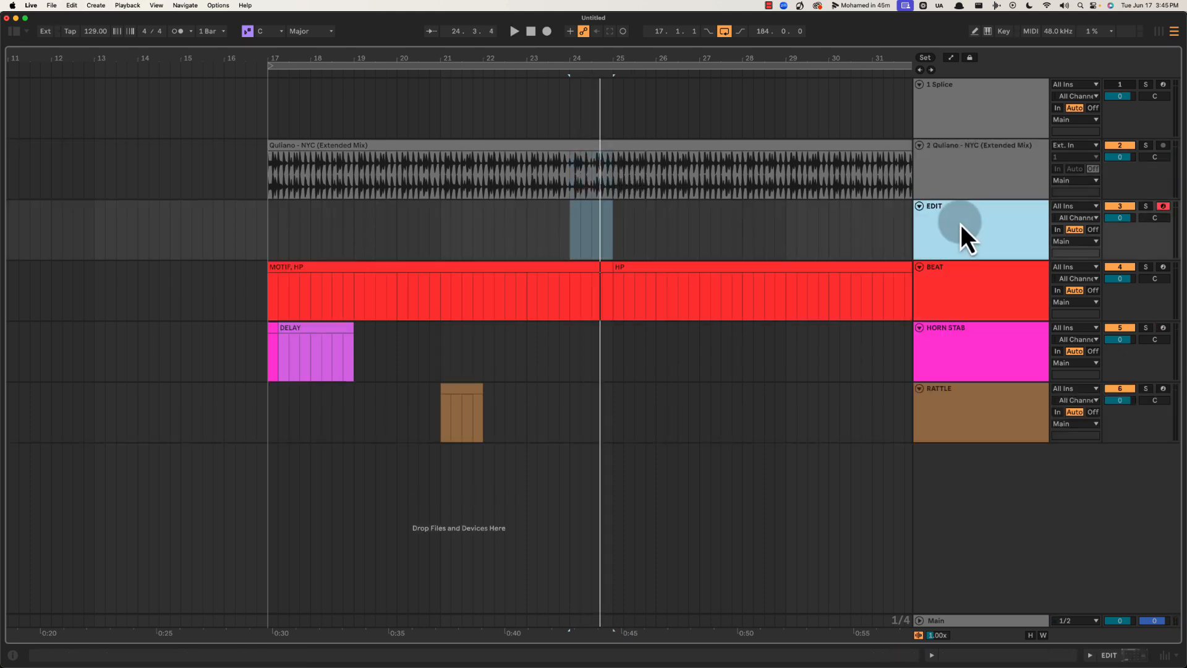
pyautogui.rightClick(953, 226)
pyautogui.click(1023, 488)
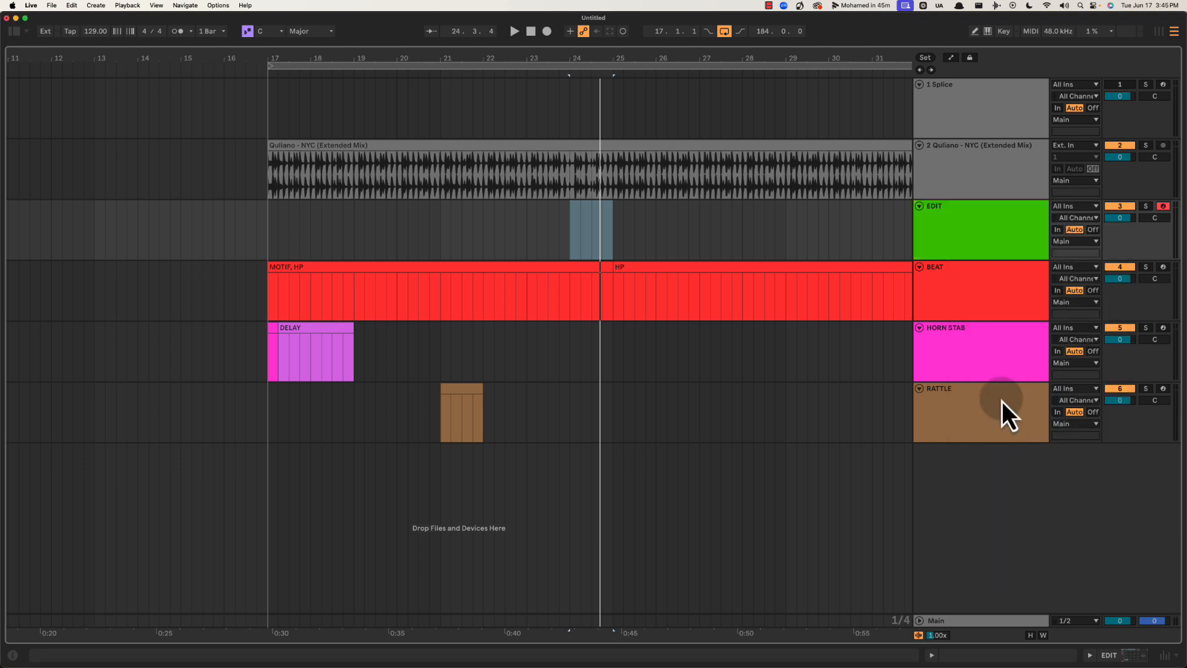
# Create a one-bar empty MIDI clip on the EDIT track from 24.1.1 to 25.1.1
pyautogui.click(956, 246)
pyautogui.moveTo(570, 216); pyautogui.dragTo(610, 217)
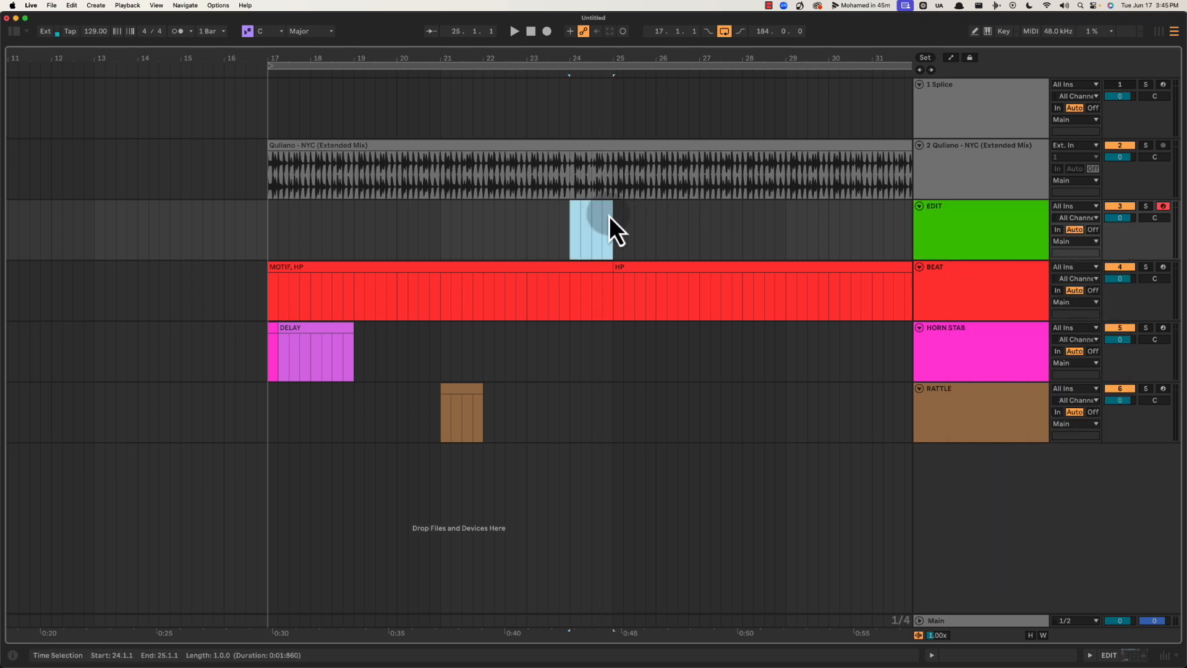
pyautogui.press('super+shift+m')
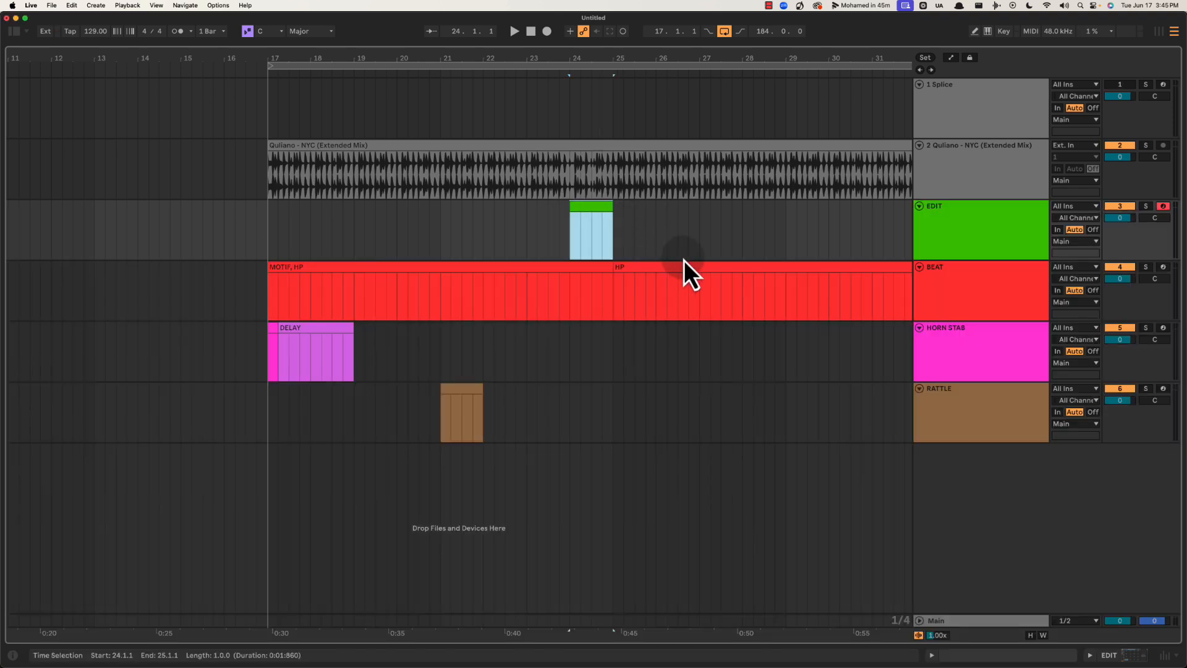
pyautogui.moveTo(638, 53); pyautogui.dragTo(463, 60)
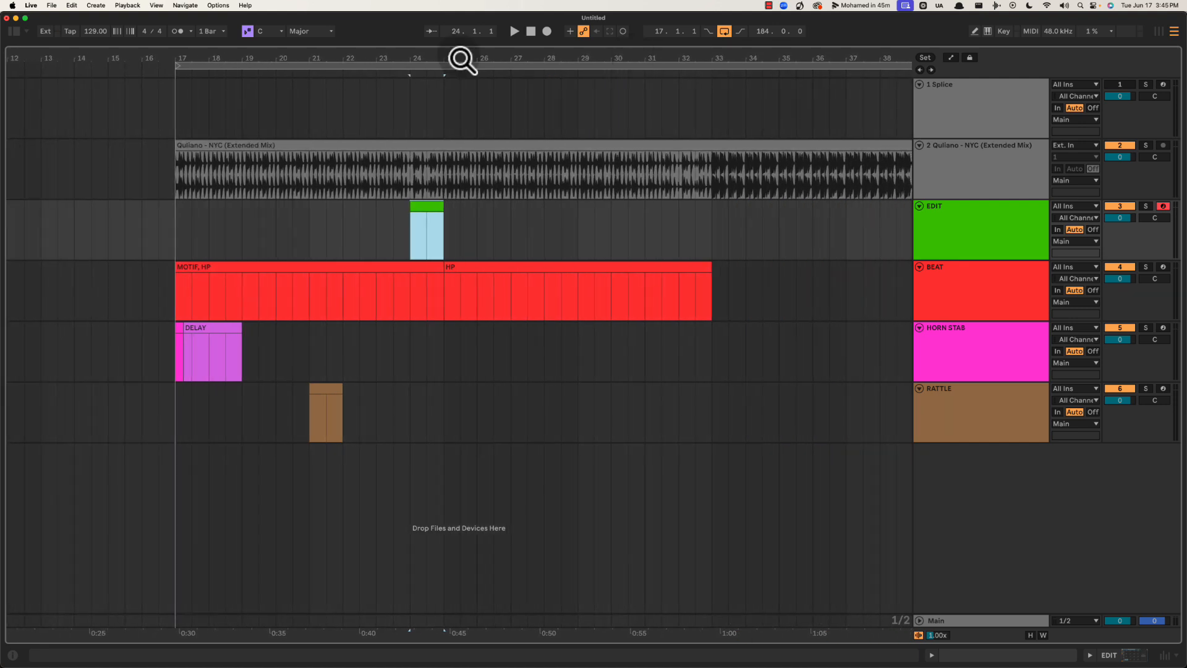
# Play the reference track from the start of the EDIT clip at 24.1.1
pyautogui.moveTo(378, 218); pyautogui.dragTo(506, 220)
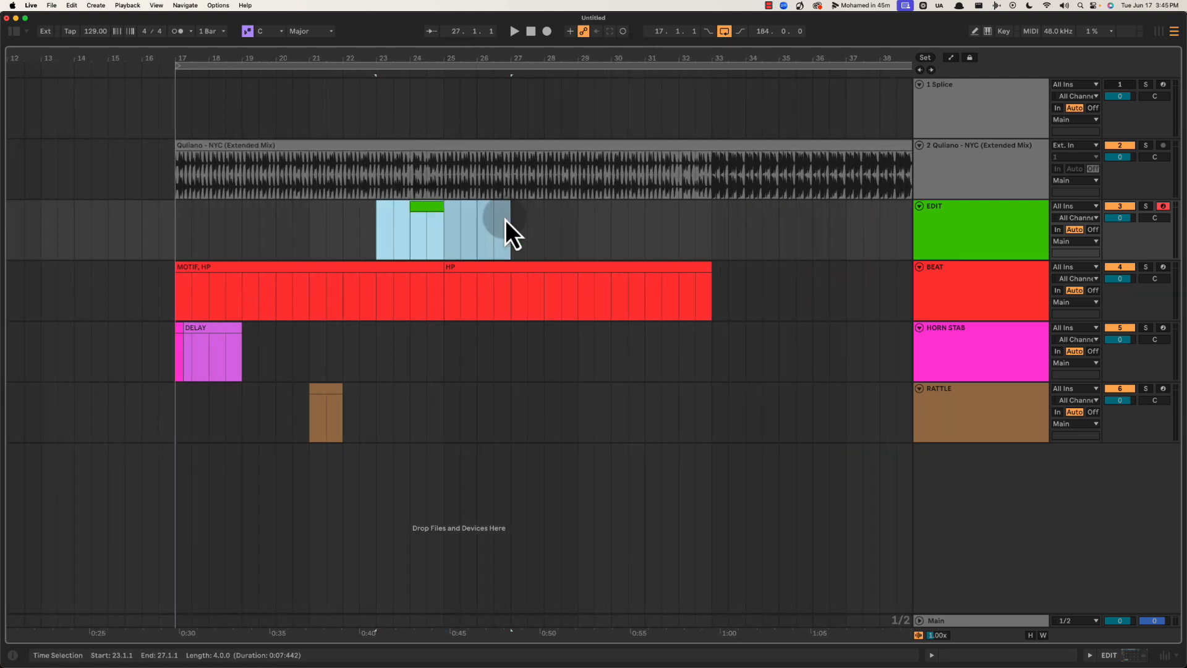
pyautogui.click(415, 214)
pyautogui.press('space')
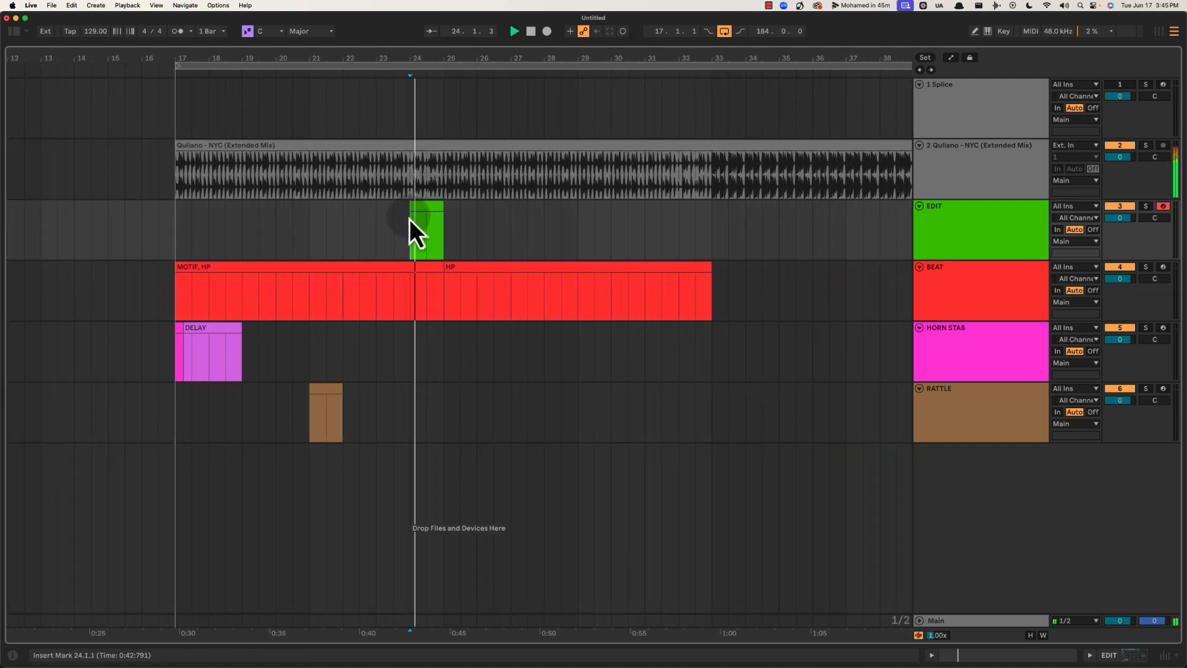
pyautogui.moveTo(445, 55); pyautogui.dragTo(443, 59)
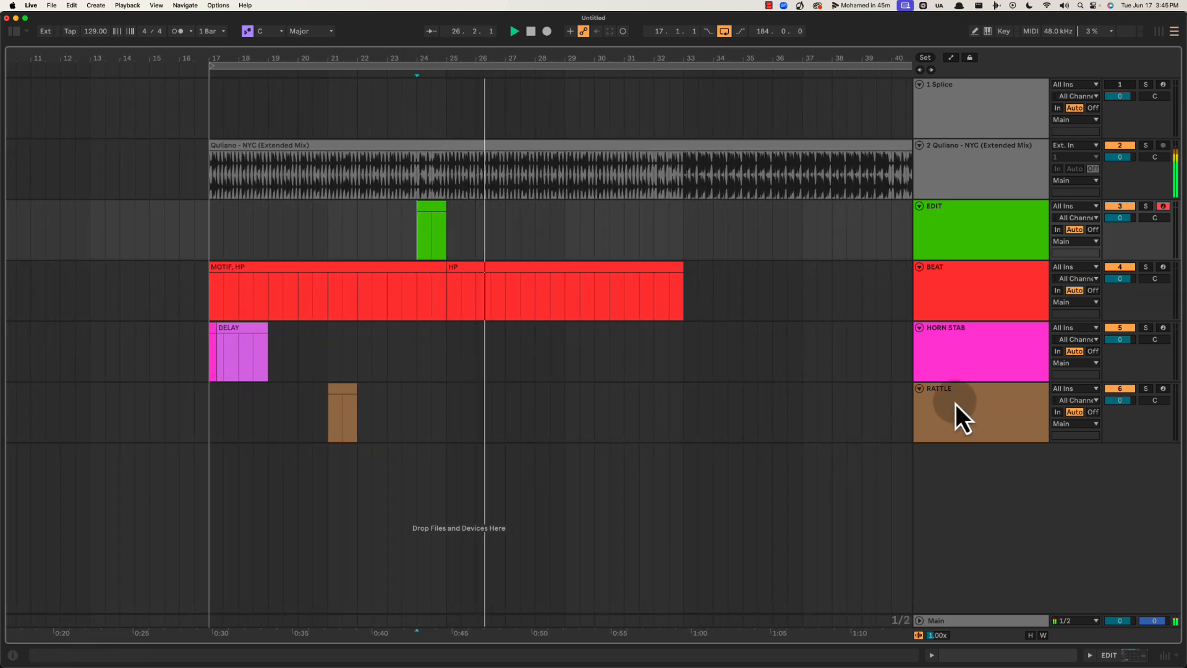
# Insert three new MIDI tracks below the RATTLE track
pyautogui.click(996, 425)
pyautogui.press('super+shift+t')
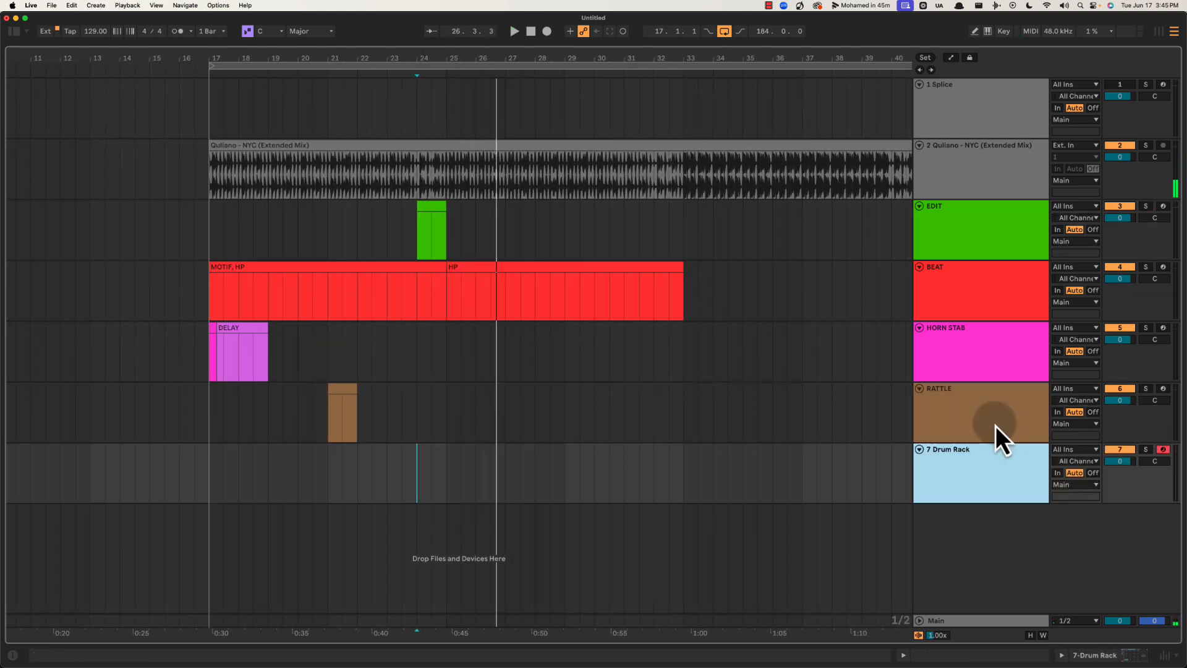
pyautogui.press('super+shift+t')
pyautogui.press('super+shift+t')
# Rename the three new tracks below RATTLE, in order, as FX UP, FX DOWN and FX ACCENT
pyautogui.click(977, 431)
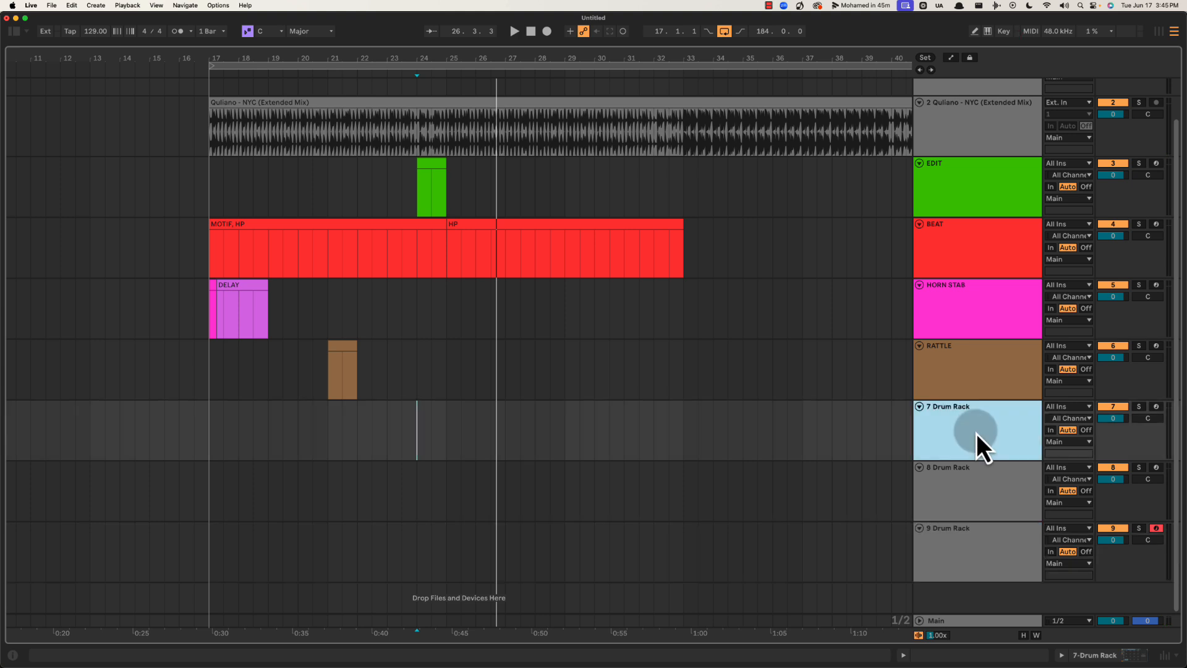
pyautogui.press('super+r')
pyautogui.write('FX UP')
pyautogui.click(949, 494)
pyautogui.press('super+r')
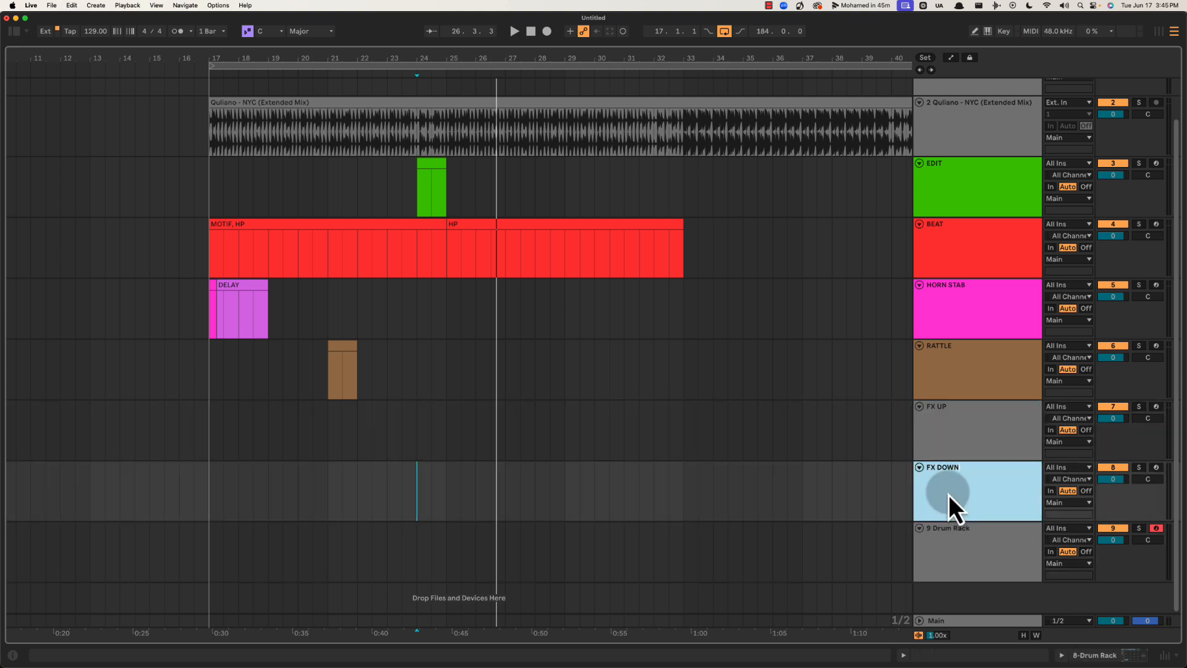
pyautogui.write('DOWN')
pyautogui.press('Tab')
pyautogui.write('FX ACCENT')
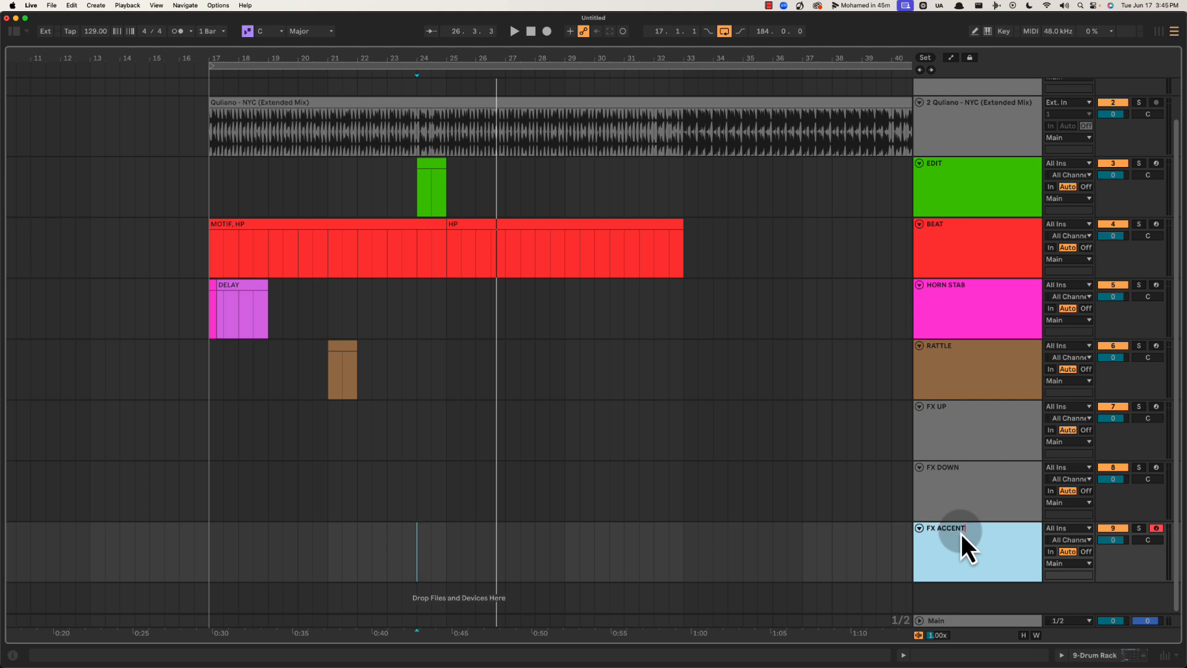
pyautogui.press('Return')
# Color the FX UP, FX DOWN and FX ACCENT tracks brown to match RATTLE
pyautogui.keyDown('shift'); pyautogui.click(957, 421); pyautogui.keyUp('shift')
pyautogui.rightClick(956, 420)
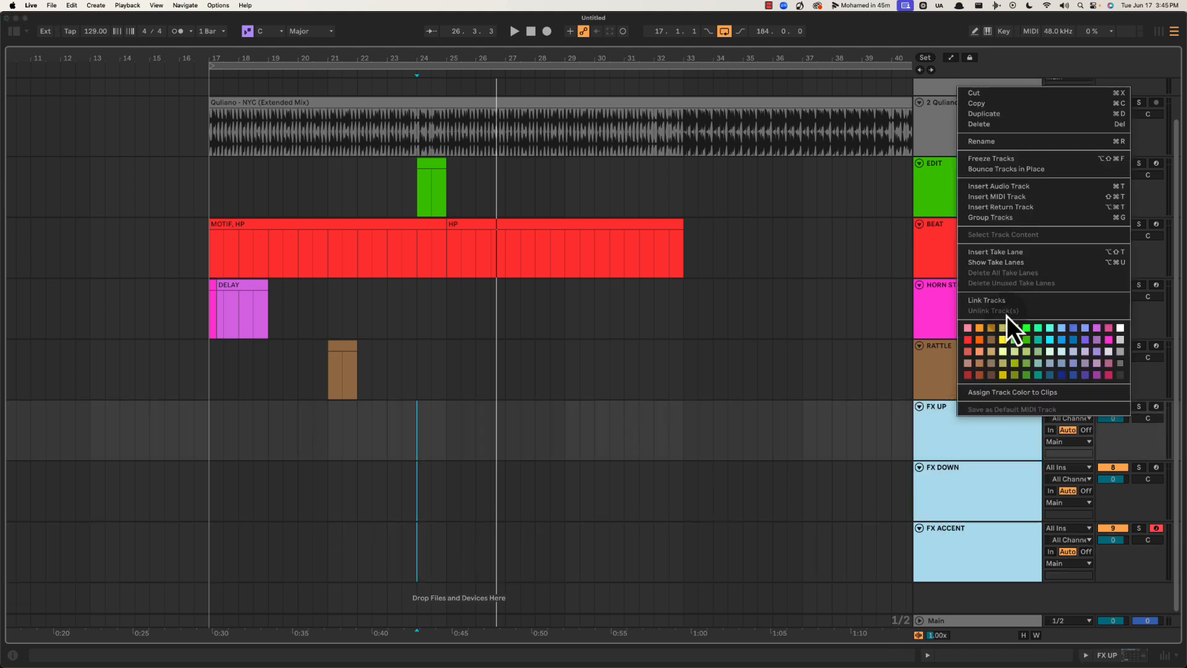
pyautogui.click(992, 340)
pyautogui.click(822, 355)
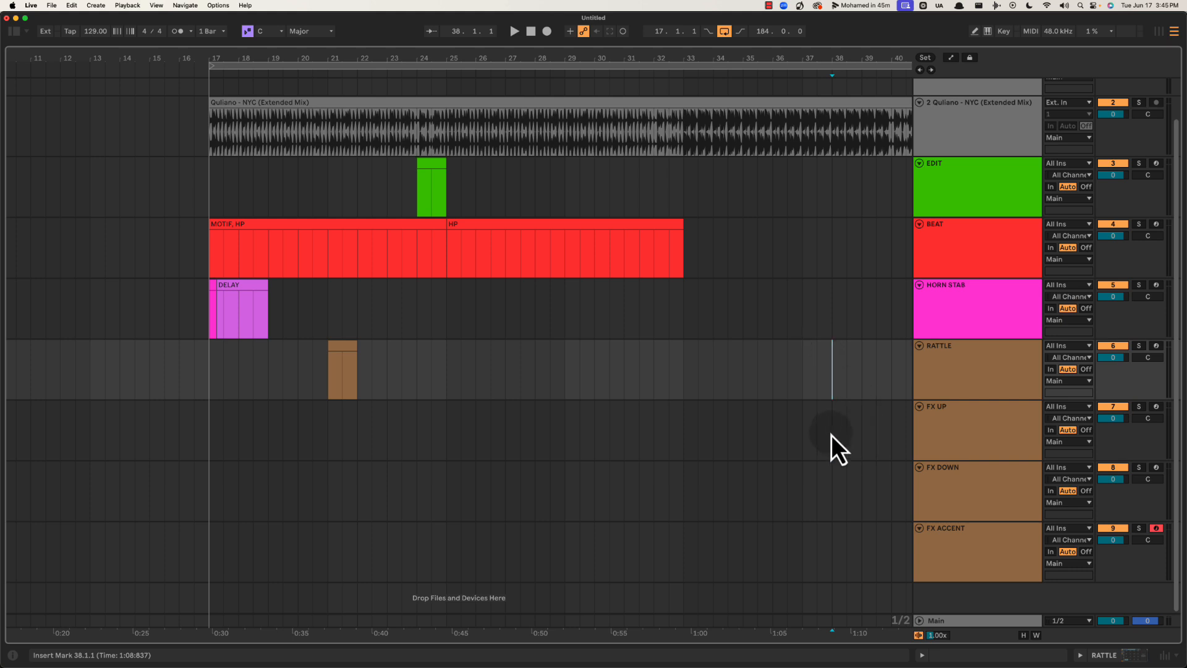
pyautogui.moveTo(832, 435); pyautogui.dragTo(1001, 566)
# Create a one-bar empty MIDI clip on the FX ACCENT track from 25.1.1 to 26.1.1 and play the reference from there
pyautogui.click(787, 417)
pyautogui.hscroll(-5, 766, 413)
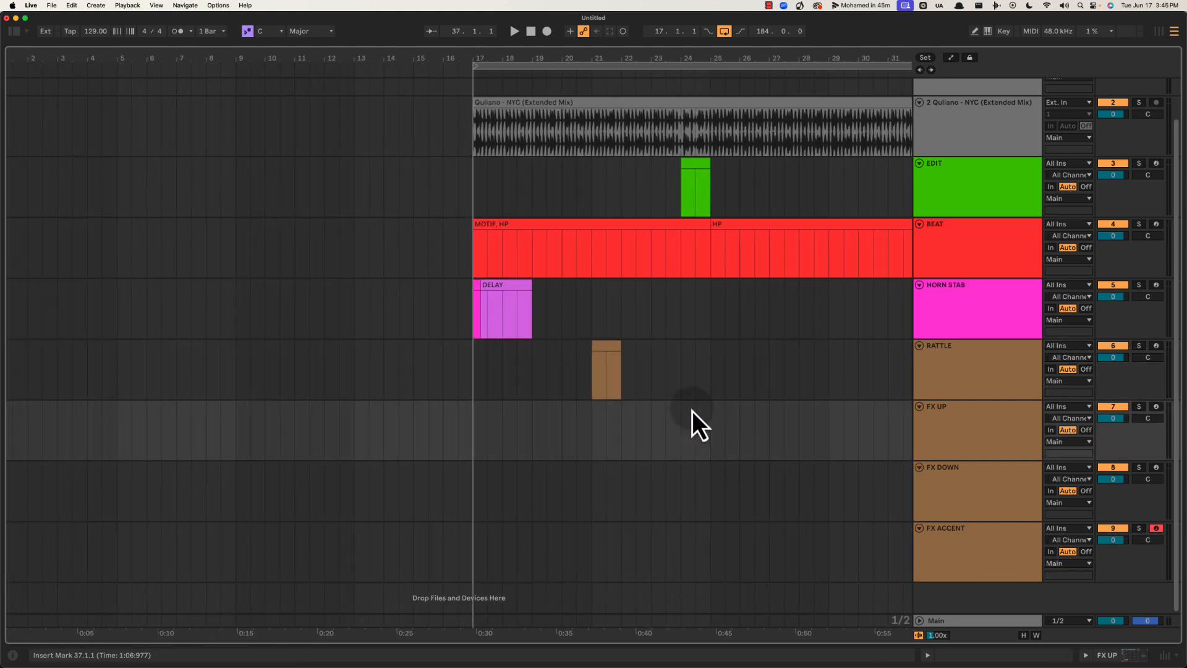
pyautogui.click(981, 567)
pyautogui.click(712, 543)
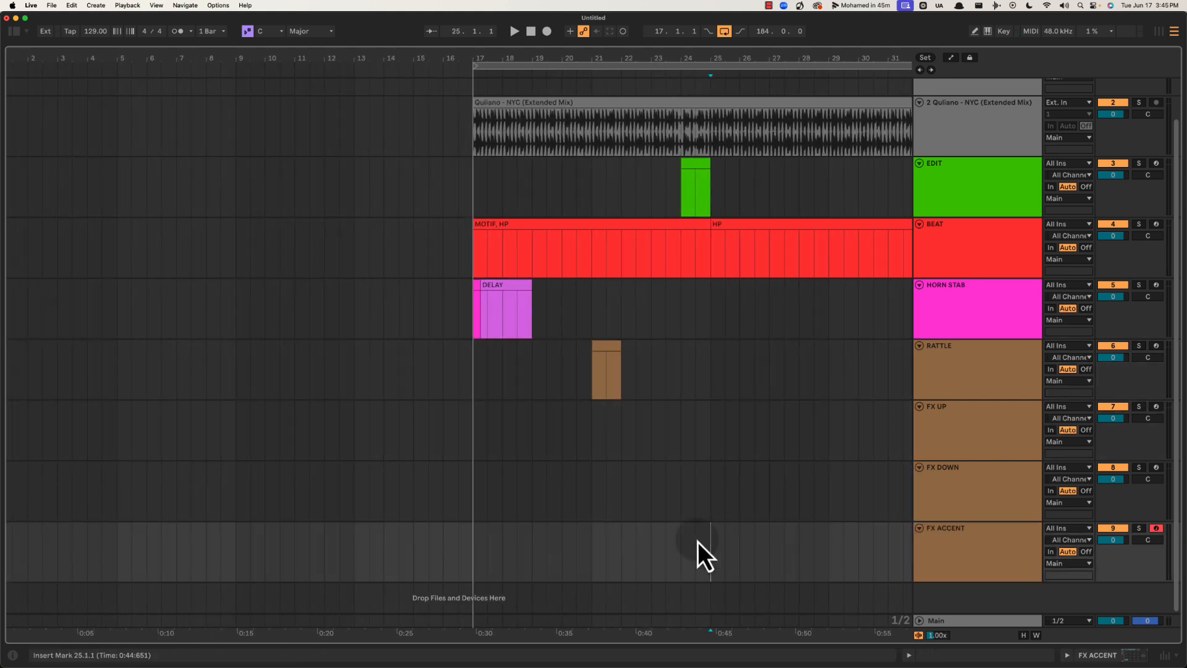
pyautogui.hscroll(5, 698, 542)
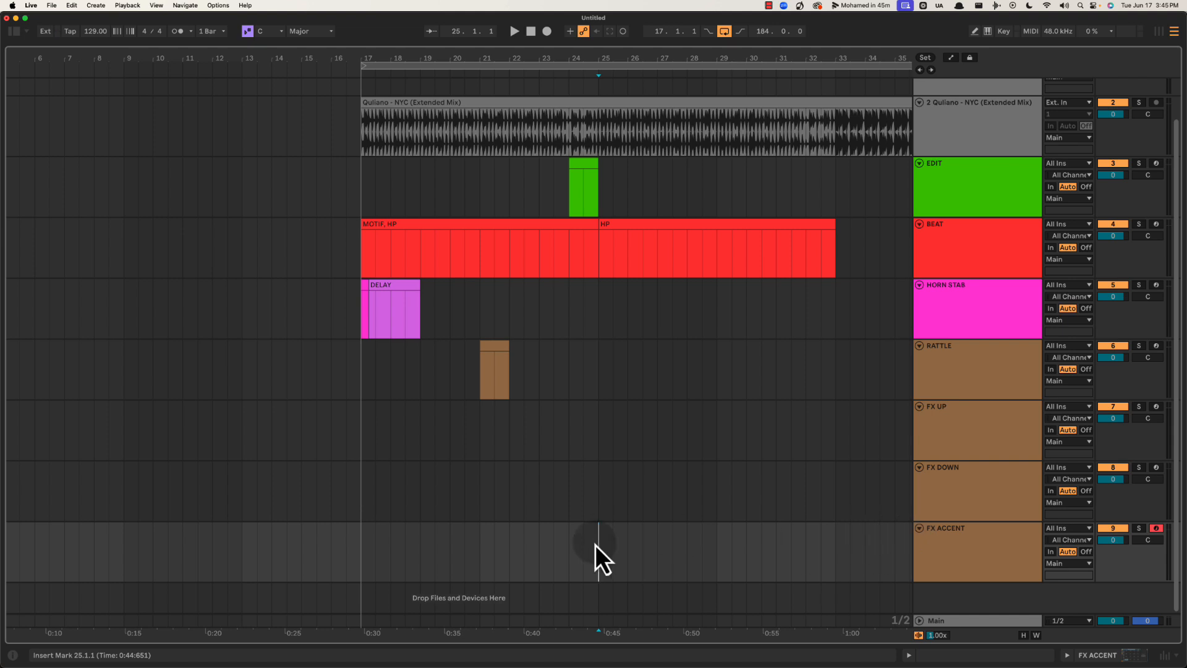
pyautogui.press('space')
pyautogui.press('space')
pyautogui.moveTo(603, 548); pyautogui.dragTo(626, 542)
pyautogui.press('super+shift+m')
pyautogui.press('super+alt+l')
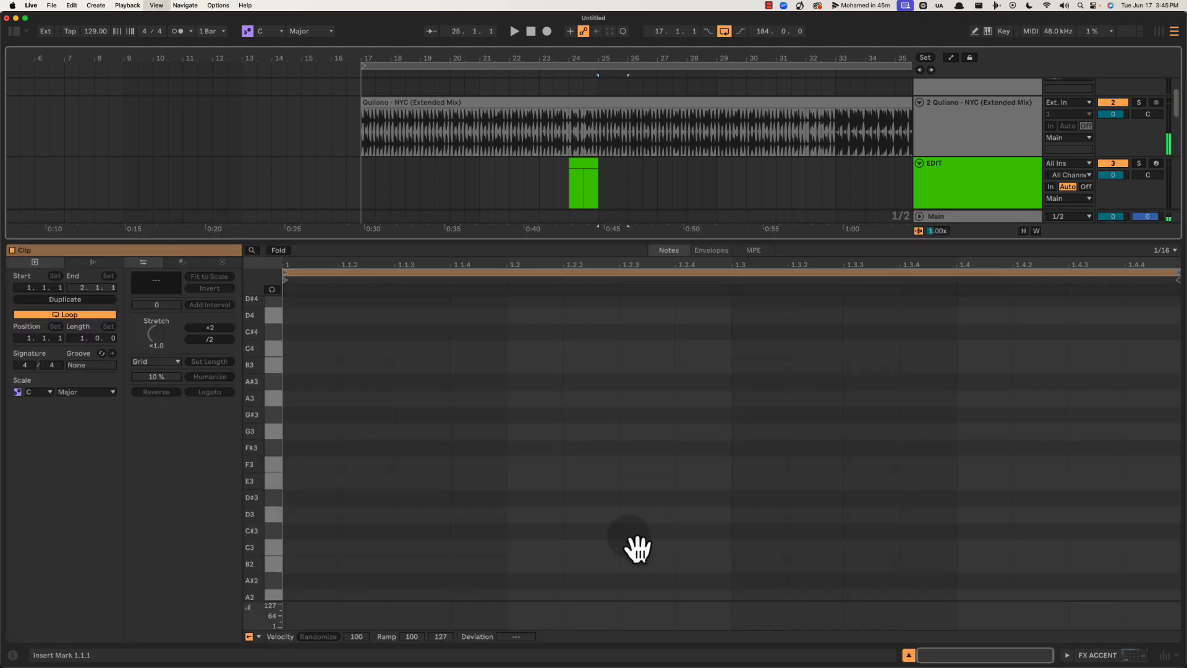
pyautogui.press('super+alt+l')
pyautogui.press('space')
pyautogui.hscroll(3, 646, 253)
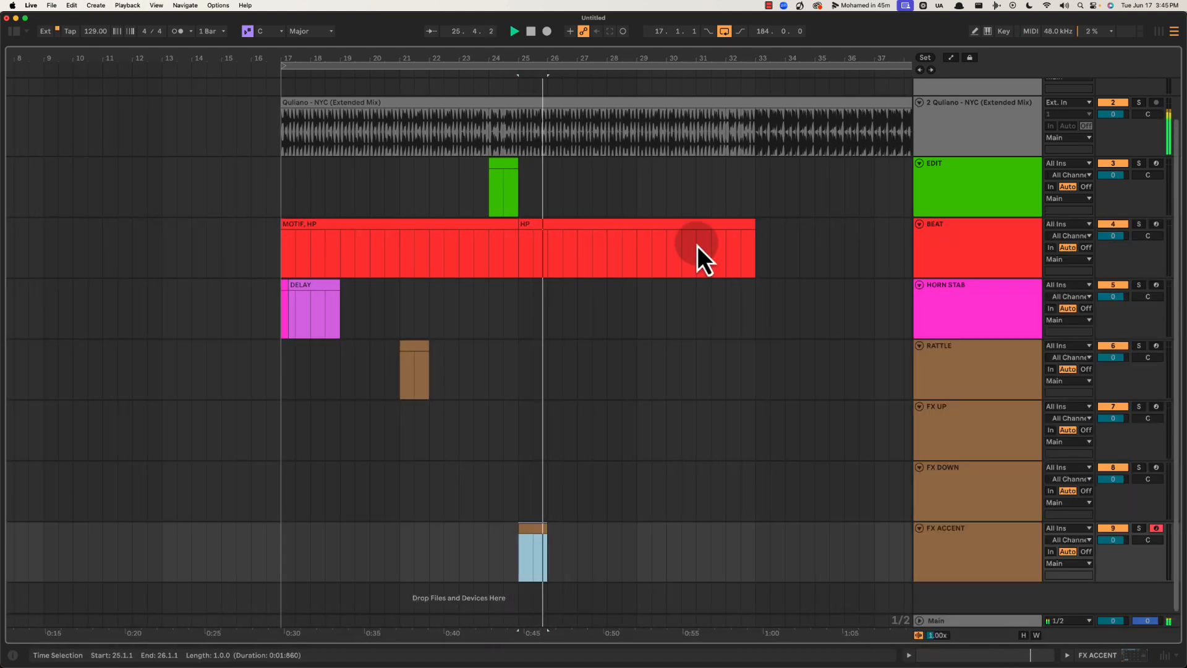
# Insert a MIDI track between BEAT and HORN STAB and name it VOX
pyautogui.click(975, 301)
pyautogui.click(977, 272)
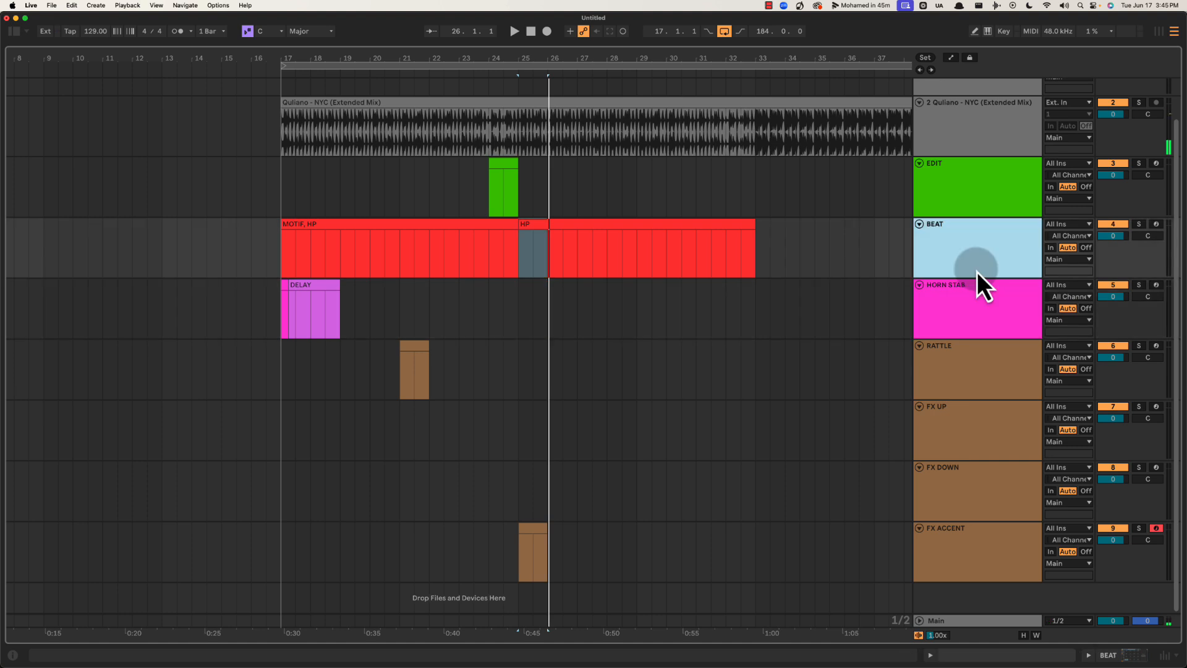
pyautogui.press('super+shift+t')
pyautogui.press('super+r')
pyautogui.write('VO')
pyautogui.press('Return')
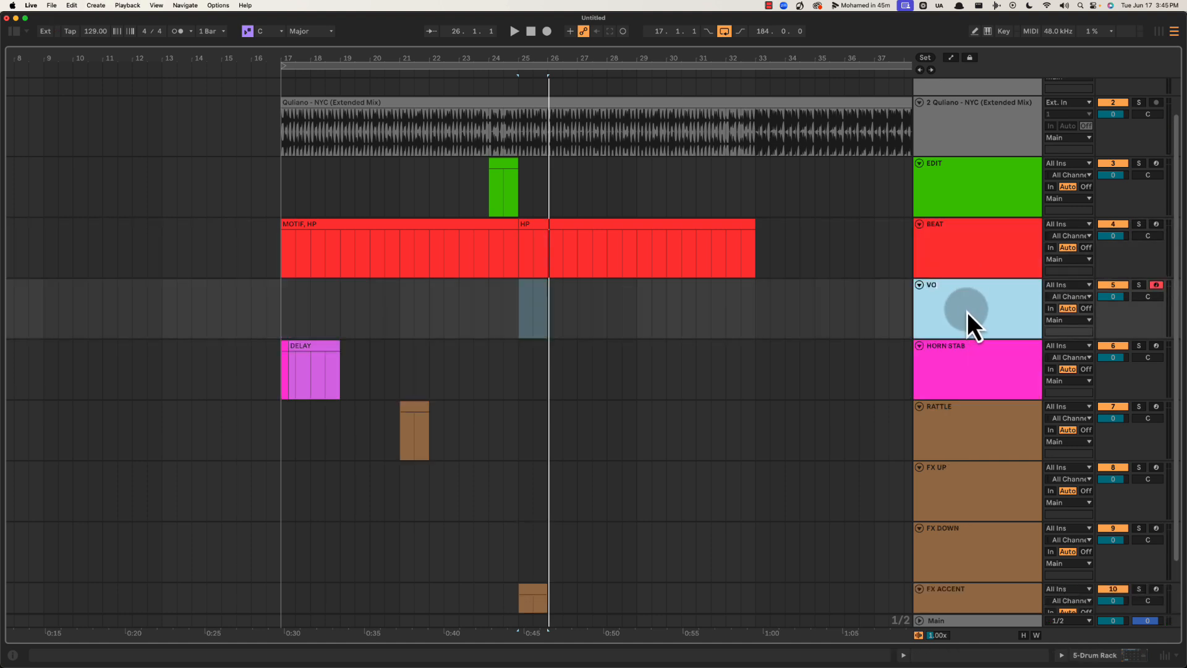
pyautogui.write('X')
pyautogui.press('Return')
# Listen from 25.1.1 and create a one-bar empty MIDI clip on the VOX track from 25.1.1 to 26.1.1
pyautogui.moveTo(516, 314); pyautogui.dragTo(751, 311)
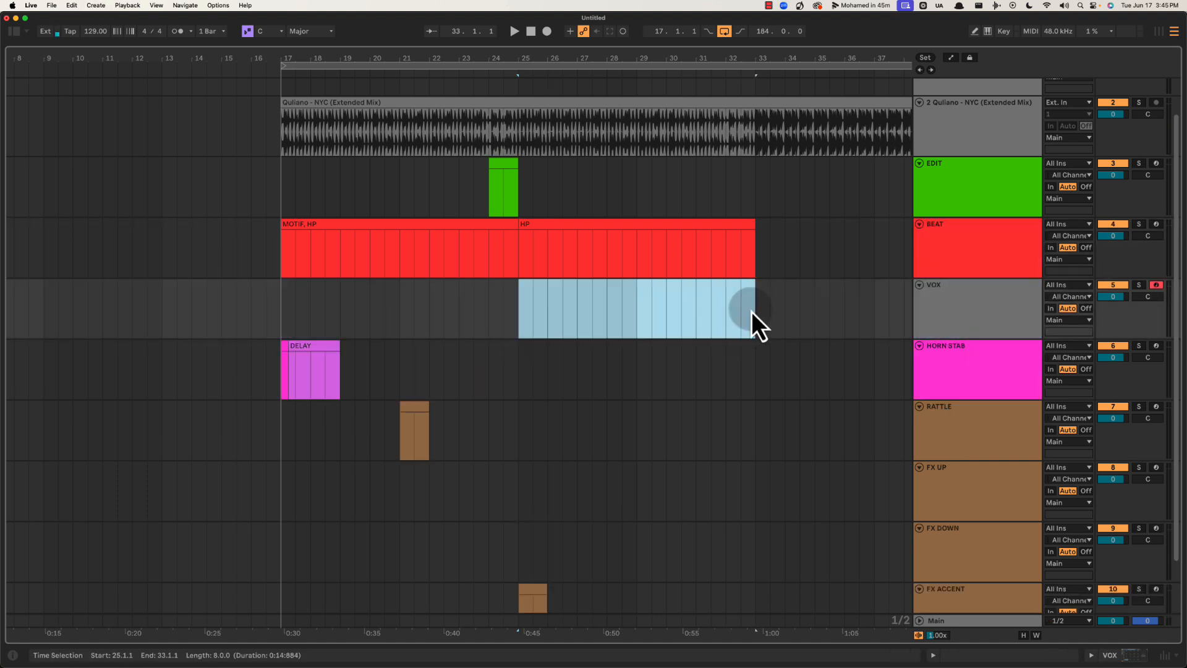
pyautogui.click(944, 317)
pyautogui.click(518, 312)
pyautogui.press('space')
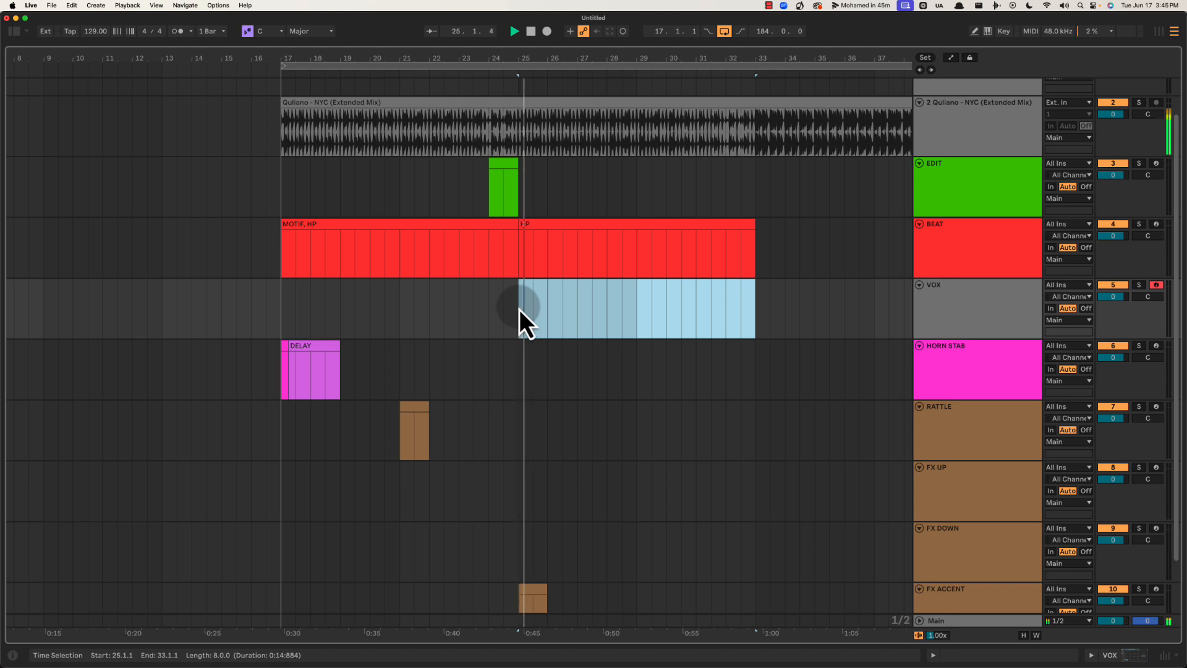
pyautogui.moveTo(519, 309); pyautogui.dragTo(548, 305)
pyautogui.press('super+shift+m')
pyautogui.press('super+alt+l')
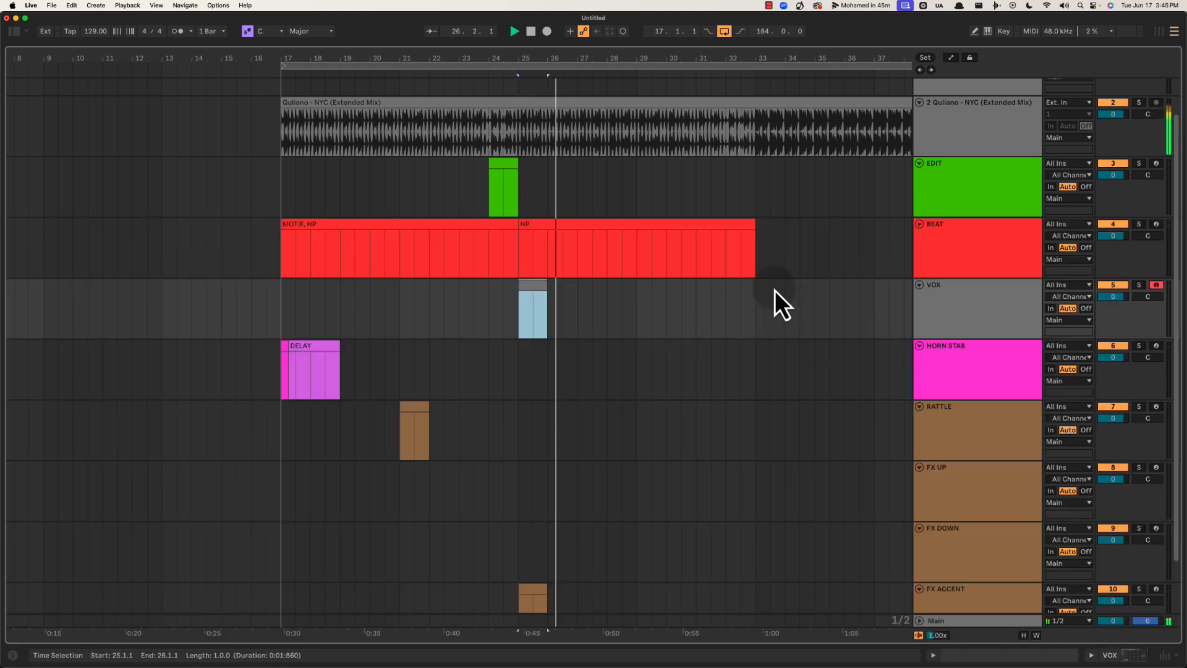
# Color the VOX track cyan and assign the track color to its clip
pyautogui.rightClick(963, 306)
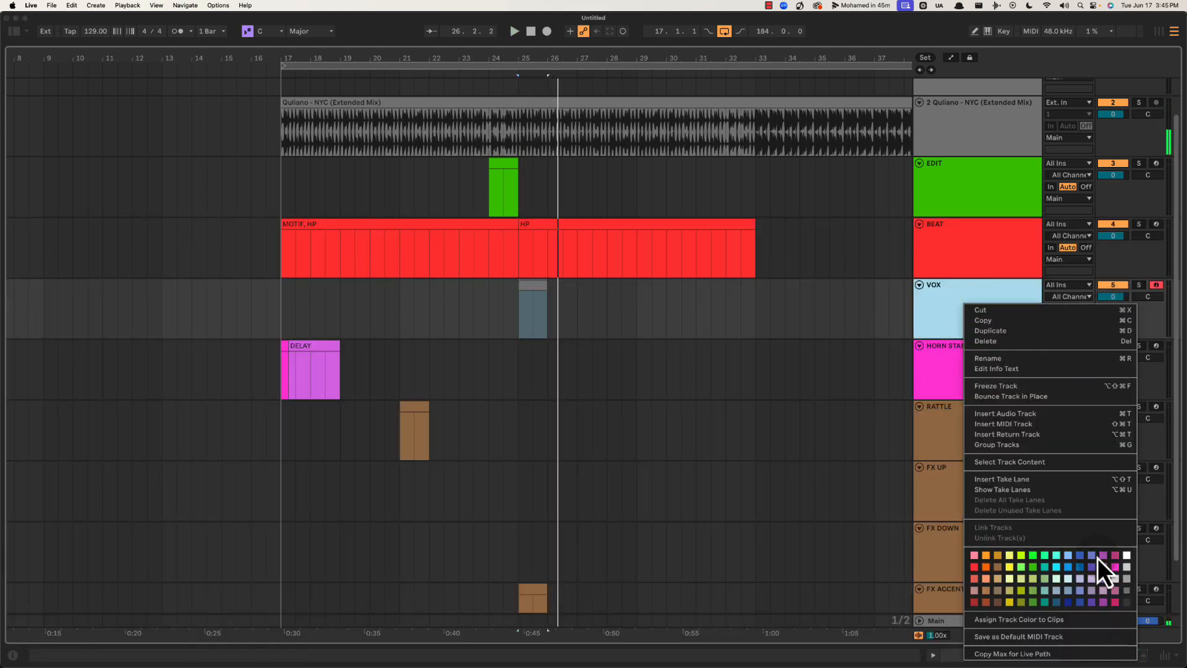
pyautogui.click(1058, 569)
pyautogui.rightClick(977, 333)
pyautogui.click(1022, 624)
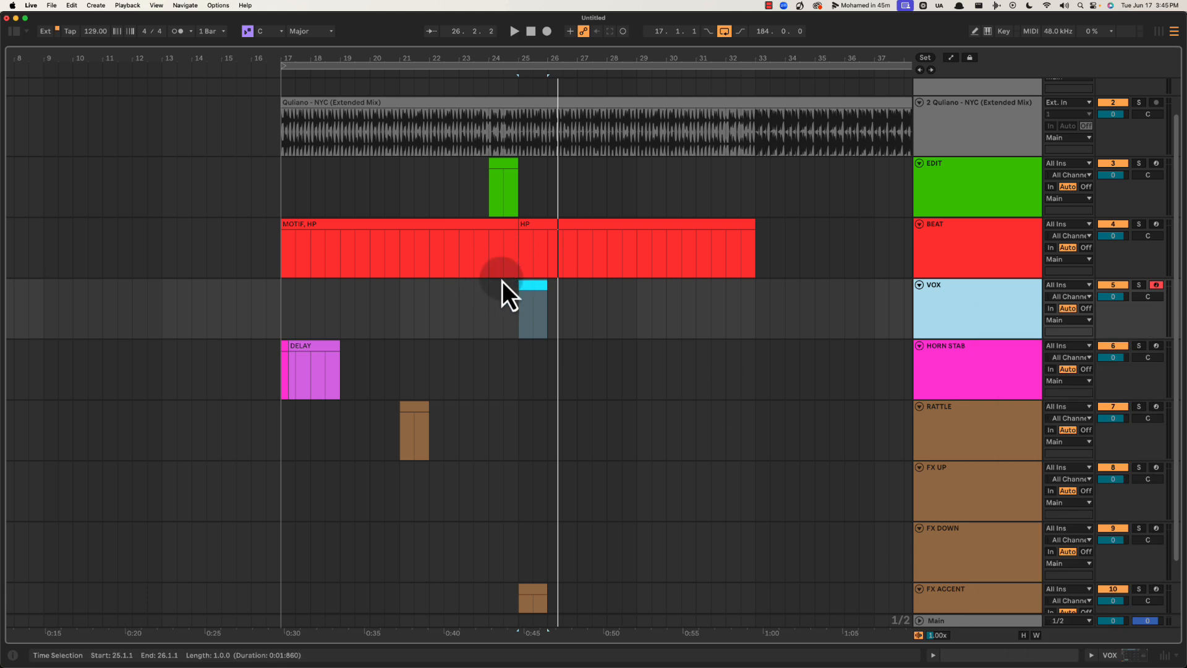
# Play the reference track from 25.1.1, 27.1.1 and 20.3.1 to check the mapped section against the audio
pyautogui.click(539, 284)
pyautogui.press('space')
pyautogui.moveTo(570, 56); pyautogui.dragTo(485, 58)
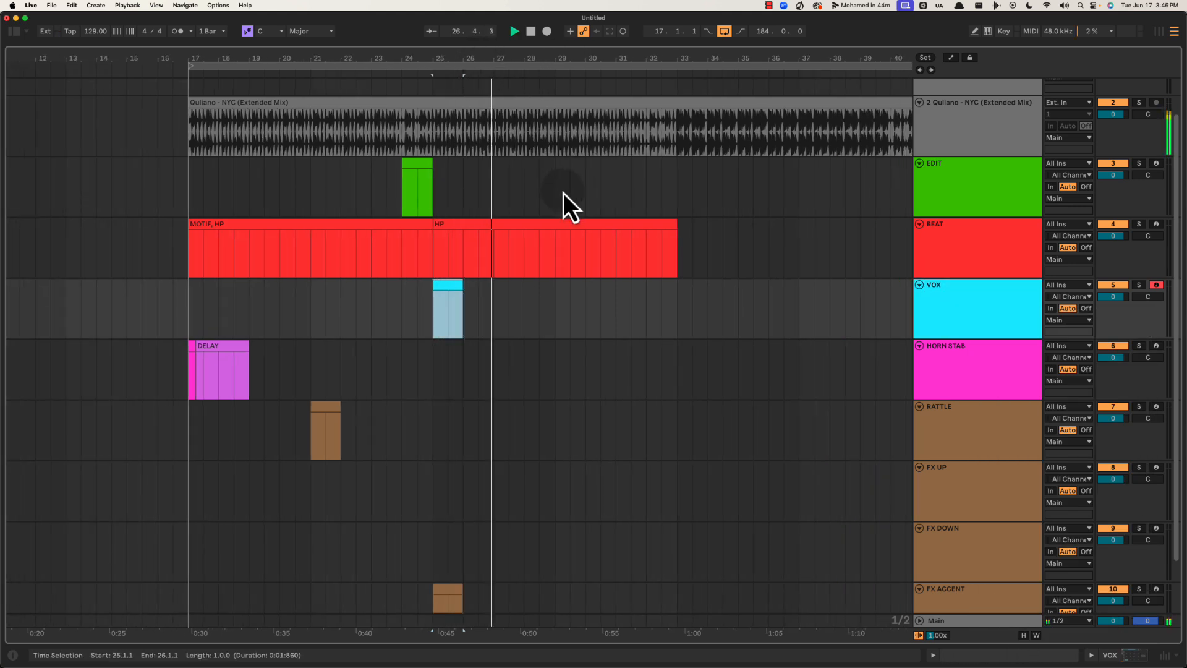
pyautogui.moveTo(447, 248); pyautogui.dragTo(631, 247)
pyautogui.press('space')
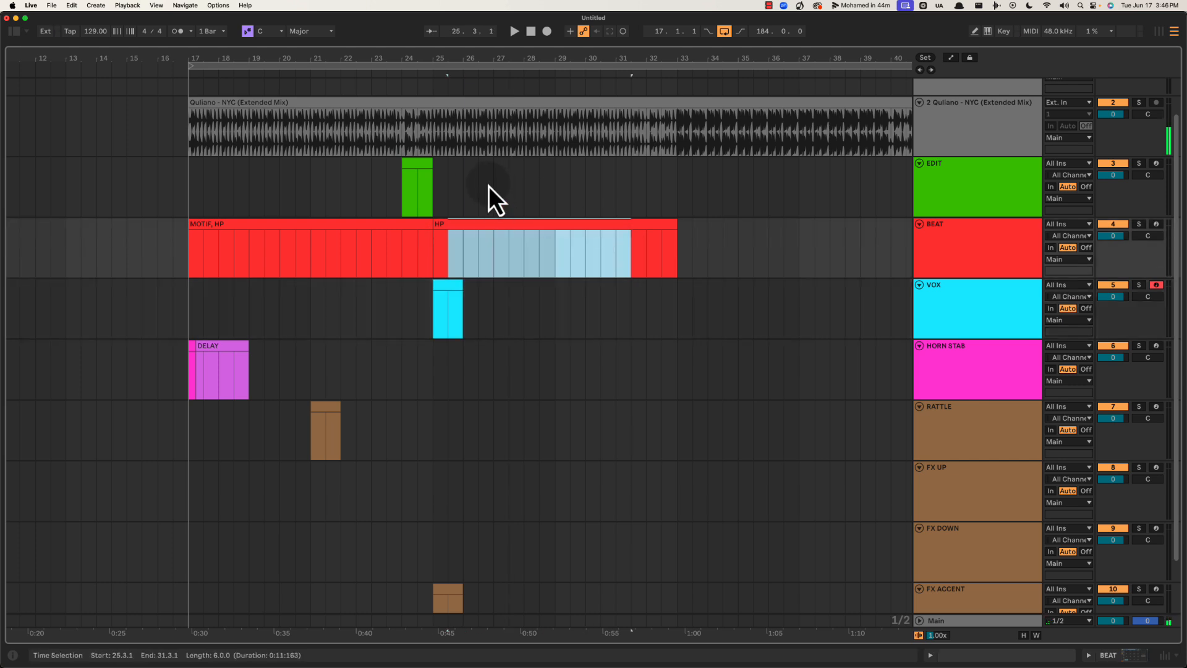
pyautogui.click(494, 185)
pyautogui.press('space')
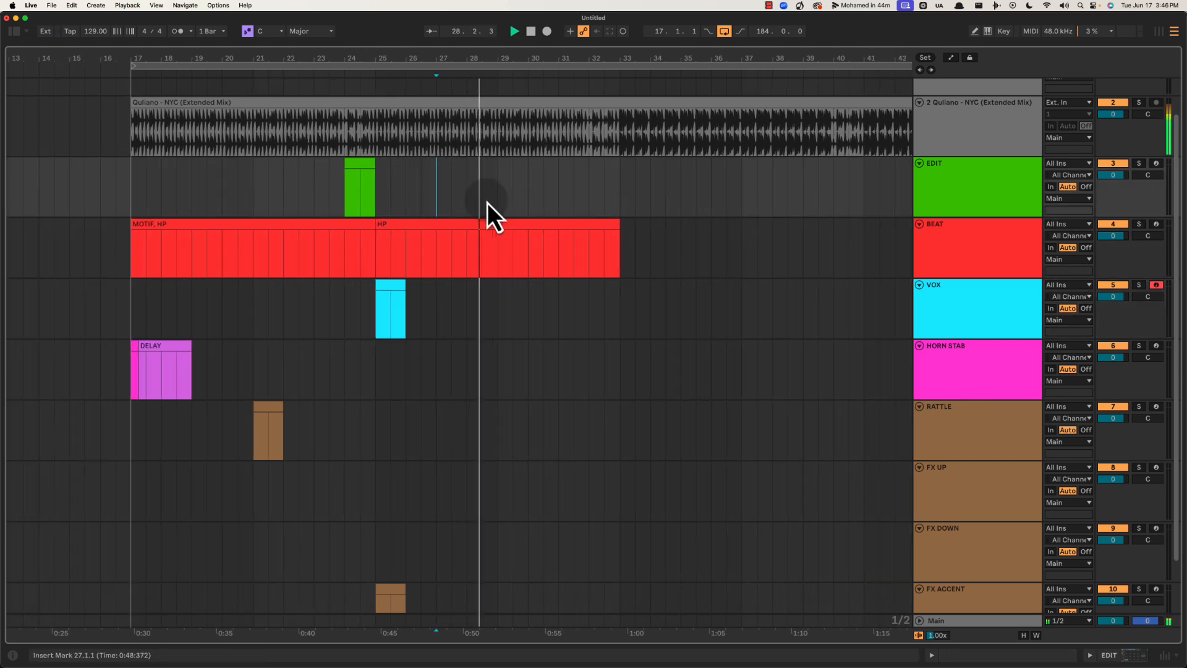
pyautogui.click(233, 136)
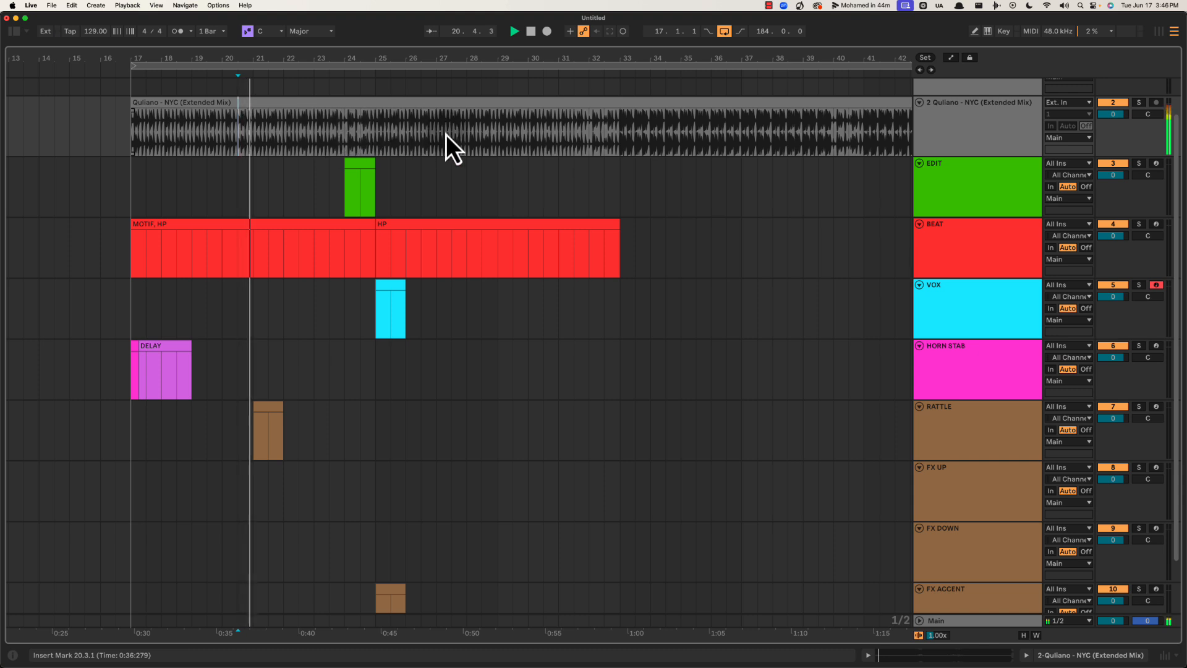
# Listen to the reference track around bar 28 and copy the one-bar EDIT clip to 32.1.1
pyautogui.click(486, 136)
pyautogui.moveTo(486, 132); pyautogui.dragTo(526, 137)
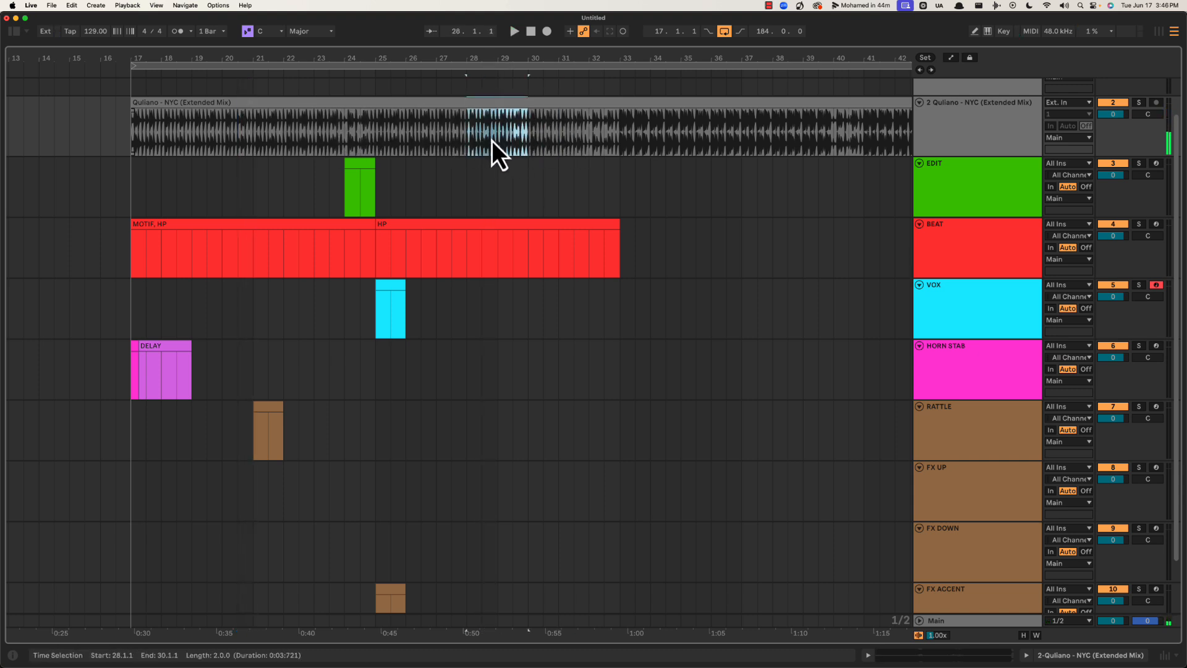
pyautogui.click(492, 139)
pyautogui.click(480, 133)
pyautogui.press('space')
pyautogui.moveTo(514, 53); pyautogui.dragTo(514, 53)
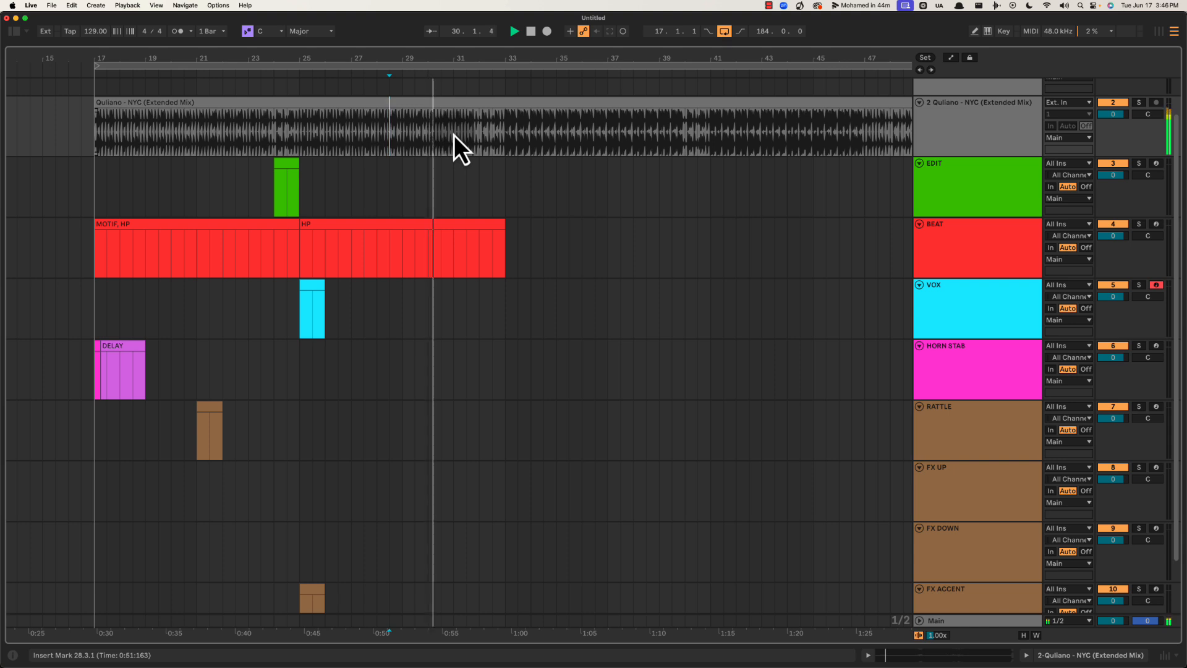
pyautogui.moveTo(287, 173); pyautogui.dragTo(492, 169)
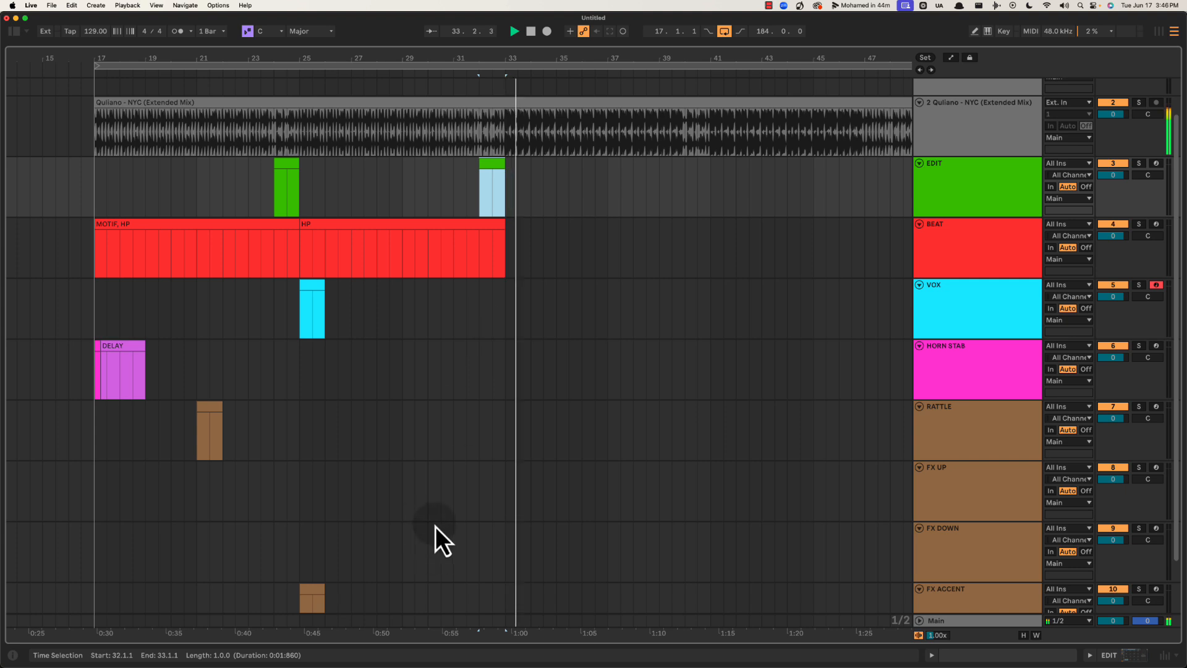
# Create a one-bar empty MIDI clip on the FX UP track from 32.1.1 to 33.1.1
pyautogui.scroll(-3, 445, 531)
pyautogui.click(963, 490)
pyautogui.press('Up')
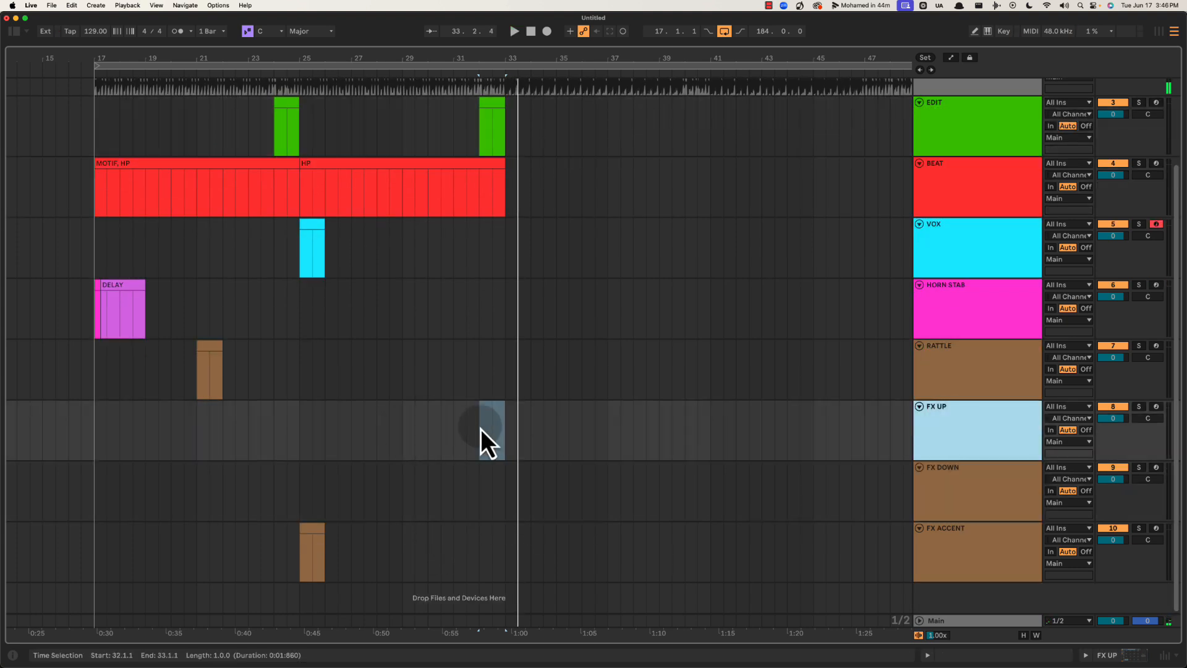
pyautogui.moveTo(481, 429); pyautogui.dragTo(517, 424)
pyautogui.press('super+shift+m')
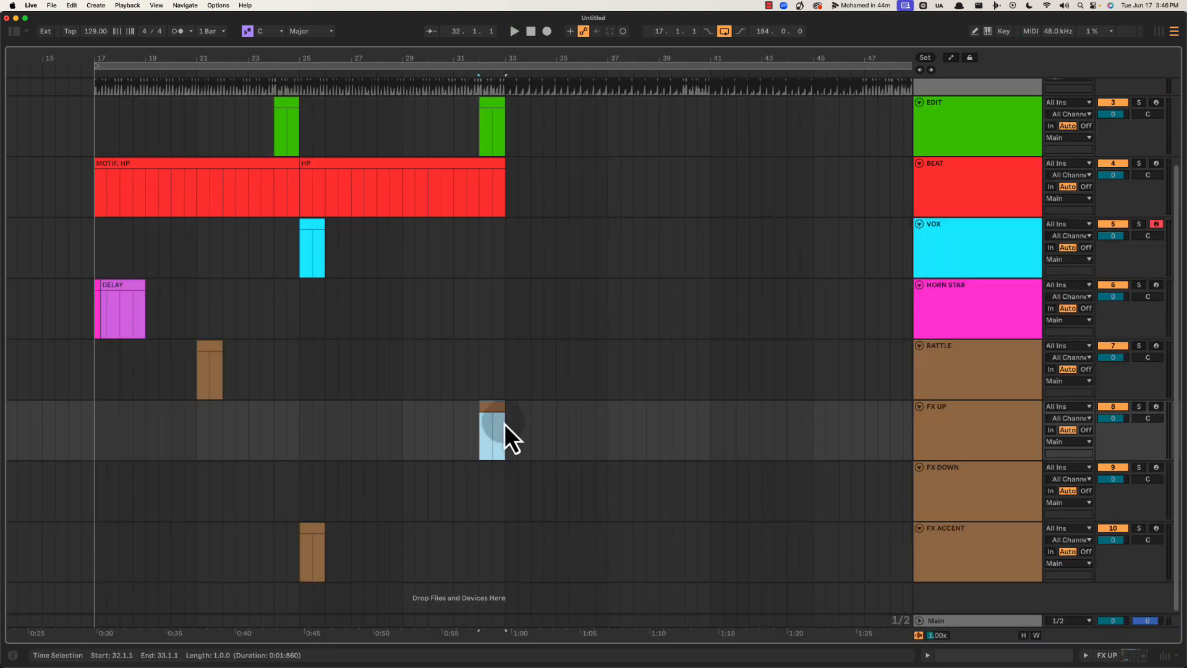
# Copy the HORN STAB clip and its DELAY clip to 33.1.1 and play the transition into bar 33
pyautogui.press('space')
pyautogui.press('space')
pyautogui.moveTo(197, 291); pyautogui.dragTo(531, 291)
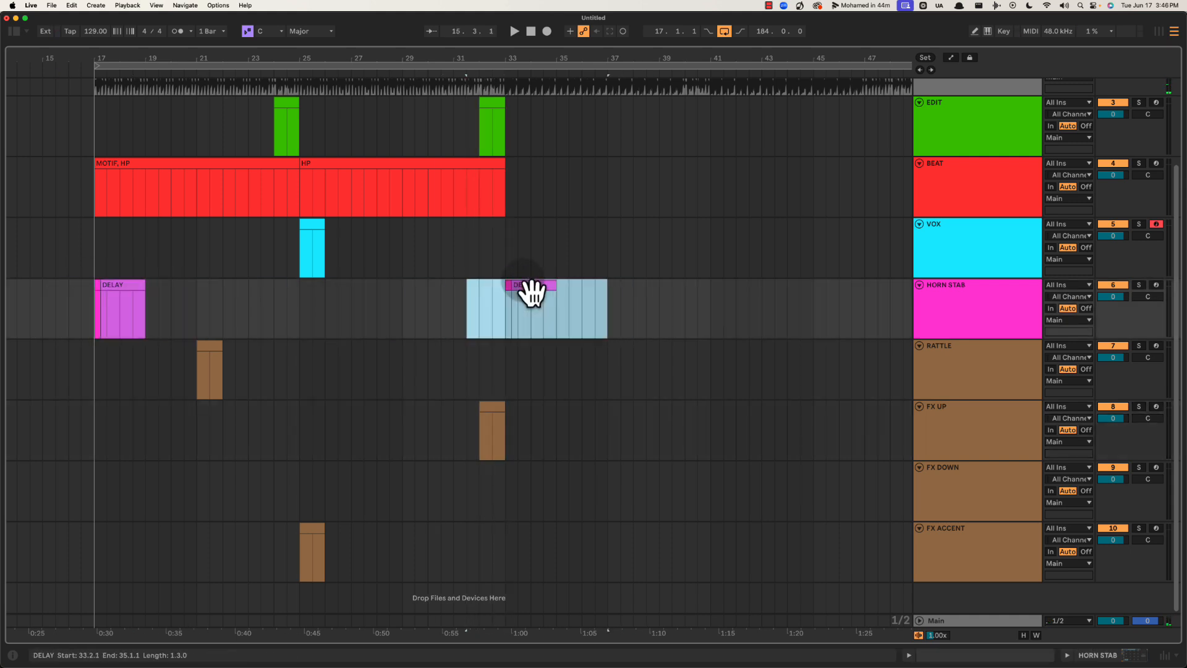
pyautogui.press('space')
pyautogui.scroll(3, 512, 247)
pyautogui.click(510, 233)
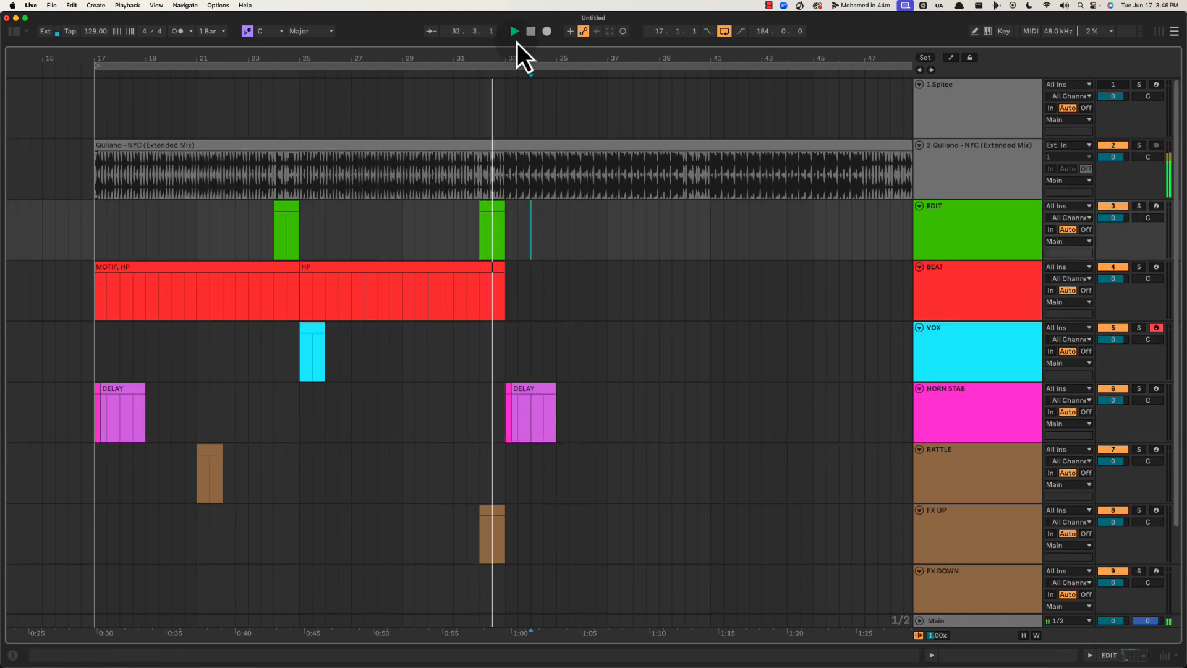
pyautogui.moveTo(522, 56)
pyautogui.mouseDown()
pyautogui.moveTo(496, 55)
pyautogui.moveTo(542, 88)
pyautogui.mouseUp()
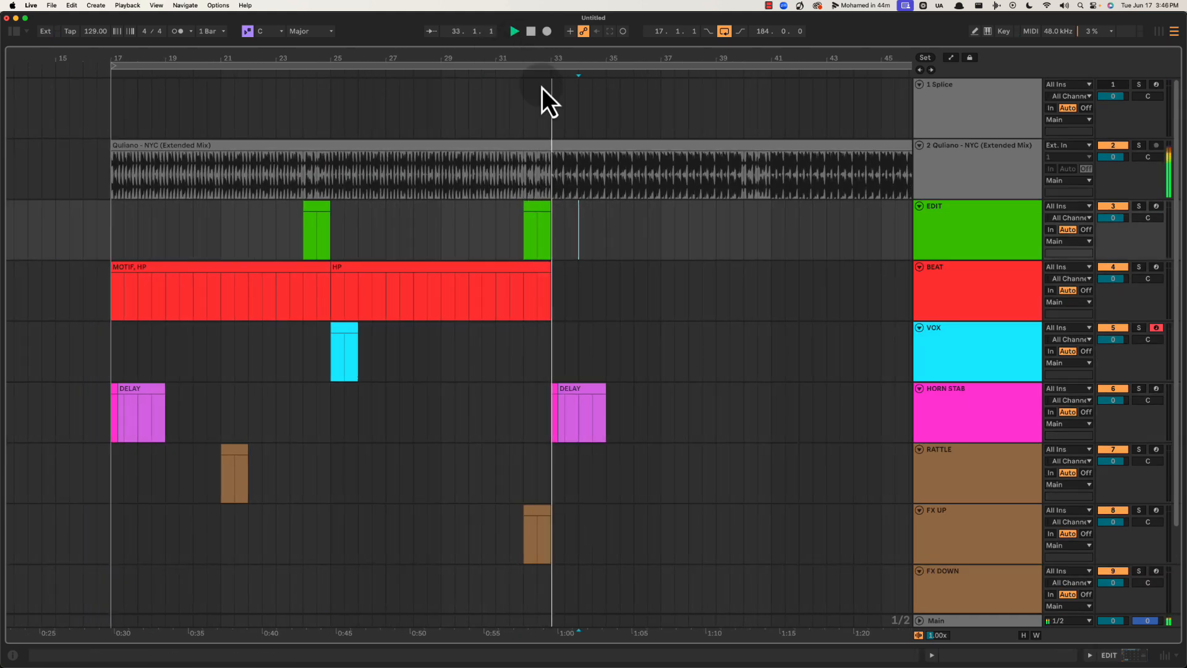
# Duplicate the eight-bar HP clip on the BEAT track to 33.1.1 and rename the copy FULL KICK
pyautogui.click(481, 280)
pyautogui.hotkey('ctrl', 'd')
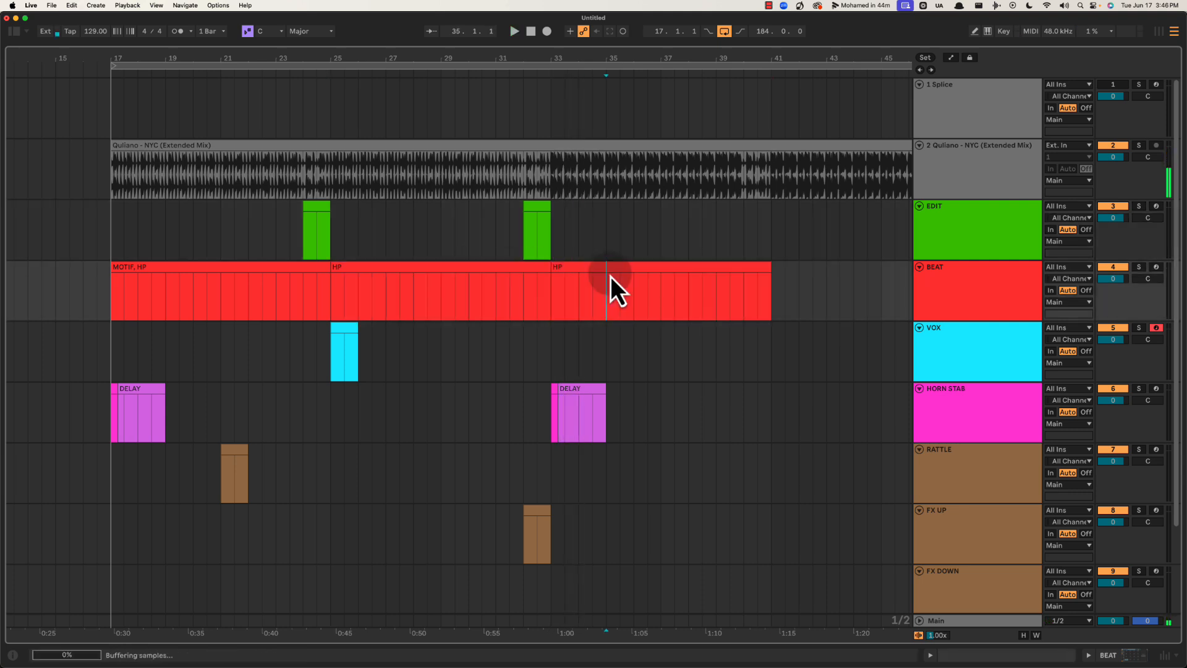
pyautogui.click(610, 276)
pyautogui.write('FU')
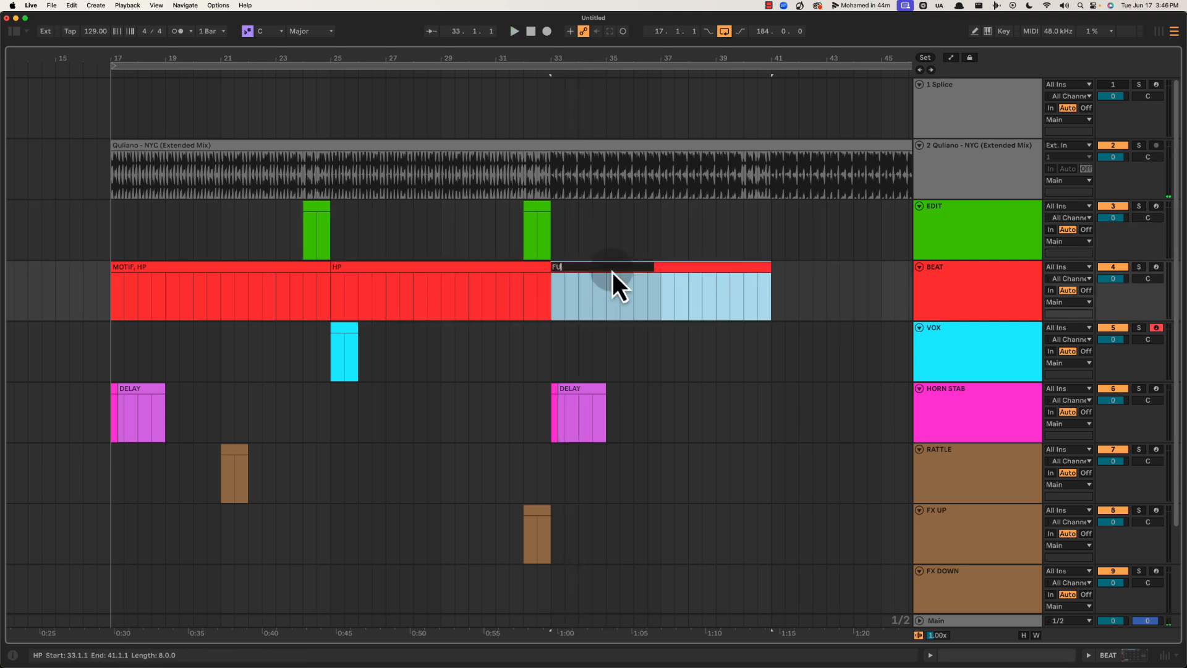
pyautogui.write('LL KICK')
pyautogui.press('Return')
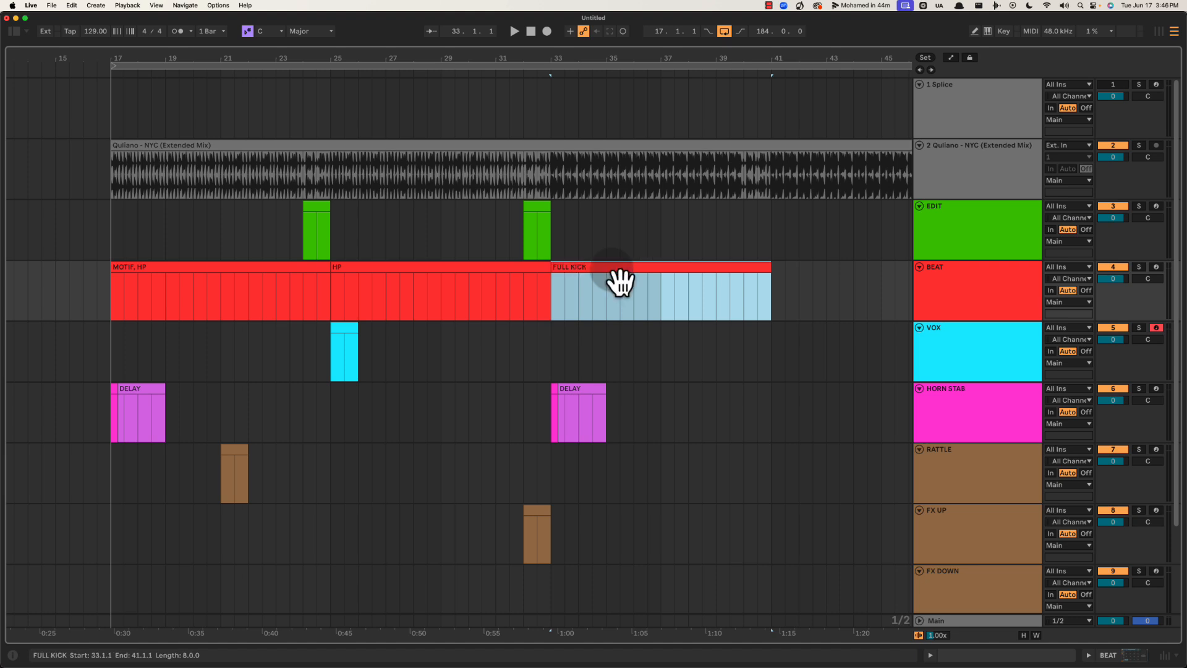
# Insert a MIDI track below BEAT, name it SHAKER LIFT and color it orange
pyautogui.click(988, 288)
pyautogui.press('super+shift+t')
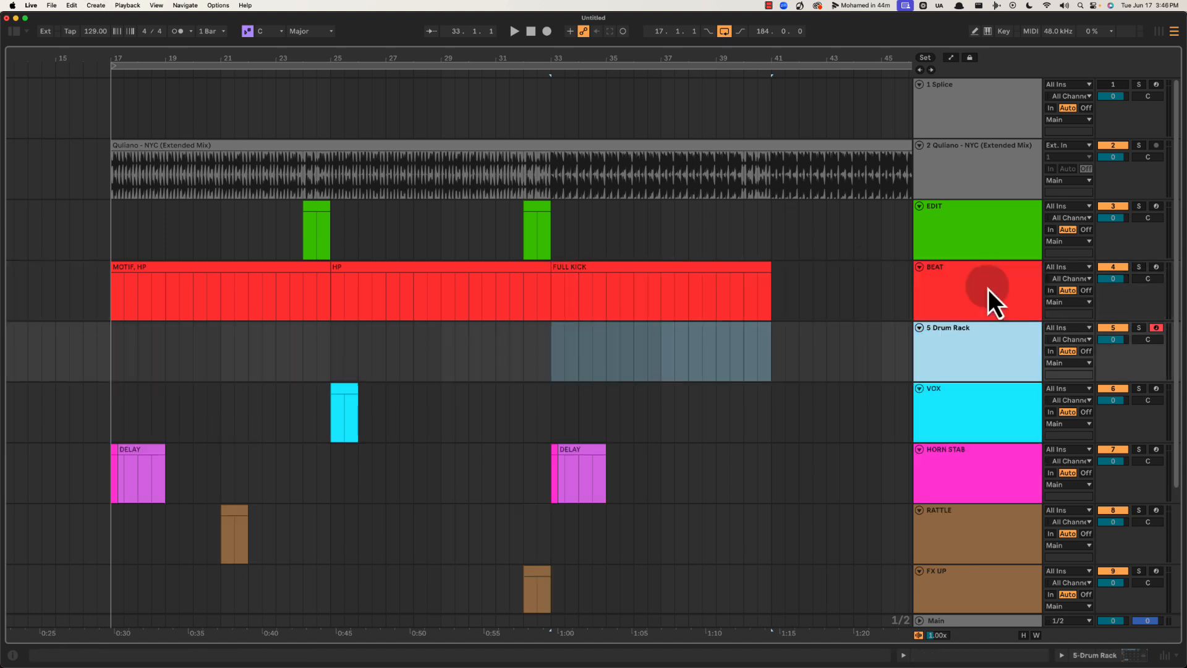
pyautogui.press('super+r')
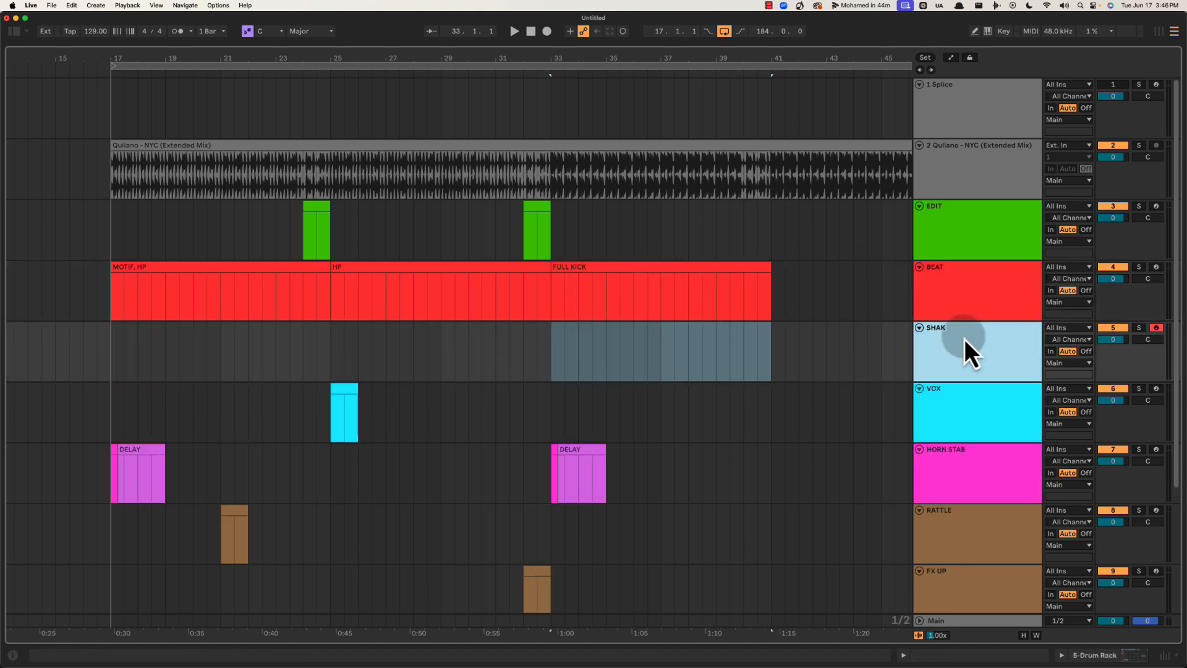
pyautogui.rightClick(957, 341)
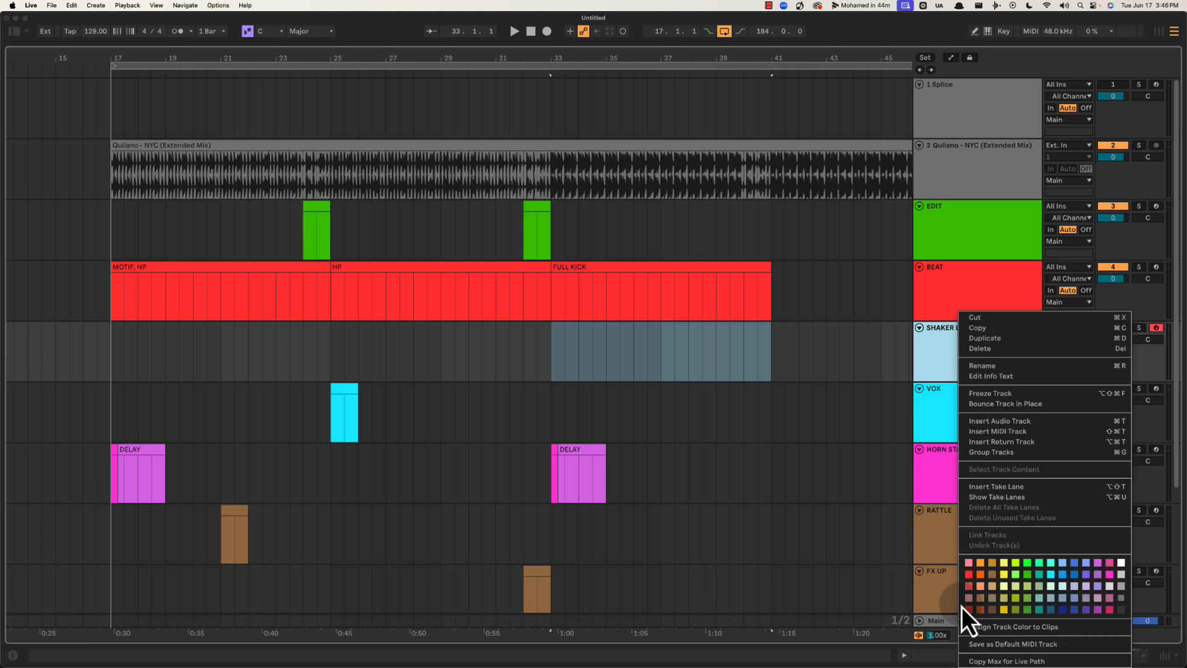
pyautogui.click(979, 577)
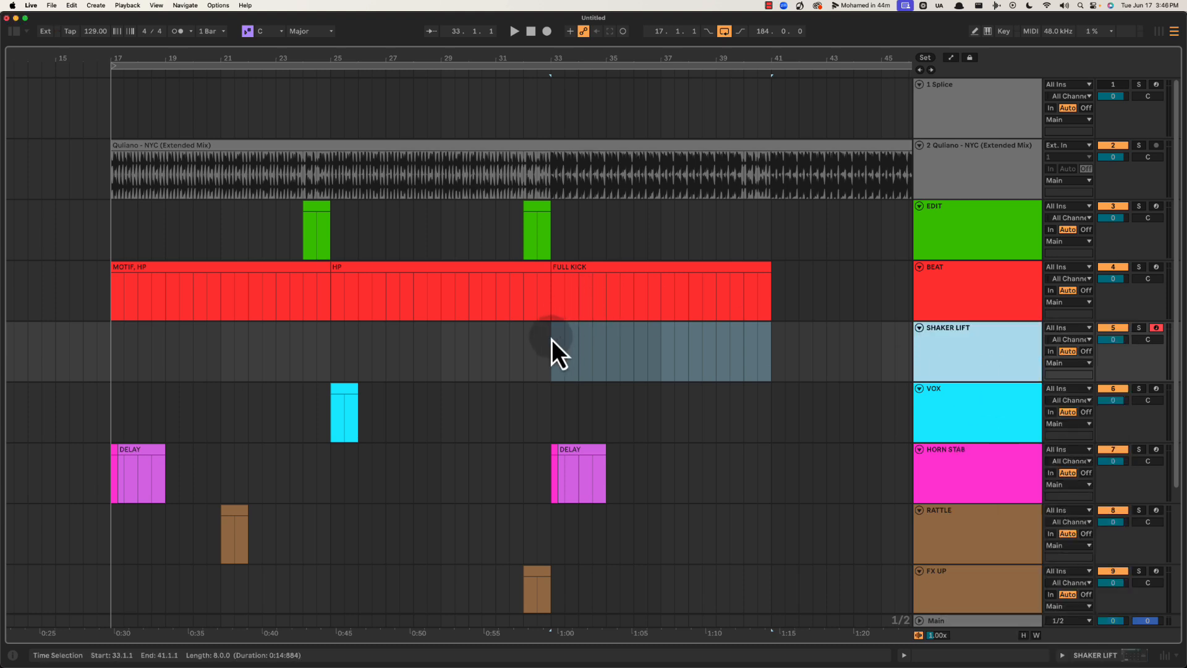
# Create an empty MIDI clip on the shaker track from 33.1.1 to 41.1.1 and rename the track SHAKER 16TH LIFT
pyautogui.moveTo(552, 340); pyautogui.dragTo(757, 348)
pyautogui.press('super+shift+m')
pyautogui.press('super+alt+l')
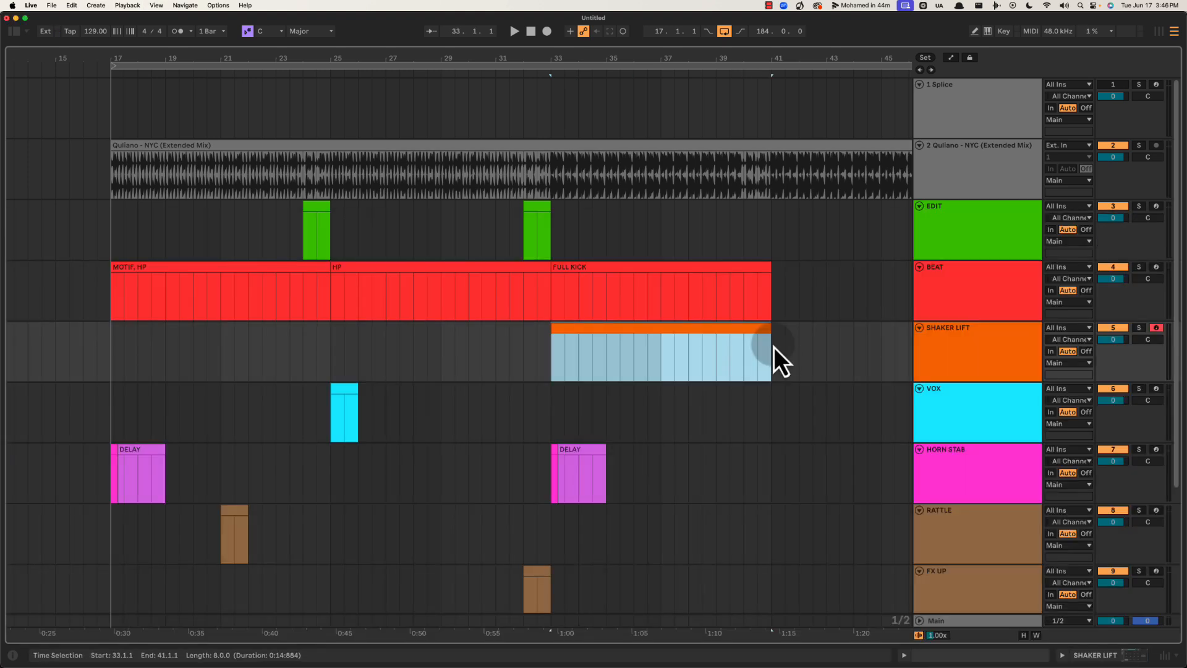
pyautogui.click(1038, 350)
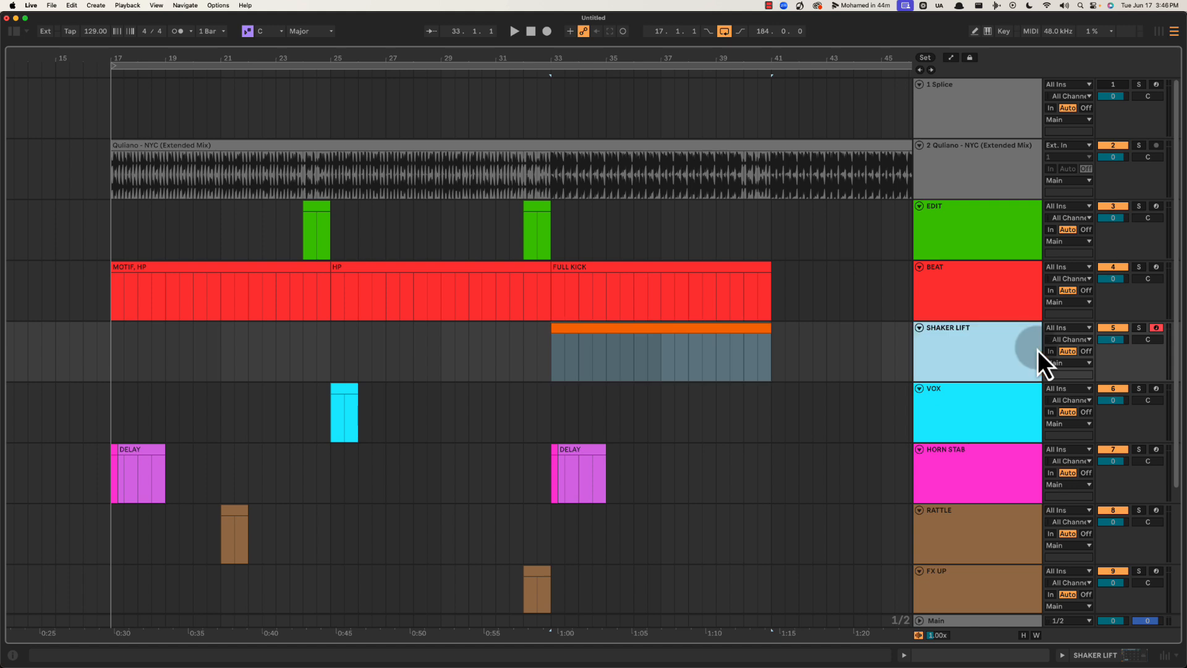
pyautogui.write('16TH')
pyautogui.press('Return')
# Color the MOTIF, HP and HP clips on the BEAT track light pink to set them apart from FULL KICK
pyautogui.press('space')
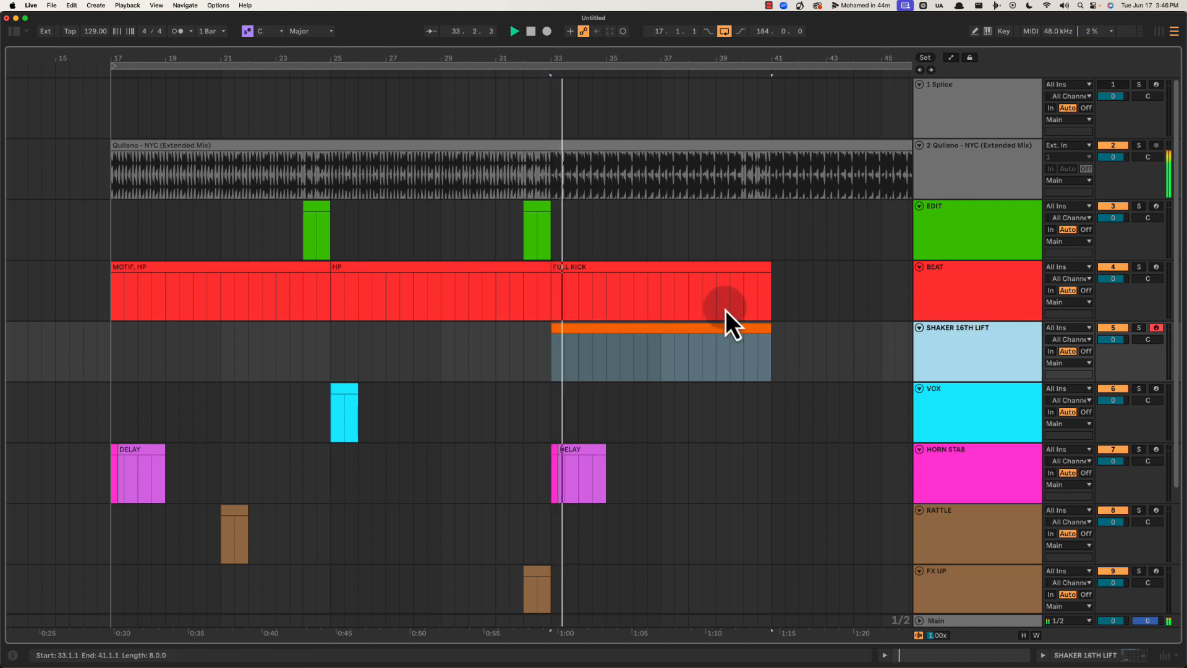
pyautogui.hscroll(2, 682, 281)
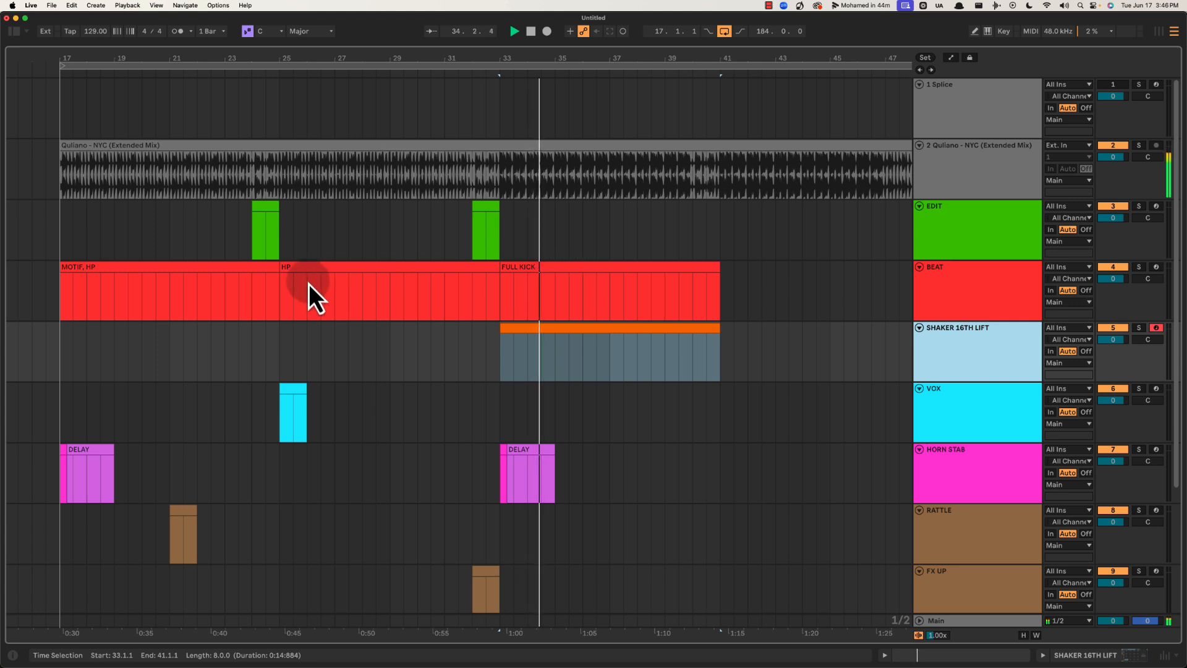
pyautogui.click(385, 275)
pyautogui.keyDown('shift'); pyautogui.click(221, 281); pyautogui.keyUp('shift')
pyautogui.press('space')
pyautogui.rightClick(222, 281)
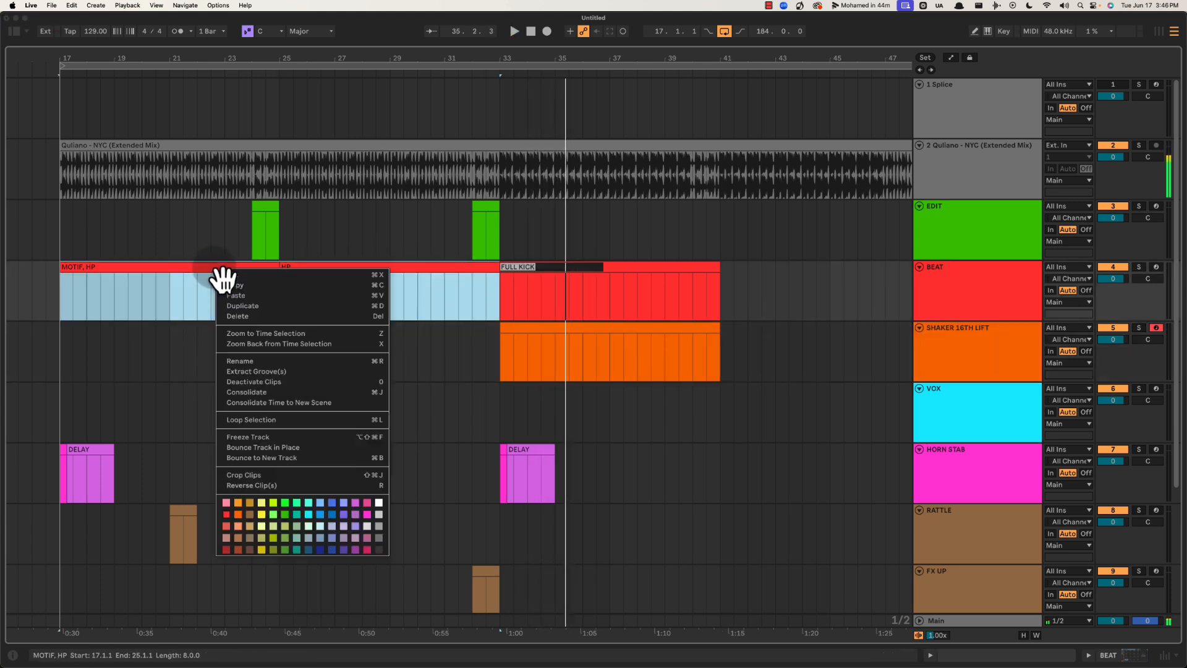
pyautogui.click(227, 505)
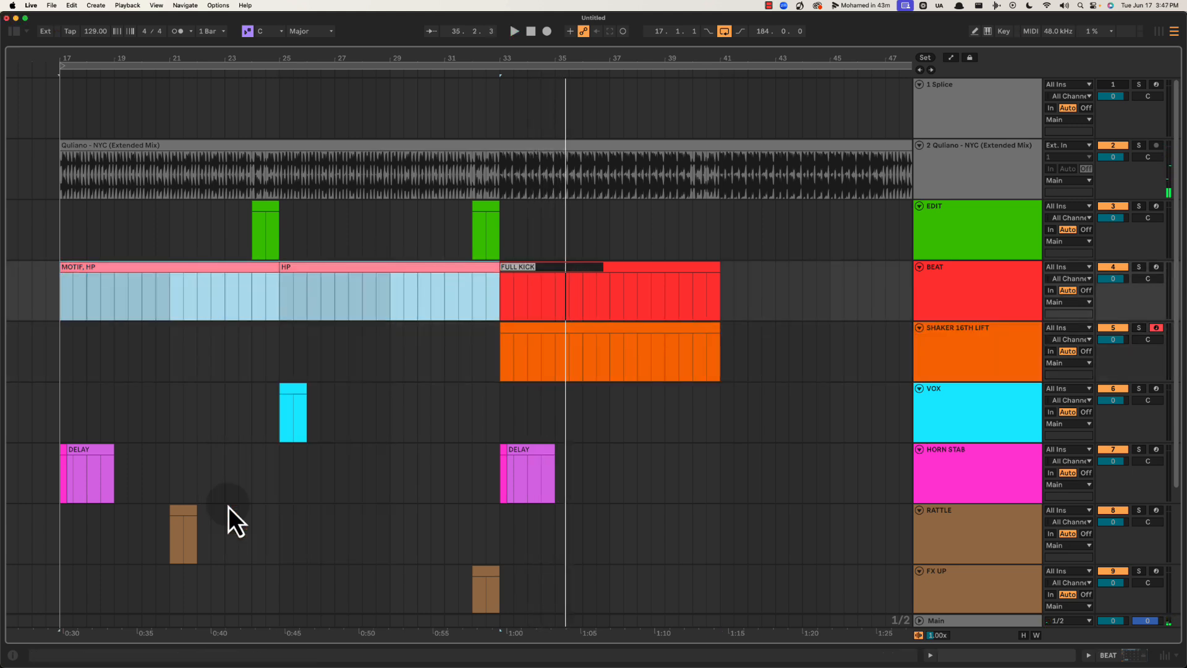
pyautogui.click(642, 257)
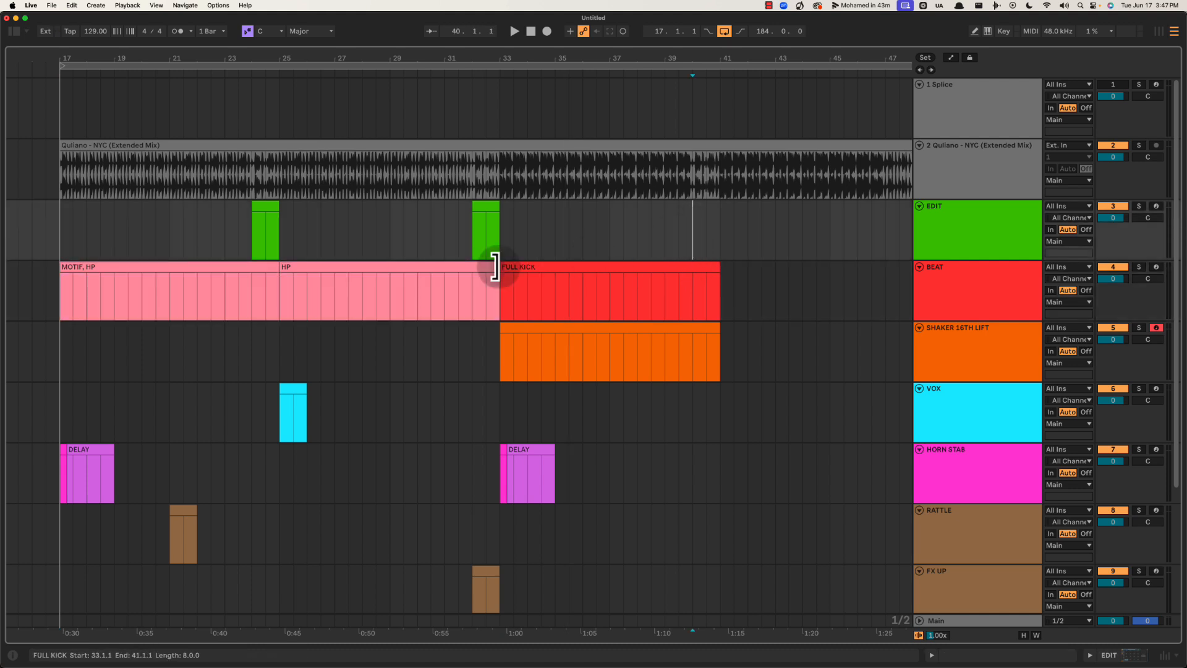
pyautogui.rightClick(373, 271)
pyautogui.click(317, 260)
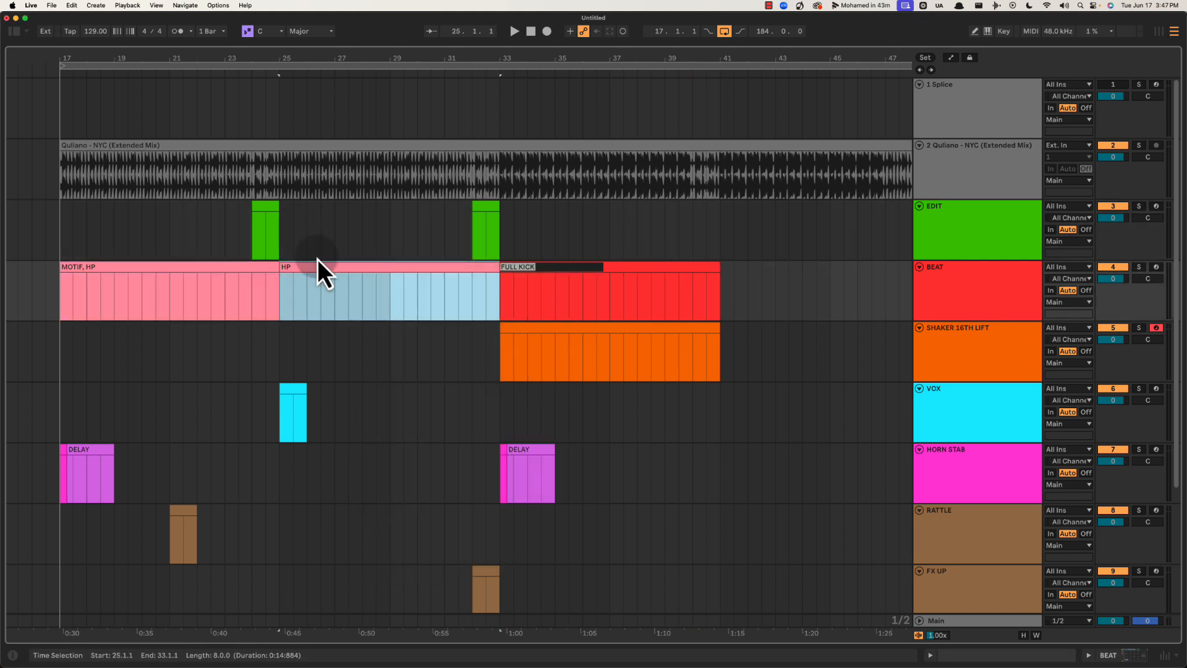
pyautogui.rightClick(329, 266)
pyautogui.click(660, 264)
pyautogui.click(666, 265)
pyautogui.click(776, 272)
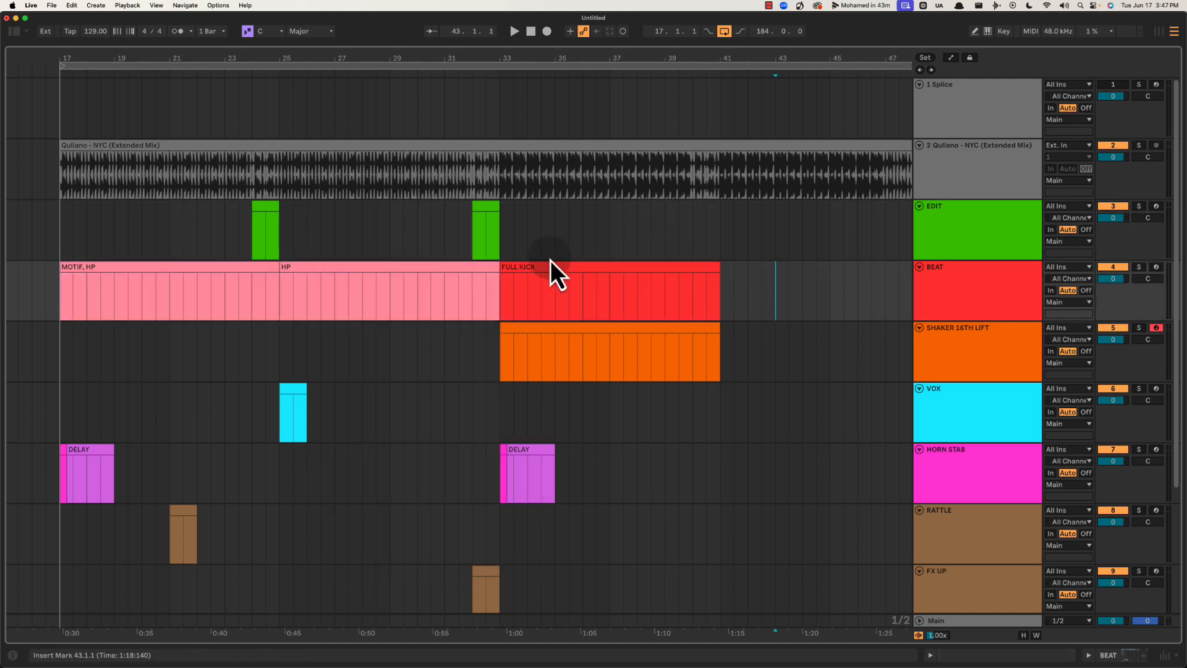
pyautogui.click(545, 266)
# Listen from 33.1.1 and copy the one-bar FX ACCENT clip to 33.1.1
pyautogui.click(501, 239)
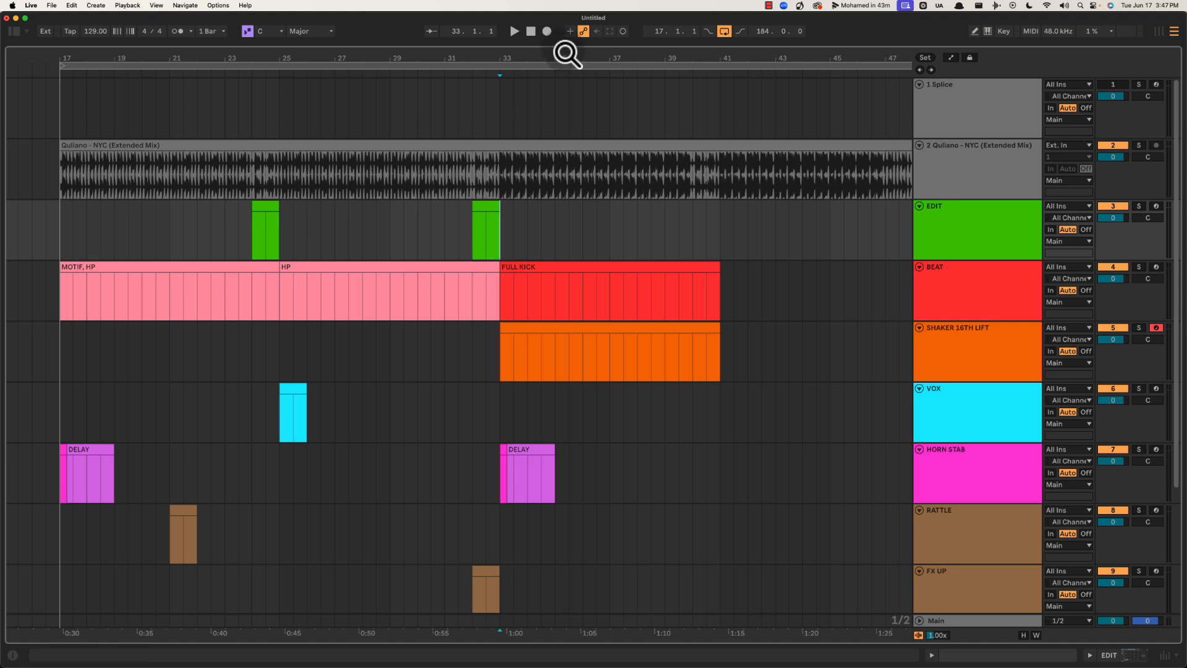
pyautogui.moveTo(564, 56); pyautogui.dragTo(410, 56)
pyautogui.press('space')
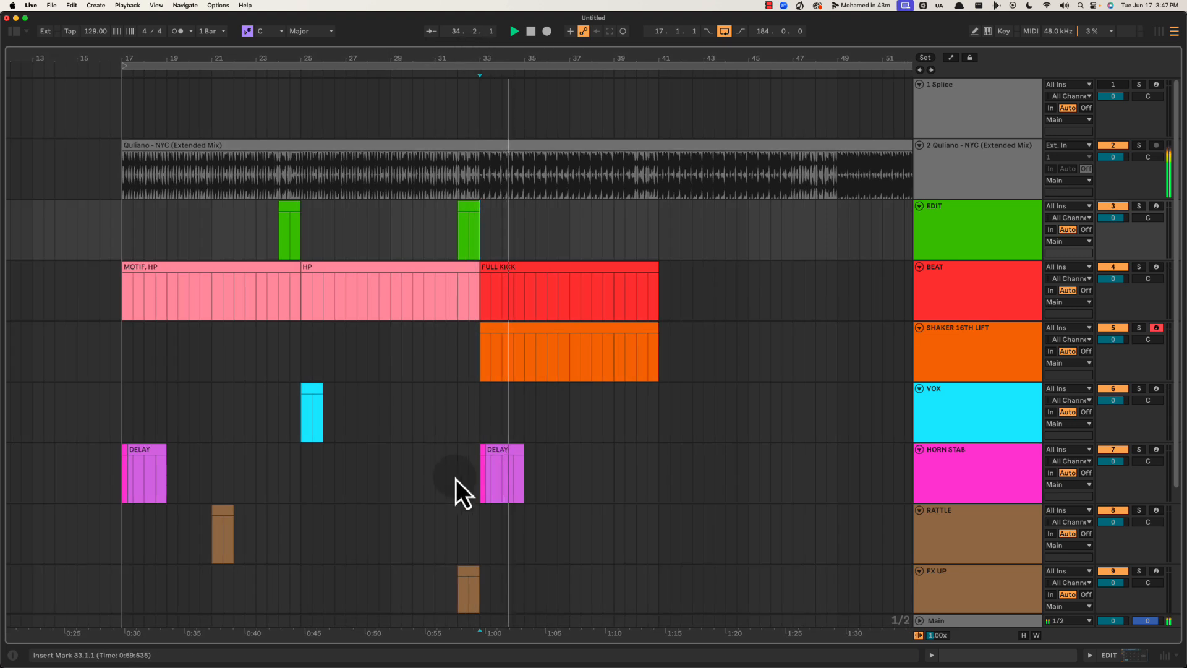
pyautogui.scroll(-4, 461, 486)
pyautogui.press('space')
pyautogui.click(342, 543)
pyautogui.scroll(-1, 334, 547)
pyautogui.moveTo(315, 541); pyautogui.dragTo(492, 537)
# Compare the audio at 33.1.1 and 25.1.1, and move the FX ACCENT clip at 33.1.1 to the RATTLE track
pyautogui.press('space')
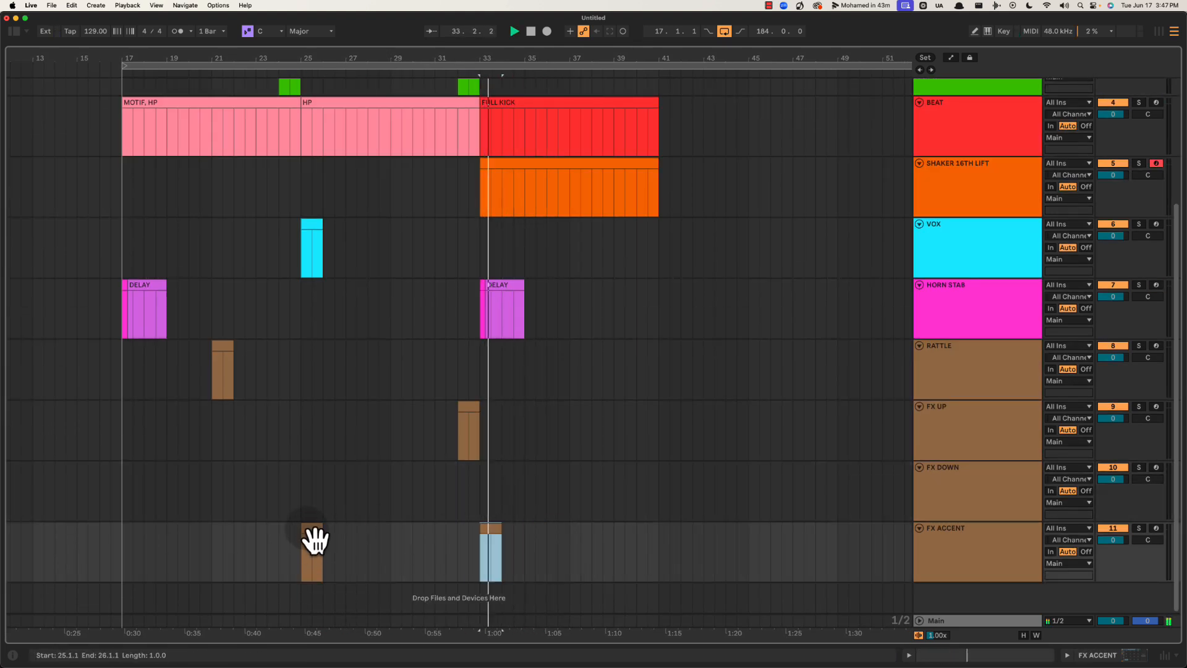
pyautogui.click(313, 538)
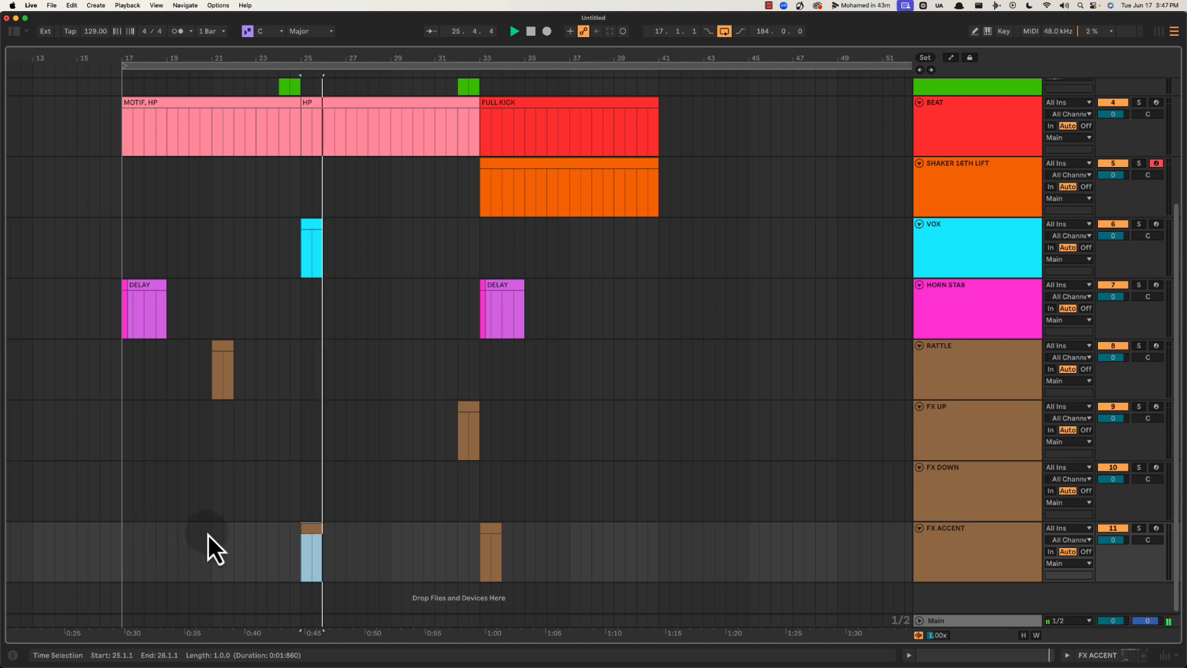
pyautogui.press('space')
pyautogui.moveTo(500, 535); pyautogui.dragTo(493, 355)
# Play the RATTLE clips at 21.1.1 and 33.1.1 to compare their sound in the reference track
pyautogui.click(234, 356)
pyautogui.press('space')
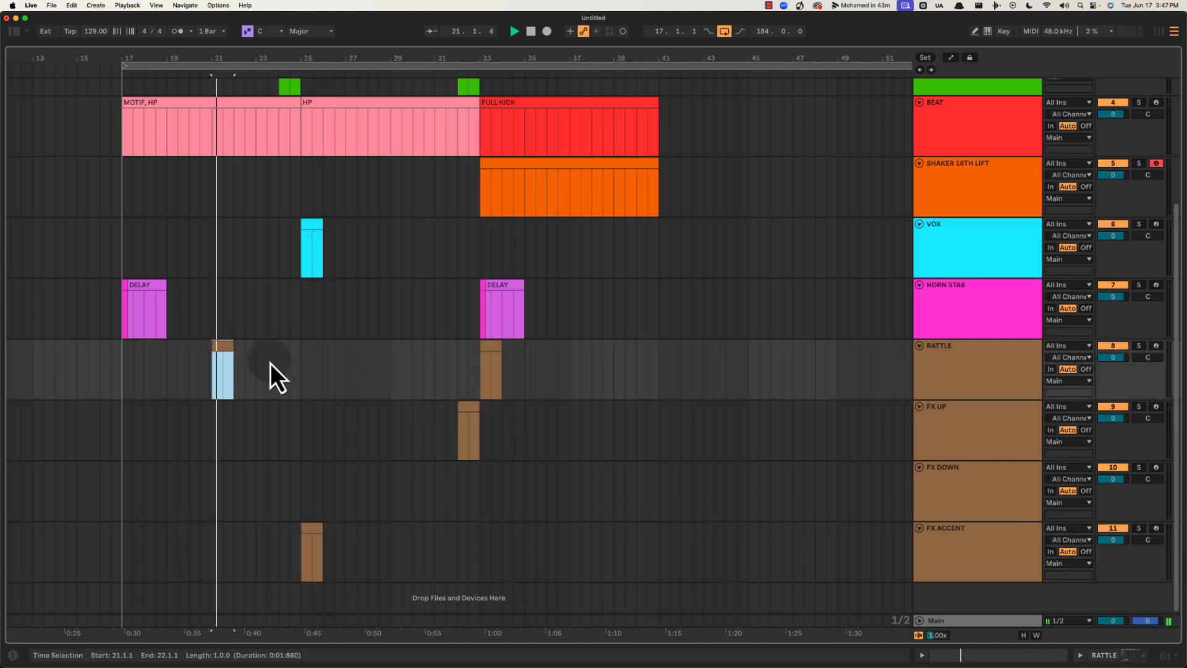
pyautogui.click(391, 354)
pyautogui.click(489, 355)
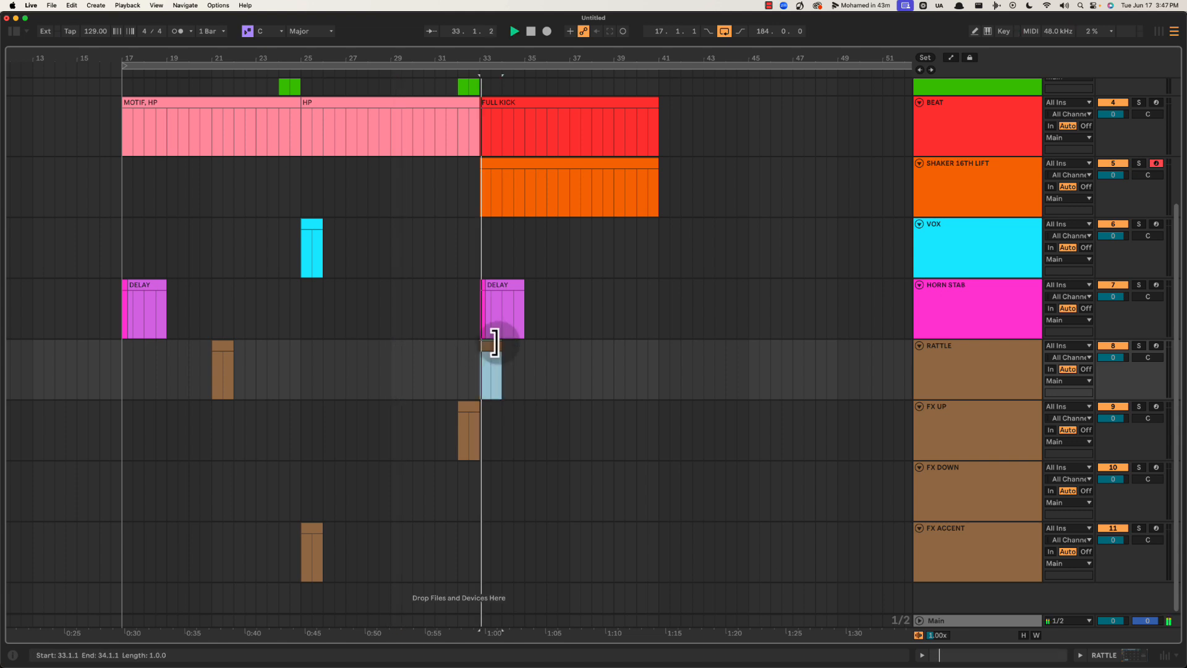
# Keep listening past bar 33, copy the one-bar VOX clip to 37.1.1 and play from there to check it
pyautogui.moveTo(562, 66); pyautogui.dragTo(551, 56)
pyautogui.scroll(5, 582, 306)
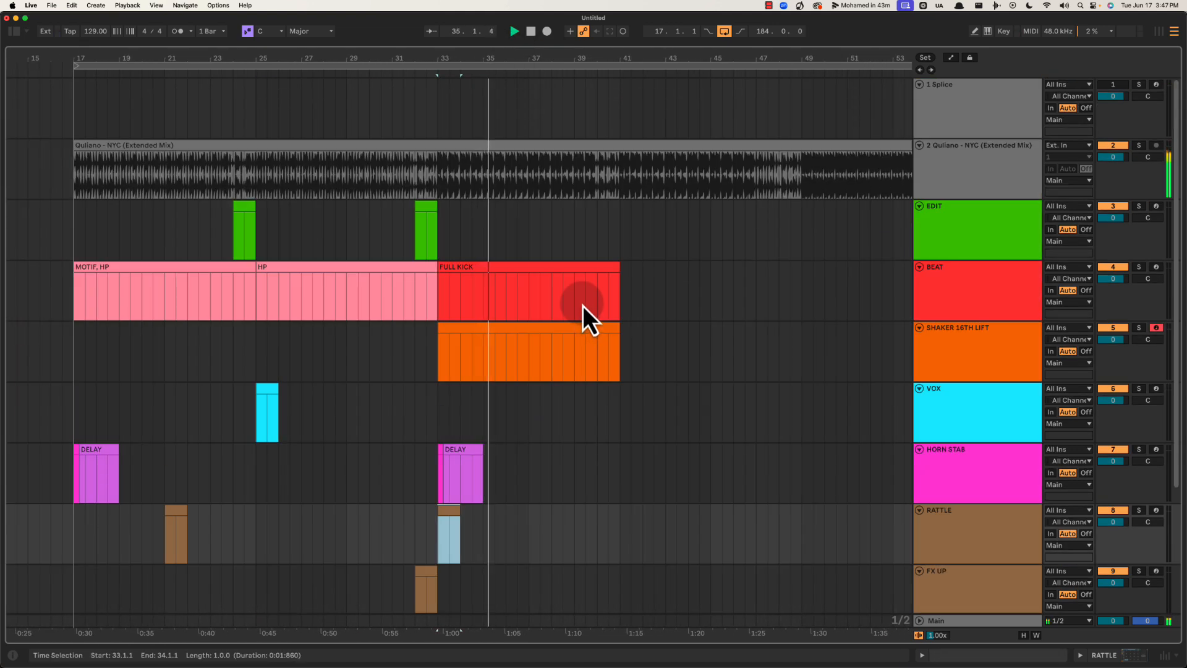
pyautogui.hscroll(4, 610, 300)
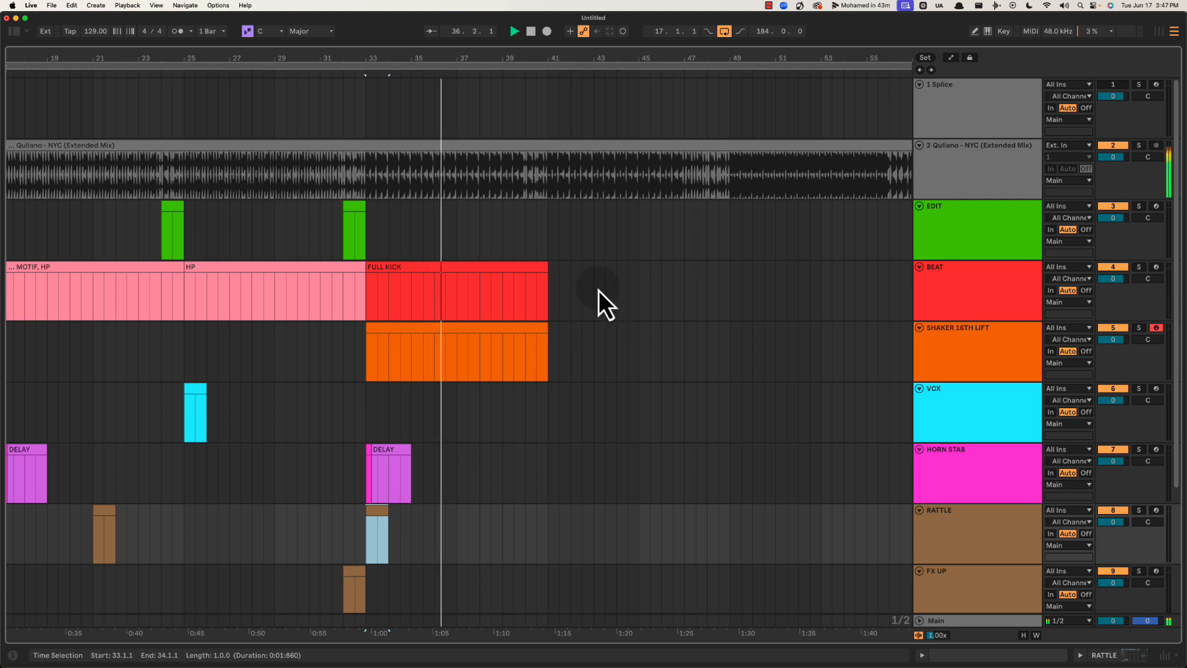
pyautogui.moveTo(433, 54); pyautogui.dragTo(438, 54)
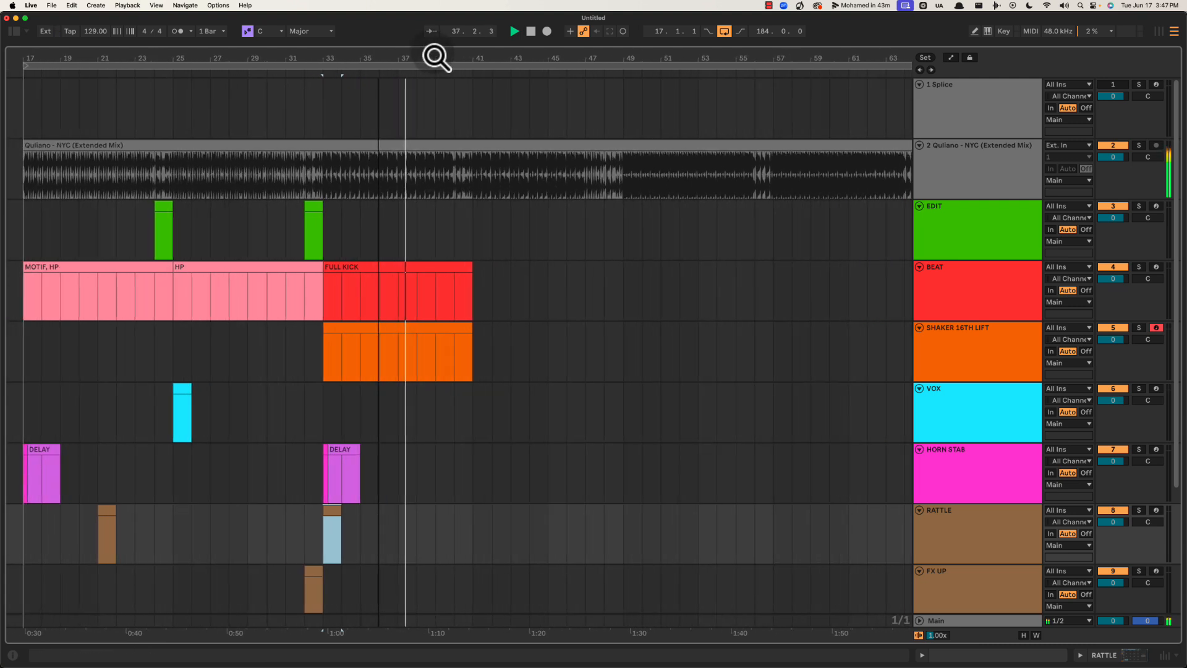
pyautogui.keyDown('alt'); pyautogui.moveTo(192, 399); pyautogui.dragTo(417, 393); pyautogui.keyUp('alt')
pyautogui.hscroll(-3, 451, 291)
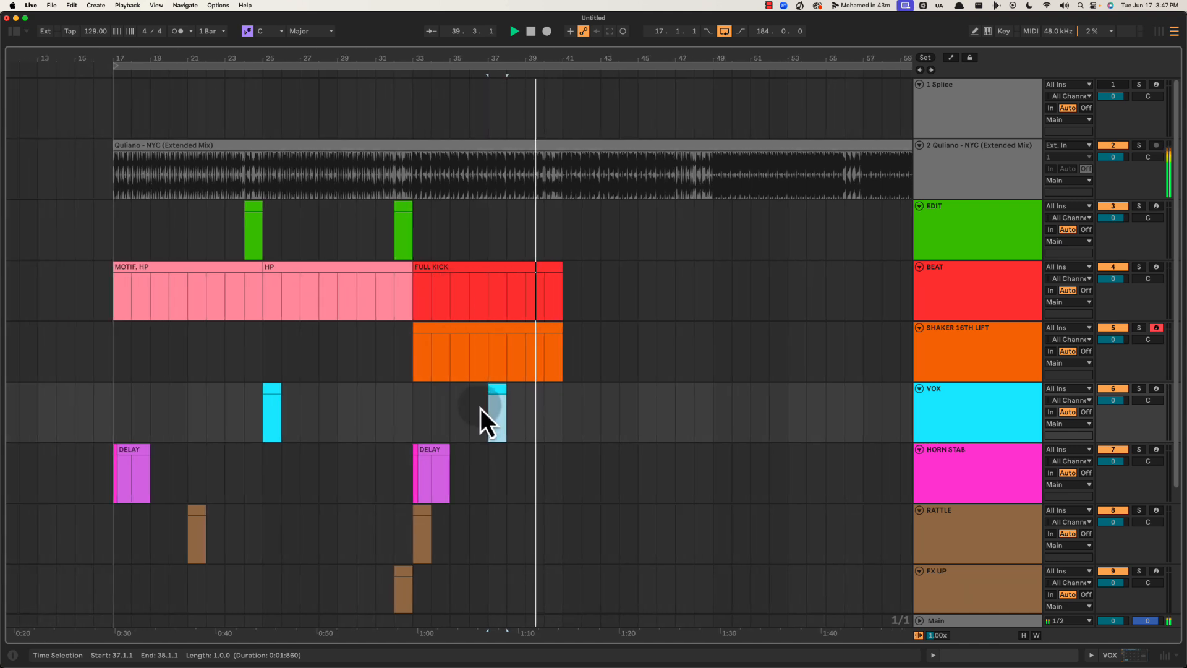
pyautogui.press('space')
pyautogui.press('space')
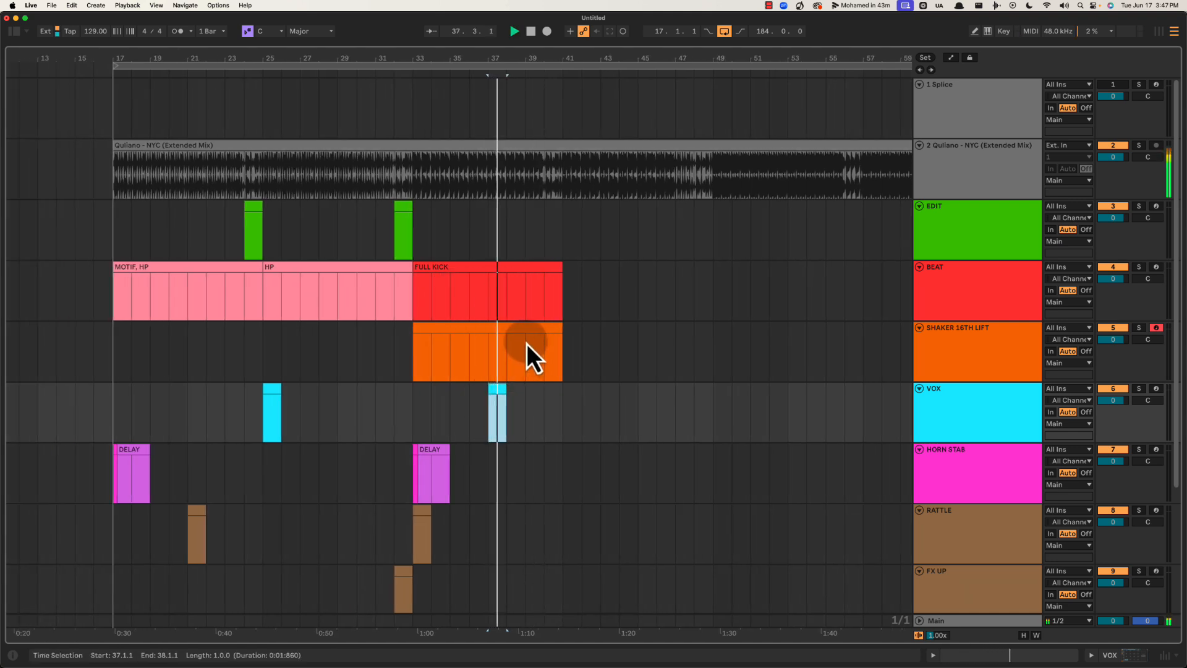
# Copy the one-bar EDIT clip at 32.1.1 to 40.1.1 and keep listening past bar 41
pyautogui.hscroll(4, 527, 339)
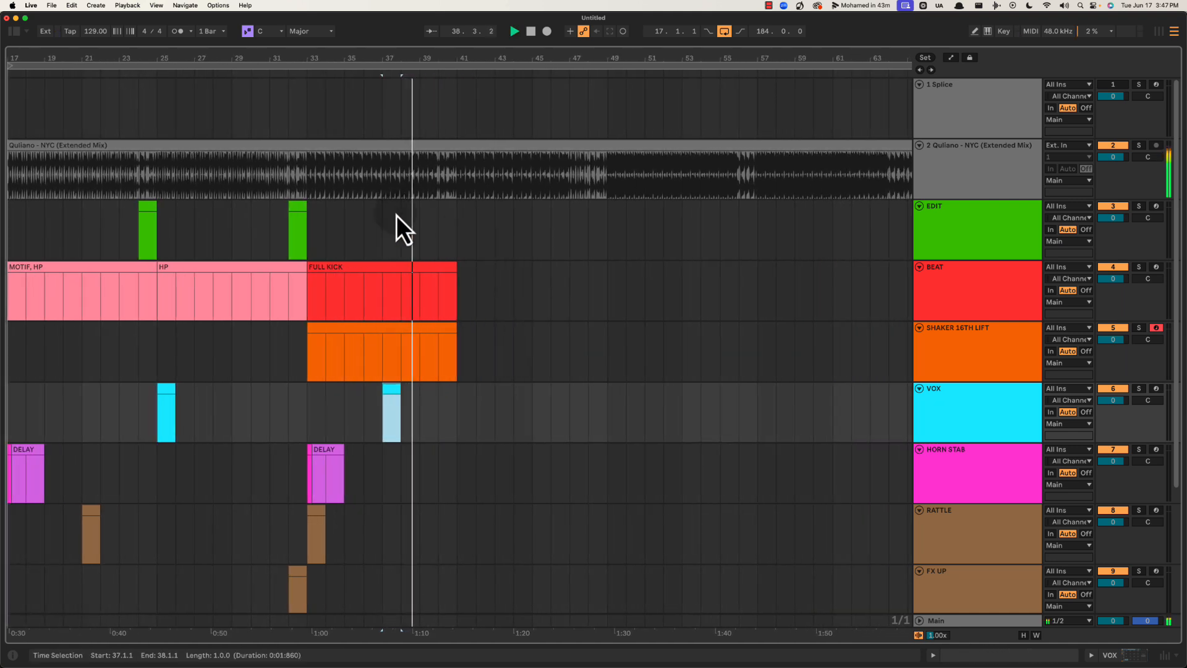
pyautogui.keyDown('alt'); pyautogui.moveTo(305, 212); pyautogui.dragTo(436, 209); pyautogui.keyUp('alt')
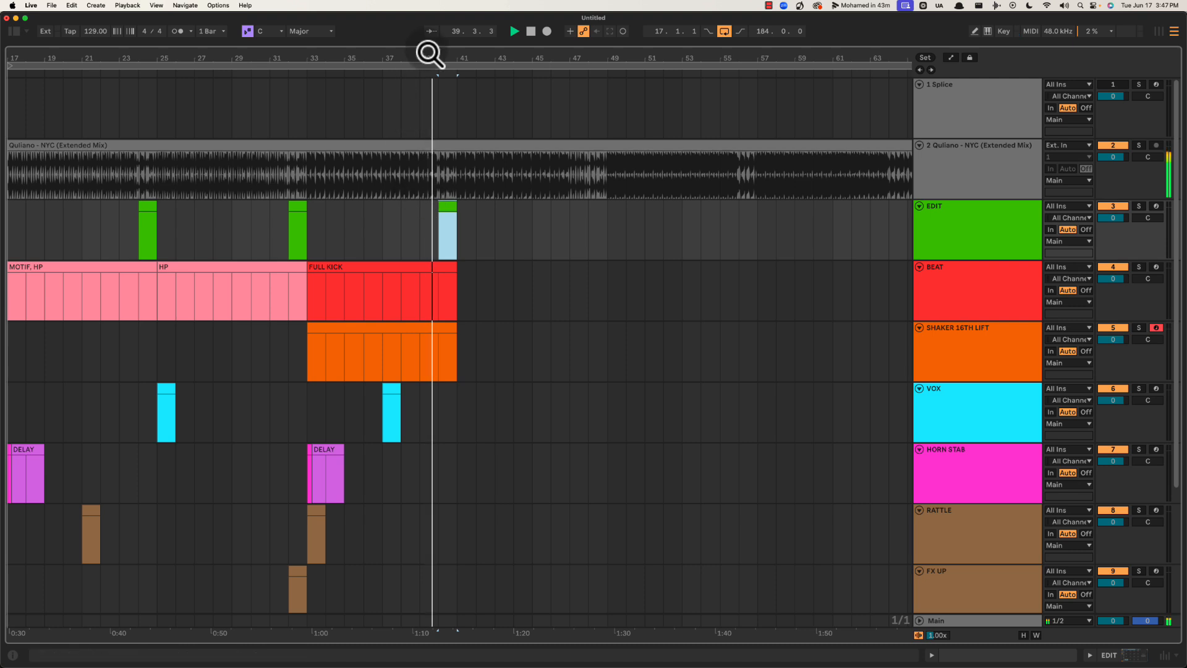
pyautogui.hscroll(-4, 394, 56)
pyautogui.moveTo(394, 57); pyautogui.dragTo(395, 58)
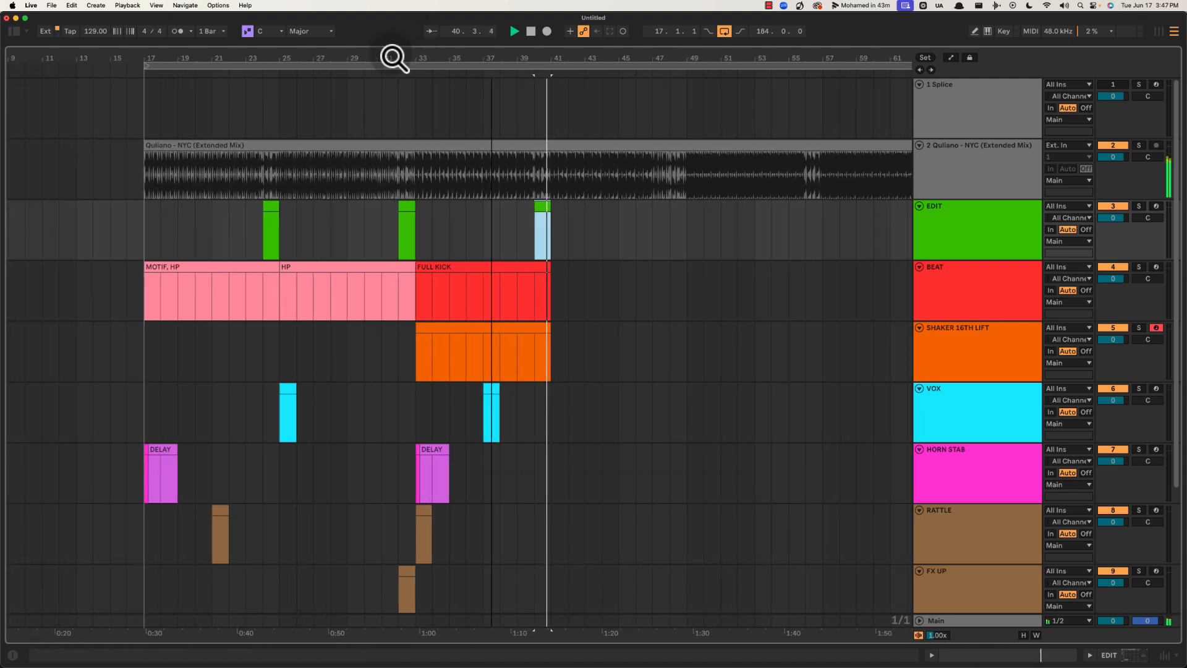
pyautogui.hscroll(2, 395, 57)
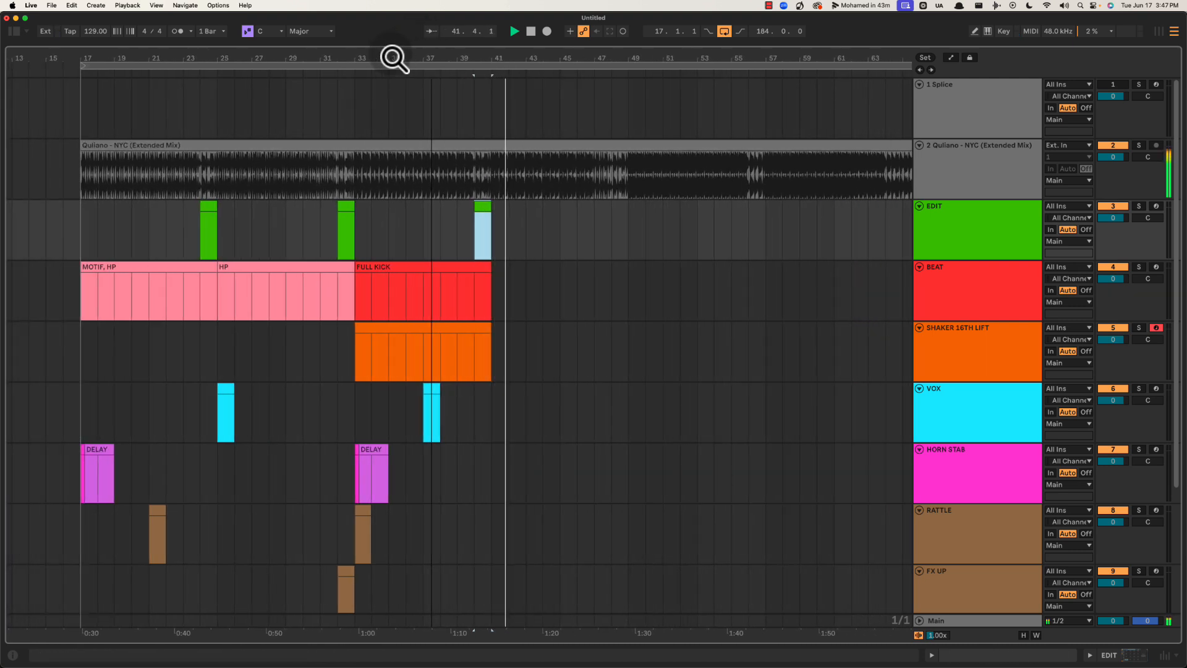
# Name the one-bar EDIT clip at 24.1.1 "KICK CUT"
pyautogui.moveTo(202, 54); pyautogui.dragTo(314, 43)
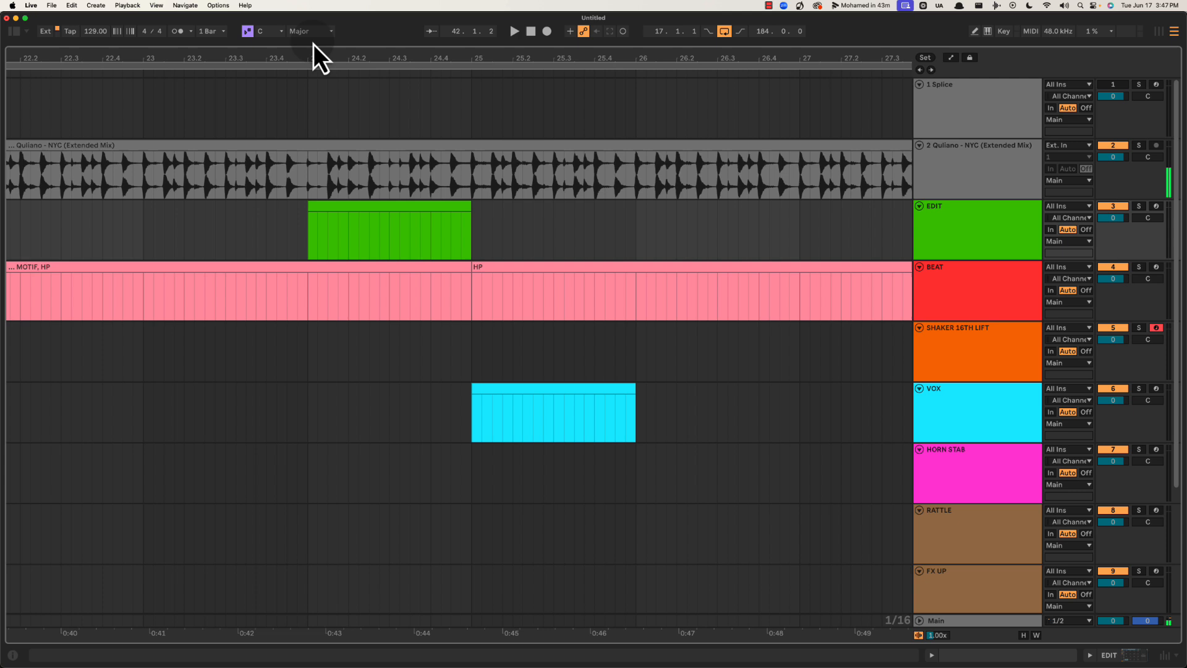
pyautogui.click(394, 203)
pyautogui.press('super+r')
pyautogui.write('KICK CUT')
pyautogui.press('Return')
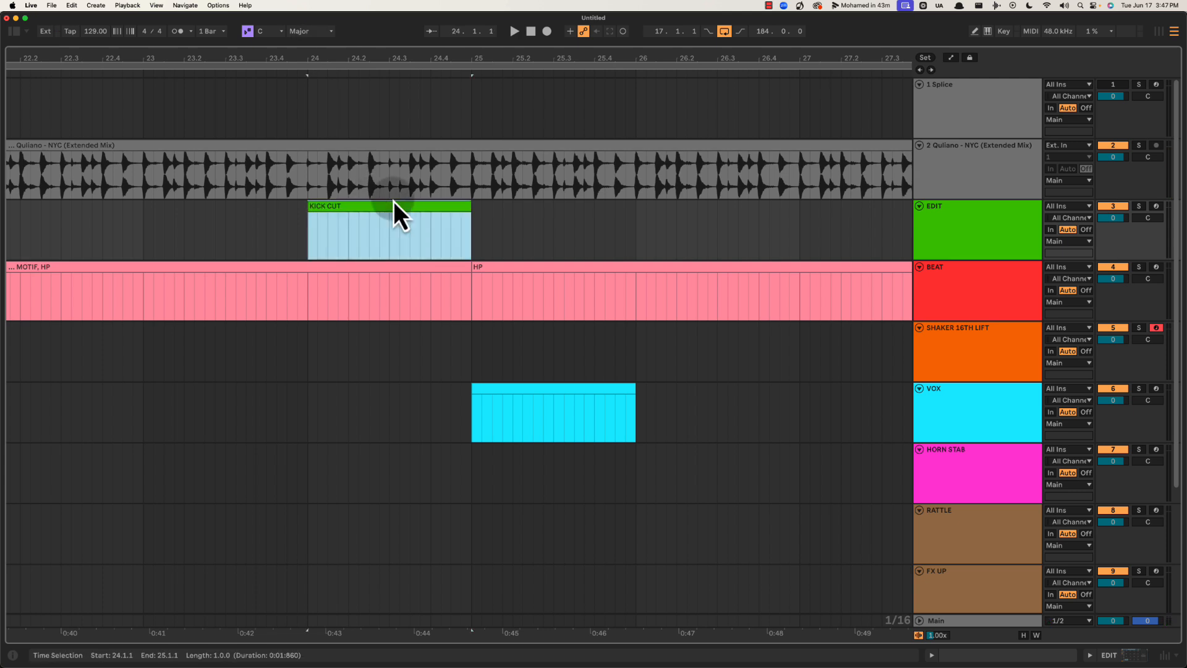
# Duplicate the eight-bar EDIT track section starting at 17.1.1 twice, filling the track with KICK CUT clips up to 41.1.1
pyautogui.moveTo(445, 53); pyautogui.dragTo(442, 60)
pyautogui.hscroll(-4, 442, 61)
pyautogui.moveTo(156, 213); pyautogui.dragTo(281, 214)
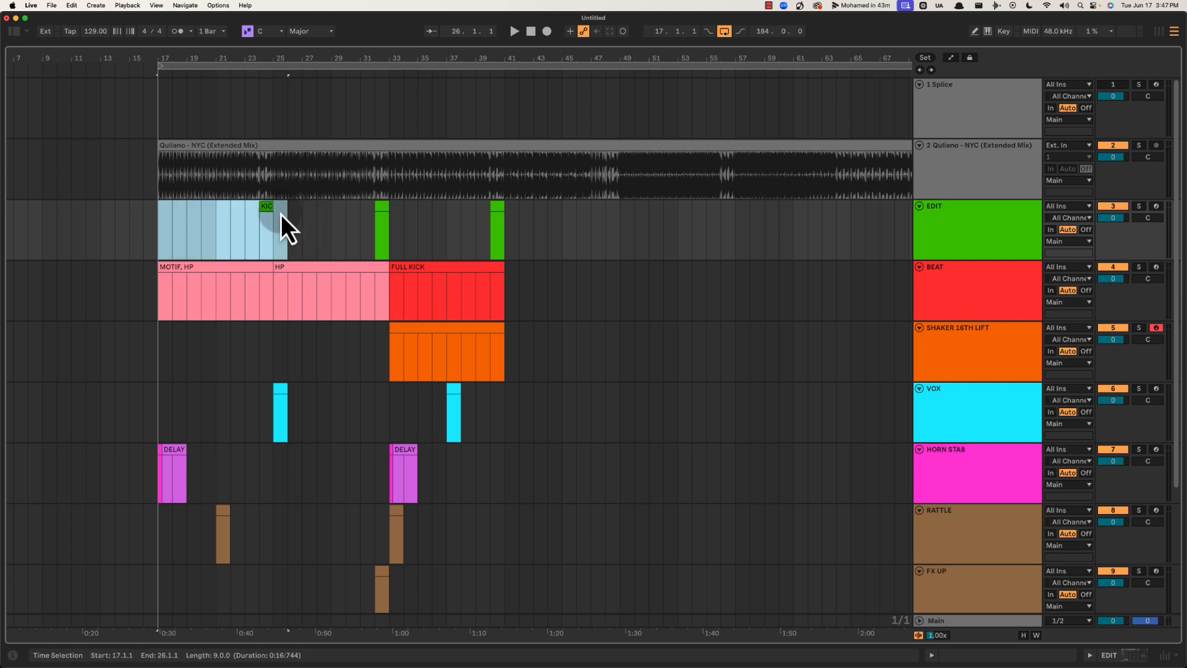
pyautogui.press('super+d')
pyautogui.press('super+d')
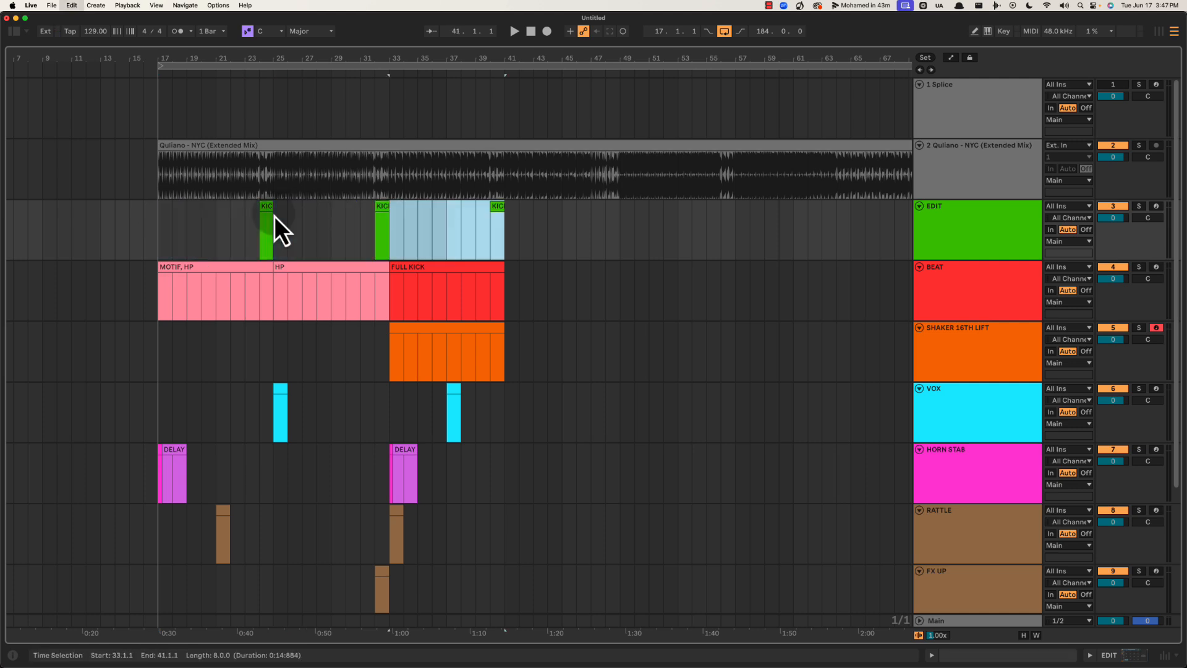
# Play from 39.1.1 and duplicate the eight-bar FULL KICK and SHAKER 16TH LIFT clips at 33.1.1 to 41.1.1
pyautogui.click(475, 217)
pyautogui.press('space')
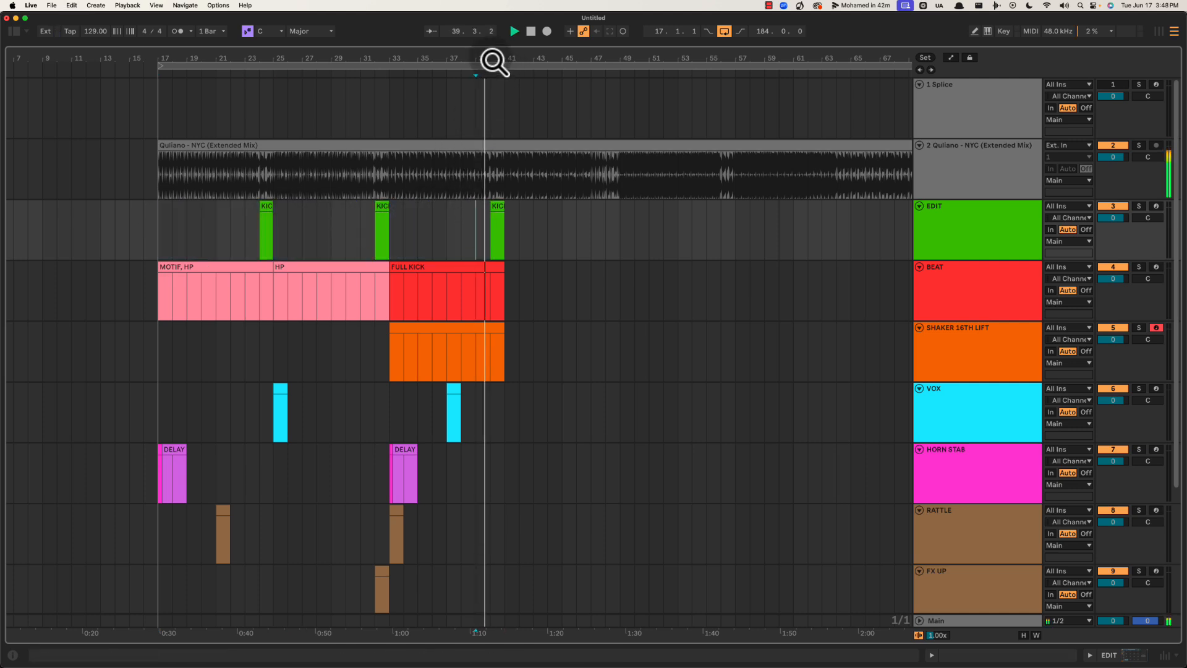
pyautogui.moveTo(495, 62); pyautogui.dragTo(495, 58)
pyautogui.click(371, 291)
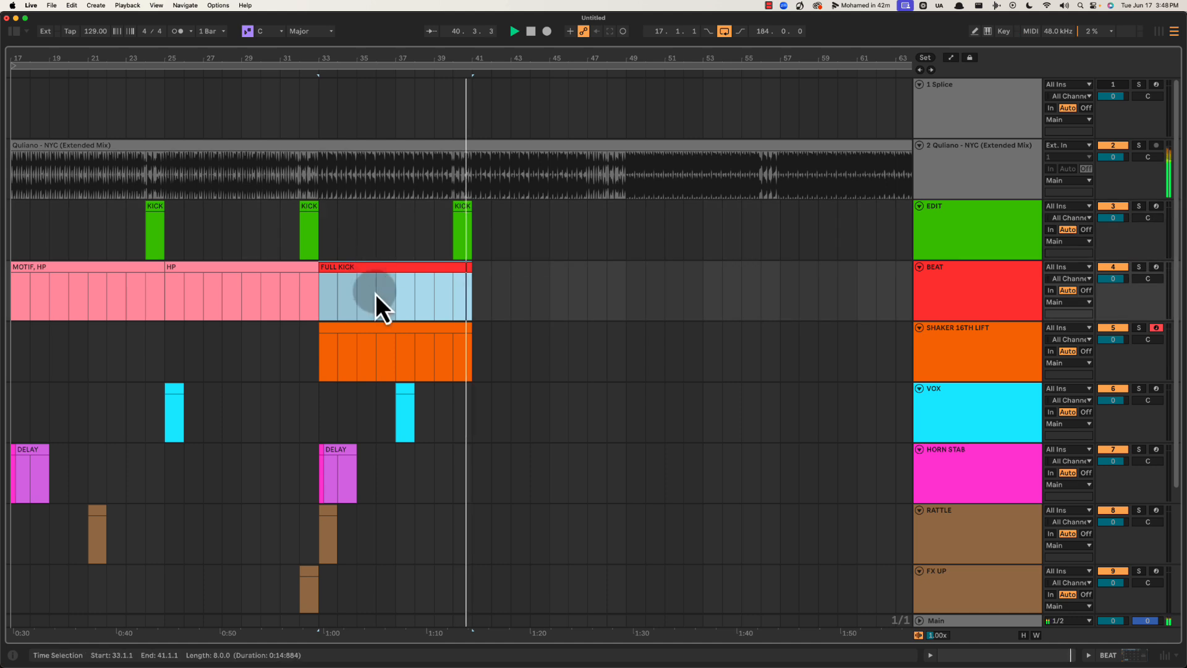
pyautogui.press('super+d')
pyautogui.click(416, 333)
pyautogui.press('super+d')
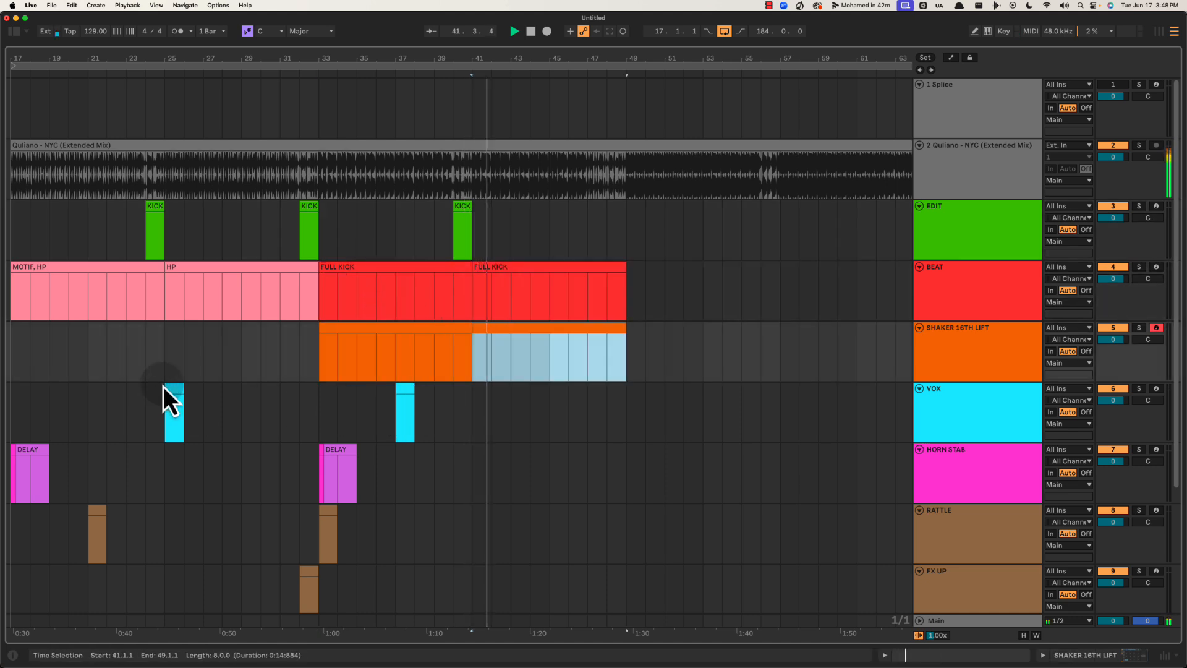
# Copy the VOX clip at 25.1.1 to 41.1.1 and color the VOX clip at 37.1.1 dark blue
pyautogui.moveTo(171, 394); pyautogui.dragTo(488, 399)
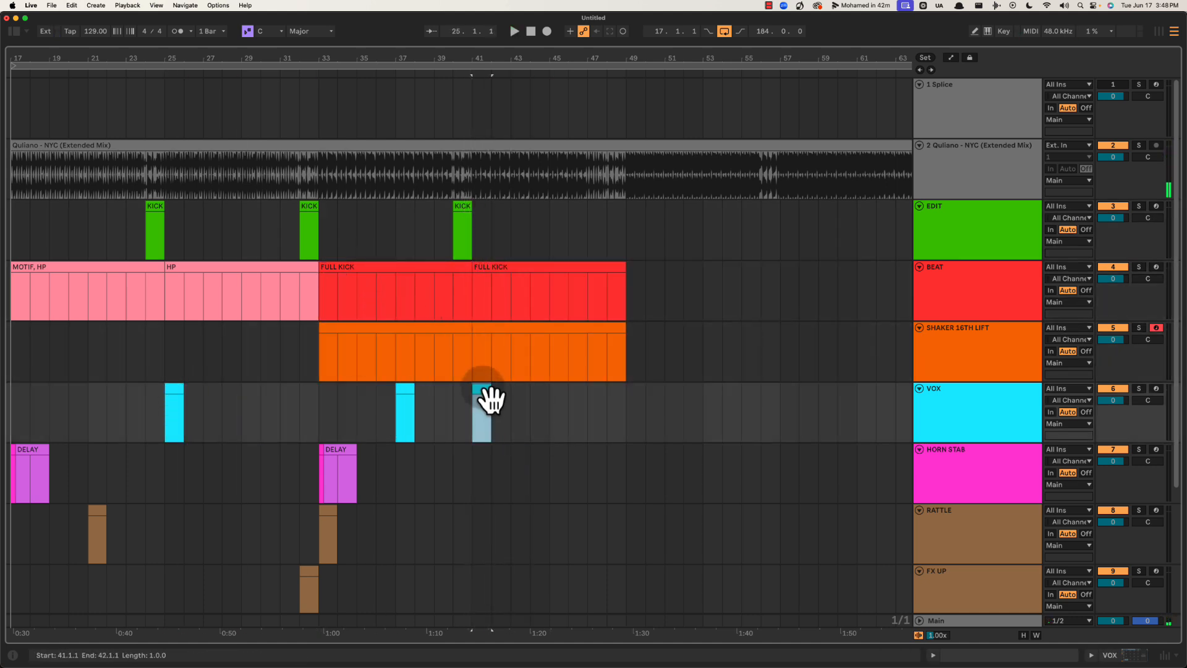
pyautogui.press('space')
pyautogui.click(408, 399)
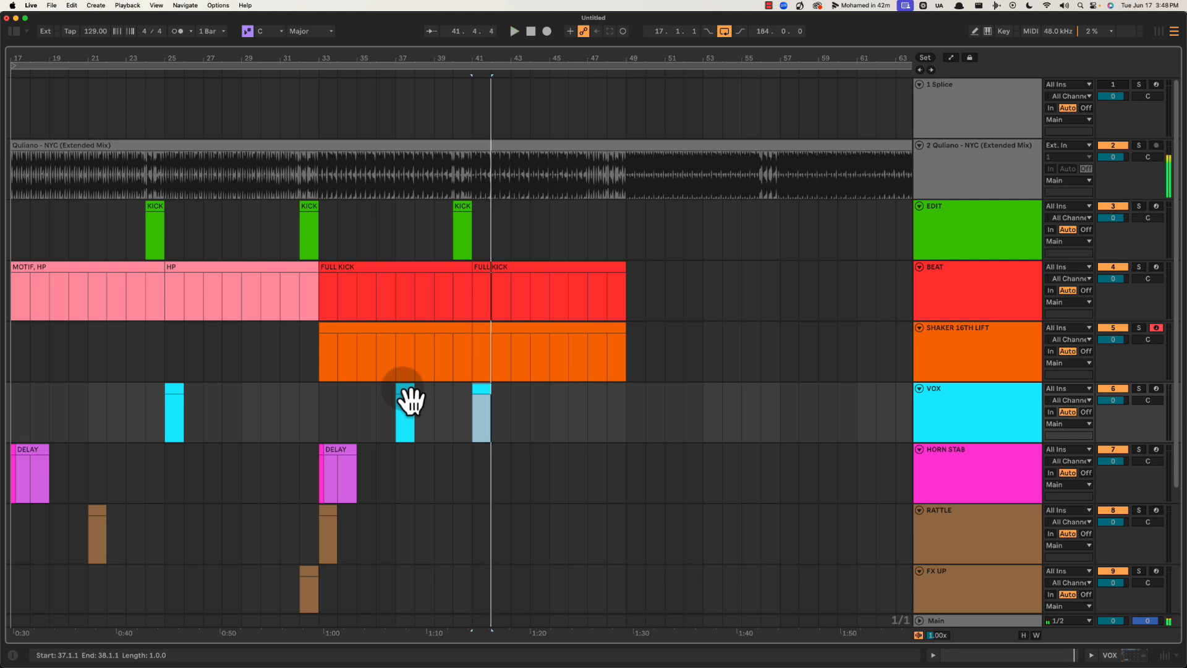
pyautogui.rightClick(407, 398)
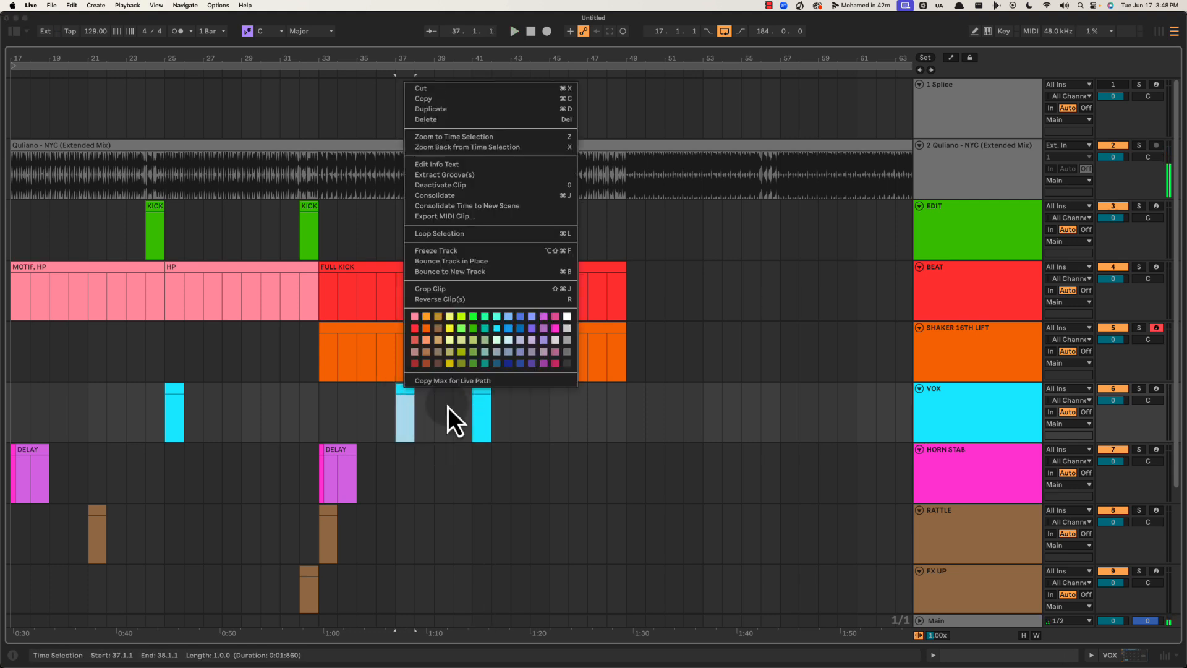
pyautogui.click(486, 329)
pyautogui.click(485, 403)
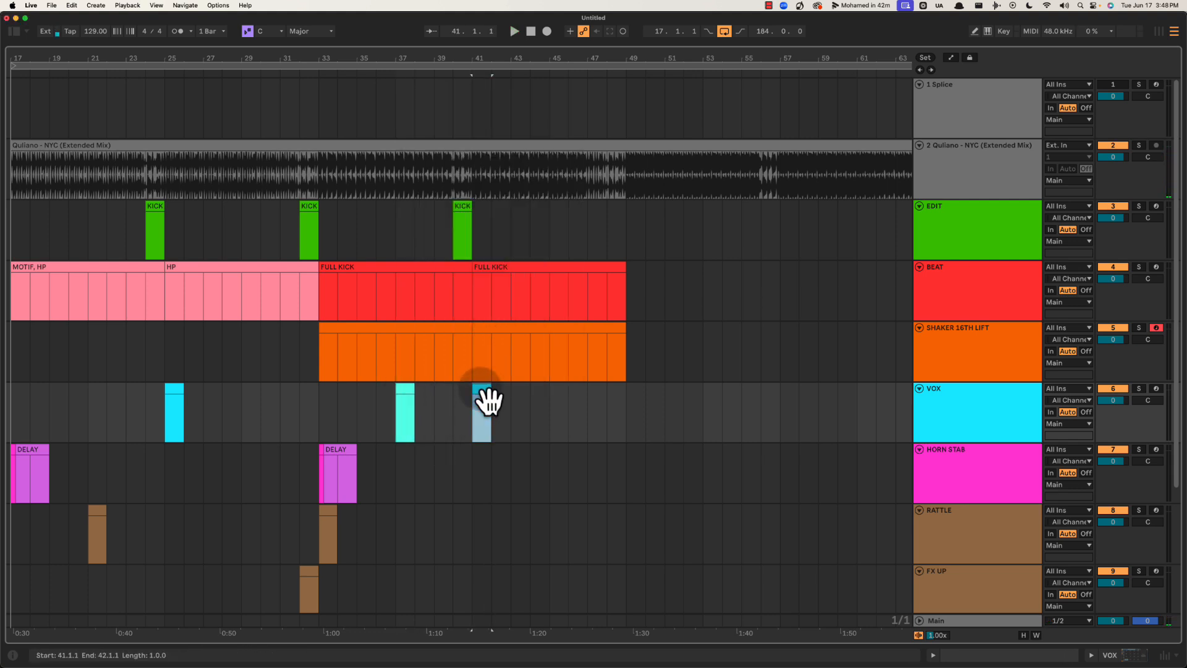
pyautogui.rightClick(406, 392)
pyautogui.click(521, 332)
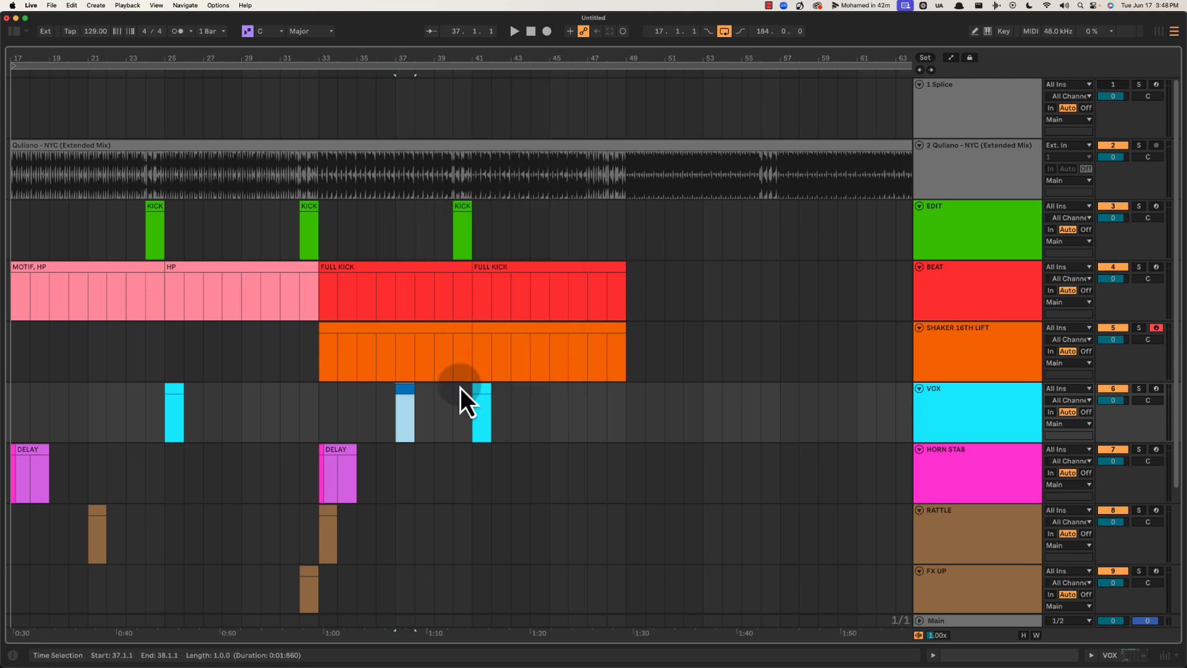
# Listen from 41.1.1, copy the KICK CUT clip at 40.1.1 toward bar 49 and make it span 47.1.1 to 49.1.1
pyautogui.click(484, 399)
pyautogui.press('space')
pyautogui.click(433, 238)
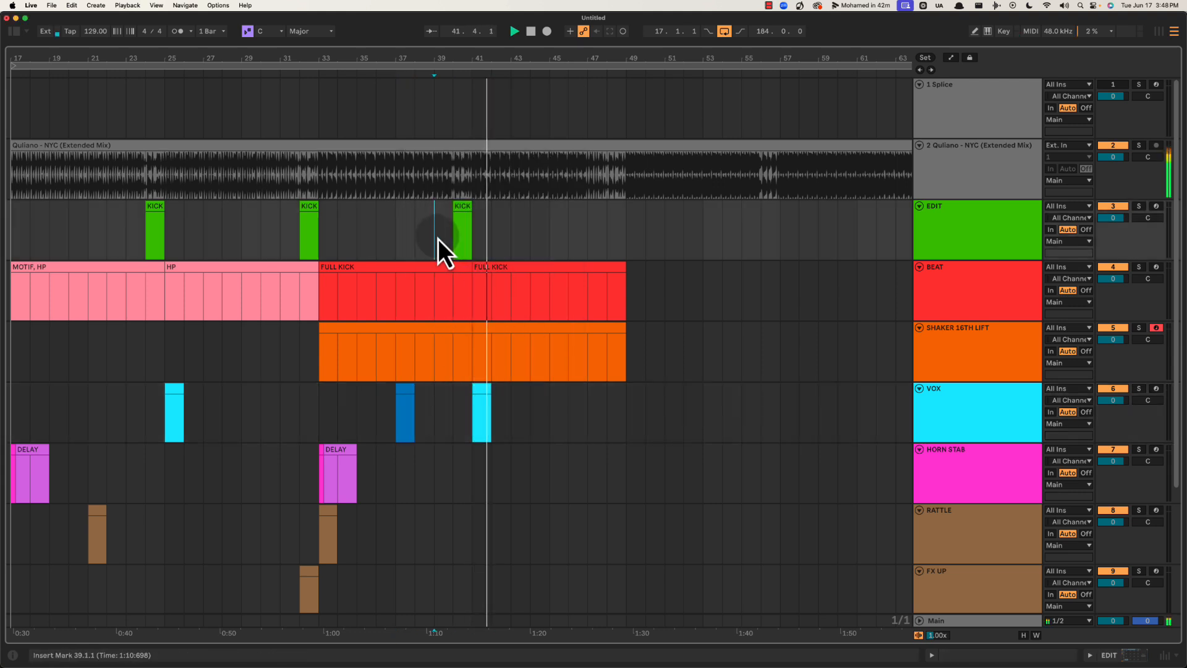
pyautogui.hscroll(-5, 459, 240)
pyautogui.hscroll(5, 473, 242)
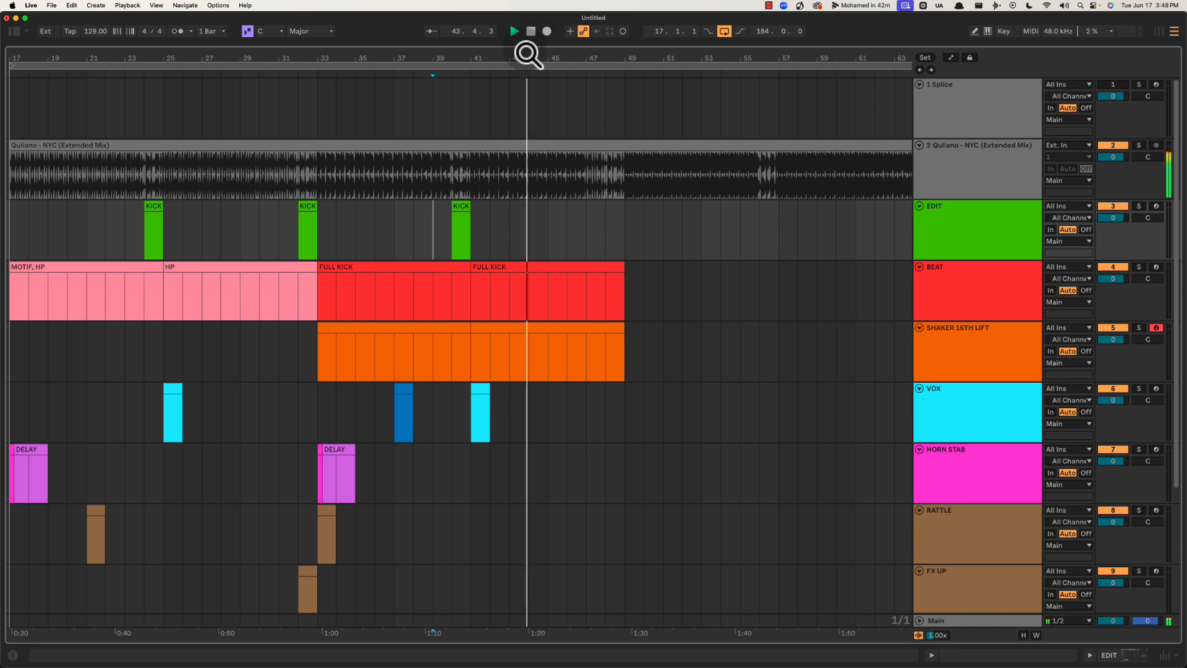
pyautogui.moveTo(527, 56); pyautogui.dragTo(528, 52)
pyautogui.click(445, 217)
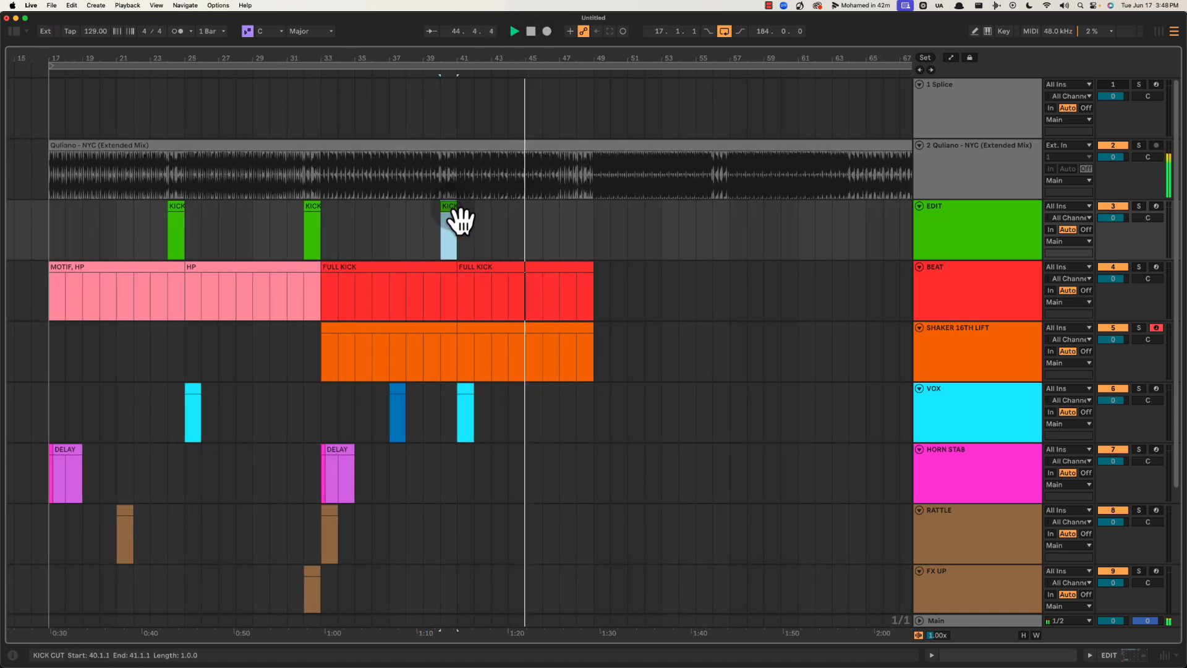
pyautogui.moveTo(456, 221); pyautogui.dragTo(592, 207)
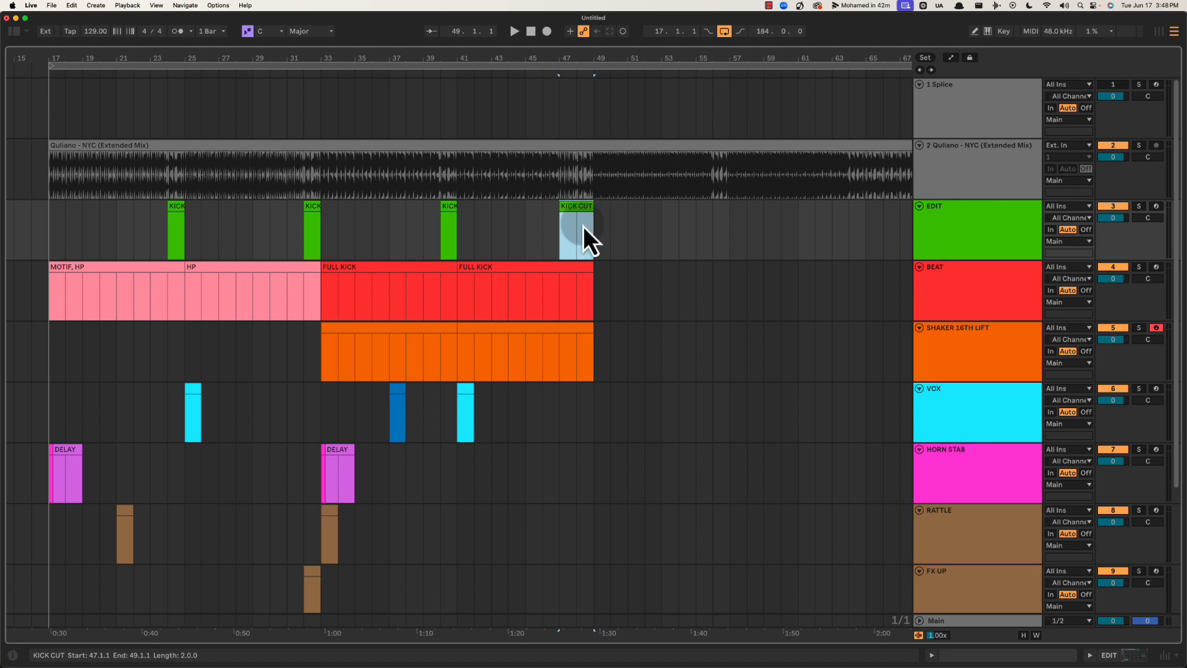
# Play from 43.1.1, copy the dark blue VOX clip at 37.1.1 to 45.1.1 and listen past bar 49
pyautogui.click(494, 395)
pyautogui.press('space')
pyautogui.hscroll(-3, 477, 399)
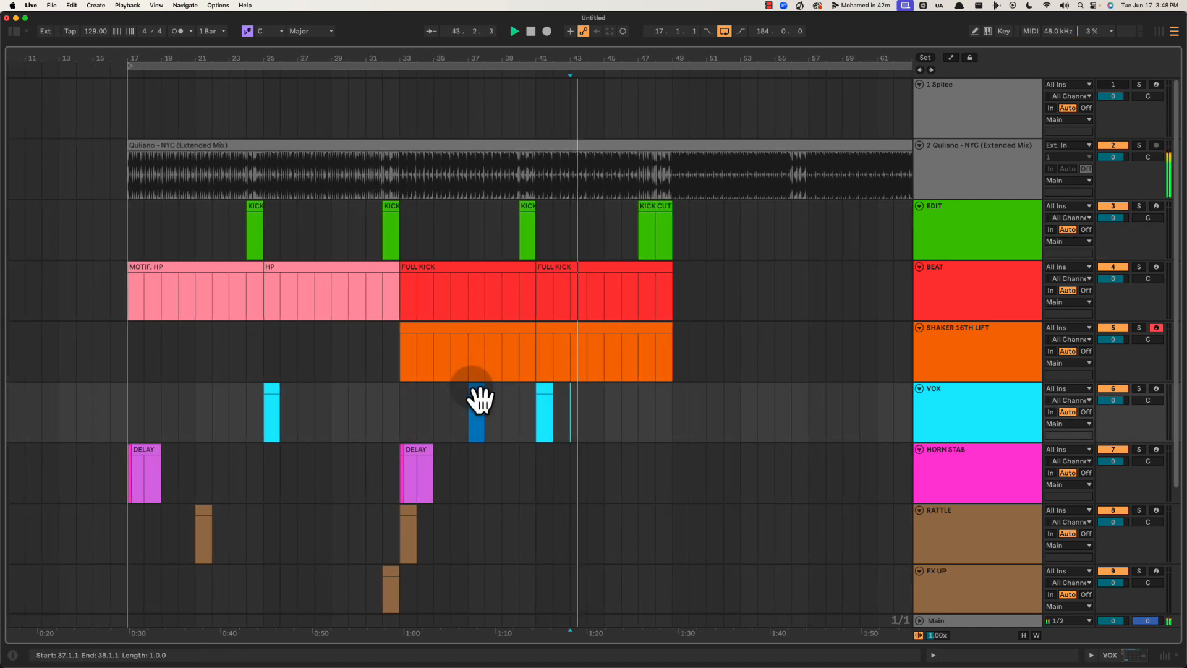
pyautogui.click(482, 402)
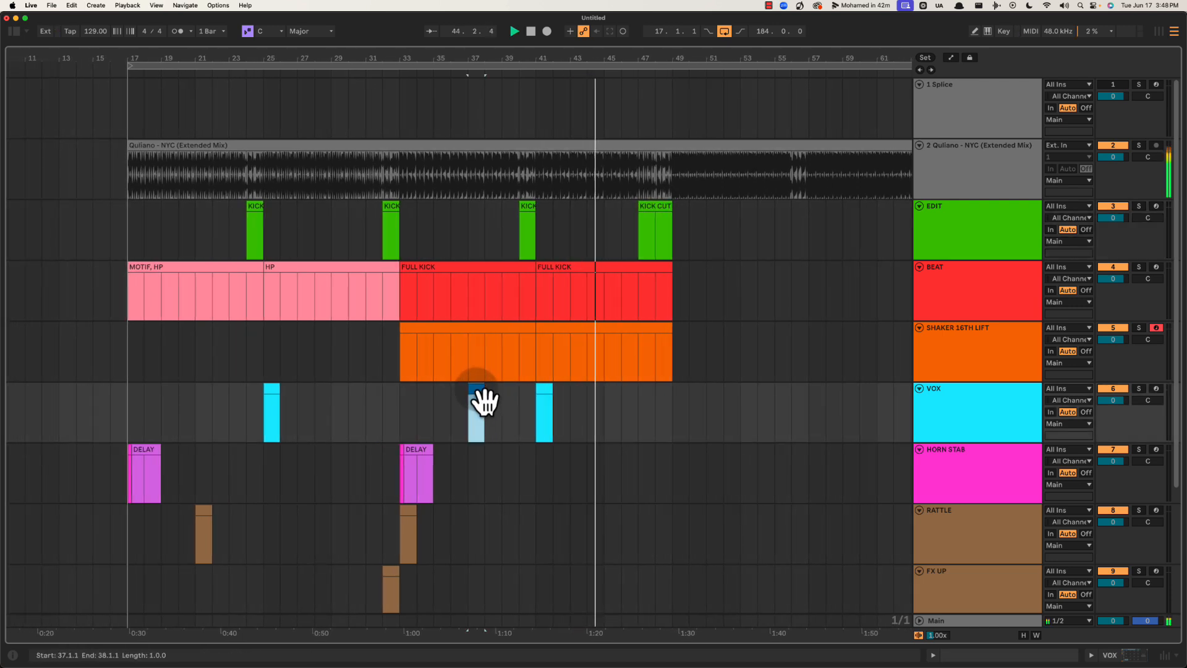
pyautogui.moveTo(484, 402); pyautogui.dragTo(610, 395)
pyautogui.hscroll(3, 566, 407)
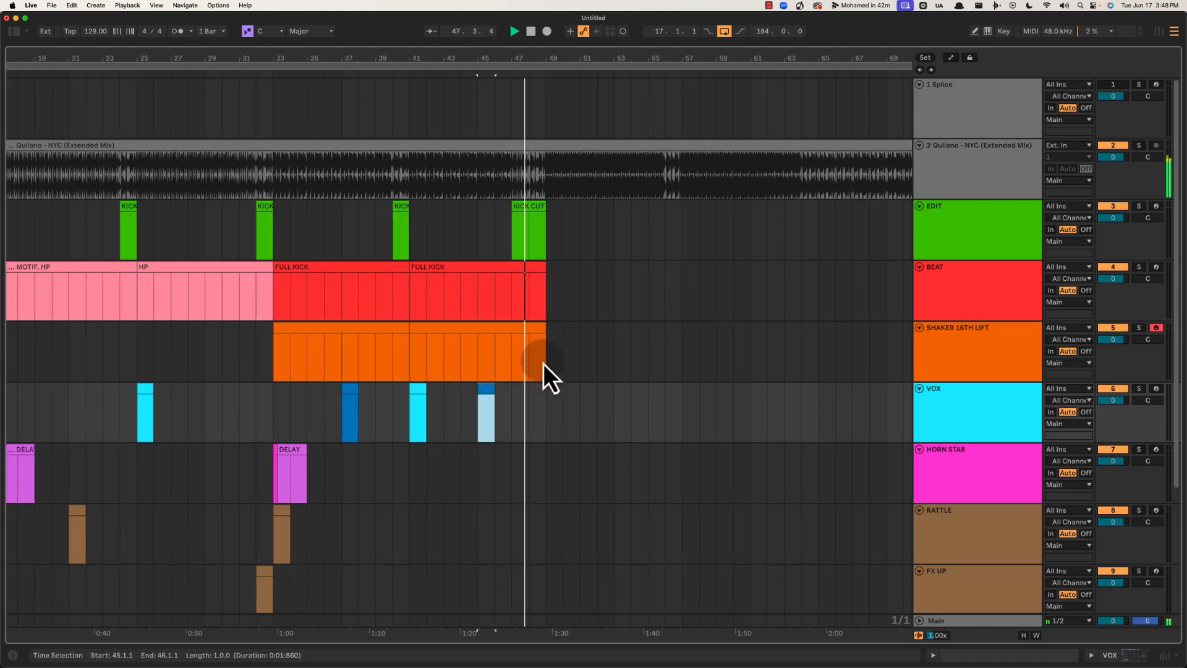
pyautogui.moveTo(536, 57); pyautogui.dragTo(536, 58)
pyautogui.press('space')
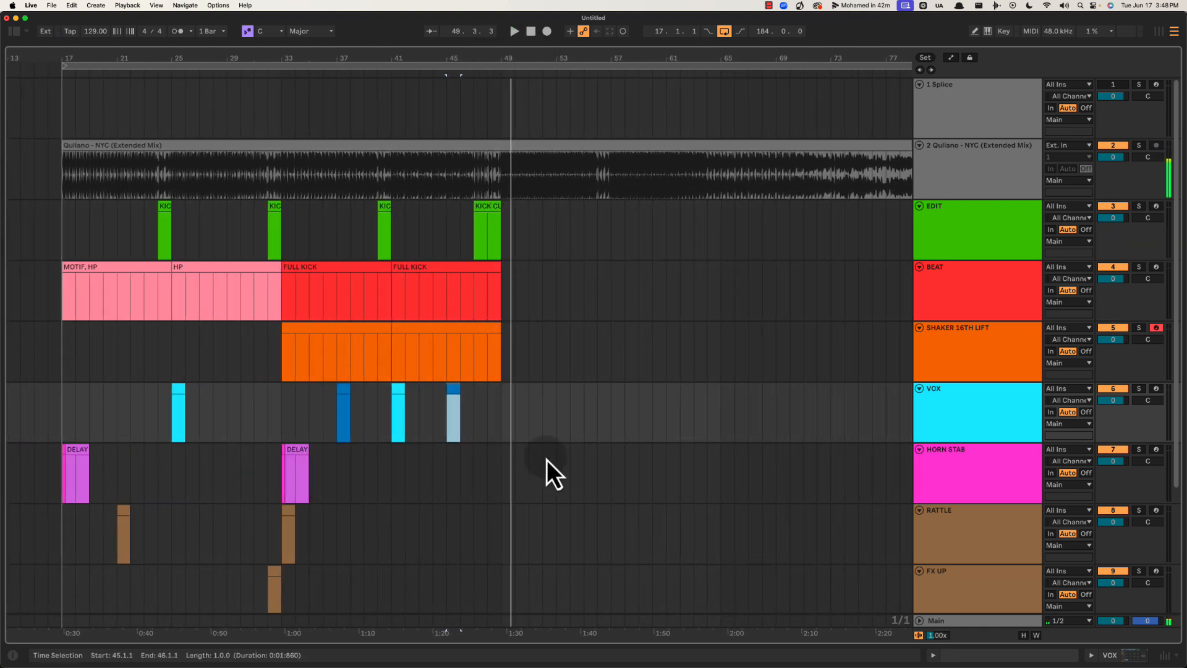
# Duplicate the HORN STAB section from 33.1.1 to 49.1.1 and copy the eight-bar FULL KICK clip to 49.1.1
pyautogui.moveTo(500, 467); pyautogui.dragTo(286, 467)
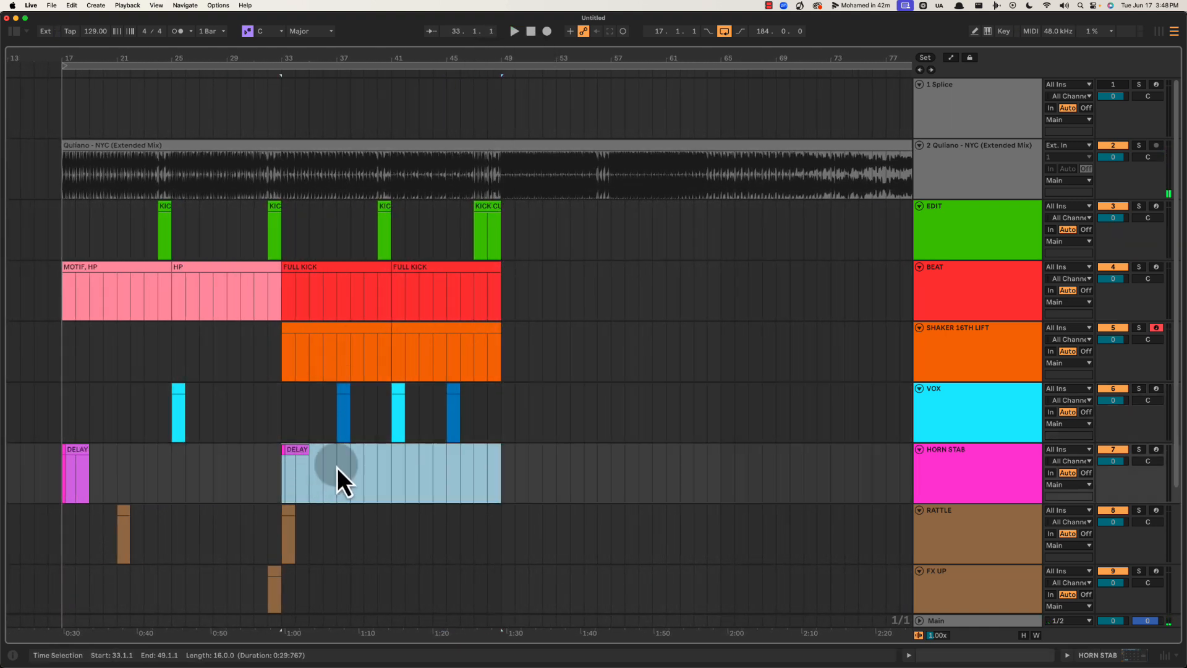
pyautogui.press('super+d')
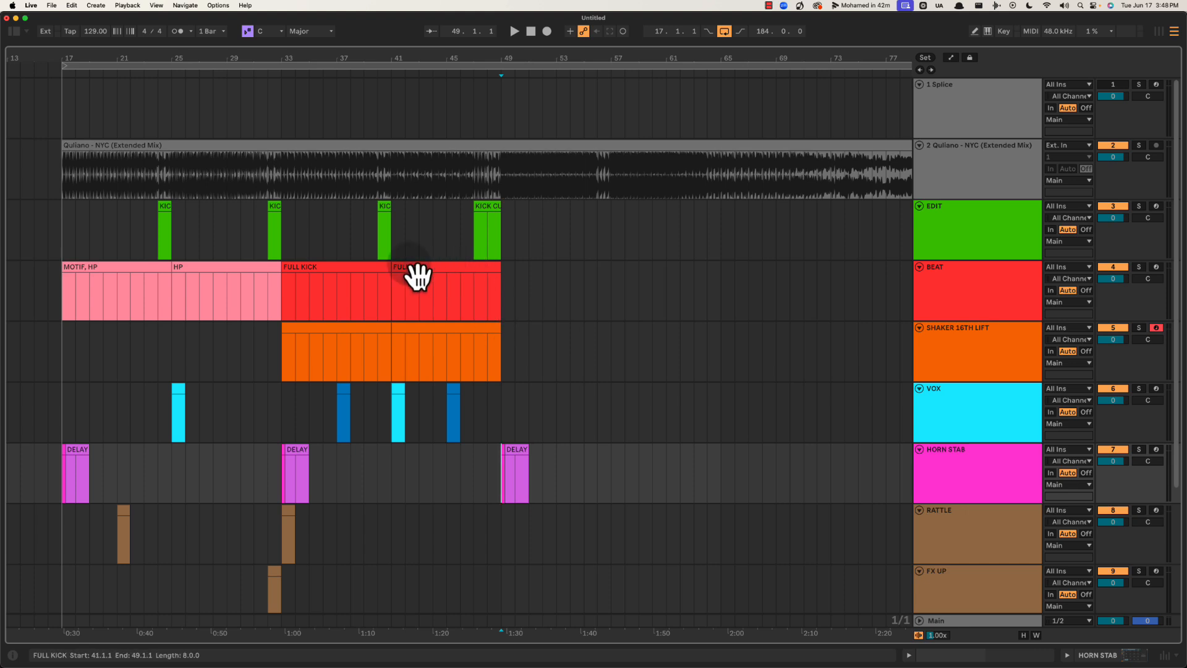
pyautogui.click(361, 303)
pyautogui.hscroll(4, 383, 298)
pyautogui.moveTo(252, 279); pyautogui.dragTo(456, 284)
# Duplicate the SHAKER 16TH LIFT clip at 41.1.1 to 49.1.1 and listen to the reference from 49.1.1
pyautogui.click(407, 171)
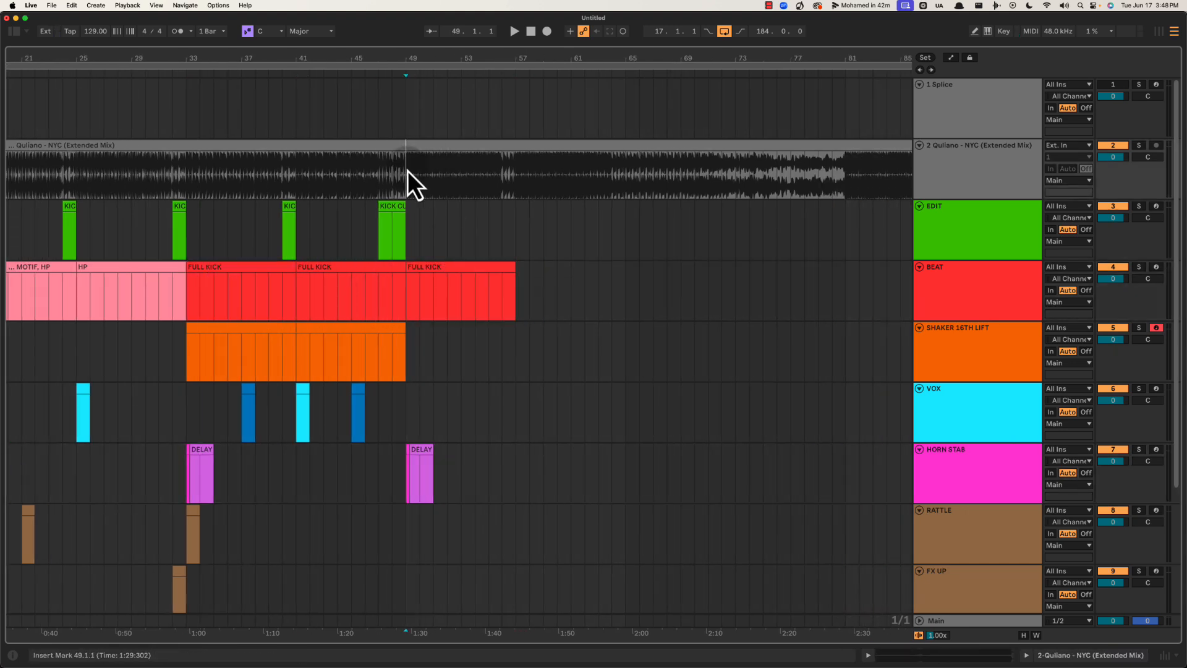
pyautogui.click(372, 339)
pyautogui.press('super+d')
pyautogui.click(409, 268)
pyautogui.press('space')
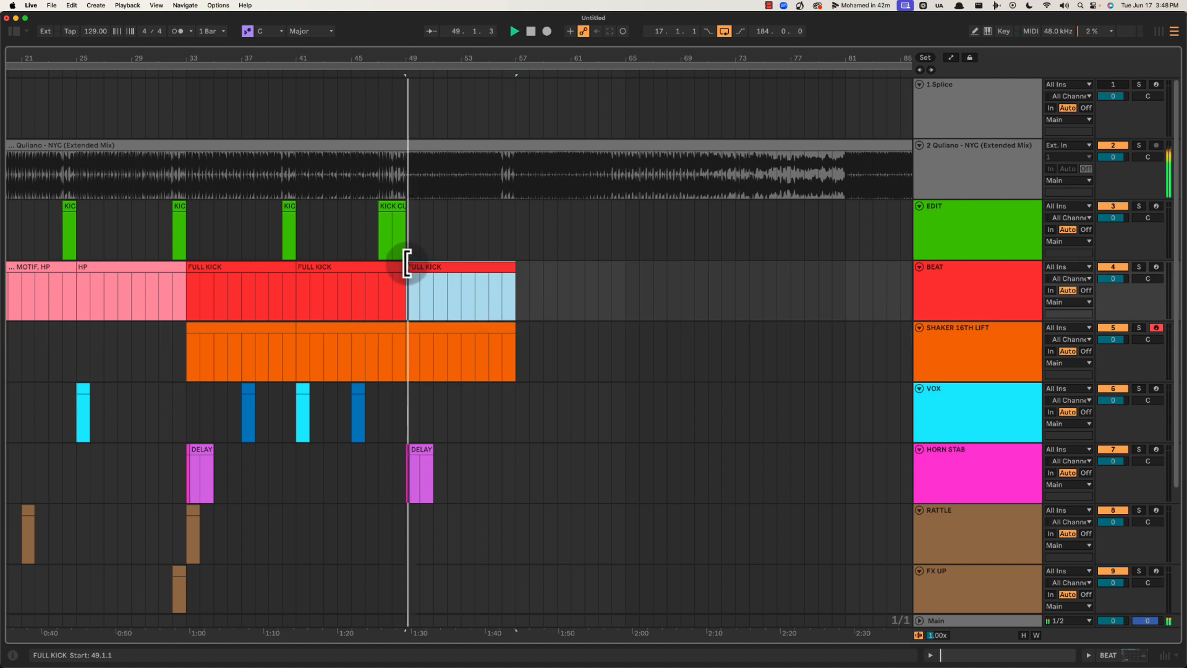
pyautogui.moveTo(425, 58); pyautogui.dragTo(538, 59)
pyautogui.press('space')
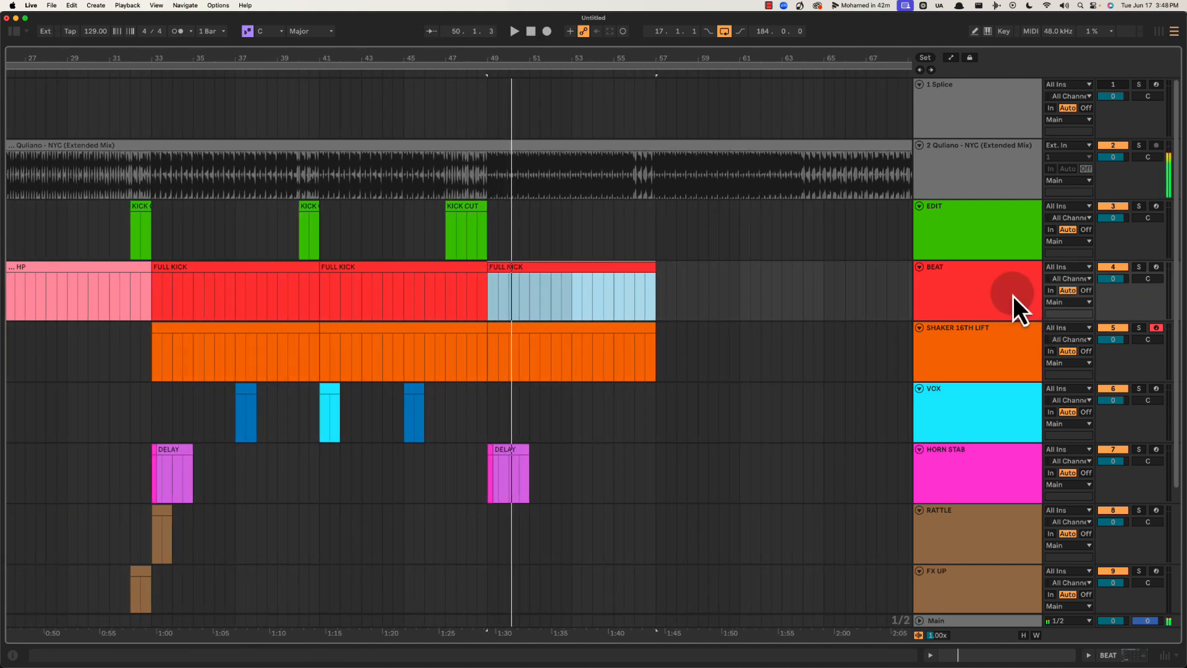
# Insert a MIDI track below BEAT and name it "BASS"
pyautogui.click(993, 291)
pyautogui.press('super+shift+t')
pyautogui.press('super+r')
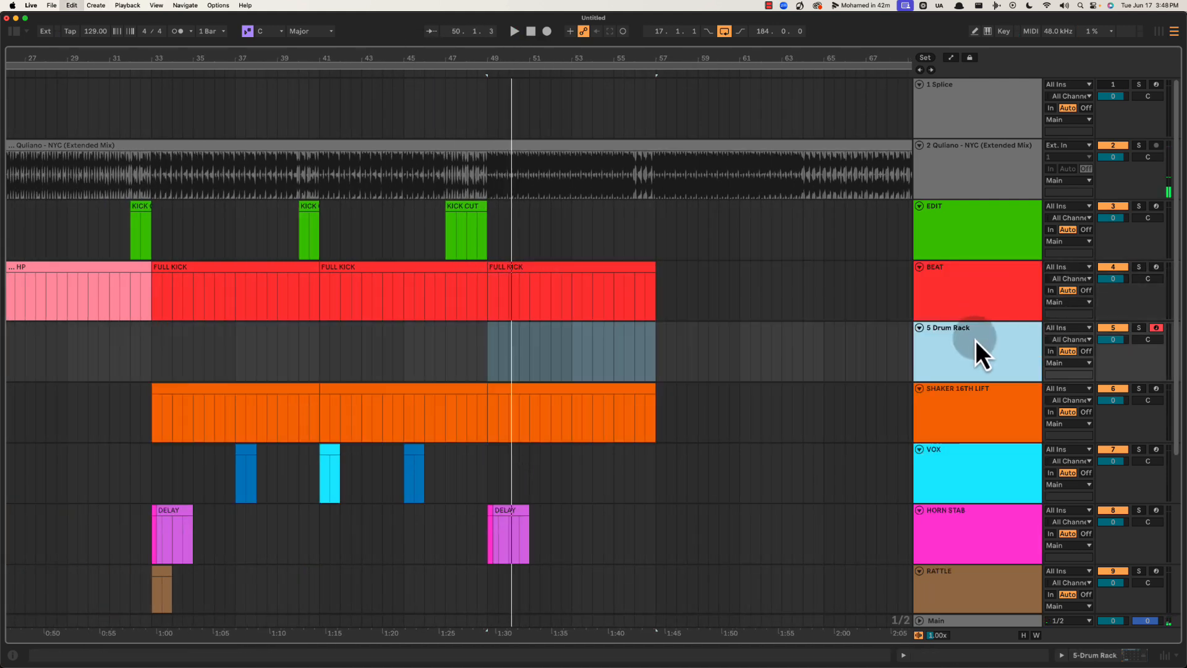
pyautogui.write('BASS')
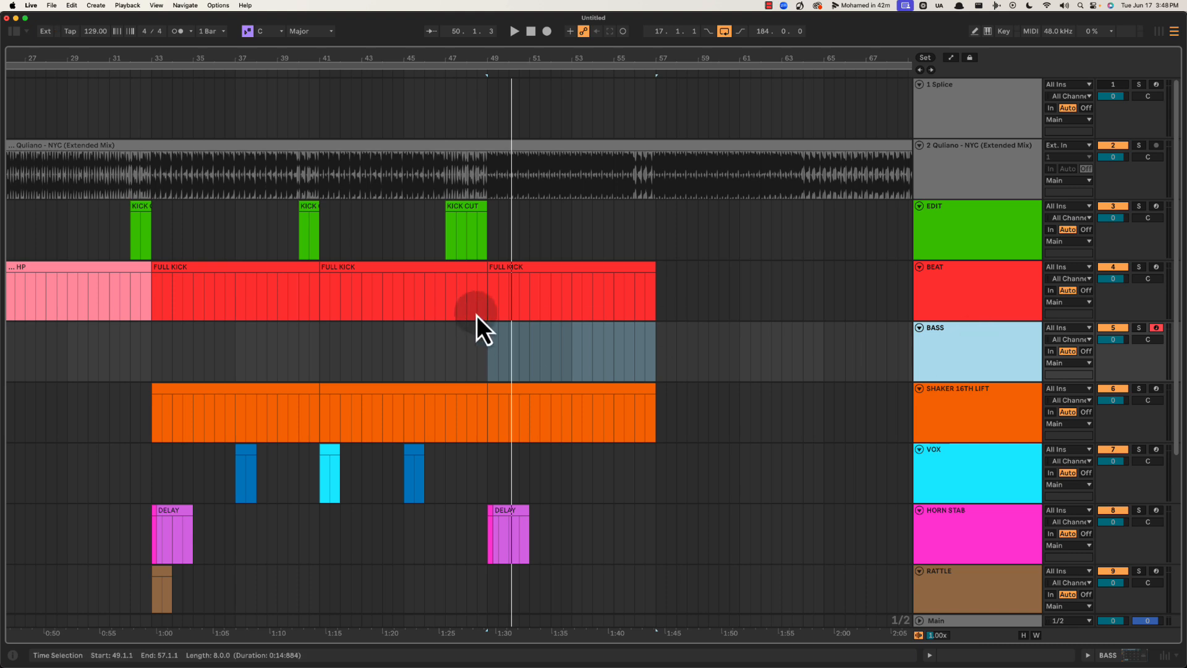
# Create an empty eight-bar MIDI clip on the BASS track from 49.1.1 to 57.1.1
pyautogui.moveTo(496, 361); pyautogui.dragTo(656, 355)
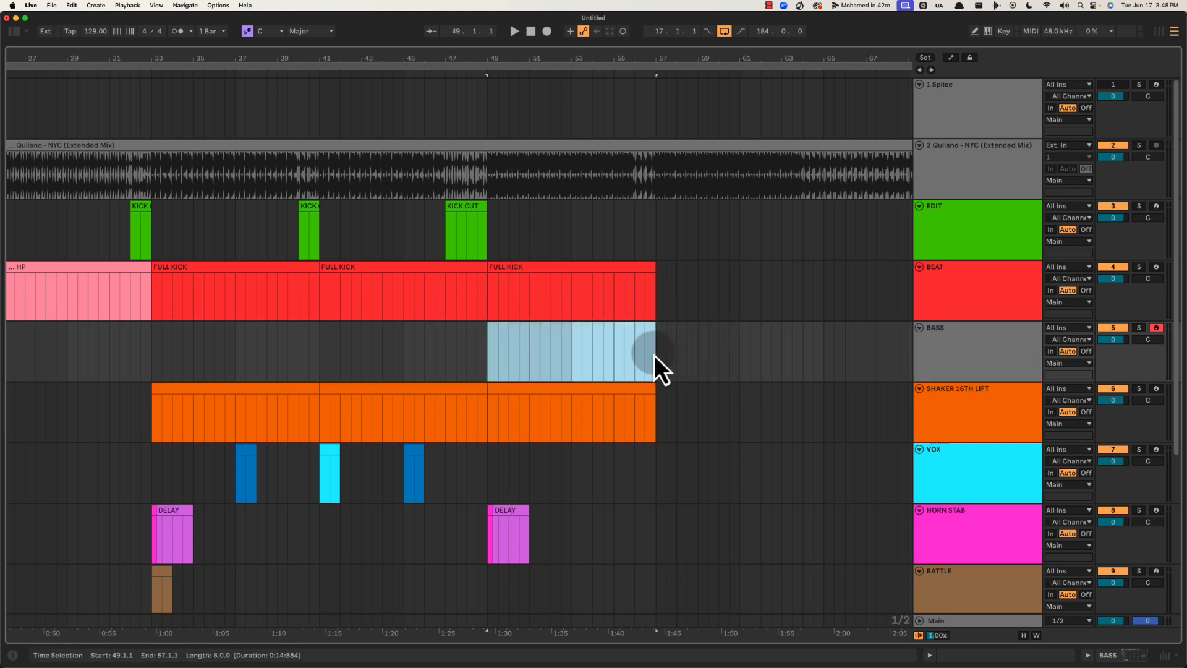
pyautogui.press('super+shift+m')
pyautogui.press('super+alt+l')
# Color the BASS track red and assign the track color to its clip
pyautogui.rightClick(1002, 359)
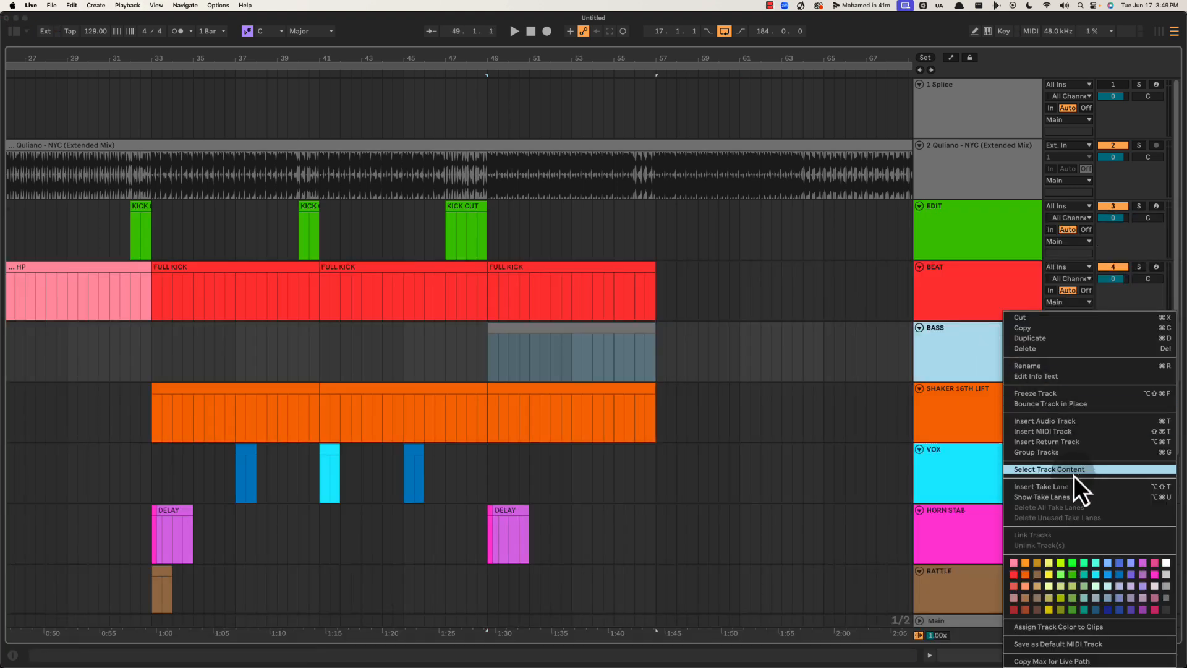
pyautogui.click(1013, 573)
pyautogui.click(986, 311)
pyautogui.rightClick(976, 350)
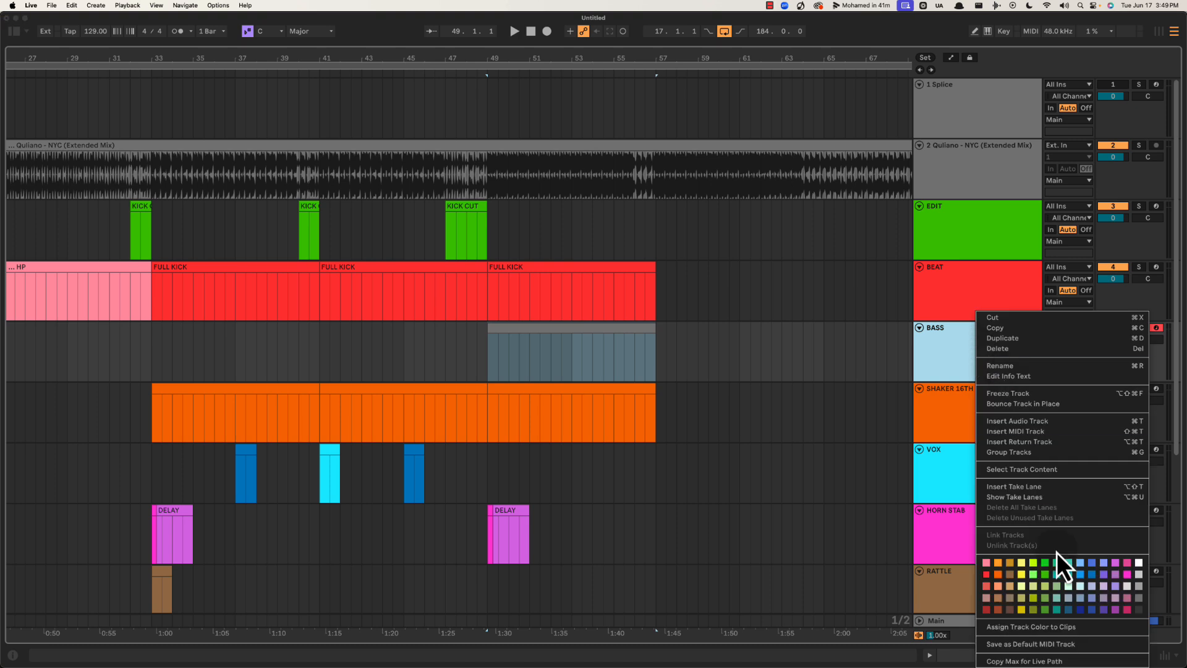
pyautogui.click(1019, 627)
pyautogui.press('Up')
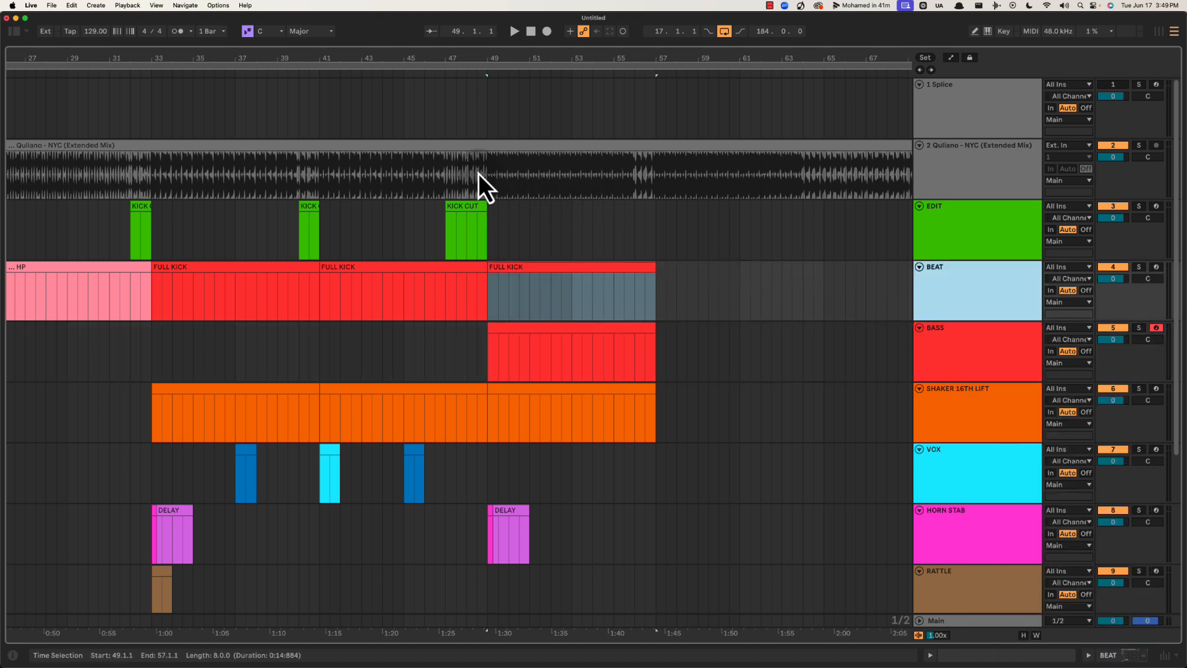
# Loop four bars of the reference track from 49.1.1 to 53.1.1 and start playback
pyautogui.moveTo(479, 173); pyautogui.dragTo(599, 166)
pyautogui.press('super+l')
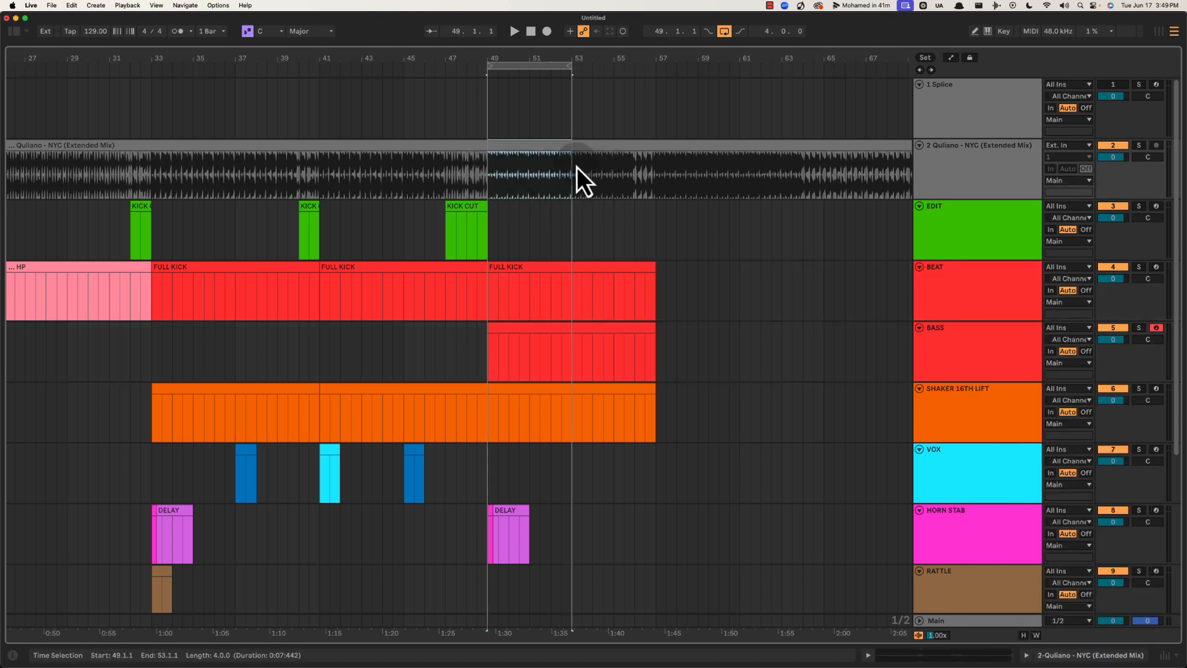
pyautogui.press('space')
# Examine the loop's low frequencies in an enlarged Spectrum display on the Main track, starting and stopping playback
pyautogui.doubleClick(962, 623)
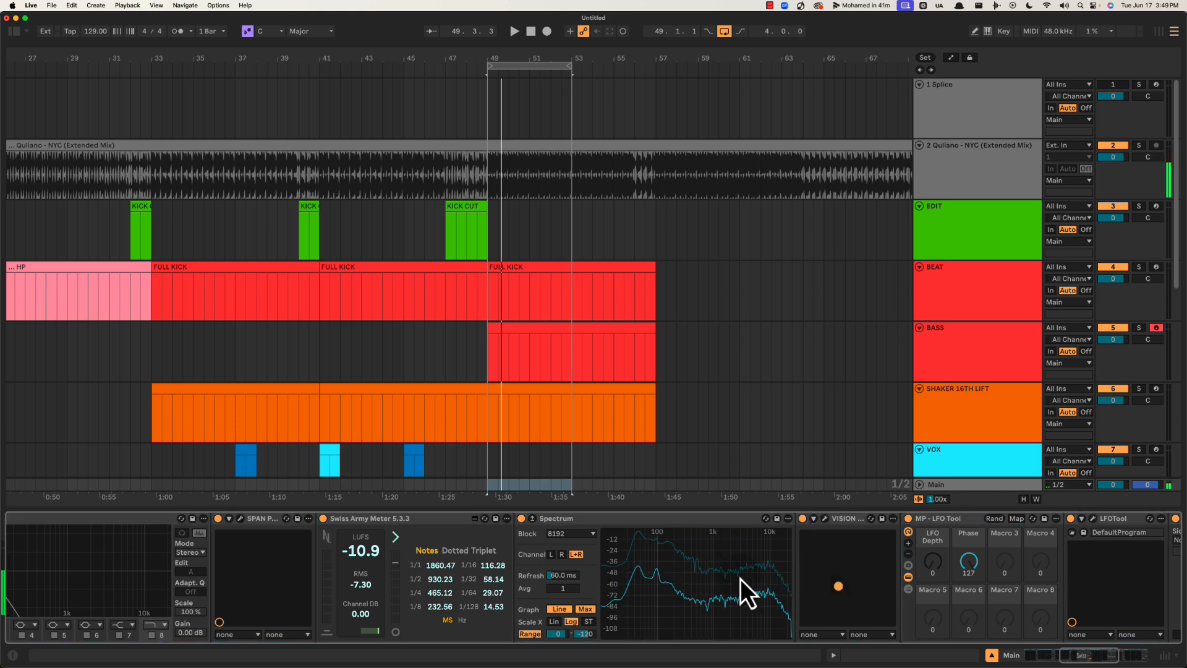
pyautogui.click(682, 529)
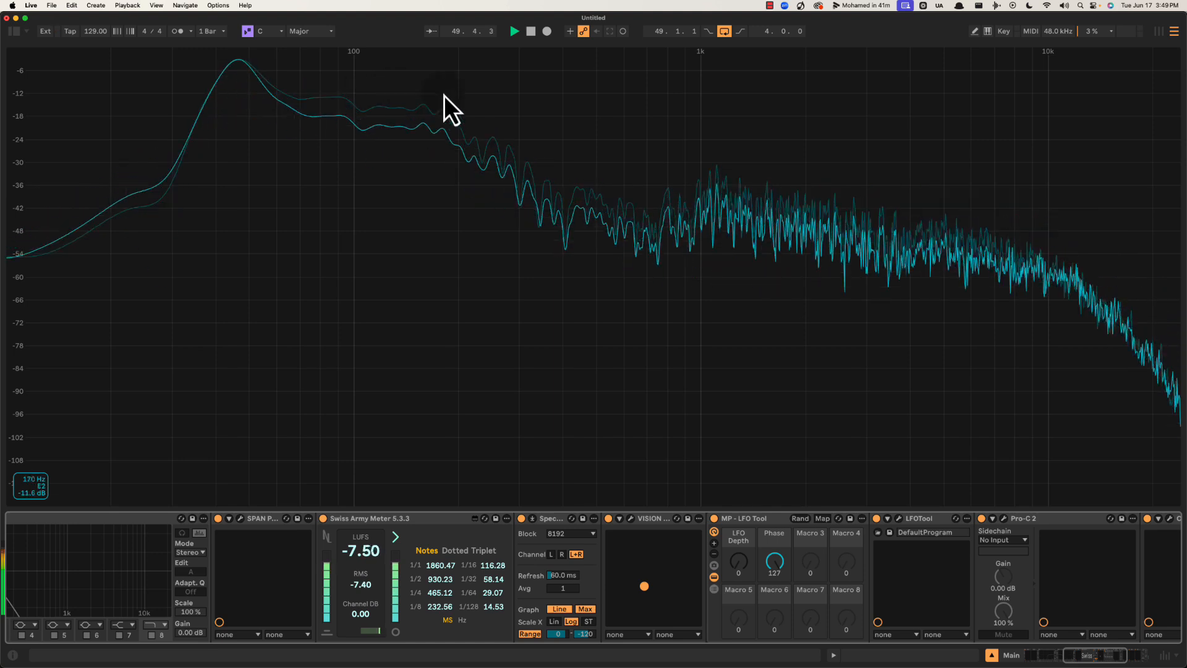
pyautogui.press('space')
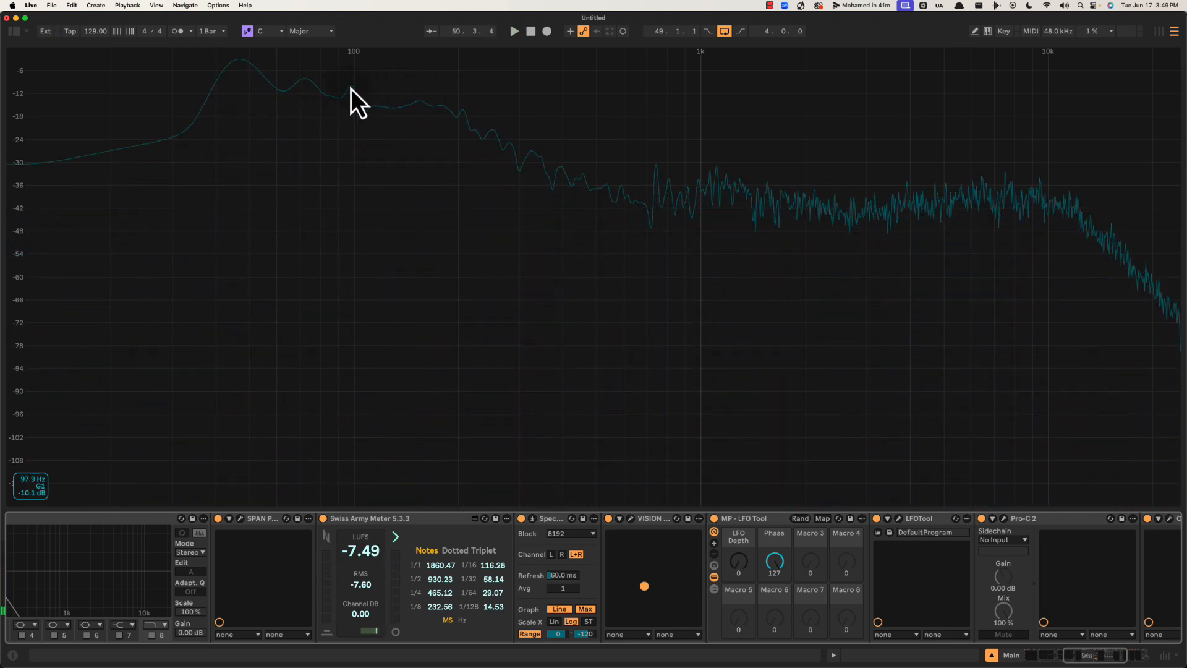
pyautogui.press('space')
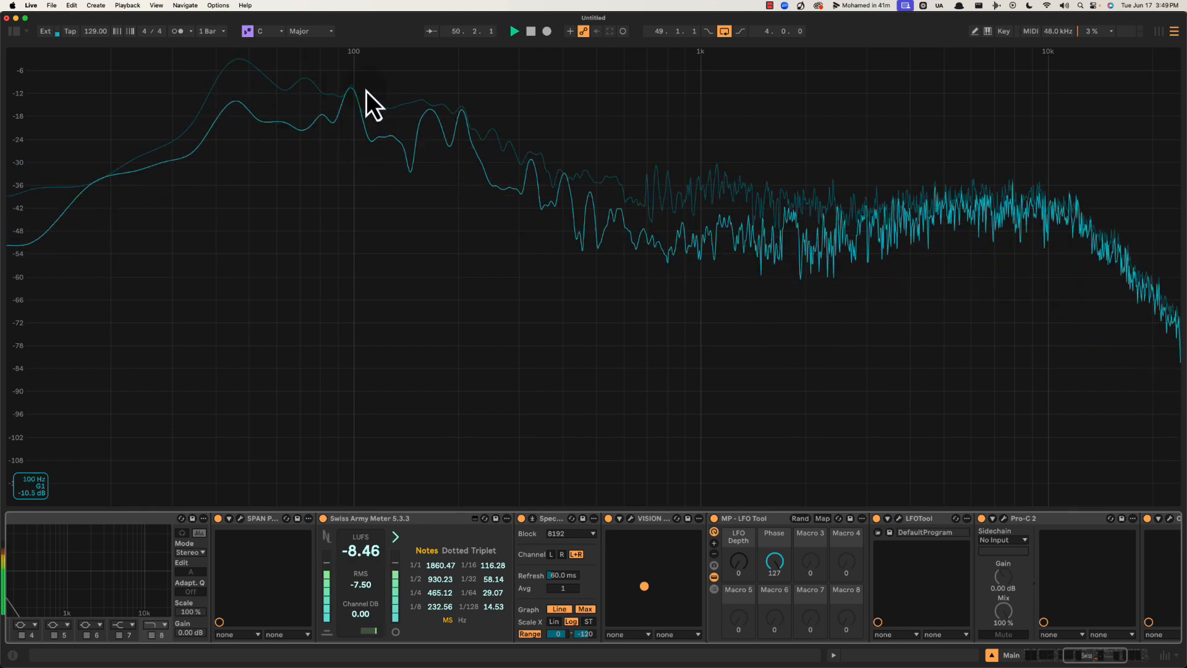
pyautogui.press('space')
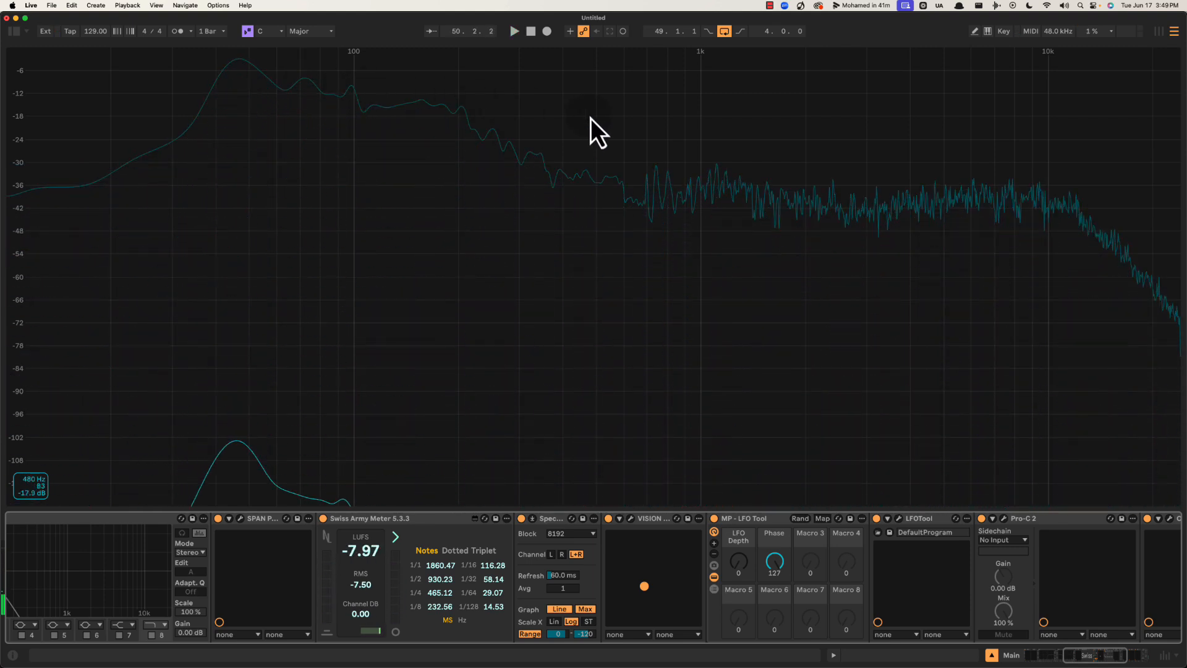
pyautogui.press('space')
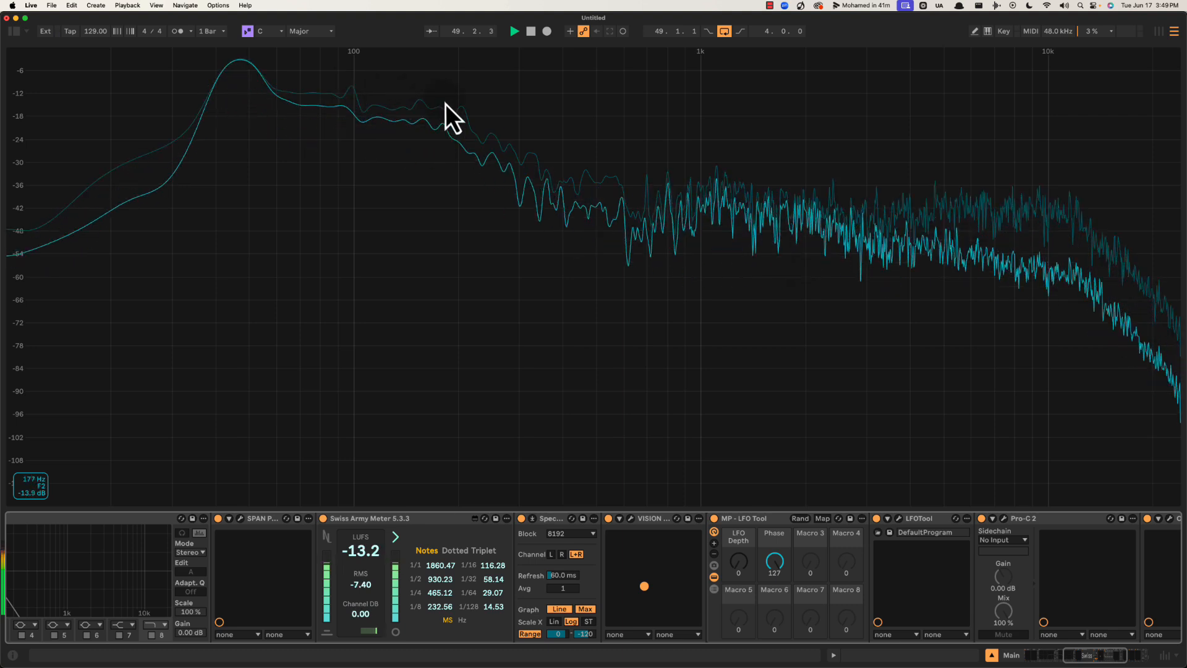
pyautogui.press('space')
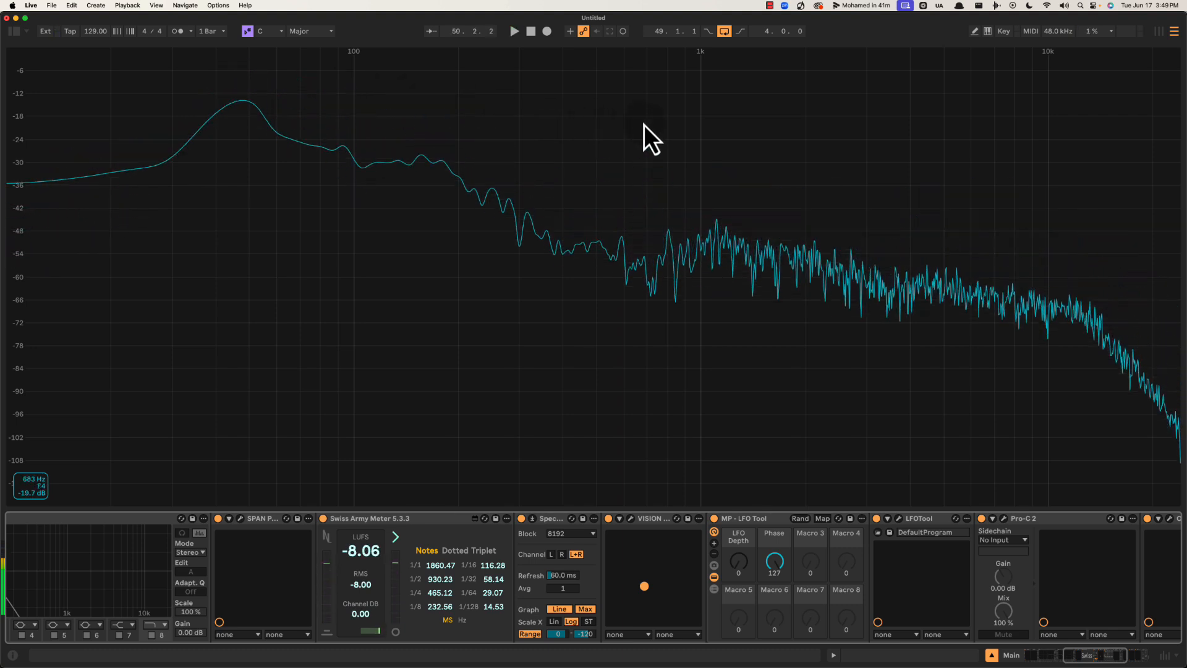
pyautogui.press('Escape')
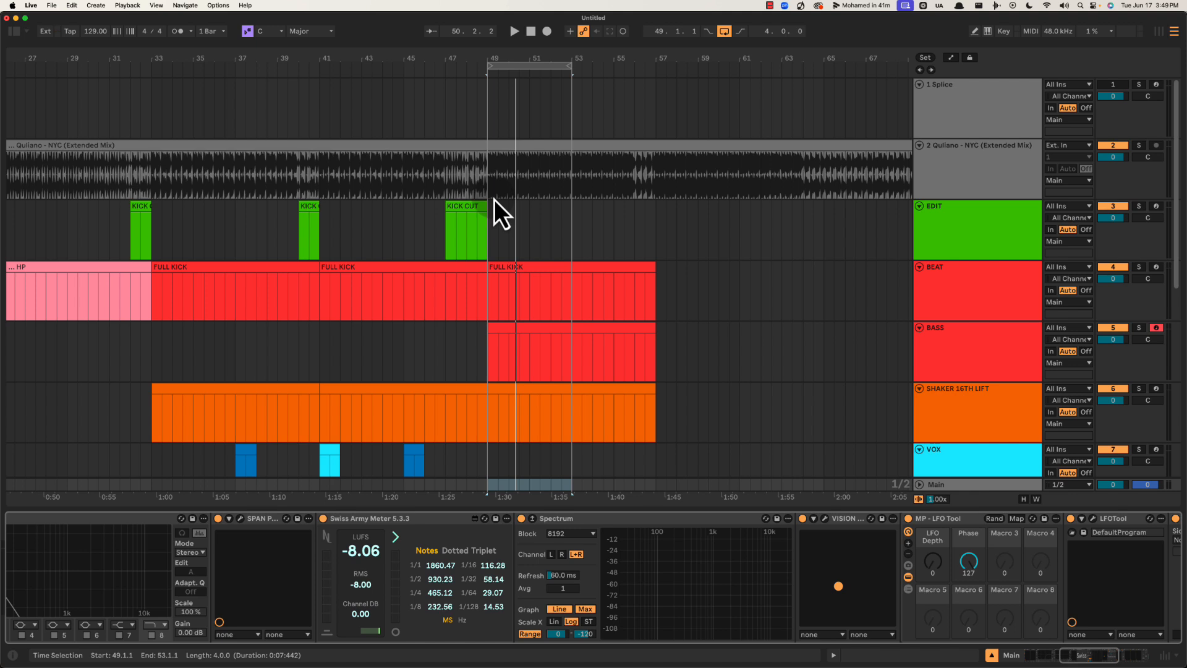
# Listen repeatedly to the start of the looped reference section from 49.1.1
pyautogui.press('space')
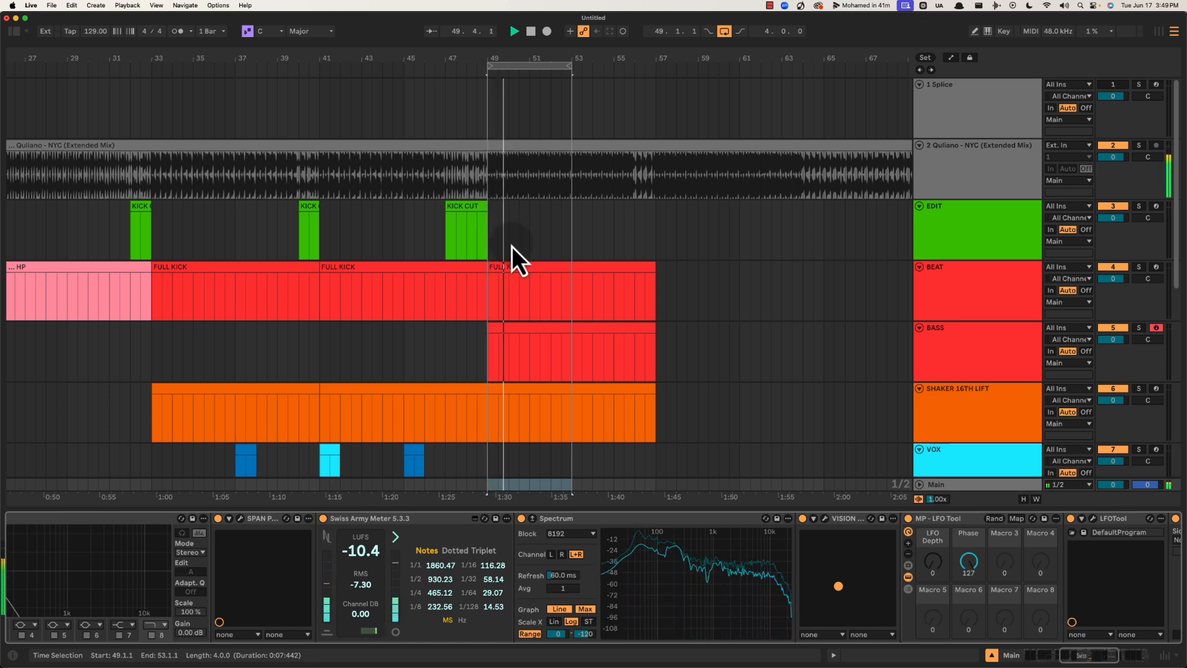
pyautogui.press('space')
pyautogui.press('space')
pyautogui.press('space')
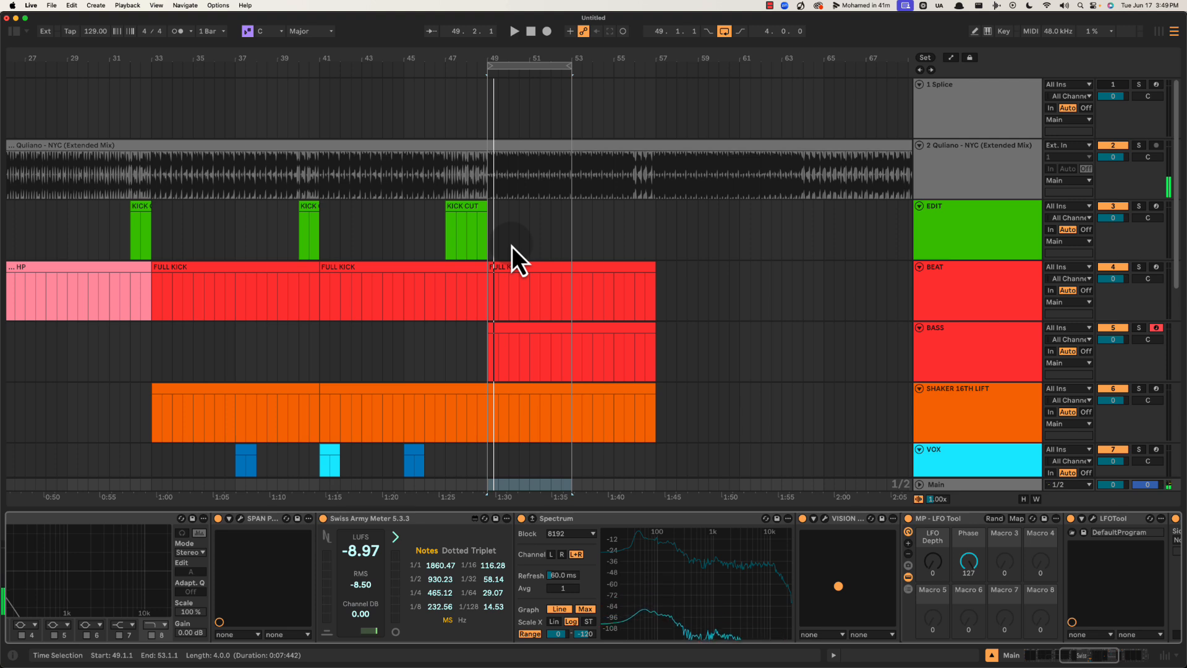
pyautogui.press('space')
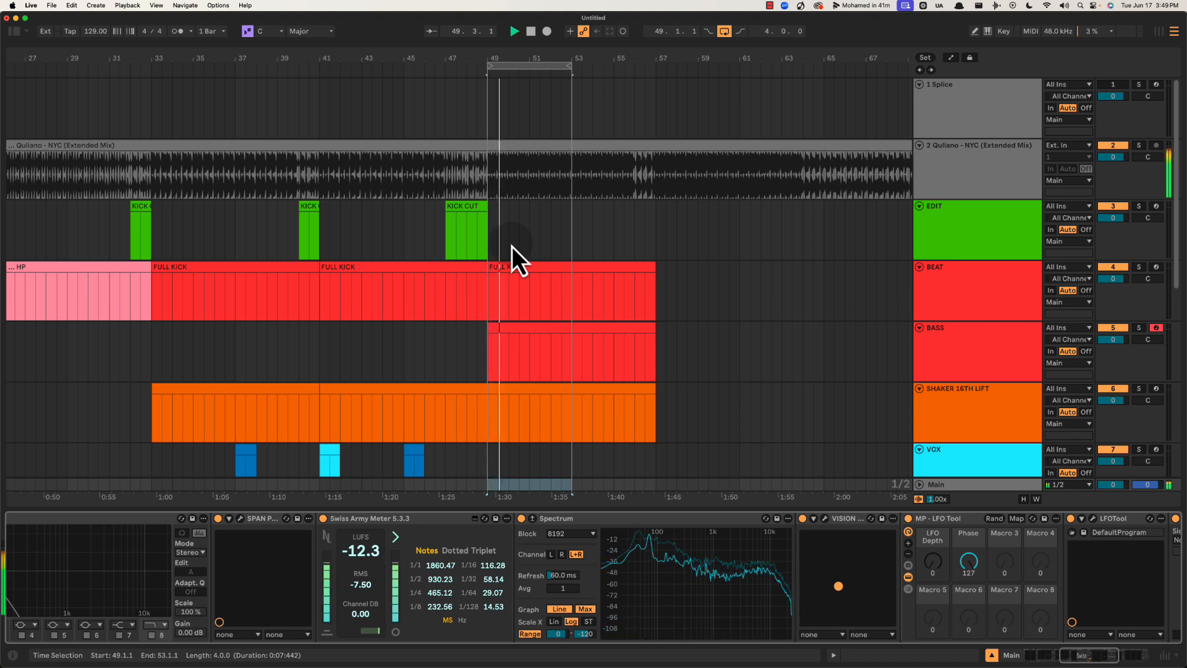
pyautogui.press('space')
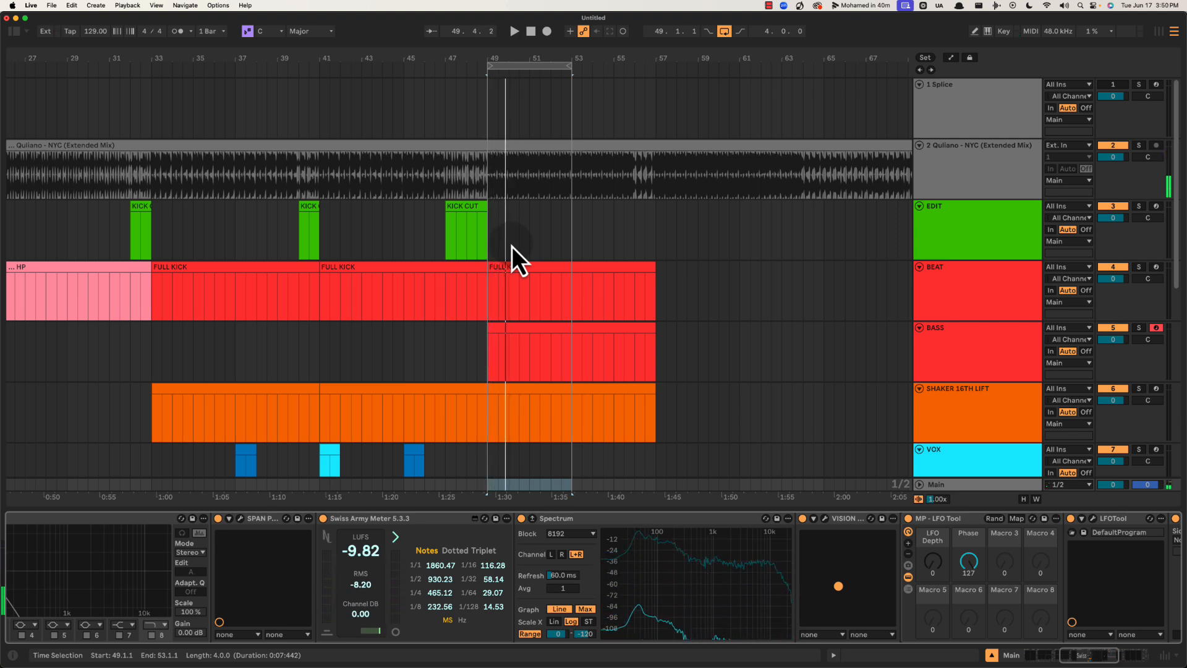
pyautogui.press('space')
# Select the one-beat HORN STAB clip at 49.1.1 and listen to the reference there
pyautogui.scroll(-3, 526, 202)
pyautogui.scroll(-4, 526, 201)
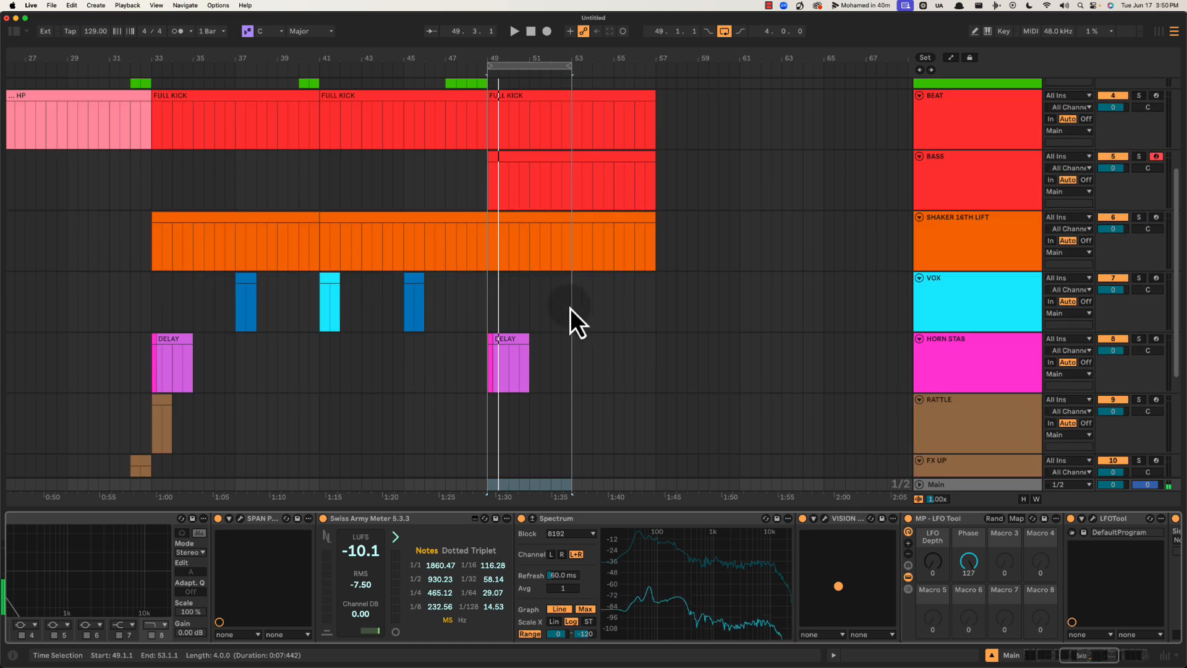
pyautogui.click(956, 364)
pyautogui.moveTo(494, 341); pyautogui.dragTo(488, 341)
pyautogui.press('space')
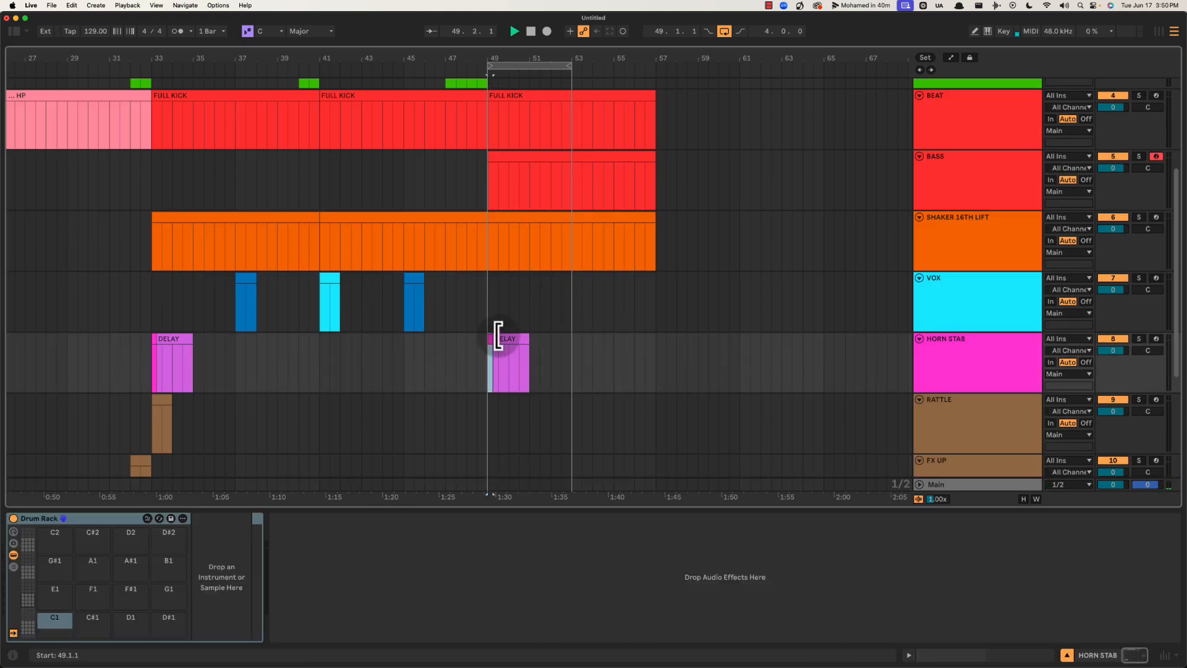
pyautogui.scroll(7, 541, 303)
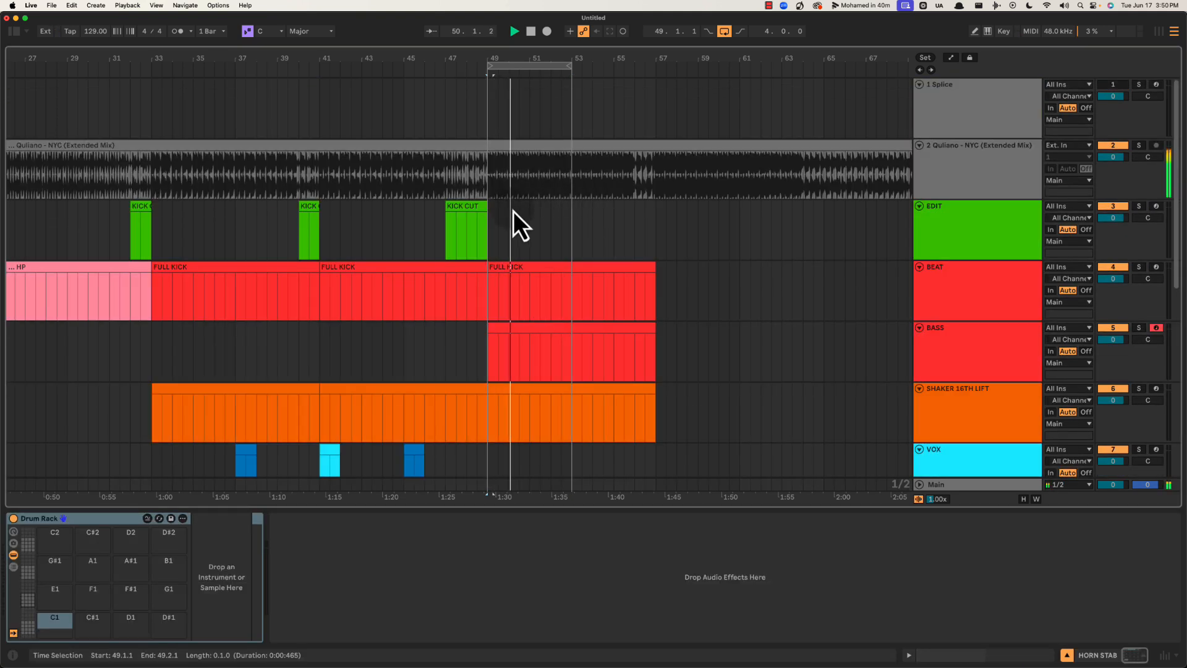
# Write sixteenth notes in the BASS clip: G3 at 1.1.1 and 1.1.4, D3 at 1.2.1 and 1.2.3
pyautogui.doubleClick(543, 340)
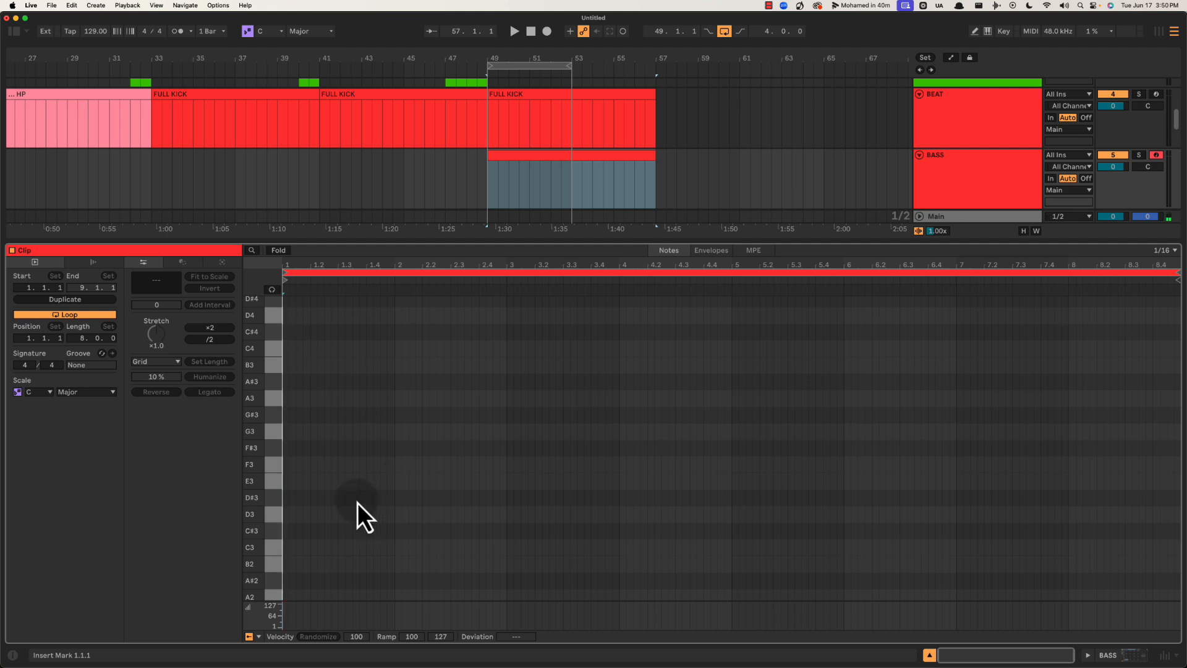
pyautogui.moveTo(291, 265); pyautogui.dragTo(290, 556)
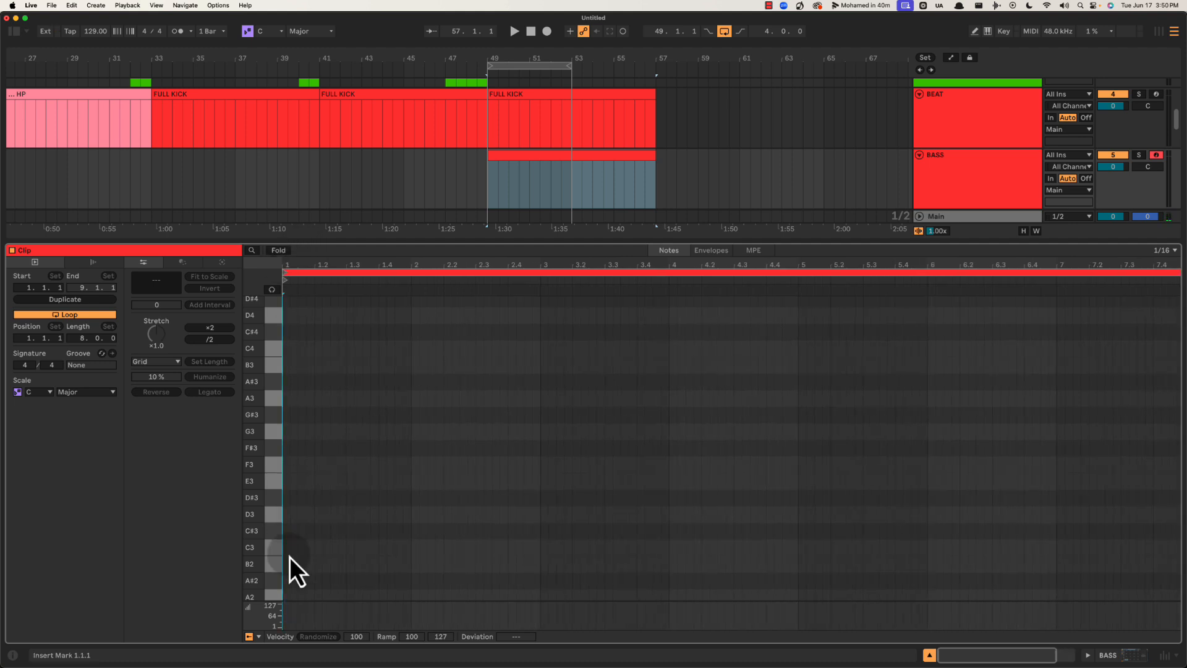
pyautogui.moveTo(296, 273); pyautogui.dragTo(296, 439)
pyautogui.doubleClick(297, 435)
pyautogui.press('space')
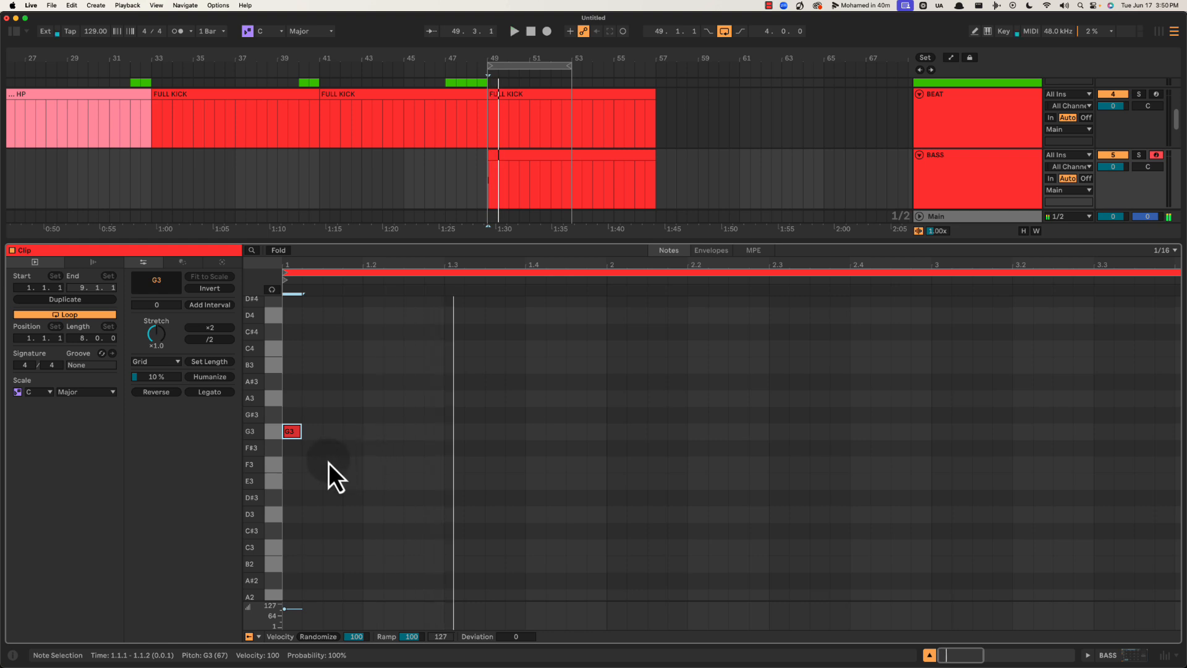
pyautogui.doubleClick(350, 432)
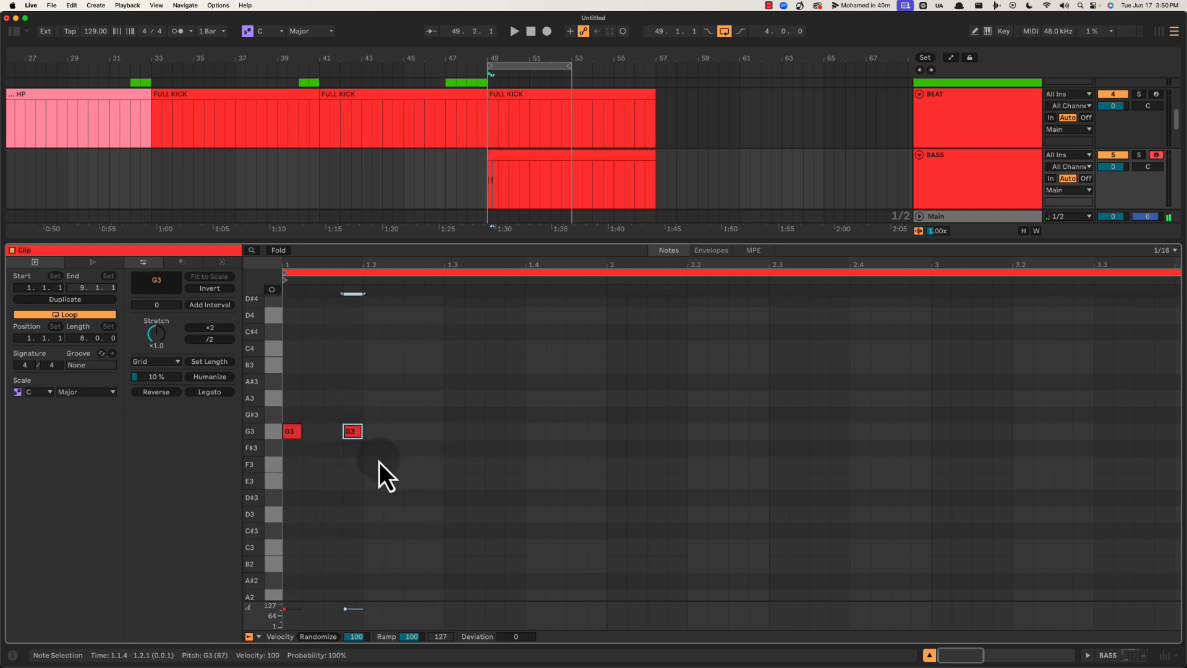
pyautogui.doubleClick(371, 515)
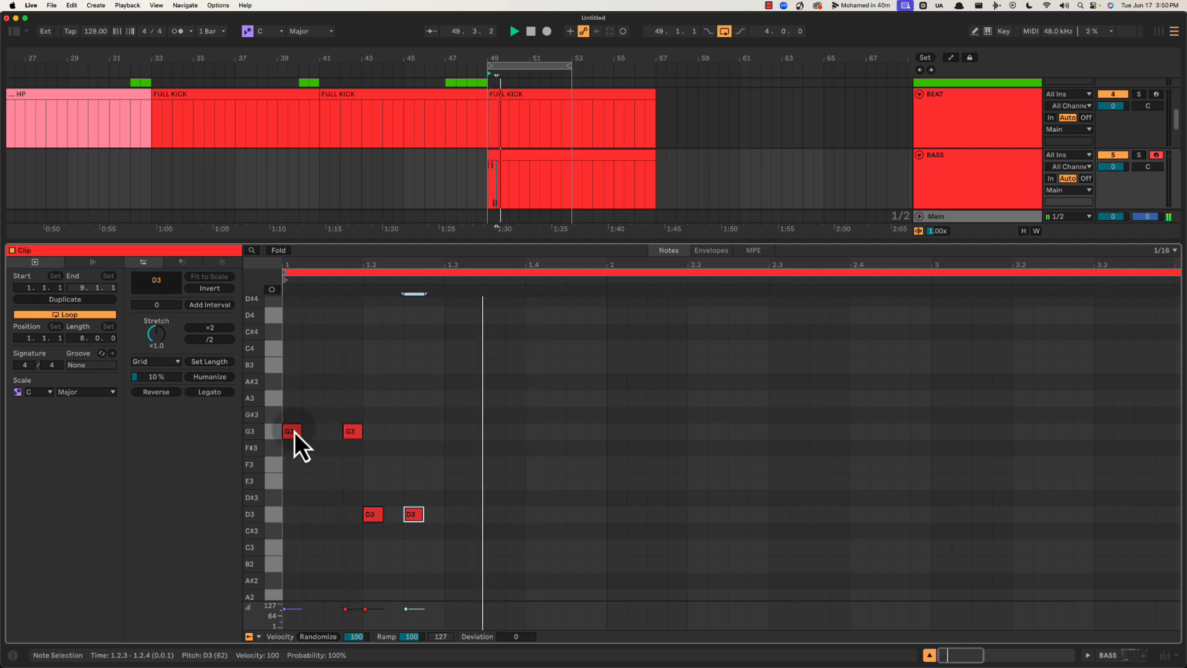
# Set the BASS clip's loop to its first two beats so the four-note pattern repeats
pyautogui.moveTo(291, 397); pyautogui.dragTo(444, 452)
pyautogui.press('super+l')
pyautogui.click(412, 435)
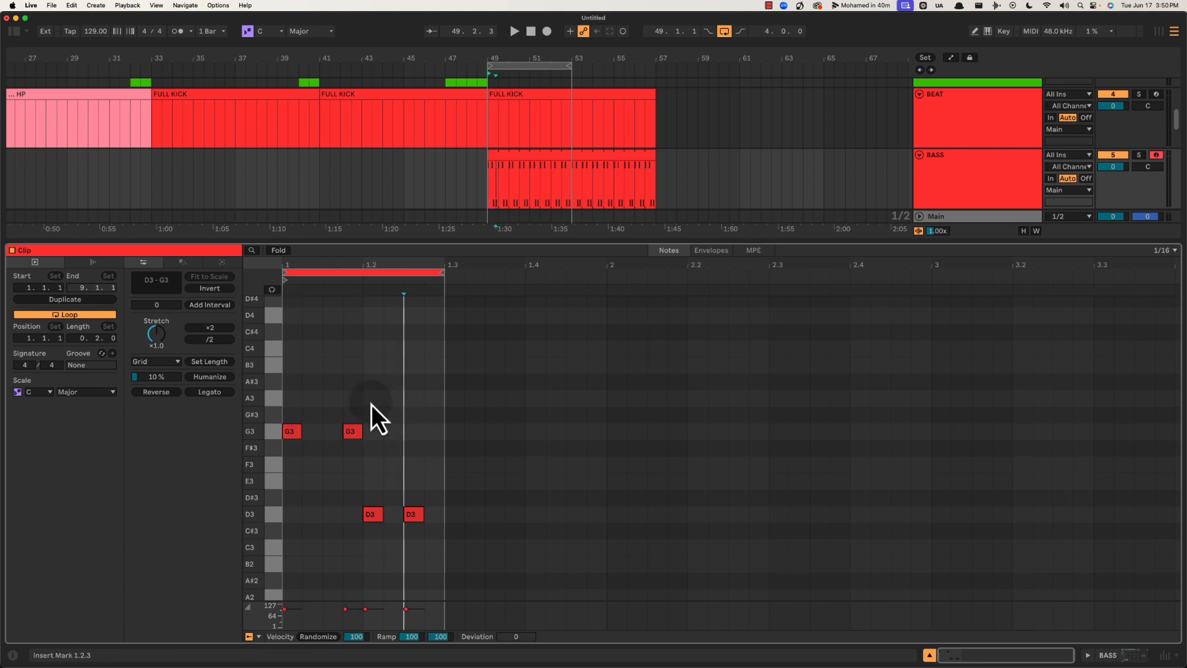
pyautogui.click(308, 426)
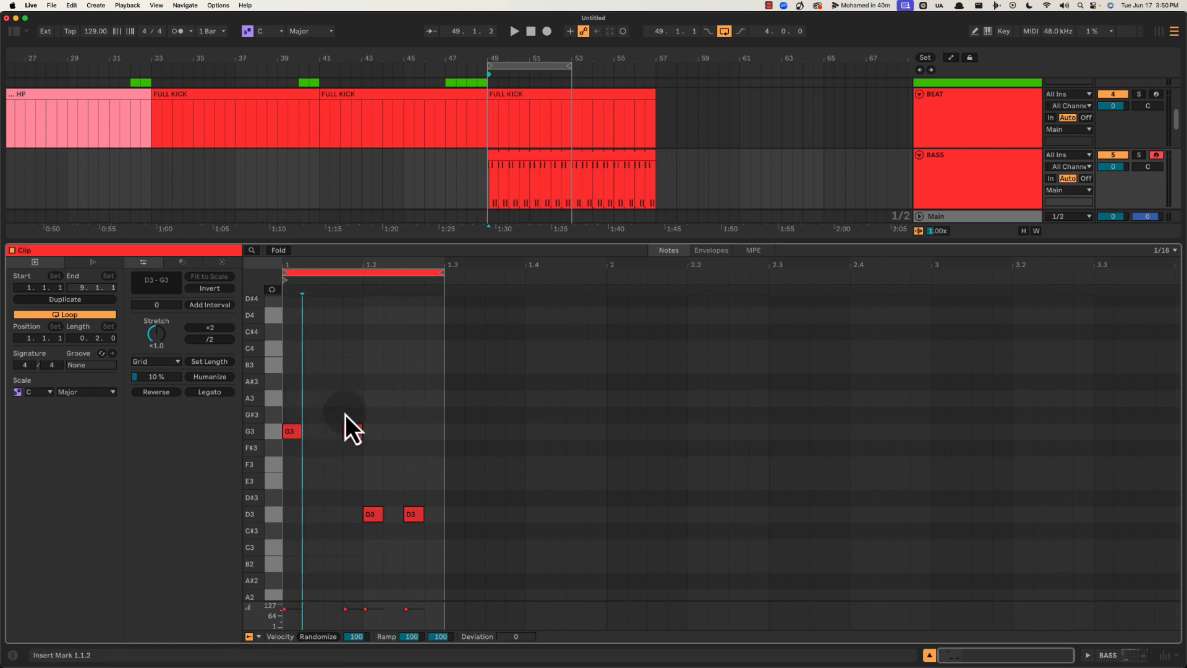
# Close the clip editor and listen to the reference loop from 49.1.1 to 53.1.1 against the bass pattern
pyautogui.press('space')
pyautogui.hotkey('shift', 'Tab')
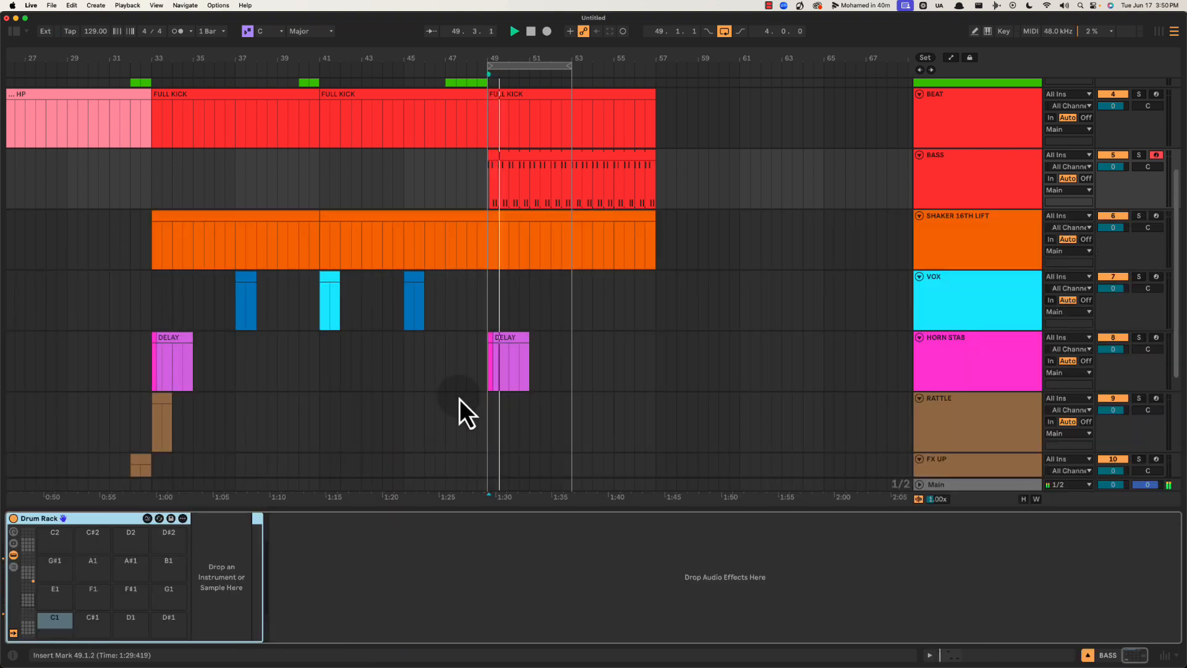
pyautogui.press('alt+super+l')
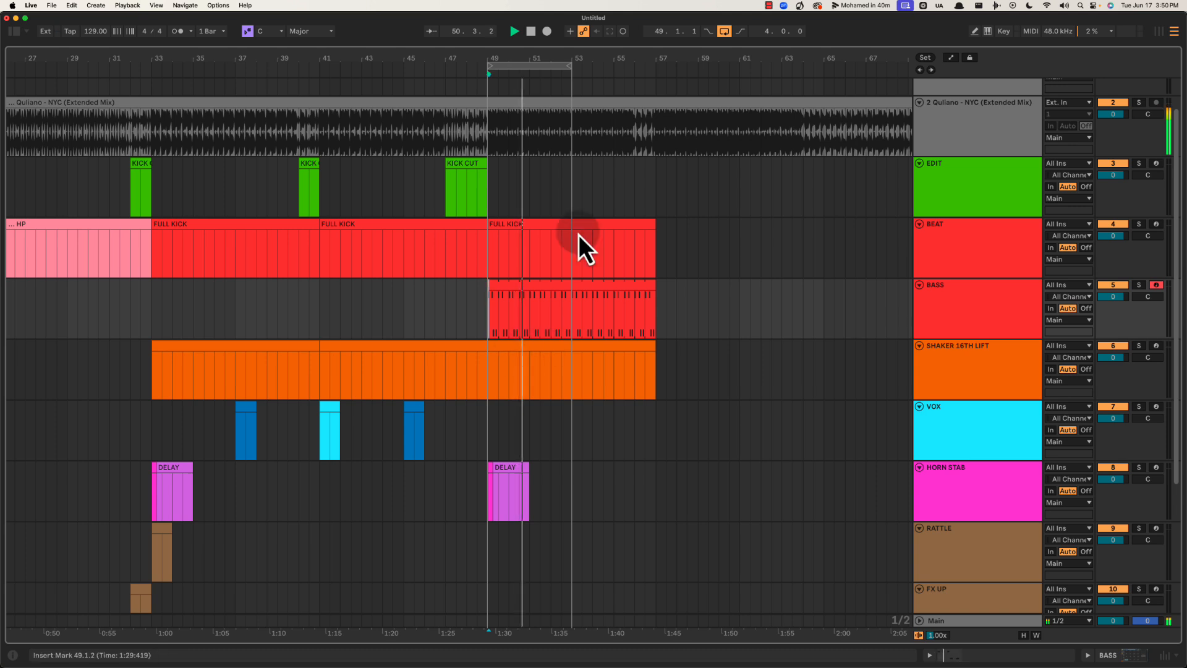
pyautogui.click(493, 66)
pyautogui.press('space')
pyautogui.press('space')
pyautogui.moveTo(510, 59); pyautogui.dragTo(512, 60)
# Copy the RATTLE clip at 33.1.1 to 49.1.1
pyautogui.scroll(-4, 562, 301)
pyautogui.scroll(-2, 561, 300)
pyautogui.hscroll(2, 625, 324)
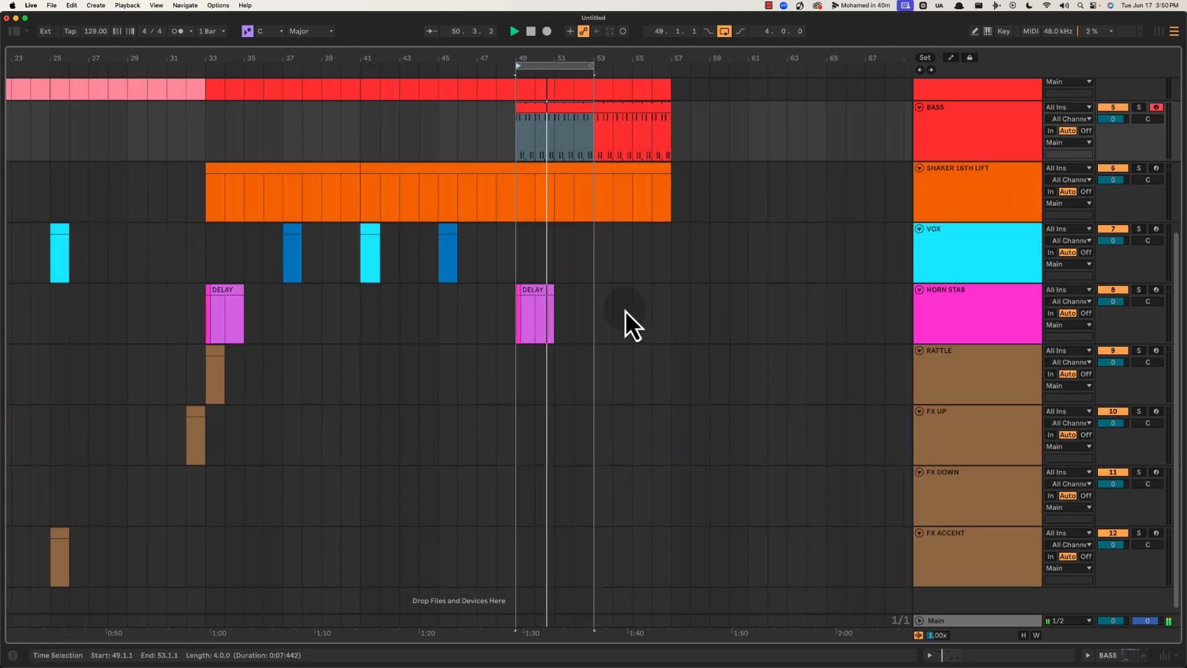
pyautogui.click(970, 388)
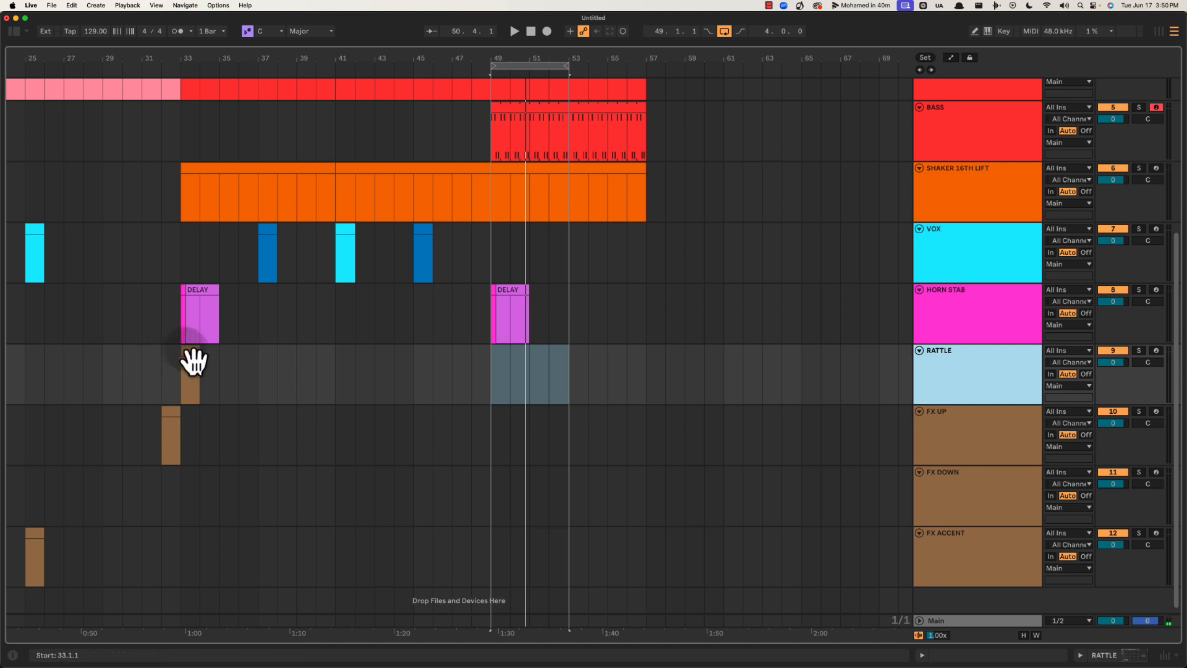
pyautogui.moveTo(191, 364); pyautogui.dragTo(503, 368)
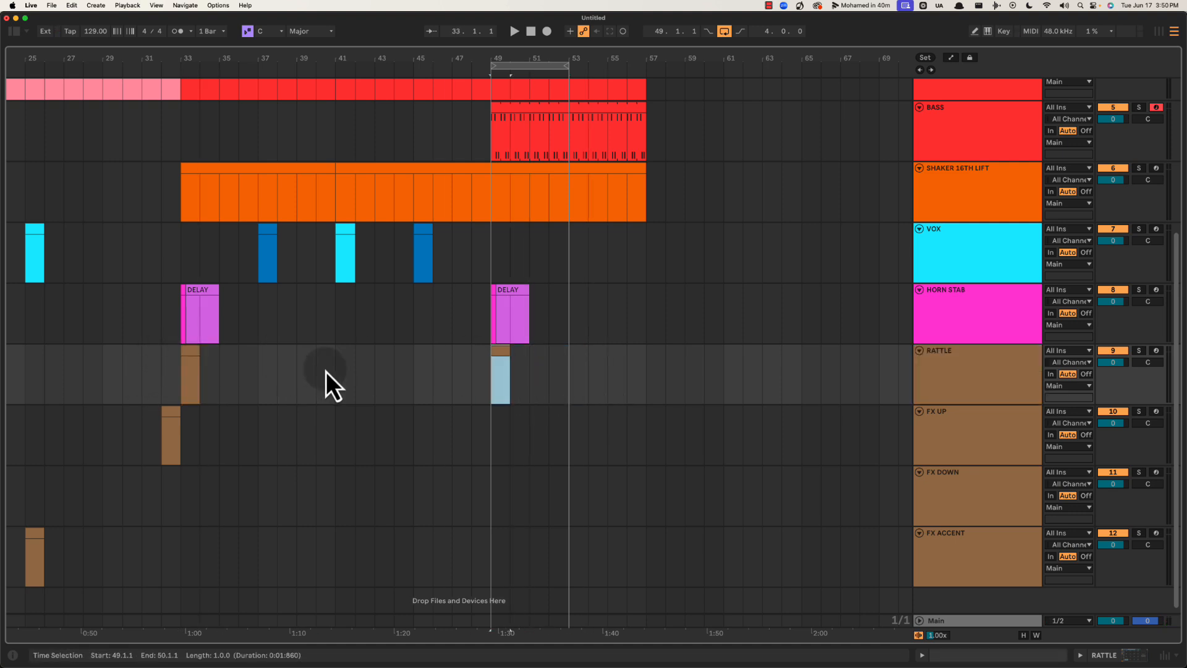
# Listen back through the earlier reference sections and place the insert marker on the RATTLE track at 41.1.1
pyautogui.moveTo(419, 53); pyautogui.dragTo(539, 55)
pyautogui.click(584, 258)
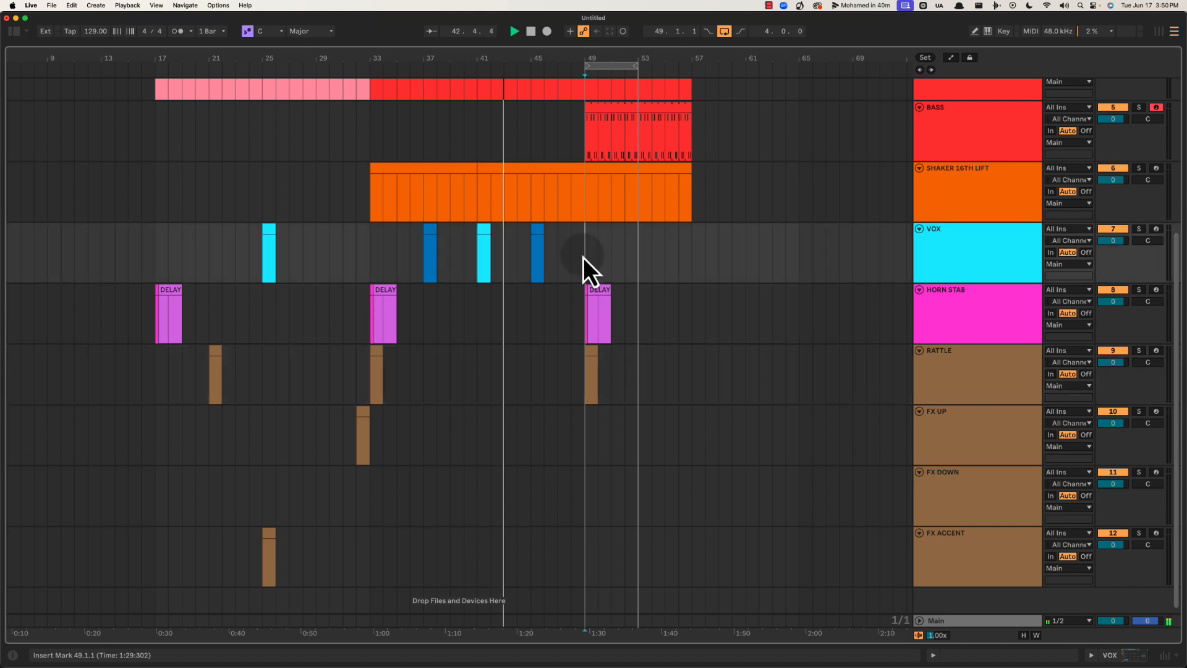
pyautogui.click(464, 362)
pyautogui.moveTo(472, 72); pyautogui.dragTo(539, 57)
pyautogui.click(555, 377)
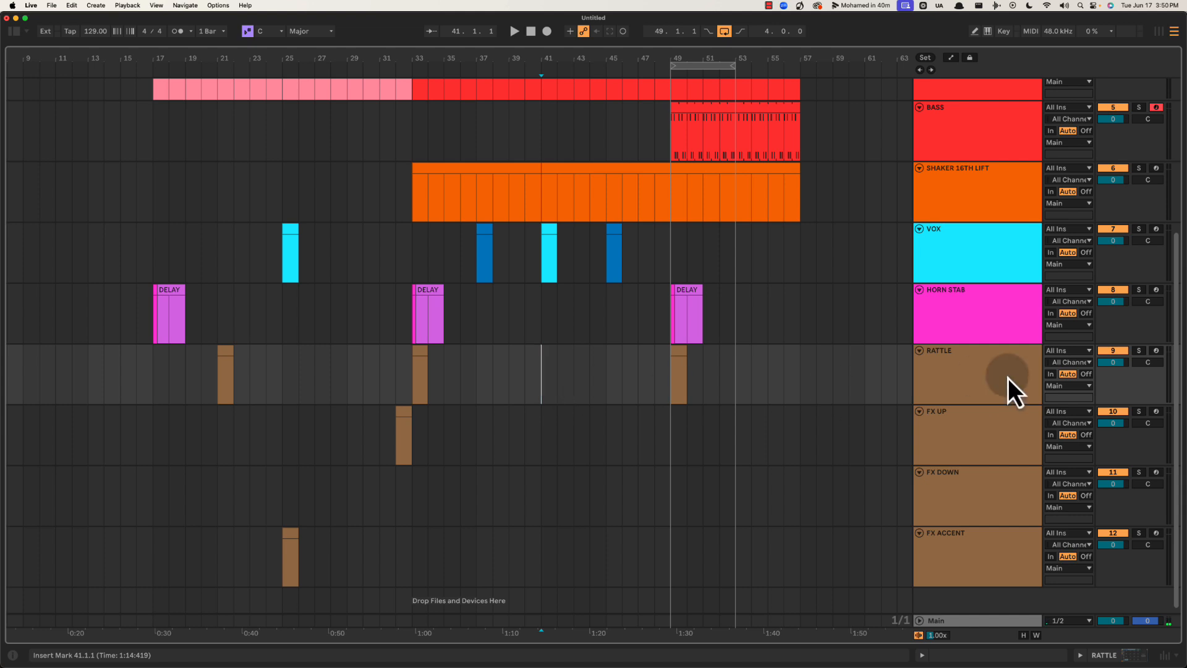
# Insert a MIDI track named "PERC FILL" below RATTLE and create an empty one-bar clip on it at 41.1.1
pyautogui.click(963, 371)
pyautogui.press('shift+super+t')
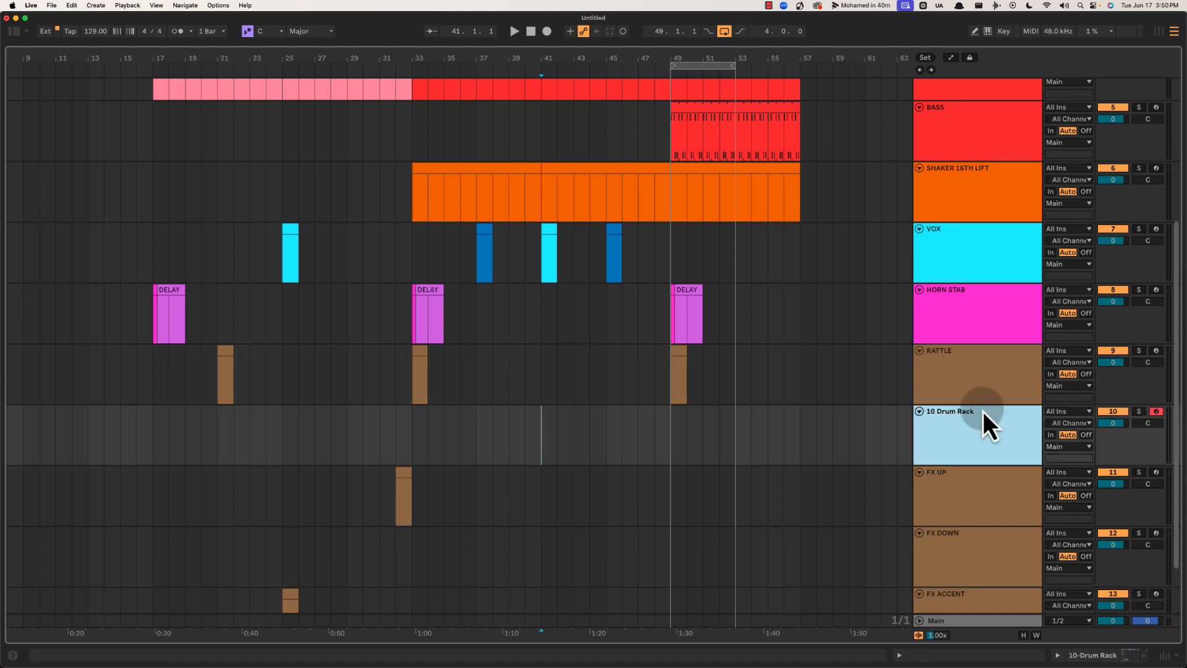
pyautogui.press('super+r')
pyautogui.write('PERC FI')
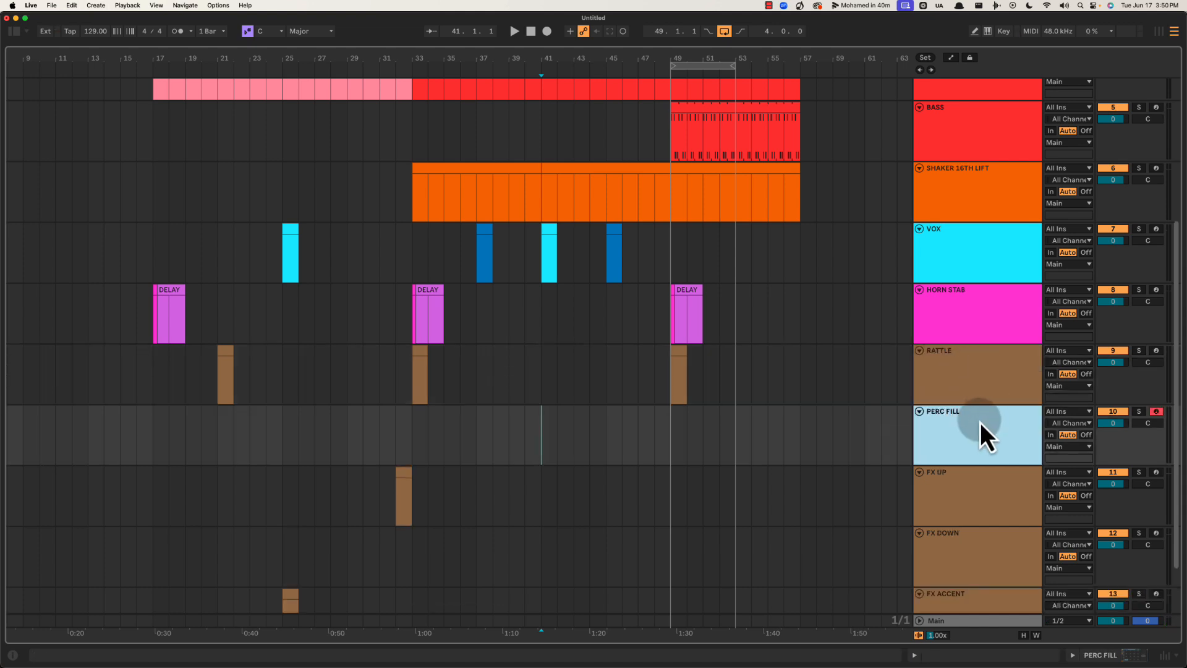
pyautogui.moveTo(545, 440); pyautogui.dragTo(554, 439)
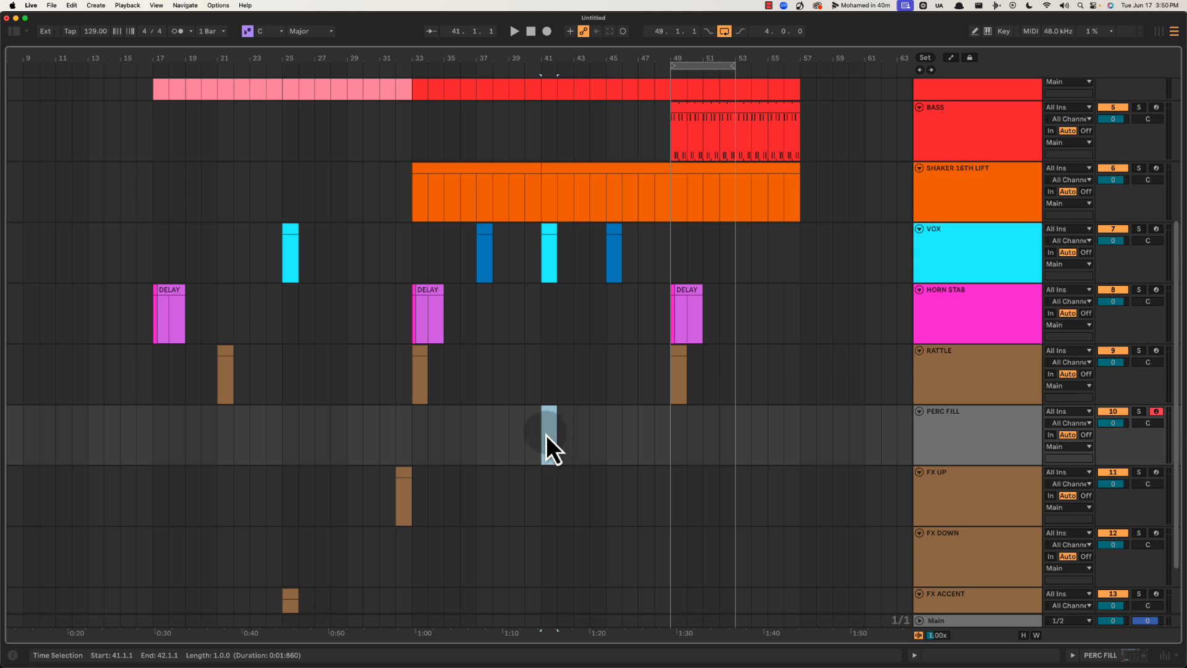
# Color the RATTLE and PERC FILL tracks orange and assign the track color to their clips
pyautogui.click(975, 427)
pyautogui.rightClick(985, 429)
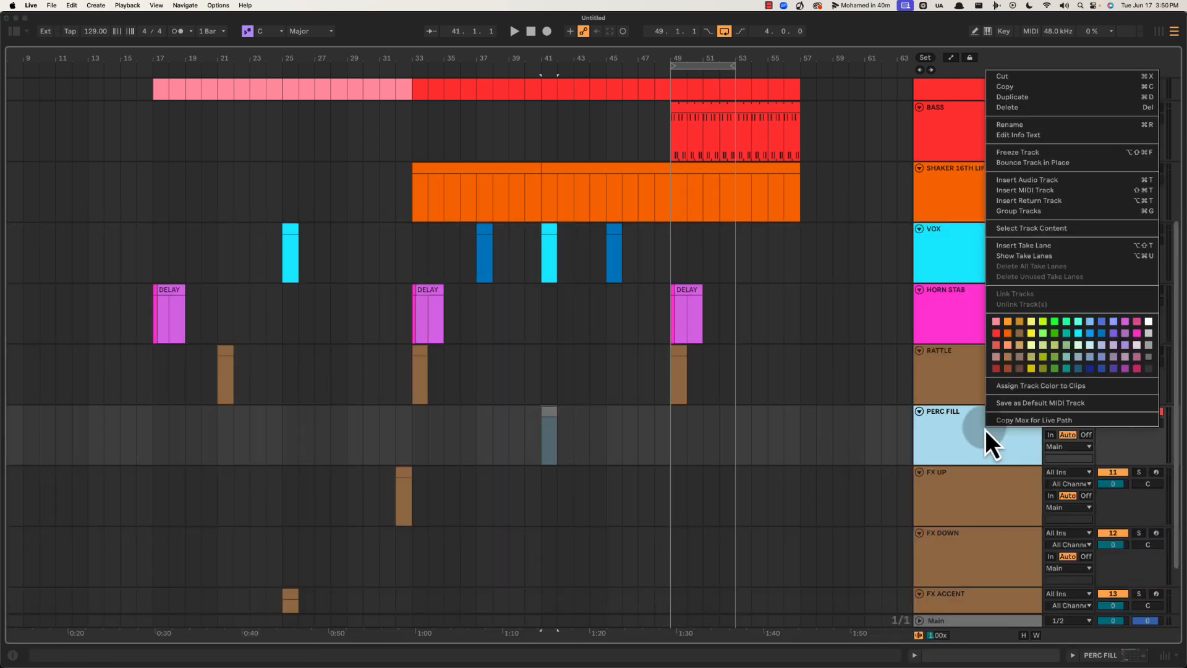
pyautogui.click(954, 377)
pyautogui.click(954, 377)
pyautogui.keyDown('shift'); pyautogui.click(959, 429); pyautogui.keyUp('shift')
pyautogui.rightClick(959, 430)
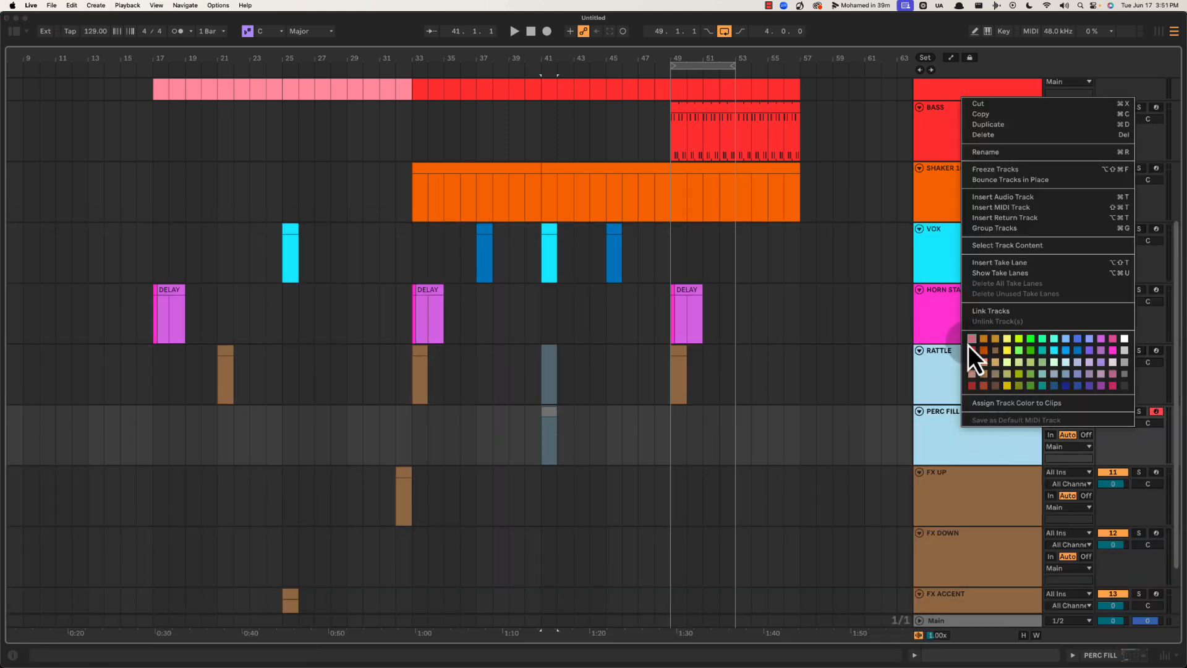
pyautogui.click(984, 351)
pyautogui.click(967, 366)
pyautogui.keyDown('shift'); pyautogui.click(962, 416); pyautogui.keyUp('shift')
pyautogui.rightClick(965, 425)
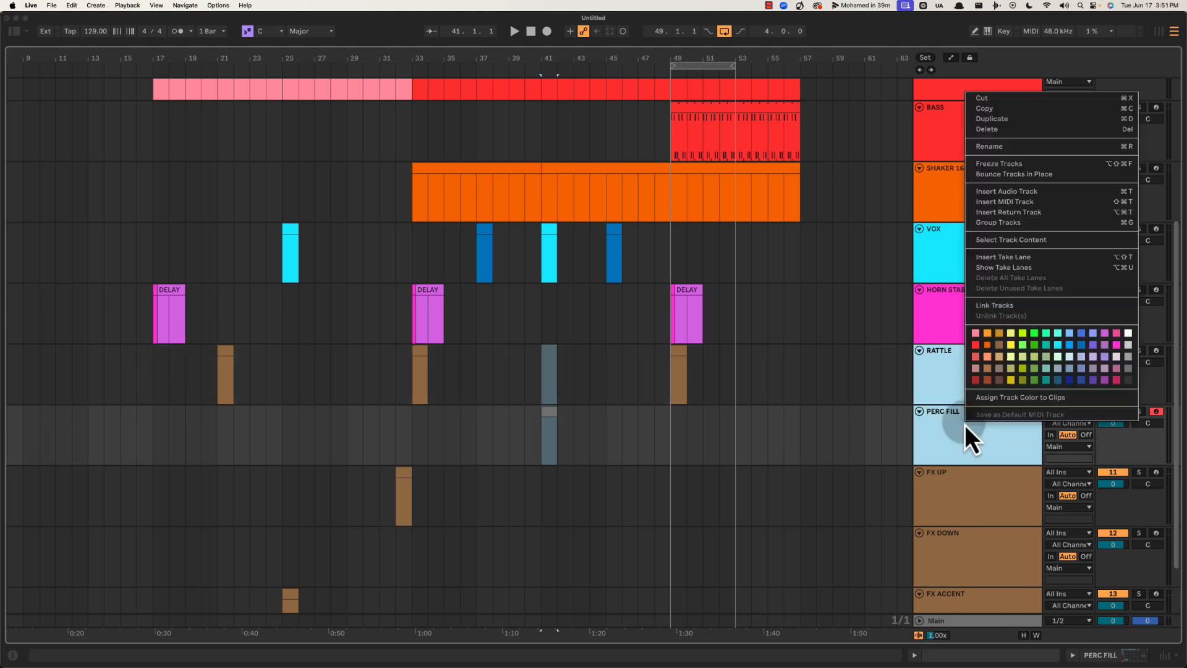
pyautogui.click(1016, 399)
# Move the RATTLE and PERC FILL tracks together to directly below SHAKER 16TH LIFT, above VOX
pyautogui.click(973, 363)
pyautogui.click(971, 327)
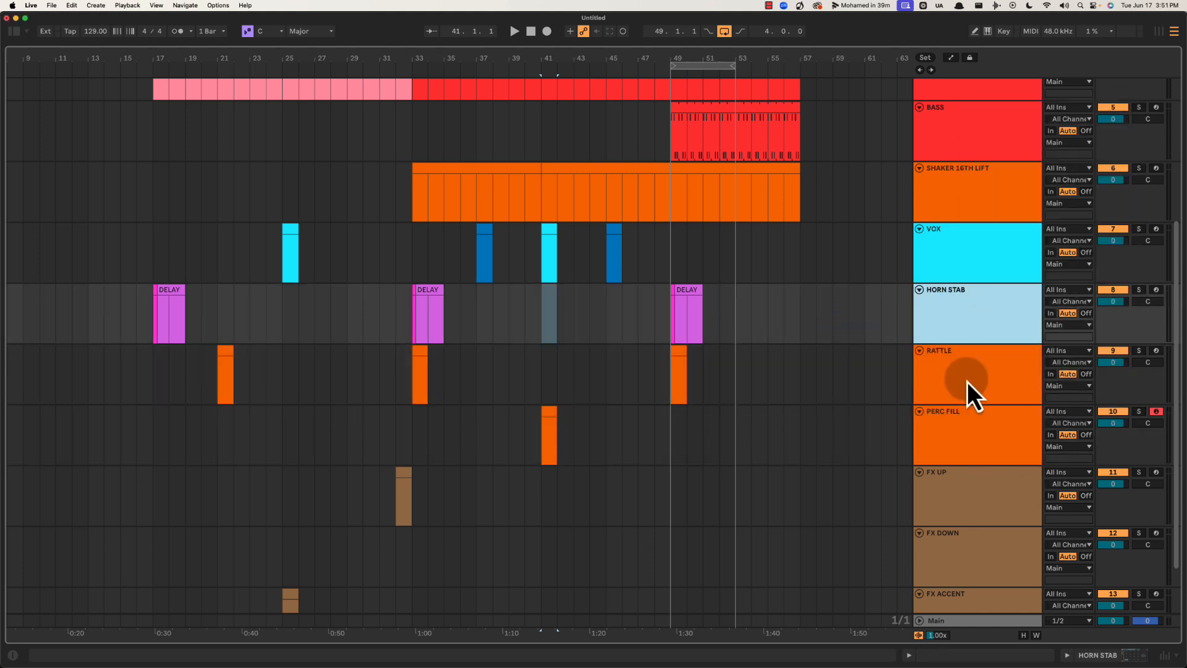
pyautogui.click(967, 378)
pyautogui.keyDown('shift'); pyautogui.click(961, 420); pyautogui.keyUp('shift')
pyautogui.moveTo(961, 385); pyautogui.dragTo(492, 246)
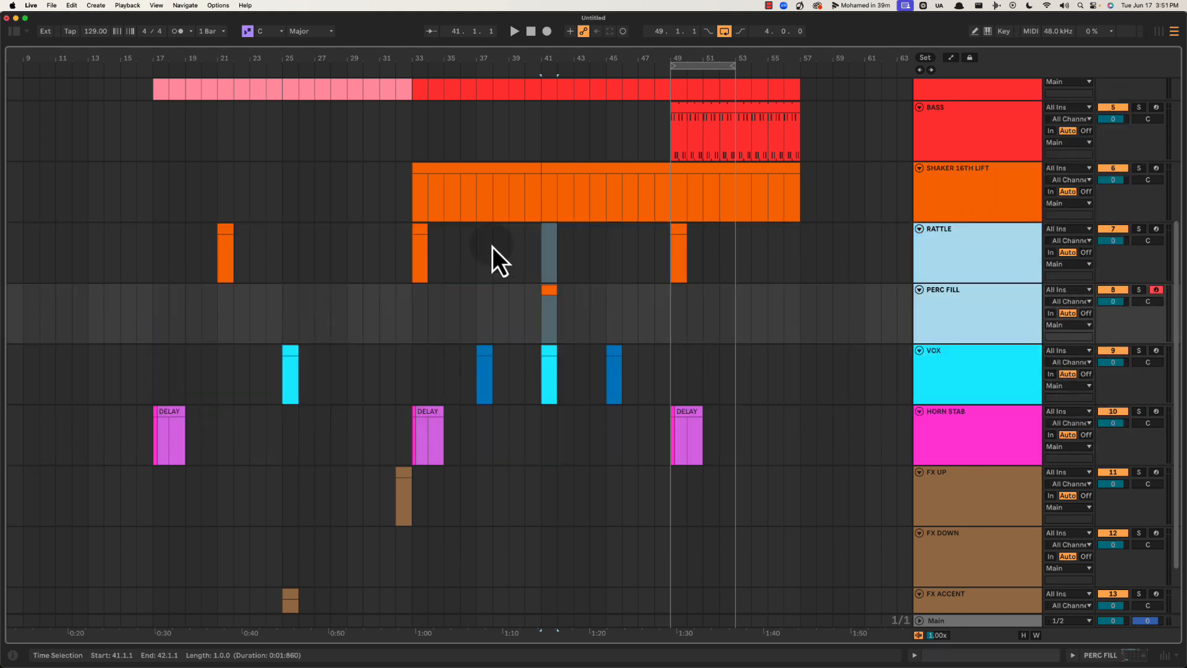
# Listen to the reference from 25.1.1, 29.1.1, 33.1.1, 41.1.1 and 49.1.1 to compare where the percussion fill plays
pyautogui.press('Right')
pyautogui.press('Right')
pyautogui.press('Right')
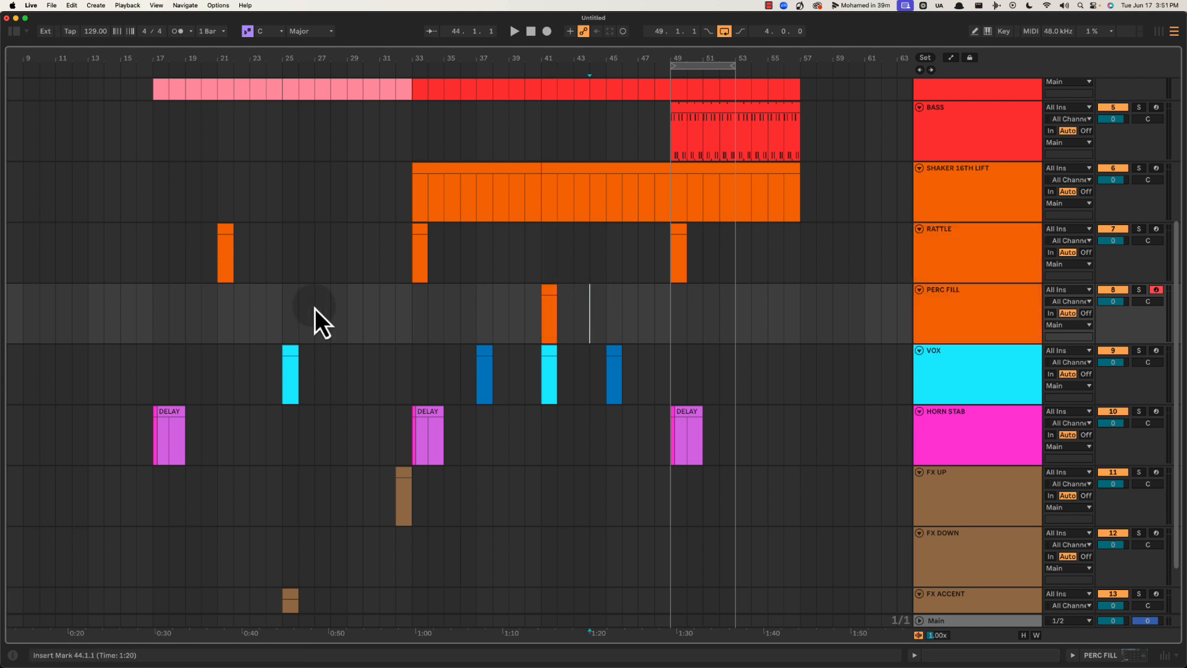
pyautogui.press('space')
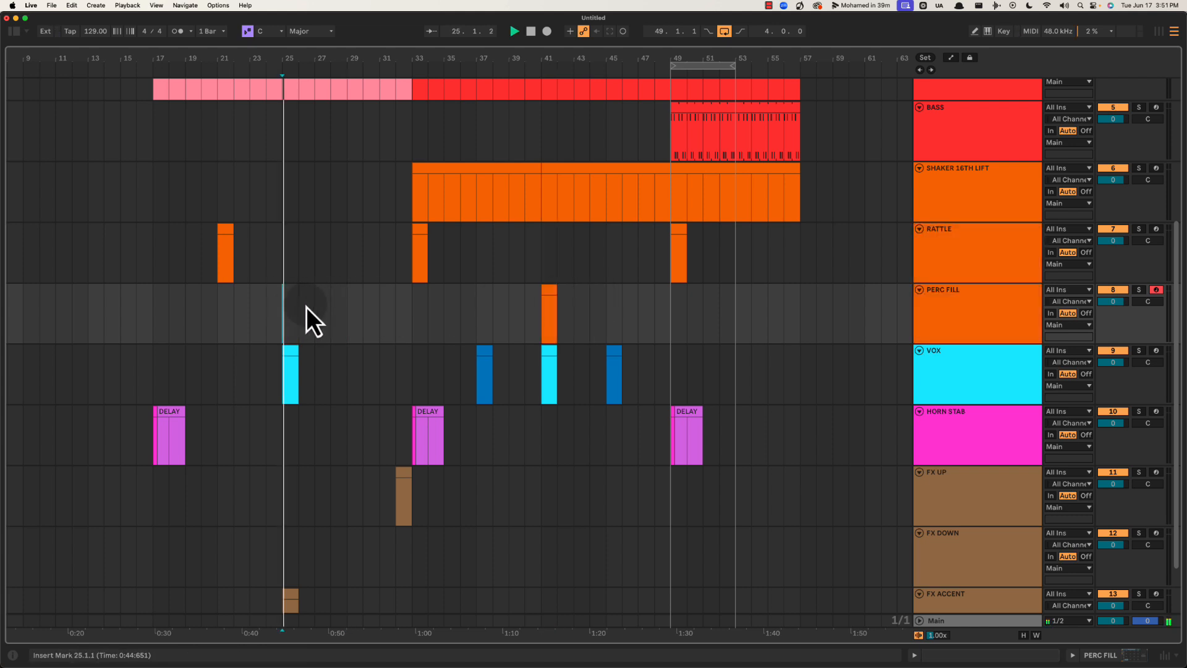
pyautogui.hscroll(-3, 308, 306)
pyautogui.click(419, 301)
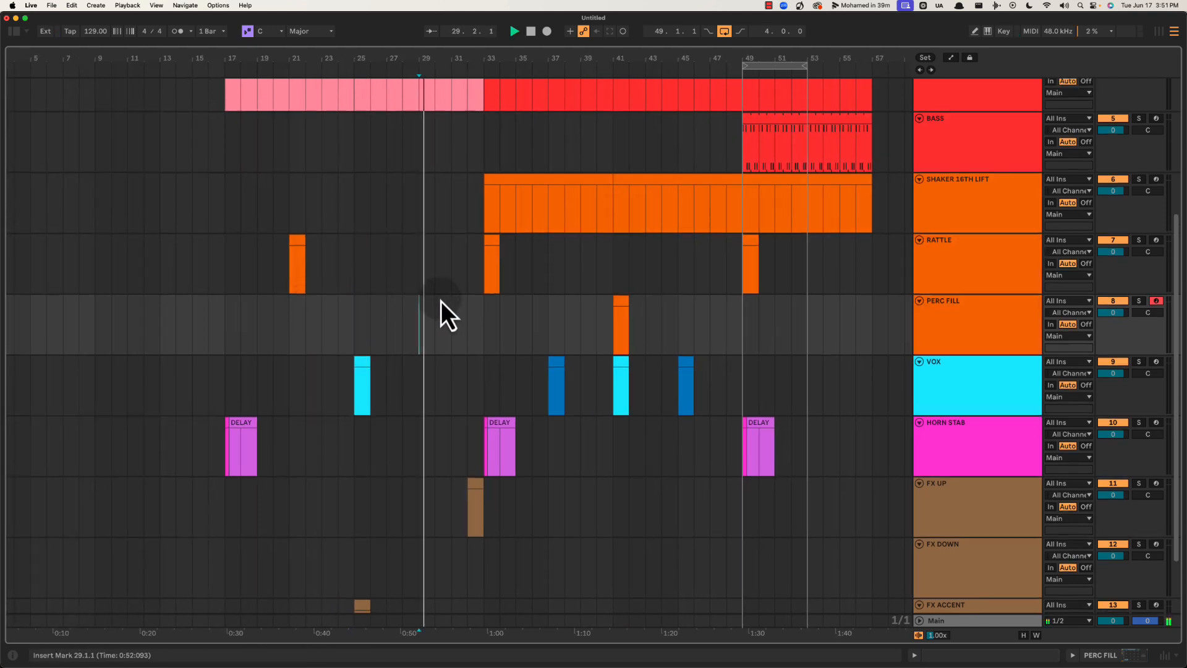
pyautogui.scroll(2, 441, 302)
pyautogui.click(625, 344)
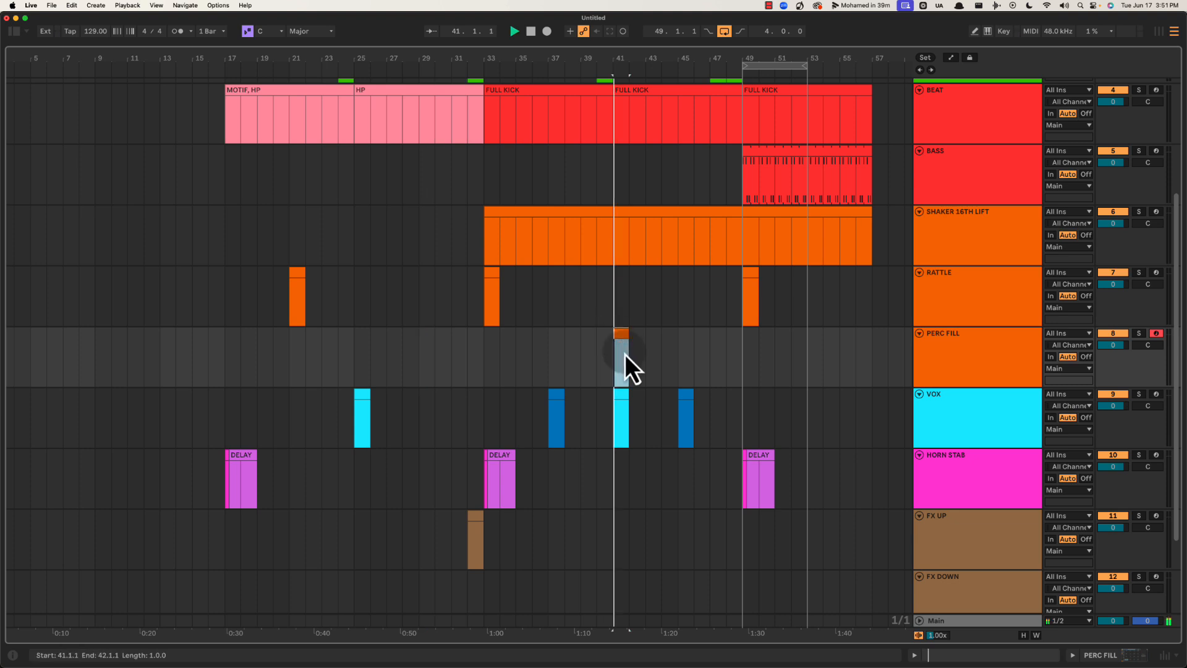
pyautogui.click(321, 350)
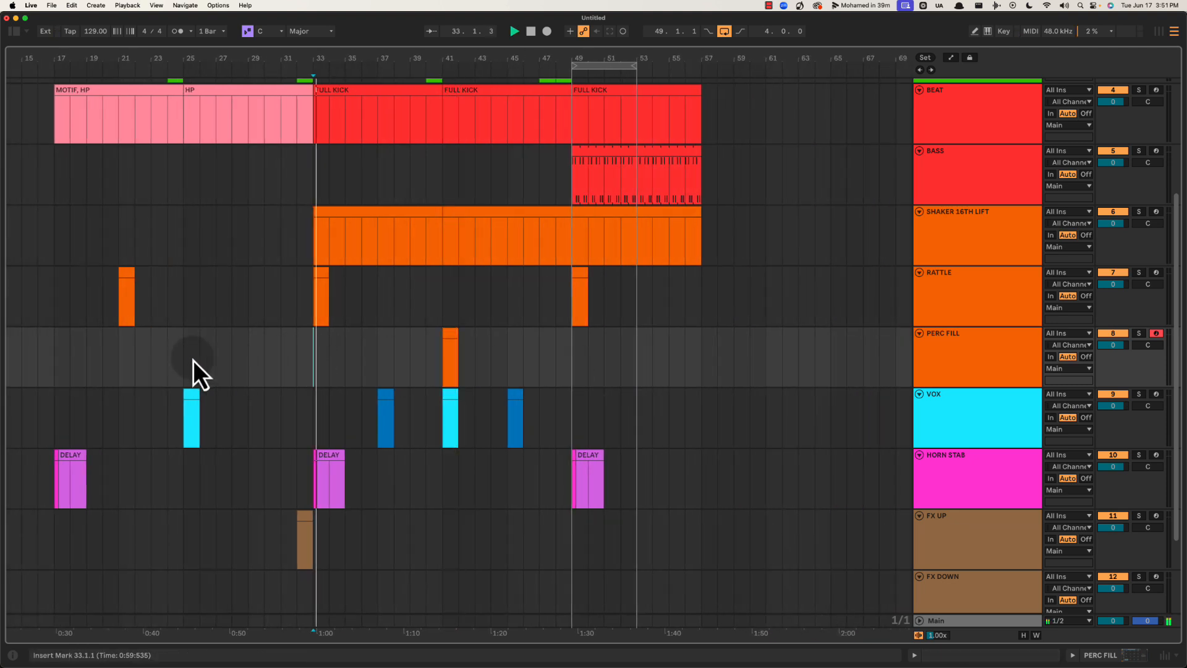
pyautogui.click(275, 365)
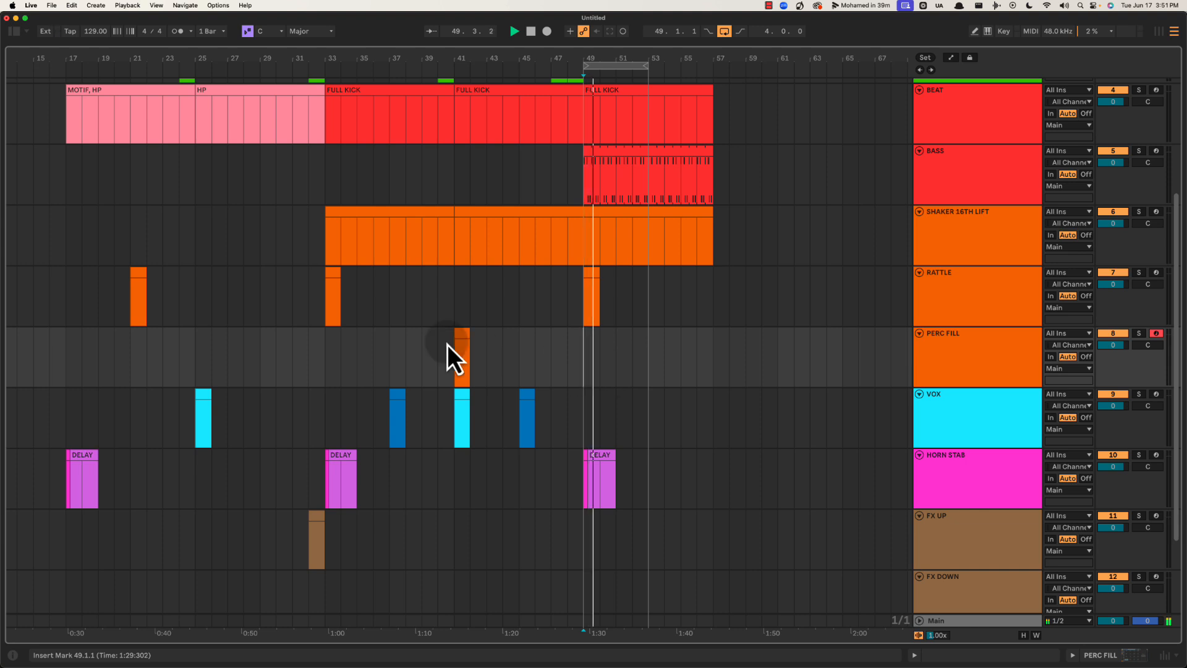
pyautogui.click(454, 348)
# Extend the loop to eight bars, from 49.1.1 to 57.1.1, and play the reference within it
pyautogui.moveTo(543, 60); pyautogui.dragTo(567, 60)
pyautogui.click(555, 65)
pyautogui.press('space')
pyautogui.press('space')
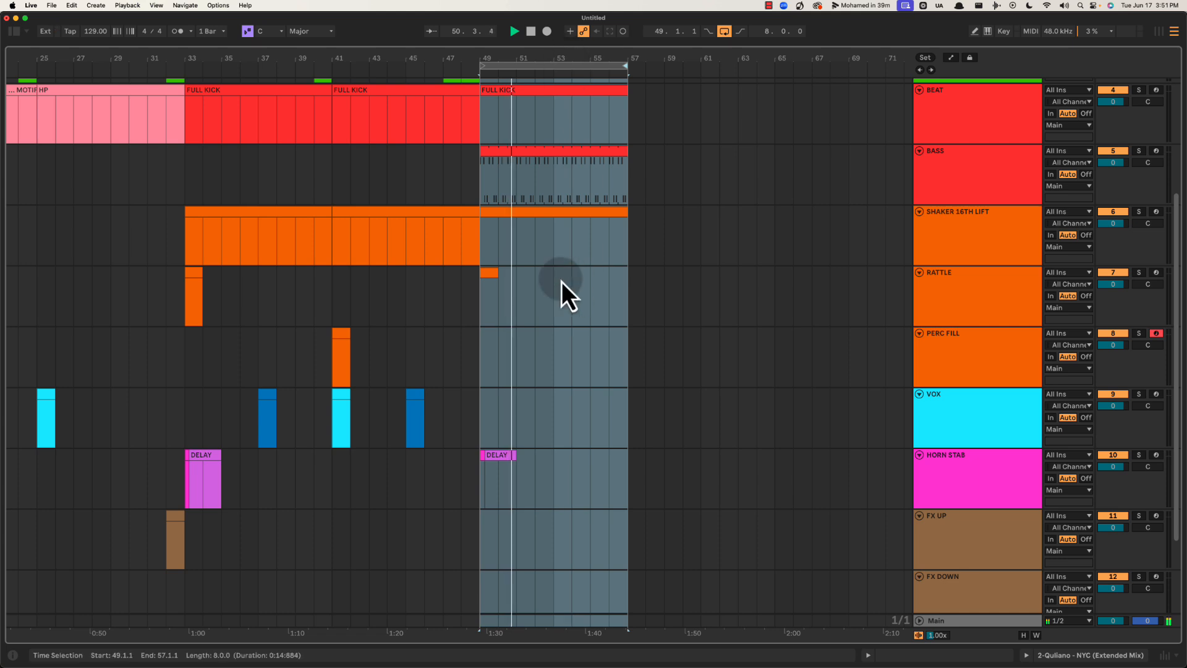
pyautogui.click(480, 296)
pyautogui.scroll(-3, 480, 296)
pyautogui.press('space')
# Listen to the looped reference section from 49.1.1 and 50.1.1 on the PERC FILL track and compare it with the mapped clips
pyautogui.scroll(5, 480, 285)
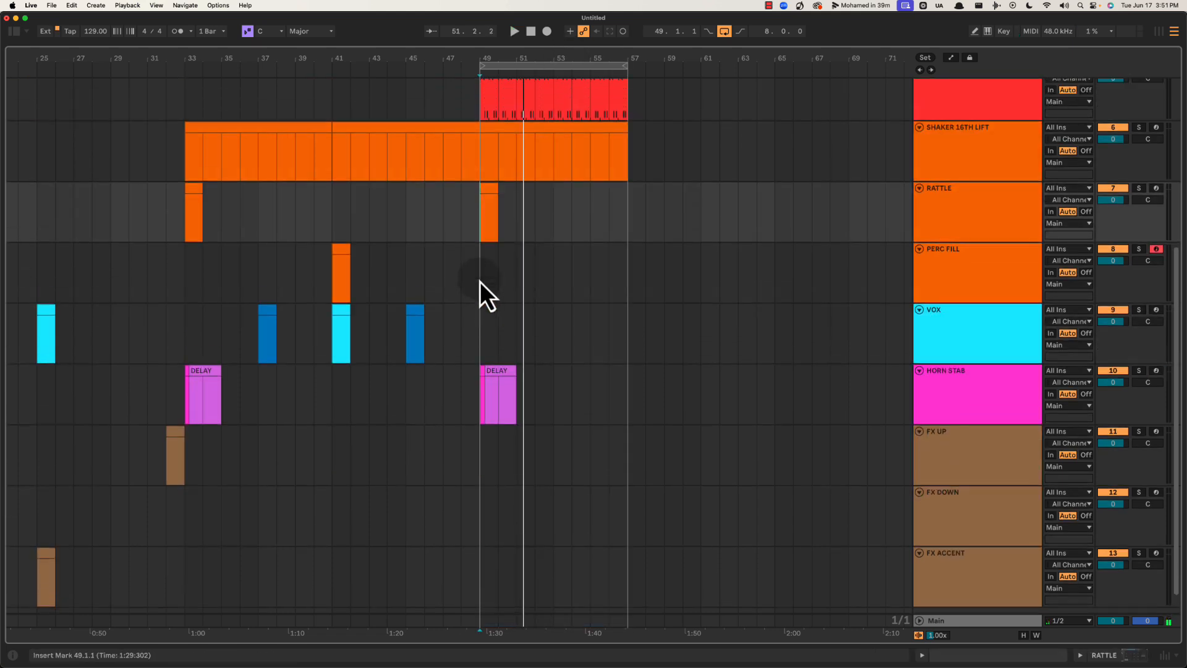
pyautogui.moveTo(517, 60); pyautogui.dragTo(516, 54)
pyautogui.scroll(-5, 525, 225)
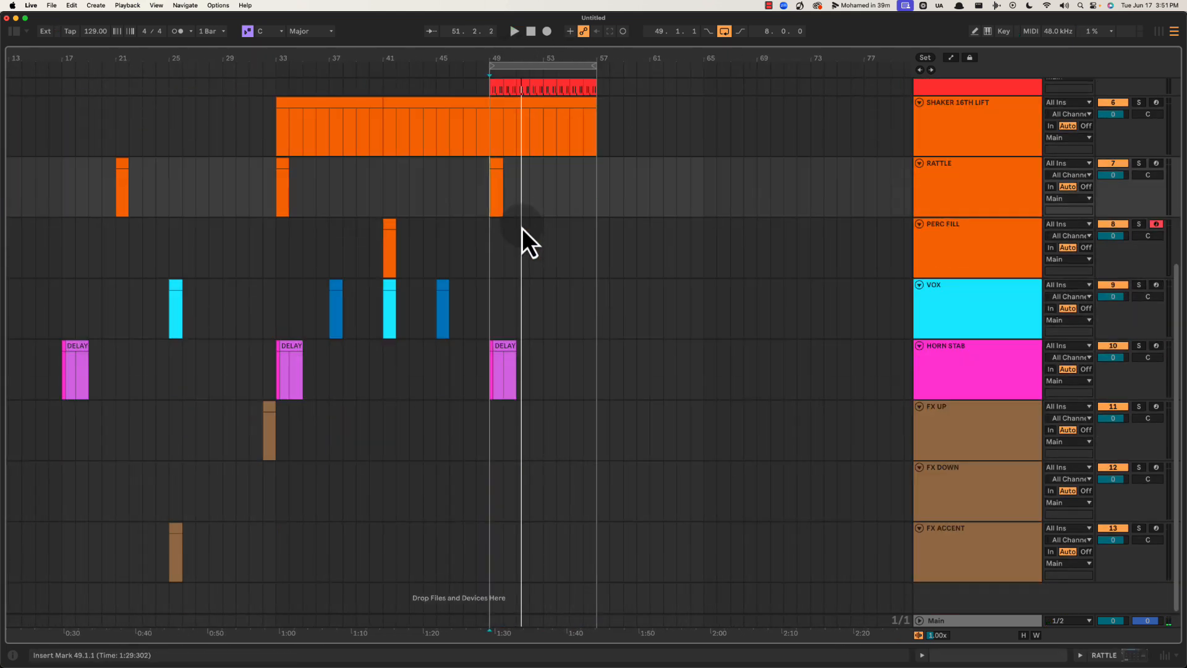
pyautogui.click(487, 236)
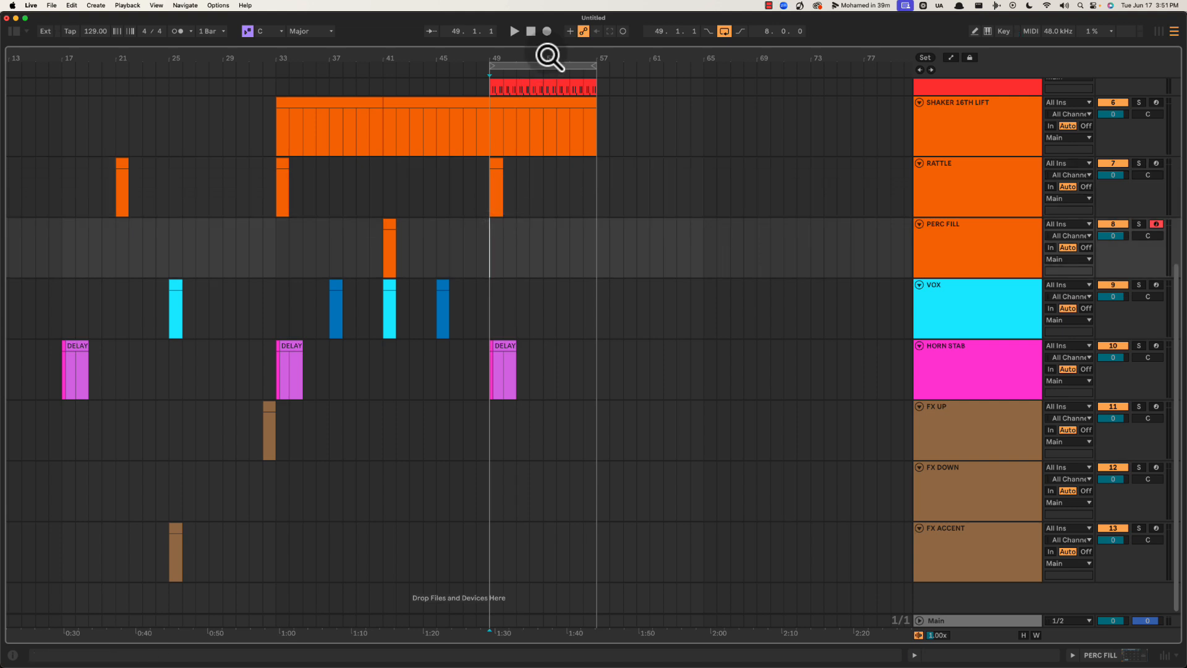
pyautogui.moveTo(548, 54)
pyautogui.mouseDown()
pyautogui.moveTo(517, 59)
pyautogui.moveTo(565, 54)
pyautogui.mouseUp()
pyautogui.press('space')
pyautogui.hscroll(-3, 562, 136)
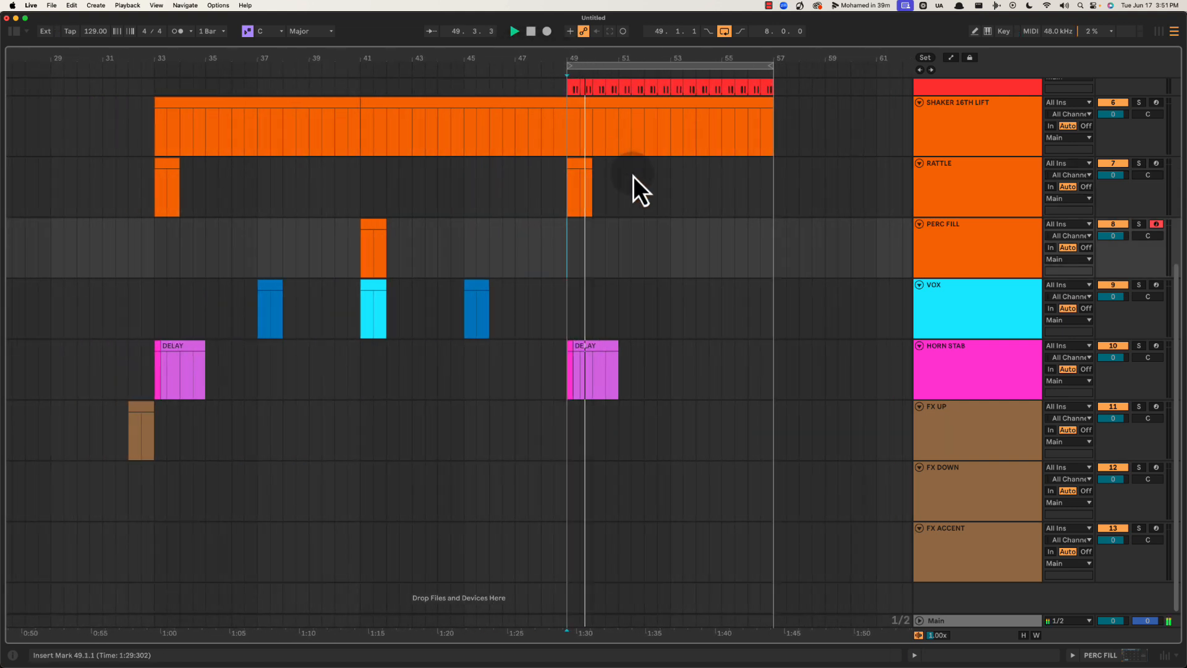
pyautogui.click(596, 242)
pyautogui.scroll(3, 687, 273)
pyautogui.hscroll(3, 690, 269)
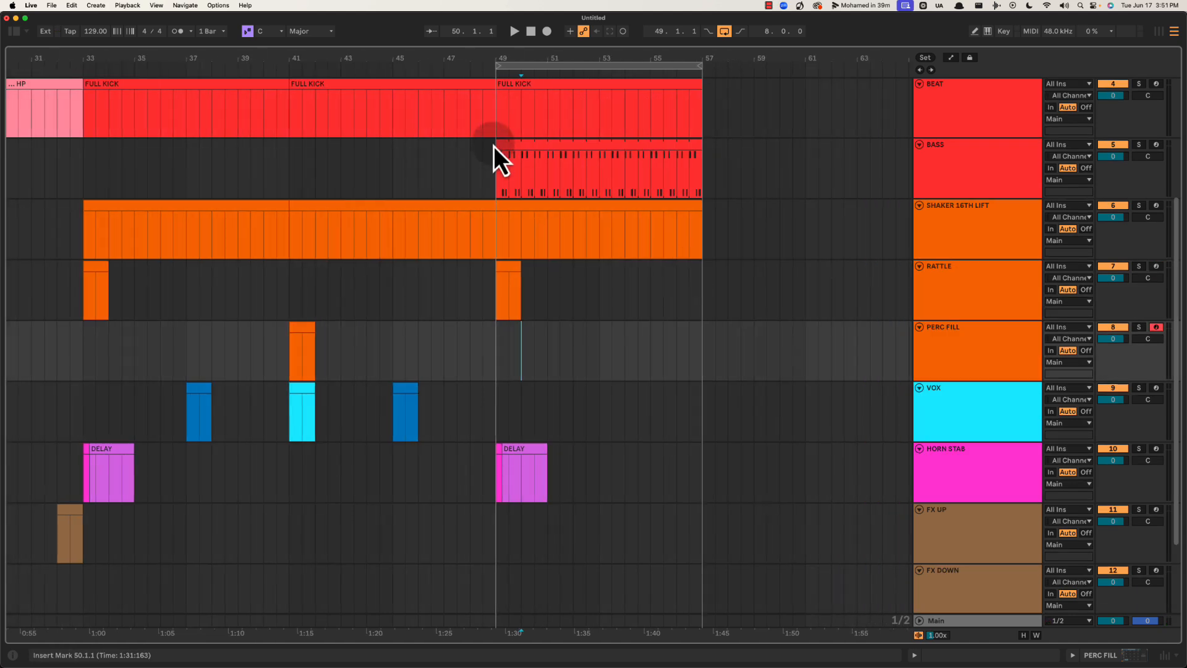
pyautogui.moveTo(635, 57); pyautogui.dragTo(544, 74)
pyautogui.press('space')
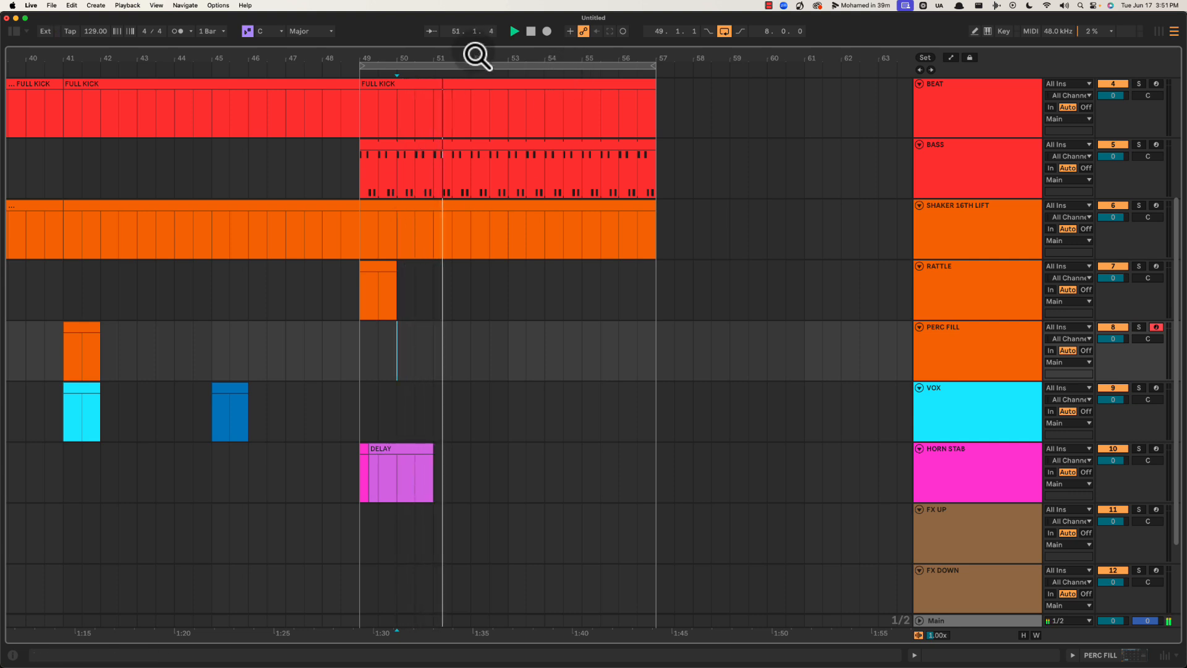
pyautogui.moveTo(477, 55); pyautogui.dragTo(479, 59)
pyautogui.scroll(3, 608, 455)
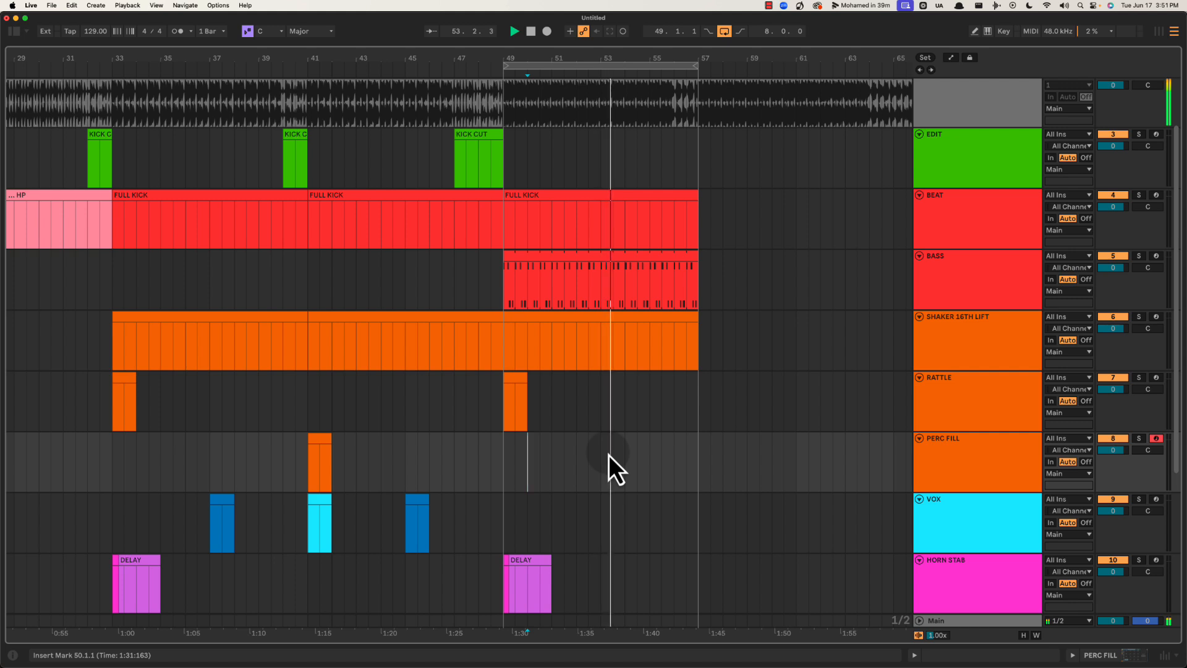
# Copy the dark blue VOX clip at 37.1.1 to 53.1.1
pyautogui.click(591, 514)
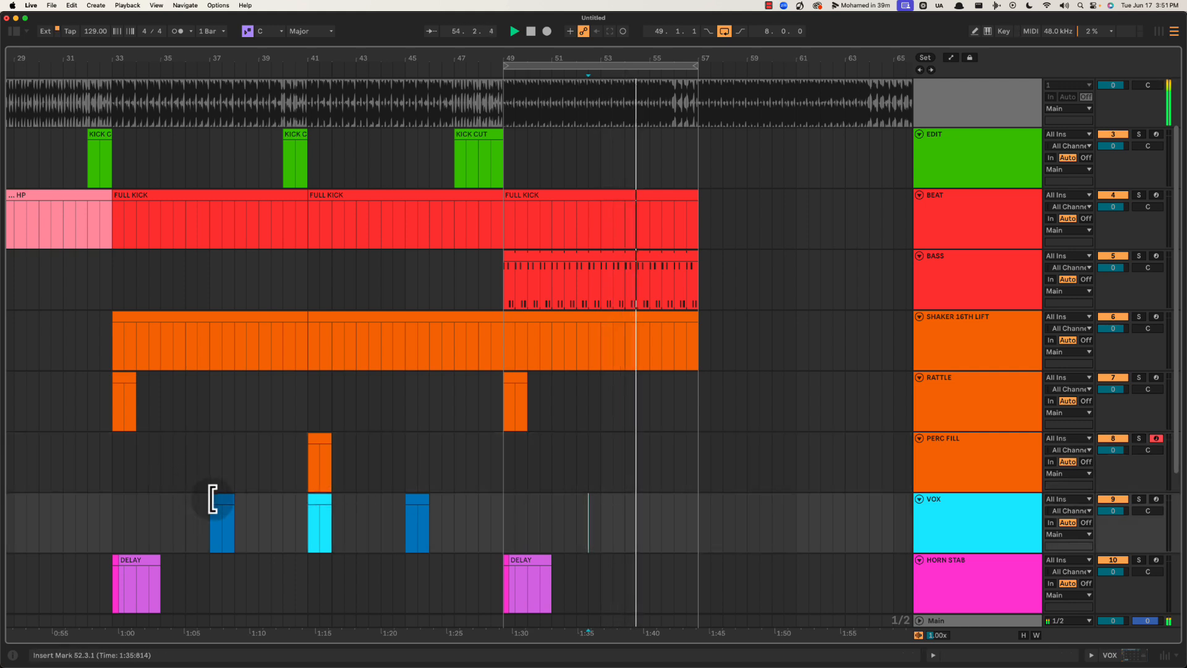
pyautogui.click(222, 511)
pyautogui.moveTo(226, 511); pyautogui.dragTo(615, 513)
# Recolor the VOX clip at 45.1.1 light green
pyautogui.click(410, 500)
pyautogui.rightClick(410, 498)
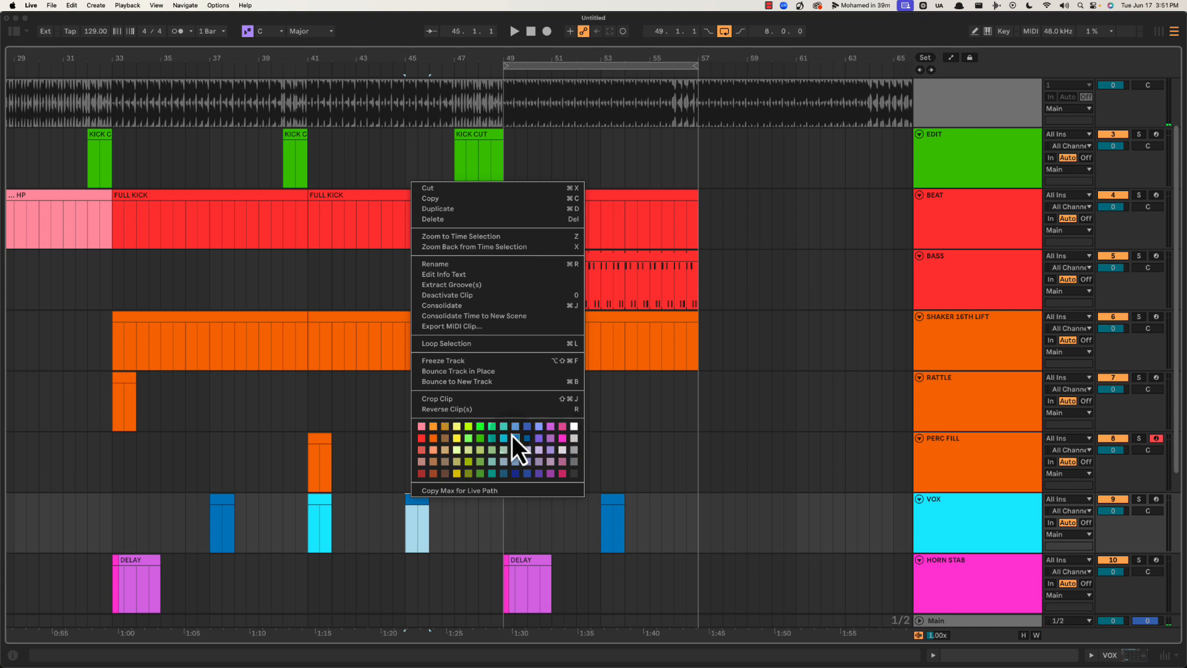
pyautogui.click(492, 426)
# Listen to the reference around the VOX clip at 53.1.1 to check its placement
pyautogui.click(604, 503)
pyautogui.press('space')
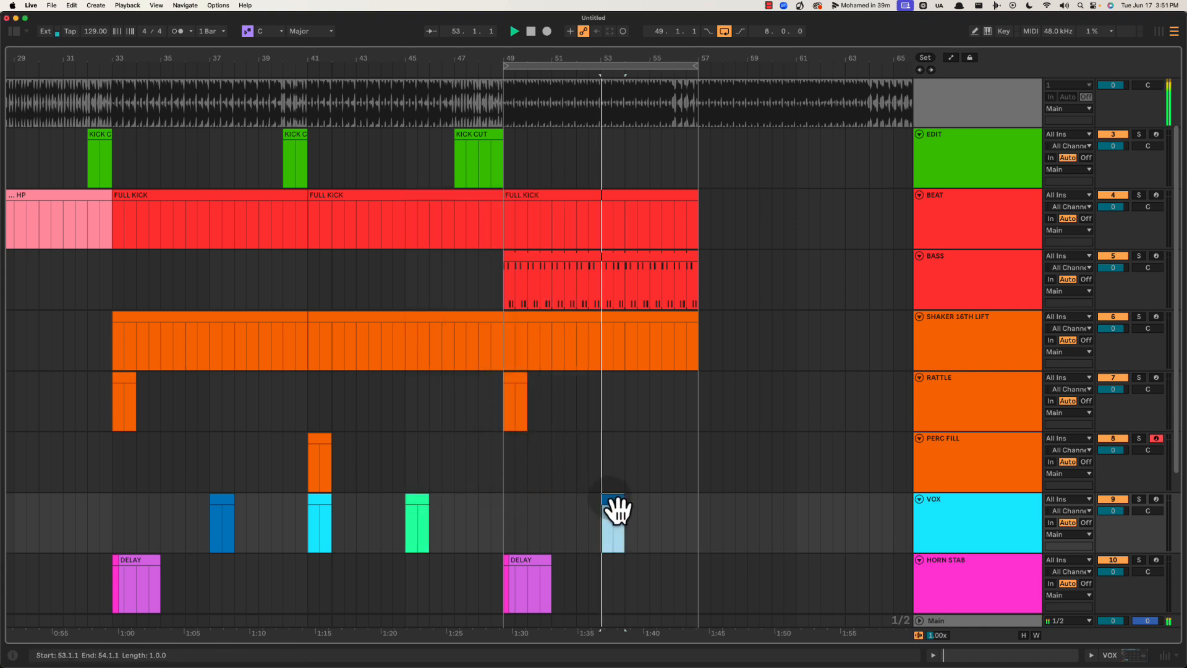
pyautogui.scroll(-4, 573, 445)
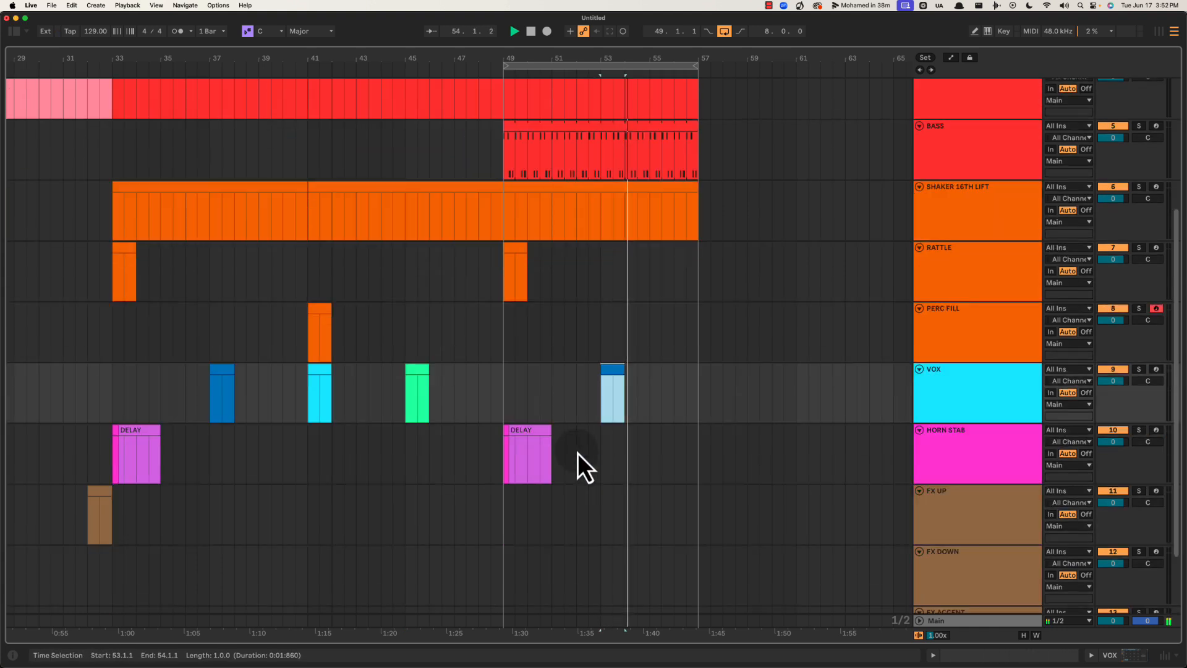
pyautogui.click(588, 378)
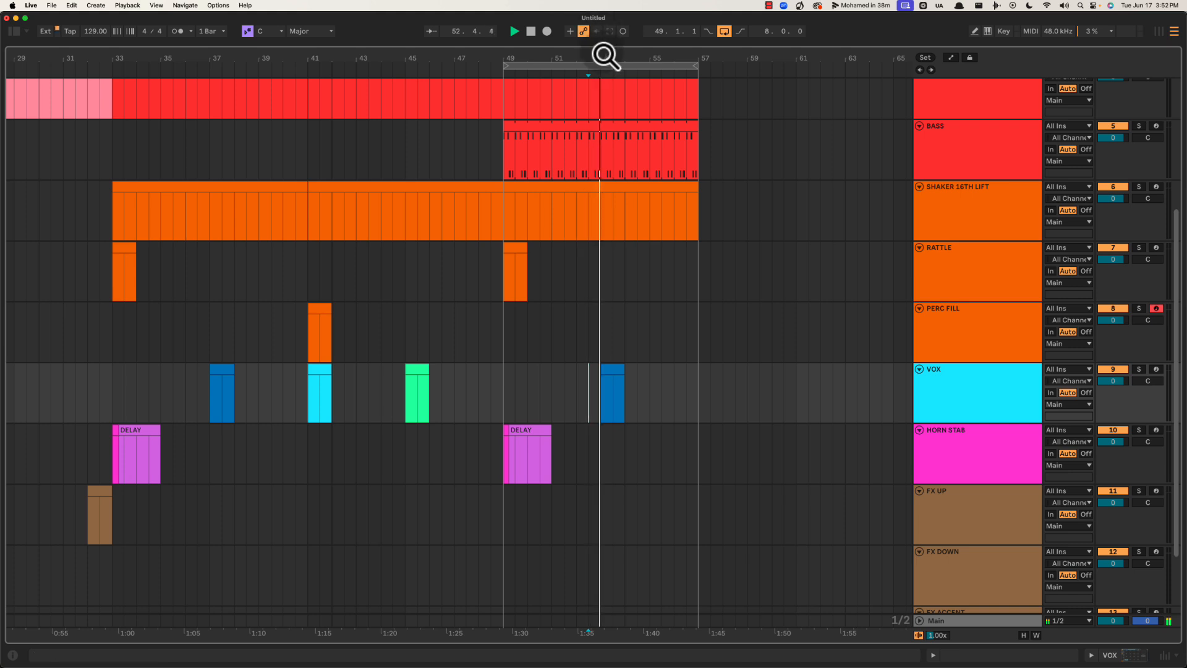
pyautogui.moveTo(605, 53); pyautogui.dragTo(605, 58)
pyautogui.scroll(3, 589, 265)
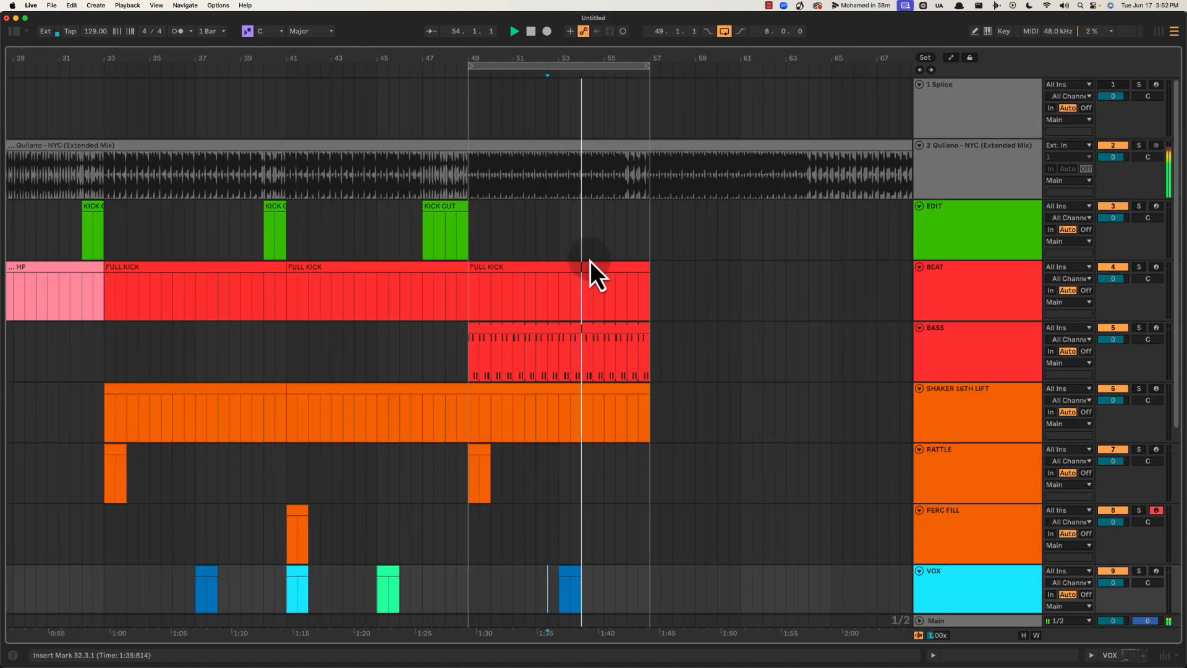
pyautogui.scroll(-5, 588, 265)
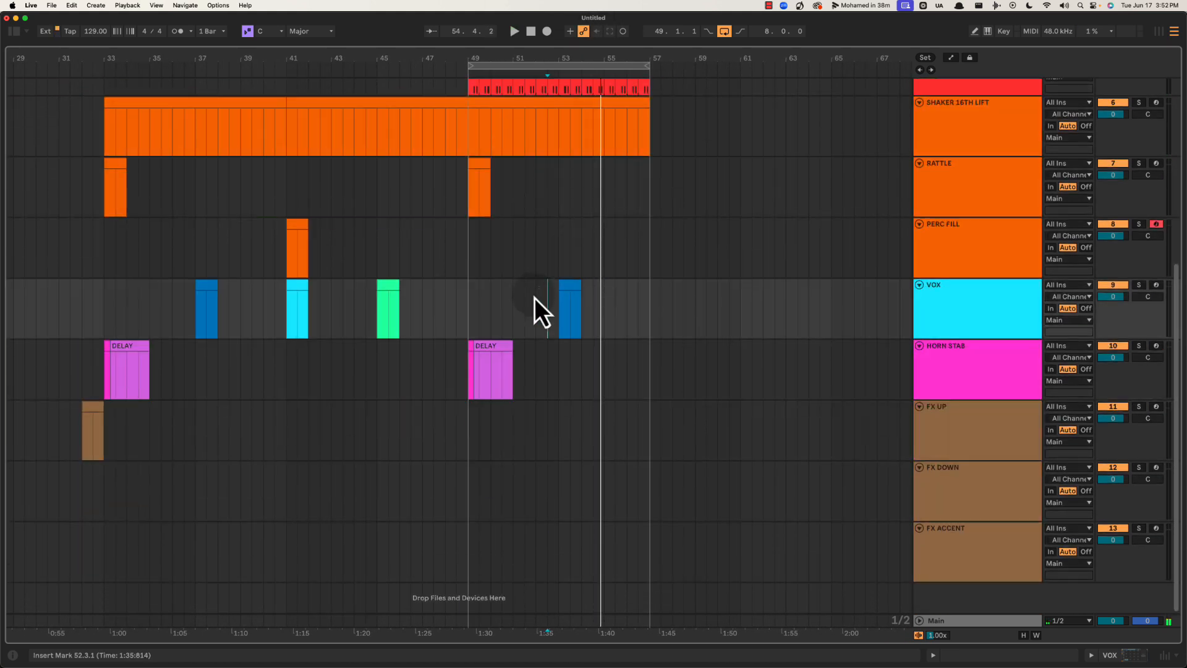
pyautogui.press('space')
pyautogui.moveTo(534, 298); pyautogui.dragTo(563, 294)
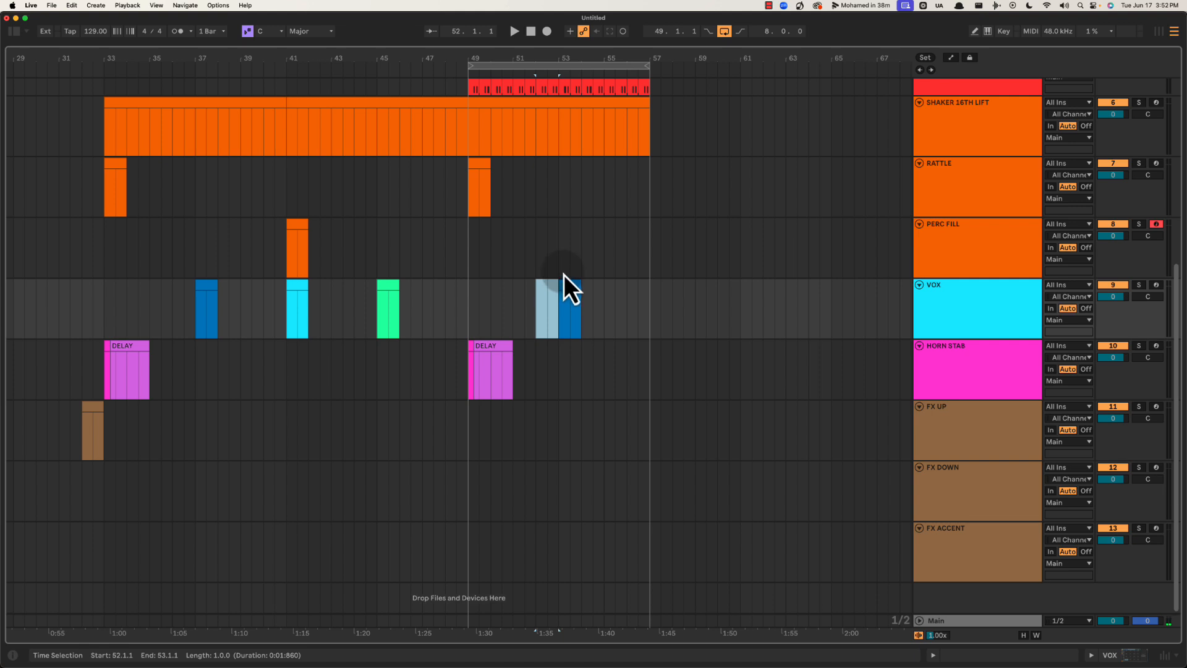
pyautogui.doubleClick(536, 295)
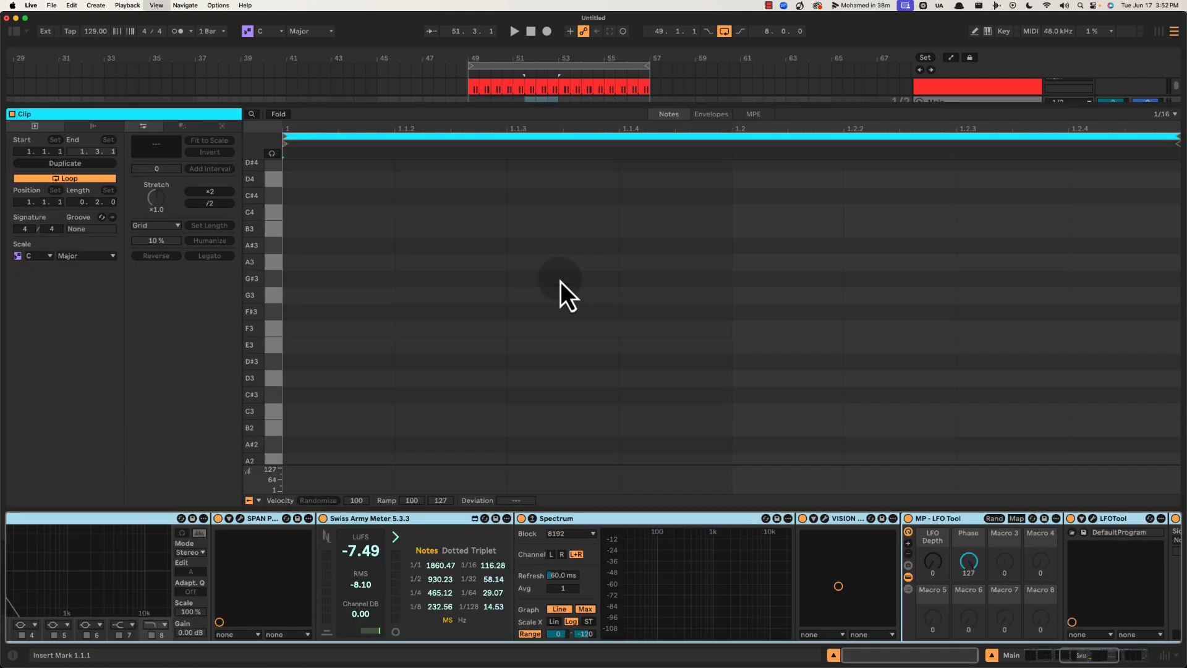
pyautogui.press('super+alt+l')
pyautogui.moveTo(503, 298); pyautogui.dragTo(553, 284)
# Listen to the reference from 52.1.1 and 53.1.1 to check the vocal entry against the VOX clip
pyautogui.click(537, 297)
pyautogui.press('space')
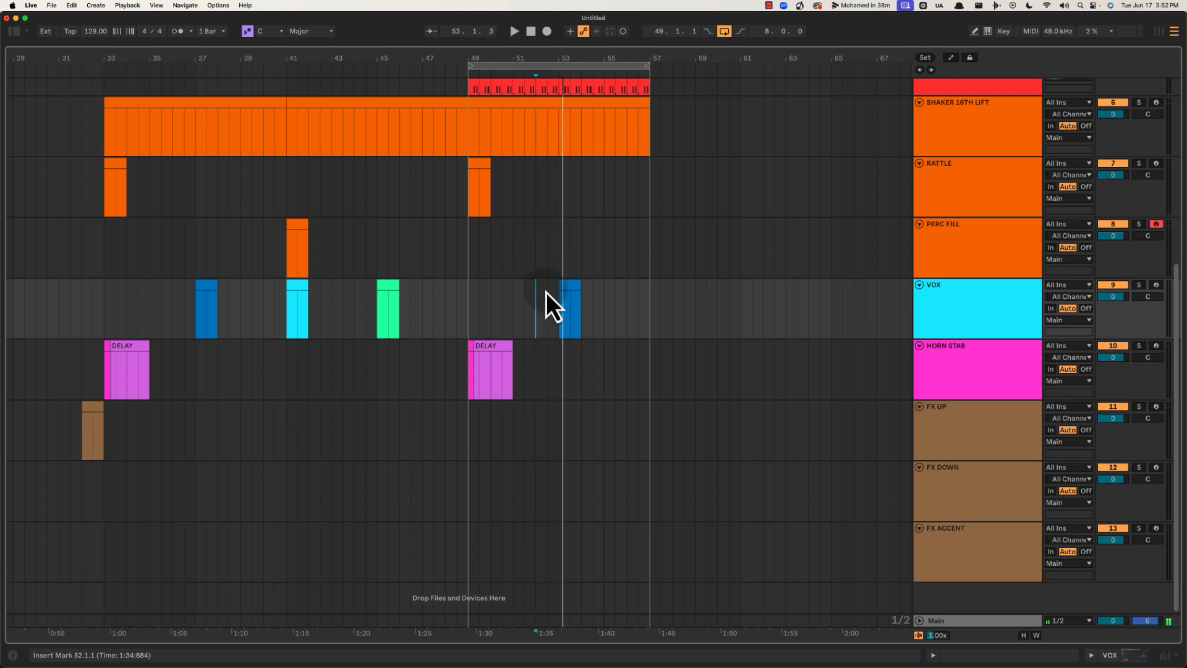
pyautogui.press('space')
pyautogui.click(568, 299)
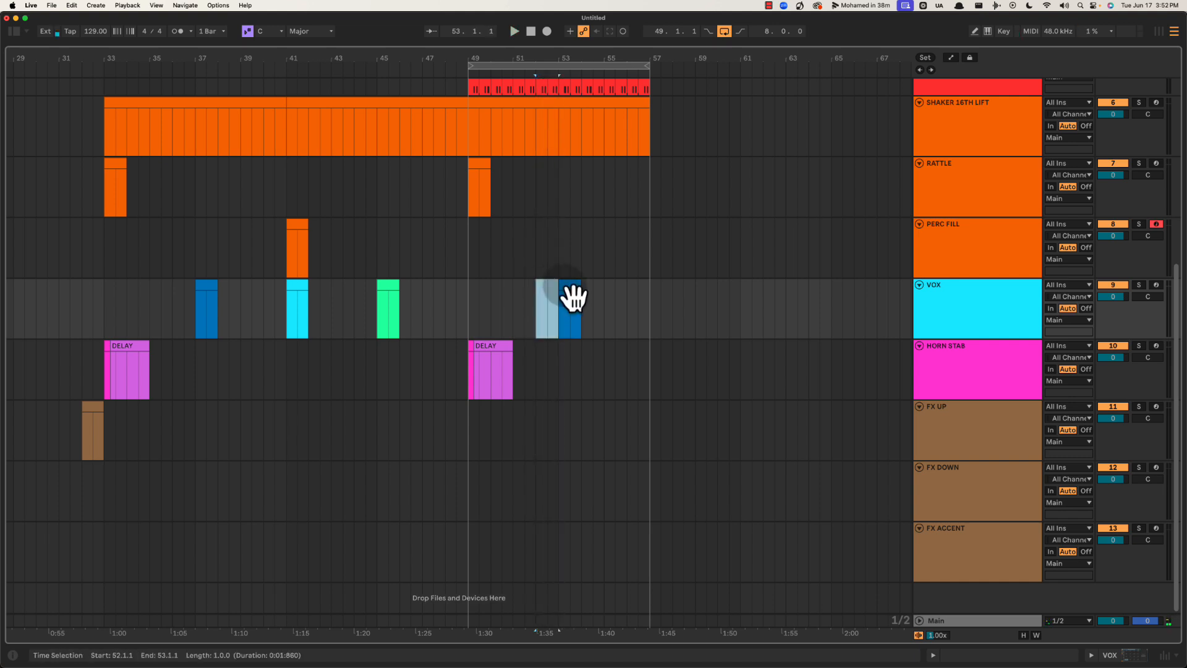
pyautogui.moveTo(555, 294); pyautogui.dragTo(622, 288)
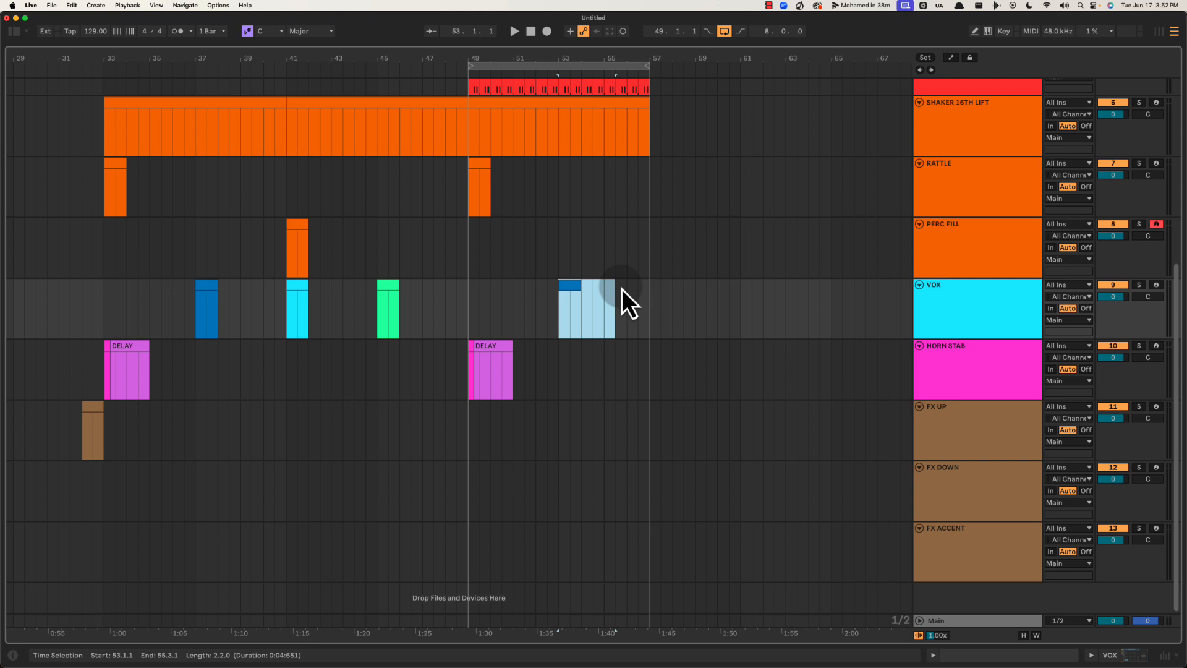
pyautogui.click(560, 261)
pyautogui.scroll(3, 562, 261)
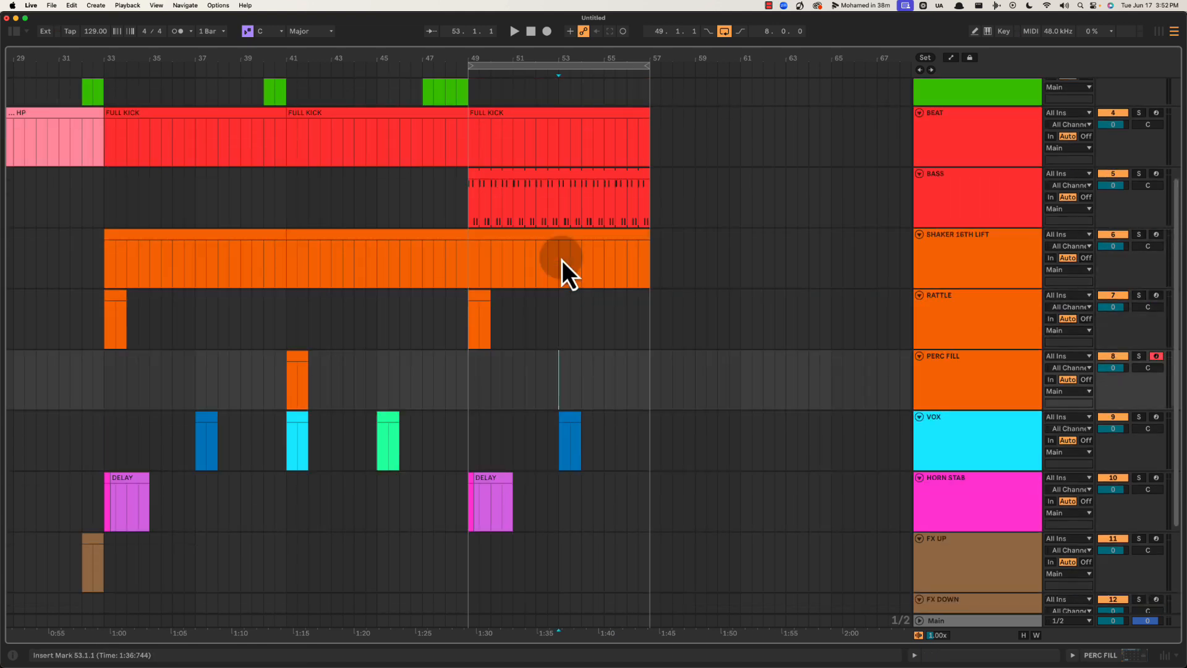
pyautogui.press('space')
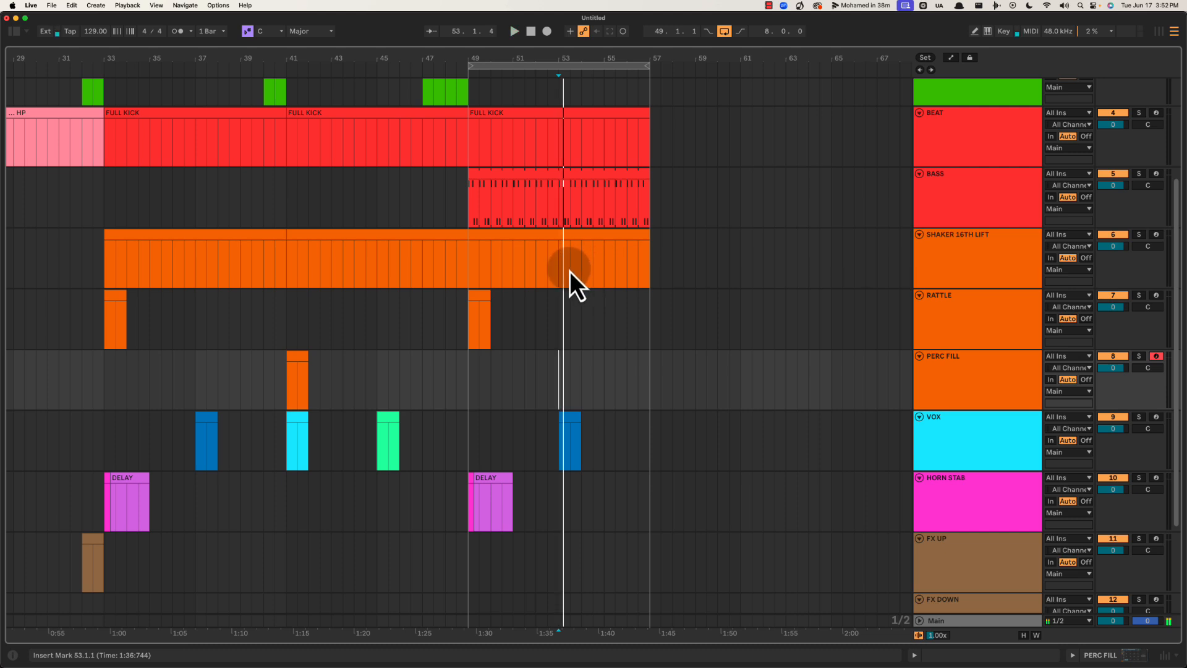
# Turn off looping and duplicate the eight-bar FULL KICK clip at 49.1.1 on the BEAT track to 57.1.1
pyautogui.click(722, 33)
pyautogui.moveTo(650, 56); pyautogui.dragTo(597, 54)
pyautogui.click(495, 120)
pyautogui.hotkey('ctrl', 'd')
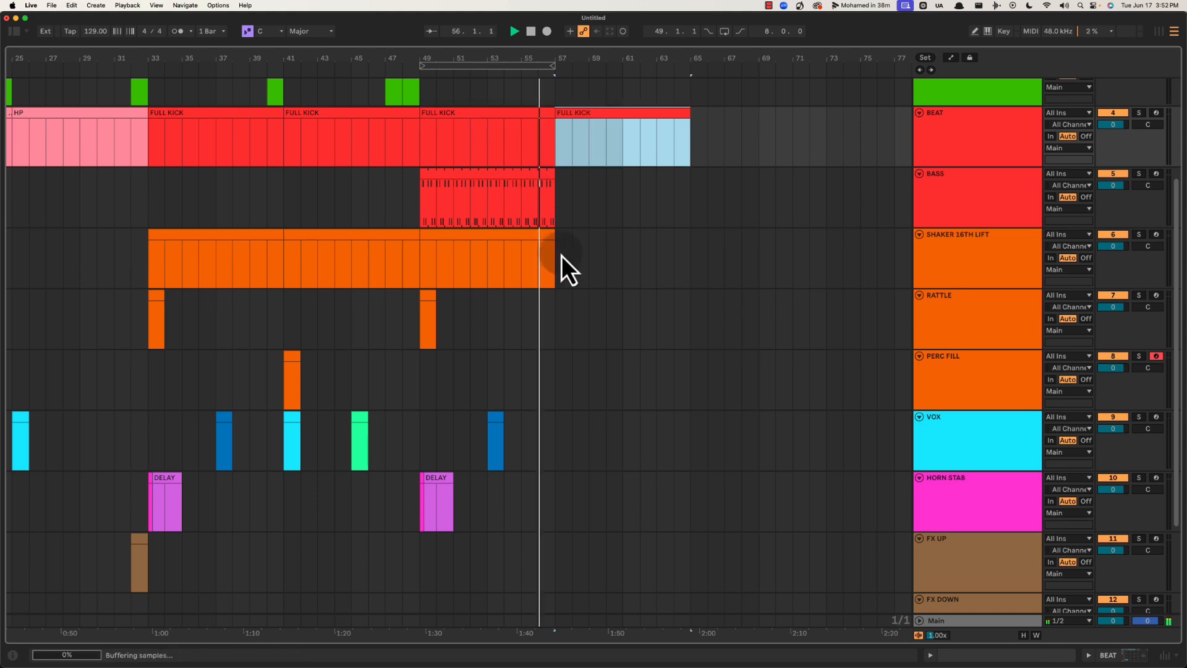
# Stop playback and copy the one-bar KICK CUT clip at 40.1.1 on the EDIT track to 56.1.1
pyautogui.scroll(5, 562, 255)
pyautogui.press('space')
pyautogui.click(277, 219)
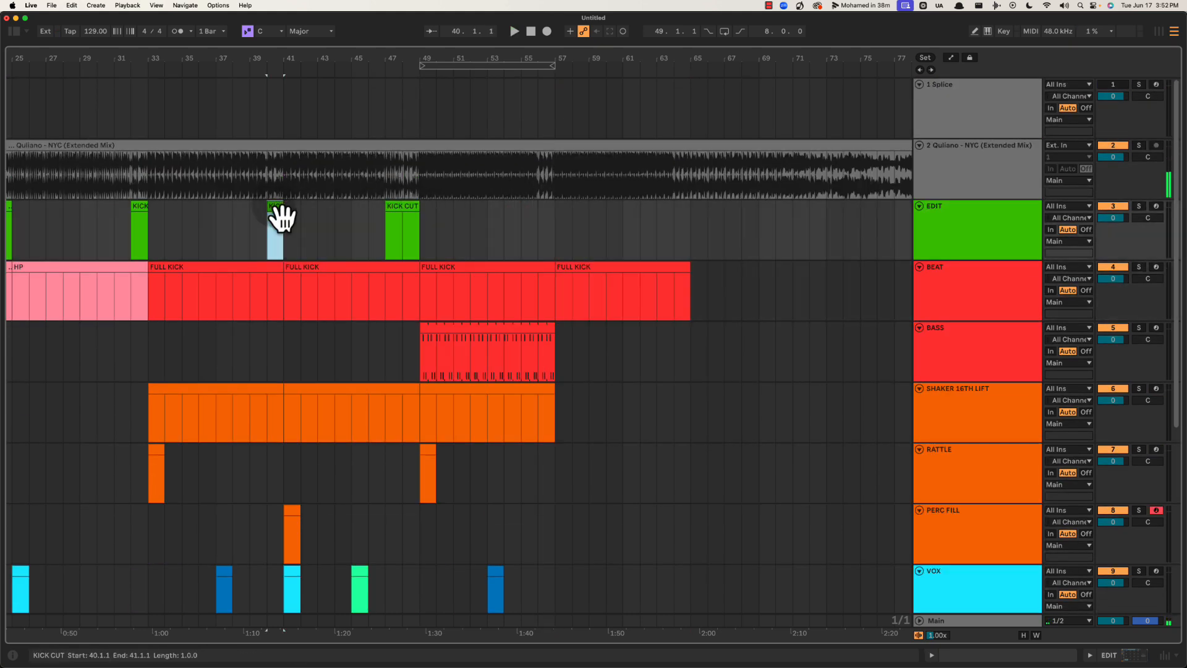
pyautogui.moveTo(275, 209); pyautogui.dragTo(540, 212)
# Listen to the reference at the two-bar KICK CUT clip at 47.1.1 and inspect its waveform from 46.3.1 to 48.3.1
pyautogui.click(395, 207)
pyautogui.moveTo(376, 216); pyautogui.dragTo(449, 212)
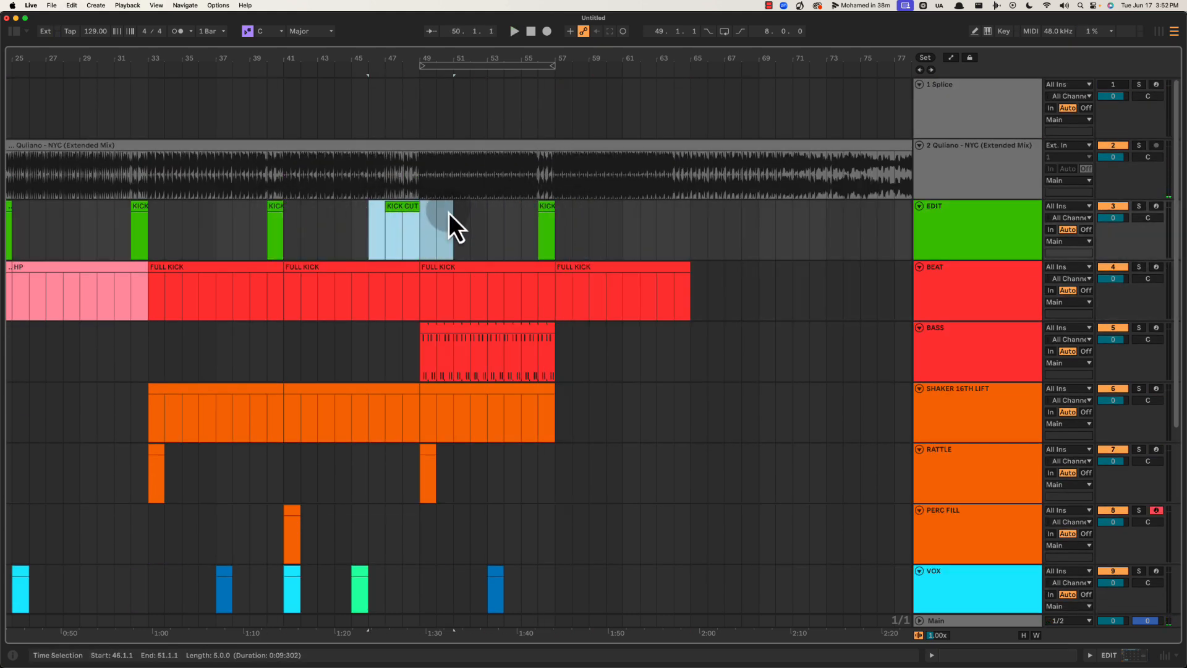
pyautogui.click(400, 207)
pyautogui.press('space')
pyautogui.moveTo(394, 57); pyautogui.dragTo(423, 58)
pyautogui.press('space')
pyautogui.moveTo(543, 179); pyautogui.dragTo(588, 177)
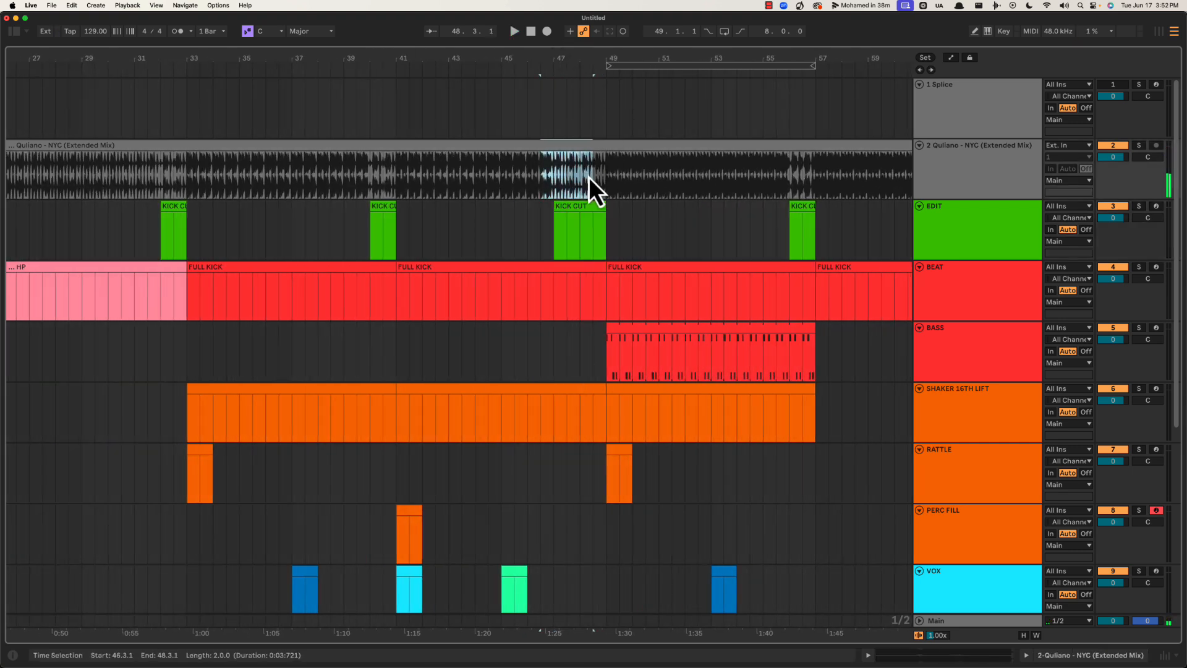
# Split the KICK CUT clip at 48.1.1 on the EDIT track and rename its first half HP
pyautogui.click(575, 228)
pyautogui.moveTo(578, 65); pyautogui.dragTo(574, 68)
pyautogui.click(600, 237)
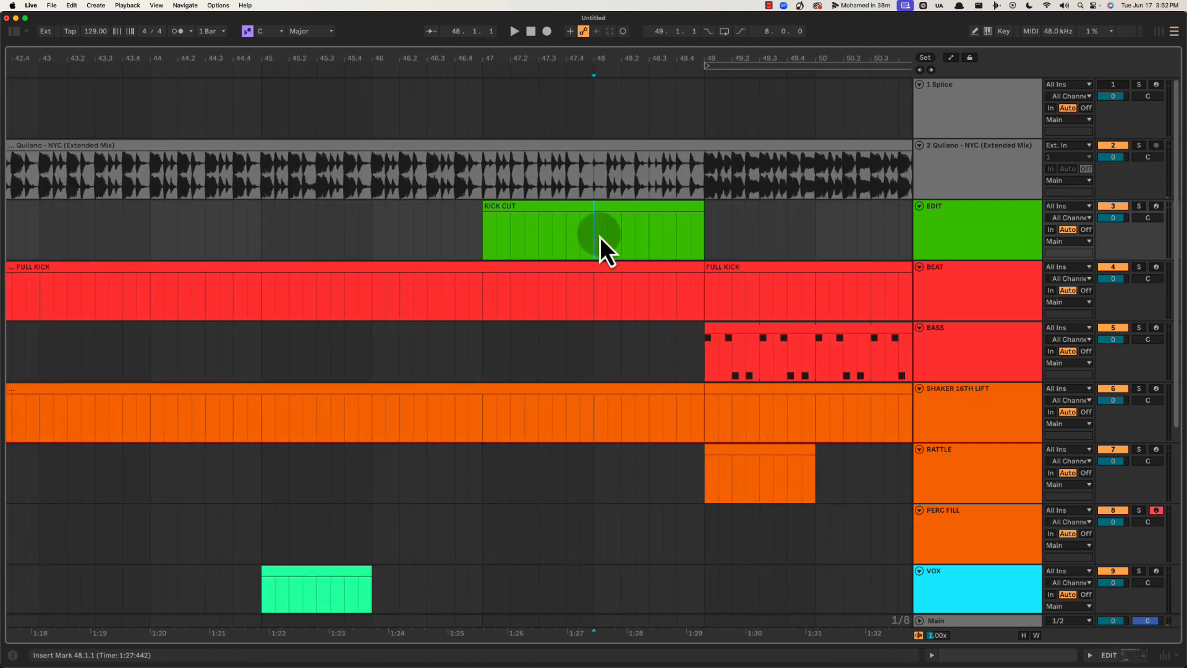
pyautogui.press('super+e')
pyautogui.click(562, 218)
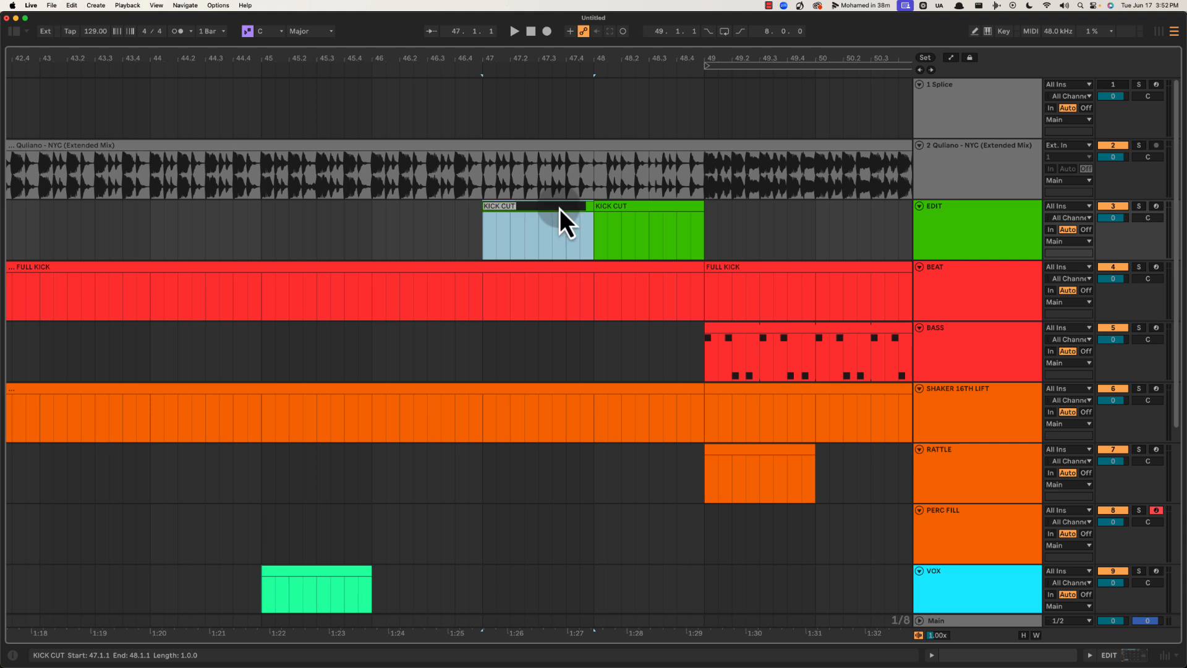
pyautogui.write('HP')
pyautogui.press('Return')
# Play the reference from 46.4.3 to check the HP and KICK CUT clips leading into bar 49
pyautogui.click(636, 217)
pyautogui.click(670, 233)
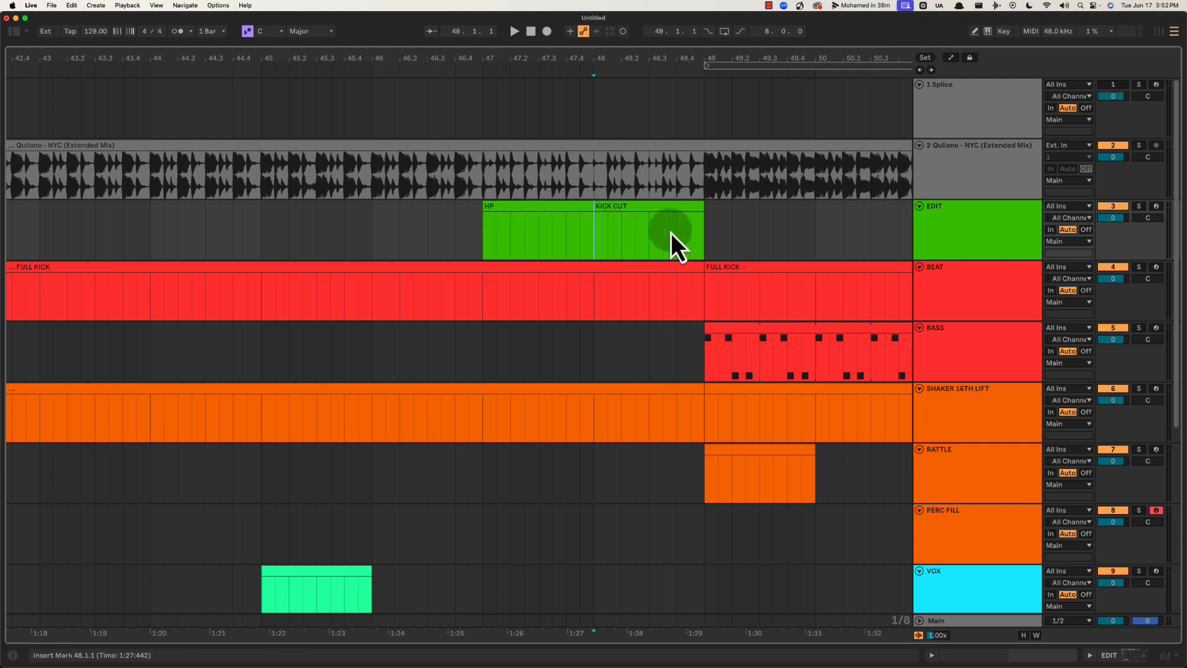
pyautogui.moveTo(670, 233); pyautogui.dragTo(777, 240)
pyautogui.click(544, 230)
pyautogui.click(474, 231)
pyautogui.press('space')
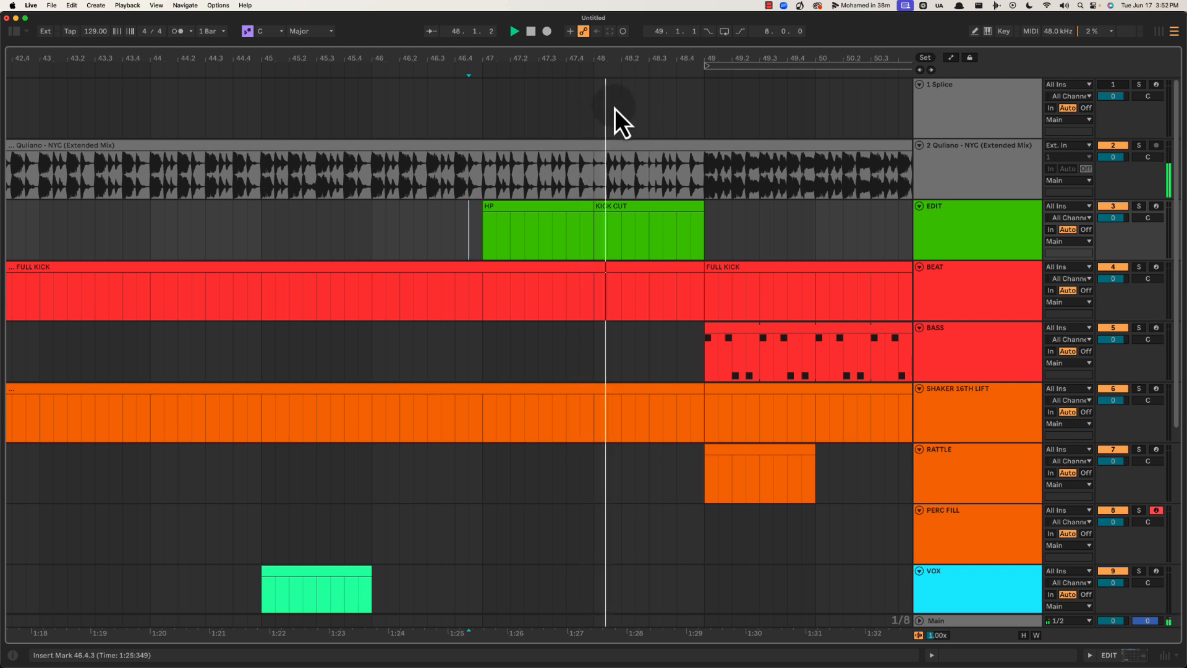
pyautogui.moveTo(615, 53); pyautogui.dragTo(434, 58)
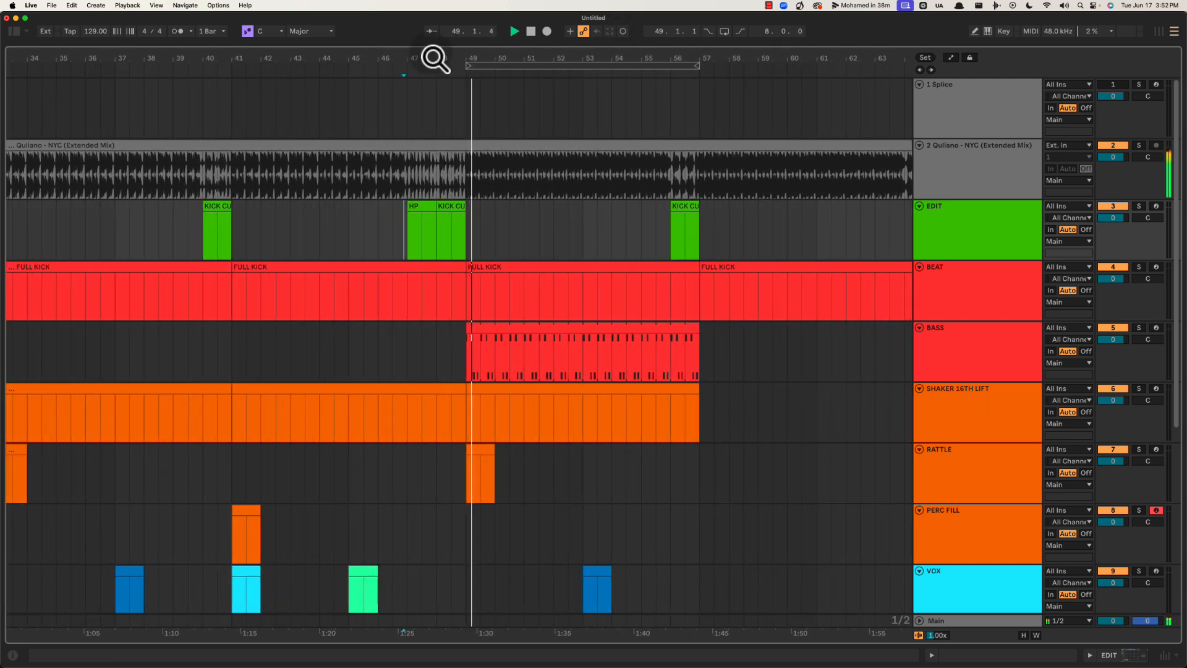
pyautogui.hscroll(2, 514, 223)
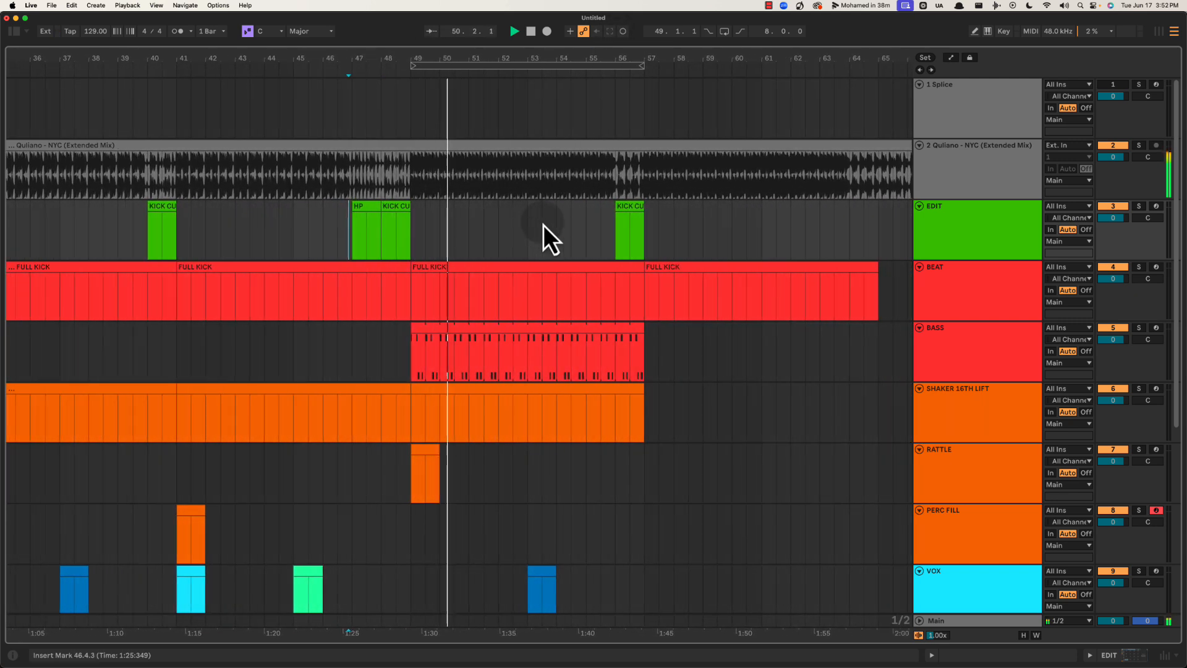
# Listen through the KICK CUT clip at 56.1.1, then loop the reference from 56.1.1 to 57.1.1
pyautogui.moveTo(650, 53); pyautogui.dragTo(503, 53)
pyautogui.scroll(-1, 507, 131)
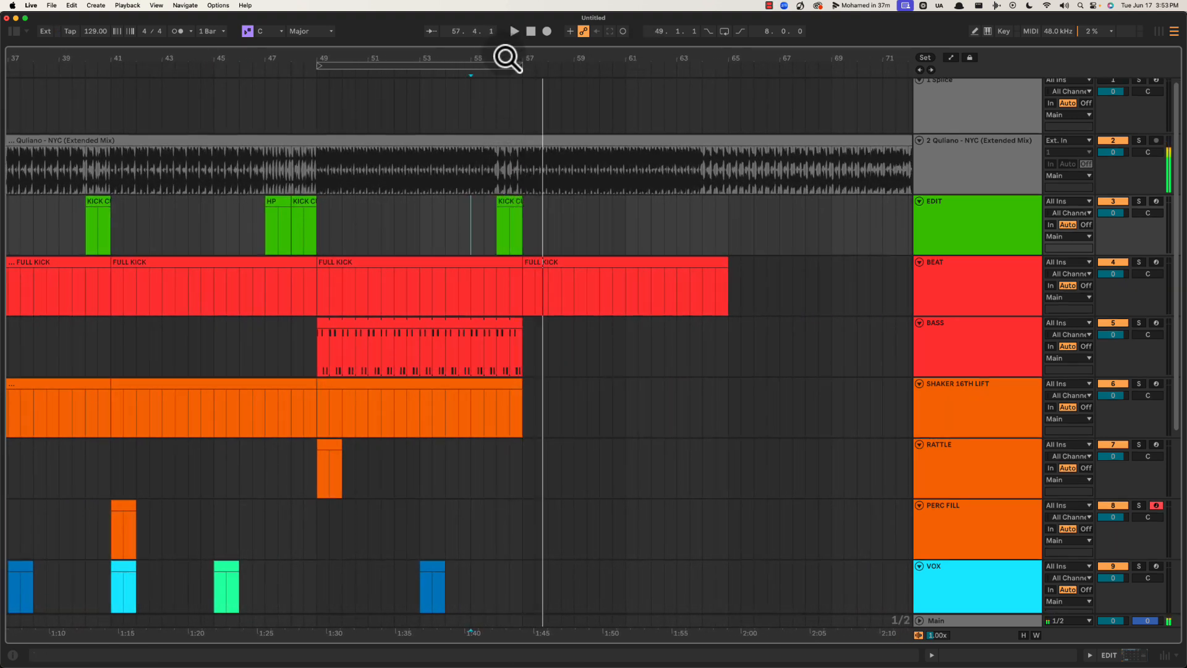
pyautogui.moveTo(507, 59); pyautogui.dragTo(504, 48)
pyautogui.moveTo(475, 168); pyautogui.dragTo(601, 165)
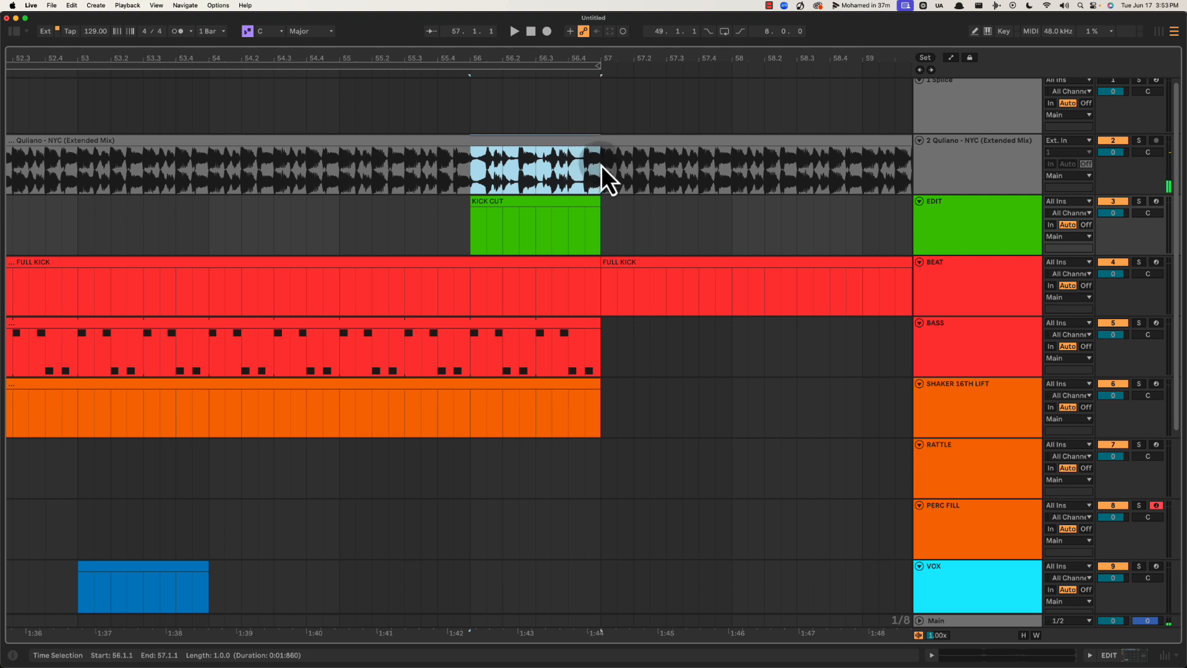
pyautogui.press('super+l')
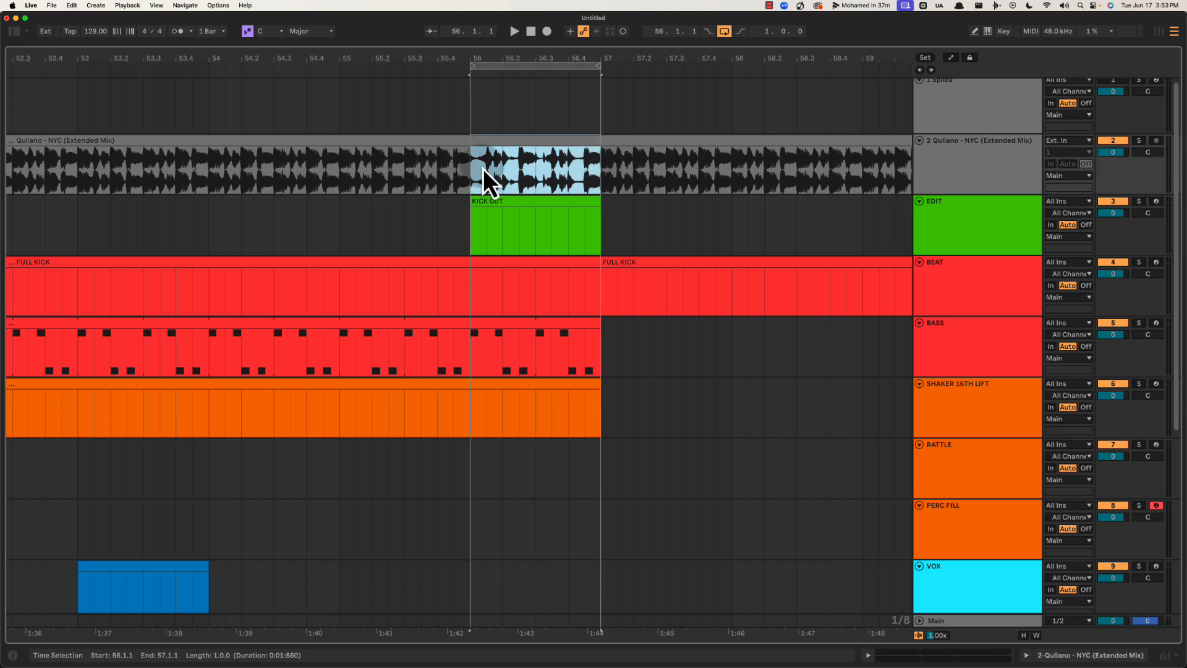
# Examine the looped bar's low frequencies during playback in the enlarged Spectrum display on the Main track
pyautogui.doubleClick(967, 623)
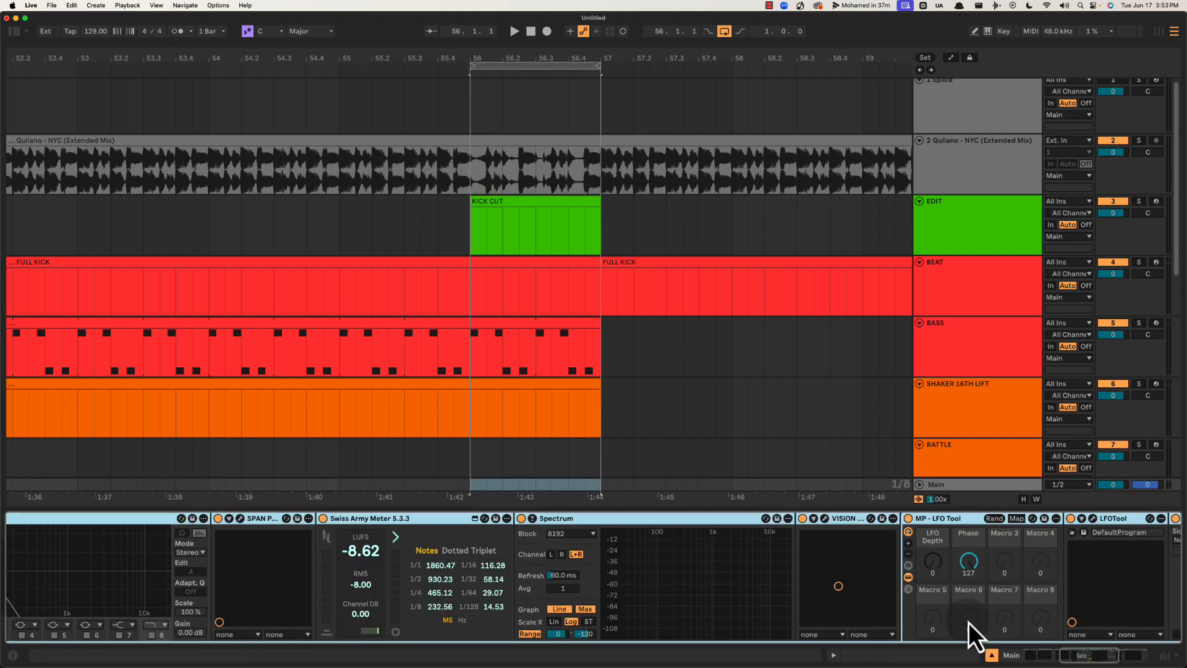
pyautogui.doubleClick(703, 577)
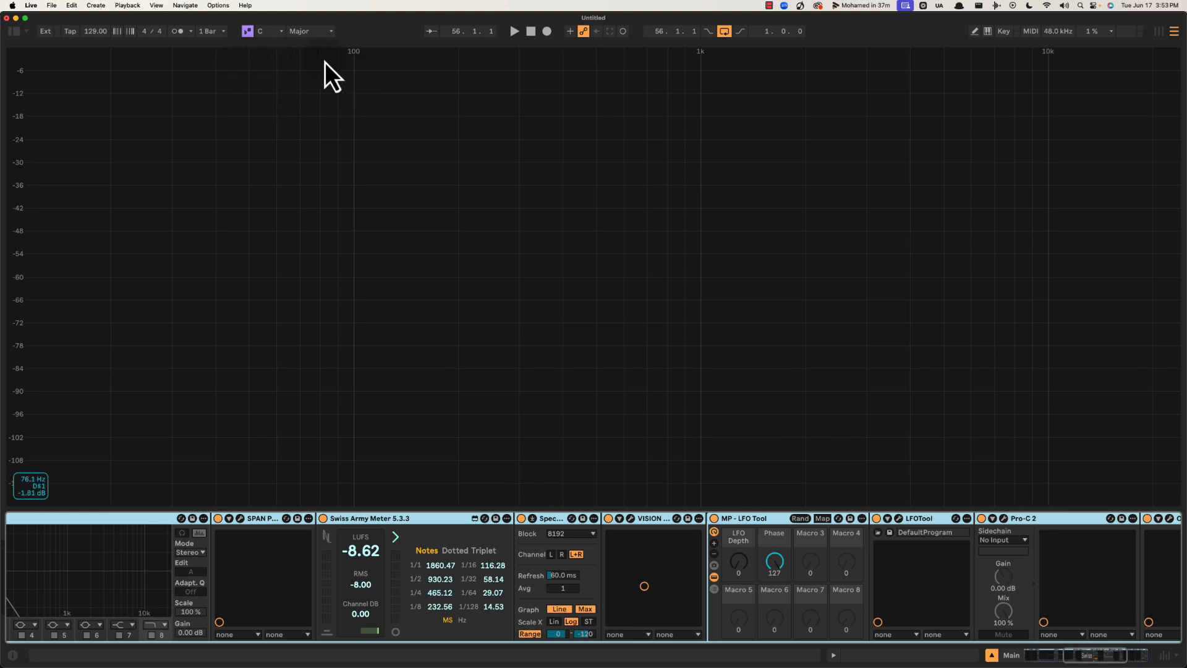
pyautogui.press('space')
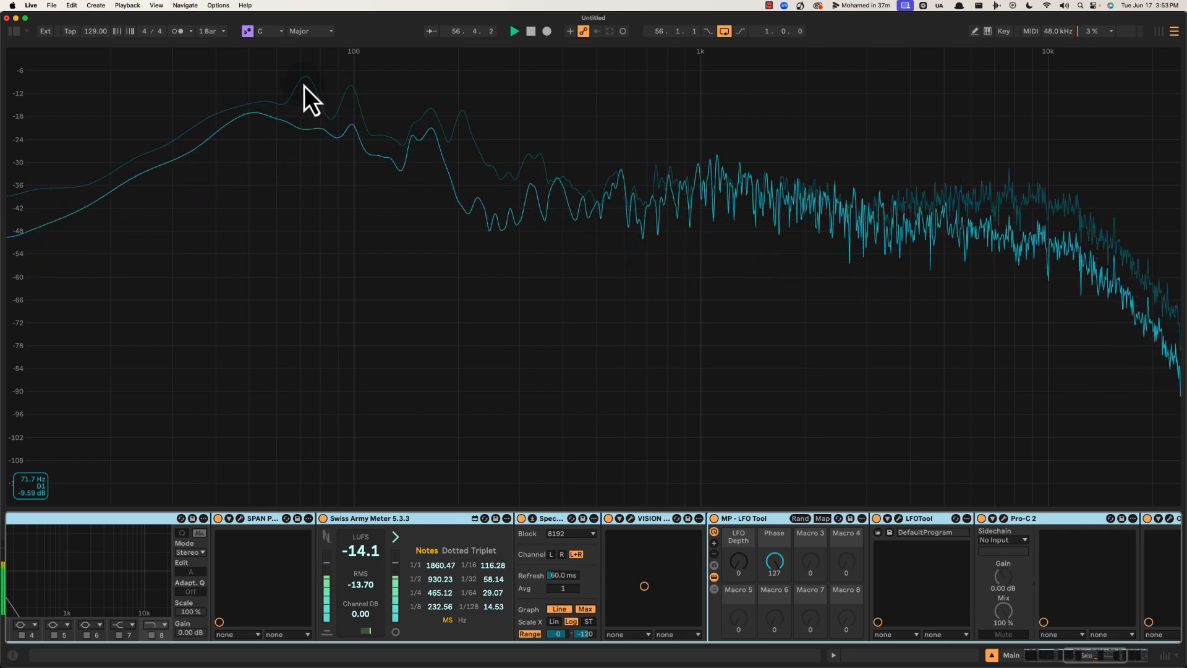
pyautogui.press('space')
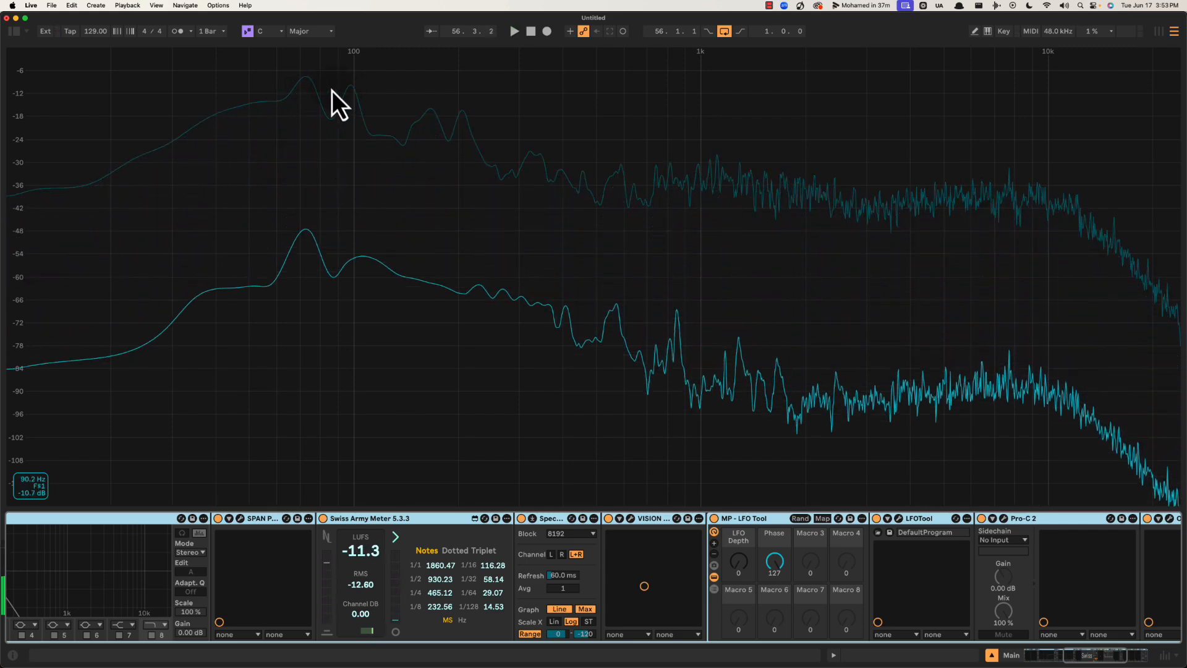
pyautogui.press('space')
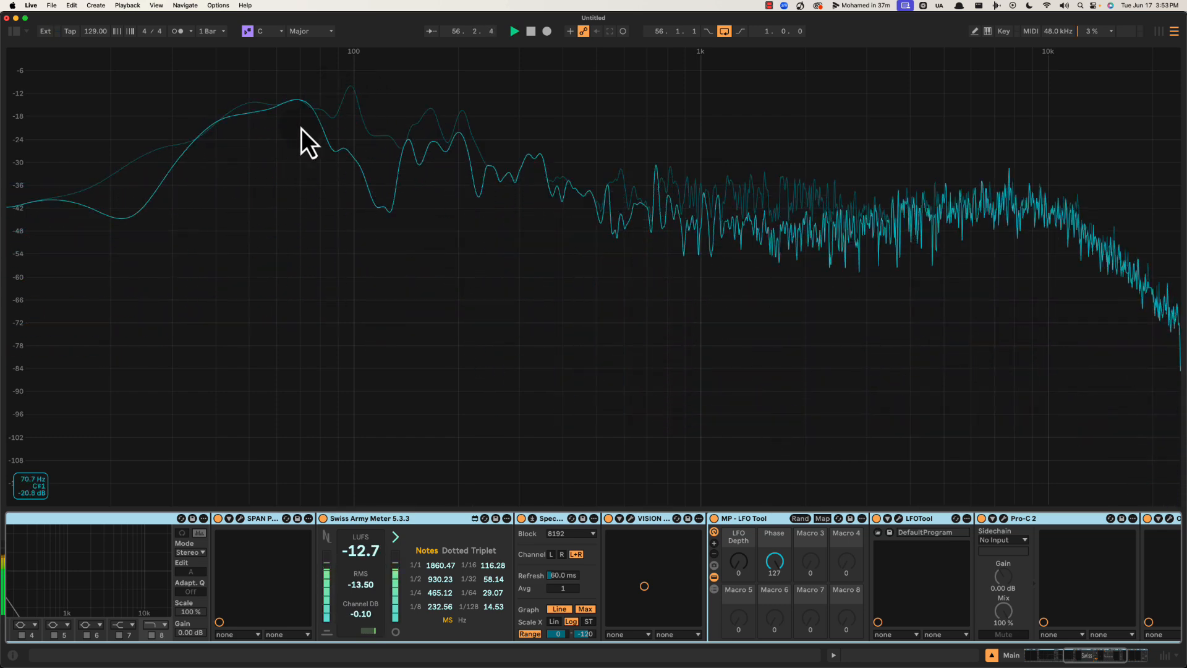
pyautogui.press('space')
pyautogui.doubleClick(651, 149)
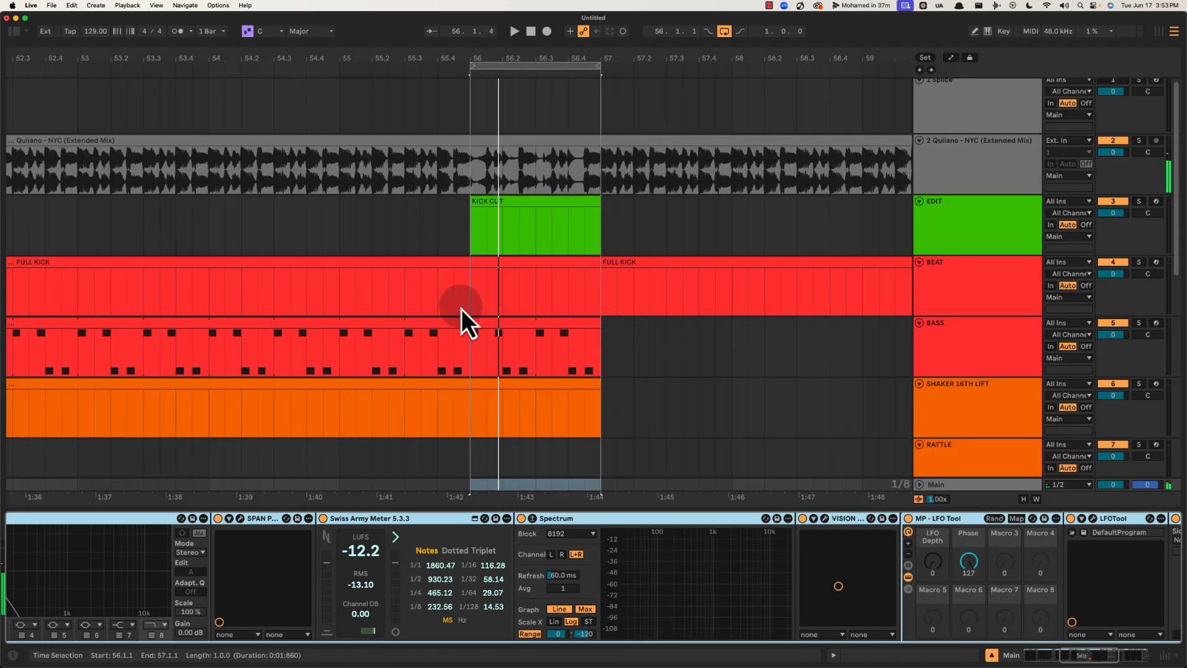
# Turn off looping and hide the device view
pyautogui.click(465, 209)
pyautogui.click(725, 31)
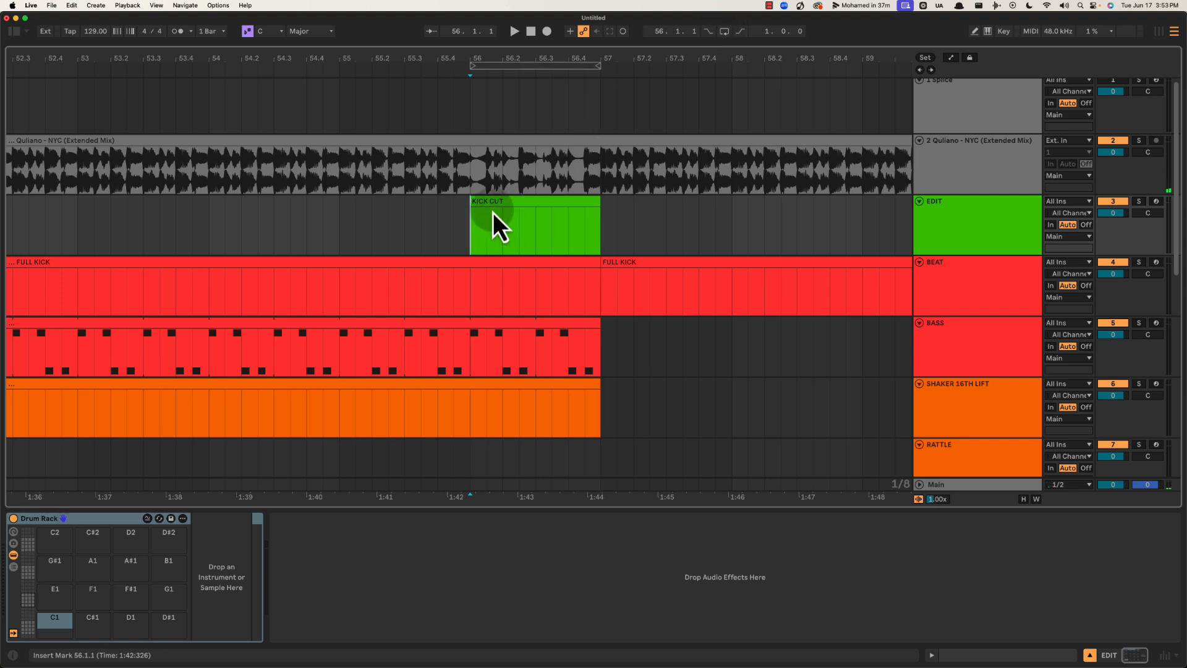
pyautogui.moveTo(519, 53); pyautogui.dragTo(527, 50)
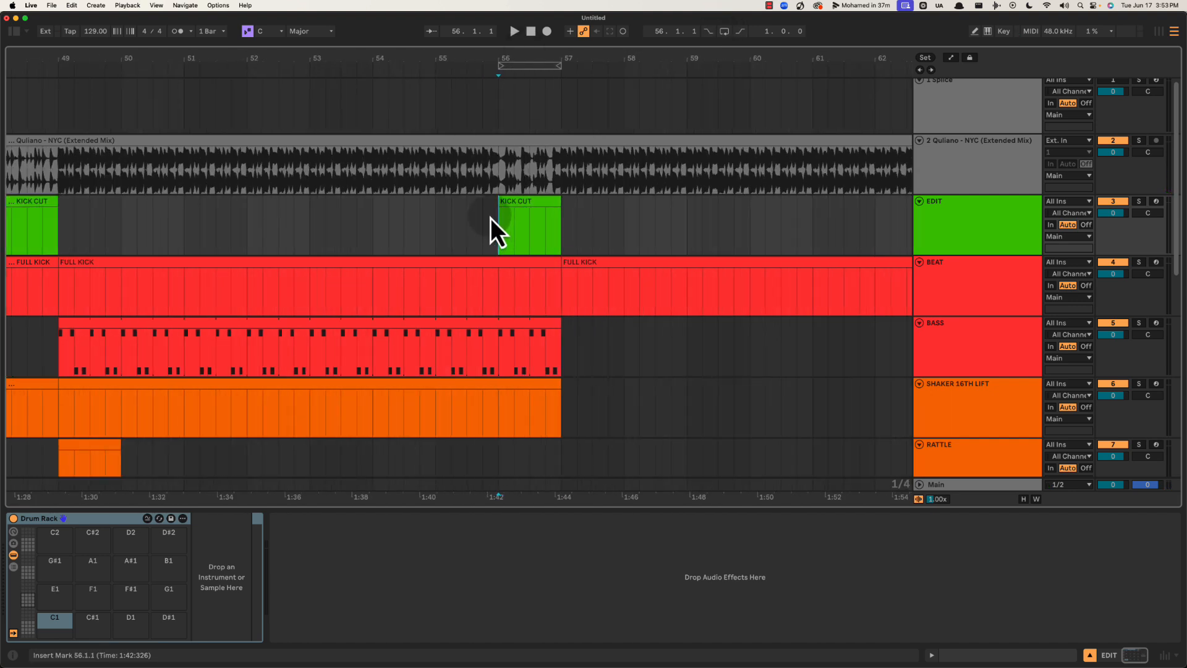
pyautogui.press('super+alt+l')
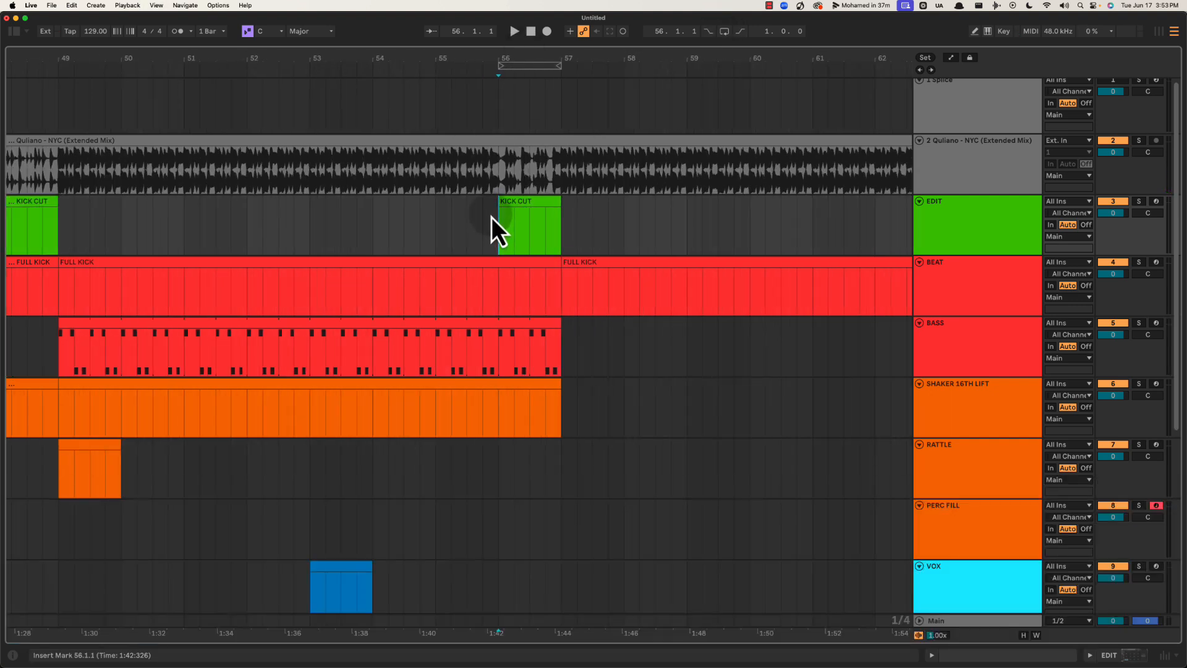
pyautogui.doubleClick(940, 621)
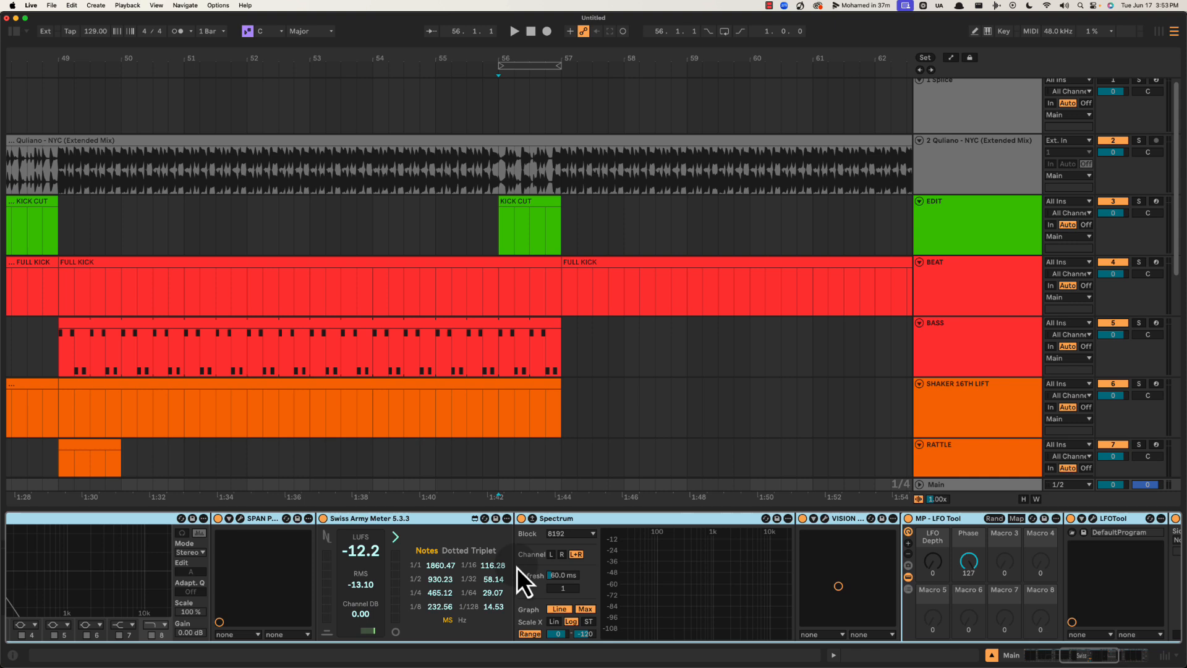
pyautogui.doubleClick(731, 574)
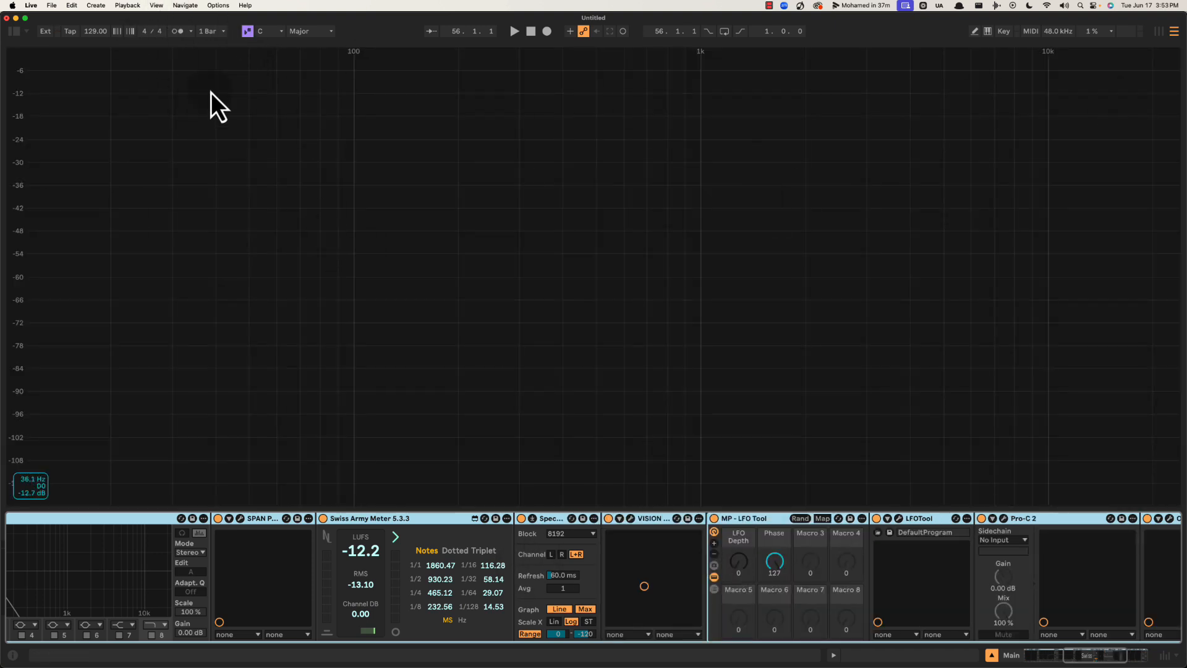
pyautogui.doubleClick(444, 161)
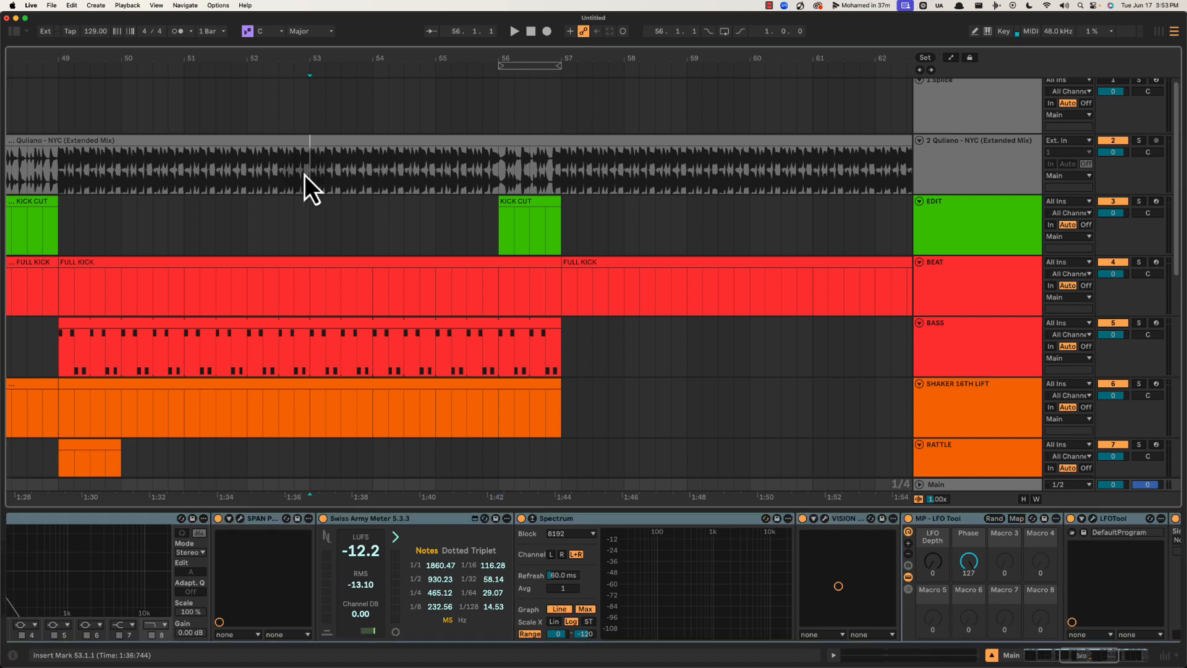
# Loop the reference from 53.1.1 to 55.1.1 and start playback
pyautogui.moveTo(309, 176); pyautogui.dragTo(435, 175)
pyautogui.press('super+l')
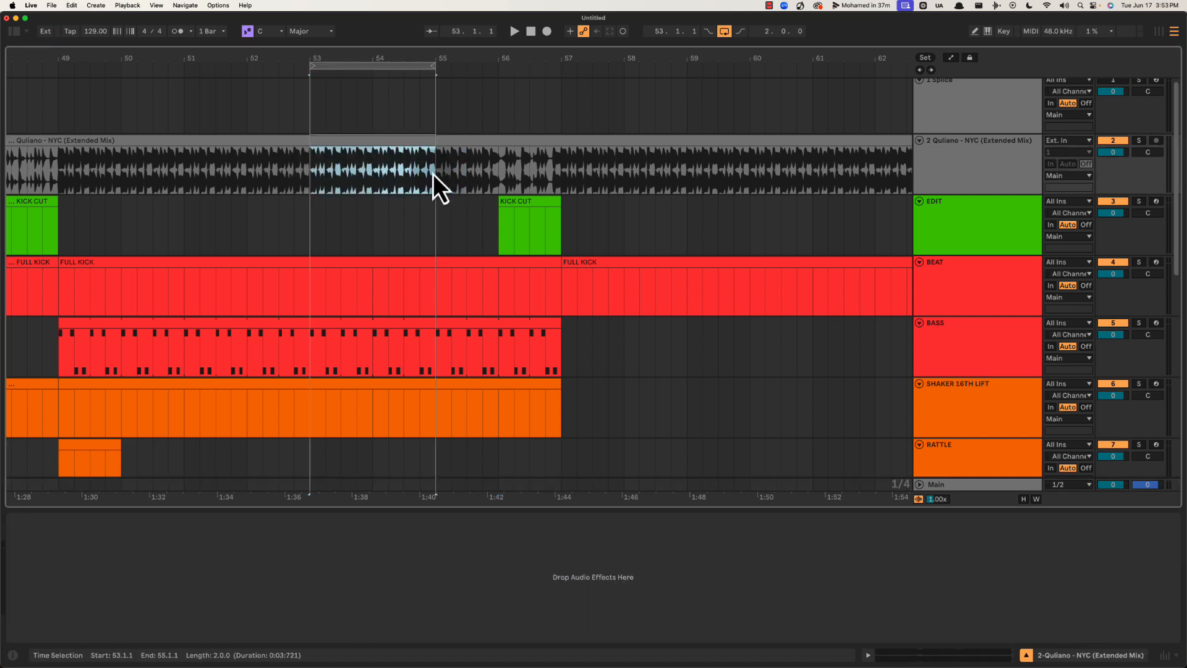
pyautogui.press('space')
# Examine the low-frequency peaks of the looped two bars in the Main track's enlarged Spectrum display, then return to the arrangement
pyautogui.click(974, 486)
pyautogui.press('space')
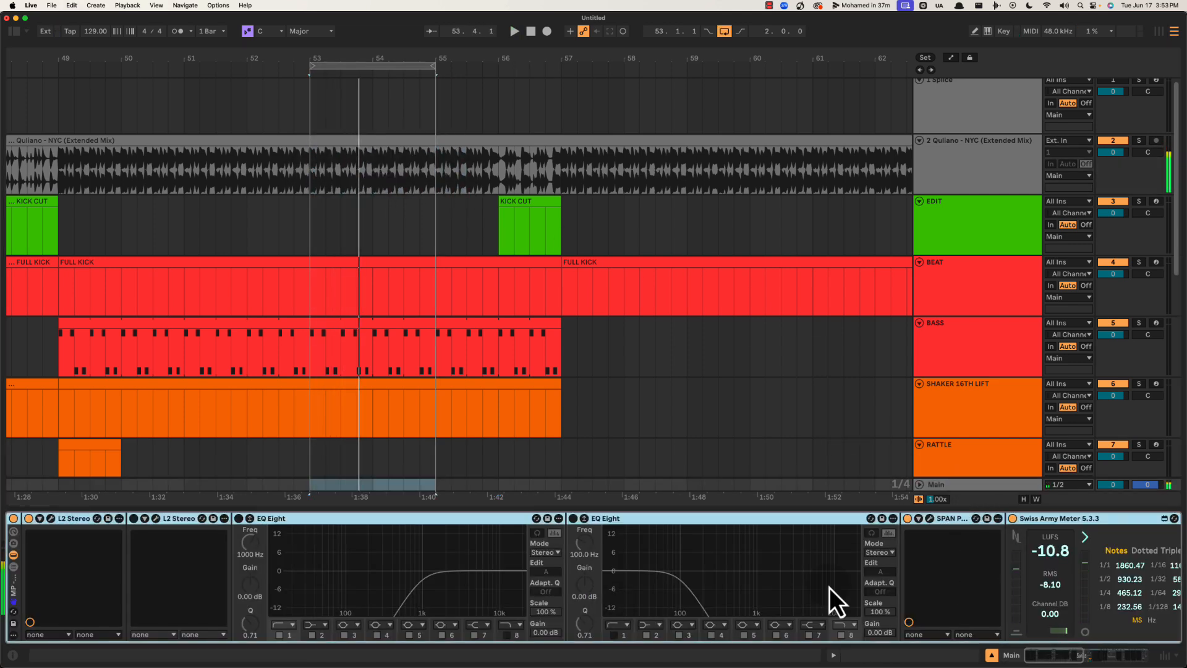
pyautogui.hscroll(8, 623, 585)
pyautogui.doubleClick(914, 593)
pyautogui.press('space')
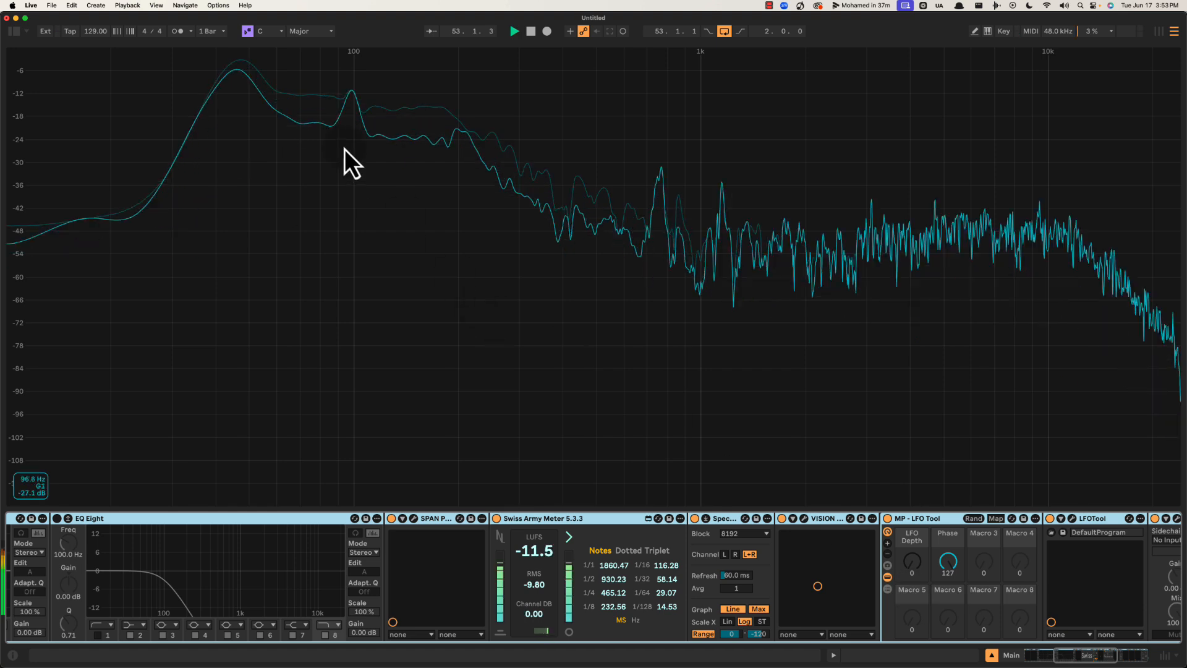
pyautogui.press('space')
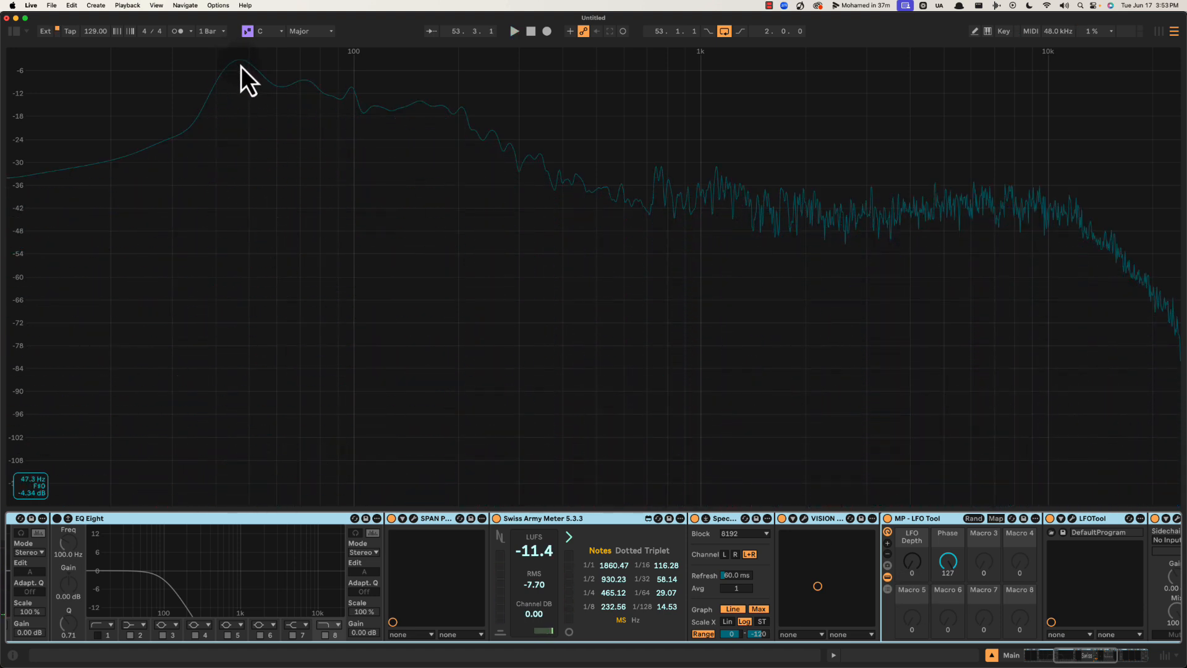
pyautogui.press('space')
pyautogui.press('space')
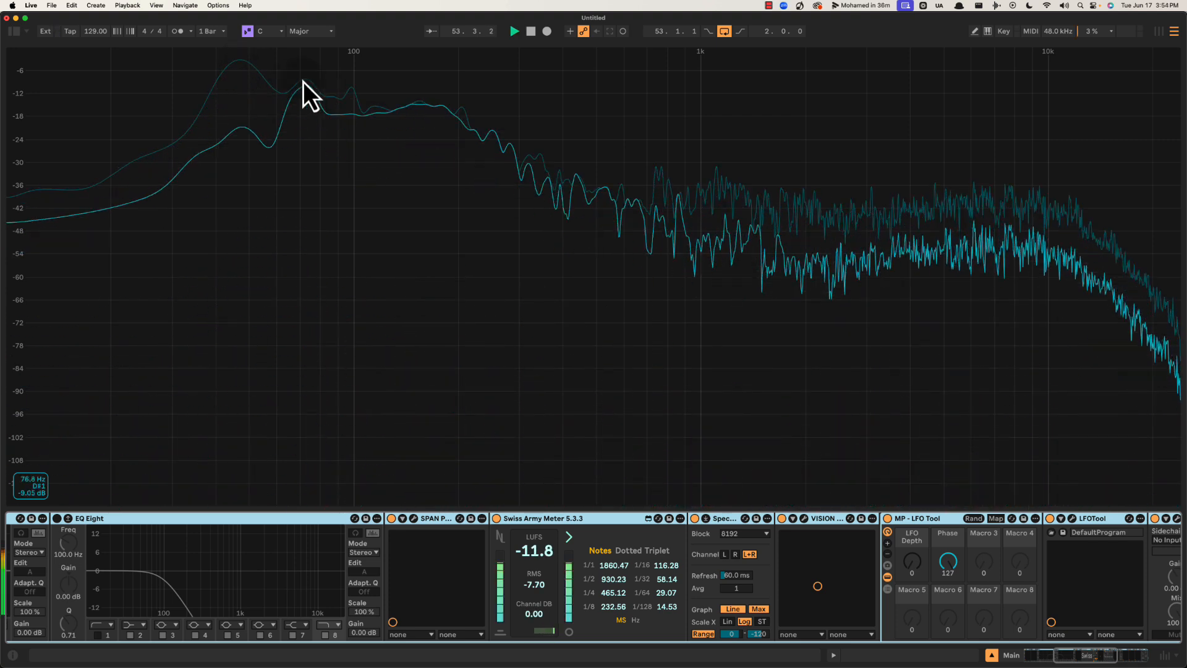
pyautogui.press('space')
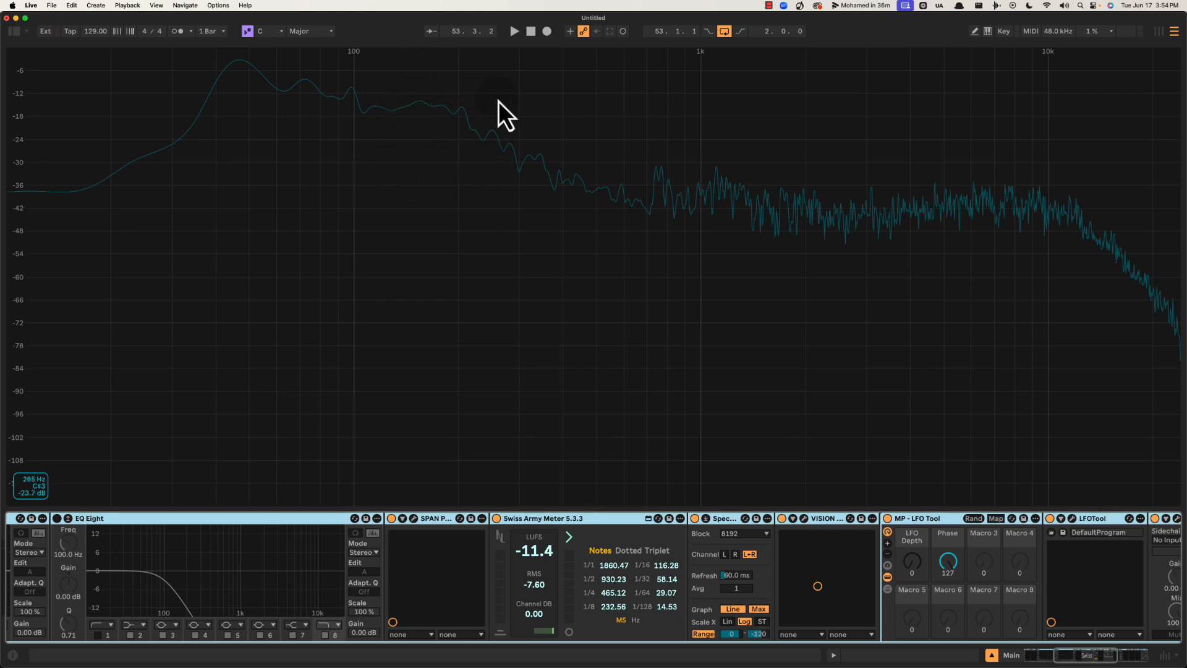
pyautogui.press('space')
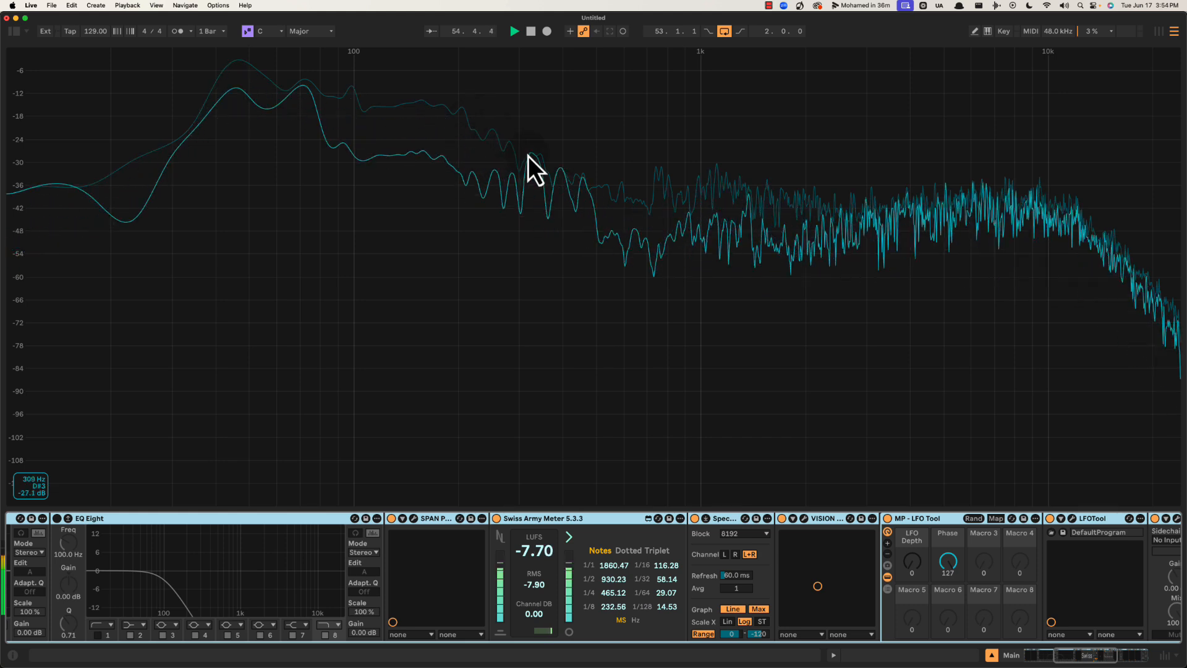
pyautogui.press('space')
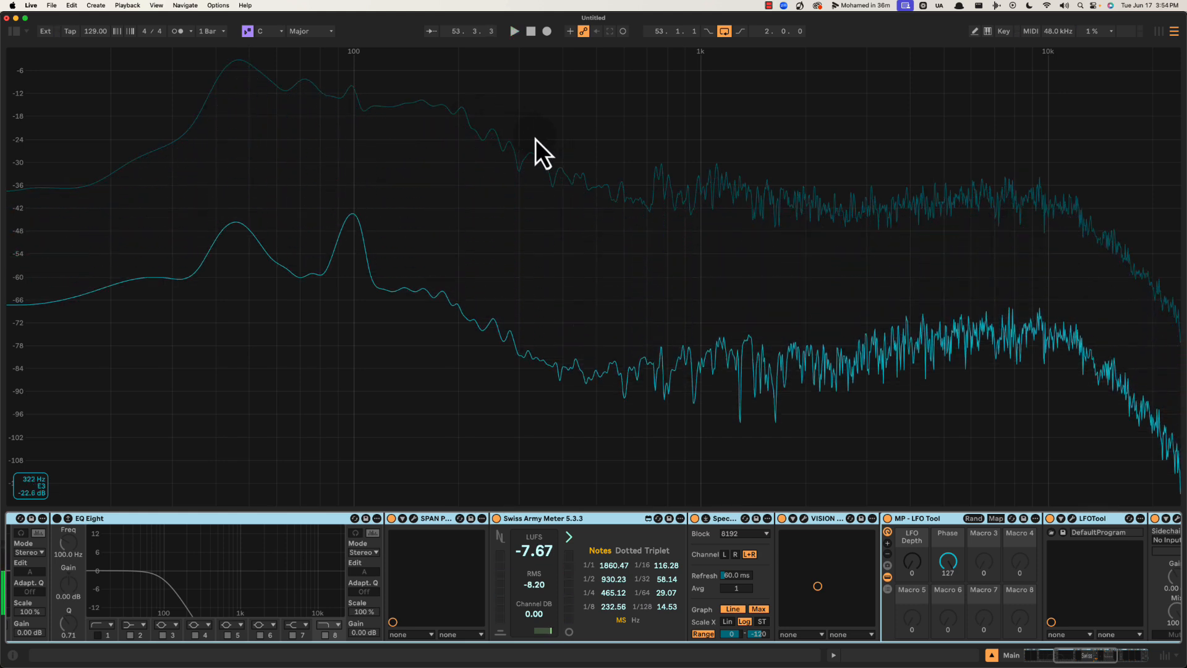
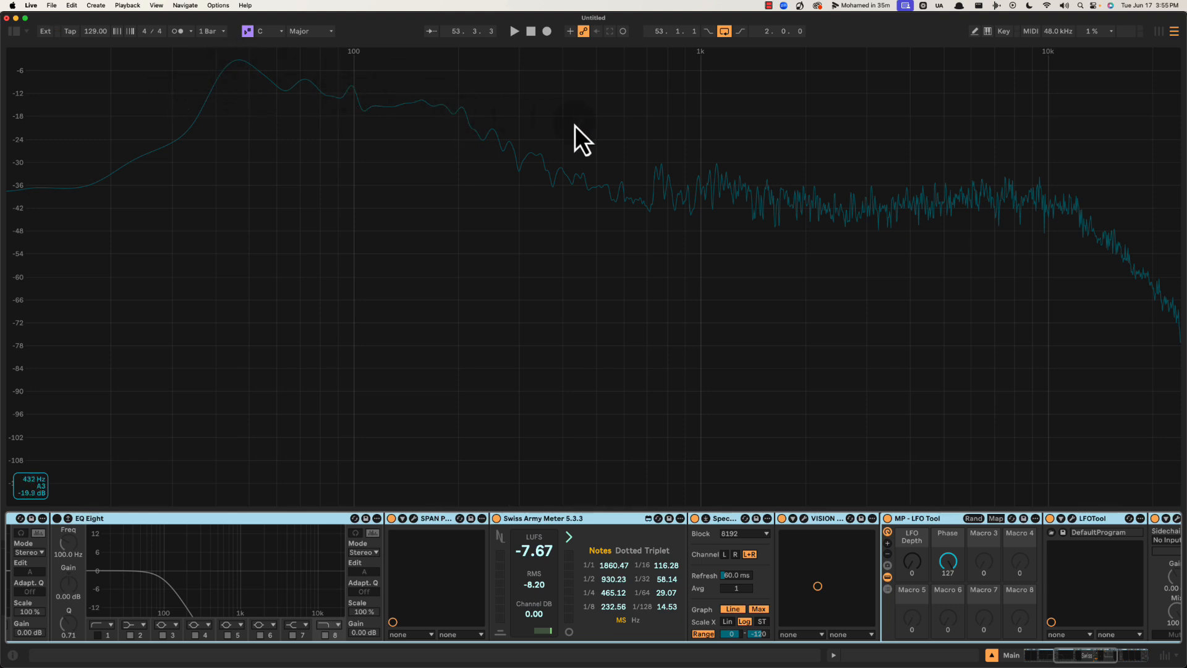
pyautogui.doubleClick(580, 165)
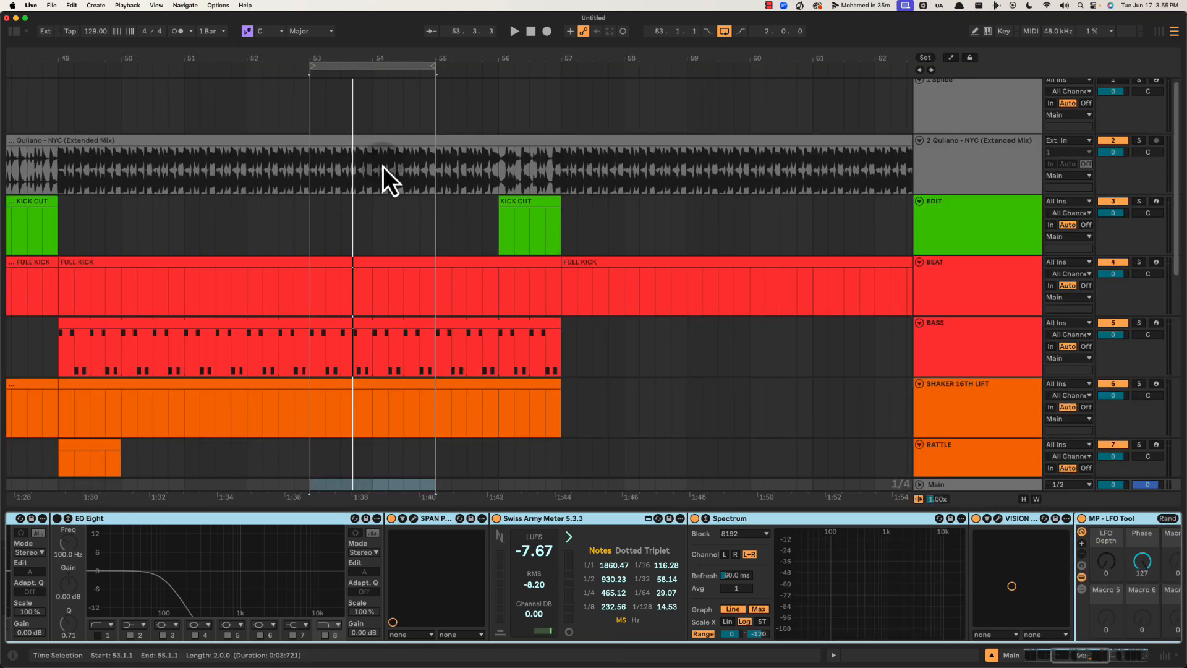
pyautogui.moveTo(344, 57); pyautogui.dragTo(488, 53)
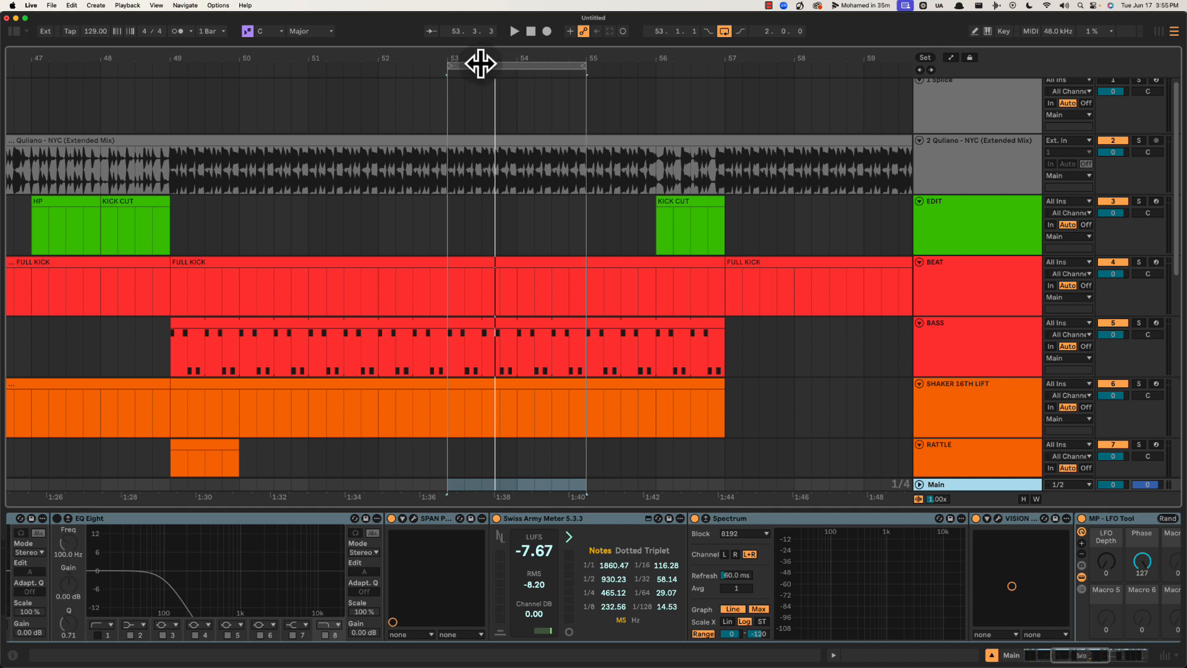
# Play the reference from bar 53, hide the device view and turn off looping
pyautogui.click(482, 65)
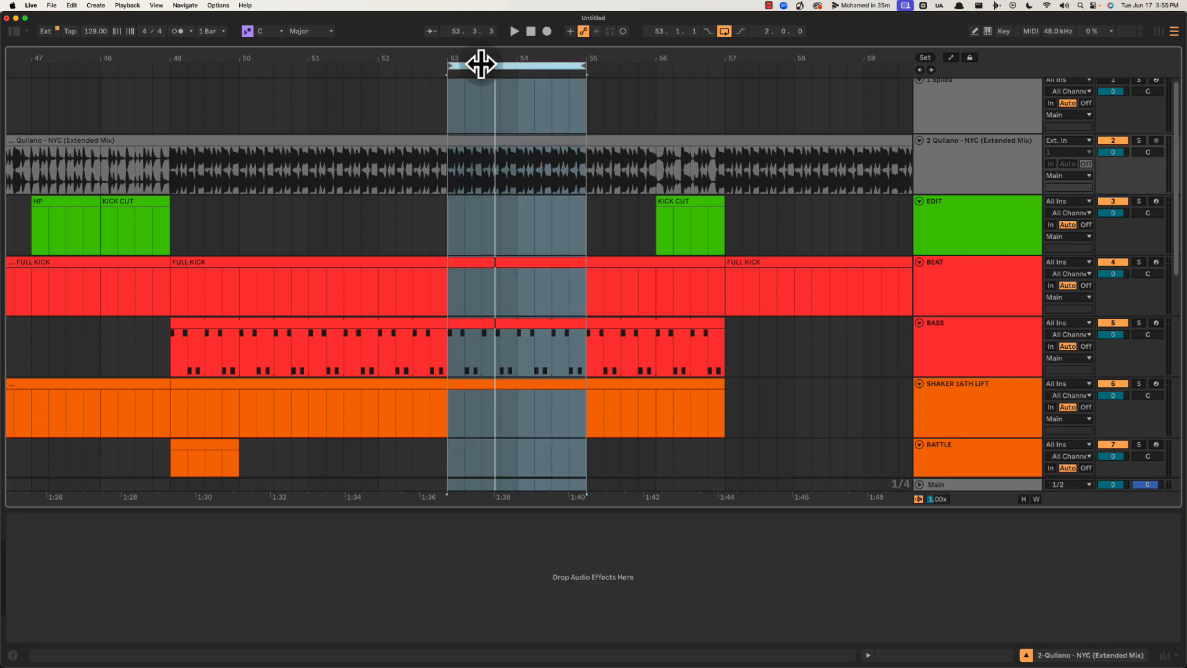
pyautogui.moveTo(490, 59); pyautogui.dragTo(493, 59)
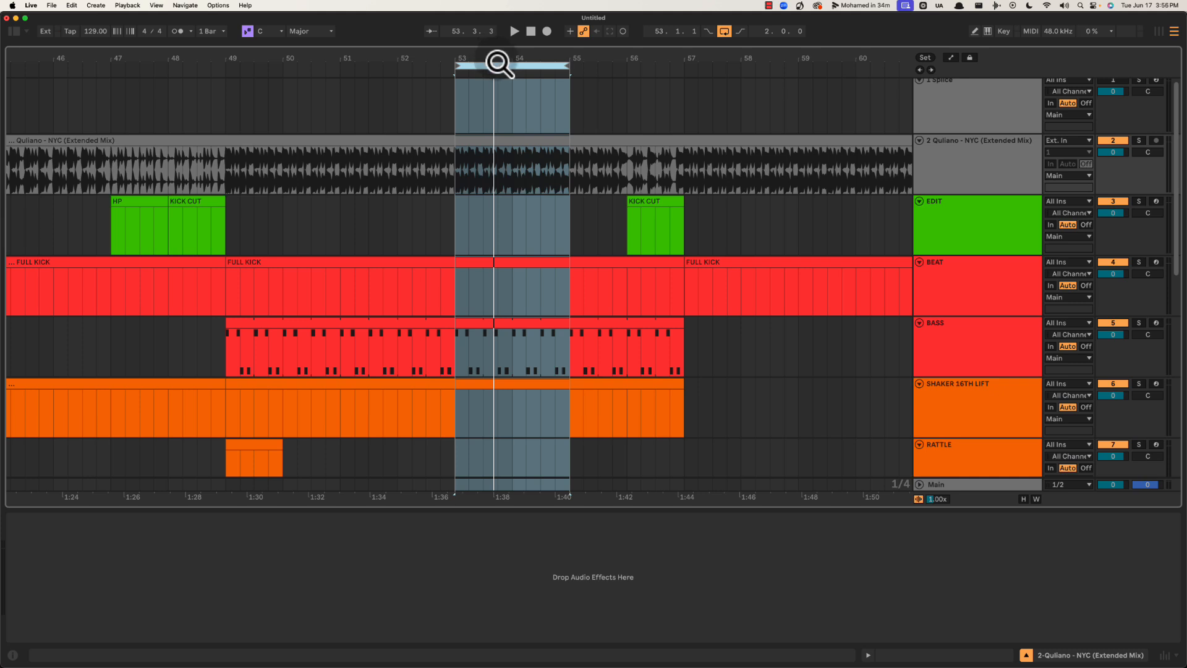
pyautogui.click(461, 174)
pyautogui.press('space')
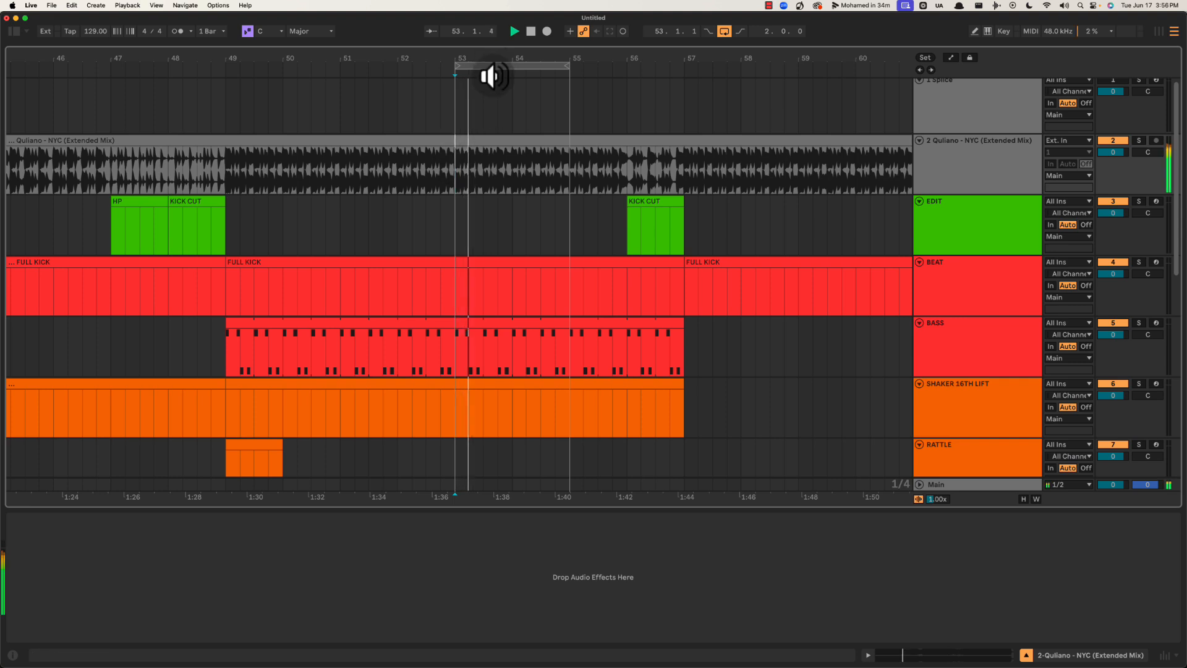
pyautogui.press('super+alt+l')
pyautogui.press('super+alt+l')
pyautogui.press('super+alt+l')
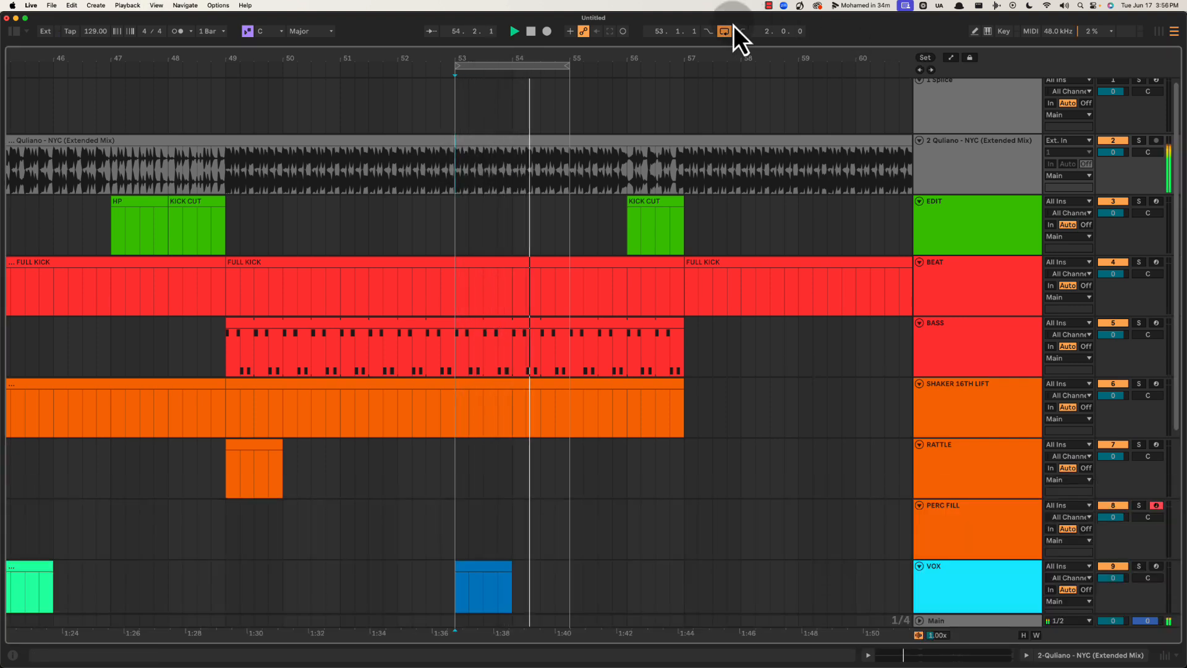
pyautogui.click(726, 31)
# Duplicate the last BASS and SHAKER 16TH LIFT clips to fill bars 57.1.1 to 65.1.1
pyautogui.moveTo(632, 56); pyautogui.dragTo(636, 54)
pyautogui.scroll(-2, 696, 173)
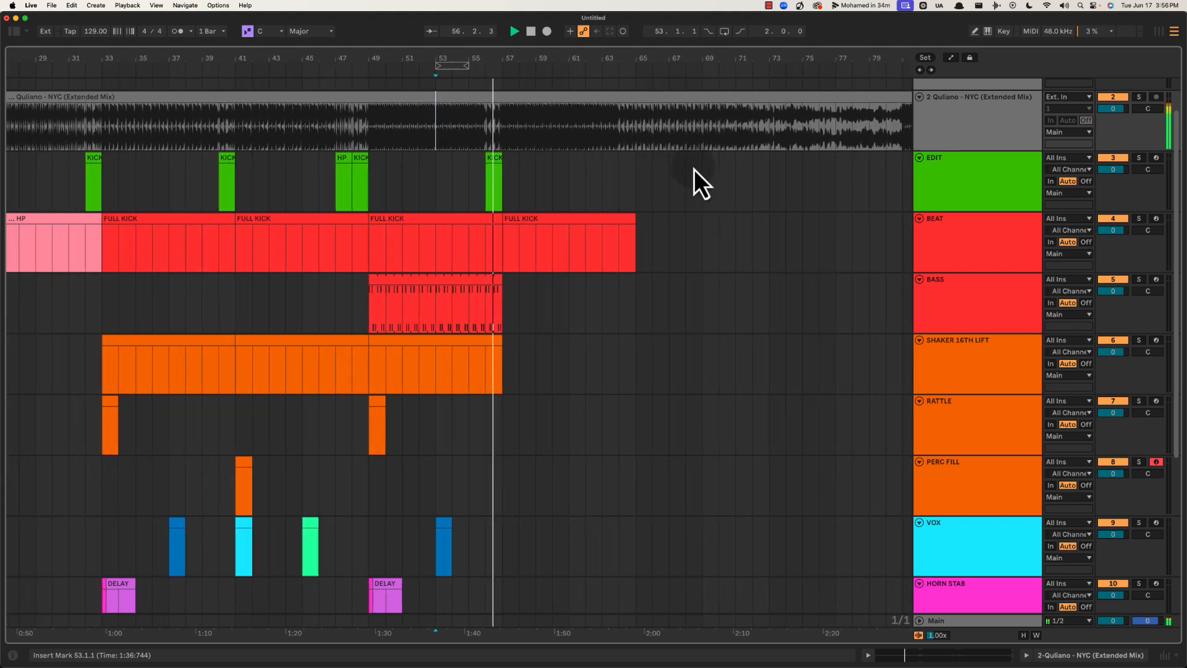
pyautogui.click(449, 281)
pyautogui.press('super+d')
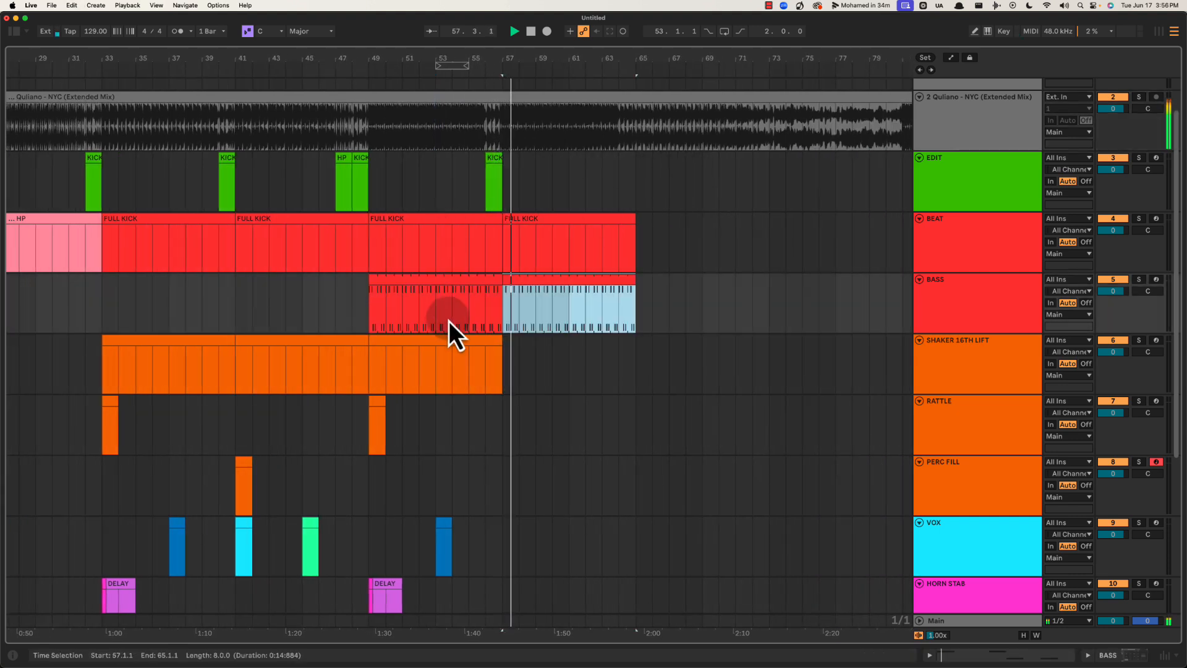
pyautogui.click(461, 352)
pyautogui.press('super+d')
pyautogui.scroll(-1, 583, 333)
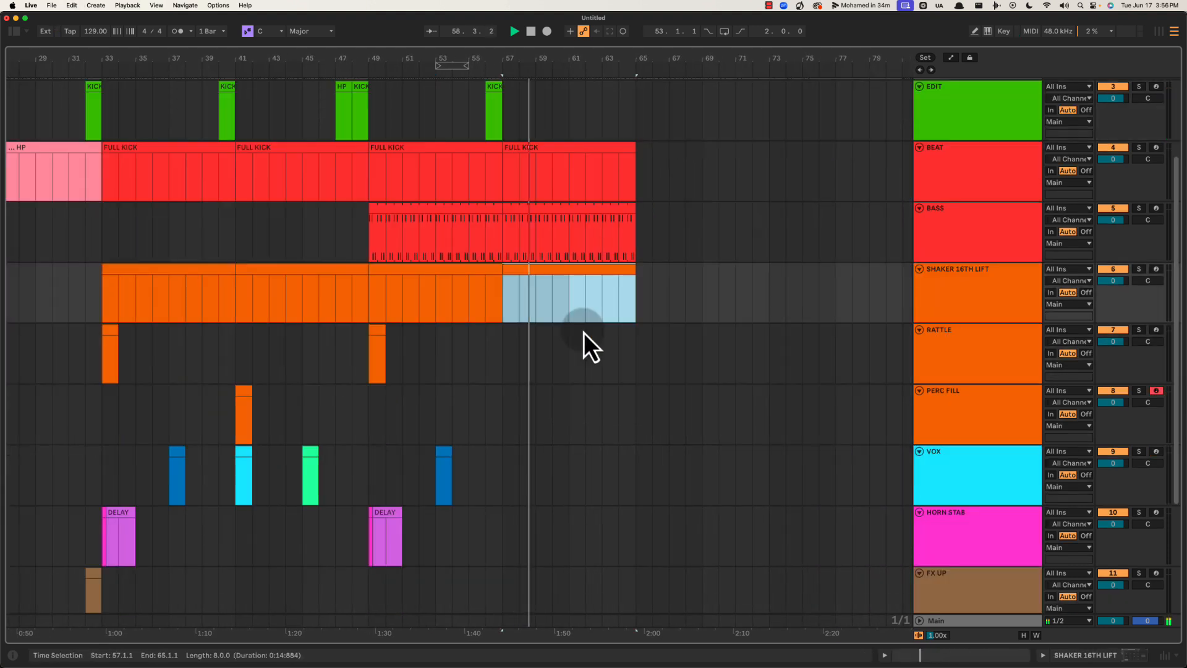
# Stop playback and copy the green VOX clip from bar 45 to bar 61
pyautogui.scroll(-3, 680, 352)
pyautogui.click(974, 441)
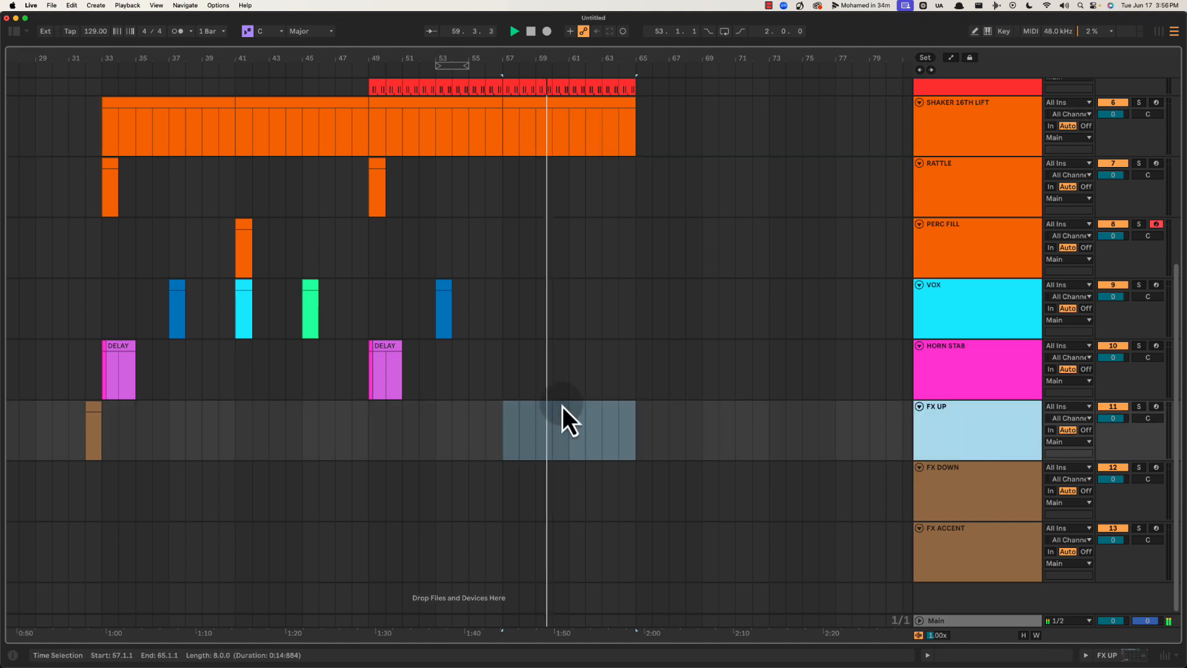
pyautogui.click(309, 286)
pyautogui.press('space')
pyautogui.moveTo(321, 294); pyautogui.dragTo(577, 306)
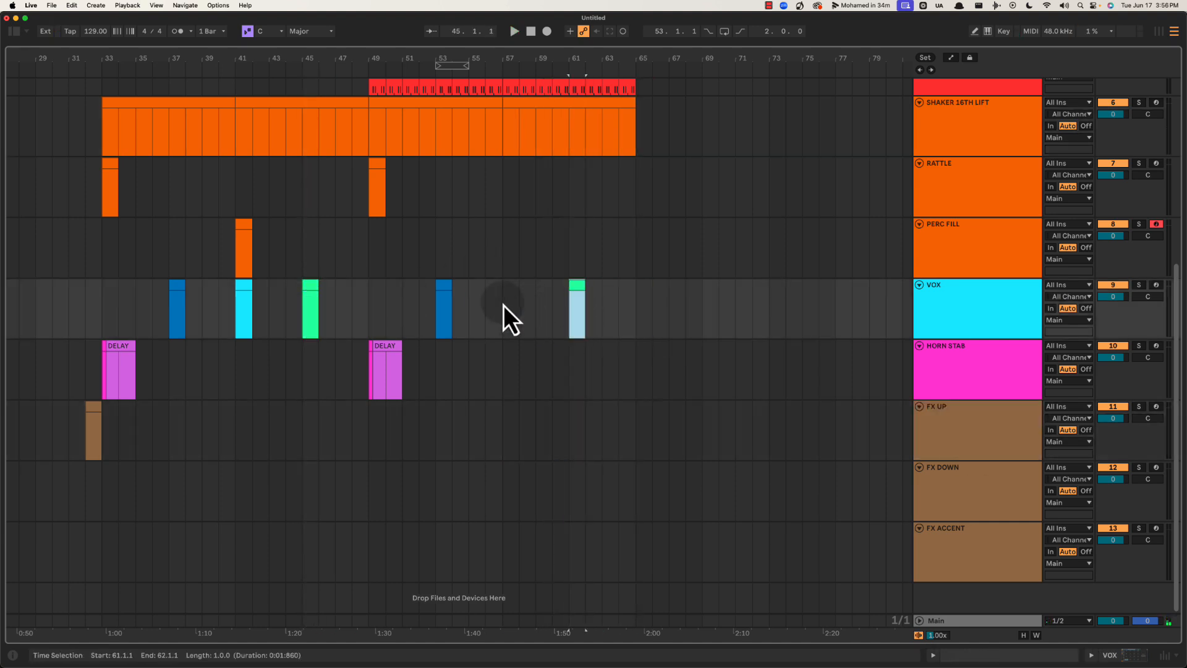
# Audition the cyan VOX clip at bar 41 and copy it to bar 57
pyautogui.click(503, 305)
pyautogui.press('space')
pyautogui.click(246, 293)
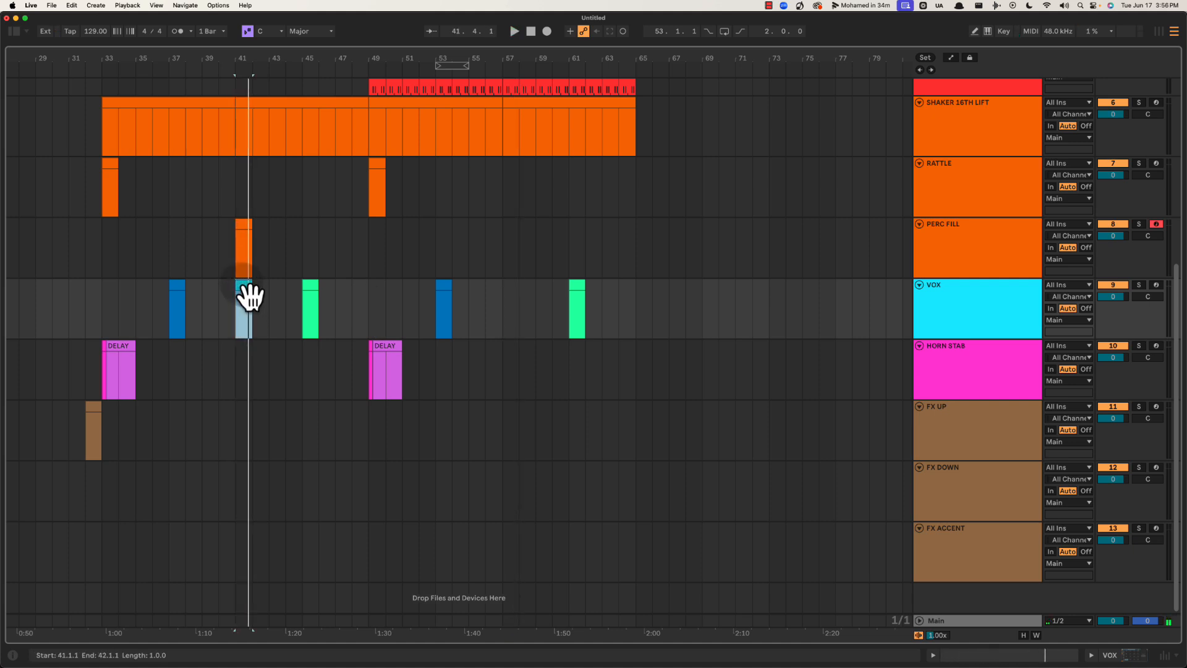
pyautogui.moveTo(251, 296); pyautogui.dragTo(519, 297)
pyautogui.hscroll(-3, 516, 288)
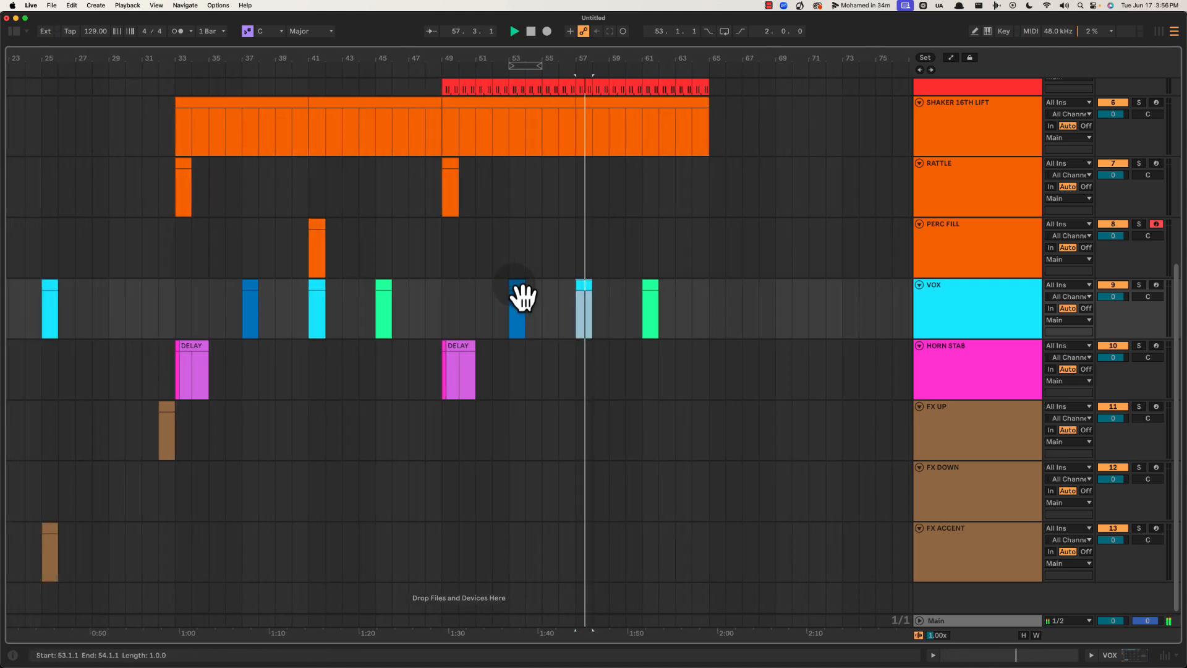
pyautogui.press('space')
# Play the arrangement from bar 57 to listen for new elements after the copied VOX clip
pyautogui.click(574, 269)
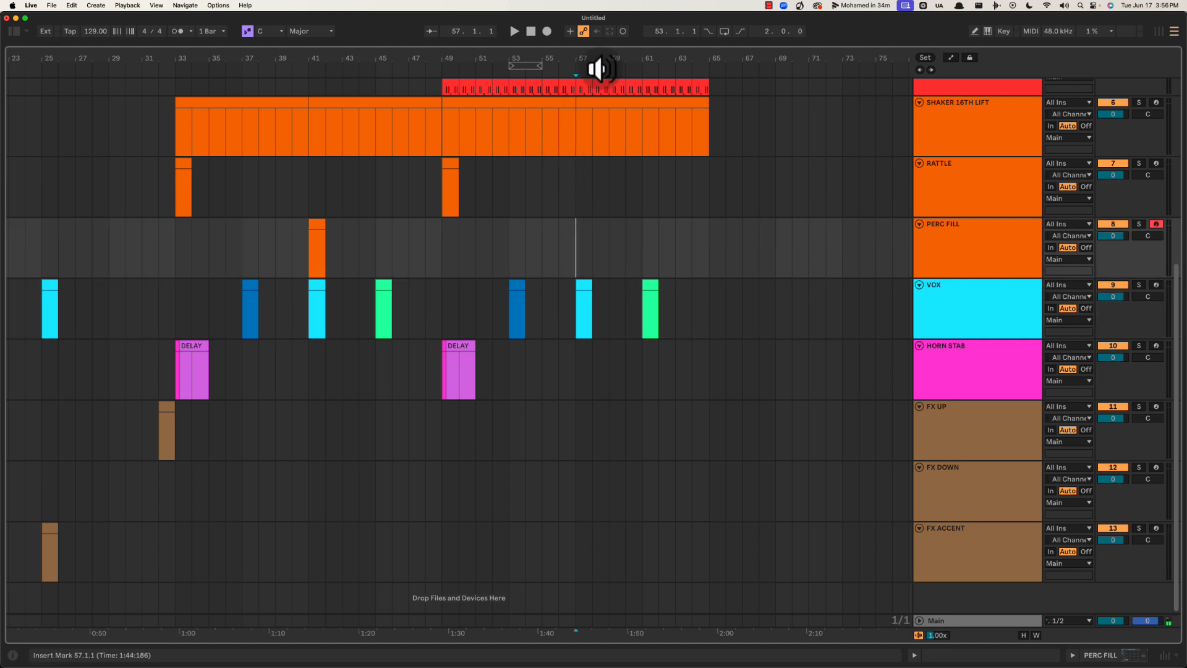
pyautogui.moveTo(580, 58); pyautogui.dragTo(639, 113)
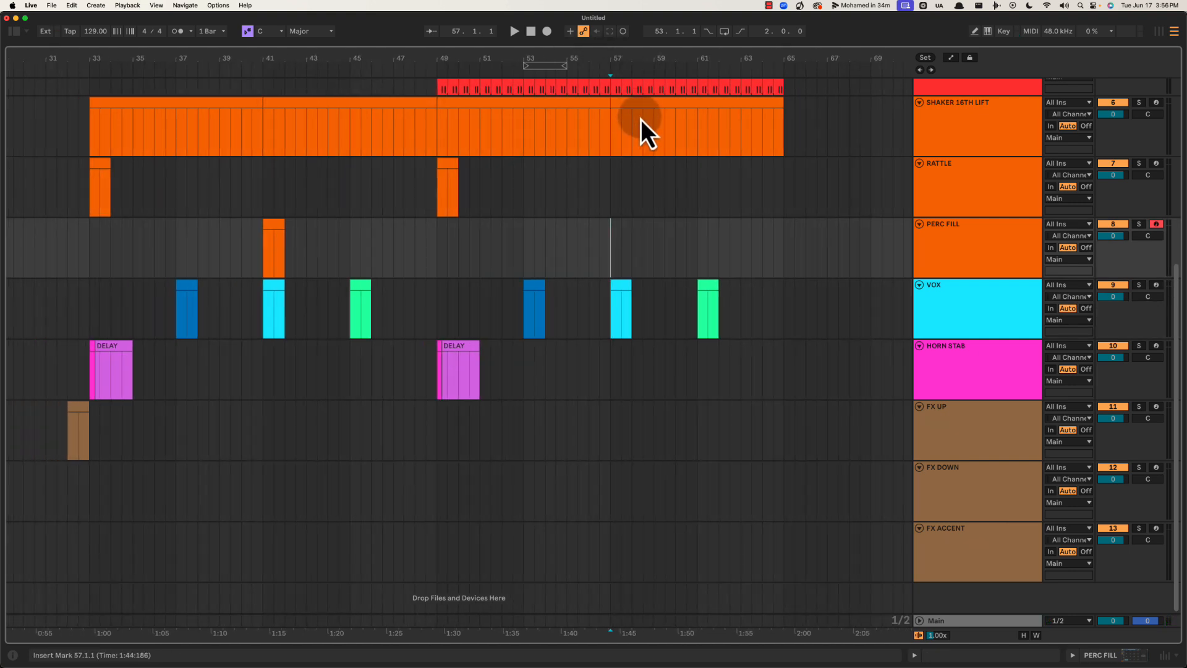
pyautogui.press('space')
pyautogui.hscroll(3, 637, 265)
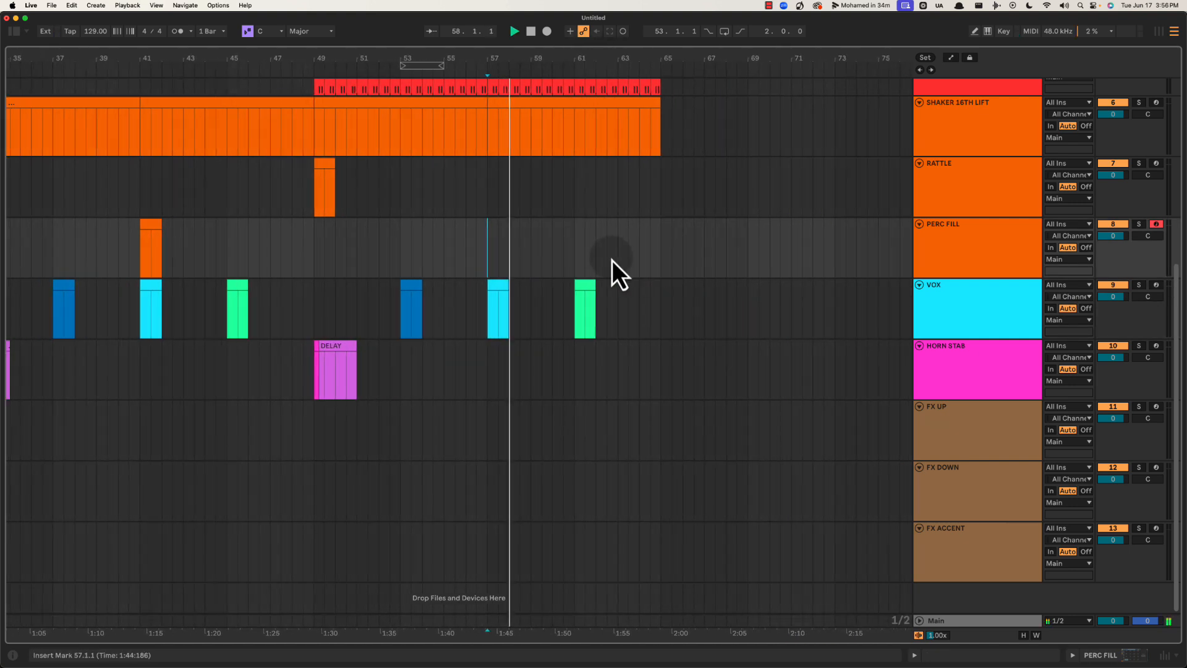
pyautogui.scroll(2, 613, 270)
pyautogui.press('space')
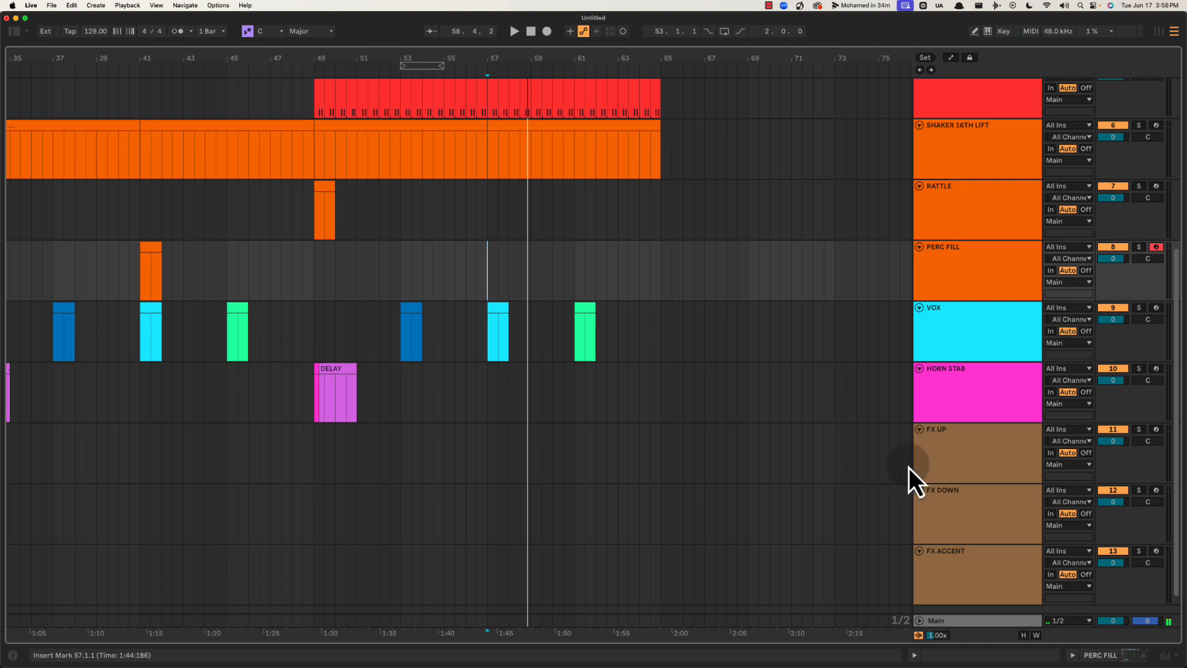
pyautogui.press('space')
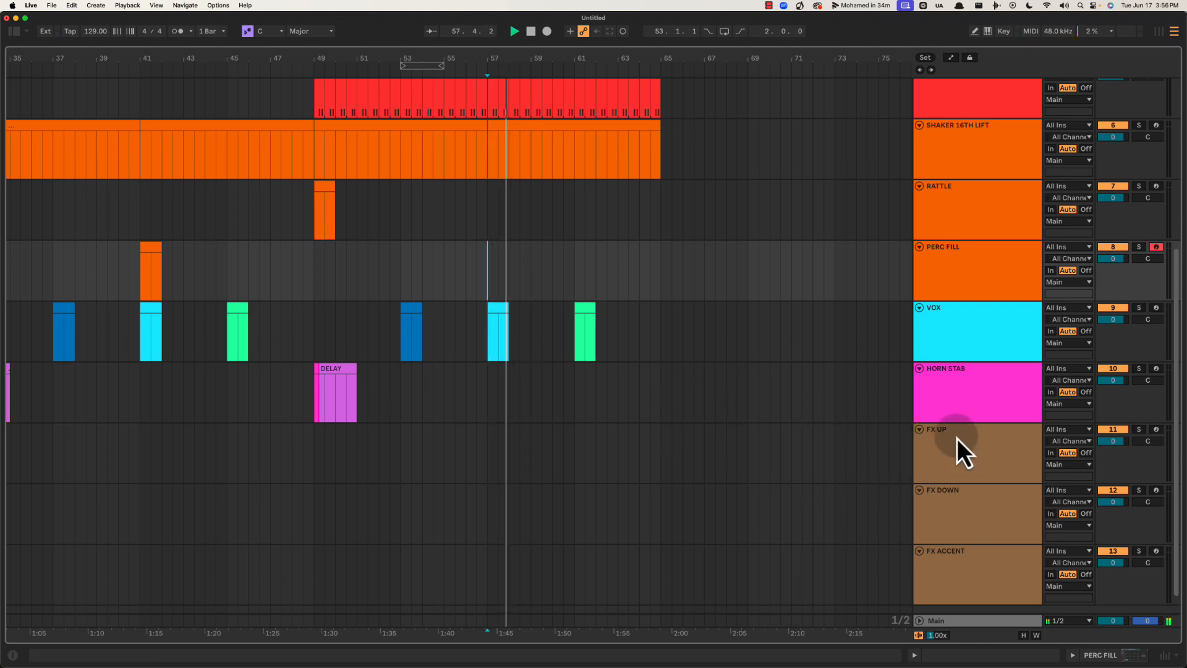
# Insert a MIDI track below HORN STAB, name it FX MISC and color it brown like the other FX tracks
pyautogui.click(955, 409)
pyautogui.press('super+shift+t')
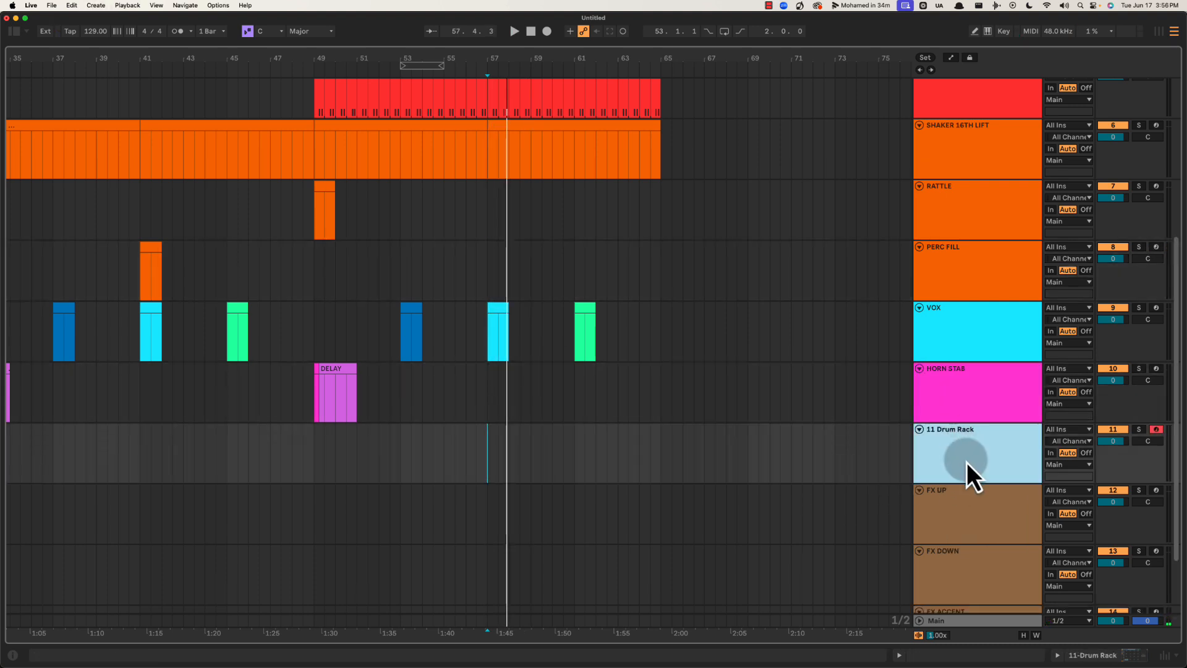
pyautogui.press('super+r')
pyautogui.write('FX MIS')
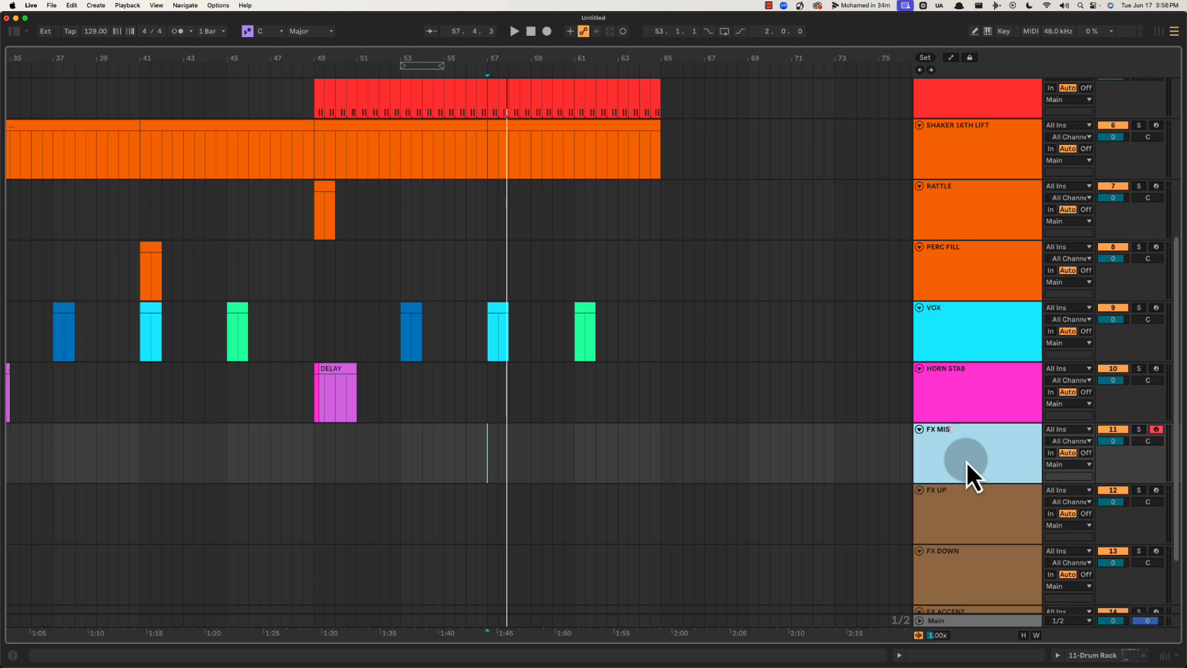
pyautogui.rightClick(963, 461)
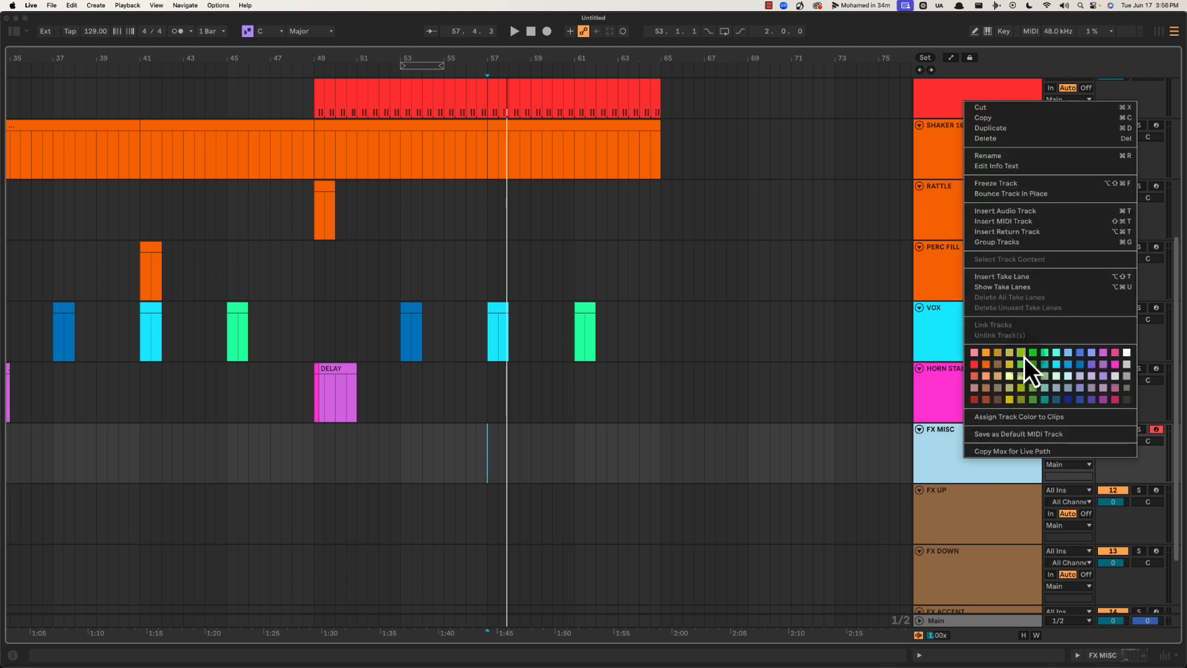
pyautogui.click(999, 364)
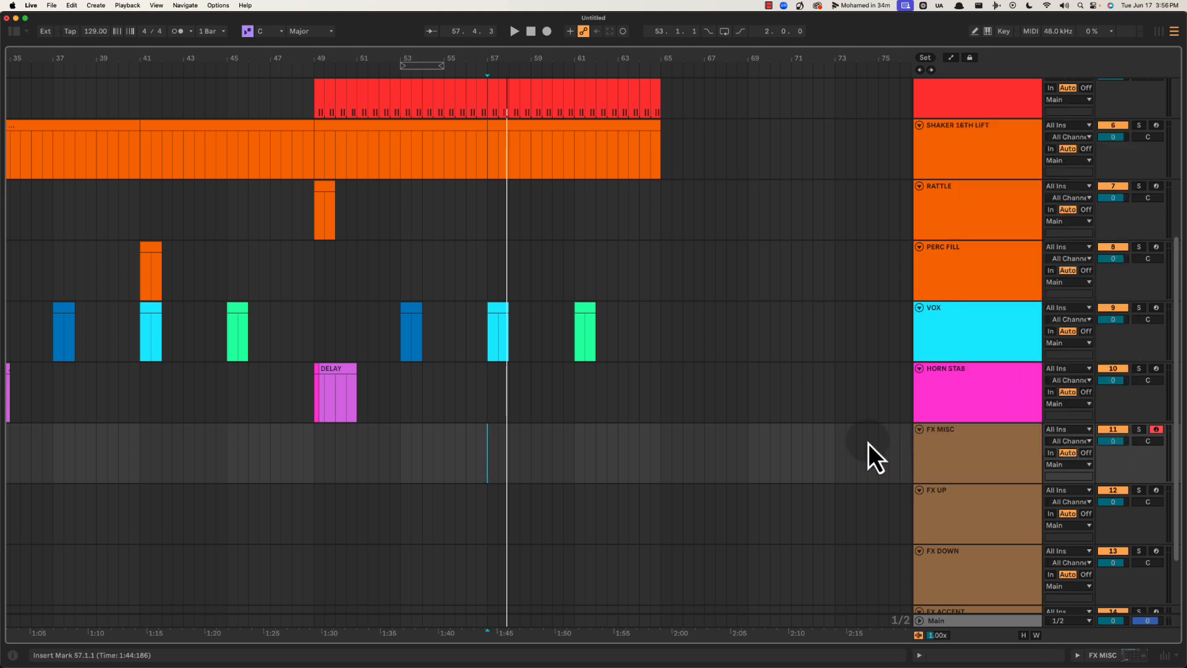
# Audition the reference from 58.1.1 to locate where the effect for the FX MISC track starts
pyautogui.click(498, 445)
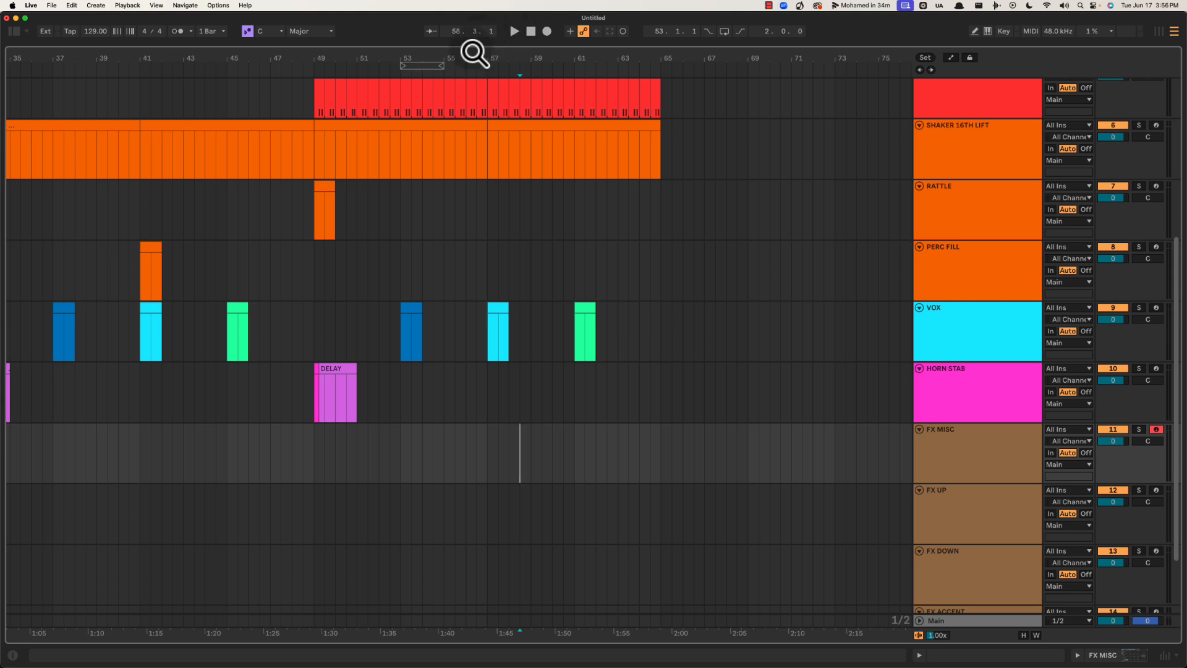
pyautogui.moveTo(477, 51); pyautogui.dragTo(470, 57)
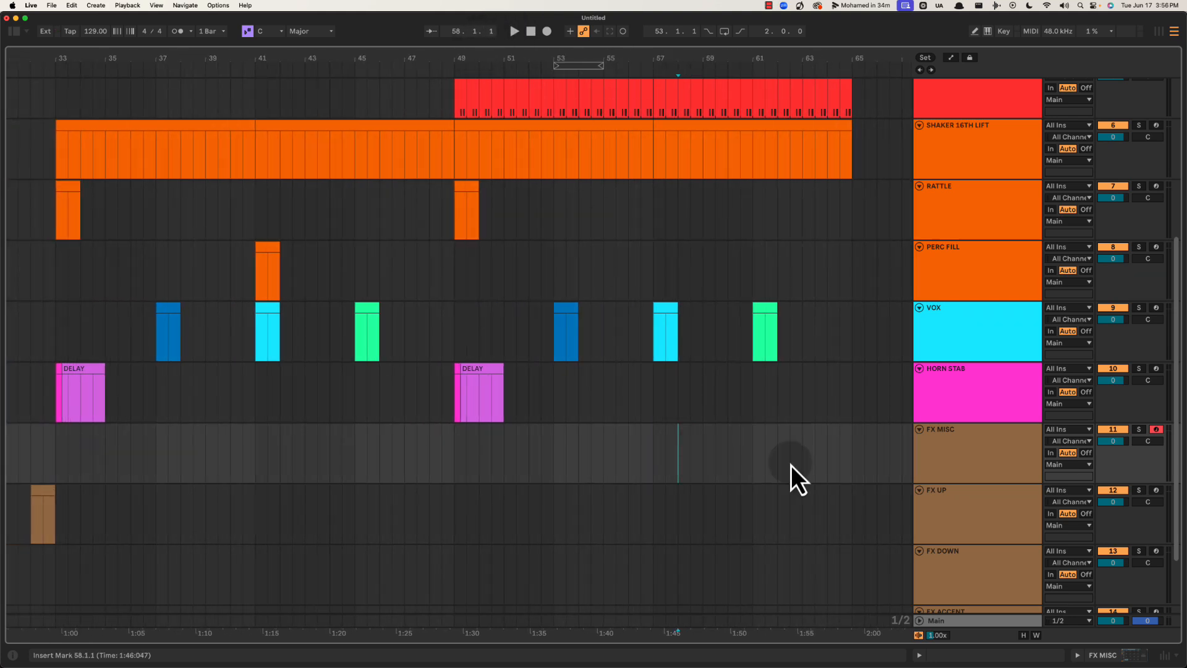
pyautogui.scroll(-3, 948, 480)
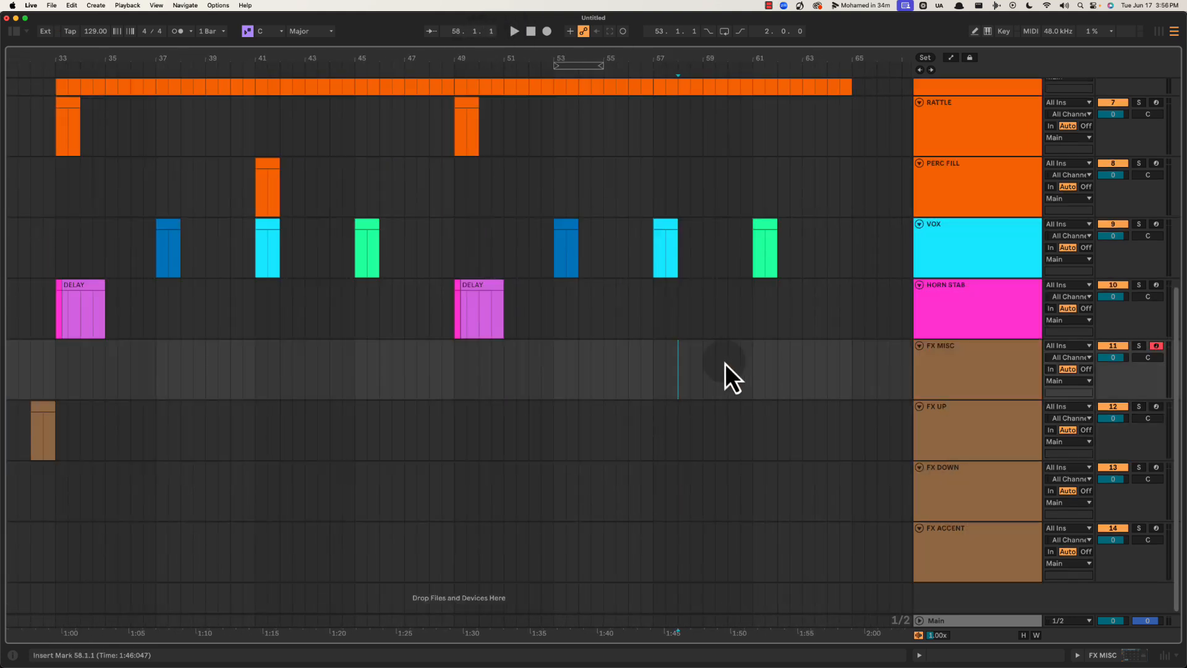
pyautogui.scroll(3, 726, 365)
pyautogui.press('space')
pyautogui.click(677, 465)
pyautogui.press('space')
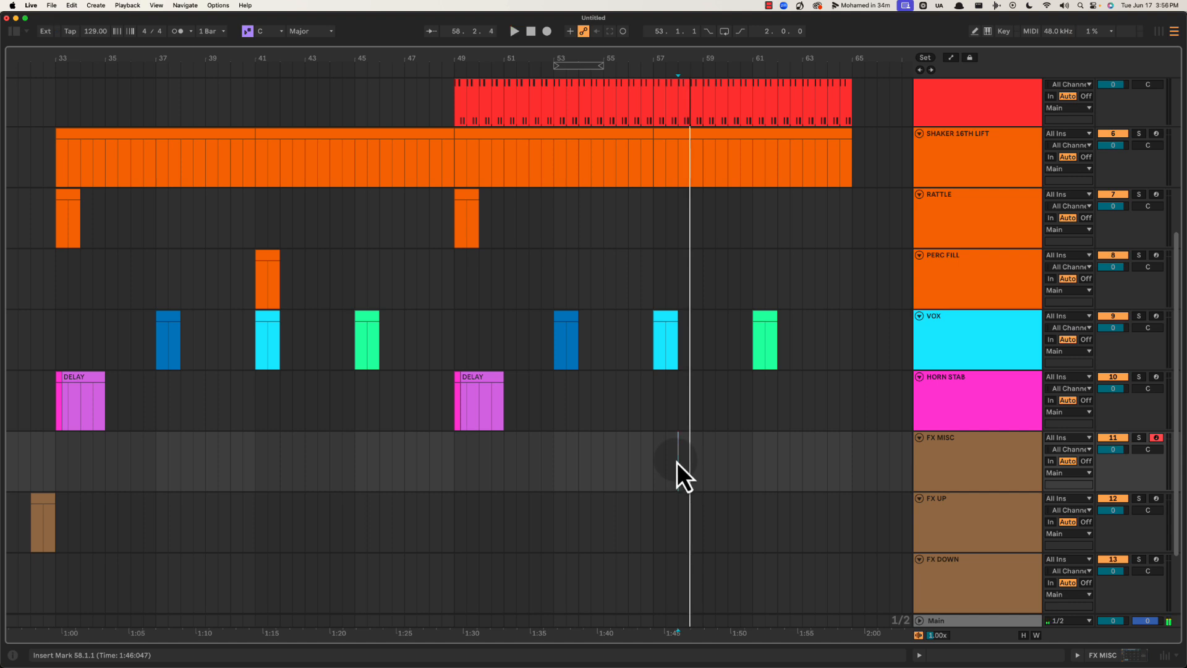
pyautogui.moveTo(677, 463); pyautogui.dragTo(754, 475)
pyautogui.click(680, 466)
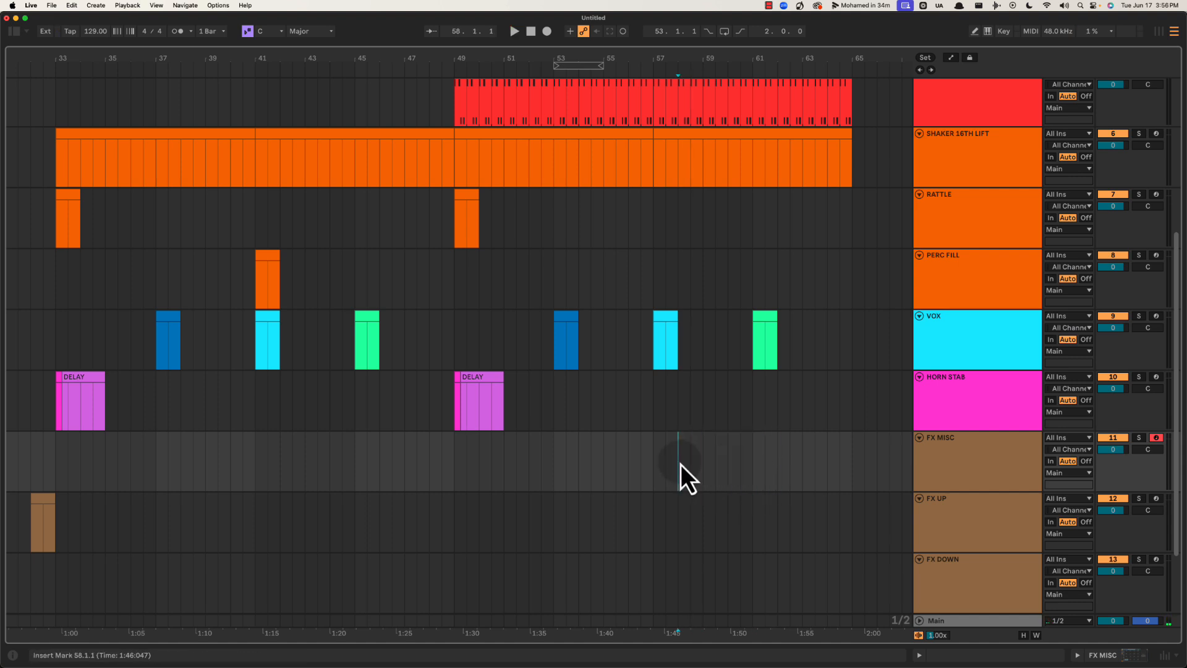
# Insert an empty MIDI clip on FX MISC from 58.1.1 to 61.1.1, then hide the clip and device views
pyautogui.hscroll(3, 681, 463)
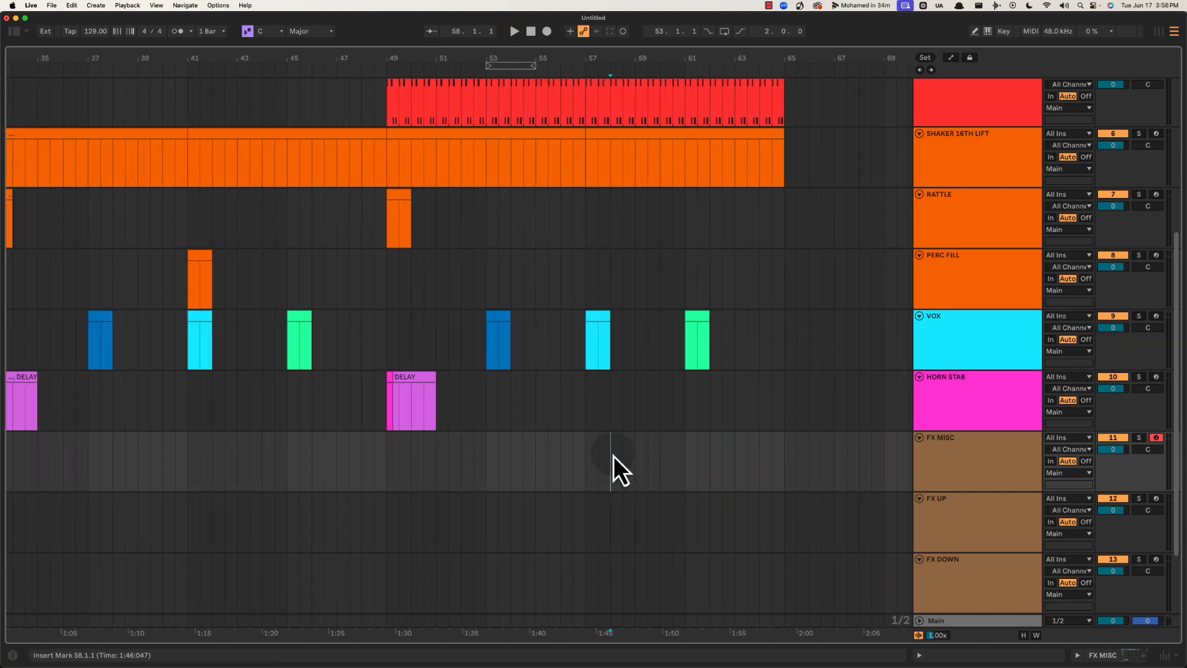
pyautogui.moveTo(613, 463); pyautogui.dragTo(689, 462)
pyautogui.press('super+shift+m')
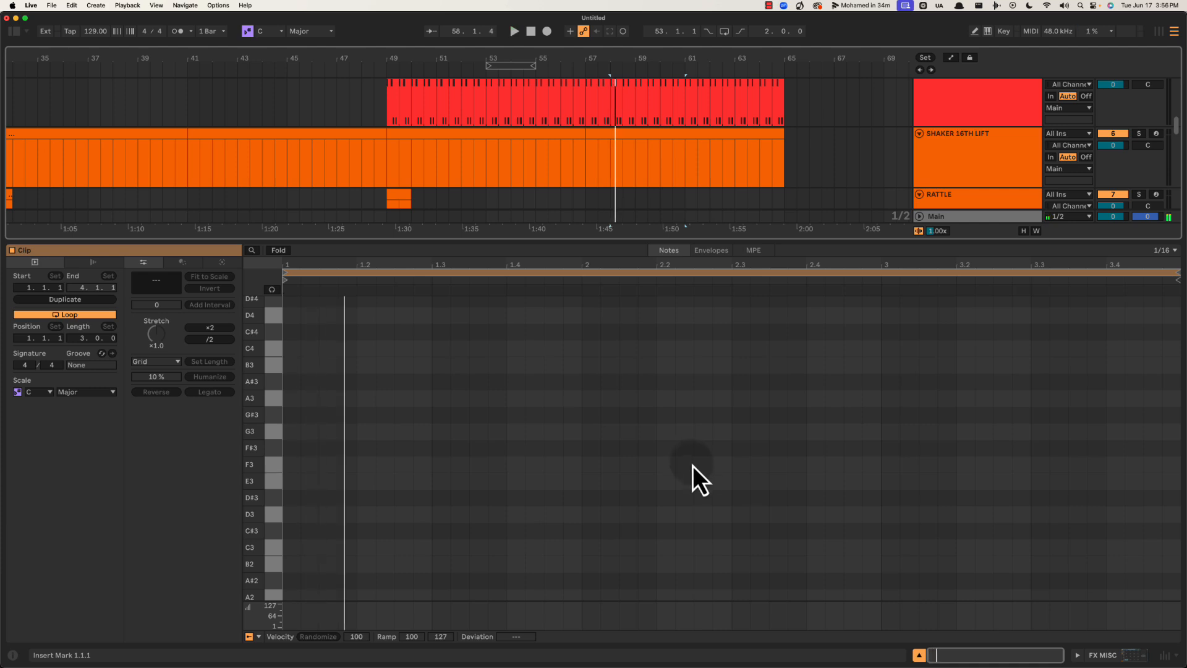
pyautogui.hotkey('shift', 'Tab')
pyautogui.scroll(-5, 959, 436)
pyautogui.click(976, 363)
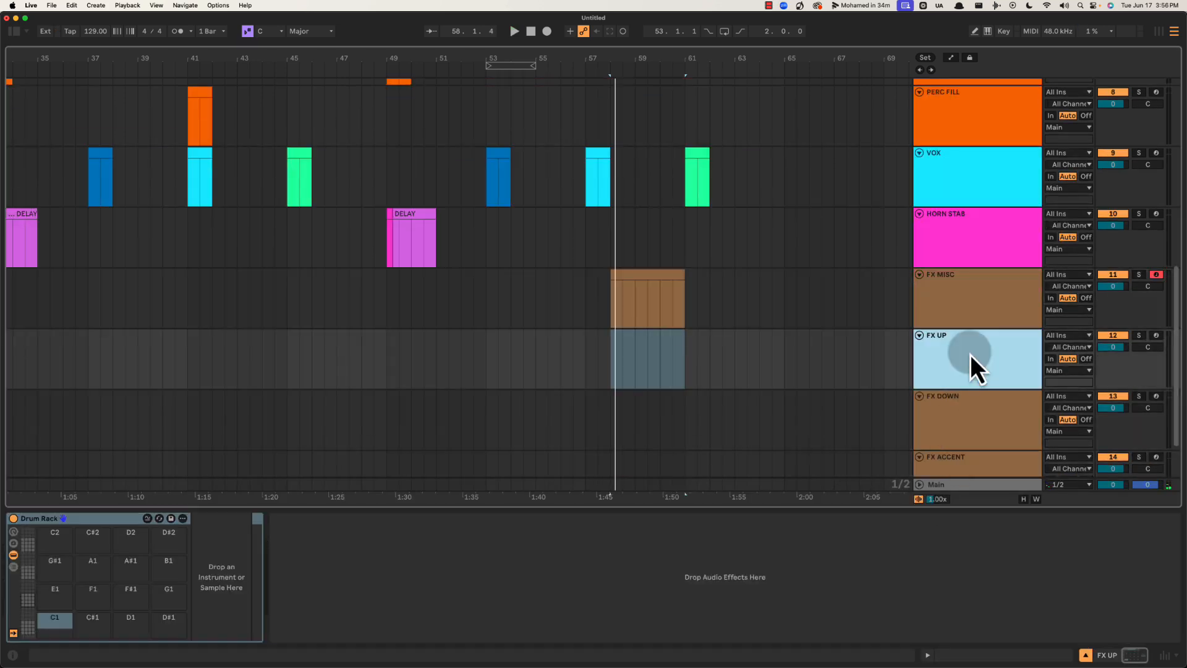
pyautogui.click(643, 283)
pyautogui.press('super+alt+l')
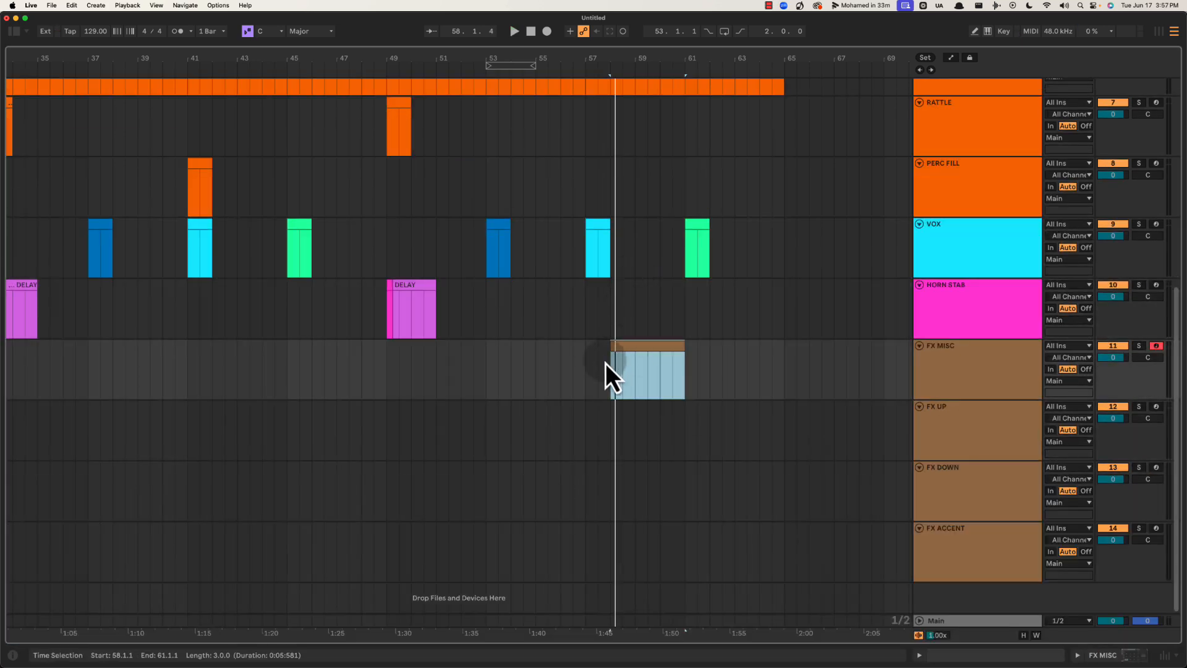
# Play the arrangement from the start of the FX MISC clip to check its placement against the reference
pyautogui.click(644, 391)
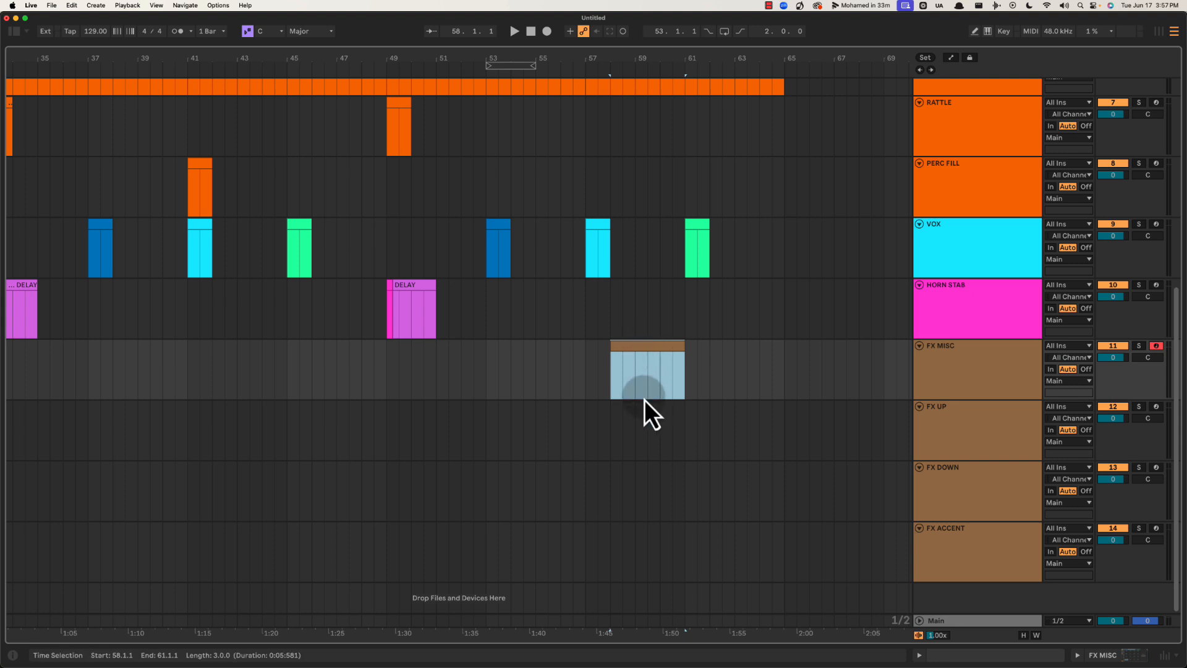
pyautogui.scroll(1, 647, 396)
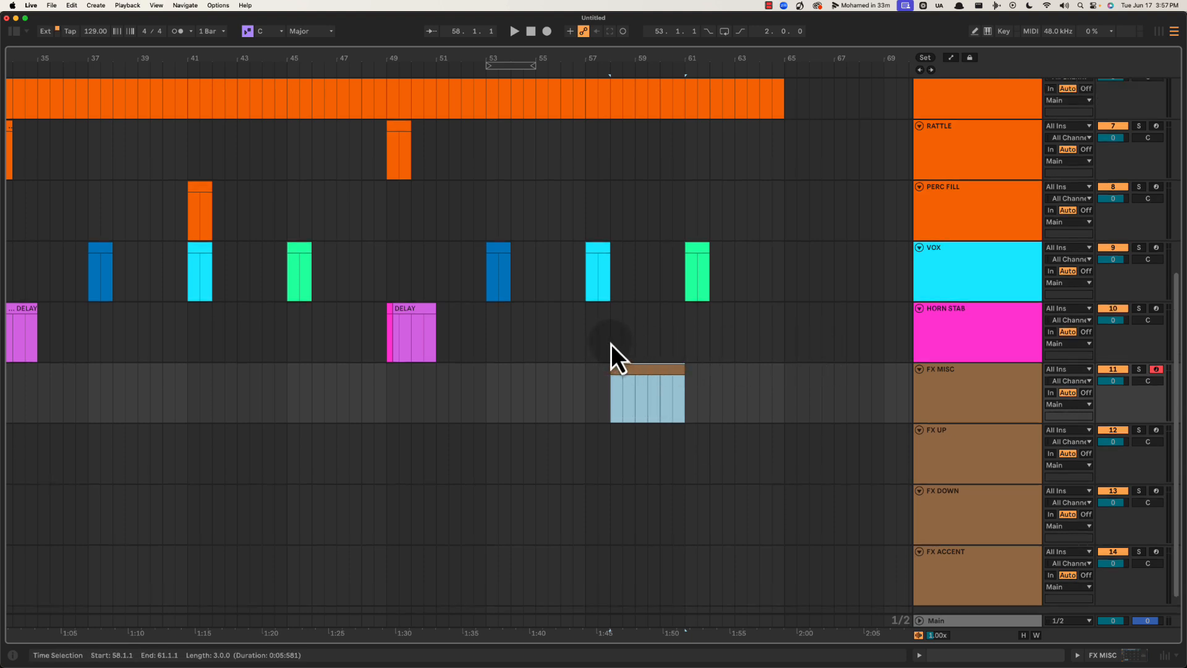
pyautogui.moveTo(611, 344); pyautogui.dragTo(672, 386)
pyautogui.click(668, 371)
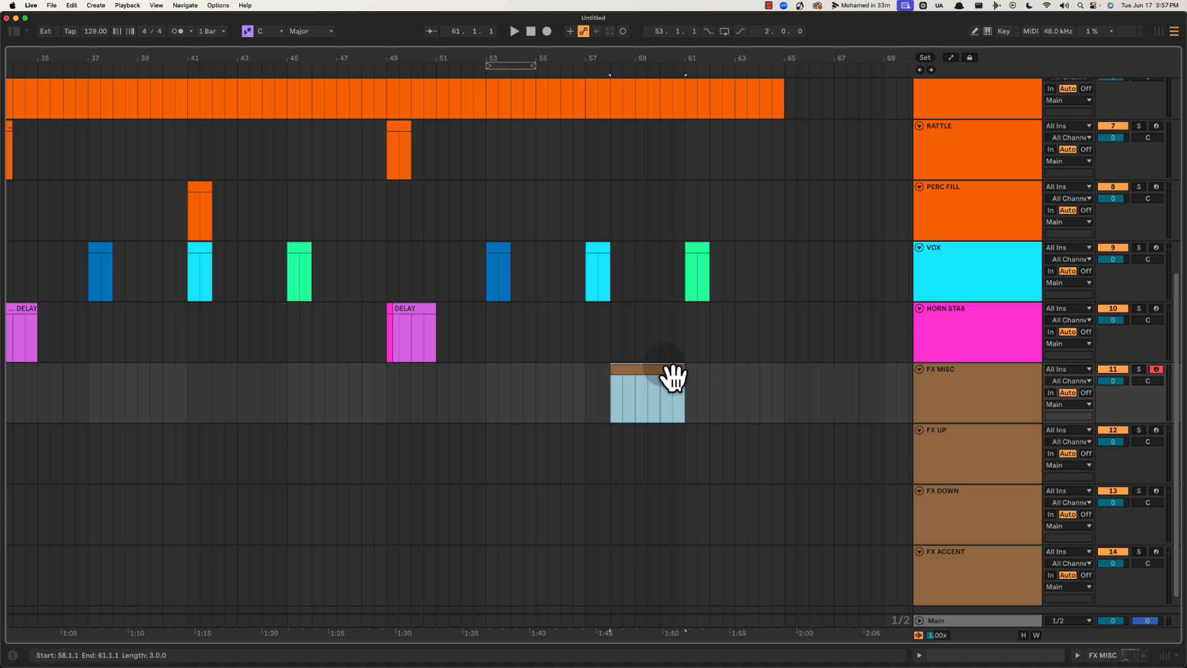
pyautogui.press('super+z')
pyautogui.moveTo(587, 385); pyautogui.dragTo(736, 384)
pyautogui.click(667, 371)
pyautogui.press('space')
pyautogui.scroll(1, 665, 354)
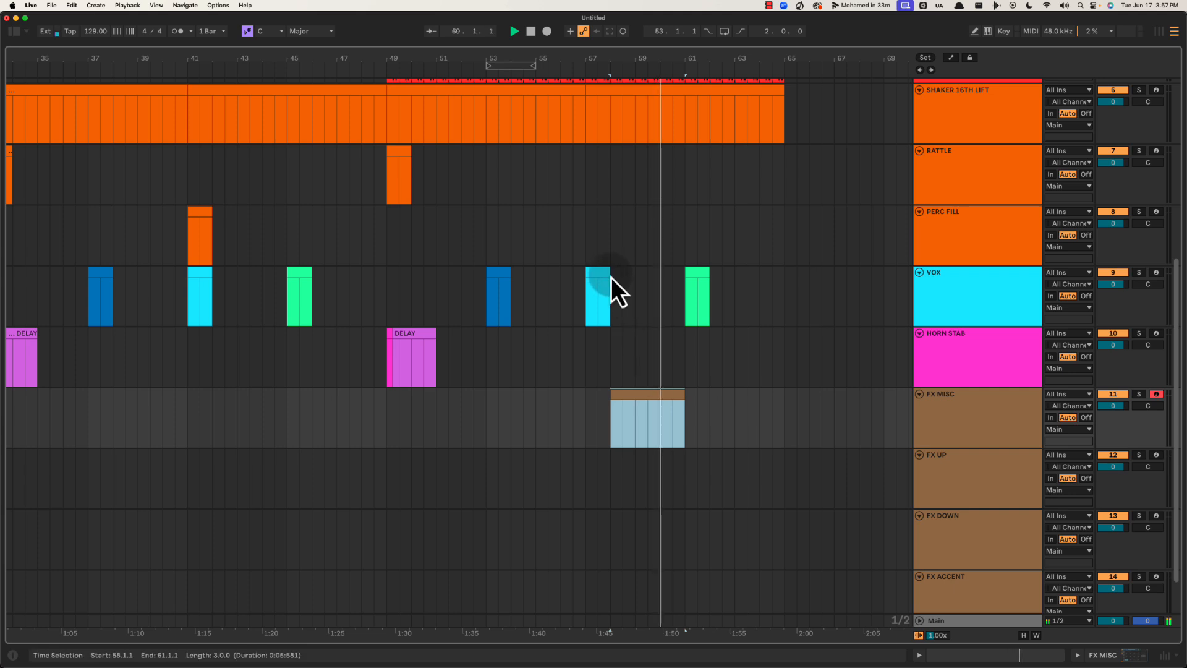
# Compare the VOX clips at bars 61, 45 and 57 by ear during playback
pyautogui.click(697, 289)
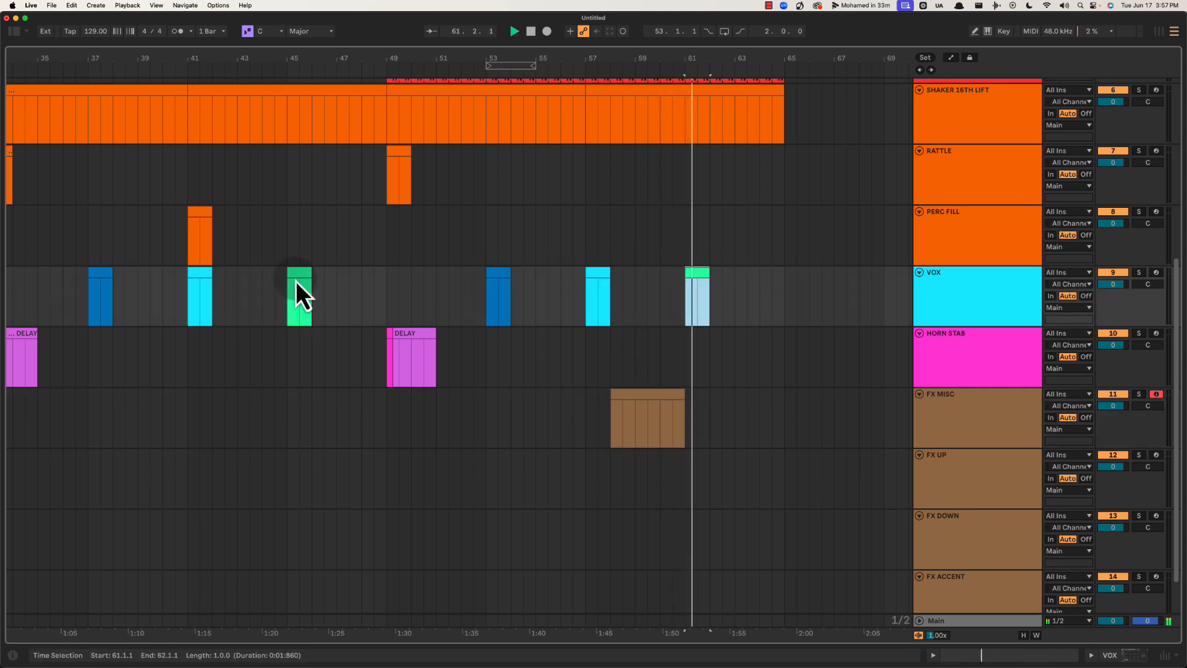
pyautogui.click(298, 286)
pyautogui.click(590, 288)
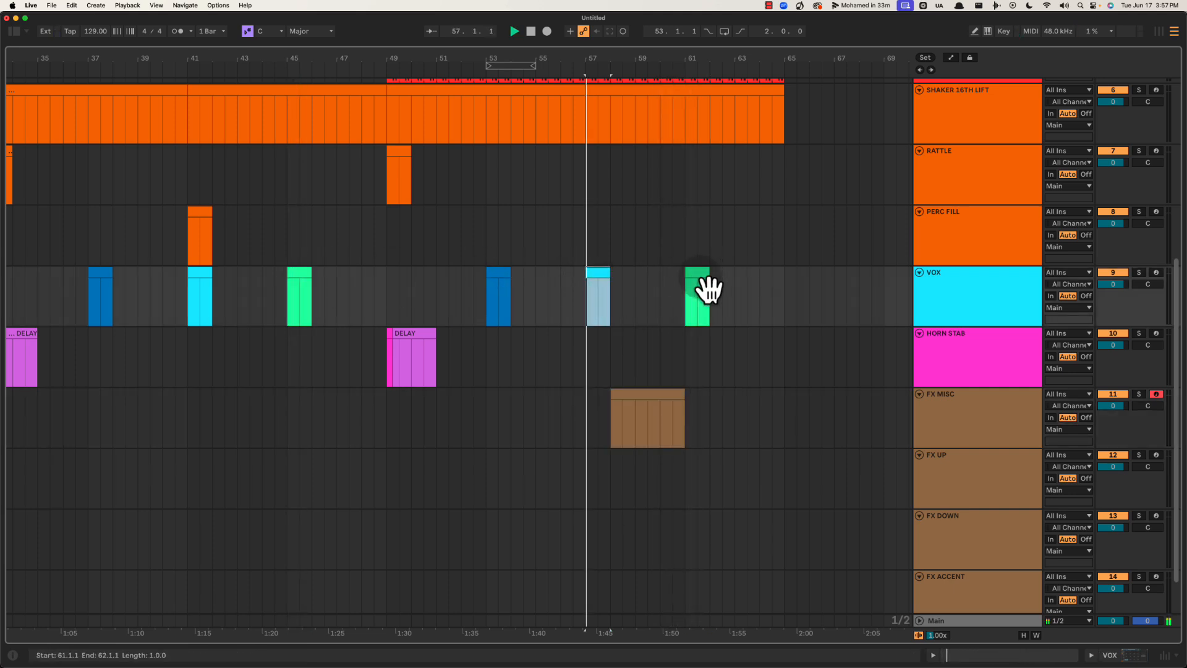
# Examine the spacing of the colored VOX clips between bars 37 and 61, comparing the bar 57 and 61 clips with the earlier ones
pyautogui.click(702, 285)
pyautogui.click(591, 275)
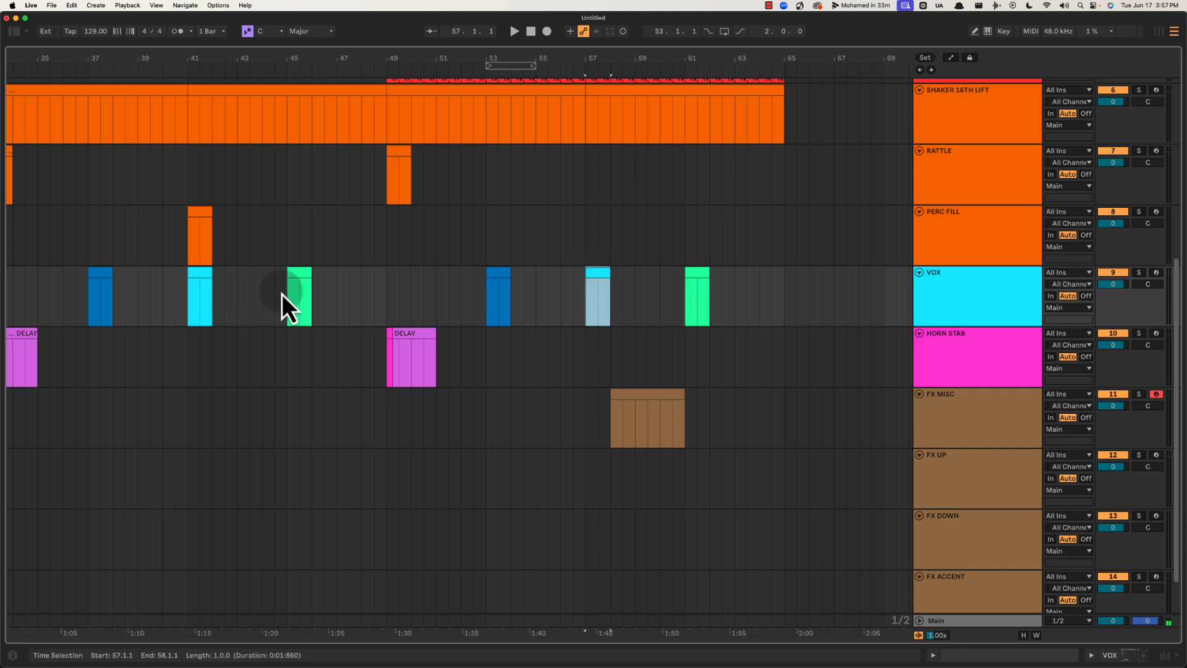
pyautogui.hscroll(-5, 285, 256)
pyautogui.moveTo(550, 59); pyautogui.dragTo(553, 55)
pyautogui.moveTo(311, 295); pyautogui.dragTo(352, 288)
pyautogui.click(428, 290)
pyautogui.moveTo(501, 291); pyautogui.dragTo(514, 290)
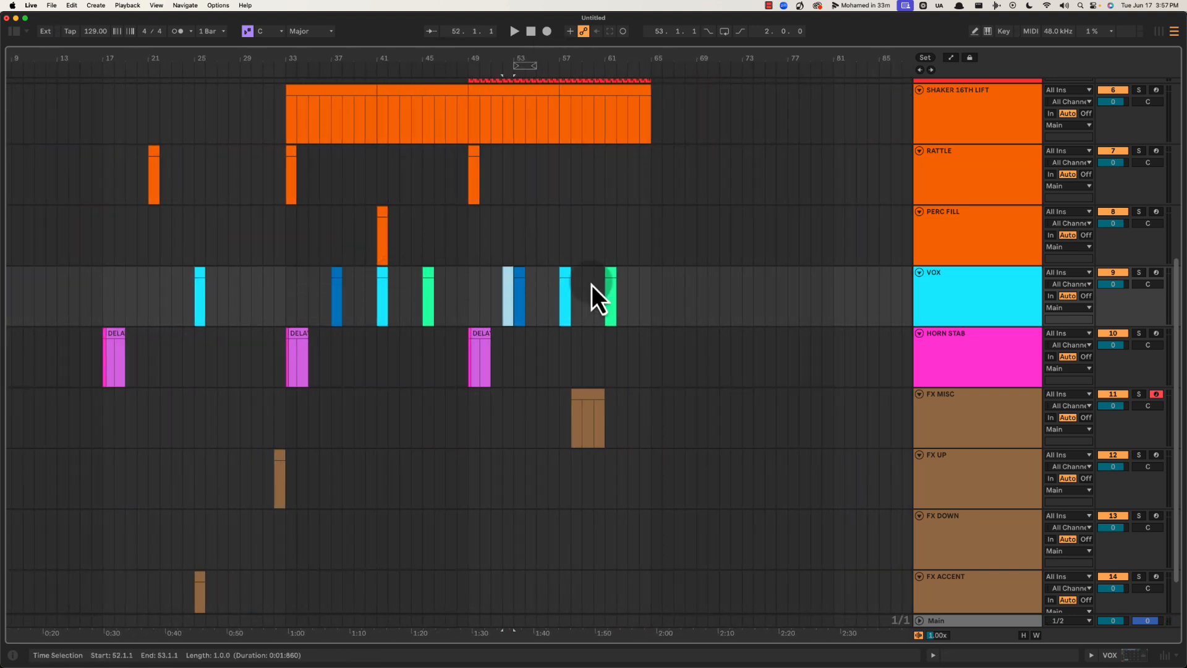
pyautogui.moveTo(594, 296); pyautogui.dragTo(616, 297)
pyautogui.moveTo(543, 58); pyautogui.dragTo(543, 68)
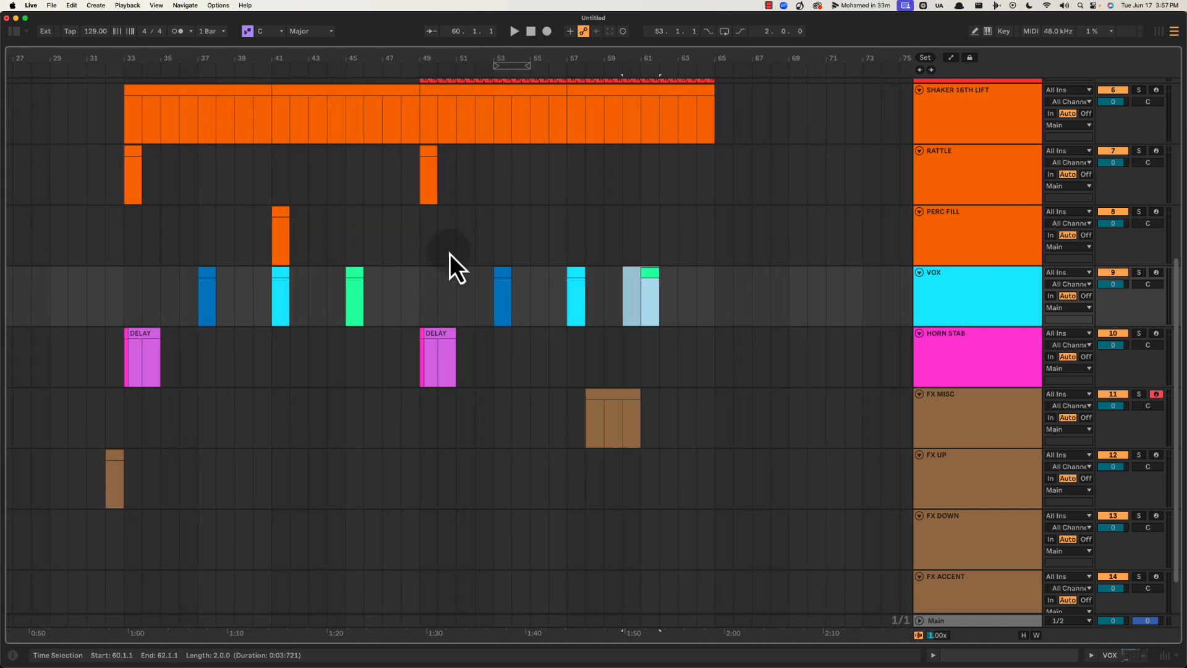
# Play from the VOX clip at bar 57 and move the green VOX clip from bar 61 to 59.1.1
pyautogui.click(578, 278)
pyautogui.hscroll(6, 592, 253)
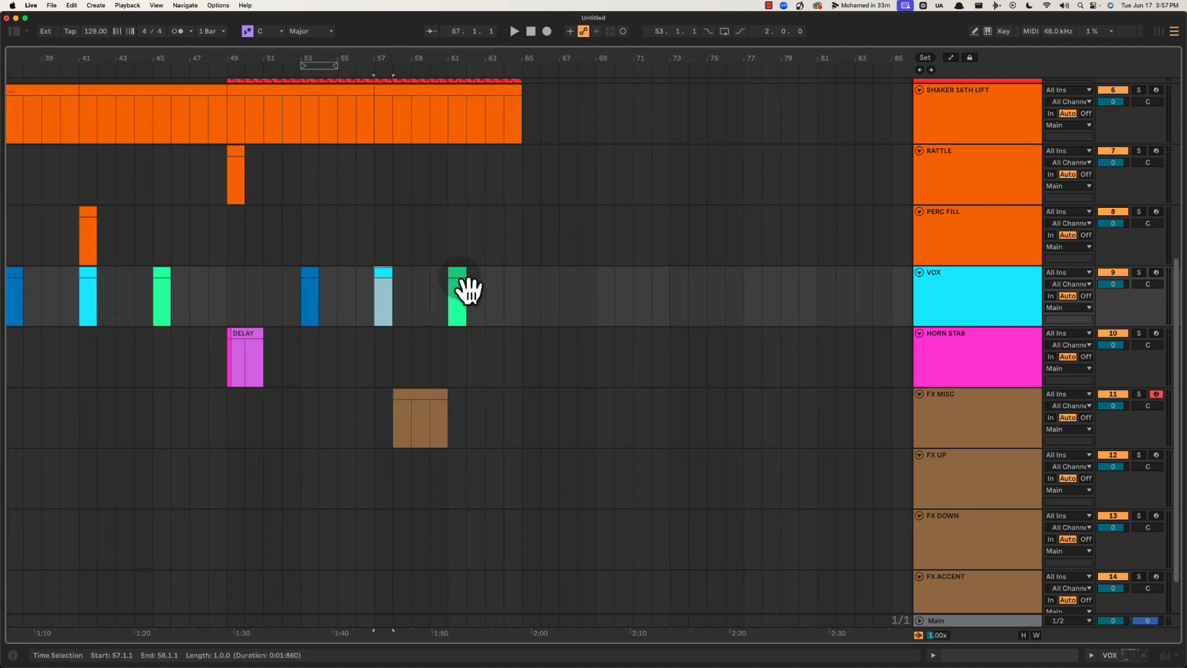
pyautogui.moveTo(371, 58); pyautogui.dragTo(501, 58)
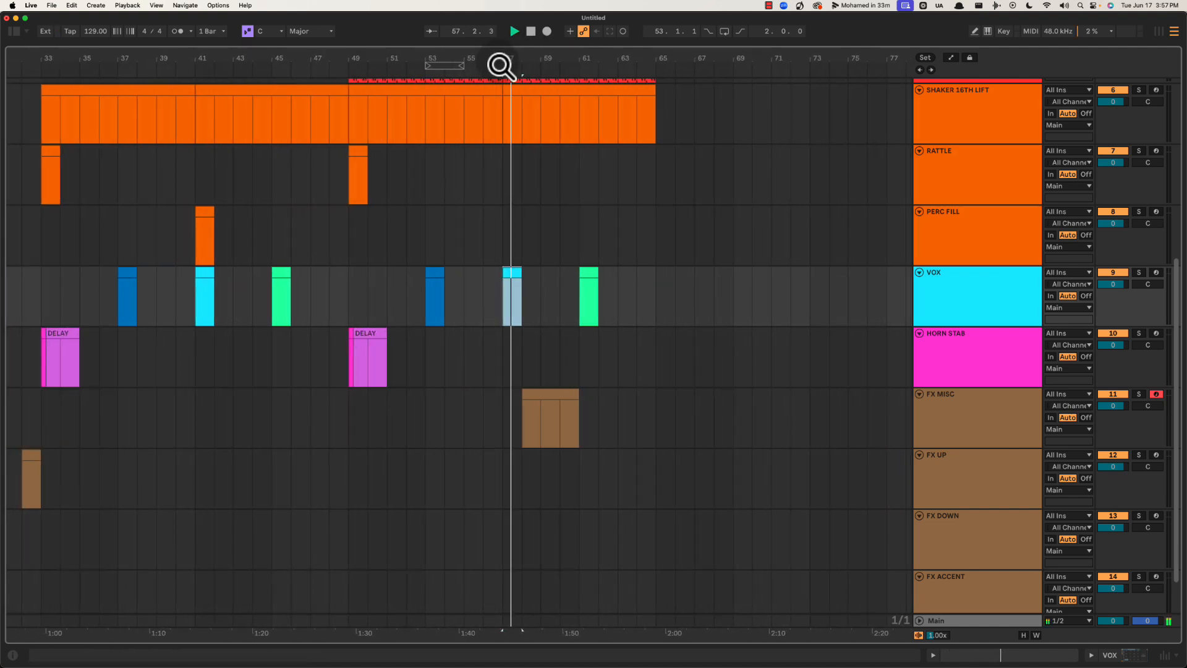
pyautogui.press('space')
pyautogui.click(590, 285)
pyautogui.click(551, 281)
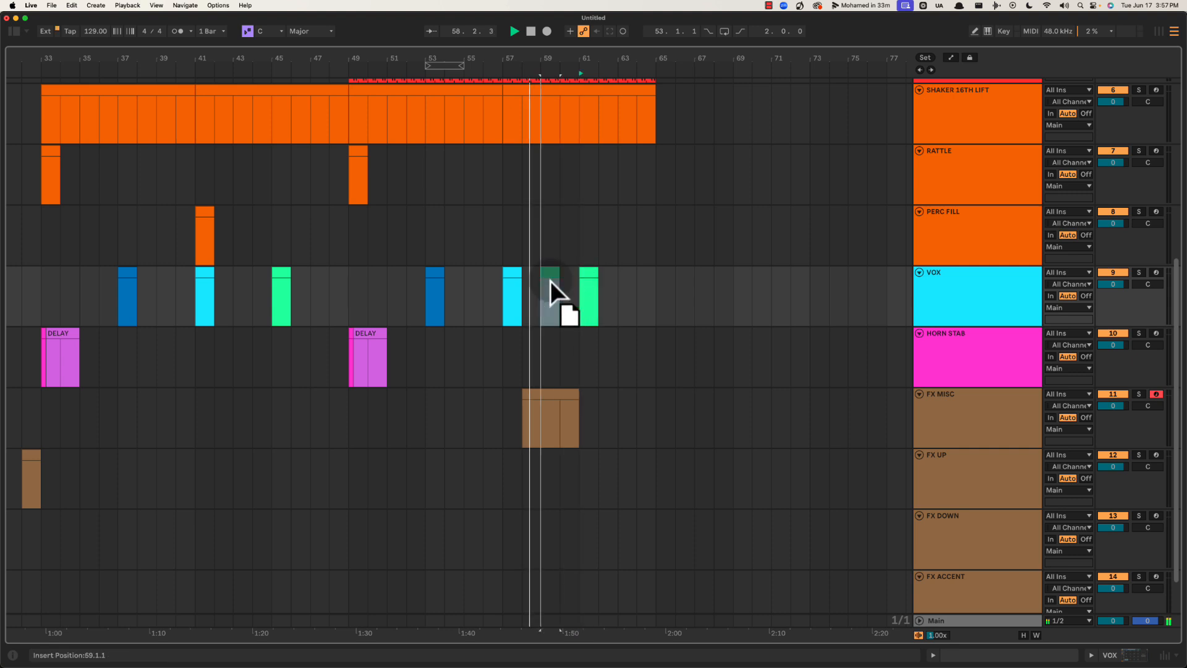
pyautogui.moveTo(550, 281); pyautogui.dragTo(550, 281)
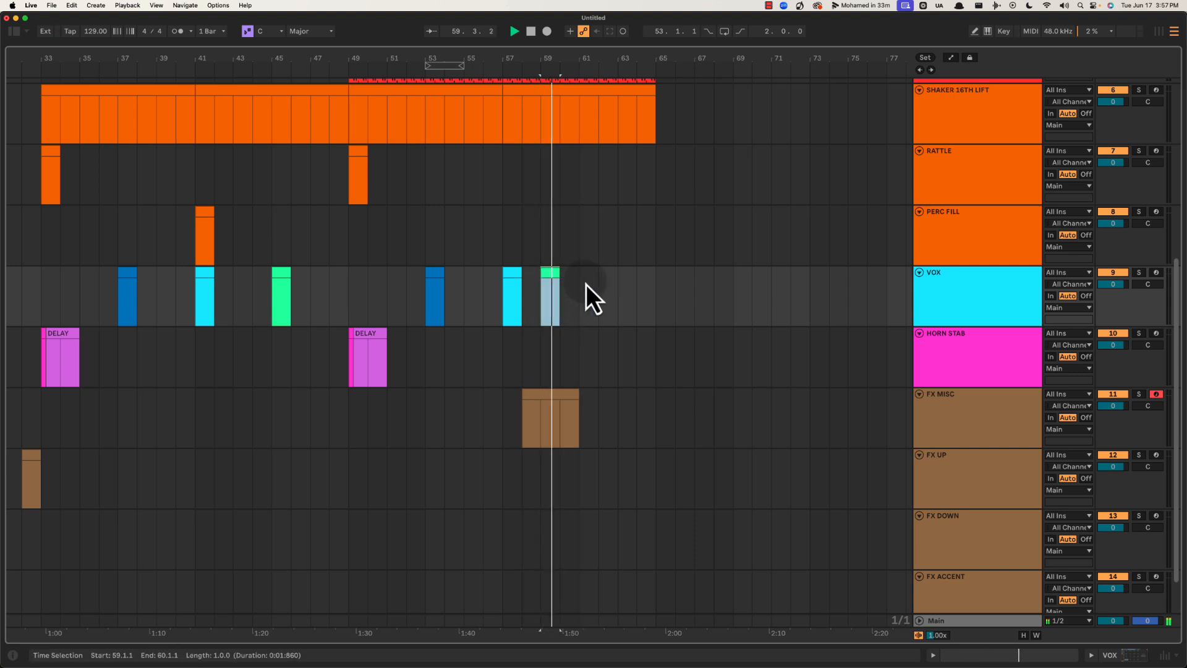
pyautogui.hscroll(-3, 586, 285)
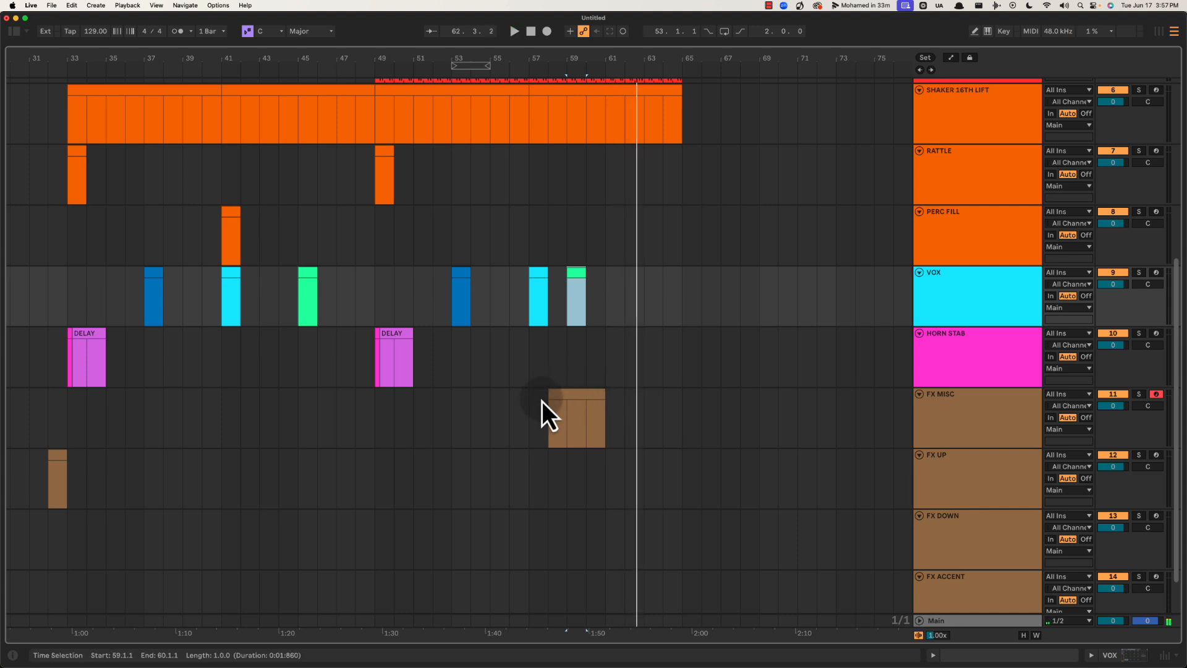
pyautogui.press('space')
# Audition the reference from 61.1.1 to identify the part that enters after the FX MISC clip
pyautogui.moveTo(531, 406); pyautogui.dragTo(701, 411)
pyautogui.click(608, 411)
pyautogui.click(606, 414)
pyautogui.press('space')
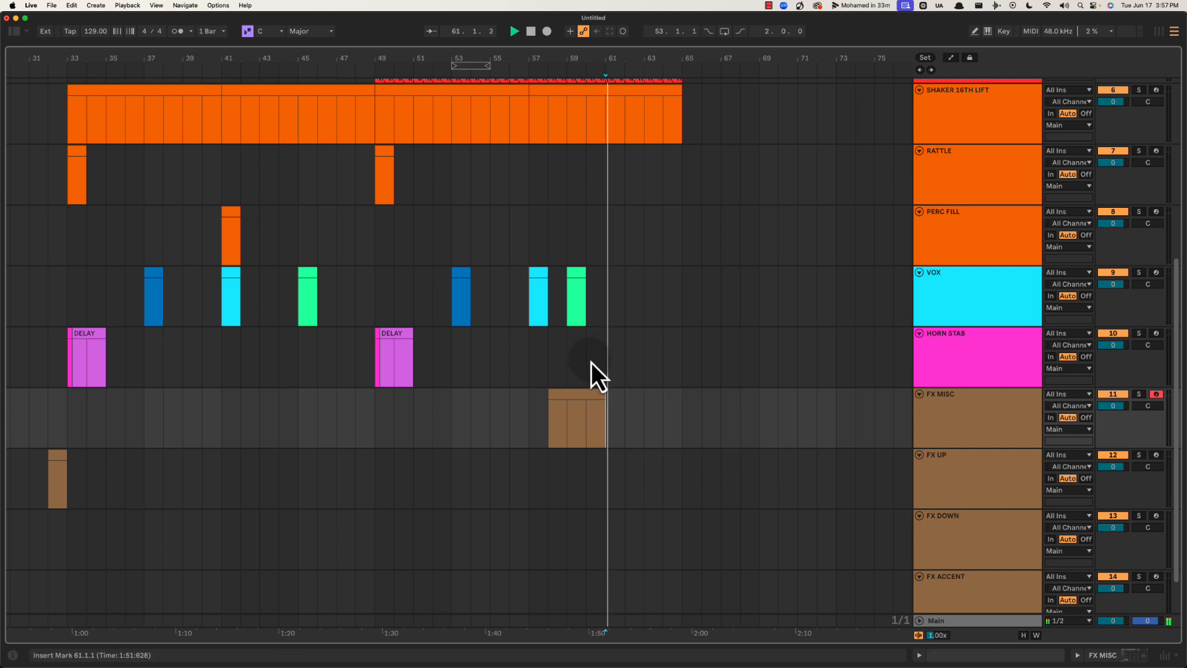
pyautogui.scroll(5, 599, 392)
pyautogui.scroll(-5, 724, 414)
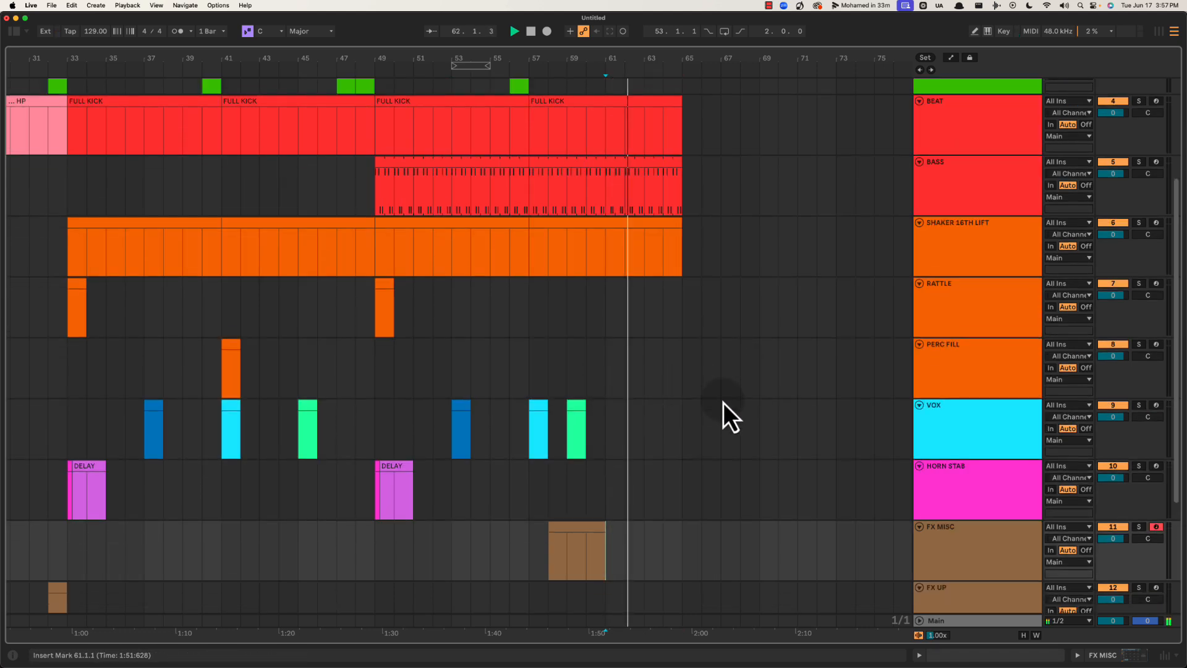
pyautogui.click(966, 321)
pyautogui.scroll(2, 725, 369)
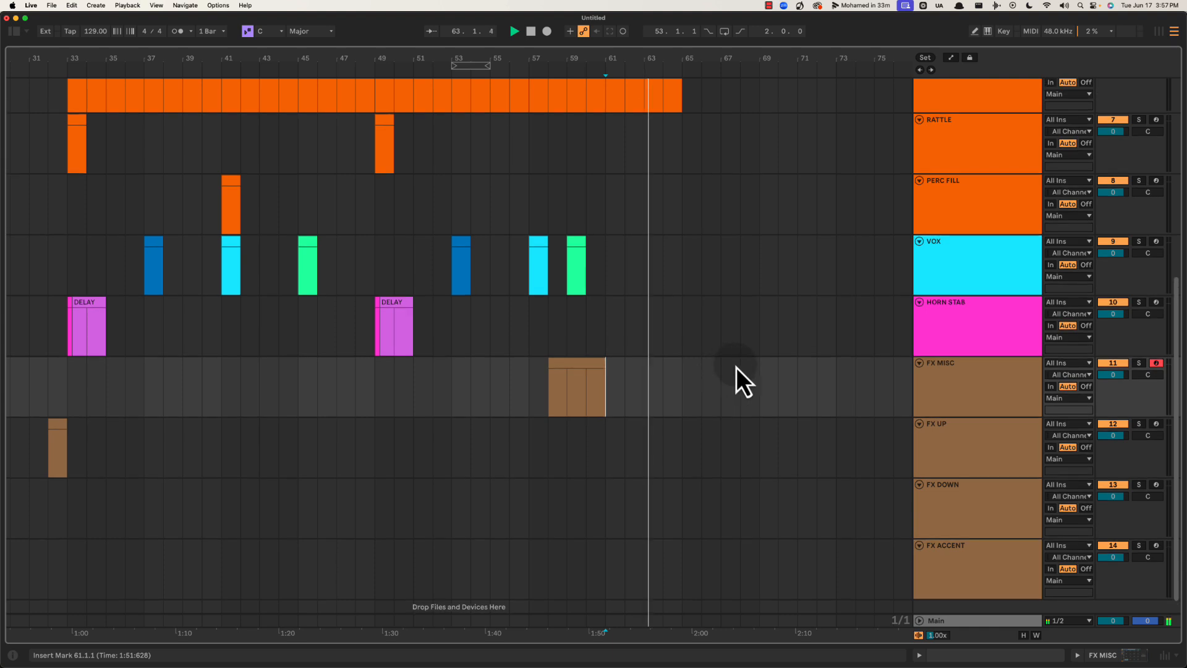
# Insert a MIDI track below HORN STAB, name it HORN MELODY and color it magenta
pyautogui.click(973, 324)
pyautogui.press('super+shift+t')
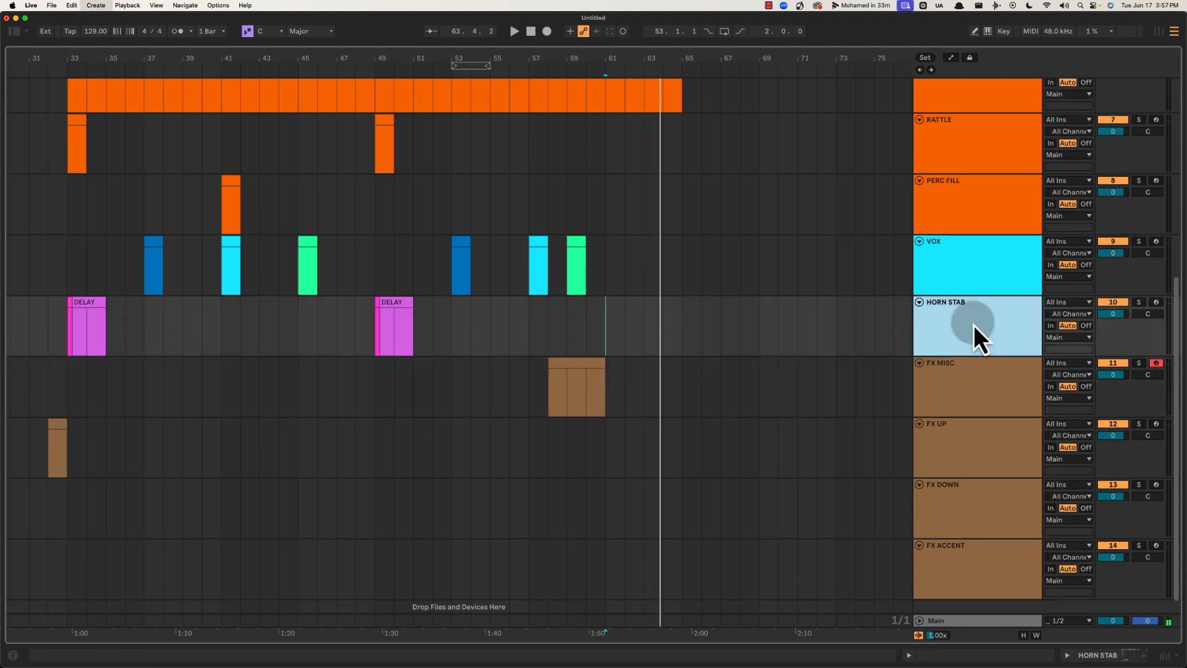
pyautogui.click(959, 395)
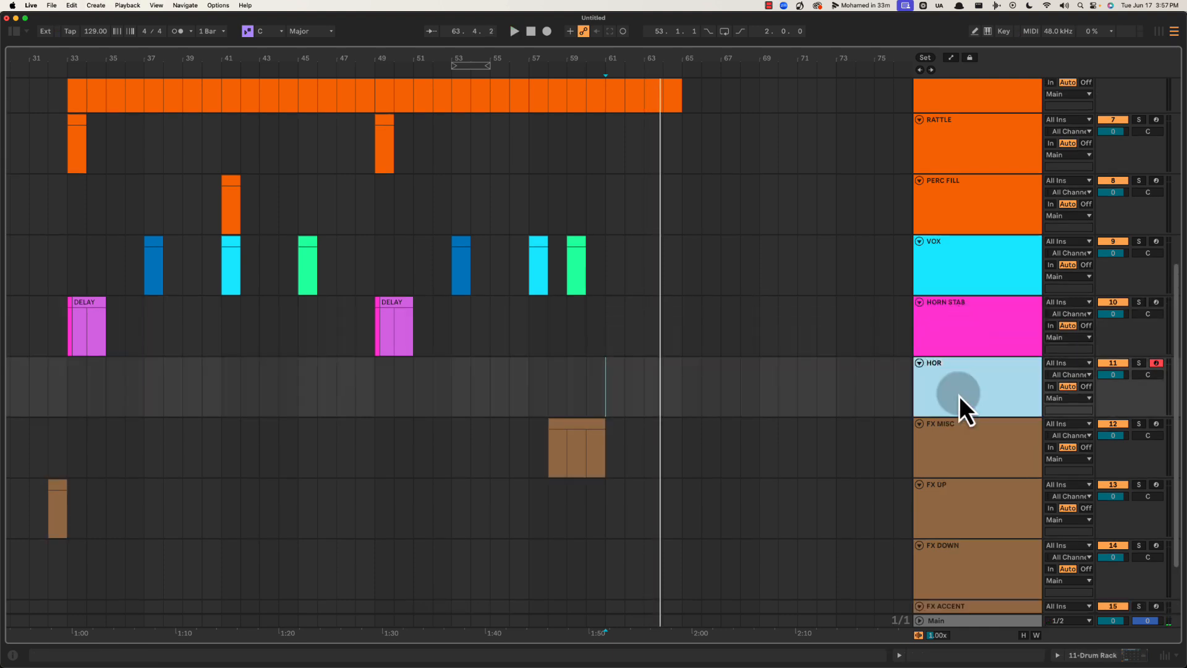
pyautogui.press('Return')
pyautogui.rightClick(959, 396)
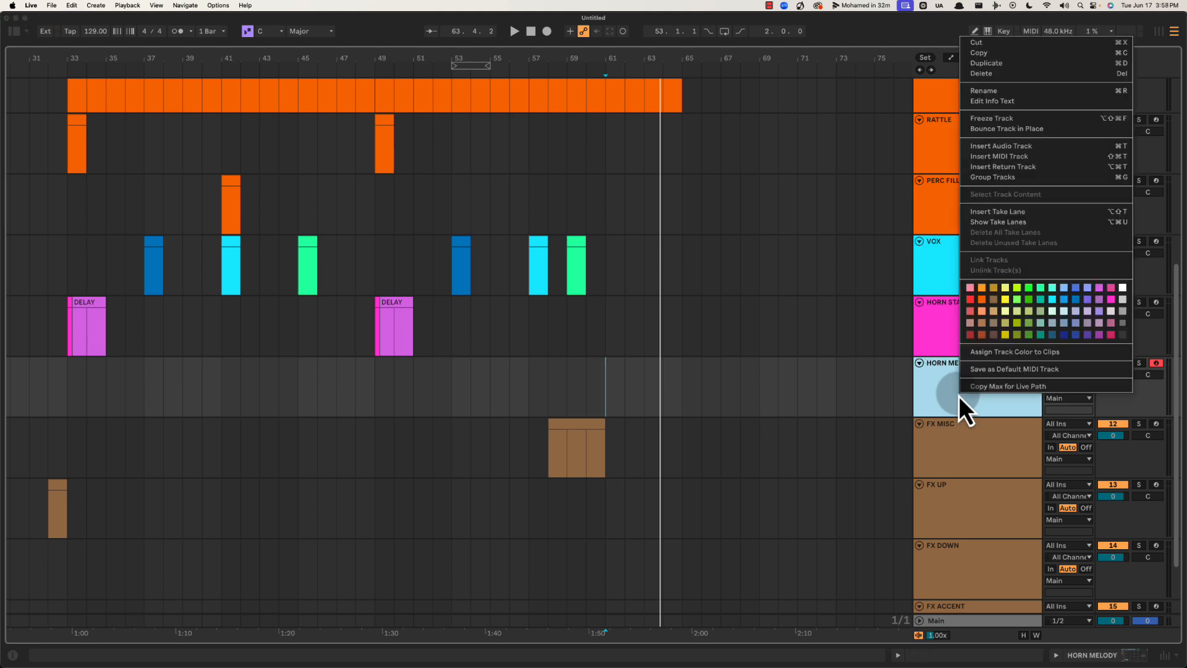
pyautogui.click(1111, 299)
# Insert an empty MIDI clip on HORN MELODY from 61.1.1 to 65.1.1 and name it LP UP
pyautogui.moveTo(605, 376); pyautogui.dragTo(674, 380)
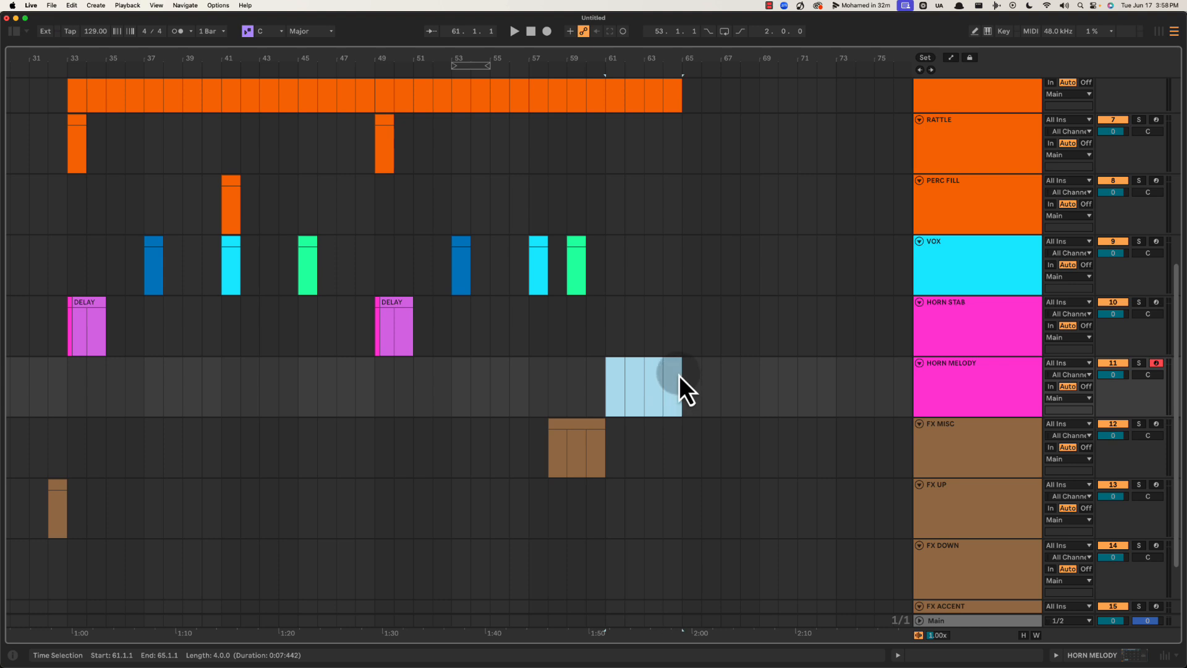
pyautogui.press('super+shift+m')
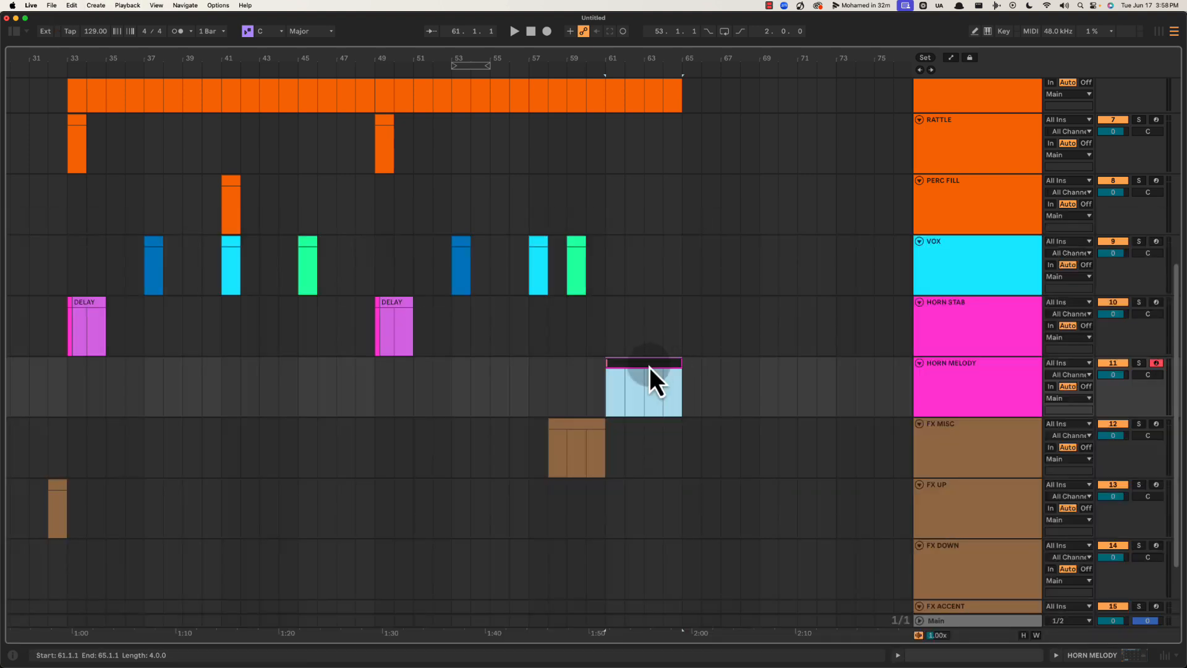
pyautogui.write('P U')
pyautogui.press('Return')
# Play from bar 61 and compare the vocal there by ear with the VOX clips at bars 57 and 53
pyautogui.press('space')
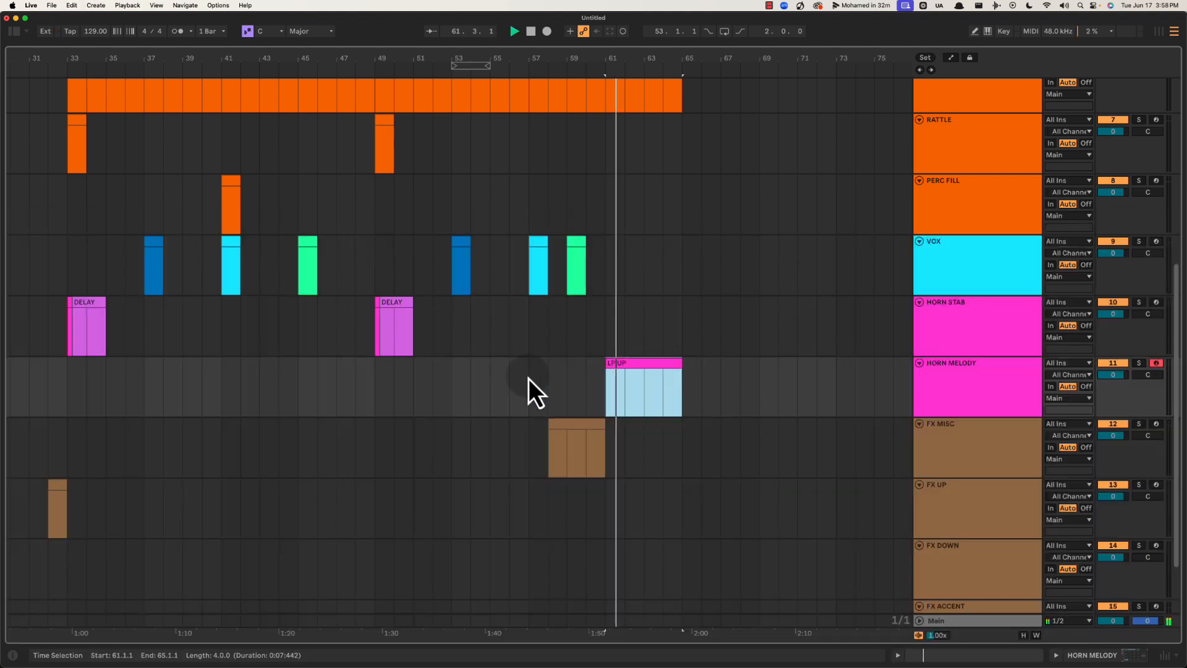
pyautogui.scroll(1, 618, 288)
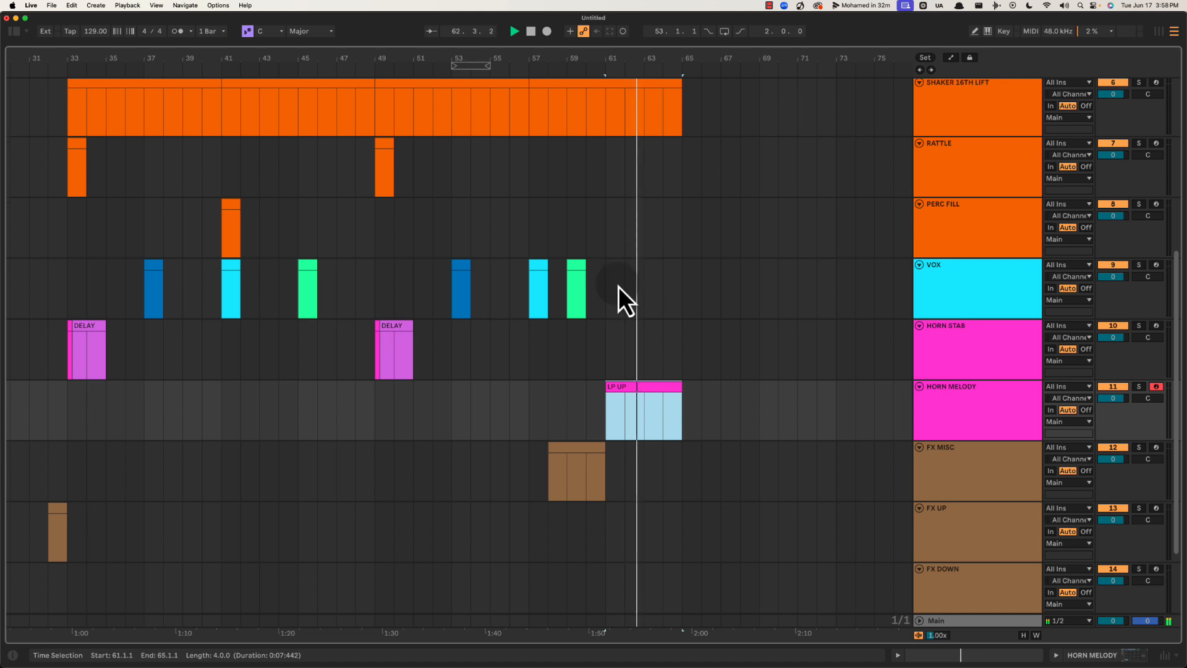
pyautogui.scroll(1, 618, 296)
pyautogui.click(534, 294)
pyautogui.click(463, 294)
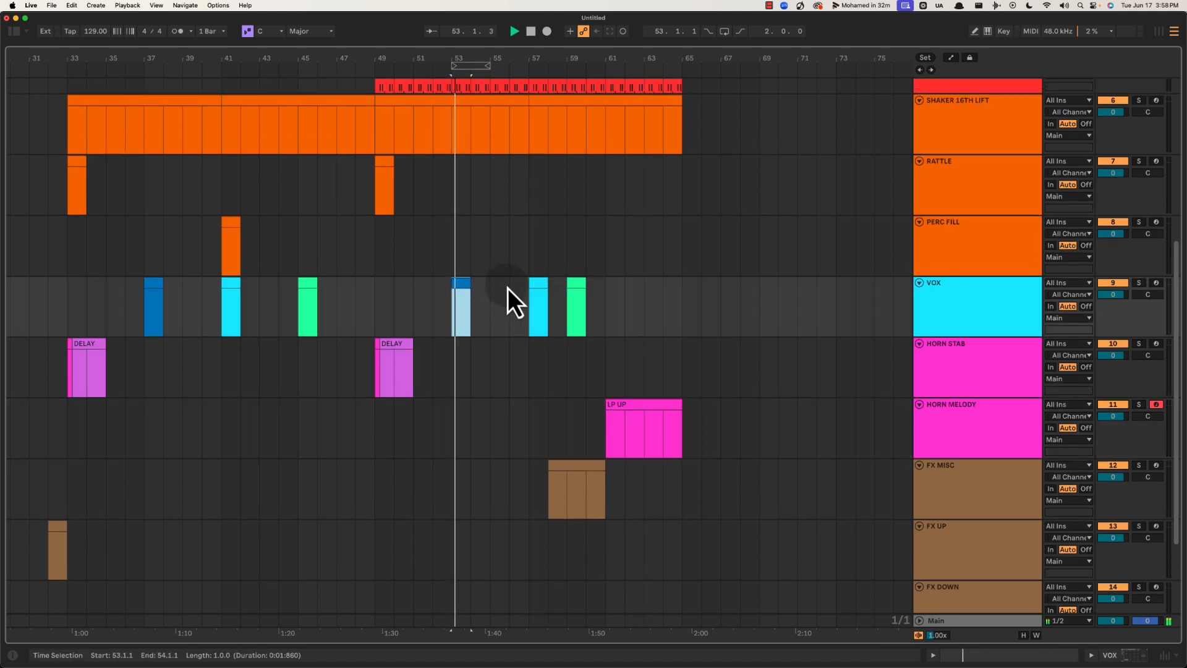
pyautogui.moveTo(609, 295); pyautogui.dragTo(640, 291)
pyautogui.press('space')
# Name the FX MISC clip UP and extend it by consolidating from 57.1.1 to 61.1.1
pyautogui.click(575, 465)
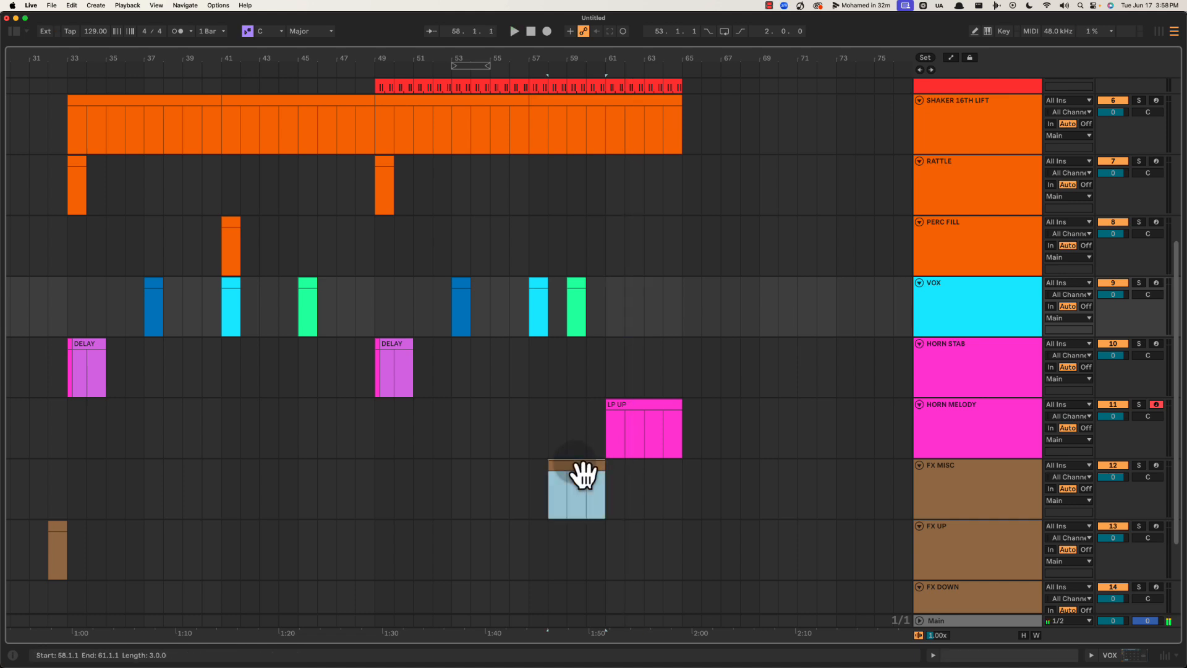
pyautogui.press('super+r')
pyautogui.write('UP')
pyautogui.press('Return')
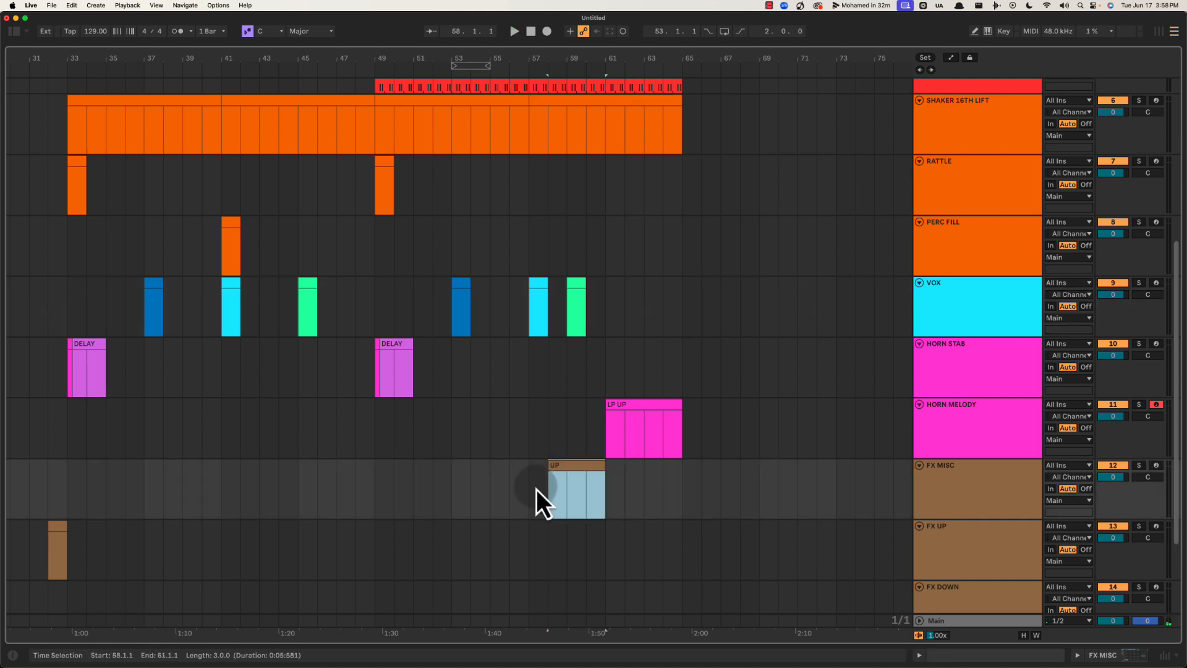
pyautogui.moveTo(536, 489); pyautogui.dragTo(612, 492)
pyautogui.press('super+j')
# Duplicate the UP clip on FX MISC to 61.1.1 and rename the copy DOWN
pyautogui.click(562, 472)
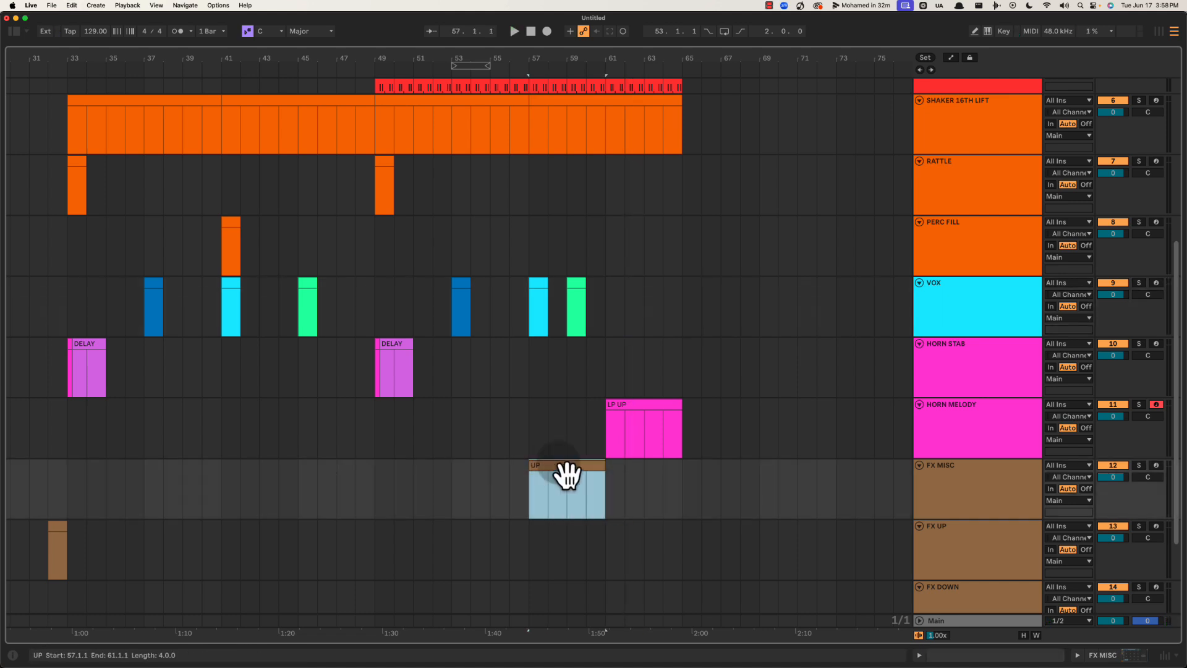
pyautogui.press('super+d')
pyautogui.press('super+r')
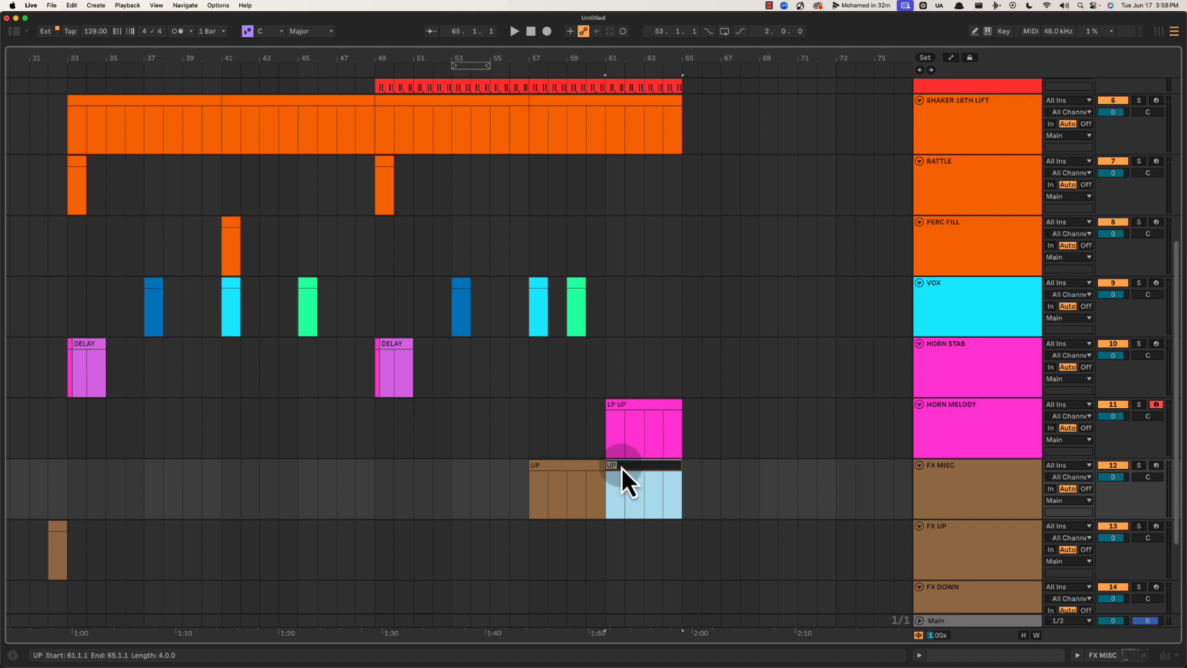
pyautogui.write('DOWN')
pyautogui.press('Return')
# Listen from 61.1.1, then insert a VOX clip from 61.1.1 to 63.1.1 and color it light purple
pyautogui.press('space')
pyautogui.scroll(5, 615, 299)
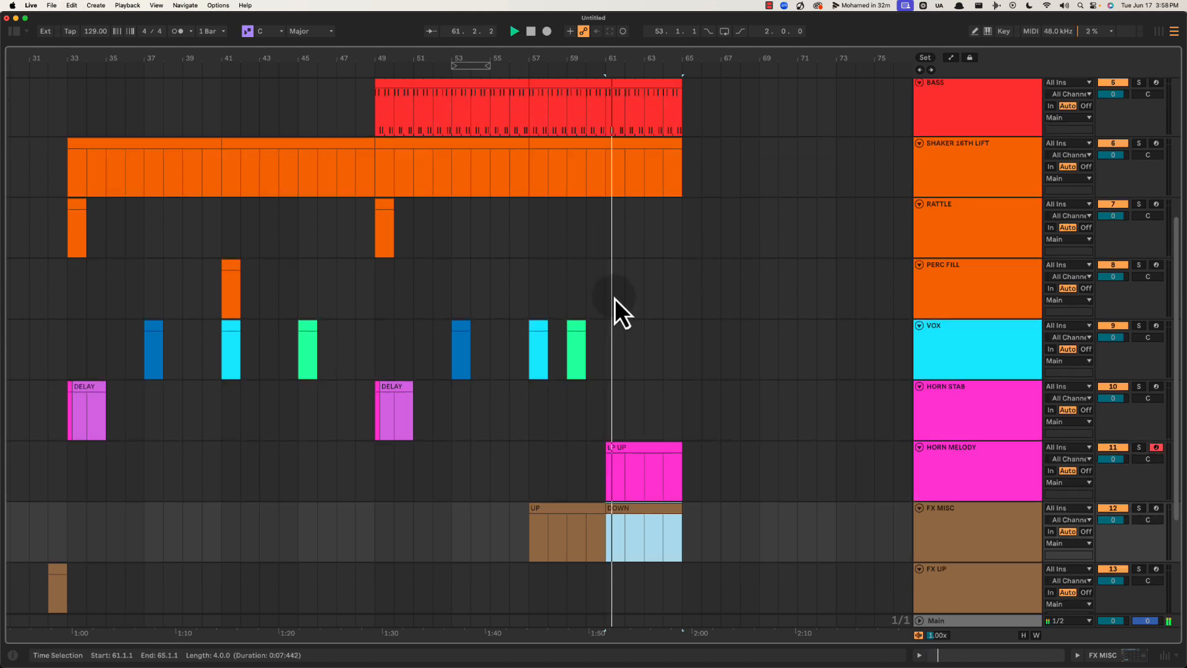
pyautogui.scroll(-3, 614, 337)
pyautogui.moveTo(605, 338); pyautogui.dragTo(640, 335)
pyautogui.press('space')
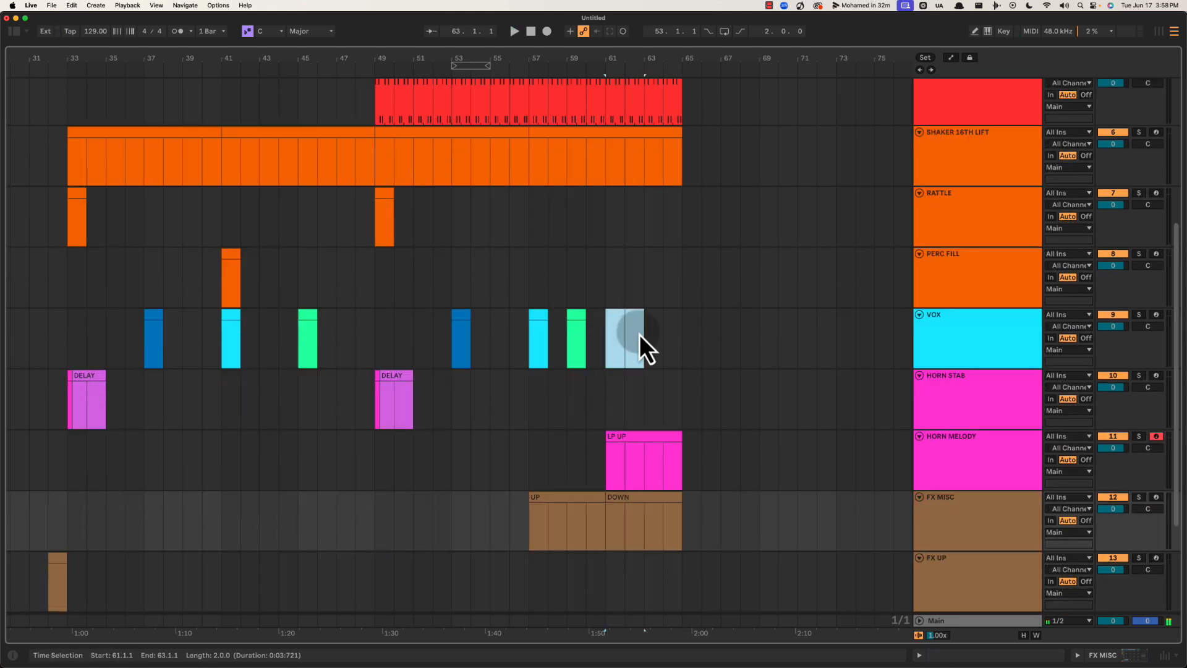
pyautogui.rightClick(628, 317)
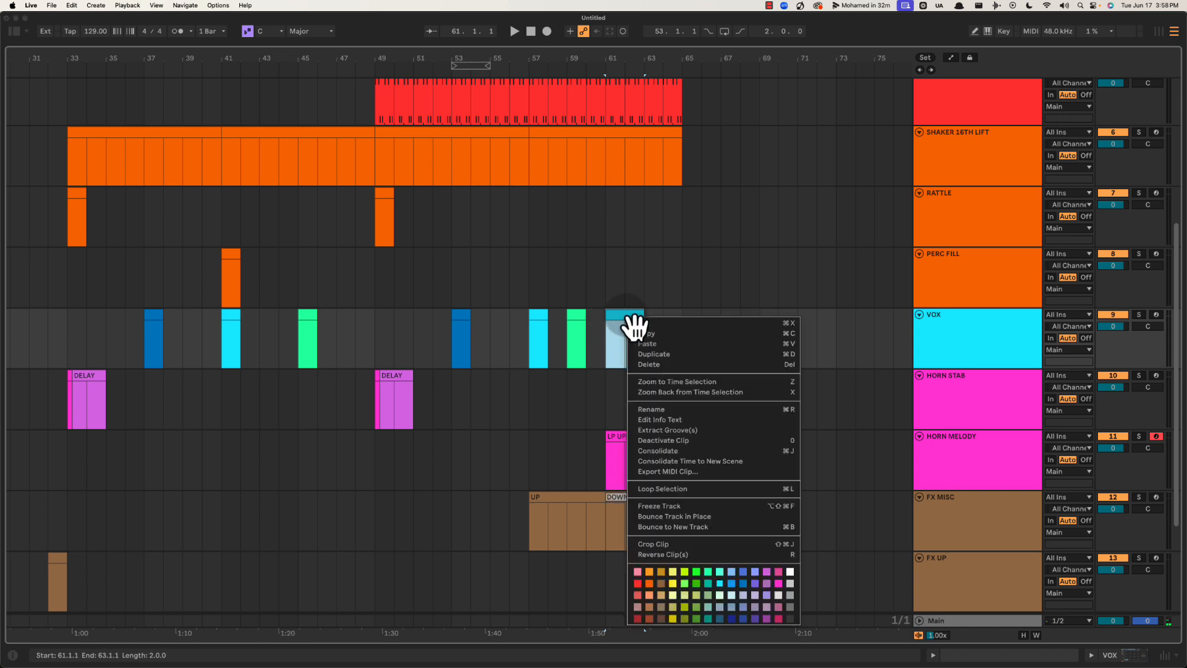
pyautogui.click(766, 599)
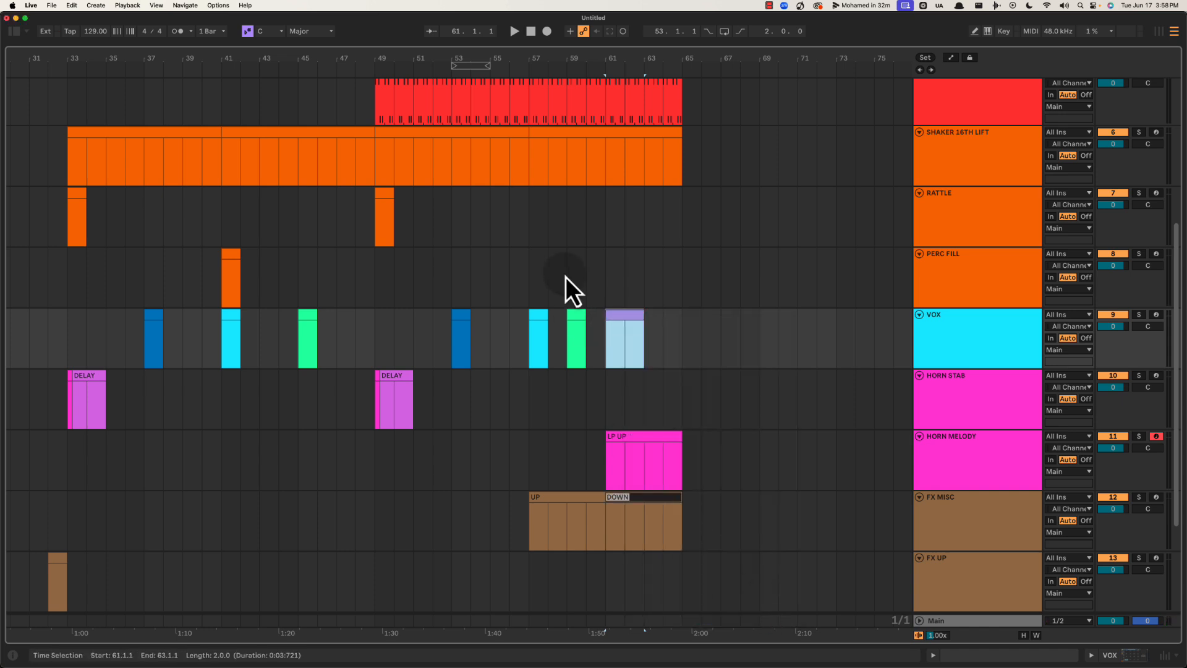
# Play from 61.1.1 to check the light purple VOX clip's placement against the reference
pyautogui.press('space')
pyautogui.scroll(1, 612, 327)
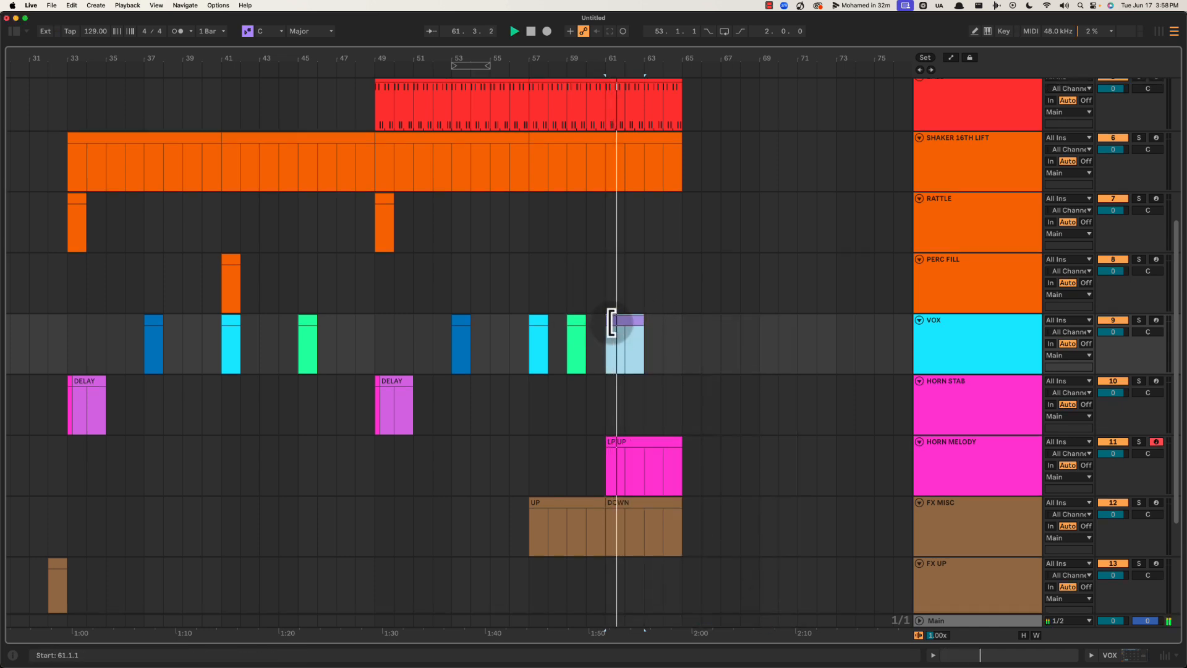
pyautogui.hscroll(3, 613, 325)
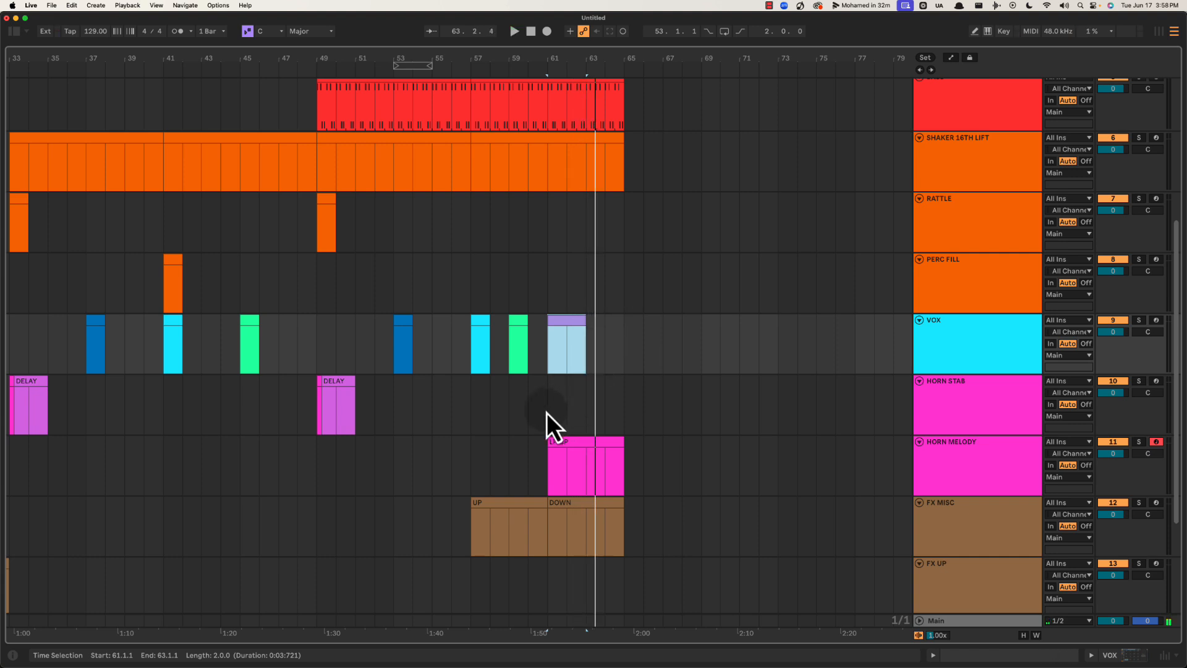
pyautogui.press('space')
# Audition the reference from the DOWN clip on FX MISC to identify the other effect starting at 61.1.1
pyautogui.moveTo(548, 425); pyautogui.dragTo(621, 414)
pyautogui.moveTo(540, 536); pyautogui.dragTo(626, 532)
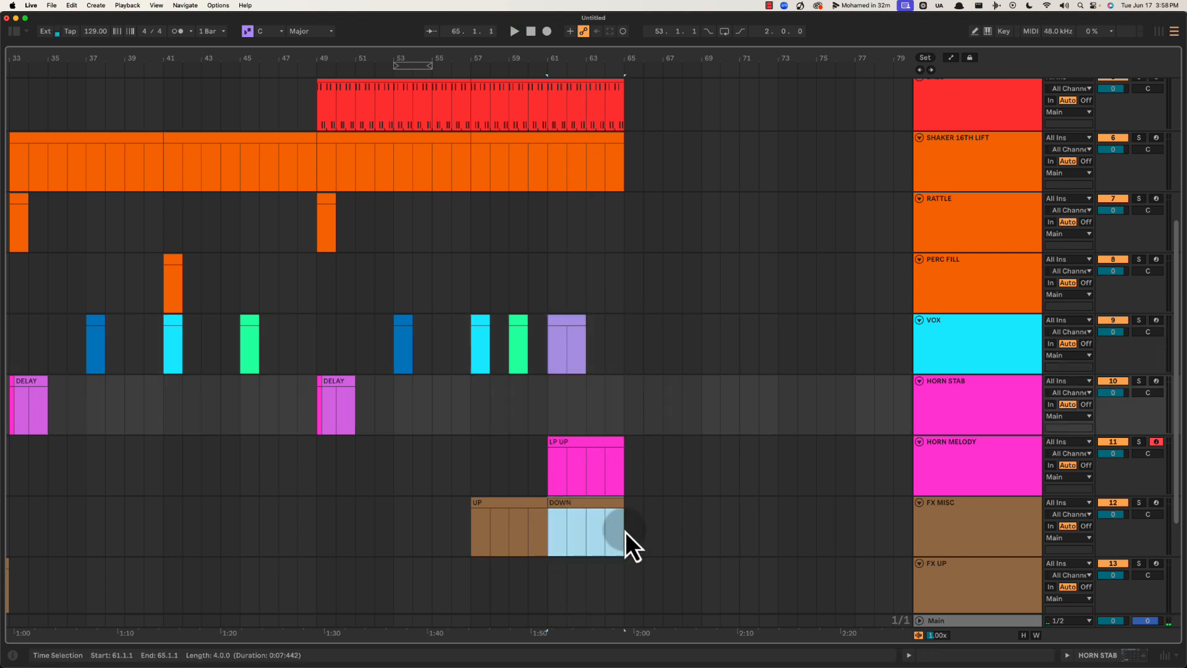
pyautogui.click(583, 504)
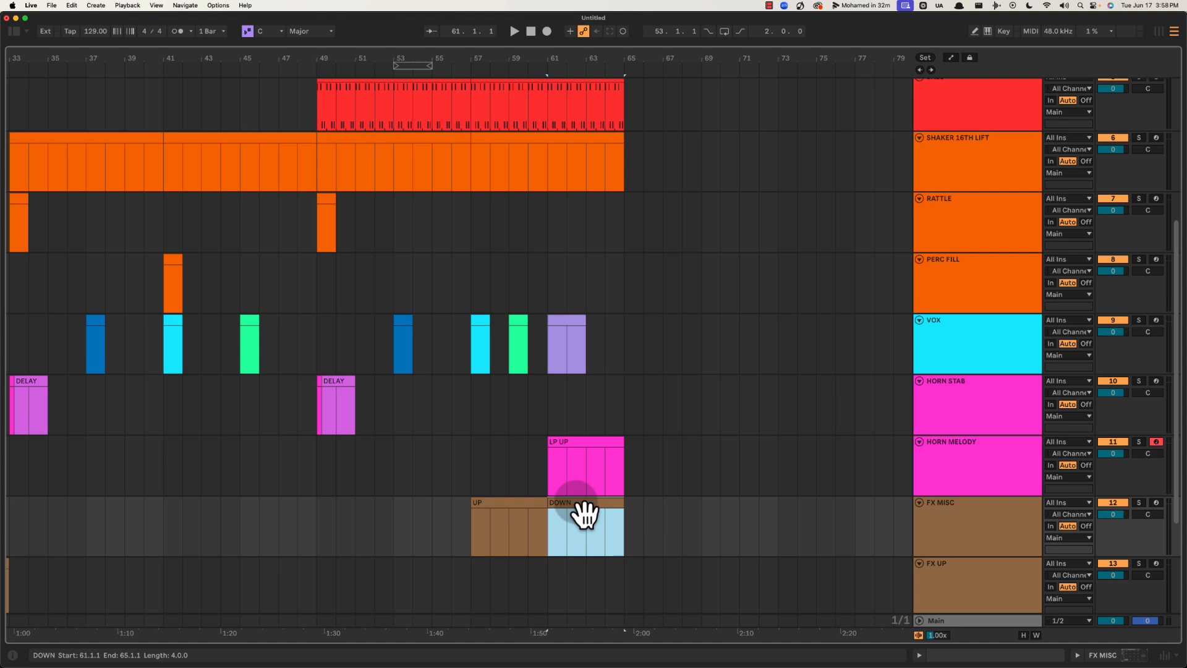
pyautogui.press('space')
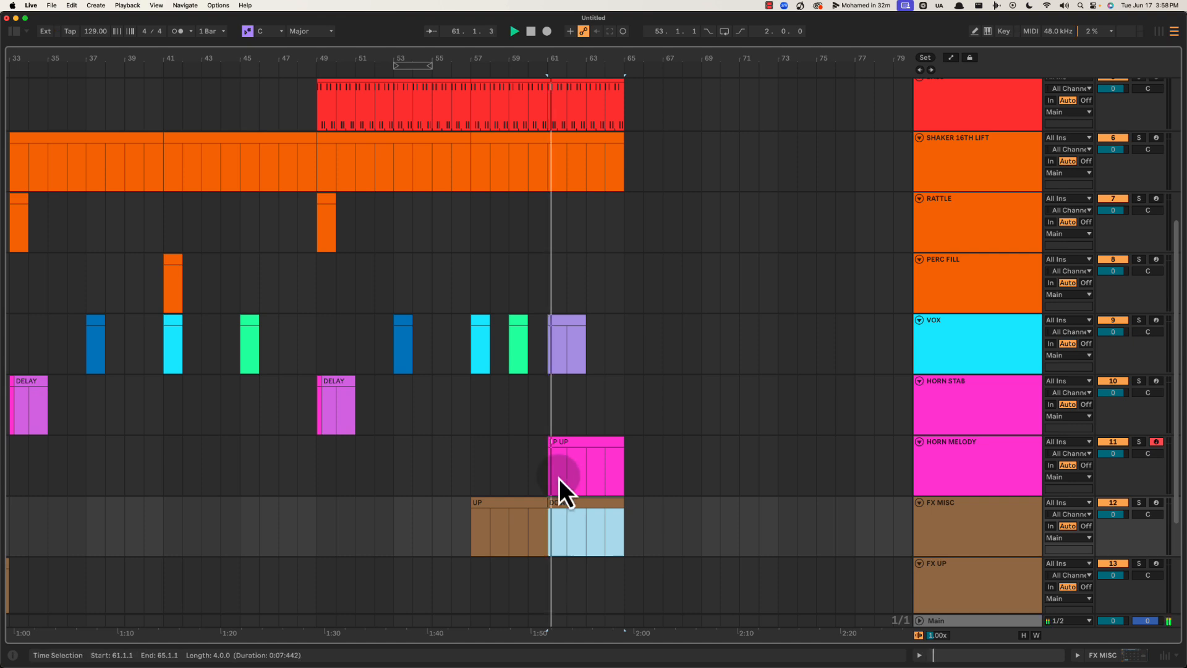
pyautogui.click(592, 452)
pyautogui.scroll(1, 591, 452)
pyautogui.scroll(-3, 592, 451)
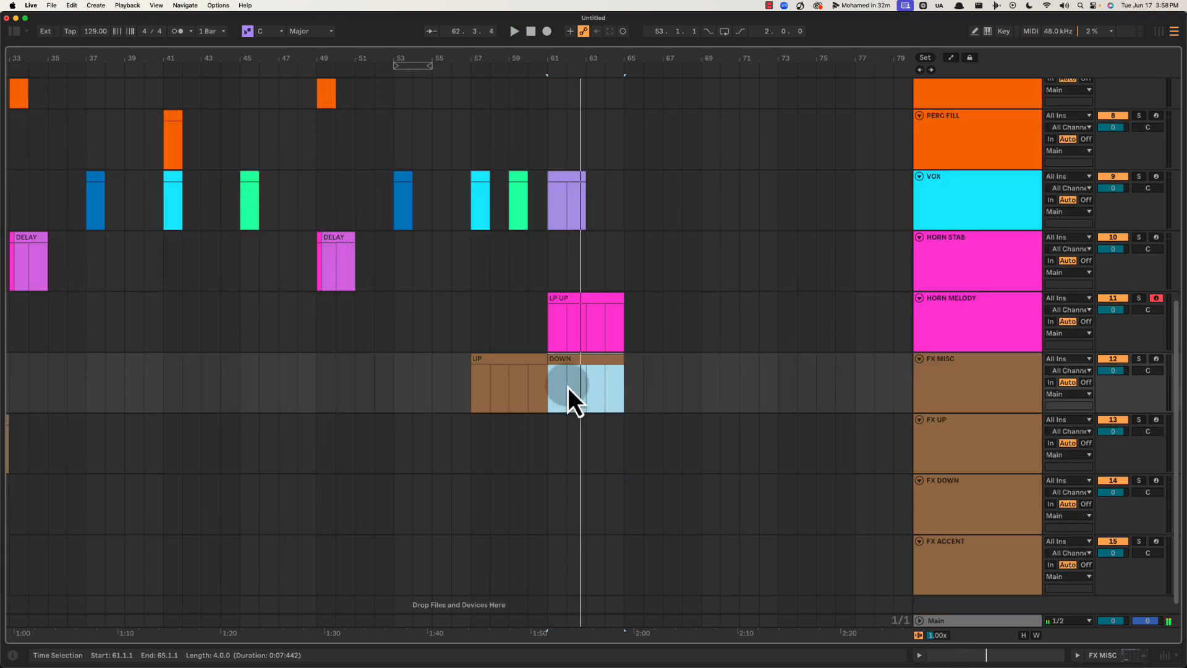
# Insert a MIDI clip on FX DOWN from 61.1.1 to 65.1.1 and name it WN REZ DOWN
pyautogui.click(969, 511)
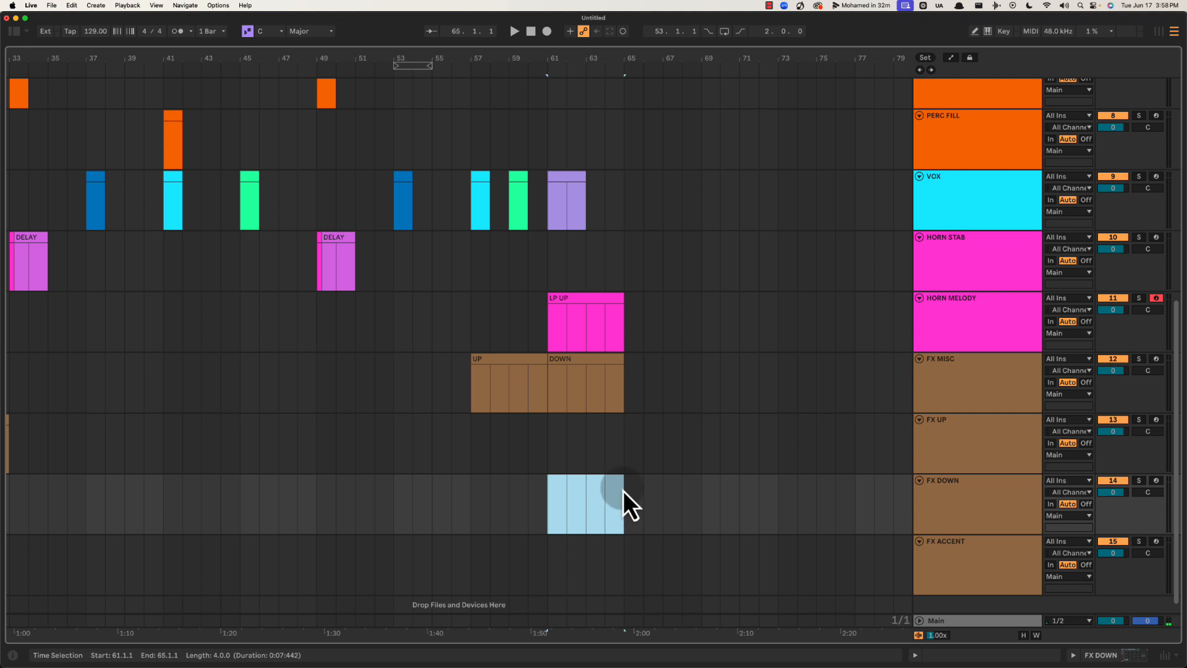
pyautogui.press('super+shift+m')
pyautogui.press('super+alt+l')
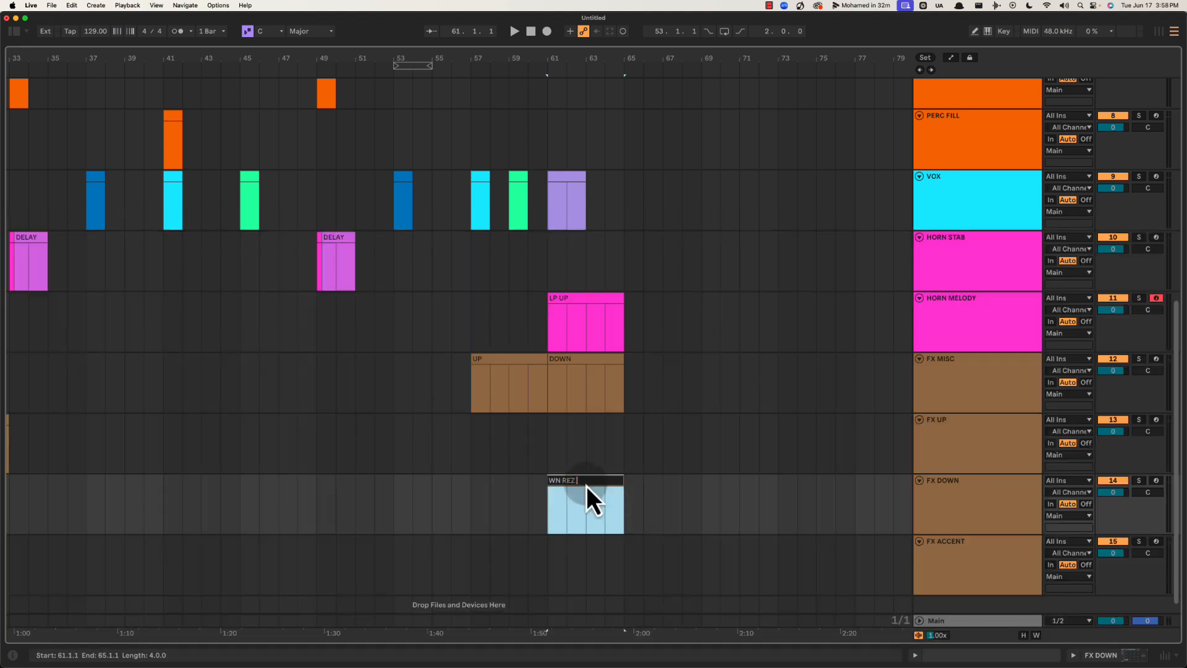
pyautogui.write('DOWN')
pyautogui.press('Return')
# Play from 61.1.1, then from the cyan VOX clip at 57.1.1, to check the vocal placements against the reference
pyautogui.press('space')
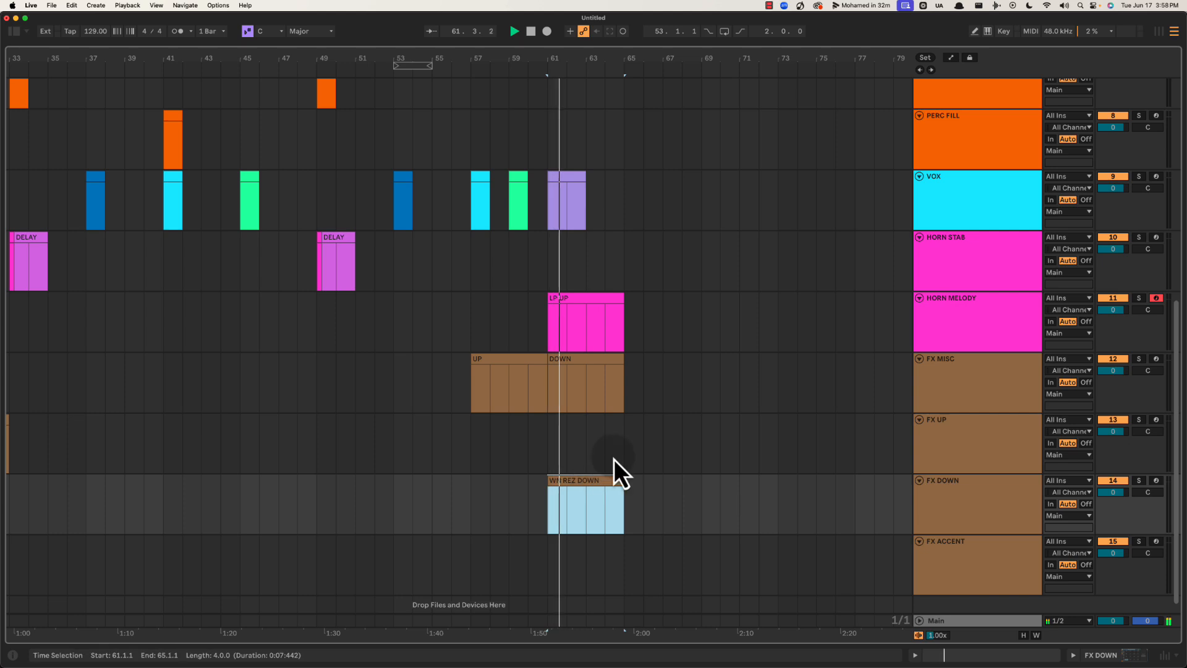
pyautogui.scroll(1, 591, 444)
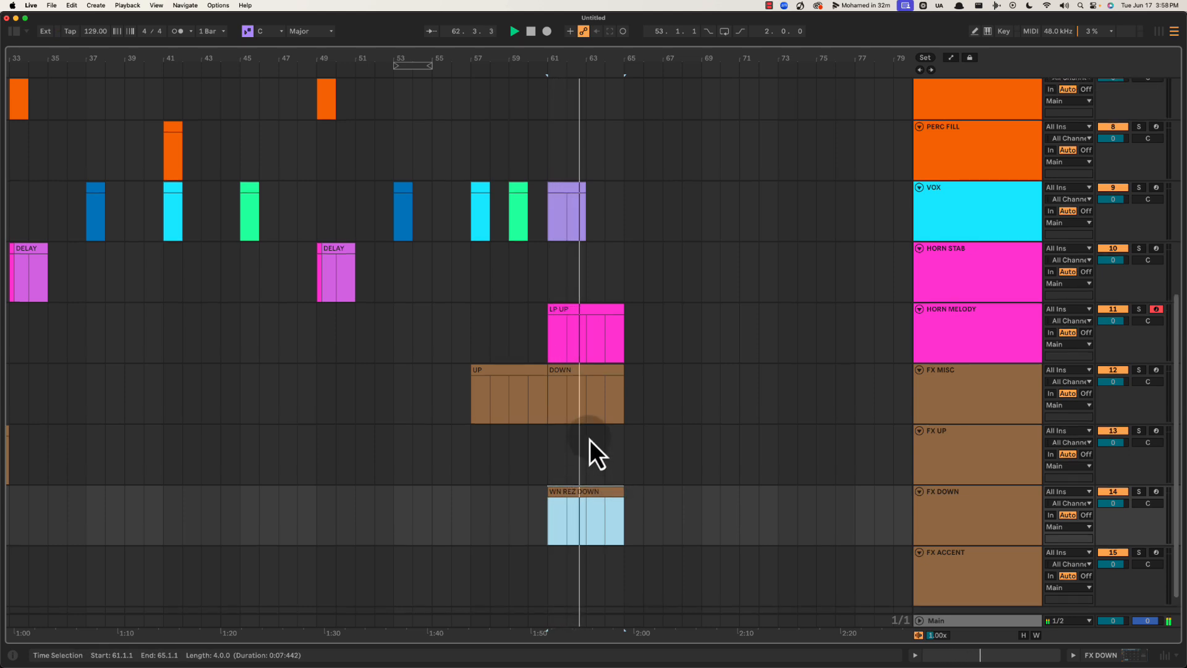
pyautogui.scroll(8, 584, 437)
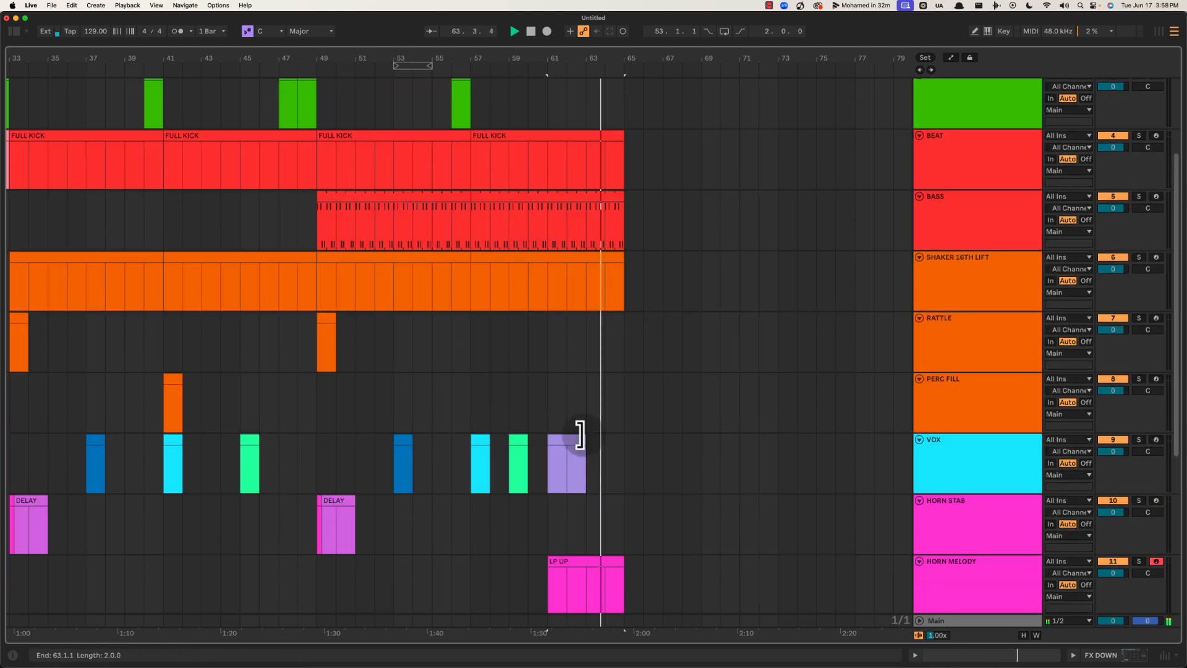
pyautogui.scroll(1, 584, 437)
pyautogui.click(568, 468)
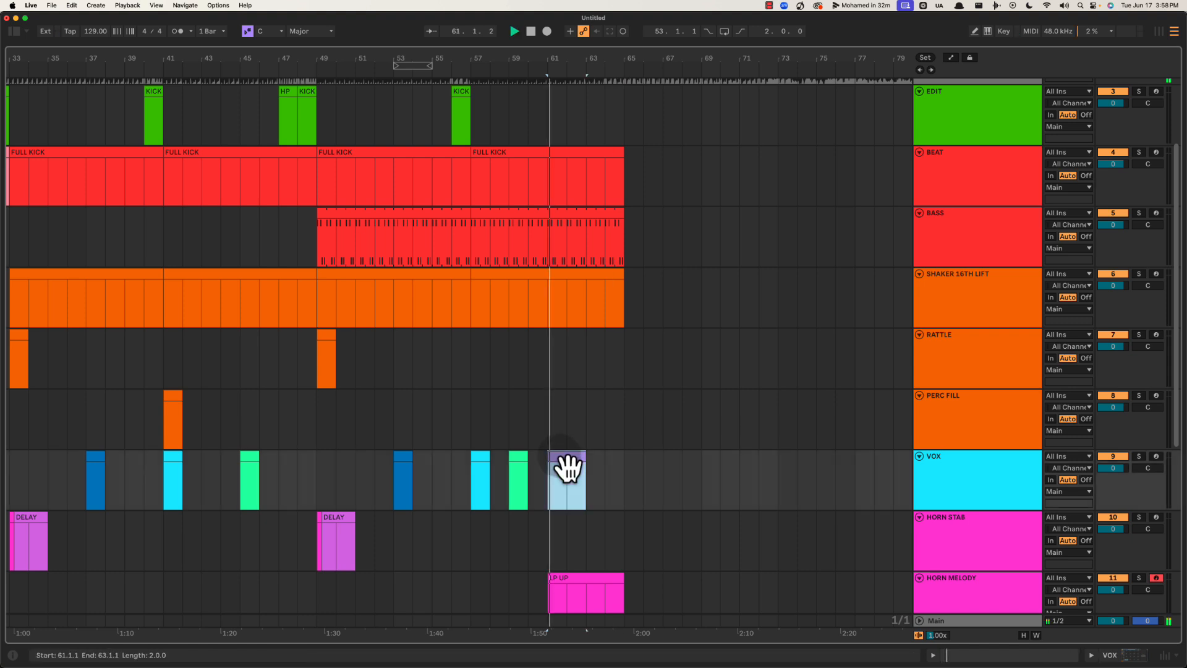
pyautogui.click(484, 465)
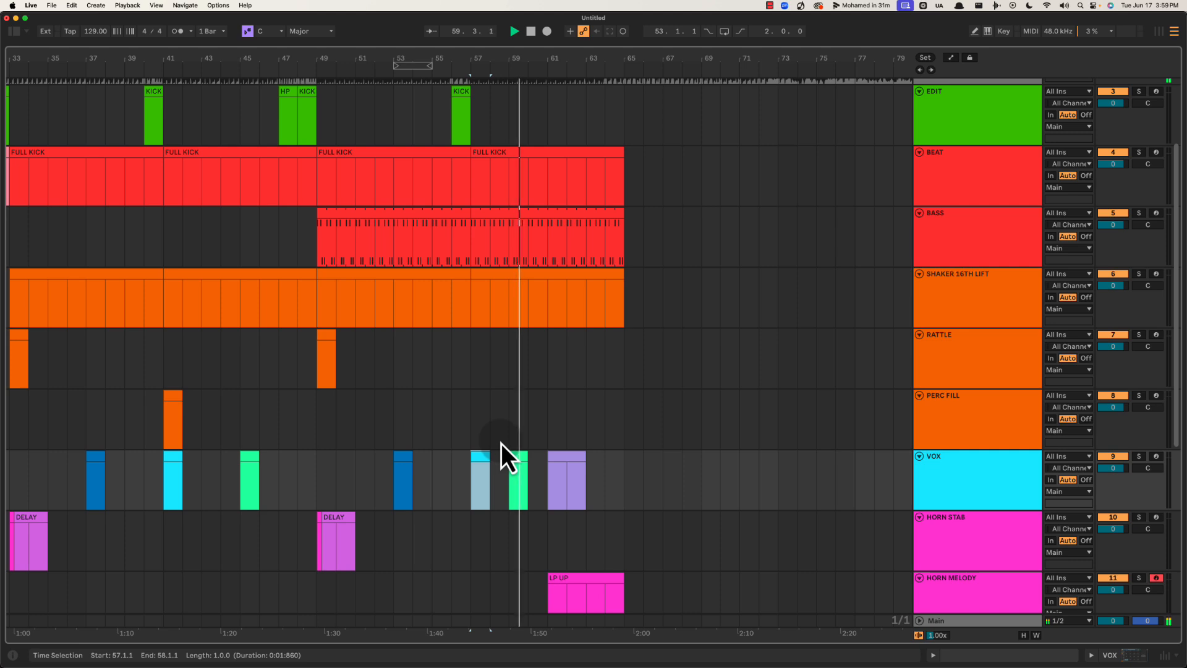
# Insert a MIDI track below VOX and place copies of the one-bar cyan clip at 57.1.1, 59.1.1, 61.1.1 and 63.1.1
pyautogui.click(963, 475)
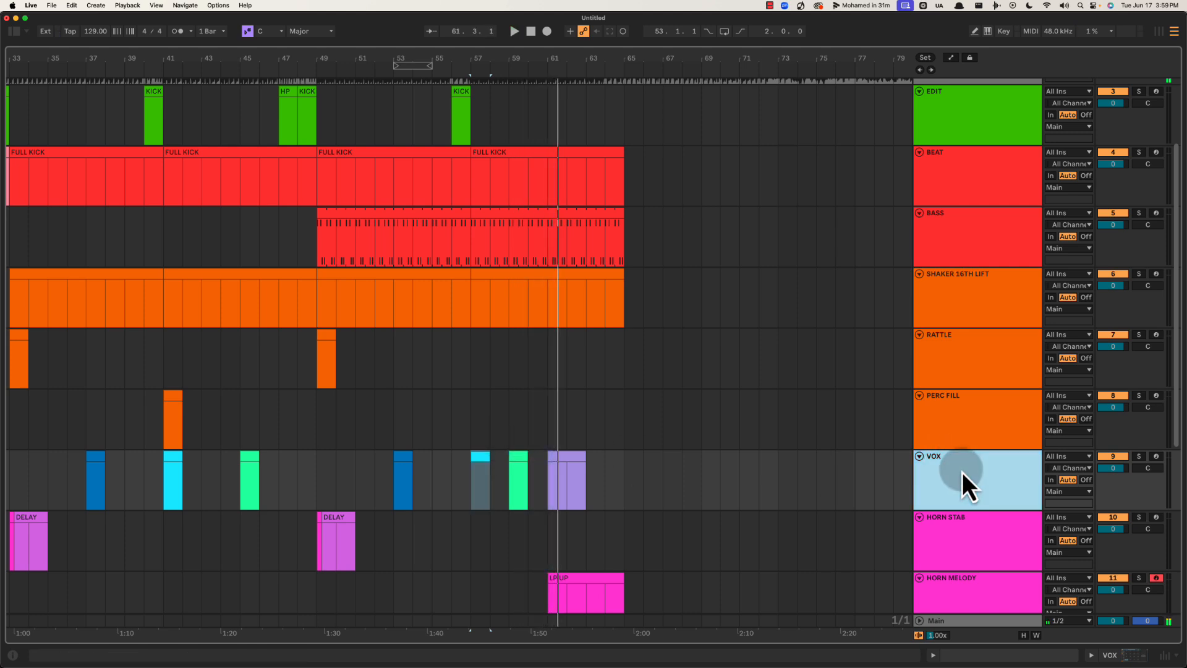
pyautogui.press('super+shift+t')
pyautogui.scroll(-2, 711, 484)
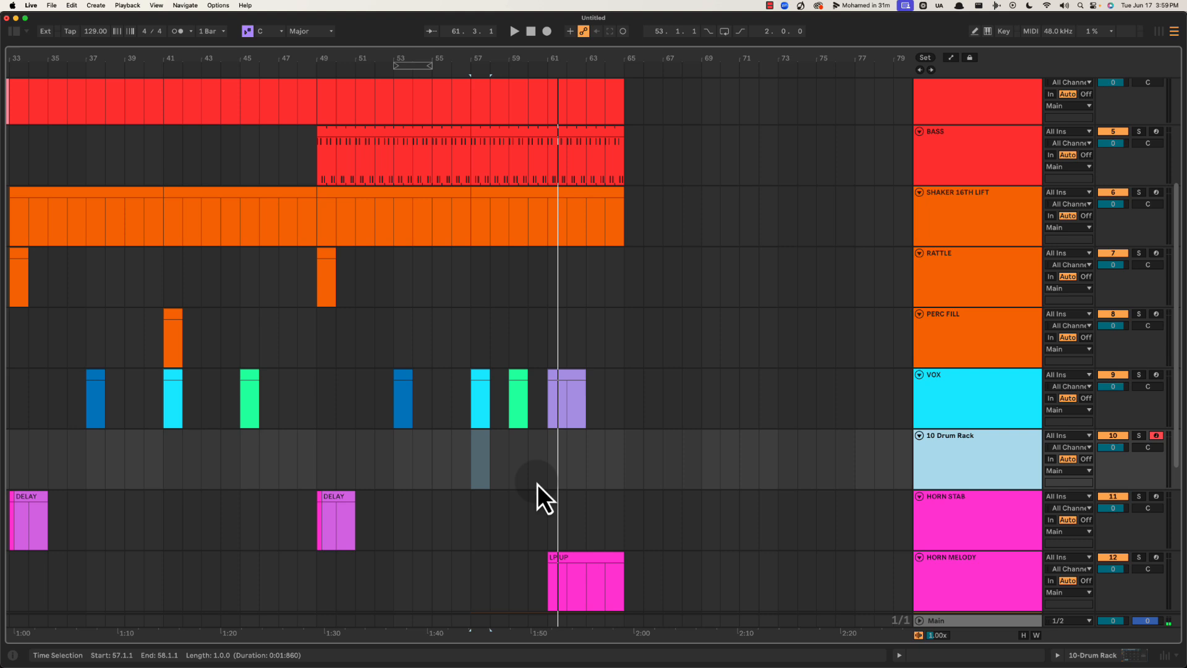
pyautogui.click(488, 387)
pyautogui.moveTo(489, 388); pyautogui.dragTo(553, 439)
pyautogui.moveTo(555, 441); pyautogui.dragTo(597, 440)
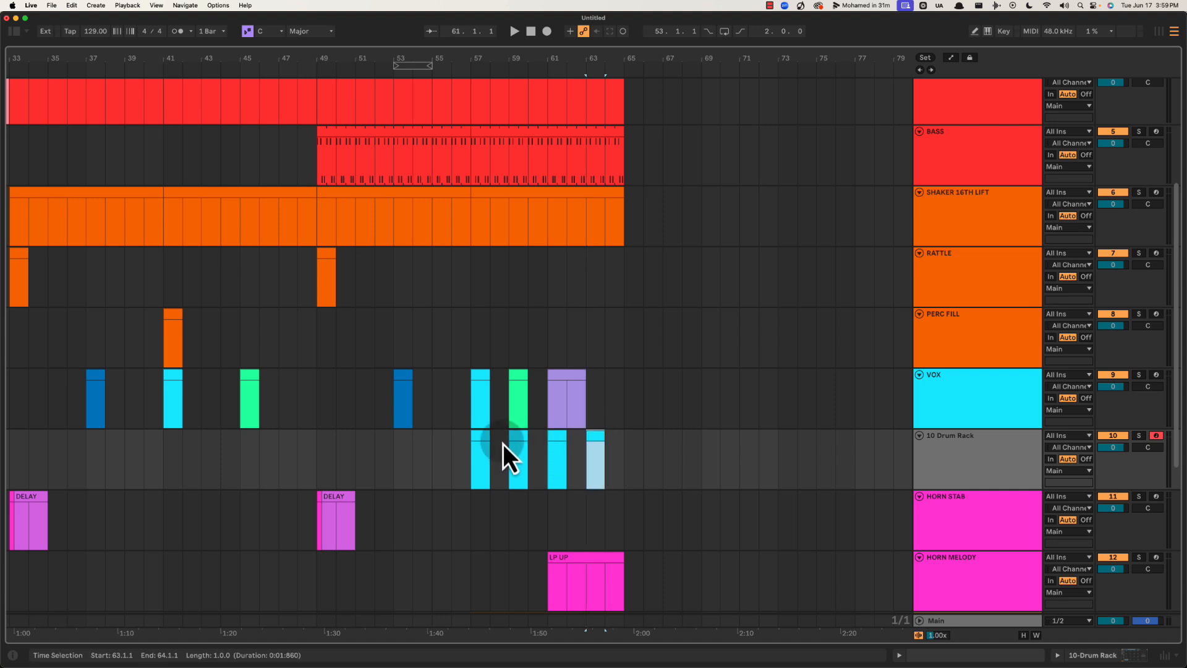
# Audition the reference from the copied cyan clips at 63.1.1, 57.1.1, 59.1.1 and 61.1.1 to check their placement
pyautogui.press('space')
pyautogui.press('space')
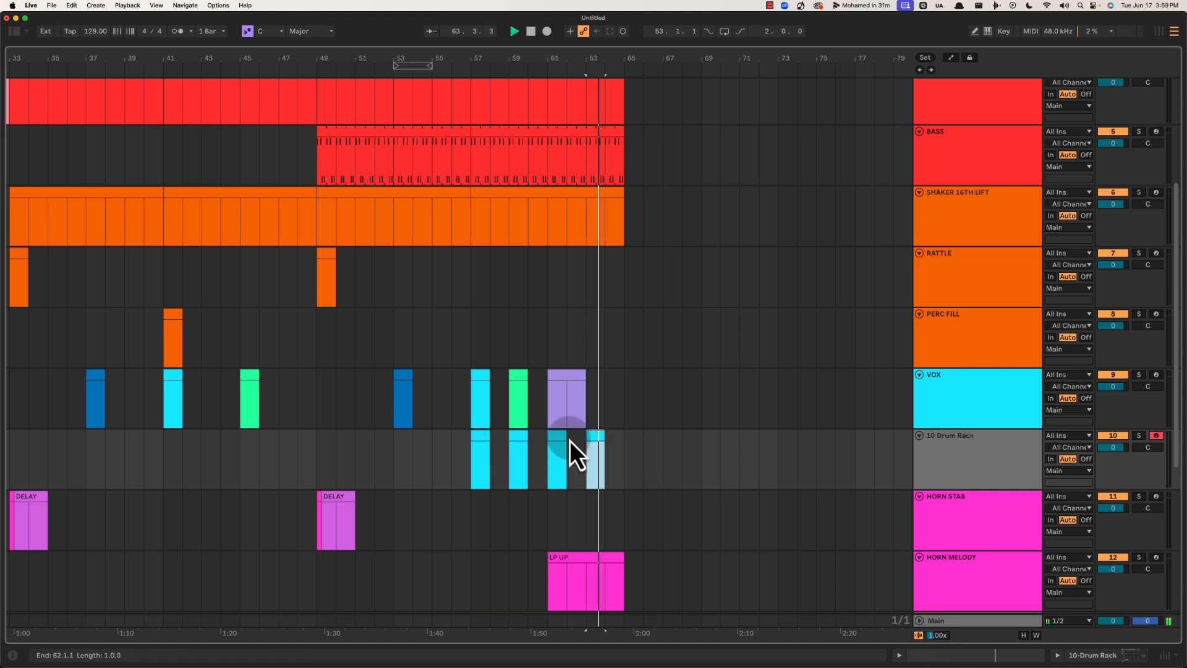
pyautogui.press('space')
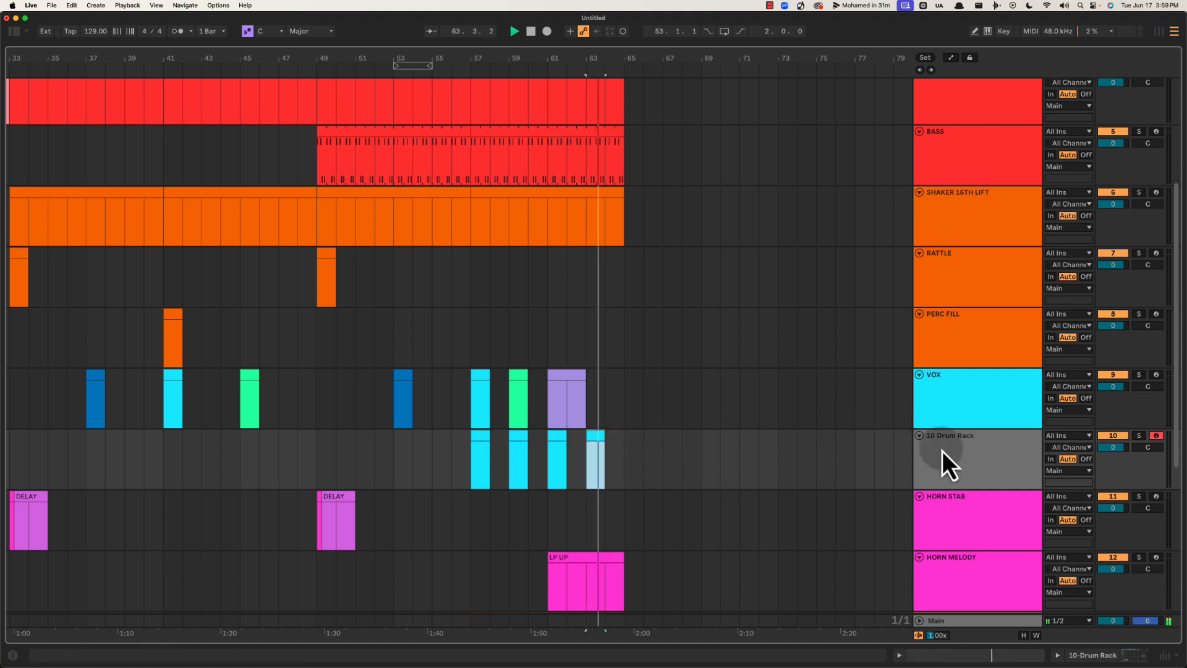
pyautogui.click(955, 462)
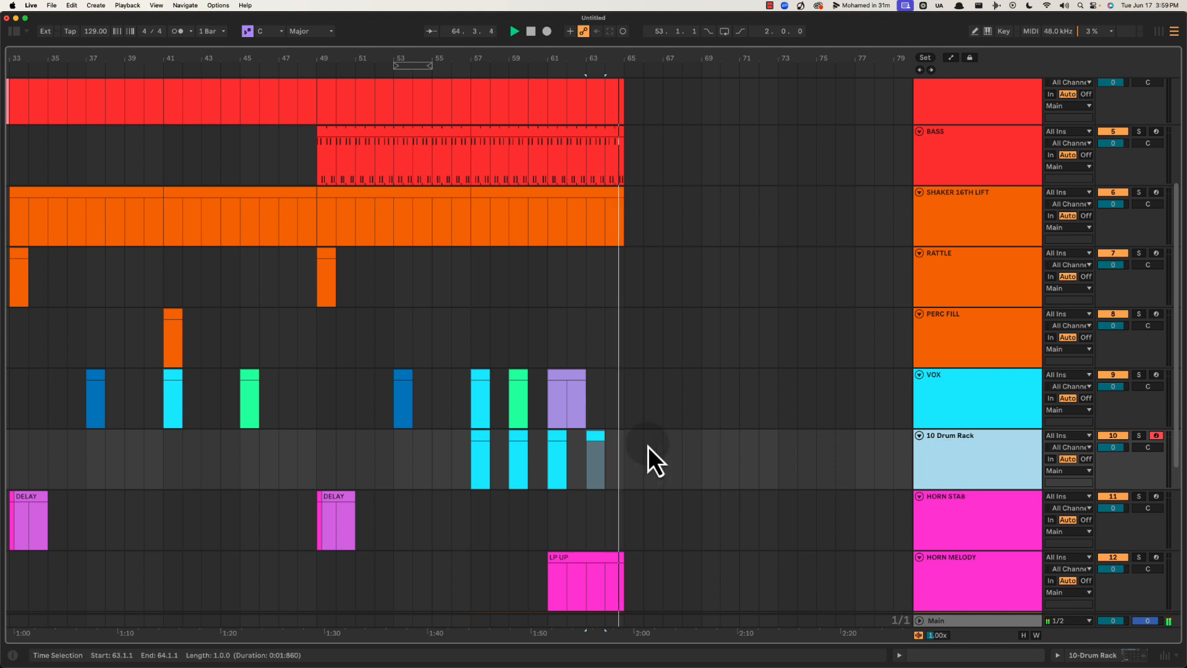
pyautogui.press('space')
pyautogui.click(480, 454)
pyautogui.press('space')
pyautogui.moveTo(538, 66); pyautogui.dragTo(551, 58)
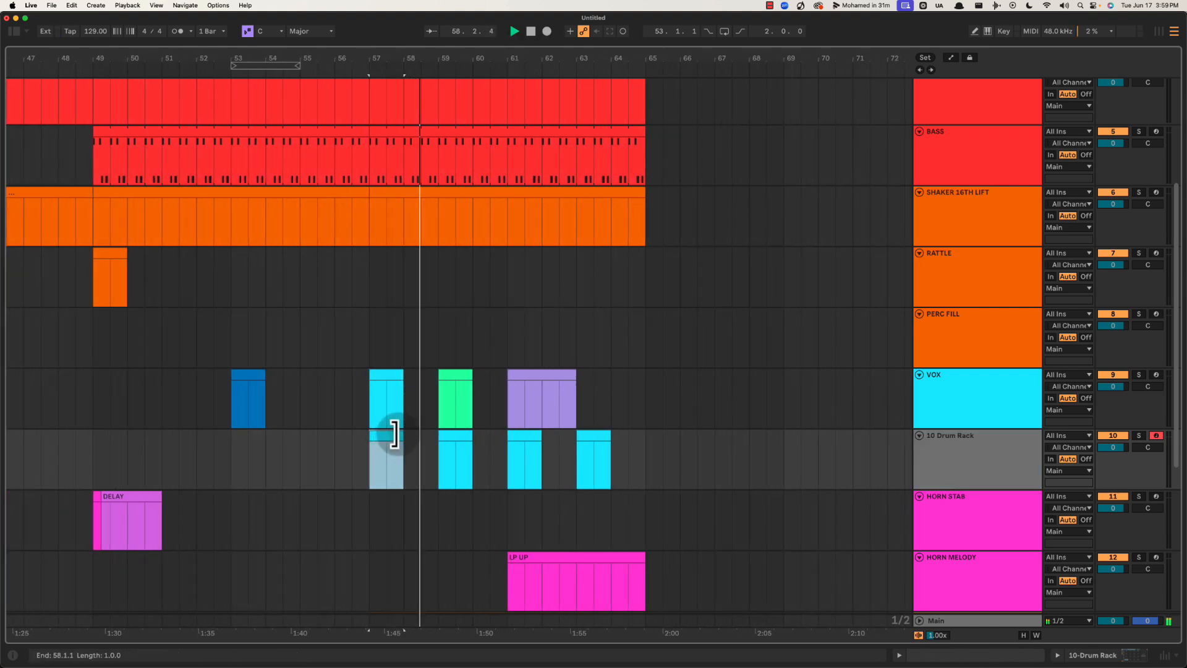
pyautogui.click(469, 451)
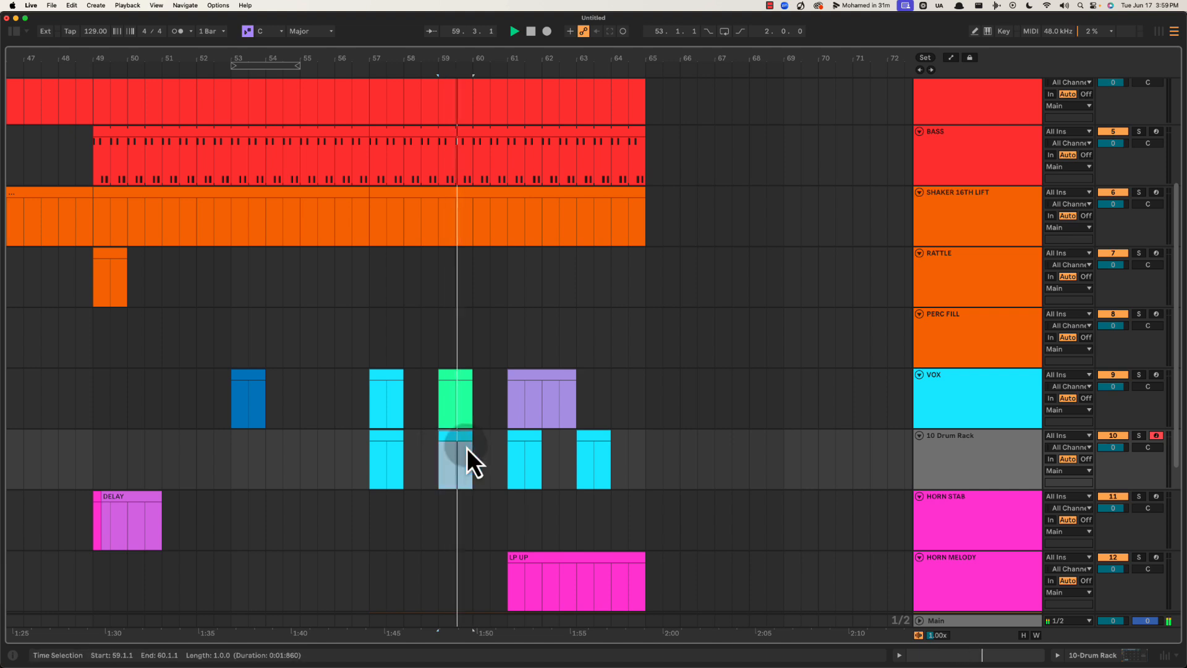
pyautogui.click(508, 457)
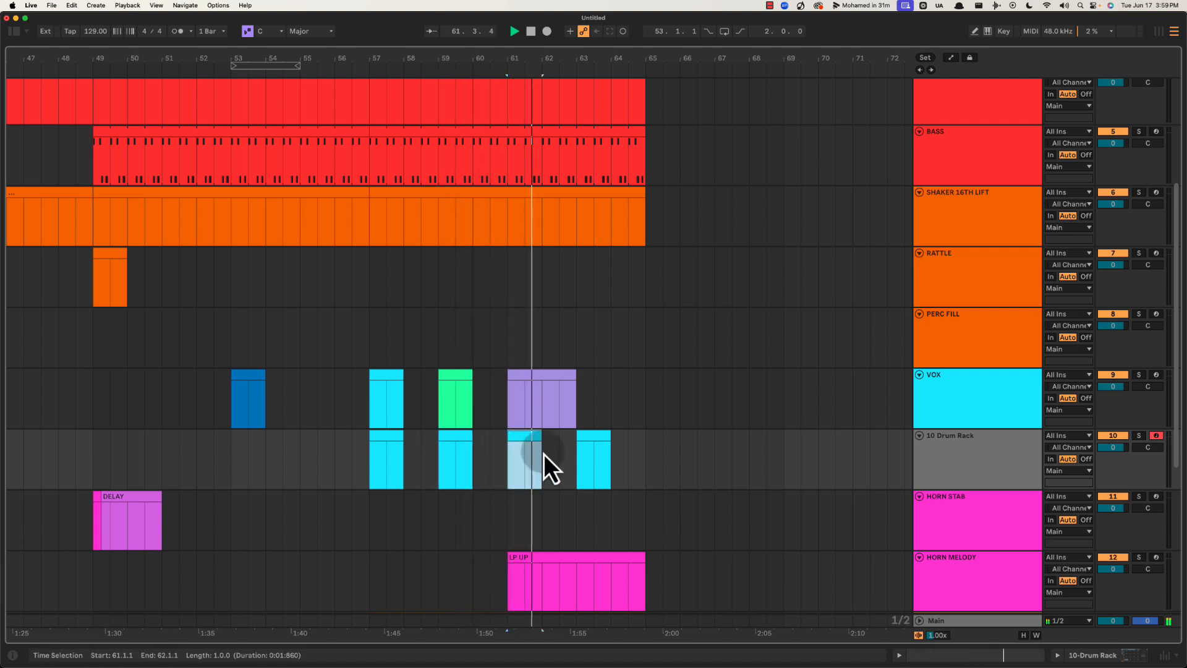
# Duplicate the cyan clip at 61.1.1 consecutively to fill up to 65.1.1, and play the section from 61.1.1
pyautogui.click(566, 454)
pyautogui.click(530, 447)
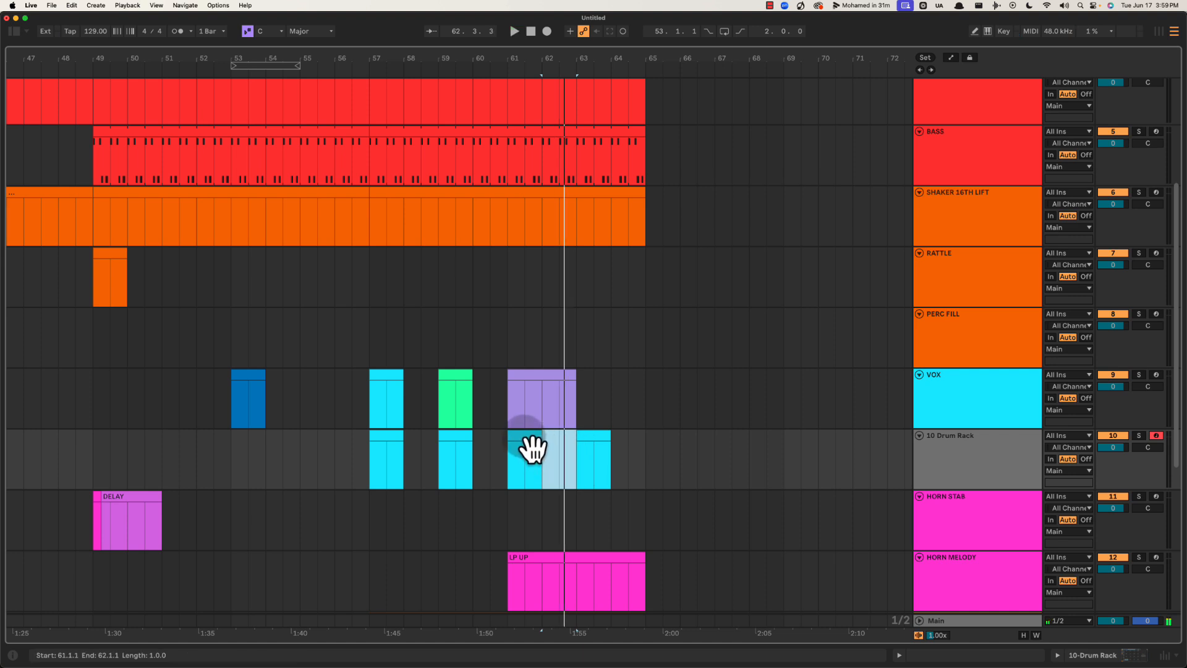
pyautogui.press('space')
pyautogui.press('super+d')
pyautogui.press('super+d')
pyautogui.press('super+d')
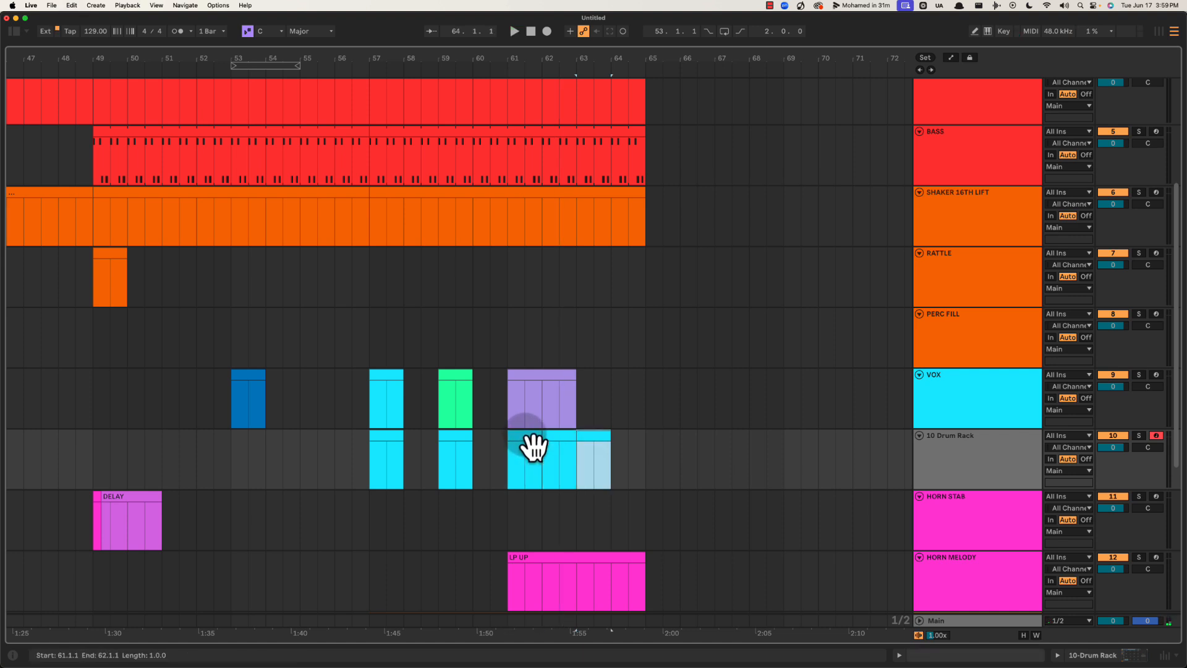
pyautogui.click(534, 448)
pyautogui.press('space')
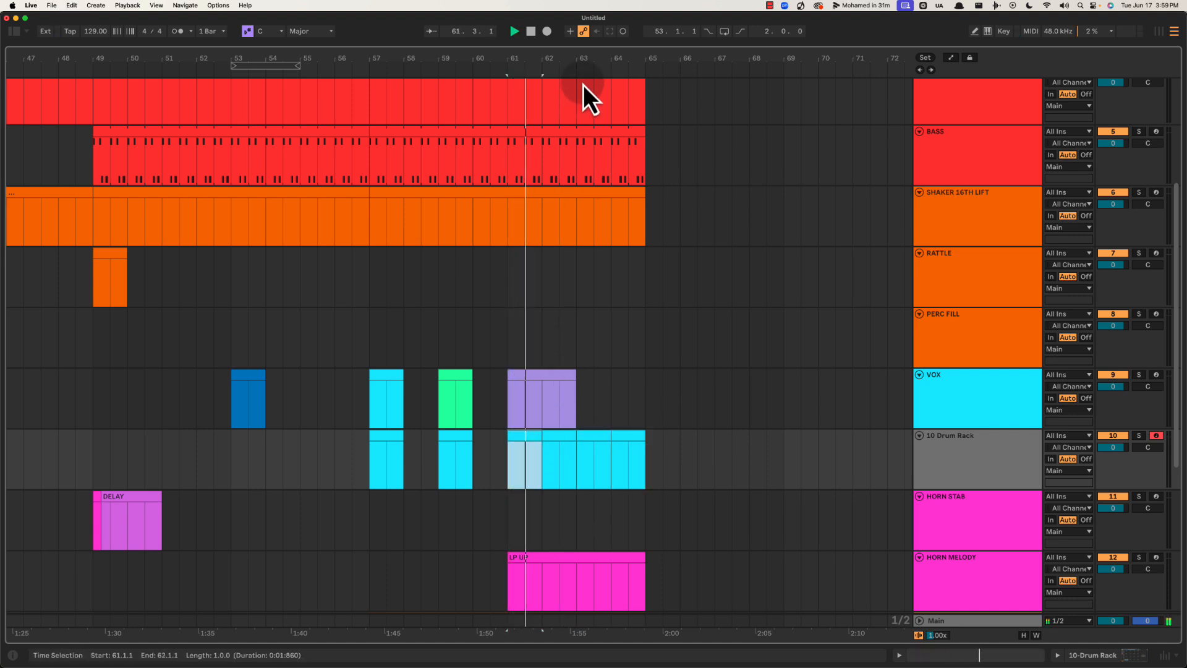
pyautogui.moveTo(585, 65); pyautogui.dragTo(585, 52)
# Rename the new track VOX 2 and the original VOX track VOX 1
pyautogui.click(948, 447)
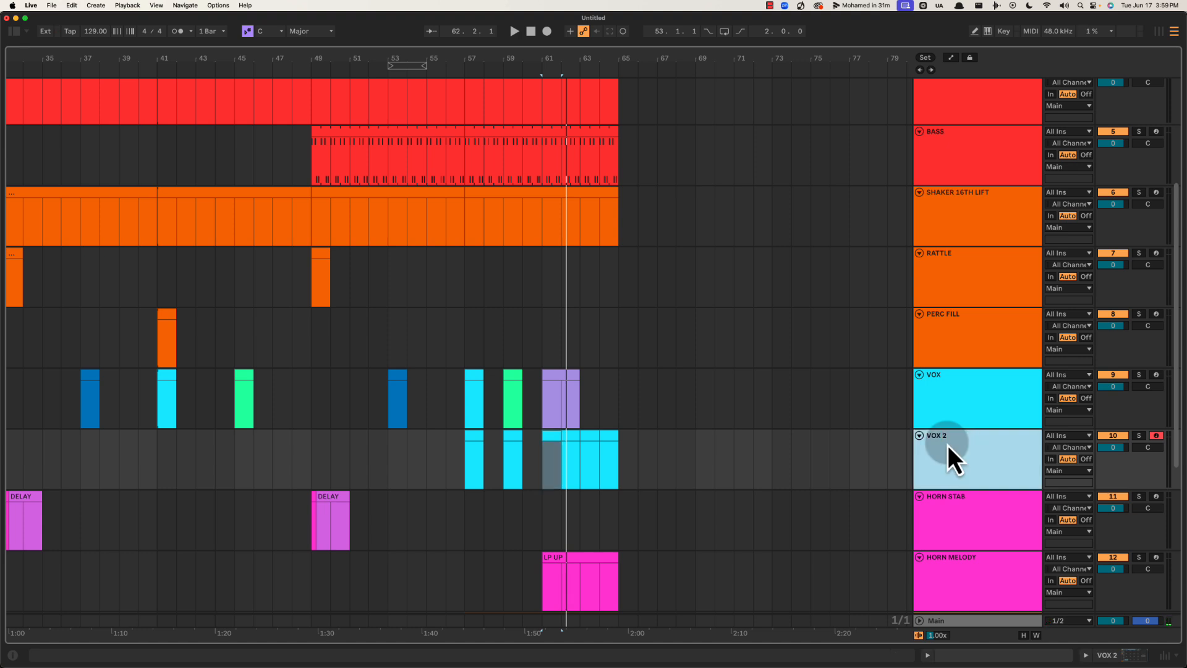
pyautogui.click(1017, 383)
pyautogui.press('super+r')
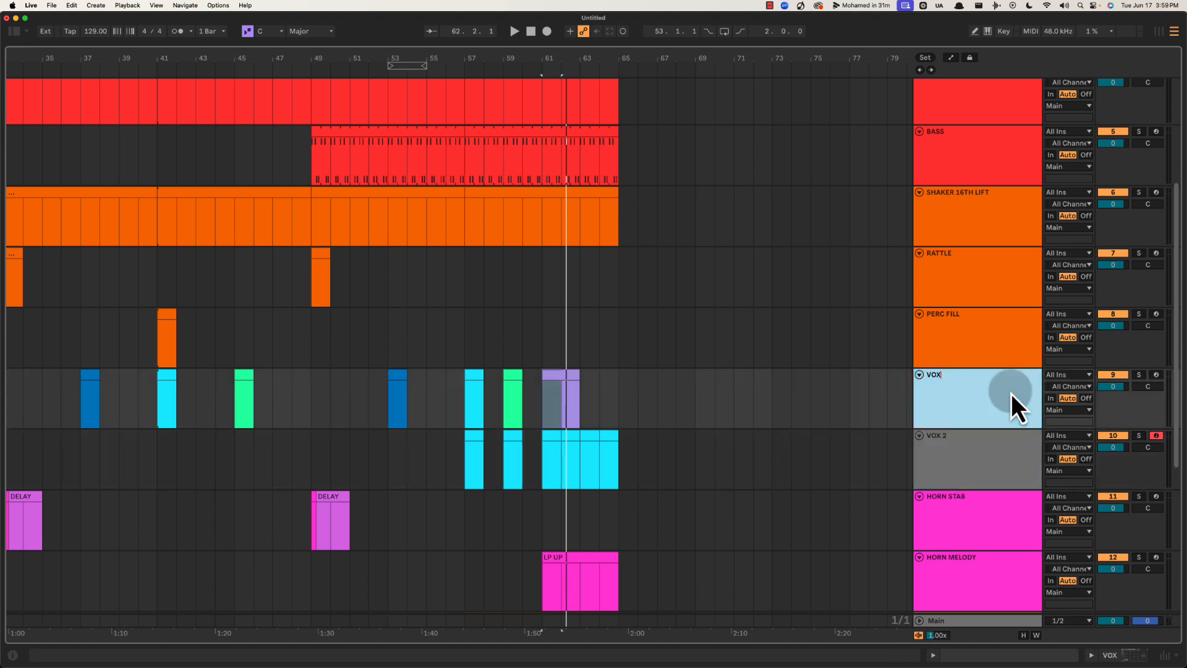
pyautogui.write('1')
pyautogui.press('Return')
# Color the VOX 2 track cyan and start playback from 61.1.1
pyautogui.rightClick(970, 449)
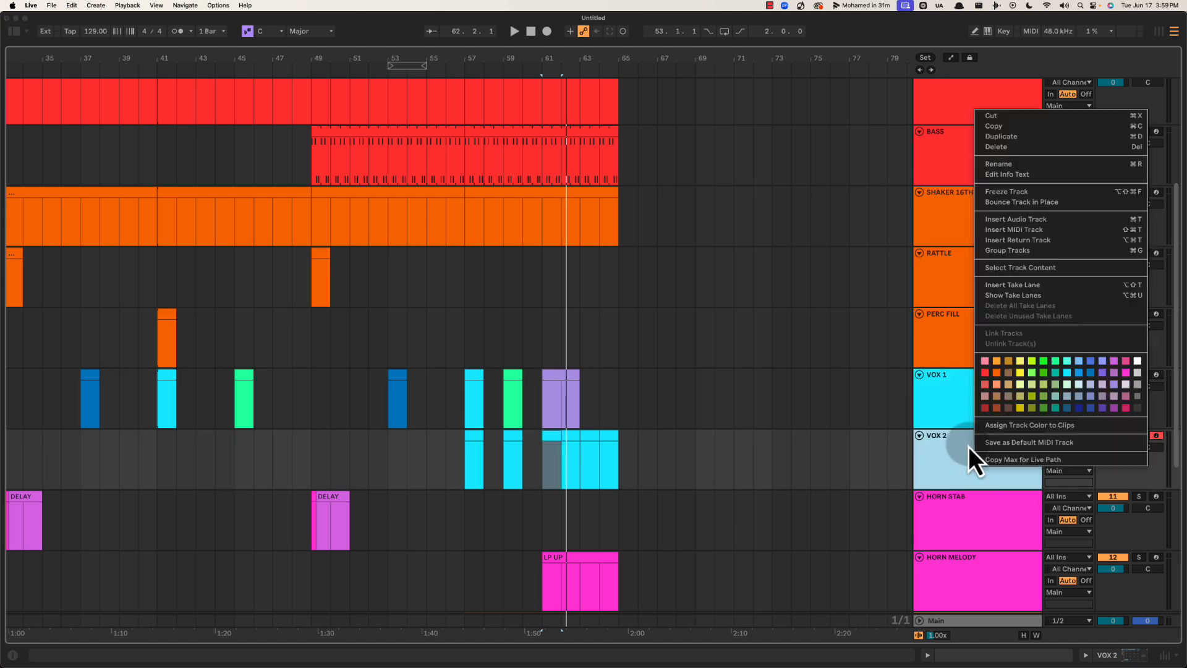
pyautogui.click(1074, 376)
pyautogui.press('space')
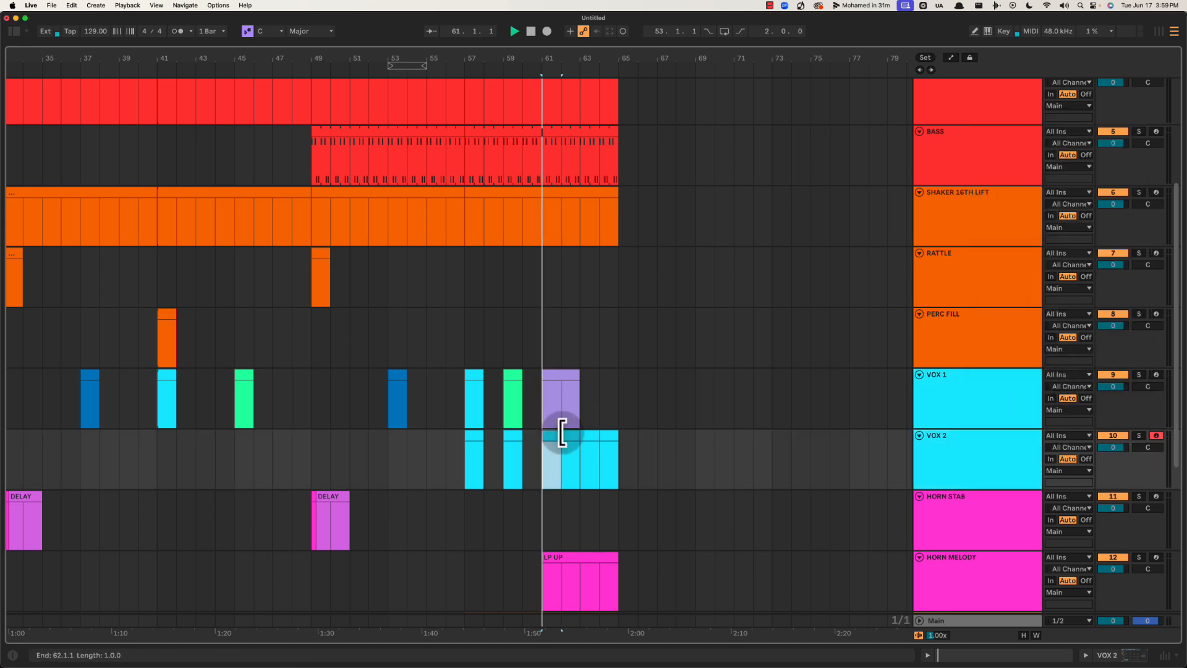
# Fold all tracks, then unfold only the Quliano - NYC reference track and the HORN MELODY track
pyautogui.click(590, 448)
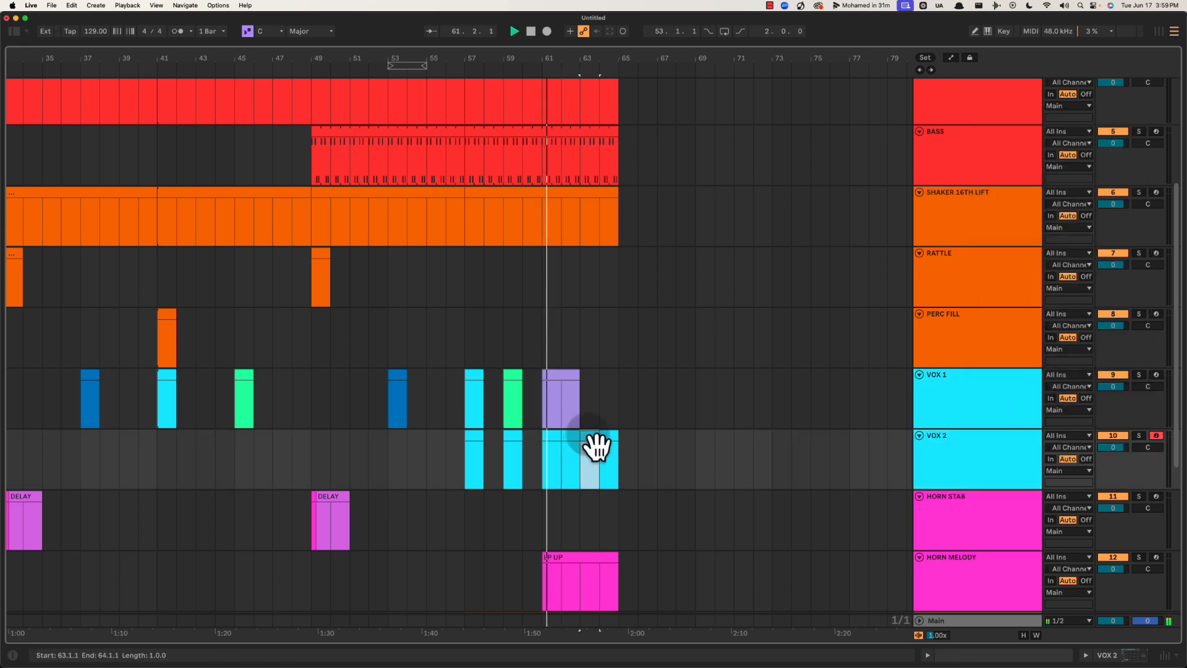
pyautogui.keyDown('alt'); pyautogui.click(919, 375); pyautogui.keyUp('alt')
pyautogui.click(920, 98)
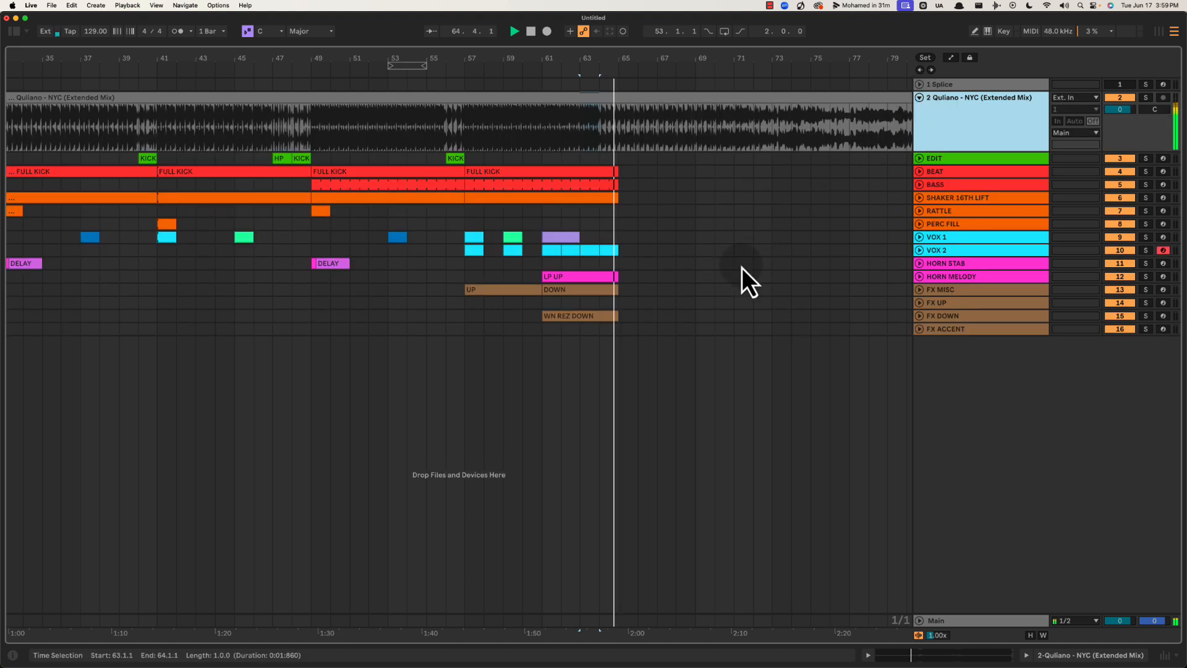
pyautogui.click(946, 277)
pyautogui.click(921, 276)
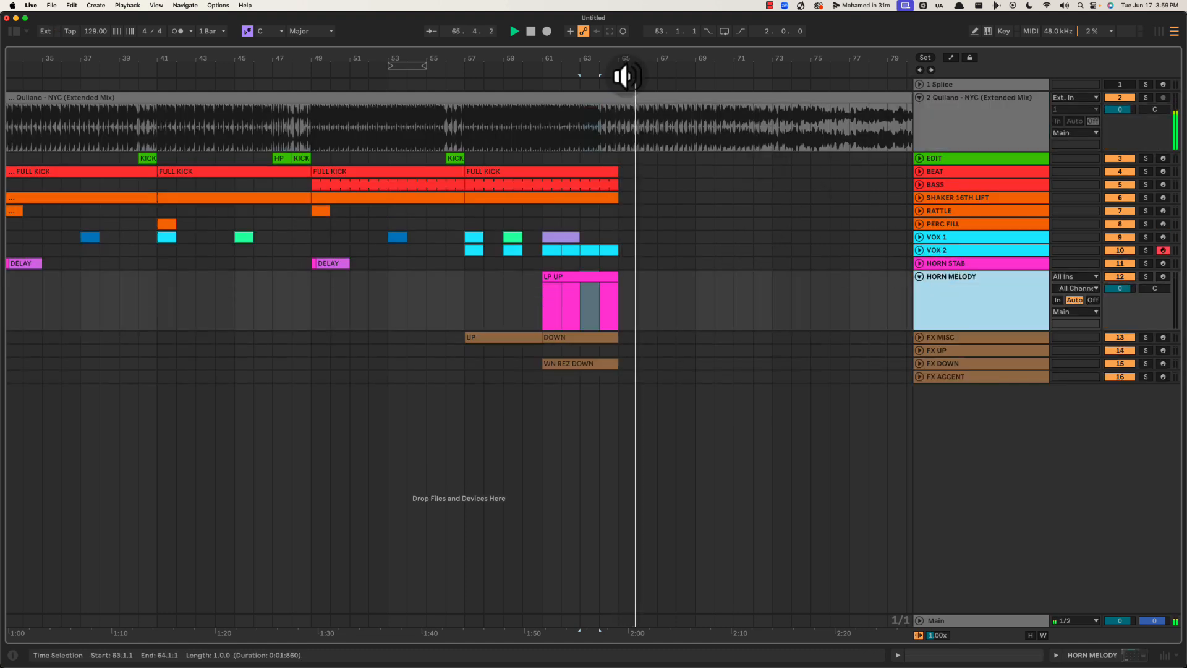
# Stop playback and copy the KICK clip on the EDIT track from bar 56 to bar 64
pyautogui.moveTo(658, 53); pyautogui.dragTo(584, 57)
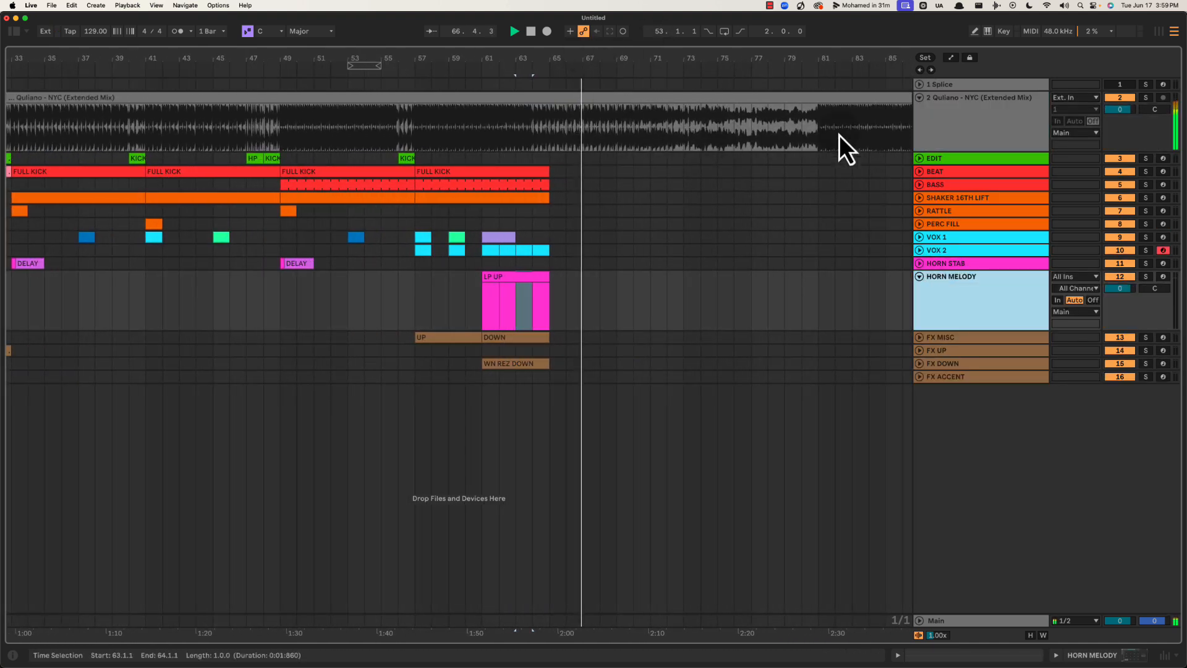
pyautogui.press('space')
pyautogui.moveTo(409, 158); pyautogui.dragTo(543, 161)
# Duplicate the last FULL KICK clip on the BEAT track to bar 65 and rename the copy HP
pyautogui.click(538, 173)
pyautogui.hotkey('ctrl', 'd')
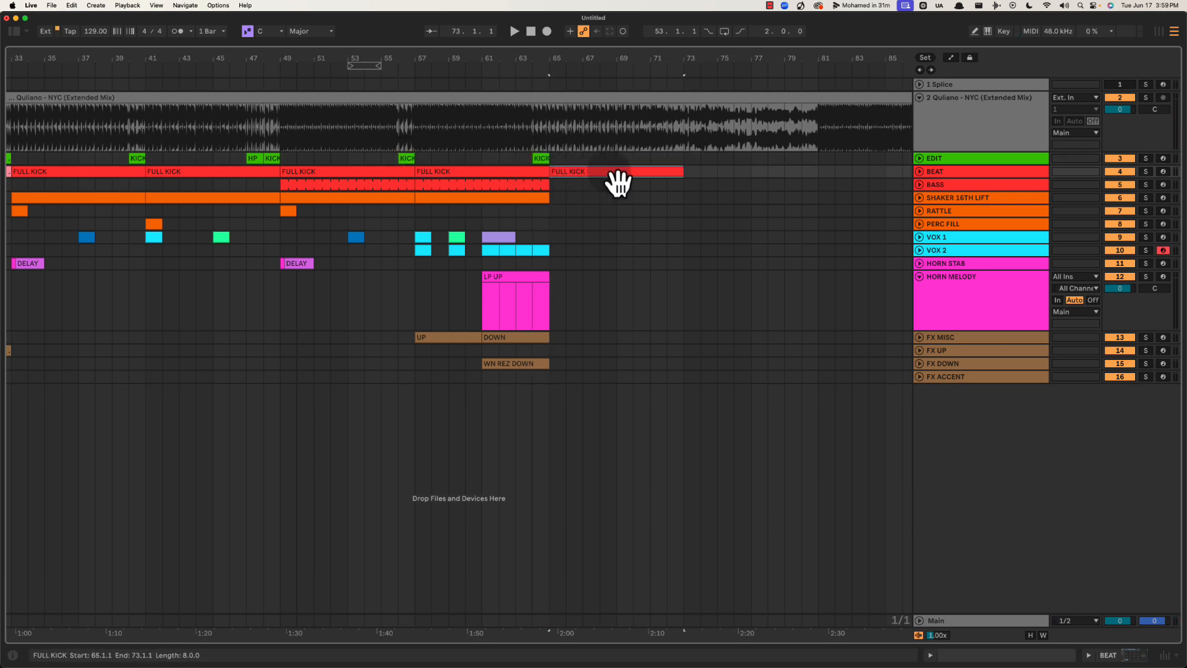
pyautogui.rightClick(610, 174)
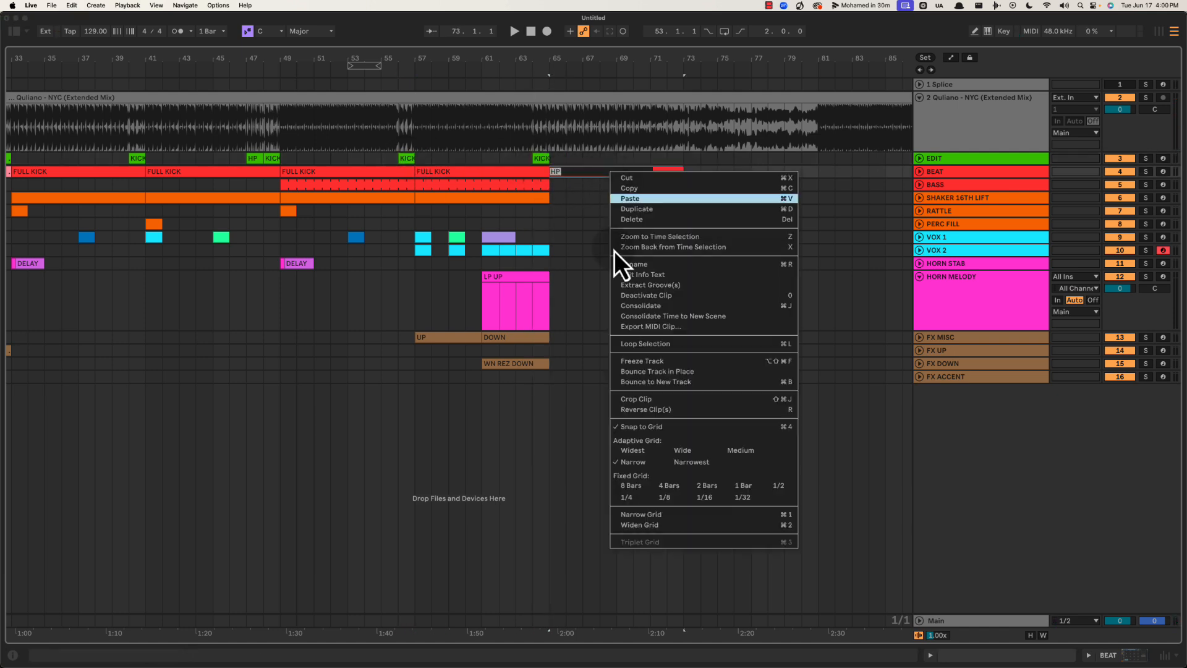
pyautogui.click(545, 280)
# Copy the pink HP clip at bars 25 to 33 on the BEAT track to bar 65 and play from there
pyautogui.moveTo(592, 59); pyautogui.dragTo(593, 38)
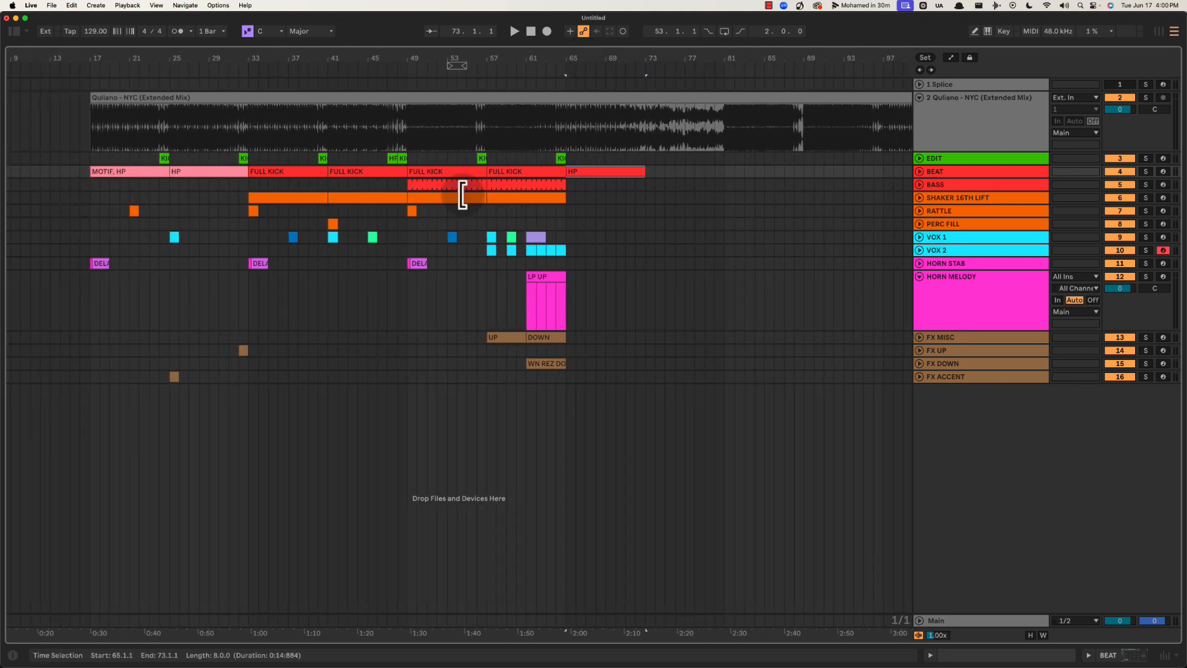
pyautogui.click(218, 197)
pyautogui.moveTo(209, 174); pyautogui.dragTo(596, 172)
pyautogui.press('space')
pyautogui.moveTo(597, 56); pyautogui.dragTo(597, 73)
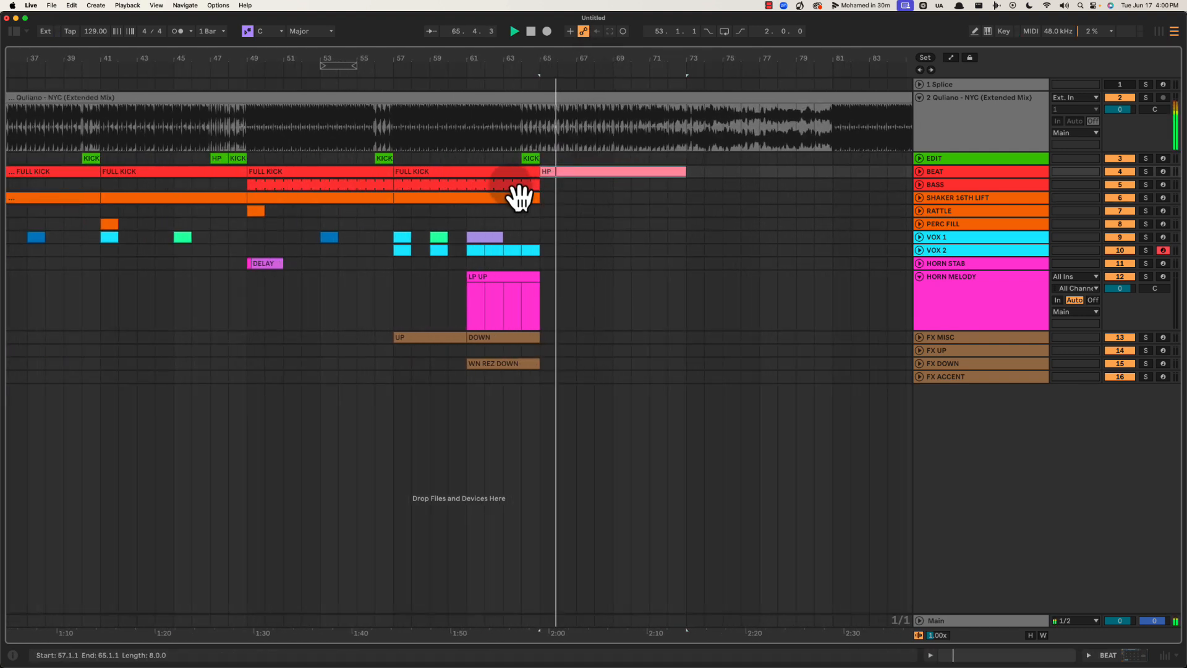
# Unfold the BASS track and select its clip section at bars 57 to 65
pyautogui.click(931, 185)
pyautogui.click(923, 187)
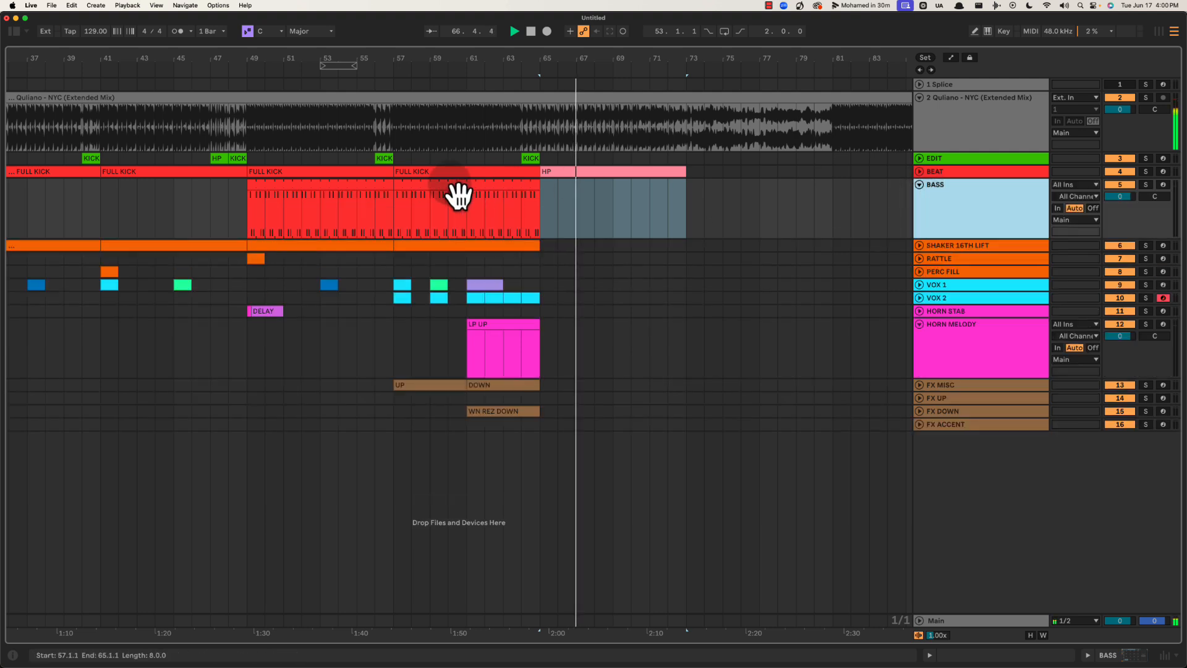
pyautogui.click(429, 189)
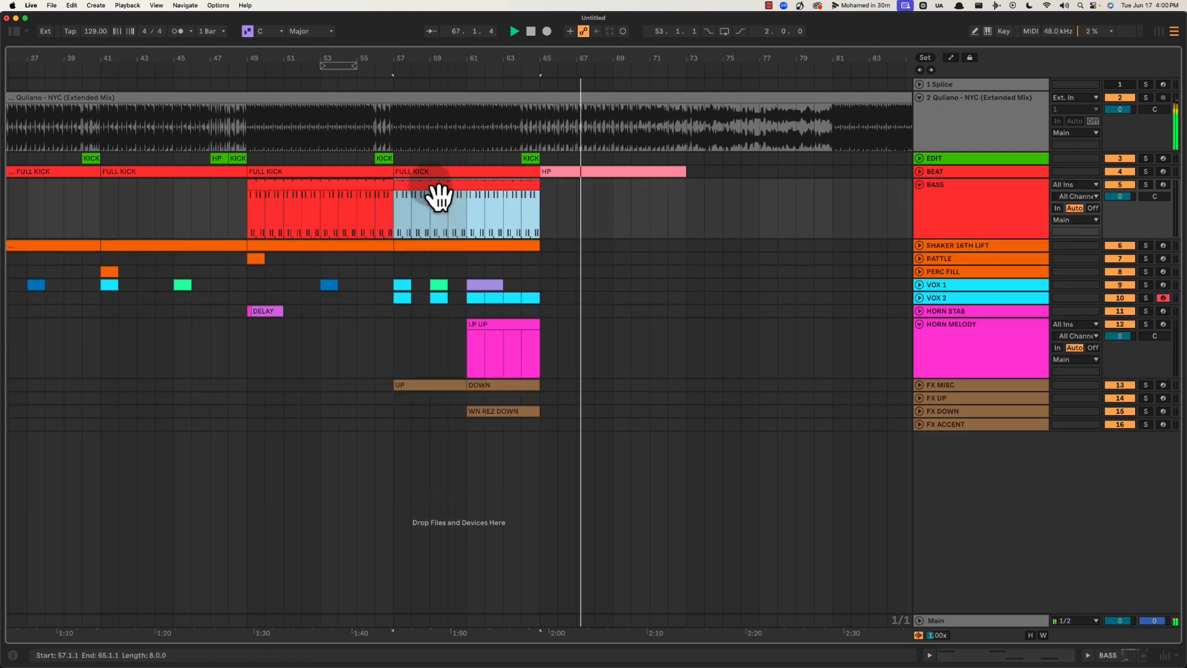
# Expand the Main track's Spectrum to examine the mix's frequency curve, and close the enlarged view
pyautogui.doubleClick(946, 623)
pyautogui.doubleClick(894, 584)
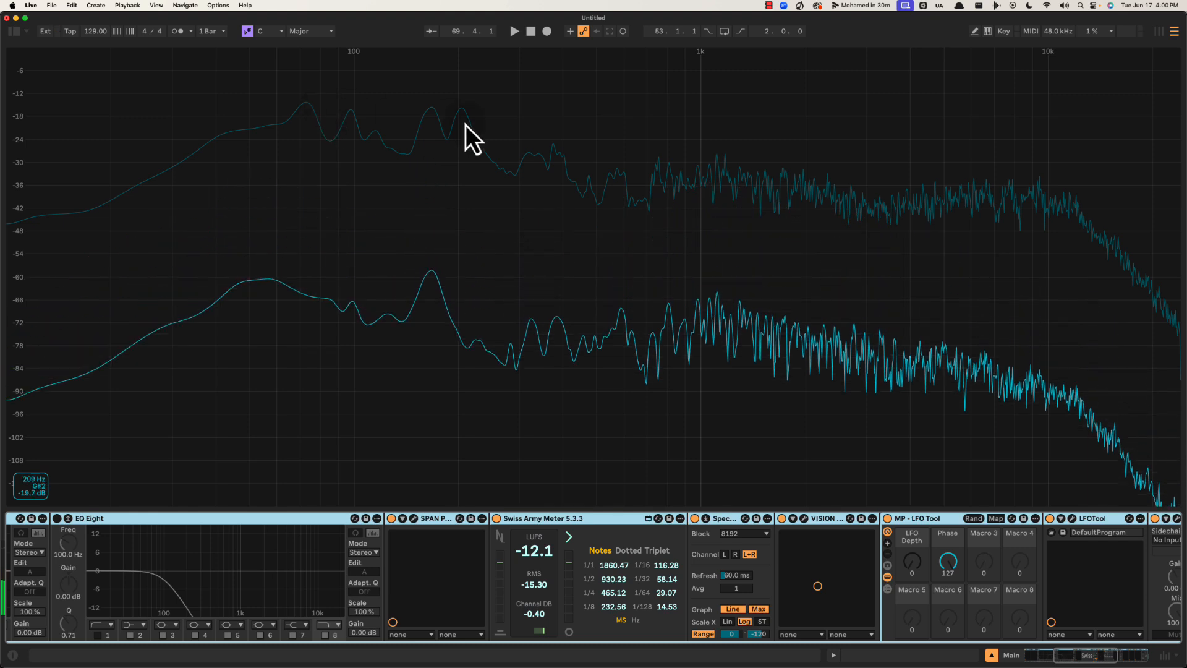
pyautogui.doubleClick(447, 135)
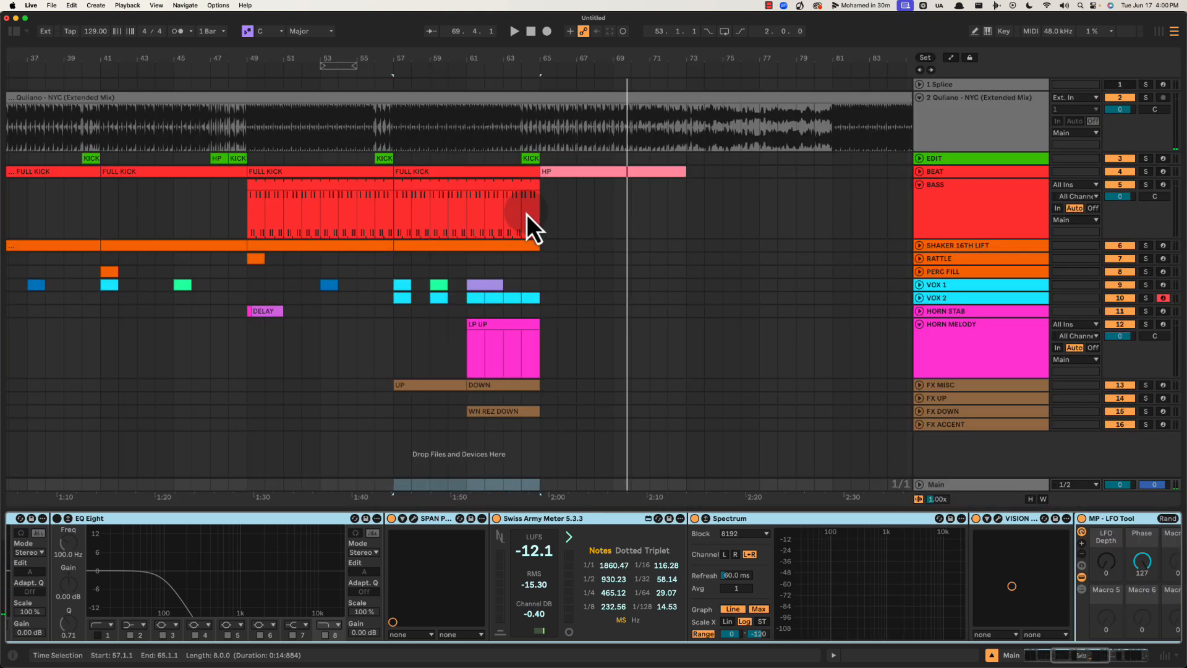
# Duplicate the BASS clip at bars 57 to 65 so the copy fills bars 65 to 73
pyautogui.click(502, 185)
pyautogui.press('super+d')
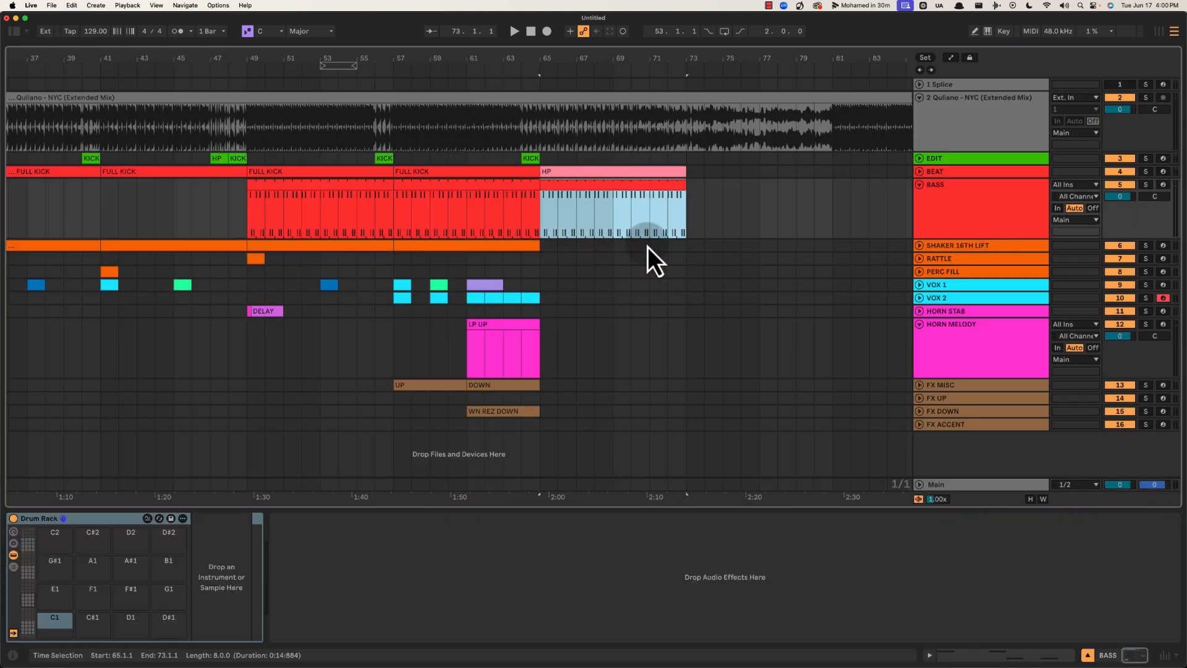
pyautogui.click(978, 486)
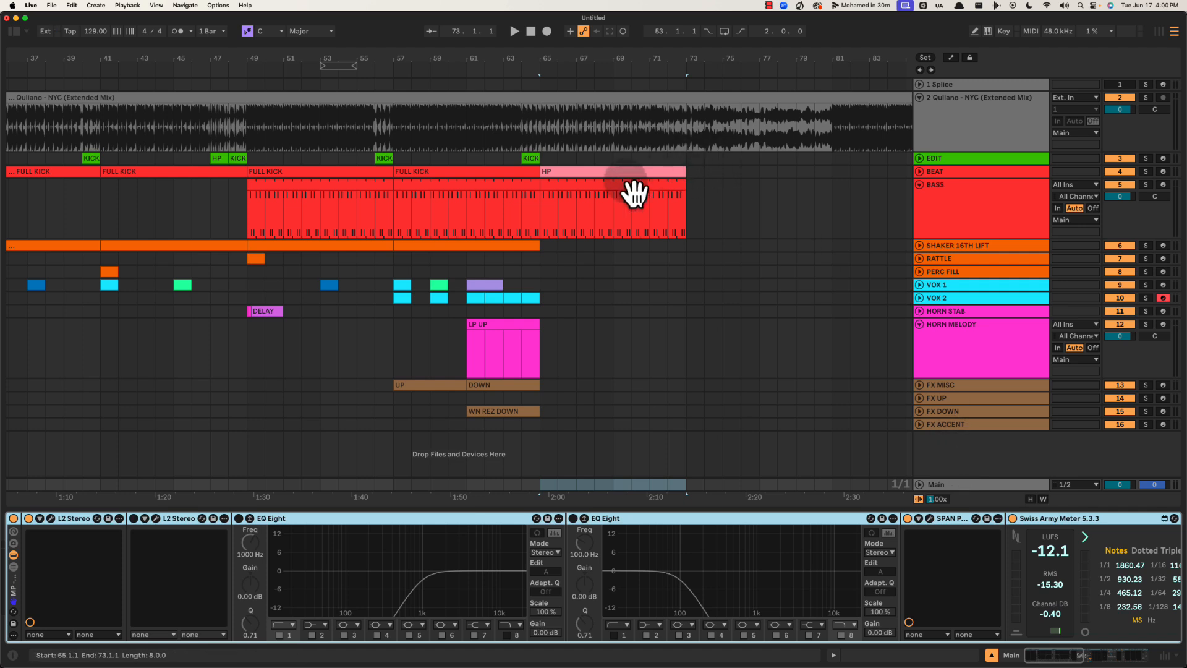
# Rename the BASS clip at bars 65 to 73 as QUIET
pyautogui.click(947, 200)
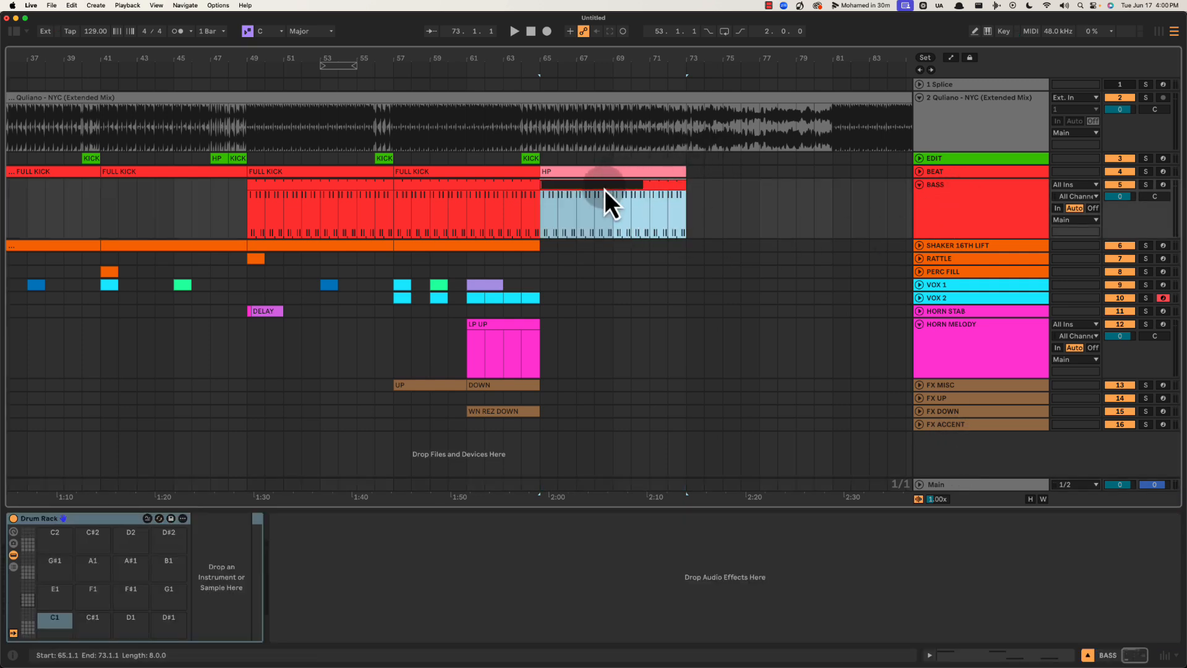
pyautogui.write('QUIET')
pyautogui.press('Return')
# Clear the QUIET name from the BASS clip at bar 65
pyautogui.rightClick(605, 189)
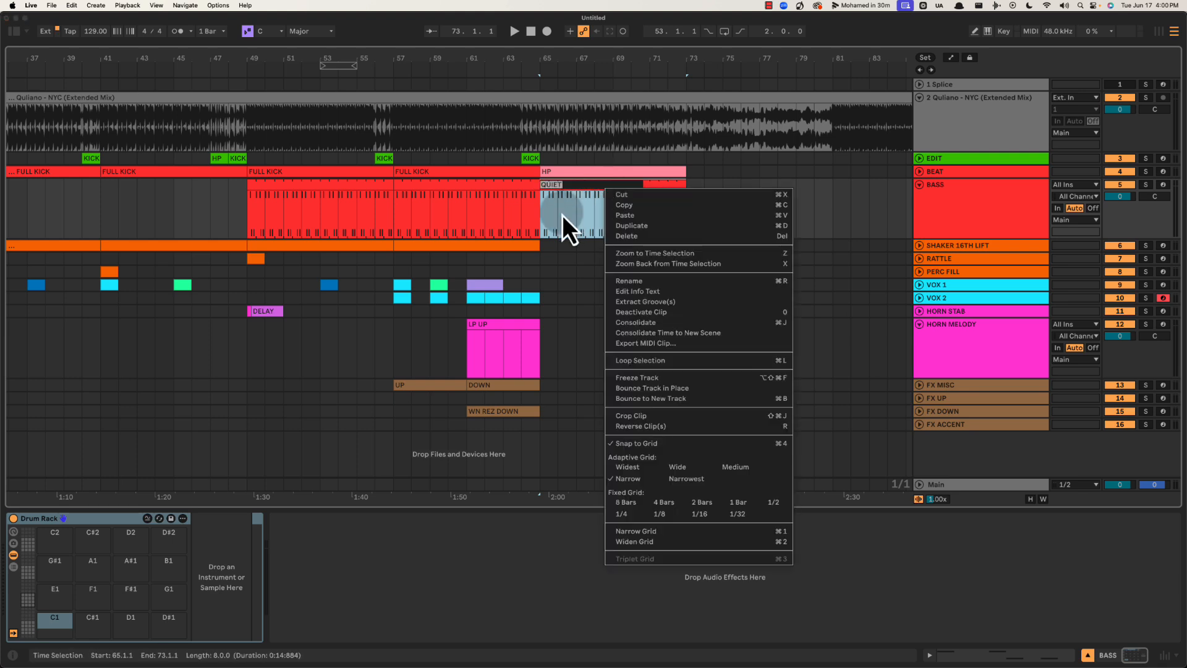
pyautogui.click(562, 214)
pyautogui.click(779, 207)
pyautogui.rightClick(632, 188)
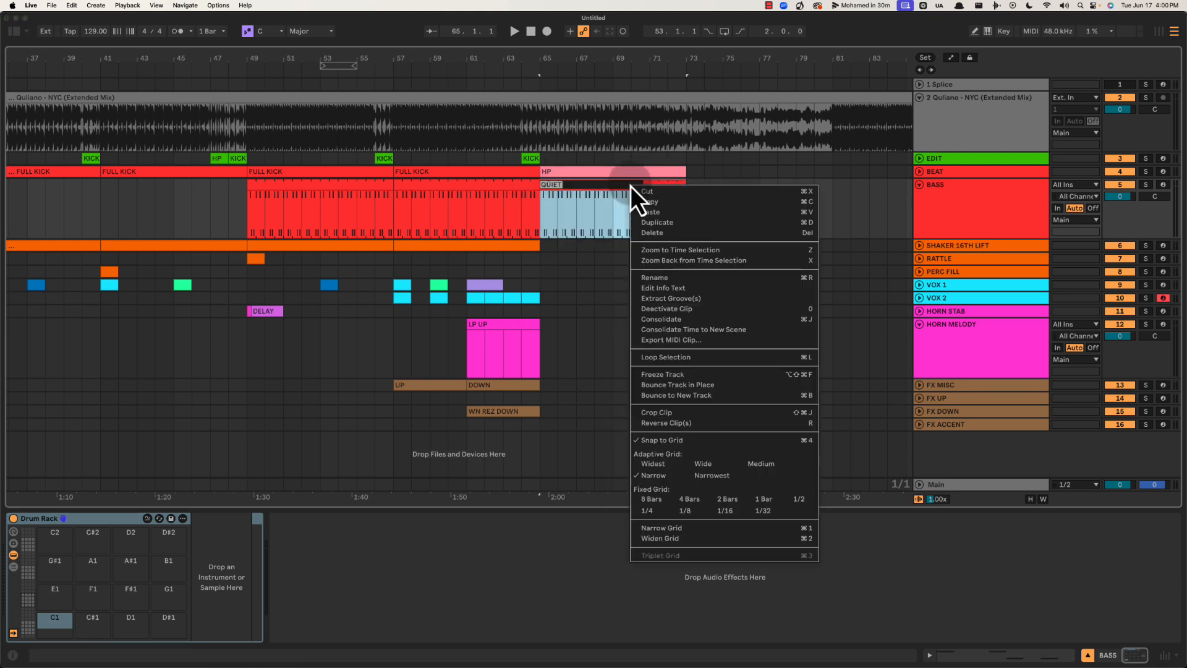
pyautogui.click(591, 198)
pyautogui.press('BackSpace')
pyautogui.press('Return')
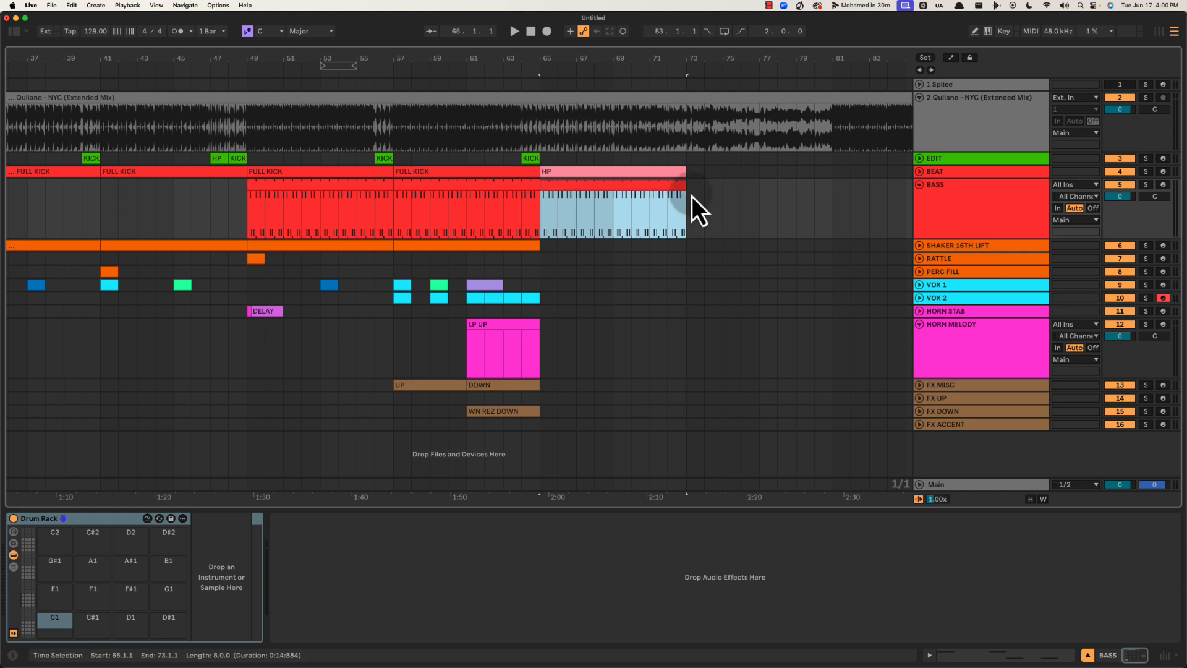
pyautogui.rightClick(631, 188)
pyautogui.click(649, 247)
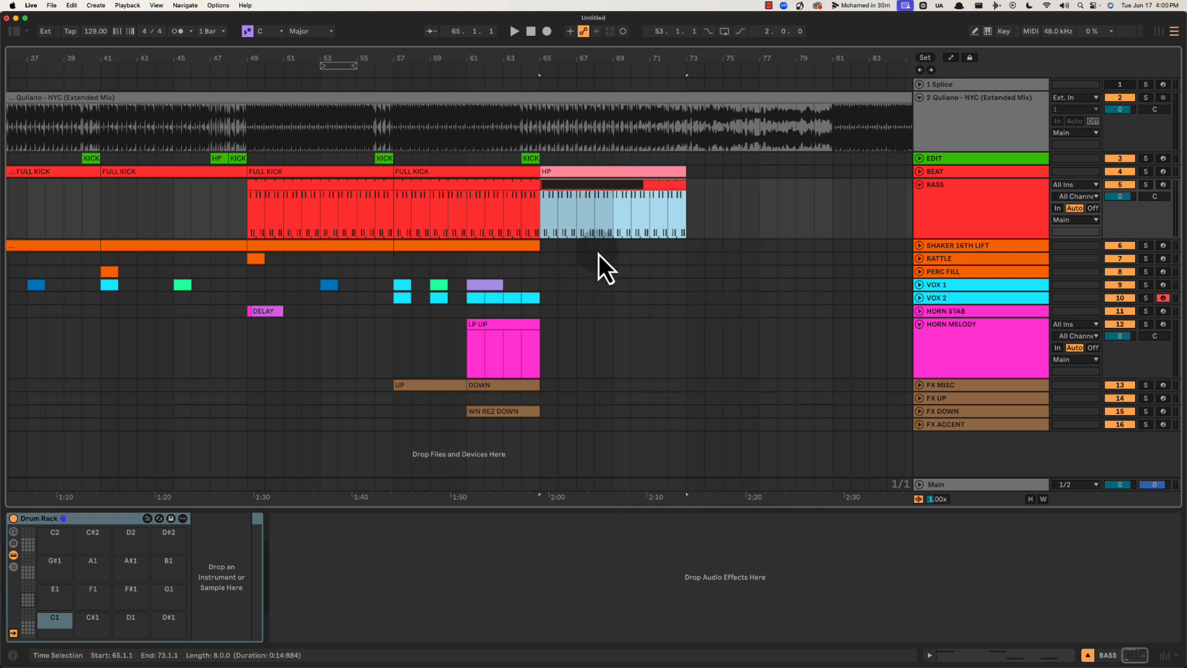
# Duplicate the BASS clip at bar 65 to bars 73 to 81 and color the copy pink
pyautogui.click(633, 188)
pyautogui.press('super+d')
pyautogui.rightClick(739, 190)
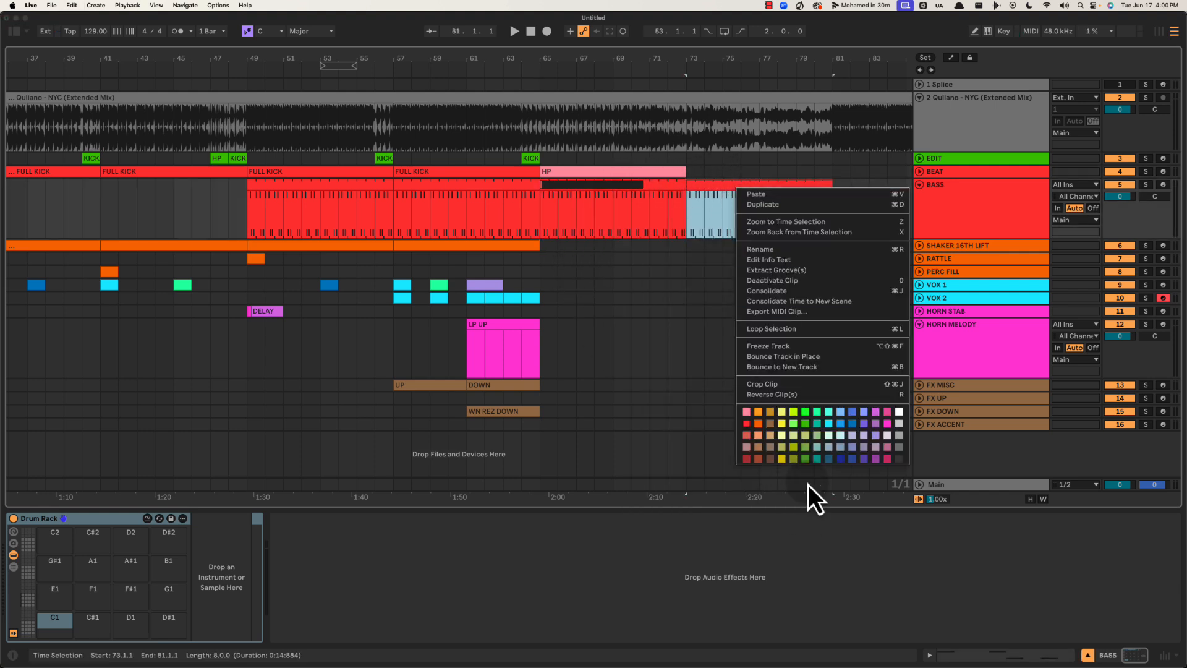
pyautogui.click(745, 411)
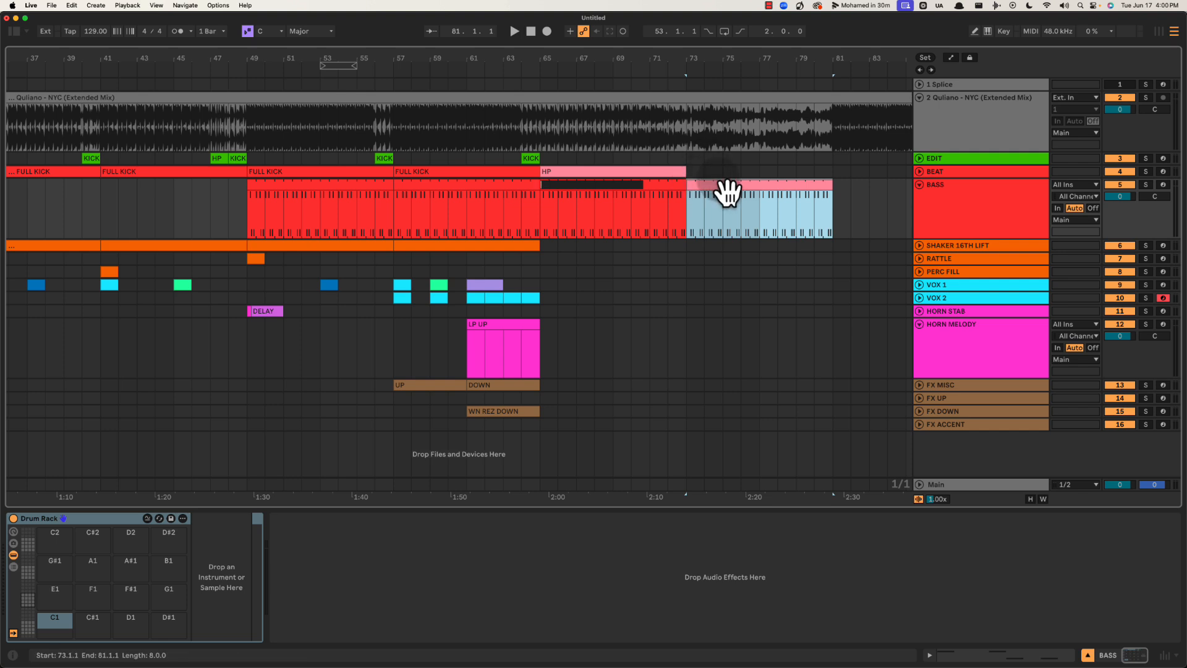
# Move the pink BASS clip back to bar 65, over the existing clip, and rename it QUIET
pyautogui.moveTo(722, 191); pyautogui.dragTo(589, 193)
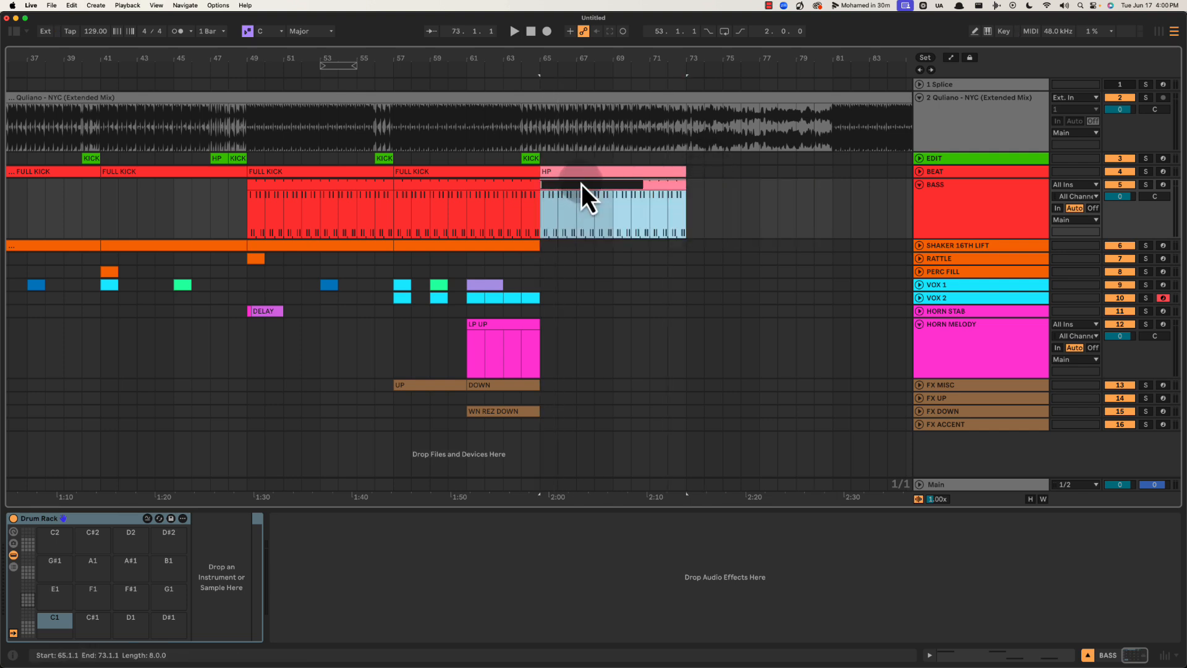
pyautogui.write('UIET')
pyautogui.press('Return')
# Play the arrangement briefly from bar 65 to check the start of the quiet bass section
pyautogui.press('space')
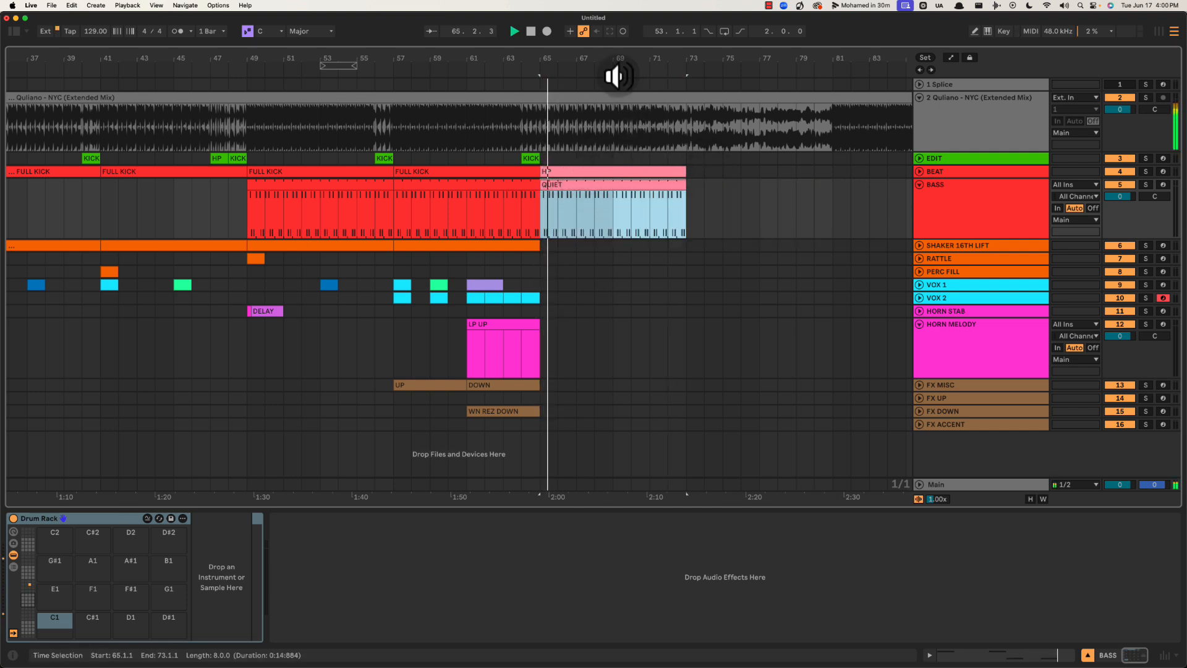
pyautogui.moveTo(624, 62); pyautogui.dragTo(623, 64)
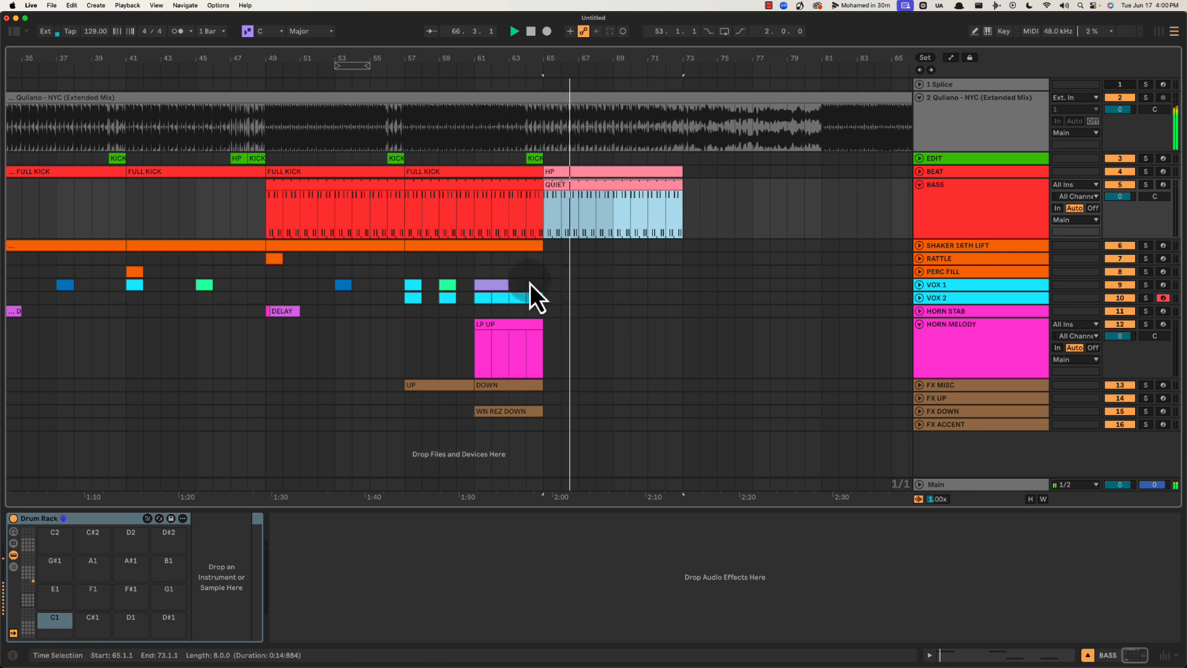
pyautogui.press('space')
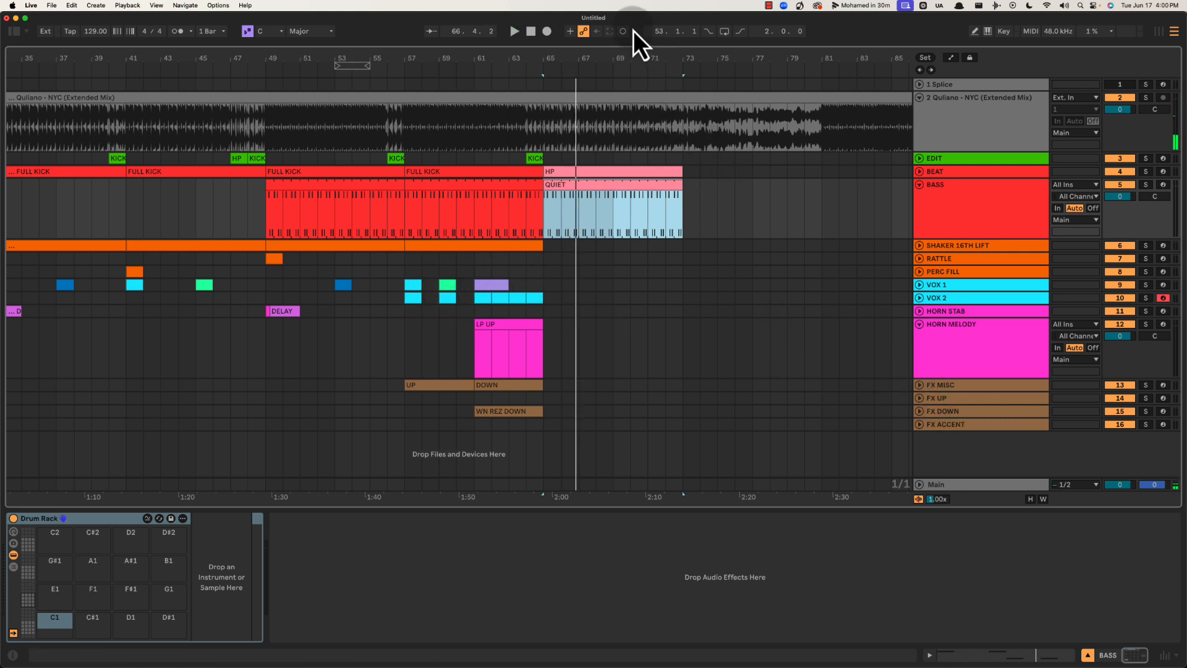
# Unfold the RATTLE track and copy its one-bar clip from bar 49 to bar 65
pyautogui.moveTo(623, 59); pyautogui.dragTo(625, 57)
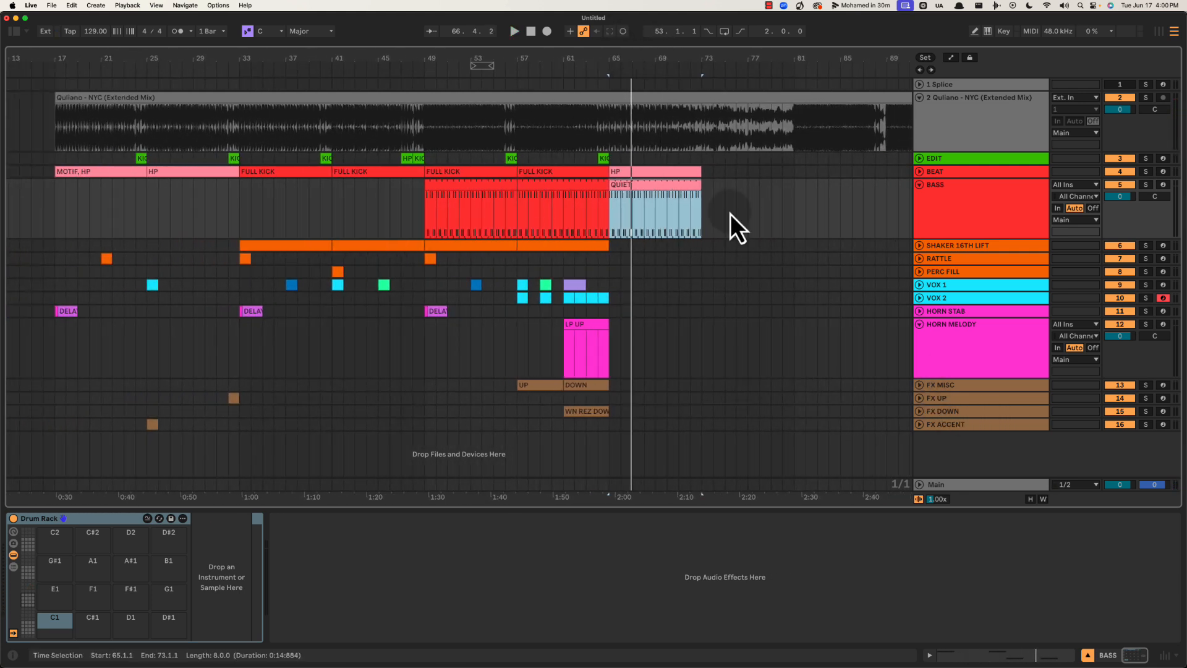
pyautogui.click(919, 258)
pyautogui.click(437, 272)
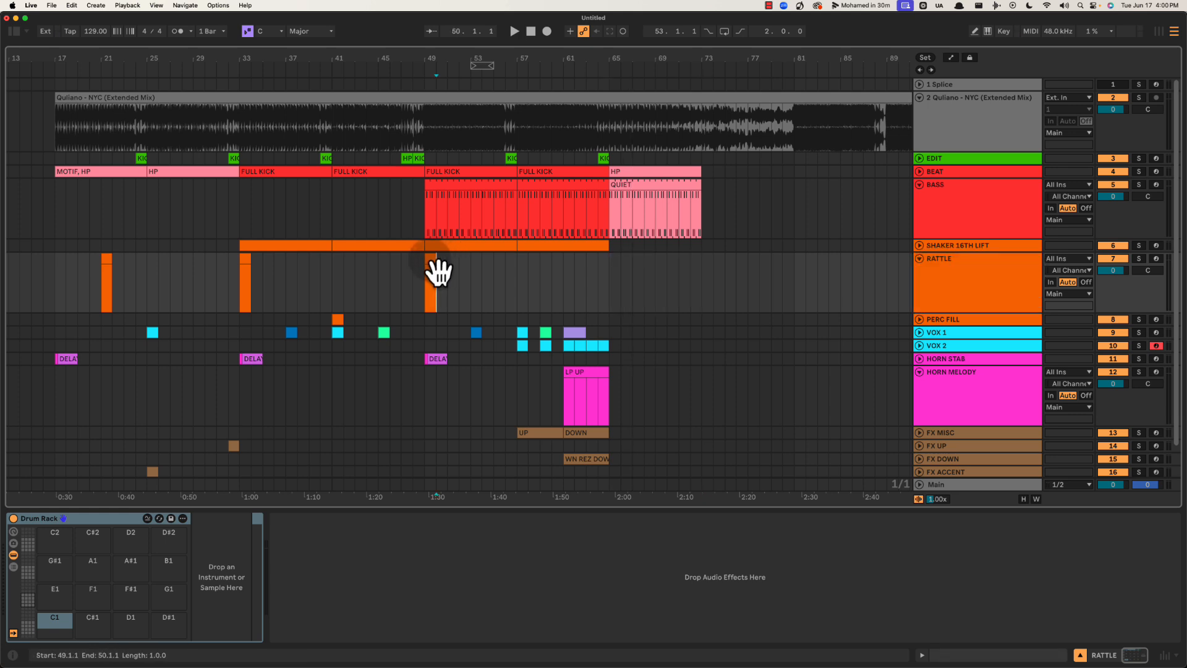
pyautogui.moveTo(437, 272); pyautogui.dragTo(608, 276)
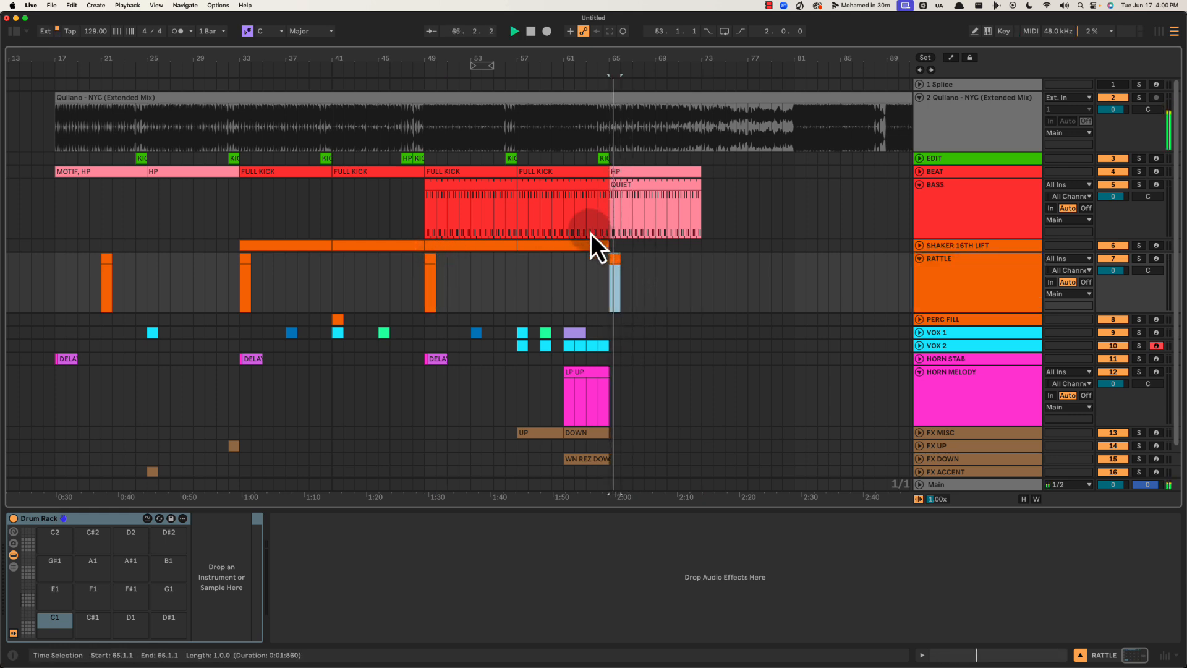
# Audition the arrangement from several points, including bars 57, 61 and 65, to compare the section changes
pyautogui.click(520, 266)
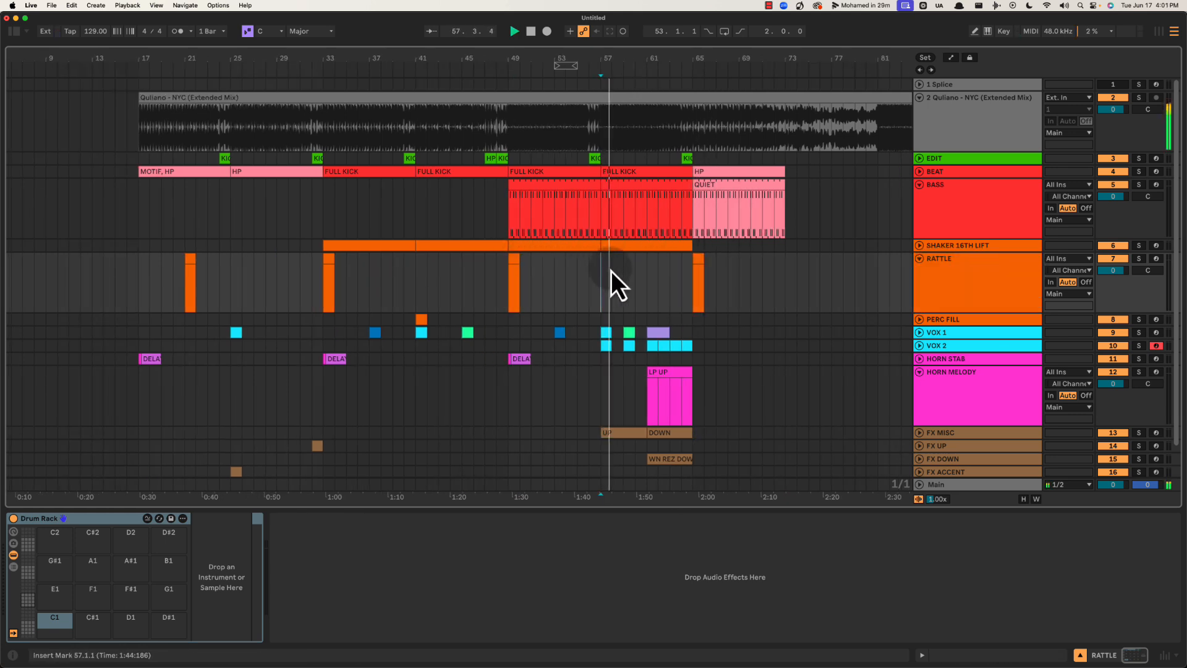
pyautogui.click(560, 276)
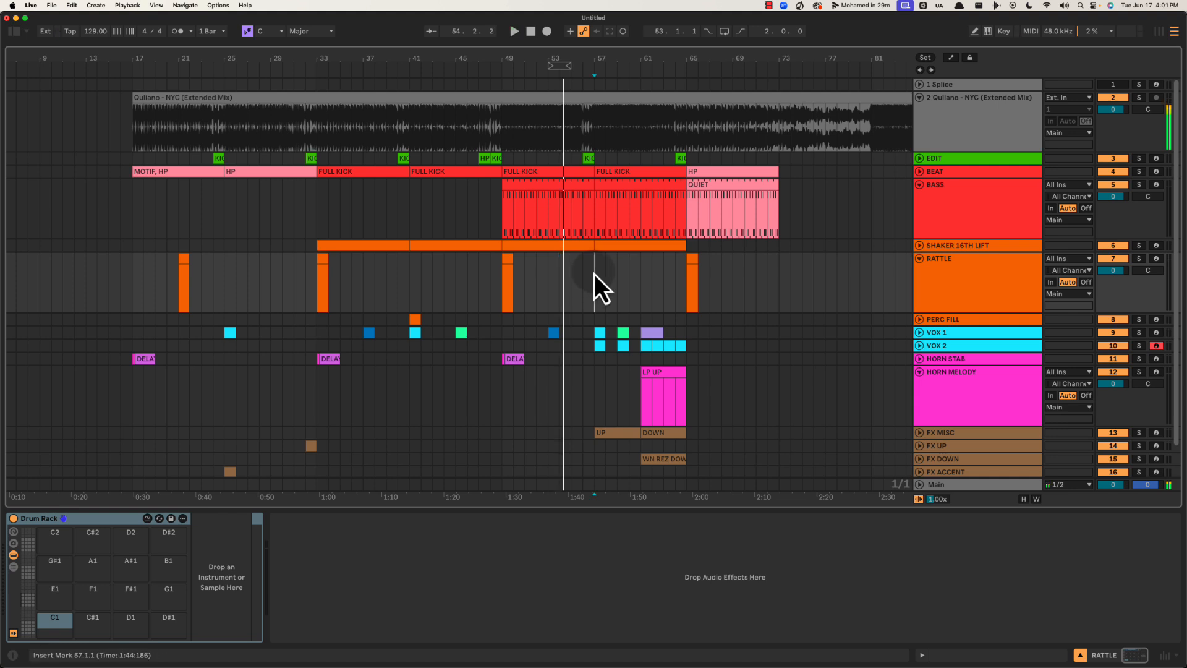
pyautogui.click(595, 274)
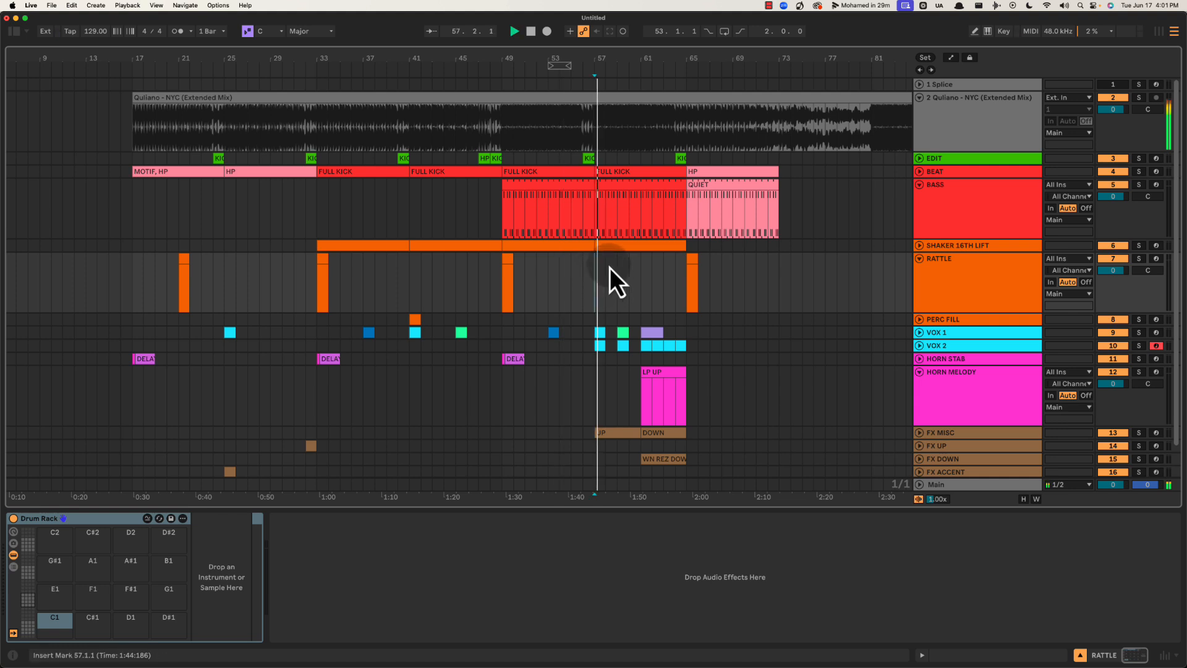
pyautogui.click(643, 272)
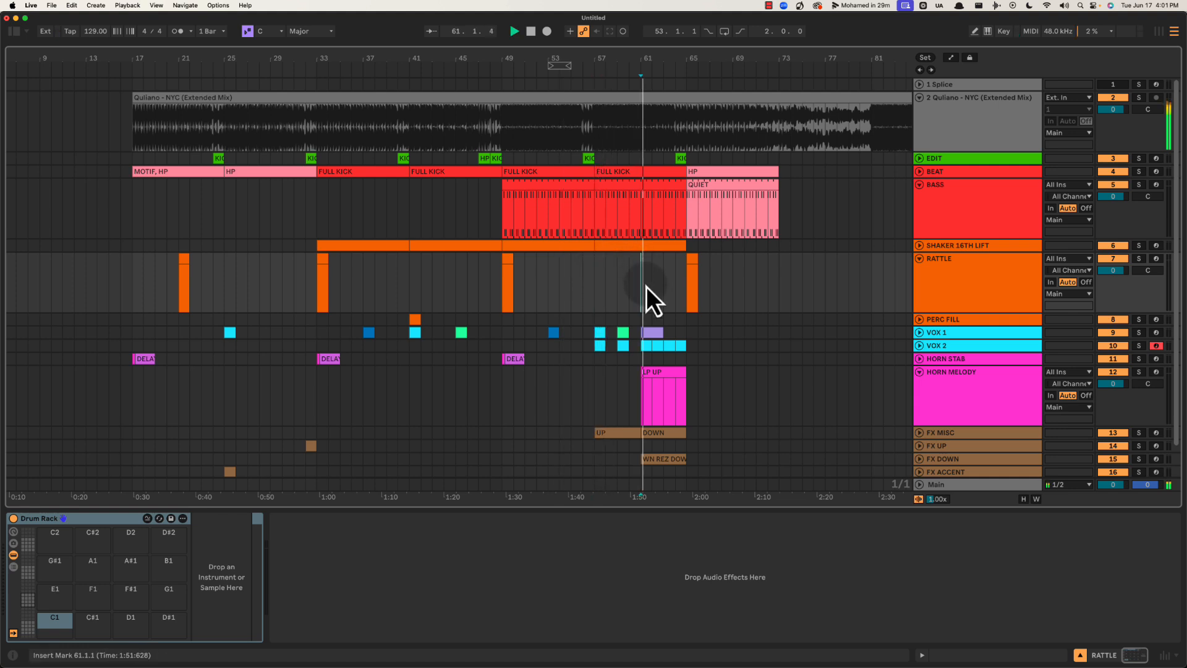
pyautogui.click(614, 225)
pyautogui.click(632, 259)
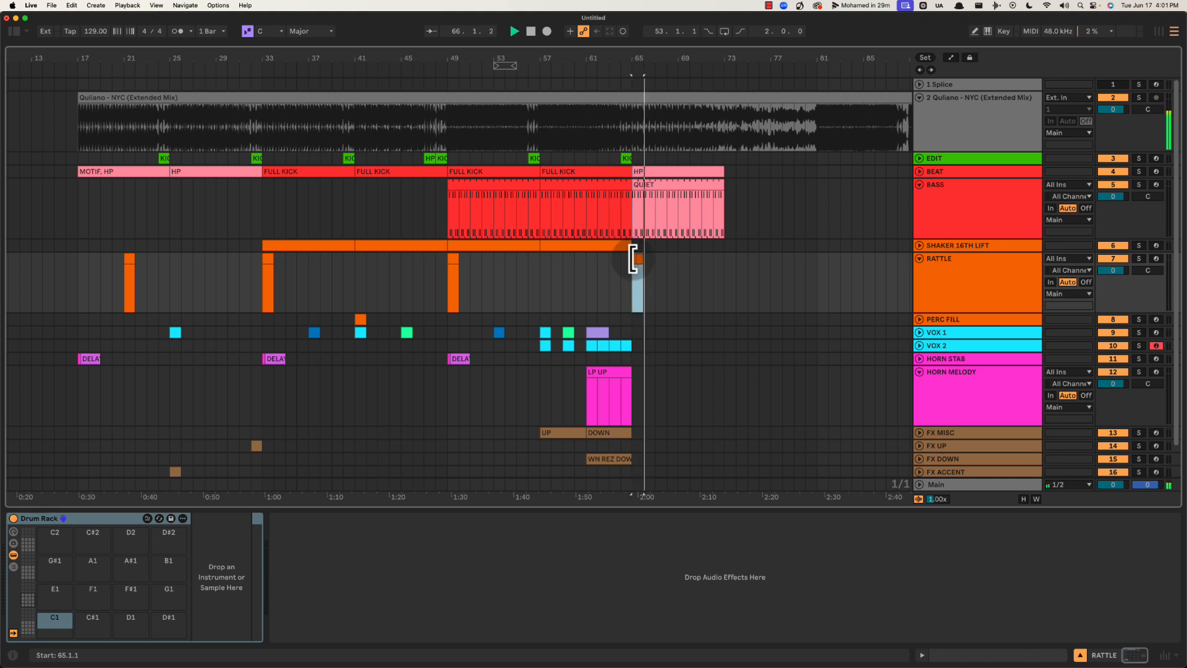
# Duplicate the LP UP clip on HORN MELODY to bar 65, extend the copy to bar 73, and play it
pyautogui.click(626, 379)
pyautogui.press('space')
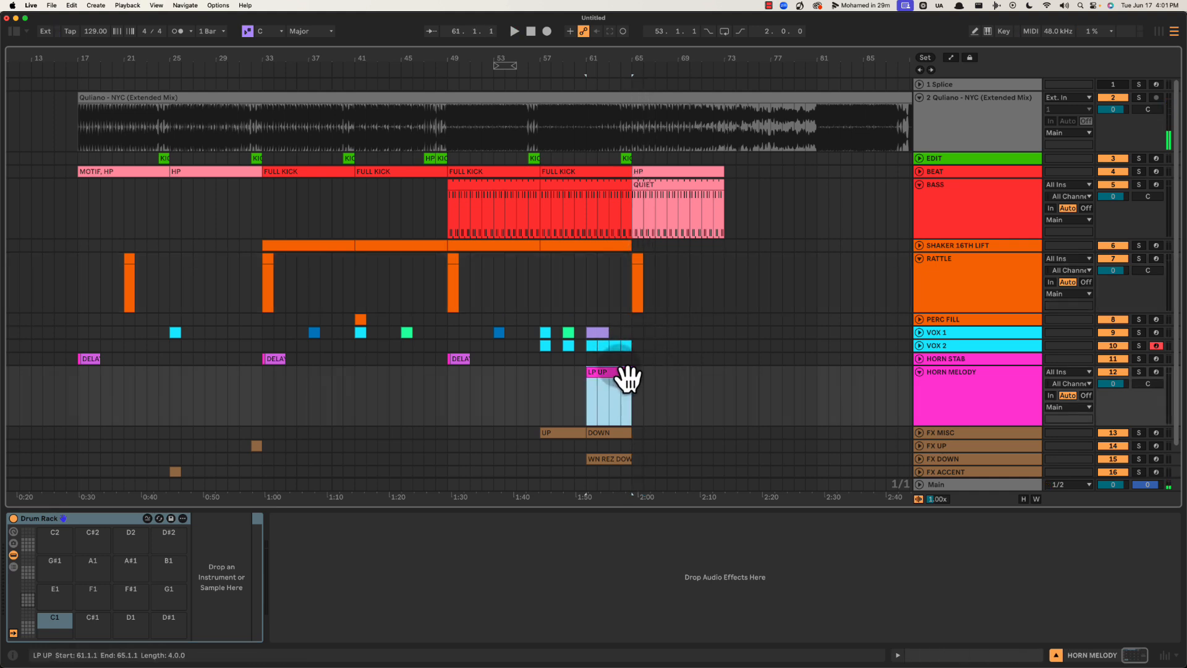
pyautogui.press('super+d')
pyautogui.moveTo(677, 373); pyautogui.dragTo(723, 373)
pyautogui.press('space')
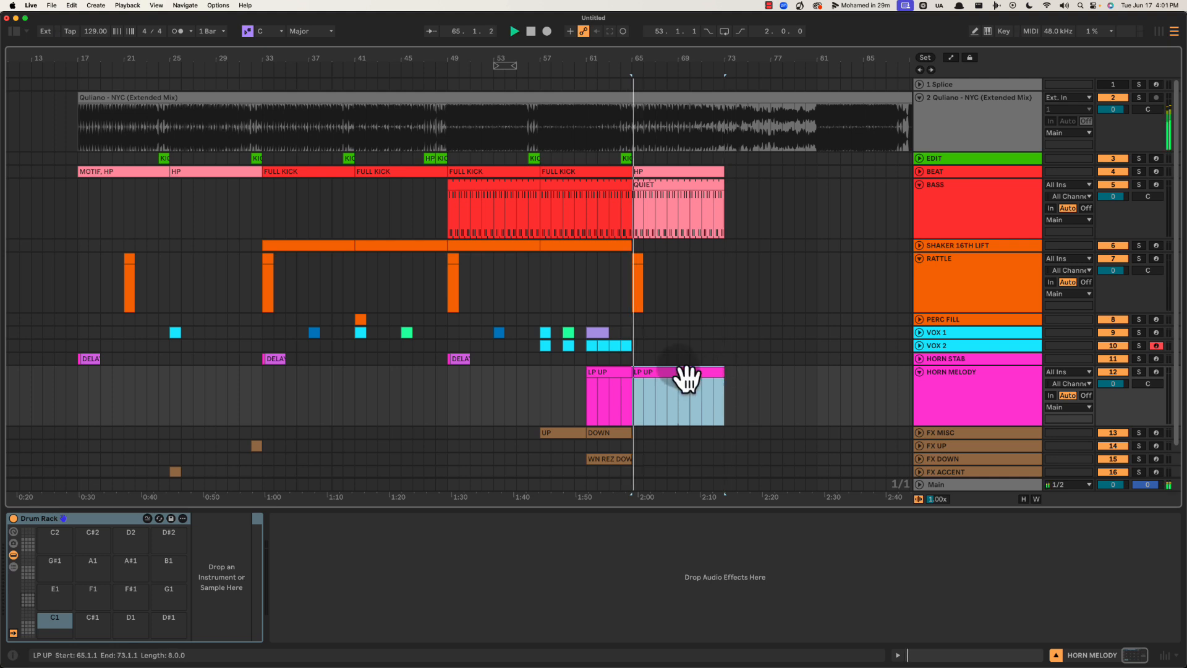
# Unfold the VOX 2 track and repeat the one-bar section at bar 64 until the clips reach bar 73
pyautogui.moveTo(689, 54); pyautogui.dragTo(615, 235)
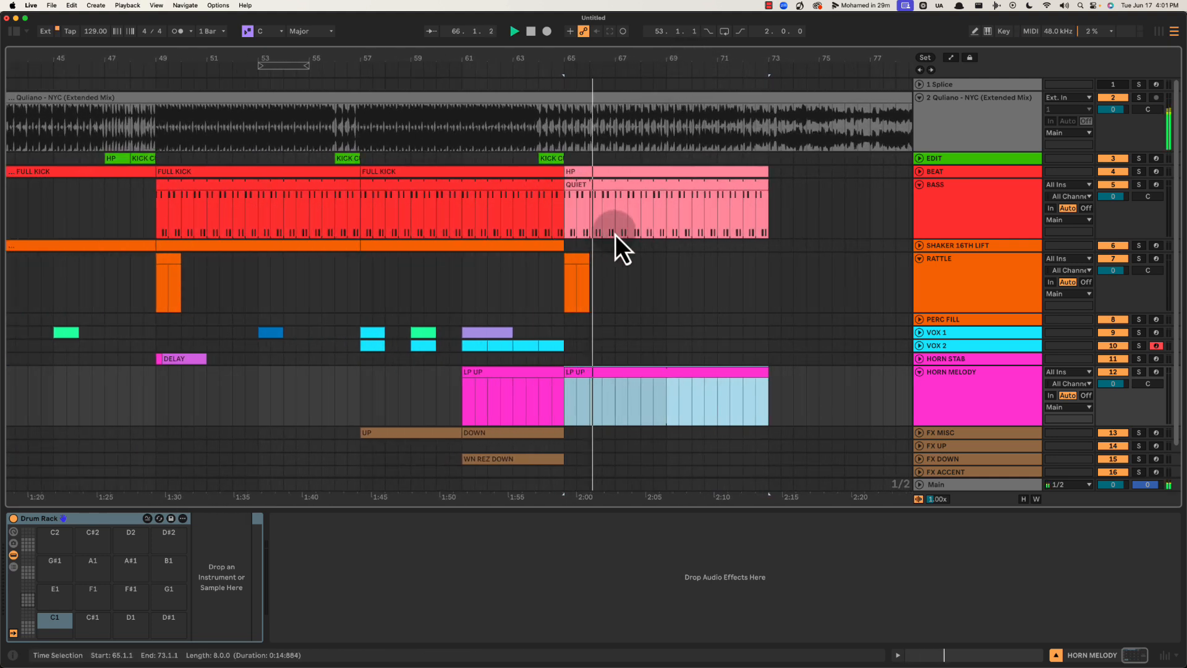
pyautogui.click(920, 346)
pyautogui.click(557, 352)
pyautogui.press('space')
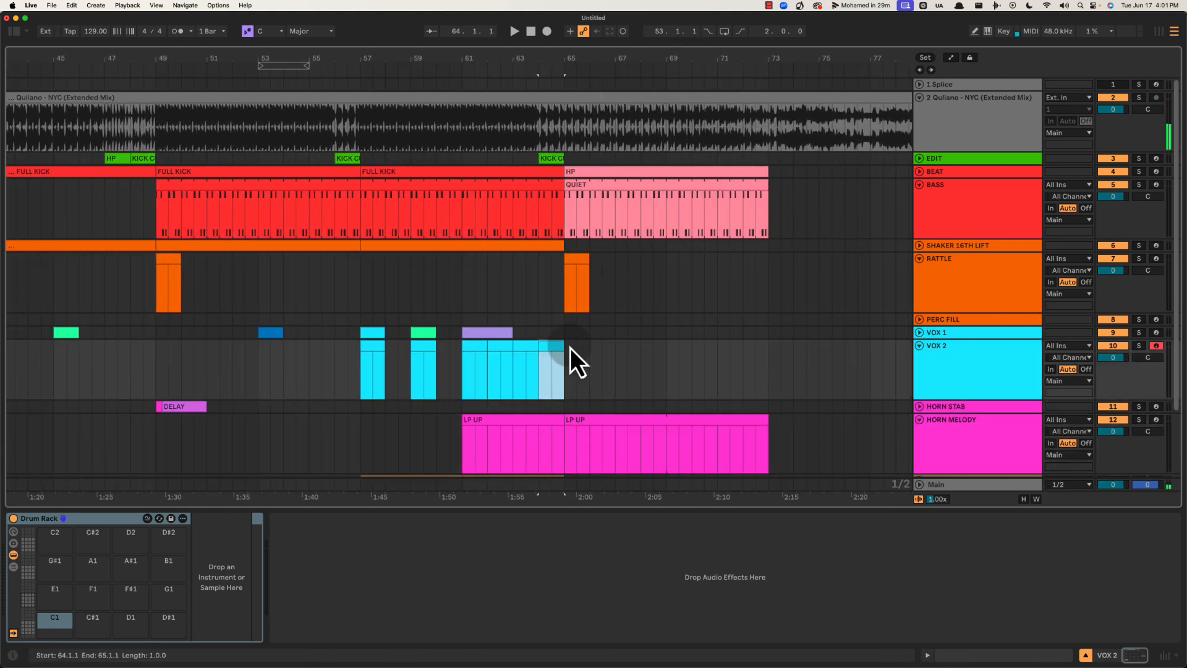
pyautogui.press('super+d')
pyautogui.press('super+d')
pyautogui.press('super+d')
pyautogui.press('super+d')
pyautogui.press('super+d')
pyautogui.press('super+d')
pyautogui.press('super+d')
pyautogui.press('super+d')
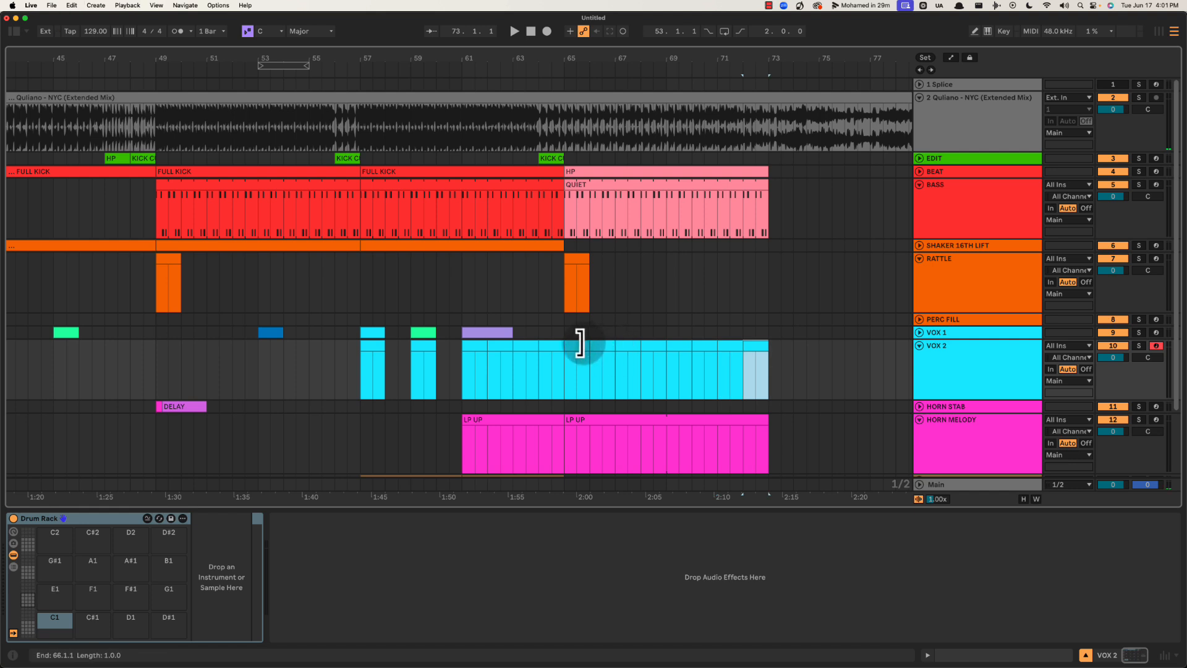
# Audition the section repeatedly from bar 65, hiding the device view to see all tracks
pyautogui.click(580, 344)
pyautogui.press('space')
pyautogui.click(564, 332)
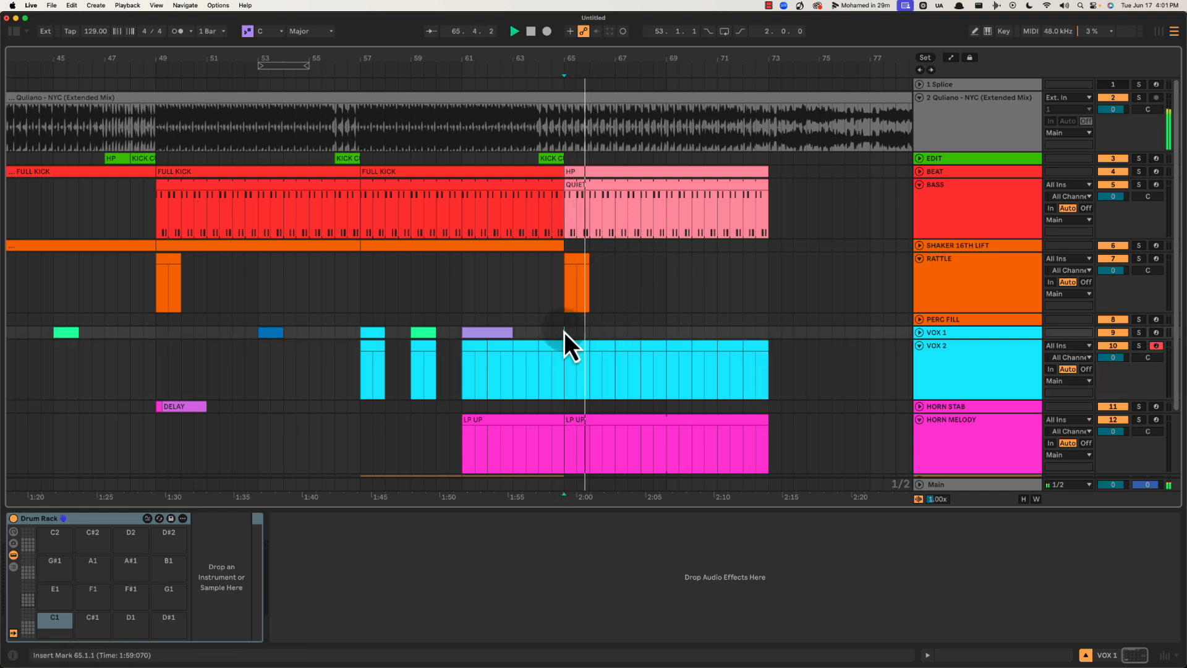
pyautogui.scroll(-2, 563, 332)
pyautogui.press('super+alt+l')
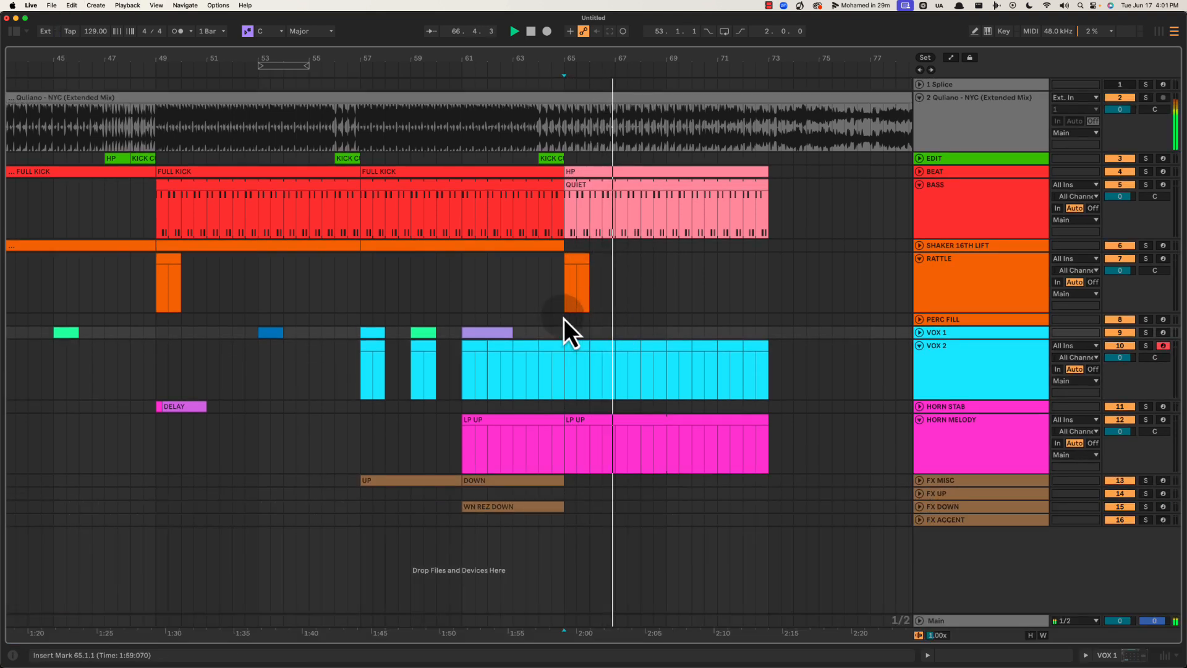
pyautogui.hscroll(1, 588, 346)
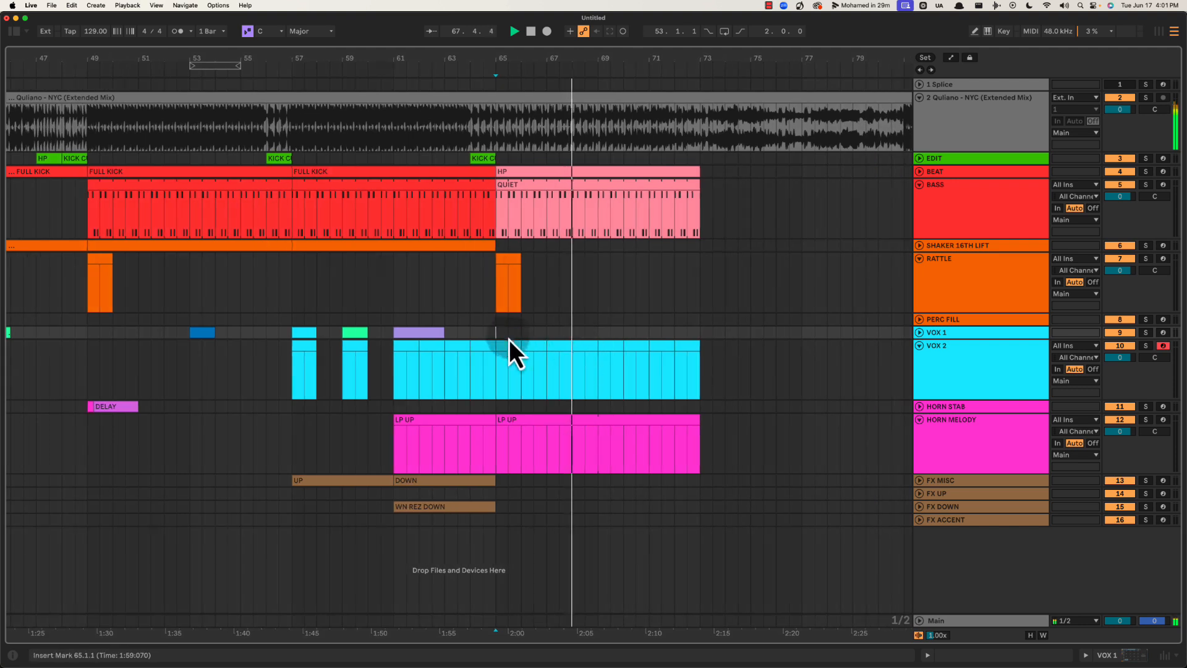
pyautogui.press('space')
pyautogui.press('space')
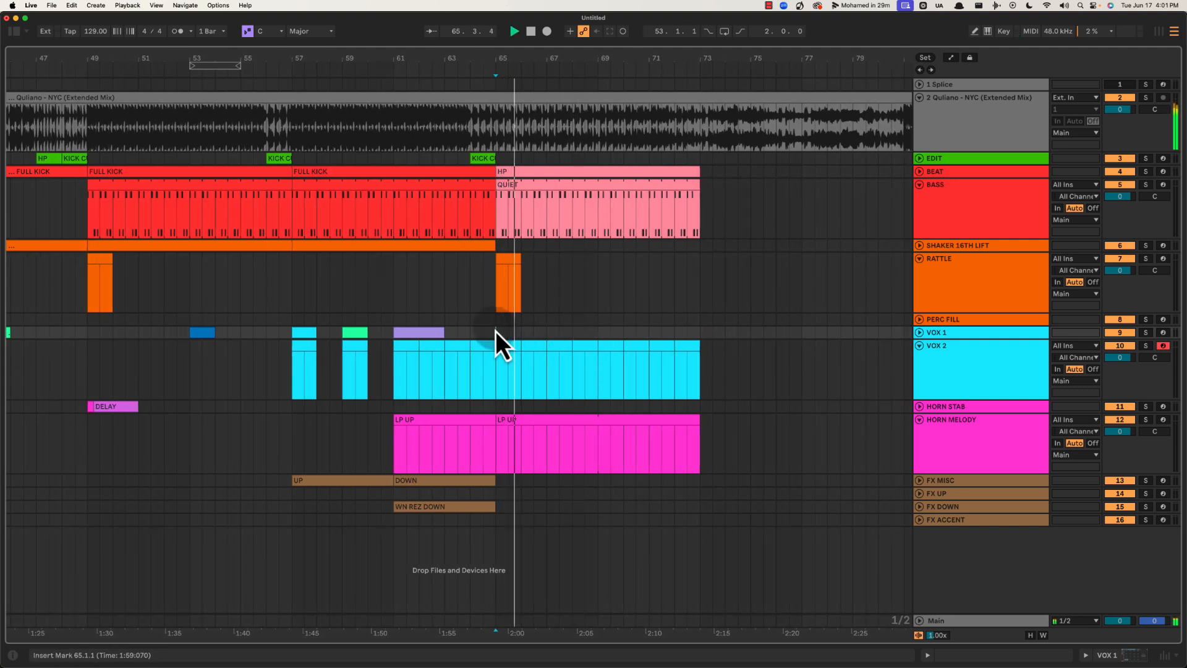
pyautogui.press('space')
pyautogui.press('space')
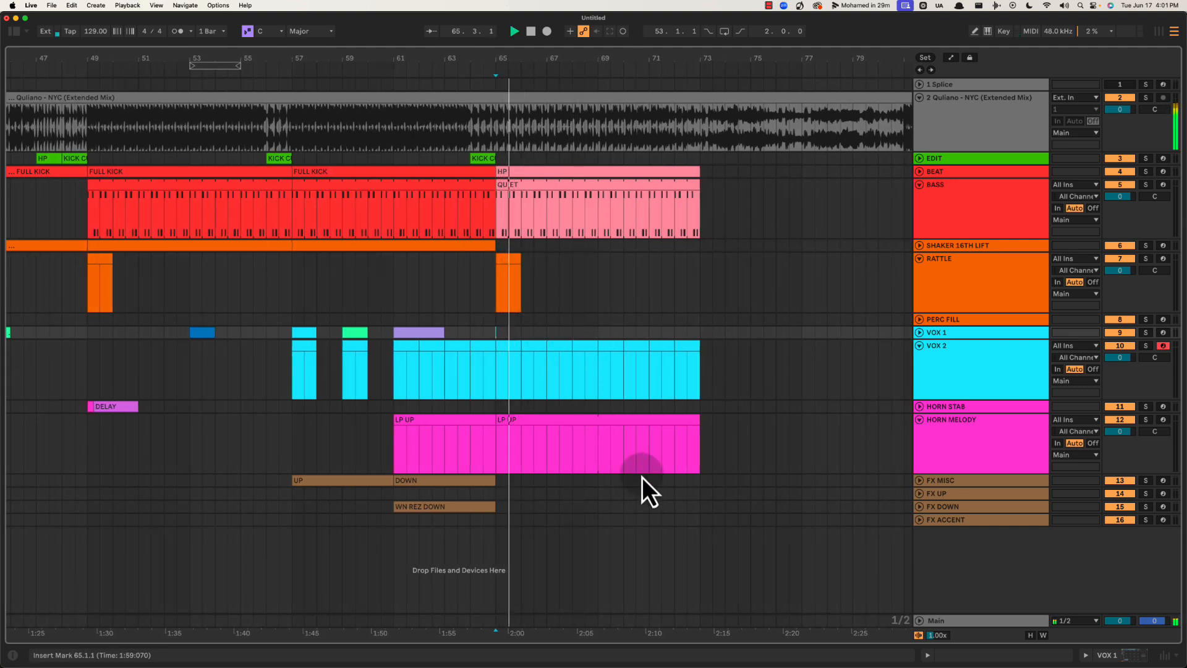
# Insert a two-bar clip on FX ACCENT from bar 65 to bar 67, name it CRASH, and play it
pyautogui.click(933, 482)
pyautogui.click(941, 520)
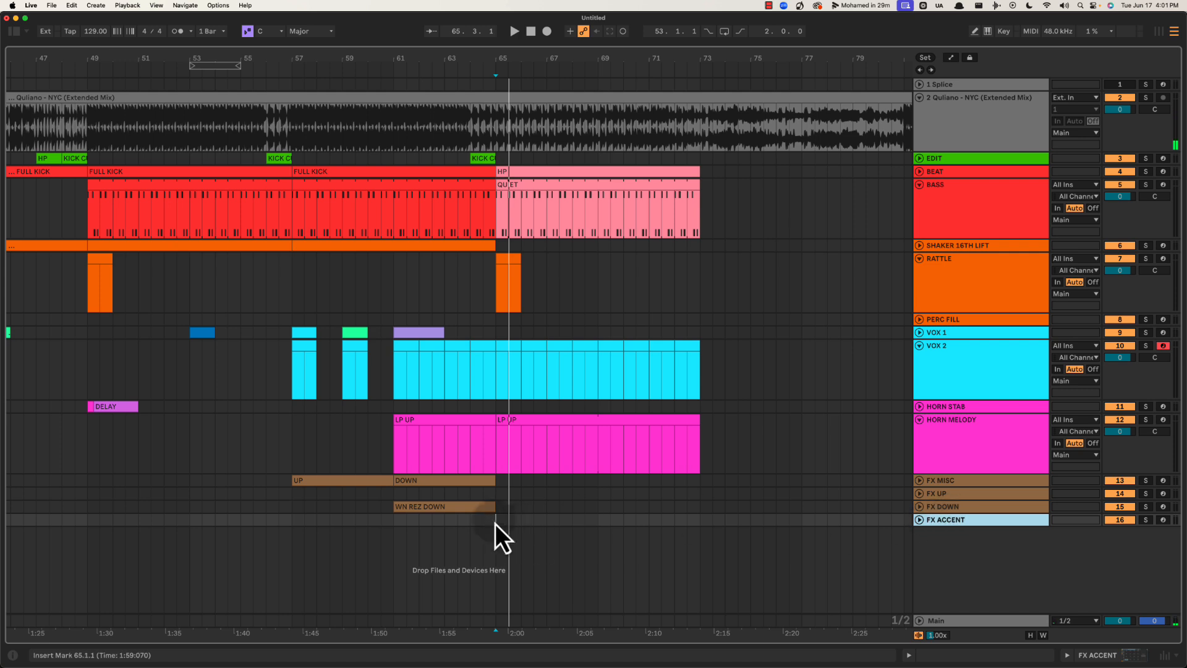
pyautogui.moveTo(495, 523); pyautogui.dragTo(546, 525)
pyautogui.press('super+shift+m')
pyautogui.press('super+alt+l')
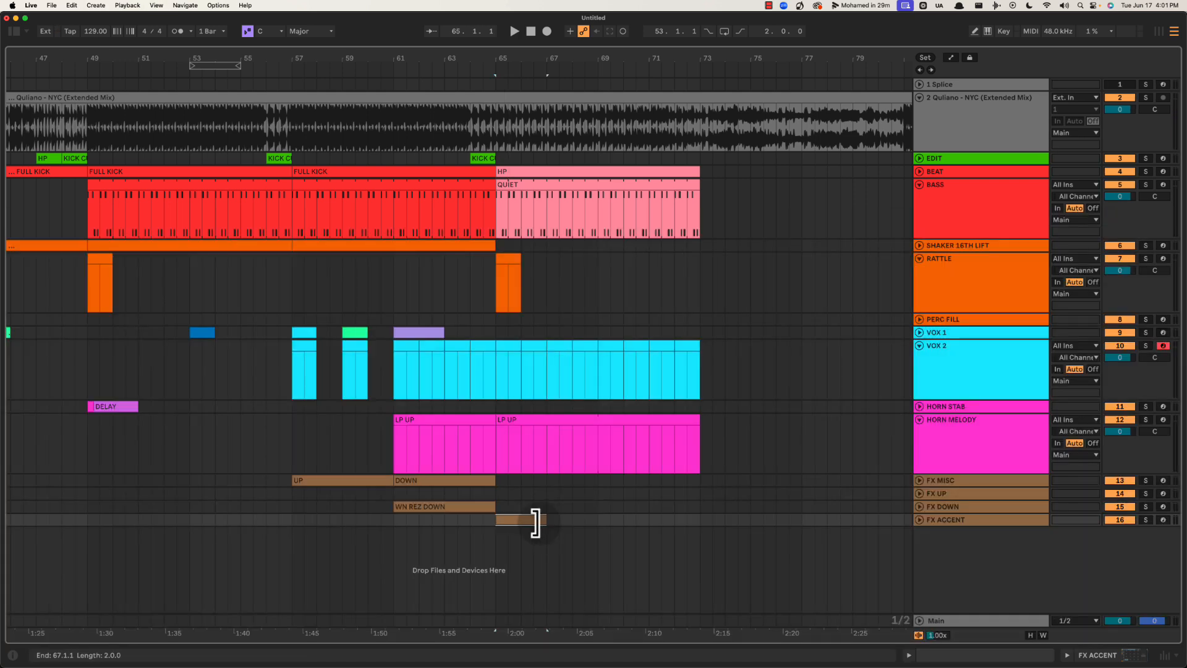
pyautogui.click(528, 523)
pyautogui.write('CRASH')
pyautogui.press('Return')
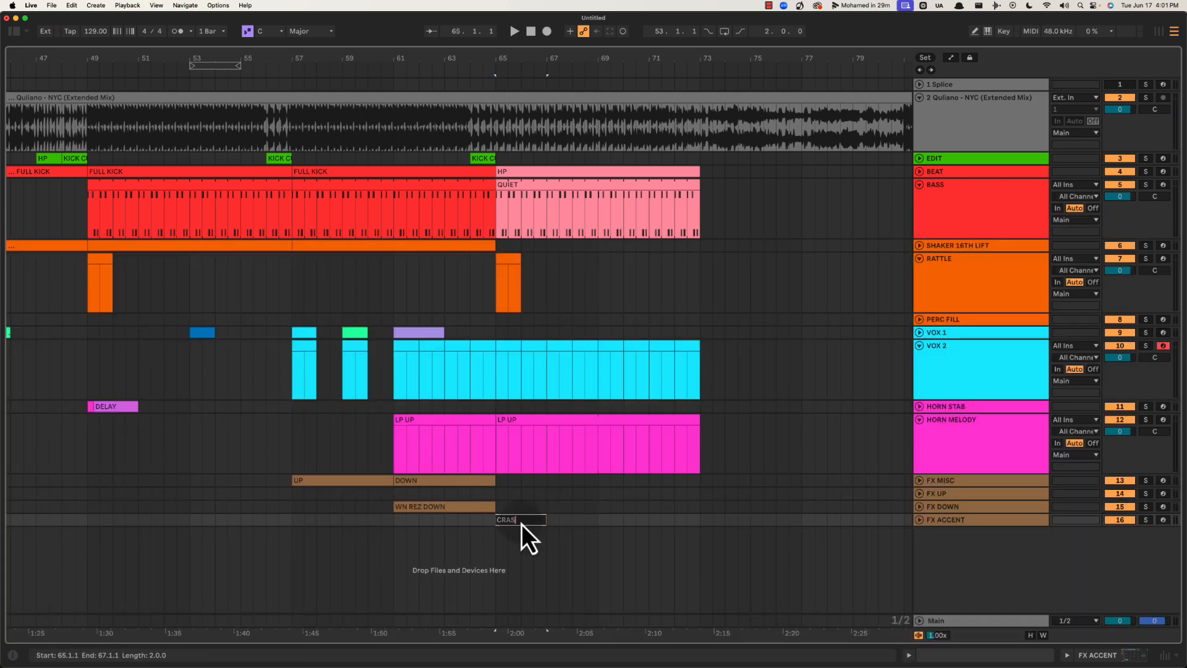
pyautogui.press('space')
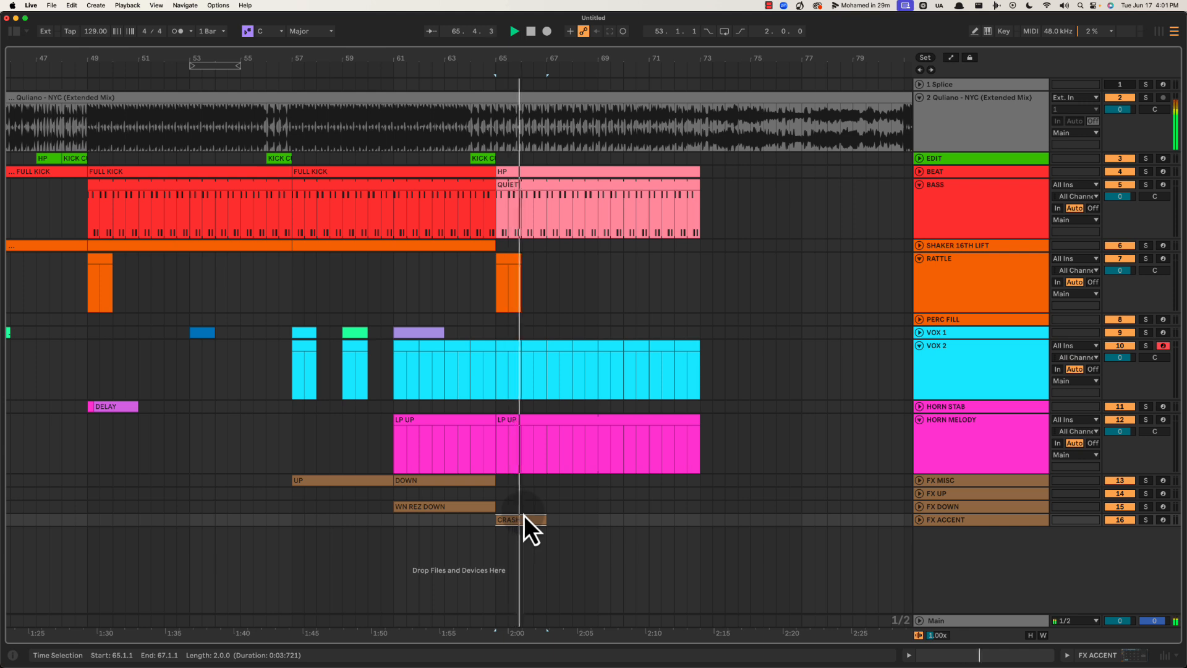
pyautogui.hscroll(1, 566, 358)
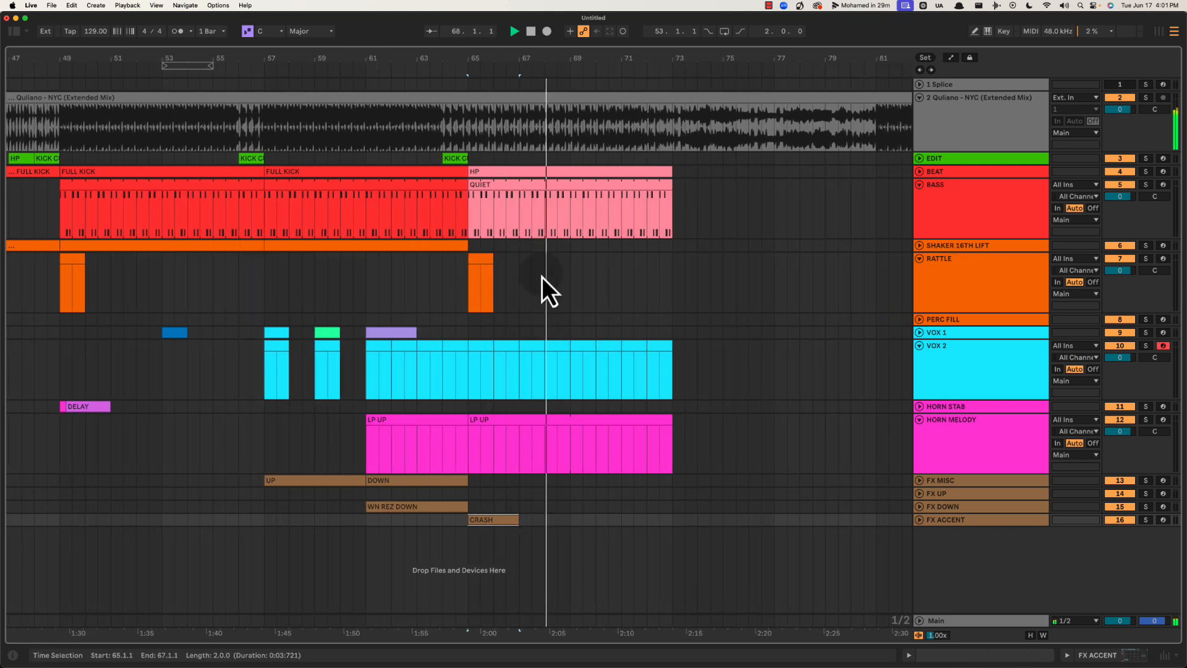
# Unfold the VOX 1 track and insert an empty MIDI clip from bar 67 to bar 69
pyautogui.click(926, 333)
pyautogui.click(920, 333)
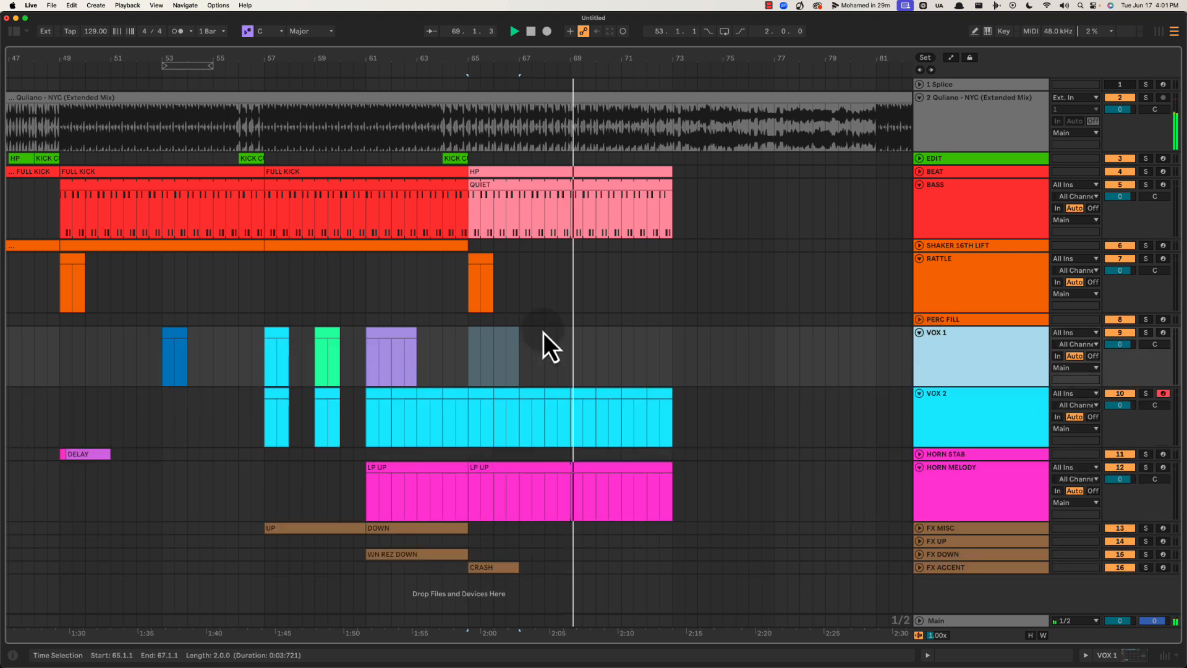
pyautogui.click(493, 347)
pyautogui.moveTo(519, 348); pyautogui.dragTo(568, 341)
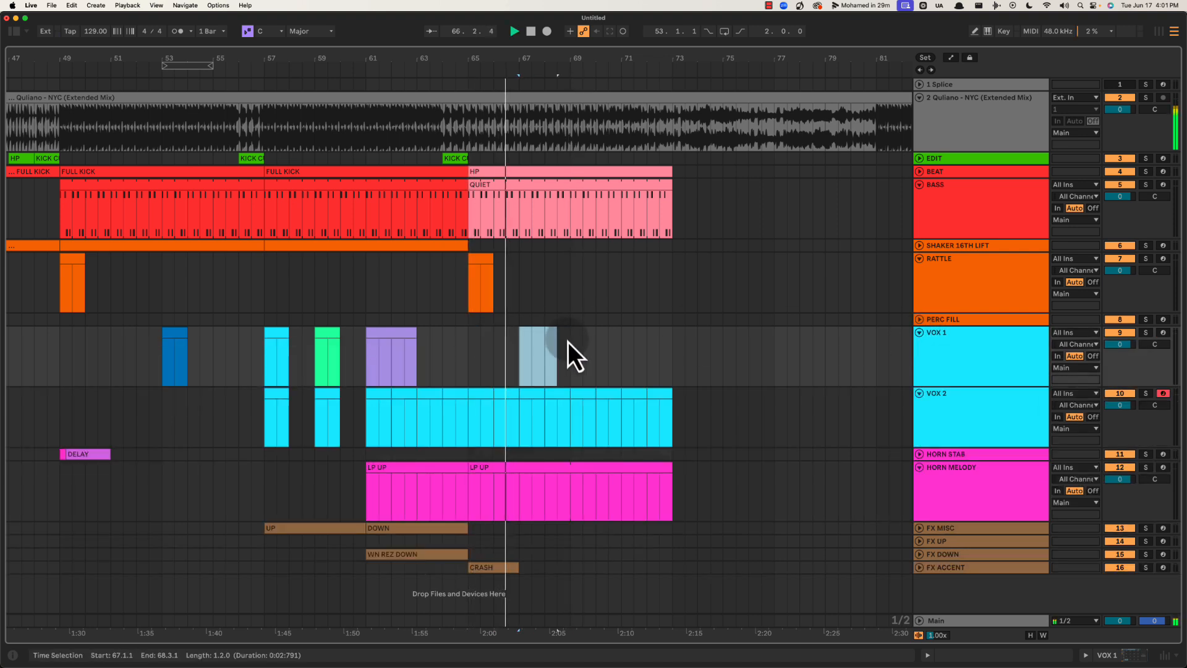
pyautogui.click(384, 337)
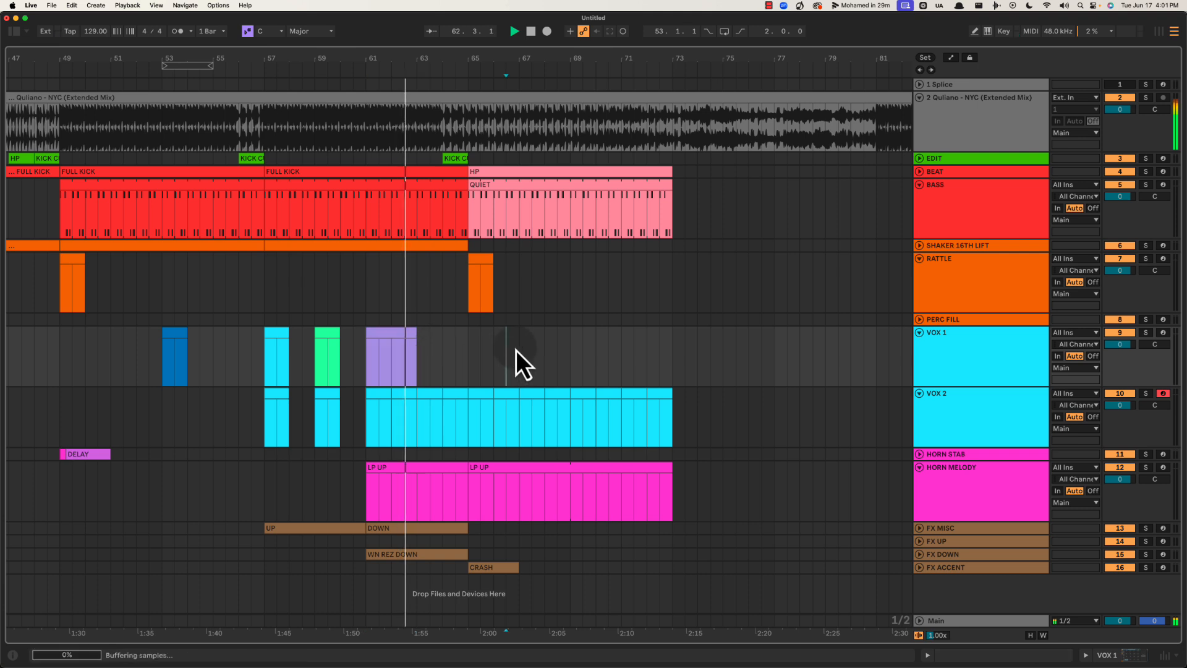
pyautogui.moveTo(519, 350); pyautogui.dragTo(569, 343)
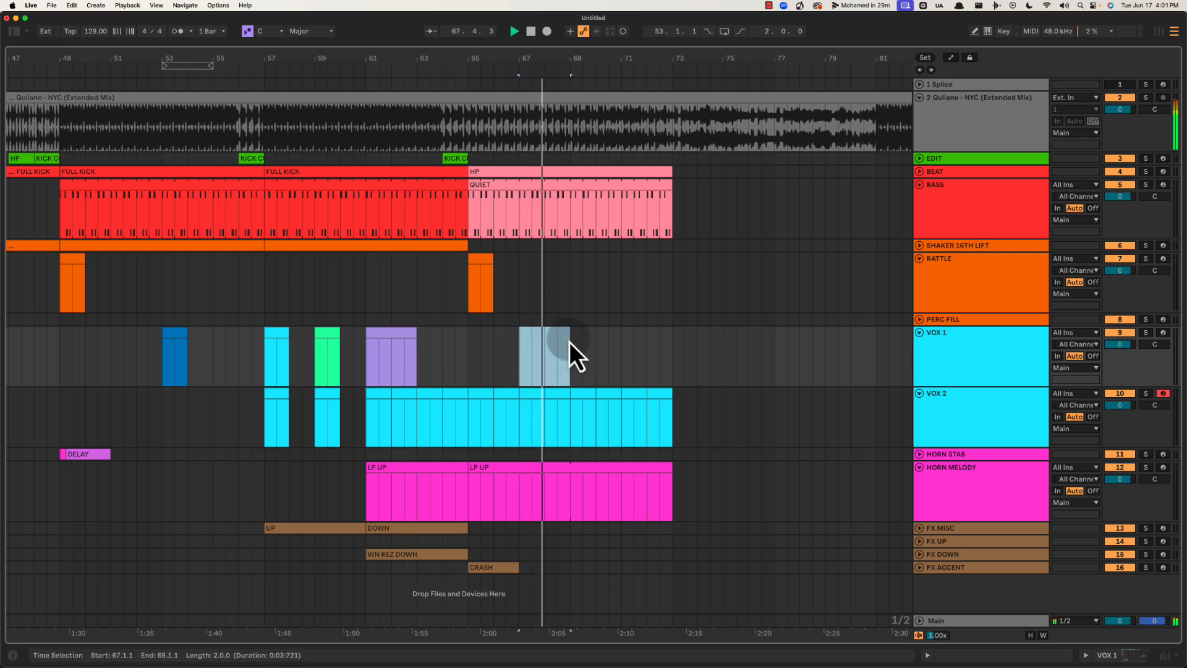
pyautogui.press('super+shift+m')
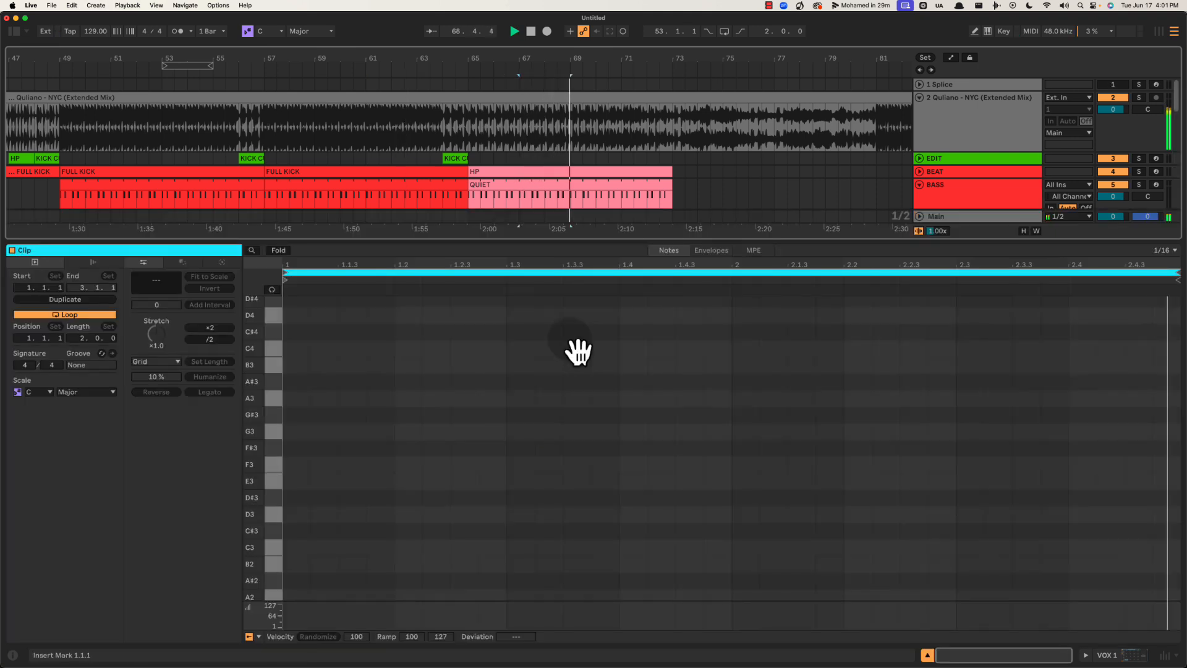
pyautogui.press('super+alt+l')
# Color the VOX 1 clip at bar 67 olive yellow and copy it to bars 71 to 73
pyautogui.rightClick(555, 334)
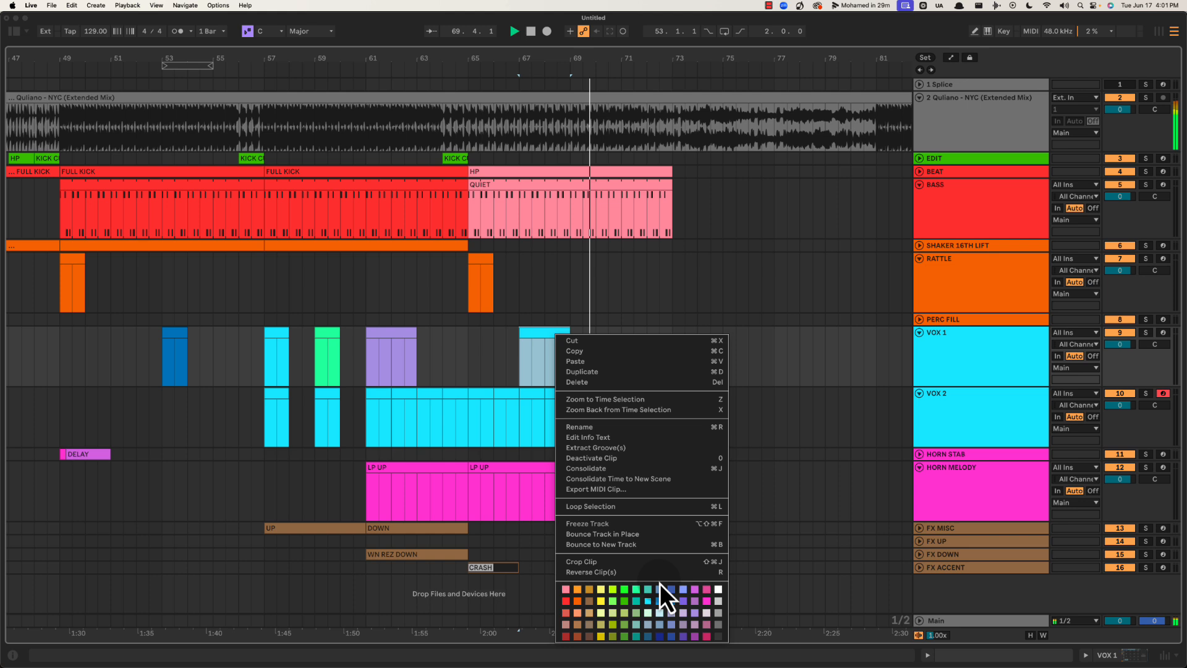
pyautogui.click(601, 625)
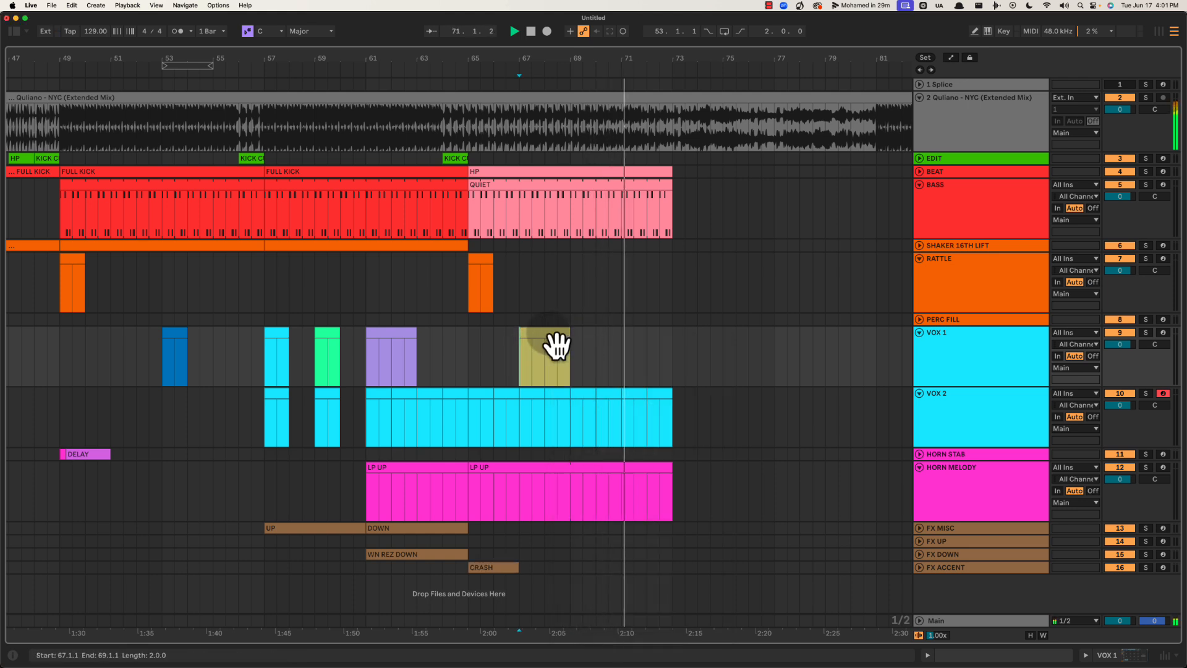
pyautogui.moveTo(556, 345); pyautogui.dragTo(636, 341)
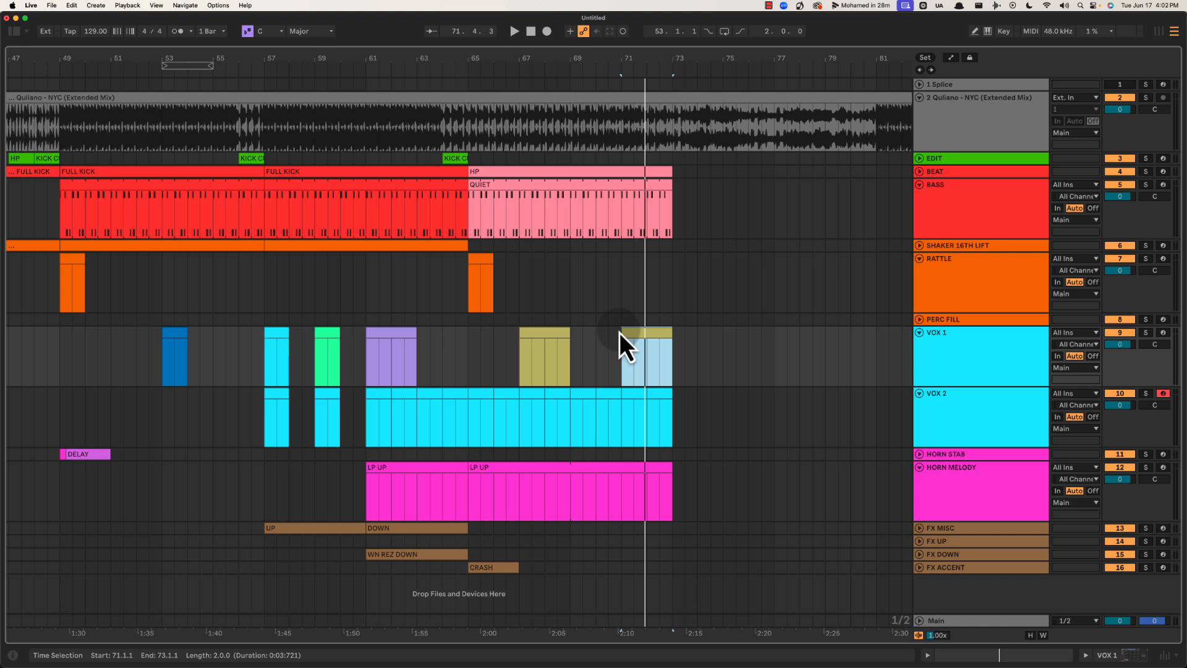
# Play the arrangement from bar 68 to check the vocal placement up to bar 73
pyautogui.click(544, 344)
pyautogui.moveTo(594, 53); pyautogui.dragTo(521, 50)
pyautogui.press('space')
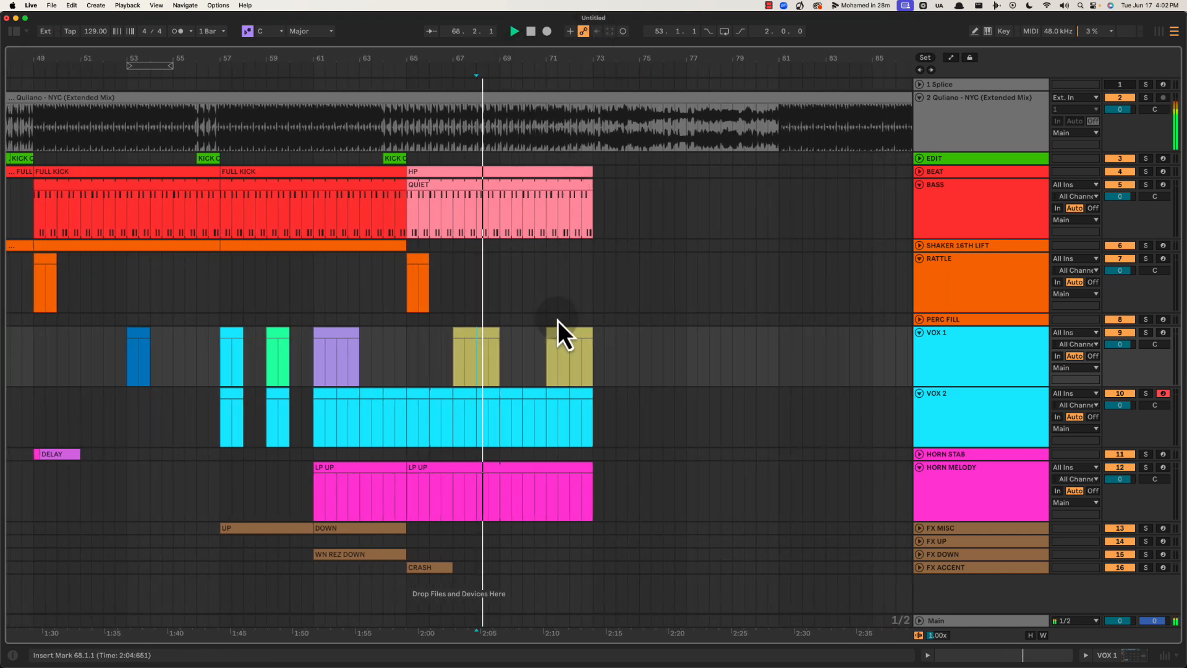
pyautogui.hscroll(-3, 518, 310)
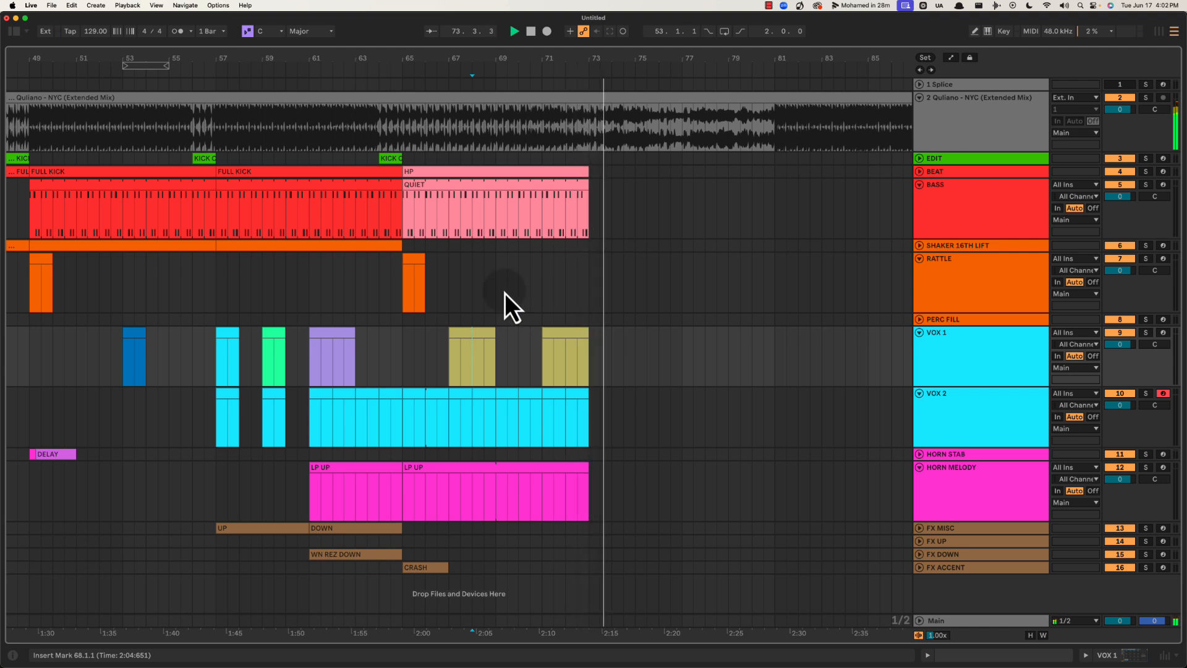
# Unfold the FX UP track and insert a clip from bar 65 to bar 73 named WN UP
pyautogui.click(934, 541)
pyautogui.click(920, 541)
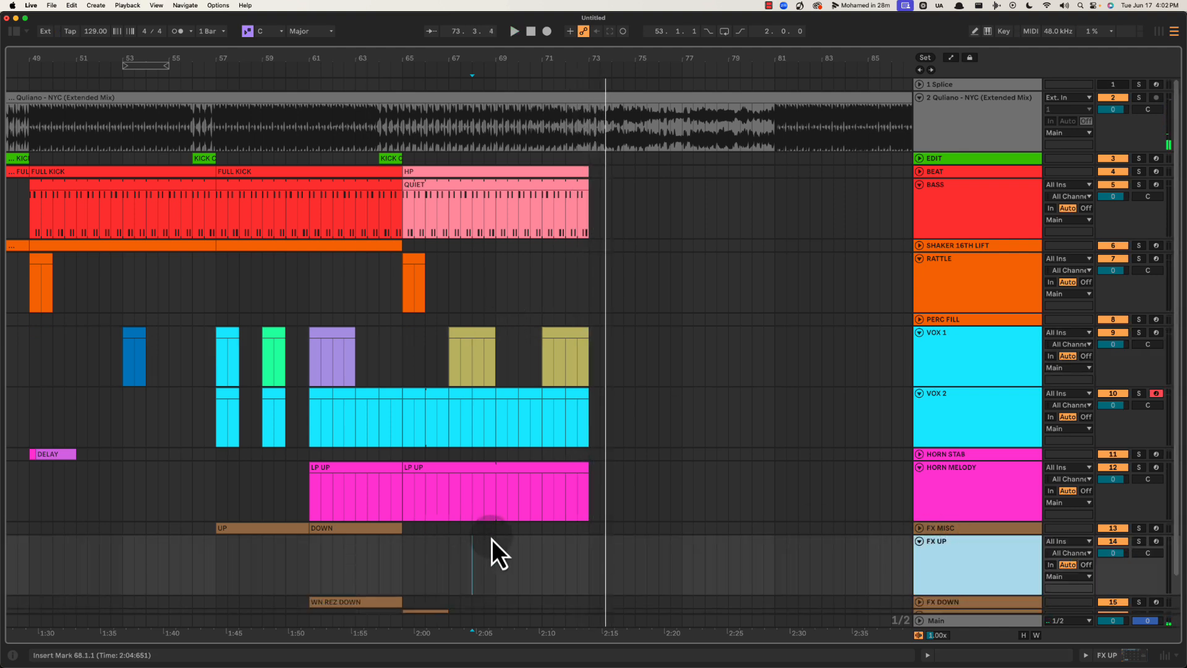
pyautogui.moveTo(424, 554); pyautogui.dragTo(587, 562)
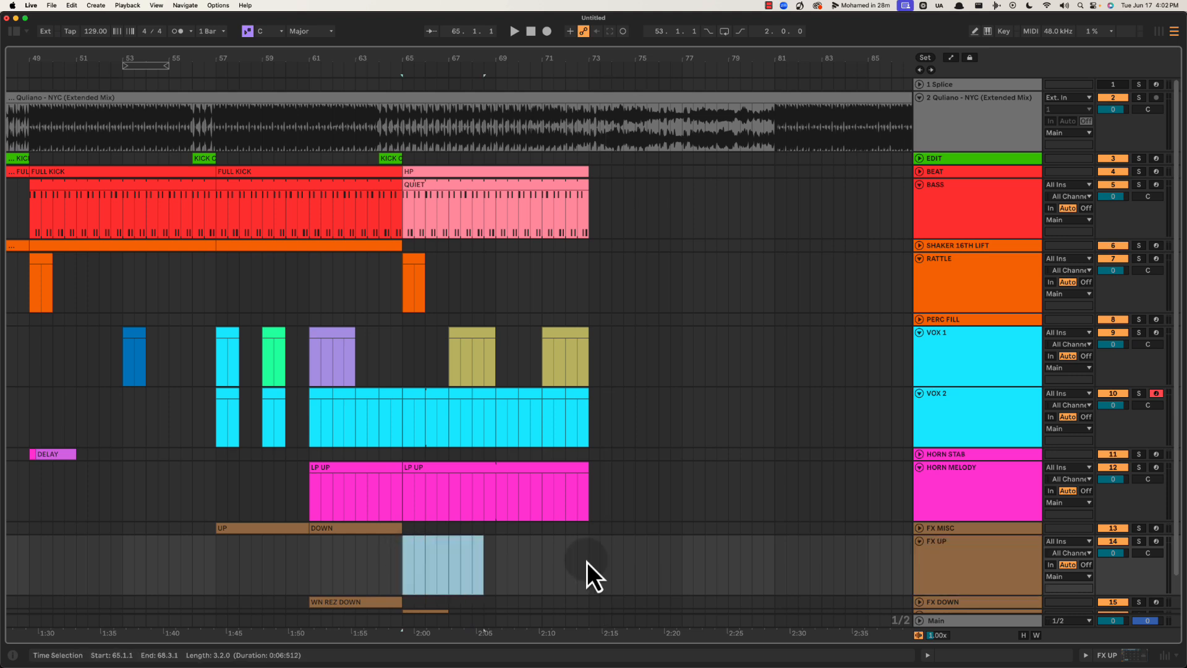
pyautogui.press('super+shift+m')
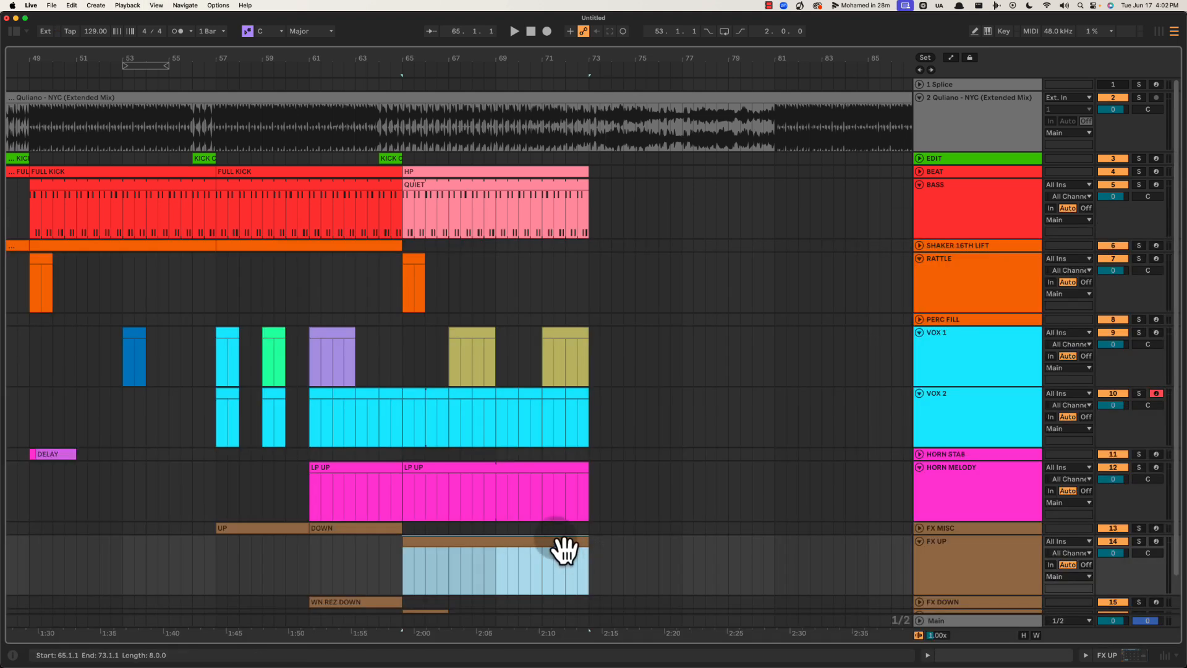
pyautogui.press('super+r')
pyautogui.write('WN UP')
pyautogui.press('Return')
# Play the section from bars 65 and 71 to check the rising noise effect
pyautogui.press('space')
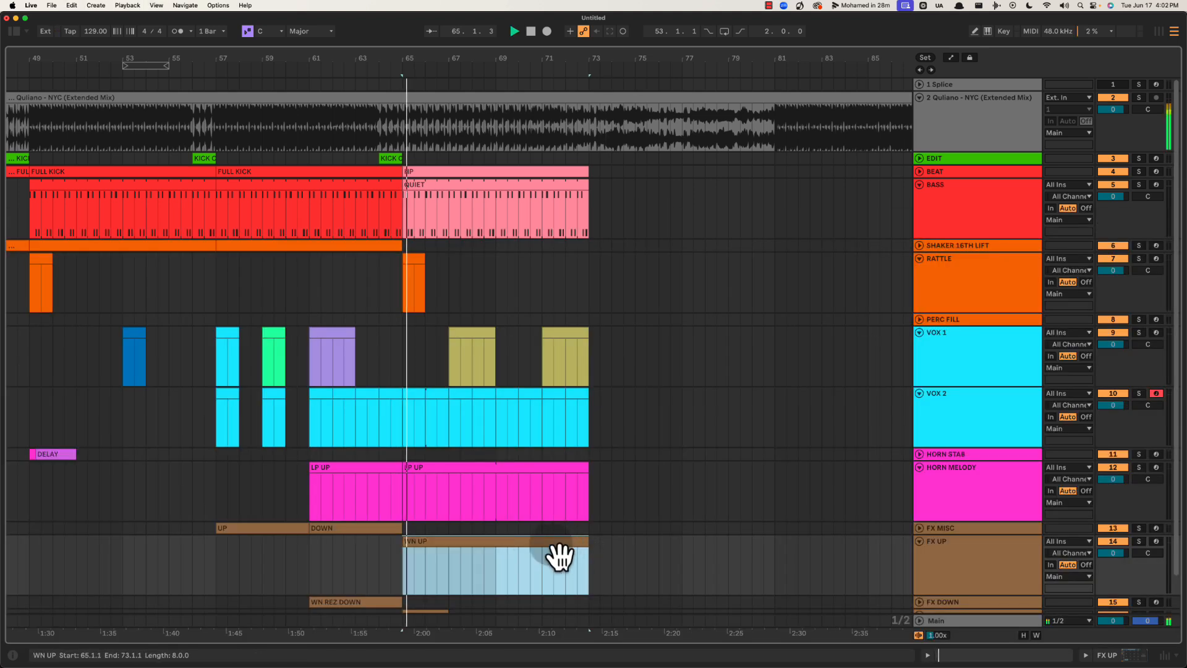
pyautogui.click(543, 569)
pyautogui.scroll(-2, 572, 532)
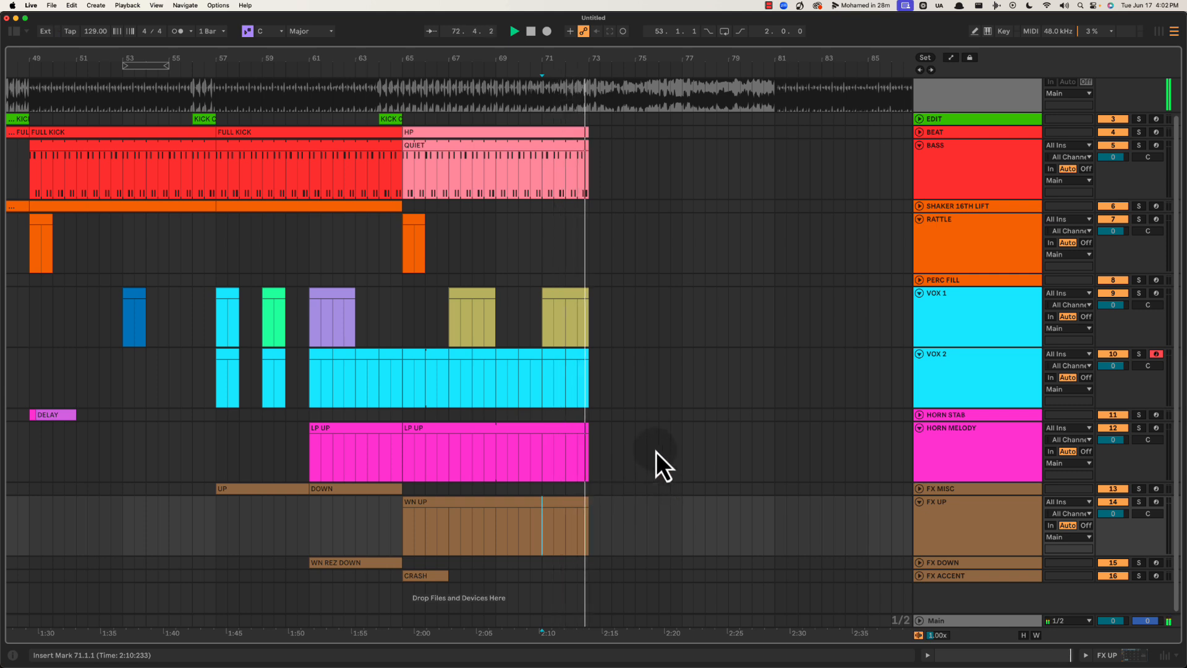
# Rename the HP clip at bar 65 on the BEAT track as HP - LP DOWN
pyautogui.scroll(2, 551, 318)
pyautogui.click(526, 181)
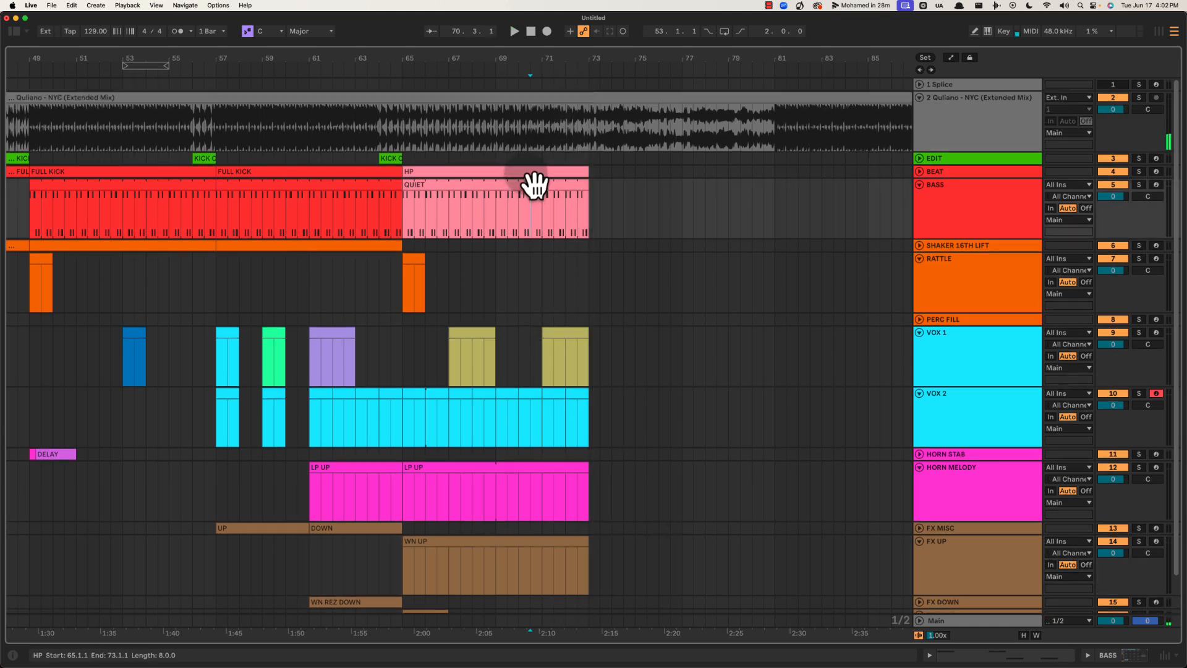
pyautogui.click(526, 172)
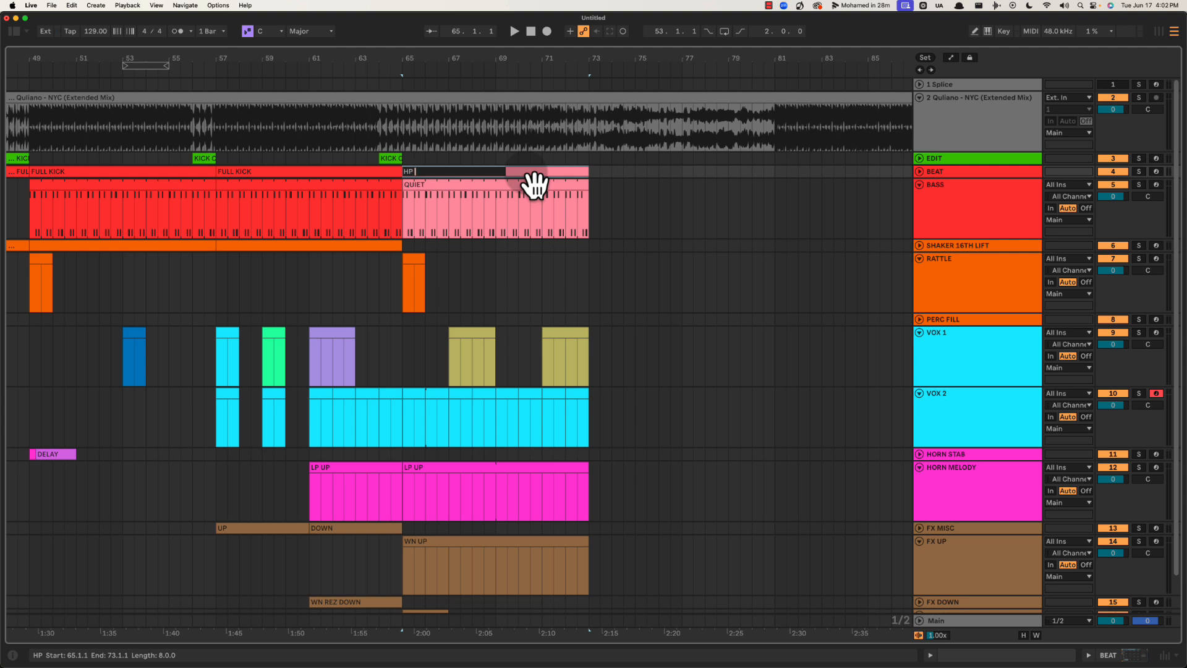
pyautogui.write('WN')
pyautogui.press('Return')
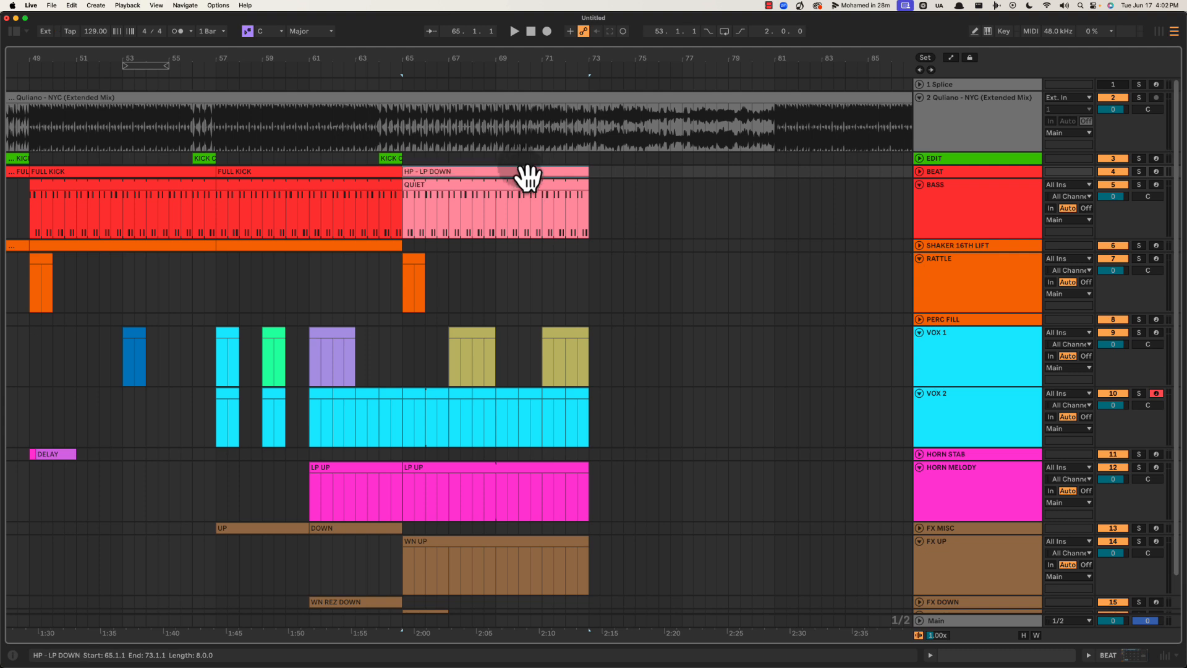
# Compare the beat's filtering by playing the arrangement from bar 65 and from bar 72
pyautogui.click(408, 159)
pyautogui.press('space')
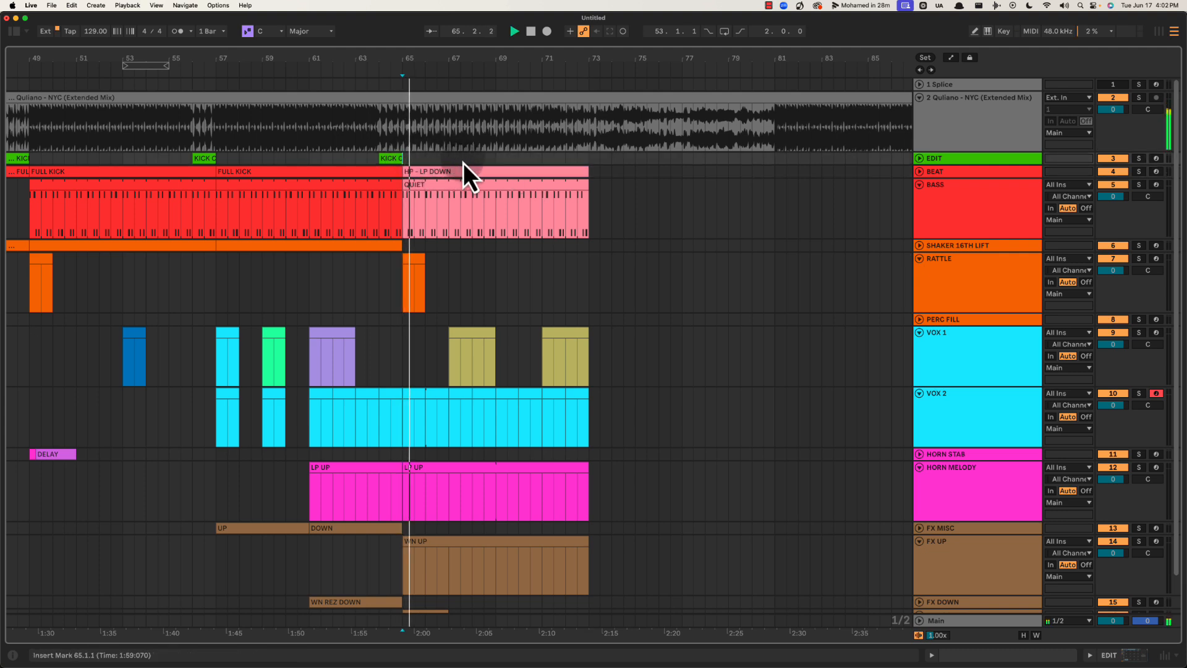
pyautogui.press('space')
pyautogui.click(573, 160)
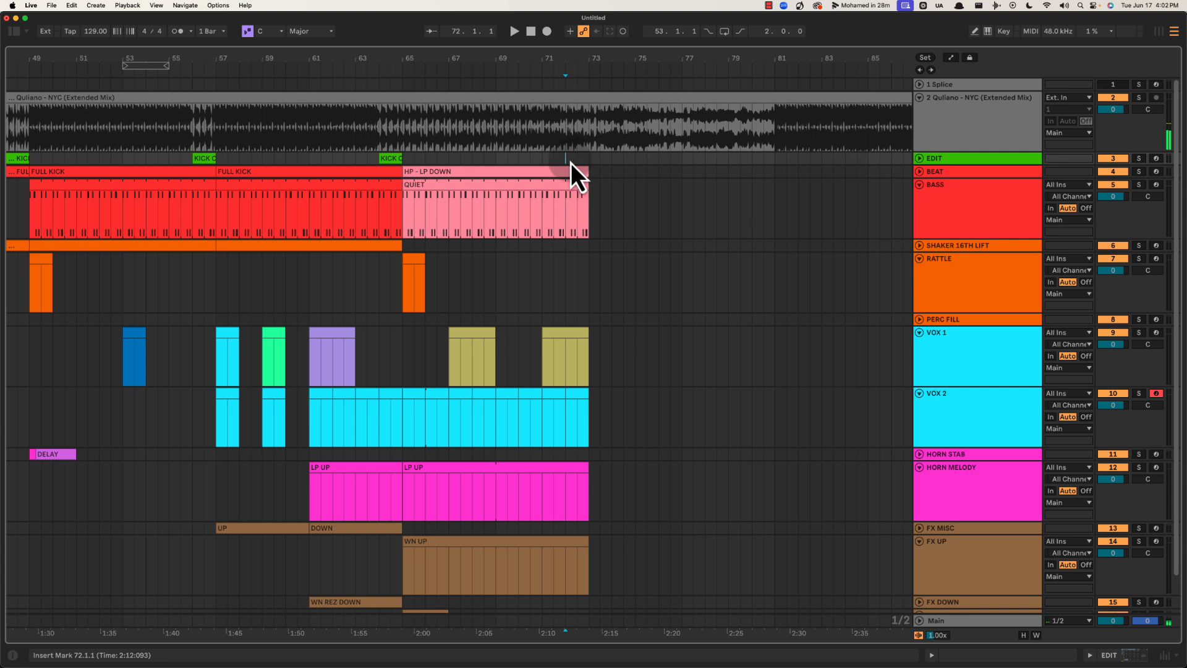
pyautogui.press('space')
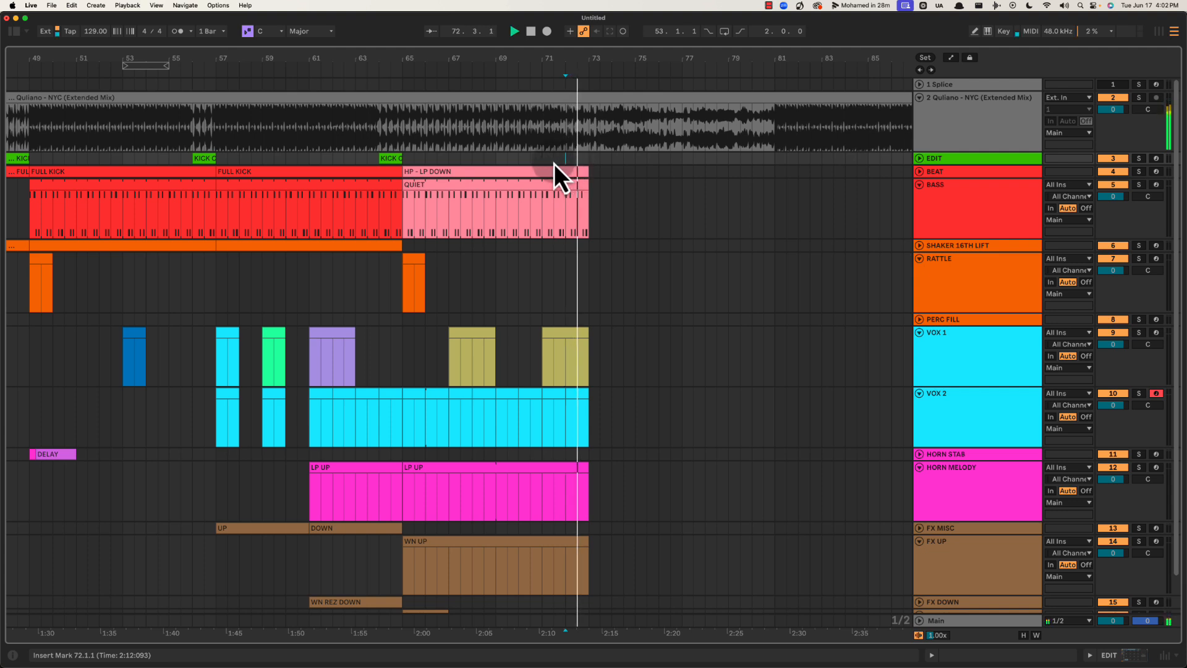
# Play the arrangement from bar 69 up to bar 73 to hear the end of the filtered section
pyautogui.moveTo(419, 159); pyautogui.dragTo(555, 161)
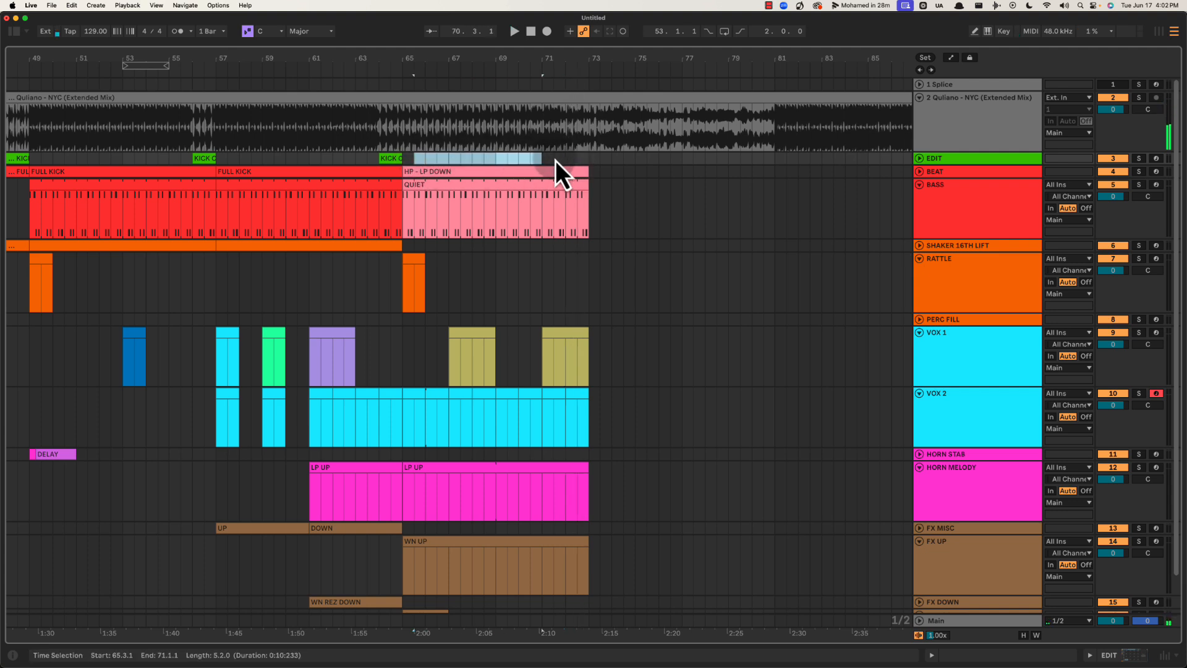
pyautogui.click(496, 161)
pyautogui.press('space')
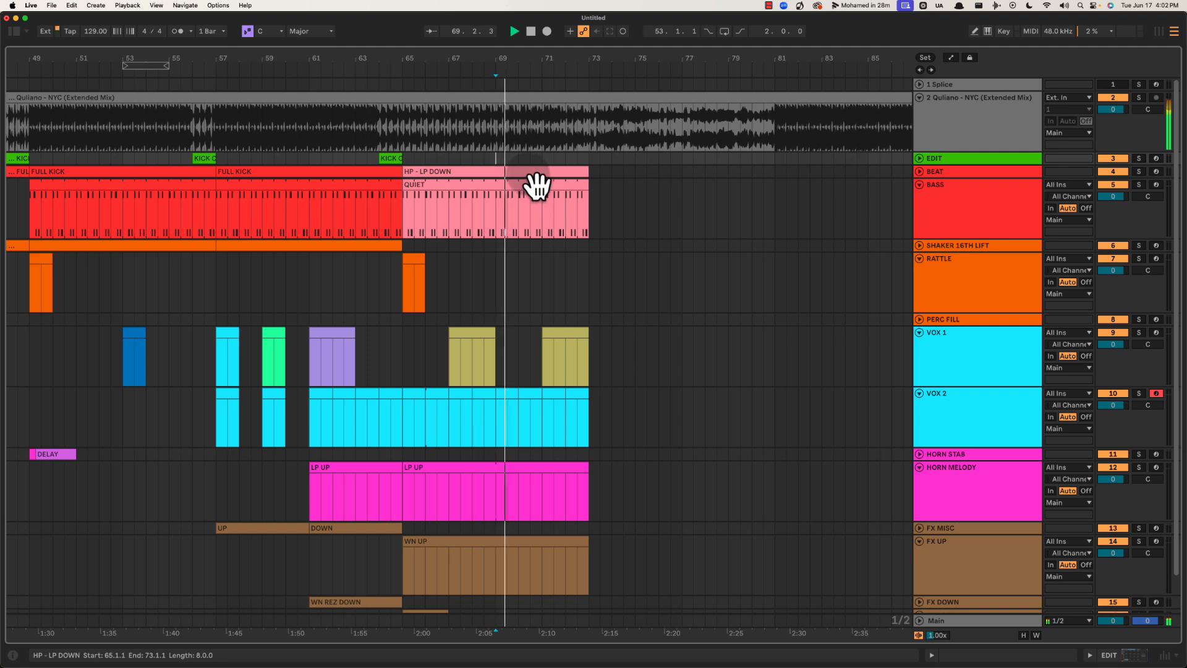
pyautogui.moveTo(564, 53); pyautogui.dragTo(554, 52)
pyautogui.scroll(-1, 612, 283)
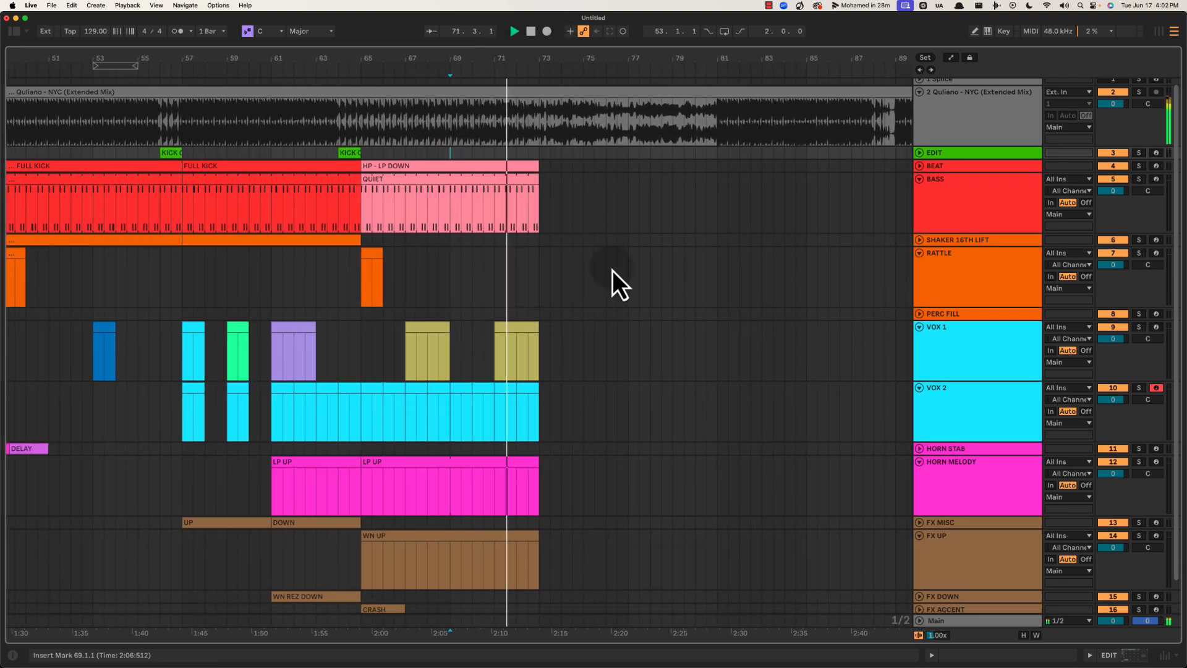
pyautogui.hscroll(3, 577, 205)
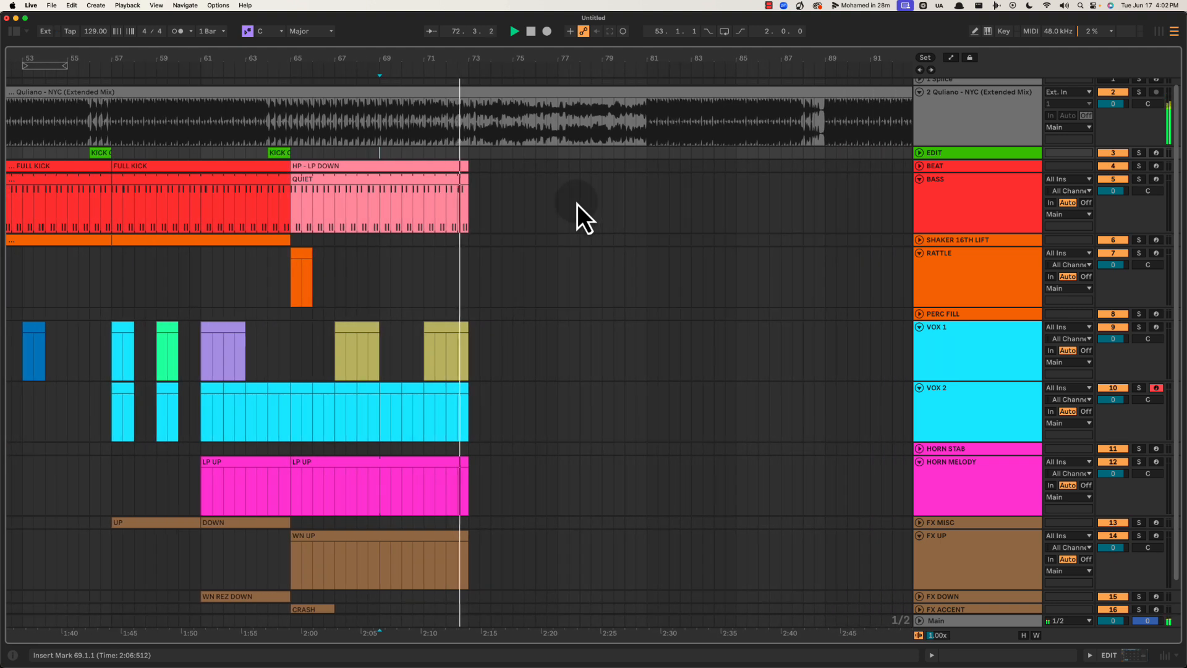
# Duplicate the BASS and BEAT clips of bars 65 to 73 onto bars 73 to 81, naming the BEAT copy NO KICK, JUST PERC
pyautogui.press('space')
pyautogui.click(408, 186)
pyautogui.press('super+d')
pyautogui.click(409, 167)
pyautogui.press('super+d')
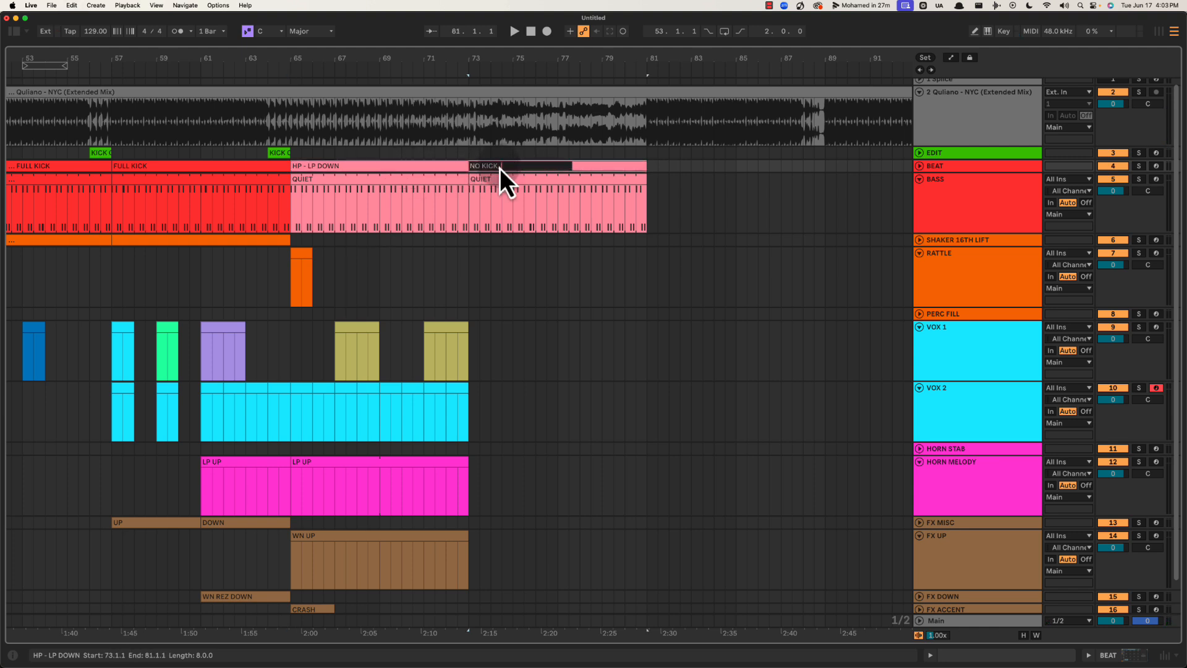
pyautogui.write('RC')
pyautogui.press('Return')
# Listen from bar 73 and duplicate the WN UP clip on the FX UP track onto bars 73 to 81
pyautogui.press('space')
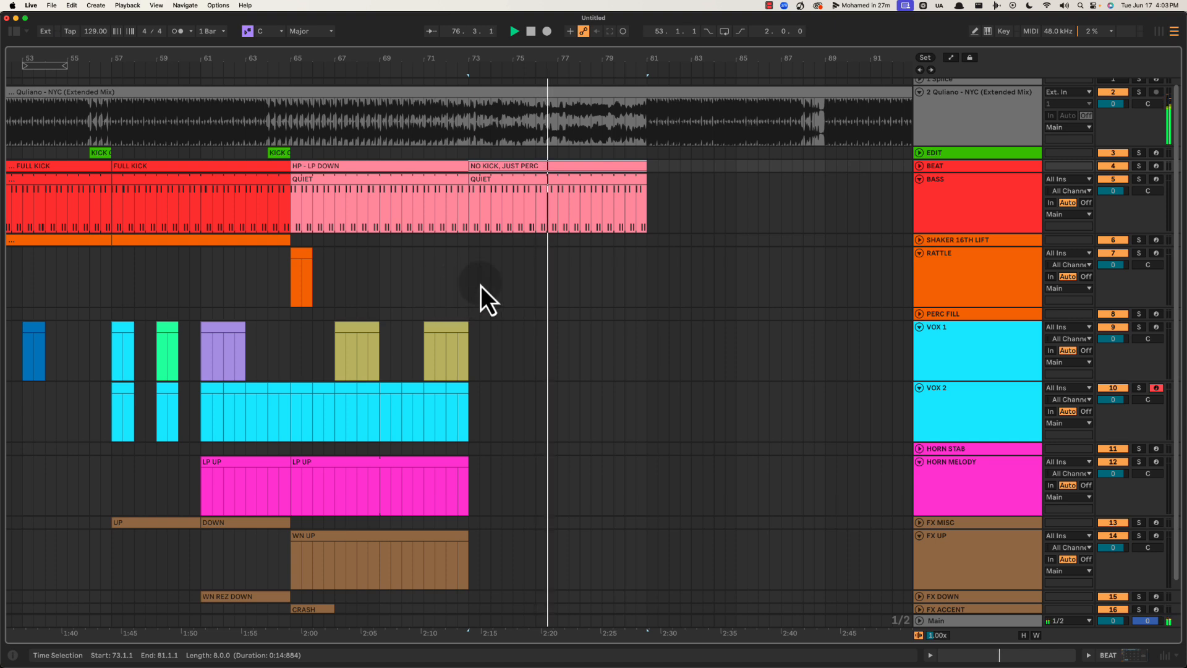
pyautogui.click(467, 265)
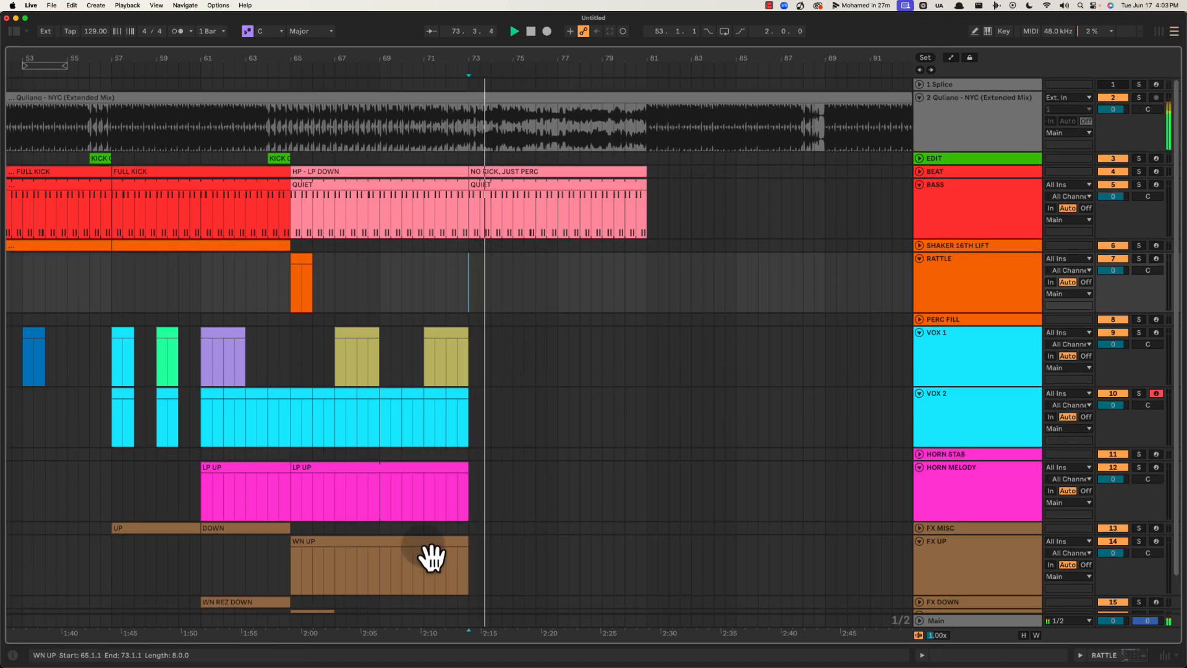
pyautogui.scroll(-1, 424, 549)
pyautogui.click(424, 547)
pyautogui.hotkey('ctrl', 'd')
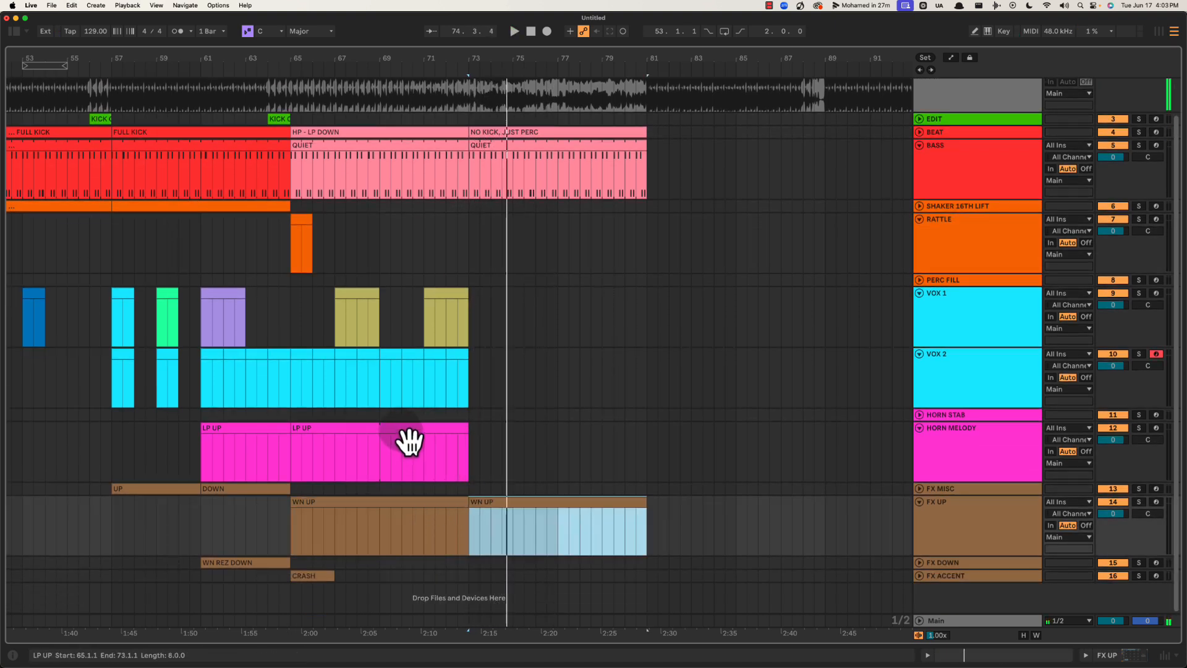
# Duplicate the LP UP clip at bar 65 on the HORN MELODY track onto bars 73 to 81 and rename the copy FULL MELODY
pyautogui.click(410, 440)
pyautogui.press('space')
pyautogui.hotkey('ctrl', 'd')
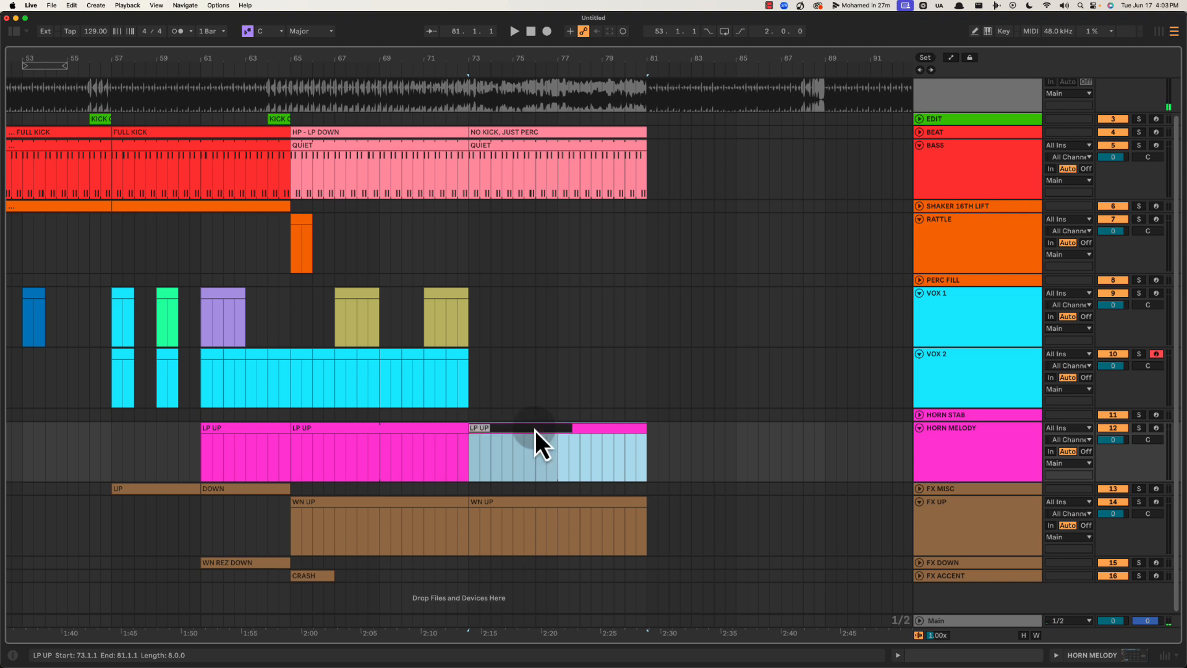
pyautogui.press('BackSpace')
pyautogui.press('Return')
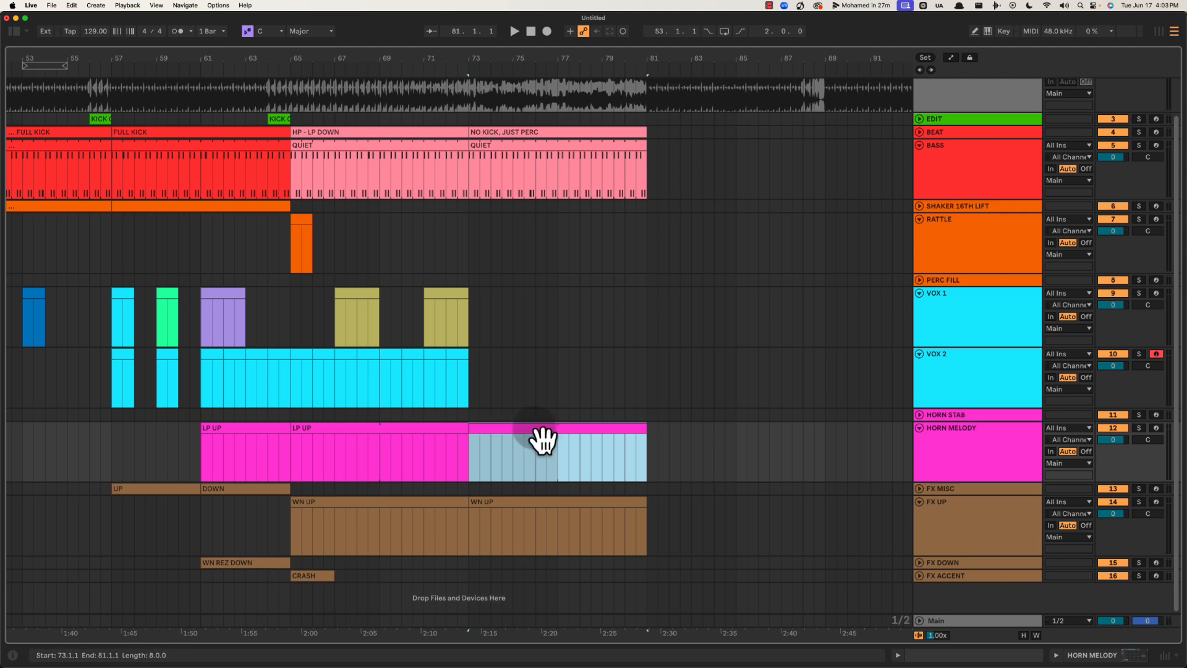
pyautogui.press('super+r')
pyautogui.write('FULL MELODY')
pyautogui.press('Return')
# Duplicate the last one-bar VOX 2 clip at bar 72 eight times to fill the track up to bar 81
pyautogui.press('space')
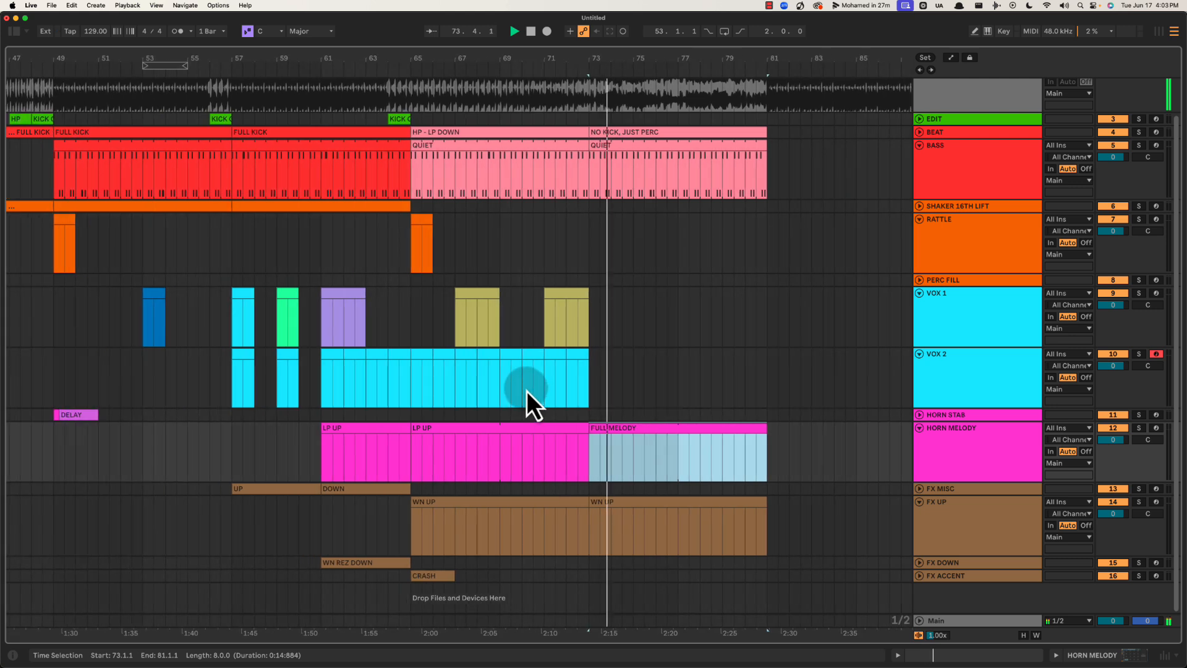
pyautogui.hscroll(5, 526, 390)
pyautogui.hscroll(-3, 495, 371)
pyautogui.click(508, 355)
pyautogui.press('space')
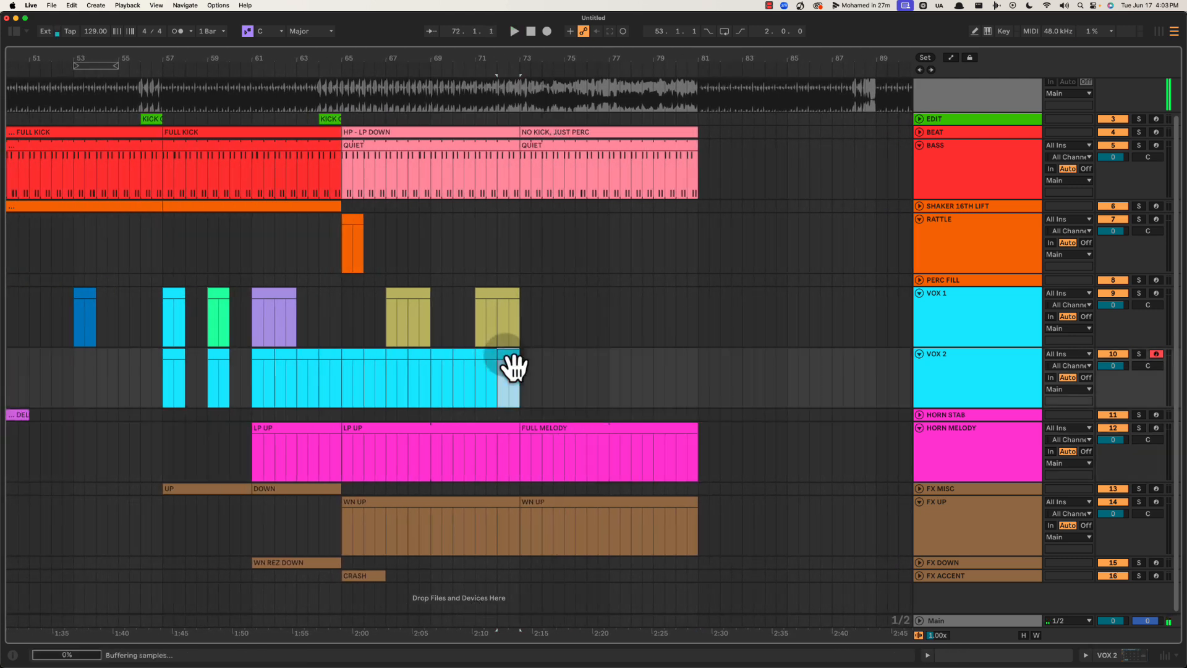
pyautogui.press('super+d')
pyautogui.press('super+d')
pyautogui.press('super+d')
pyautogui.press('super+d')
pyautogui.press('super+d')
pyautogui.press('super+d')
pyautogui.press('super+d')
pyautogui.press('super+d')
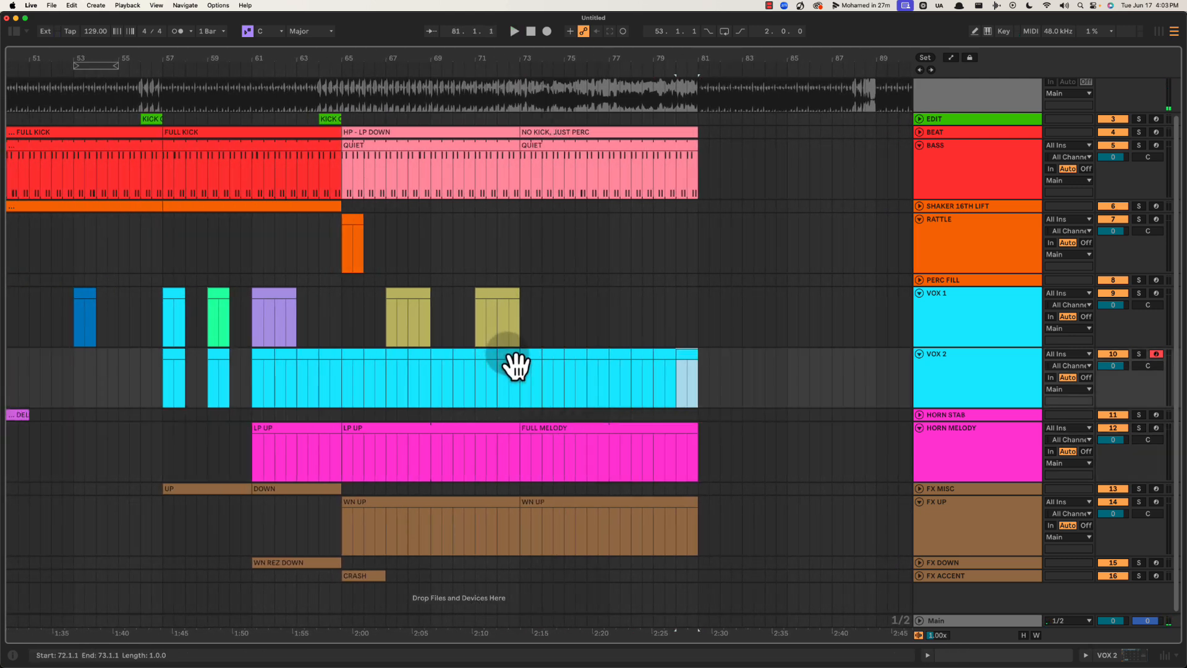
# Listen from bar 73 and copy the VOX 1 clip at bar 71 to bar 73.3, extending the copy to bar 76
pyautogui.press('space')
pyautogui.click(521, 320)
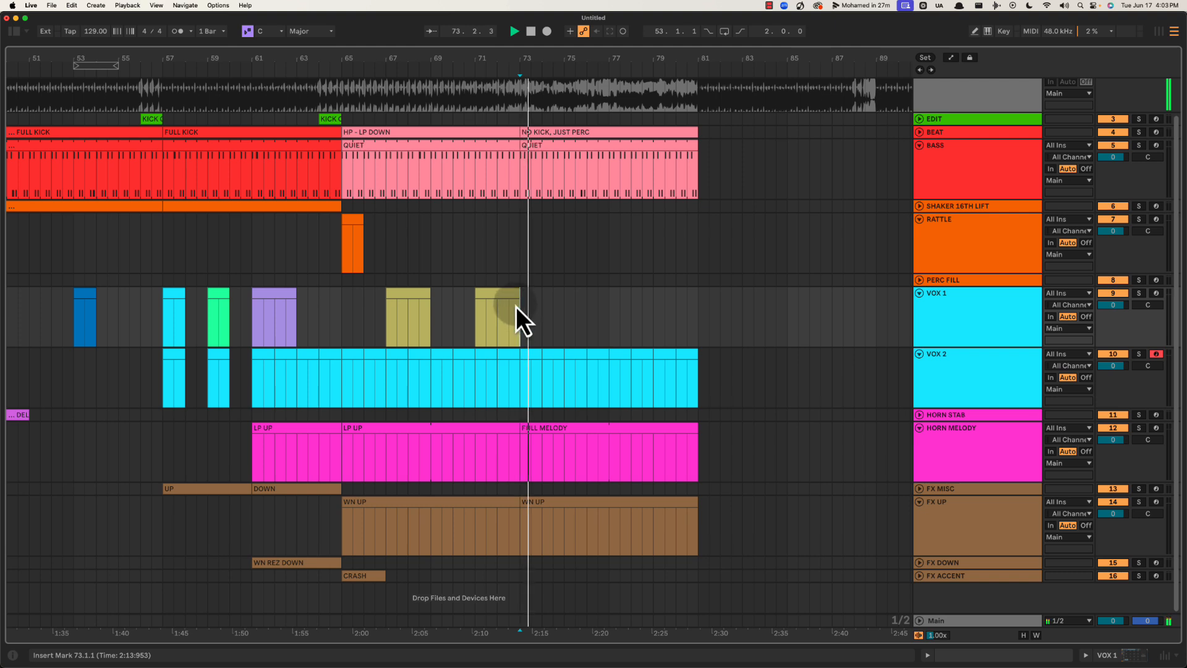
pyautogui.click(516, 306)
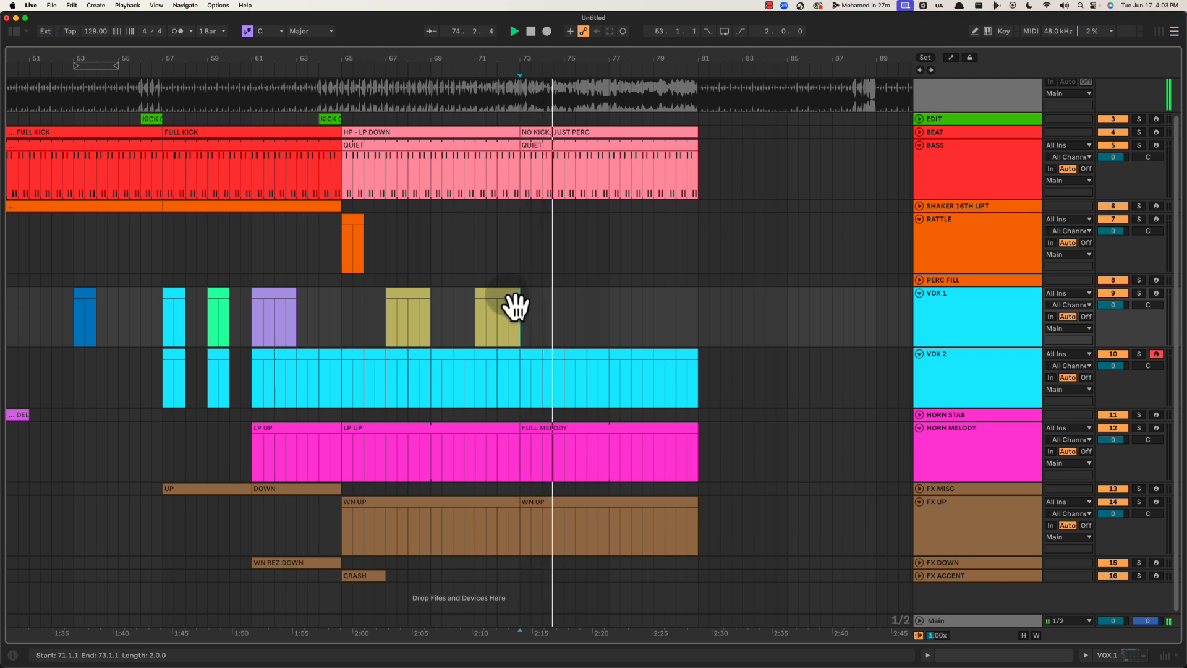
pyautogui.click(517, 304)
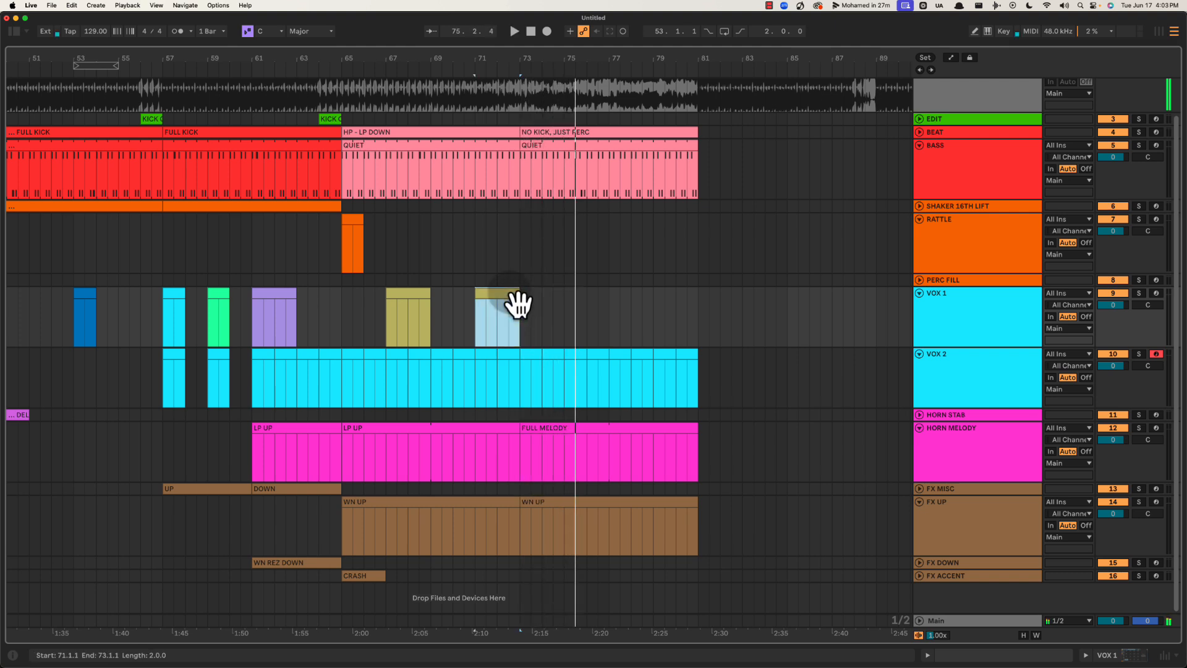
pyautogui.press('space')
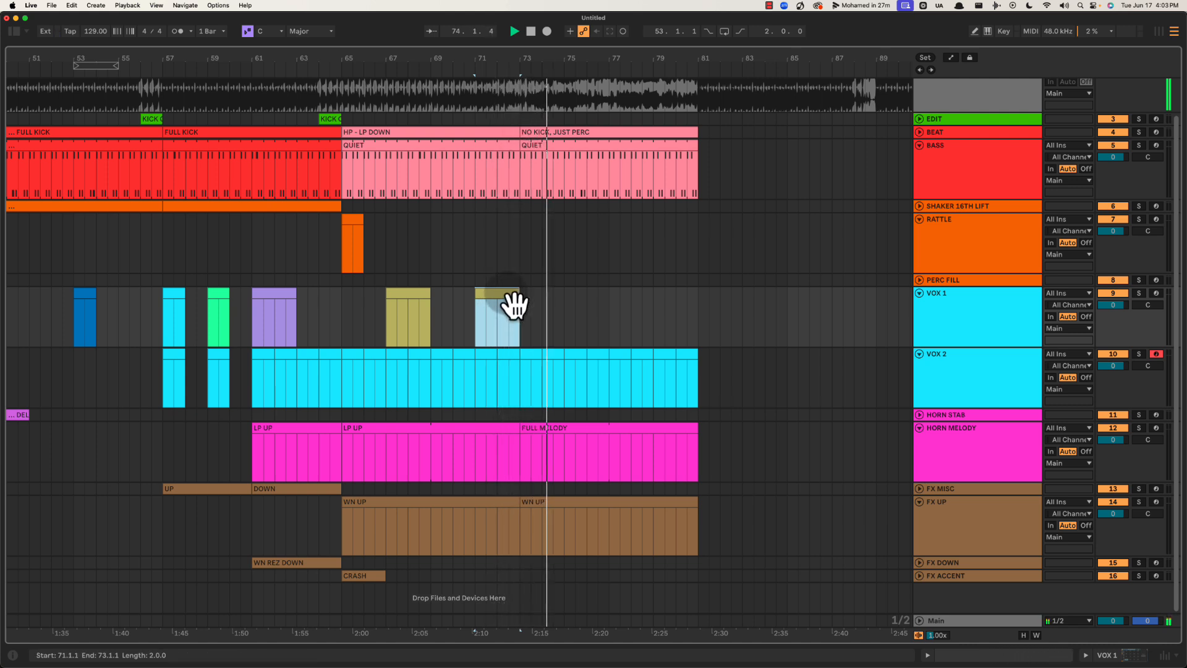
pyautogui.moveTo(514, 303); pyautogui.dragTo(586, 292)
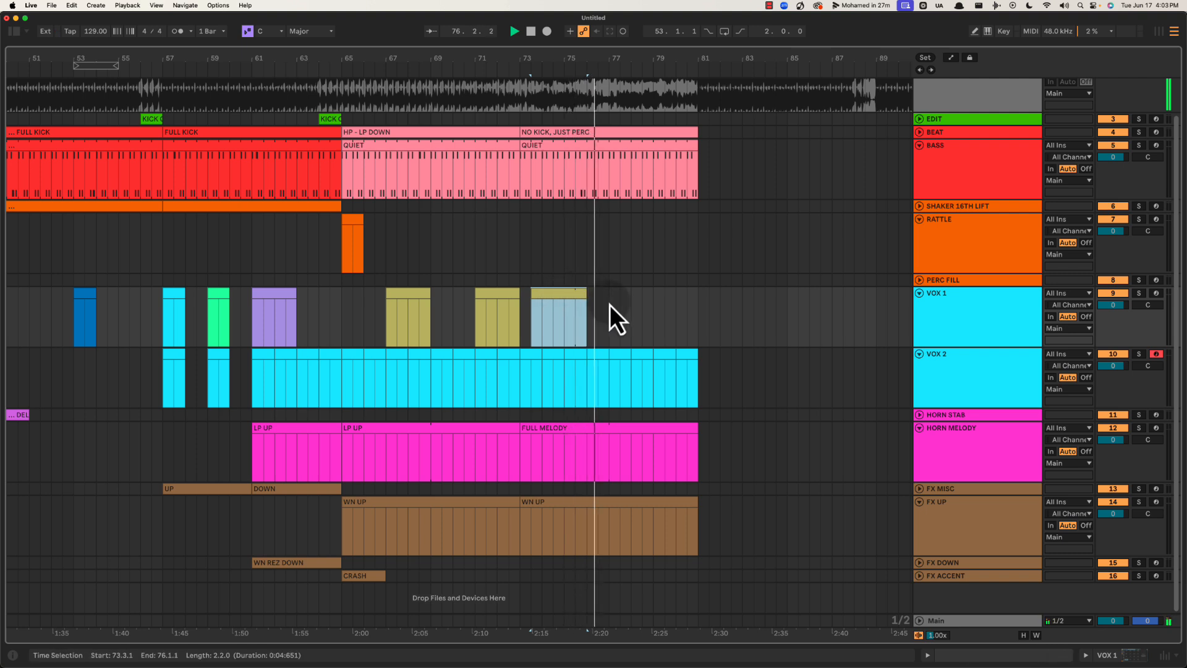
# Place another copy of the VOX 1 clip at bar 77.3 and shorten it to end at bar 79
pyautogui.click(609, 306)
pyautogui.hscroll(-3, 593, 315)
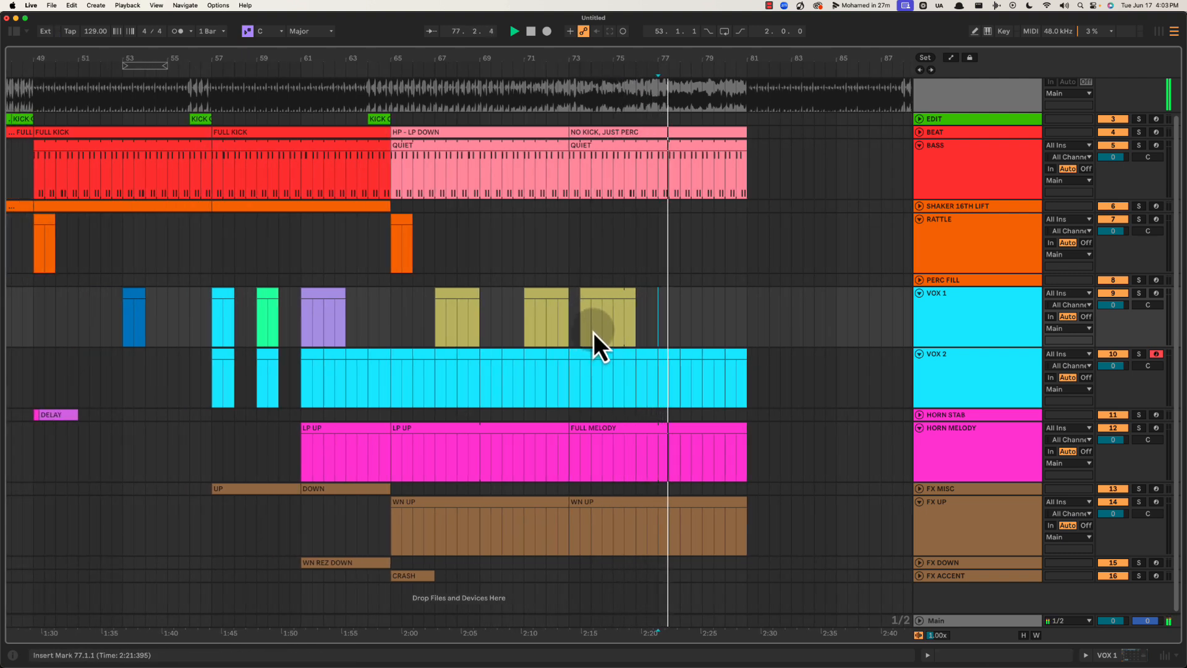
pyautogui.hscroll(4, 594, 332)
pyautogui.moveTo(474, 297); pyautogui.dragTo(617, 304)
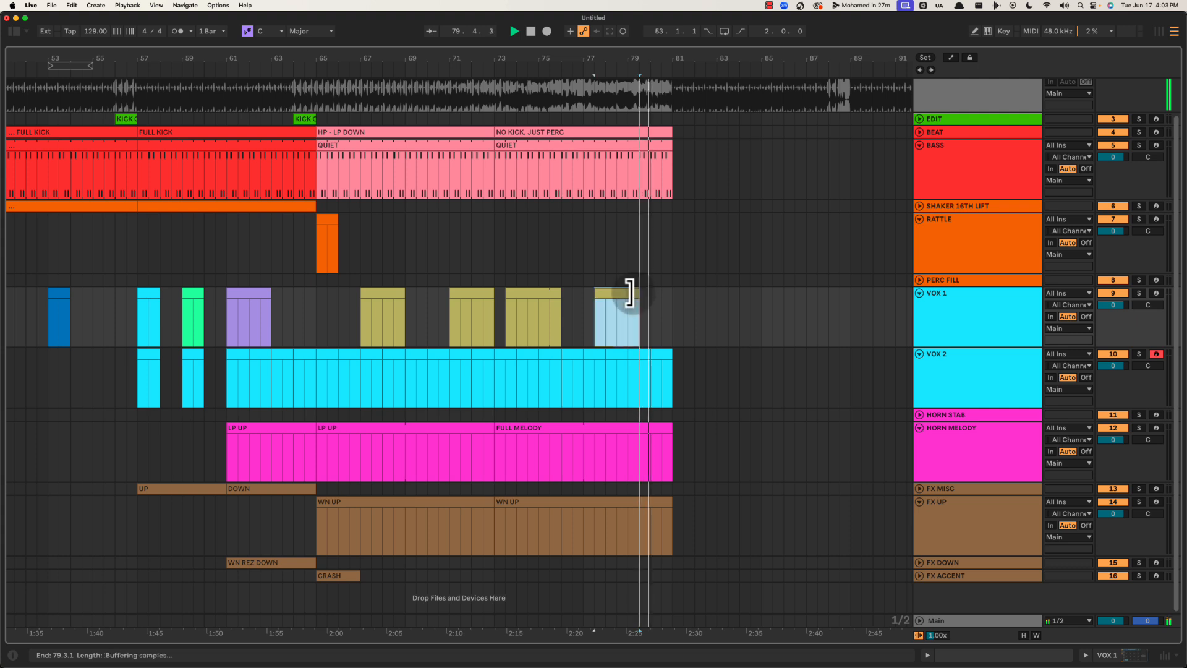
# Play the section from bar 73 and check the placed clips on all tracks against the reference audio
pyautogui.click(597, 271)
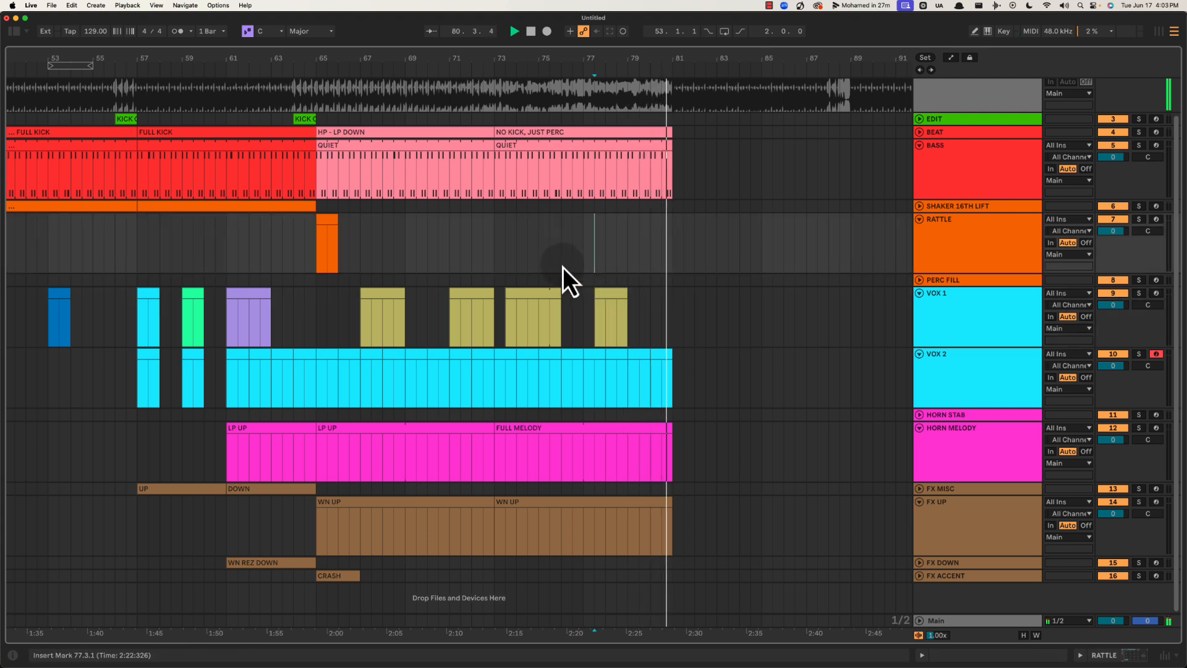
pyautogui.click(495, 247)
pyautogui.hscroll(-4, 543, 261)
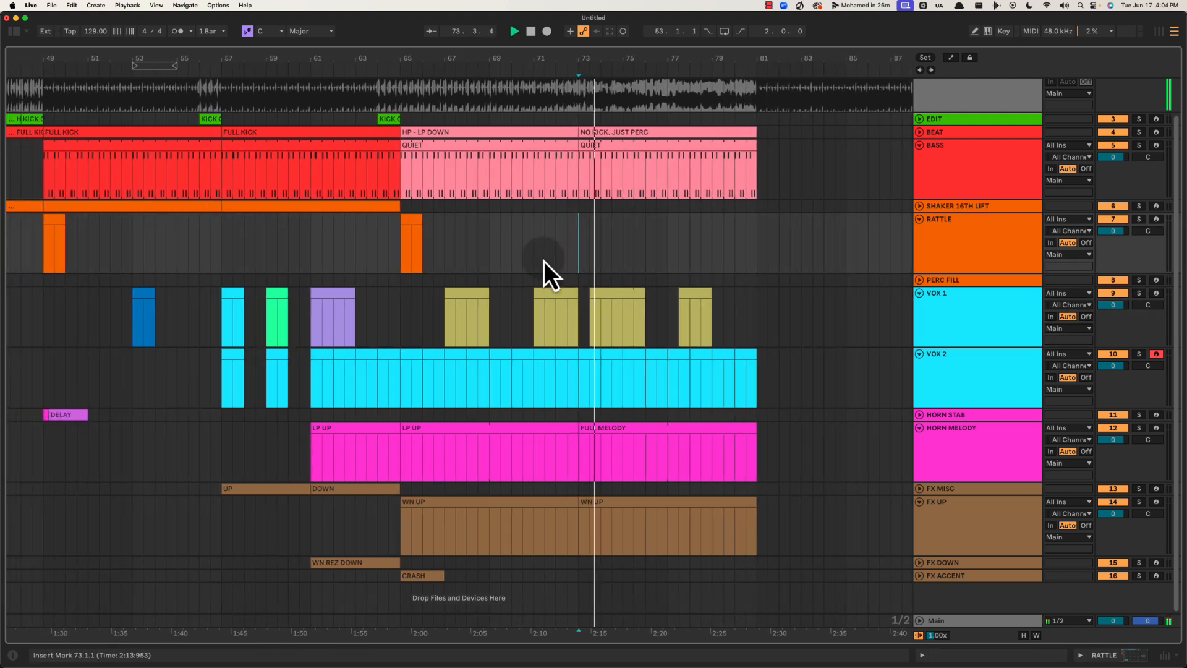
pyautogui.hscroll(1, 544, 261)
pyautogui.scroll(2, 544, 302)
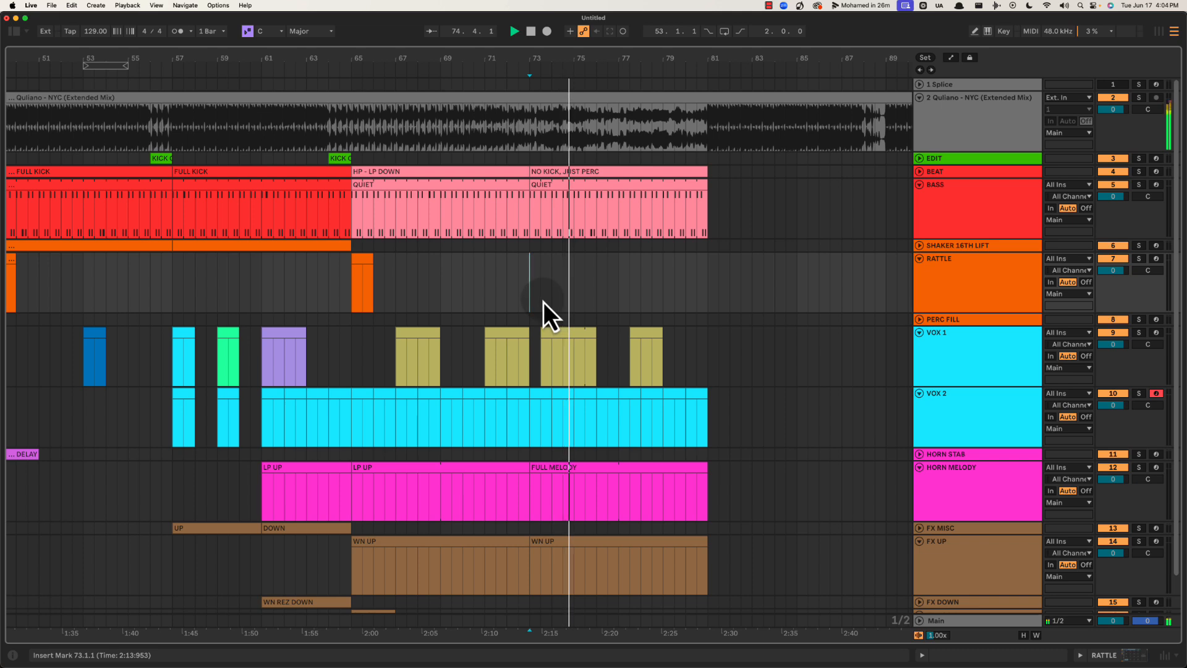
pyautogui.hscroll(-4, 543, 302)
pyautogui.hscroll(4, 543, 302)
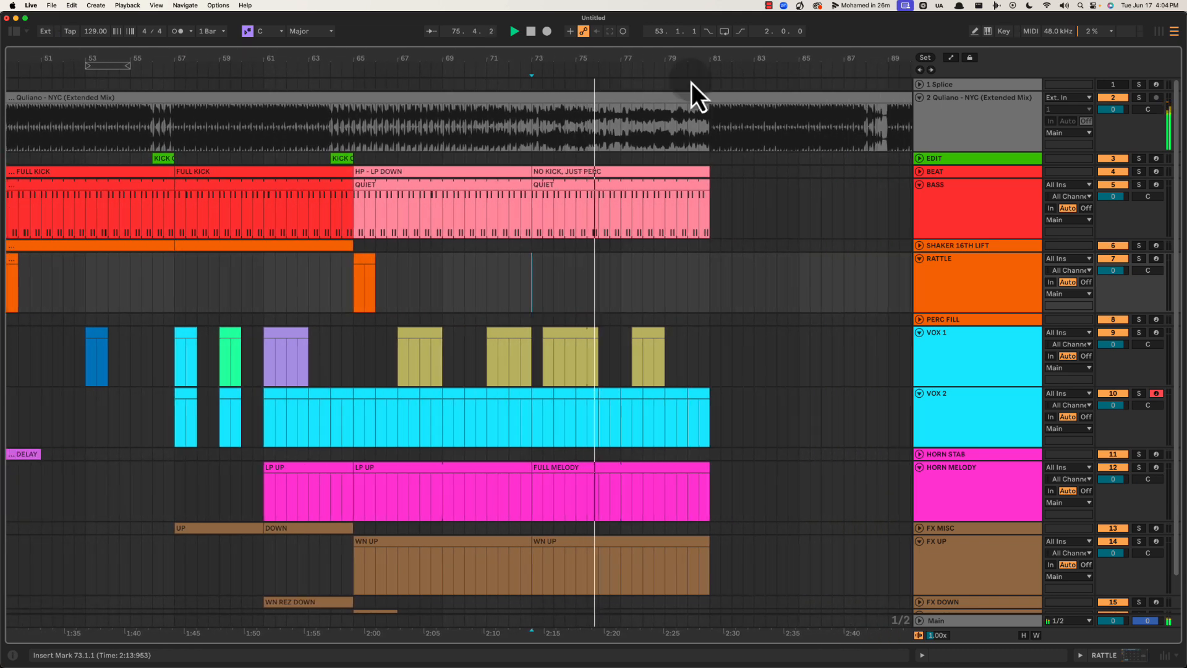
pyautogui.moveTo(704, 64); pyautogui.dragTo(675, 67)
pyautogui.scroll(-1, 641, 191)
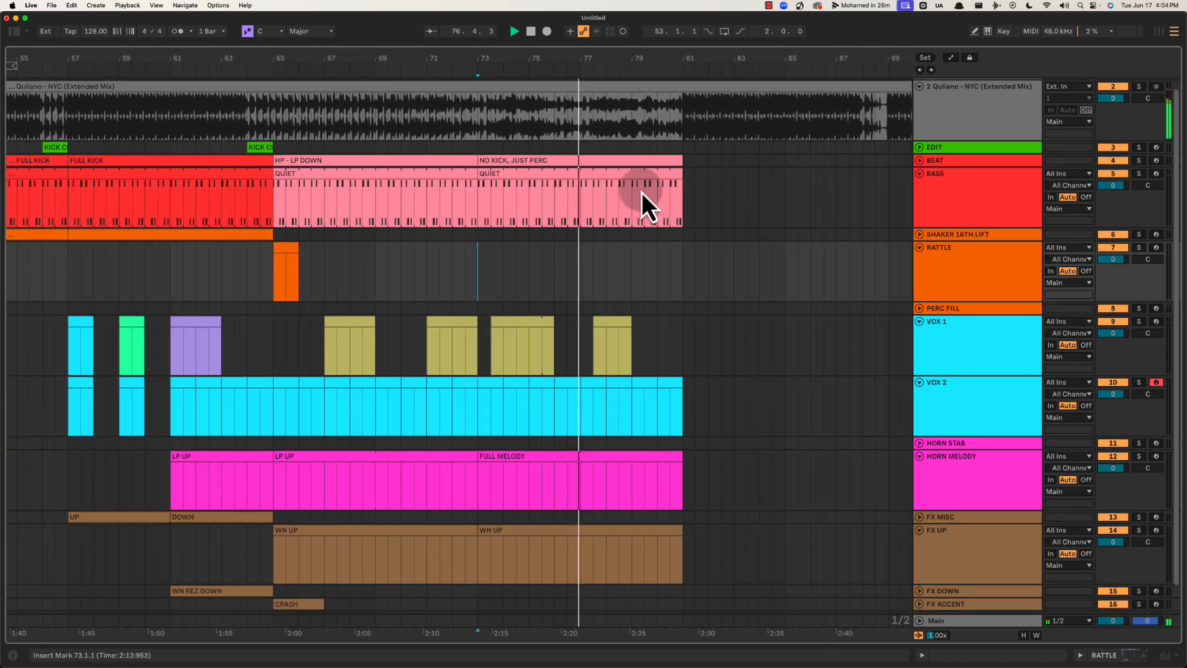
pyautogui.hscroll(1, 642, 192)
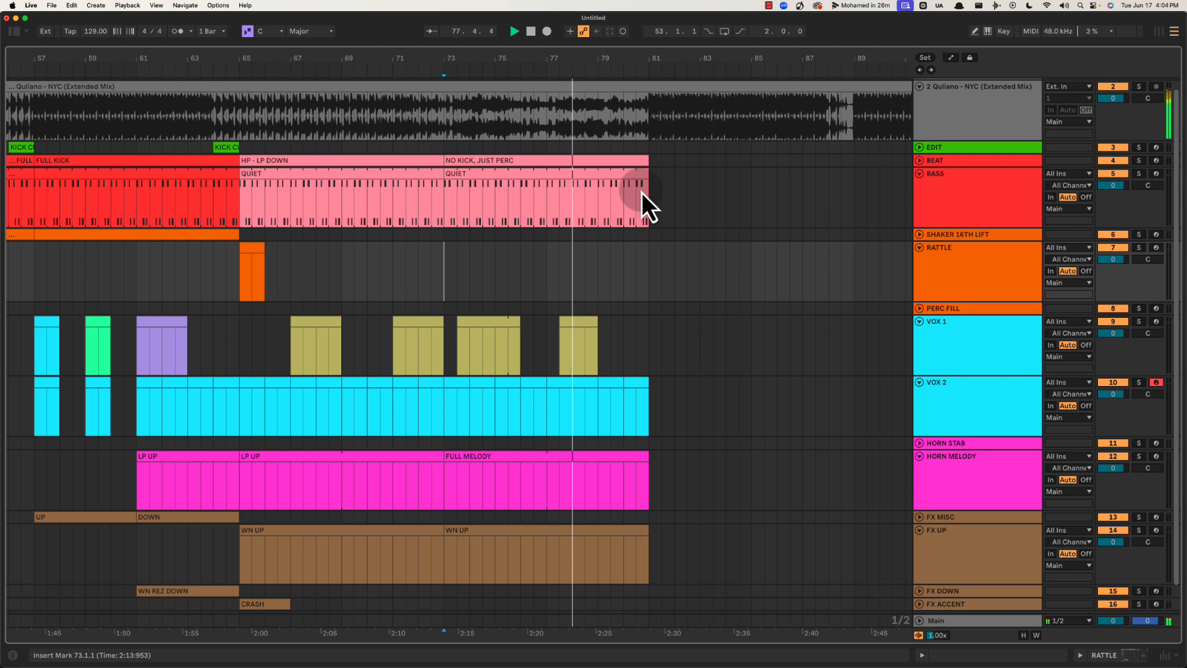
pyautogui.scroll(1, 623, 291)
pyautogui.scroll(-3, 606, 396)
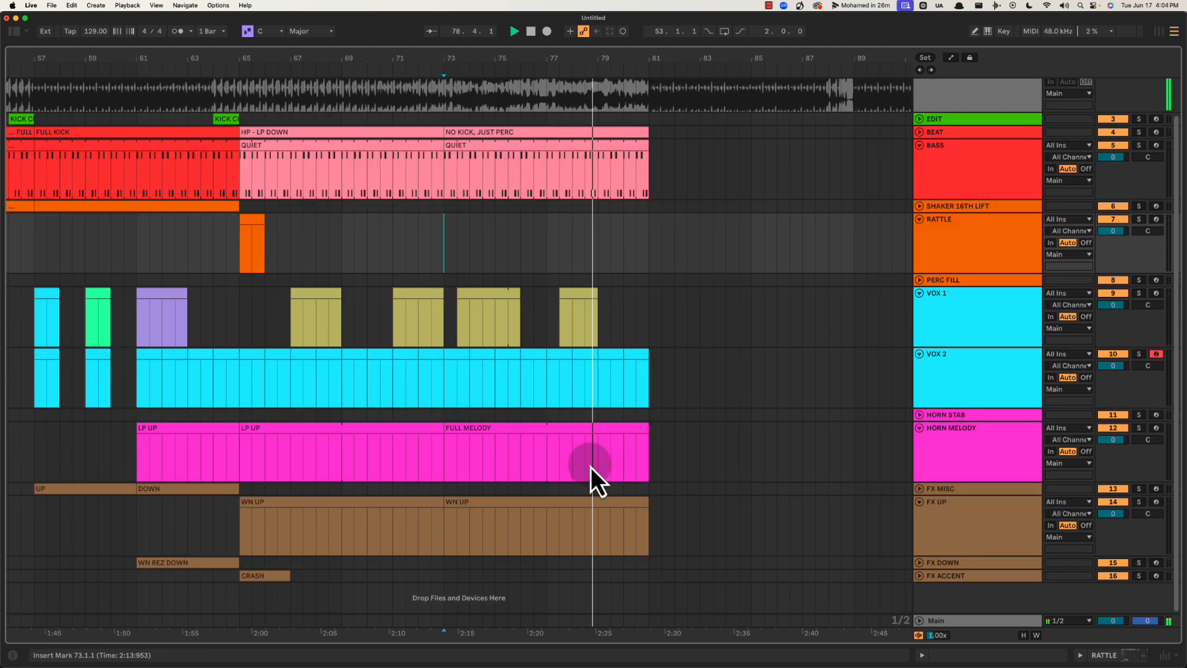
pyautogui.click(581, 504)
pyautogui.moveTo(511, 523); pyautogui.dragTo(699, 517)
pyautogui.press('space')
pyautogui.moveTo(550, 527); pyautogui.dragTo(697, 515)
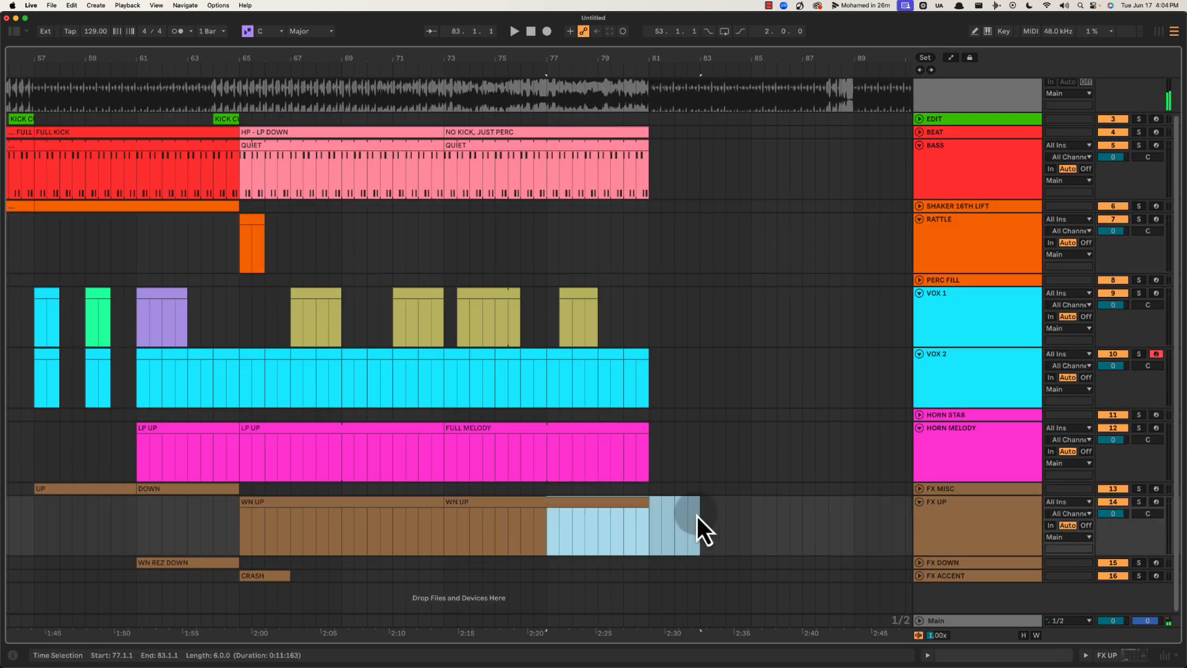
pyautogui.click(535, 530)
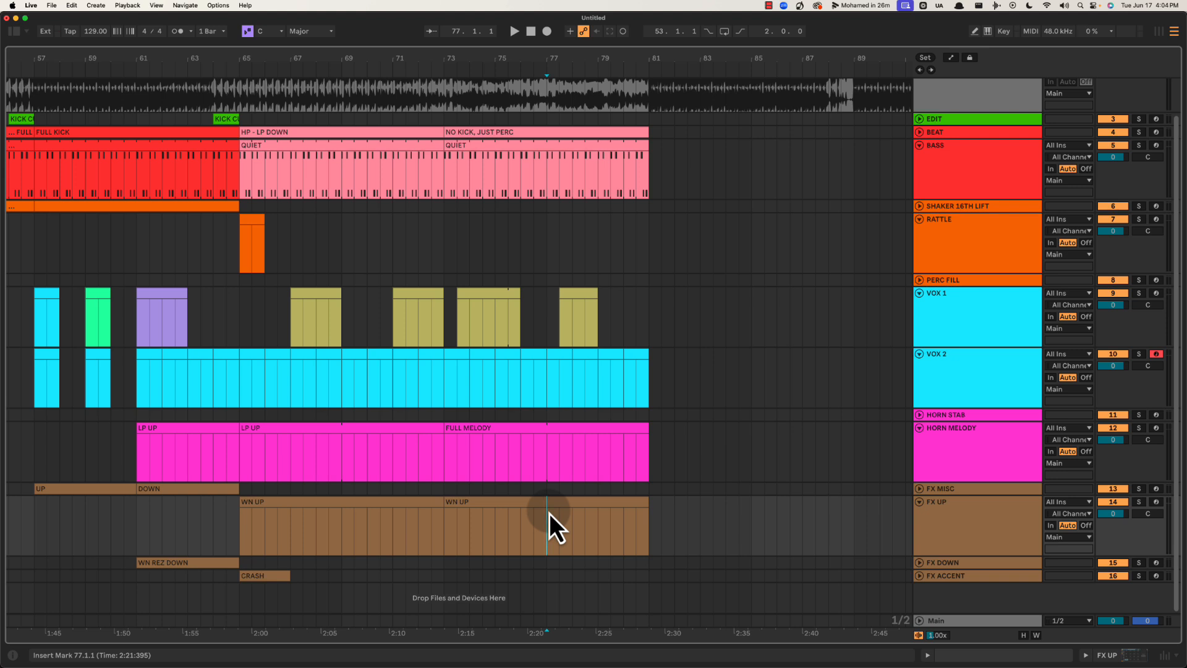
pyautogui.moveTo(413, 389); pyautogui.dragTo(731, 386)
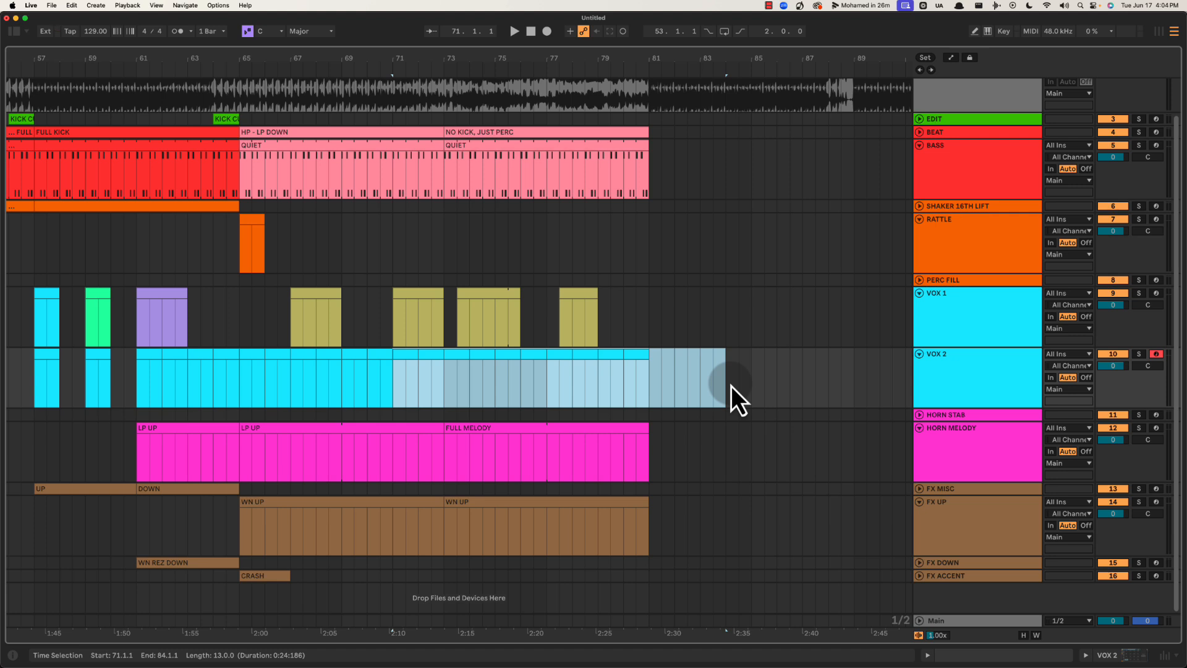
# Play from bar 77.3 and repeatedly from bar 77 to check the second half of the section
pyautogui.click(555, 257)
pyautogui.press('space')
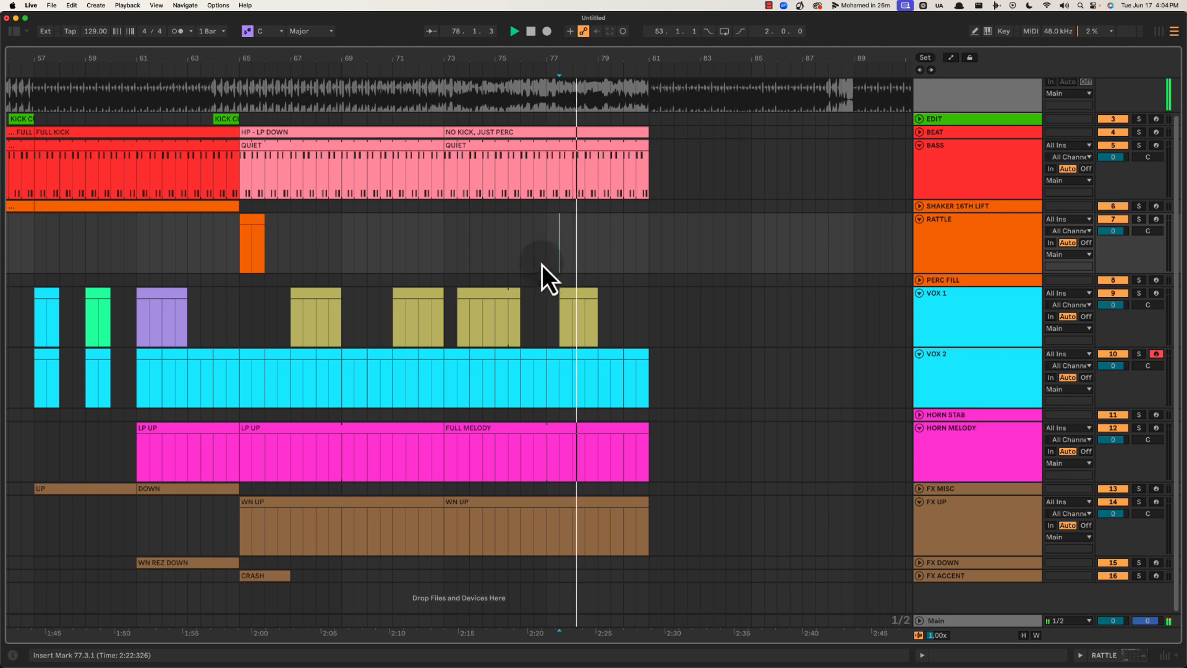
pyautogui.click(547, 254)
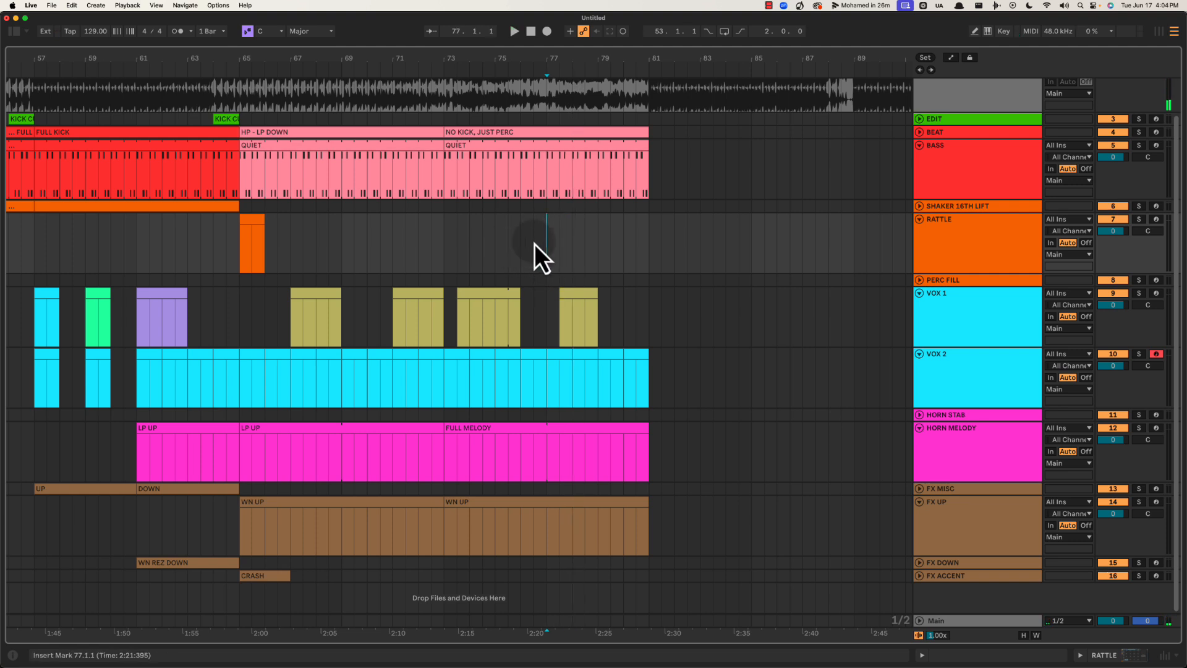
pyautogui.press('space')
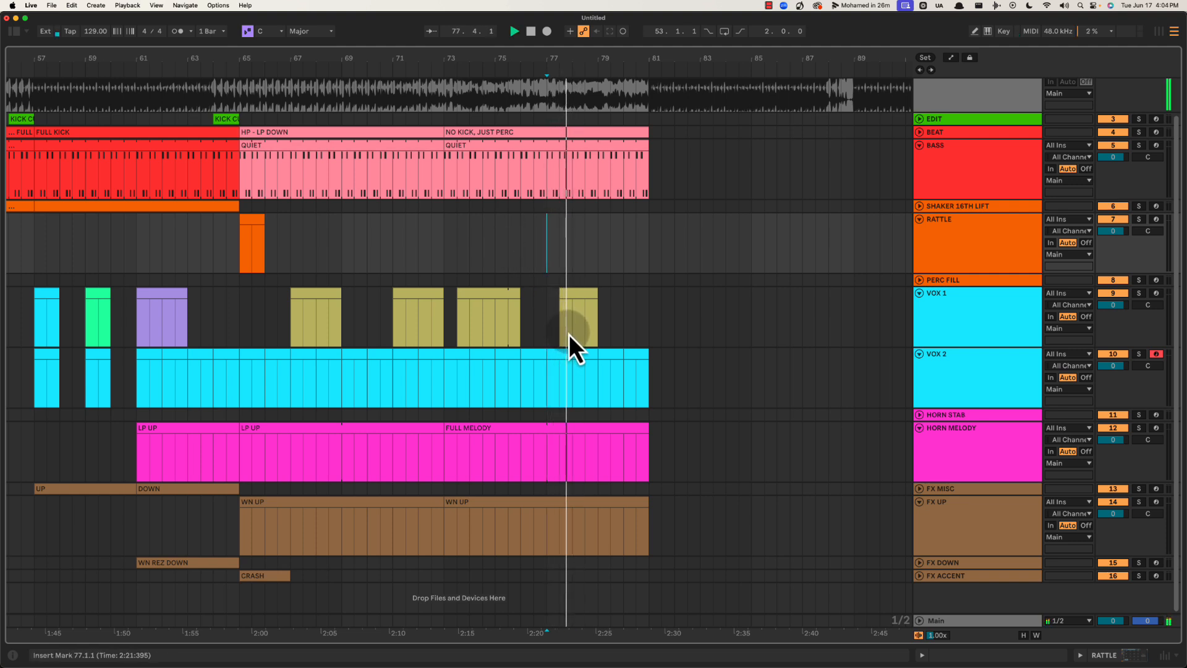
pyautogui.press('space')
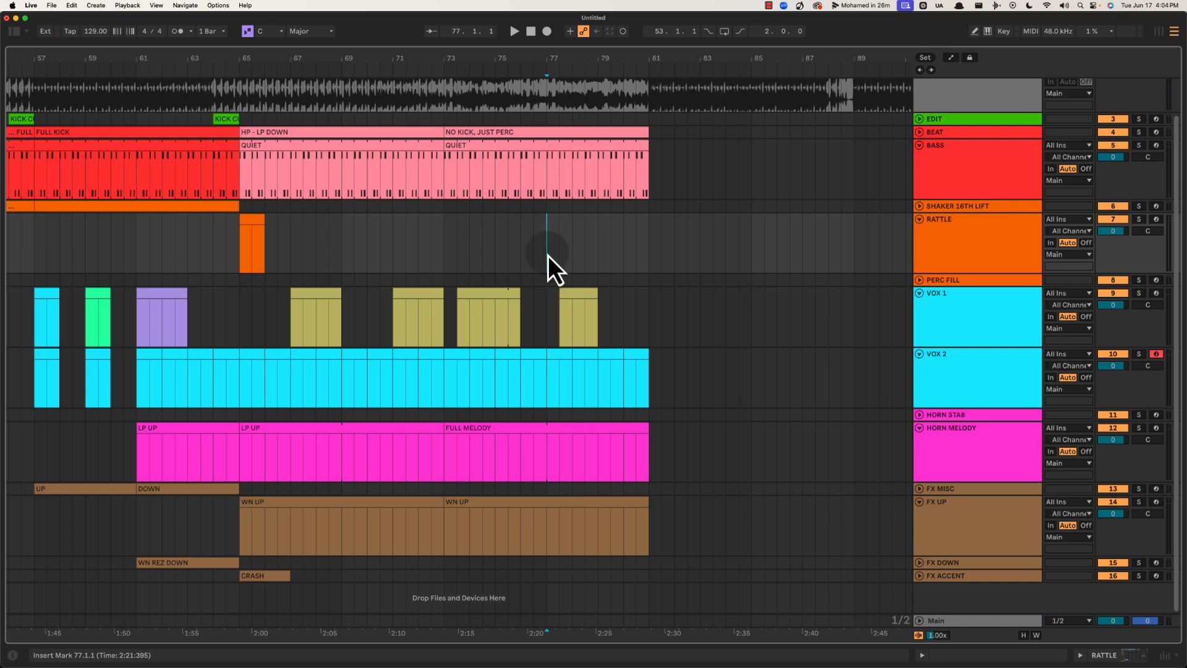
pyautogui.press('space')
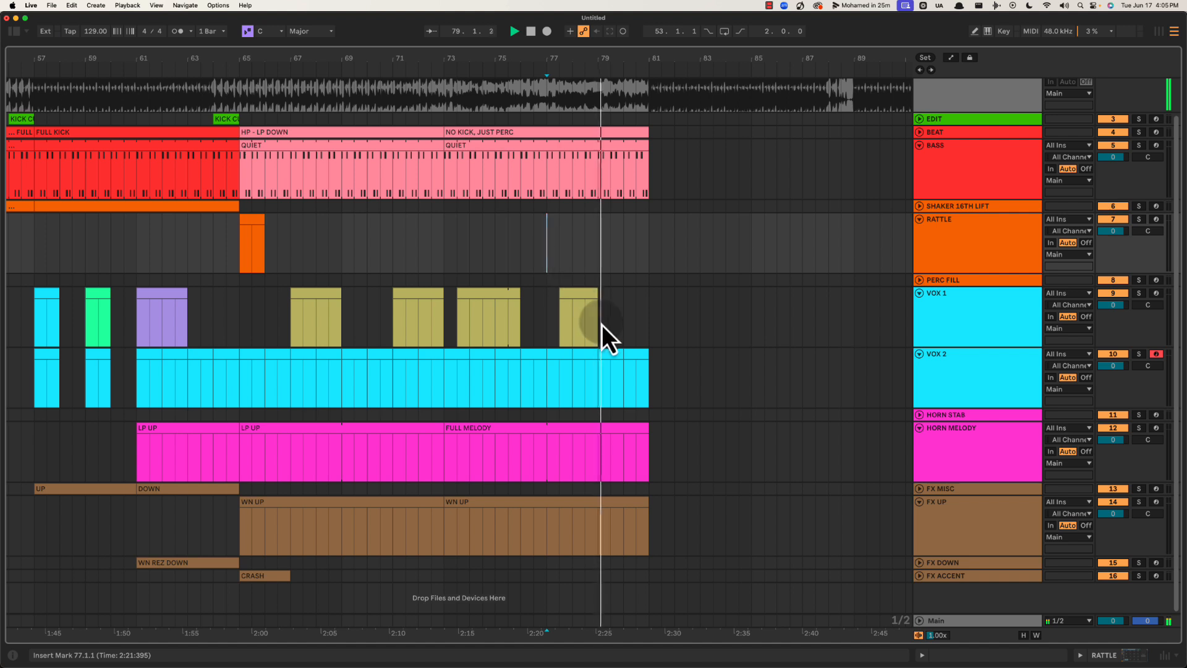
# Play the end of the section through to bar 81, including from bar 79, to check where its layers drop out
pyautogui.hscroll(3, 600, 318)
pyautogui.hscroll(-2, 536, 259)
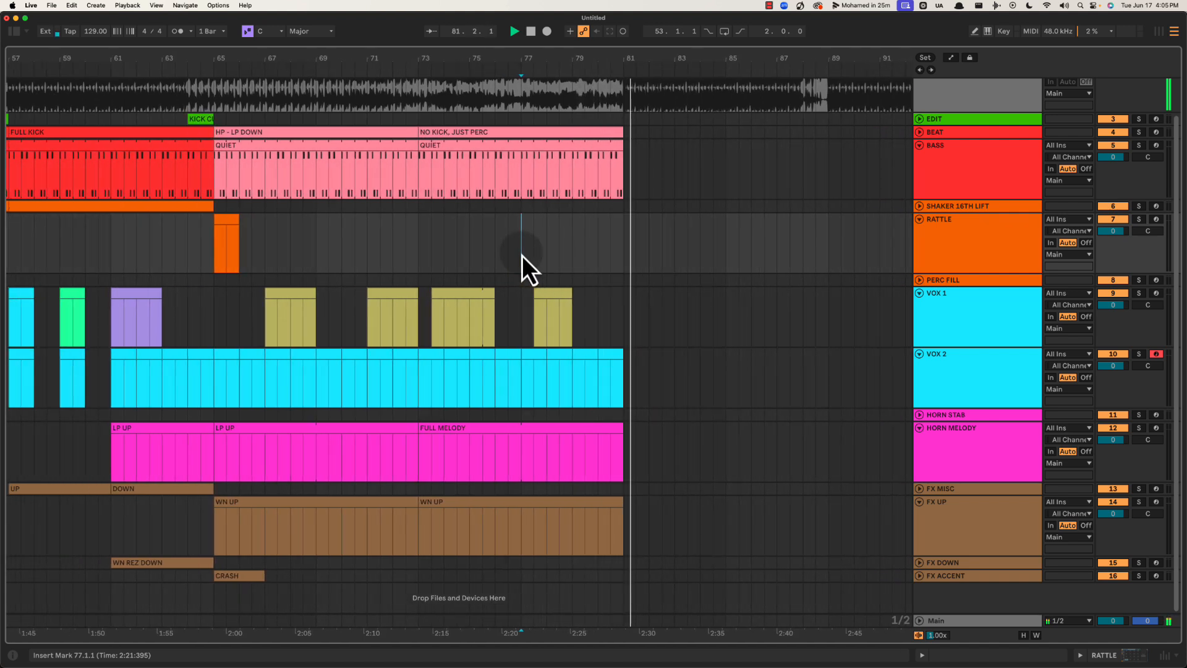
pyautogui.scroll(1, 541, 269)
pyautogui.click(574, 276)
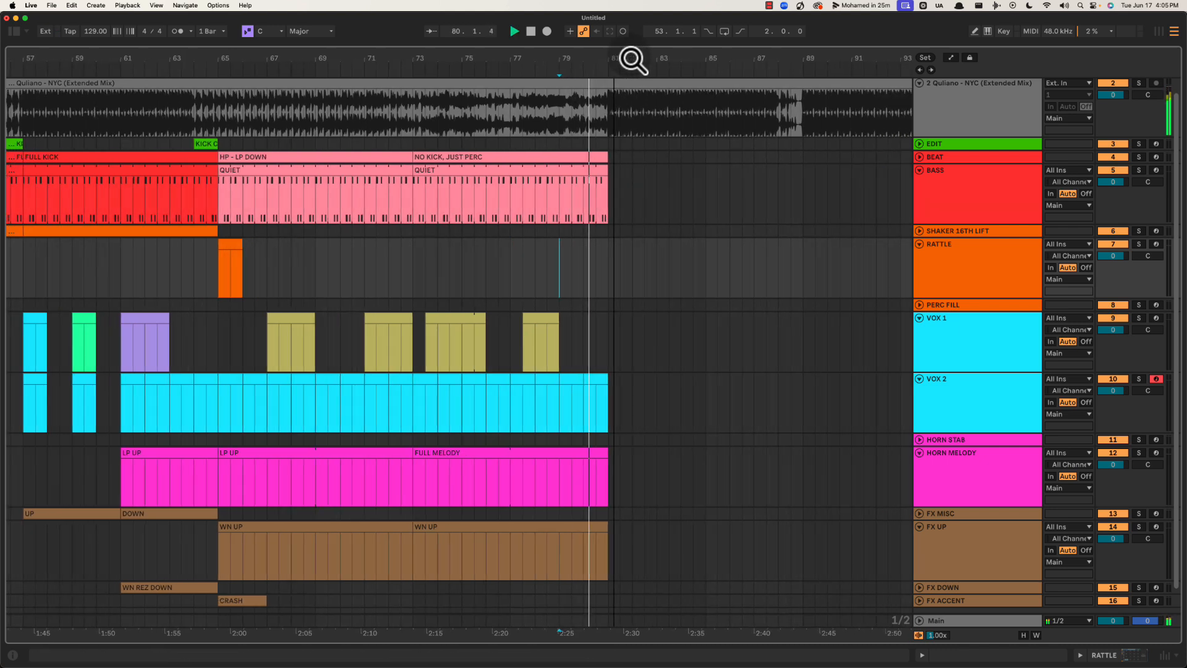
pyautogui.moveTo(636, 61); pyautogui.dragTo(561, 74)
pyautogui.scroll(1, 559, 198)
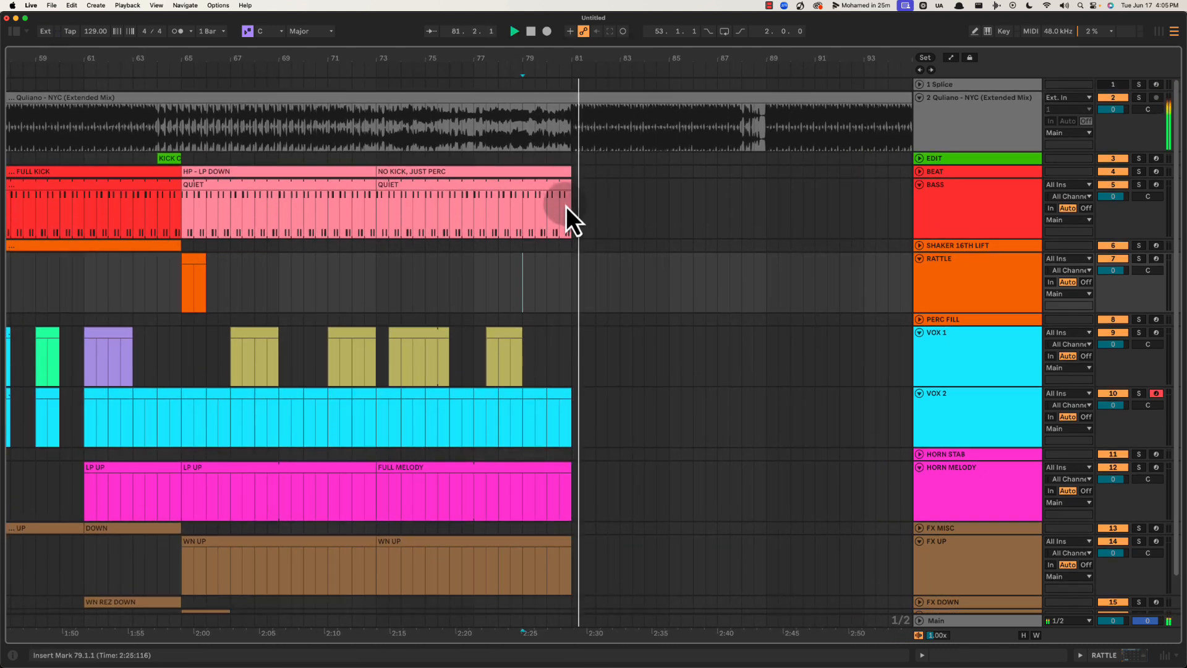
# Replay the final two bars from bars 79 and 79.3 and compare the clips with the reference audio
pyautogui.click(527, 225)
pyautogui.press('space')
pyautogui.press('space')
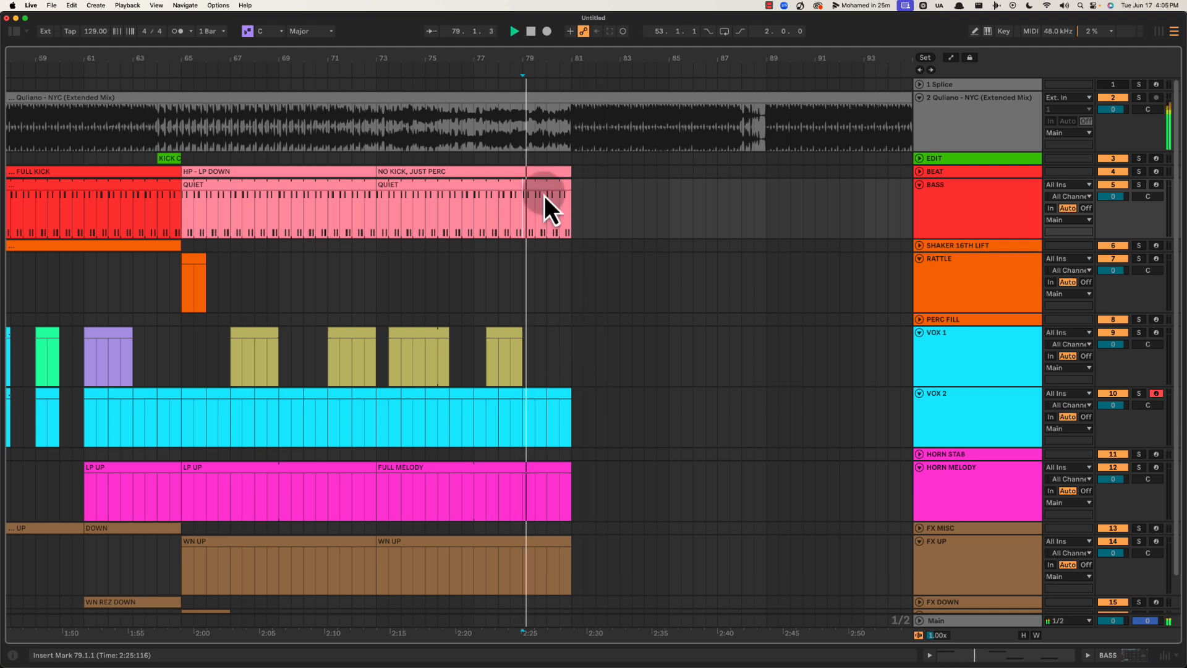
pyautogui.moveTo(544, 58); pyautogui.dragTo(545, 81)
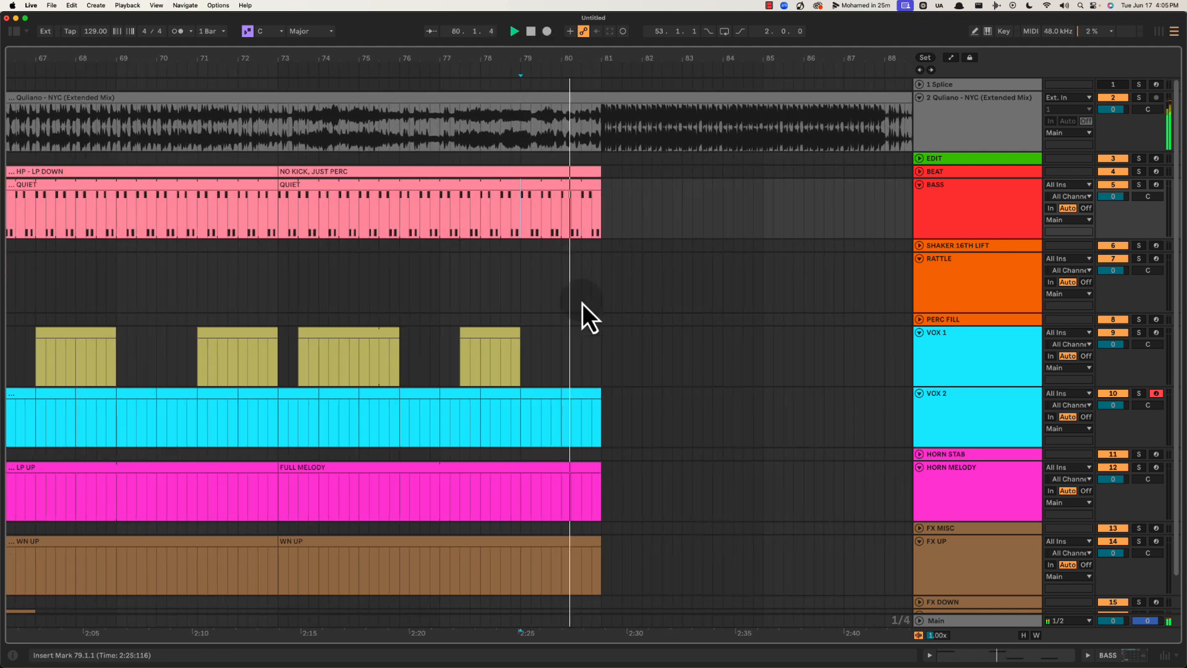
pyautogui.click(582, 405)
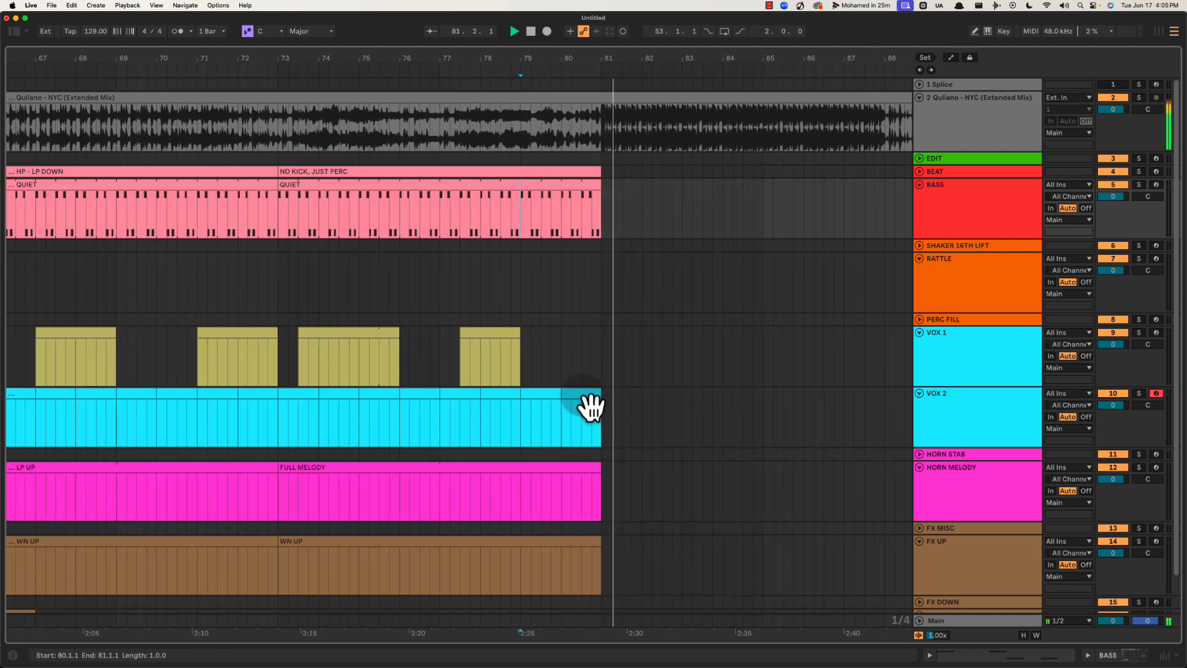
pyautogui.click(544, 361)
pyautogui.press('space')
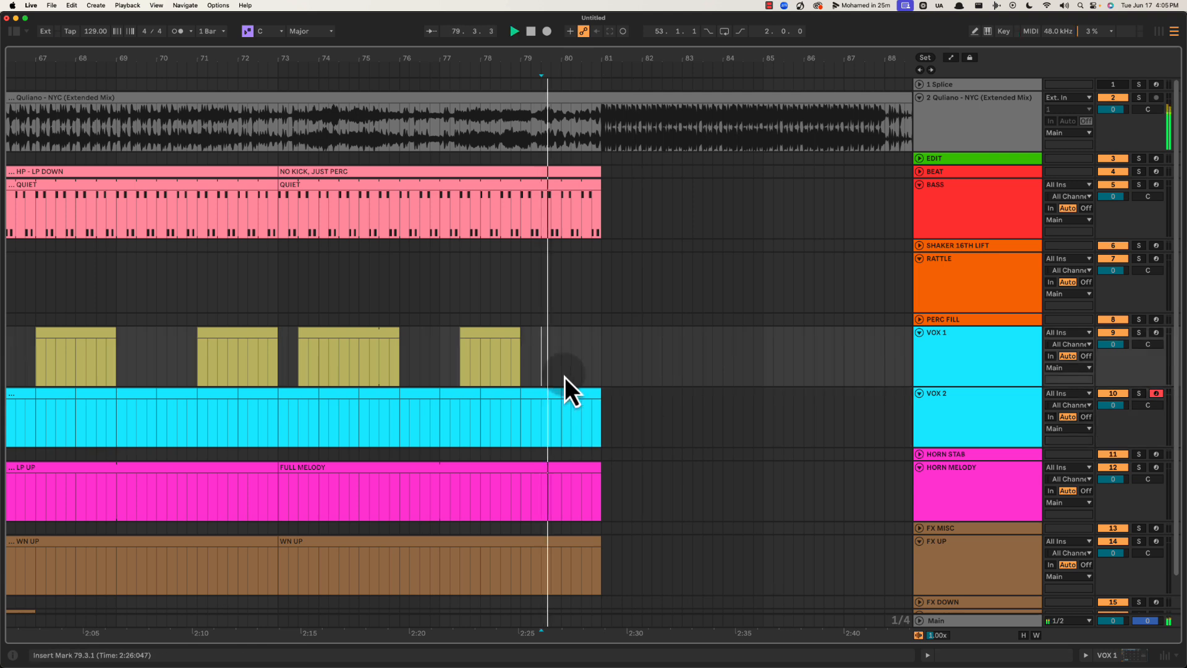
pyautogui.click(520, 303)
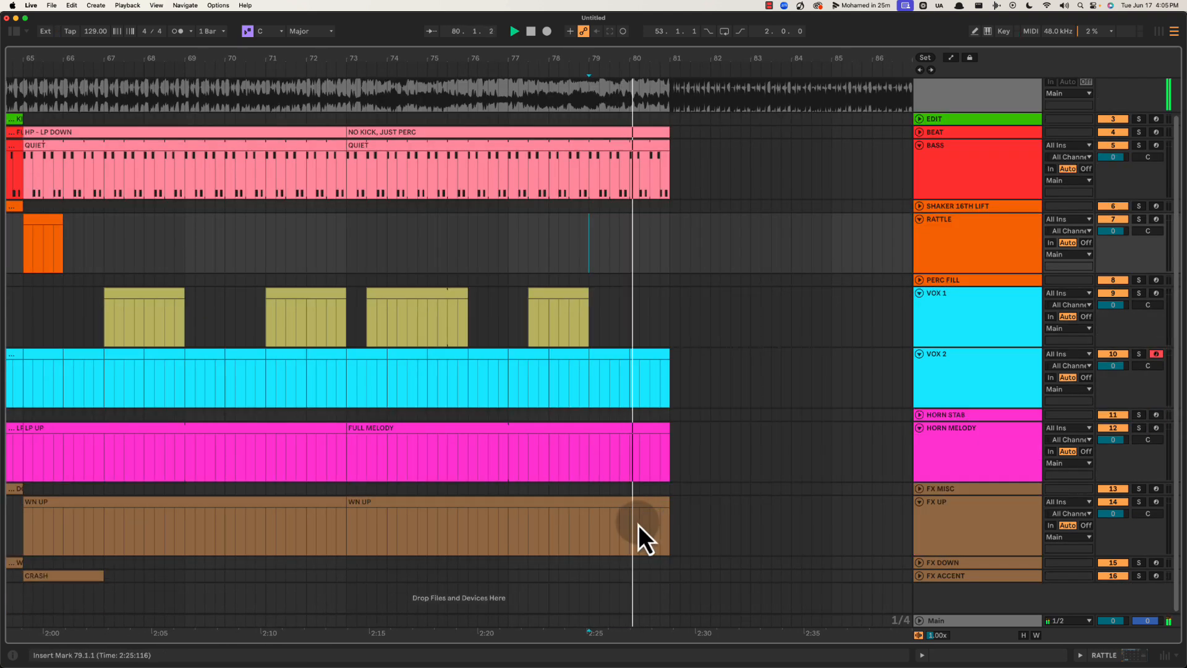
# Stop playback and delete the FX UP content from bar 80 to bar 83.3
pyautogui.moveTo(634, 524); pyautogui.dragTo(770, 507)
pyautogui.press('space')
pyautogui.press('Delete')
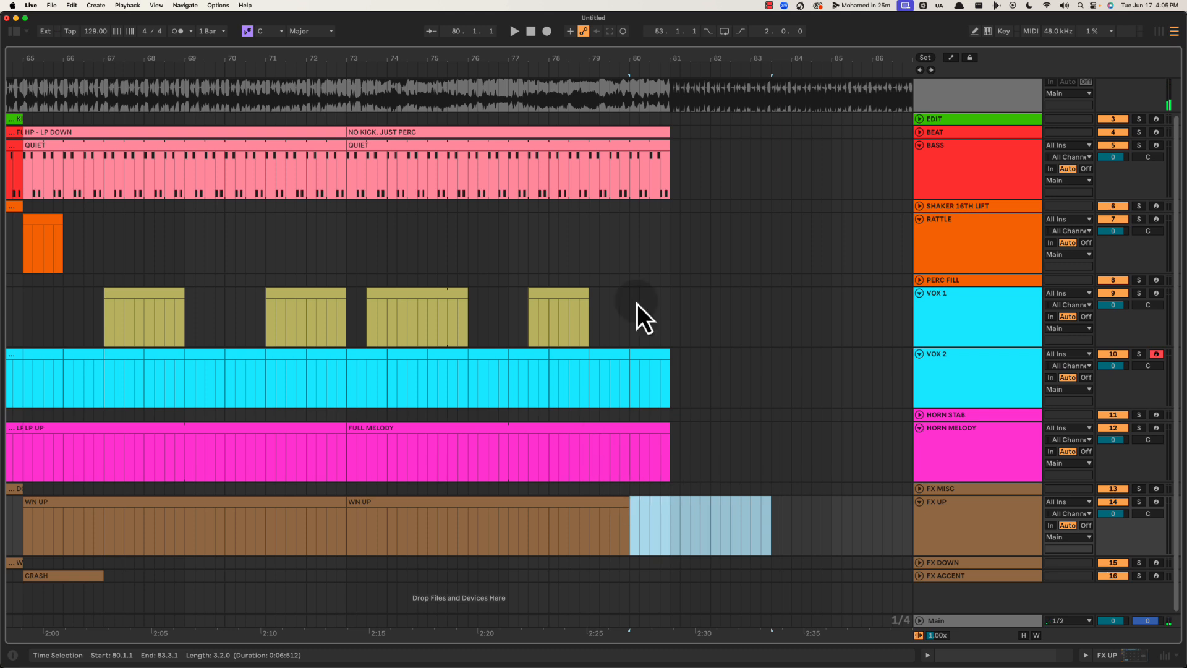
# Split the last bar of VOX 2, from bar 80 to 81, into its own clip and color it yellow
pyautogui.click(689, 371)
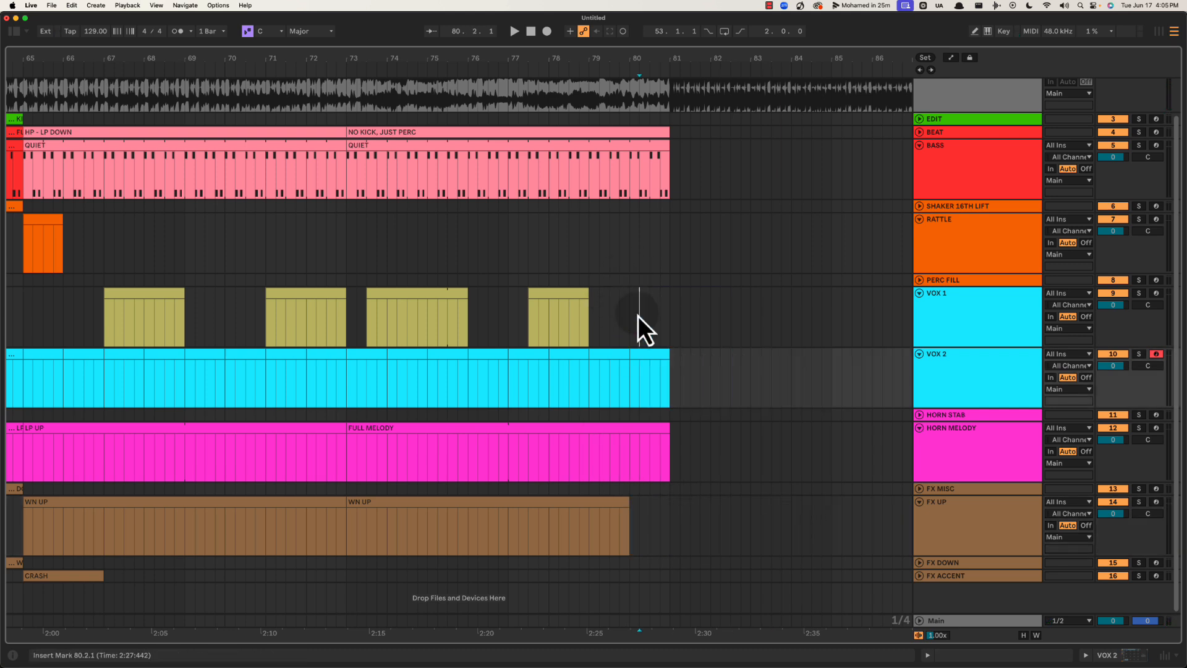
pyautogui.rightClick(653, 357)
pyautogui.click(616, 280)
pyautogui.rightClick(651, 357)
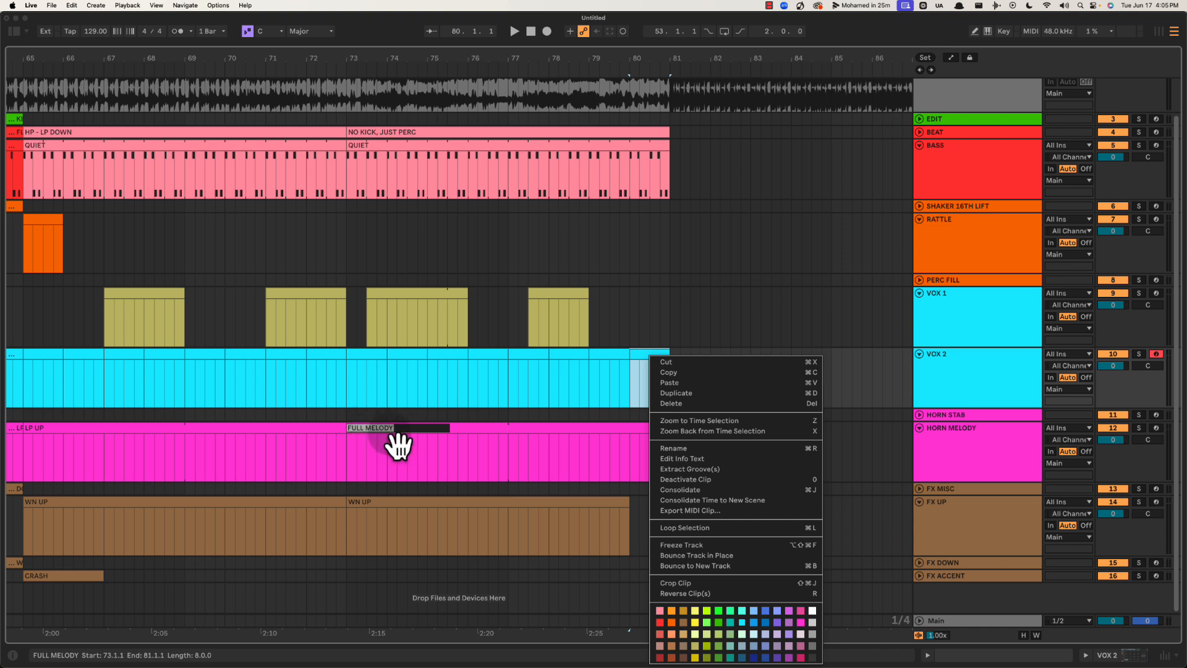
pyautogui.click(697, 623)
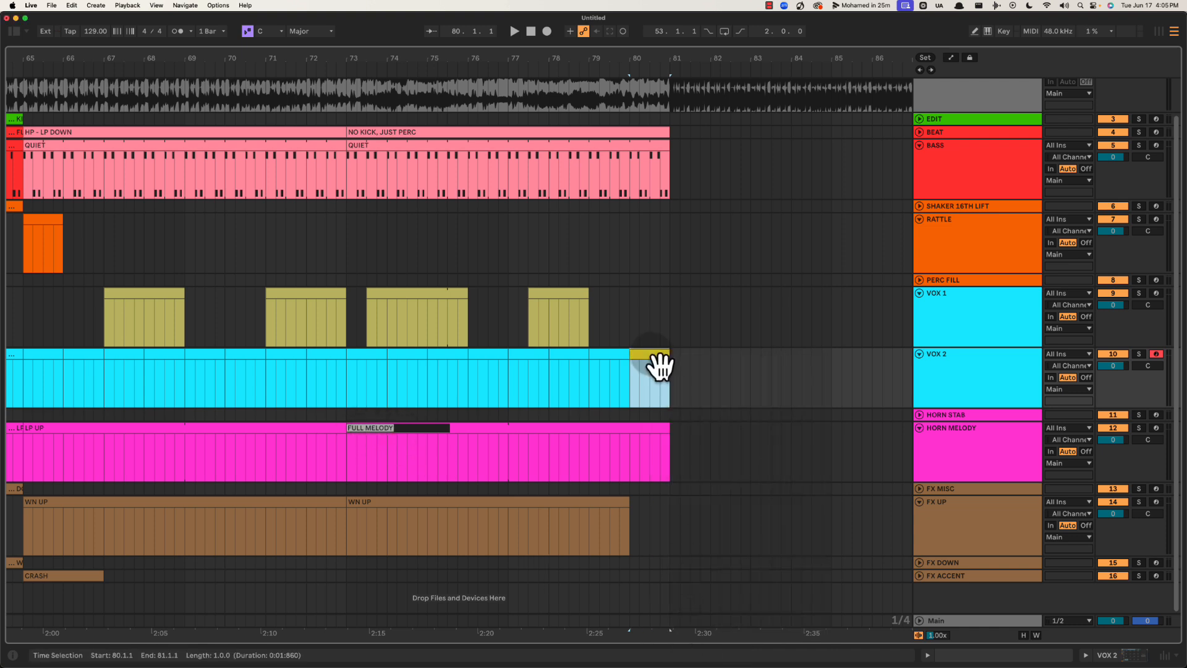
# Listen from bar 79.2 and cut the BEAT and BASS clips so they end at bar 80
pyautogui.click(598, 259)
pyautogui.press('space')
pyautogui.scroll(1, 599, 258)
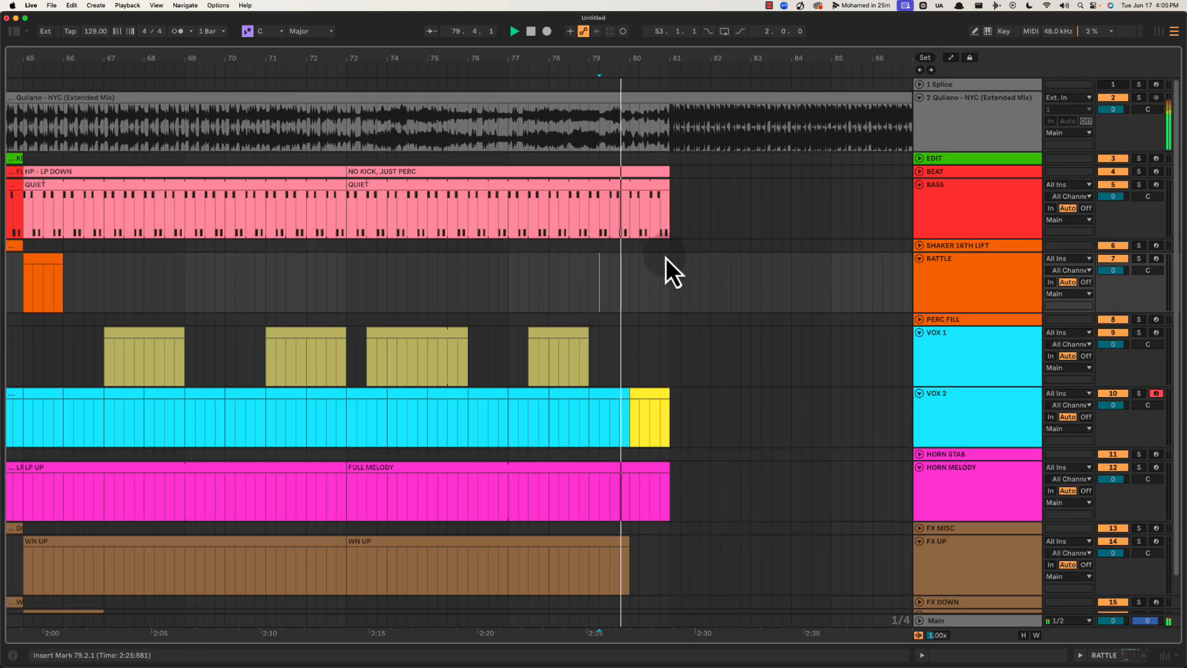
pyautogui.moveTo(629, 160); pyautogui.dragTo(748, 225)
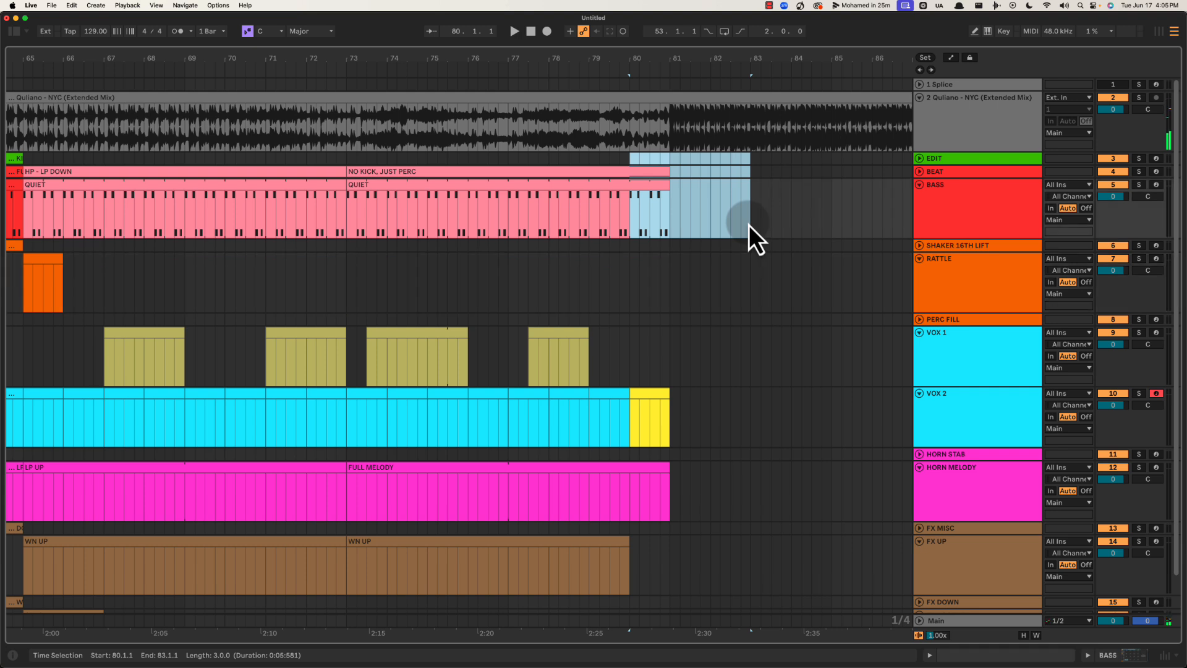
pyautogui.press('Delete')
pyautogui.click(629, 212)
# Play from bars 79.4 and 79 to check the trimmed ending and listen for remaining vocals
pyautogui.click(619, 306)
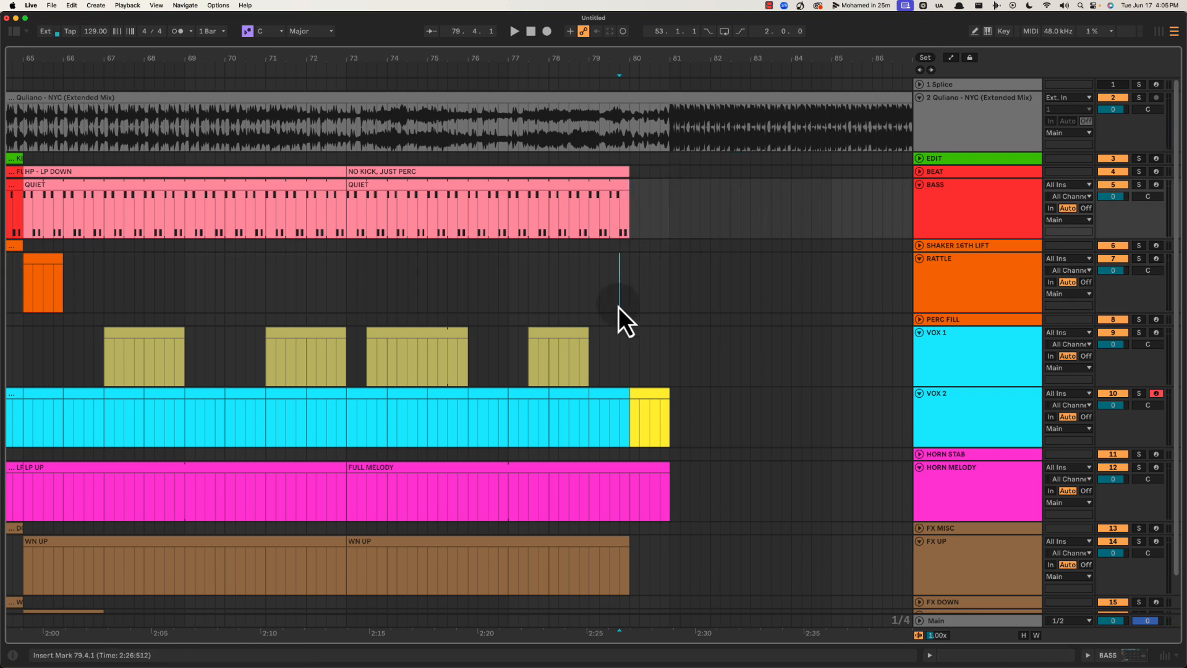
pyautogui.press('space')
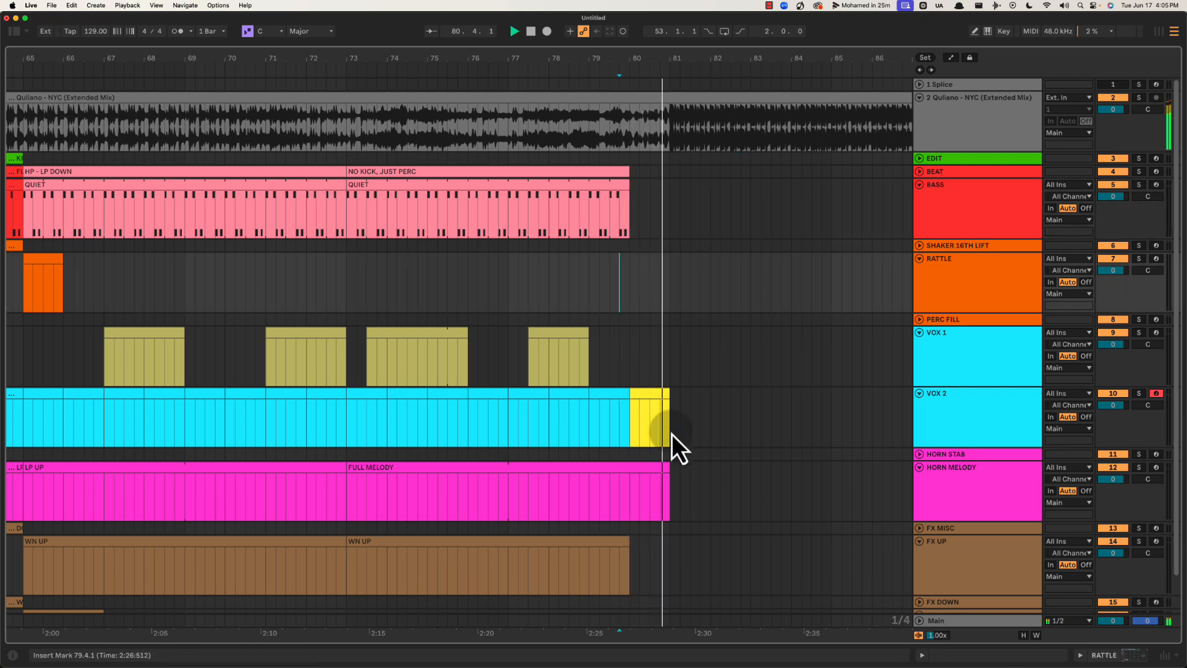
pyautogui.scroll(-1, 662, 421)
pyautogui.scroll(1, 665, 423)
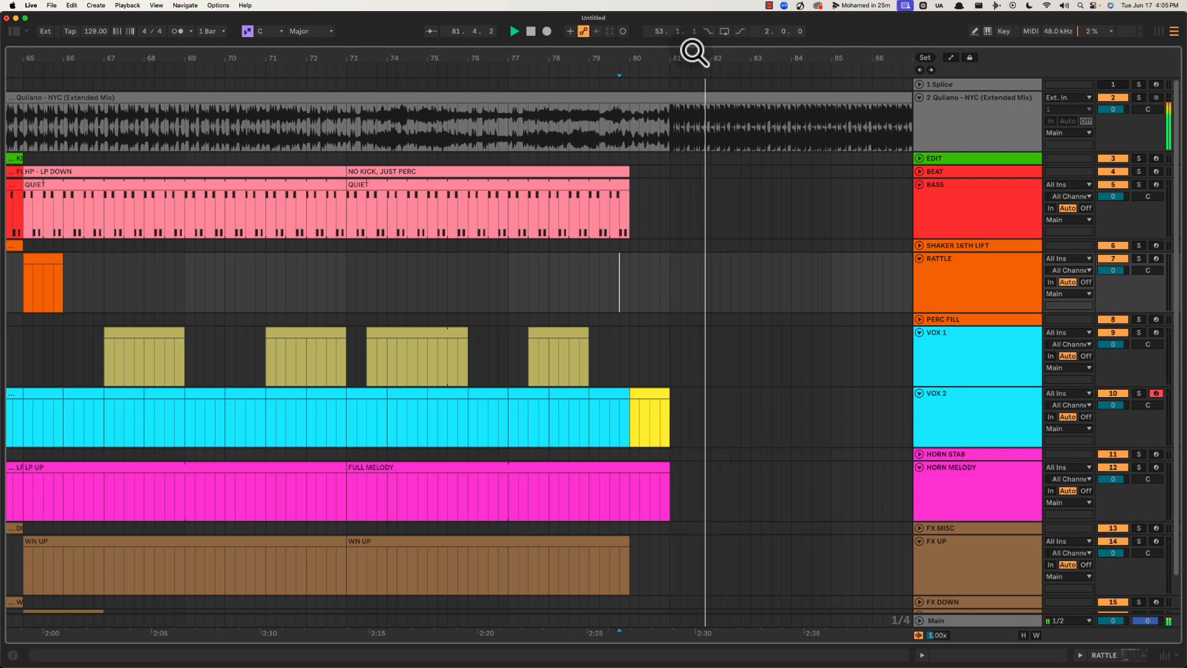
pyautogui.moveTo(692, 60); pyautogui.dragTo(642, 62)
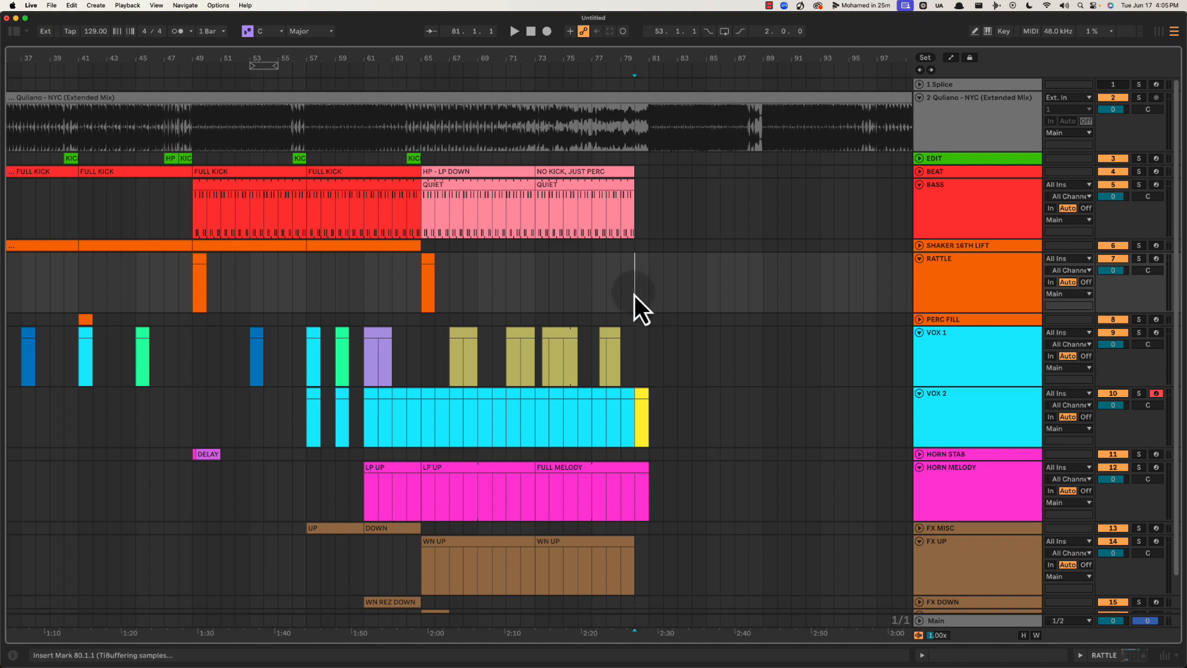
pyautogui.click(620, 287)
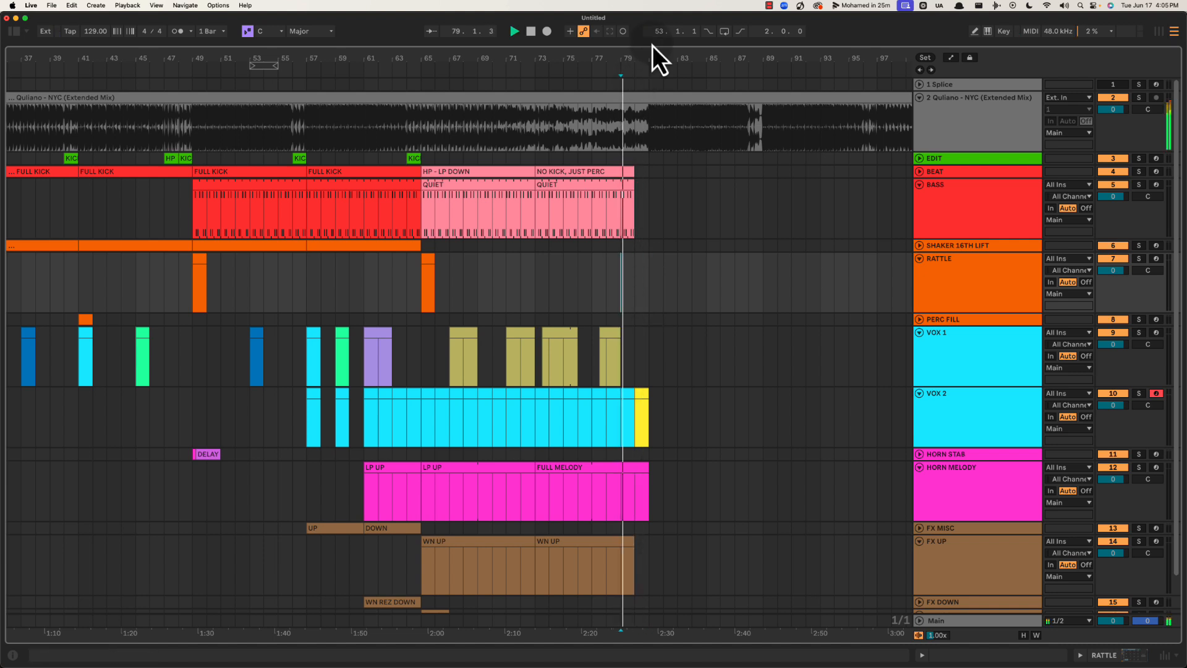
pyautogui.moveTo(653, 48); pyautogui.dragTo(607, 88)
pyautogui.click(614, 300)
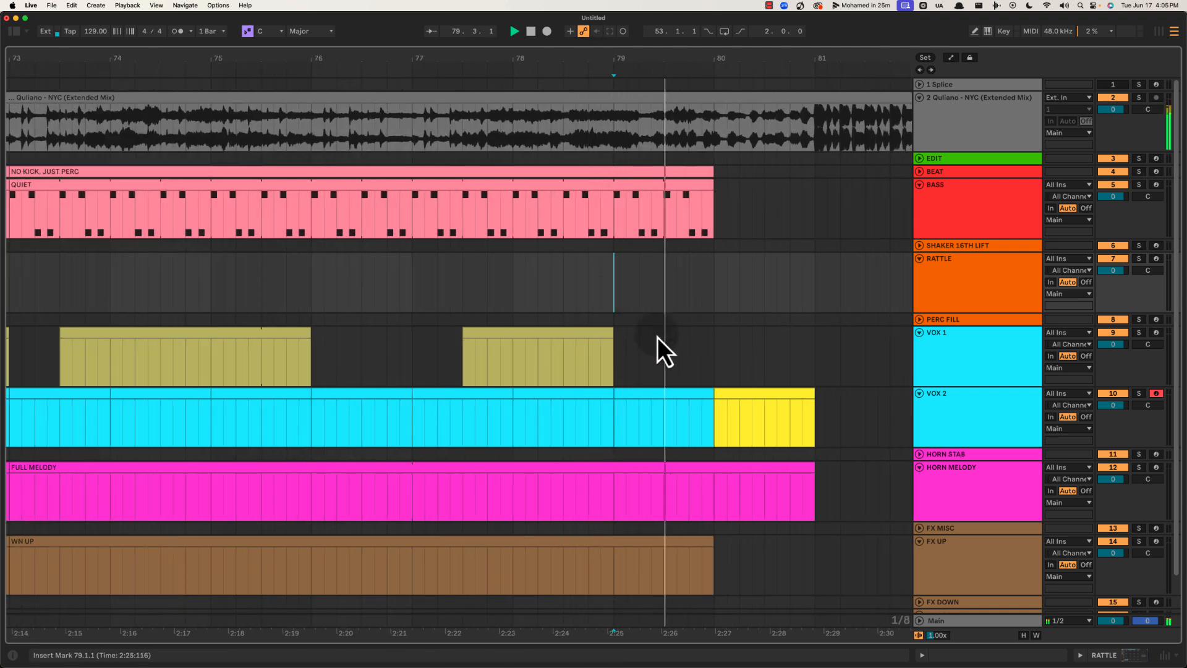
# Create a VOX 1 clip from bar 79.3 to bar 80 and color it periwinkle blue
pyautogui.press('space')
pyautogui.moveTo(666, 340); pyautogui.dragTo(714, 335)
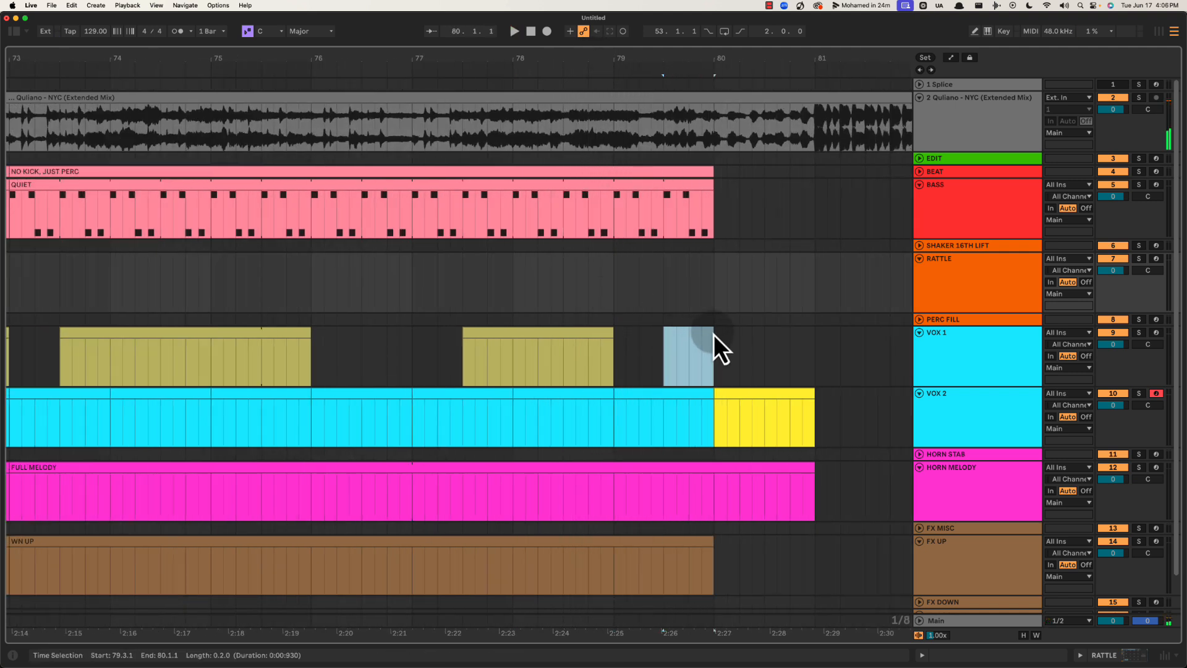
pyautogui.rightClick(705, 336)
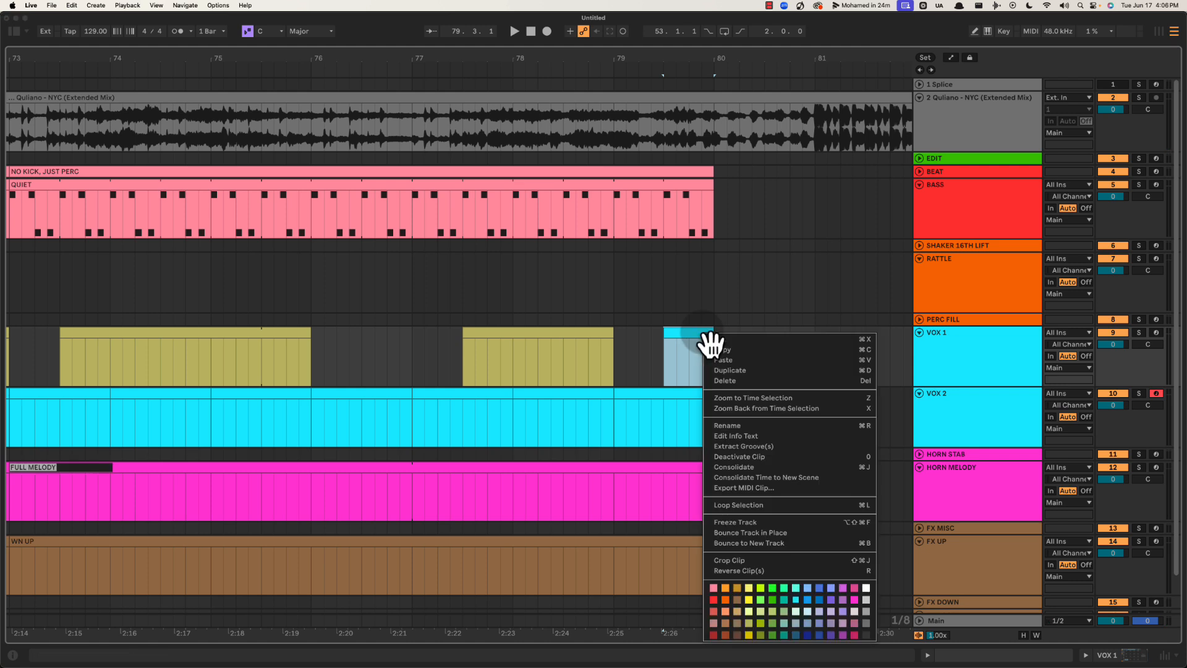
pyautogui.press('Escape')
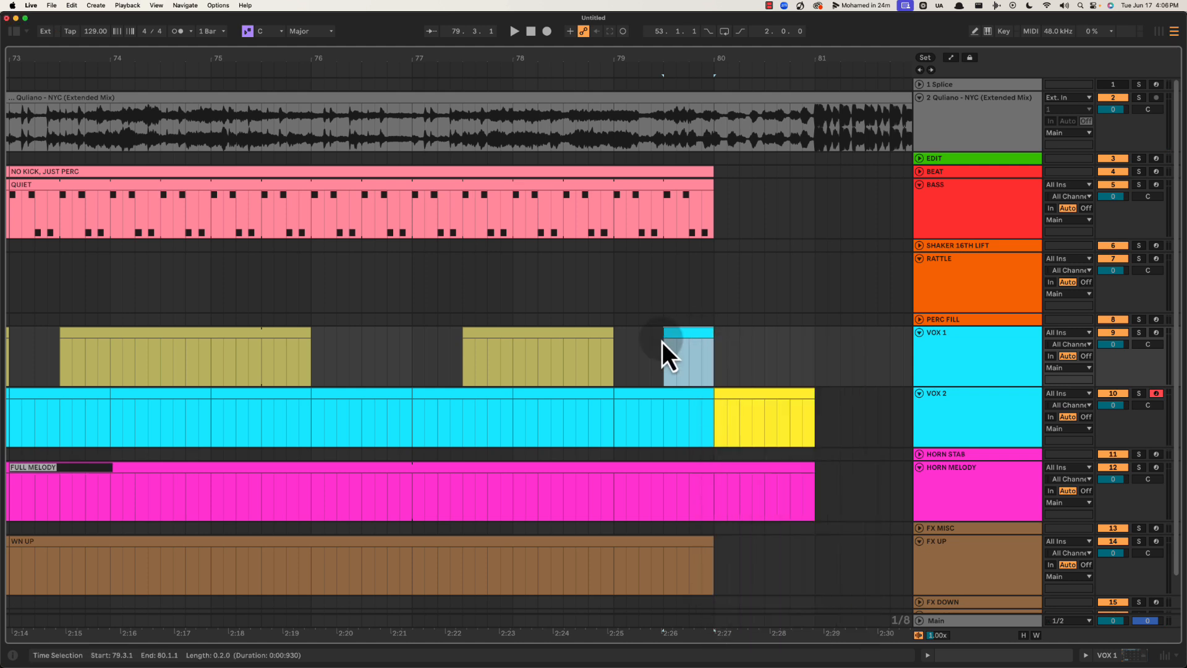
pyautogui.rightClick(687, 354)
pyautogui.click(789, 636)
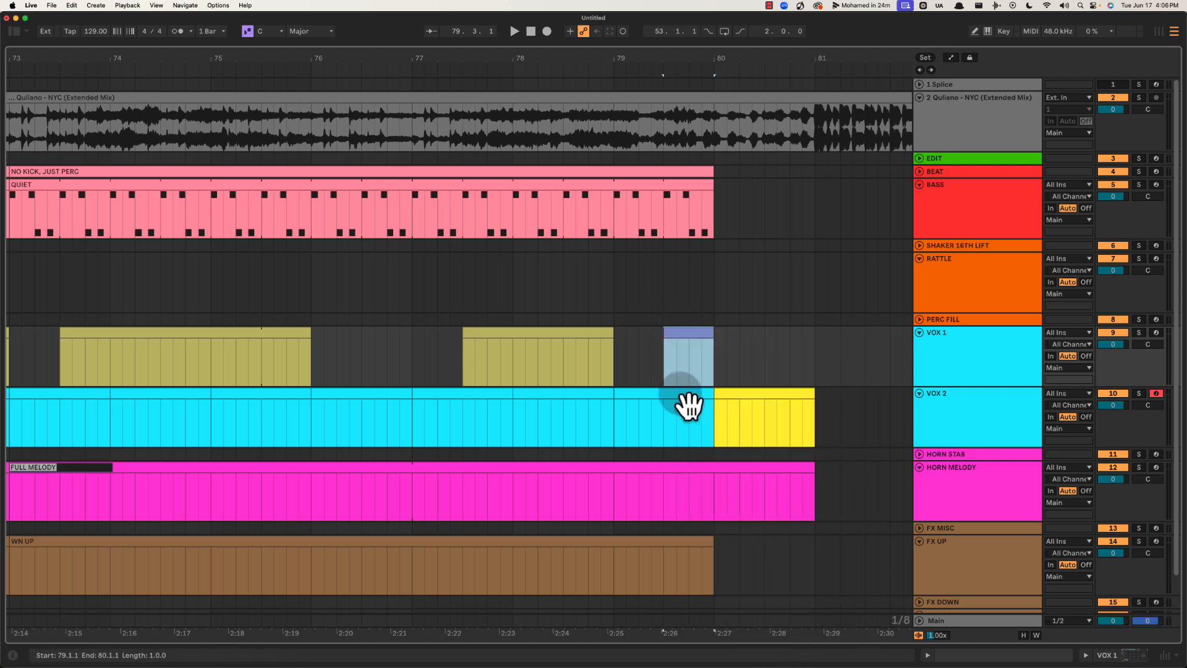
# Play from bar 79 past bar 81 to check the new VOX 1 clip and the section change
pyautogui.click(609, 278)
pyautogui.press('space')
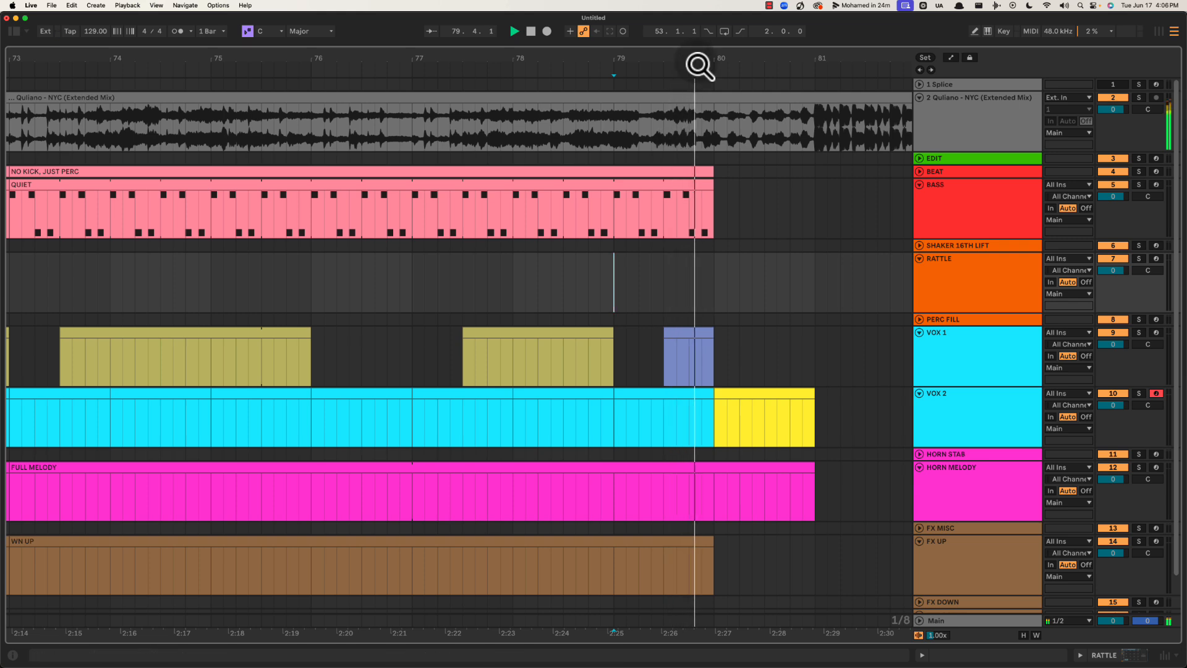
pyautogui.moveTo(705, 60); pyautogui.dragTo(637, 56)
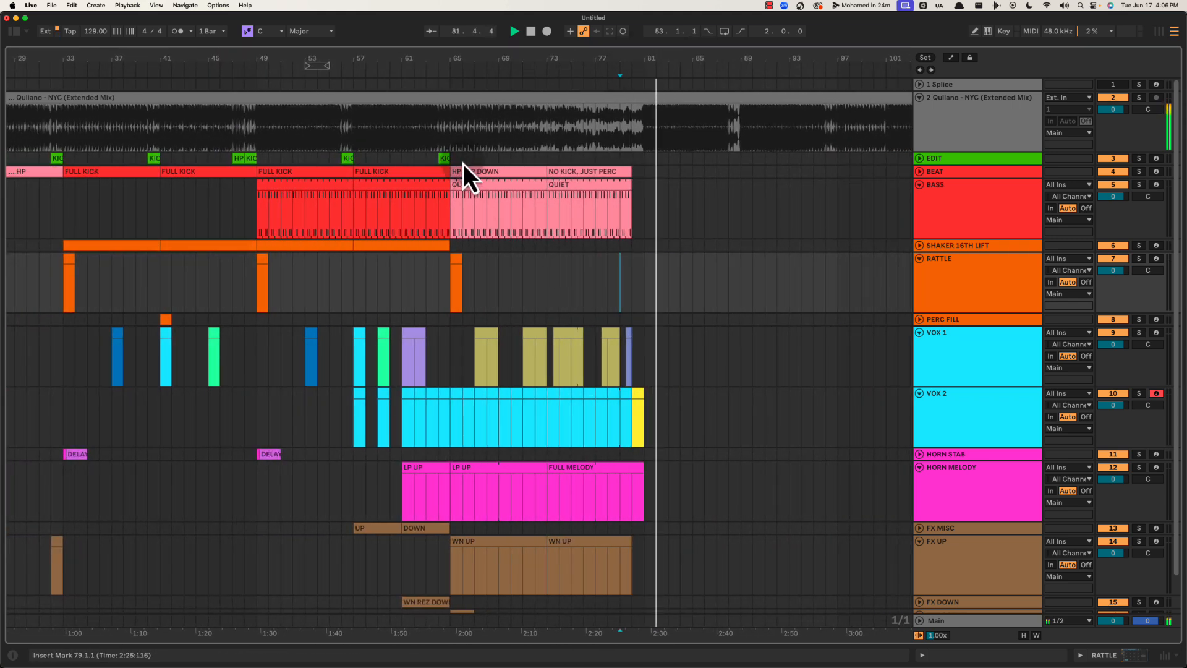
pyautogui.press('space')
# Copy the BEAT clip at bar 57 to bar 81 as FULL GROOVE and the EDIT clip at bar 64 to bar 88
pyautogui.moveTo(384, 173); pyautogui.dragTo(680, 179)
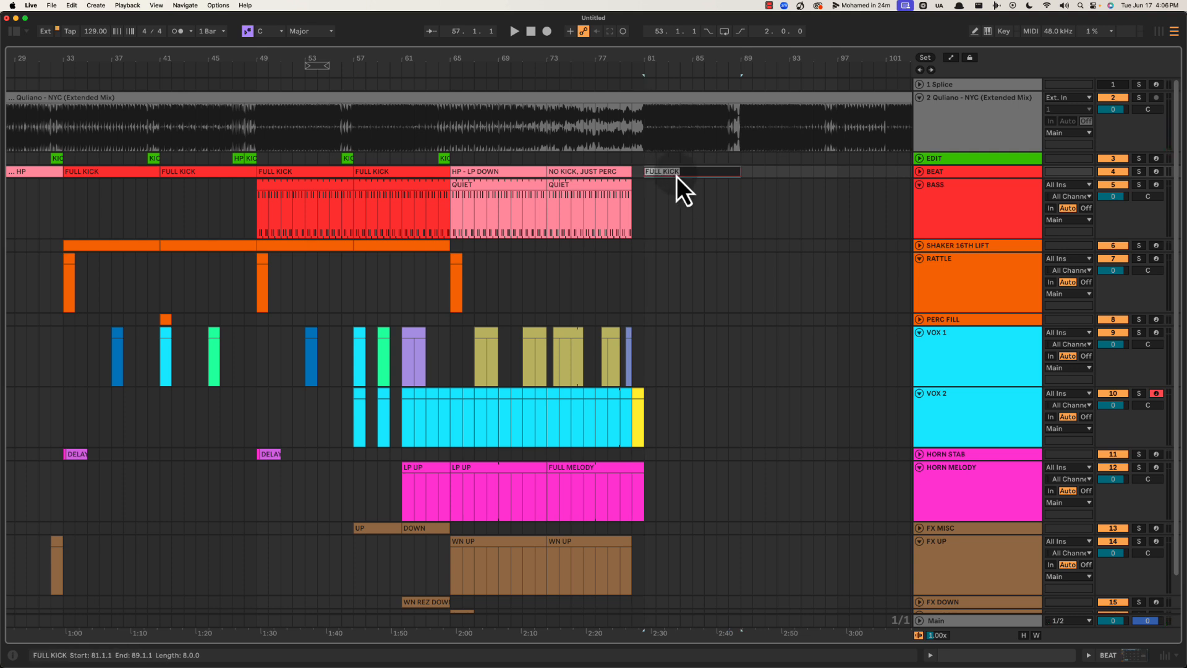
pyautogui.write('OVE')
pyautogui.press('Return')
pyautogui.press('space')
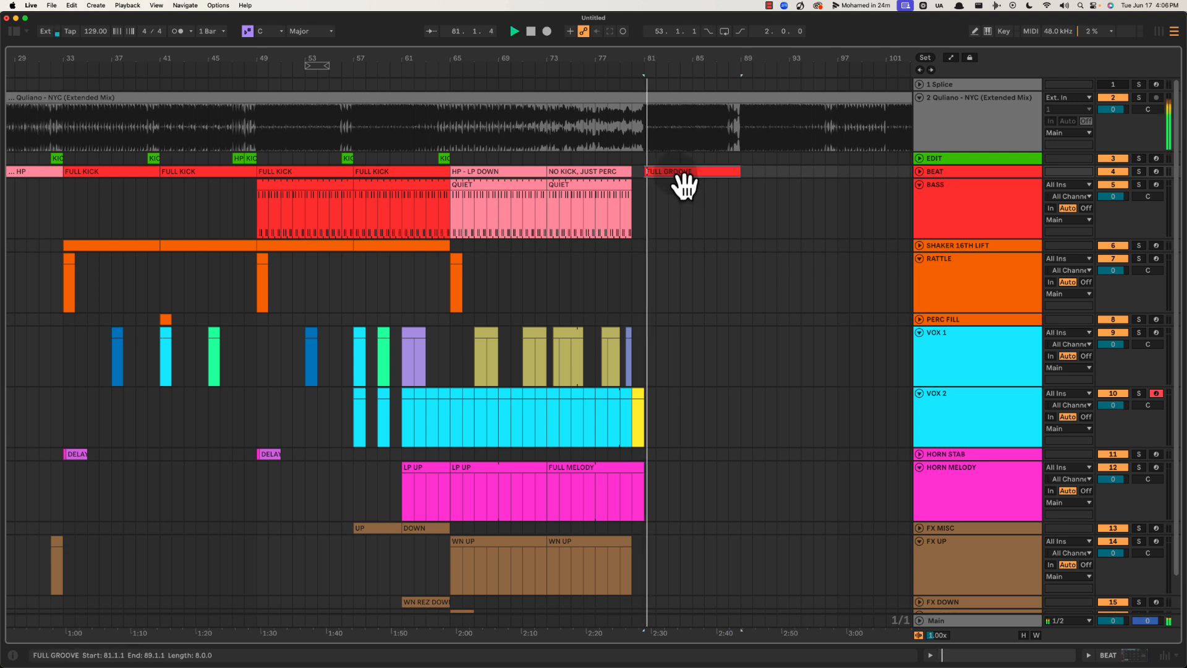
pyautogui.moveTo(443, 159); pyautogui.dragTo(732, 157)
pyautogui.click(980, 377)
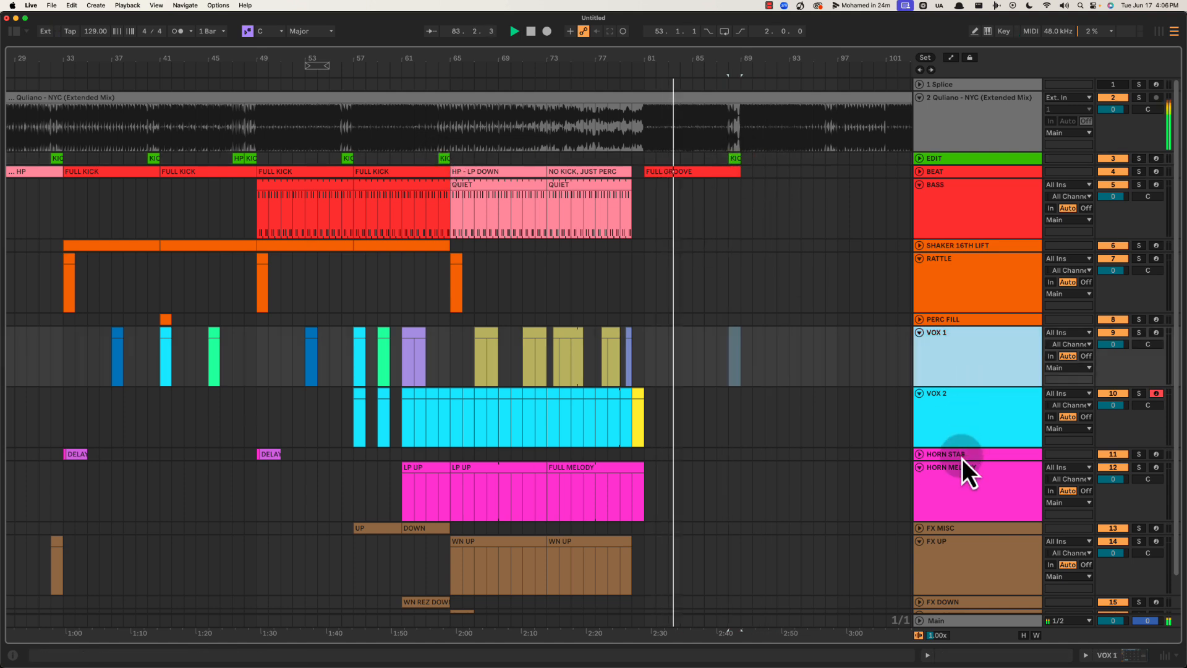
pyautogui.click(965, 433)
pyautogui.press('space')
pyautogui.click(959, 484)
pyautogui.click(655, 476)
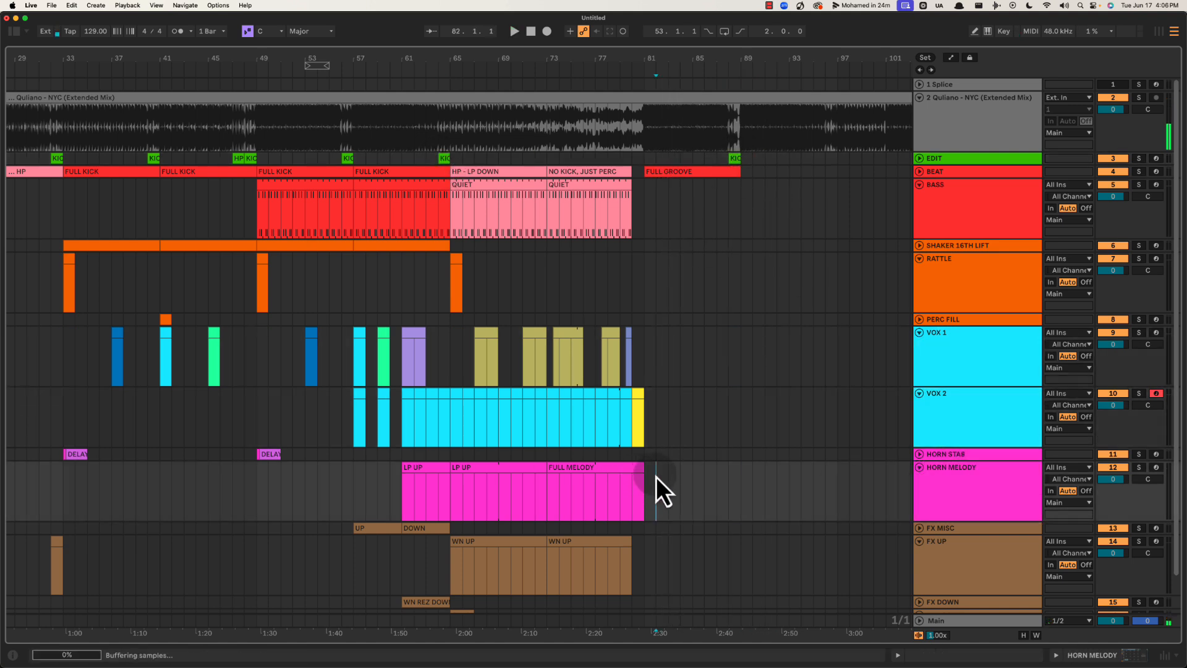
pyautogui.click(648, 480)
pyautogui.moveTo(697, 56); pyautogui.dragTo(647, 60)
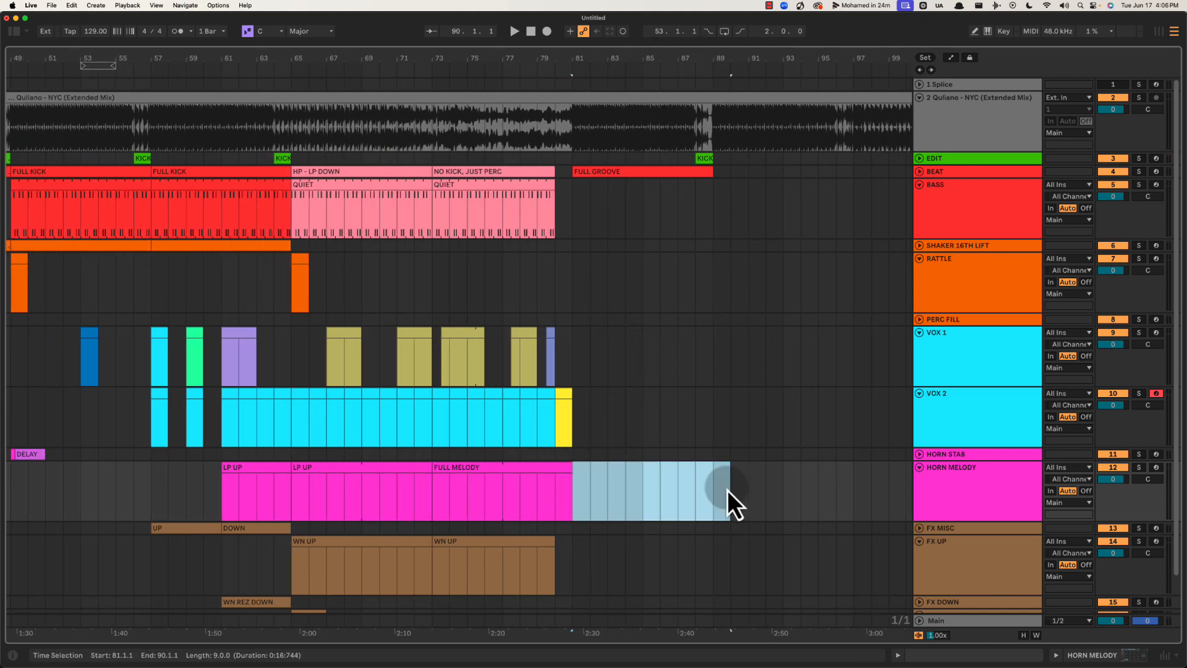
pyautogui.press('super+shift+m')
pyautogui.press('super+alt+l')
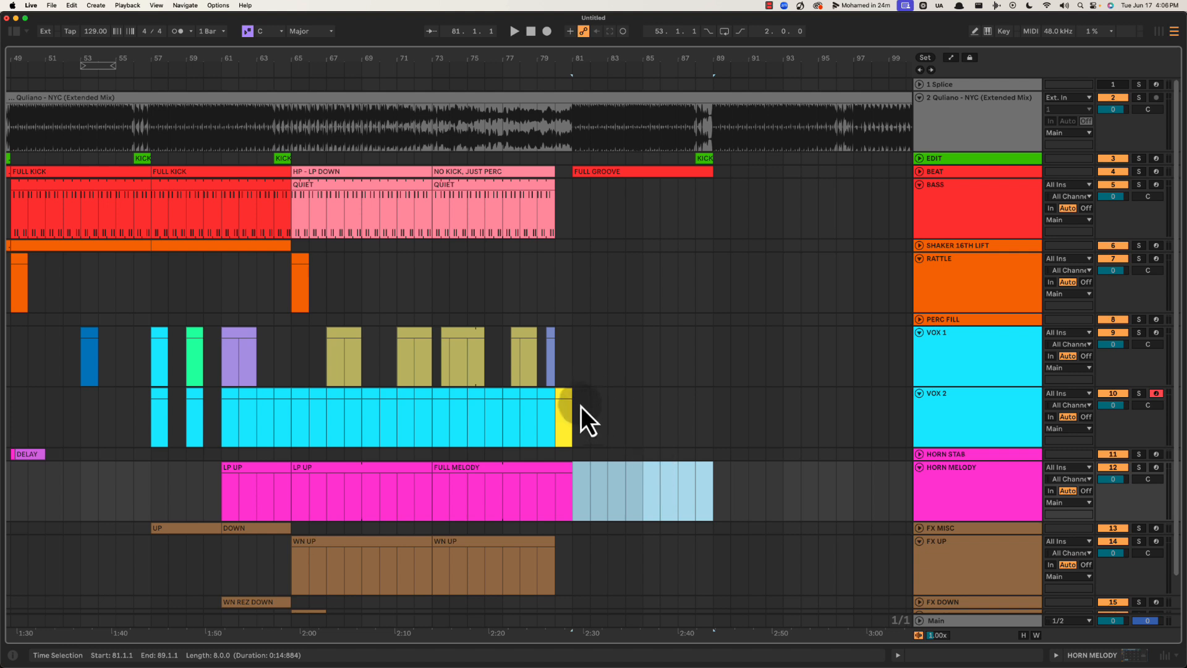
# Create a VOX 2 clip from bar 81 to bar 89 and play the new section from bar 81
pyautogui.moveTo(581, 407); pyautogui.dragTo(579, 410)
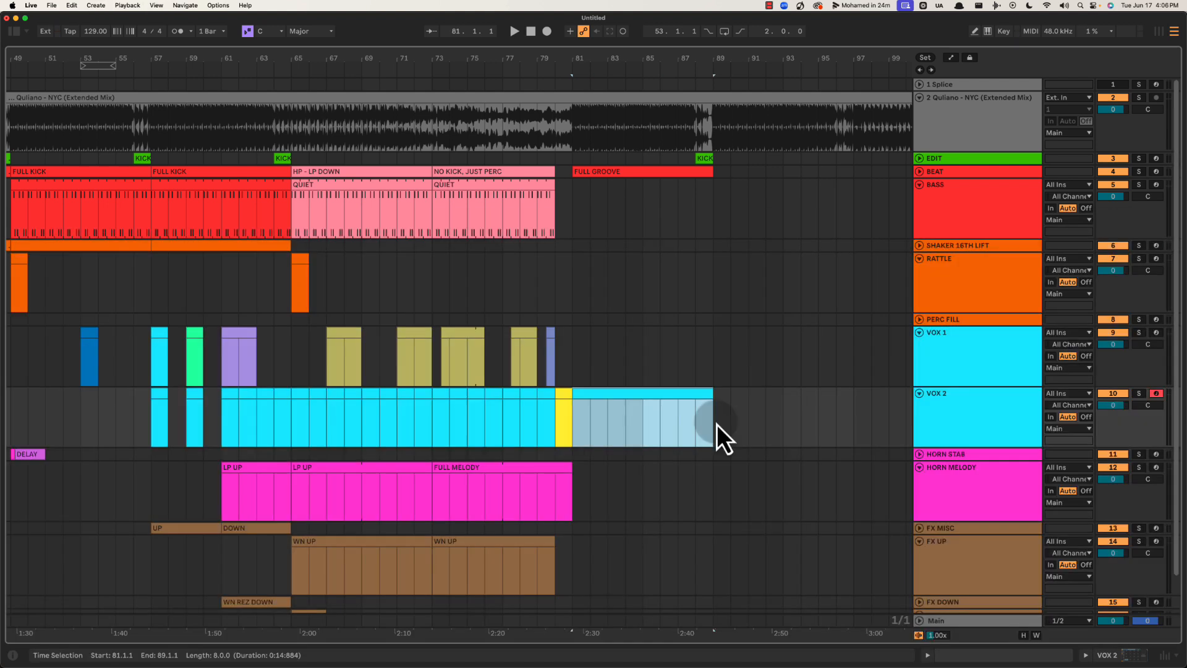
pyautogui.press('space')
pyautogui.scroll(-1, 859, 437)
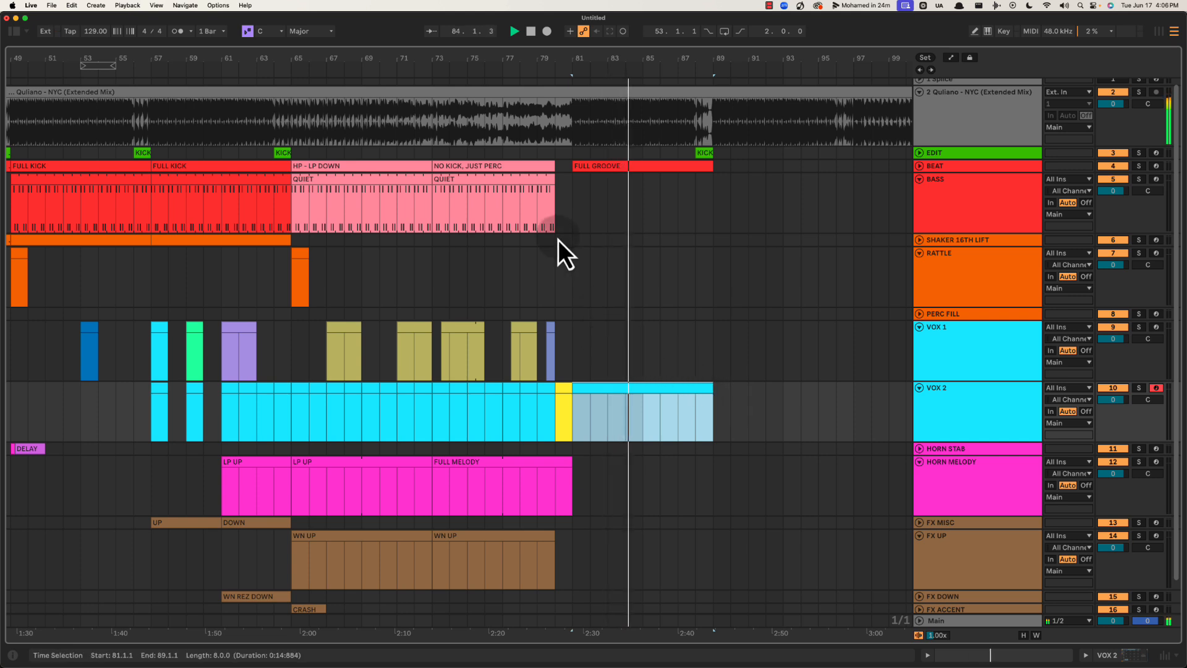
# Copy the BASS clip at bars 57 to 65 to bar 81 and play from there
pyautogui.click(387, 191)
pyautogui.press('space')
pyautogui.click(209, 189)
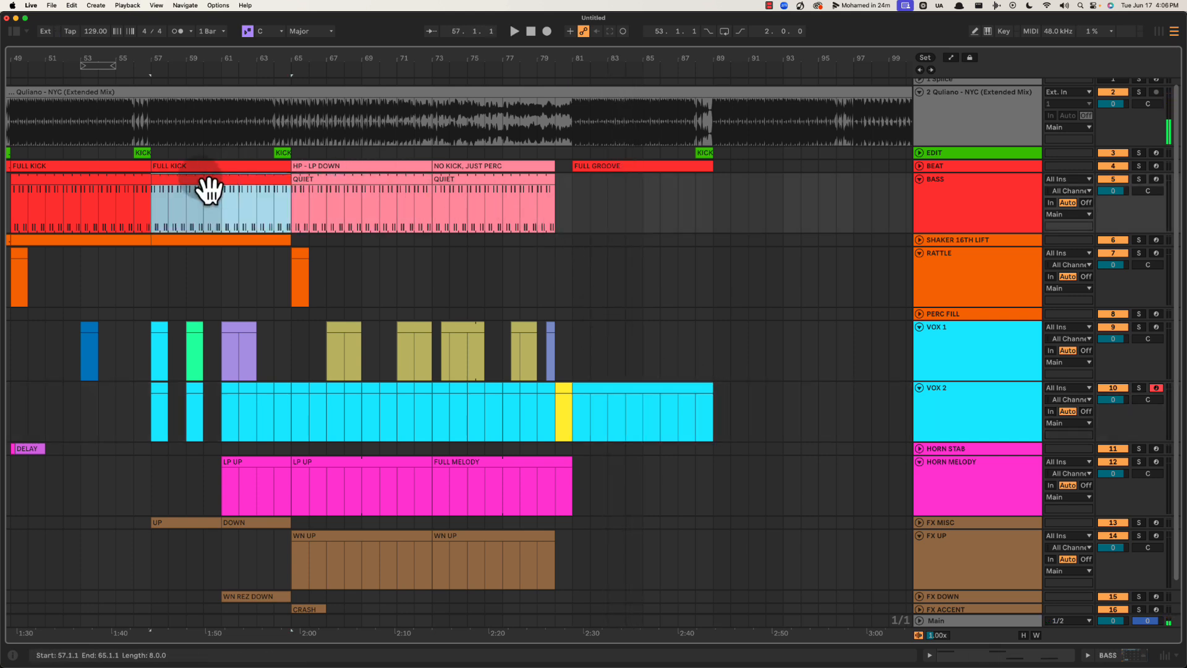
pyautogui.moveTo(209, 189); pyautogui.dragTo(625, 196)
pyautogui.press('space')
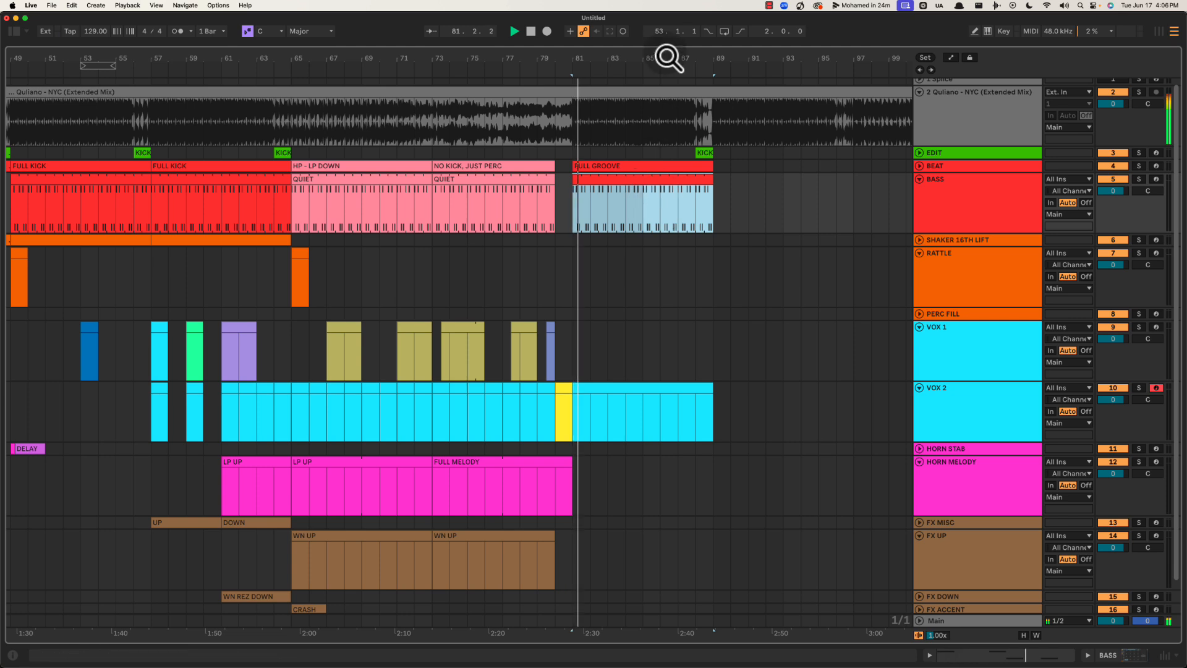
# Copy the RATTLE clip at bar 65 to bar 81
pyautogui.moveTo(669, 59); pyautogui.dragTo(671, 53)
pyautogui.press('space')
pyautogui.moveTo(434, 267); pyautogui.dragTo(625, 257)
pyautogui.press('space')
# Copy the SHAKER 16TH LIFT clip at bars 49 to 57 to bar 81
pyautogui.click(384, 242)
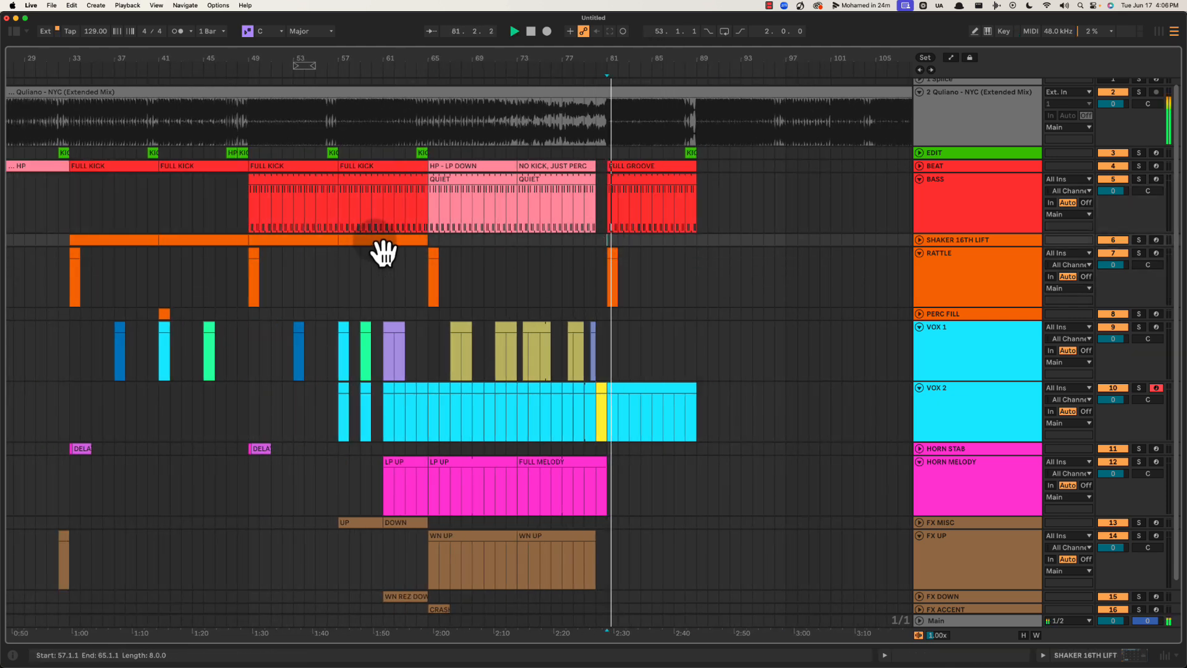
pyautogui.moveTo(383, 251); pyautogui.dragTo(301, 251)
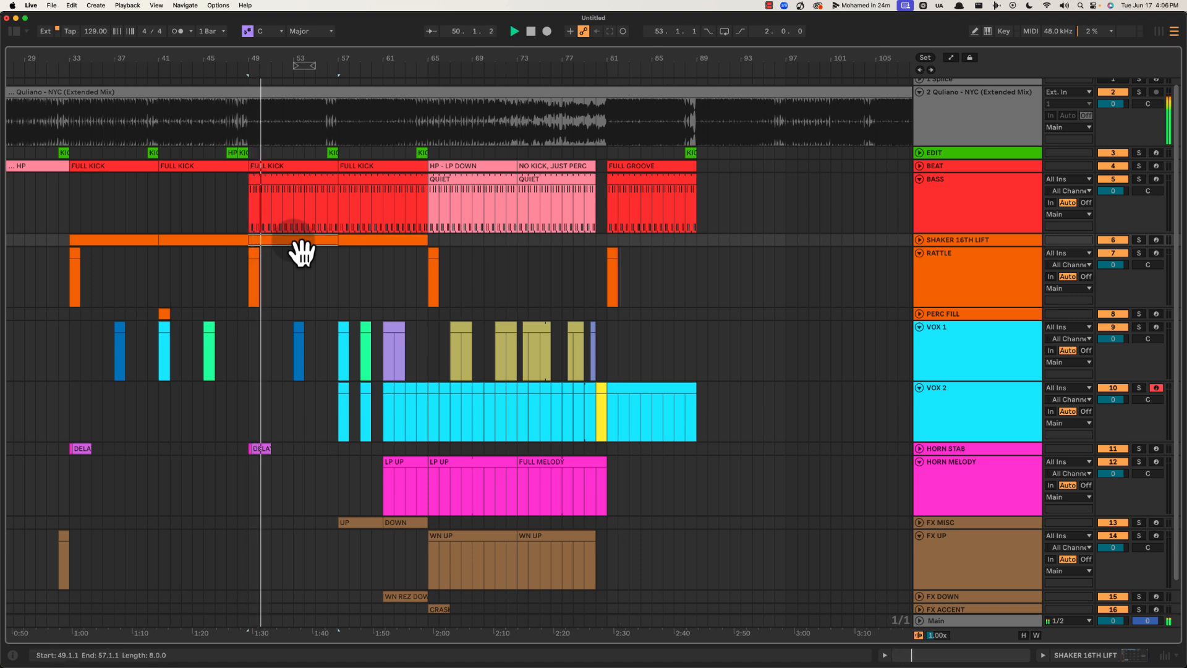
pyautogui.moveTo(292, 257); pyautogui.dragTo(650, 247)
pyautogui.press('space')
# Alternate playback between bars 51 to 52 and bars 82 to 83 to compare the earlier groove with the FULL GROOVE section
pyautogui.click(628, 121)
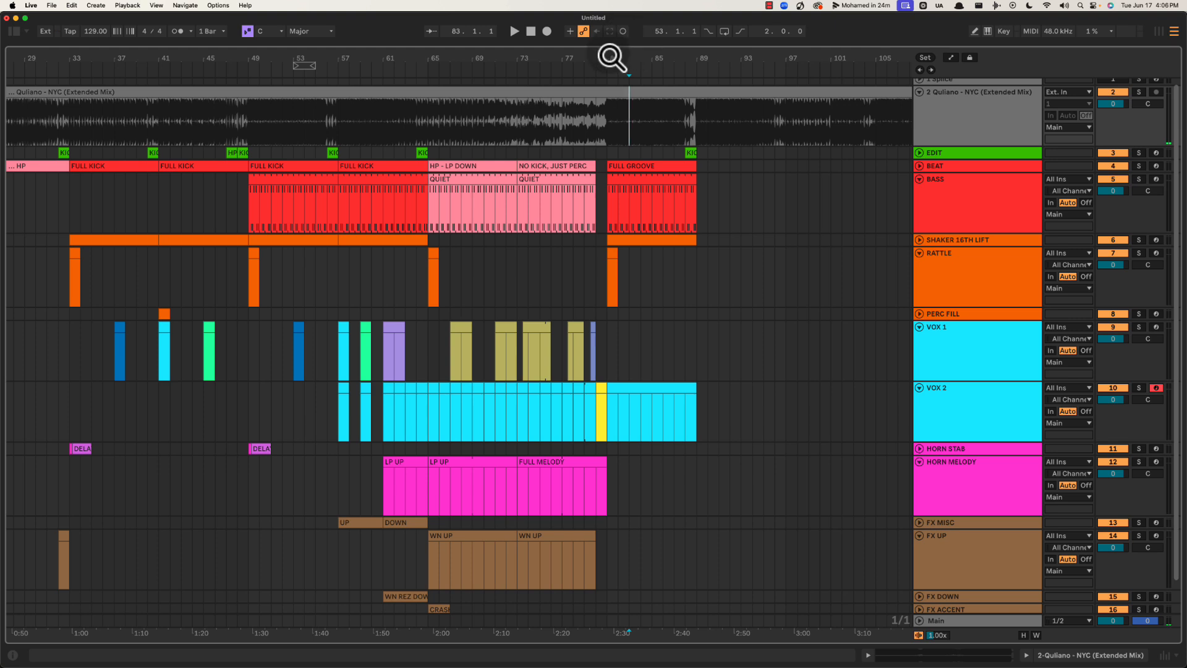
pyautogui.moveTo(611, 57); pyautogui.dragTo(690, 103)
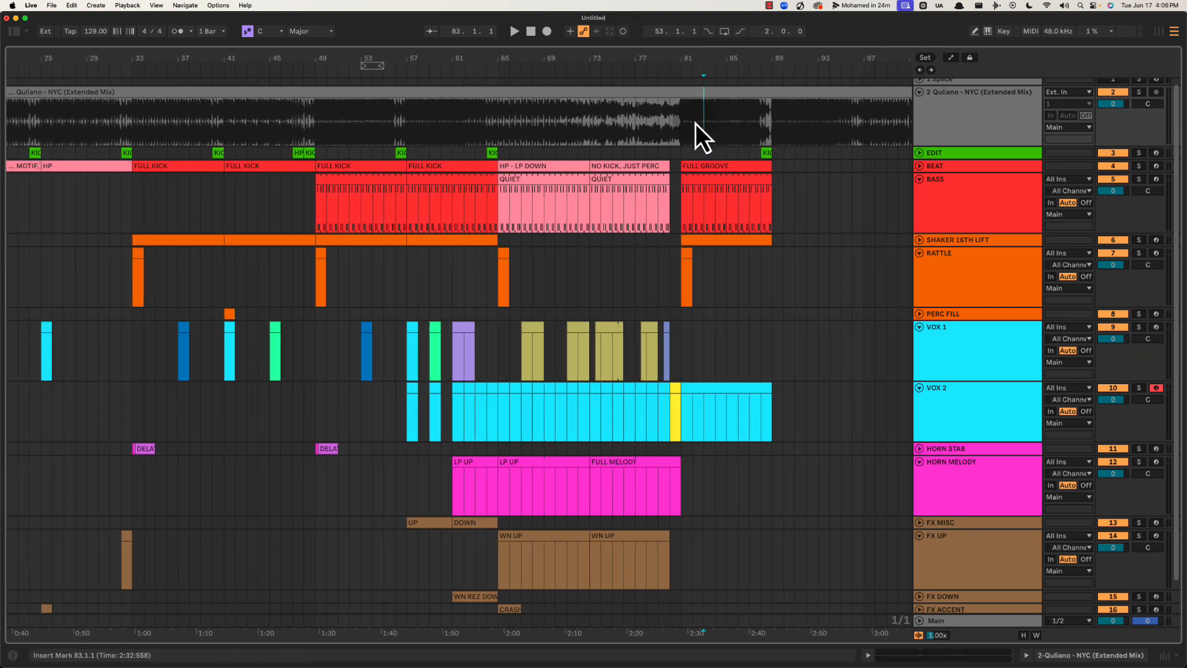
pyautogui.moveTo(338, 227); pyautogui.dragTo(363, 214)
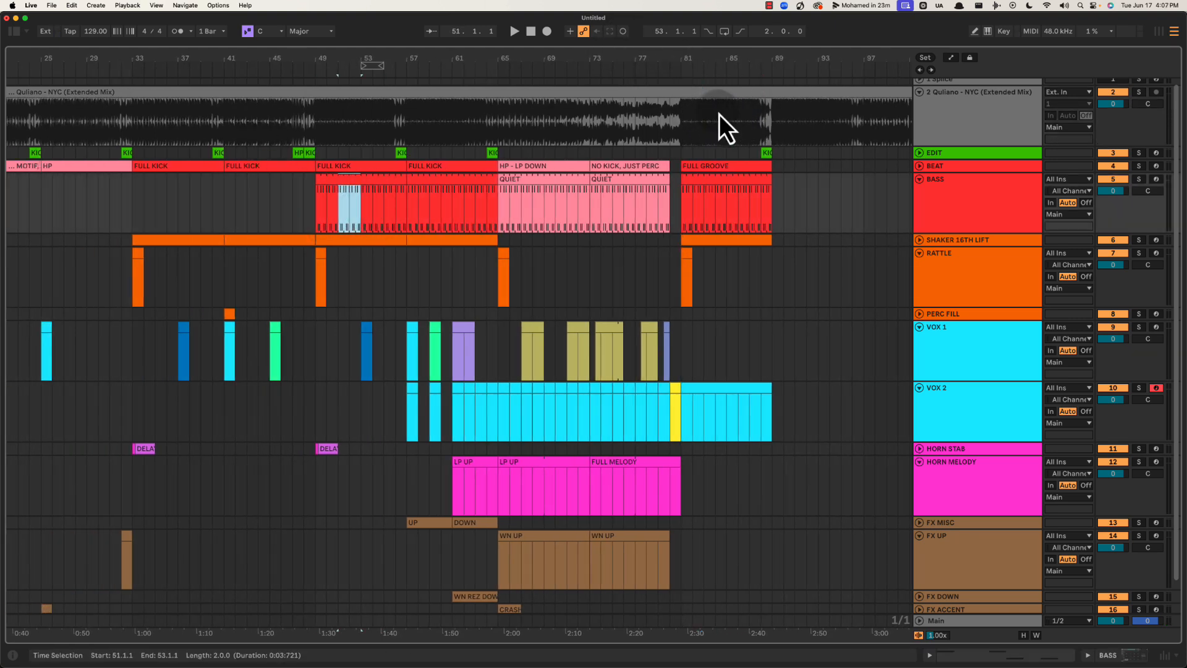
pyautogui.click(703, 118)
pyautogui.press('space')
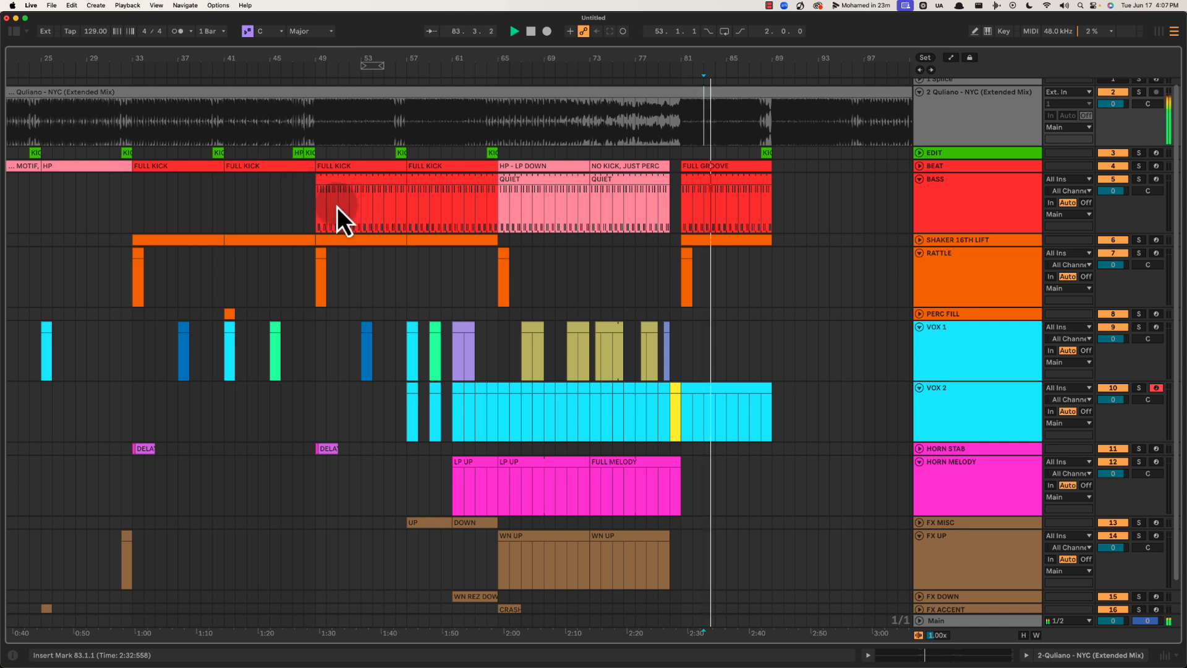
pyautogui.click(338, 204)
pyautogui.click(701, 122)
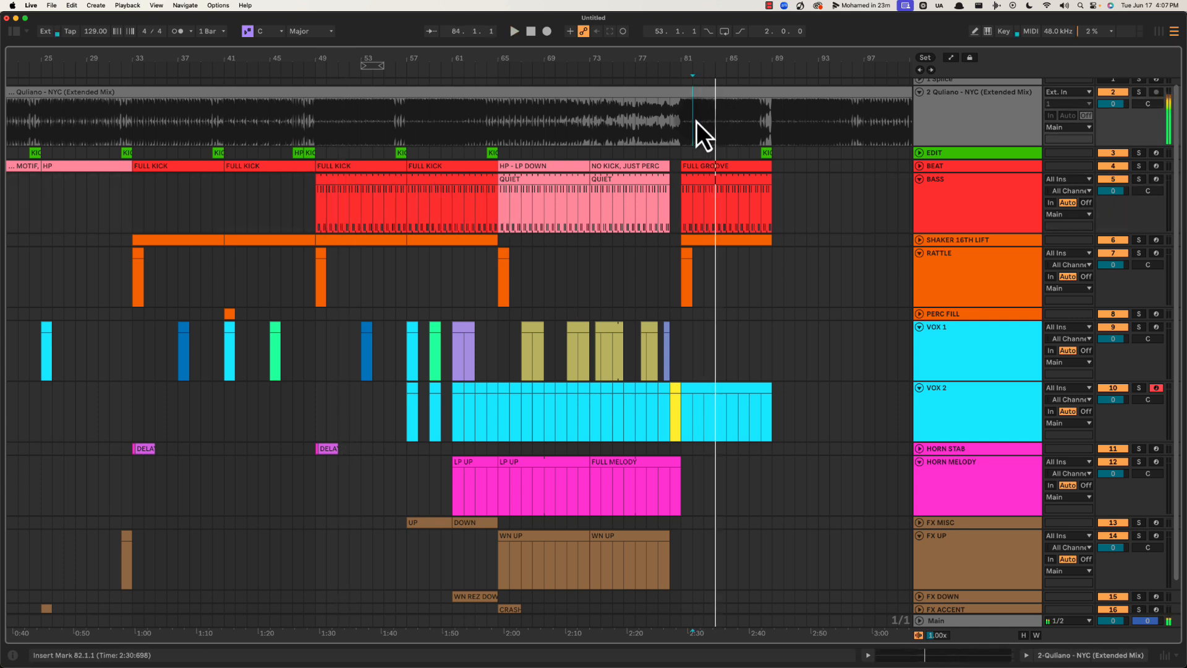
pyautogui.click(693, 121)
pyautogui.click(335, 199)
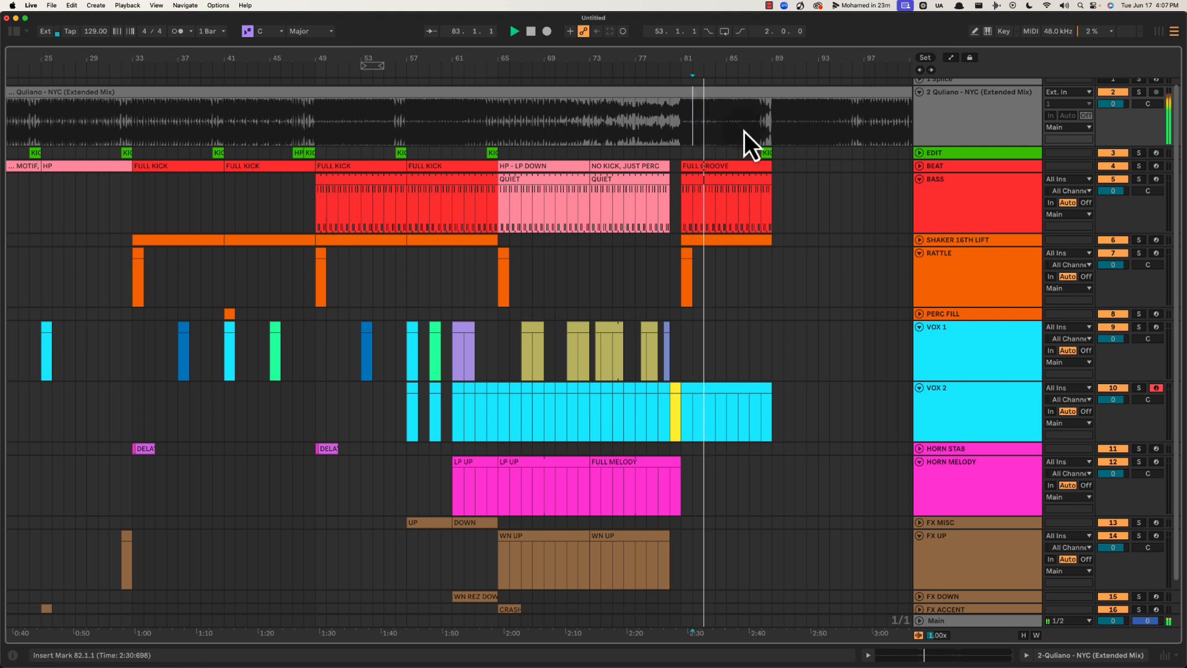
pyautogui.click(711, 201)
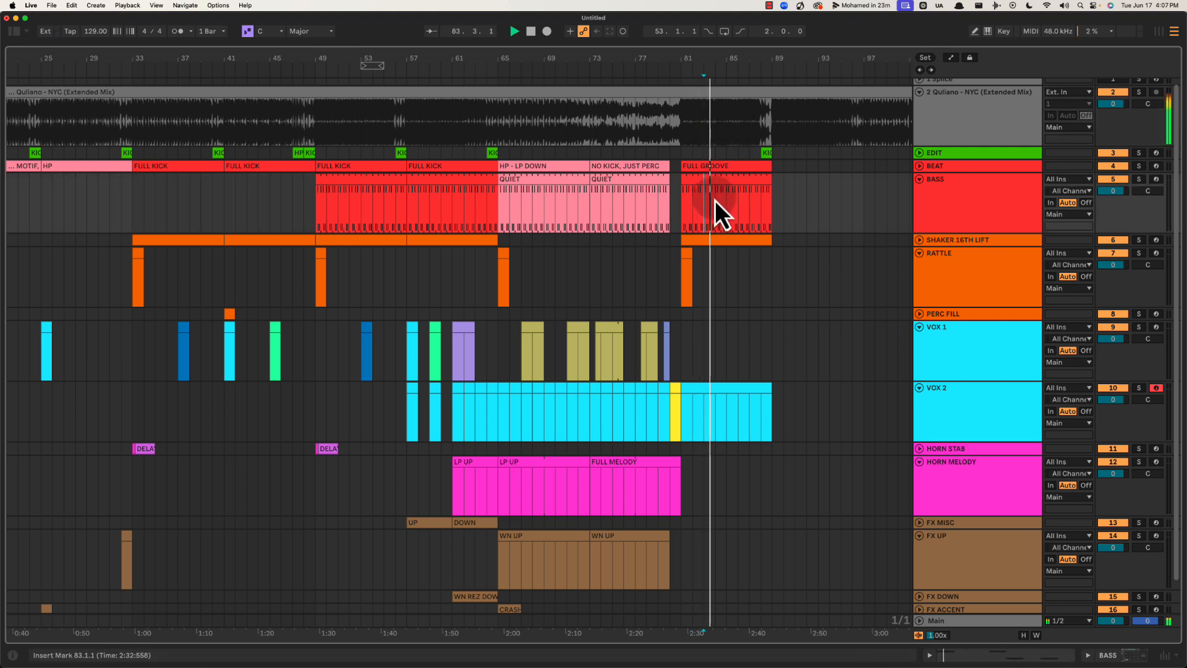
pyautogui.click(704, 207)
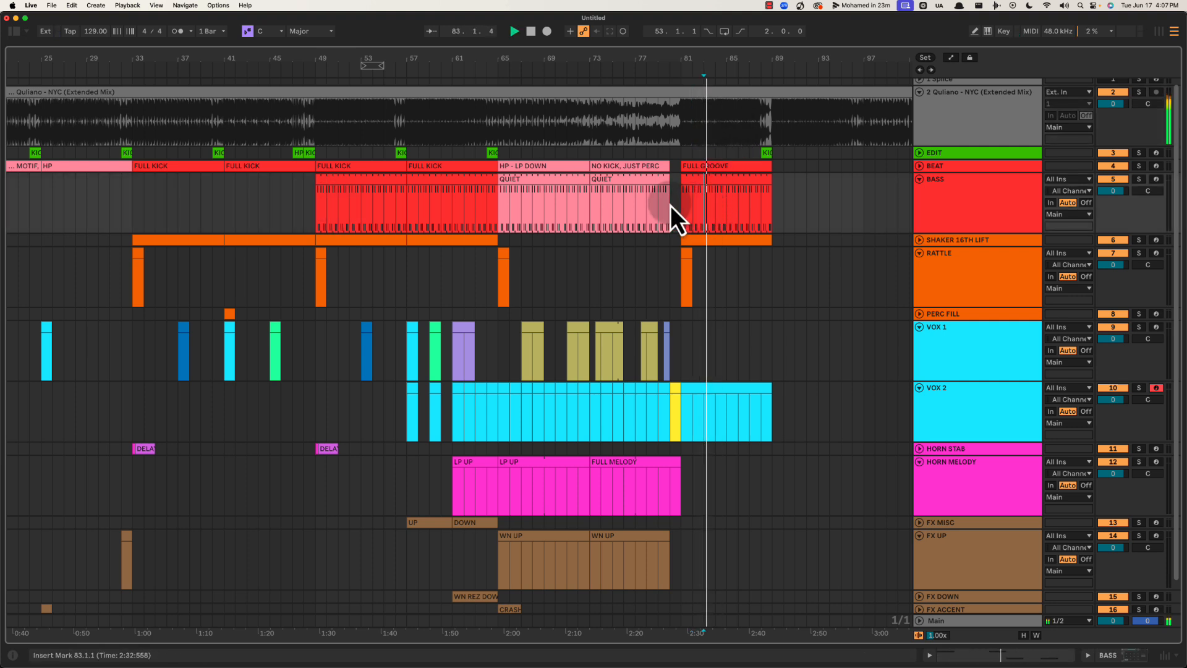
pyautogui.click(506, 206)
pyautogui.click(347, 206)
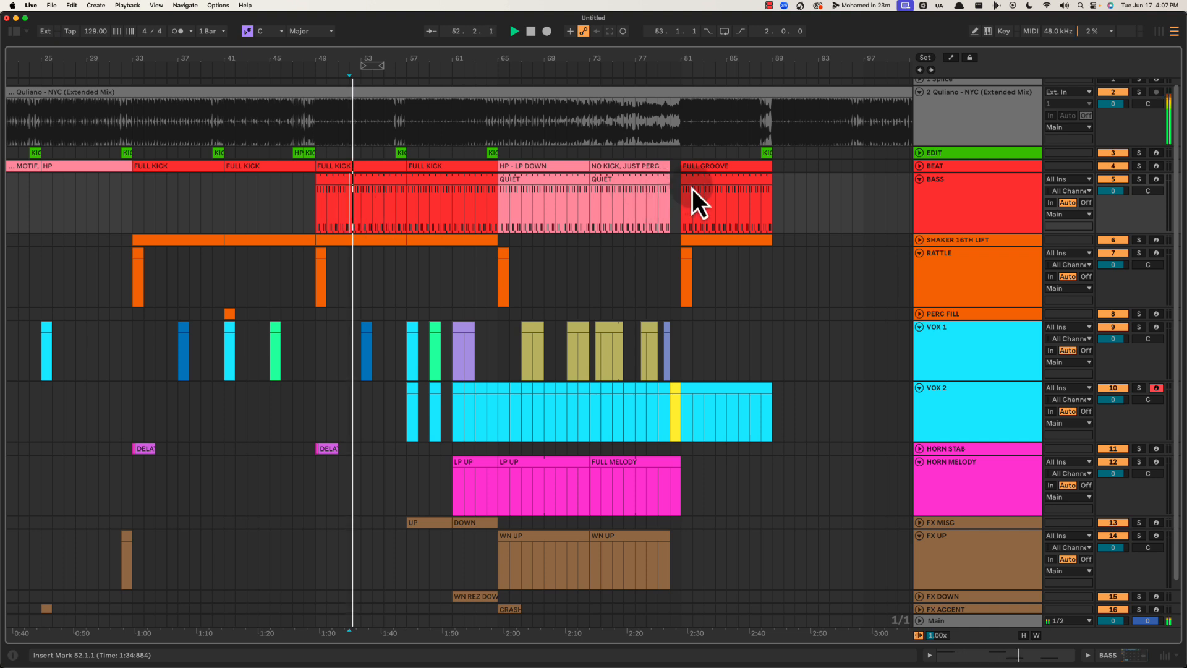
pyautogui.click(705, 199)
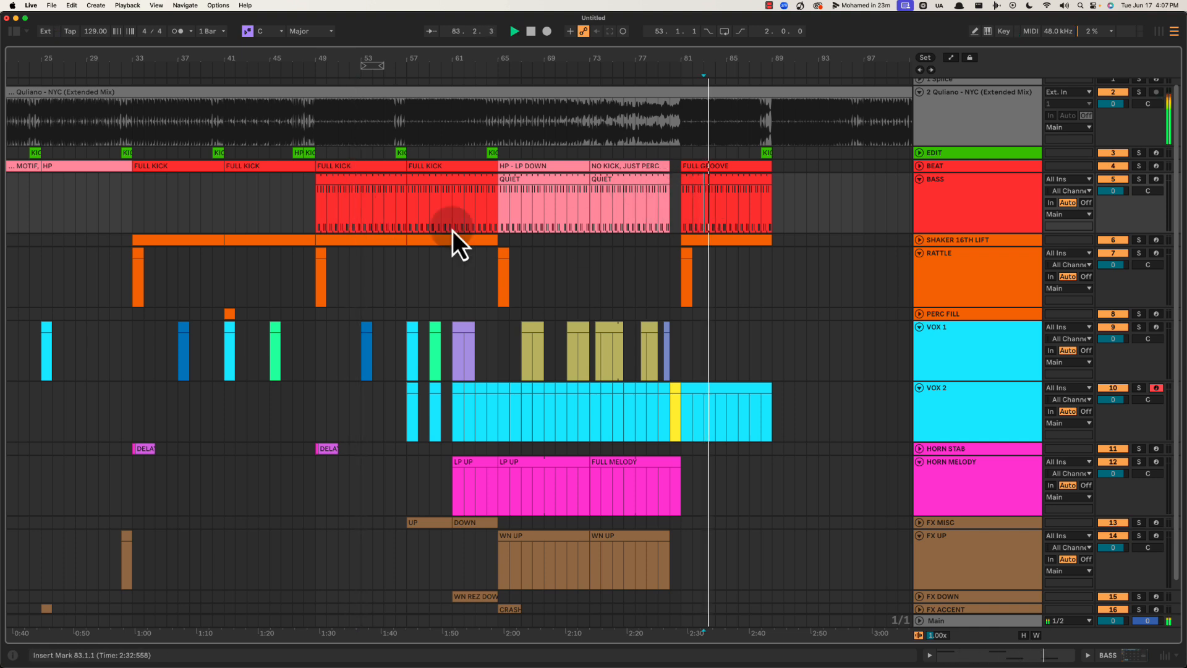
pyautogui.moveTo(289, 208); pyautogui.dragTo(519, 198)
# Play the FULL GROOVE section from bar 85 and again from bar 83 to listen for its elements
pyautogui.click(740, 210)
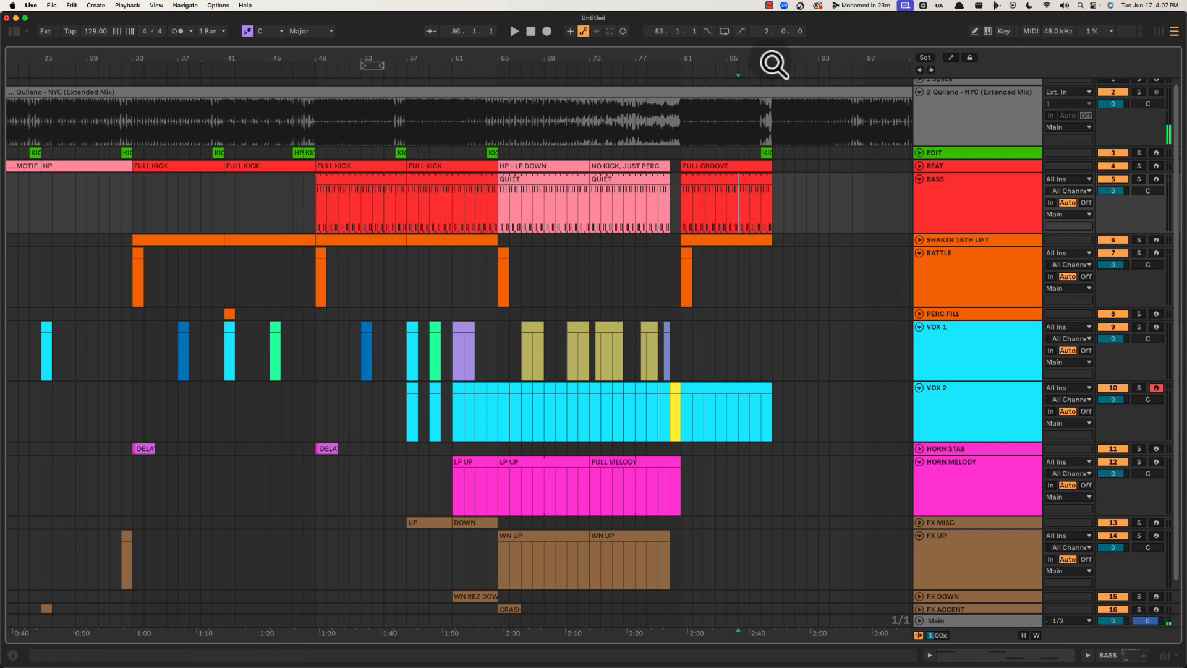
pyautogui.moveTo(773, 58); pyautogui.dragTo(630, 74)
pyautogui.click(577, 210)
pyautogui.press('space')
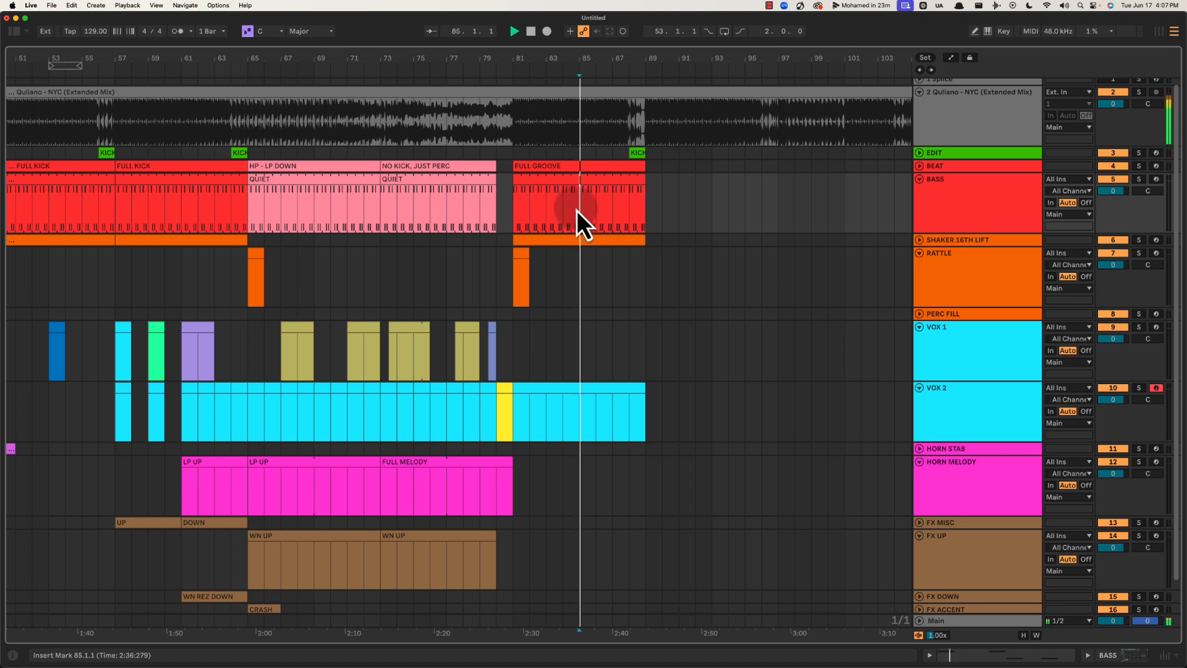
pyautogui.scroll(-1, 598, 212)
pyautogui.click(548, 191)
pyautogui.press('space')
pyautogui.press('space')
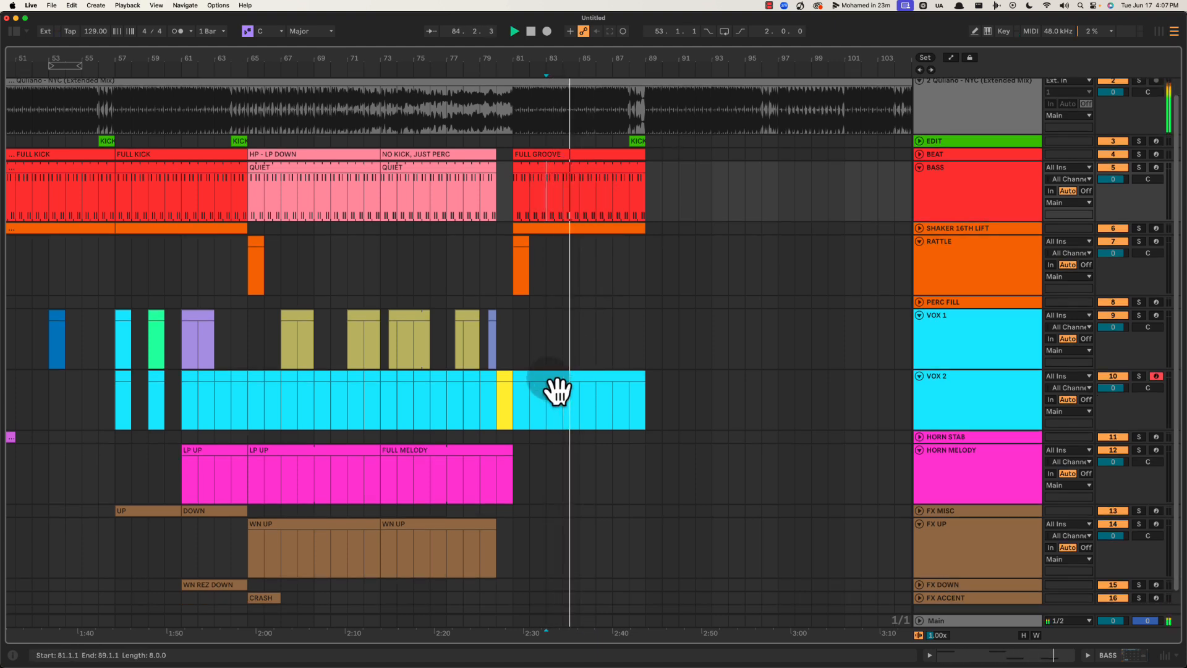
pyautogui.hscroll(3, 559, 340)
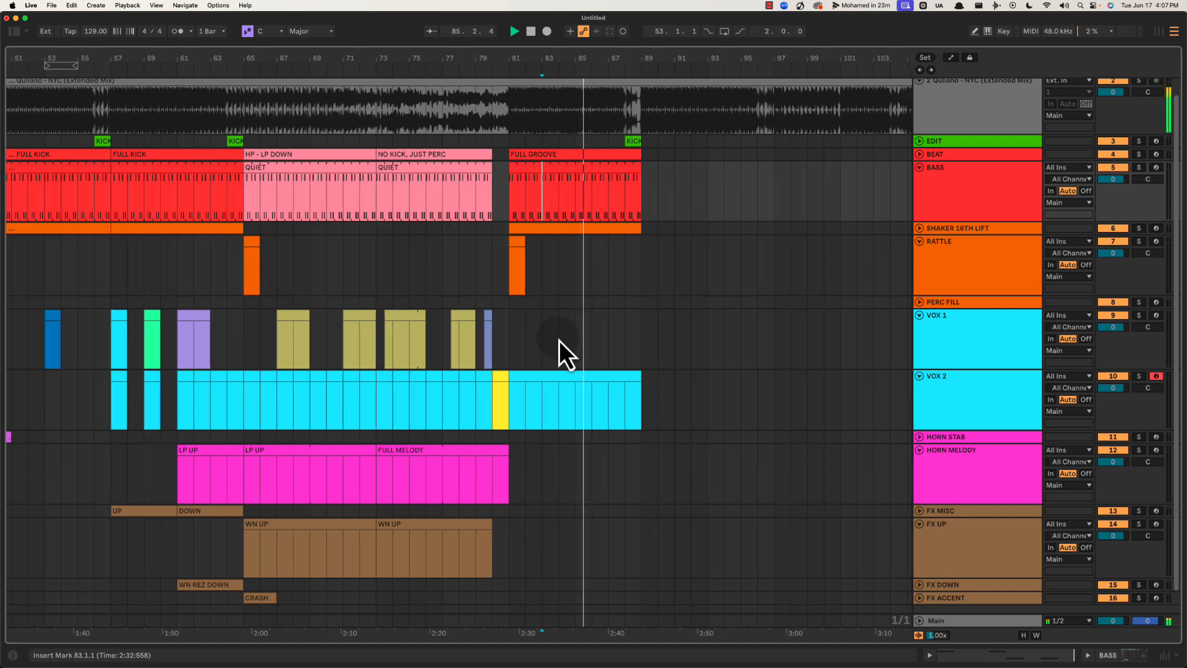
pyautogui.scroll(-3, 544, 56)
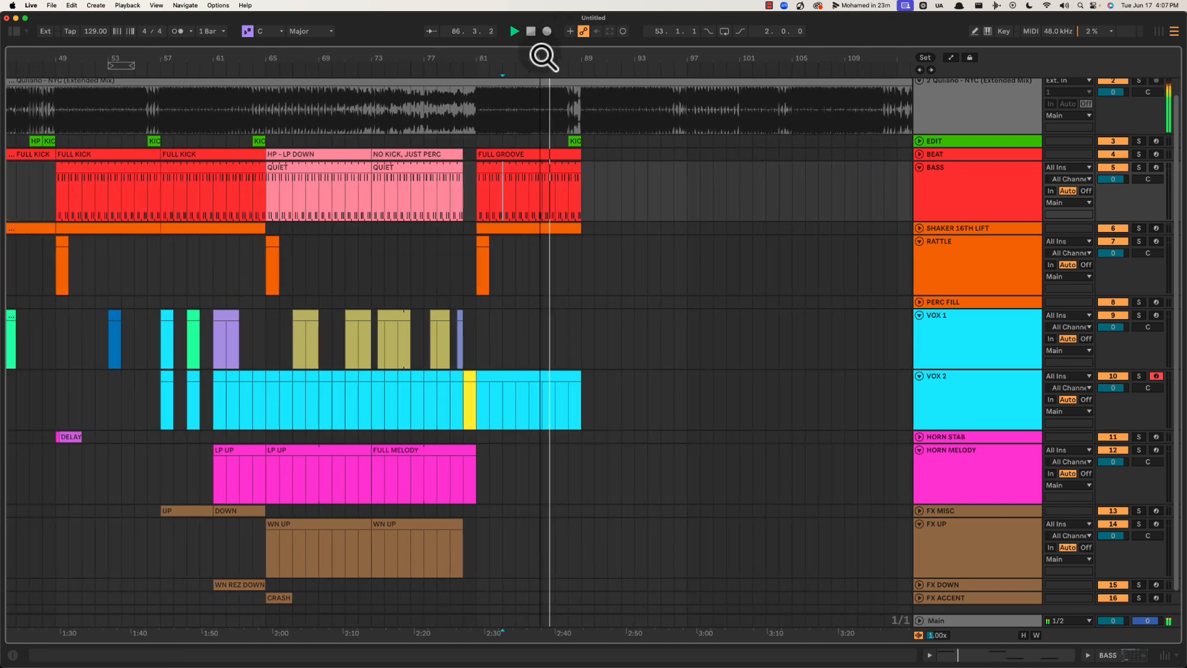
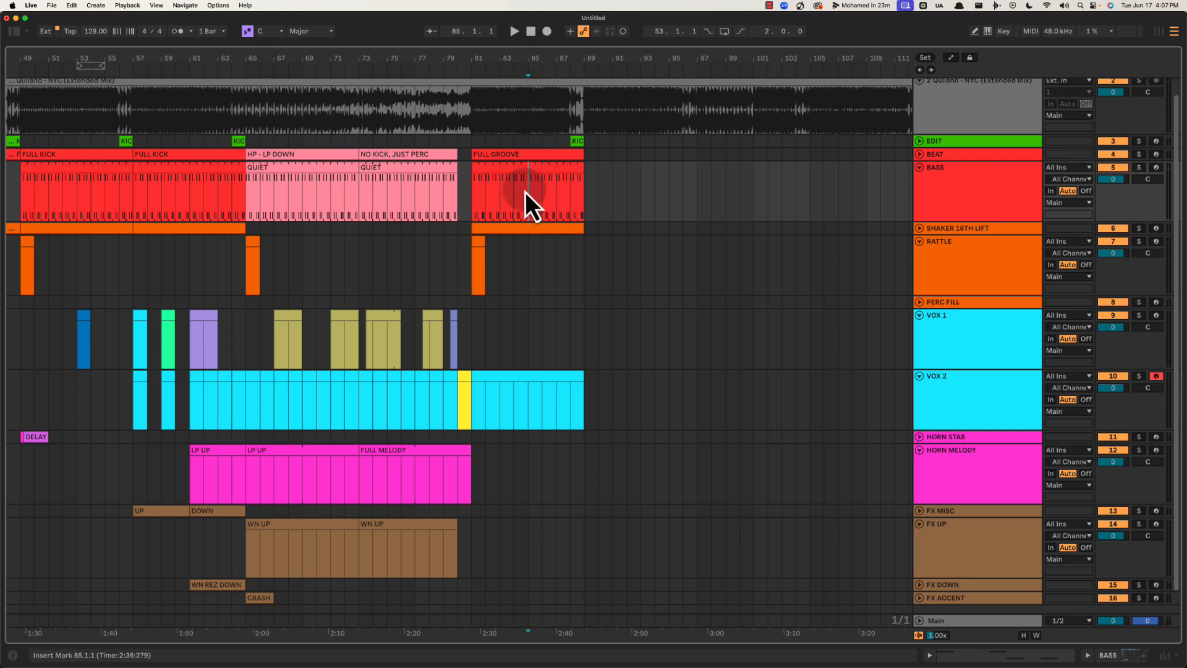
# Play from bar 85 and bar 87 on past bar 89 to examine the section's end and the following transition
pyautogui.press('space')
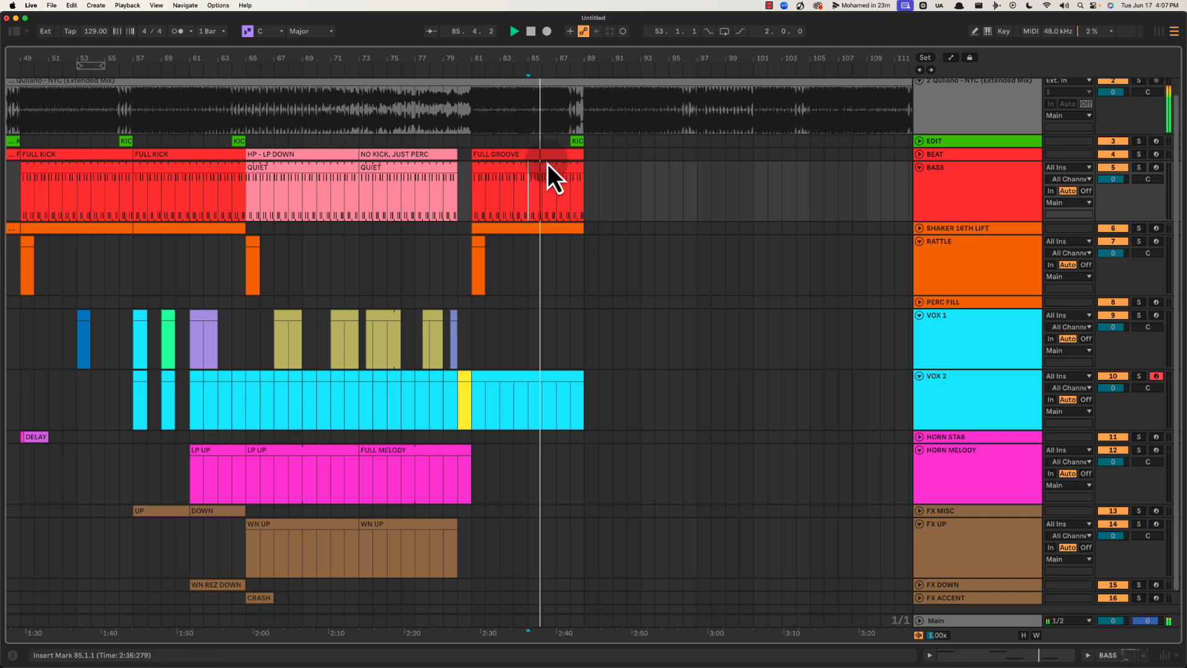
pyautogui.moveTo(551, 61); pyautogui.dragTo(506, 59)
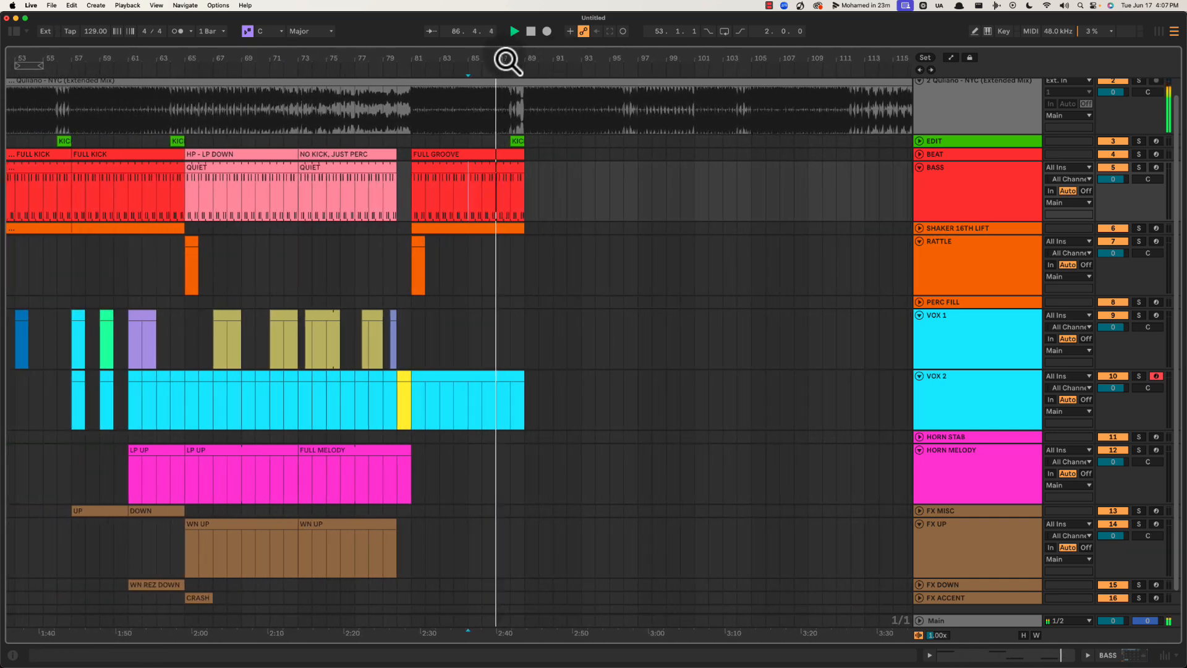
pyautogui.press('space')
pyautogui.click(466, 198)
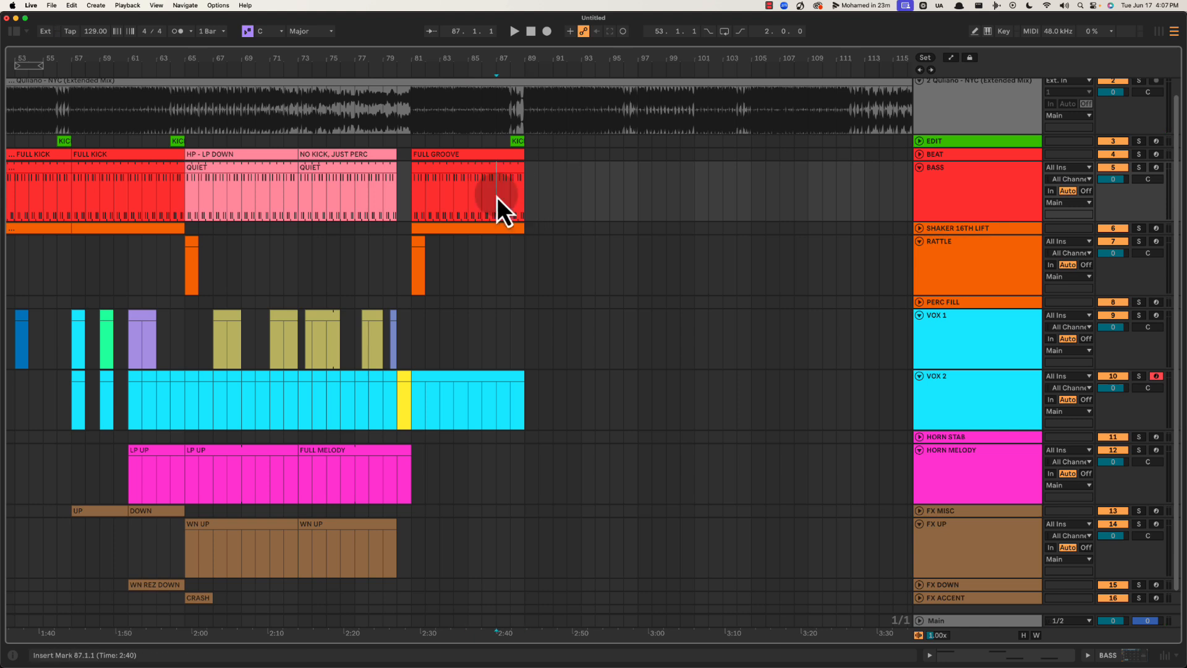
pyautogui.moveTo(509, 67); pyautogui.dragTo(547, 60)
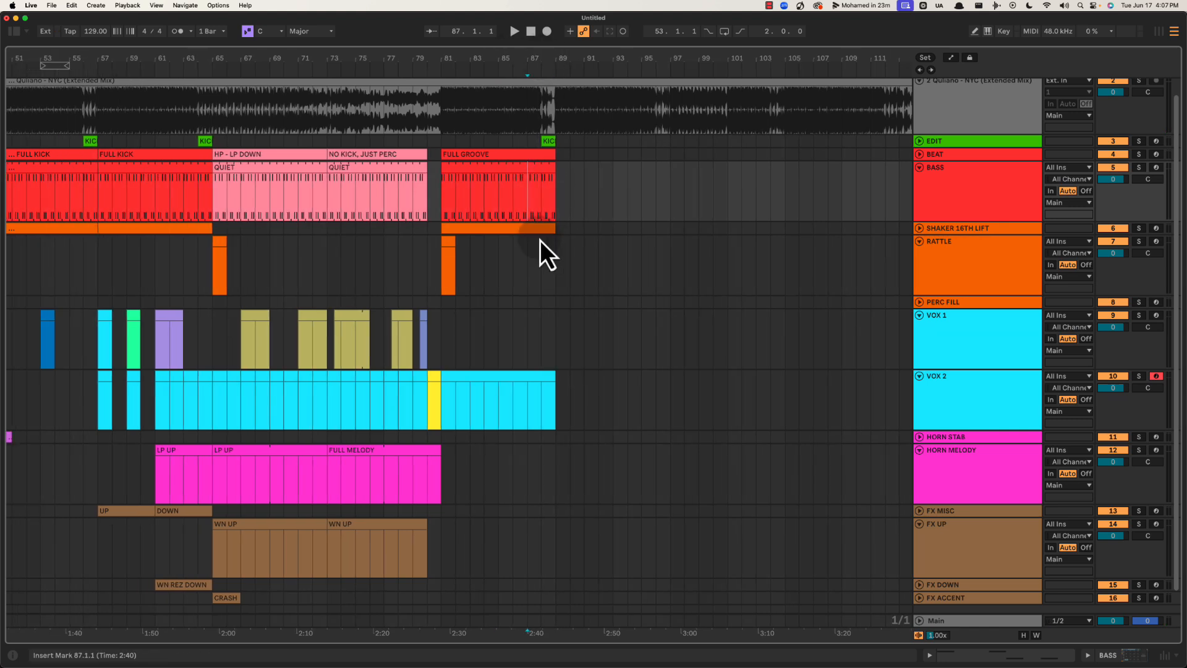
pyautogui.press('space')
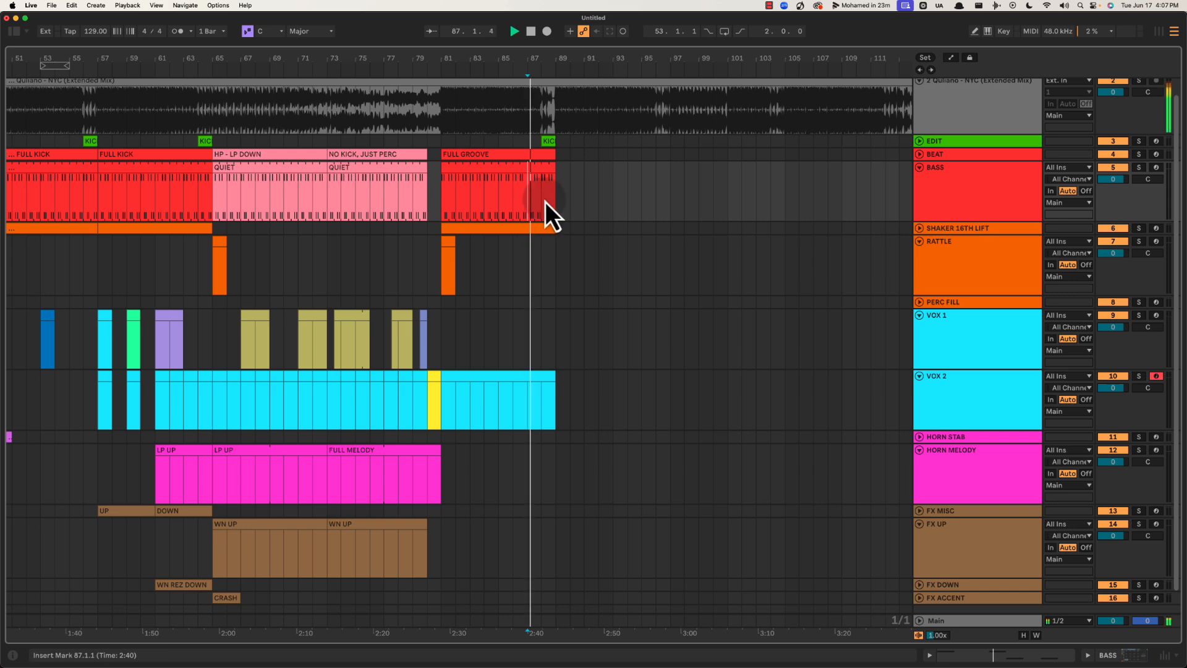
pyautogui.hscroll(-4, 525, 215)
pyautogui.scroll(-1, 517, 246)
pyautogui.hscroll(6, 518, 245)
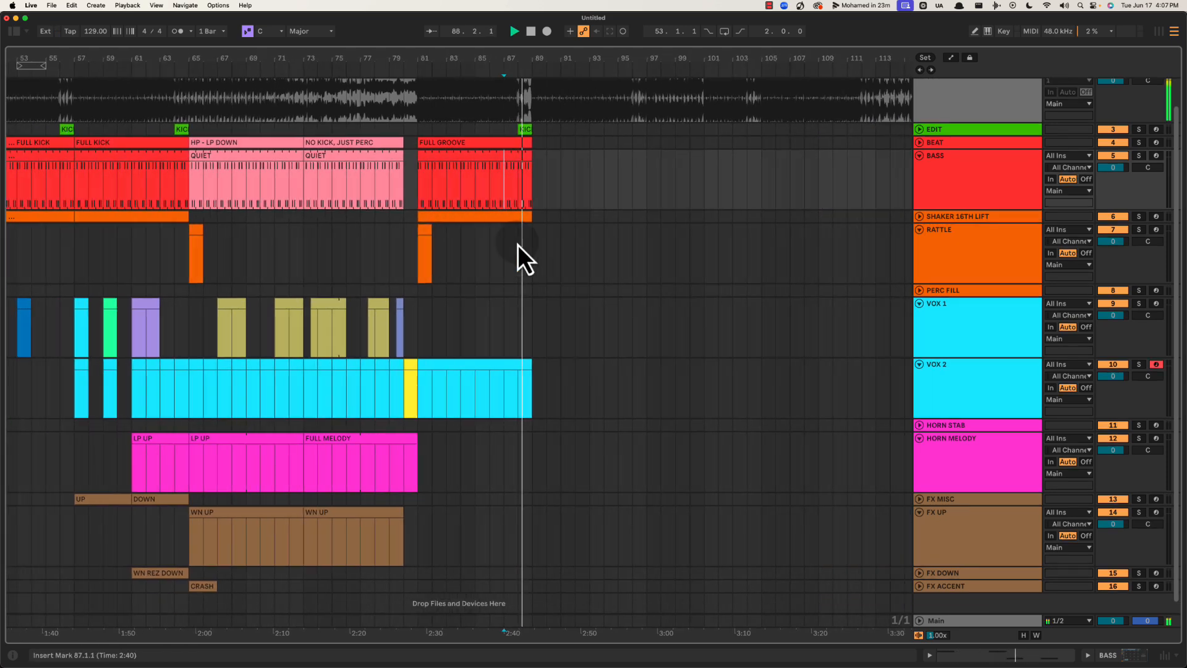
pyautogui.hscroll(2, 518, 245)
pyautogui.scroll(3, 488, 272)
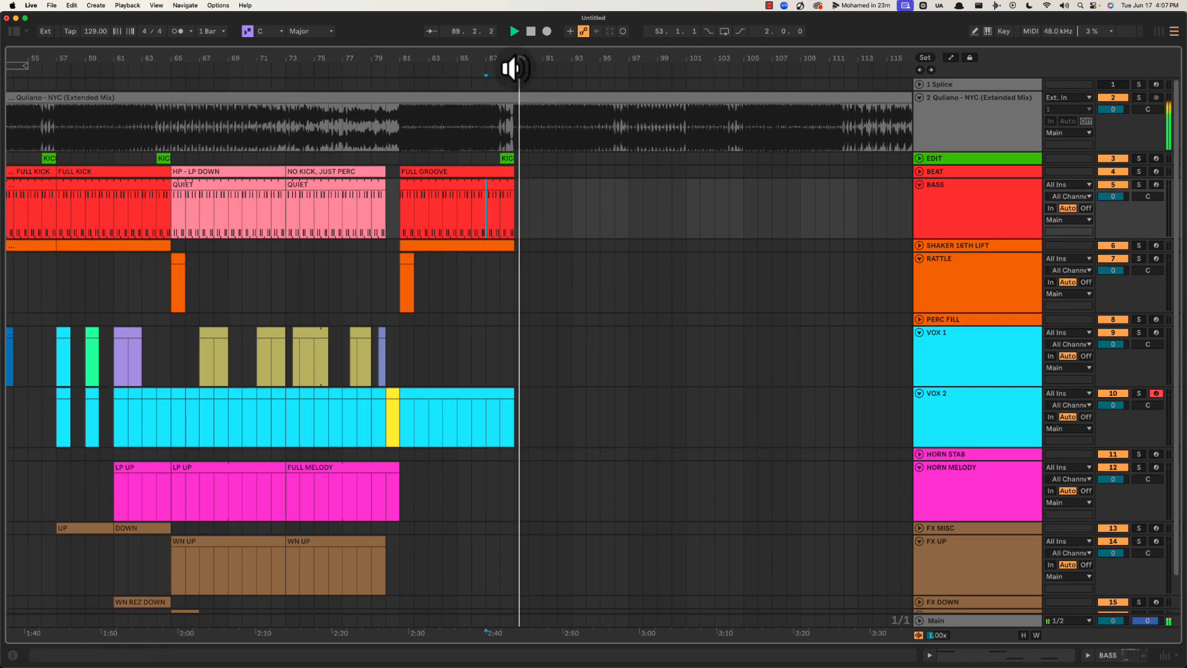
pyautogui.click(512, 68)
pyautogui.moveTo(512, 51); pyautogui.dragTo(452, 68)
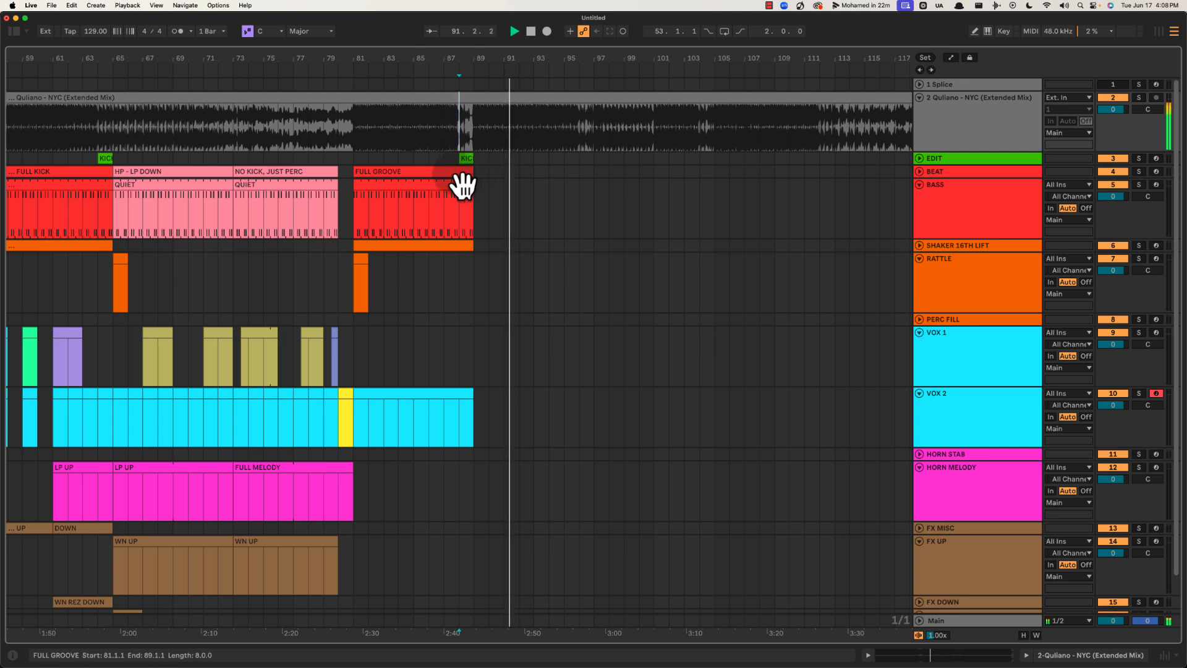
# Duplicate the FULL GROOVE, BASS and SHAKER 16TH LIFT clips at bar 81 to bars 89 to 97
pyautogui.moveTo(474, 173); pyautogui.dragTo(594, 176)
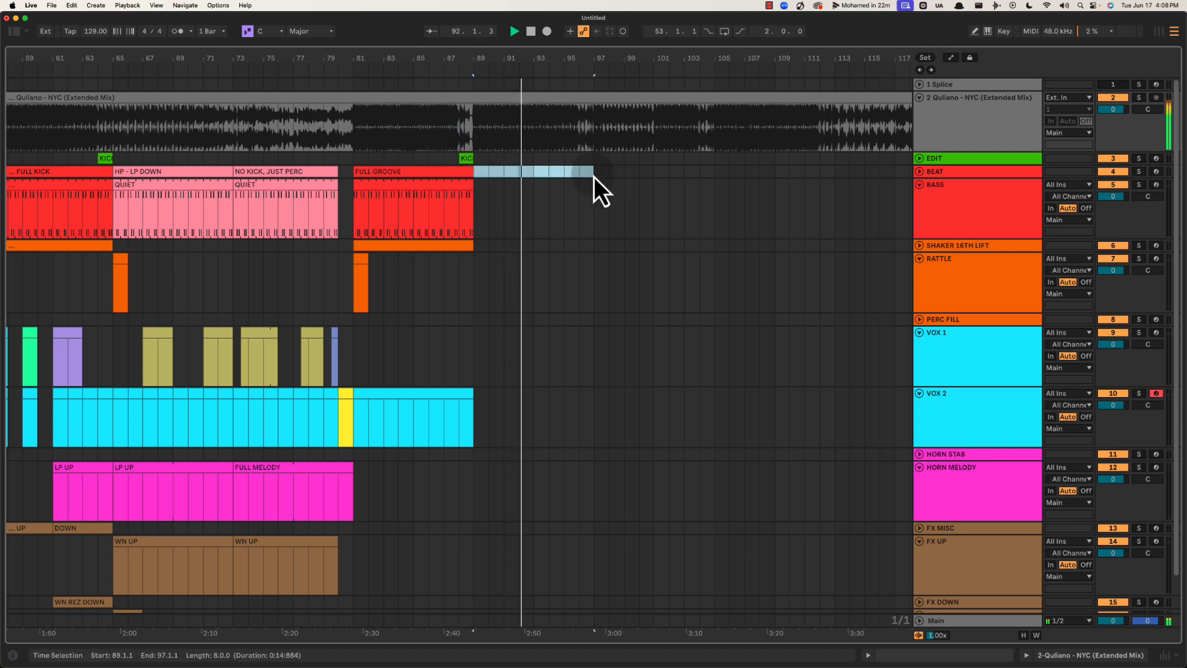
pyautogui.click(399, 180)
pyautogui.hotkey('ctrl', 'd')
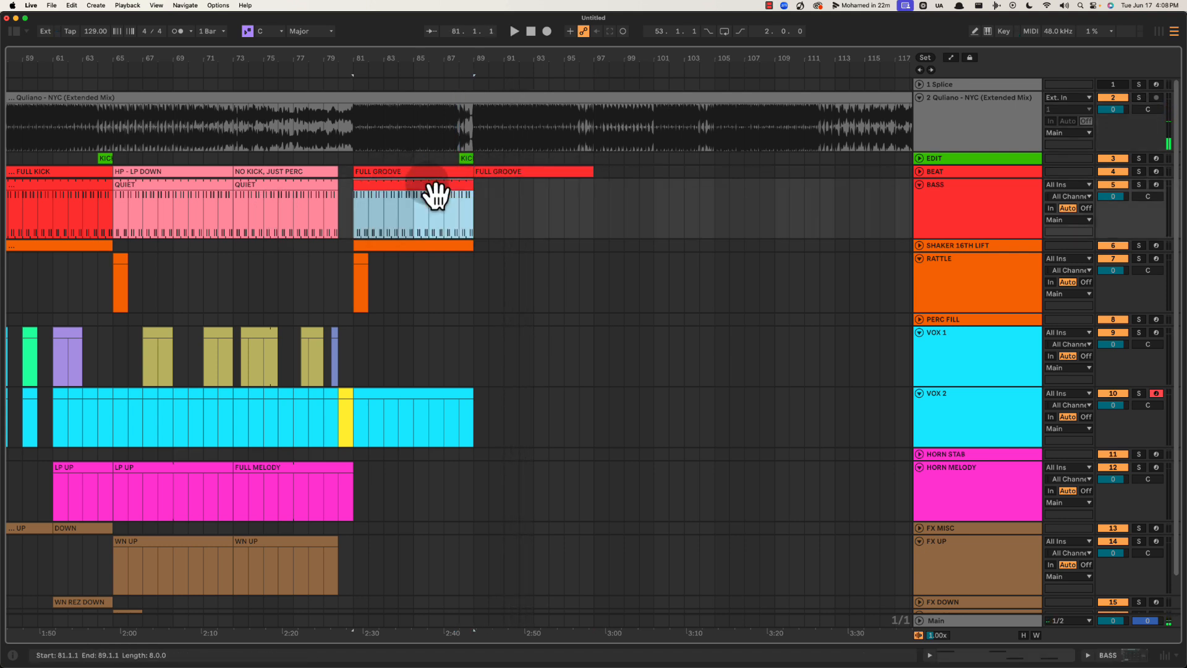
pyautogui.press('space')
pyautogui.click(431, 246)
pyautogui.press('super+d')
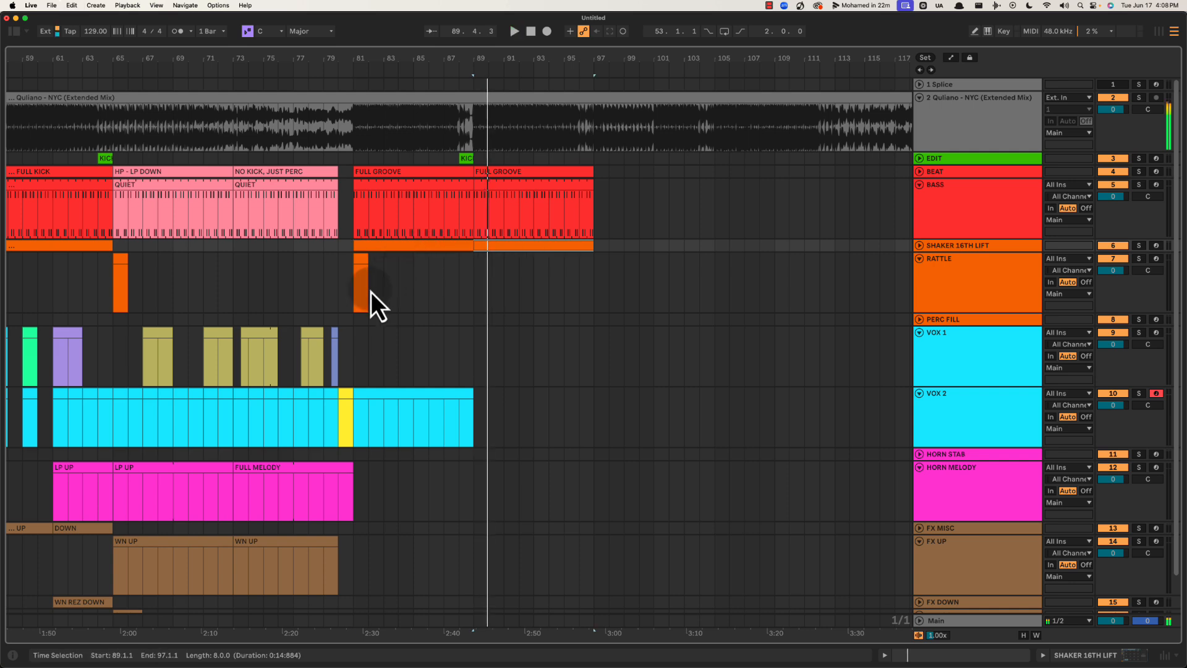
# Play around bars 65, 79 and 81 to compare how the sections with the RATTLE clips begin
pyautogui.click(360, 260)
pyautogui.press('space')
pyautogui.press('space')
pyautogui.moveTo(380, 57); pyautogui.dragTo(456, 43)
pyautogui.press('space')
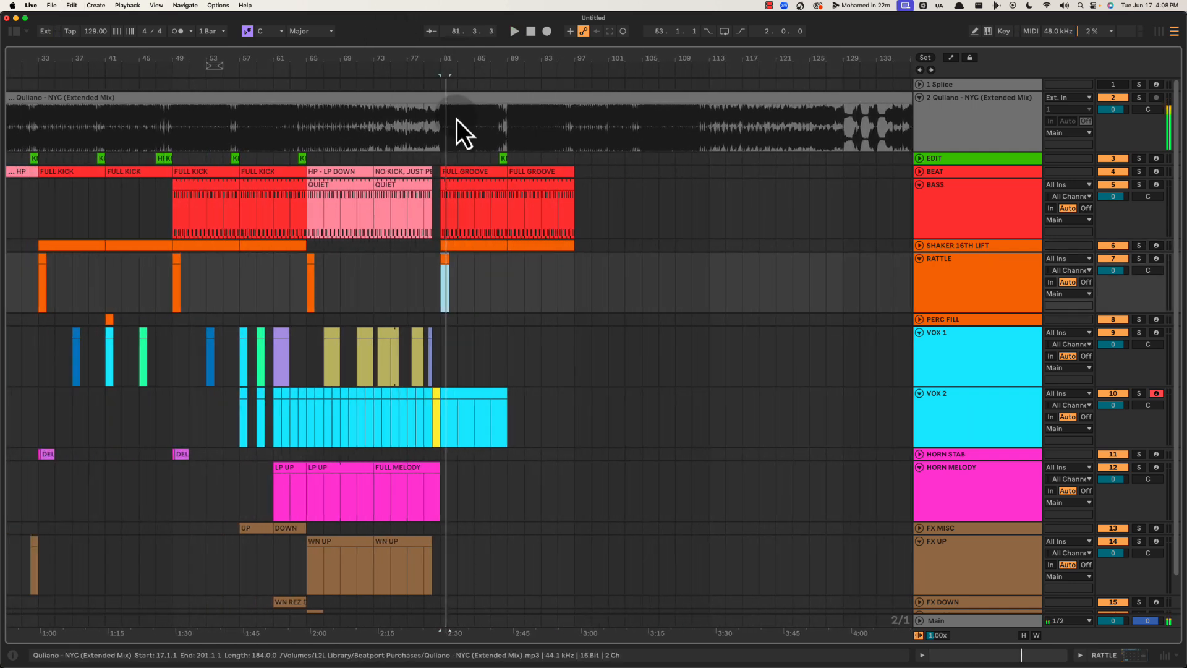
pyautogui.scroll(-2, 451, 136)
pyautogui.hscroll(-4, 417, 220)
pyautogui.click(422, 264)
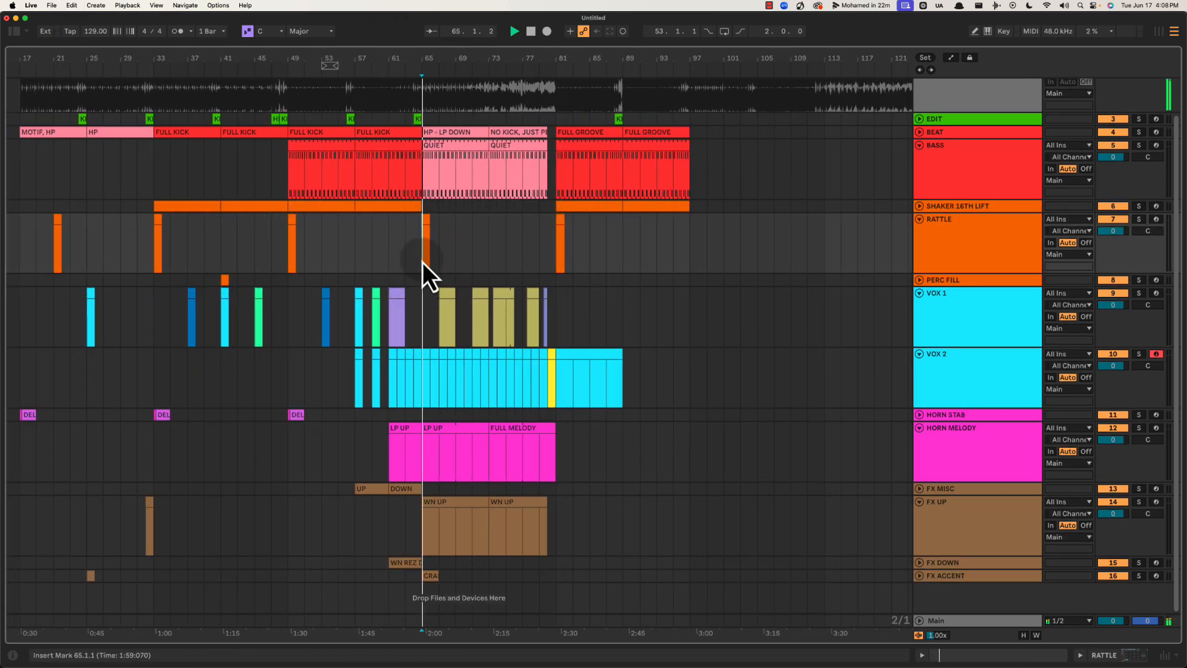
pyautogui.press('space')
pyautogui.click(538, 260)
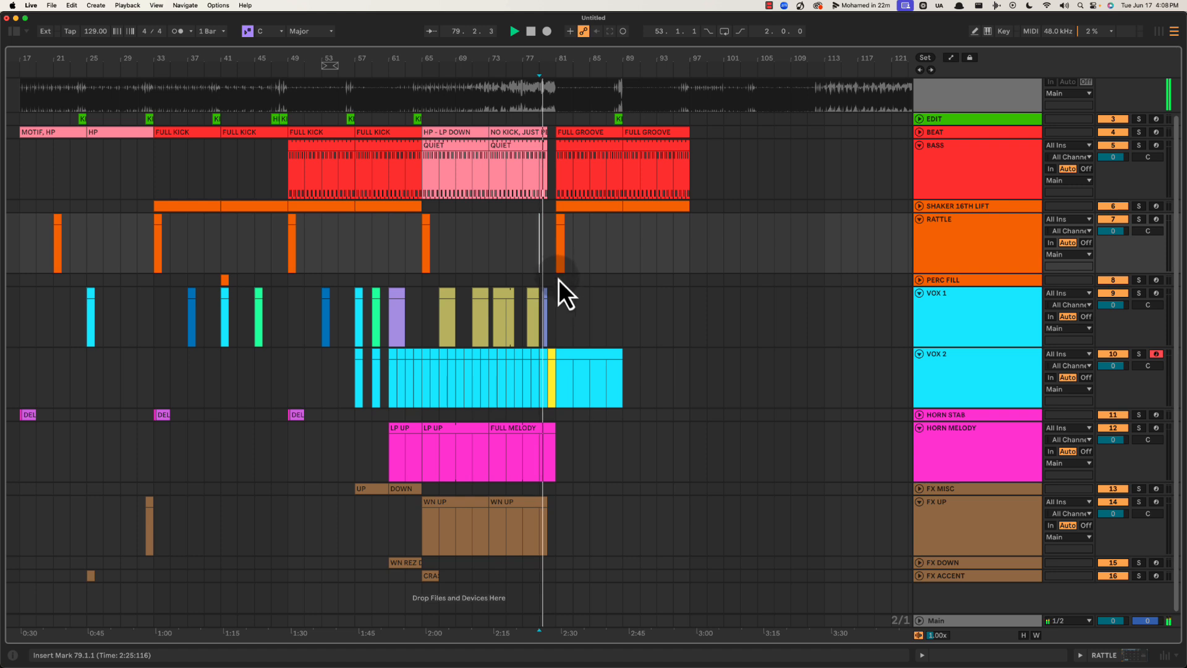
pyautogui.click(559, 279)
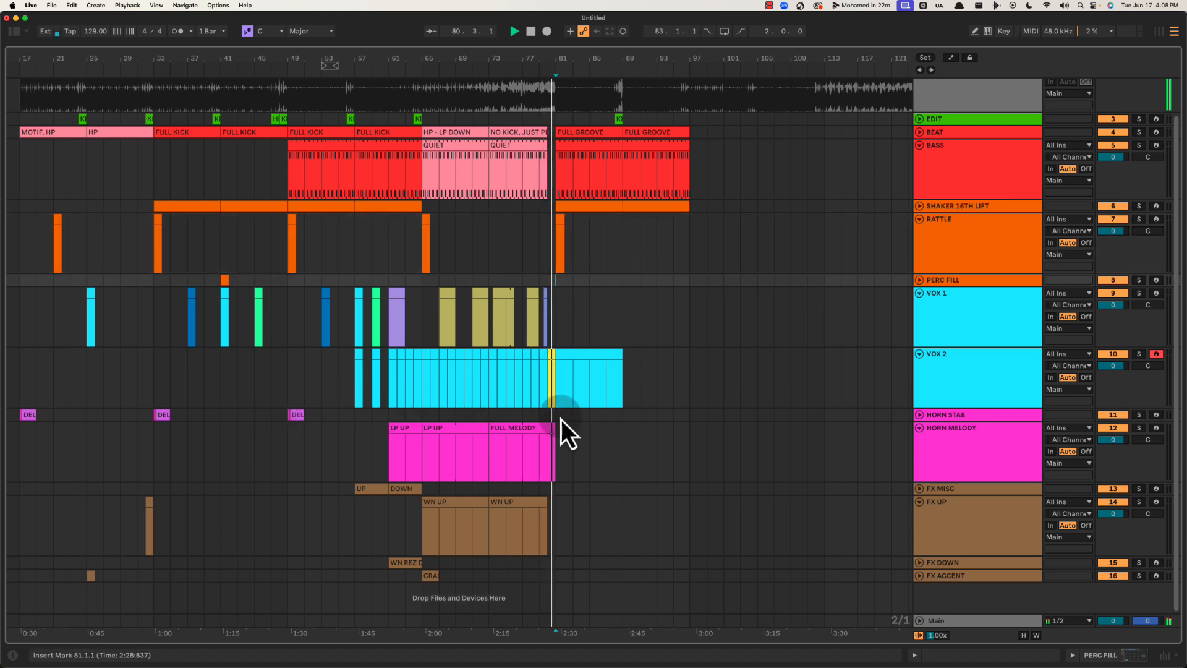
# Copy the horn stab and its DELAY clip from bar 49 to bar 89, and play from bar 87
pyautogui.moveTo(620, 418); pyautogui.dragTo(293, 418)
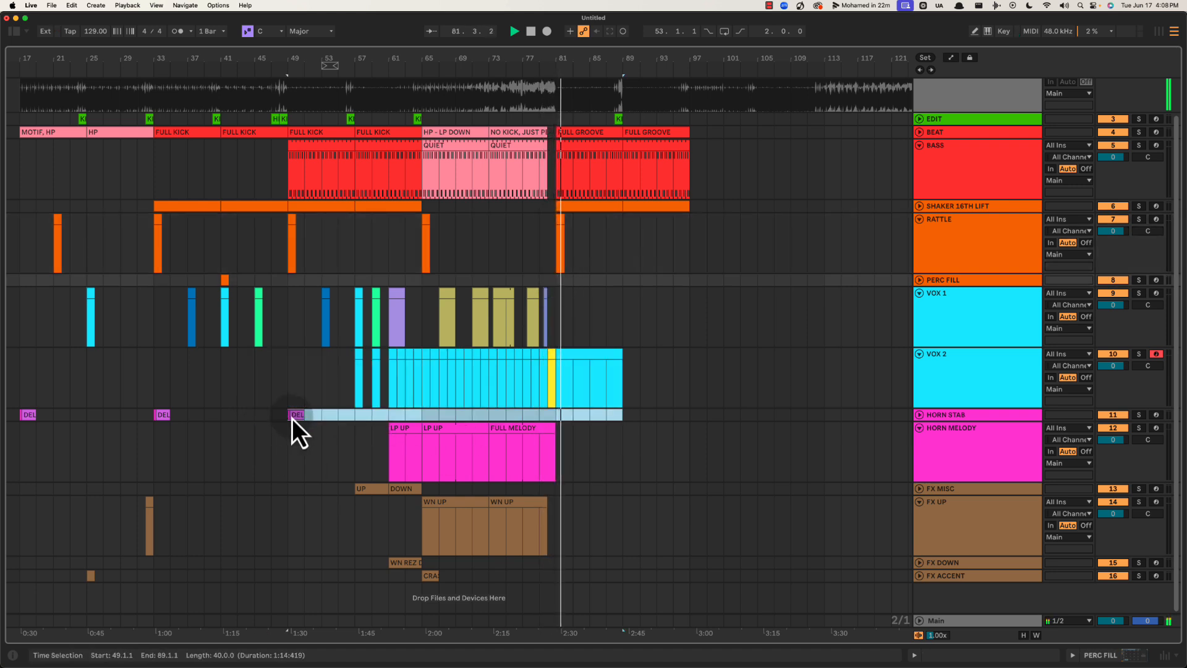
pyautogui.press('super+d')
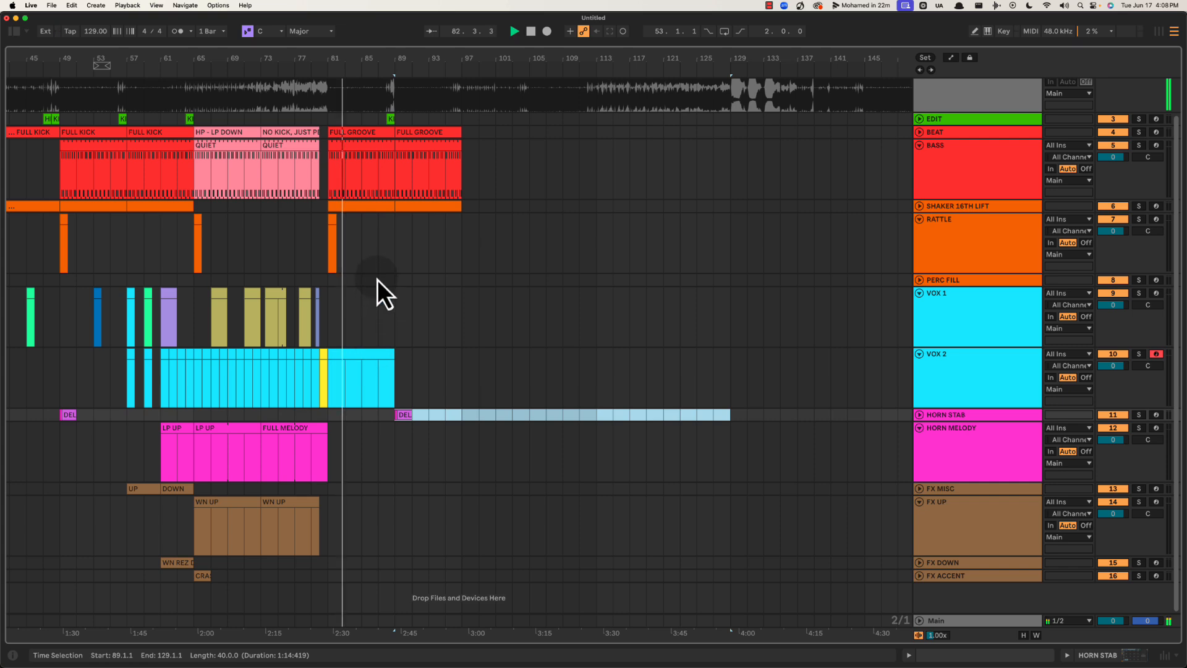
pyautogui.click(377, 280)
pyautogui.scroll(5, 392, 59)
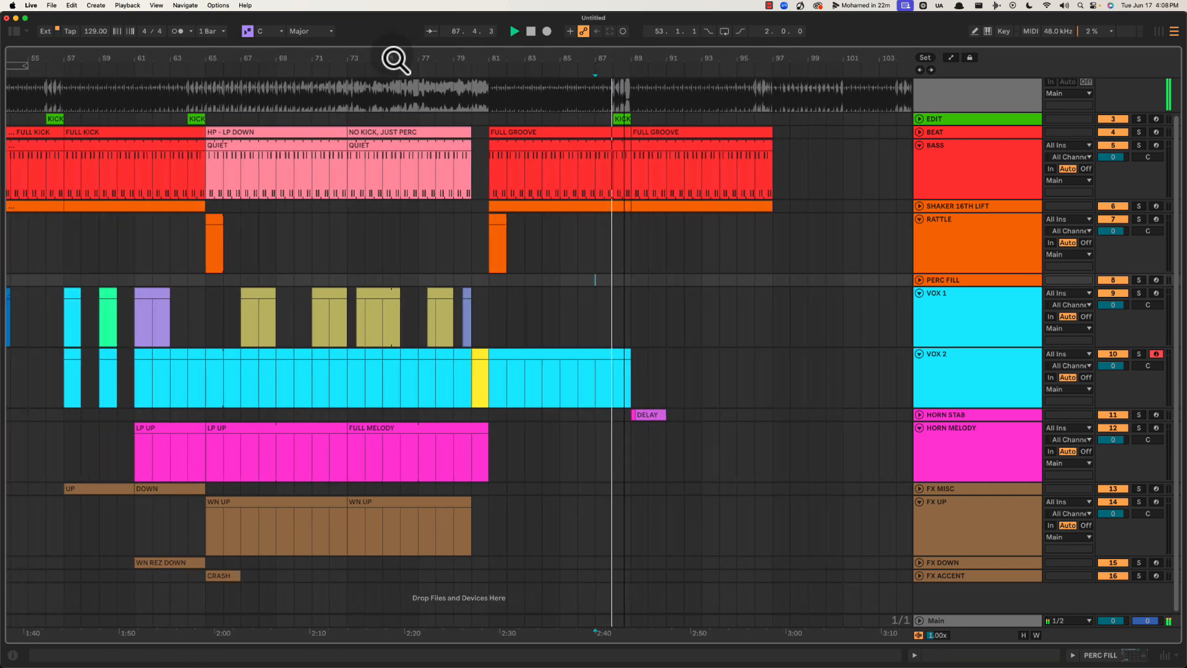
pyautogui.scroll(-3, 392, 59)
pyautogui.click(581, 365)
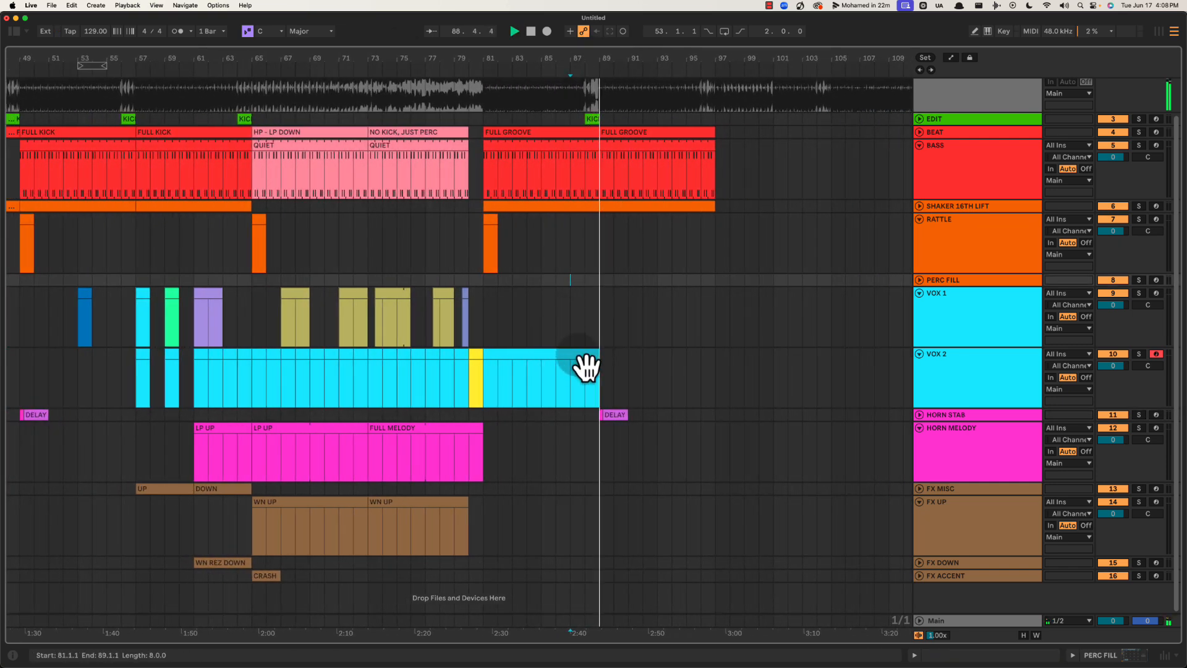
pyautogui.press('0')
pyautogui.click(208, 363)
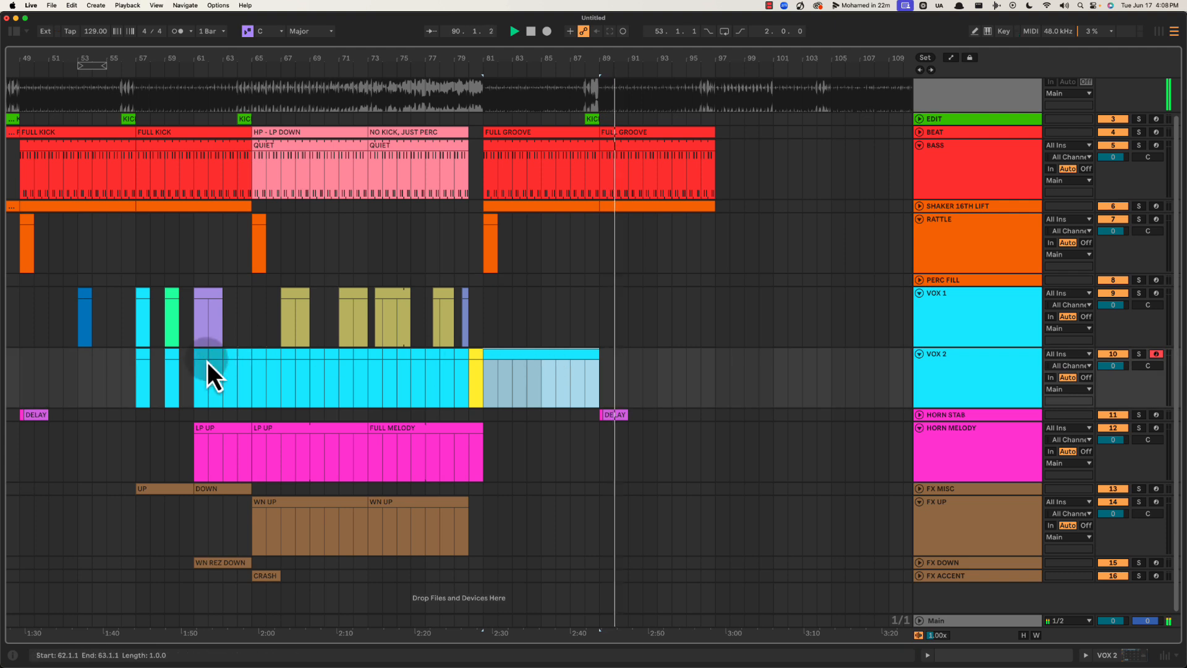
pyautogui.click(206, 357)
pyautogui.keyDown('shift'); pyautogui.click(250, 357); pyautogui.keyUp('shift')
pyautogui.moveTo(251, 357); pyautogui.dragTo(663, 384)
pyautogui.press('super+z')
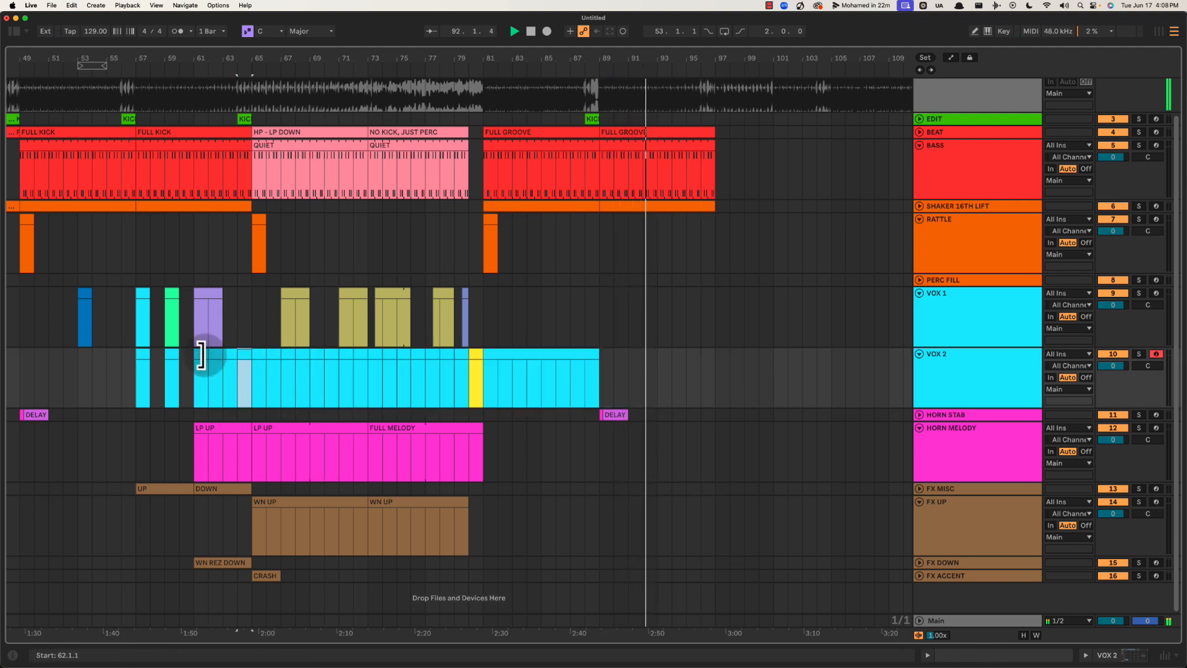
# Copy the four-bar VOX 2 section at bar 61 to bar 89, duplicate it up to bar 97, and play from bar 89
pyautogui.moveTo(202, 357); pyautogui.dragTo(647, 362)
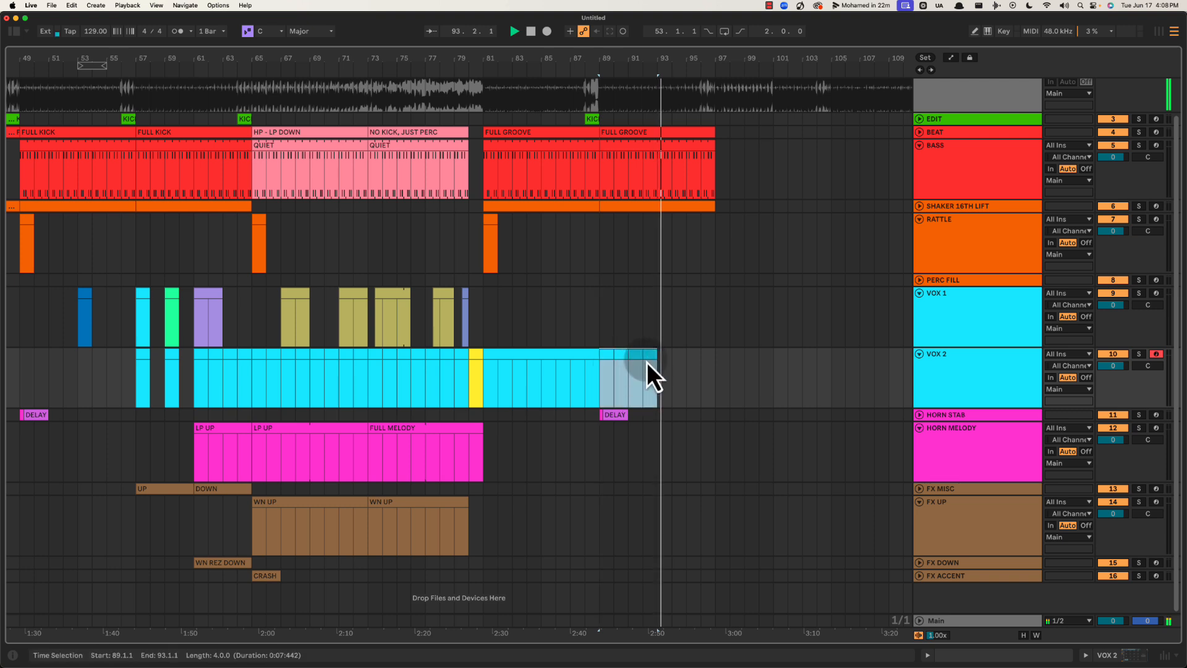
pyautogui.press('super+d')
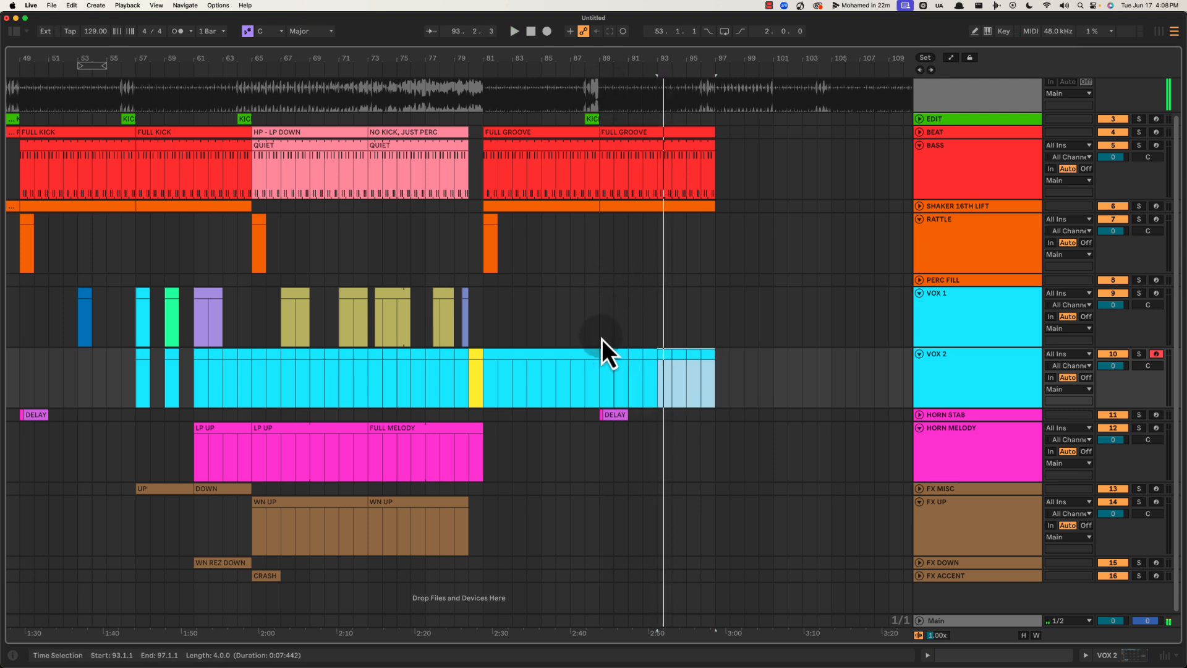
pyautogui.click(607, 364)
pyautogui.press('space')
pyautogui.moveTo(614, 60); pyautogui.dragTo(614, 56)
# Cut the VOX 2 clips from bar 89 on down to half-bar pieces at bars 89 and 91, deleting the rest
pyautogui.click(549, 350)
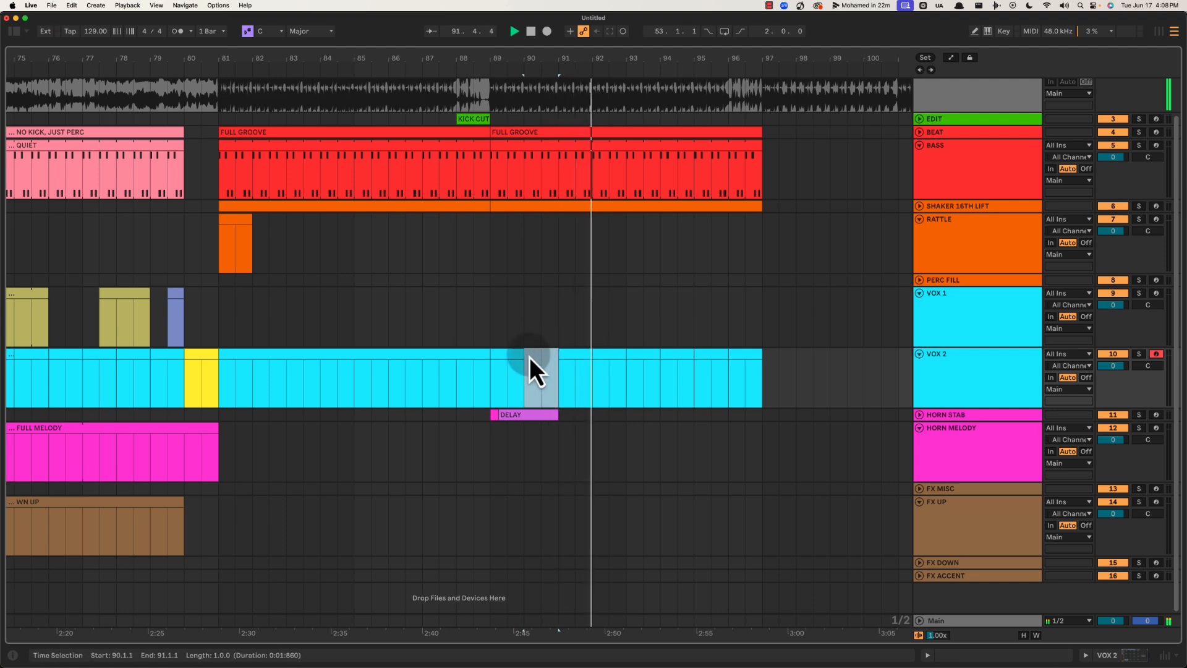
pyautogui.press('space')
pyautogui.press('Delete')
pyautogui.moveTo(523, 353); pyautogui.dragTo(505, 353)
pyautogui.moveTo(591, 353); pyautogui.dragTo(798, 340)
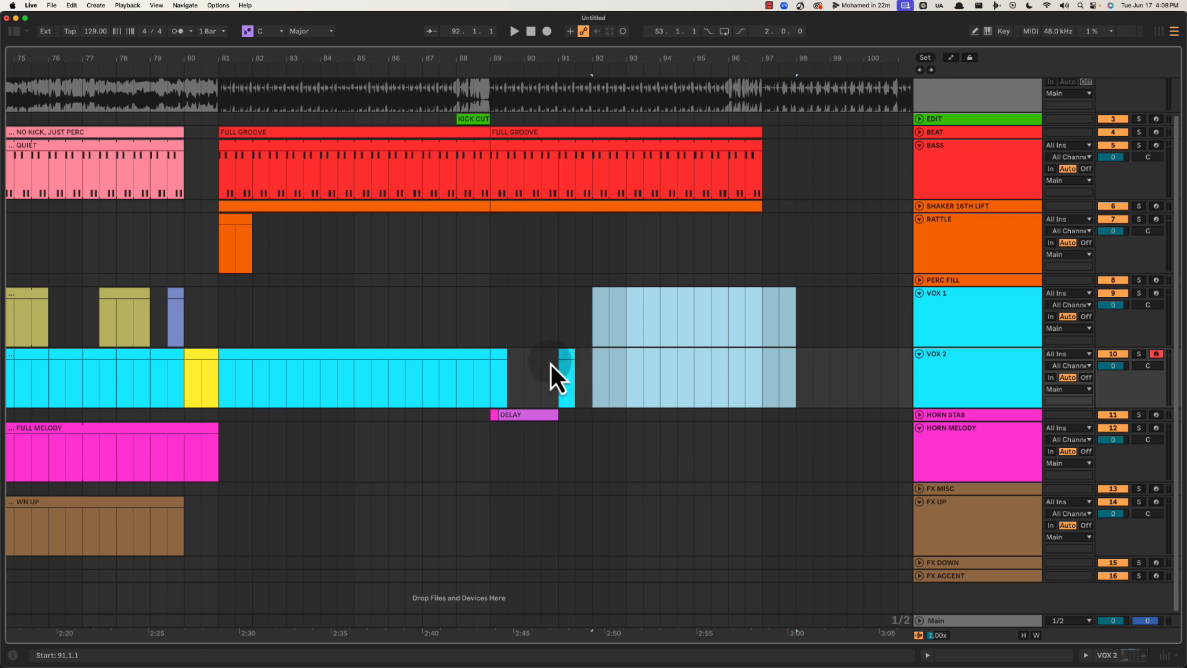
# Duplicate the two-bar VOX 2 pattern at bar 89 so that half-bar pieces also start at bars 93 and 95
pyautogui.moveTo(556, 357); pyautogui.dragTo(488, 358)
pyautogui.press('super+d')
pyautogui.press('super+d')
pyautogui.press('super+d')
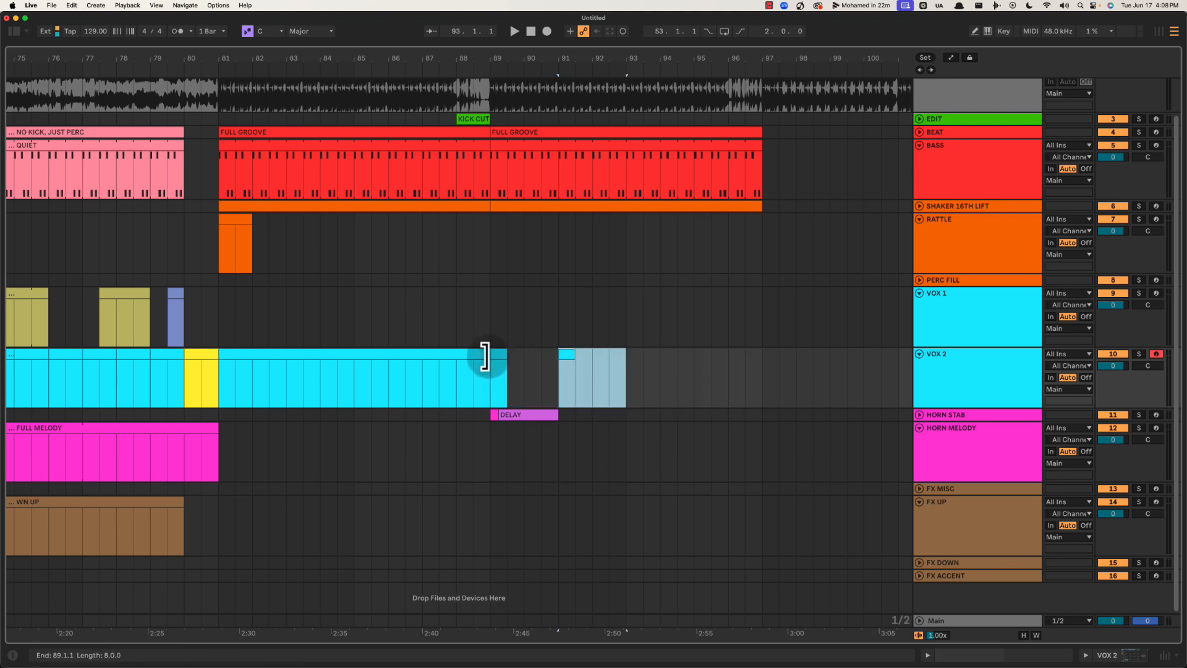
# Play from bar 89 and create an empty MIDI clip on the VOX 1 track from bar 89 to bar 97
pyautogui.click(492, 308)
pyautogui.press('space')
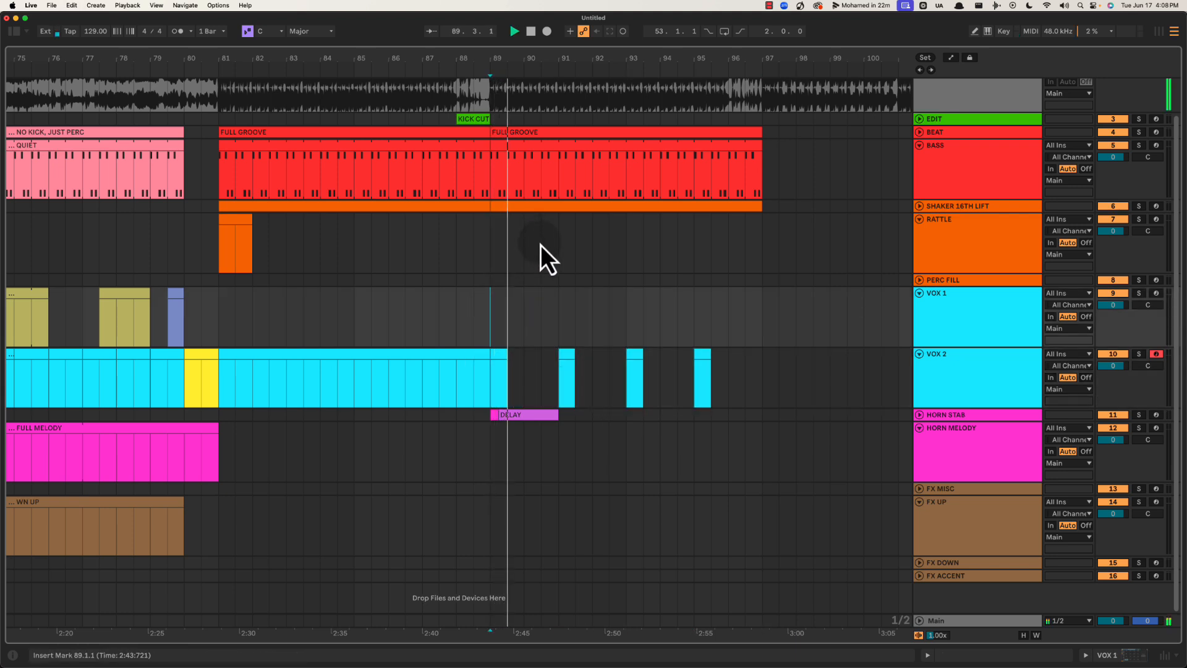
pyautogui.press('space')
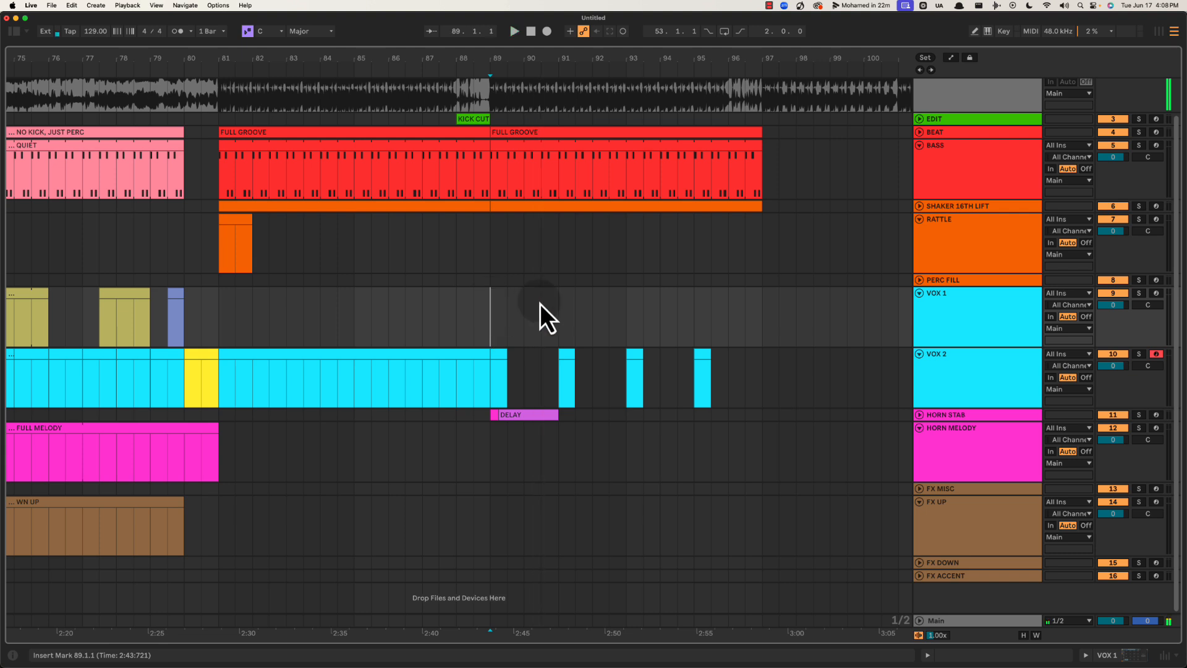
pyautogui.keyDown('shift'); pyautogui.click(792, 303); pyautogui.keyUp('shift')
pyautogui.press('super+shift+m')
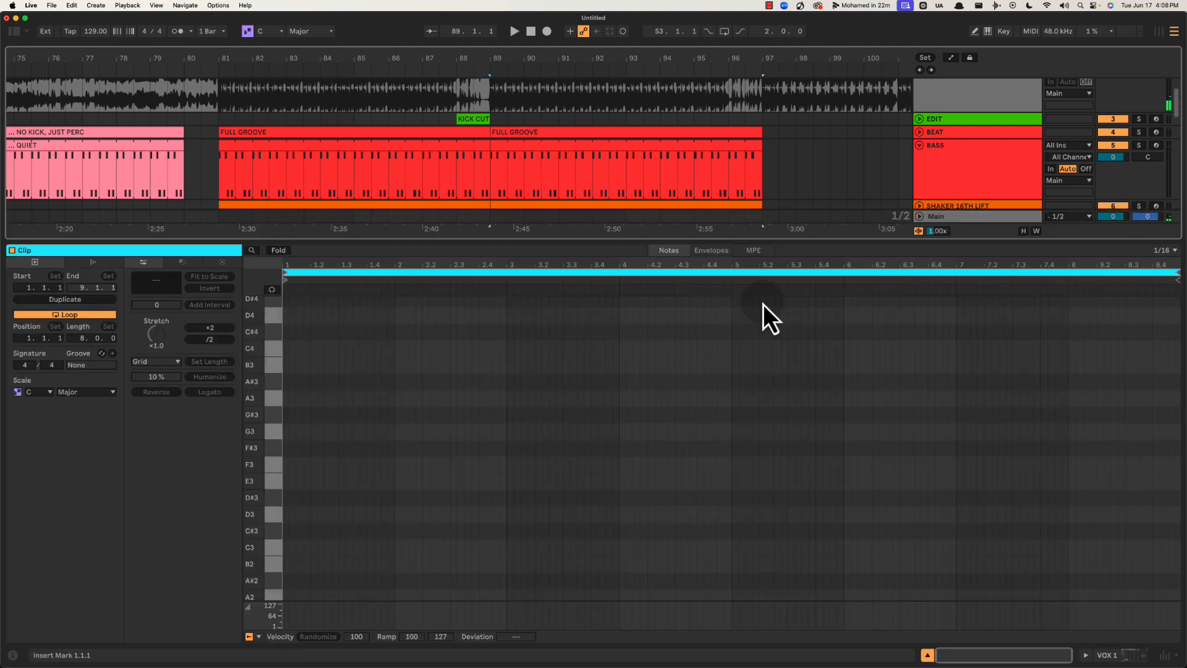
pyautogui.press('super+alt+l')
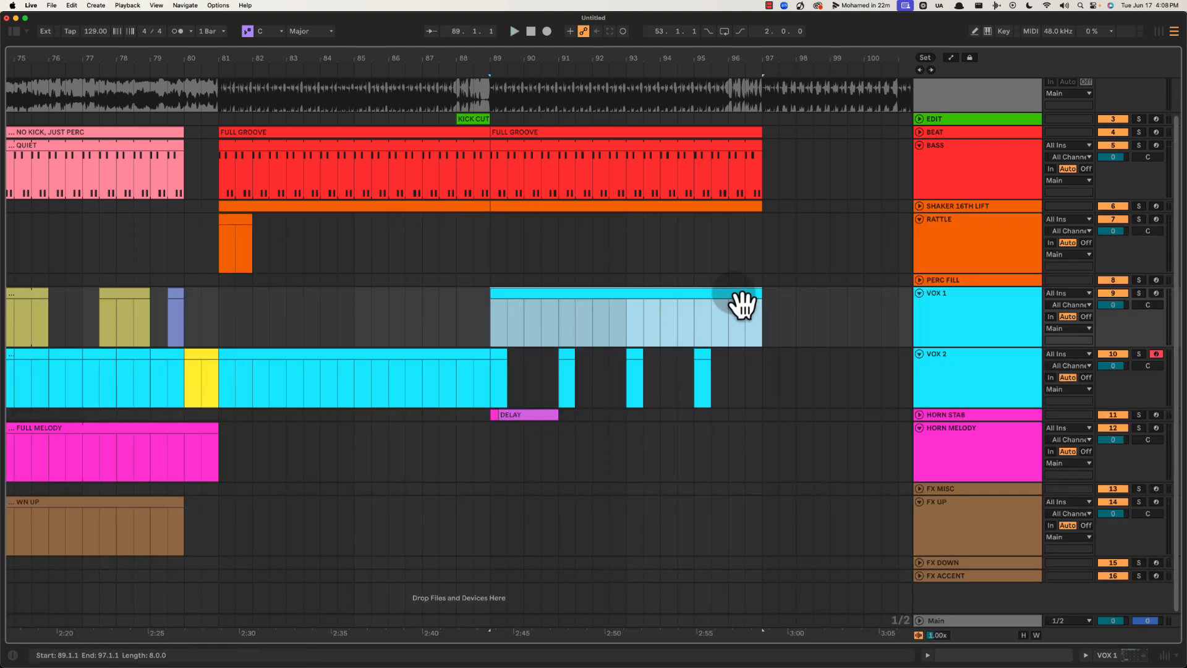
# Fill the VOX 1 clip at bar 89 with a short C3 note repeating on every beat
pyautogui.press('space')
pyautogui.doubleClick(564, 302)
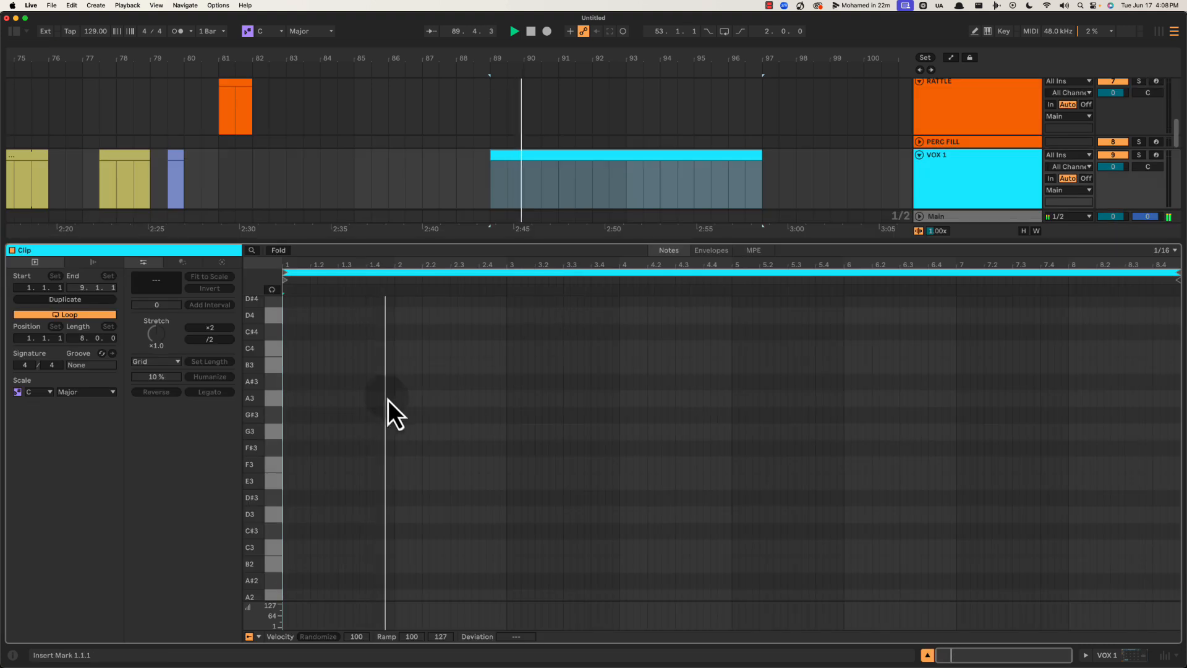
pyautogui.moveTo(297, 265); pyautogui.dragTo(342, 514)
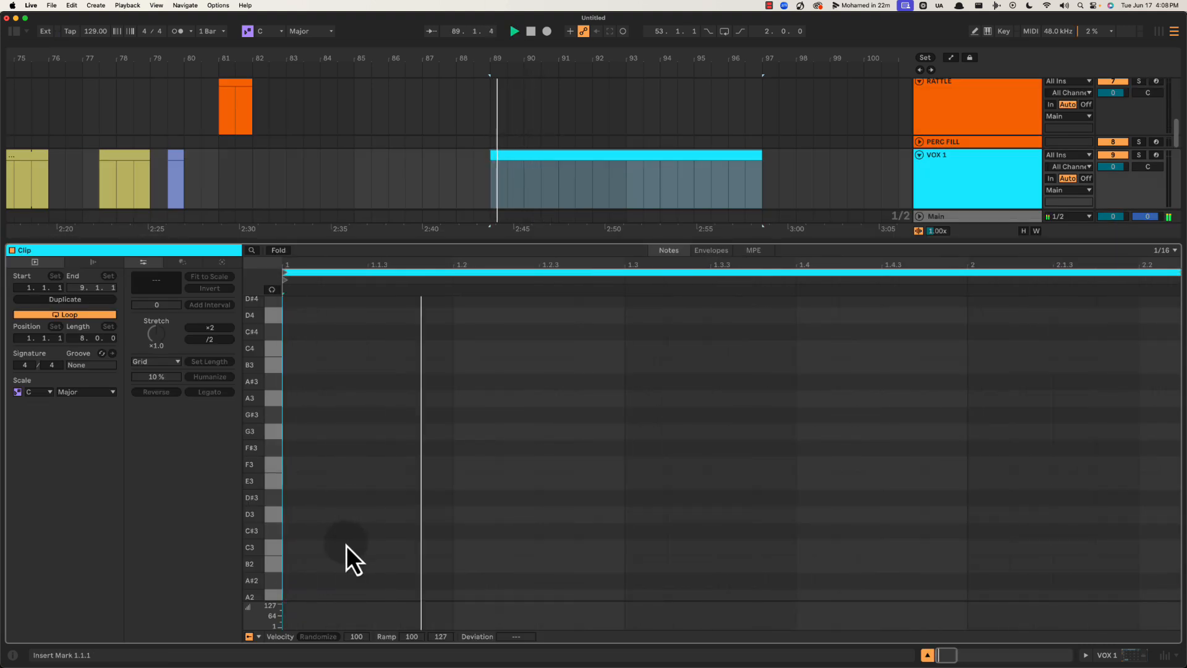
pyautogui.doubleClick(305, 549)
pyautogui.doubleClick(475, 550)
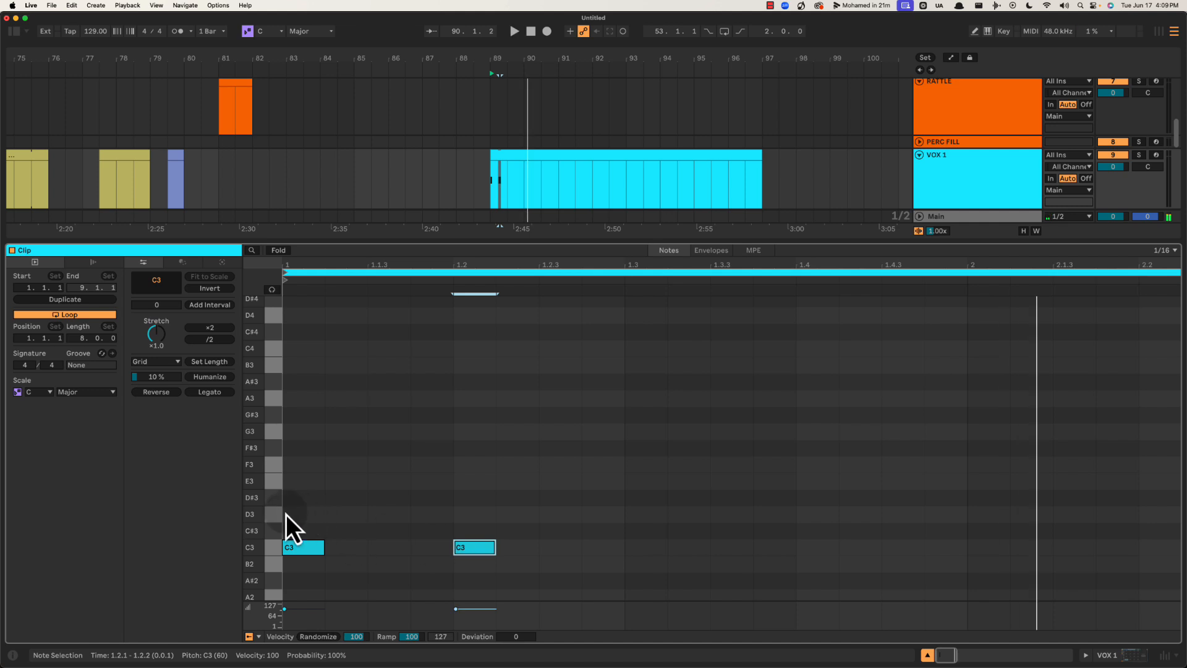
pyautogui.moveTo(286, 514); pyautogui.dragTo(453, 573)
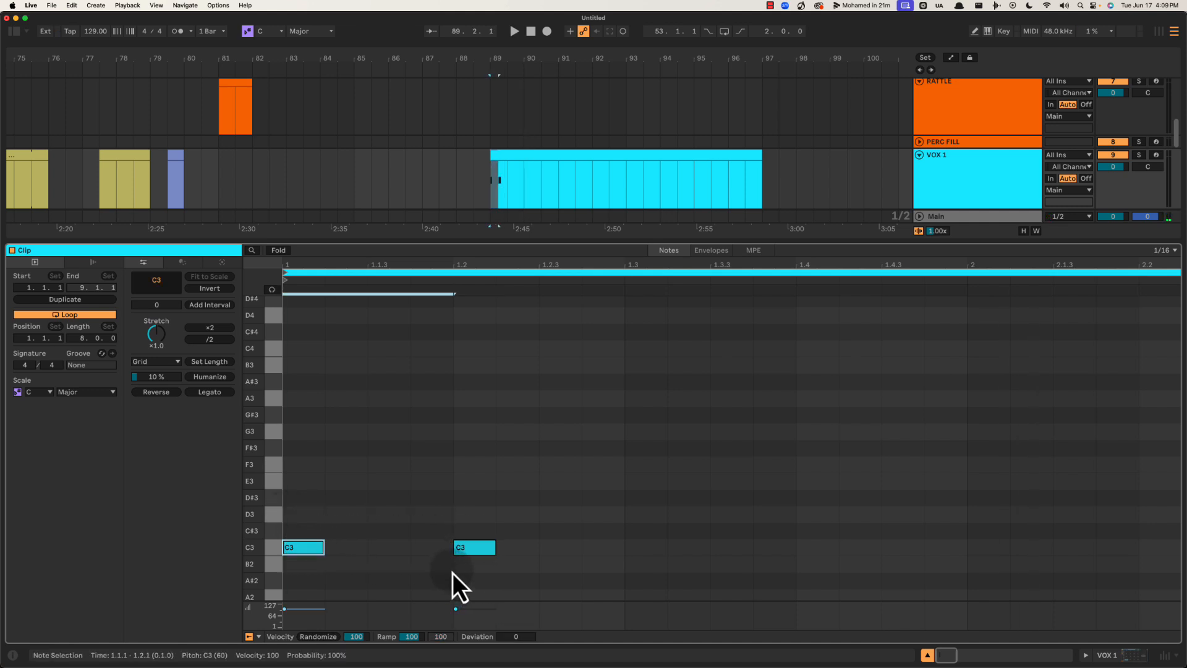
pyautogui.press('super+alt+l')
pyautogui.press('space')
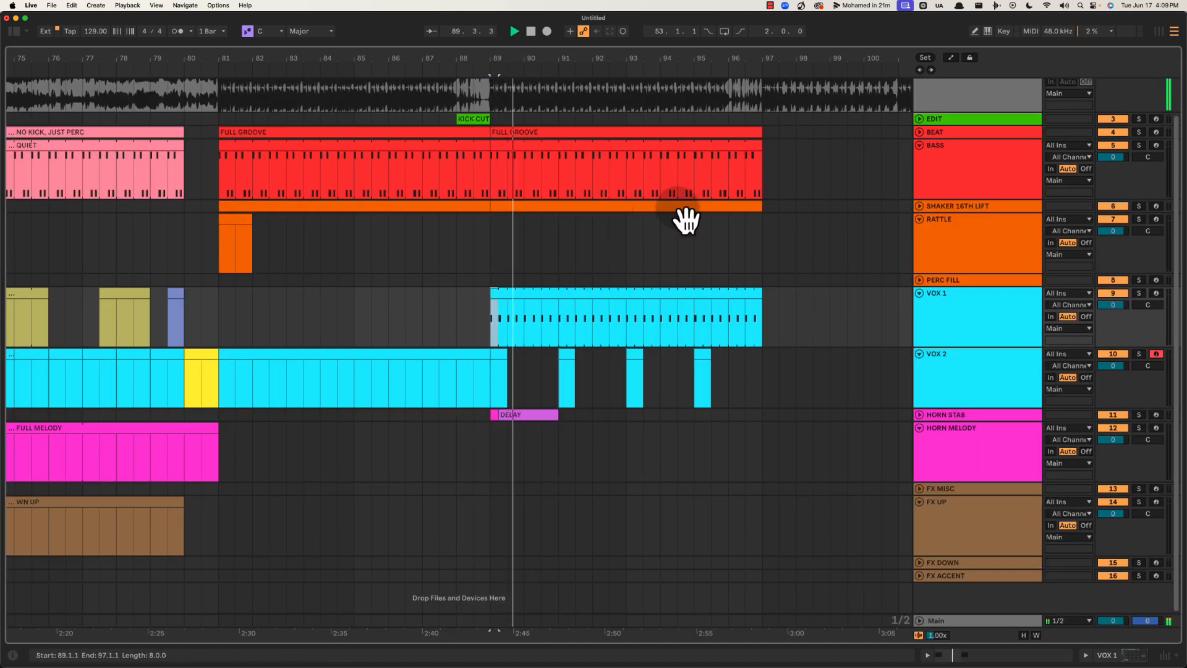
# Rename the VOX 1 clip at bar 89 as AYY REP
pyautogui.click(637, 296)
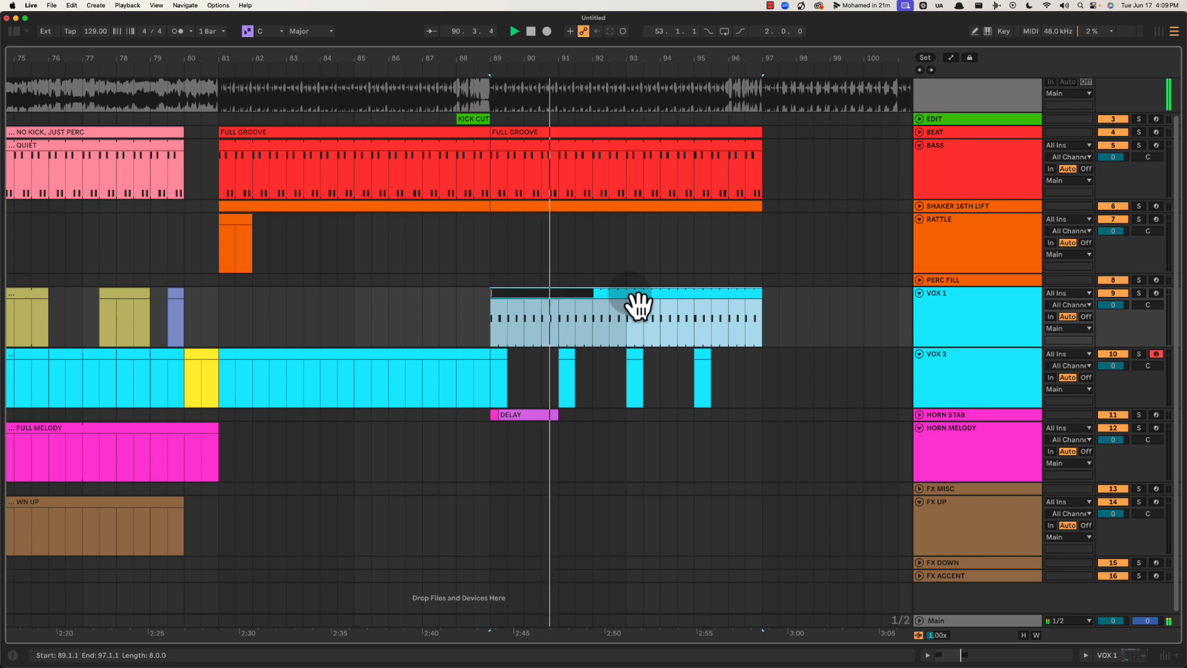
pyautogui.write('AYY RE')
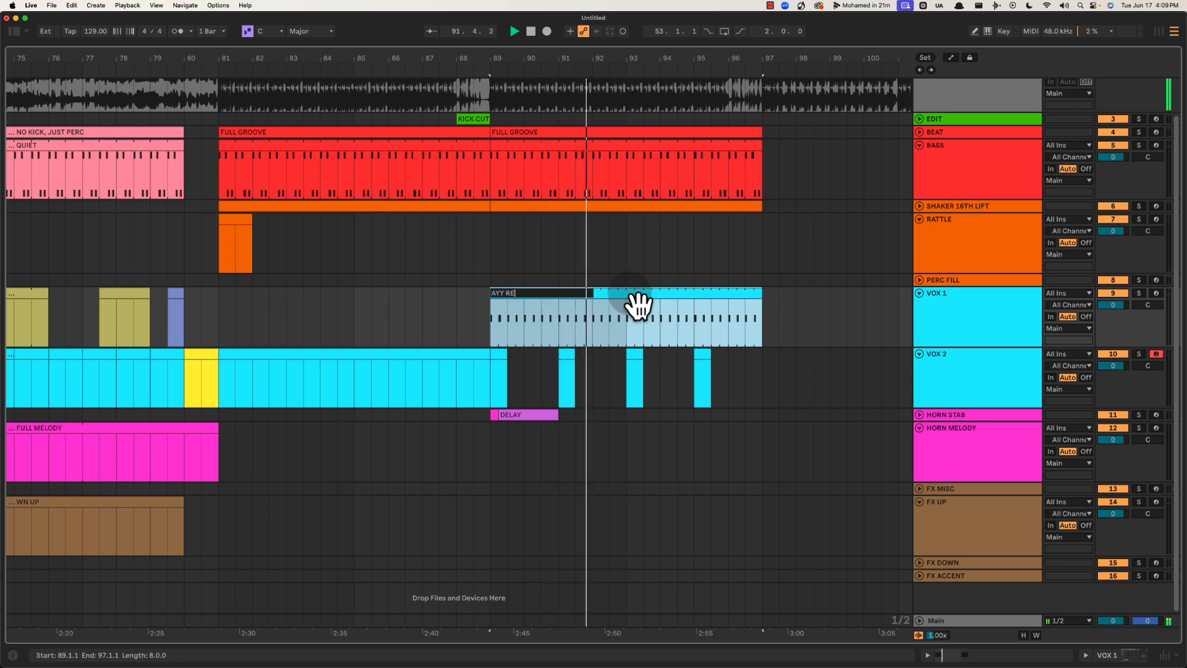
pyautogui.write('P')
pyautogui.press('Return')
pyautogui.moveTo(625, 71)
pyautogui.mouseDown()
pyautogui.moveTo(644, 63)
pyautogui.moveTo(612, 68)
pyautogui.mouseUp()
pyautogui.press('space')
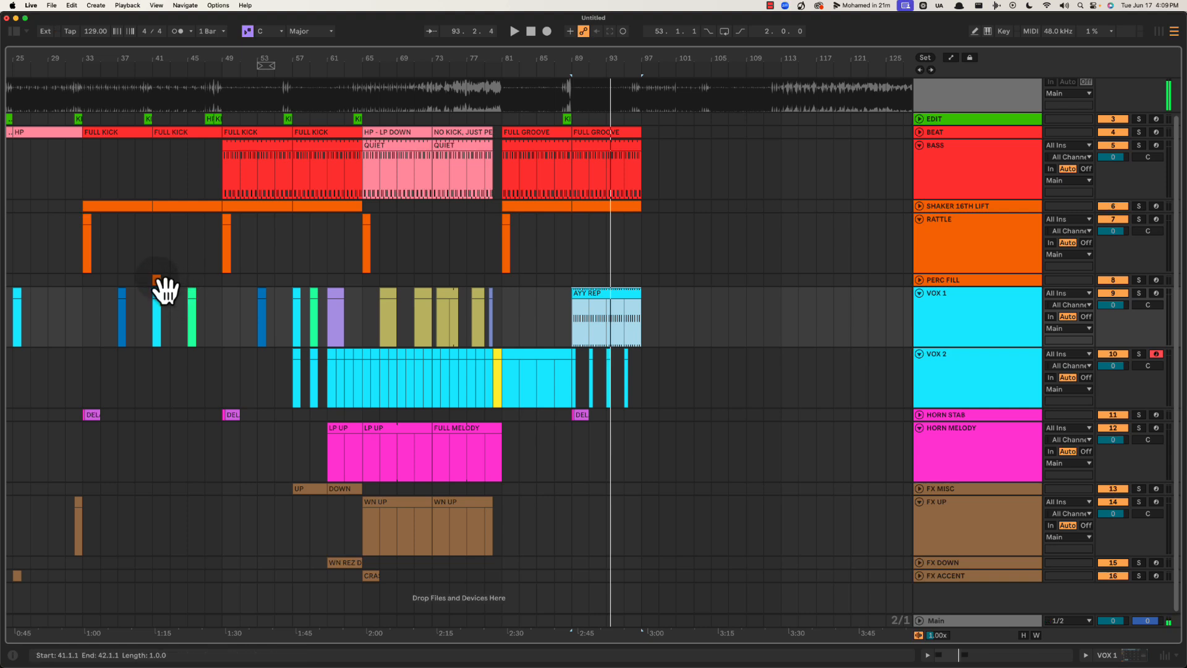
# Copy the one-bar PERC FILL clip from bar 41 to bar 89 and play the section from there
pyautogui.moveTo(162, 283); pyautogui.dragTo(570, 276)
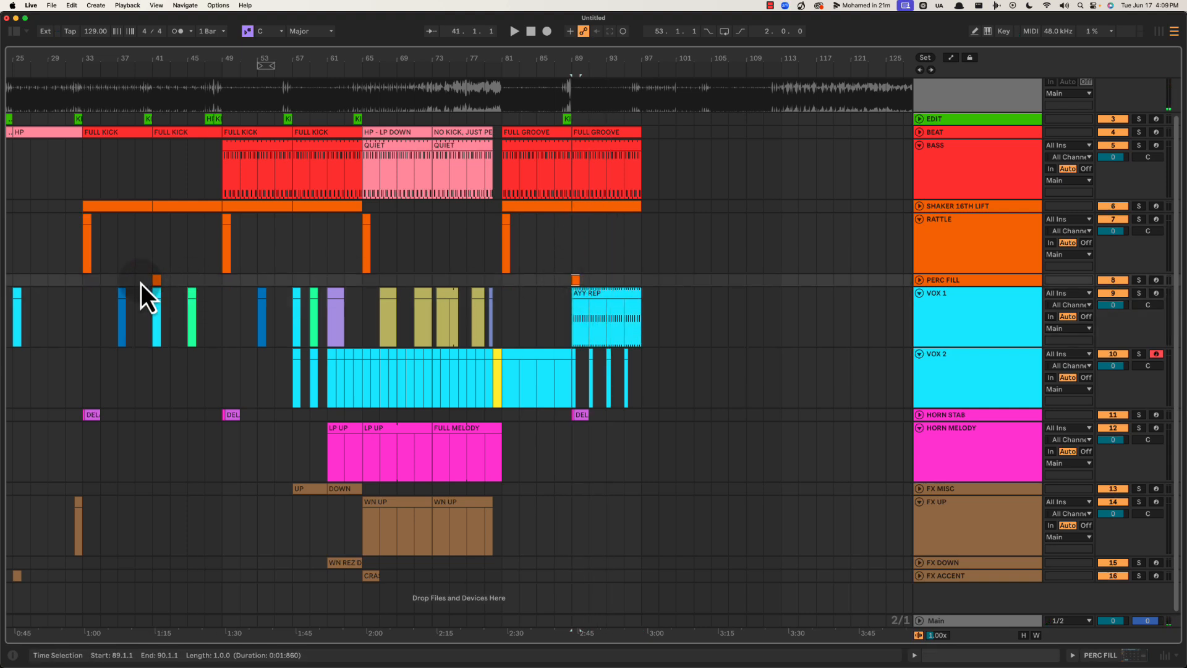
pyautogui.click(577, 280)
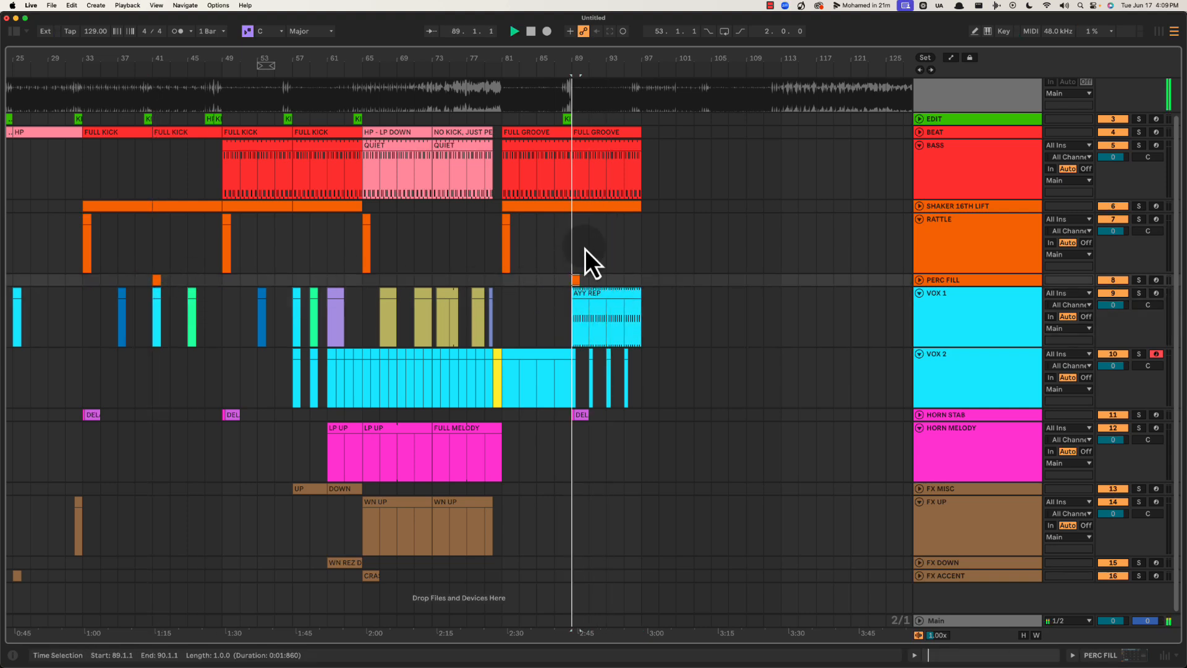
pyautogui.moveTo(583, 60); pyautogui.dragTo(582, 63)
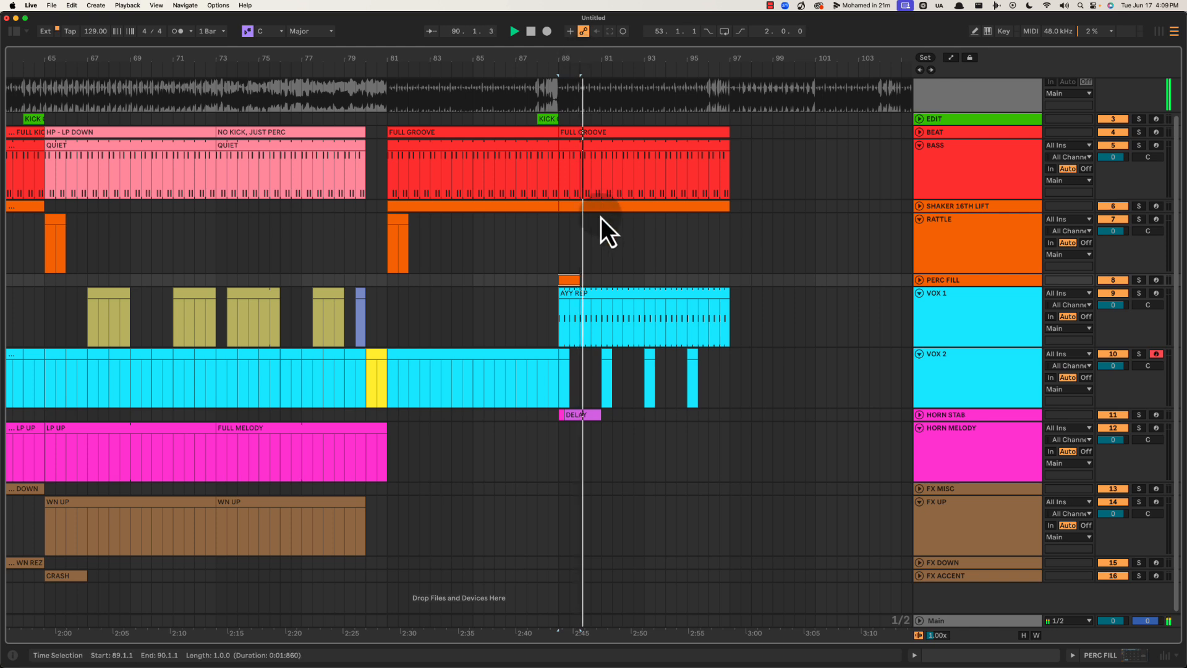
pyautogui.press('space')
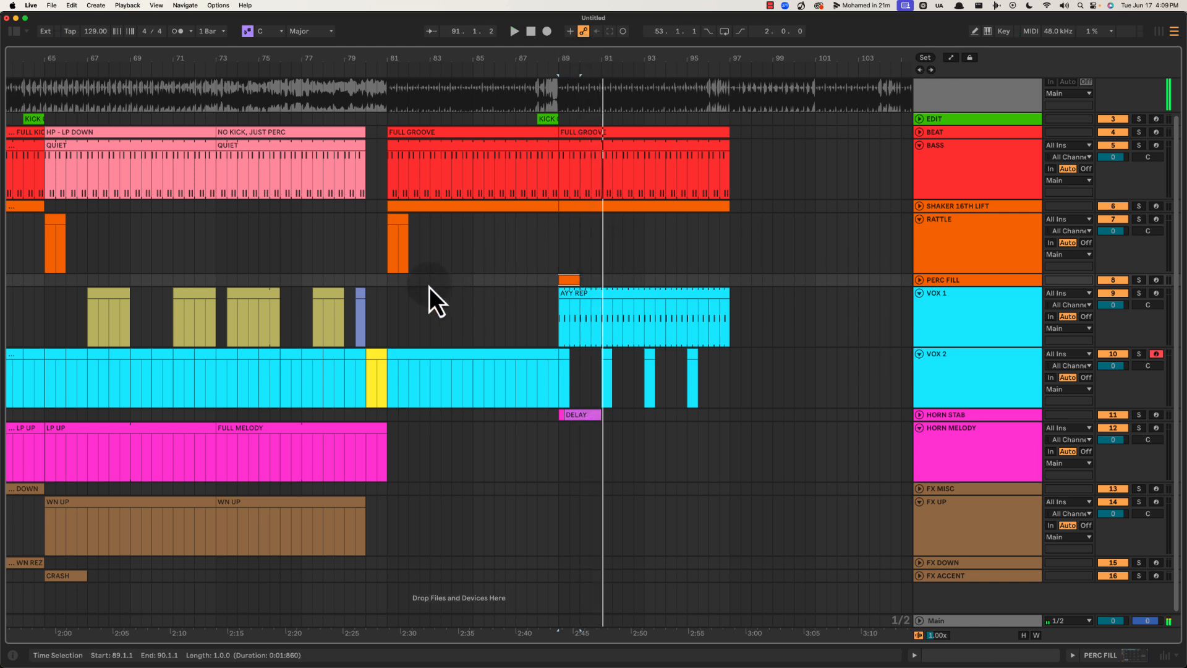
# Copy the RATTLE clip from bar 81 to bar 89 and play the bars up to bar 93
pyautogui.moveTo(402, 217); pyautogui.dragTo(577, 226)
pyautogui.press('space')
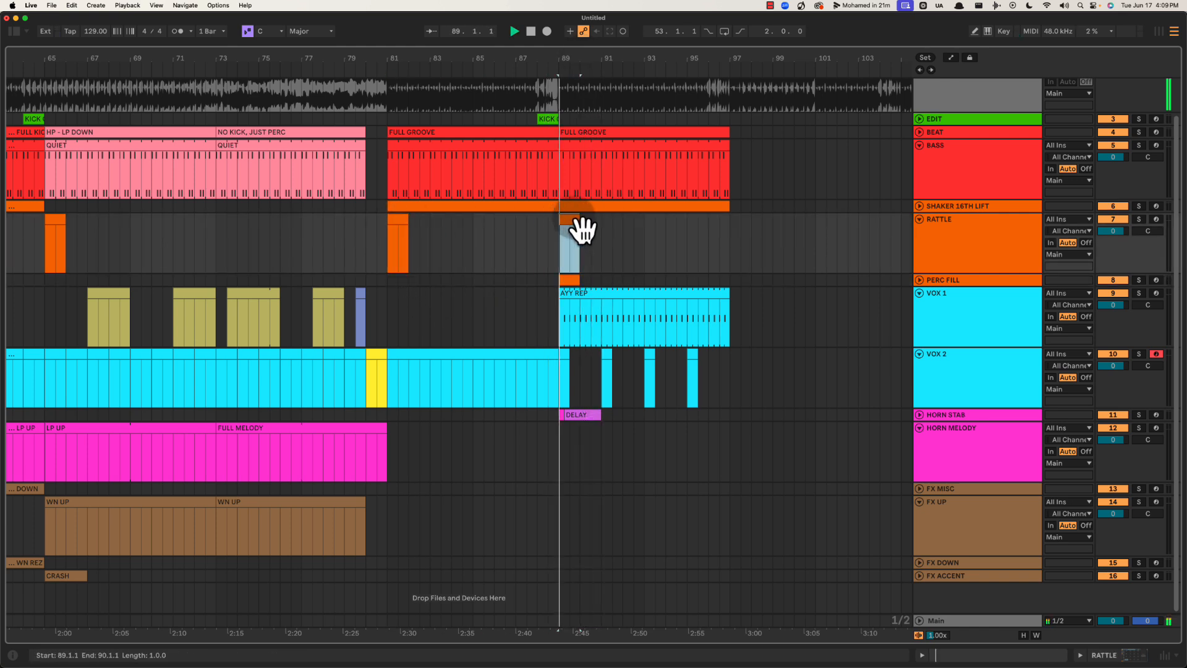
pyautogui.moveTo(584, 56); pyautogui.dragTo(589, 57)
pyautogui.click(547, 280)
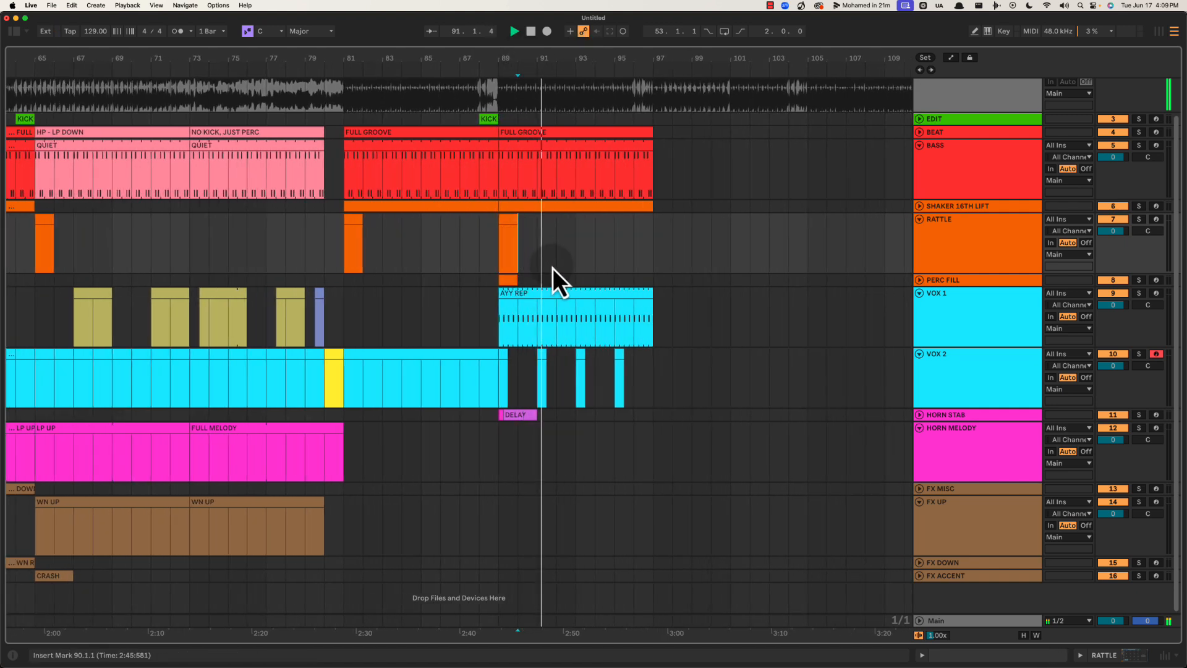
pyautogui.hscroll(2, 553, 268)
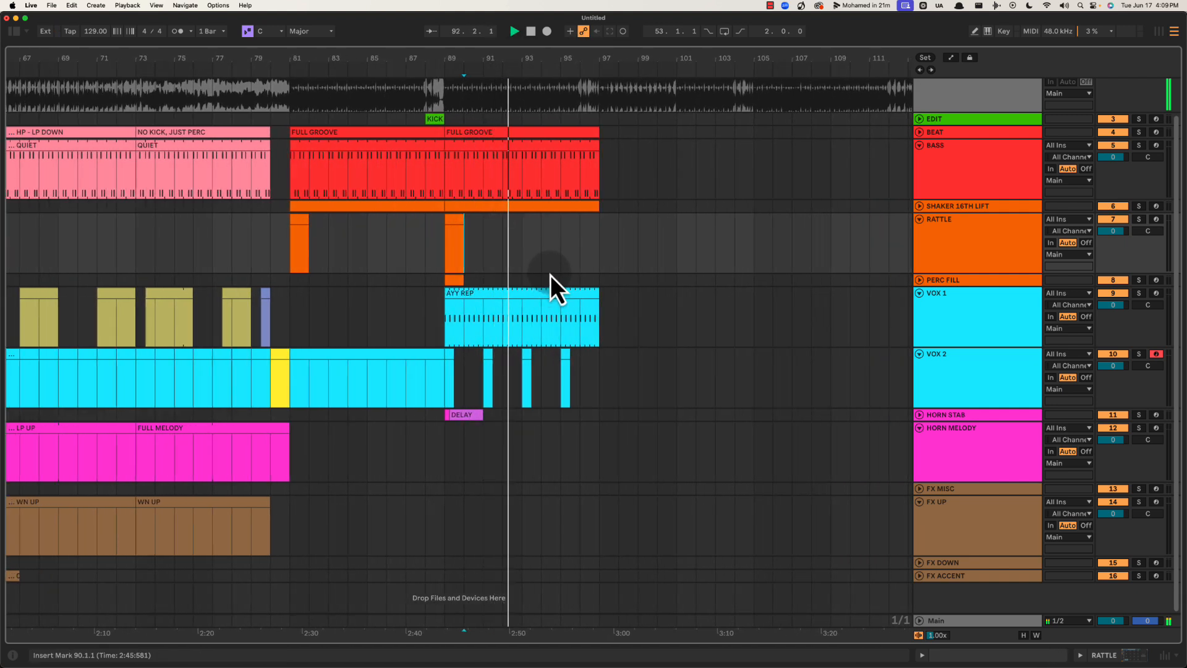
pyautogui.click(522, 240)
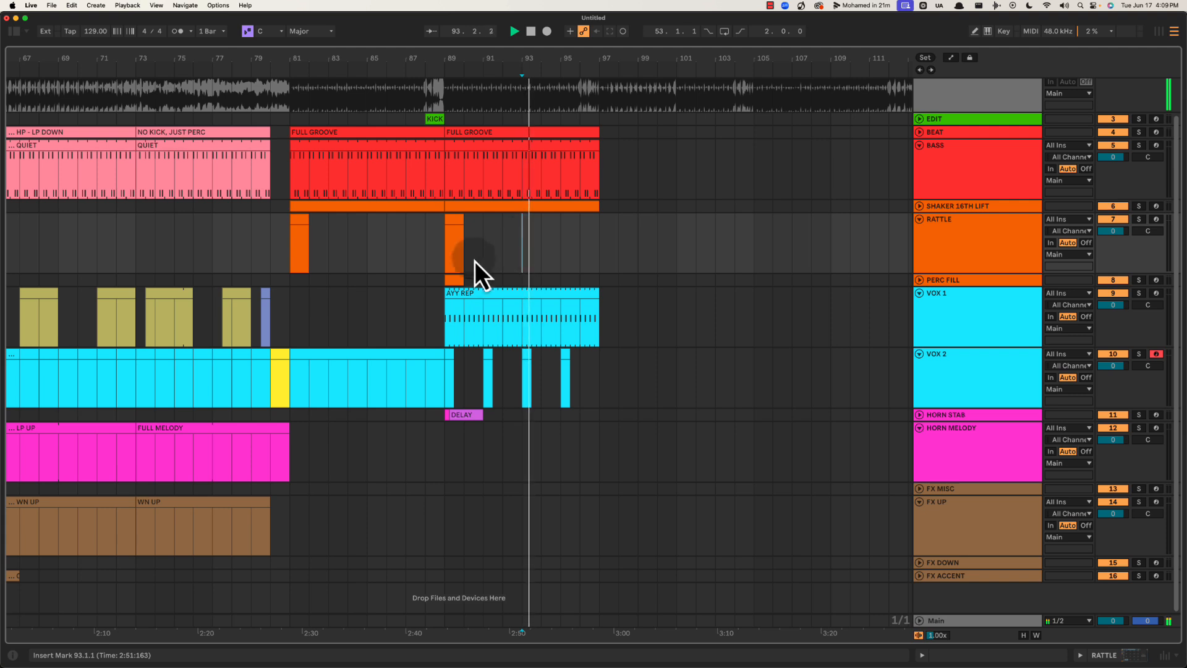
pyautogui.press('space')
# Copy the one-bar PERC FILL clip from bar 89 to bar 93 on the PERC FILL track
pyautogui.moveTo(458, 279); pyautogui.dragTo(531, 260)
pyautogui.moveTo(496, 53); pyautogui.dragTo(499, 58)
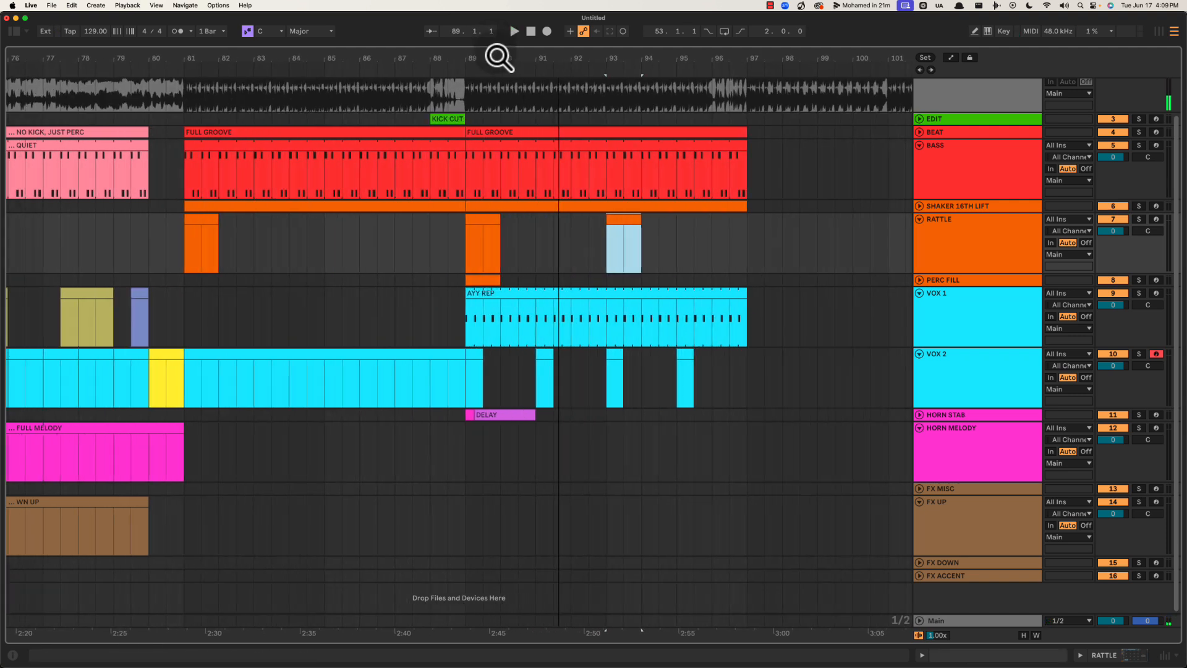
pyautogui.moveTo(634, 229); pyautogui.dragTo(623, 285)
# Expand the PERC FILL track and play from around bar 92 to check the timing of the fill at bar 93
pyautogui.click(928, 284)
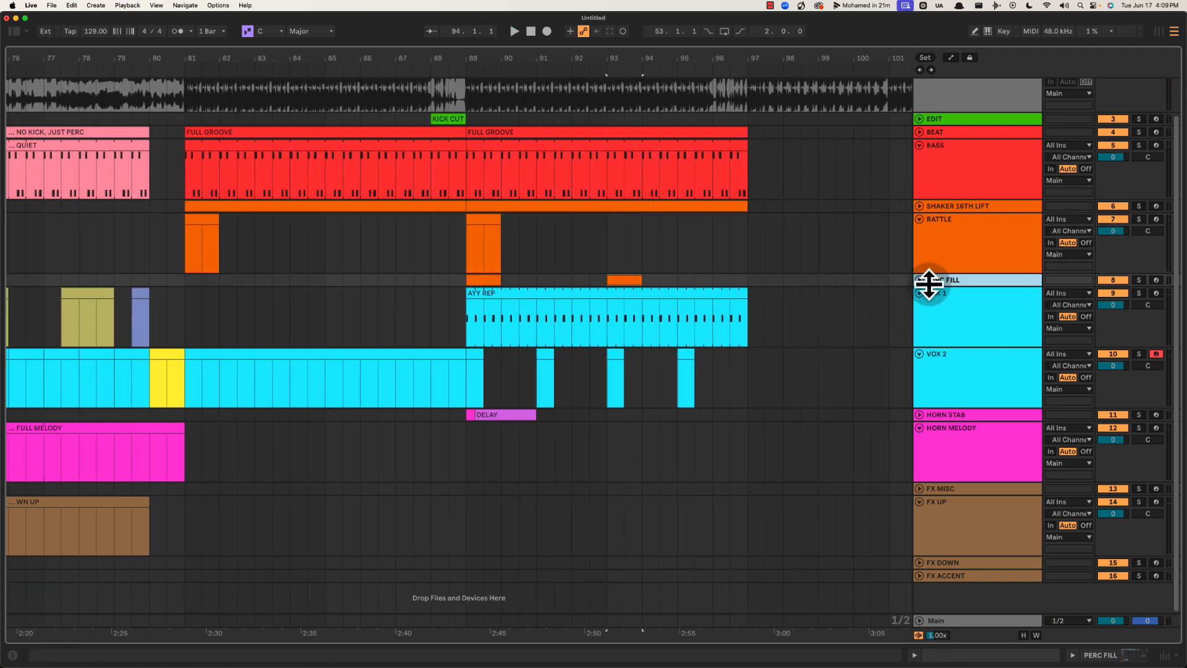
pyautogui.click(920, 280)
pyautogui.click(587, 279)
pyautogui.press('space')
pyautogui.moveTo(594, 53); pyautogui.dragTo(595, 59)
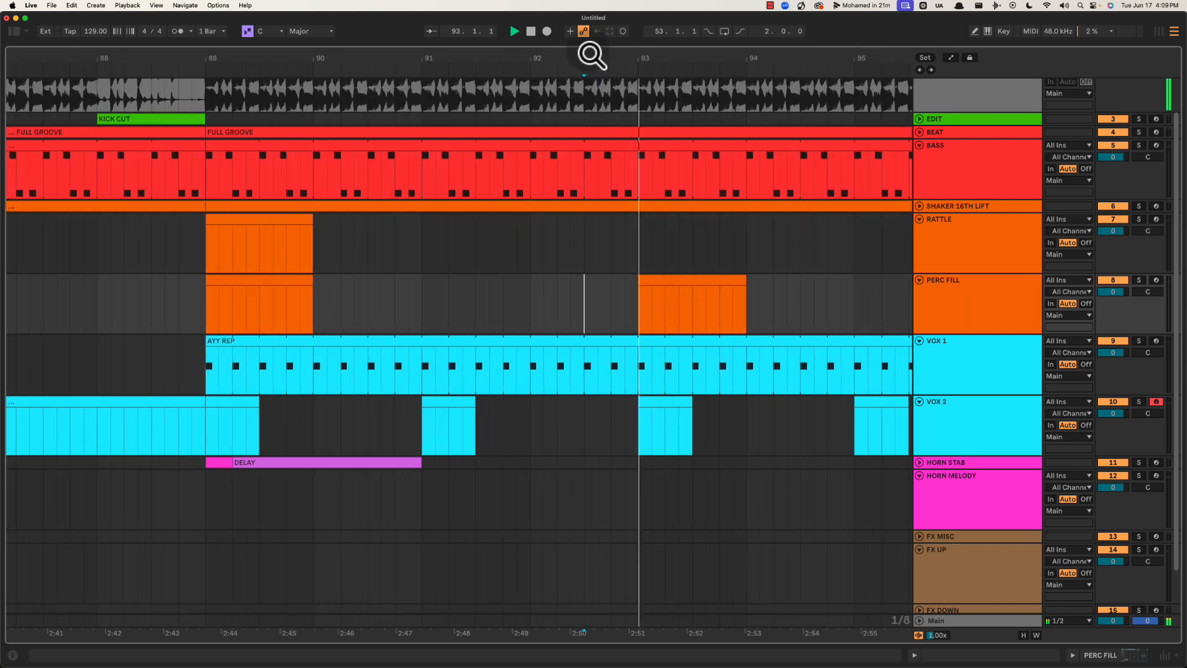
pyautogui.click(650, 291)
pyautogui.click(544, 303)
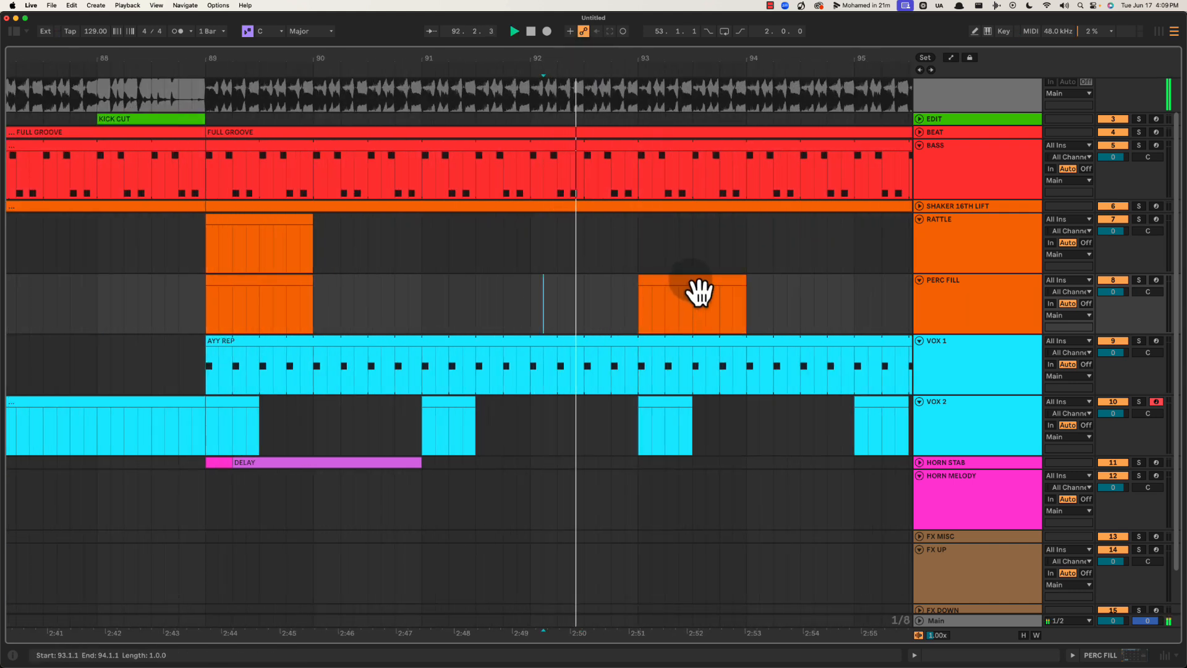
# Move the PERC FILL clip from bar 93 to start at 92.4.1, and shorten it to end at 93.2.1
pyautogui.moveTo(699, 290); pyautogui.dragTo(650, 297)
pyautogui.press('space')
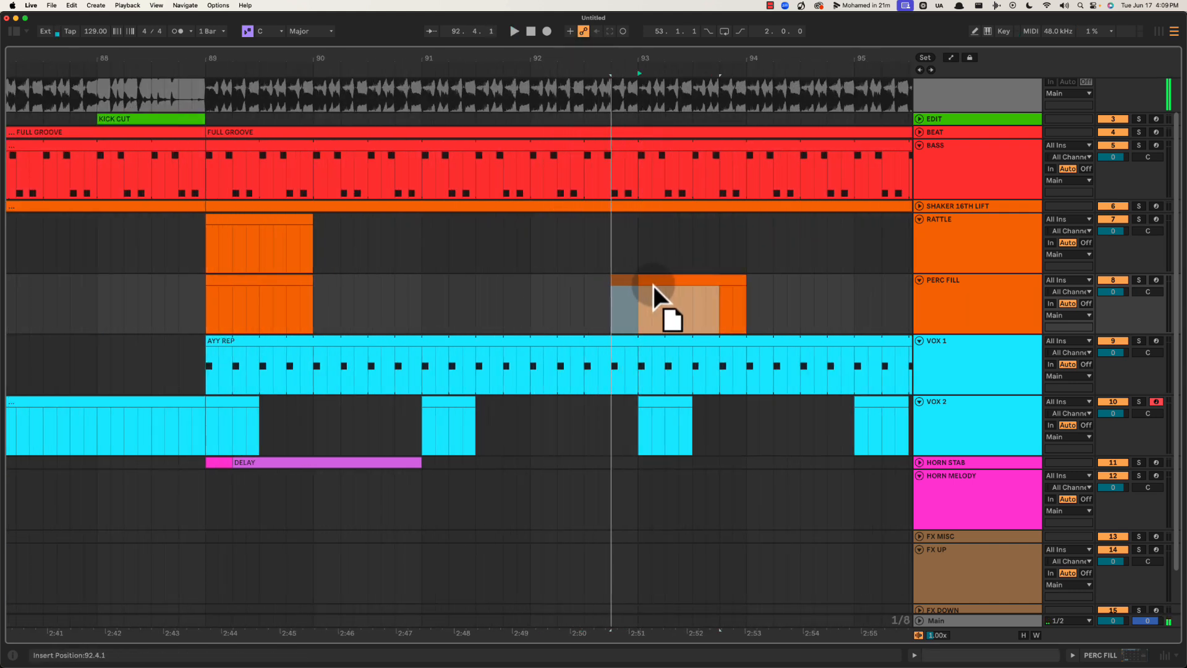
pyautogui.press('space')
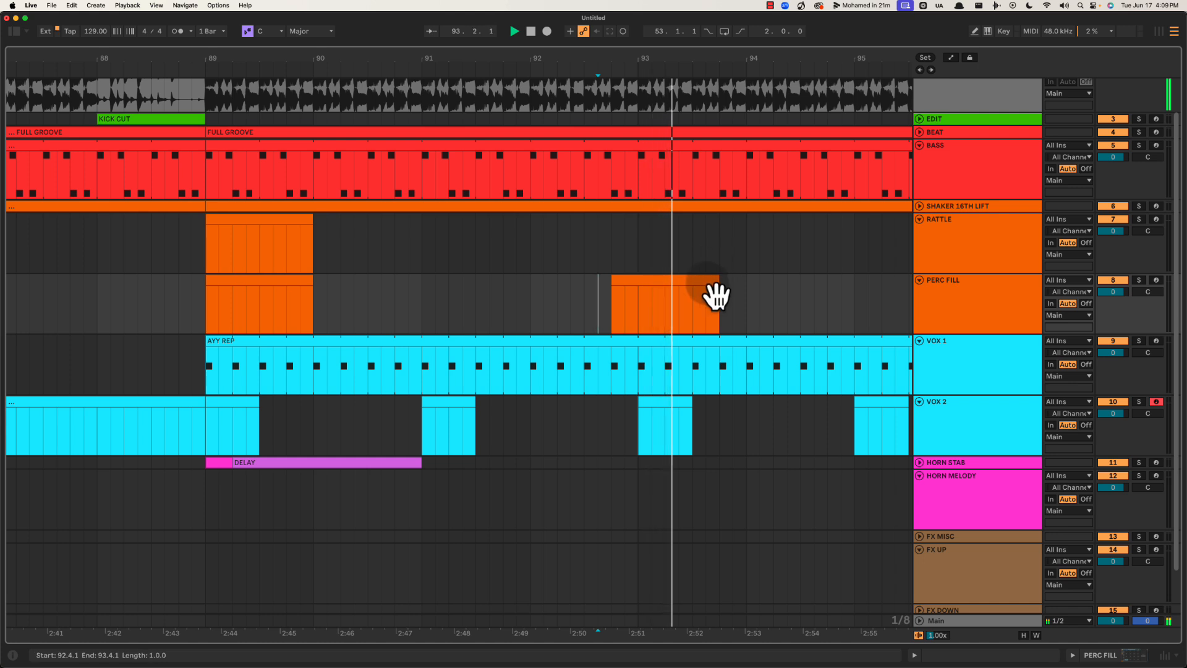
pyautogui.moveTo(716, 291); pyautogui.dragTo(664, 278)
pyautogui.press('space')
pyautogui.moveTo(652, 53); pyautogui.dragTo(652, 31)
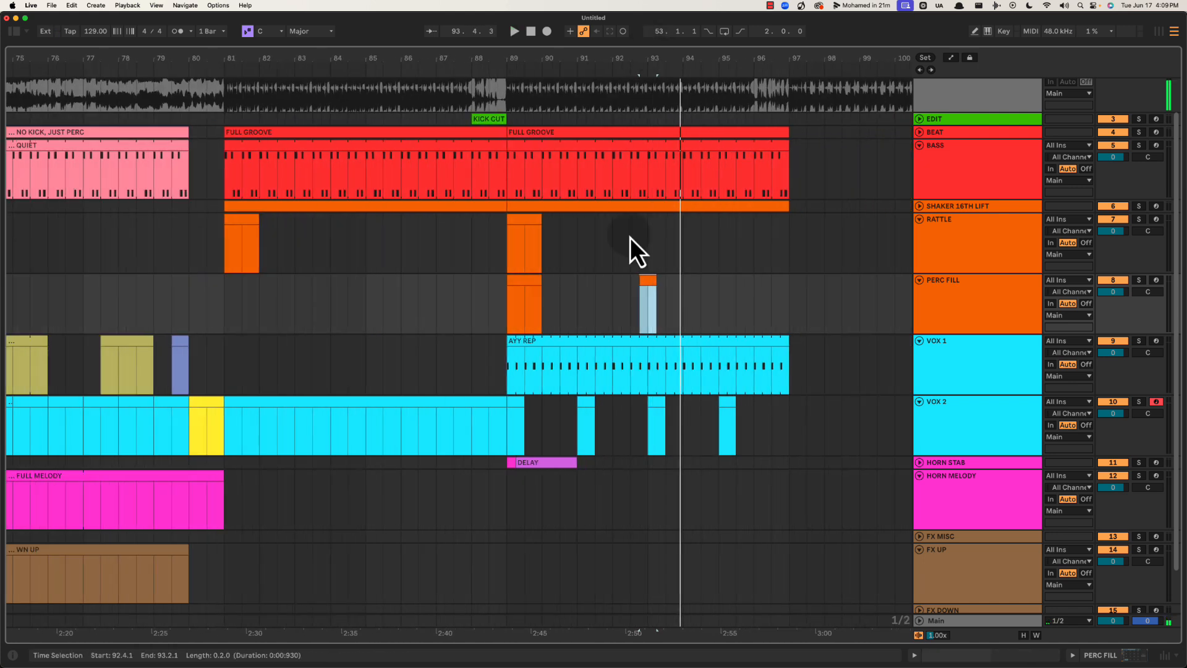
# Repeat the DELAY clip of bar 89 at bar 93 on the HORN STAB track, and play from bar 85
pyautogui.scroll(-2, 630, 238)
pyautogui.moveTo(643, 416); pyautogui.dragTo(512, 421)
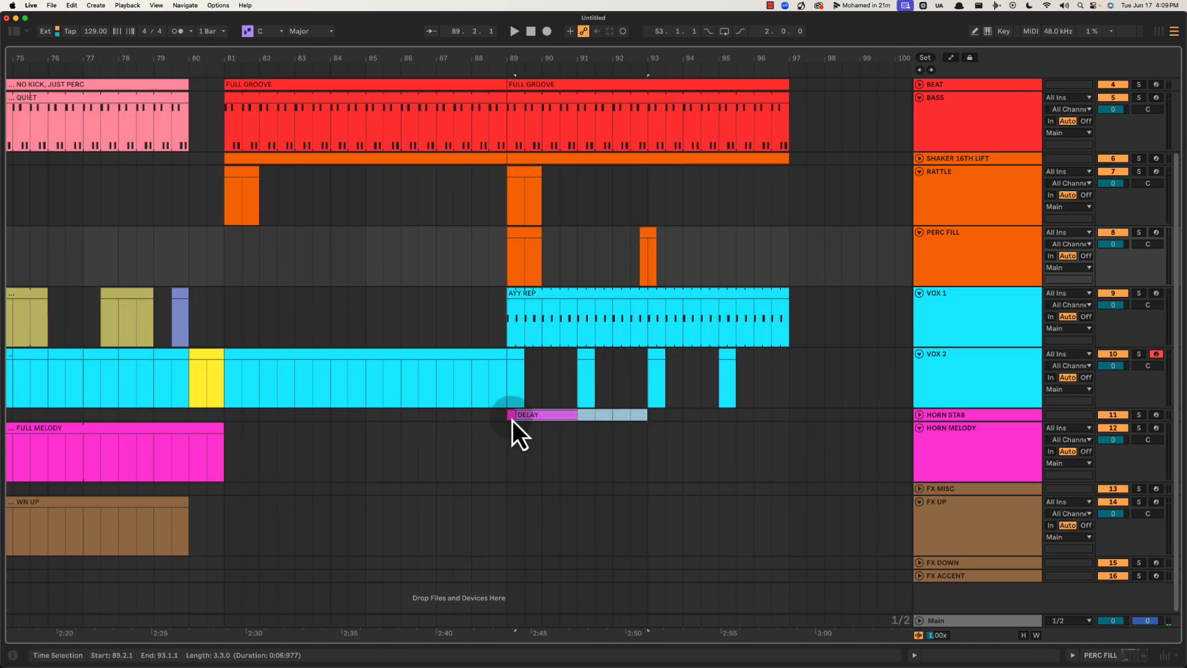
pyautogui.scroll(-1, 513, 421)
pyautogui.press('super+d')
pyautogui.click(350, 416)
pyautogui.press('space')
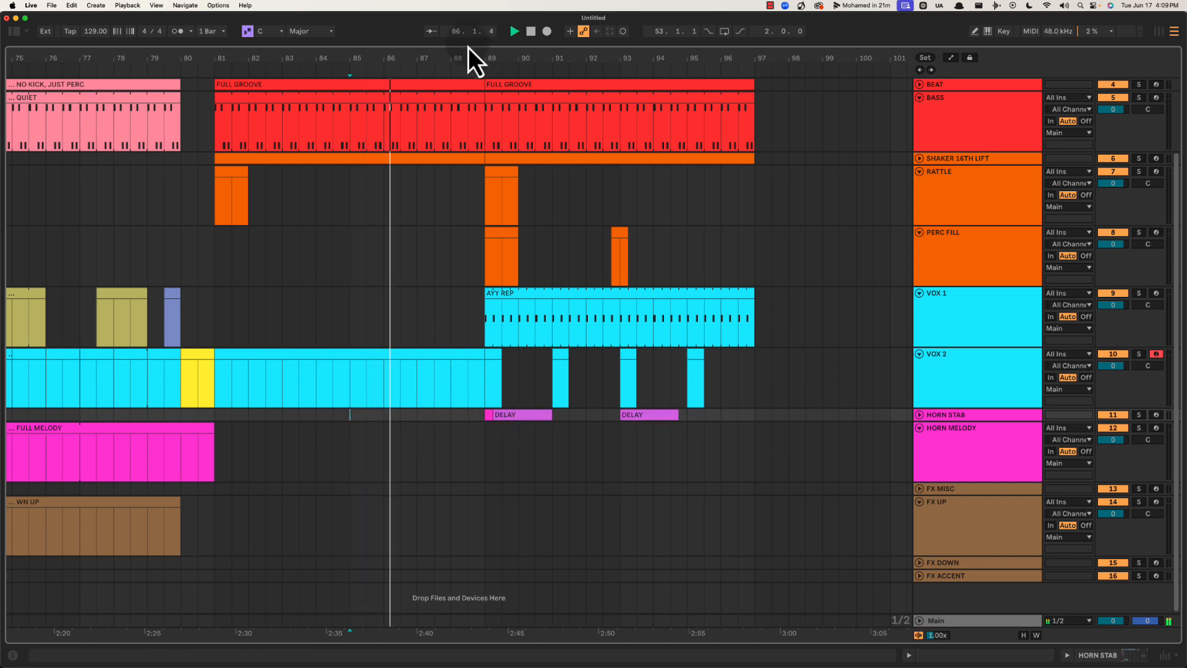
pyautogui.moveTo(468, 51)
pyautogui.mouseDown()
pyautogui.moveTo(462, 37)
pyautogui.moveTo(499, 62)
pyautogui.moveTo(454, 62)
pyautogui.moveTo(476, 58)
pyautogui.mouseUp()
pyautogui.scroll(3, 452, 270)
pyautogui.press('space')
# Examine the reference track's waveform across the kick cut in bar 88 and the first bar of the groove at bar 89
pyautogui.moveTo(512, 120); pyautogui.dragTo(542, 124)
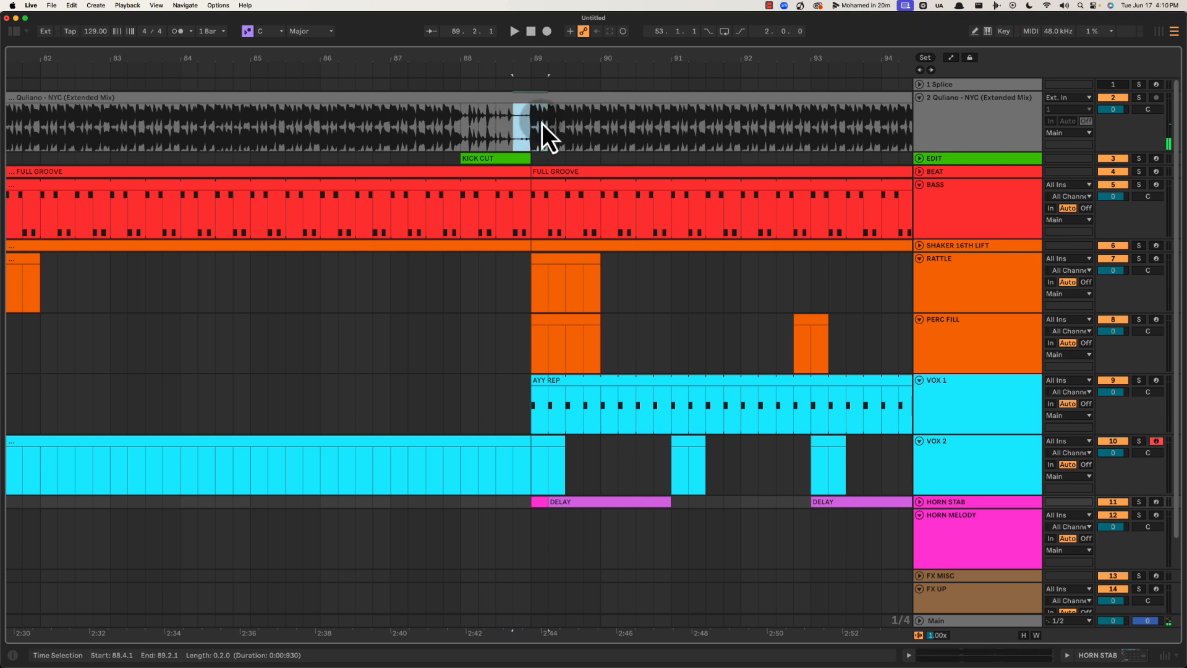
pyautogui.click(458, 129)
pyautogui.moveTo(538, 57); pyautogui.dragTo(538, 48)
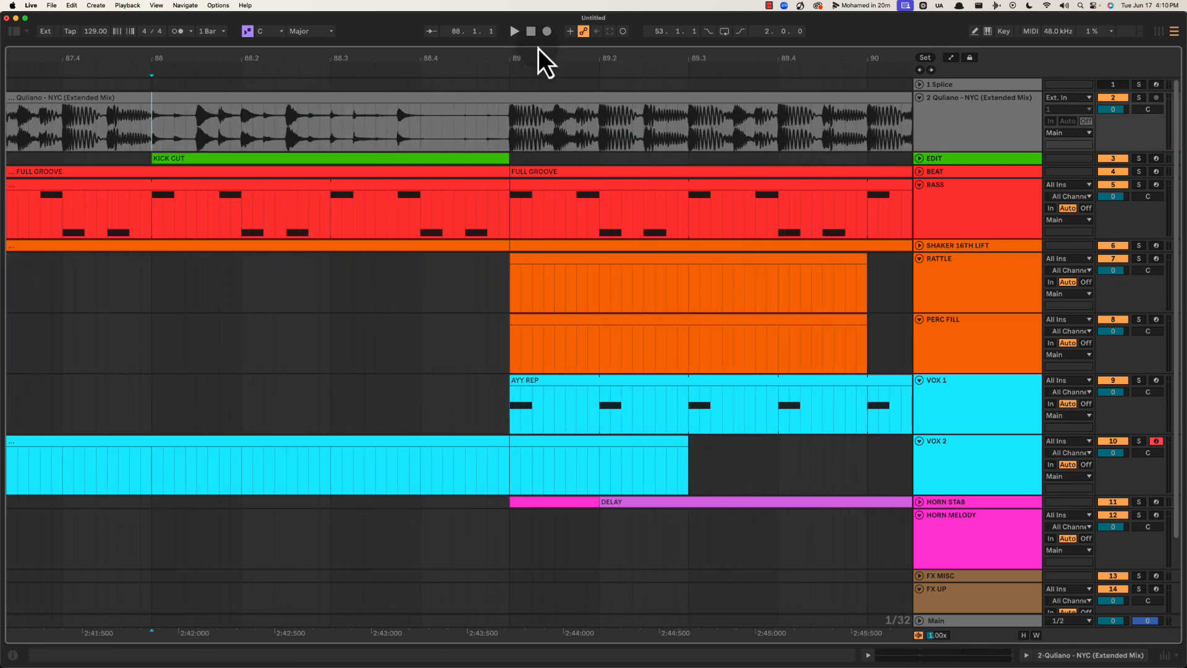
pyautogui.moveTo(508, 132)
pyautogui.mouseDown()
pyautogui.moveTo(476, 131)
pyautogui.moveTo(656, 124)
pyautogui.mouseUp()
pyautogui.moveTo(699, 57); pyautogui.dragTo(692, 62)
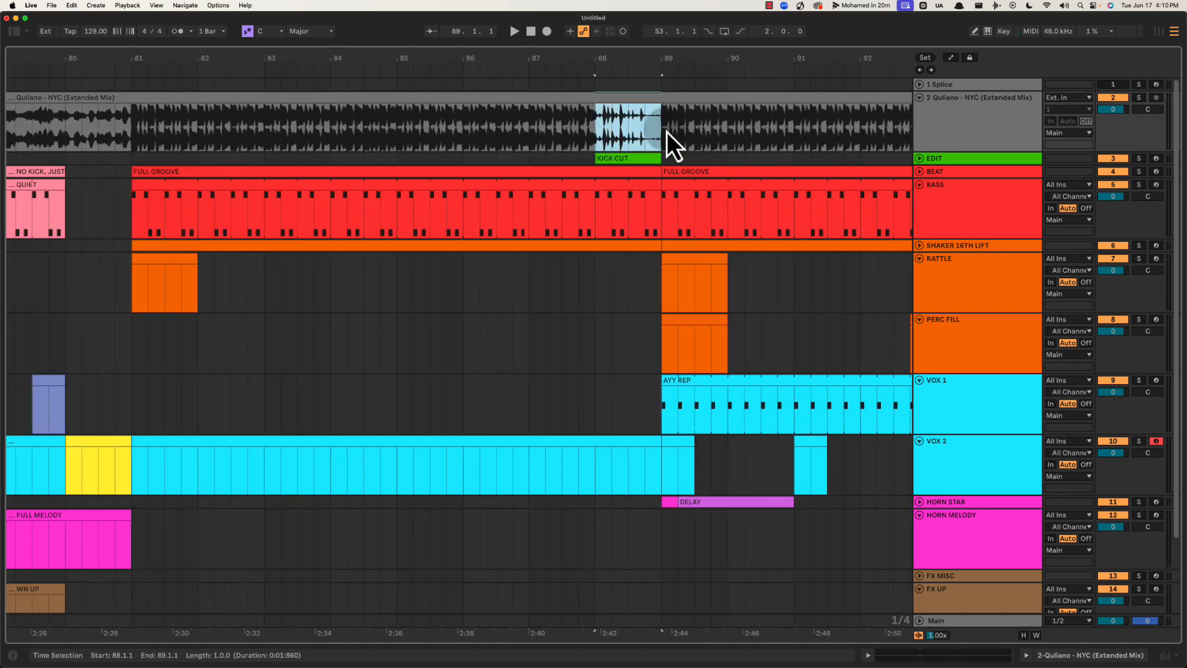
pyautogui.moveTo(662, 131); pyautogui.dragTo(728, 128)
pyautogui.moveTo(727, 63); pyautogui.dragTo(725, 59)
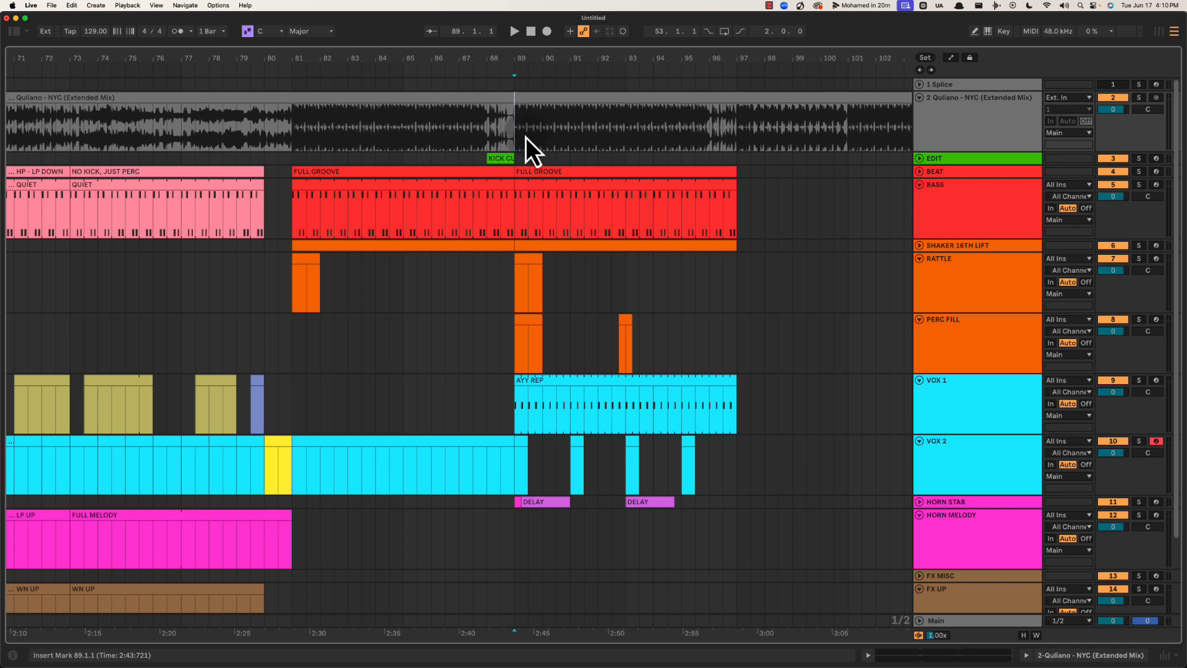
# Copy the one-bar KICK CUT clip from bar 88 to bar 96 on the EDIT track
pyautogui.moveTo(626, 57); pyautogui.dragTo(391, 56)
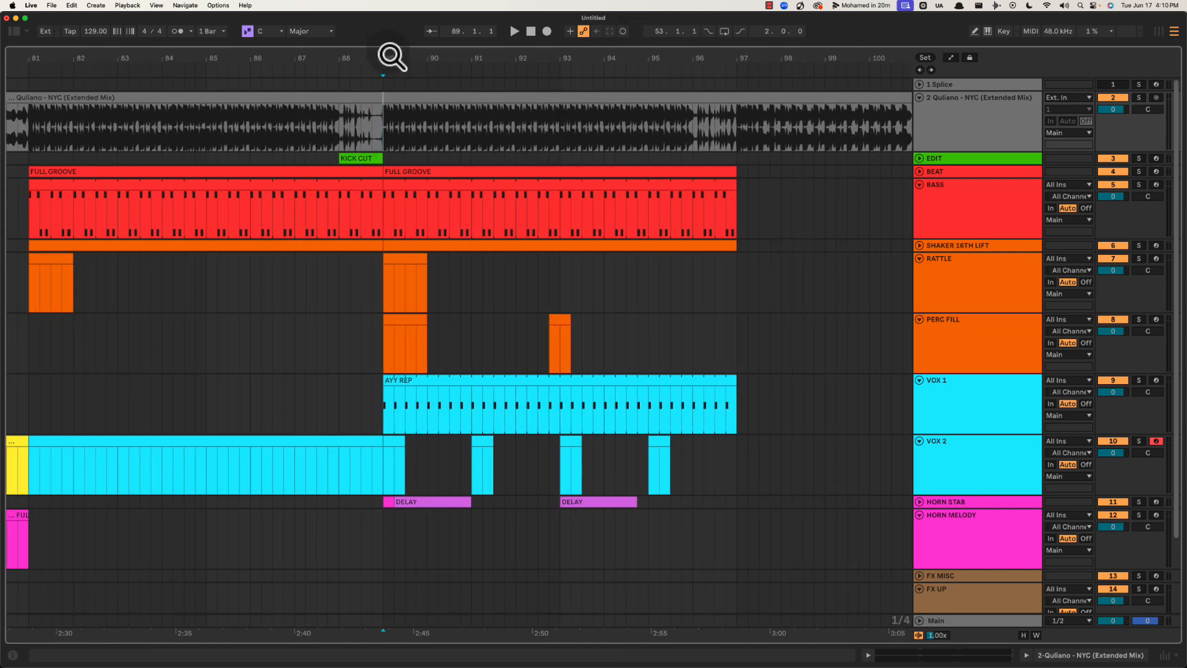
pyautogui.click(558, 122)
pyautogui.press('space')
pyautogui.moveTo(591, 58); pyautogui.dragTo(589, 56)
pyautogui.moveTo(347, 161); pyautogui.dragTo(606, 160)
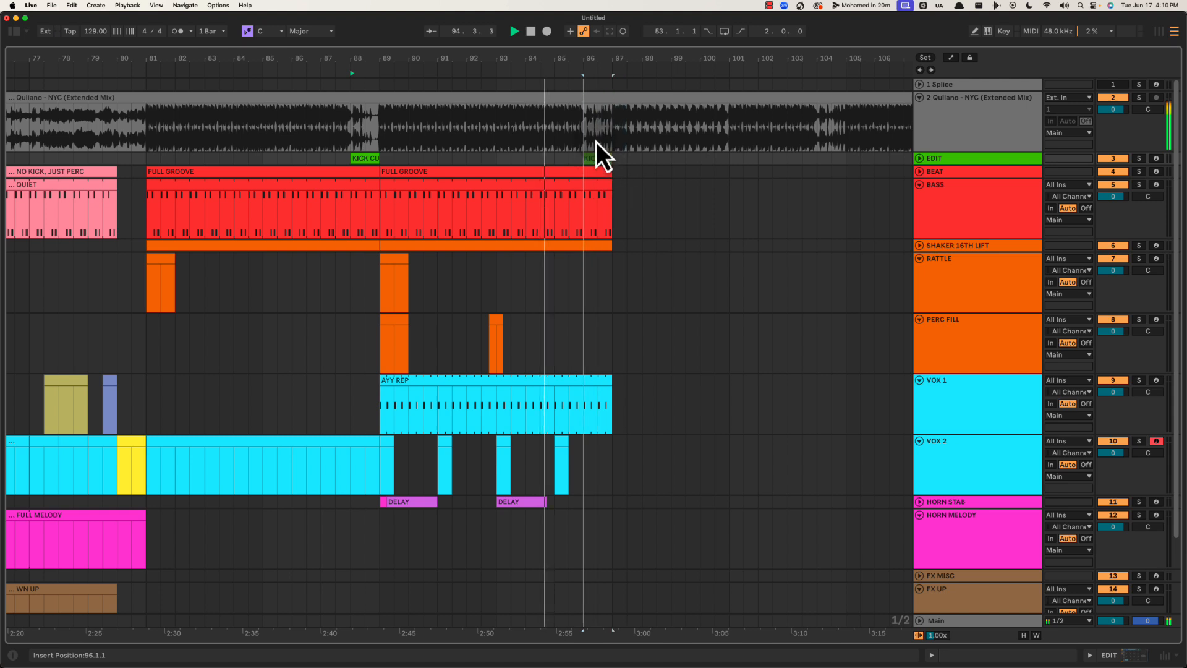
# Remove the last bar, 96 to 97, of the AYY REP clip on VOX 1, and play from bar 95
pyautogui.moveTo(602, 60); pyautogui.dragTo(525, 58)
pyautogui.click(506, 335)
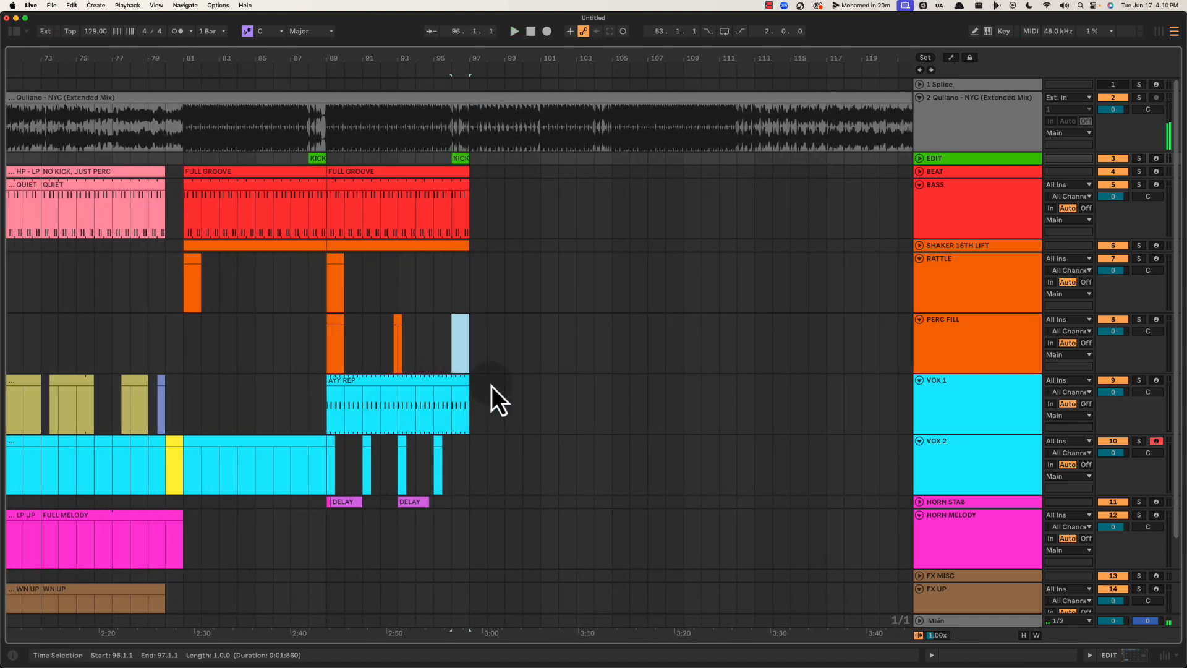
pyautogui.keyDown('shift'); pyautogui.click(543, 414); pyautogui.keyUp('shift')
pyautogui.click(437, 340)
pyautogui.press('space')
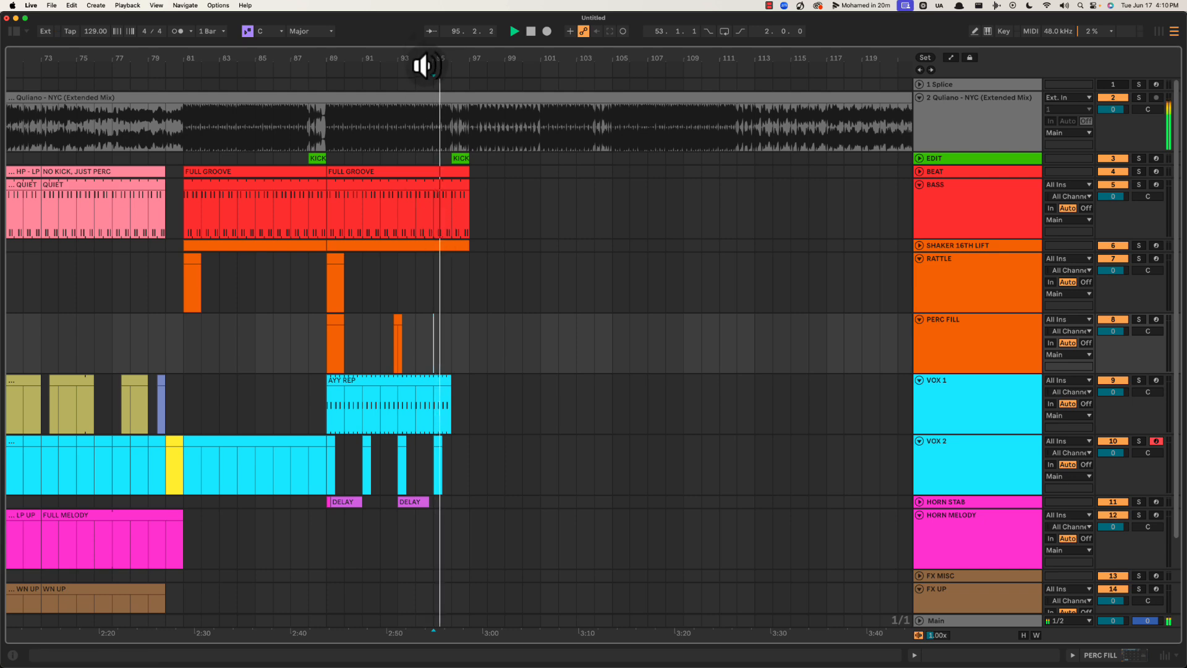
pyautogui.moveTo(425, 58); pyautogui.dragTo(478, 55)
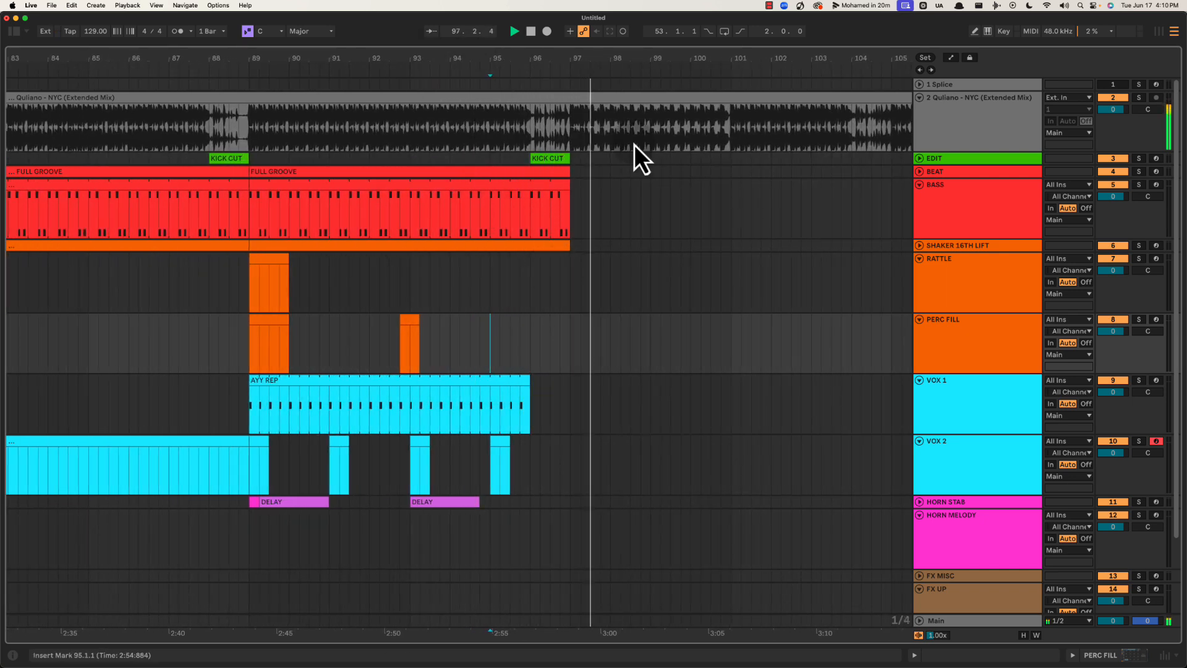
pyautogui.press('space')
# Insert a MIDI track below VOX 2, name it VOX 3, and color it cyan like the other vocal tracks
pyautogui.moveTo(636, 61); pyautogui.dragTo(636, 58)
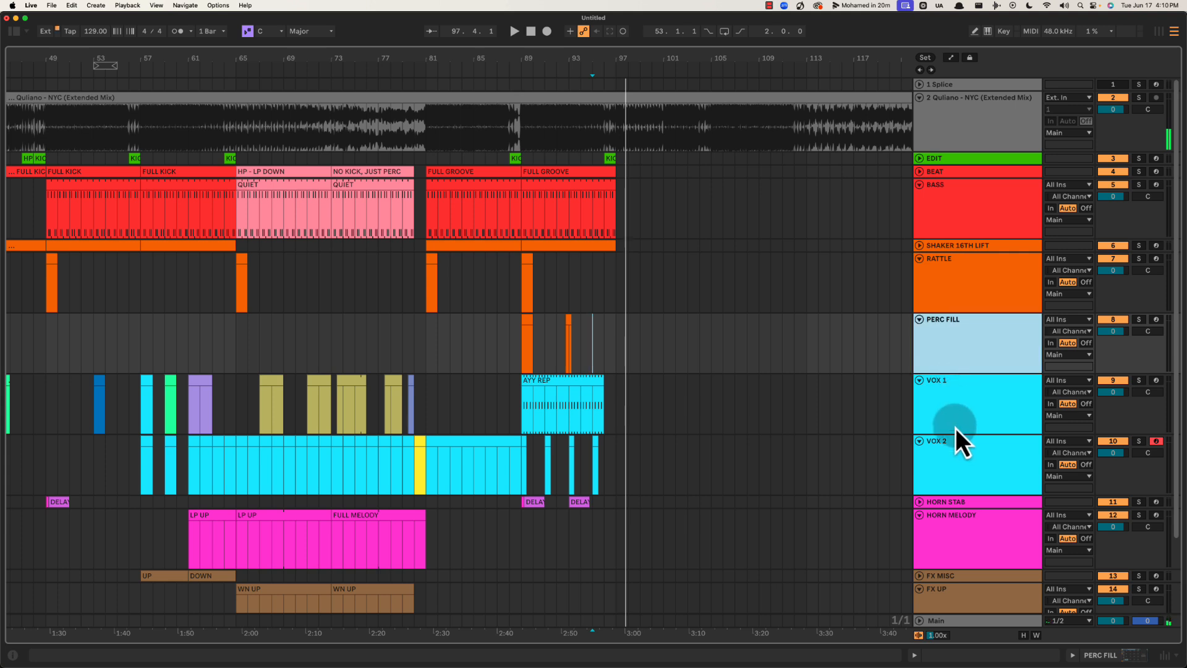
pyautogui.click(965, 453)
pyautogui.press('super+shift+t')
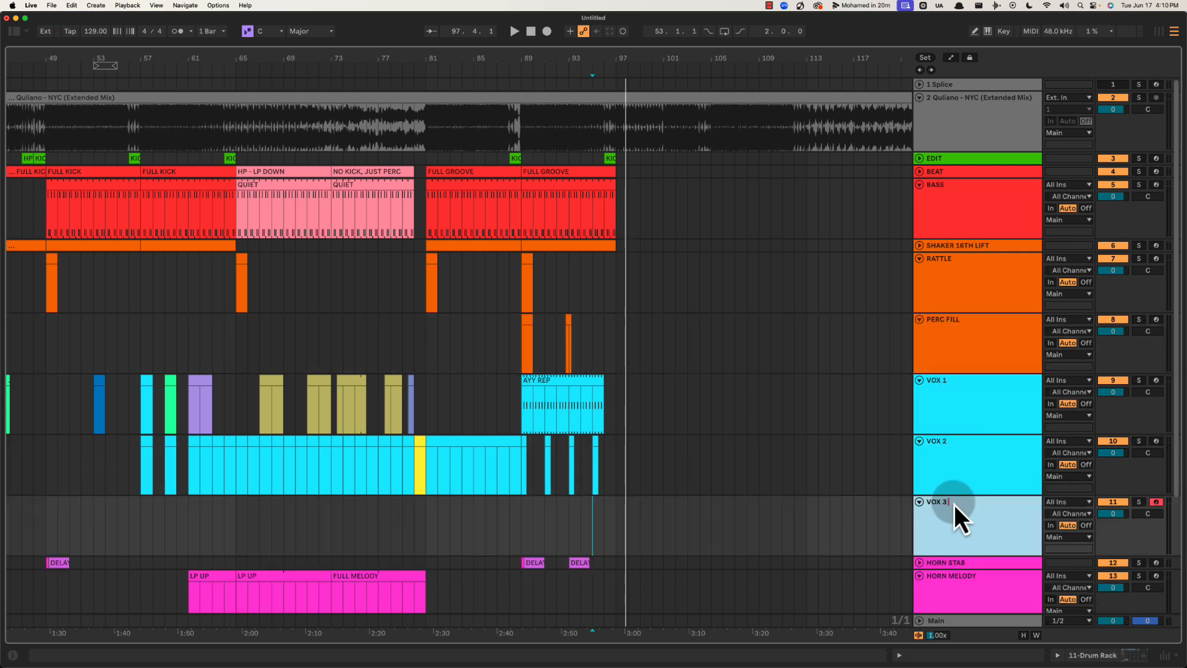
pyautogui.press('space')
pyautogui.rightClick(948, 521)
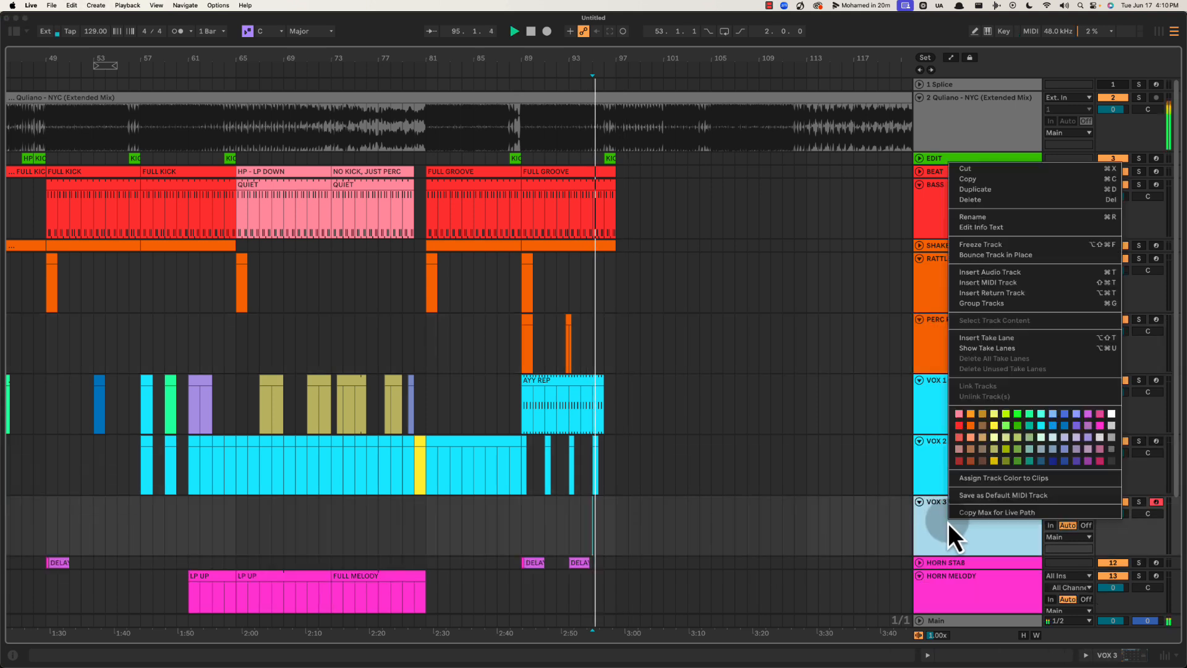
pyautogui.click(1046, 429)
# Add blank MIDI clips on VOX 3: a one-beat clip at 96.4.1 and a four-bar clip from 97.1.1 to 101.1.1
pyautogui.moveTo(641, 62); pyautogui.dragTo(642, 93)
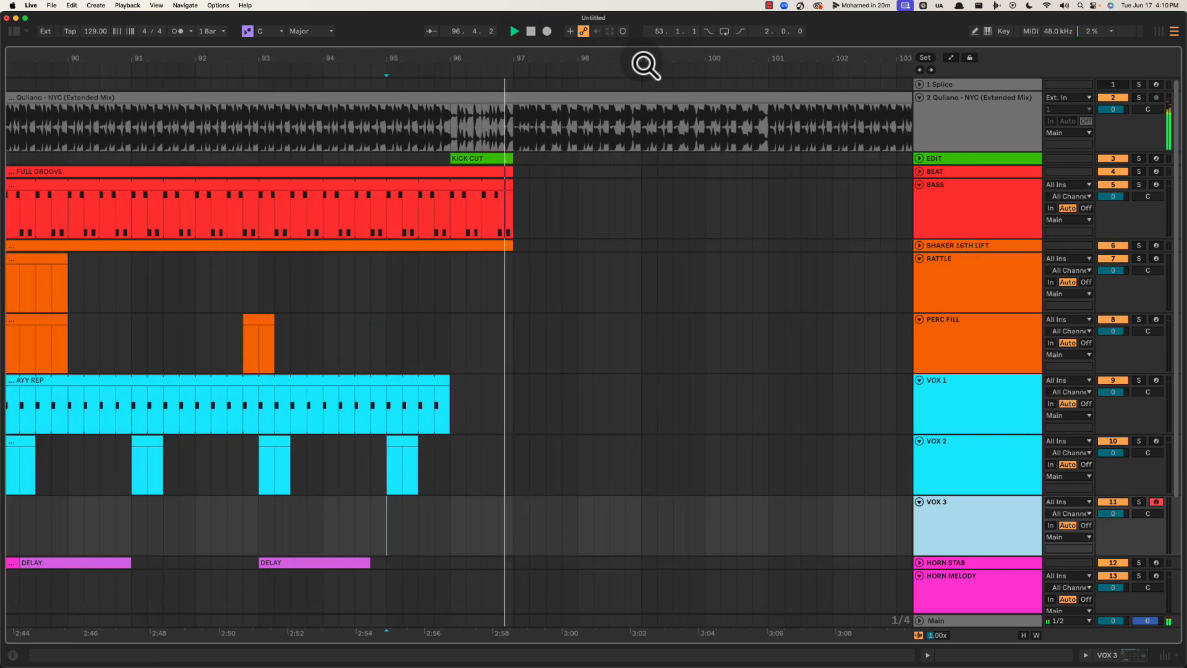
pyautogui.click(497, 530)
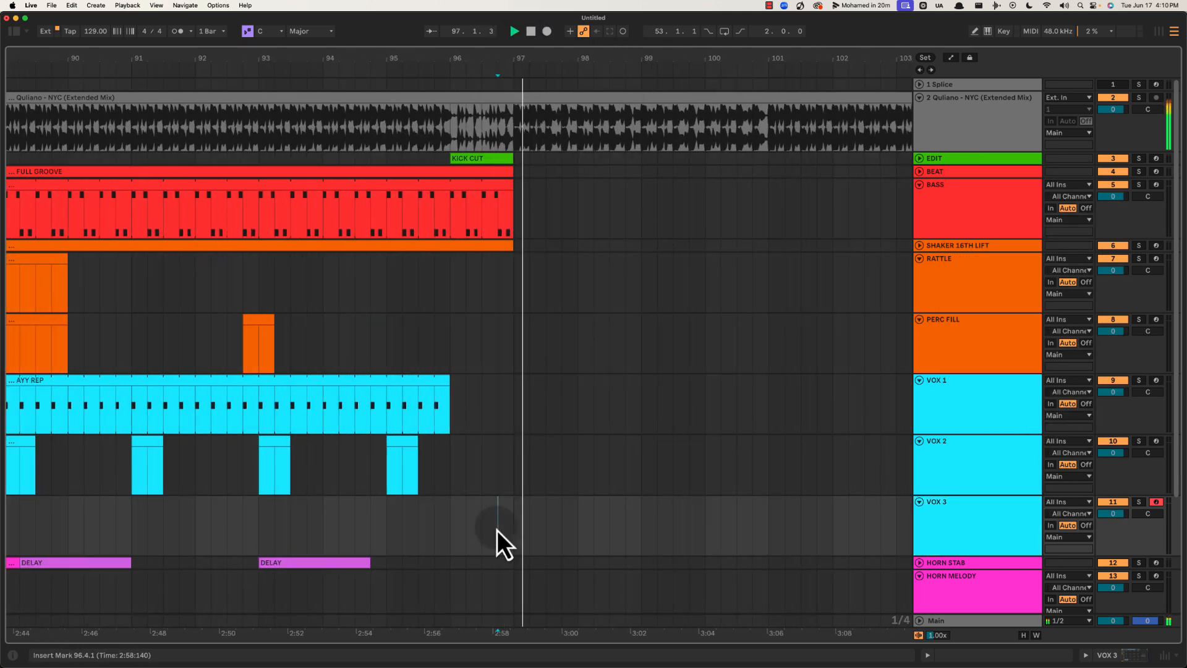
pyautogui.press('space')
pyautogui.moveTo(502, 524); pyautogui.dragTo(762, 527)
pyautogui.press('super+shift+m')
pyautogui.press('super+alt+l')
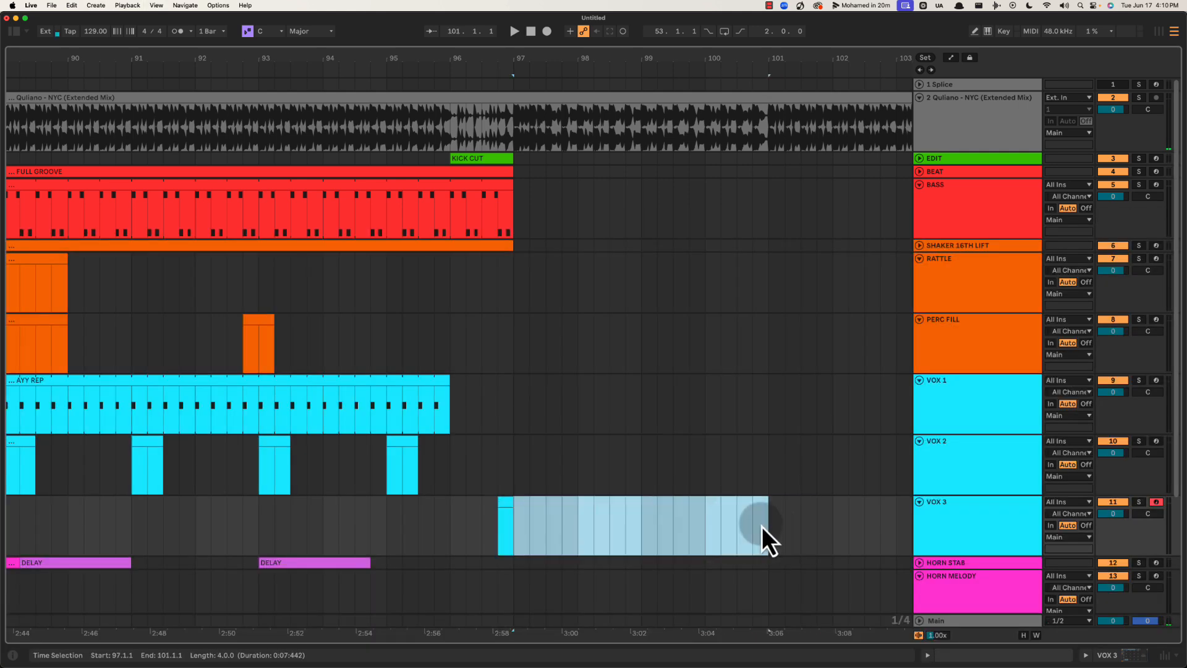
pyautogui.press('super+shift+m')
pyautogui.press('super+alt+l')
pyautogui.press('space')
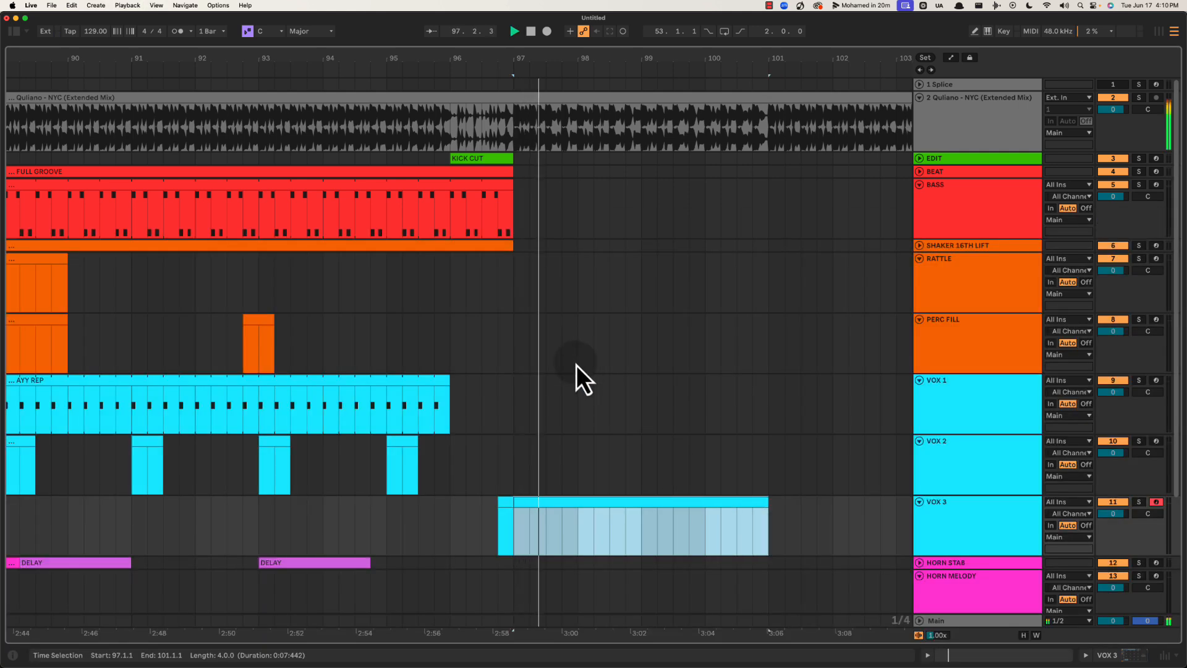
pyautogui.moveTo(575, 64); pyautogui.dragTo(575, 54)
pyautogui.press('space')
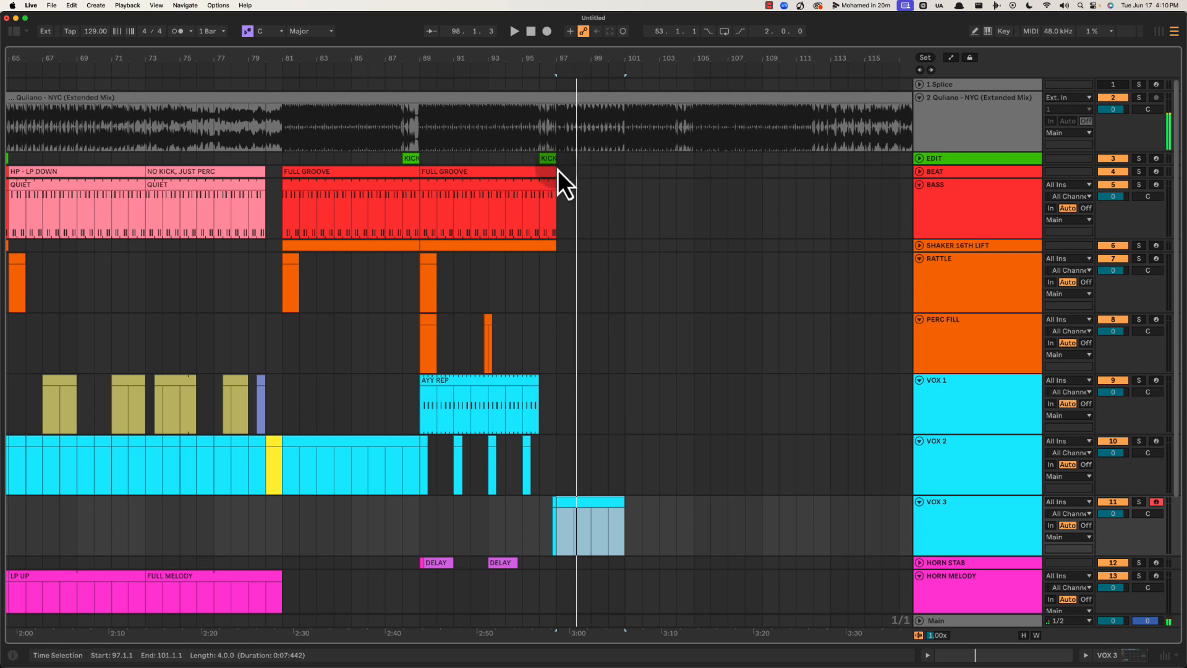
# Create an eight-bar MIDI clip from bar 97 to bar 105 on the BEAT track and name it STRIP
pyautogui.moveTo(556, 172); pyautogui.dragTo(693, 174)
pyautogui.press('super+shift+m')
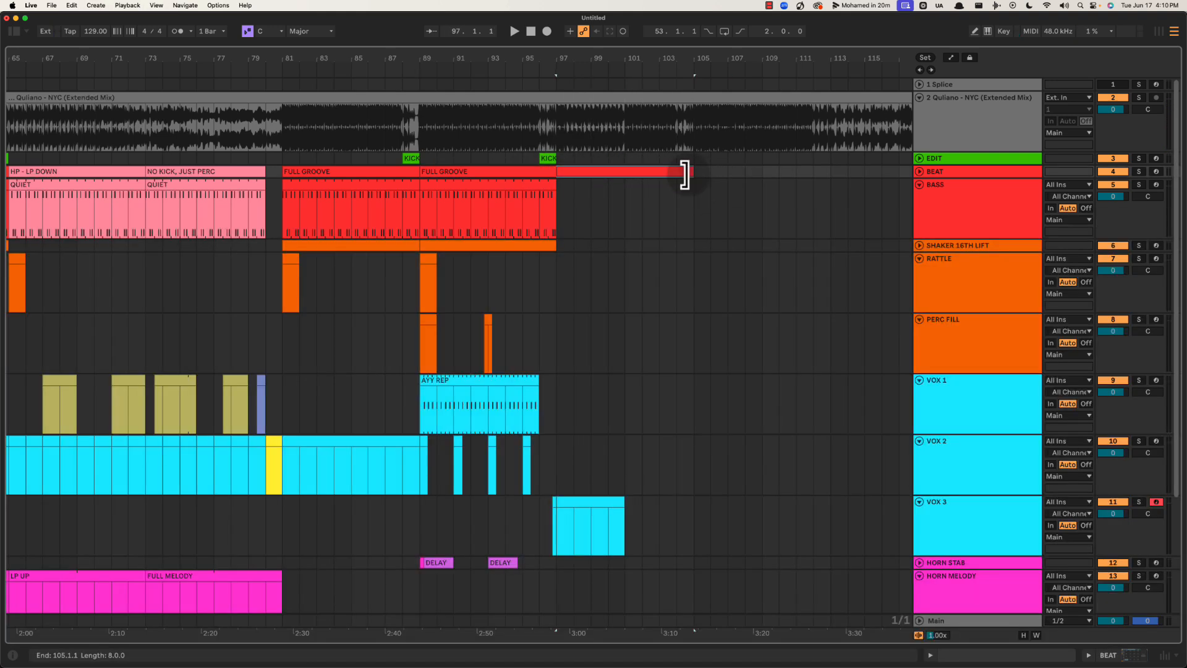
pyautogui.moveTo(557, 66); pyautogui.dragTo(625, 65)
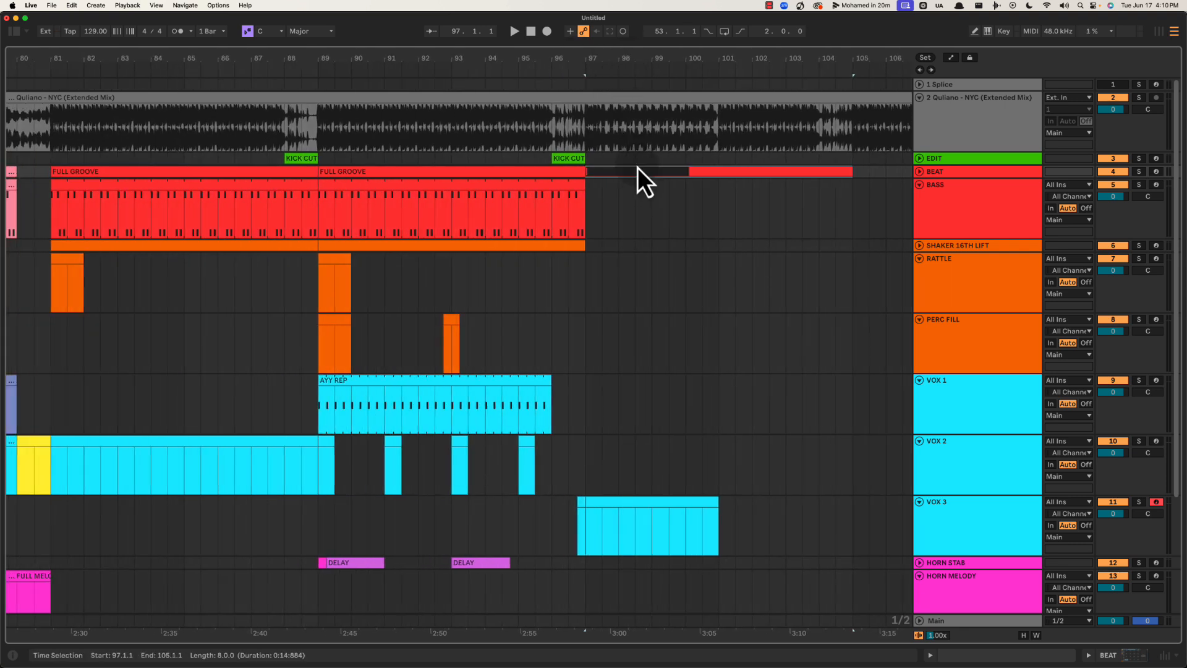
pyautogui.write('STRIP')
pyautogui.press('Return')
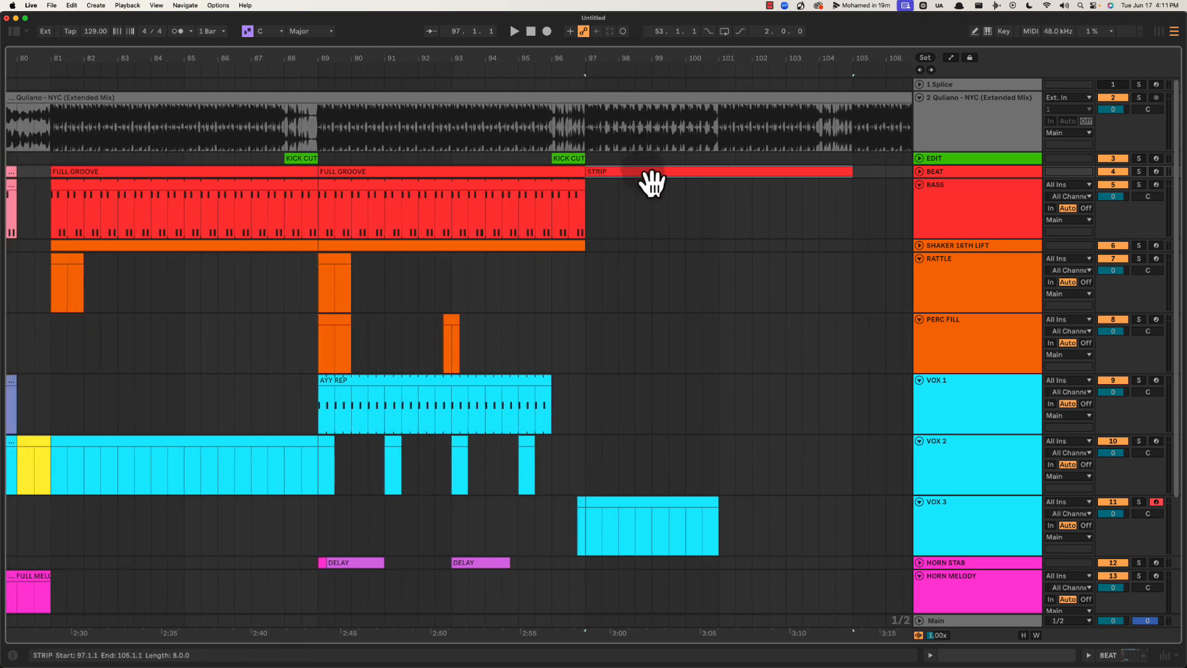
# Duplicate the STRIP clip to bar 105 and color the copy purple
pyautogui.rightClick(651, 182)
pyautogui.click(602, 204)
pyautogui.press('super+d')
pyautogui.rightClick(679, 173)
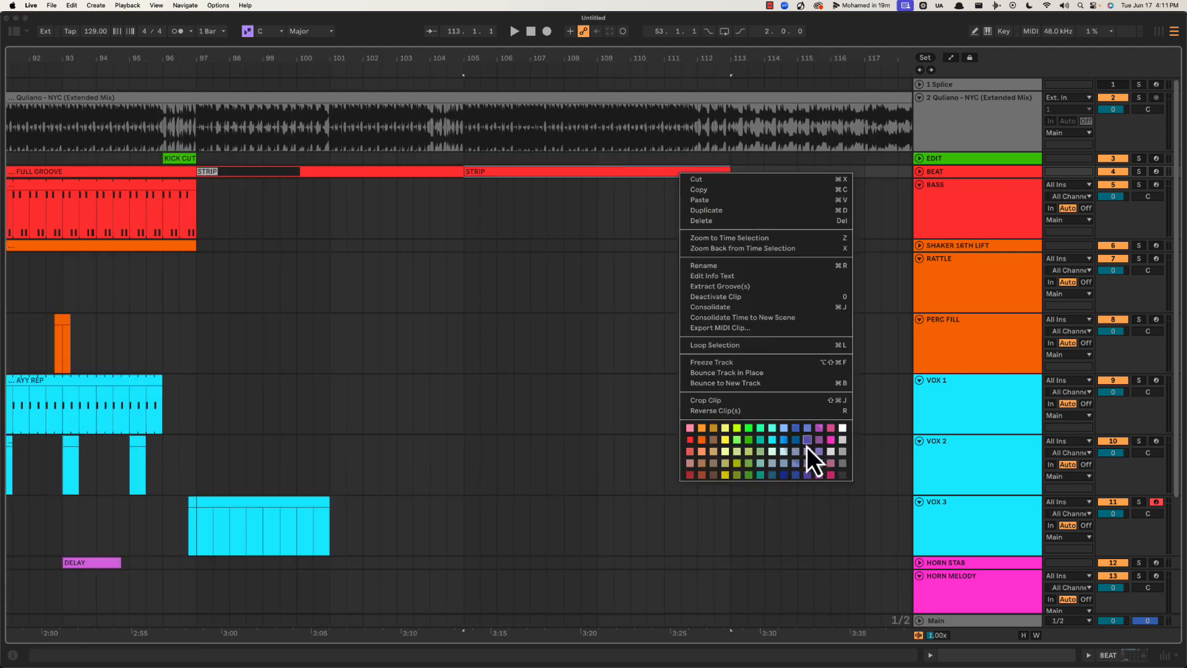
pyautogui.click(807, 474)
# Move the purple STRIP clip from bar 105 to bar 97 in place of the red one, and play that section
pyautogui.moveTo(527, 183); pyautogui.dragTo(244, 180)
pyautogui.press('super+z')
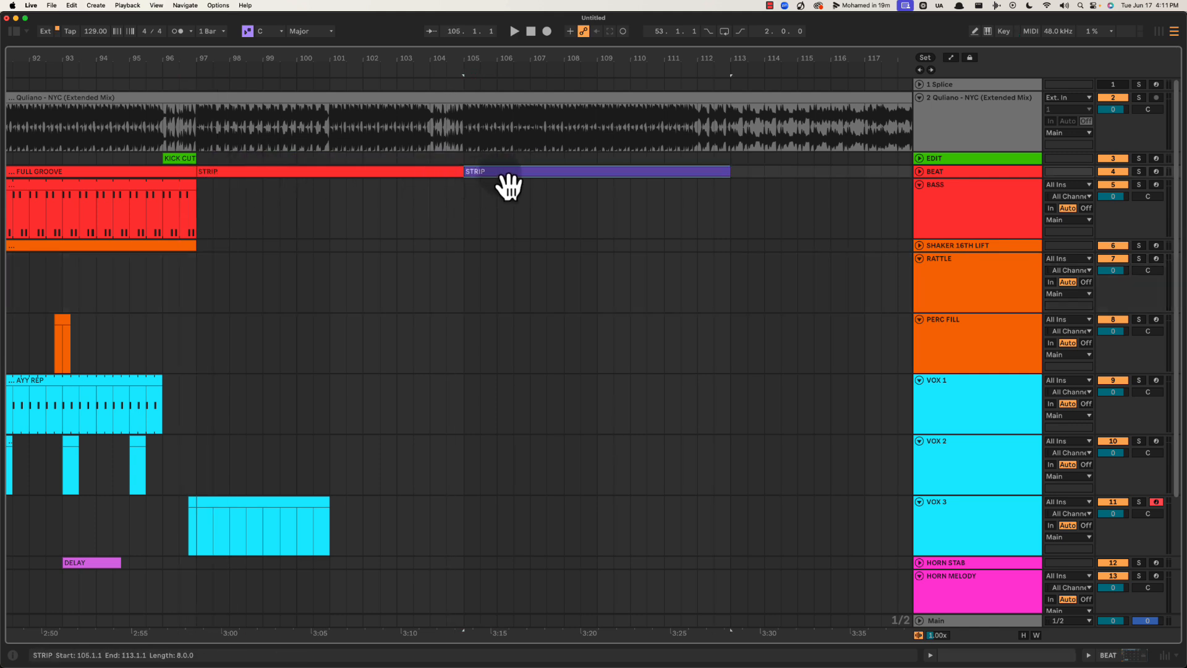
pyautogui.moveTo(504, 180); pyautogui.dragTo(235, 168)
pyautogui.press('space')
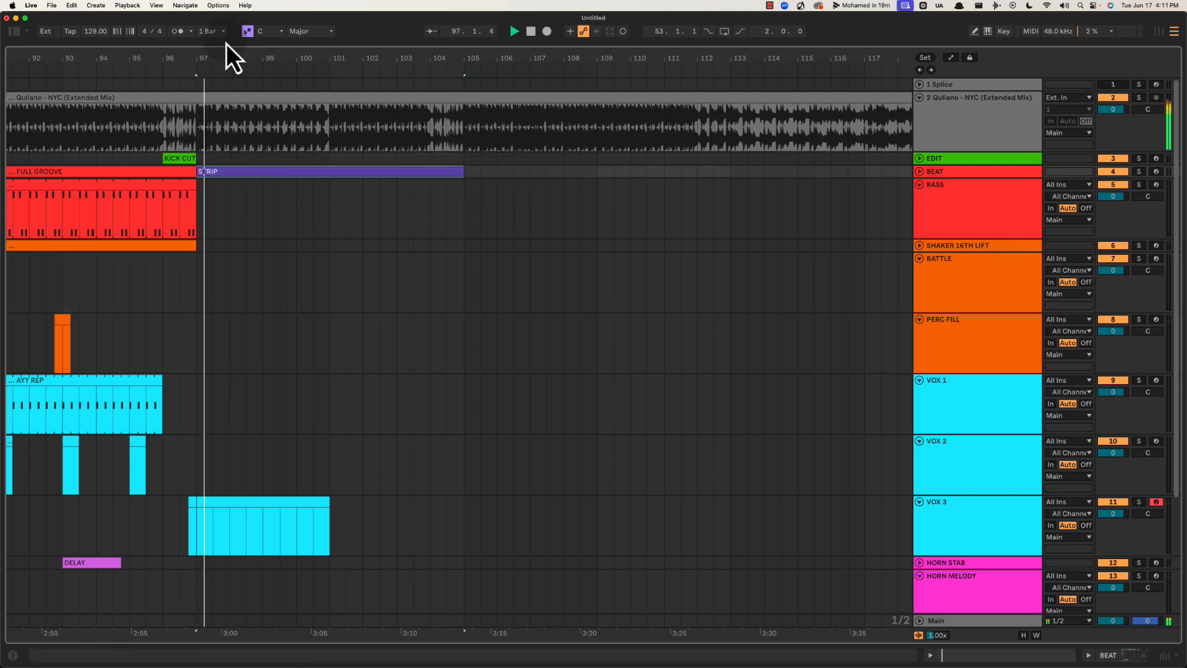
pyautogui.hscroll(-10, 220, 55)
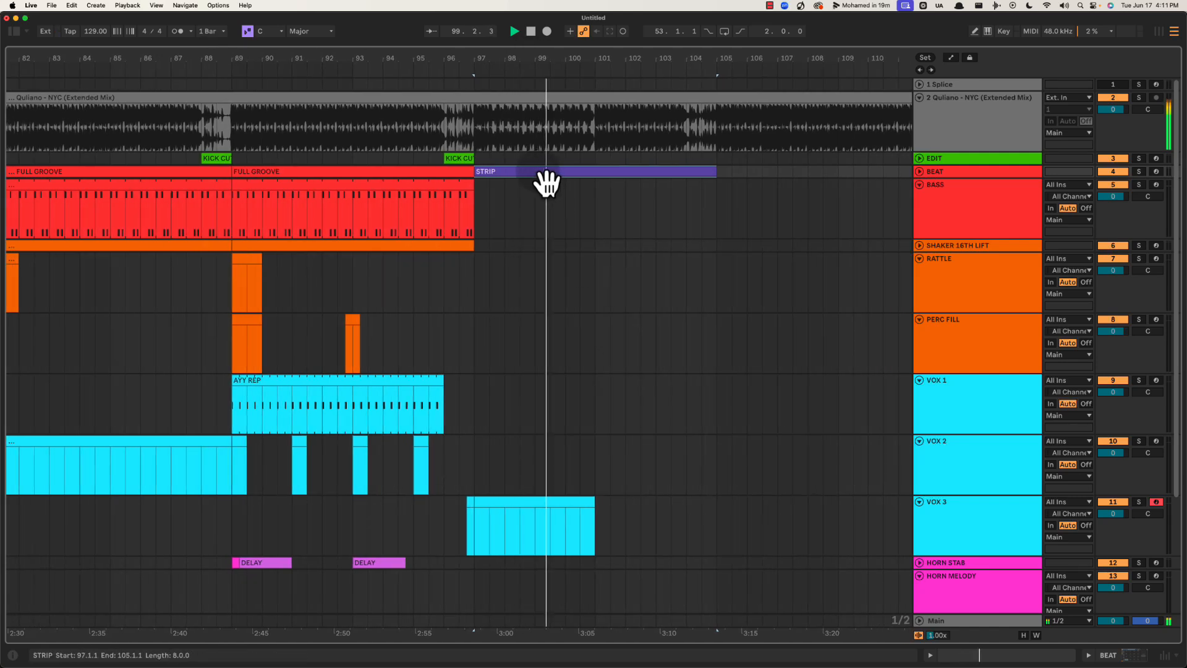
pyautogui.click(485, 205)
pyautogui.press('space')
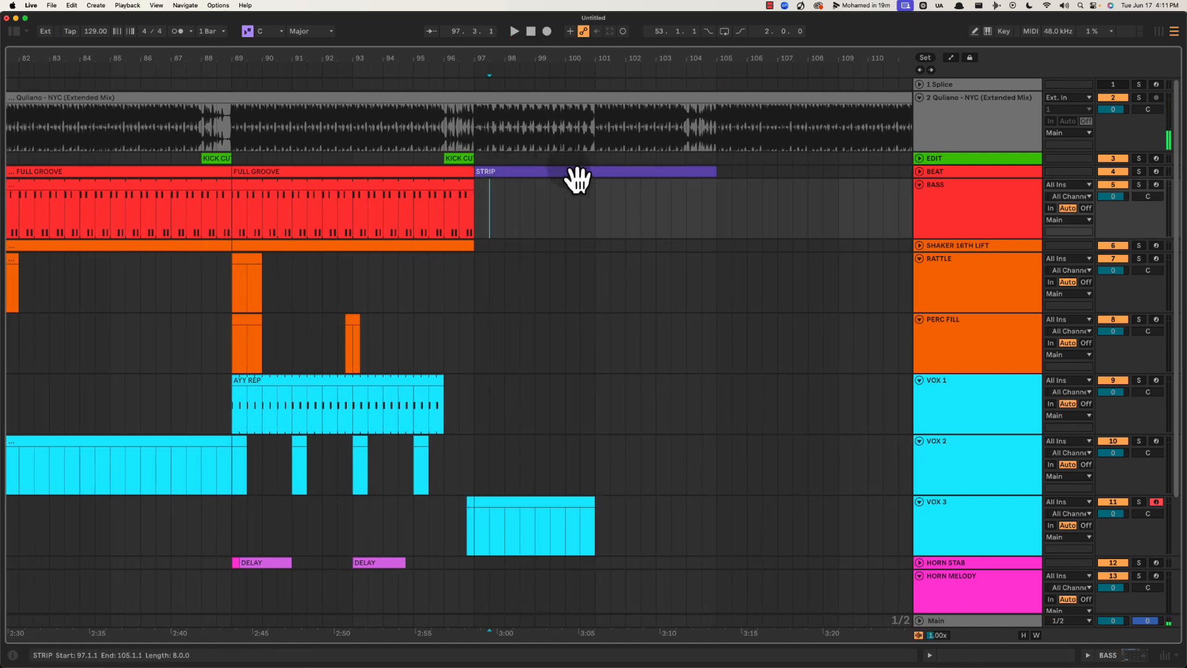
# Rename the purple BEAT clip at bar 97 as STRIP + PERC
pyautogui.click(525, 175)
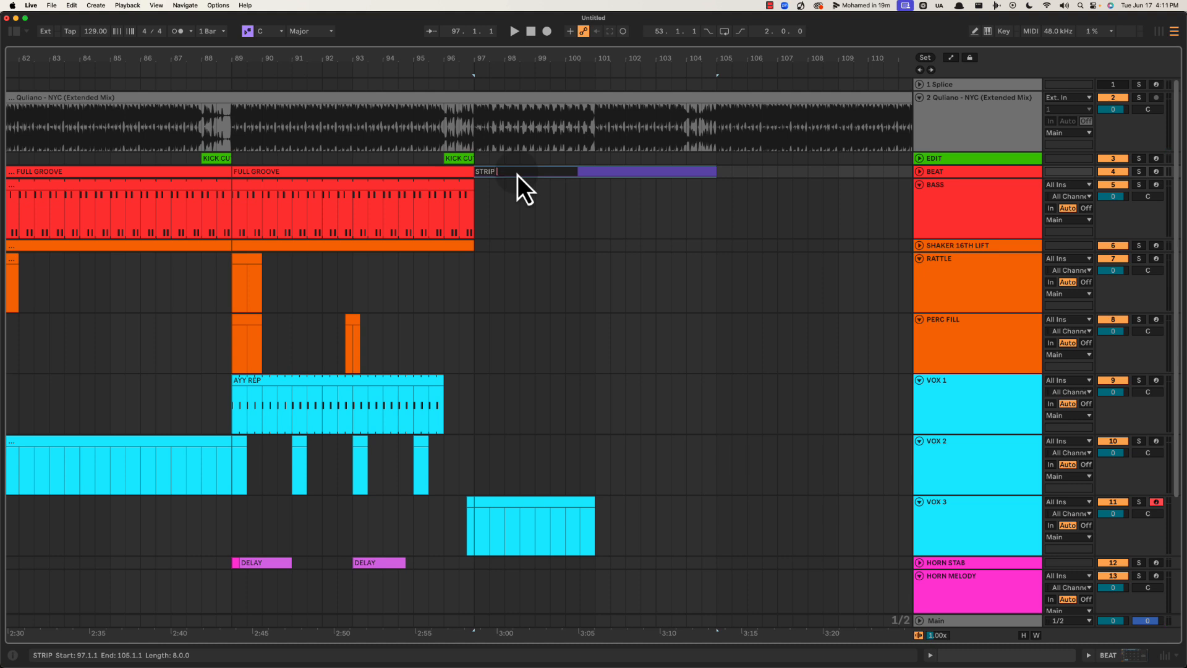
pyautogui.write('PERC')
pyautogui.press('Return')
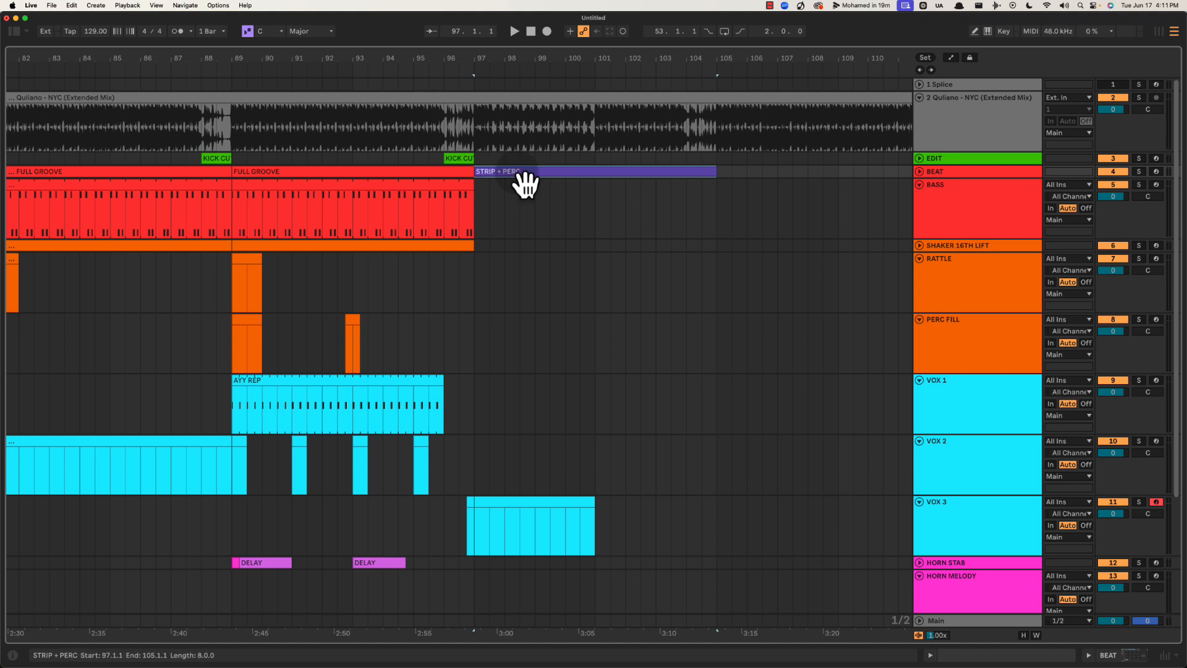
# Duplicate the eight-bar BASS clip from bar 89 to bar 97, and play the section from bar 97
pyautogui.click(371, 197)
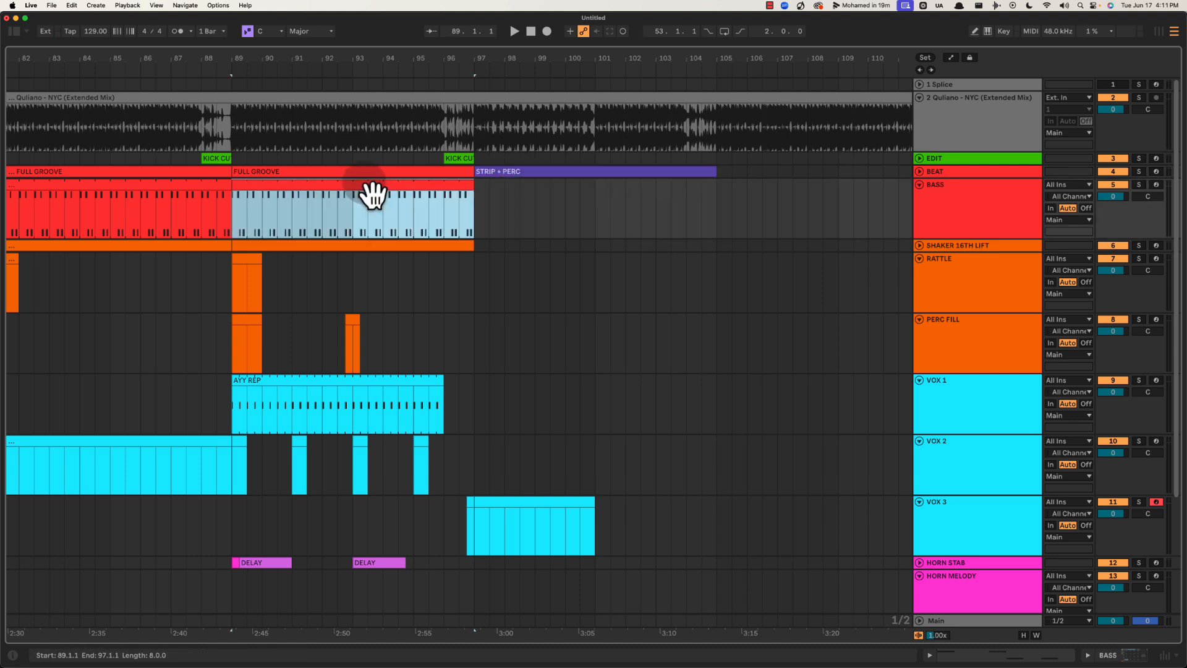
pyautogui.press('super+d')
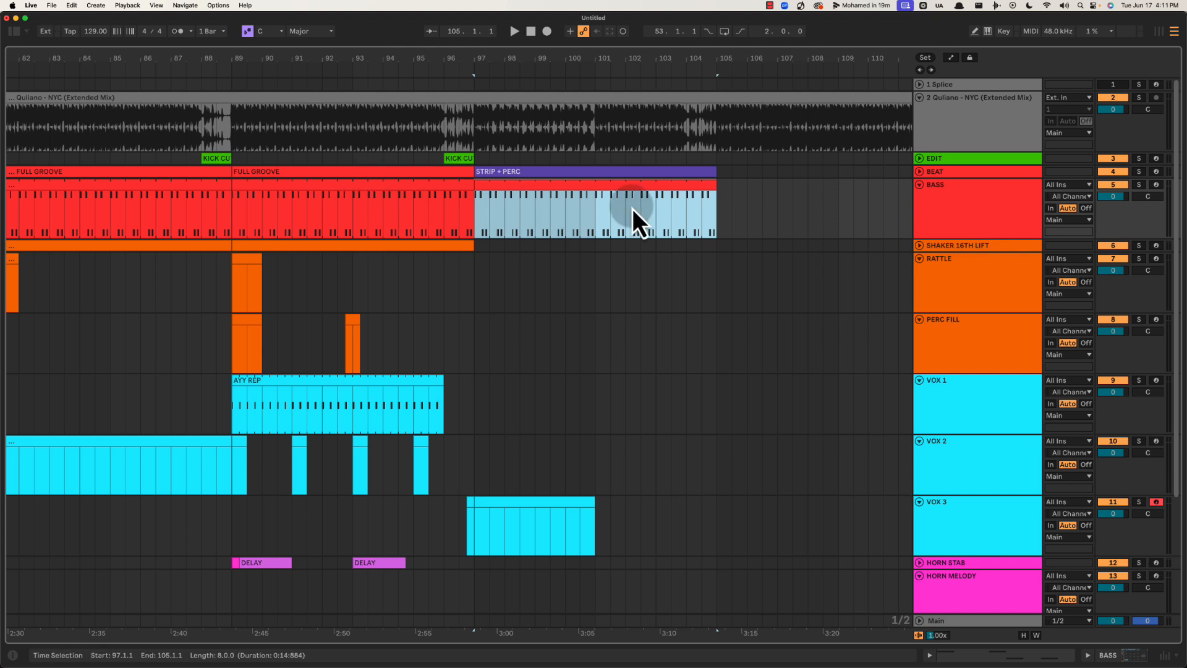
pyautogui.press('space')
pyautogui.moveTo(542, 54); pyautogui.dragTo(545, 74)
pyautogui.click(495, 464)
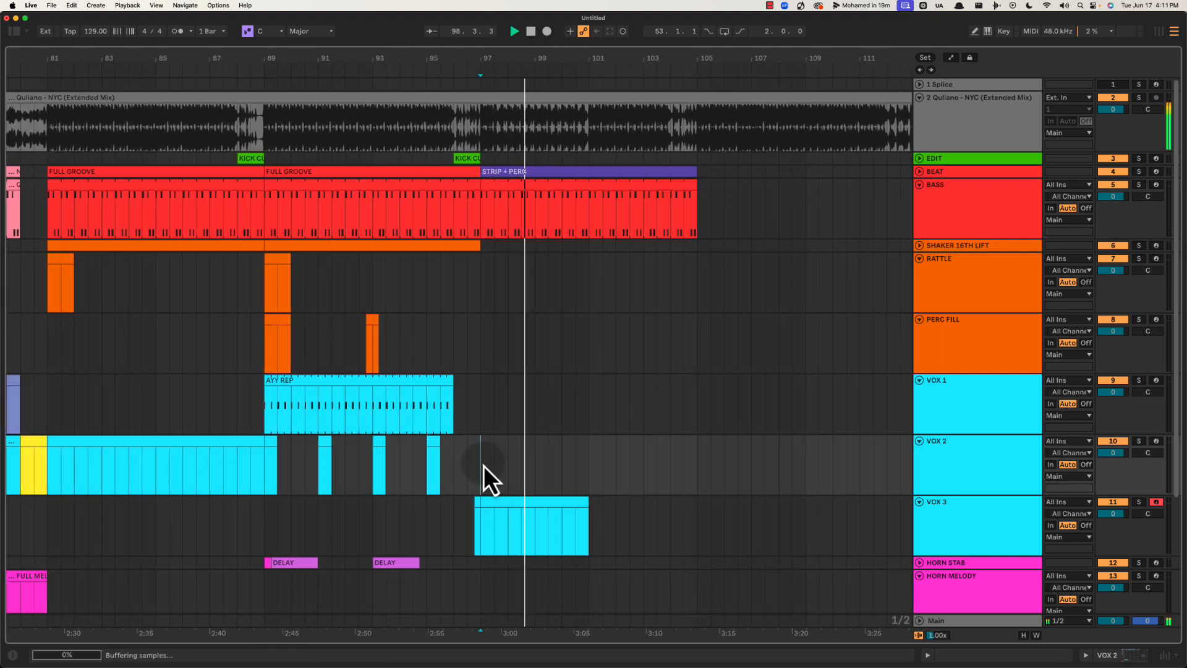
# Duplicate the four-bar VOX 3 clip at bar 97 to bar 101
pyautogui.scroll(-1, 536, 470)
pyautogui.click(532, 482)
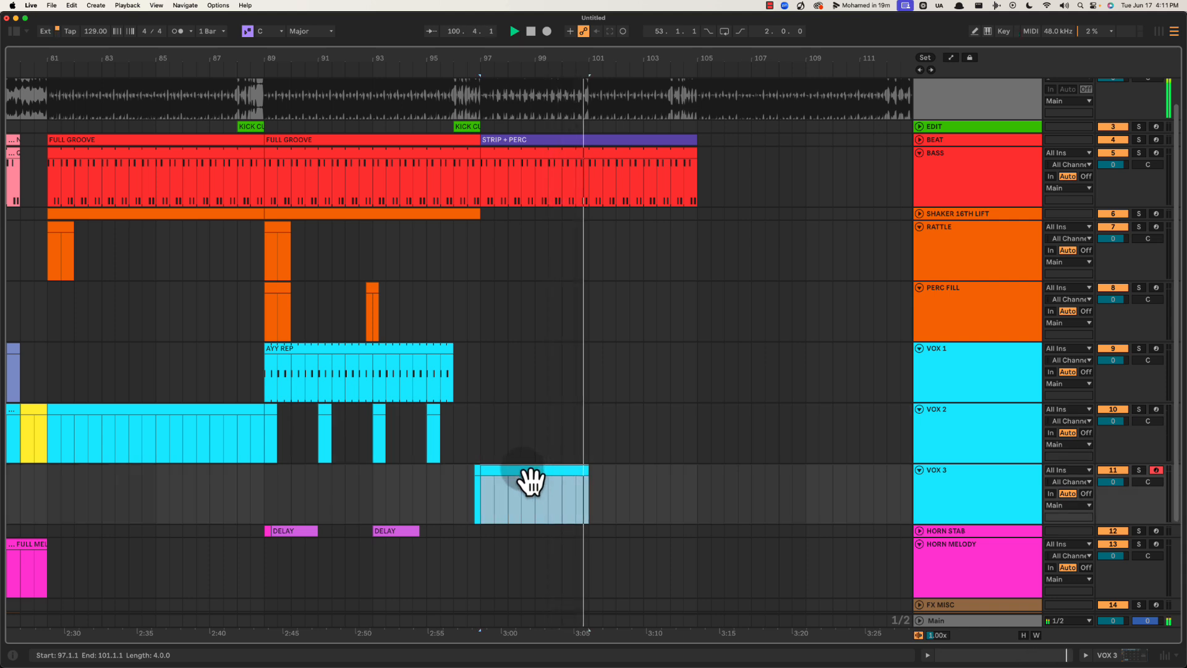
pyautogui.press('super+d')
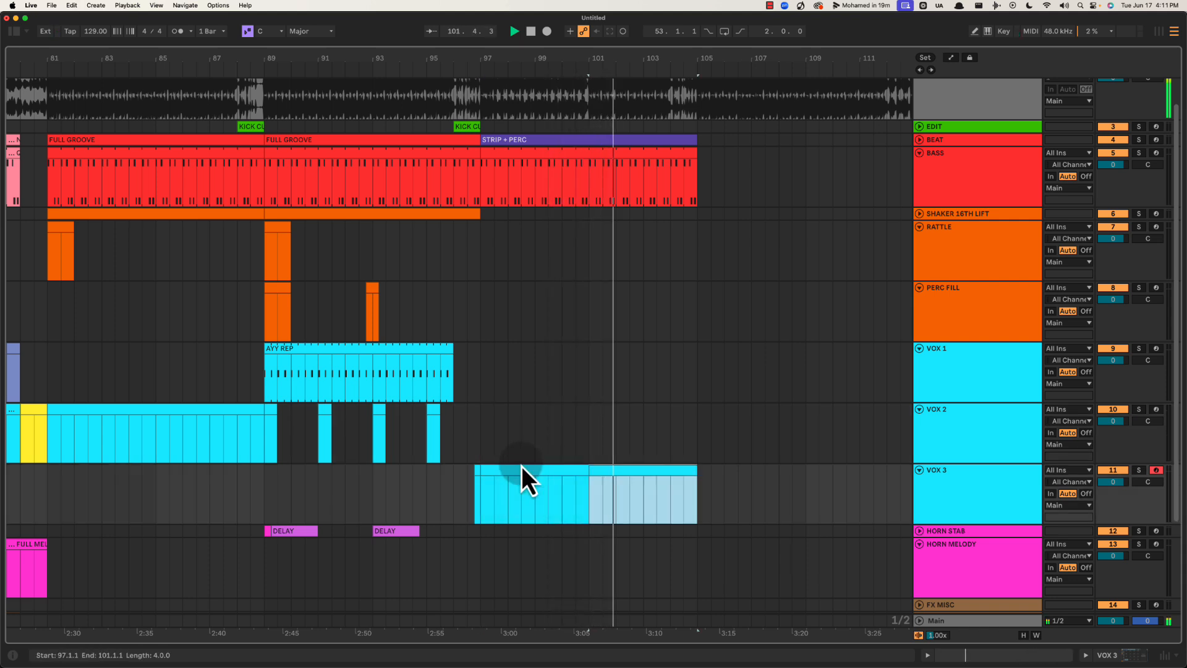
# Stop playback and move the VOX 3 clips leading up to bar 105 onto the VOX 1 track, keeping their timing
pyautogui.click(349, 356)
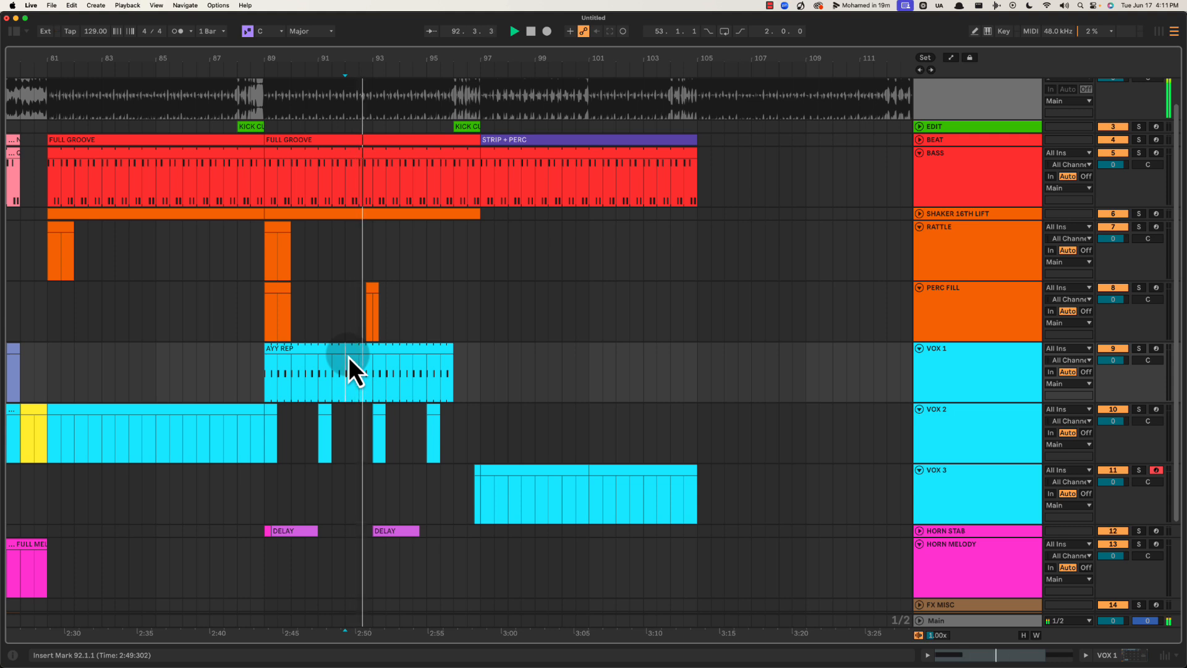
pyautogui.moveTo(241, 371); pyautogui.dragTo(493, 377)
pyautogui.moveTo(466, 446)
pyautogui.mouseDown()
pyautogui.moveTo(874, 539)
pyautogui.moveTo(748, 530)
pyautogui.moveTo(485, 435)
pyautogui.mouseUp()
pyautogui.moveTo(213, 374); pyautogui.dragTo(625, 386)
pyautogui.click(498, 364)
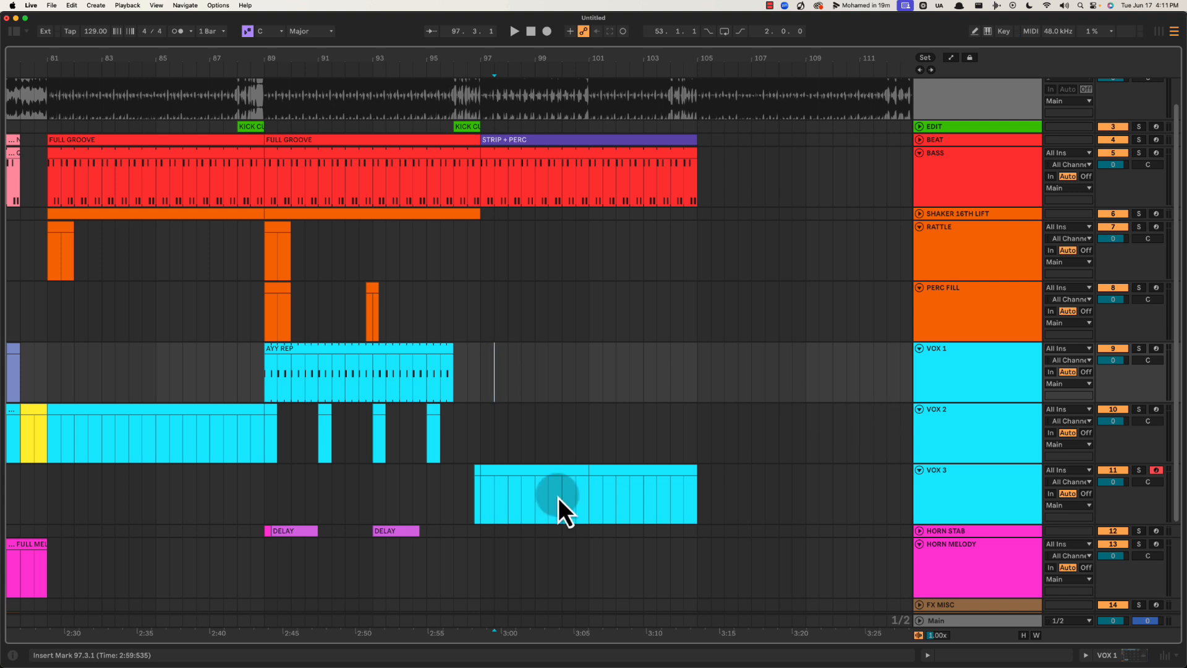
pyautogui.moveTo(442, 496); pyautogui.dragTo(900, 496)
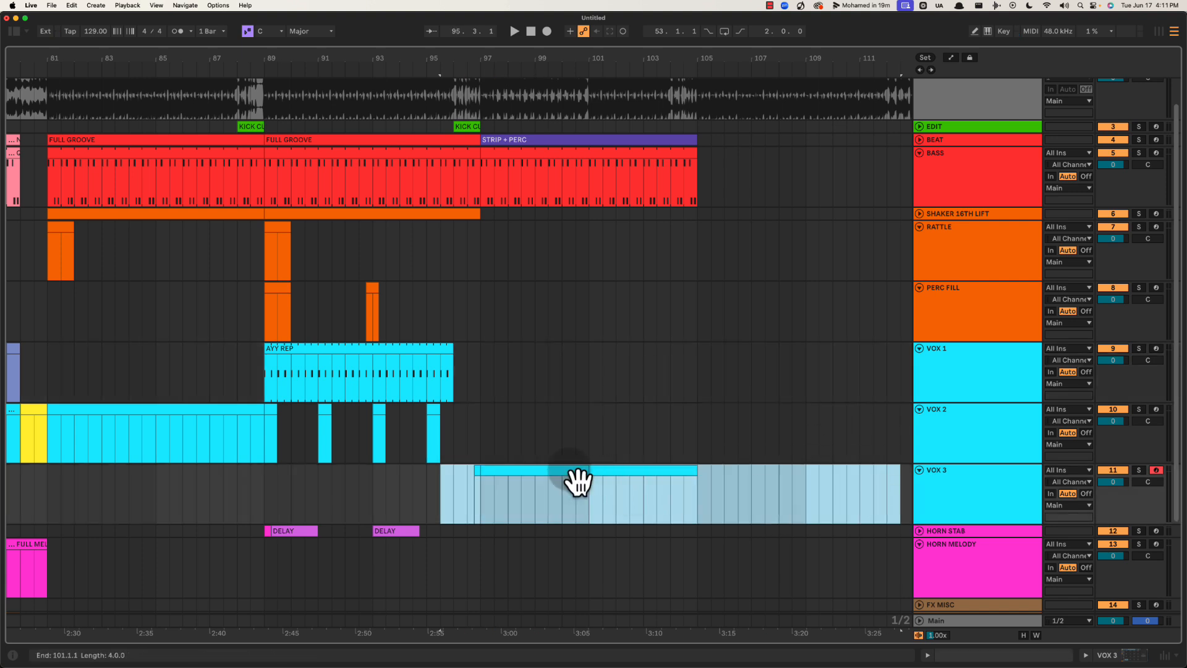
pyautogui.click(543, 482)
pyautogui.moveTo(526, 474); pyautogui.dragTo(787, 479)
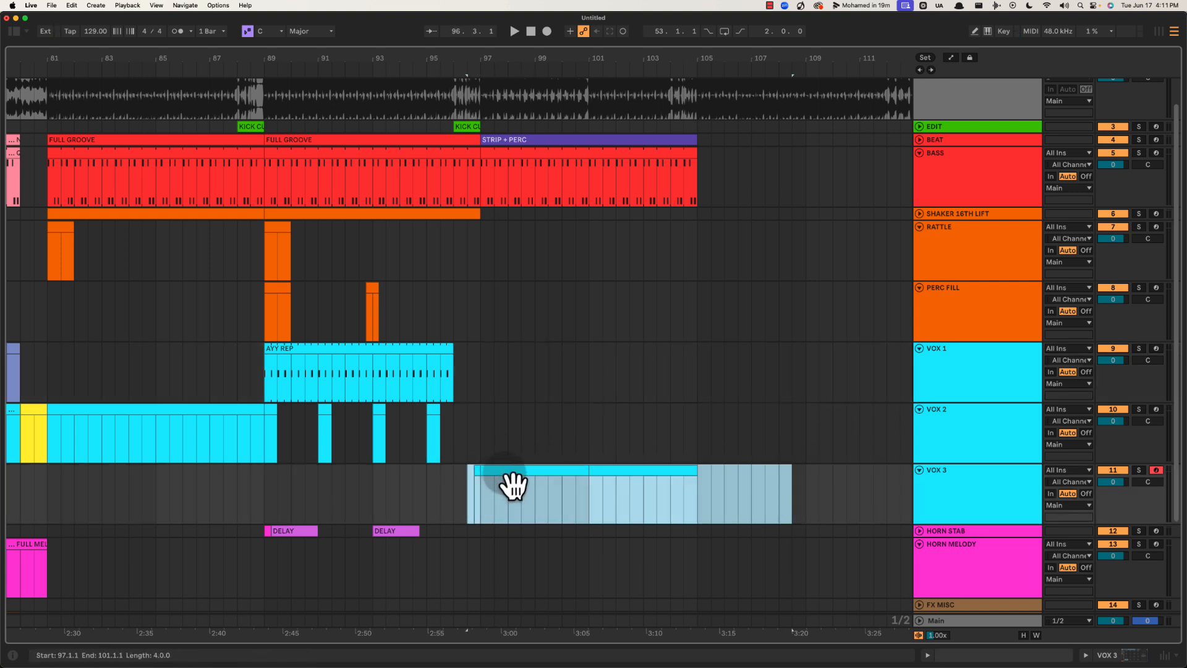
pyautogui.moveTo(513, 486); pyautogui.dragTo(503, 385)
pyautogui.click(465, 364)
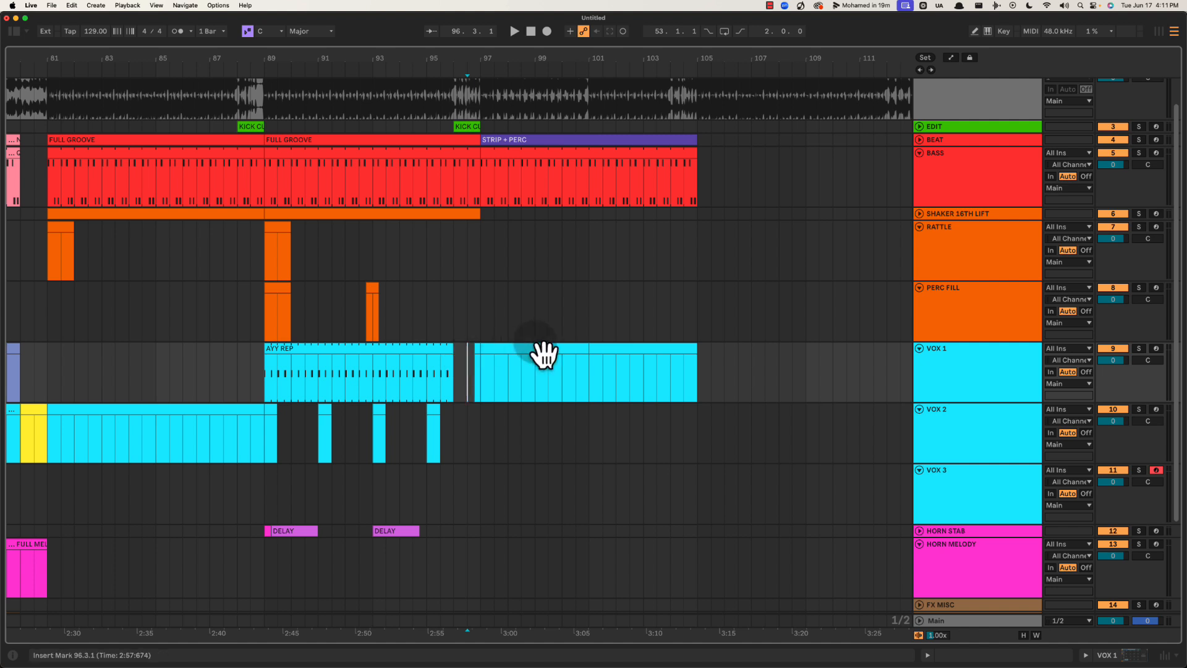
# Compare the percussion and vocal clips of bars 65 to 80 with those of bars 89 to 105
pyautogui.hscroll(-1, 424, 377)
pyautogui.click(424, 385)
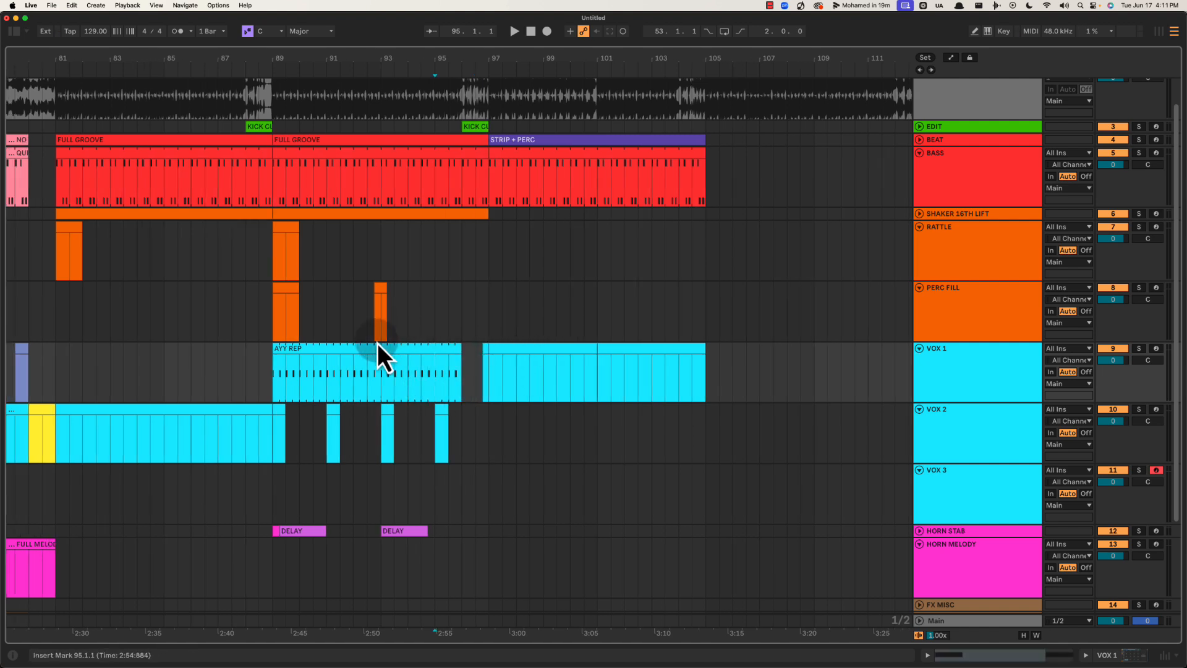
pyautogui.moveTo(265, 365); pyautogui.dragTo(468, 370)
pyautogui.moveTo(484, 292); pyautogui.dragTo(711, 383)
pyautogui.click(475, 305)
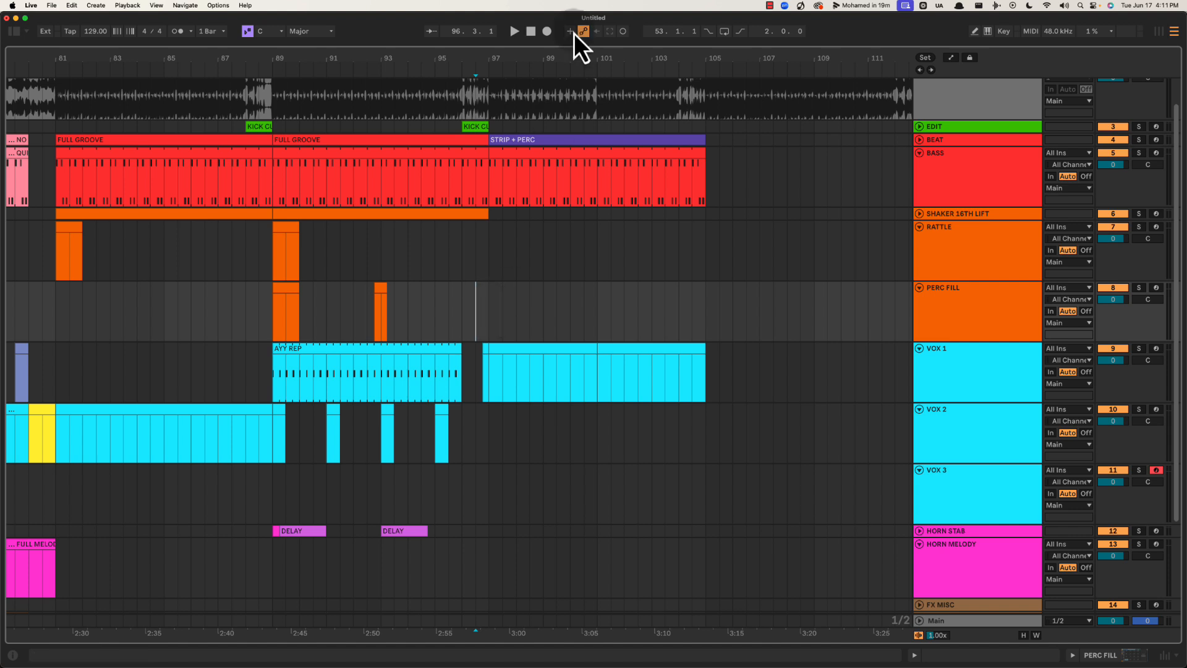
pyautogui.moveTo(559, 58); pyautogui.dragTo(552, 210)
pyautogui.moveTo(517, 291); pyautogui.dragTo(629, 362)
pyautogui.hscroll(-5, 547, 297)
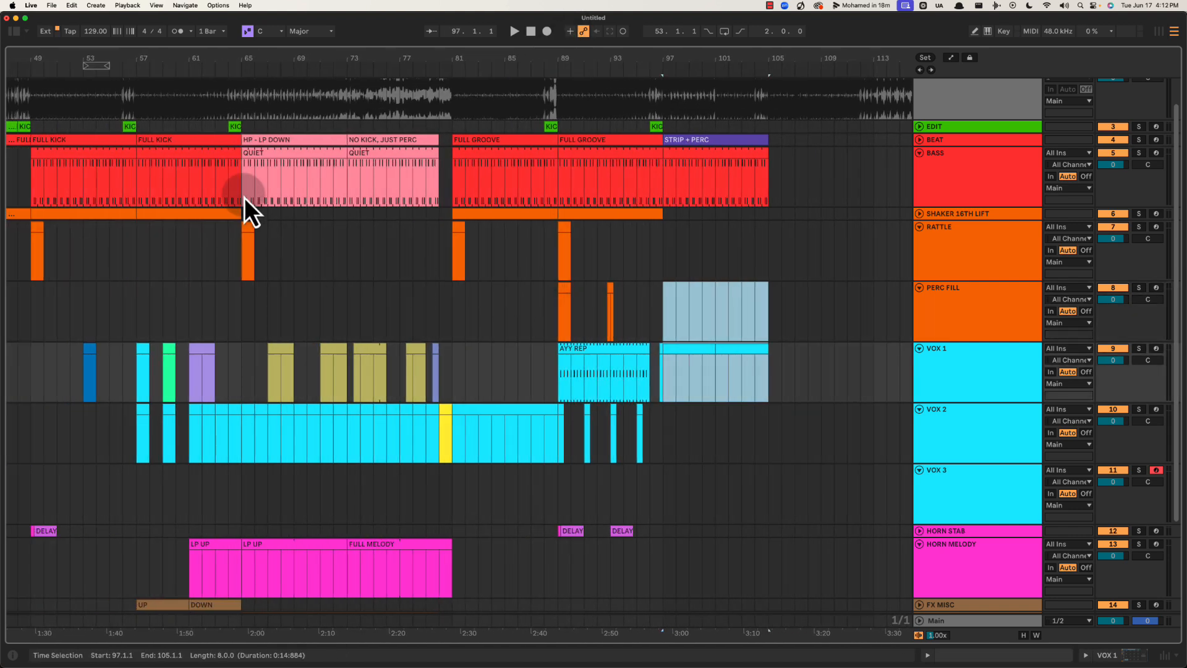
pyautogui.moveTo(243, 176); pyautogui.dragTo(440, 432)
pyautogui.click(247, 272)
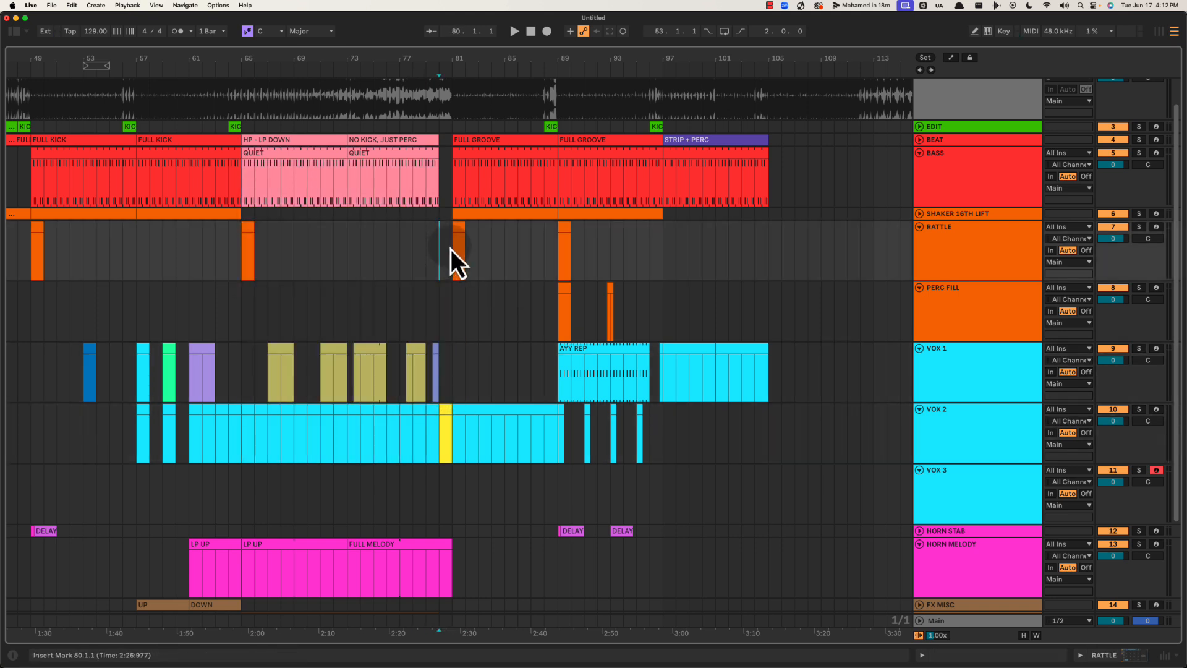
pyautogui.moveTo(451, 250); pyautogui.dragTo(784, 447)
pyautogui.click(288, 308)
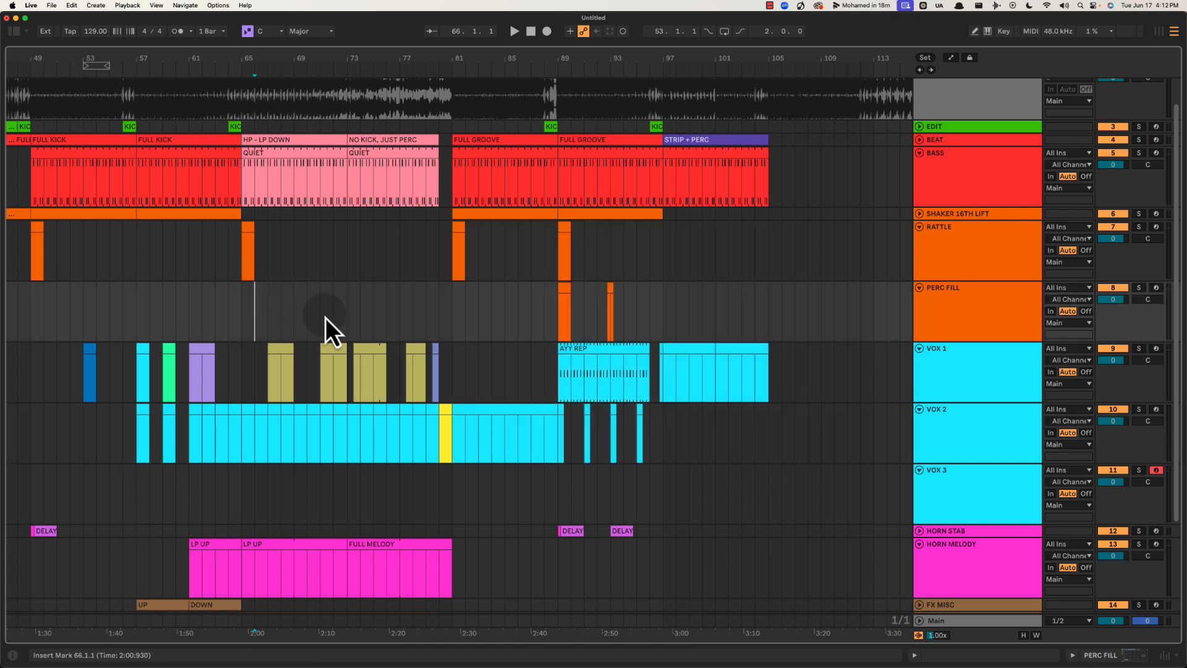
# Play the quiet section with its VOX 2 vocal from bar 70 and again from bar 74
pyautogui.click(313, 411)
pyautogui.press('space')
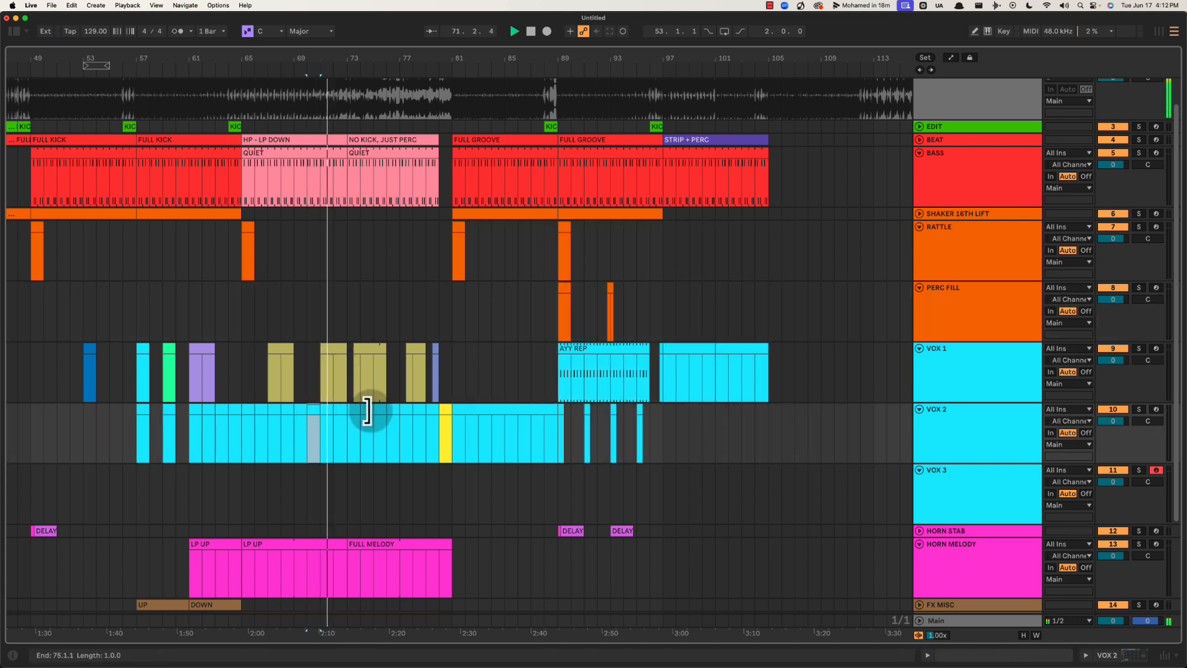
pyautogui.click(378, 408)
pyautogui.press('space')
pyautogui.press('space')
pyautogui.press('space')
pyautogui.click(282, 307)
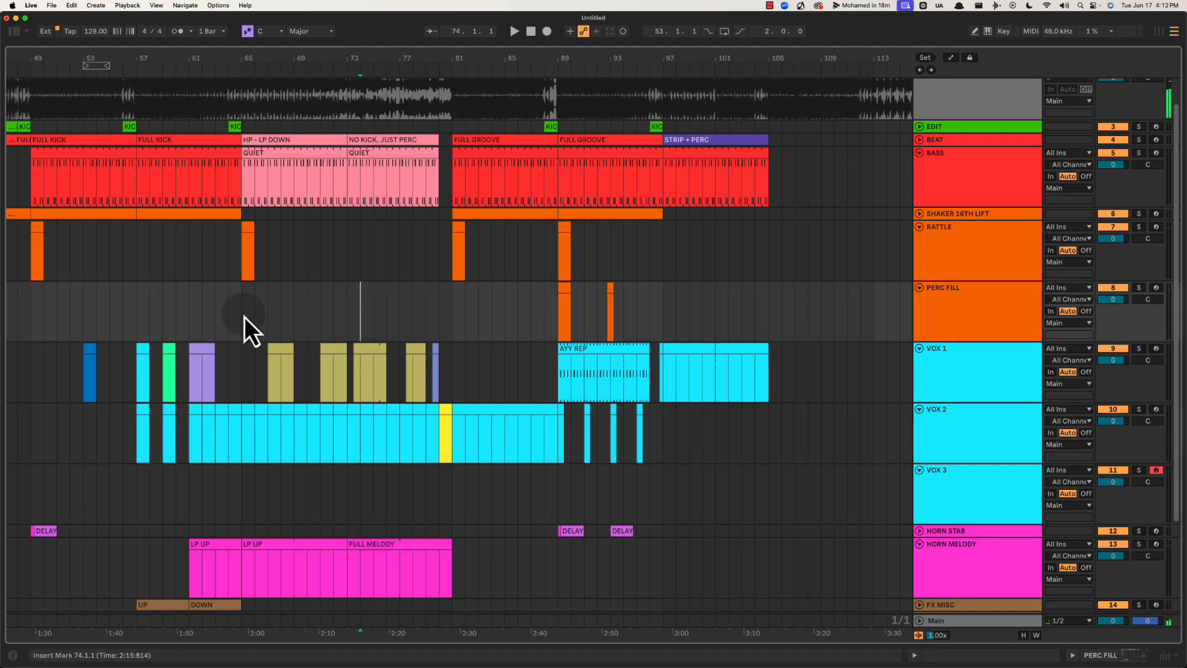
# Examine which vocal and melody clips fill the tracks between bars 51 and 81
pyautogui.moveTo(243, 316); pyautogui.dragTo(438, 464)
pyautogui.scroll(-4, 271, 494)
pyautogui.moveTo(245, 389); pyautogui.dragTo(529, 518)
pyautogui.scroll(5, 465, 515)
pyautogui.moveTo(436, 337)
pyautogui.mouseDown()
pyautogui.moveTo(628, 484)
pyautogui.moveTo(429, 340)
pyautogui.mouseUp()
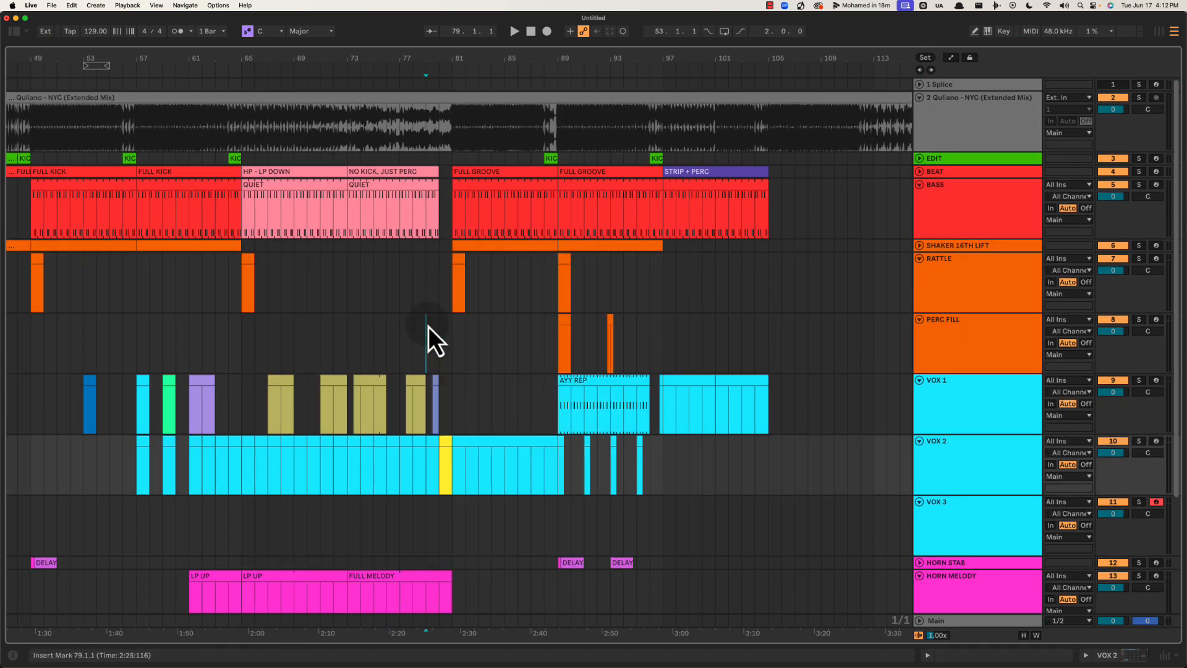
pyautogui.moveTo(58, 402); pyautogui.dragTo(425, 456)
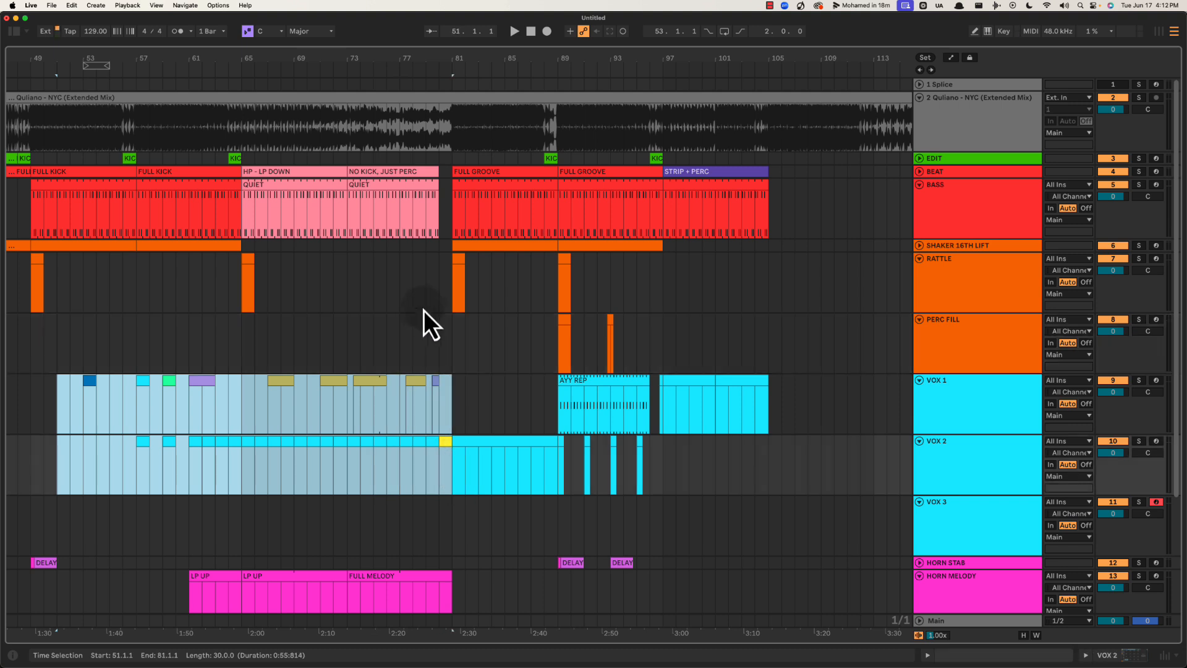
# Play the FULL GROOVE entry from bar 81, and again from the VOX 2 clip at bar 79
pyautogui.click(447, 335)
pyautogui.press('space')
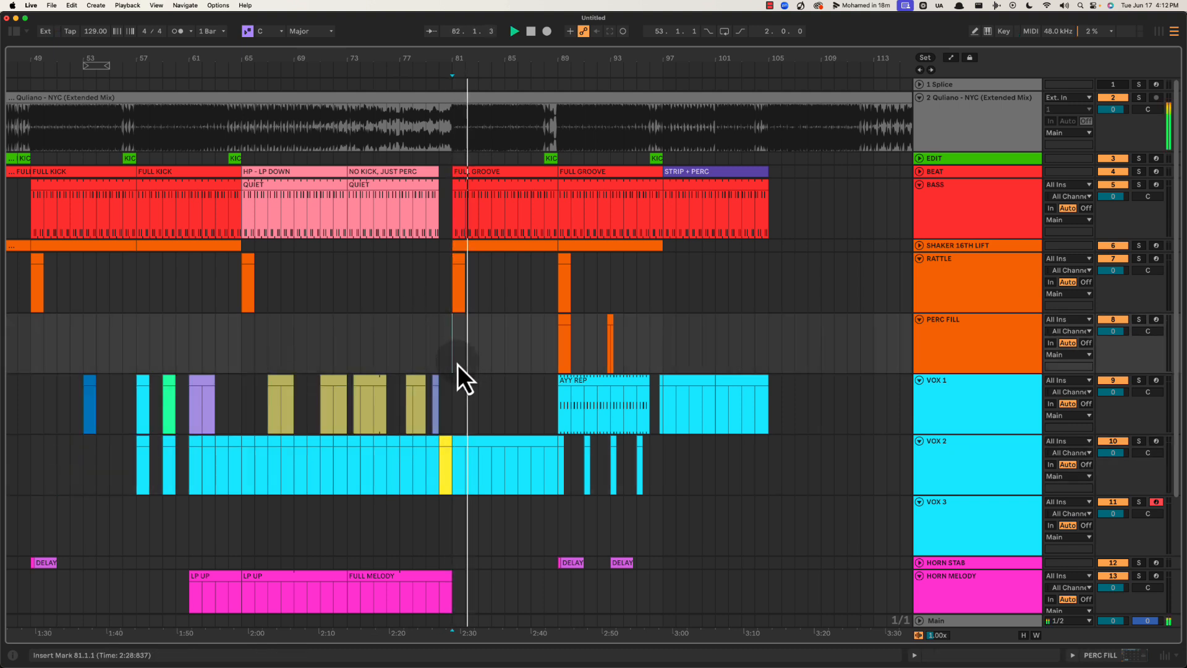
pyautogui.press('space')
pyautogui.click(241, 421)
pyautogui.moveTo(241, 421); pyautogui.dragTo(443, 464)
pyautogui.click(443, 464)
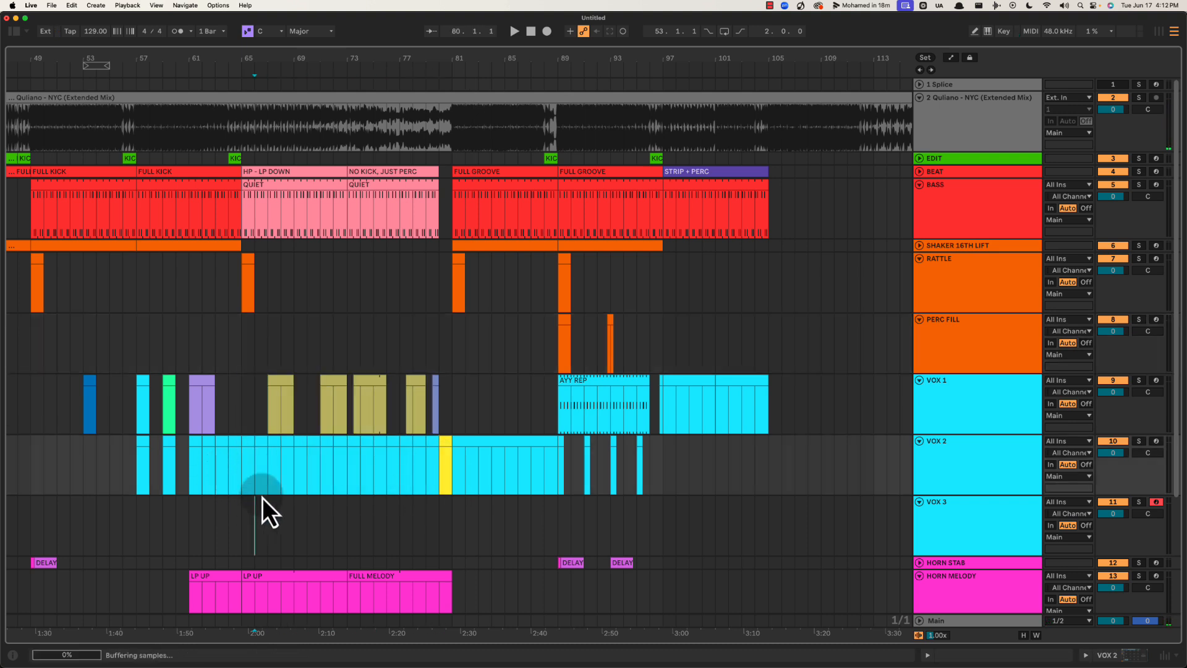
pyautogui.moveTo(265, 505); pyautogui.dragTo(416, 466)
pyautogui.click(425, 446)
pyautogui.press('space')
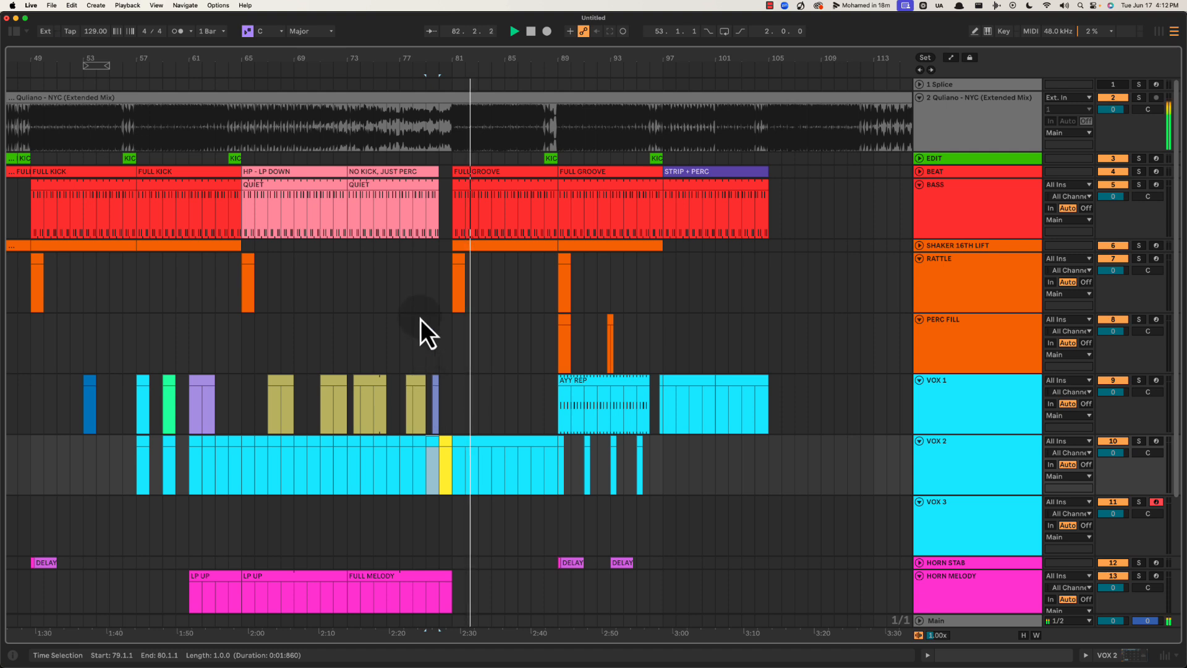
# Stop playback and compare the element layout of bars 65 to 81, bars 81 to 90 and the section starting at bar 97
pyautogui.moveTo(447, 398); pyautogui.dragTo(560, 467)
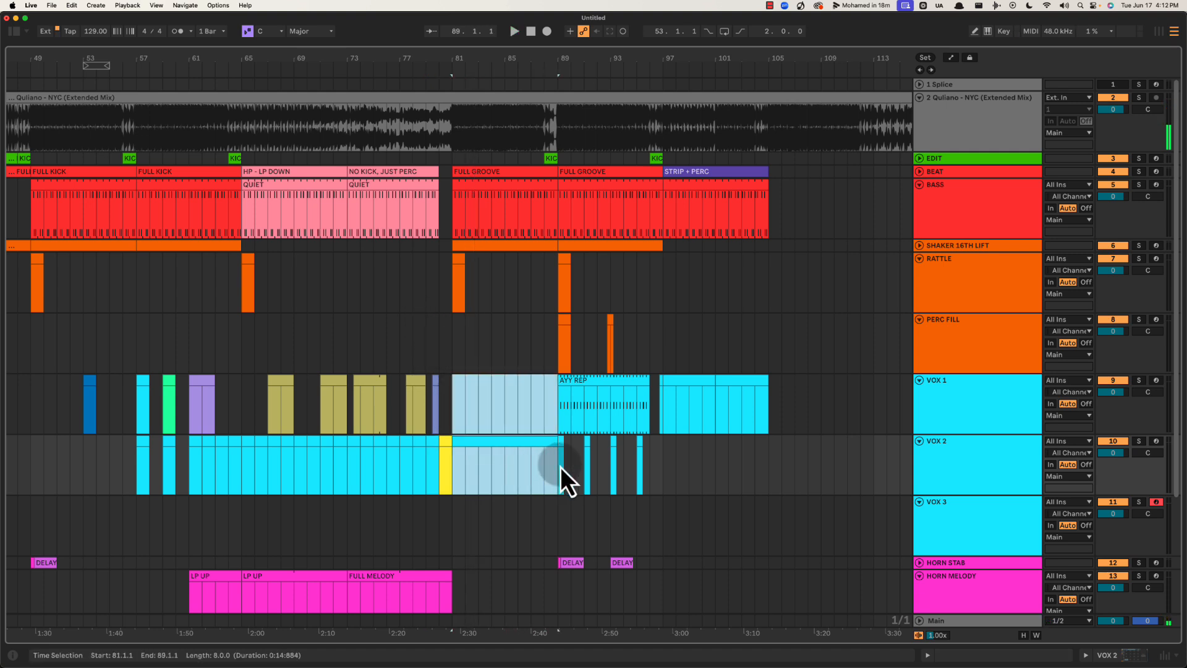
pyautogui.click(452, 395)
pyautogui.hscroll(5, 451, 394)
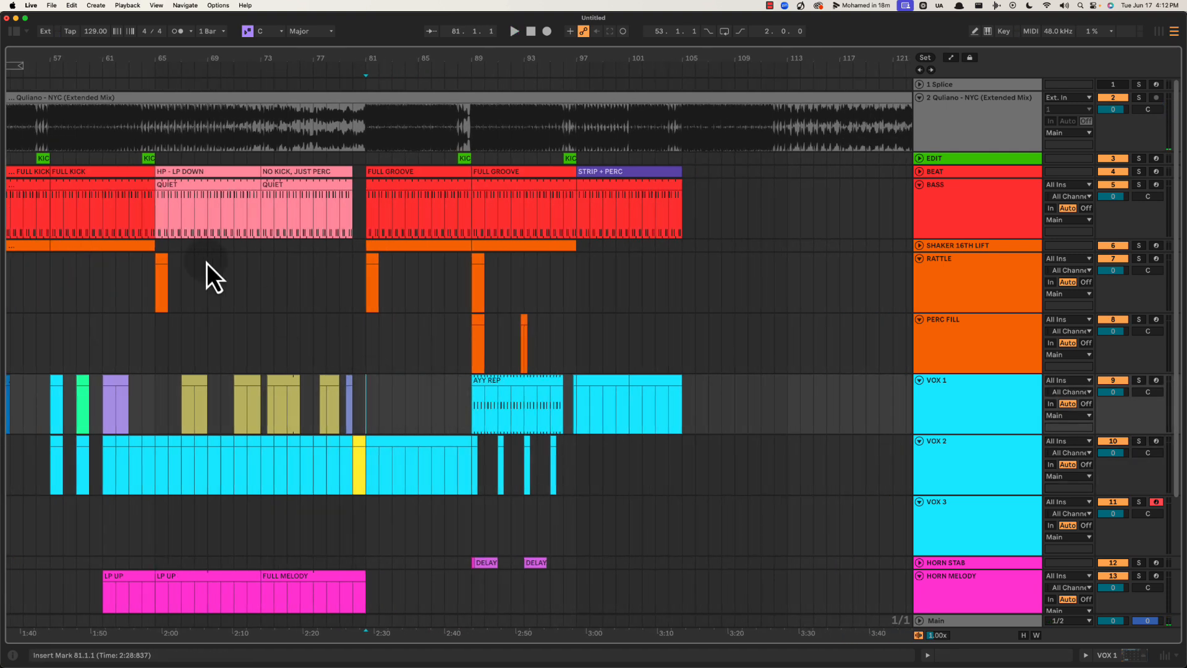
pyautogui.moveTo(159, 347); pyautogui.dragTo(363, 199)
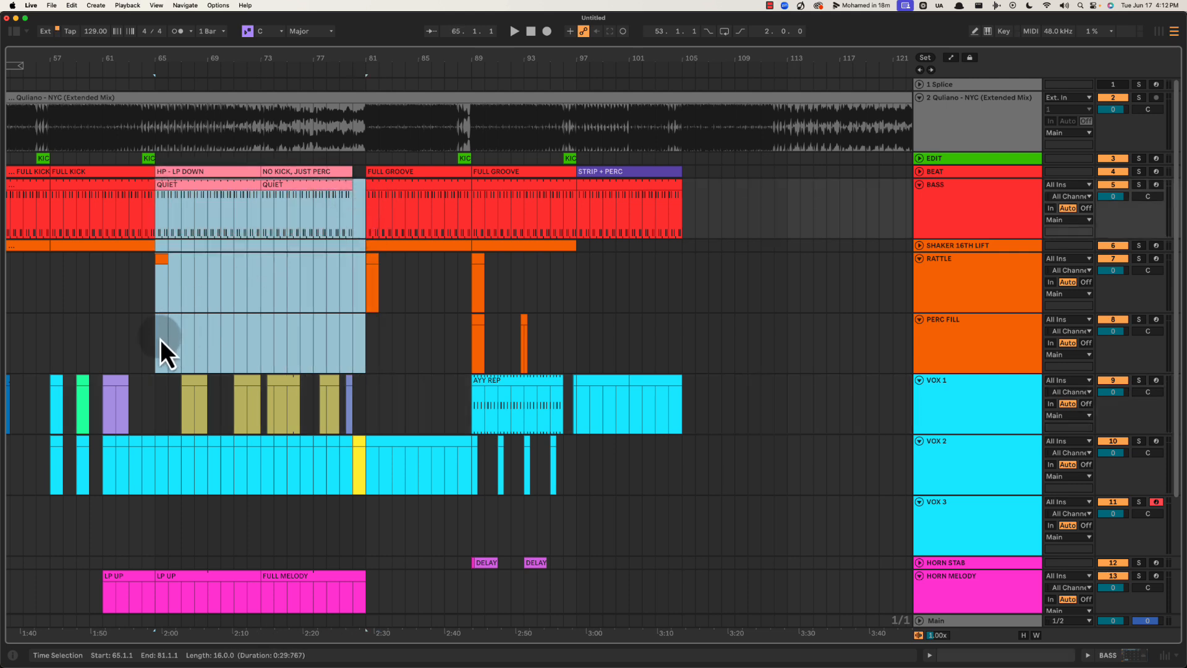
pyautogui.moveTo(161, 339); pyautogui.dragTo(366, 189)
pyautogui.moveTo(371, 347); pyautogui.dragTo(688, 195)
pyautogui.moveTo(148, 346); pyautogui.dragTo(374, 499)
pyautogui.moveTo(372, 330); pyautogui.dragTo(484, 465)
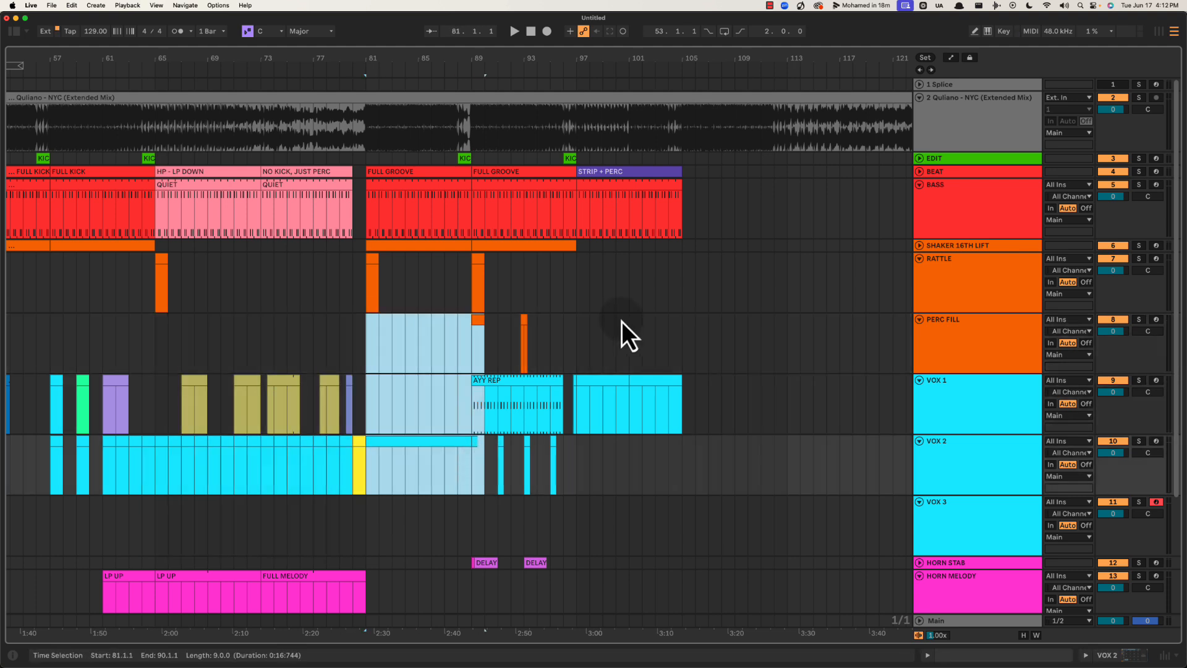
pyautogui.moveTo(621, 321); pyautogui.dragTo(696, 465)
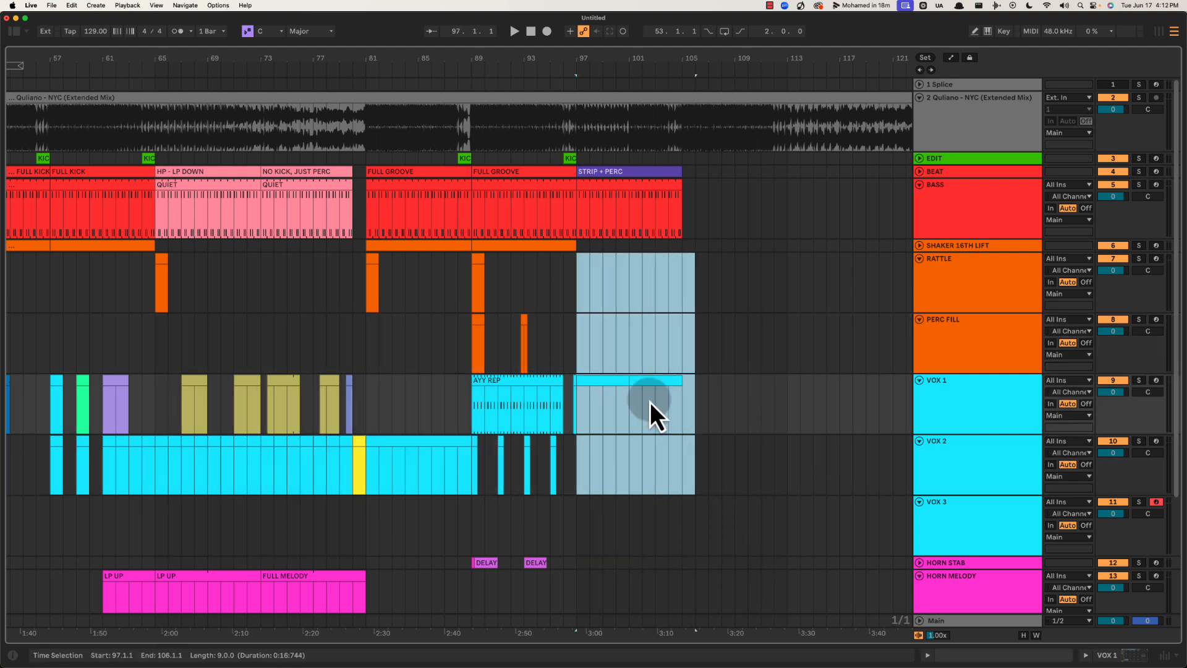
pyautogui.click(651, 413)
pyautogui.moveTo(583, 300); pyautogui.dragTo(788, 594)
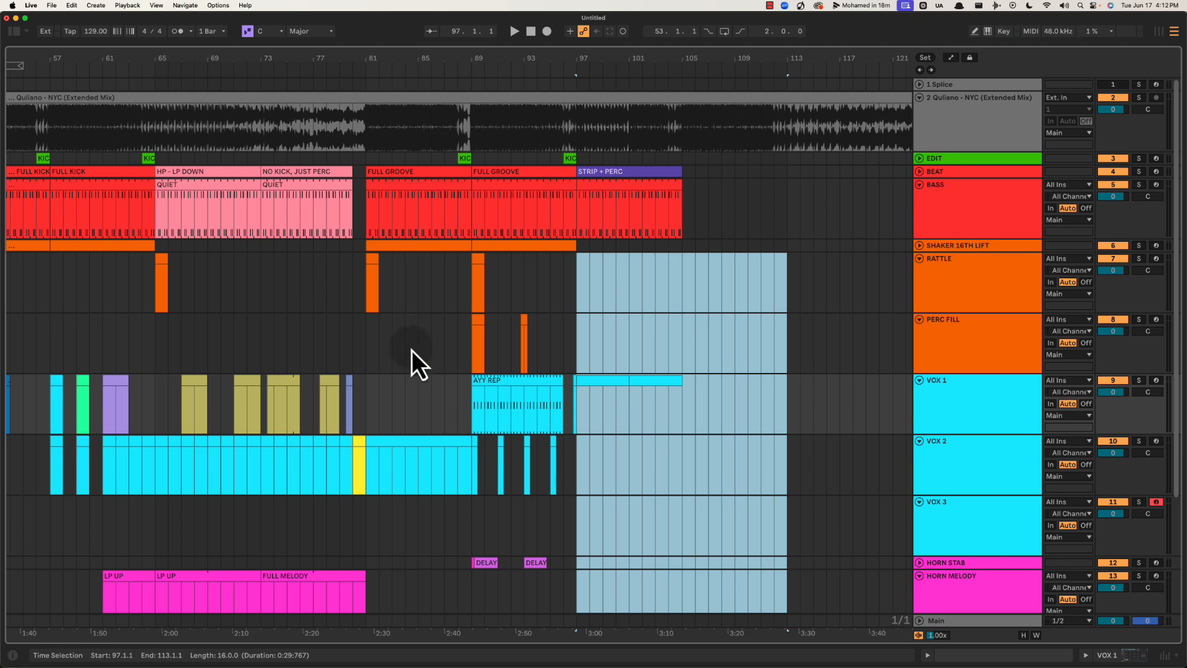
pyautogui.moveTo(573, 279); pyautogui.dragTo(770, 488)
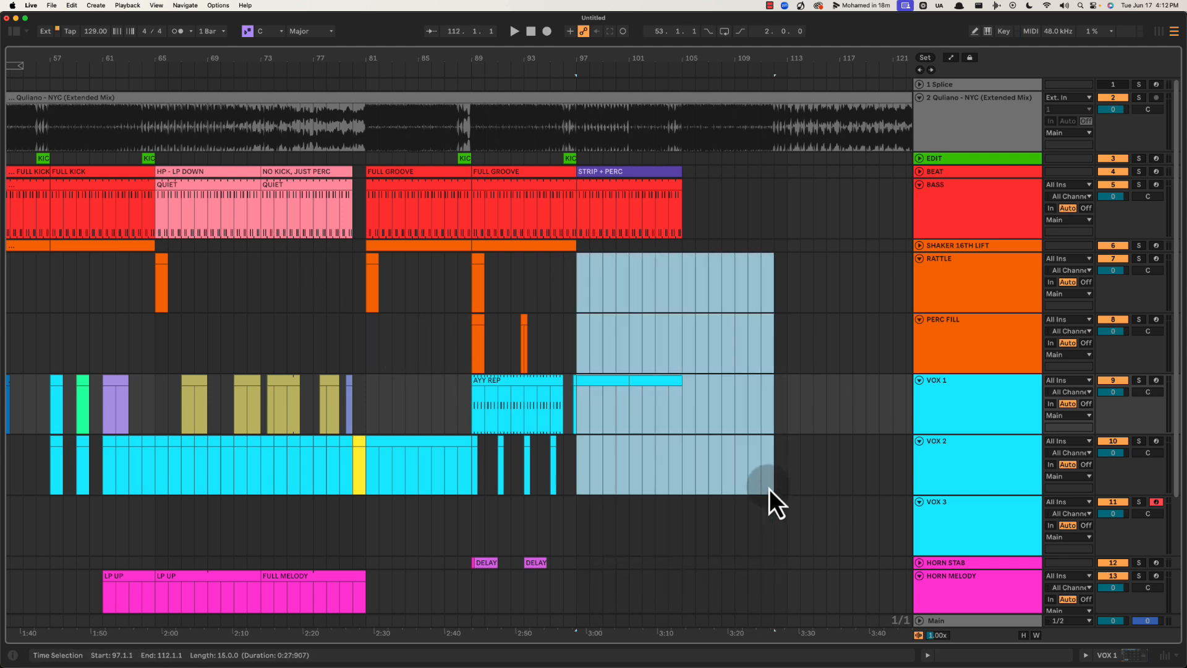
# Examine the RATTLE, PERC FILL, VOX 1 and VOX 2 tracks across the STRIP + PERC section, bars 97 to 105
pyautogui.click(575, 285)
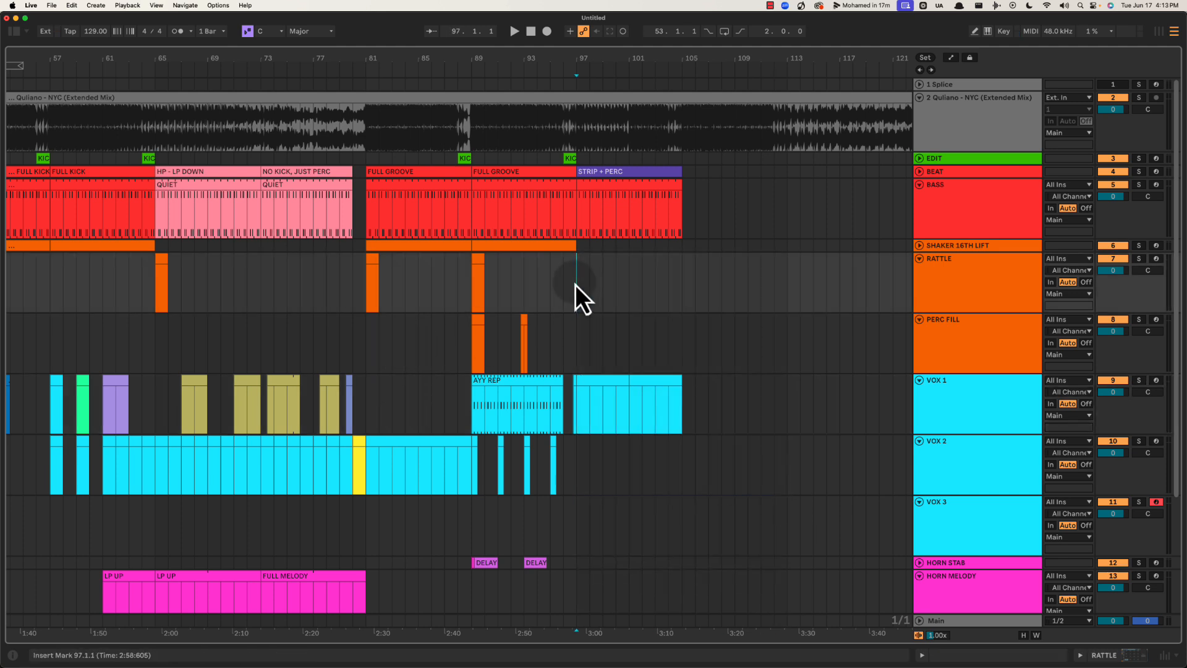
pyautogui.moveTo(575, 286); pyautogui.dragTo(679, 435)
pyautogui.click(575, 291)
pyautogui.moveTo(575, 292); pyautogui.dragTo(688, 437)
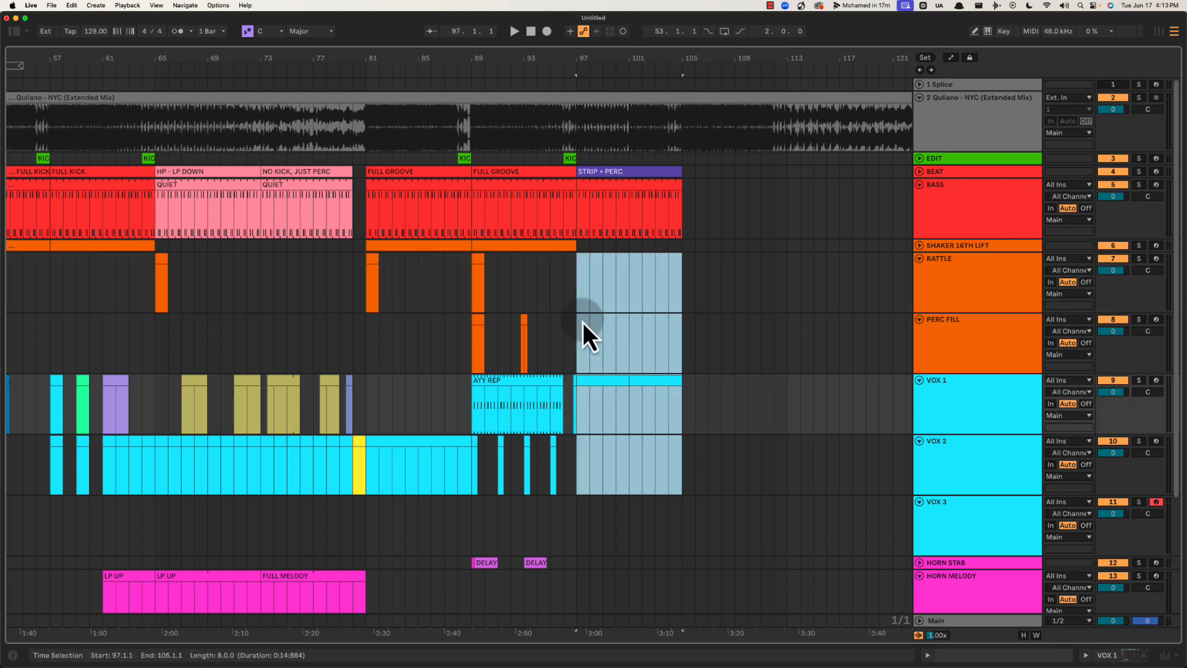
pyautogui.click(582, 322)
pyautogui.moveTo(576, 281); pyautogui.dragTo(684, 451)
pyautogui.moveTo(580, 287); pyautogui.dragTo(685, 437)
pyautogui.click(584, 293)
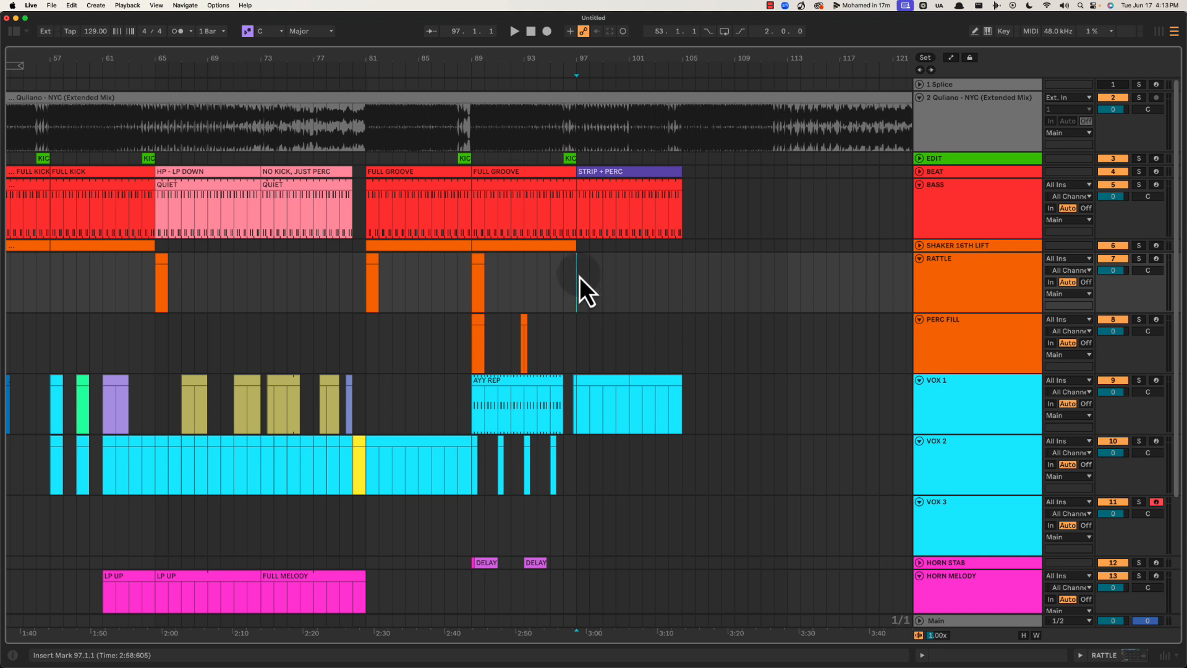
pyautogui.moveTo(581, 292); pyautogui.dragTo(684, 490)
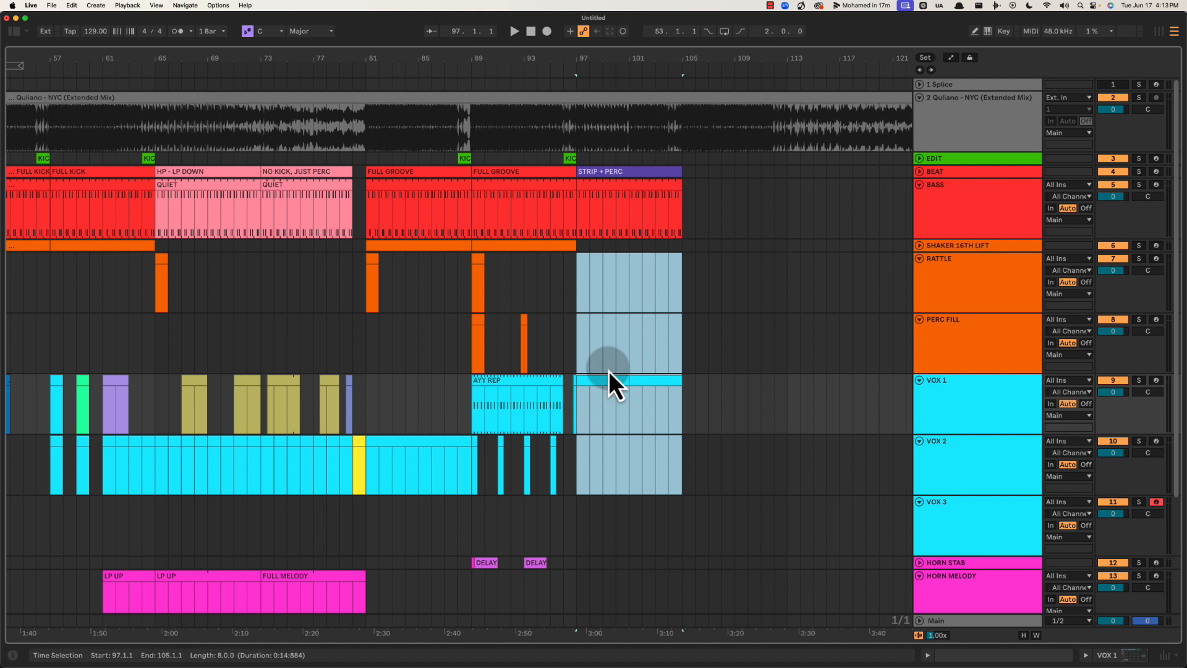
pyautogui.click(578, 292)
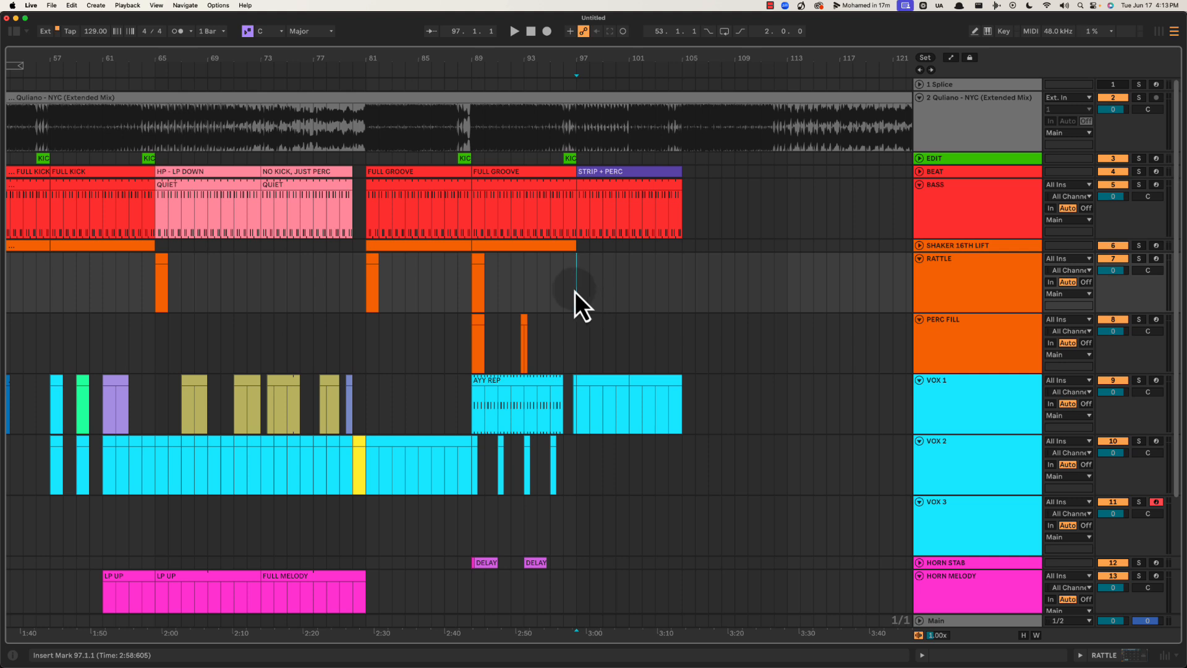
pyautogui.moveTo(575, 292); pyautogui.dragTo(680, 472)
pyautogui.click(577, 296)
pyautogui.hscroll(3, 599, 333)
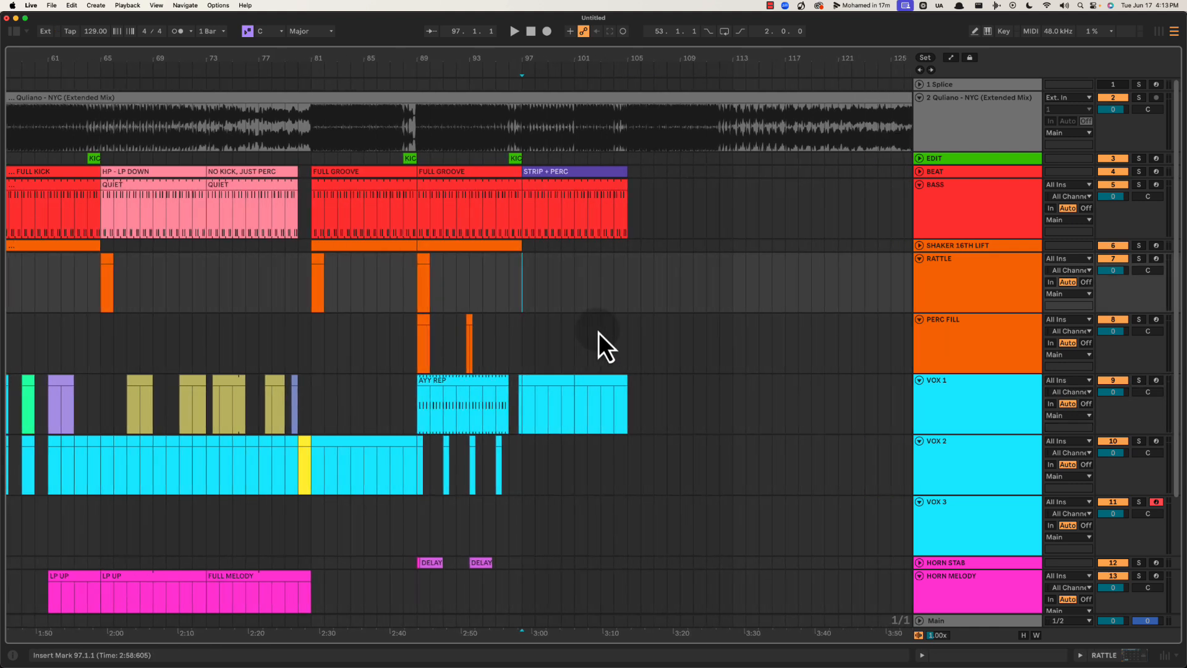
pyautogui.moveTo(522, 280); pyautogui.dragTo(627, 412)
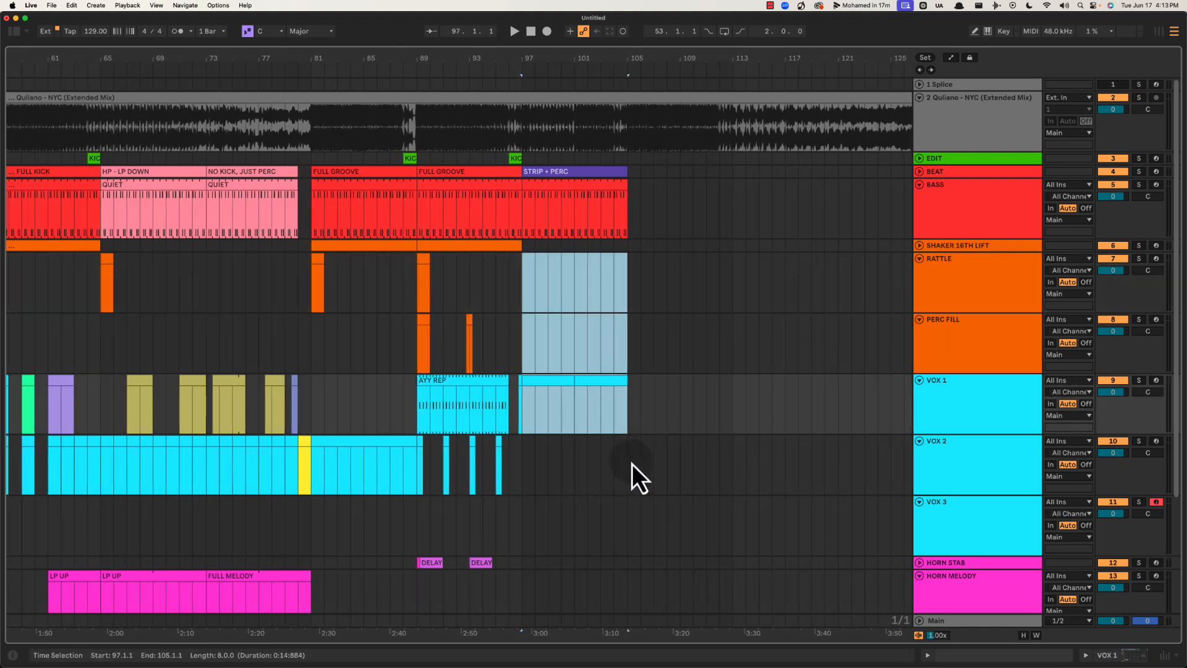
pyautogui.click(617, 460)
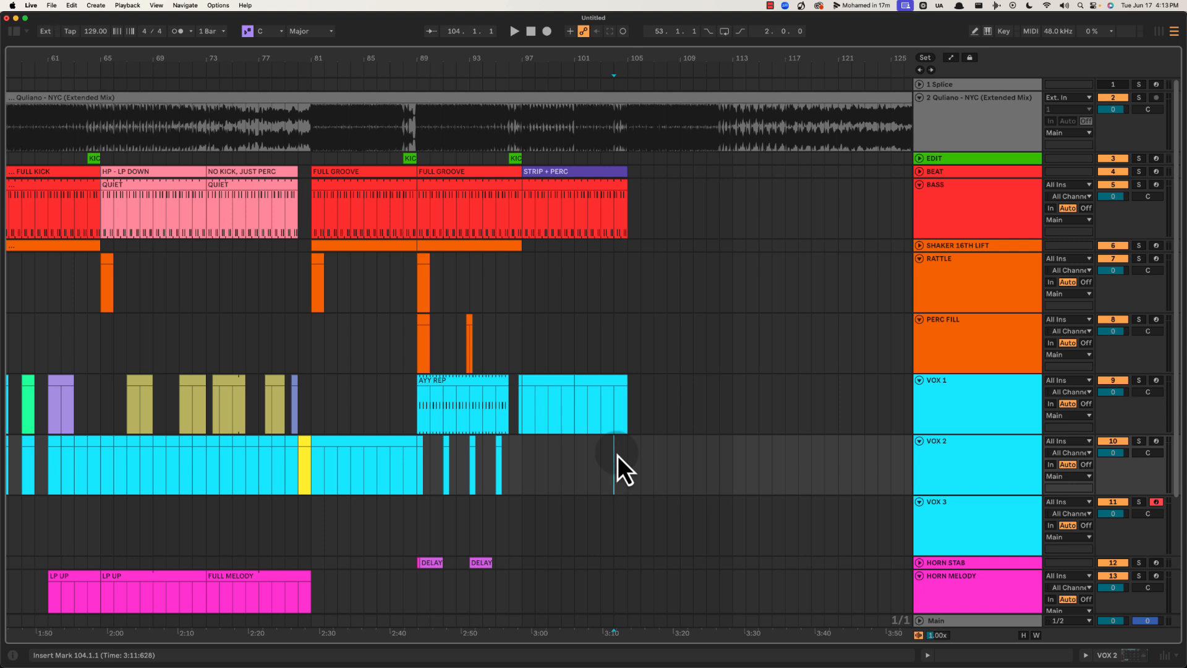
pyautogui.click(522, 327)
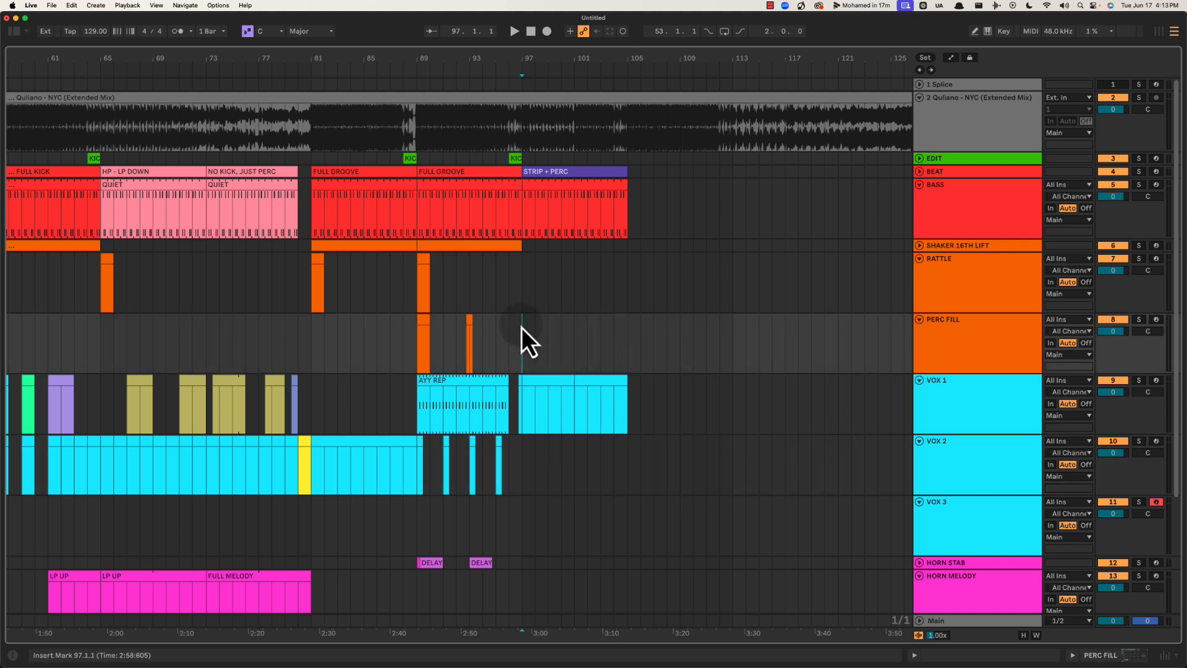
# Compare the PERC FILL, VOX 1 and VOX 2 tracks across bars 97 to 105 with the HP - LP DOWN and NO KICK sections
pyautogui.moveTo(638, 219); pyautogui.dragTo(796, 463)
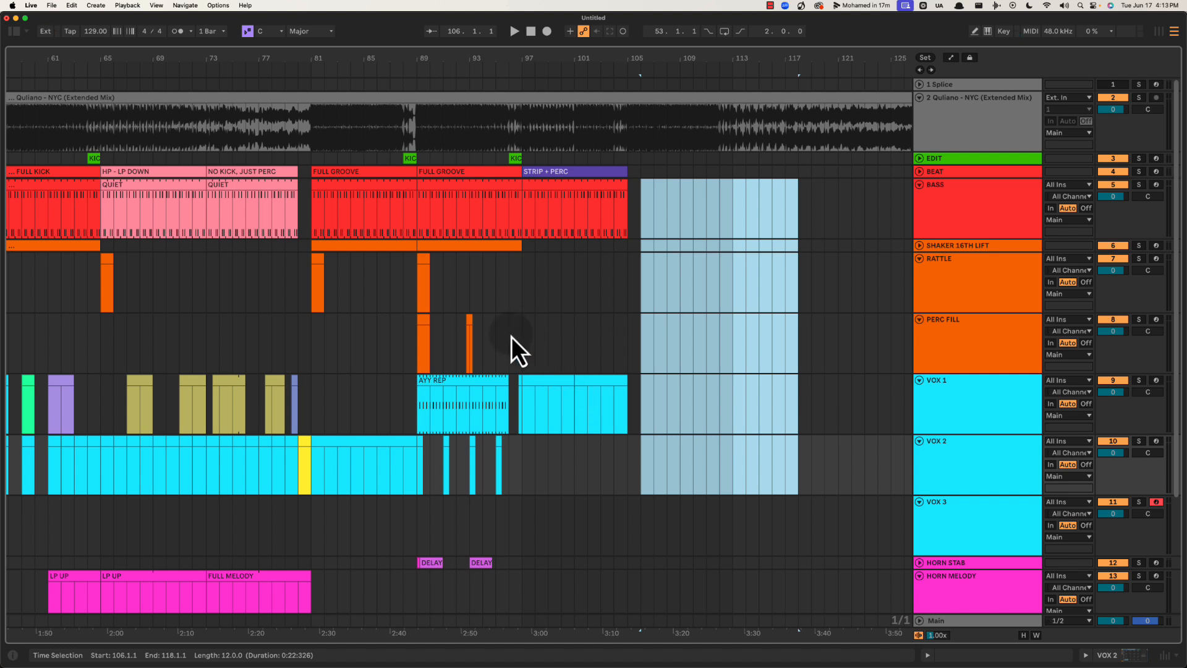
pyautogui.moveTo(521, 336); pyautogui.dragTo(629, 451)
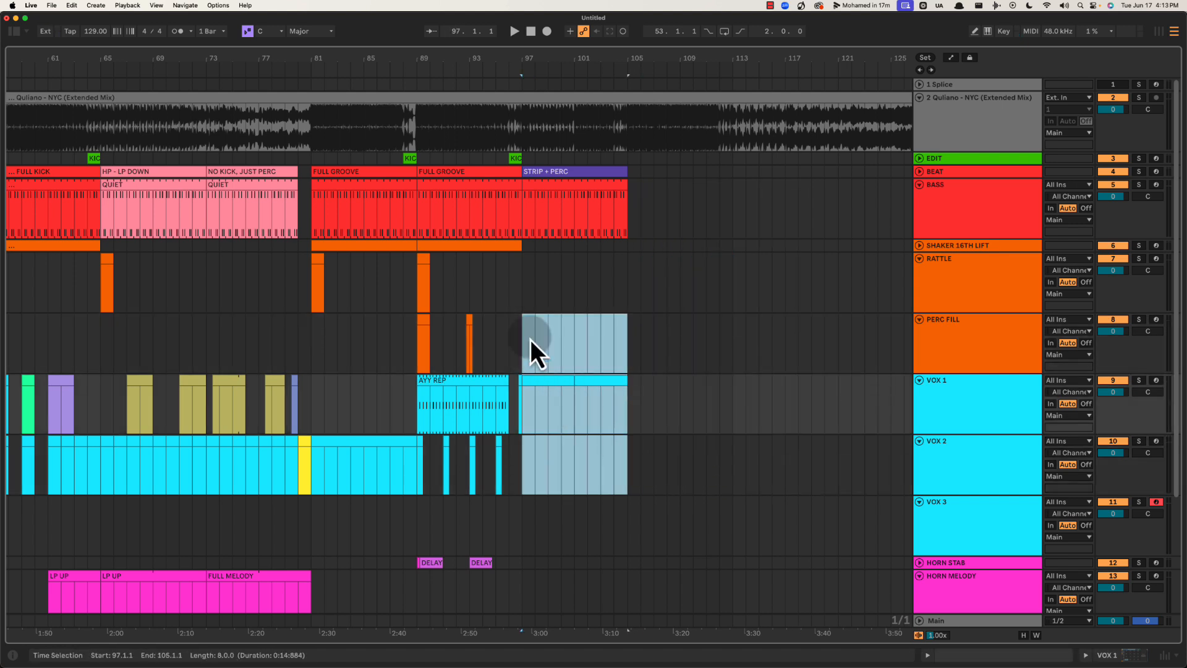
pyautogui.click(530, 339)
pyautogui.hscroll(-5, 543, 332)
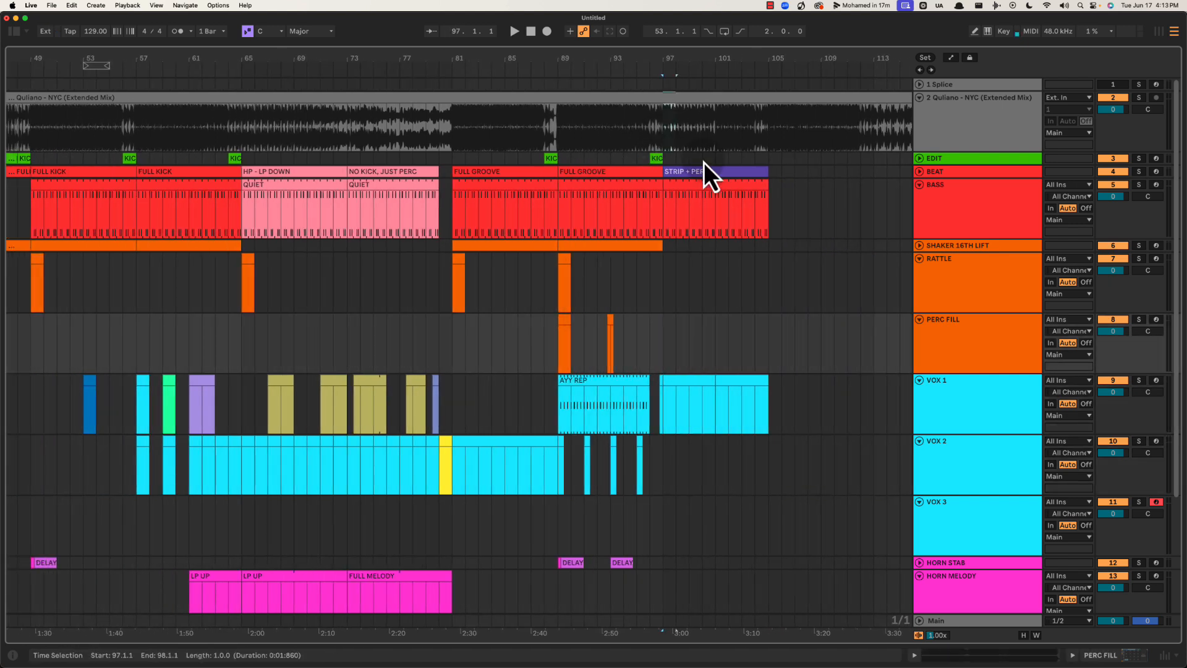
pyautogui.moveTo(268, 179); pyautogui.dragTo(413, 589)
pyautogui.click(673, 354)
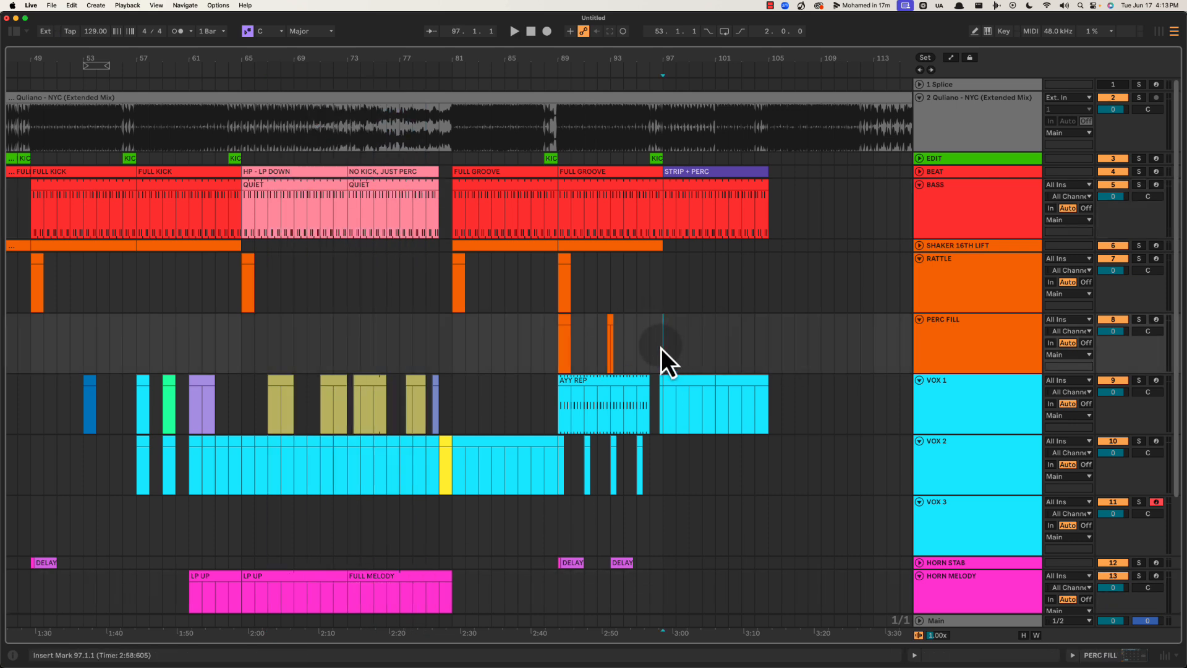
# Play the STRIP + PERC section from bar 97 while checking the lower vocal and horn tracks
pyautogui.hscroll(5, 662, 348)
pyautogui.press('space')
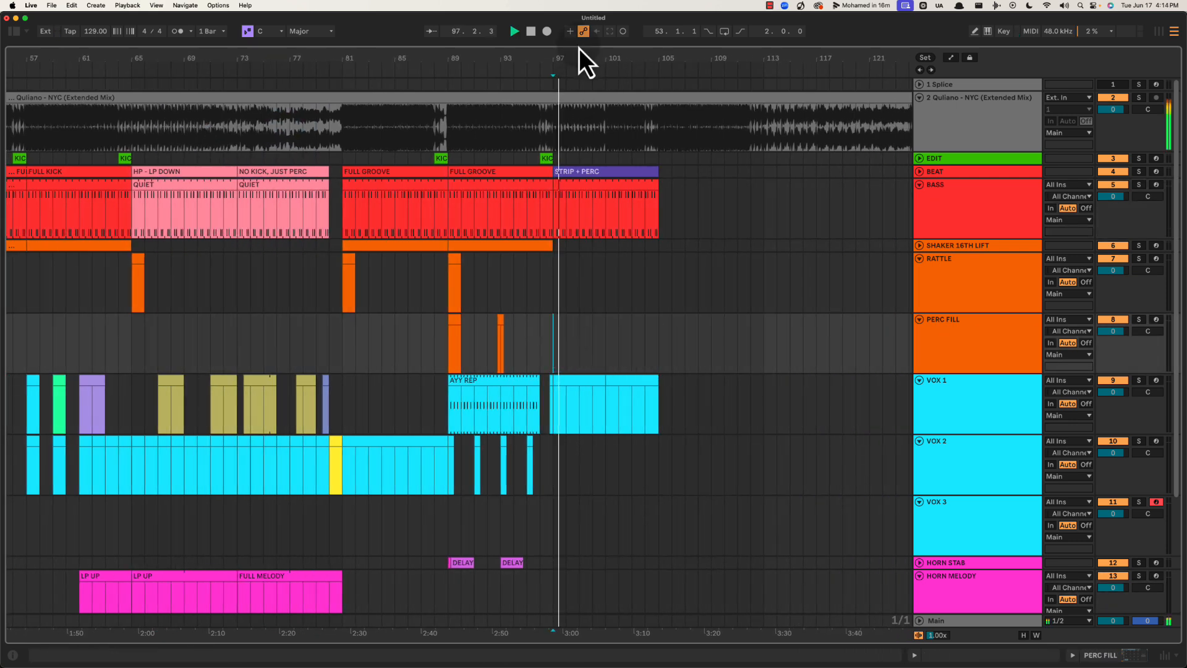
pyautogui.moveTo(579, 49); pyautogui.dragTo(570, 54)
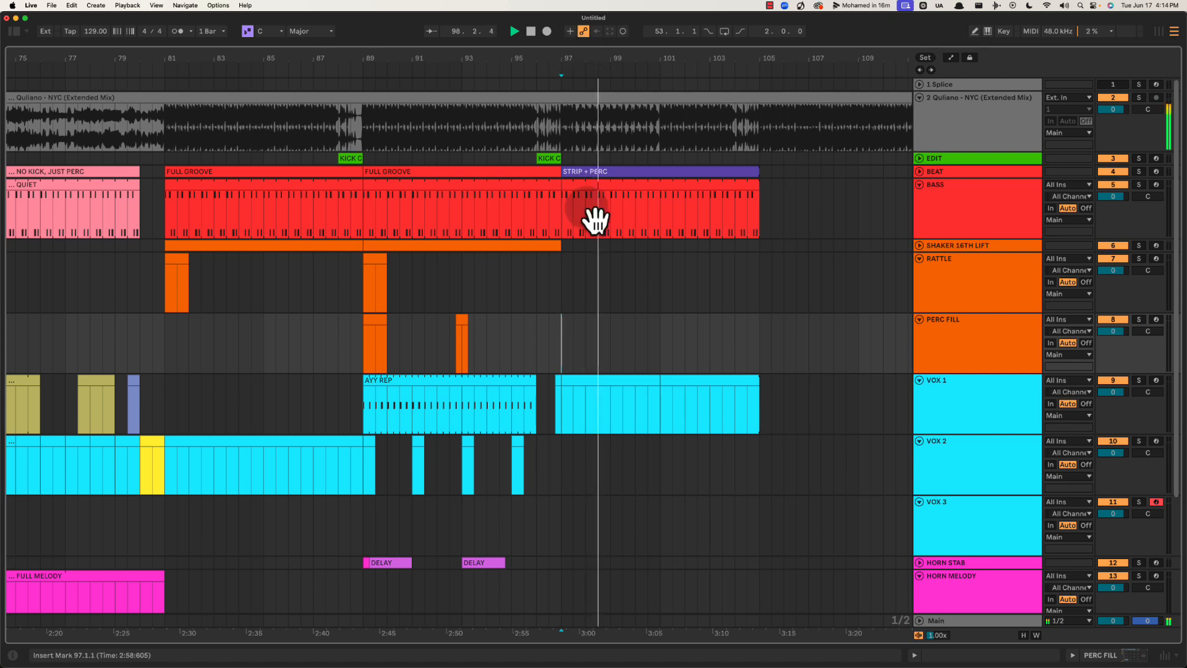
pyautogui.scroll(-2, 591, 365)
pyautogui.scroll(-3, 594, 371)
pyautogui.click(562, 375)
pyautogui.press('space')
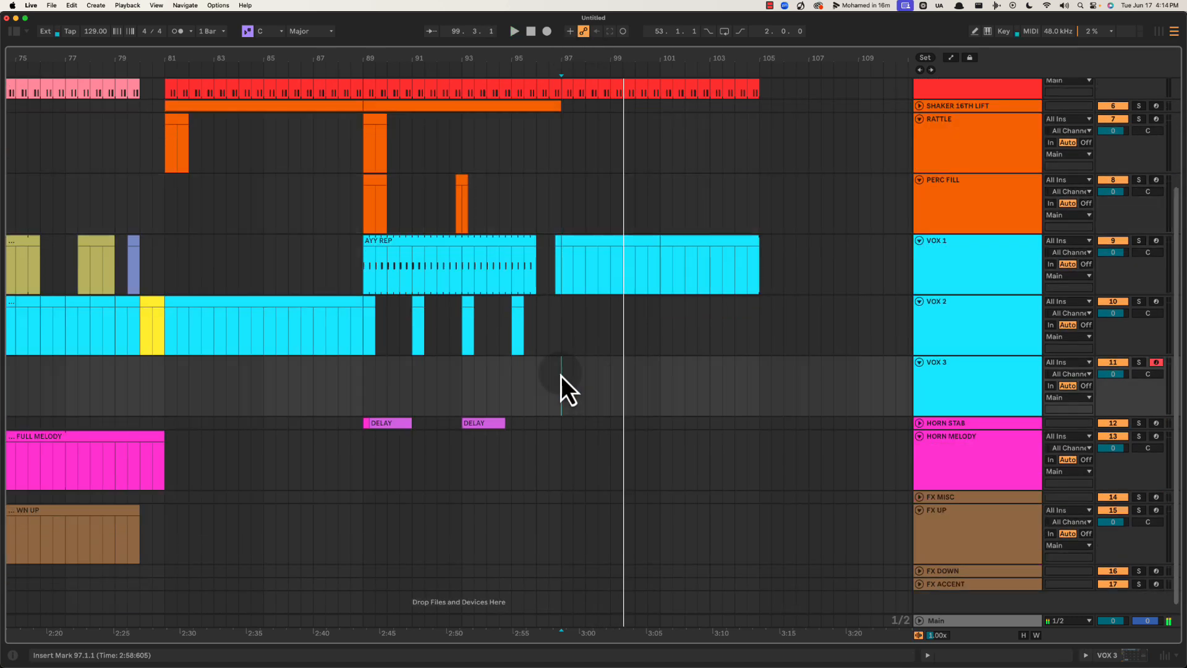
# Duplicate the four-bar HORN STAB pattern starting at bar 89 twice, placing copies at bars 93 and 97
pyautogui.scroll(-1, 561, 376)
pyautogui.moveTo(563, 417); pyautogui.dragTo(436, 413)
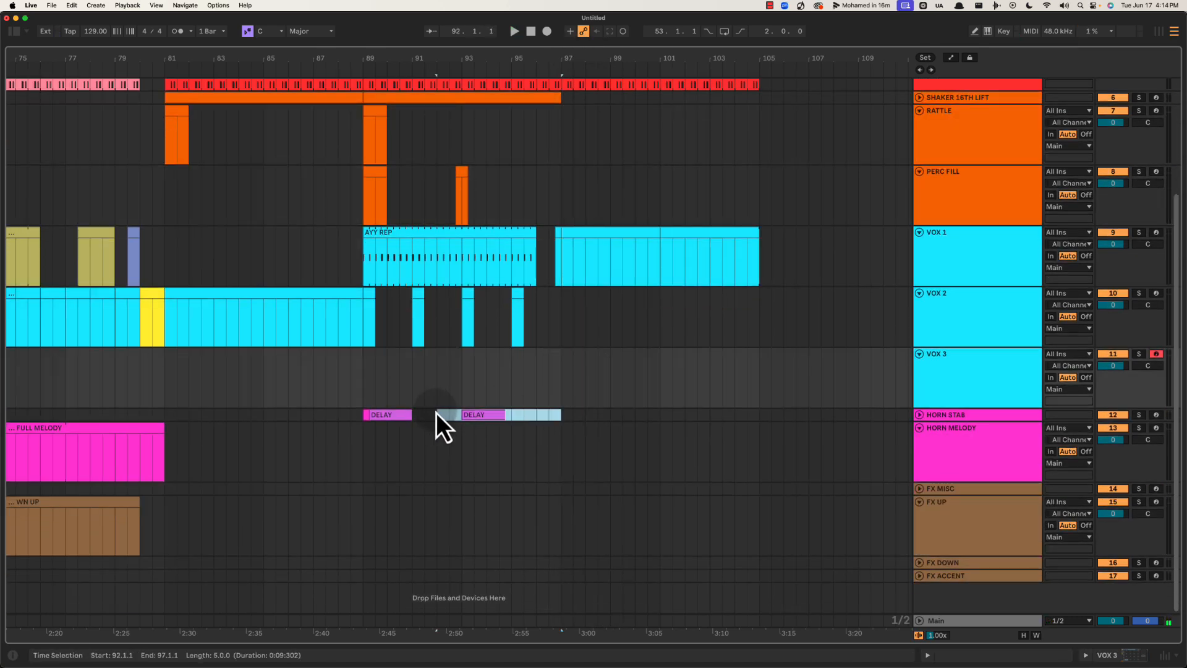
pyautogui.click(436, 413)
pyautogui.moveTo(358, 416); pyautogui.dragTo(440, 418)
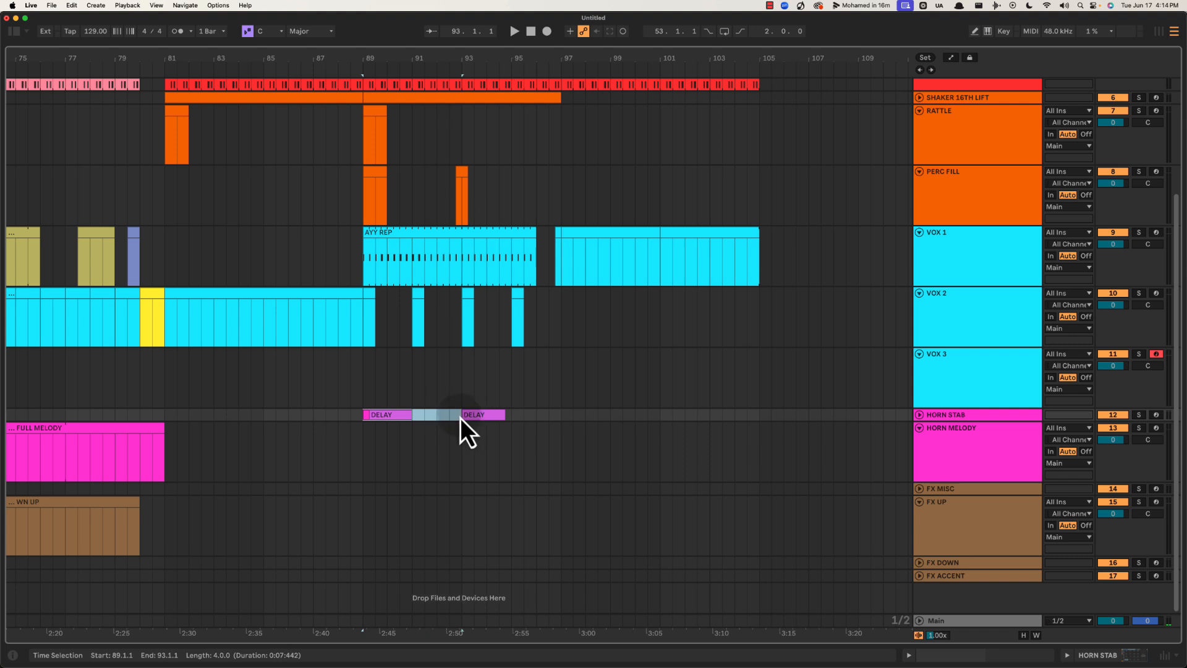
pyautogui.press('super+d')
pyautogui.press('super+d')
# Play from bar 97 to check the horn stab placement, and stop with the insert marker at bar 101
pyautogui.click(559, 387)
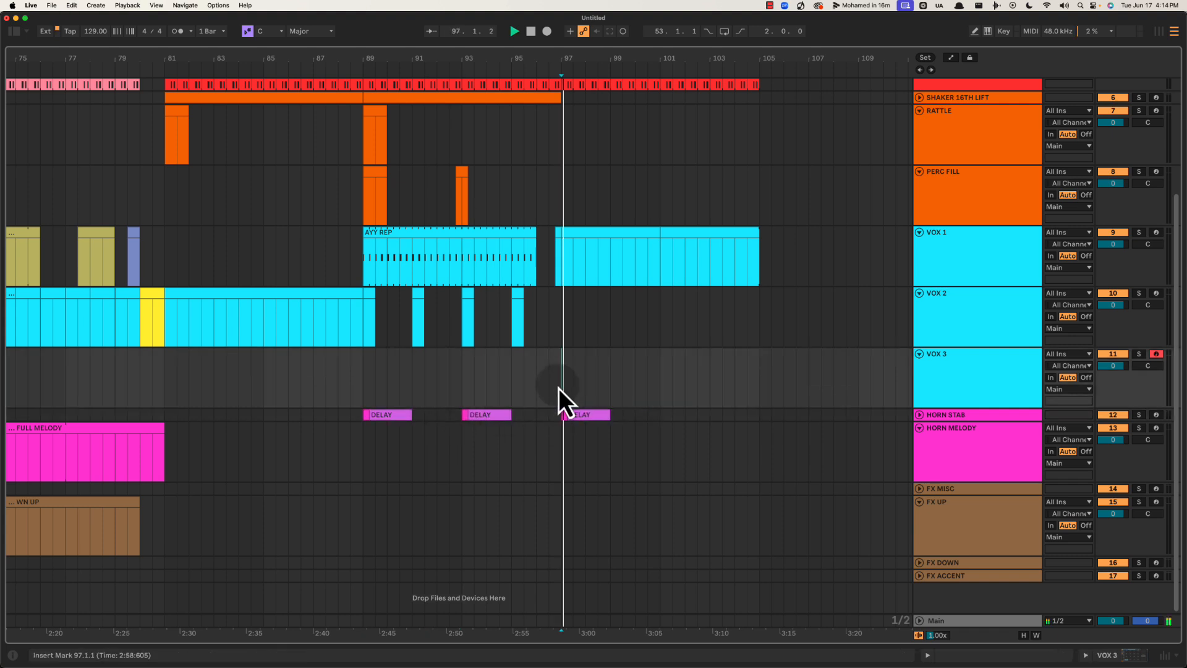
pyautogui.press('space')
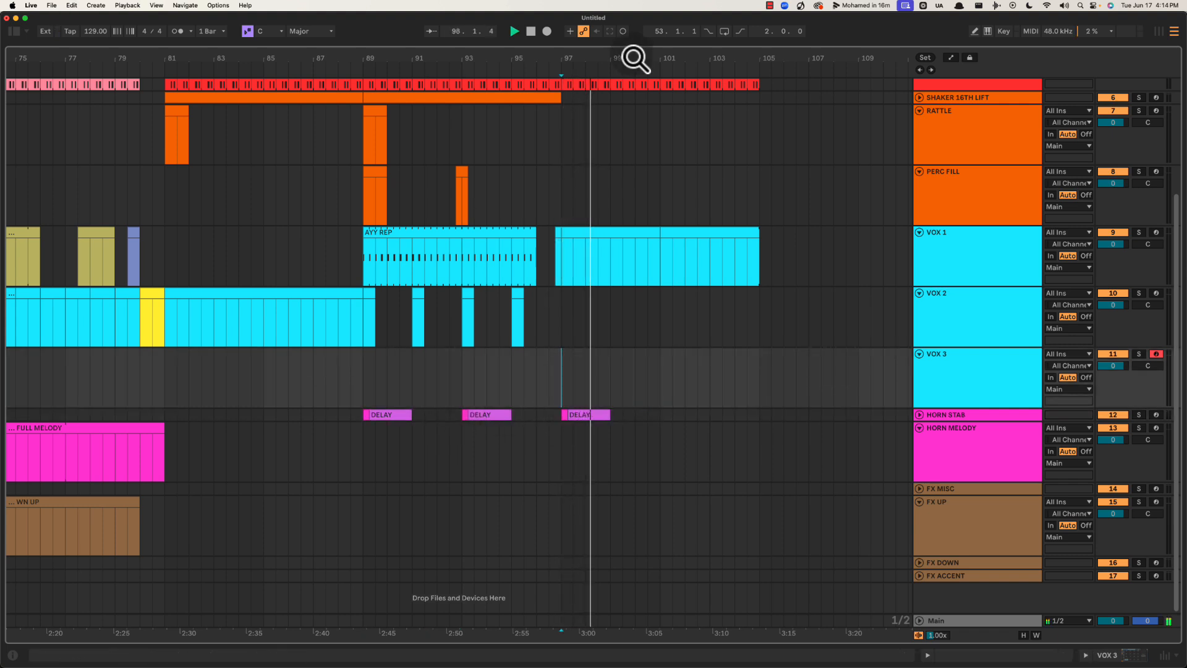
pyautogui.moveTo(633, 57); pyautogui.dragTo(540, 60)
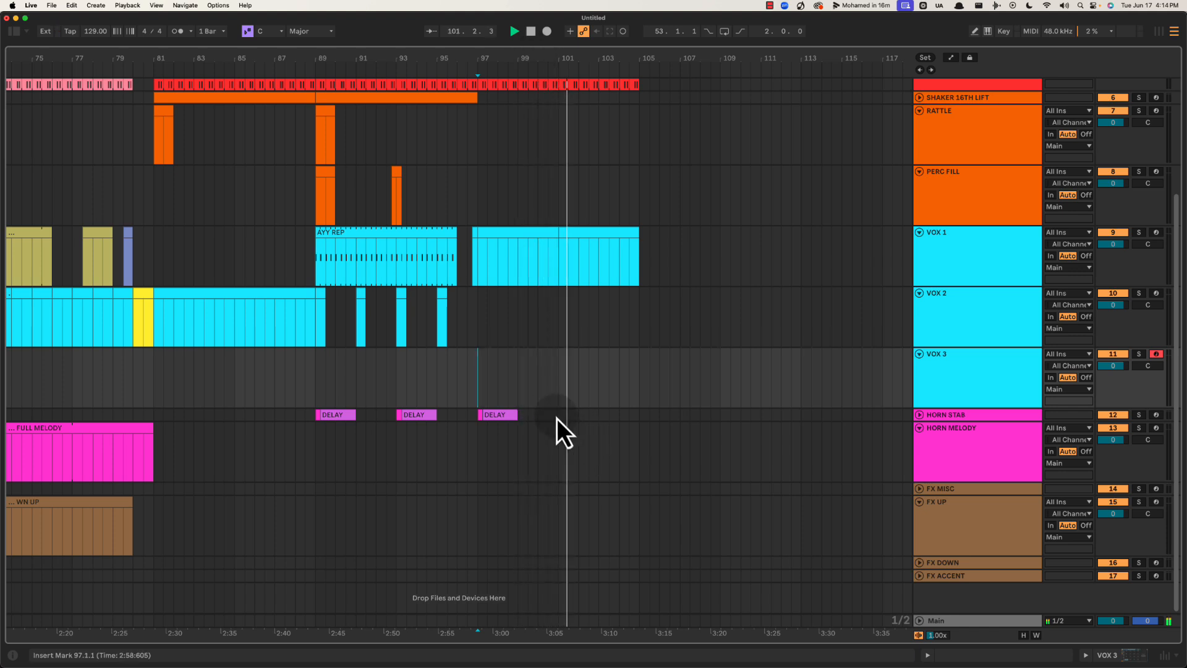
pyautogui.scroll(5, 556, 418)
pyautogui.scroll(1, 556, 417)
pyautogui.click(553, 292)
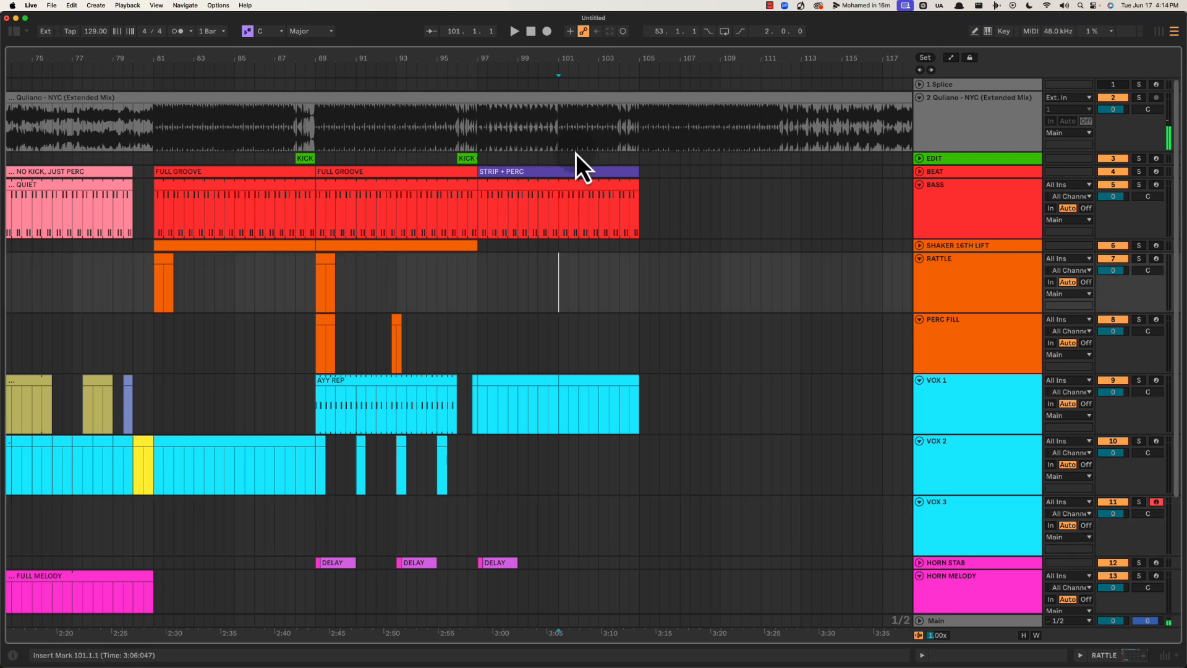
pyautogui.press('space')
# Replace the STRIP + PERC beat clip from bar 101 with a FULL GROOVE clip and delete its excess past bar 105
pyautogui.moveTo(657, 171)
pyautogui.mouseDown()
pyautogui.moveTo(546, 170)
pyautogui.moveTo(557, 178)
pyautogui.mouseUp()
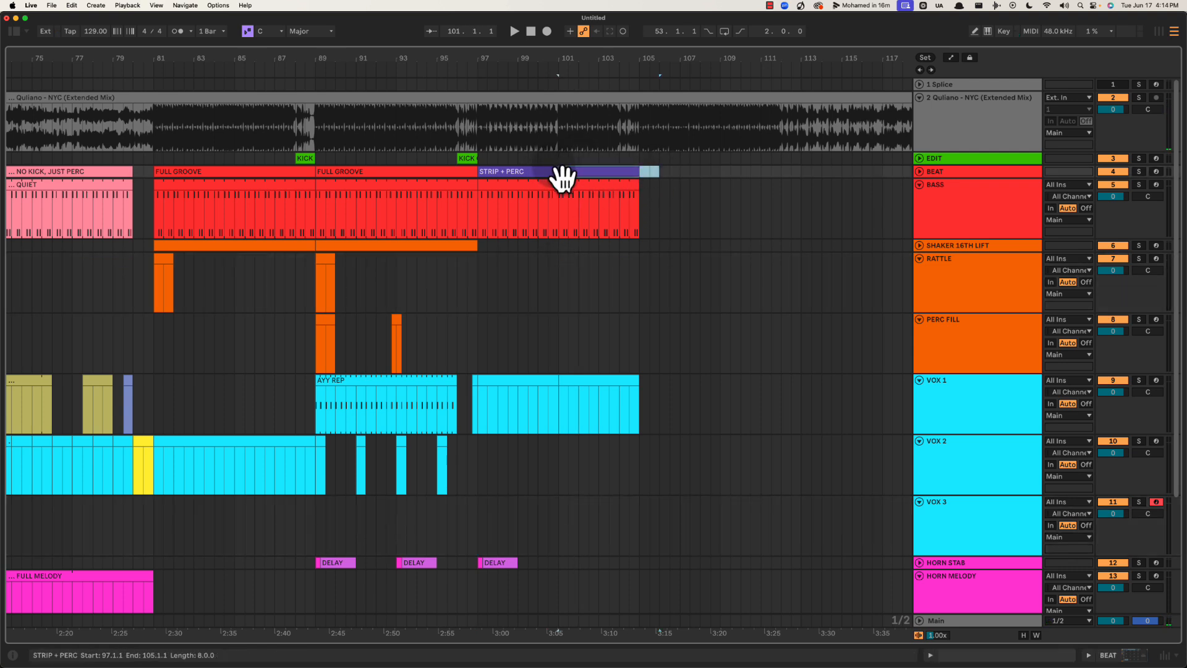
pyautogui.moveTo(416, 179); pyautogui.dragTo(796, 214)
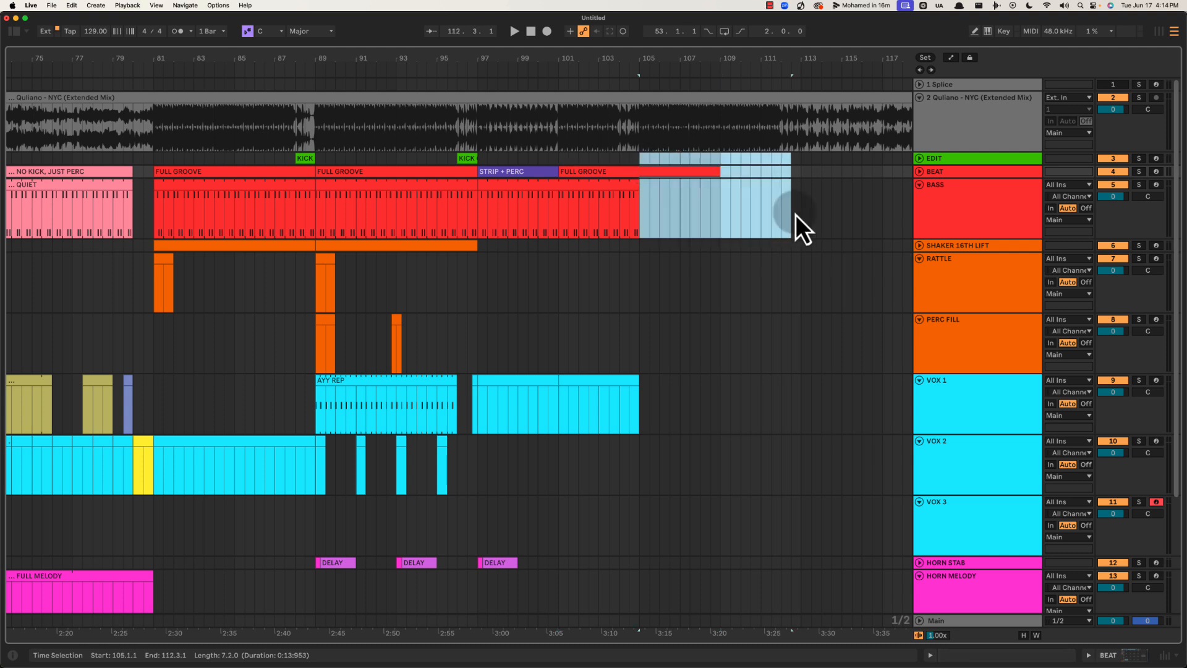
pyautogui.press('Delete')
# Examine the change from STRIP + PERC to FULL GROOVE at bar 101, playing from just before it and marking the VOX 2 entry
pyautogui.click(487, 164)
pyautogui.moveTo(488, 165); pyautogui.dragTo(566, 242)
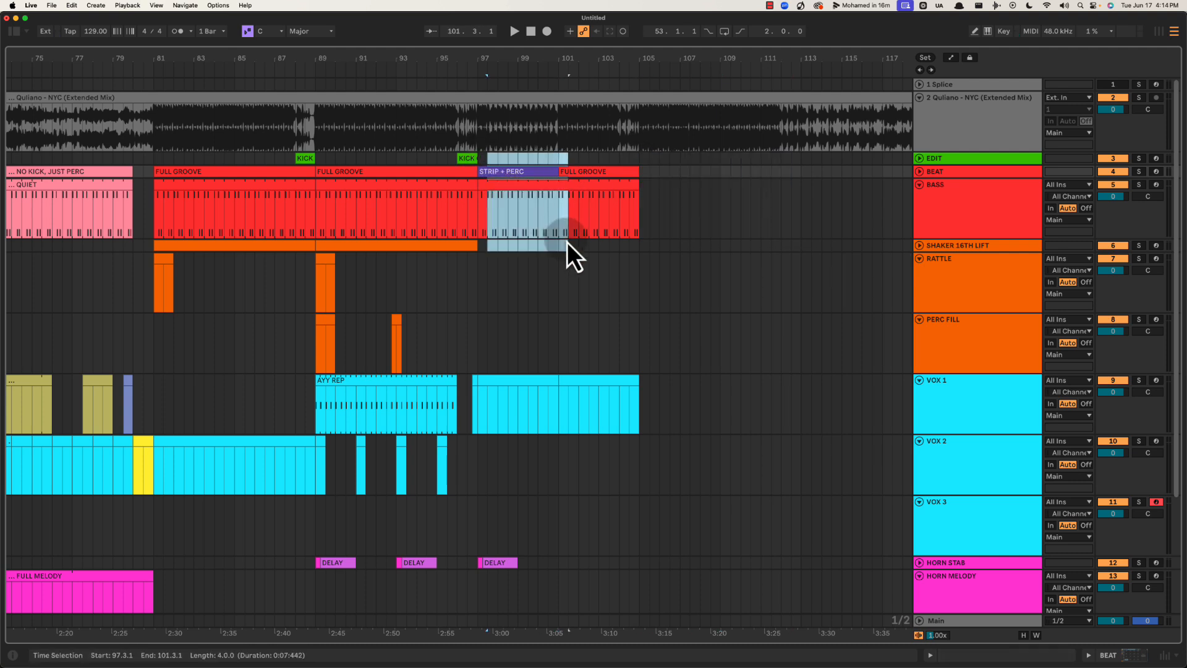
pyautogui.click(559, 247)
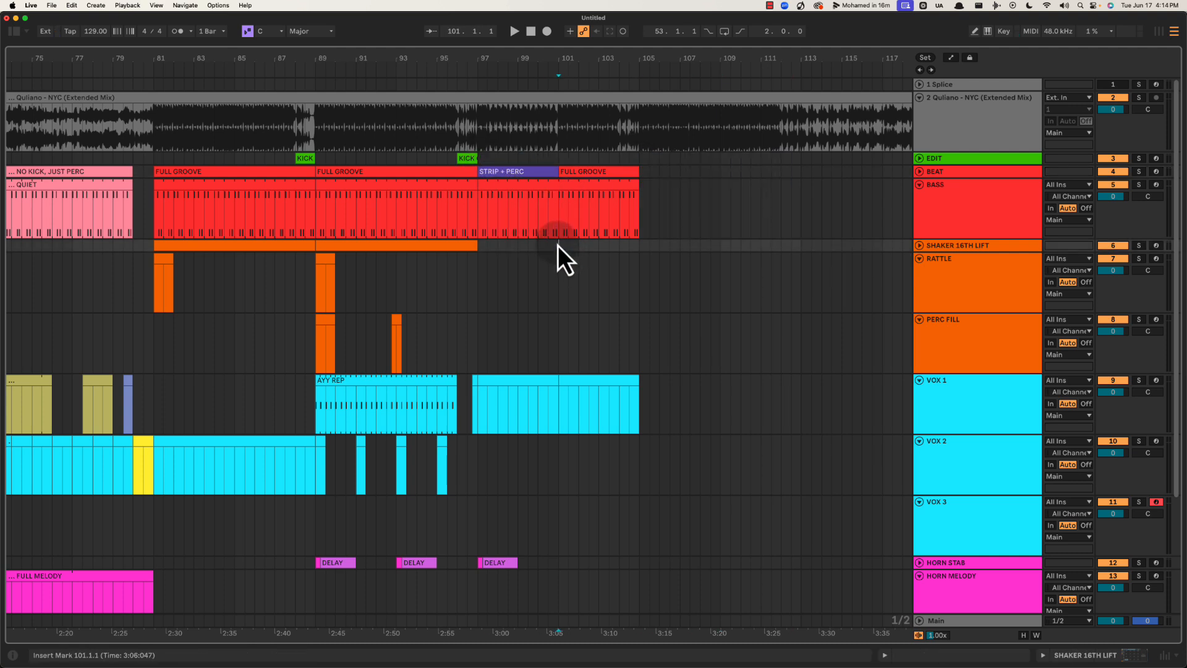
pyautogui.click(548, 158)
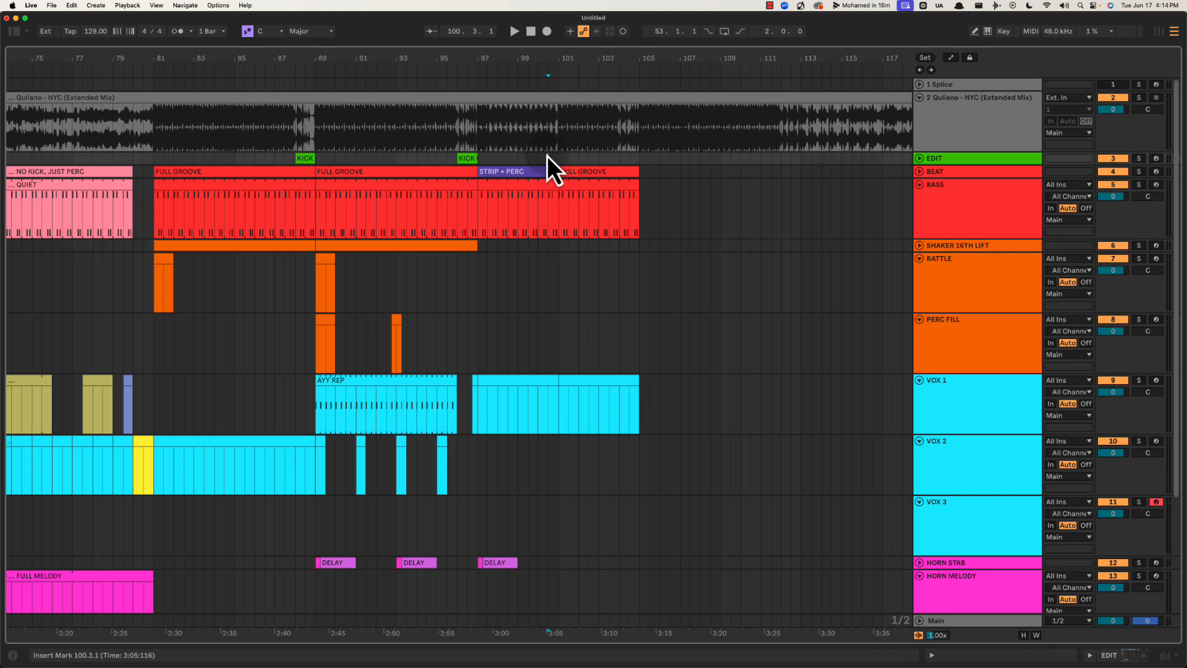
pyautogui.scroll(3, 578, 66)
pyautogui.press('space')
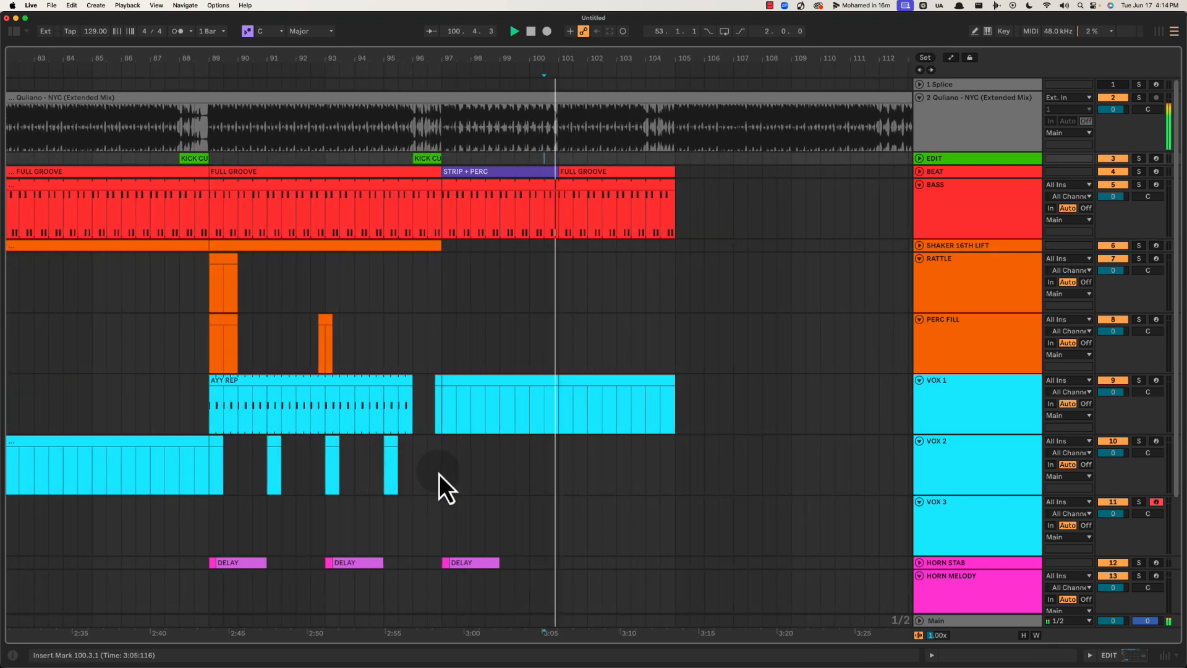
pyautogui.moveTo(572, 454); pyautogui.dragTo(560, 458)
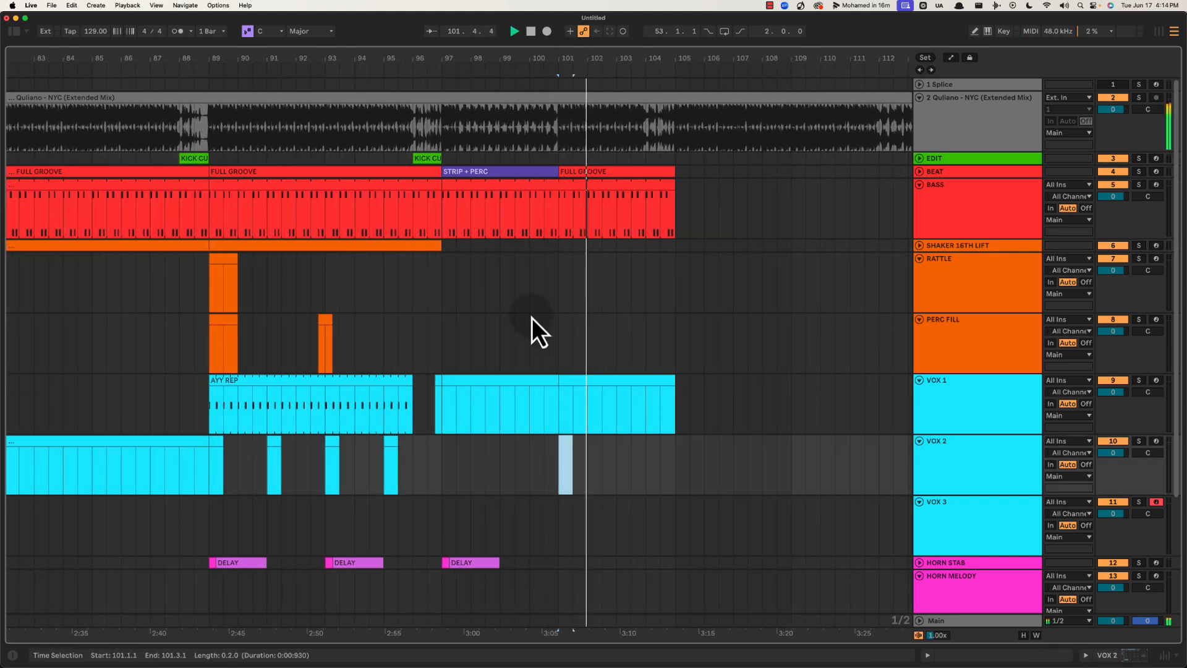
pyautogui.scroll(-4, 550, 57)
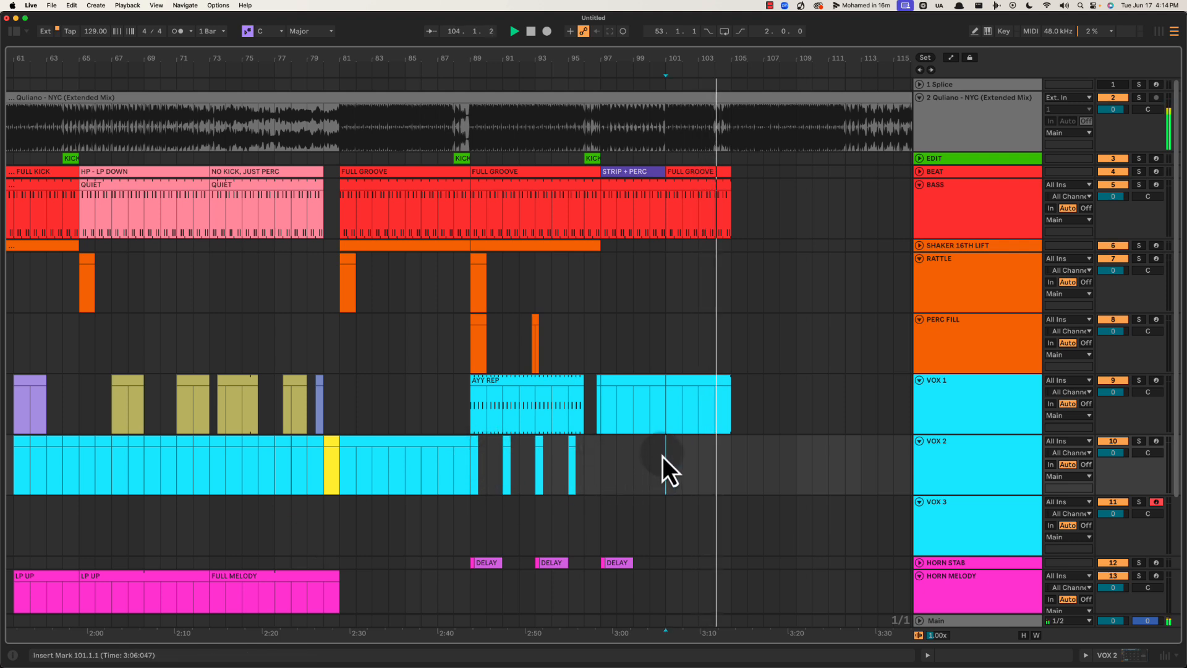
# Duplicate the VOX 2 content of bars 89 to 101 onto bars 101 to 113, and resume playback from bar 101
pyautogui.moveTo(662, 456); pyautogui.dragTo(481, 452)
pyautogui.press('super+d')
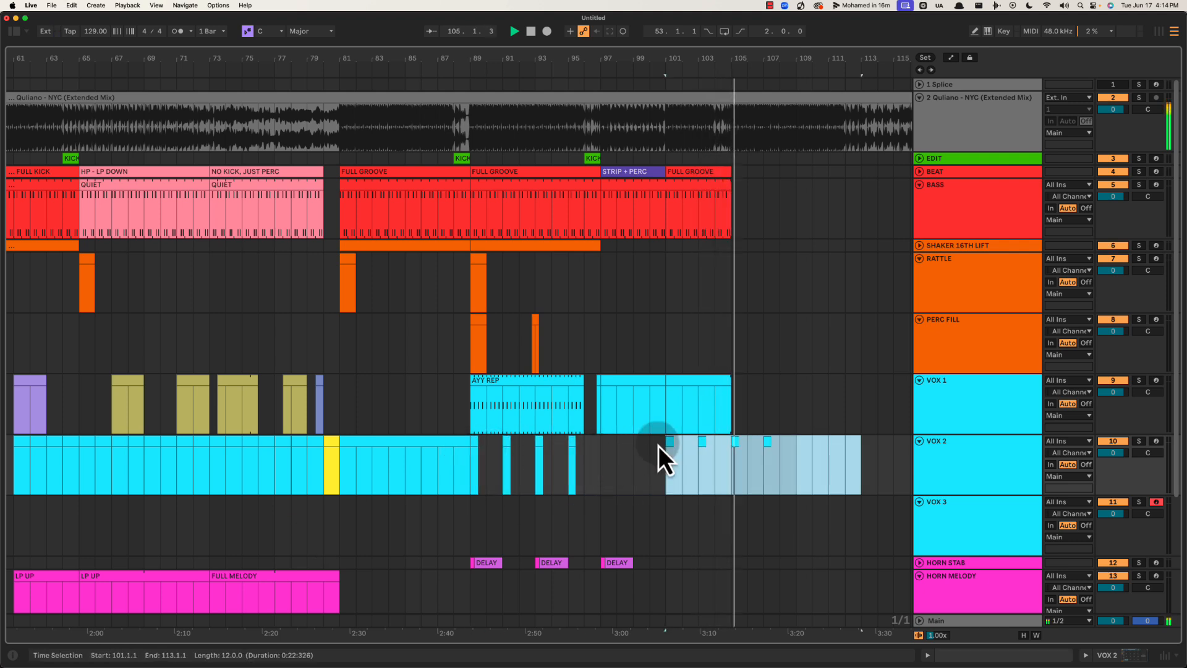
pyautogui.click(665, 464)
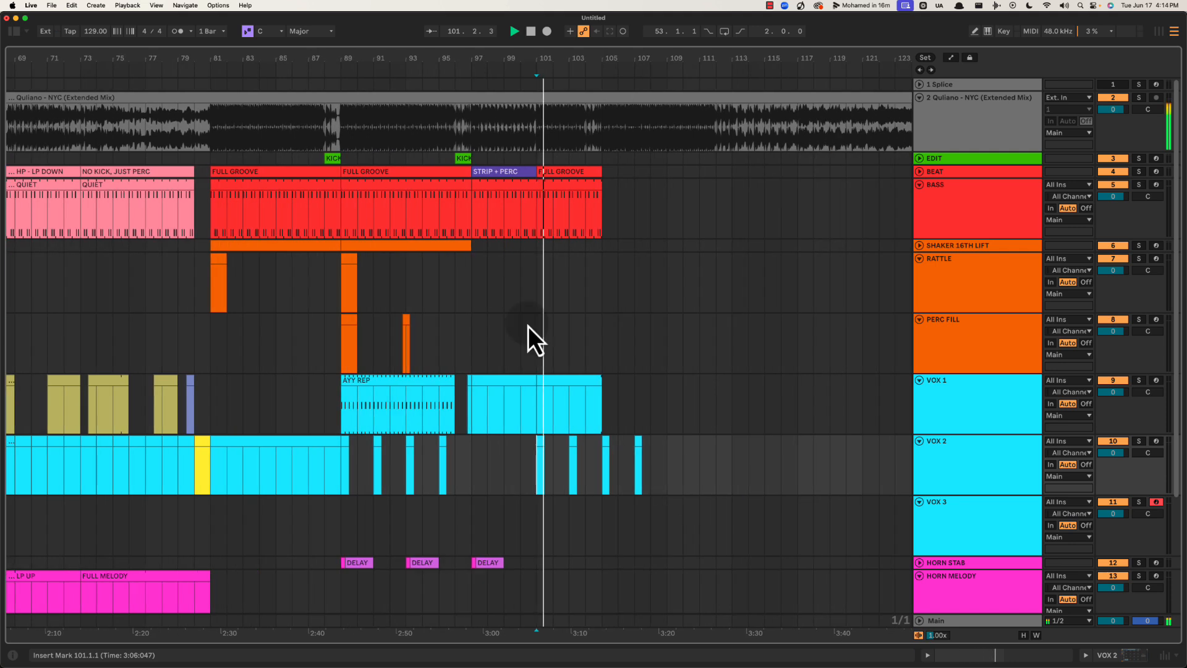
# Add the SHAKER 16TH LIFT clip across bars 101 to 105 and a one-bar KICK clip at bar 104 on the EDIT track
pyautogui.moveTo(559, 58); pyautogui.dragTo(559, 58)
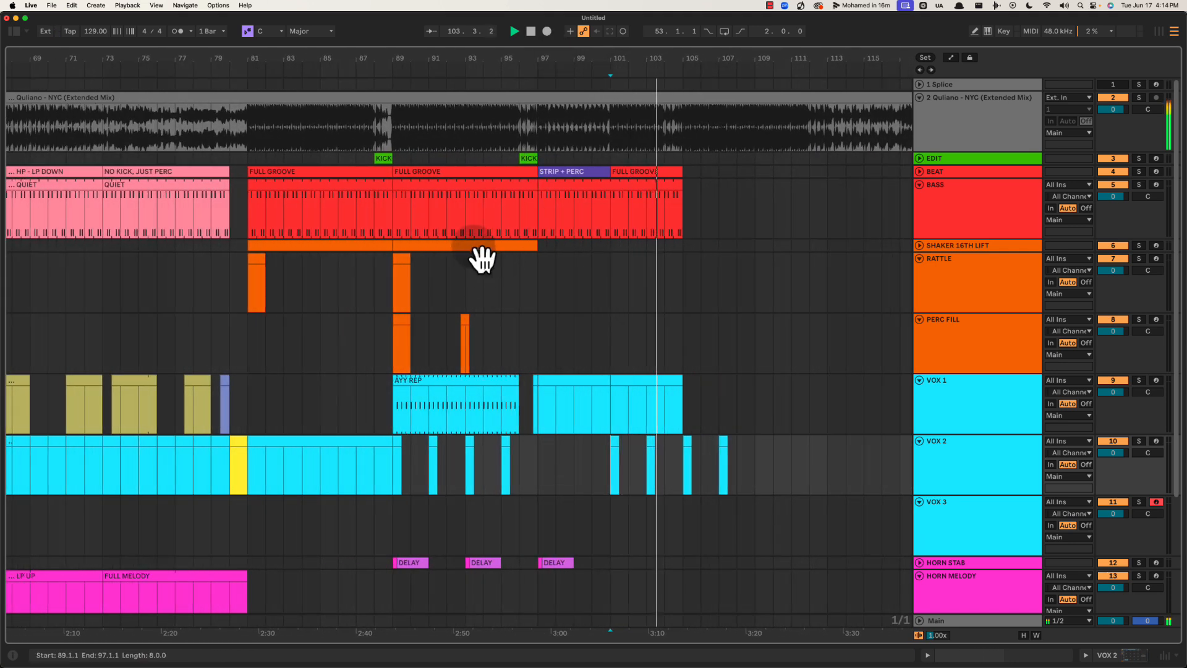
pyautogui.moveTo(529, 247); pyautogui.dragTo(794, 278)
pyautogui.press('Delete')
pyautogui.moveTo(527, 158); pyautogui.dragTo(673, 157)
pyautogui.press('space')
pyautogui.moveTo(697, 58); pyautogui.dragTo(698, 60)
# Extend the last VOX 1 clip to bar 113
pyautogui.click(631, 406)
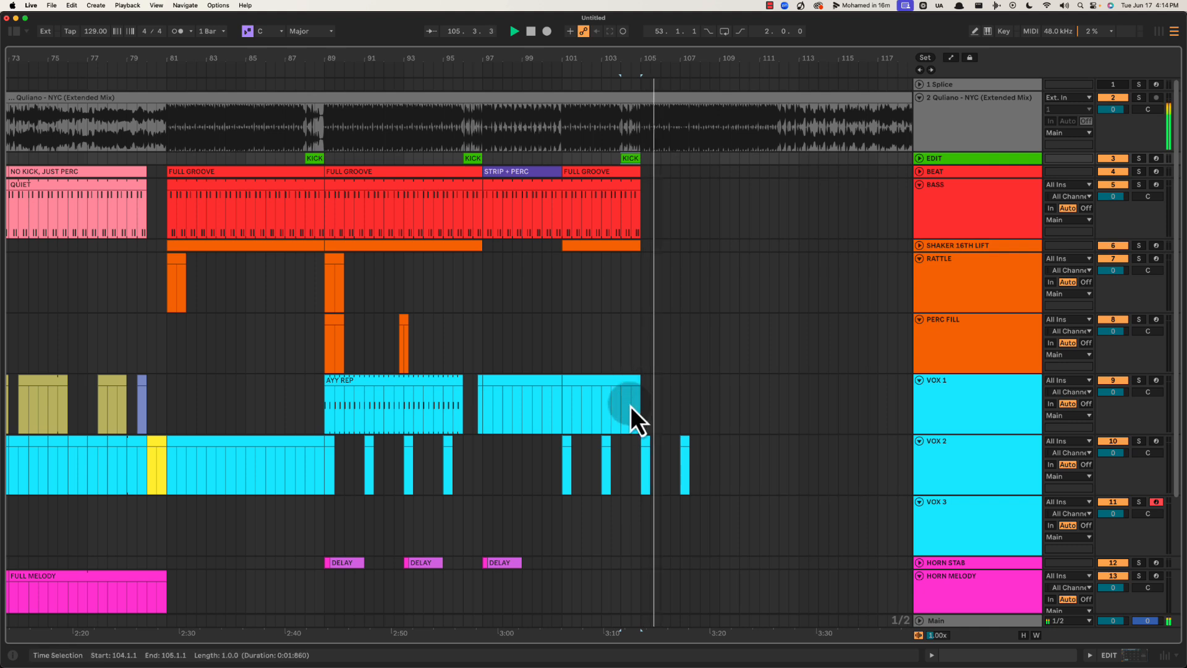
pyautogui.click(632, 405)
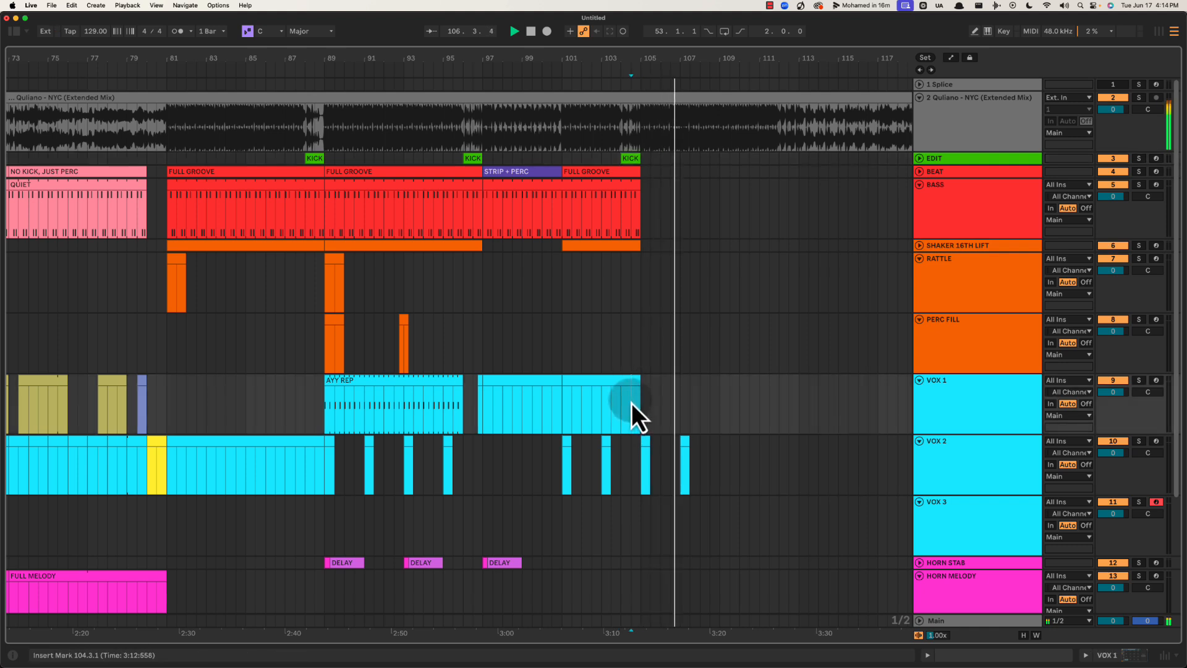
pyautogui.moveTo(640, 379); pyautogui.dragTo(718, 378)
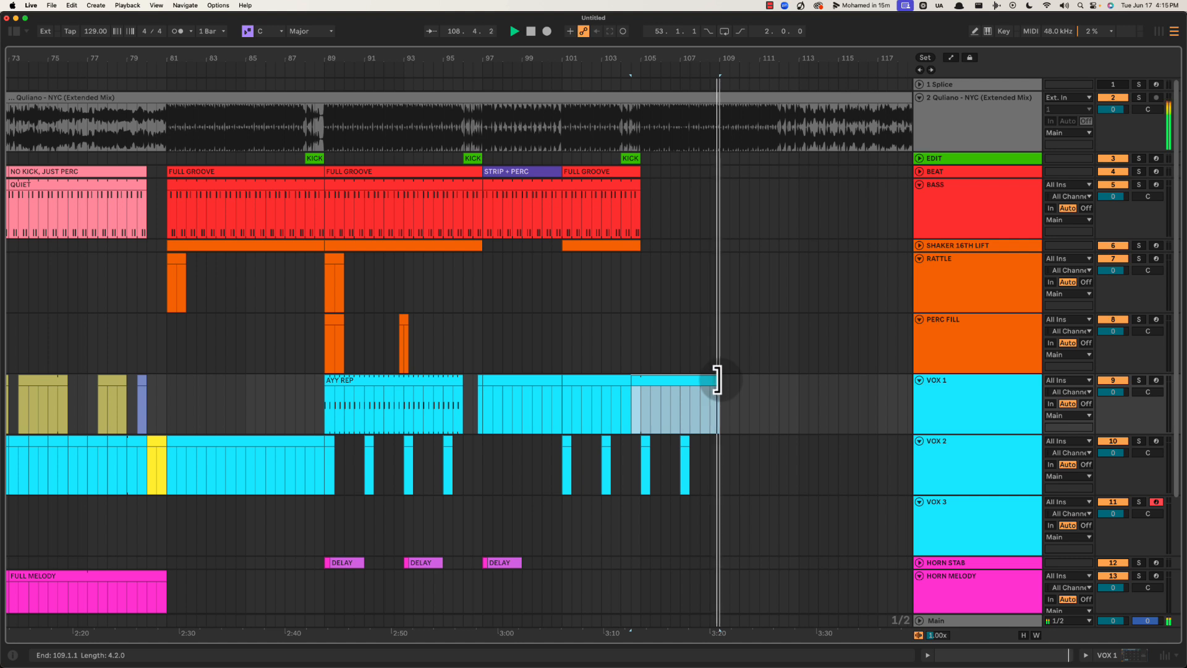
pyautogui.moveTo(717, 379); pyautogui.dragTo(797, 382)
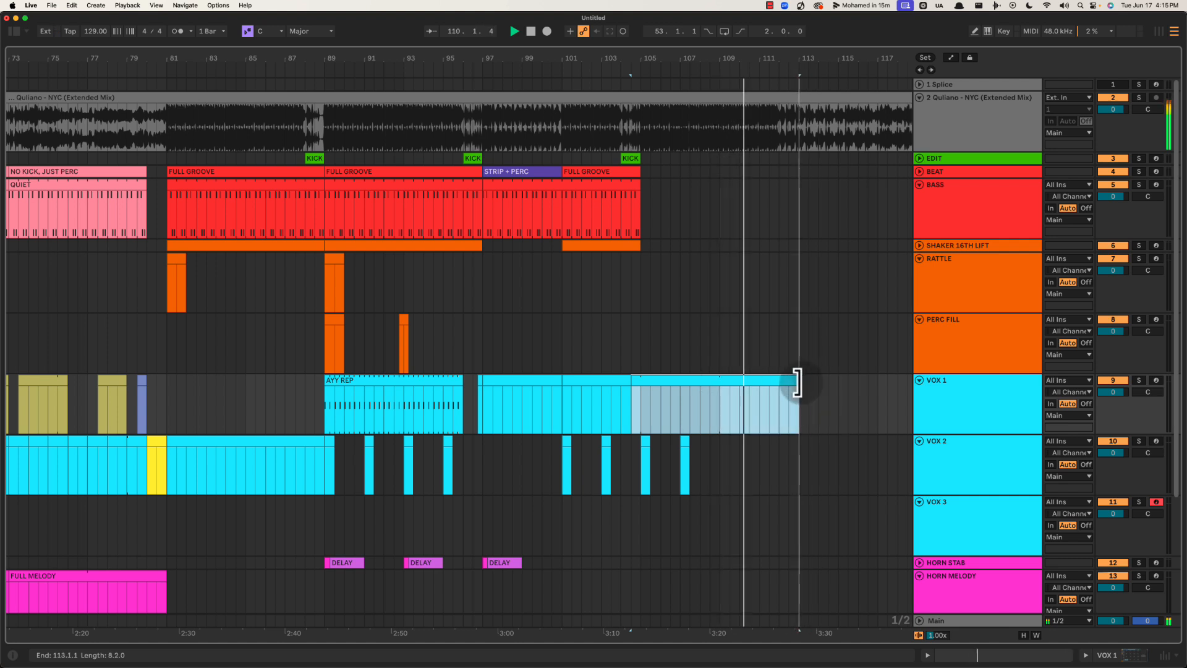
# Insert a new MIDI track below the EDIT track and name it AB
pyautogui.click(955, 159)
pyautogui.press('super+shift+t')
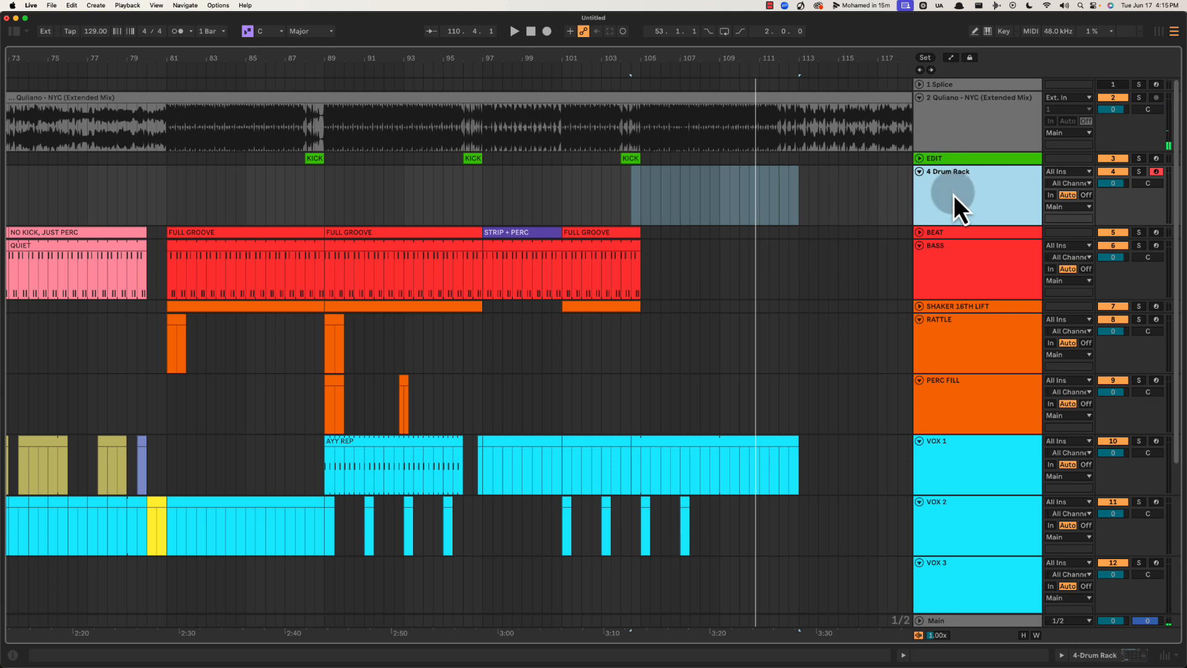
pyautogui.write('AB')
pyautogui.press('Return')
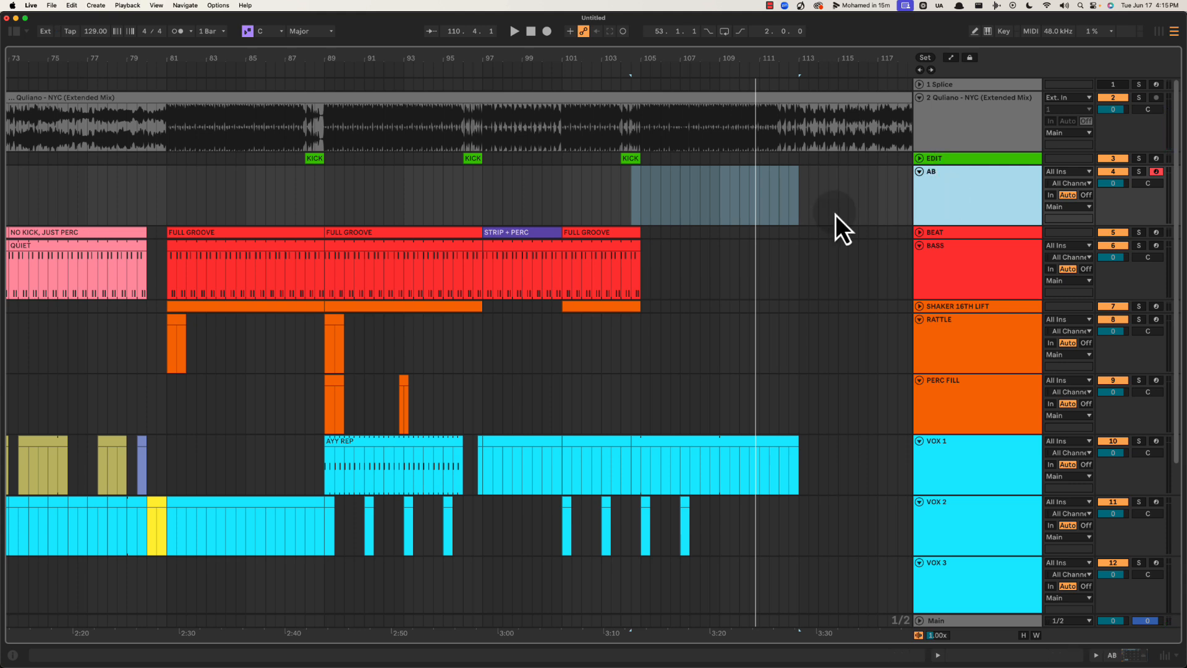
# Create a 16-bar clip on the AB track from bar 81 to 97 and duplicate it onto bars 97 to 113
pyautogui.moveTo(328, 196); pyautogui.dragTo(488, 195)
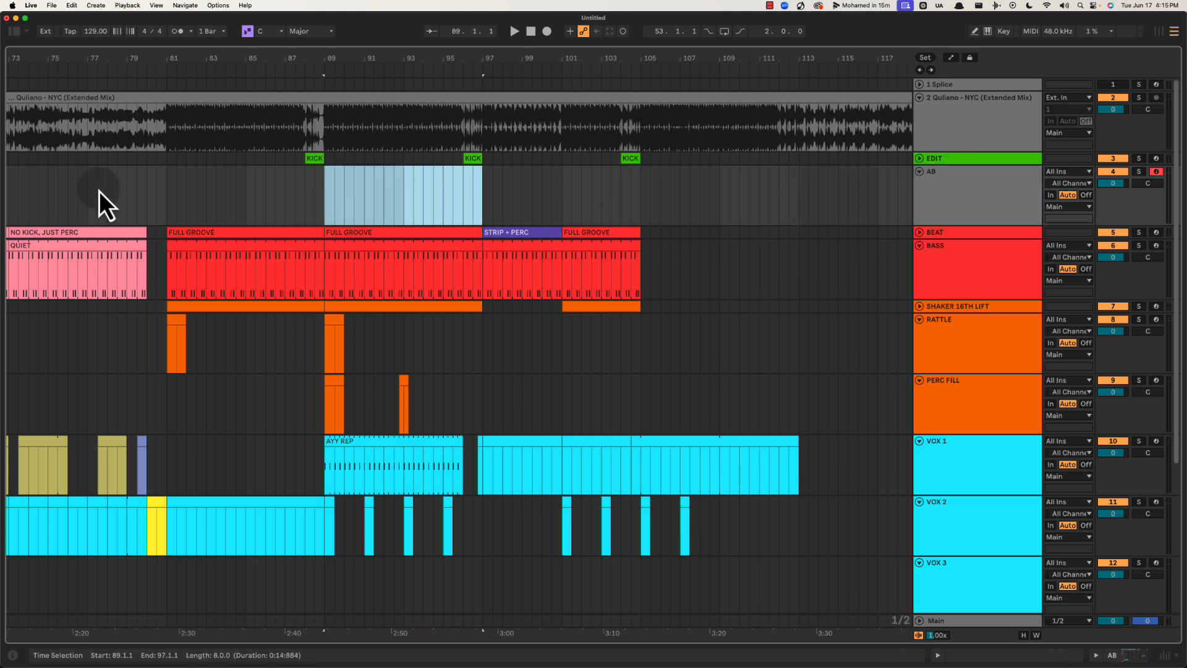
pyautogui.moveTo(165, 193); pyautogui.dragTo(501, 201)
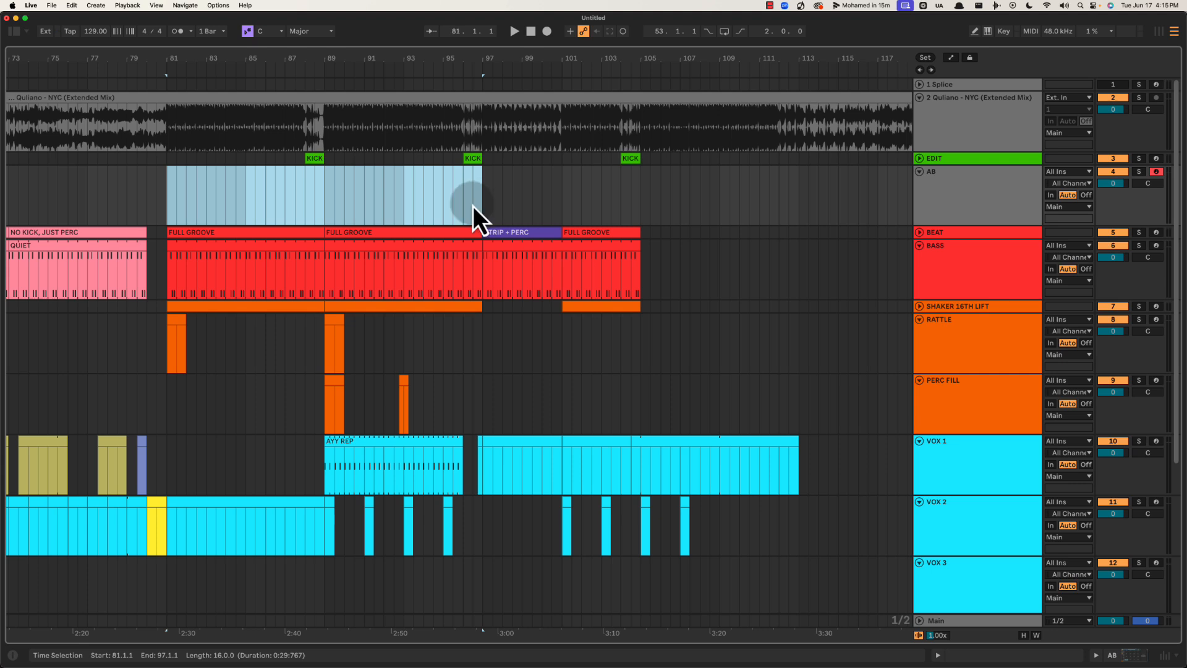
pyautogui.doubleClick(473, 206)
pyautogui.press('super+d')
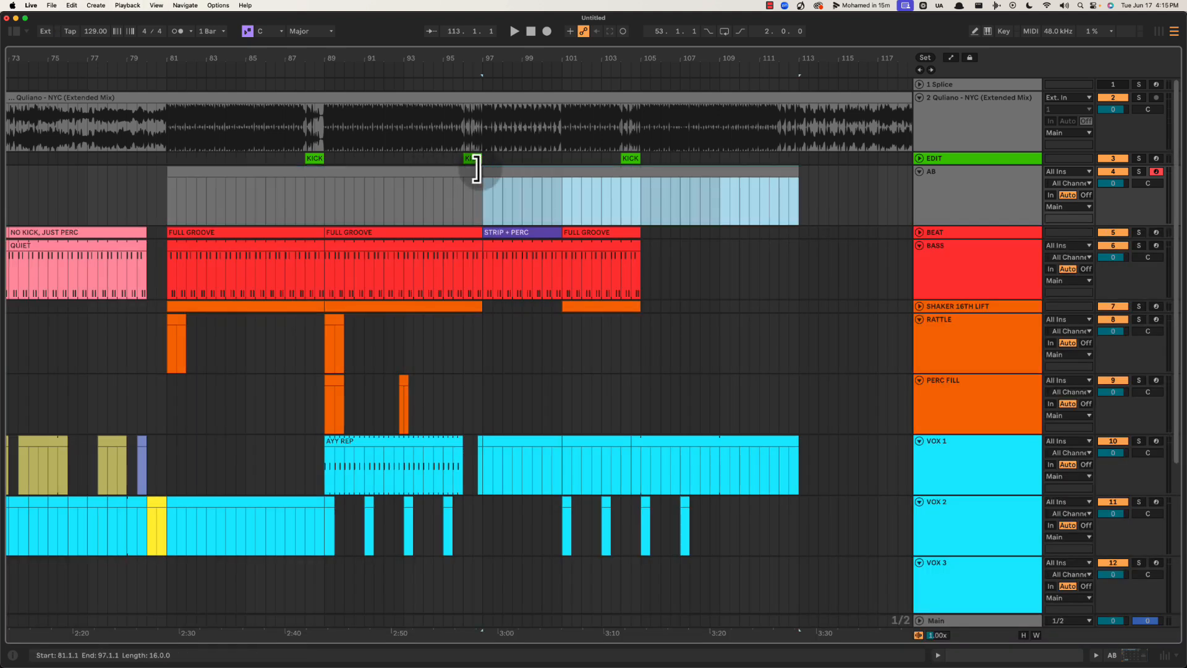
# Name the AB track clip at bars 81 to 97 VOX 1 and the clip at bars 97 to 113 VOX 2
pyautogui.click(392, 179)
pyautogui.press('super+r')
pyautogui.write('VOX')
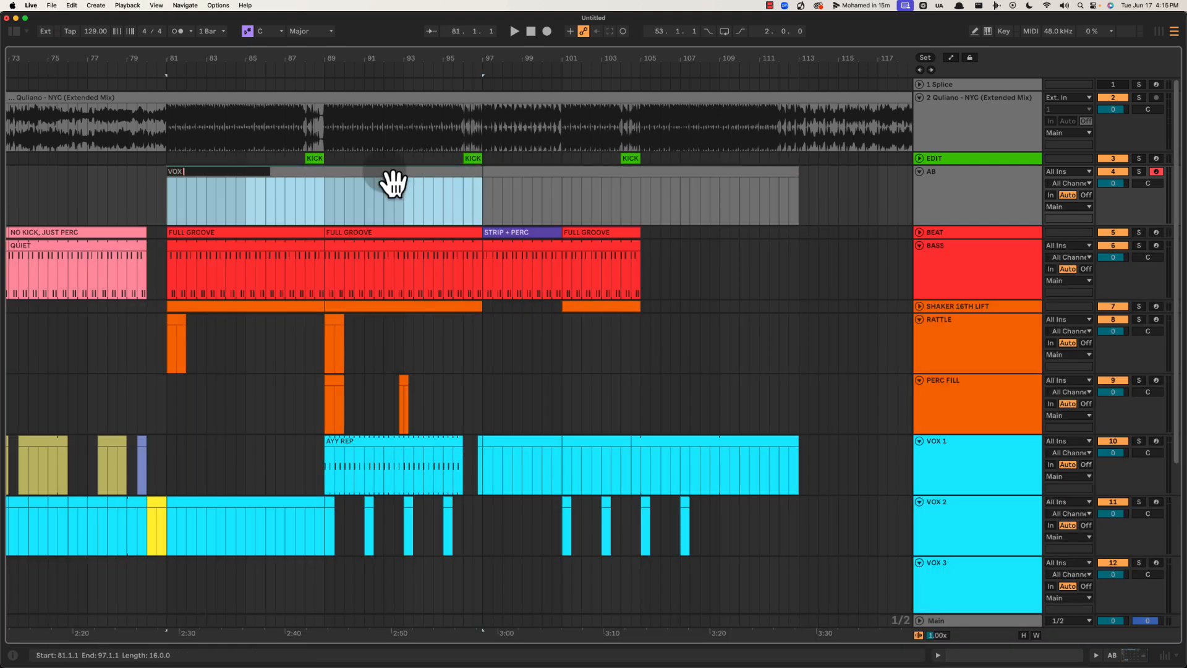
pyautogui.write(' 1')
pyautogui.press('Return')
pyautogui.click(524, 186)
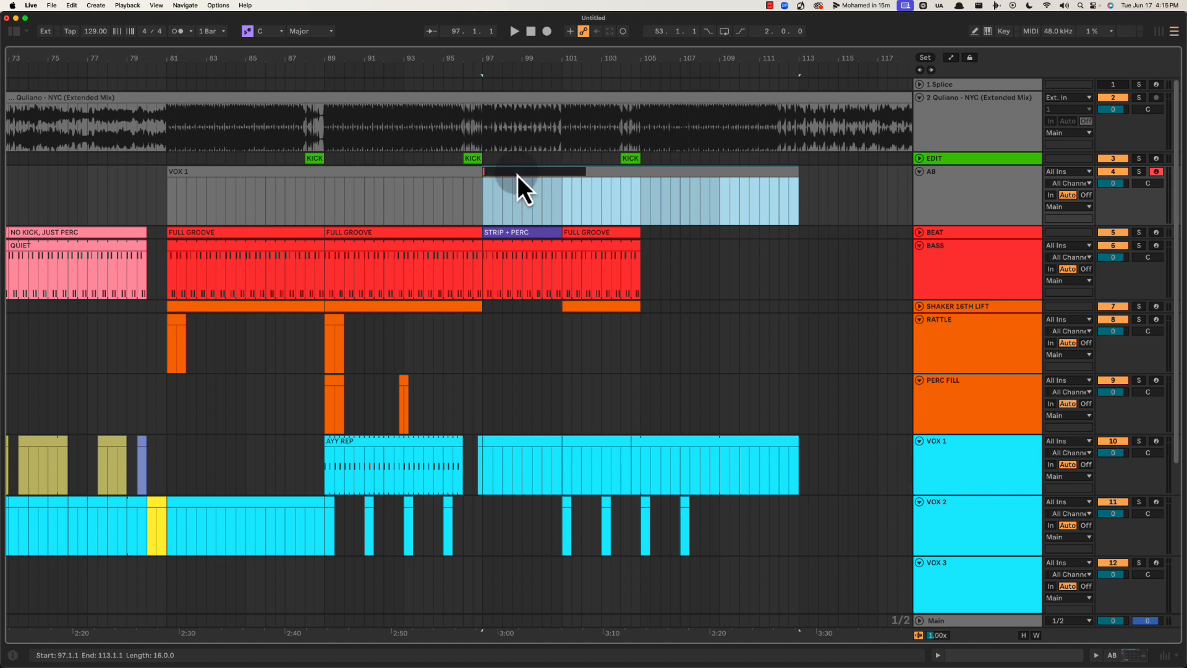
pyautogui.write('VOX 2')
pyautogui.press('Return')
# Color the VOX 1 clip on the AB track dark grey and the VOX 2 clip beside it white
pyautogui.rightClick(517, 173)
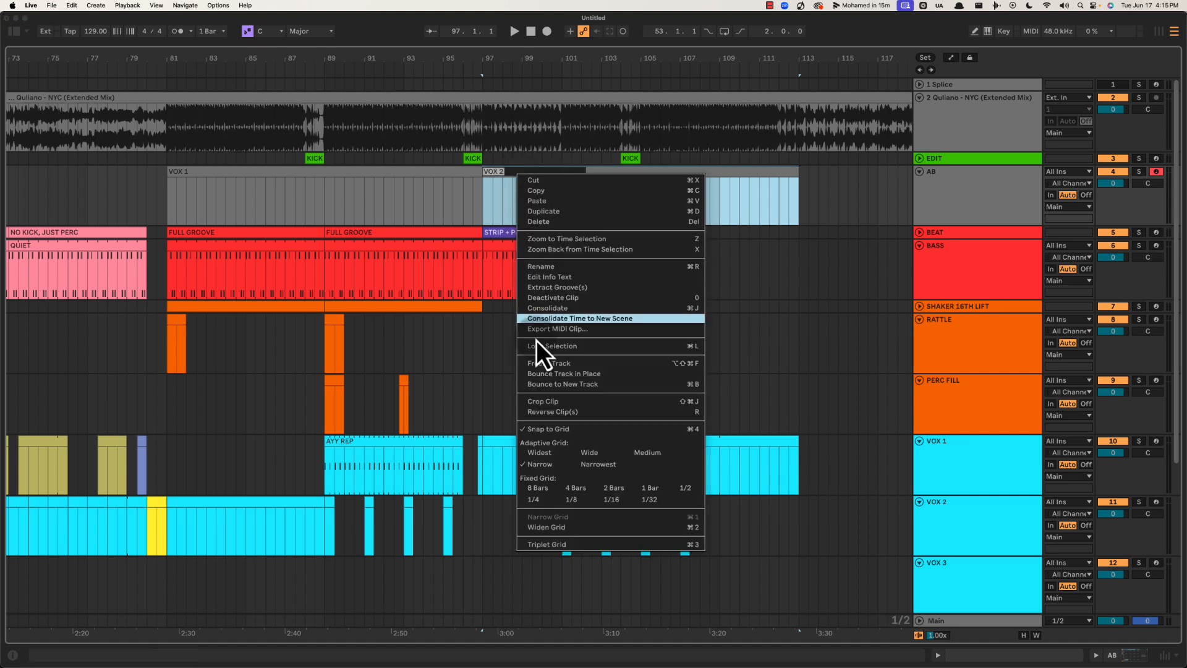
pyautogui.click(539, 265)
pyautogui.click(418, 183)
pyautogui.click(226, 180)
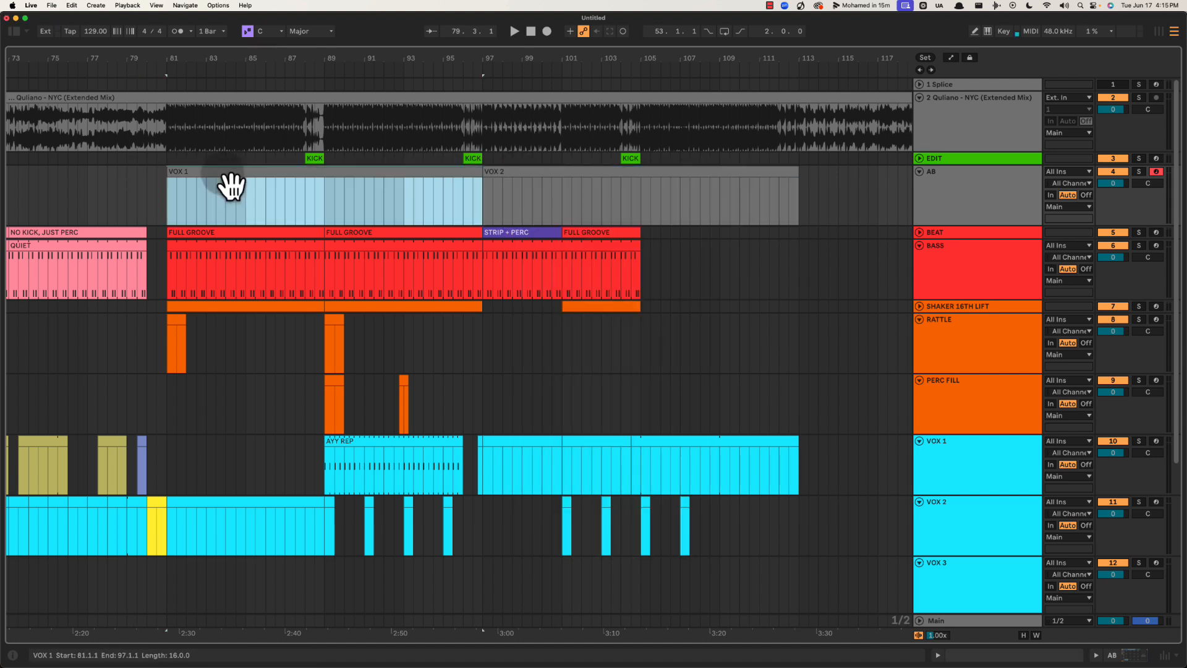
pyautogui.rightClick(223, 176)
pyautogui.click(387, 477)
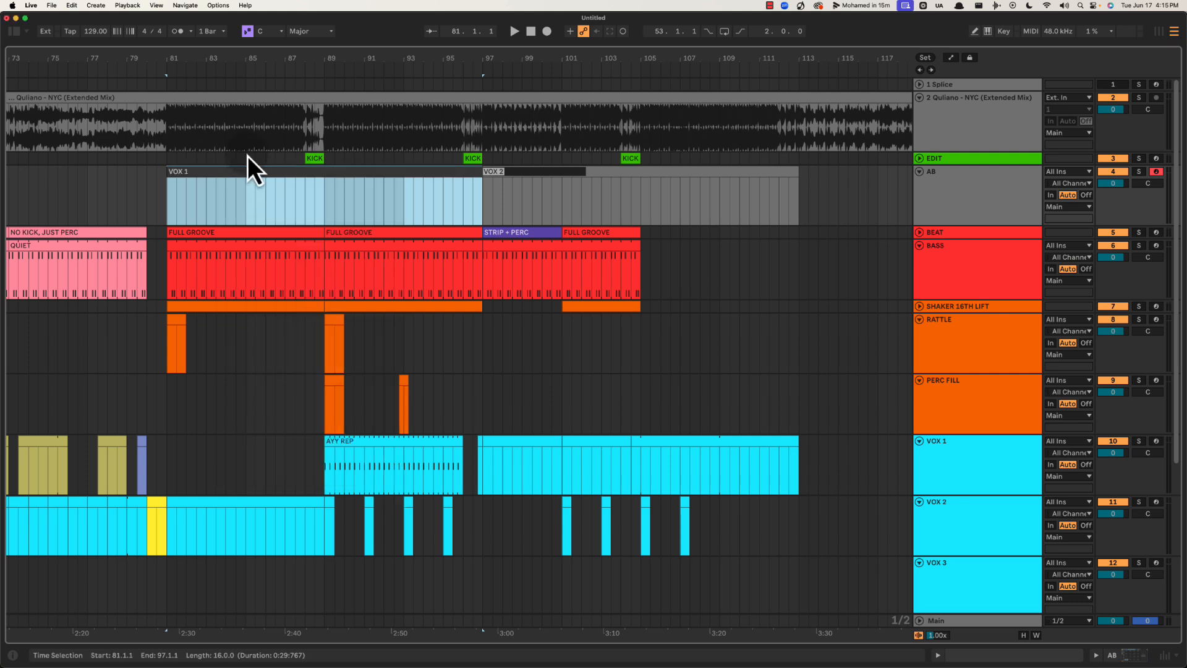
pyautogui.click(754, 183)
pyautogui.rightClick(751, 173)
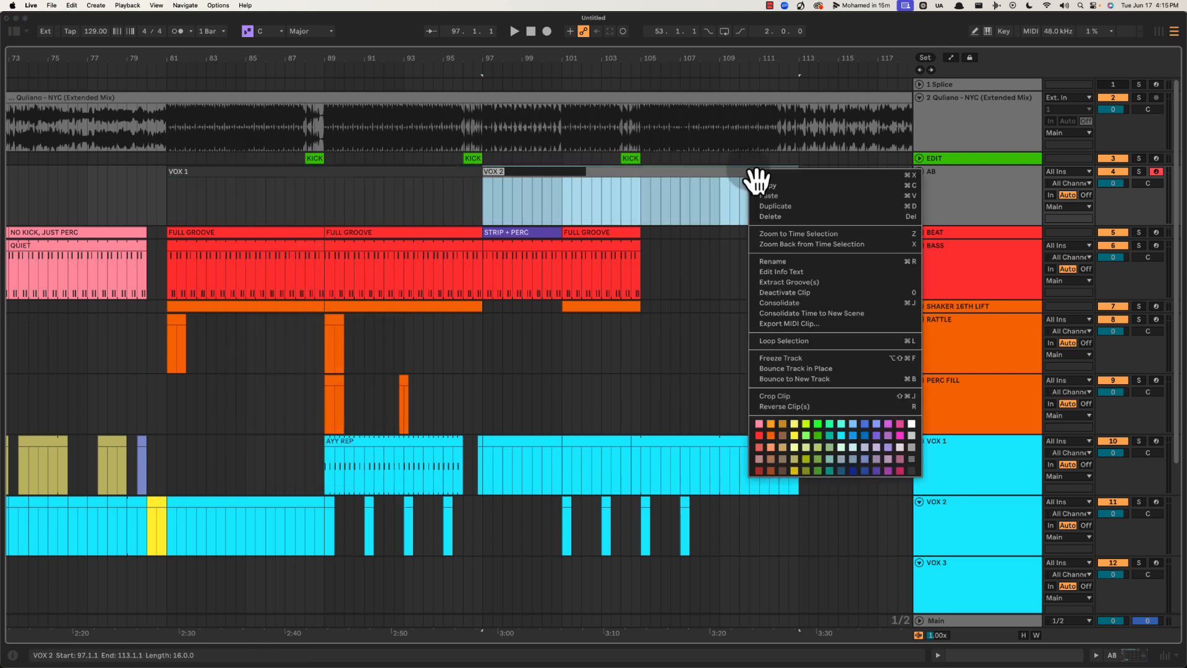
pyautogui.click(912, 426)
pyautogui.click(562, 197)
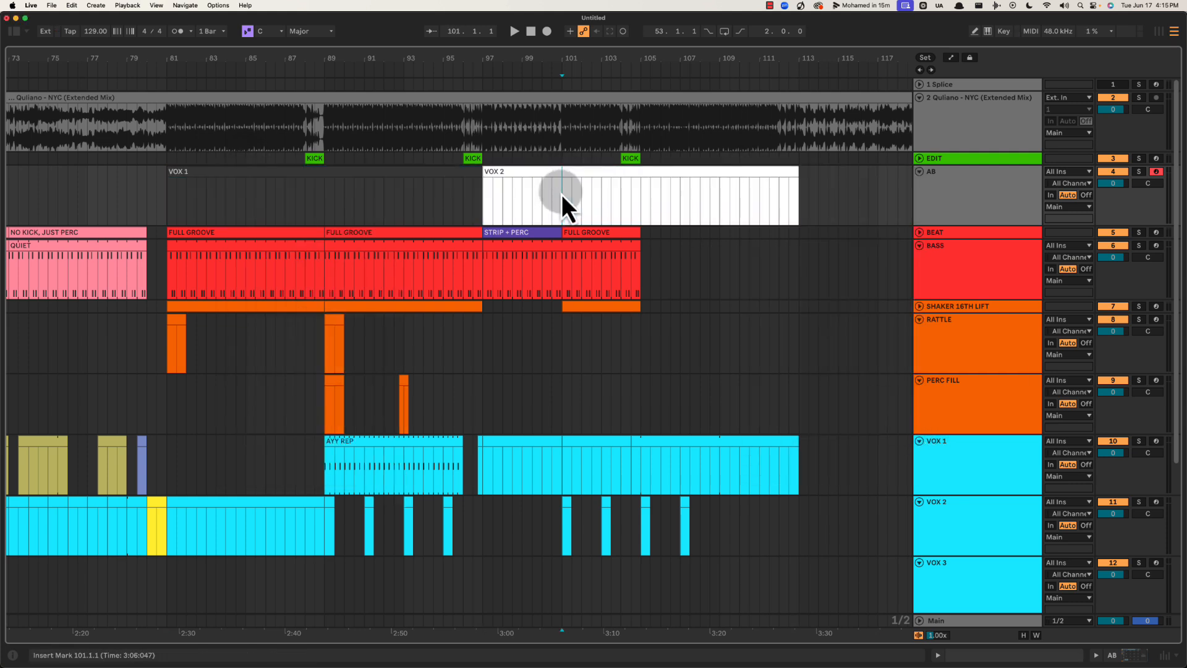
# Duplicate the eight-bar FULL GROOVE clip on the BEAT track and the last BASS clip onto bars 105 to 113
pyautogui.click(641, 268)
pyautogui.press('space')
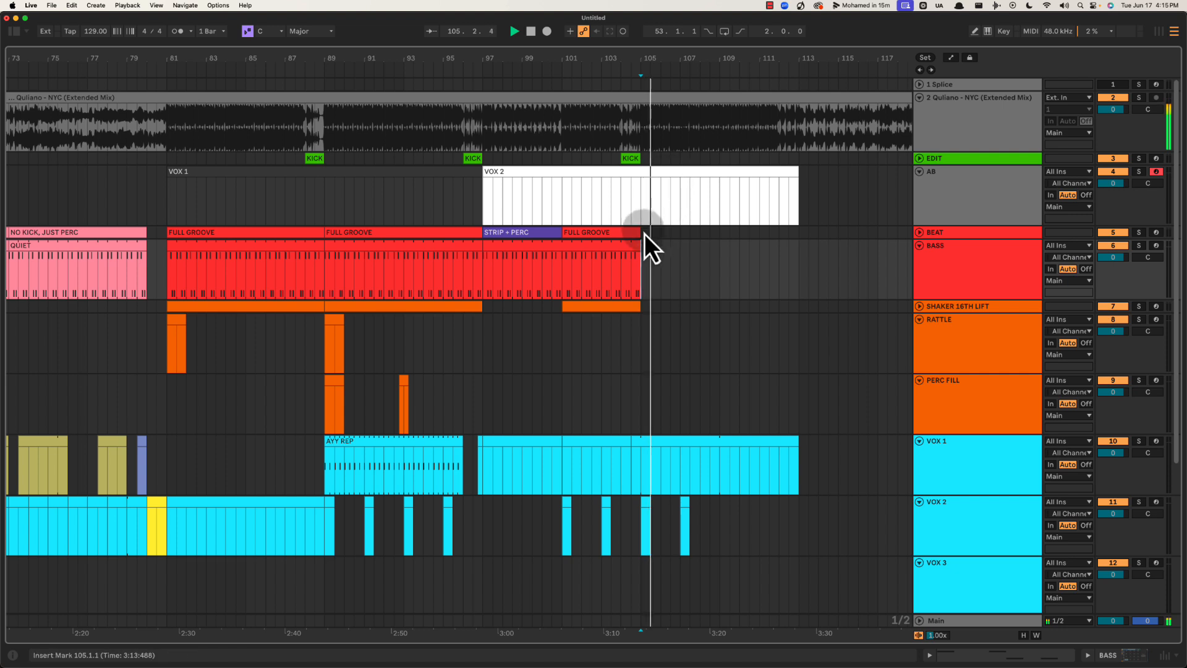
pyautogui.moveTo(414, 246); pyautogui.dragTo(717, 232)
pyautogui.hscroll(1, 718, 232)
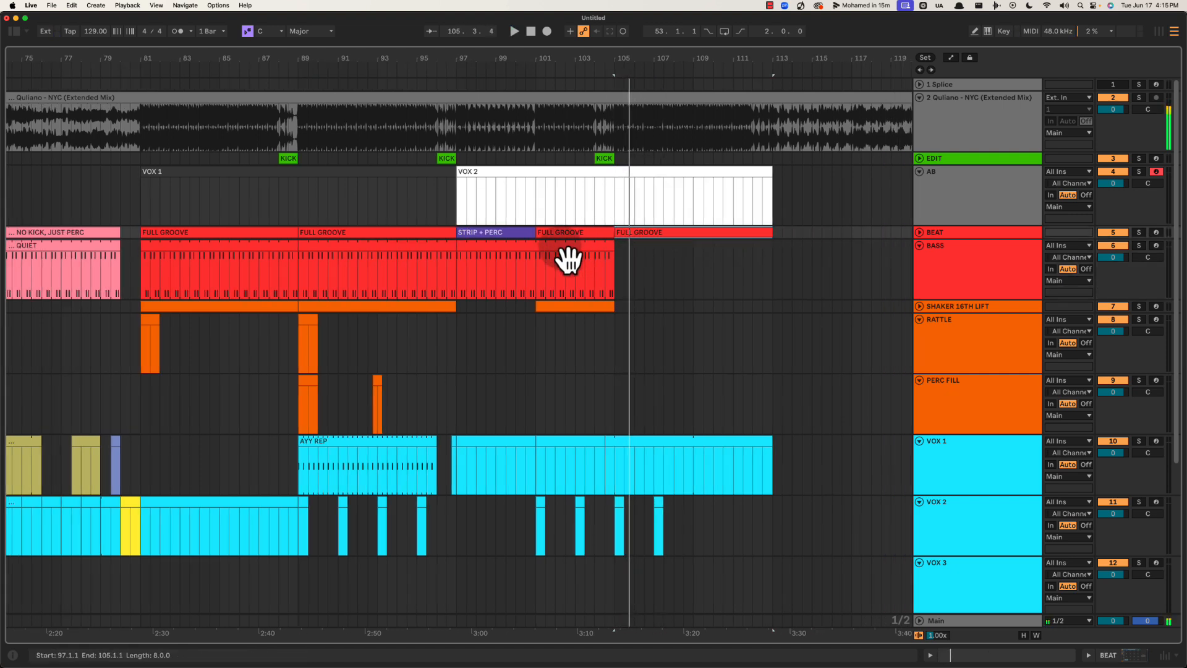
pyautogui.press('space')
pyautogui.click(560, 243)
pyautogui.press('super+d')
pyautogui.press('space')
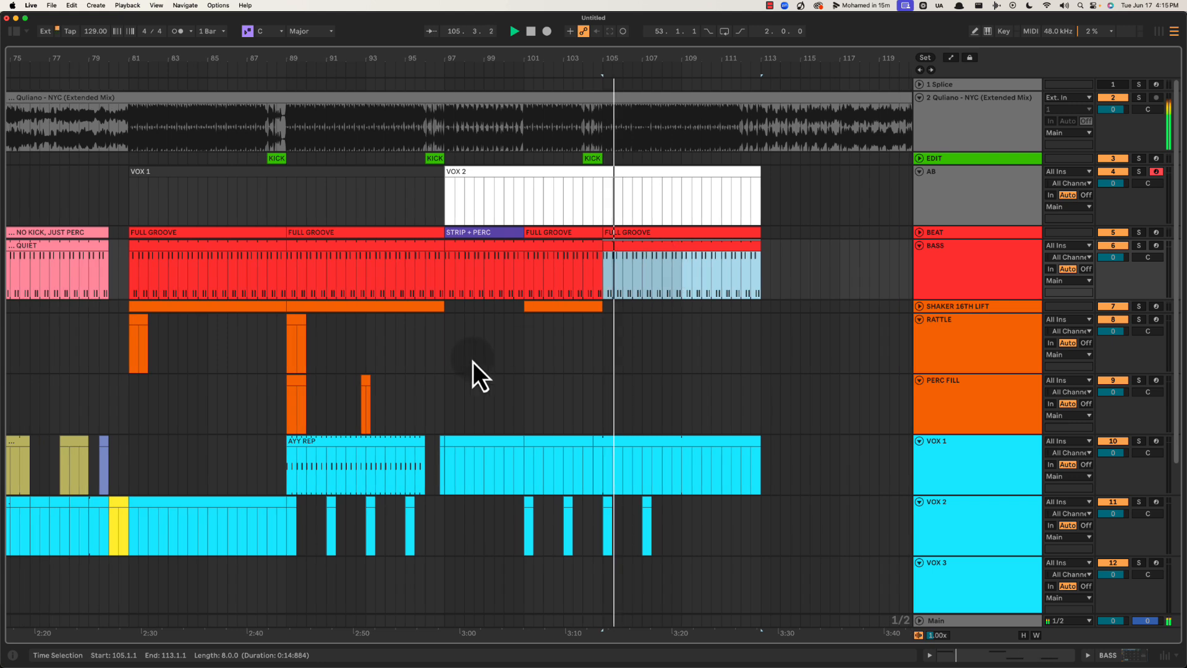
# Duplicate bars 97 to 105 of the HORN STAB track onto bars 105 to 113 and play the new section
pyautogui.scroll(-5, 473, 362)
pyautogui.press('space')
pyautogui.moveTo(606, 416); pyautogui.dragTo(442, 421)
pyautogui.press('super+d')
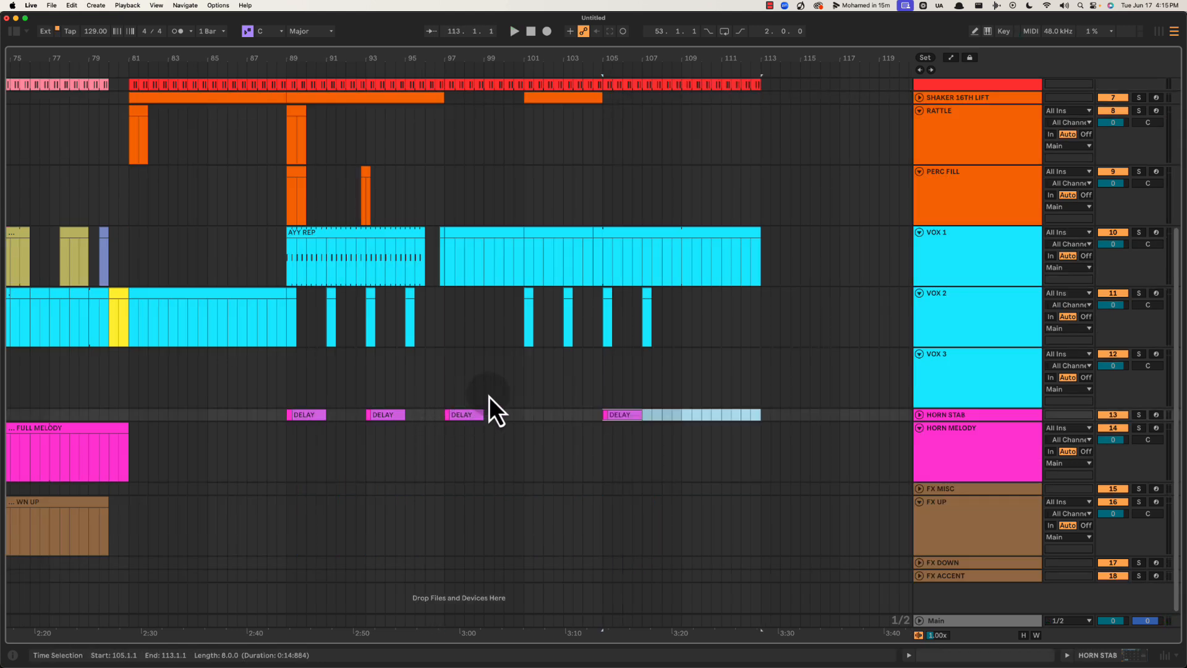
pyautogui.click(524, 391)
pyautogui.press('space')
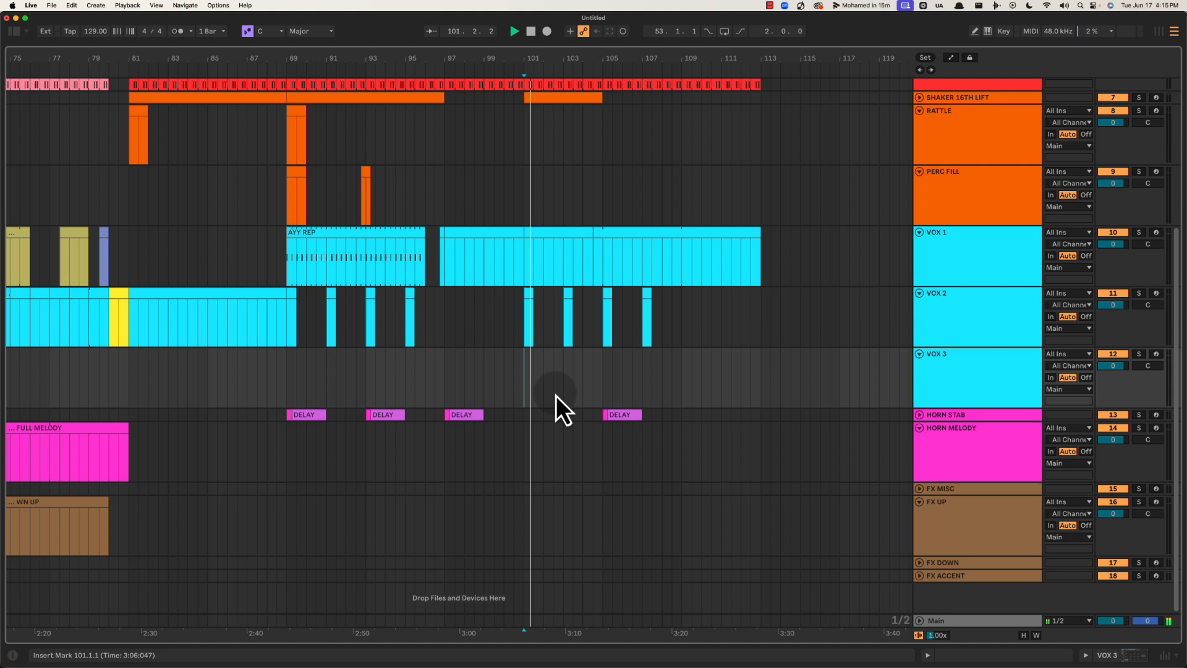
pyautogui.click(593, 384)
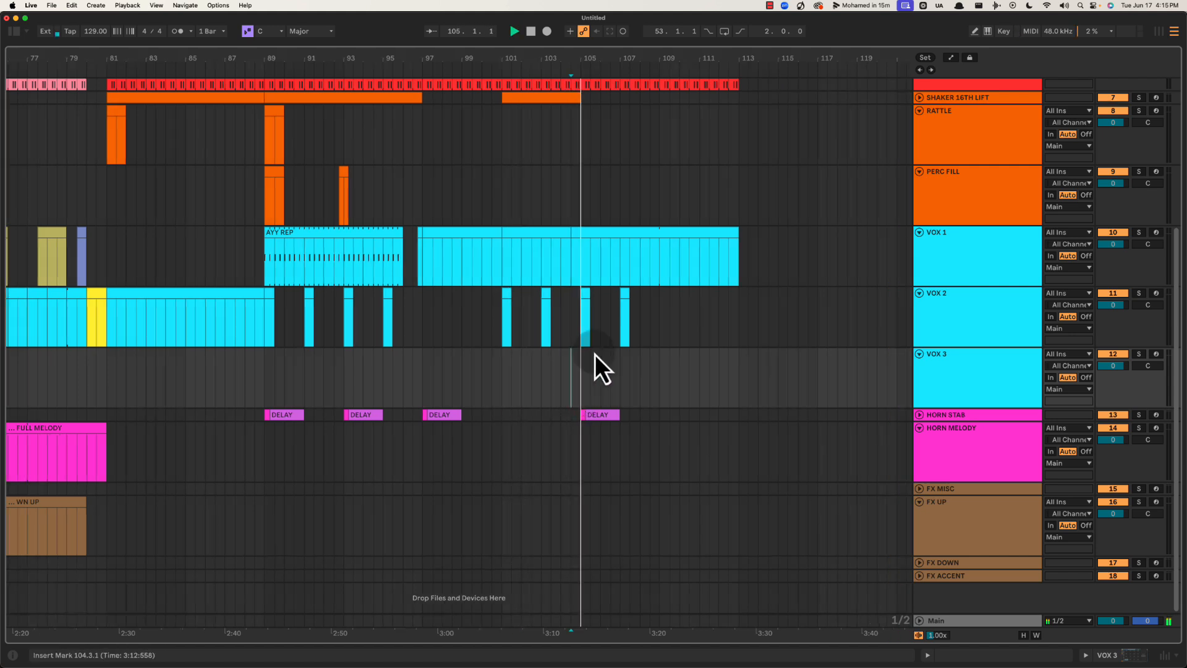
# Copy the one-bar RATTLE clip from bar 89 to bar 105 and play the section from there
pyautogui.scroll(5, 567, 354)
pyautogui.hscroll(-1, 567, 354)
pyautogui.press('space')
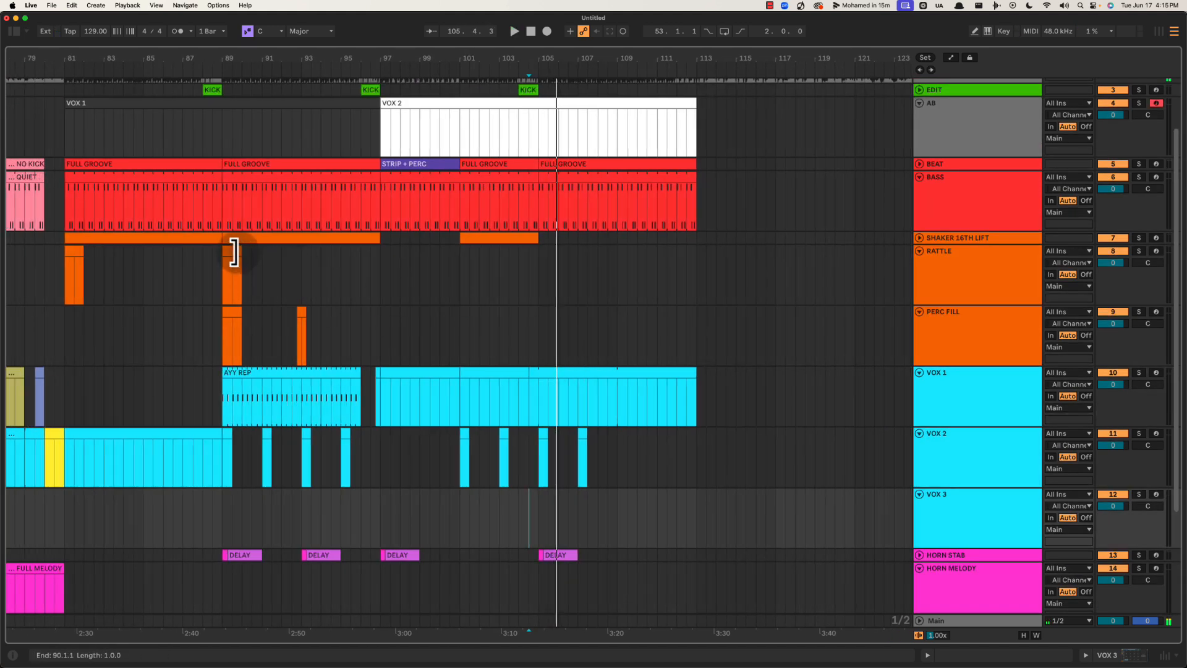
pyautogui.moveTo(234, 251); pyautogui.dragTo(553, 257)
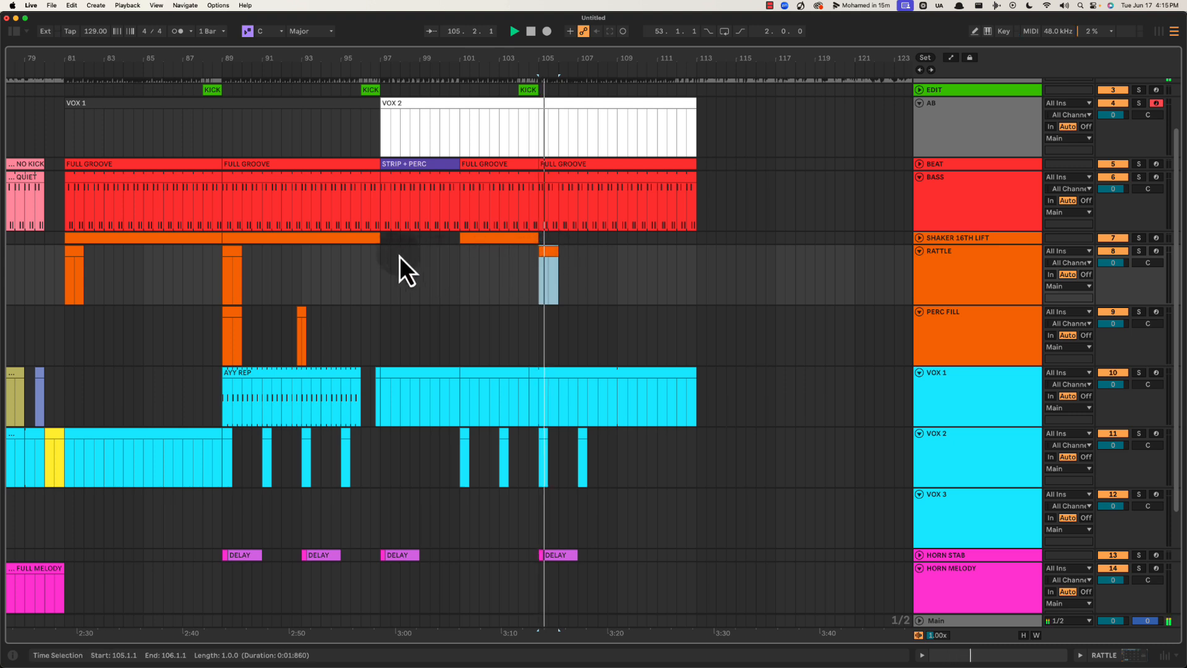
pyautogui.click(379, 261)
pyautogui.click(549, 266)
pyautogui.press('space')
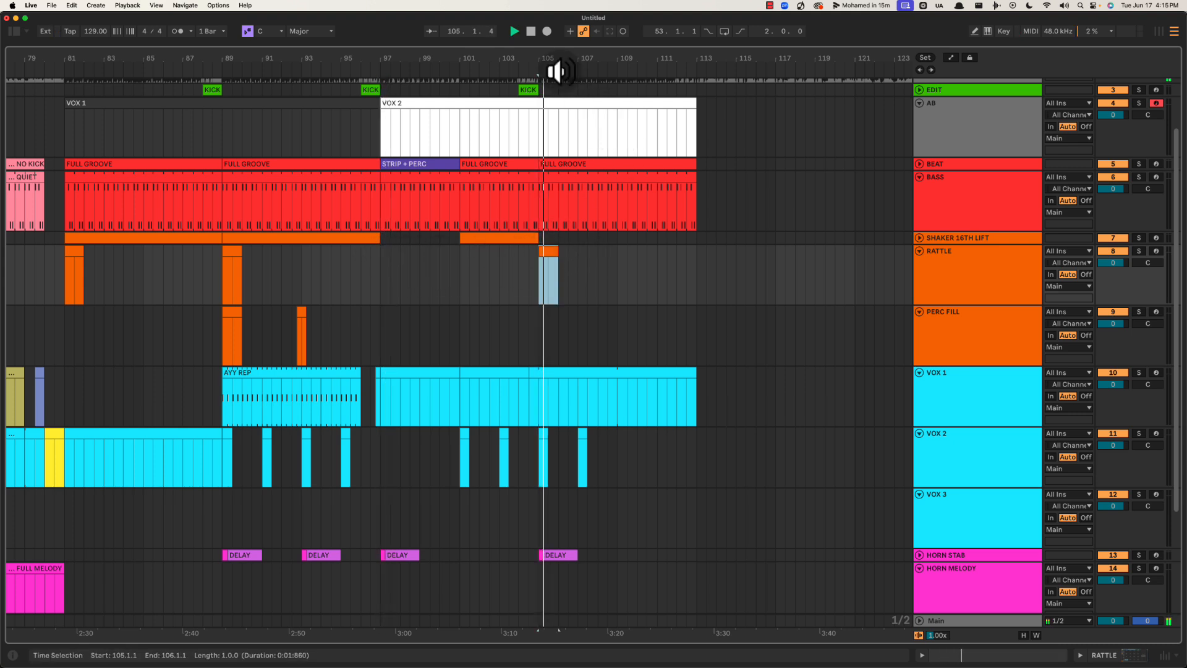
pyautogui.moveTo(556, 68); pyautogui.dragTo(558, 59)
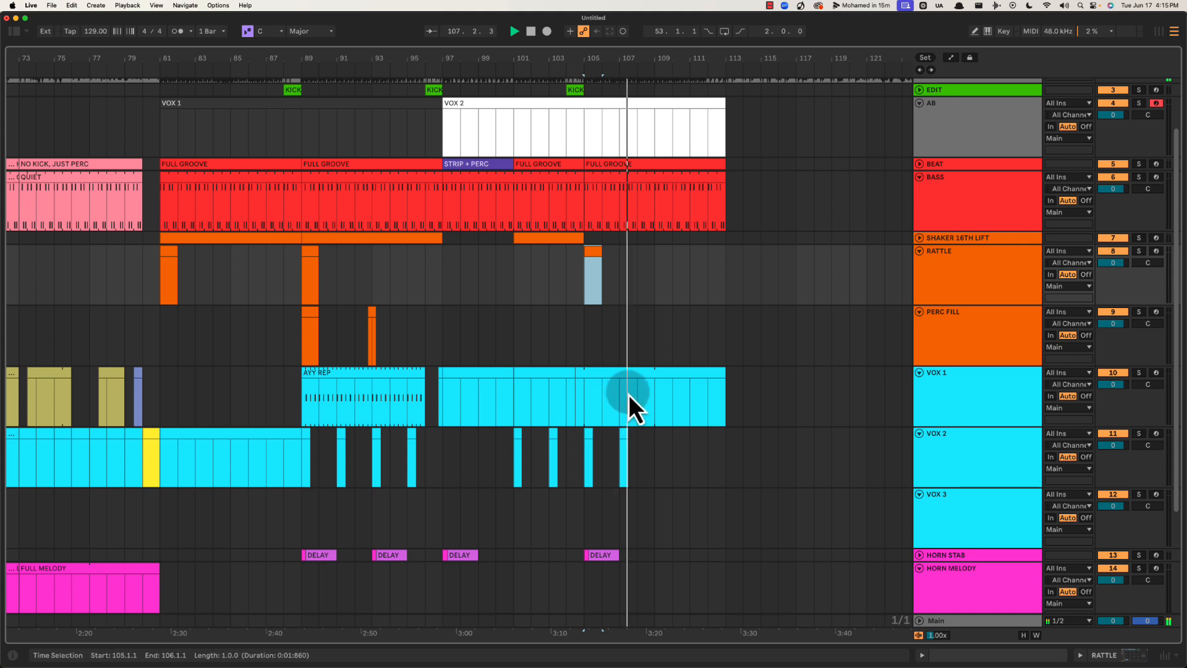
# Delete the VOX 2 clips between bars 105 and 110
pyautogui.press('space')
pyautogui.moveTo(588, 451); pyautogui.dragTo(676, 436)
pyautogui.click(579, 447)
pyautogui.press('space')
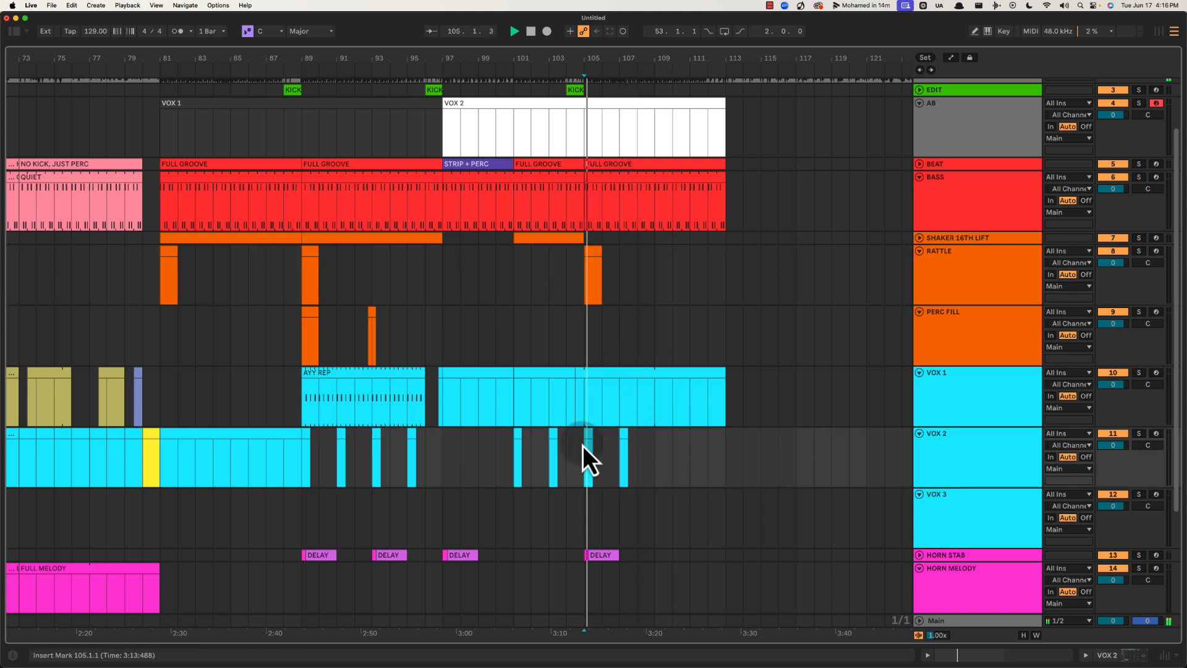
pyautogui.moveTo(578, 440); pyautogui.dragTo(679, 440)
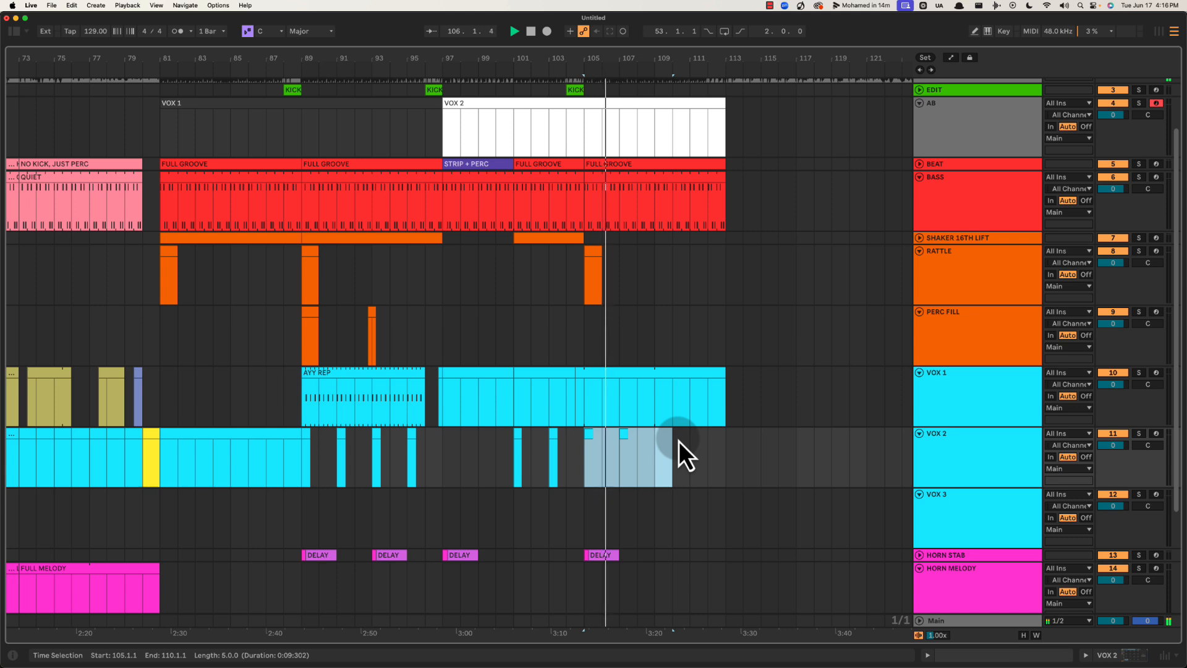
pyautogui.hscroll(2, 580, 338)
pyautogui.click(507, 337)
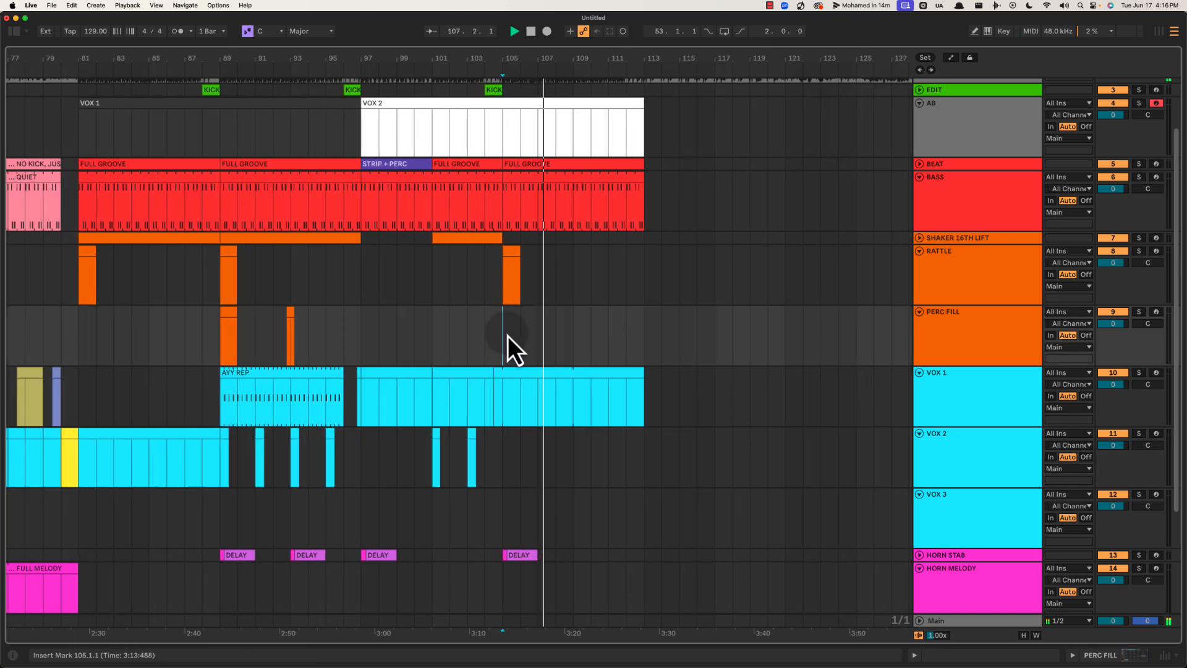
pyautogui.hscroll(-3, 519, 341)
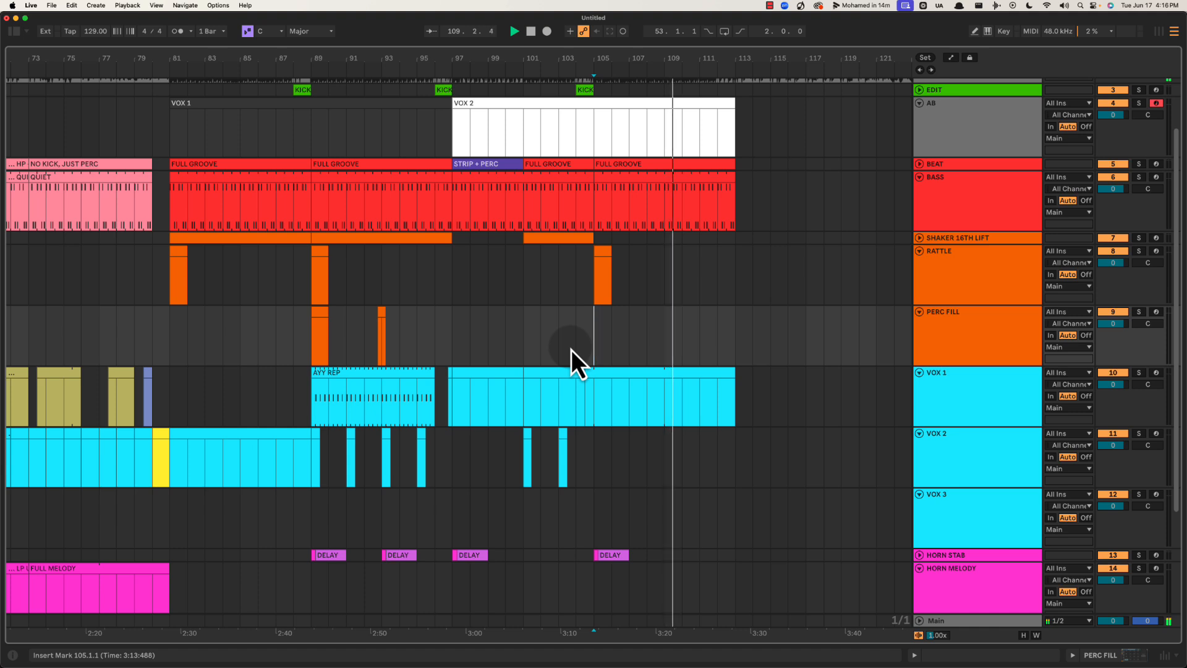
# Split the last VOX 1 clip at bar 109 and name the part from bar 109 to 113 LP DOWN
pyautogui.press('space')
pyautogui.click(649, 371)
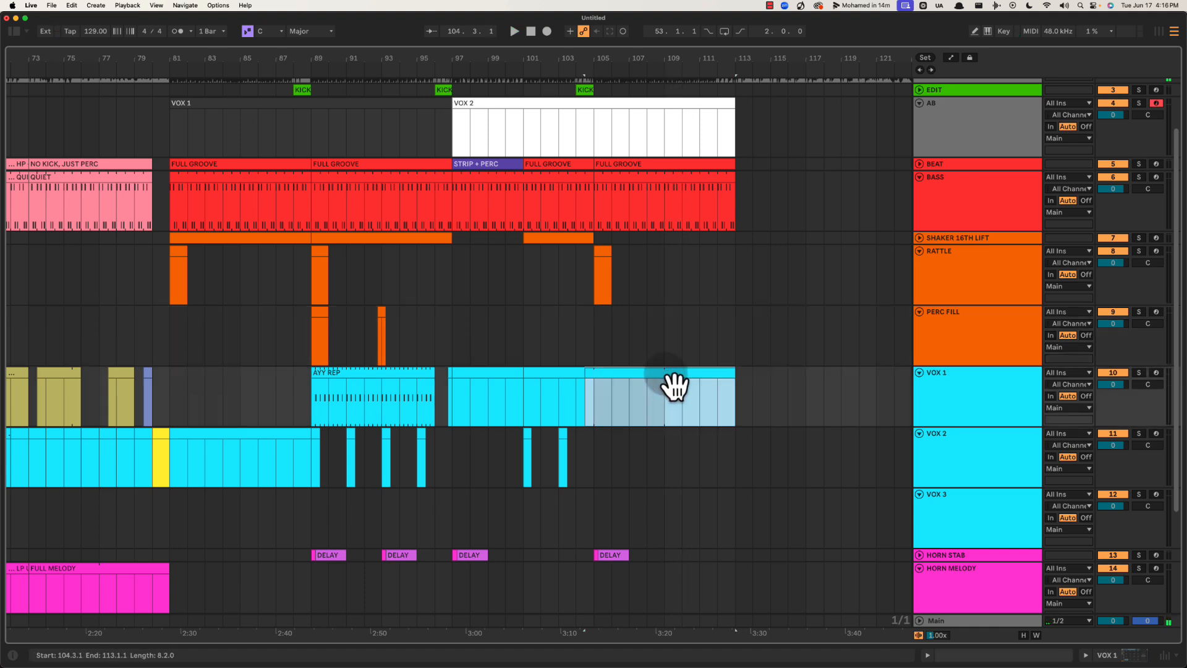
pyautogui.click(600, 406)
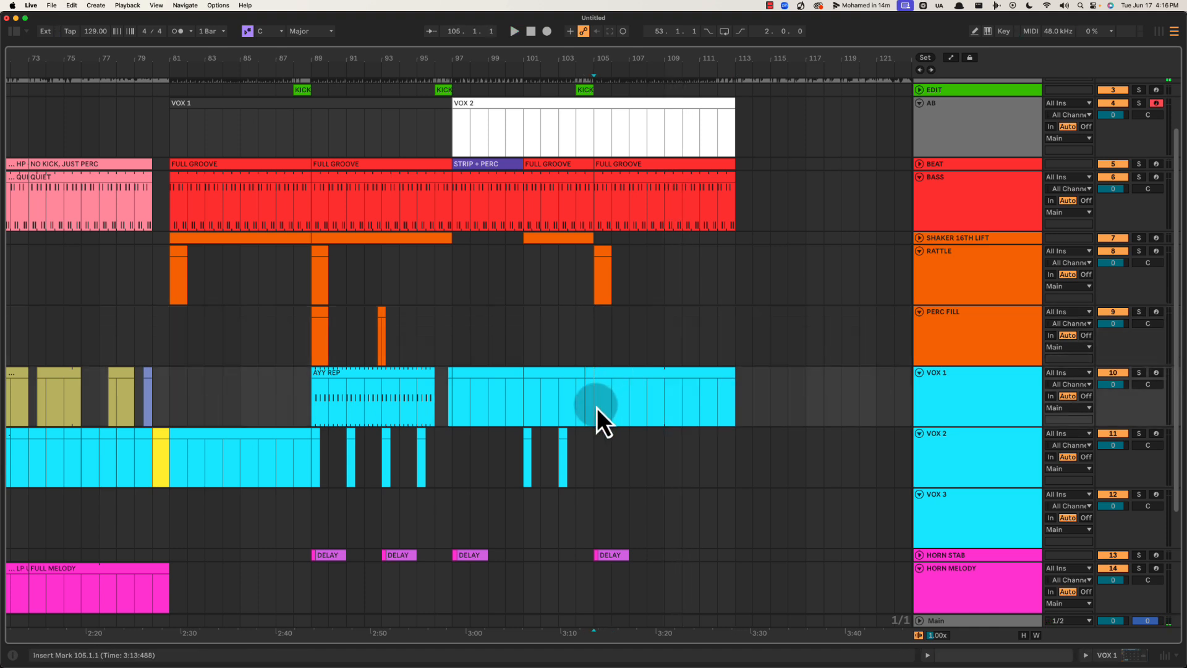
pyautogui.click(666, 402)
pyautogui.press('super+e')
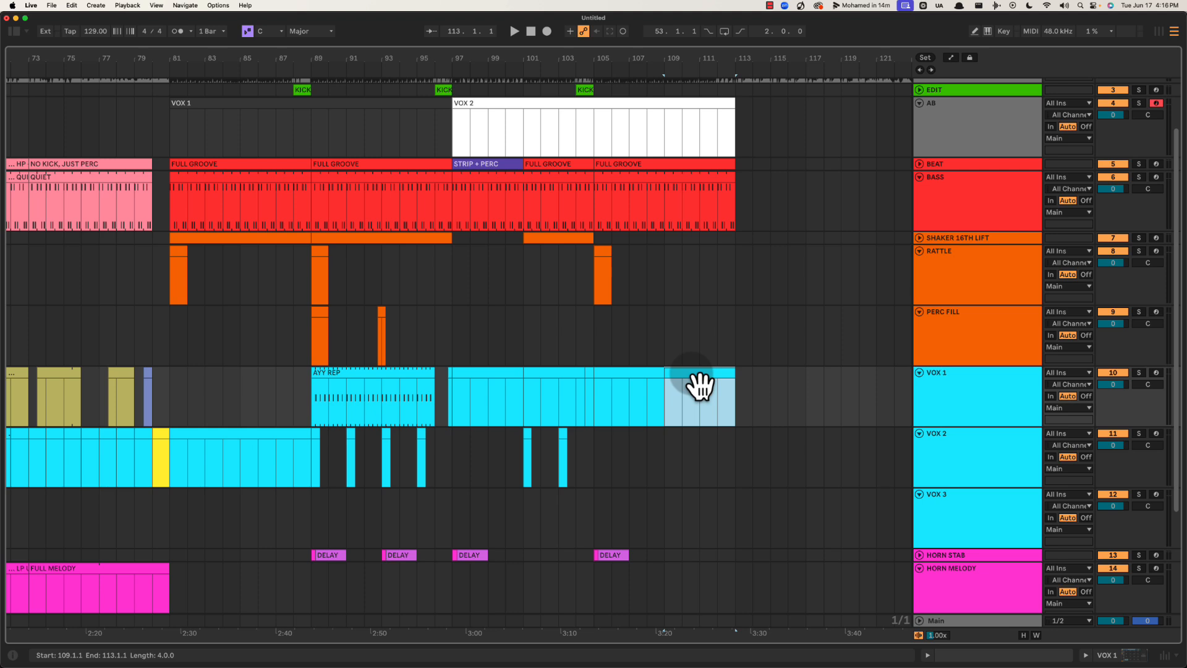
pyautogui.press('super+r')
pyautogui.write('LP DOWN')
pyautogui.press('Return')
# Create a four-bar clip on the FX UP track from bar 109 to 113 and name it WN
pyautogui.press('space')
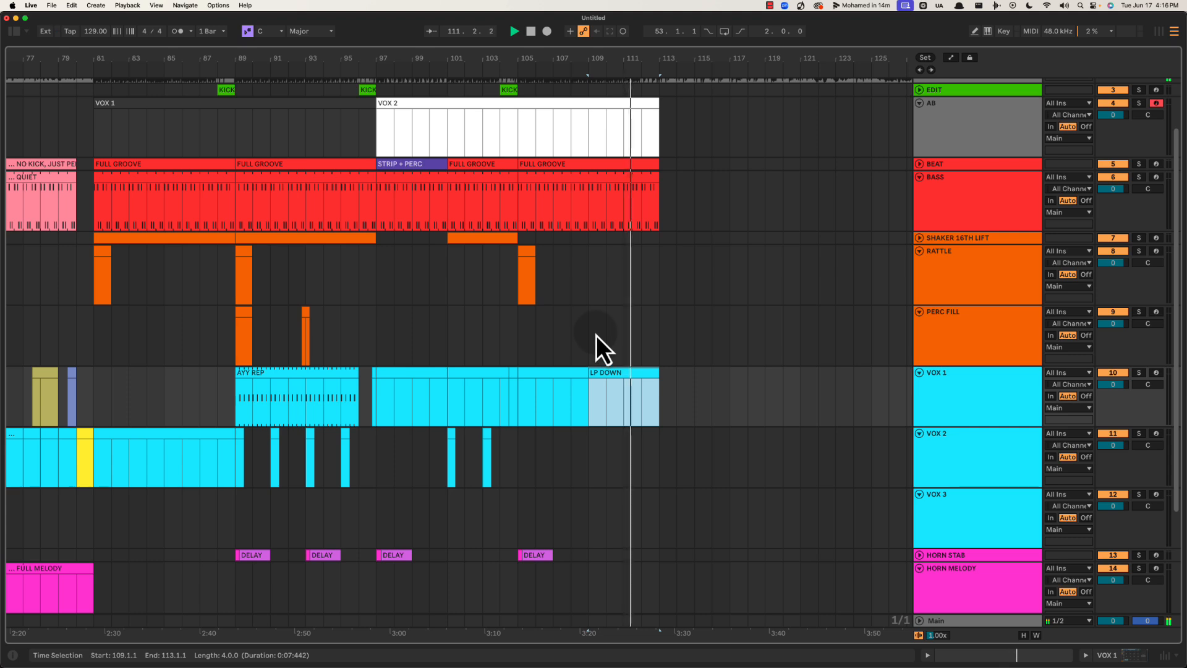
pyautogui.scroll(-5, 584, 473)
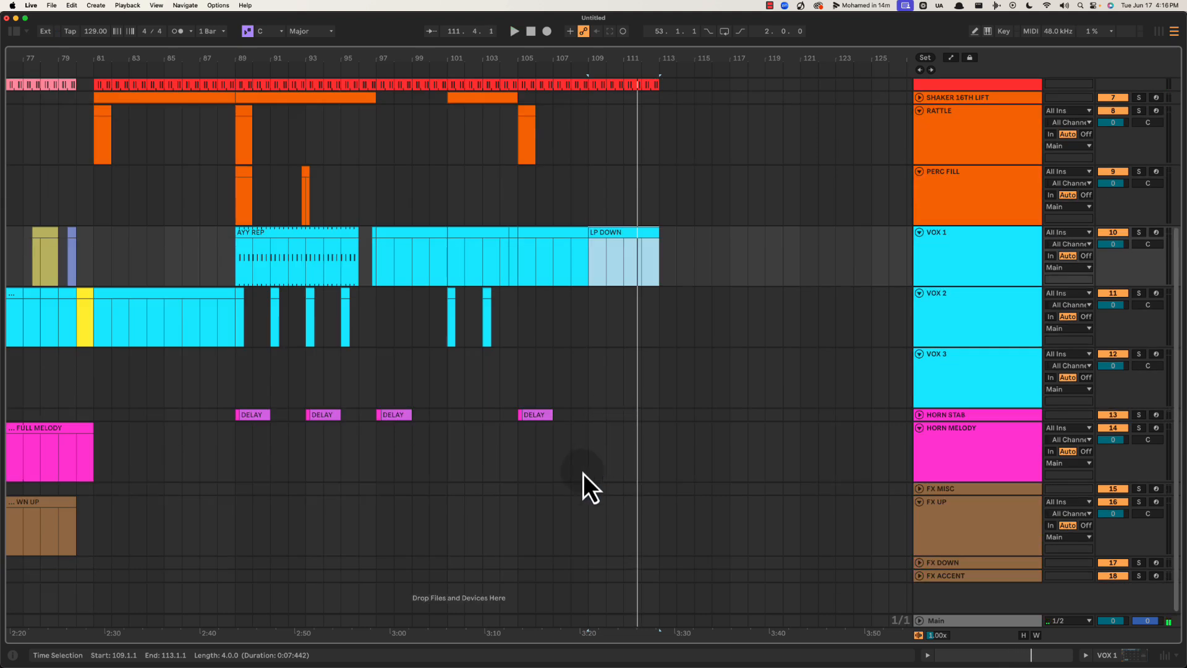
pyautogui.click(585, 526)
pyautogui.press('space')
pyautogui.moveTo(593, 515); pyautogui.dragTo(663, 516)
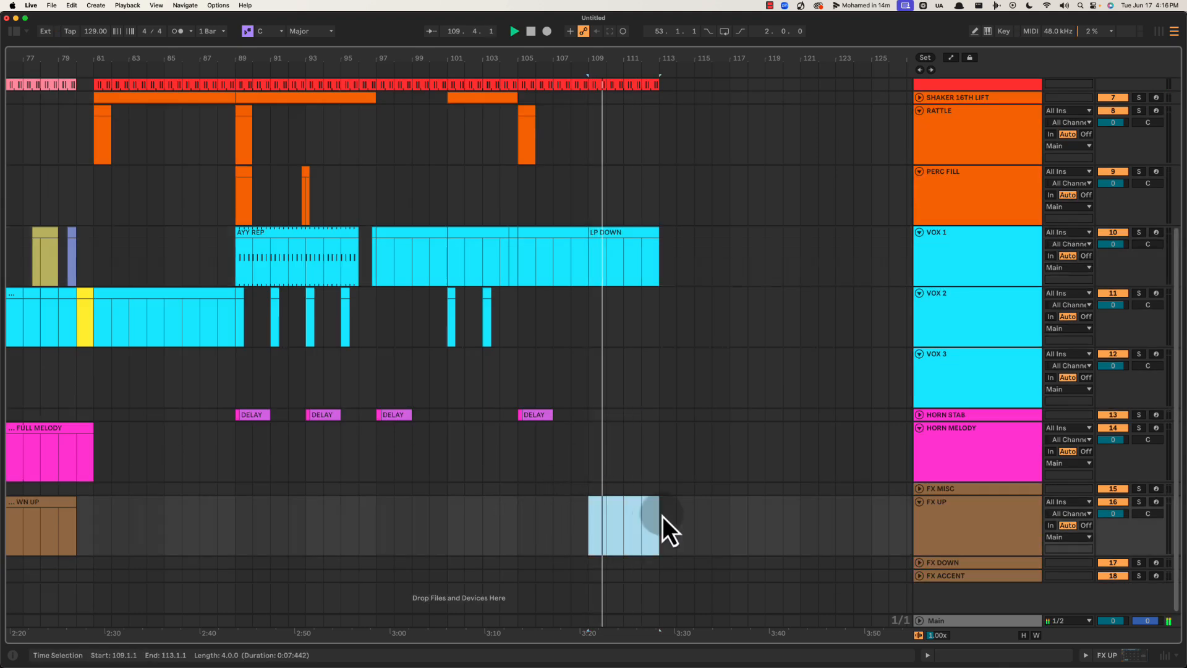
pyautogui.press('super+shift+m')
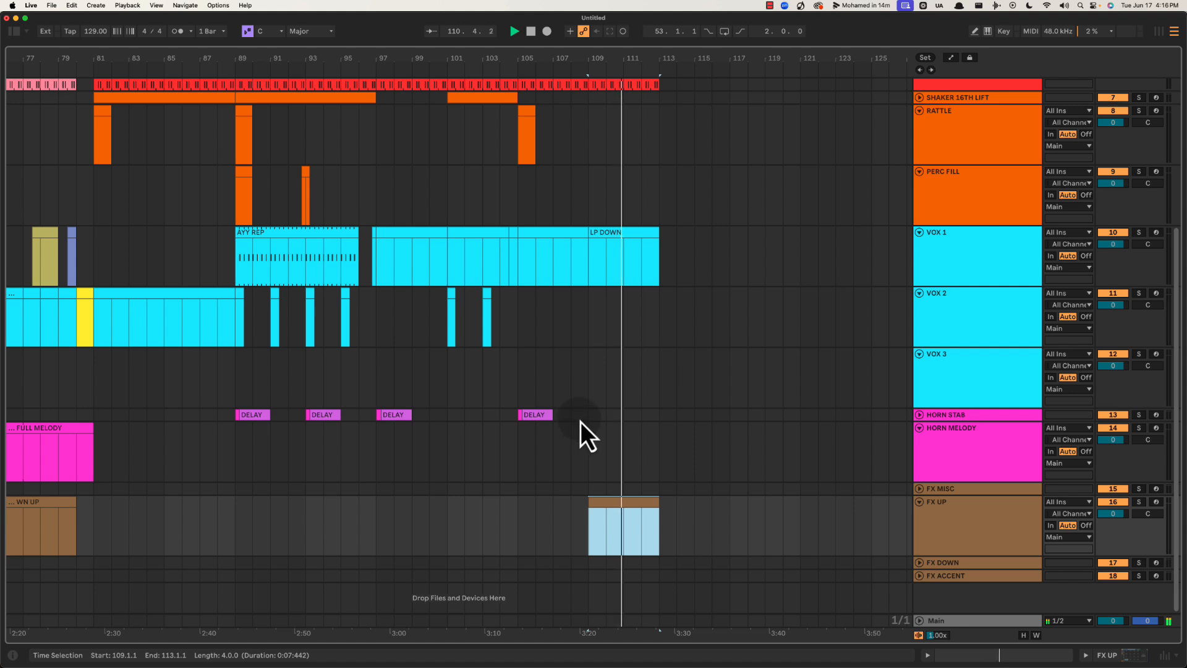
pyautogui.press('super+r')
pyautogui.write('WN')
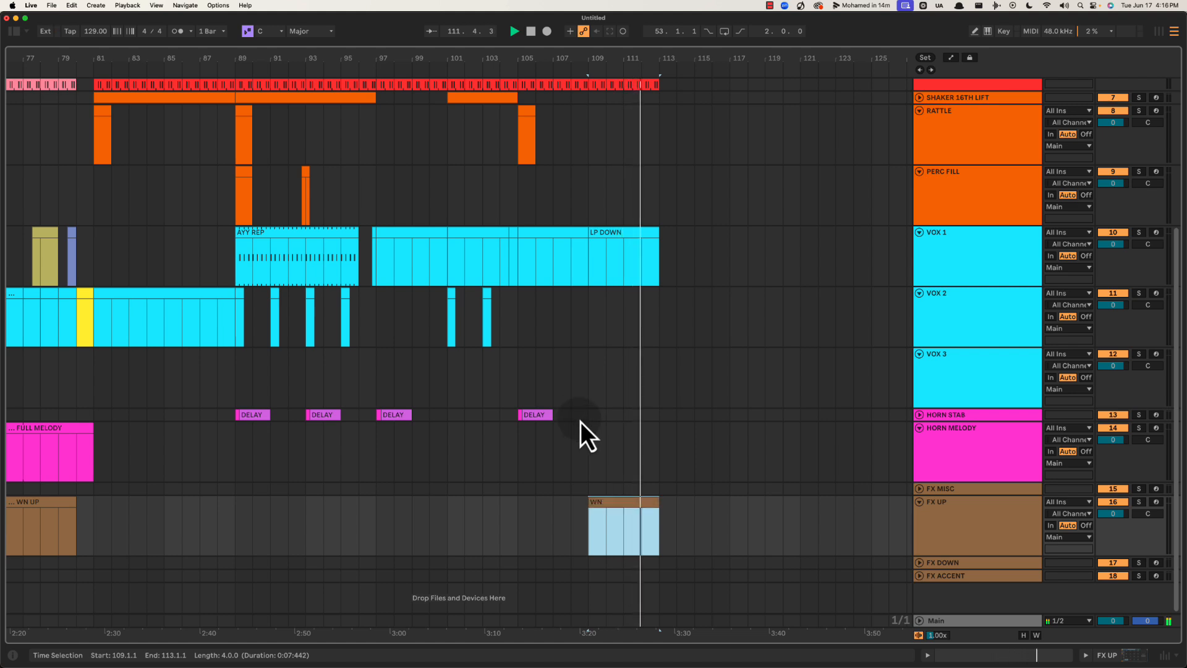
# Copy the KICK clip at bar 104 on the EDIT track to bar 112 and play from there
pyautogui.click(591, 396)
pyautogui.scroll(5, 600, 260)
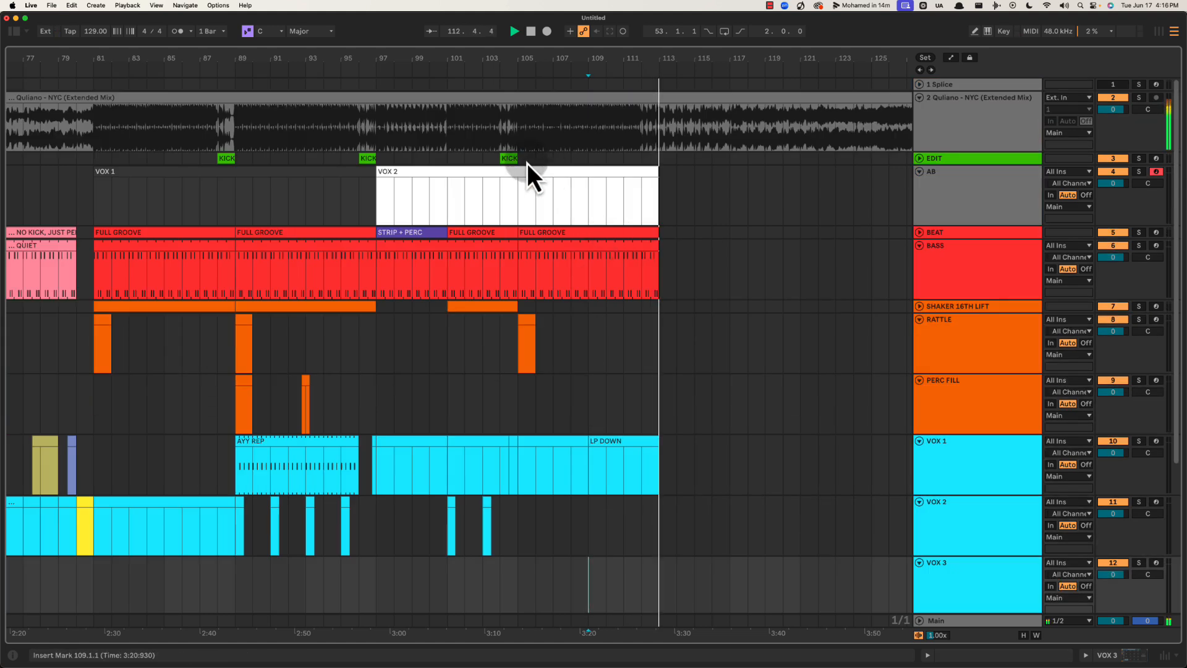
pyautogui.press('space')
pyautogui.moveTo(508, 159); pyautogui.dragTo(650, 161)
pyautogui.press('space')
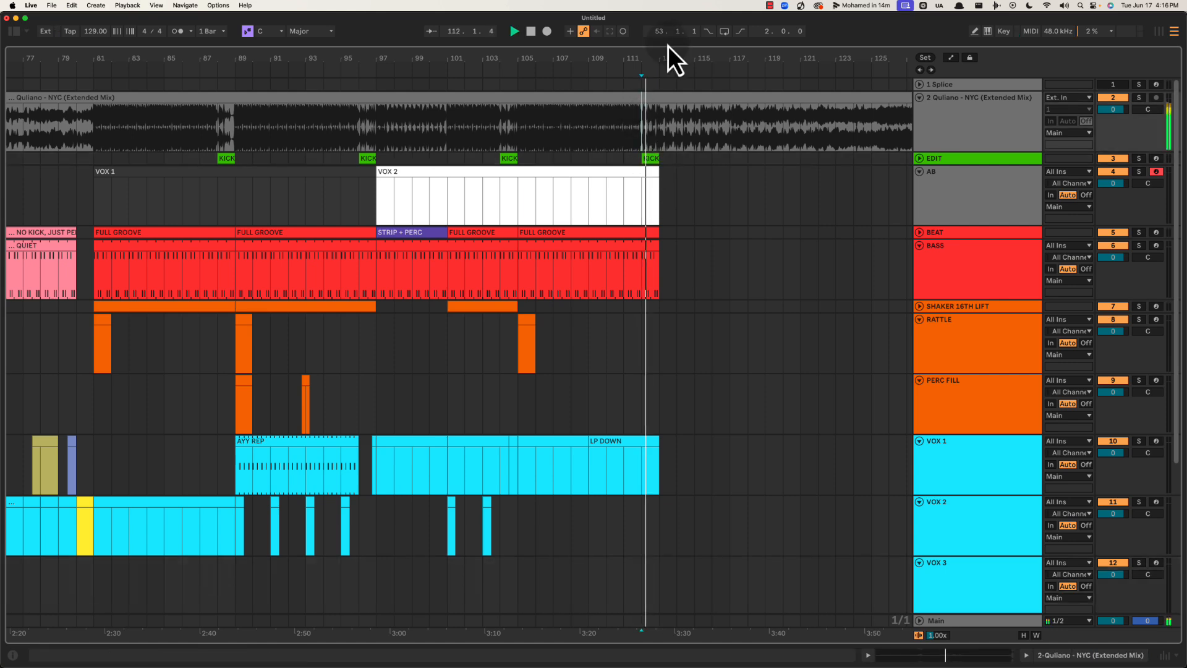
# Stop playback and fold the AB track
pyautogui.moveTo(667, 53); pyautogui.dragTo(570, 54)
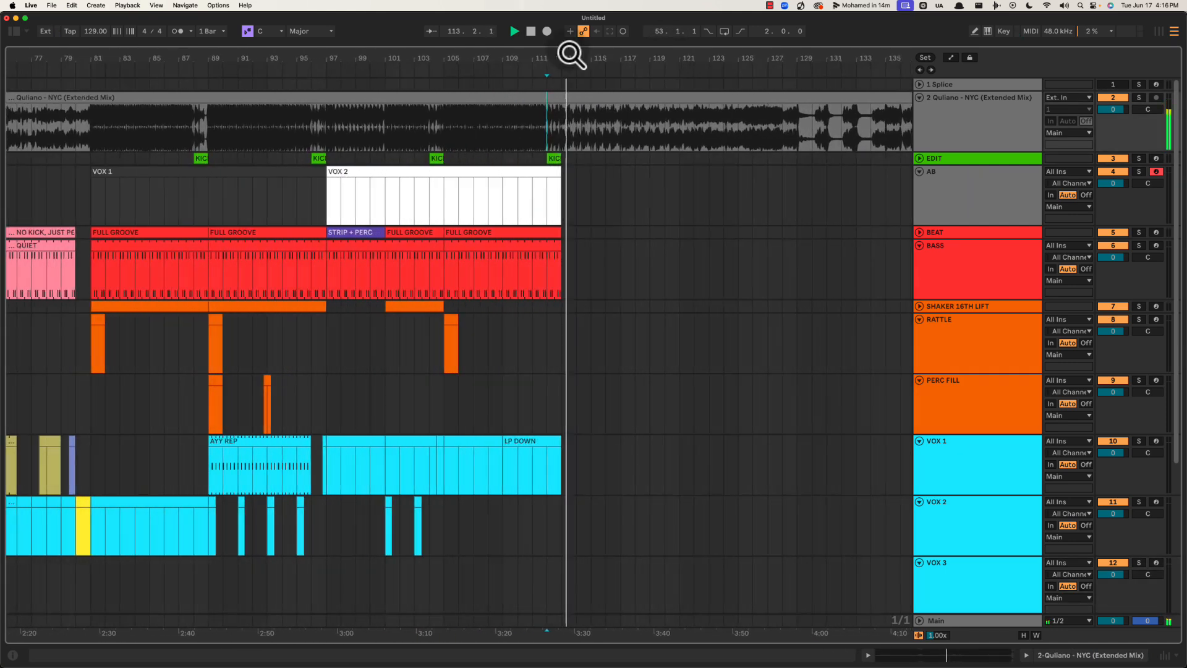
pyautogui.press('space')
pyautogui.click(933, 188)
pyautogui.click(920, 172)
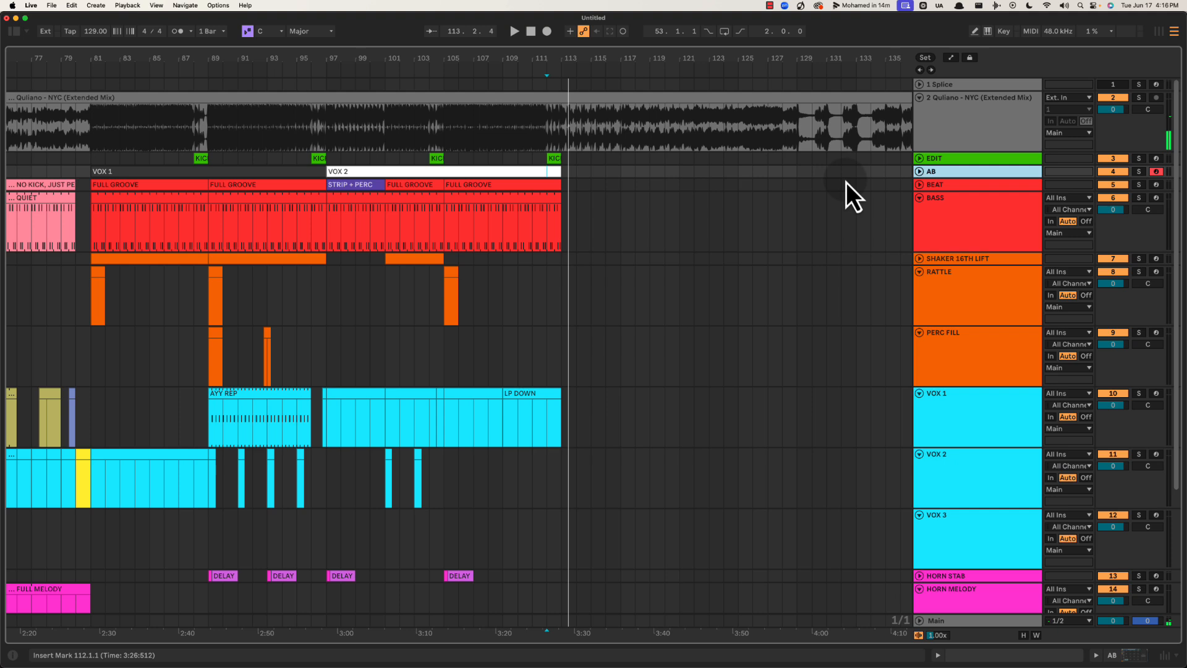
# Unfold the FX DOWN track and create an eight-bar clip on it from bar 113 to 121
pyautogui.click(562, 128)
pyautogui.scroll(-5, 625, 285)
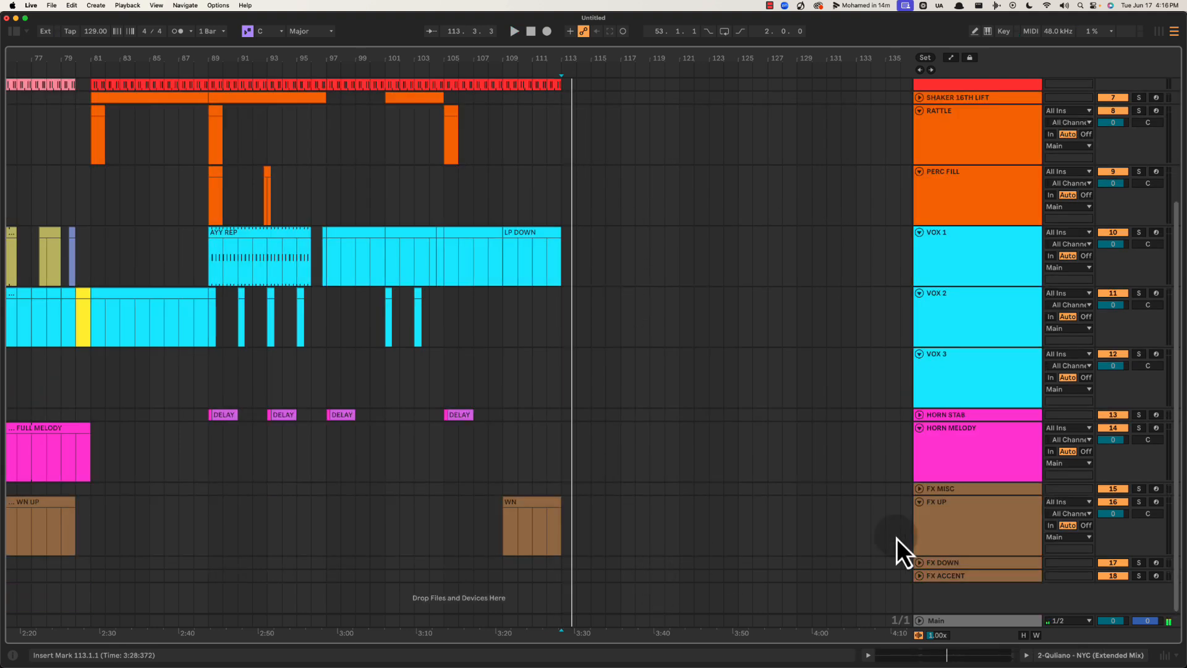
pyautogui.click(930, 553)
pyautogui.click(929, 564)
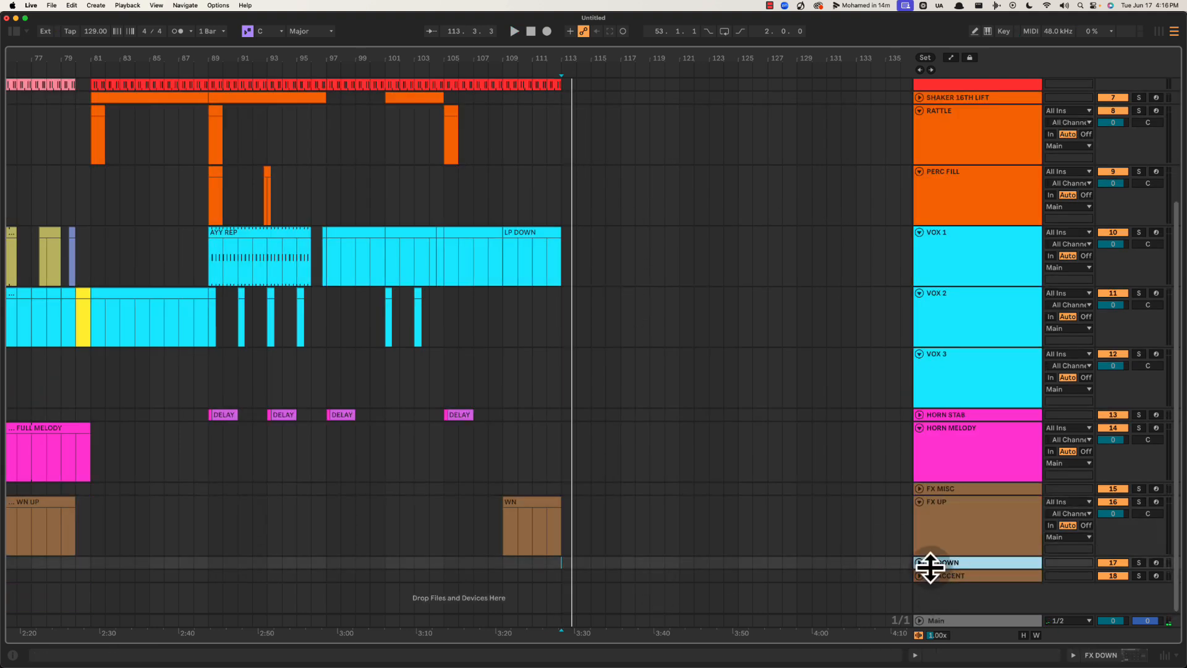
pyautogui.moveTo(930, 568); pyautogui.dragTo(930, 613)
pyautogui.scroll(-2, 722, 521)
pyautogui.moveTo(564, 539); pyautogui.dragTo(682, 532)
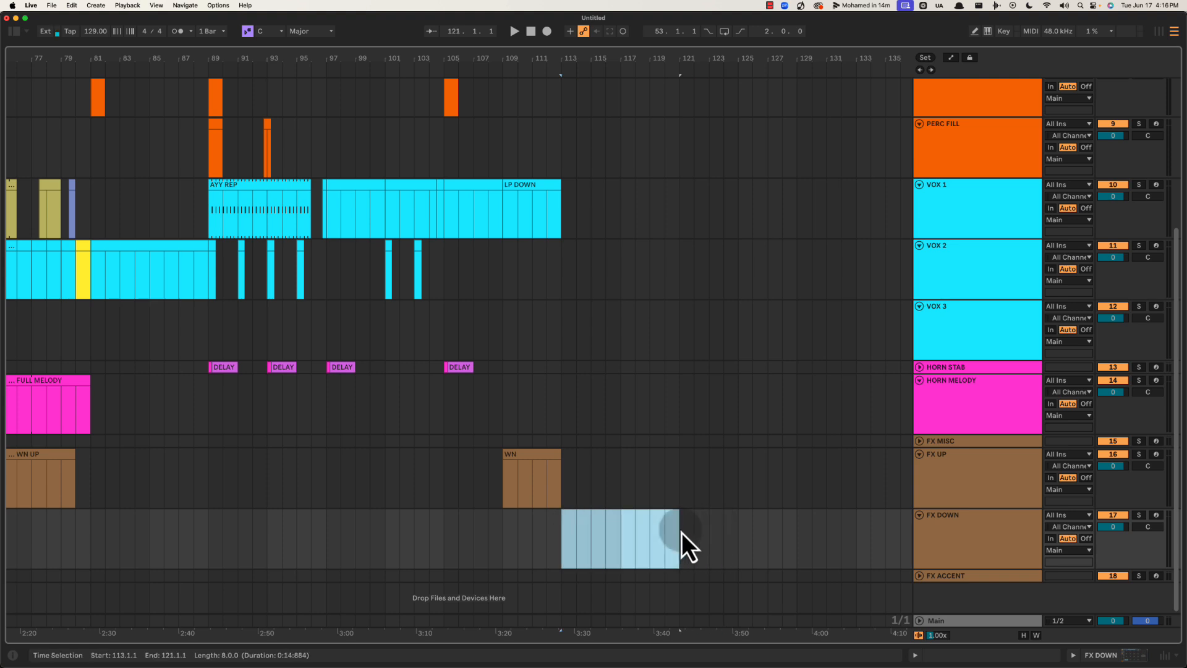
pyautogui.press('super+shift+m')
pyautogui.press('super+alt+l')
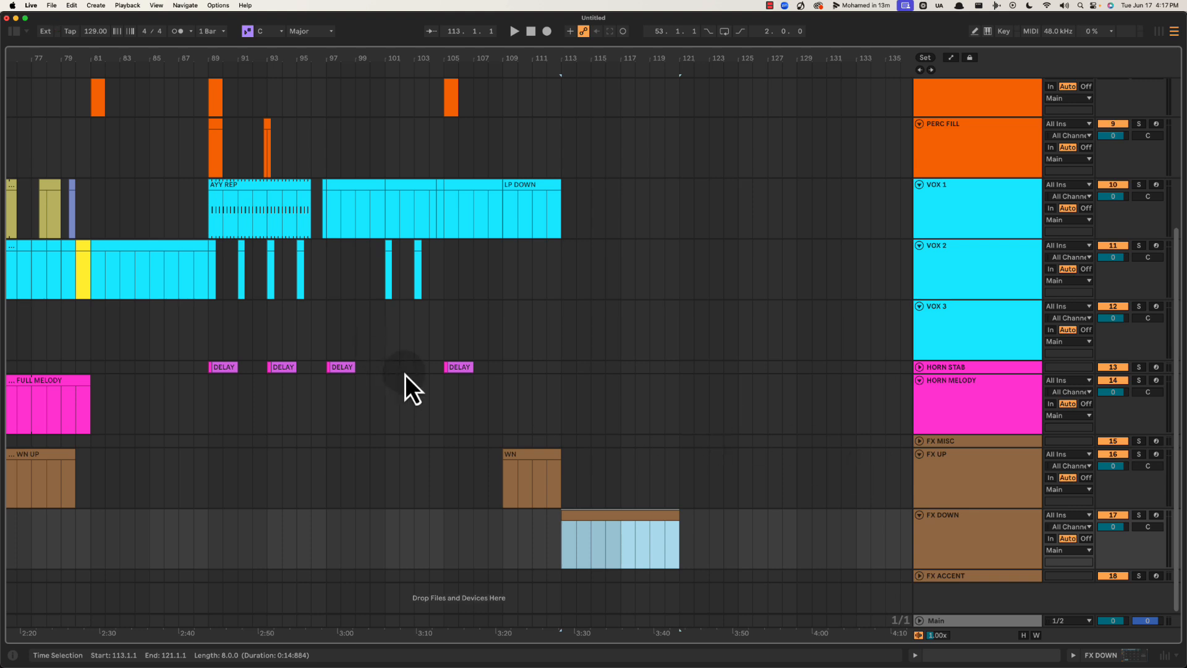
pyautogui.moveTo(406, 373); pyautogui.dragTo(552, 373)
pyautogui.click(515, 370)
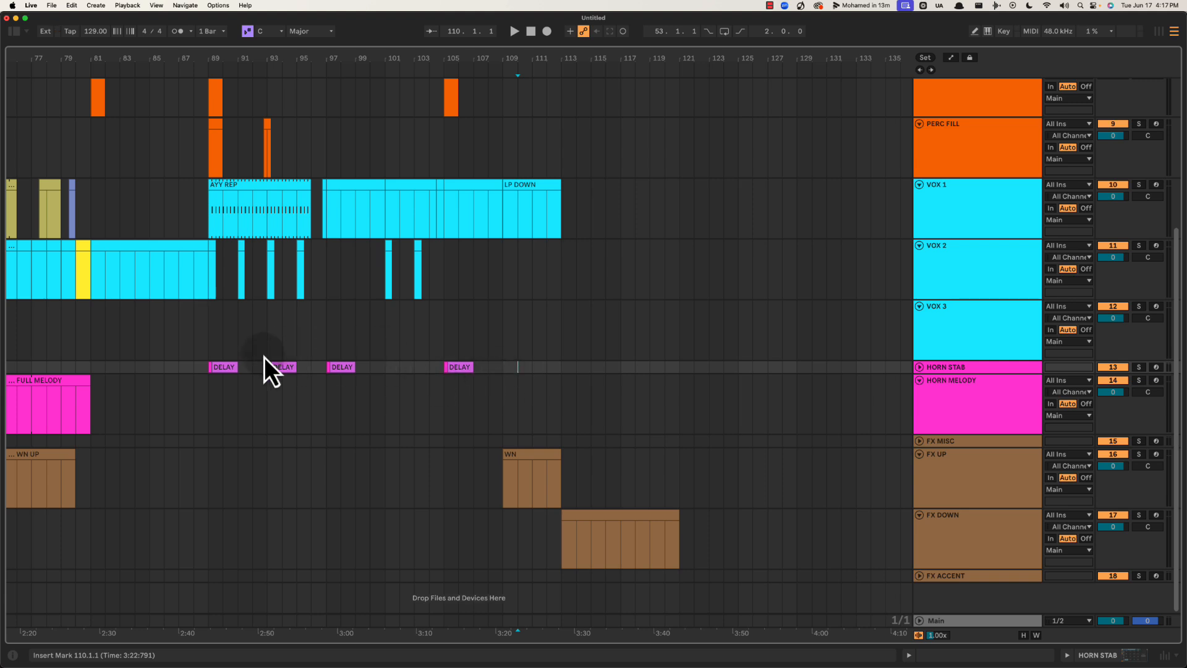
pyautogui.moveTo(265, 357); pyautogui.dragTo(311, 351)
pyautogui.click(315, 423)
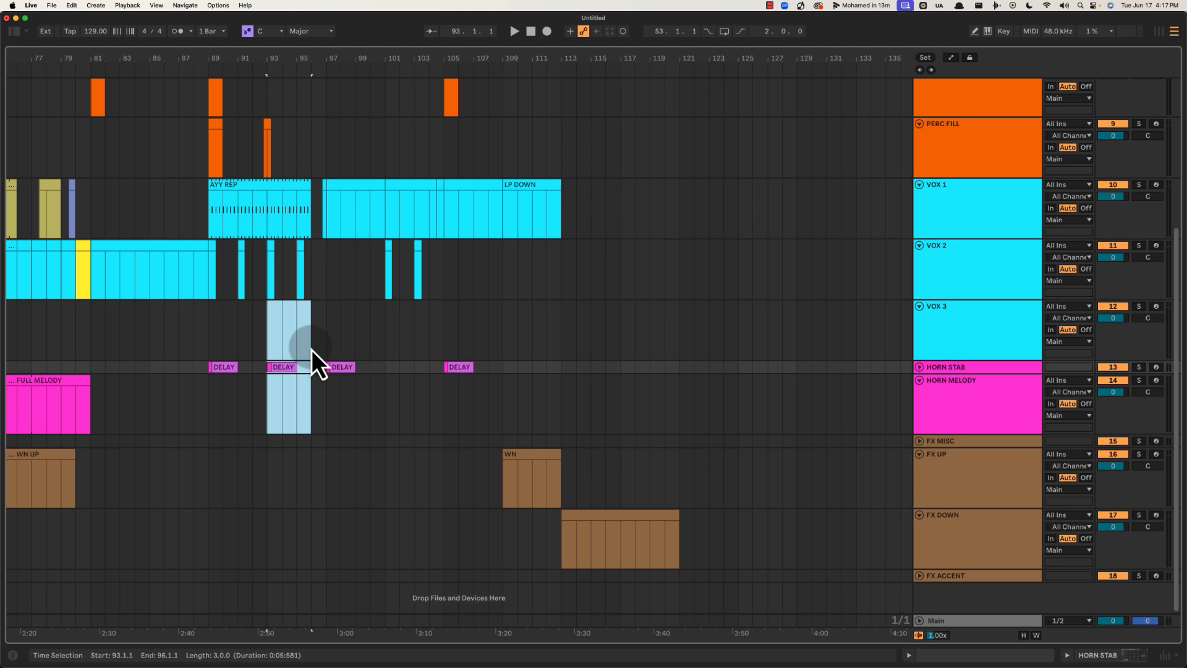
pyautogui.moveTo(563, 366); pyautogui.dragTo(794, 536)
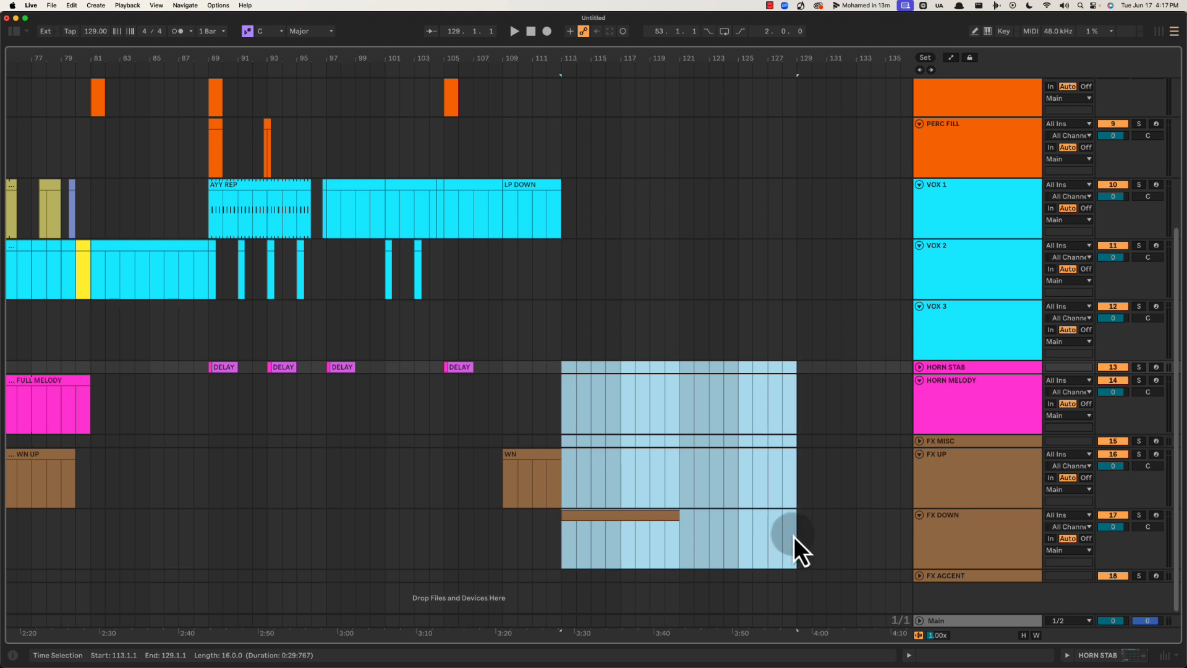
pyautogui.click(797, 536)
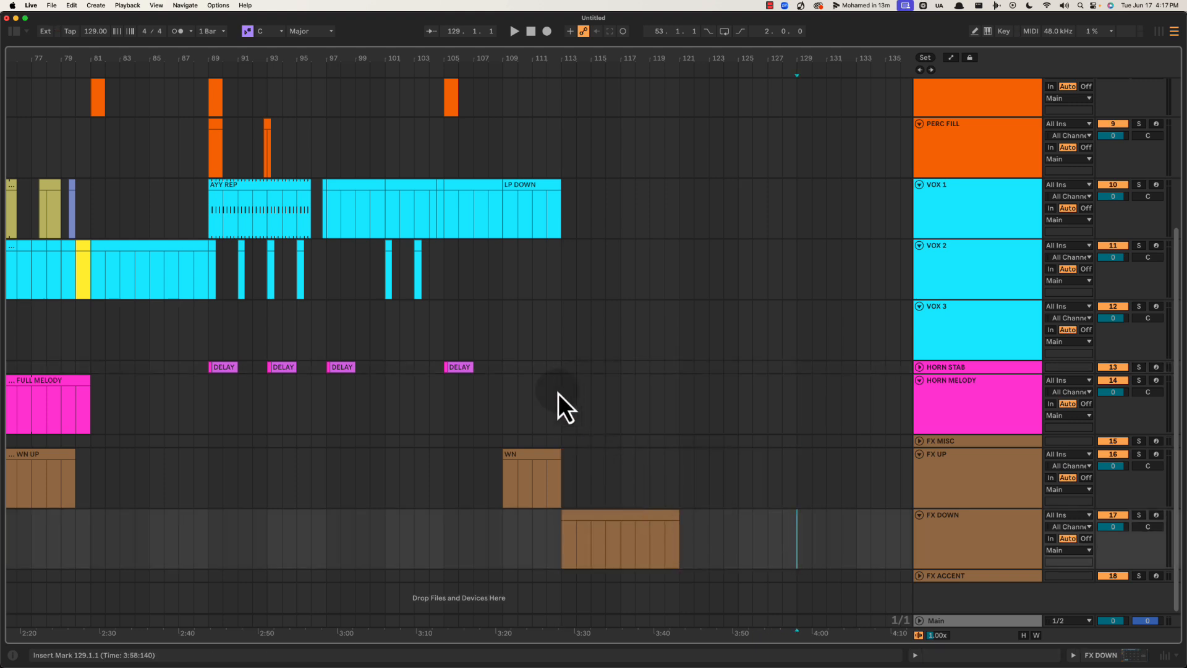
pyautogui.moveTo(558, 394); pyautogui.dragTo(685, 535)
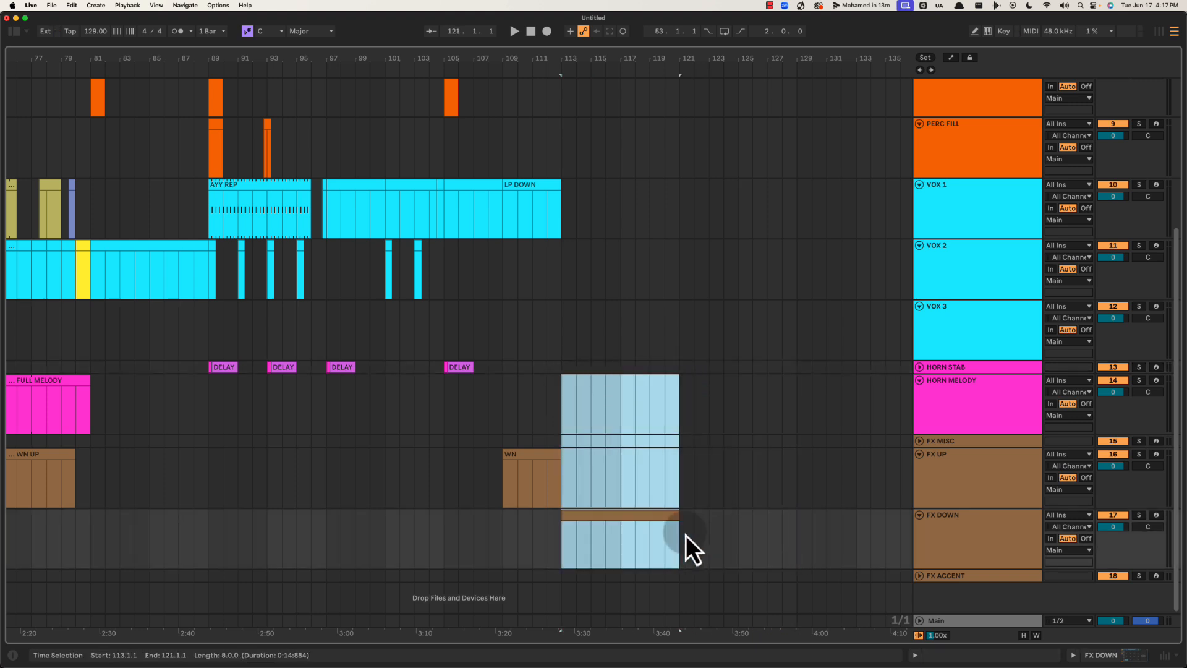
pyautogui.click(562, 402)
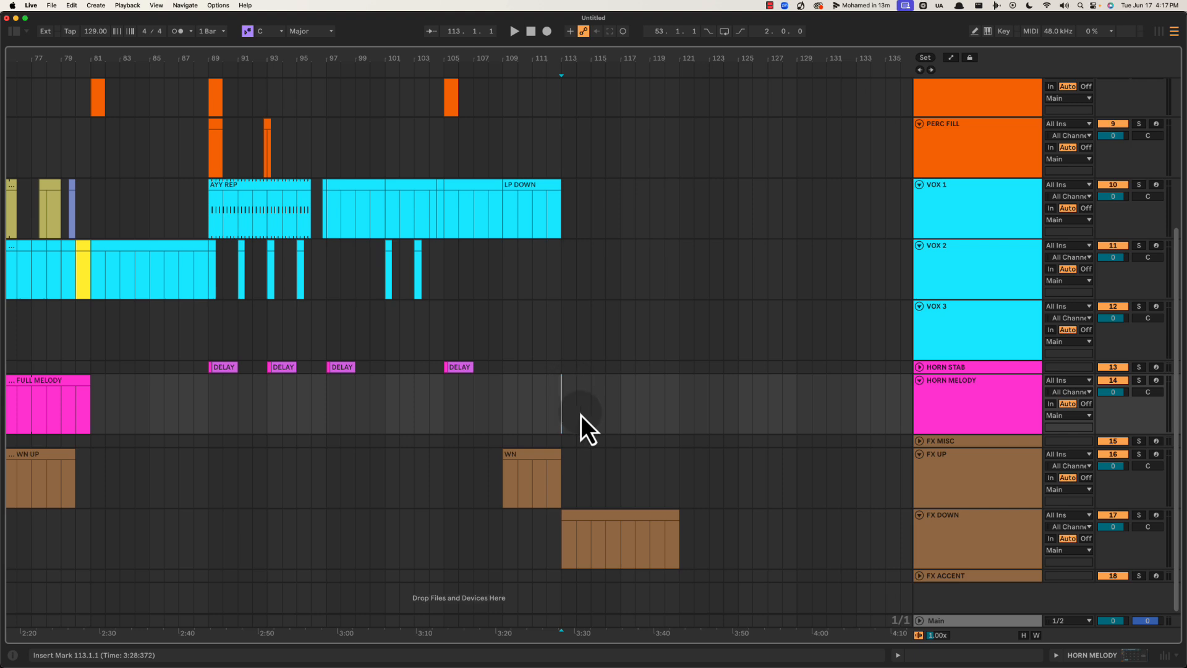
pyautogui.scroll(5, 581, 416)
pyautogui.scroll(-5, 581, 426)
pyautogui.moveTo(575, 443); pyautogui.dragTo(685, 551)
pyautogui.click(516, 406)
pyautogui.scroll(5, 525, 371)
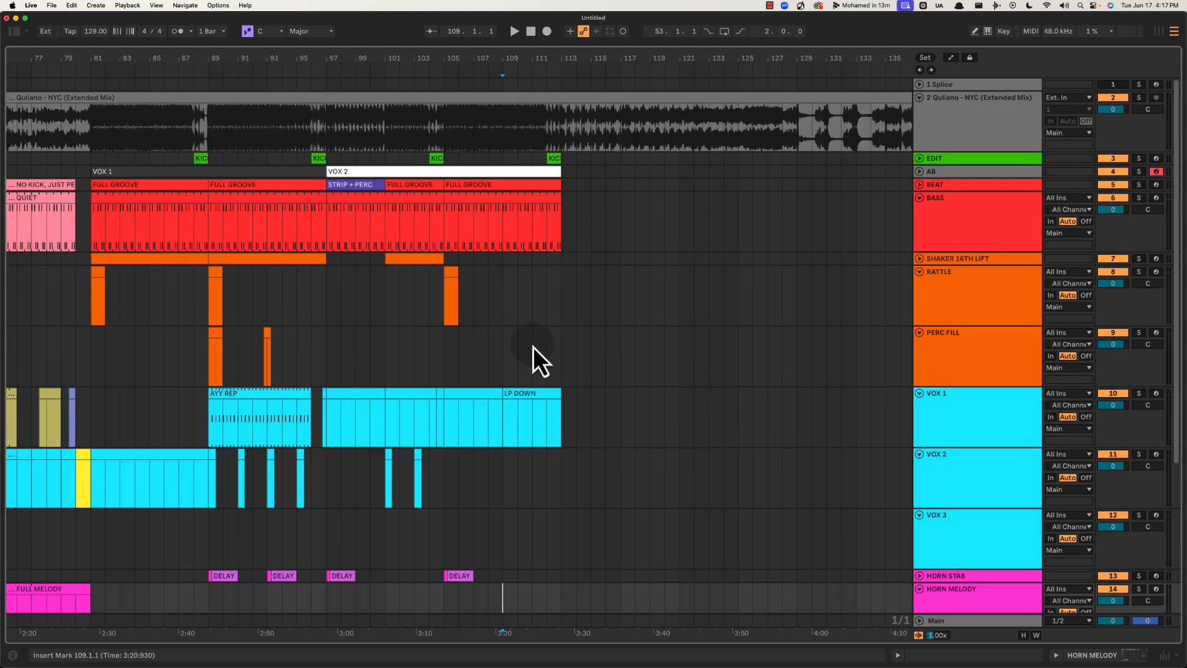
# Play from bar 111 to hear the transition into bar 113, and stop playback just after it
pyautogui.click(533, 296)
pyautogui.press('space')
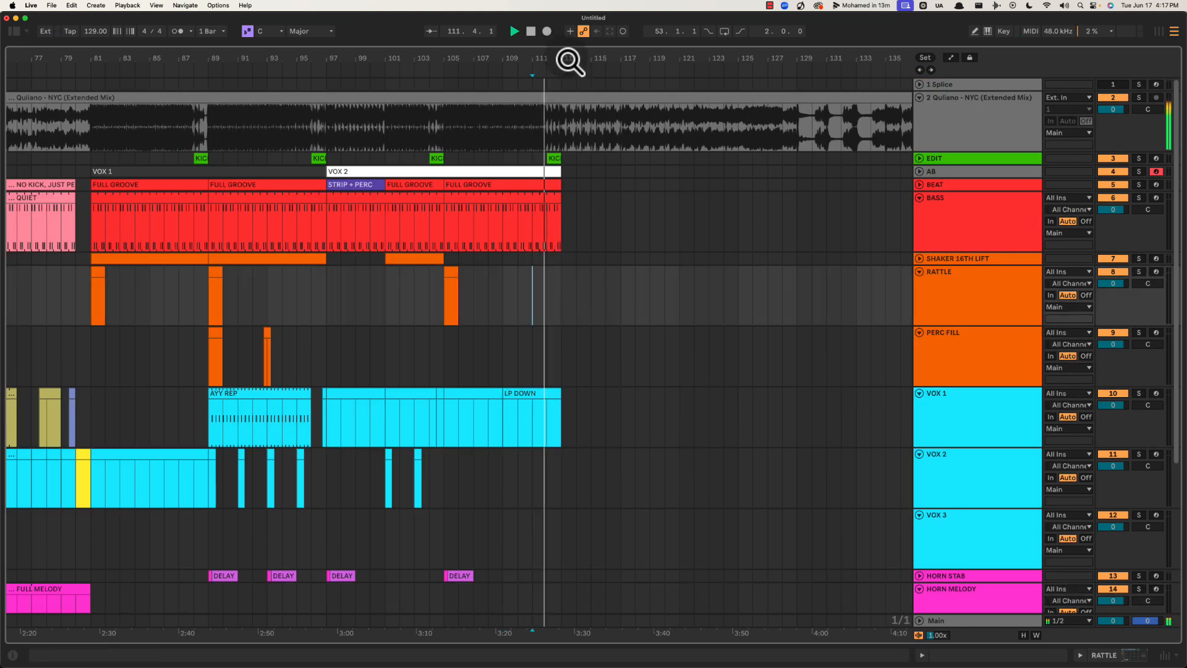
pyautogui.moveTo(562, 55); pyautogui.dragTo(522, 72)
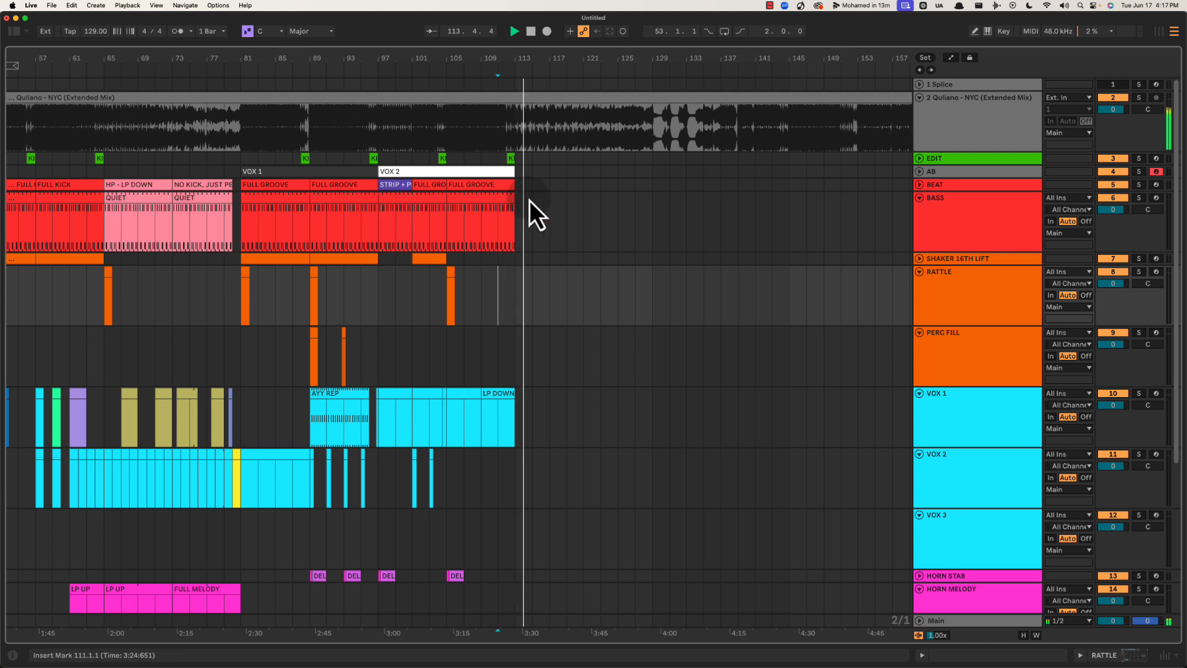
pyautogui.press('space')
# Duplicate the last BASS clip so that it also covers bars 113 to 121
pyautogui.click(504, 210)
pyautogui.press('super+d')
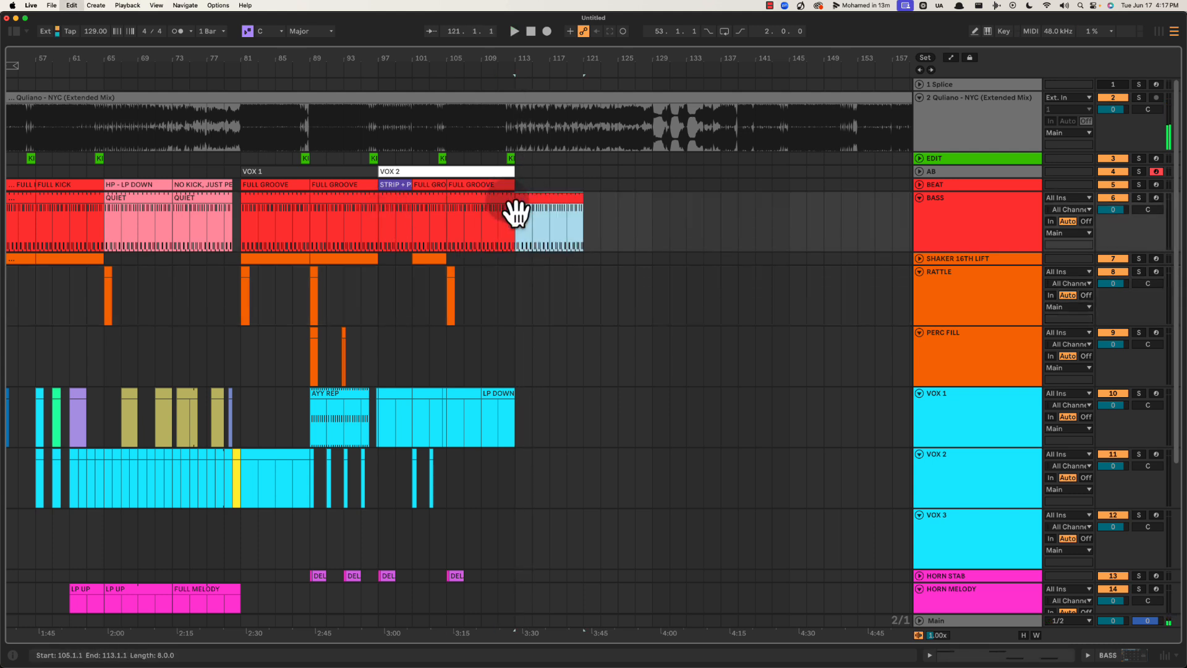
pyautogui.moveTo(532, 59); pyautogui.dragTo(559, 62)
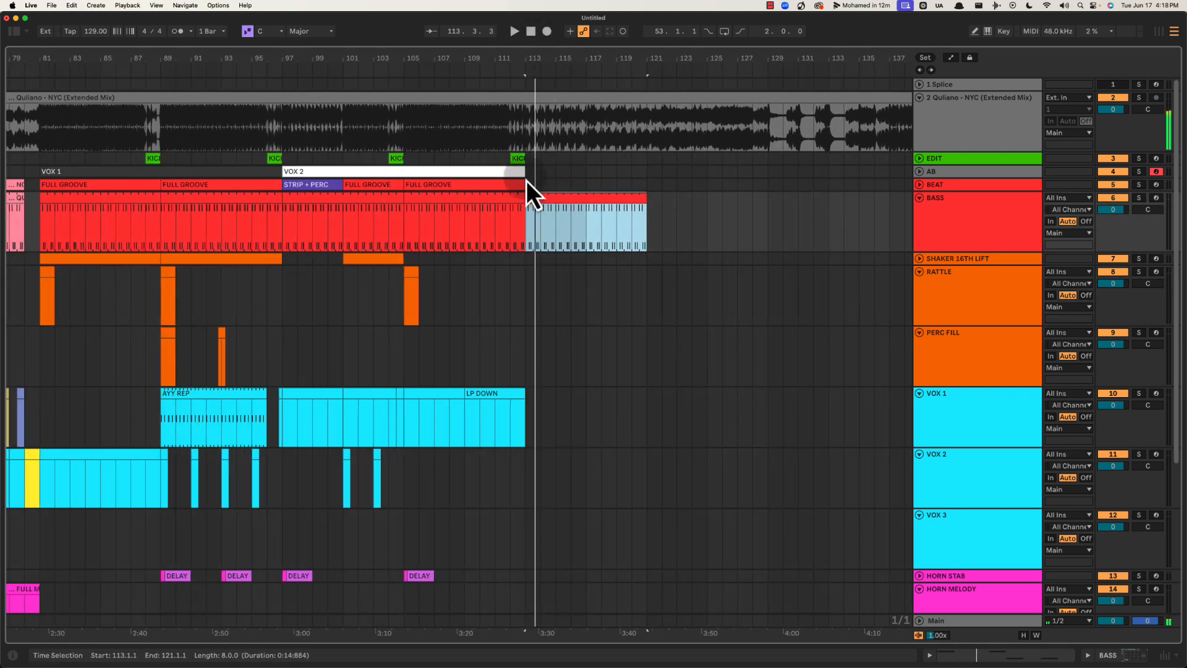
# Create an eight-bar clip on the BEAT track from bar 113 to 121 and name it PERC
pyautogui.moveTo(526, 185); pyautogui.dragTo(643, 188)
pyautogui.press('super+shift+m')
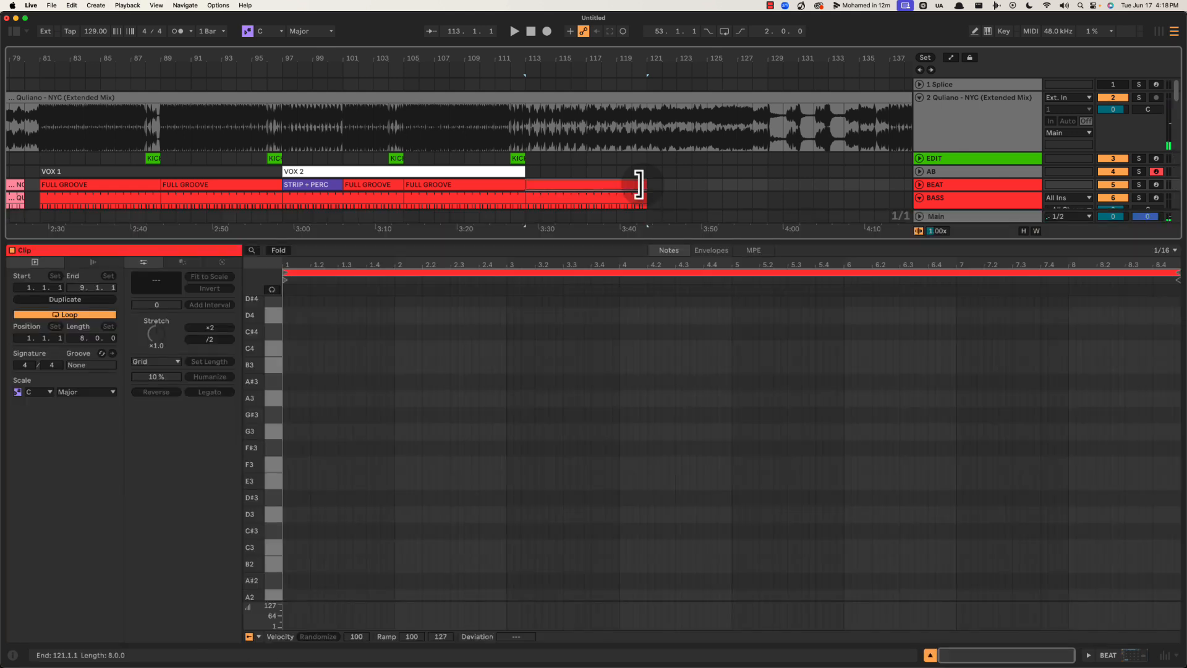
pyautogui.press('super+alt+l')
pyautogui.press('super+r')
pyautogui.write('PERC')
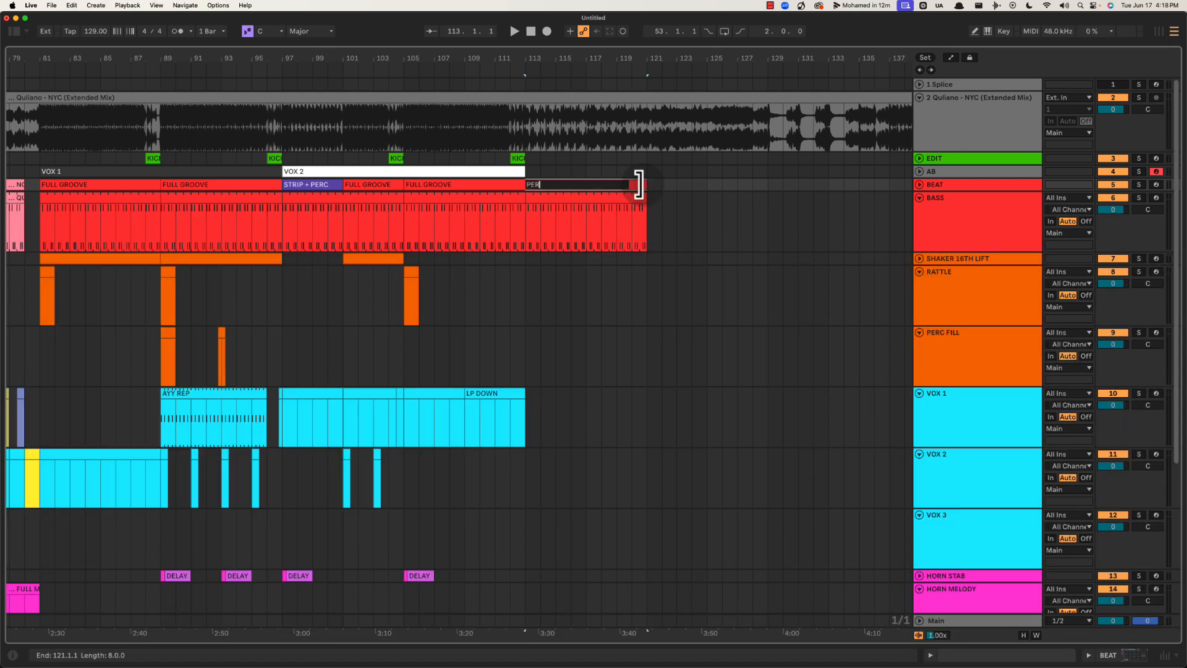
pyautogui.press('Return')
pyautogui.click(656, 184)
# Color the PERC clip on the BEAT track orange
pyautogui.rightClick(609, 187)
pyautogui.press('super+r')
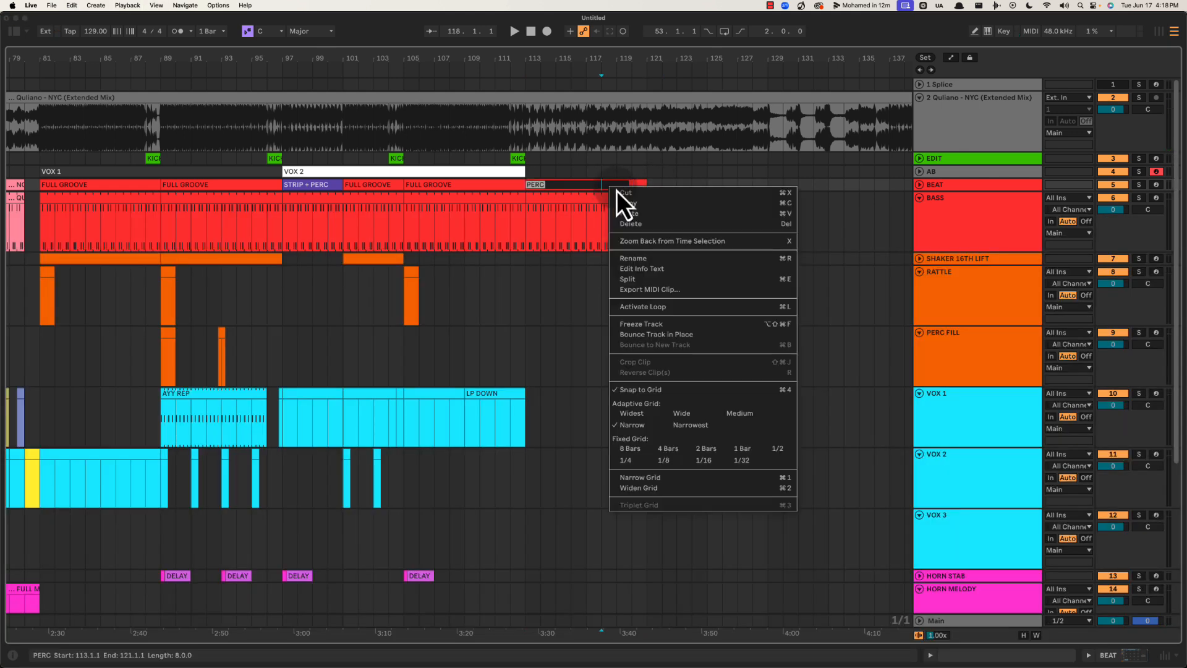
pyautogui.click(593, 180)
pyautogui.rightClick(544, 187)
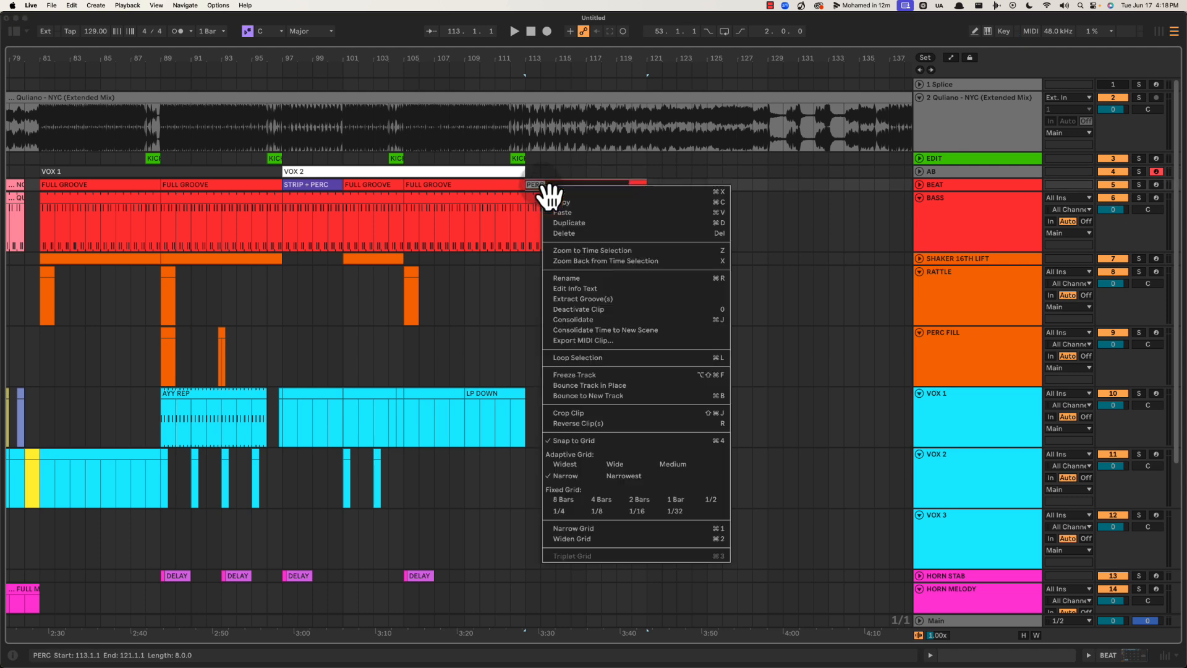
pyautogui.click(641, 179)
pyautogui.rightClick(639, 189)
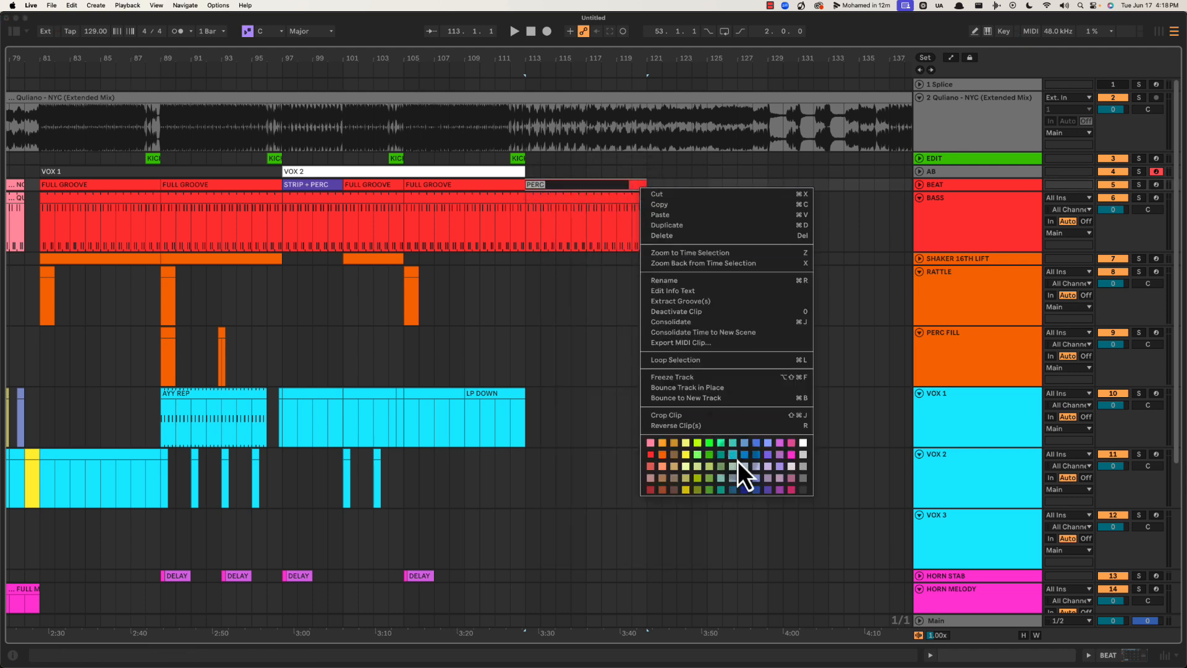
pyautogui.click(665, 459)
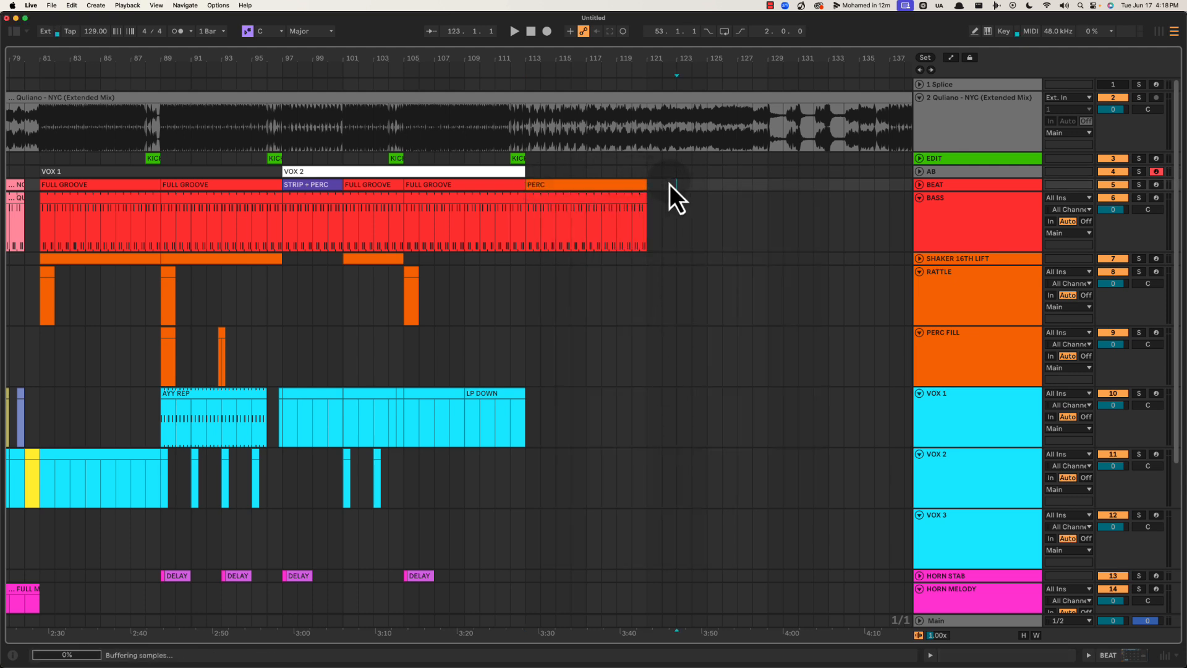
# Open the color palette for the orange PERC clip on the BEAT track
pyautogui.press('super+r')
pyautogui.rightClick(553, 188)
pyautogui.click(636, 174)
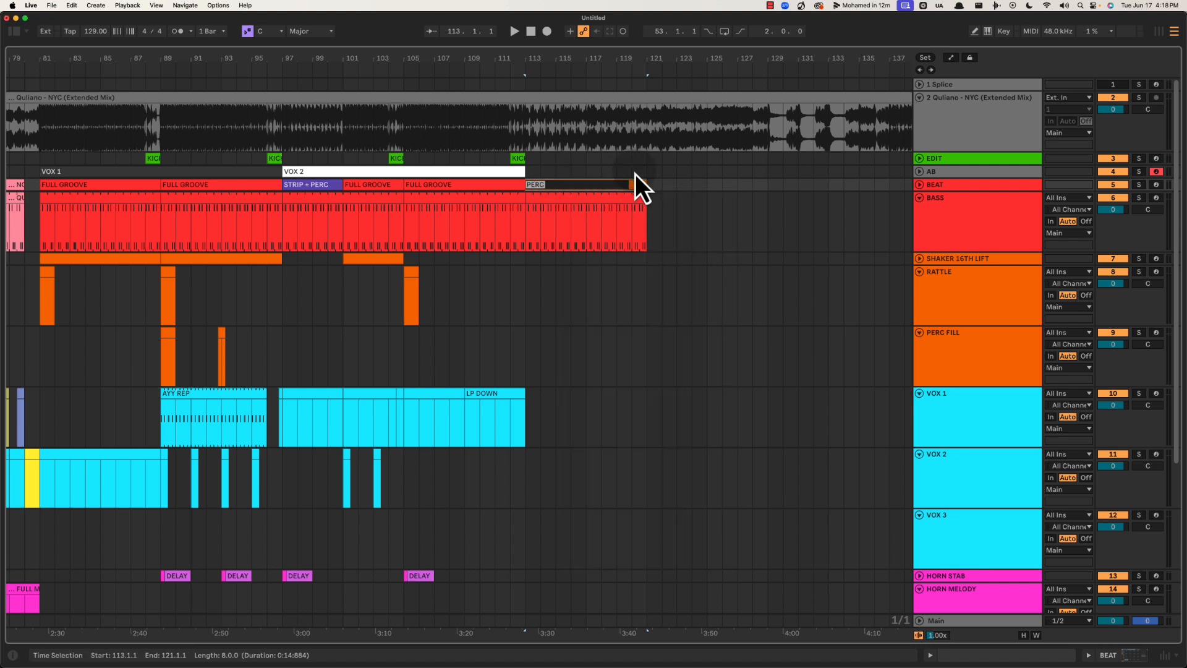
pyautogui.rightClick(639, 183)
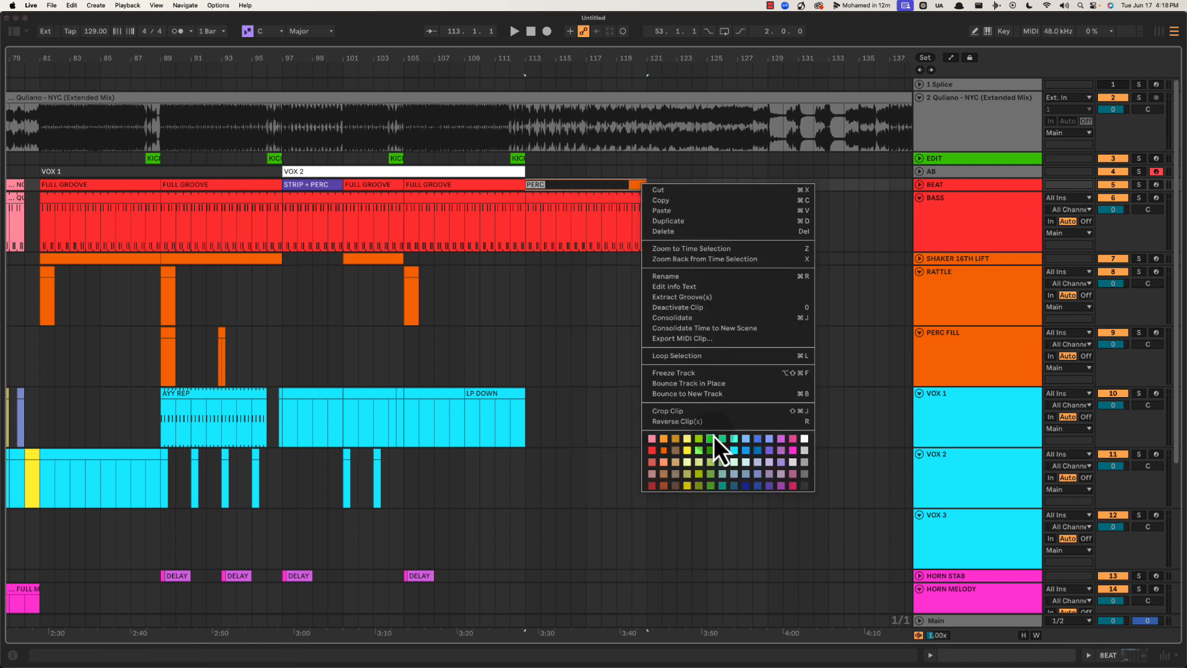
# Play the arrangement from the PERC clip on the BEAT track at bar 113
pyautogui.click(596, 313)
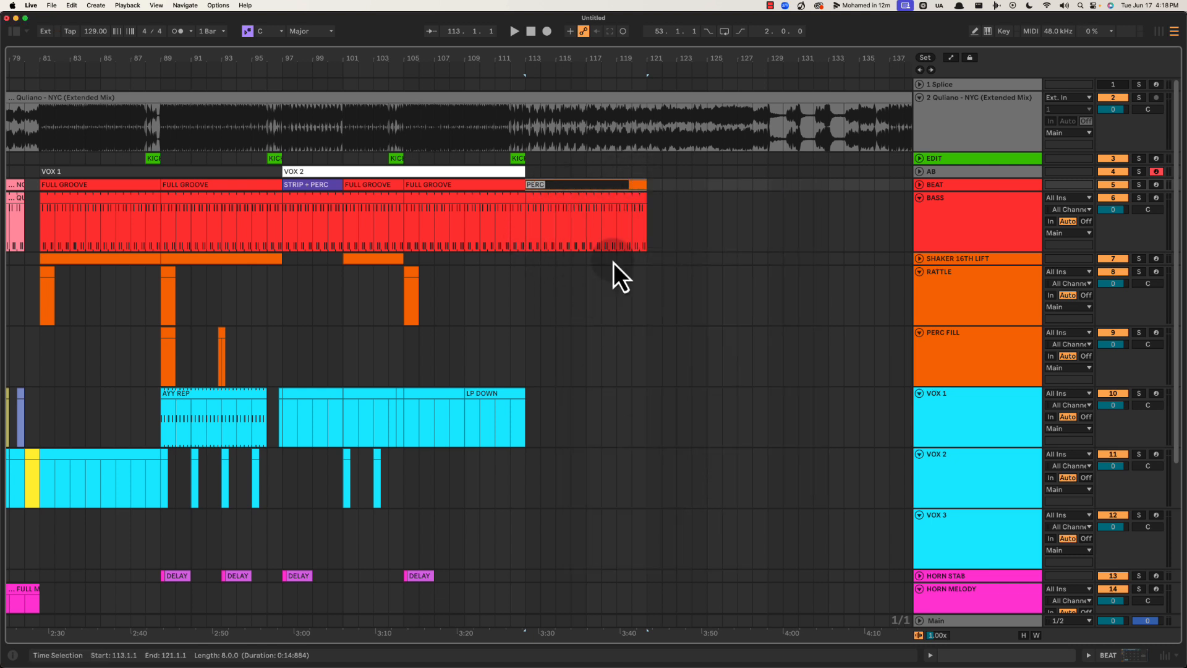
pyautogui.click(603, 191)
pyautogui.press('space')
pyautogui.scroll(-5, 604, 58)
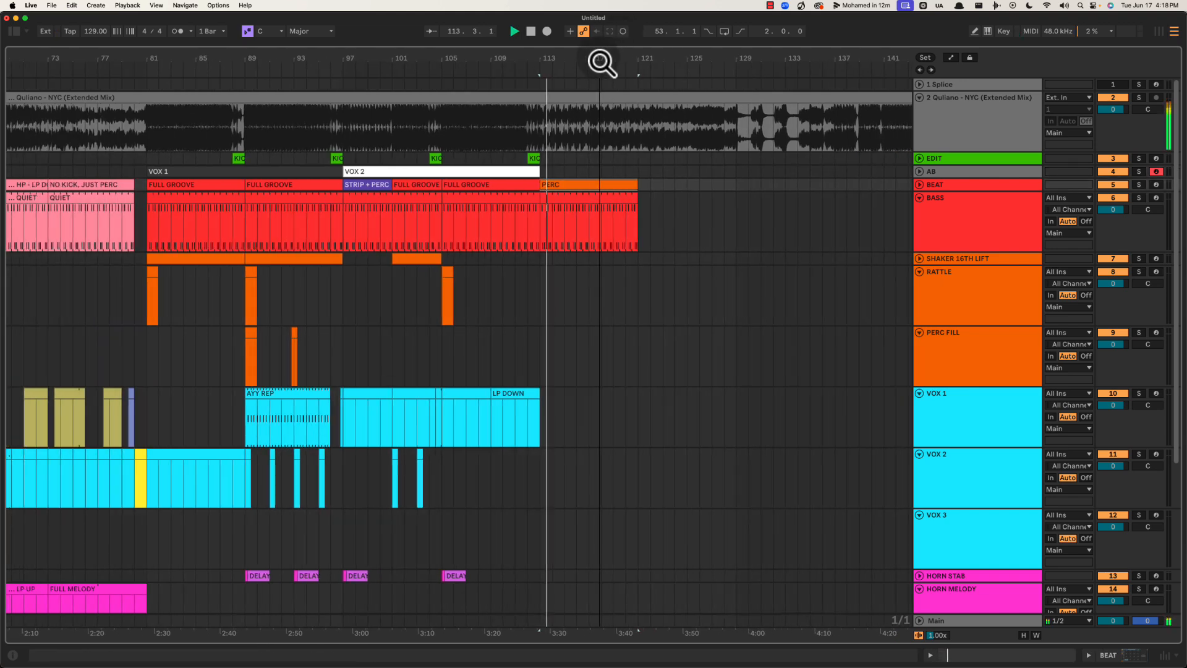
pyautogui.scroll(-5, 638, 395)
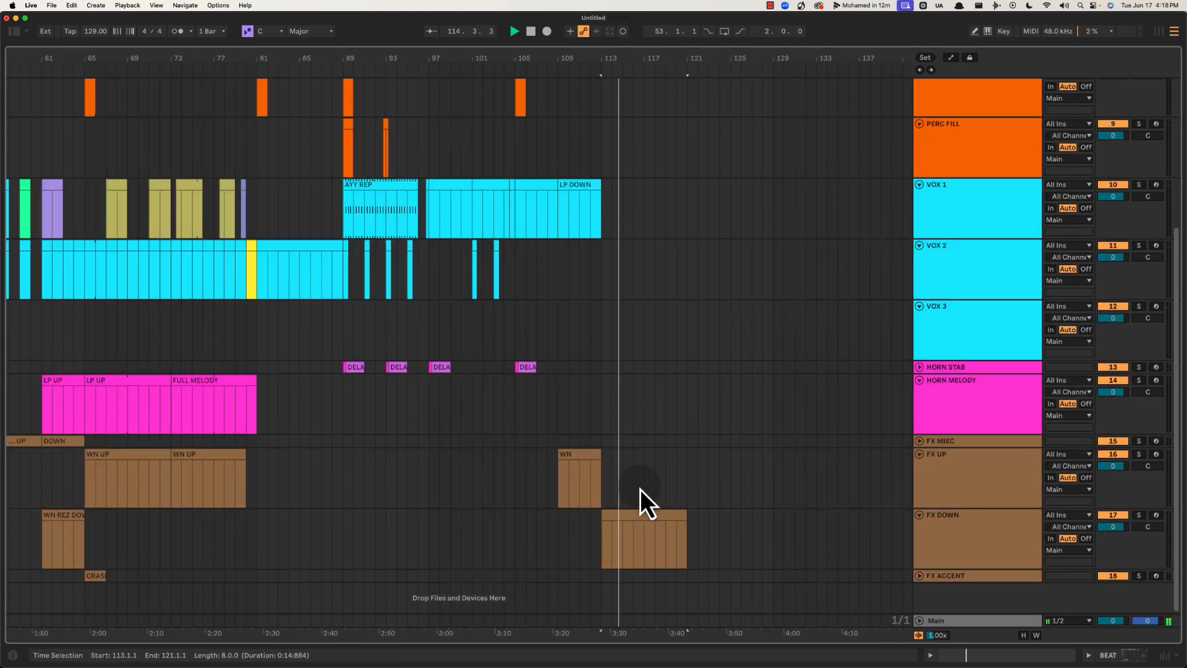
# Name the FX DOWN clip starting at bar 113 "WN REZ DOWN"
pyautogui.click(641, 524)
pyautogui.click(634, 515)
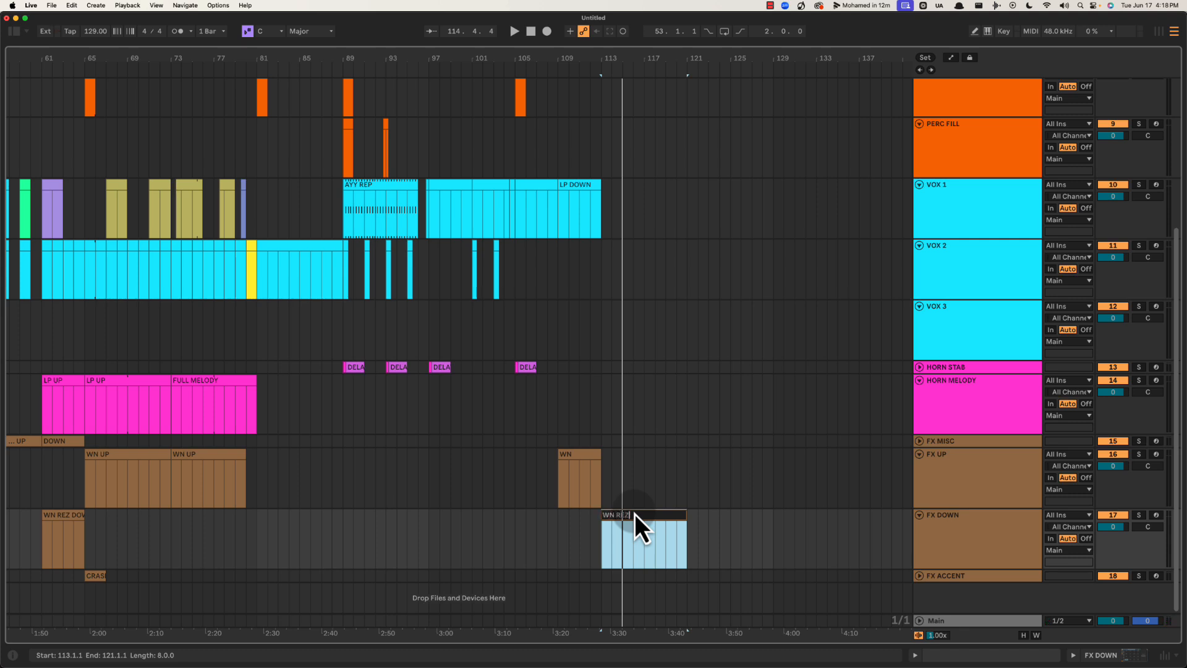
pyautogui.write('DOWN')
pyautogui.press('Return')
# Audition the transition into the PERC section, playing from bar 113 and from bar 112
pyautogui.press('space')
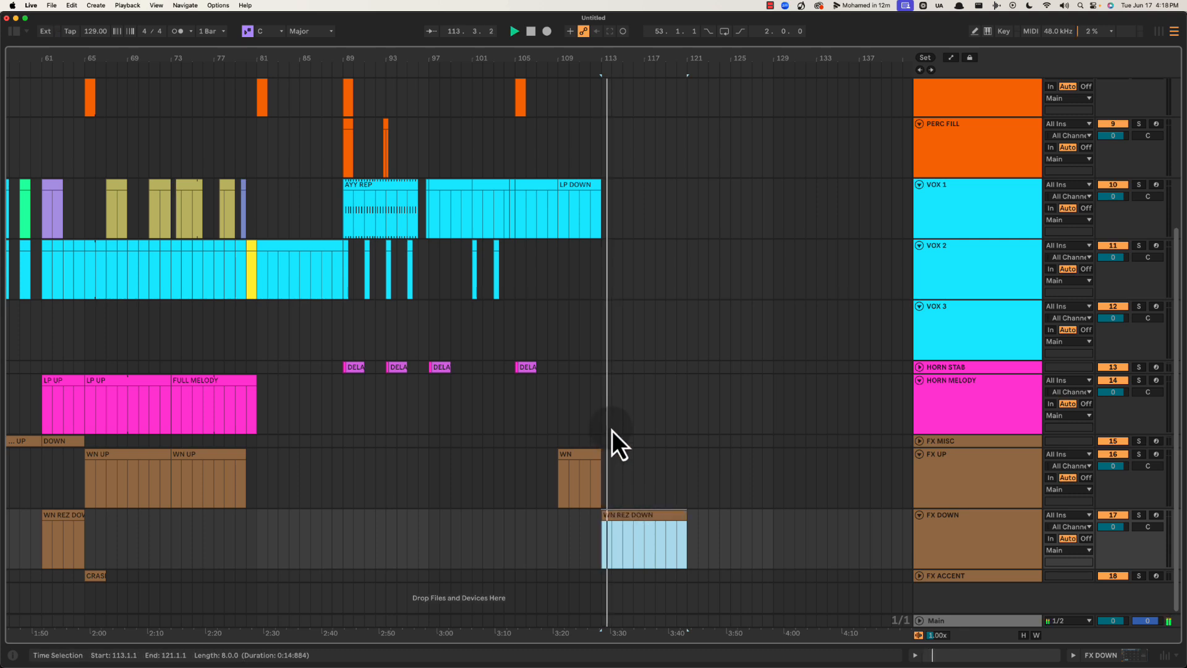
pyautogui.scroll(3, 613, 430)
pyautogui.click(600, 473)
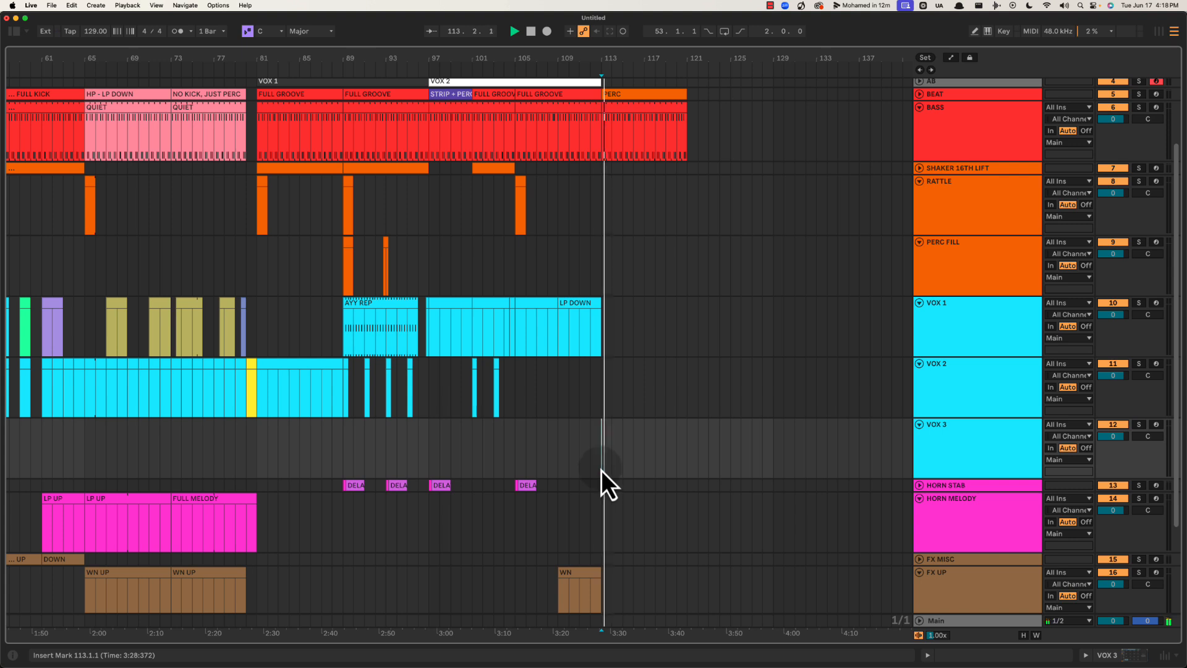
pyautogui.scroll(3, 601, 470)
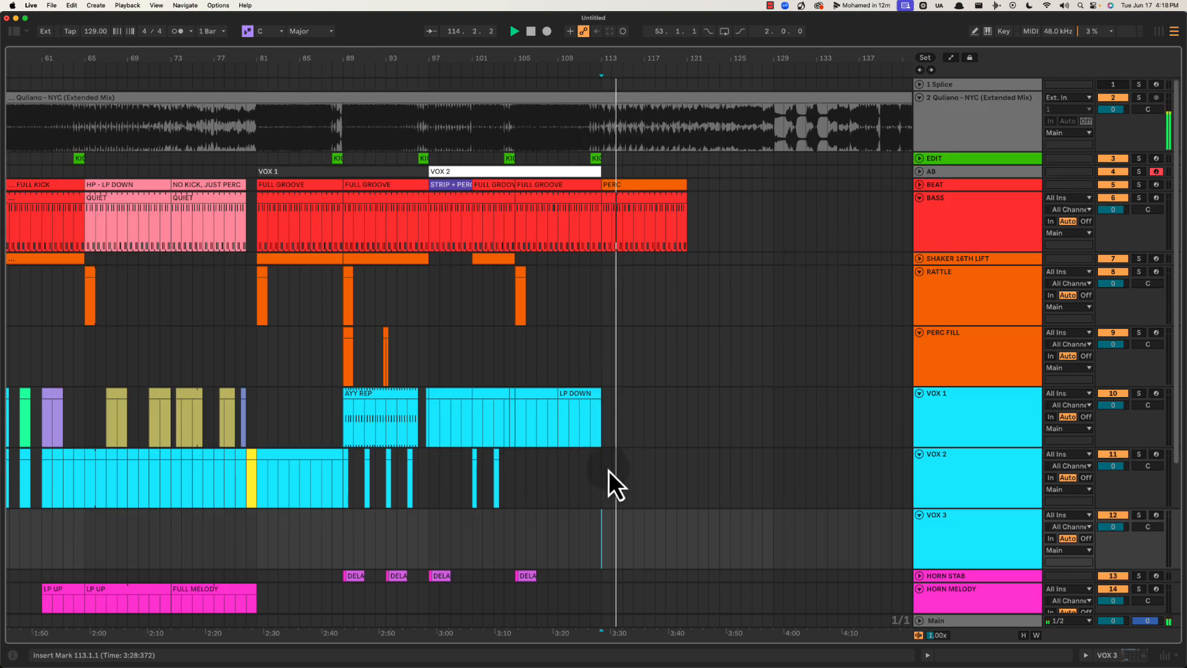
pyautogui.click(590, 472)
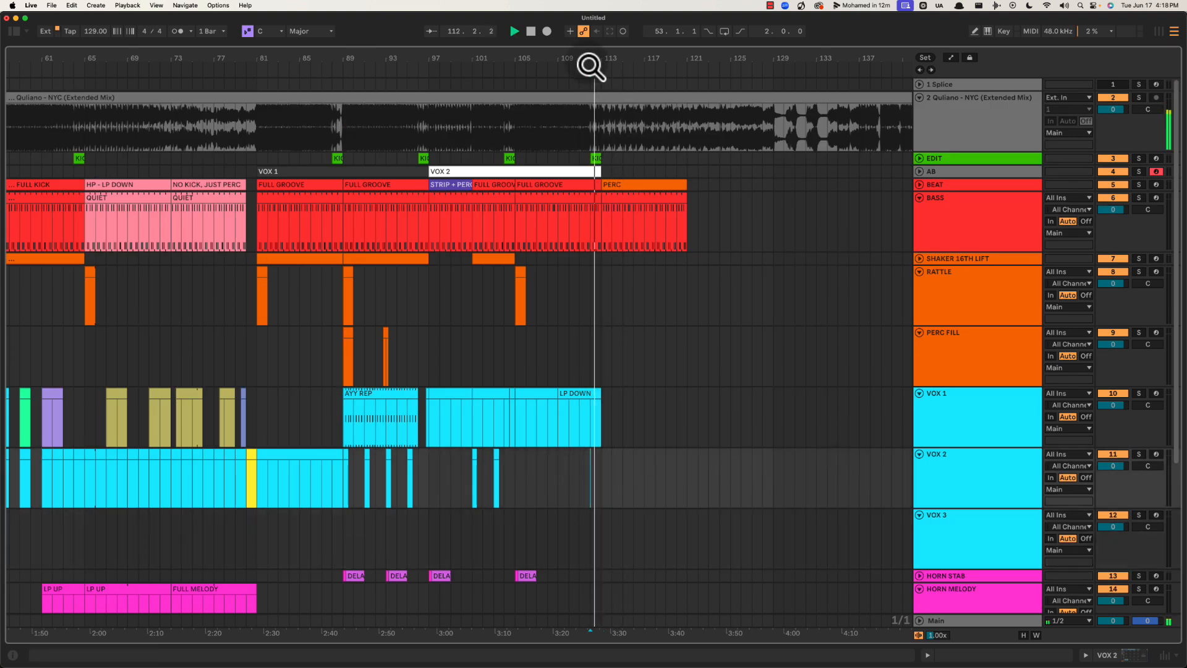
# Insert an empty MIDI clip on the VOX 2 track from 112.1.1 to 113.3.1 and play it in context
pyautogui.moveTo(591, 67); pyautogui.dragTo(599, 59)
pyautogui.moveTo(580, 472); pyautogui.dragTo(632, 456)
pyautogui.press('shift+super+m')
pyautogui.press('space')
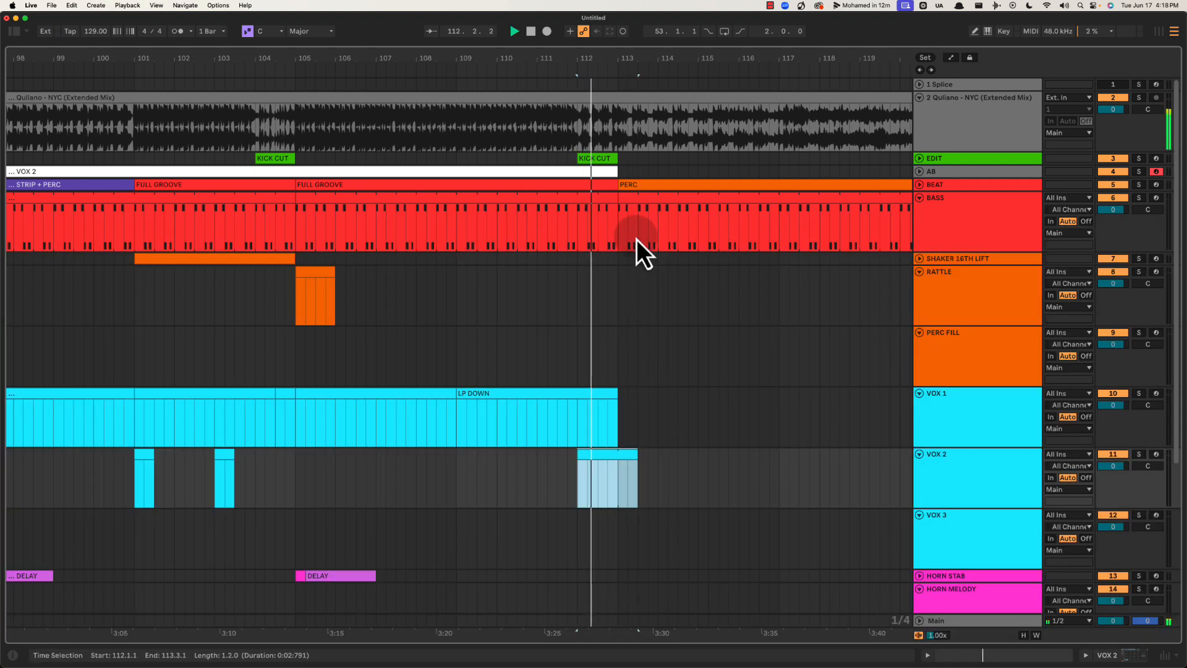
pyautogui.moveTo(668, 58); pyautogui.dragTo(588, 58)
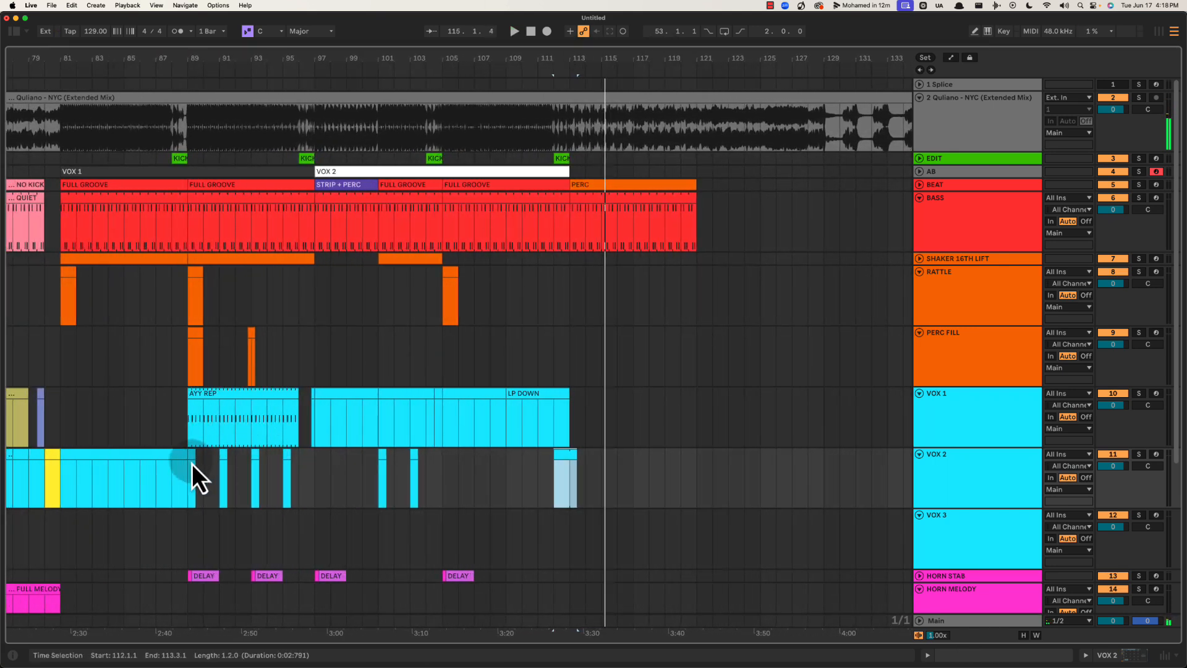
# Copy the VOX 2 clips from bars 89 to 97 onto the VOX 1 track, starting at bar 113
pyautogui.moveTo(321, 462); pyautogui.dragTo(576, 413)
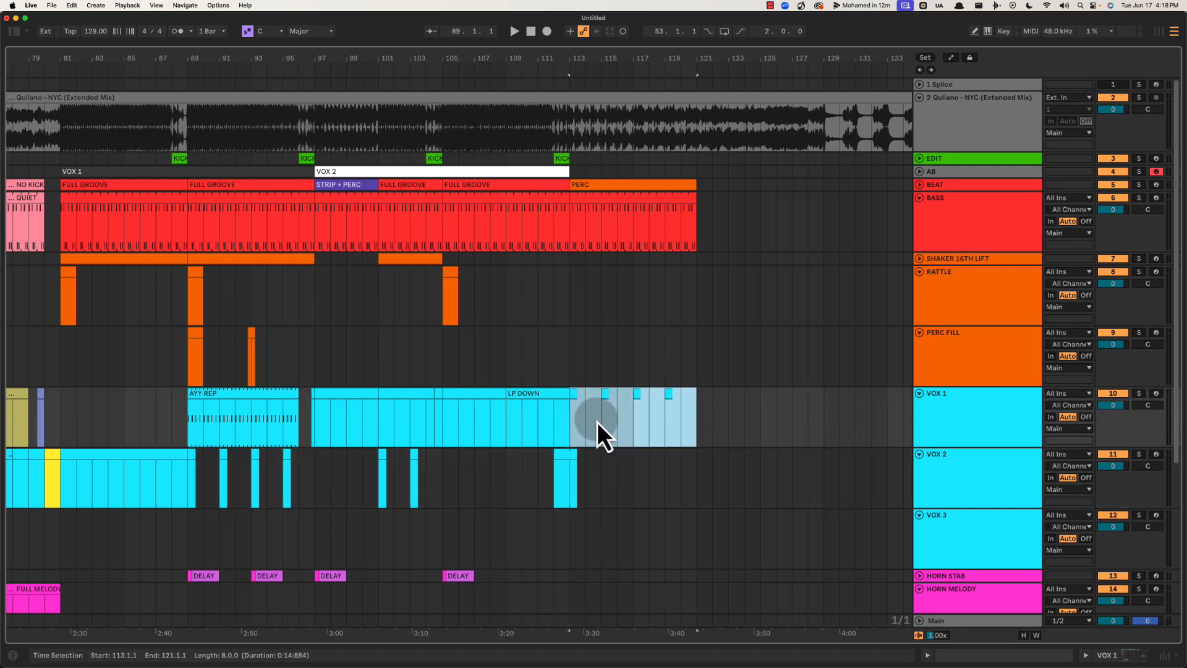
pyautogui.click(595, 279)
pyautogui.click(566, 369)
pyautogui.click(992, 443)
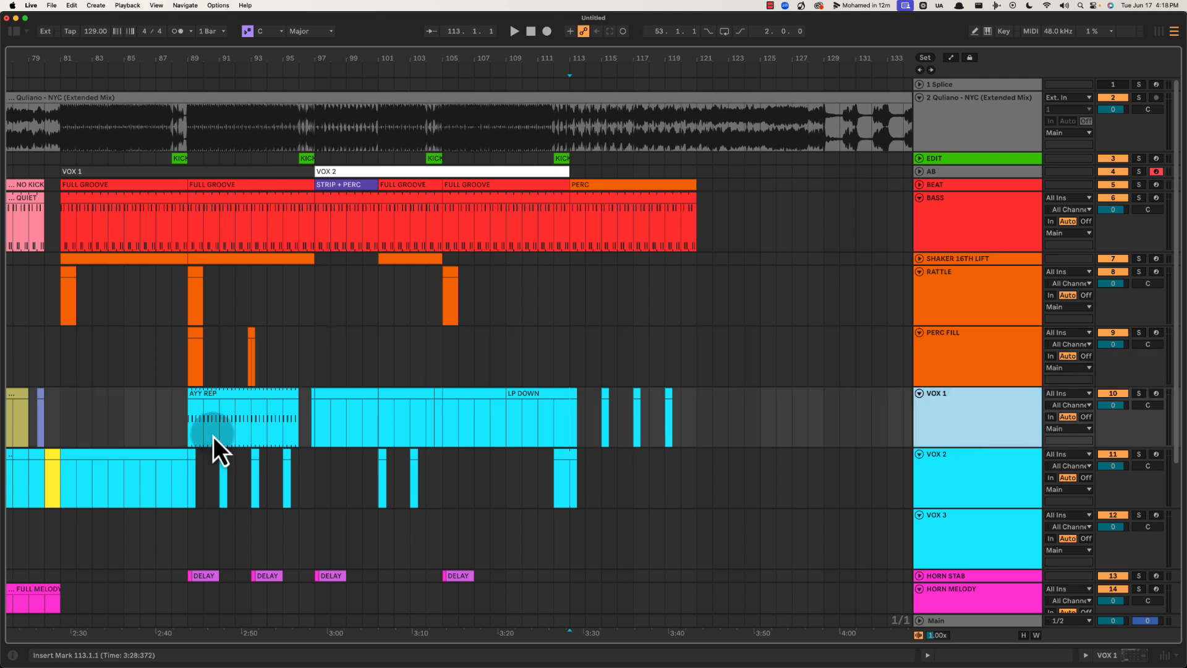
# Move the VOX 1 clips from AYY REP at bar 89 through LP DOWN, ending at bar 113, to the VOX 3 track
pyautogui.click(188, 396)
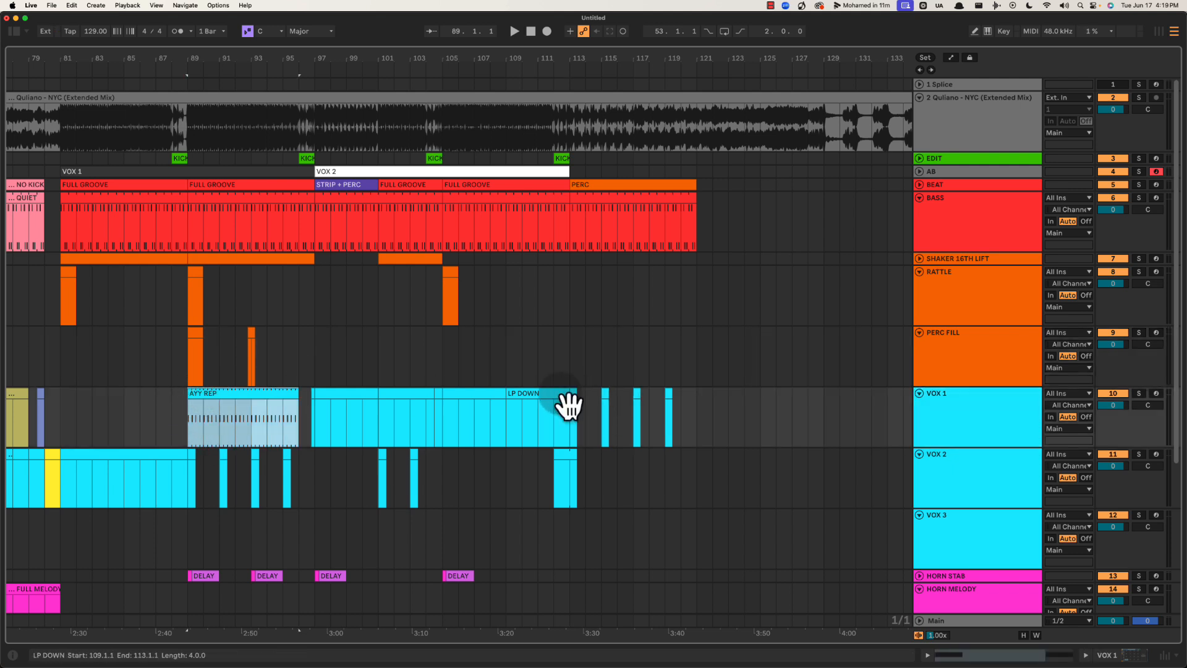
pyautogui.keyDown('shift'); pyautogui.click(544, 407); pyautogui.keyUp('shift')
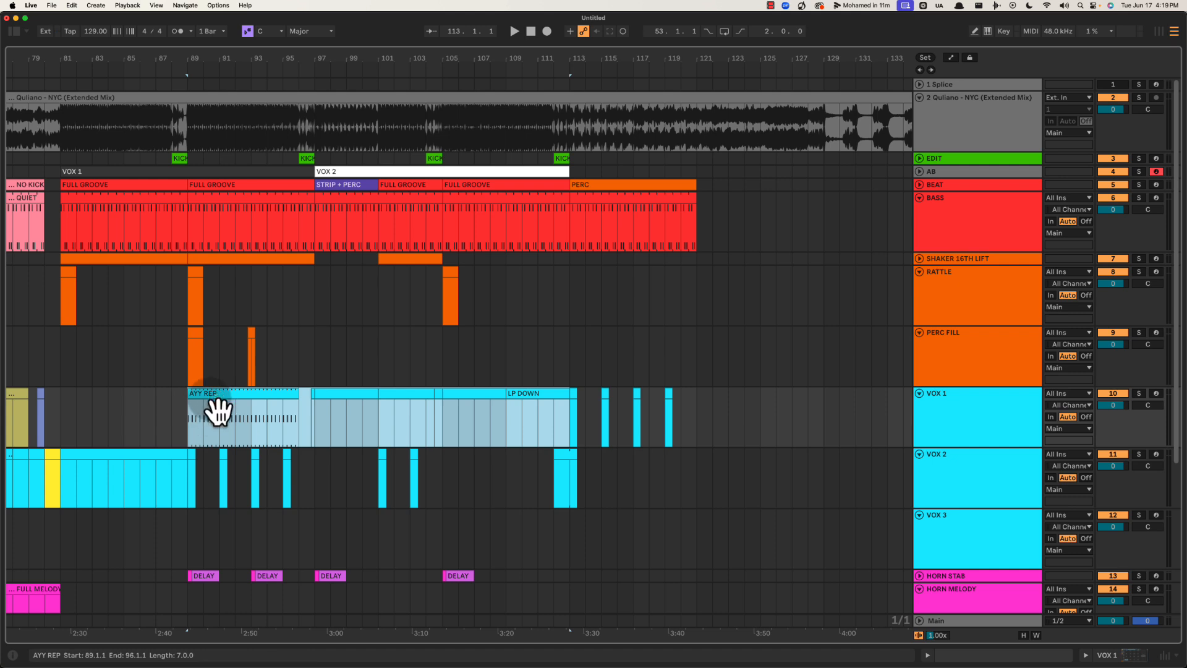
pyautogui.moveTo(218, 409); pyautogui.dragTo(212, 549)
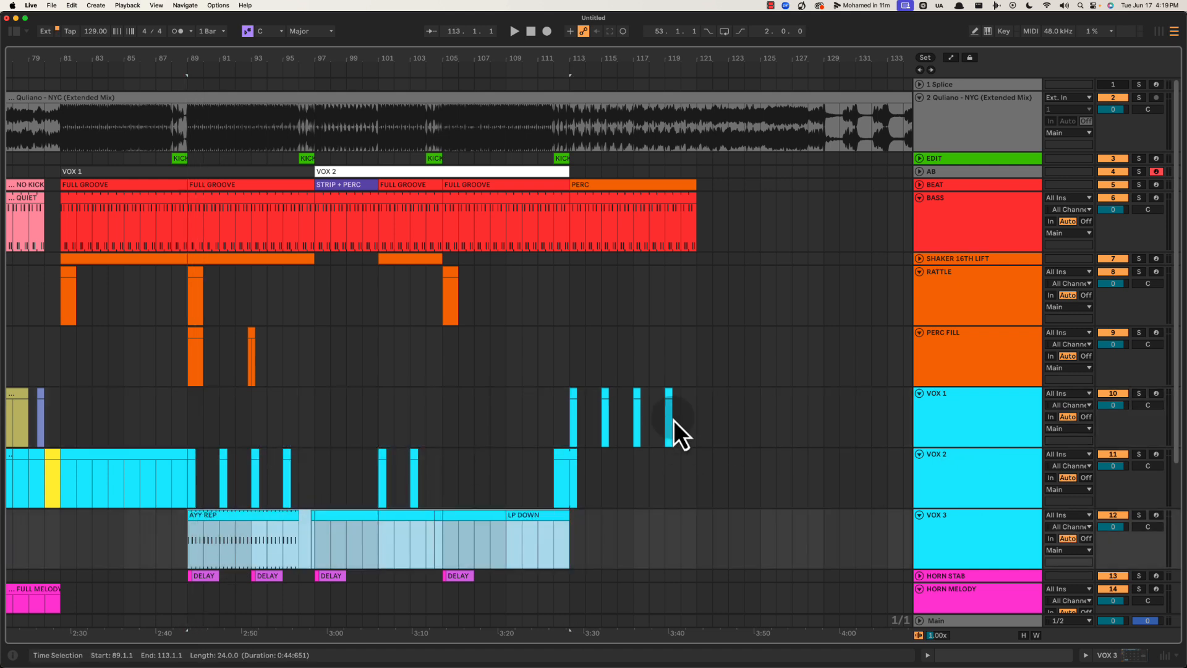
pyautogui.click(577, 379)
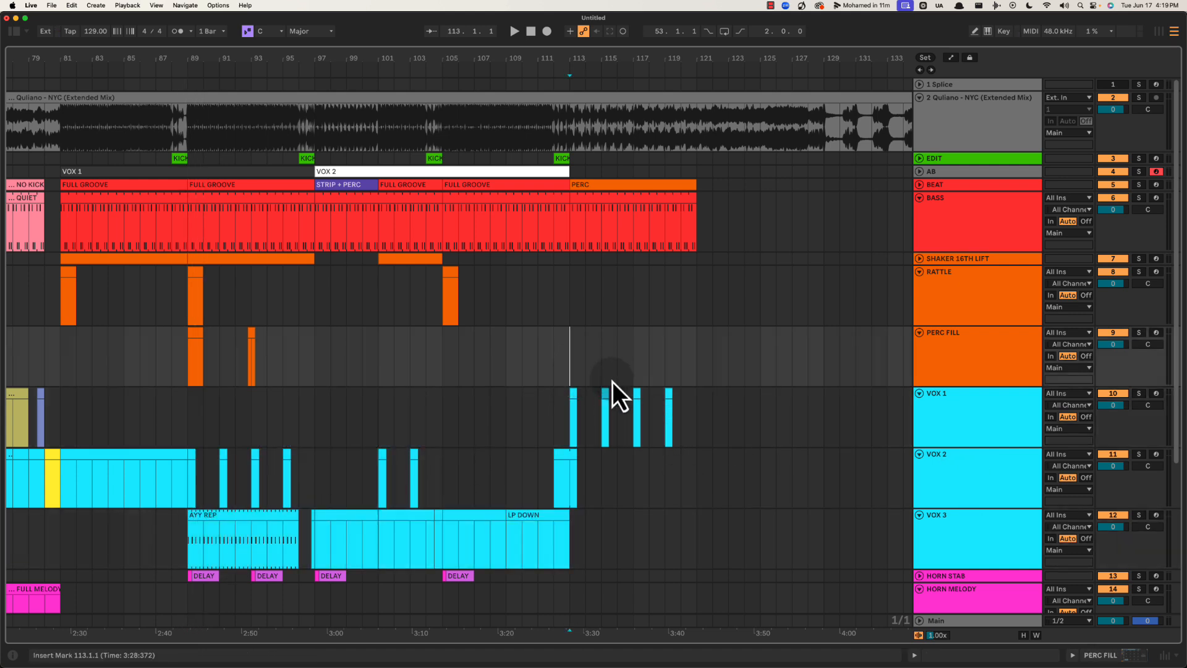
pyautogui.click(574, 457)
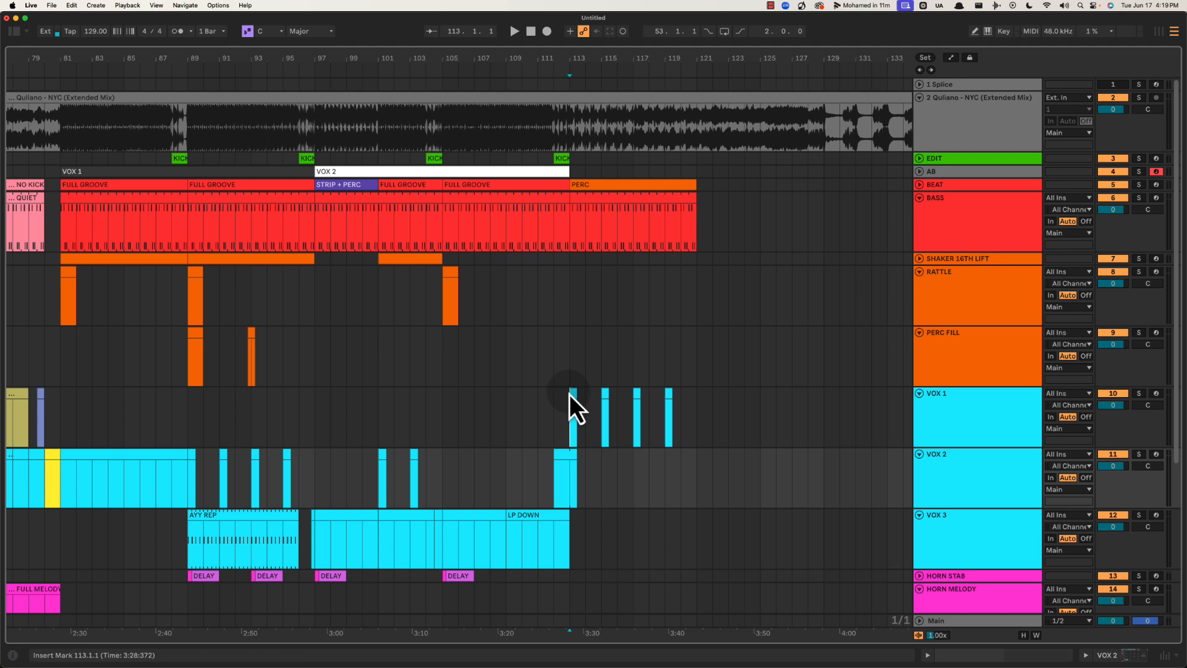
# Swap tracks for the new vocal clips: the bar 112 clip onto VOX 1, the four short clips onto VOX 2 starting at bar 113
pyautogui.moveTo(570, 395); pyautogui.dragTo(745, 399)
pyautogui.moveTo(581, 409); pyautogui.dragTo(676, 485)
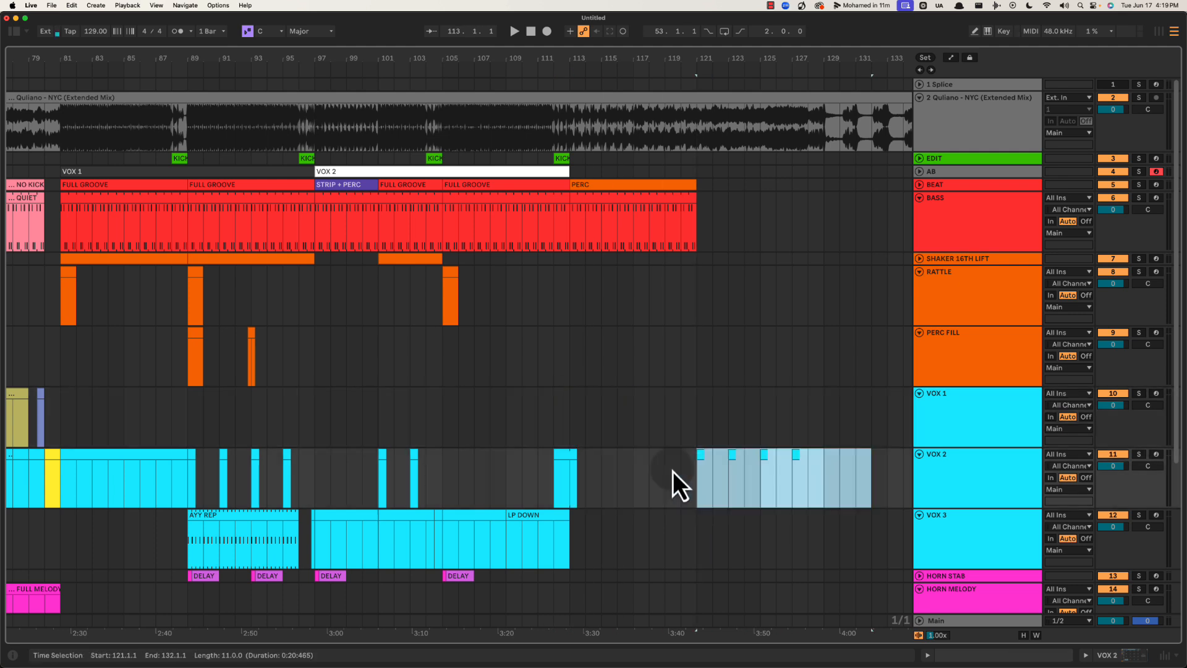
pyautogui.moveTo(569, 466); pyautogui.dragTo(568, 414)
pyautogui.moveTo(681, 461); pyautogui.dragTo(870, 464)
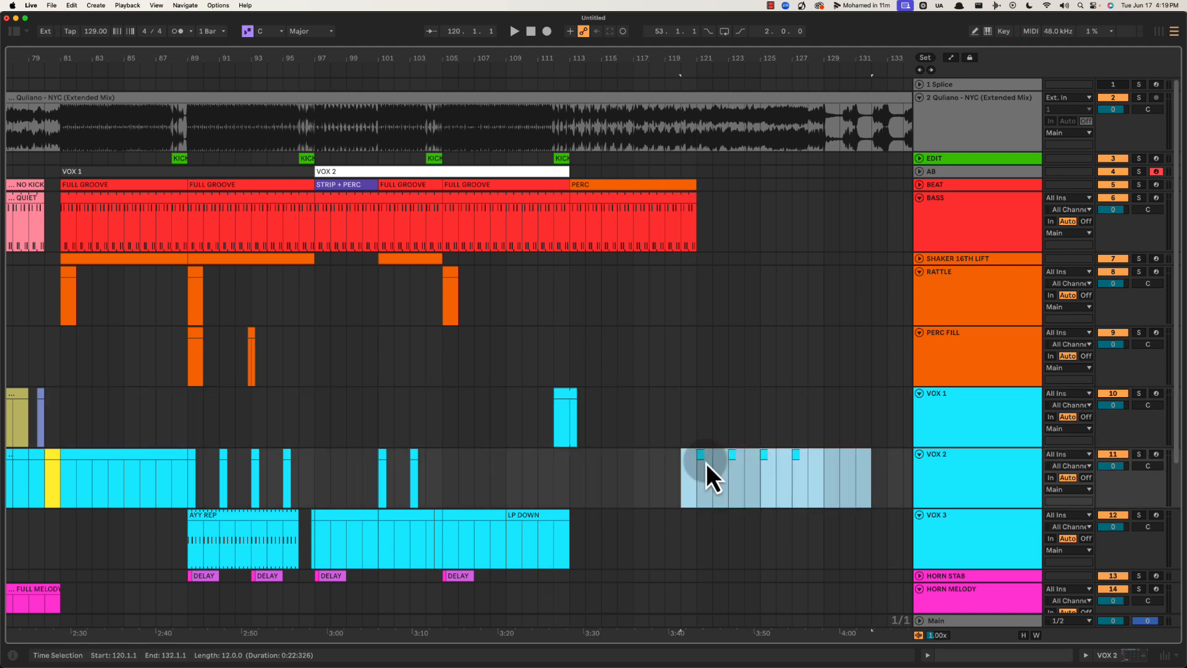
pyautogui.moveTo(709, 468); pyautogui.dragTo(569, 467)
pyautogui.click(569, 467)
# Play the rearranged vocal clips from bar 113 and review the whole arrangement
pyautogui.press('space')
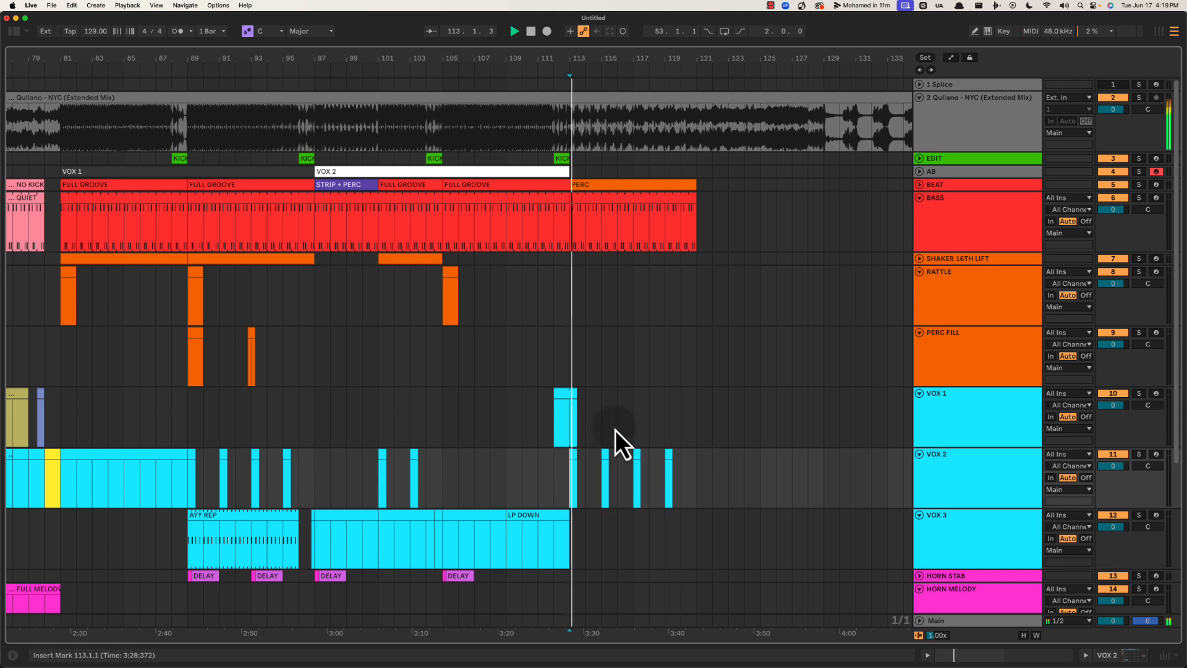
pyautogui.moveTo(576, 63); pyautogui.dragTo(582, 204)
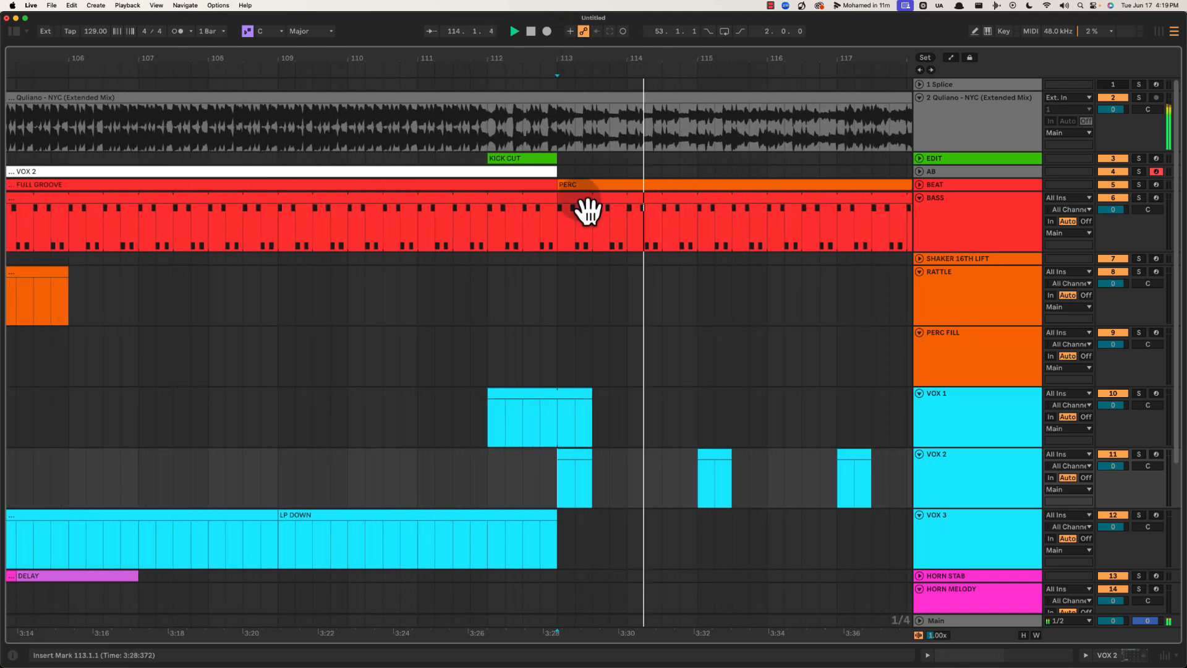
pyautogui.moveTo(676, 66); pyautogui.dragTo(688, 58)
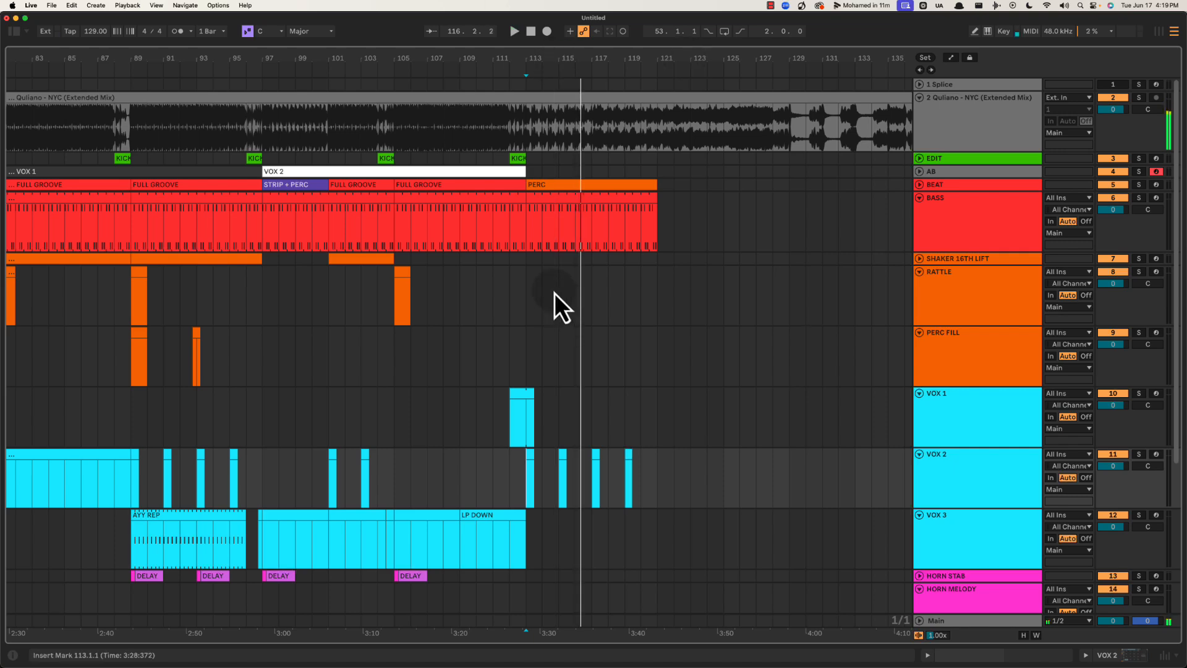
pyautogui.moveTo(576, 61); pyautogui.dragTo(594, 57)
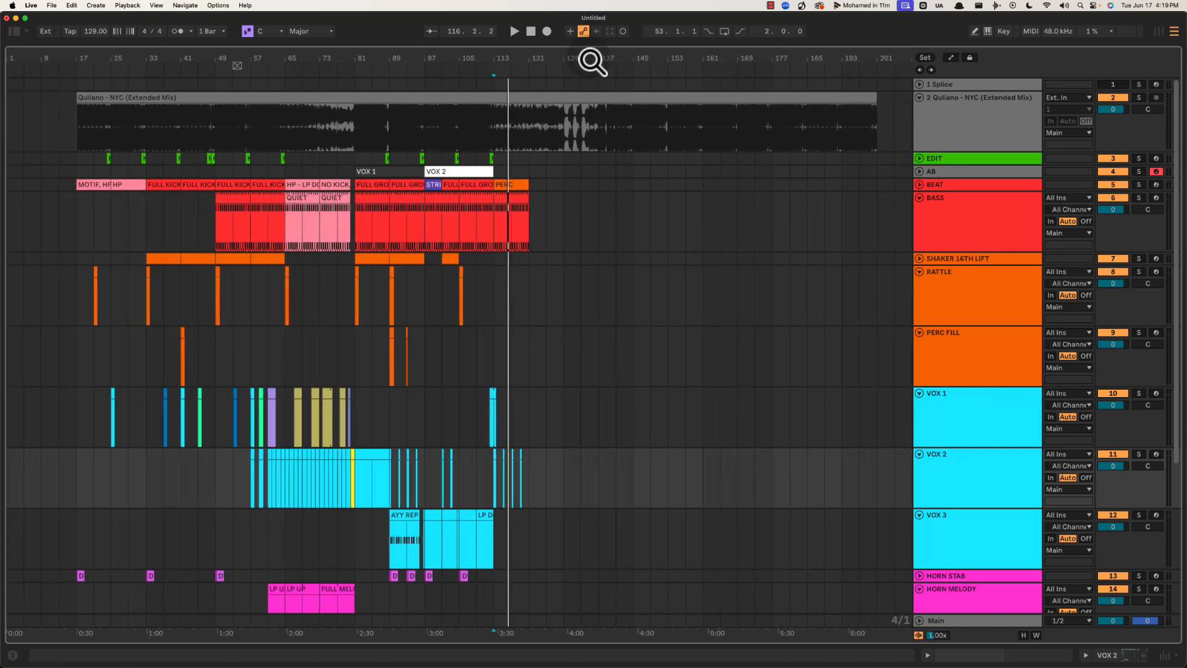
# Rename the VOX 1 track "VOX 1 - GLITCH"
pyautogui.click(970, 416)
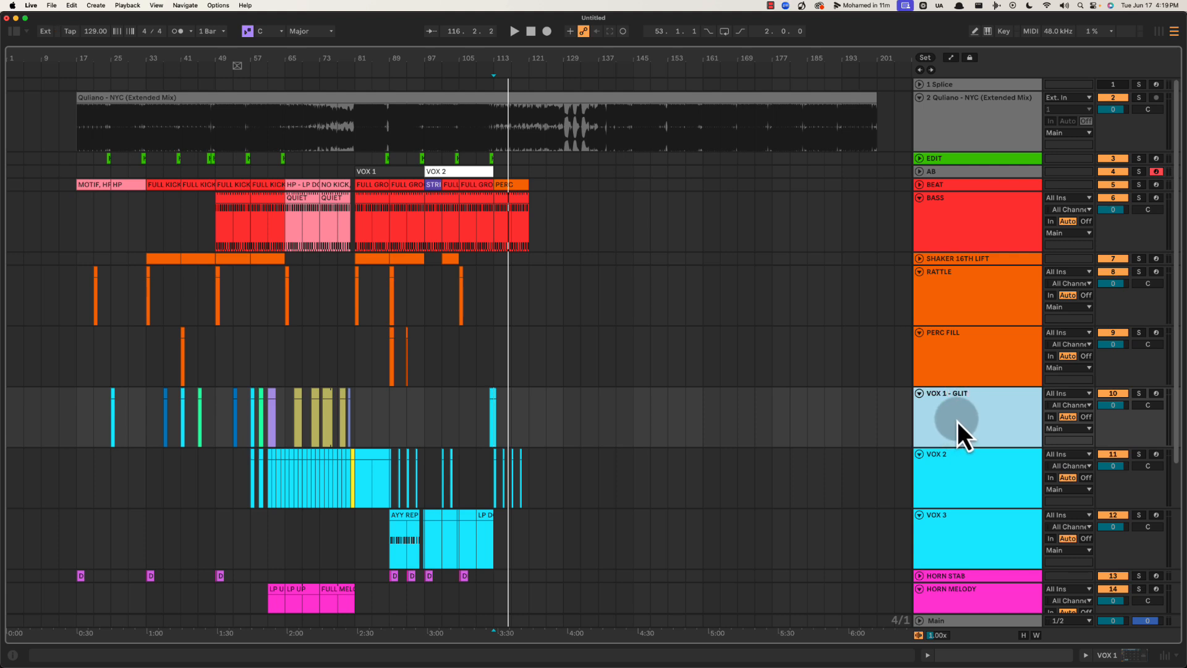
pyautogui.click(969, 522)
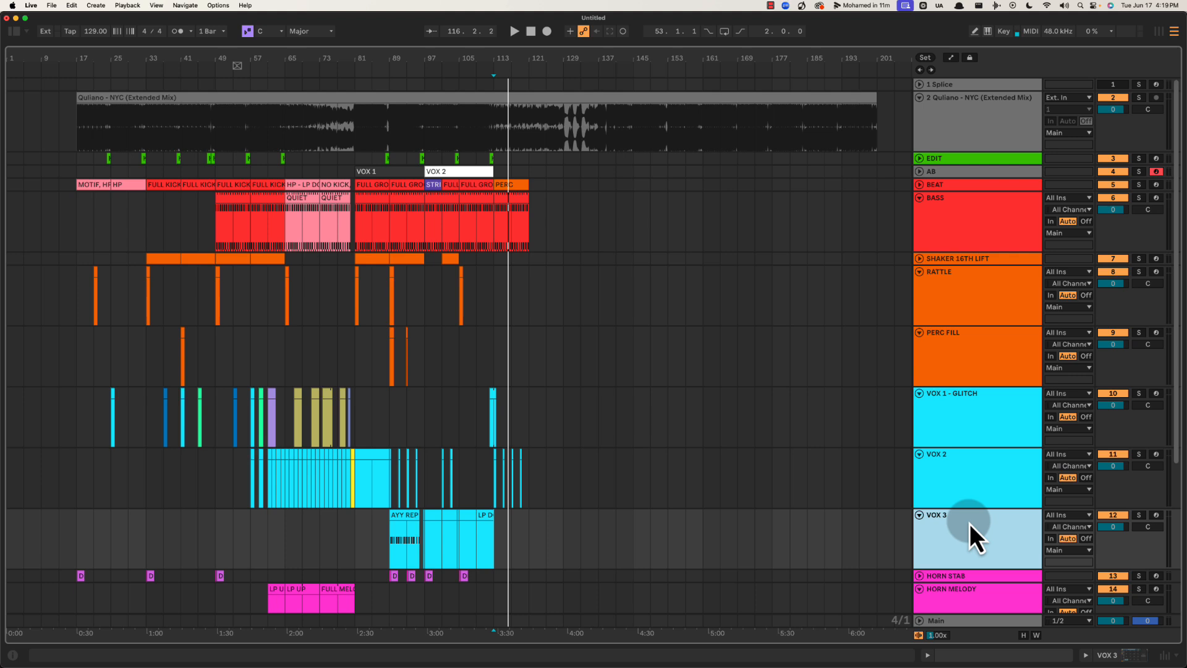
pyautogui.click(960, 432)
pyautogui.click(963, 464)
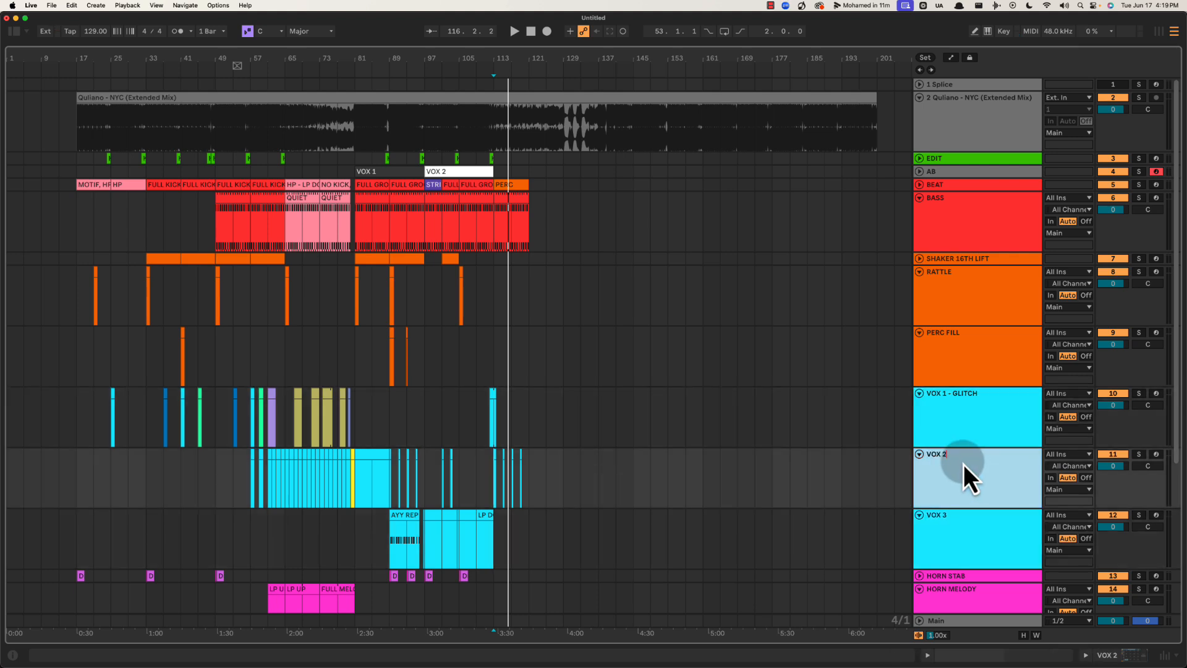
pyautogui.click(962, 427)
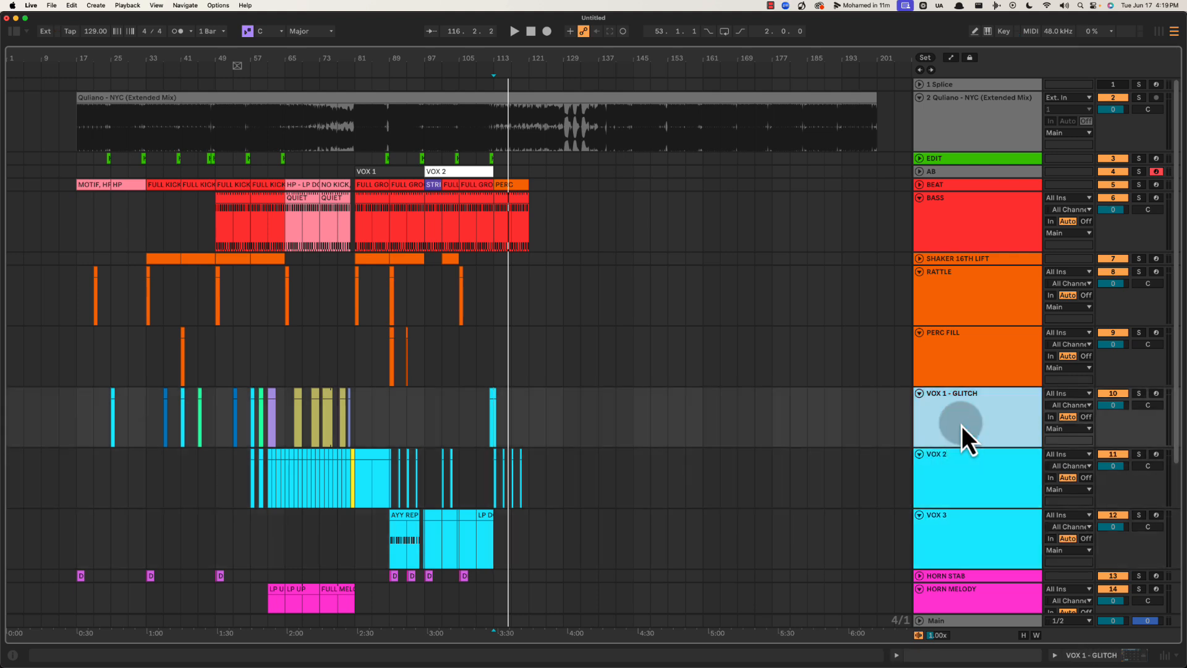
# Rename the VOX 3 track "VOX 3 - MODERN" and the VOX 2 track "VOX 2 - NORMAL"
pyautogui.click(969, 548)
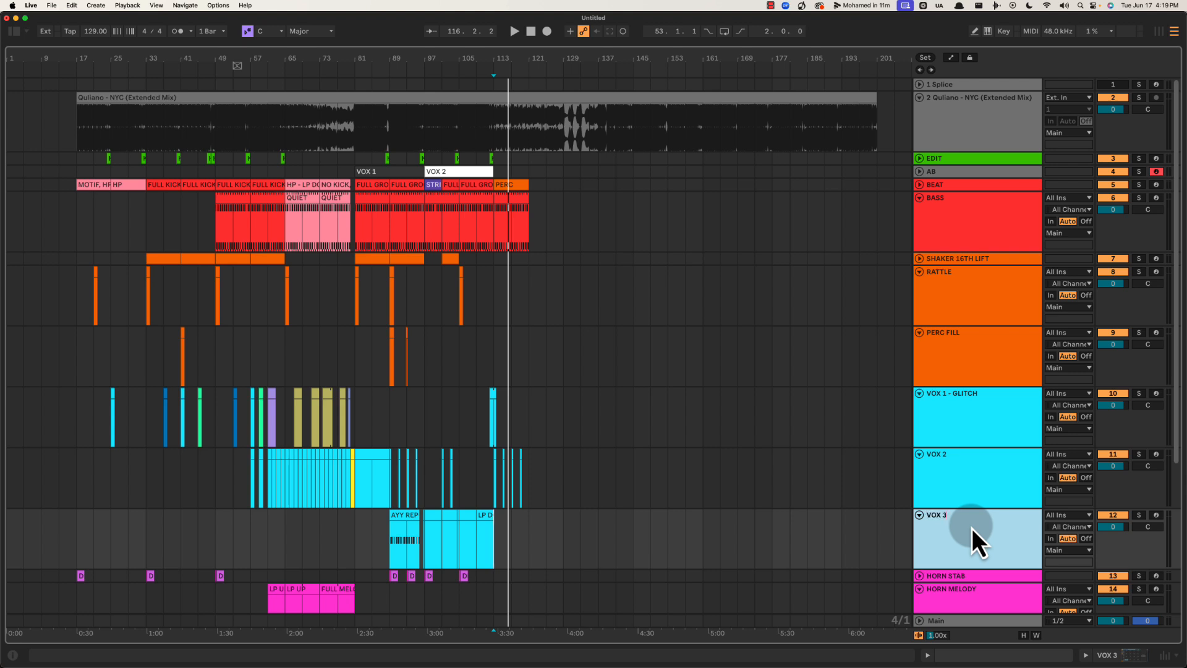
pyautogui.write('RN')
pyautogui.press('Return')
pyautogui.click(965, 436)
pyautogui.click(963, 464)
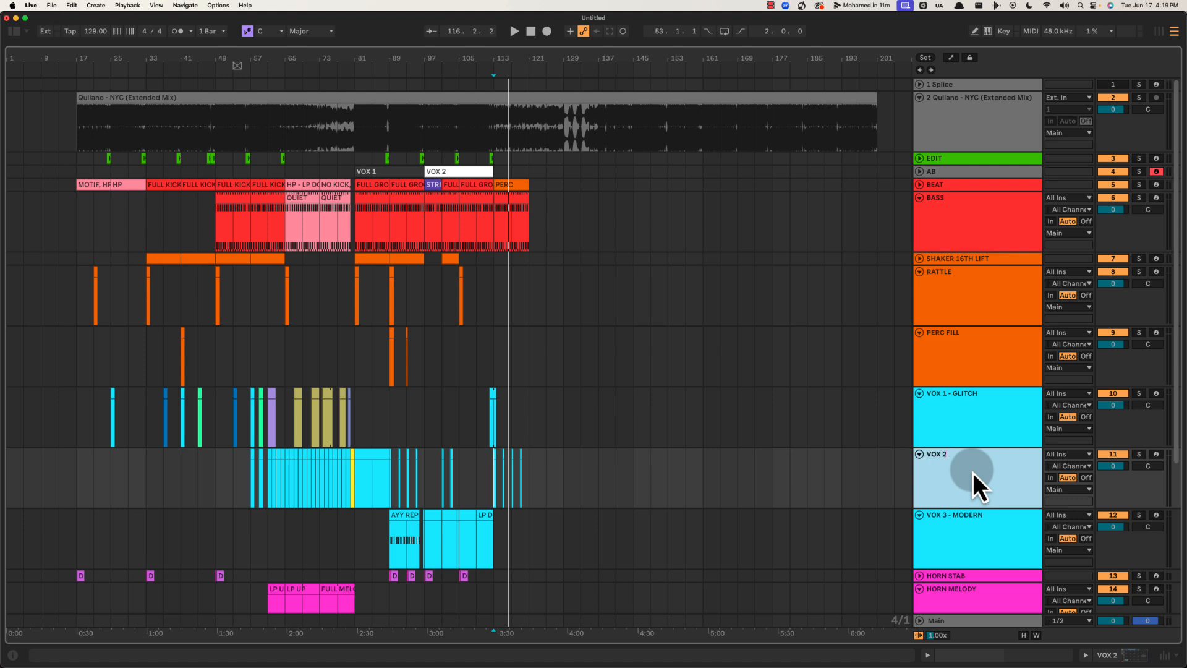
pyautogui.write('AL')
pyautogui.press('Return')
# Audition the VOX 1 - GLITCH clip at bar 25 and move it to the VOX 2 - NORMAL track at the same position
pyautogui.press('space')
pyautogui.moveTo(446, 61); pyautogui.dragTo(576, 58)
pyautogui.click(973, 419)
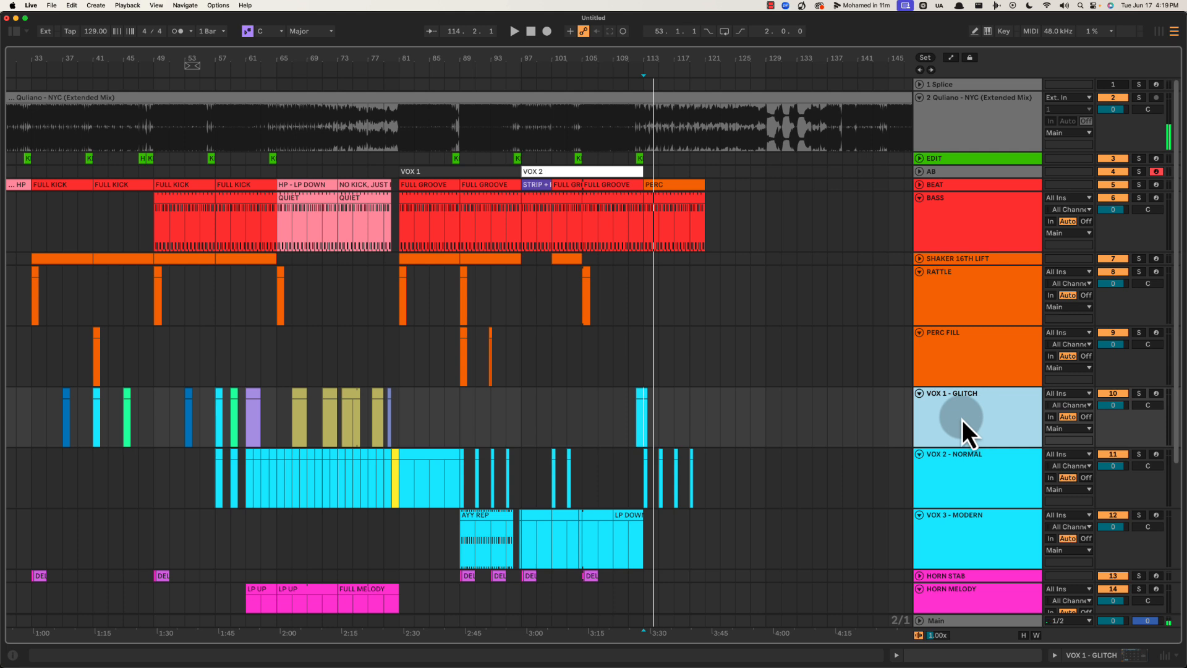
pyautogui.hscroll(-5, 698, 407)
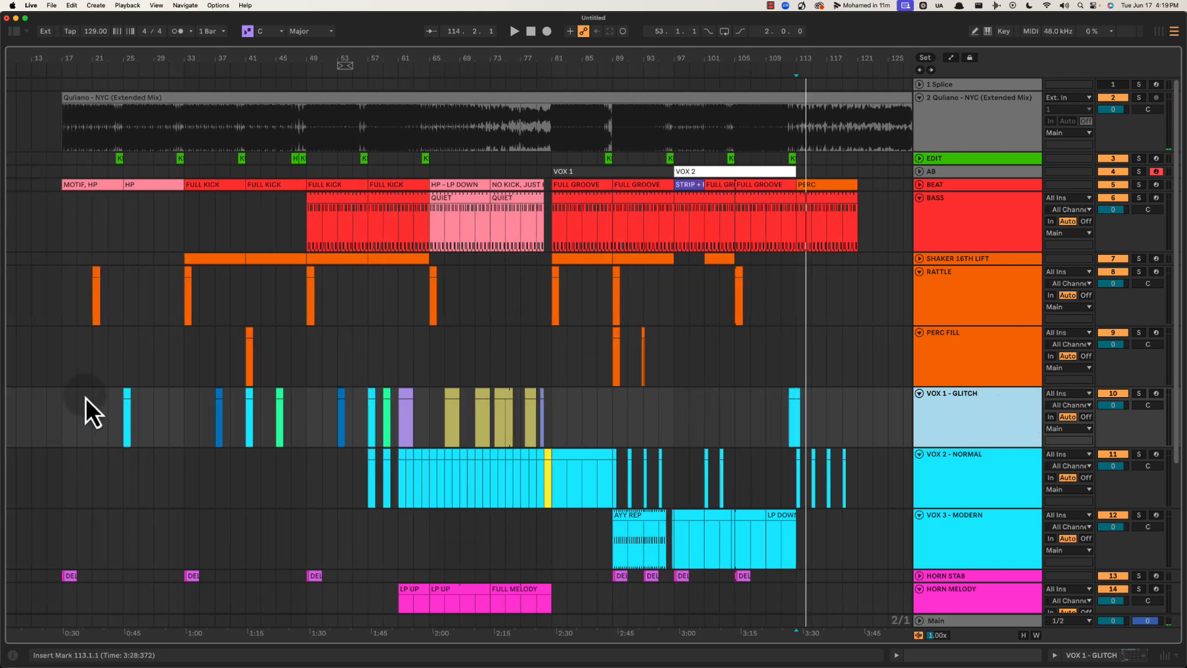
pyautogui.click(126, 395)
pyautogui.press('space')
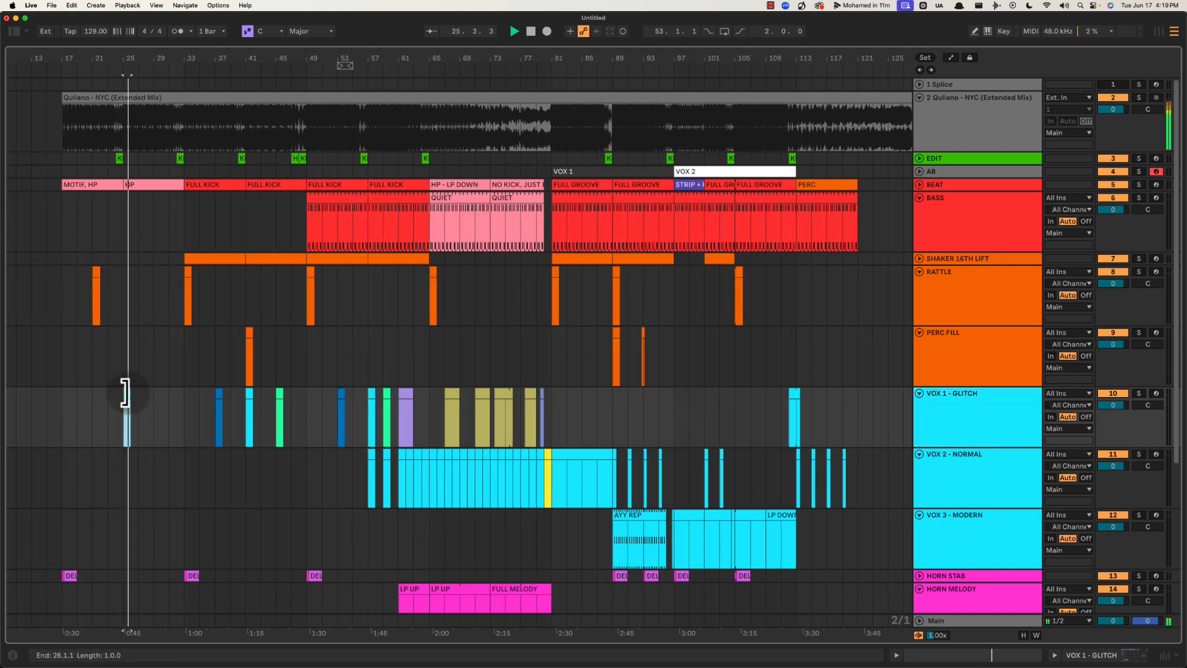
pyautogui.moveTo(124, 393); pyautogui.dragTo(126, 470)
pyautogui.press('space')
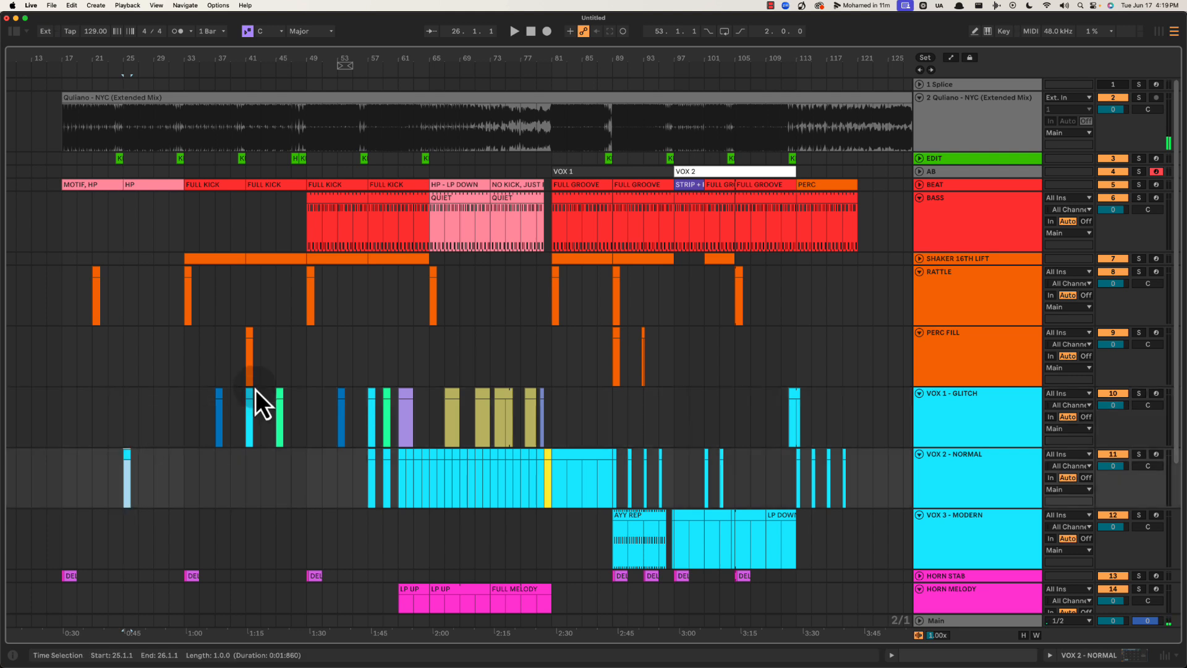
# Audition the VOX 1 - GLITCH clip at bar 41 and move it straight down to VOX 2 - NORMAL
pyautogui.click(253, 391)
pyautogui.press('space')
pyautogui.moveTo(255, 400); pyautogui.dragTo(261, 439)
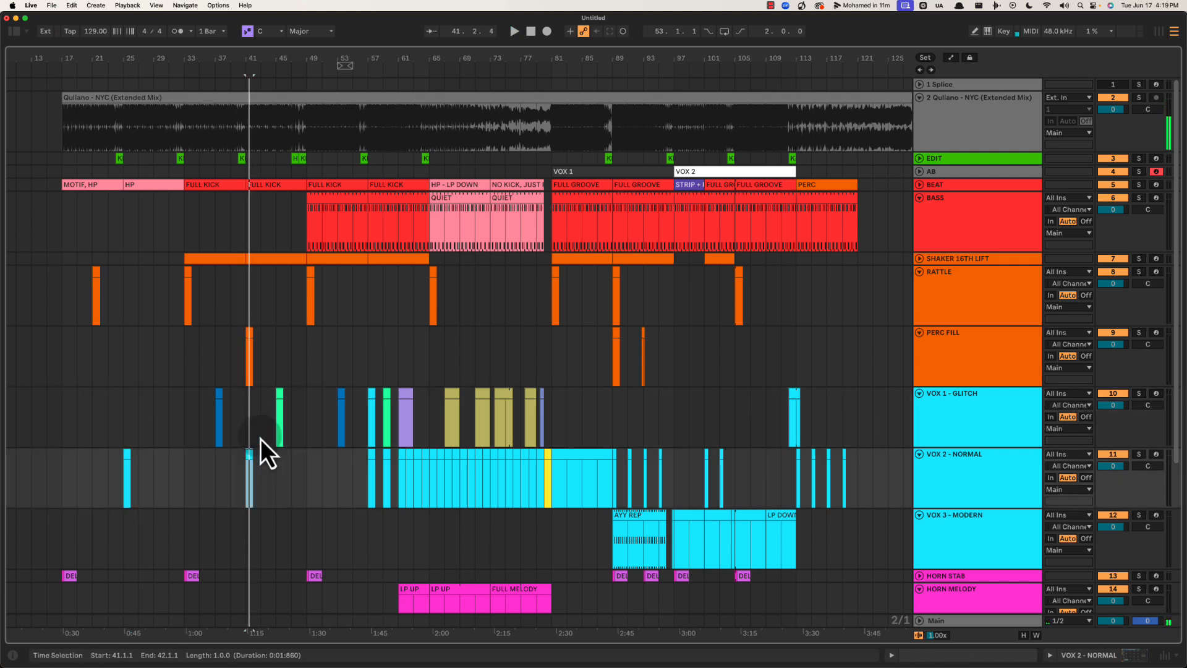
# Audition the VOX 1 - GLITCH clips at bars 37, 45, 53 and 57, and remove the one at bar 57
pyautogui.click(220, 401)
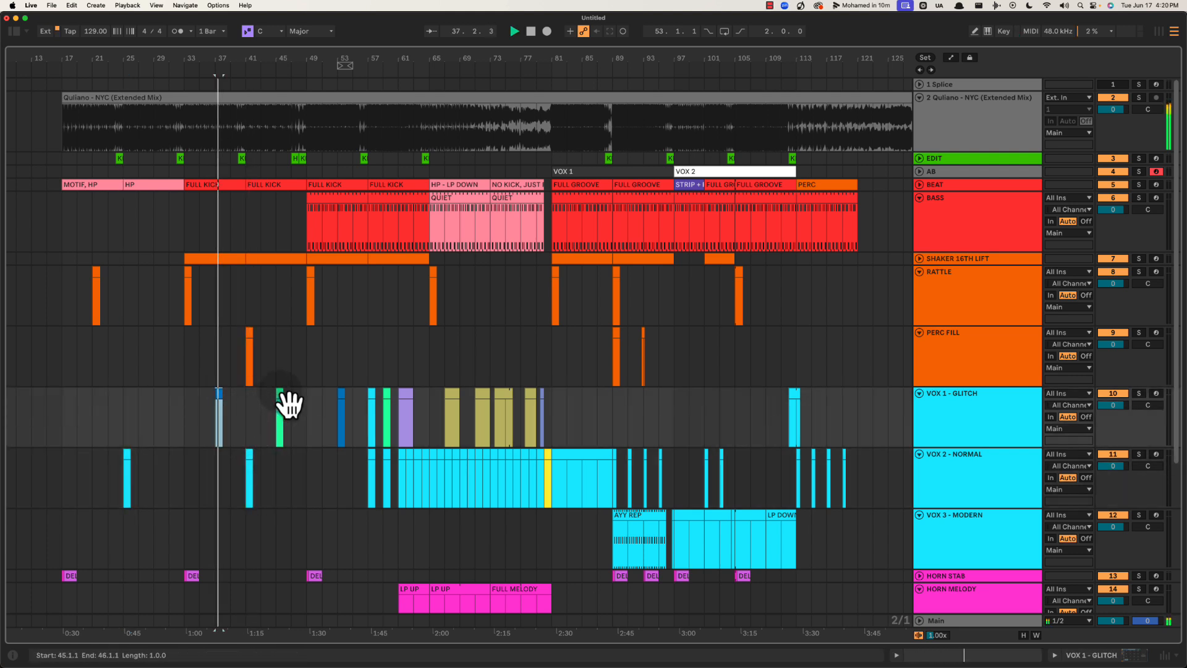
pyautogui.click(280, 402)
pyautogui.click(341, 402)
pyautogui.click(372, 402)
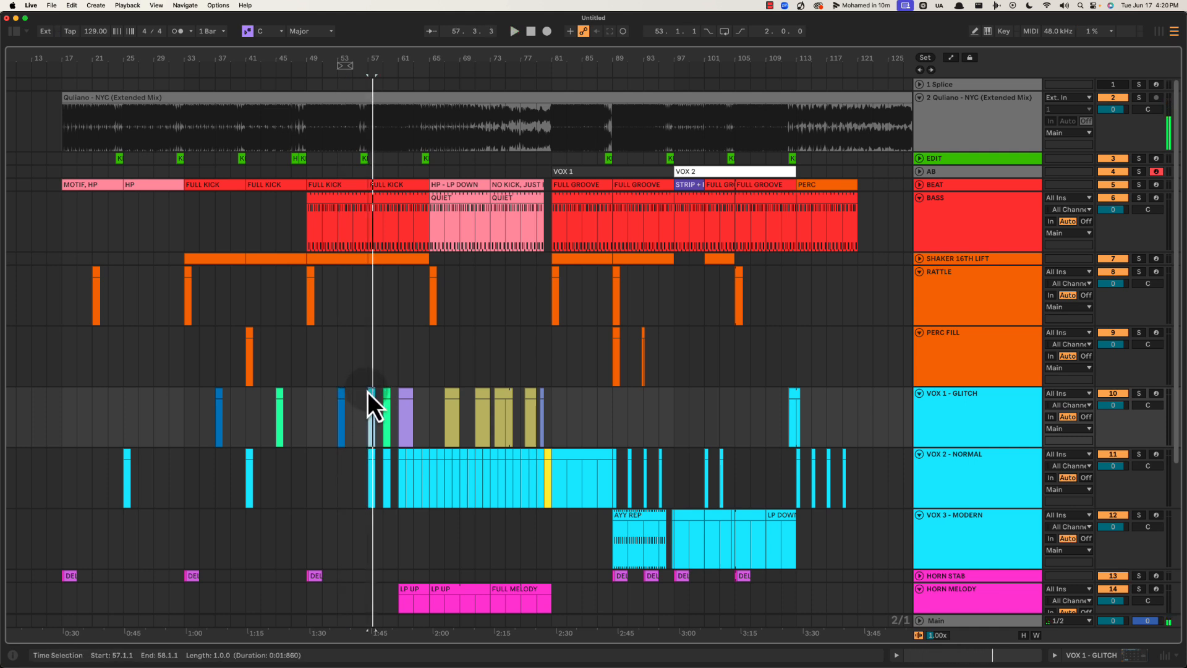
# Audition the vocal clips at bar 59 on VOX 1 - GLITCH and VOX 2 - NORMAL, and the VOX 1 - GLITCH clip at bar 61
pyautogui.click(388, 400)
pyautogui.press('space')
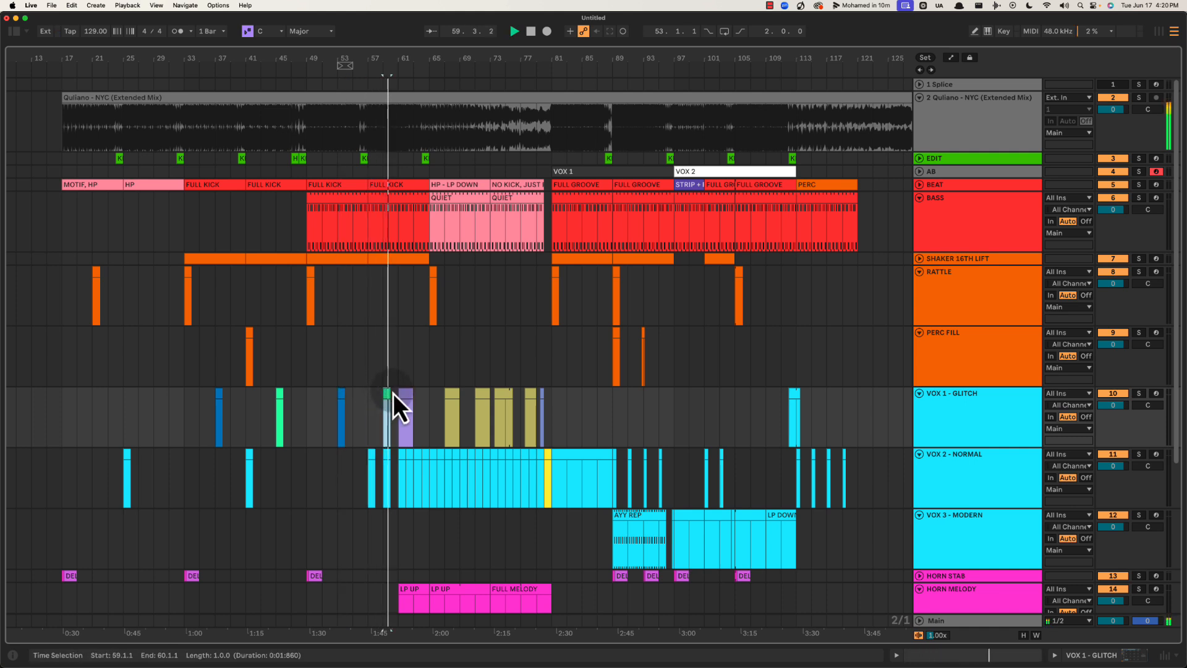
pyautogui.click(392, 461)
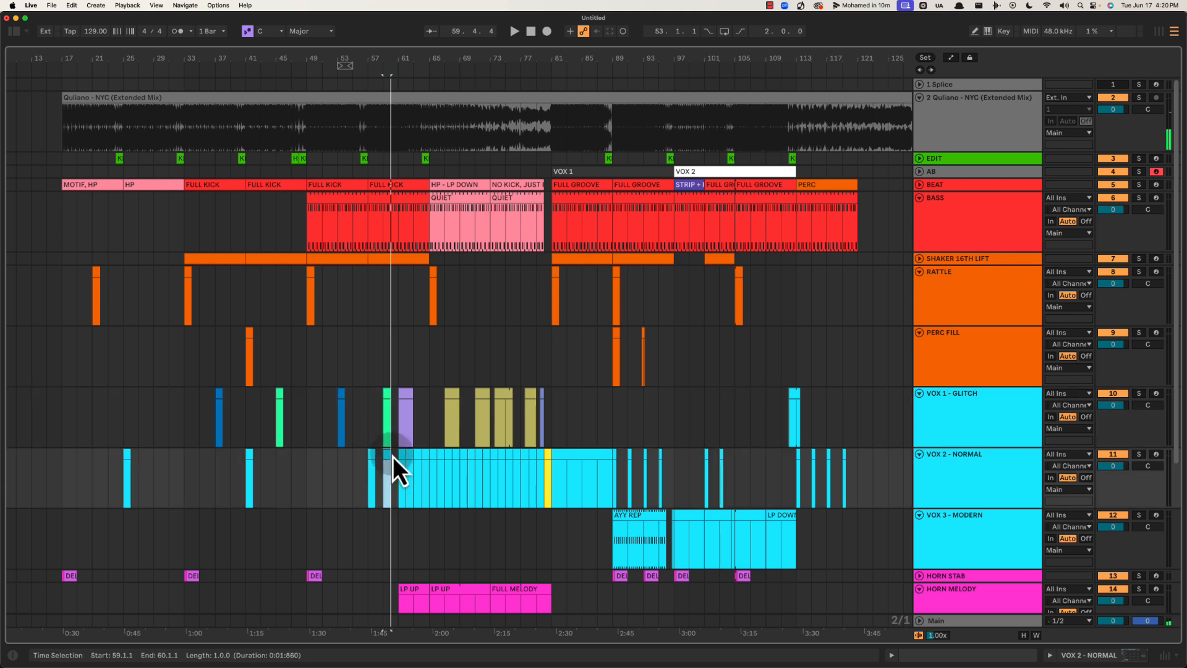
pyautogui.click(411, 399)
pyautogui.press('space')
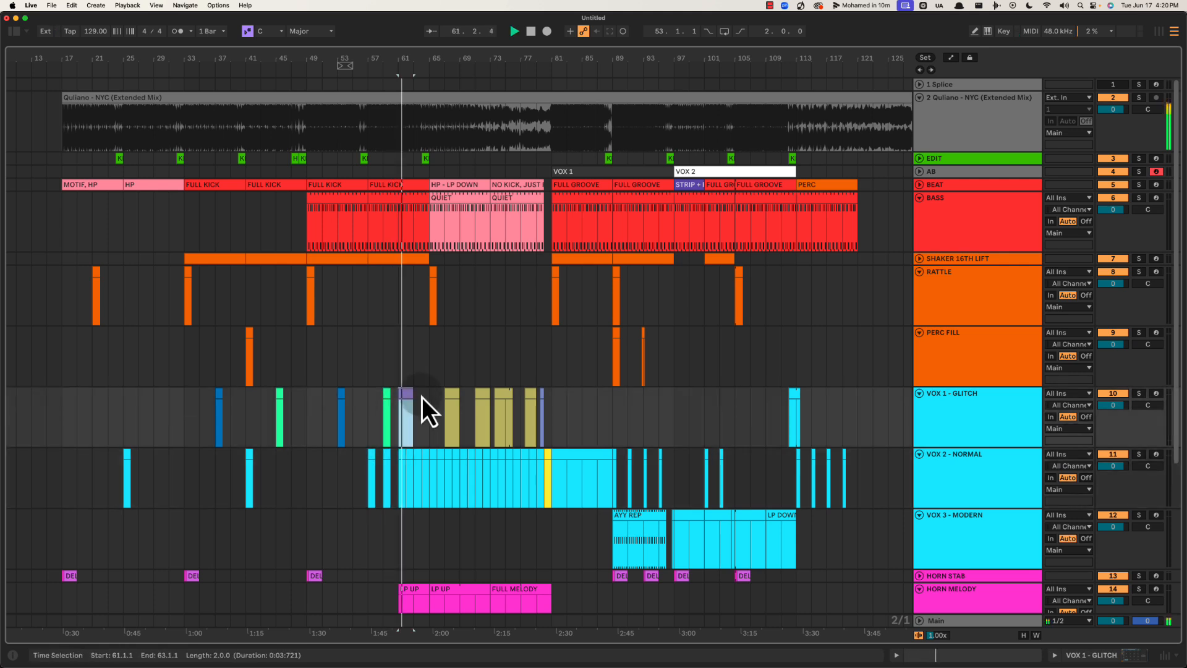
pyautogui.click(449, 396)
pyautogui.click(567, 398)
pyautogui.press('space')
# Move the VOX 1 - GLITCH clip spanning bars 112 to 113 straight down to VOX 2 - NORMAL
pyautogui.hscroll(2, 750, 406)
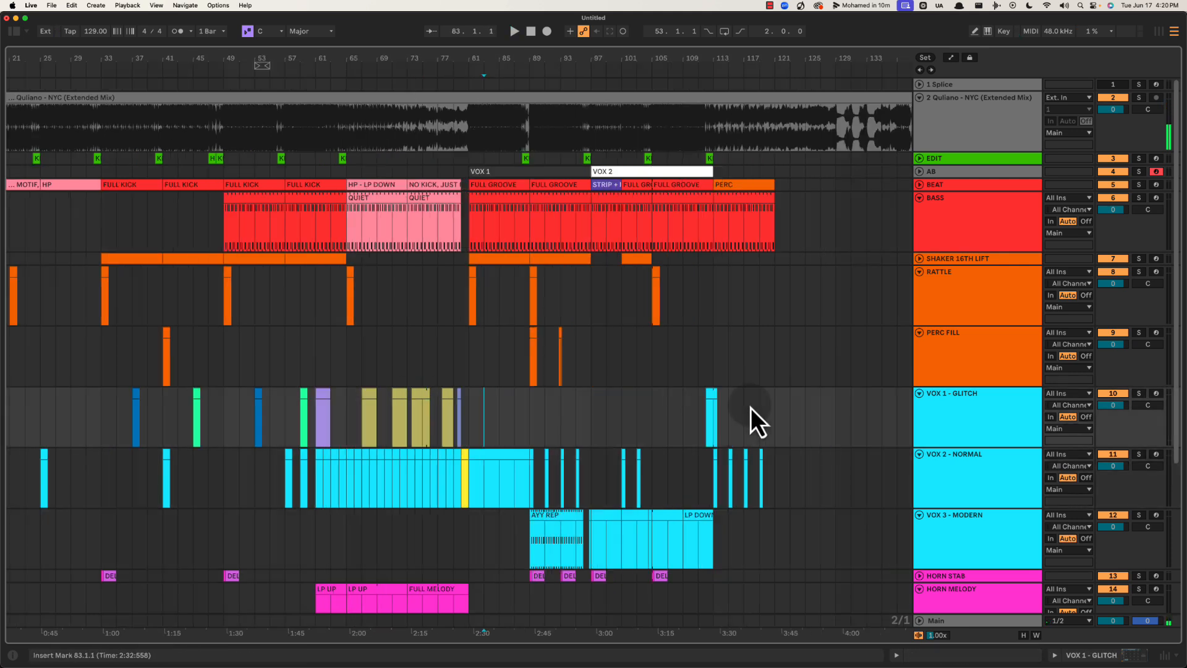
pyautogui.click(715, 397)
pyautogui.moveTo(730, 55); pyautogui.dragTo(729, 54)
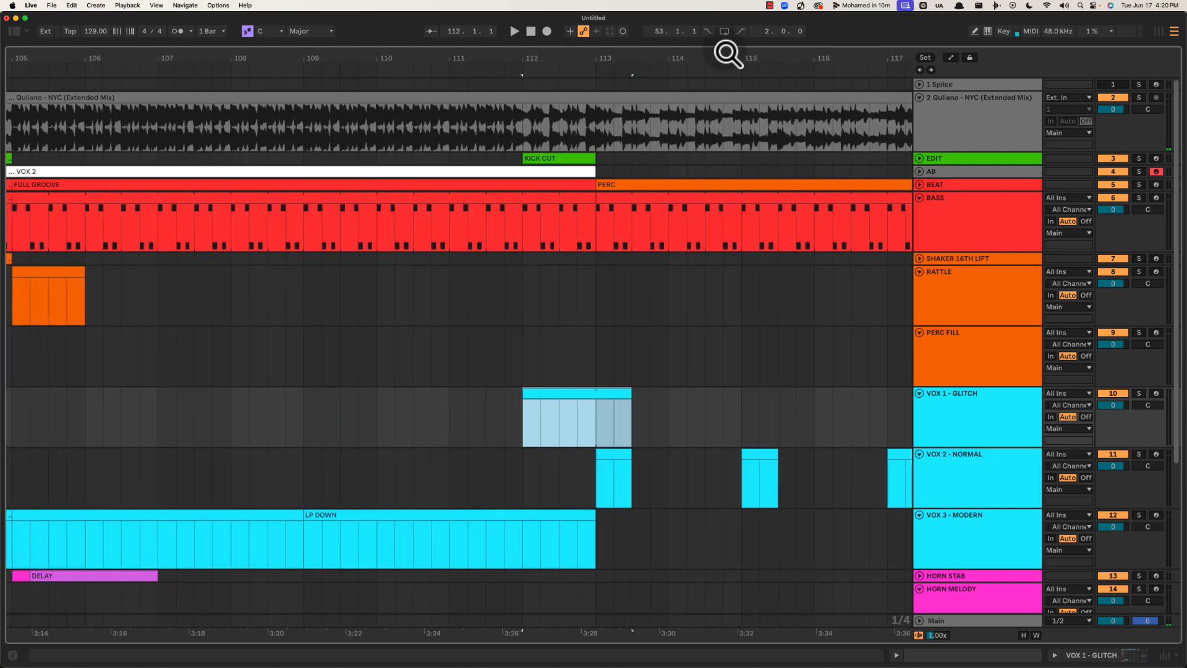
pyautogui.moveTo(625, 393)
pyautogui.mouseDown()
pyautogui.moveTo(596, 392)
pyautogui.moveTo(580, 477)
pyautogui.mouseUp()
# Listen from bar 111 and insert an empty half-bar MIDI clip on VOX 2 - NORMAL from 113.3.1 to 114.1.1
pyautogui.click(450, 403)
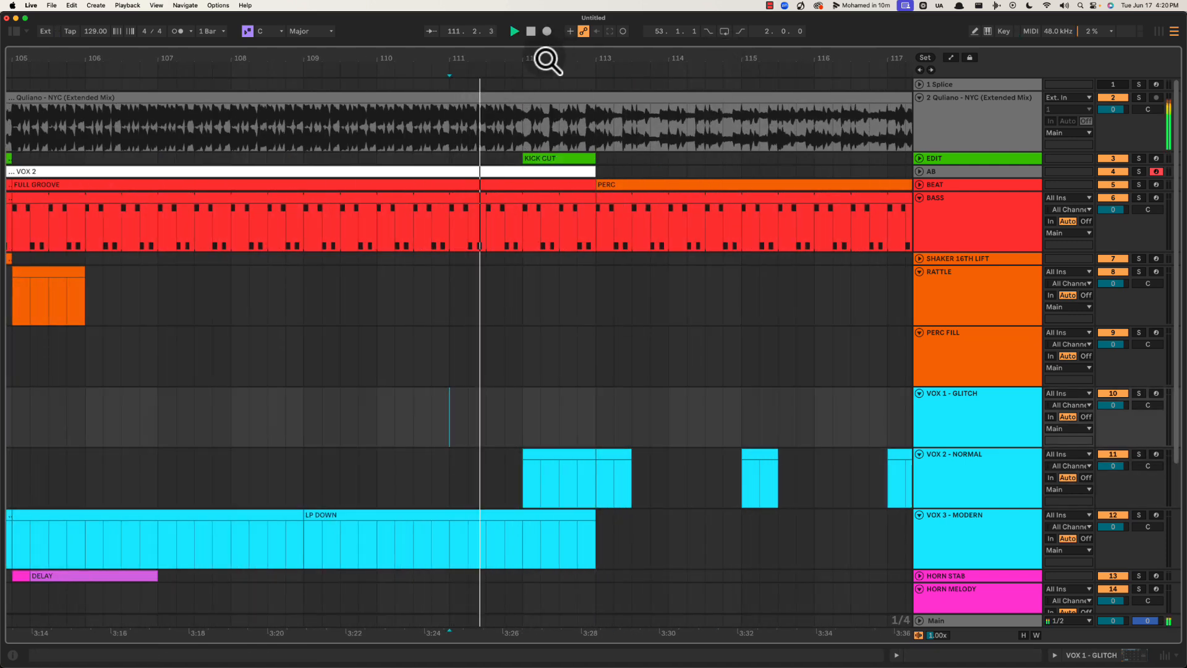
pyautogui.moveTo(548, 58); pyautogui.dragTo(503, 59)
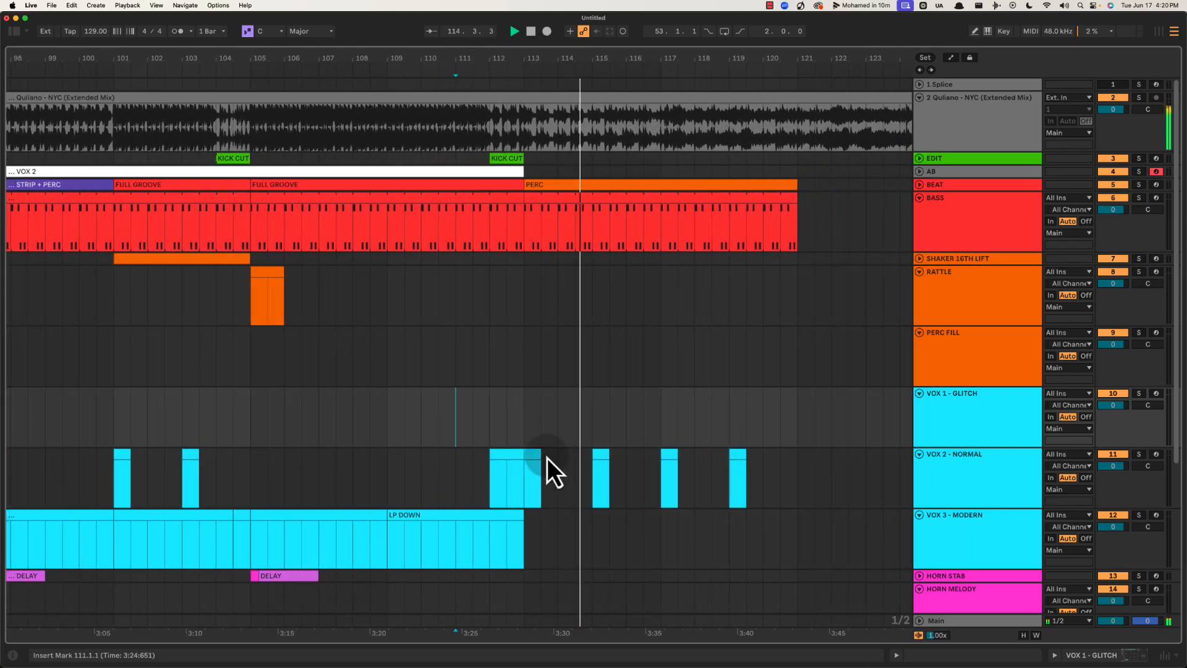
pyautogui.moveTo(547, 457); pyautogui.dragTo(558, 455)
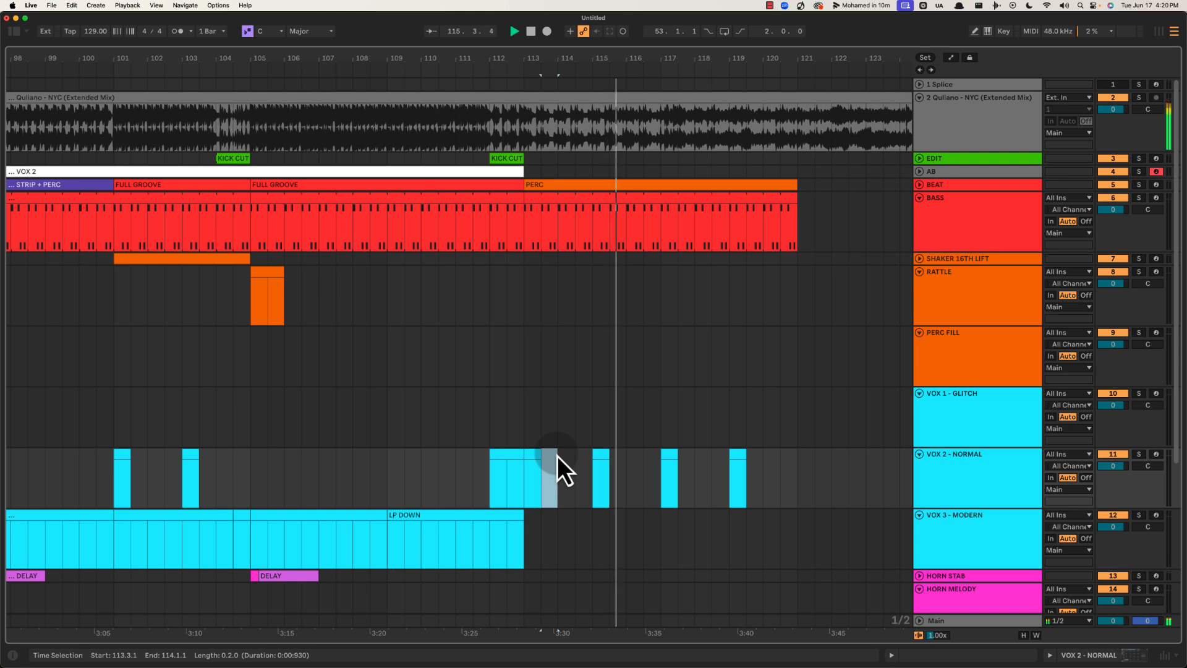
pyautogui.press('super+shift+m')
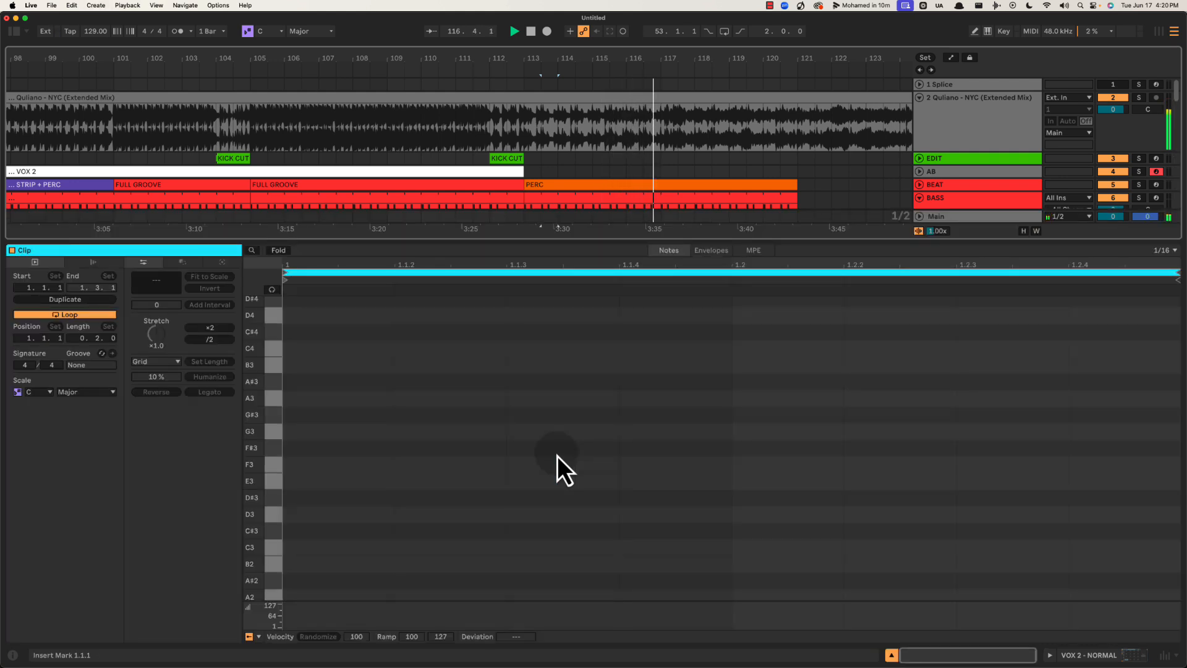
pyautogui.hotkey('shift', 'Tab')
pyautogui.hotkey('shift', 'Tab')
pyautogui.press('super+alt+l')
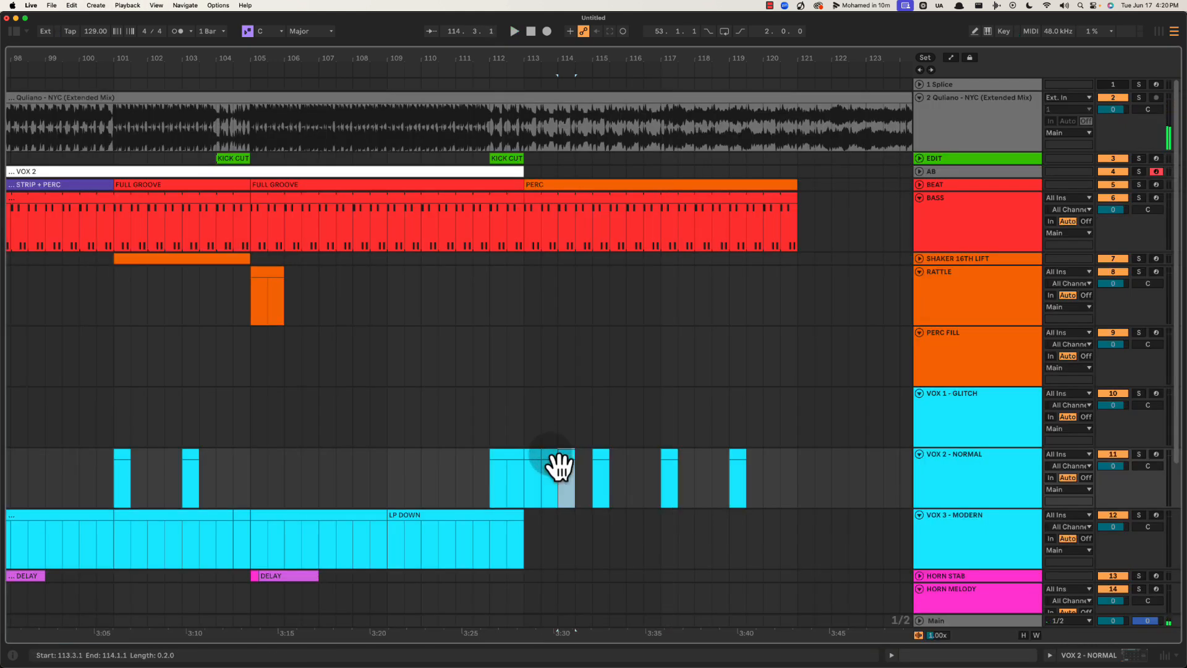
# Duplicate the half-bar VOX 2 - NORMAL clip repeatedly to fill the track up to bar 121
pyautogui.press('super+d')
pyautogui.moveTo(522, 454); pyautogui.dragTo(513, 452)
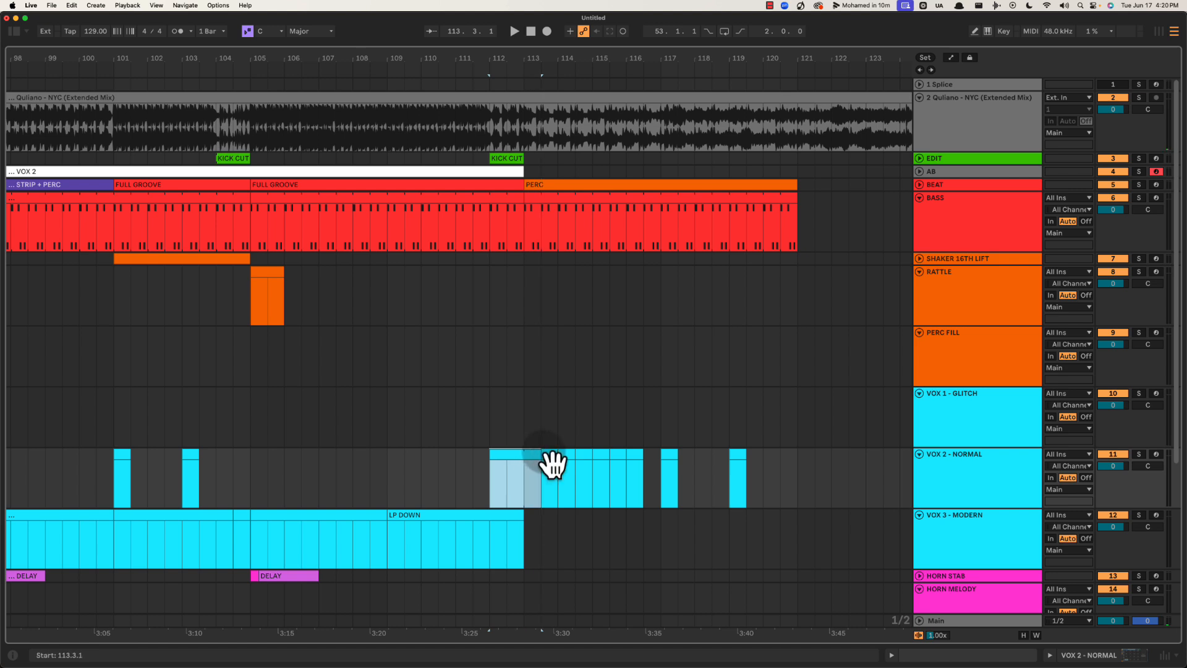
pyautogui.click(566, 463)
pyautogui.press('super+d')
pyautogui.press('super+d')
pyautogui.press('super+d')
pyautogui.press('super+d')
pyautogui.press('super+d')
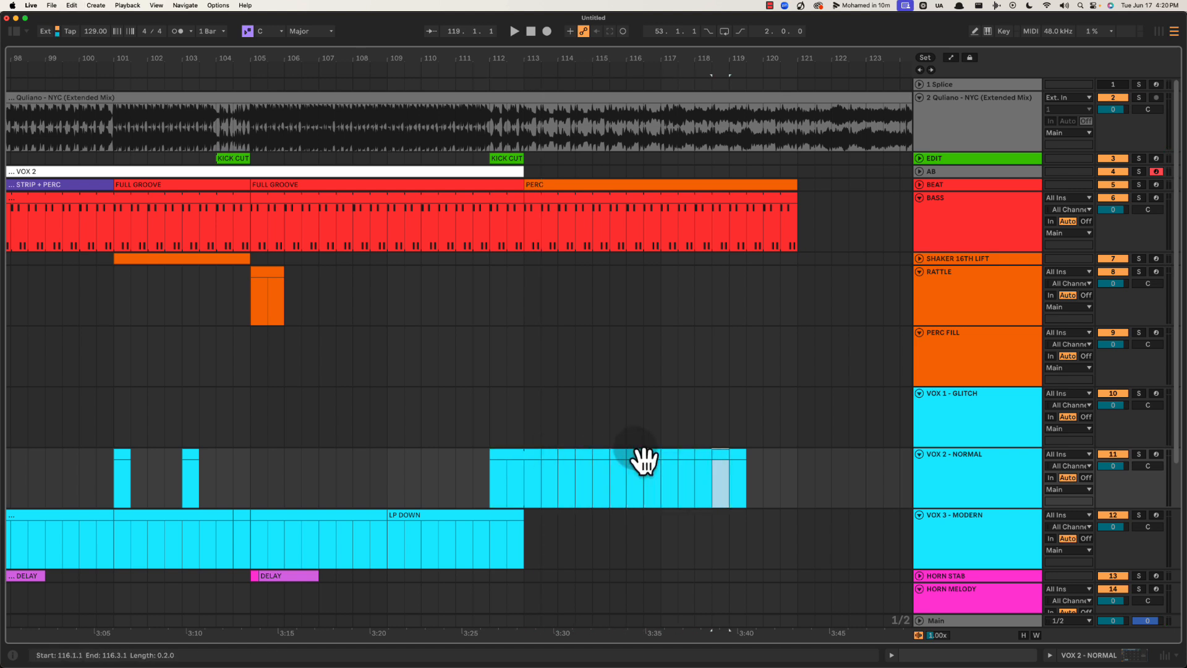
pyautogui.press('super+d')
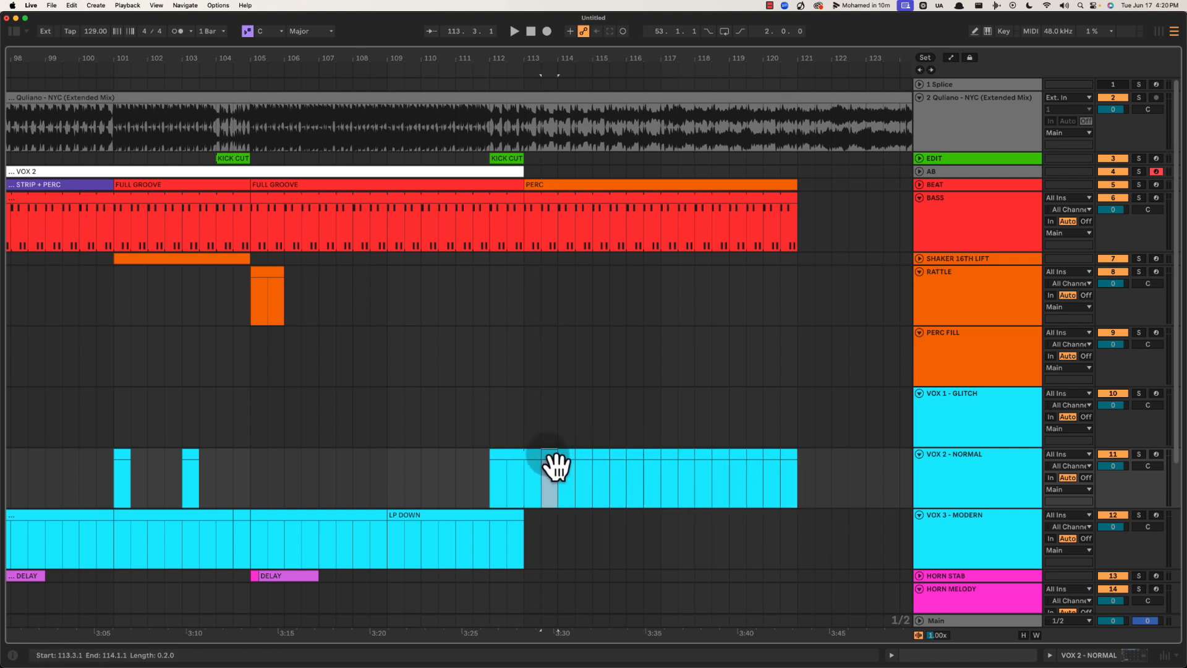
# Audition from 113.3 and delete the half-bar VOX 2 - NORMAL clips at the starts of bars 114, 115 and 116
pyautogui.press('space')
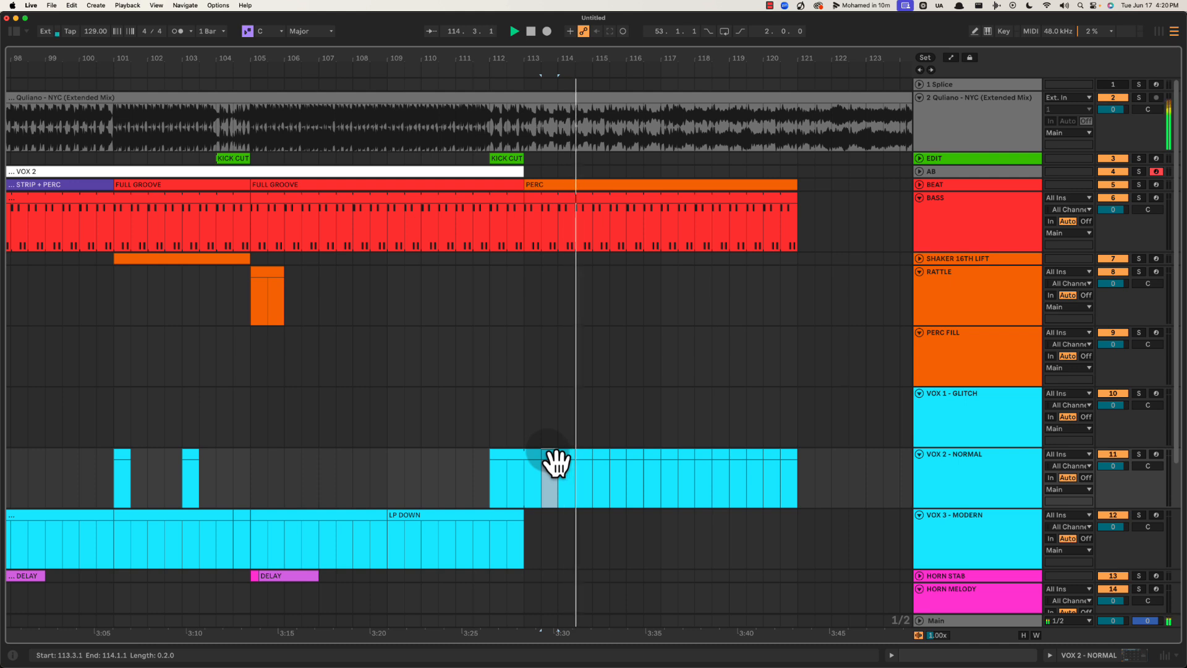
pyautogui.press('space')
pyautogui.press('Up')
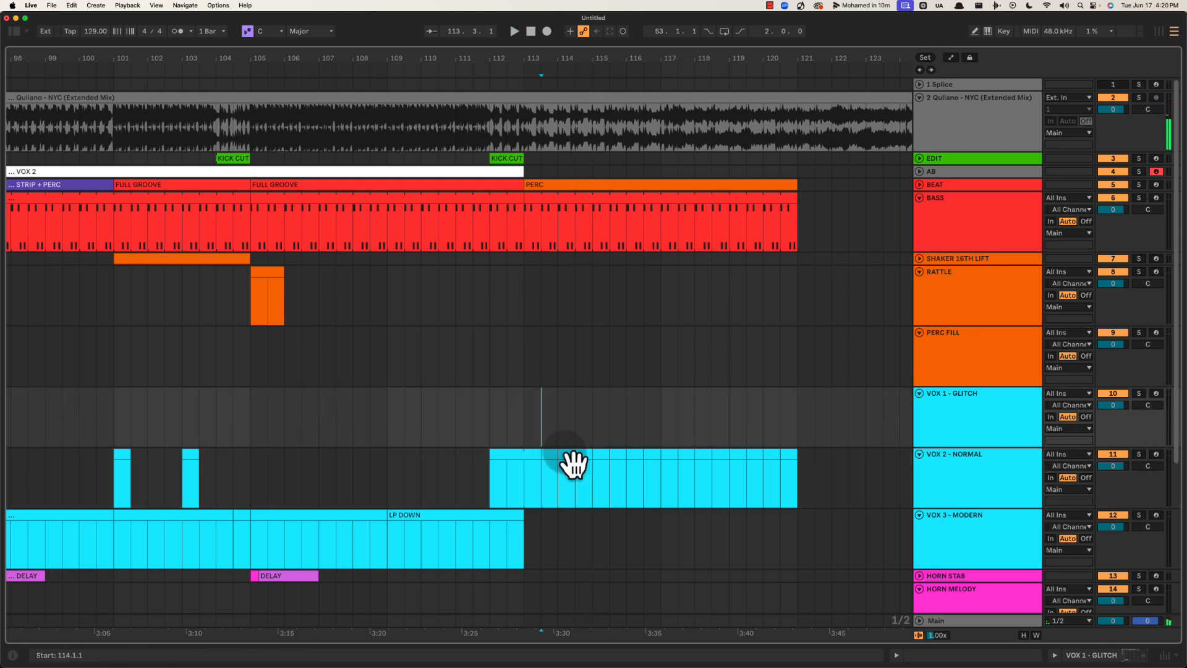
pyautogui.click(568, 449)
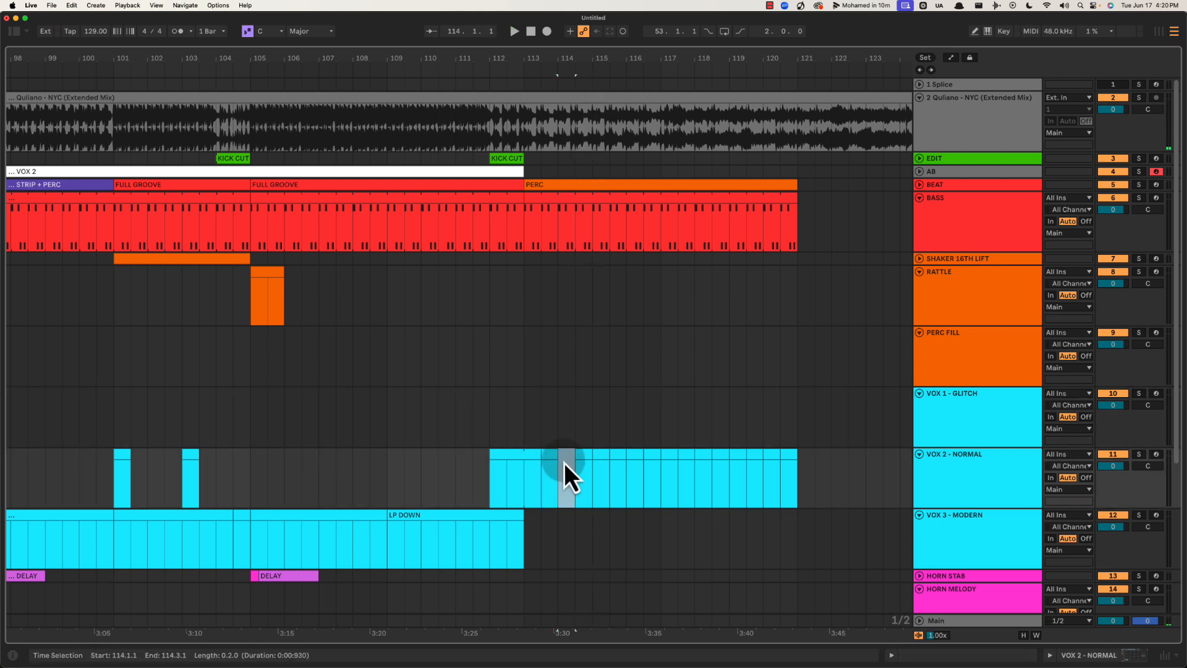
pyautogui.press('Delete')
pyautogui.click(598, 447)
pyautogui.click(603, 454)
pyautogui.press('Delete')
pyautogui.click(632, 455)
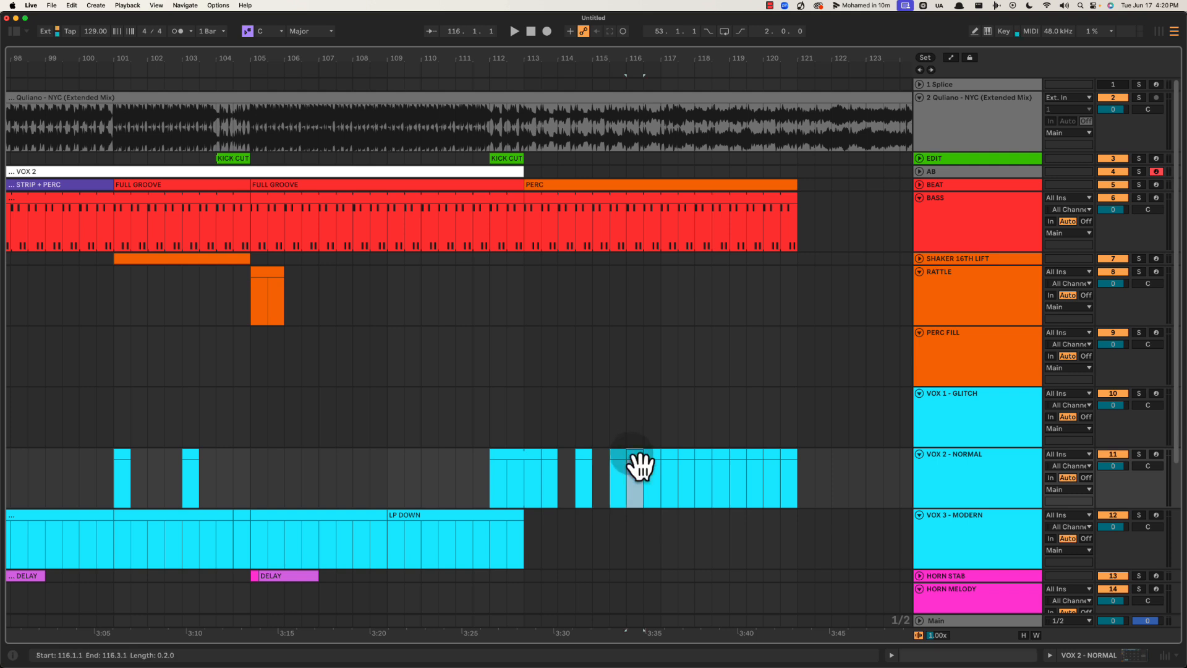
pyautogui.press('Delete')
# Check the vocal timing by playback and move the VOX 2 - NORMAL clips at 114.3 and 115.3 to the starts of bars 114 and 115
pyautogui.click(556, 436)
pyautogui.press('space')
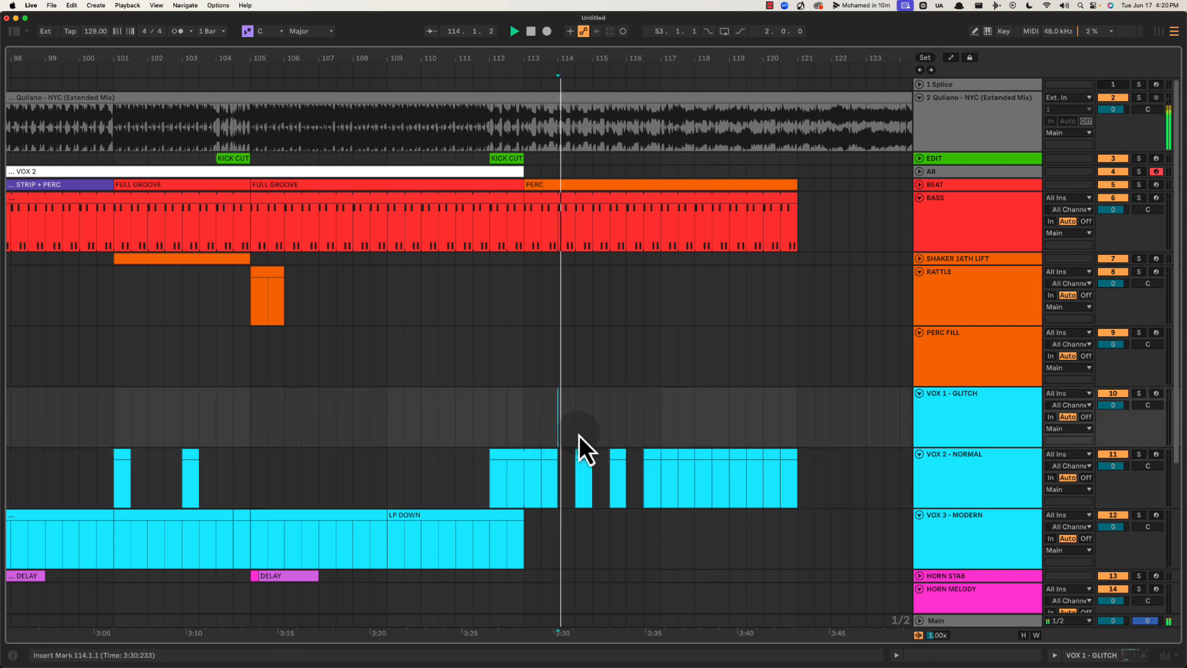
pyautogui.press('space')
pyautogui.moveTo(581, 454); pyautogui.dragTo(563, 454)
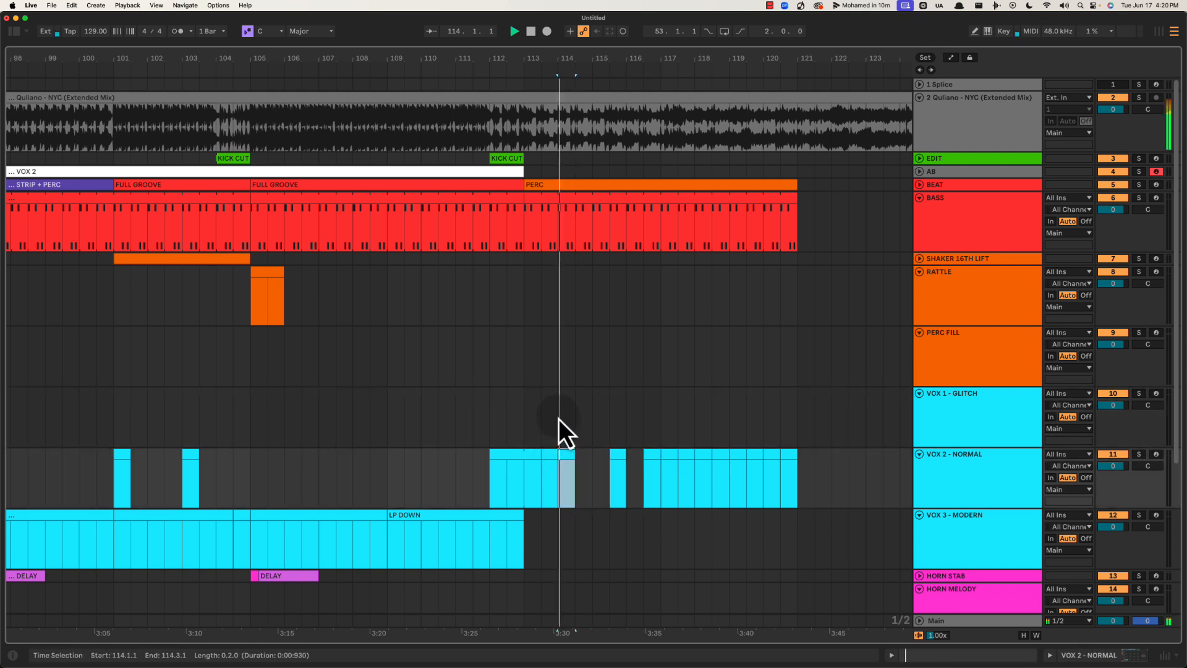
pyautogui.press('space')
pyautogui.moveTo(565, 56); pyautogui.dragTo(567, 71)
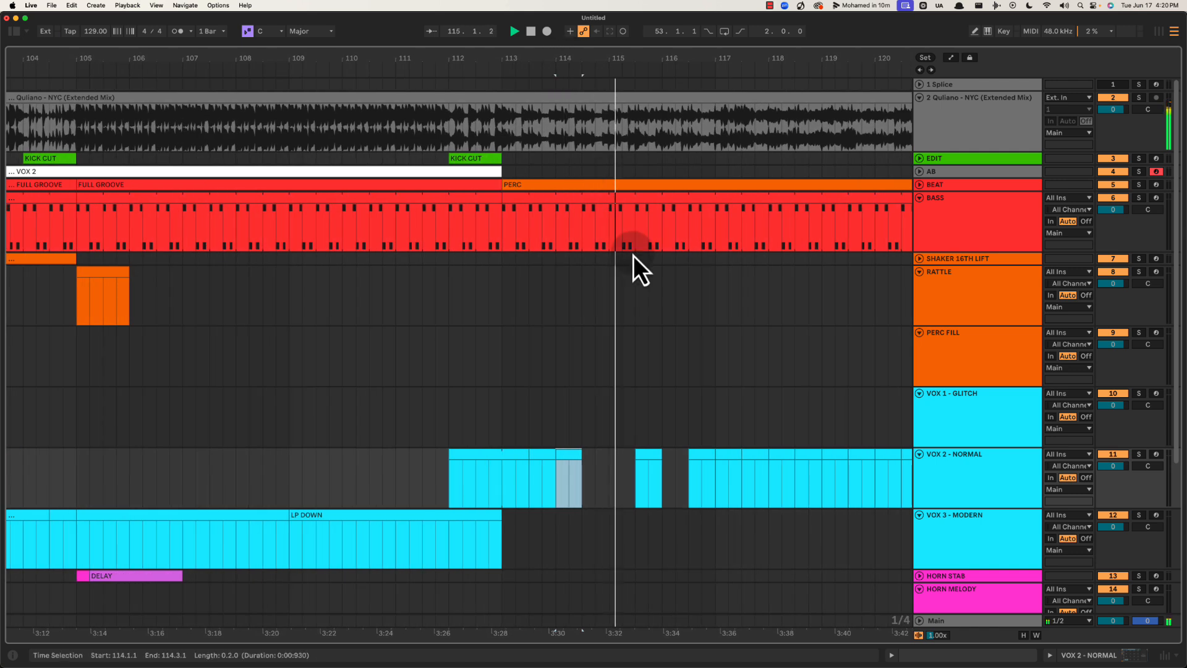
pyautogui.press('space')
pyautogui.moveTo(649, 456); pyautogui.dragTo(622, 469)
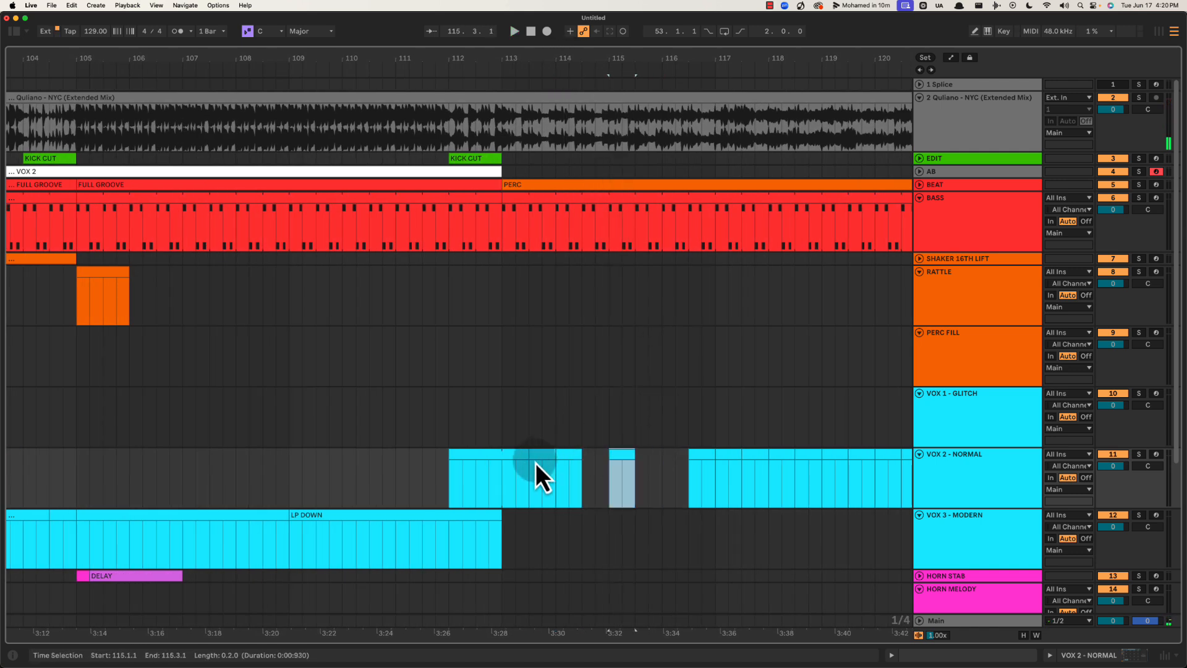
# Remove the VOX 2 - NORMAL clip at 113.3 and all of the track's clips from bar 116 to bar 122
pyautogui.press('space')
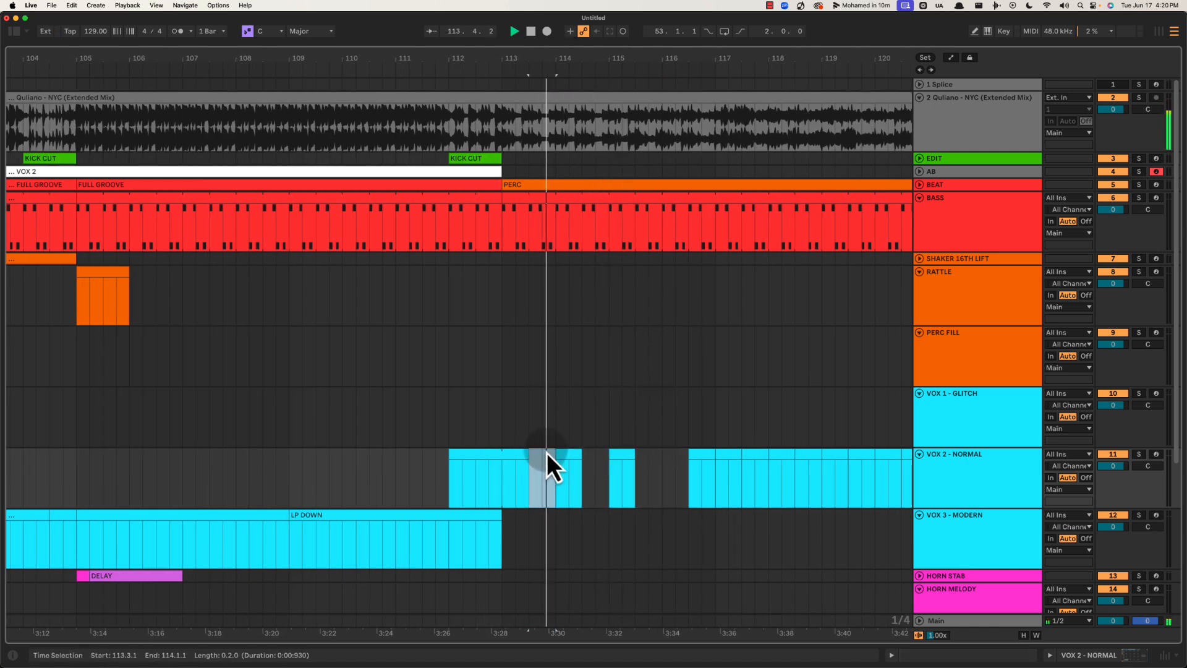
pyautogui.moveTo(609, 66); pyautogui.dragTo(538, 66)
pyautogui.moveTo(564, 462); pyautogui.dragTo(711, 454)
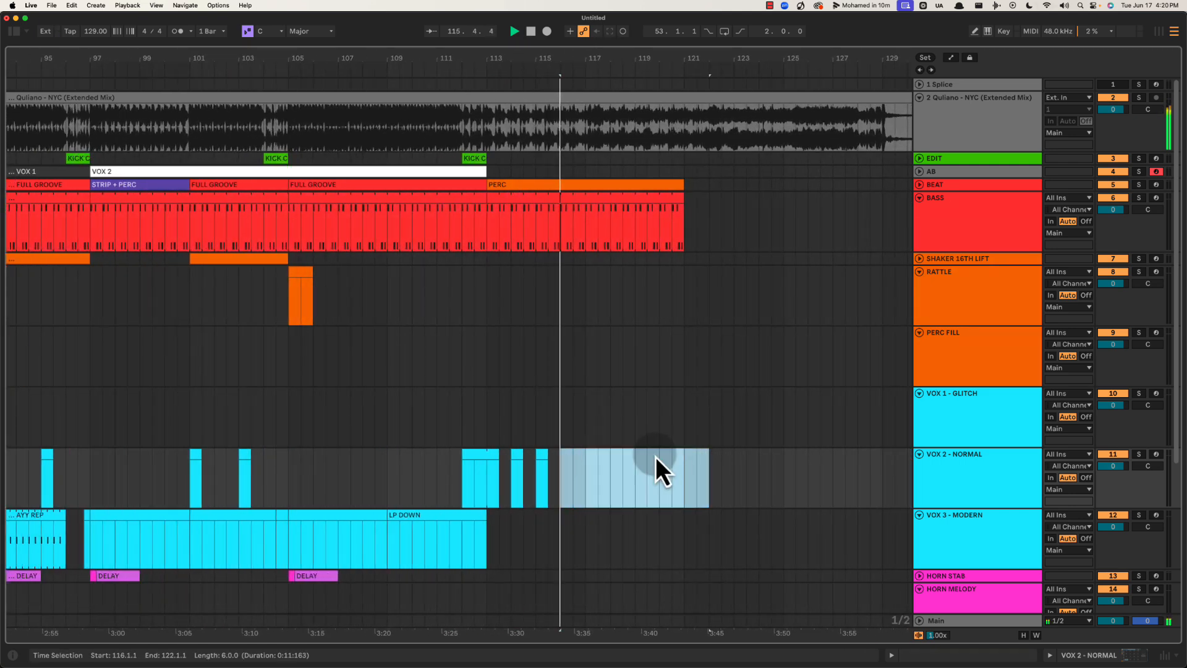
pyautogui.press('Delete')
# Duplicate bar 115 of VOX 2 - NORMAL, half-bar clip and gap included, six times through bar 121
pyautogui.click(542, 460)
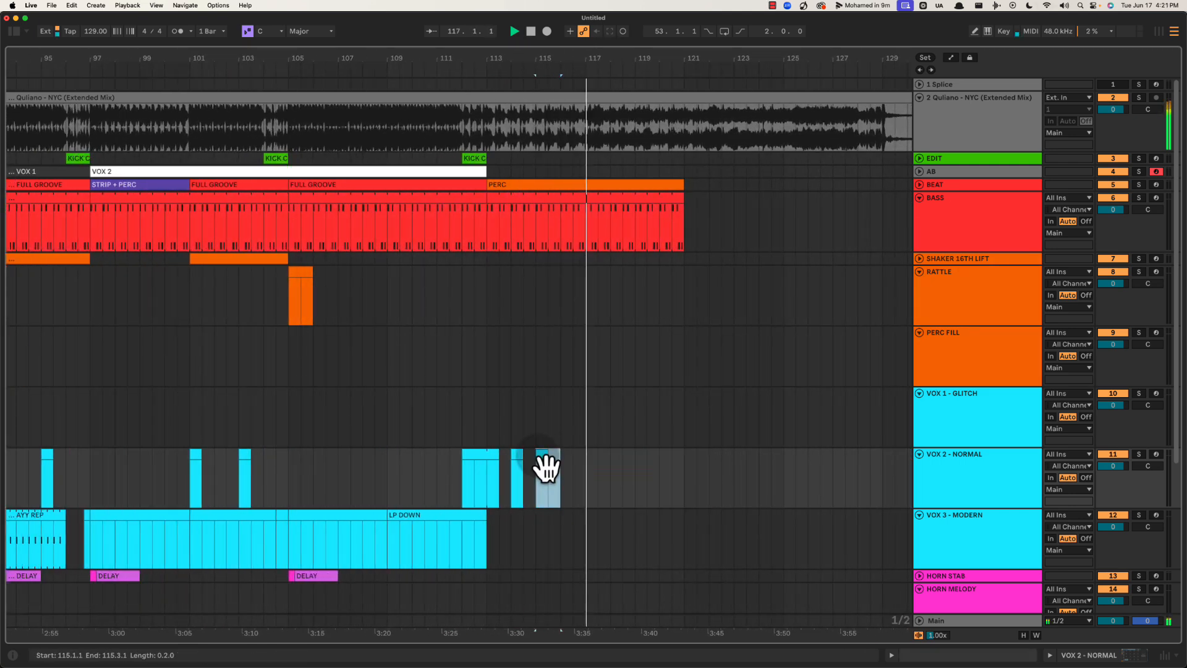
pyautogui.press('super+d')
pyautogui.press('super+d')
pyautogui.press('super+d')
pyautogui.press('super+d')
pyautogui.press('super+d')
pyautogui.press('super+d')
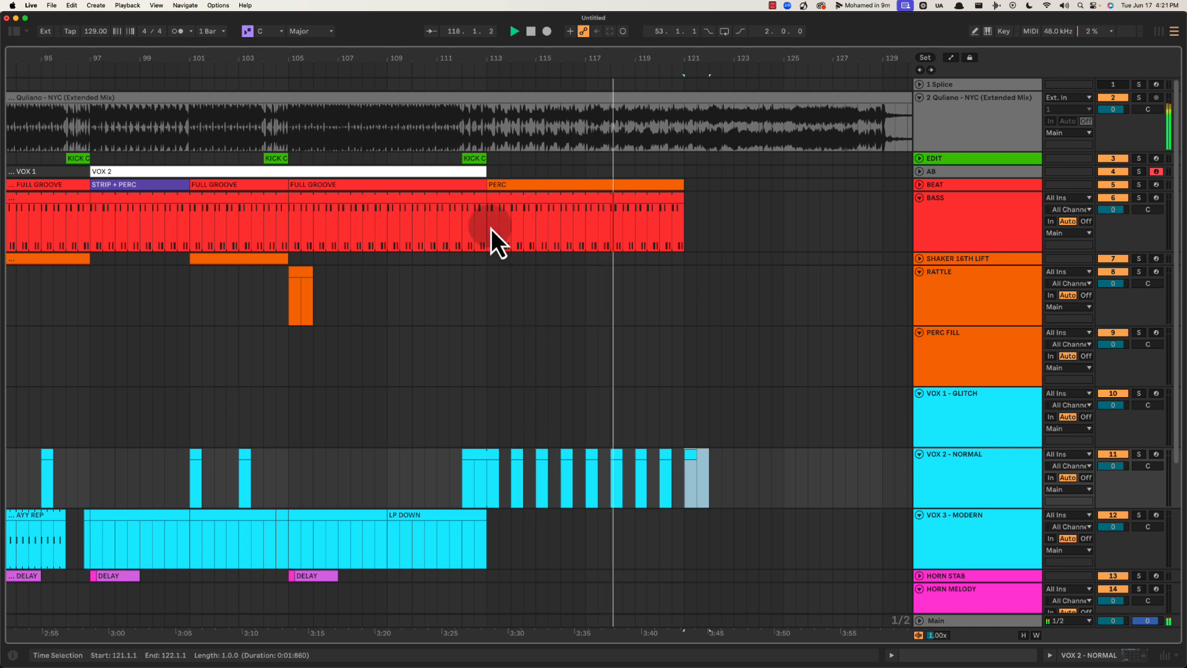
# Play the outro from bar 113 and check the horn and FX tracks against the reference
pyautogui.click(500, 197)
pyautogui.press('space')
pyautogui.press('space')
pyautogui.moveTo(530, 55); pyautogui.dragTo(530, 49)
pyautogui.scroll(-5, 628, 410)
pyautogui.scroll(3, 543, 510)
pyautogui.scroll(-3, 547, 504)
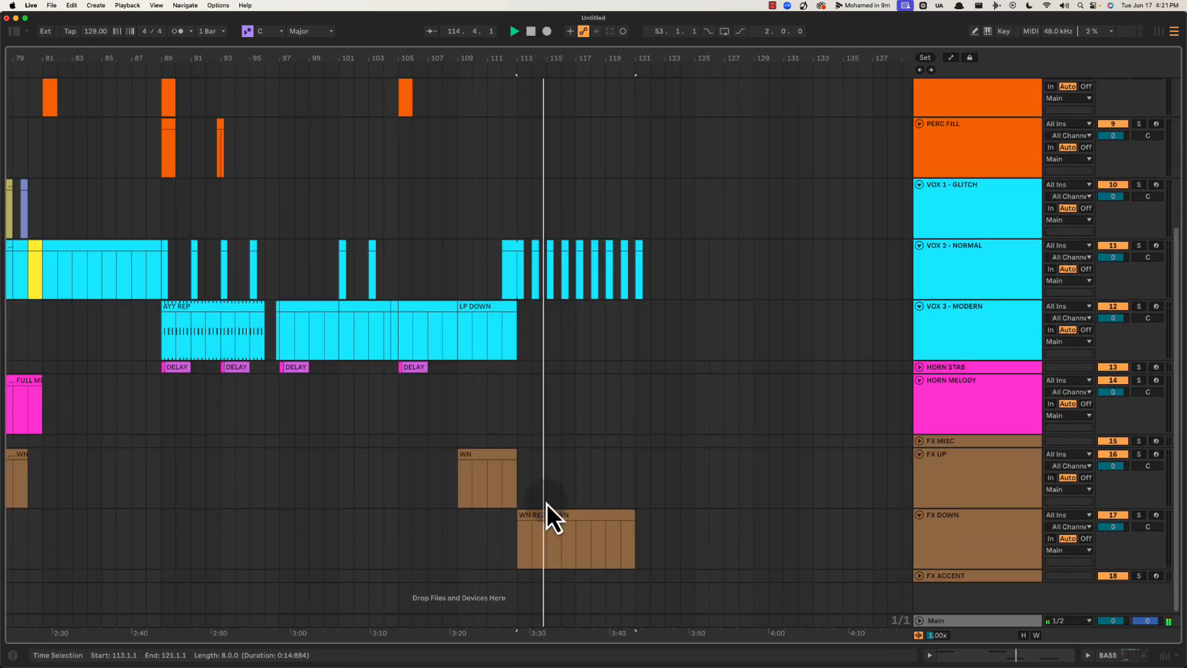
pyautogui.scroll(5, 547, 508)
pyautogui.scroll(-5, 582, 504)
pyautogui.press('space')
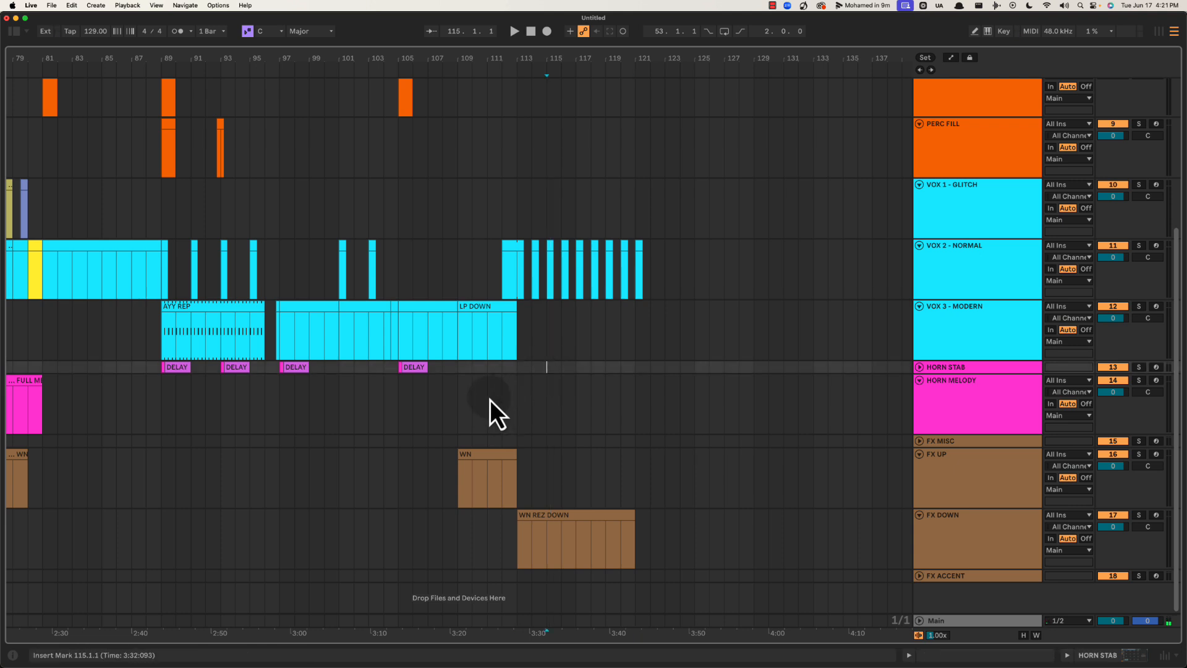
# Place an eight-bar copy of the LP UP horn part on HORN MELODY from bar 113 to bar 121
pyautogui.click(460, 395)
pyautogui.press('space')
pyautogui.moveTo(535, 55); pyautogui.dragTo(536, 49)
pyautogui.moveTo(164, 392); pyautogui.dragTo(590, 385)
pyautogui.moveTo(586, 69); pyautogui.dragTo(585, 257)
# Add a placeholder clip on VOX 1 - GLITCH from 115.3 to 117.1
pyautogui.scroll(3, 577, 235)
pyautogui.hscroll(2, 577, 235)
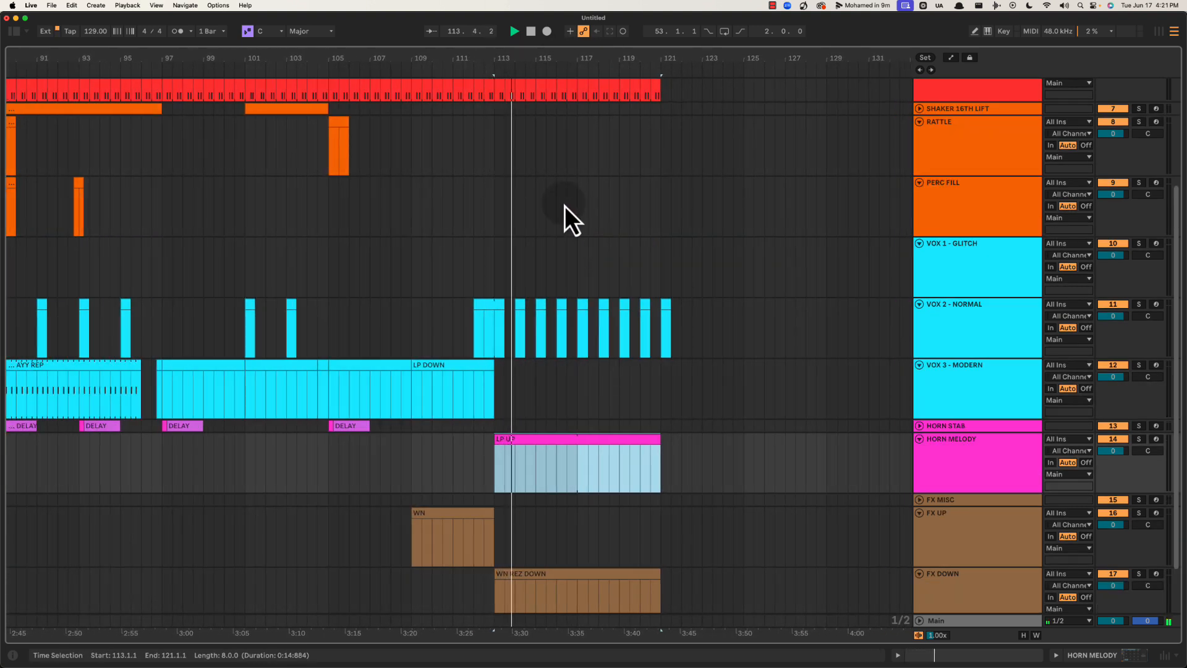
pyautogui.scroll(1, 573, 319)
pyautogui.scroll(1, 572, 319)
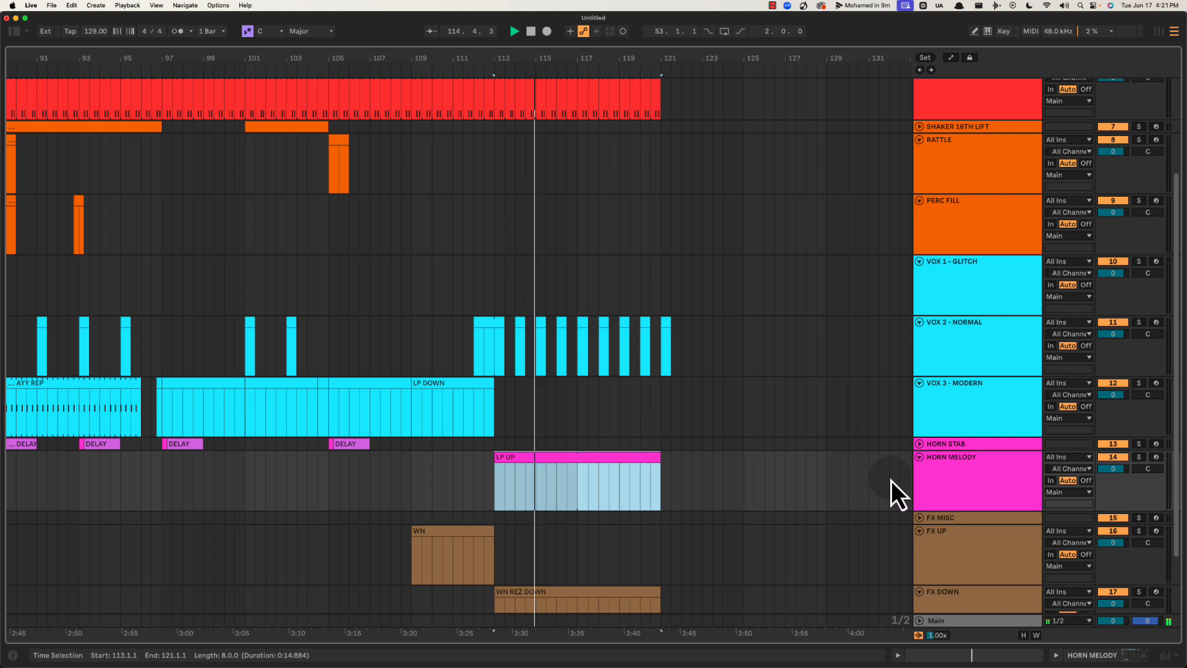
pyautogui.scroll(5, 640, 451)
pyautogui.hscroll(2, 636, 443)
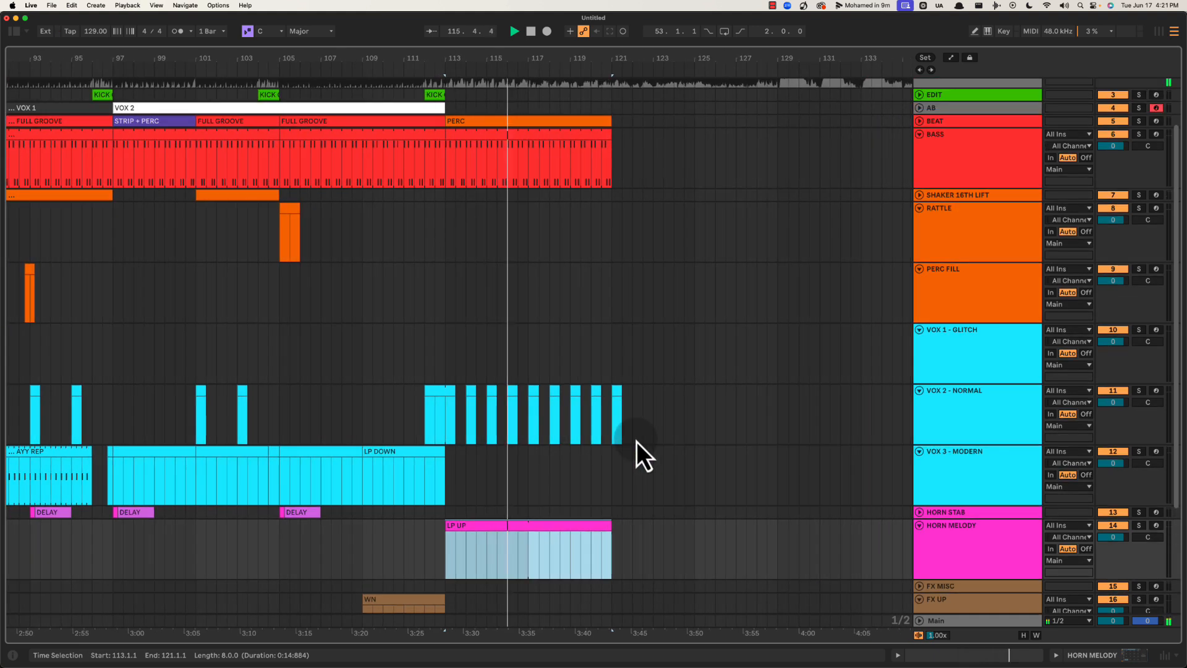
pyautogui.click(475, 352)
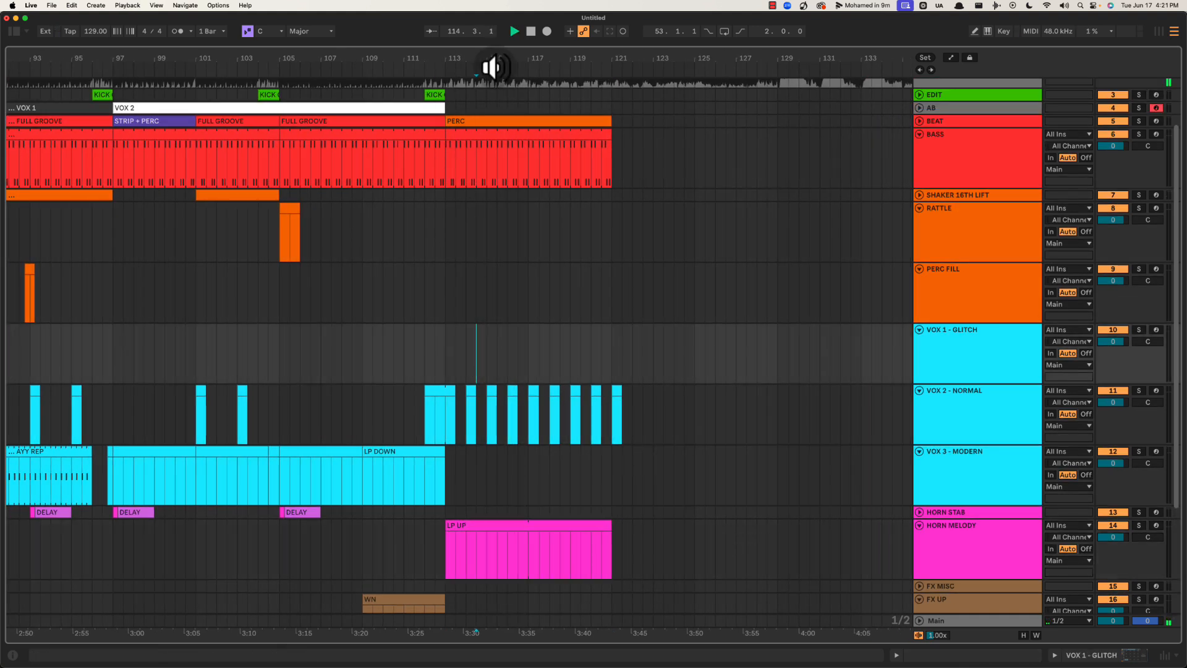
pyautogui.moveTo(485, 65)
pyautogui.mouseDown()
pyautogui.moveTo(491, 53)
pyautogui.moveTo(603, 155)
pyautogui.mouseUp()
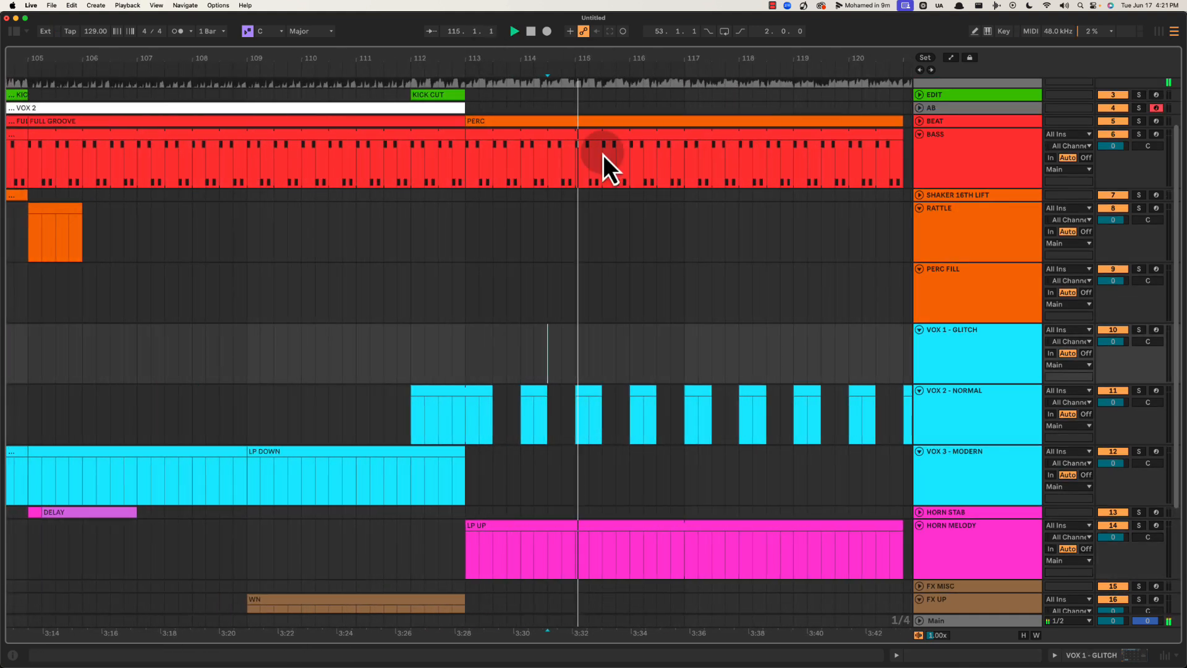
pyautogui.click(602, 357)
pyautogui.moveTo(604, 355); pyautogui.dragTo(685, 352)
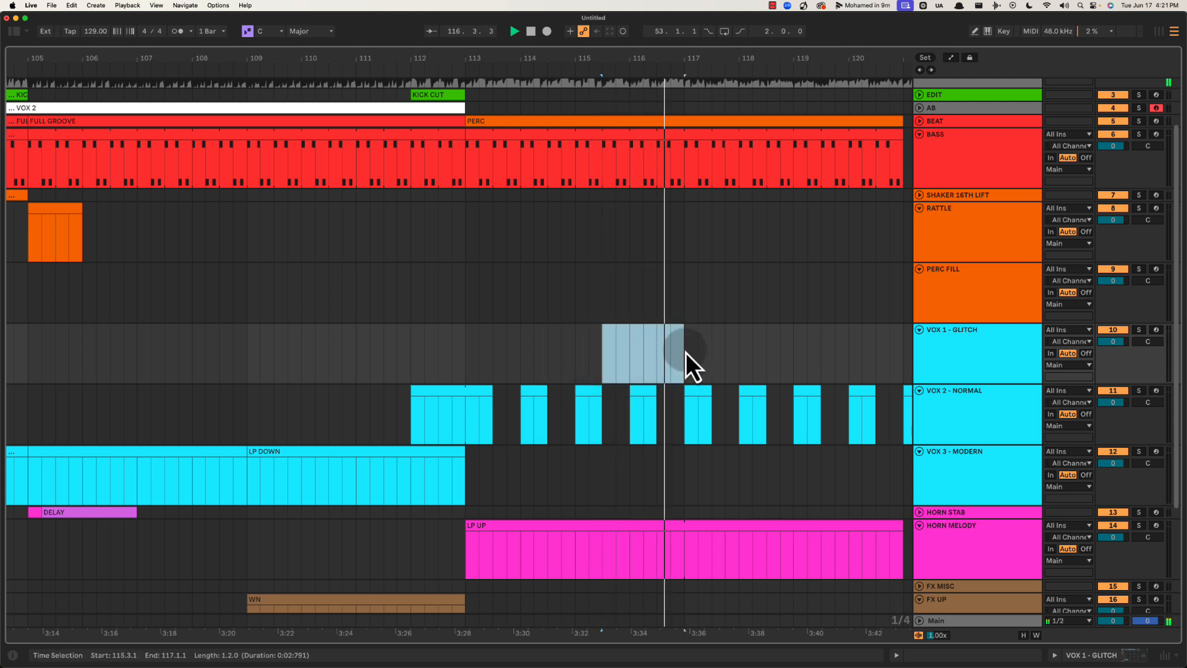
pyautogui.doubleClick(678, 353)
pyautogui.press('super+alt+l')
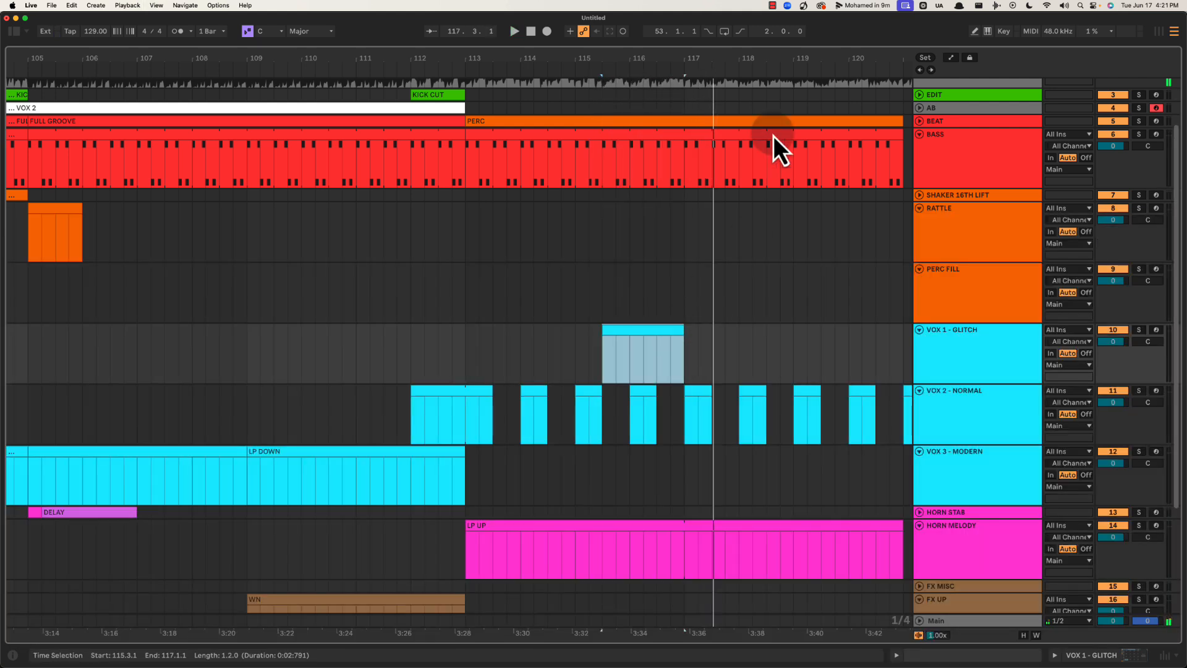
# Play the outro repeatedly from bars 113 and 114 and compare its vocal parts with the VOX clips
pyautogui.moveTo(773, 57); pyautogui.dragTo(762, 55)
pyautogui.click(634, 365)
pyautogui.press('space')
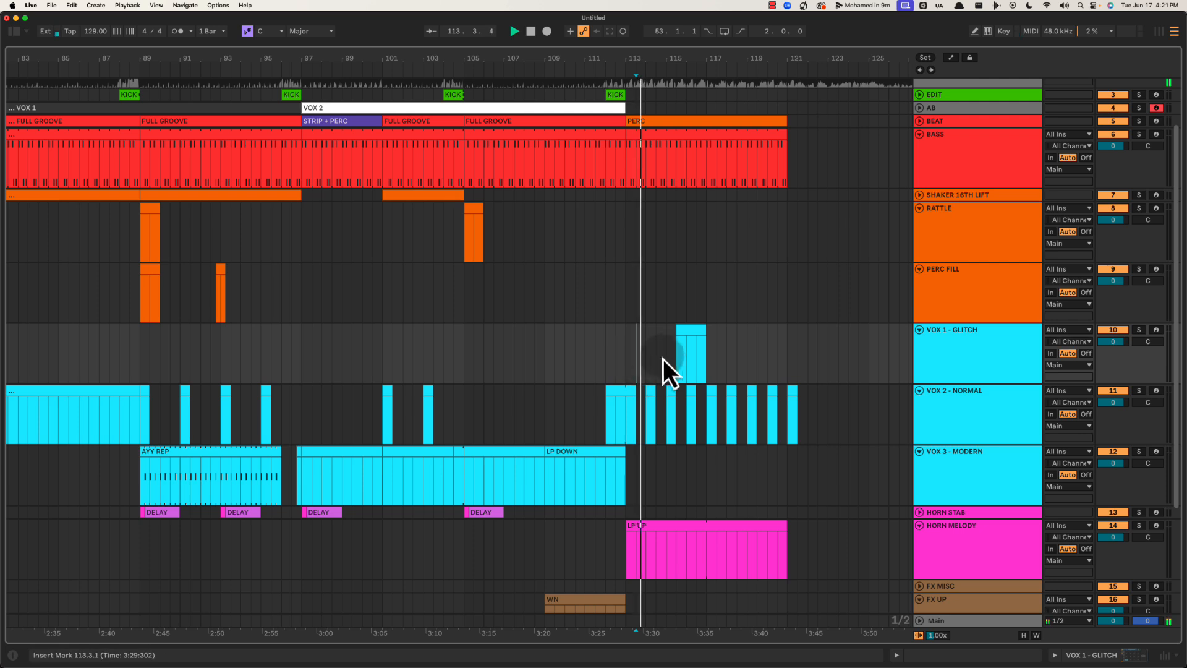
pyautogui.hscroll(2, 661, 352)
pyautogui.moveTo(678, 58); pyautogui.dragTo(684, 58)
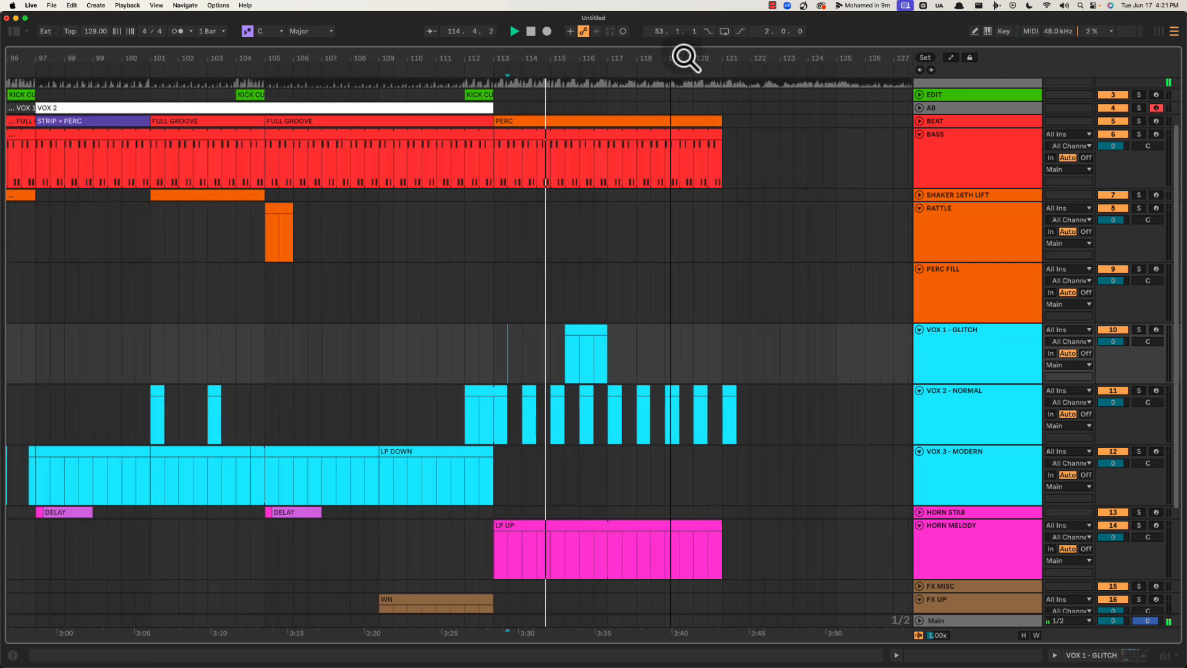
pyautogui.hscroll(1, 643, 315)
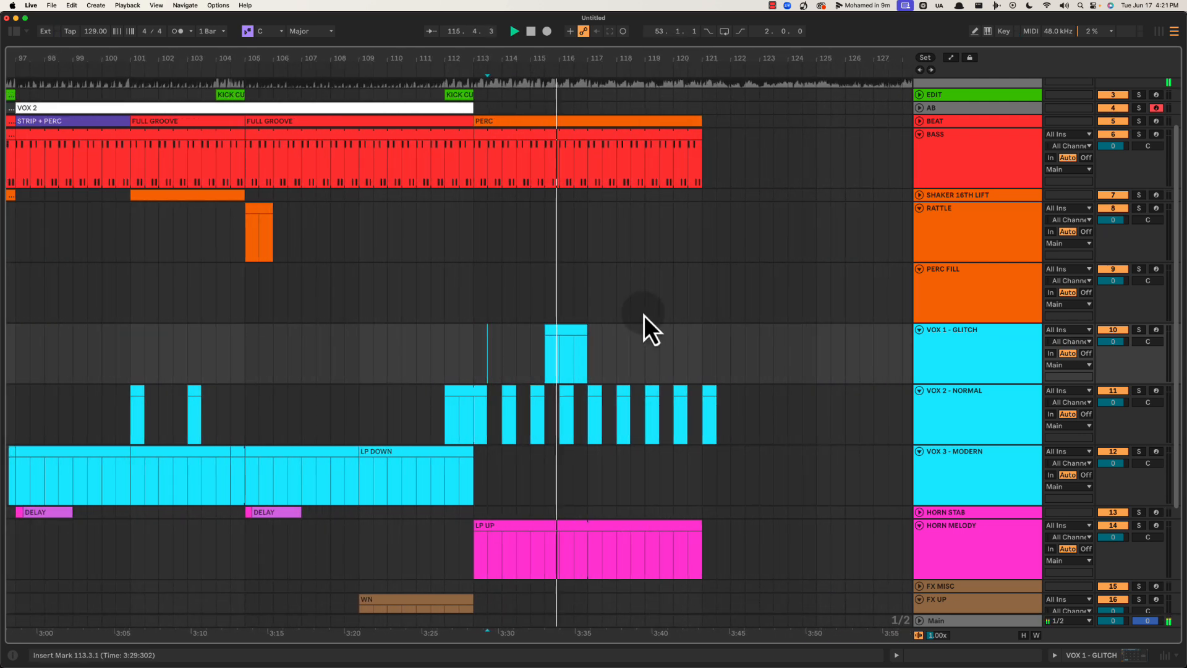
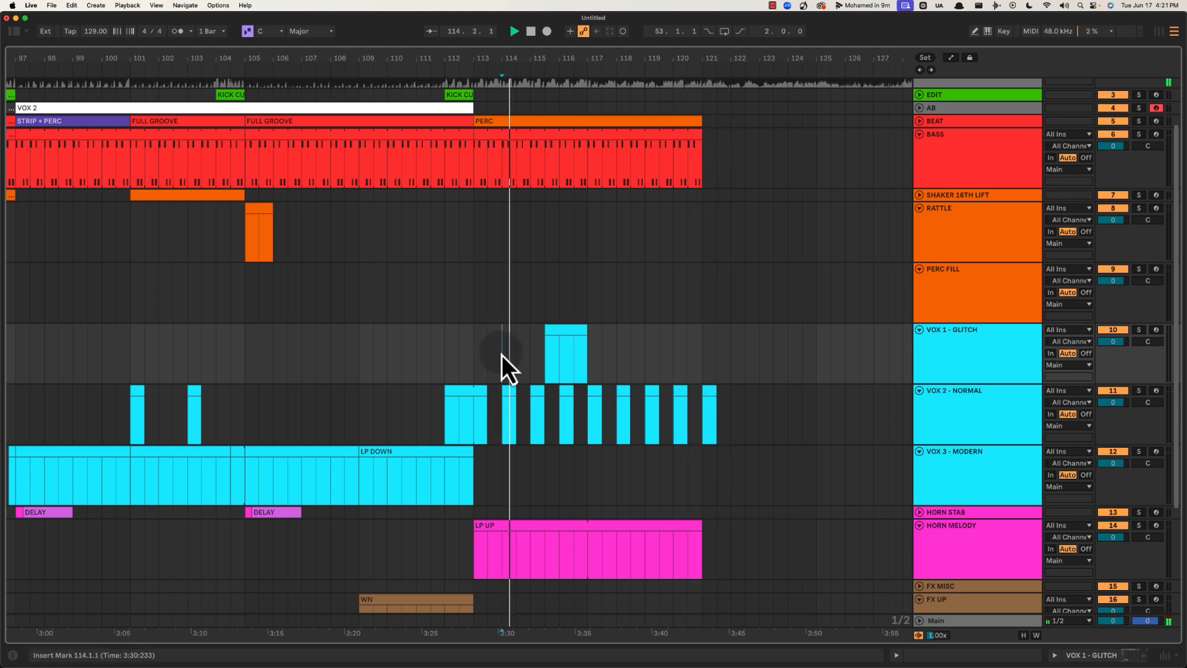
pyautogui.moveTo(669, 347); pyautogui.dragTo(506, 342)
pyautogui.click(525, 338)
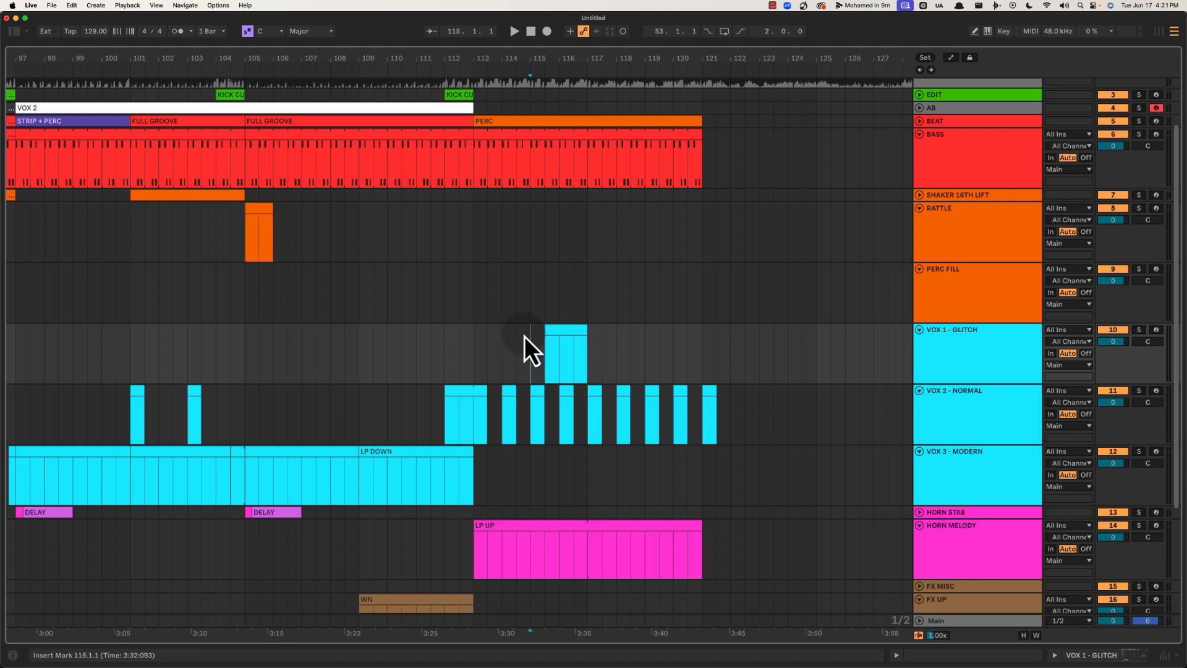
pyautogui.moveTo(485, 410); pyautogui.dragTo(790, 425)
pyautogui.click(517, 355)
pyautogui.press('space')
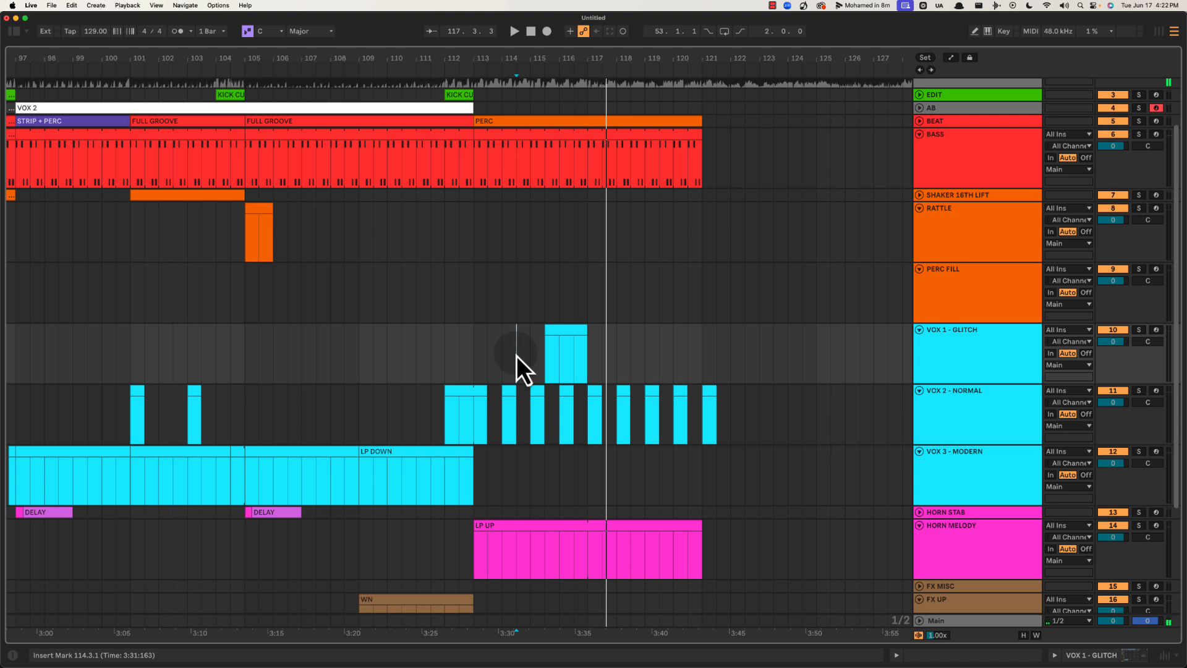
pyautogui.click(494, 353)
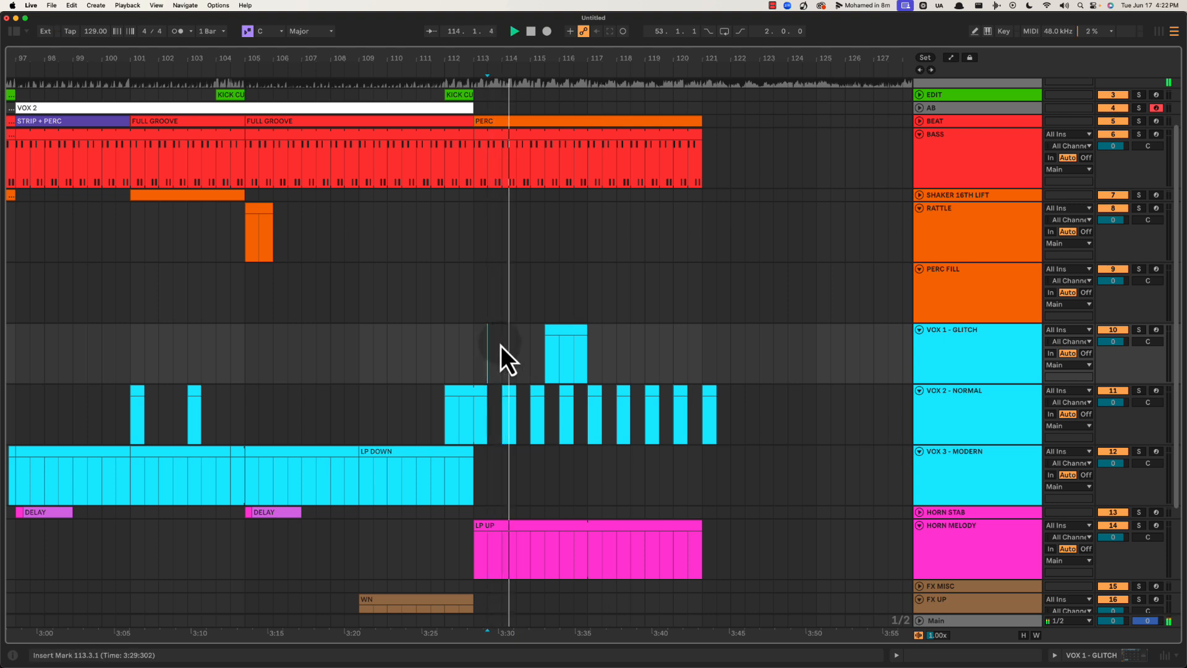
pyautogui.click(477, 344)
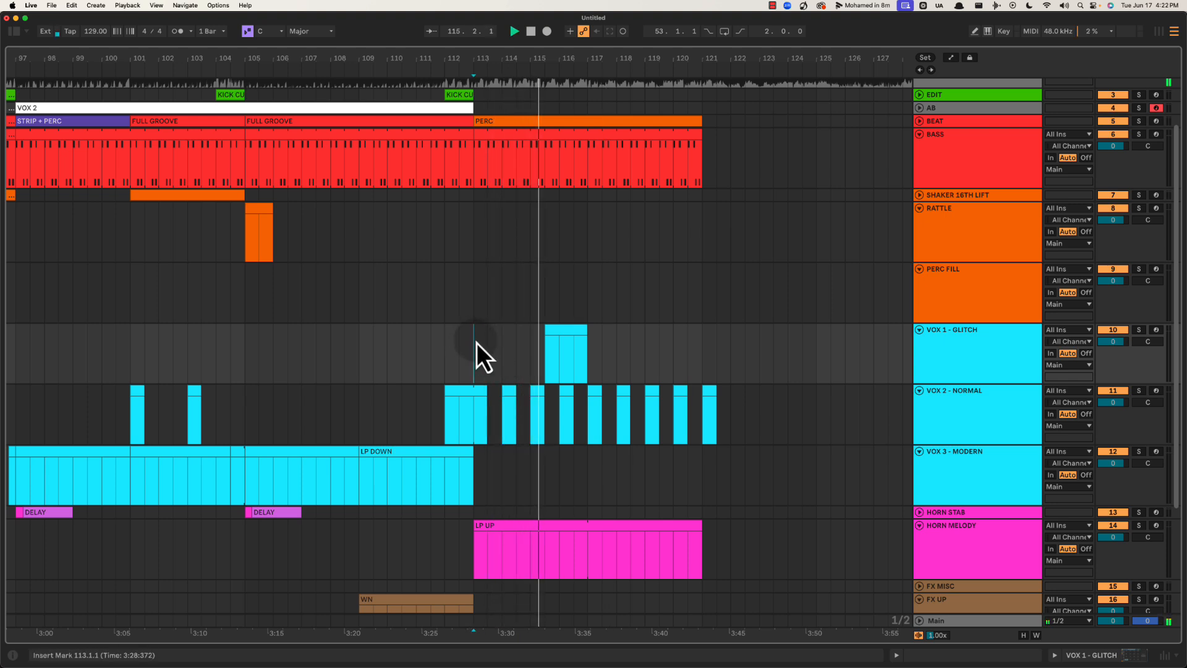
# Insert a MIDI track below VOX 3 - MODERN and name it VOX - EH EH EH
pyautogui.click(949, 382)
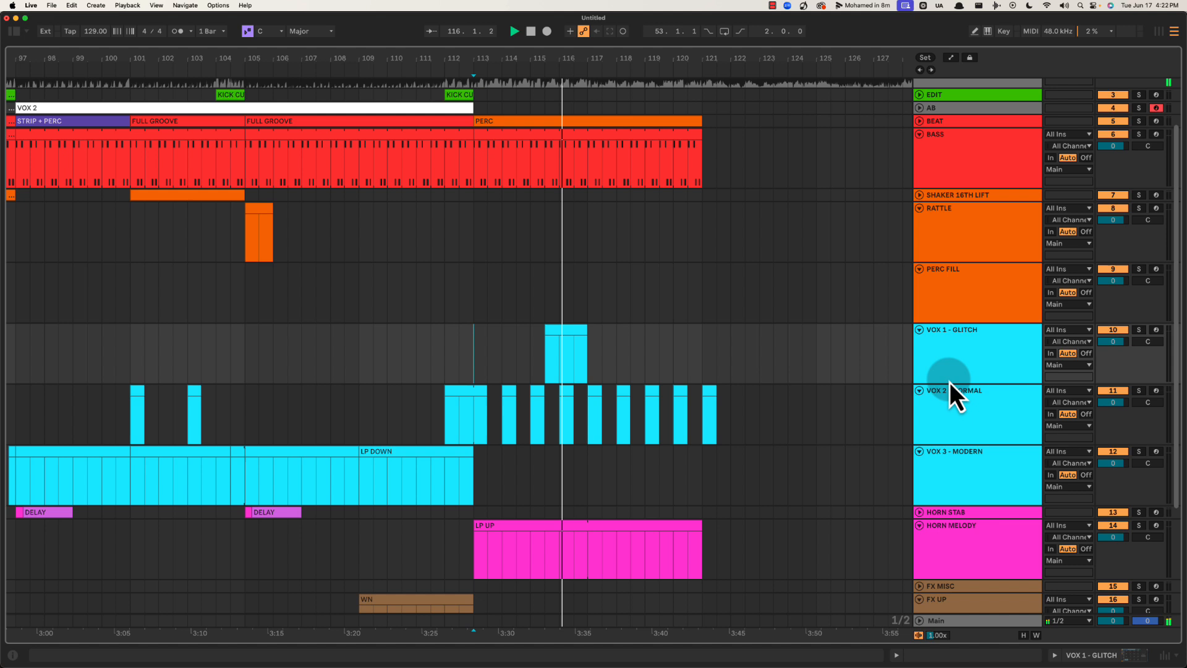
pyautogui.click(948, 482)
pyautogui.press('super+shift+t')
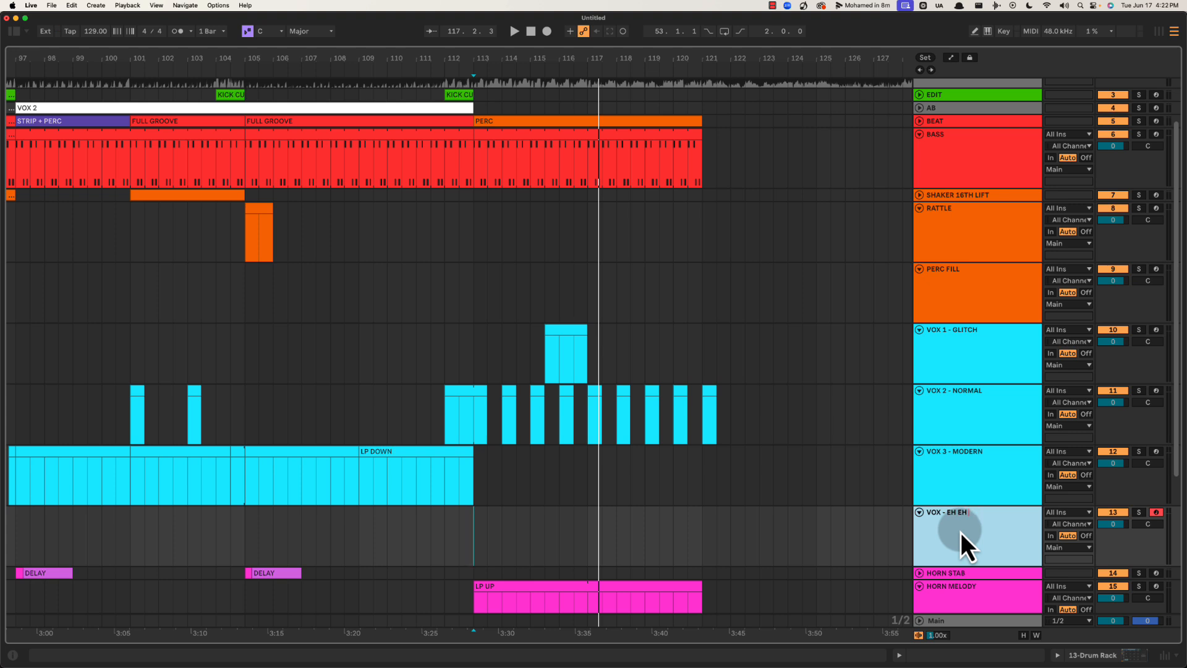
pyautogui.write('EH')
pyautogui.press('Return')
# Play from bar 111 and create an eight-bar clip on VOX - EH EH EH from bar 113 to bar 121
pyautogui.click(415, 539)
pyautogui.press('space')
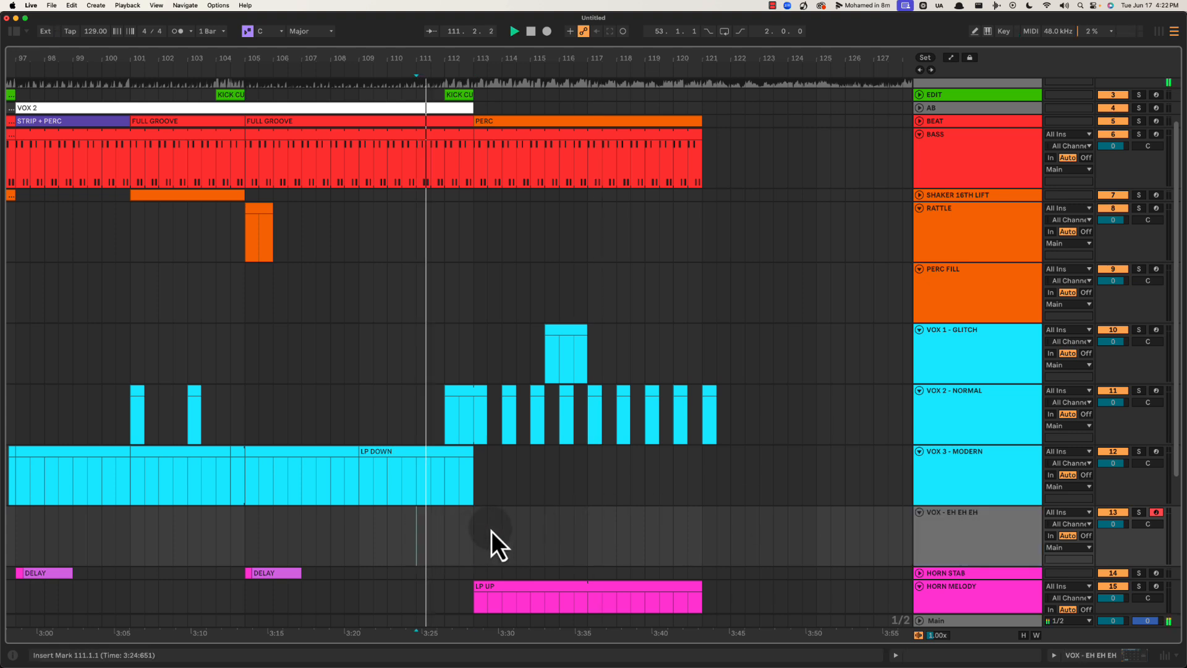
pyautogui.scroll(-2, 491, 532)
pyautogui.moveTo(474, 498); pyautogui.dragTo(701, 488)
pyautogui.press('super+shift+m')
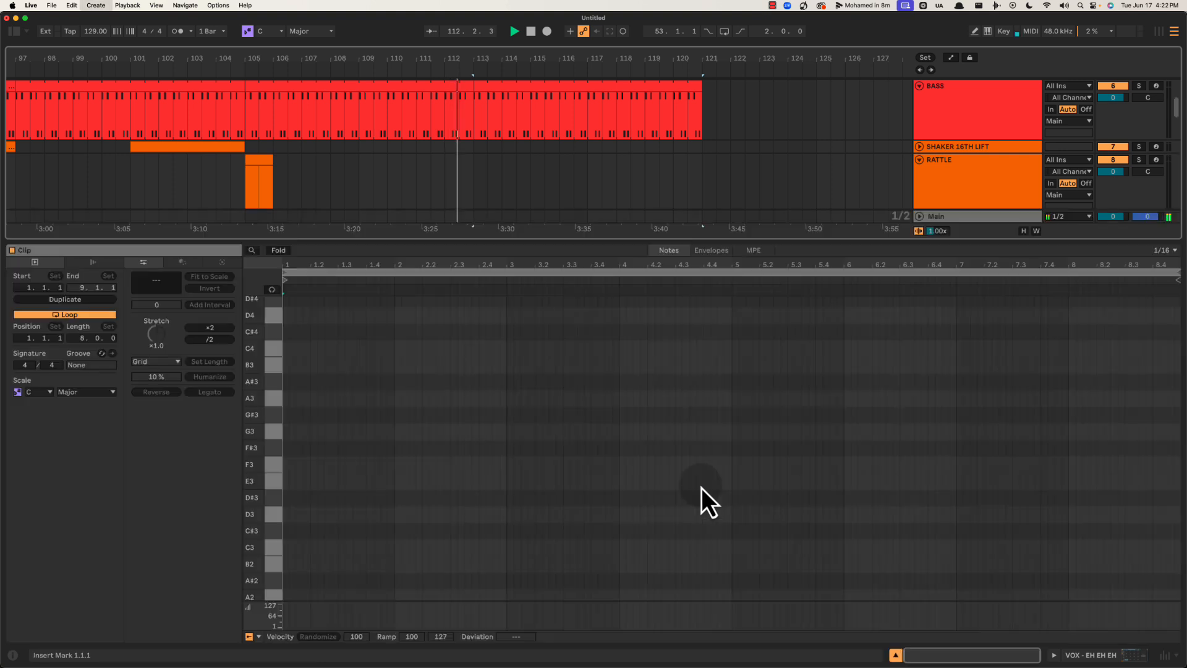
pyautogui.press('super+alt+l')
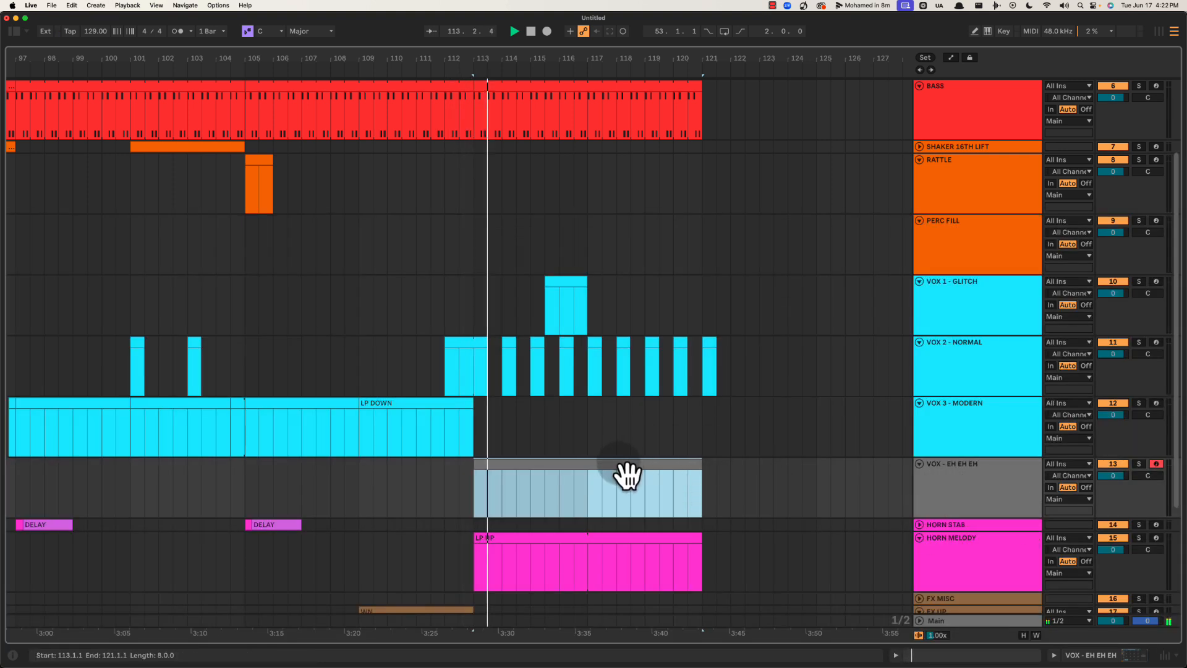
# Name the eight-bar VOX - EH EH EH clip LP UP REVERB UP
pyautogui.press('super+r')
pyautogui.write('L')
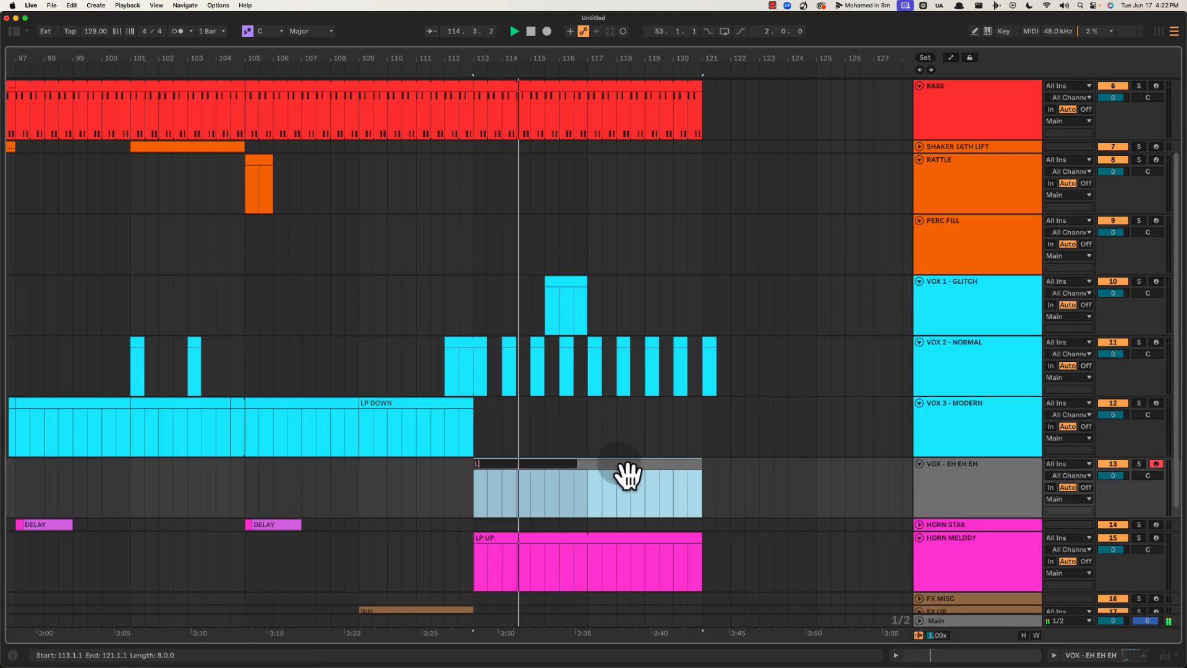
pyautogui.write('P UP REVER')
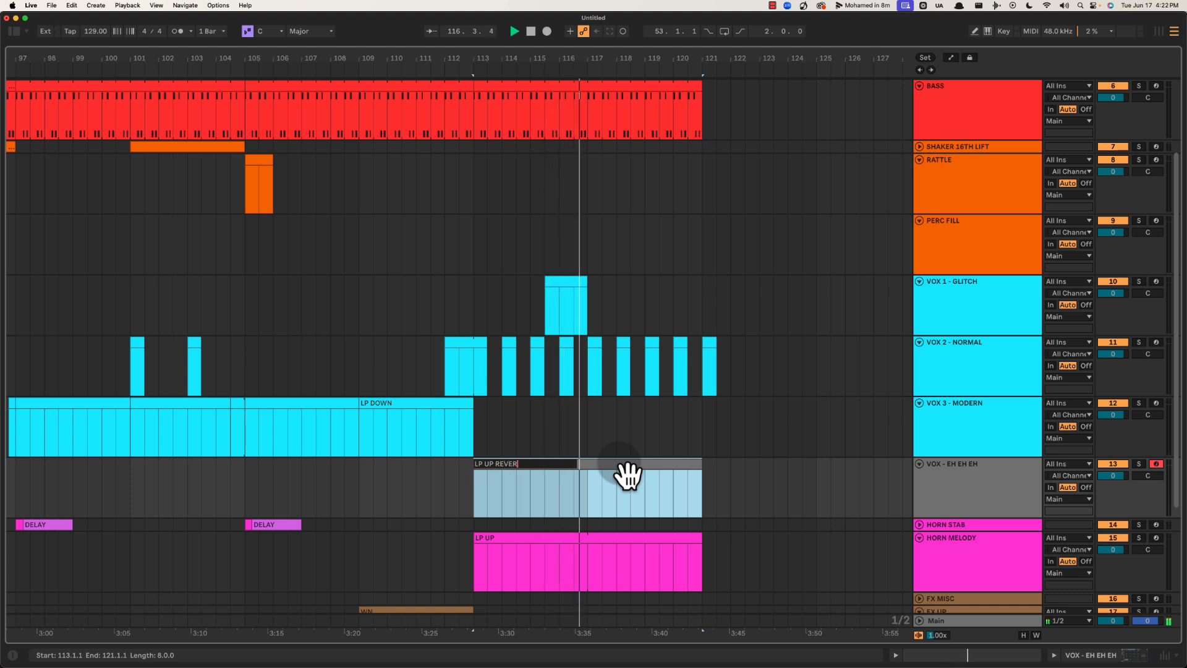
pyautogui.write('B UP')
pyautogui.press('Return')
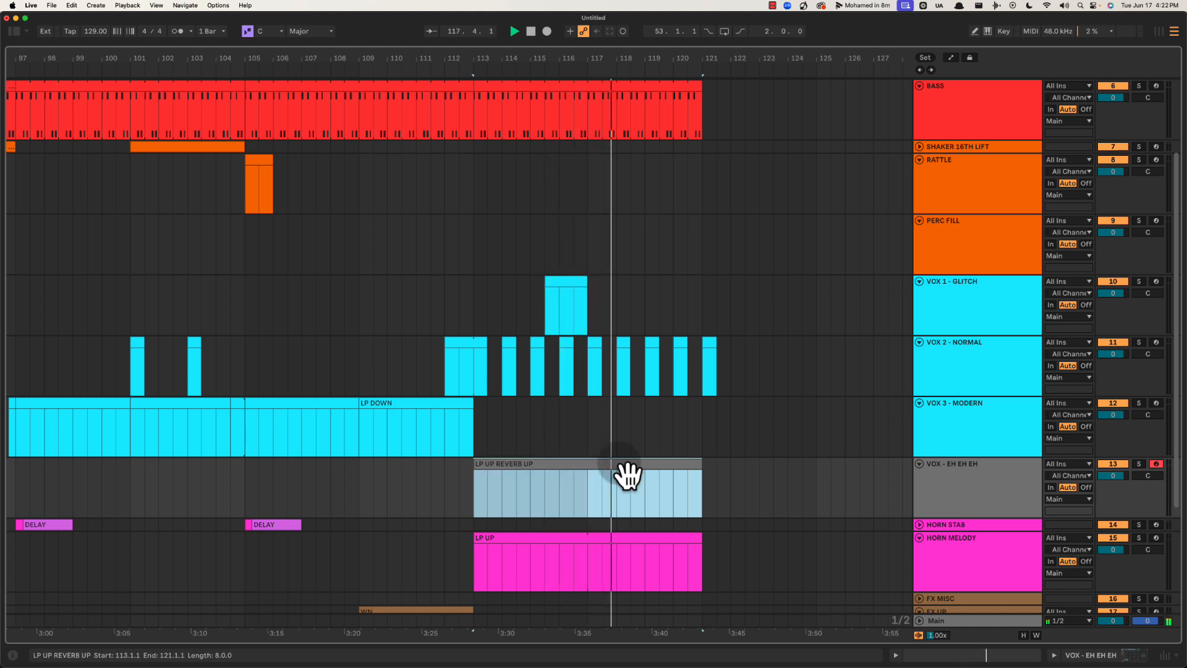
# Colour the VOX - EH EH EH track and its clip cyan like the other vocal tracks
pyautogui.rightClick(972, 495)
pyautogui.click(1064, 395)
pyautogui.rightClick(971, 492)
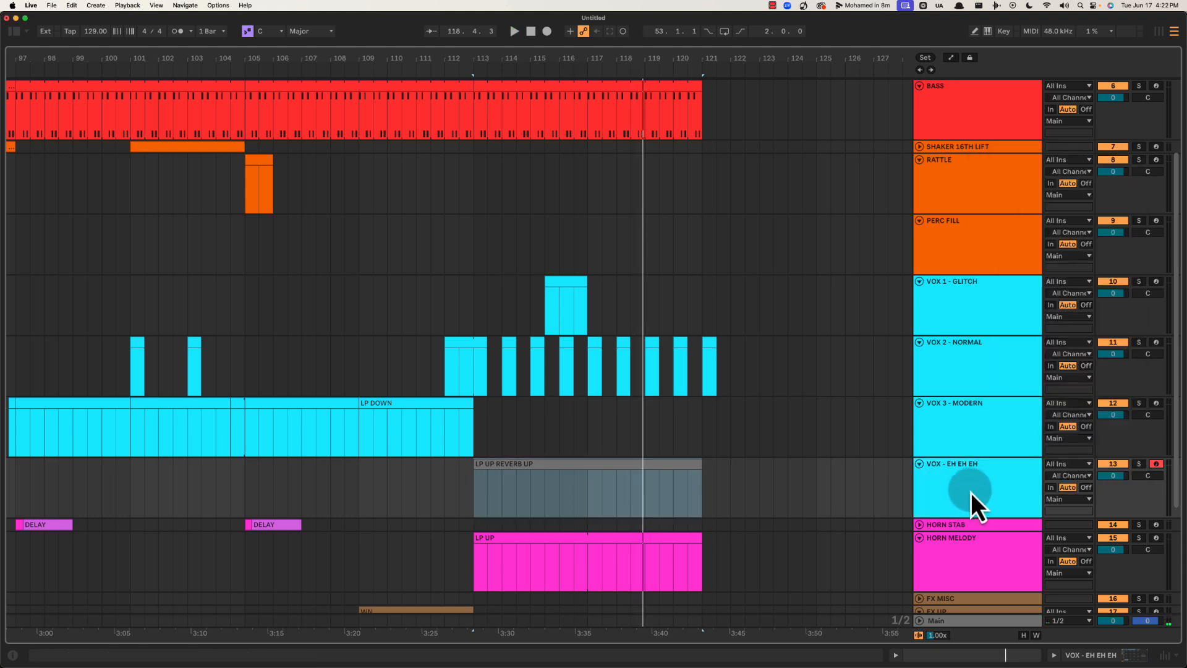
pyautogui.click(1024, 447)
pyautogui.click(596, 465)
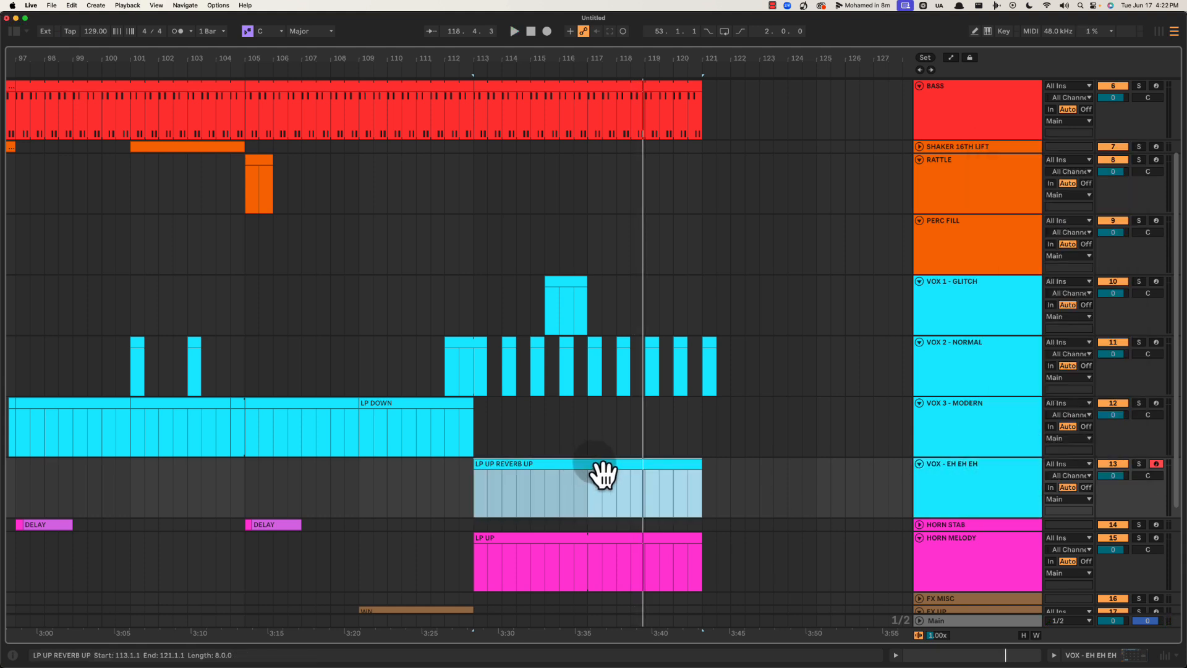
# Play the outro from bar 113 and recolour the VOX 1 - GLITCH clip at 115.3 light yellow-green
pyautogui.press('space')
pyautogui.moveTo(565, 64)
pyautogui.mouseDown()
pyautogui.moveTo(581, 65)
pyautogui.moveTo(544, 60)
pyautogui.mouseUp()
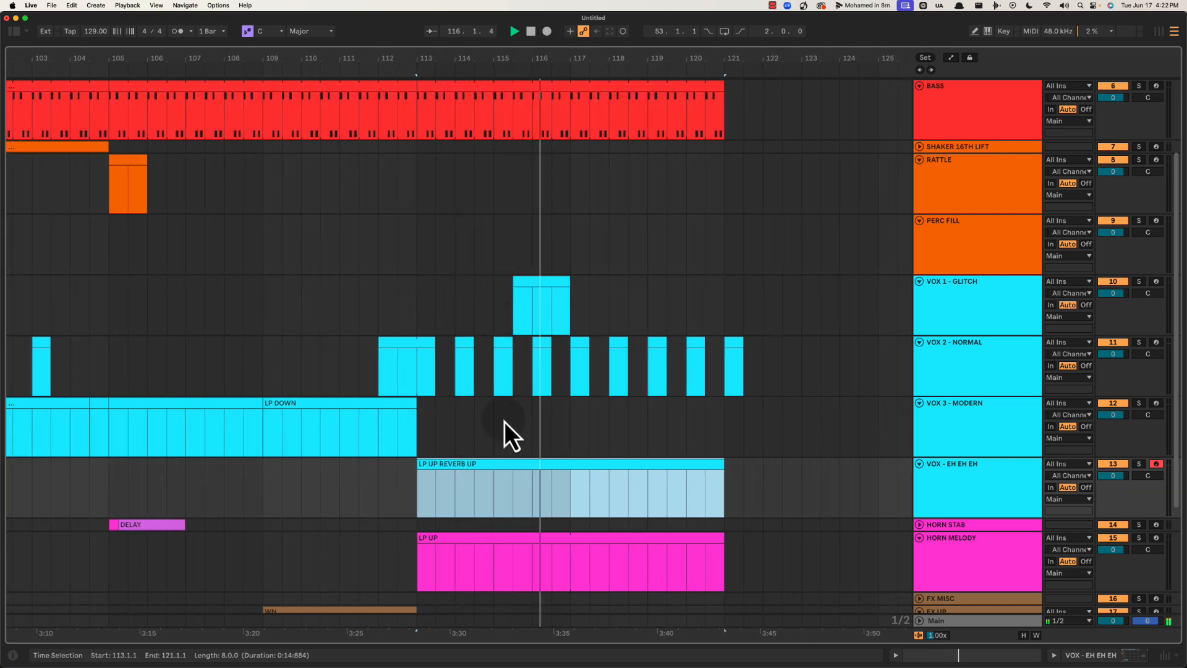
pyautogui.rightClick(550, 288)
pyautogui.click(606, 560)
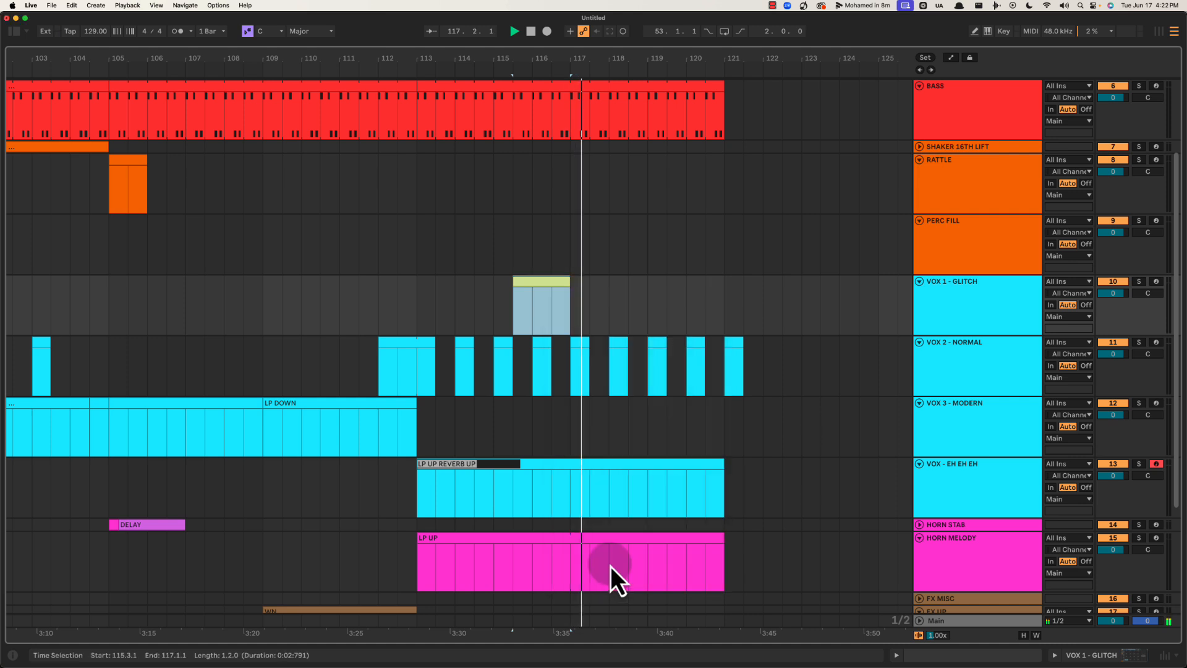
pyautogui.scroll(-1, 803, 353)
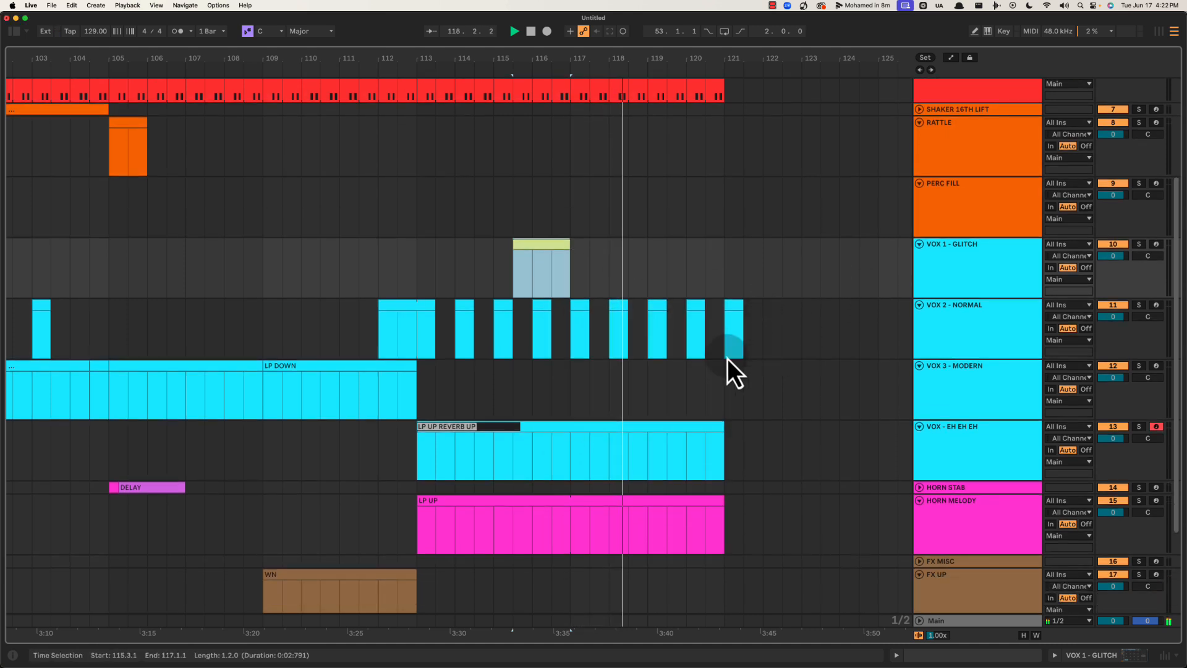
pyautogui.click(591, 381)
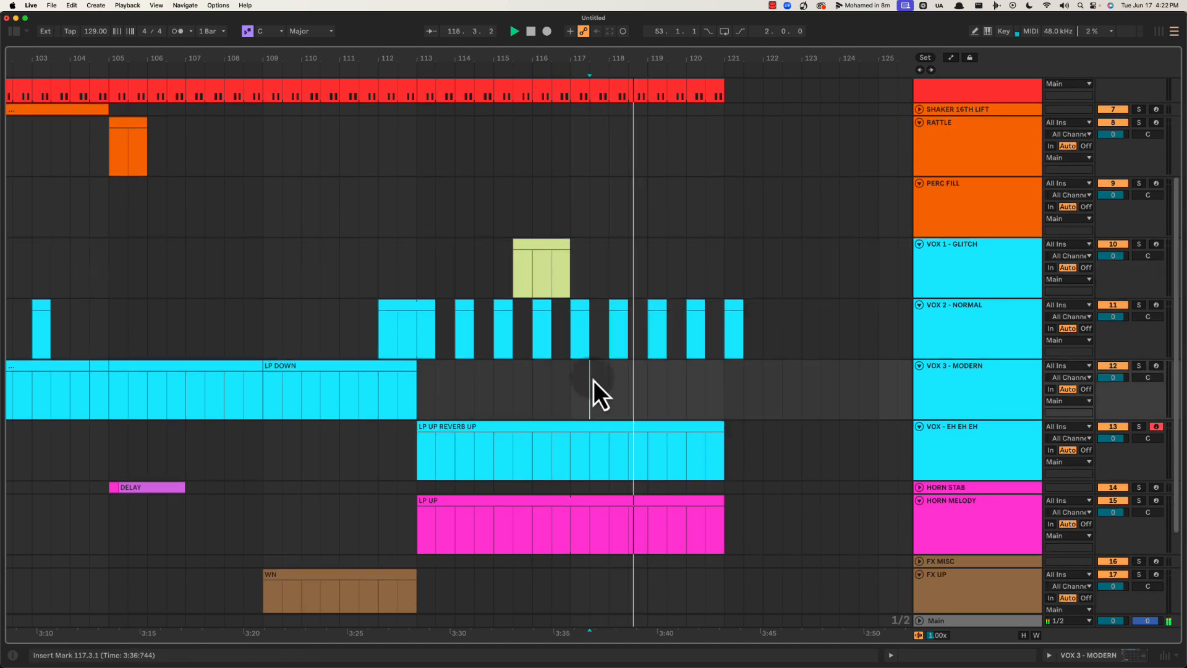
# Insert another MIDI track below VOX - EH EH EH and name it VOX
pyautogui.click(985, 325)
pyautogui.click(967, 442)
pyautogui.press('super+shift+t')
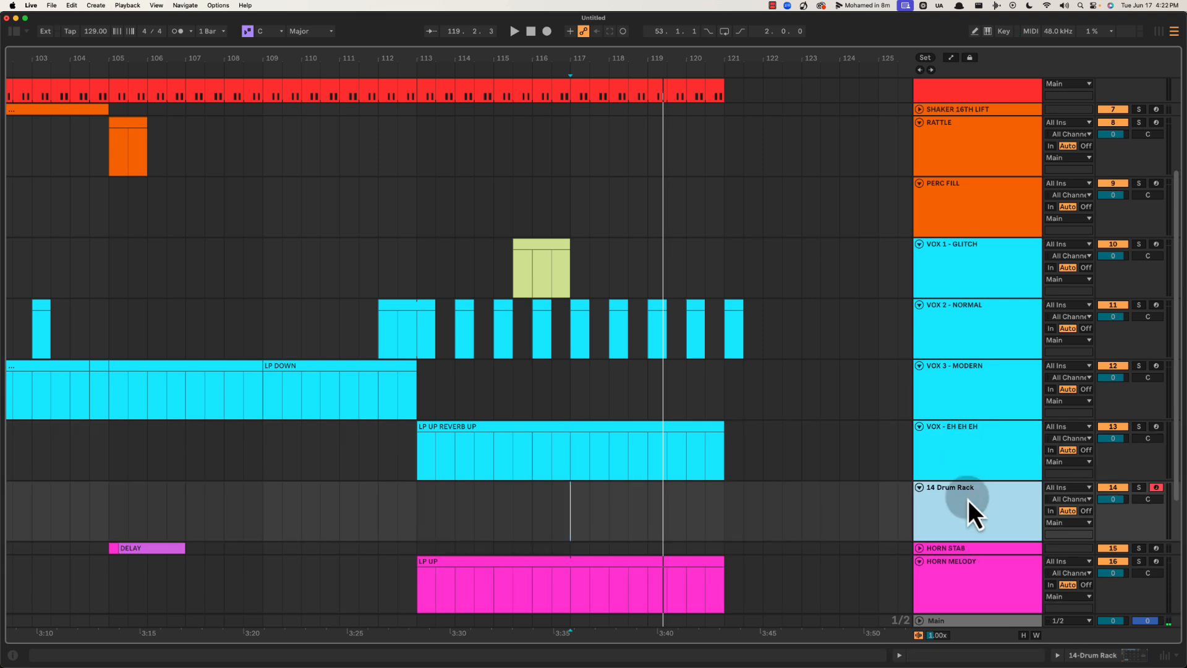
pyautogui.press('super+r')
pyautogui.write('VOX')
pyautogui.press('Return')
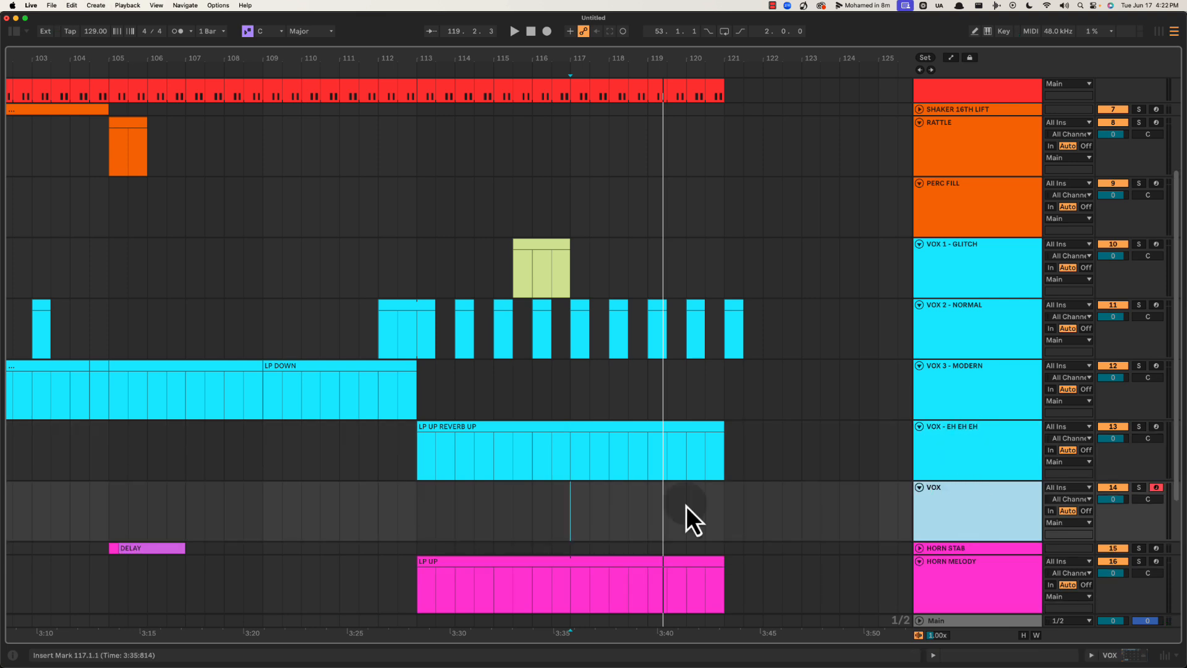
# Add a one-bar clip at bar 117 on the VOX track, followed by a two-bar clip named DELAY from bar 118 to 120
pyautogui.press('space')
pyautogui.moveTo(570, 500); pyautogui.dragTo(680, 495)
pyautogui.press('super+shift+m')
pyautogui.press('super+alt+l')
pyautogui.press('super+shift+m')
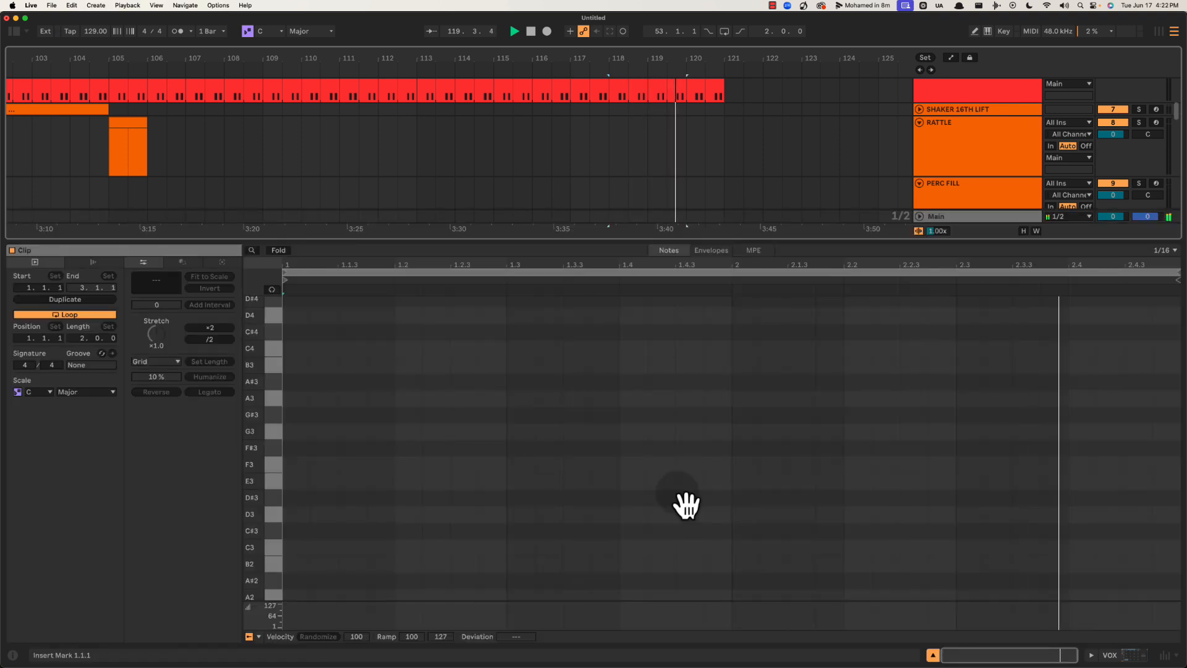
pyautogui.press('super+alt+l')
pyautogui.click(660, 487)
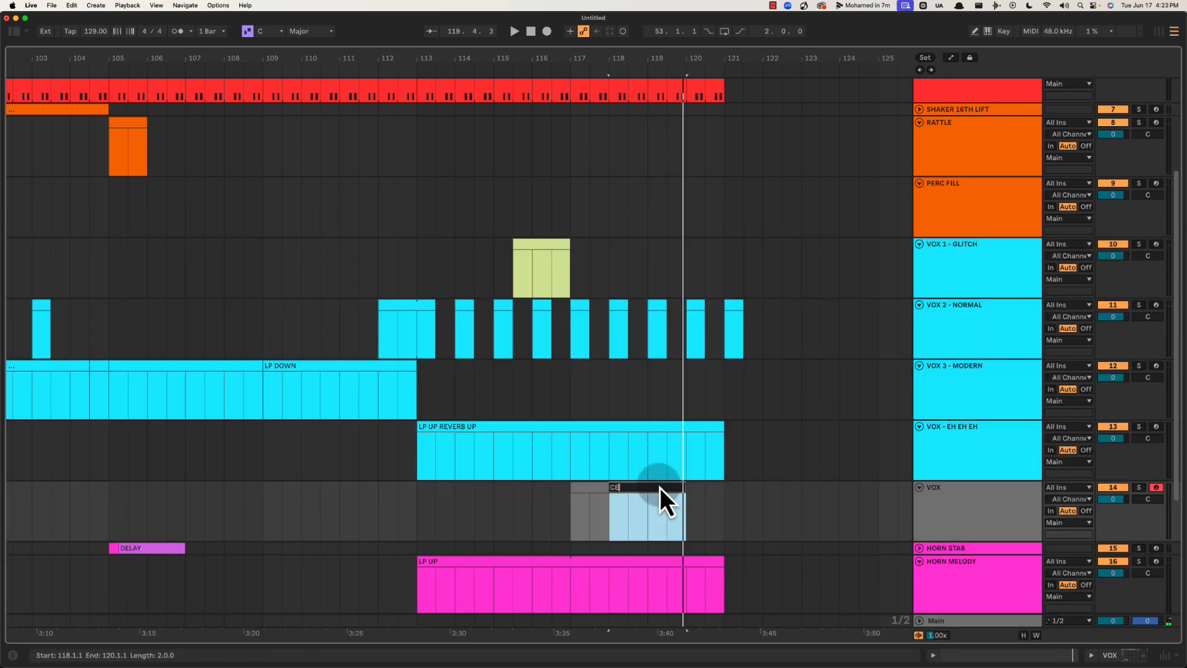
pyautogui.write('DELAY')
pyautogui.press('Return')
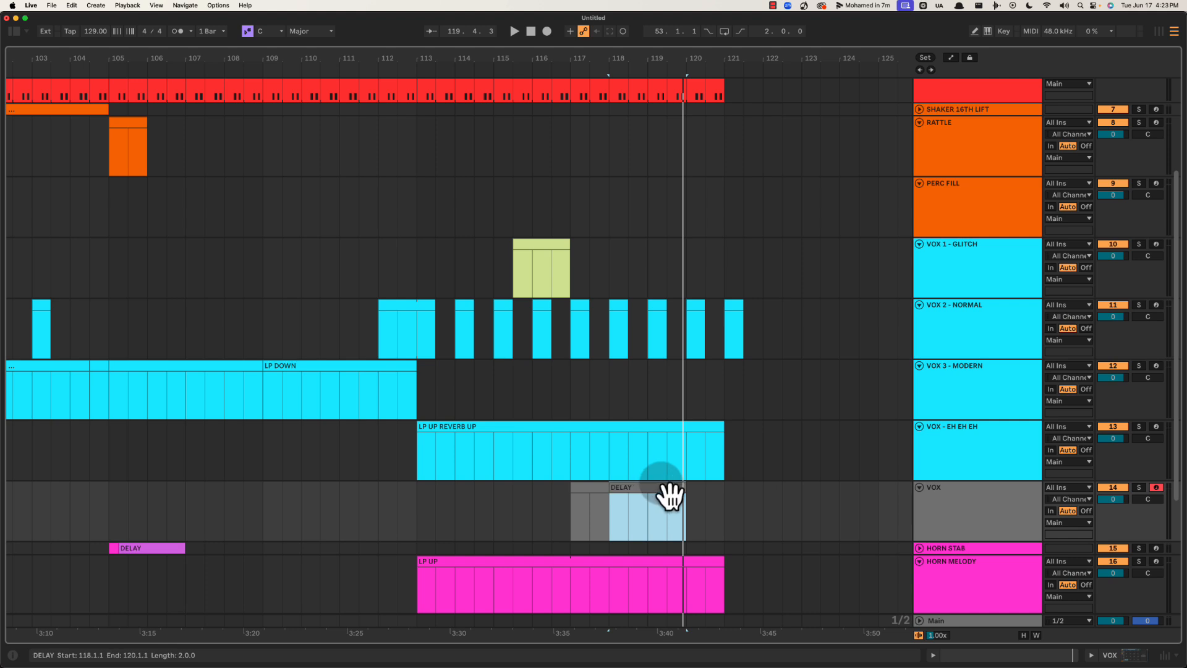
# Rename the VOX track holding the DELAY clip as VOX - 3
pyautogui.click(961, 507)
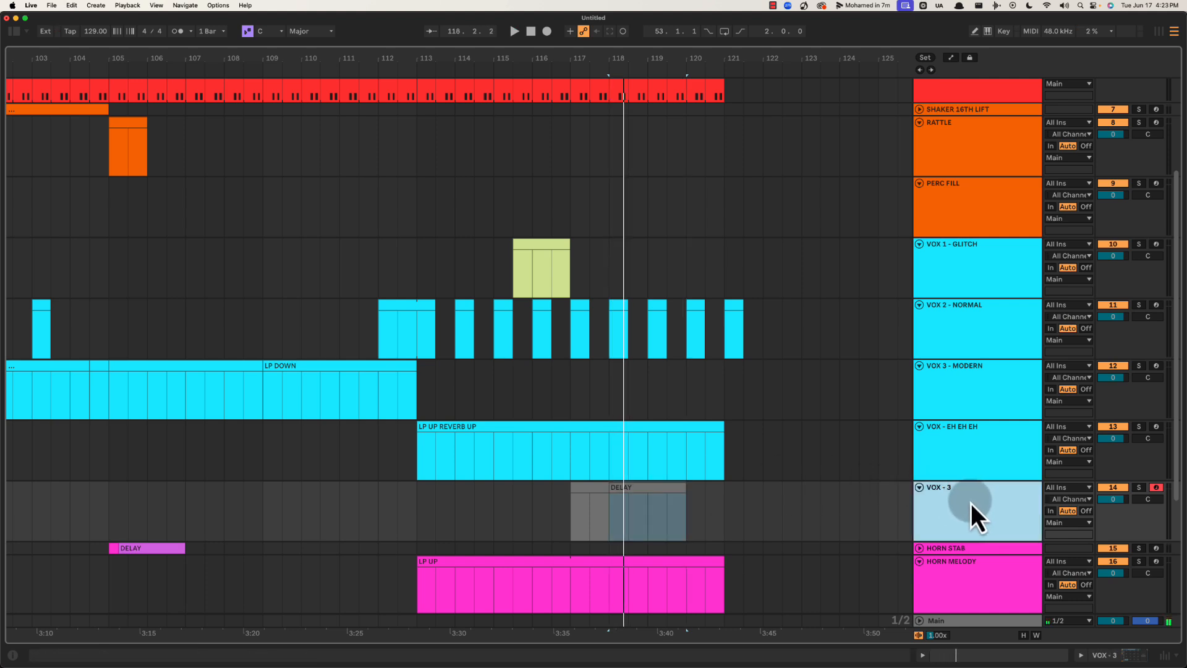
# Rename the VOX - 3 track as VOX - 4 and move it above the VOX - EH EH EH track
pyautogui.press('super+r')
pyautogui.press('Right')
pyautogui.press('BackSpace')
pyautogui.moveTo(971, 503); pyautogui.dragTo(970, 416)
# Recolour the VOX - 4 track cyan and assign the track colour to its clips
pyautogui.rightClick(994, 450)
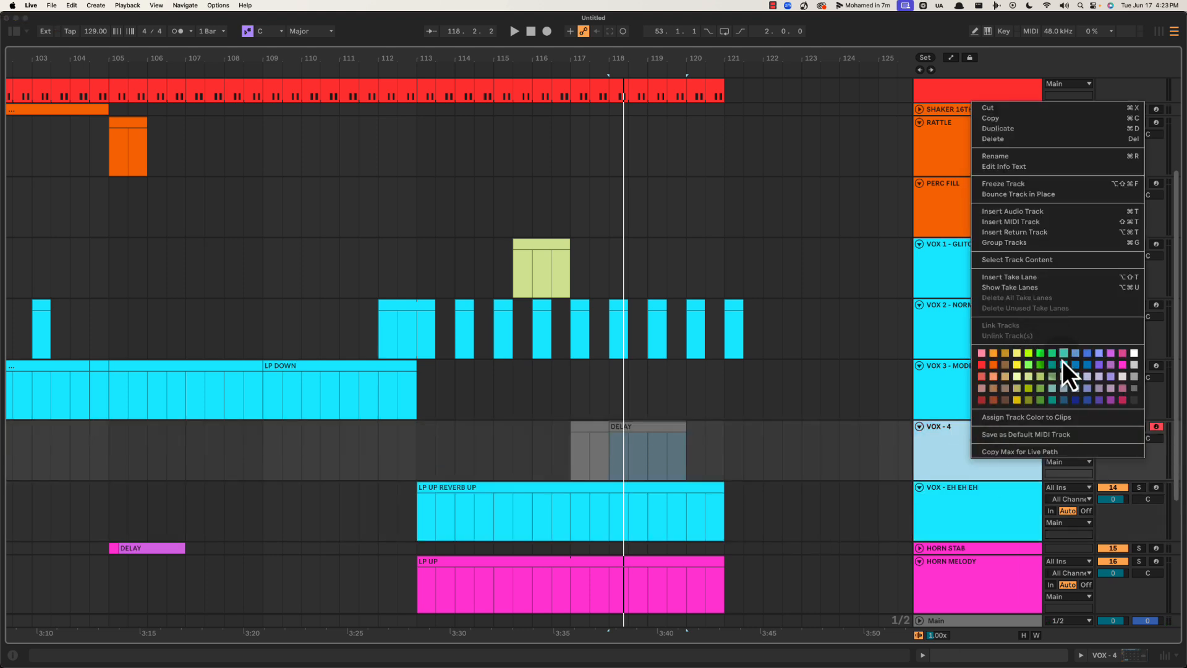
pyautogui.click(1063, 366)
pyautogui.rightClick(983, 455)
pyautogui.click(1027, 416)
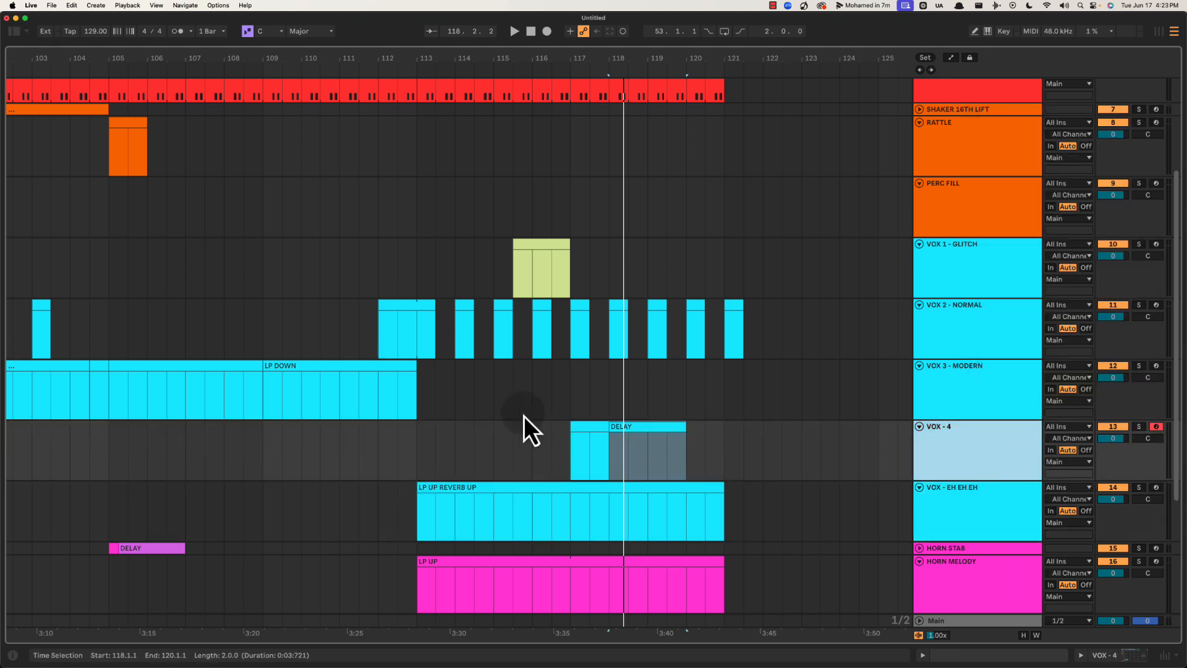
# Play the outro from bar 117 and review the vocal, horn and FX clips against the reference audio
pyautogui.click(597, 443)
pyautogui.press('space')
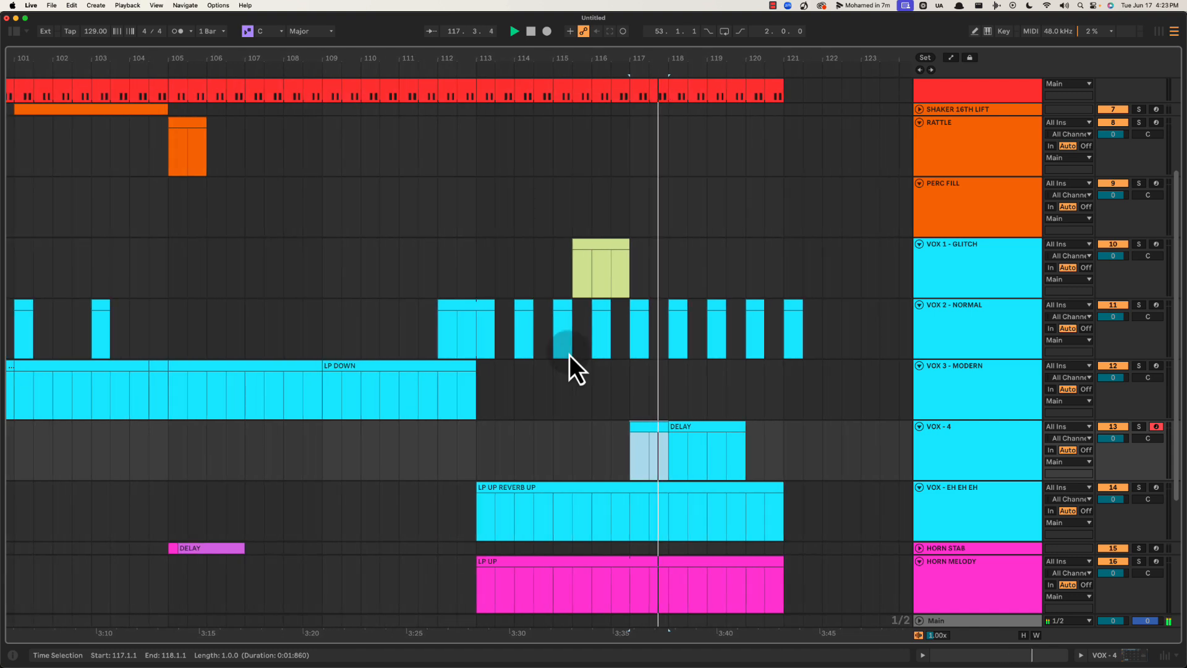
pyautogui.scroll(1, 566, 374)
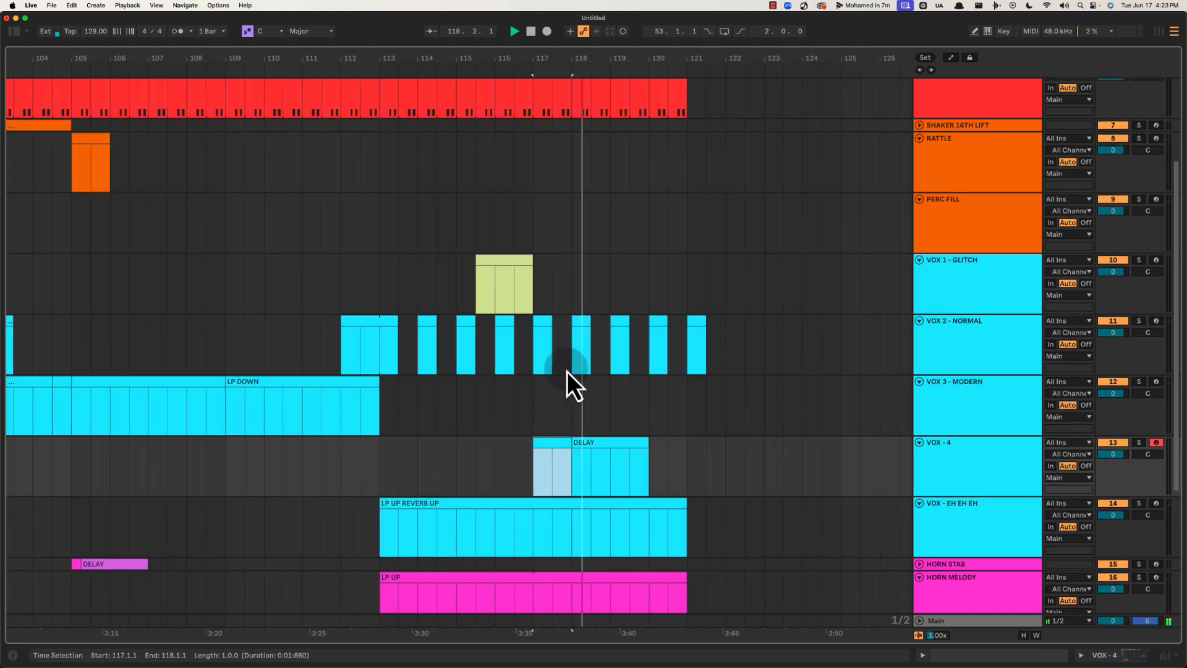
pyautogui.click(524, 287)
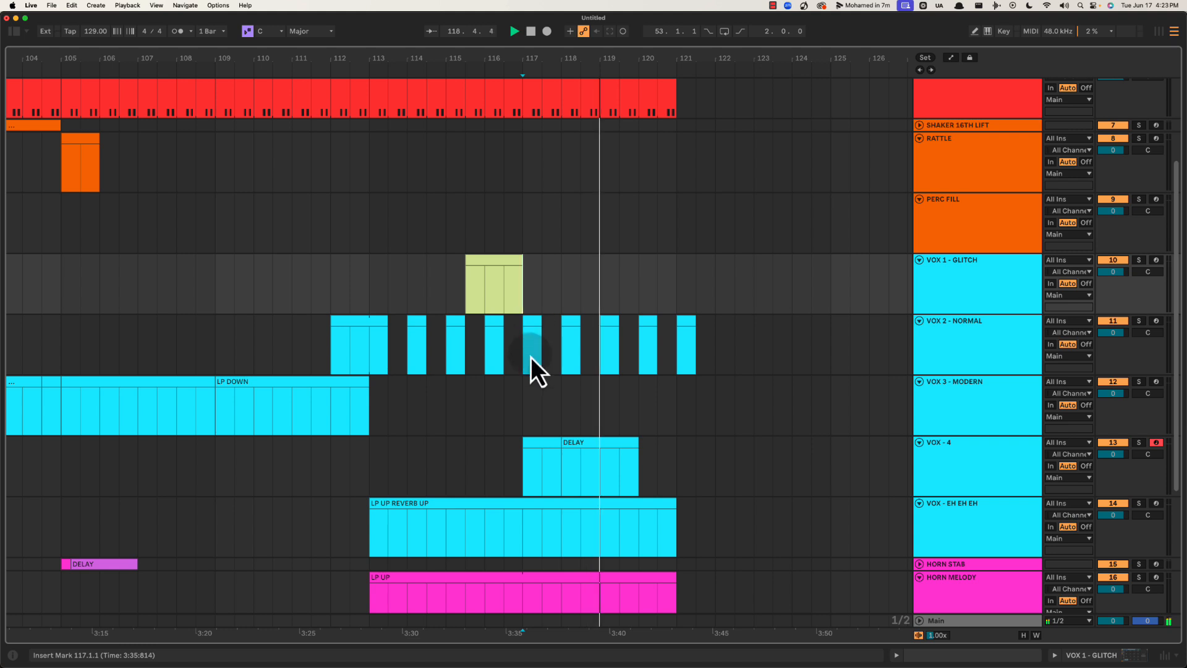
pyautogui.scroll(-5, 580, 418)
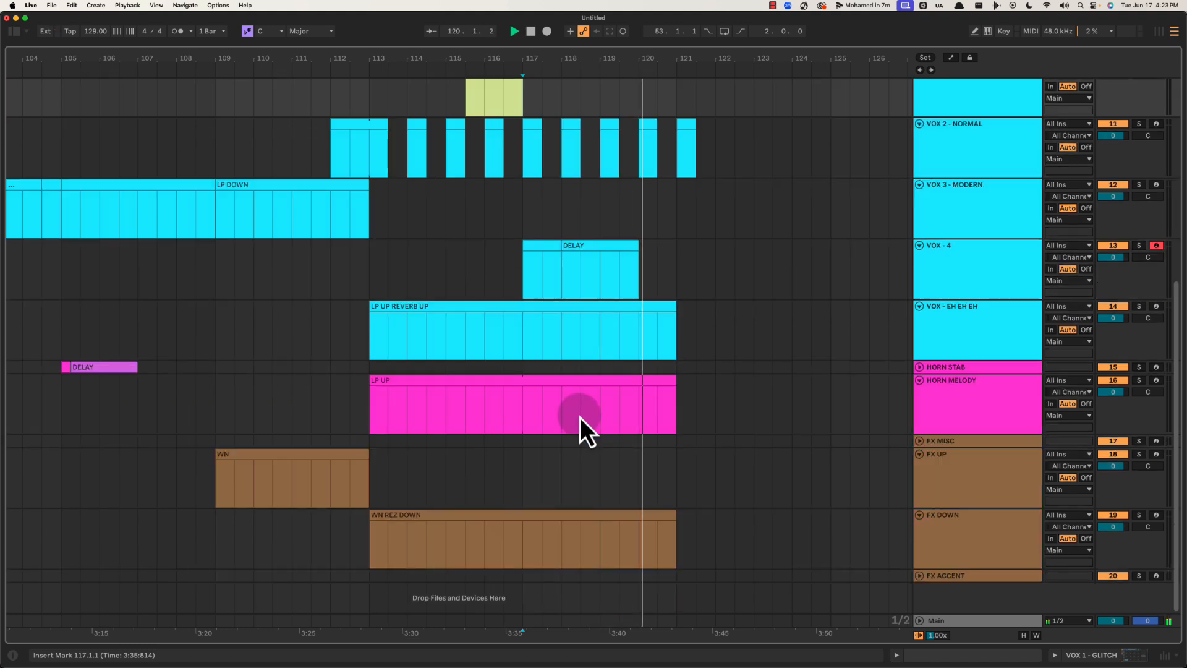
pyautogui.scroll(8, 580, 418)
pyautogui.scroll(-4, 580, 417)
pyautogui.click(610, 423)
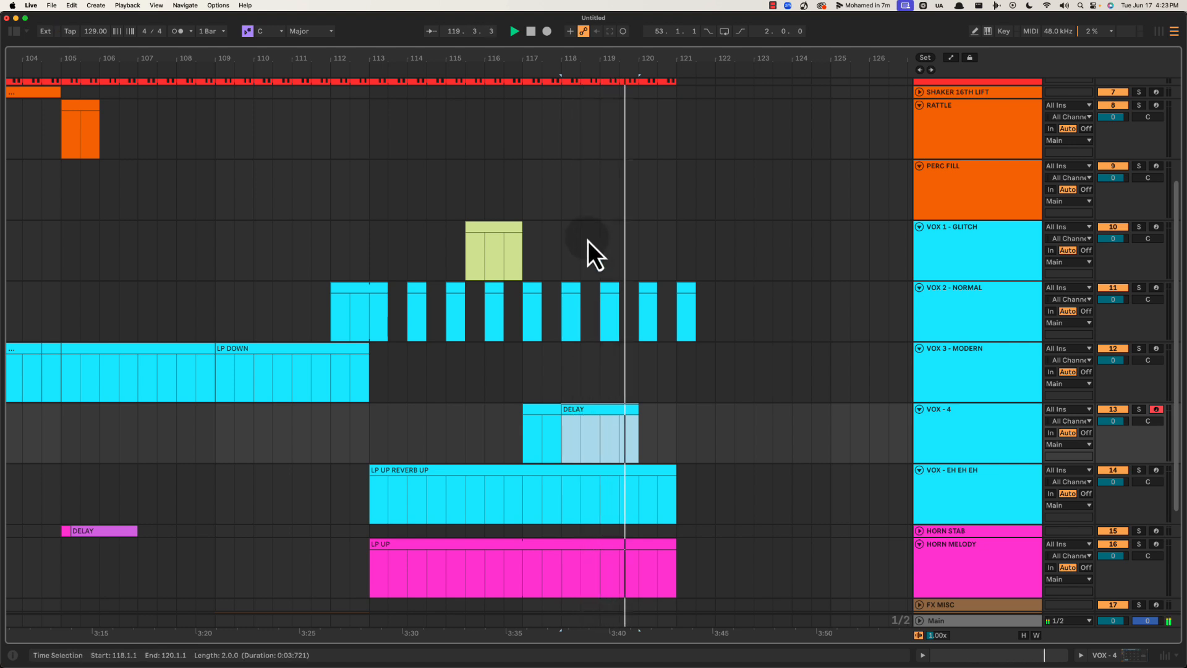
pyautogui.press('space')
# Add a two-bar clip from bar 118 to 120 on the VOX 1 - GLITCH track and recolour it light mauve
pyautogui.moveTo(564, 240); pyautogui.dragTo(631, 241)
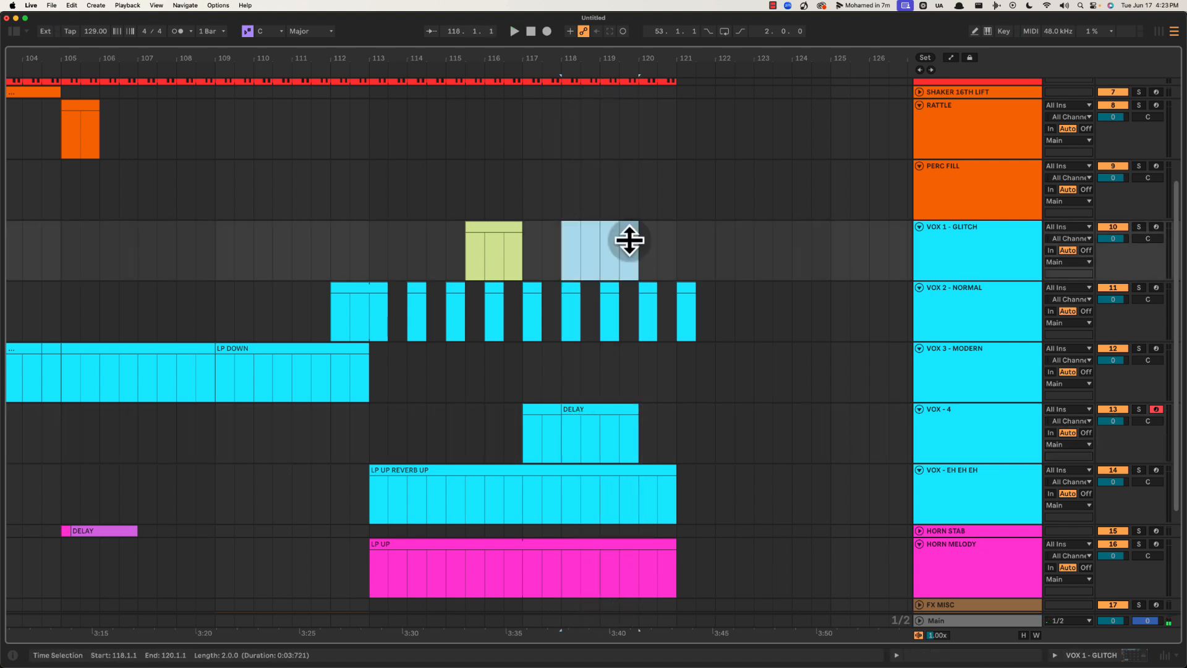
pyautogui.rightClick(627, 241)
pyautogui.click(682, 341)
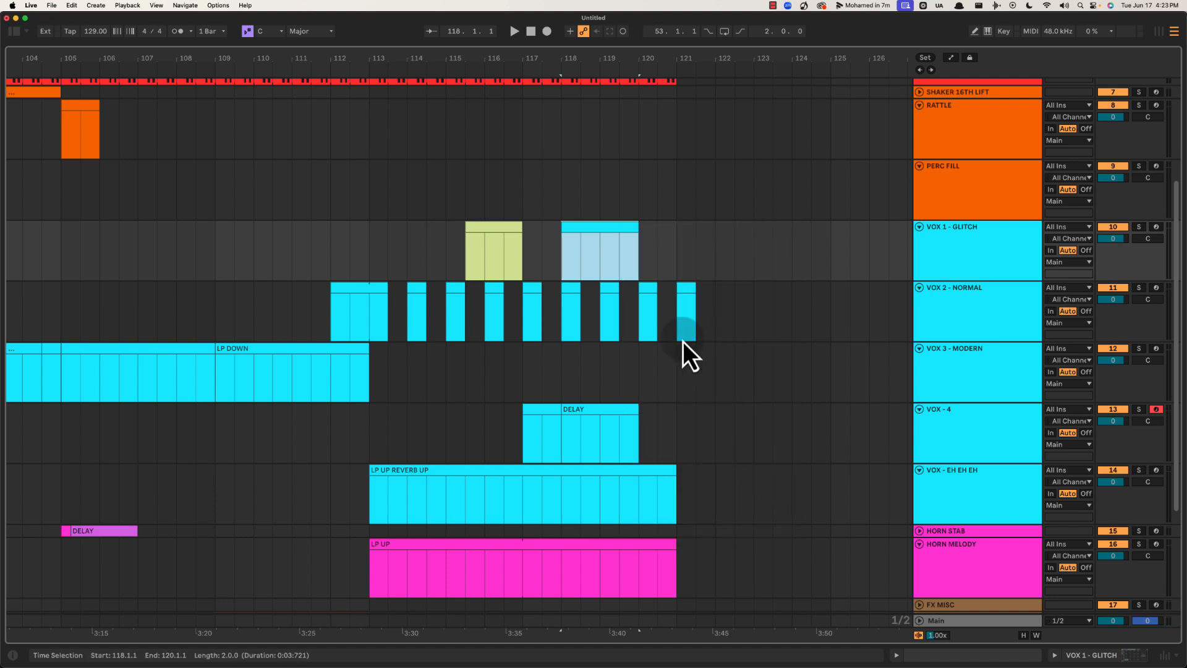
pyautogui.rightClick(566, 224)
pyautogui.click(724, 506)
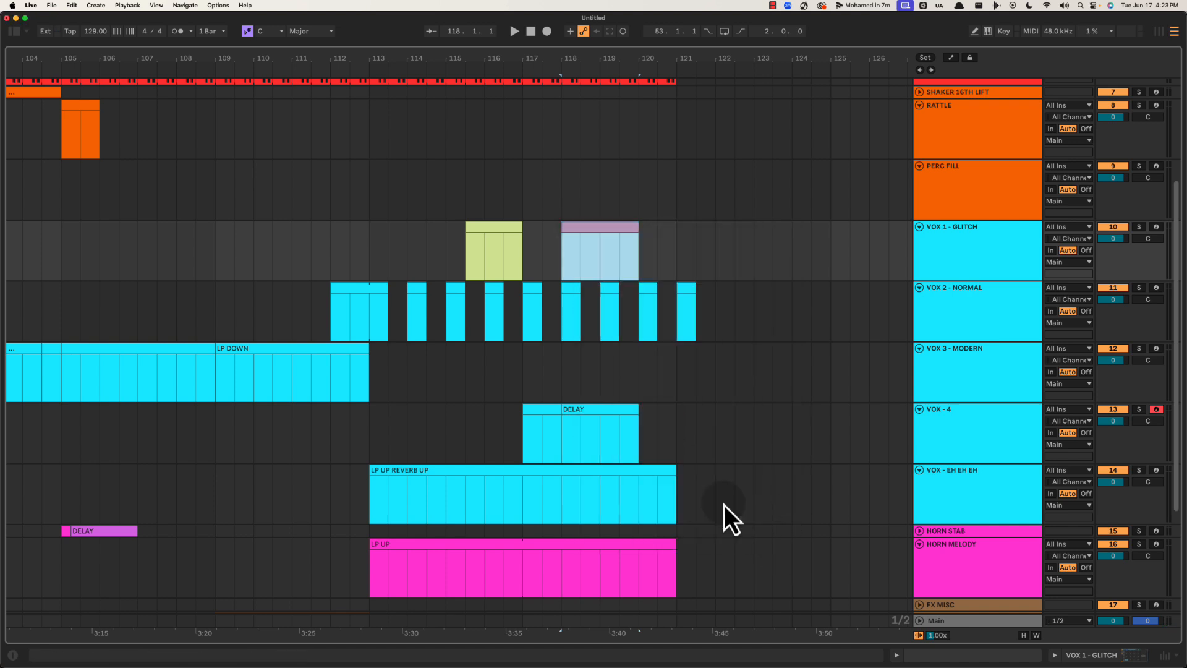
# Play from bar 119, extend the VOX 2 - NORMAL clip at bar 120 to bar 121 and delete the half-bar clip after it
pyautogui.click(603, 255)
pyautogui.press('space')
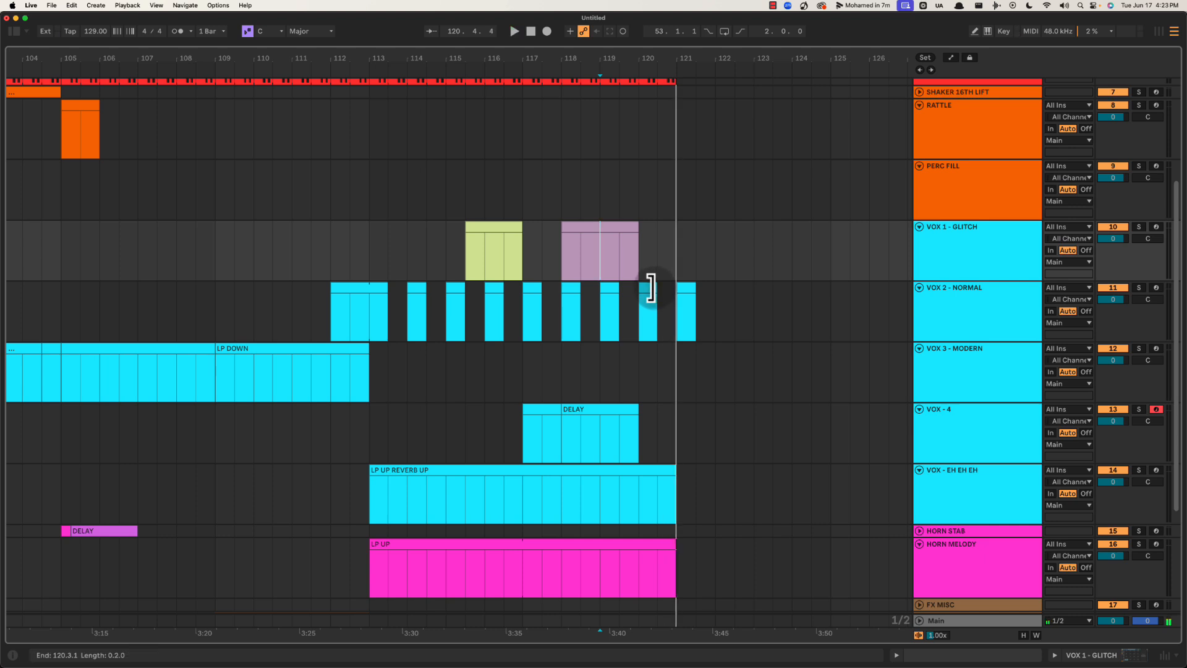
pyautogui.moveTo(652, 287); pyautogui.dragTo(678, 288)
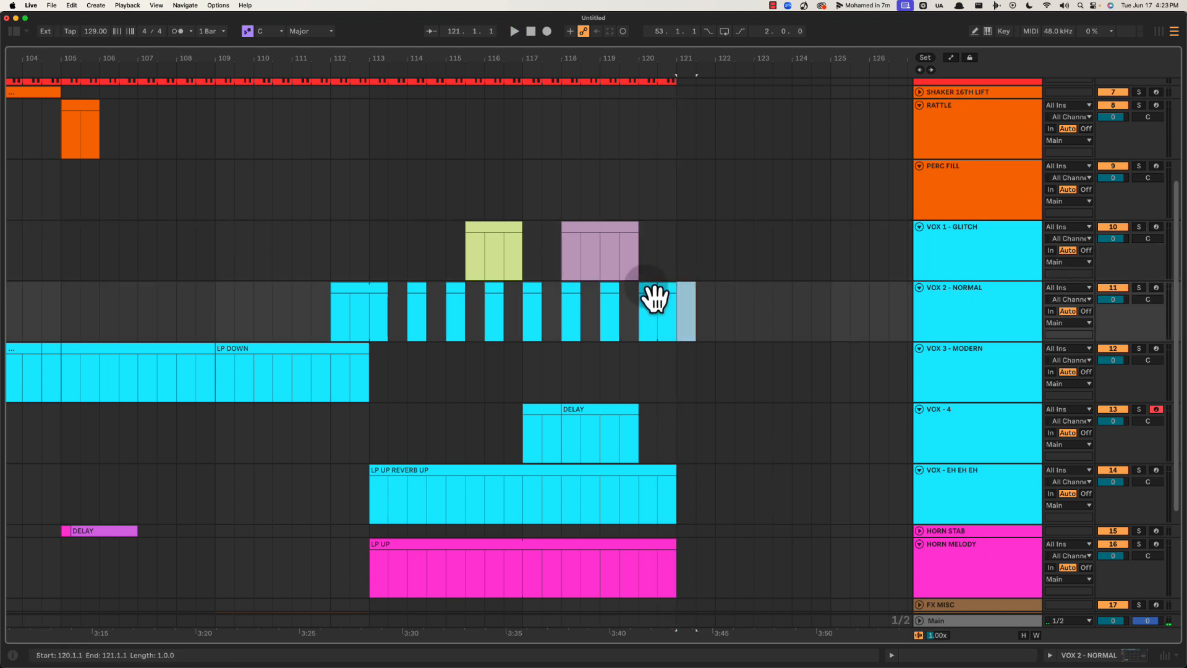
pyautogui.moveTo(649, 60); pyautogui.dragTo(666, 339)
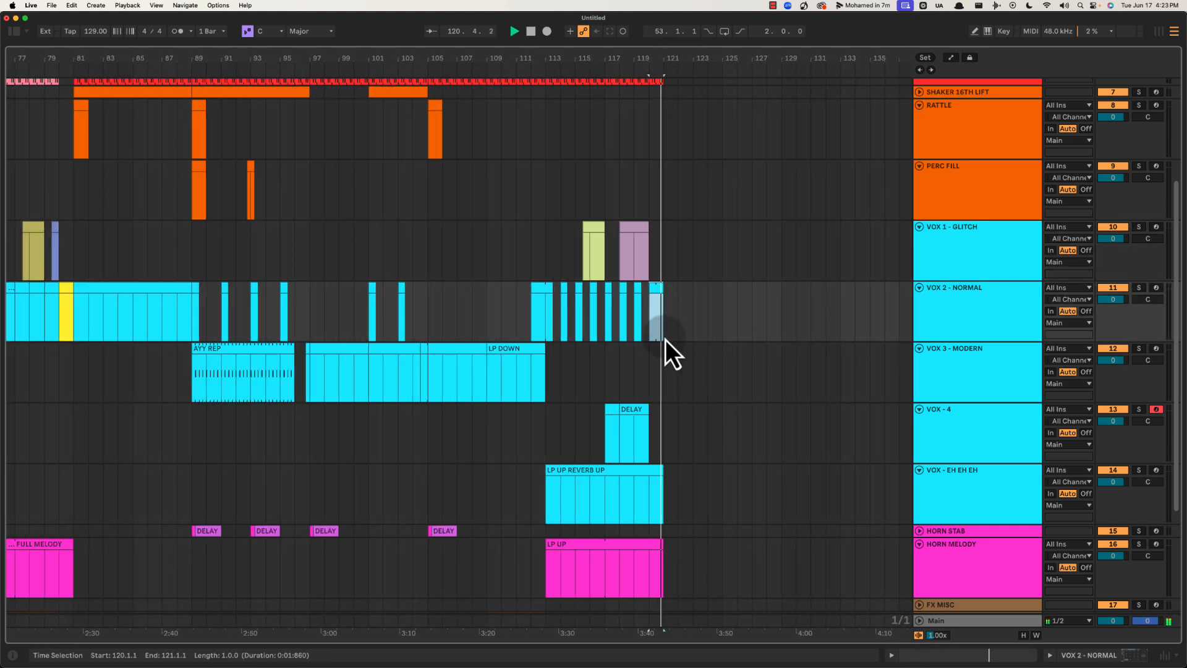
# Duplicate the VOX 2 - NORMAL clips of bars 113 to 121 so they repeat up to bar 129
pyautogui.scroll(5, 667, 340)
pyautogui.hscroll(5, 652, 373)
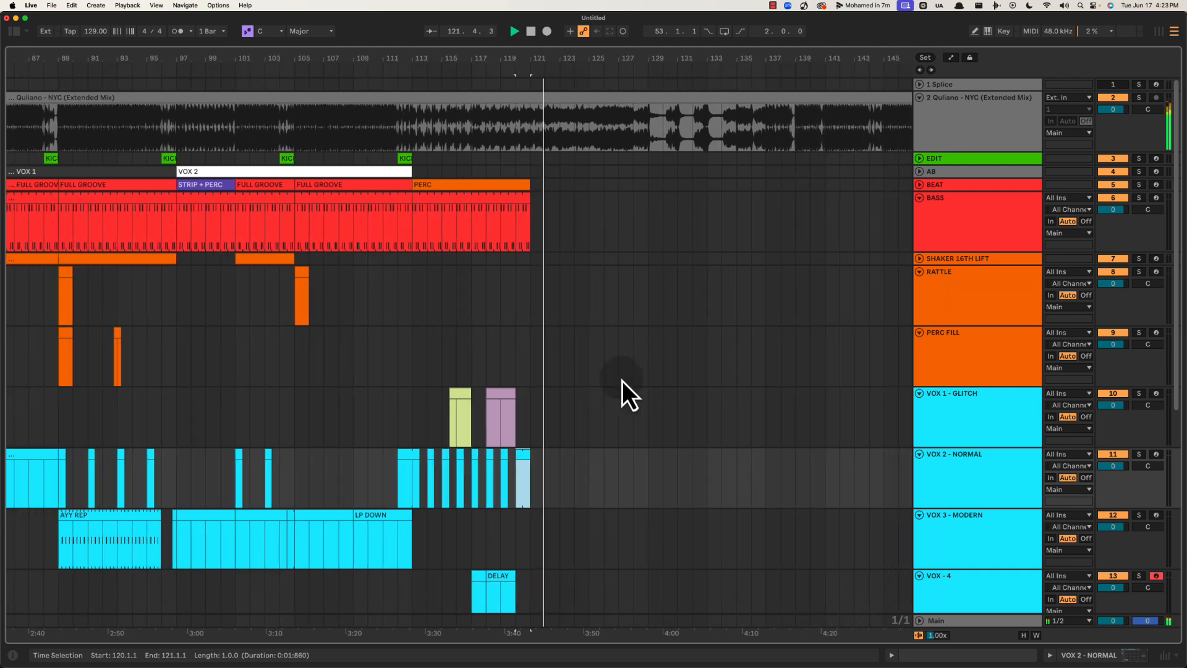
pyautogui.moveTo(413, 478); pyautogui.dragTo(504, 462)
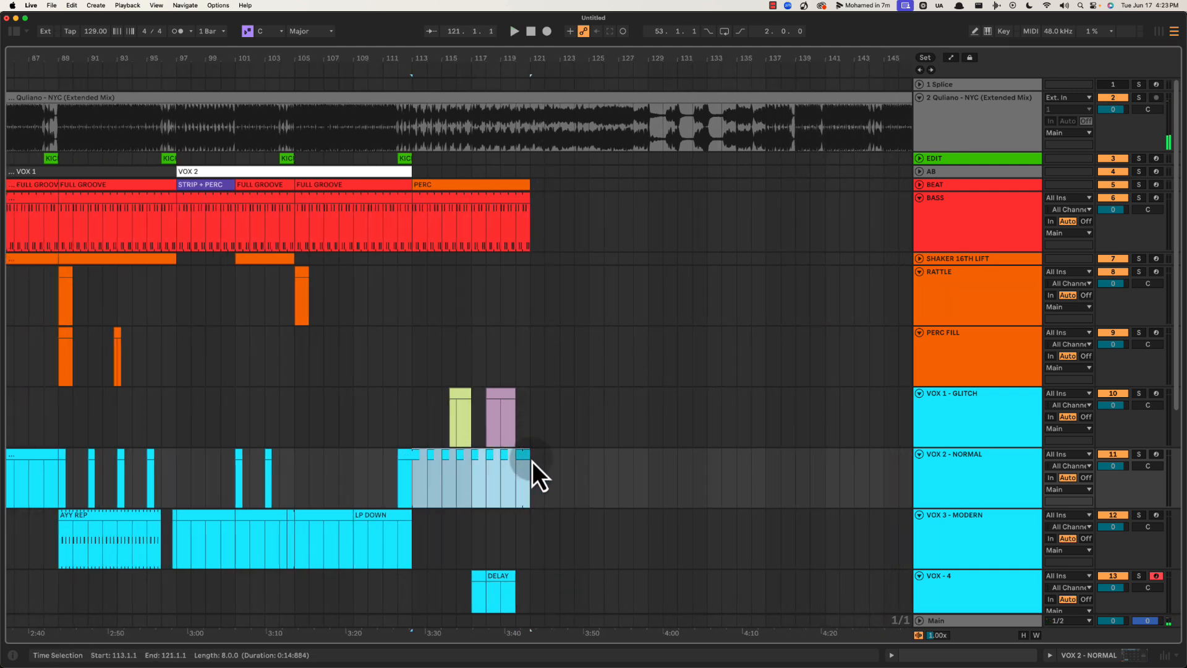
pyautogui.press('super+d')
# Play from bar 120 and add a one-bar clip at bar 121 on the FX ACCENT track
pyautogui.click(523, 409)
pyautogui.press('space')
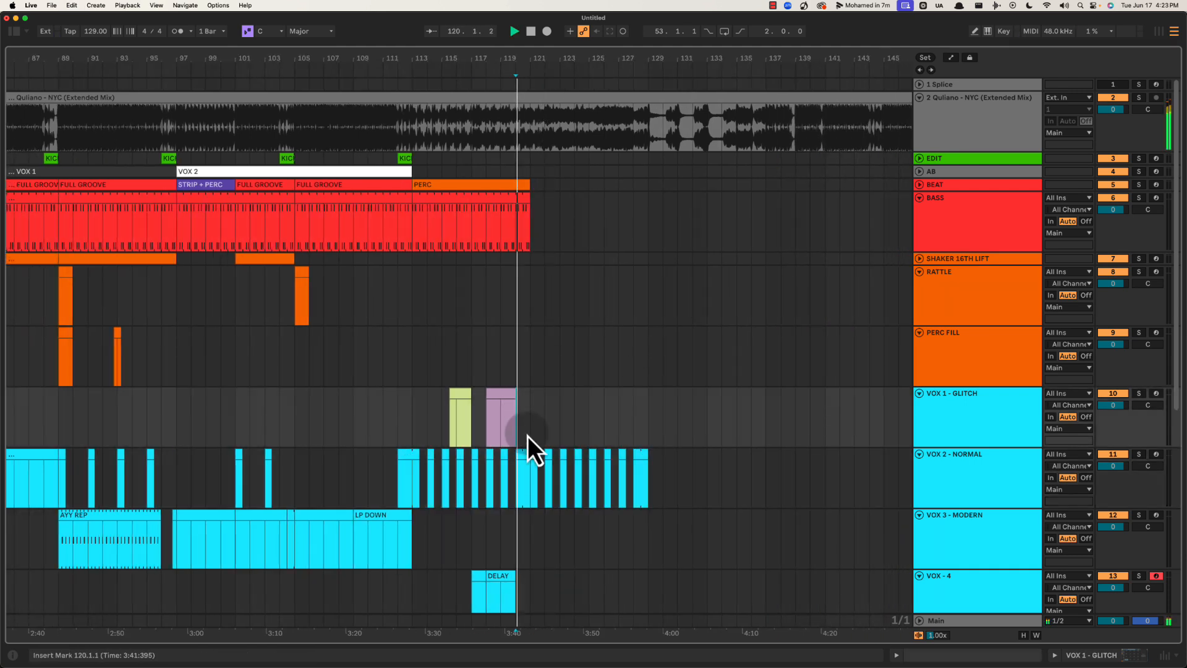
pyautogui.scroll(-10, 529, 433)
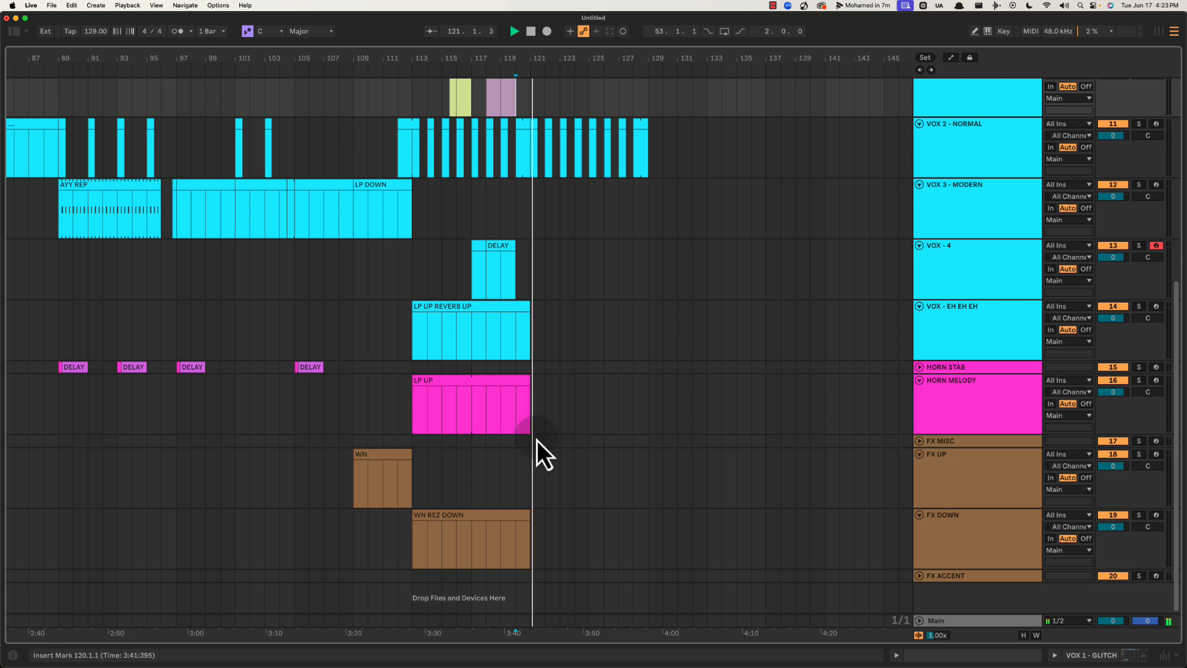
pyautogui.click(533, 575)
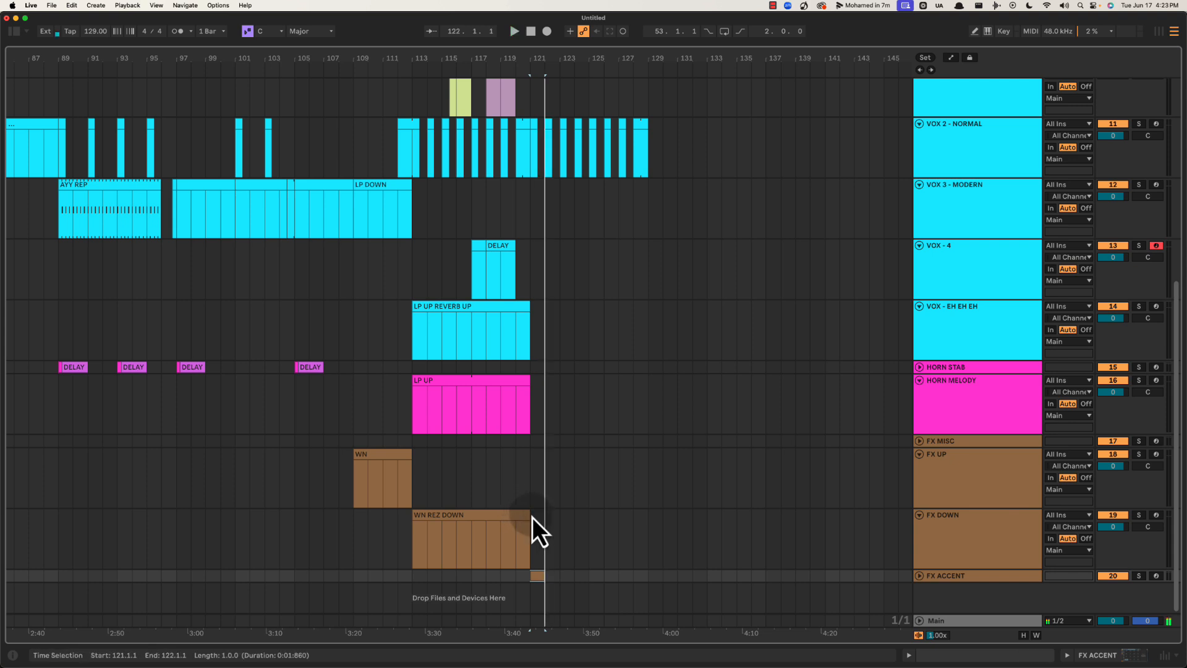
# Add an eight-bar clip named UP from bar 121 to 129 on the FX DOWN track
pyautogui.moveTo(532, 518); pyautogui.dragTo(647, 521)
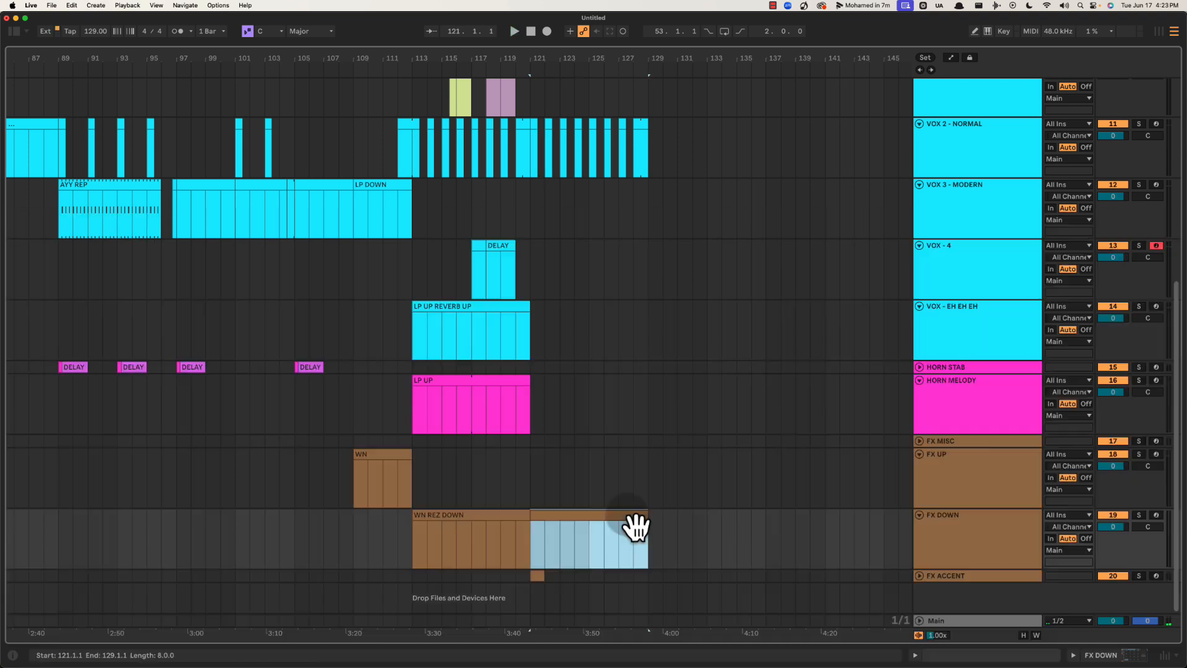
pyautogui.press('space')
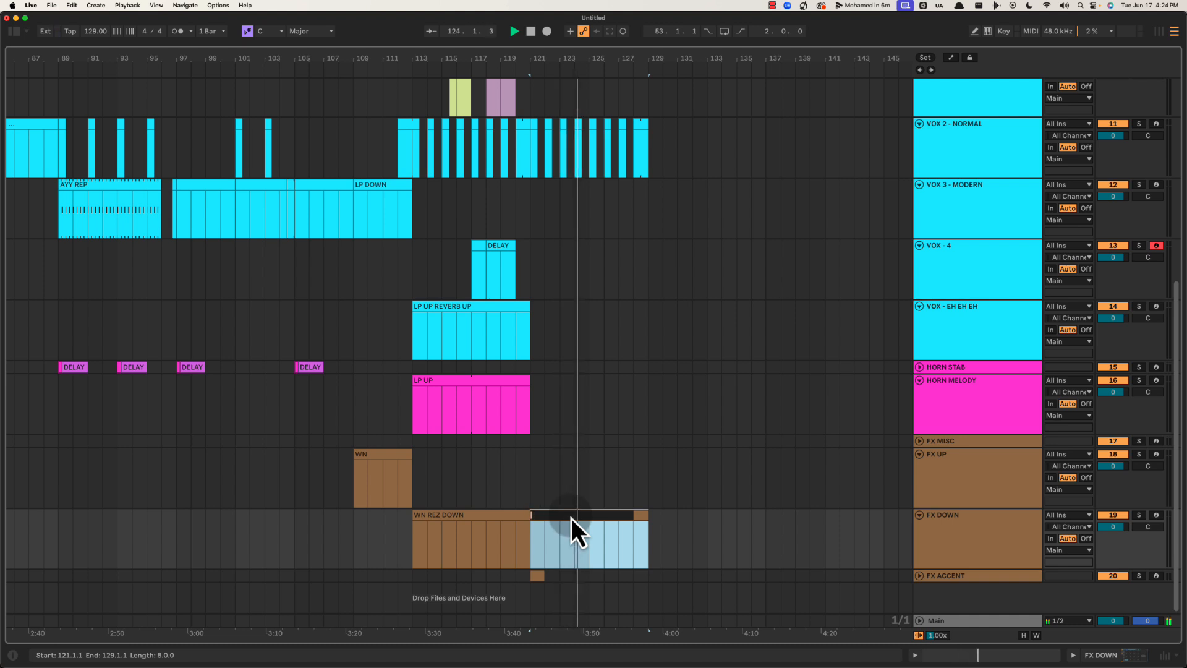
pyautogui.write('UP')
pyautogui.press('Return')
pyautogui.press('space')
# Replay the WN REZ DOWN section on the FX DOWN track and split its clip at bar 117
pyautogui.click(457, 525)
pyautogui.press('space')
pyautogui.press('space')
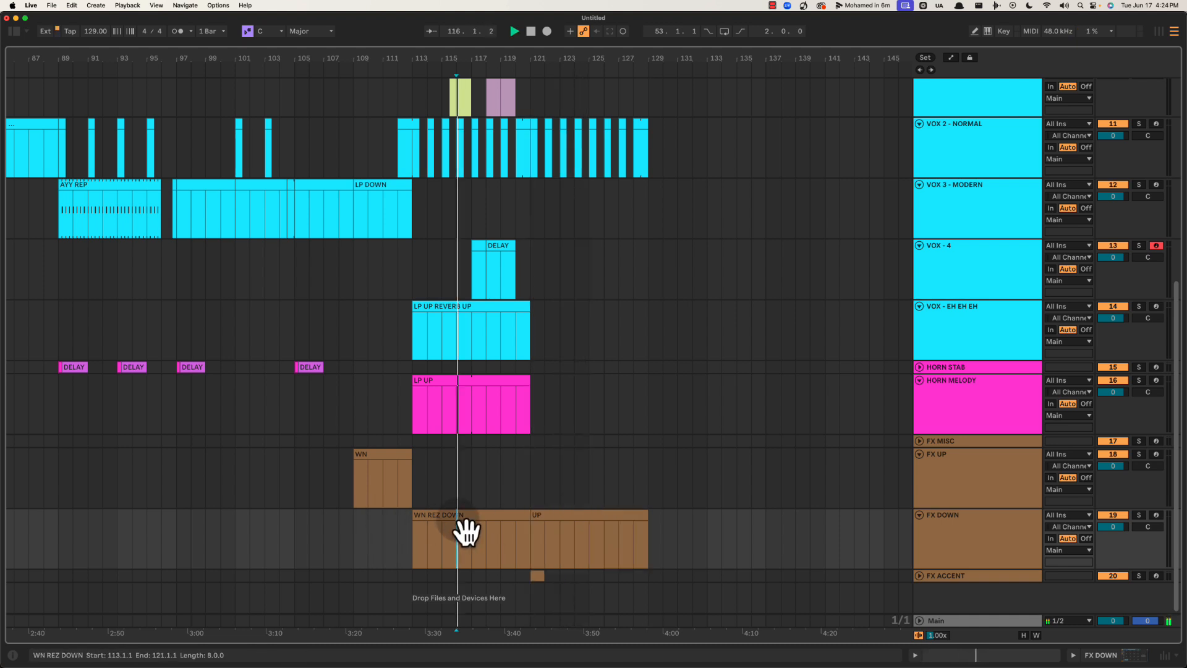
pyautogui.click(447, 515)
pyautogui.press('space')
pyautogui.press('space')
pyautogui.moveTo(438, 59); pyautogui.dragTo(452, 86)
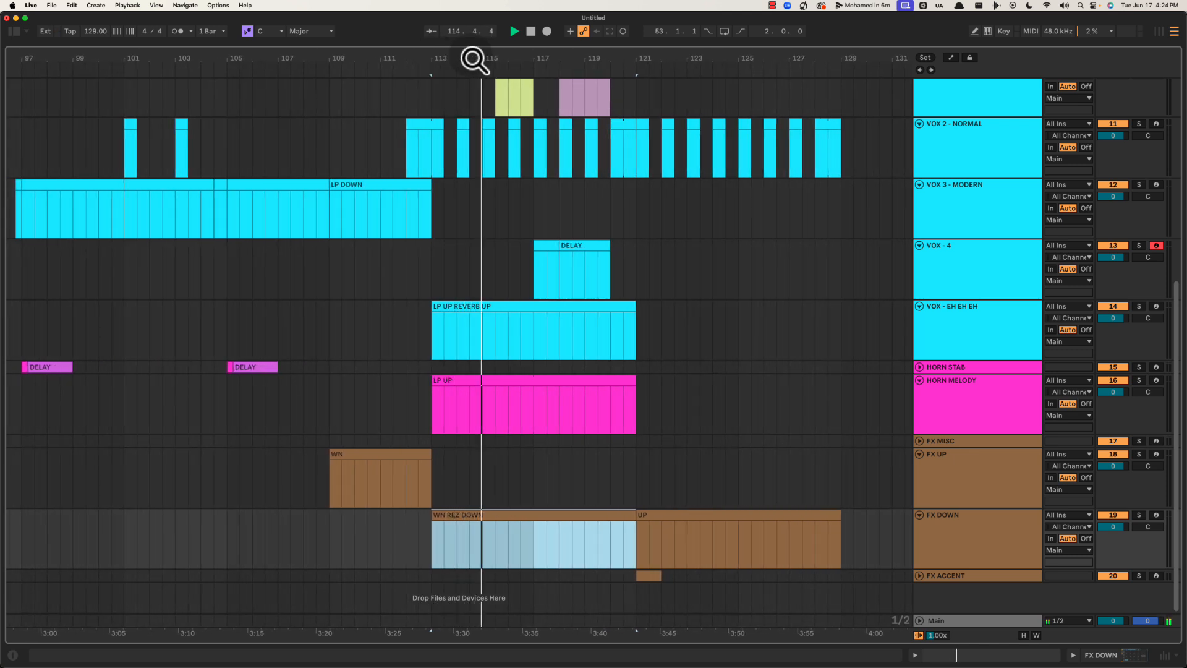
pyautogui.click(536, 544)
pyautogui.press('super+e')
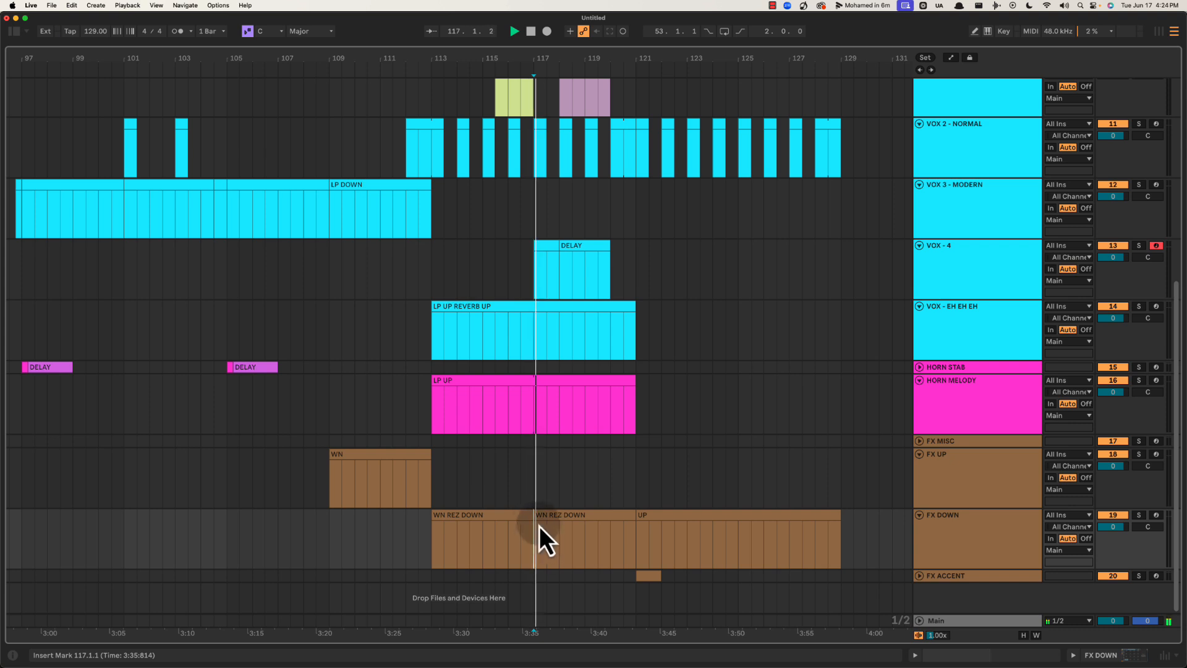
# Take the second WN REZ DOWN half off FX DOWN, and place the UP clip on FX UP spanning bars 113 to 129
pyautogui.click(456, 523)
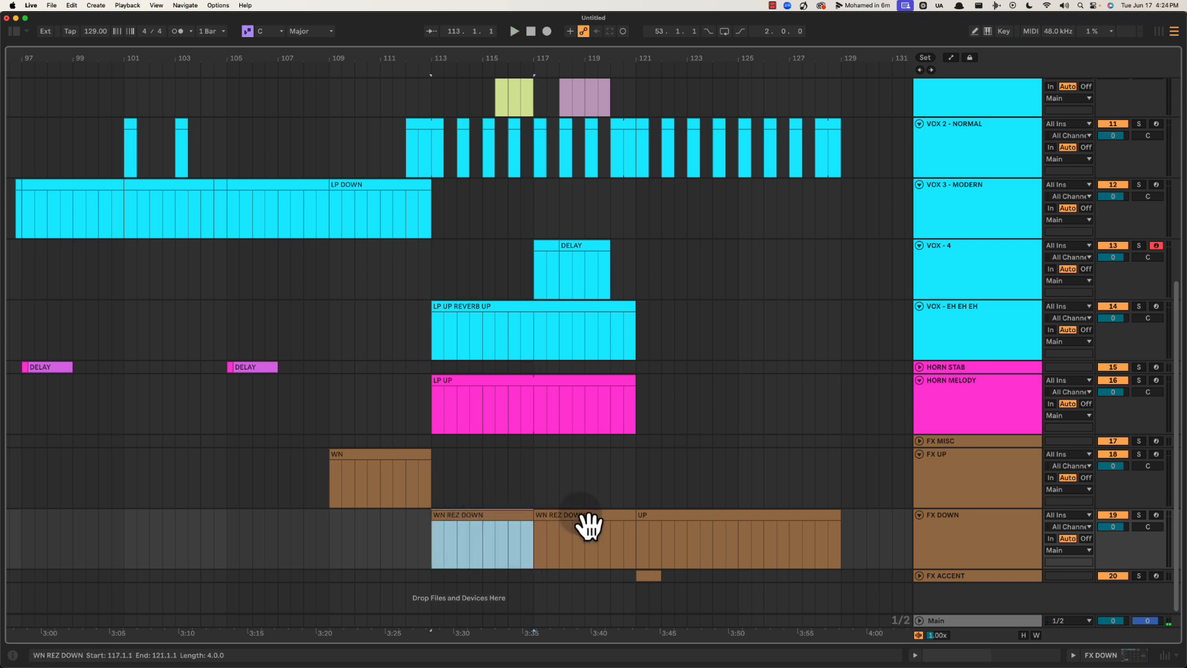
pyautogui.moveTo(588, 525); pyautogui.dragTo(580, 474)
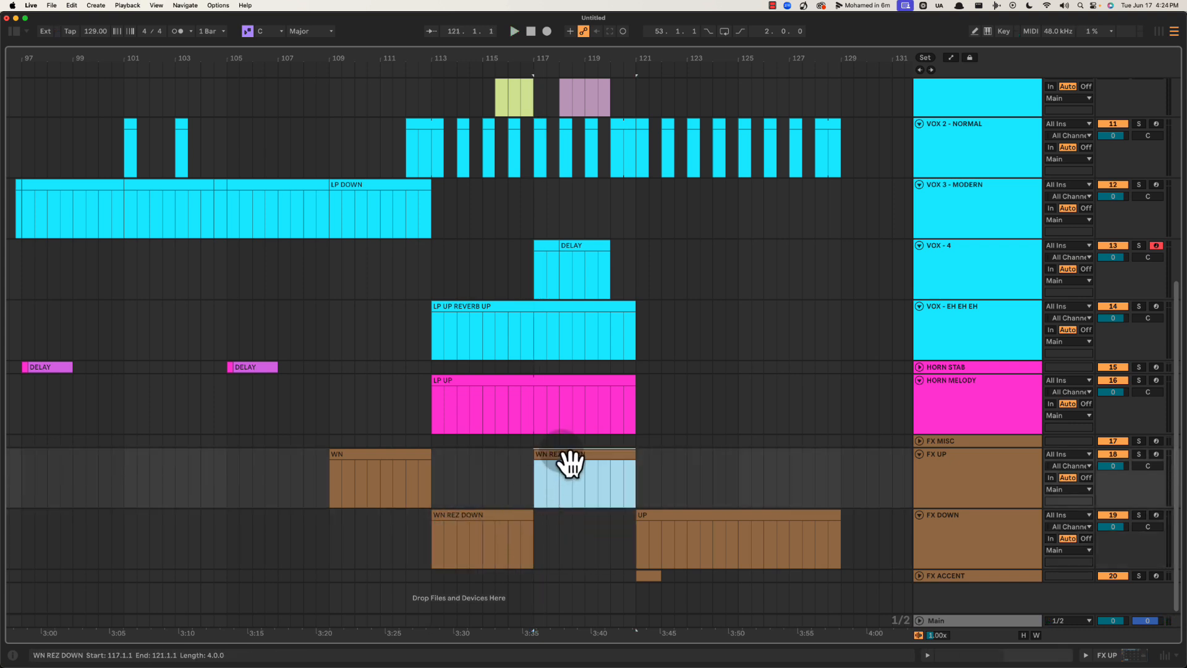
pyautogui.moveTo(683, 529); pyautogui.dragTo(485, 477)
pyautogui.moveTo(630, 453); pyautogui.dragTo(838, 456)
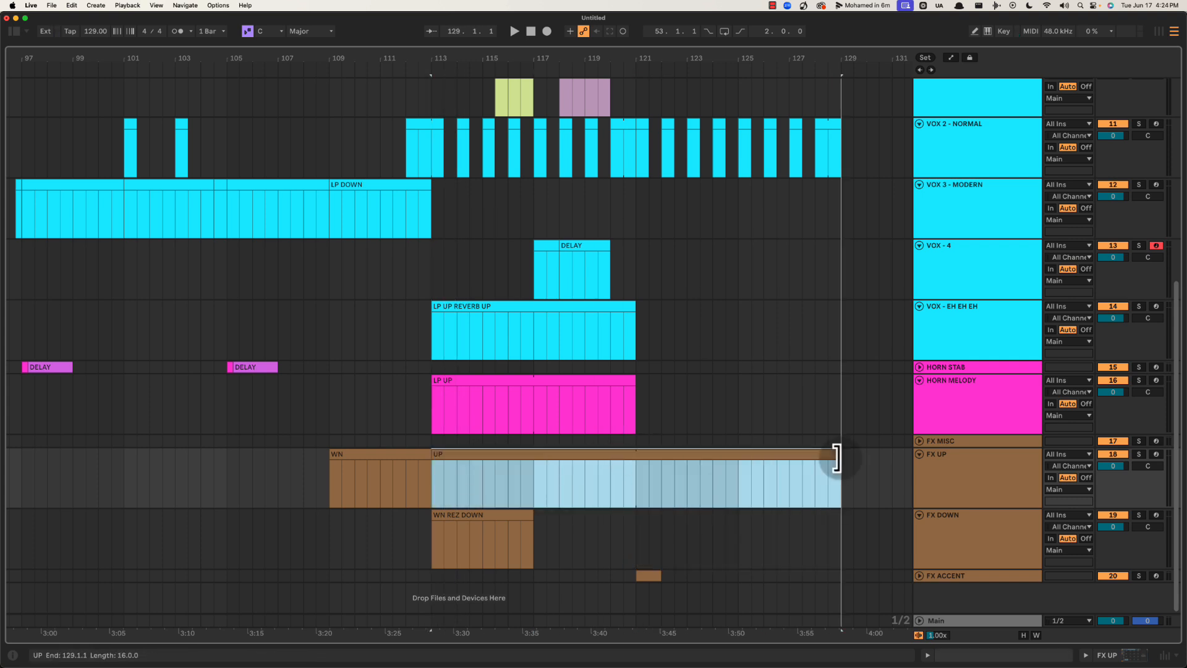
# Play the transition around bar 121 and check which parts continue past it
pyautogui.moveTo(624, 486); pyautogui.dragTo(637, 485)
pyautogui.press('space')
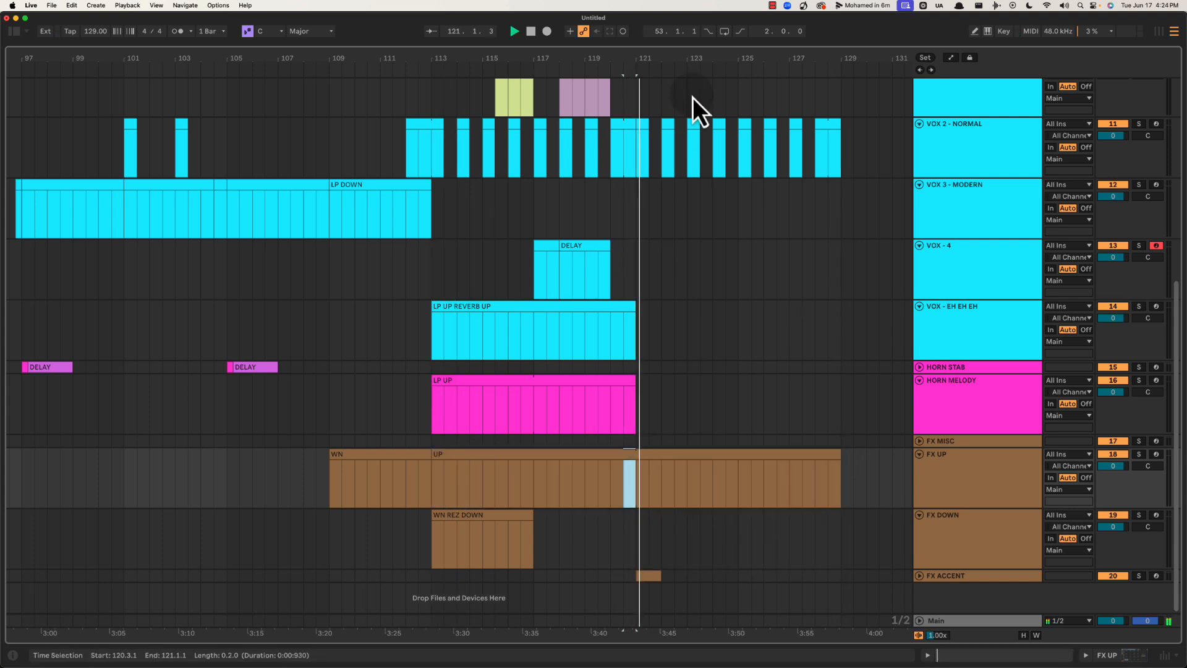
pyautogui.moveTo(707, 58); pyautogui.dragTo(707, 43)
pyautogui.click(551, 340)
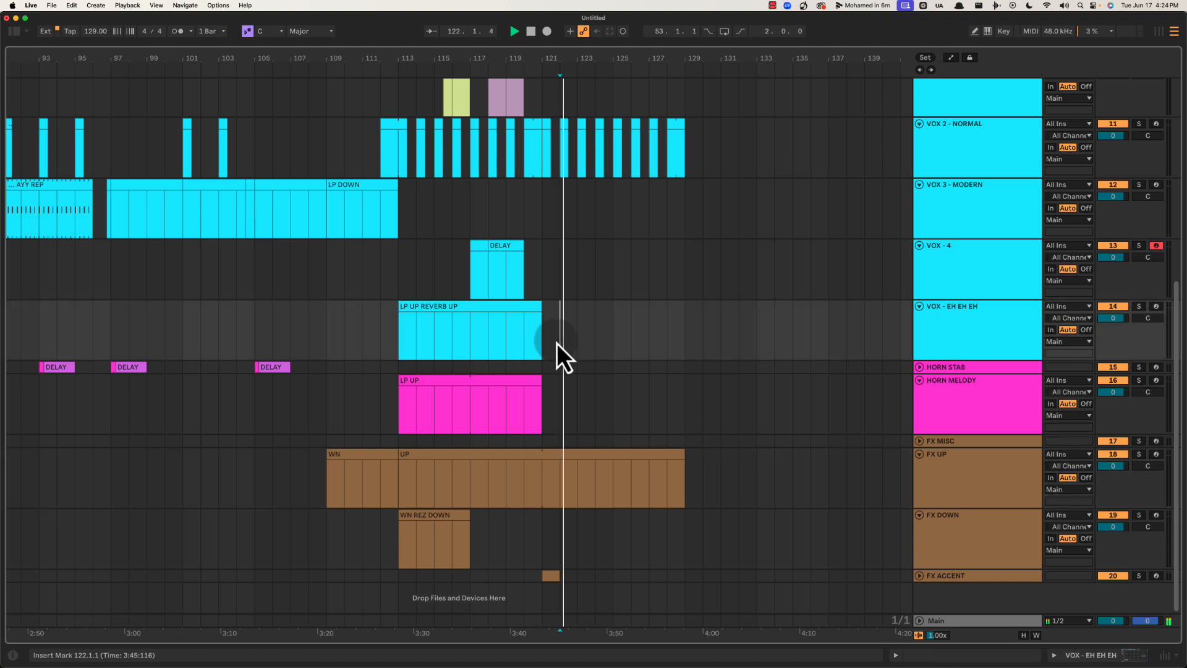
pyautogui.press('space')
pyautogui.click(533, 378)
pyautogui.moveTo(533, 378); pyautogui.dragTo(614, 379)
pyautogui.click(564, 292)
pyautogui.press('super+alt+l')
pyautogui.press('super+alt+l')
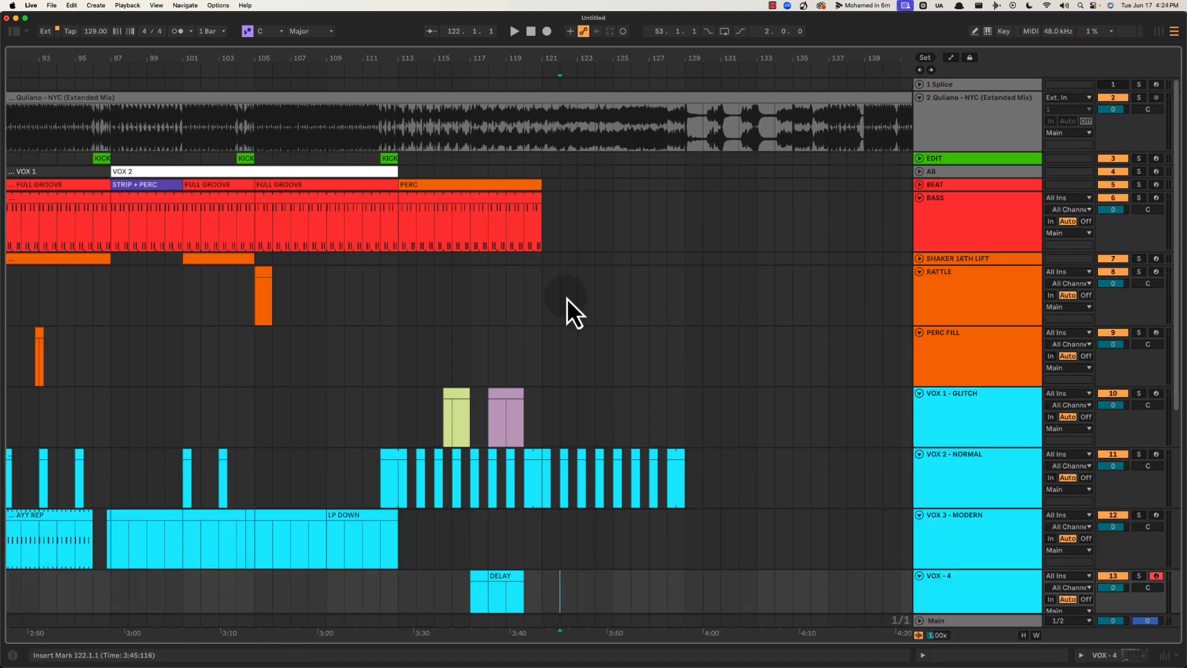
# Duplicate the BASS clip and the BEAT track's PERC clip of bars 113 to 121 into bars 121 to 129
pyautogui.click(541, 221)
pyautogui.press('space')
pyautogui.click(519, 210)
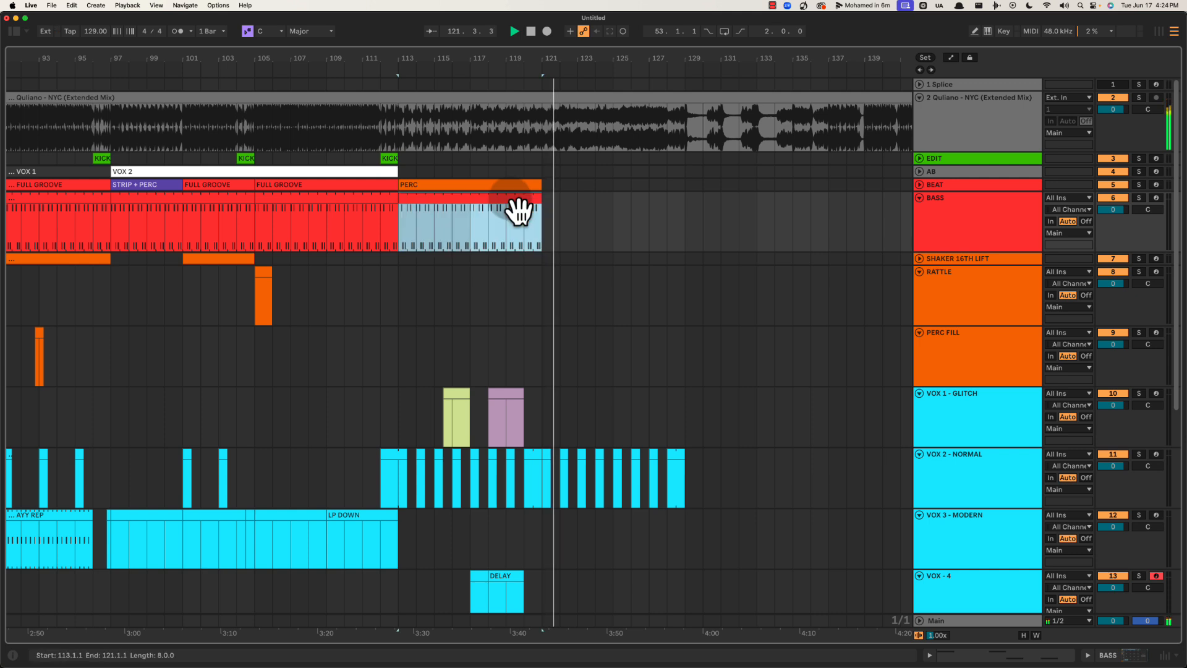
pyautogui.press('super+d')
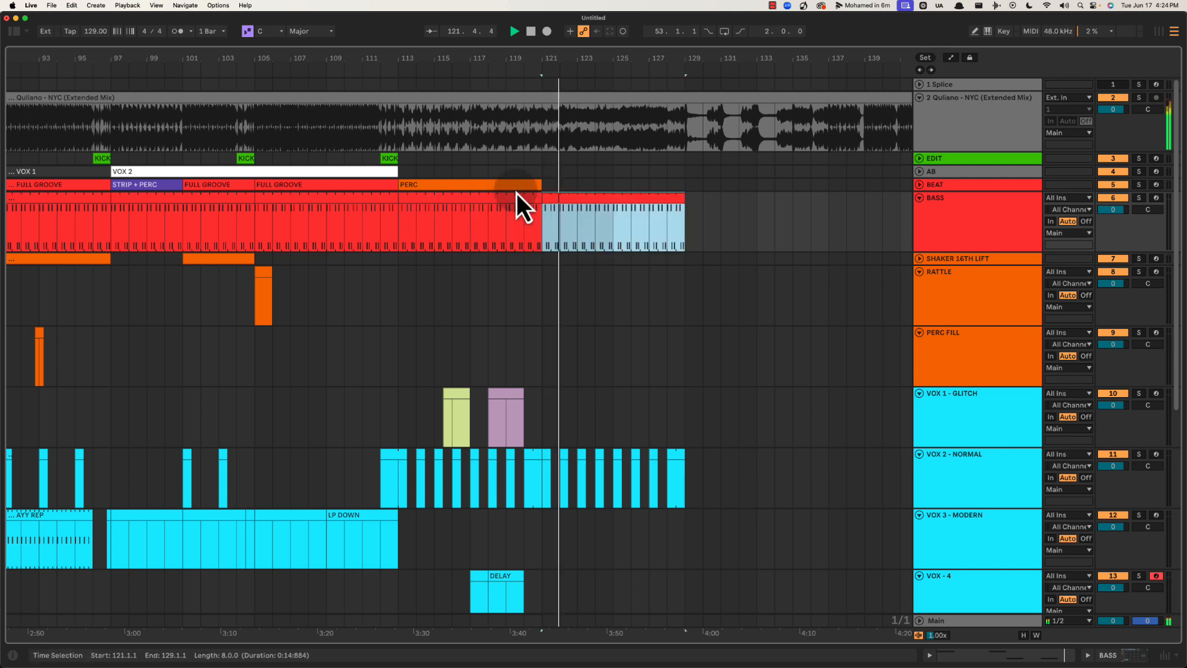
pyautogui.click(484, 185)
pyautogui.press('super+d')
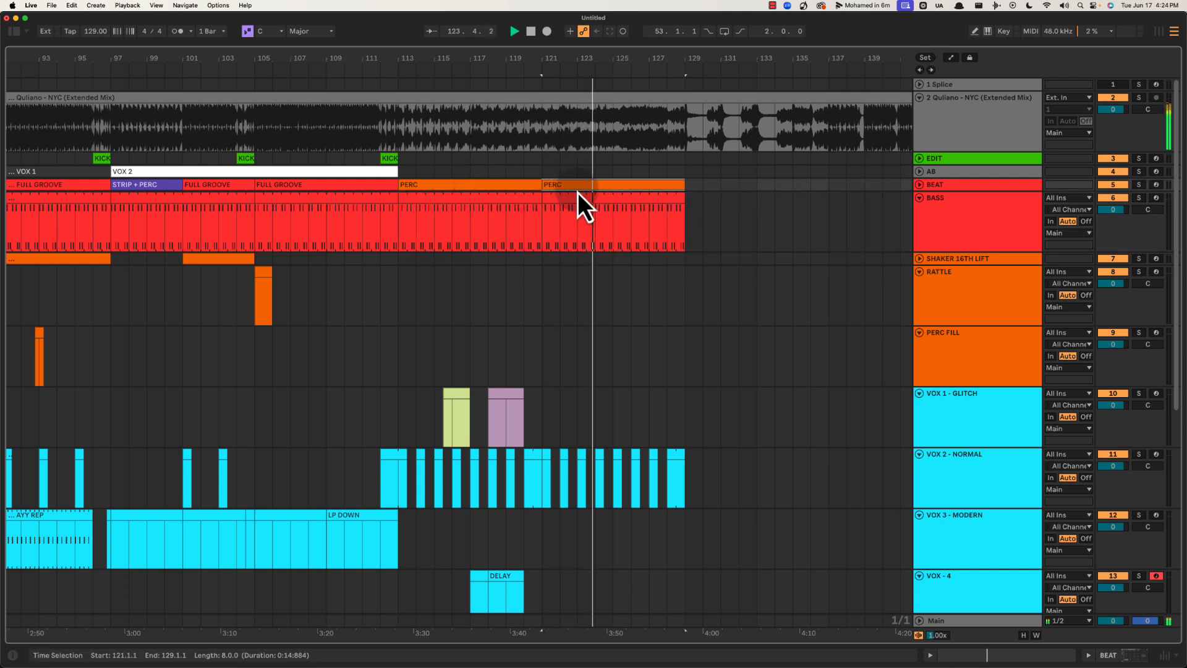
# Play the bass from bar 113 and turn bars 113 to 129 on the BASS track into one clip named GAIN DOWN
pyautogui.click(418, 207)
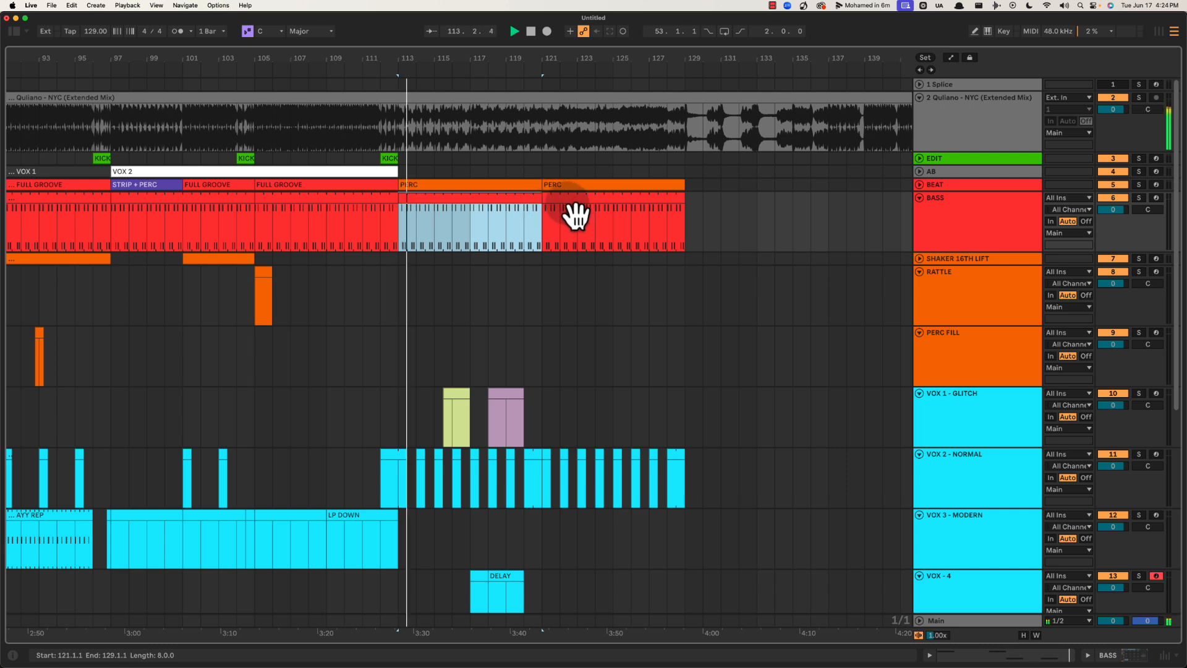
pyautogui.click(447, 217)
pyautogui.press('space')
pyautogui.moveTo(398, 228); pyautogui.dragTo(693, 228)
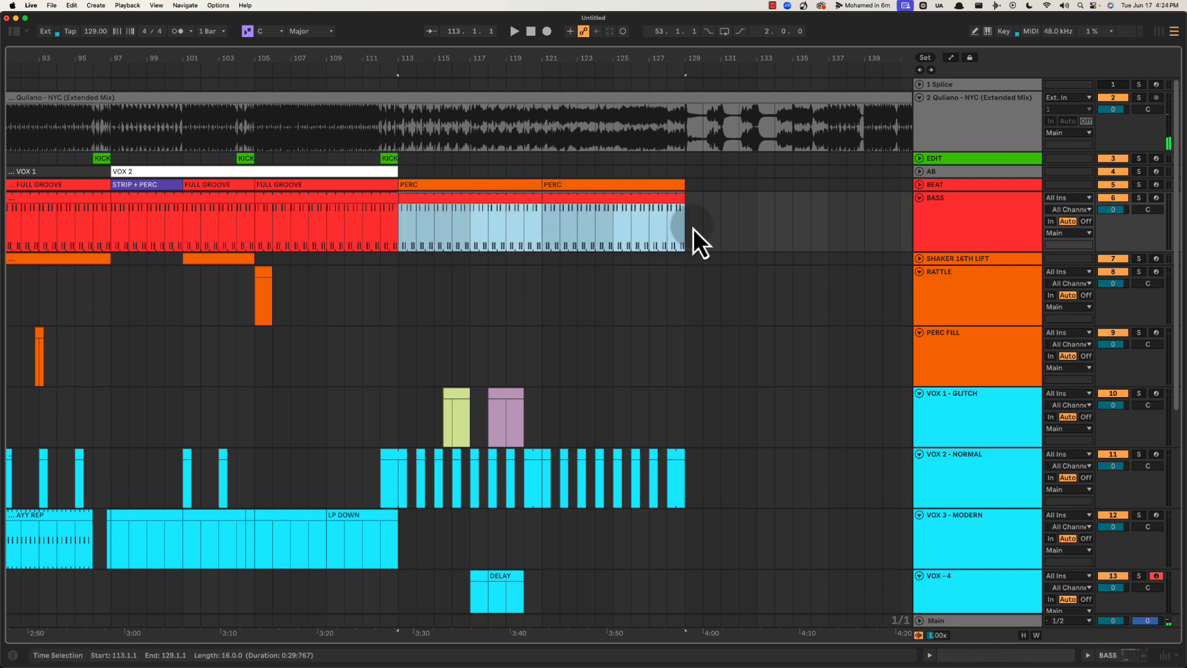
pyautogui.click(693, 229)
pyautogui.click(537, 196)
pyautogui.moveTo(537, 197); pyautogui.dragTo(662, 214)
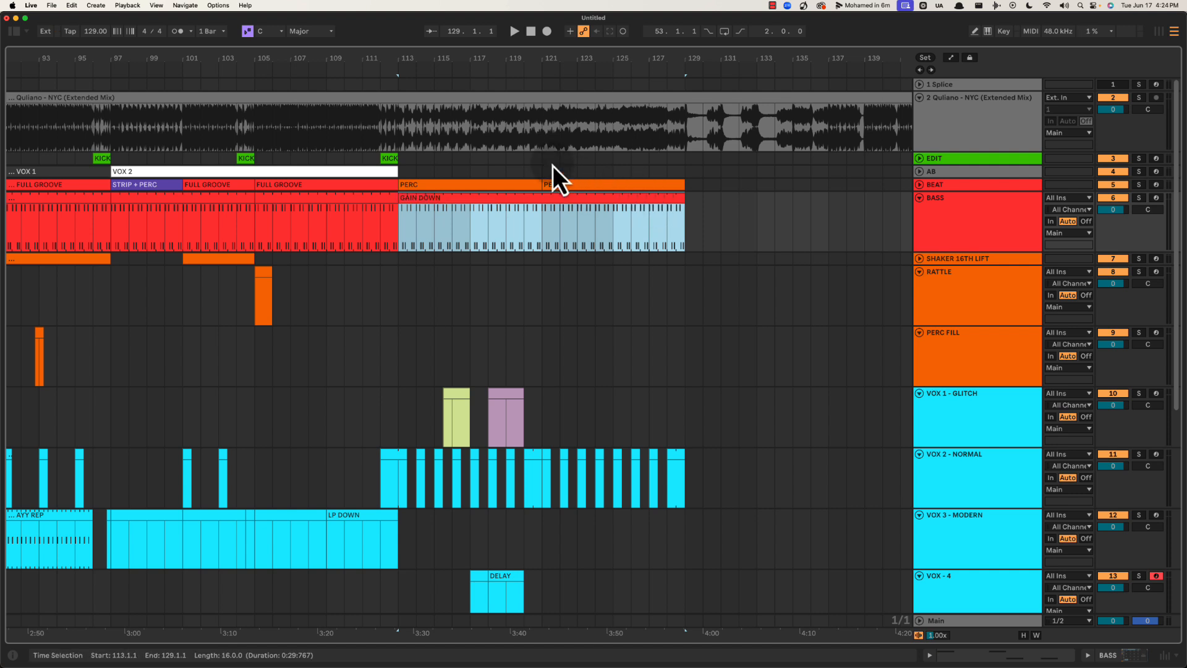
# Play the beat from bar 113 and turn bars 113 to 129 on the BEAT track into one clip named PERC - GAIN DOWN
pyautogui.click(406, 172)
pyautogui.press('space')
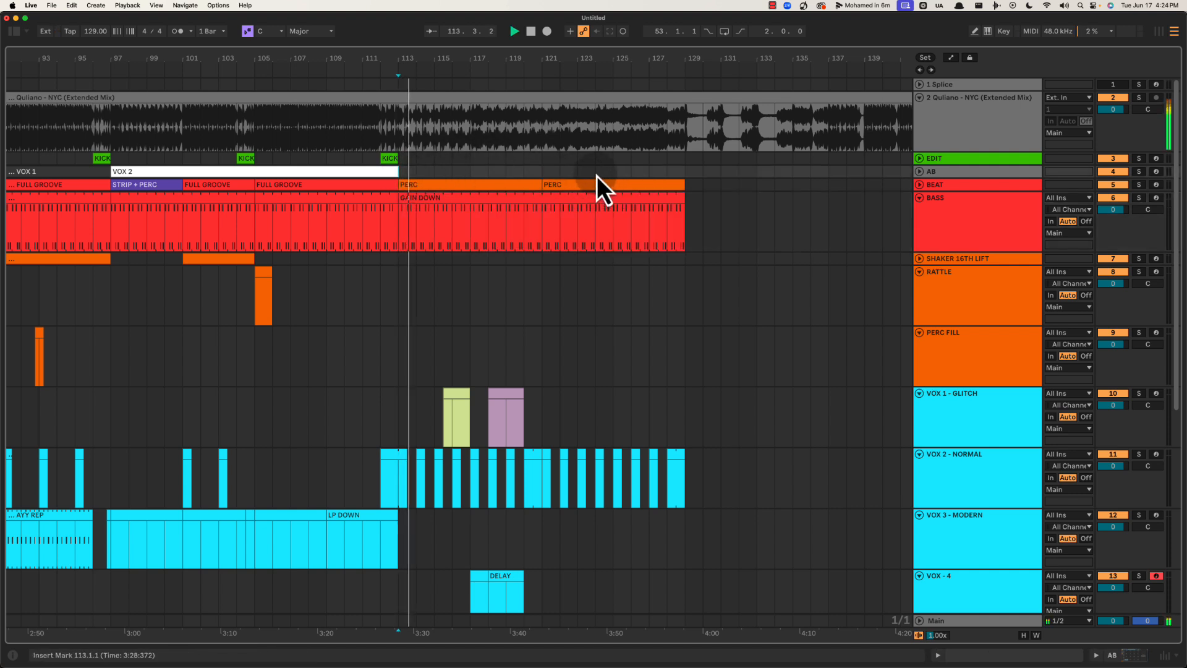
pyautogui.click(596, 176)
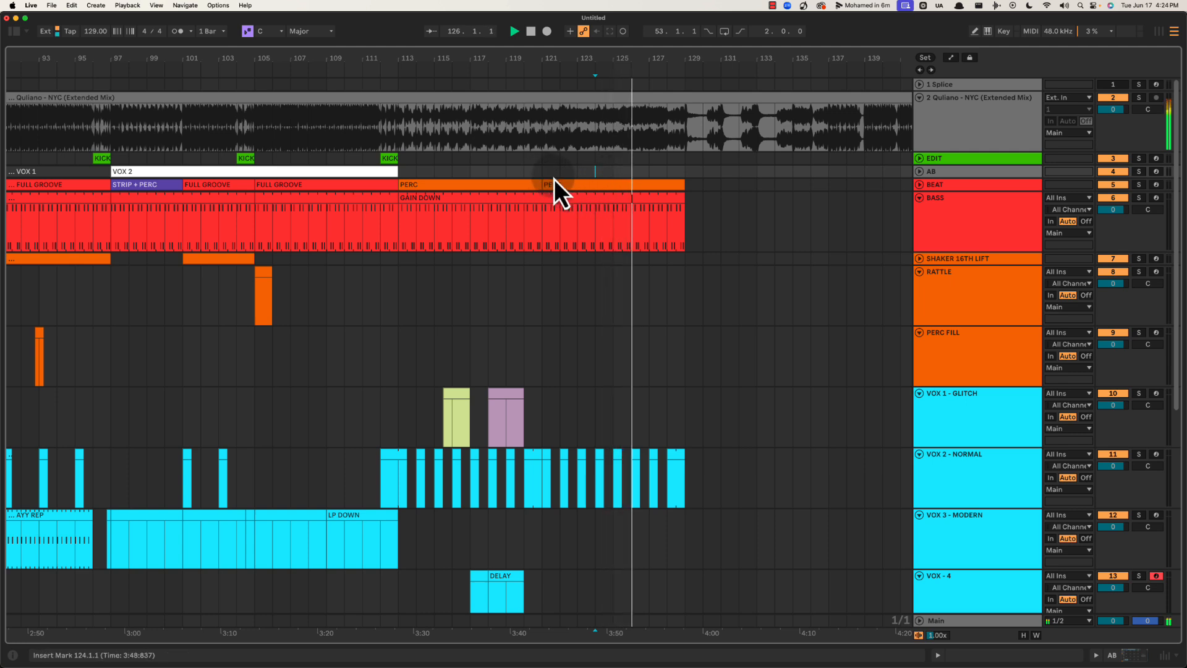
pyautogui.click(579, 193)
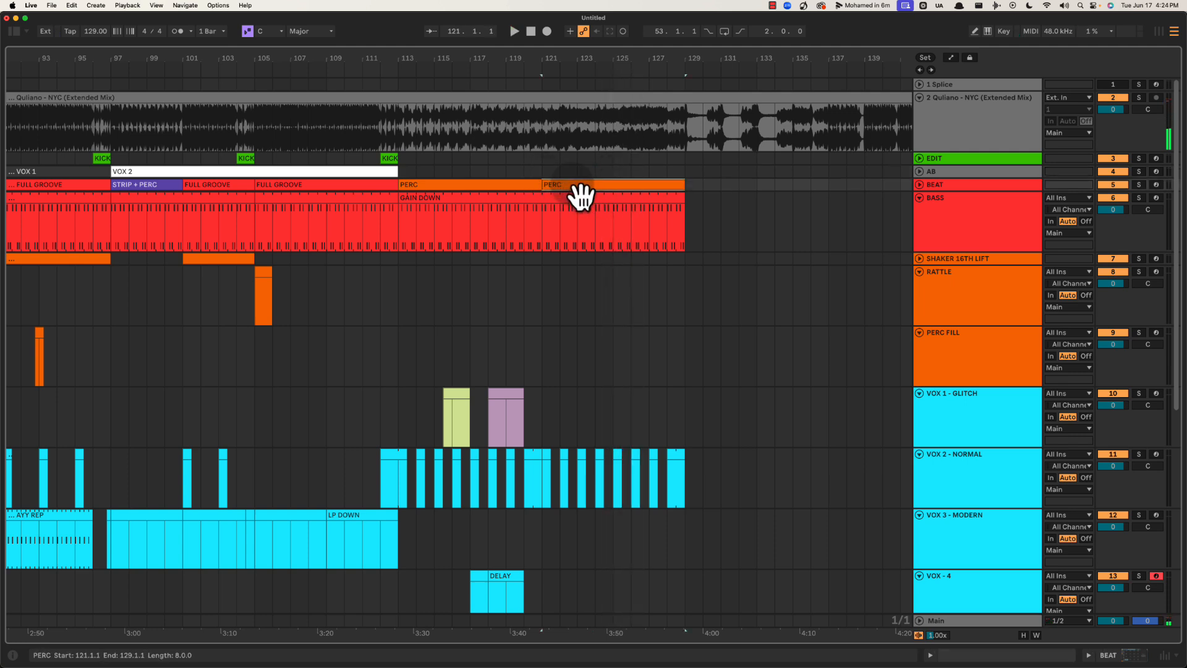
pyautogui.click(527, 195)
pyautogui.moveTo(534, 185); pyautogui.dragTo(684, 185)
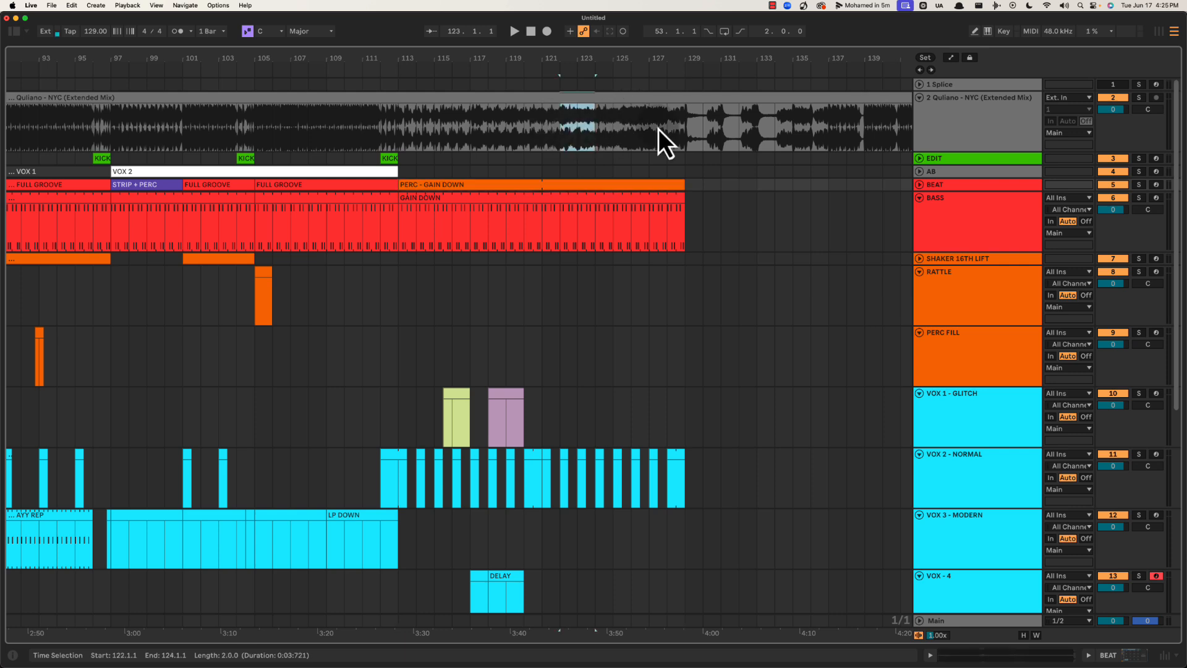
# Play bars 120 to 124 repeatedly and check where the vocal glitch falls against the vocal tracks
pyautogui.click(552, 132)
pyautogui.press('space')
pyautogui.scroll(-3, 565, 143)
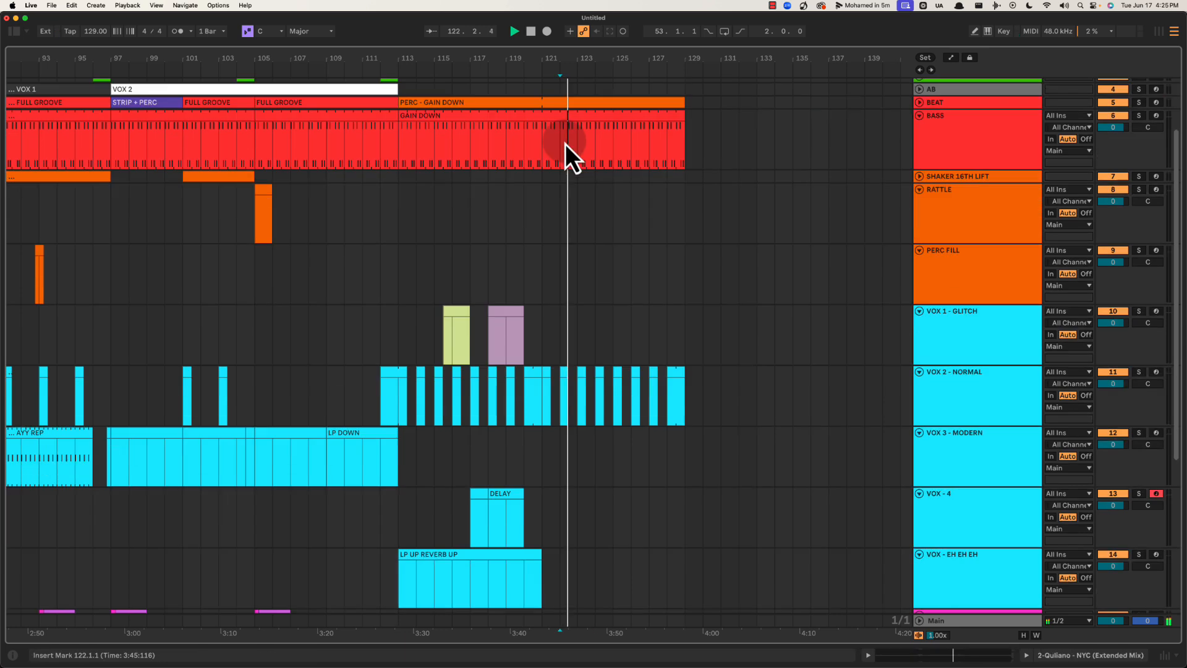
pyautogui.scroll(-6, 543, 253)
pyautogui.scroll(-3, 544, 266)
pyautogui.moveTo(544, 405); pyautogui.dragTo(721, 421)
pyautogui.click(557, 402)
pyautogui.press('space')
pyautogui.moveTo(573, 53); pyautogui.dragTo(581, 58)
pyautogui.click(516, 200)
pyautogui.scroll(3, 519, 191)
pyautogui.press('space')
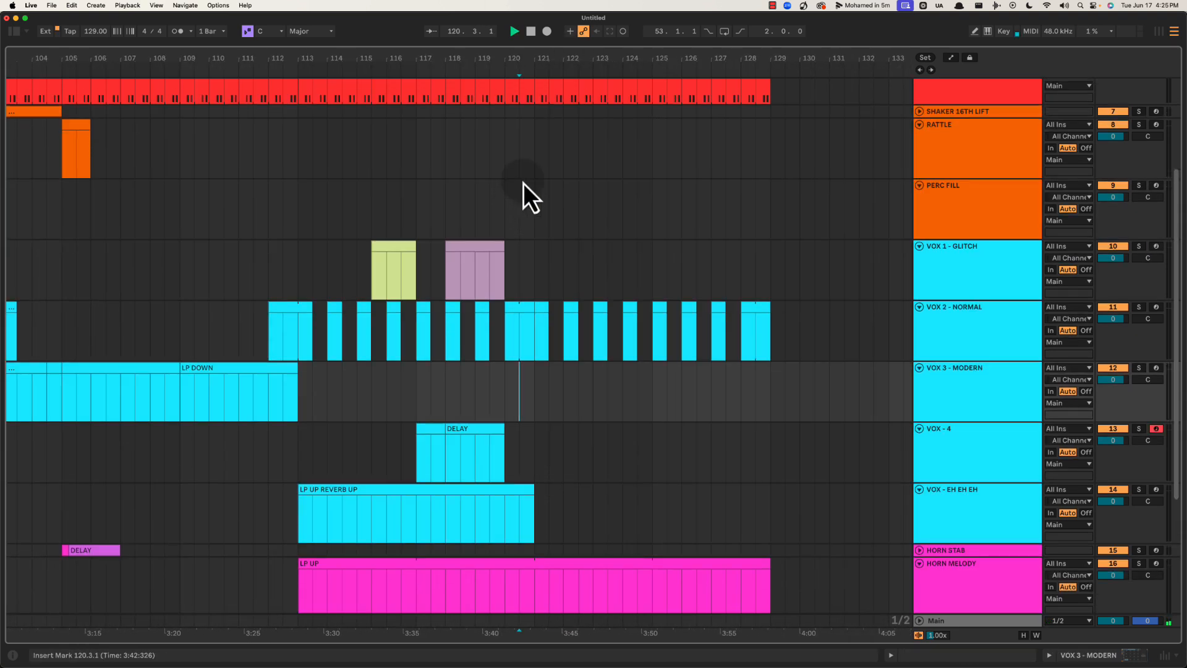
pyautogui.moveTo(534, 60); pyautogui.dragTo(540, 61)
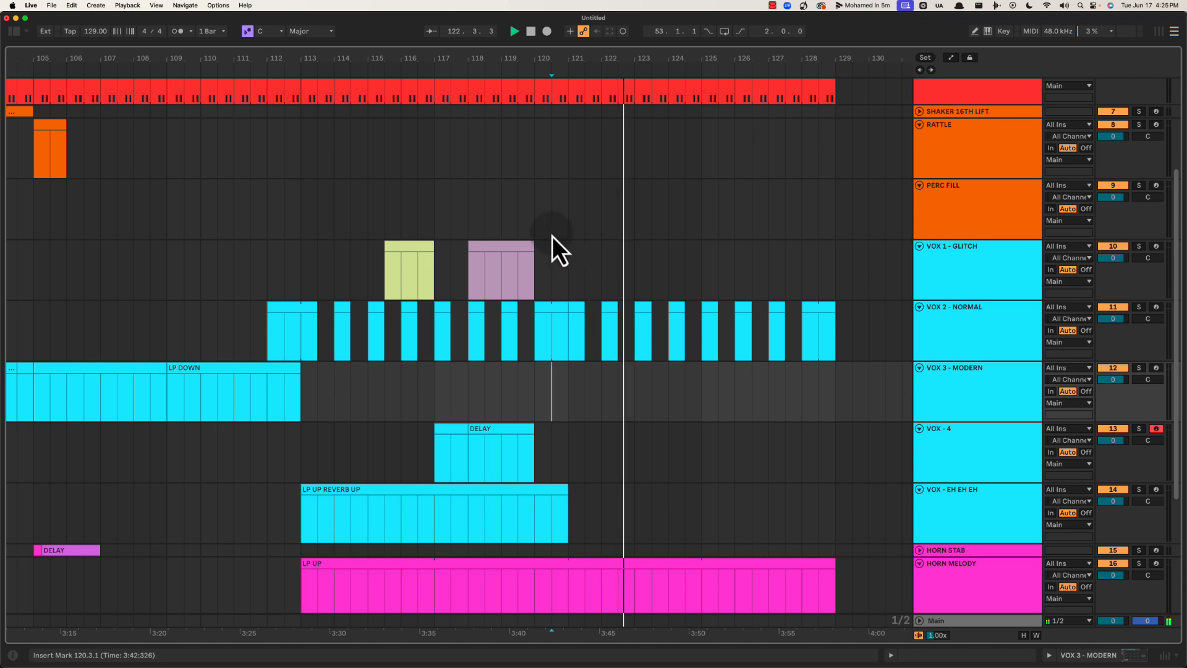
pyautogui.click(596, 267)
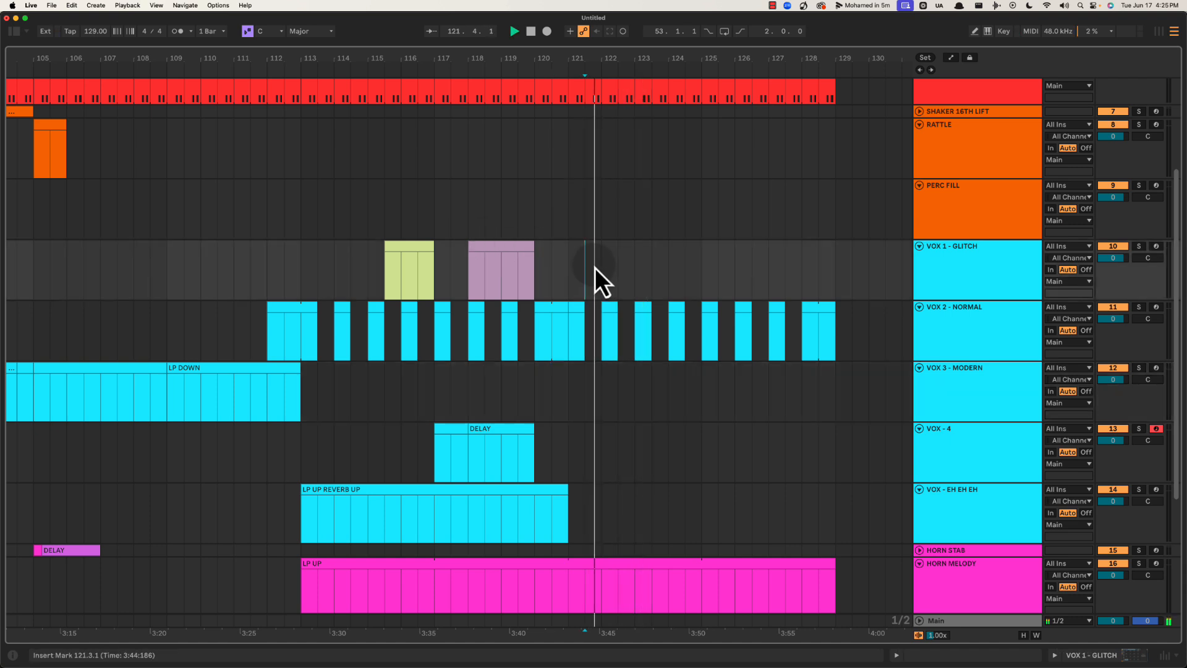
# Add a clip on VOX 1 - GLITCH from bar 122 to 123.3 and colour it yellow
pyautogui.moveTo(610, 262); pyautogui.dragTo(646, 269)
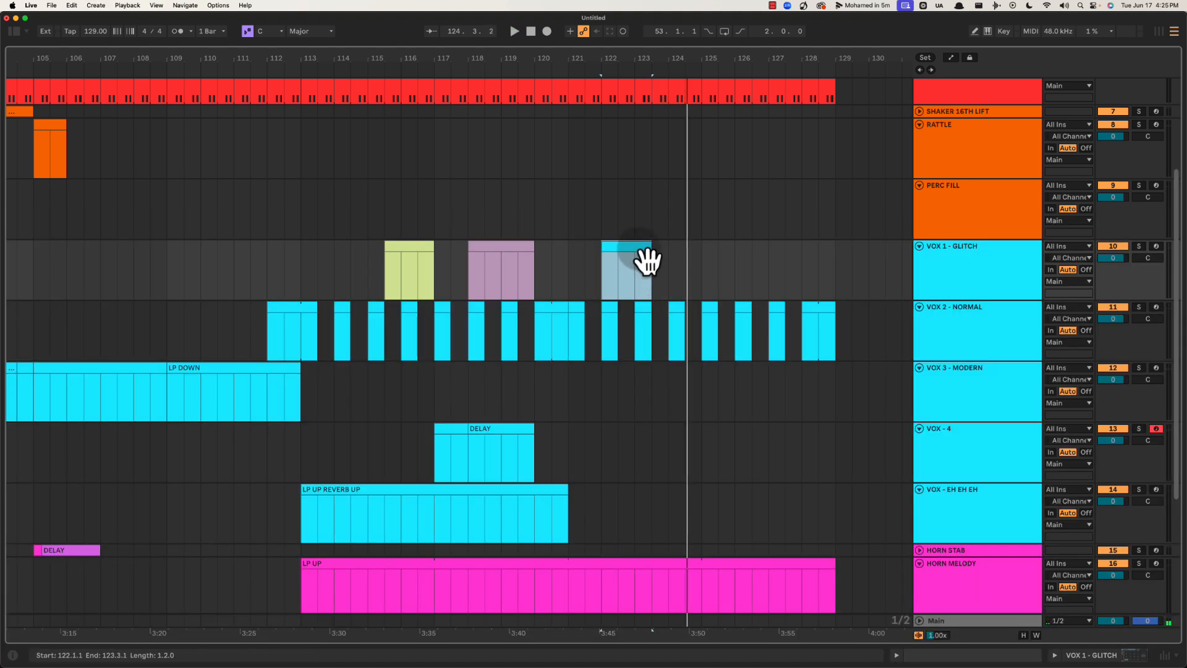
pyautogui.rightClick(640, 251)
pyautogui.click(634, 414)
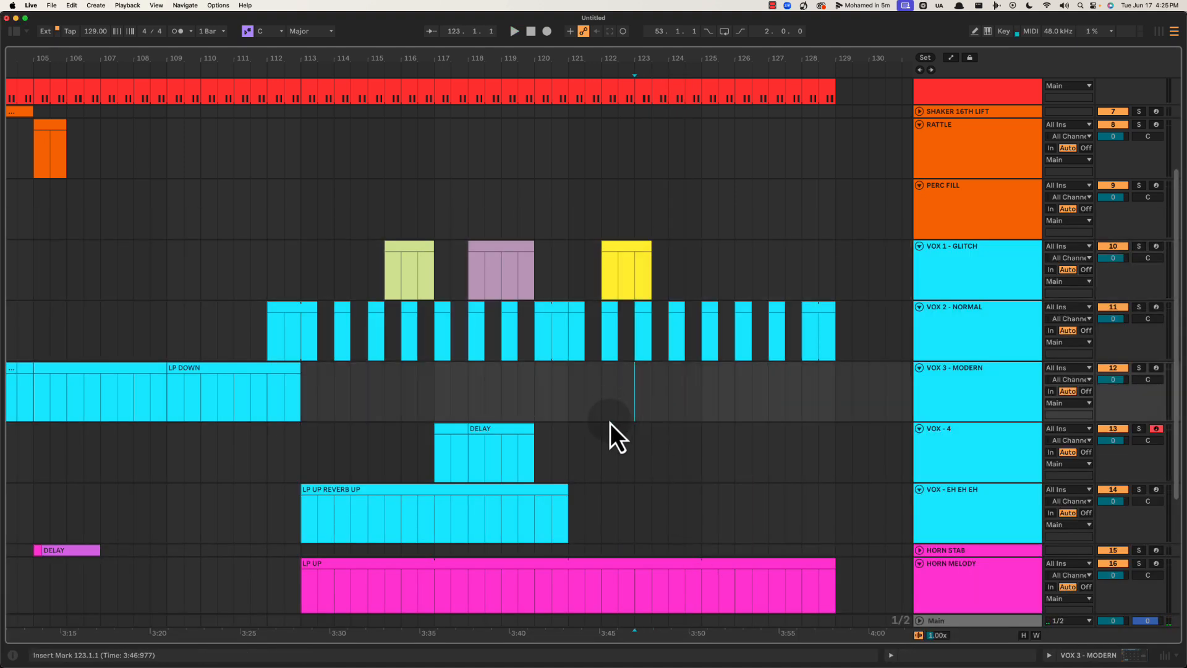
# Play from bar 122 and add a clip named WHISPER on VOX - 4 spanning bars 123 to 125
pyautogui.scroll(-3, 626, 420)
pyautogui.scroll(1, 635, 391)
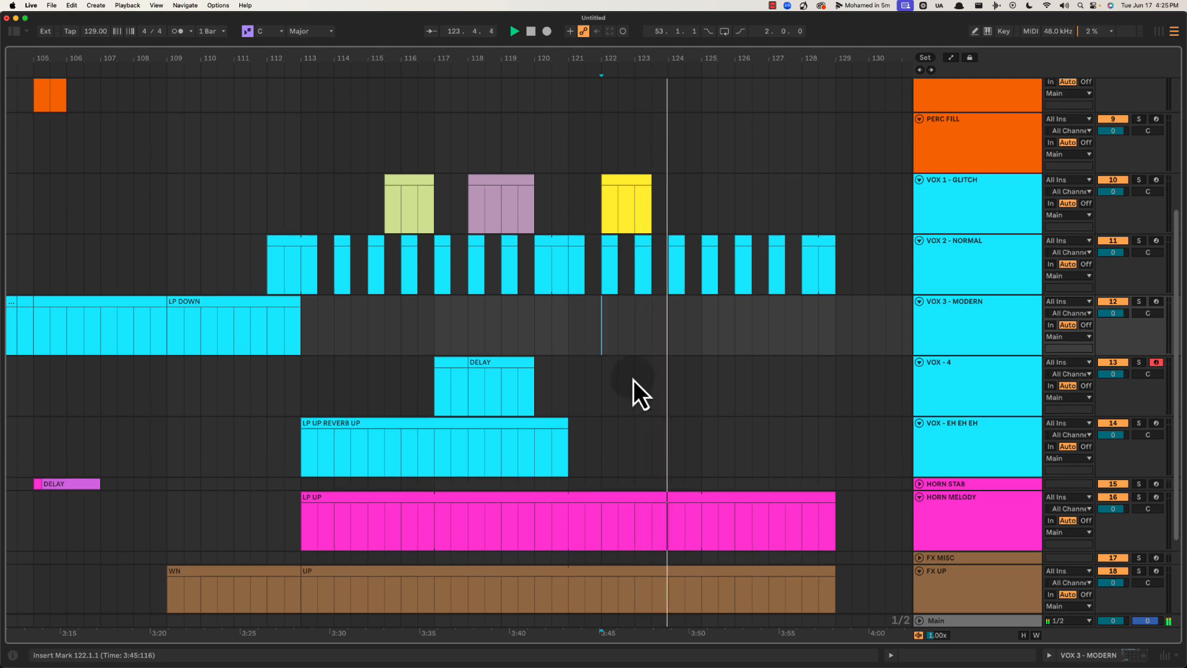
pyautogui.moveTo(634, 383); pyautogui.dragTo(699, 388)
pyautogui.press('space')
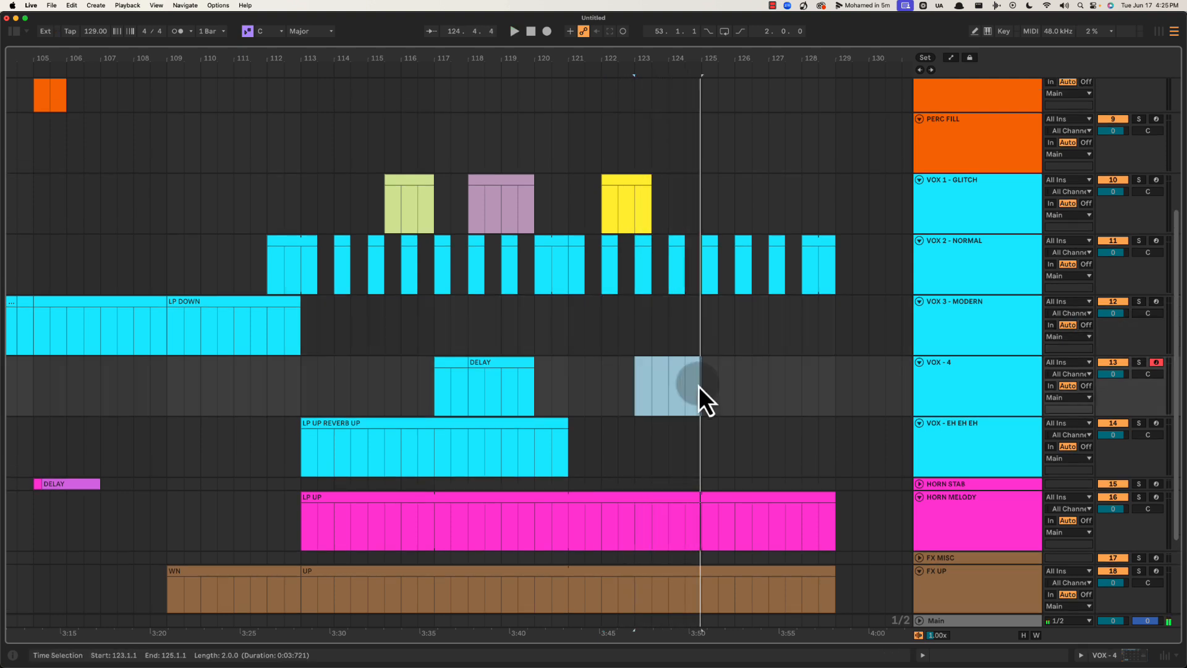
pyautogui.press('super+shift+m')
pyautogui.press('super+alt+l')
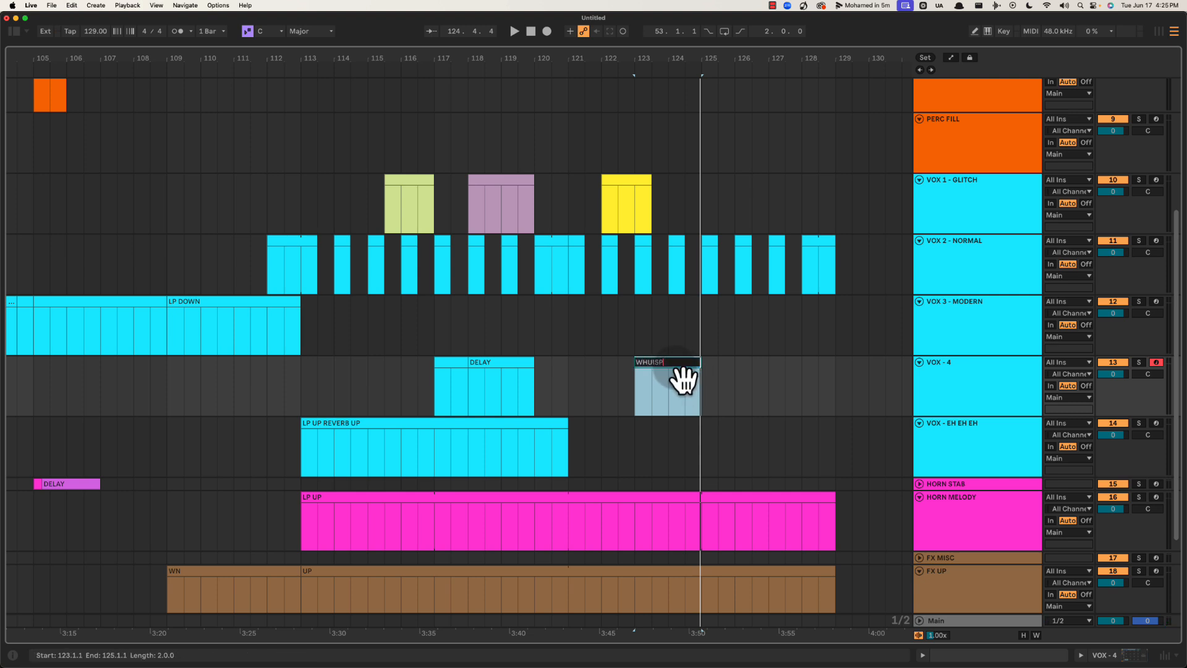
pyautogui.write('R')
pyautogui.press('Return')
# Play on past bar 125 and extend the VOX 2 - NORMAL clip at bar 124 to end at bar 125
pyautogui.press('space')
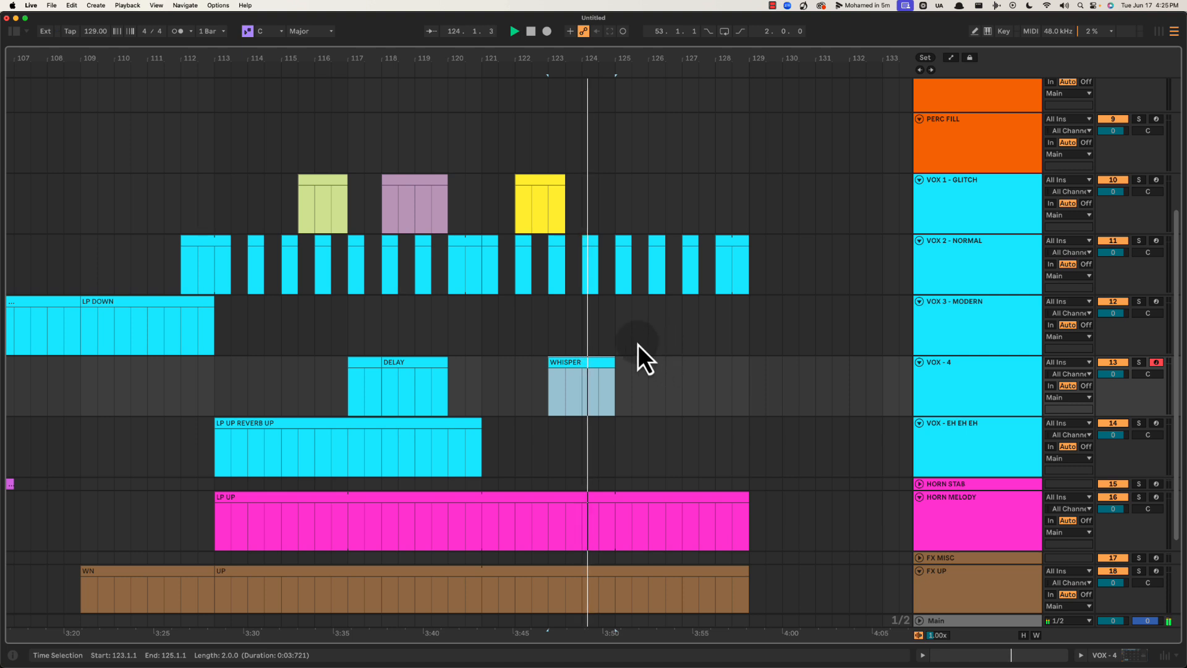
pyautogui.click(612, 334)
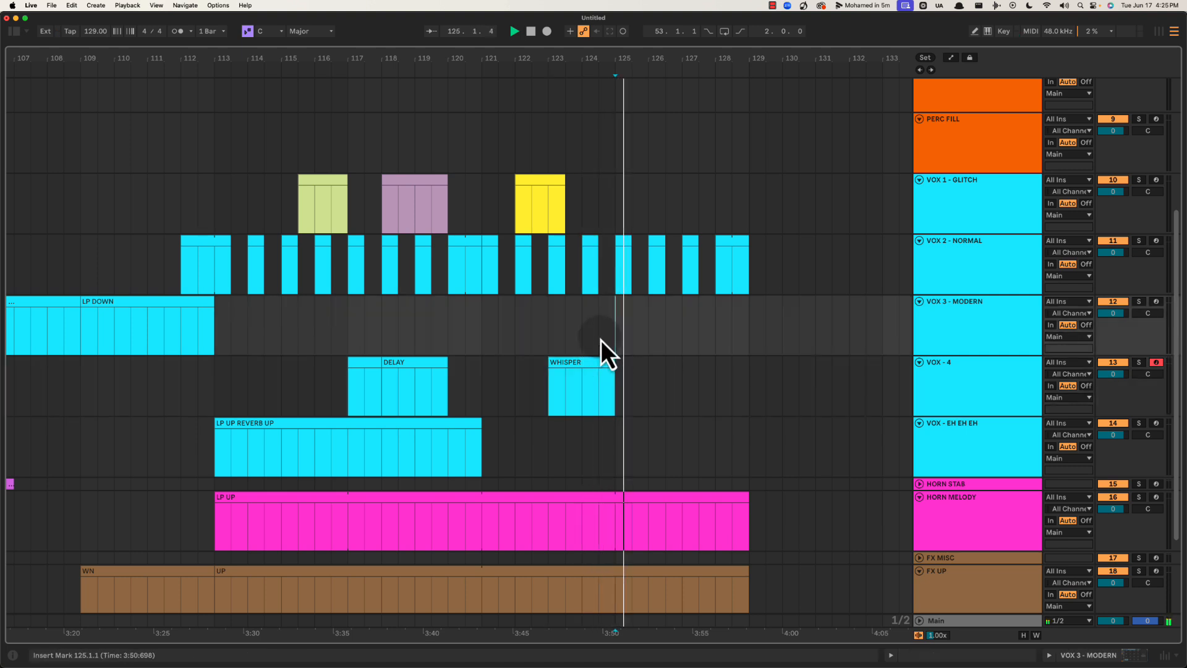
pyautogui.press('space')
pyautogui.moveTo(596, 239); pyautogui.dragTo(610, 237)
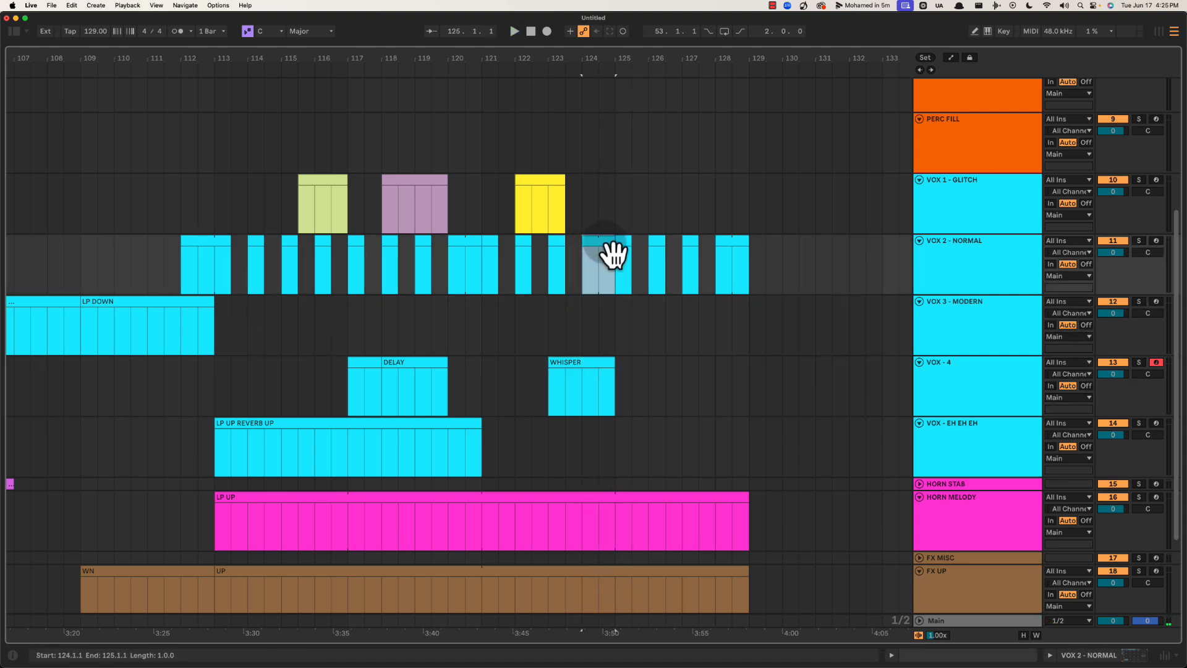
pyautogui.press('space')
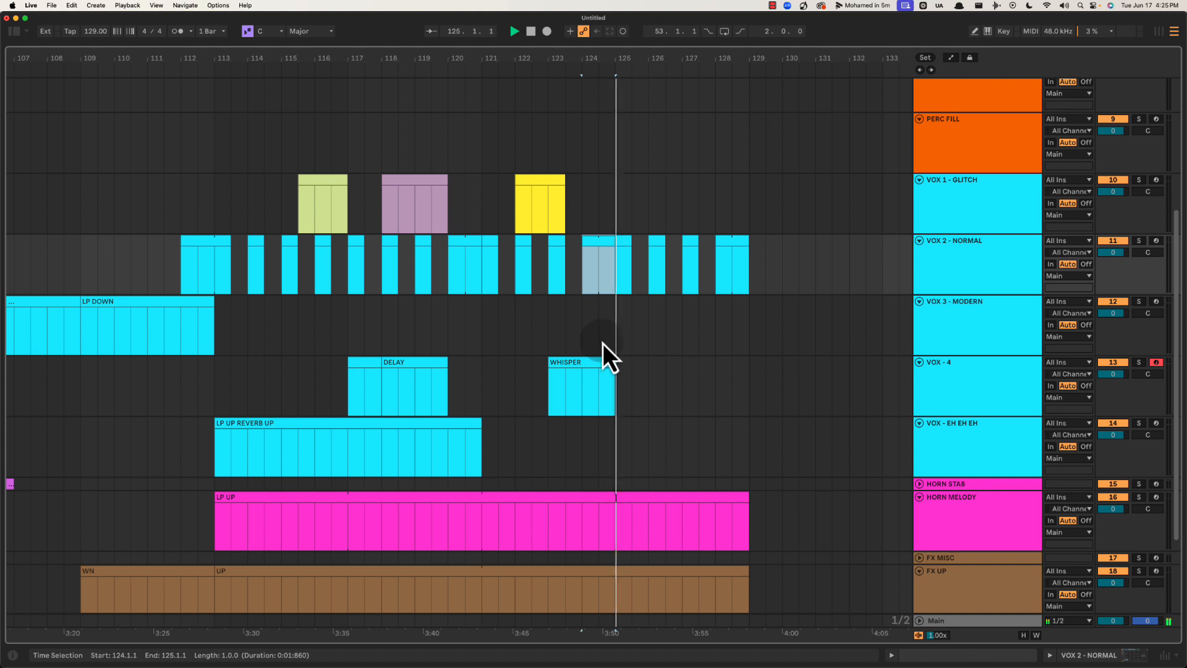
pyautogui.press('space')
# Insert a new MIDI track below PERC FILL, name it SN ROLL and colour it orange
pyautogui.scroll(3, 562, 335)
pyautogui.scroll(5, 562, 335)
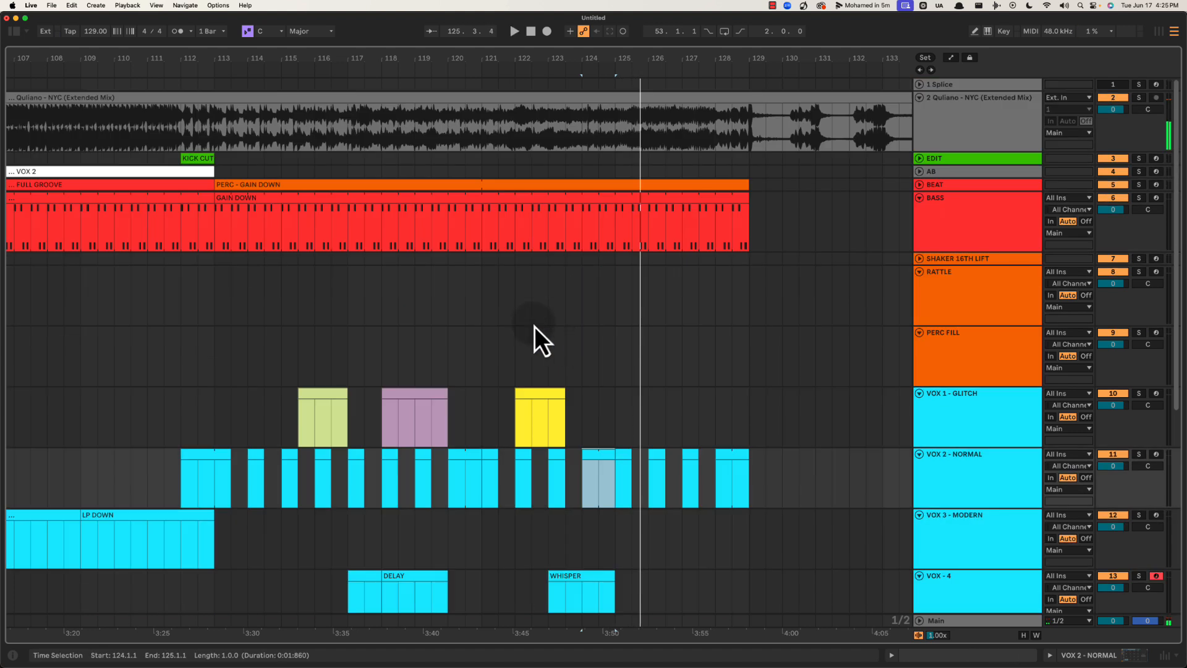
pyautogui.click(531, 325)
pyautogui.press('space')
pyautogui.click(960, 361)
pyautogui.press('super+shift+t')
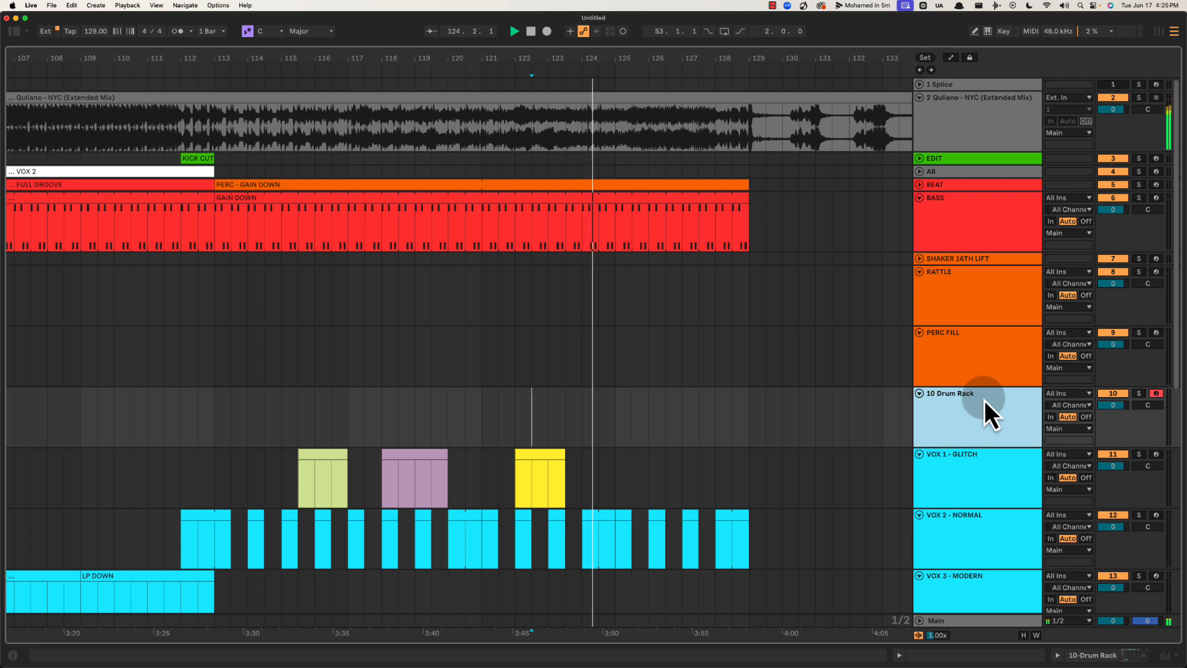
pyautogui.press('super+r')
pyautogui.write('SN')
pyautogui.press('Return')
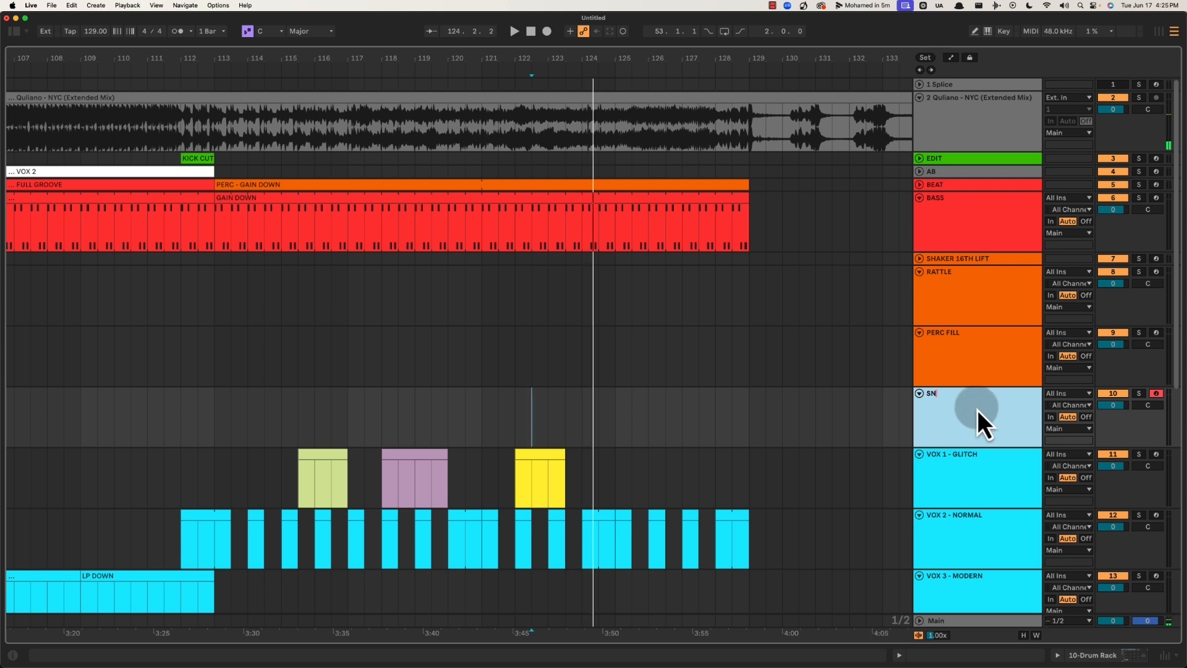
pyautogui.rightClick(971, 408)
pyautogui.click(967, 411)
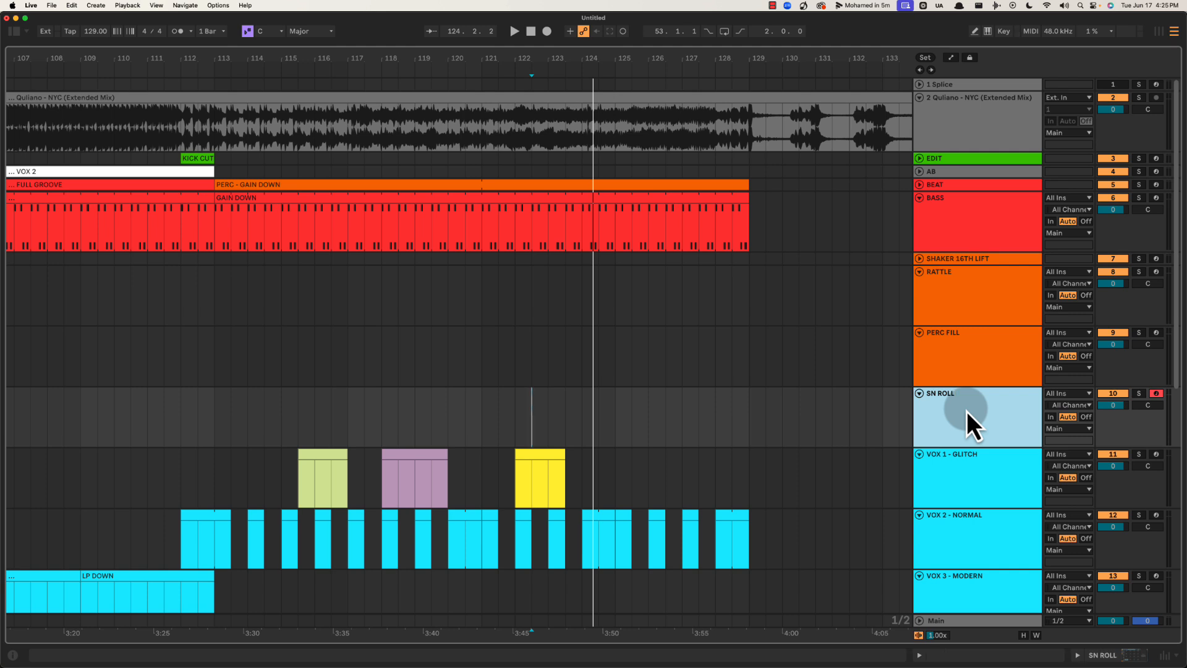
pyautogui.rightClick(958, 413)
pyautogui.click(981, 315)
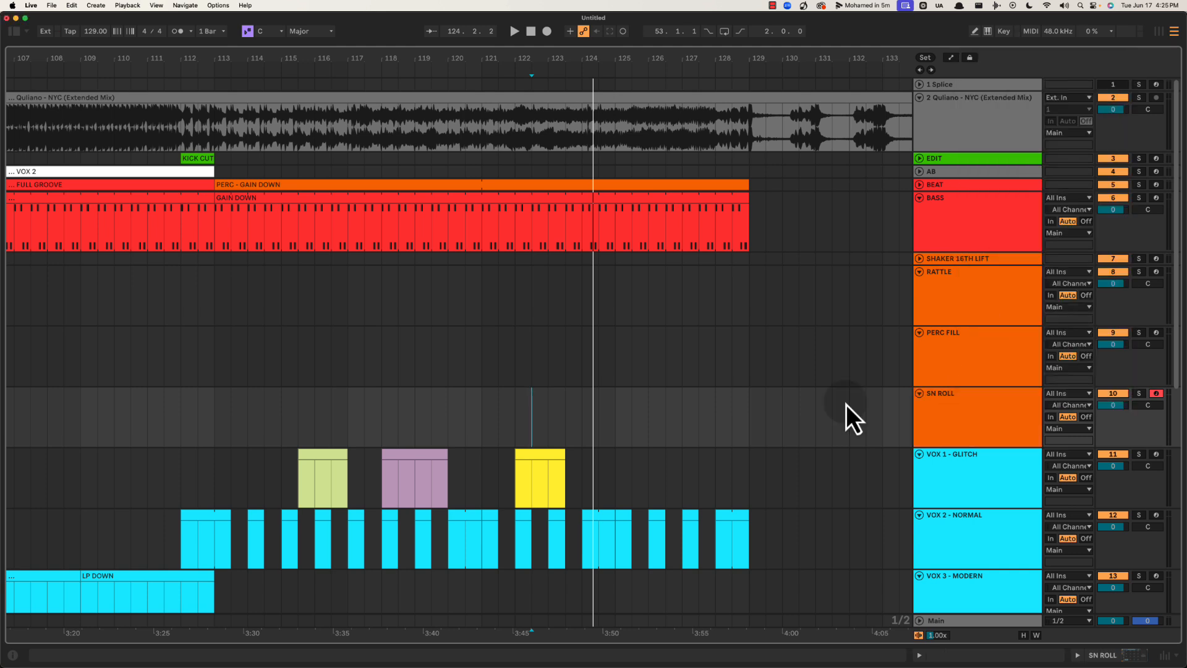
# Add a clip on SN ROLL spanning bars 121 to 128 and name it LP UP and PITCH UP
pyautogui.click(488, 410)
pyautogui.press('space')
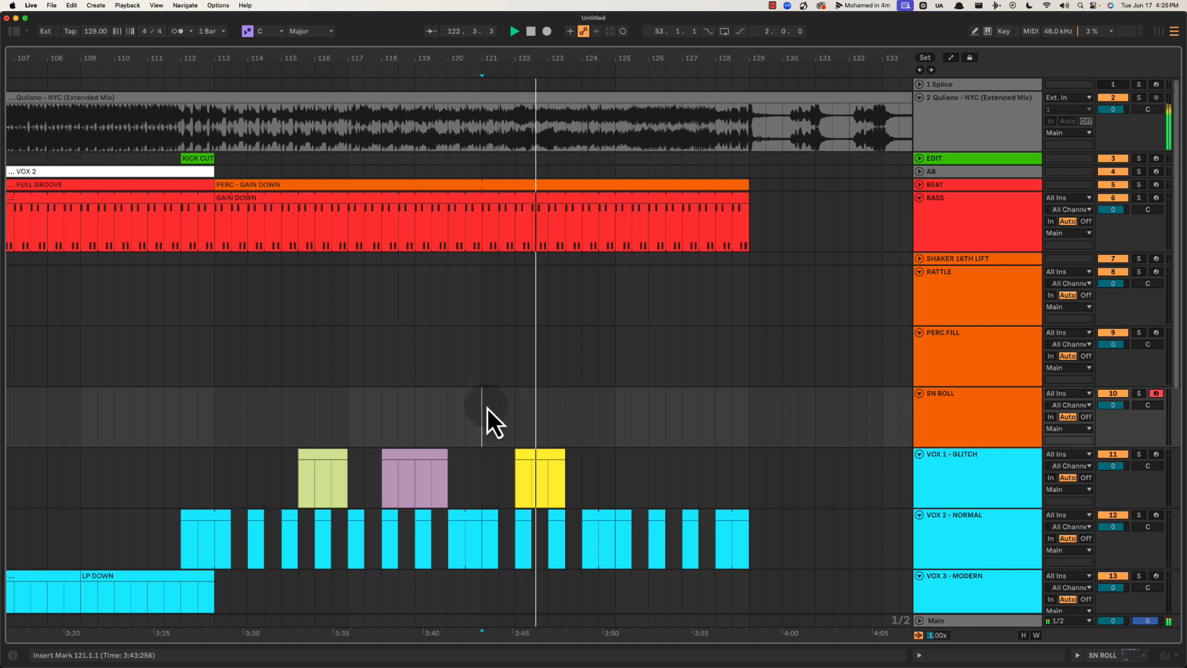
pyautogui.moveTo(479, 410); pyautogui.dragTo(612, 410)
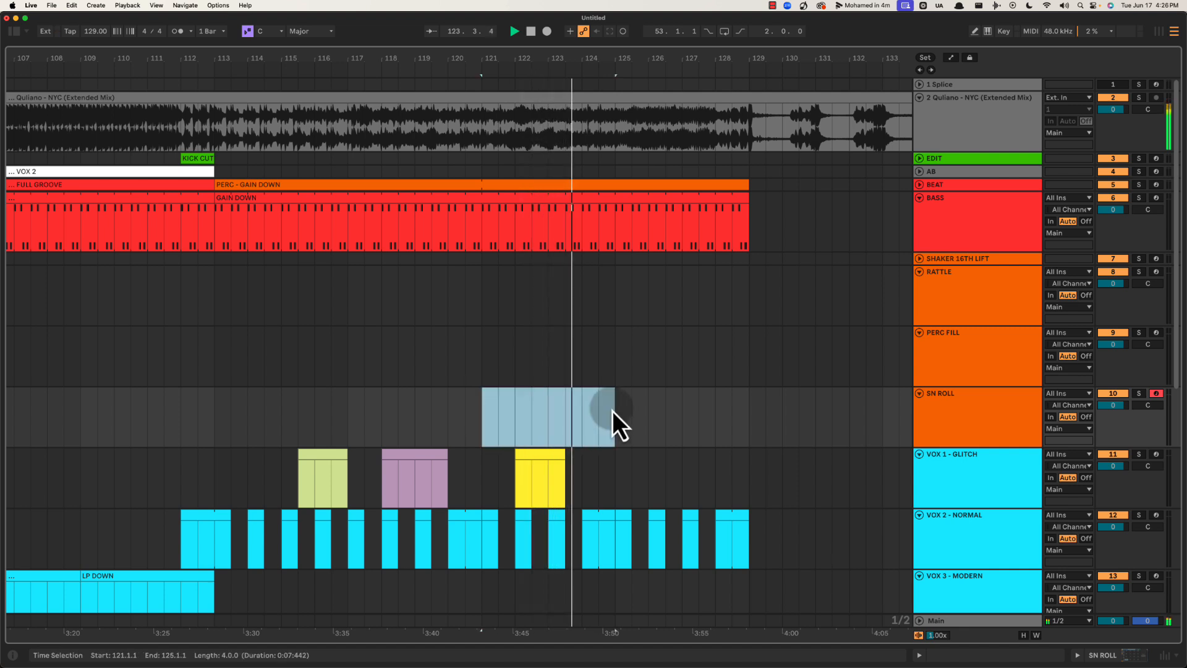
pyautogui.doubleClick(609, 413)
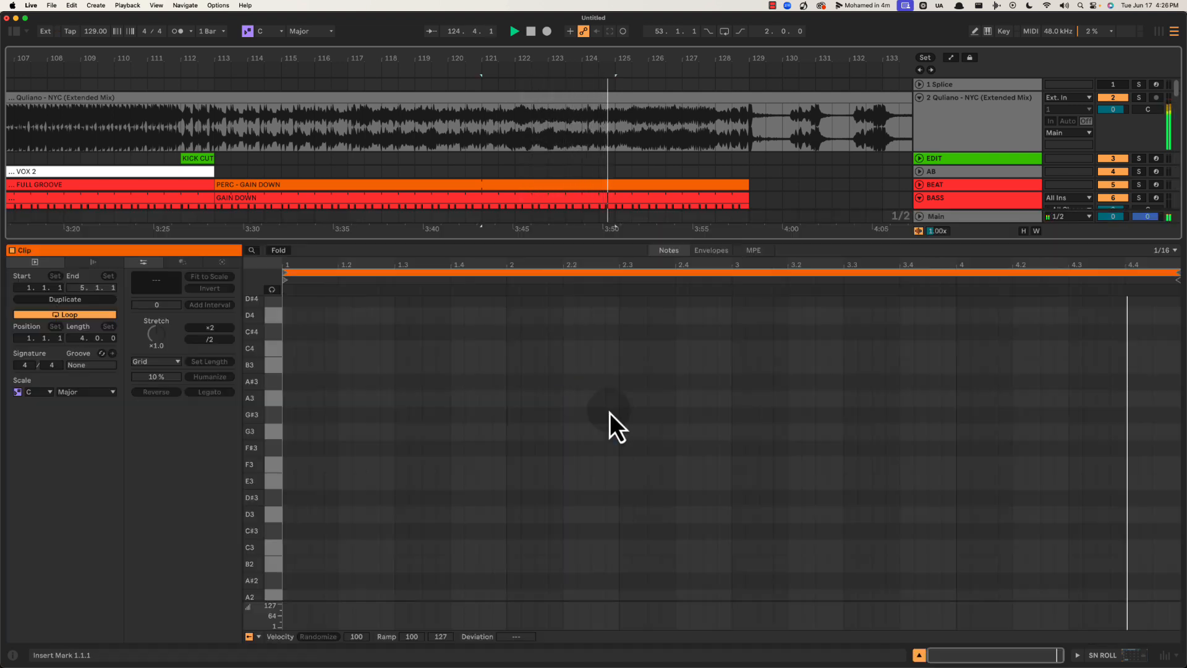
pyautogui.press('super+alt+l')
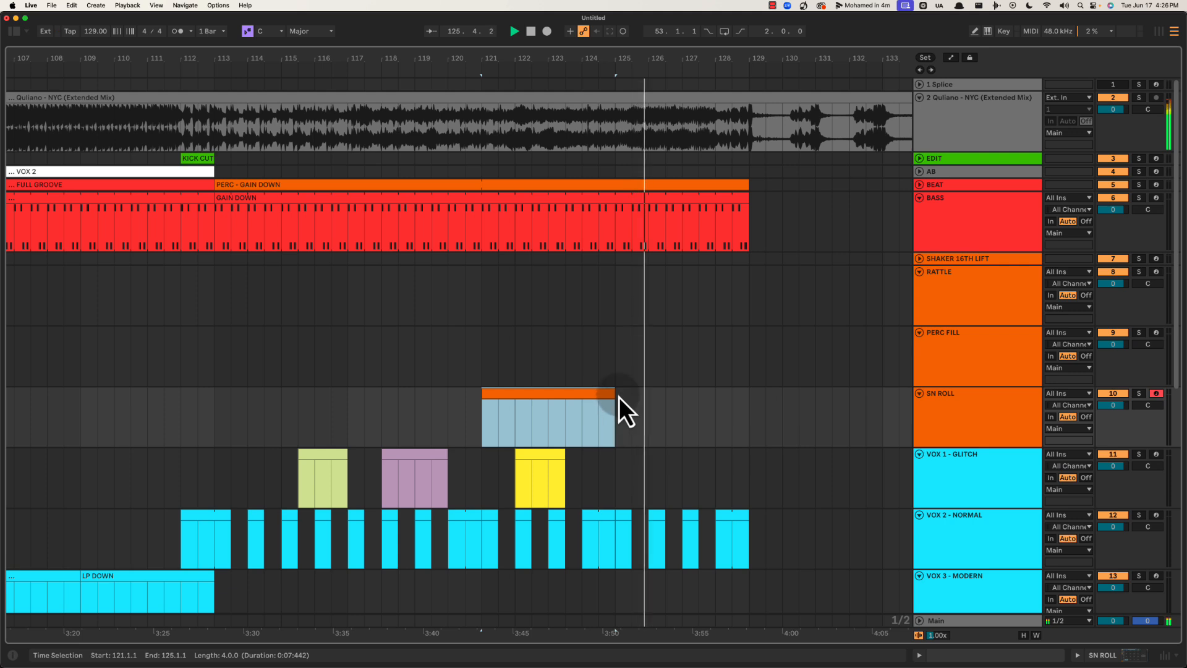
pyautogui.moveTo(613, 392); pyautogui.dragTo(716, 391)
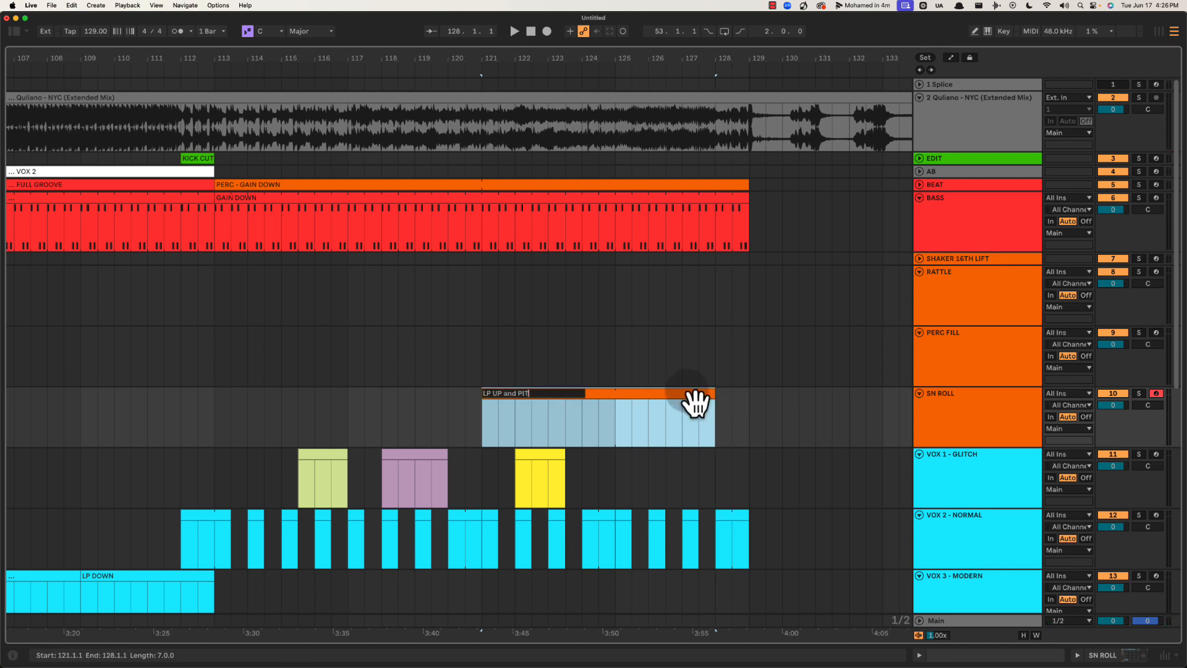
pyautogui.click(630, 425)
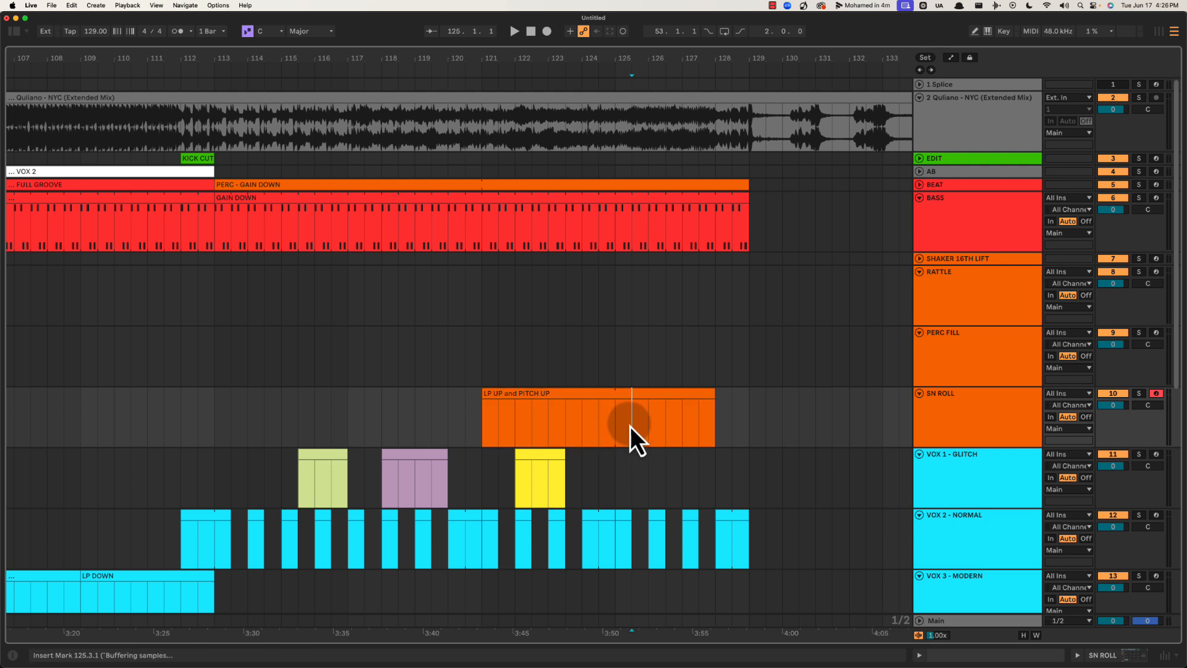
# Play the snare roll section and cut the UP clip on FX UP back to end at bar 128
pyautogui.press('space')
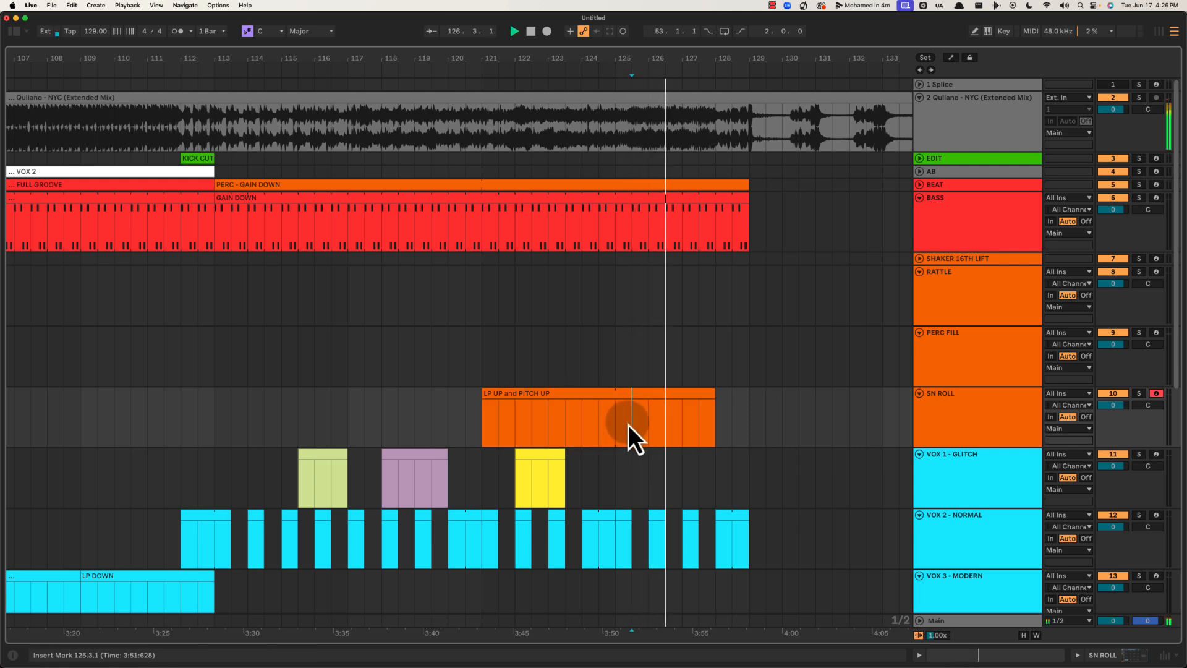
pyautogui.click(501, 420)
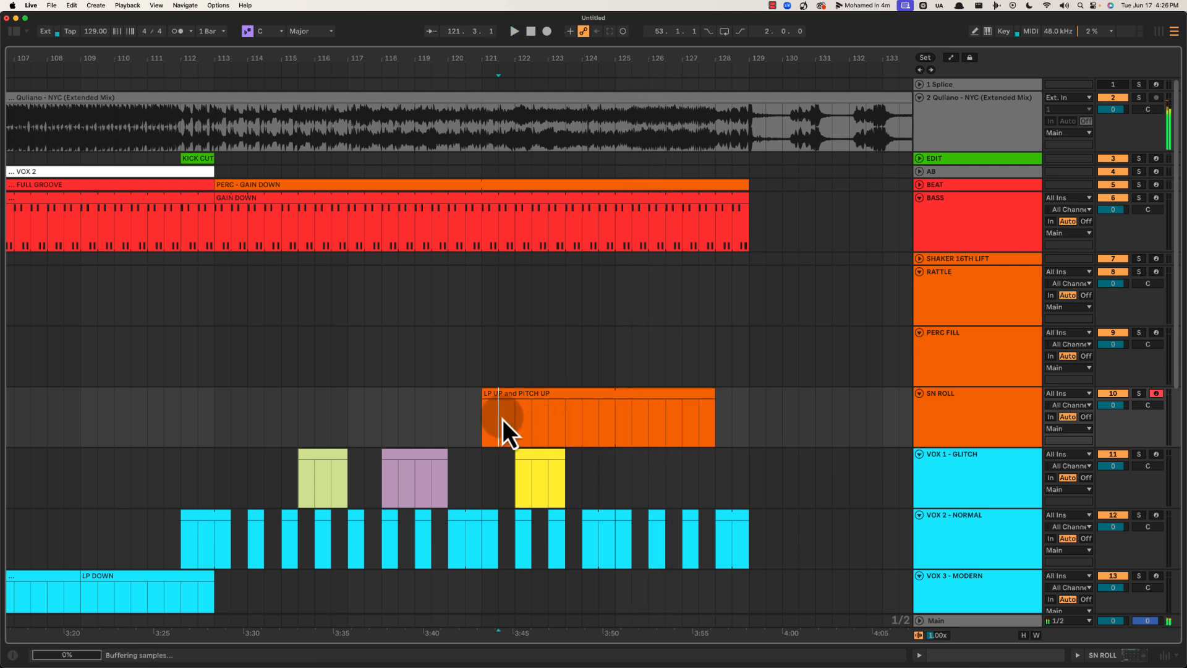
pyautogui.click(681, 405)
pyautogui.scroll(-10, 681, 406)
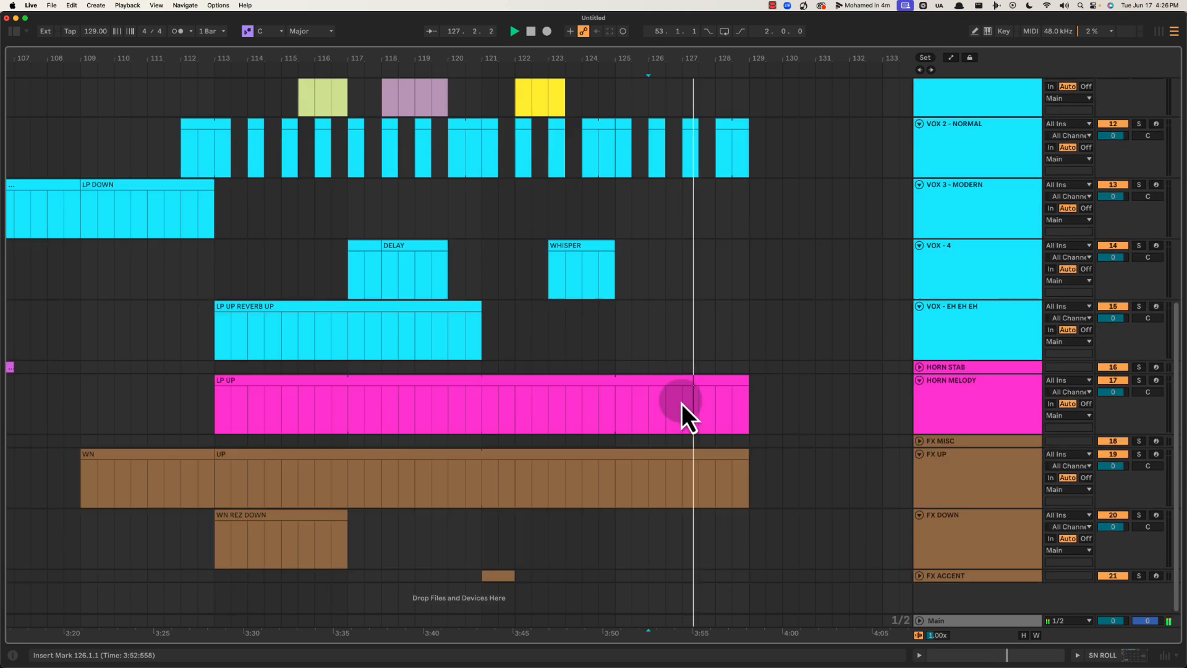
pyautogui.moveTo(717, 479); pyautogui.dragTo(777, 461)
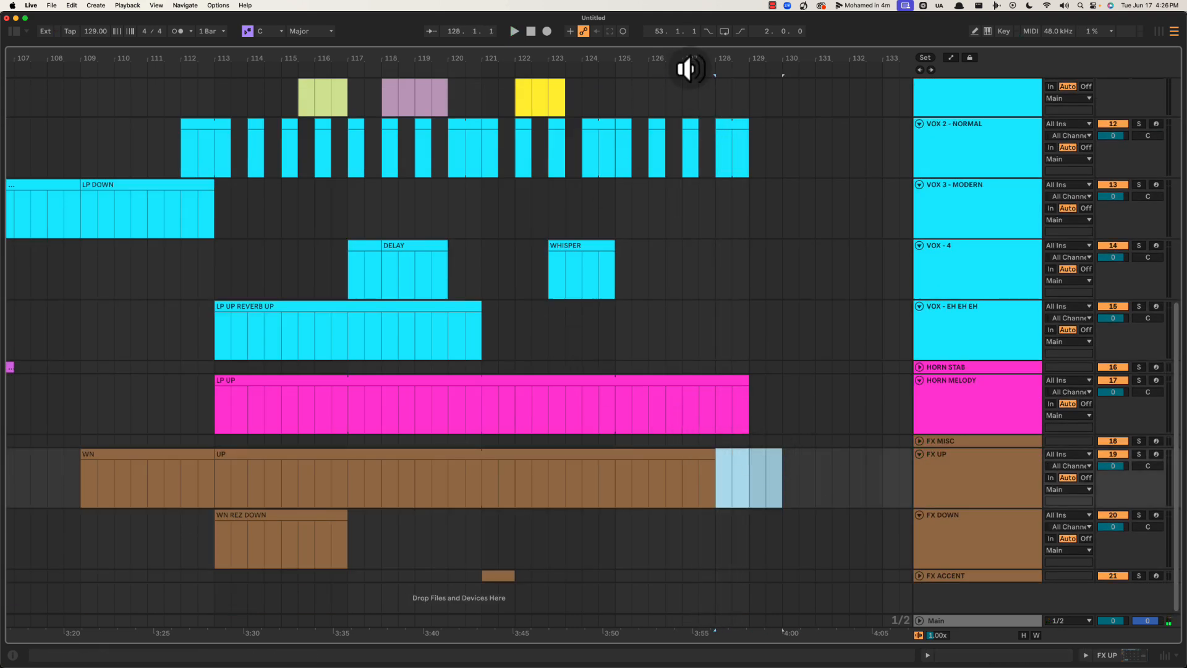
# Play the breakdown's ending from bar 79 and examine it against the arrangement's later section
pyautogui.moveTo(684, 66); pyautogui.dragTo(692, 56)
pyautogui.scroll(10, 410, 251)
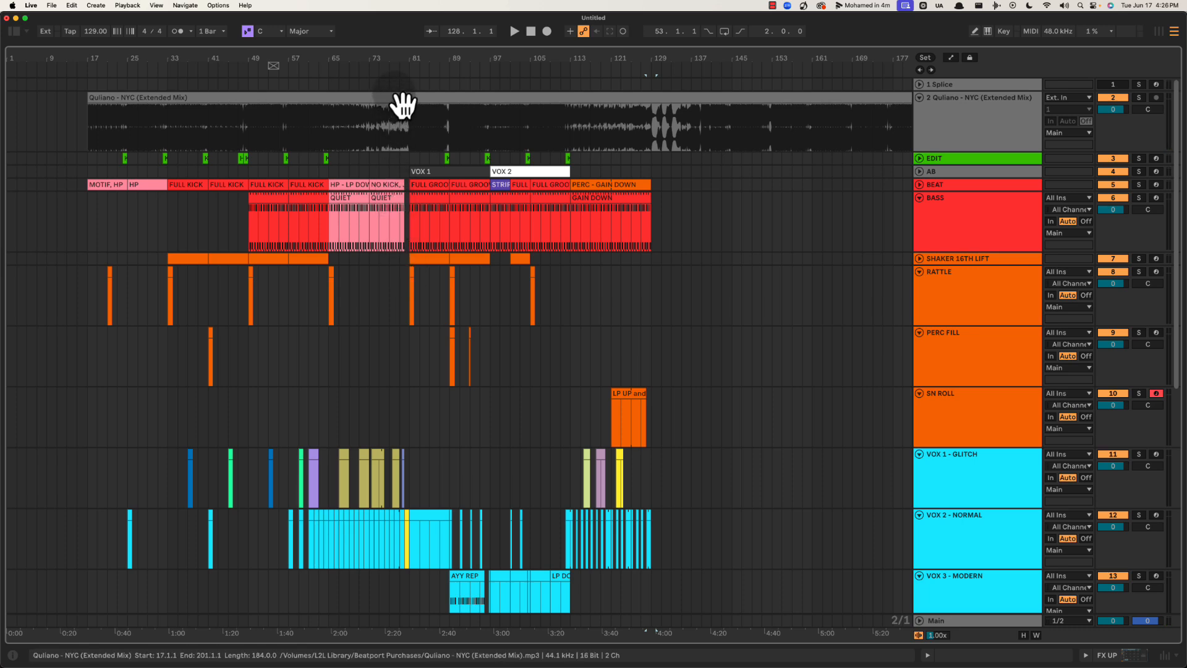
pyautogui.moveTo(402, 55); pyautogui.dragTo(559, 58)
pyautogui.click(574, 224)
pyautogui.press('space')
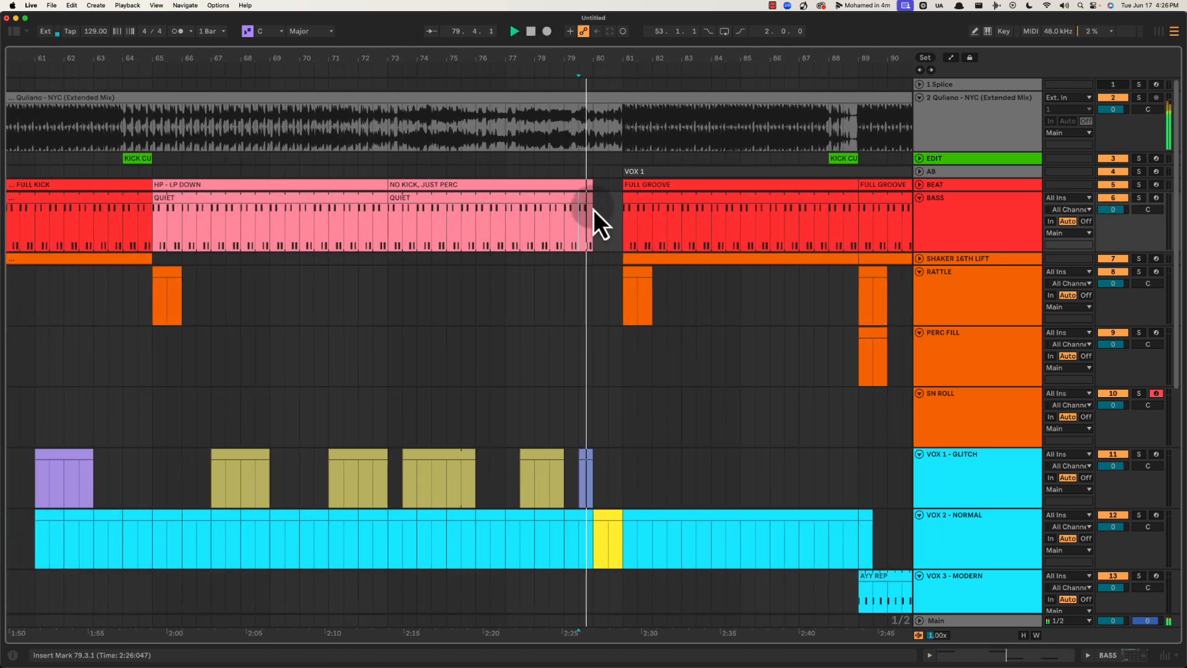
pyautogui.moveTo(650, 56); pyautogui.dragTo(267, 56)
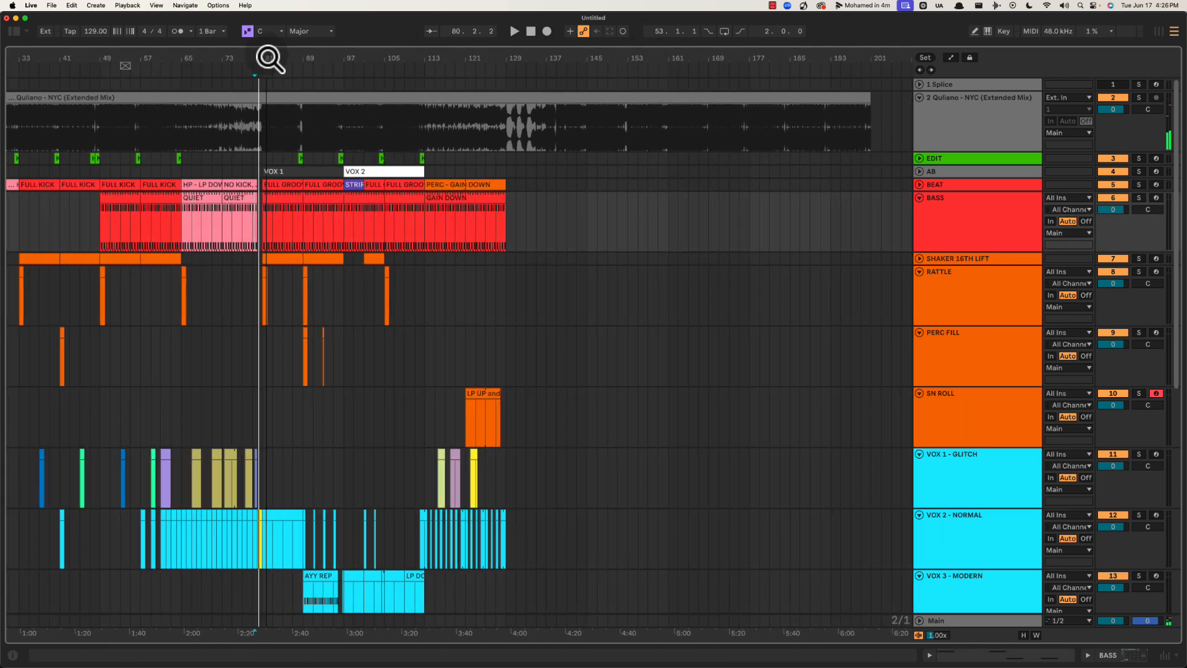
# Play the reference track around bars 126 to 128 and examine the vocal, horn and FX clips against it
pyautogui.moveTo(499, 54); pyautogui.dragTo(554, 61)
pyautogui.click(536, 130)
pyautogui.click(519, 128)
pyautogui.press('space')
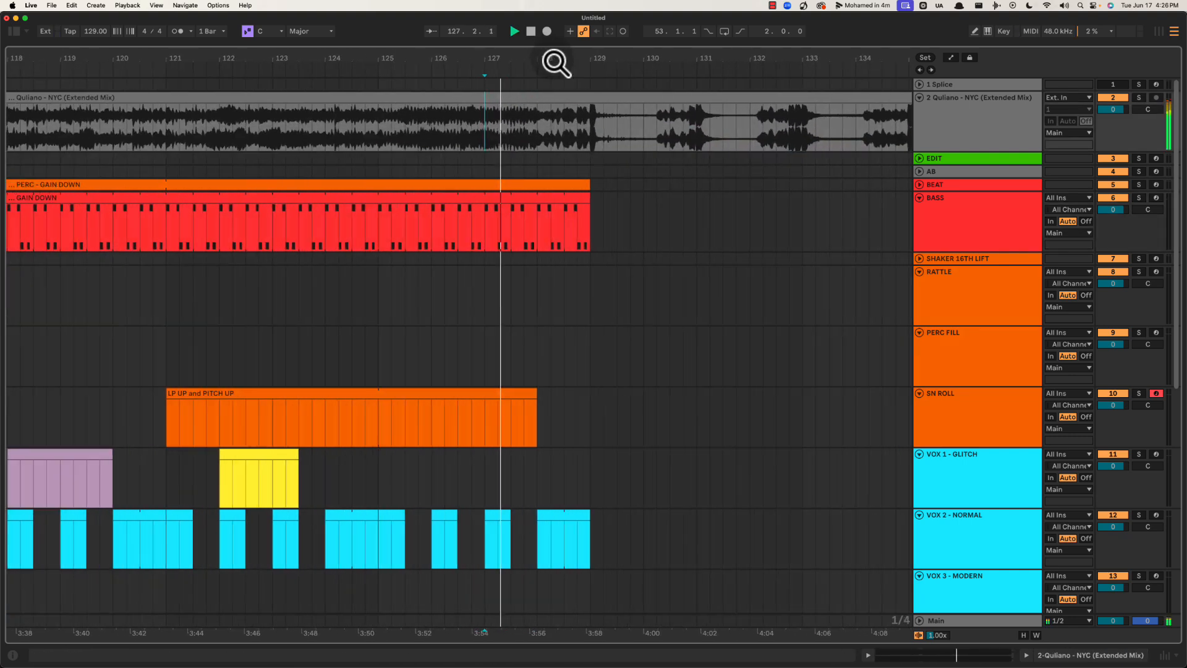
pyautogui.scroll(-6, 541, 227)
pyautogui.hscroll(-3, 531, 341)
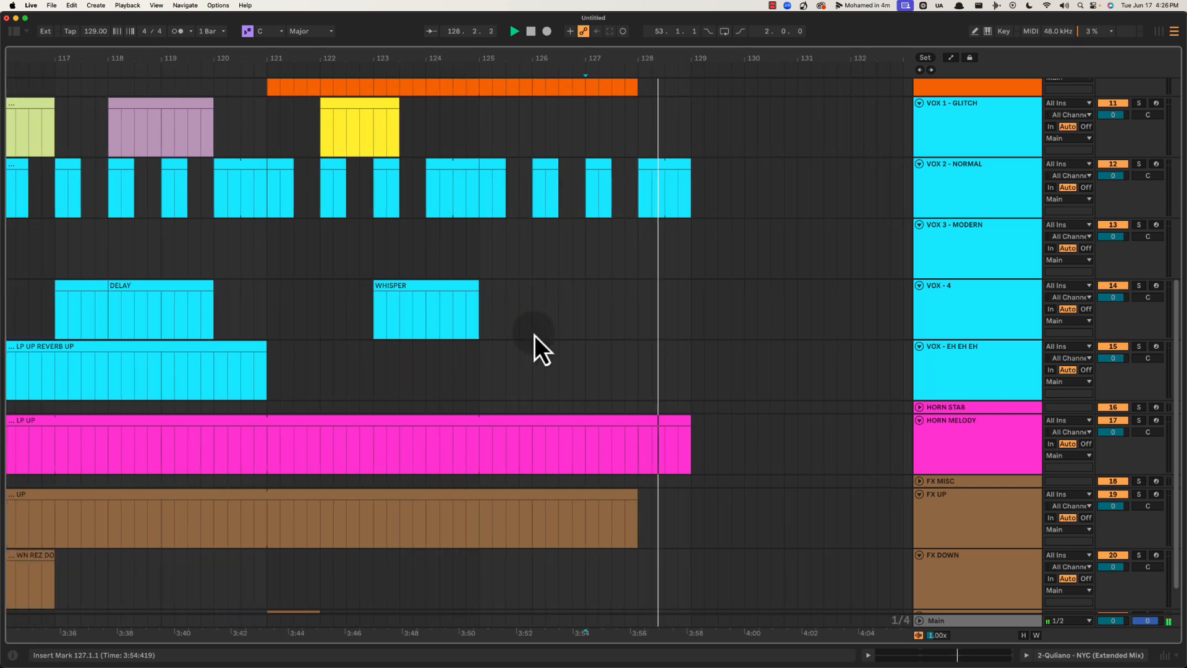
pyautogui.scroll(10, 606, 378)
pyautogui.click(612, 350)
pyautogui.press('space')
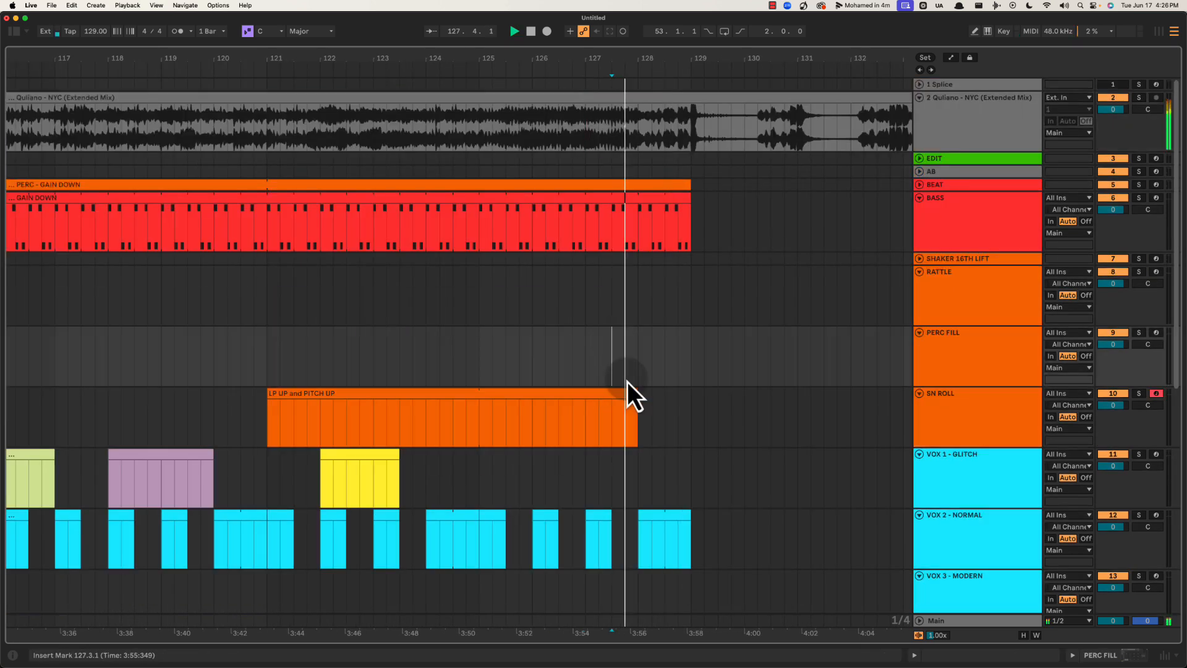
pyautogui.scroll(-6, 627, 386)
pyautogui.scroll(-2, 627, 382)
pyautogui.scroll(10, 573, 501)
pyautogui.click(557, 480)
pyautogui.press('space')
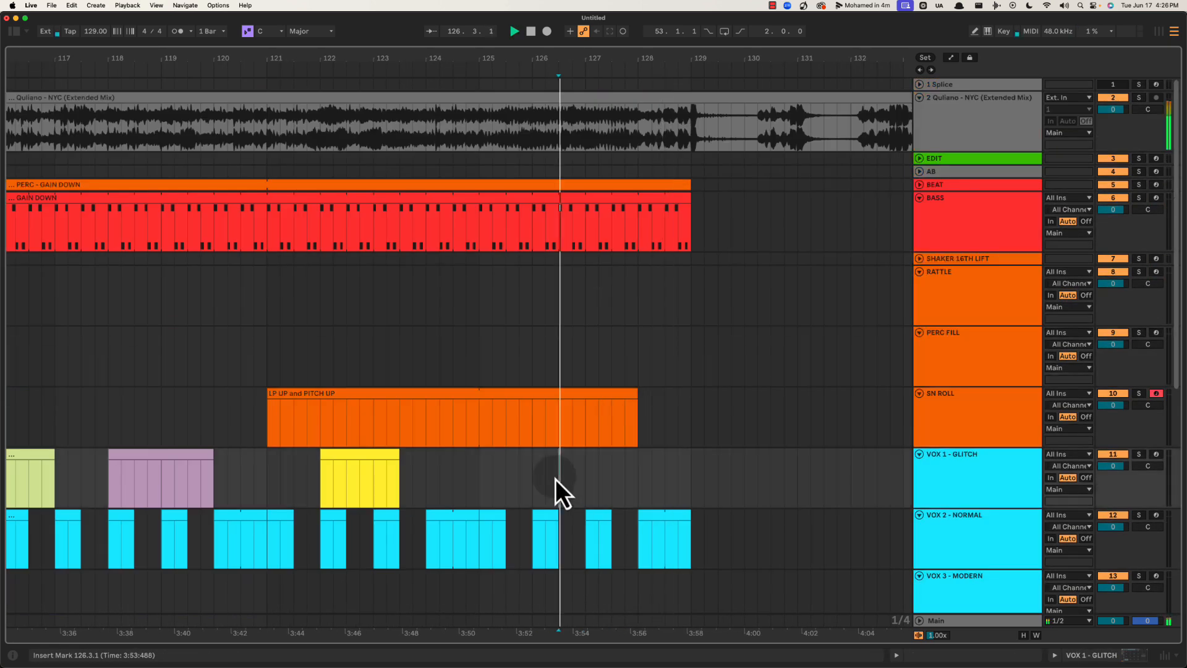
# Copy the half-bar glitch clip ending at bar 80 on VOX 1 - GLITCH to end at bar 128, and play both spots to compare
pyautogui.moveTo(569, 54); pyautogui.dragTo(570, 124)
pyautogui.click(248, 461)
pyautogui.hscroll(-5, 239, 456)
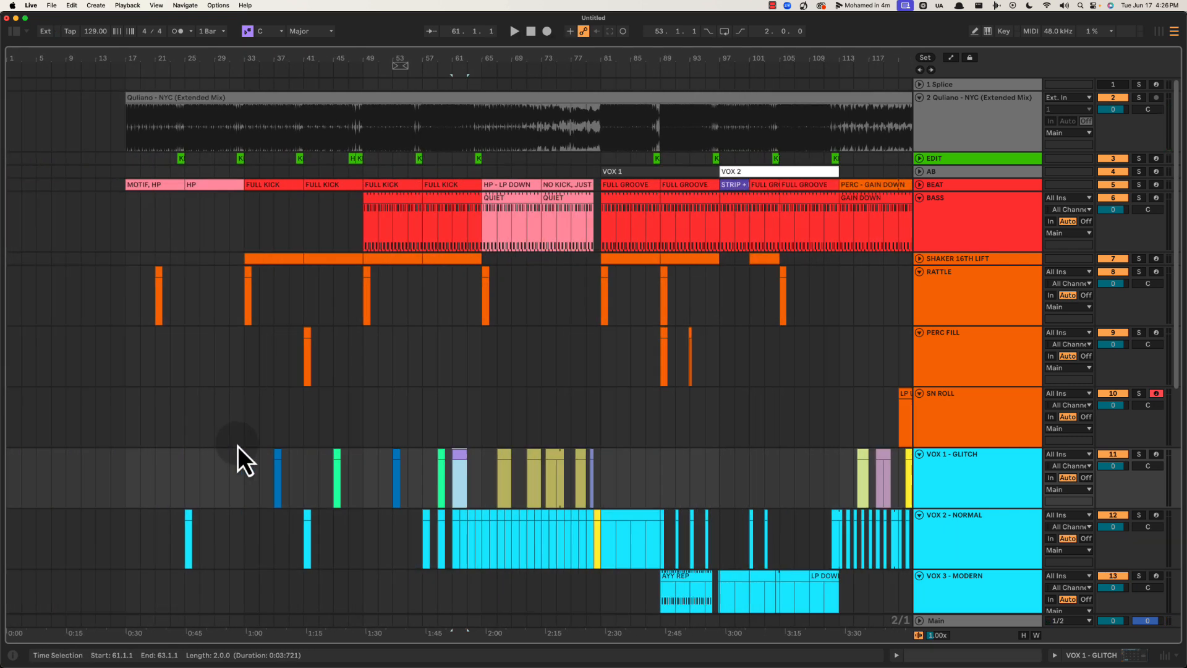
pyautogui.hscroll(5, 260, 458)
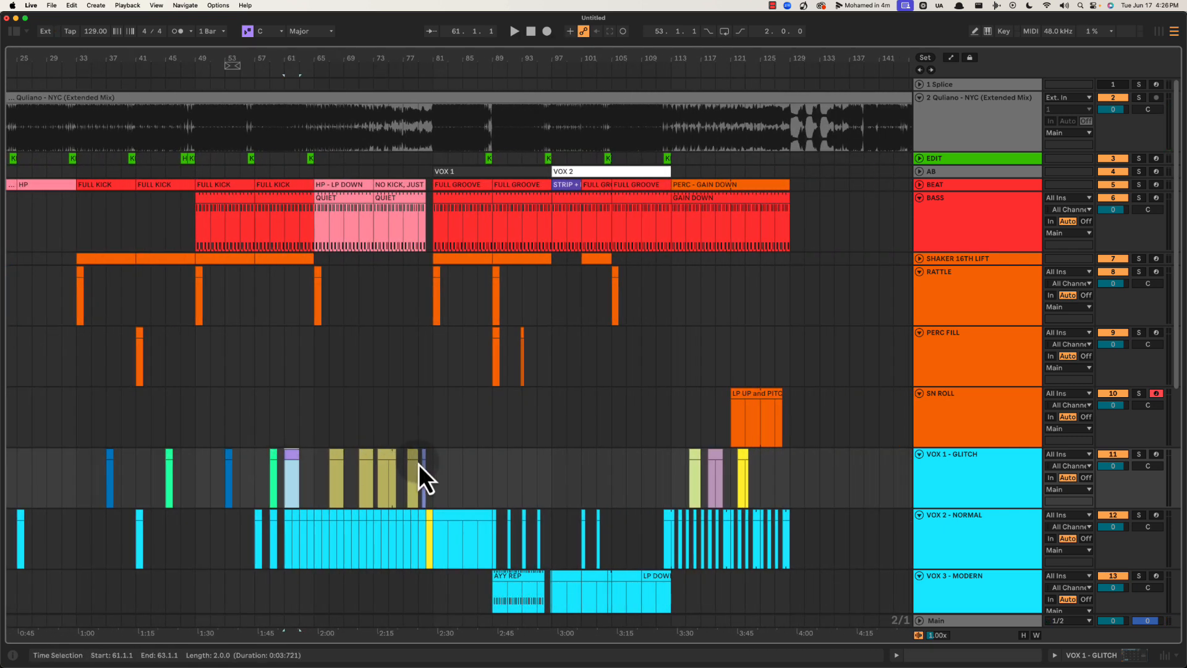
pyautogui.click(424, 461)
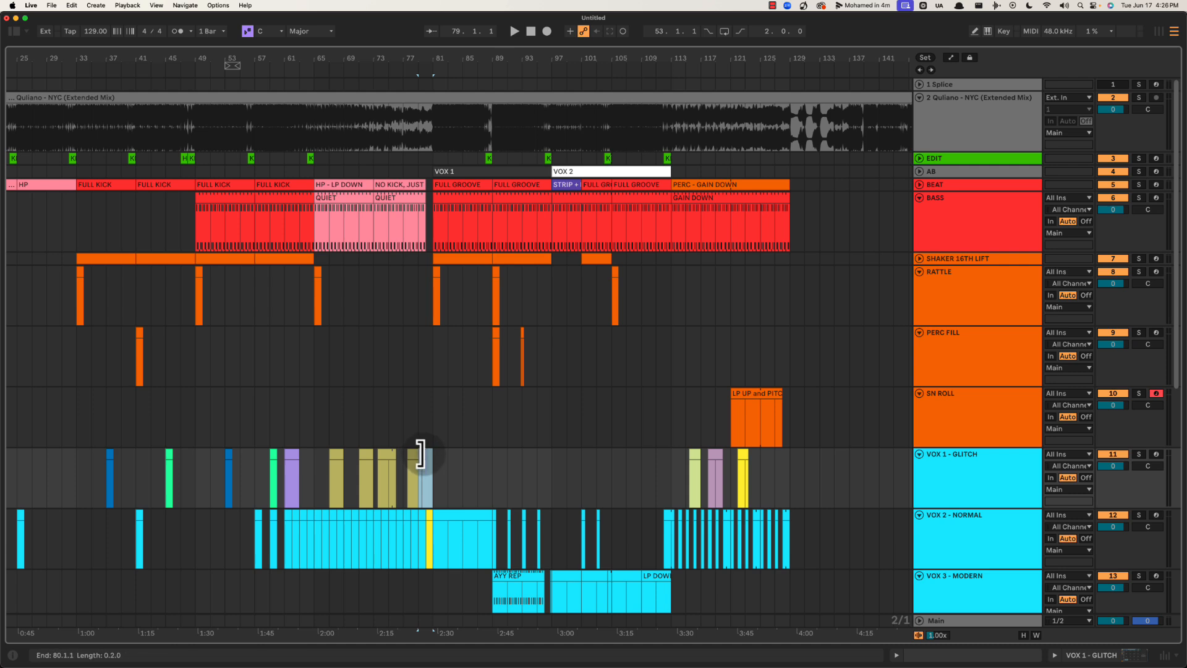
pyautogui.moveTo(421, 458); pyautogui.dragTo(781, 459)
pyautogui.click(418, 455)
pyautogui.press('space')
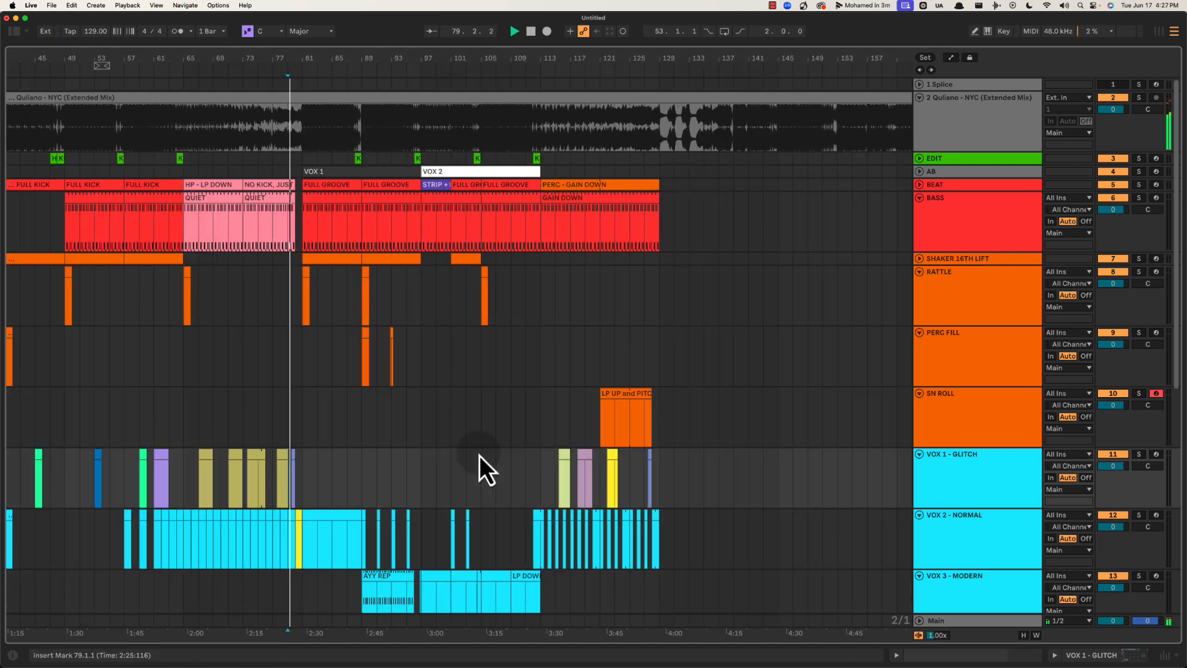
pyautogui.click(644, 458)
pyautogui.moveTo(665, 58); pyautogui.dragTo(663, 55)
pyautogui.scroll(-5, 618, 235)
pyautogui.press('space')
# Add a clip on VOX 1 - GLITCH spanning bars 128 to 129 and name it DELAY
pyautogui.scroll(2, 613, 234)
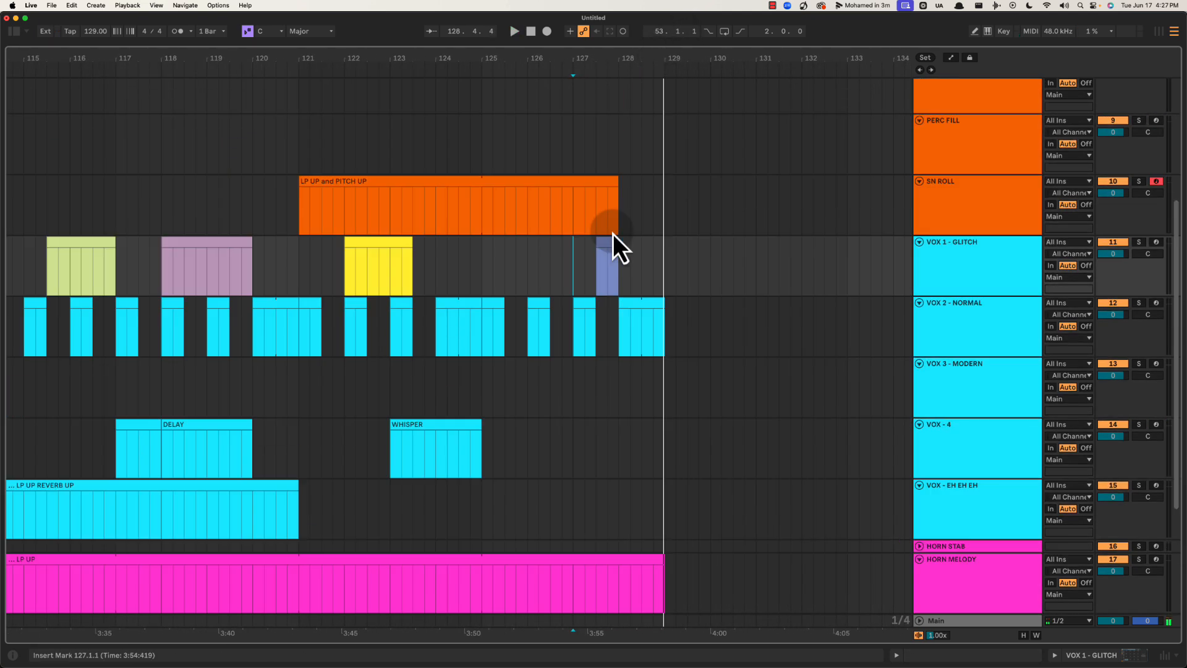
pyautogui.click(625, 257)
pyautogui.moveTo(625, 257); pyautogui.dragTo(668, 254)
pyautogui.press('super+shift+m')
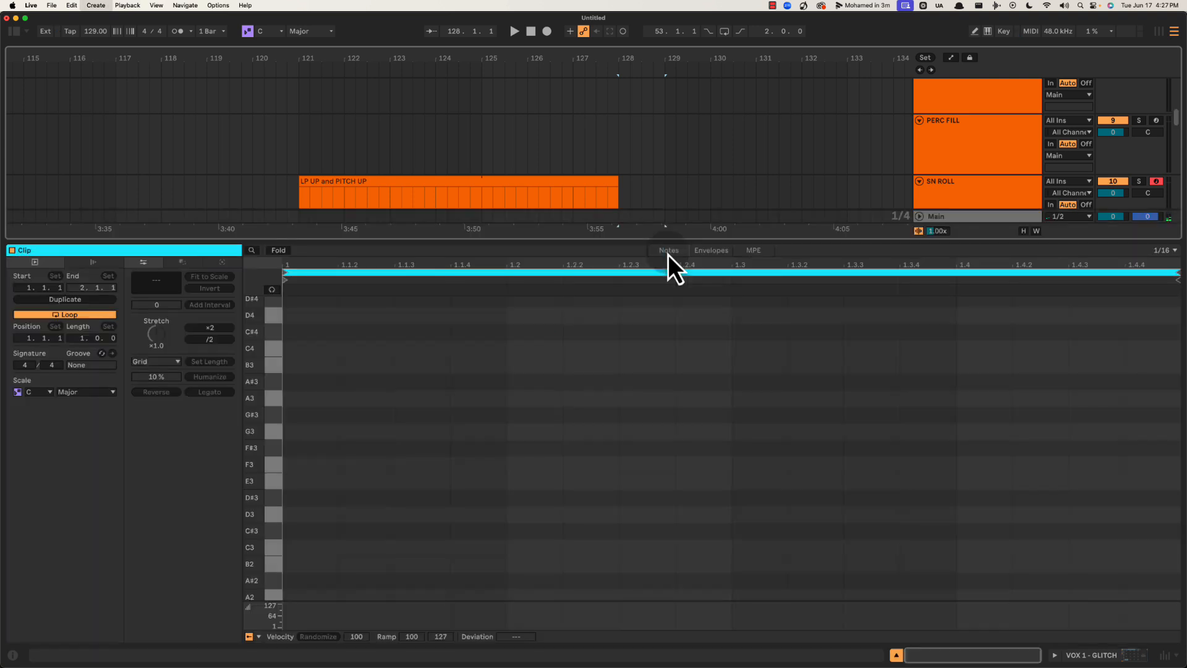
pyautogui.press('super+alt+l')
pyautogui.write('D')
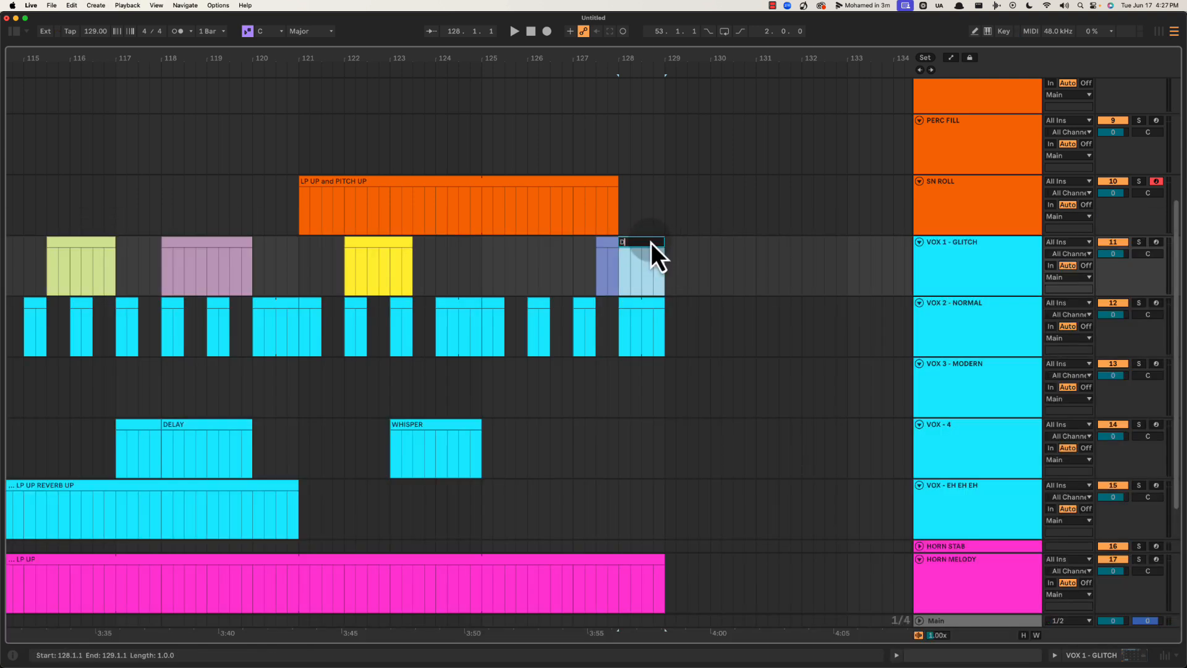
pyautogui.write('ELAY')
pyautogui.press('Return')
pyautogui.scroll(1, 630, 260)
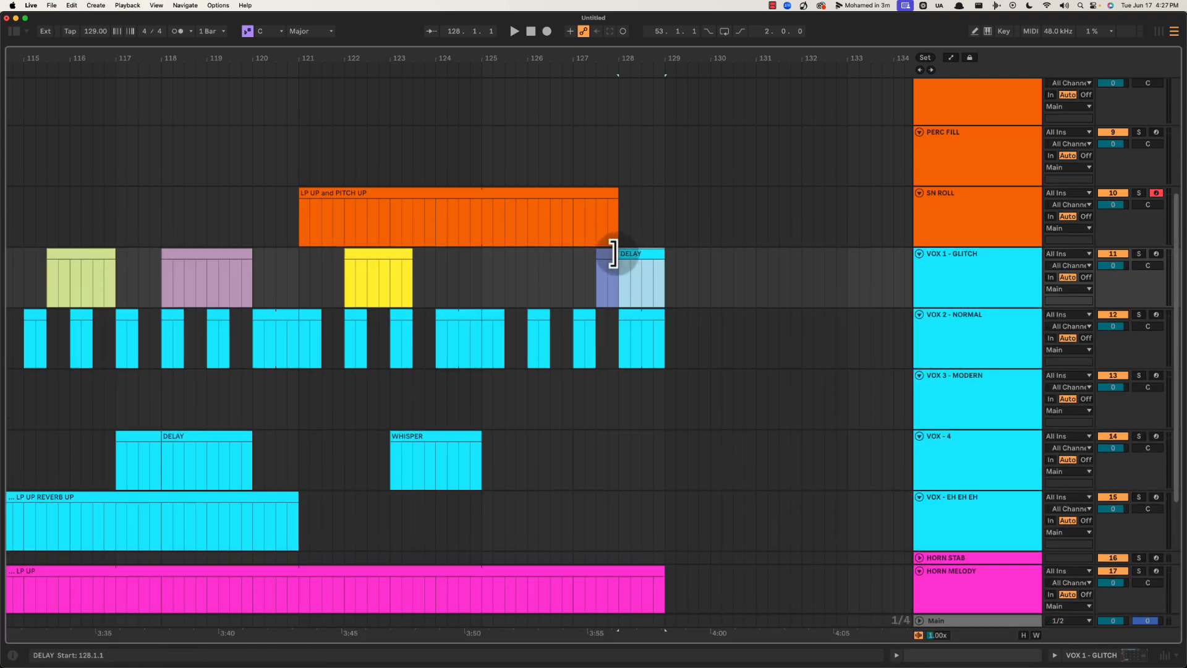
# Play from about bar 127.3 repeatedly and examine how the beat, bass and FX behave through bar 128
pyautogui.press('space')
pyautogui.scroll(2, 613, 271)
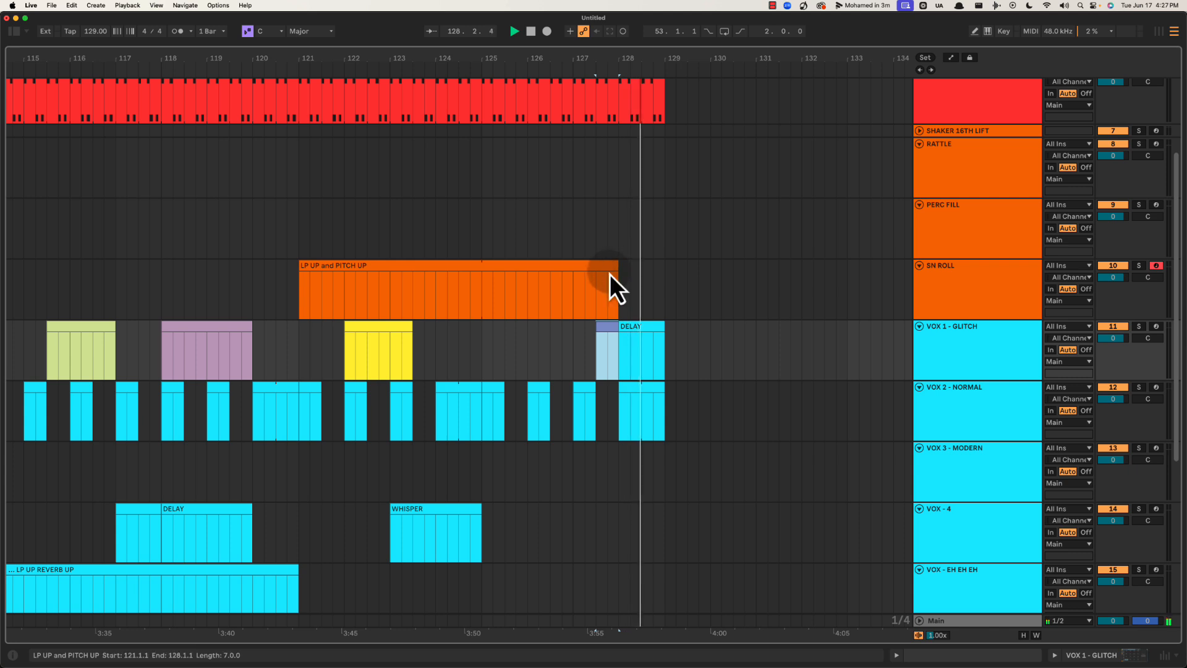
pyautogui.click(616, 246)
pyautogui.click(599, 250)
pyautogui.scroll(4, 603, 265)
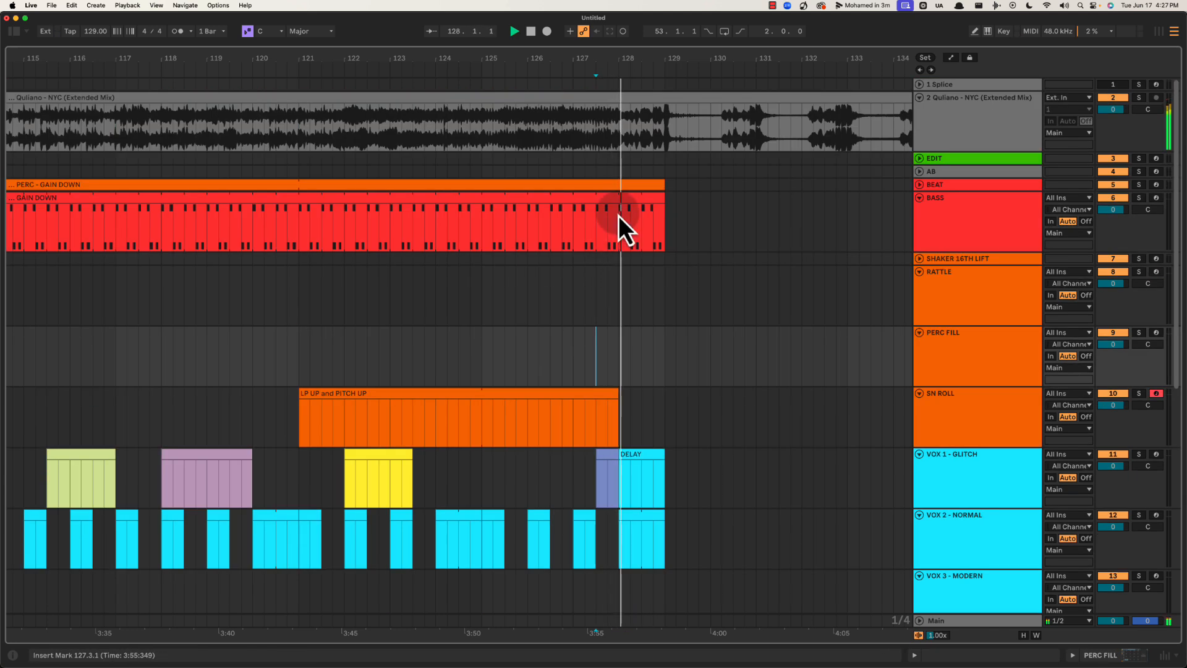
pyautogui.moveTo(618, 227); pyautogui.dragTo(722, 225)
pyautogui.press('space')
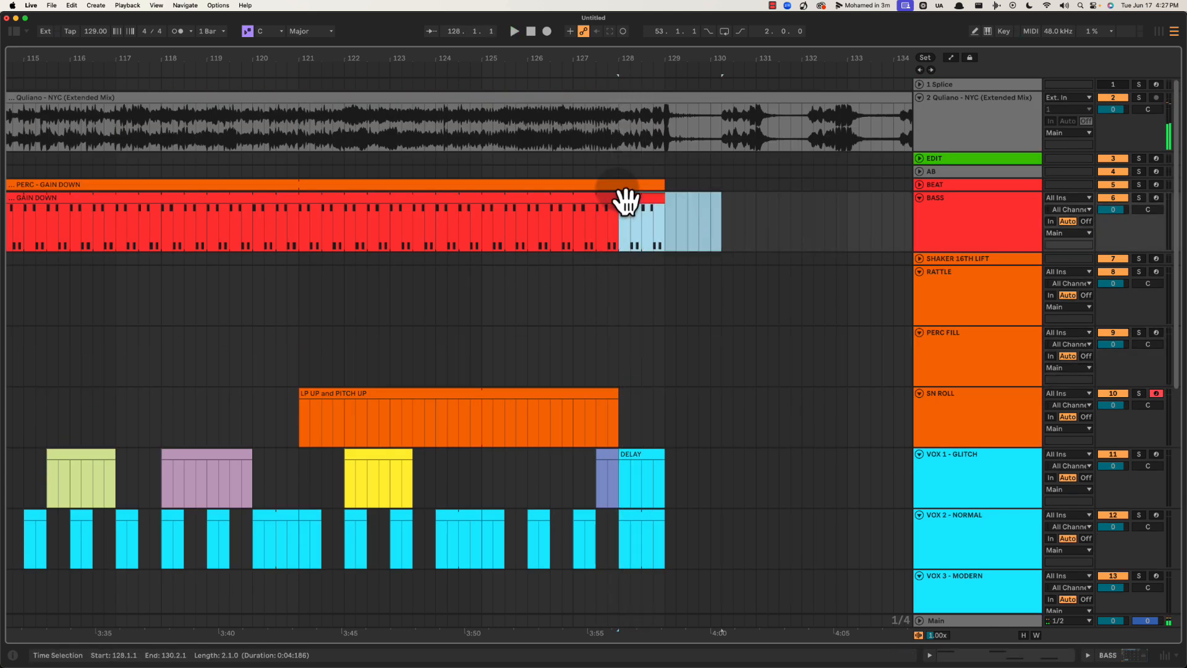
pyautogui.click(621, 171)
pyautogui.press('space')
pyautogui.press('space')
pyautogui.moveTo(621, 171); pyautogui.dragTo(716, 214)
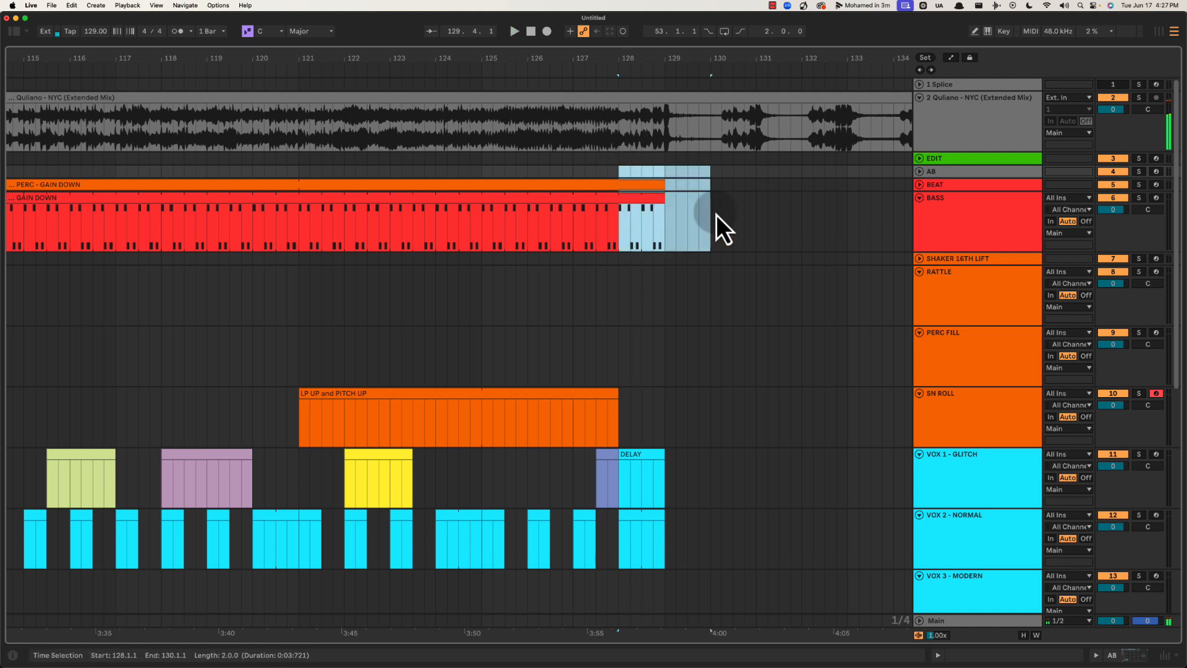
pyautogui.click(609, 266)
pyautogui.press('space')
pyautogui.scroll(-12, 610, 272)
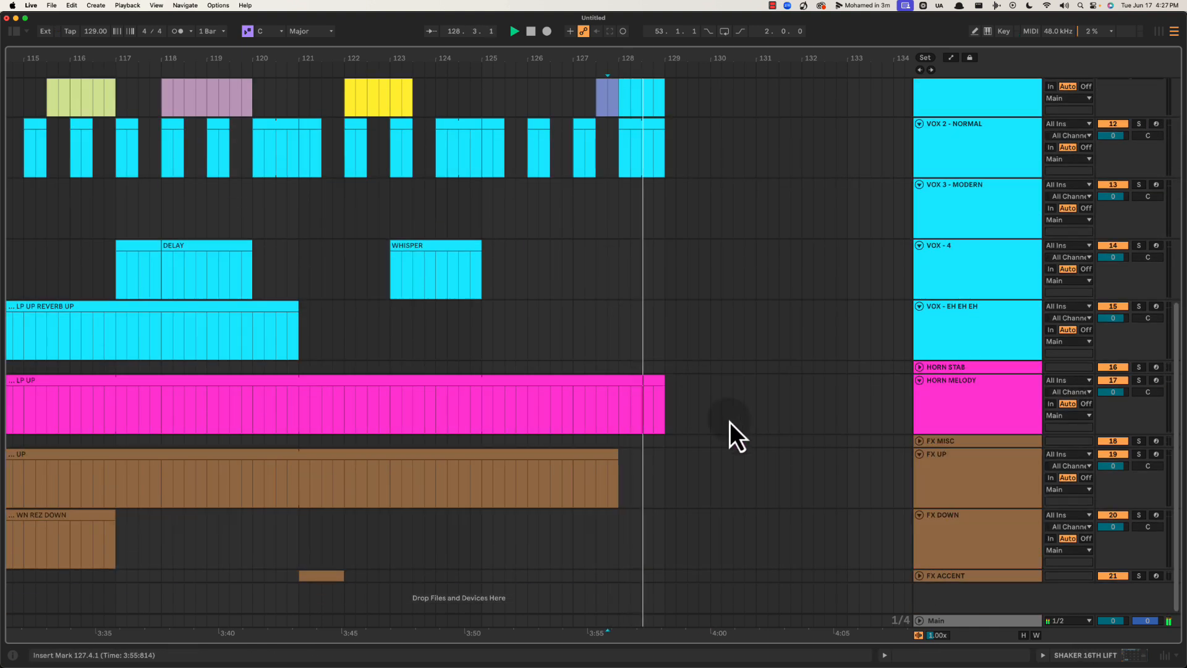
# Add a one-bar clip on FX DOWN from bar 128 to 129 and play the section
pyautogui.moveTo(619, 472); pyautogui.dragTo(675, 472)
pyautogui.press('space')
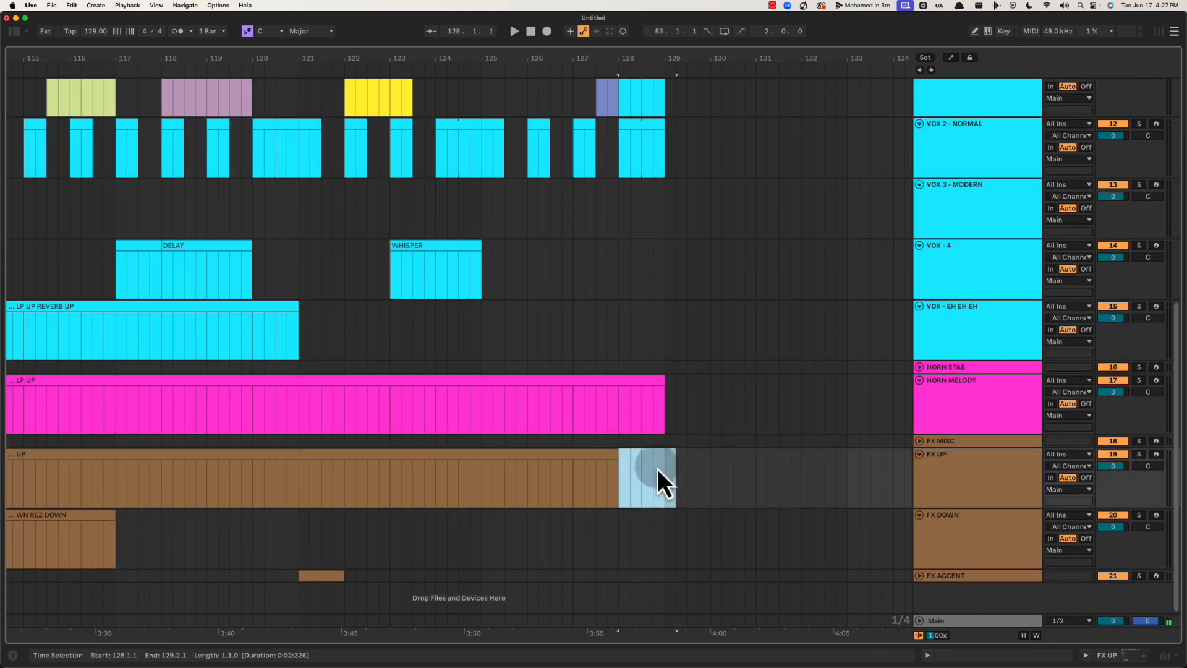
pyautogui.click(658, 469)
pyautogui.doubleClick(670, 524)
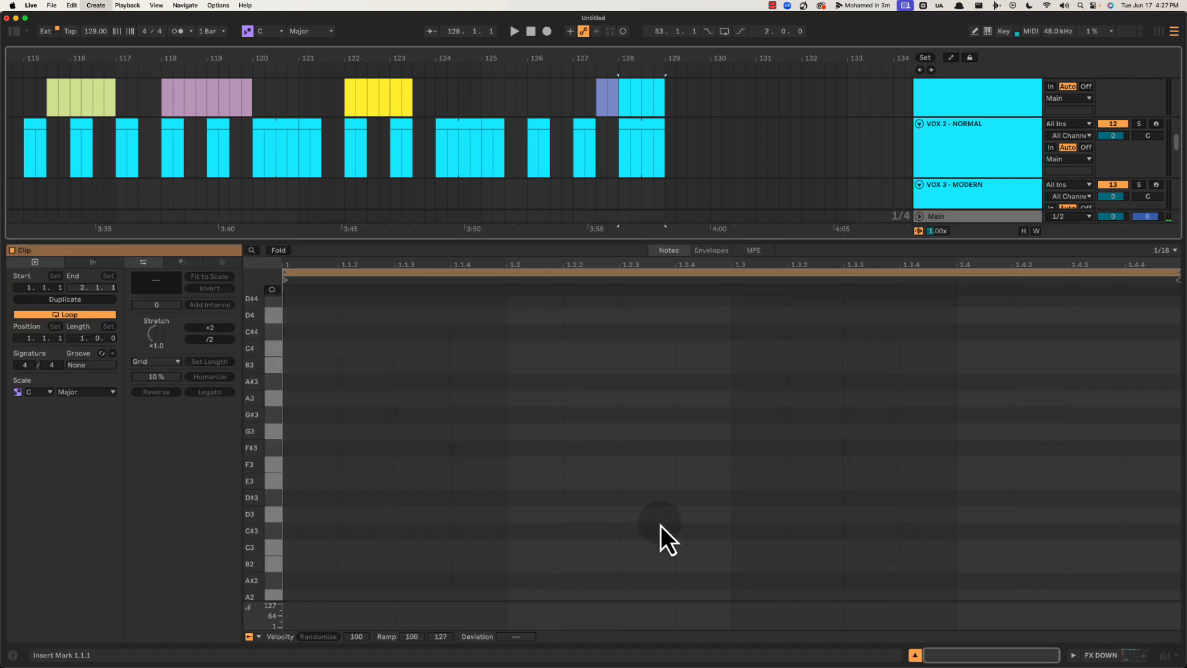
pyautogui.press('super+alt+l')
pyautogui.press('space')
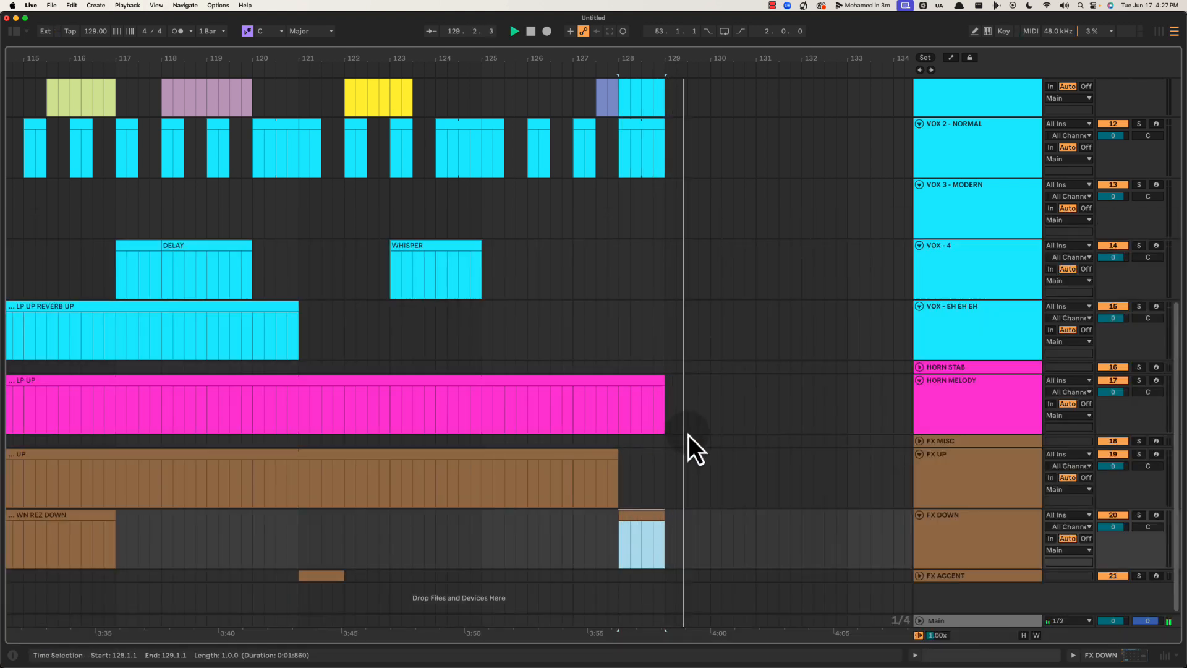
# Play the transition into bar 129 and examine the track lanes for elements that start there
pyautogui.scroll(10, 699, 427)
pyautogui.moveTo(745, 62); pyautogui.dragTo(771, 37)
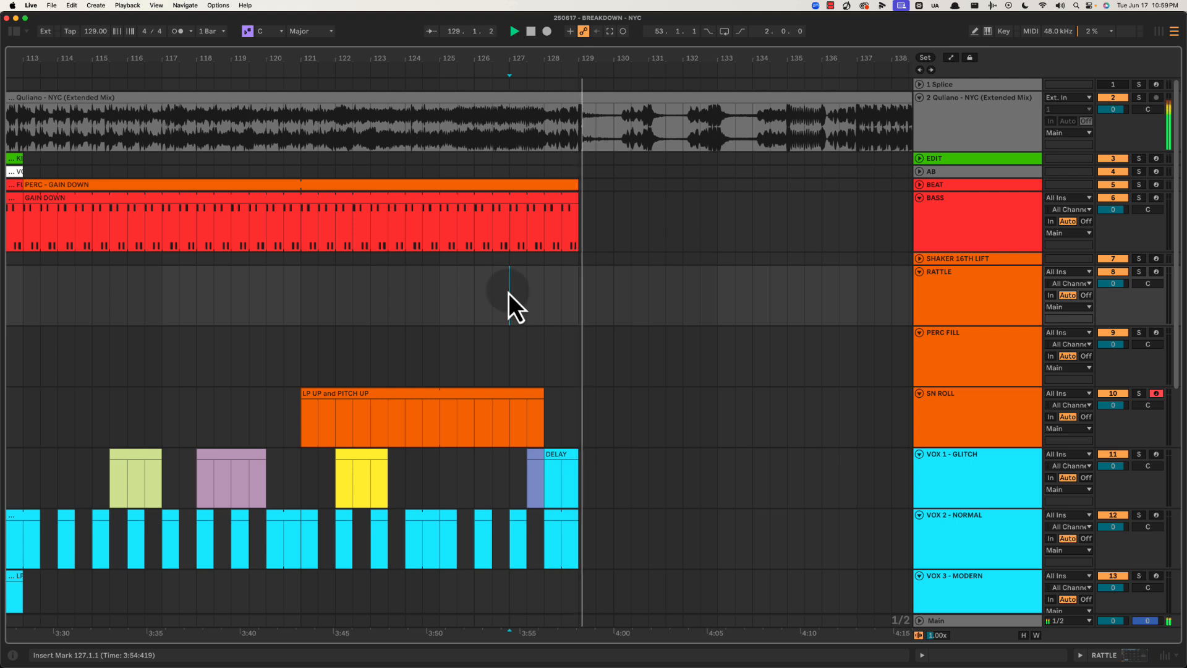
pyautogui.moveTo(599, 58); pyautogui.dragTo(600, 59)
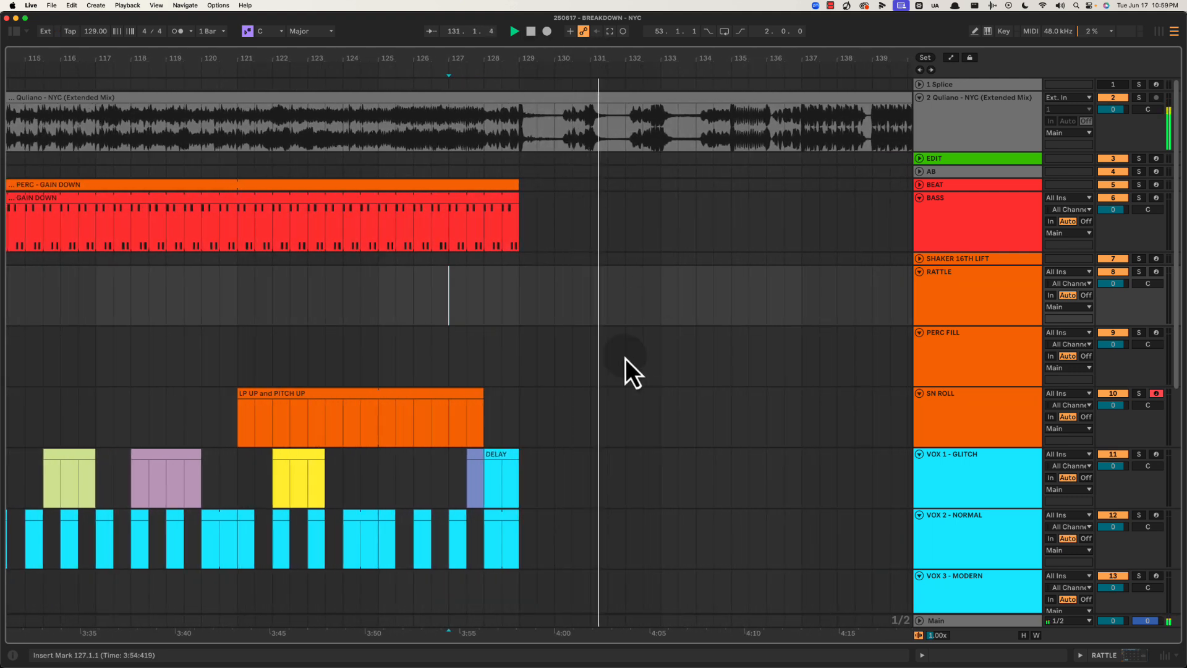
pyautogui.scroll(-8, 585, 280)
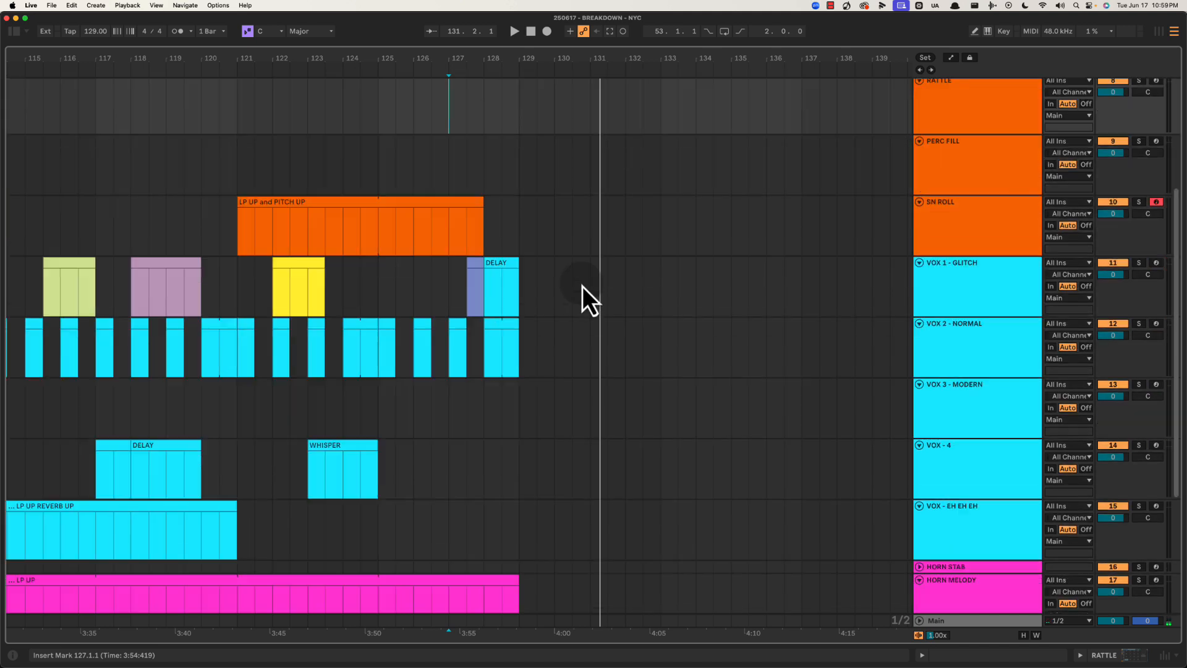
pyautogui.click(941, 407)
pyautogui.click(943, 341)
pyautogui.click(949, 286)
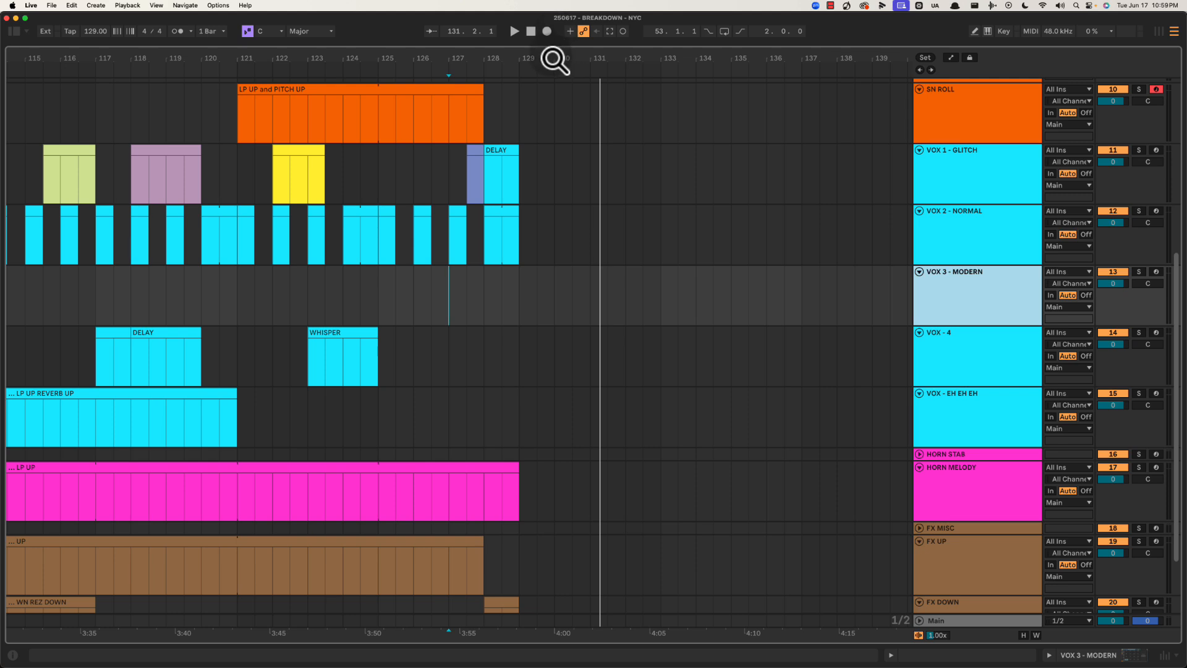
pyautogui.scroll(10, 557, 146)
pyautogui.click(521, 121)
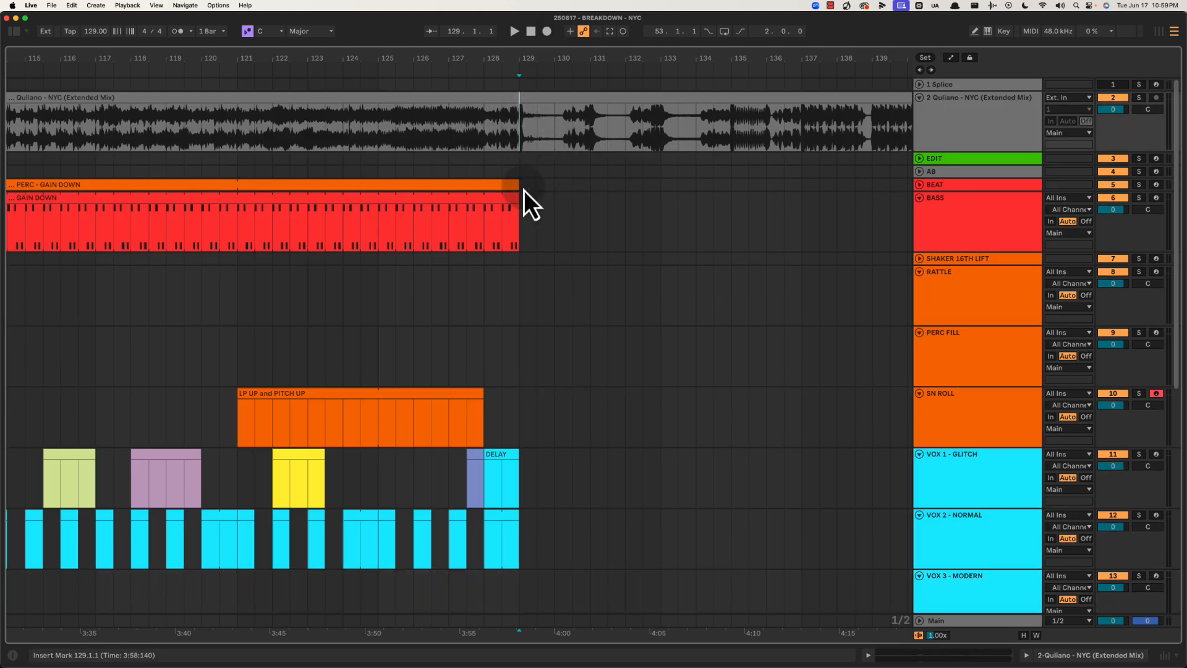
pyautogui.press('space')
pyautogui.press('space')
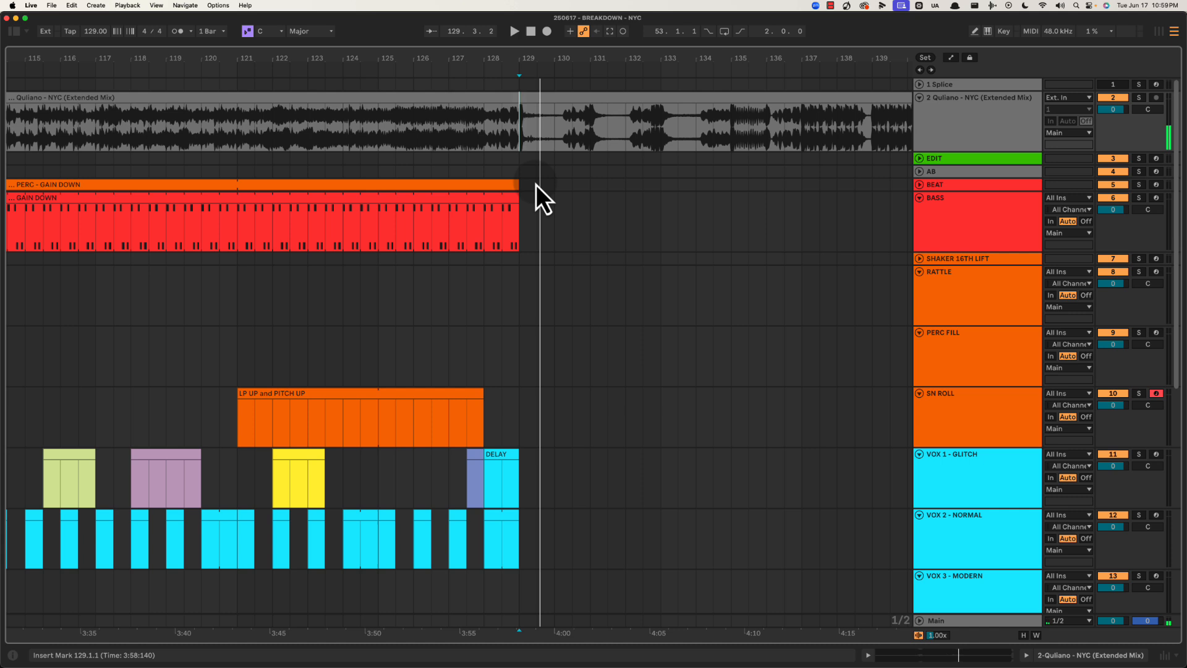
# Unfold the BEAT track and add a half-bar clip on it from bar 129.1 to 129.3
pyautogui.click(919, 185)
pyautogui.moveTo(522, 188); pyautogui.dragTo(537, 187)
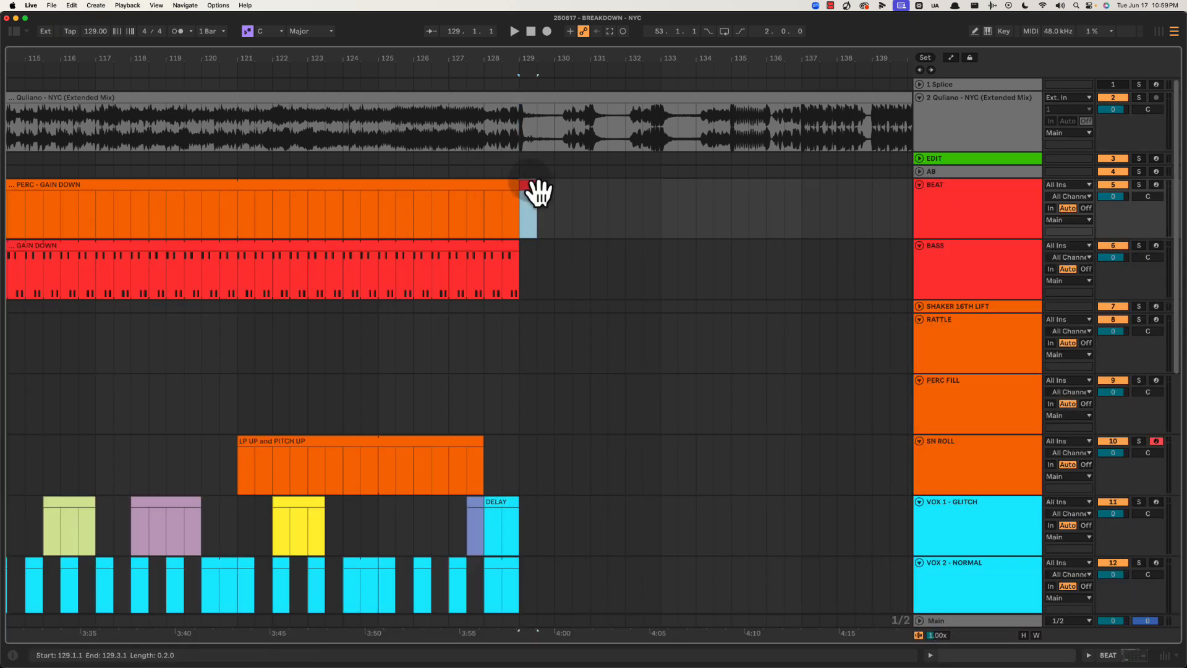
pyautogui.press('space')
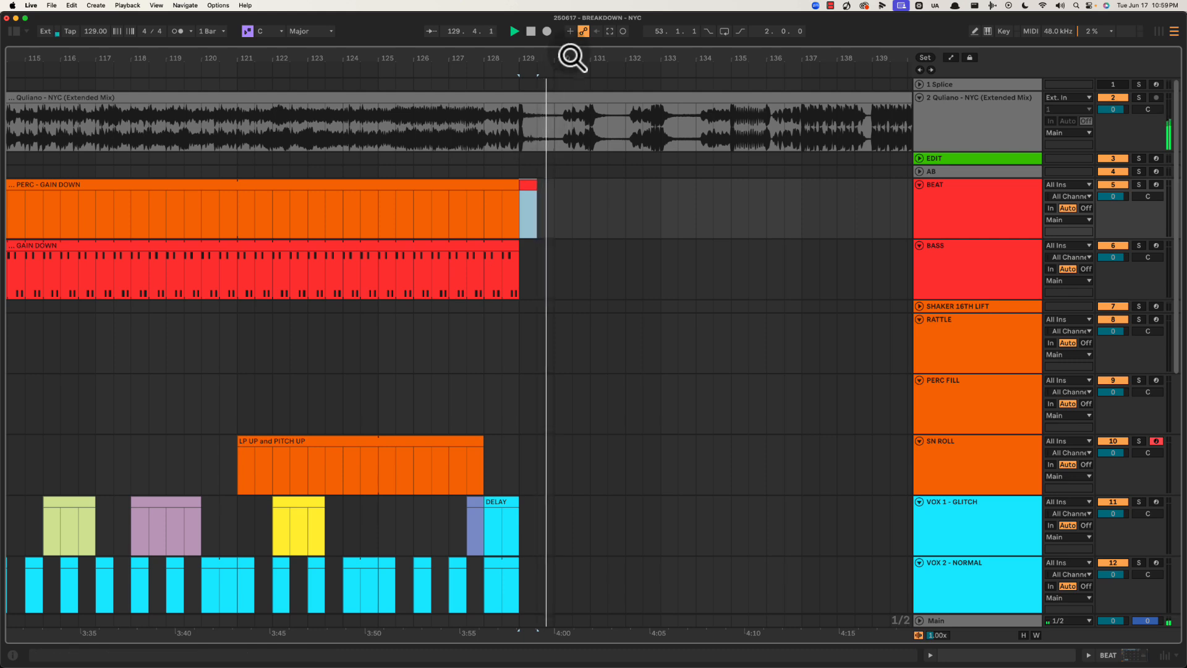
pyautogui.moveTo(569, 53); pyautogui.dragTo(574, 56)
pyautogui.press('space')
# Add a four-bar clip on FX DOWN spanning bars 129 to 133
pyautogui.scroll(-7, 570, 310)
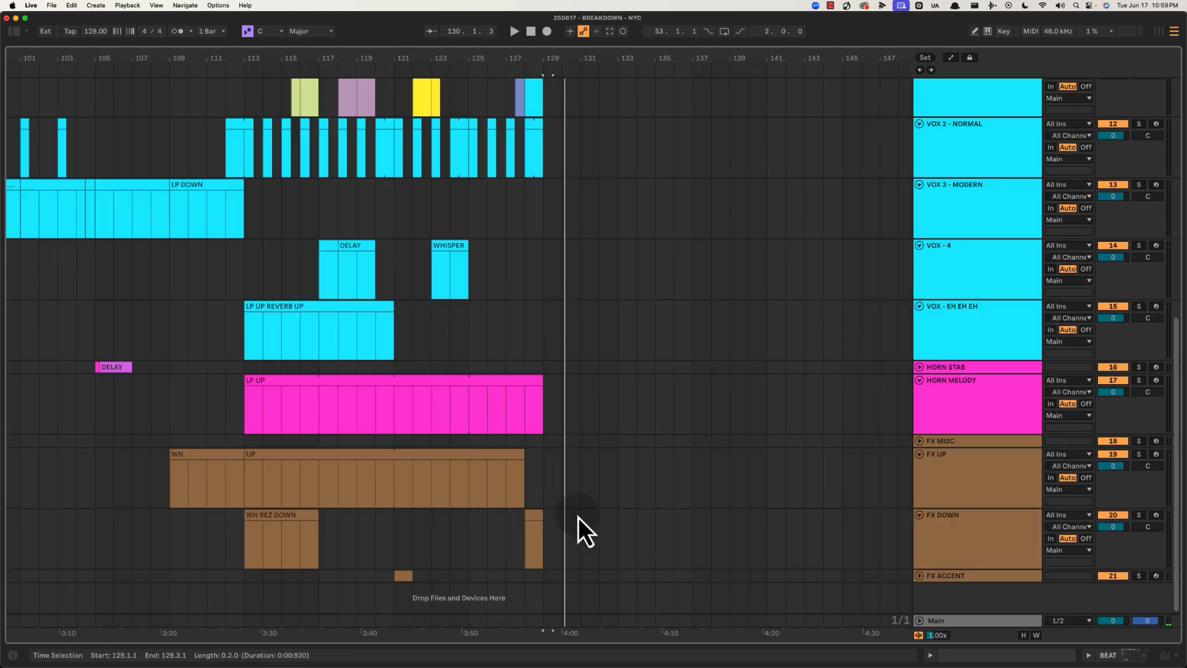
pyautogui.moveTo(612, 525)
pyautogui.mouseDown()
pyautogui.moveTo(596, 528)
pyautogui.moveTo(621, 522)
pyautogui.mouseUp()
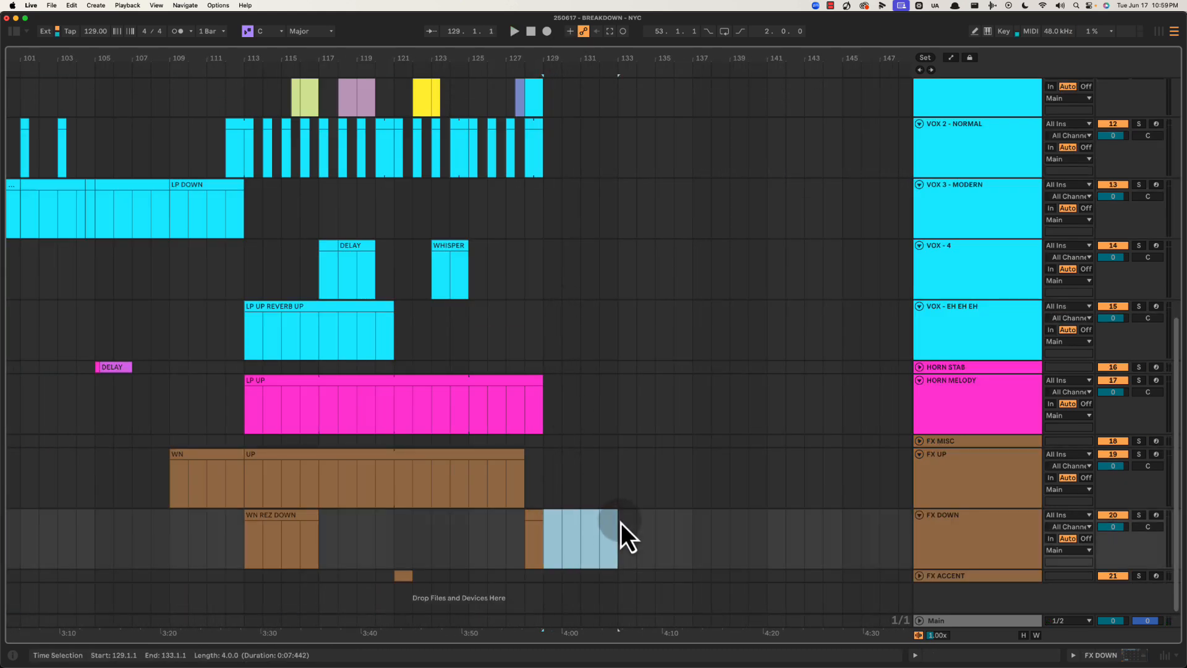
pyautogui.press('super+shift+m')
pyautogui.press('super+alt+l')
pyautogui.press('space')
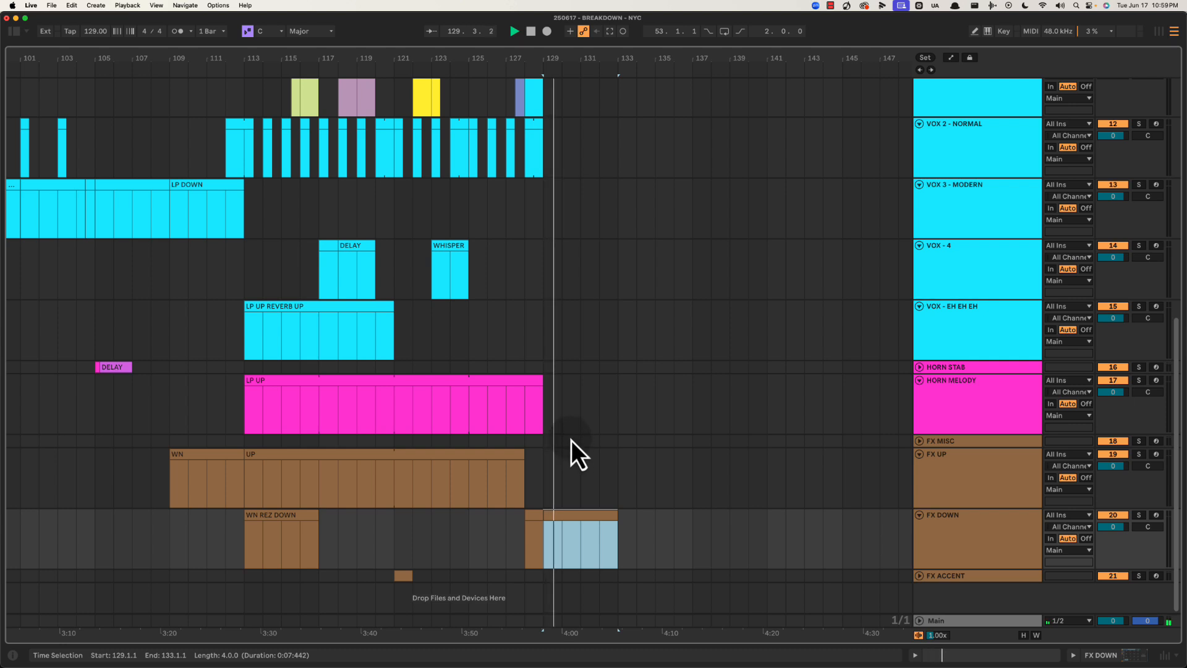
# Play from bar 129 repeatedly and examine the percussion and vocal tracks for elements still missing there
pyautogui.press('space')
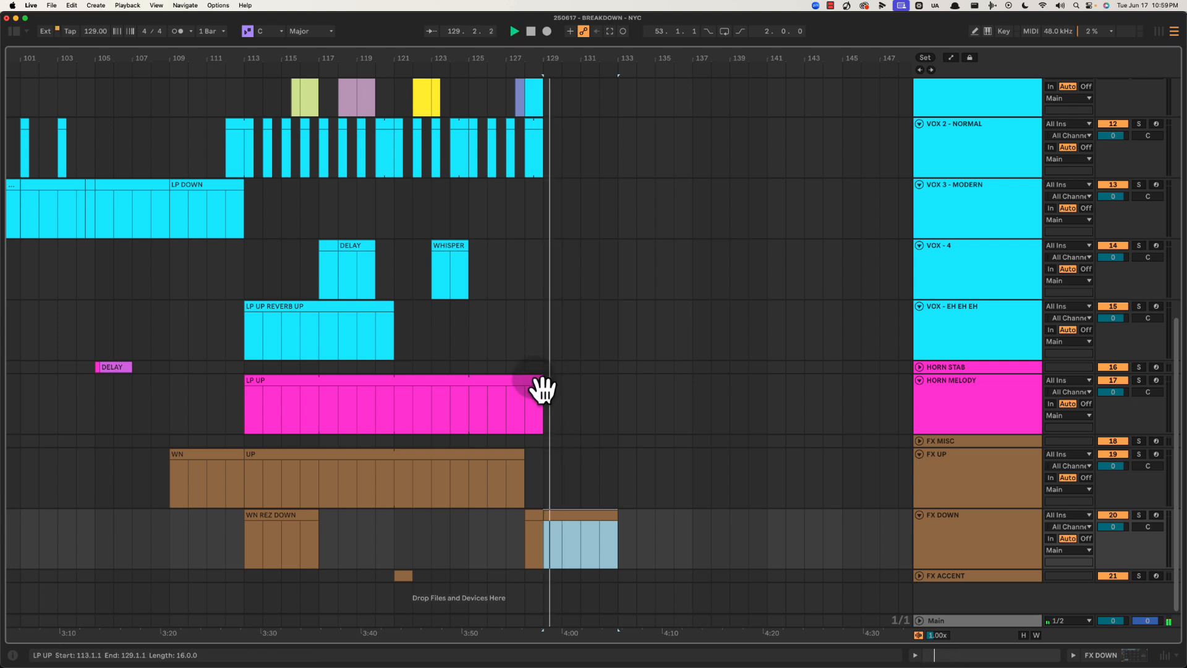
pyautogui.scroll(7, 538, 389)
pyautogui.scroll(-4, 542, 476)
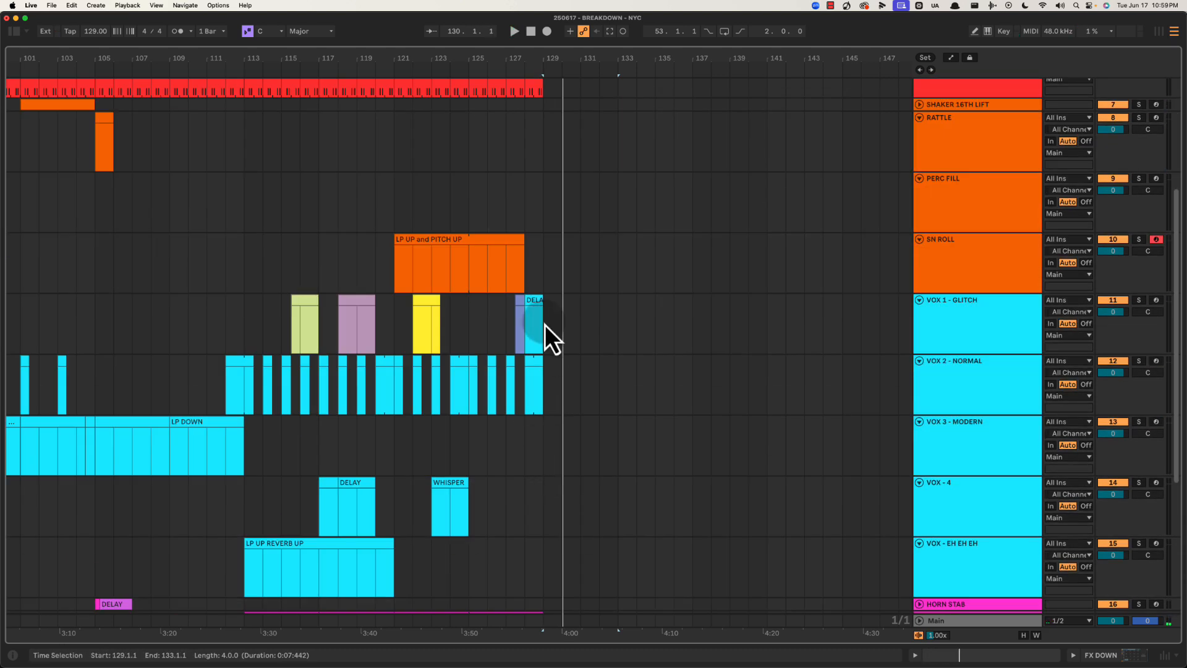
pyautogui.press('space')
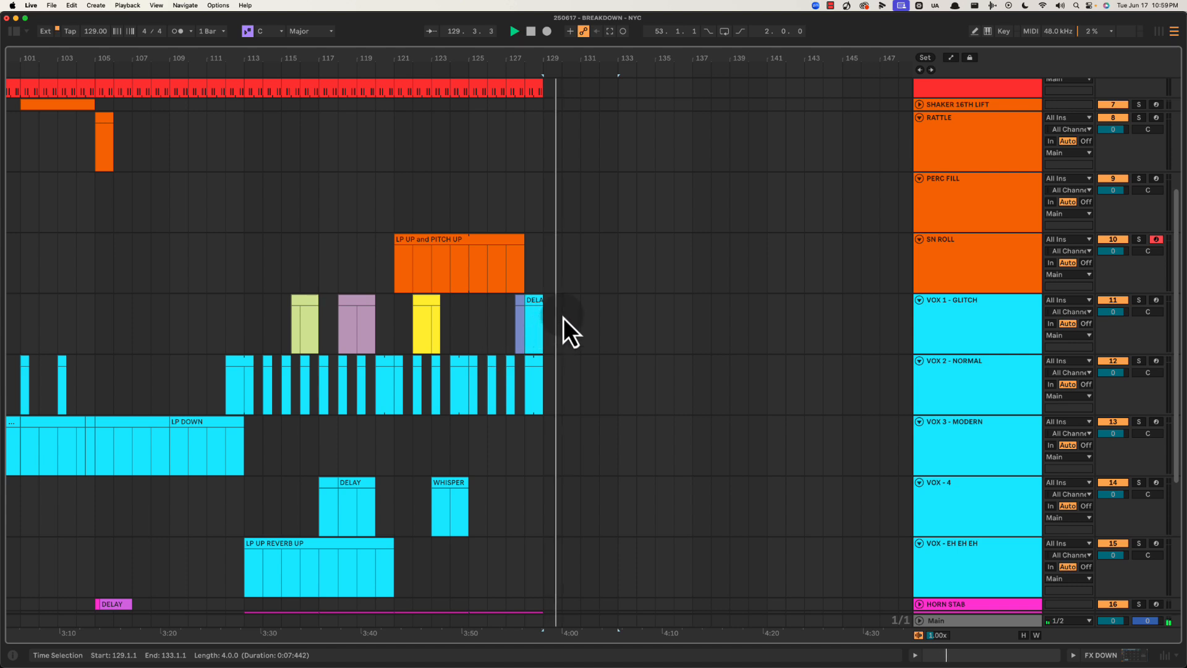
pyautogui.scroll(4, 559, 370)
pyautogui.scroll(-1, 559, 369)
pyautogui.scroll(1, 575, 283)
pyautogui.scroll(-6, 593, 480)
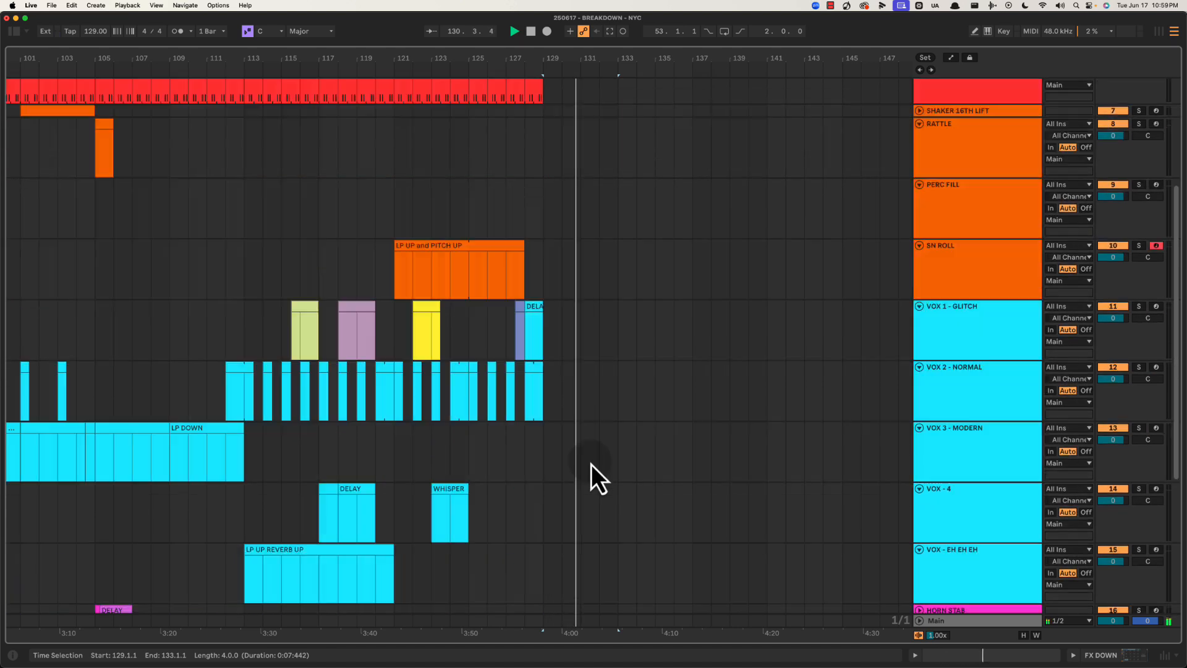
# Add a four-bar clip on VOX 2 - NORMAL spanning bars 129 to 133
pyautogui.click(963, 295)
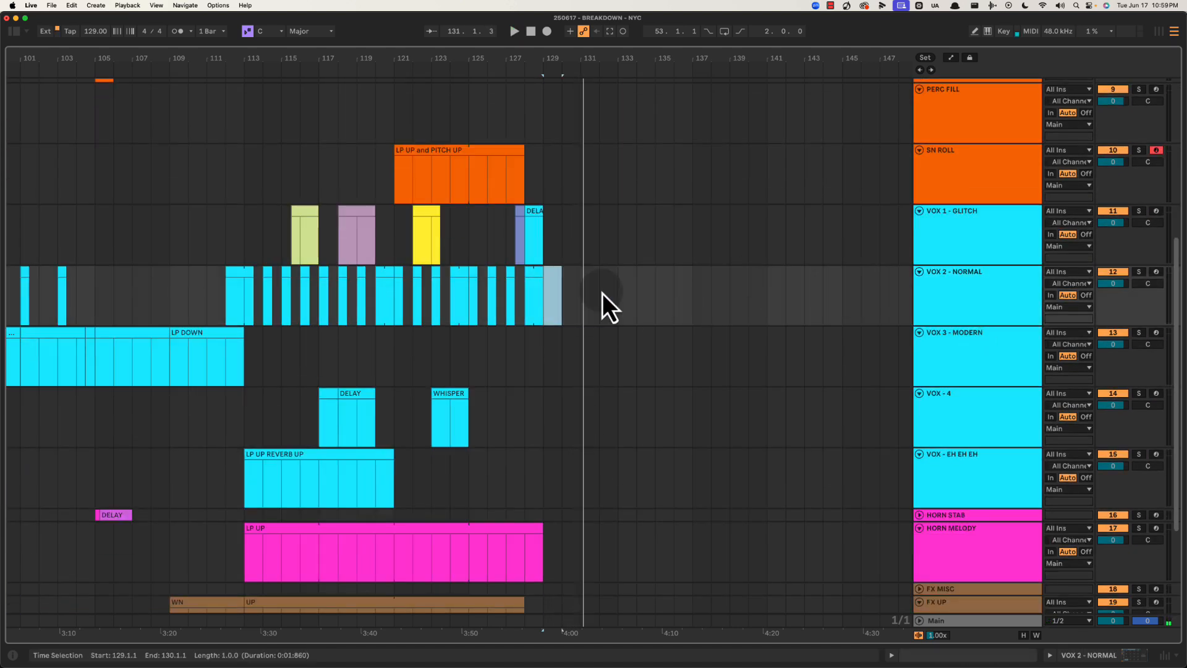
pyautogui.press('super+shift+m')
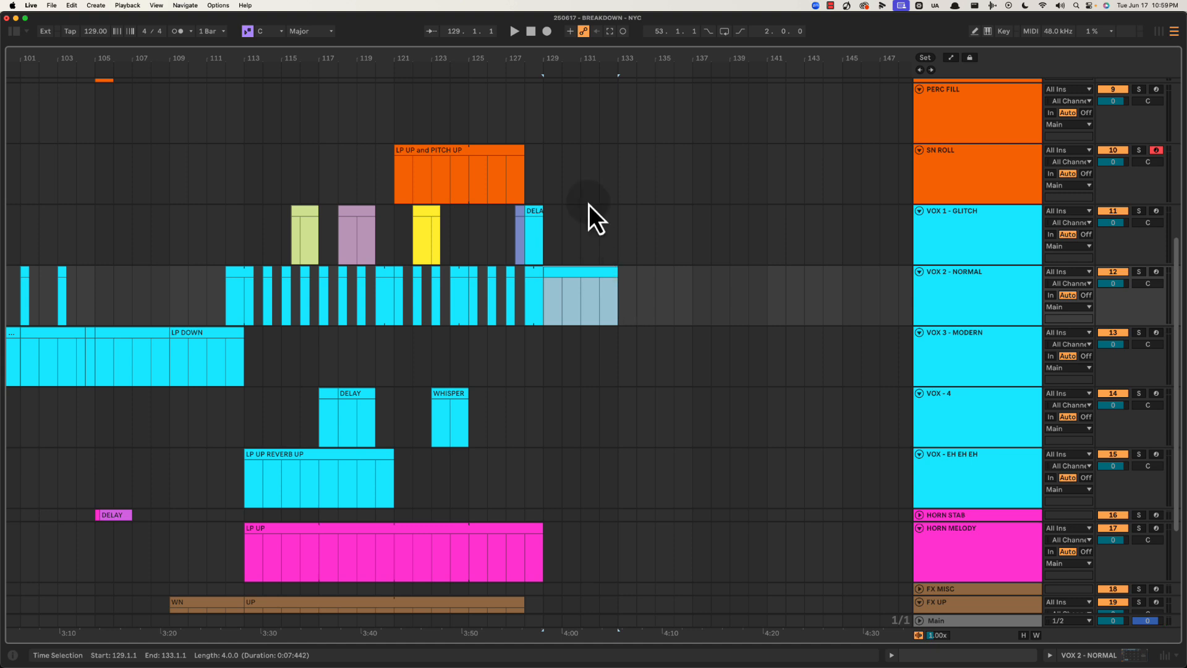
# Play the reference around bar 131 and copy the half-bar BEAT clip from bar 129 to bar 131
pyautogui.moveTo(575, 64); pyautogui.dragTo(575, 59)
pyautogui.scroll(6, 556, 316)
pyautogui.press('space')
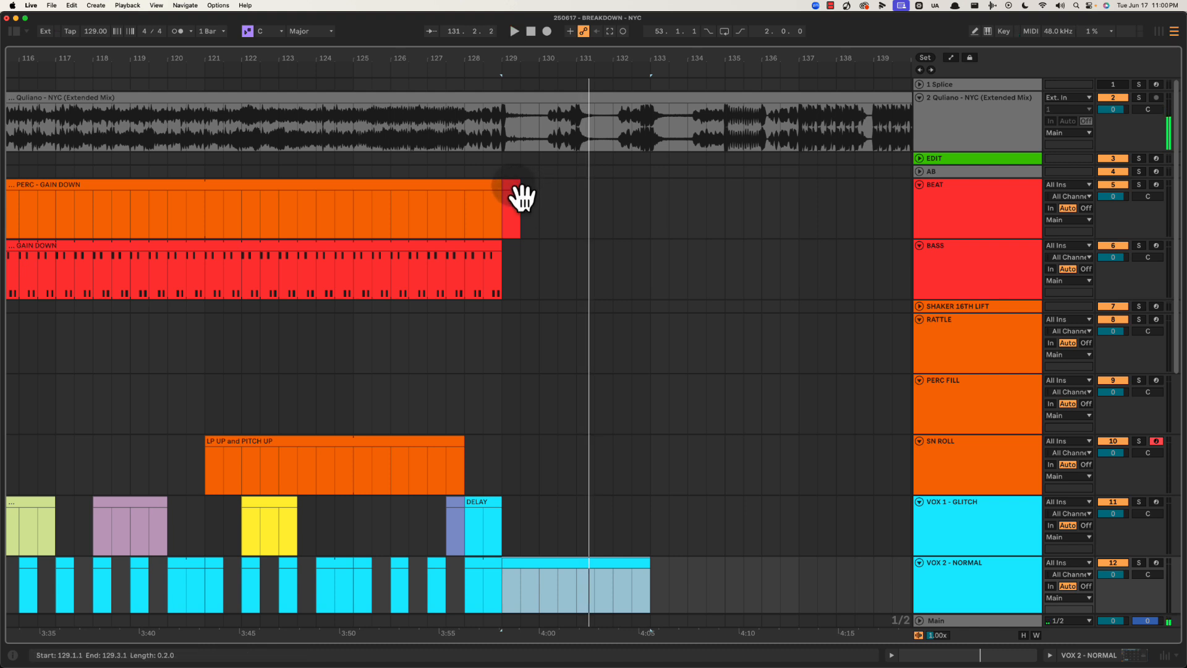
pyautogui.press('space')
pyautogui.moveTo(514, 188); pyautogui.dragTo(584, 188)
# Enlarge the reference track's lane and compare the waveform hits around bar 131 with those leading into bar 133
pyautogui.moveTo(579, 58); pyautogui.dragTo(581, 61)
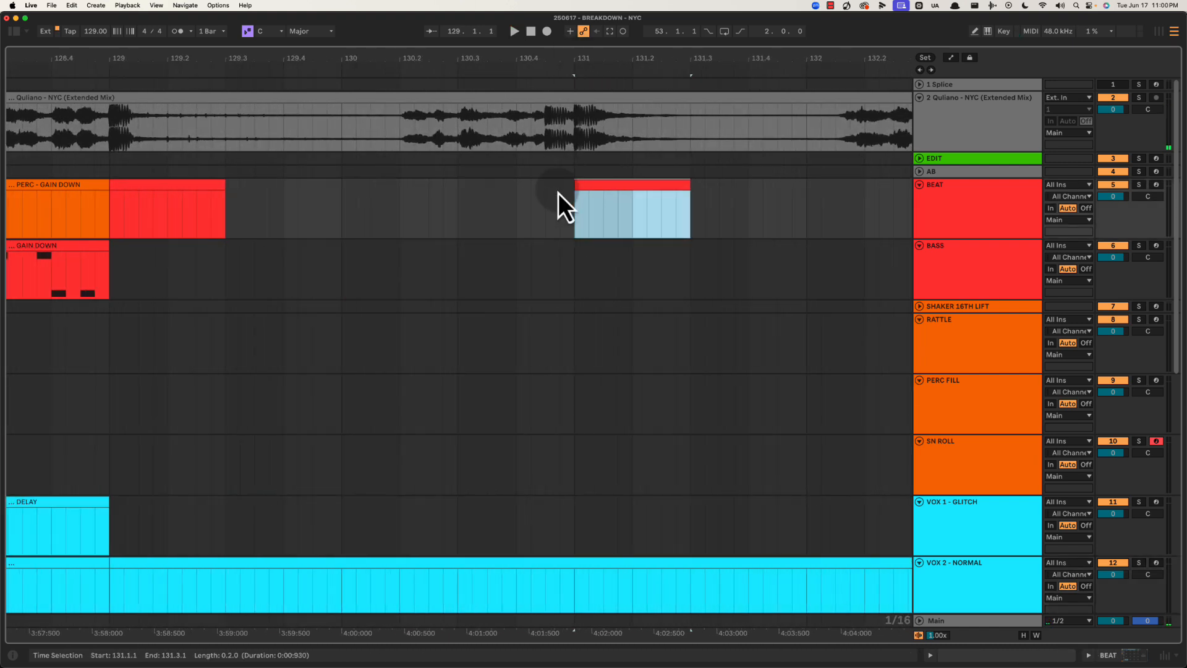
pyautogui.moveTo(984, 150); pyautogui.dragTo(978, 377)
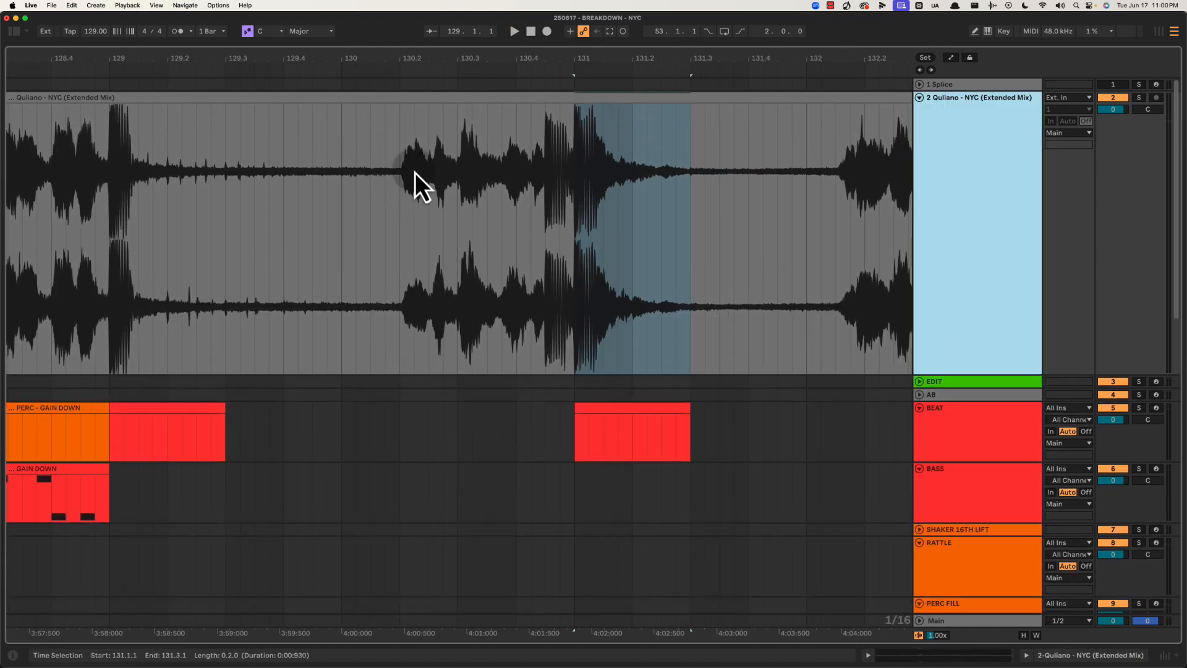
pyautogui.moveTo(543, 142); pyautogui.dragTo(568, 137)
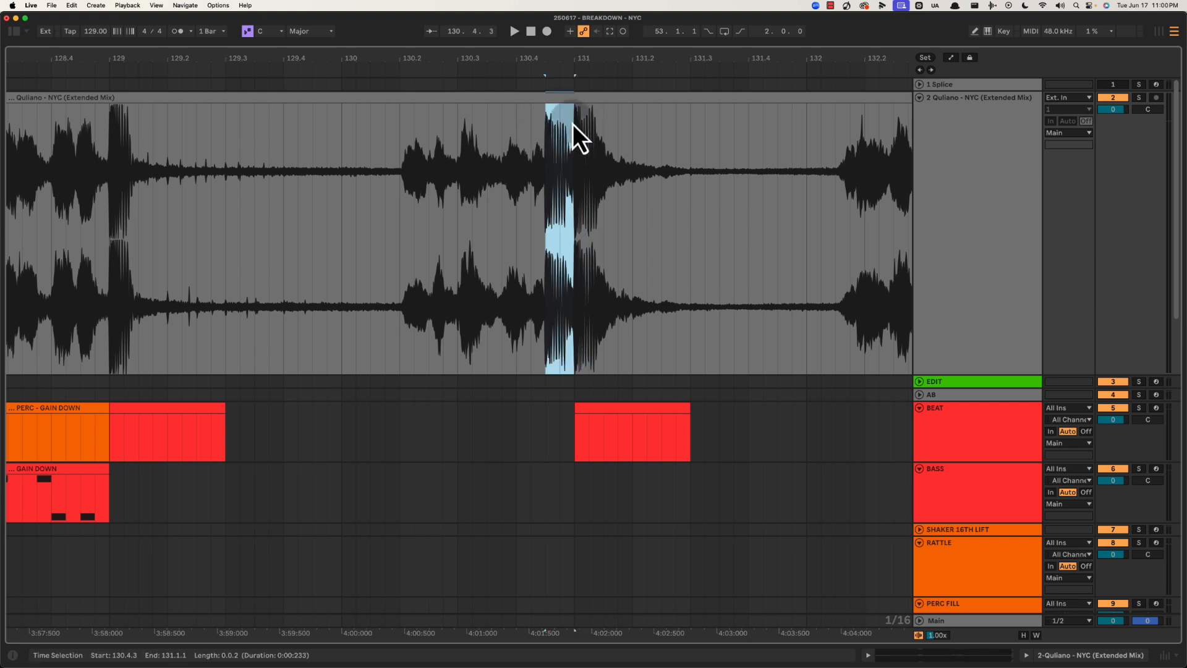
pyautogui.keyDown('shift'); pyautogui.click(633, 127); pyautogui.keyUp('shift')
pyautogui.click(511, 130)
pyautogui.moveTo(544, 128); pyautogui.dragTo(600, 109)
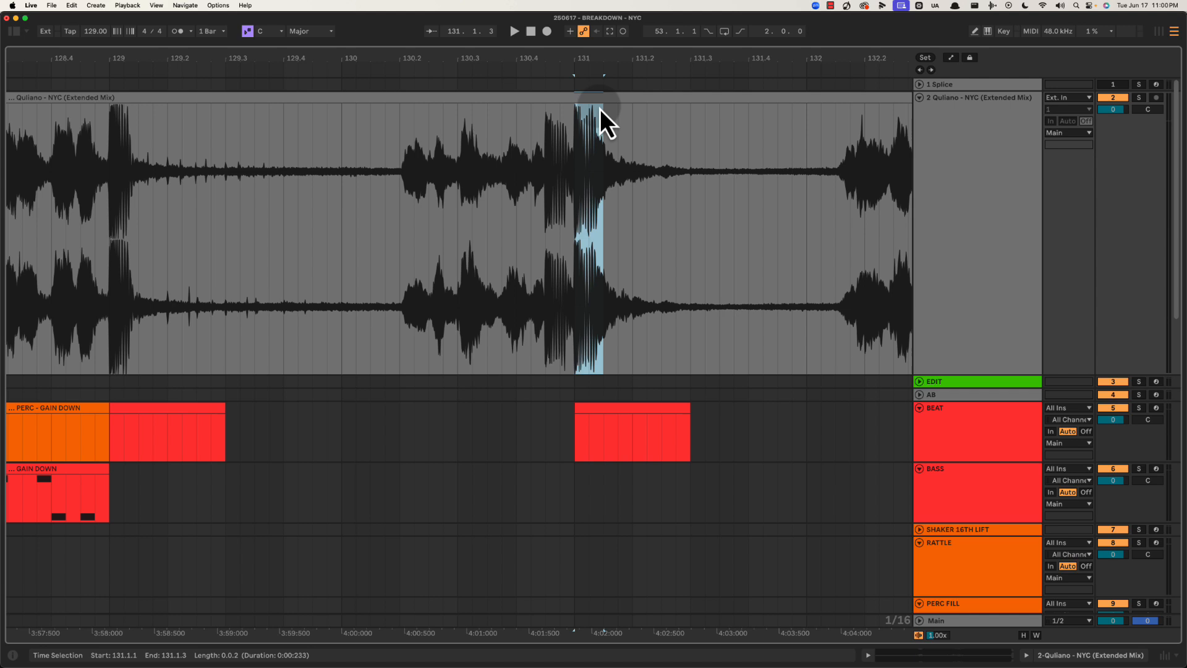
pyautogui.click(545, 134)
pyautogui.moveTo(569, 58); pyautogui.dragTo(570, 53)
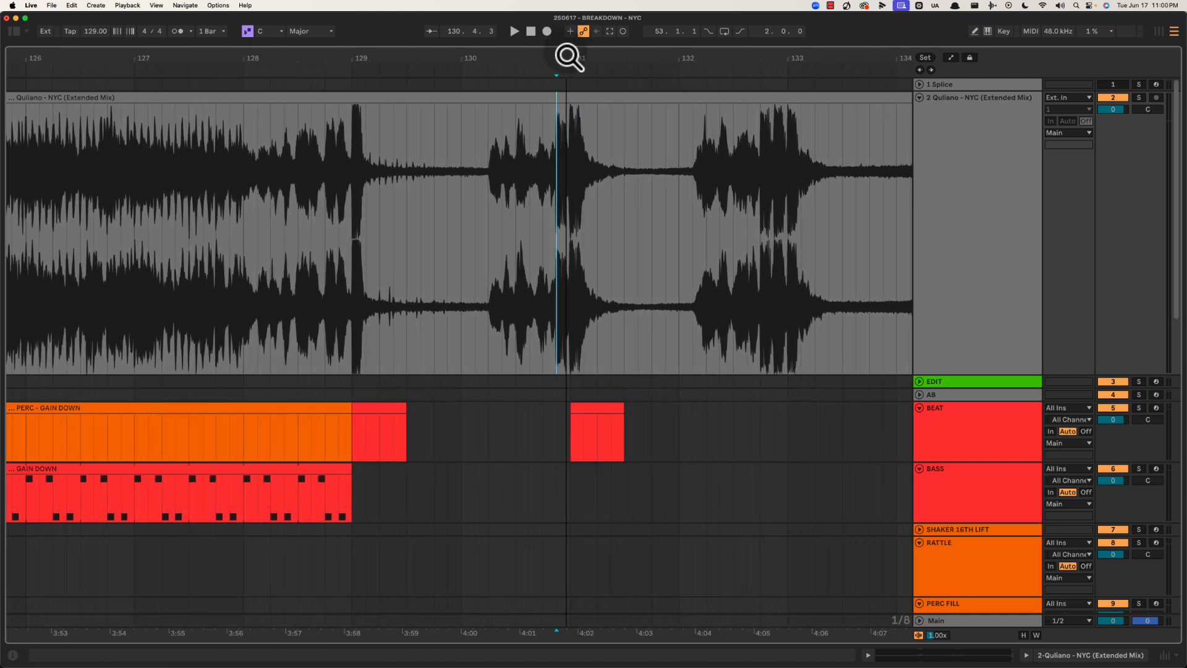
pyautogui.click(761, 140)
pyautogui.press('space')
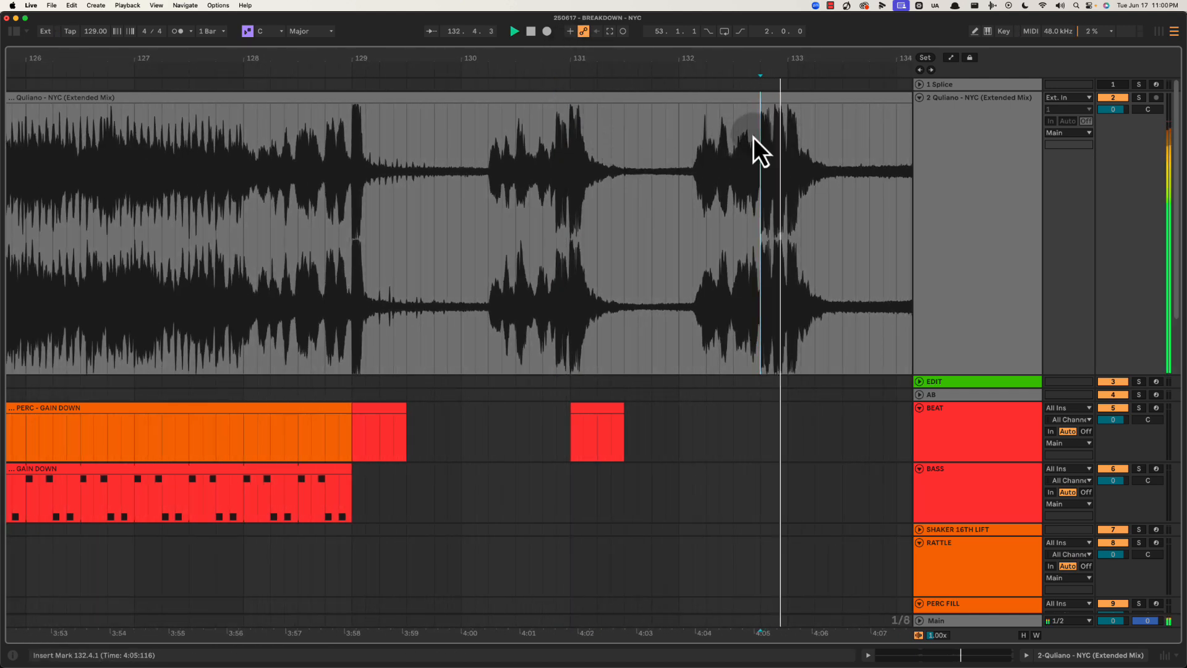
pyautogui.press('space')
pyautogui.moveTo(559, 148); pyautogui.dragTo(570, 149)
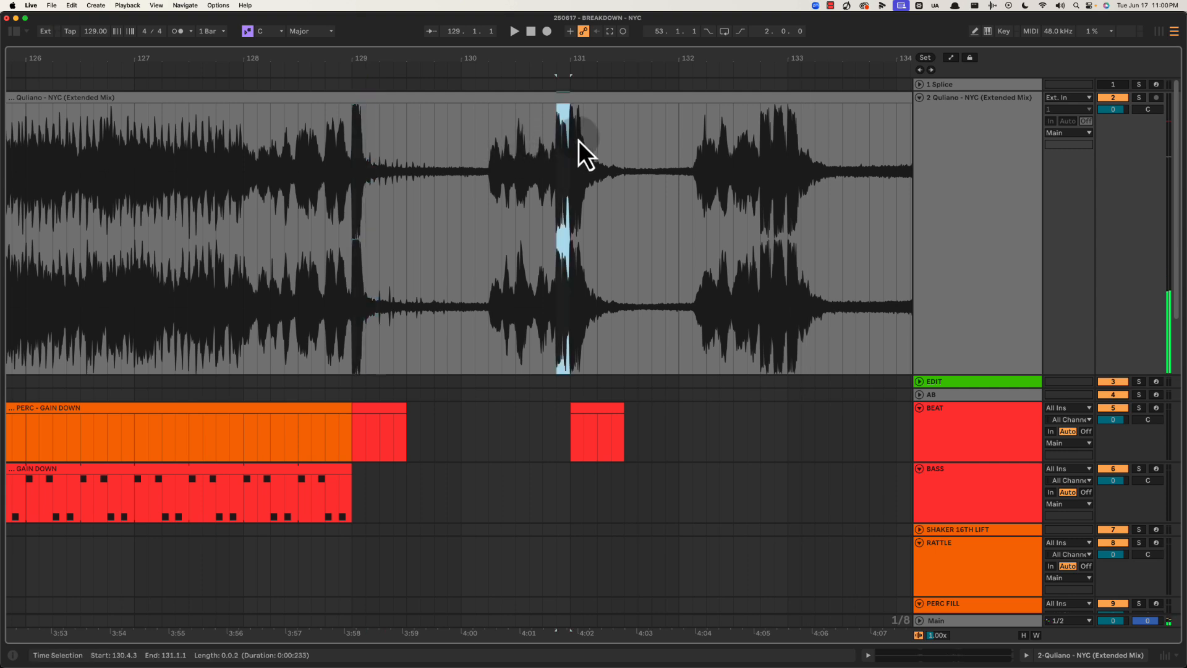
pyautogui.moveTo(759, 151); pyautogui.dragTo(829, 151)
# Turn the BEAT clip at bar 131 into two eighth-note clips covering 130.4.3 to 131.1.3 and compare them with the bar 129 hit
pyautogui.moveTo(594, 416)
pyautogui.mouseDown()
pyautogui.moveTo(542, 417)
pyautogui.moveTo(581, 409)
pyautogui.mouseUp()
pyautogui.click(535, 419)
pyautogui.press('space')
pyautogui.click(358, 406)
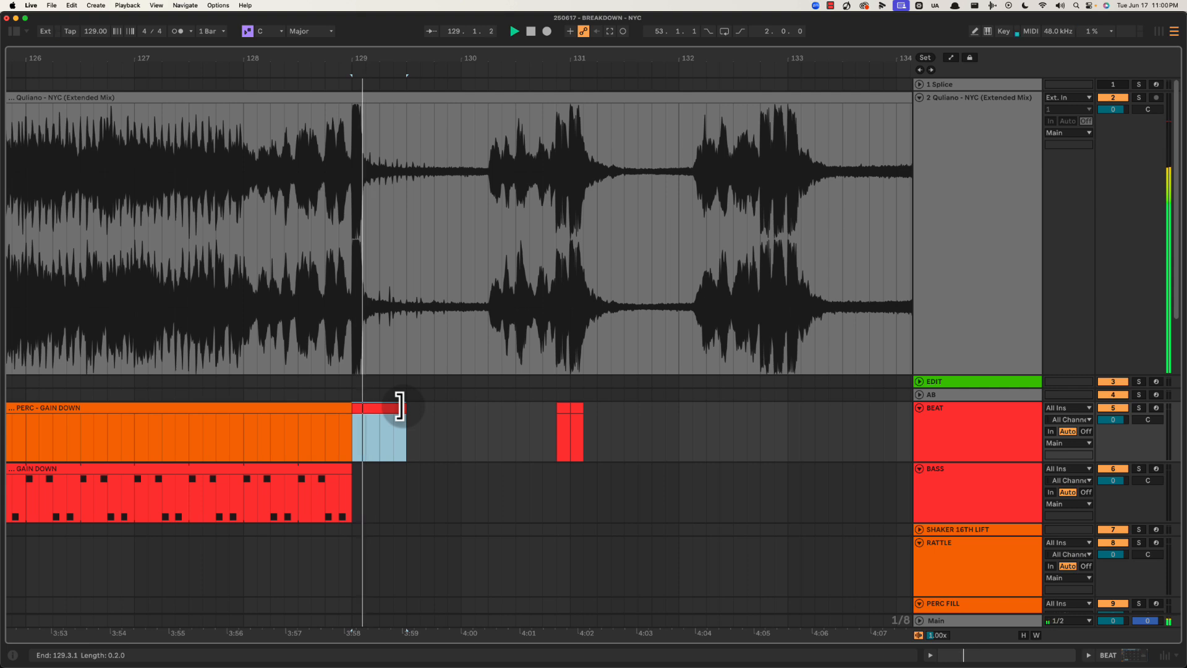
pyautogui.click(575, 416)
pyautogui.click(378, 420)
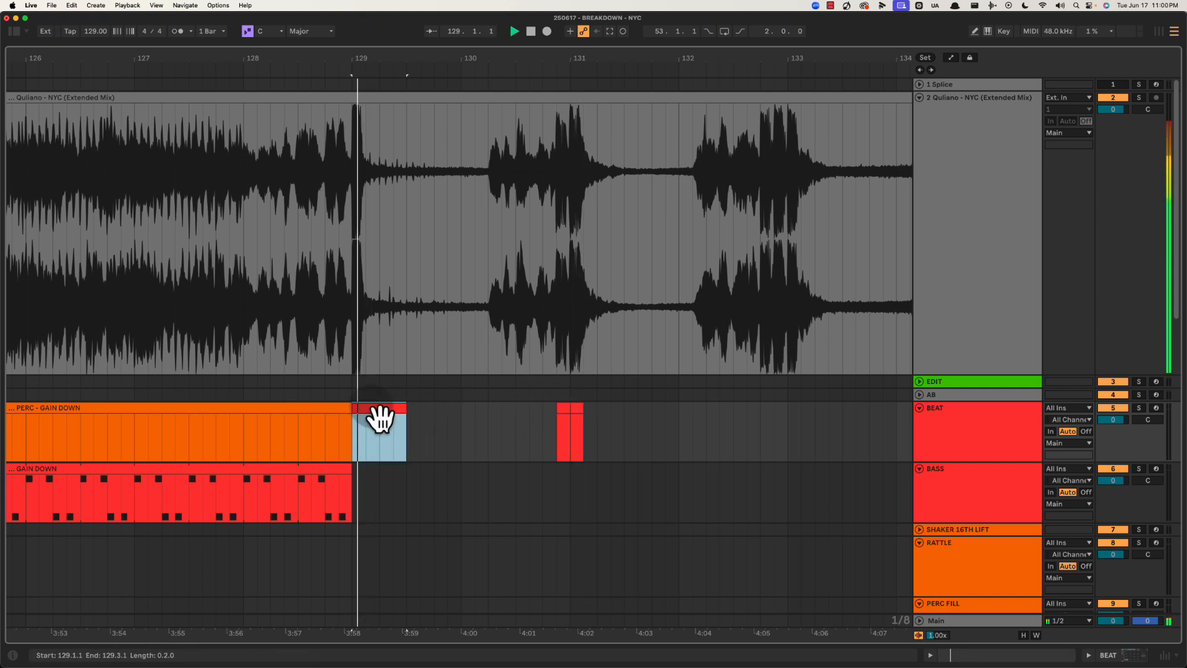
pyautogui.click(577, 408)
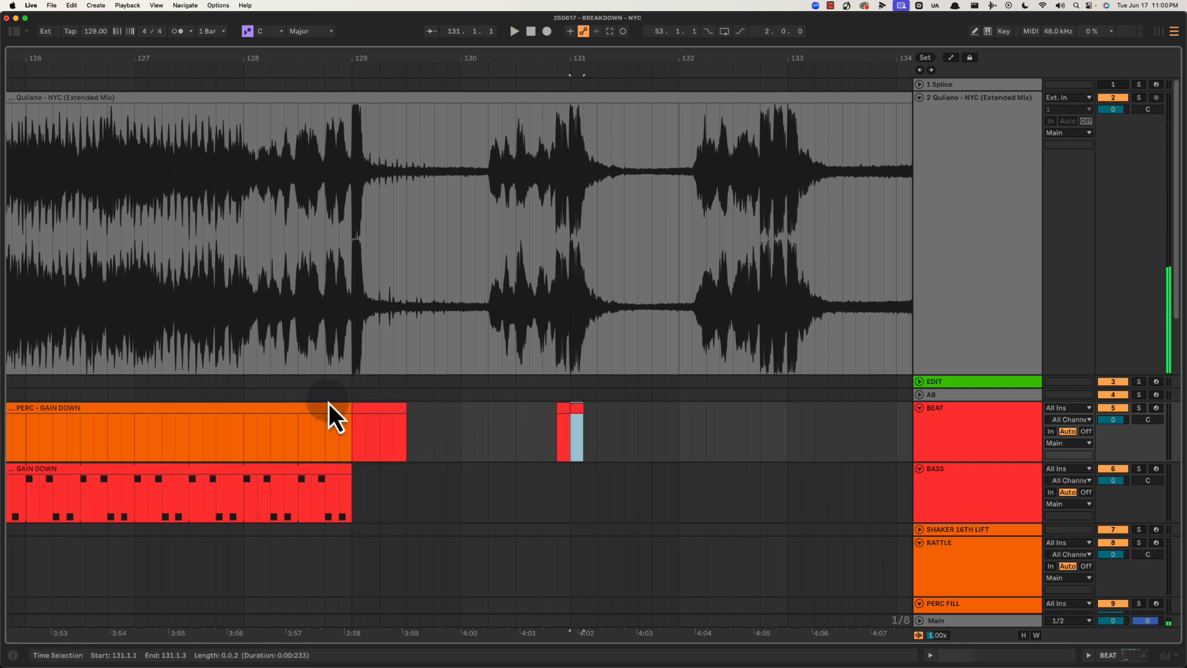
pyautogui.click(394, 426)
# Unfold FX ACCENT and add an eighth-note clip on it from 131.1.1 to 131.1.3
pyautogui.scroll(-10, 469, 450)
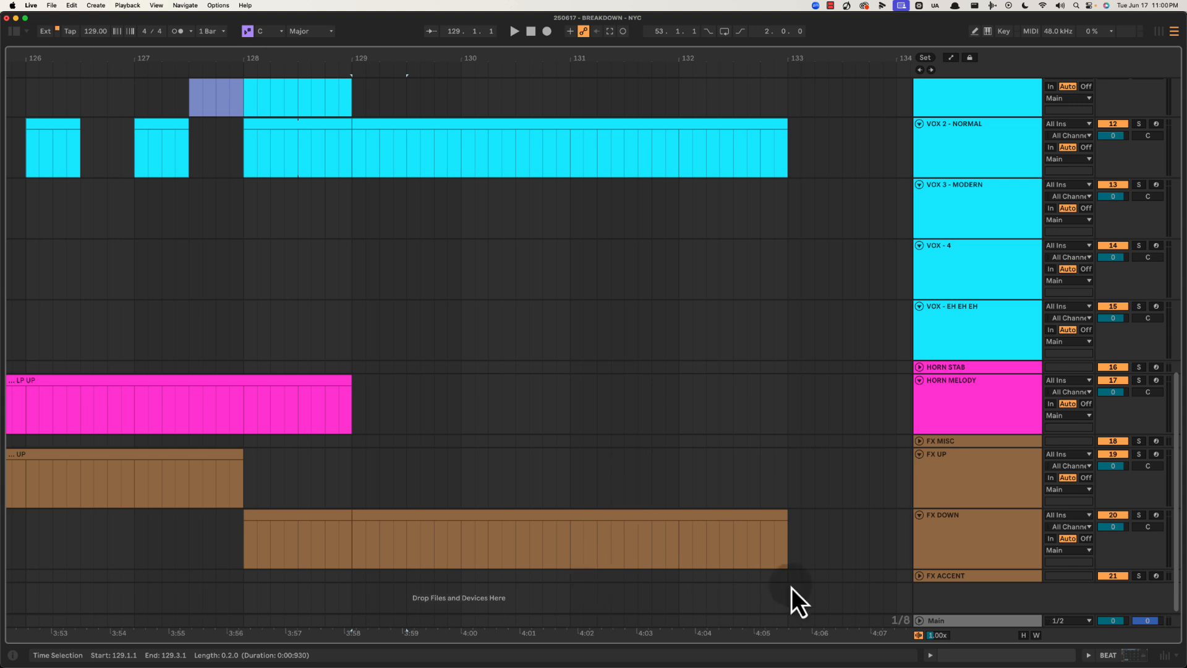
pyautogui.scroll(-1, 866, 575)
pyautogui.moveTo(570, 568); pyautogui.dragTo(584, 566)
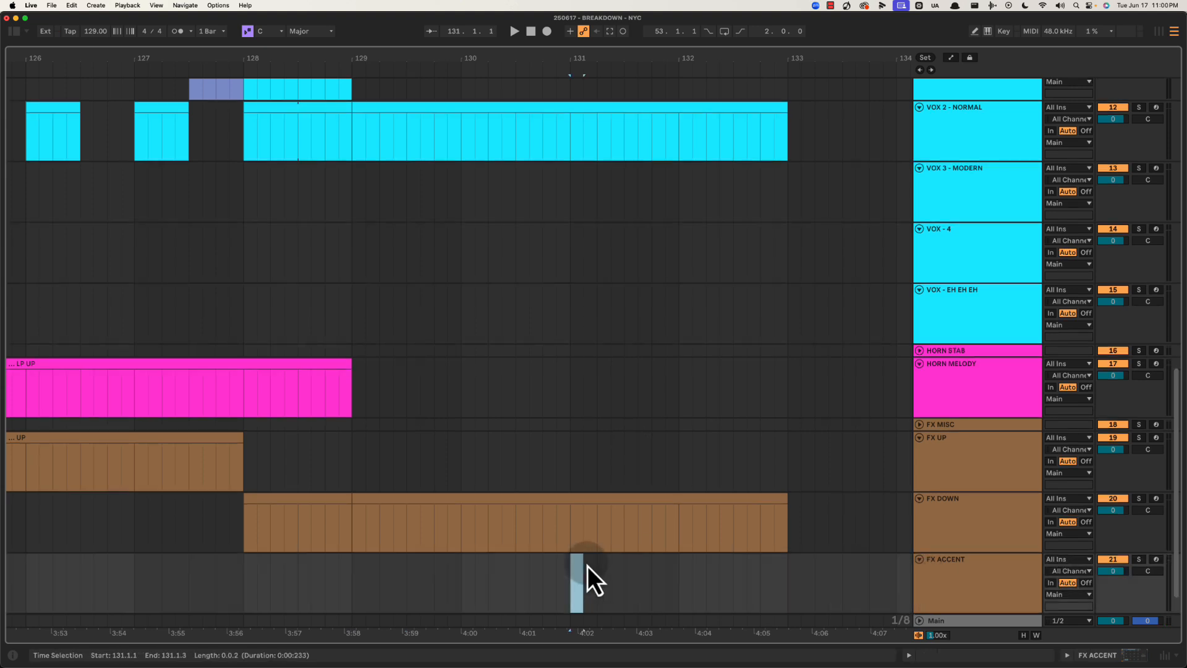
pyautogui.press('super+shift+m')
pyautogui.press('super+alt+l')
# Play on from bar 131 past bar 133 and examine the track lanes for elements still missing
pyautogui.press('space')
pyautogui.scroll(10, 509, 351)
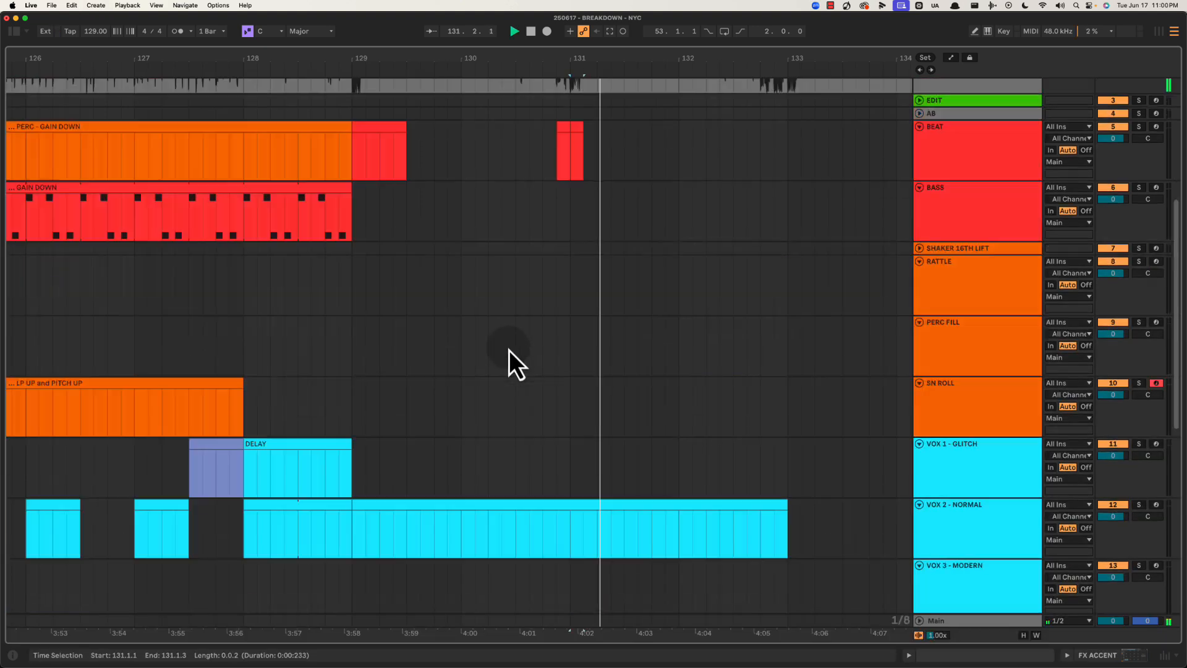
pyautogui.scroll(8, 509, 350)
pyautogui.moveTo(630, 59); pyautogui.dragTo(630, 53)
pyautogui.scroll(-10, 648, 272)
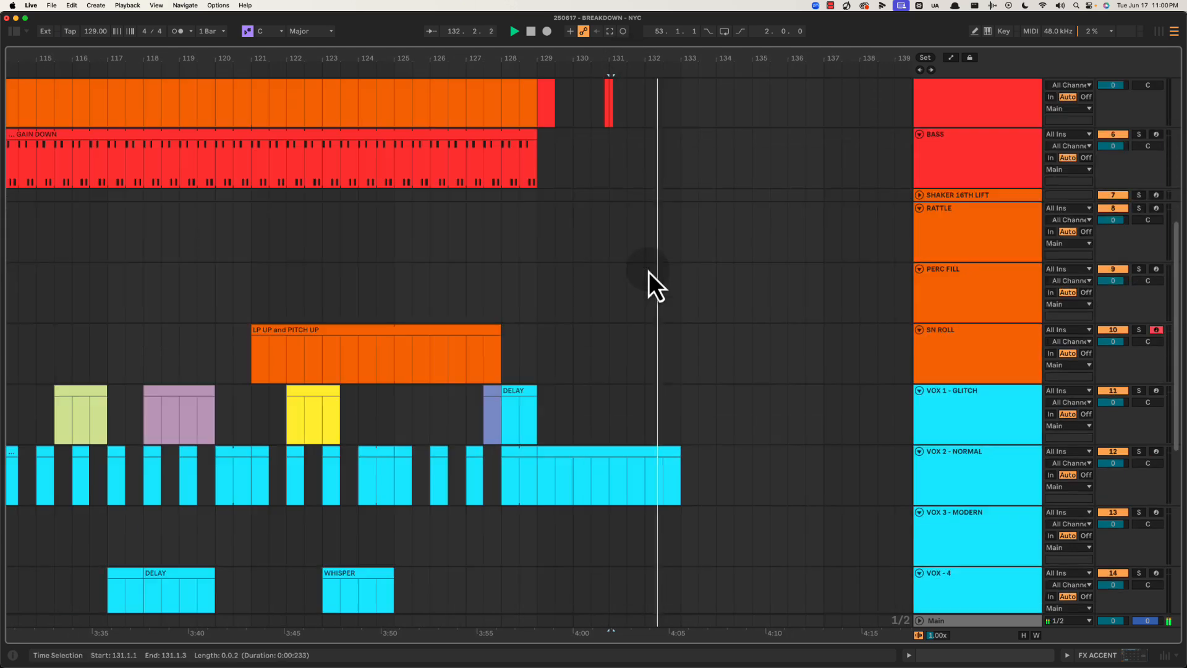
pyautogui.scroll(6, 671, 333)
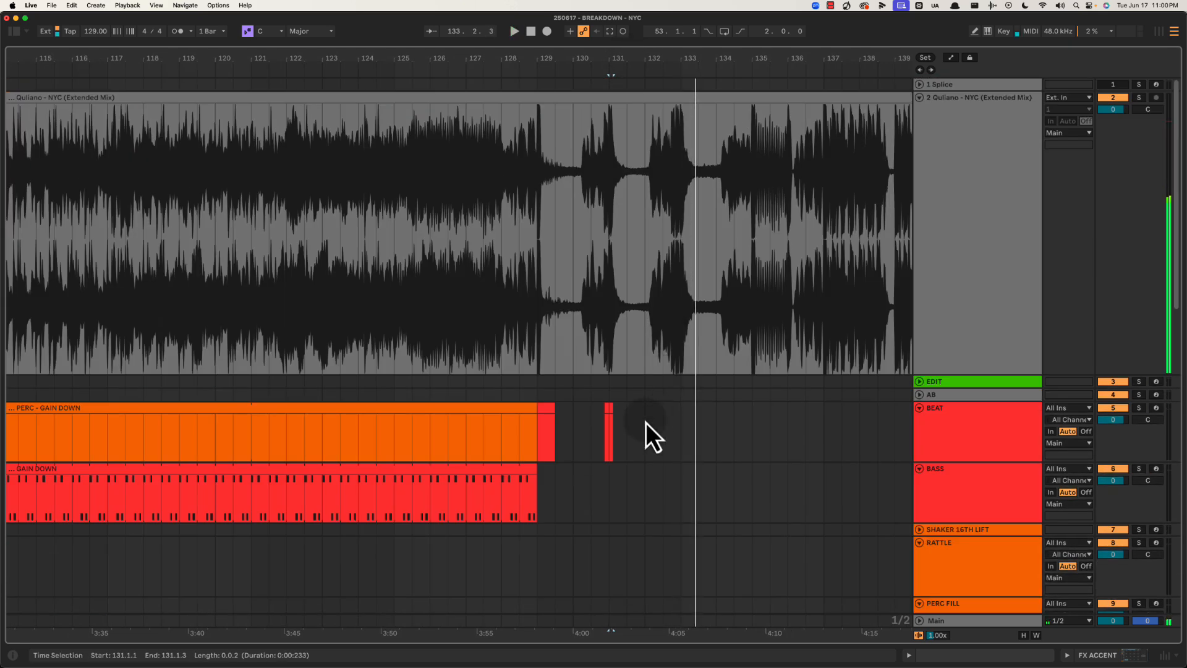
# Copy an eighth-note BEAT clip to 132.4.1, duplicate it twice, and check the three hits against the reference
pyautogui.moveTo(688, 50); pyautogui.dragTo(424, 340)
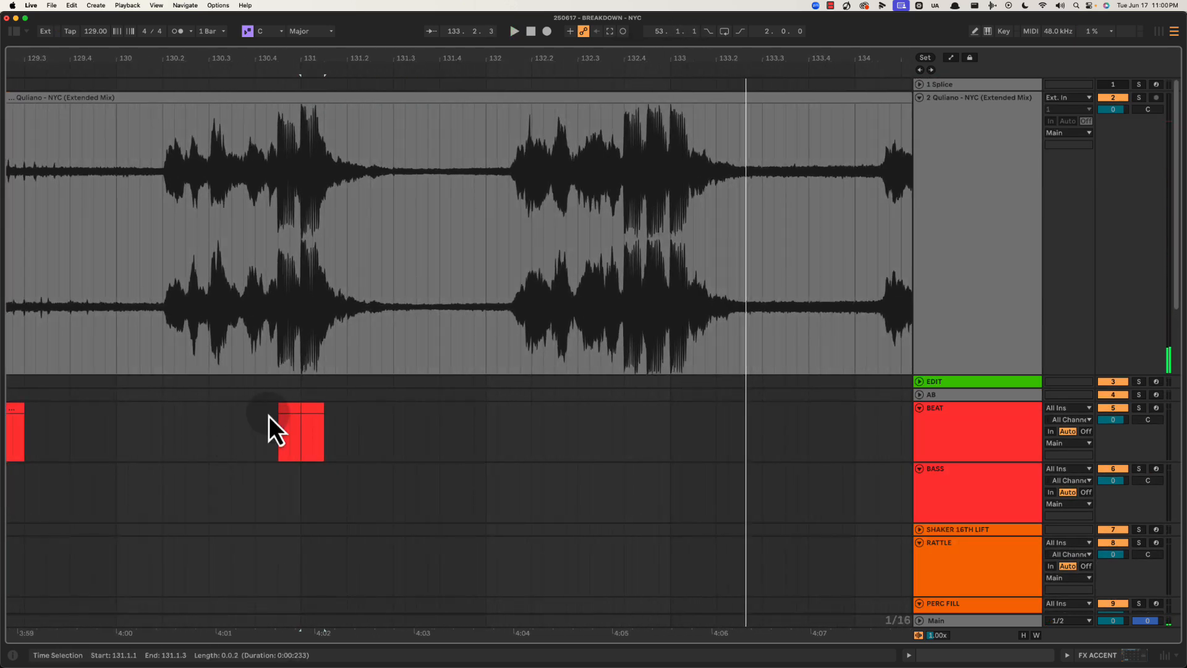
pyautogui.moveTo(290, 420)
pyautogui.mouseDown()
pyautogui.moveTo(662, 407)
pyautogui.moveTo(637, 412)
pyautogui.mouseUp()
pyautogui.hotkey('ctrl', 'd')
pyautogui.hotkey('ctrl', 'd')
pyautogui.click(588, 337)
pyautogui.press('space')
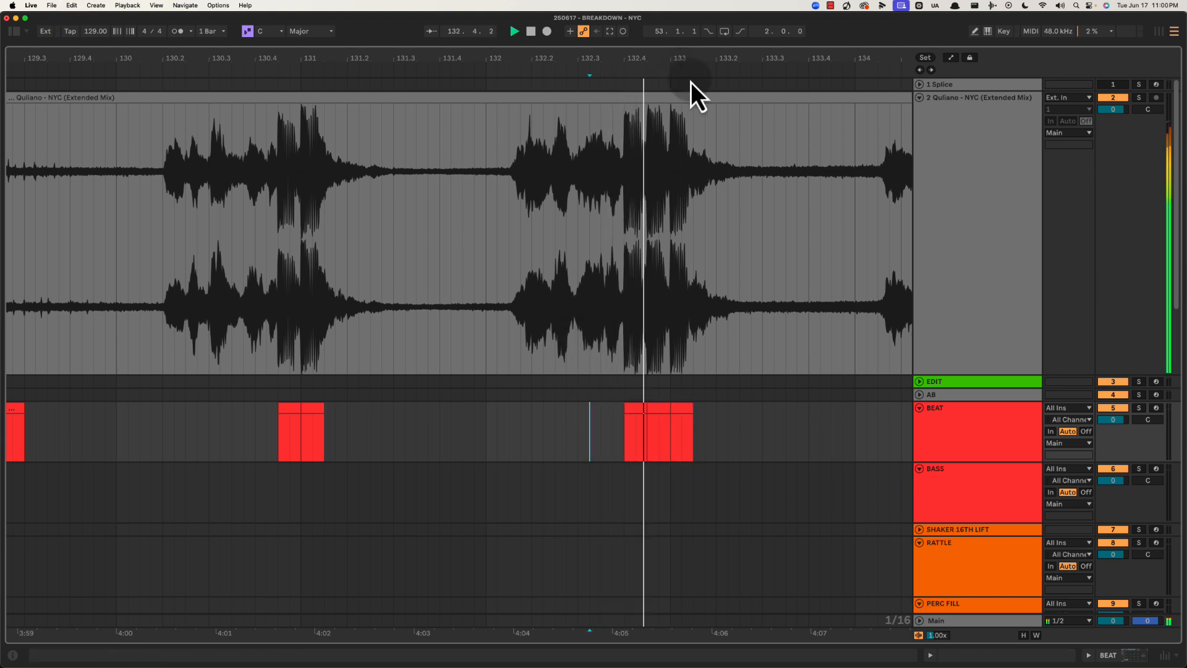
pyautogui.press('space')
# Copy the short FX ACCENT clip from bar 131 to bar 133
pyautogui.moveTo(706, 61); pyautogui.dragTo(704, 12)
pyautogui.scroll(-12, 680, 309)
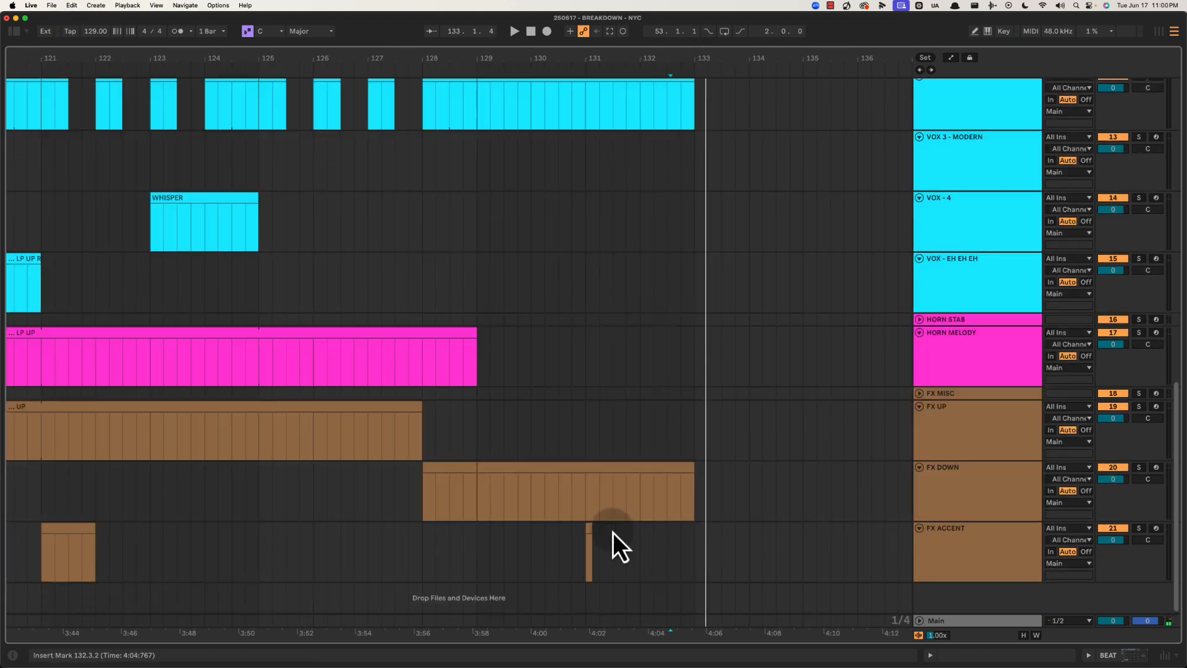
pyautogui.click(588, 533)
pyautogui.moveTo(590, 539)
pyautogui.mouseDown()
pyautogui.moveTo(729, 528)
pyautogui.moveTo(703, 543)
pyautogui.mouseUp()
# Play the reference from 131.3.1 past bar 133 and examine the waveform and FX lanes for further effects
pyautogui.click(616, 384)
pyautogui.scroll(15, 647, 387)
pyautogui.press('space')
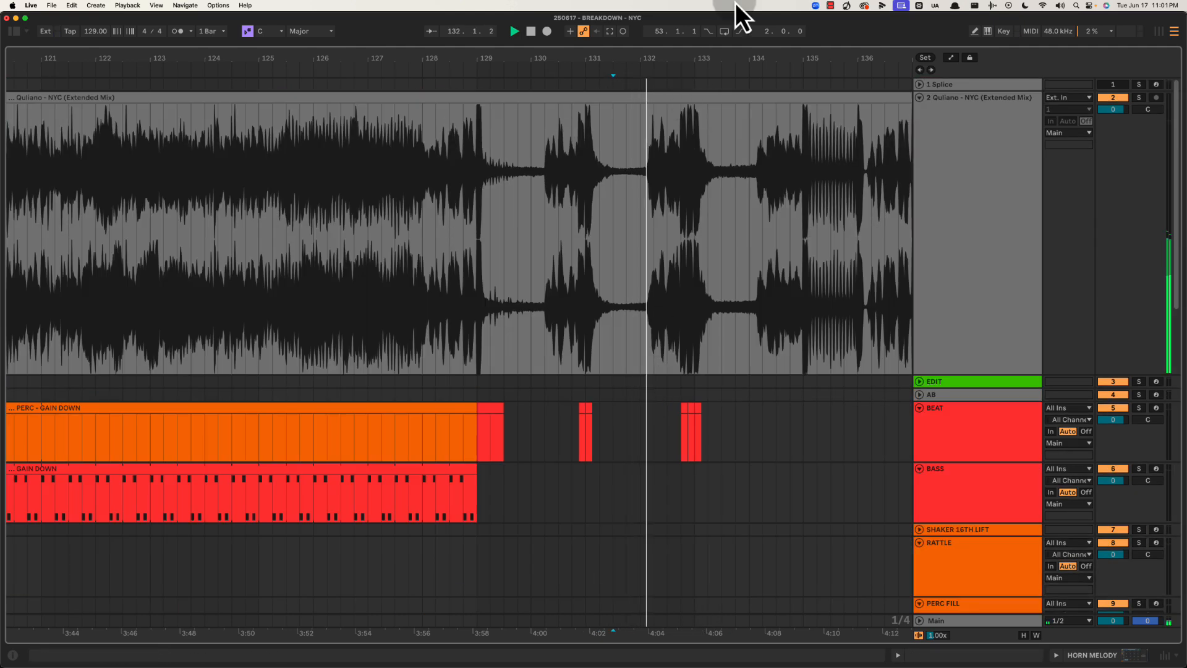
pyautogui.moveTo(716, 60); pyautogui.dragTo(705, 37)
pyautogui.hscroll(5, 644, 159)
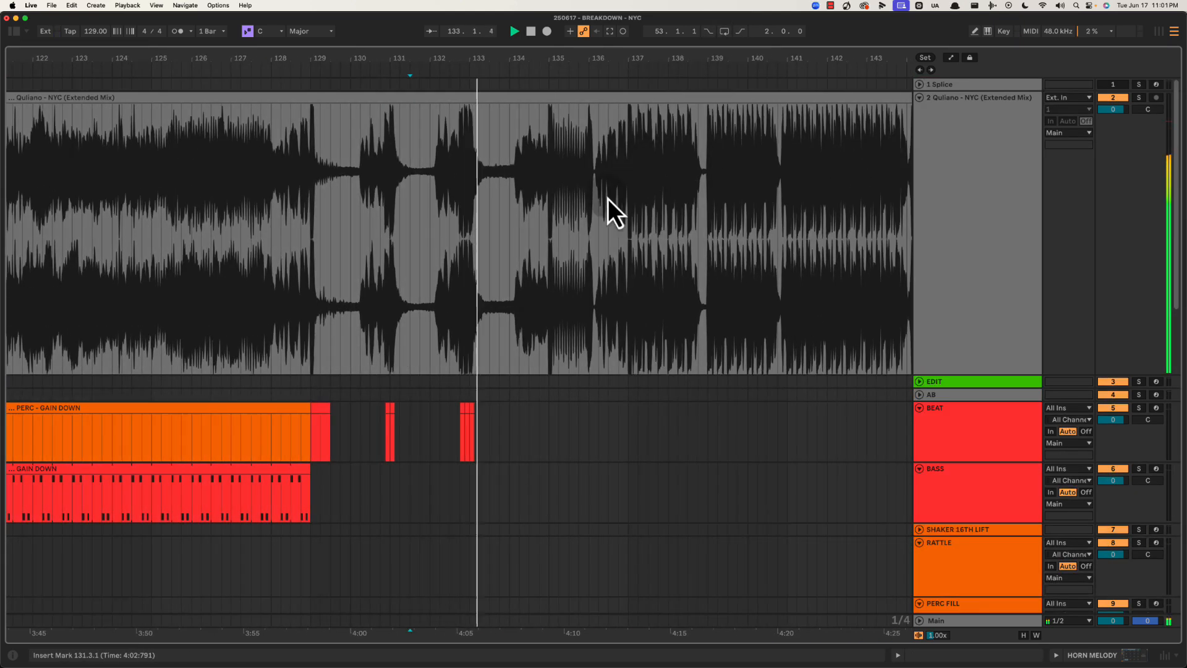
pyautogui.hscroll(-5, 608, 199)
pyautogui.scroll(-15, 633, 222)
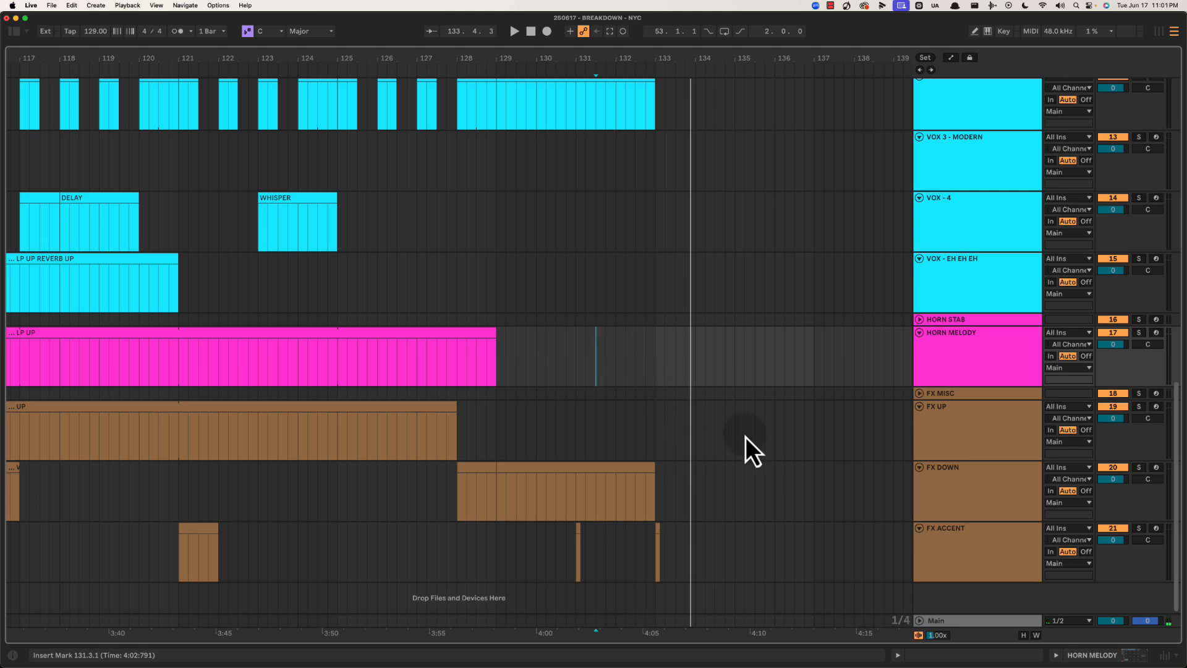
# Add an eight-bar clip on FX UP spanning bars 129 to 137
pyautogui.click(943, 543)
pyautogui.click(945, 494)
pyautogui.click(946, 438)
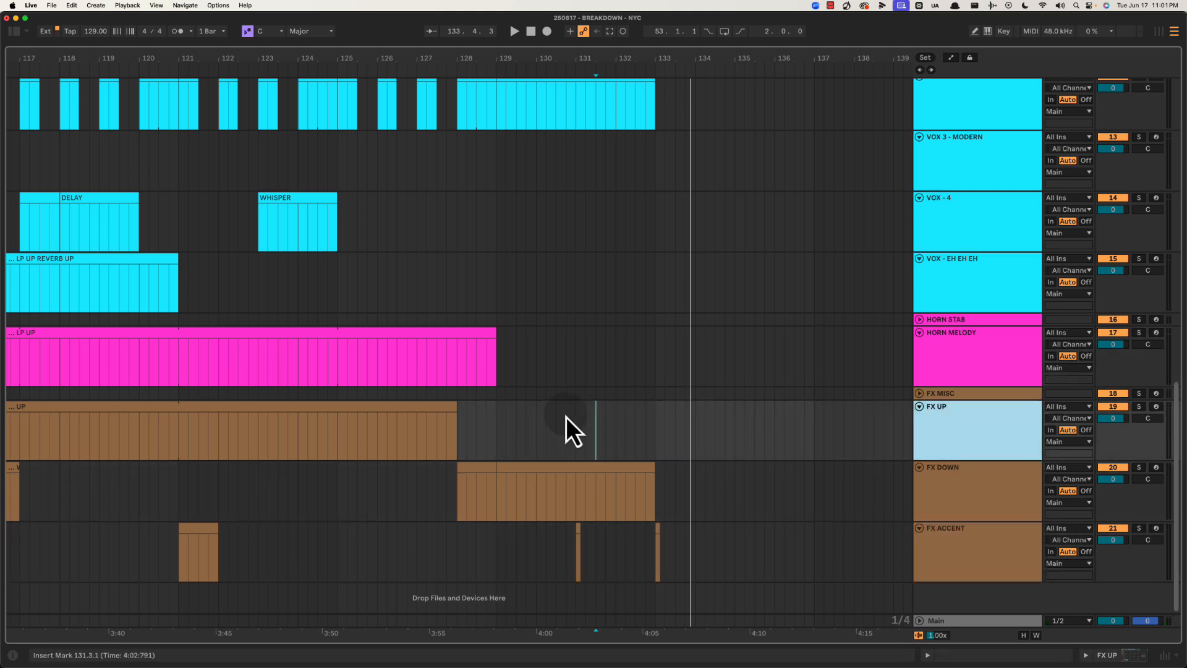
pyautogui.moveTo(496, 415); pyautogui.dragTo(814, 410)
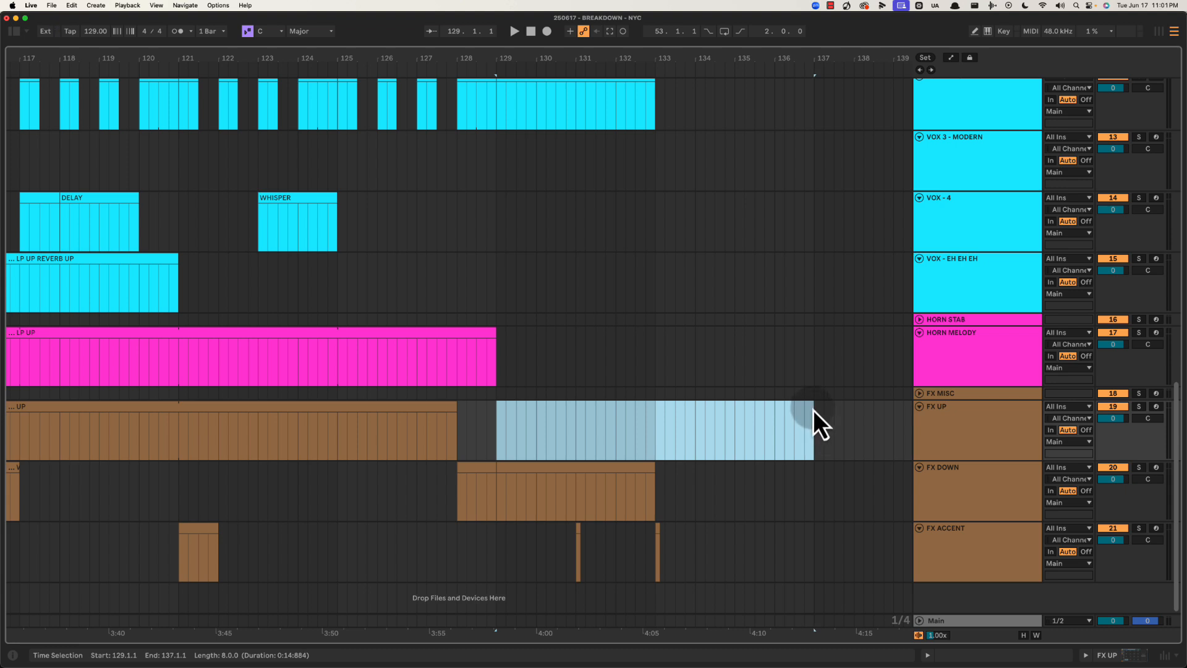
pyautogui.press('super+shift+m')
pyautogui.press('super+alt+l')
# Insert a new MIDI track directly below FX UP
pyautogui.click(927, 427)
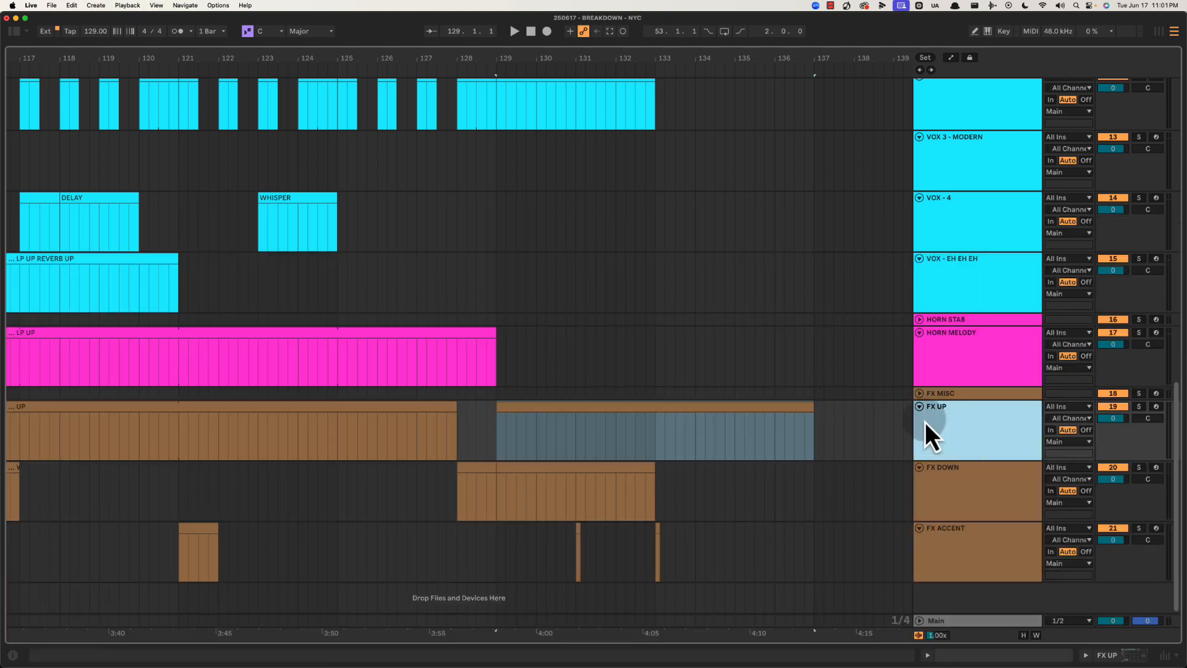
pyautogui.moveTo(580, 58); pyautogui.dragTo(559, 71)
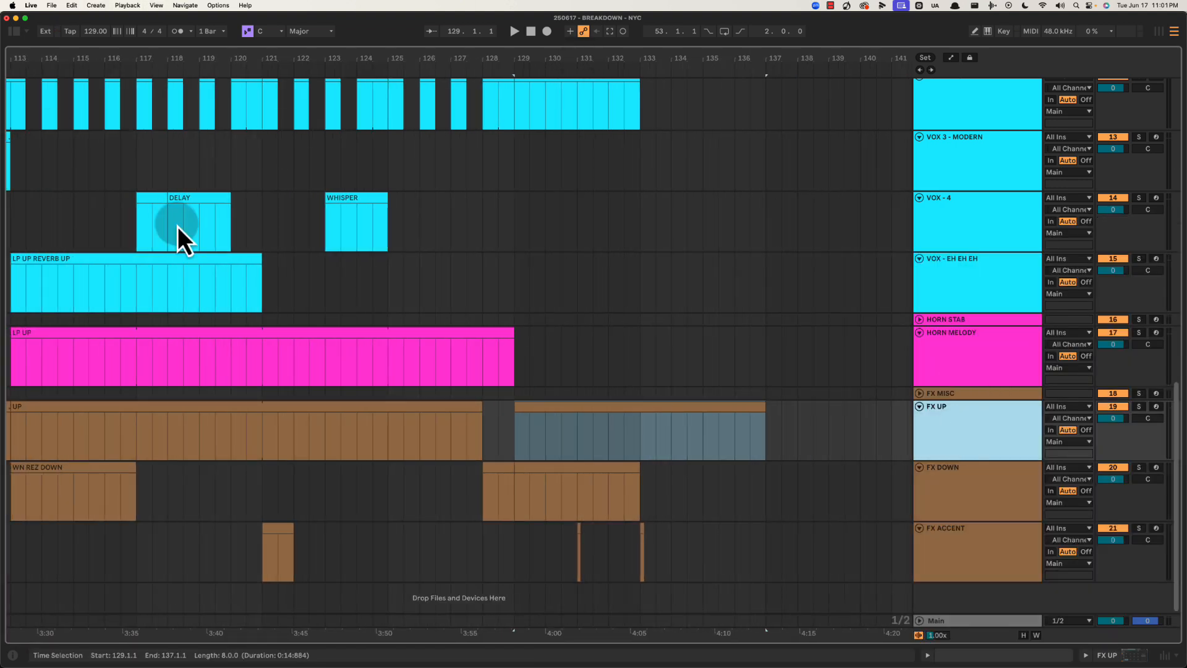
pyautogui.press('super+shift+r')
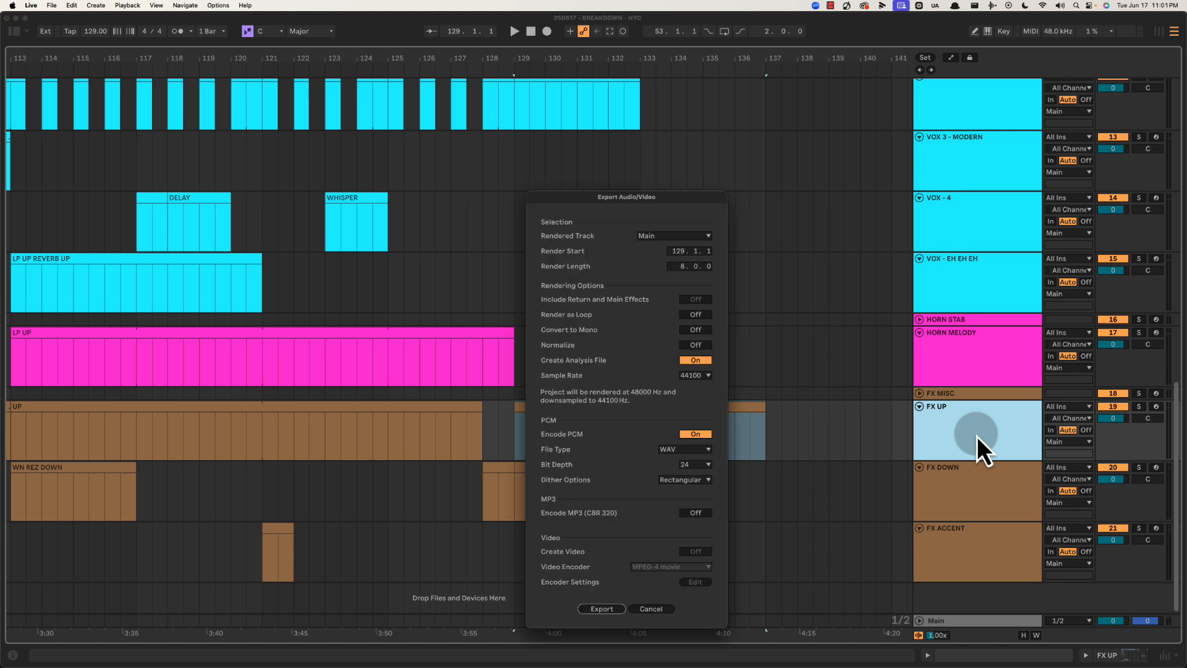
pyautogui.click(663, 610)
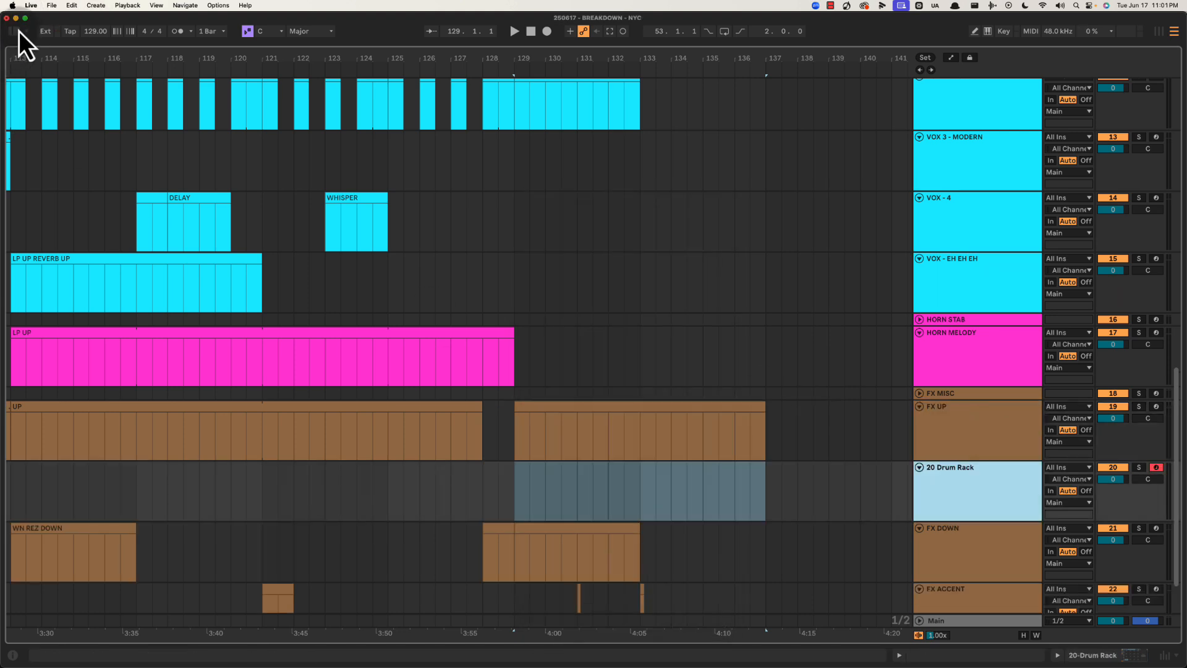
# Search the Favorites collection for "oper" and load Operator onto the new track in place of the Drum Rack
pyautogui.click(14, 31)
pyautogui.moveTo(835, 58); pyautogui.dragTo(715, 65)
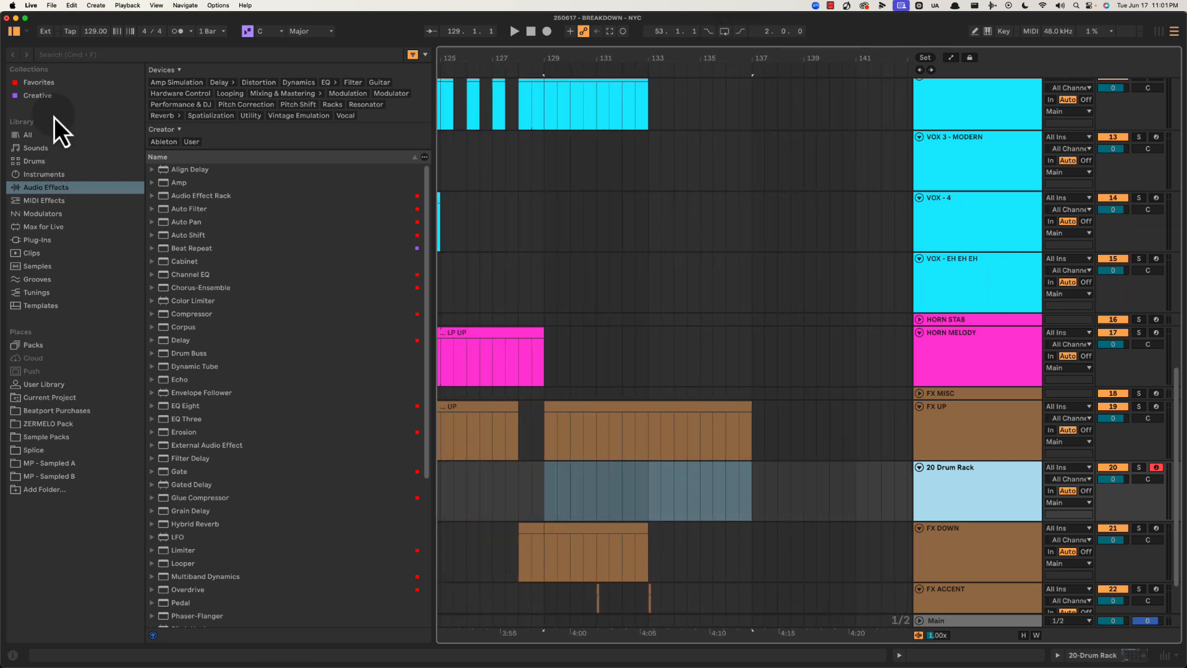
pyautogui.click(39, 83)
pyautogui.click(98, 55)
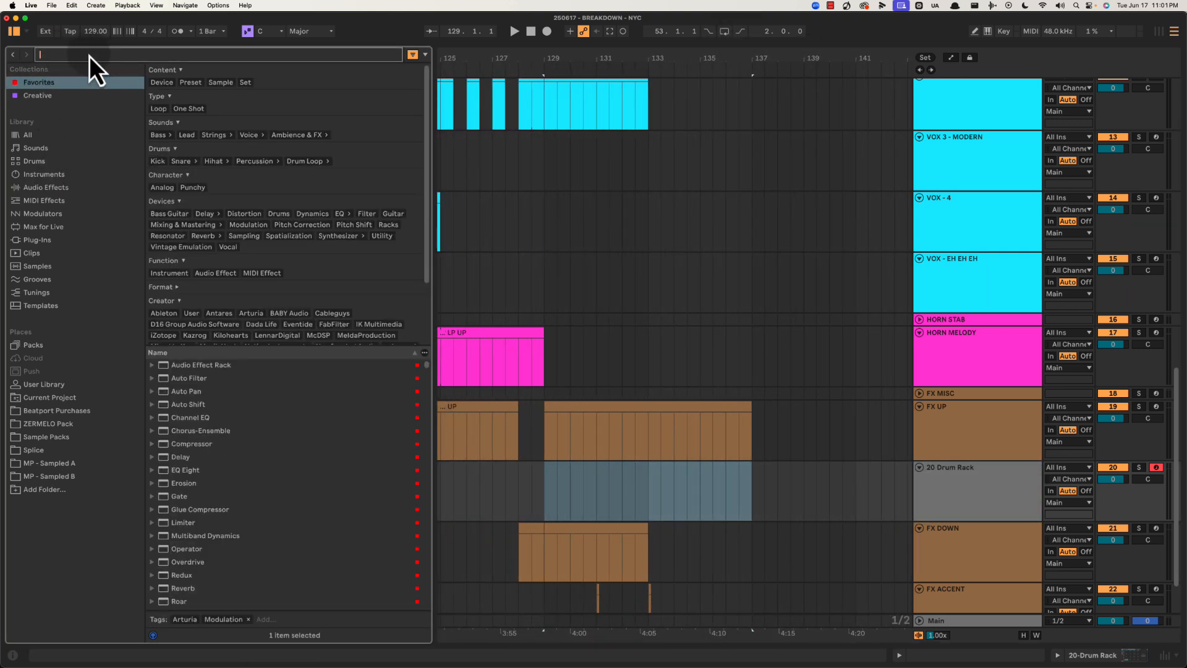
pyautogui.write('oper')
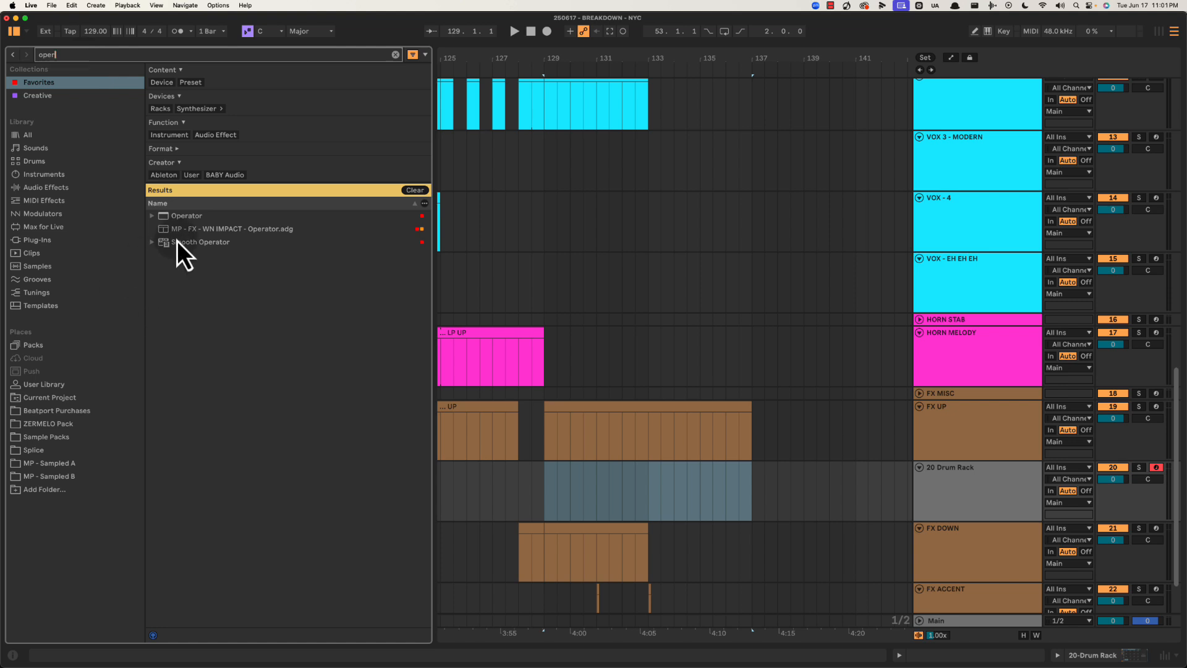
pyautogui.moveTo(178, 216); pyautogui.dragTo(684, 488)
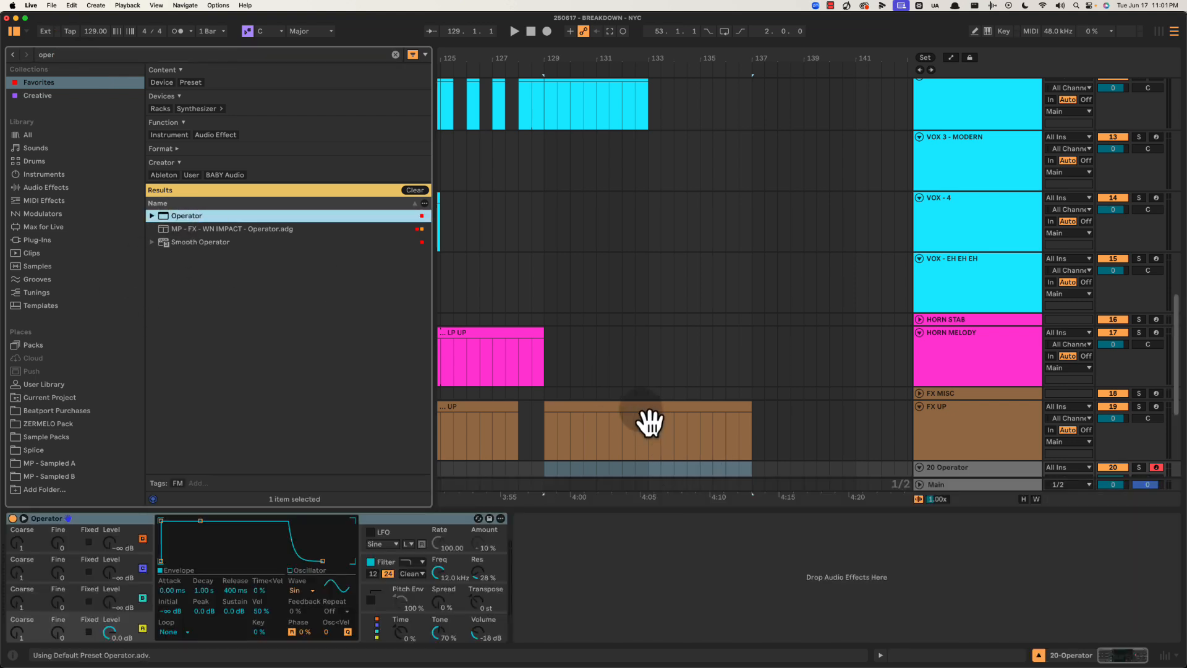
# Copy the eight-bar FX UP clip spanning bars 129 to 137 onto the new Operator track
pyautogui.click(643, 420)
pyautogui.scroll(-5, 634, 408)
pyautogui.moveTo(597, 218); pyautogui.dragTo(603, 284)
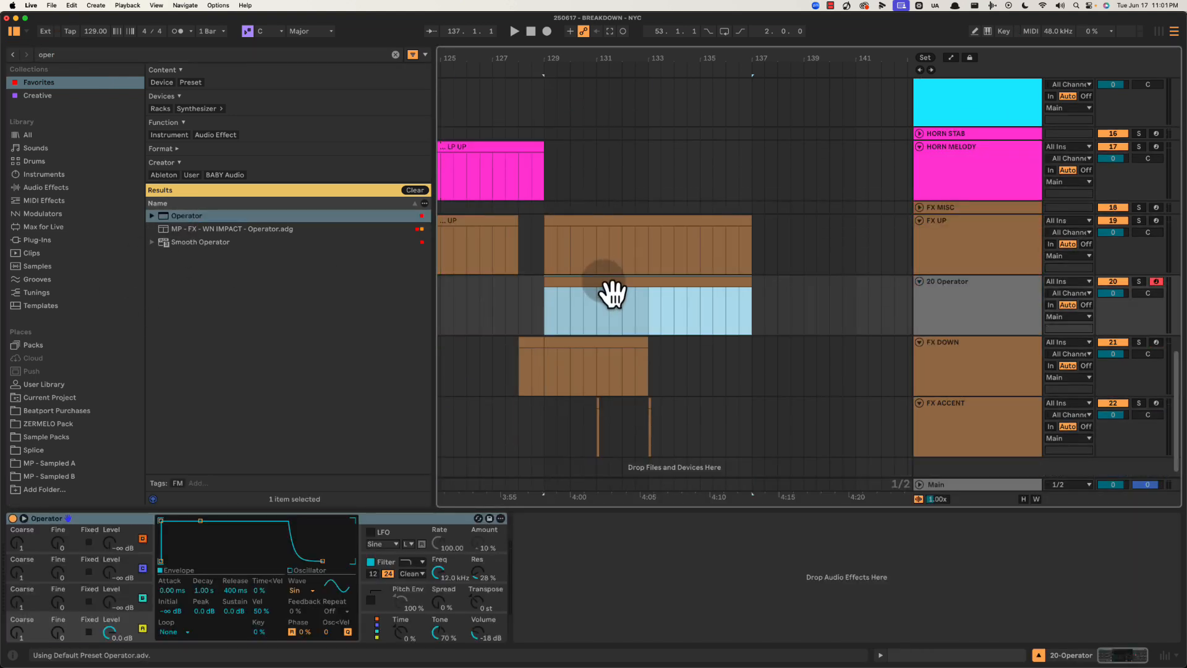
# Add a C3 note lasting the full eight bars to the Operator track's clip at bar 129
pyautogui.doubleClick(604, 284)
pyautogui.doubleClick(287, 548)
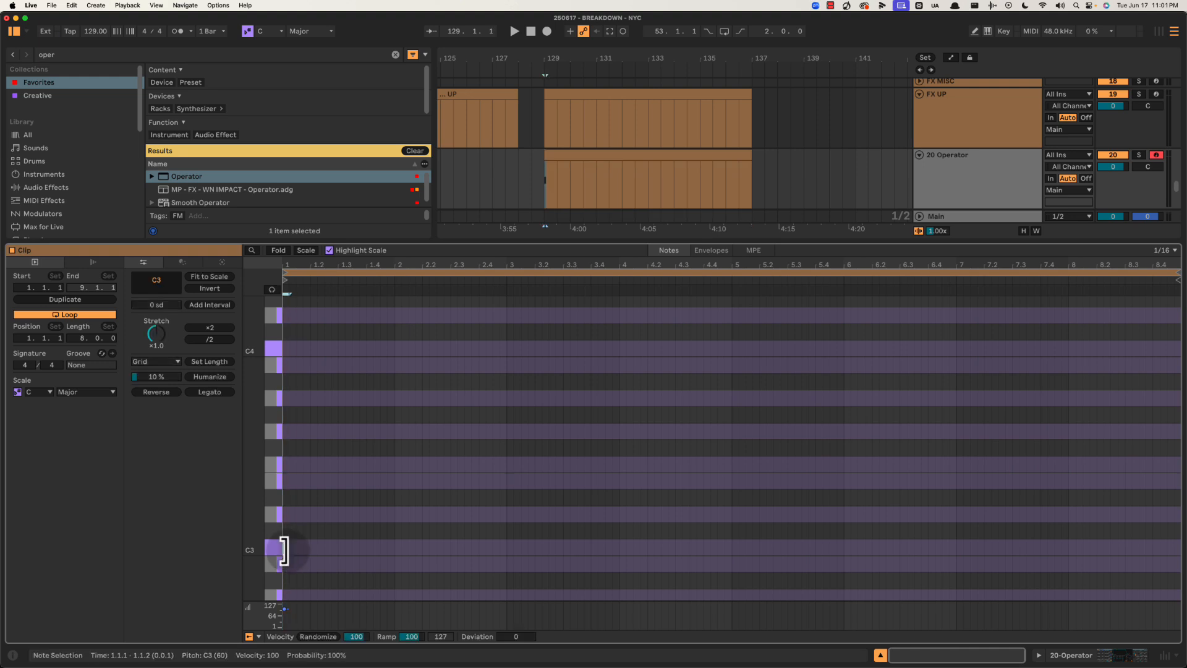
pyautogui.moveTo(288, 547); pyautogui.dragTo(933, 567)
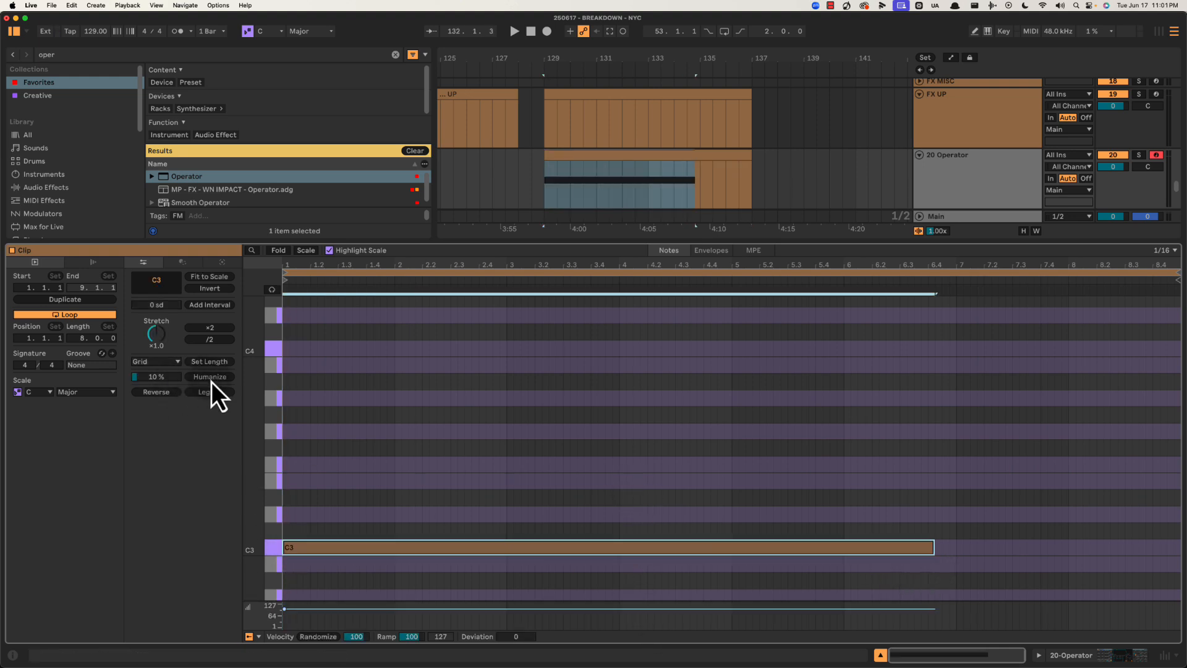
# Solo the Operator track and play its clip from bar 129 to hear the sustained note
pyautogui.press('Tab')
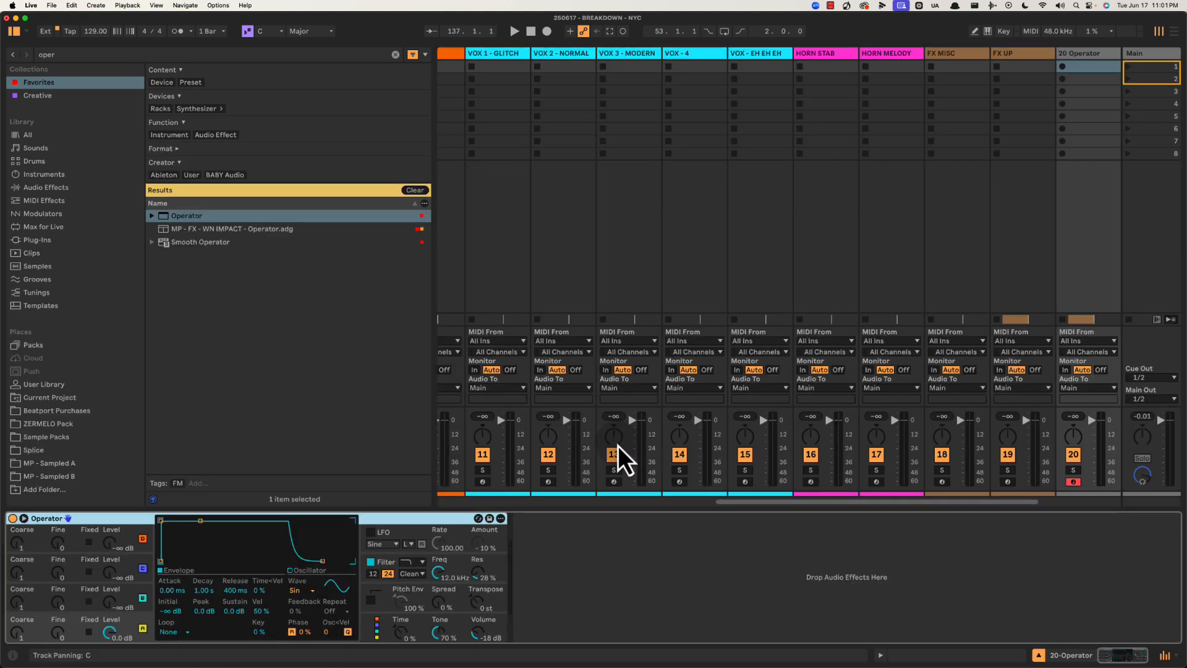
pyautogui.press('super+alt+l')
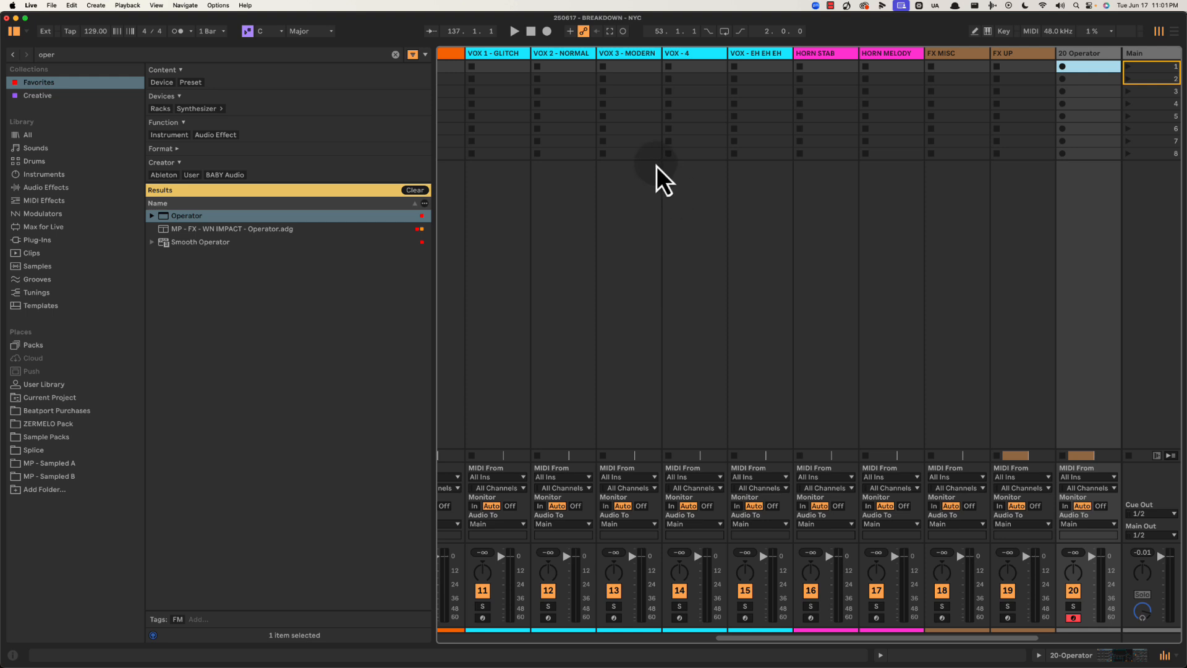
pyautogui.press('Tab')
pyautogui.click(1139, 155)
pyautogui.press('space')
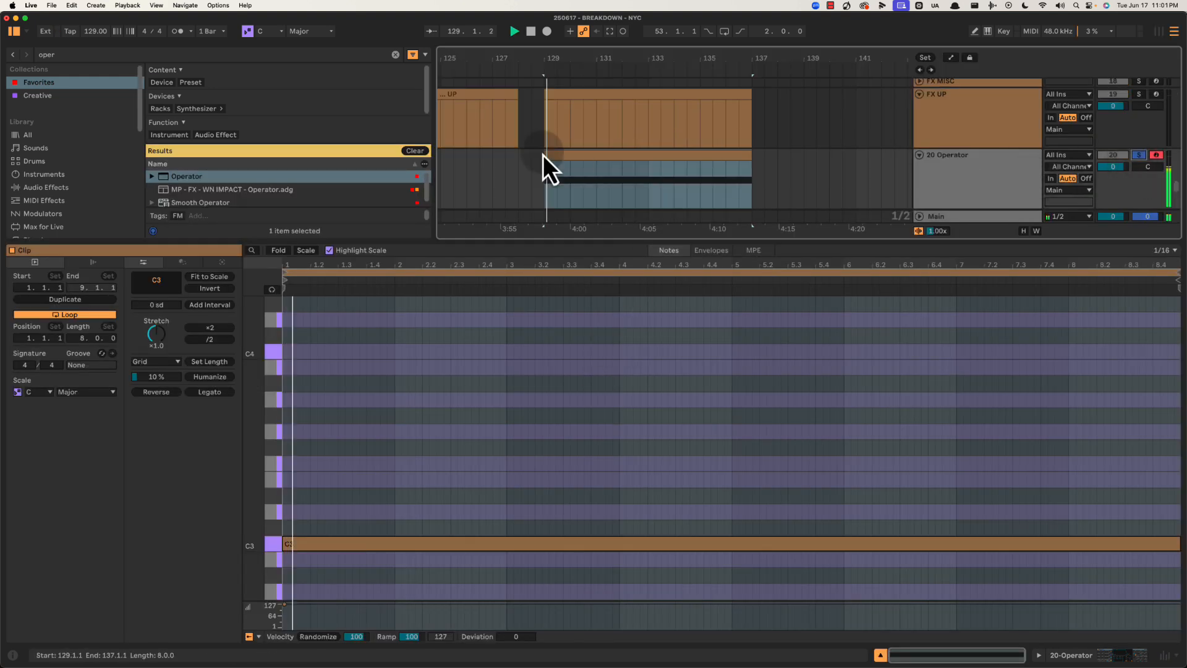
pyautogui.press('space')
# Change the waveform of Operator's oscillator A to Noise White and listen to it
pyautogui.hotkey('shift', 'Tab')
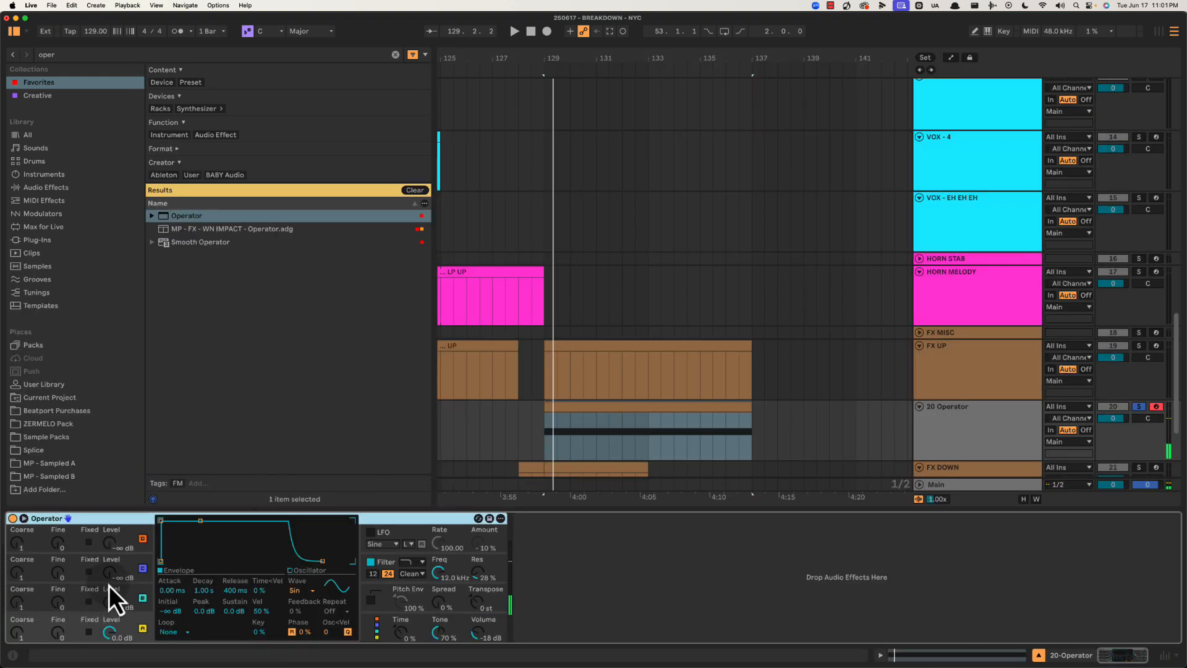
pyautogui.click(307, 590)
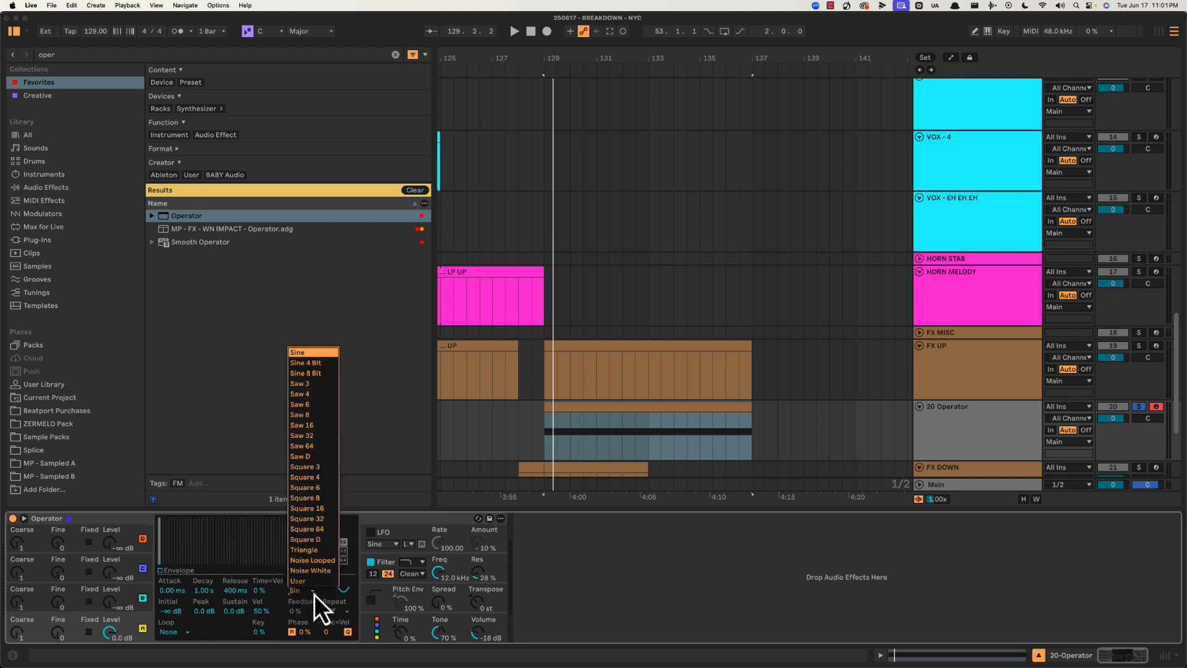
pyautogui.click(300, 570)
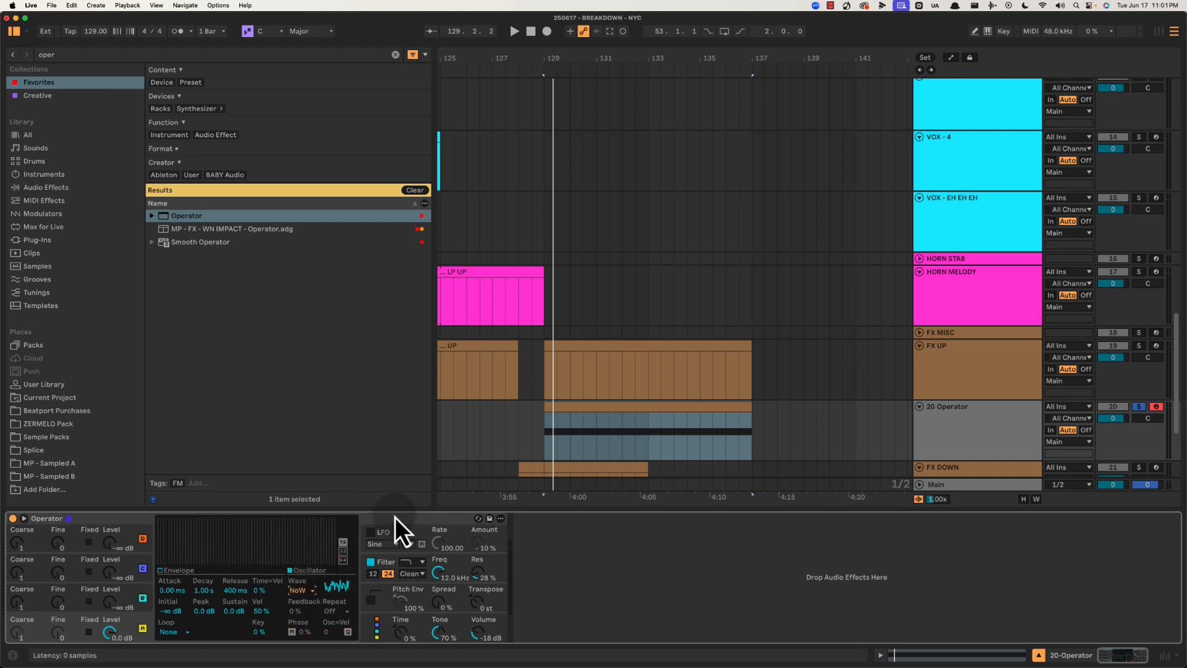
pyautogui.press('space')
pyautogui.press('space')
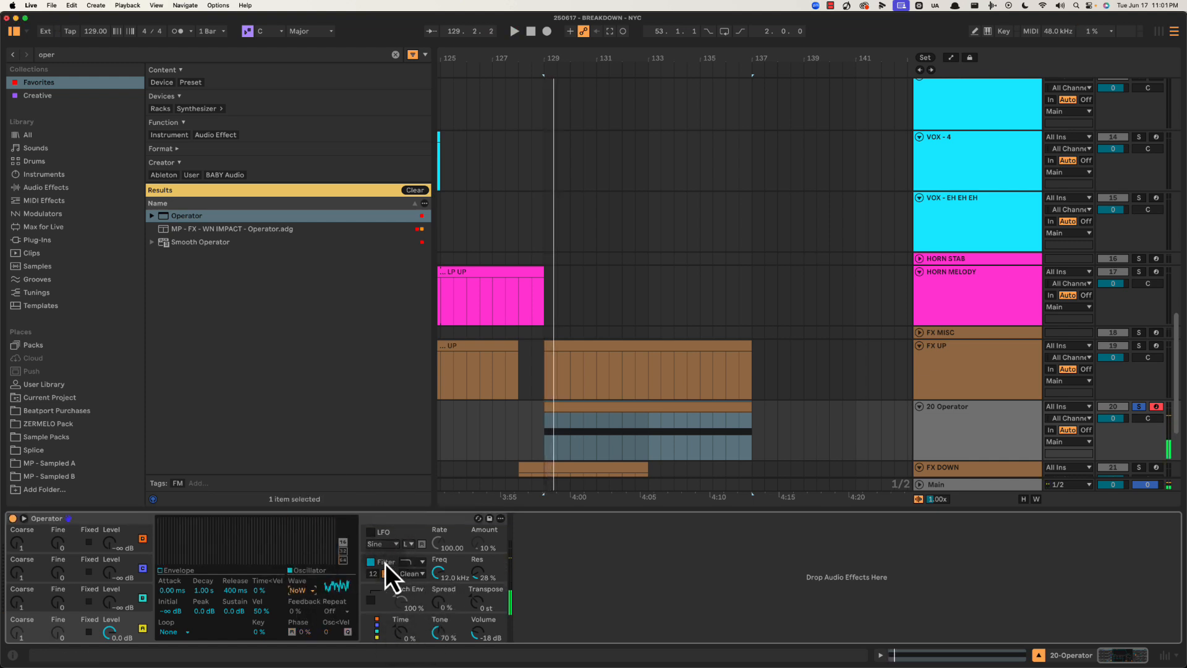
# Switch Operator's filter to high-pass, with resonance at 0% and frequency at about 6.61 kHz
pyautogui.click(371, 564)
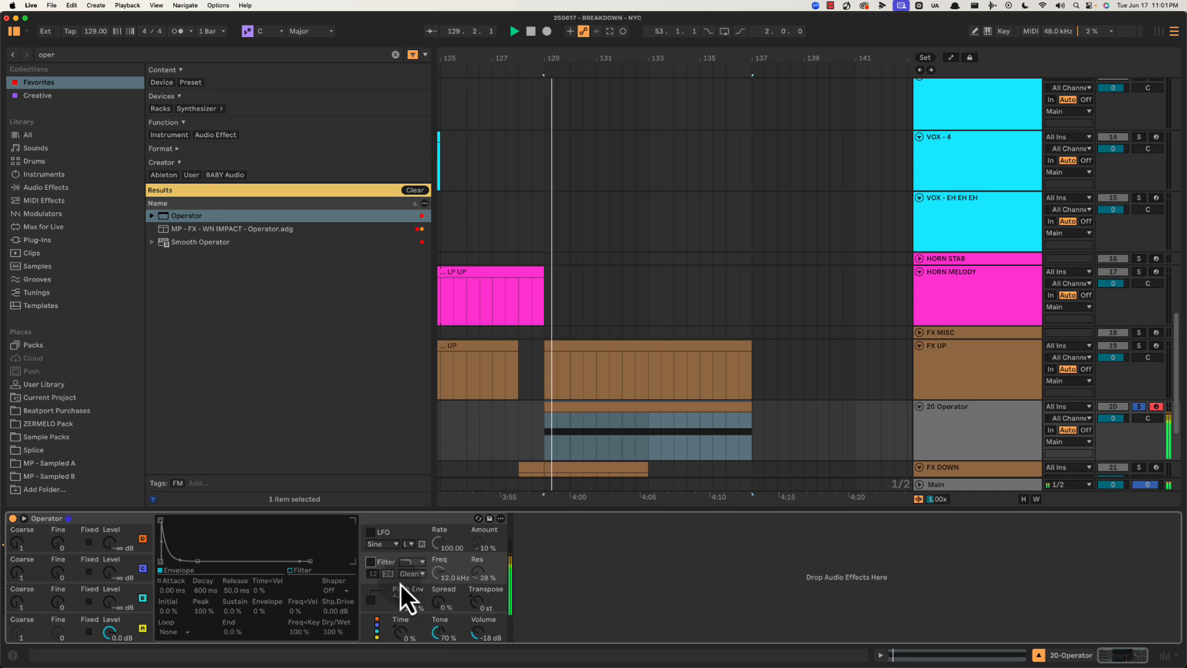
pyautogui.click(371, 562)
pyautogui.click(422, 561)
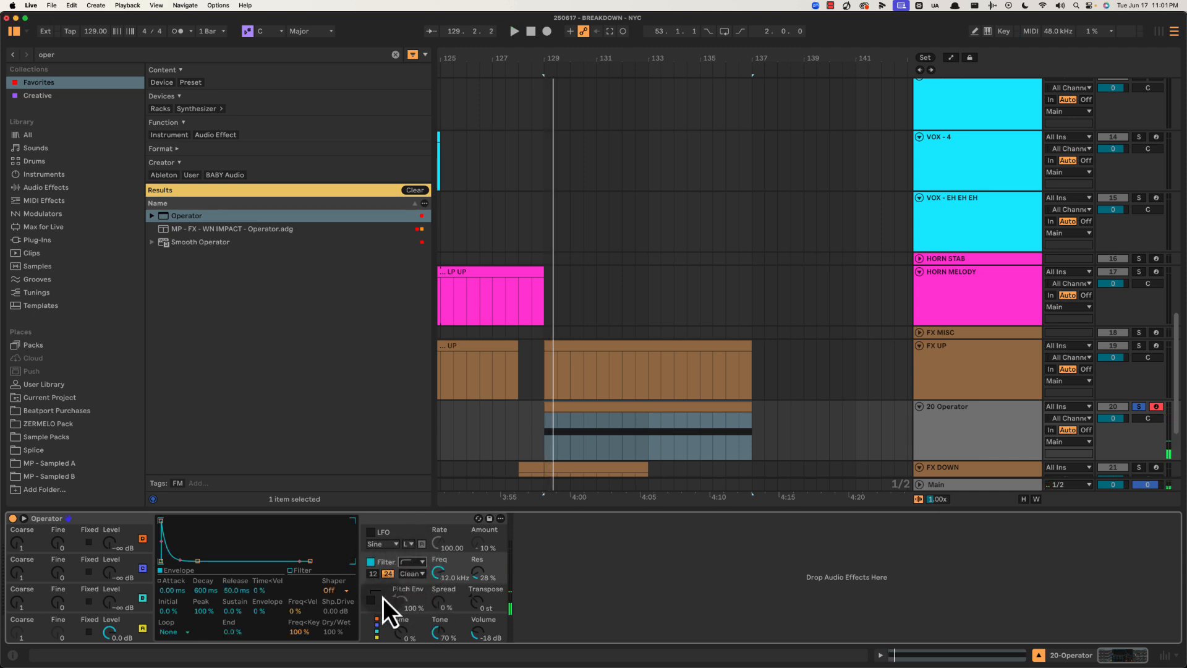
pyautogui.doubleClick(473, 570)
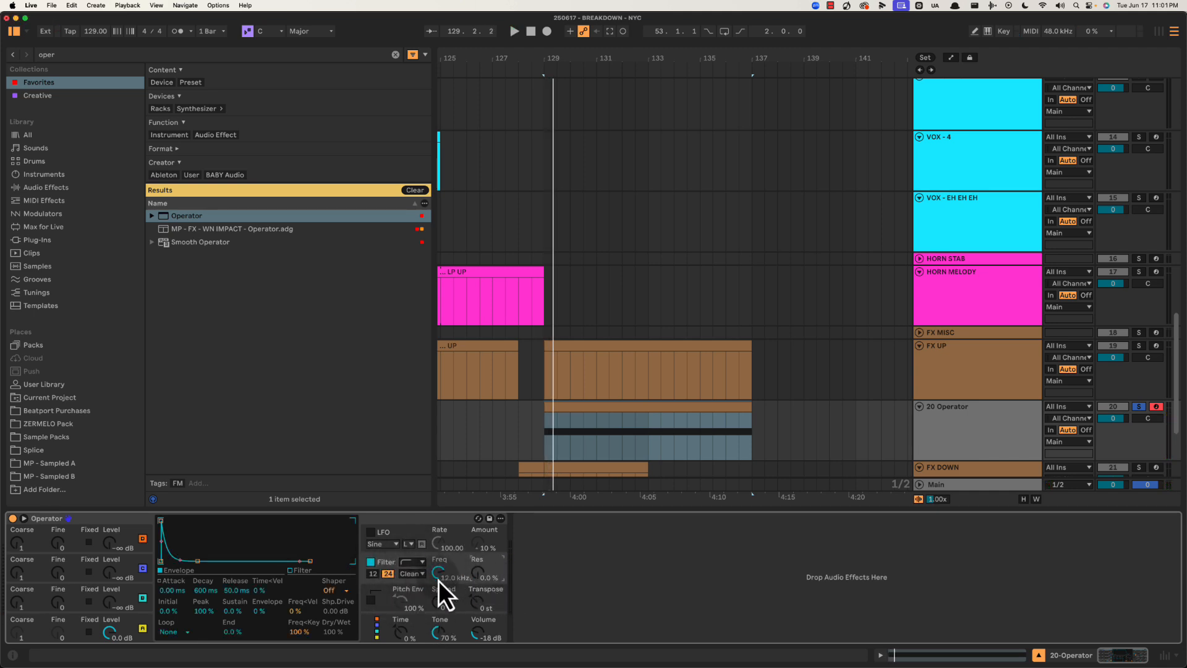
pyautogui.moveTo(436, 574); pyautogui.dragTo(542, 635)
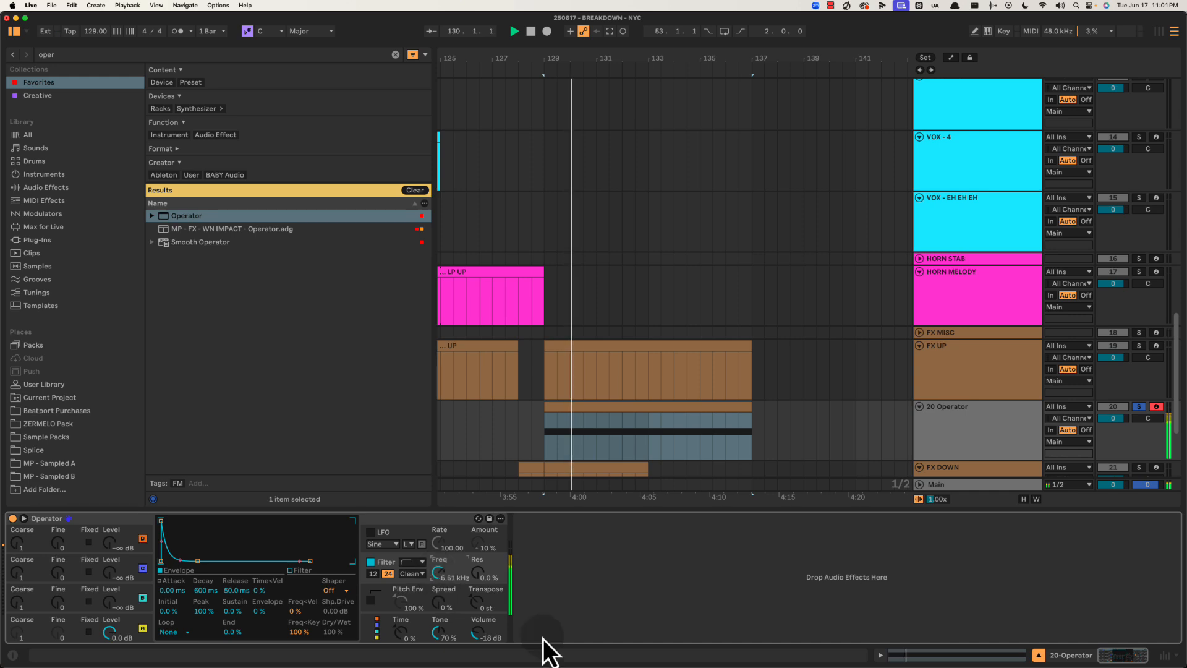
# Set Operator's Spread to 50% and its volume to -12 dB while playing the noise
pyautogui.click(443, 606)
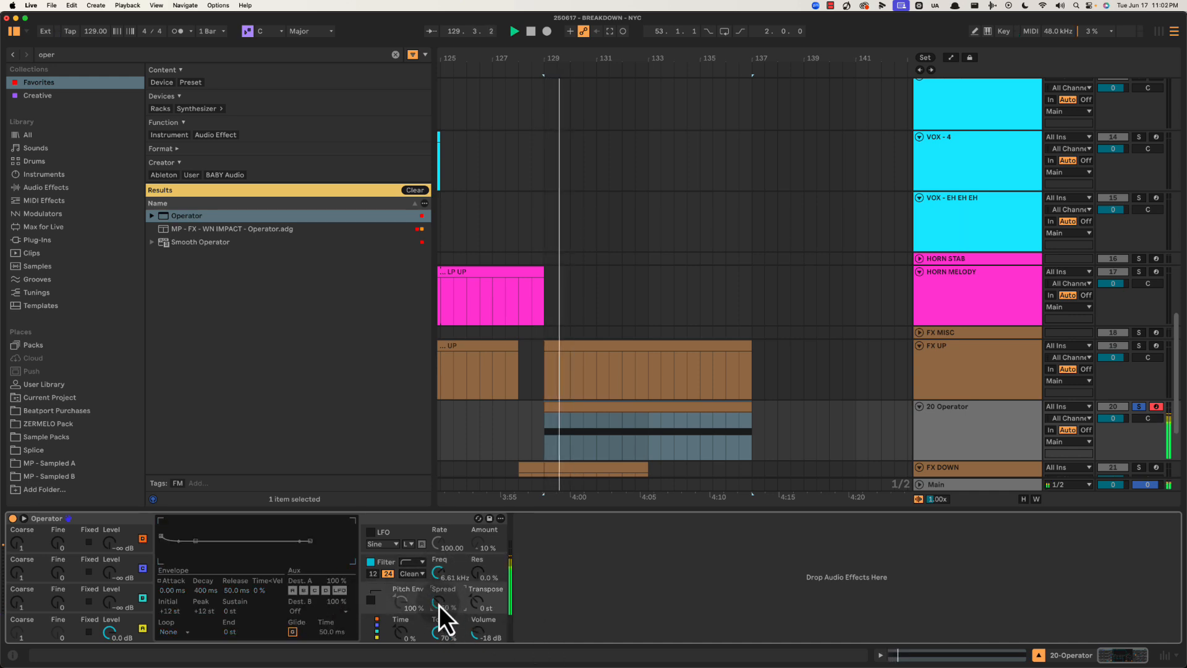
pyautogui.press('space')
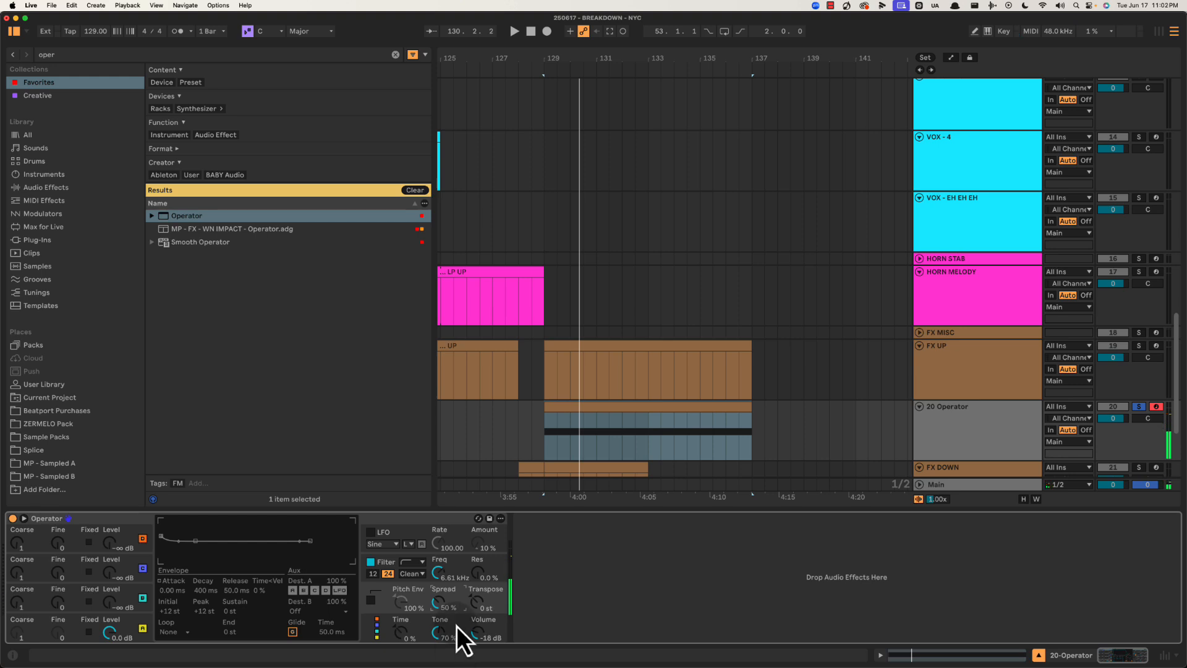
pyautogui.click(479, 636)
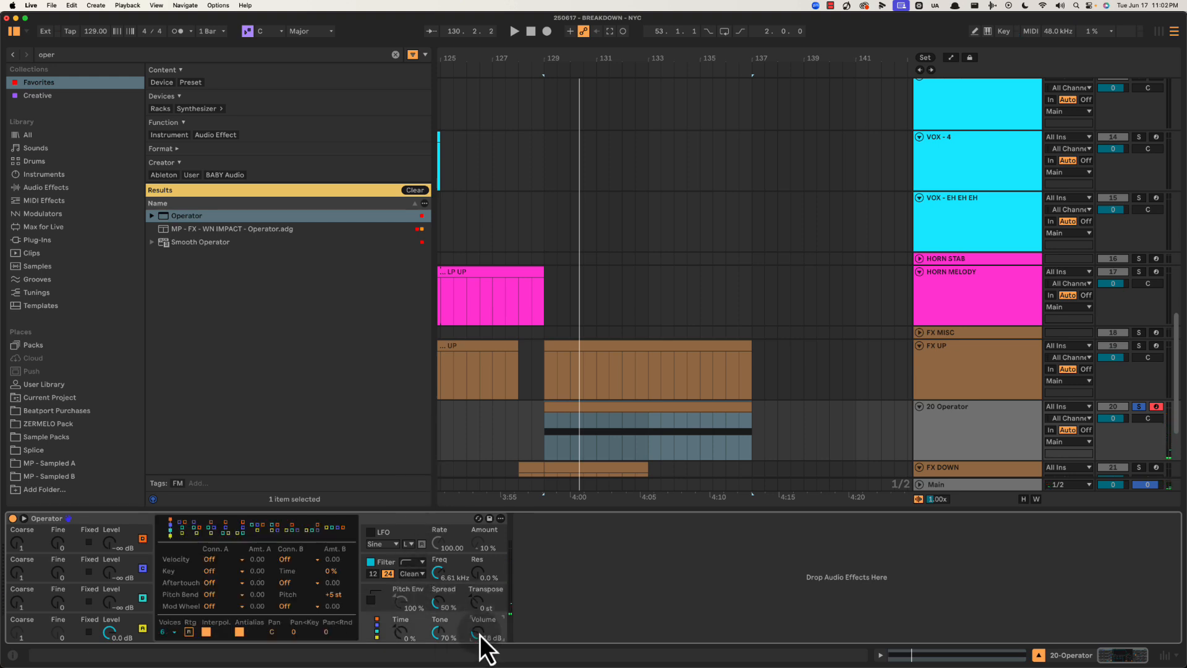
pyautogui.press('space')
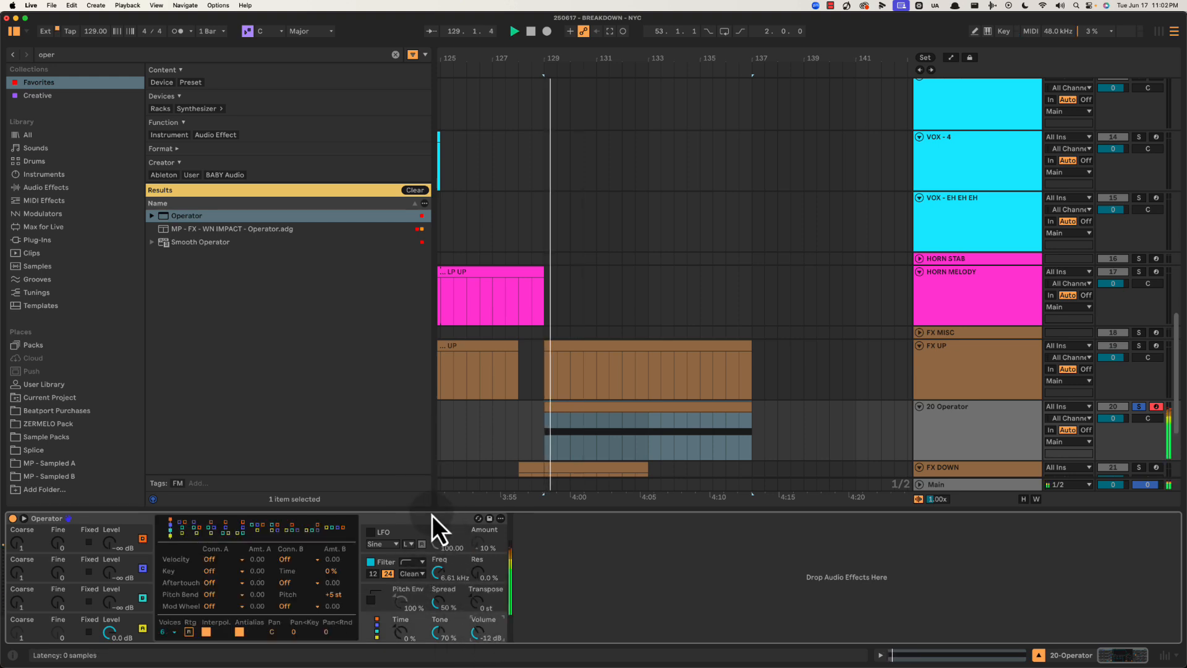
pyautogui.click(424, 522)
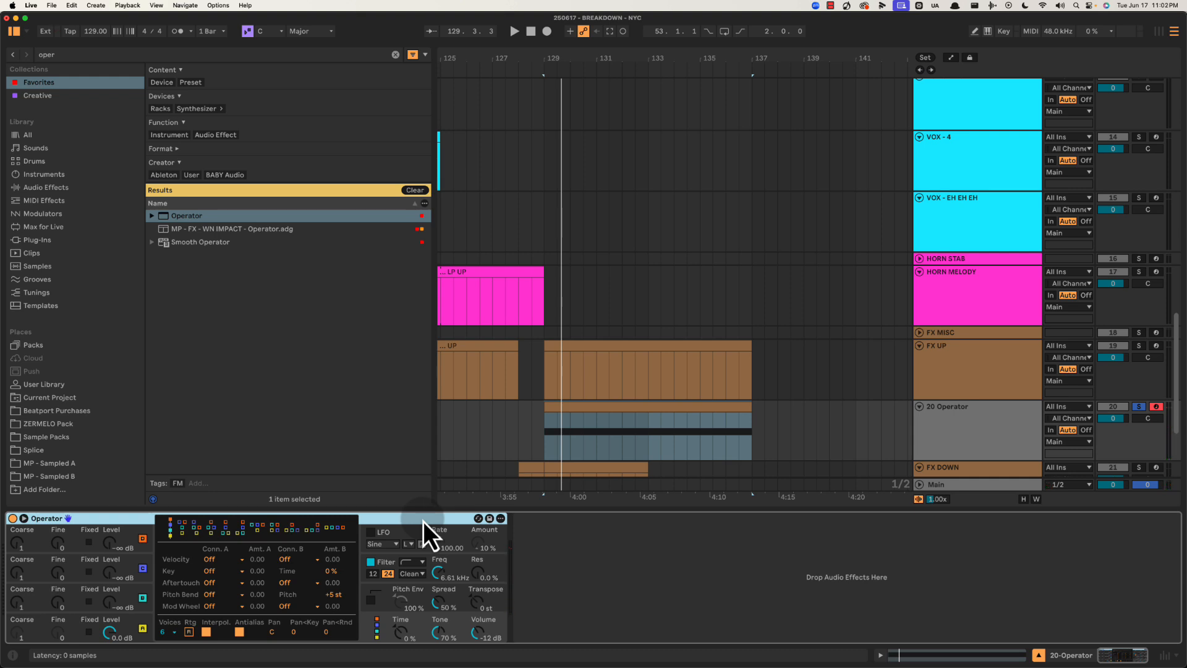
# Clear the browser search and reset Operator's Spread to 0%
pyautogui.click(396, 54)
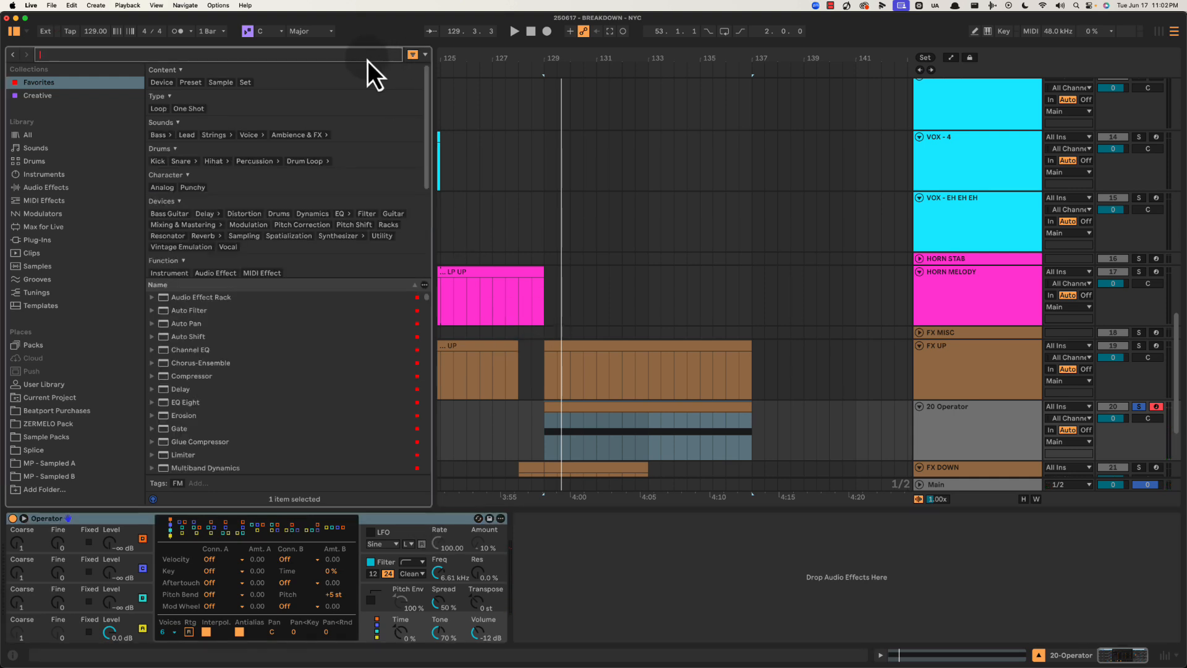
pyautogui.click(416, 518)
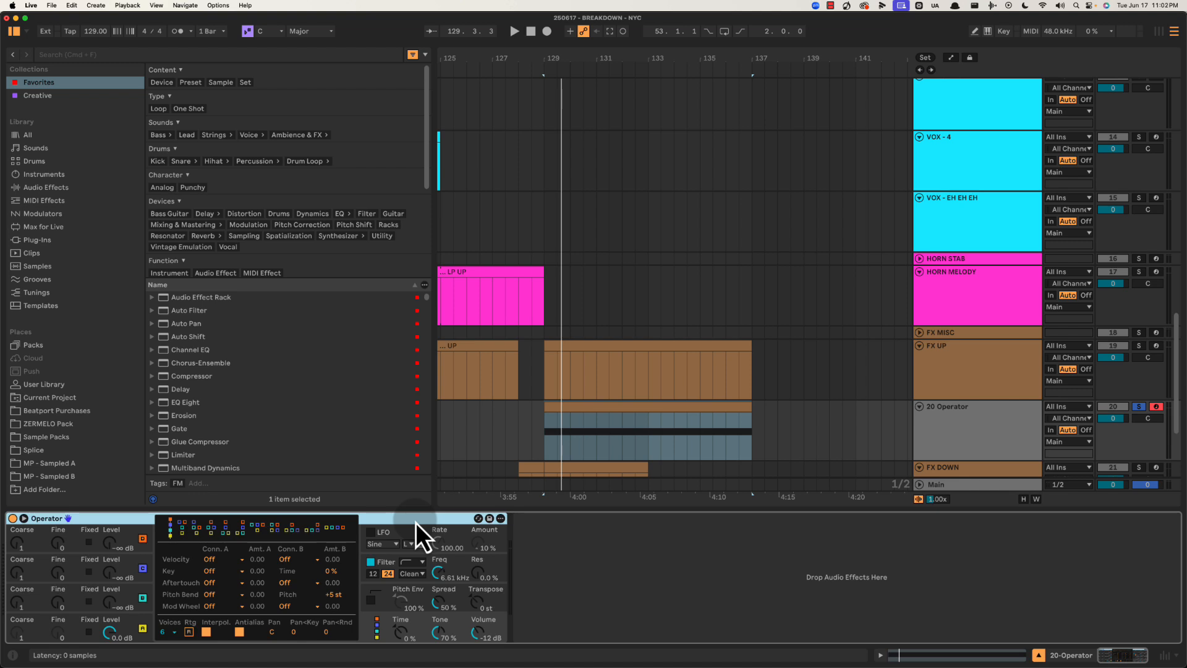
pyautogui.click(438, 602)
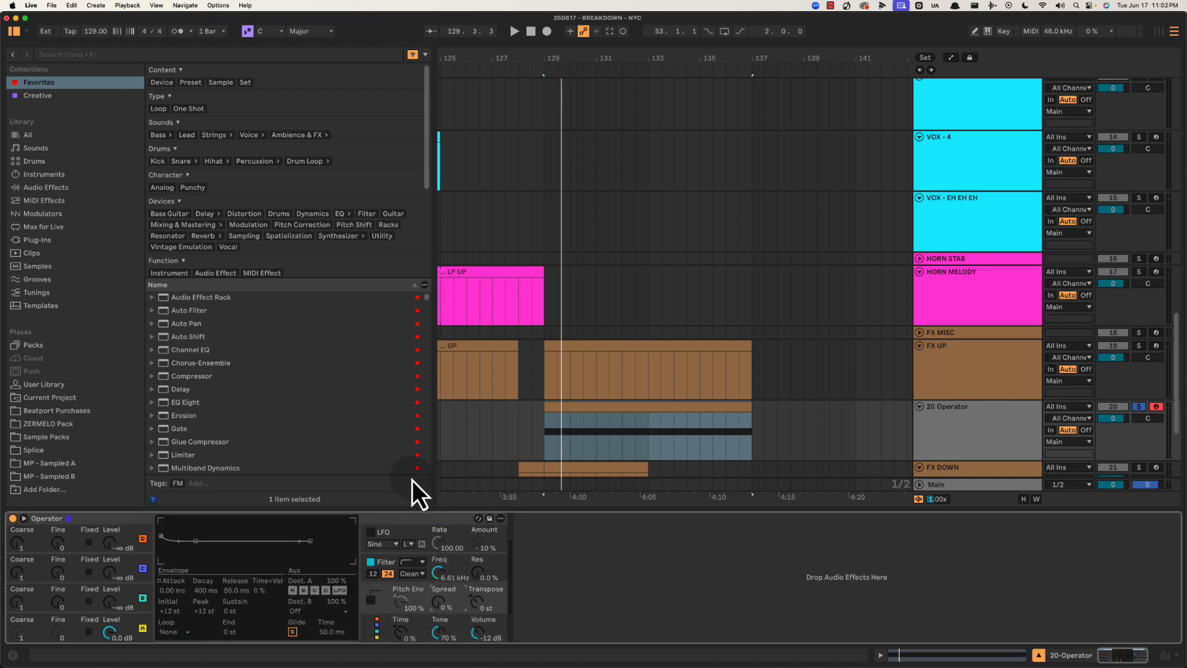
# Group Operator into an Instrument Rack and duplicate its chain inside the rack
pyautogui.click(413, 519)
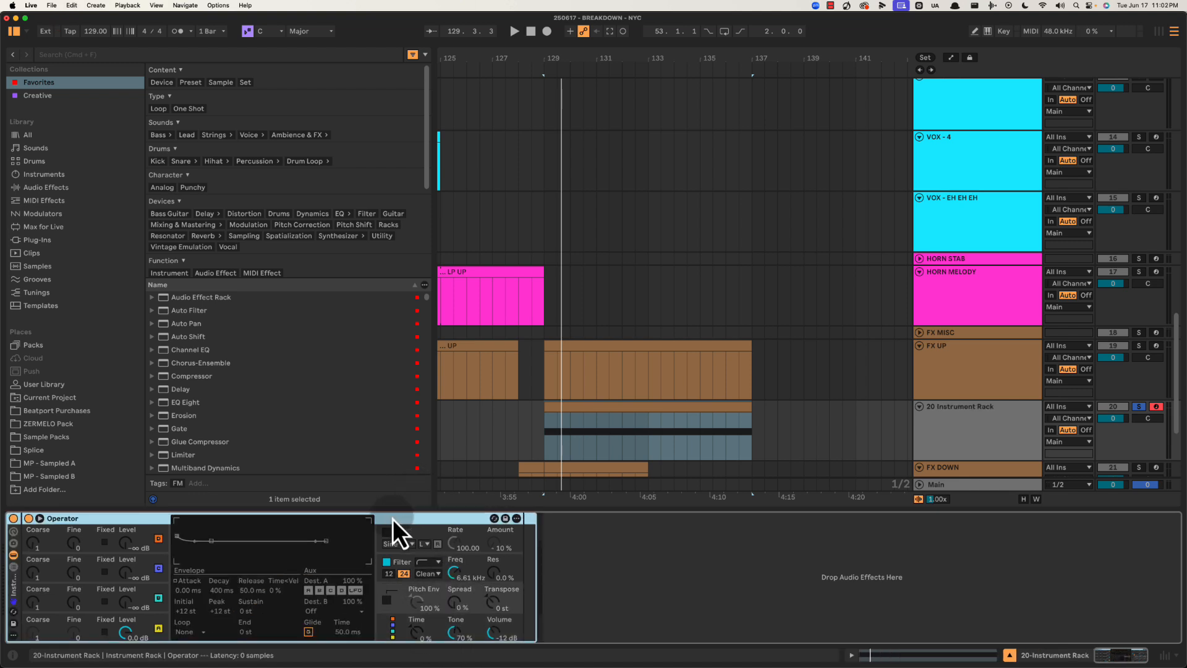
pyautogui.press('super+g')
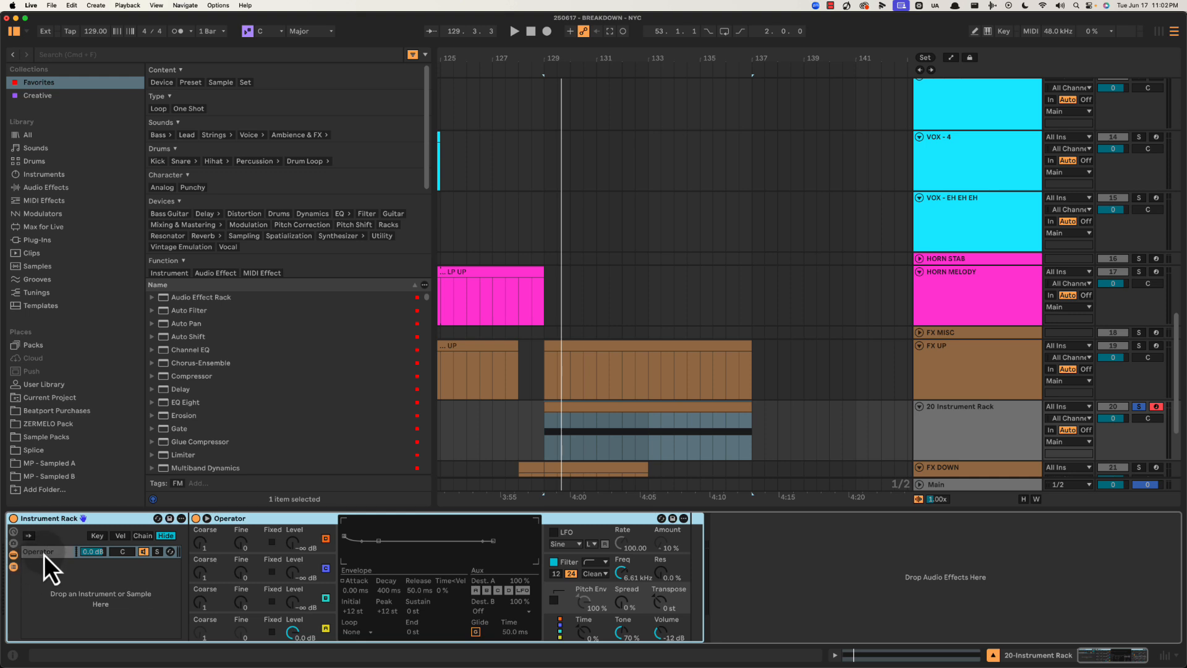
pyautogui.click(47, 555)
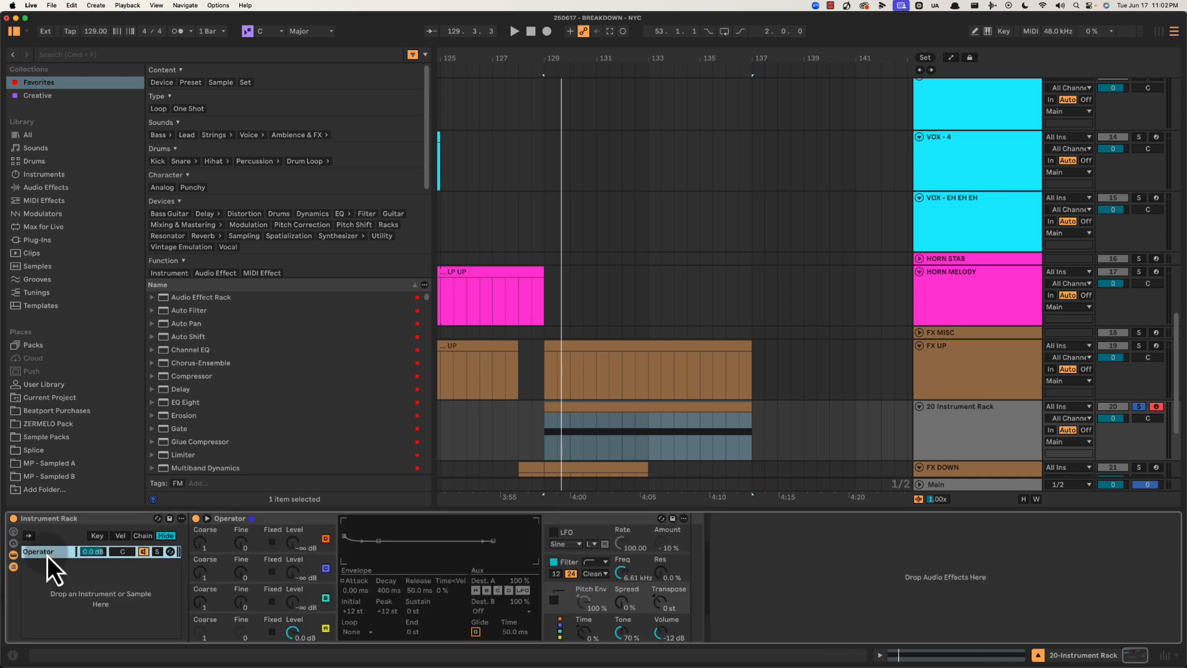
pyautogui.press('super+d')
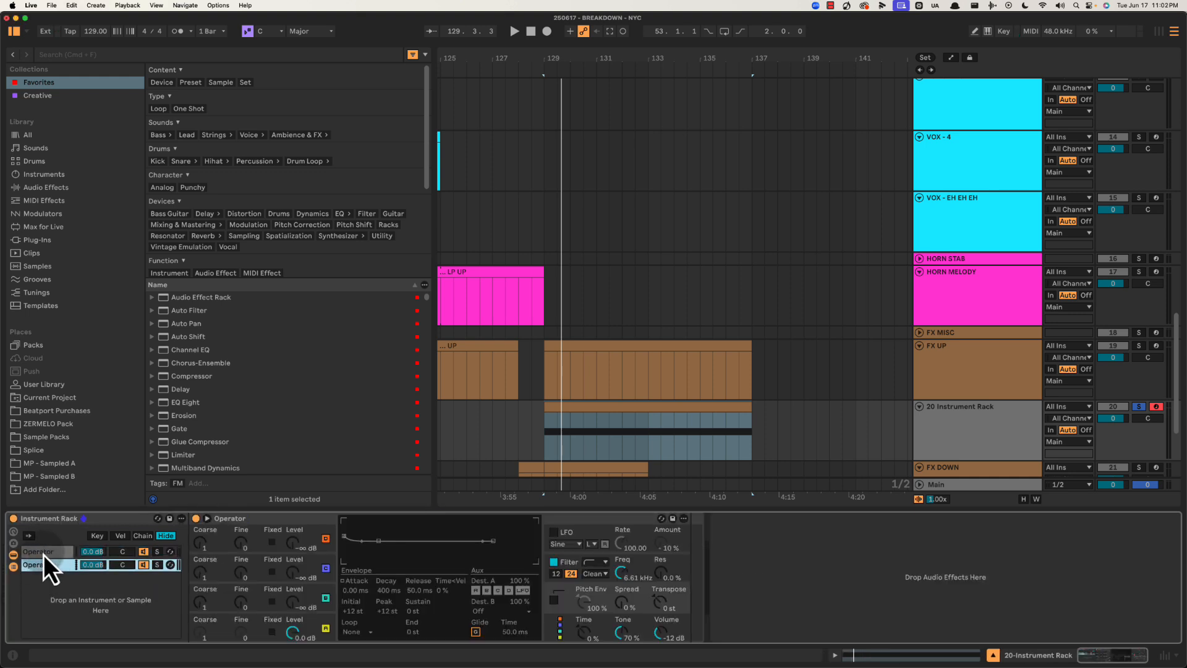
# Compare the oscillator A noise settings of the two Operator chains in the rack
pyautogui.click(39, 554)
pyautogui.click(43, 569)
pyautogui.click(49, 552)
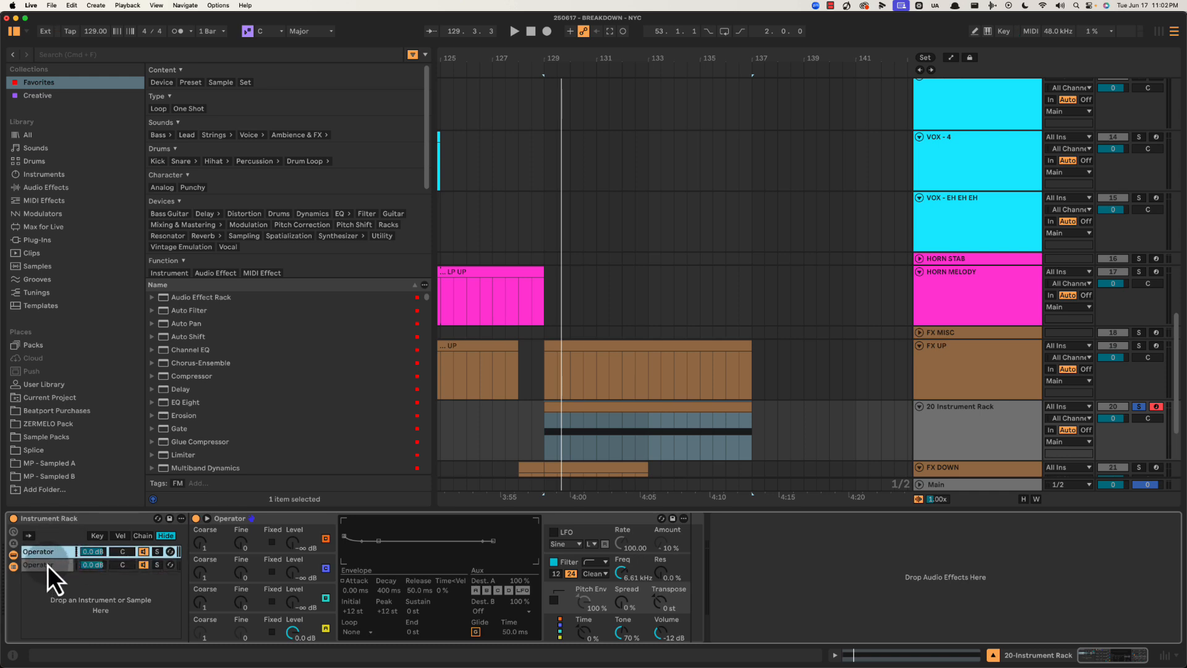
pyautogui.click(217, 632)
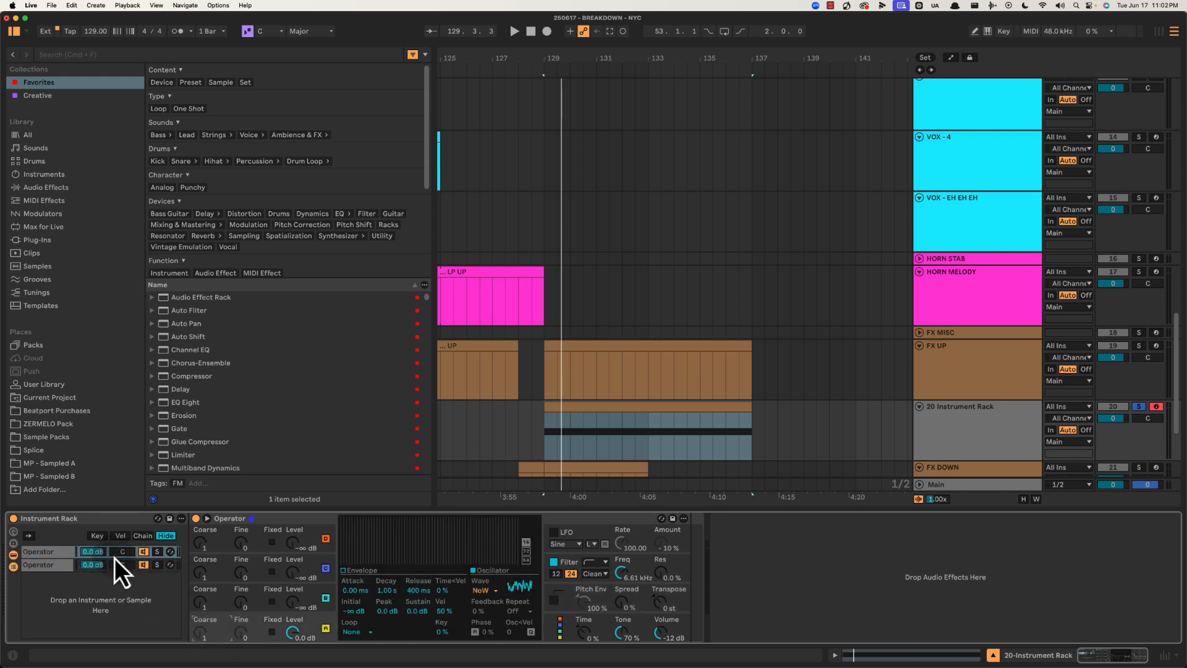
pyautogui.click(38, 564)
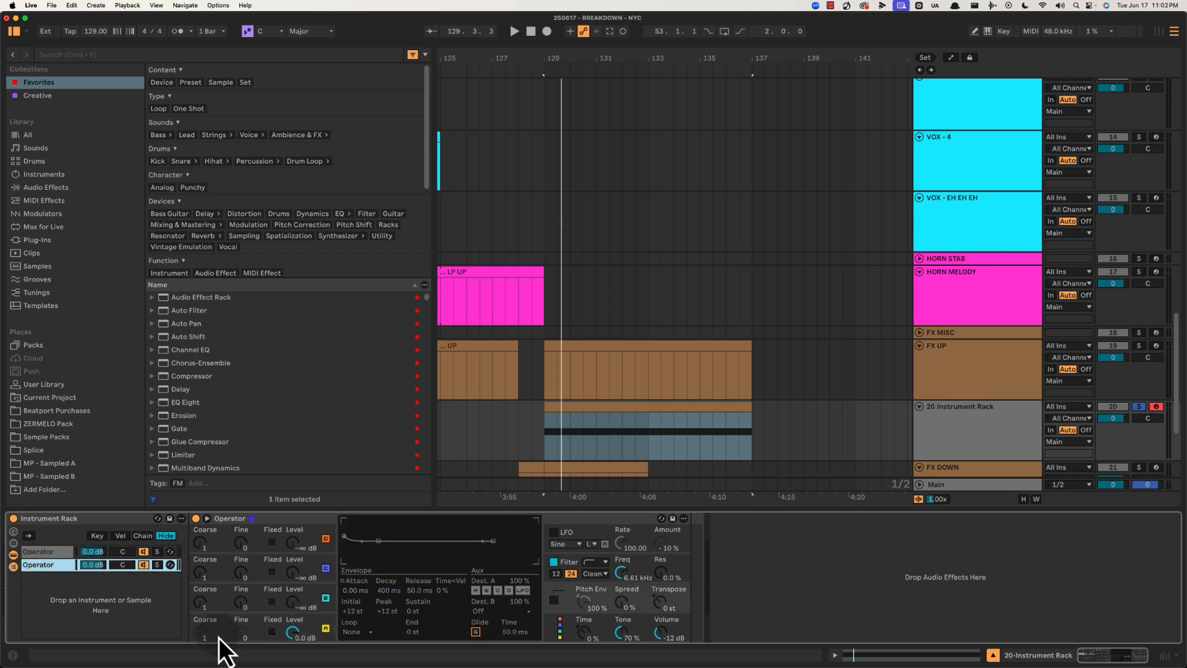
pyautogui.click(221, 625)
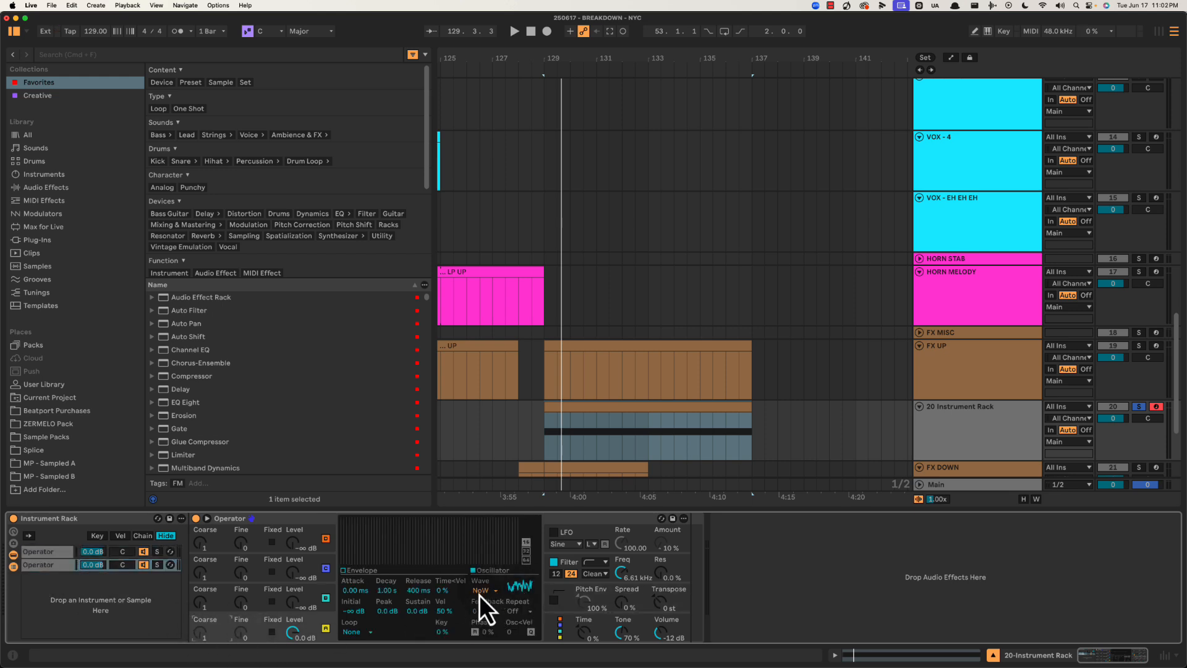
# Pan the first Operator chain to 50L and the second to 50R, and play the result
pyautogui.click(35, 552)
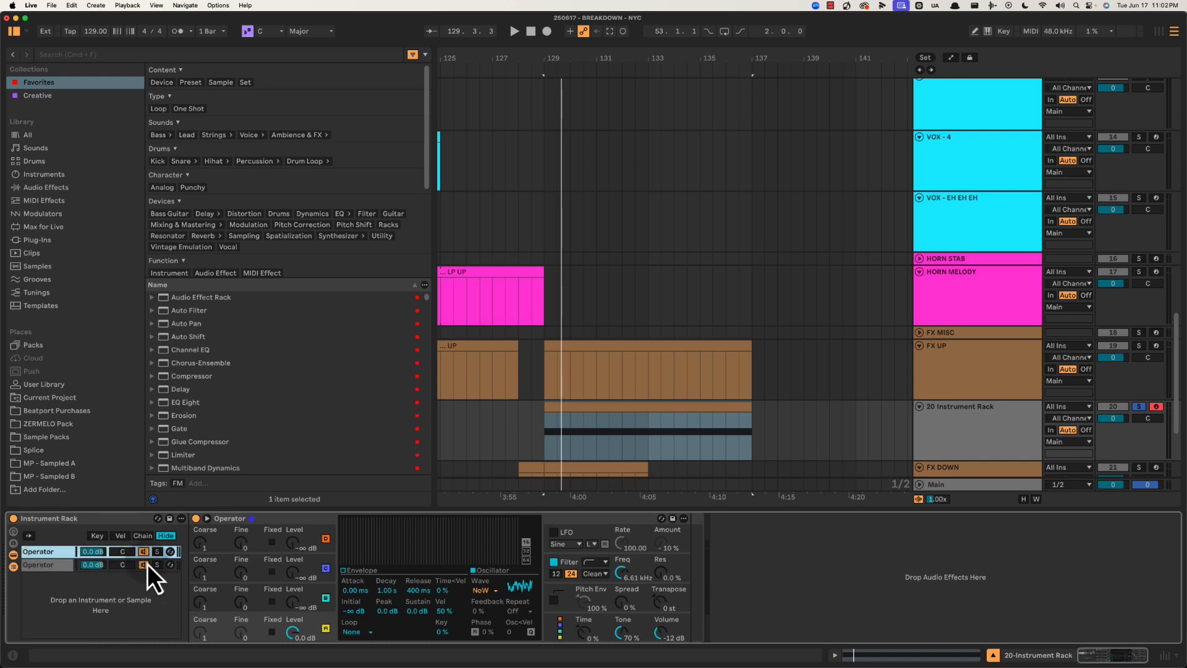
pyautogui.click(42, 565)
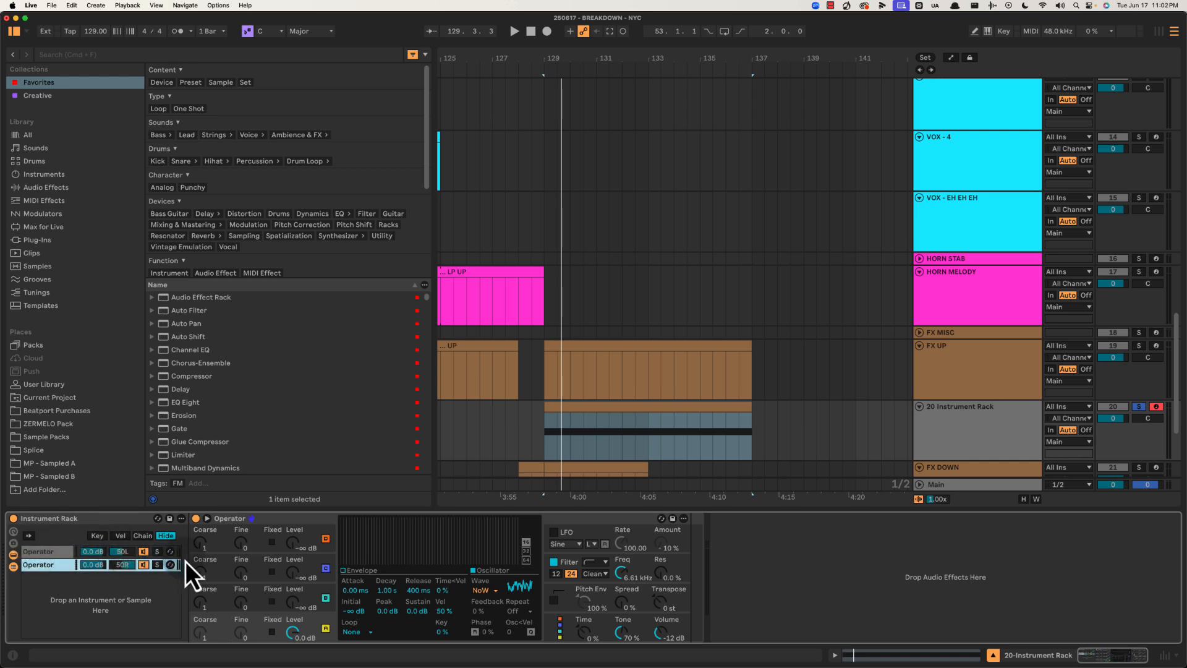
pyautogui.click(94, 524)
pyautogui.press('space')
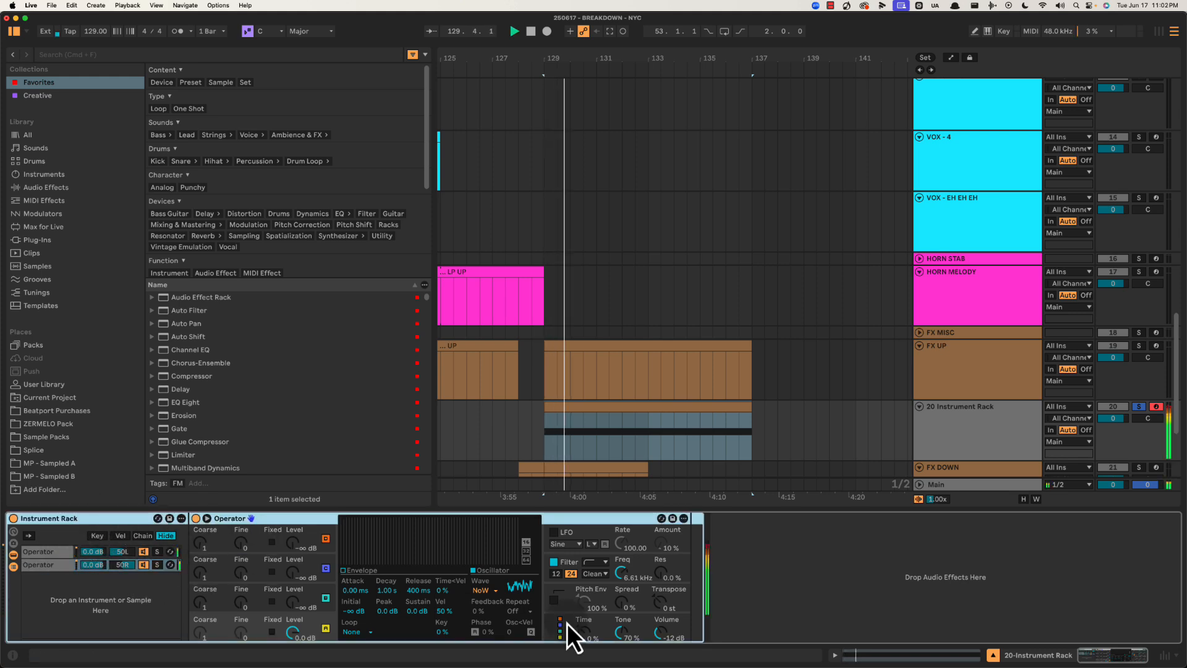
# Show the rack's macro controls and map the filter frequency of both Operator chains to Macro 1
pyautogui.click(13, 532)
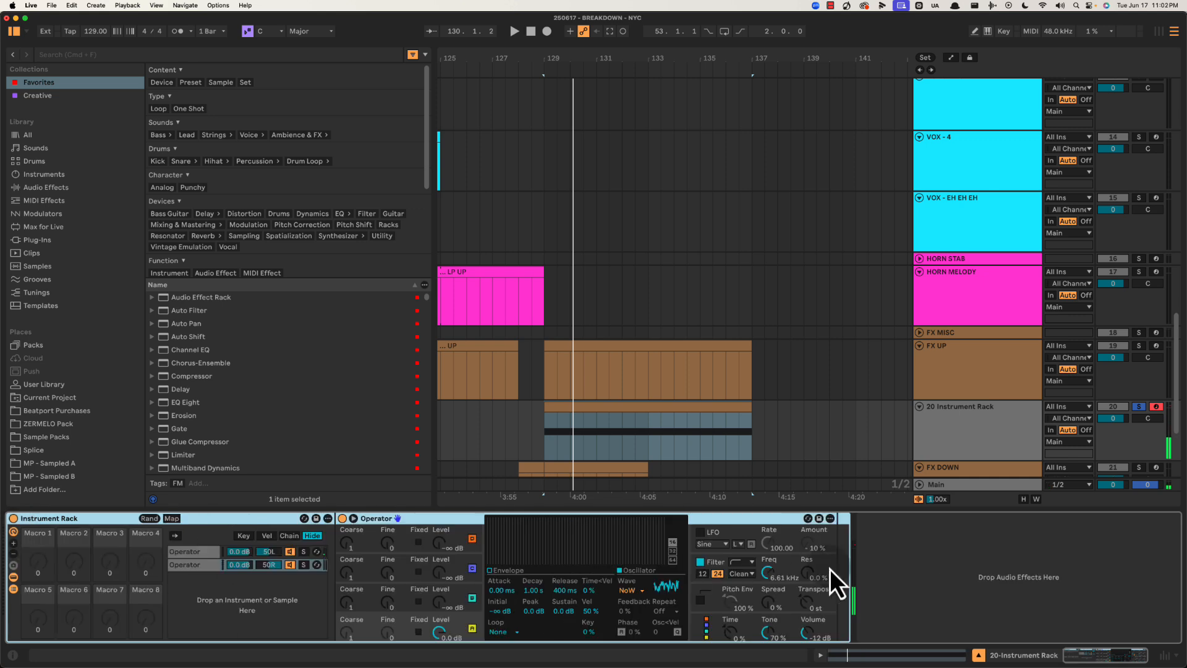
pyautogui.rightClick(773, 575)
pyautogui.click(834, 370)
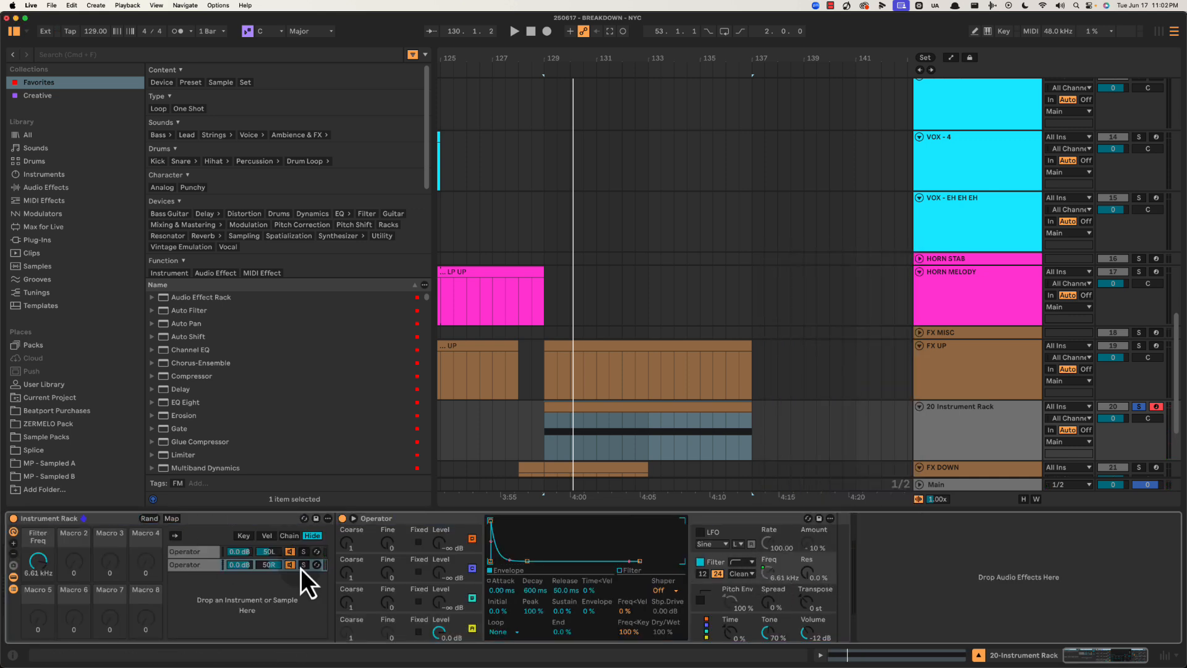
pyautogui.rightClick(769, 575)
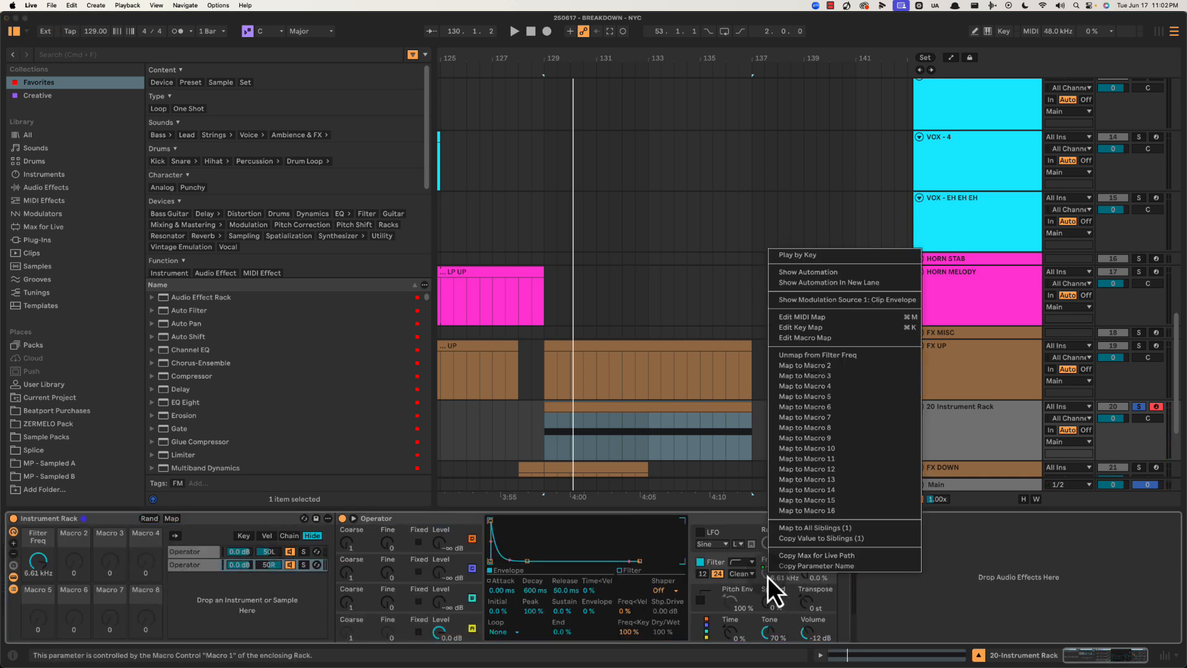
pyautogui.click(841, 535)
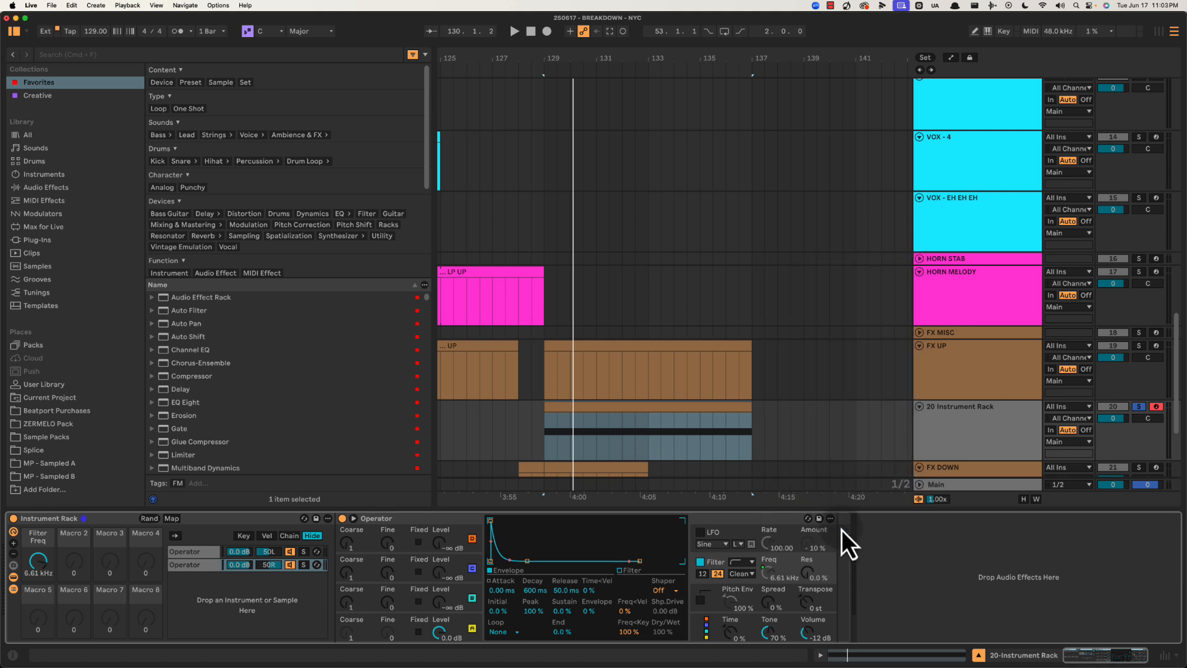
pyautogui.click(198, 551)
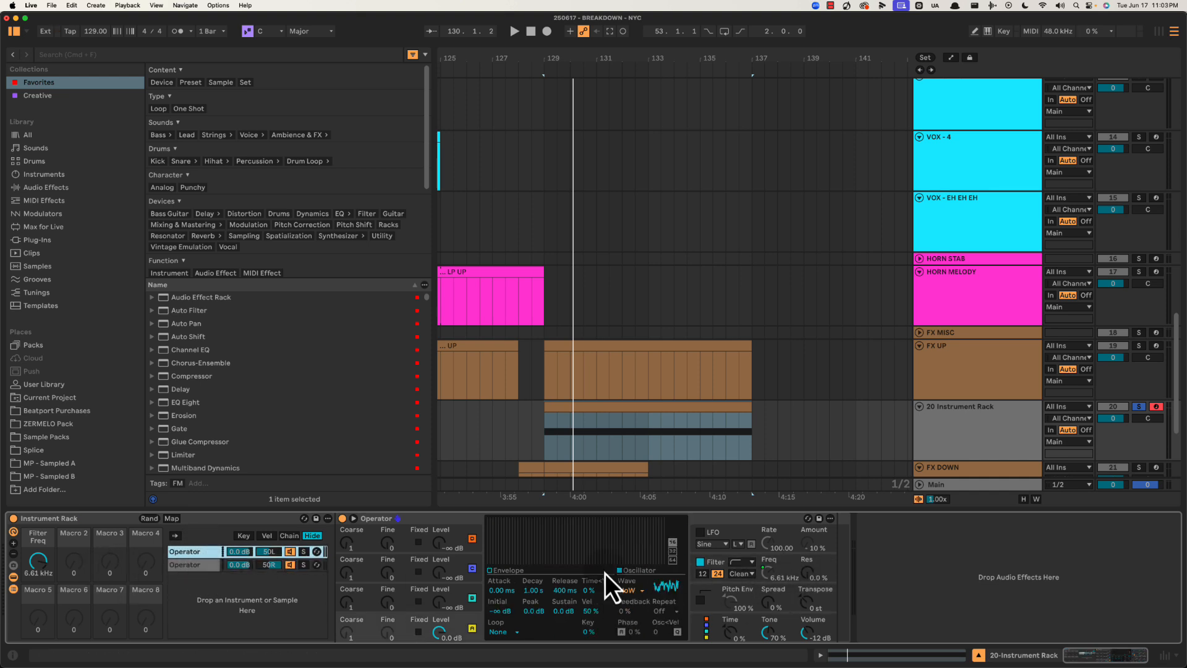
pyautogui.rightClick(768, 574)
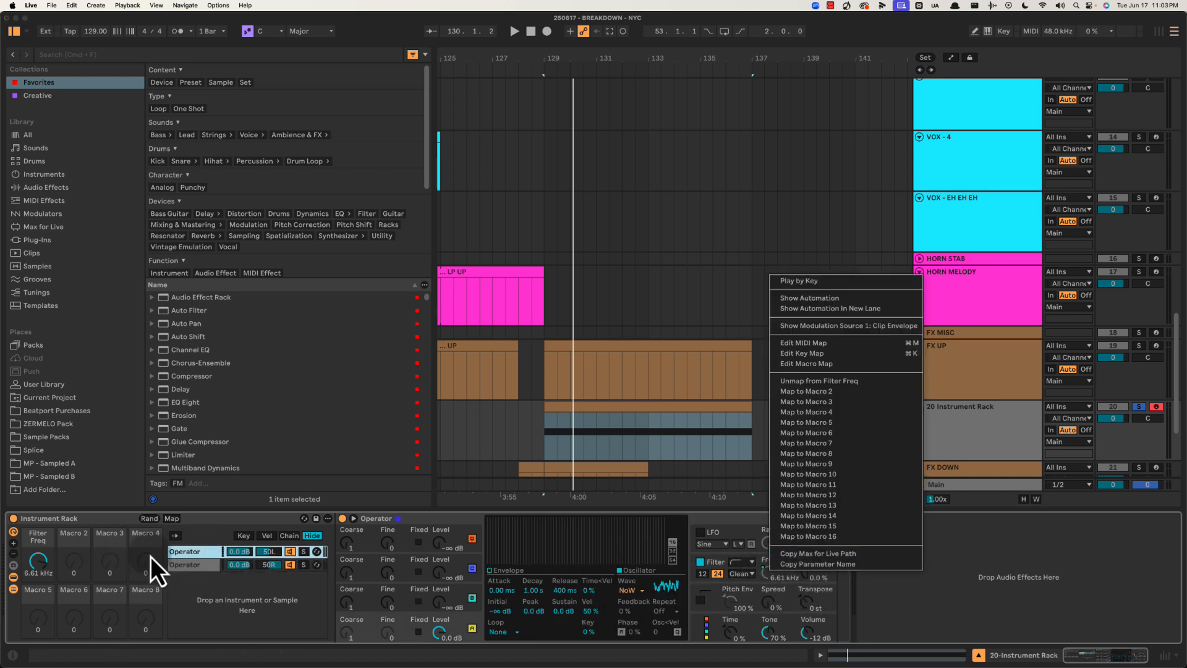
pyautogui.click(228, 581)
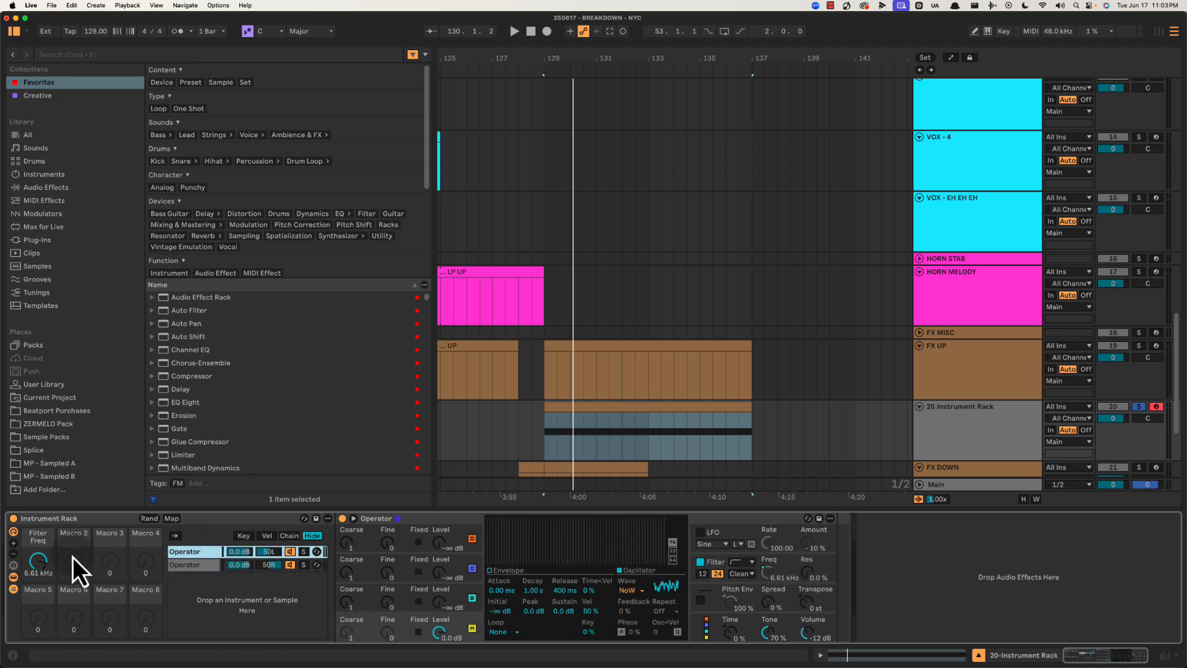
# Sweep the Filter Freq macro during playback and set it to 2.85 kHz
pyautogui.moveTo(42, 564); pyautogui.dragTo(43, 587)
pyautogui.scroll(5, 43, 564)
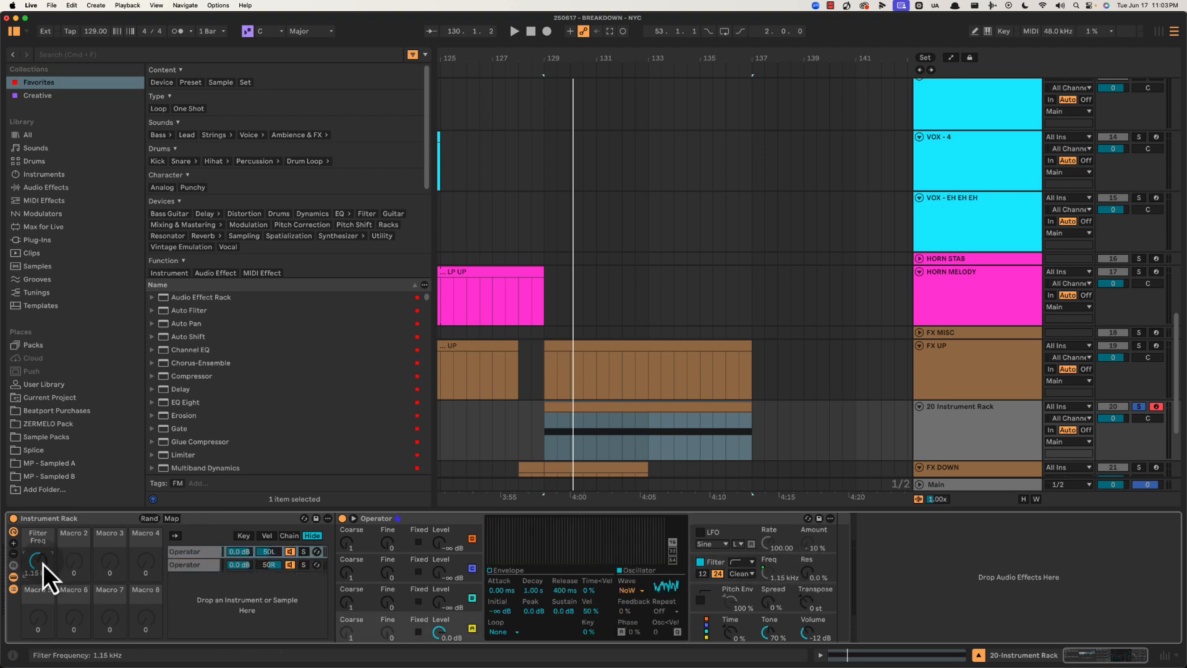
pyautogui.press('space')
pyautogui.scroll(8, 43, 564)
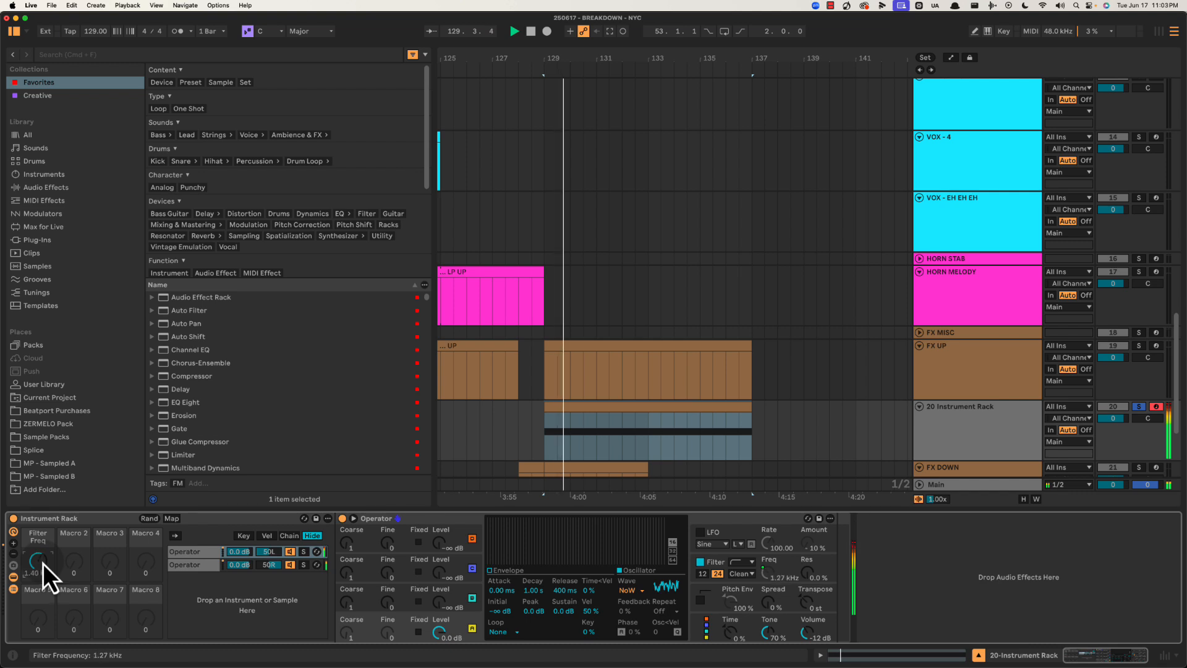
pyautogui.moveTo(42, 563); pyautogui.dragTo(42, 569)
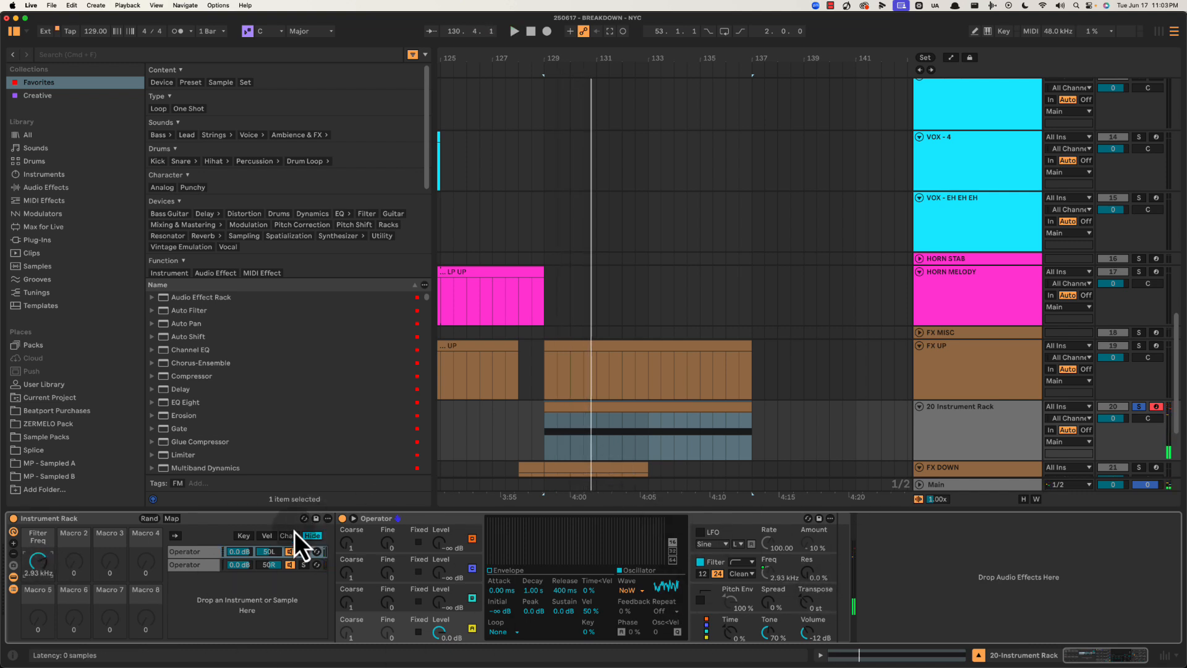
pyautogui.moveTo(39, 559); pyautogui.dragTo(40, 564)
# Map the filter resonance of both Operator chains to Macro 2 and check the mapping in each chain
pyautogui.rightClick(810, 577)
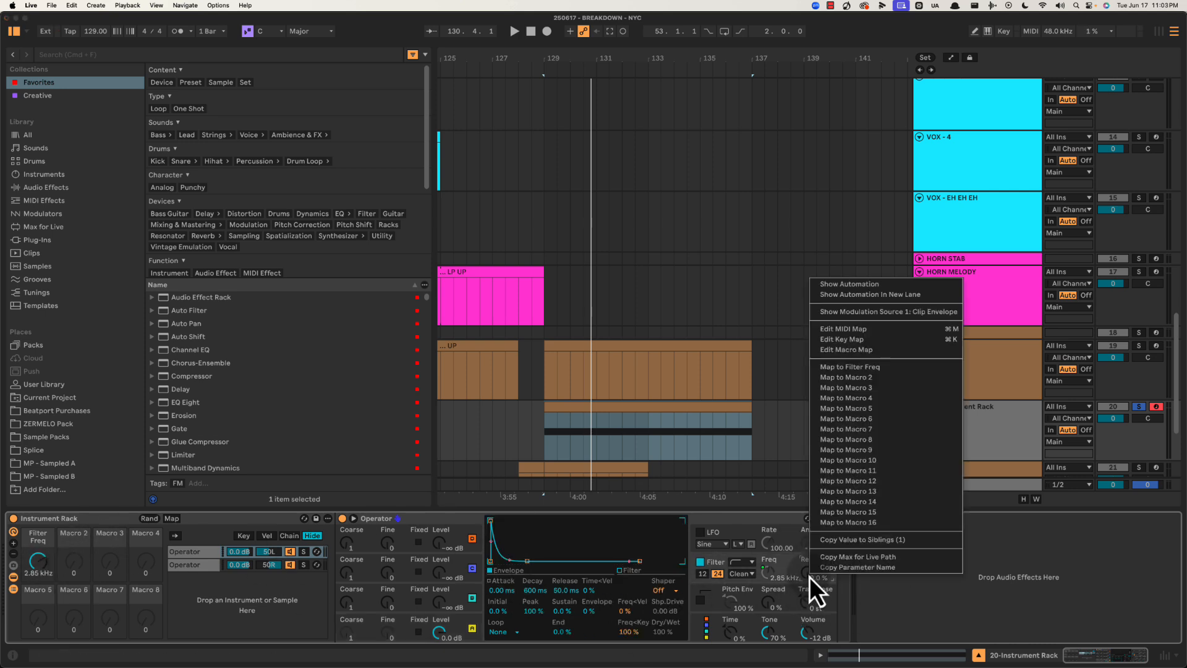
pyautogui.click(855, 377)
pyautogui.rightClick(812, 575)
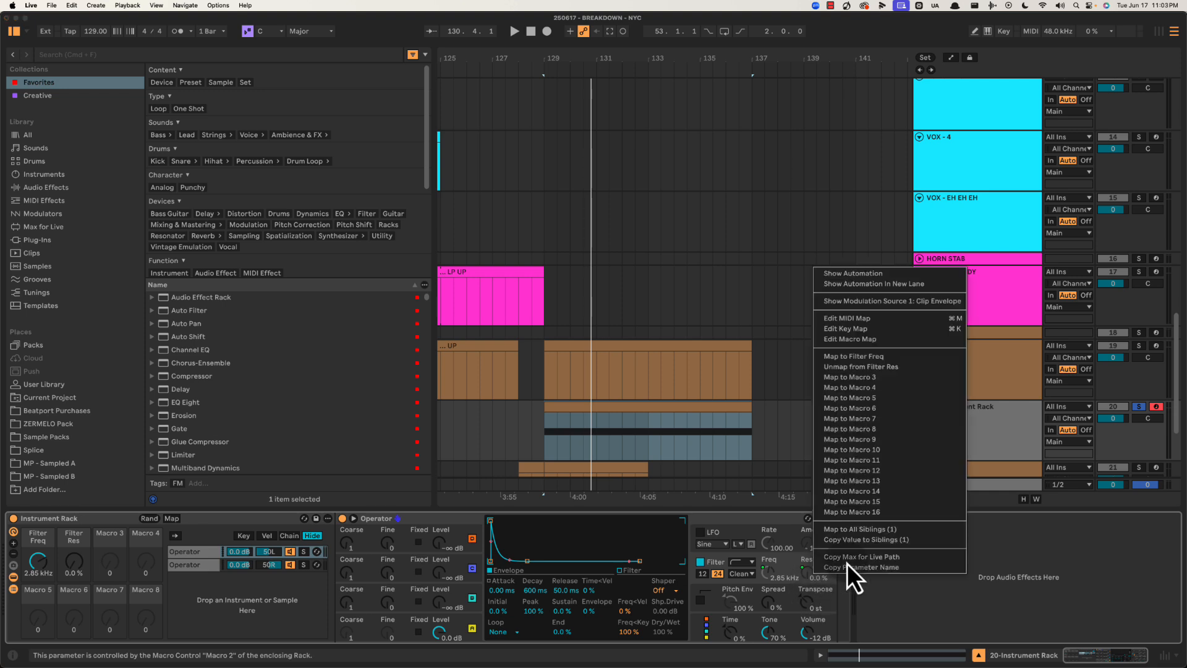
pyautogui.click(866, 530)
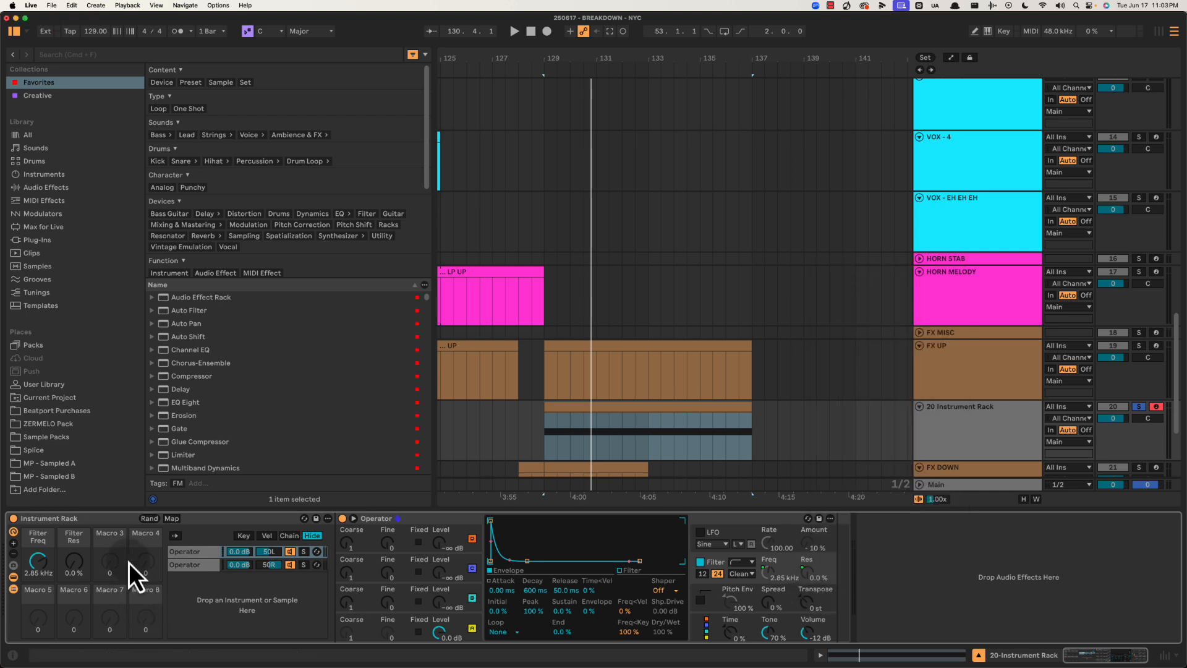
pyautogui.click(180, 552)
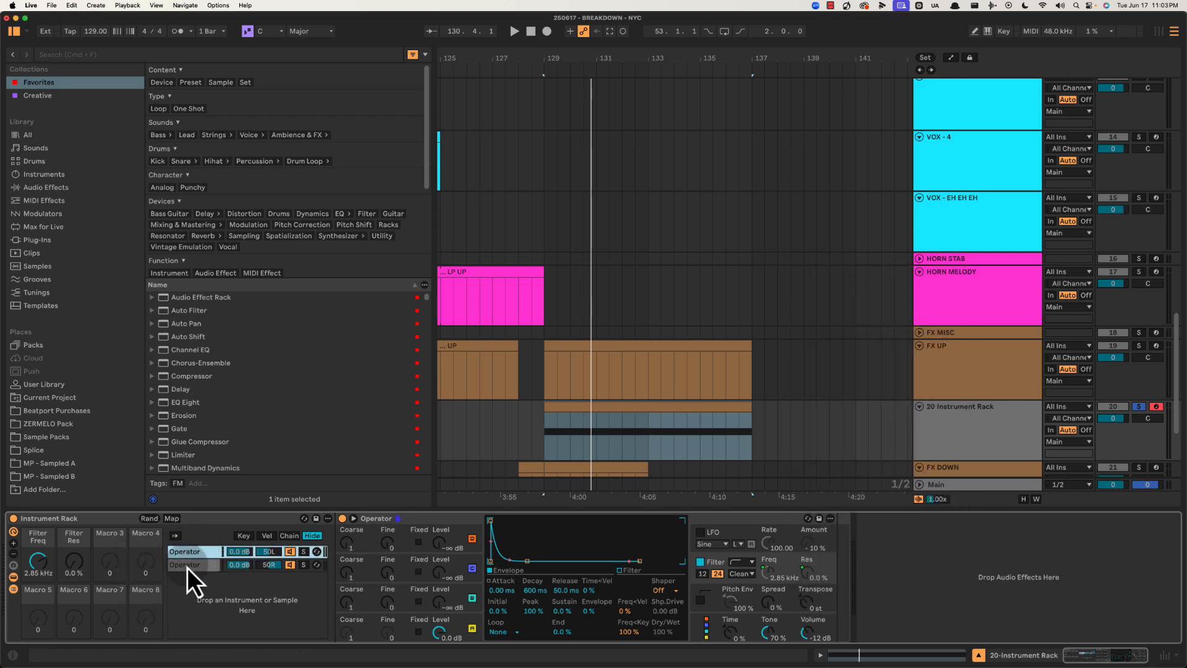
pyautogui.click(187, 566)
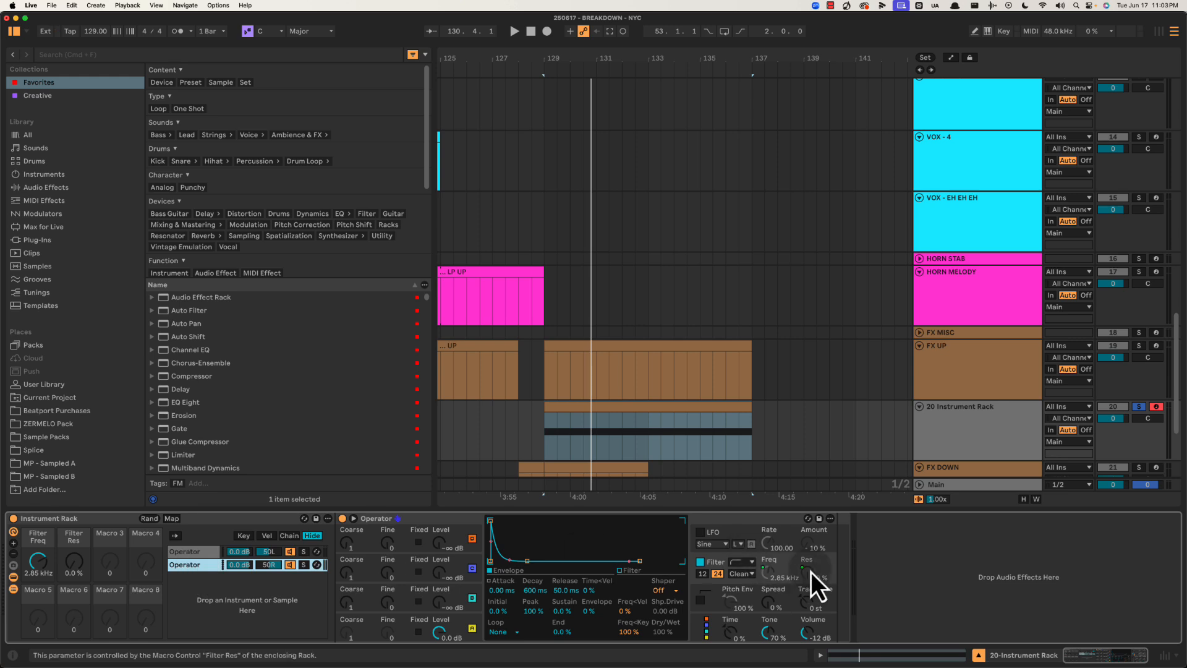
# Audition a filter sweep with the Filter Res macro at 32%, and reset the resonance to 0%
pyautogui.moveTo(80, 565); pyautogui.dragTo(79, 575)
pyautogui.click(192, 564)
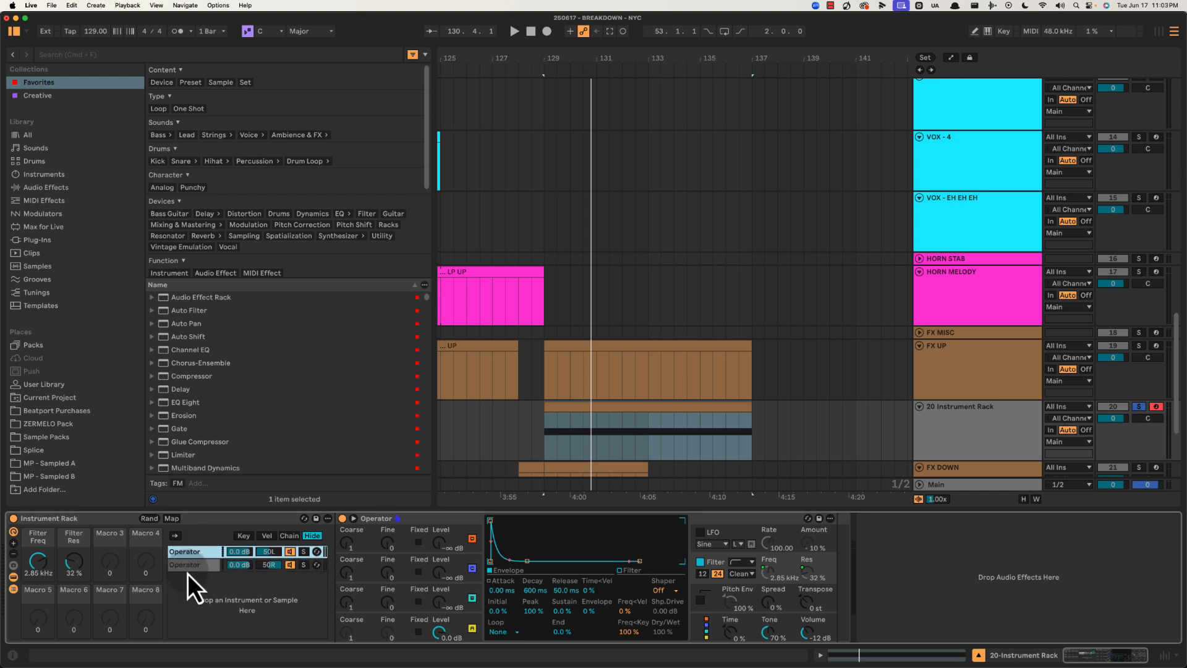
pyautogui.press('space')
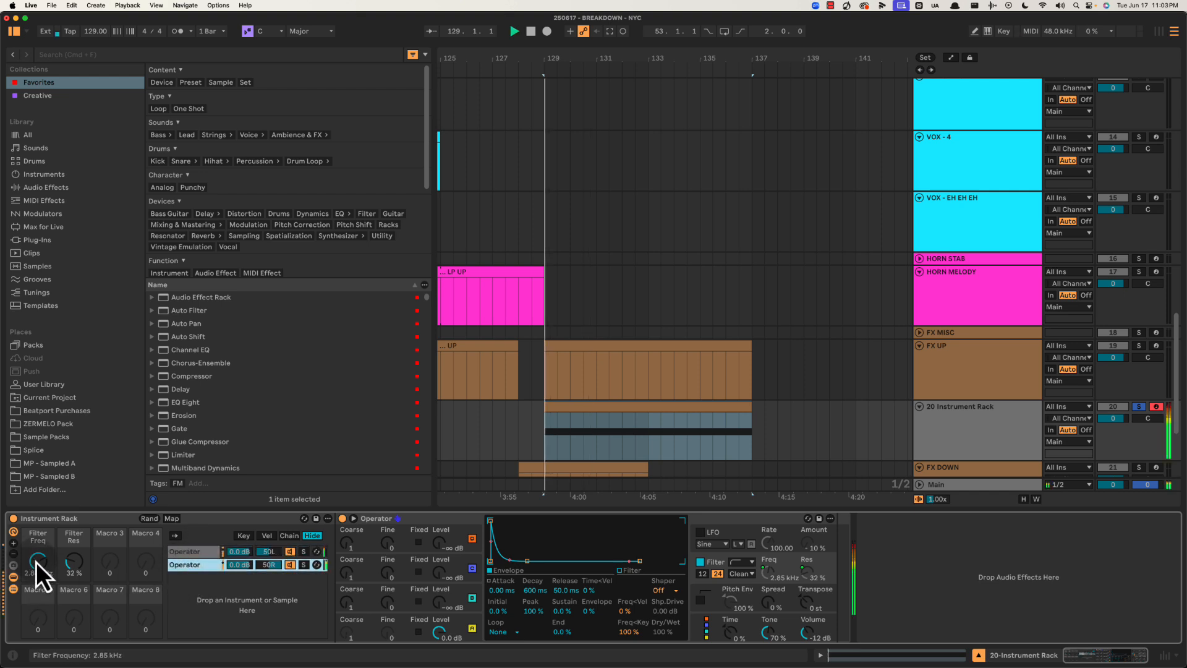
pyautogui.moveTo(36, 562); pyautogui.dragTo(39, 563)
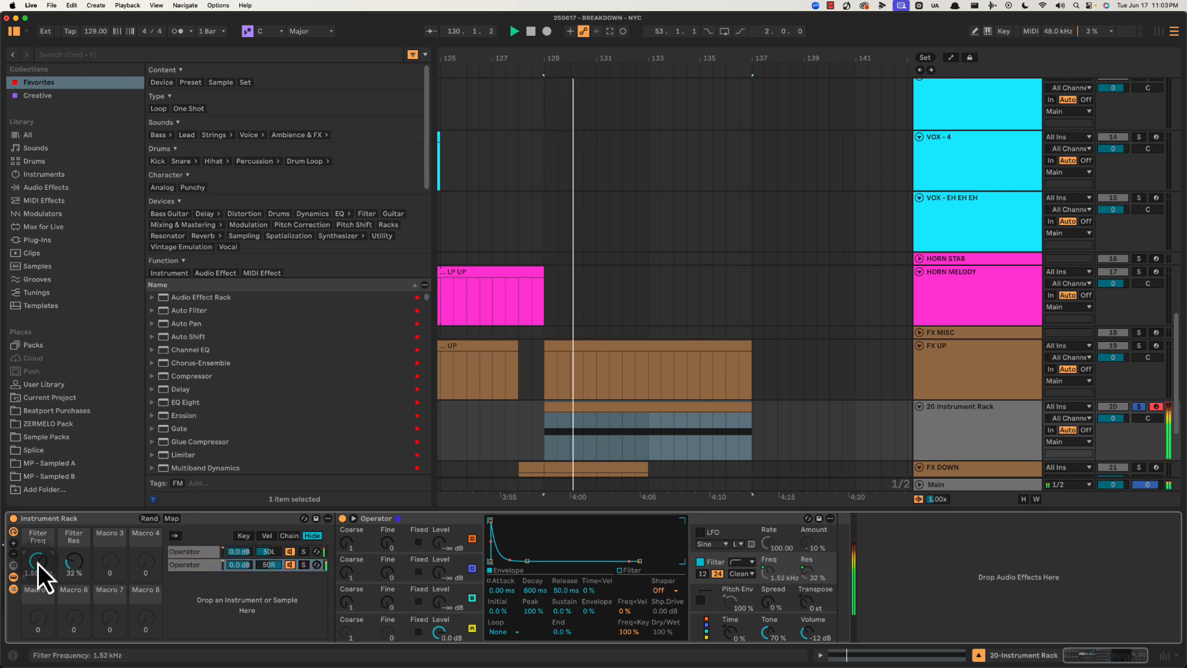
pyautogui.press('space')
pyautogui.doubleClick(73, 562)
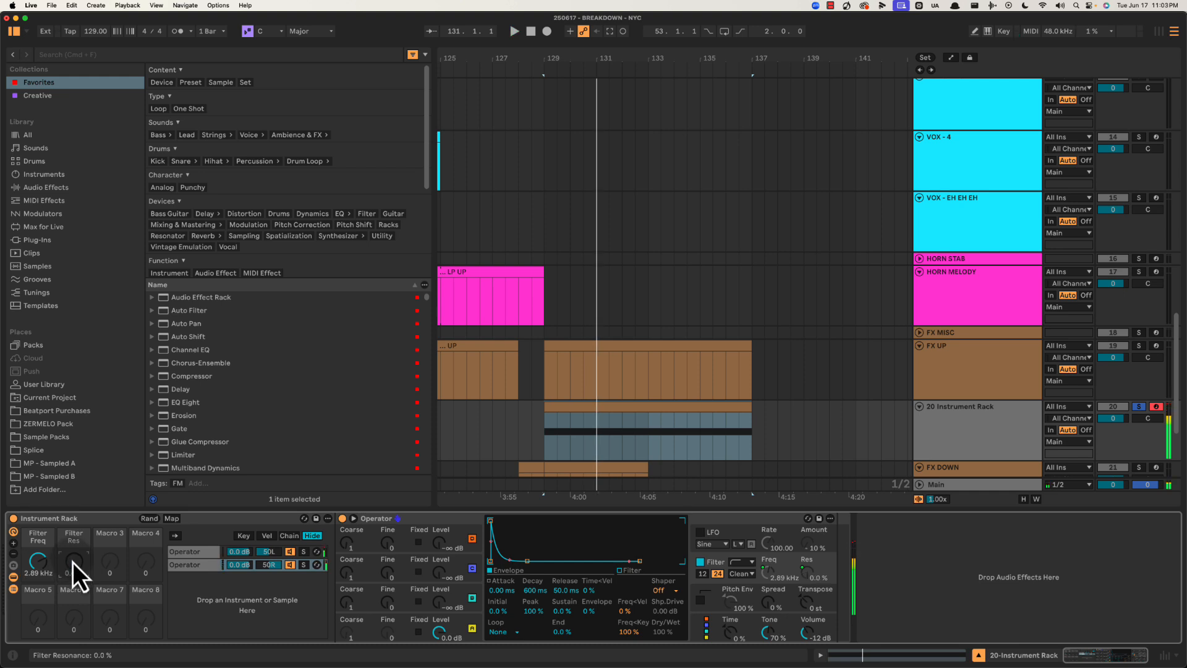
# Play the noise and raise the rack's Filter Freq macro to 4.40 kHz
pyautogui.click(99, 520)
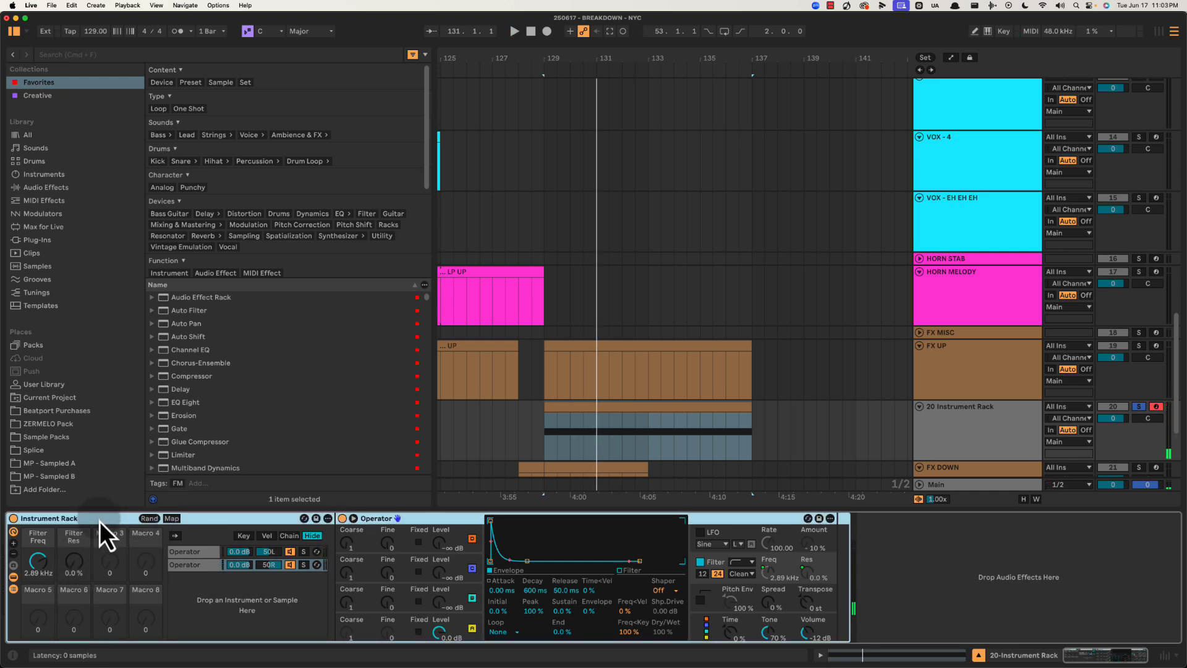
pyautogui.press('space')
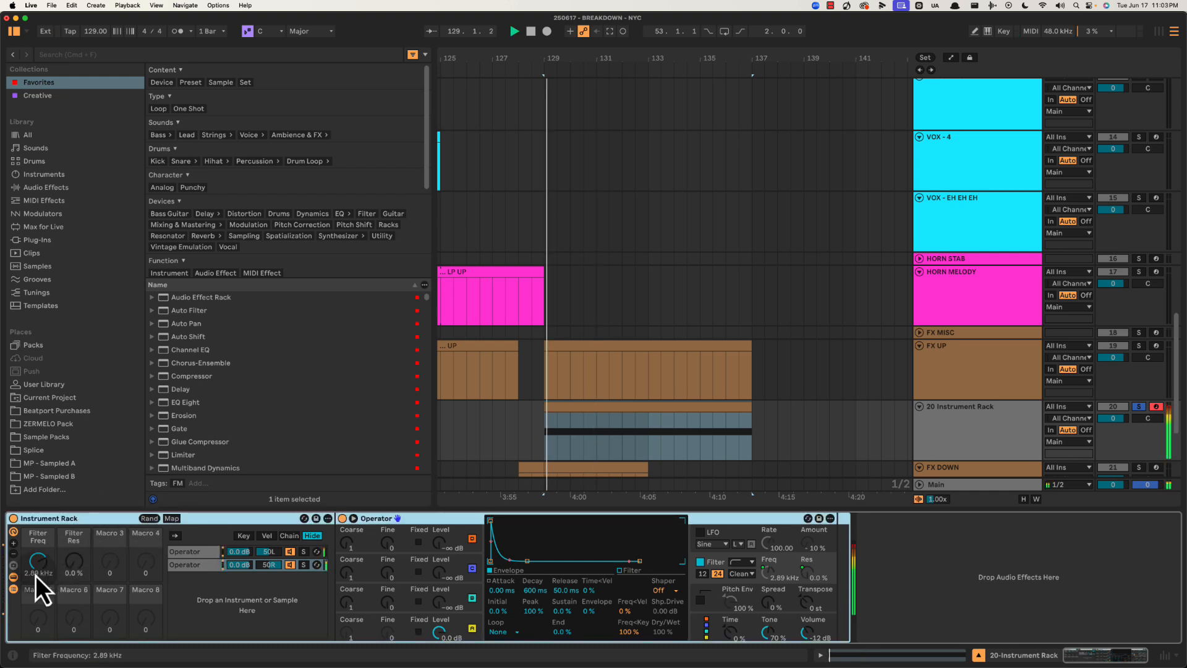
pyautogui.moveTo(35, 575); pyautogui.dragTo(38, 561)
pyautogui.press('space')
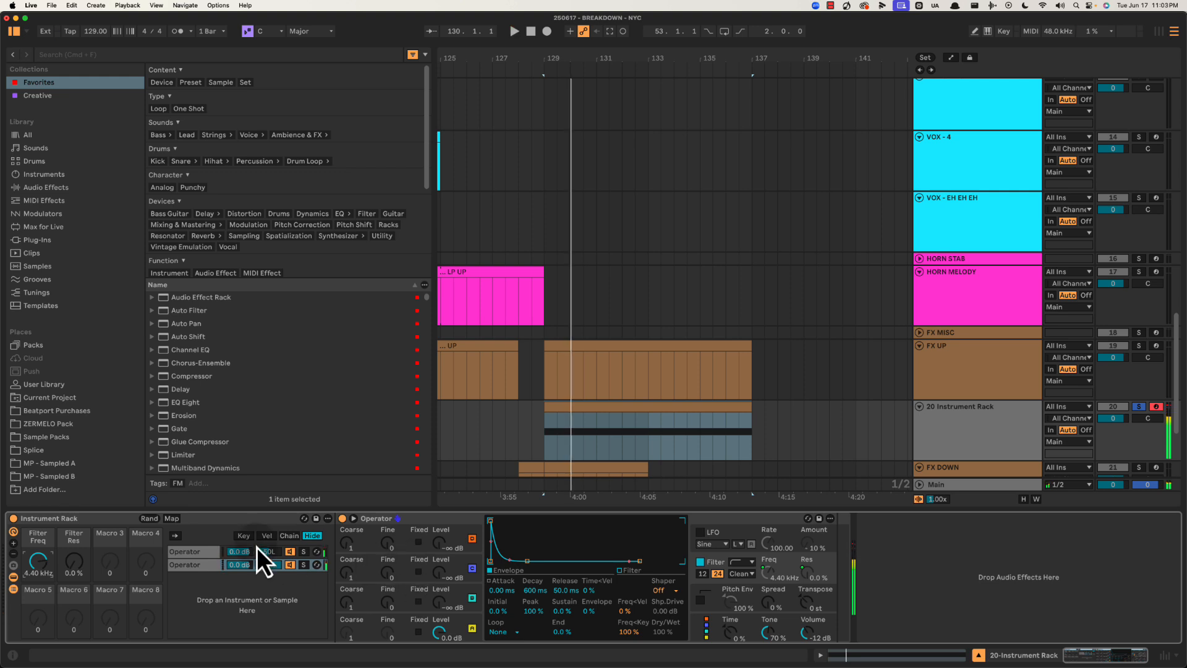
# Map the volume of both Operator chains to Macro 3 and set it to -7.2 dB during playback
pyautogui.rightClick(804, 632)
pyautogui.click(864, 441)
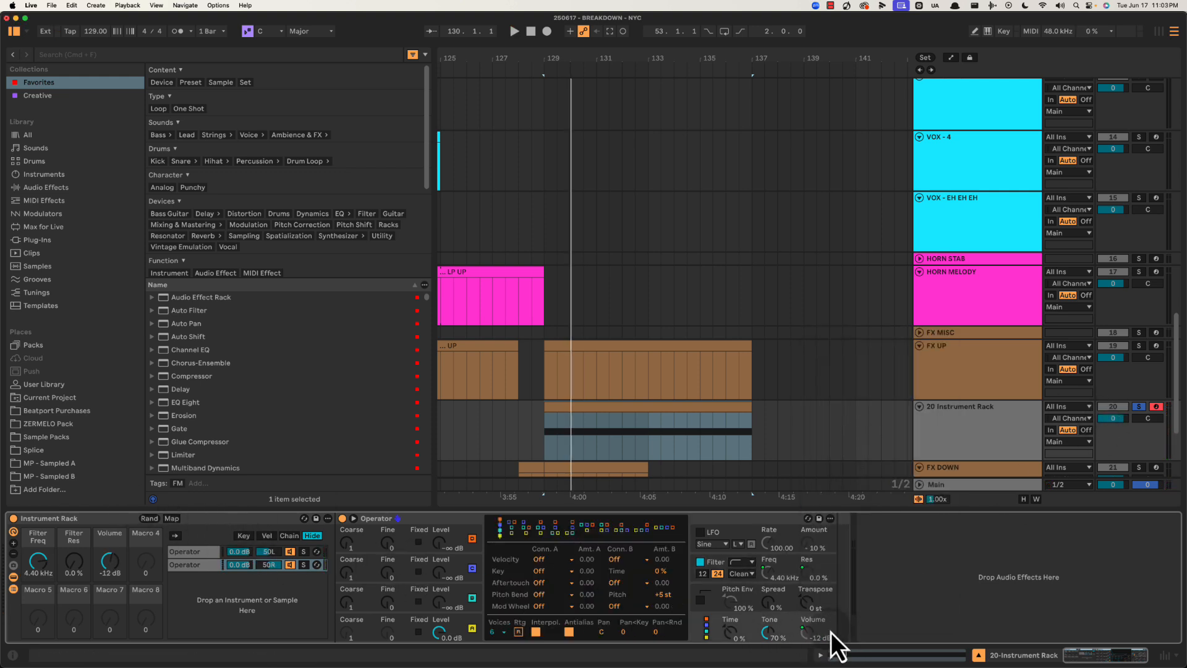
pyautogui.rightClick(811, 636)
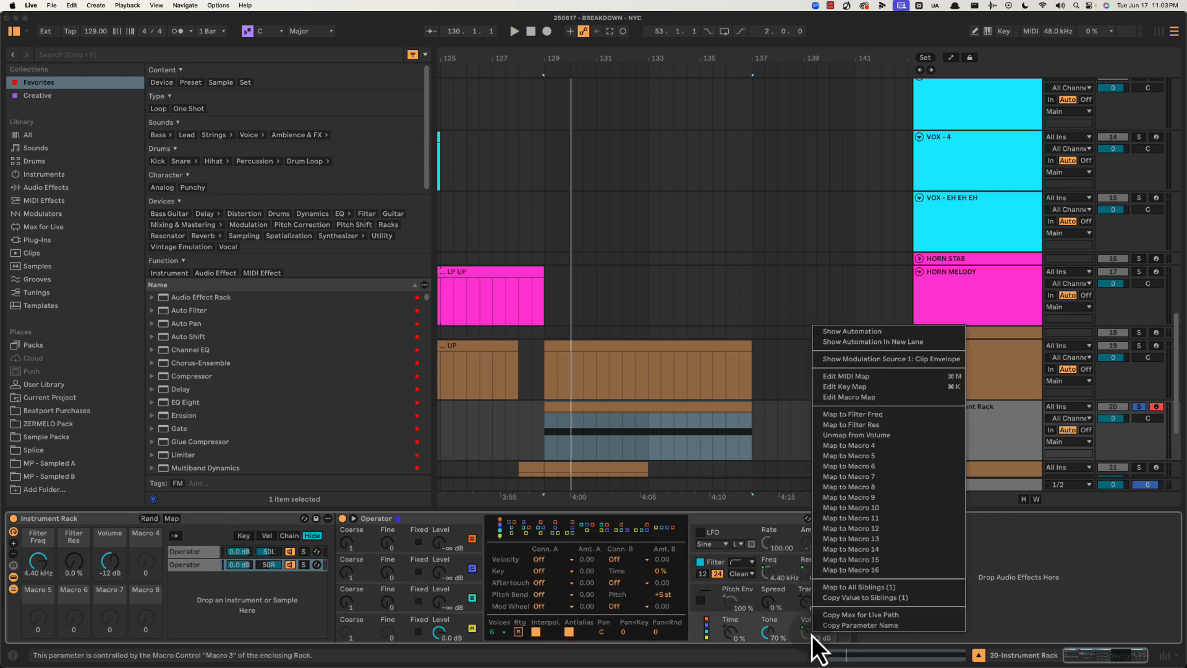
pyautogui.click(856, 590)
pyautogui.press('space')
pyautogui.moveTo(105, 565); pyautogui.dragTo(109, 559)
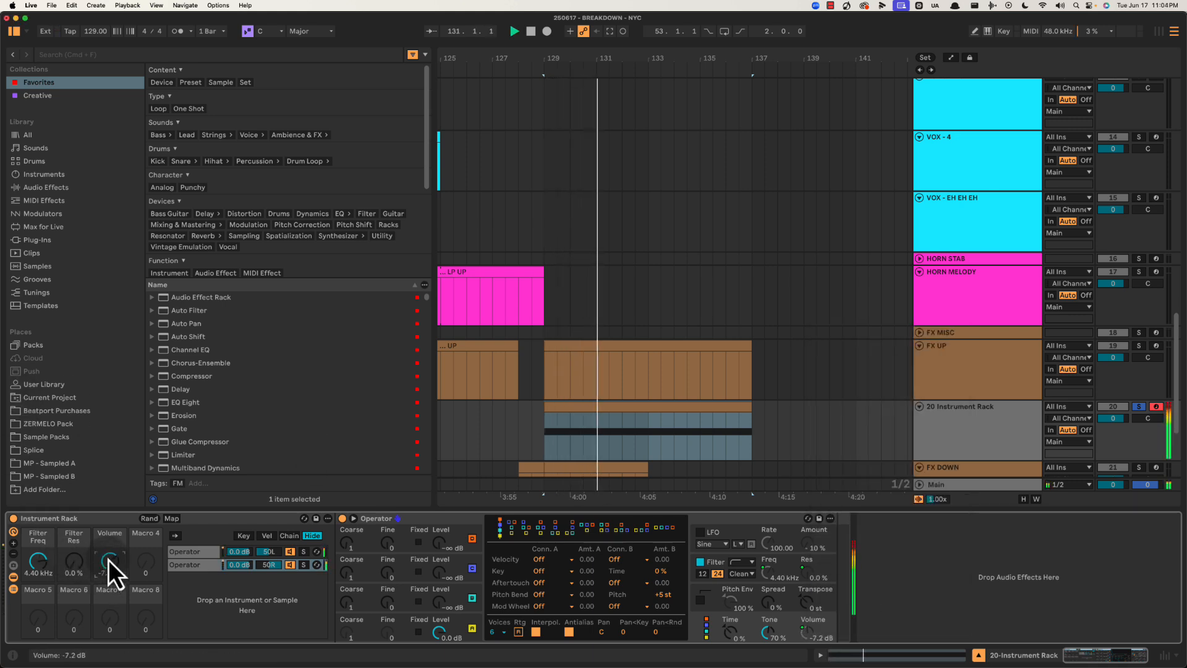
# With the device view hidden, mute and unsolo the 20 Instrument Rack track, and play the arrangement from bar 129
pyautogui.click(1030, 417)
pyautogui.press('super+alt+l')
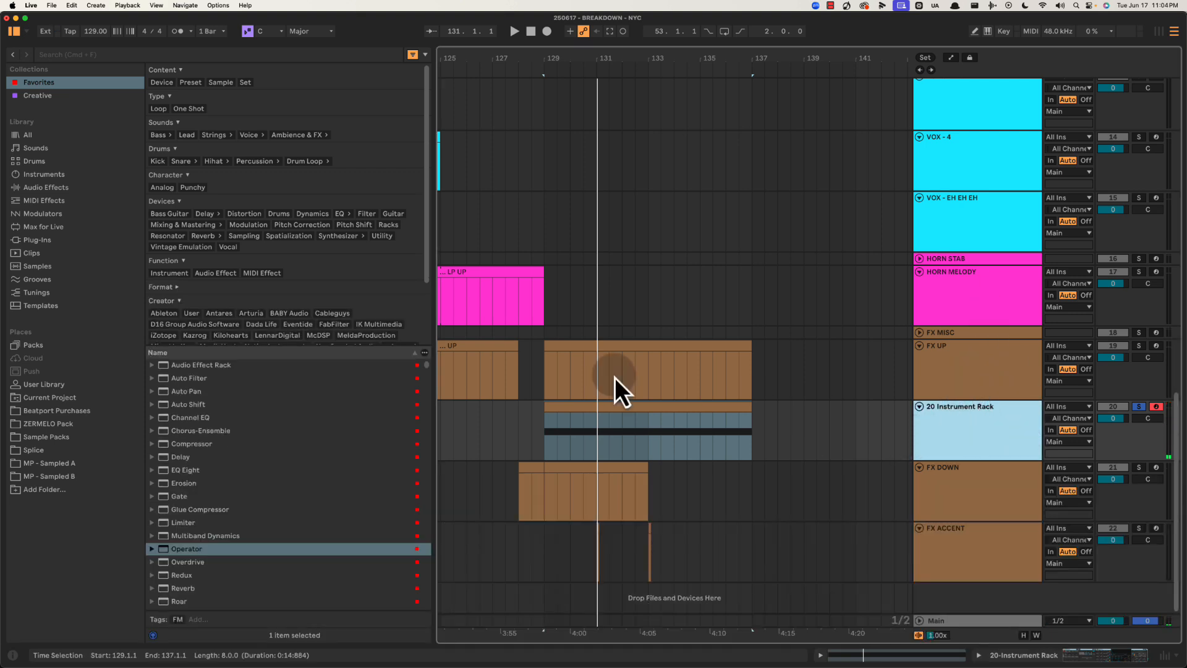
pyautogui.click(1104, 410)
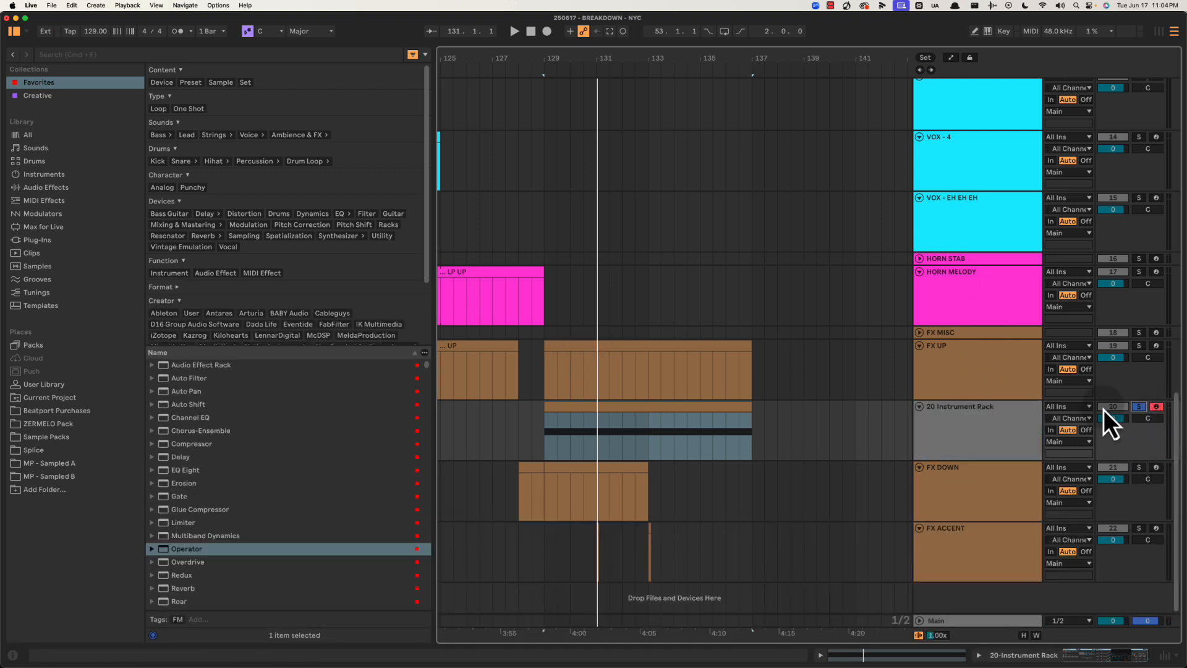
pyautogui.click(1137, 406)
pyautogui.click(592, 364)
pyautogui.press('space')
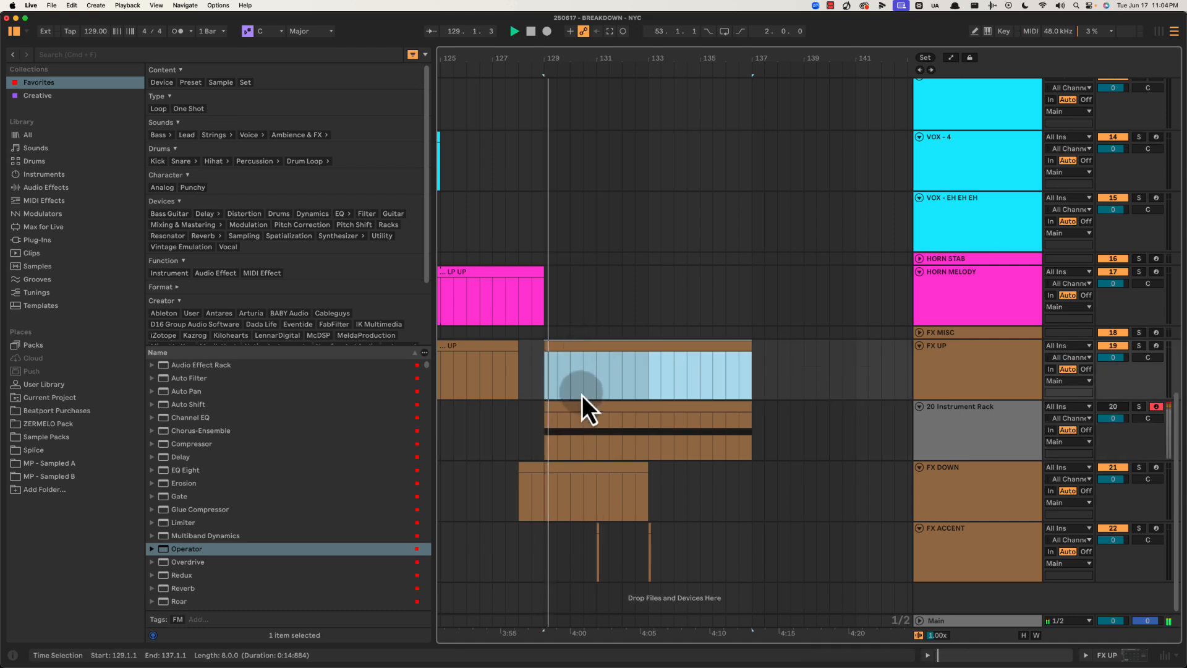
# Examine the reference track's waveform from bar 129 to 137 against the FX riser clips during playback
pyautogui.scroll(10, 618, 396)
pyautogui.scroll(-9, 680, 377)
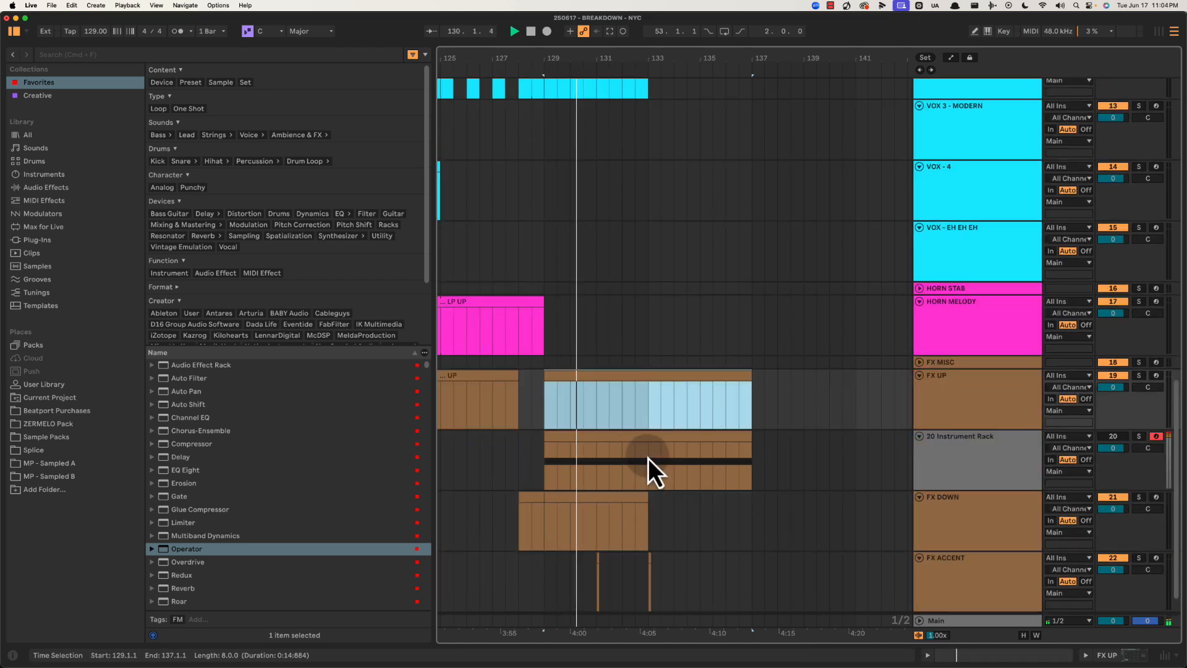
pyautogui.scroll(10, 643, 432)
pyautogui.press('super+alt+b')
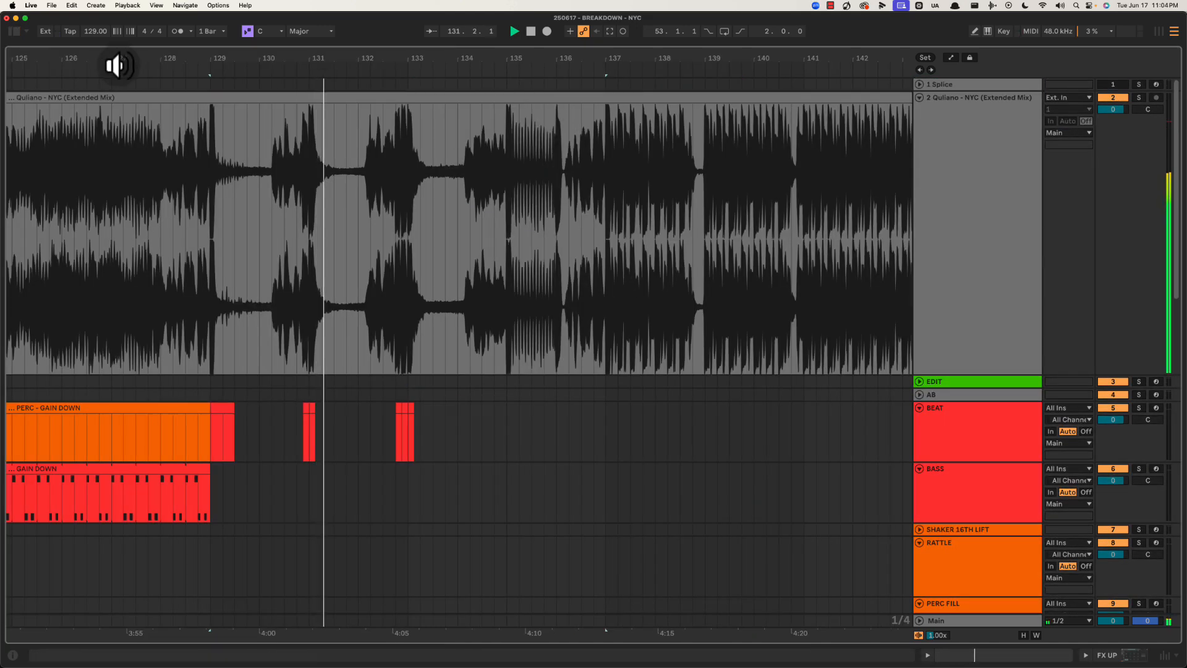
pyautogui.hscroll(-5, 235, 55)
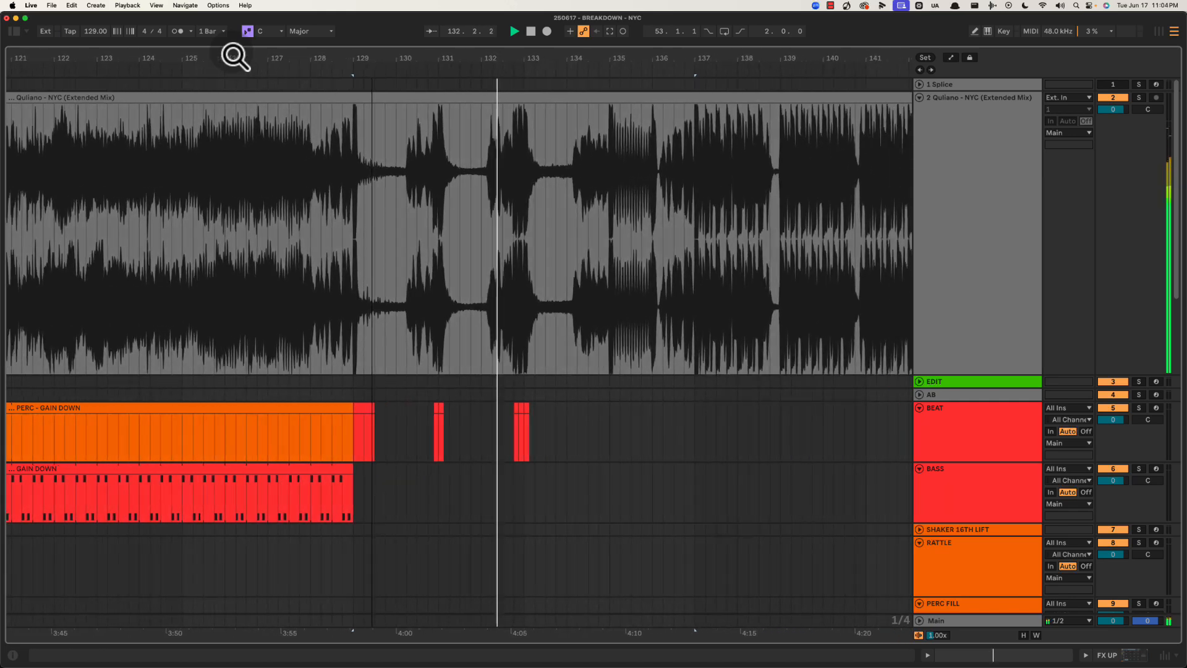
pyautogui.scroll(-4, 486, 337)
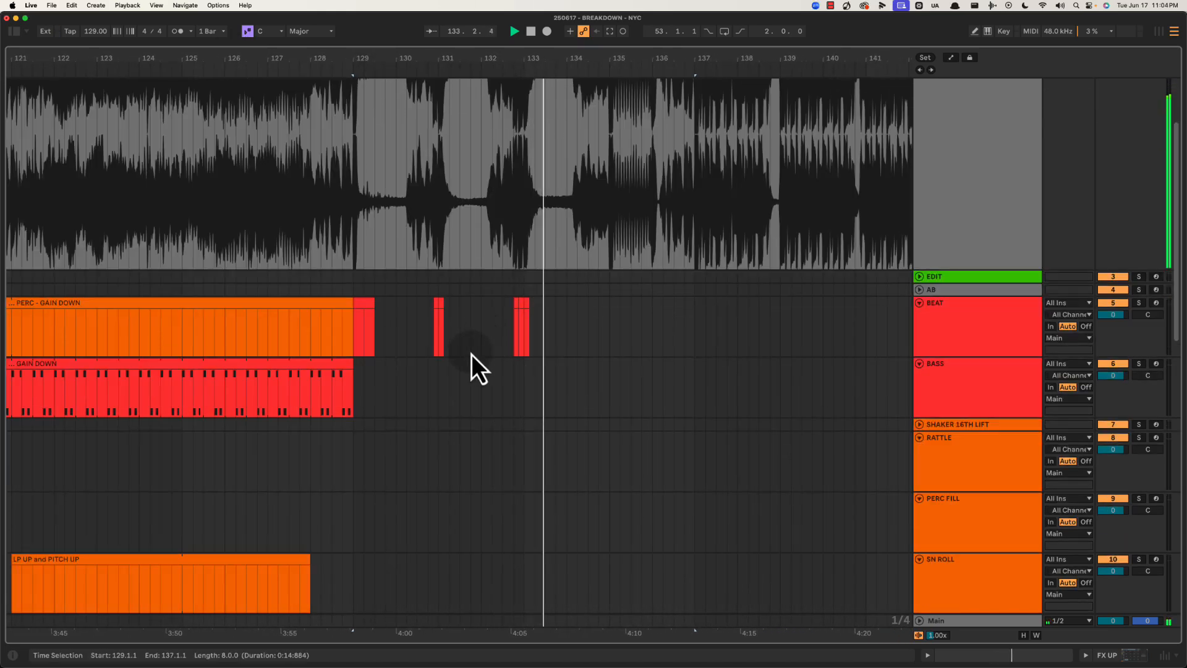
pyautogui.scroll(-10, 473, 354)
pyautogui.moveTo(540, 516); pyautogui.dragTo(700, 514)
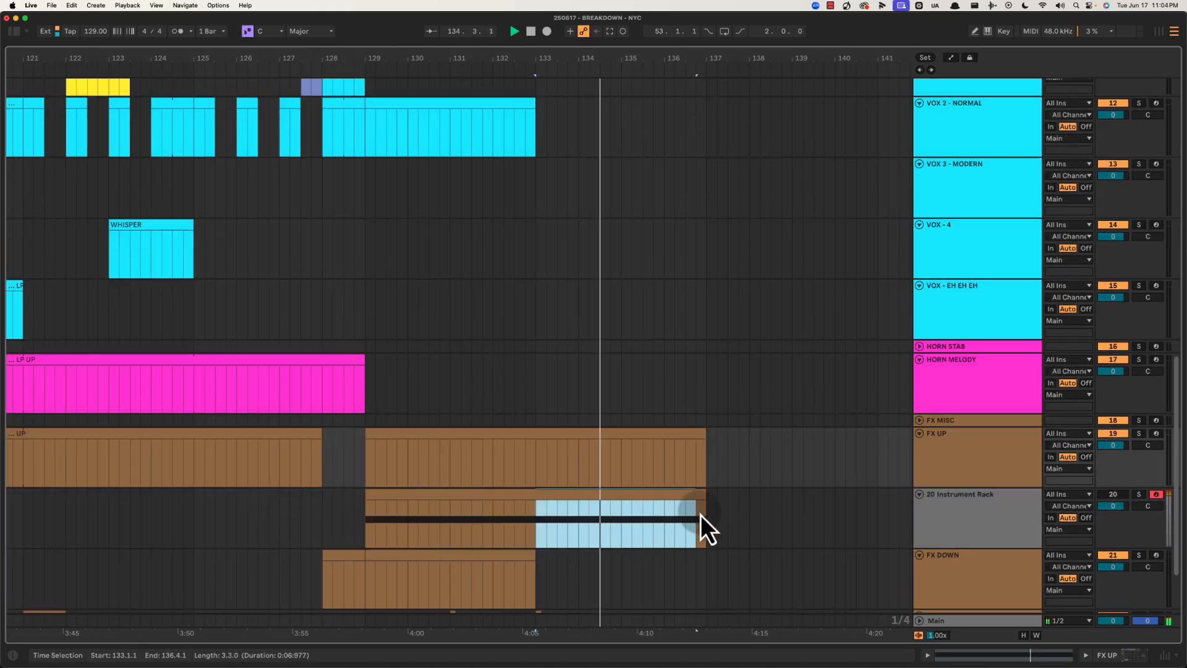
pyautogui.scroll(15, 618, 504)
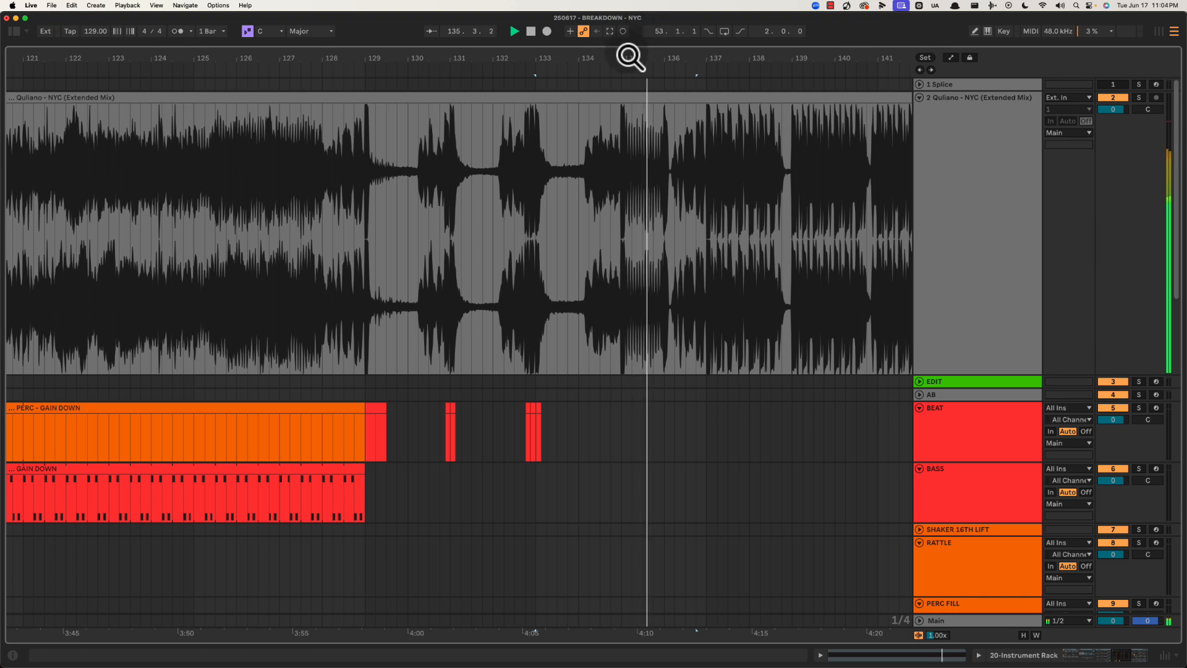
pyautogui.moveTo(631, 58); pyautogui.dragTo(630, 68)
pyautogui.press('space')
pyautogui.hscroll(-1, 57, 413)
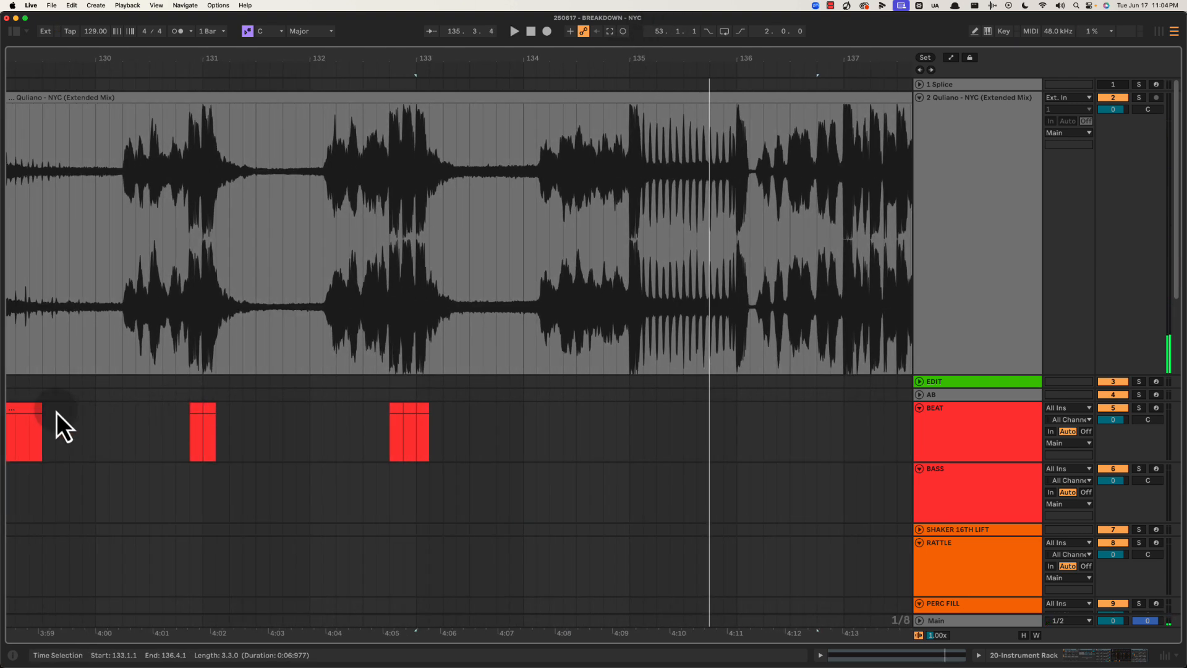
# Copy a short BEAT hit clip to bar 135, trimming away the excess so it covers 135.1.1 to 135.1.3
pyautogui.hscroll(-3, 192, 421)
pyautogui.moveTo(192, 423)
pyautogui.mouseDown()
pyautogui.moveTo(112, 418)
pyautogui.moveTo(785, 428)
pyautogui.moveTo(745, 438)
pyautogui.mouseUp()
pyautogui.press('Delete')
# Create an empty one-bar MIDI clip on the SN ROLL track from bar 135 to bar 136
pyautogui.scroll(-6, 745, 439)
pyautogui.moveTo(647, 433)
pyautogui.mouseDown()
pyautogui.moveTo(653, 444)
pyautogui.moveTo(791, 446)
pyautogui.mouseUp()
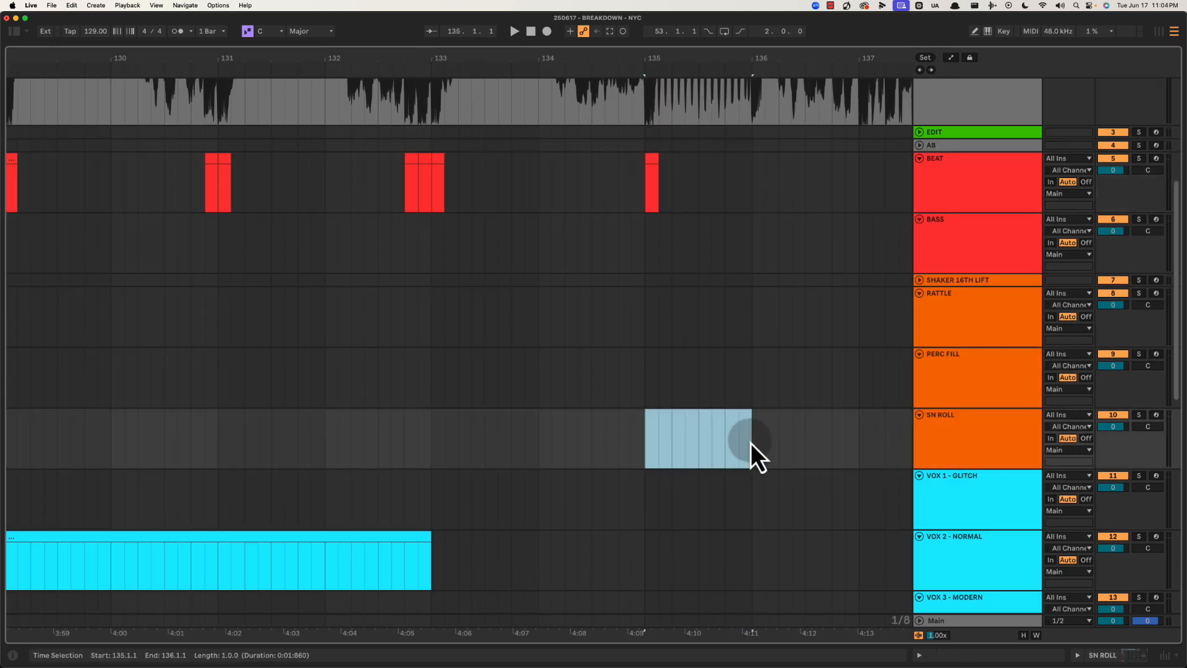
pyautogui.press('super+shift+m')
# Play from bar 135 and highlight bars 129 to 137 of the reference waveform to review the section
pyautogui.scroll(6, 722, 322)
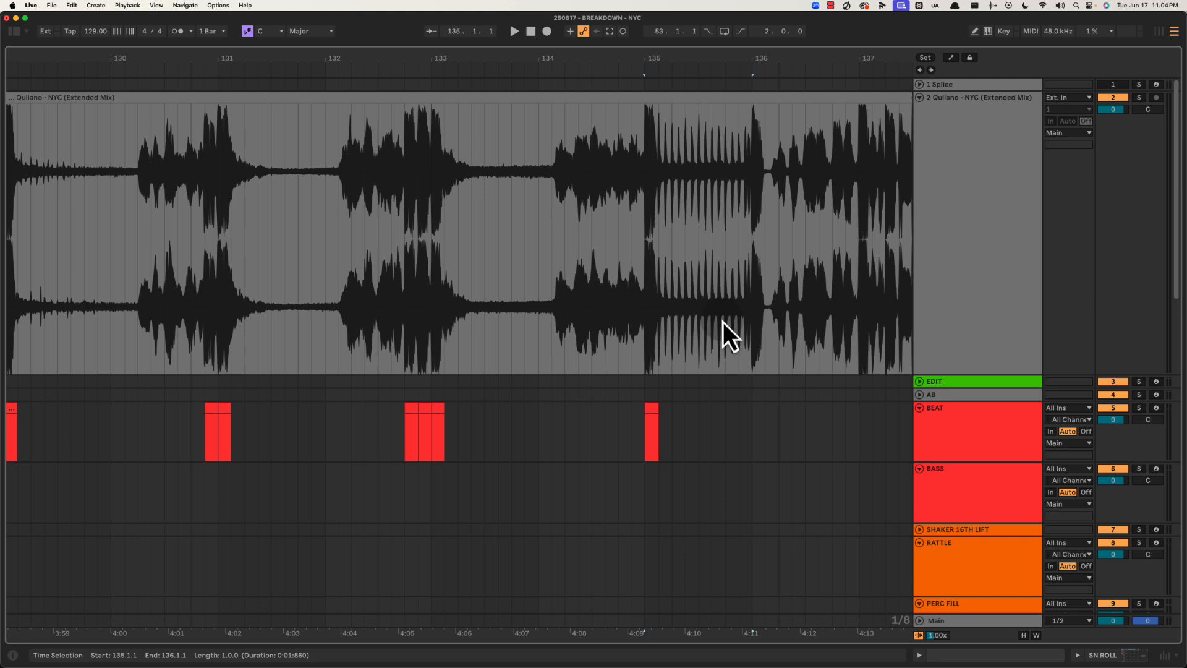
pyautogui.click(646, 407)
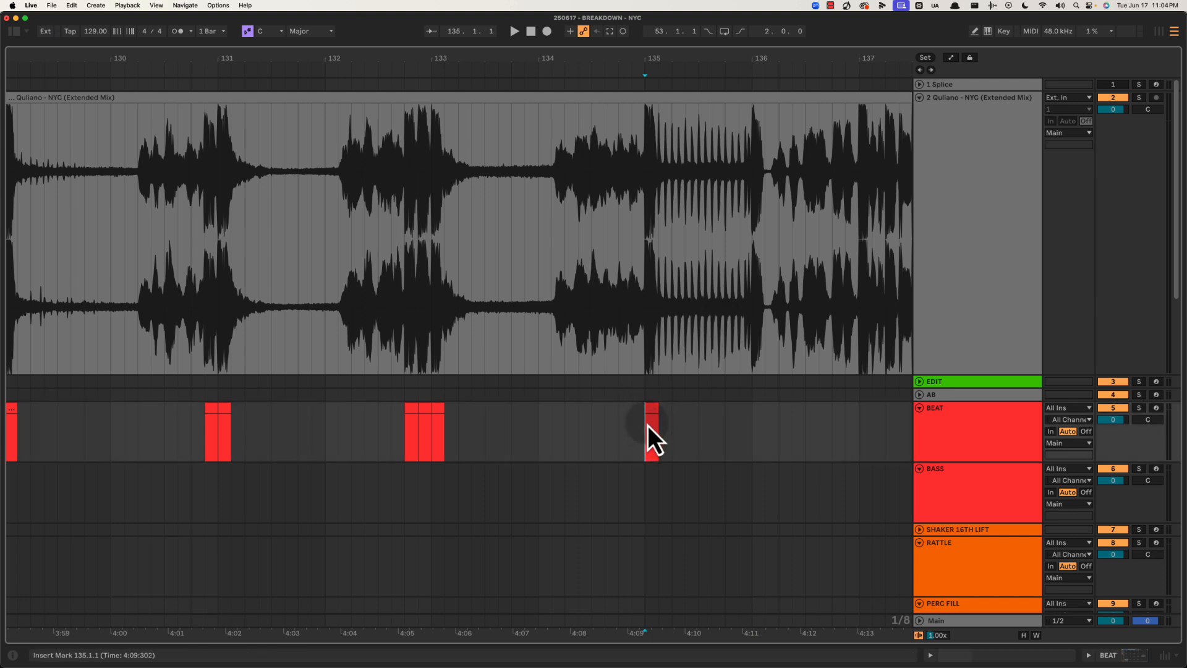
pyautogui.press('space')
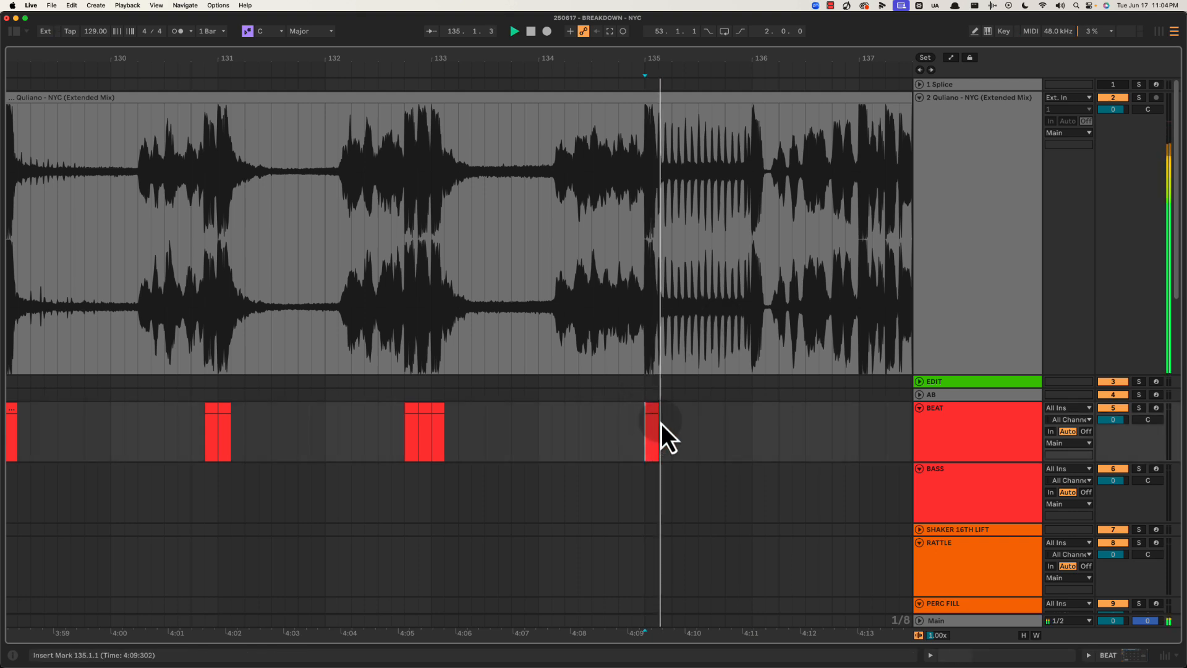
pyautogui.moveTo(538, 241); pyautogui.dragTo(739, 233)
pyautogui.moveTo(750, 58); pyautogui.dragTo(742, 47)
pyautogui.moveTo(575, 156); pyautogui.dragTo(765, 150)
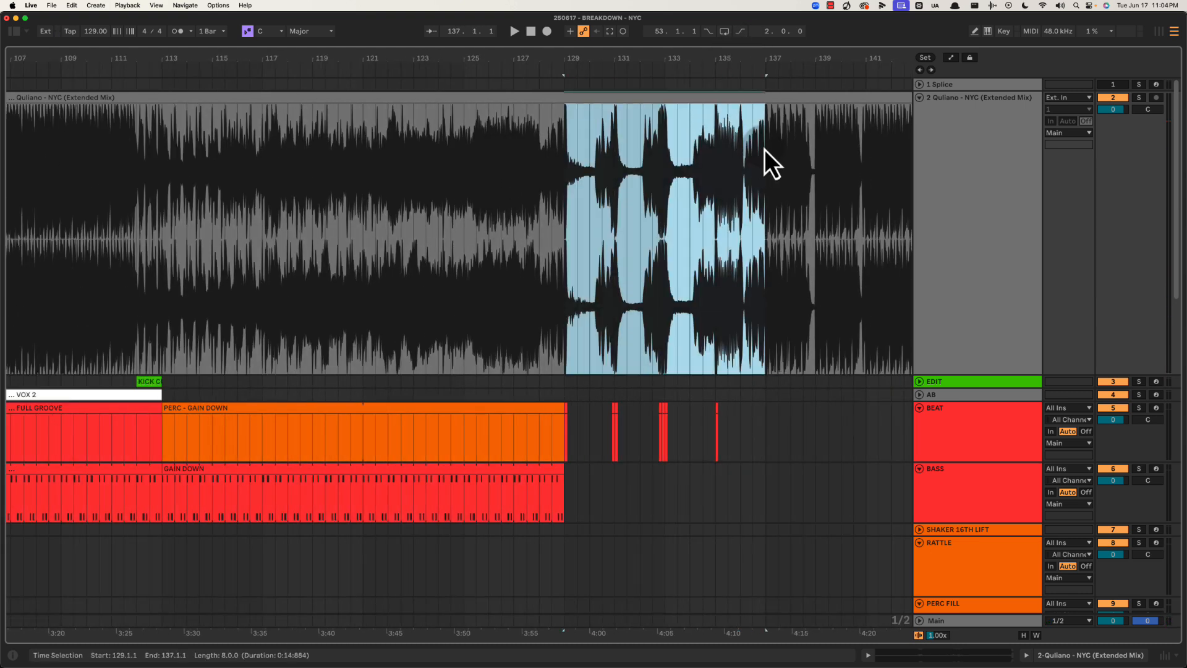
# Play from 134.4.3 and copy the BEAT hit clip at bar 135 to bar 136
pyautogui.click(722, 162)
pyautogui.moveTo(721, 58); pyautogui.dragTo(658, 182)
pyautogui.click(655, 182)
pyautogui.press('space')
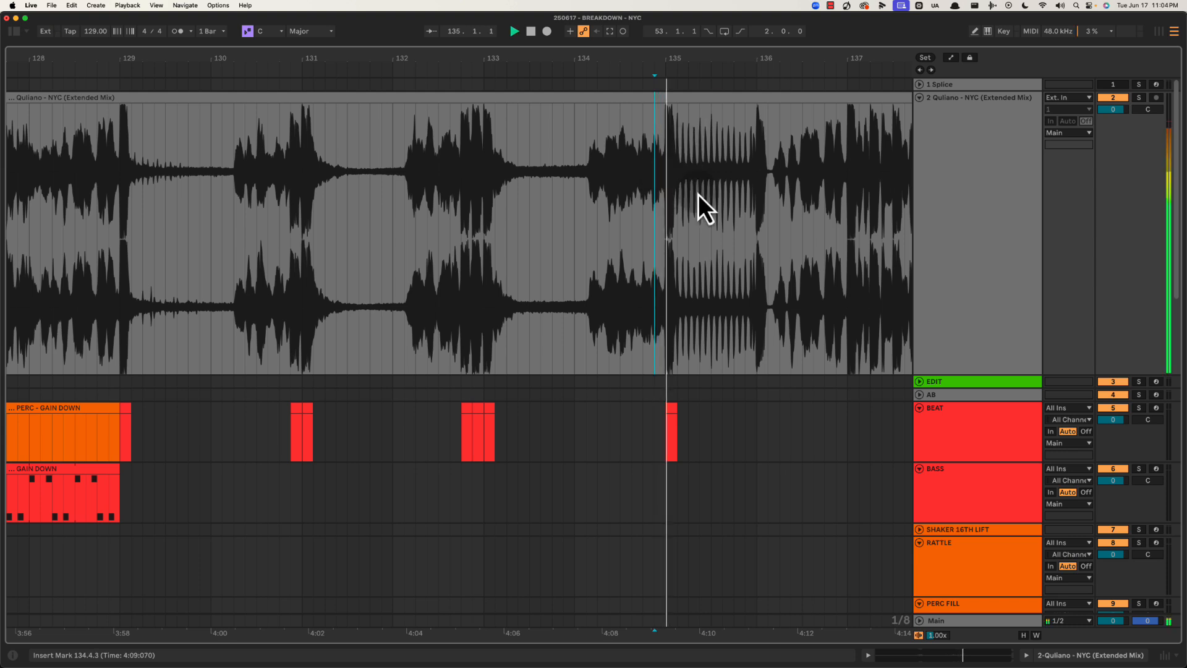
pyautogui.scroll(-1, 699, 194)
pyautogui.hscroll(3, 707, 203)
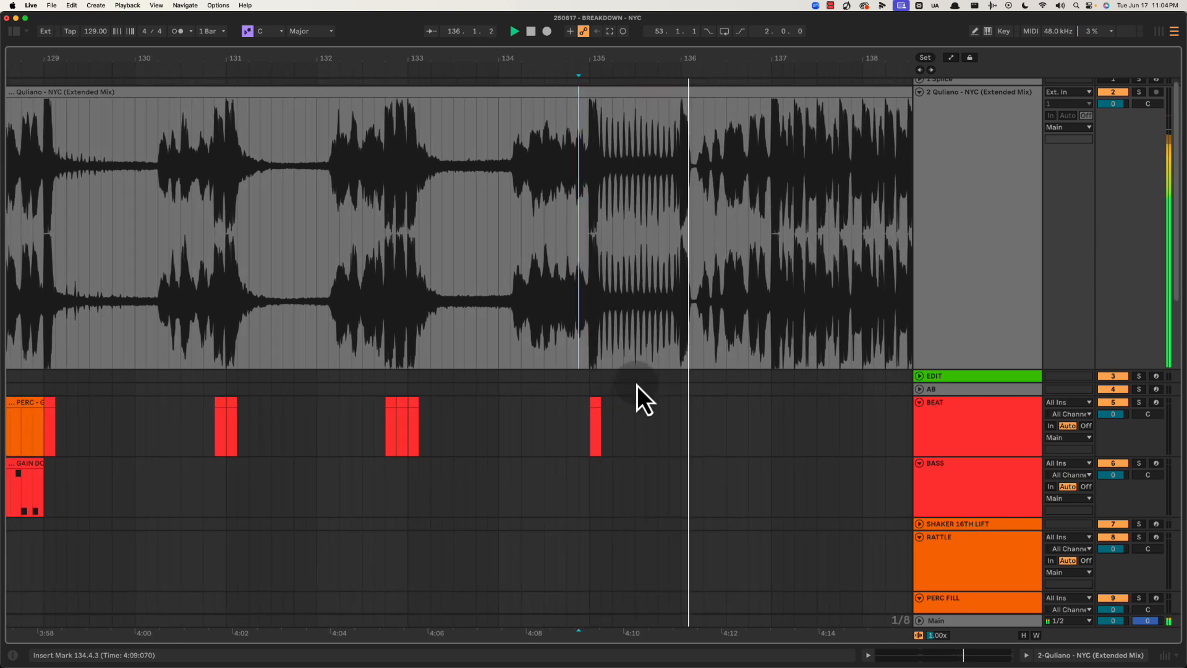
pyautogui.moveTo(598, 408); pyautogui.dragTo(681, 407)
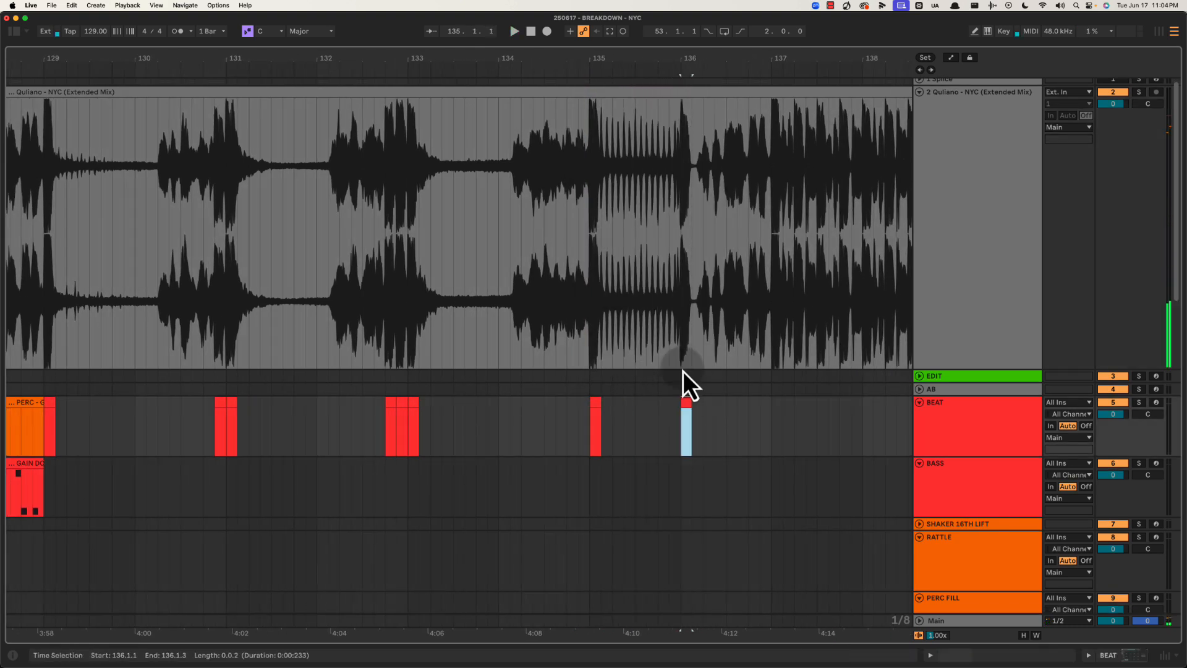
# Set the grid to 1/16 and mark the successive roll hits of bar 135 in the reference waveform
pyautogui.moveTo(681, 55); pyautogui.dragTo(760, 54)
pyautogui.moveTo(146, 143); pyautogui.dragTo(239, 154)
pyautogui.click(374, 243)
pyautogui.rightClick(368, 180)
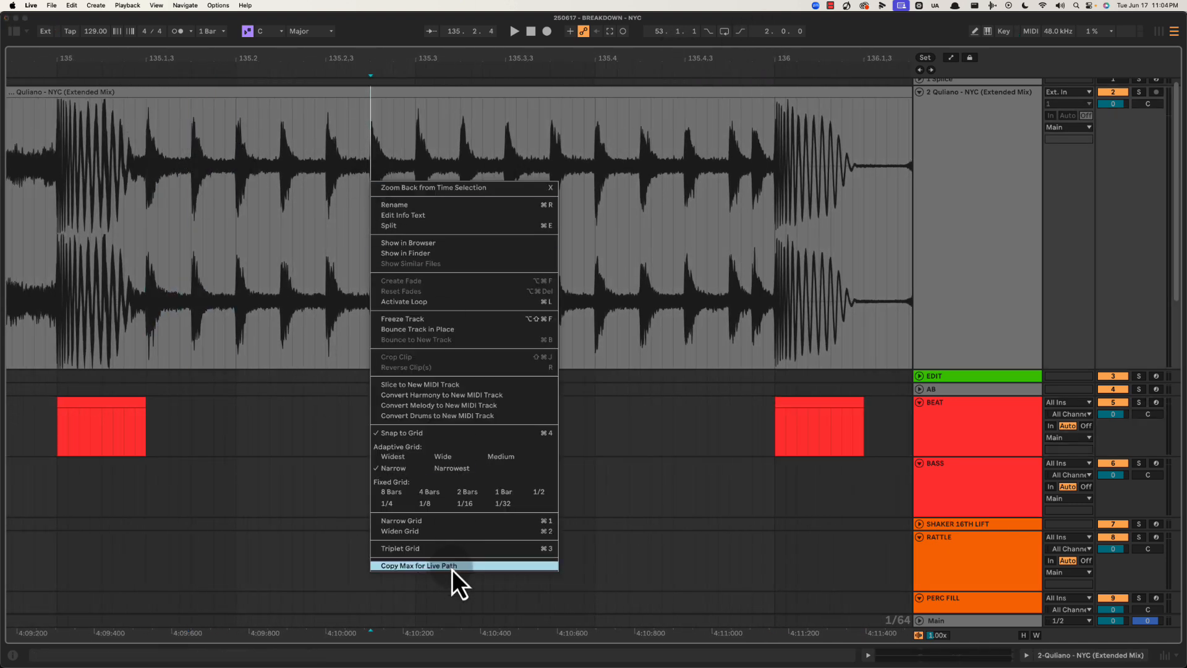
pyautogui.click(472, 503)
pyautogui.moveTo(327, 162); pyautogui.dragTo(366, 159)
pyautogui.moveTo(375, 158); pyautogui.dragTo(410, 155)
pyautogui.moveTo(420, 154); pyautogui.dragTo(456, 151)
pyautogui.moveTo(463, 151); pyautogui.dragTo(549, 147)
pyautogui.moveTo(556, 148); pyautogui.dragTo(584, 157)
pyautogui.moveTo(723, 127); pyautogui.dragTo(789, 125)
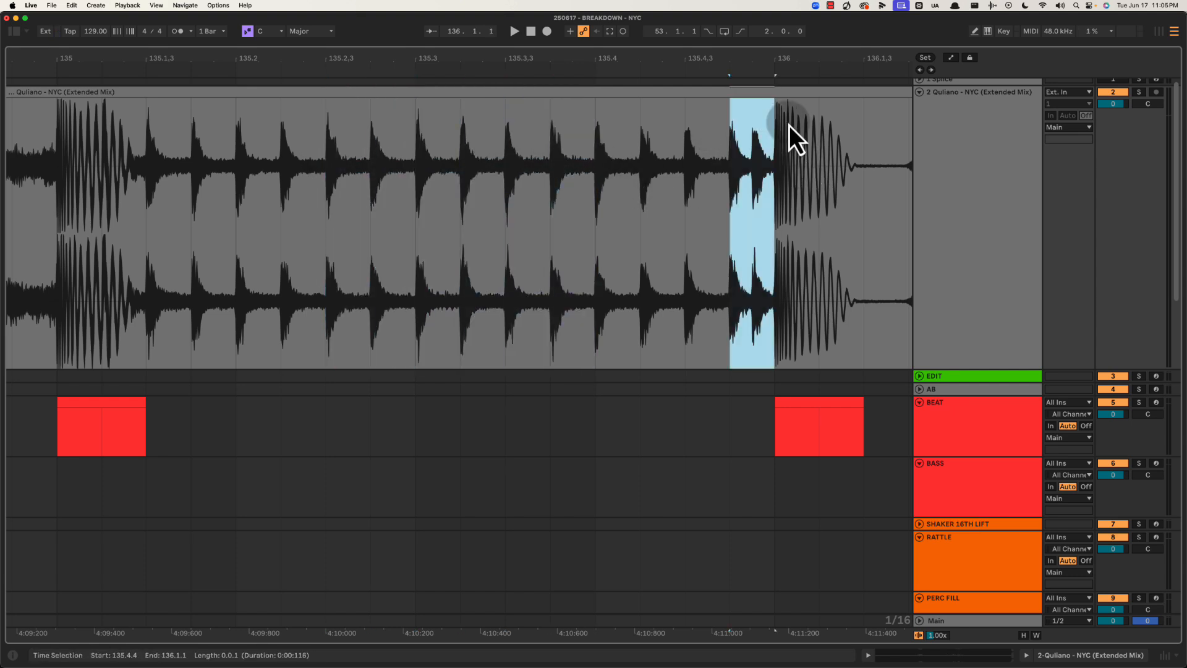
# Examine the roll's last sixteenth before bar 136 on a 1/32 grid, and return the grid to 1/16
pyautogui.rightClick(743, 127)
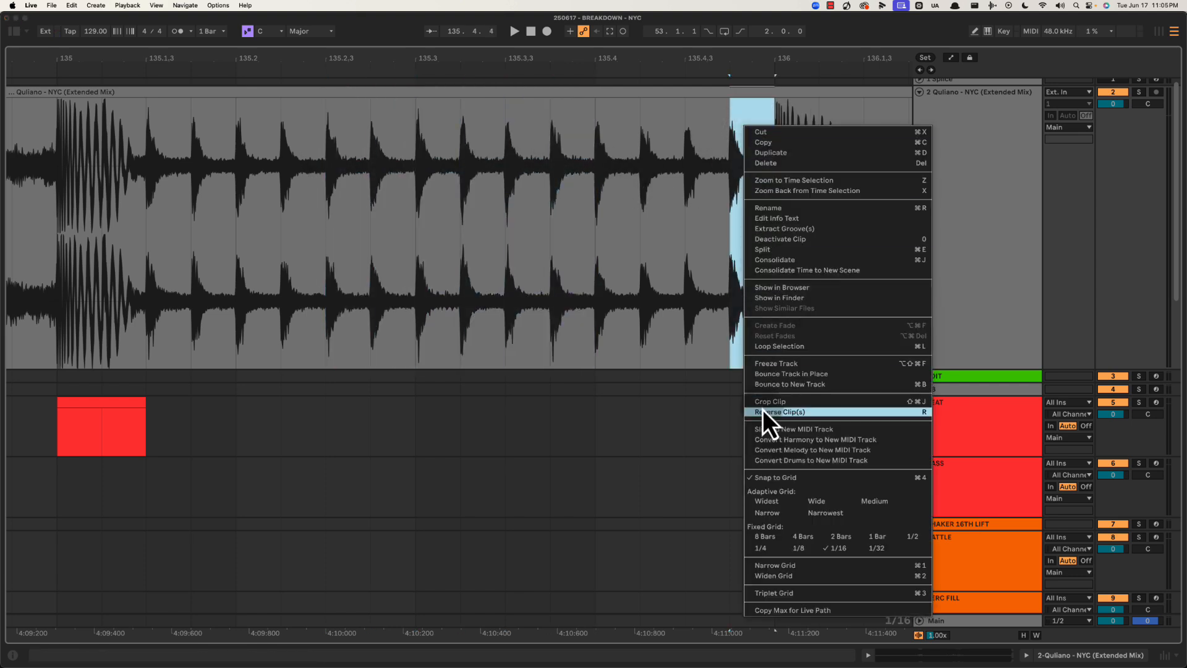
pyautogui.click(875, 548)
pyautogui.moveTo(729, 128); pyautogui.dragTo(756, 226)
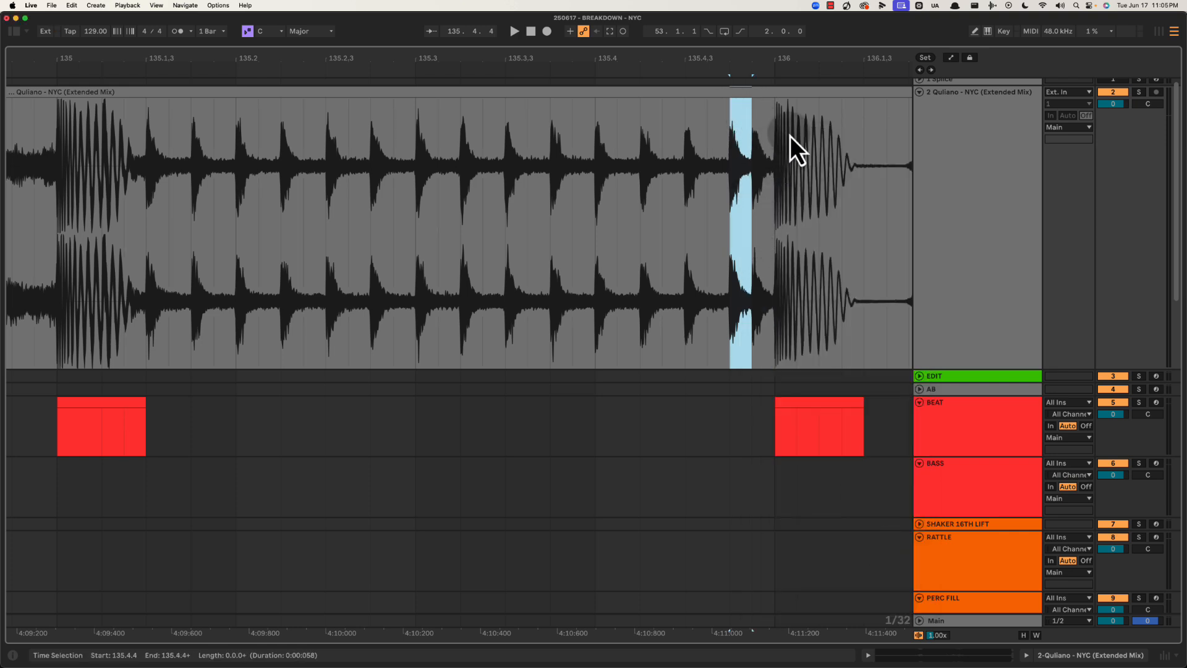
pyautogui.click(779, 147)
pyautogui.moveTo(789, 62); pyautogui.dragTo(788, 54)
pyautogui.moveTo(780, 157)
pyautogui.mouseDown()
pyautogui.moveTo(839, 154)
pyautogui.moveTo(819, 147)
pyautogui.mouseUp()
pyautogui.moveTo(808, 59); pyautogui.dragTo(662, 60)
pyautogui.moveTo(643, 150); pyautogui.dragTo(691, 154)
pyautogui.rightClick(560, 321)
pyautogui.click(584, 535)
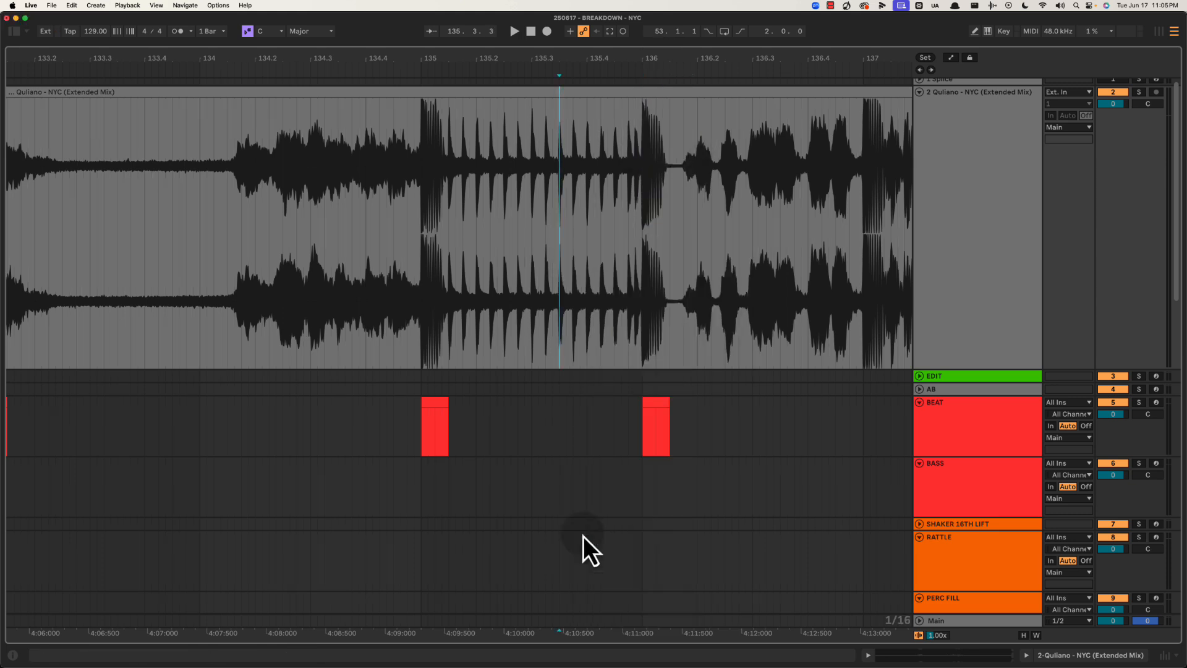
# Play the roll from bar 135 and rename the SN ROLL clip there as PITCHING
pyautogui.click(418, 230)
pyautogui.press('space')
pyautogui.scroll(-5, 609, 415)
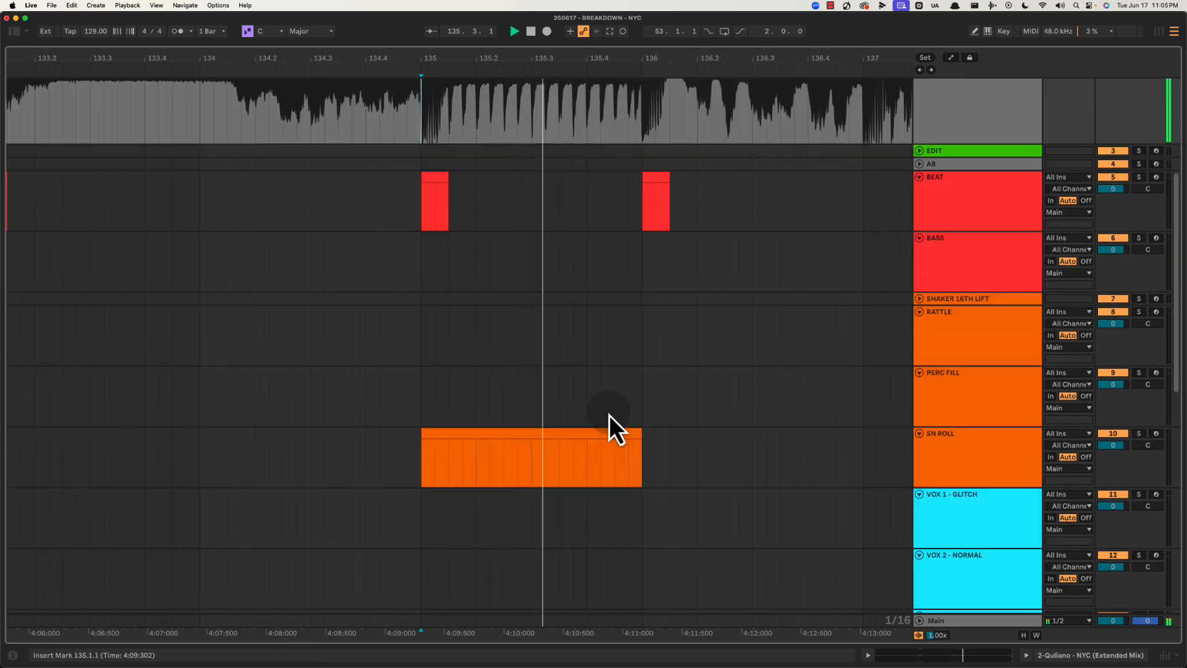
pyautogui.scroll(4, 612, 416)
pyautogui.press('space')
pyautogui.click(539, 563)
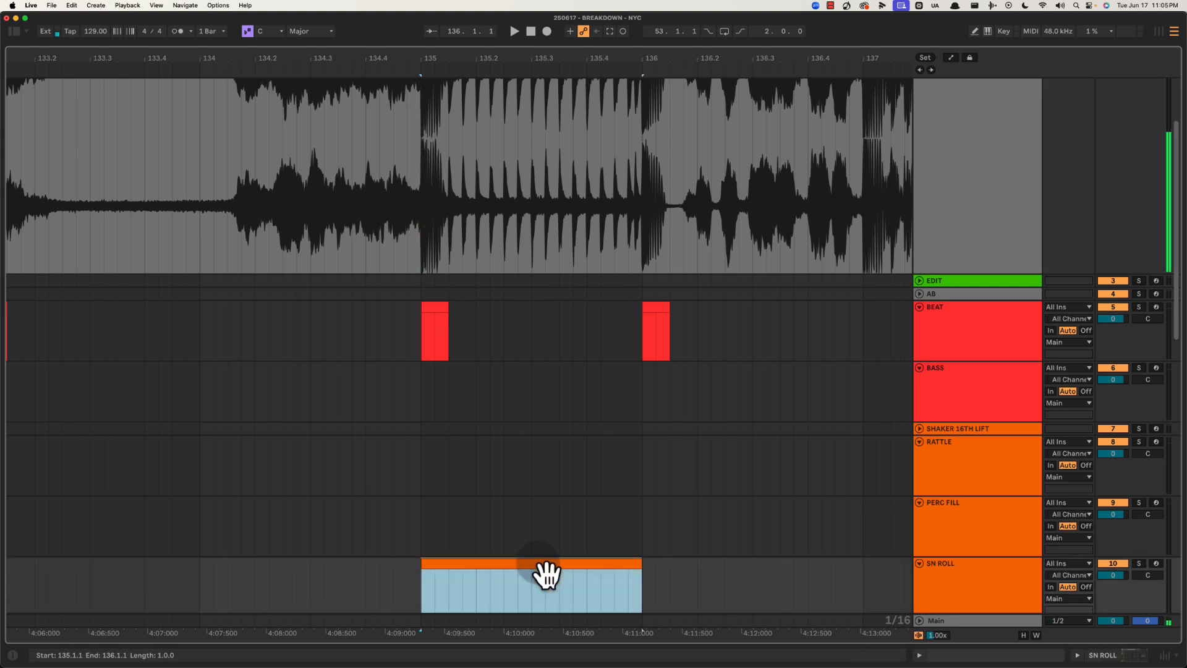
pyautogui.press('super+r')
pyautogui.write('PITCHING')
pyautogui.press('Return')
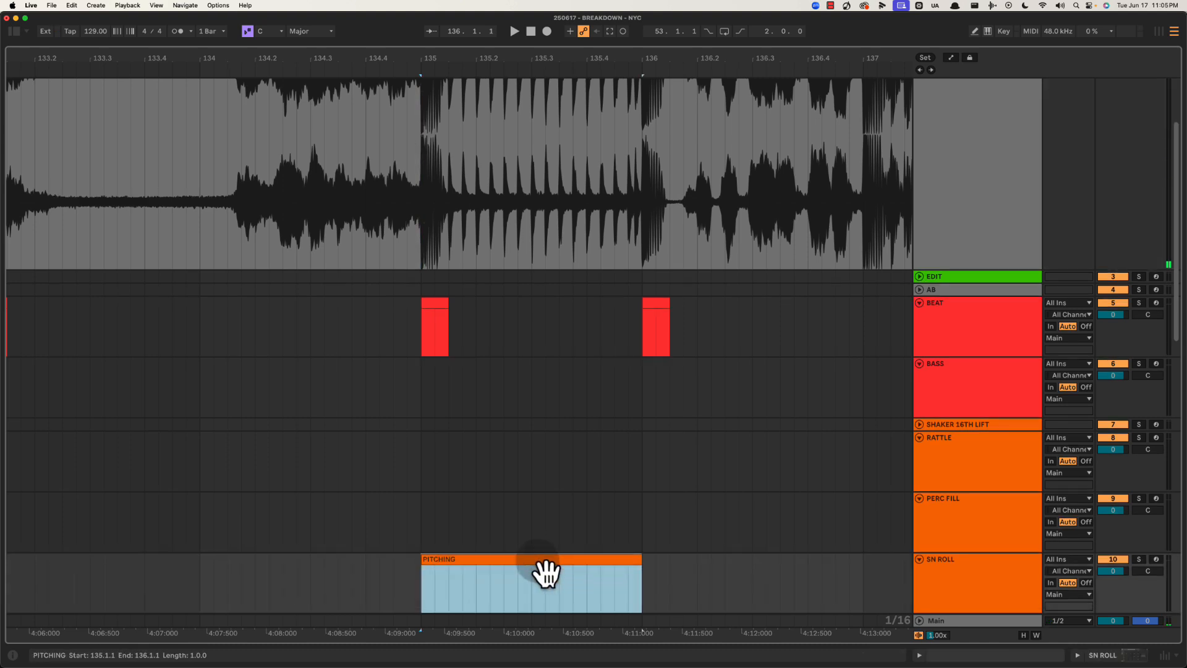
# Fill the PITCHING clip with sixteen consecutive 1/16-long C3 notes across its single bar
pyautogui.doubleClick(545, 571)
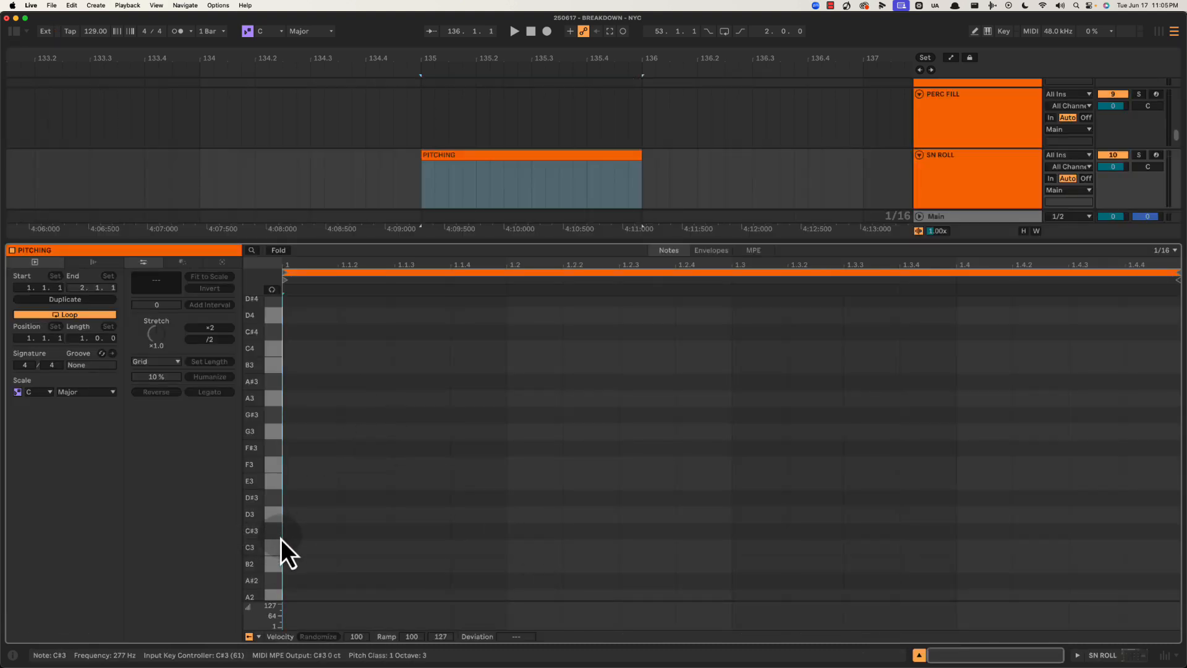
pyautogui.doubleClick(297, 547)
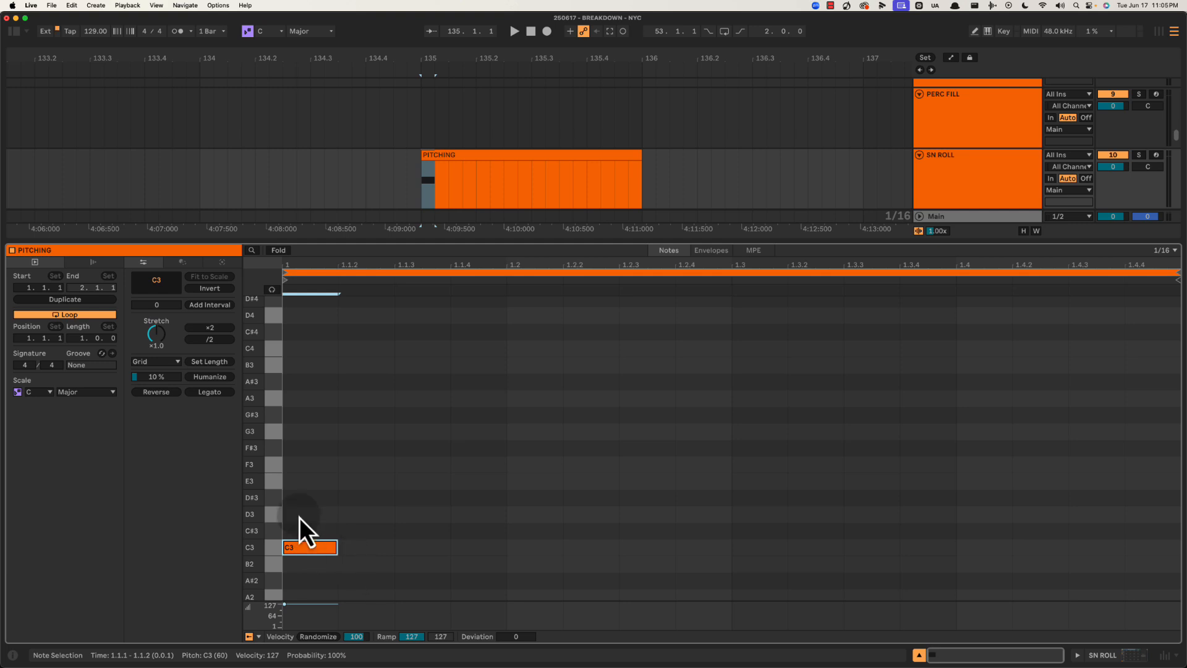
pyautogui.press('super+d')
pyautogui.press('super+d')
pyautogui.press('super+d')
pyautogui.press('super+d')
pyautogui.press('super+d')
pyautogui.press('super+d')
pyautogui.press('super+d')
pyautogui.press('super+d')
pyautogui.press('super+d')
pyautogui.press('super+d')
pyautogui.press('super+d')
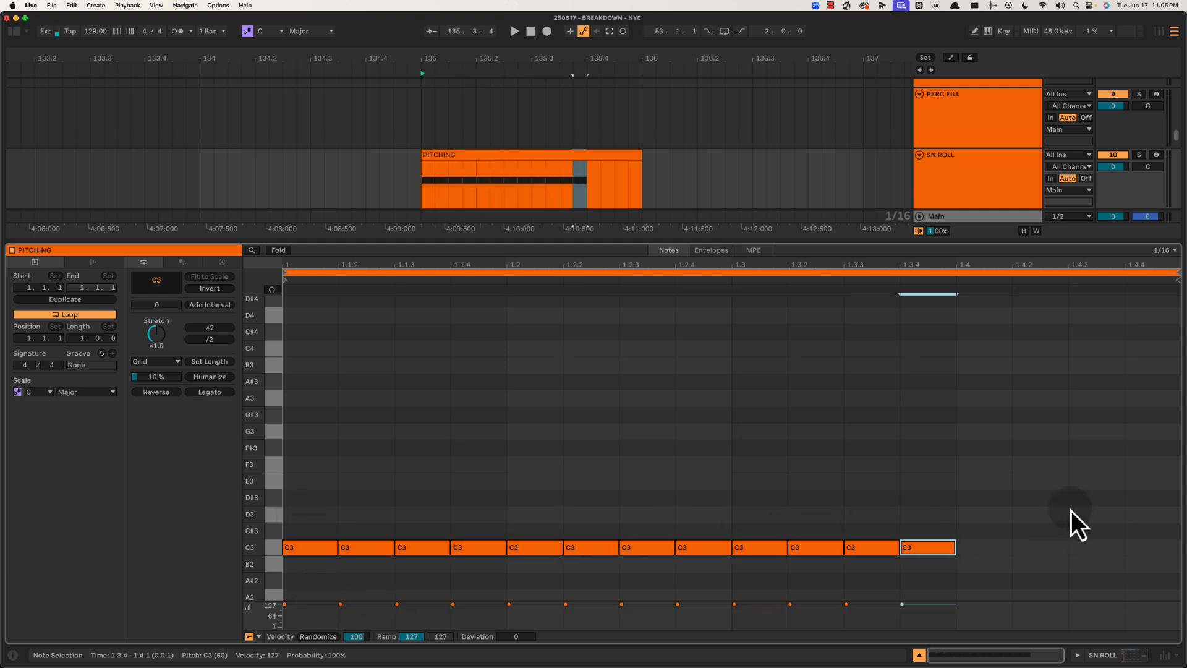
pyautogui.press('super+d')
pyautogui.press('super+d')
pyautogui.press('super+d')
pyautogui.press('super+d')
# With a 1/64 grid, shorten the last C3 note to half its length, duplicate it to fill the bar, and leave the note editor
pyautogui.rightClick(1056, 415)
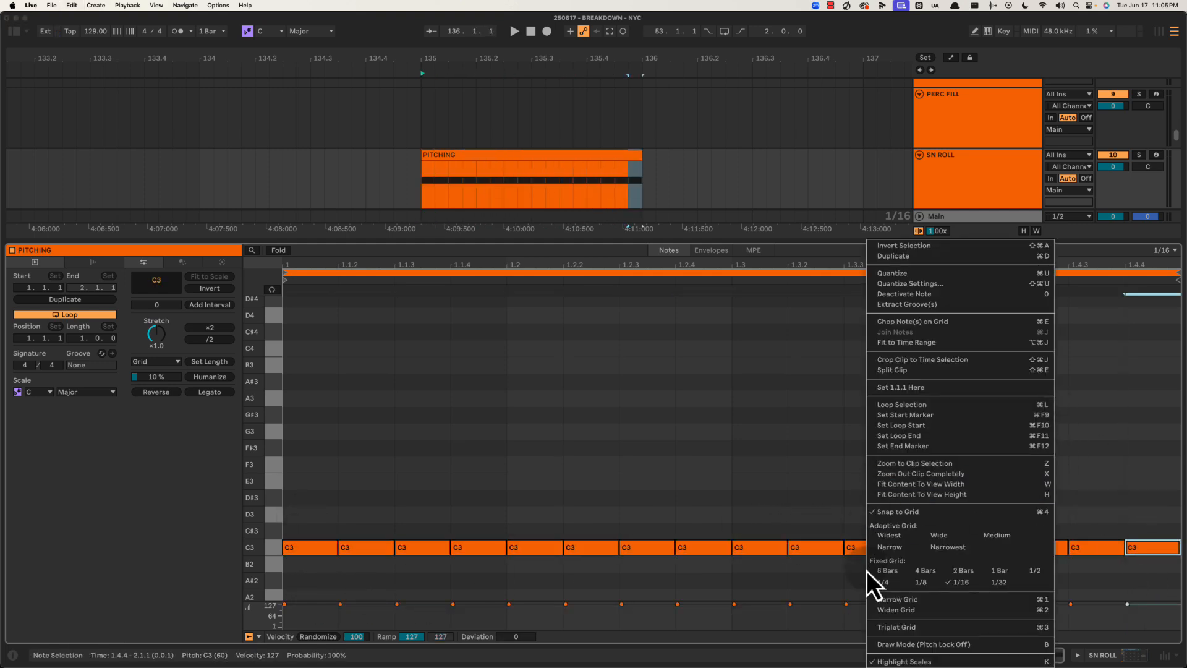
pyautogui.click(874, 548)
pyautogui.hotkey('shift', 'Left')
pyautogui.hotkey('shift', 'Left')
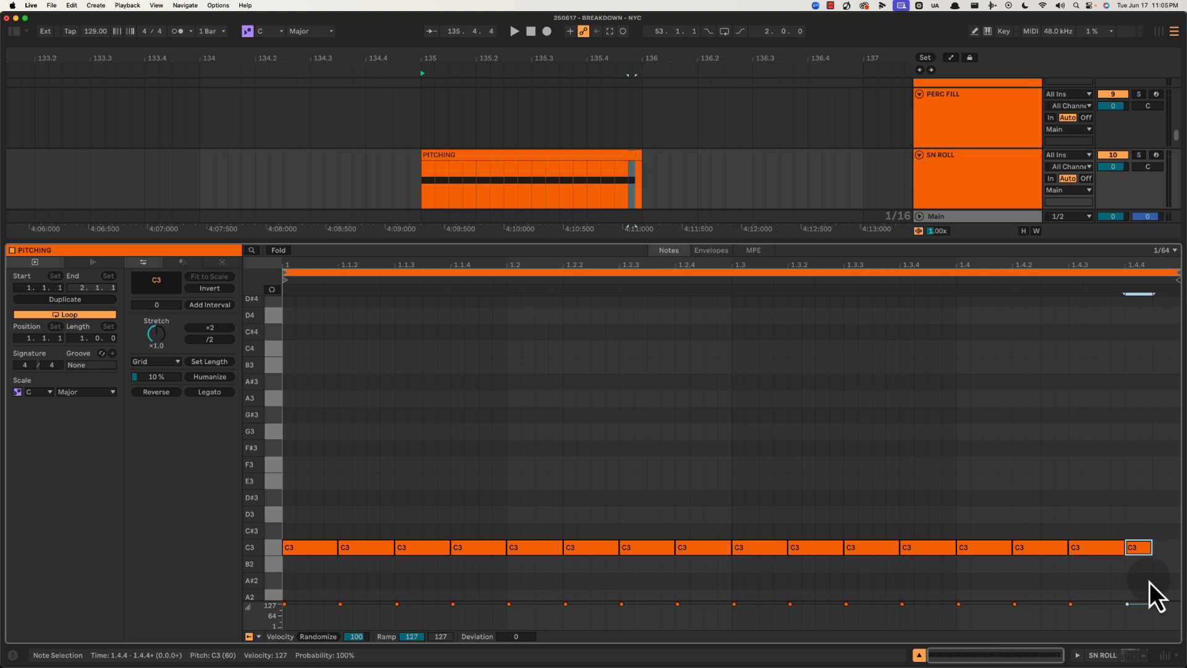
pyautogui.hotkey('shift', 'Tab')
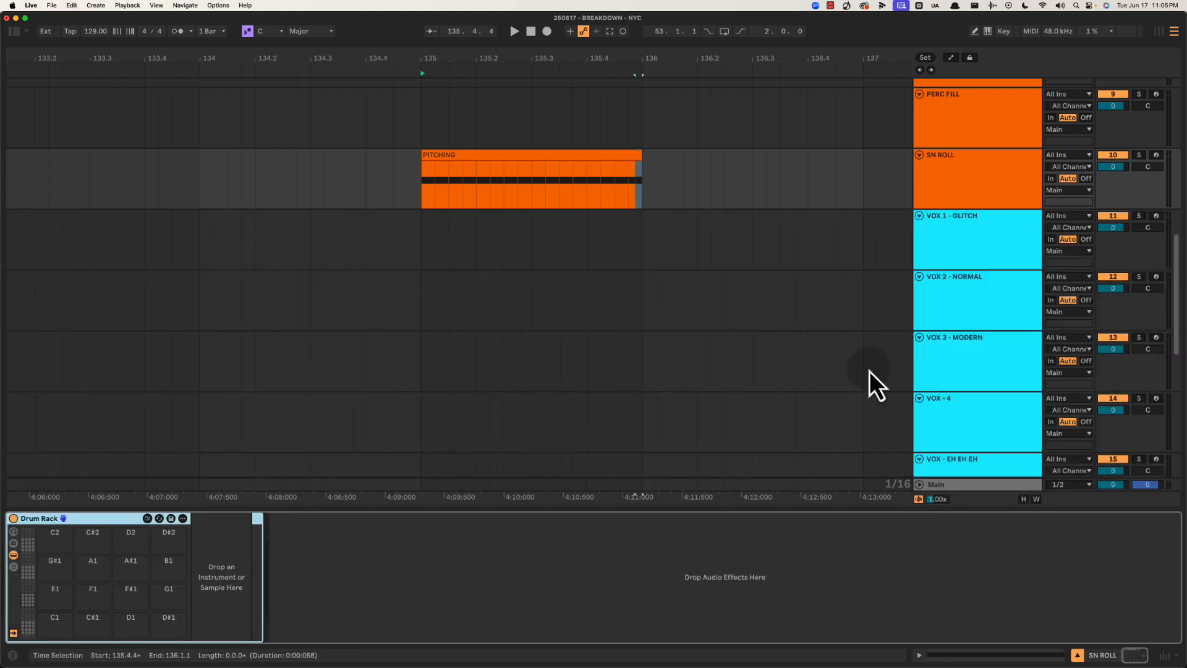
# Play from 135.4.2 with the device view hidden and examine the reference waveform around bars 135 to 139
pyautogui.click(609, 155)
pyautogui.press('space')
pyautogui.click(600, 186)
pyautogui.press('super+alt+l')
pyautogui.scroll(10, 603, 246)
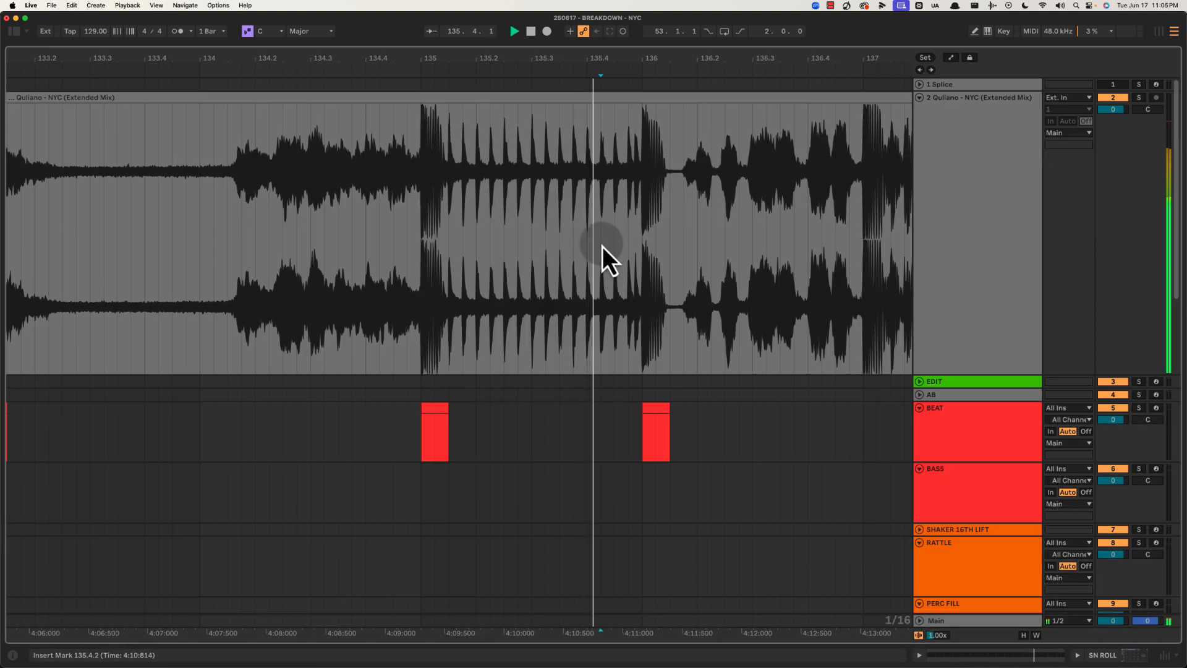
pyautogui.moveTo(684, 54); pyautogui.dragTo(679, 54)
pyautogui.scroll(-3, 618, 224)
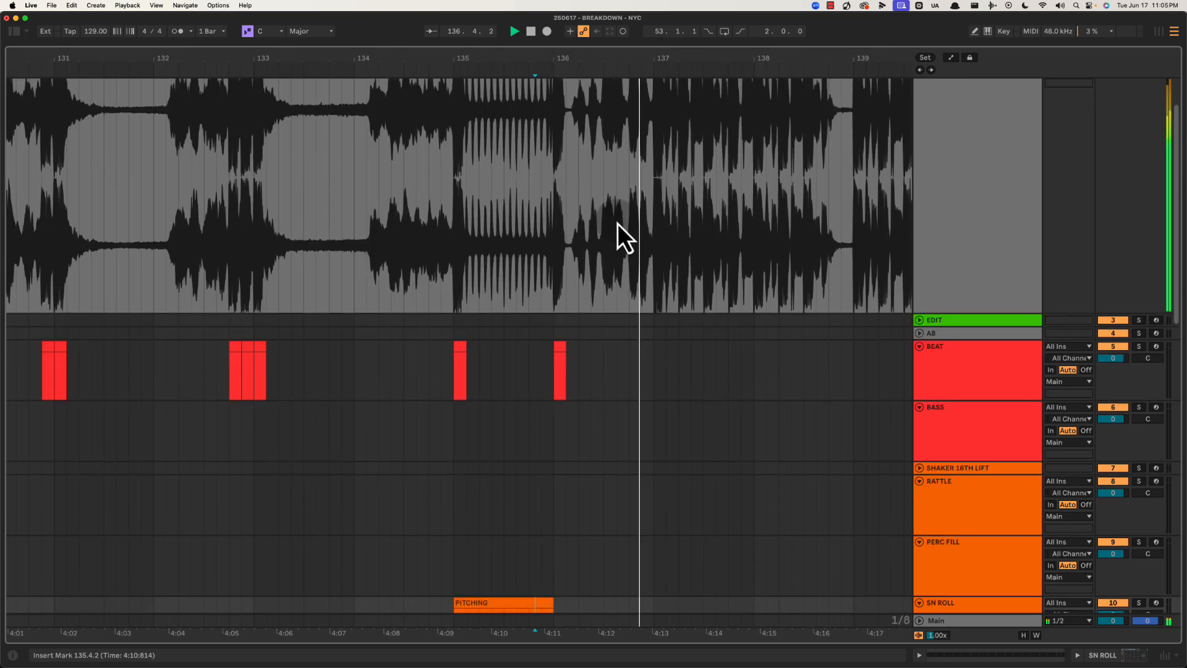
pyautogui.scroll(2, 866, 303)
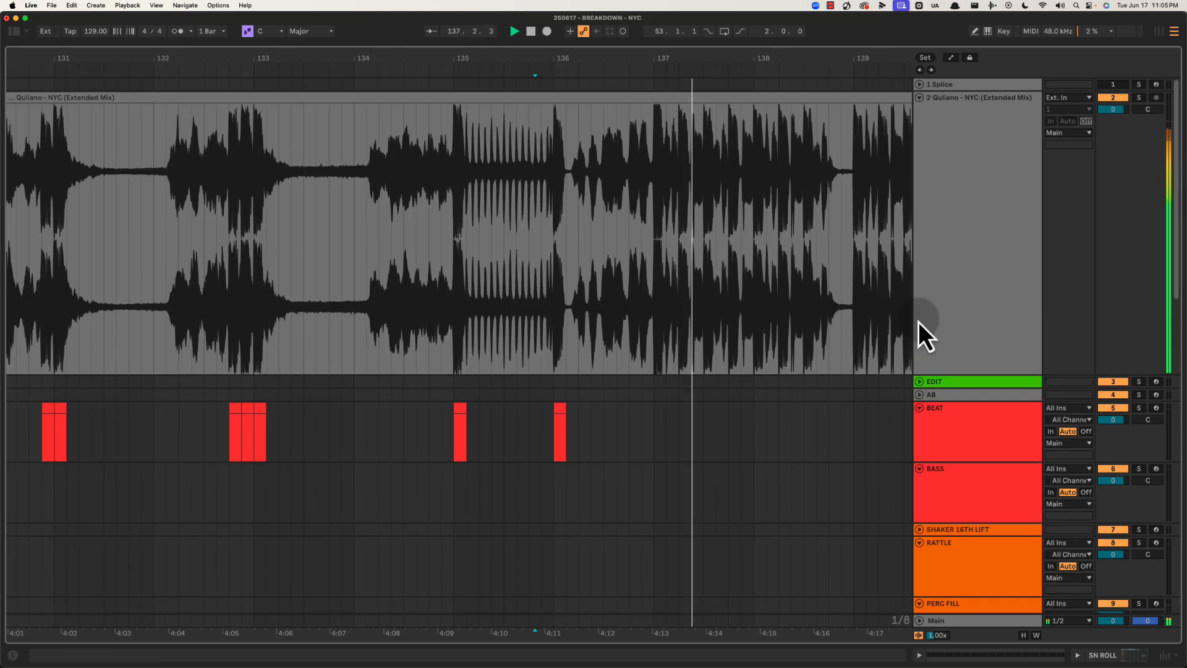
pyautogui.click(921, 99)
pyautogui.moveTo(764, 55); pyautogui.dragTo(765, 28)
pyautogui.click(918, 97)
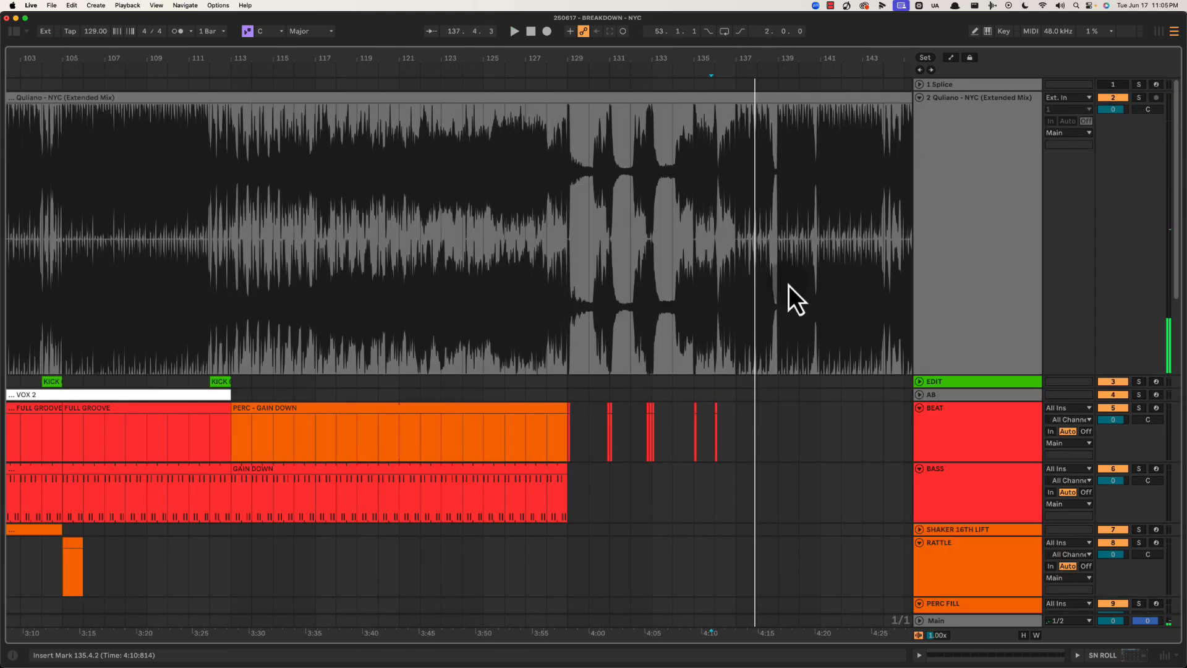
# Extend the last VOX 2 - NORMAL clip to bar 137 and duplicate it over bars 137 to 145
pyautogui.scroll(-10, 784, 305)
pyautogui.hscroll(3, 640, 364)
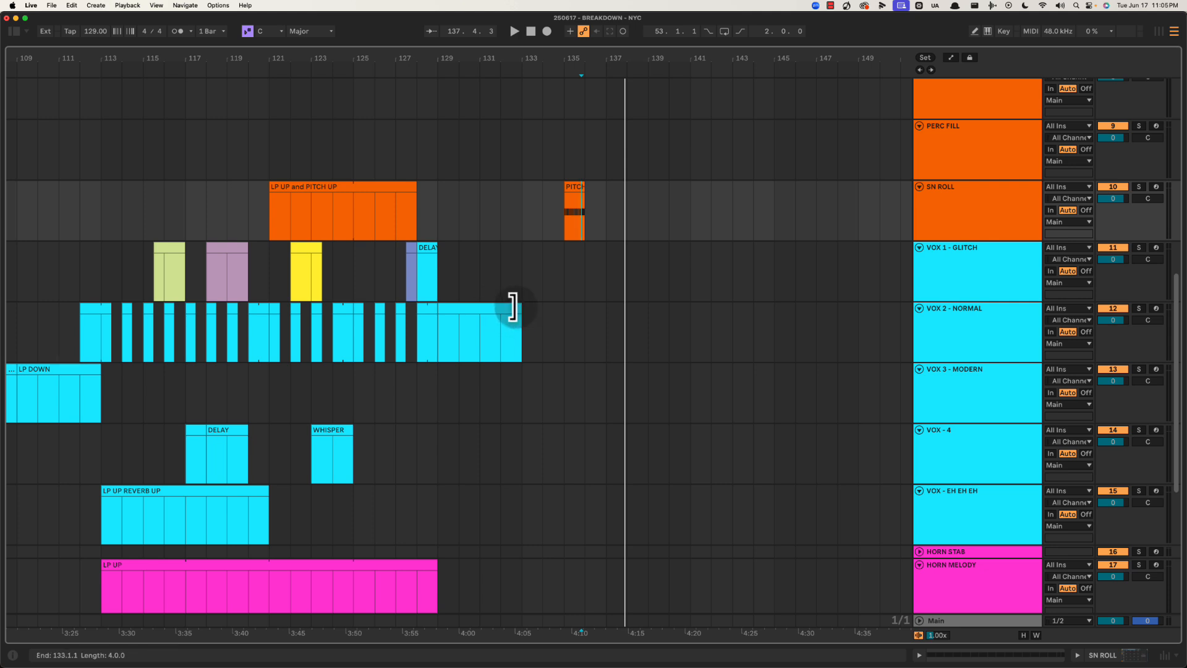
pyautogui.moveTo(513, 308); pyautogui.dragTo(597, 311)
pyautogui.press('super+d')
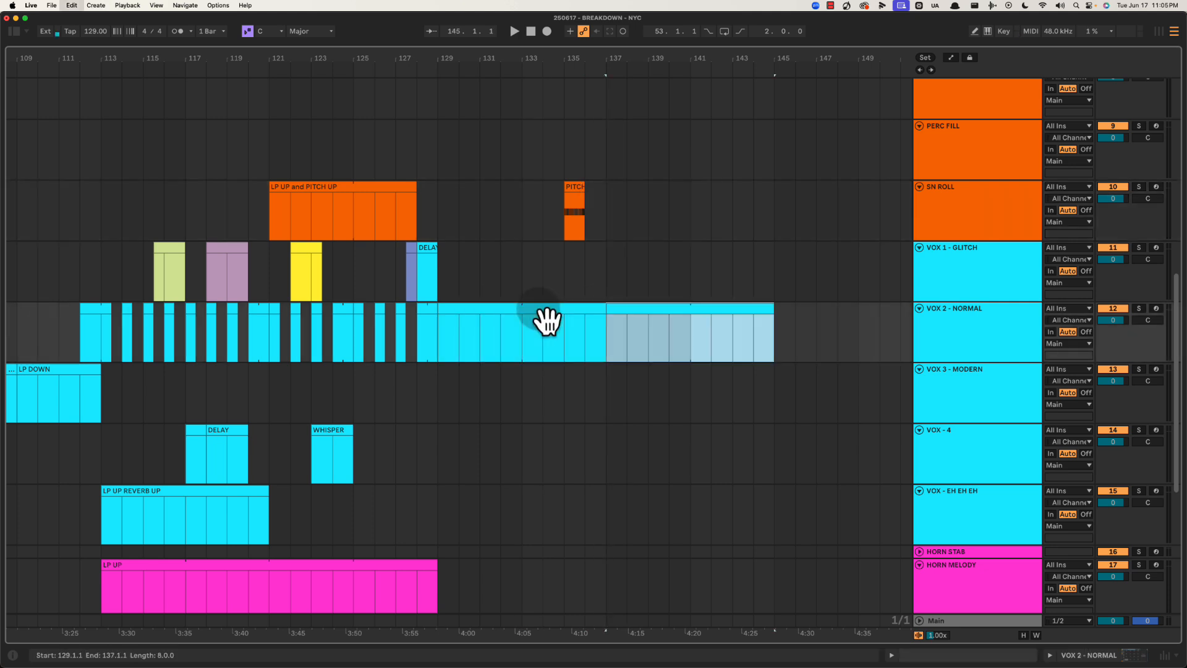
# Play from bar 136 and copy the FX ACCENT clip at bar 133 to bar 136
pyautogui.click(577, 261)
pyautogui.press('space')
pyautogui.moveTo(588, 55); pyautogui.dragTo(598, 93)
pyautogui.scroll(10, 598, 98)
pyautogui.scroll(-15, 587, 185)
pyautogui.press('space')
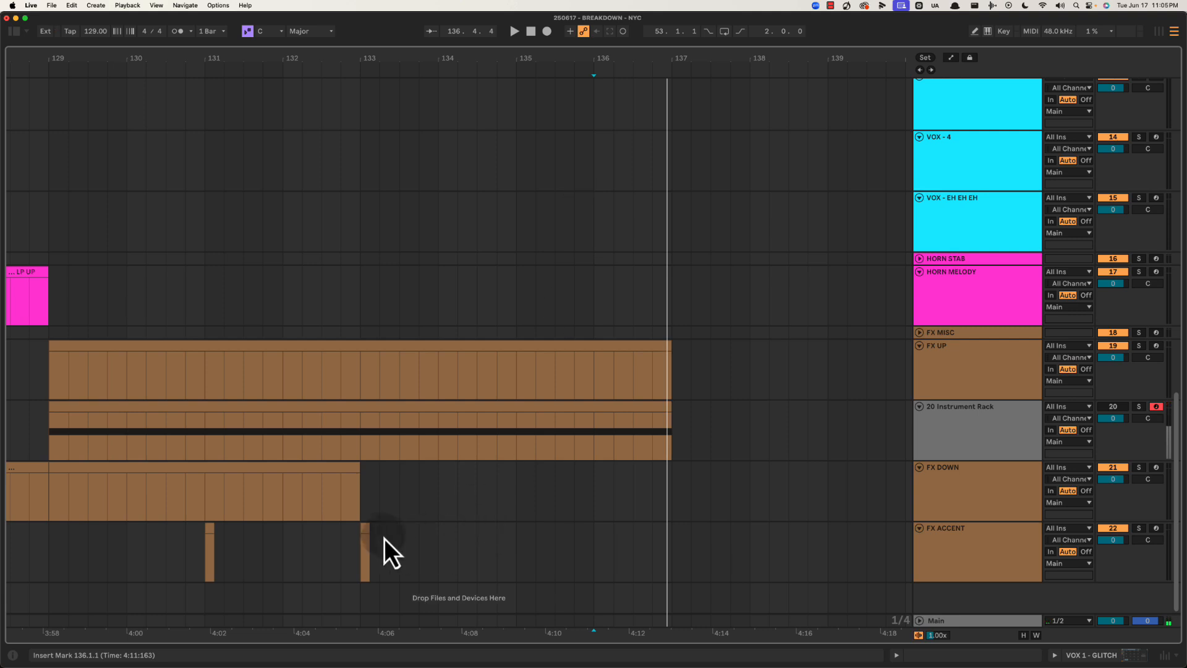
pyautogui.moveTo(366, 529); pyautogui.dragTo(591, 544)
# Compare with the reference, play from bar 135, and copy the FX ACCENT clip at bar 133 to bar 135
pyautogui.scroll(15, 592, 537)
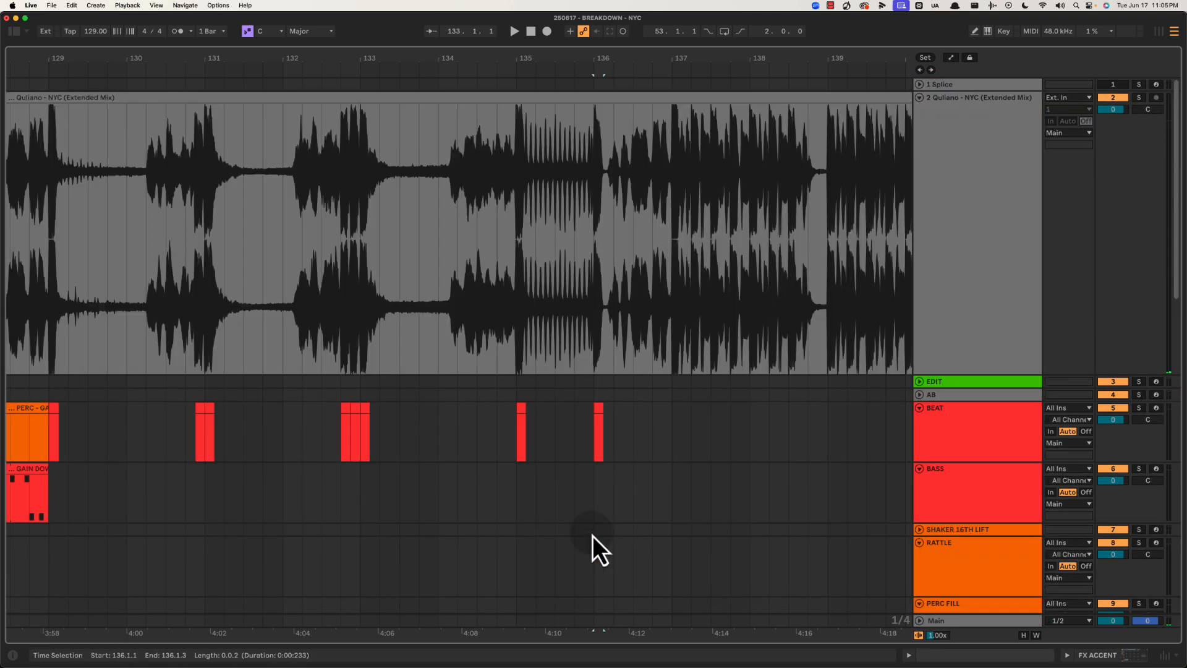
pyautogui.scroll(-15, 592, 535)
pyautogui.click(516, 529)
pyautogui.press('space')
pyautogui.press('space')
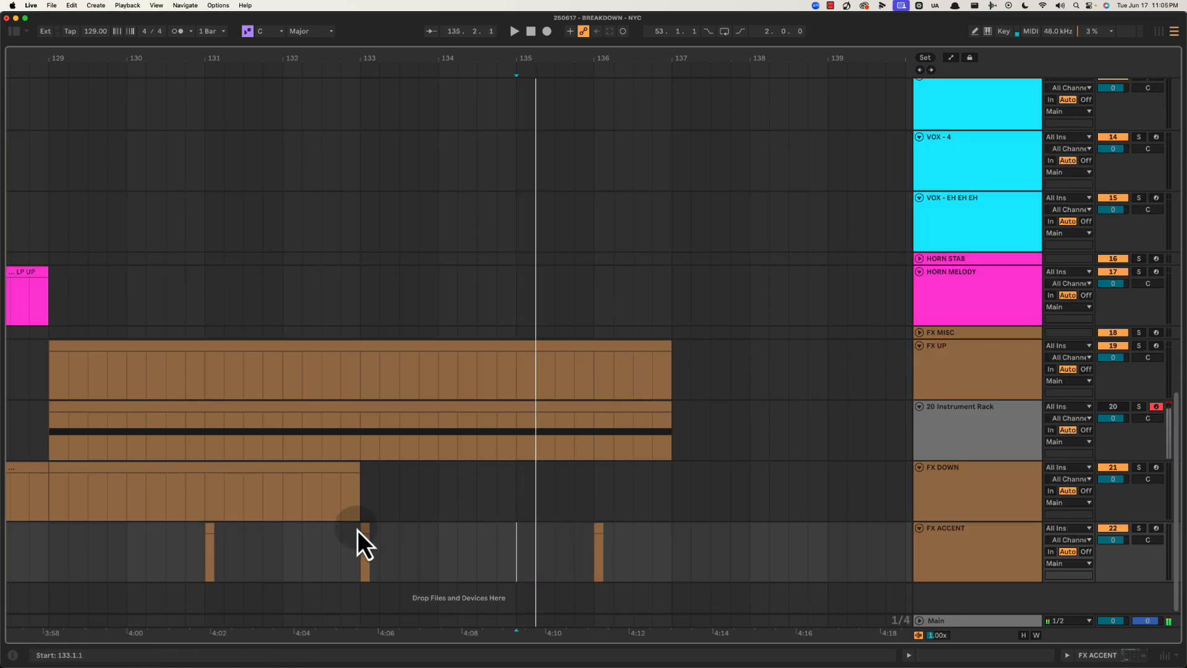
pyautogui.moveTo(366, 530)
pyautogui.mouseDown()
pyautogui.moveTo(570, 544)
pyautogui.moveTo(524, 543)
pyautogui.mouseUp()
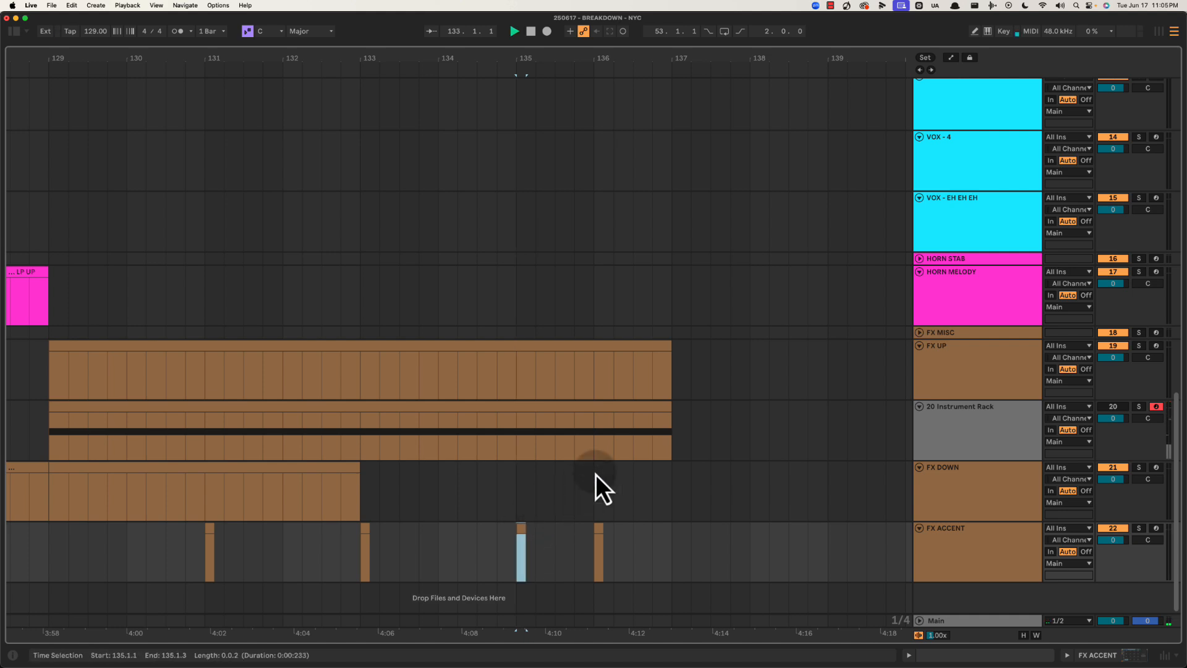
# Play on from bar 135 against the reference waveform, and show the Main track's device chain through to the LFO Tool rack
pyautogui.press('space')
pyautogui.scroll(15, 625, 420)
pyautogui.scroll(3, 632, 417)
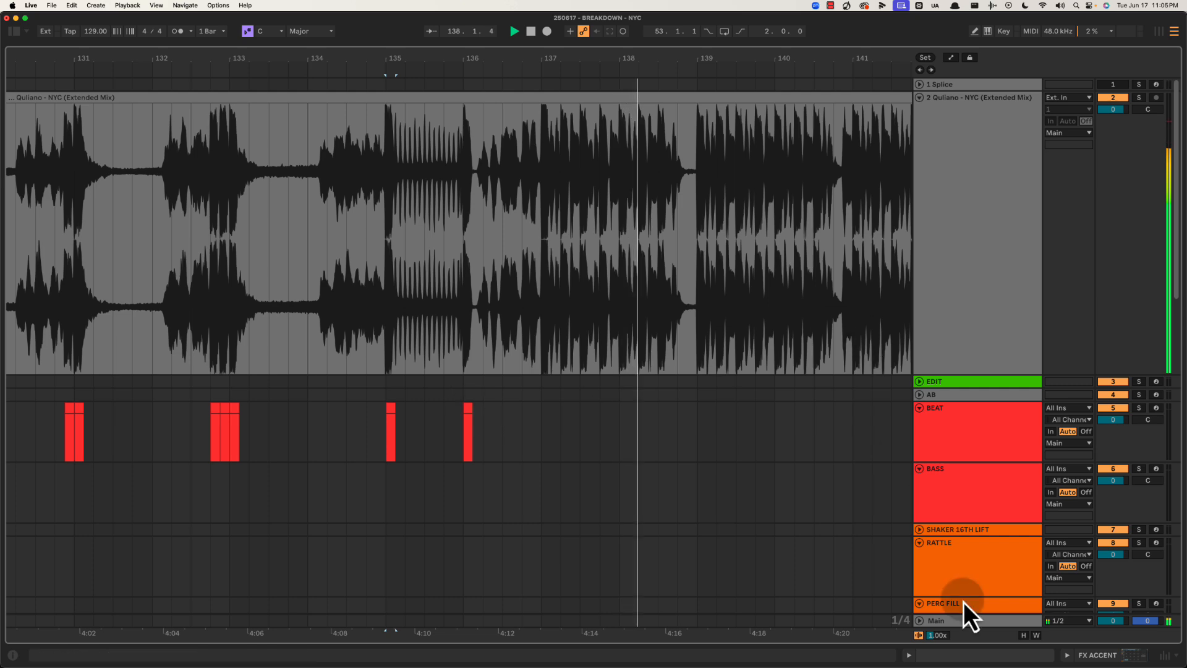
pyautogui.doubleClick(961, 622)
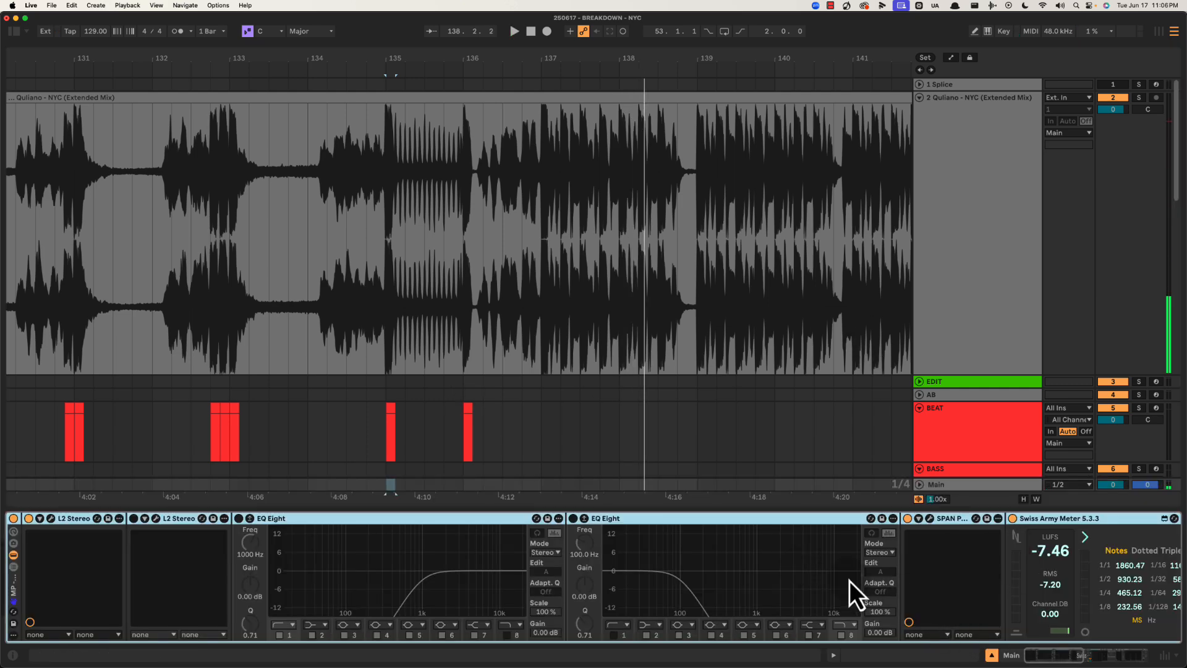
pyautogui.hscroll(10, 849, 581)
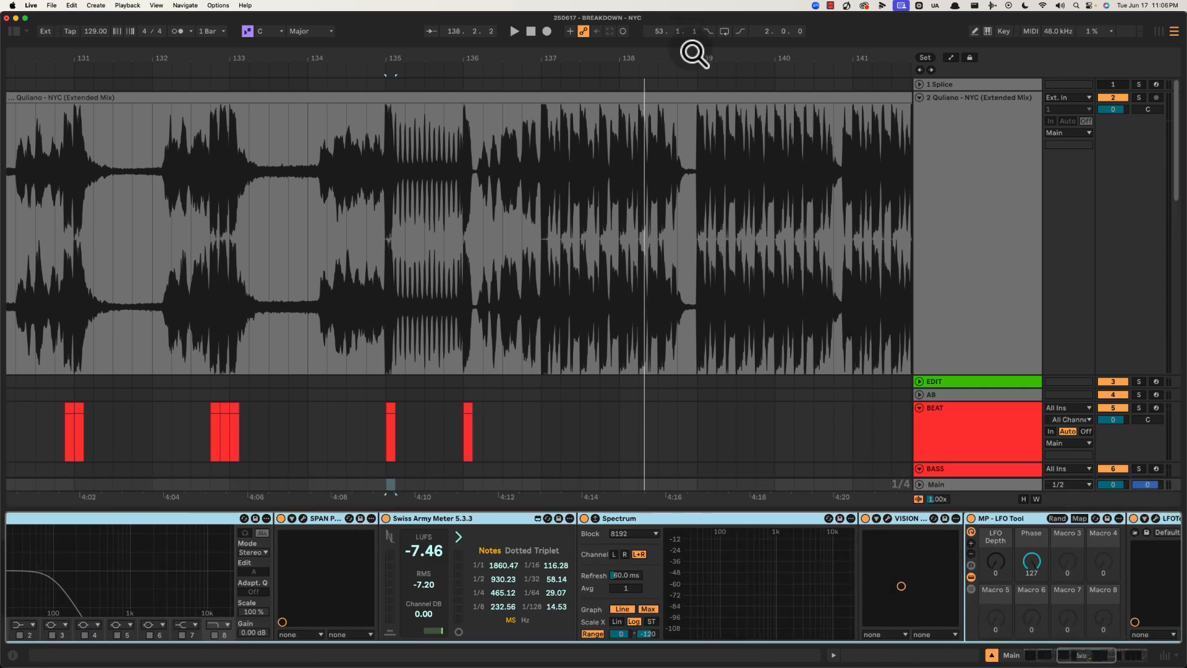
# Highlight bars 139 to 171 of the reference track, and play it from bar 137 with the device view hidden
pyautogui.scroll(-10, 694, 54)
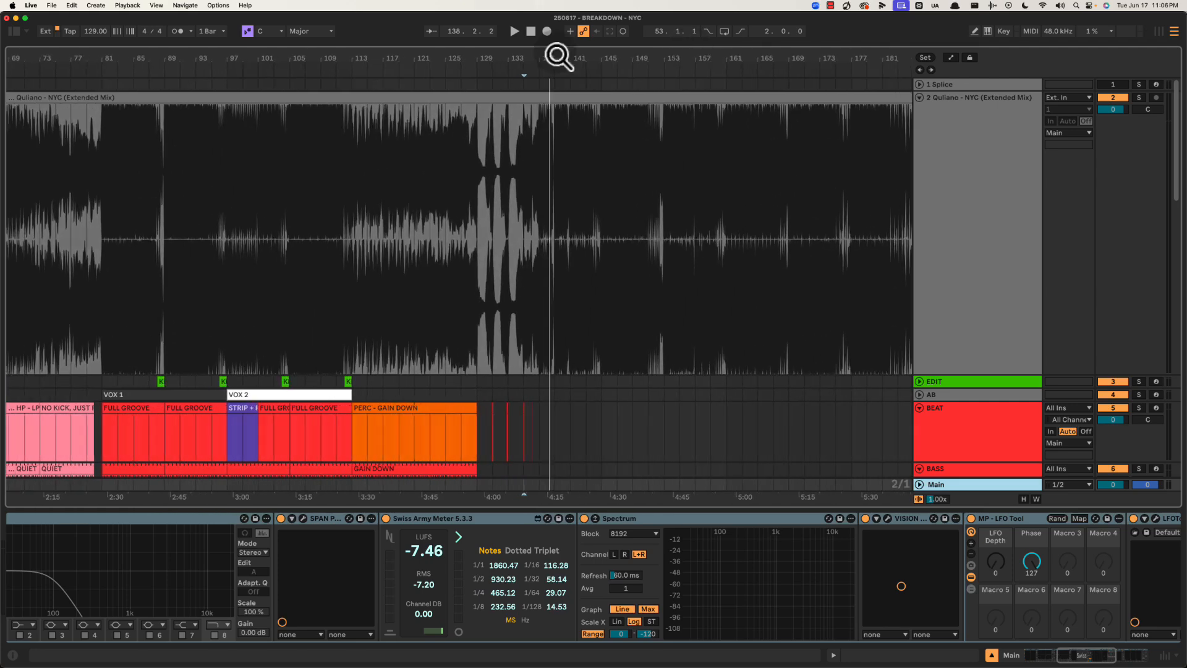
pyautogui.moveTo(597, 191); pyautogui.dragTo(799, 187)
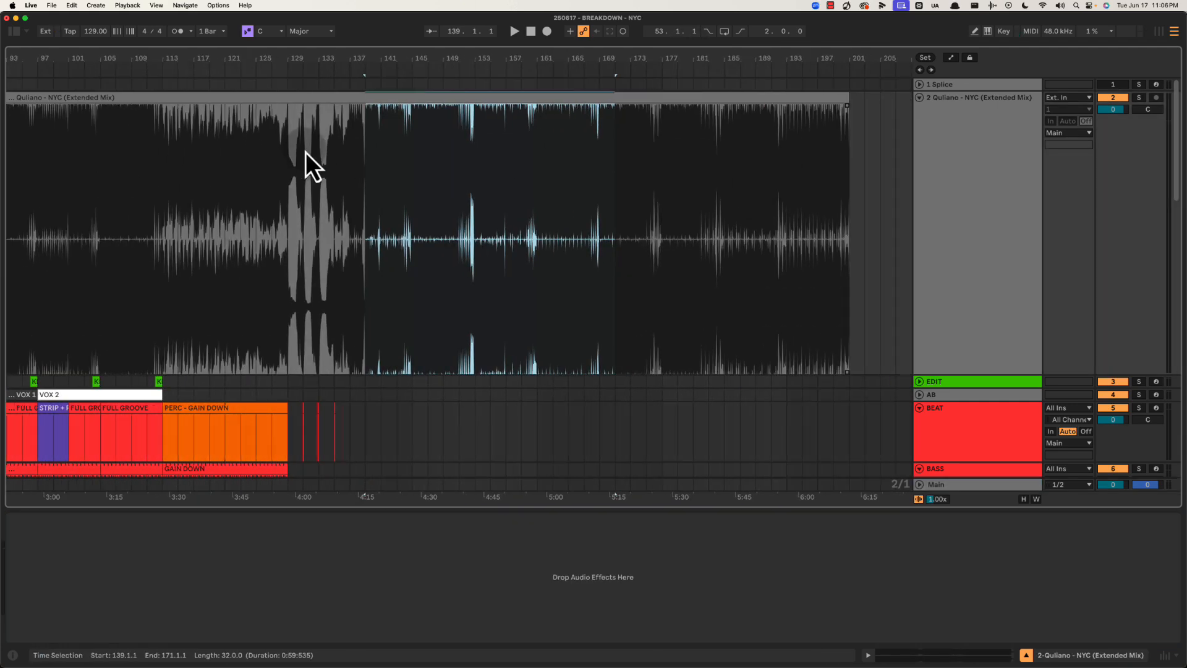
pyautogui.scroll(5, 344, 58)
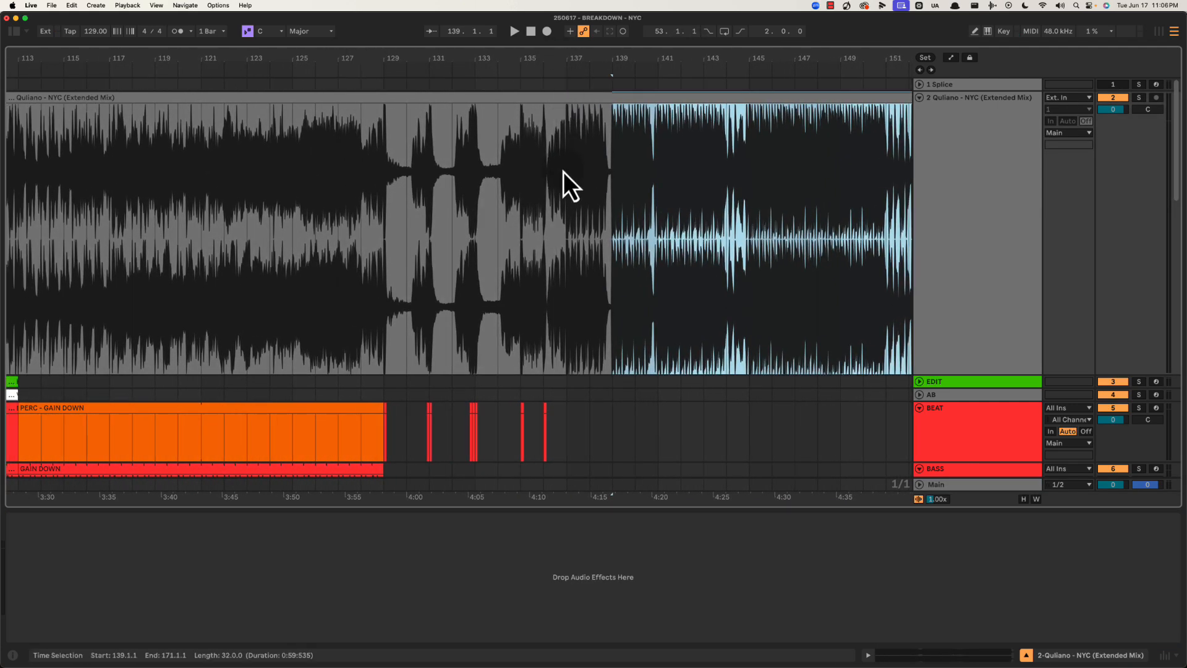
pyautogui.click(563, 171)
pyautogui.press('space')
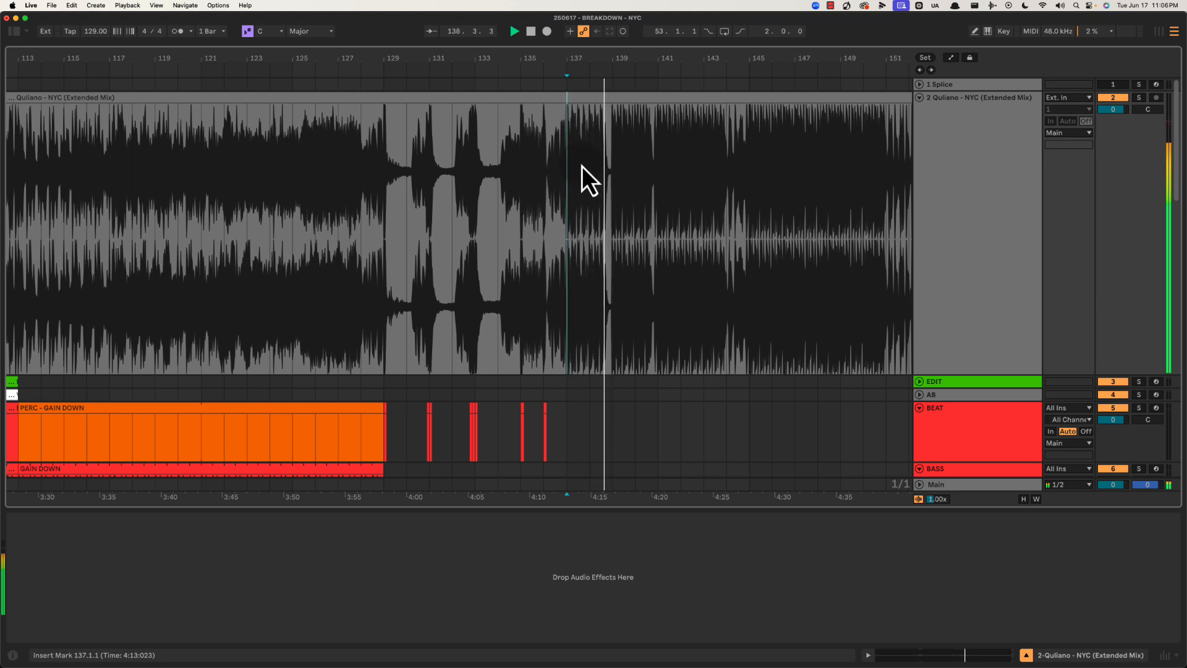
pyautogui.doubleClick(581, 166)
pyautogui.hscroll(3, 583, 185)
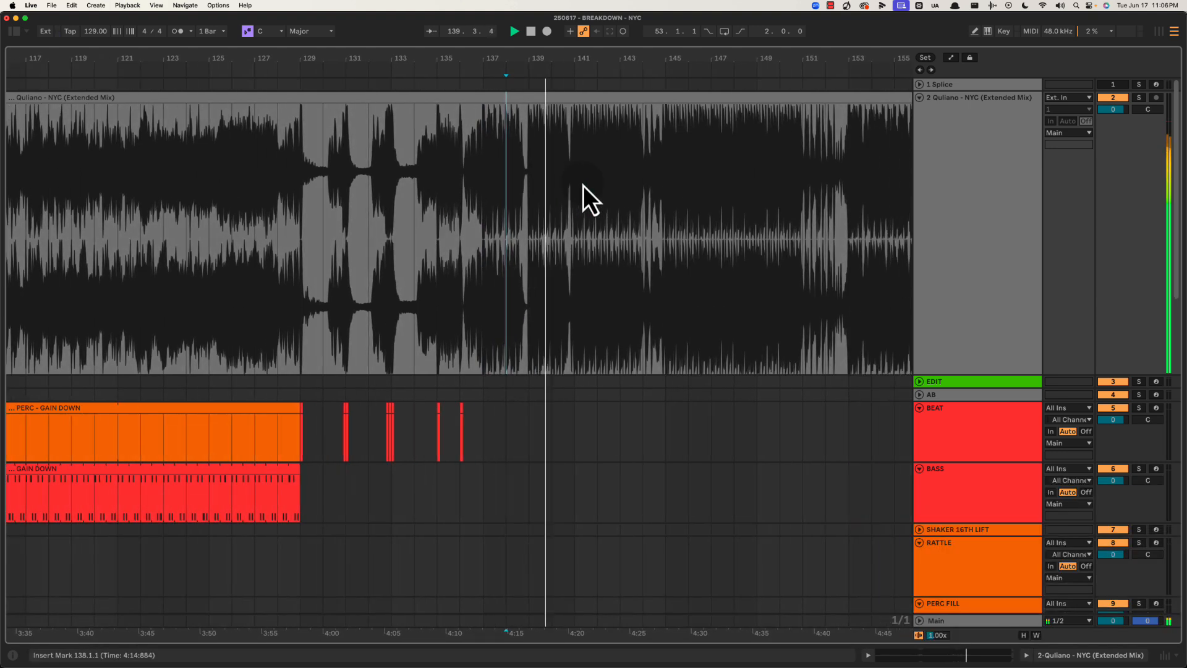
pyautogui.moveTo(548, 80); pyautogui.dragTo(551, 58)
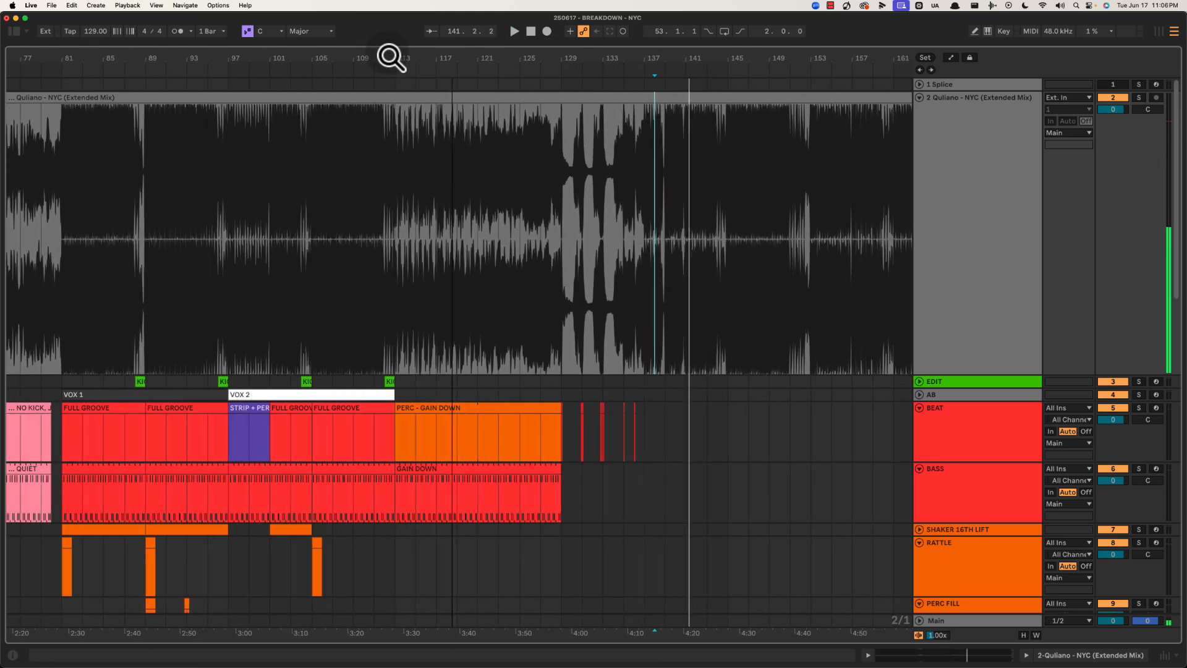
# Compare the reference waveform from bar 113 with the break that follows it, and highlight the break at bars 129 to 137
pyautogui.moveTo(390, 56); pyautogui.dragTo(452, 57)
pyautogui.click(381, 214)
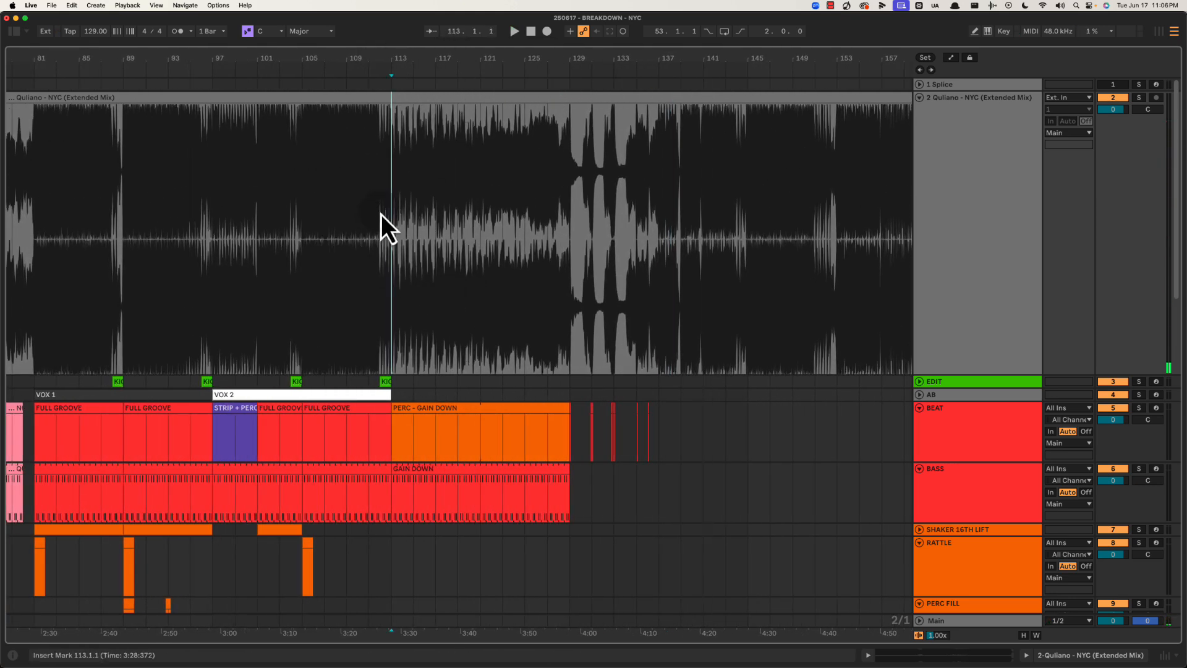
pyautogui.moveTo(555, 166); pyautogui.dragTo(677, 164)
pyautogui.click(612, 173)
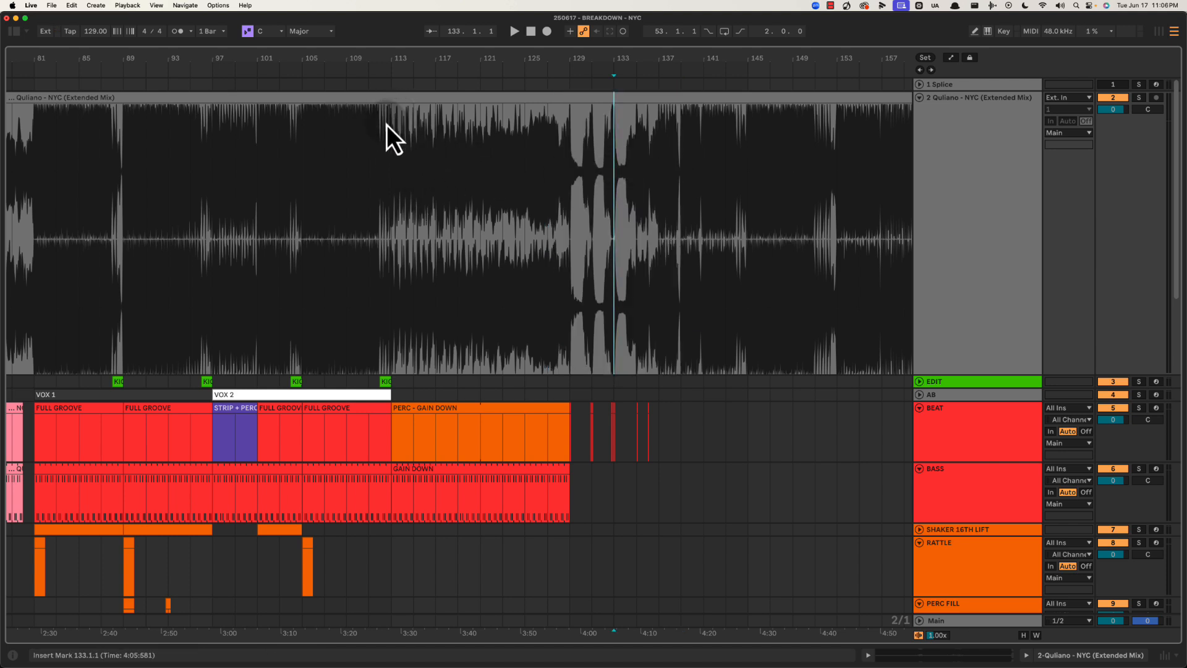
pyautogui.moveTo(389, 125); pyautogui.dragTo(661, 124)
pyautogui.click(577, 257)
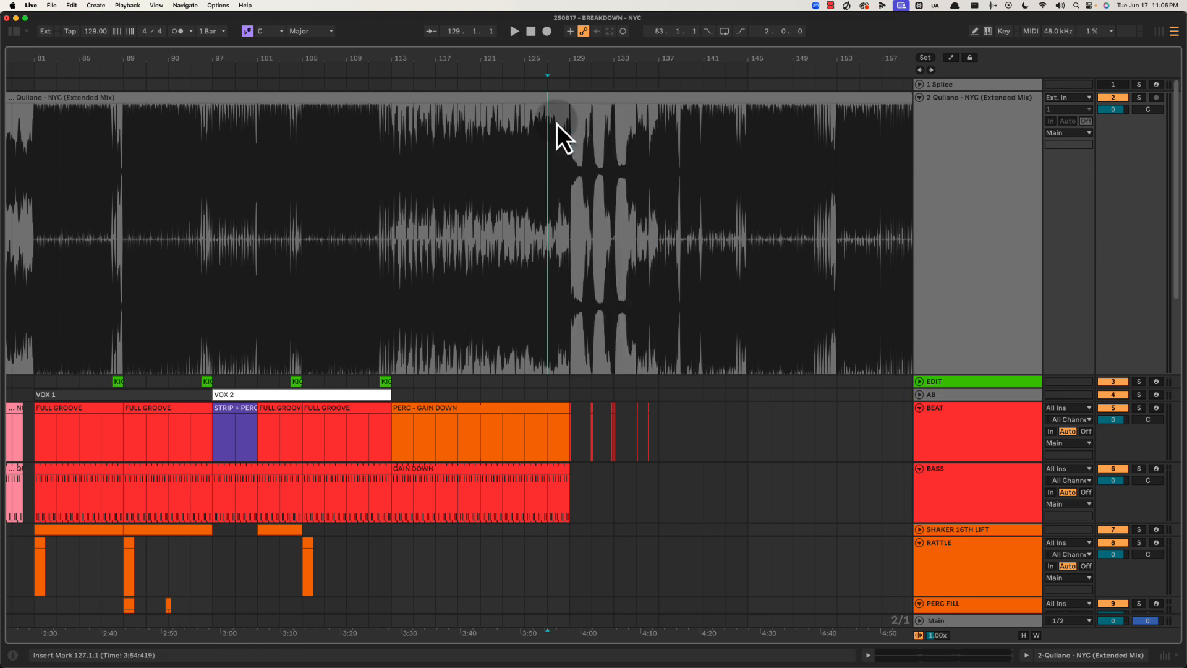
pyautogui.moveTo(574, 135); pyautogui.dragTo(650, 136)
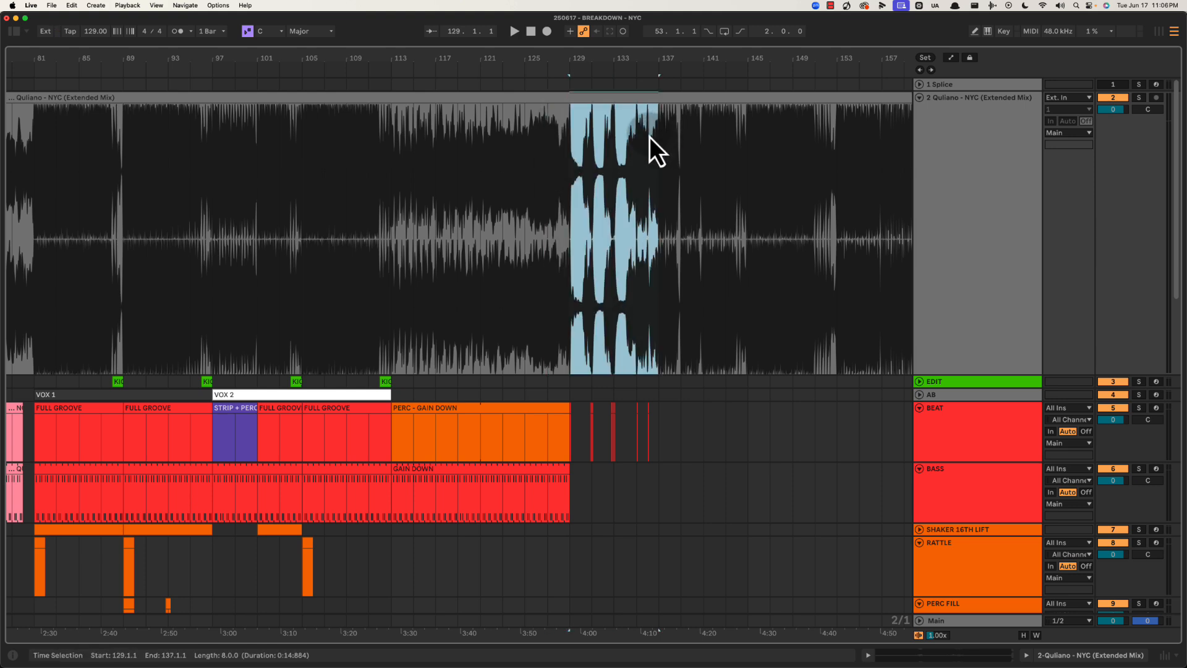
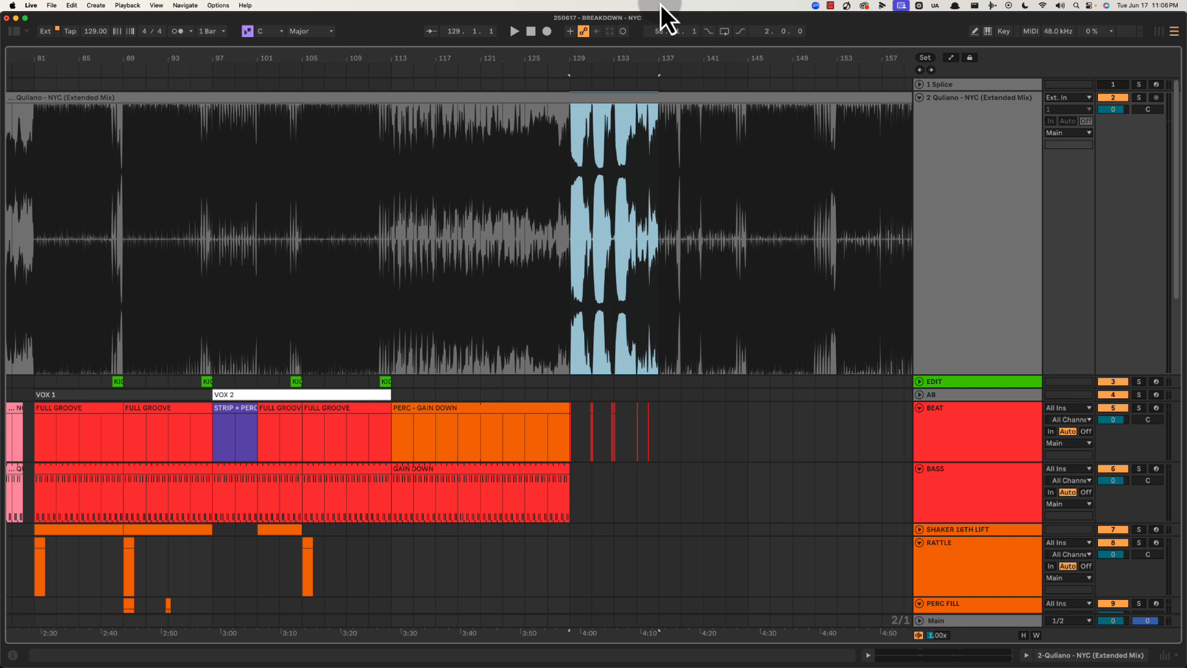
# Compare the reference track's build-up at bars 113 to 129 and break at bars 129 to 137 with the section at bars 137 to 153
pyautogui.click(561, 131)
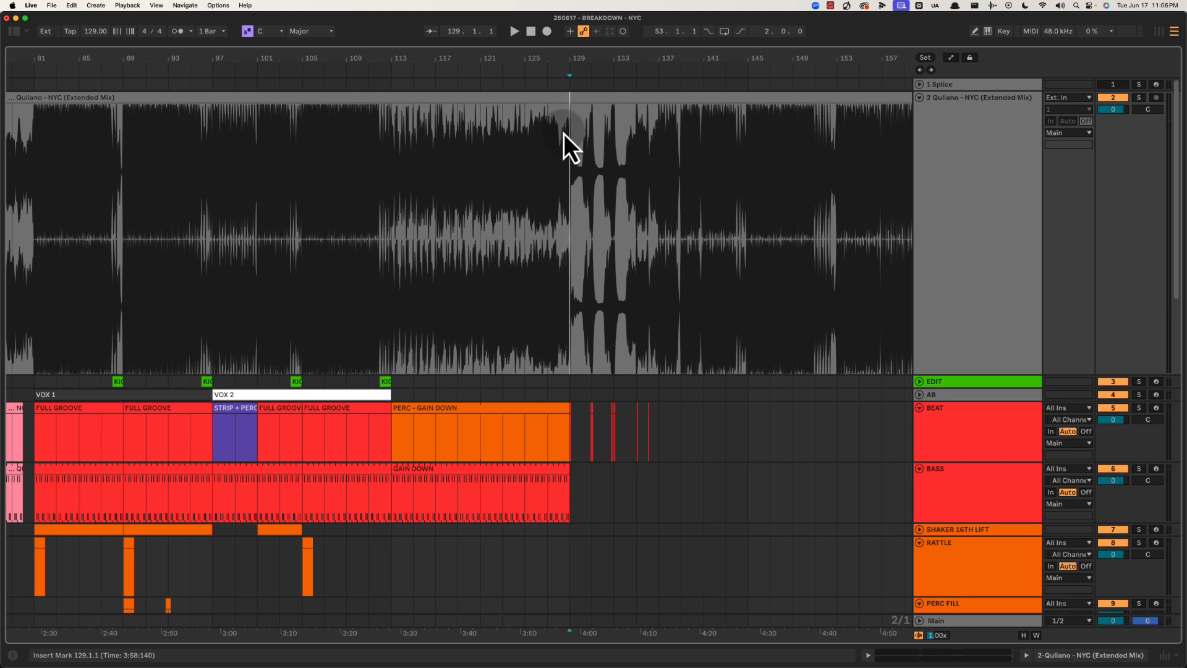
pyautogui.moveTo(564, 133); pyautogui.dragTo(681, 146)
pyautogui.moveTo(387, 125); pyautogui.dragTo(573, 127)
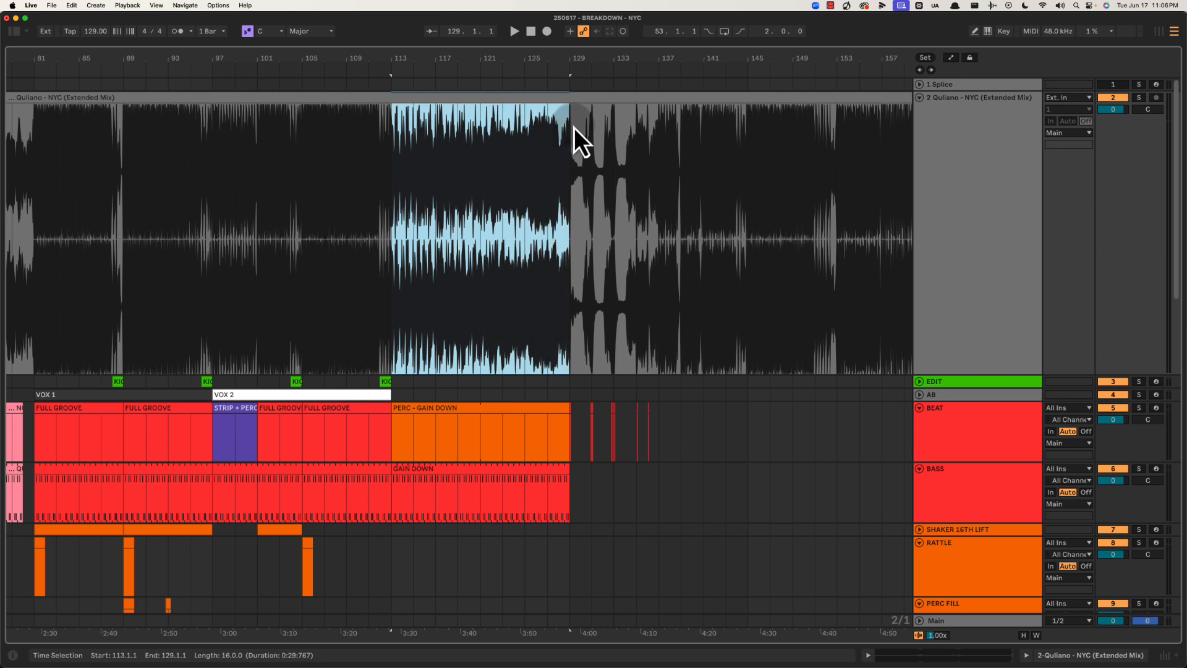
pyautogui.click(574, 128)
pyautogui.moveTo(459, 162); pyautogui.dragTo(566, 158)
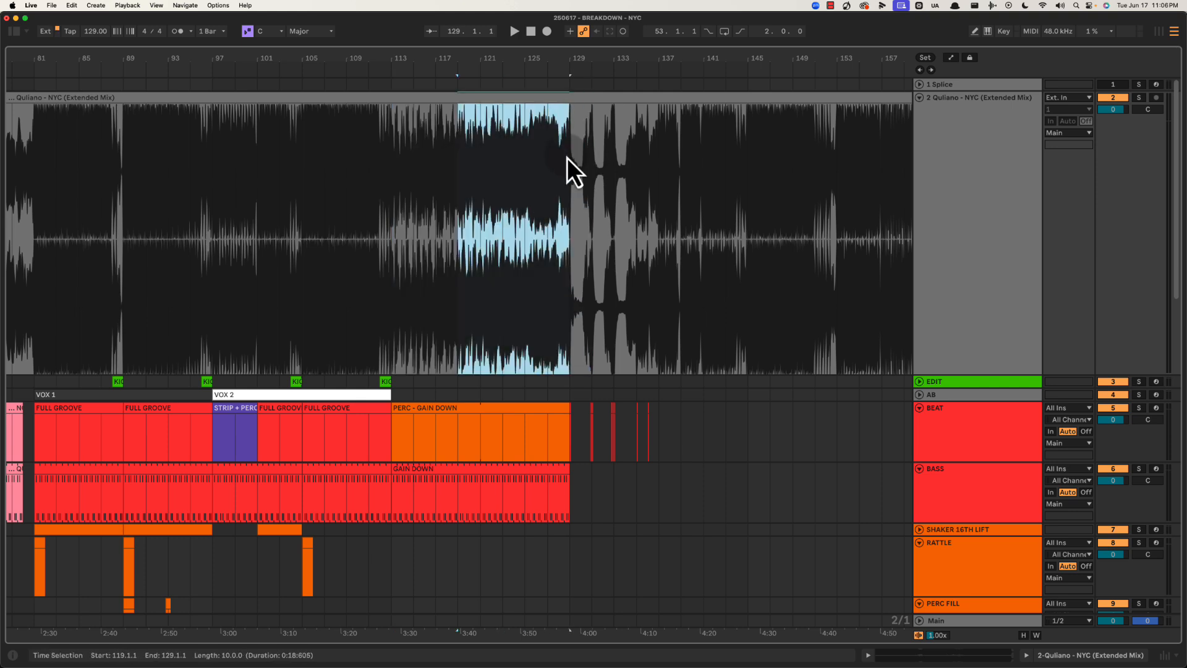
pyautogui.click(567, 157)
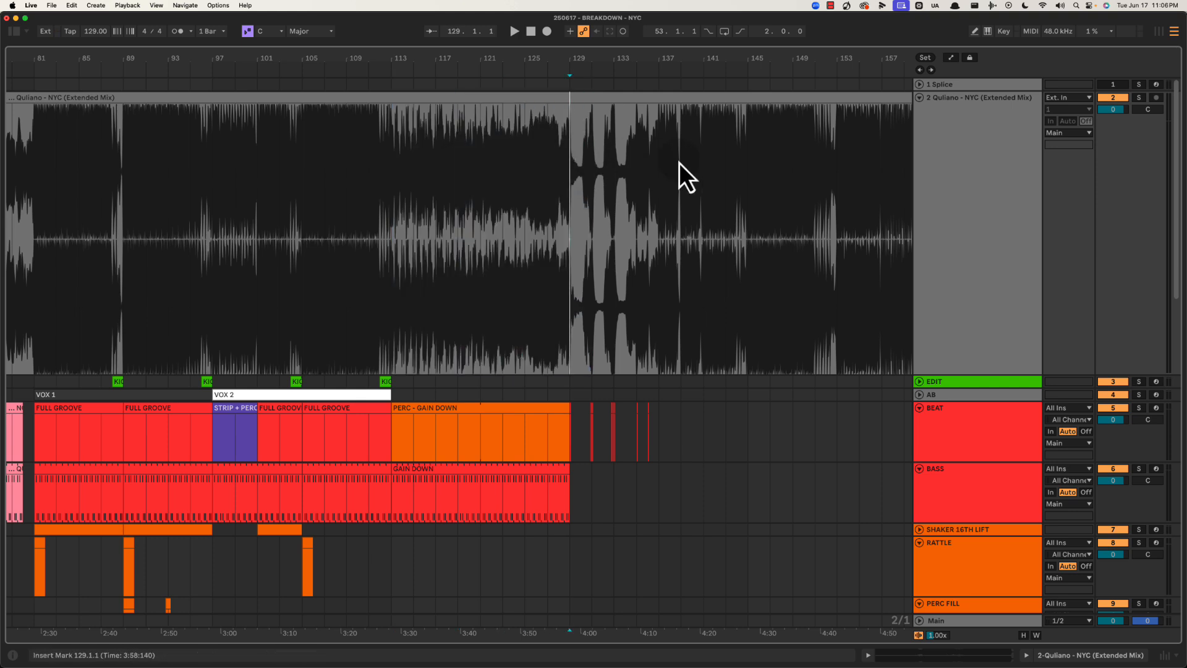
pyautogui.moveTo(671, 154); pyautogui.dragTo(839, 152)
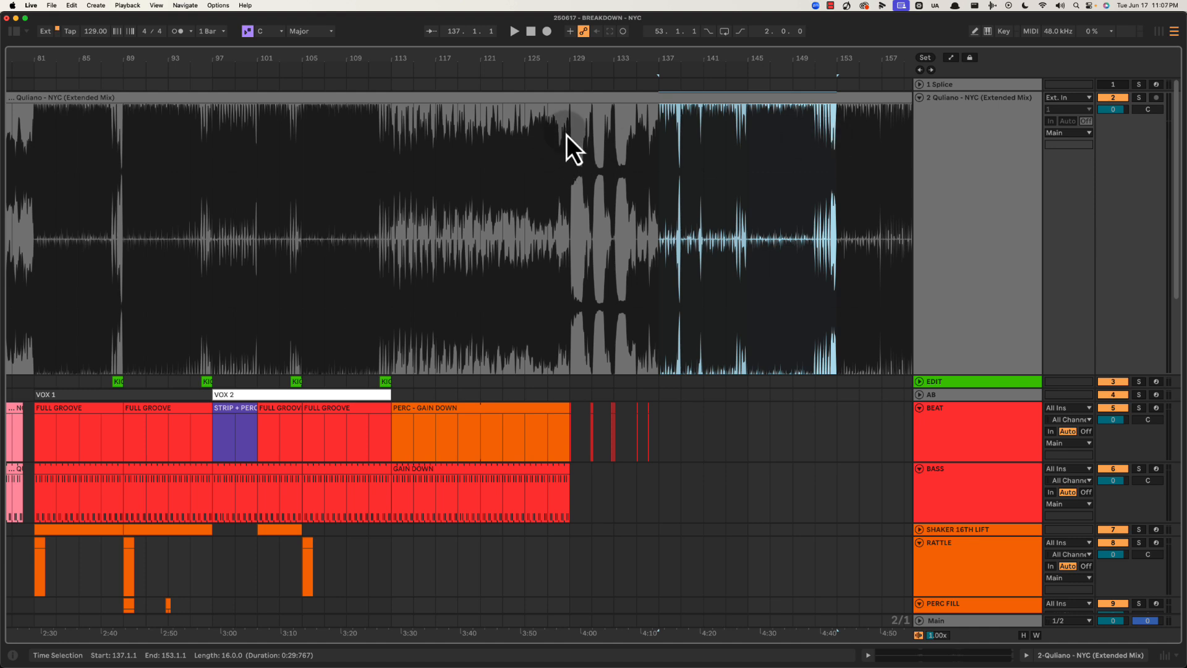
pyautogui.moveTo(567, 134); pyautogui.dragTo(659, 143)
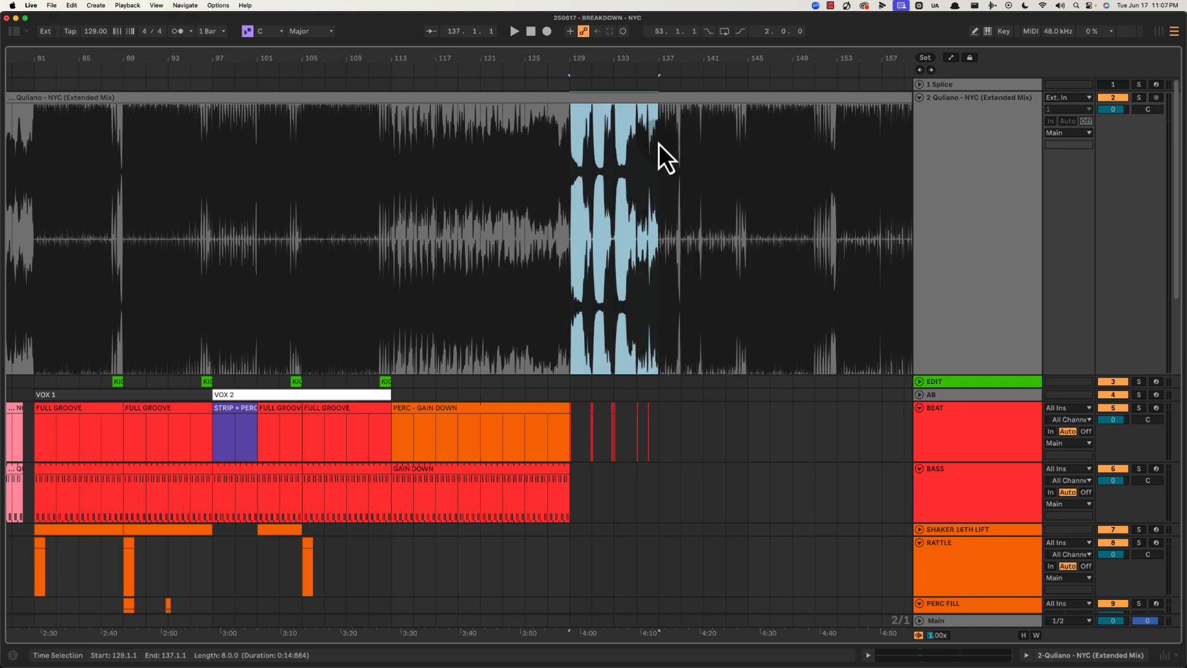
pyautogui.click(569, 135)
# Play the reference track from bar 128 into the break, and highlight bars 129 to 137
pyautogui.moveTo(570, 56); pyautogui.dragTo(503, 56)
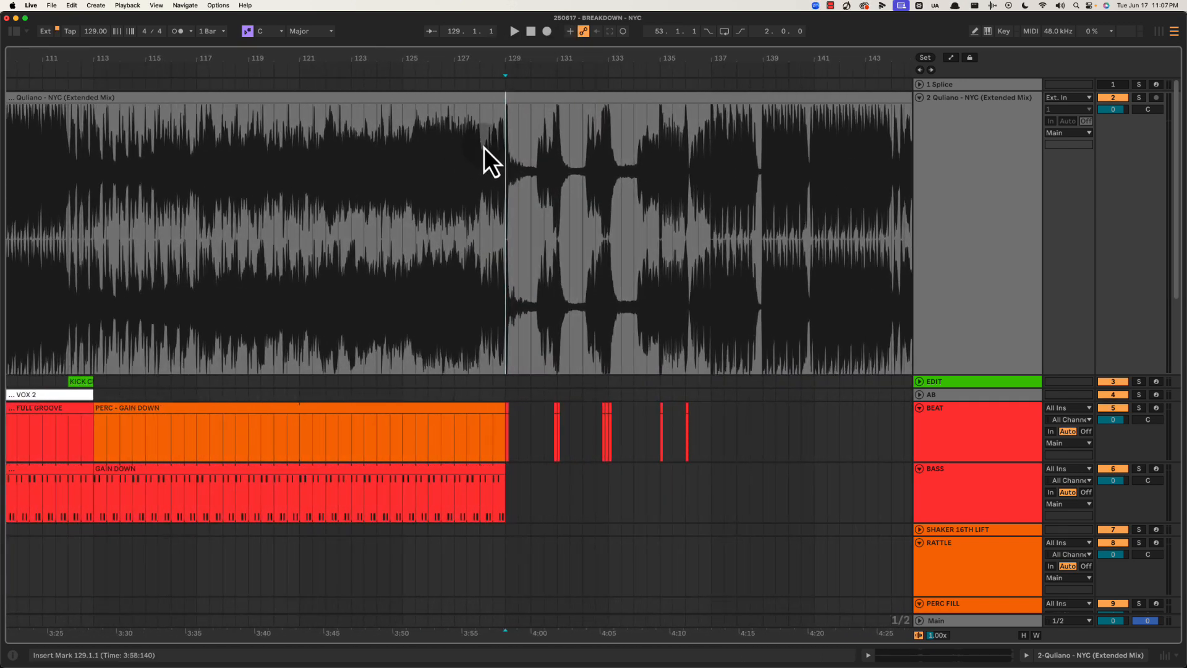
pyautogui.click(480, 149)
pyautogui.press('space')
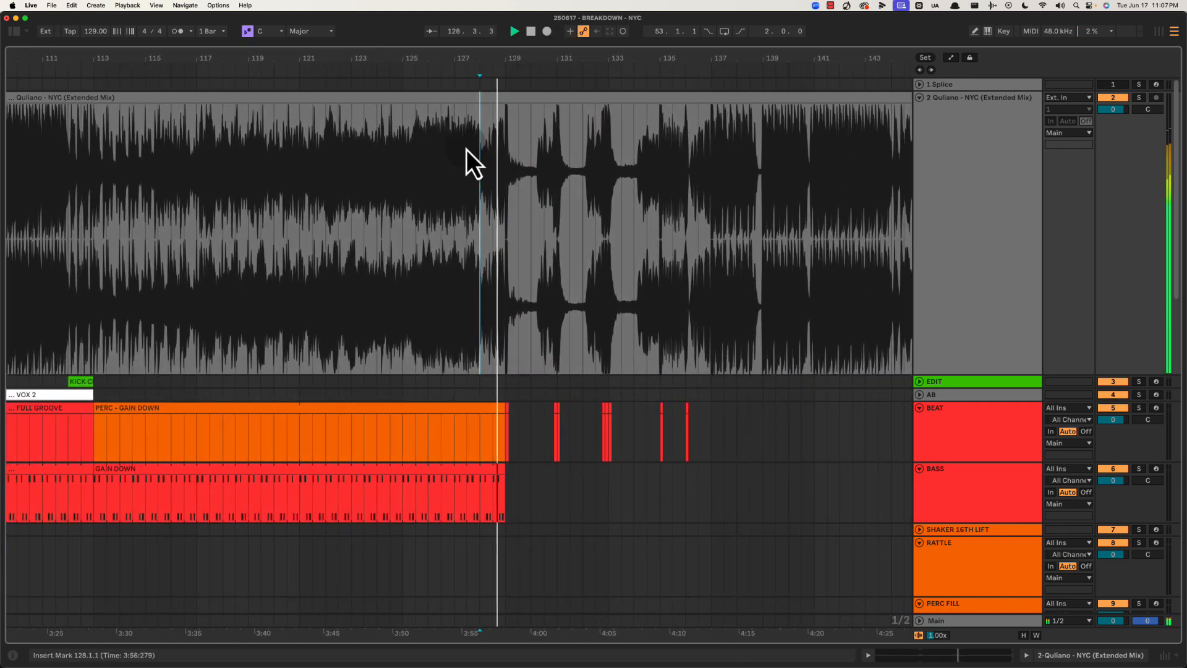
pyautogui.press('space')
pyautogui.moveTo(505, 157); pyautogui.dragTo(713, 153)
pyautogui.click(505, 138)
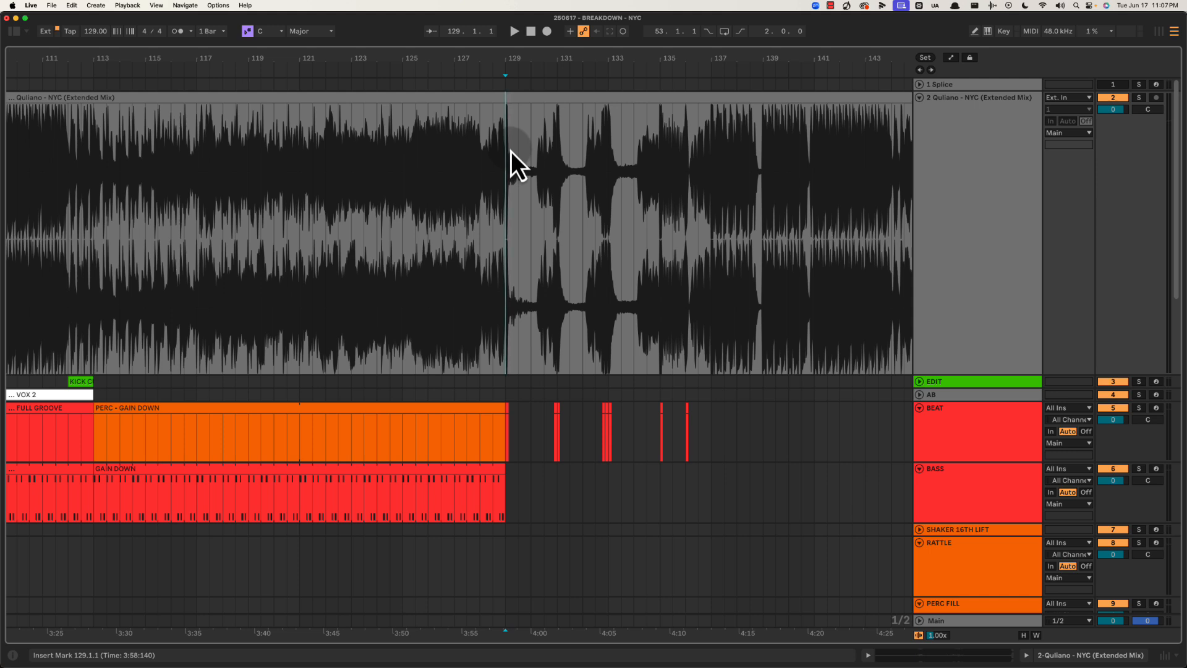
pyautogui.moveTo(511, 153); pyautogui.dragTo(709, 154)
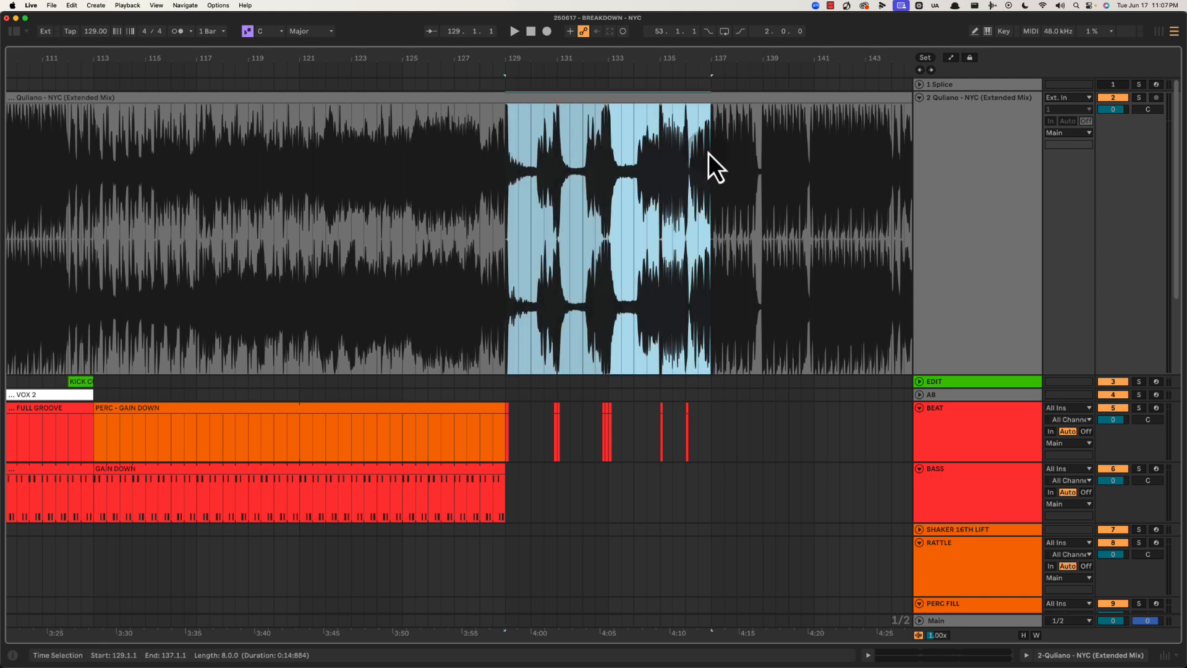
pyautogui.click(506, 193)
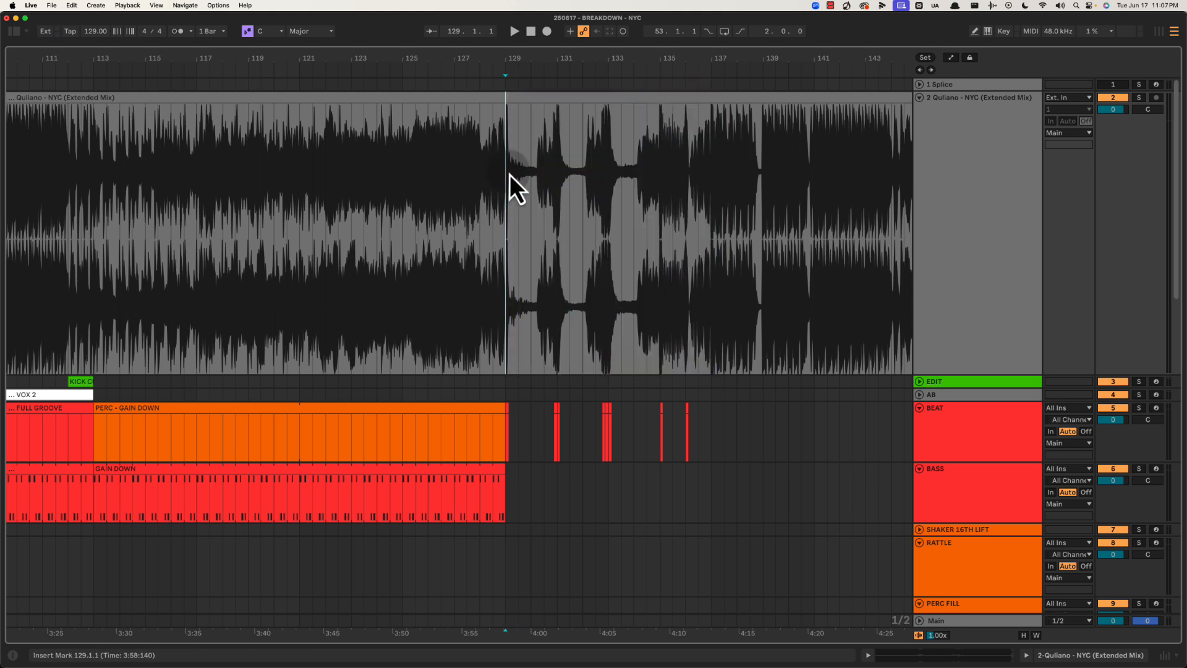
# Compare the break from bar 129 with bars 136 to 155 of the reference, and place the insert marker at bar 137
pyautogui.moveTo(611, 53); pyautogui.dragTo(557, 51)
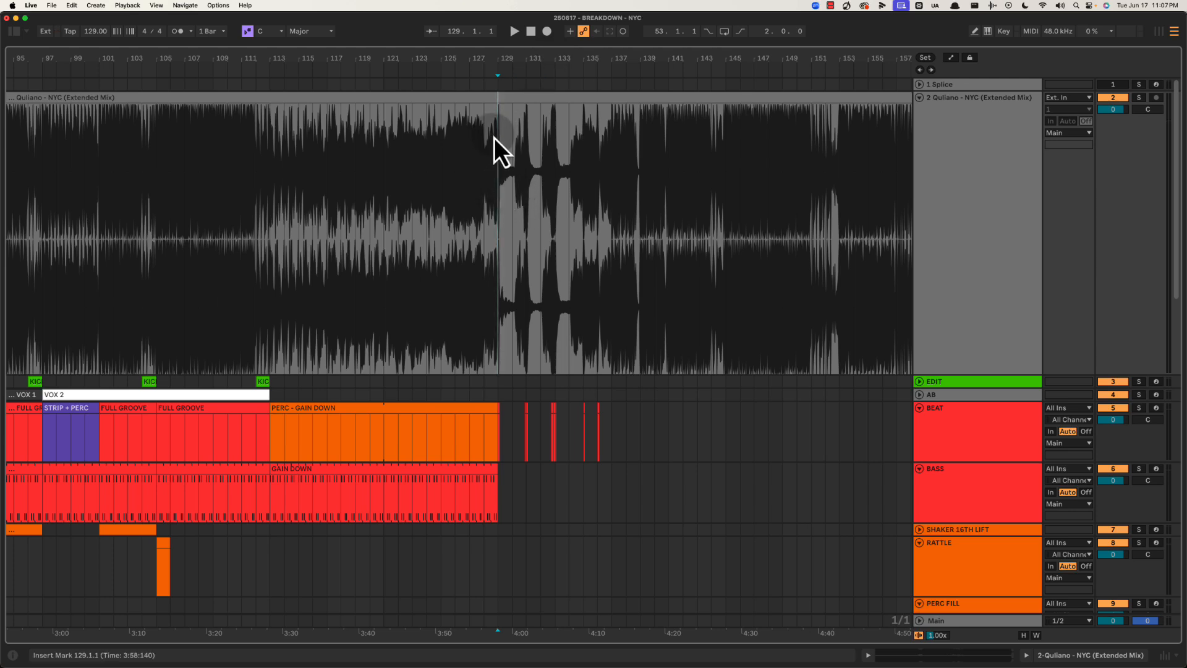
pyautogui.moveTo(497, 137); pyautogui.dragTo(600, 134)
pyautogui.moveTo(612, 62); pyautogui.dragTo(613, 58)
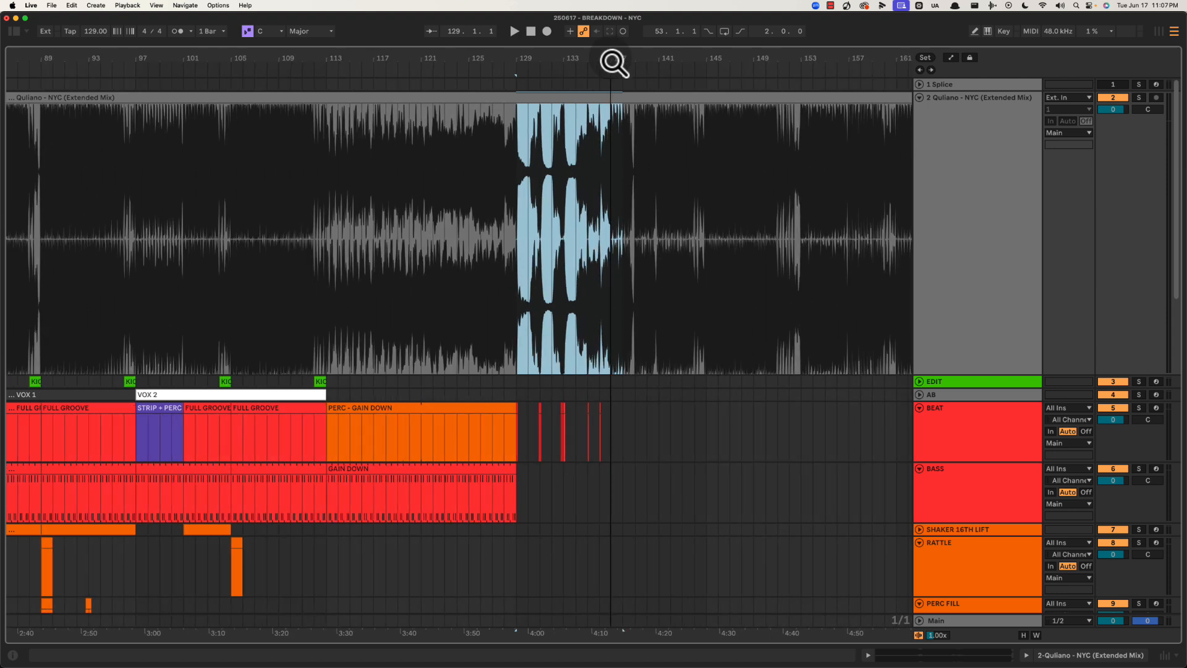
pyautogui.moveTo(603, 143); pyautogui.dragTo(826, 139)
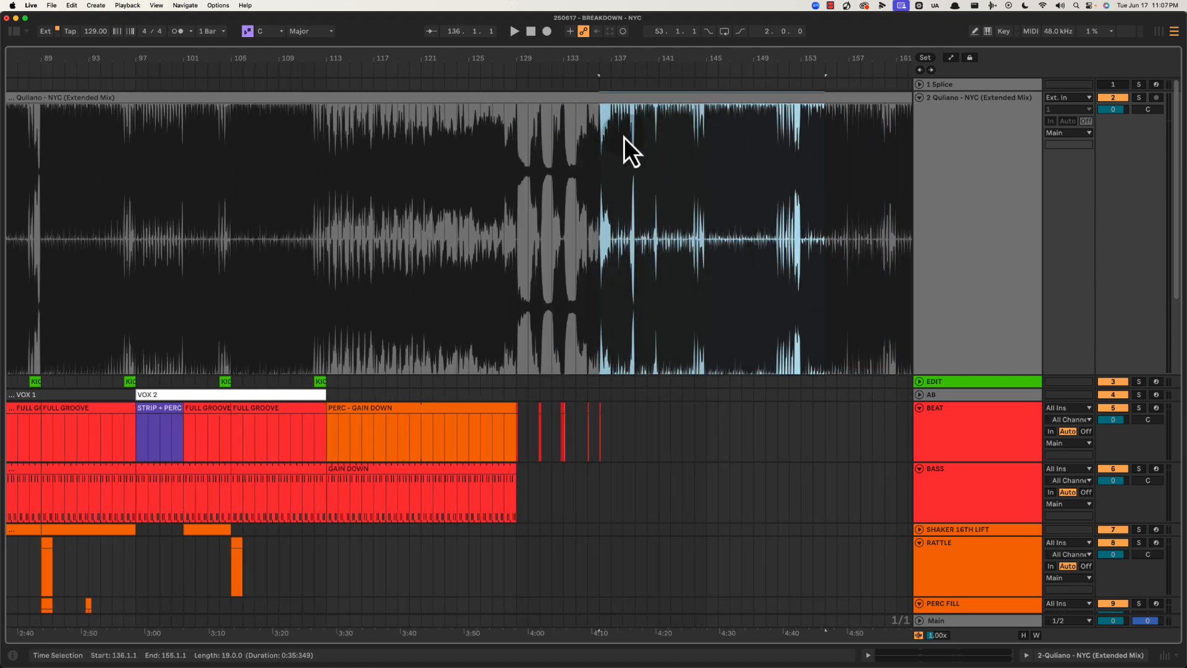
pyautogui.click(623, 135)
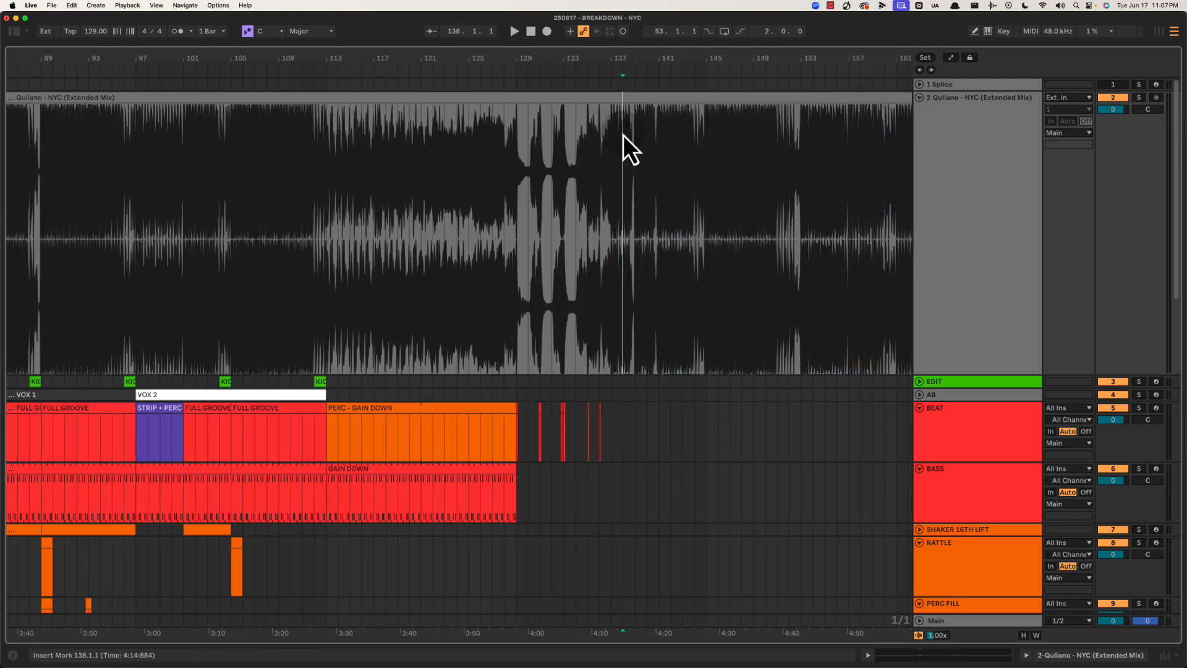
pyautogui.click(611, 135)
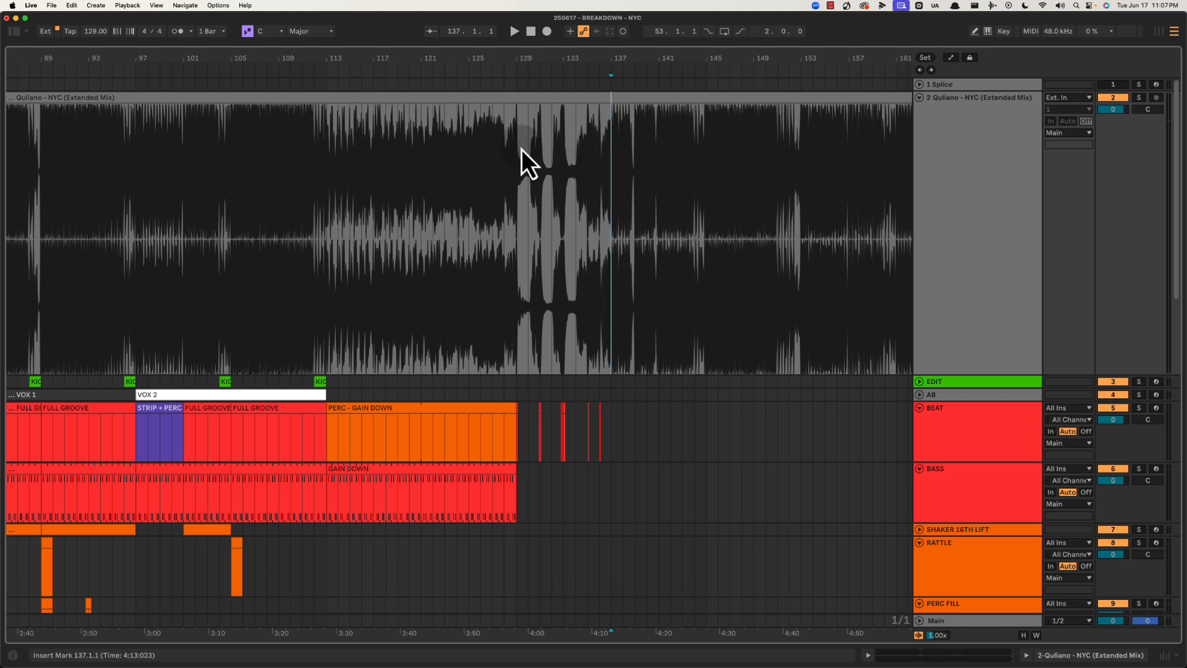
# Mark out the breakdown section of the reference track from bar 129 to bar 137
pyautogui.moveTo(522, 135); pyautogui.dragTo(606, 132)
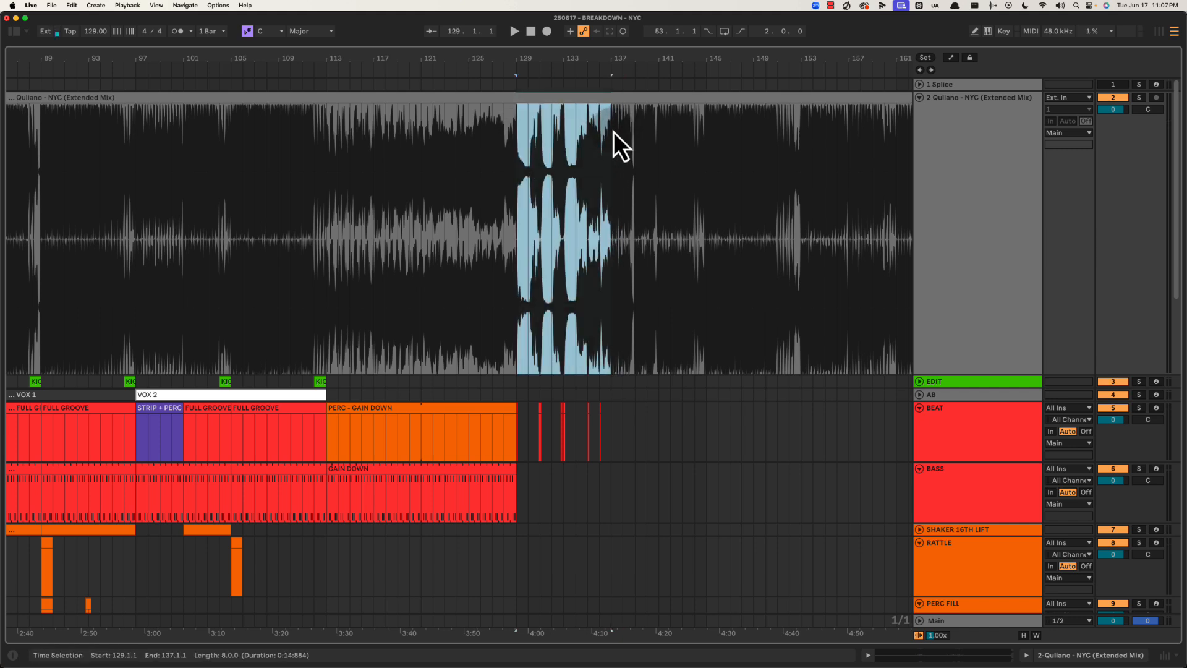
pyautogui.click(613, 132)
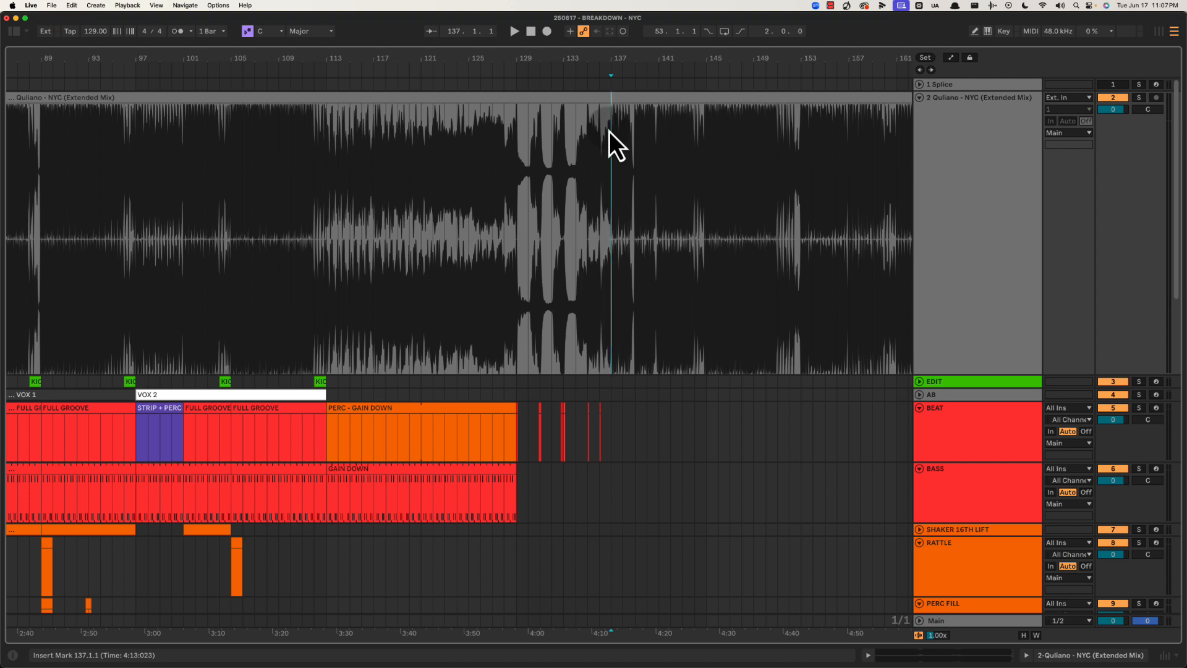
pyautogui.scroll(-3, 641, 272)
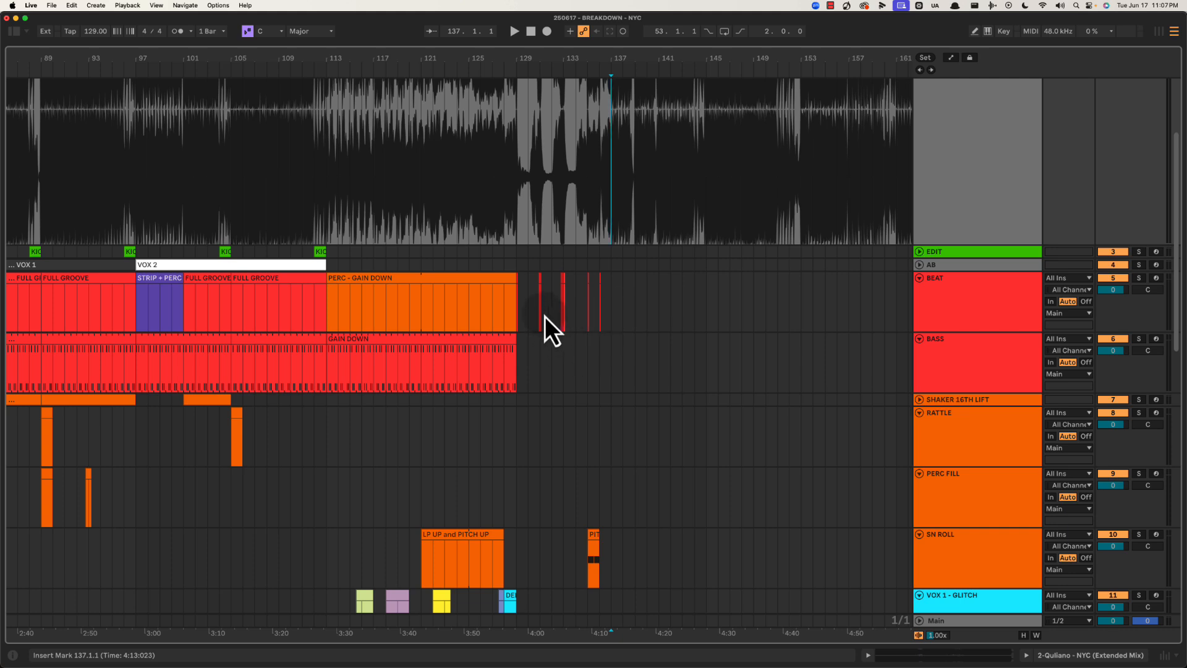
pyautogui.scroll(3, 373, 258)
# Play the reference track's build-up from bar 114 and select the stretch from bar 113 past bar 150
pyautogui.click(339, 212)
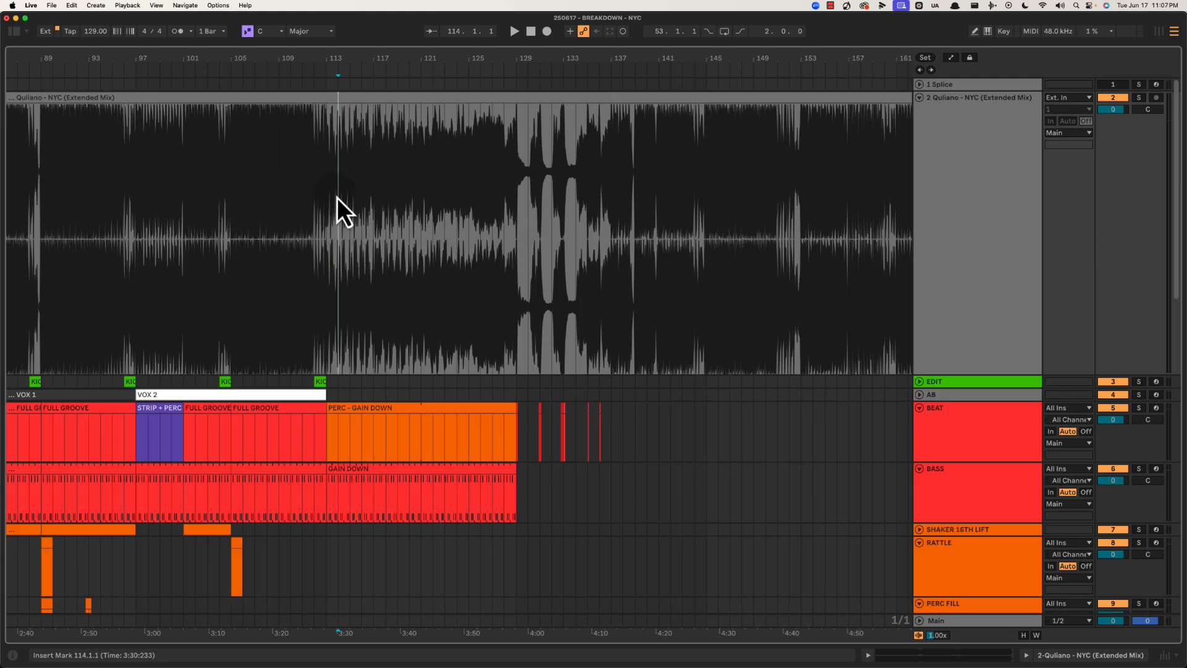
pyautogui.press('space')
pyautogui.click(418, 184)
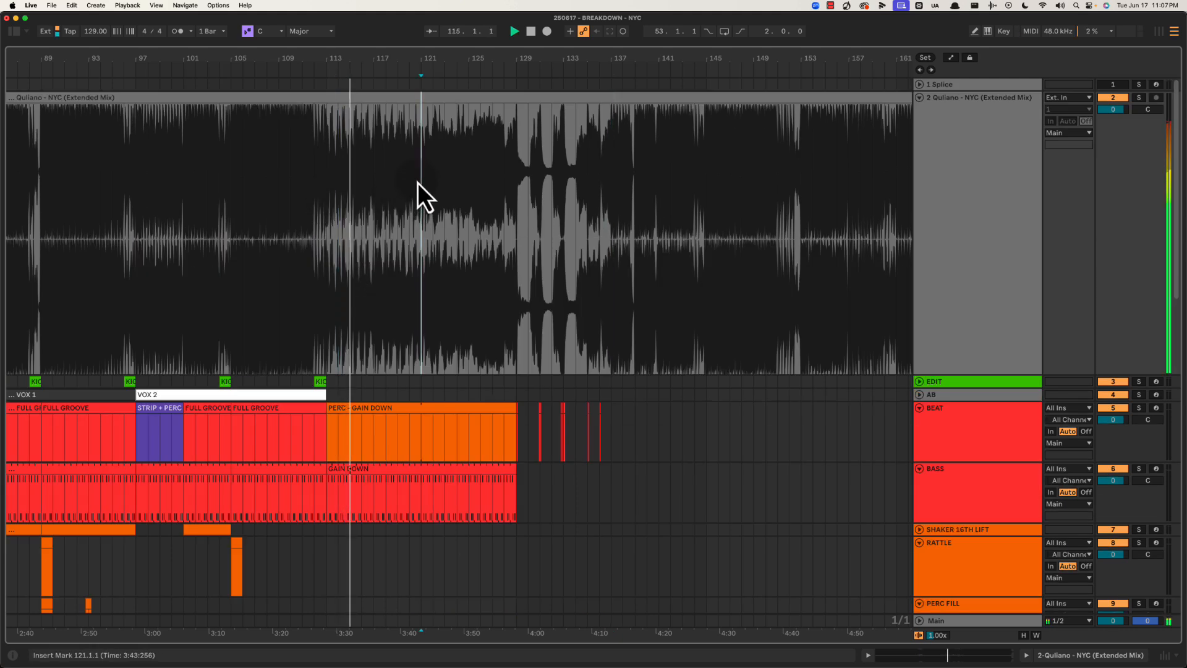
pyautogui.click(468, 177)
pyautogui.press('space')
pyautogui.moveTo(327, 165); pyautogui.dragTo(789, 142)
pyautogui.click(600, 147)
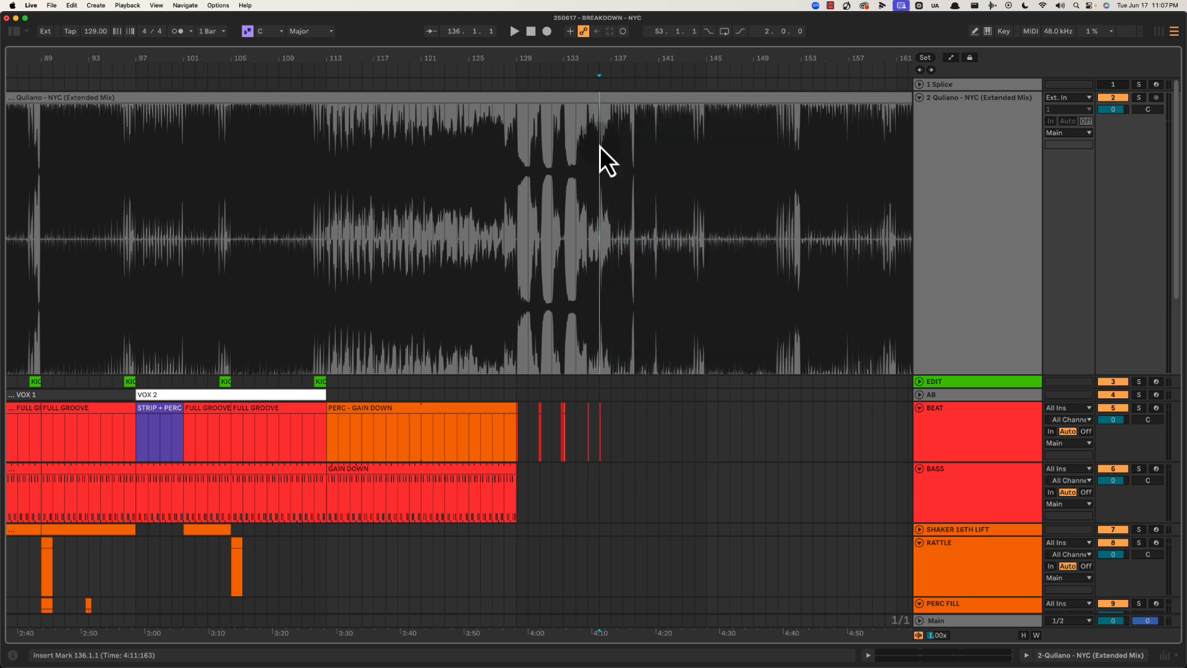
# Examine the reference waveform closely from the fill at bar 136 into the section after bar 137
pyautogui.moveTo(625, 49); pyautogui.dragTo(629, 58)
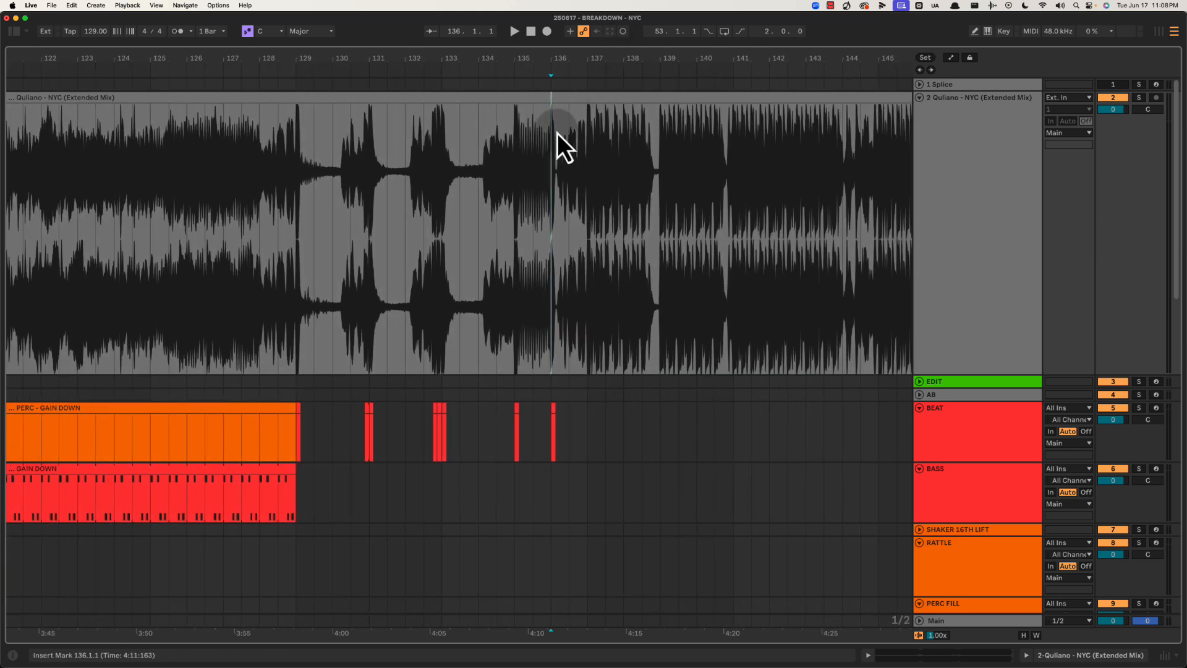
pyautogui.moveTo(558, 144); pyautogui.dragTo(586, 148)
pyautogui.moveTo(594, 71); pyautogui.dragTo(599, 64)
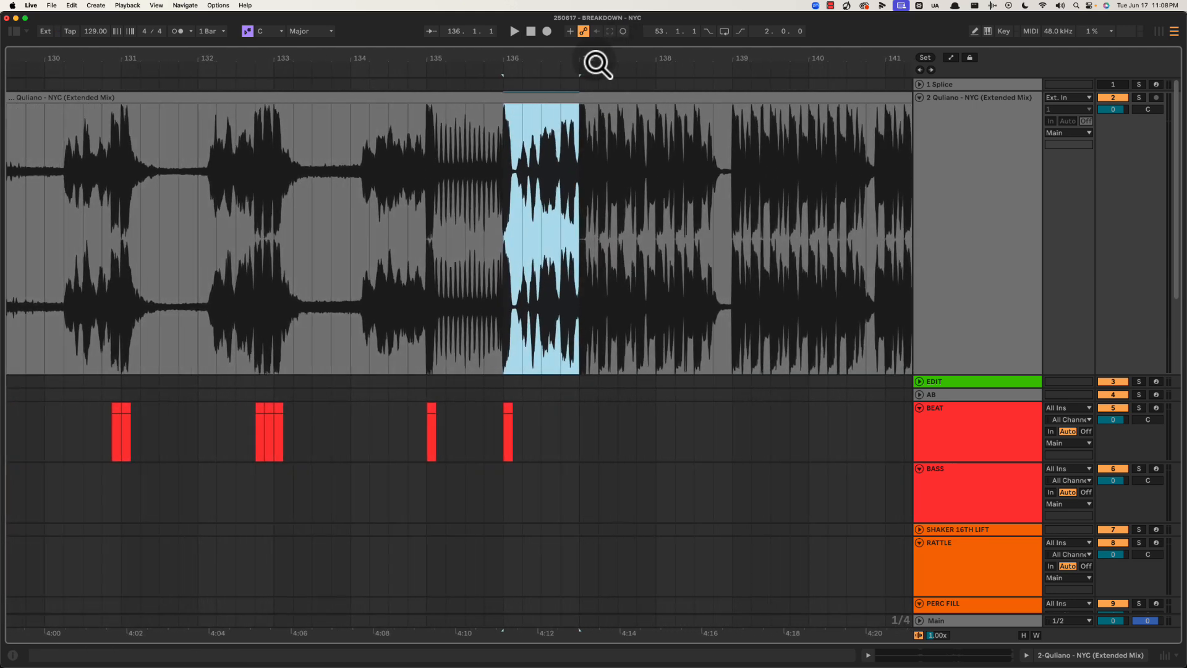
pyautogui.click(579, 160)
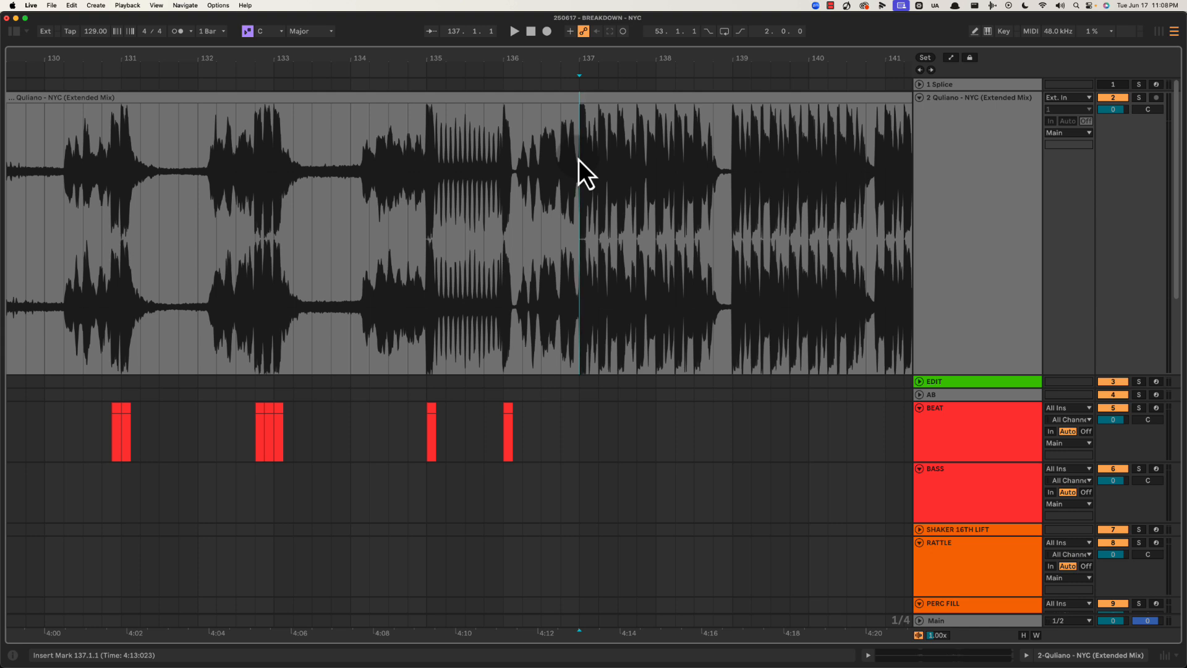
pyautogui.moveTo(591, 53); pyautogui.dragTo(538, 53)
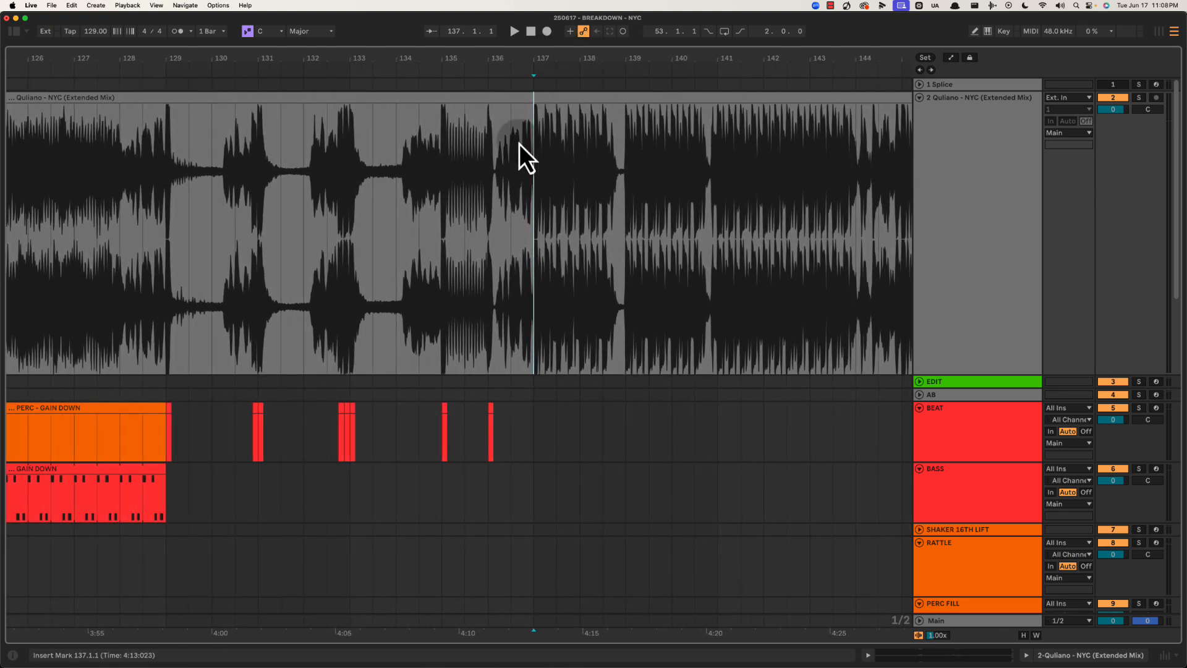
pyautogui.click(493, 124)
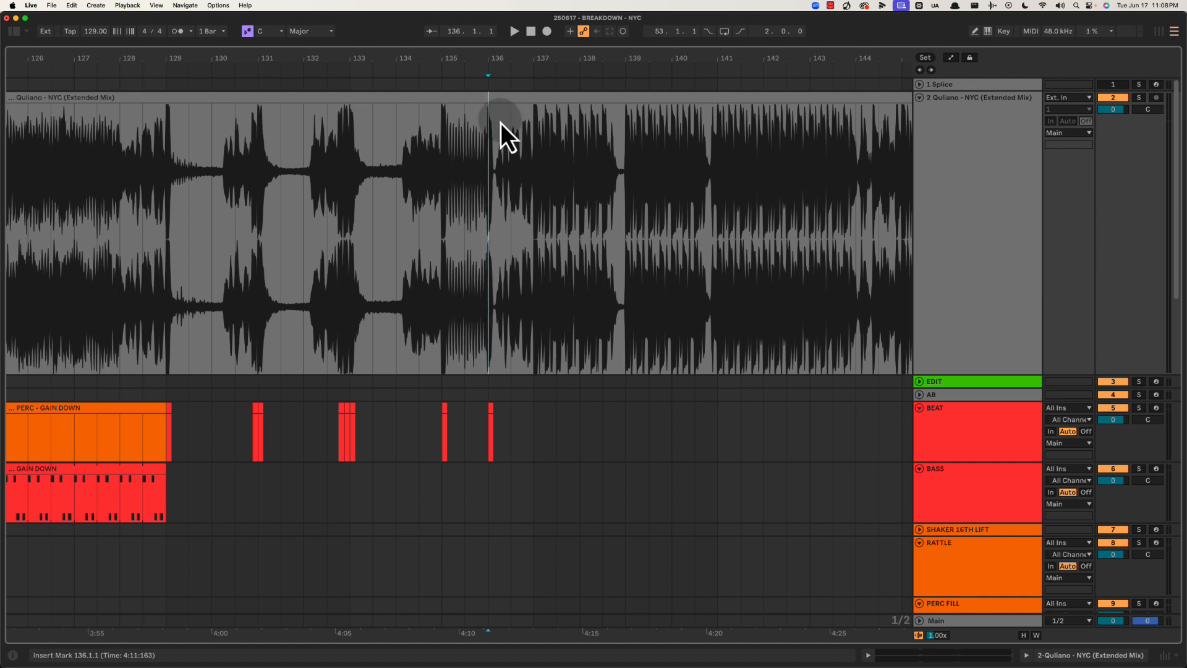
pyautogui.moveTo(491, 122); pyautogui.dragTo(716, 130)
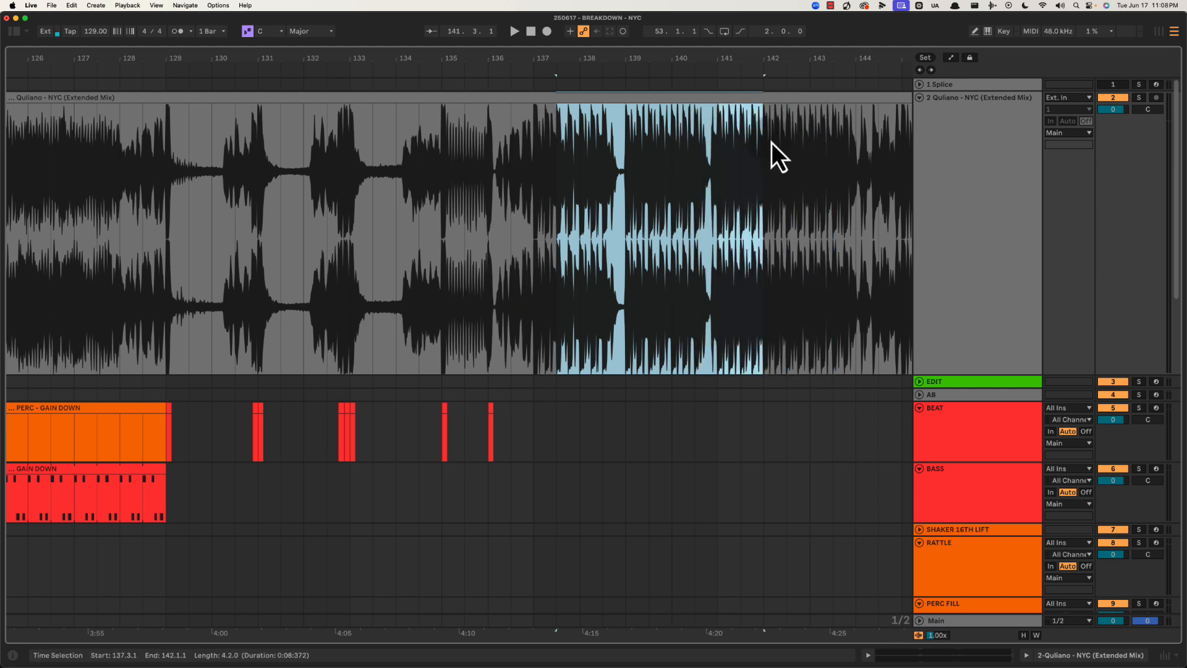
pyautogui.click(717, 147)
# Play the reference track from bar 136 through the transition into bar 137
pyautogui.click(489, 123)
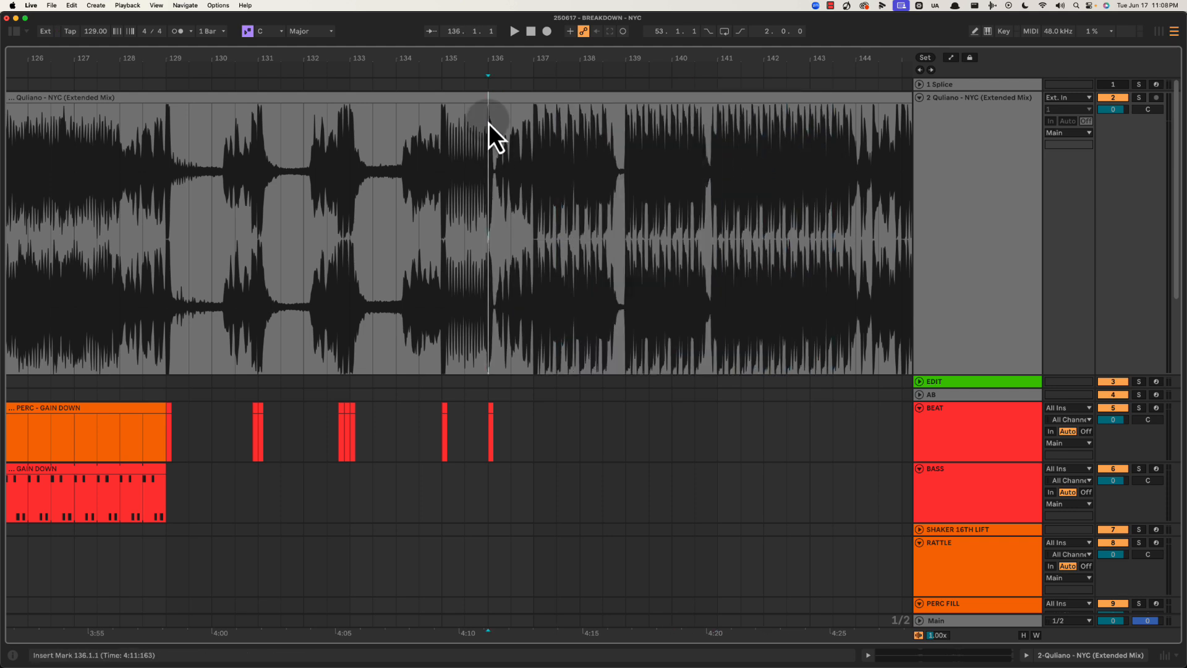
pyautogui.press('space')
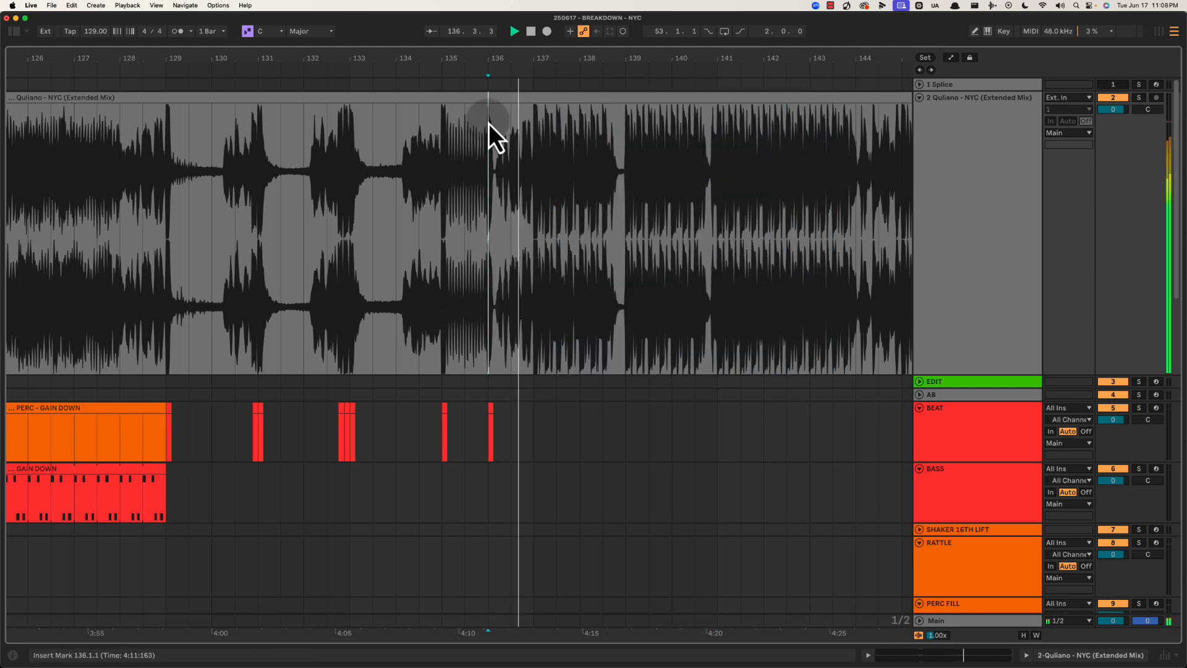
pyautogui.press('space')
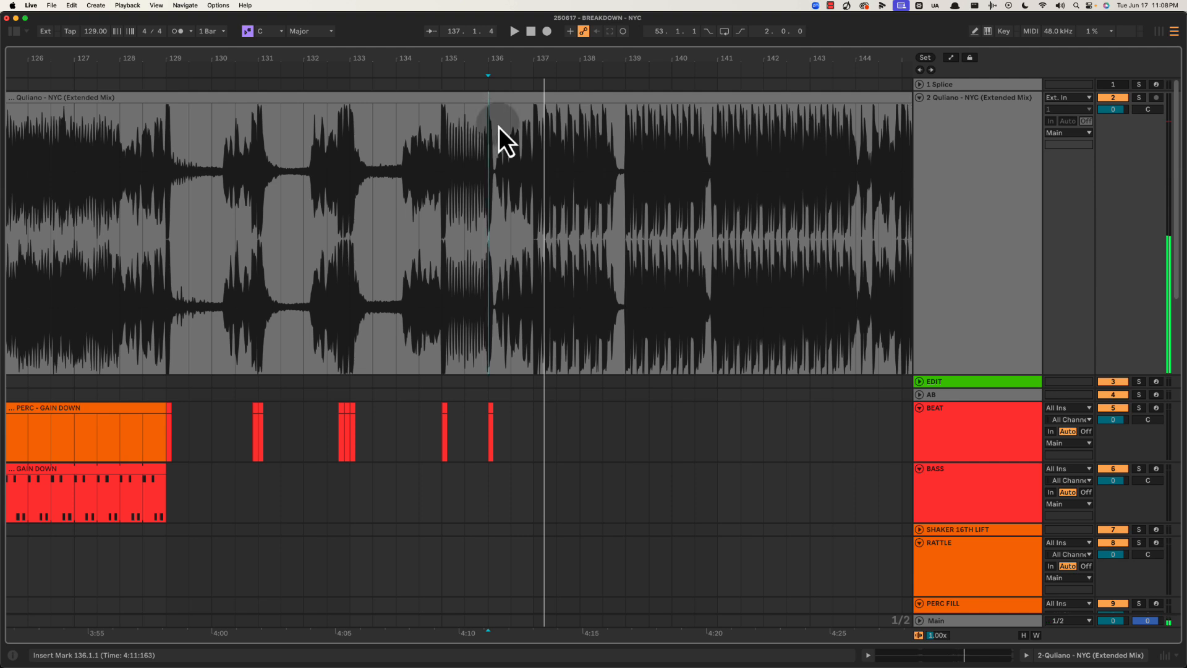
# Inspect the one-bar gap at bar 136 in the reference track against the surrounding bars
pyautogui.moveTo(514, 127); pyautogui.dragTo(550, 126)
pyautogui.click(495, 127)
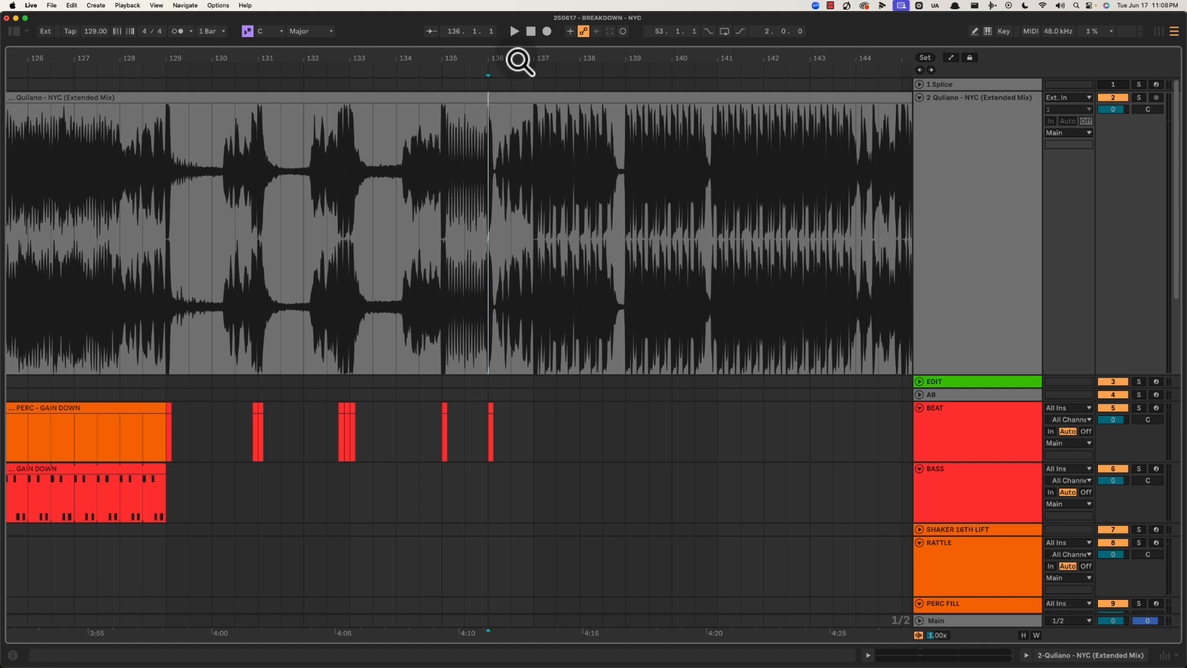
pyautogui.moveTo(517, 58); pyautogui.dragTo(517, 43)
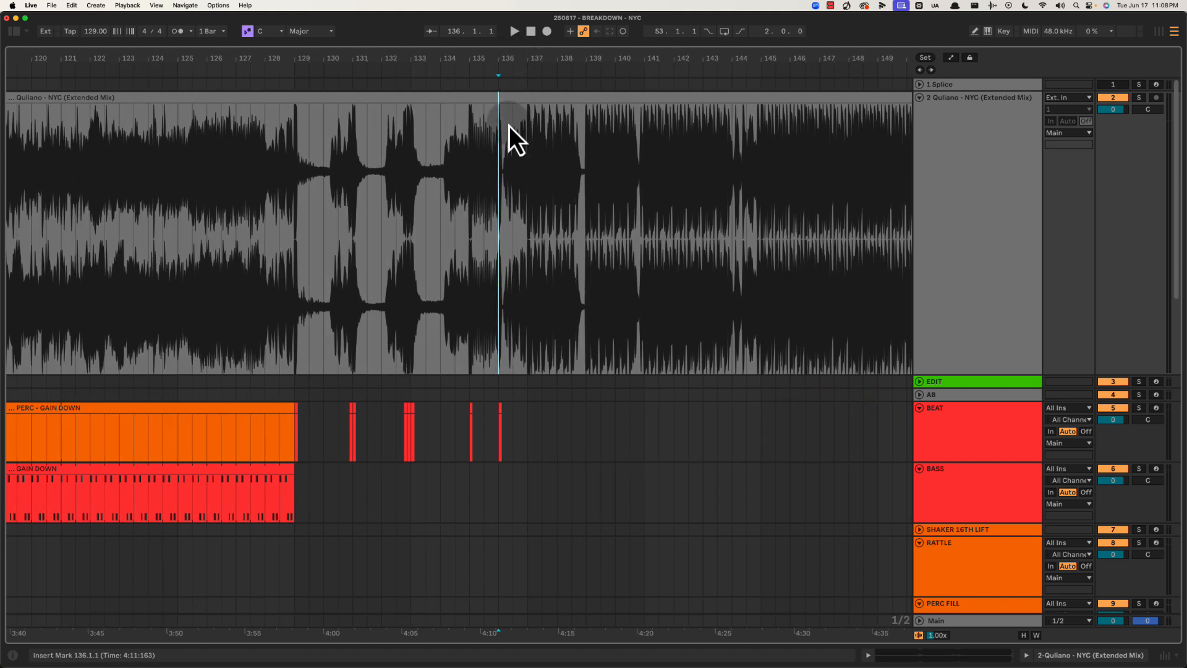
pyautogui.moveTo(519, 58); pyautogui.dragTo(530, 134)
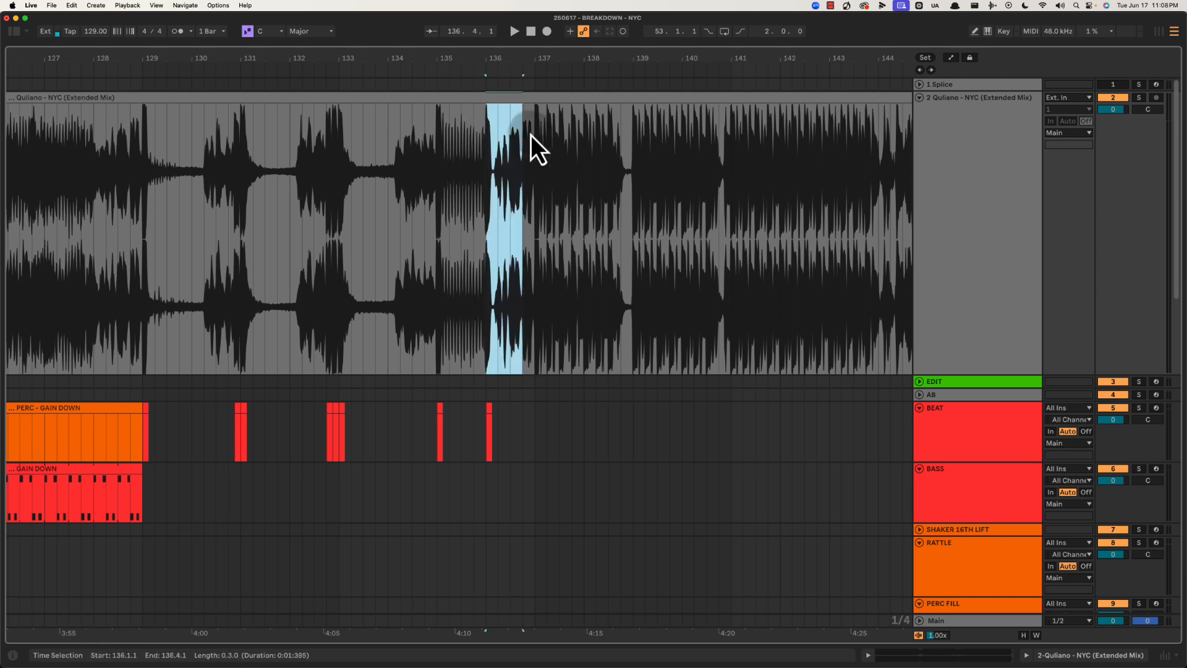
pyautogui.click(531, 136)
pyautogui.click(486, 125)
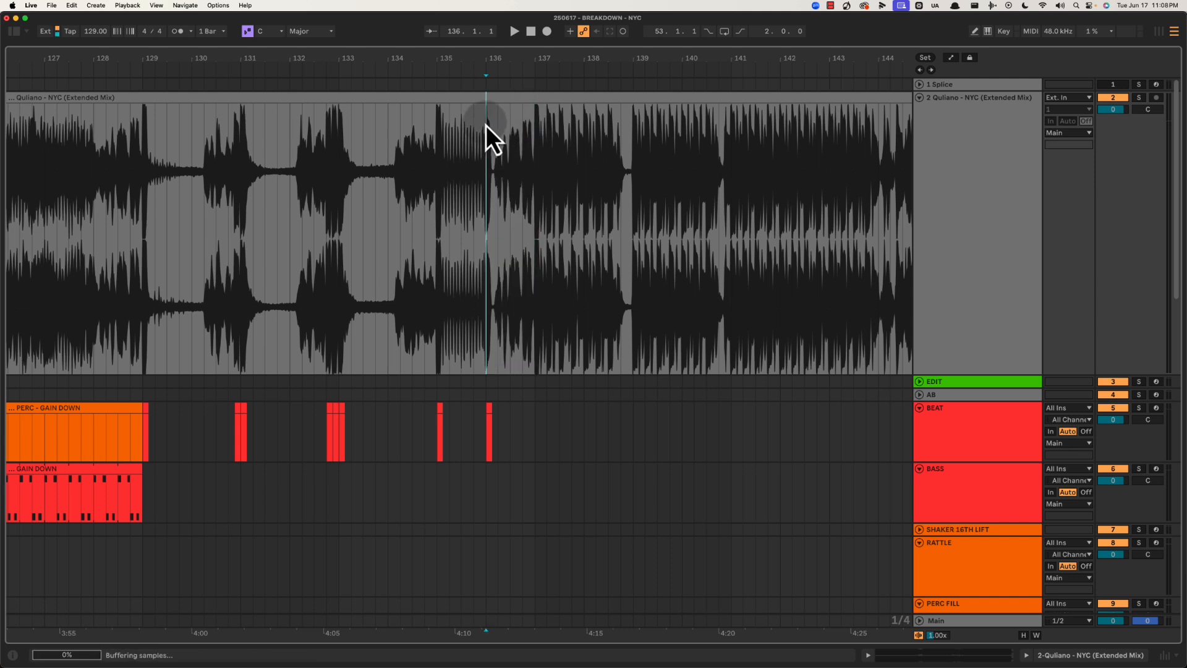
pyautogui.moveTo(512, 58); pyautogui.dragTo(573, 155)
pyautogui.click(573, 157)
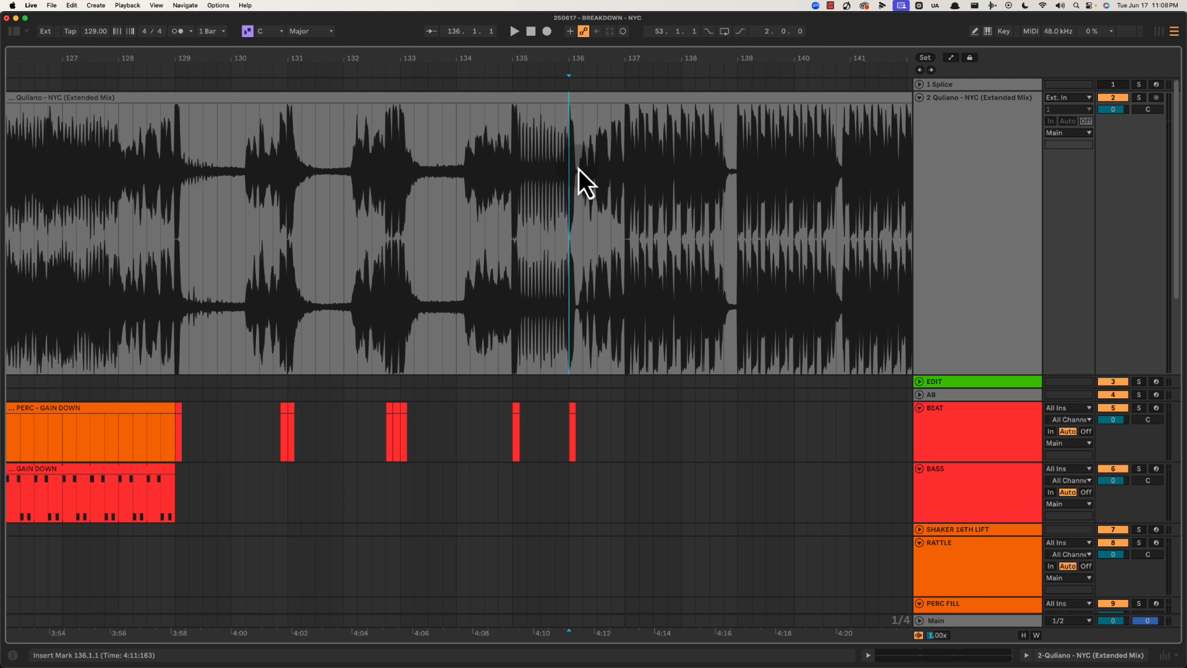
# Play the reference track from bar 137 to hear how its drop starts
pyautogui.moveTo(578, 167); pyautogui.dragTo(767, 132)
pyautogui.press('super+d')
pyautogui.click(574, 142)
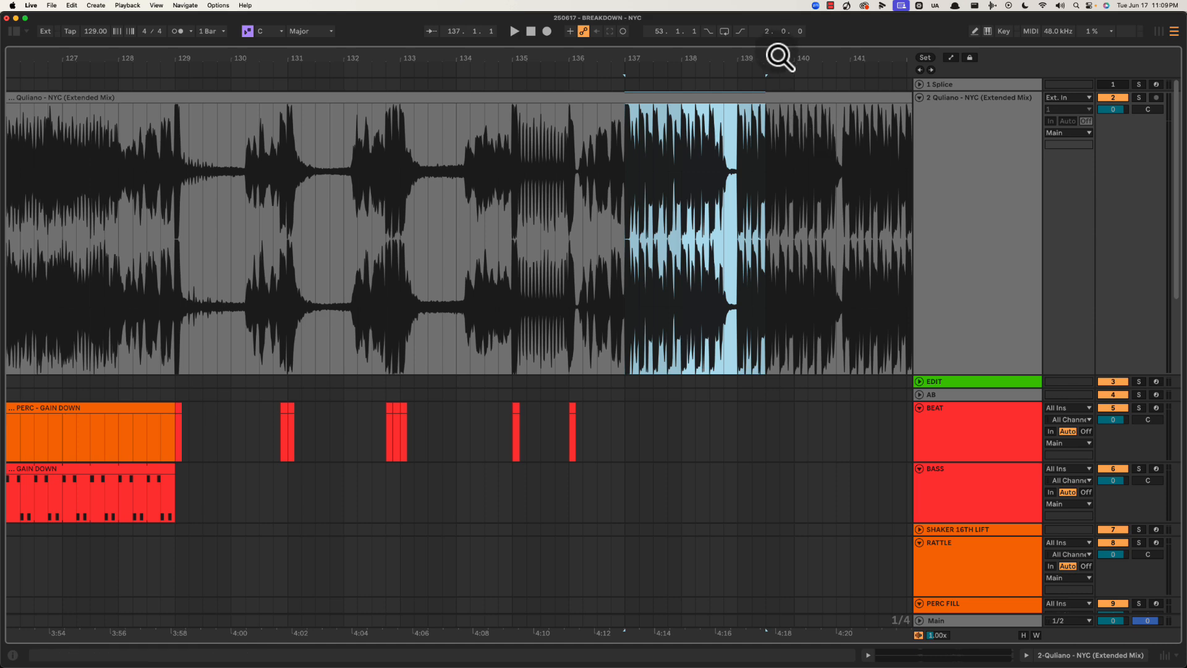
pyautogui.moveTo(778, 57); pyautogui.dragTo(776, 43)
pyautogui.click(629, 167)
pyautogui.press('space')
pyautogui.moveTo(705, 58); pyautogui.dragTo(559, 49)
pyautogui.press('space')
# Copy the eight-bar FULL GROOVE beat clip and matching bass clip from bar 81 to bar 137
pyautogui.moveTo(79, 417); pyautogui.dragTo(574, 428)
pyautogui.moveTo(95, 480); pyautogui.dragTo(584, 476)
# Rename the copied BEAT clip at bar 137 as KICK and color it dark purple
pyautogui.click(569, 403)
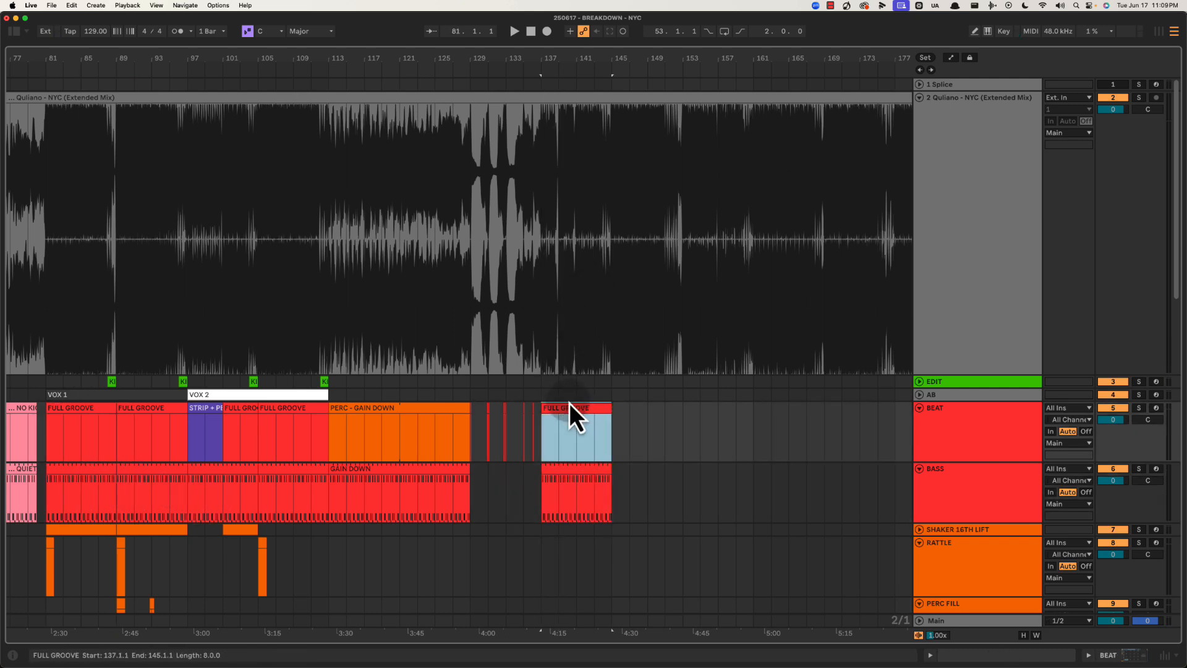
pyautogui.write('KICK')
pyautogui.press('Return')
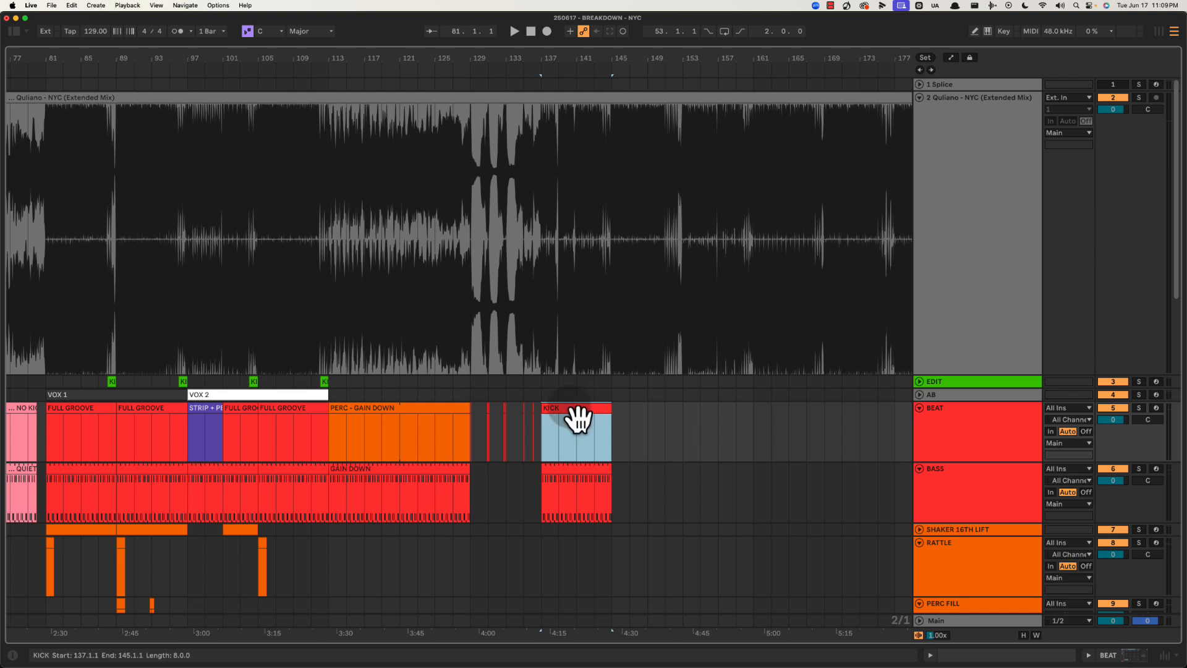
pyautogui.rightClick(570, 402)
pyautogui.click(705, 480)
pyautogui.moveTo(598, 62); pyautogui.dragTo(648, 225)
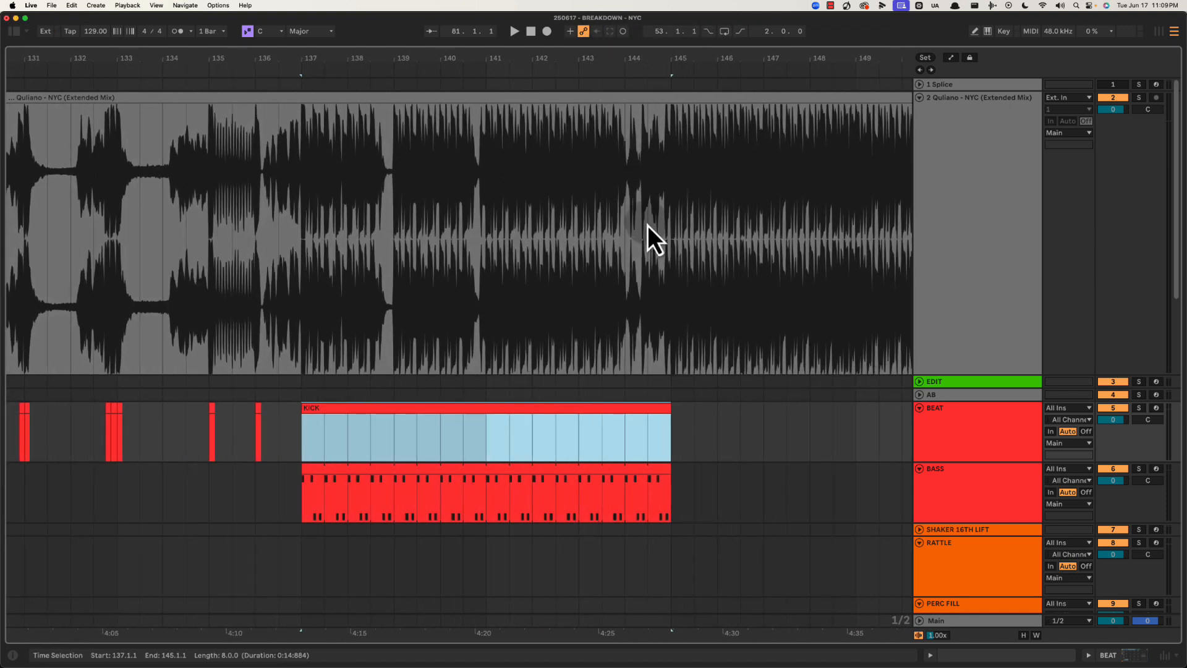
pyautogui.rightClick(587, 411)
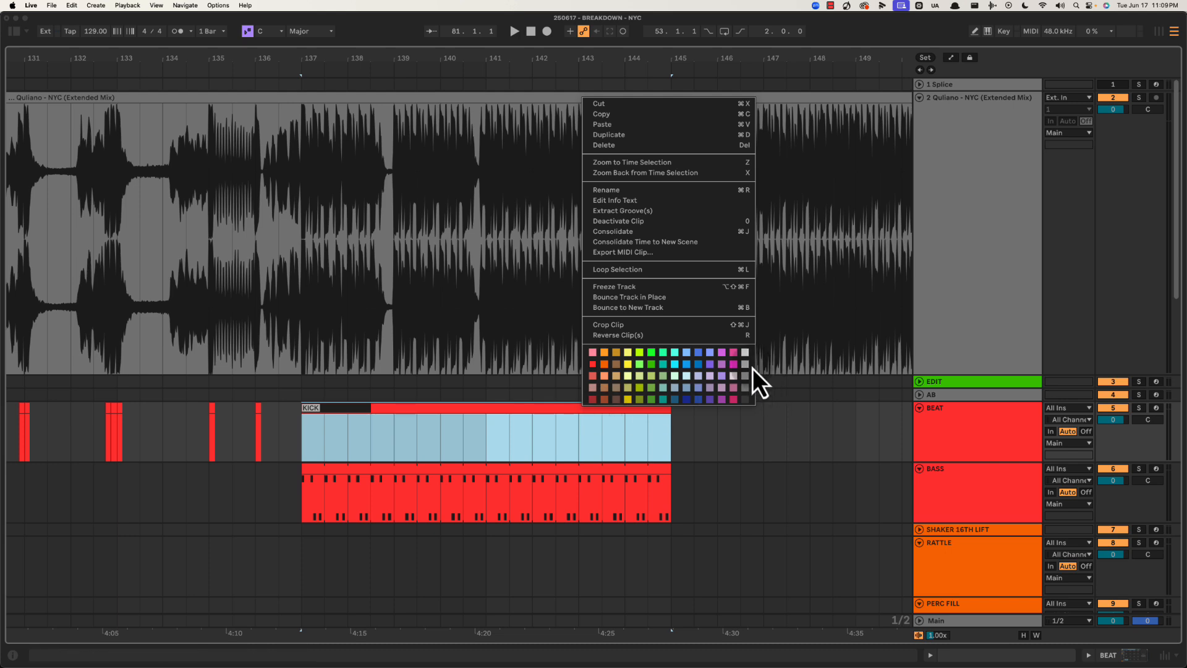
pyautogui.click(710, 400)
# Play back the copied beat and bass clips from bar 137
pyautogui.press('space')
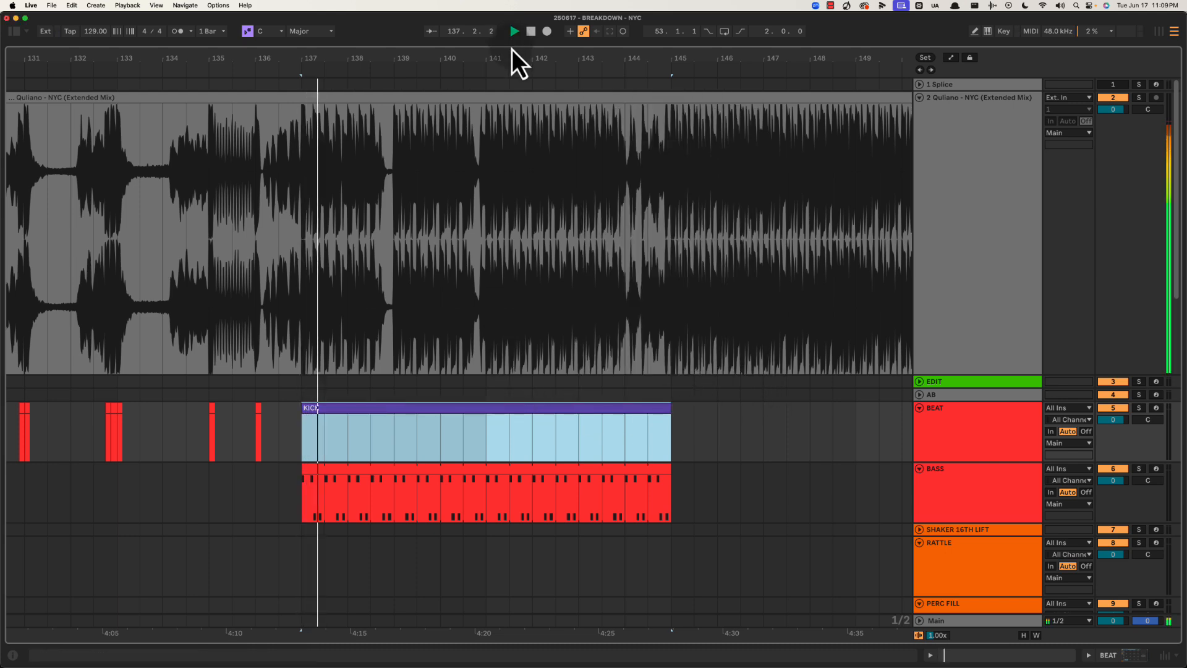
pyautogui.moveTo(512, 61); pyautogui.dragTo(511, 58)
pyautogui.press('space')
pyautogui.scroll(-1, 481, 266)
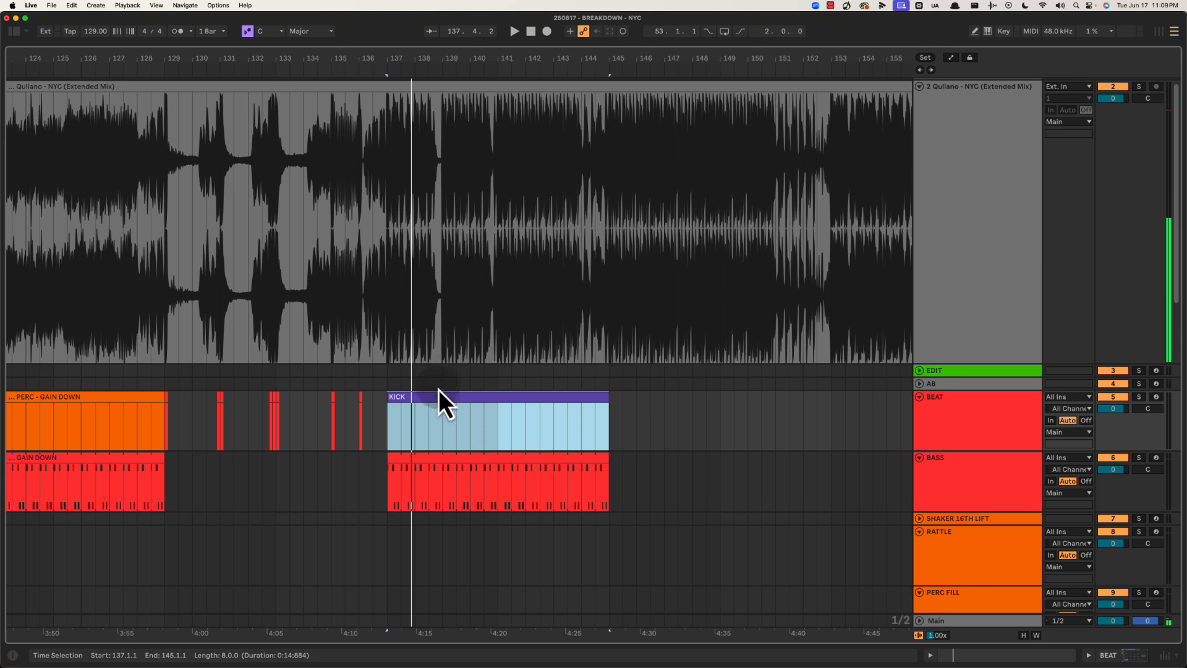
# Rename the purple BEAT clip at bar 137 as KICK + PERC
pyautogui.press('super+t')
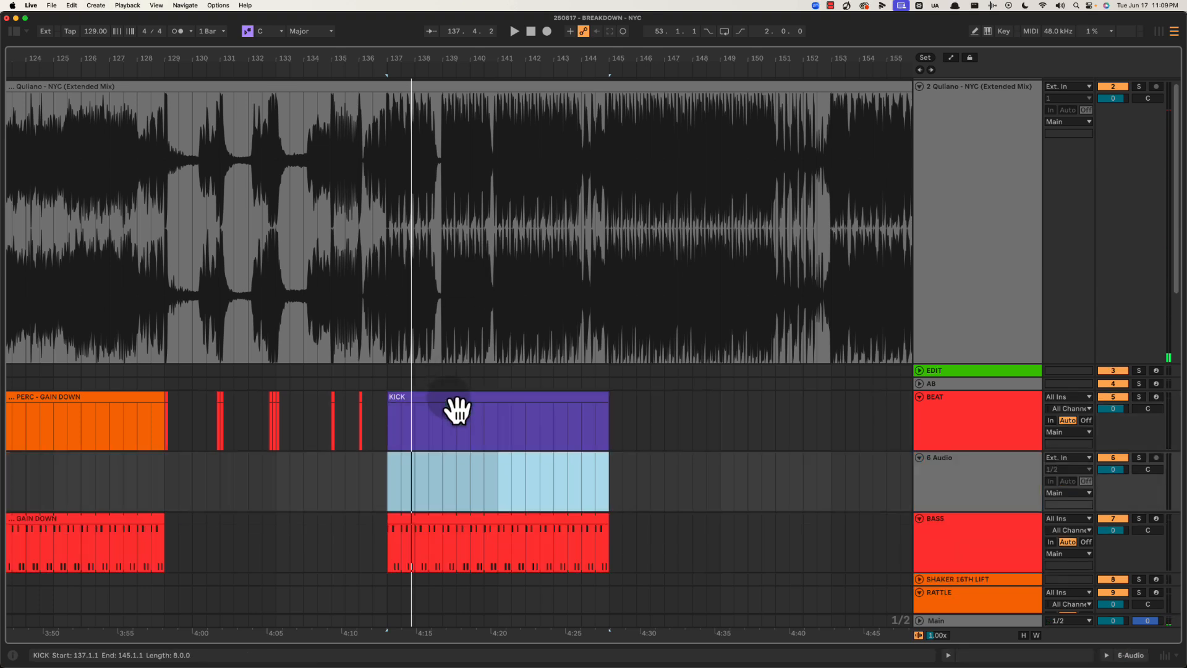
pyautogui.press('super+z')
pyautogui.click(544, 407)
pyautogui.press('super+r')
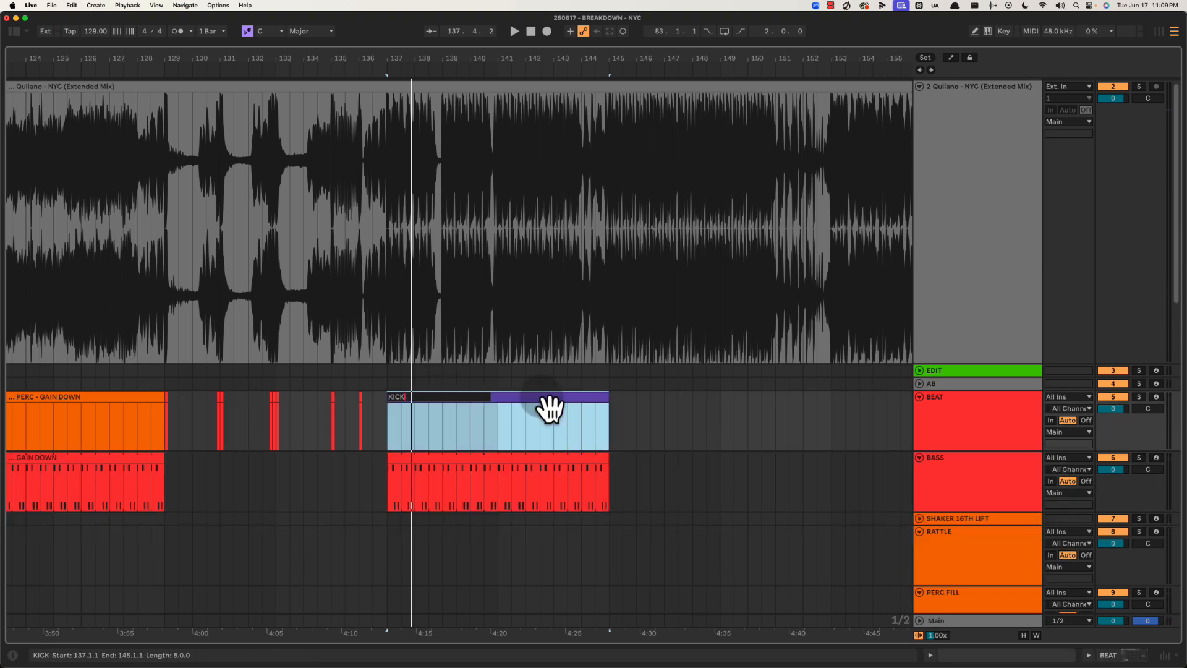
pyautogui.write('+ PER')
pyautogui.write('C')
pyautogui.press('Return')
# Play the arrangement from bar 137 and review the vocal clips under the new beat and bass
pyautogui.scroll(-5, 465, 391)
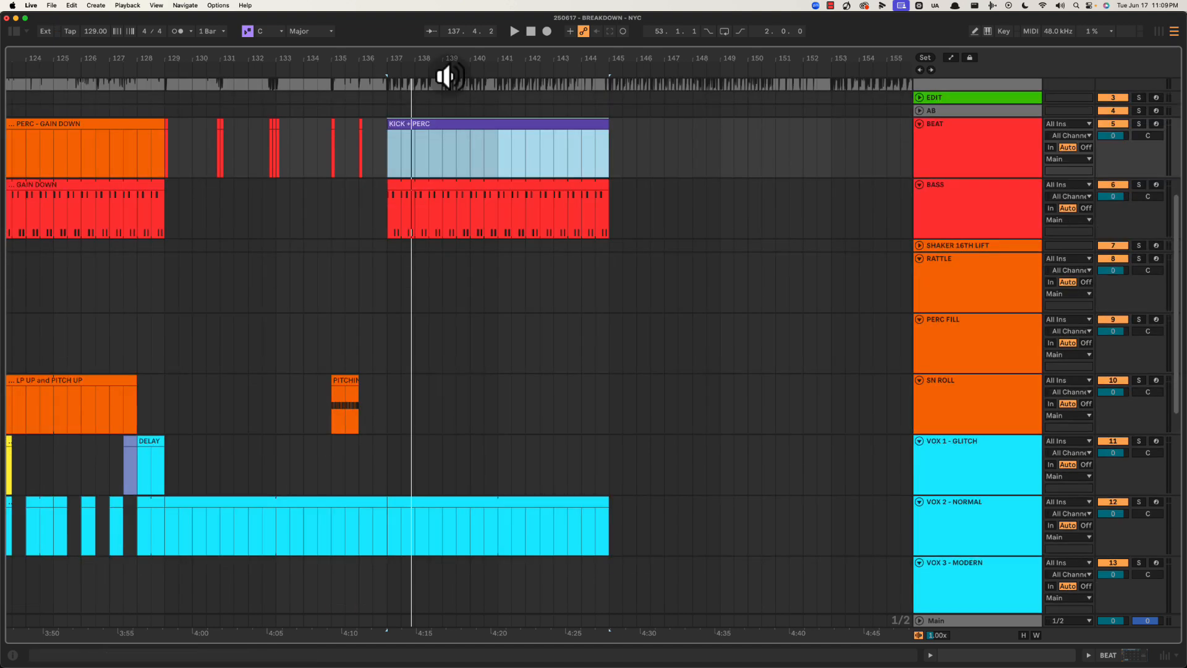
pyautogui.moveTo(469, 60); pyautogui.dragTo(468, 47)
pyautogui.hscroll(-3, 519, 187)
pyautogui.scroll(1, 518, 192)
pyautogui.press('space')
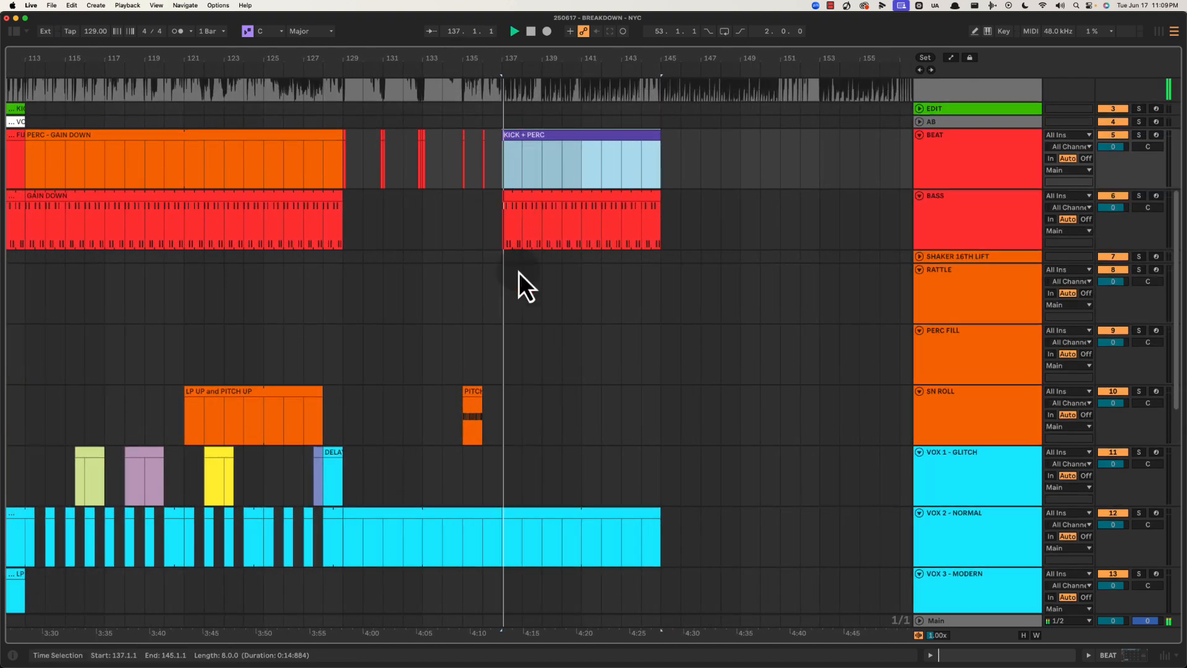
pyautogui.scroll(-3, 525, 302)
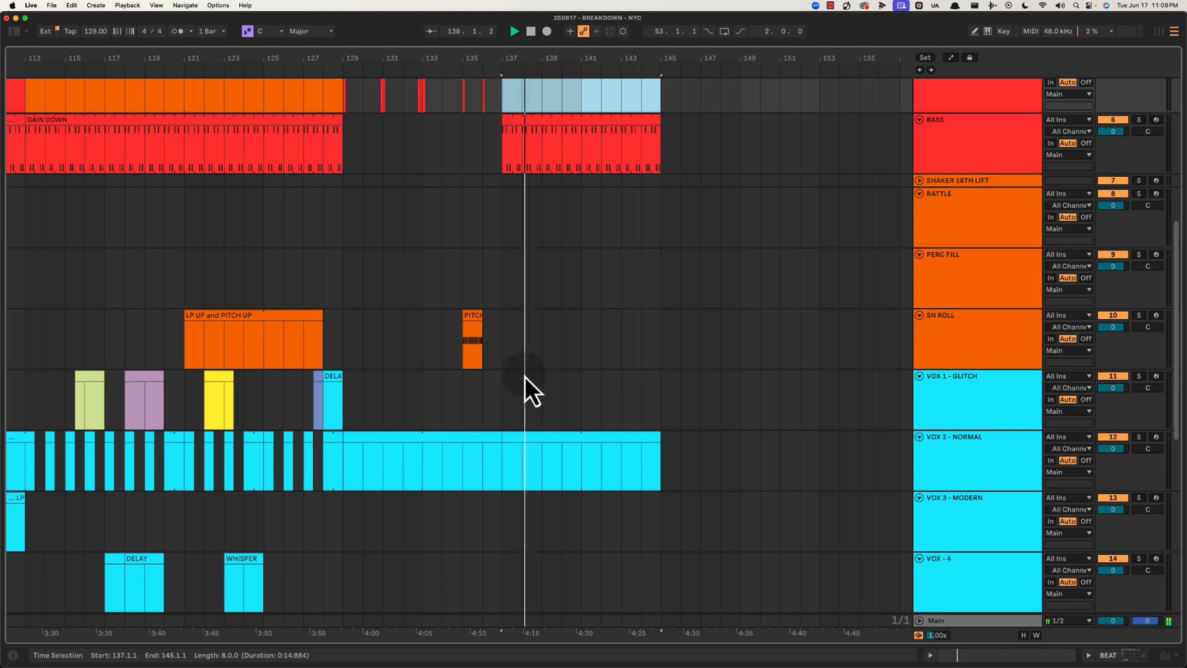
pyautogui.press('space')
# Insert an empty eight-bar MIDI clip on the VOX - EH EH EH track from bar 137 to bar 145
pyautogui.scroll(-3, 557, 424)
pyautogui.click(955, 471)
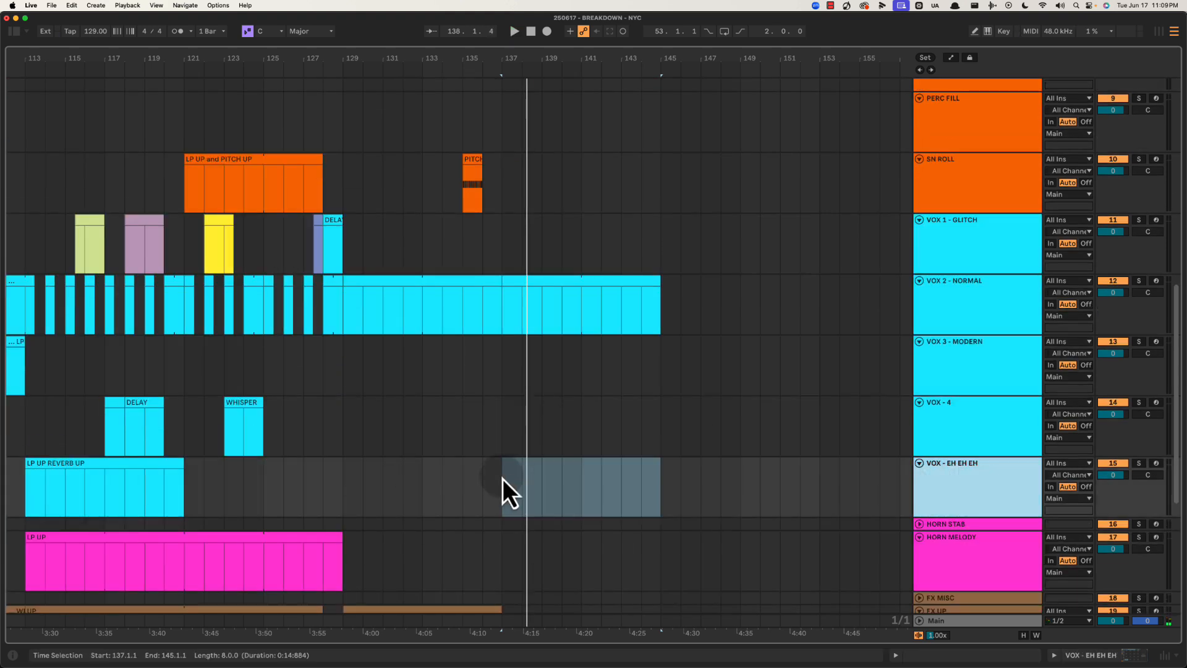
pyautogui.press('super+shift+m')
pyautogui.doubleClick(651, 477)
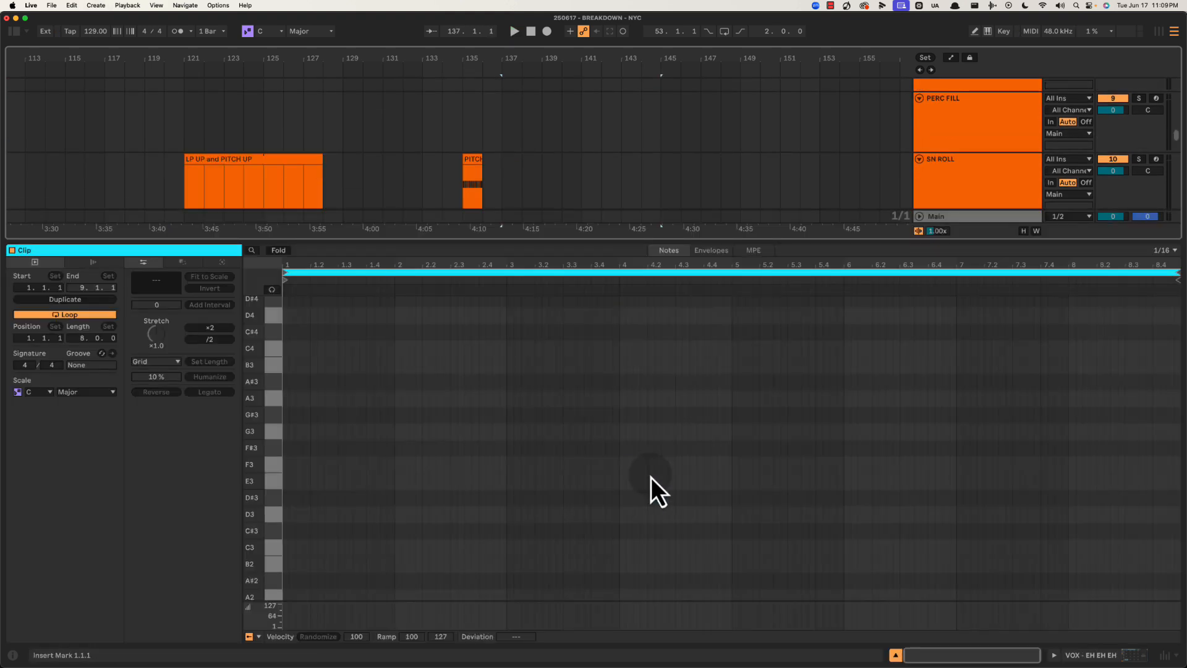
pyautogui.press('super+alt+l')
# Play from bar 137 again and compare the new section with the reference waveform
pyautogui.press('space')
pyautogui.click(542, 264)
pyautogui.scroll(6, 493, 254)
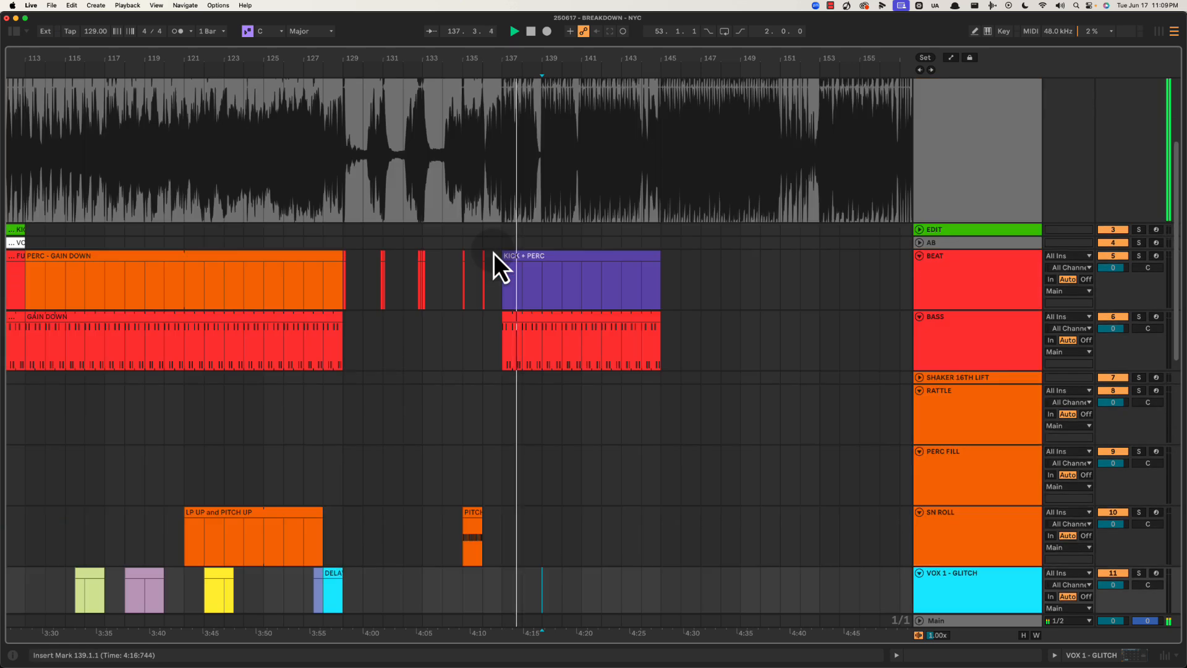
# Stop playback, then rename the Instrument Rack track below FX UP as WN RISER and color it brown like the FX tracks
pyautogui.scroll(-10, 493, 253)
pyautogui.press('space')
pyautogui.click(961, 434)
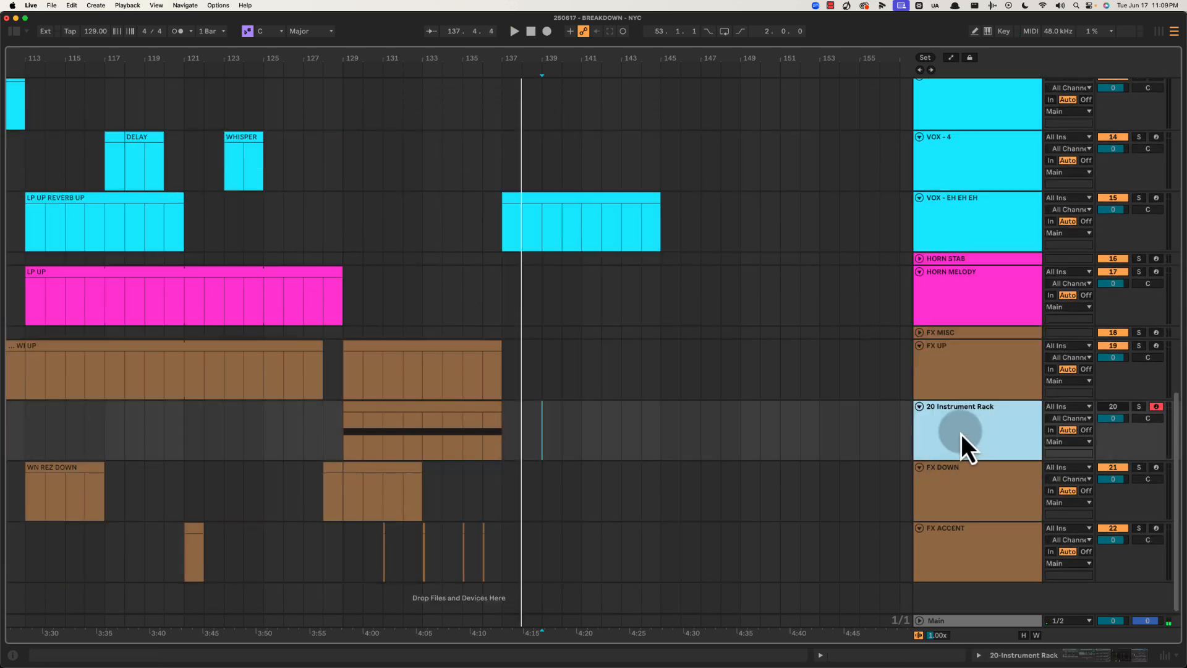
pyautogui.press('super+r')
pyautogui.write('WN')
pyautogui.press('Return')
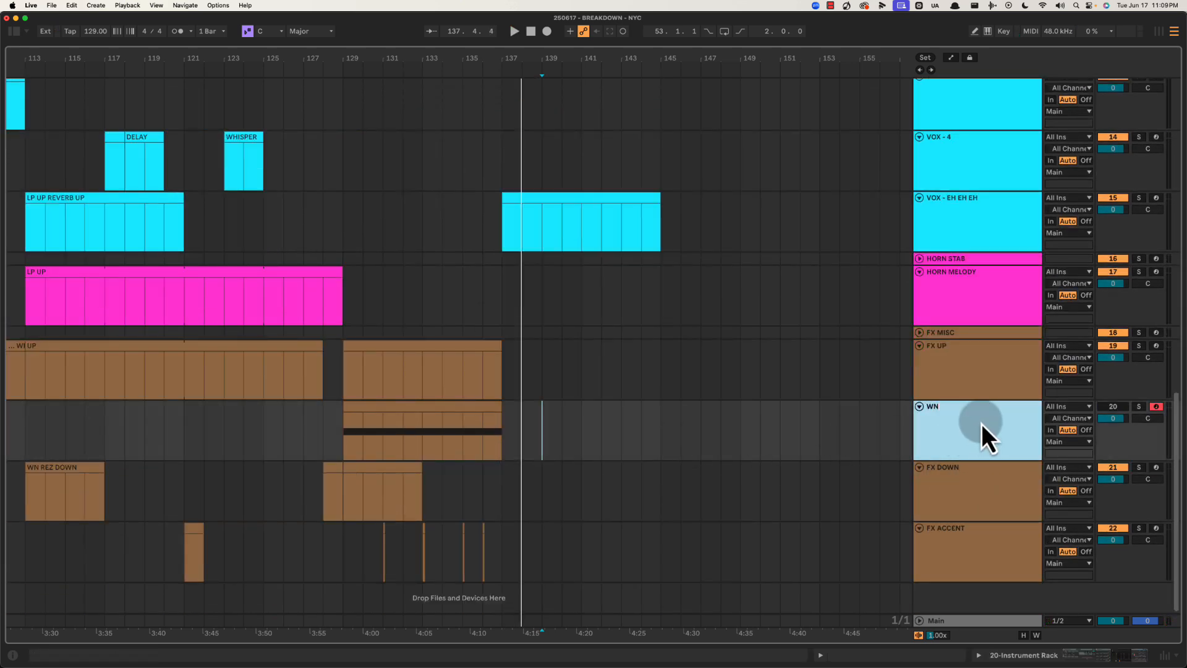
pyautogui.write('RISER')
pyautogui.press('Return')
pyautogui.rightClick(982, 424)
pyautogui.click(1018, 325)
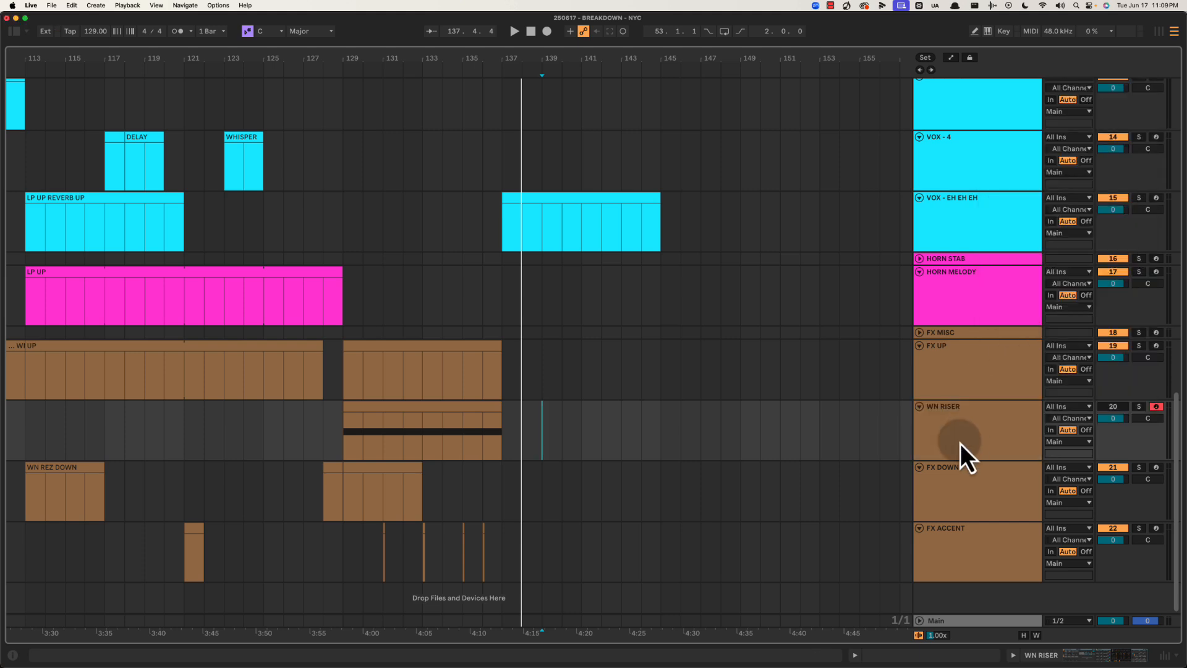
# Move the WN RISER track below FX ACCENT and fold it
pyautogui.moveTo(960, 443); pyautogui.dragTo(903, 547)
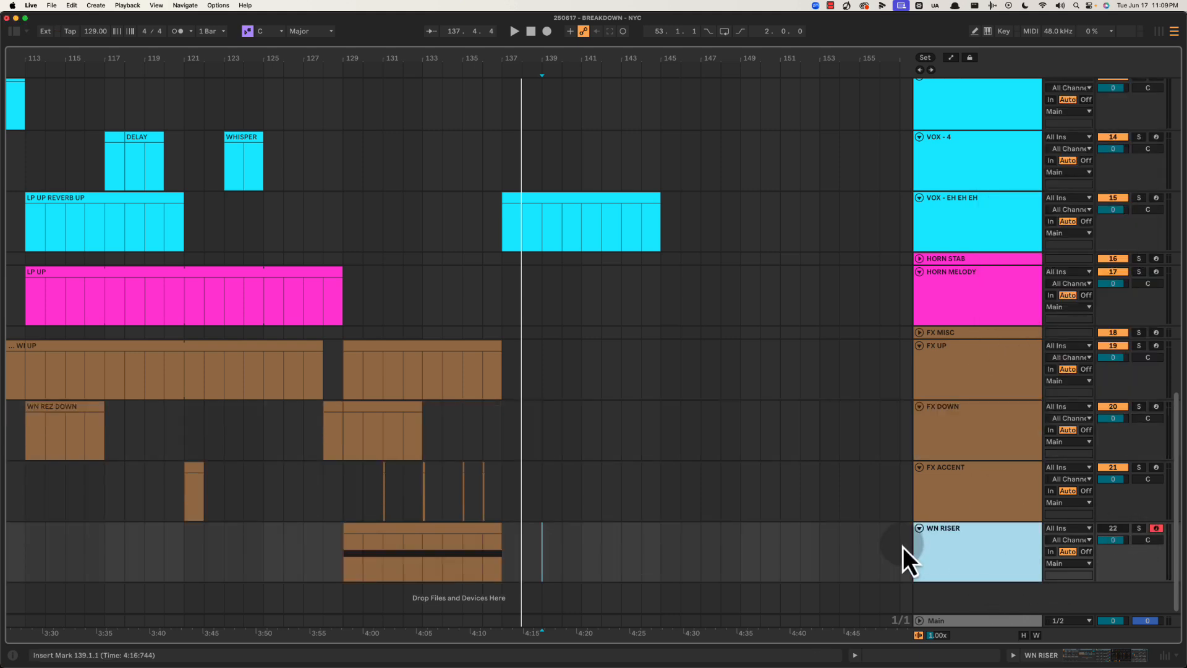
pyautogui.click(919, 529)
pyautogui.click(1020, 437)
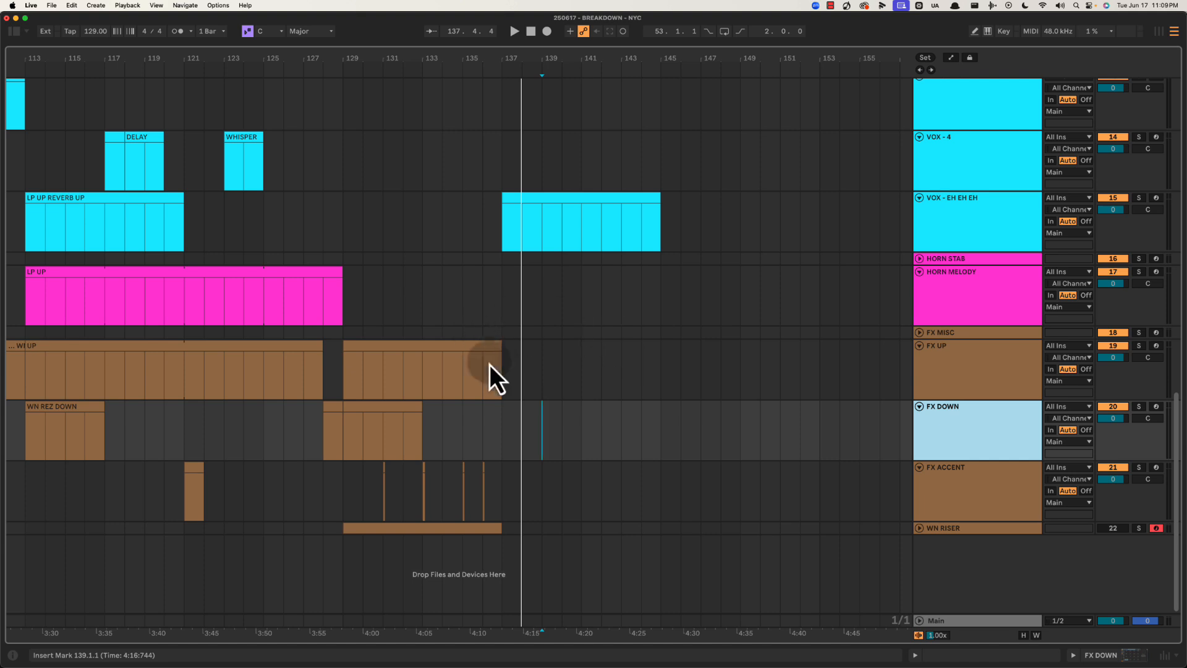
# Audition the drop from bar 137, then insert an empty eight-bar MIDI clip on the FX DOWN track from bar 137 to bar 145
pyautogui.click(505, 369)
pyautogui.press('space')
pyautogui.click(995, 365)
pyautogui.click(524, 416)
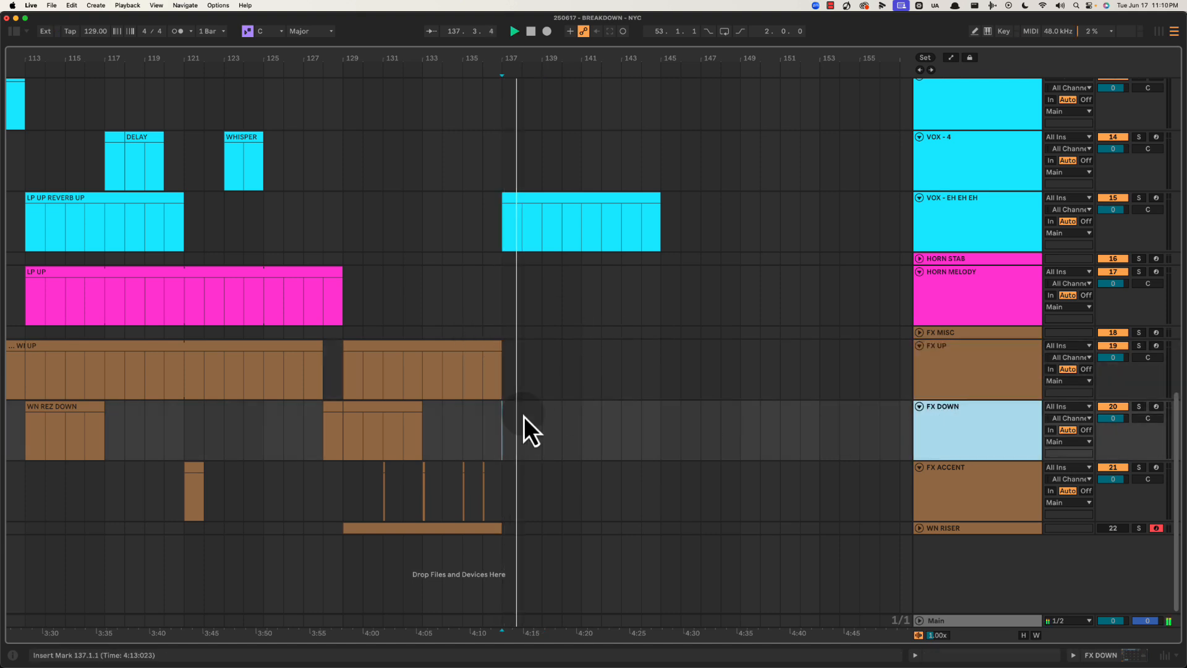
pyautogui.press('space')
pyautogui.moveTo(513, 422); pyautogui.dragTo(656, 416)
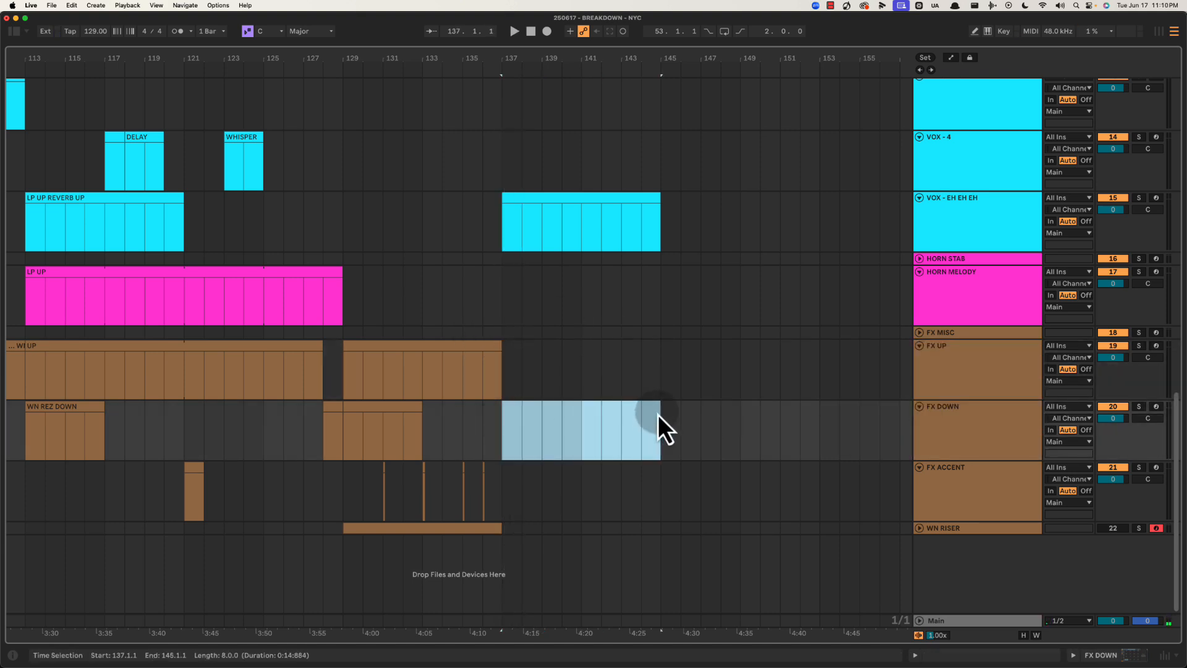
pyautogui.press('super+shift+m')
pyautogui.press('super+alt+l')
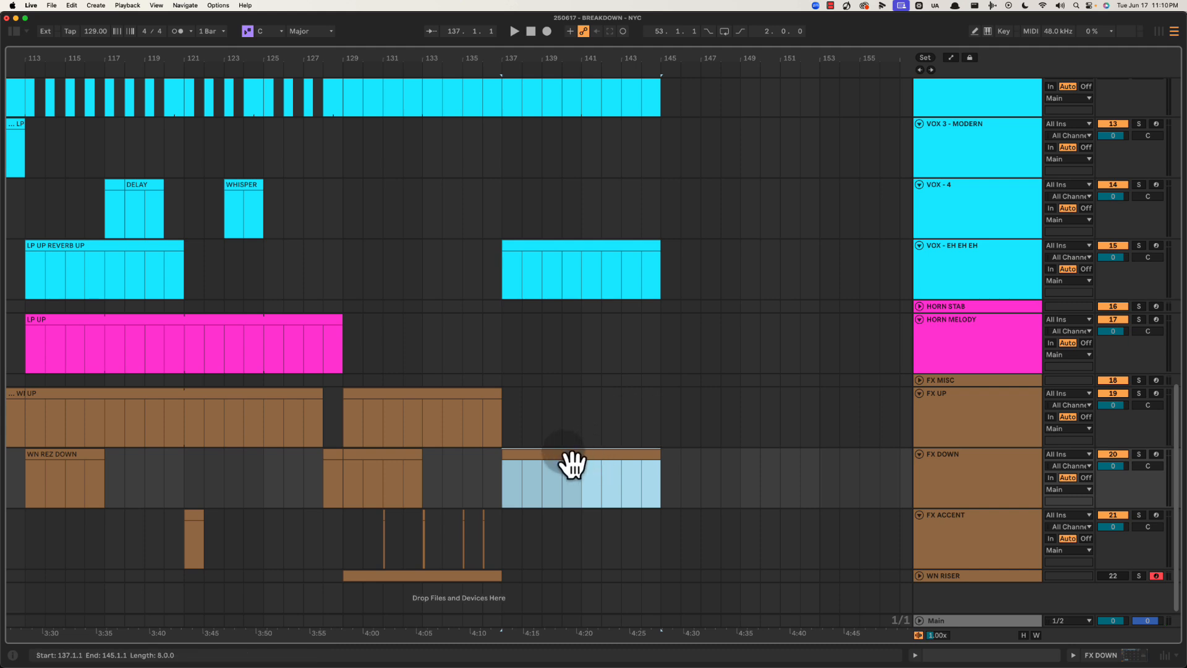
# Move the eight-bar clip at bar 137 from the FX DOWN track to the FX ACCENT track
pyautogui.scroll(10, 538, 309)
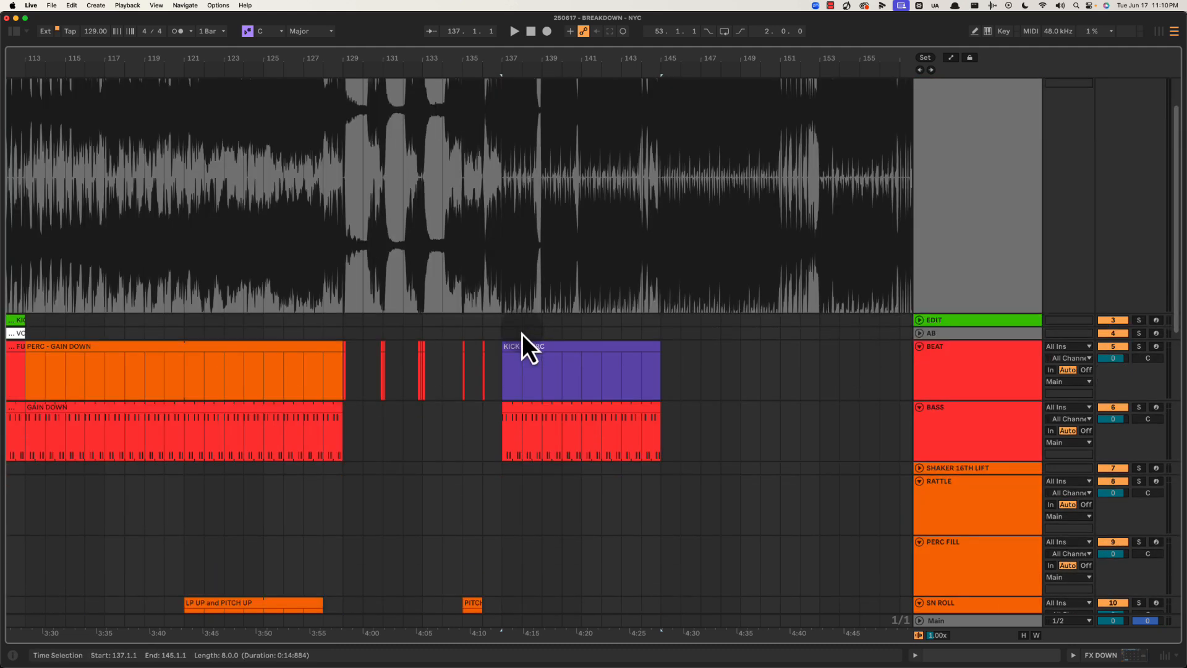
pyautogui.scroll(-10, 522, 334)
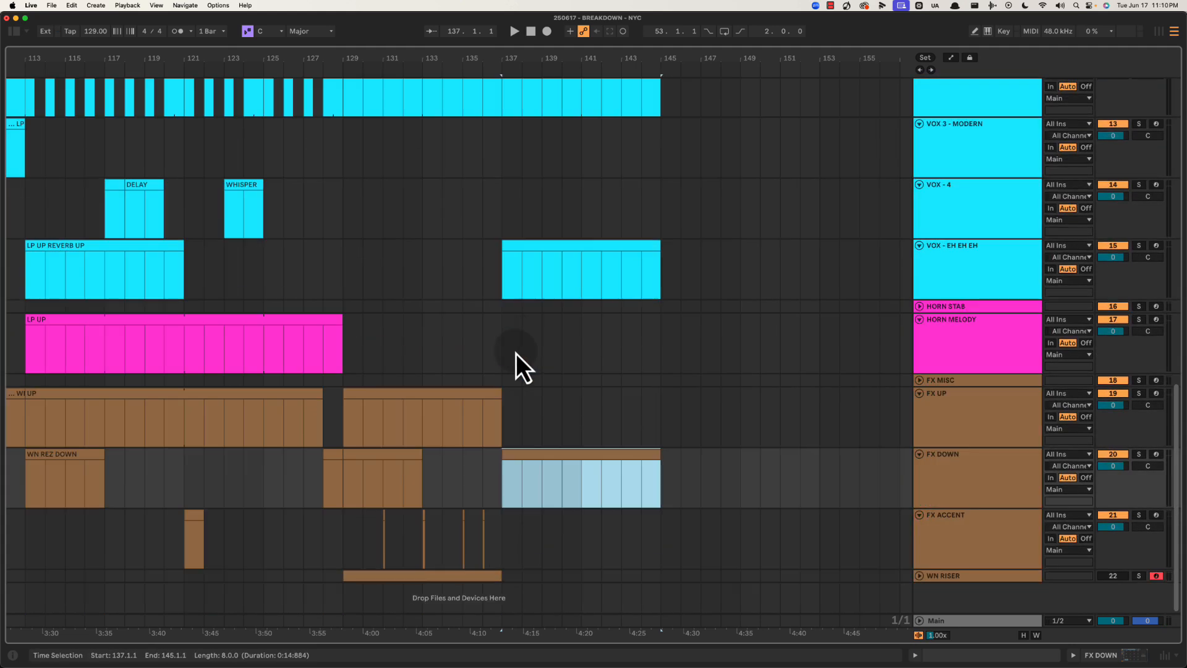
pyautogui.click(507, 428)
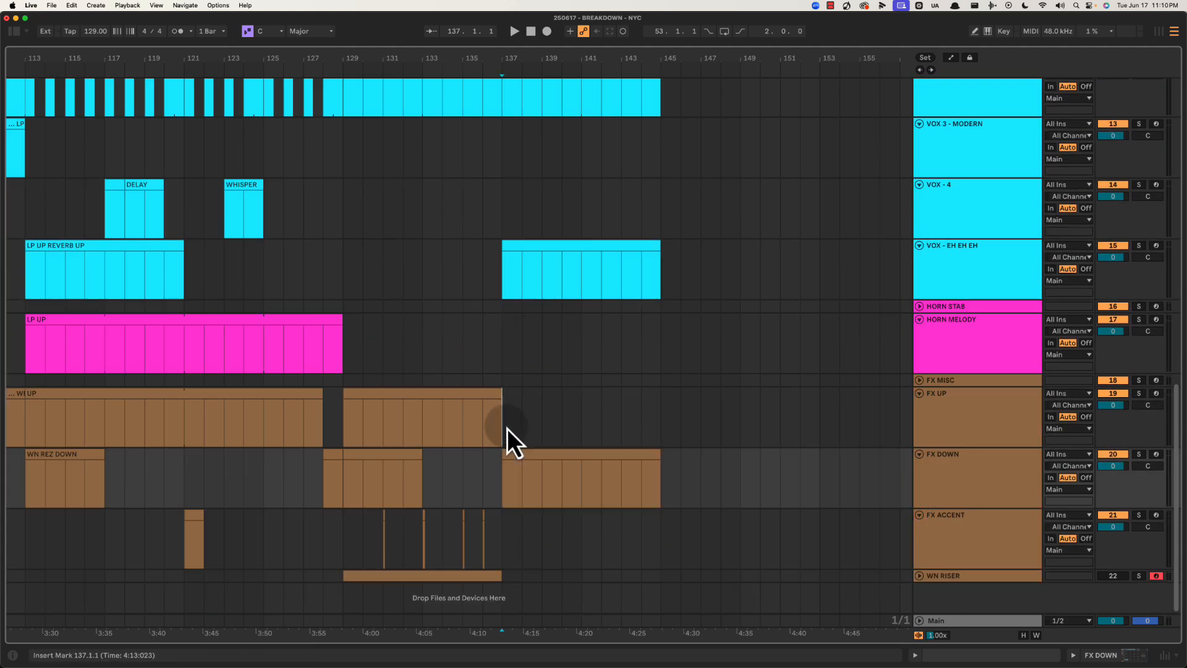
pyautogui.moveTo(507, 429); pyautogui.dragTo(662, 468)
pyautogui.click(521, 351)
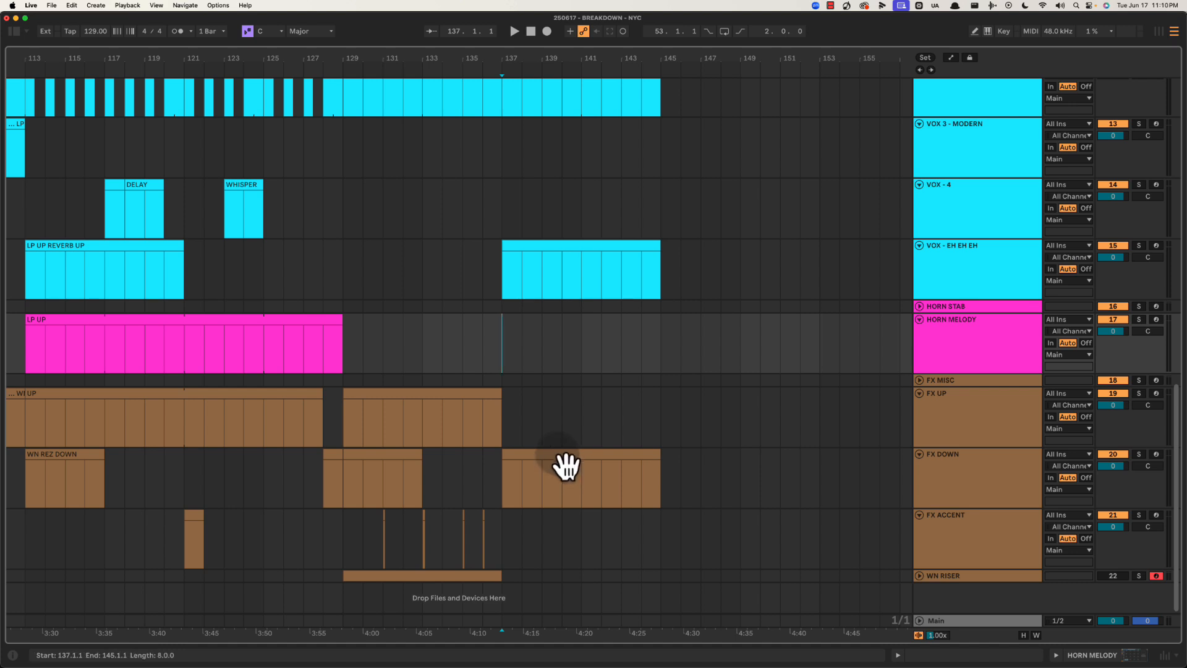
pyautogui.moveTo(549, 464); pyautogui.dragTo(585, 527)
pyautogui.click(507, 474)
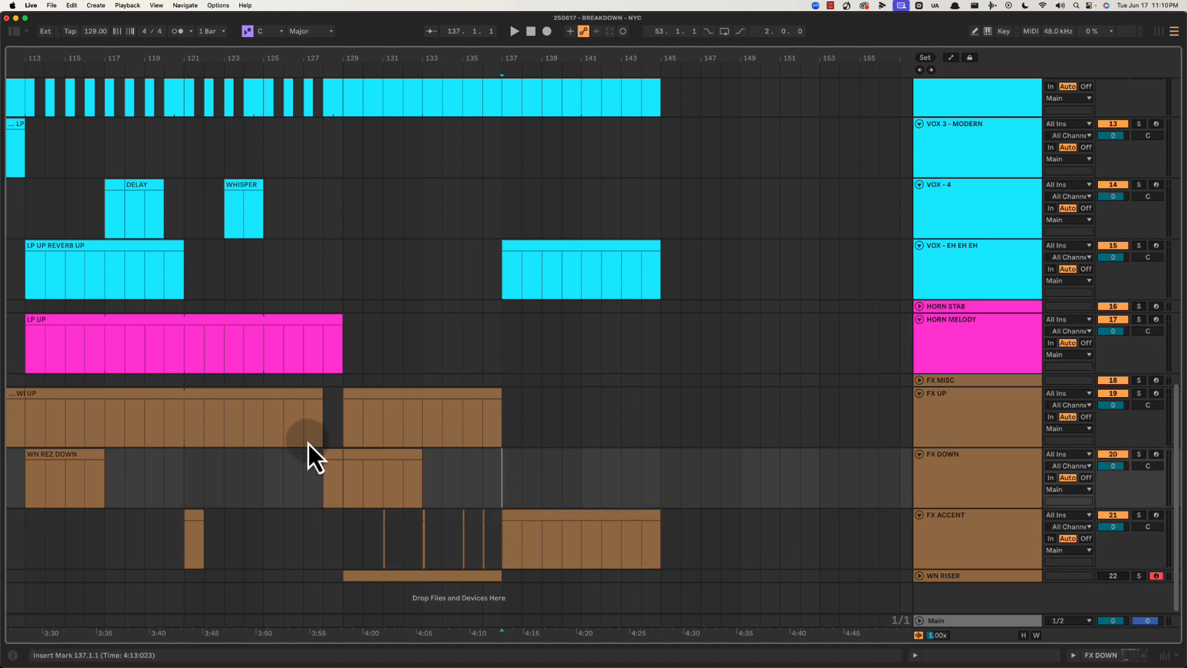
# Play from bars 113 and 137, and compare the reference waveform of bars 137 to 145 with bars 112 to 122
pyautogui.hscroll(-5, 302, 437)
pyautogui.scroll(10, 302, 437)
pyautogui.click(154, 212)
pyautogui.press('space')
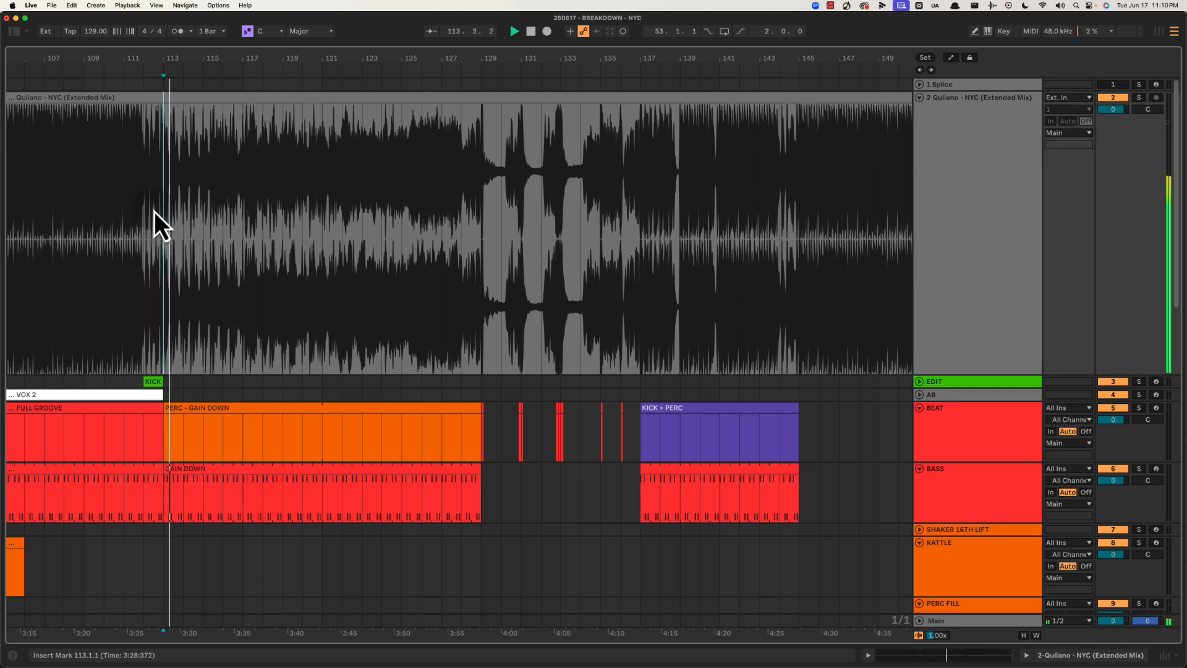
pyautogui.press('space')
pyautogui.click(640, 153)
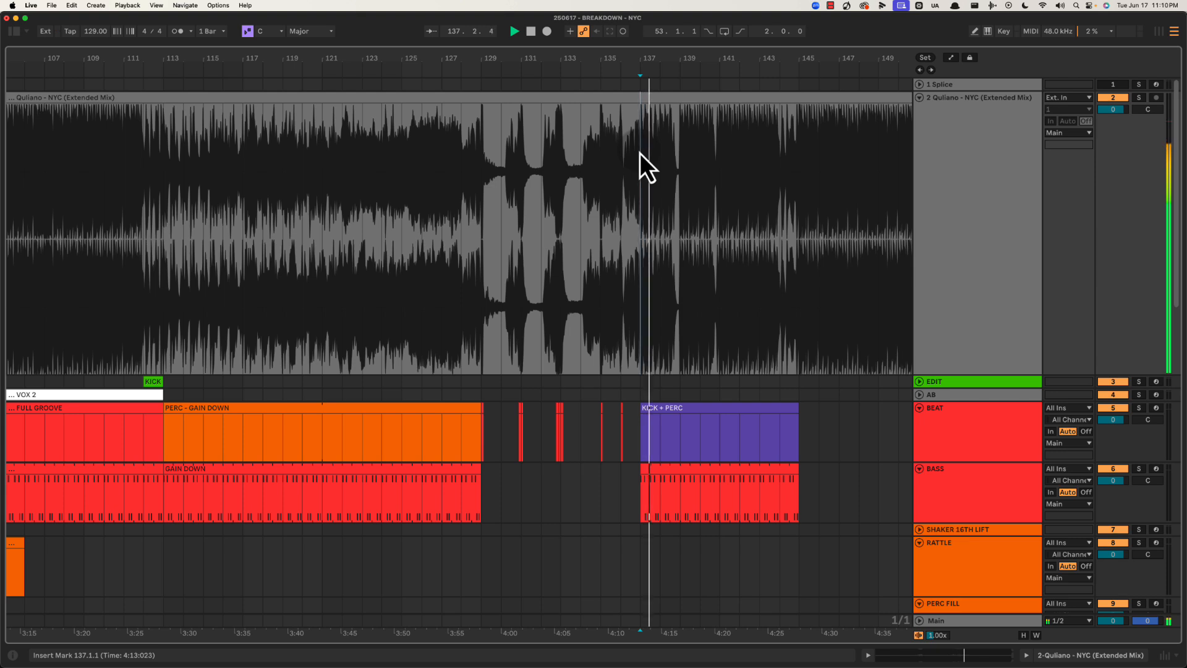
pyautogui.press('space')
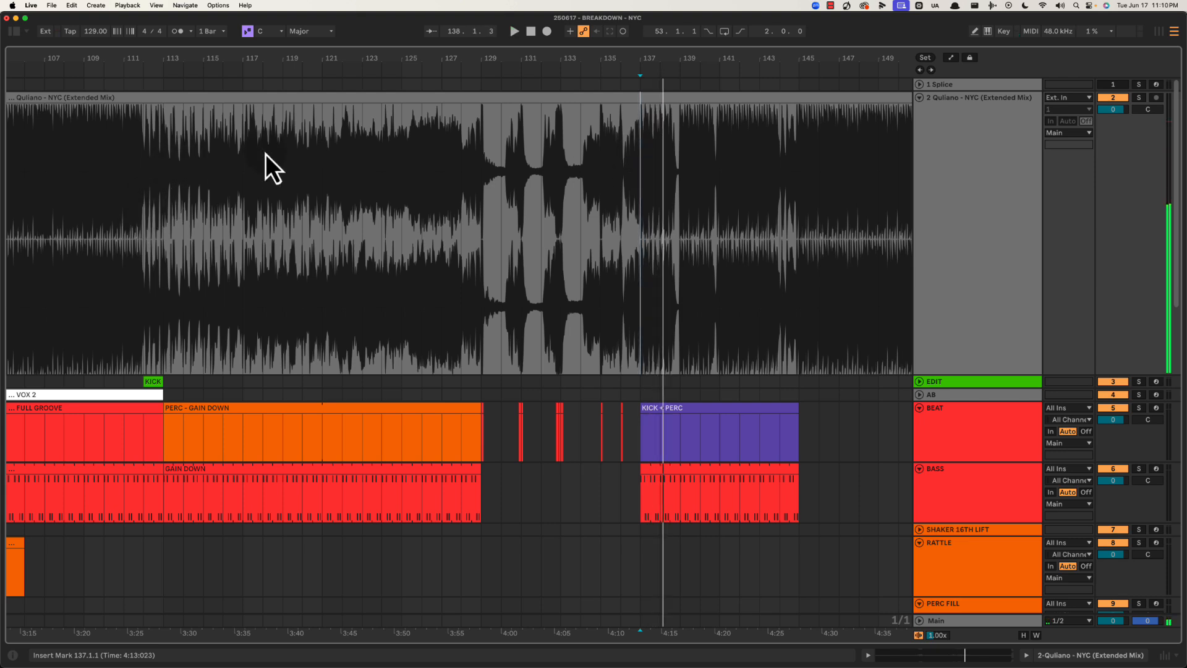
pyautogui.moveTo(641, 155); pyautogui.dragTo(794, 128)
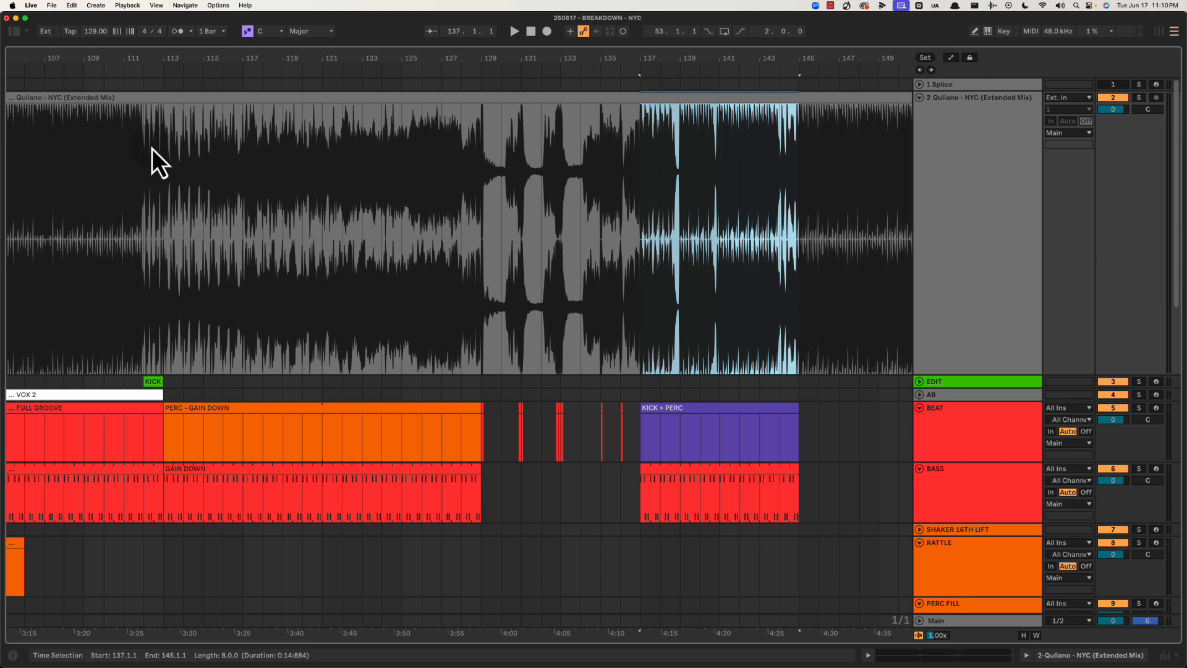
pyautogui.moveTo(151, 159); pyautogui.dragTo(343, 188)
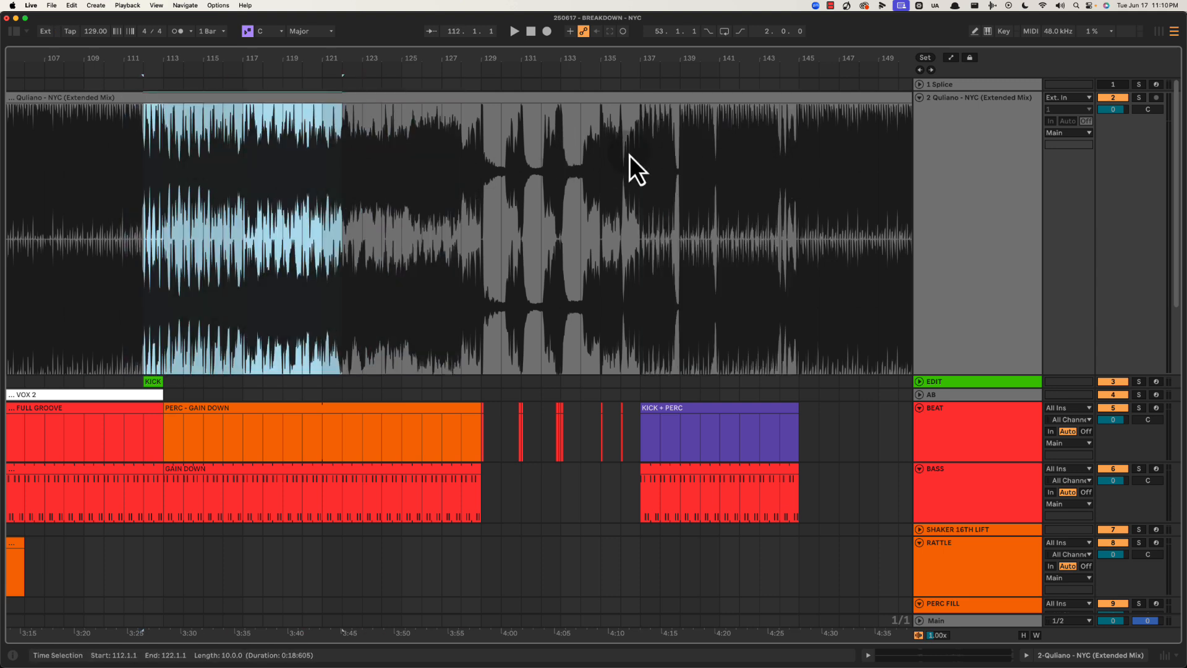
# Play from bar 137 and check the new FX ACCENT clip against the vocal, beat and bass tracks
pyautogui.scroll(-15, 626, 248)
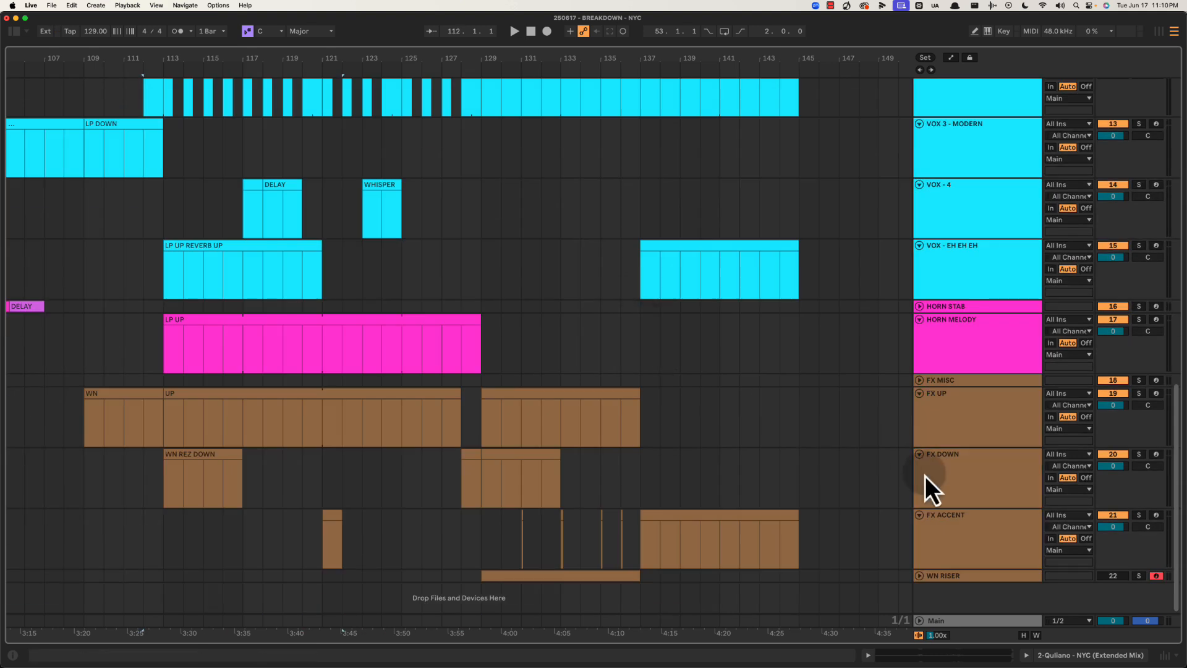
pyautogui.click(675, 518)
pyautogui.hscroll(5, 687, 488)
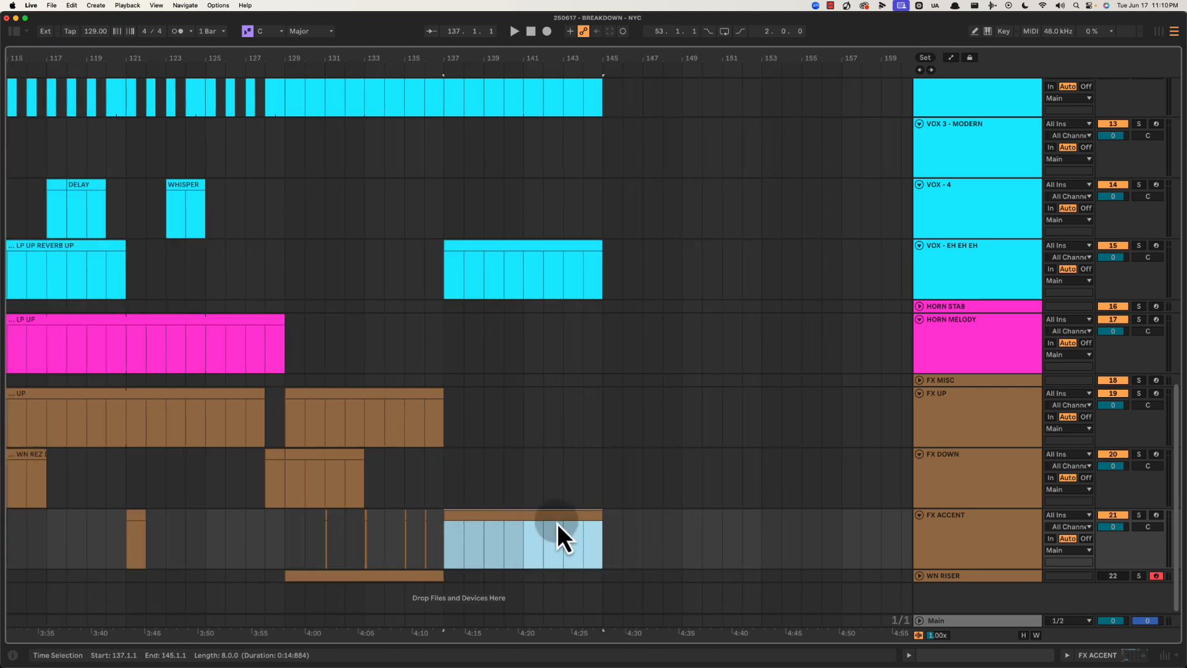
pyautogui.click(445, 494)
pyautogui.press('space')
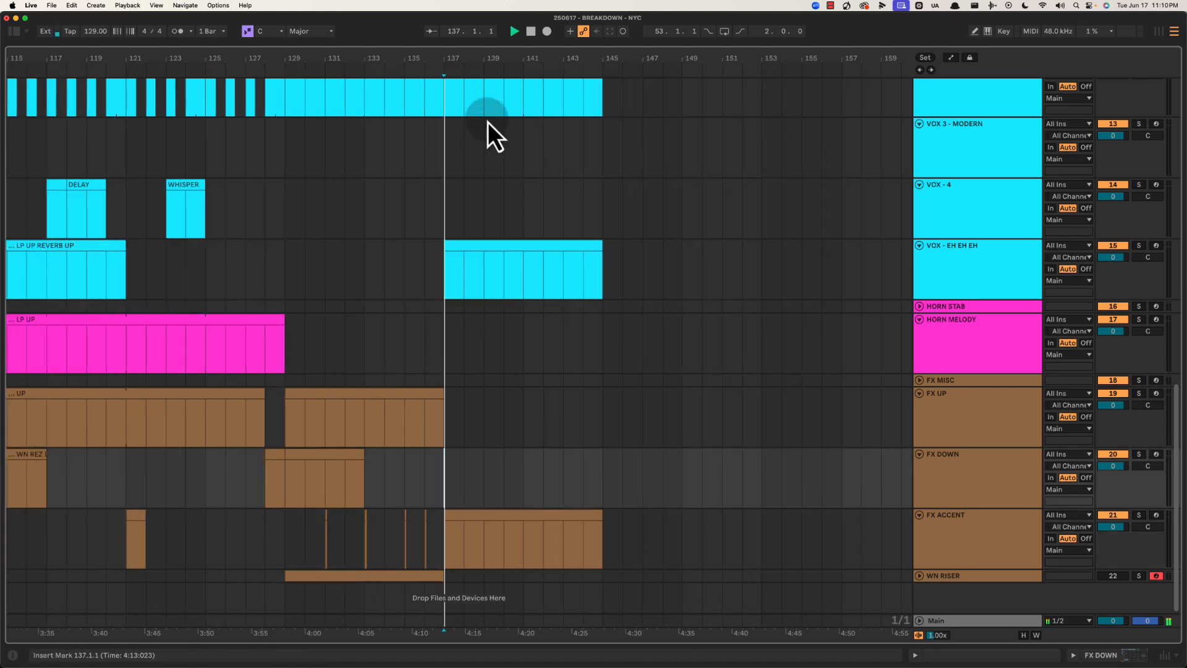
pyautogui.scroll(2, 464, 57)
pyautogui.scroll(10, 687, 391)
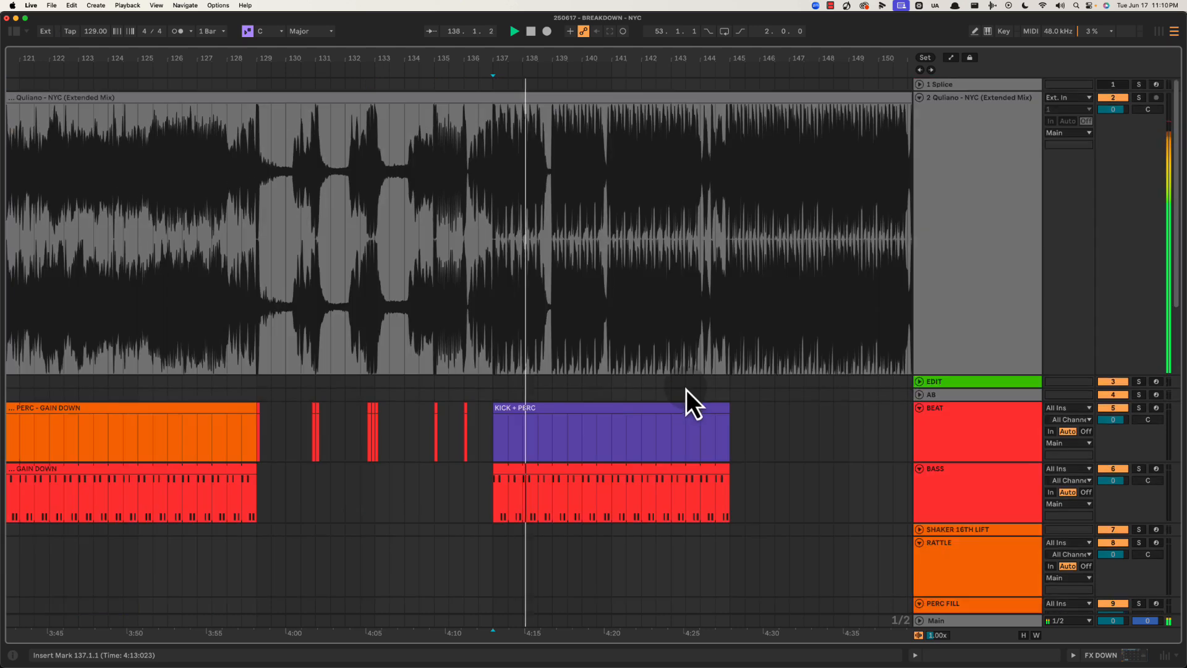
pyautogui.scroll(-5, 686, 391)
pyautogui.scroll(-4, 684, 392)
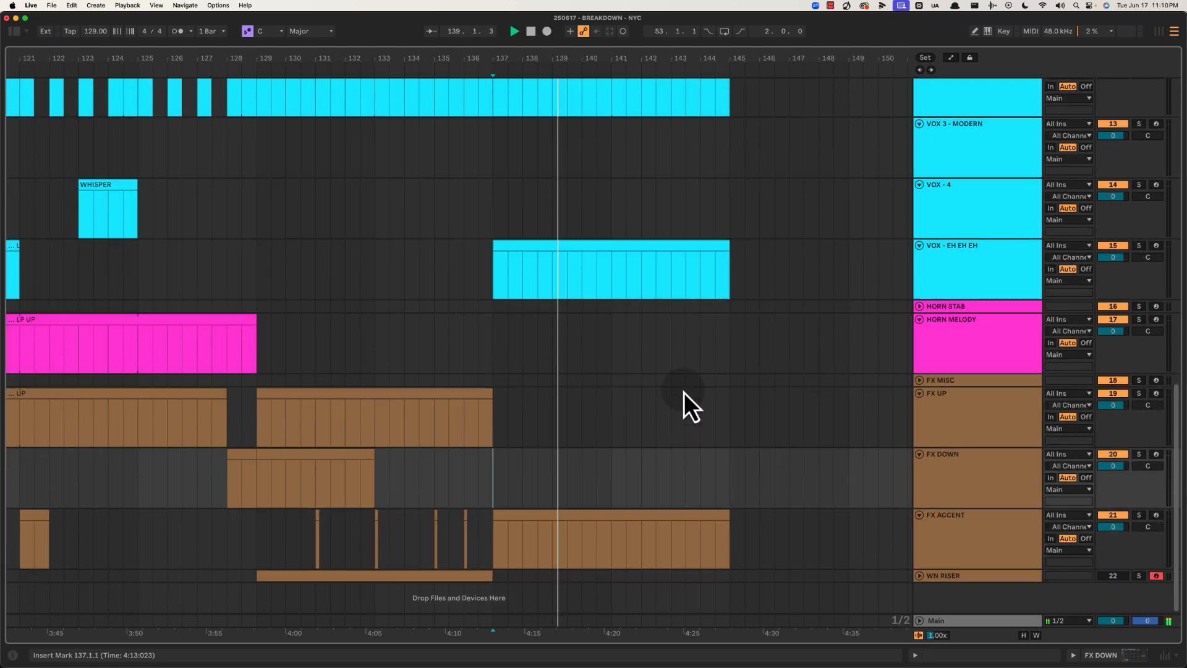
pyautogui.scroll(11, 684, 391)
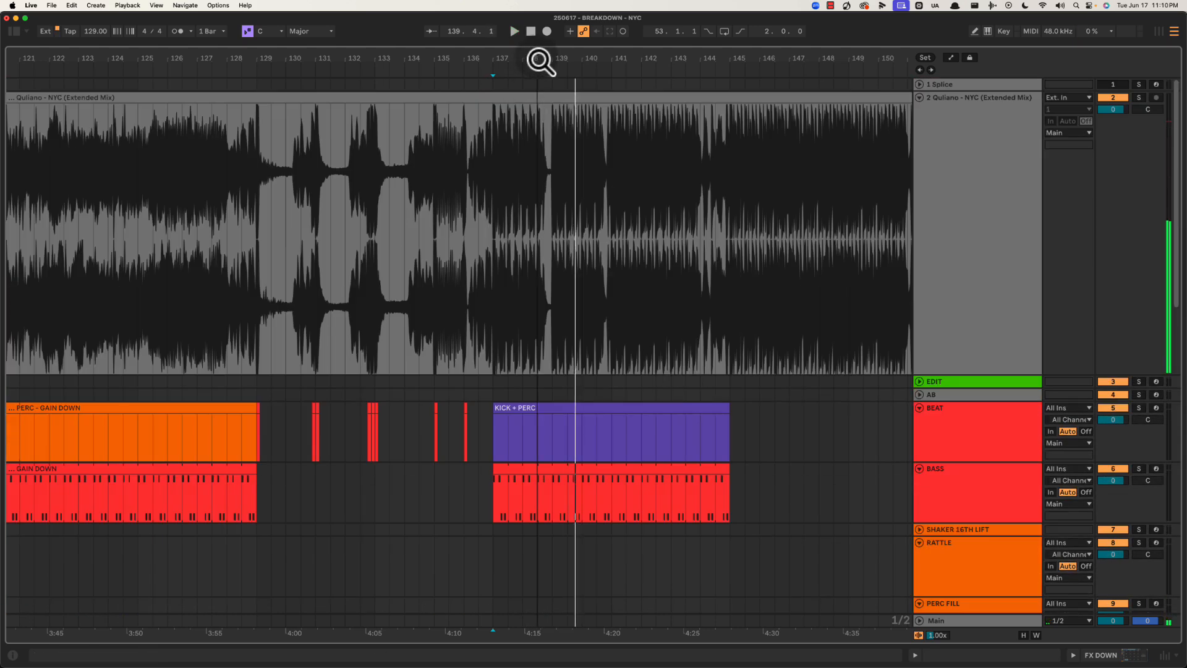
# Examine the reference waveform closely from bar 137 to bar 141
pyautogui.moveTo(540, 59); pyautogui.dragTo(589, 310)
pyautogui.scroll(-3, 624, 368)
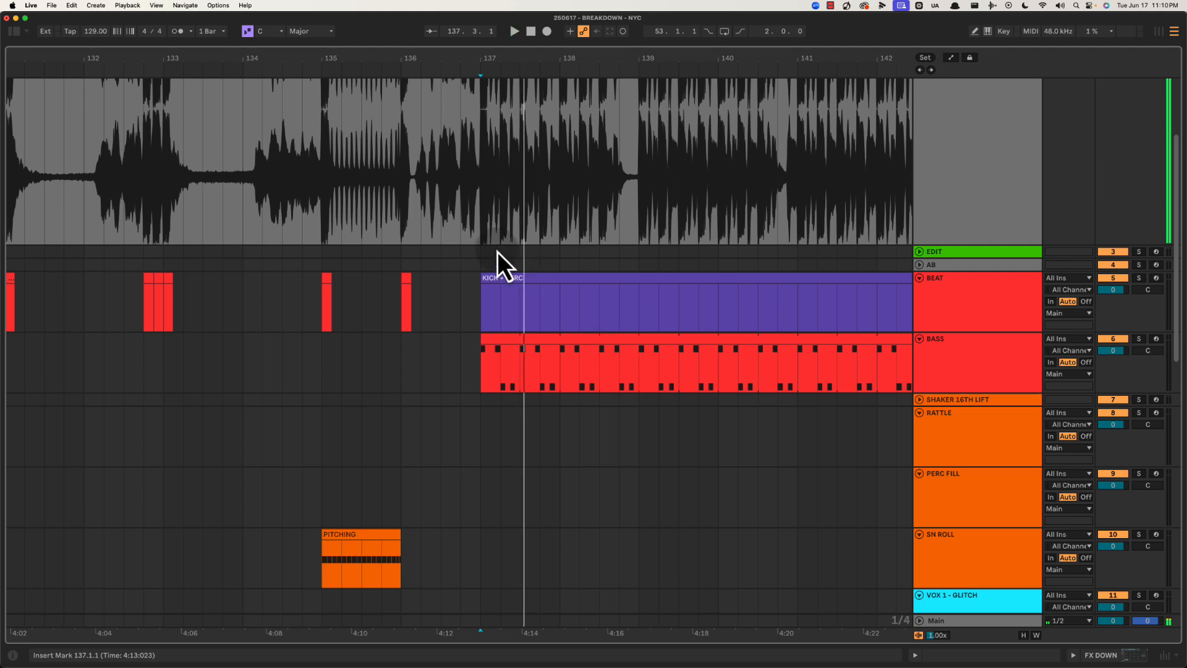
pyautogui.scroll(3, 528, 248)
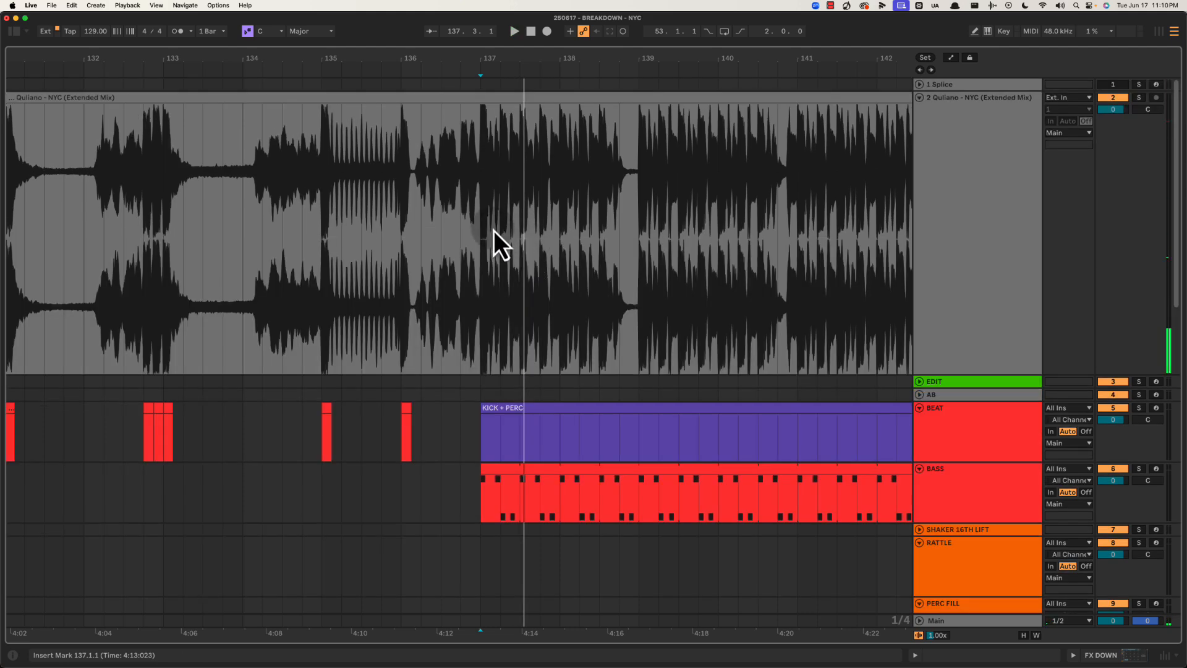
pyautogui.moveTo(486, 277); pyautogui.dragTo(803, 284)
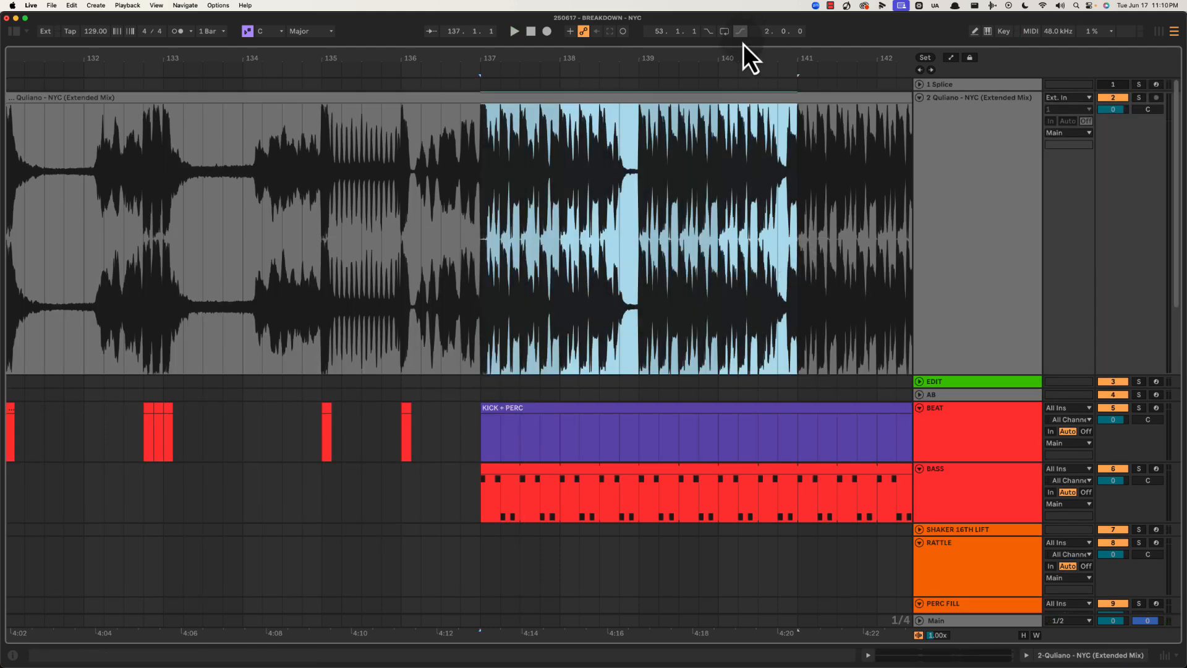
pyautogui.moveTo(751, 56); pyautogui.dragTo(741, 57)
pyautogui.moveTo(721, 146); pyautogui.dragTo(774, 147)
pyautogui.click(718, 173)
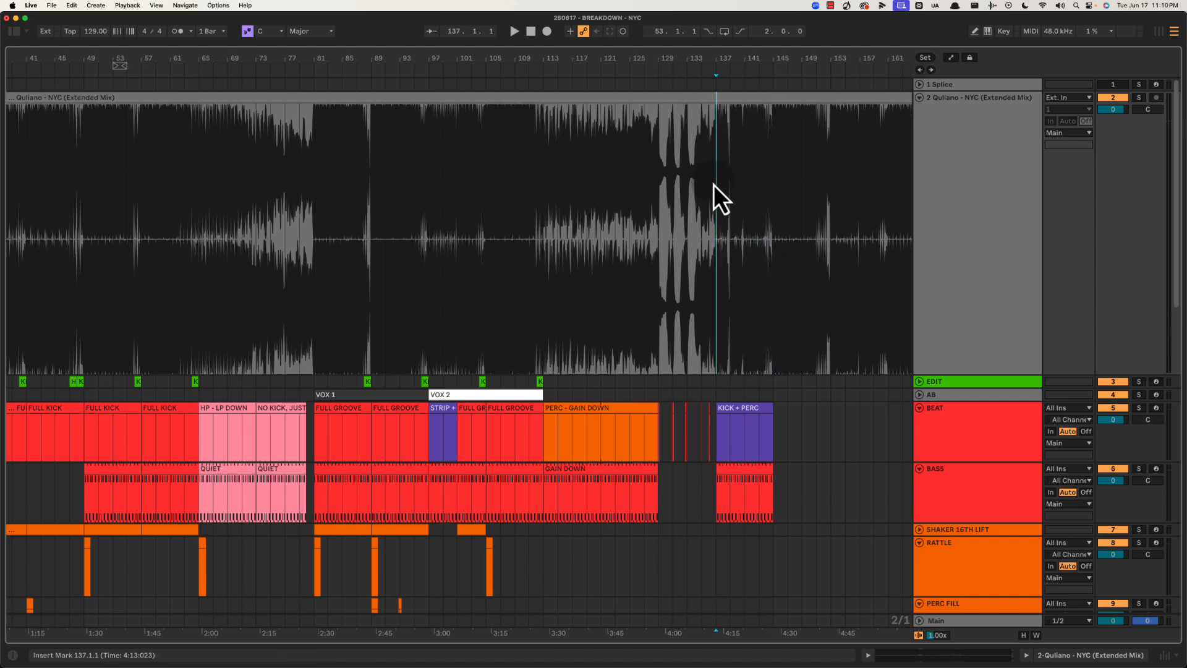
# Compare the reference waveform at bars 97 to 101 with the drop section from bar 135 to bar 145
pyautogui.hscroll(-5, 684, 209)
pyautogui.hscroll(2, 643, 347)
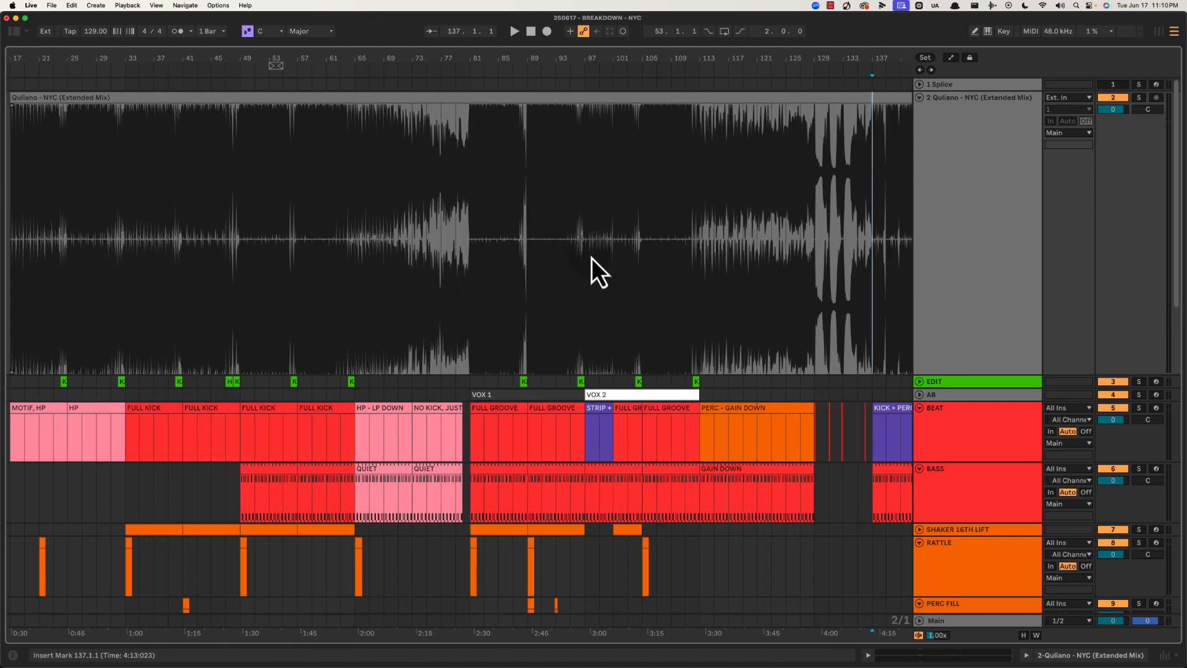
pyautogui.moveTo(592, 257); pyautogui.dragTo(609, 249)
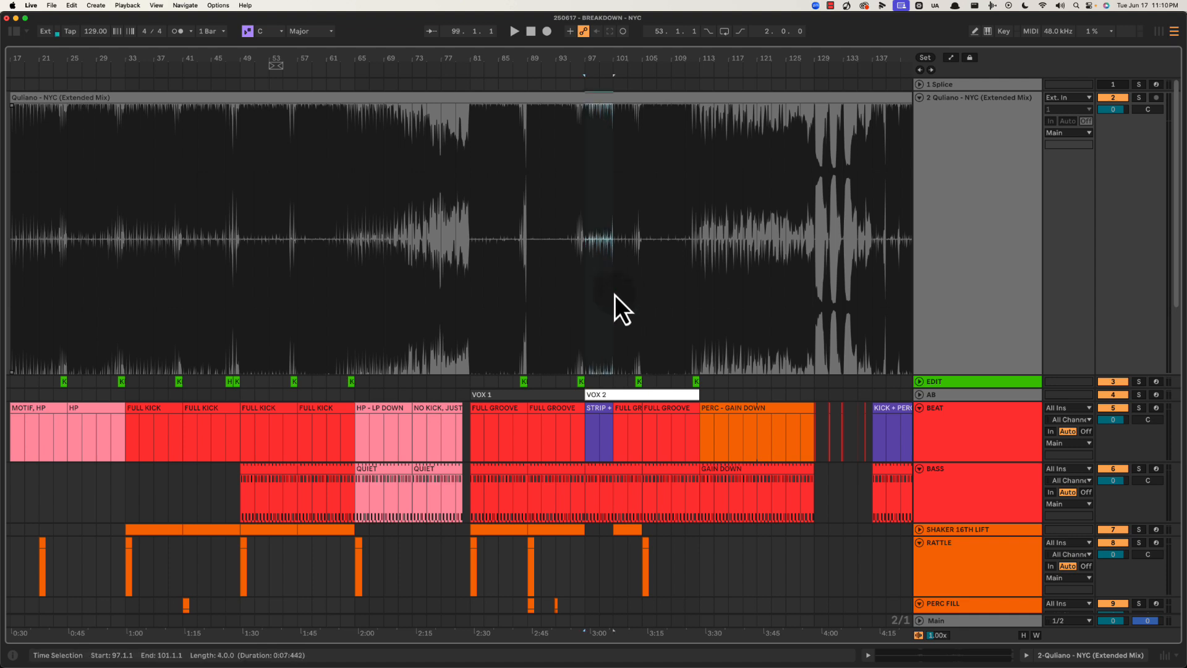
pyautogui.hscroll(4, 600, 293)
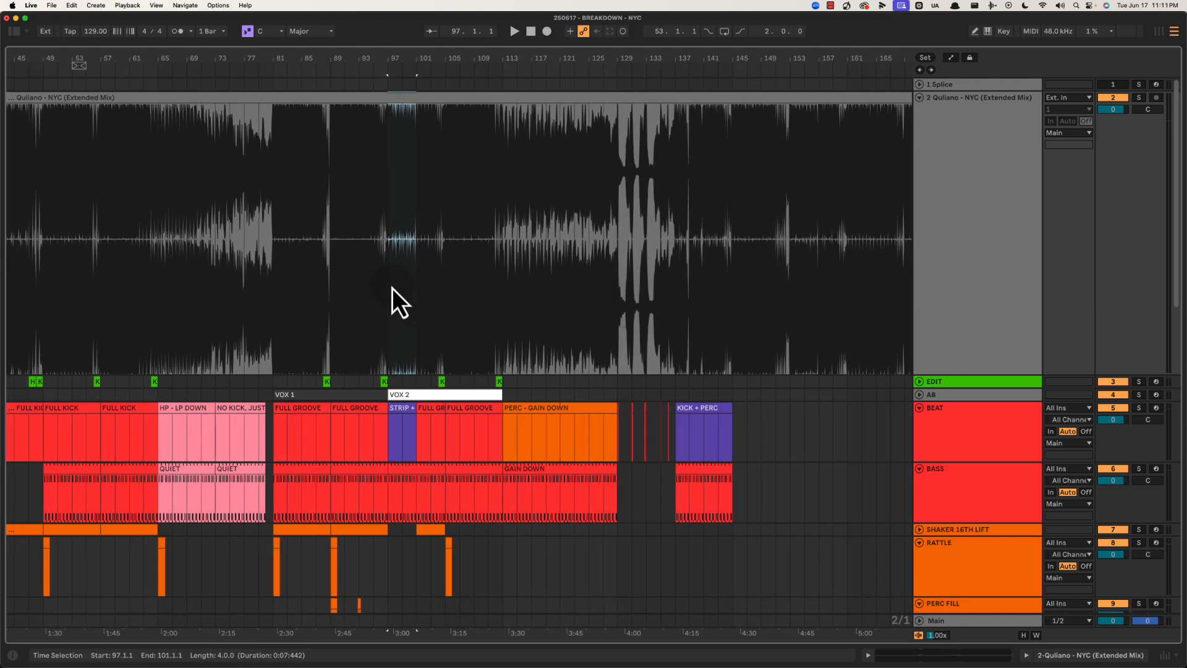
pyautogui.moveTo(392, 288); pyautogui.dragTo(440, 284)
pyautogui.moveTo(660, 292); pyautogui.dragTo(733, 288)
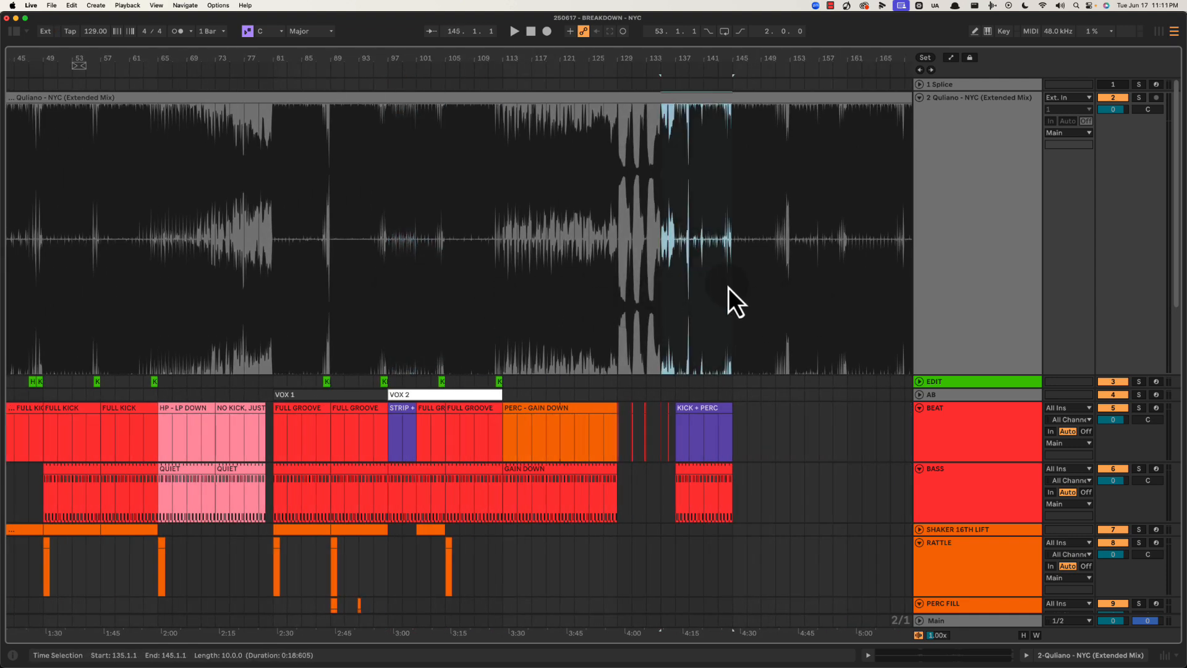
# Set the insert marker at bar 137 on the reference track and play the drop from there
pyautogui.moveTo(705, 66); pyautogui.dragTo(707, 54)
pyautogui.moveTo(628, 191); pyautogui.dragTo(776, 198)
pyautogui.click(632, 132)
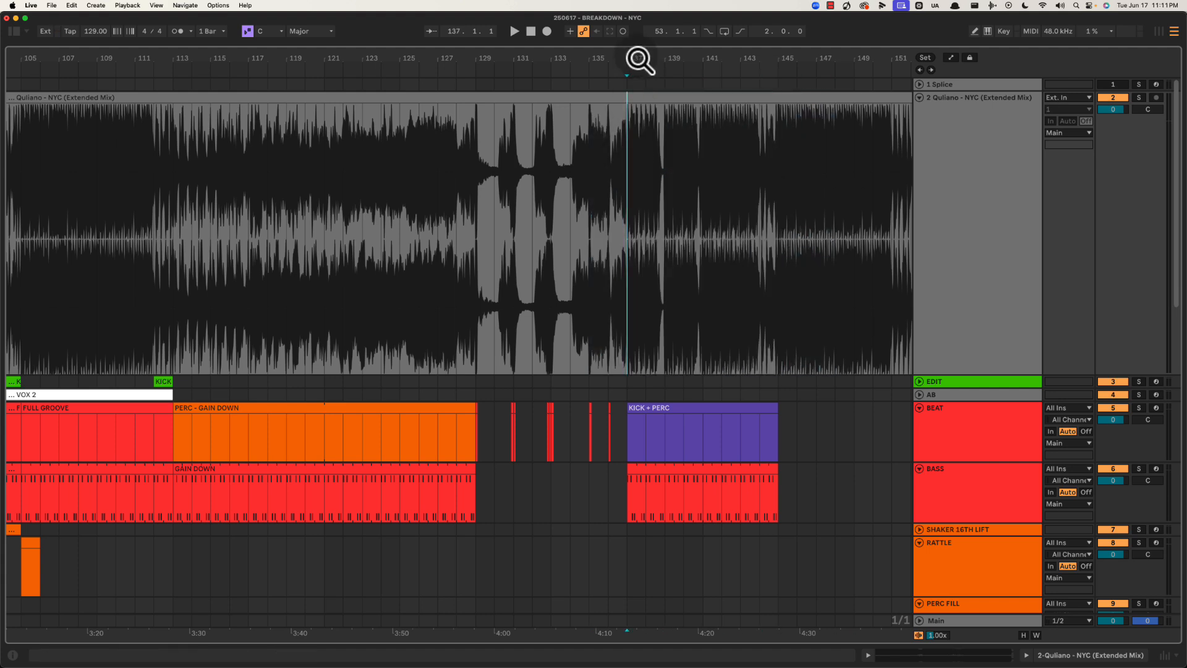
pyautogui.moveTo(639, 56); pyautogui.dragTo(639, 68)
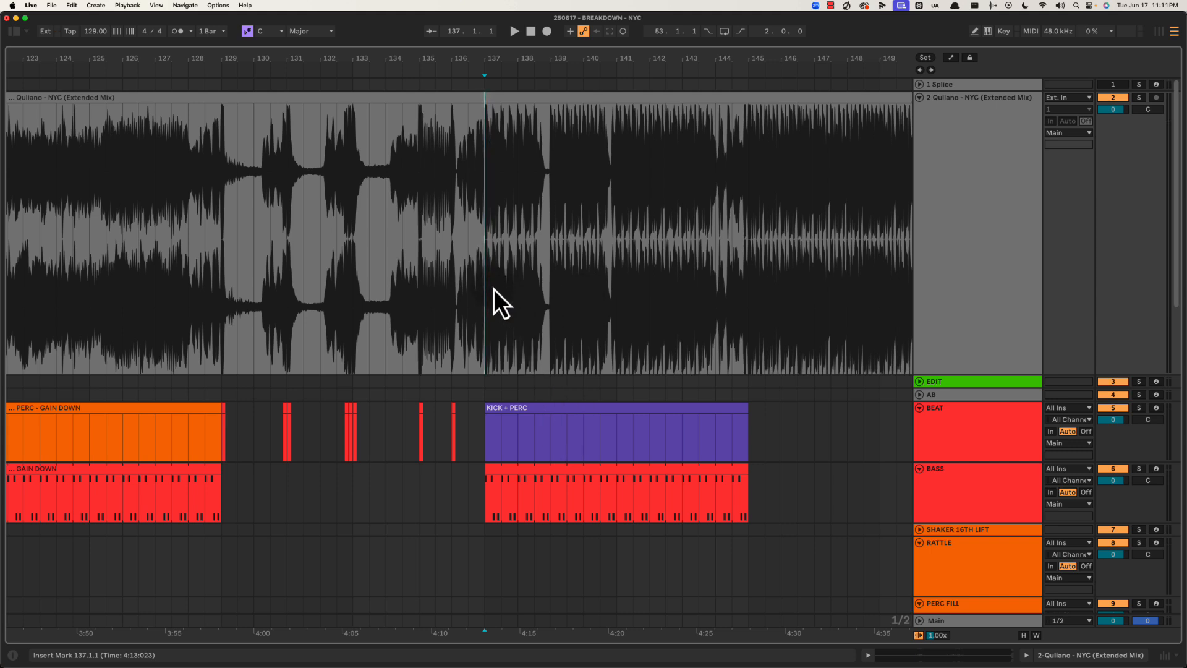
pyautogui.press('space')
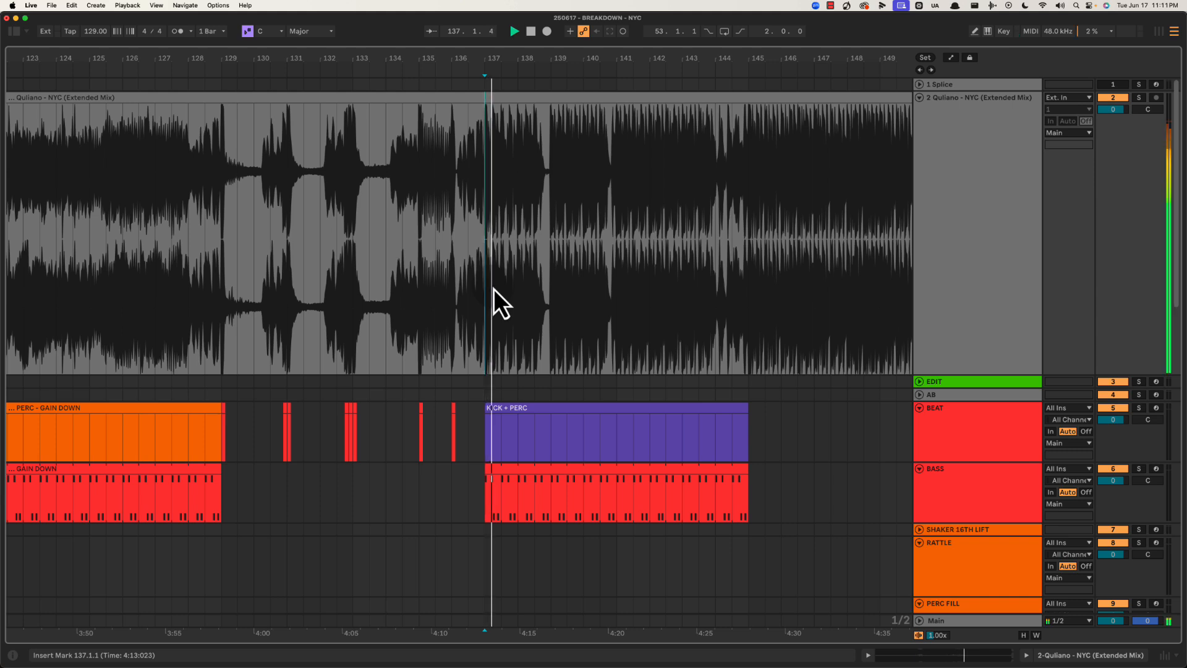
# Stop playback and compare bars 137 to 139 of the reference waveform with the section from bar 139 onward
pyautogui.press('space')
pyautogui.moveTo(488, 281); pyautogui.dragTo(548, 286)
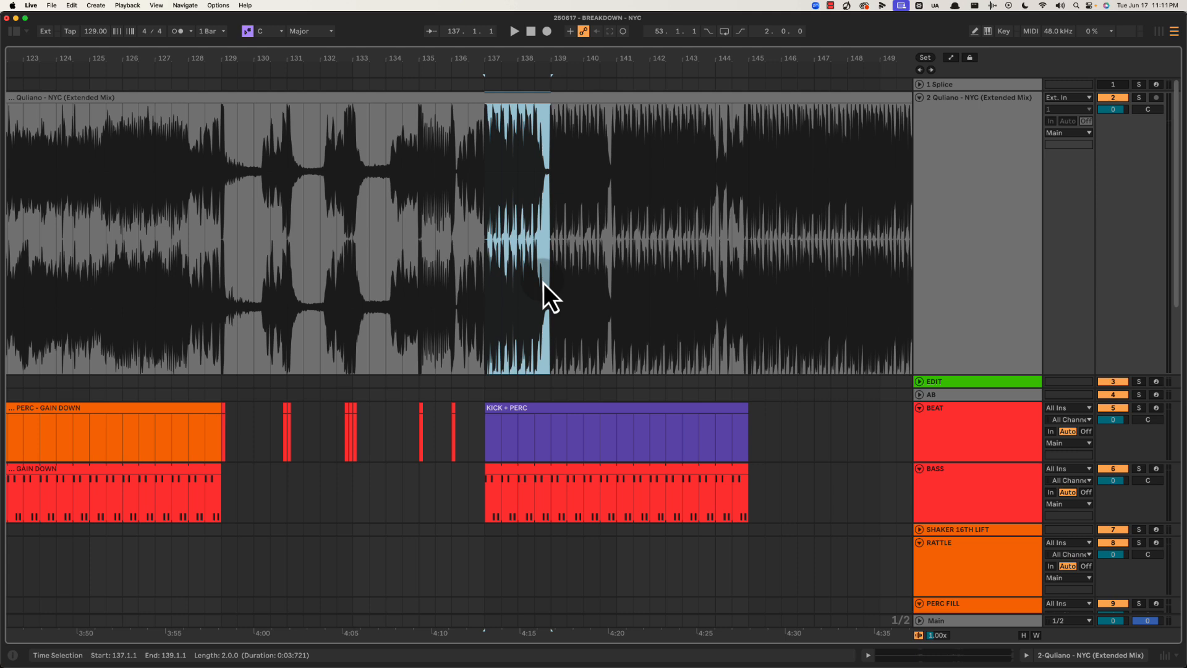
pyautogui.click(536, 253)
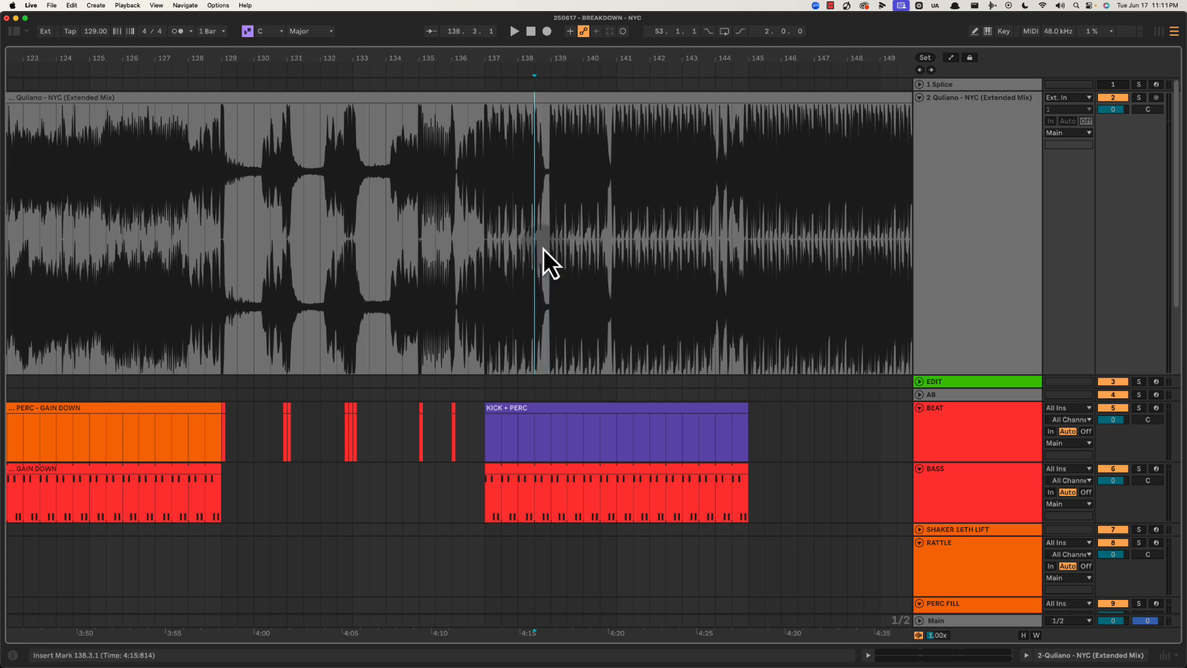
pyautogui.click(551, 246)
pyautogui.moveTo(550, 246); pyautogui.dragTo(848, 261)
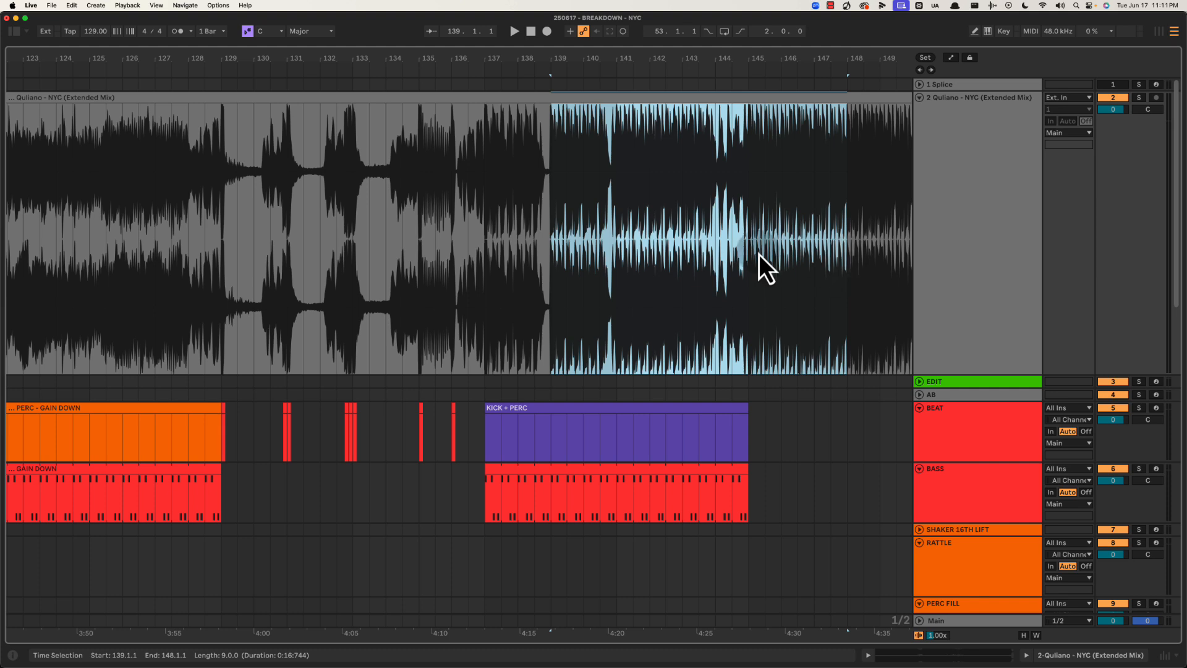
pyautogui.moveTo(549, 213); pyautogui.dragTo(781, 213)
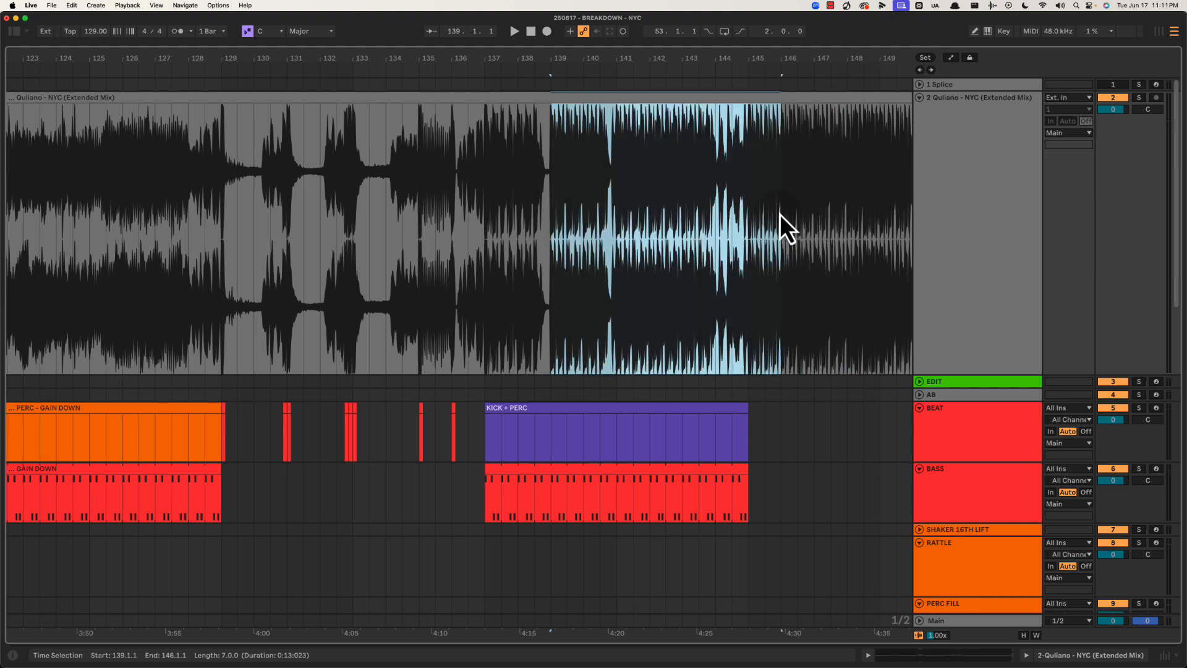
pyautogui.moveTo(486, 224); pyautogui.dragTo(703, 218)
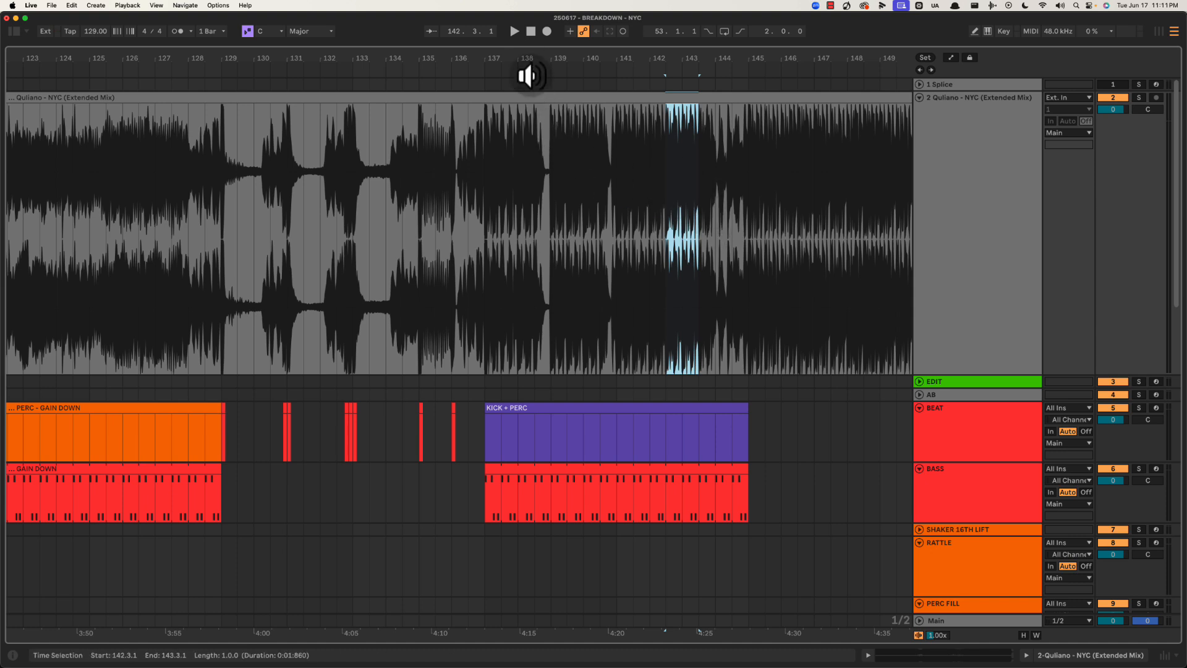
# Examine the reference waveform more closely around bar 139 and across the drop from bar 137
pyautogui.moveTo(535, 64); pyautogui.dragTo(535, 77)
pyautogui.click(561, 175)
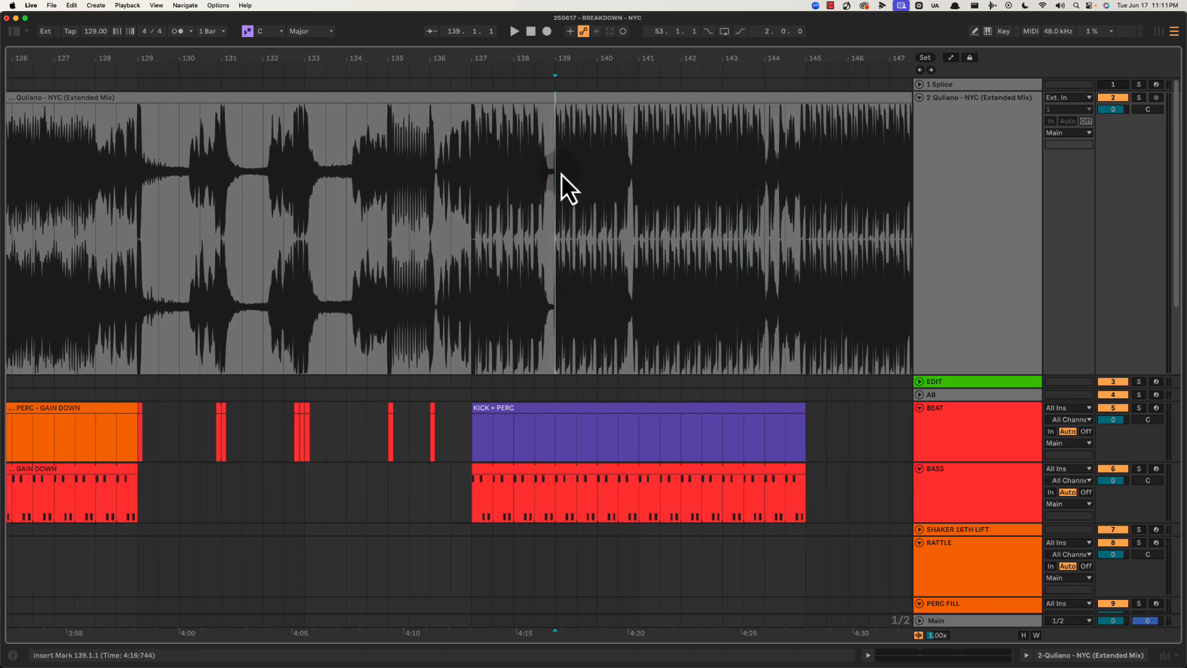
pyautogui.moveTo(561, 175); pyautogui.dragTo(593, 170)
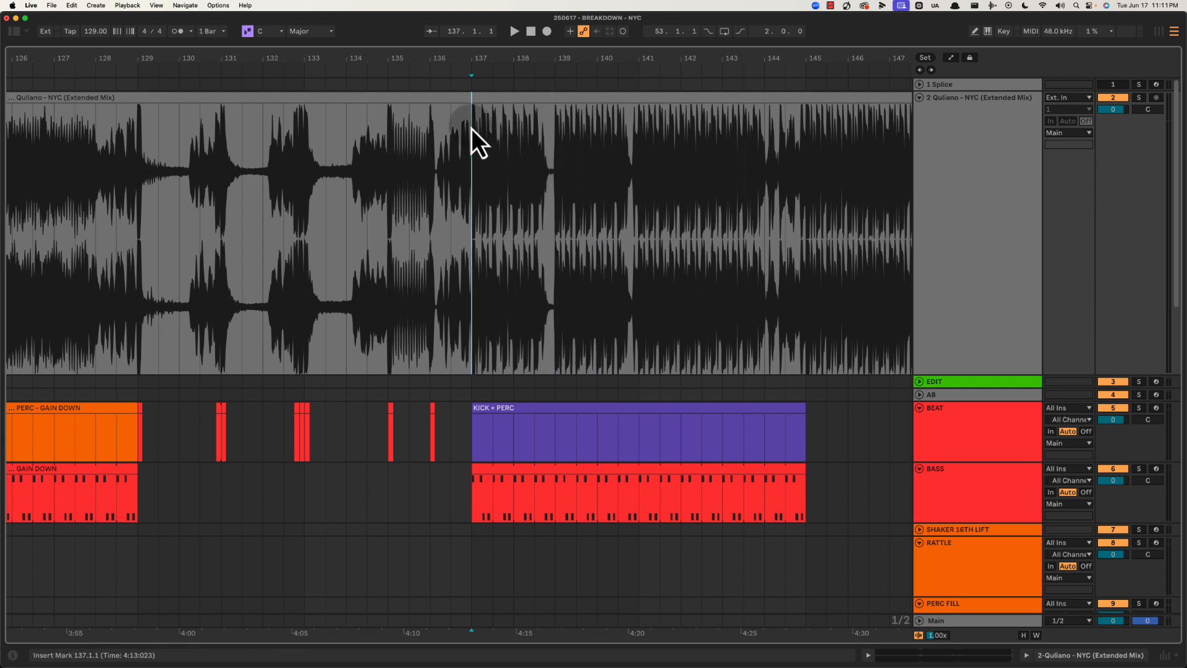
pyautogui.moveTo(472, 128); pyautogui.dragTo(703, 159)
pyautogui.click(483, 149)
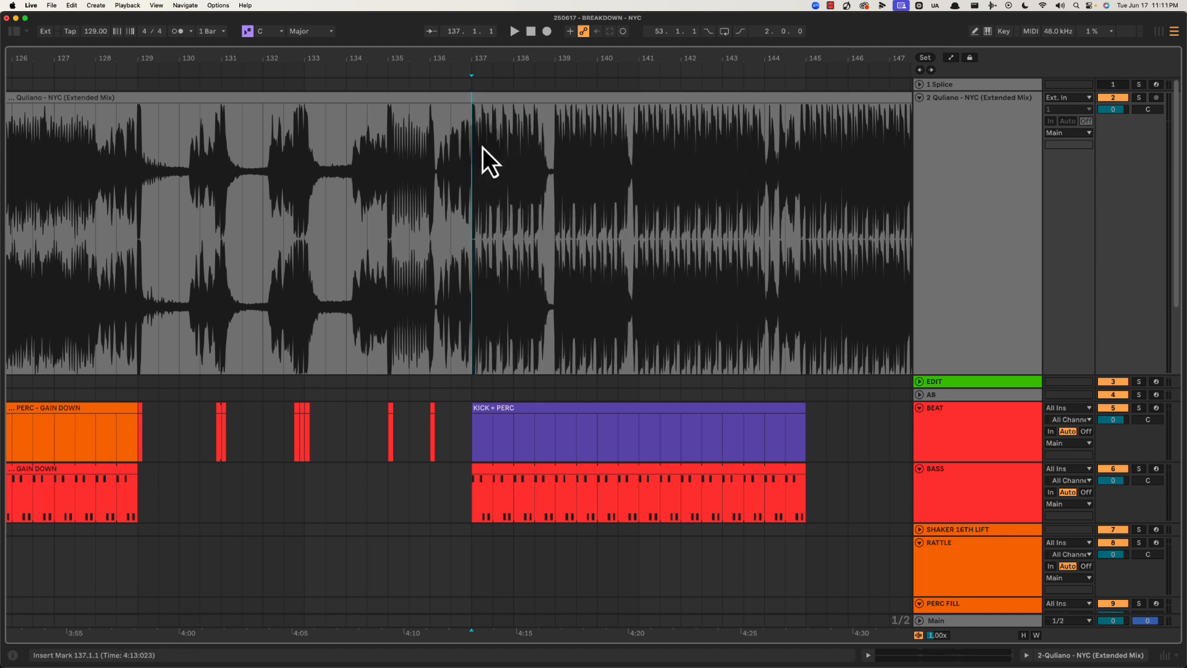
# Play the reference from bar 137 past bar 139 and highlight the one-beat gap at 138.4
pyautogui.moveTo(535, 53); pyautogui.dragTo(535, 56)
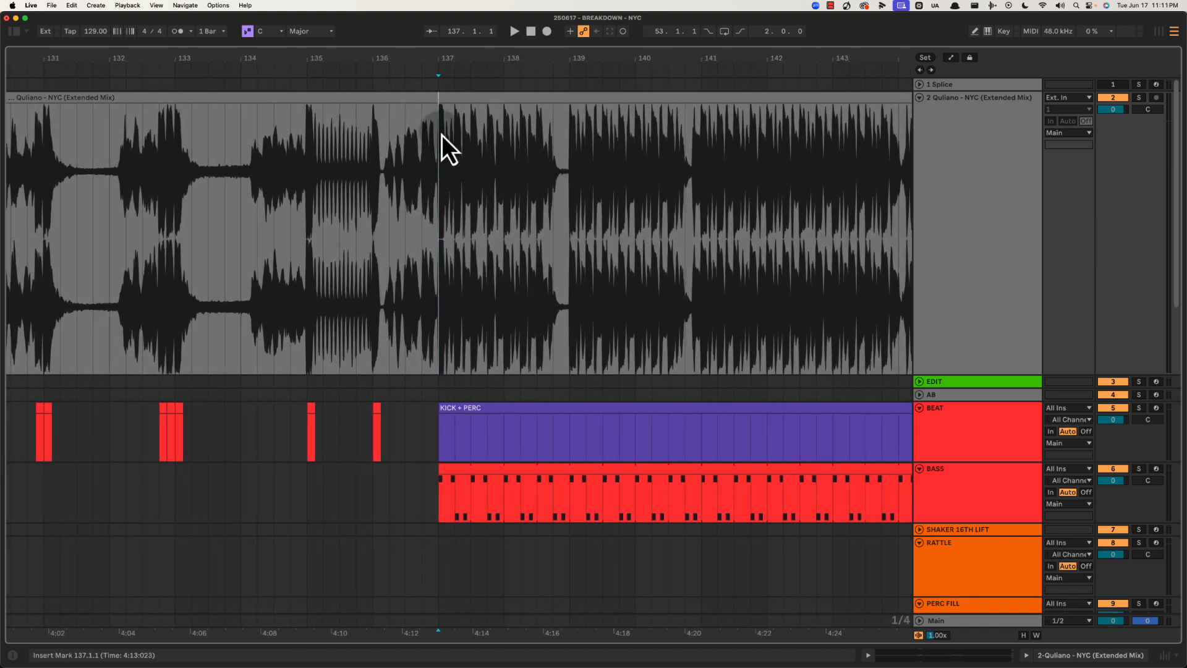
pyautogui.hscroll(-2, 517, 127)
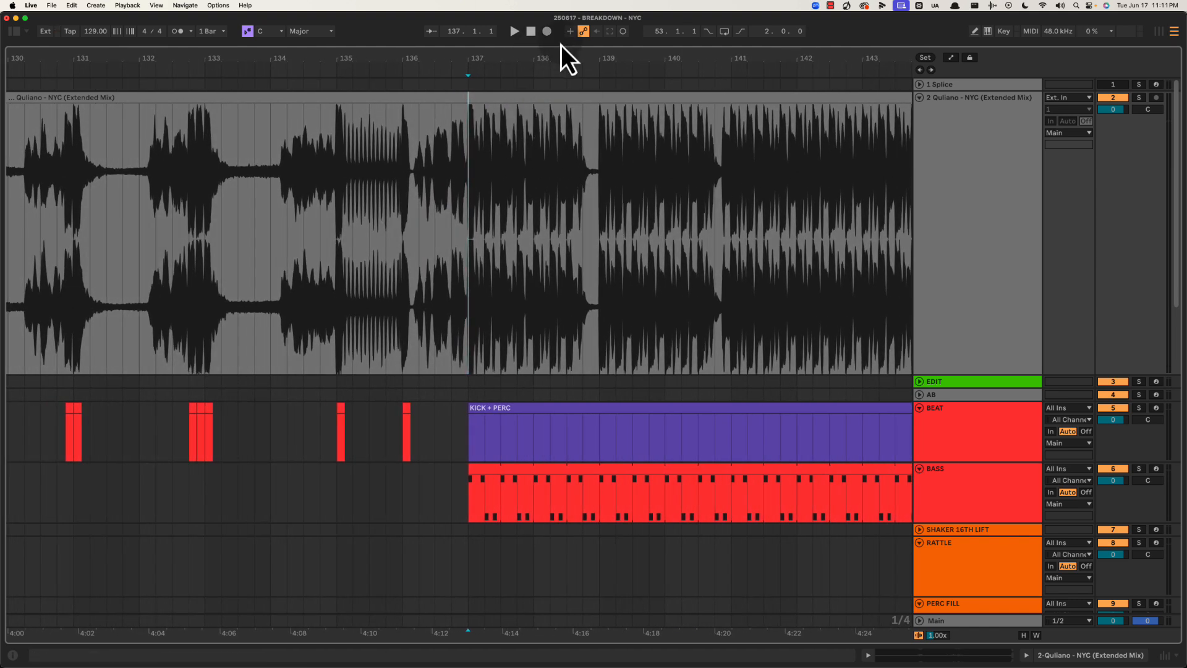
pyautogui.moveTo(559, 58); pyautogui.dragTo(485, 59)
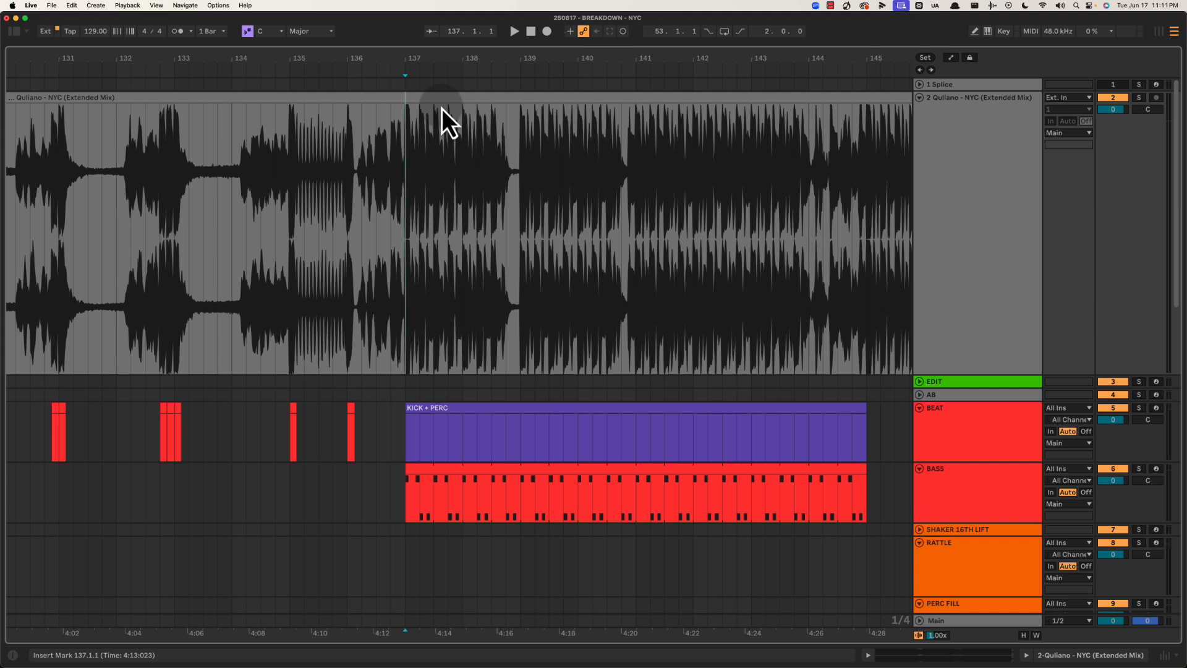
pyautogui.press('space')
pyautogui.scroll(2, 495, 64)
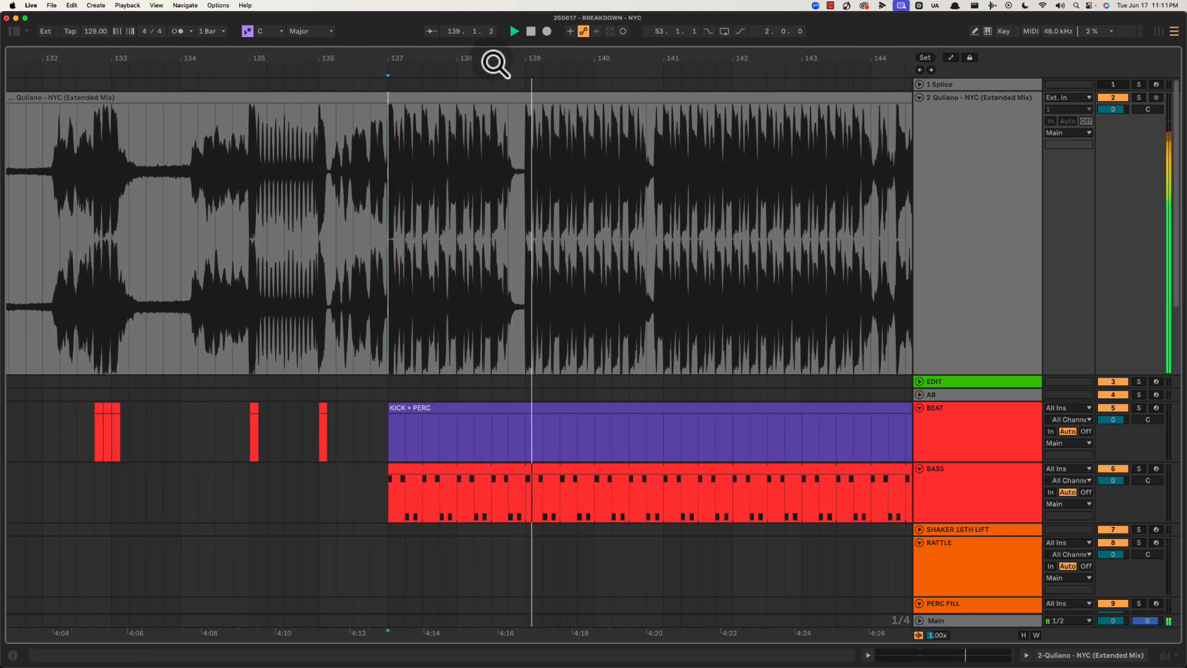
pyautogui.press('space')
pyautogui.click(505, 142)
pyautogui.moveTo(503, 141); pyautogui.dragTo(518, 140)
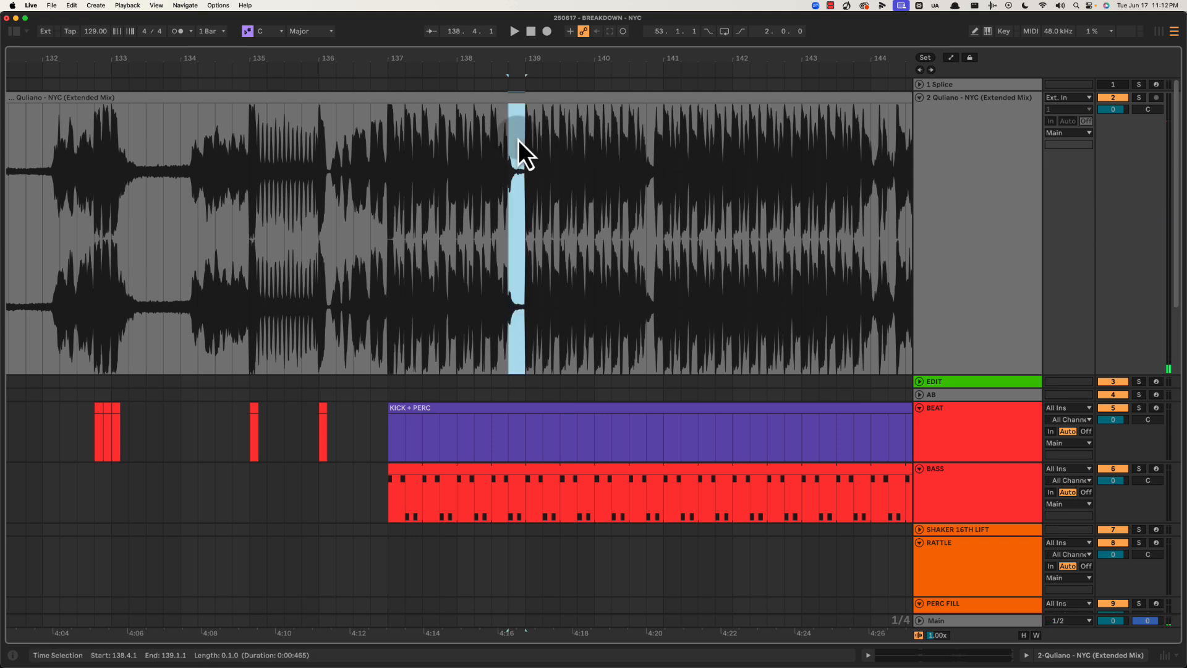
# Split the KICK + PERC clip on the BEAT track at bars 139 and 141
pyautogui.click(526, 140)
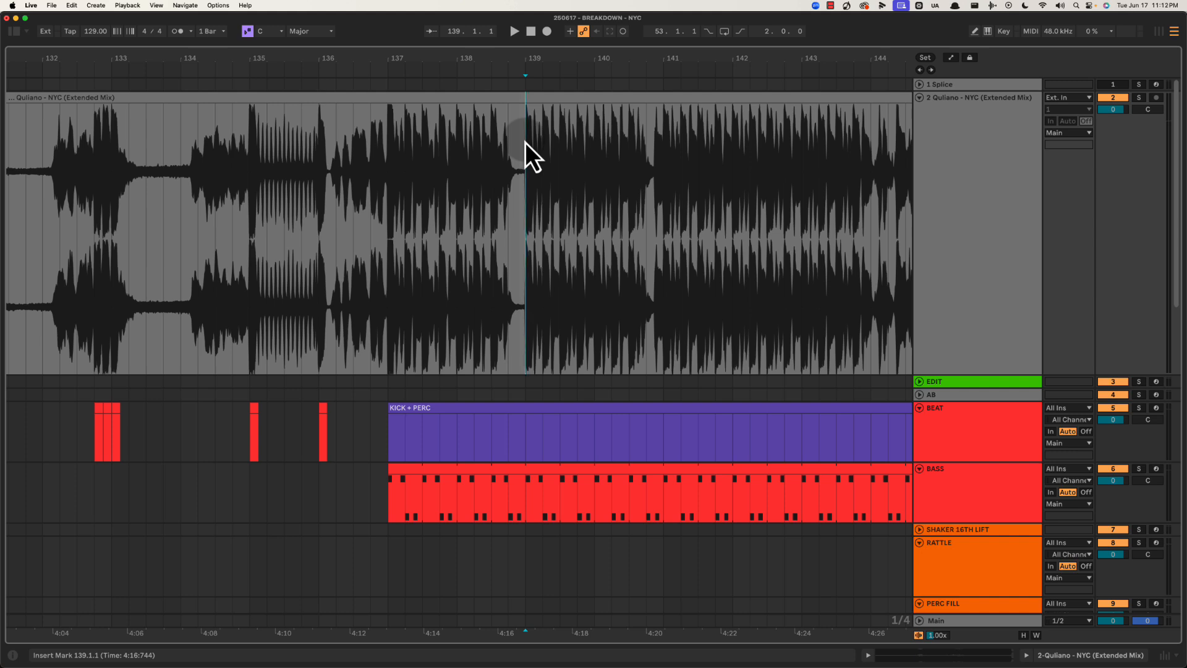
pyautogui.scroll(-5, 522, 179)
pyautogui.click(525, 254)
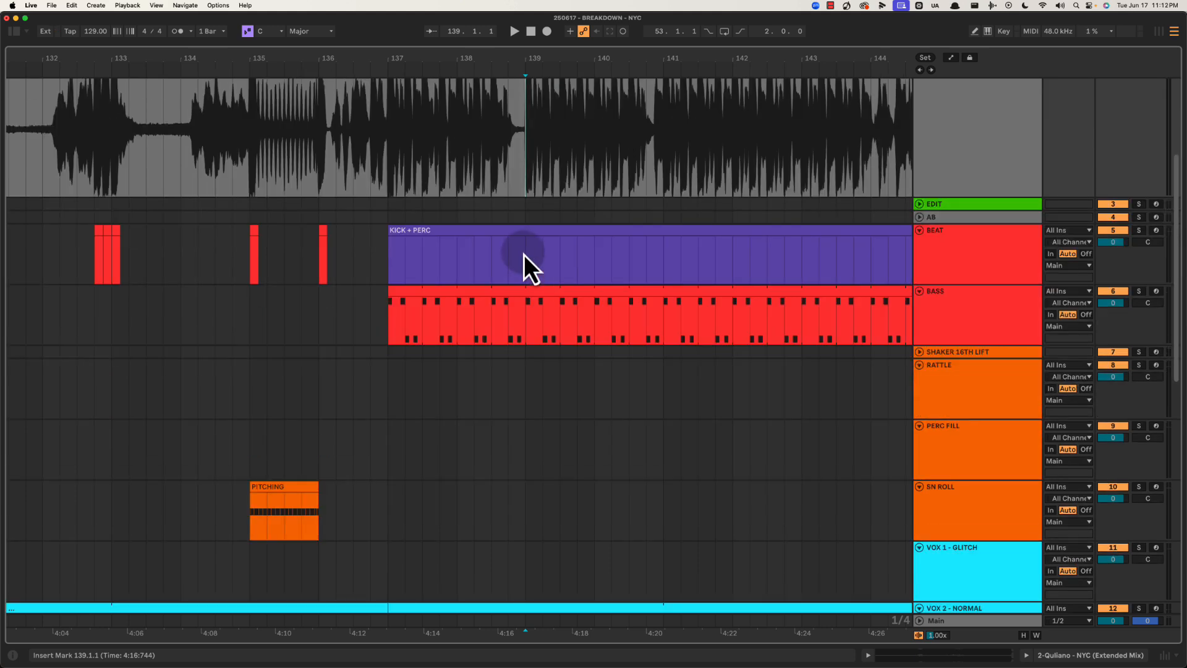
pyautogui.press('super+e')
pyautogui.scroll(5, 556, 247)
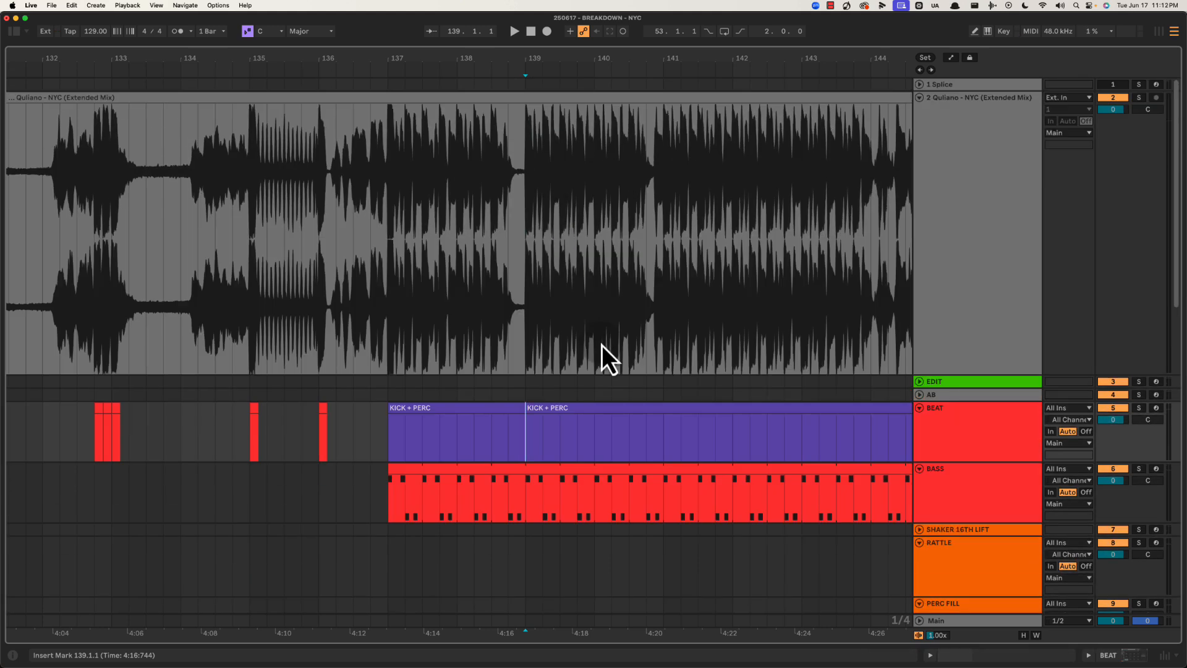
pyautogui.click(663, 426)
pyautogui.press('super+e')
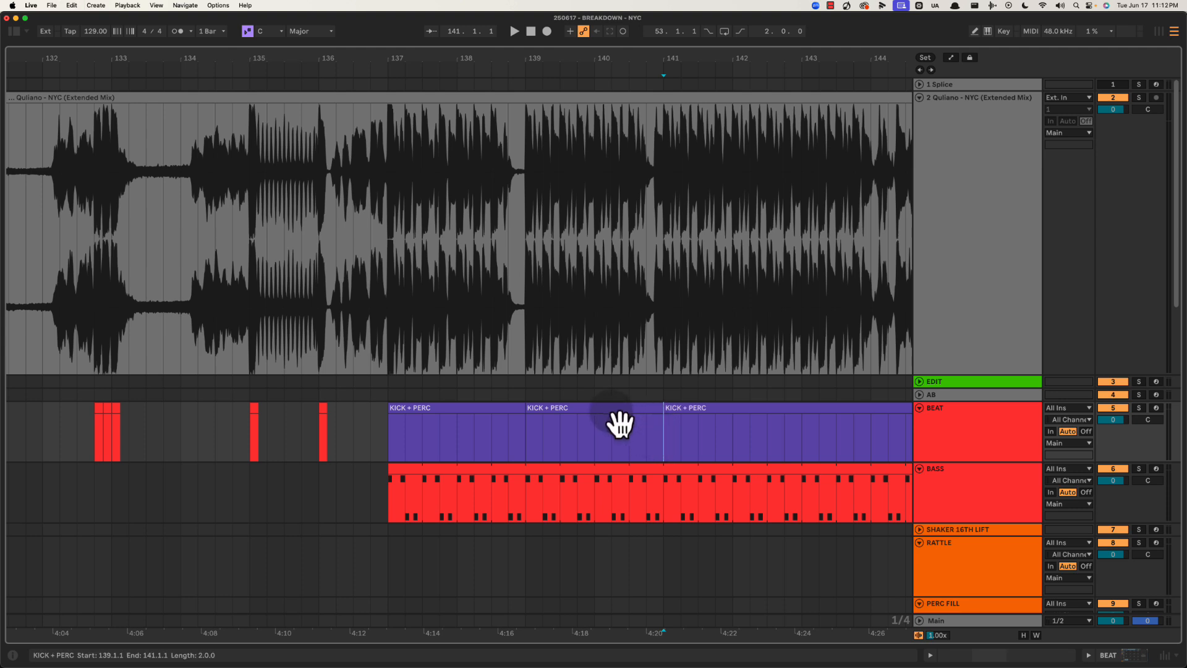
# Color the BEAT clip between bars 139 and 141 orange and rename it KICK + PERC + HAT
pyautogui.rightClick(600, 412)
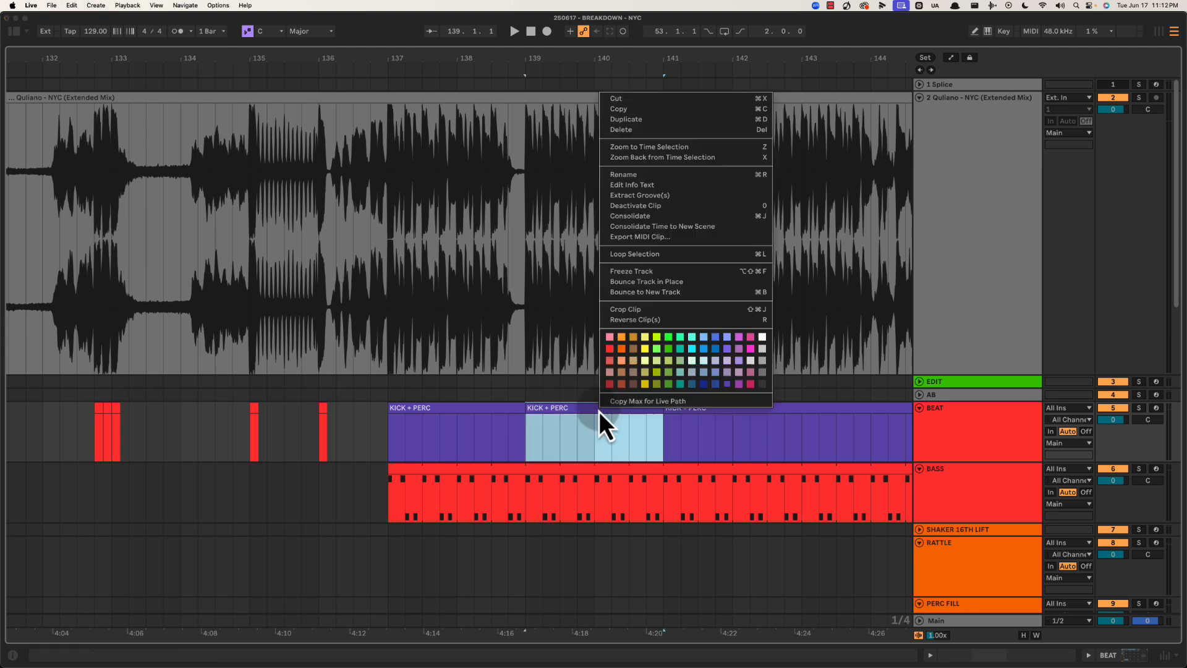
pyautogui.click(622, 349)
pyautogui.press('super+r')
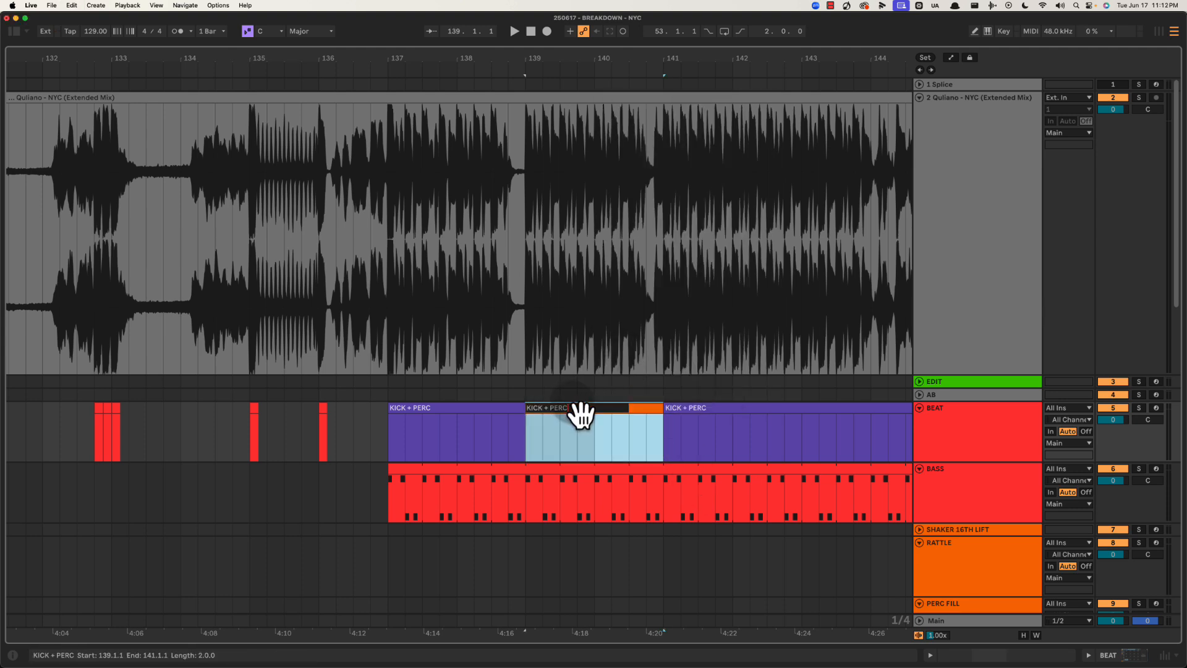
pyautogui.write('+ HAT')
pyautogui.press('Return')
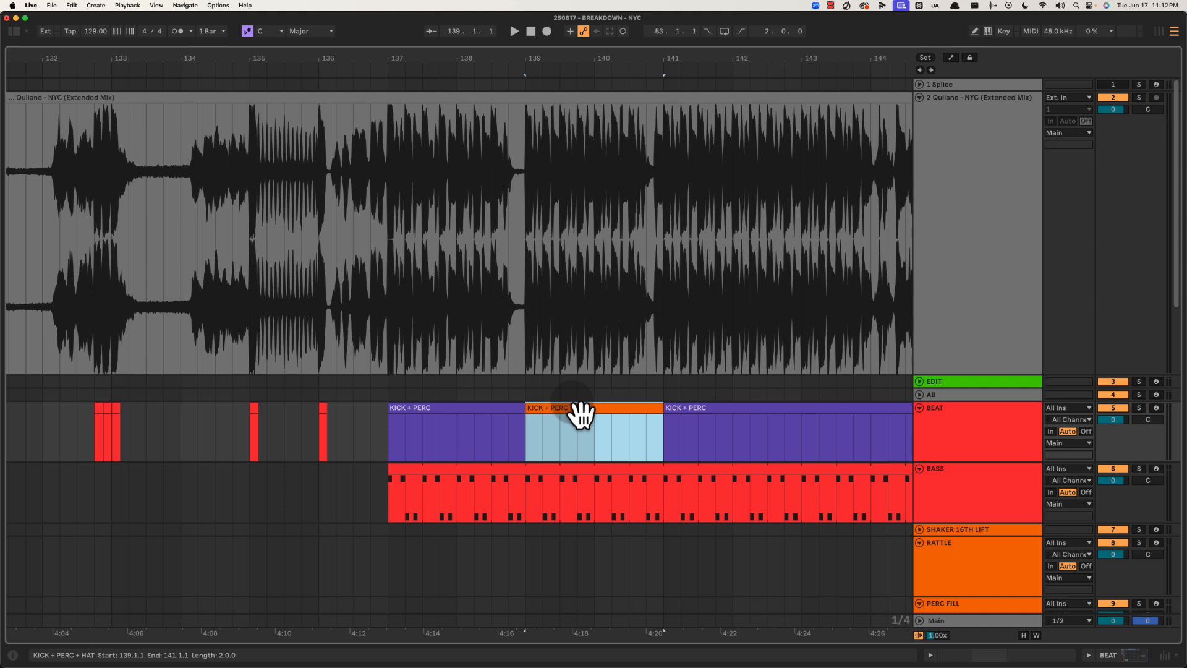
# Insert an empty one-beat MIDI clip on the EDIT track from 138.4 to 139, leaving the clip editor hidden
pyautogui.click(426, 424)
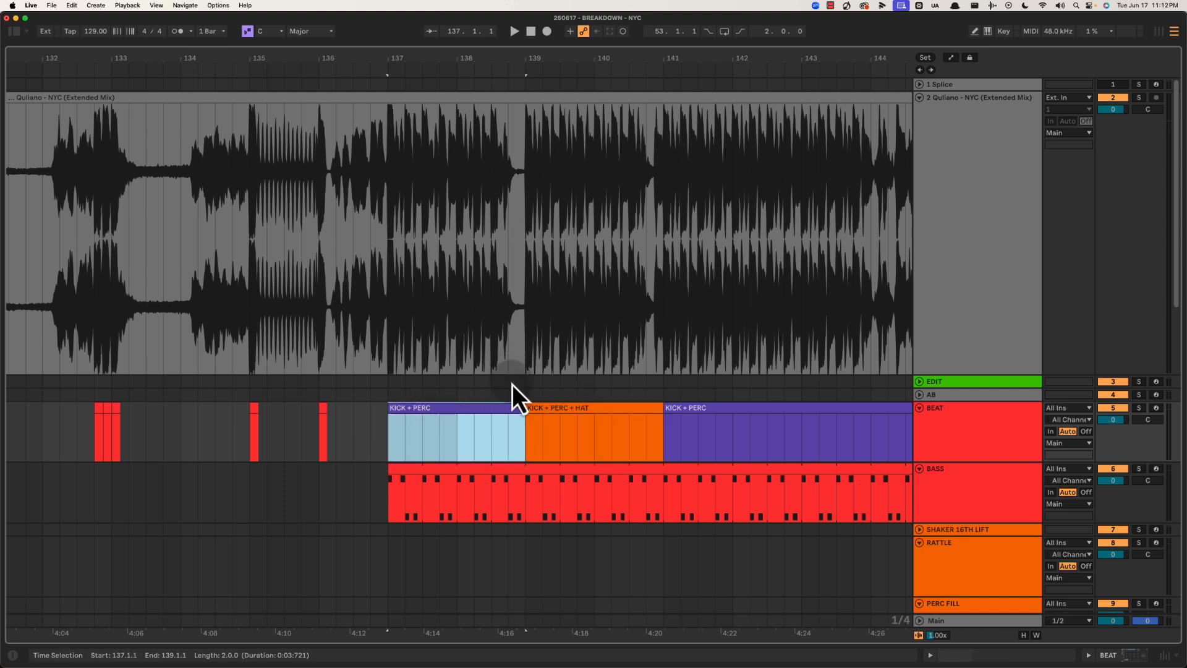
pyautogui.moveTo(510, 384); pyautogui.dragTo(525, 383)
pyautogui.press('shift+super+m')
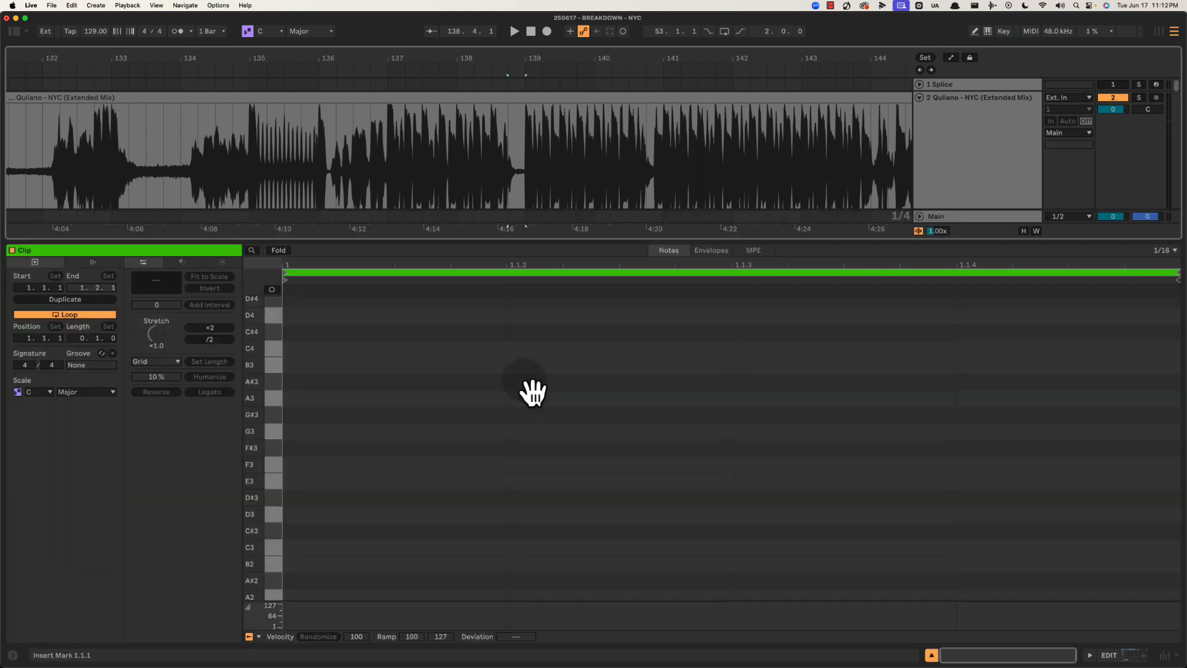
pyautogui.press('super+alt+l')
pyautogui.click(390, 380)
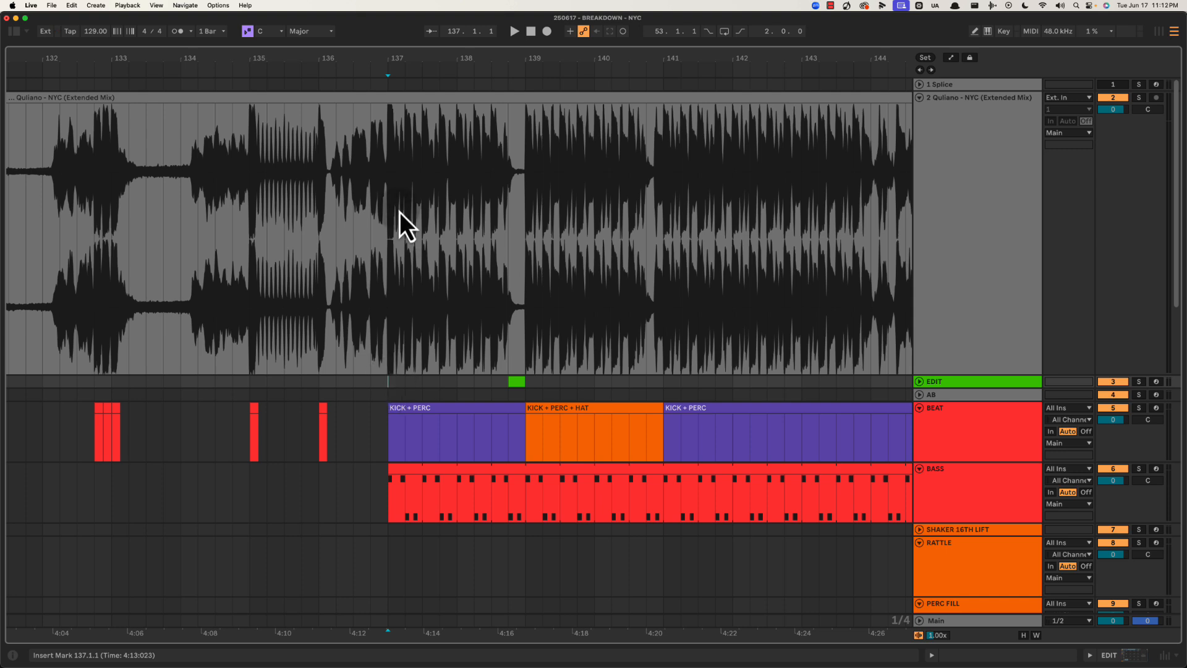
# Compare the reference waveform sections at bars 137 to 139, 139 to 141 and 141 to 148 with the placeholder clips
pyautogui.moveTo(392, 213); pyautogui.dragTo(522, 212)
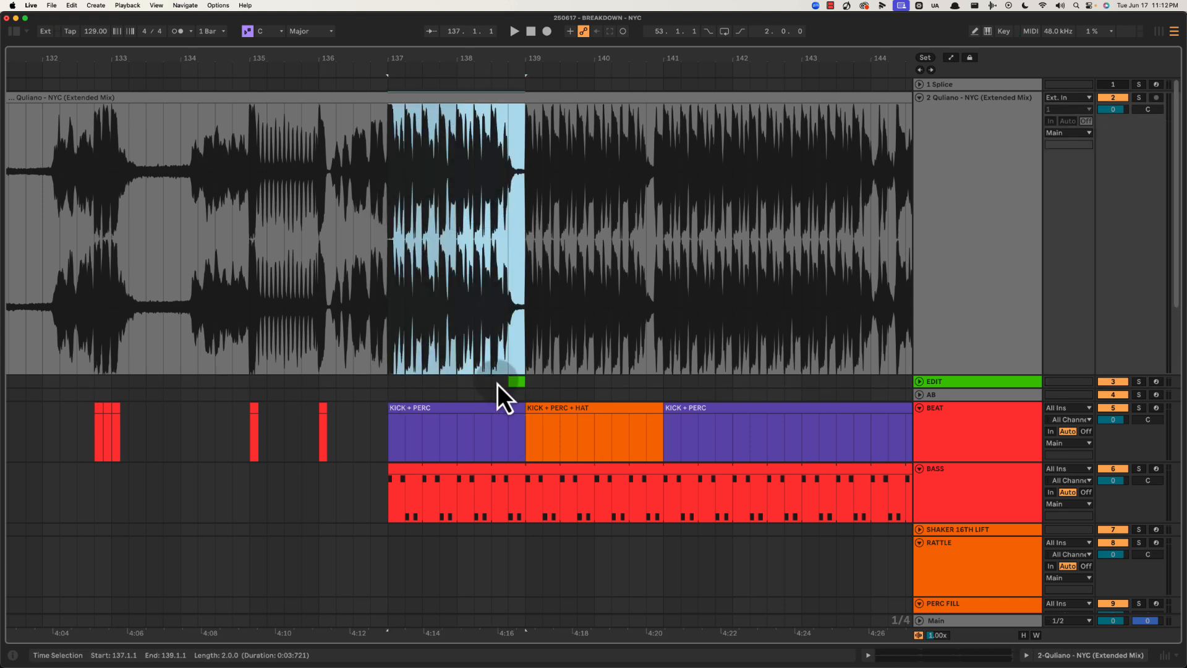
pyautogui.moveTo(497, 384); pyautogui.dragTo(533, 392)
pyautogui.moveTo(528, 214); pyautogui.dragTo(658, 197)
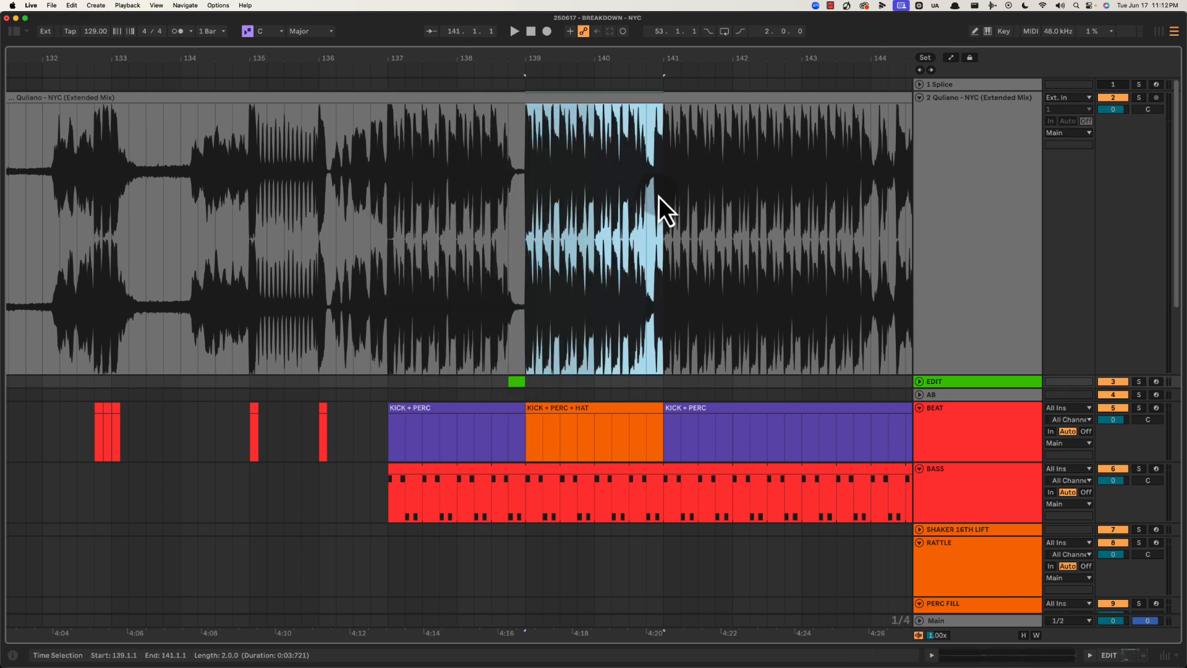
pyautogui.moveTo(643, 65); pyautogui.dragTo(644, 55)
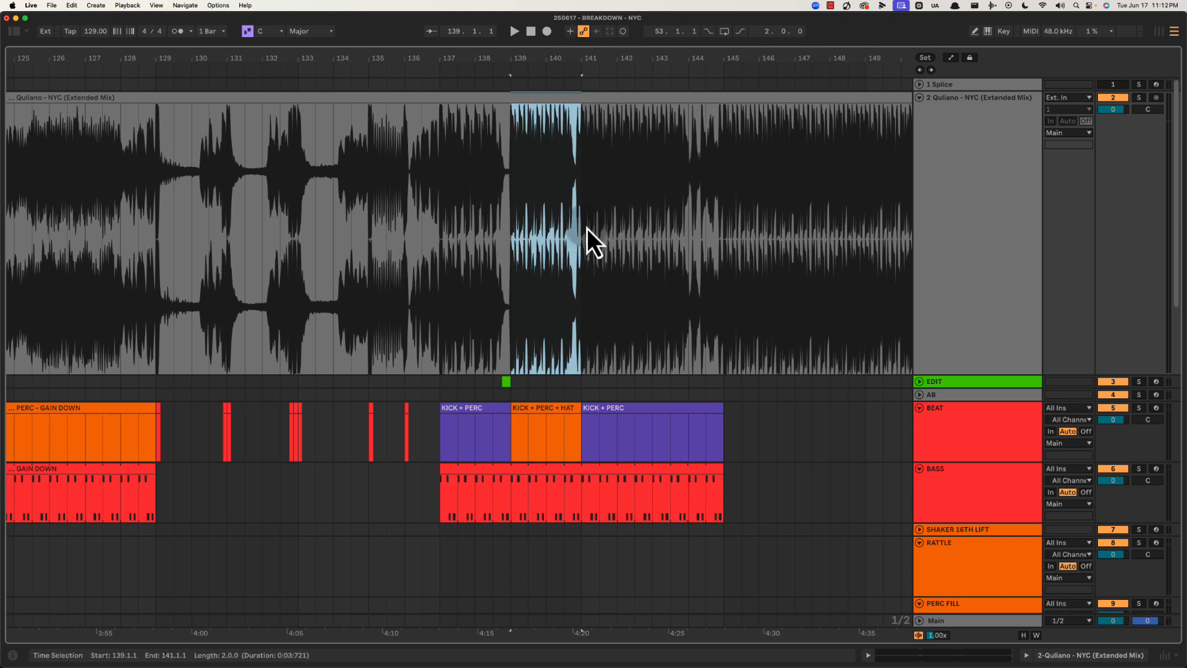
pyautogui.moveTo(587, 228); pyautogui.dragTo(829, 184)
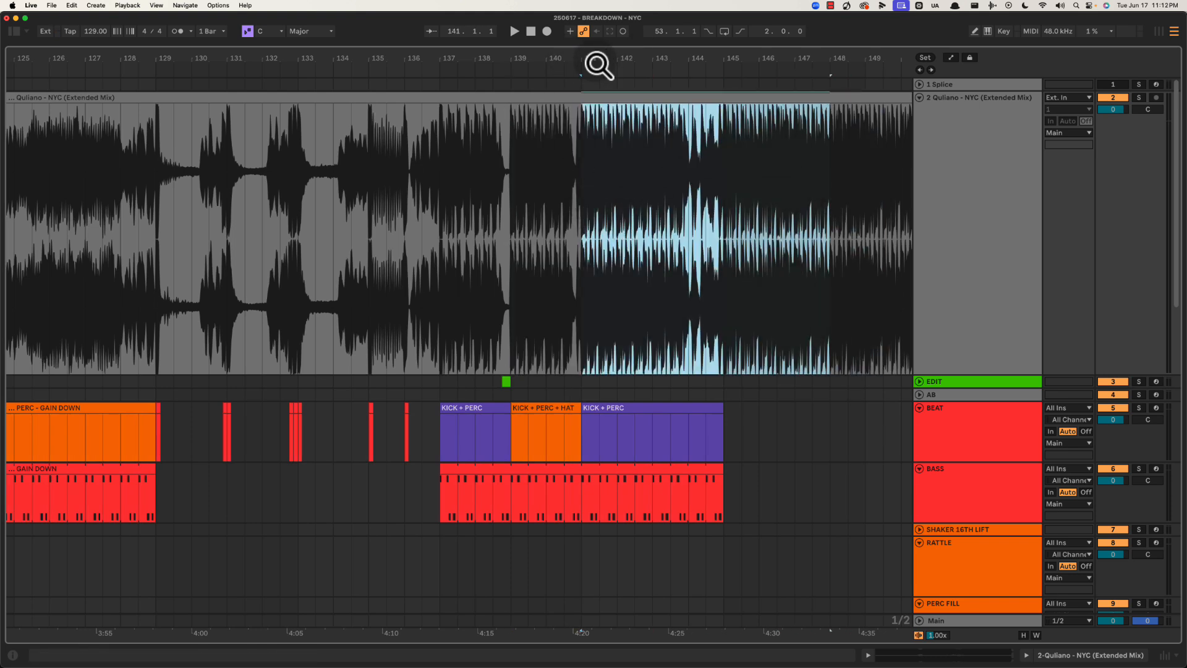
pyautogui.moveTo(599, 66); pyautogui.dragTo(449, 325)
# Play from bar 137 and check the reference against the beat, bass, percussion and vocal tracks
pyautogui.scroll(-5, 413, 432)
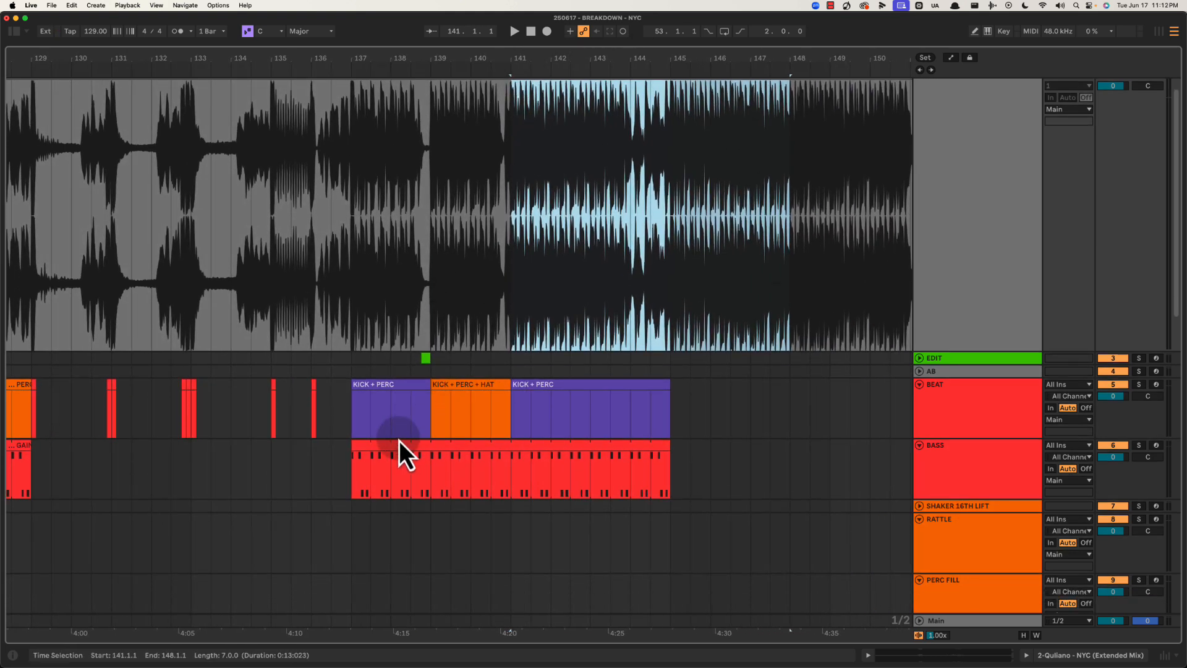
pyautogui.scroll(-8, 362, 334)
pyautogui.scroll(12, 362, 334)
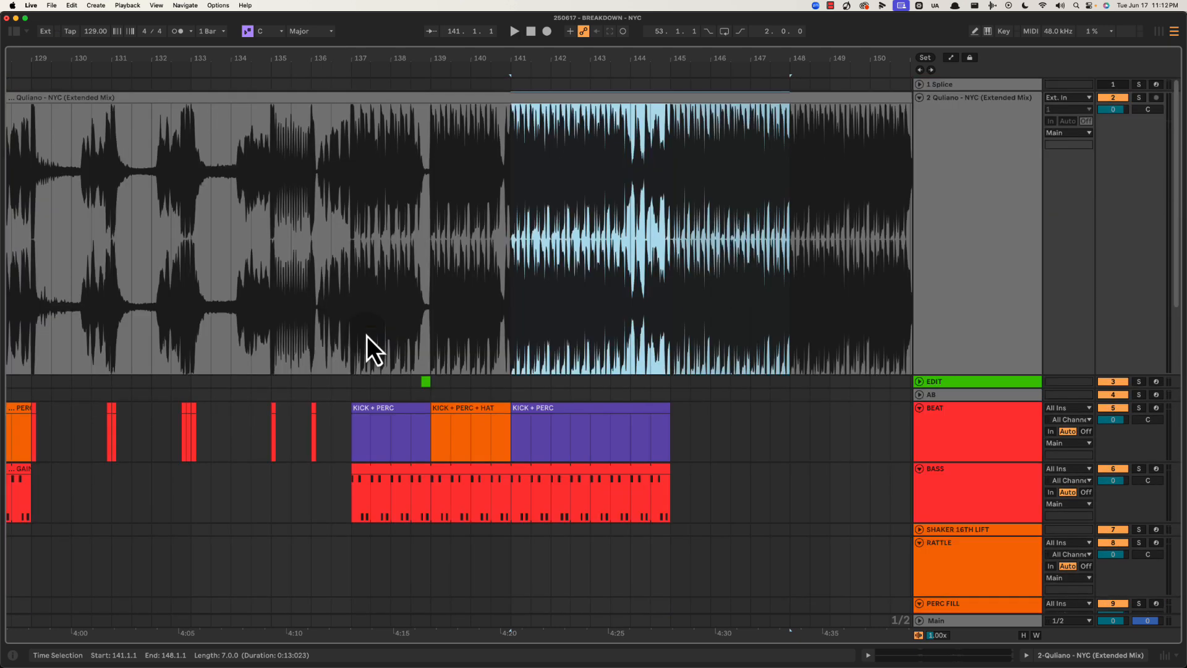
pyautogui.scroll(-7, 366, 335)
pyautogui.scroll(3, 367, 336)
pyautogui.click(352, 266)
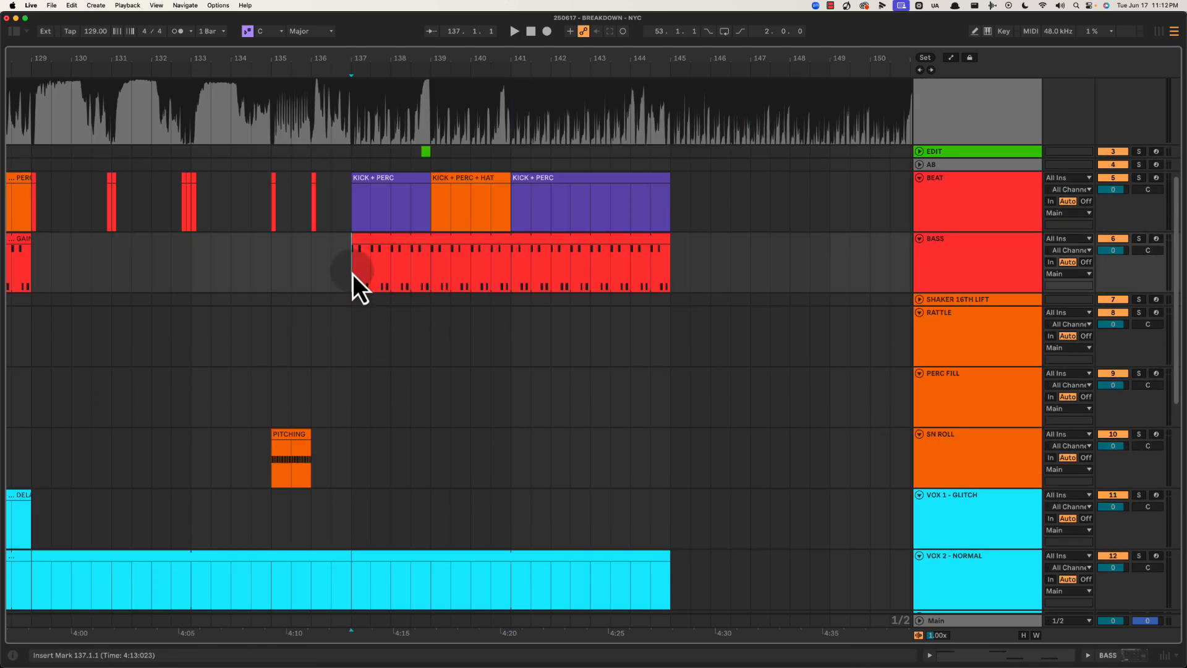
pyautogui.press('space')
pyautogui.moveTo(339, 58); pyautogui.dragTo(350, 58)
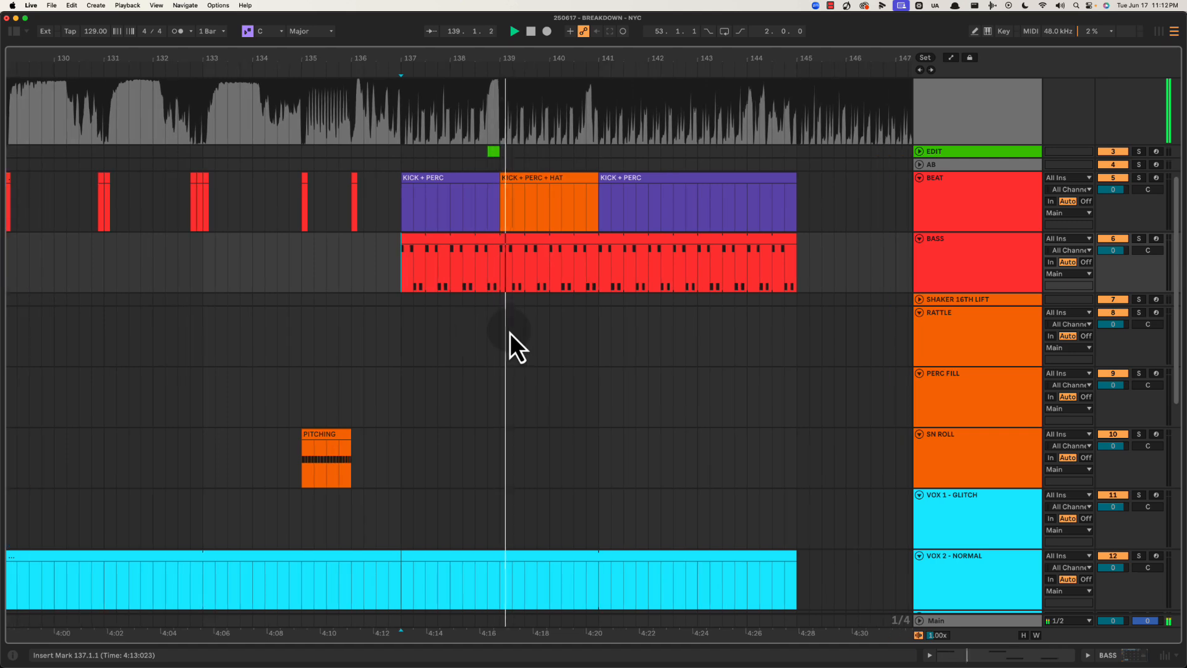
pyautogui.scroll(5, 508, 333)
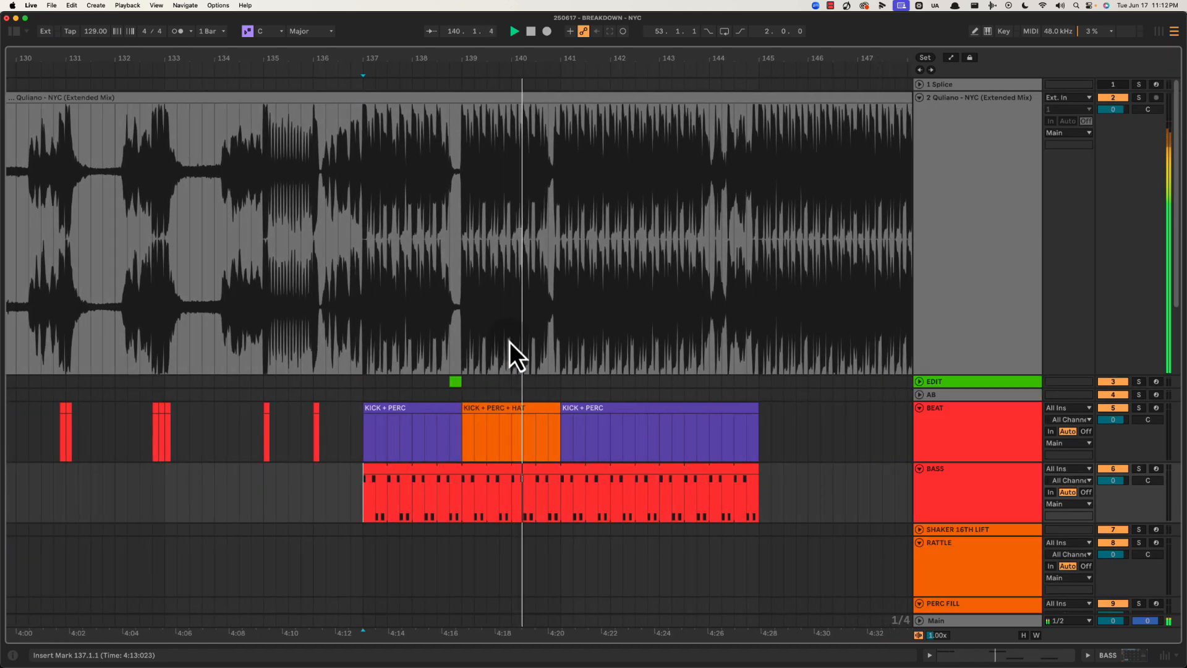
pyautogui.scroll(-10, 510, 343)
pyautogui.scroll(5, 509, 341)
pyautogui.scroll(-6, 507, 342)
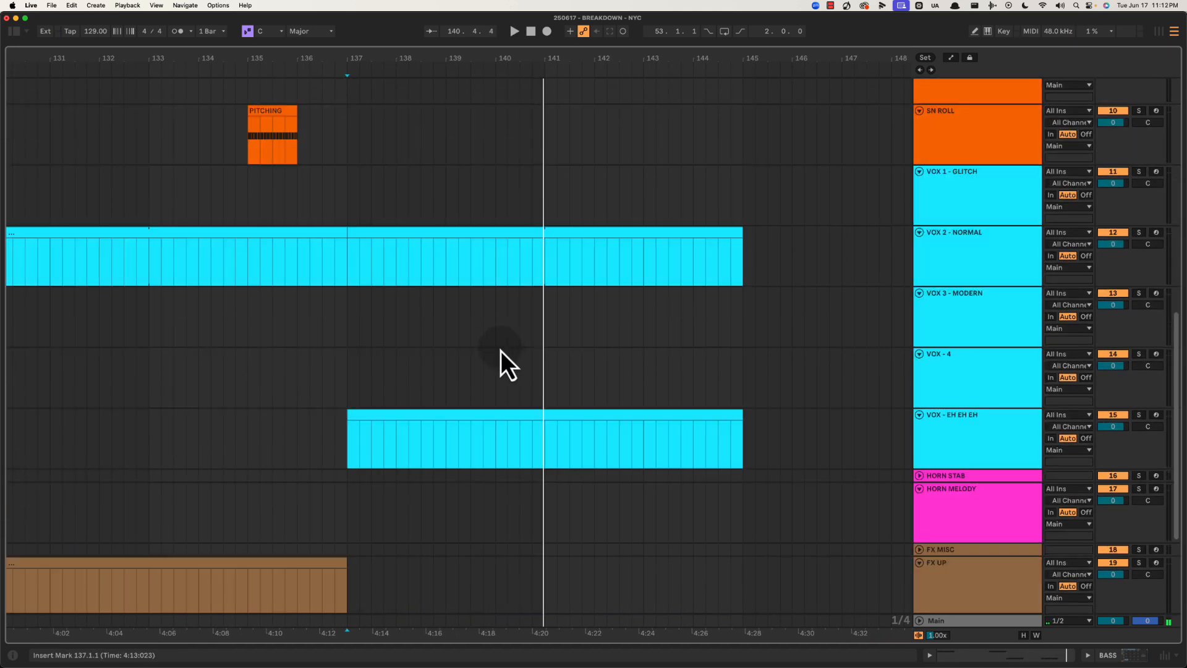
# Play from bar 137 and review the VOX 2 - NORMAL track across the drop up to bar 146
pyautogui.click(349, 248)
pyautogui.press('space')
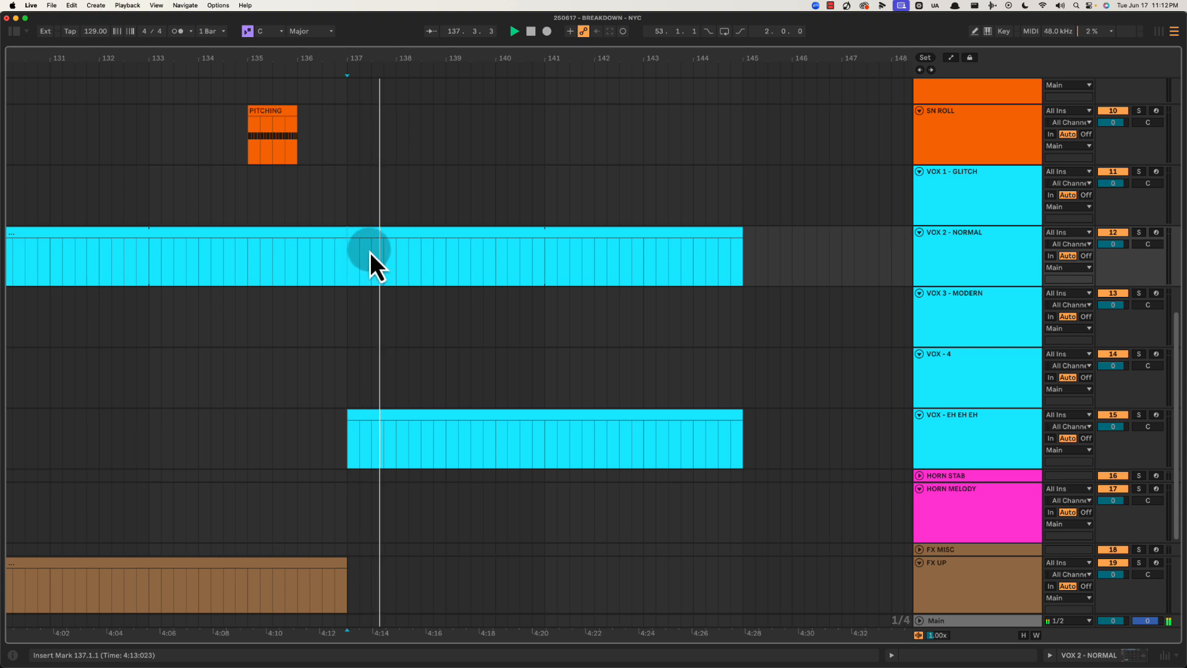
pyautogui.press('space')
pyautogui.moveTo(362, 247); pyautogui.dragTo(821, 240)
pyautogui.click(535, 240)
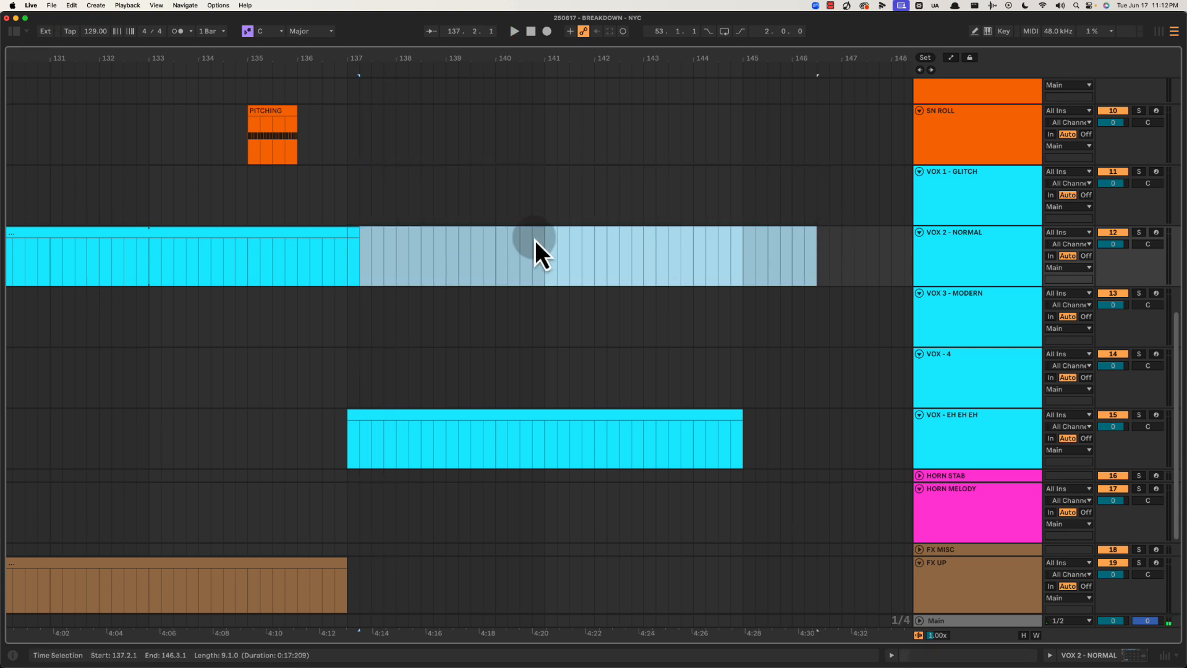
# Delete the VOX 2 - NORMAL material from 137.2 to 146.3 and play the drop from bar 137 against the beat and bass
pyautogui.press('BackSpace')
pyautogui.click(384, 417)
pyautogui.press('space')
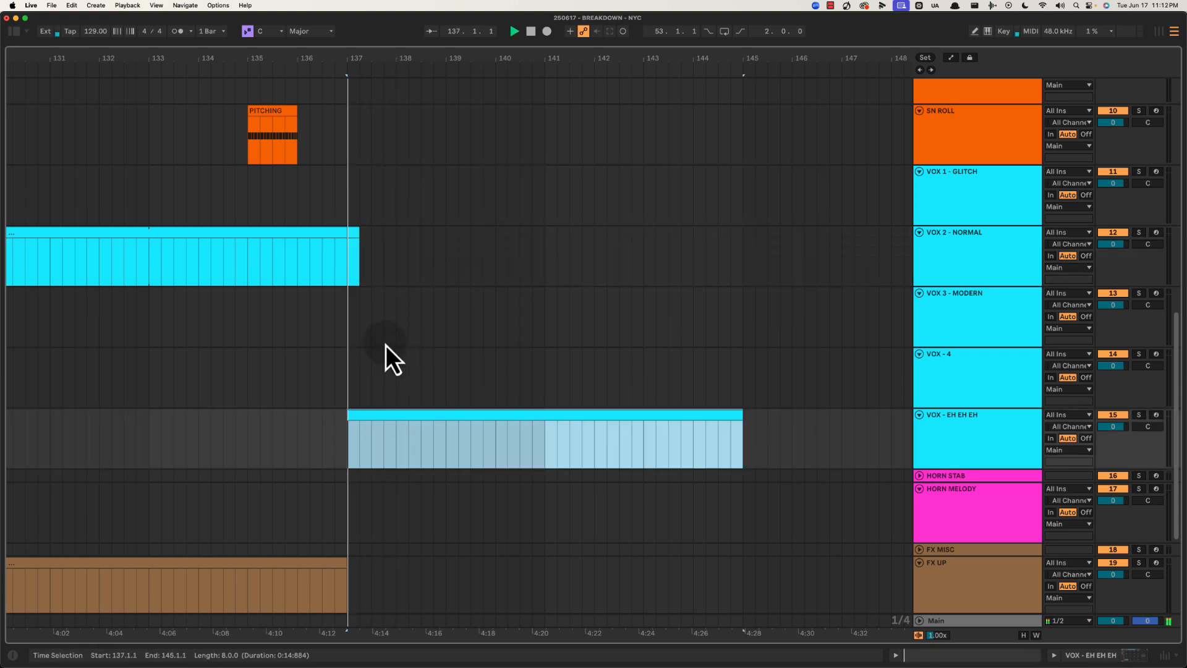
pyautogui.scroll(10, 389, 303)
pyautogui.scroll(-3, 402, 286)
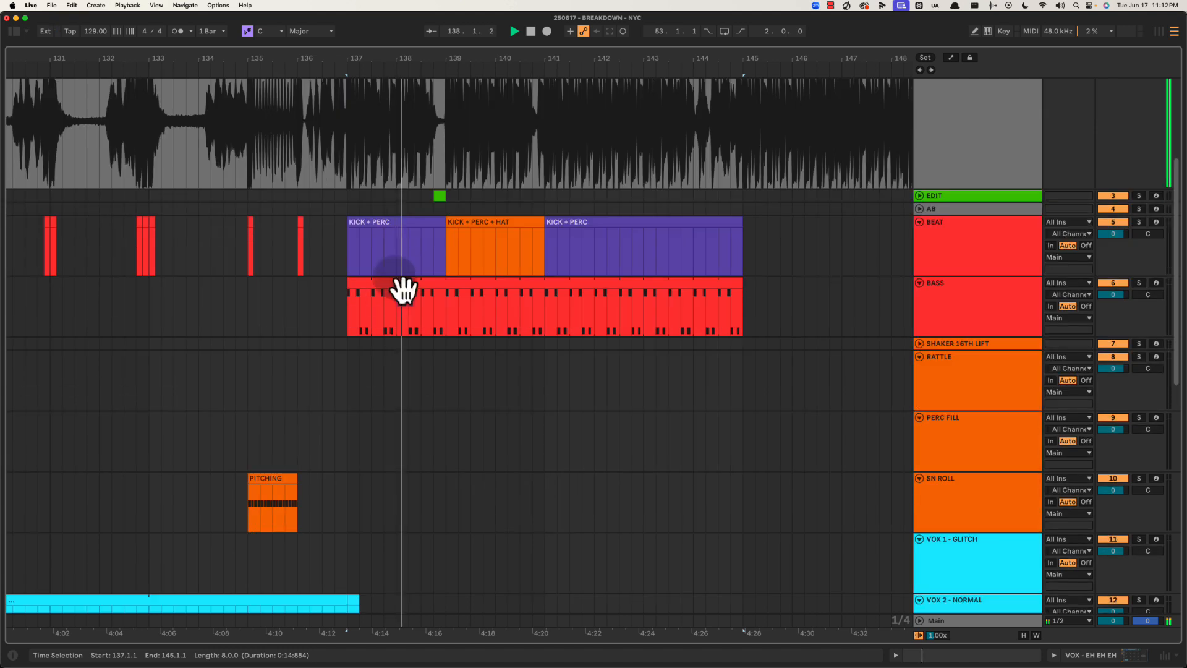
pyautogui.scroll(2, 458, 228)
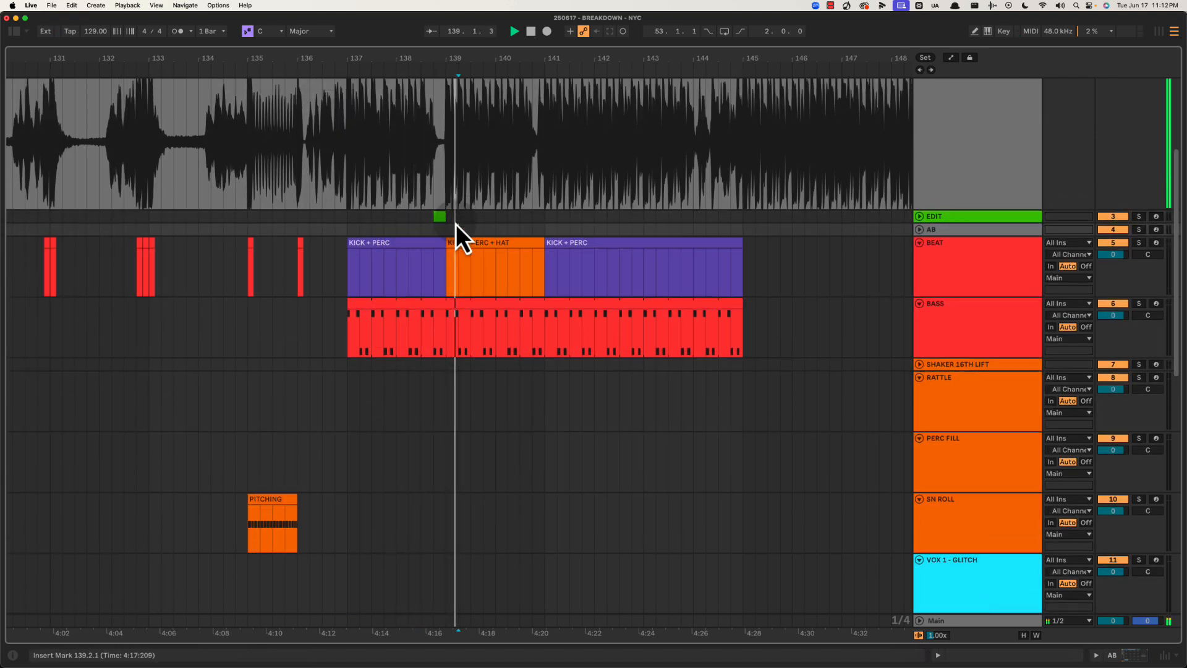
pyautogui.scroll(3, 456, 225)
pyautogui.click(491, 363)
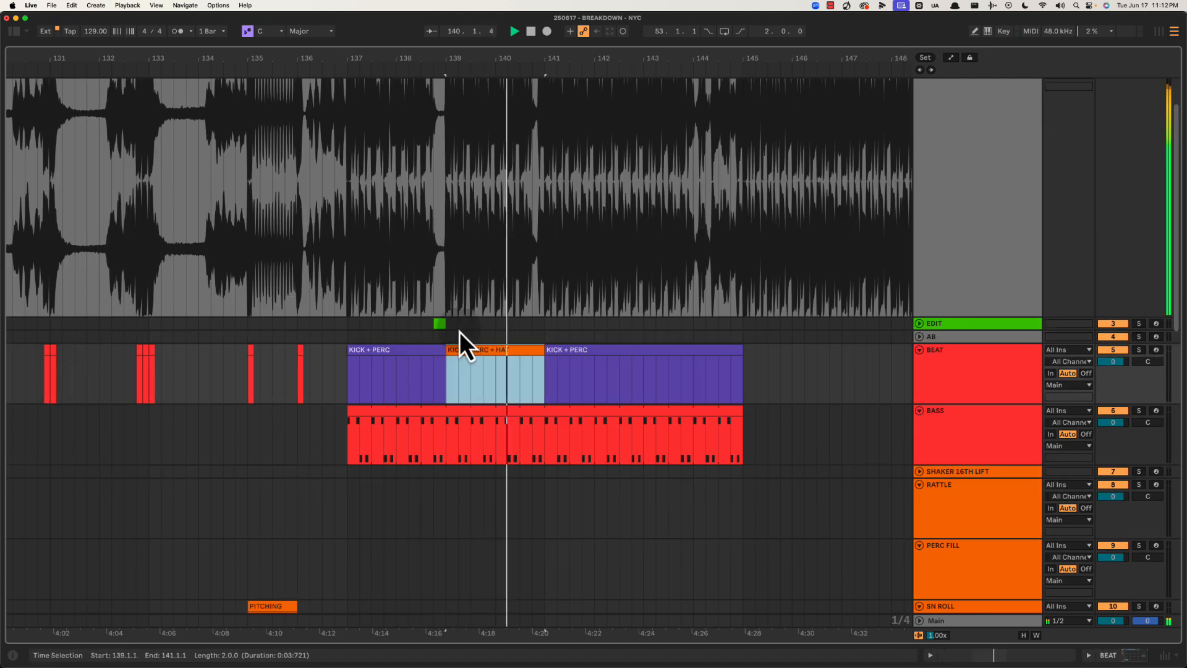
# Stop playback and copy the one-beat EDIT clip at 138.4 to 140.4, just before bar 141
pyautogui.moveTo(464, 339); pyautogui.dragTo(539, 343)
pyautogui.press('space')
pyautogui.click(441, 324)
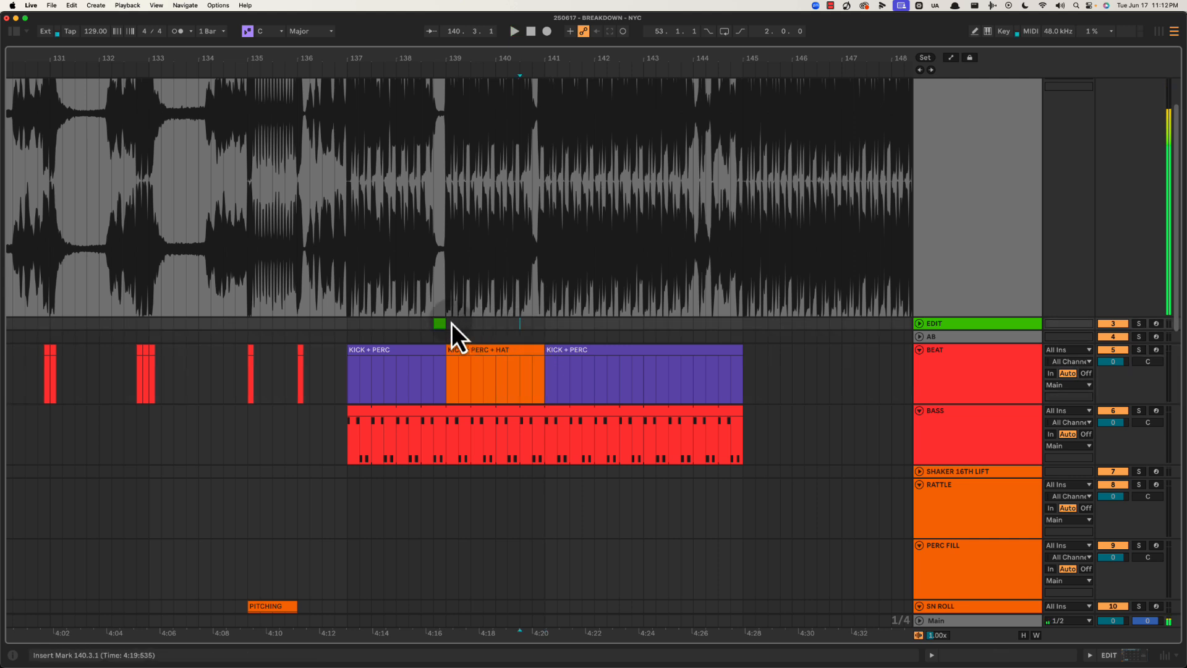
pyautogui.moveTo(442, 327); pyautogui.dragTo(533, 326)
pyautogui.click(519, 328)
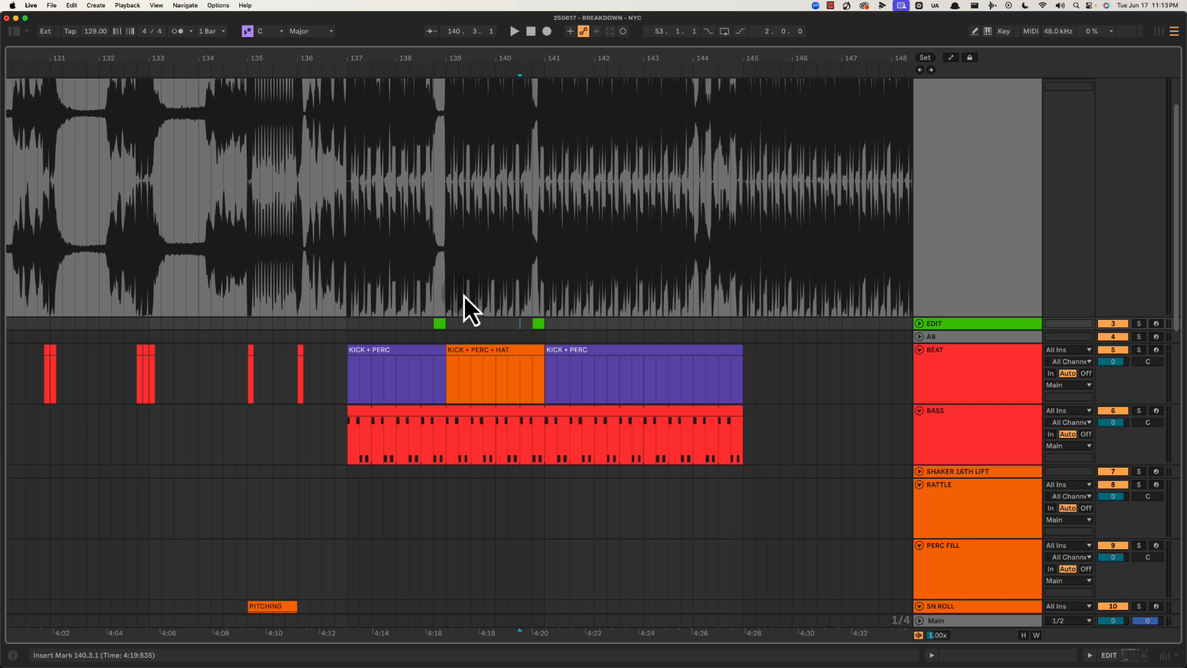
# Compare the reference waveform at 138.3 to 139 with the section from bar 139 to 141
pyautogui.scroll(2, 465, 297)
pyautogui.moveTo(429, 273); pyautogui.dragTo(447, 272)
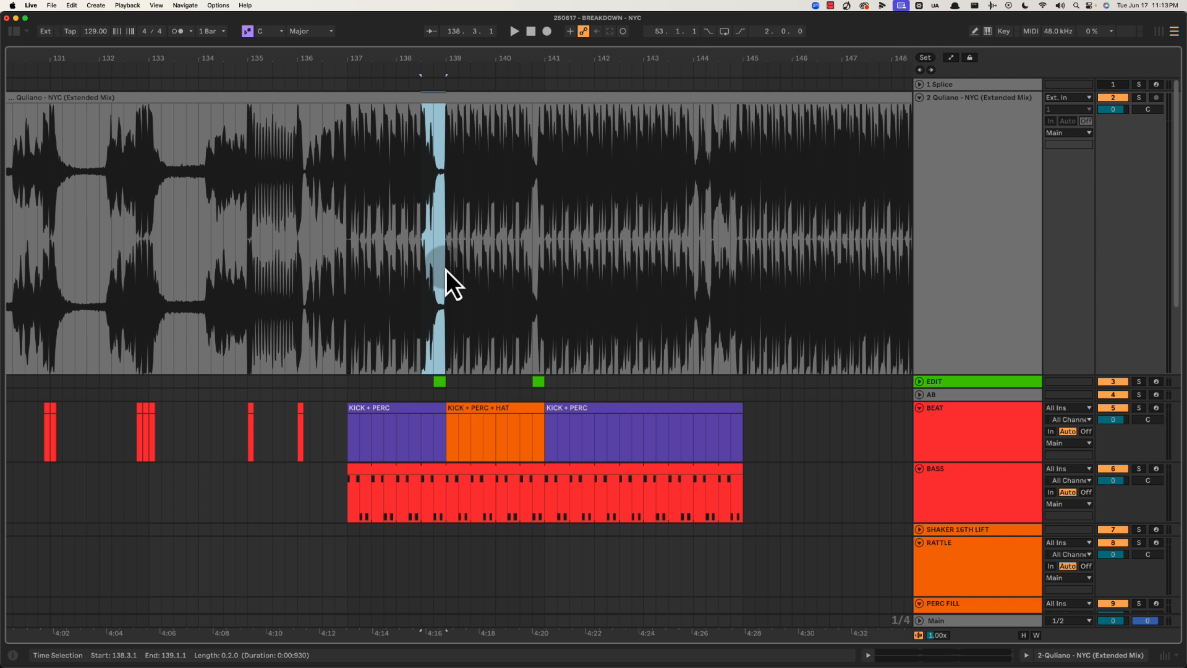
pyautogui.moveTo(447, 183); pyautogui.dragTo(541, 190)
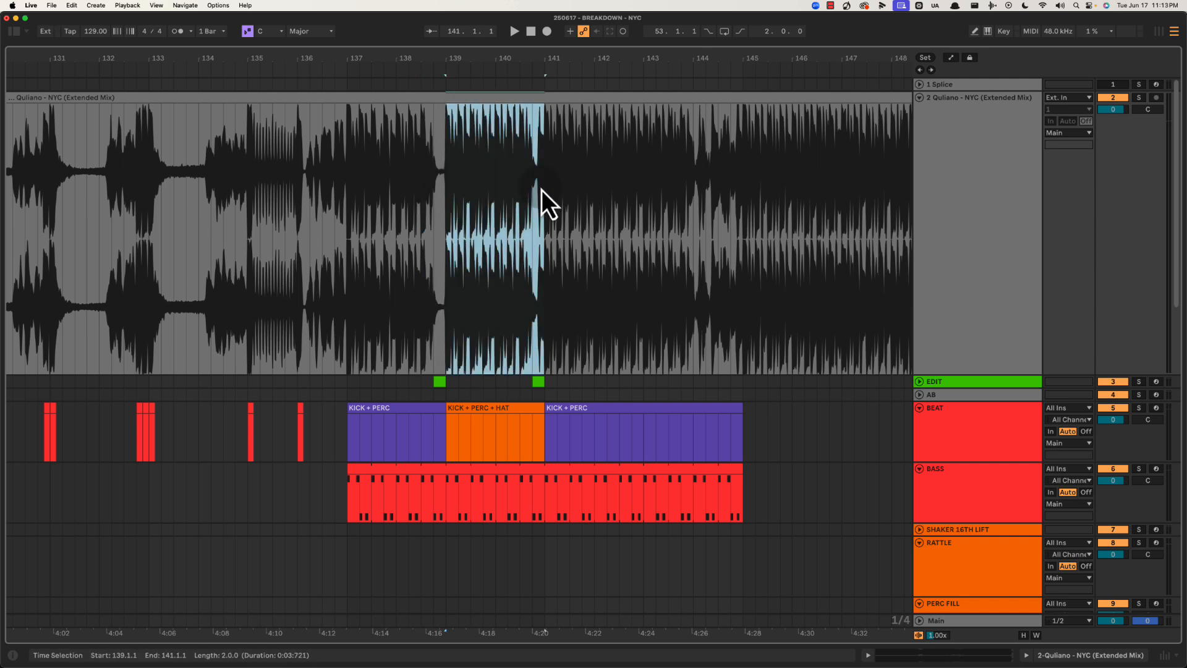
pyautogui.click(414, 240)
pyautogui.hscroll(-5, 413, 240)
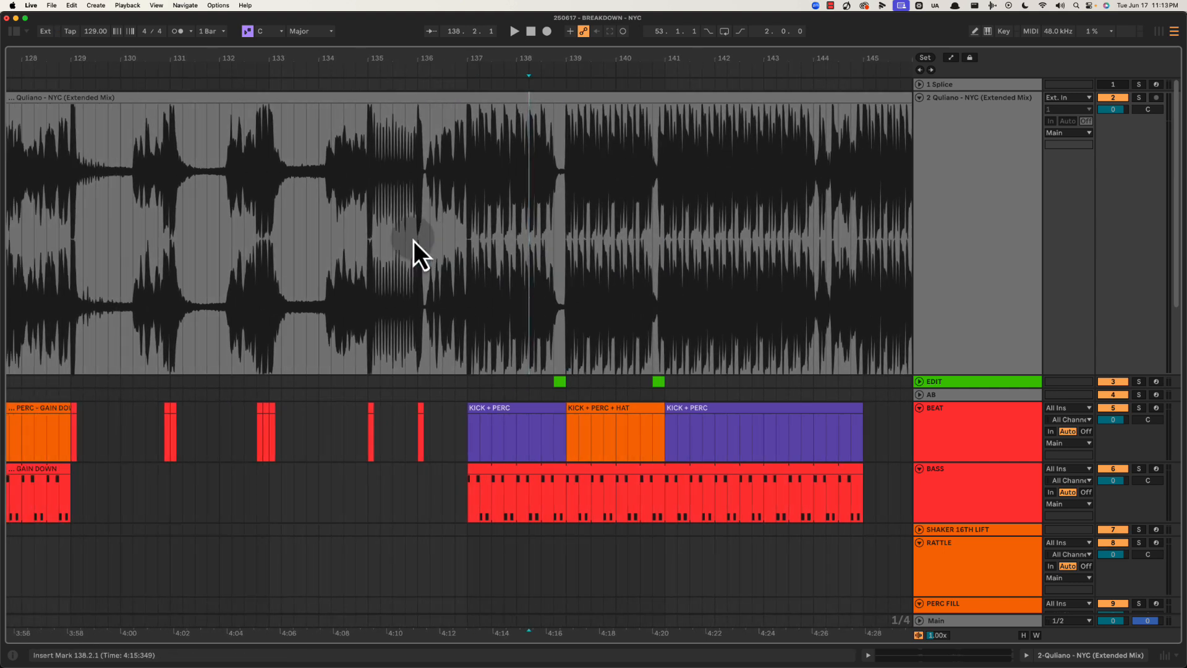
pyautogui.click(562, 235)
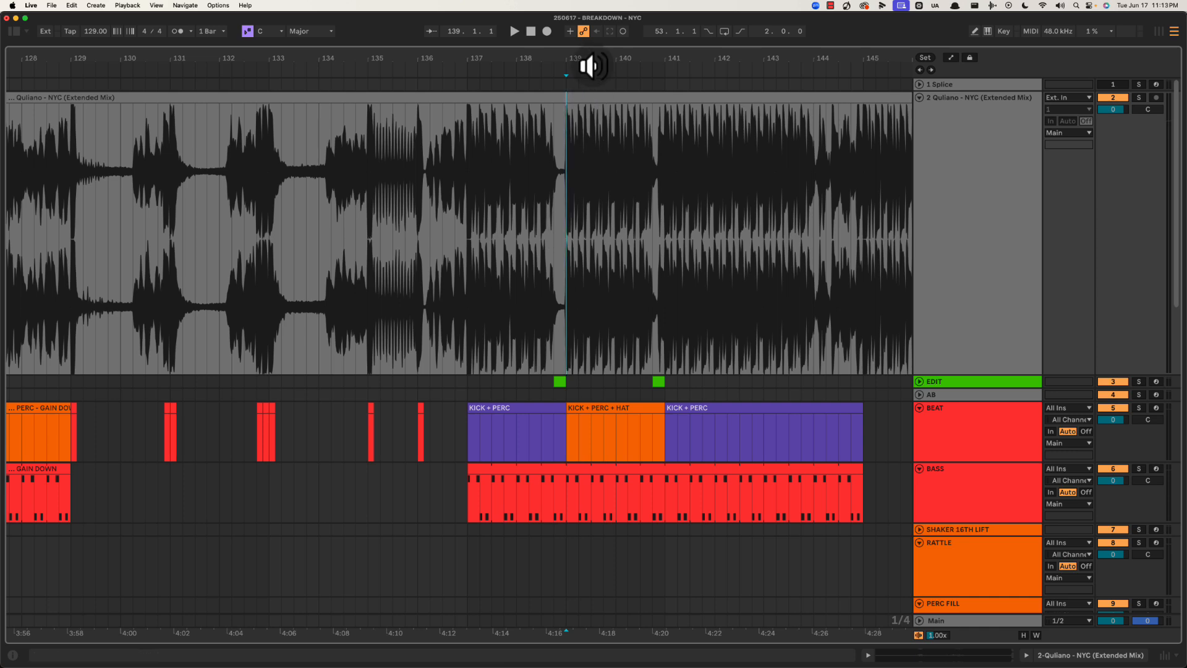
pyautogui.moveTo(594, 59); pyautogui.dragTo(596, 59)
pyautogui.moveTo(597, 60); pyautogui.dragTo(596, 58)
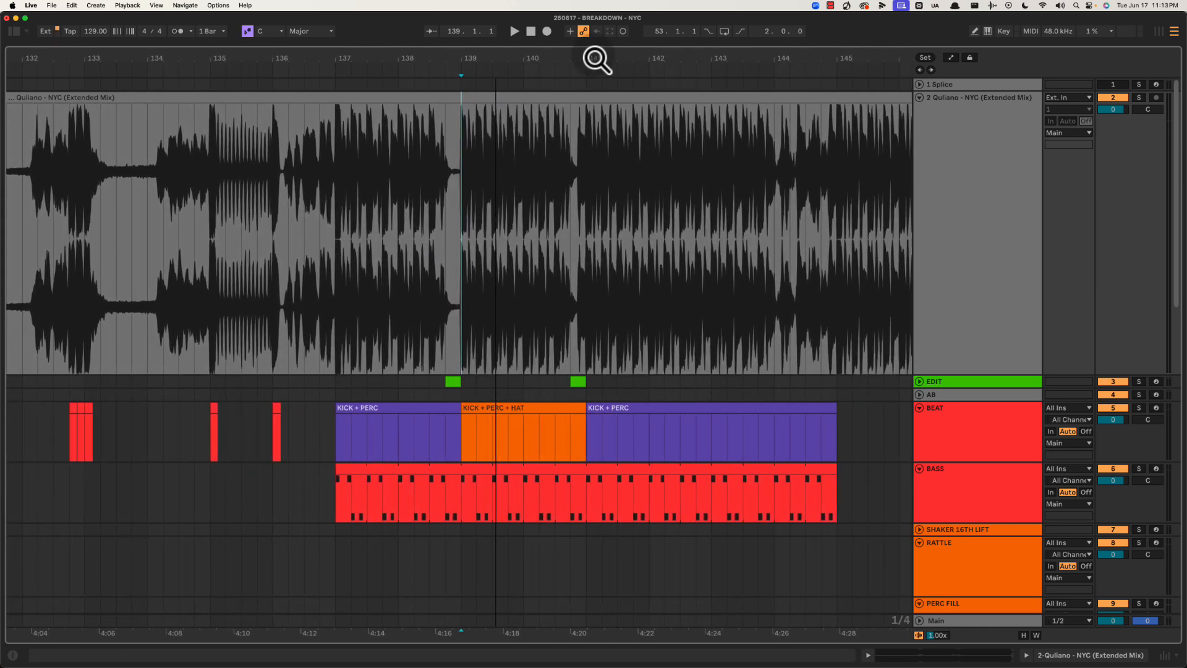
pyautogui.moveTo(459, 216); pyautogui.dragTo(575, 204)
pyautogui.click(396, 195)
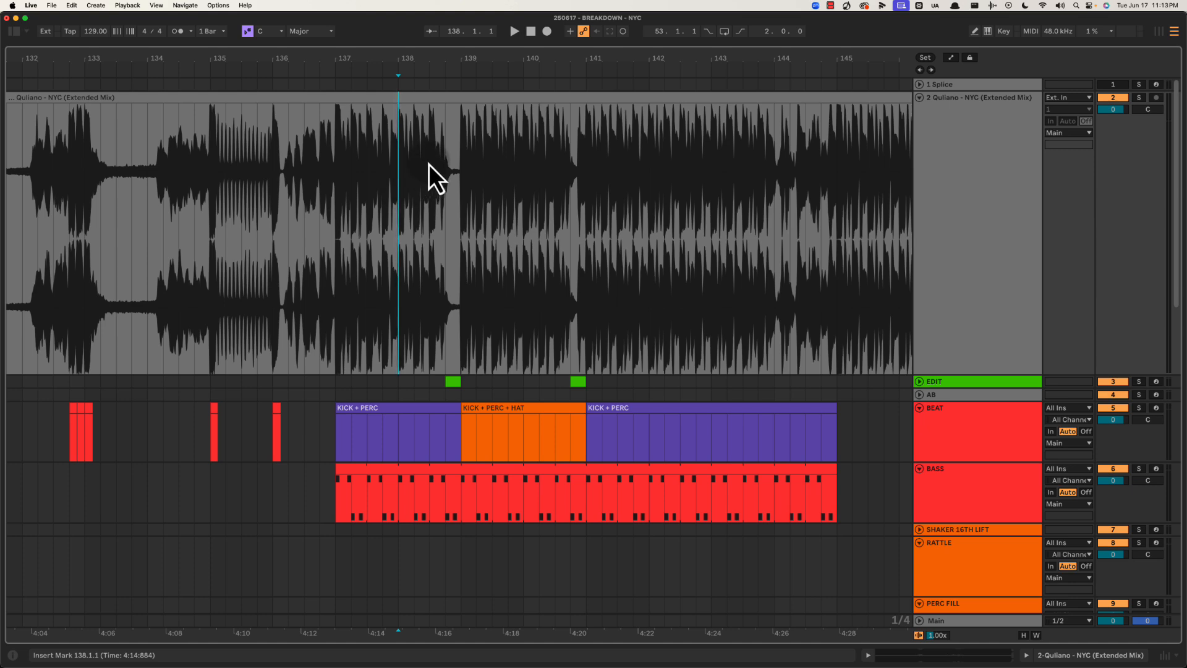
# Examine the reference waveform phrases at bars 137 to 141, 141 to 144.3 and 139 to 141
pyautogui.doubleClick(489, 59)
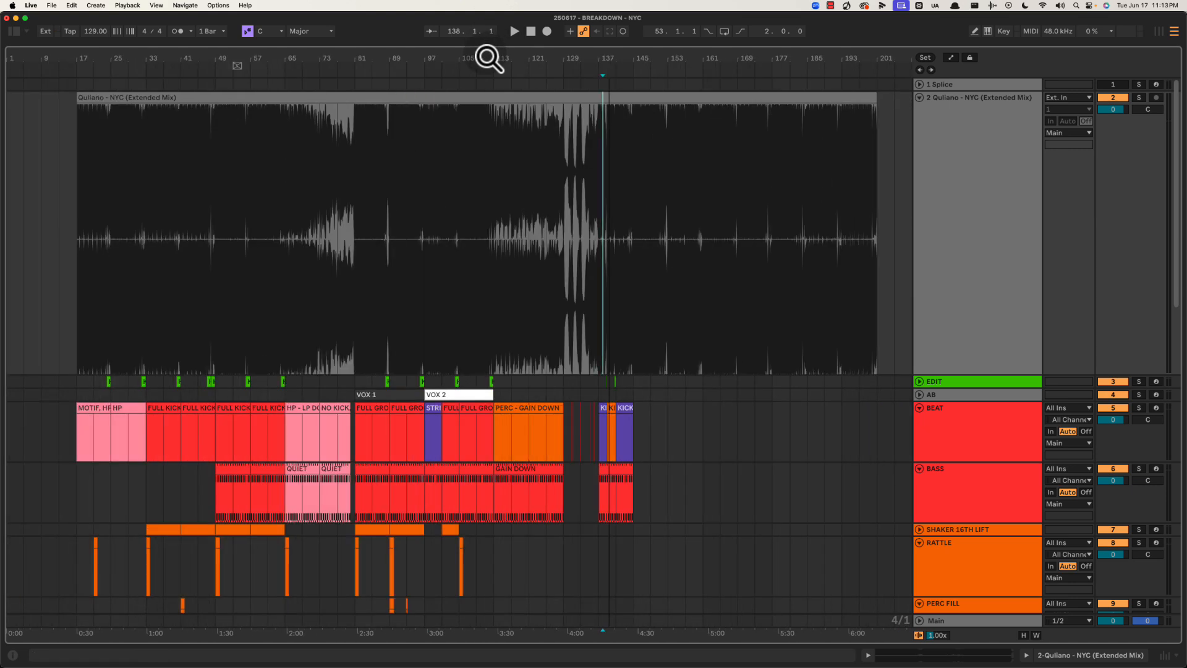
pyautogui.doubleClick(488, 59)
pyautogui.moveTo(488, 59); pyautogui.dragTo(407, 60)
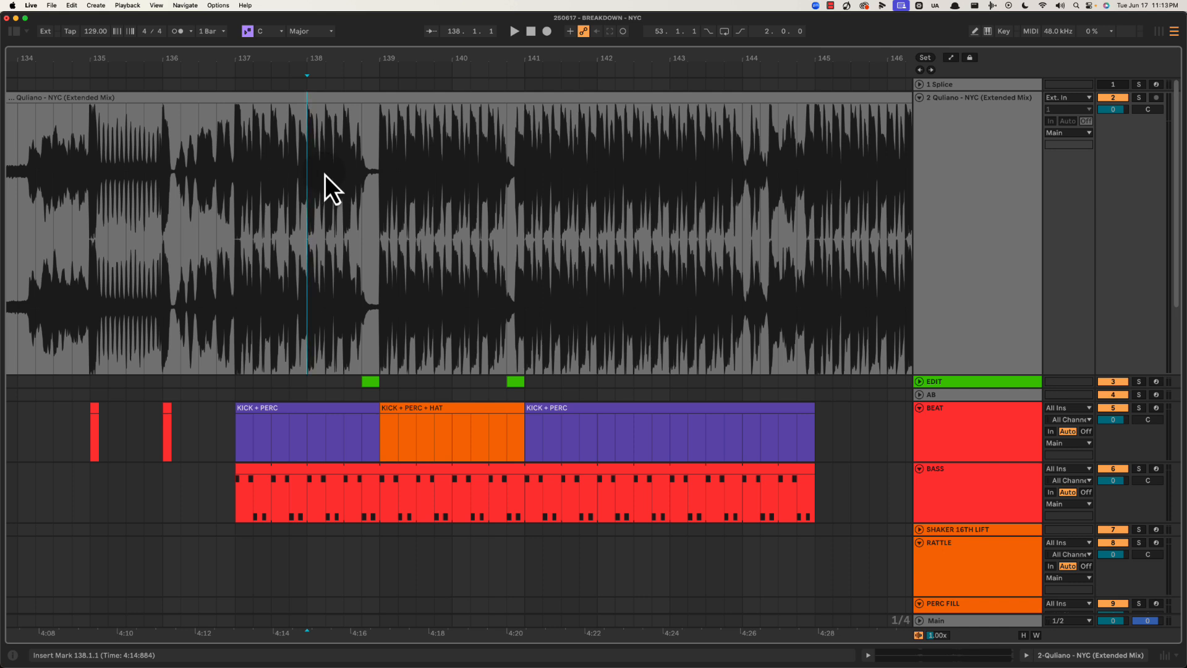
pyautogui.moveTo(235, 178); pyautogui.dragTo(530, 153)
pyautogui.moveTo(535, 151); pyautogui.dragTo(779, 137)
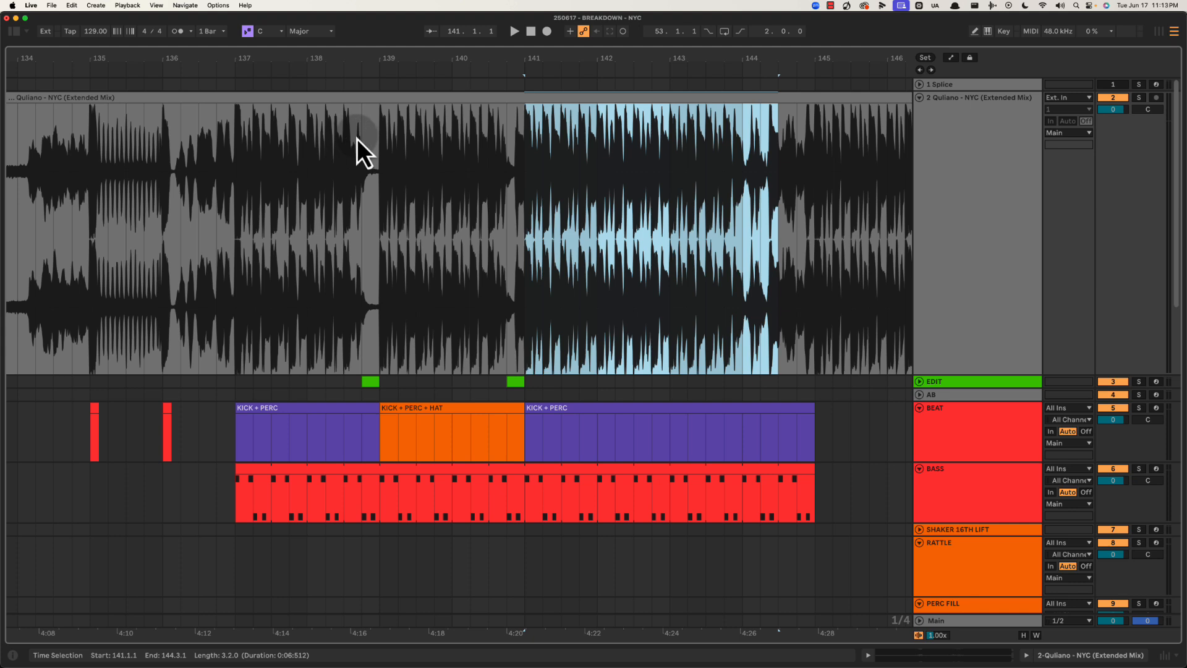
pyautogui.moveTo(362, 135); pyautogui.dragTo(520, 150)
pyautogui.click(381, 147)
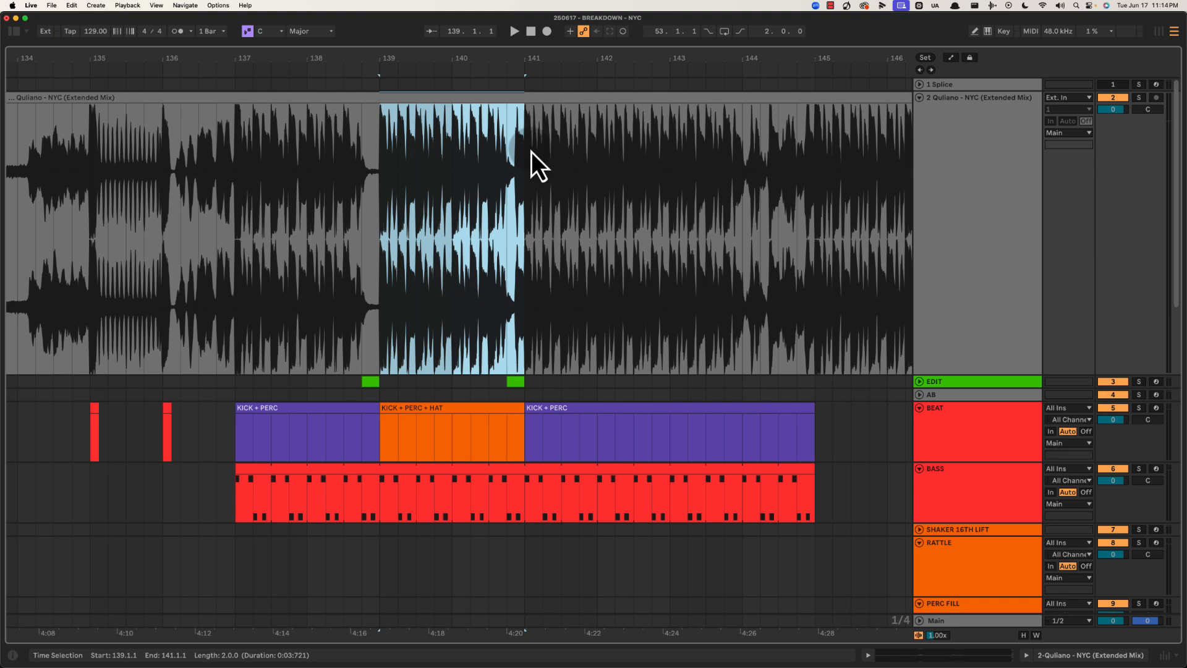
# Play the reference from 140.3 and again through the end of bar 138 to hear both edits
pyautogui.click(480, 208)
pyautogui.press('space')
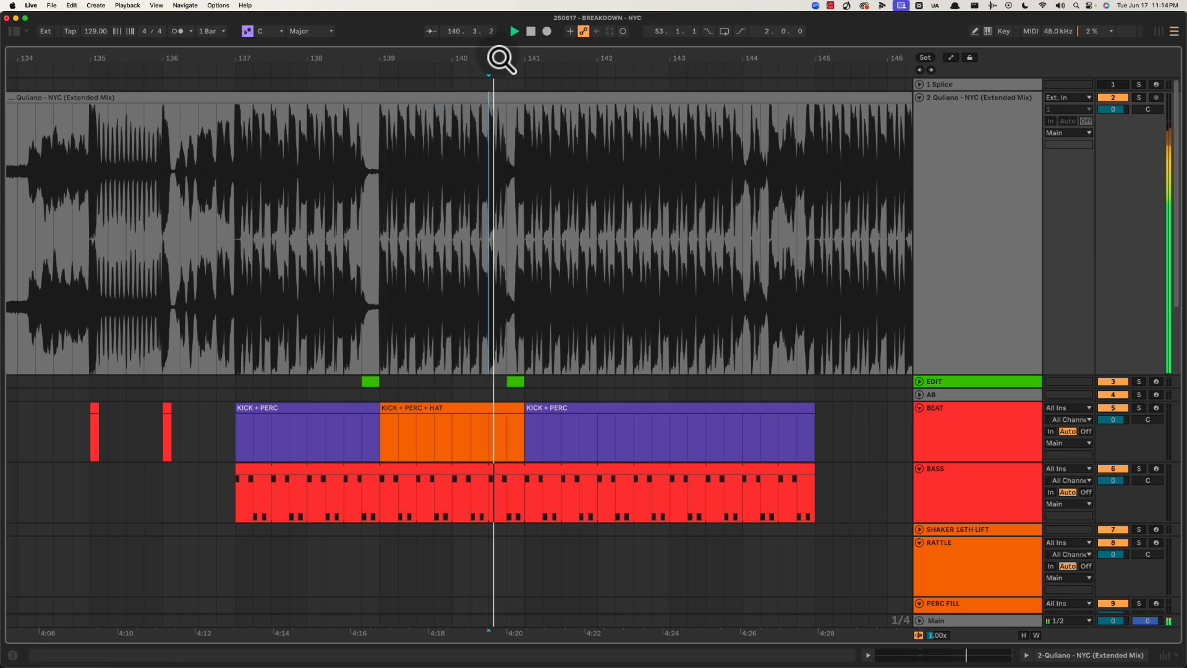
pyautogui.moveTo(499, 53); pyautogui.dragTo(545, 59)
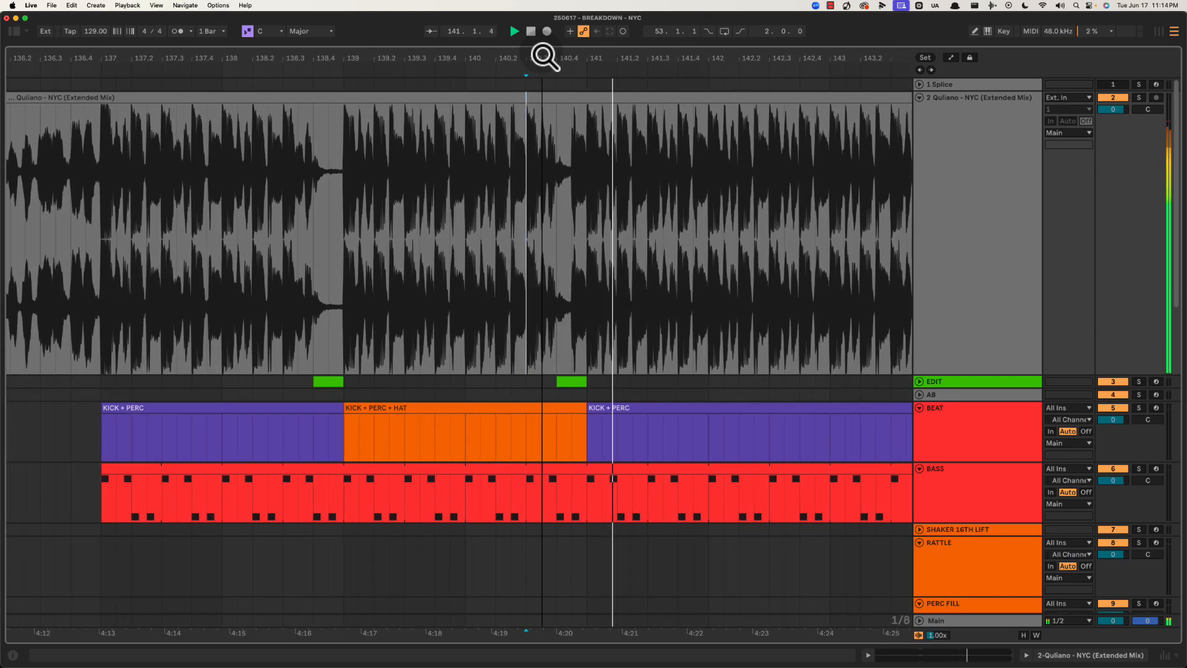
pyautogui.click(273, 254)
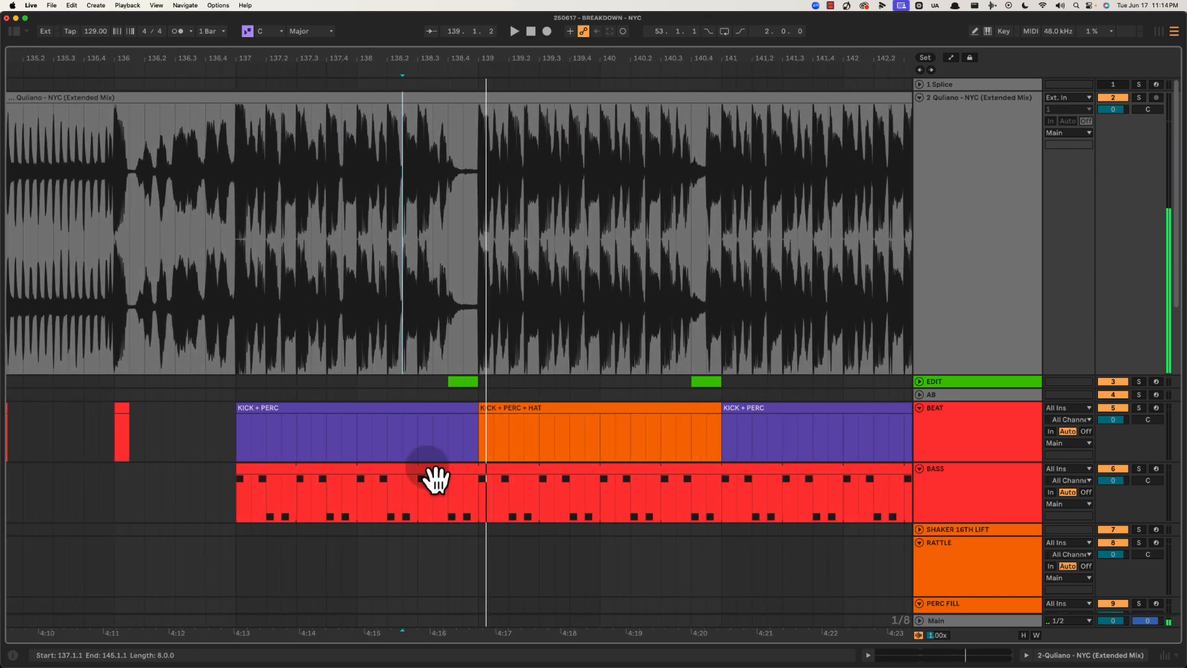
# Cut a gap in the BASS clip from 138.4 to 139 by splitting it at bar 139, and audition the gap
pyautogui.click(479, 493)
pyautogui.press('super+e')
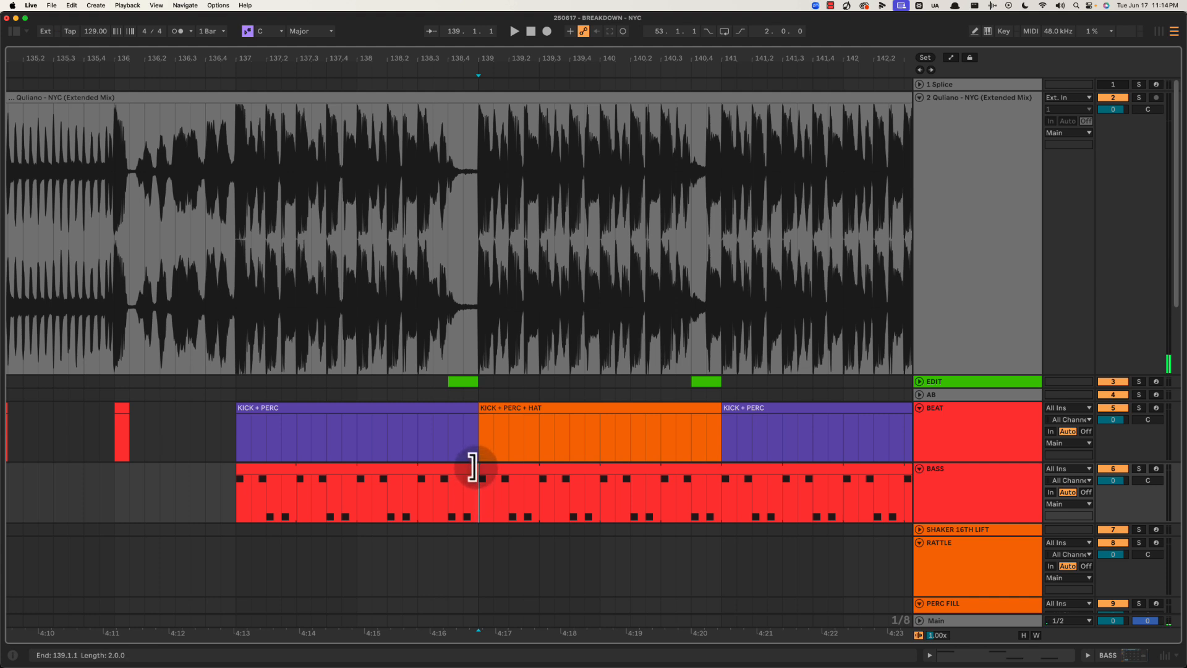
pyautogui.moveTo(476, 466); pyautogui.dragTo(448, 465)
pyautogui.click(418, 495)
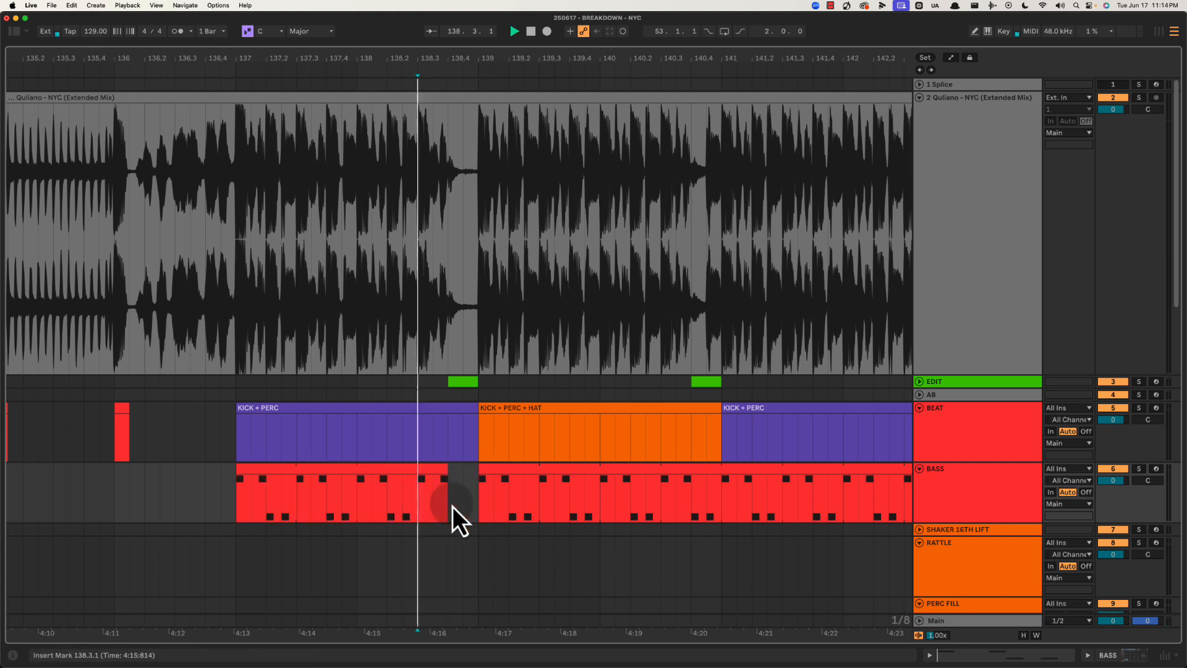
pyautogui.press('space')
pyautogui.click(479, 495)
pyautogui.press('space')
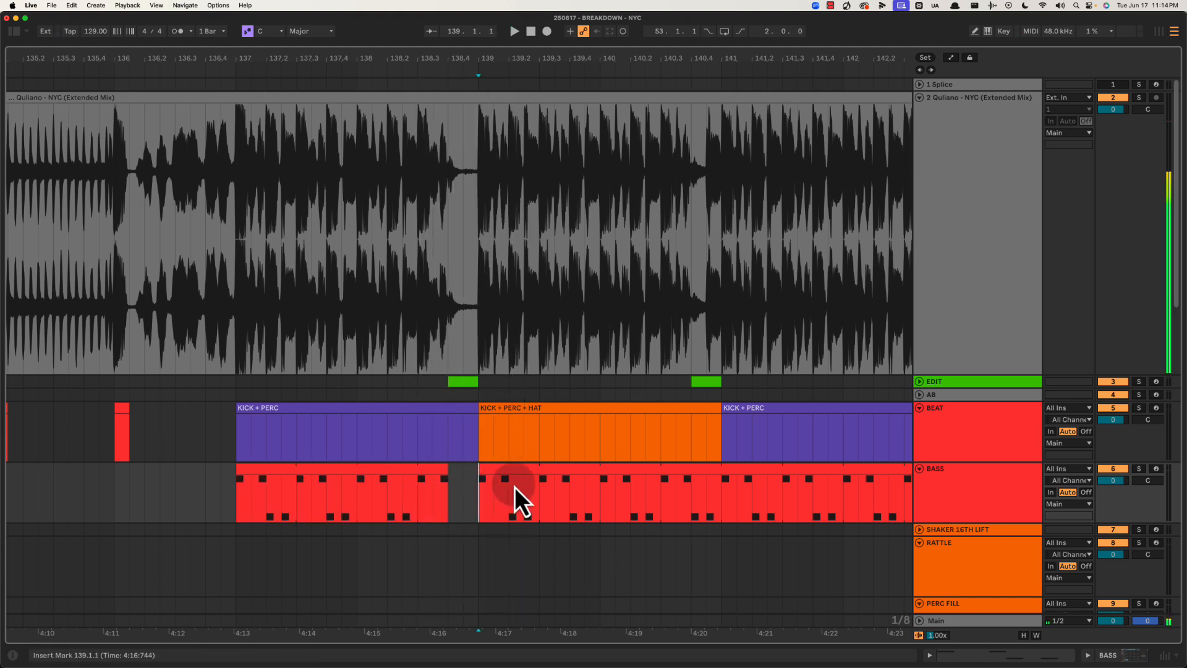
# Play repeatedly from 140.3 and listen to the bass through the edit at 140.4 to 141
pyautogui.moveTo(693, 490); pyautogui.dragTo(728, 488)
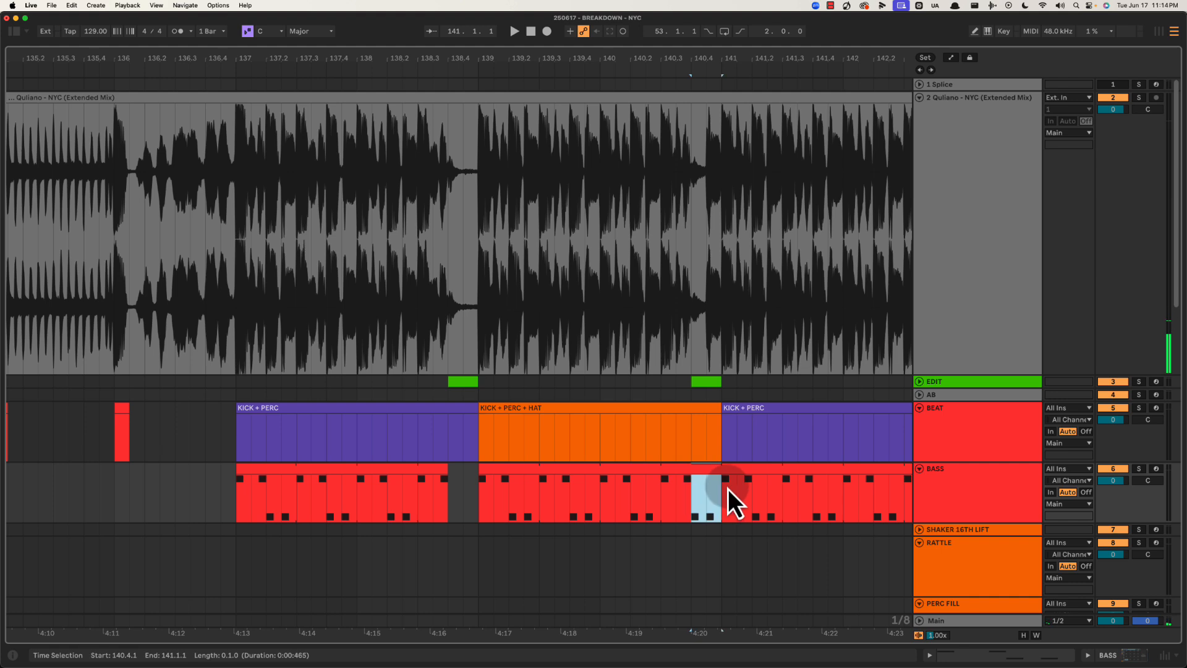
pyautogui.click(662, 496)
pyautogui.press('space')
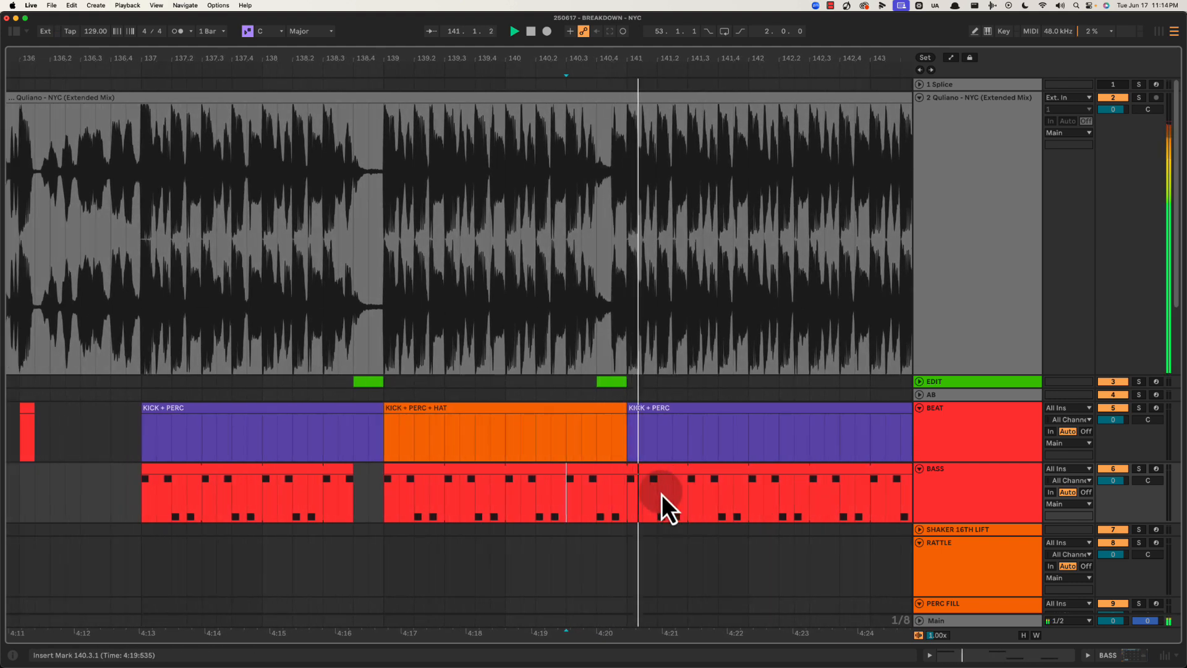
pyautogui.press('space')
pyautogui.press('space')
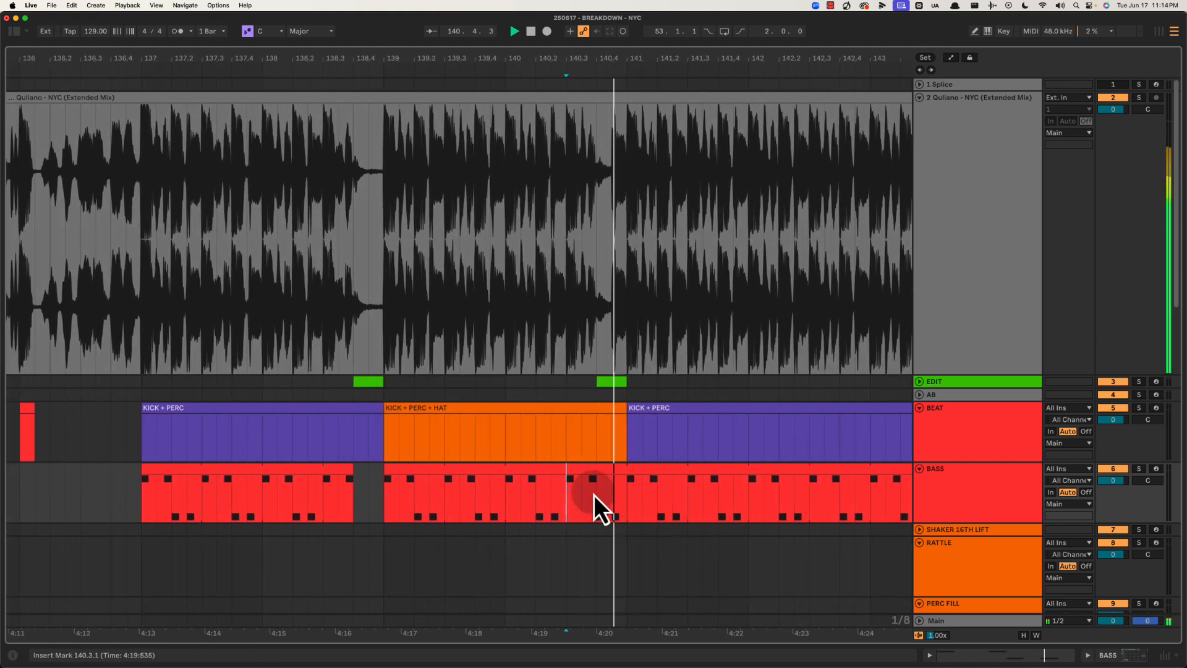
pyautogui.press('space')
pyautogui.press('space')
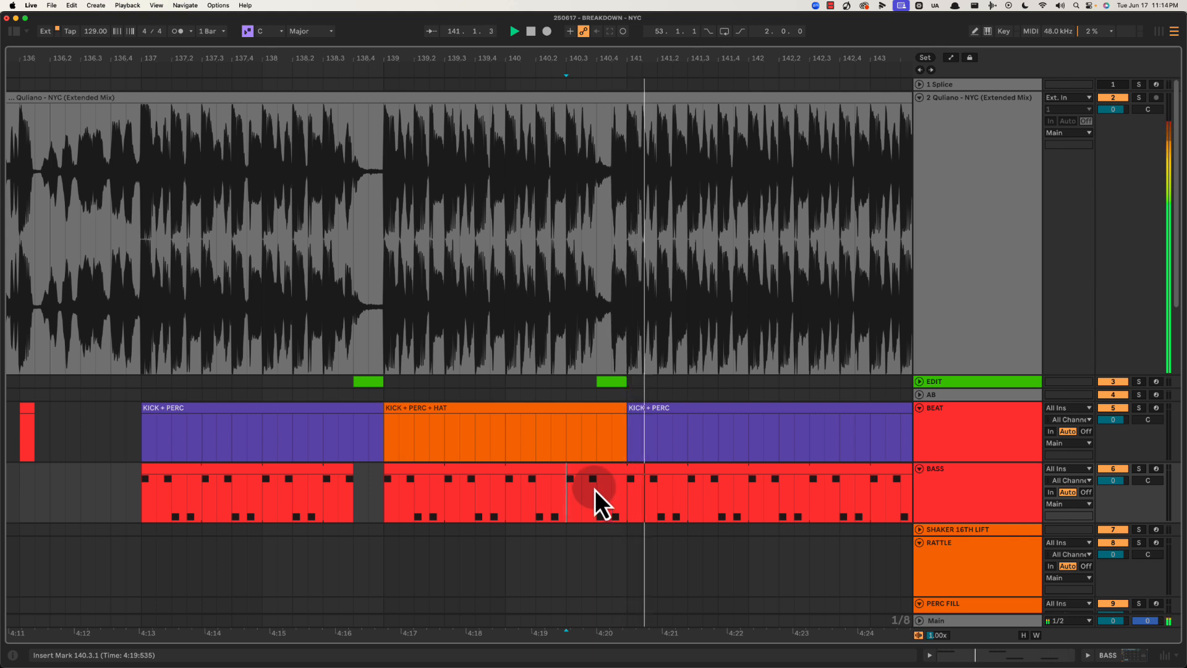
pyautogui.press('space')
pyautogui.press('space')
pyautogui.press('space')
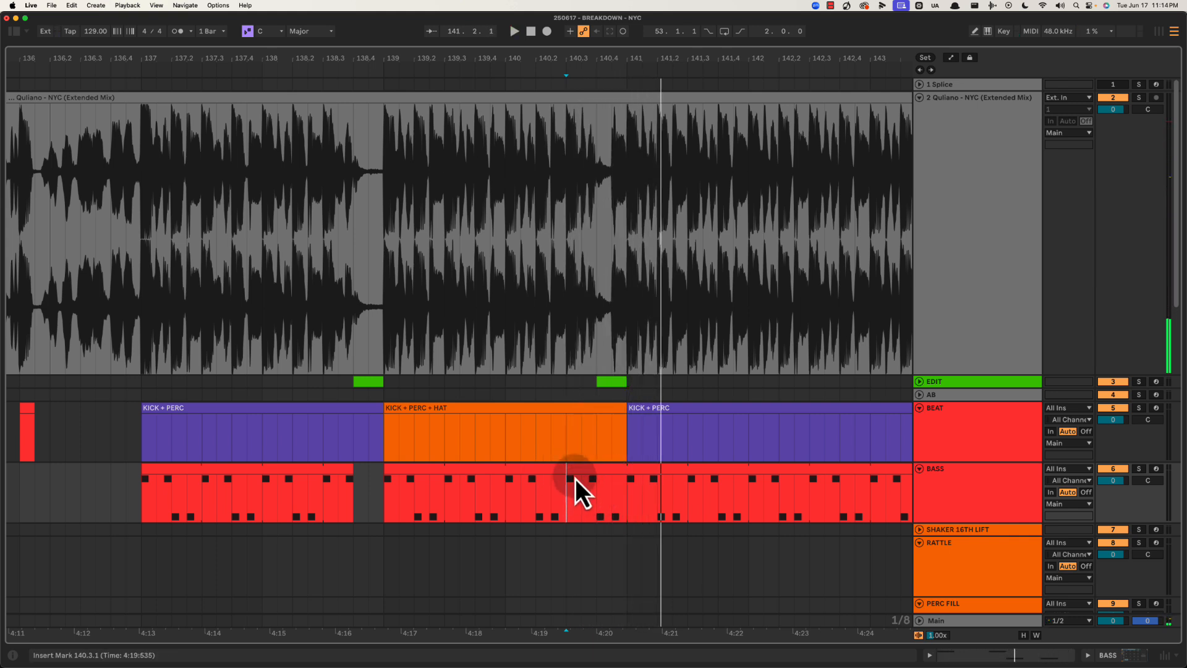
# Try lengthening the G3 note at 1.1.4 past 1.2 in the BASS clip from bar 139, undo it and hide the clip editor
pyautogui.doubleClick(575, 479)
pyautogui.click(752, 399)
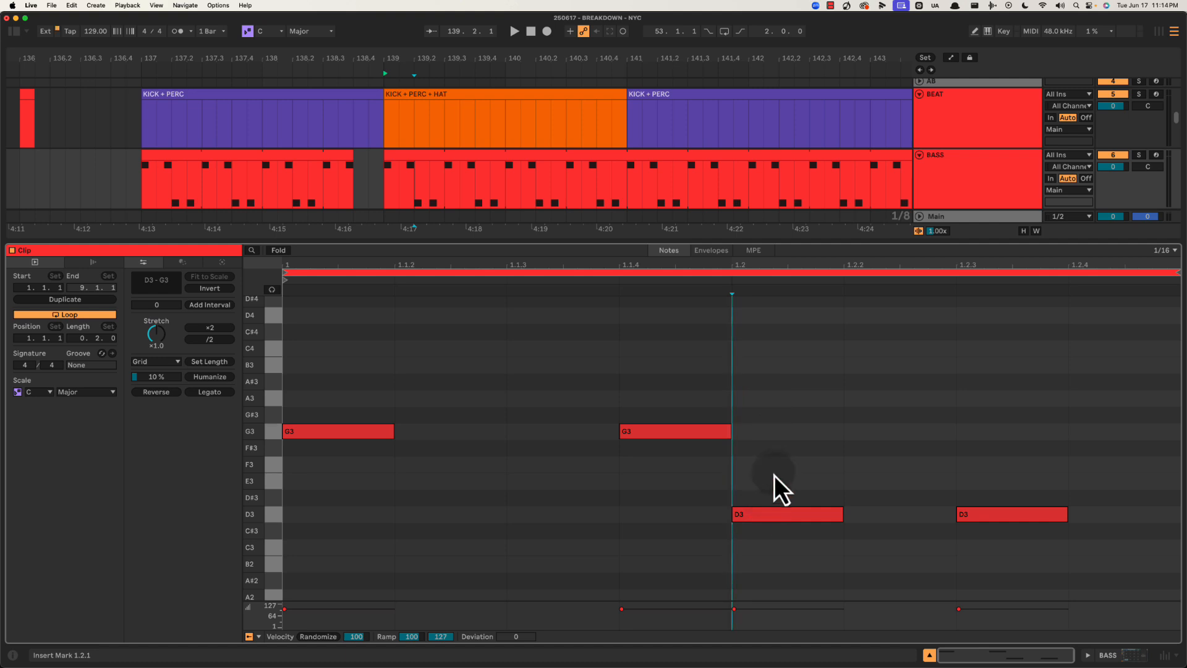
pyautogui.click(783, 514)
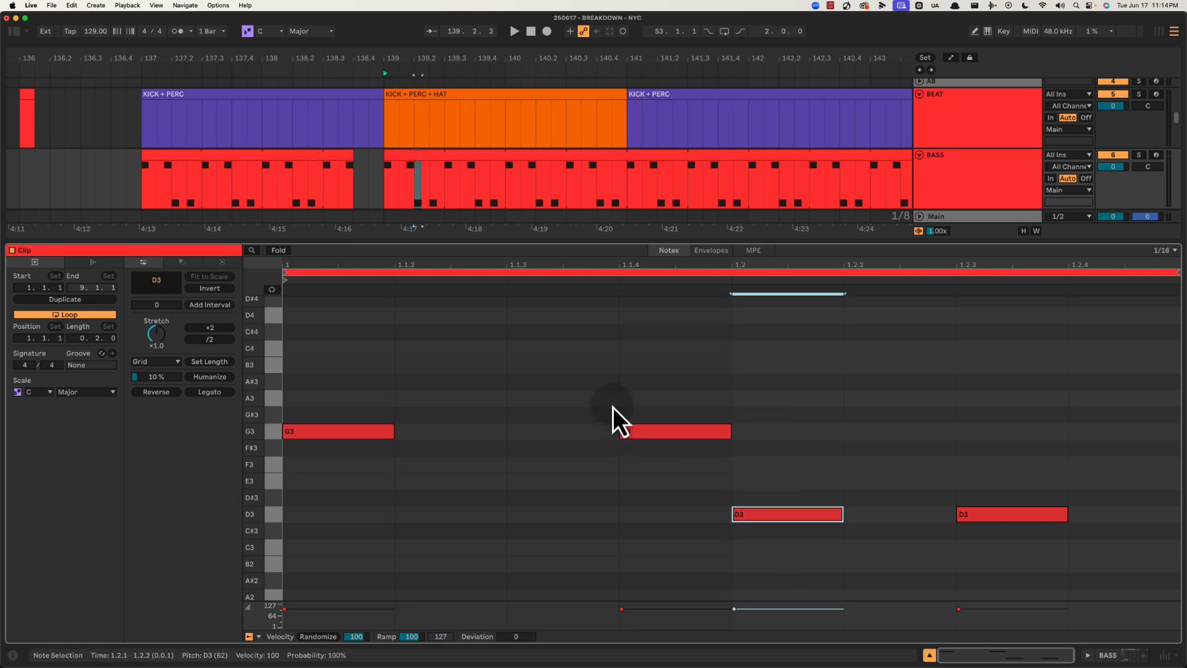
pyautogui.moveTo(616, 413); pyautogui.dragTo(828, 529)
pyautogui.click(809, 514)
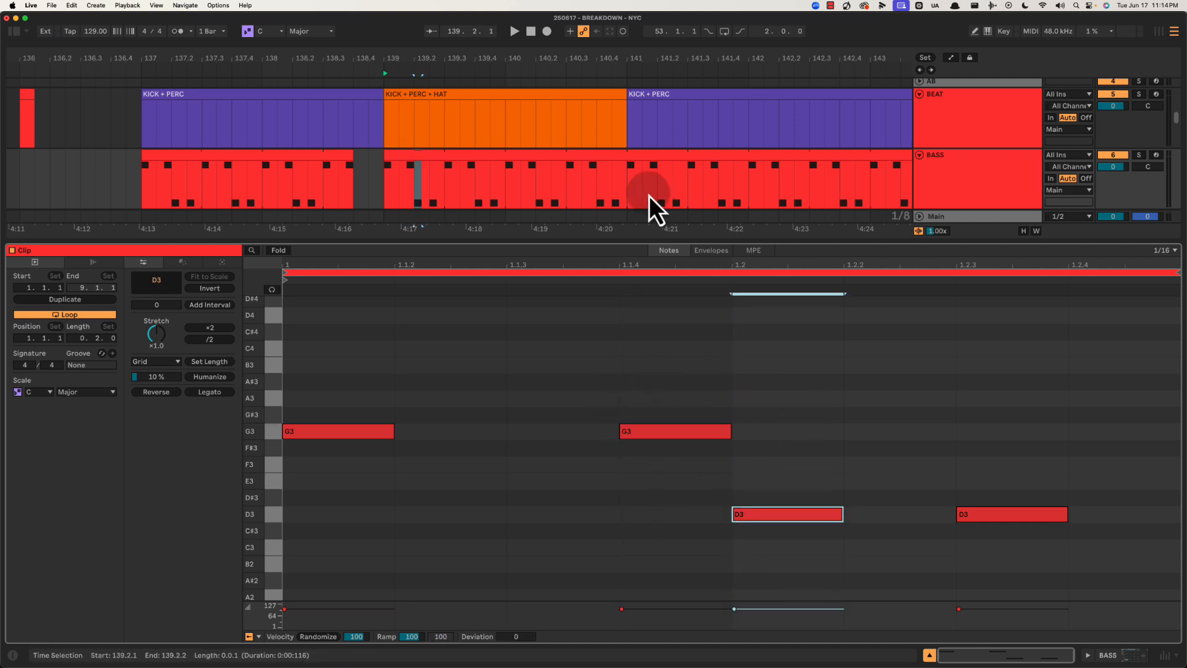
pyautogui.click(710, 433)
pyautogui.moveTo(730, 431); pyautogui.dragTo(814, 432)
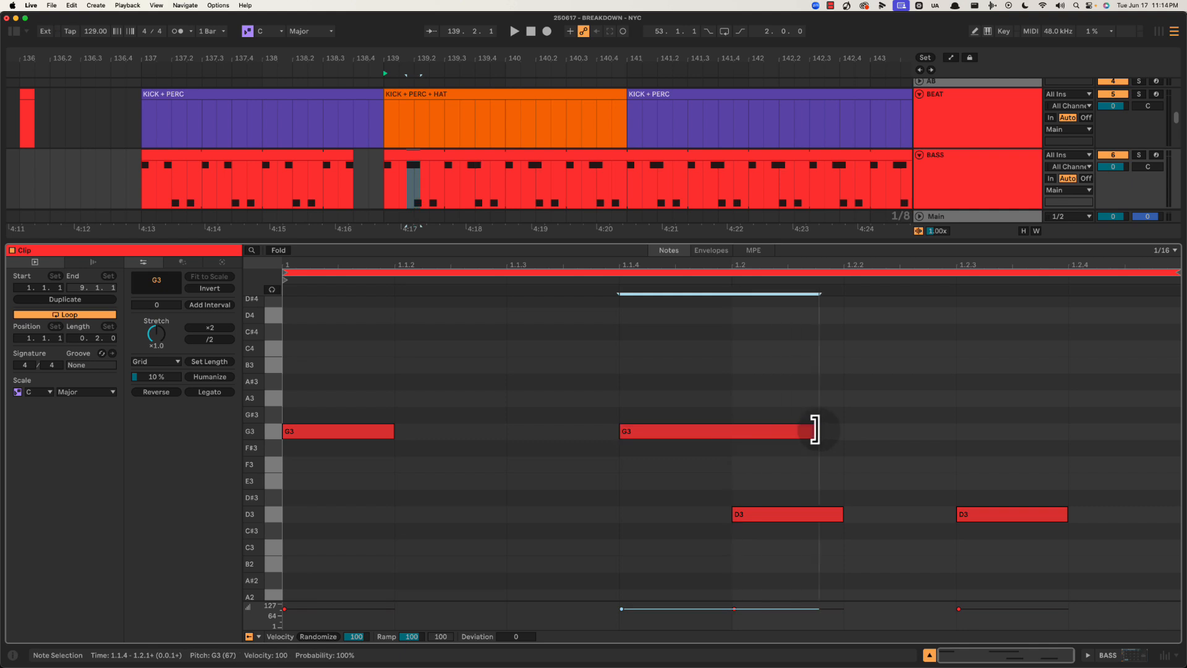
pyautogui.press('super+z')
pyautogui.scroll(-3, 523, 131)
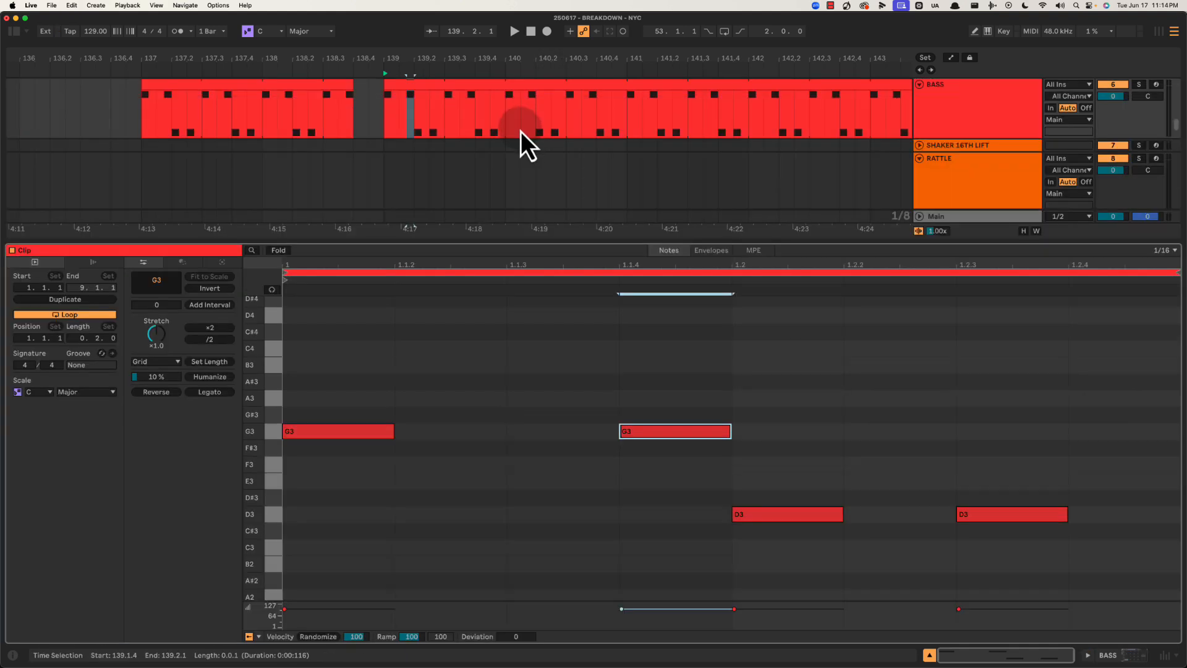
pyautogui.press('super+alt+l')
# Replay the reference from 140.3 and check the bass notes leading into bar 141
pyautogui.scroll(10, 548, 249)
pyautogui.click(560, 247)
pyautogui.press('space')
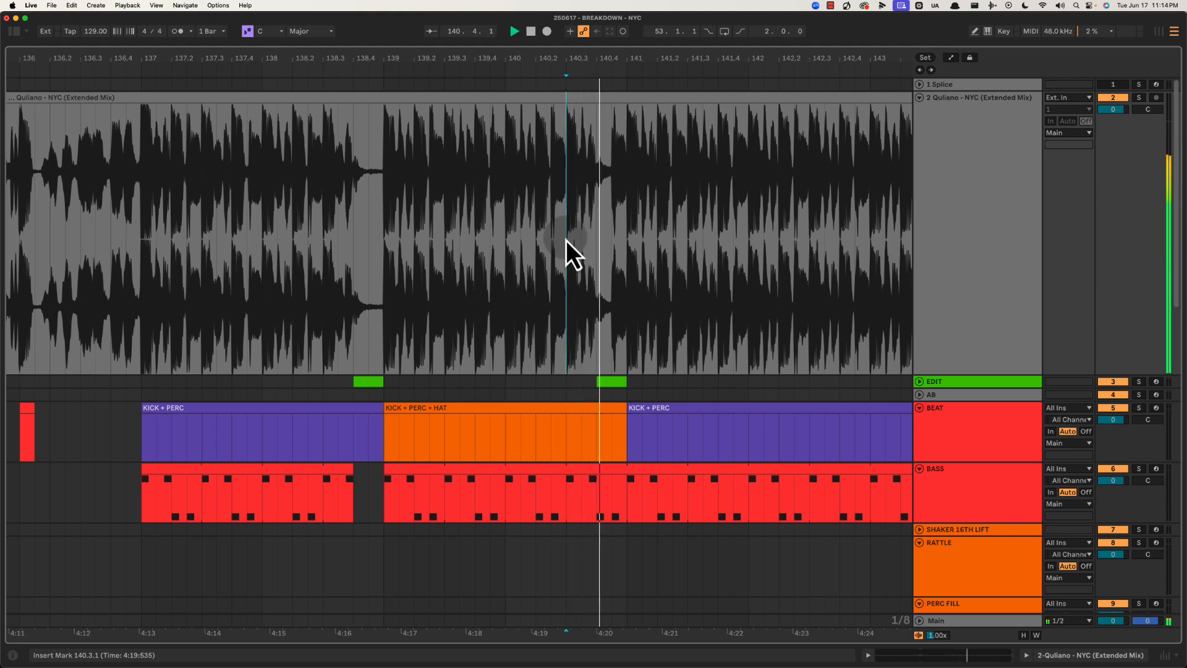
pyautogui.press('space')
# Delete the D3 note at 1.2.1 from the looped BASS clip starting at bar 139
pyautogui.doubleClick(593, 470)
pyautogui.click(674, 349)
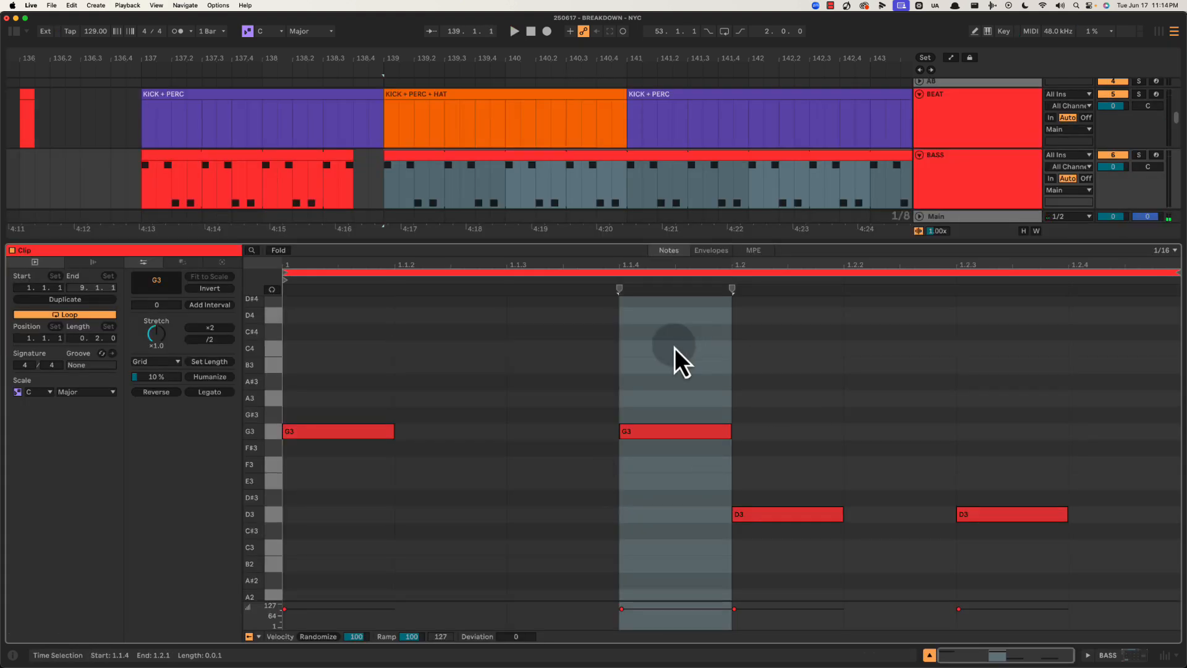
pyautogui.click(782, 509)
pyautogui.press('Delete')
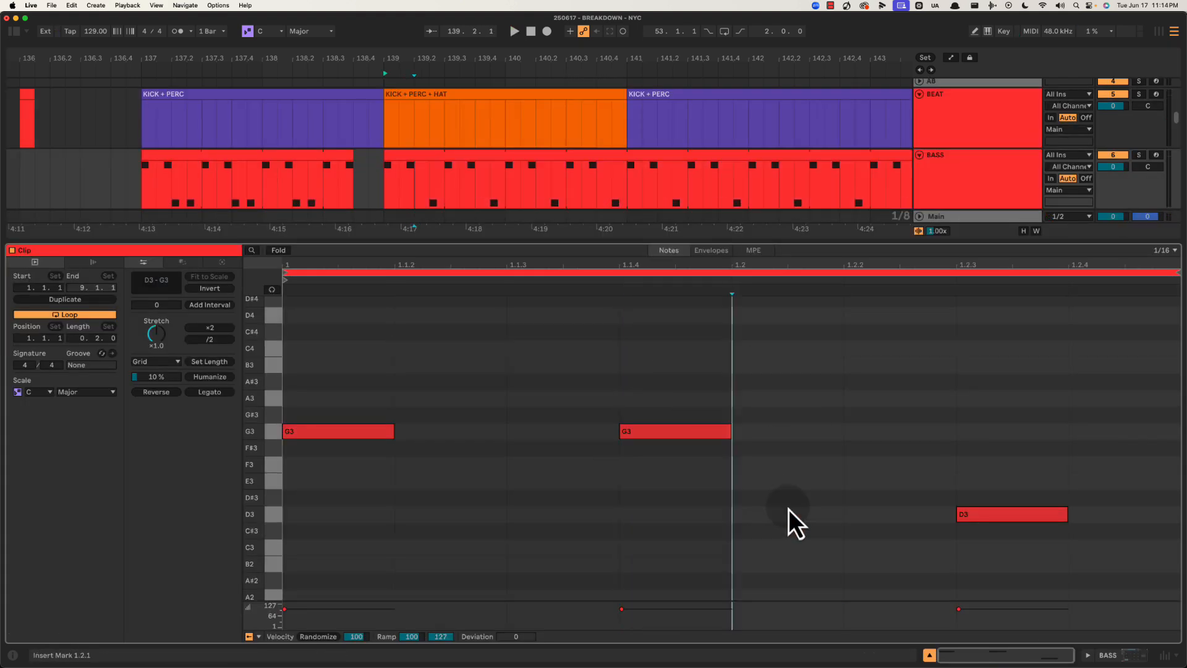
# Lengthen the G3 note at 1.1.4 to end at 1.2.2 in the looped BASS clip from bar 139 and hide the clip editor
pyautogui.moveTo(729, 432); pyautogui.dragTo(851, 430)
pyautogui.hotkey('shift', 'Tab')
pyautogui.press('super+alt+l')
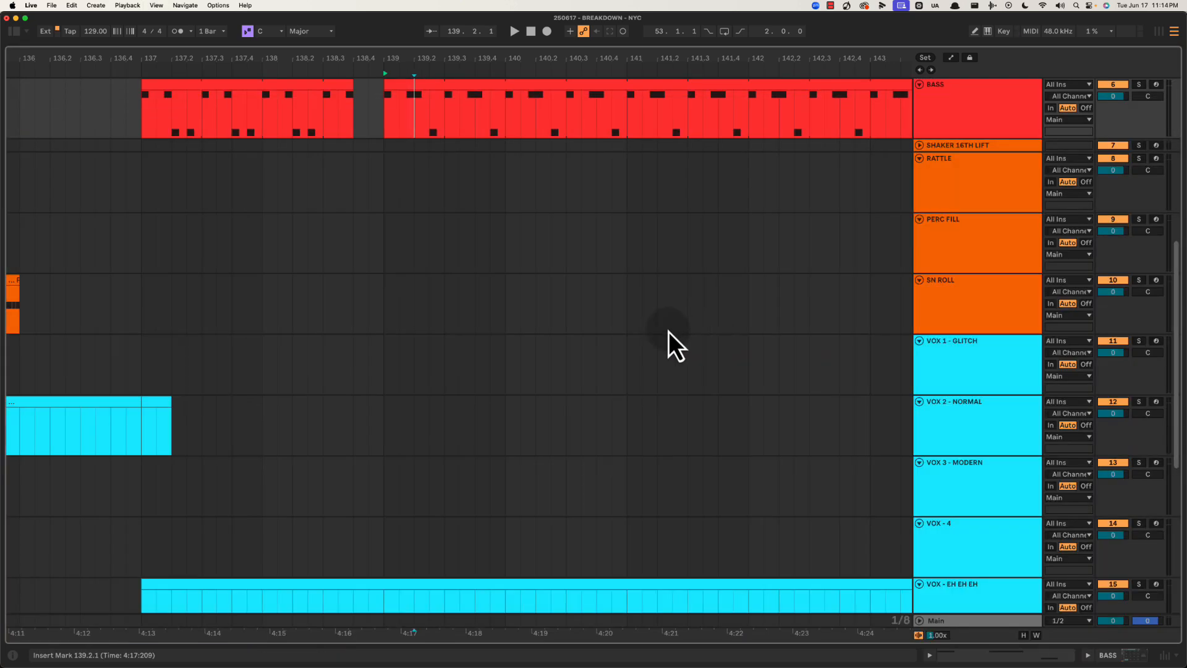
pyautogui.scroll(6, 549, 124)
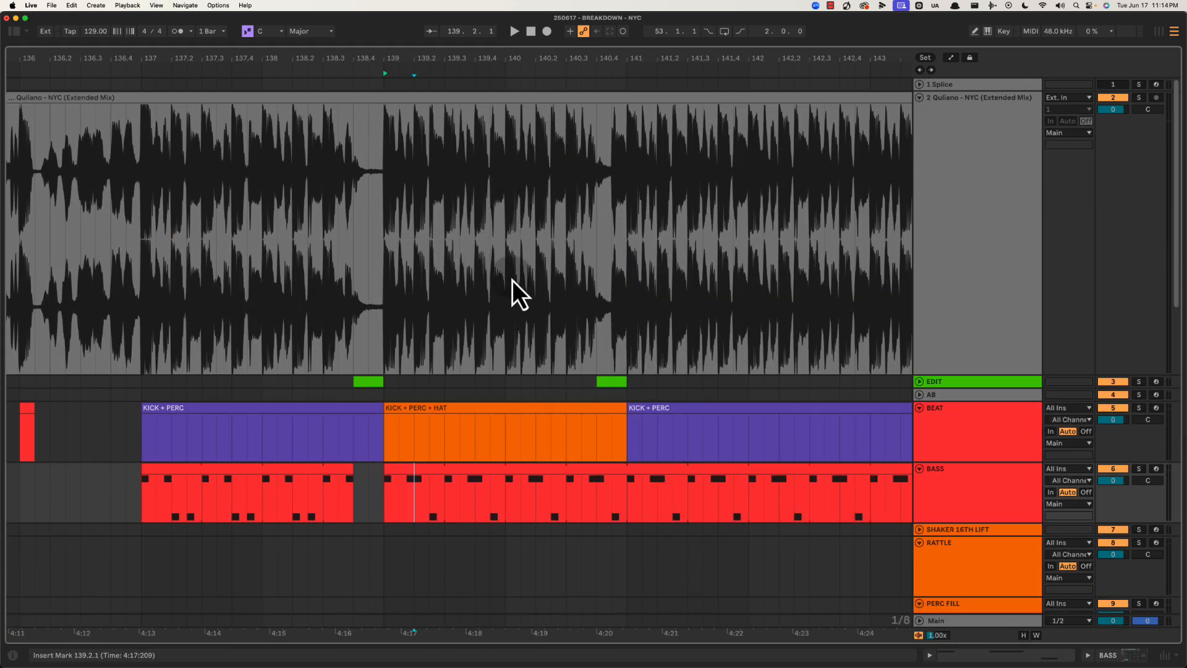
pyautogui.click(506, 225)
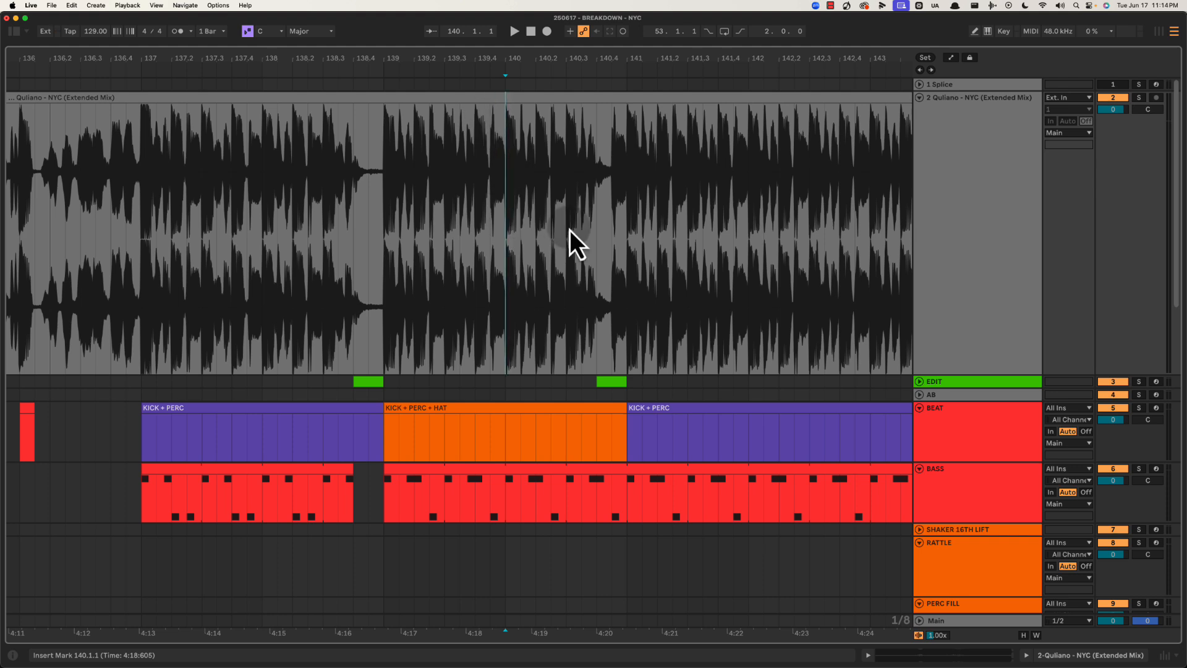
# Color the BASS clip starting at bar 139 light pink
pyautogui.click(560, 476)
pyautogui.rightClick(588, 509)
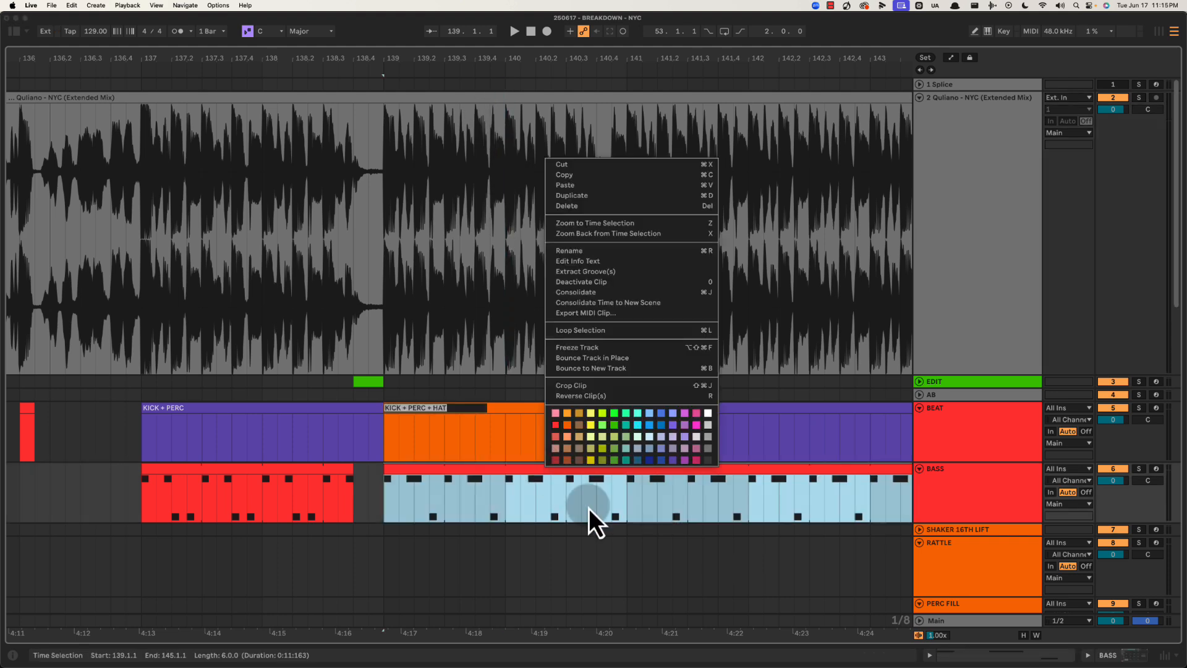
pyautogui.click(556, 413)
pyautogui.click(467, 461)
pyautogui.click(399, 486)
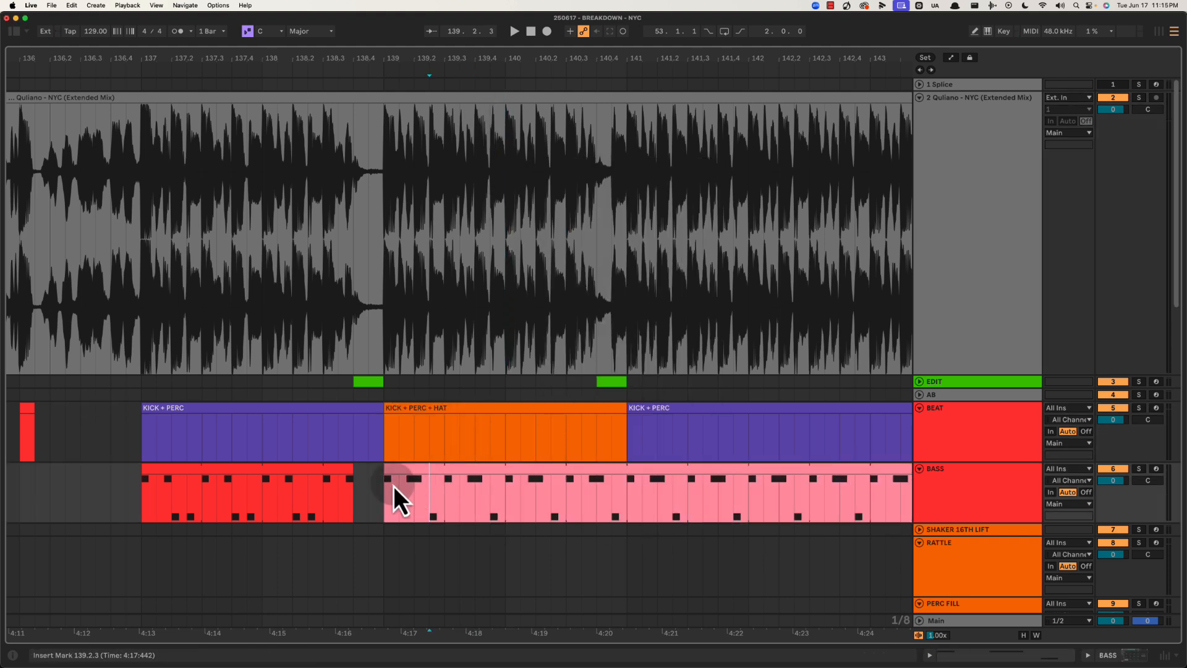
# Recolor the BASS clip starting at bar 139 to muted red
pyautogui.moveTo(532, 62); pyautogui.dragTo(533, 62)
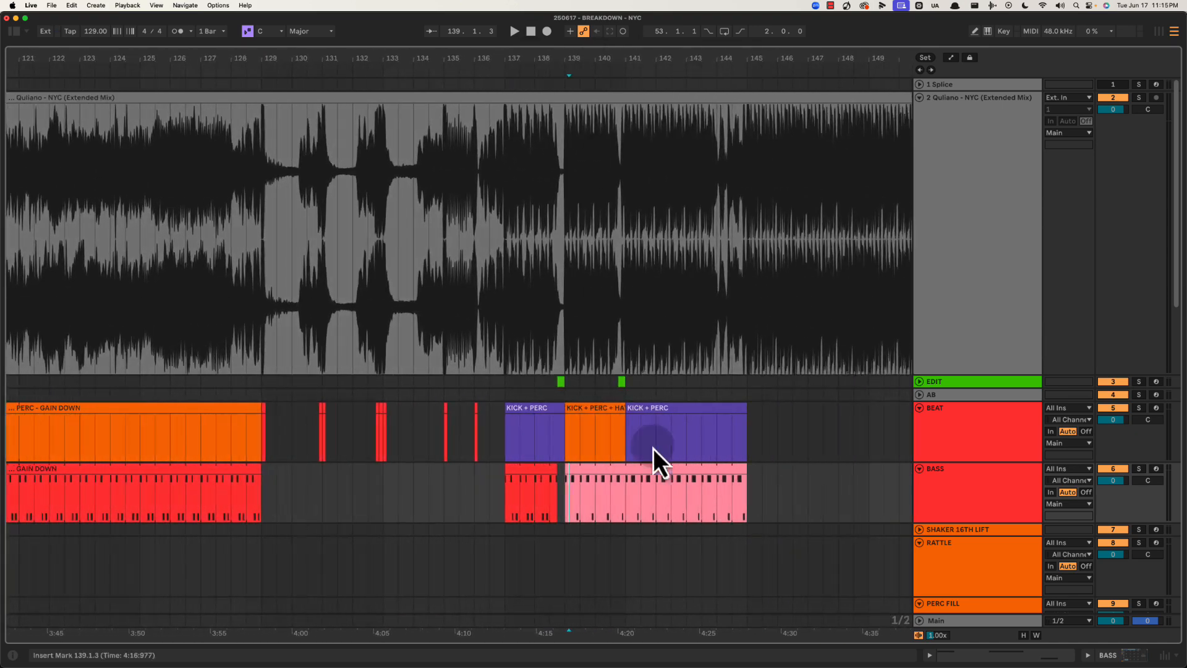
pyautogui.press('super+alt+b')
pyautogui.press('super+alt+b')
pyautogui.rightClick(614, 480)
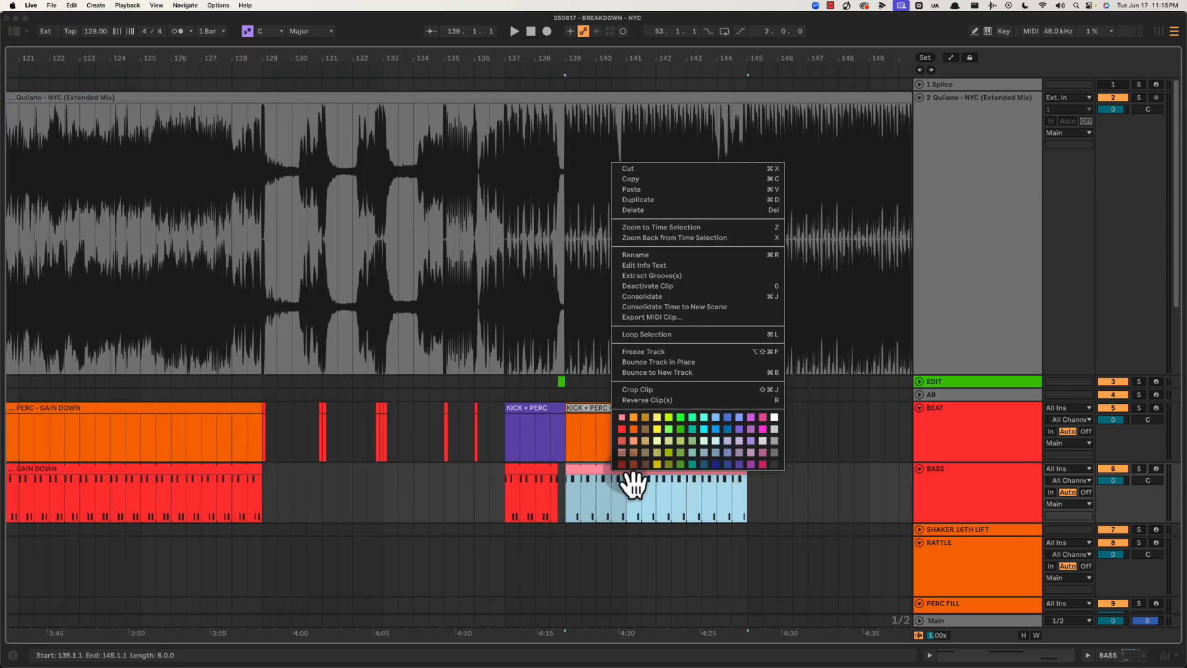
pyautogui.click(622, 442)
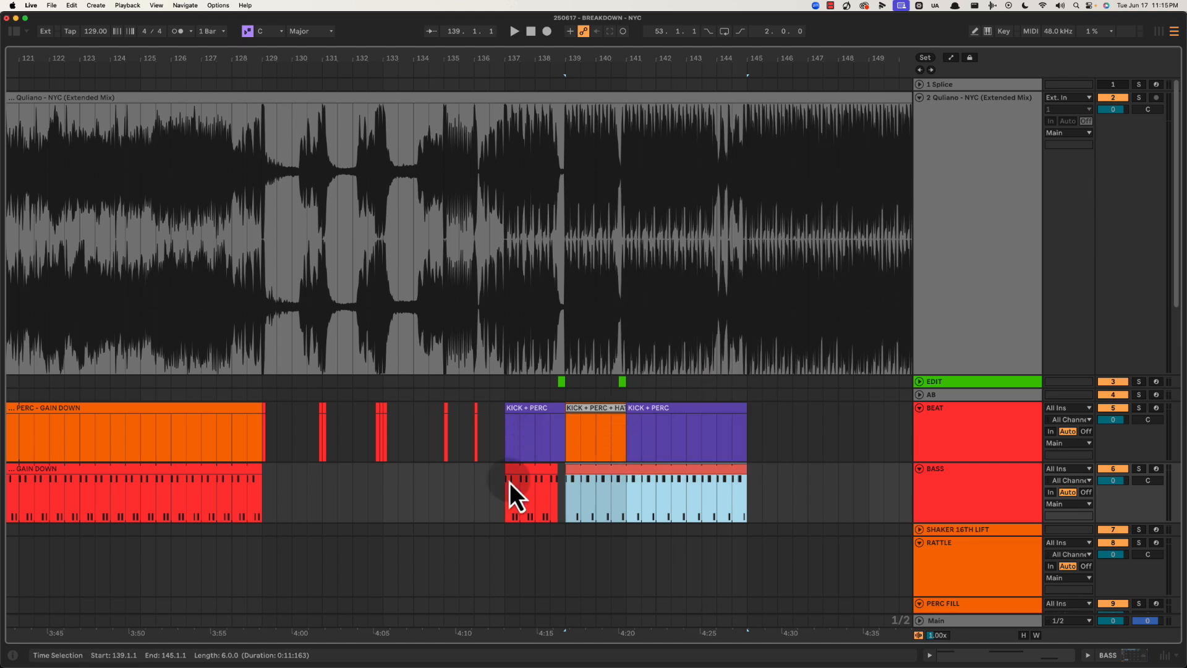
# Recolor the BASS clip at bar 137 and the earlier bright red BASS clips to the same muted red, leaving QUIET pink
pyautogui.click(509, 483)
pyautogui.moveTo(562, 479); pyautogui.dragTo(520, 473)
pyautogui.moveTo(545, 60); pyautogui.dragTo(758, 60)
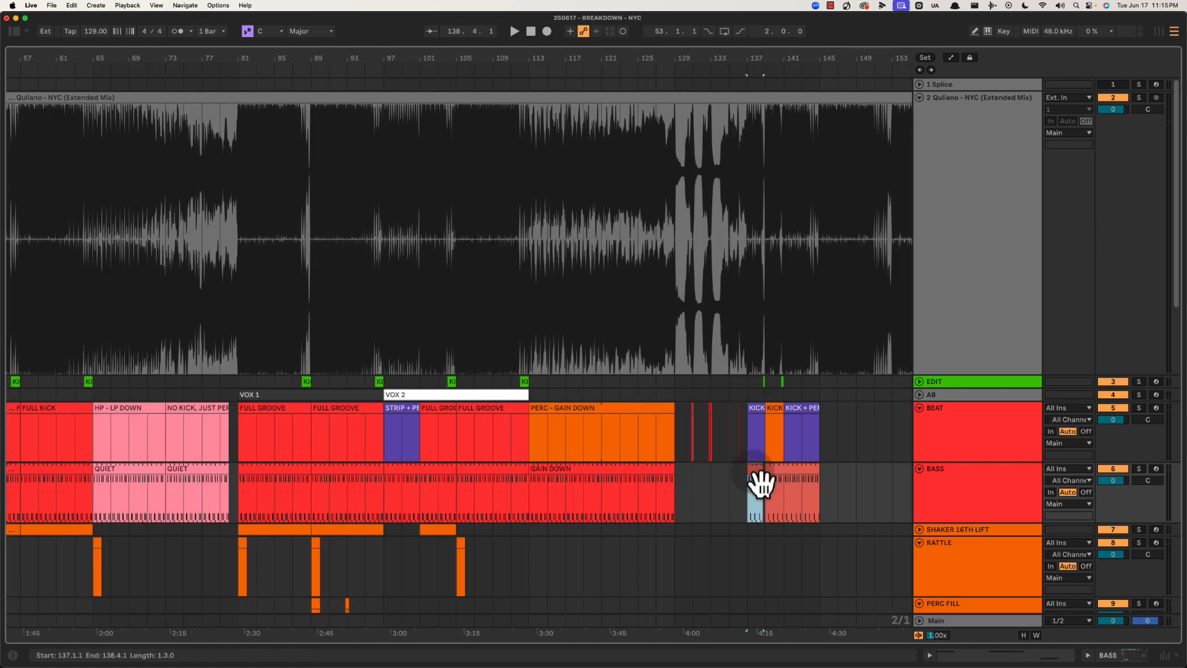
pyautogui.hscroll(-6, 756, 475)
pyautogui.doubleClick(557, 469)
pyautogui.click(390, 185)
pyautogui.hotkey('shift', 'Tab')
pyautogui.hotkey('shift', 'Tab')
pyautogui.press('super+alt+l')
# Play the drop from bar 139 and compare the reference with the clips on the lower tracks
pyautogui.doubleClick(618, 62)
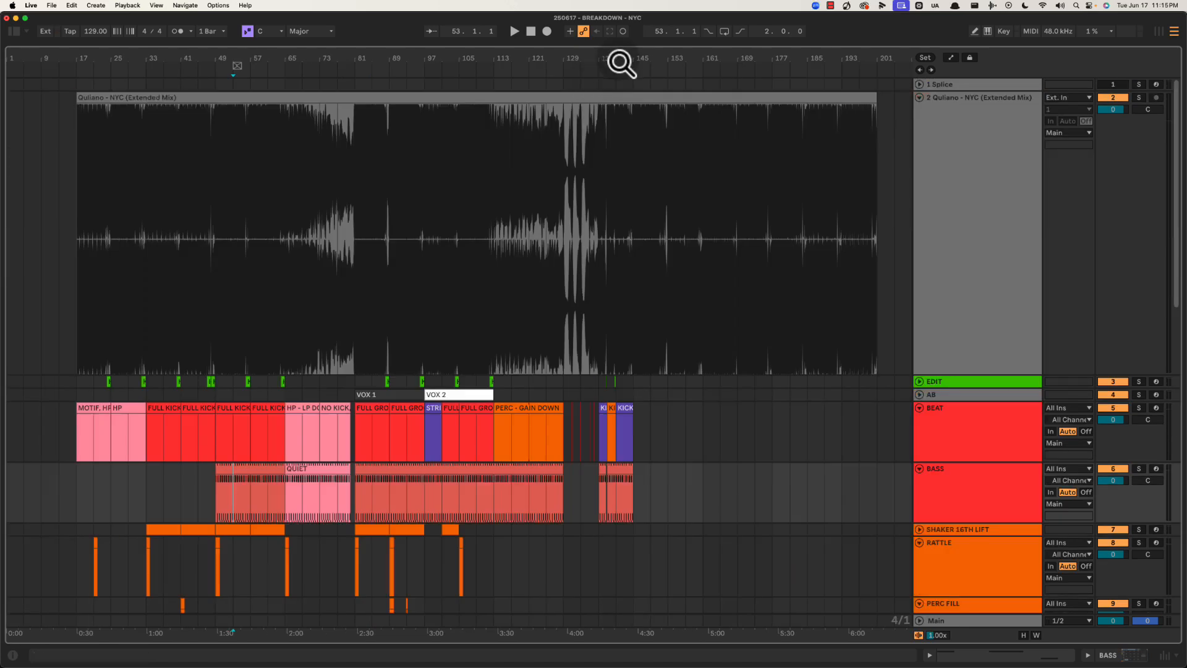
pyautogui.moveTo(619, 62); pyautogui.dragTo(591, 68)
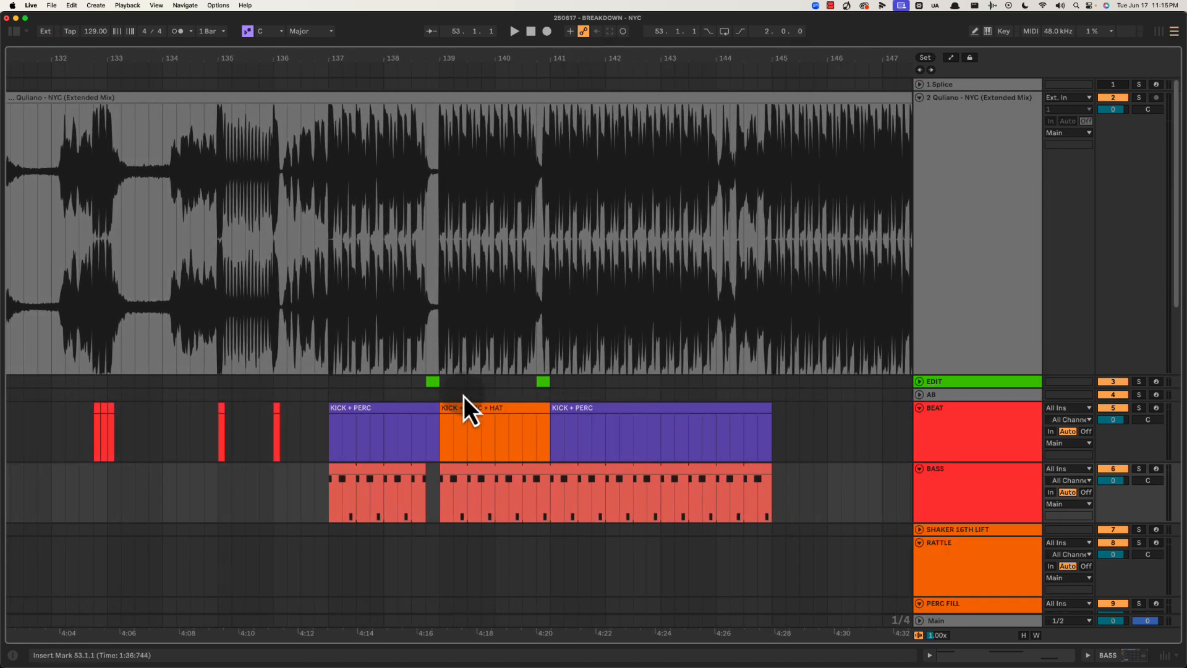
pyautogui.click(448, 487)
pyautogui.press('space')
pyautogui.moveTo(504, 58); pyautogui.dragTo(431, 59)
pyautogui.scroll(-1, 506, 303)
pyautogui.hscroll(-1, 506, 303)
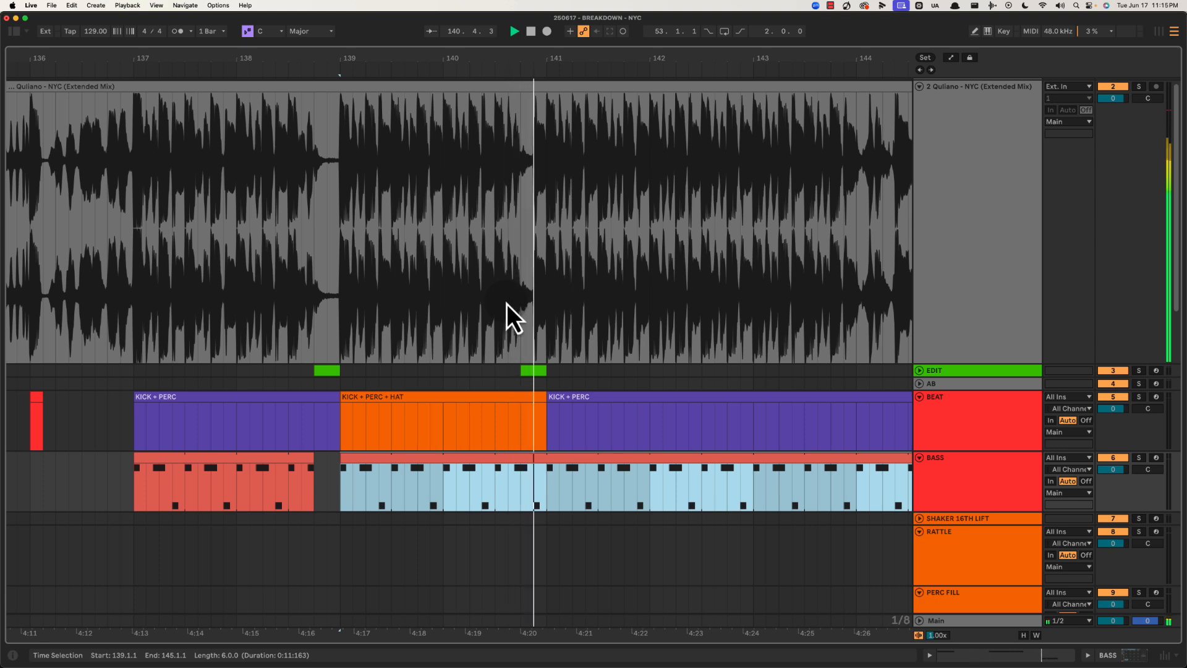
pyautogui.scroll(-10, 506, 303)
pyautogui.press('space')
# Replay the reference from 140.3 and listen for vocal and effect changes entering bar 141
pyautogui.click(514, 277)
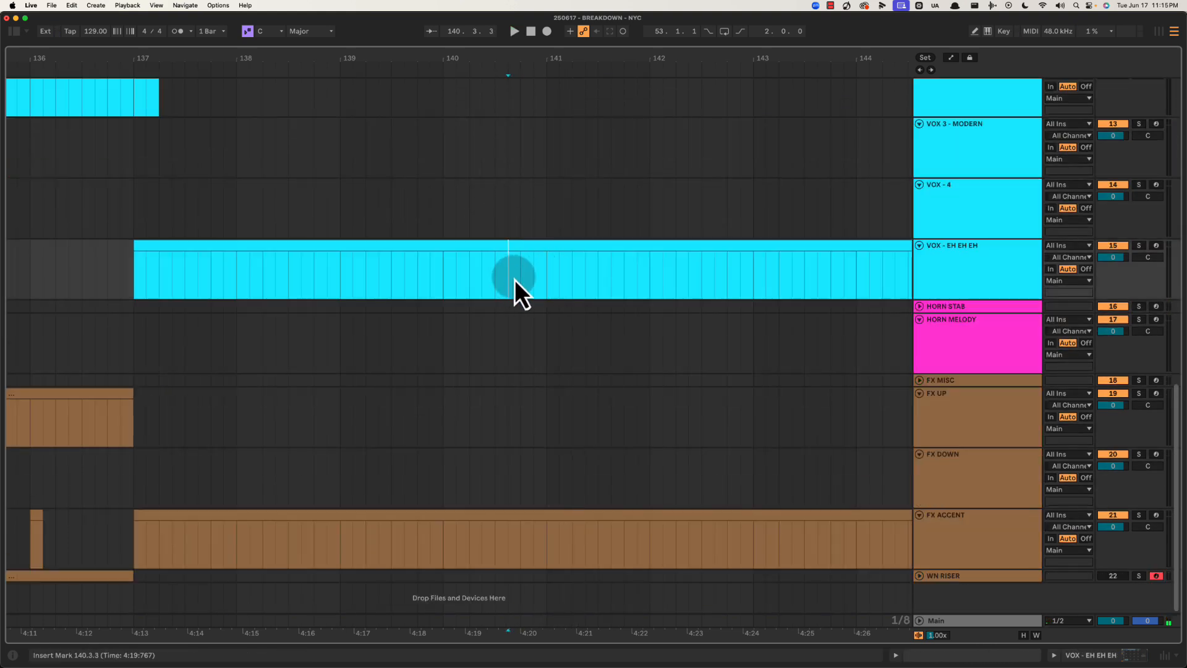
pyautogui.scroll(15, 514, 281)
pyautogui.click(498, 283)
pyautogui.press('space')
pyautogui.scroll(-10, 498, 284)
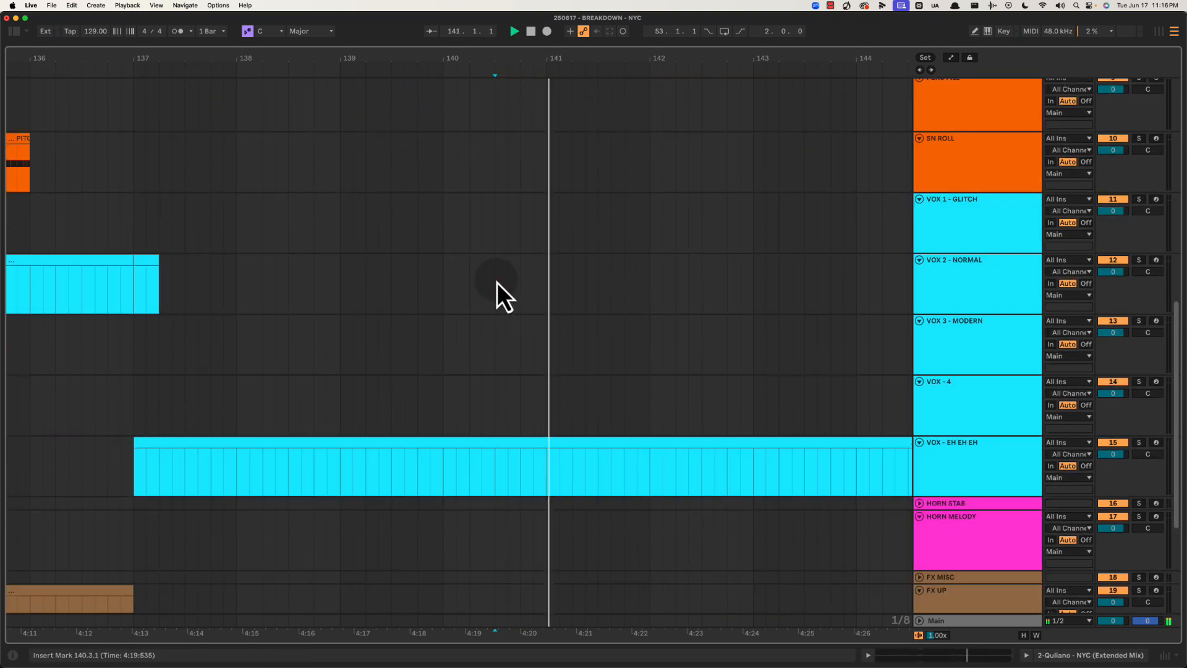
pyautogui.press('space')
# Delete the part of the FX ACCENT clip from bar 141 onward
pyautogui.moveTo(577, 63); pyautogui.dragTo(576, 55)
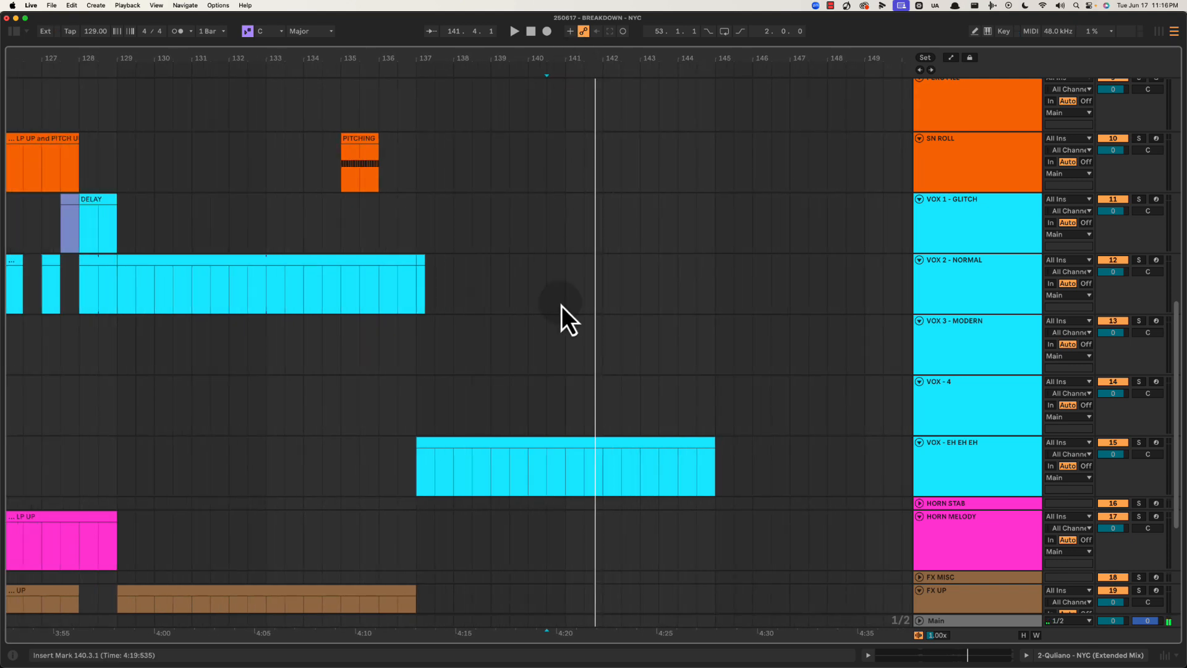
pyautogui.scroll(-5, 561, 305)
pyautogui.moveTo(569, 540); pyautogui.dragTo(736, 531)
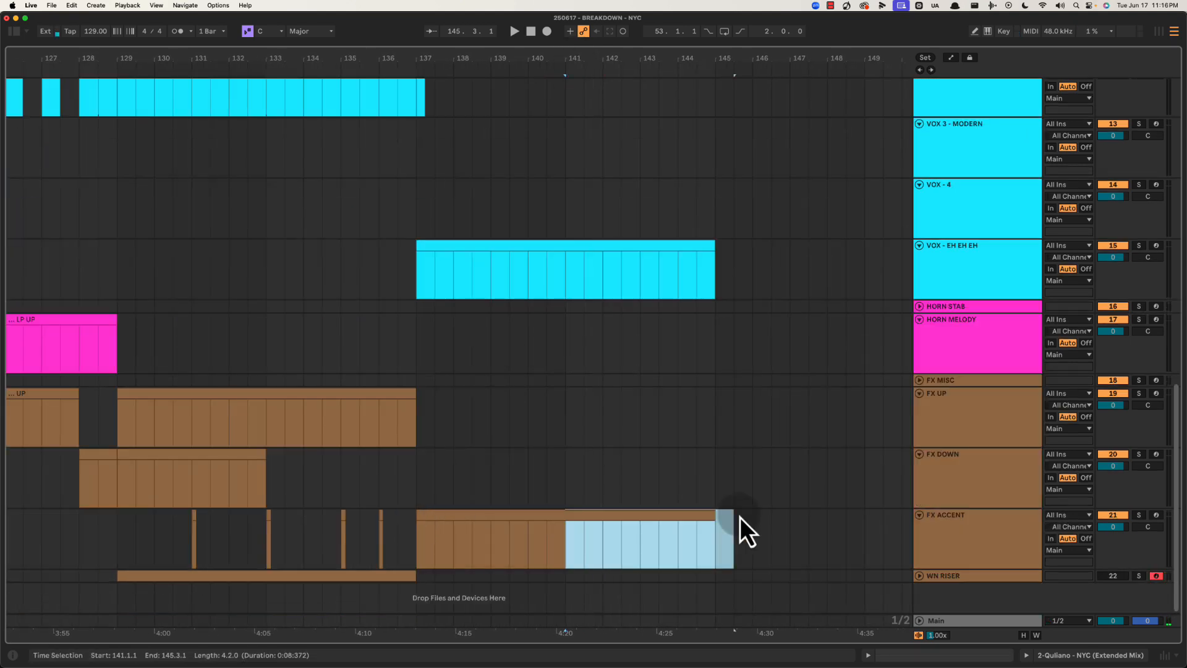
pyautogui.press('Up')
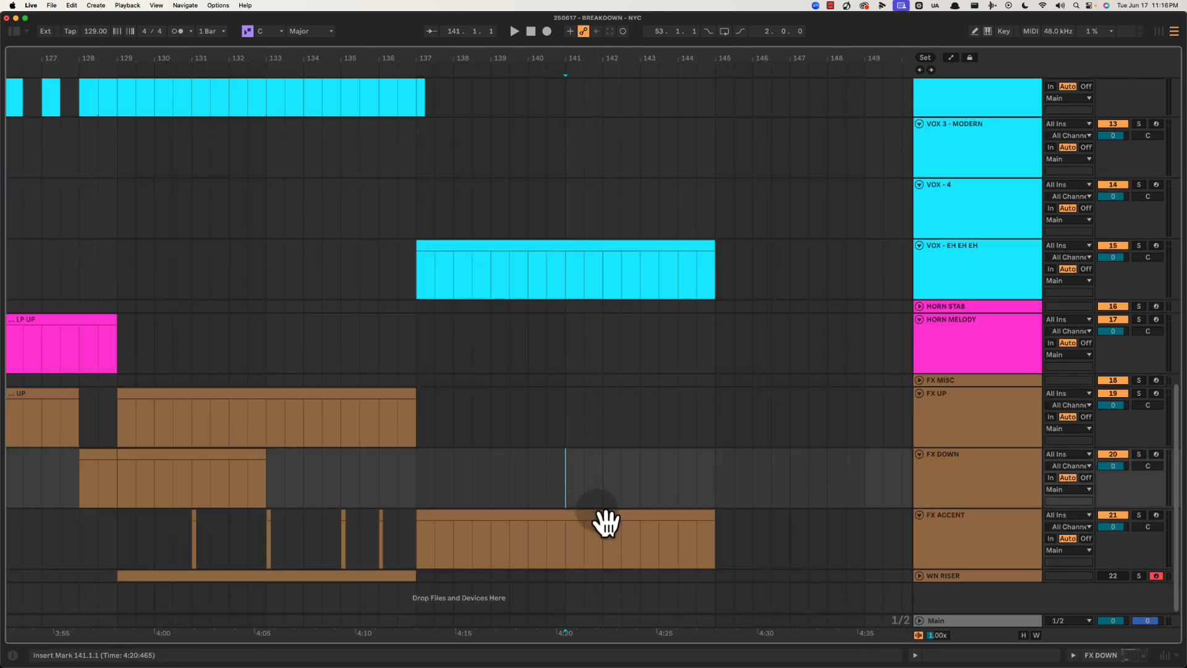
pyautogui.moveTo(562, 542); pyautogui.dragTo(763, 510)
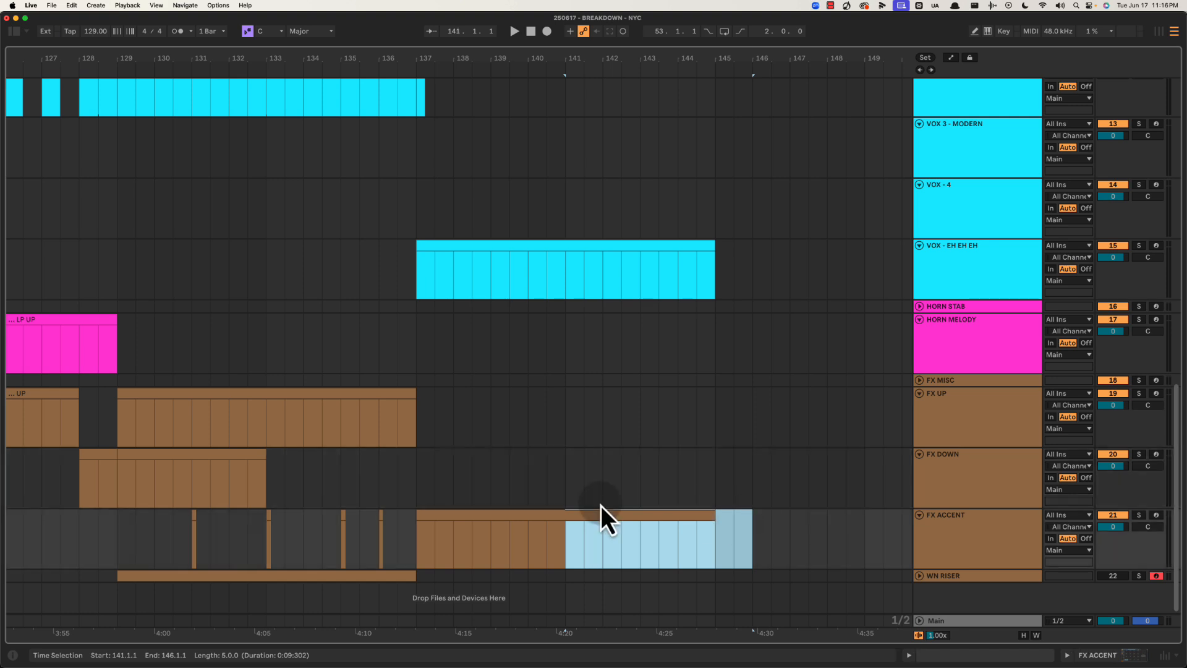
pyautogui.press('Delete')
# Listen through the transition into bar 141 and insert a one-beat FX ACCENT clip from 141.1 to 141.2
pyautogui.click(491, 516)
pyautogui.press('space')
pyautogui.moveTo(565, 47); pyautogui.dragTo(530, 286)
pyautogui.click(484, 493)
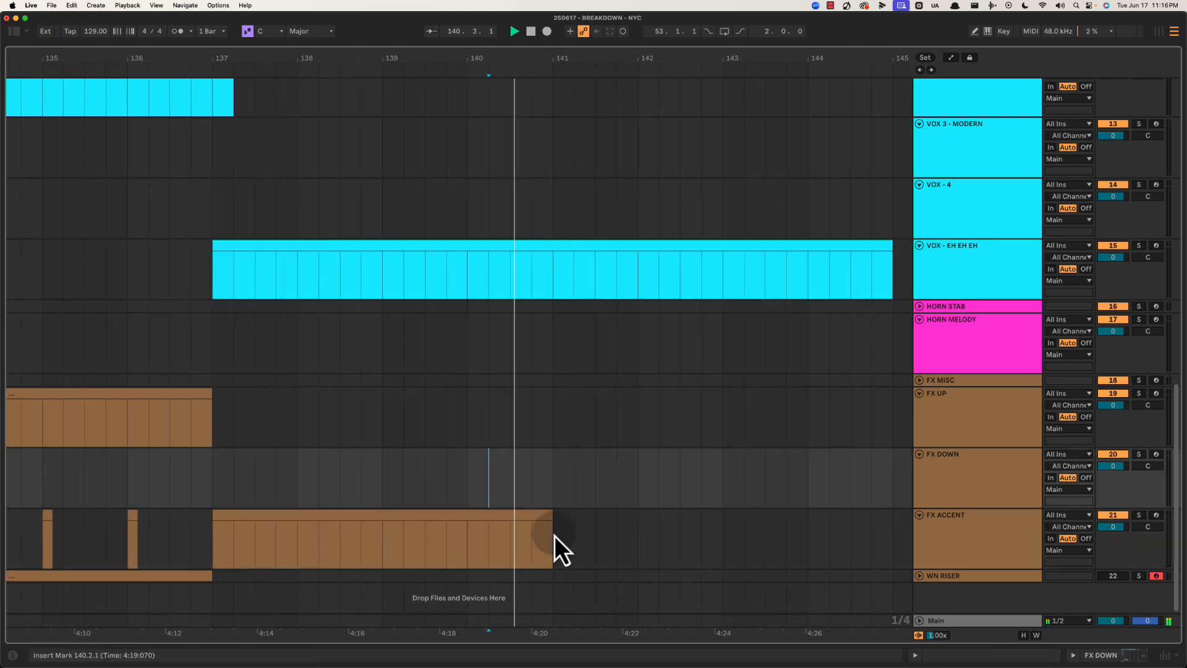
pyautogui.moveTo(554, 536); pyautogui.dragTo(576, 532)
pyautogui.press('shift+super+m')
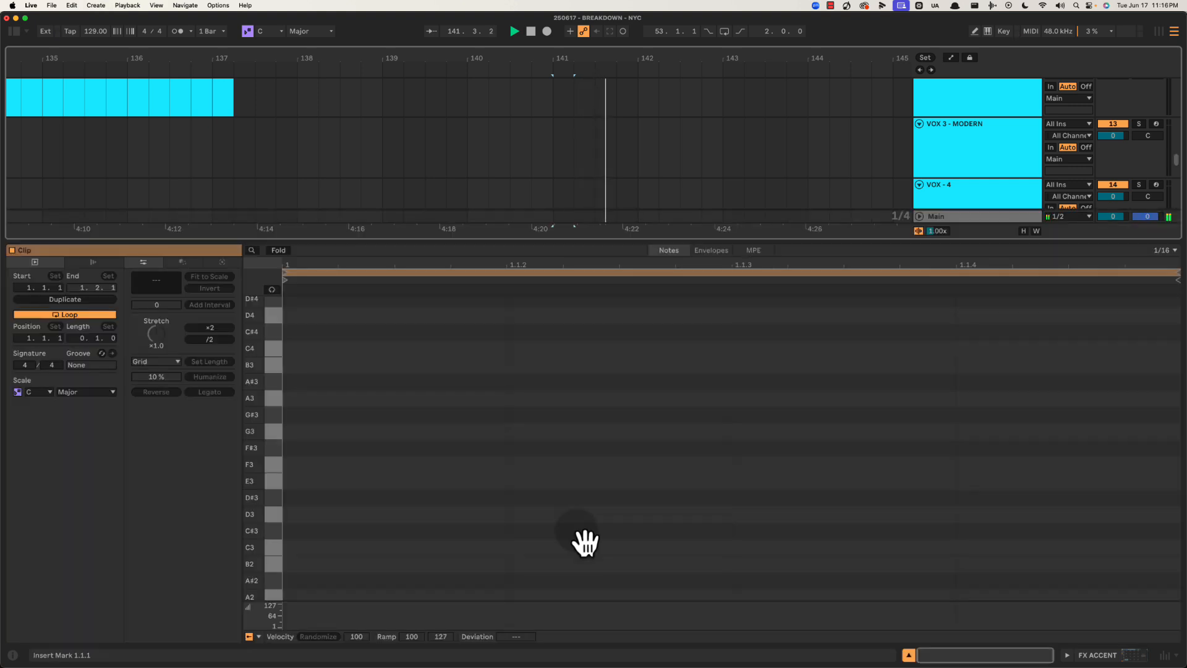
pyautogui.press('alt+super+l')
pyautogui.press('space')
pyautogui.press('space')
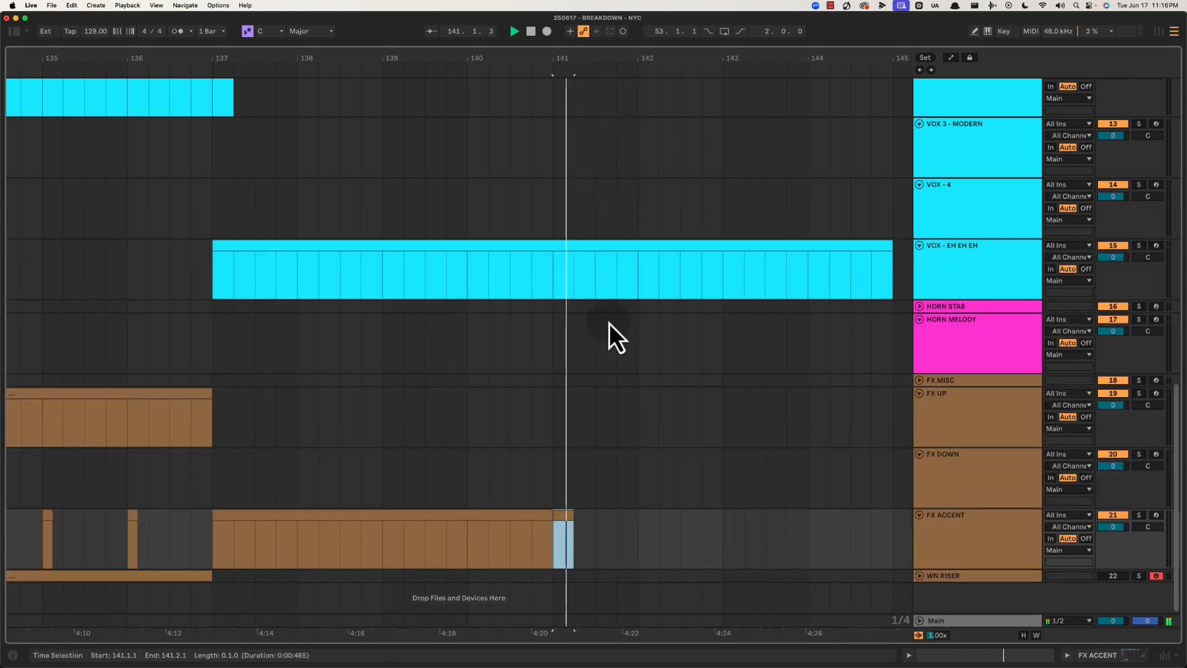
# Insert a one-beat clip on the VOX 2 - NORMAL track from 141.1 to 141.2
pyautogui.scroll(5, 619, 260)
pyautogui.scroll(-2, 637, 65)
pyautogui.click(988, 233)
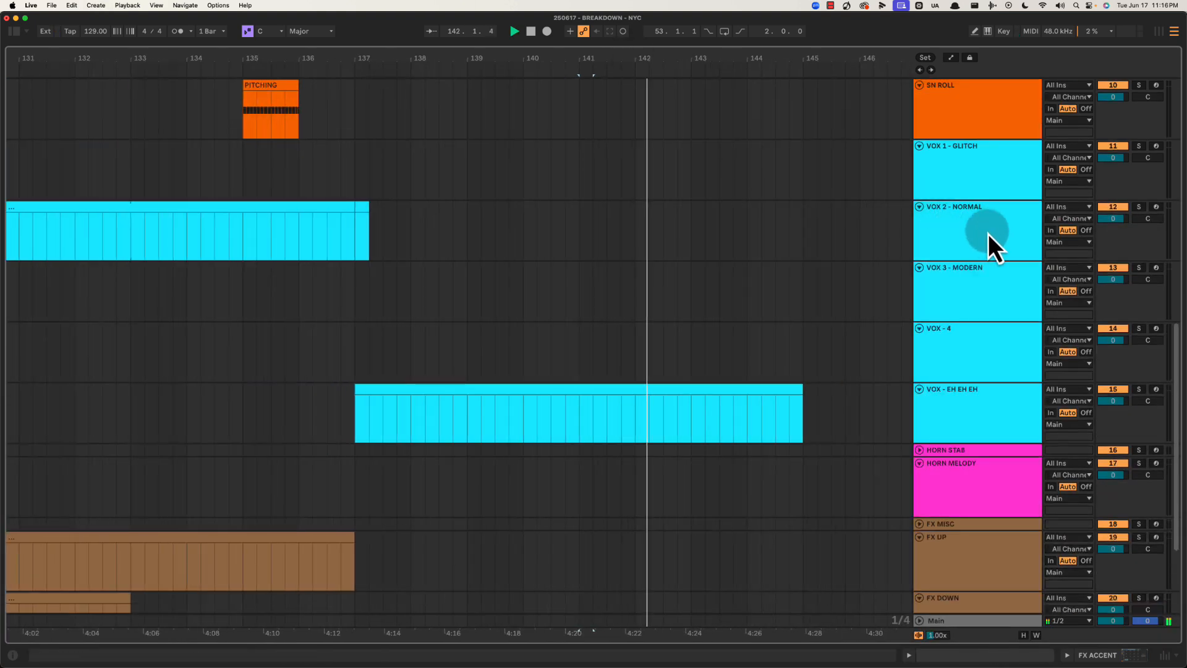
pyautogui.press('space')
pyautogui.press('shift+super+m')
pyautogui.press('alt+super+l')
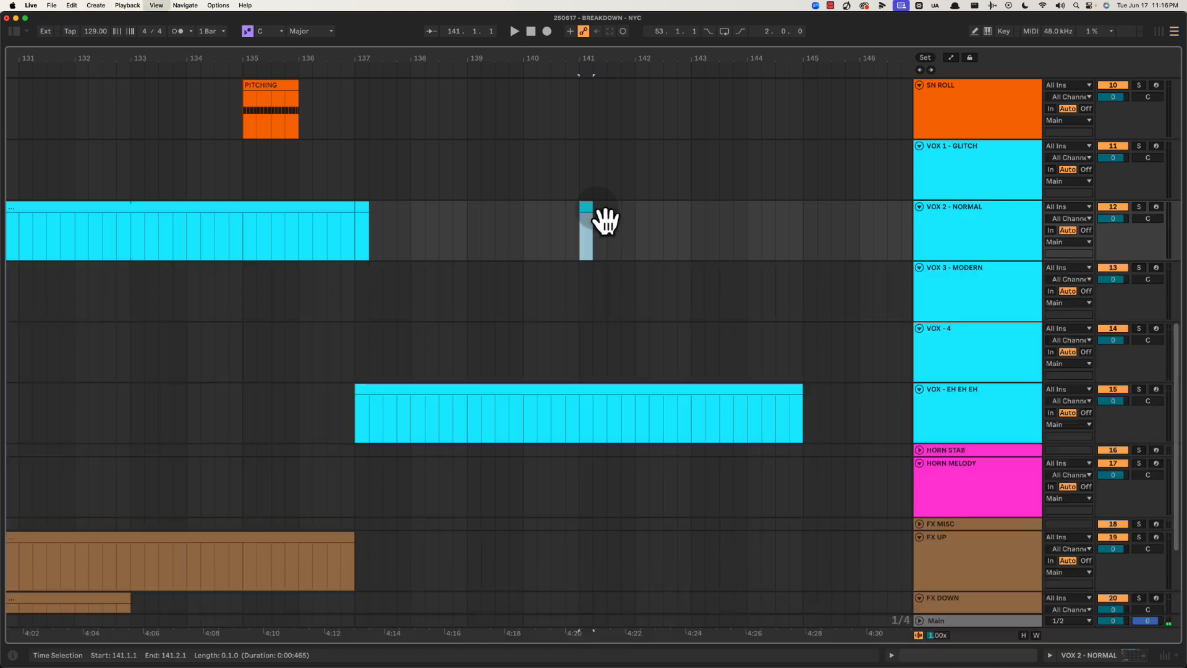
# Check the new VOX 2 - NORMAL clip against playback and shift it one beat later to 141.2
pyautogui.scroll(5, 602, 224)
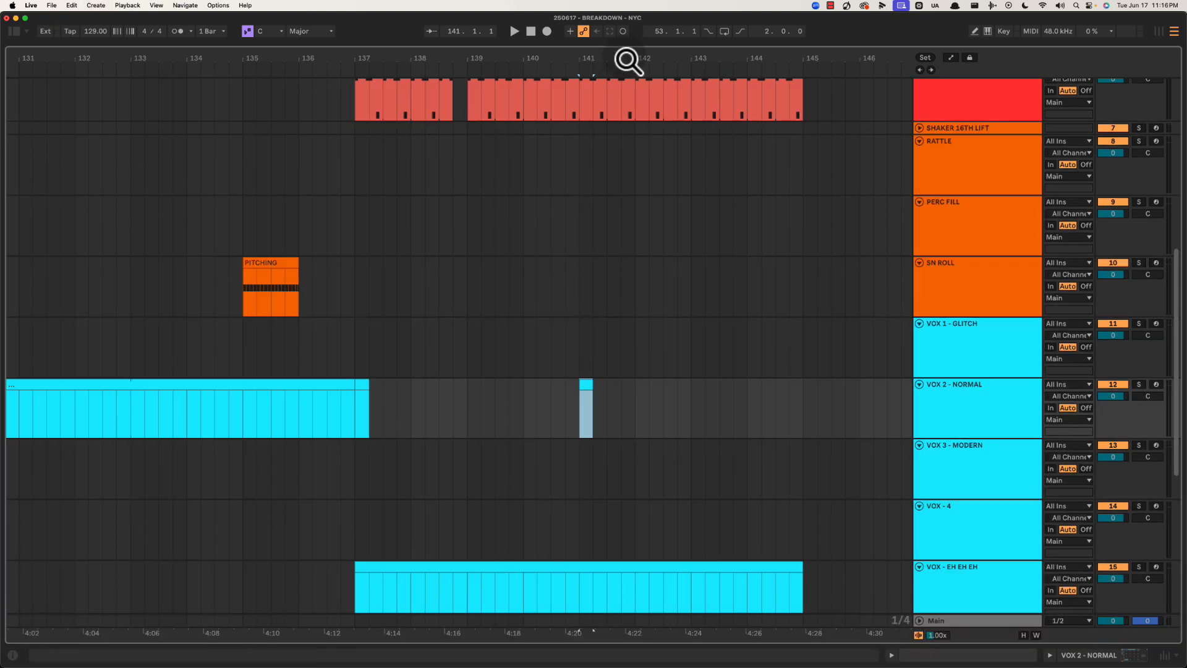
pyautogui.moveTo(645, 58); pyautogui.dragTo(545, 63)
pyautogui.press('space')
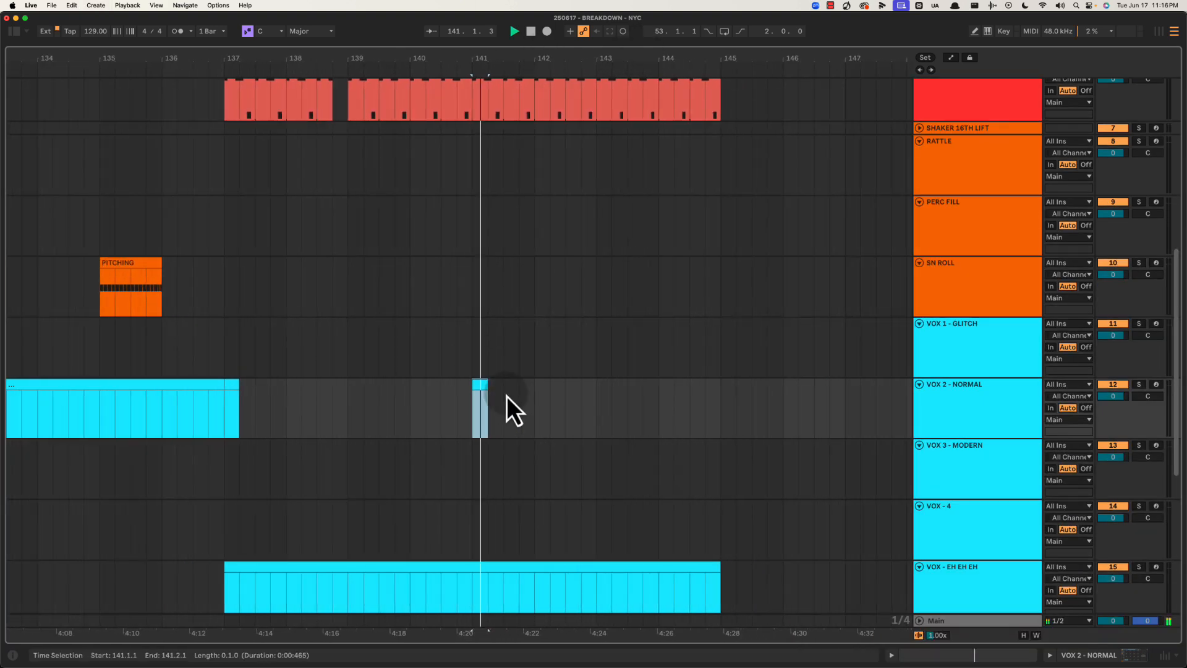
pyautogui.press('space')
pyautogui.press('Right')
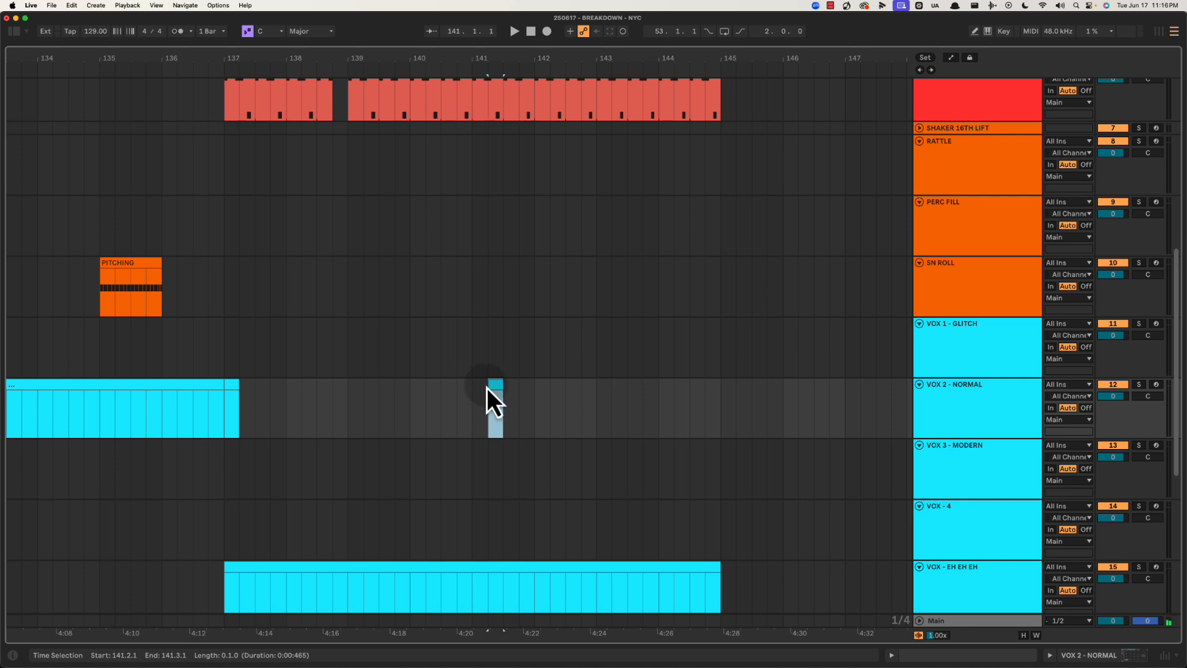
# Duplicate the two-bar range from bar 141 to 143 on VOX 2 - NORMAL so the one-beat clip repeats at 143.2
pyautogui.press('space')
pyautogui.keyDown('shift'); pyautogui.click(474, 391); pyautogui.keyUp('shift')
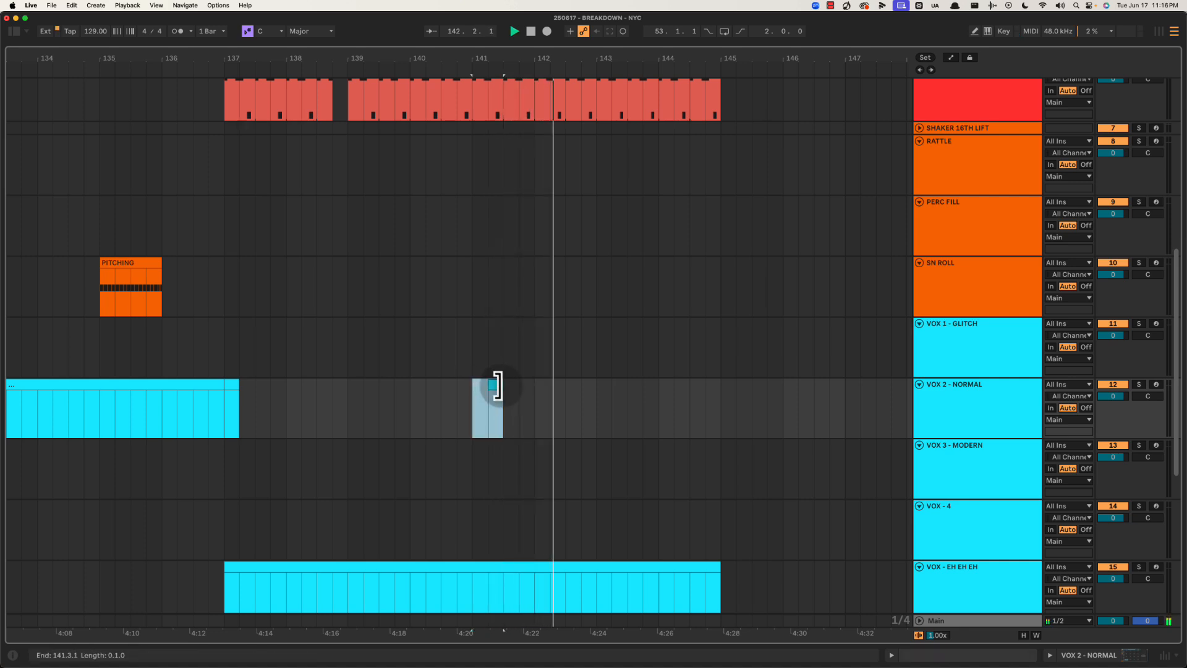
pyautogui.click(534, 389)
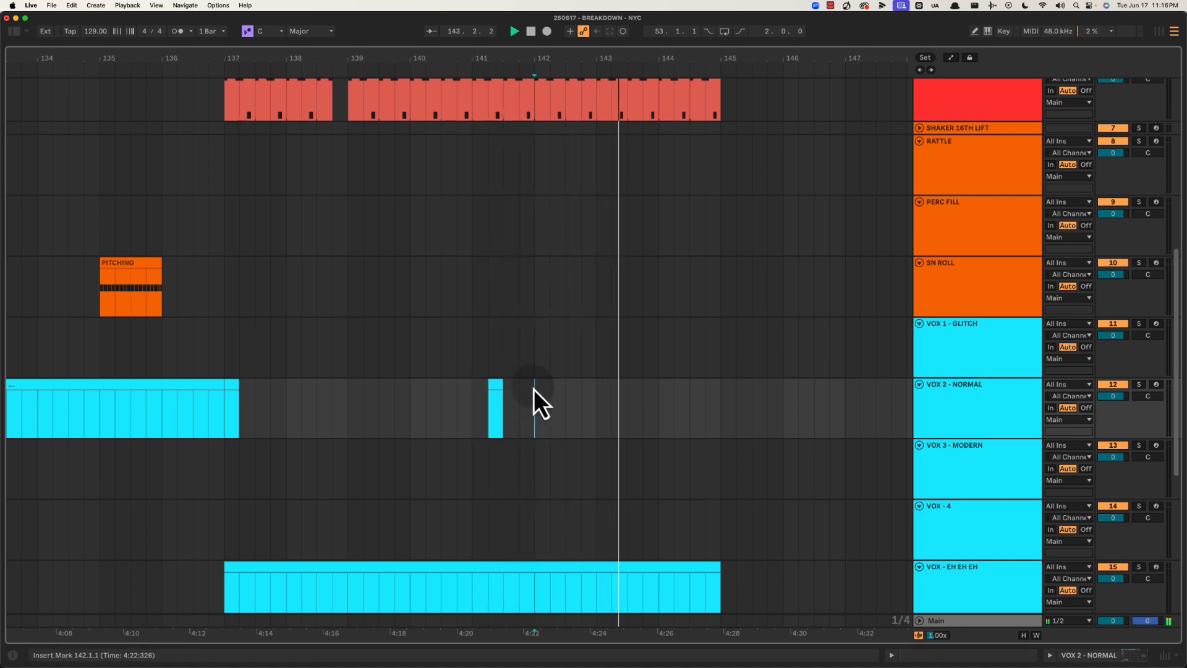
pyautogui.press('space')
pyautogui.moveTo(595, 396)
pyautogui.mouseDown()
pyautogui.moveTo(448, 398)
pyautogui.moveTo(640, 405)
pyautogui.moveTo(596, 406)
pyautogui.mouseUp()
pyautogui.press('super+d')
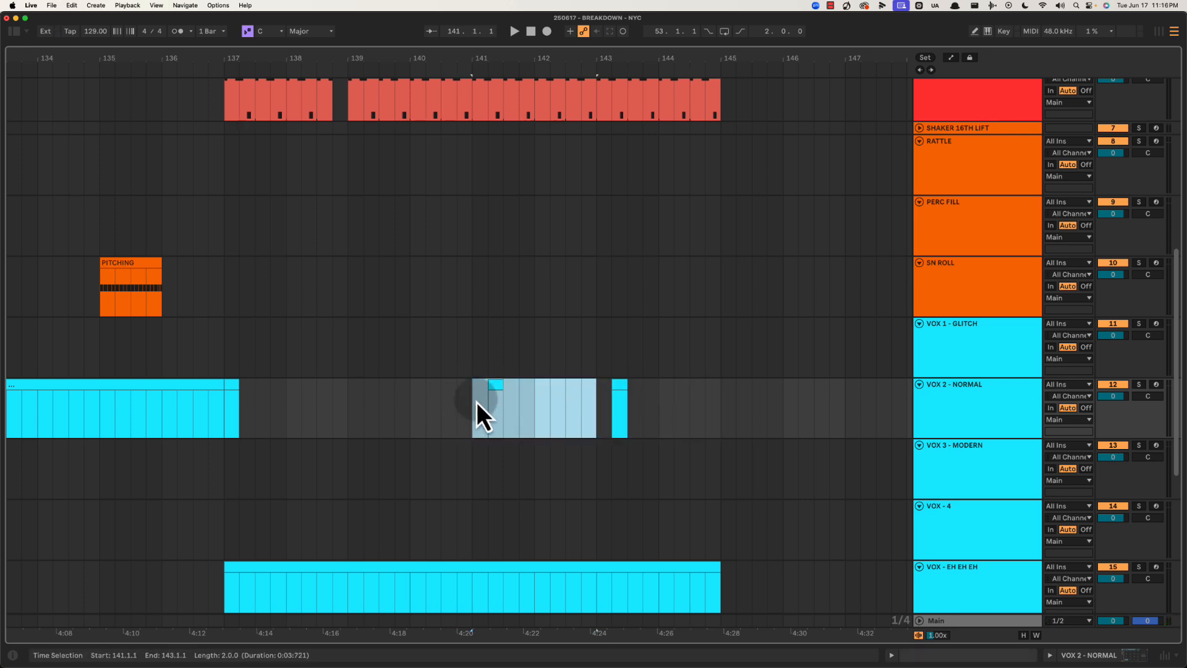
# Listen from bar 141, unfold the SHAKER 16TH LIFT track and insert a clip on it from bar 141 to 145
pyautogui.moveTo(493, 64); pyautogui.dragTo(509, 61)
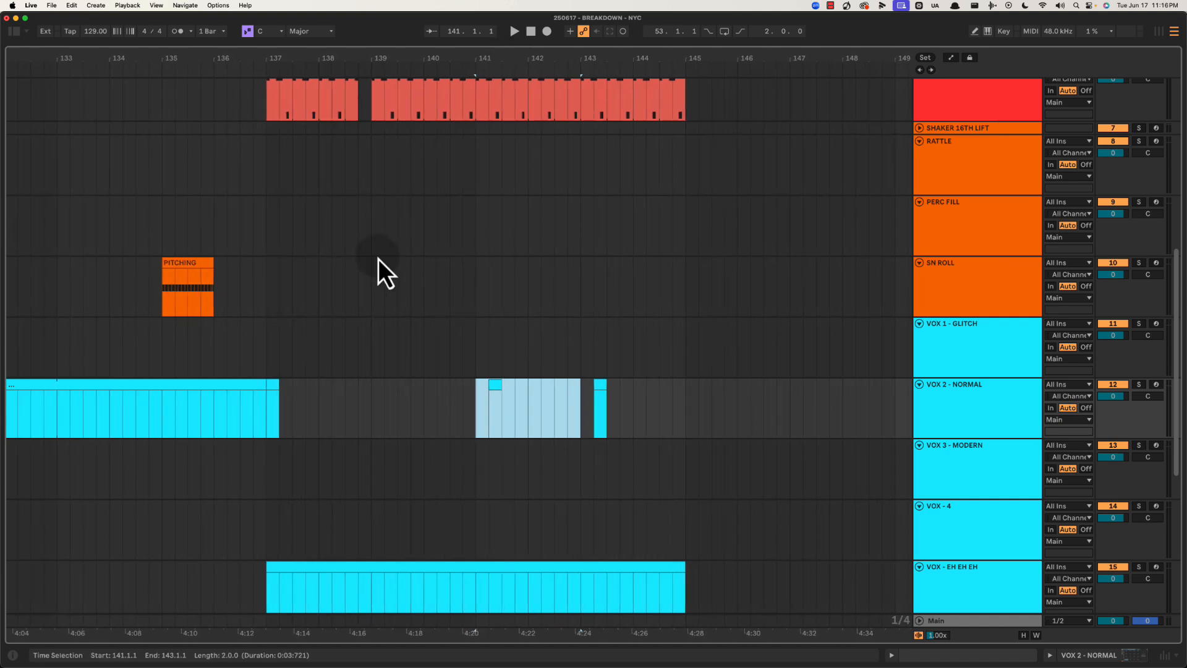
pyautogui.click(483, 354)
pyautogui.scroll(10, 517, 343)
pyautogui.press('space')
pyautogui.scroll(-5, 551, 354)
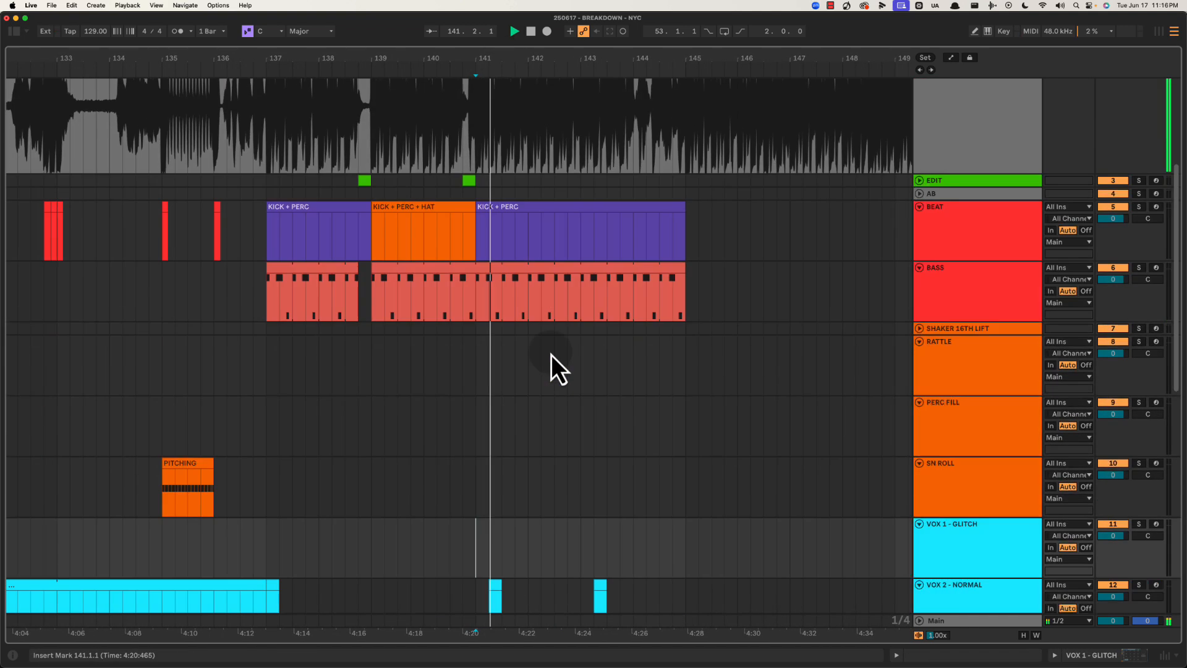
pyautogui.click(940, 321)
pyautogui.click(920, 328)
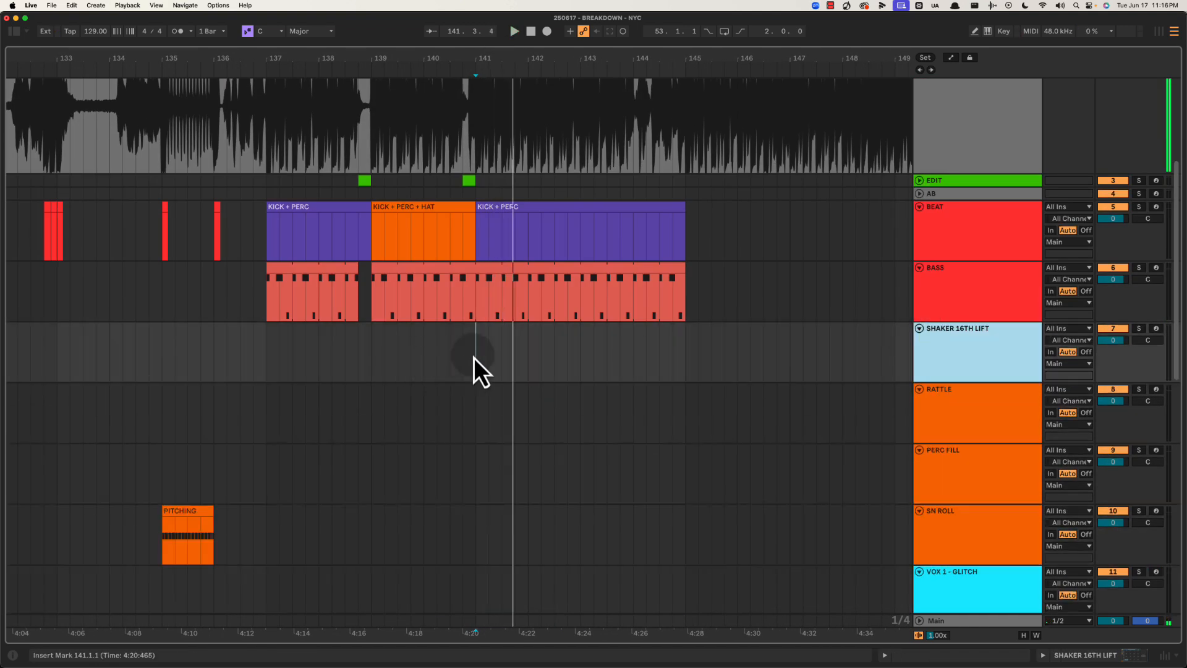
pyautogui.moveTo(476, 358); pyautogui.dragTo(697, 365)
pyautogui.press('super+shift+m')
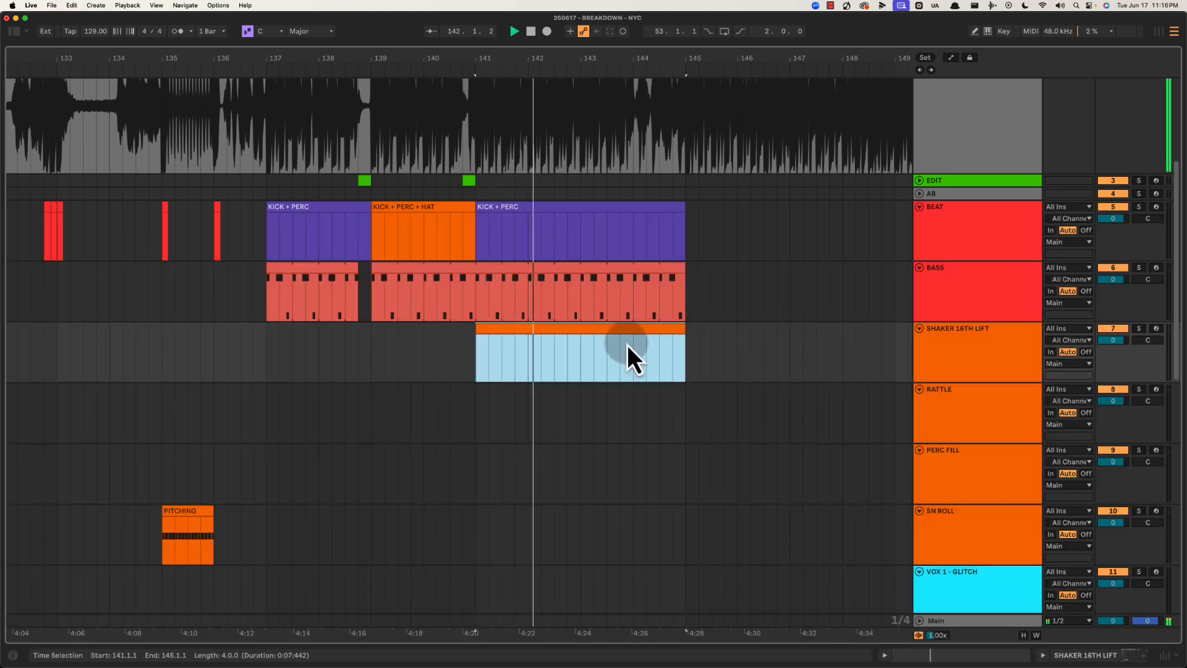
pyautogui.press('space')
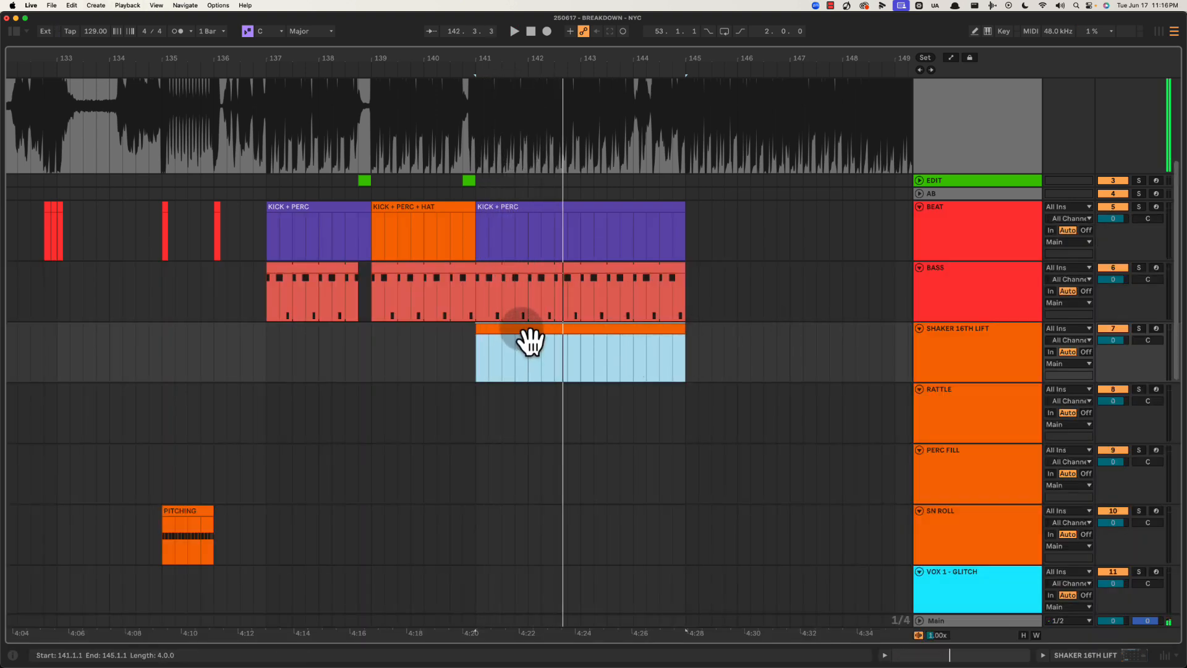
# Highlight bars 137 to 145 of the reference track and listen to the section from bar 137
pyautogui.scroll(6, 615, 309)
pyautogui.moveTo(691, 255); pyautogui.dragTo(742, 247)
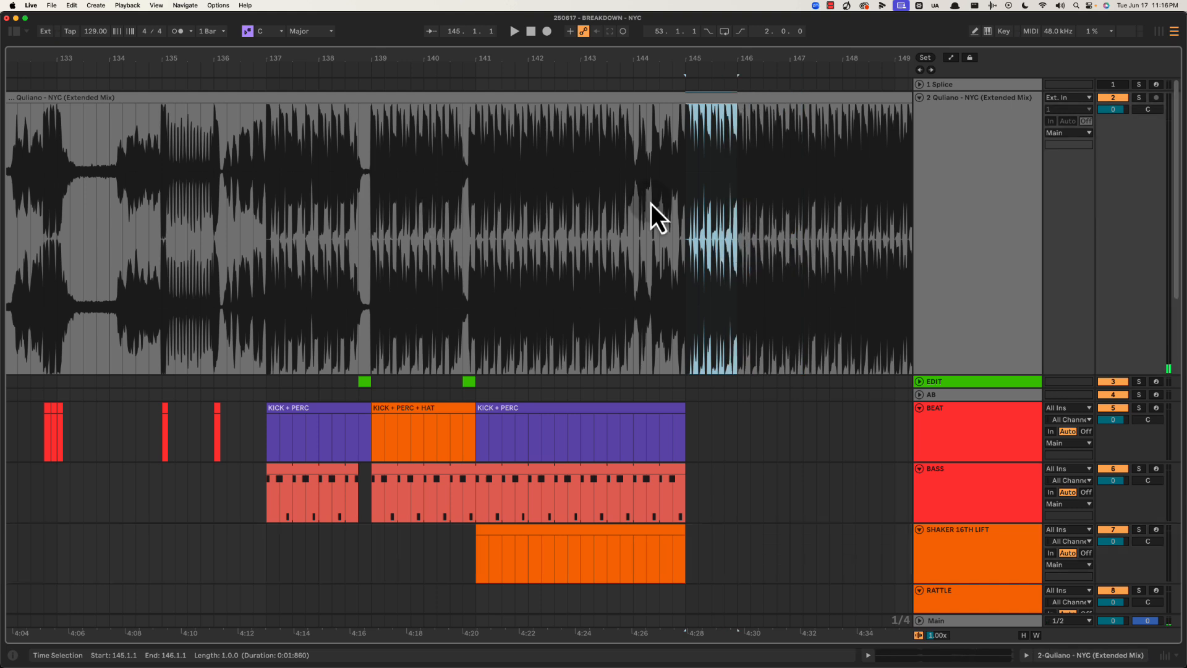
pyautogui.moveTo(689, 192); pyautogui.dragTo(262, 210)
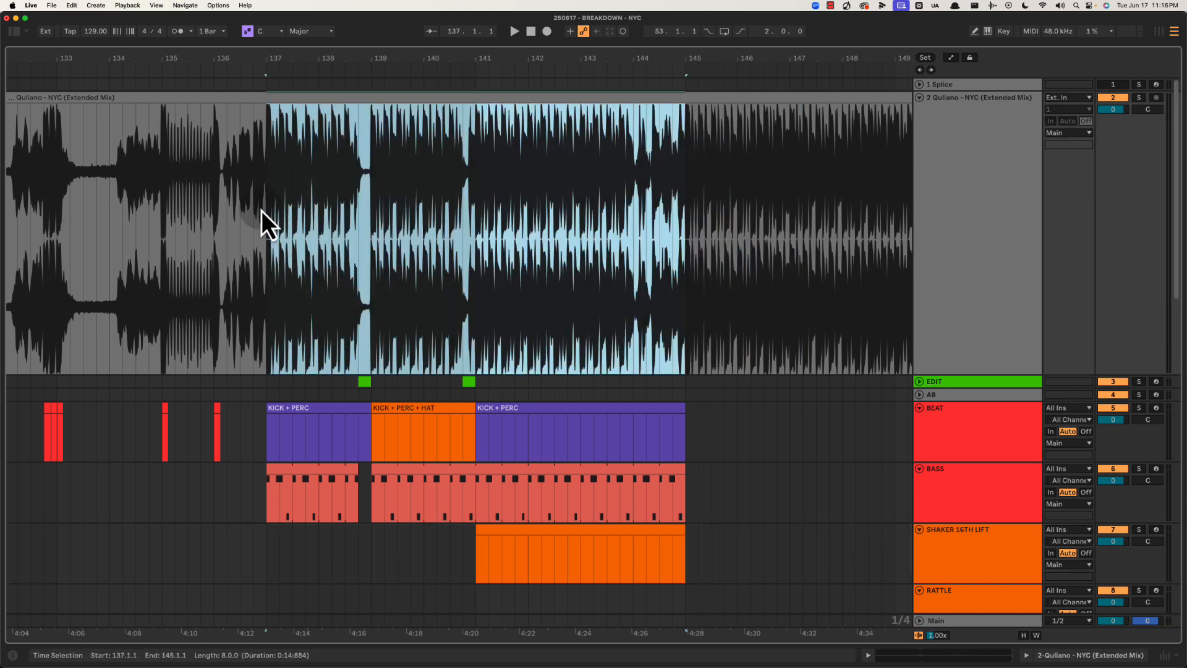
pyautogui.click(275, 221)
pyautogui.press('space')
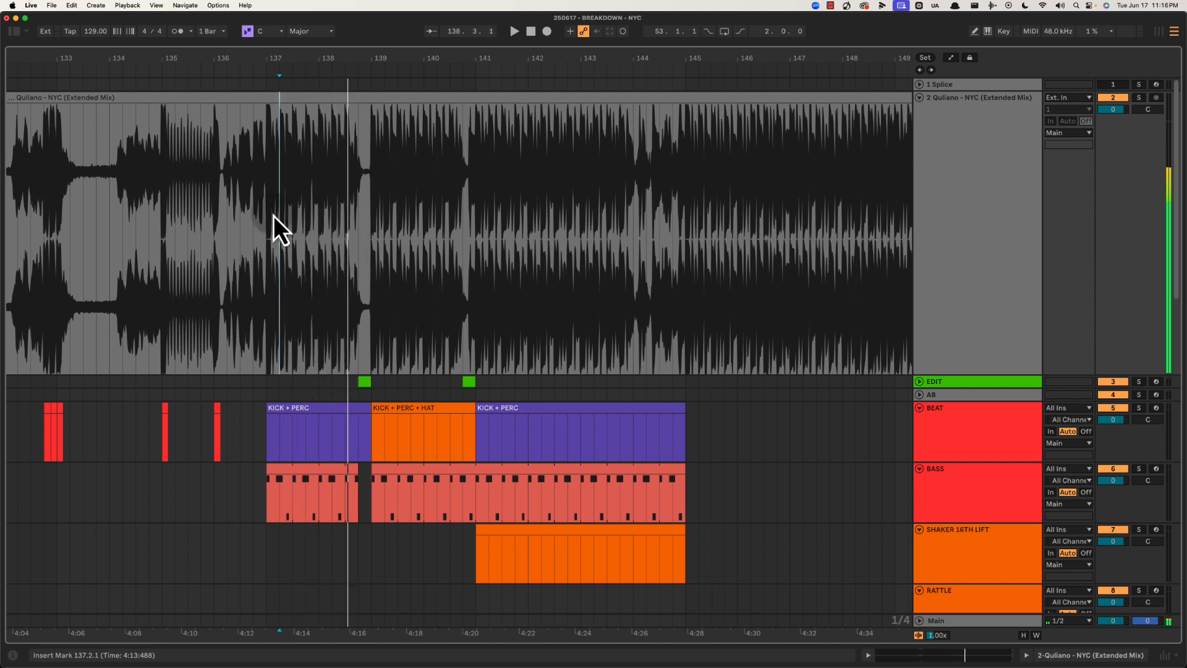
pyautogui.click(265, 206)
pyautogui.press('space')
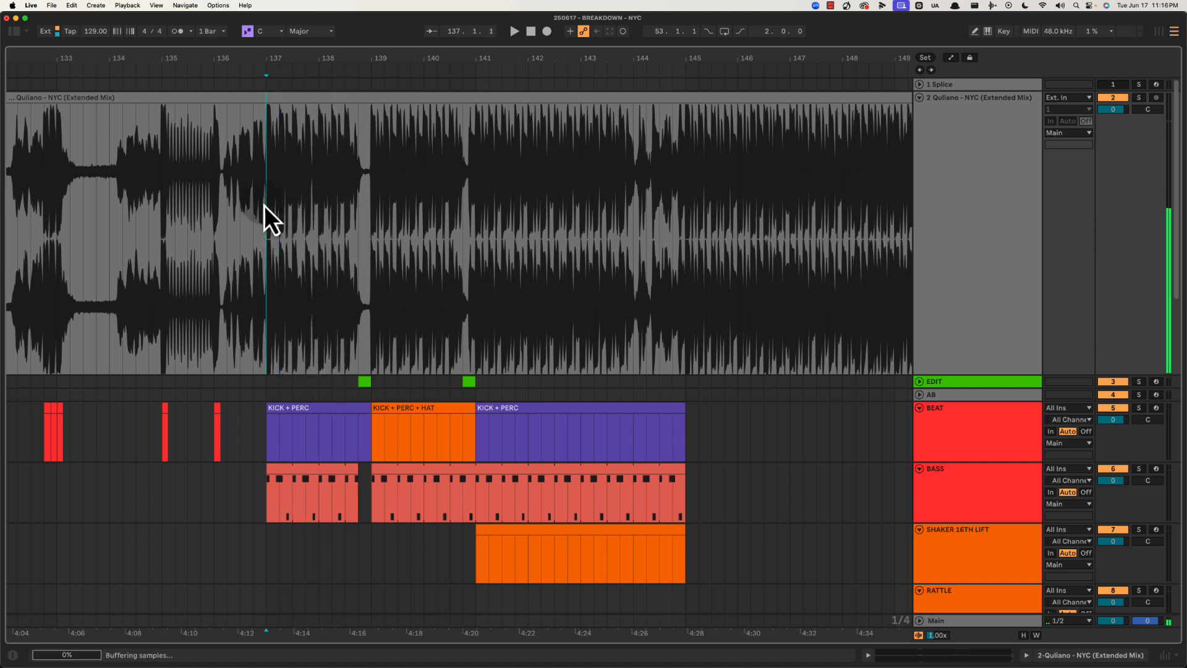
pyautogui.click(681, 178)
pyautogui.moveTo(681, 179); pyautogui.dragTo(263, 165)
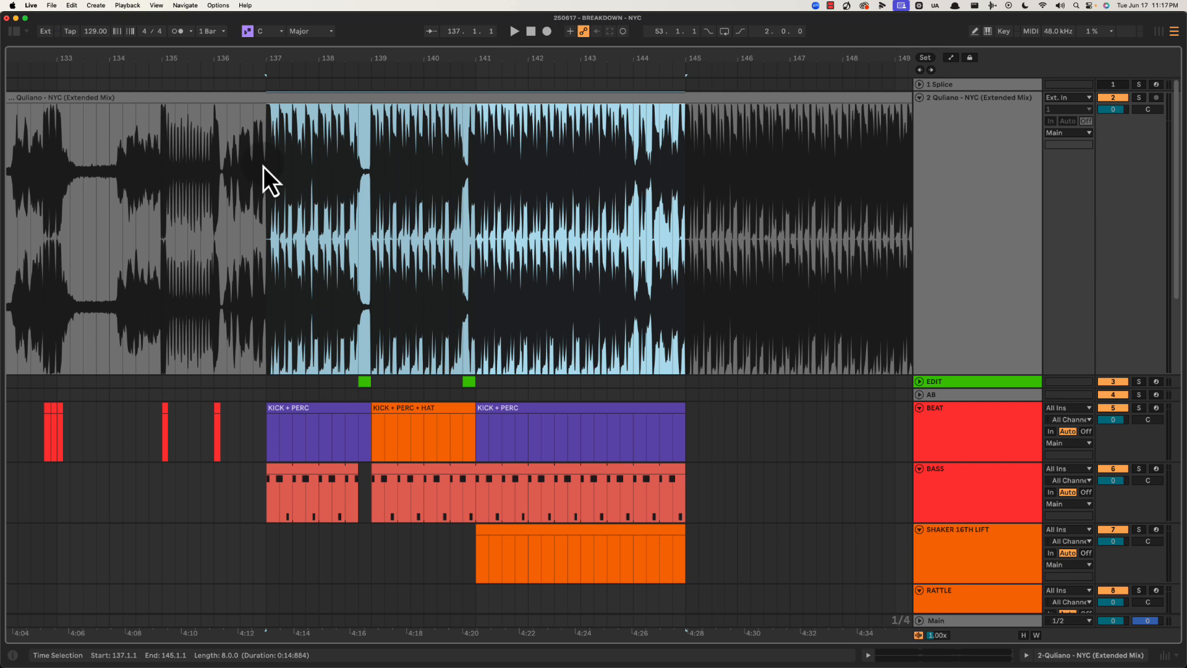
pyautogui.click(263, 165)
pyautogui.press('space')
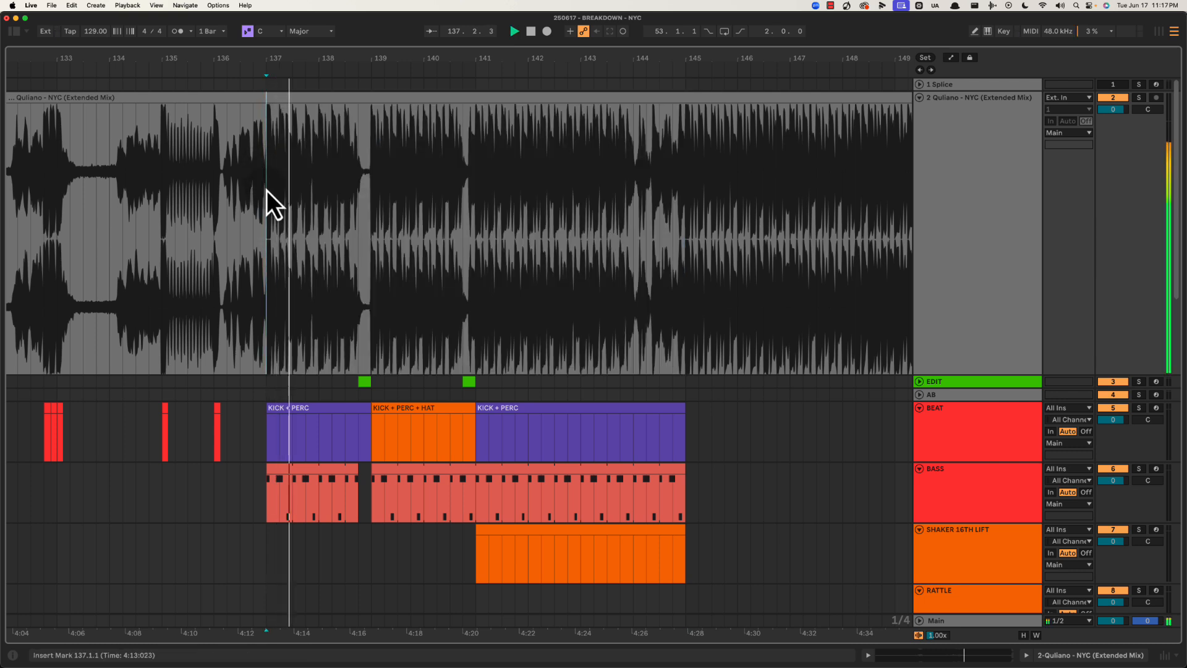
pyautogui.moveTo(267, 200); pyautogui.dragTo(684, 213)
pyautogui.press('space')
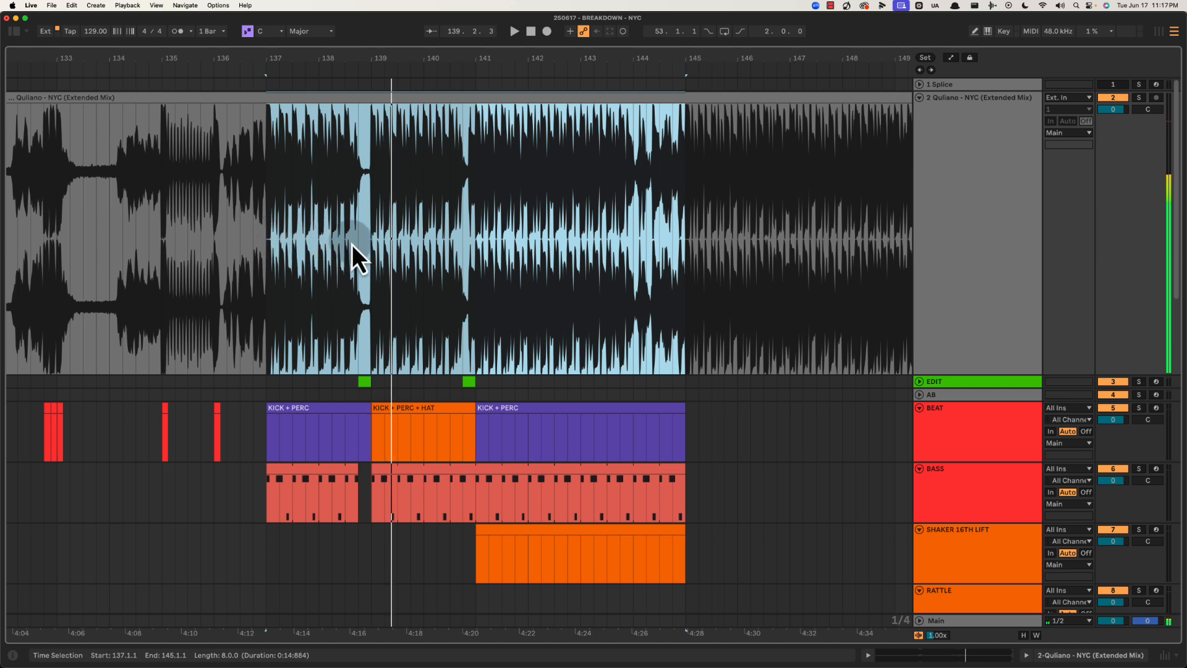
# Compare the reference waveform across bars 137 to 139, 137 to 141 and 141 to 145
pyautogui.click(366, 242)
pyautogui.moveTo(265, 266); pyautogui.dragTo(371, 248)
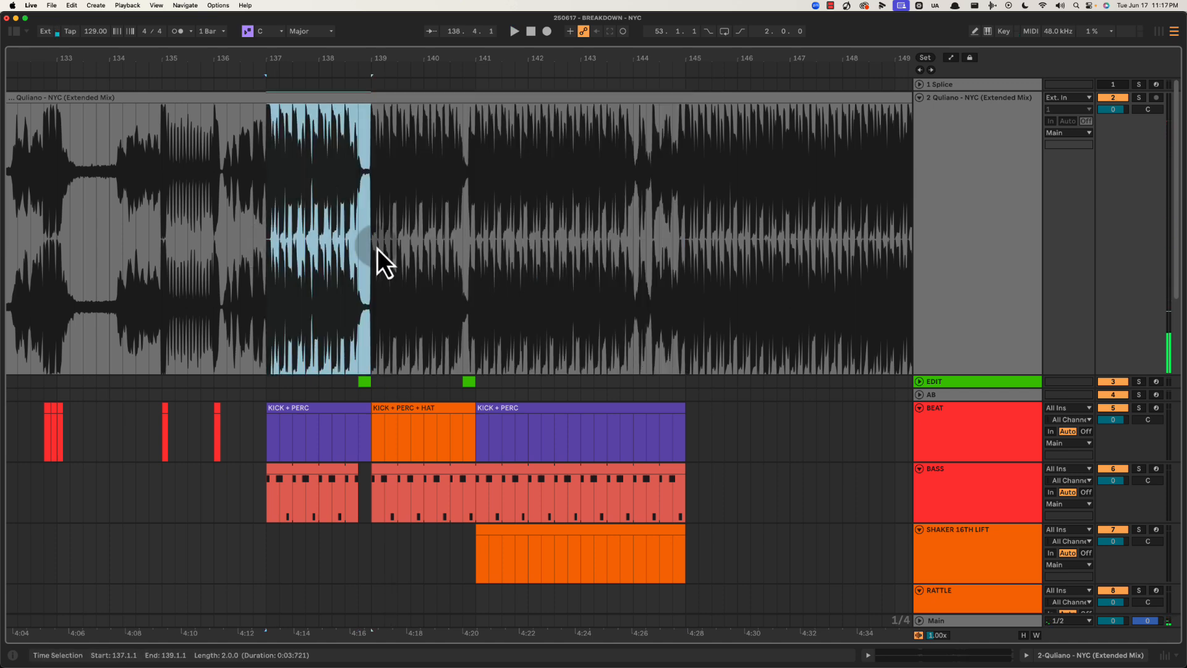
pyautogui.click(358, 243)
pyautogui.moveTo(400, 60); pyautogui.dragTo(400, 61)
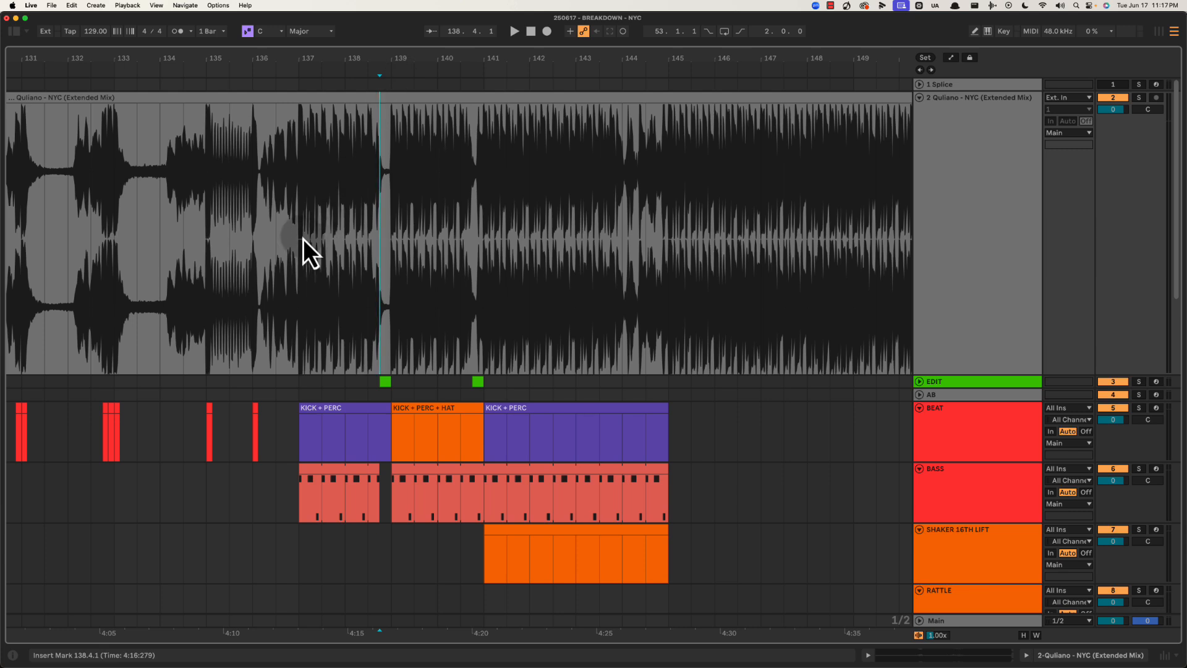
pyautogui.moveTo(299, 186)
pyautogui.mouseDown()
pyautogui.moveTo(491, 168)
pyautogui.moveTo(291, 179)
pyautogui.mouseUp()
pyautogui.click(482, 165)
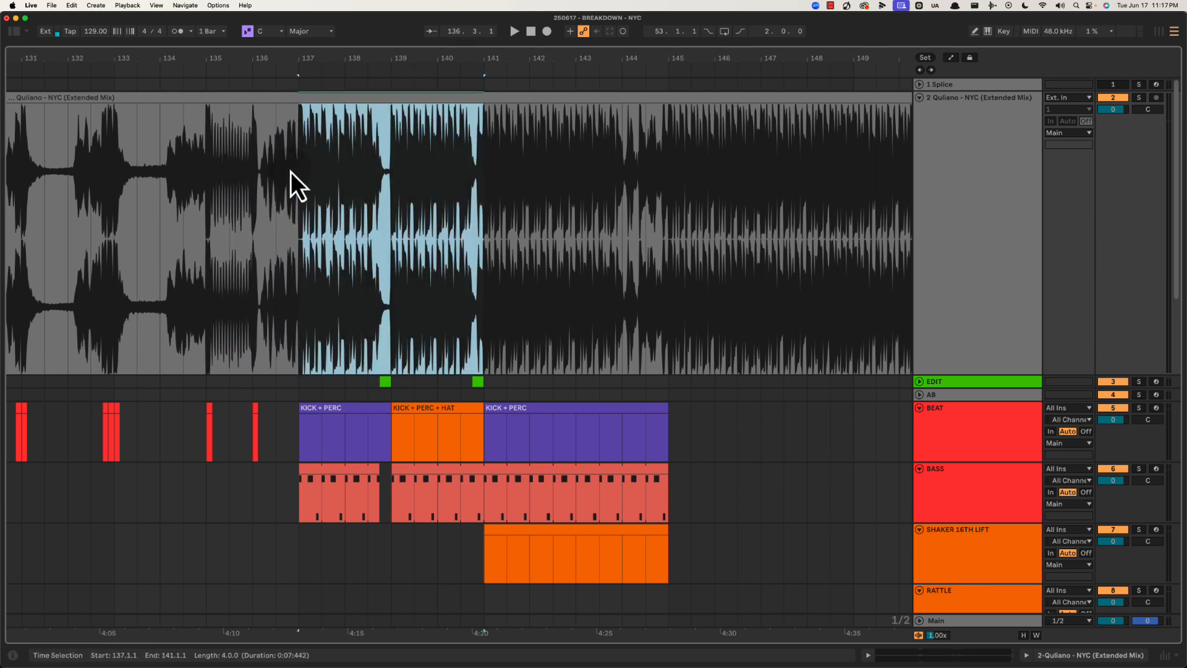
pyautogui.moveTo(474, 165); pyautogui.dragTo(671, 173)
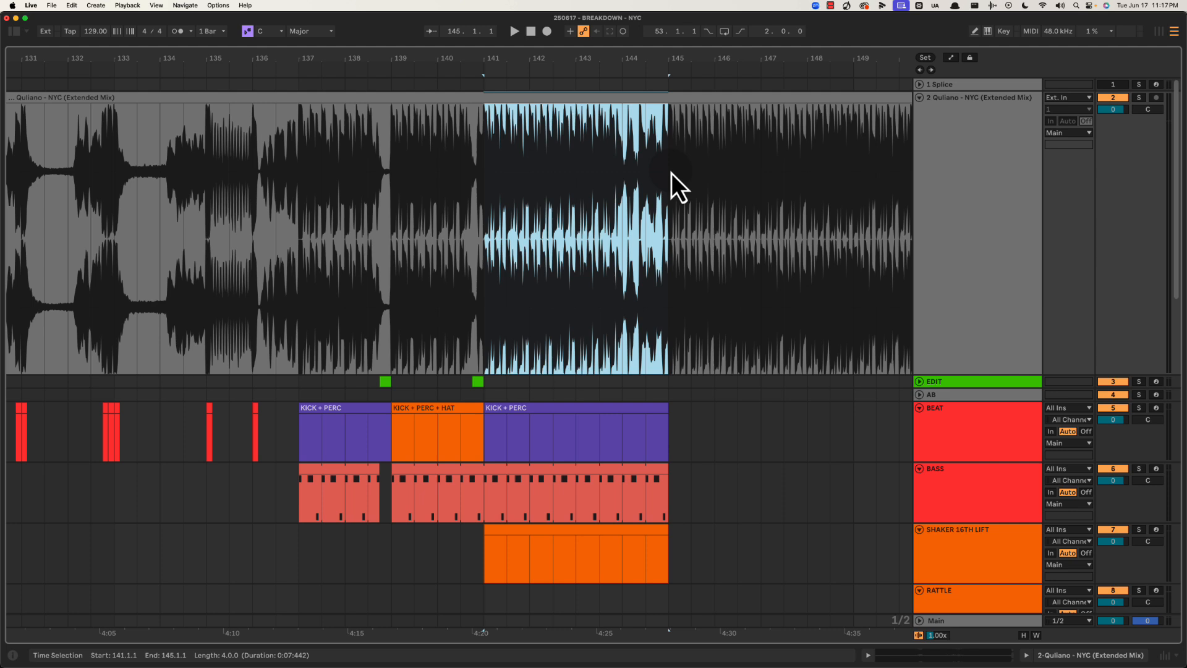
# Listen from bar 141 and extend the KICK + PERC + HAT clip on BEAT to bar 145, over the second KICK + PERC clip
pyautogui.click(485, 187)
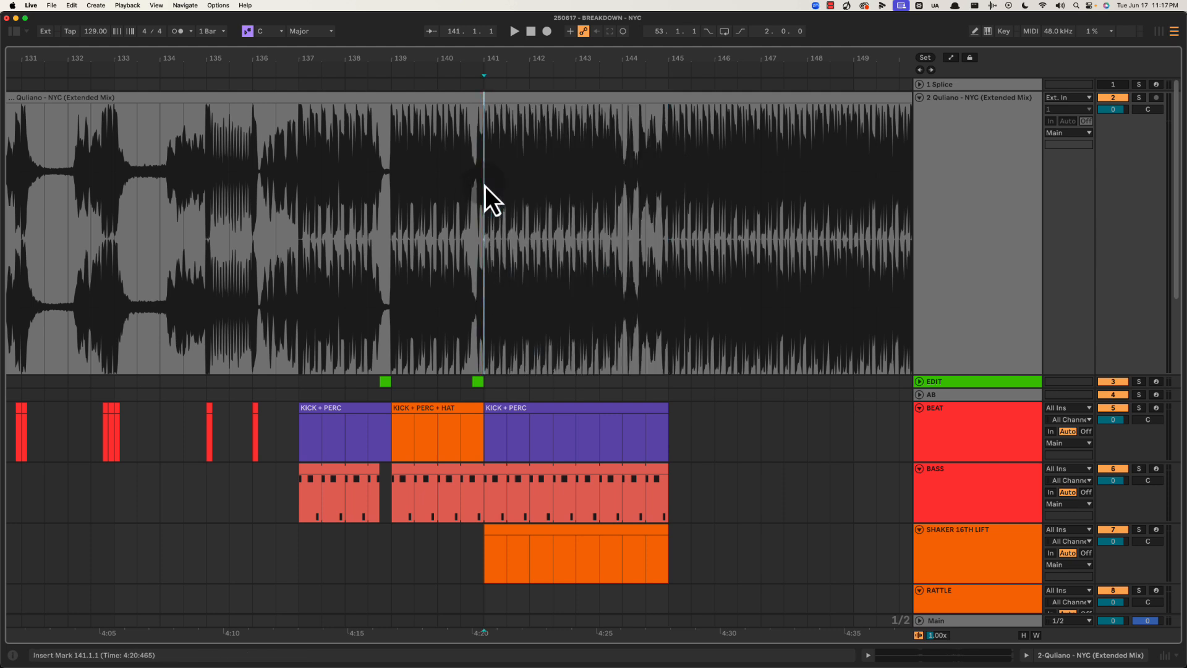
pyautogui.press('space')
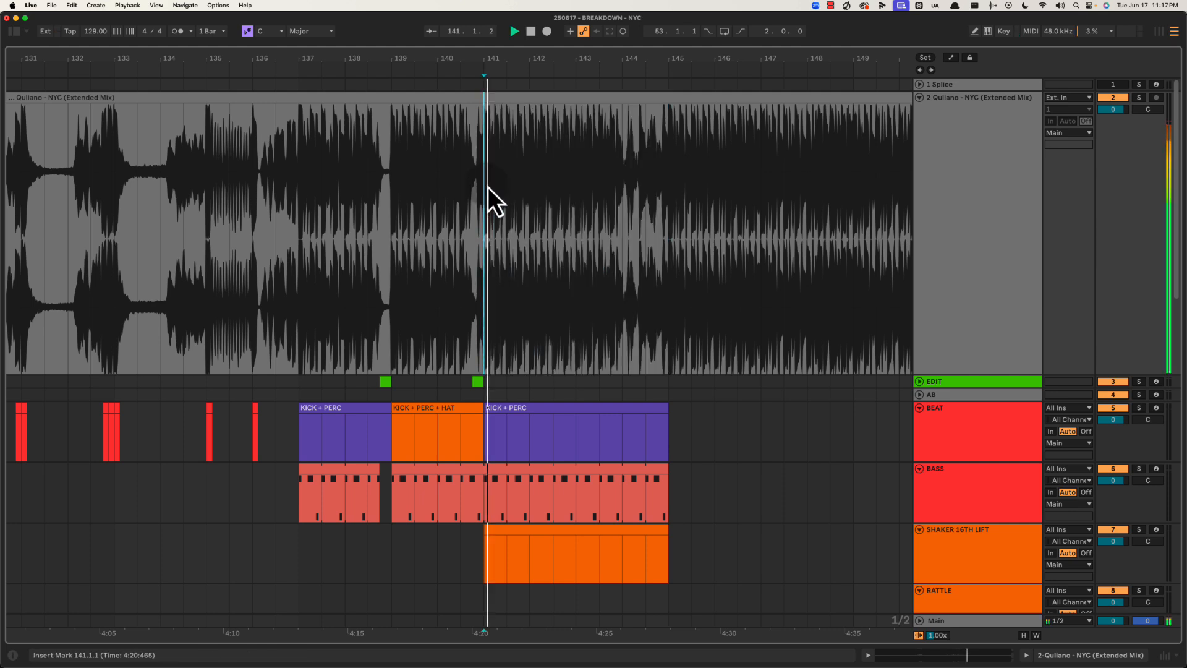
pyautogui.scroll(-5, 519, 253)
pyautogui.click(517, 238)
pyautogui.press('space')
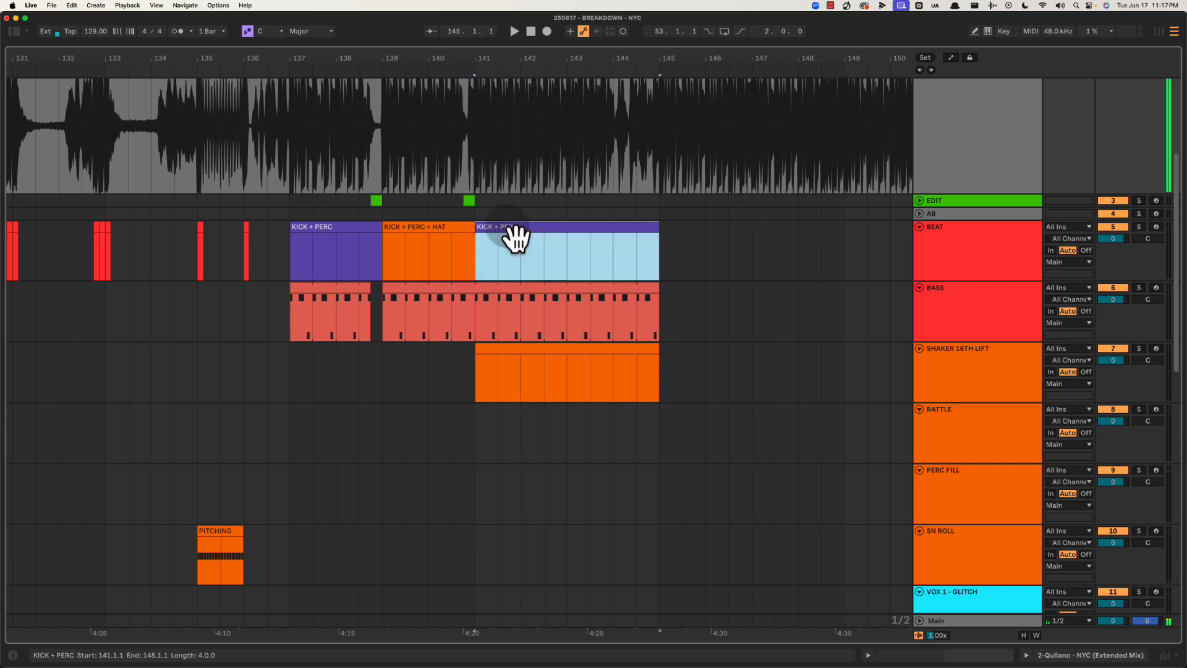
pyautogui.click(456, 239)
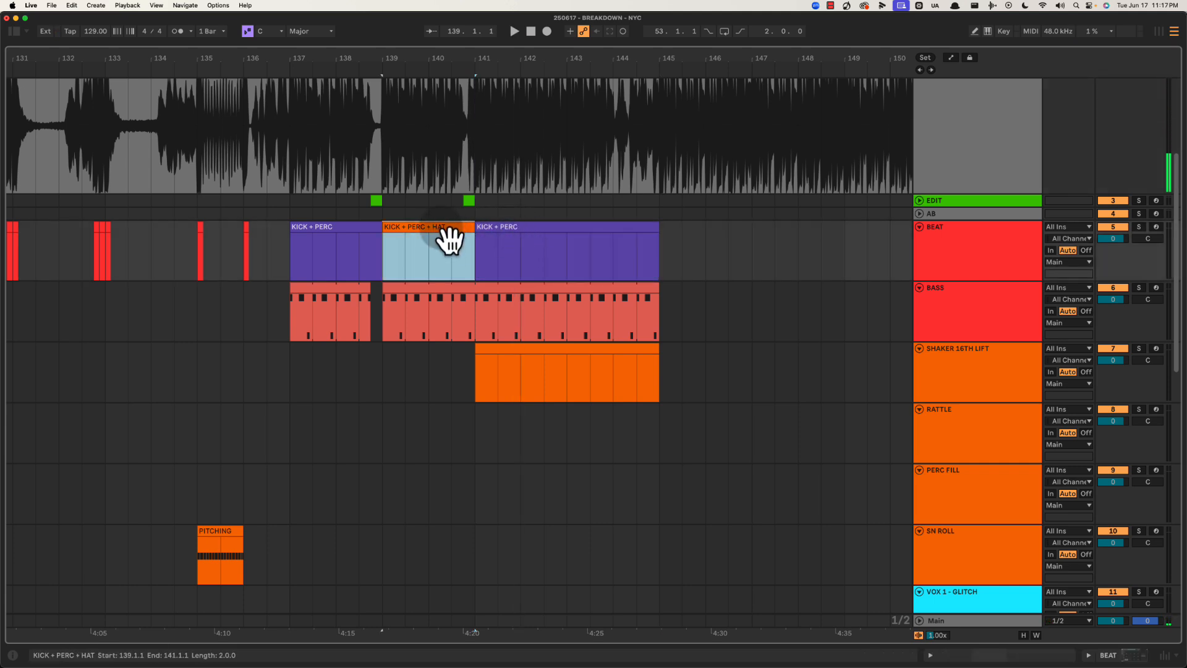
pyautogui.moveTo(475, 235)
pyautogui.mouseDown()
pyautogui.moveTo(690, 238)
pyautogui.moveTo(658, 234)
pyautogui.mouseUp()
# Listen from bar 143 and insert a one-bar clip on the PERC FILL track from bar 144 to 145
pyautogui.click(556, 262)
pyautogui.press('space')
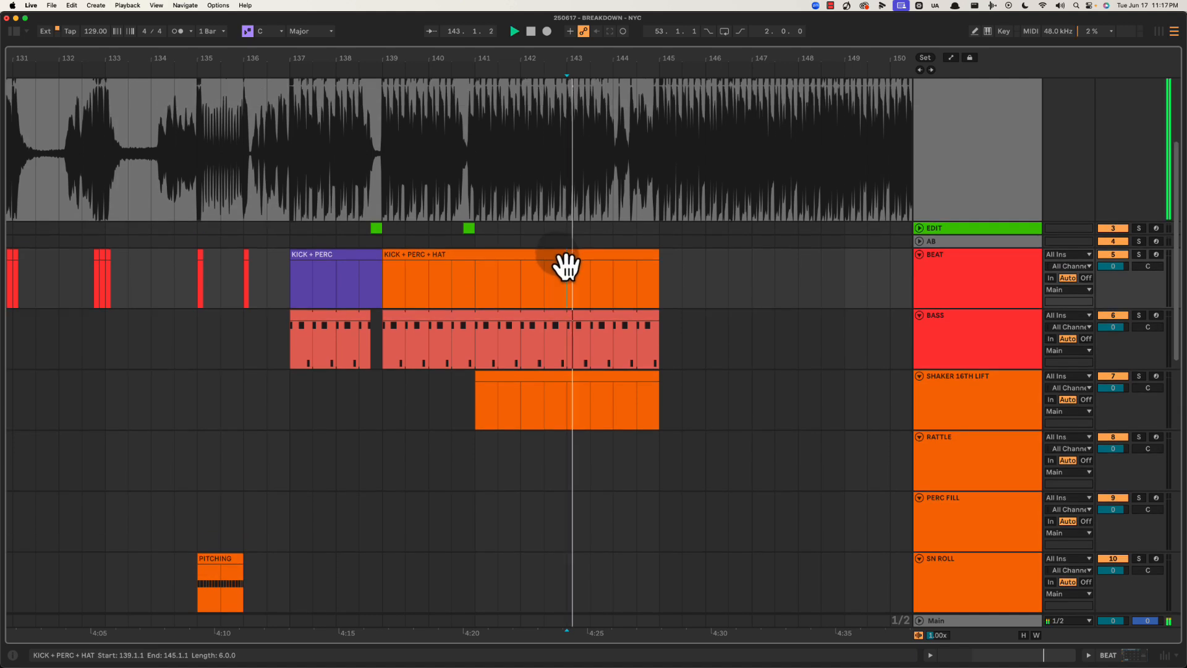
pyautogui.scroll(-12, 563, 266)
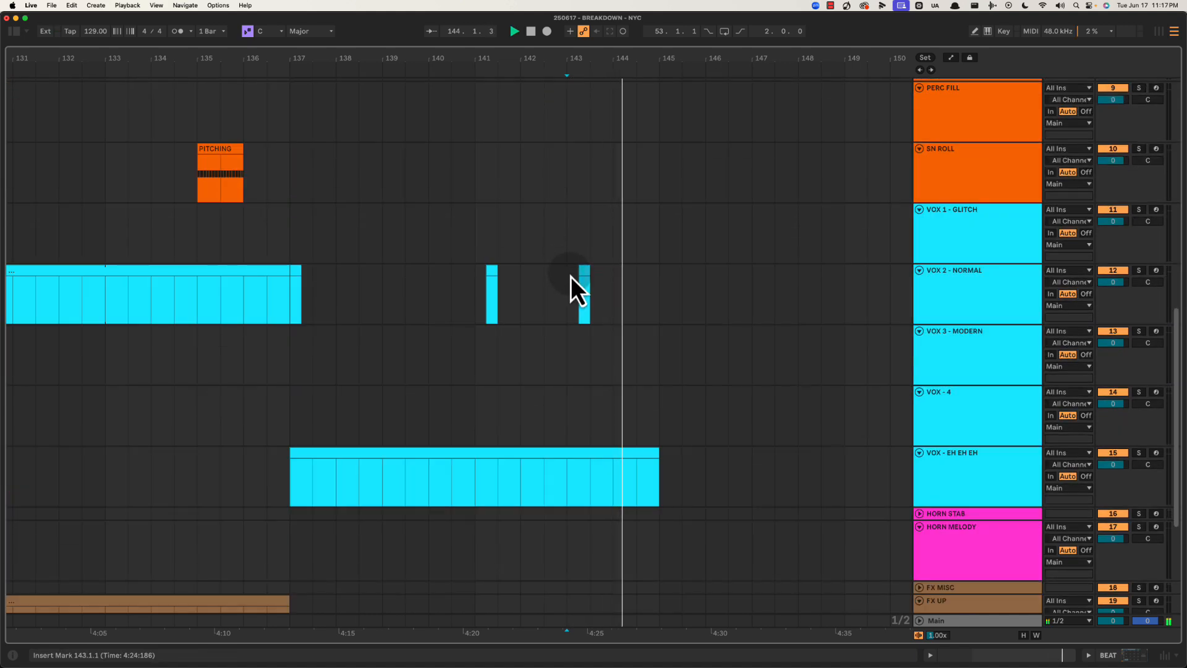
pyautogui.scroll(3, 609, 284)
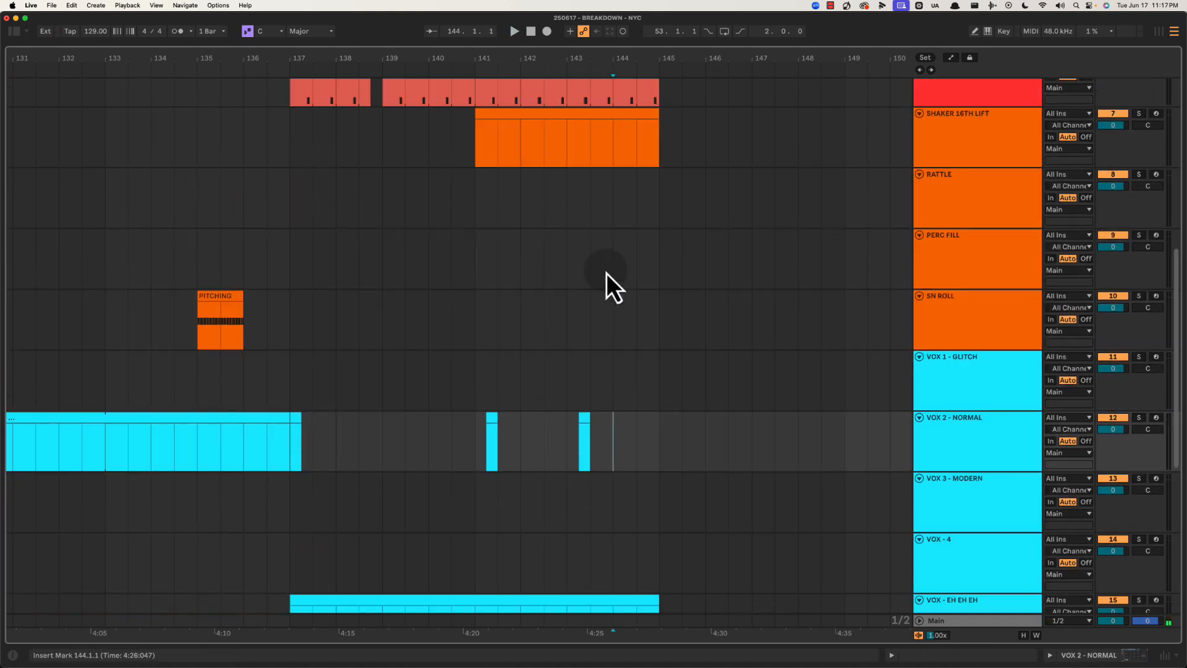
pyautogui.moveTo(636, 250); pyautogui.dragTo(650, 250)
pyautogui.press('super+shift+m')
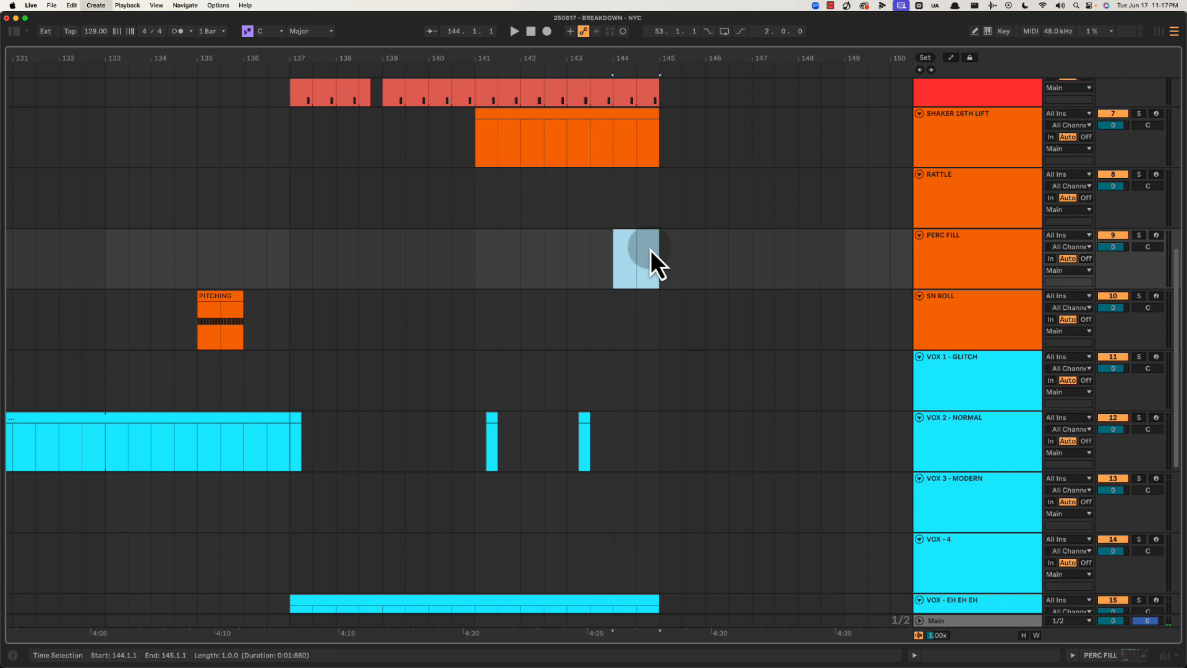
# Place a copy of the one-beat vocal clip at 144.2 on VOX 2 - NORMAL and extend it to 145.1
pyautogui.click(583, 426)
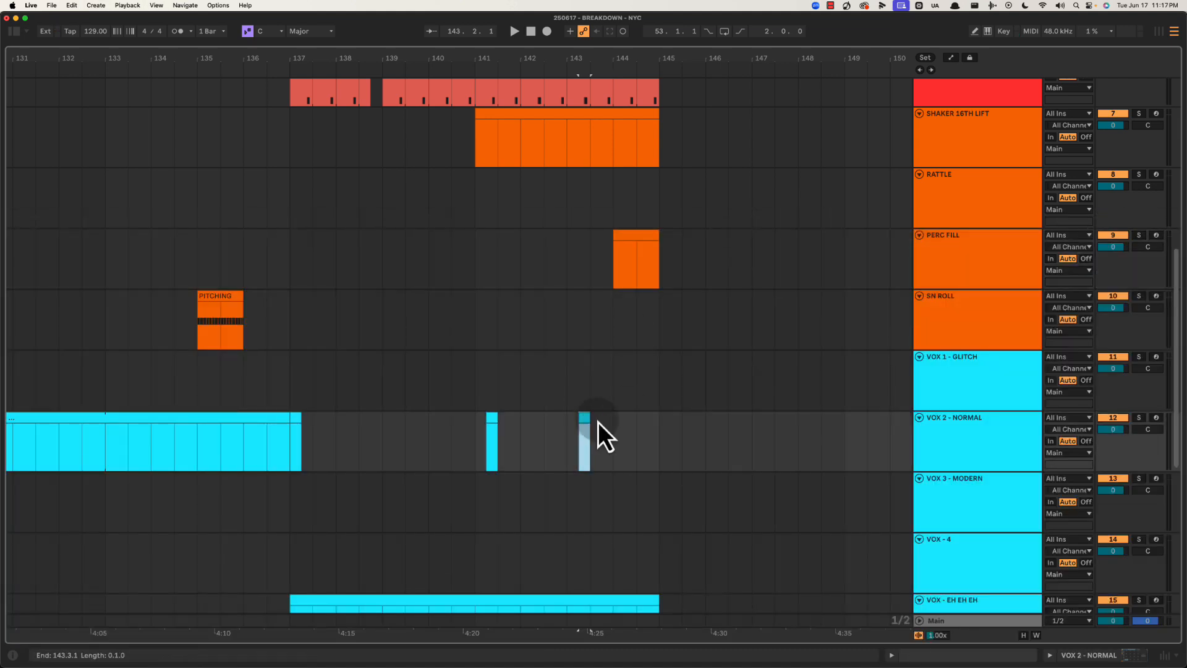
pyautogui.press('space')
pyautogui.moveTo(629, 59); pyautogui.dragTo(628, 99)
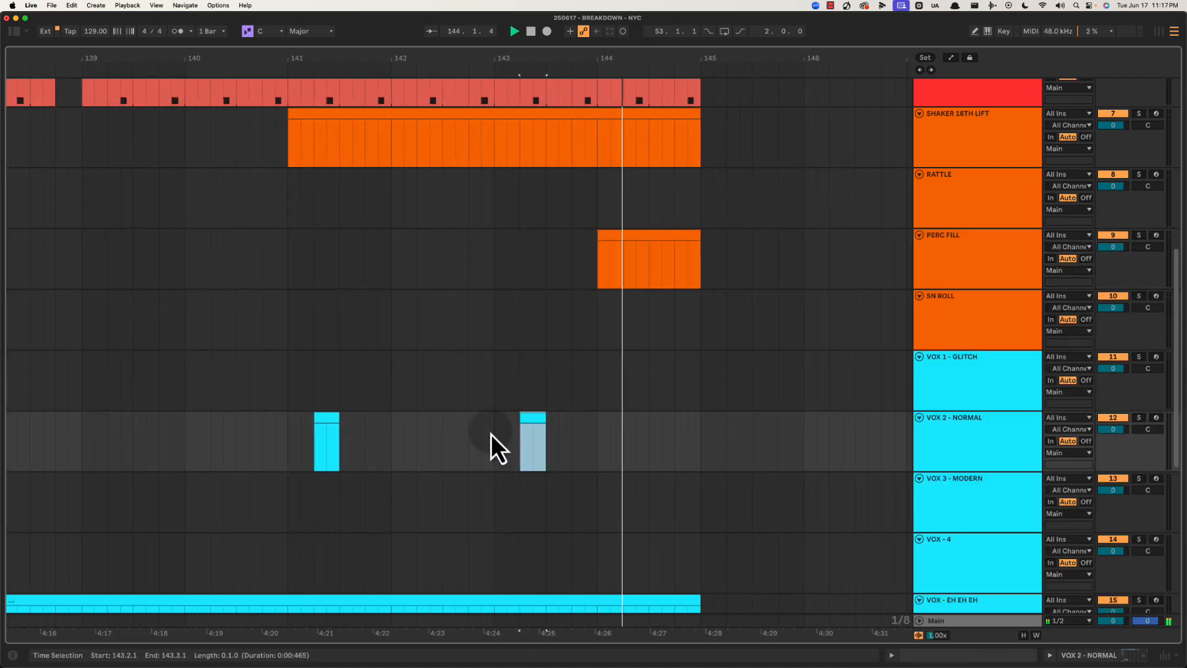
pyautogui.moveTo(494, 436); pyautogui.dragTo(699, 417)
pyautogui.press('space')
pyautogui.click(559, 433)
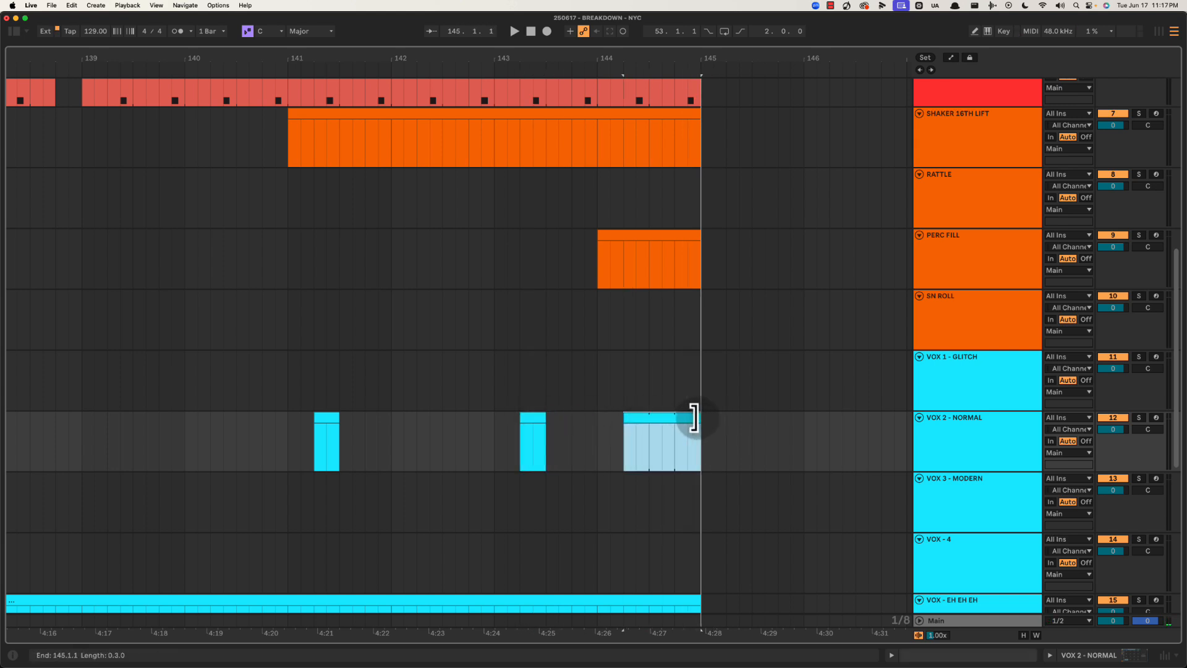
# Play the passages from bar 141 and from 142.2 to check where the vocal hits fall on VOX 2 - NORMAL
pyautogui.click(624, 384)
pyautogui.moveTo(573, 50); pyautogui.dragTo(655, 57)
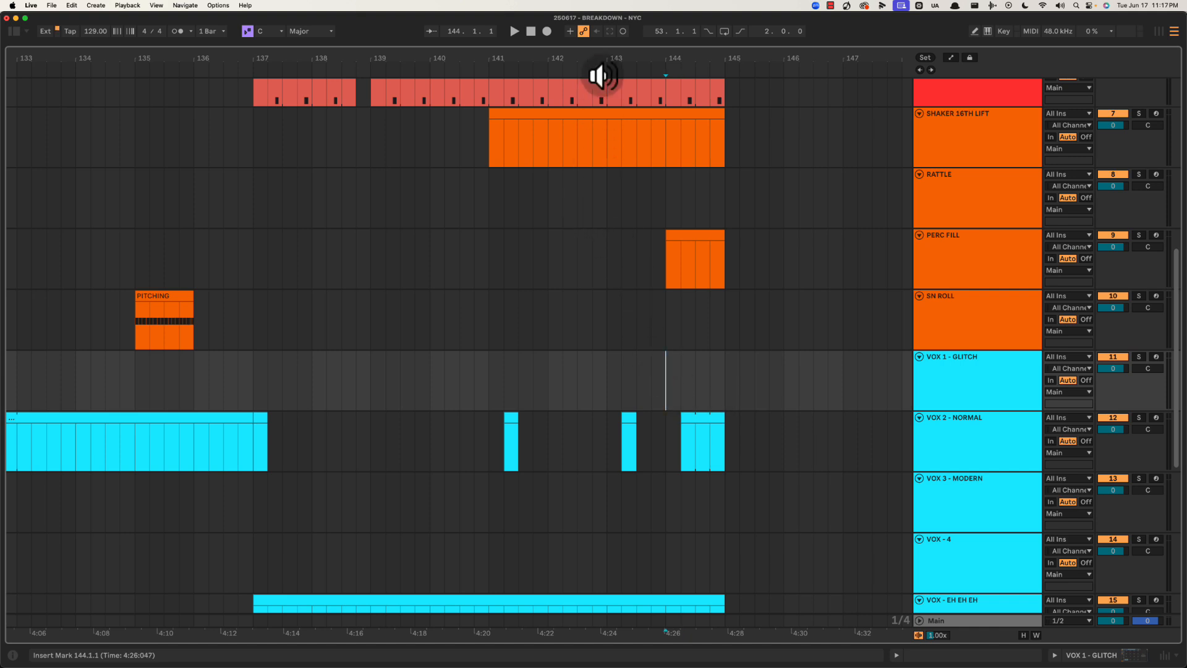
pyautogui.moveTo(603, 57); pyautogui.dragTo(523, 60)
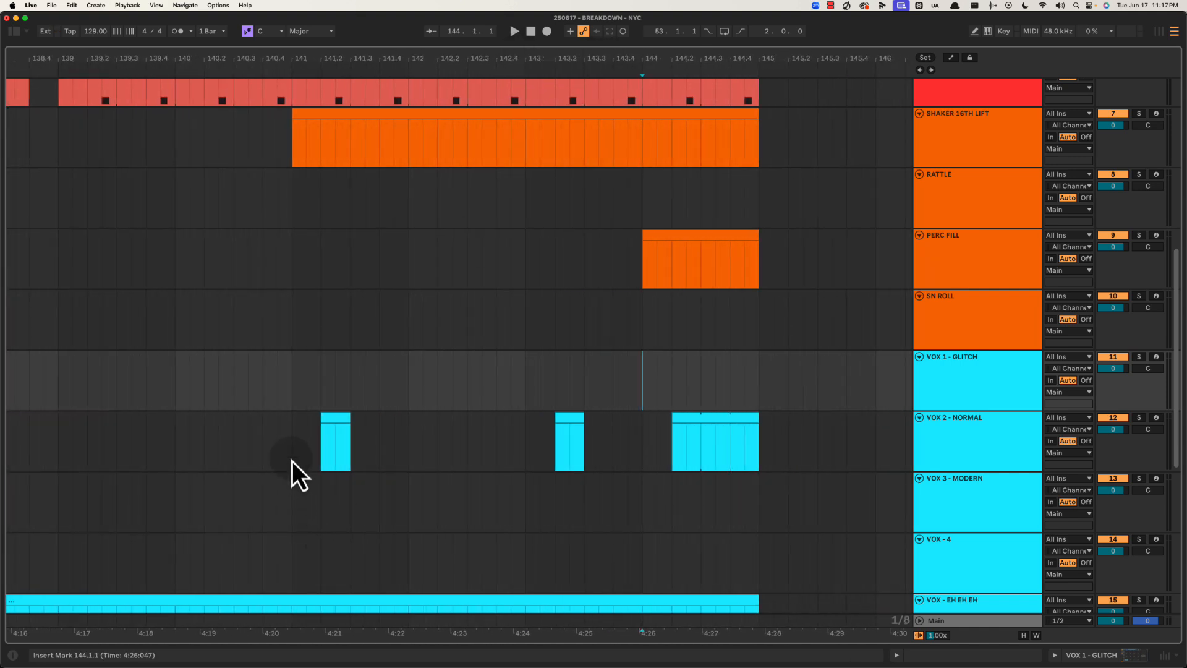
pyautogui.click(293, 441)
pyautogui.press('space')
pyautogui.press('space')
pyautogui.moveTo(332, 431); pyautogui.dragTo(380, 429)
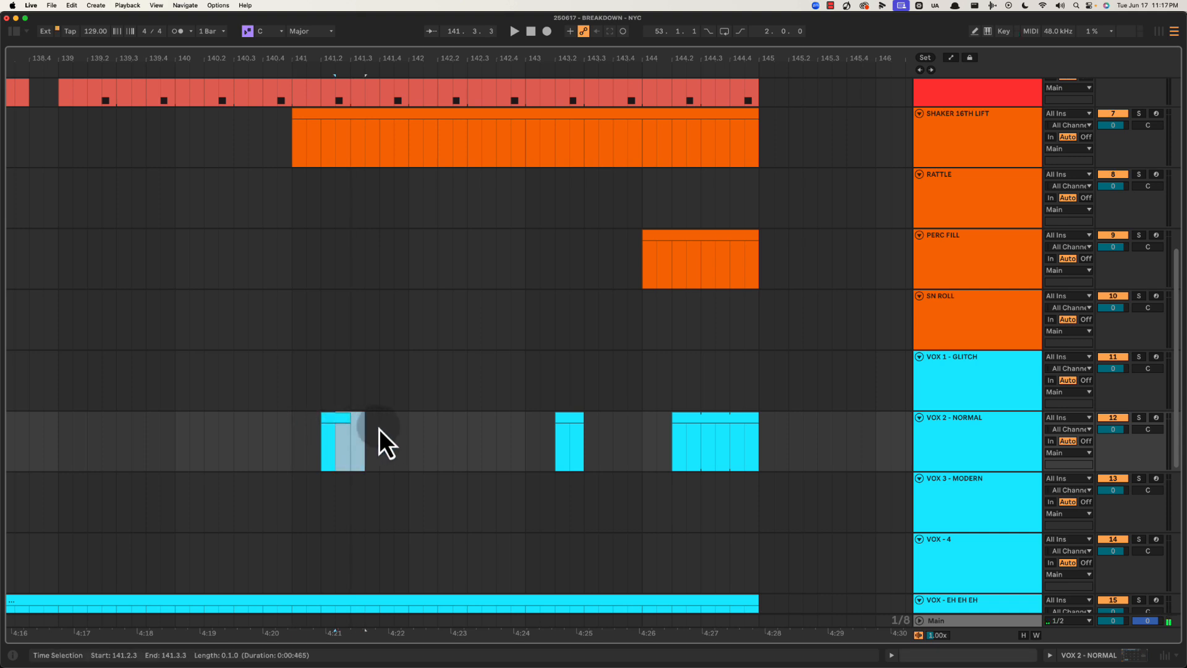
pyautogui.click(580, 418)
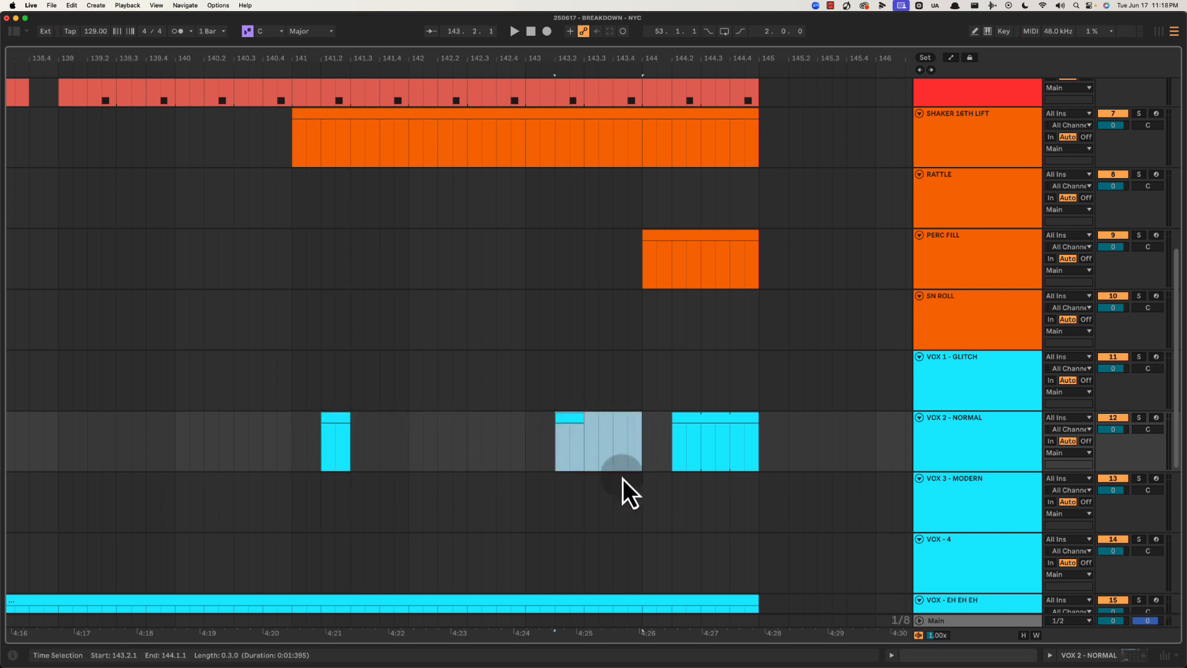
pyautogui.moveTo(448, 425); pyautogui.dragTo(468, 428)
pyautogui.click(439, 433)
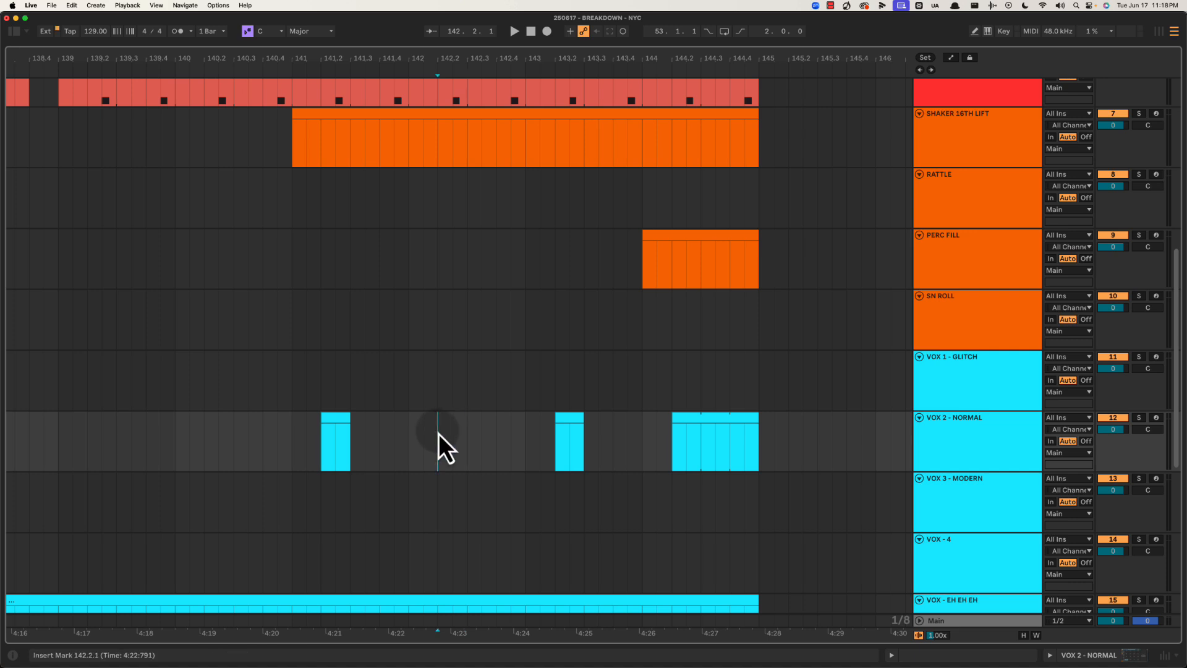
pyautogui.press('space')
pyautogui.press('space')
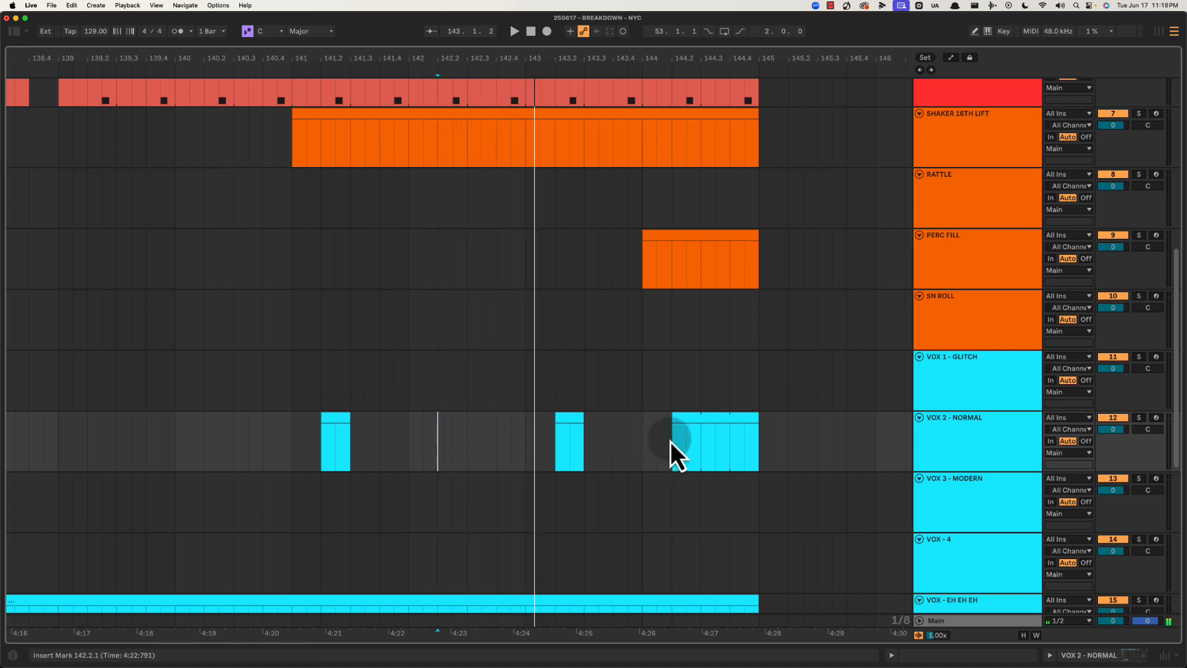
# Try adding a copy of the one-beat clip from 141.2 at 142.2 on VOX 2 - NORMAL
pyautogui.moveTo(673, 441); pyautogui.dragTo(706, 433)
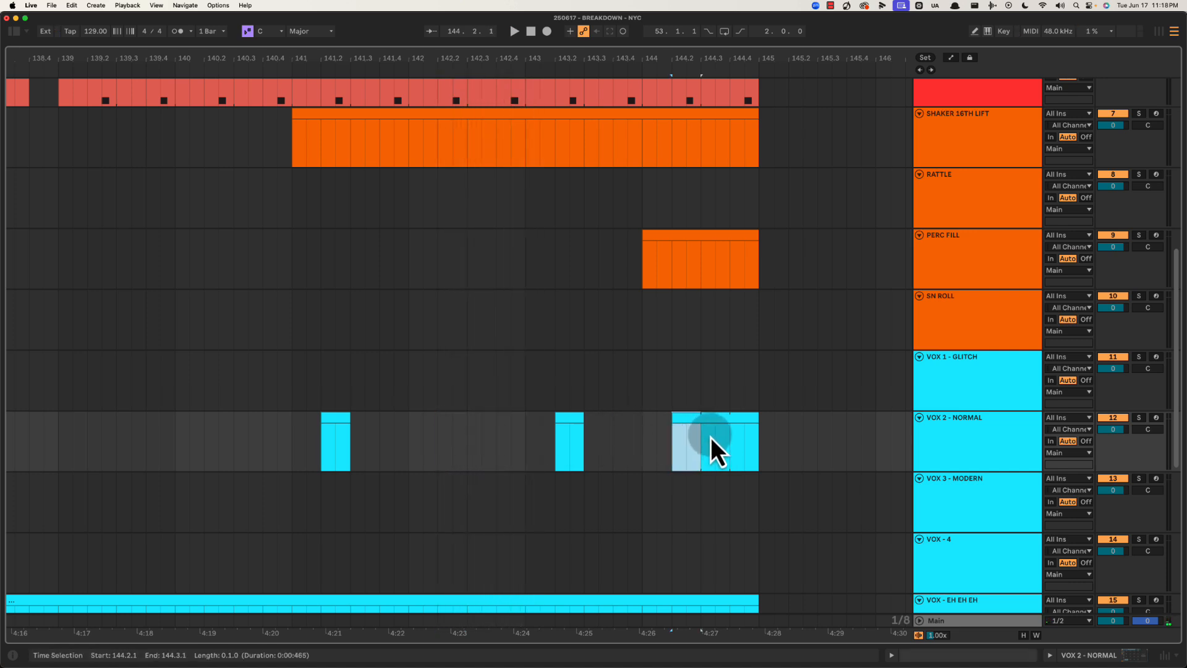
pyautogui.moveTo(343, 430); pyautogui.dragTo(455, 429)
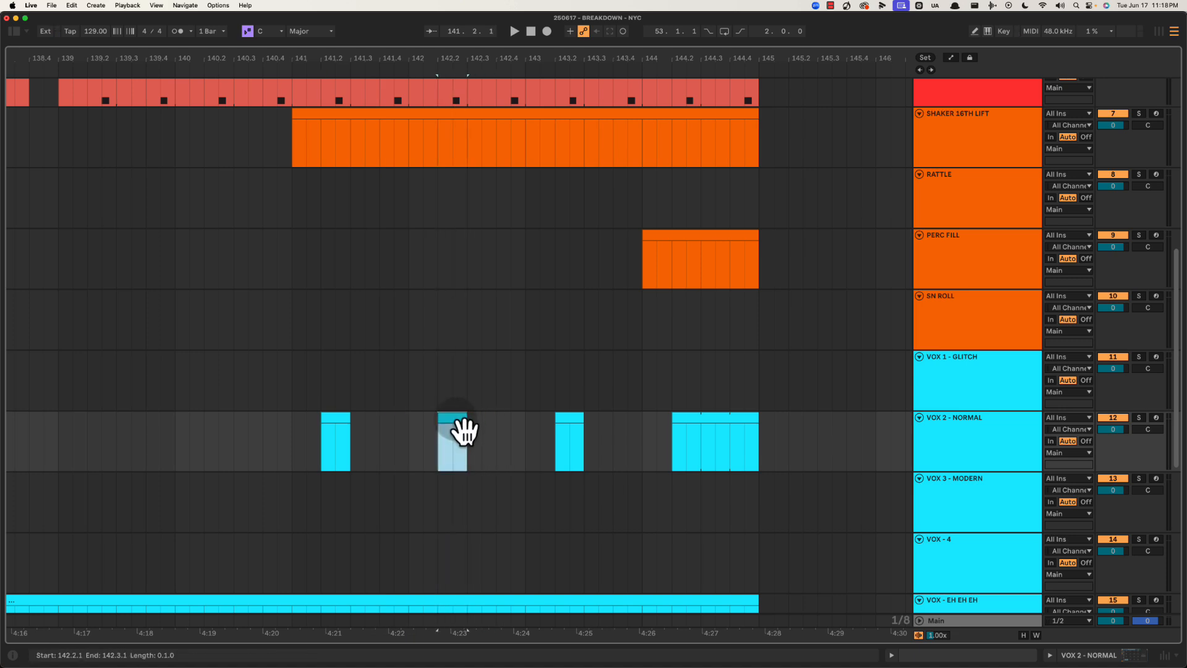
pyautogui.press('Delete')
# Listen from bar 143 and fold all tracks except the Quliano - NYC reference track
pyautogui.click(528, 365)
pyautogui.moveTo(587, 55); pyautogui.dragTo(507, 38)
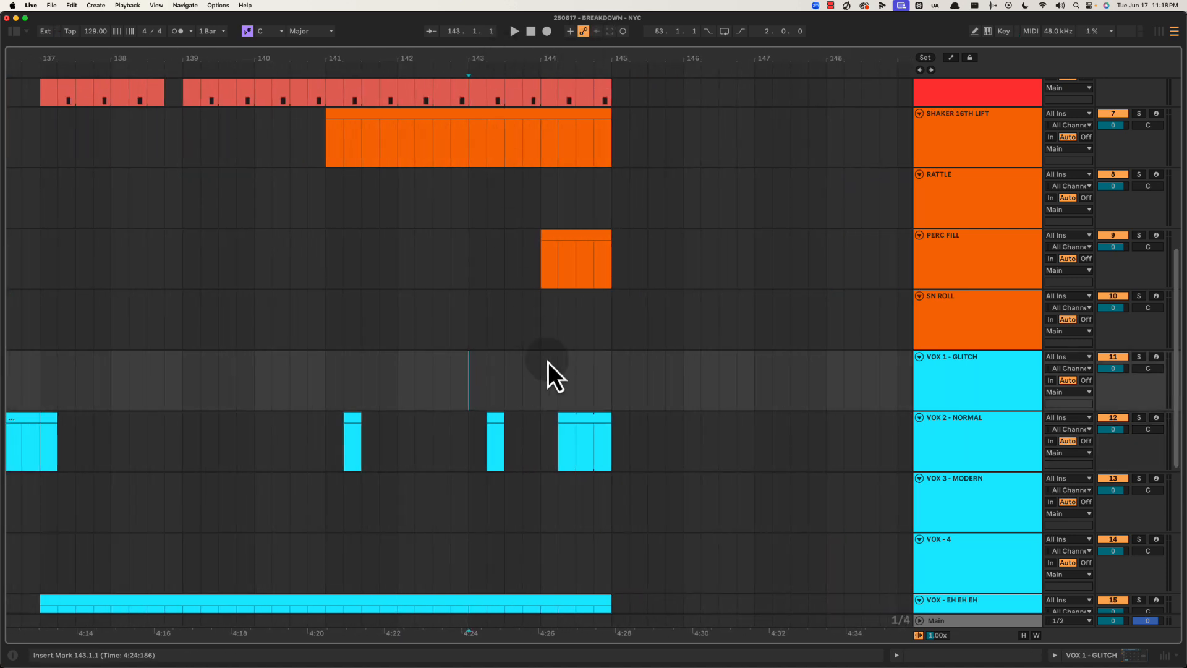
pyautogui.press('space')
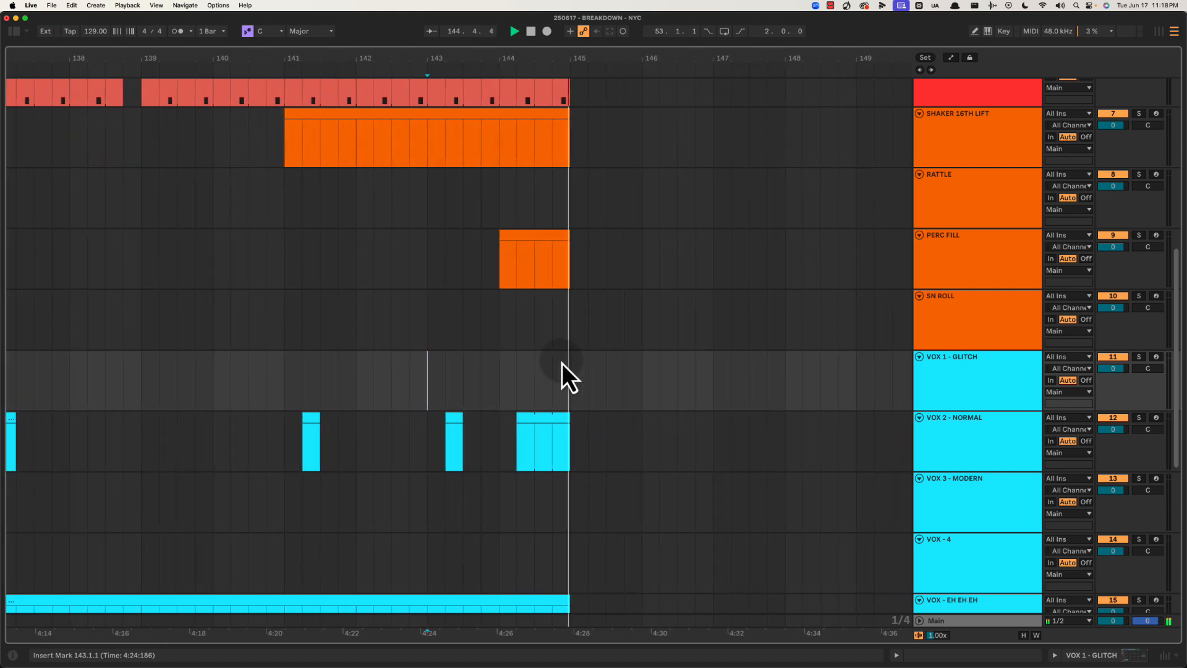
pyautogui.keyDown('alt'); pyautogui.click(917, 357); pyautogui.keyUp('alt')
pyautogui.click(920, 98)
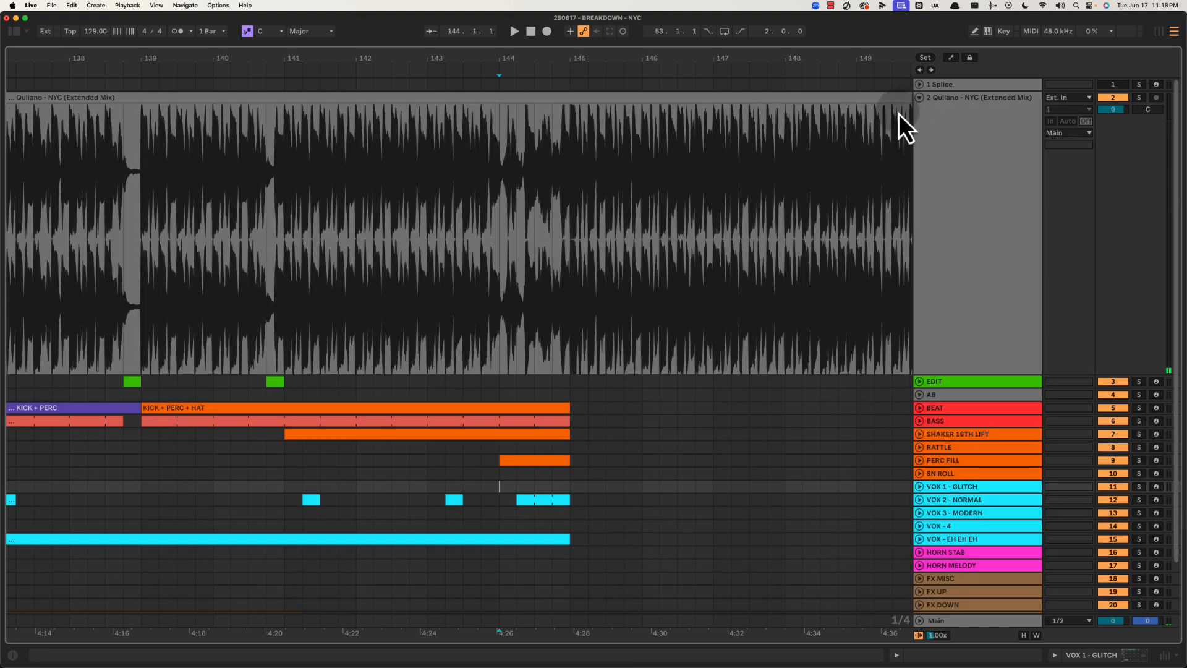
# Listen to the reference track from bar 144 into bar 145 and select the BEAT track
pyautogui.press('space')
pyautogui.scroll(-3, 497, 250)
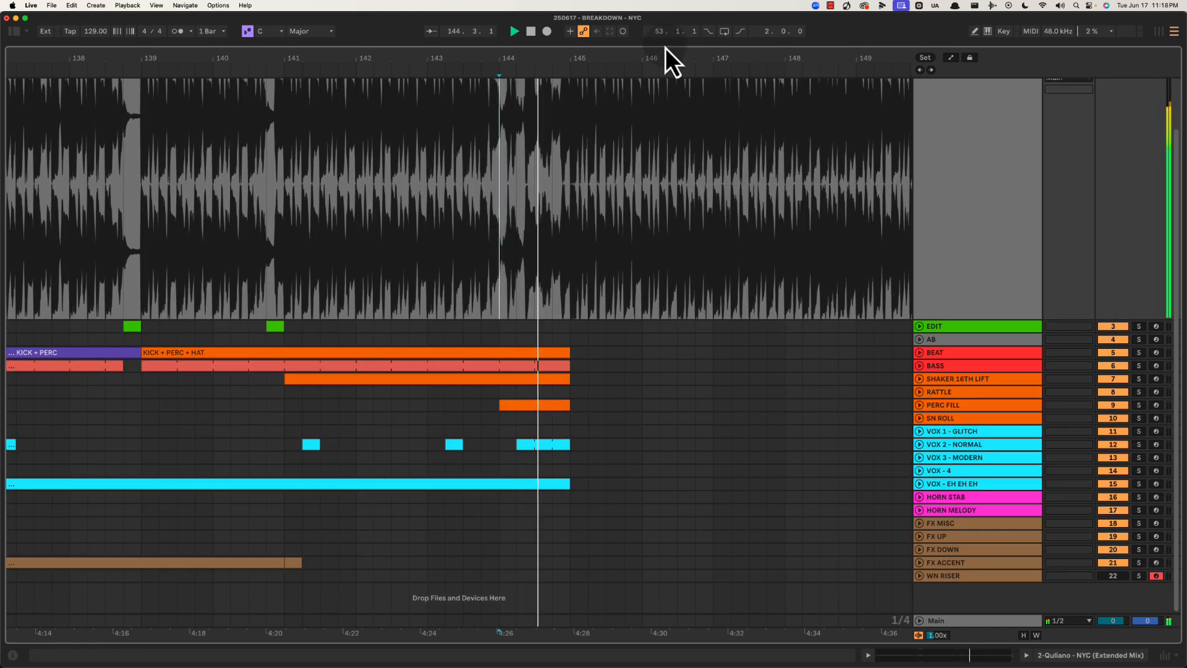
pyautogui.moveTo(657, 57); pyautogui.dragTo(655, 53)
pyautogui.press('space')
pyautogui.click(947, 357)
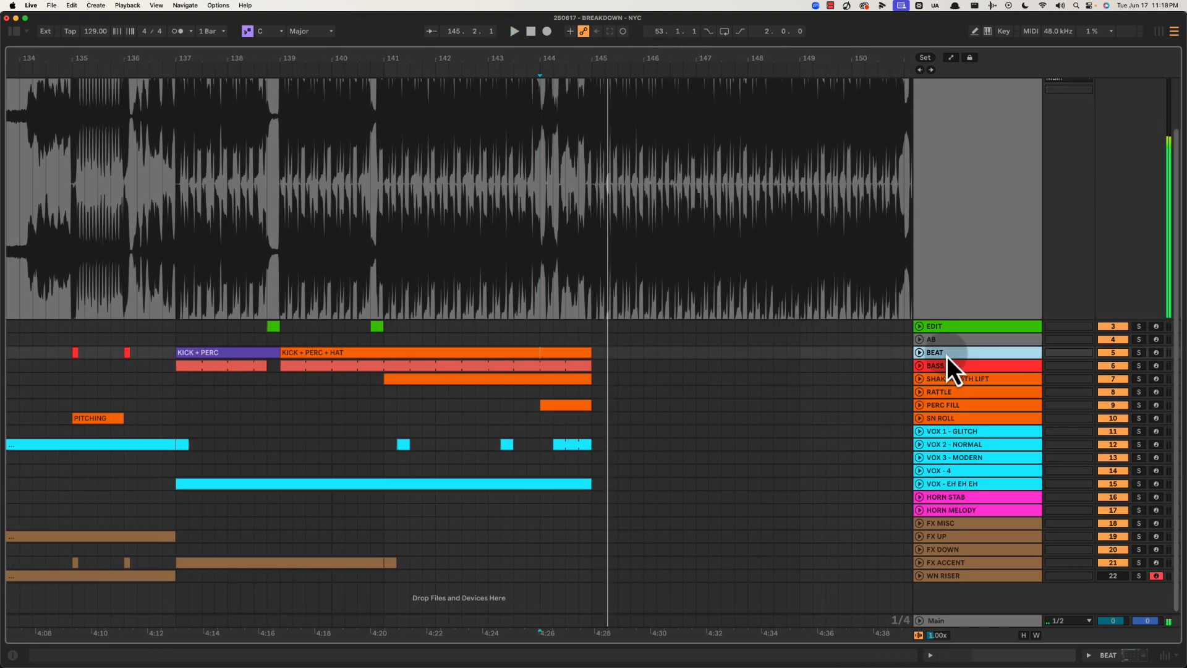
# Unfold the BASS and BEAT tracks, listen into bar 144, and split the KICK + PERC + HAT clip at 144.1
pyautogui.click(920, 366)
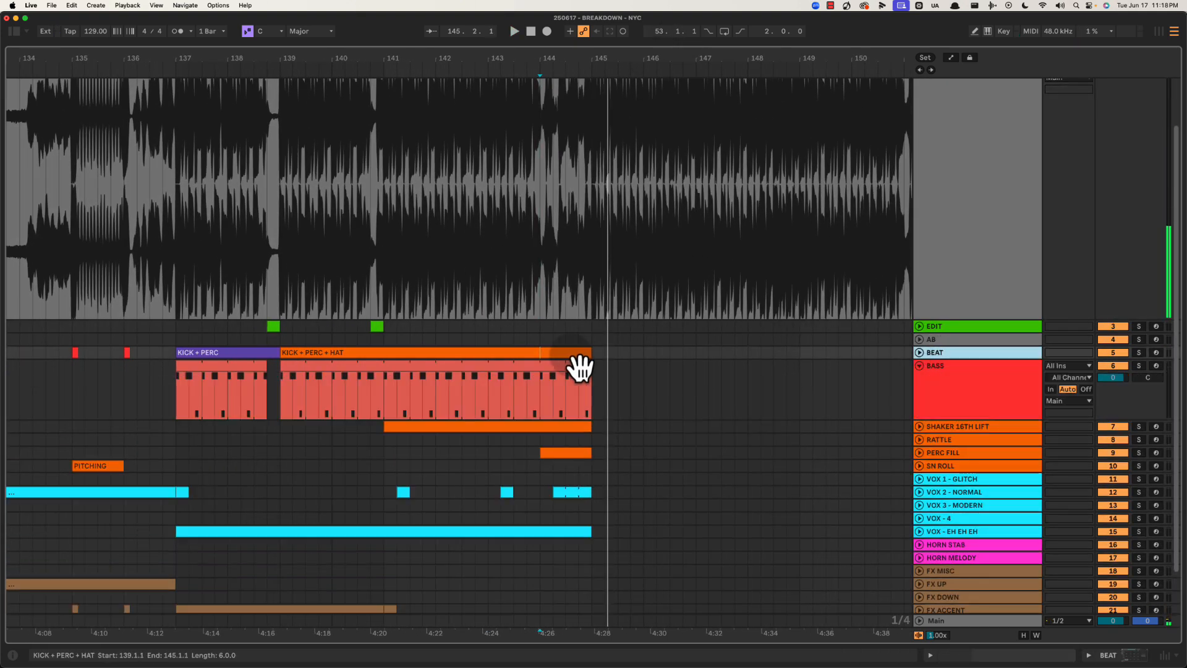
pyautogui.click(921, 353)
pyautogui.click(529, 376)
pyautogui.press('space')
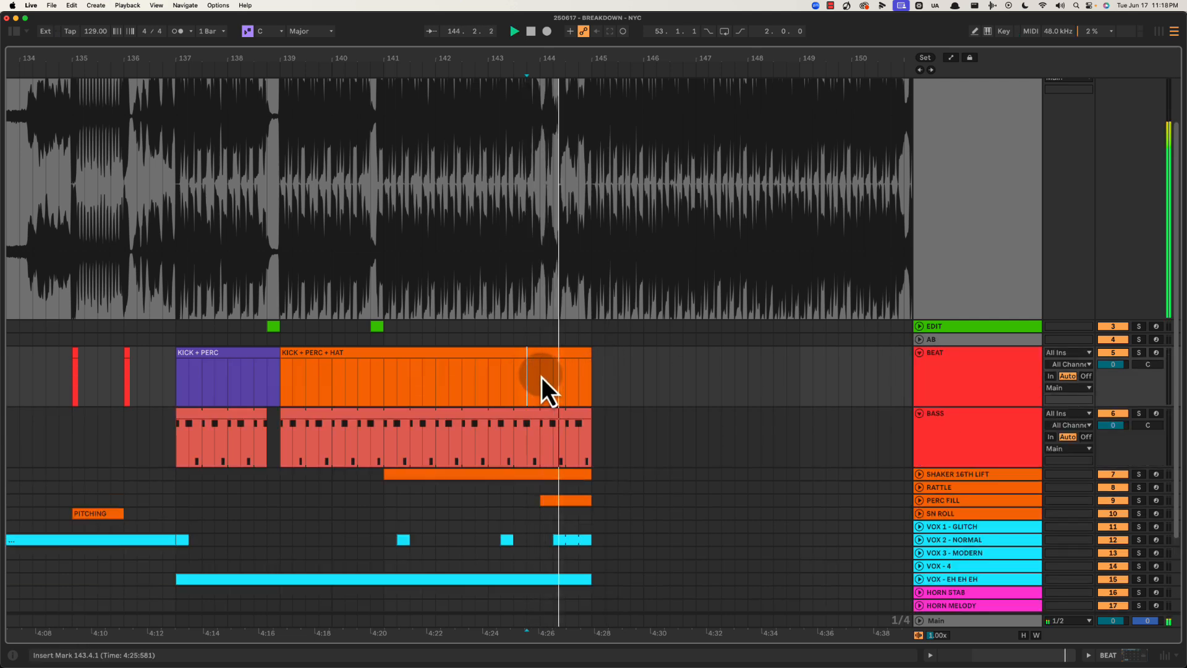
pyautogui.moveTo(551, 63); pyautogui.dragTo(558, 58)
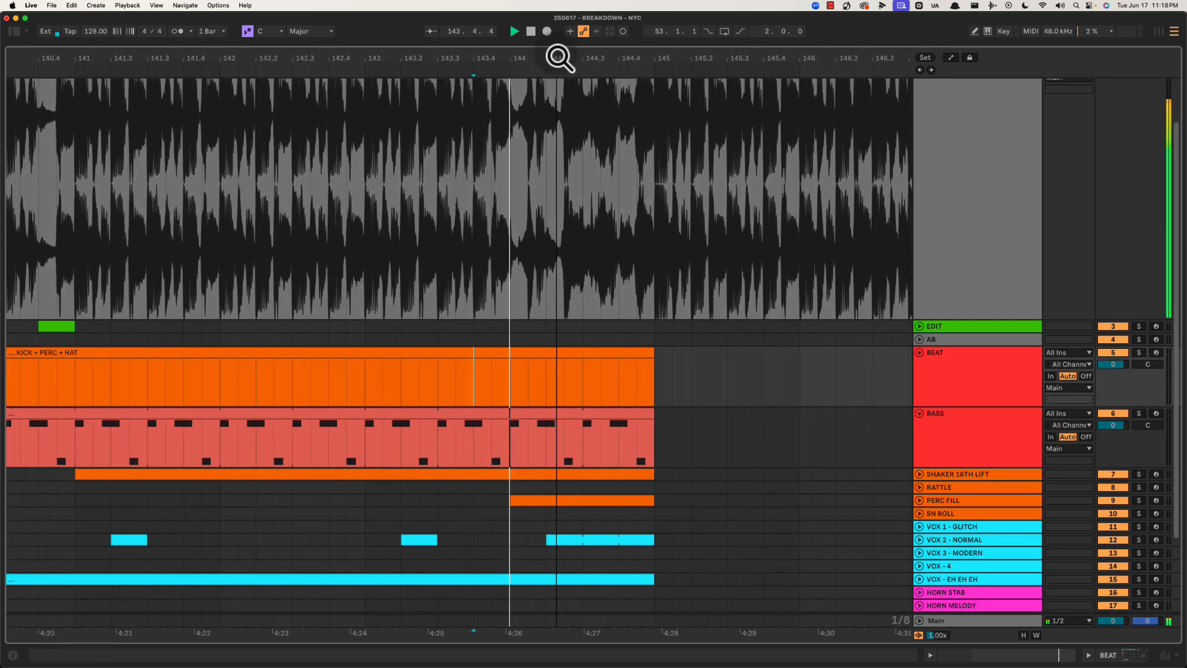
pyautogui.press('space')
pyautogui.click(511, 376)
pyautogui.press('super+e')
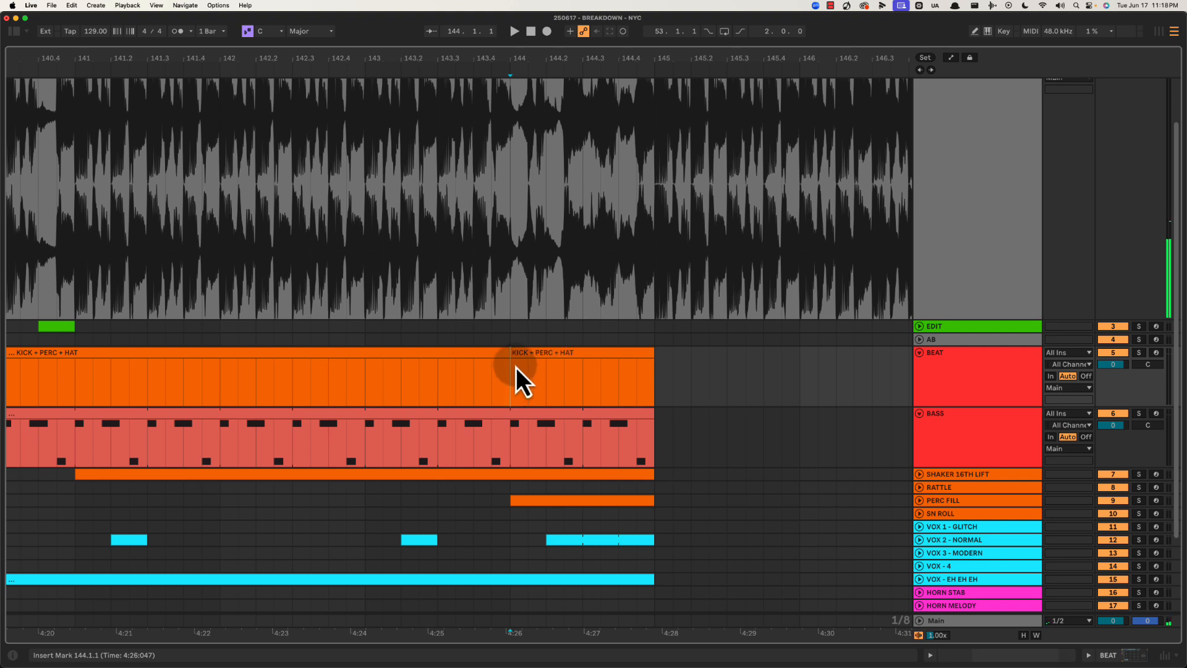
# Rename the split BEAT clip at 144.1 to KICK CUT and play it back
pyautogui.click(538, 356)
pyautogui.press('super+r')
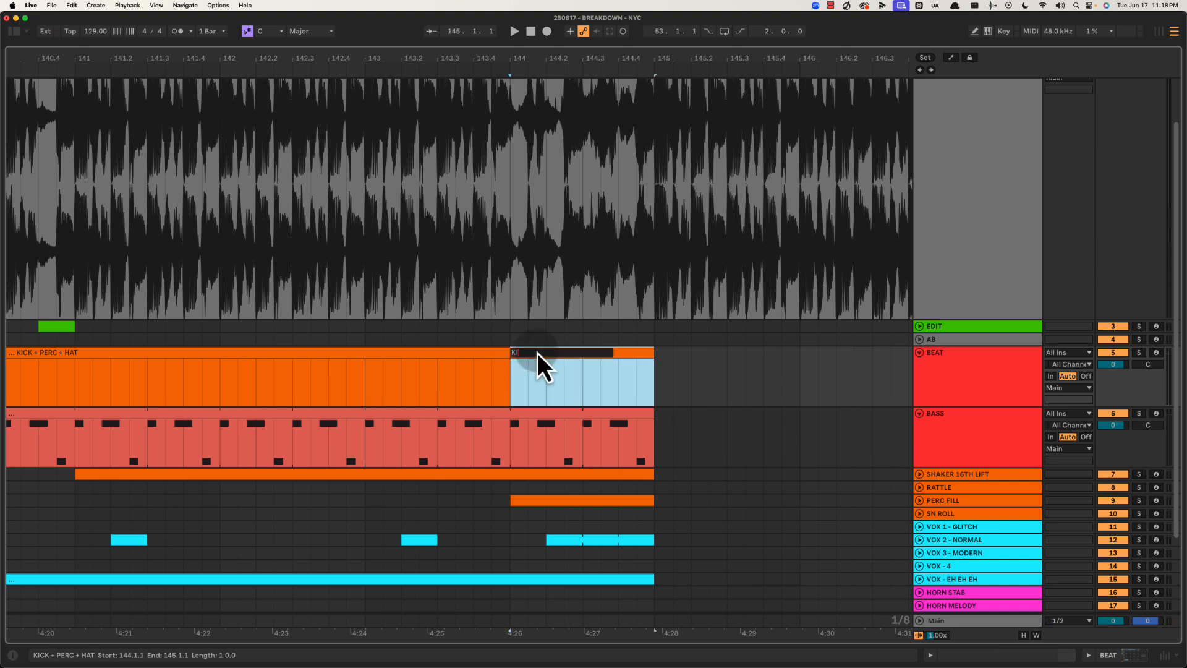
pyautogui.write('KICK CUT')
pyautogui.press('Return')
pyautogui.press('space')
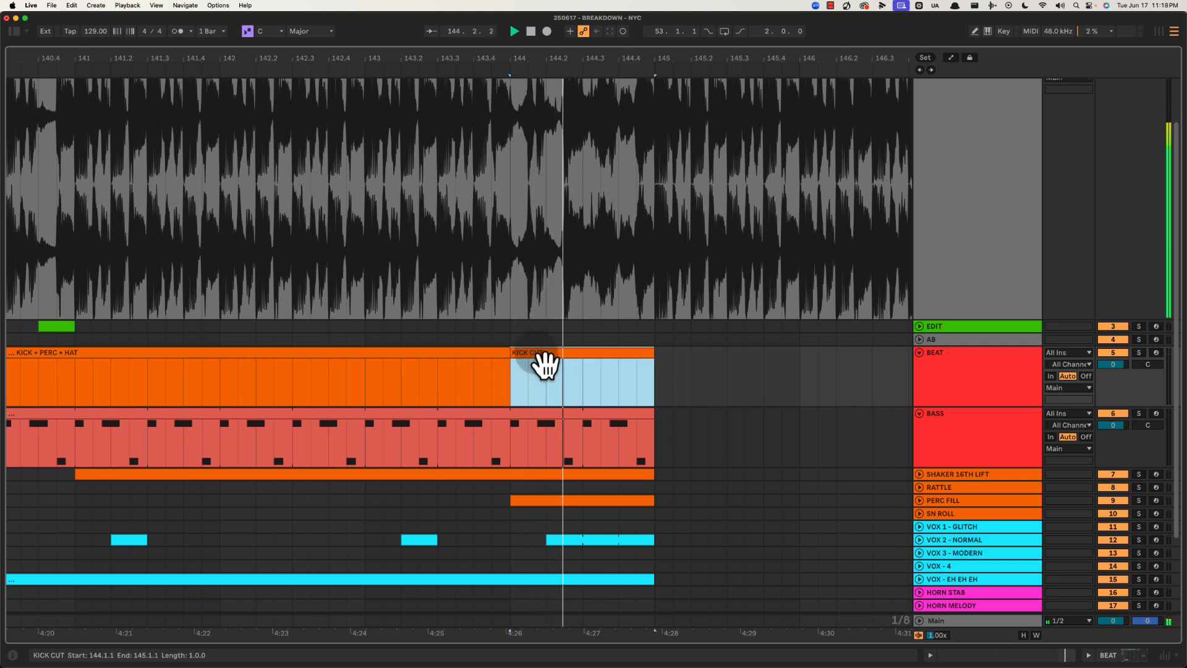
pyautogui.press('space')
# Try ending the KICK CUT clip at 144.3, listen to the passage, and extend the clip back to 145.1
pyautogui.moveTo(584, 375); pyautogui.dragTo(748, 359)
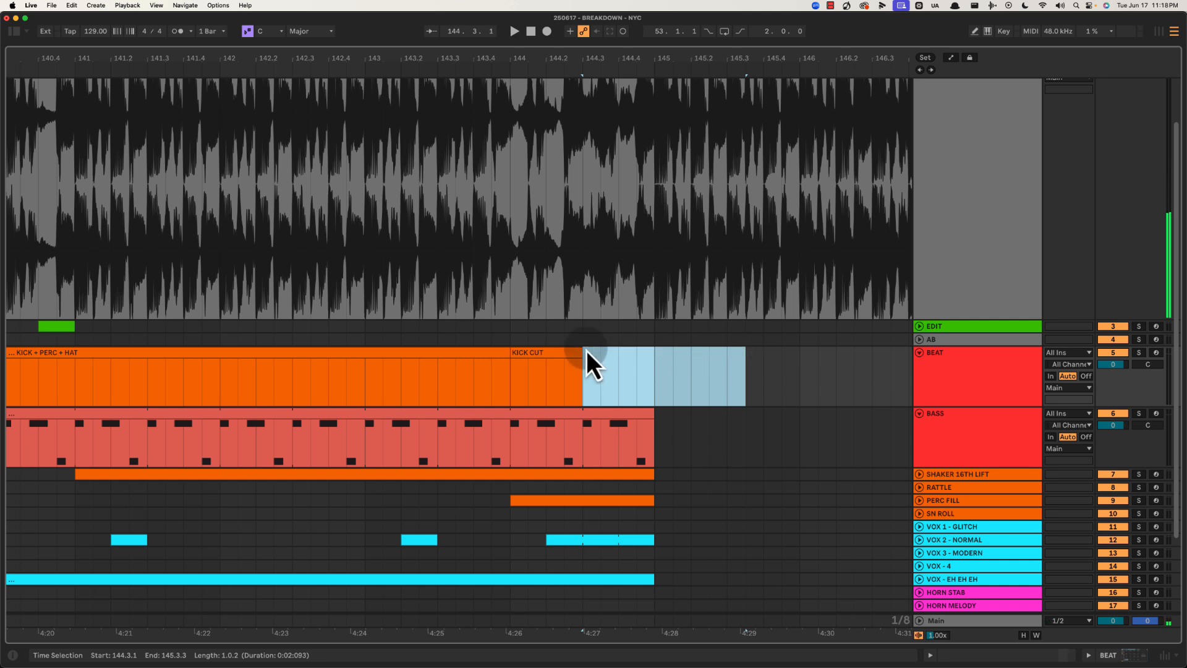
pyautogui.press('Delete')
pyautogui.click(545, 363)
pyautogui.press('space')
pyautogui.press('space')
pyautogui.click(547, 354)
pyautogui.press('space')
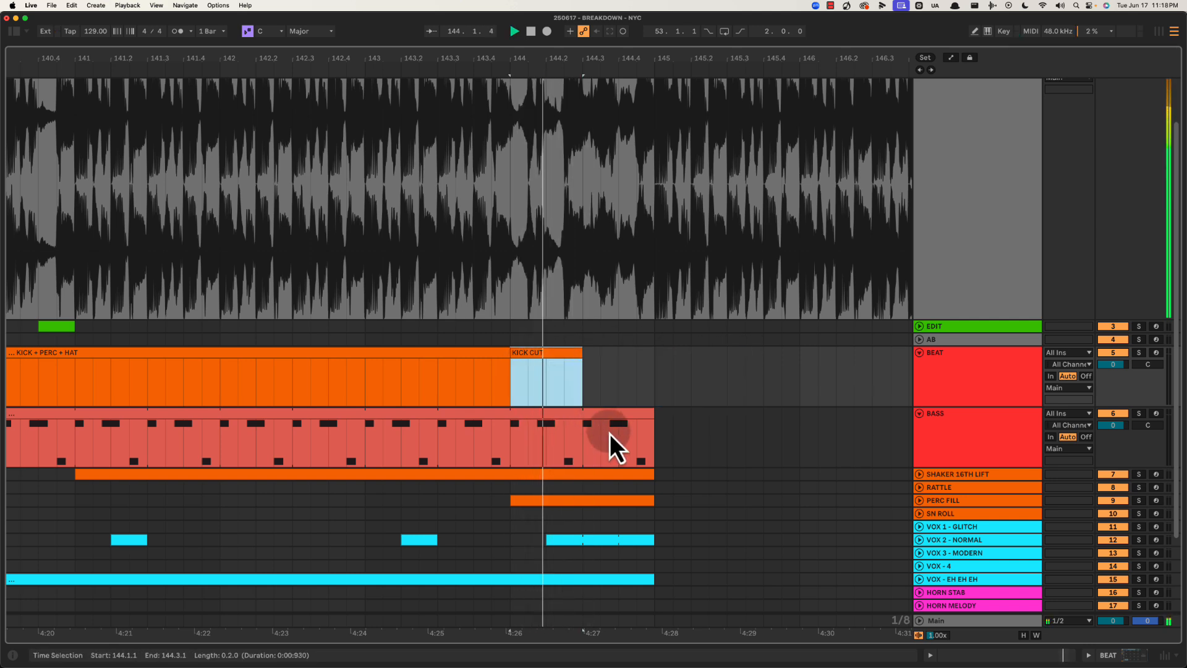
pyautogui.press('space')
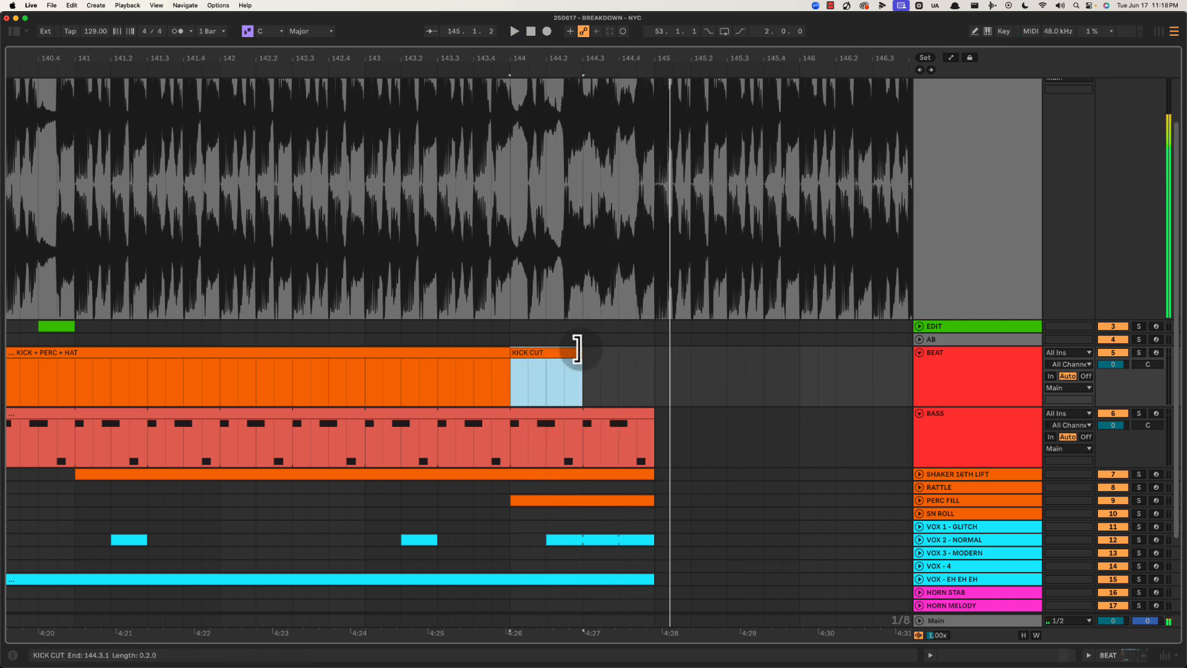
pyautogui.moveTo(576, 348); pyautogui.dragTo(647, 348)
pyautogui.press('space')
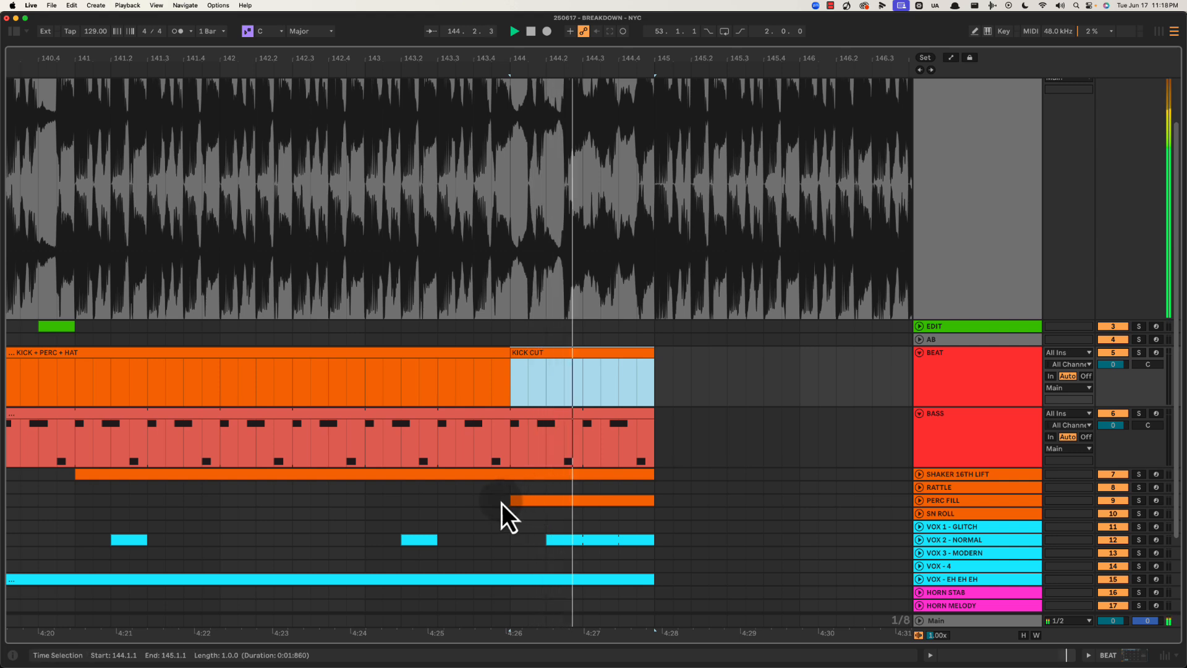
# Remove the PERC FILL and SHAKER 16TH LIFT parts from 144.3 onward, unfolding the shaker track
pyautogui.scroll(-3, 564, 498)
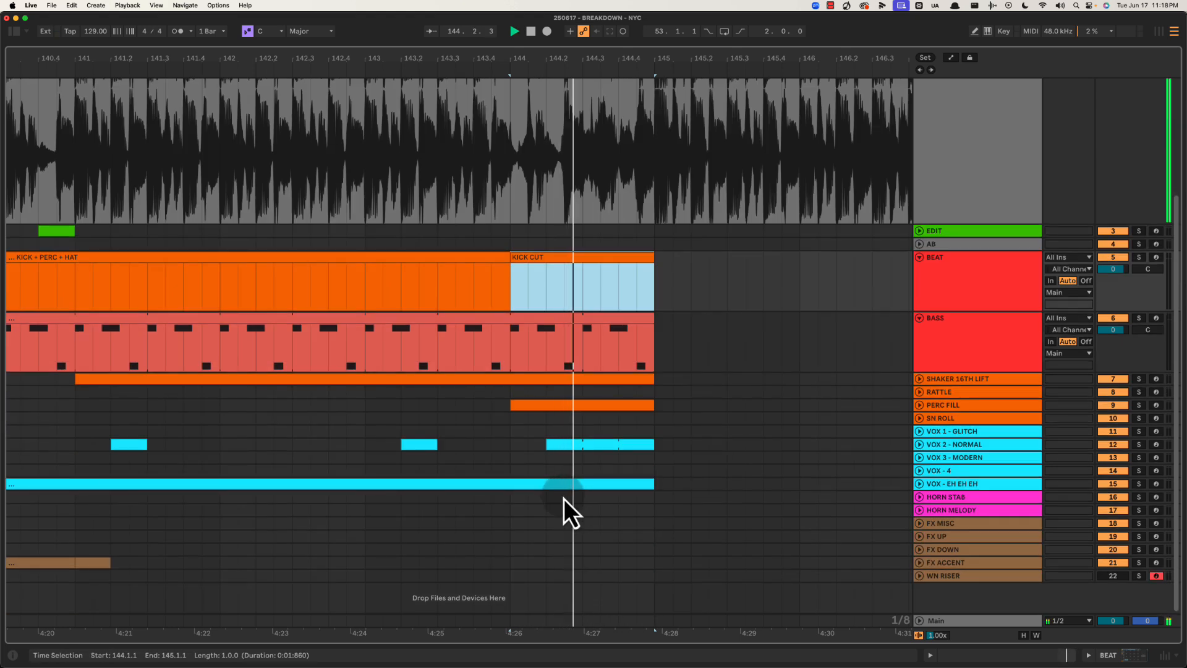
pyautogui.moveTo(588, 394); pyautogui.dragTo(733, 424)
pyautogui.press('Delete')
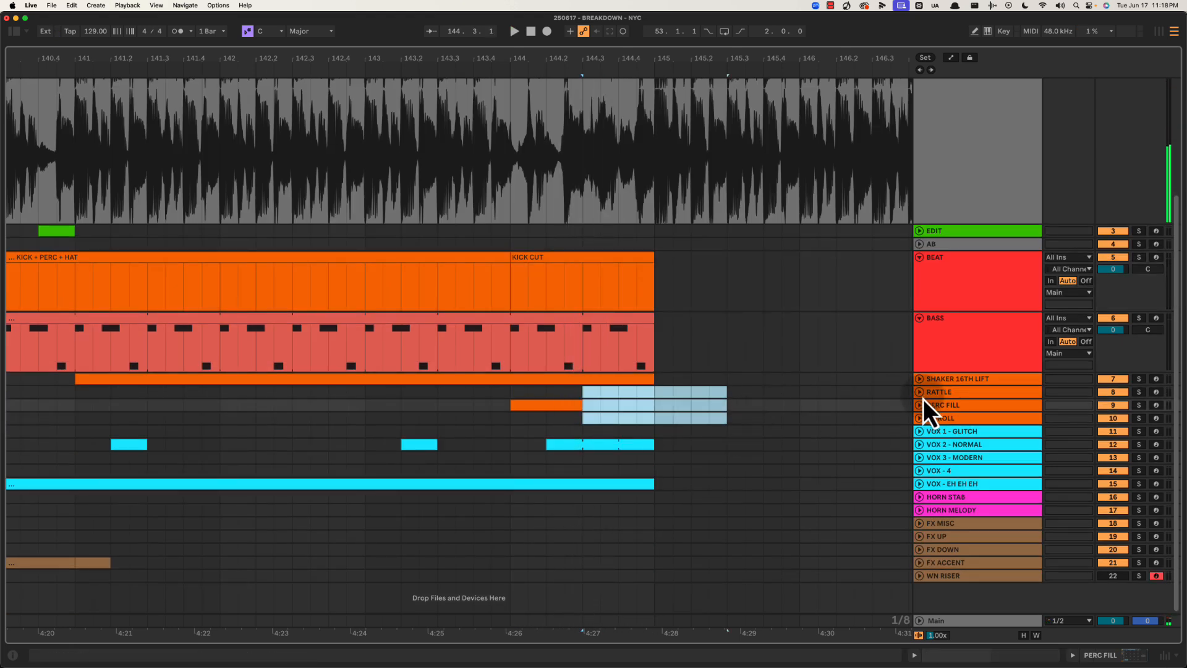
pyautogui.click(934, 380)
pyautogui.click(920, 378)
pyautogui.moveTo(585, 403); pyautogui.dragTo(684, 402)
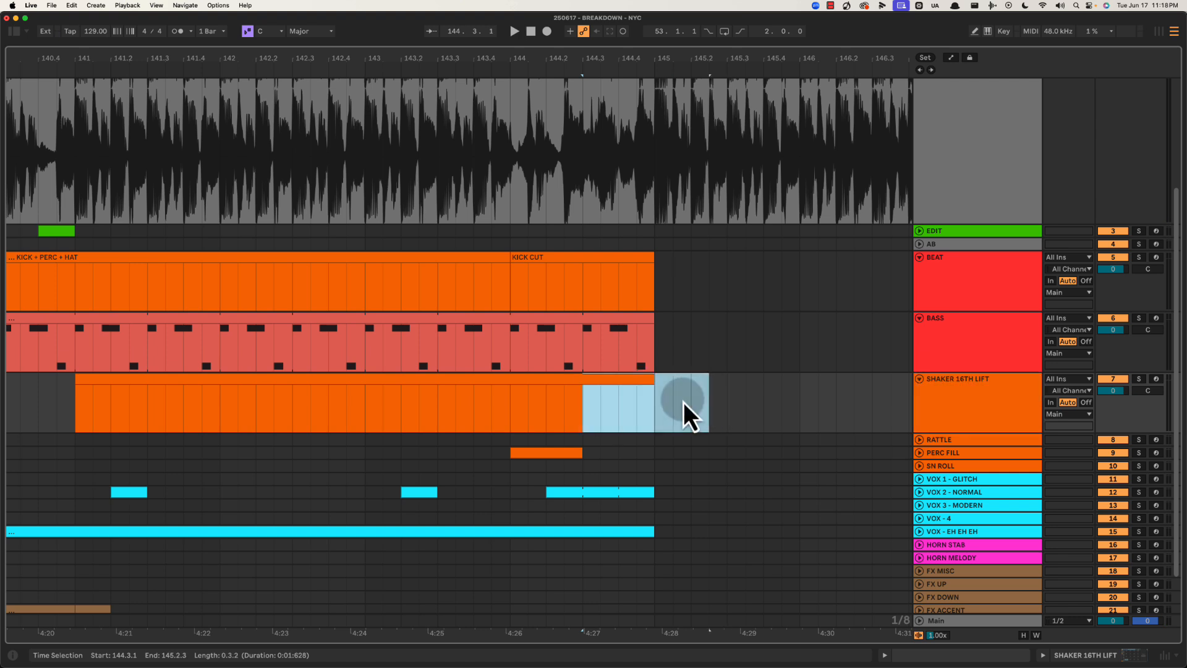
# Add a one-bar placeholder clip on the EDIT track from 144.1 to 145.1
pyautogui.moveTo(512, 231); pyautogui.dragTo(599, 231)
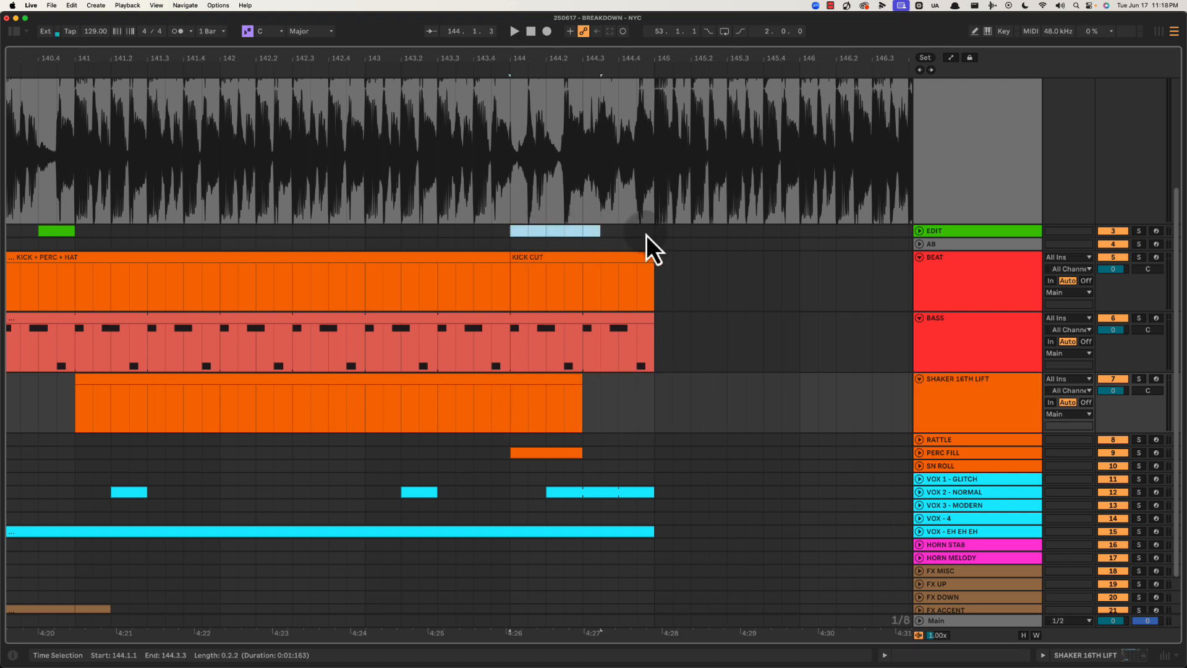
pyautogui.press('super+shift+m')
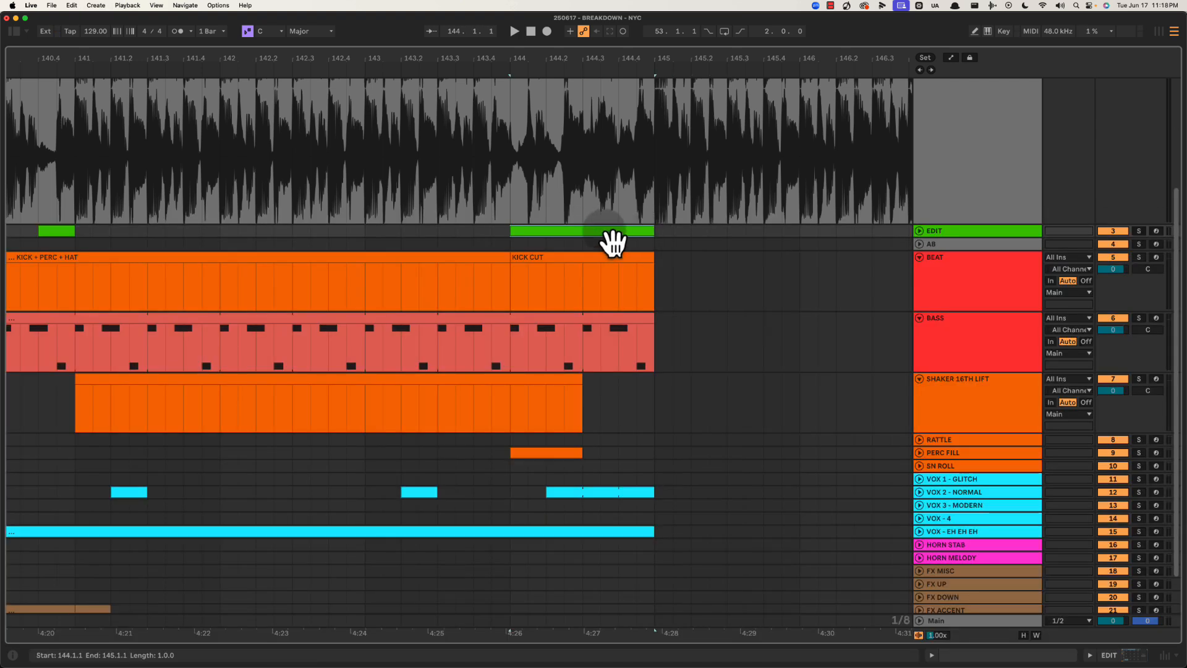
pyautogui.moveTo(499, 230); pyautogui.dragTo(731, 246)
pyautogui.click(543, 233)
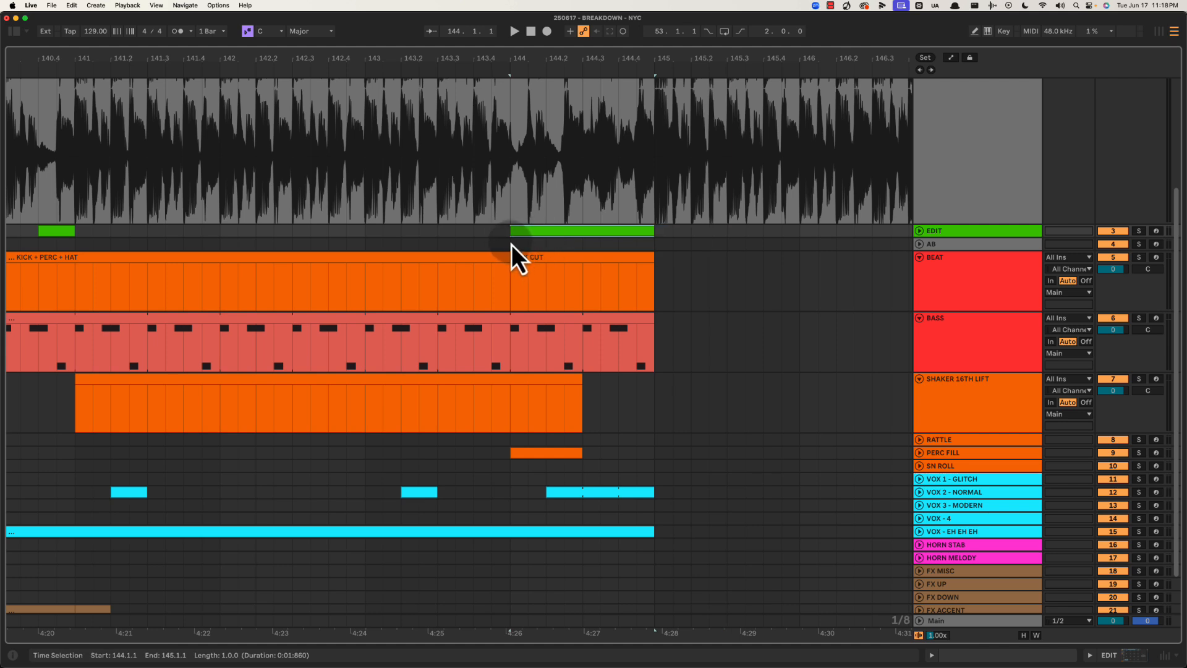
# Check the cuts in bar 144 by listening from 144.1 and from 144.3 into bar 145
pyautogui.click(659, 296)
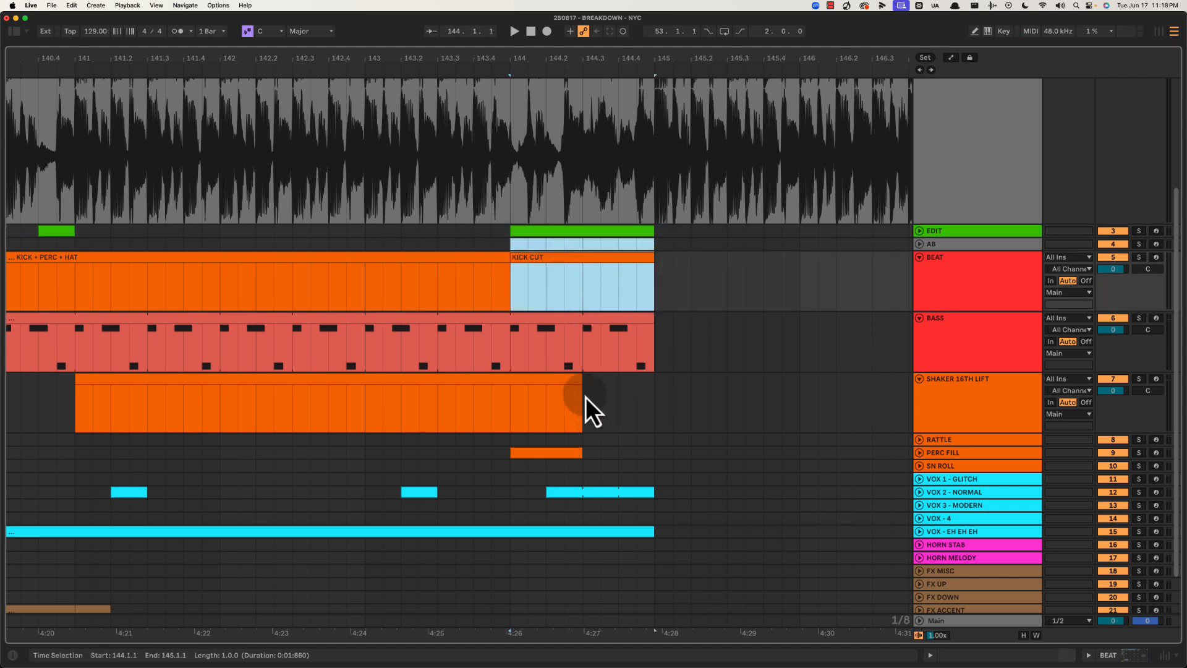
pyautogui.moveTo(586, 397); pyautogui.dragTo(706, 413)
pyautogui.moveTo(587, 452); pyautogui.dragTo(711, 458)
pyautogui.click(510, 406)
pyautogui.press('space')
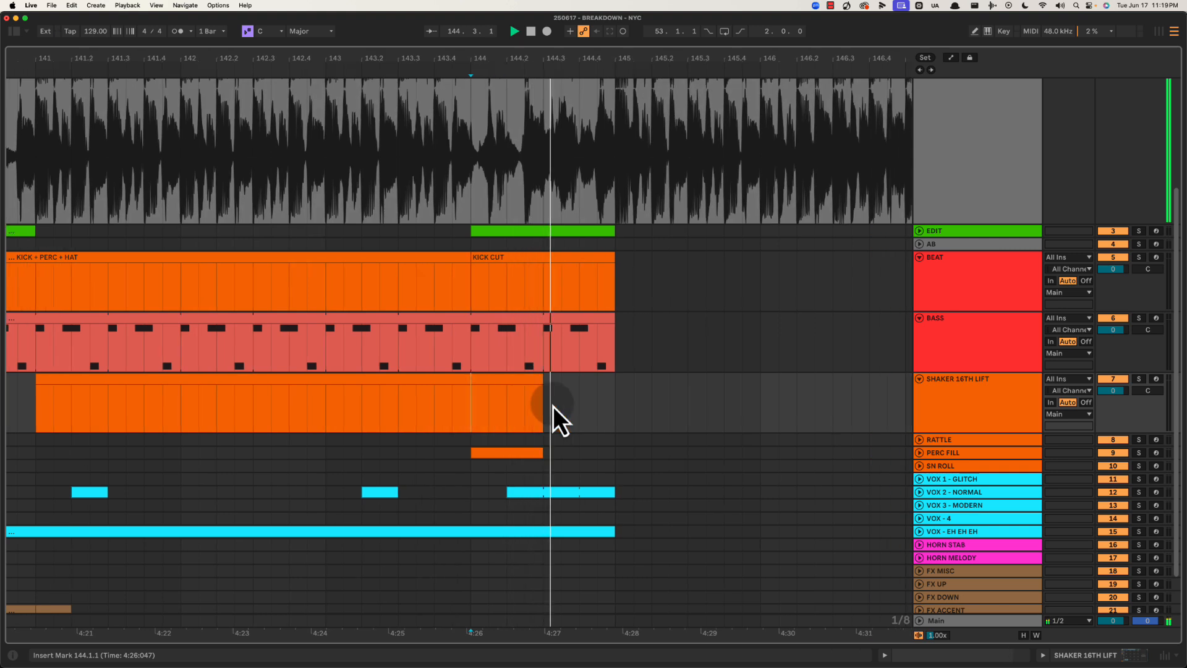
pyautogui.press('space')
pyautogui.press('space')
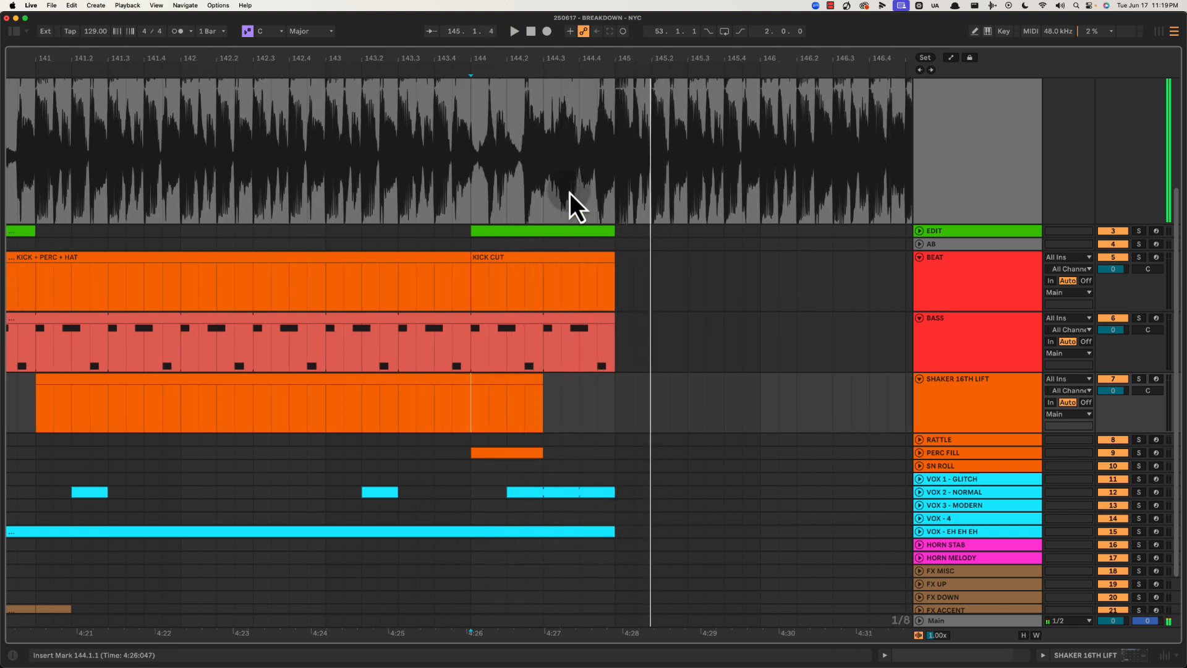
pyautogui.moveTo(562, 347); pyautogui.dragTo(657, 345)
pyautogui.press('space')
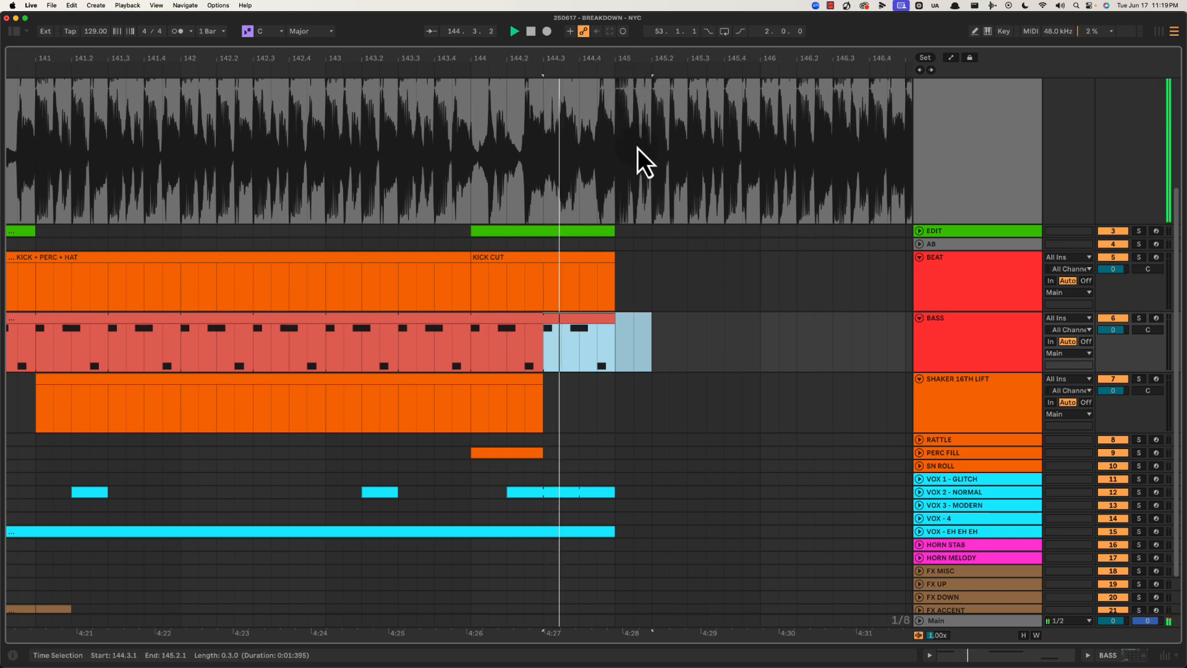
pyautogui.moveTo(644, 54); pyautogui.dragTo(643, 37)
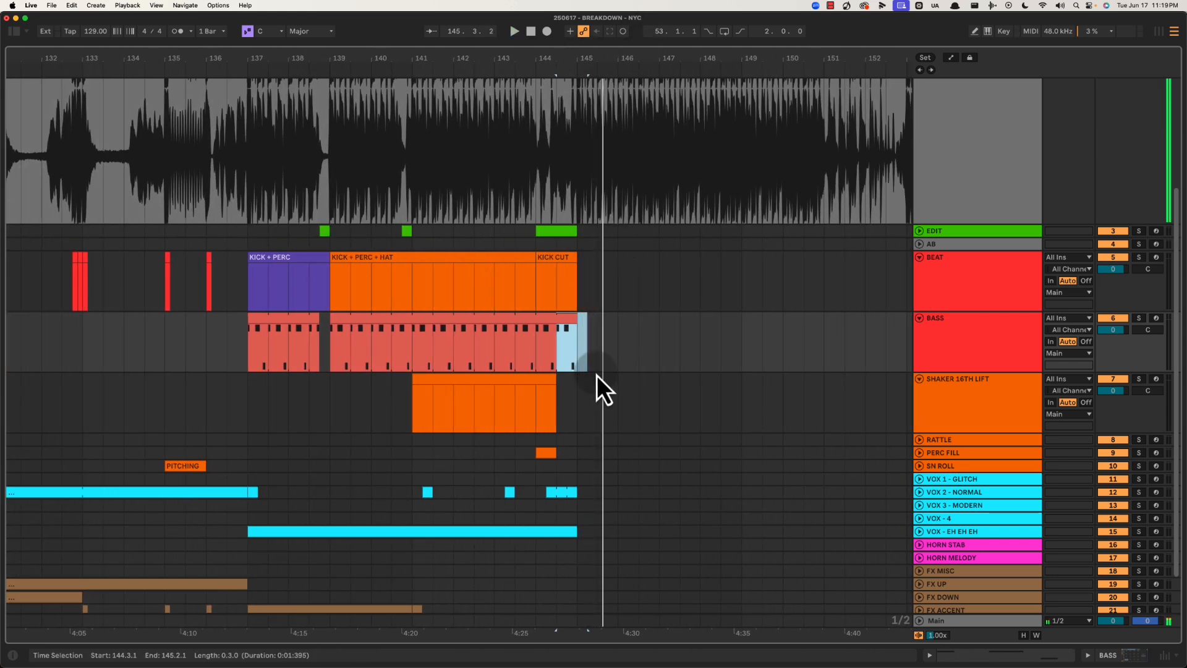
# Unfold HORN STAB and copy the stab with its DELAY clip from bar 105 to 145.1
pyautogui.scroll(-2, 761, 436)
pyautogui.click(926, 501)
pyautogui.click(920, 497)
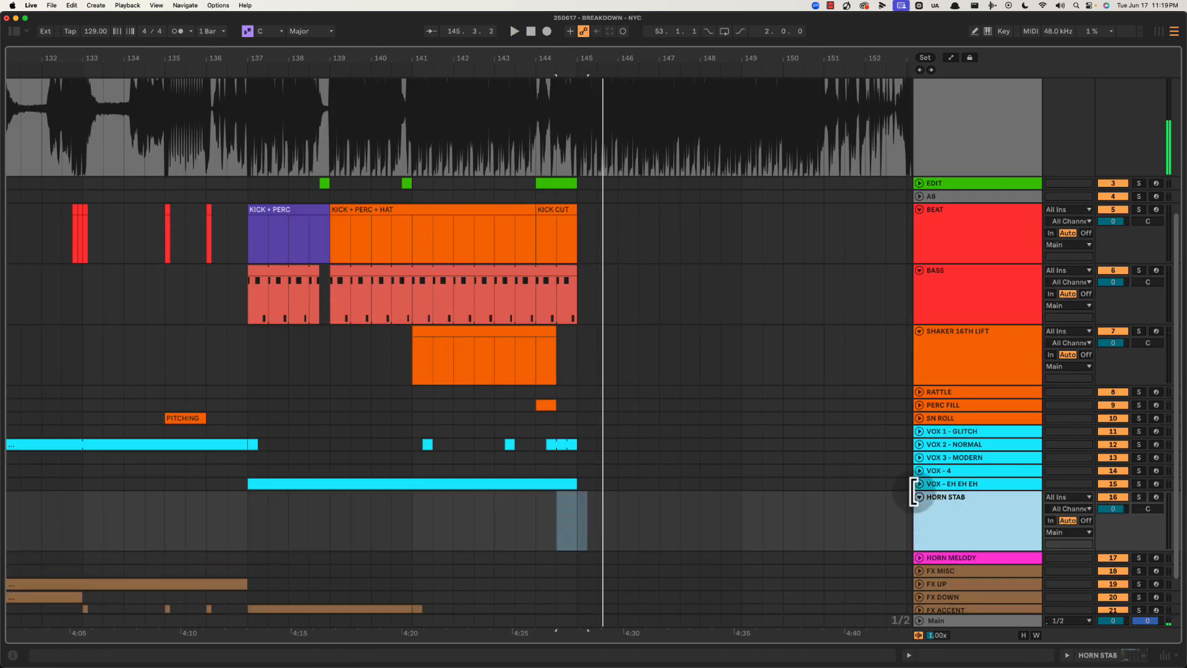
pyautogui.moveTo(620, 56); pyautogui.dragTo(617, 49)
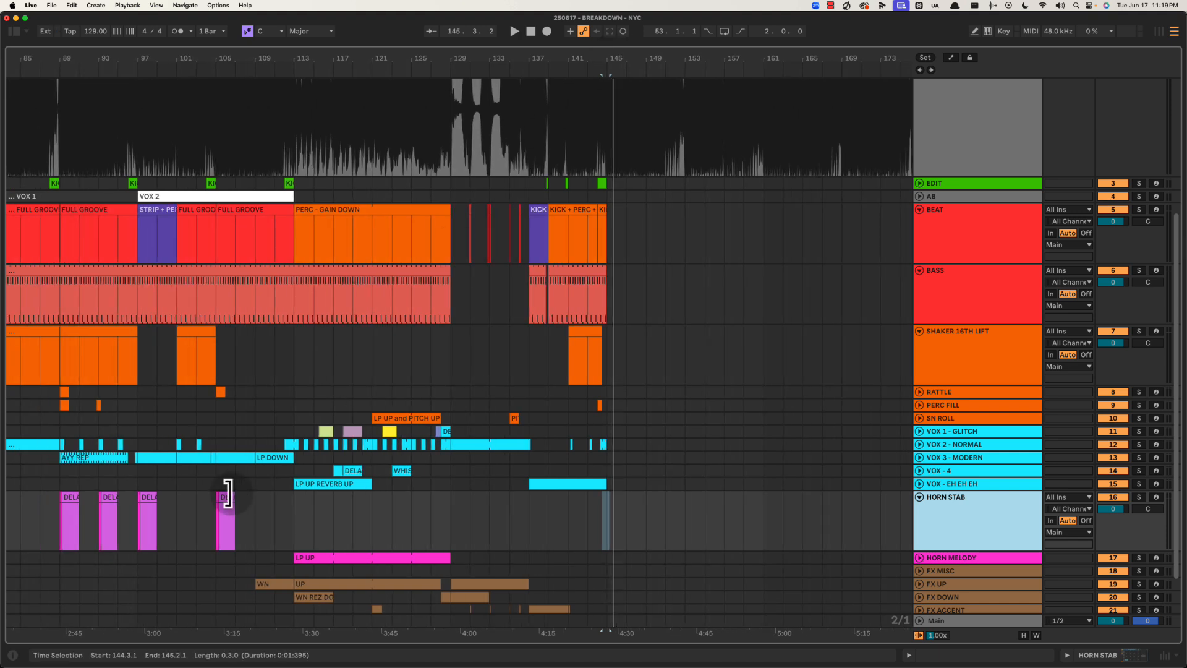
pyautogui.click(250, 519)
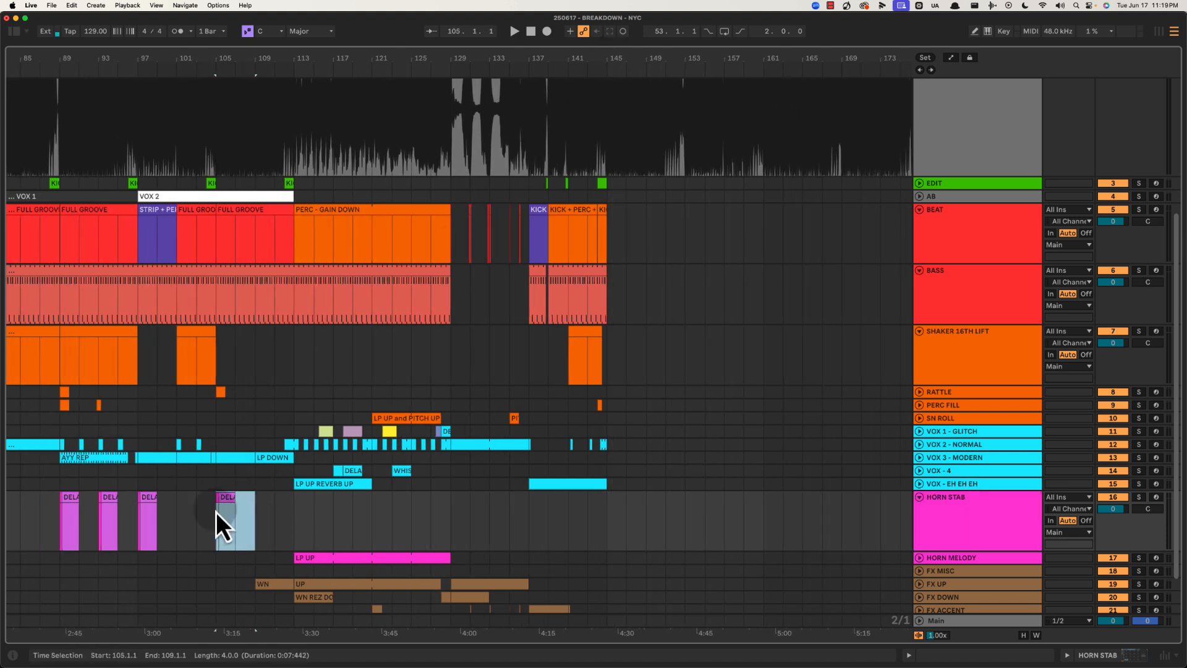
pyautogui.click(608, 525)
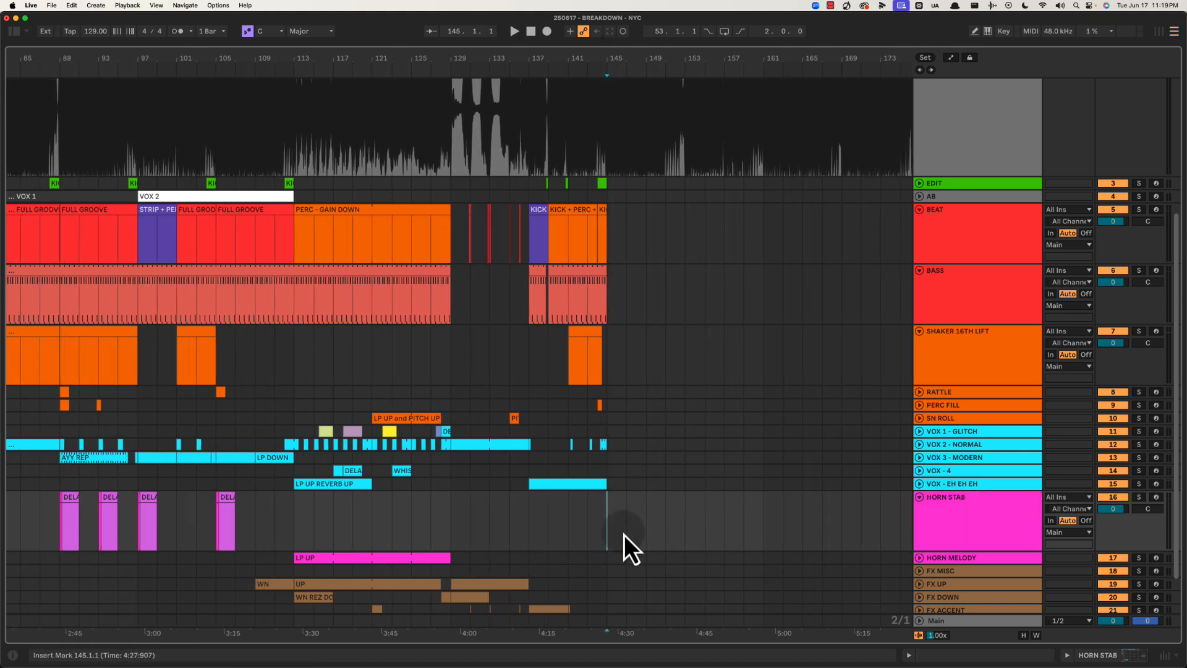
pyautogui.press('super+v')
pyautogui.moveTo(607, 53); pyautogui.dragTo(606, 58)
# Listen from 142.2 and from 144.3 into bar 145 to check which elements play there
pyautogui.moveTo(183, 188); pyautogui.dragTo(295, 290)
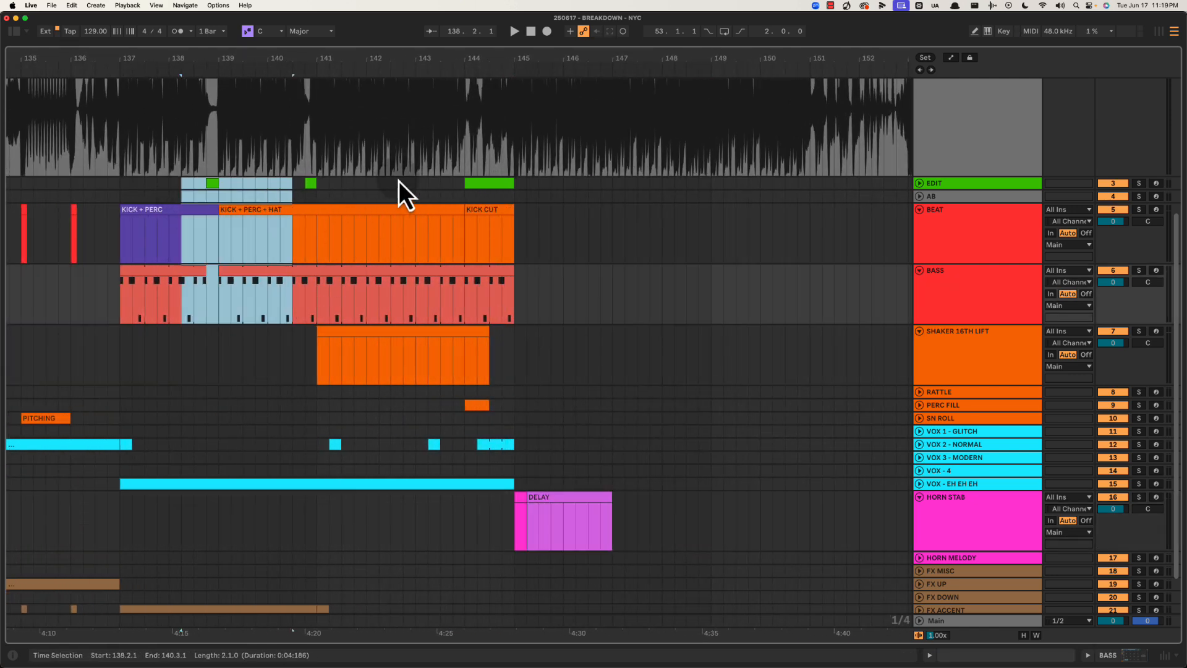
pyautogui.click(379, 187)
pyautogui.press('space')
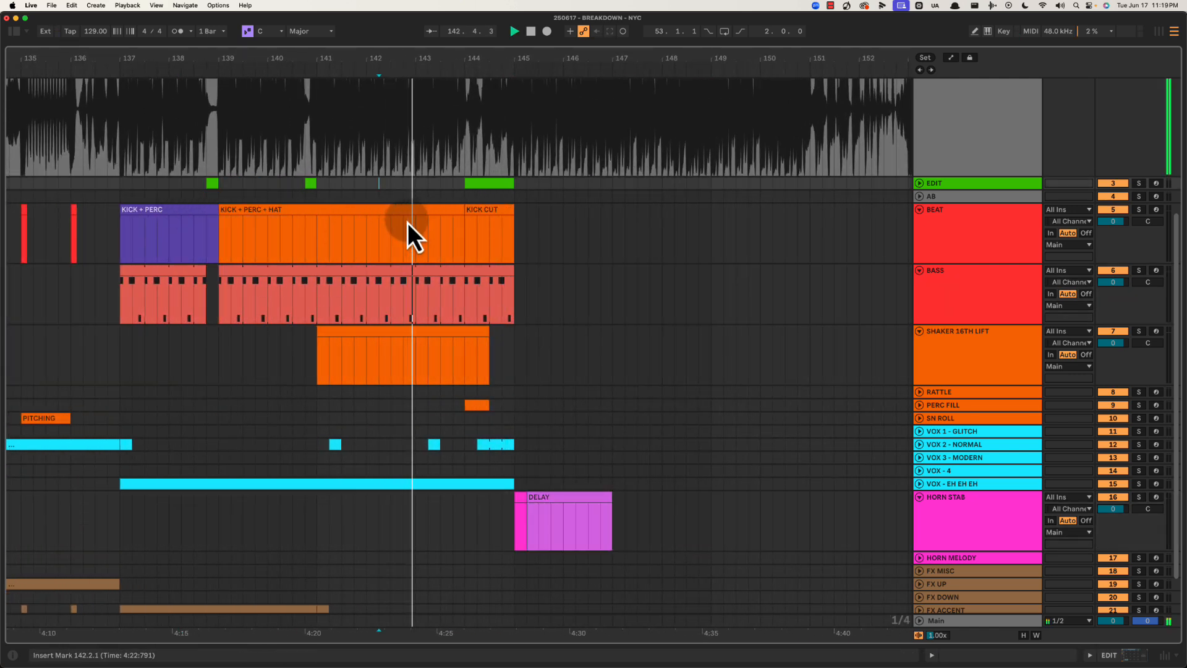
pyautogui.moveTo(499, 466); pyautogui.dragTo(657, 533)
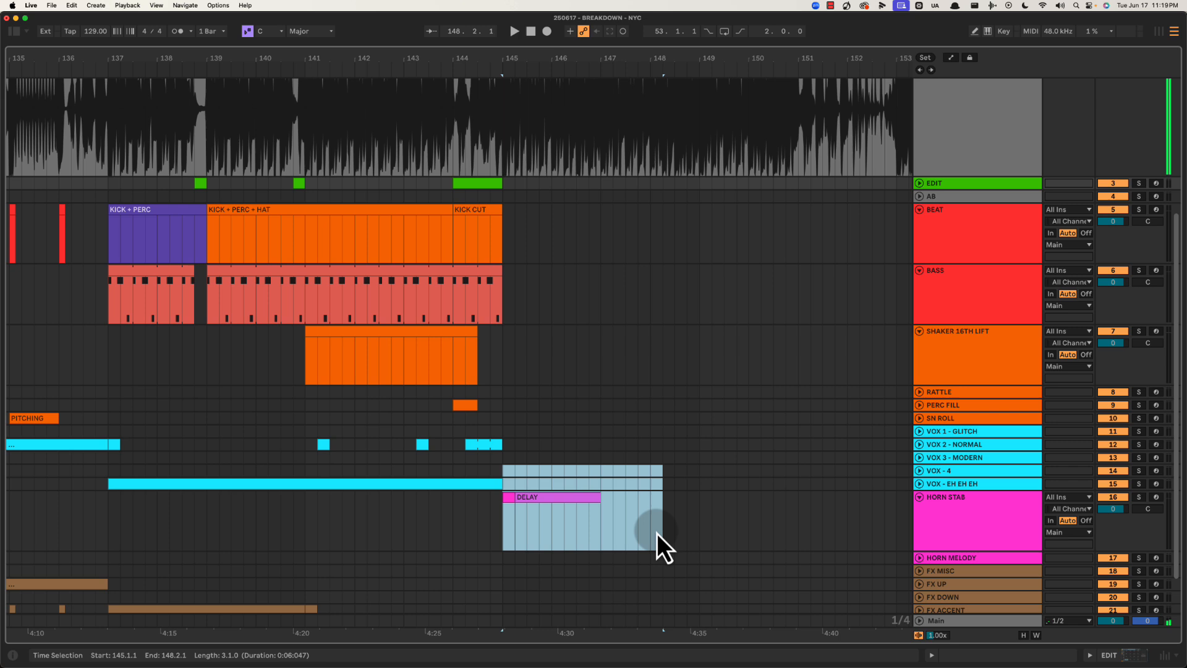
pyautogui.click(474, 405)
pyautogui.click(482, 394)
pyautogui.press('space')
pyautogui.scroll(2, 536, 284)
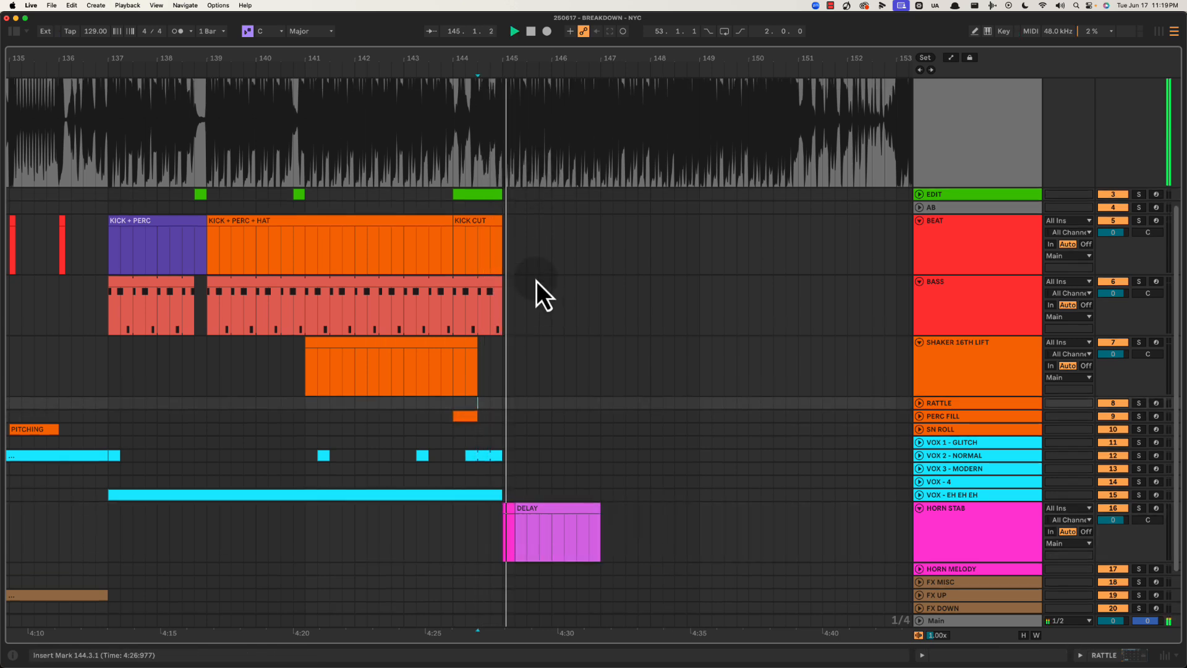
# Copy the KICK + PERC + HAT clip from 139.1 to 145.1 on BEAT and rename it FULL GROOVE (CLAP)
pyautogui.click(300, 238)
pyautogui.press('space')
pyautogui.moveTo(300, 238); pyautogui.dragTo(589, 235)
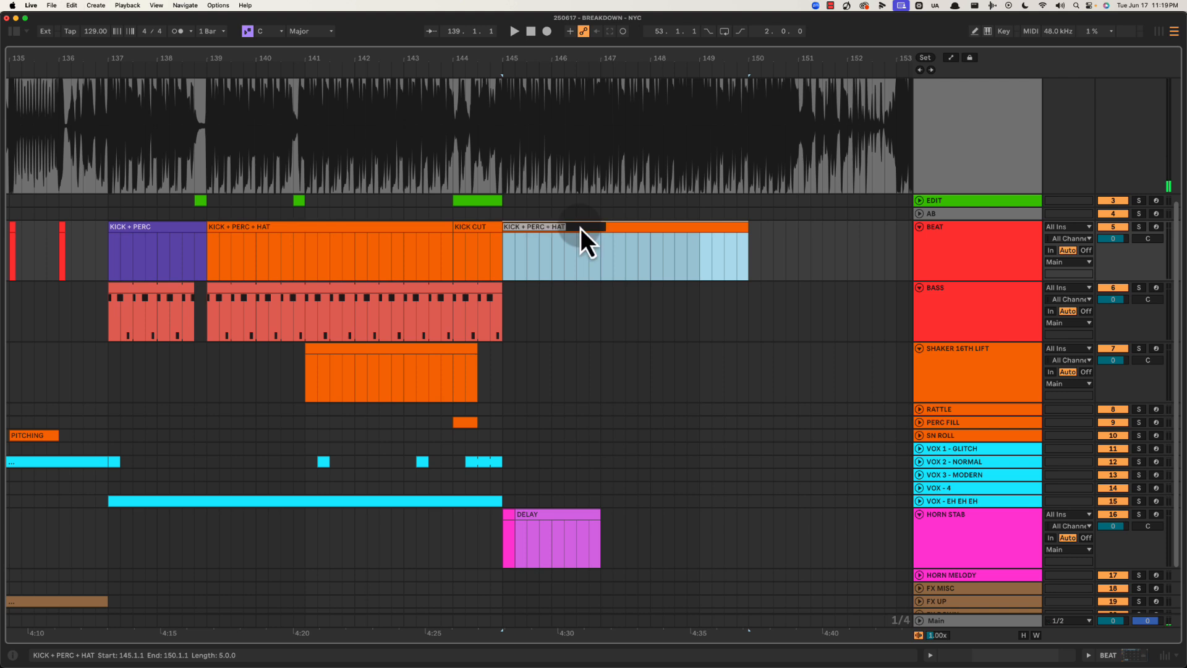
pyautogui.write('FULL GROOVE (CLAP)')
pyautogui.press('Return')
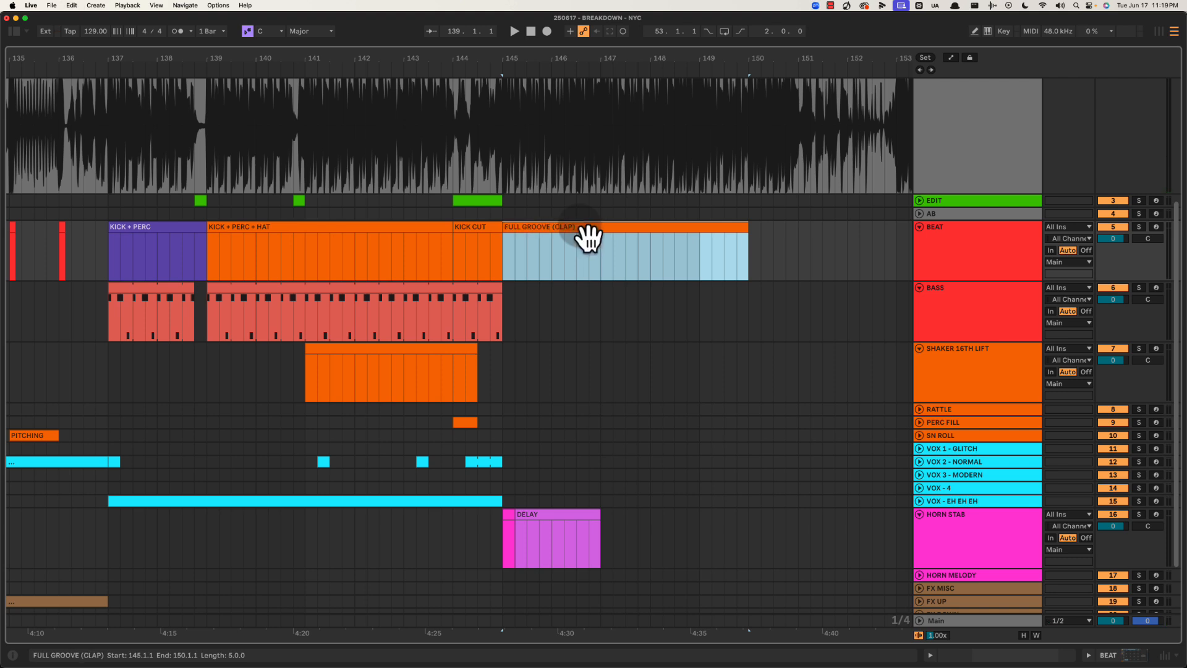
# Play from bar 145 and extend the BASS clip and the FULL GROOVE (CLAP) clip to end at 153.1
pyautogui.press('space')
pyautogui.click(426, 296)
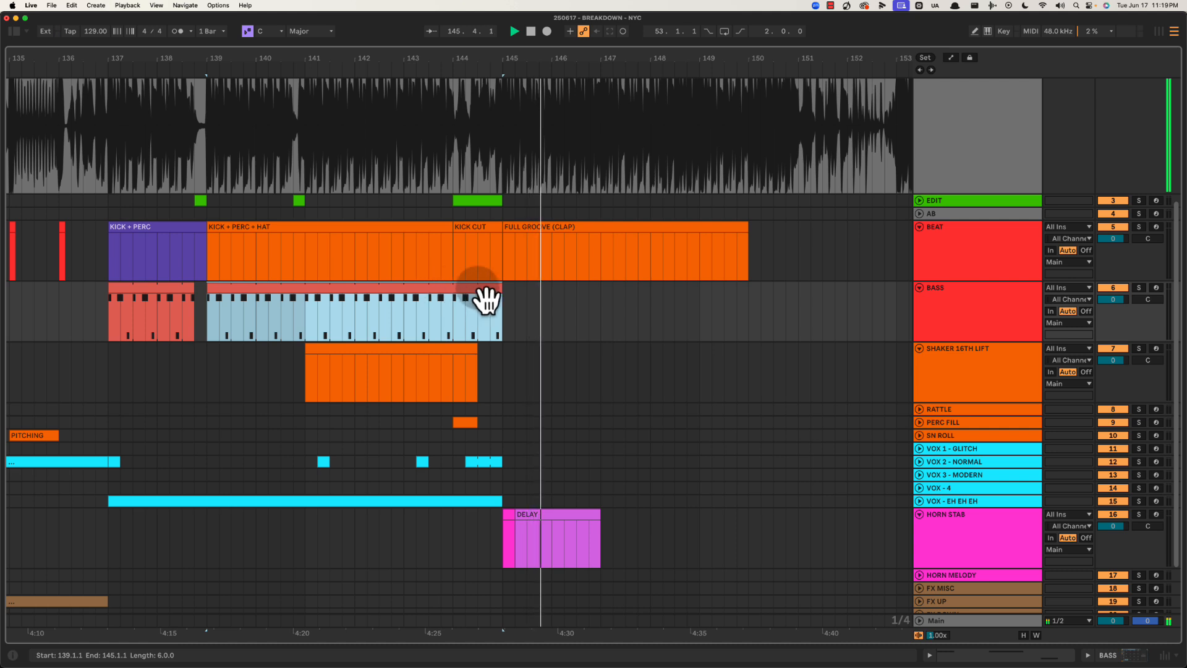
pyautogui.moveTo(499, 286); pyautogui.dragTo(804, 283)
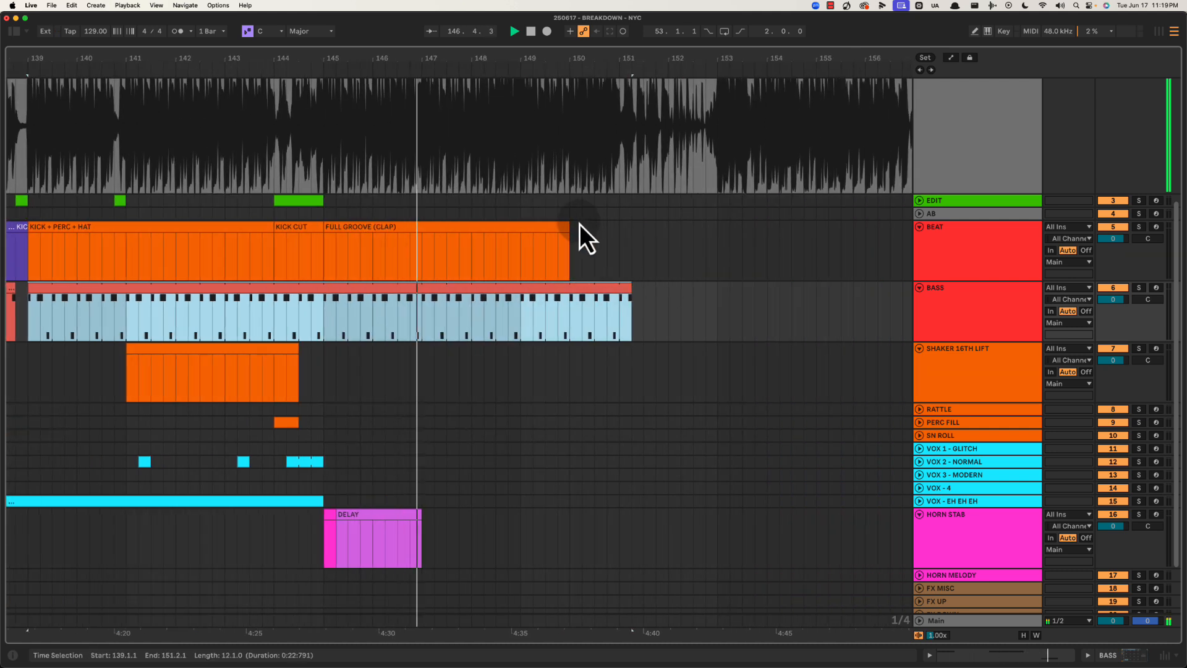
pyautogui.moveTo(570, 227); pyautogui.dragTo(712, 230)
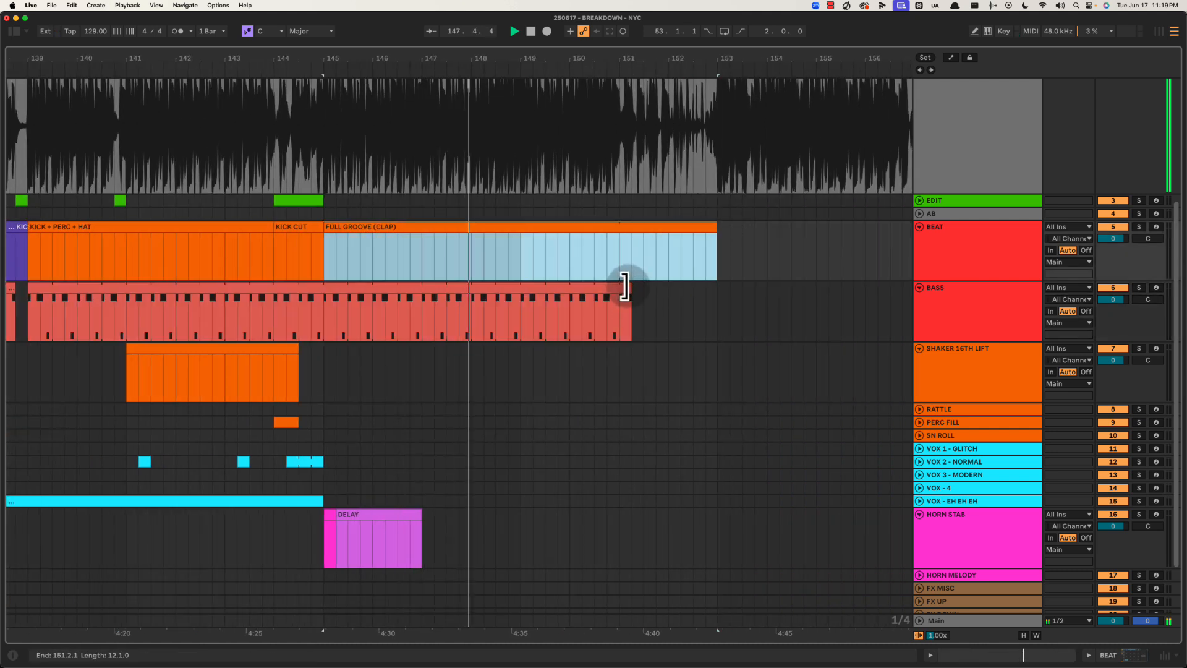
pyautogui.moveTo(625, 286); pyautogui.dragTo(711, 284)
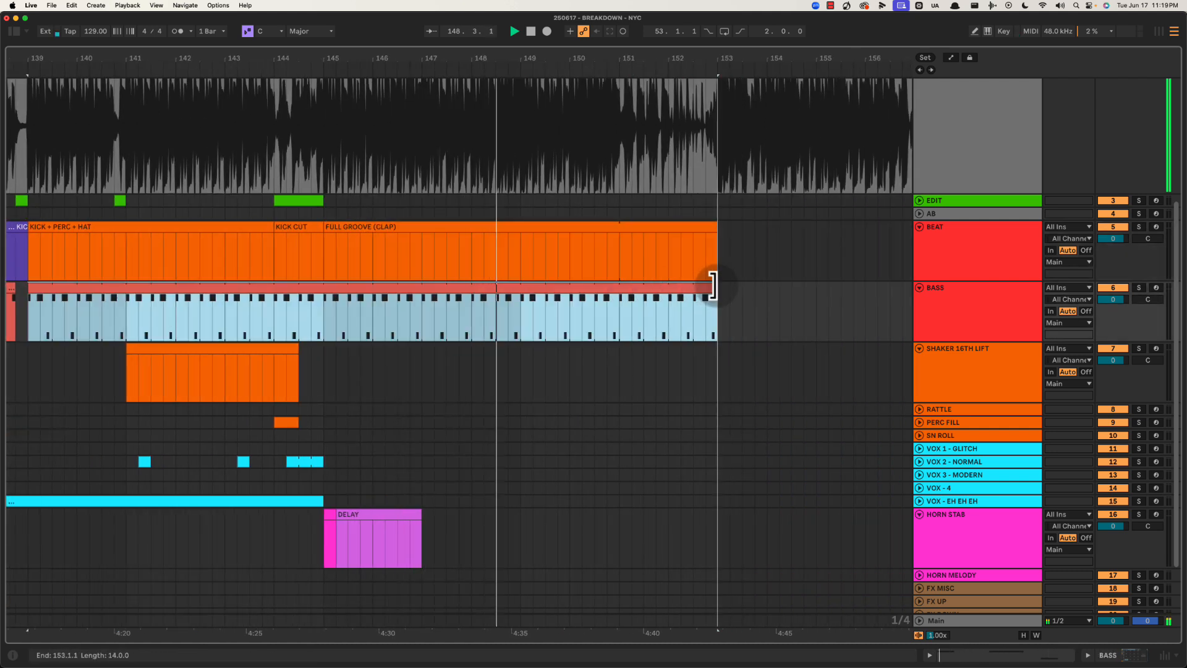
# Listen from bar 145, unfold VOX 2 - NORMAL and add an empty clip from 145.1 to 153.1
pyautogui.click(326, 218)
pyautogui.press('space')
pyautogui.press('space')
pyautogui.hscroll(-3, 349, 250)
pyautogui.scroll(-1, 371, 272)
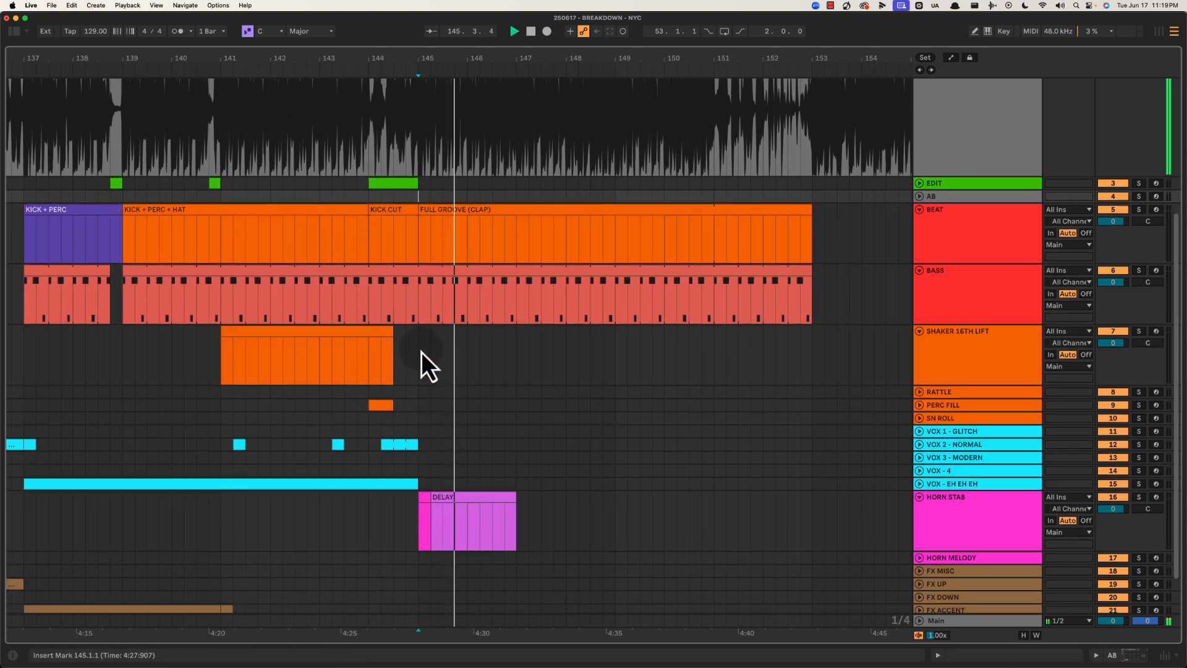
pyautogui.scroll(-3, 421, 351)
pyautogui.click(966, 401)
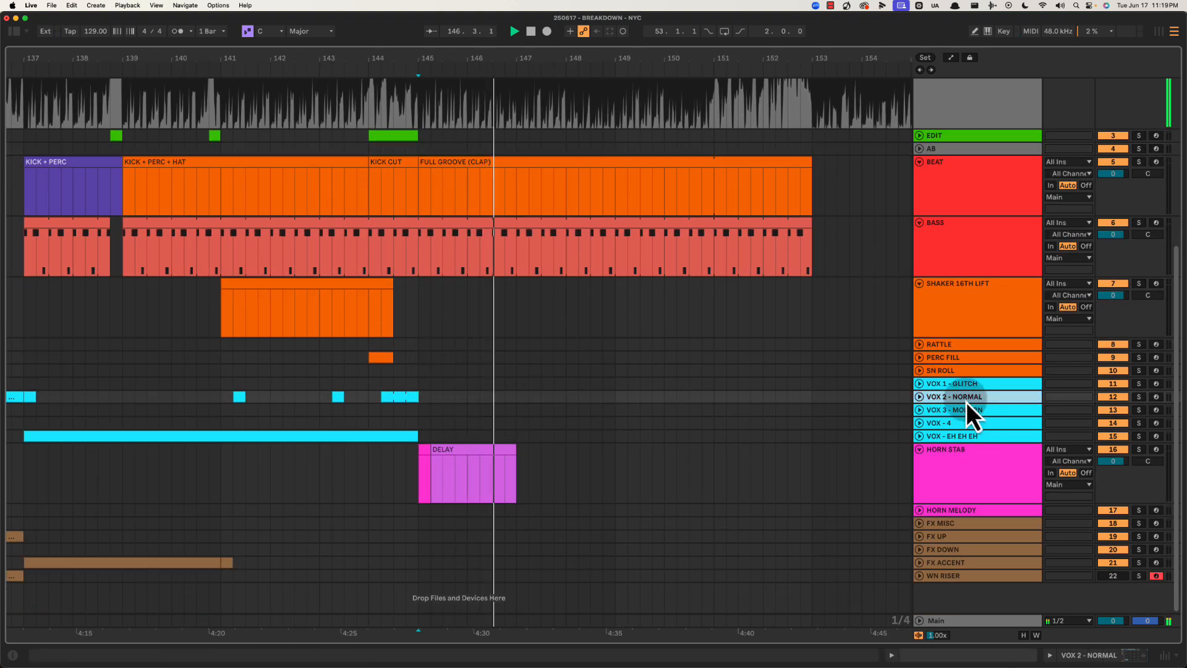
pyautogui.click(920, 397)
pyautogui.press('space')
pyautogui.moveTo(423, 416); pyautogui.dragTo(830, 417)
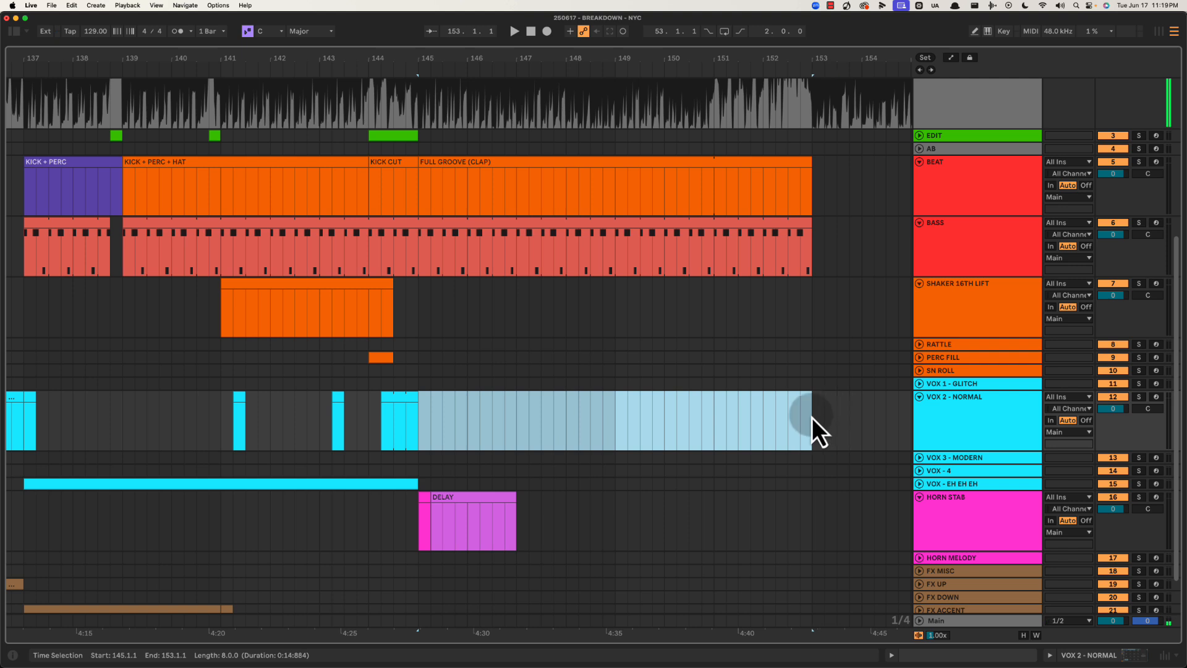
pyautogui.press('super+j')
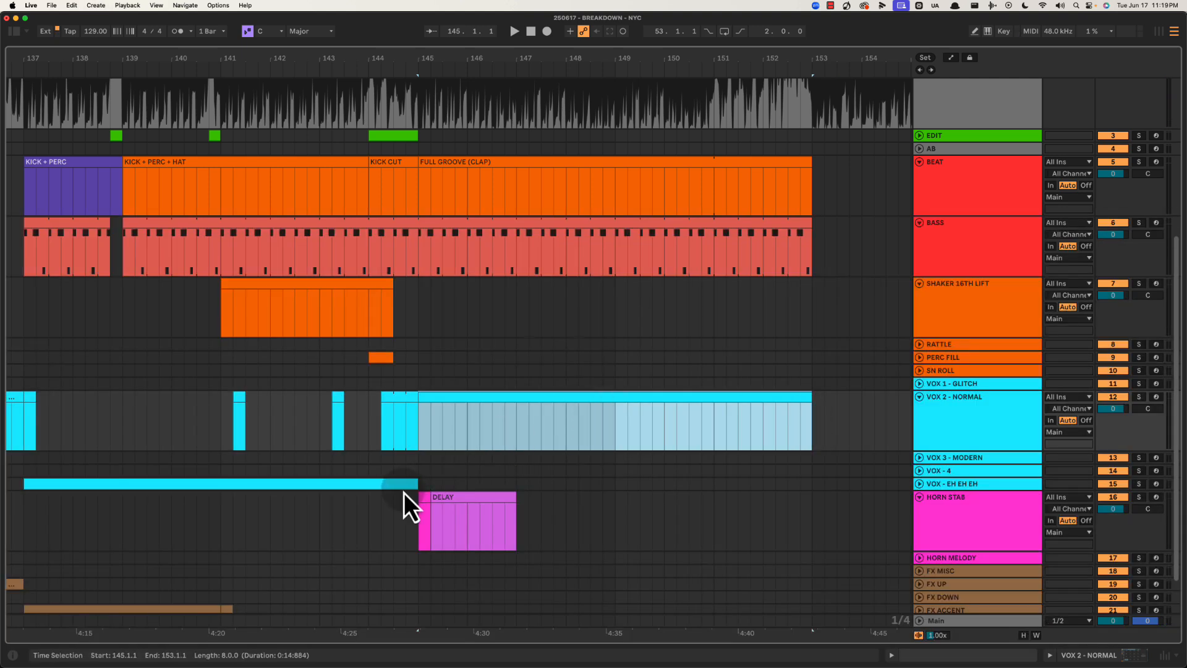
# Extend the VOX - EH EH EH clip to end at 153.1 and place a SHAKER 16TH LIFT clip from 145.1 to 153.1
pyautogui.moveTo(418, 488); pyautogui.dragTo(812, 488)
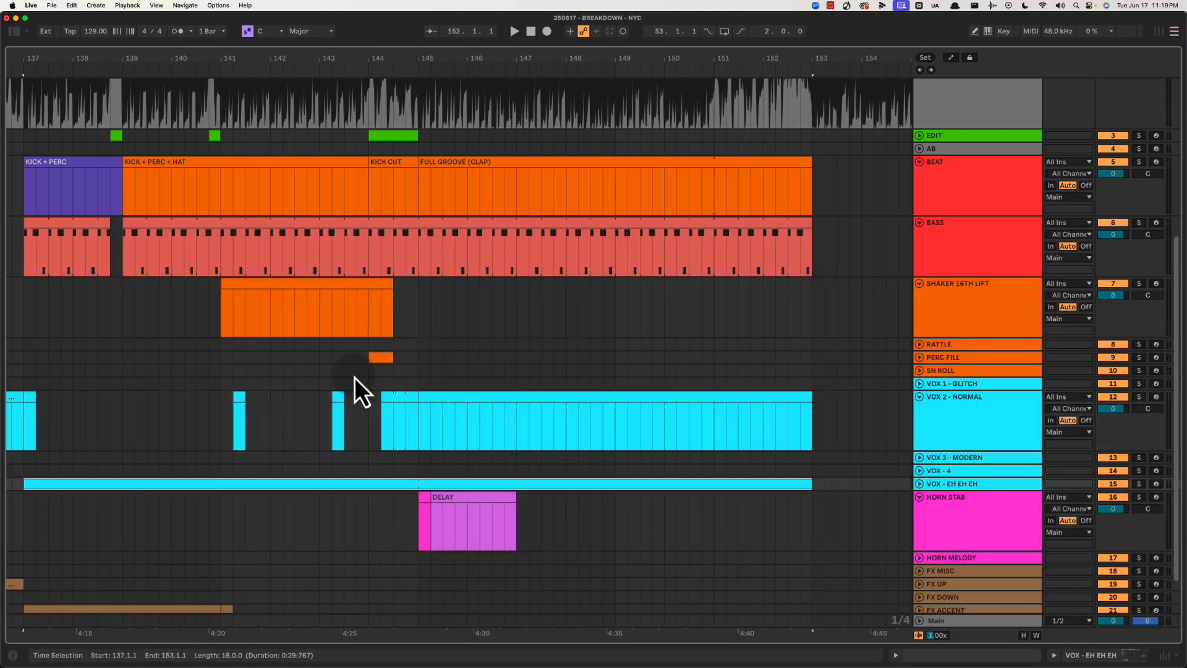
pyautogui.click(420, 378)
pyautogui.press('space')
pyautogui.click(332, 291)
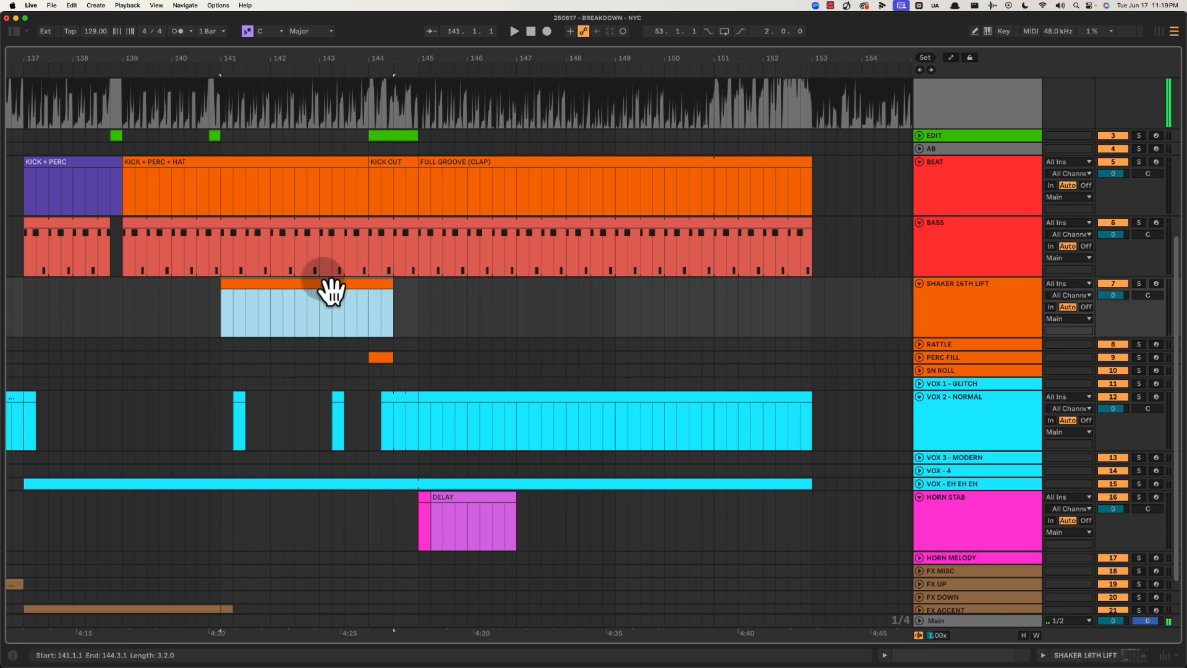
pyautogui.moveTo(332, 291); pyautogui.dragTo(811, 280)
pyautogui.press('space')
pyautogui.scroll(-2, 534, 375)
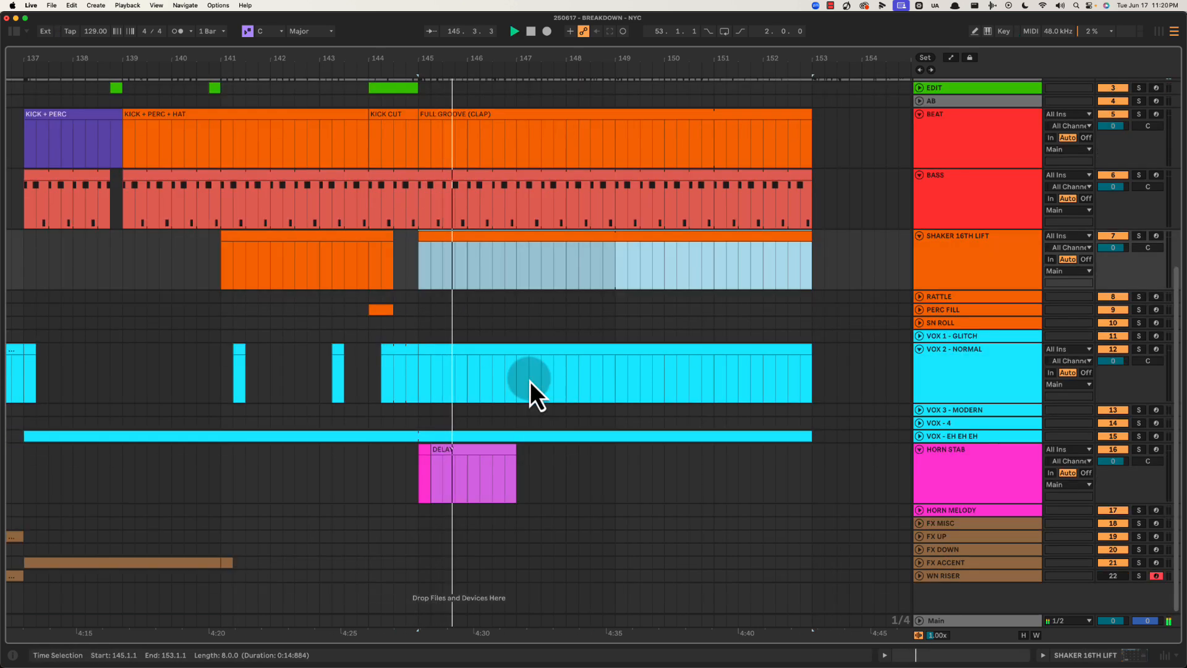
# Play again from bar 145 and add a clip on FX ACCENT from 145.1 to 145.3
pyautogui.moveTo(467, 66); pyautogui.dragTo(477, 56)
pyautogui.press('space')
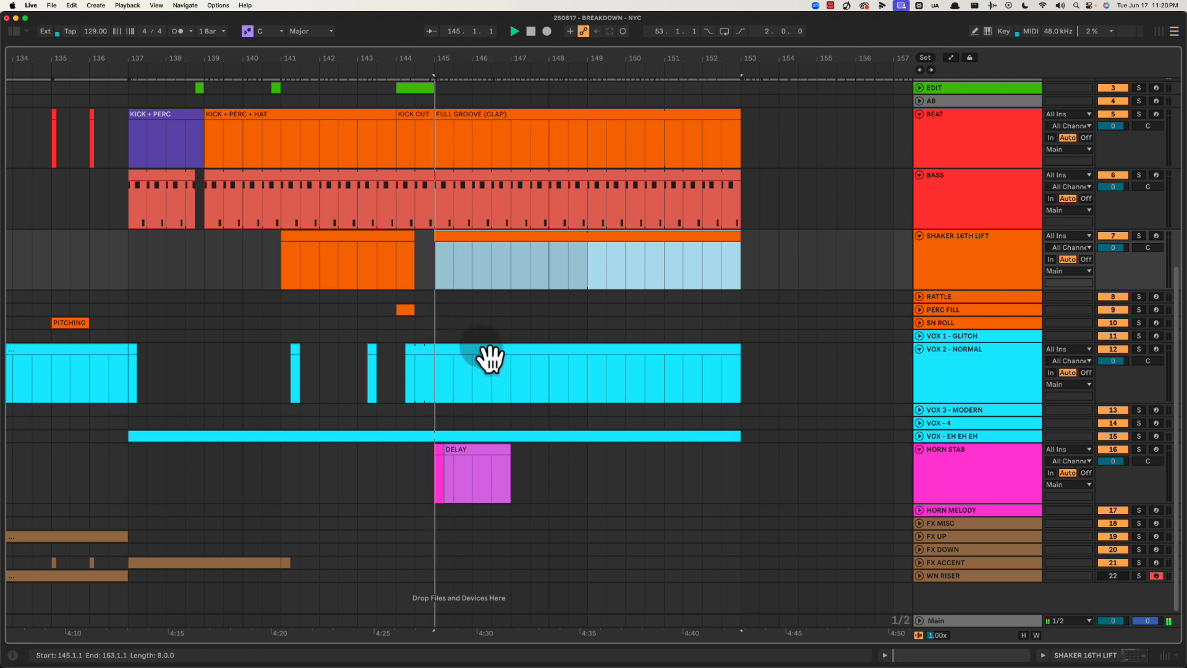
pyautogui.moveTo(436, 576); pyautogui.dragTo(450, 578)
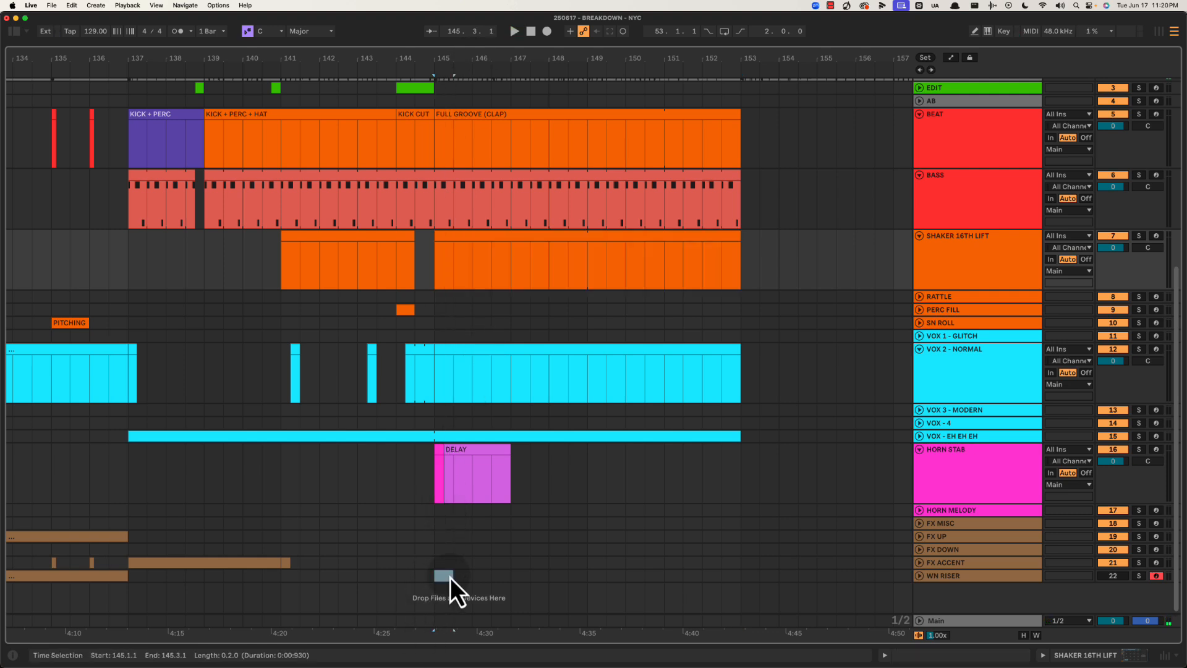
pyautogui.press('Up')
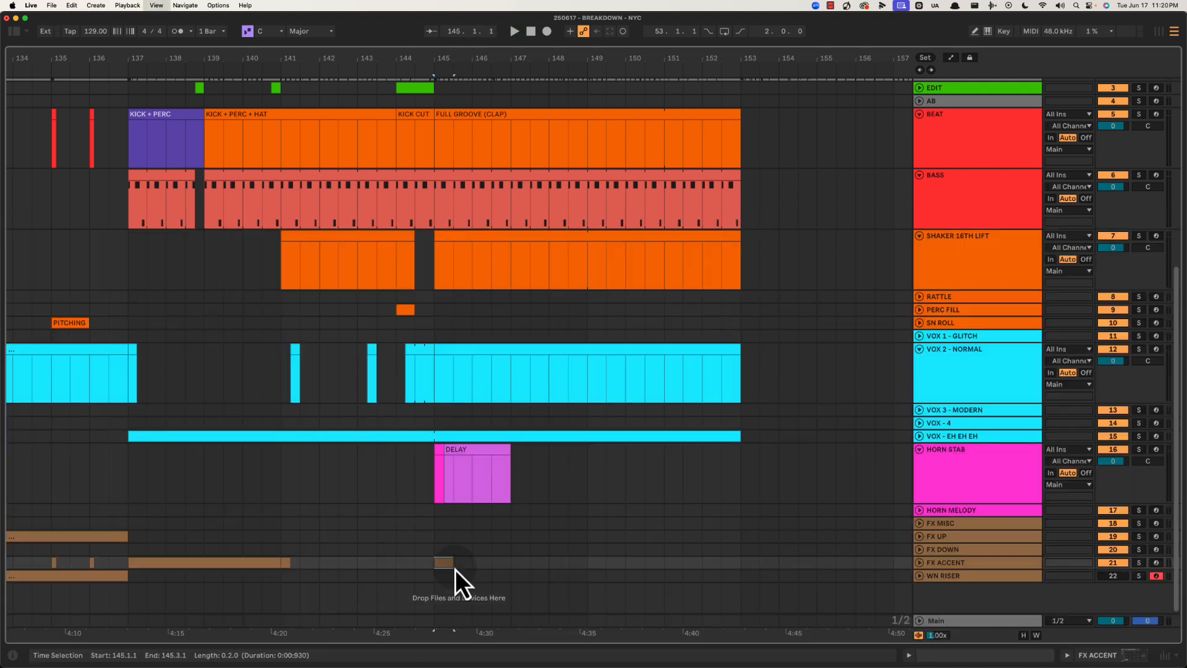
# Listen on from bar 145 and copy the HORN STAB clip with its DELAY clip from 145.1 to 149.1
pyautogui.press('space')
pyautogui.moveTo(573, 57); pyautogui.dragTo(560, 60)
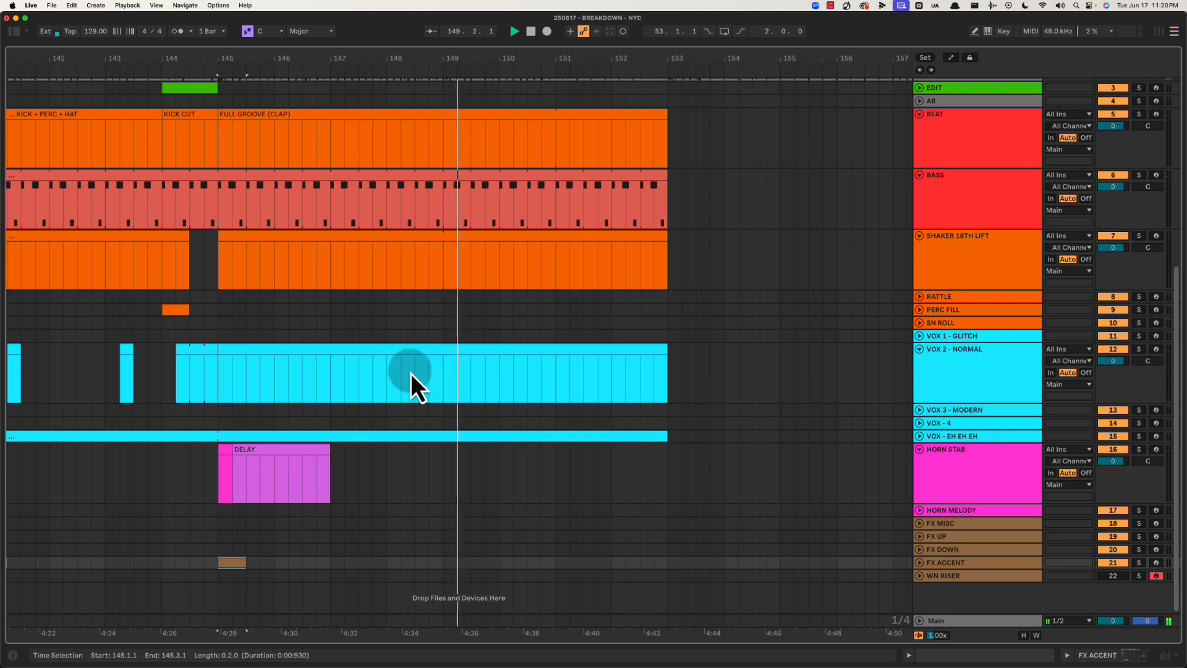
pyautogui.press('space')
pyautogui.click(227, 451)
pyautogui.keyDown('shift'); pyautogui.click(274, 451); pyautogui.keyUp('shift')
pyautogui.moveTo(274, 451); pyautogui.dragTo(495, 451)
pyautogui.click(430, 469)
pyautogui.scroll(2, 401, 460)
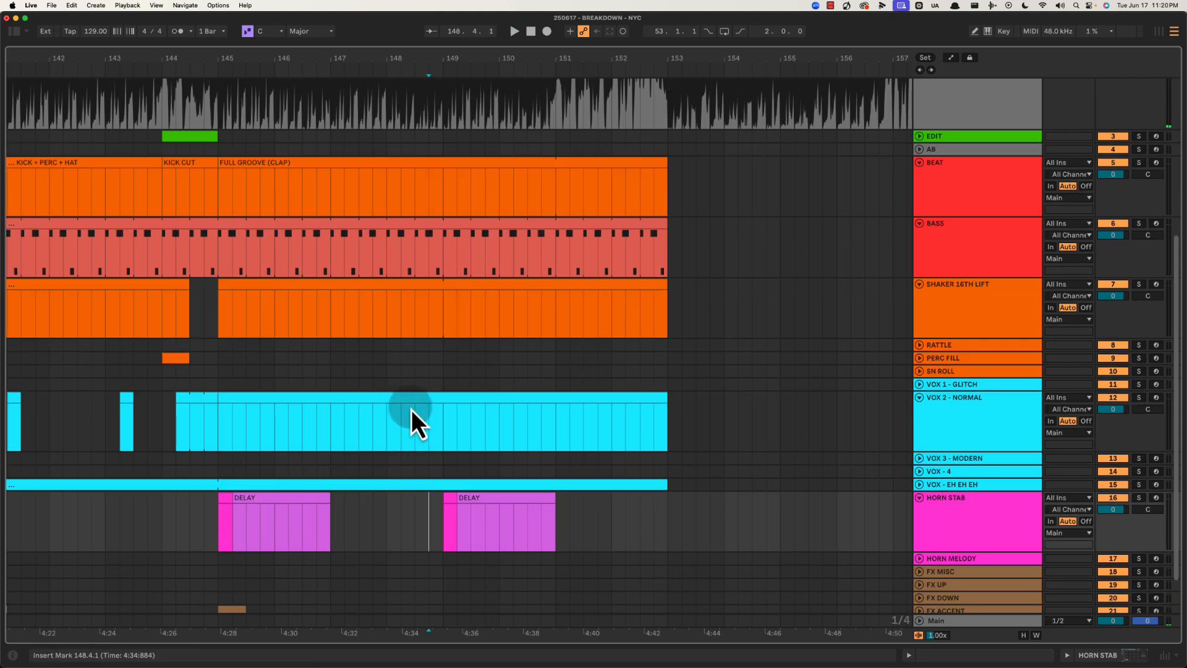
# Listen from 148.4 and from 151.1 to check which elements play up to bar 153
pyautogui.press('space')
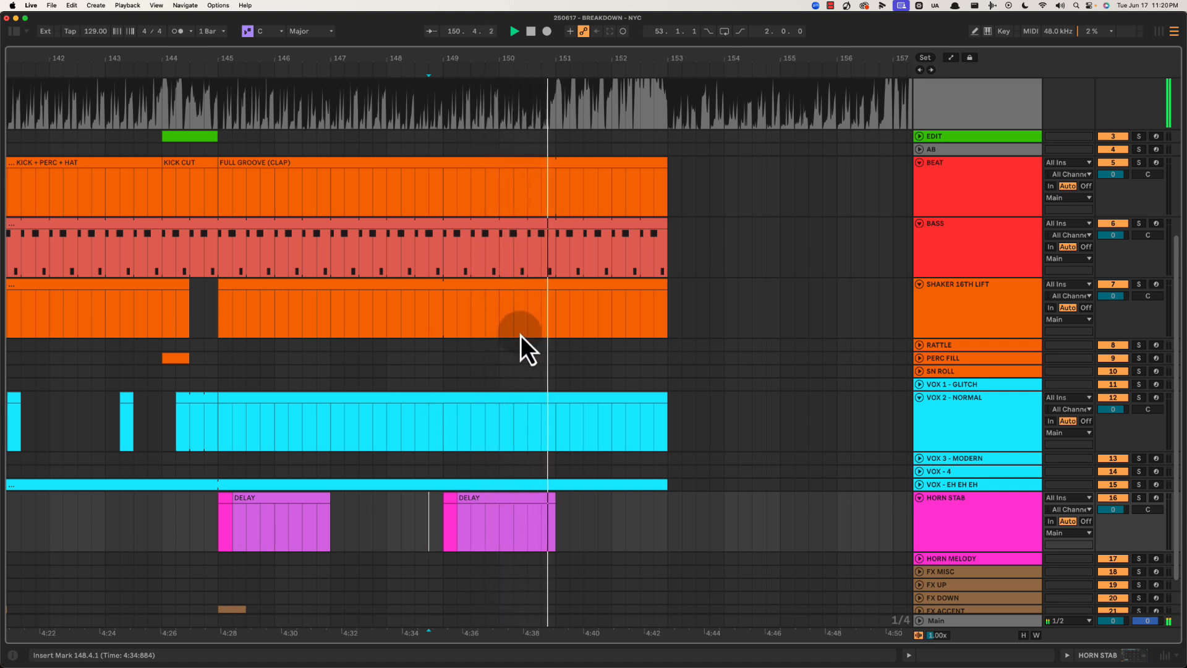
pyautogui.click(555, 371)
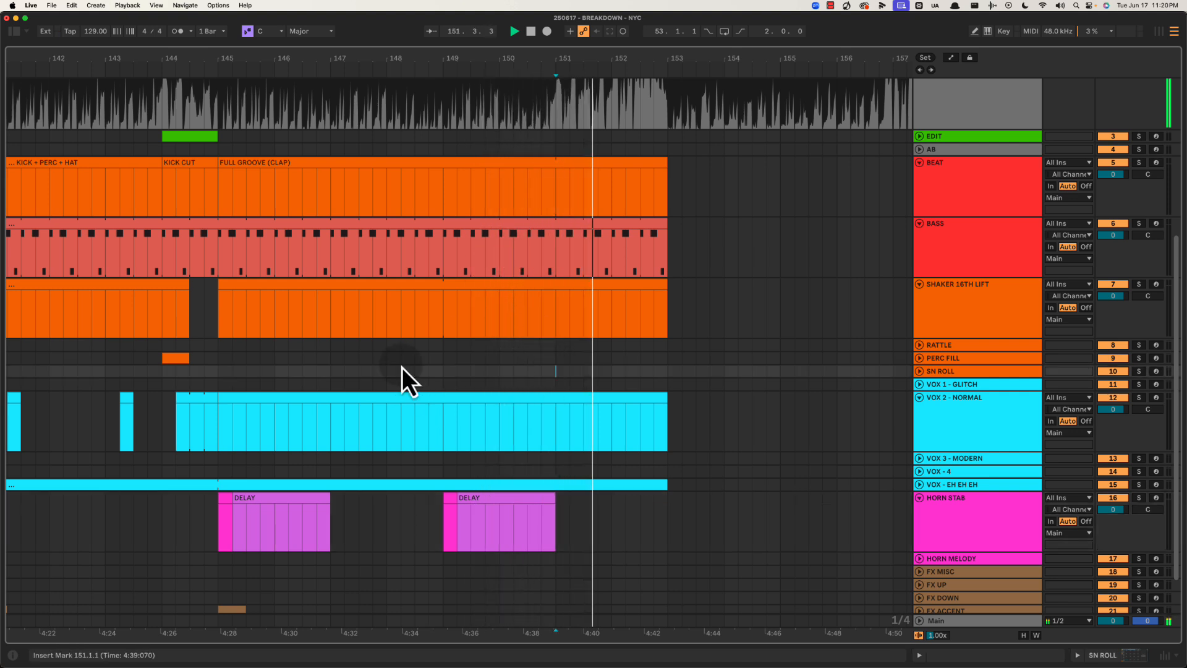
pyautogui.click(224, 370)
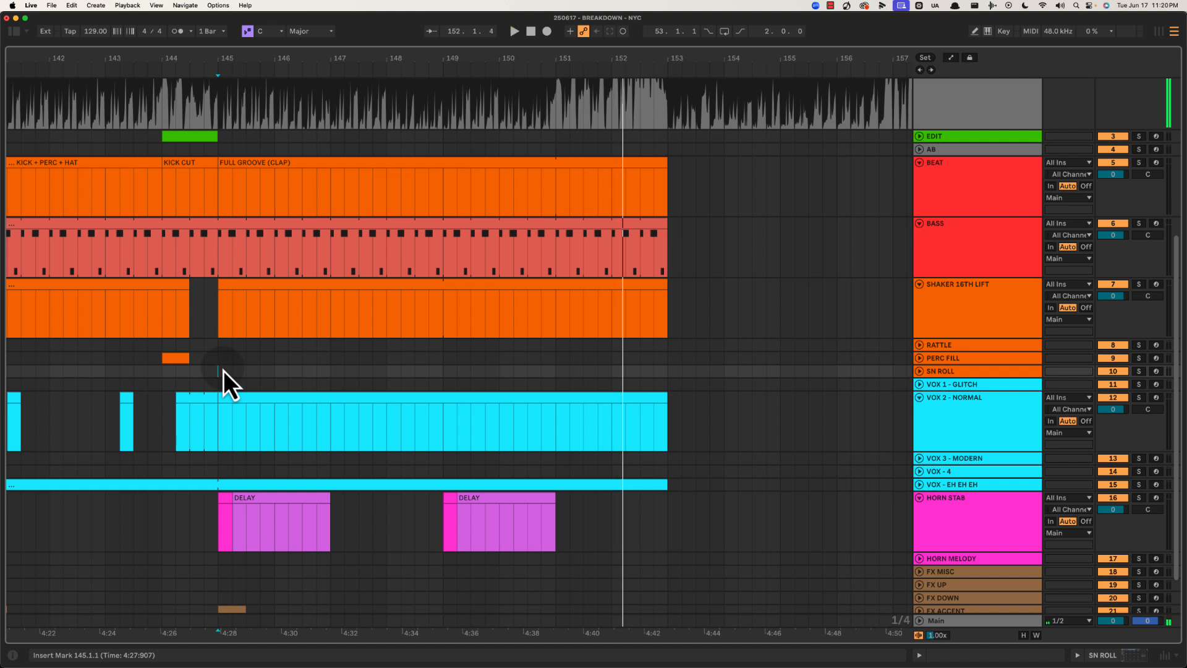
pyautogui.moveTo(222, 369); pyautogui.dragTo(672, 443)
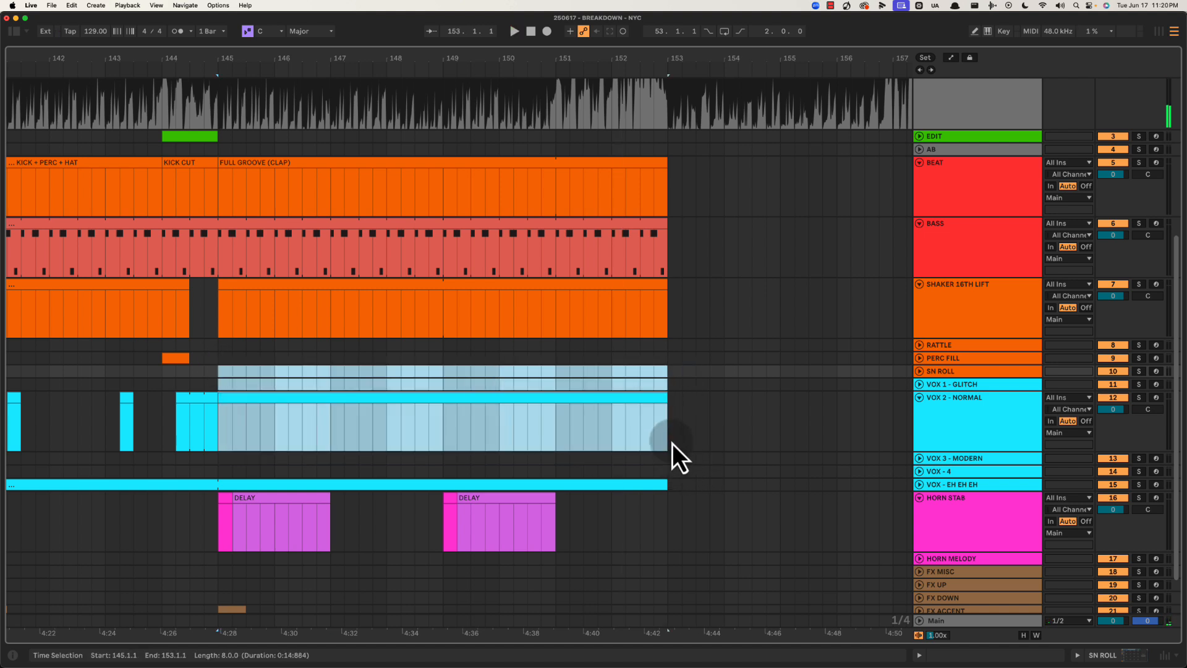
pyautogui.click(673, 444)
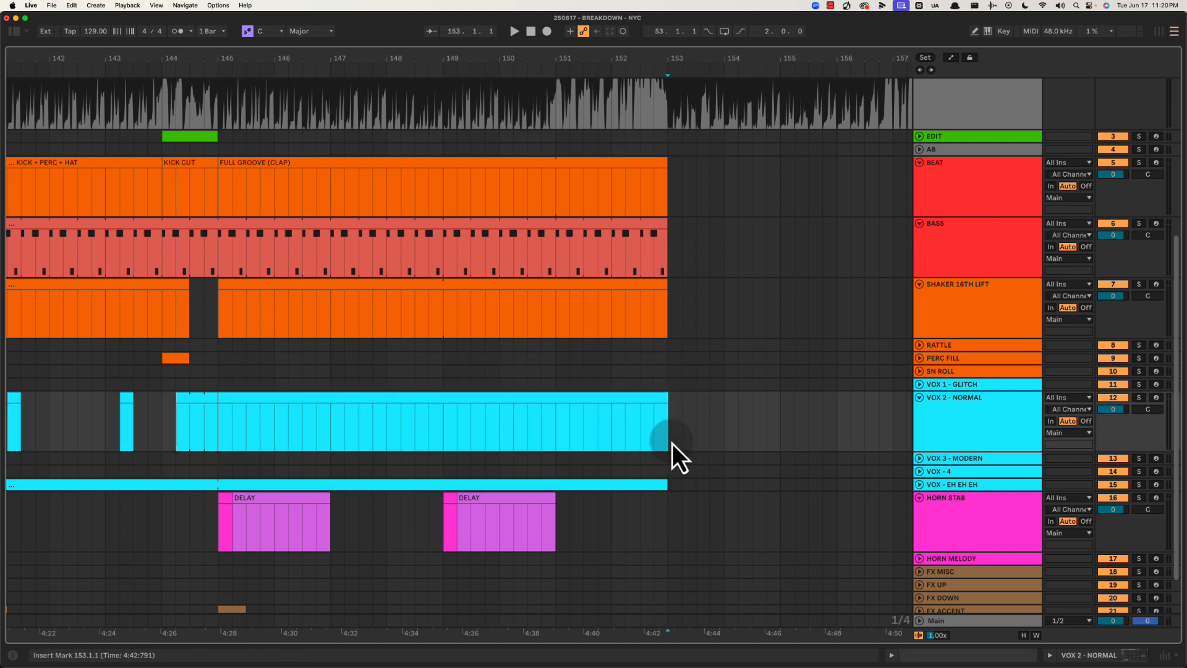
# Split the VOX 2 - NORMAL clip at 149.1 into two four-bar clips
pyautogui.click(532, 402)
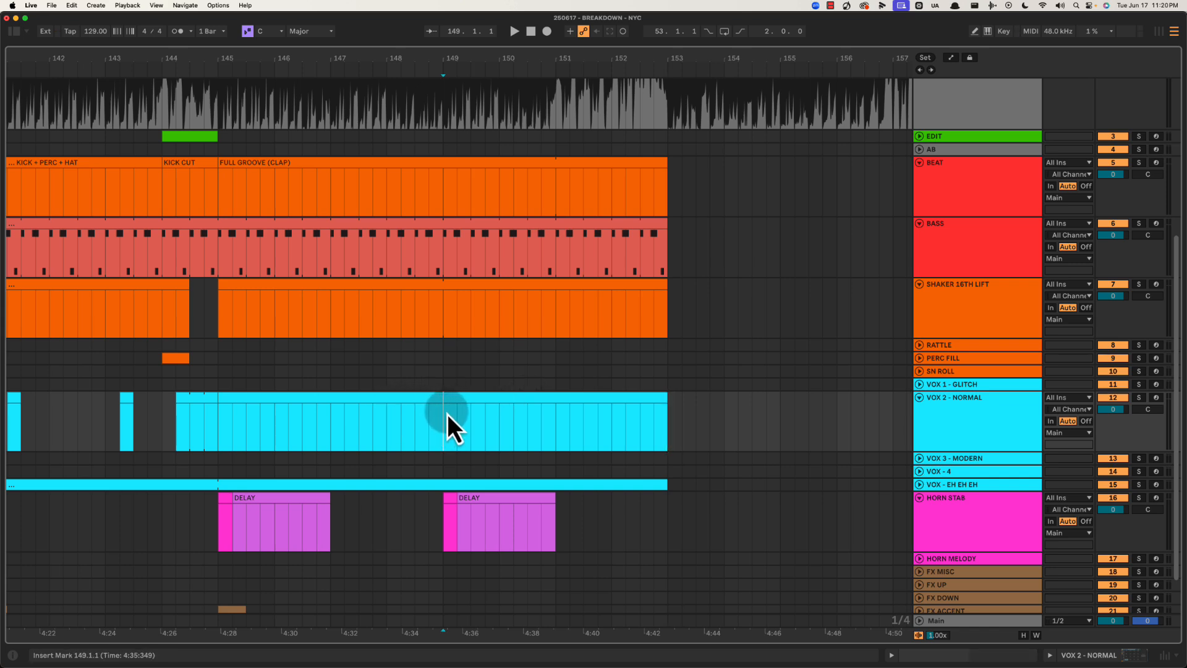
pyautogui.press('super+e')
pyautogui.click(457, 398)
pyautogui.click(424, 397)
pyautogui.click(520, 411)
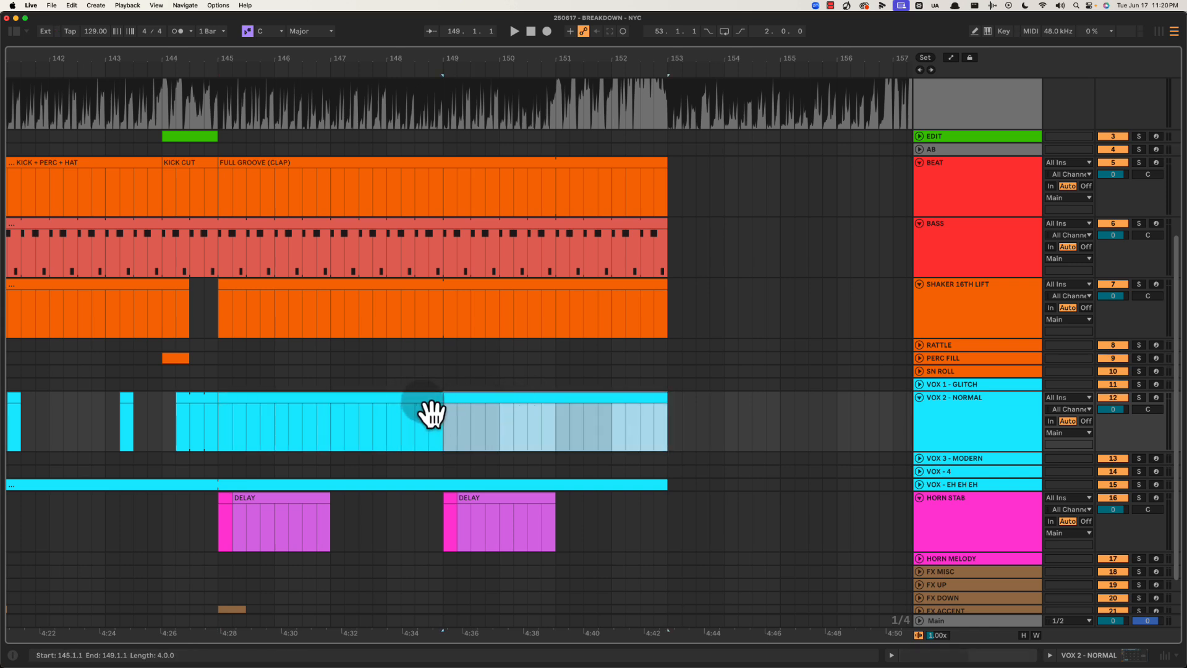
pyautogui.click(425, 411)
pyautogui.click(517, 411)
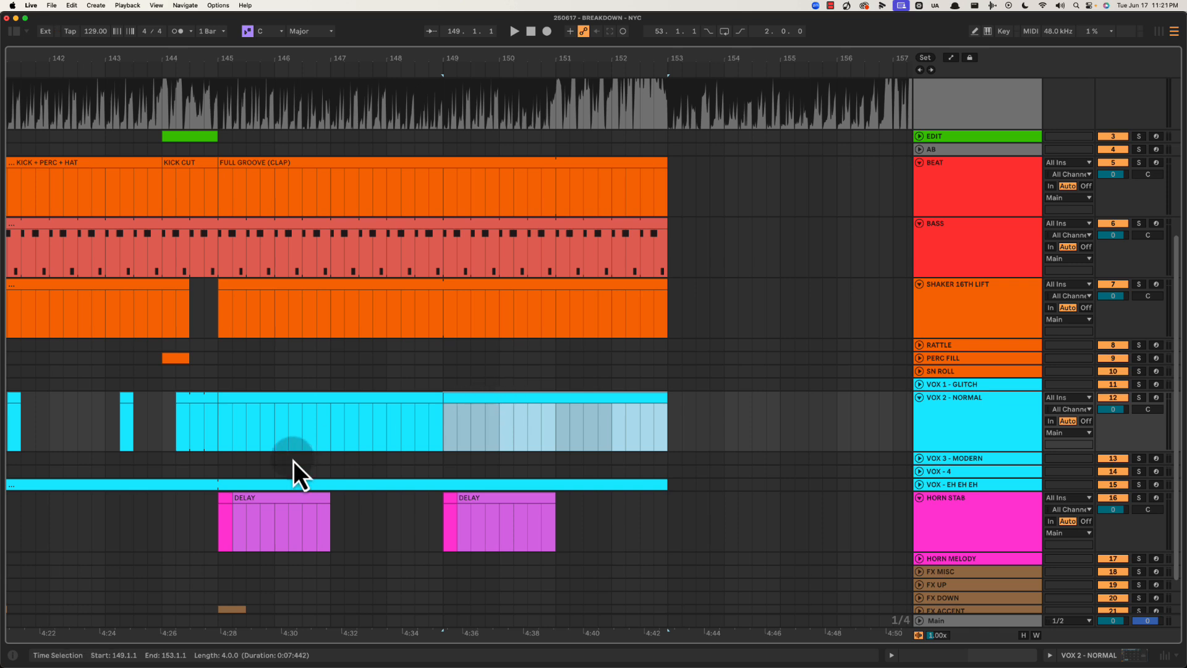
# Rename the VOX 2 - NORMAL clip at 145.1 as UP and the one at 149.1 as DOWN
pyautogui.click(267, 402)
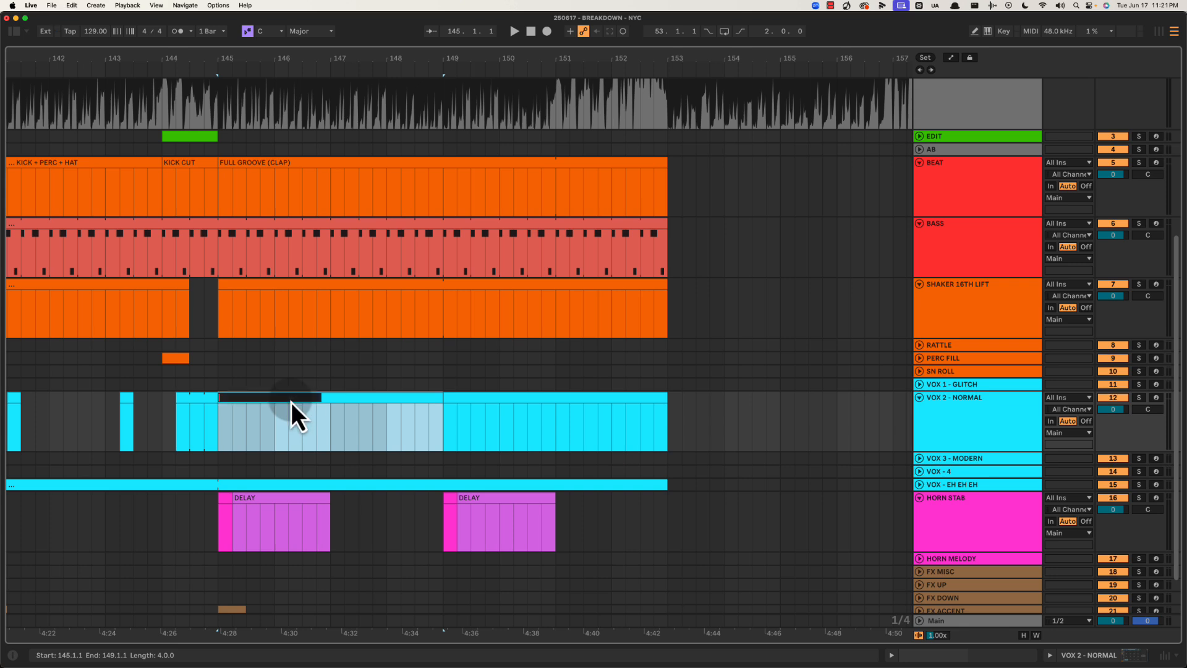
pyautogui.click(530, 412)
pyautogui.press('super+r')
pyautogui.write('DO')
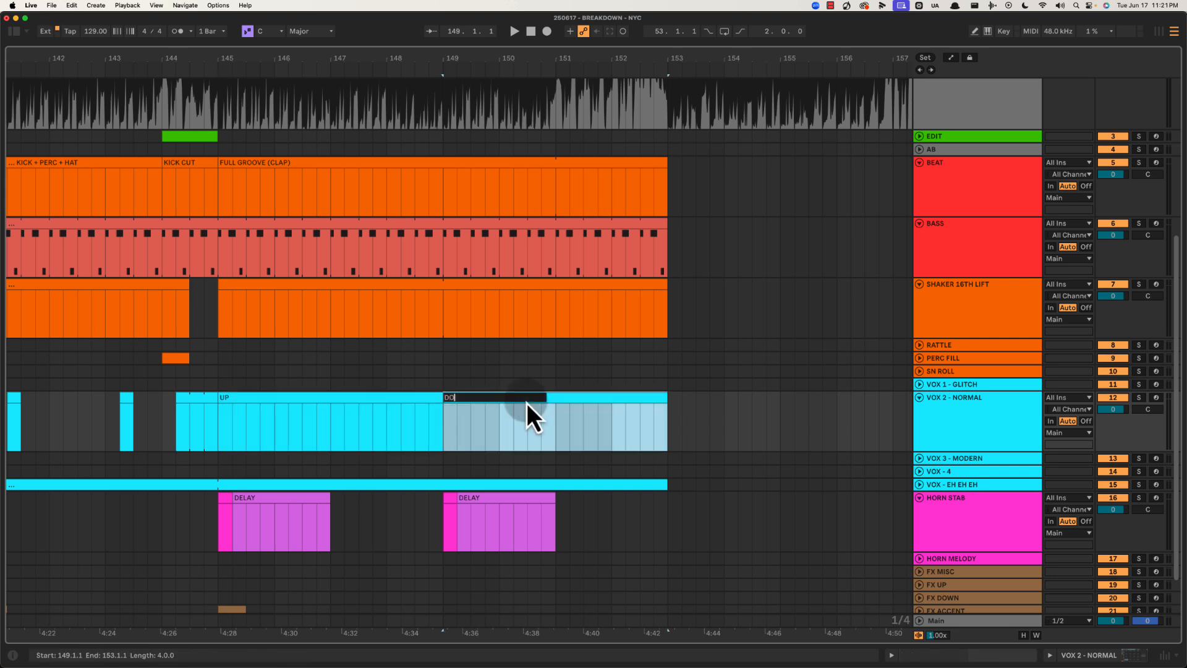
pyautogui.write('WN')
pyautogui.press('Return')
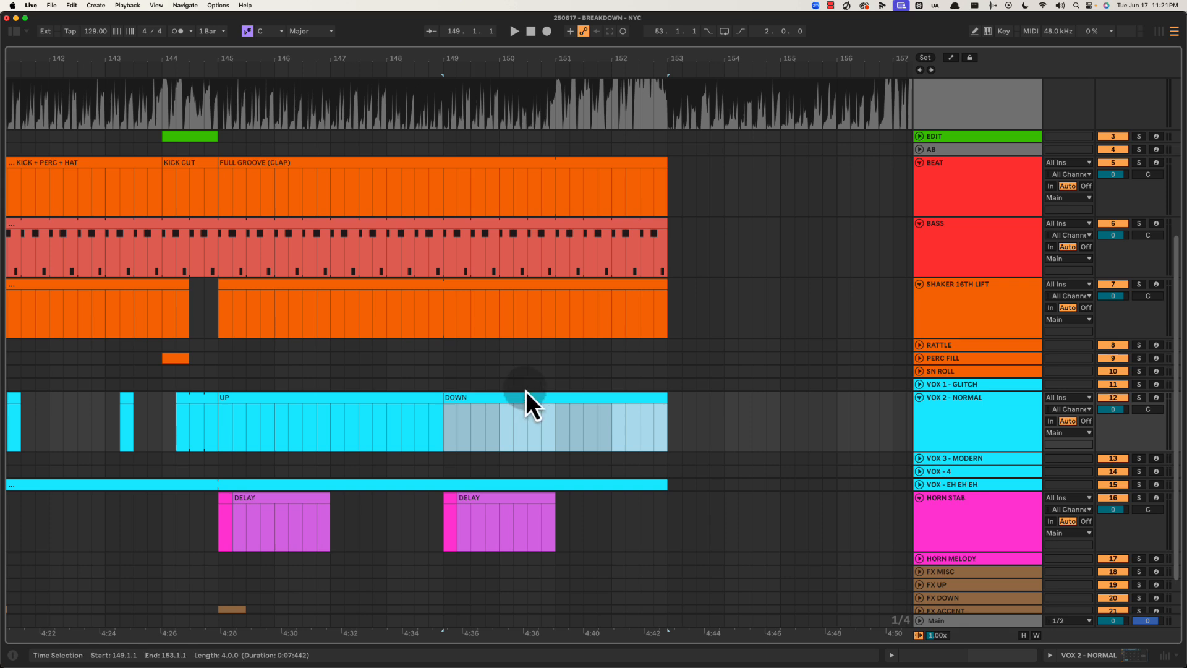
pyautogui.click(247, 370)
pyautogui.moveTo(218, 373); pyautogui.dragTo(670, 428)
pyautogui.click(669, 428)
pyautogui.click(225, 423)
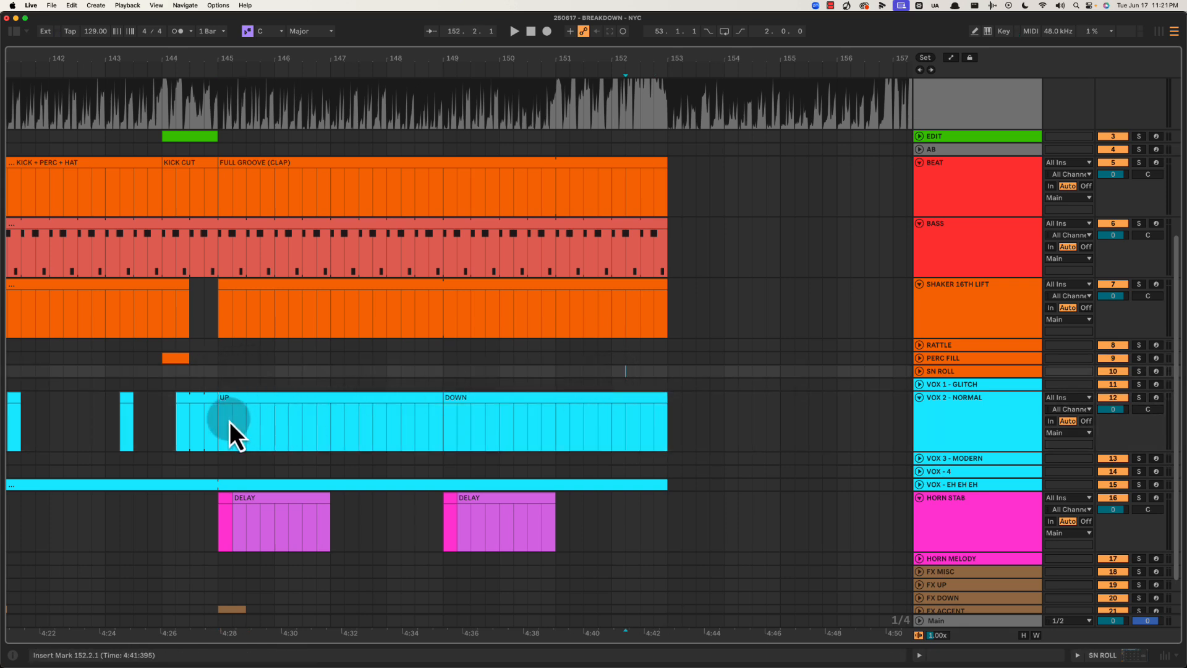
pyautogui.moveTo(224, 424); pyautogui.dragTo(445, 424)
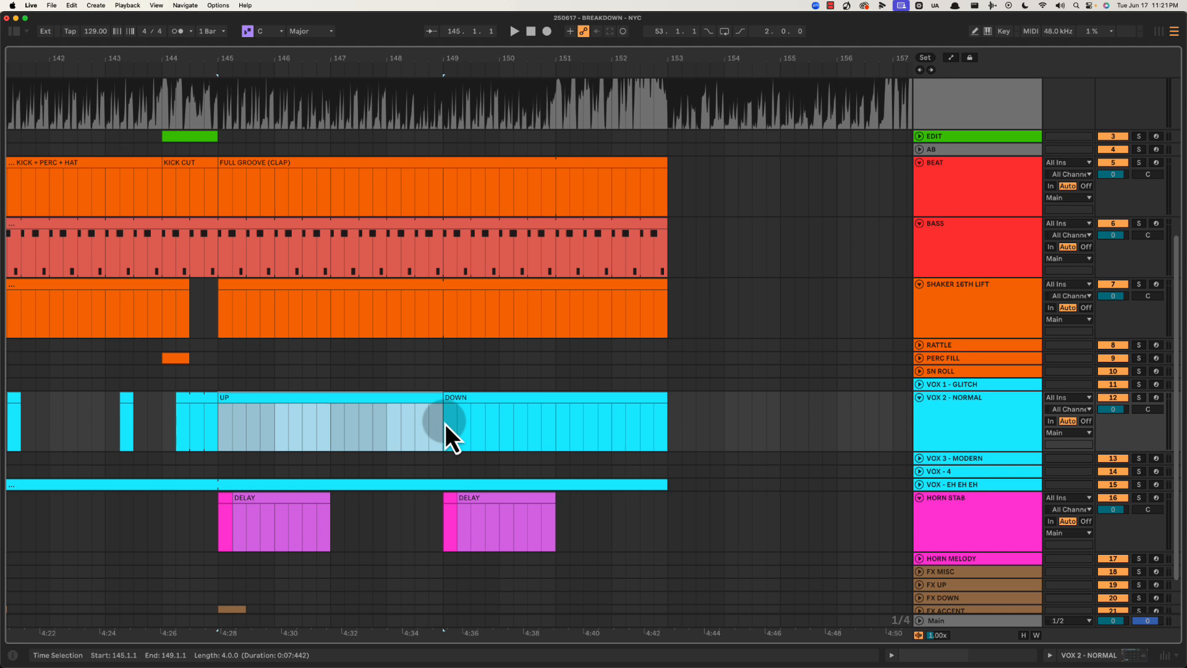
pyautogui.moveTo(221, 417); pyautogui.dragTo(669, 418)
pyautogui.click(315, 421)
pyautogui.moveTo(225, 424); pyautogui.dragTo(658, 437)
pyautogui.moveTo(222, 424); pyautogui.dragTo(660, 397)
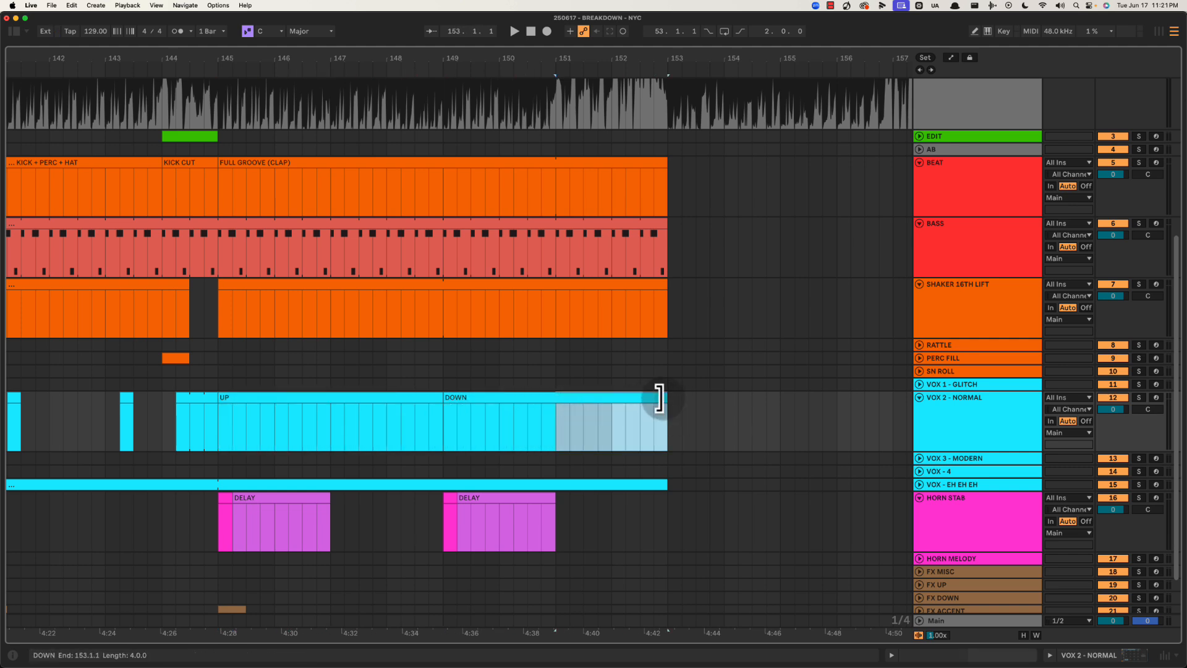
pyautogui.click(587, 371)
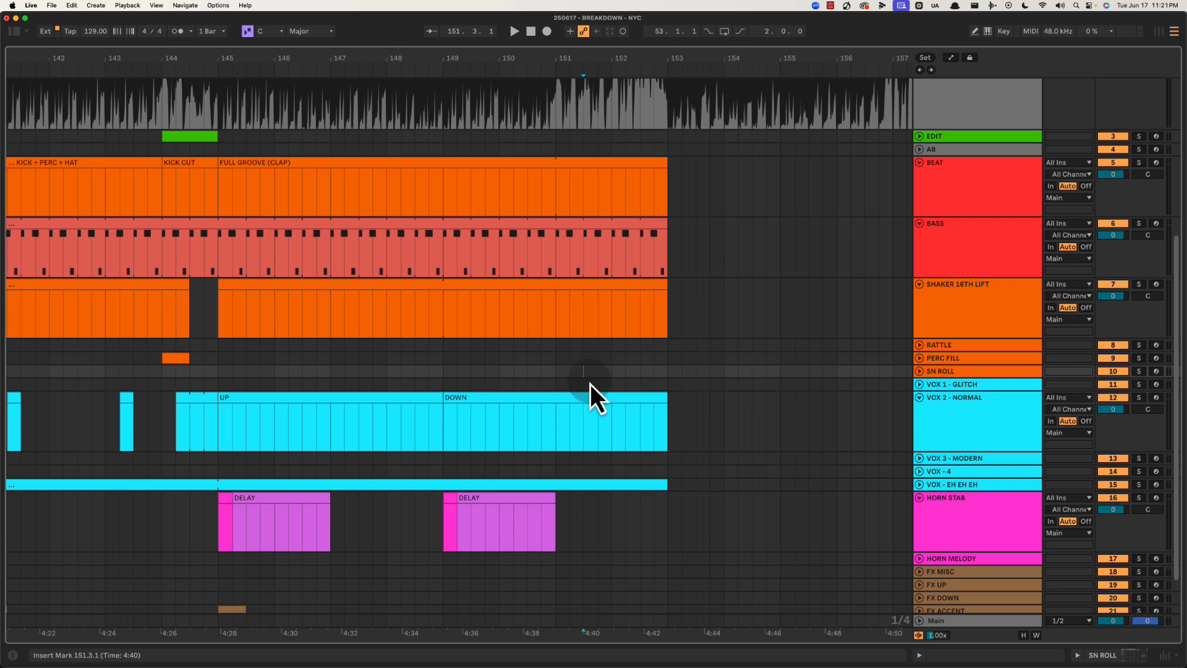
pyautogui.click(330, 408)
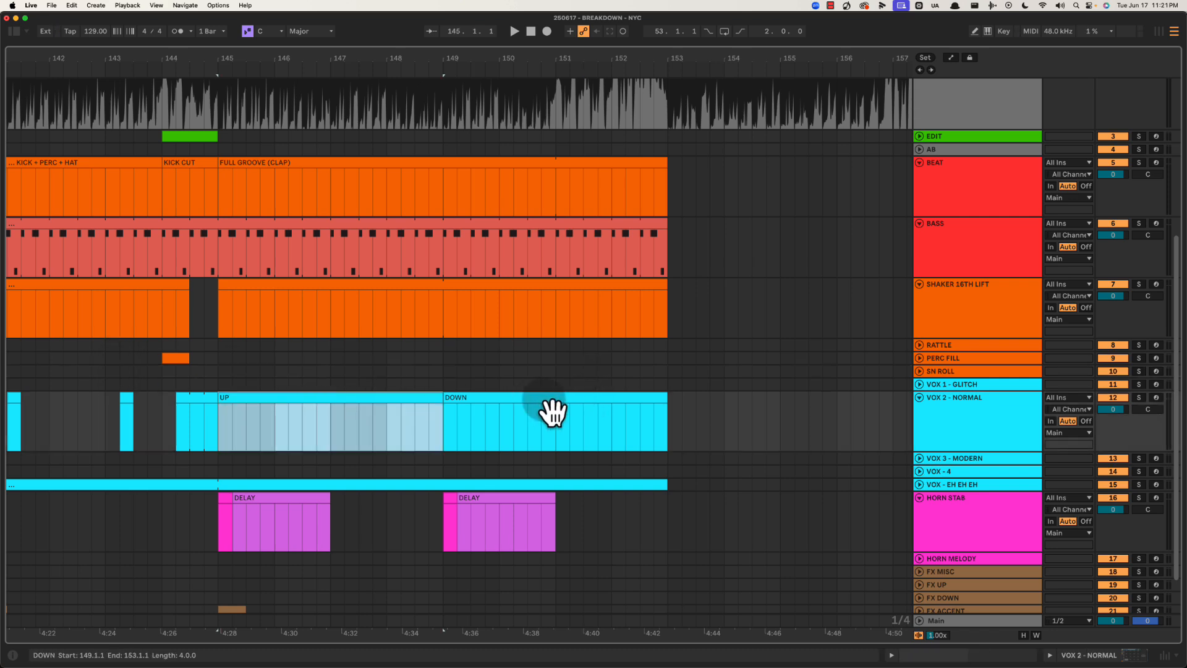
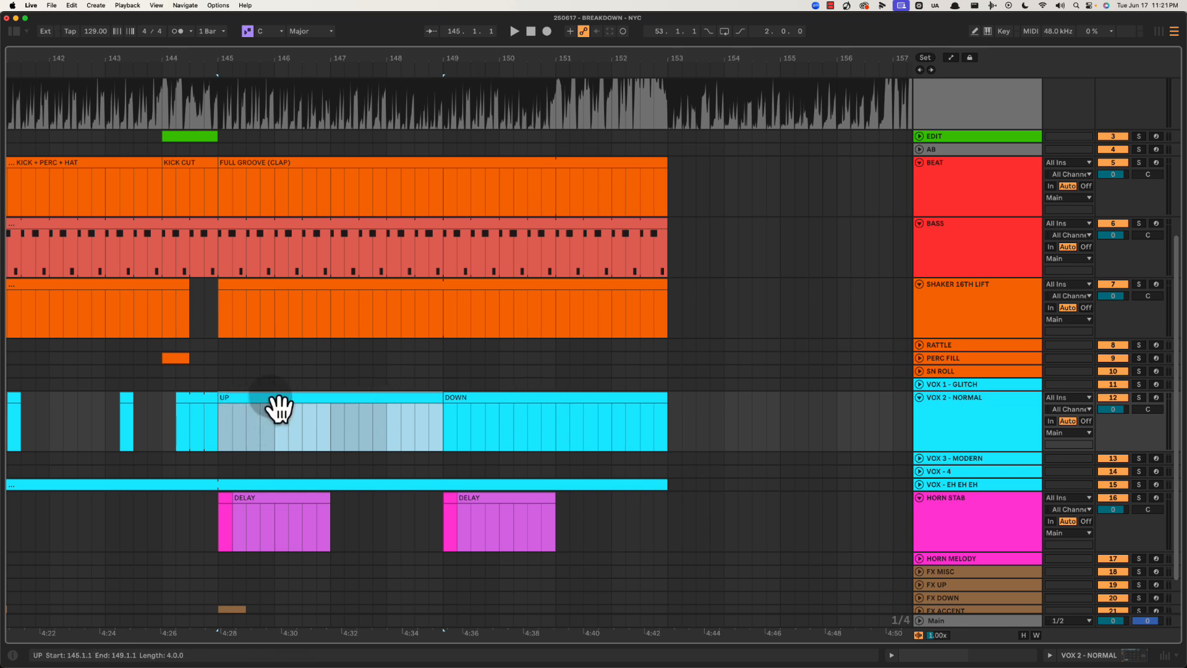
# Listen from 144.2, 145.1 and 147.1 to compare the vocal in the UP and DOWN clips
pyautogui.click(180, 421)
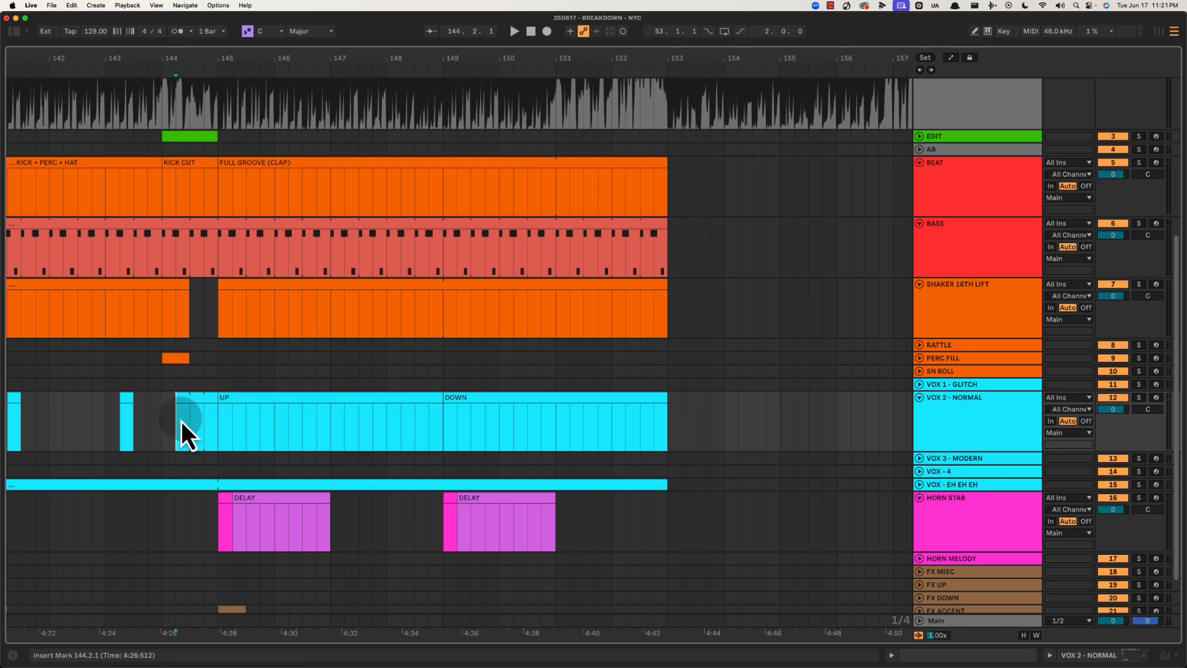
pyautogui.press('space')
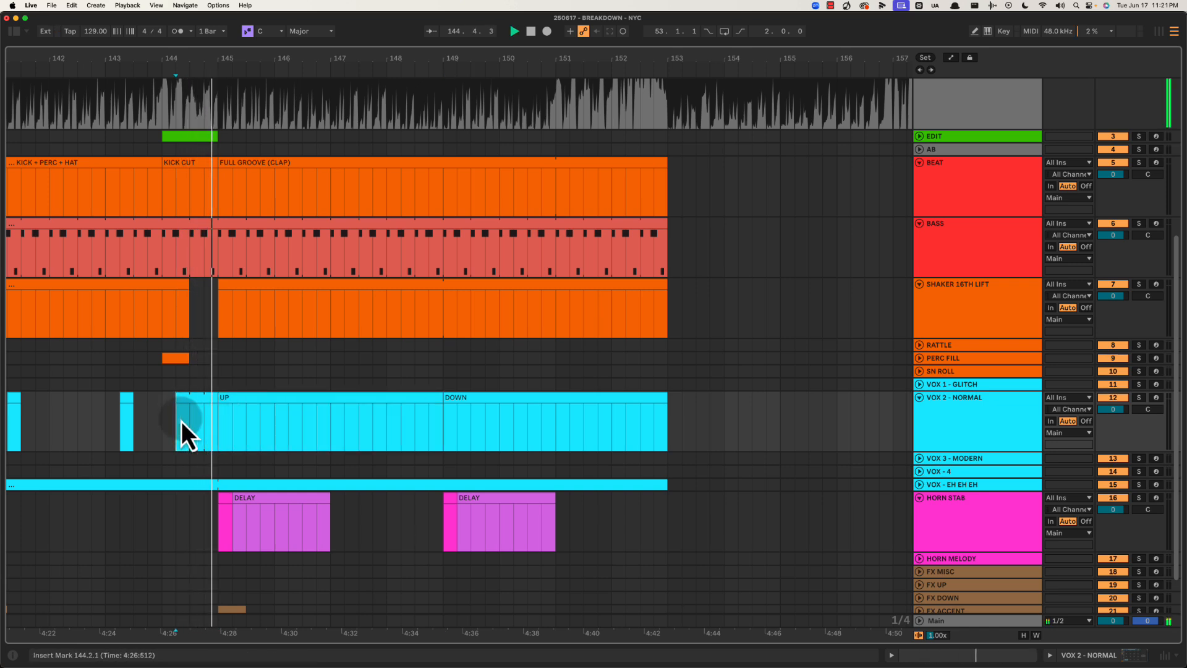
pyautogui.click(217, 418)
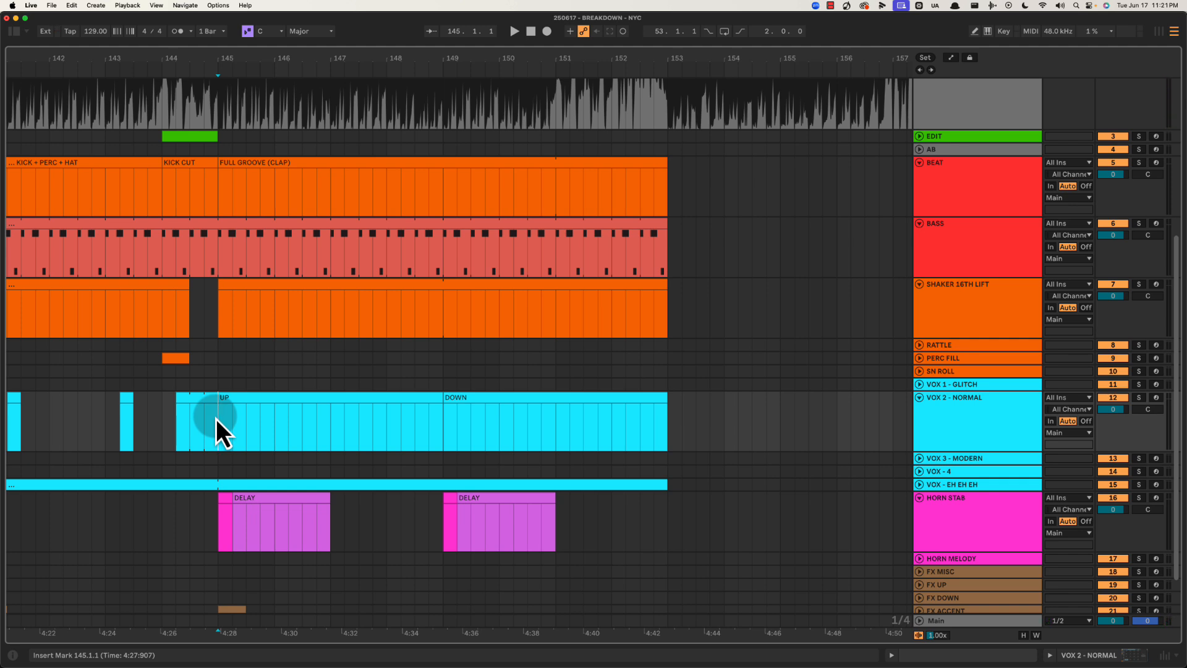
pyautogui.press('space')
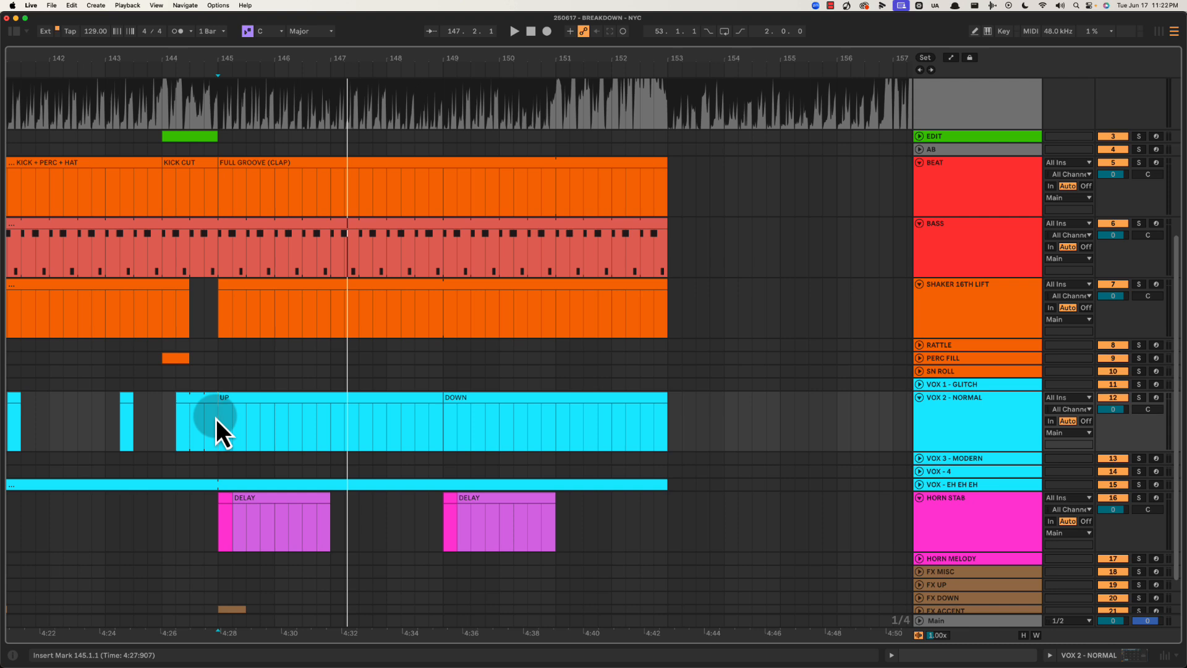
pyautogui.click(329, 424)
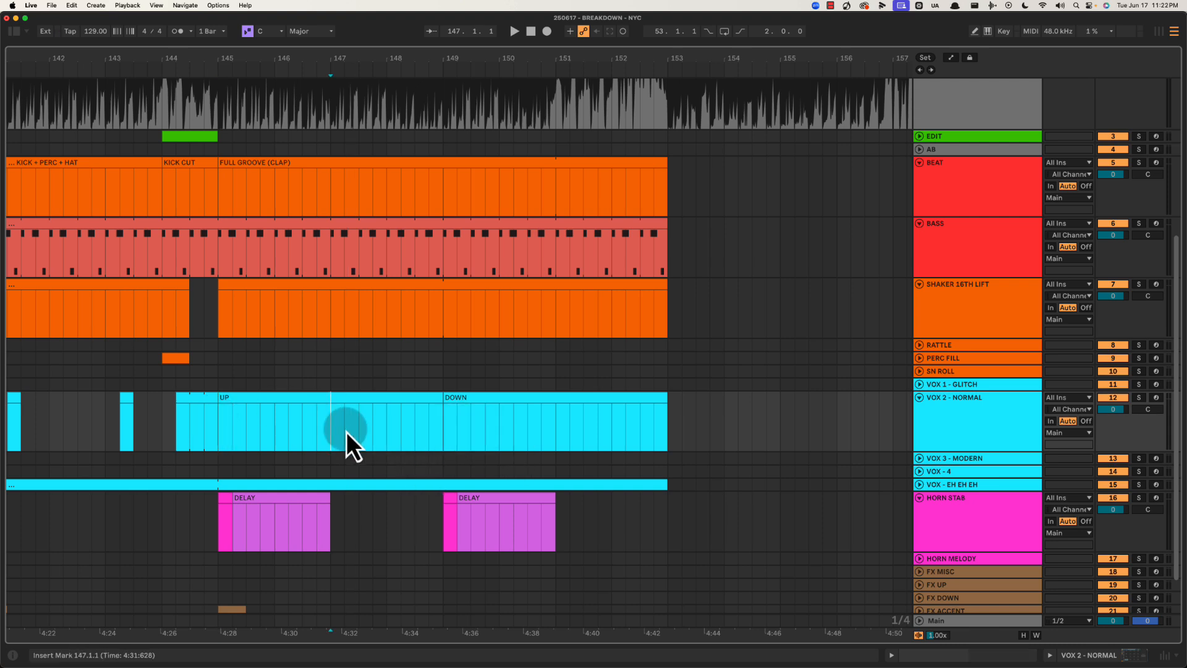
pyautogui.press('space')
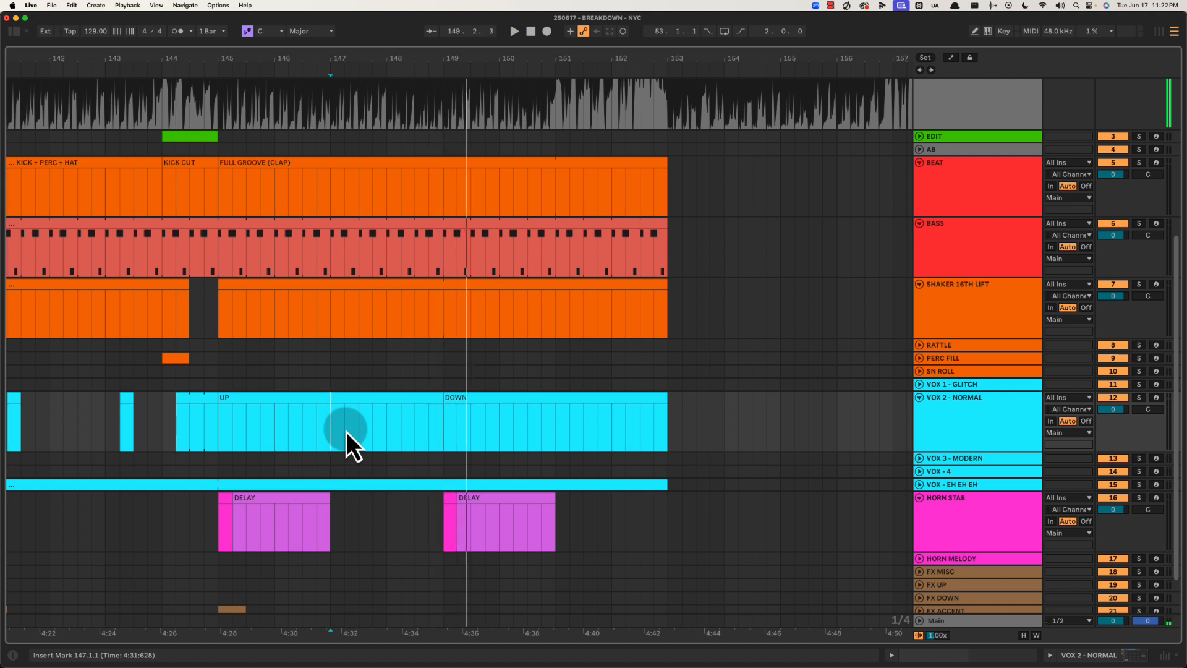
# Listen from 148.3 across the change from the UP to the DOWN vocal clip, and set the start position to 150.1
pyautogui.press('space')
pyautogui.click(409, 418)
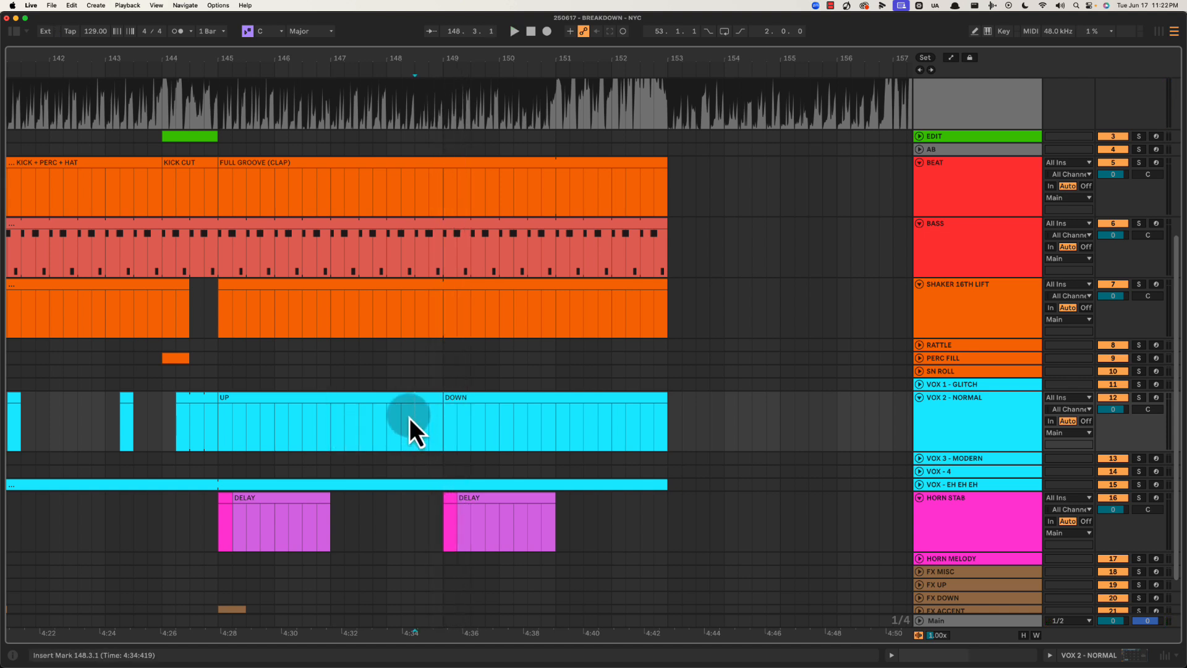
pyautogui.press('space')
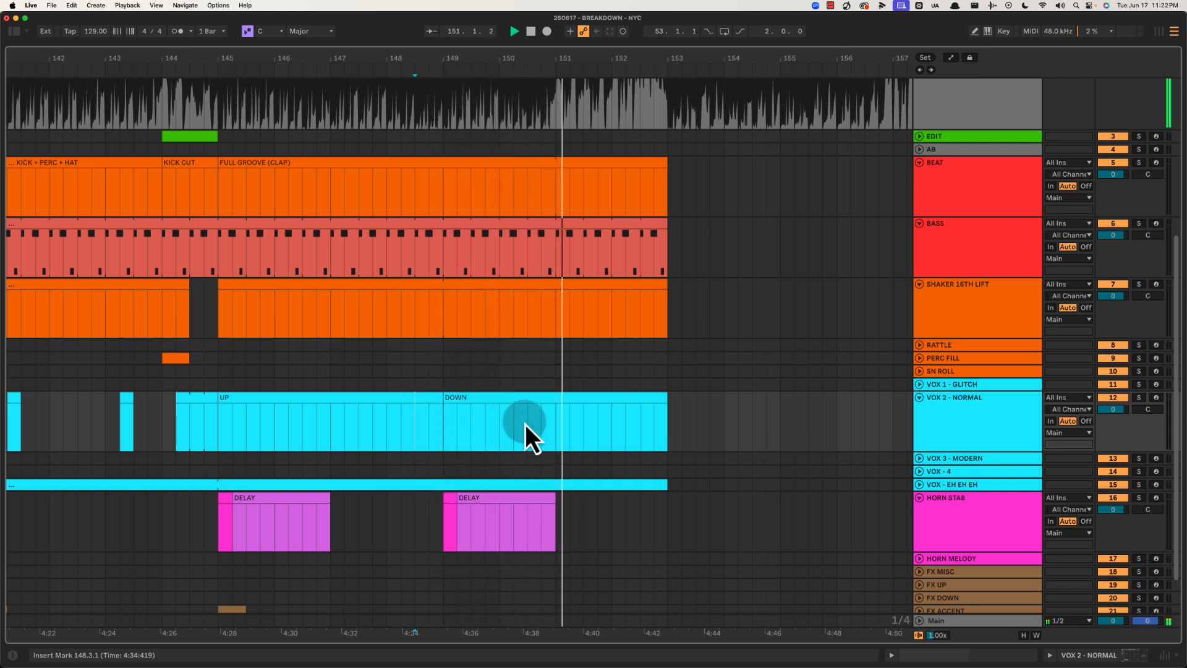
pyautogui.press('space')
pyautogui.click(503, 418)
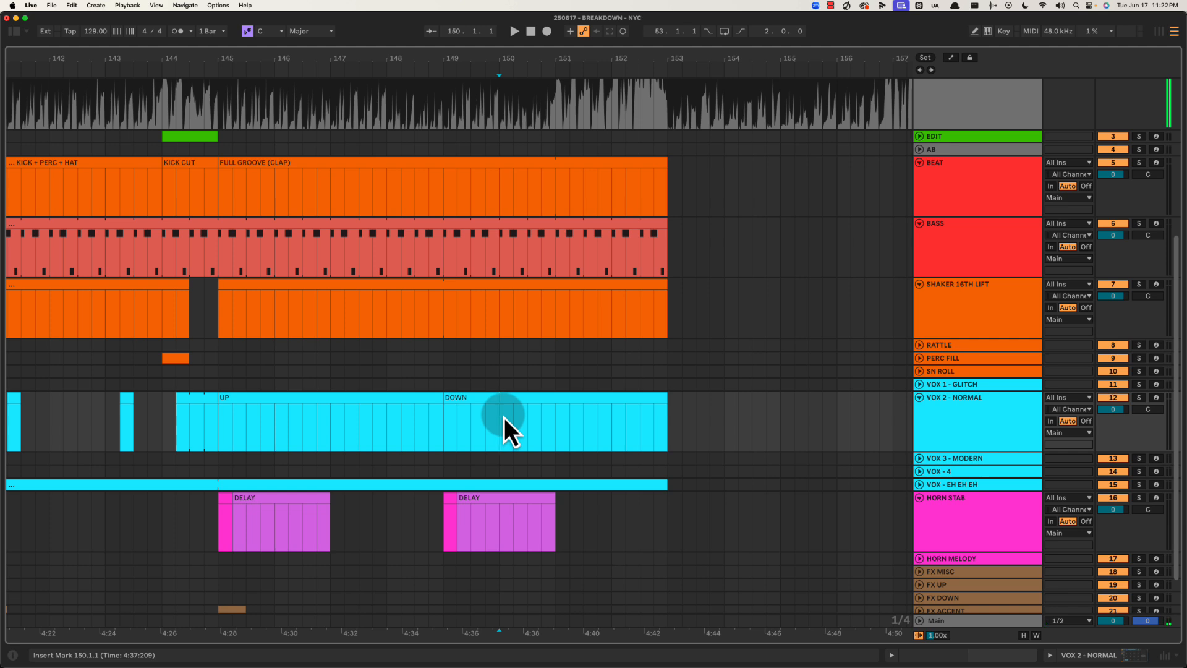
# Open the UP clip and add a C3 note at 1.1.1 and a C#3 note at 3.1.1 during playback
pyautogui.doubleClick(343, 409)
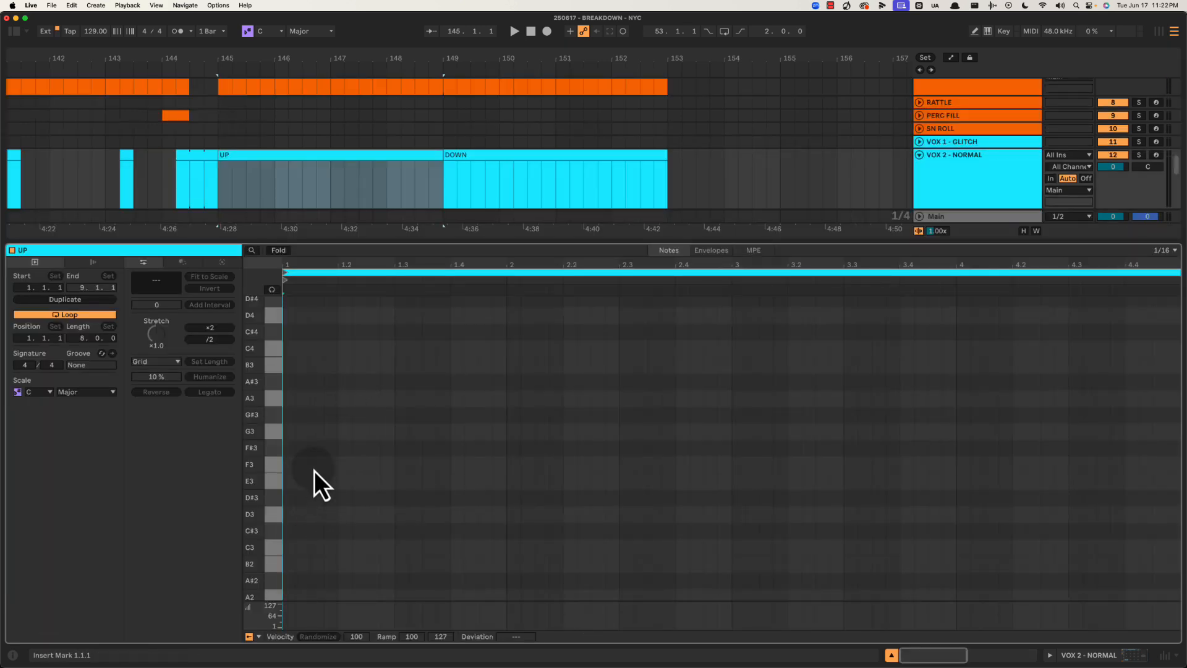
pyautogui.press('space')
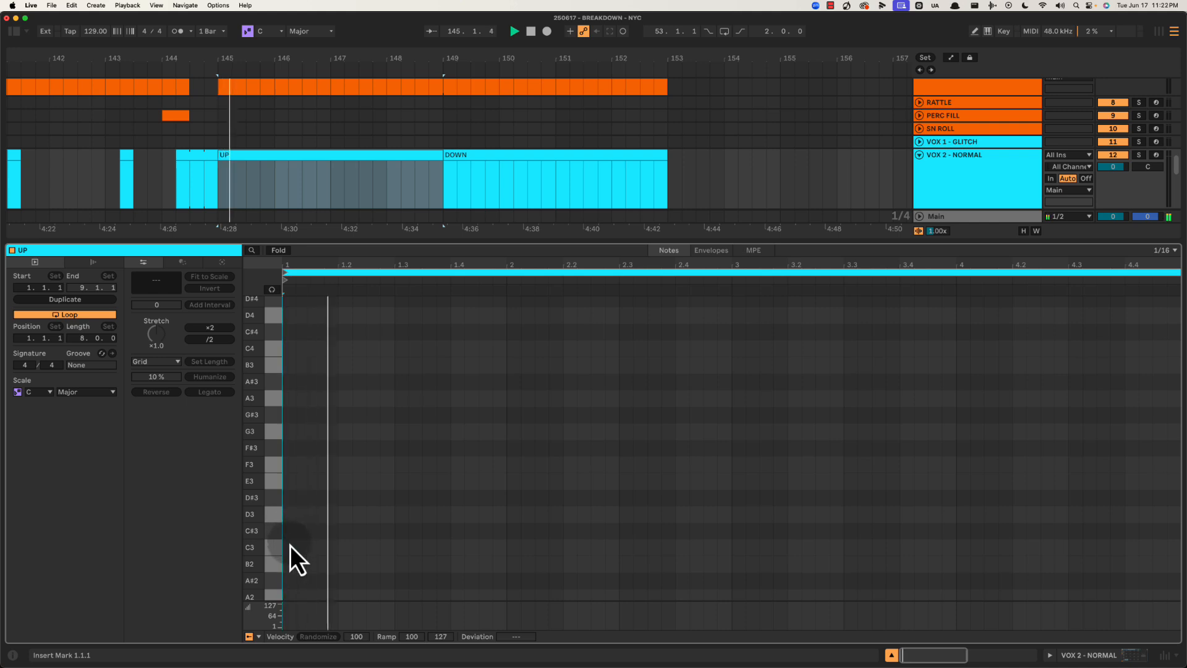
pyautogui.doubleClick(289, 548)
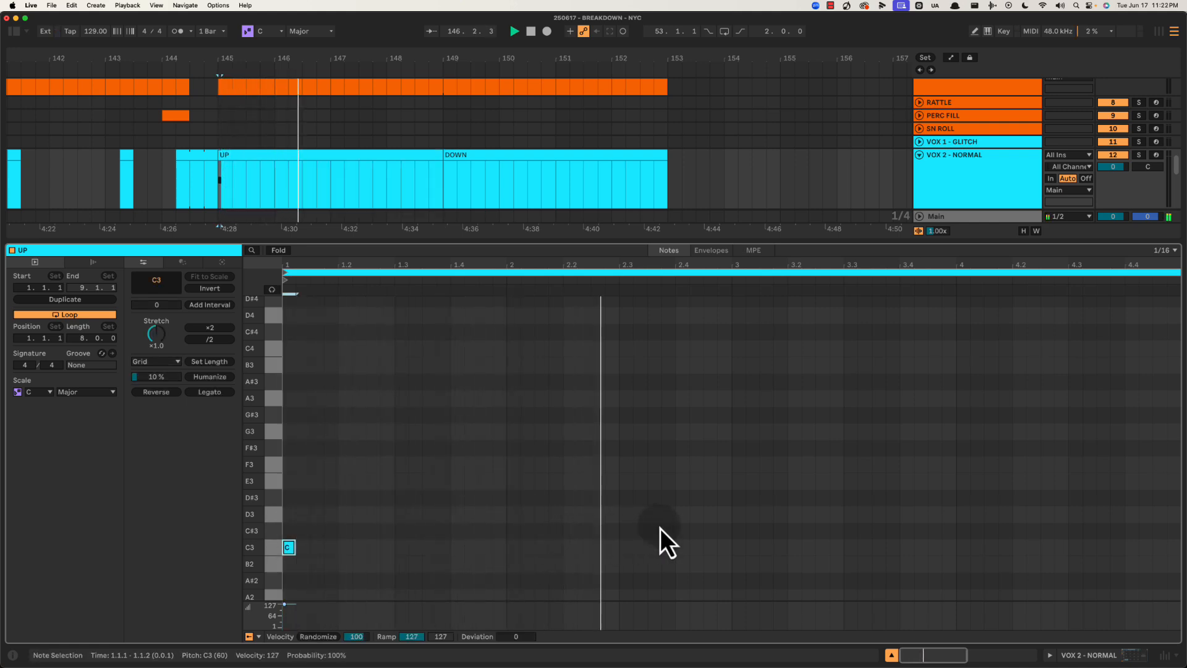
pyautogui.doubleClick(737, 532)
pyautogui.moveTo(755, 267); pyautogui.dragTo(754, 268)
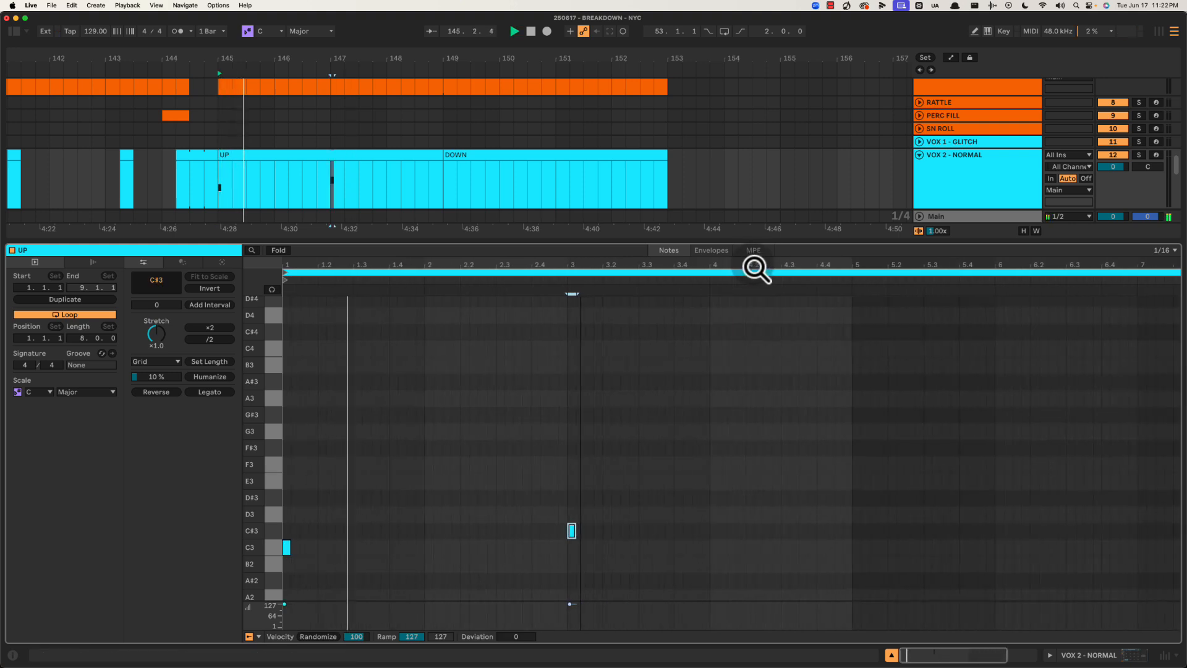
pyautogui.click(309, 166)
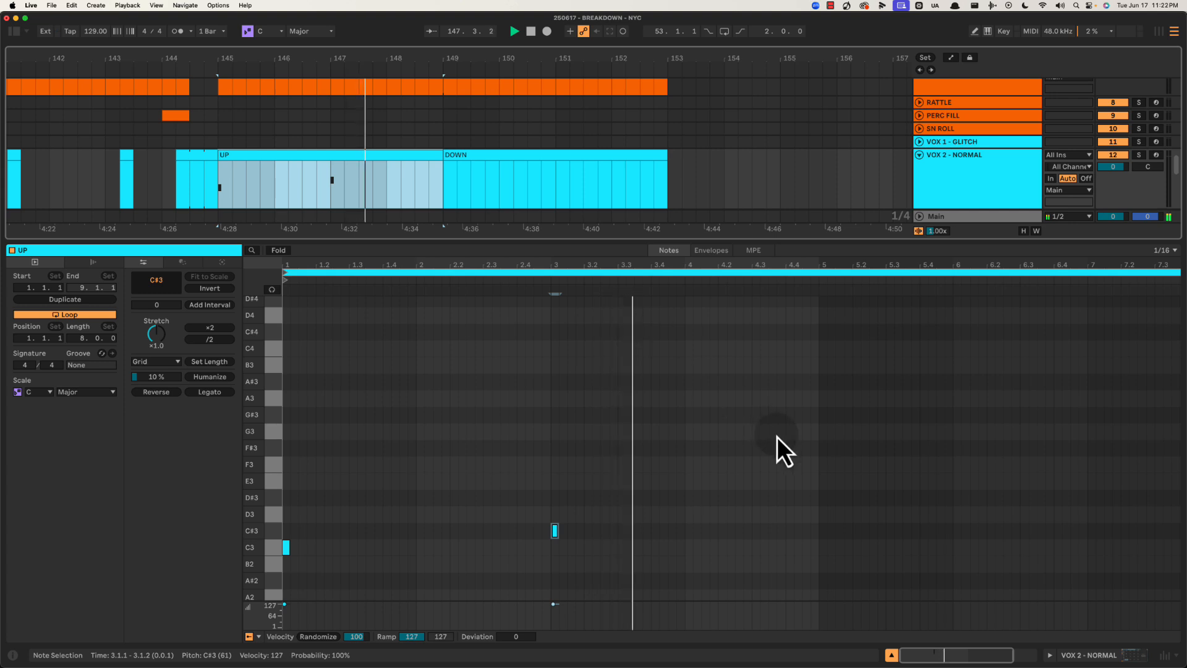
# Add notes to the DOWN clip during playback: C3 at 5.1.1, B2 at 5.1.3 and A2 at 7.1.1
pyautogui.click(540, 195)
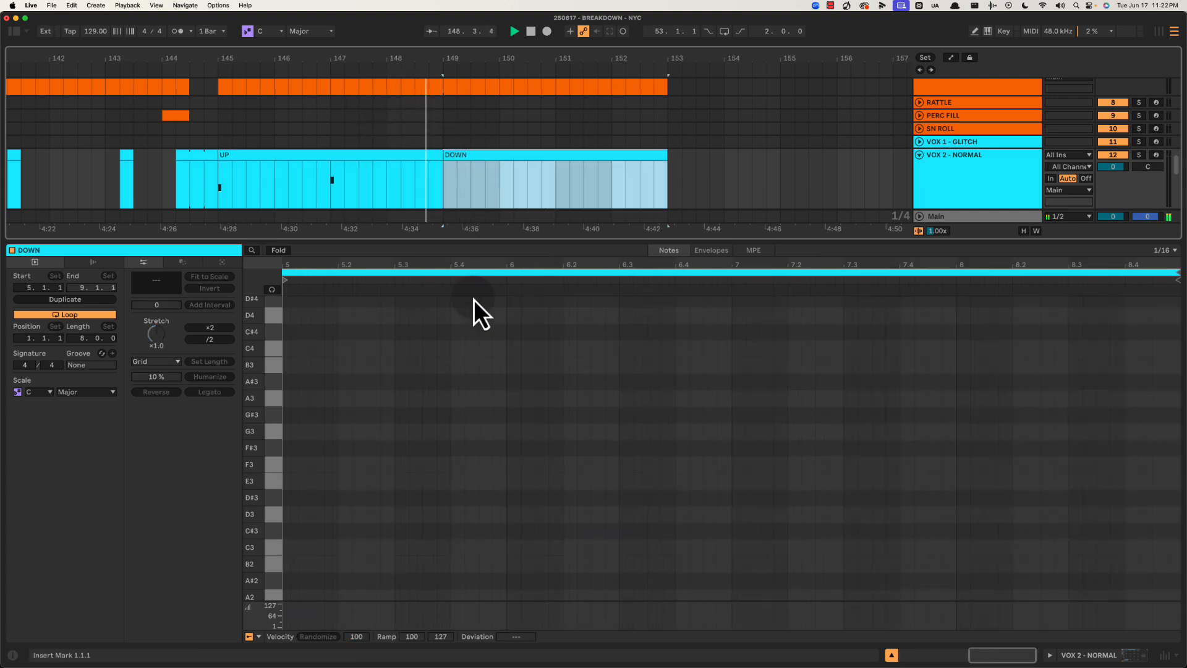
pyautogui.doubleClick(289, 549)
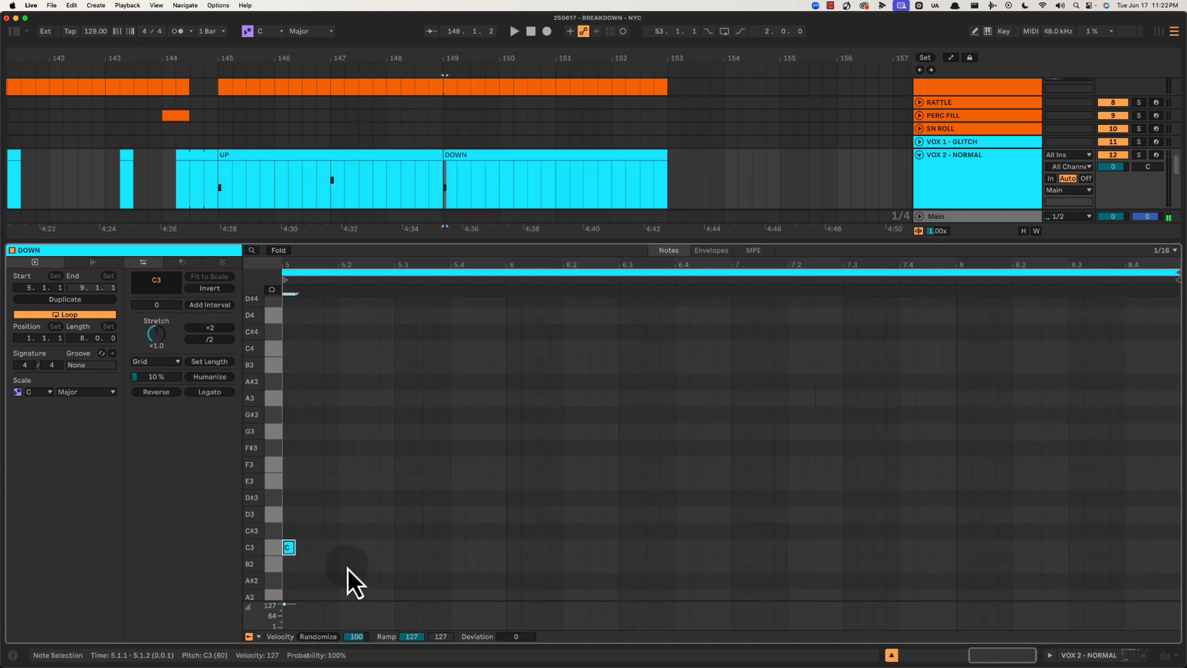
pyautogui.doubleClick(317, 563)
pyautogui.moveTo(298, 521); pyautogui.dragTo(342, 566)
pyautogui.doubleClick(487, 168)
pyautogui.press('space')
pyautogui.scroll(-5, 559, 373)
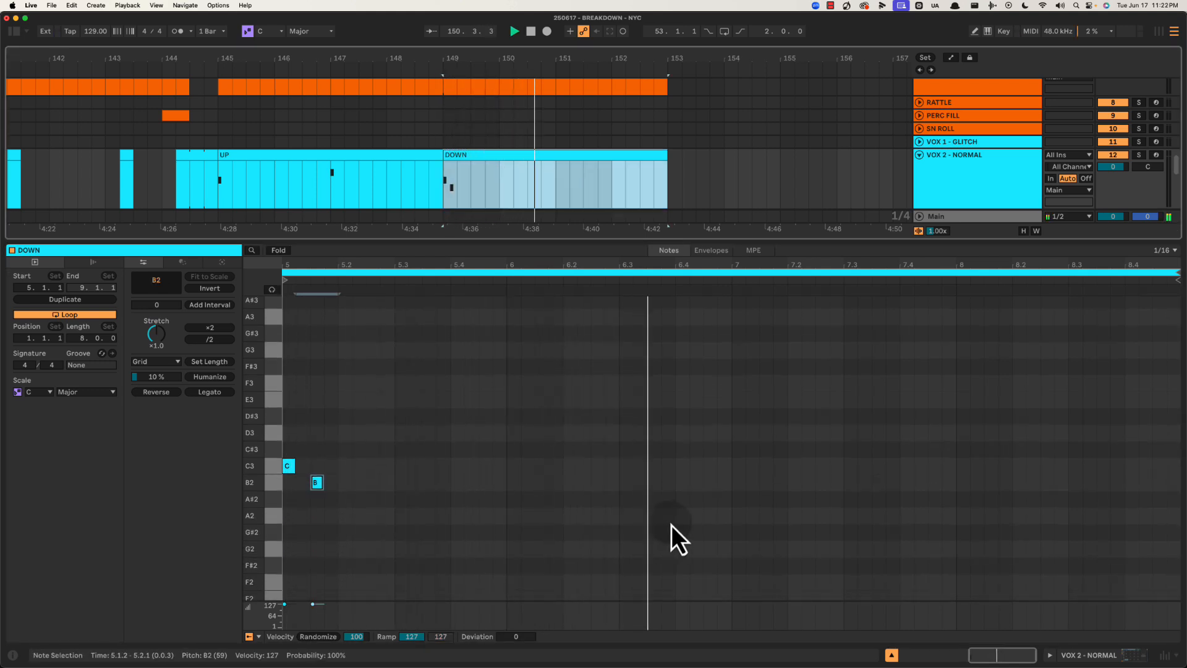
pyautogui.doubleClick(737, 517)
pyautogui.press('space')
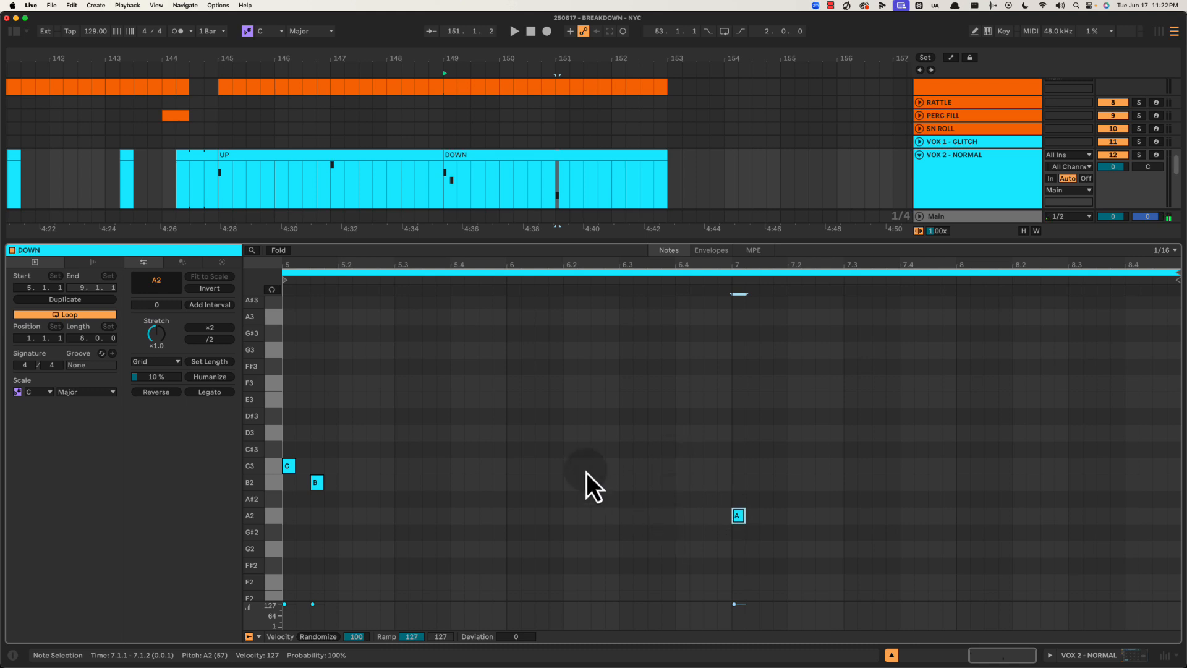
# Return to the arrangement and examine the note positions in the UP and DOWN clips at 145.1, around 149.1 and from 151.1 to 153.1
pyautogui.moveTo(589, 470); pyautogui.dragTo(899, 560)
pyautogui.click(475, 396)
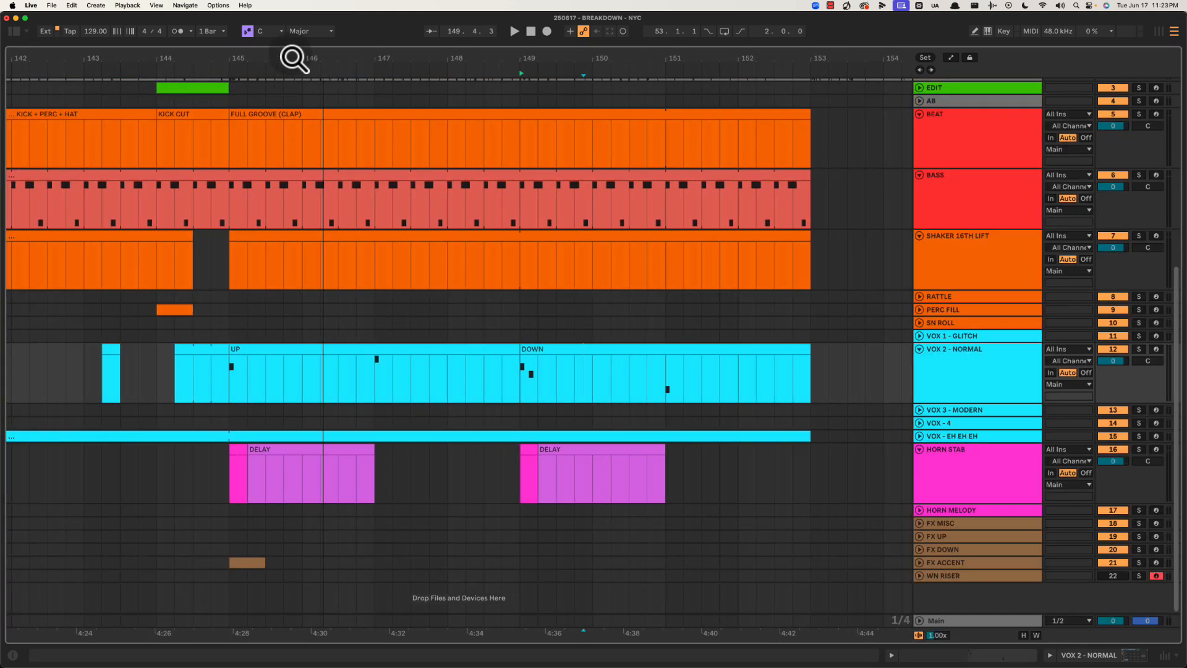
pyautogui.moveTo(291, 57); pyautogui.dragTo(351, 57)
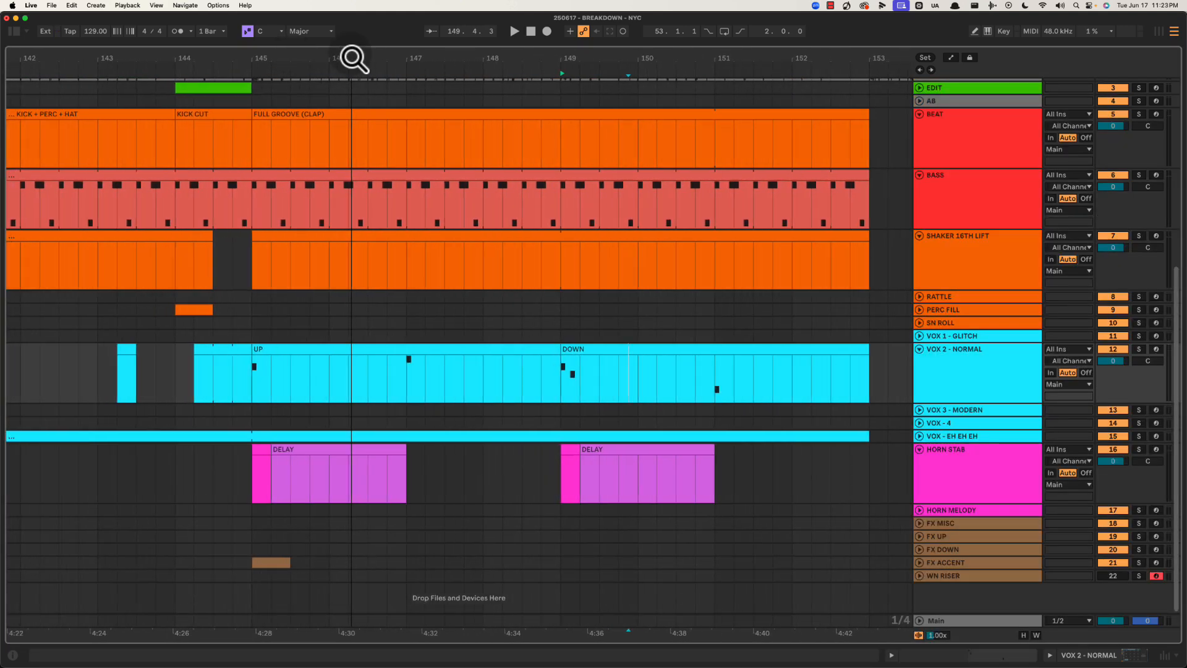
pyautogui.click(252, 366)
pyautogui.moveTo(254, 368); pyautogui.dragTo(289, 369)
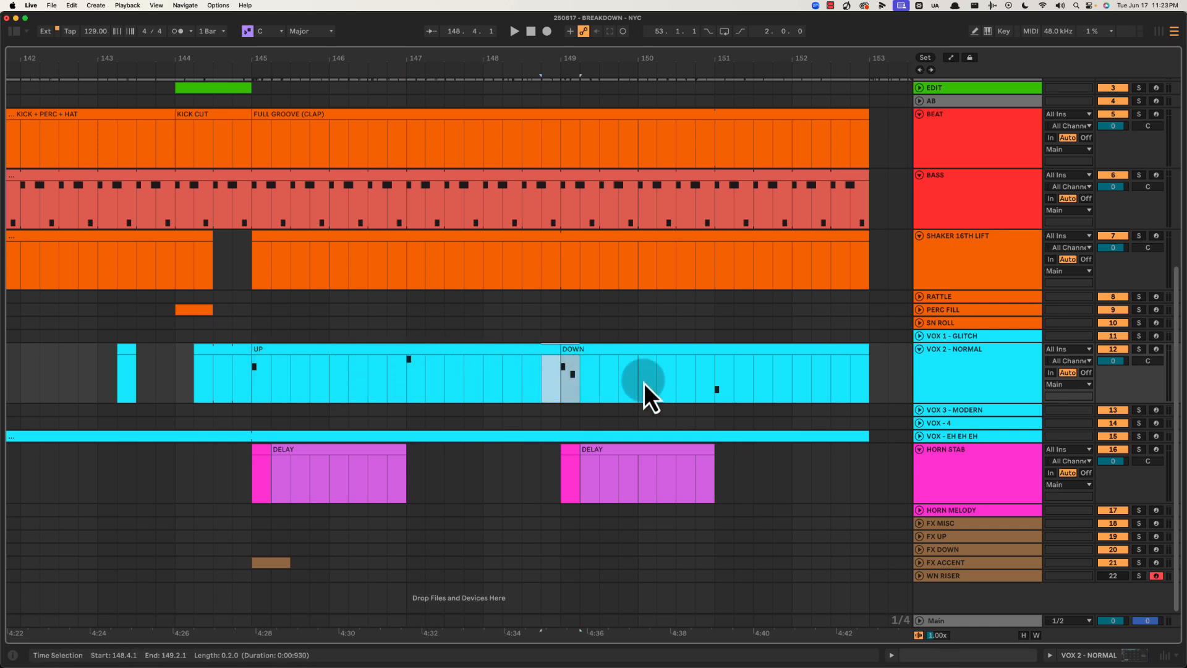
pyautogui.moveTo(712, 383); pyautogui.dragTo(751, 389)
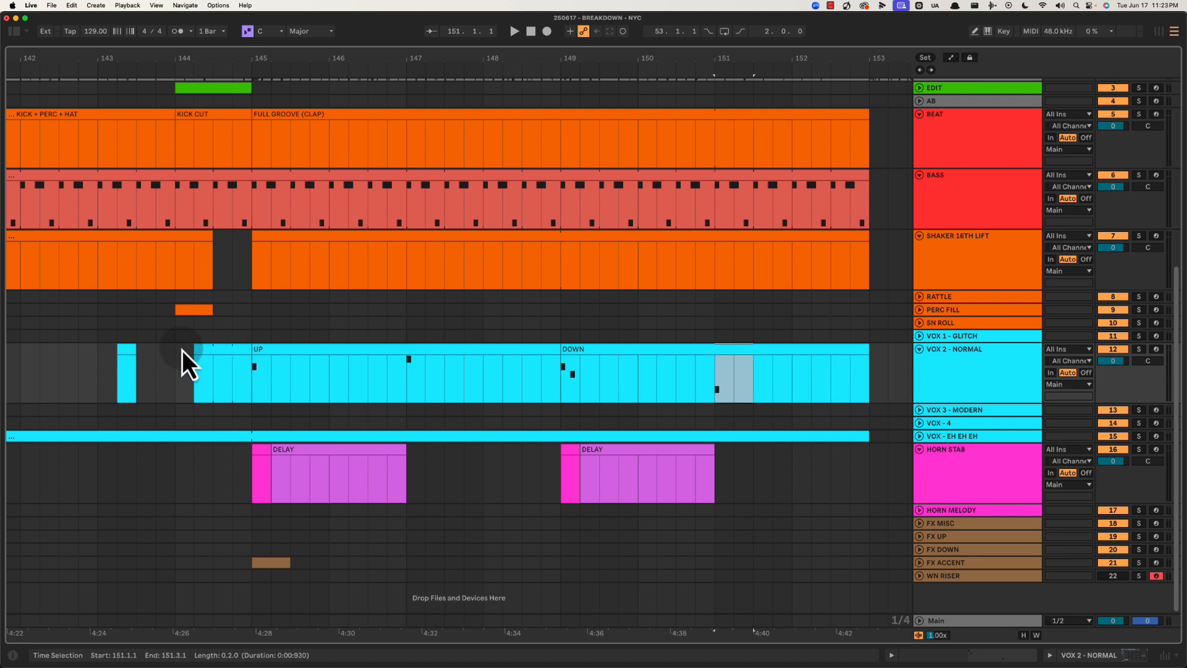
pyautogui.click(753, 387)
pyautogui.click(865, 388)
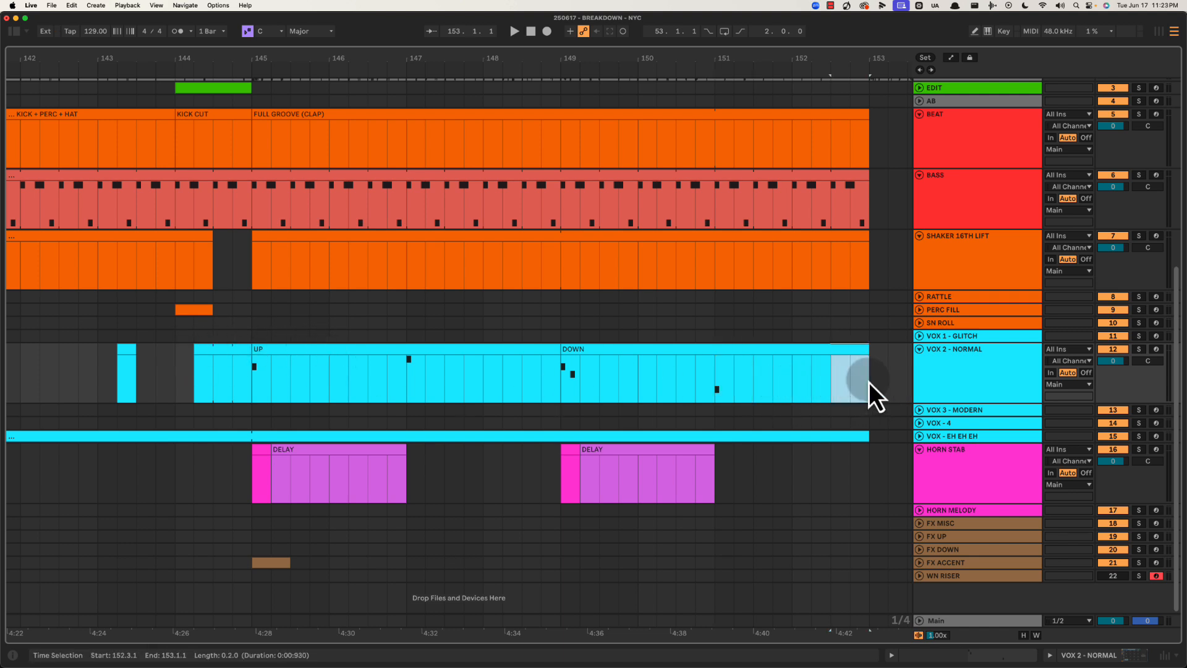
pyautogui.click(250, 369)
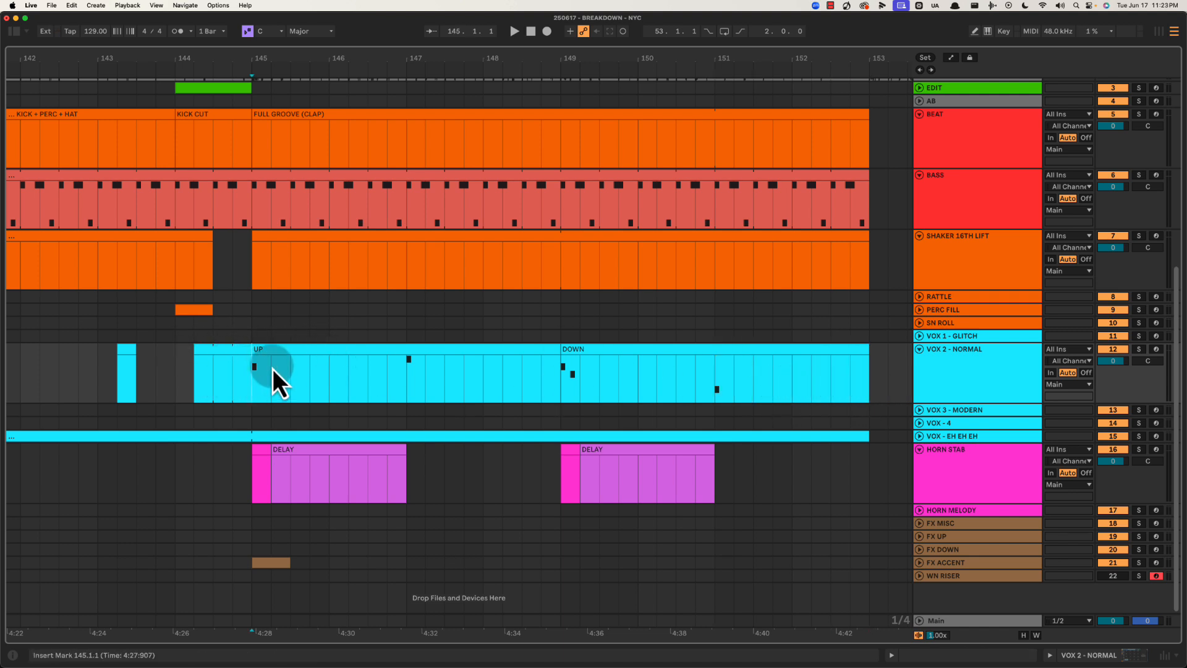
# Try eight-bar loops starting at 144.3, 144.2 and 144.1 to compare possible starting points of the vocal phrase
pyautogui.moveTo(221, 326); pyautogui.dragTo(824, 325)
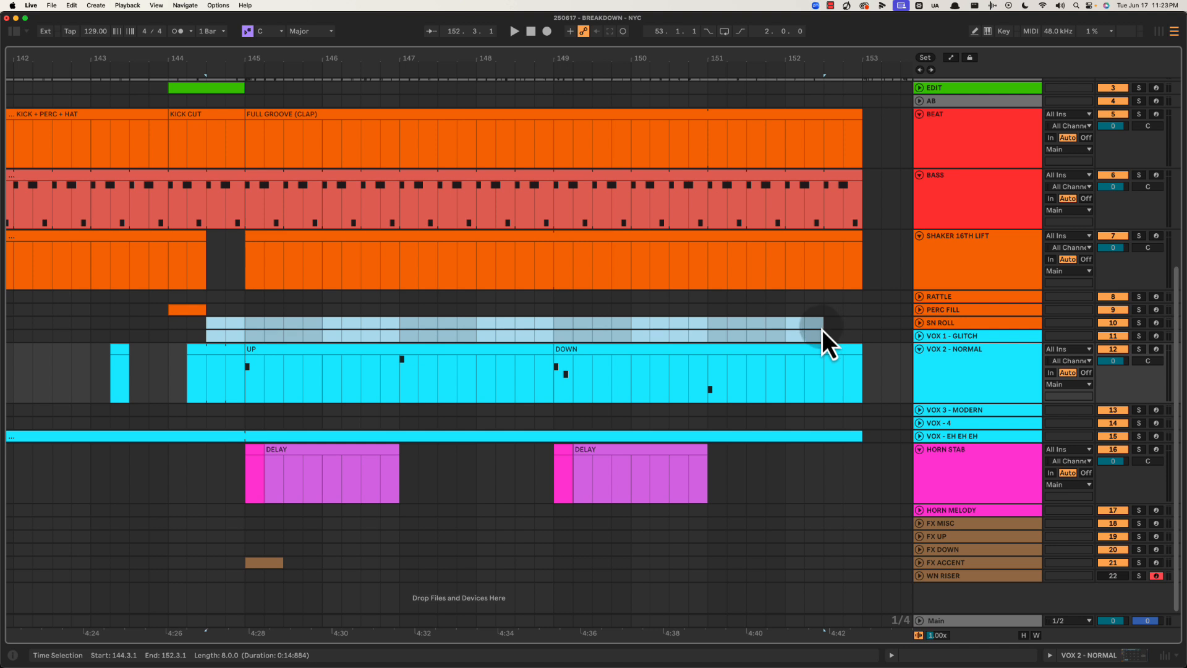
pyautogui.press('super+l')
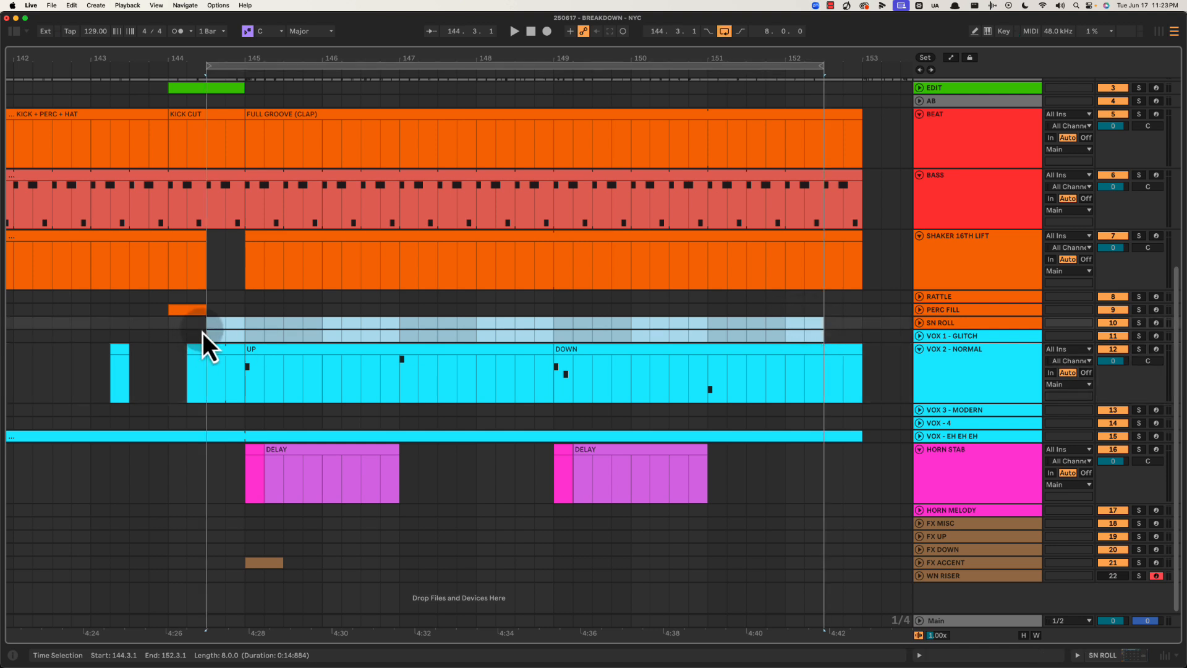
pyautogui.click(201, 375)
pyautogui.press('space')
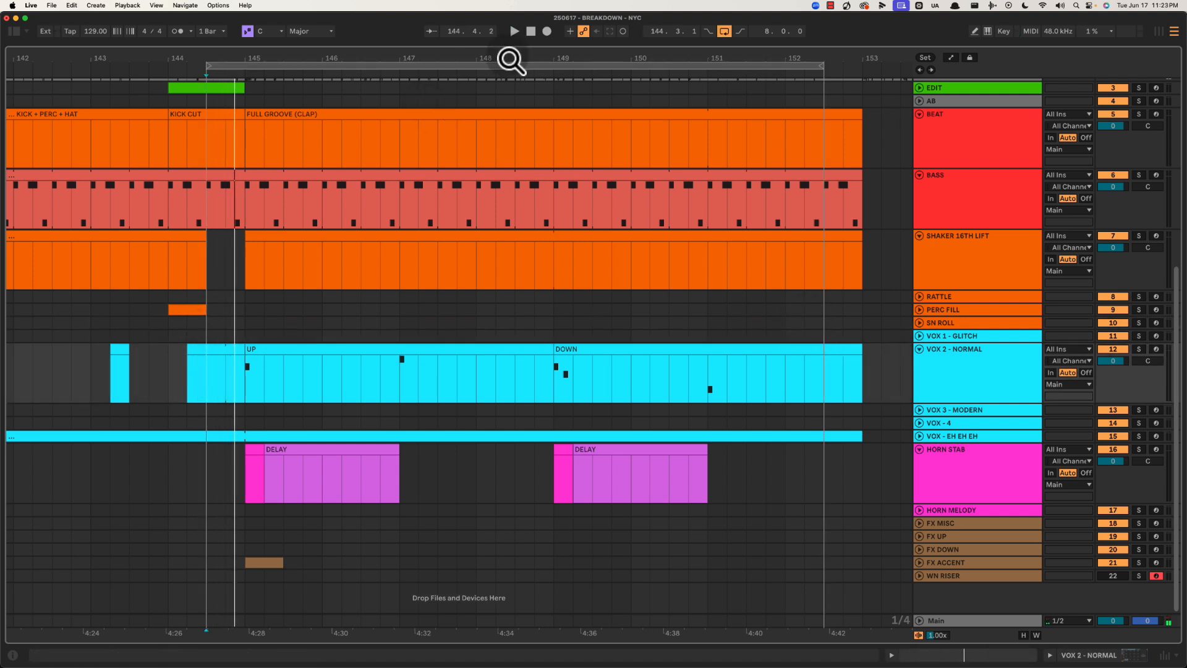
pyautogui.moveTo(503, 60); pyautogui.dragTo(493, 59)
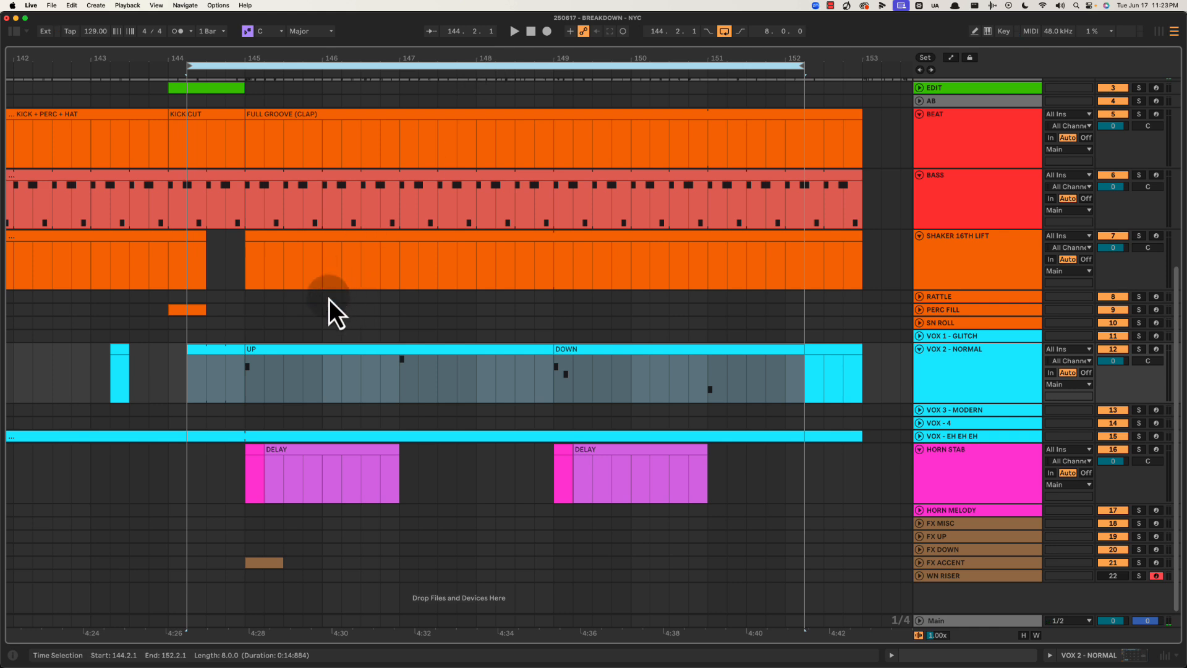
pyautogui.click(755, 337)
pyautogui.moveTo(773, 65); pyautogui.dragTo(762, 63)
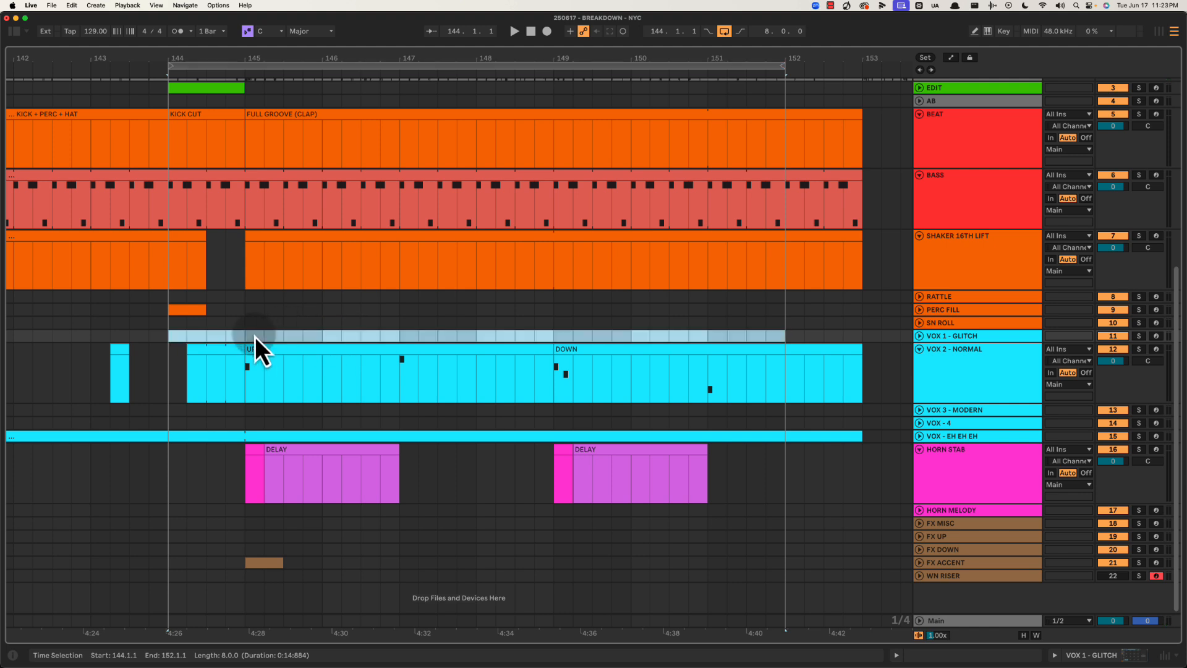
# Select bar 144 on the VOX 1 - GLITCH track and listen to the section from 145.1
pyautogui.moveTo(254, 336); pyautogui.dragTo(770, 336)
pyautogui.moveTo(173, 337); pyautogui.dragTo(240, 337)
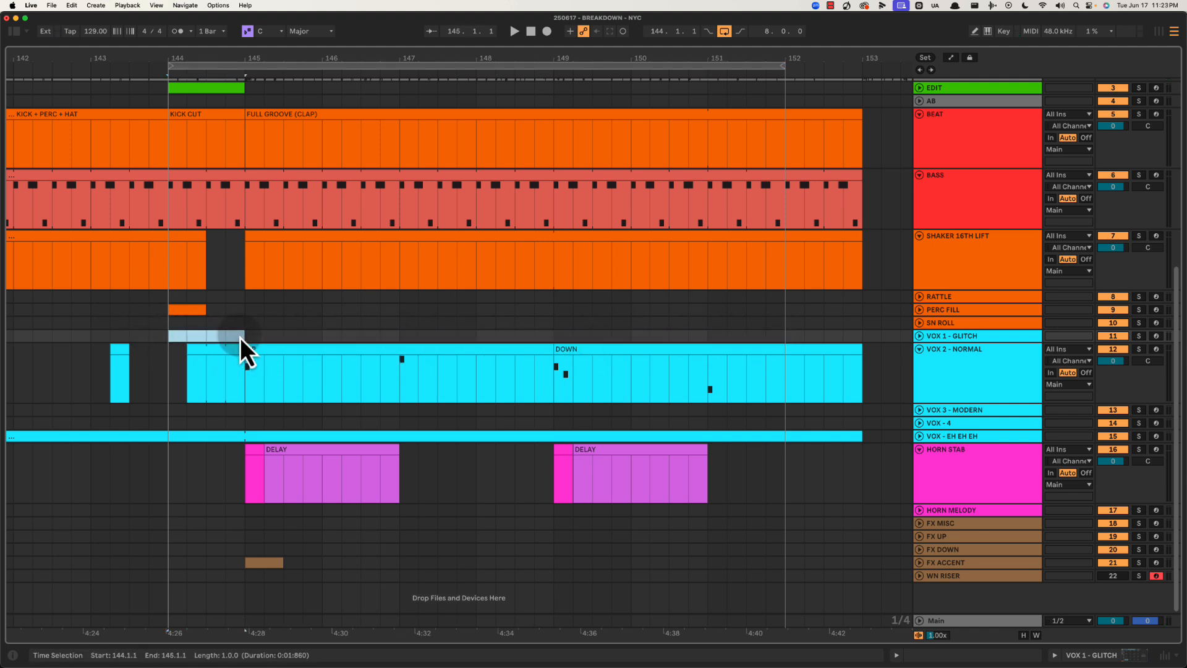
pyautogui.click(246, 337)
pyautogui.press('space')
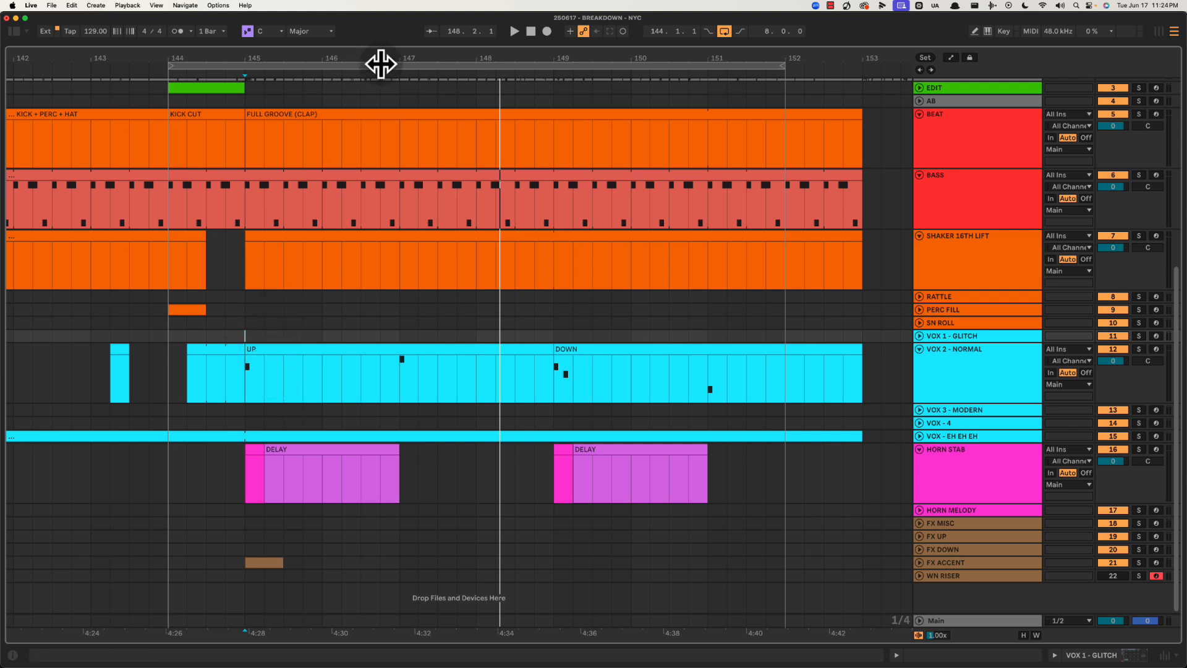
# Set the loop range from 145.1 to 153.1, fold the VOX 2 - NORMAL track and select the whole arrangement
pyautogui.moveTo(379, 58); pyautogui.dragTo(411, 53)
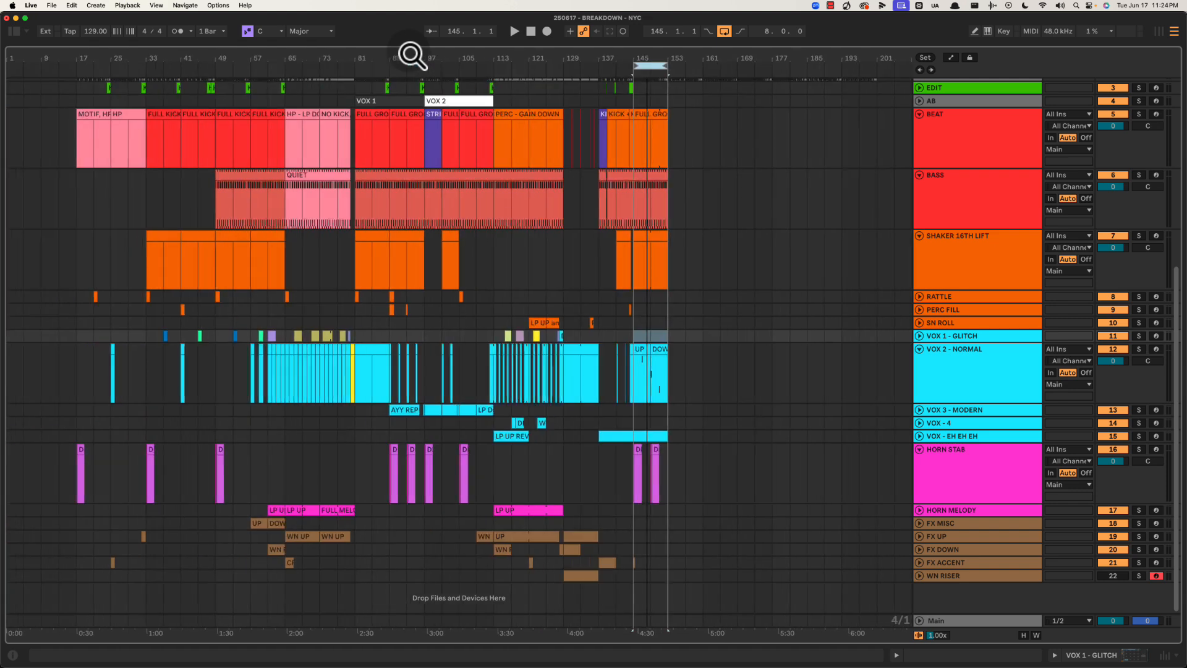
pyautogui.click(919, 349)
pyautogui.press('super+a')
pyautogui.scroll(5, 683, 250)
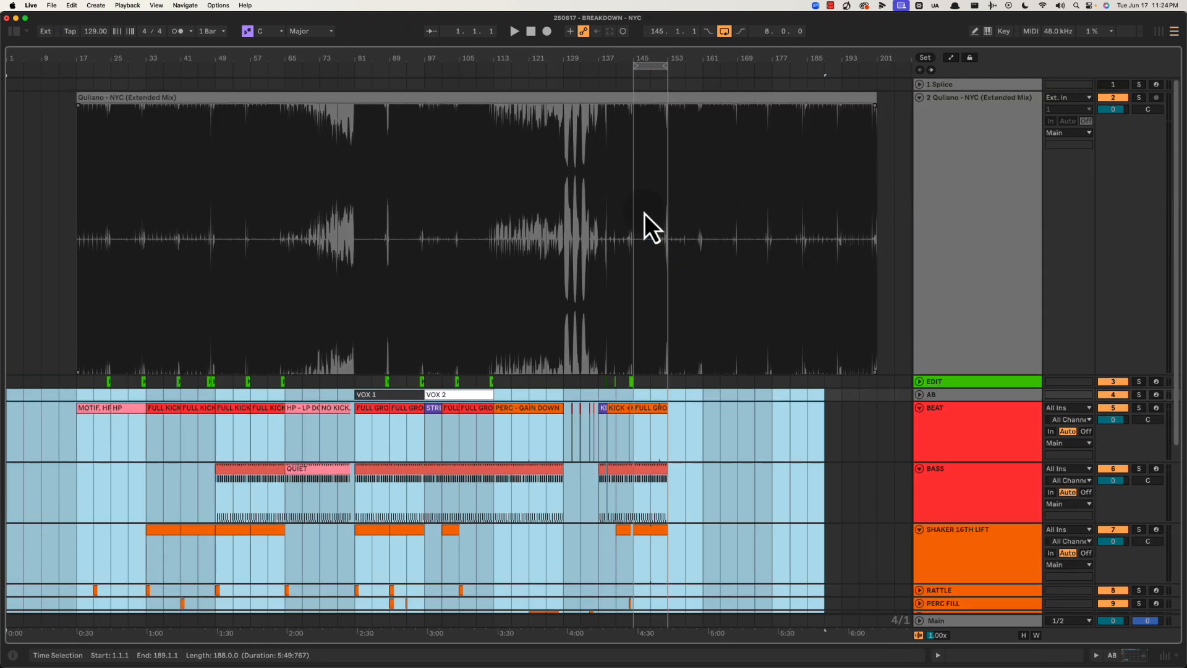
# Listen to the reference track from 149.1 to check what changes toward bar 153
pyautogui.click(644, 213)
pyautogui.moveTo(655, 58)
pyautogui.mouseDown()
pyautogui.moveTo(624, 58)
pyautogui.moveTo(657, 60)
pyautogui.mouseUp()
pyautogui.scroll(-2, 639, 164)
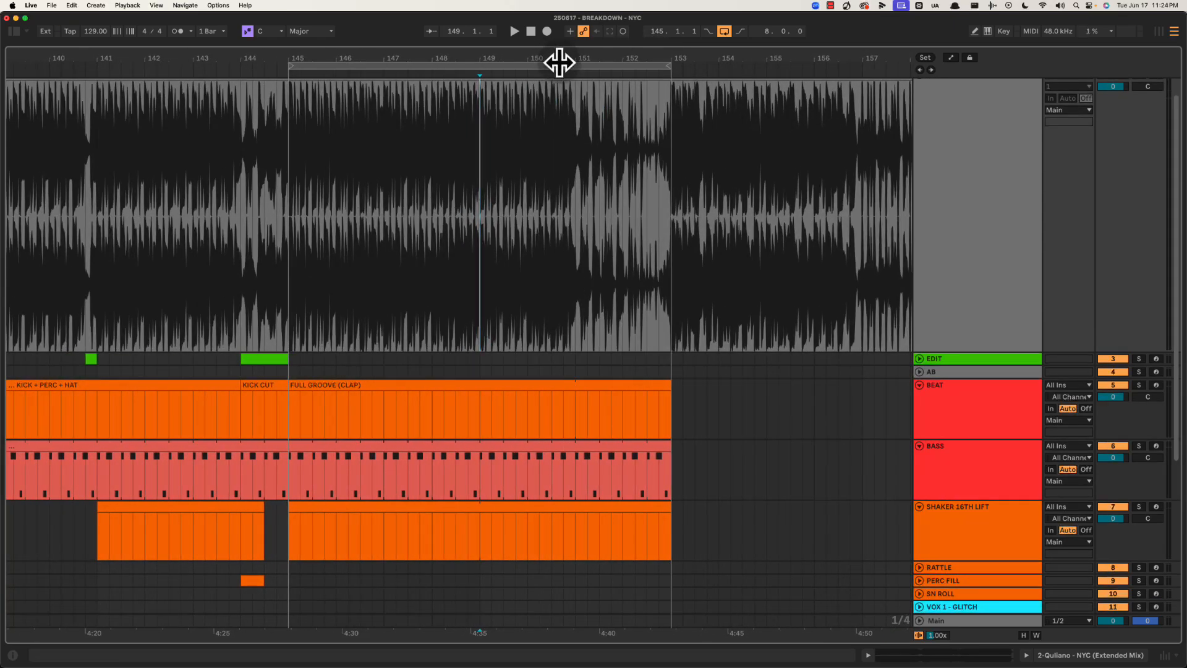
pyautogui.scroll(-5, 564, 339)
pyautogui.click(488, 369)
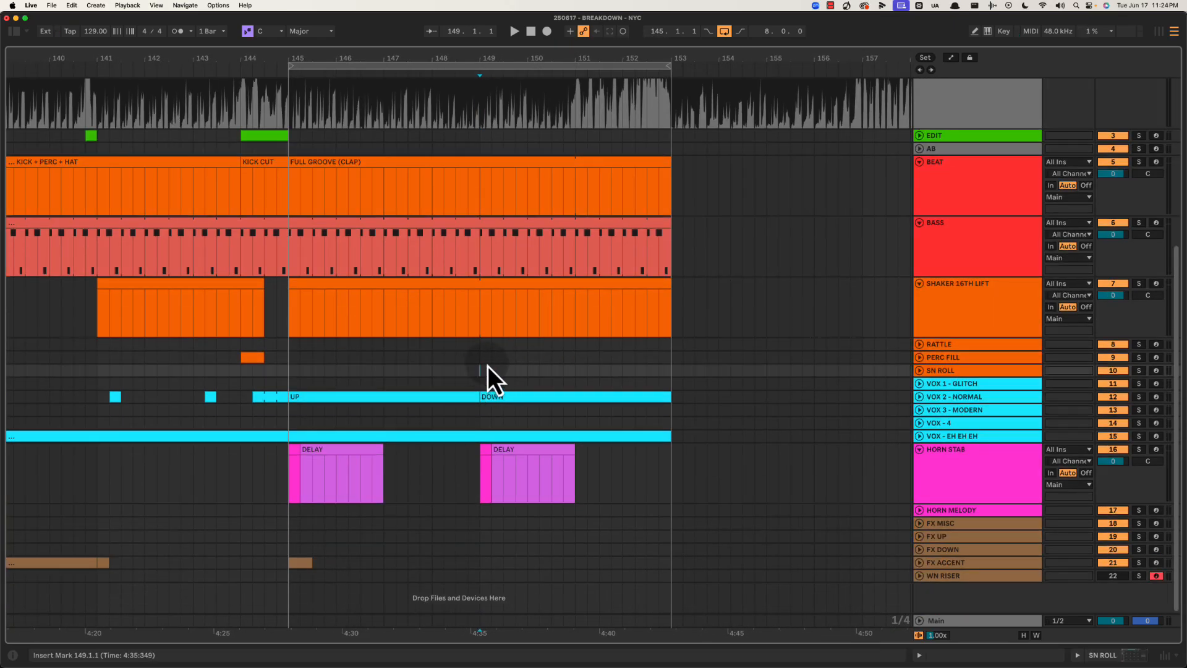
pyautogui.press('space')
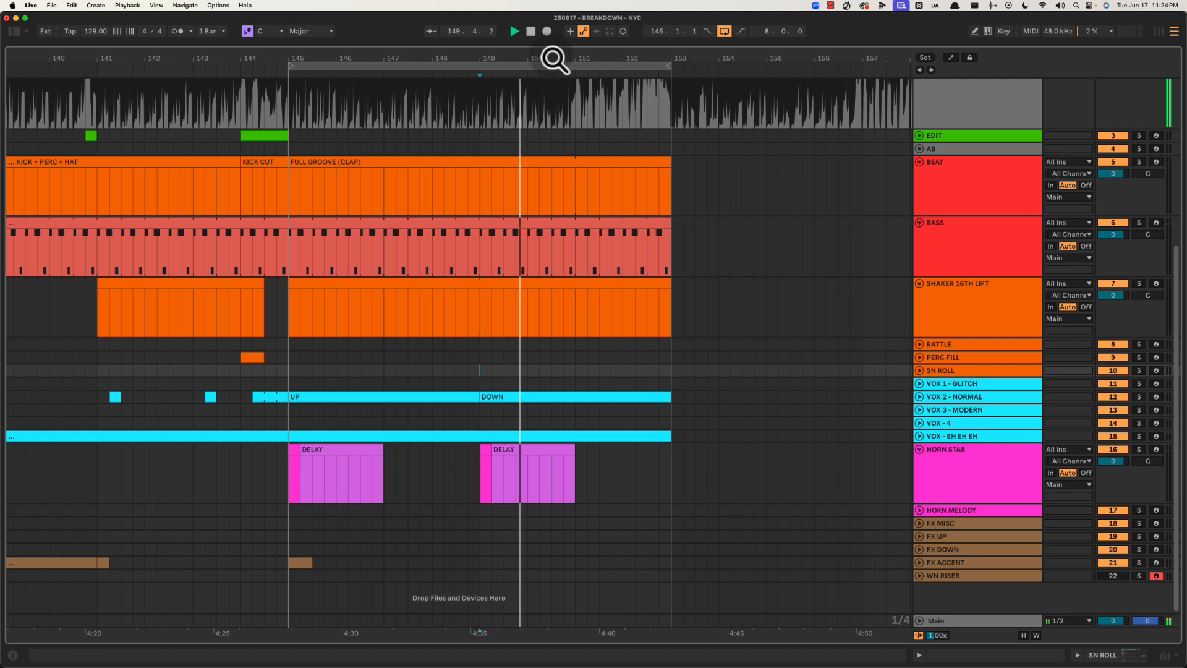
pyautogui.moveTo(557, 58)
pyautogui.mouseDown()
pyautogui.moveTo(522, 58)
pyautogui.moveTo(551, 54)
pyautogui.mouseUp()
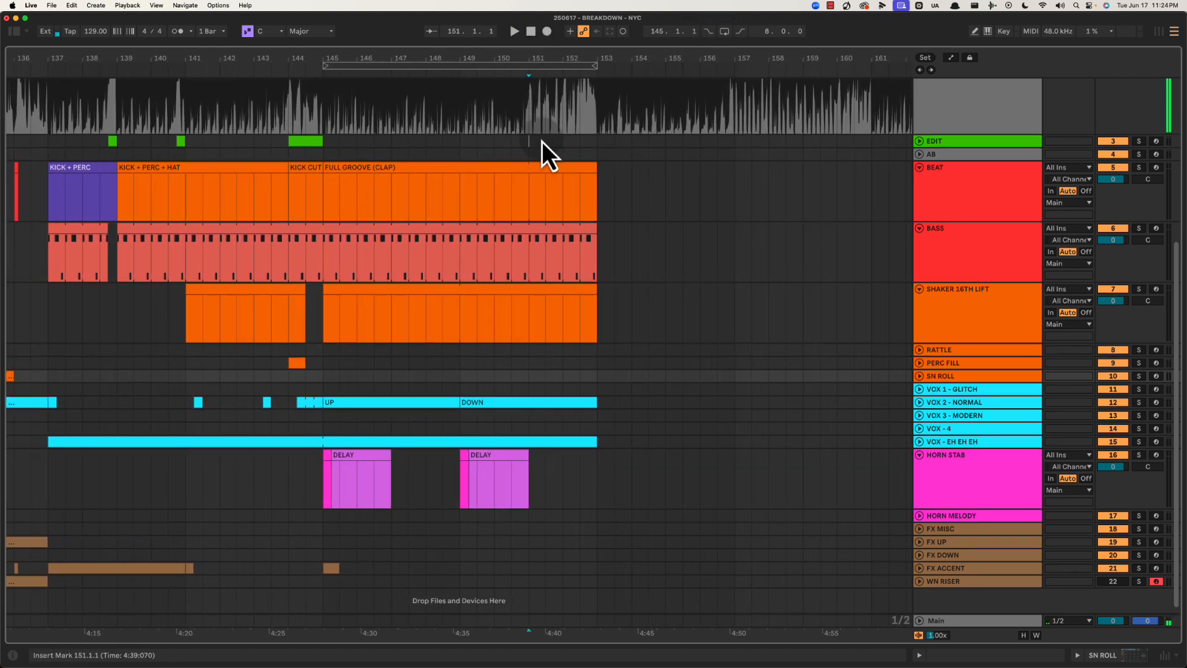
# Create a placeholder clip on the EDIT track from 151.1 to 153.1 and listen from 151.1
pyautogui.moveTo(542, 141); pyautogui.dragTo(592, 139)
pyautogui.press('super+shift+m')
pyautogui.press('super+alt+l')
pyautogui.press('space')
pyautogui.scroll(1, 547, 99)
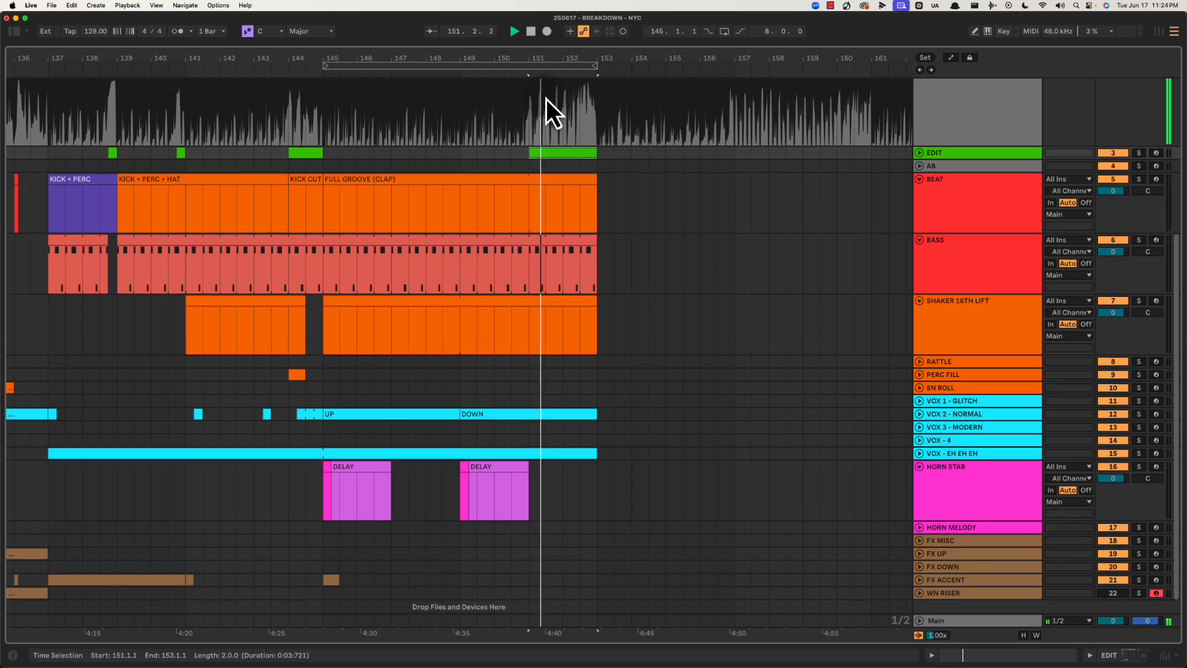
pyautogui.press('space')
# Split the BEAT track's FULL GROOVE (CLAP) clip at 151.1, rename the last part KICK CUT and listen from there
pyautogui.moveTo(531, 202); pyautogui.dragTo(621, 183)
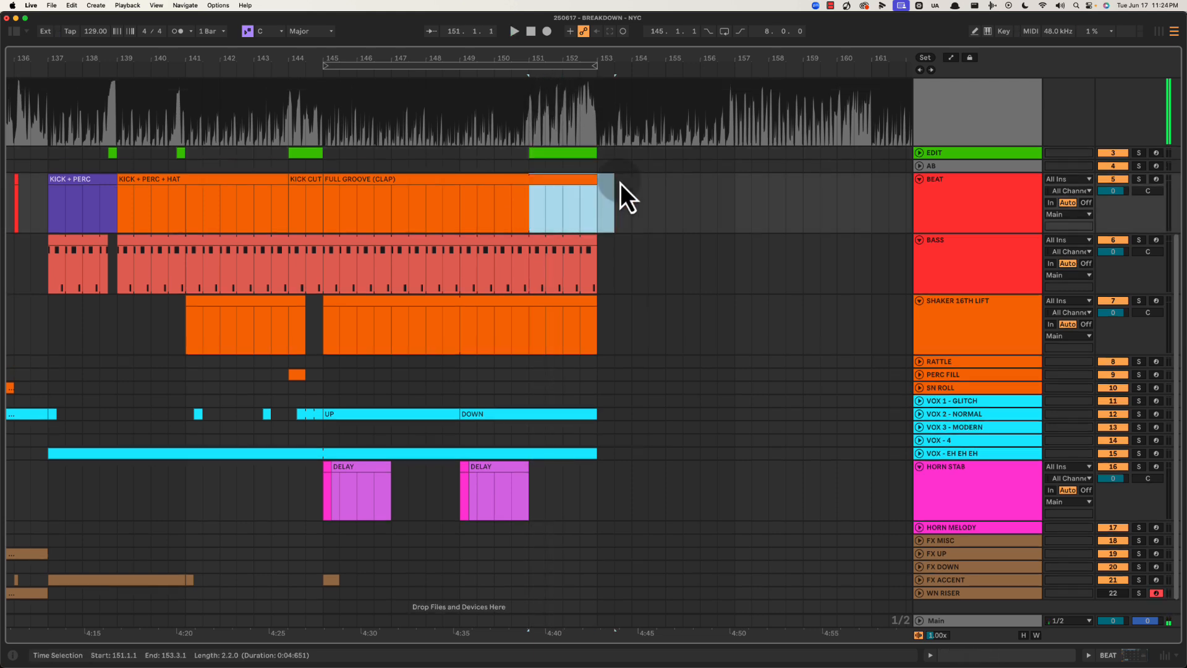
pyautogui.press('super+e')
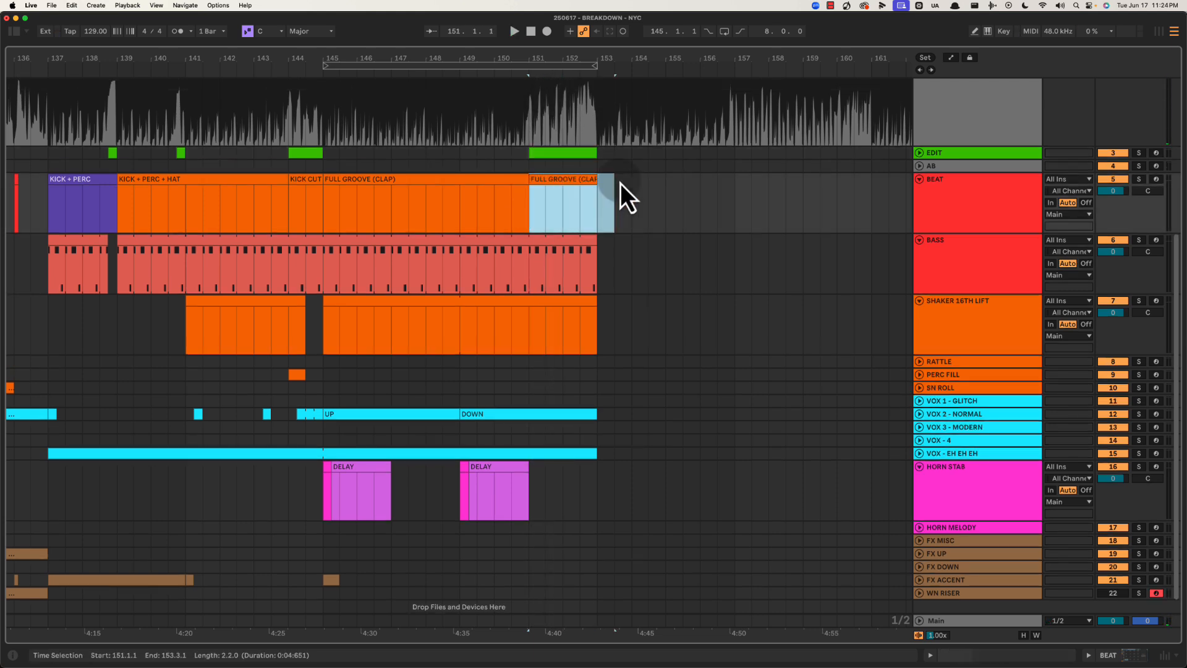
pyautogui.press('super+r')
pyautogui.write('KICK CUT')
pyautogui.press('Return')
pyautogui.press('space')
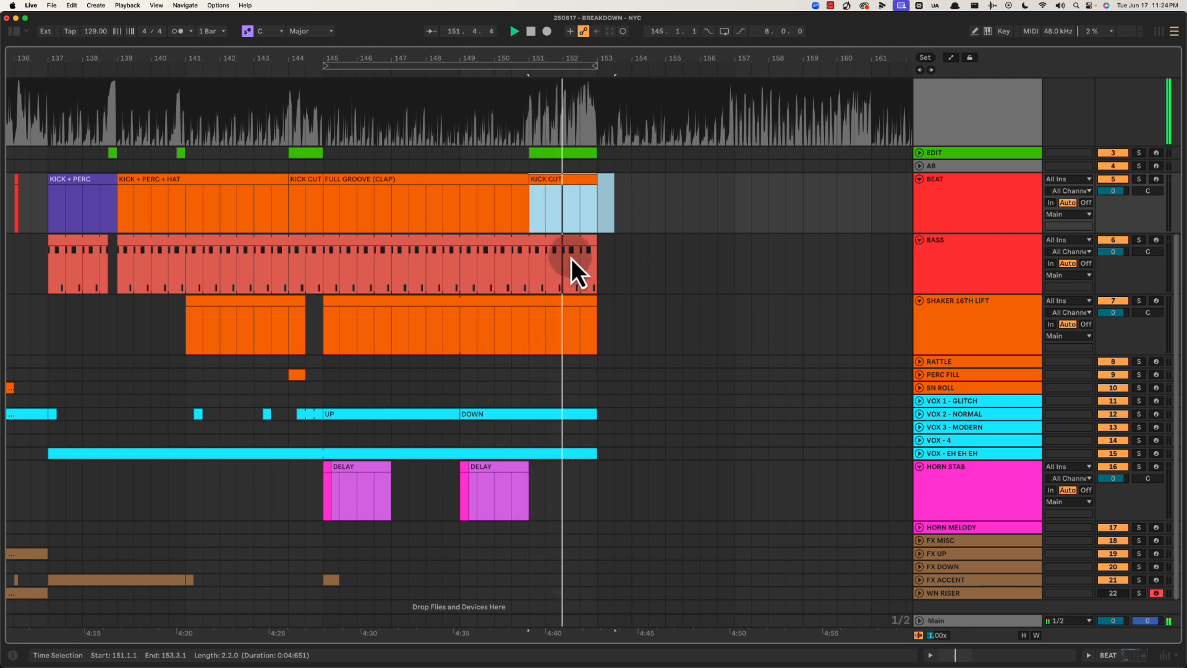
# Copy the PERC FILL clip from 144.1 to 152.1 and listen from 151.1
pyautogui.press('space')
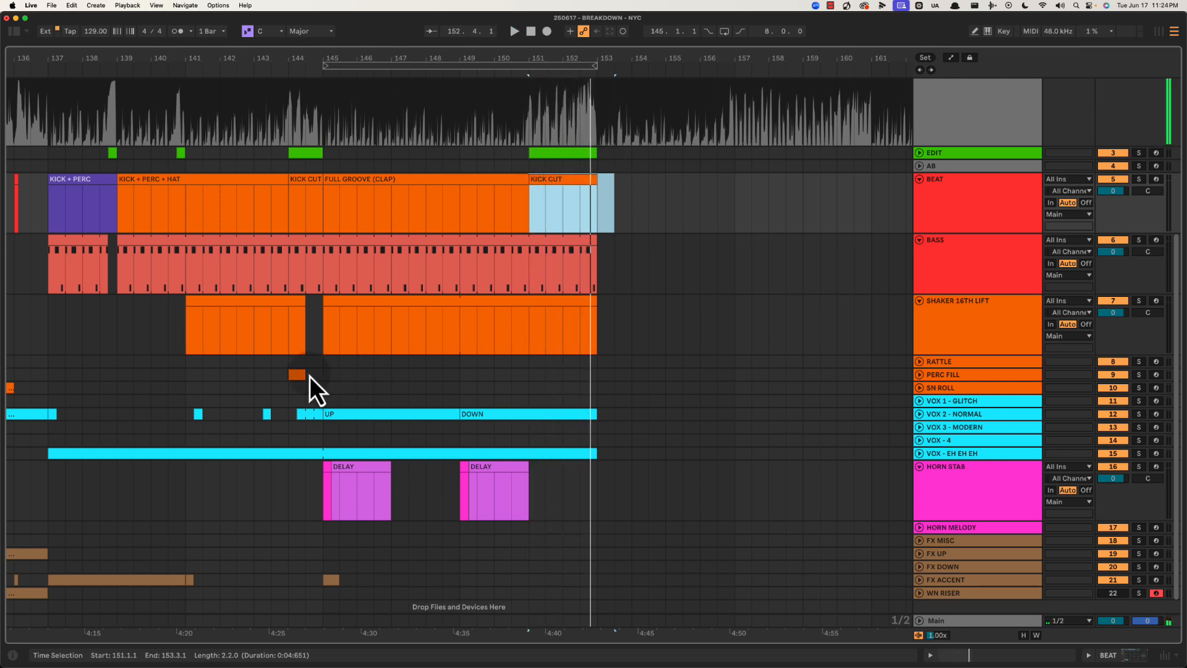
pyautogui.moveTo(300, 375); pyautogui.dragTo(569, 376)
pyautogui.click(532, 334)
pyautogui.press('space')
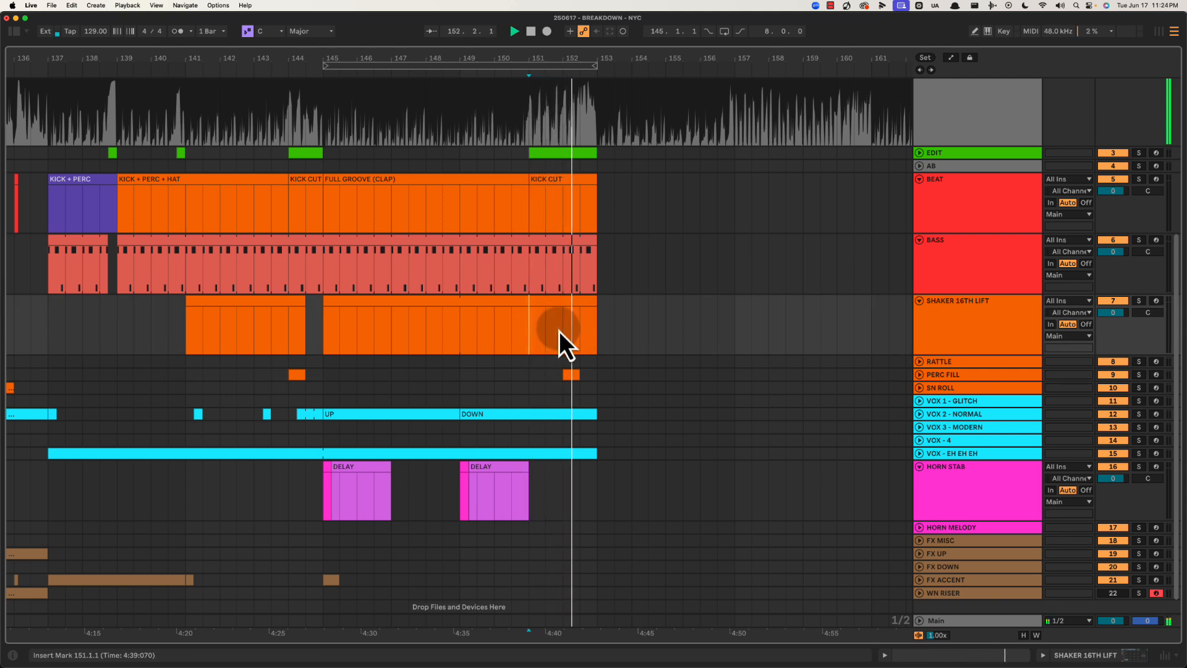
# Delete the end of the SHAKER 16TH LIFT clip from 152.3 onward and listen from 152.1
pyautogui.moveTo(580, 329); pyautogui.dragTo(620, 318)
pyautogui.press('space')
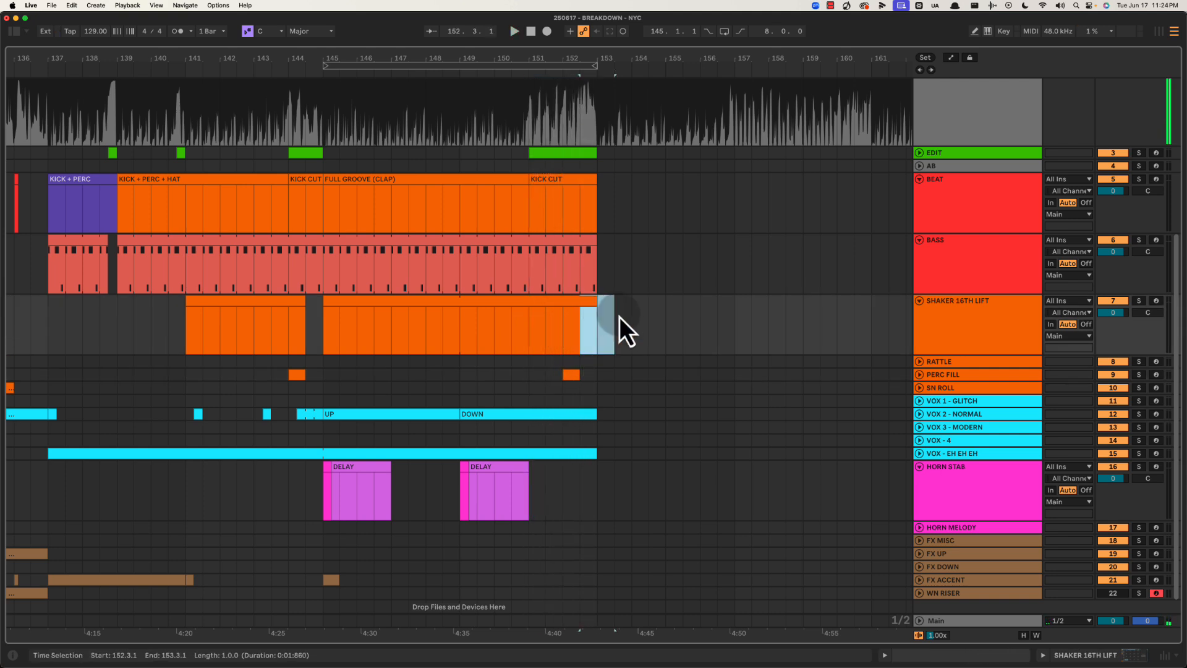
pyautogui.click(568, 332)
pyautogui.press('space')
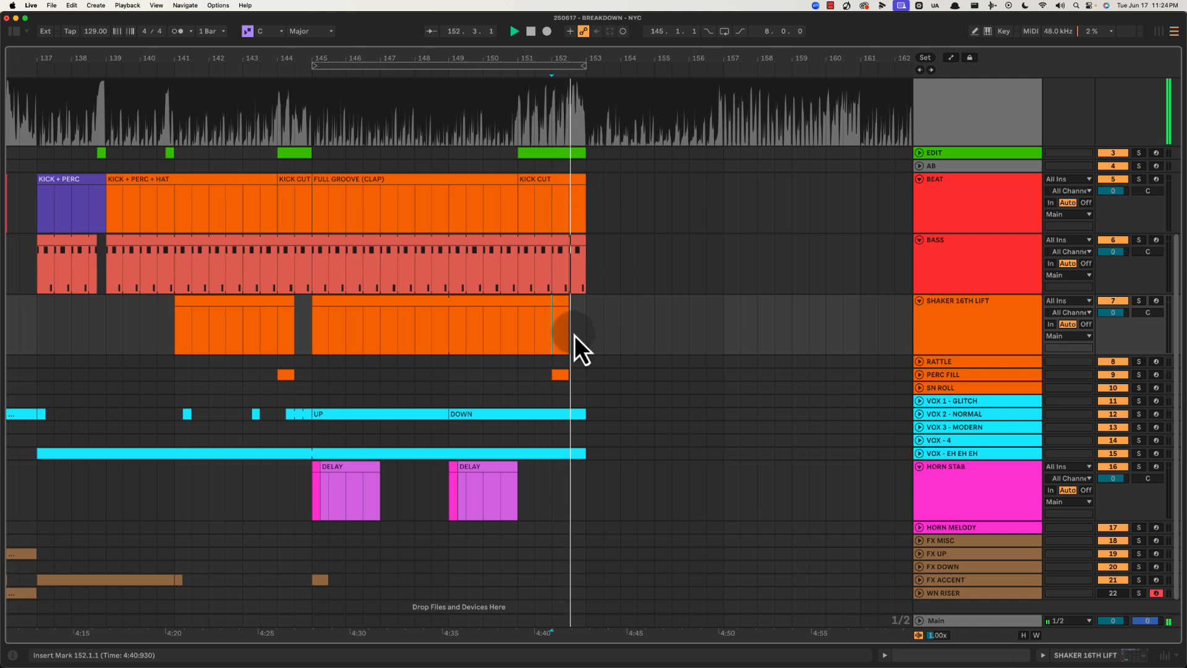
pyautogui.press('space')
# Create a placeholder clip on the VOX 3 - MODERN track from 152.1 to 153.1
pyautogui.click(933, 418)
pyautogui.click(933, 430)
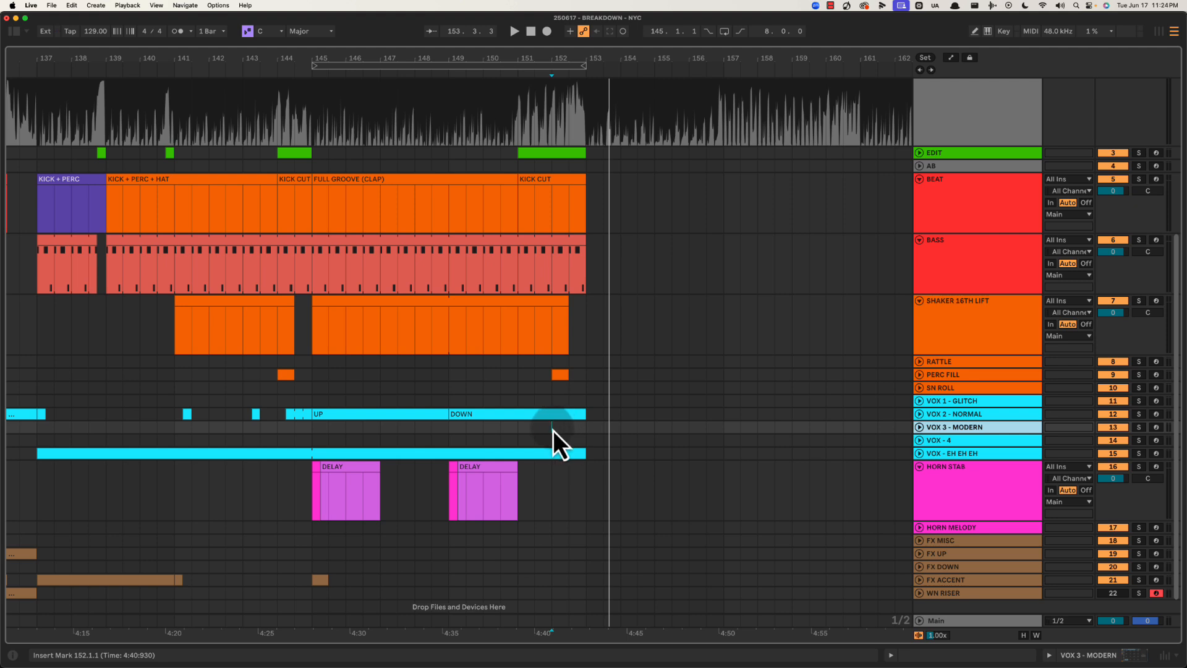
pyautogui.moveTo(553, 431); pyautogui.dragTo(591, 427)
pyautogui.press('super+shift+m')
pyautogui.press('super+alt+l')
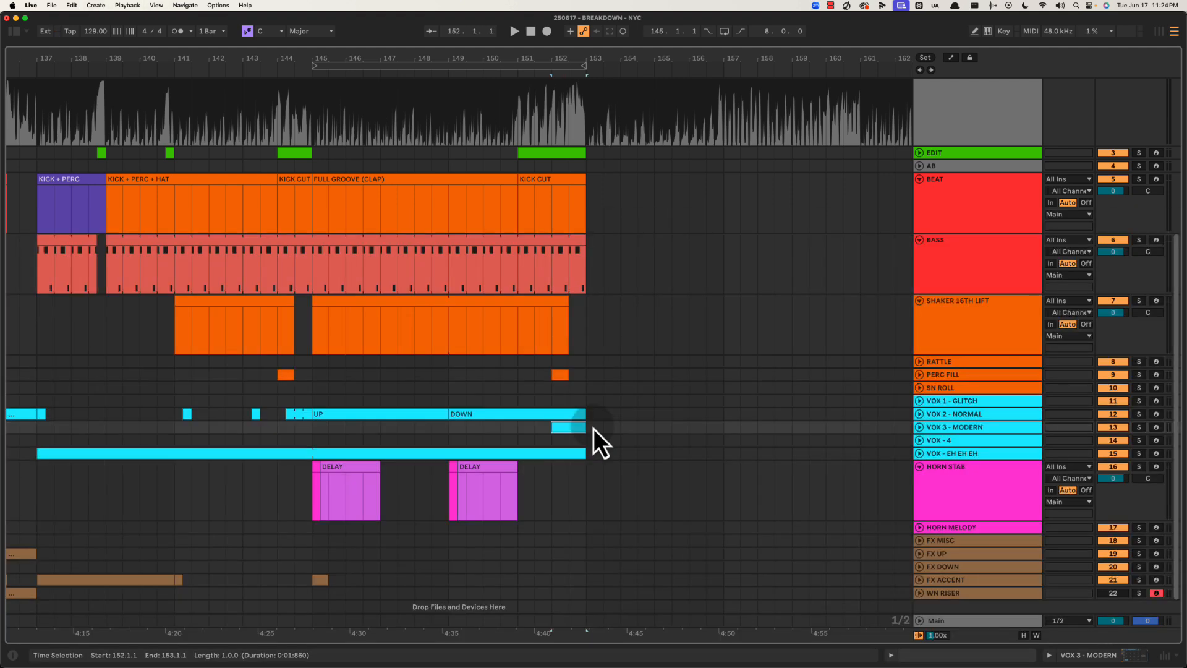
# Review the shaker, percussion and vocal clips between 137.1 and 153.1, including the VOX 2 - NORMAL track
pyautogui.moveTo(436, 47); pyautogui.dragTo(437, 53)
pyautogui.moveTo(225, 344); pyautogui.dragTo(547, 440)
pyautogui.hscroll(-2, 388, 408)
pyautogui.hscroll(-5, 389, 408)
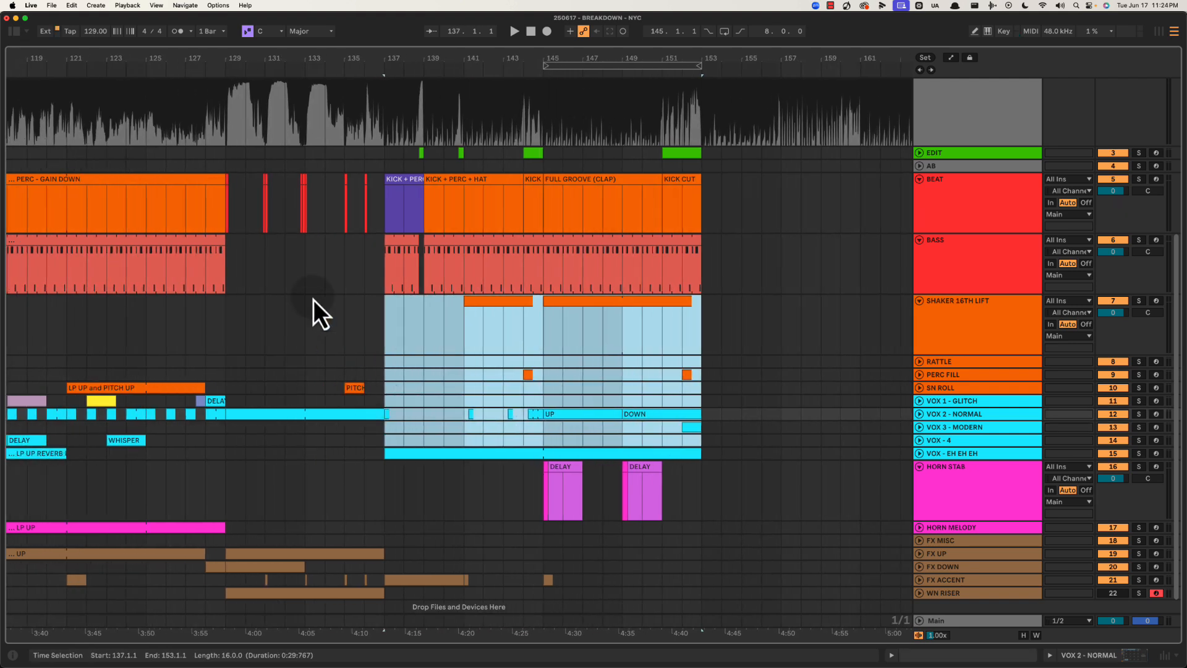
pyautogui.click(388, 334)
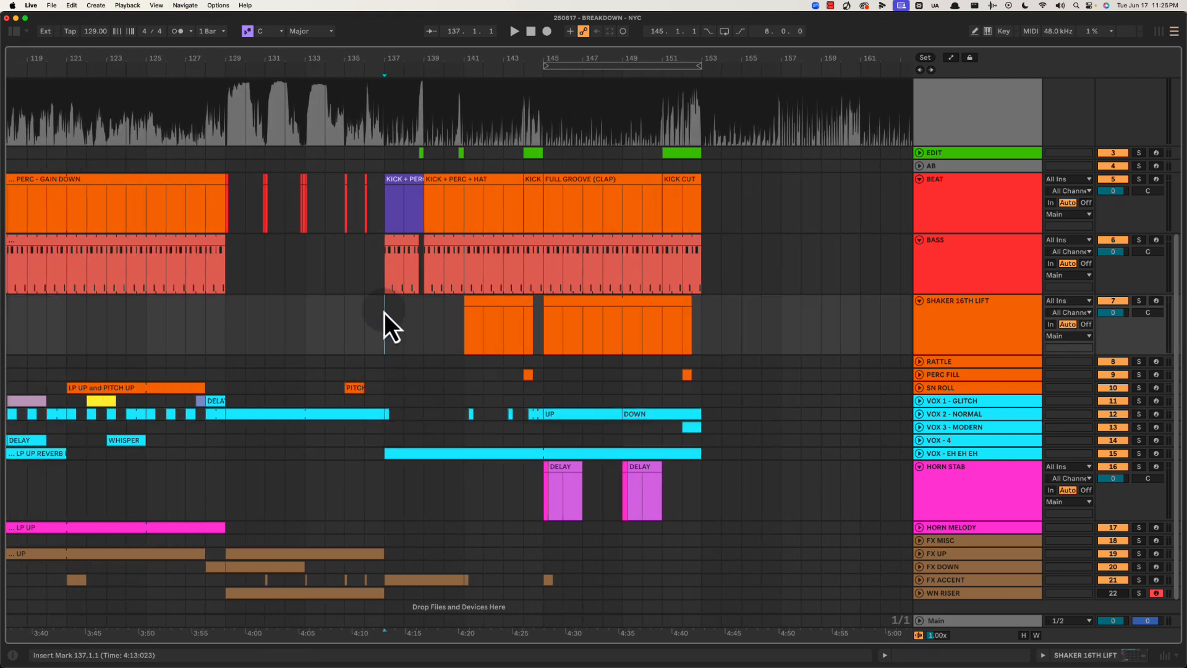
pyautogui.moveTo(384, 313); pyautogui.dragTo(540, 444)
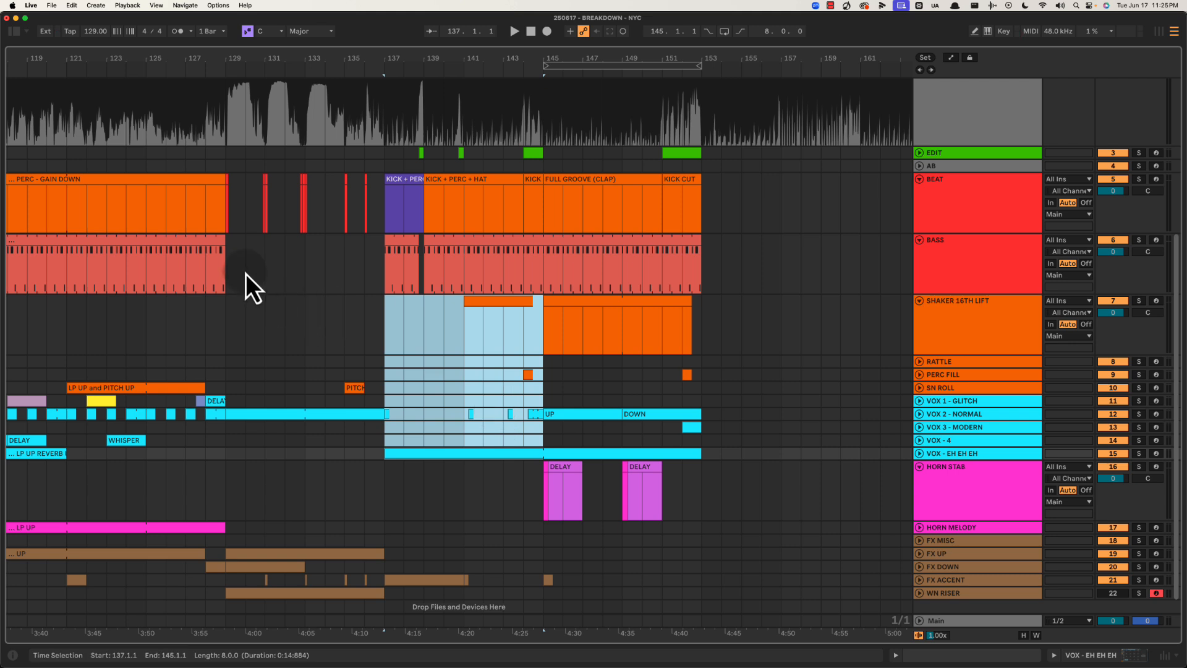
pyautogui.moveTo(246, 273); pyautogui.dragTo(535, 439)
pyautogui.moveTo(545, 363); pyautogui.dragTo(697, 454)
pyautogui.click(626, 385)
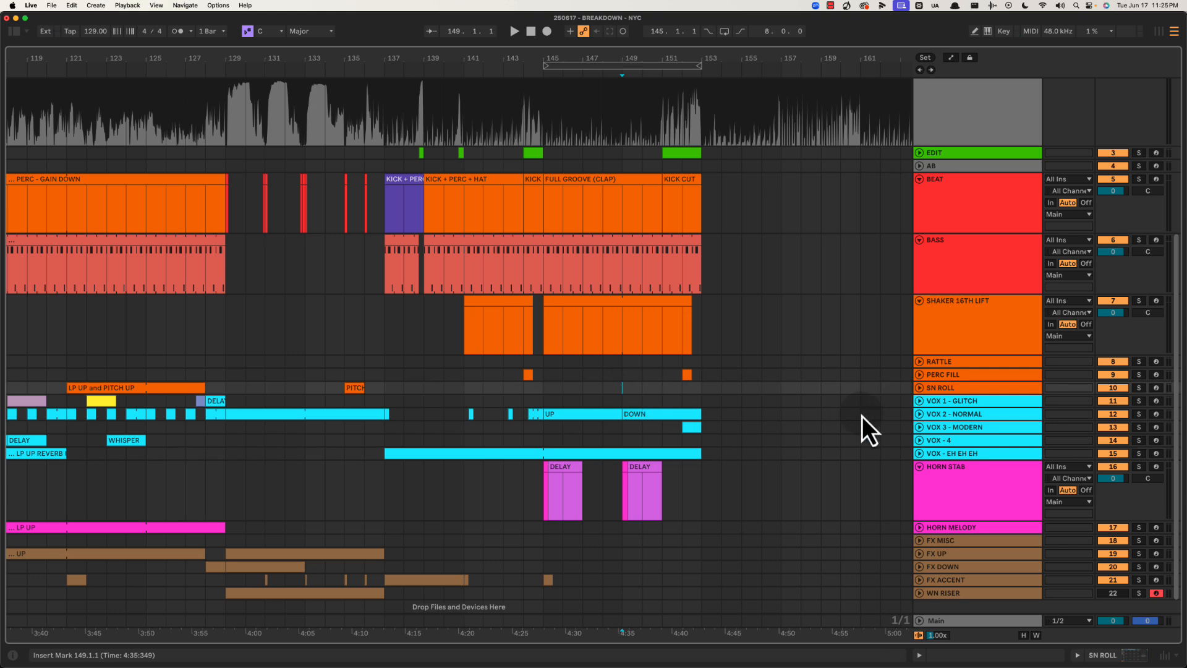
pyautogui.click(961, 414)
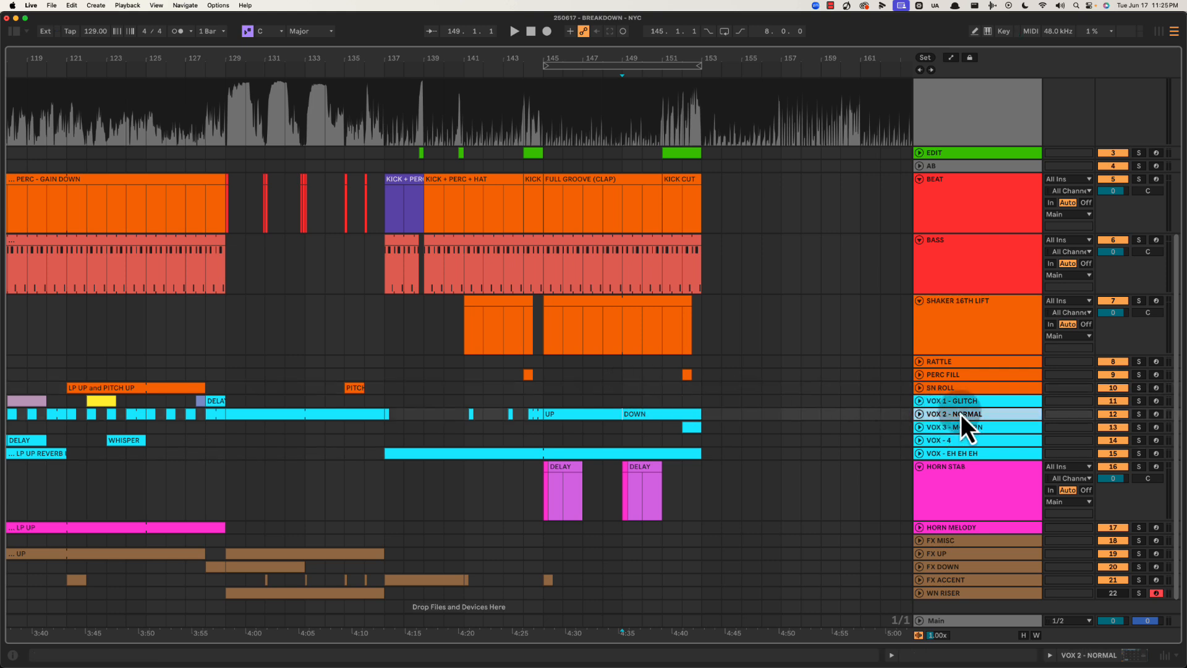
pyautogui.click(920, 413)
pyautogui.click(920, 414)
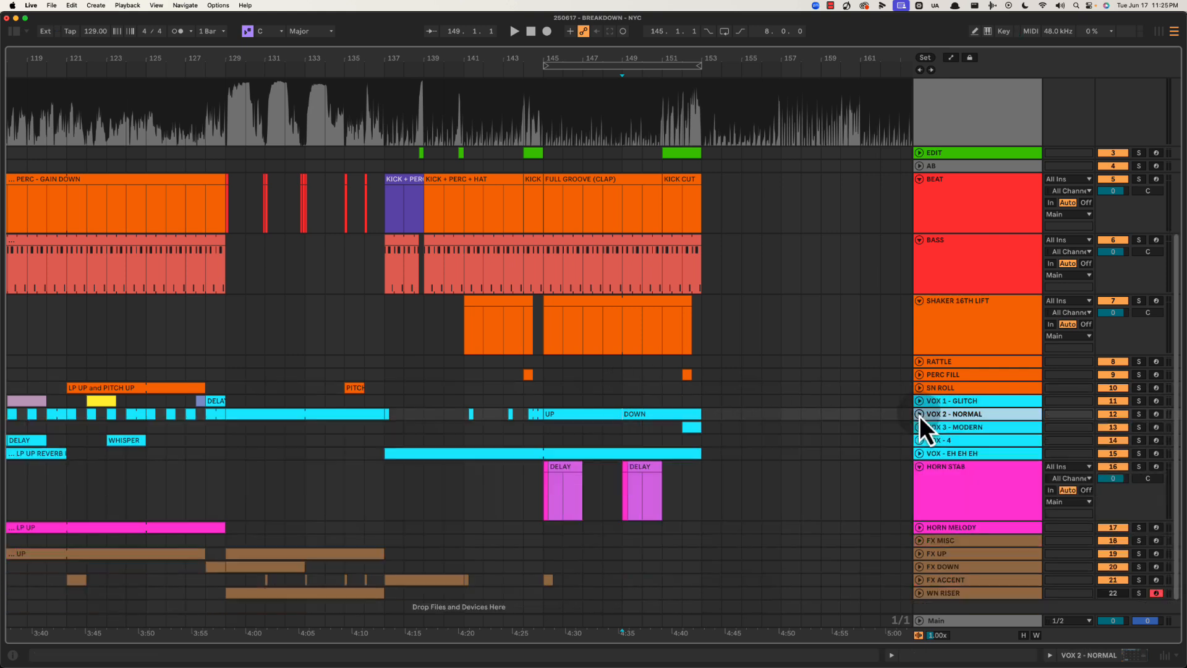
# Compare the vocal and horn clips from 145.1 to 153.1 with the empty bars following 153.1
pyautogui.click(583, 388)
pyautogui.hscroll(5, 669, 56)
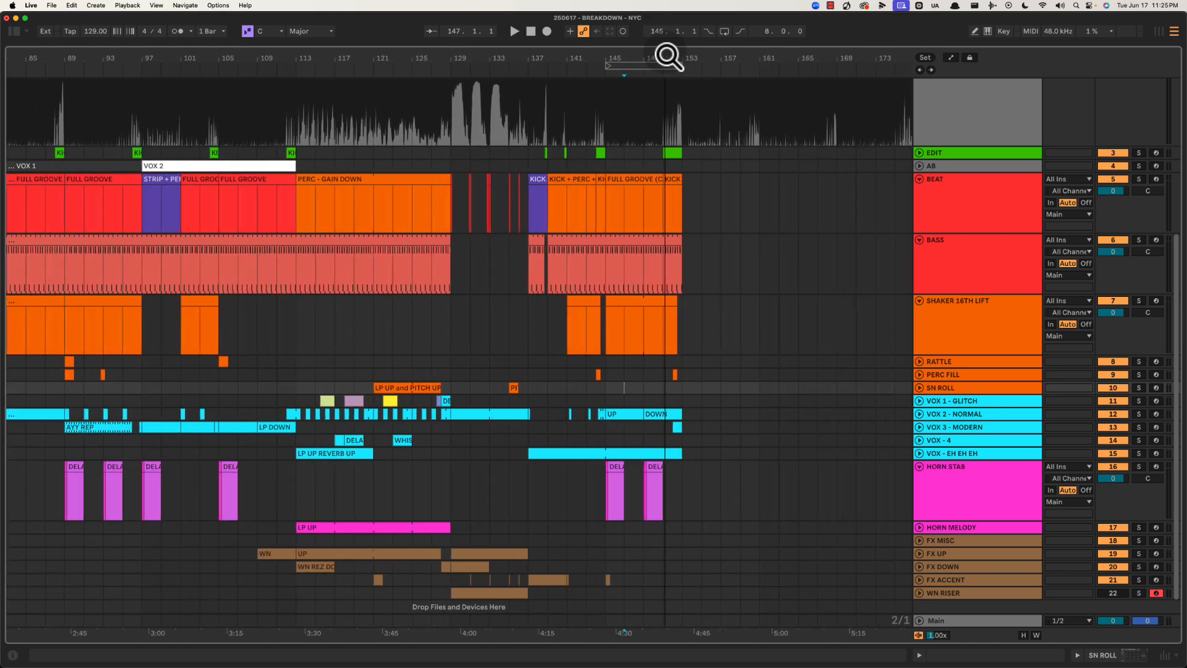
pyautogui.click(536, 205)
pyautogui.moveTo(536, 205); pyautogui.dragTo(785, 410)
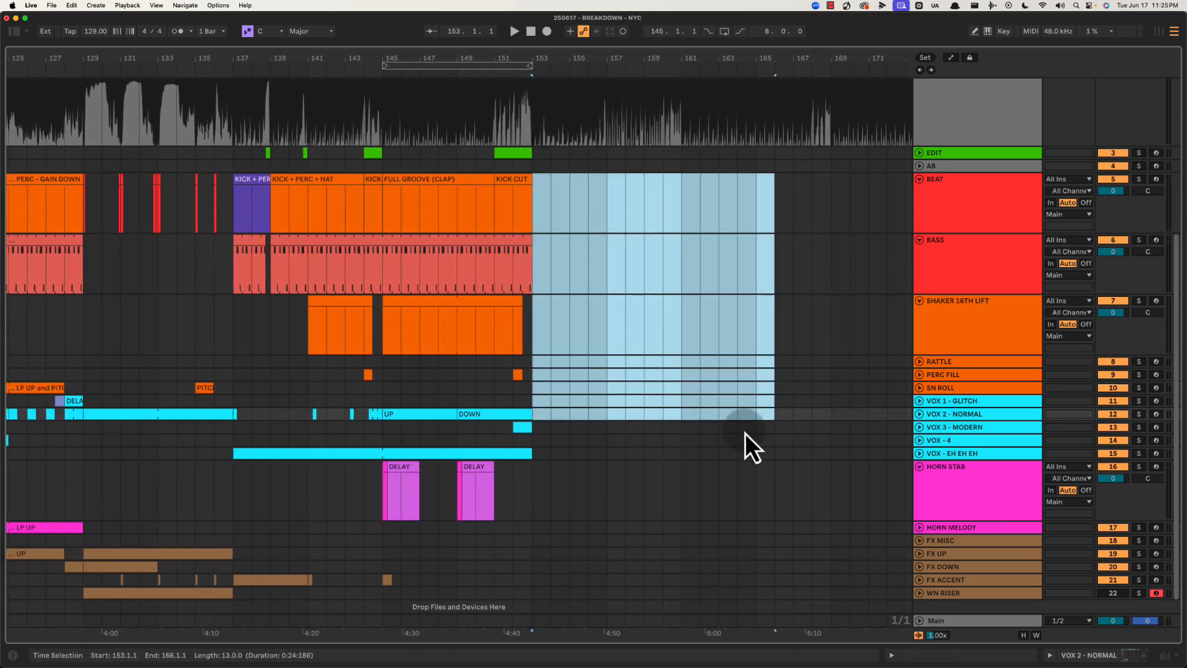
pyautogui.moveTo(395, 378); pyautogui.dragTo(532, 460)
pyautogui.moveTo(399, 379); pyautogui.dragTo(527, 460)
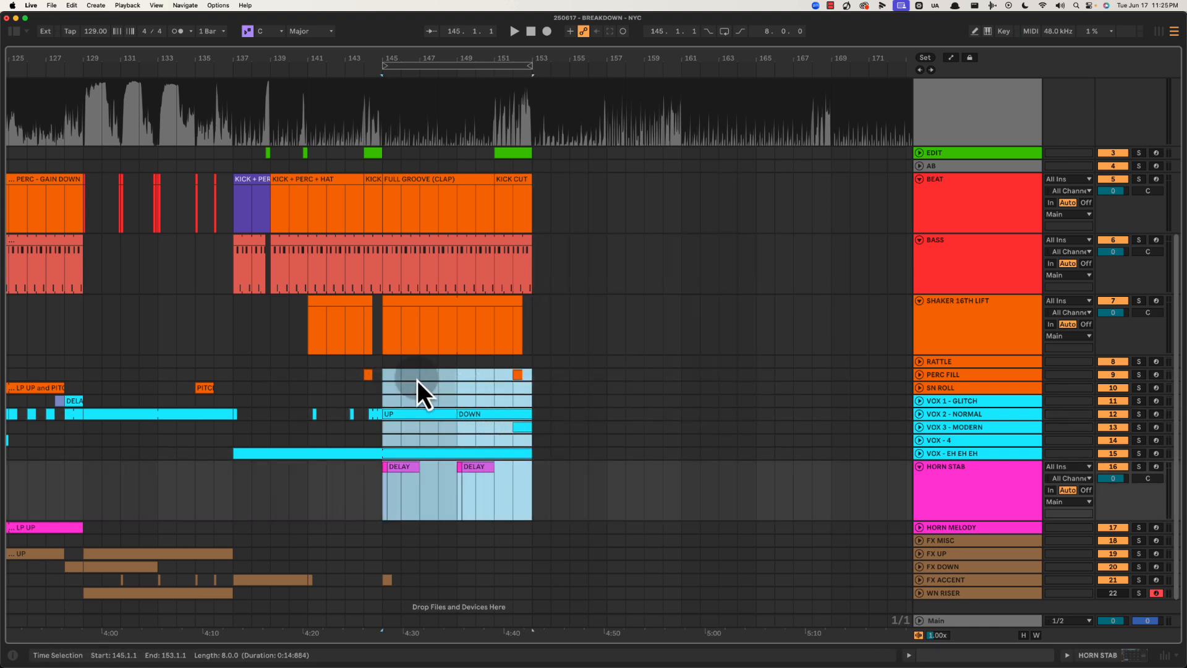
pyautogui.moveTo(417, 380); pyautogui.dragTo(517, 480)
pyautogui.click(475, 401)
pyautogui.moveTo(535, 377); pyautogui.dragTo(752, 527)
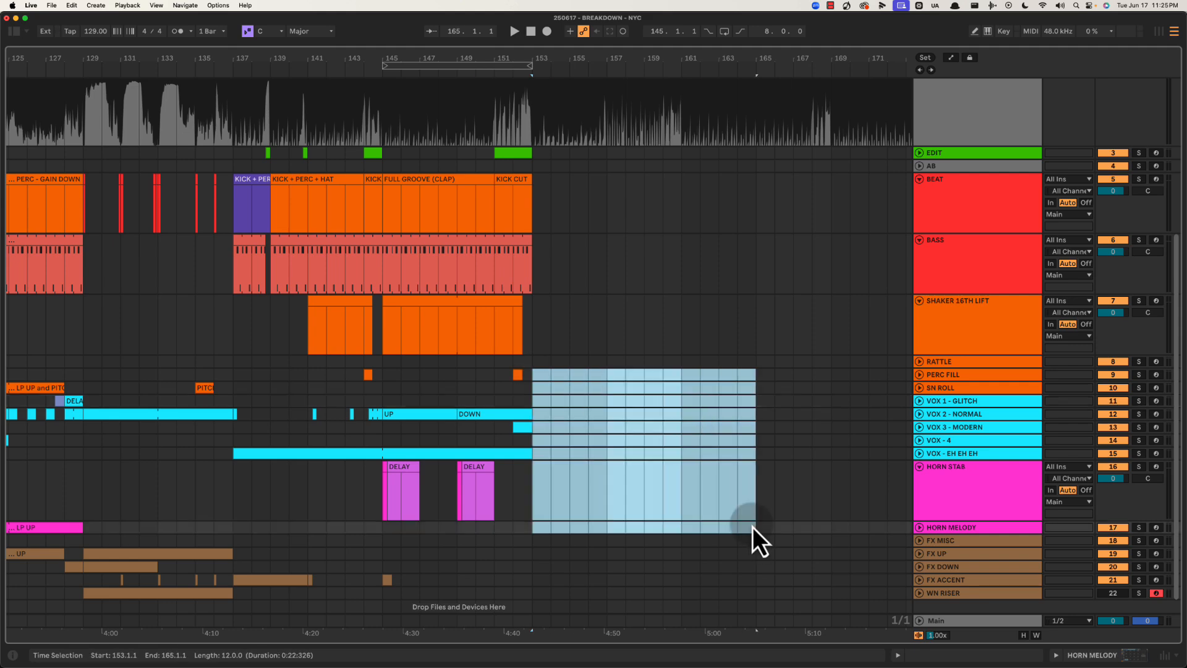
# Examine the earlier vocal section from 89.1 to 97.1 and listen briefly from 97.1
pyautogui.scroll(1, 557, 260)
pyautogui.click(544, 248)
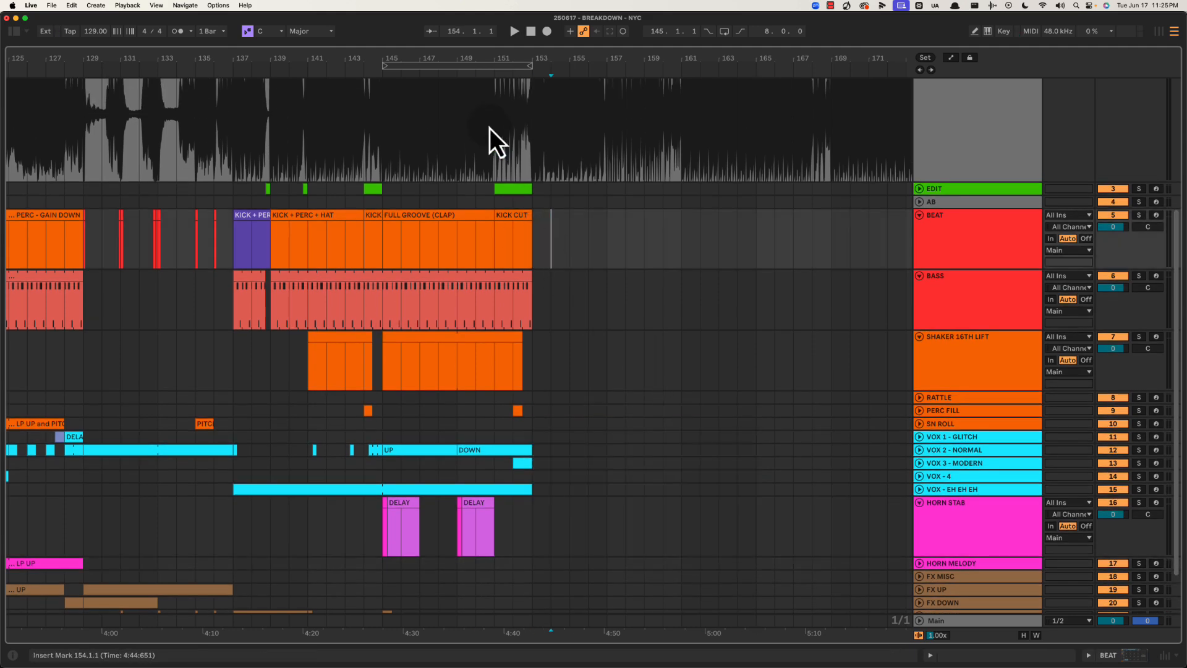
pyautogui.moveTo(477, 59); pyautogui.dragTo(591, 55)
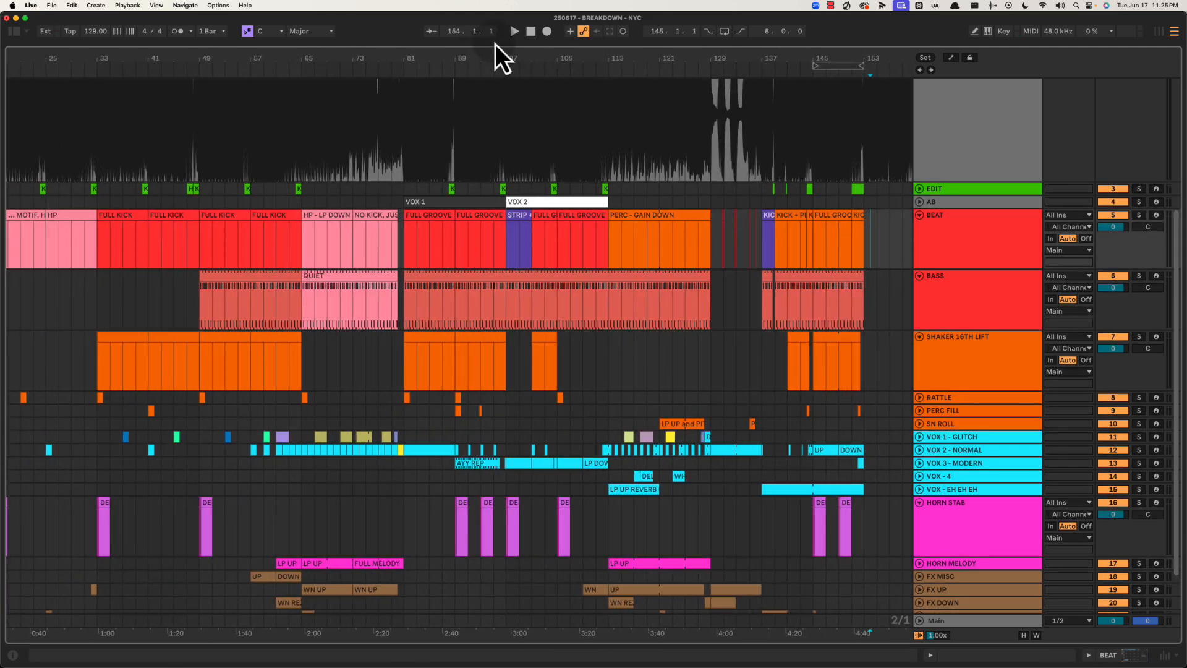
pyautogui.moveTo(501, 57); pyautogui.dragTo(511, 59)
pyautogui.click(416, 230)
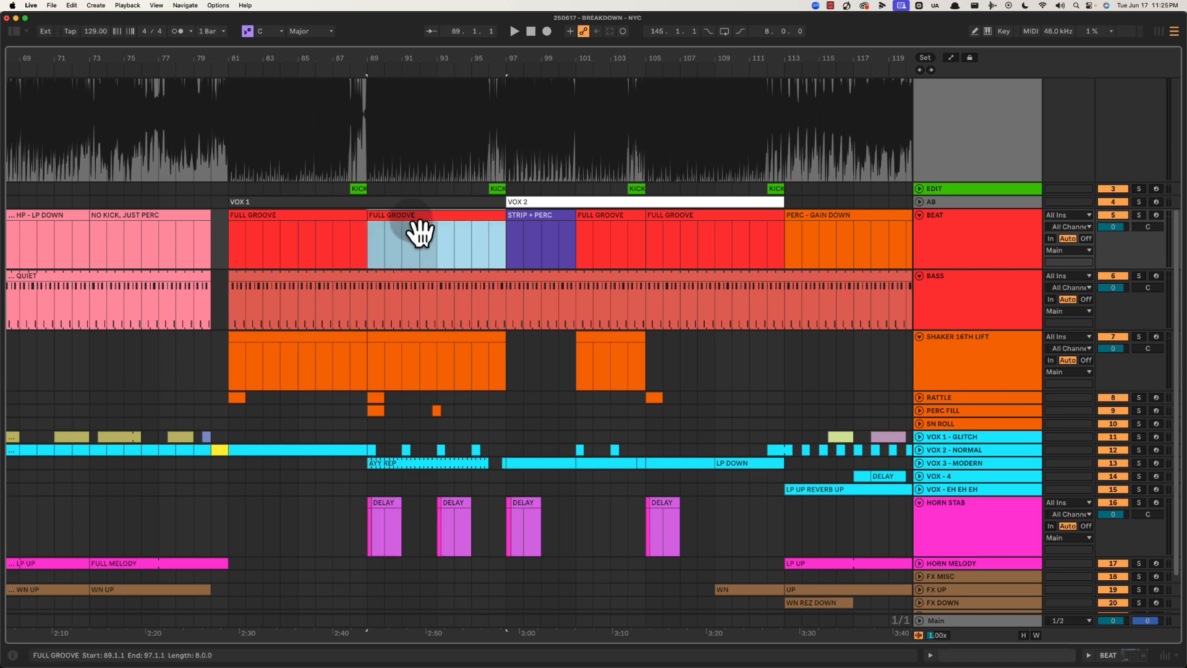
pyautogui.moveTo(364, 429); pyautogui.dragTo(491, 473)
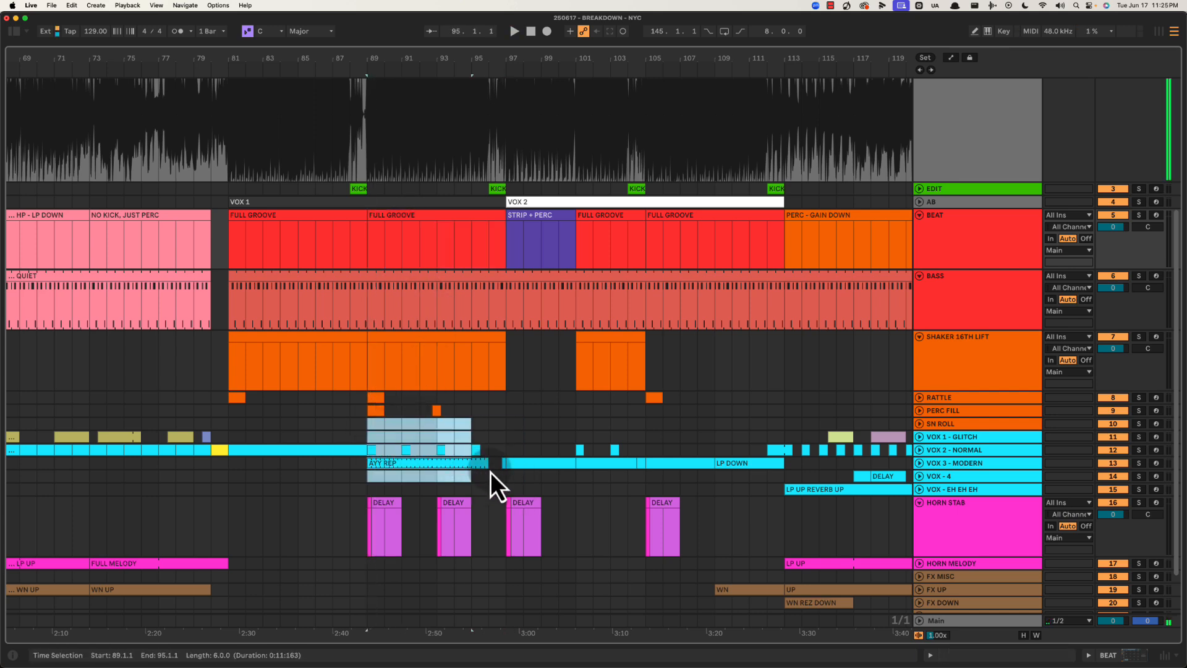
pyautogui.click(501, 427)
pyautogui.press('space')
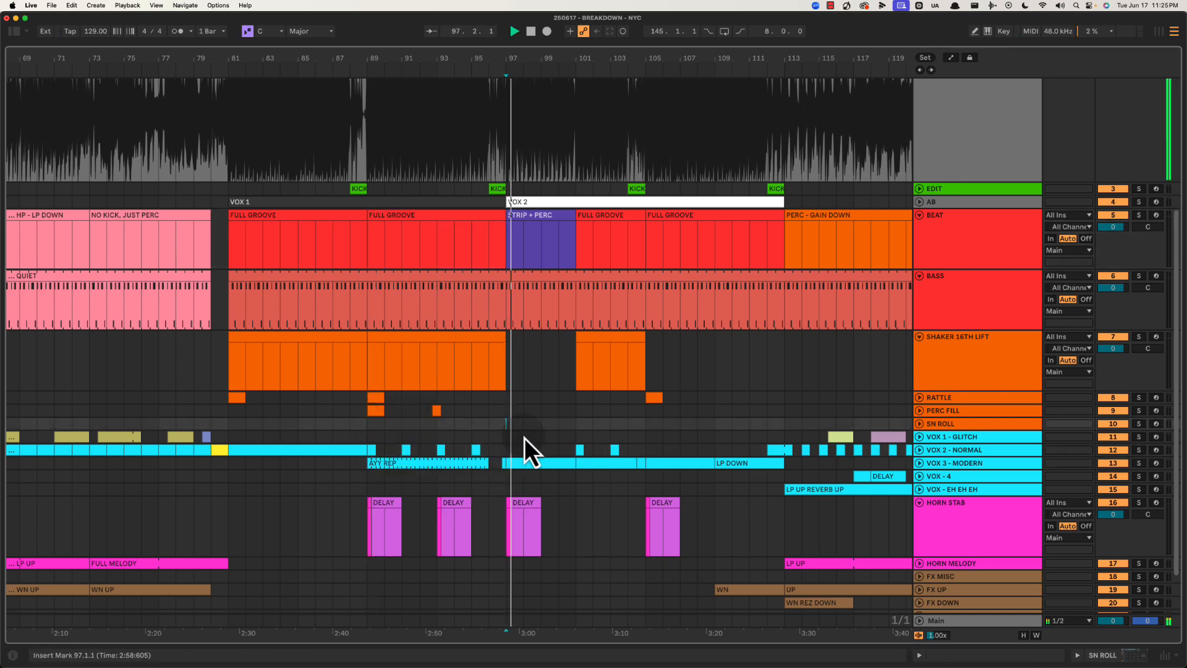
pyautogui.press('space')
pyautogui.moveTo(519, 428)
pyautogui.mouseDown()
pyautogui.moveTo(547, 453)
pyautogui.moveTo(732, 480)
pyautogui.moveTo(533, 469)
pyautogui.moveTo(511, 437)
pyautogui.mouseUp()
pyautogui.hscroll(10, 563, 444)
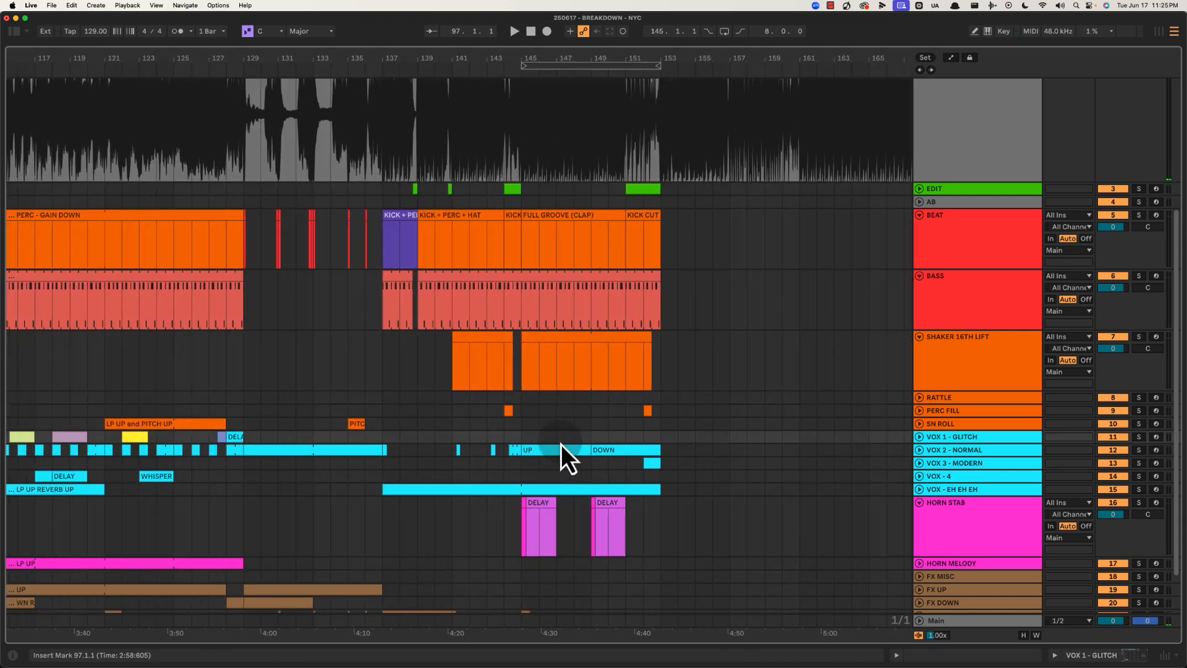
# Rename the VOX 2 - NORMAL track as VOX 2 - CLASSIC
pyautogui.hscroll(4, 430, 436)
pyautogui.hscroll(-3, 495, 432)
pyautogui.click(967, 452)
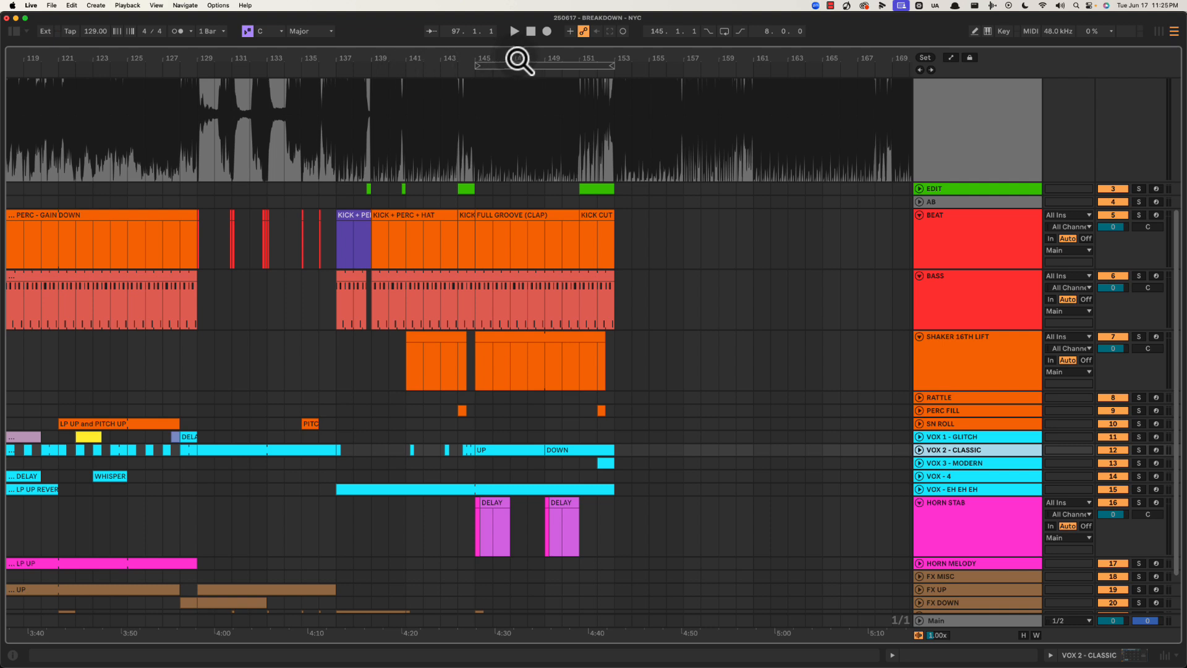
pyautogui.moveTo(522, 58); pyautogui.dragTo(523, 55)
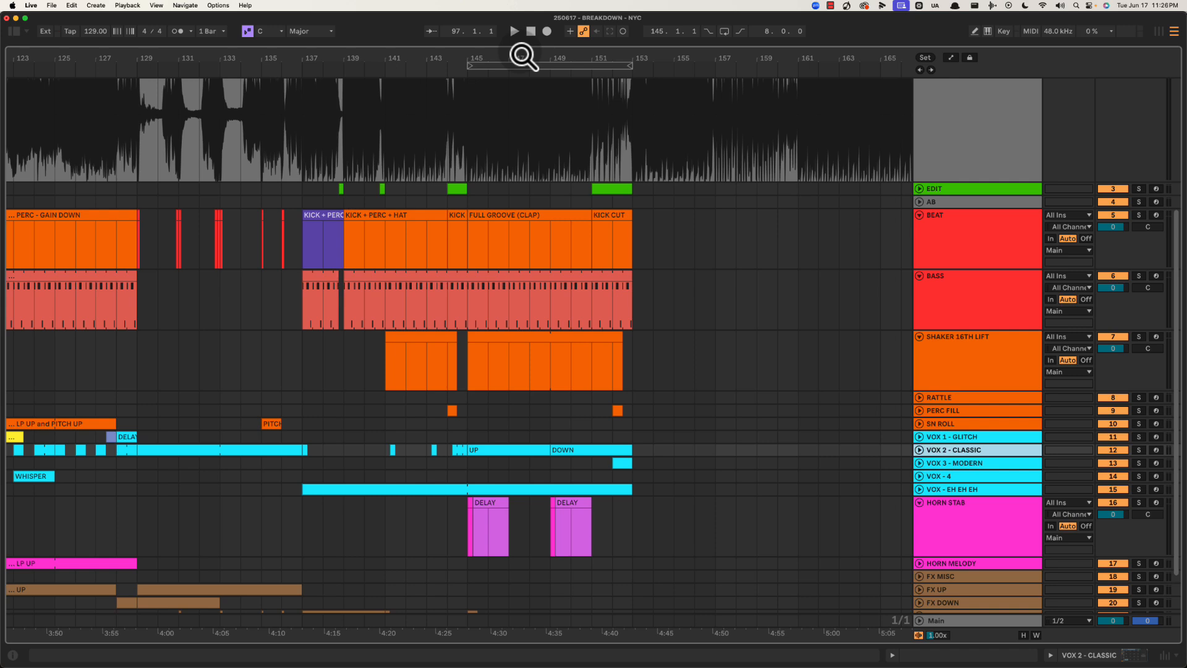
# Listen twice from 149.1 through the kick cut to hear how the vocals and beat change around bar 153
pyautogui.click(550, 357)
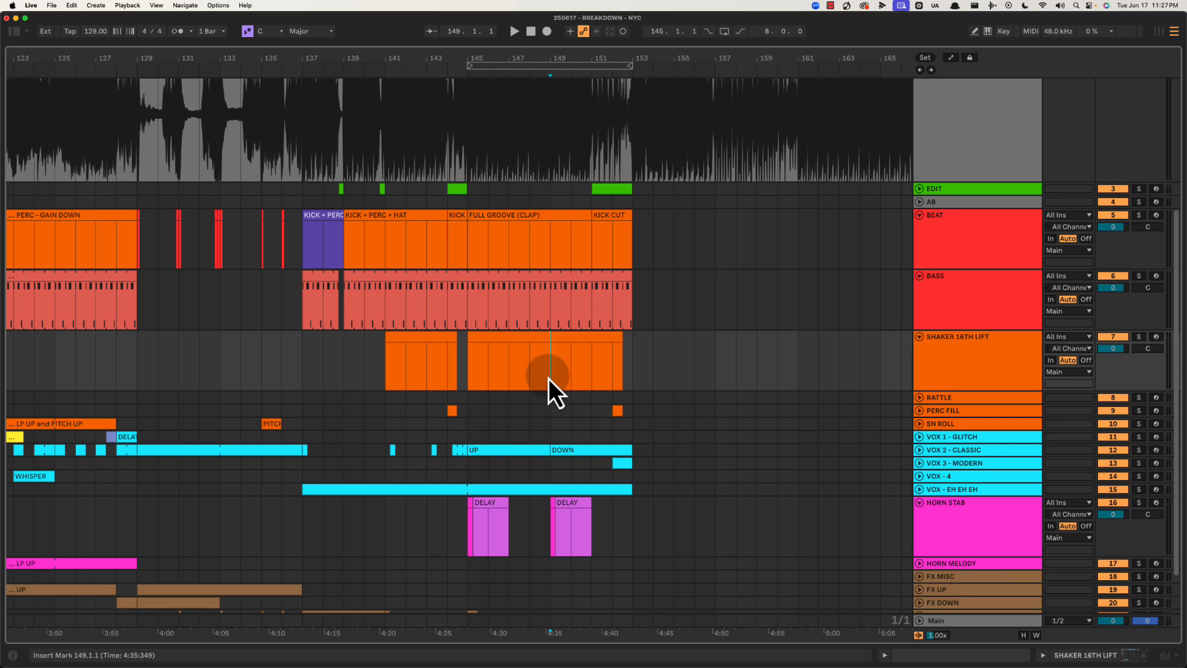
pyautogui.moveTo(564, 49); pyautogui.dragTo(517, 48)
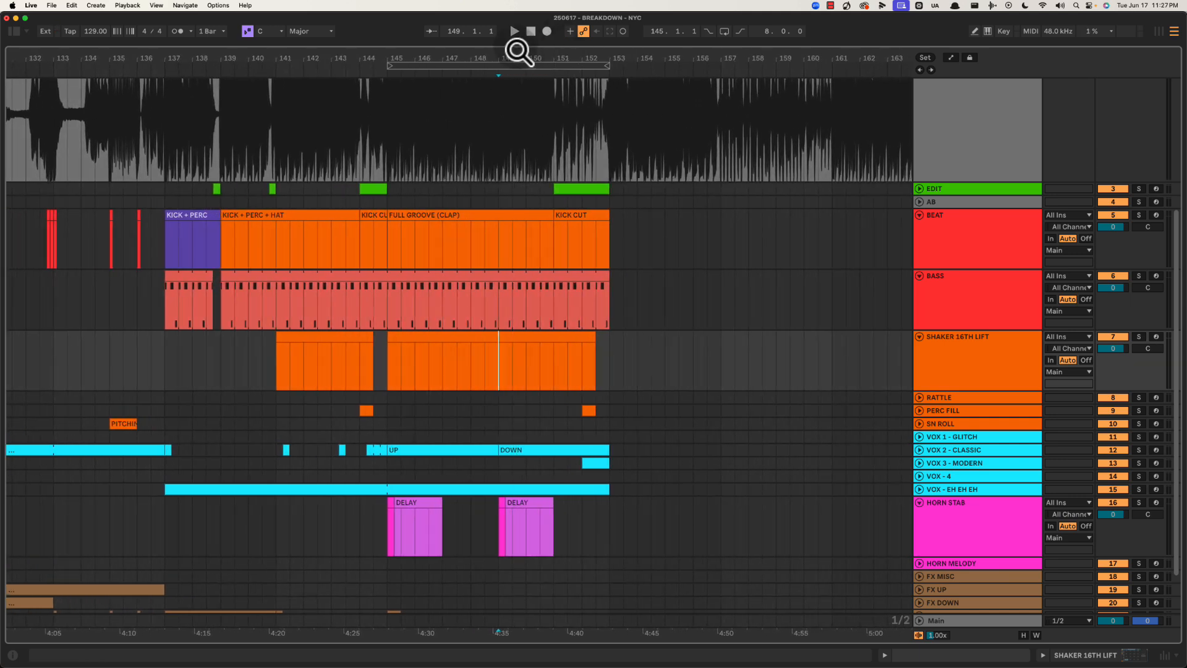
pyautogui.press('space')
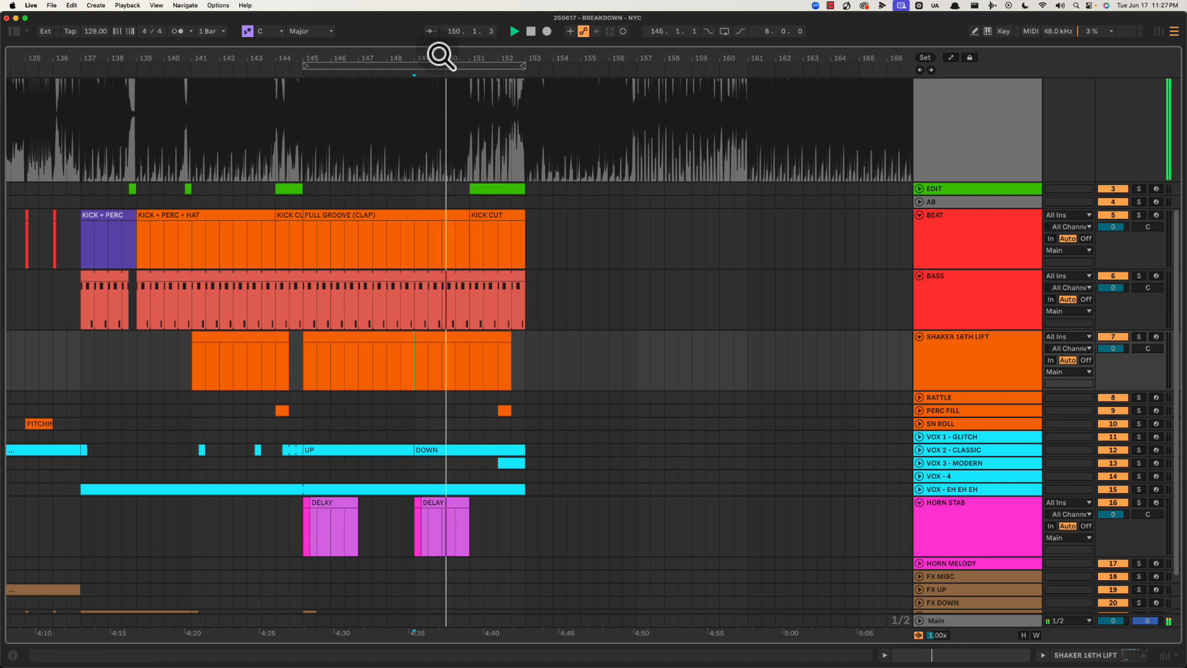
pyautogui.moveTo(438, 55); pyautogui.dragTo(569, 65)
pyautogui.press('space')
pyautogui.click(543, 370)
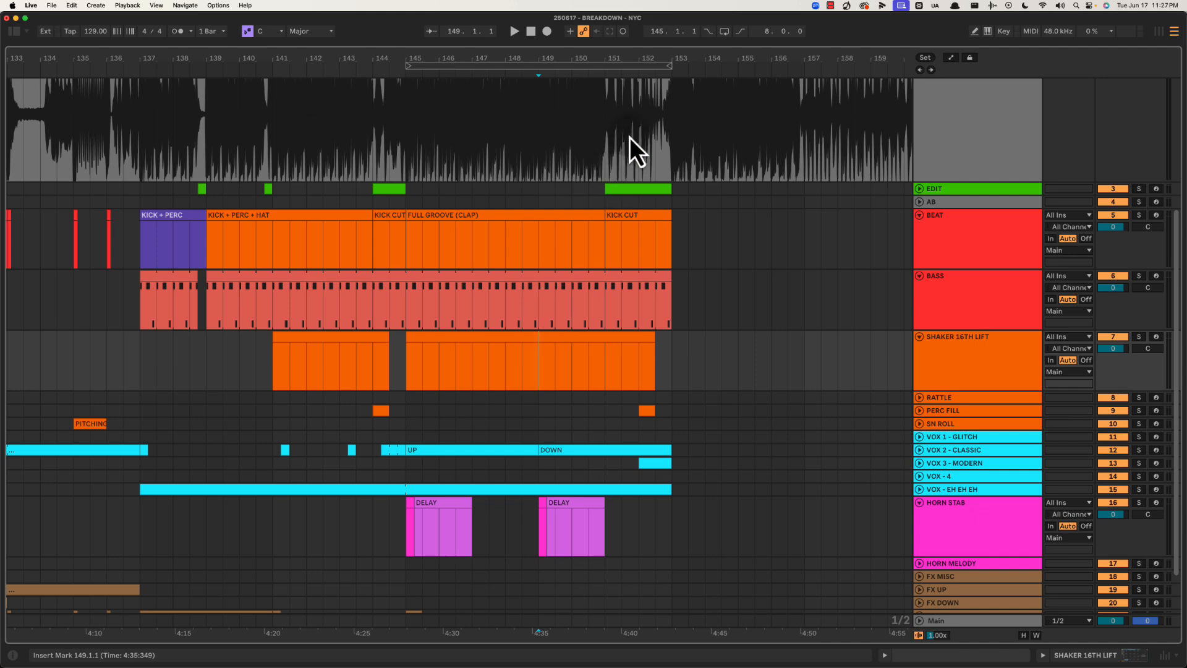
pyautogui.press('space')
pyautogui.moveTo(591, 72); pyautogui.dragTo(549, 58)
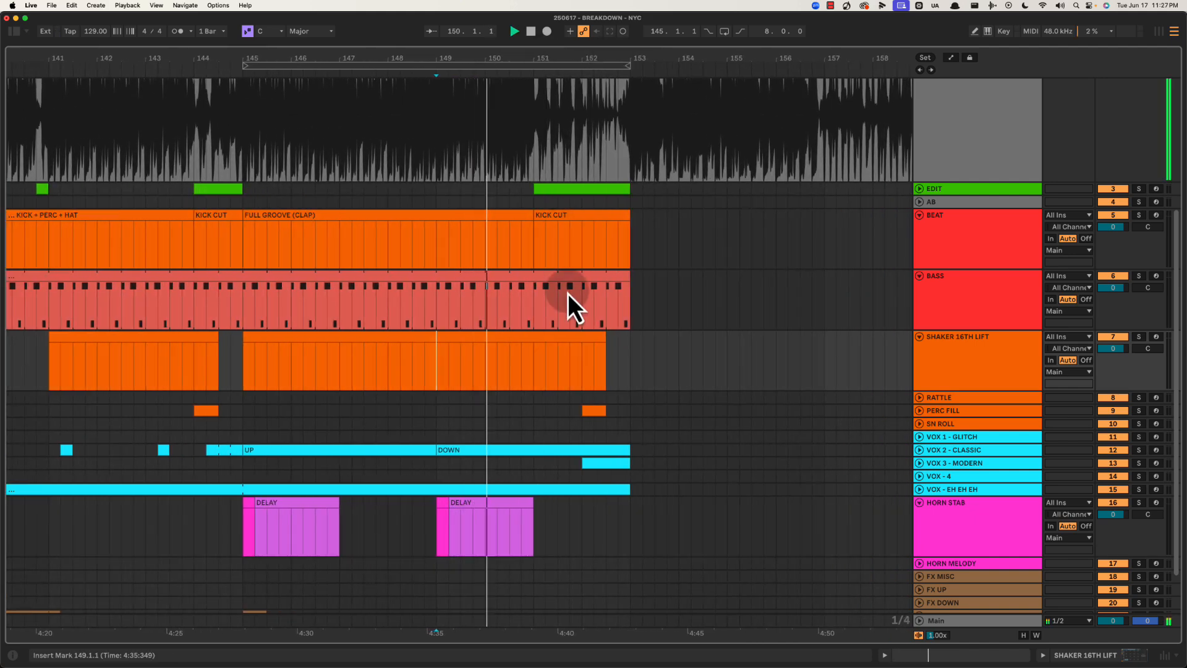
pyautogui.scroll(2, 567, 293)
pyautogui.scroll(-3, 568, 293)
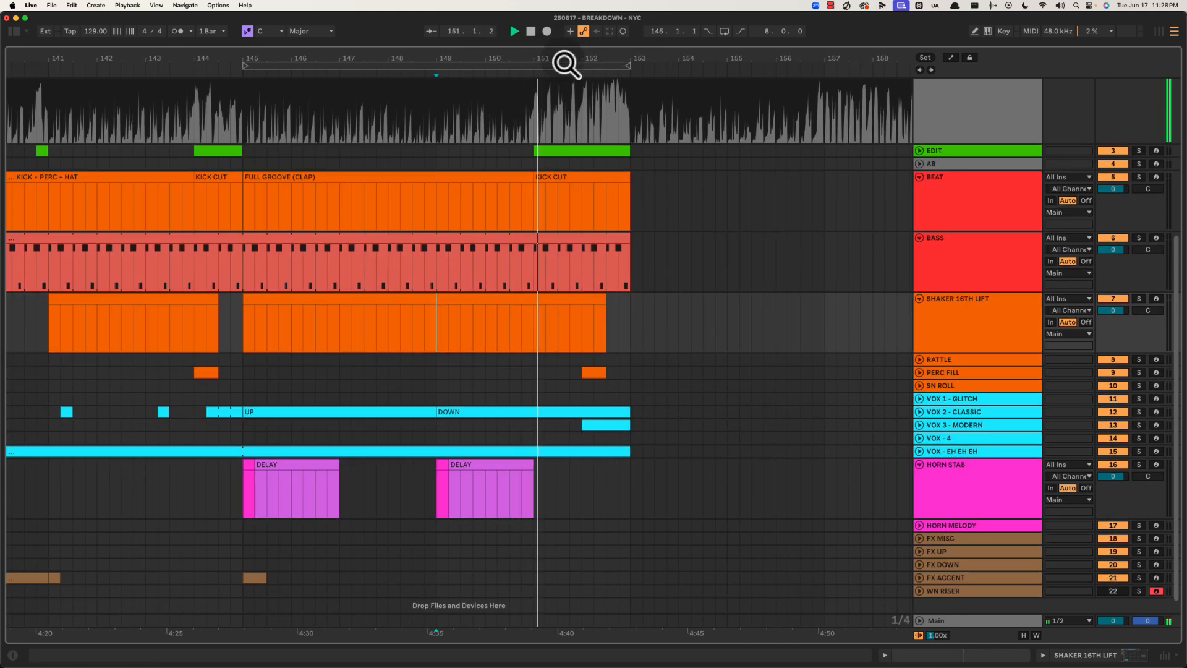
pyautogui.moveTo(565, 58); pyautogui.dragTo(566, 80)
pyautogui.scroll(4, 648, 374)
pyautogui.scroll(-3, 647, 374)
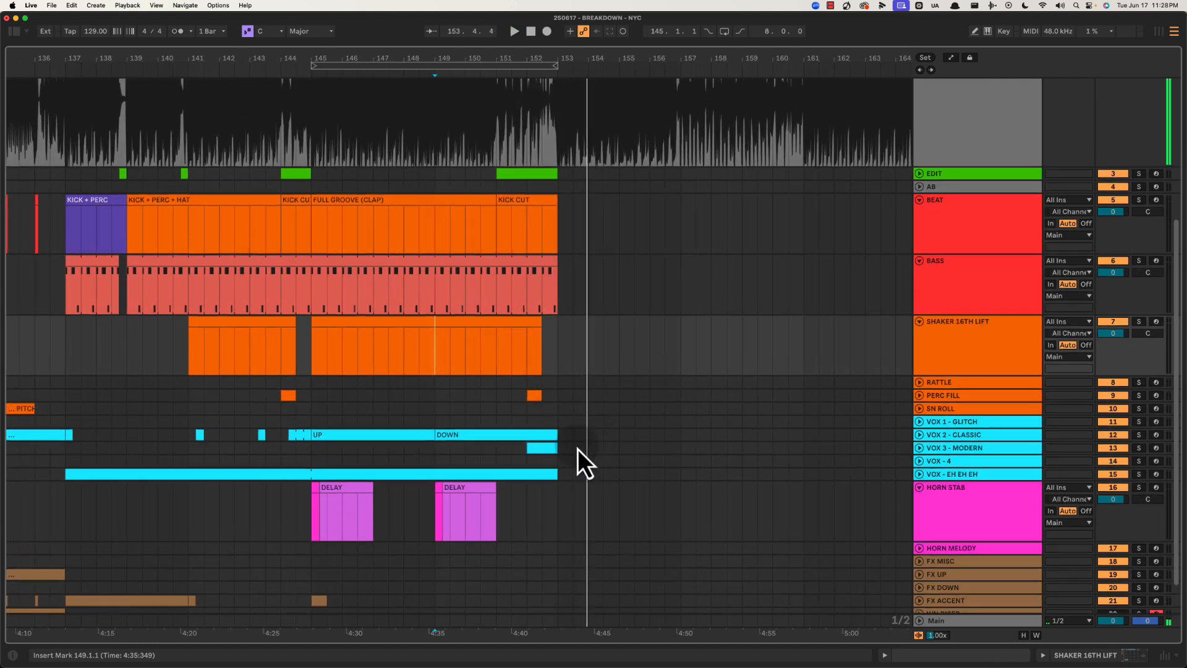
# Stop playback and extend the VOX 3 - MODERN clip at 152.1 to end at 161.1
pyautogui.click(547, 448)
pyautogui.press('space')
pyautogui.moveTo(556, 447); pyautogui.dragTo(804, 450)
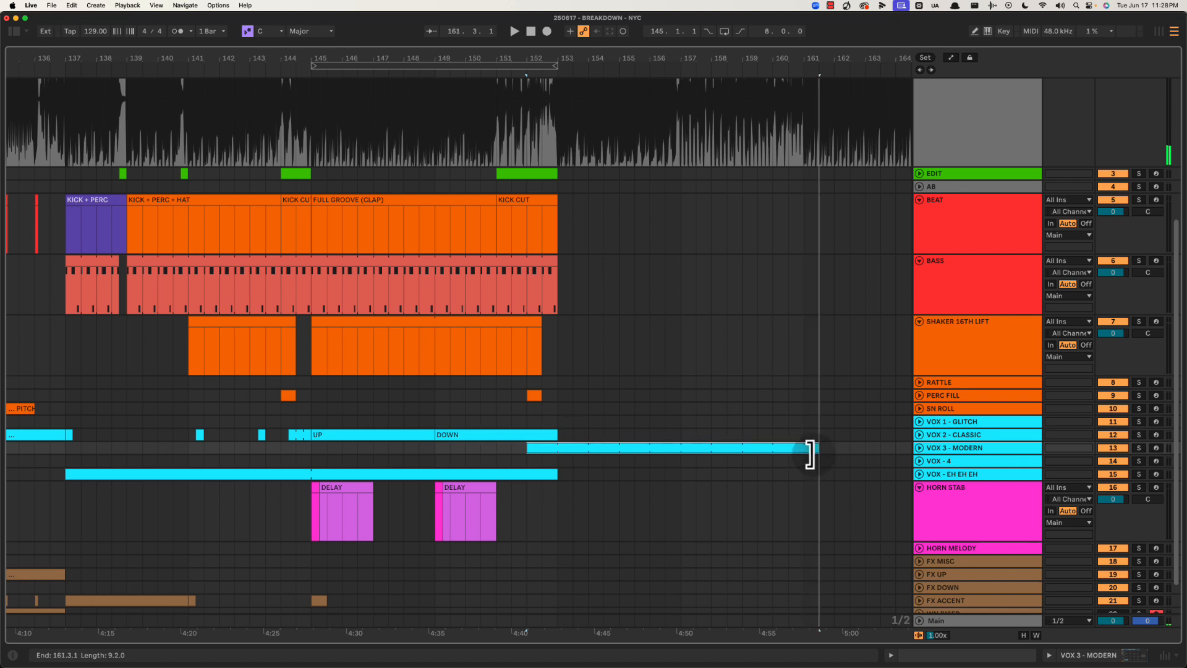
# Copy the purple KICK + PERC clip on the BEAT track across 153.1 to 161.1 and rename the copy STRIP - KICK + PERC
pyautogui.scroll(1, 554, 243)
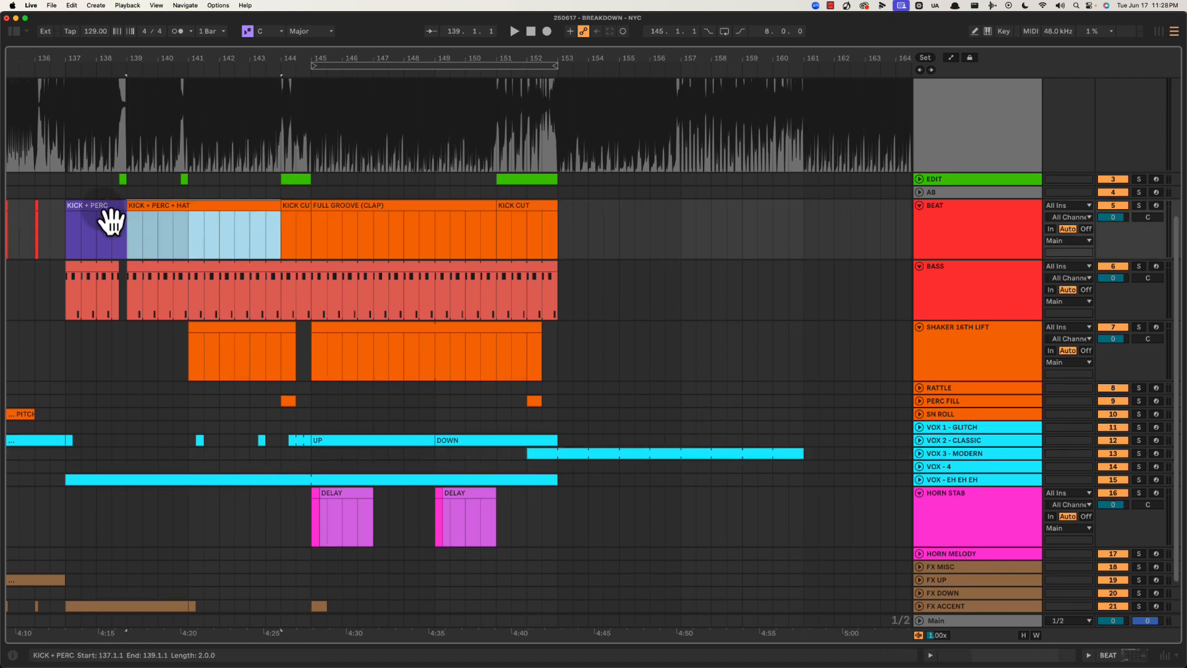
pyautogui.moveTo(104, 211); pyautogui.dragTo(804, 207)
pyautogui.press('cmd+r')
pyautogui.press('Left')
pyautogui.write('S')
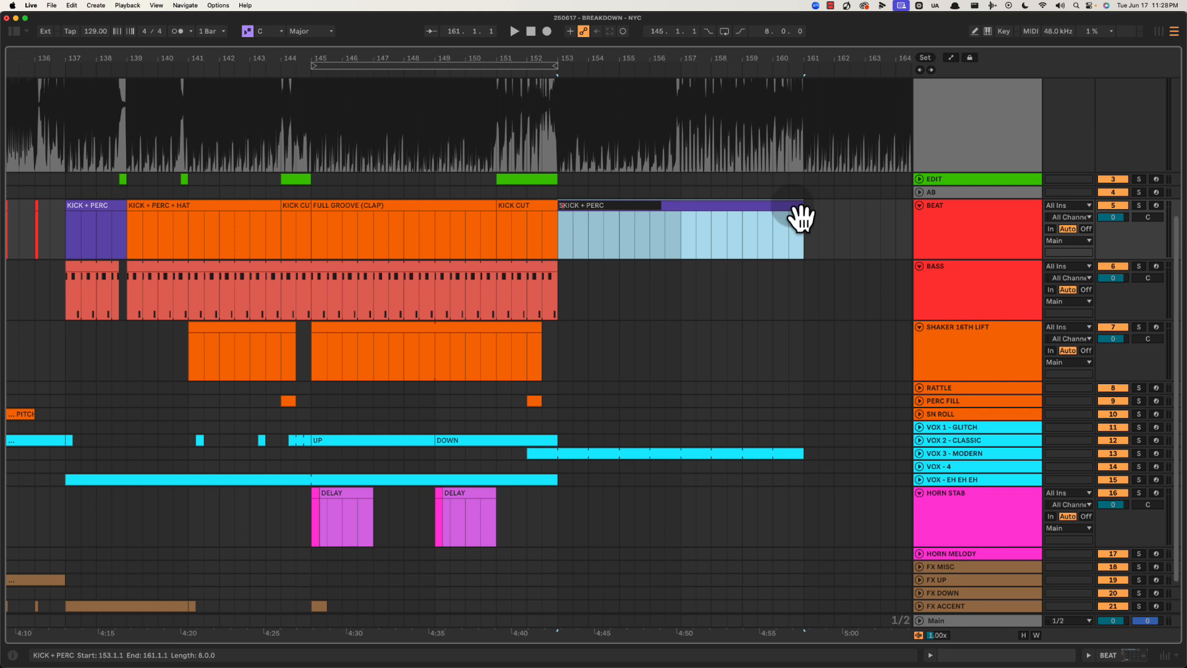
pyautogui.write('TRIPT')
pyautogui.write(' -')
pyautogui.press('Return')
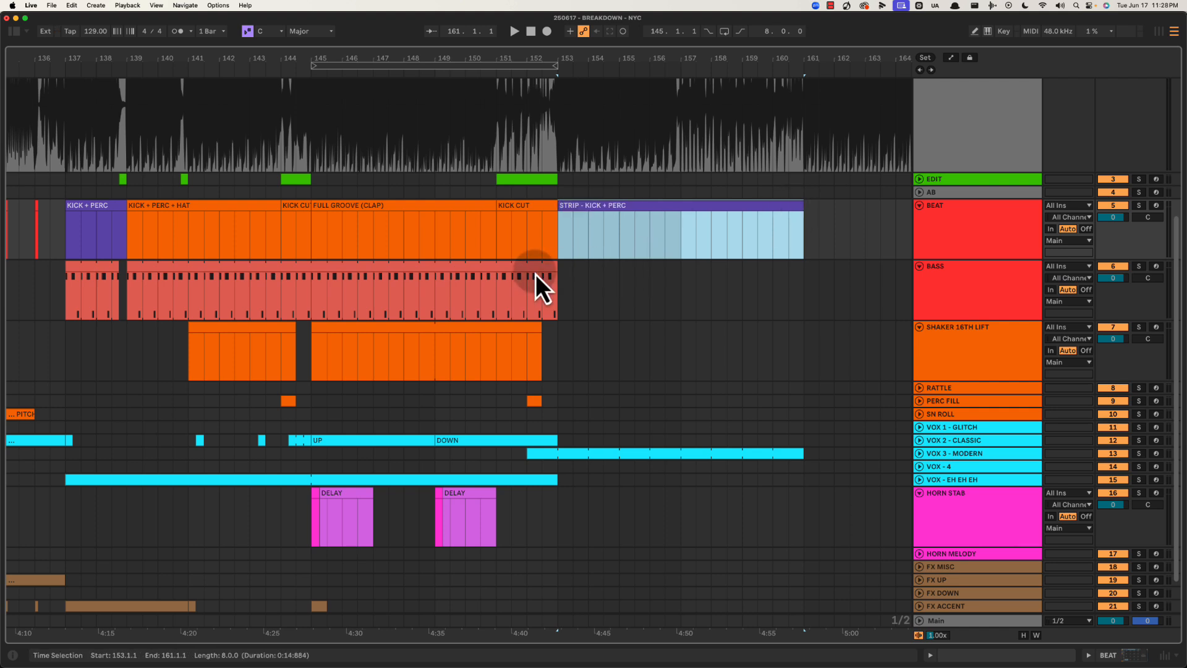
# Extend the BASS clip to end at 161.1 and cut a gap in it from 152.3 to 153.1
pyautogui.click(555, 267)
pyautogui.moveTo(556, 267); pyautogui.dragTo(796, 272)
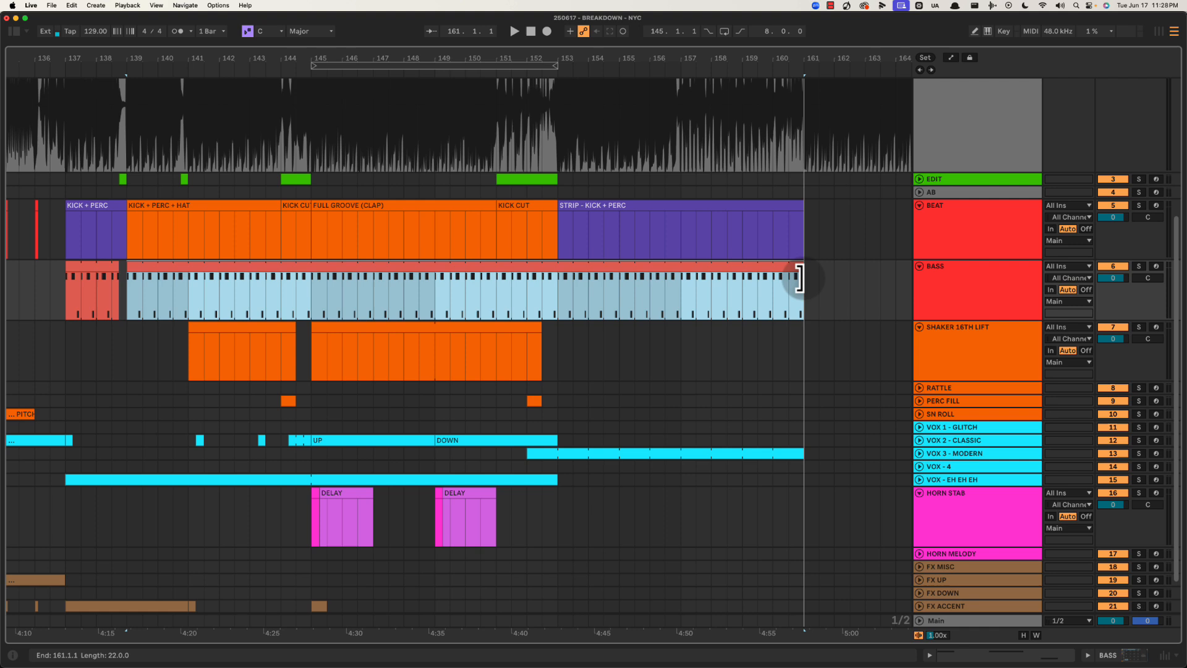
pyautogui.click(555, 306)
pyautogui.moveTo(549, 295); pyautogui.dragTo(555, 265)
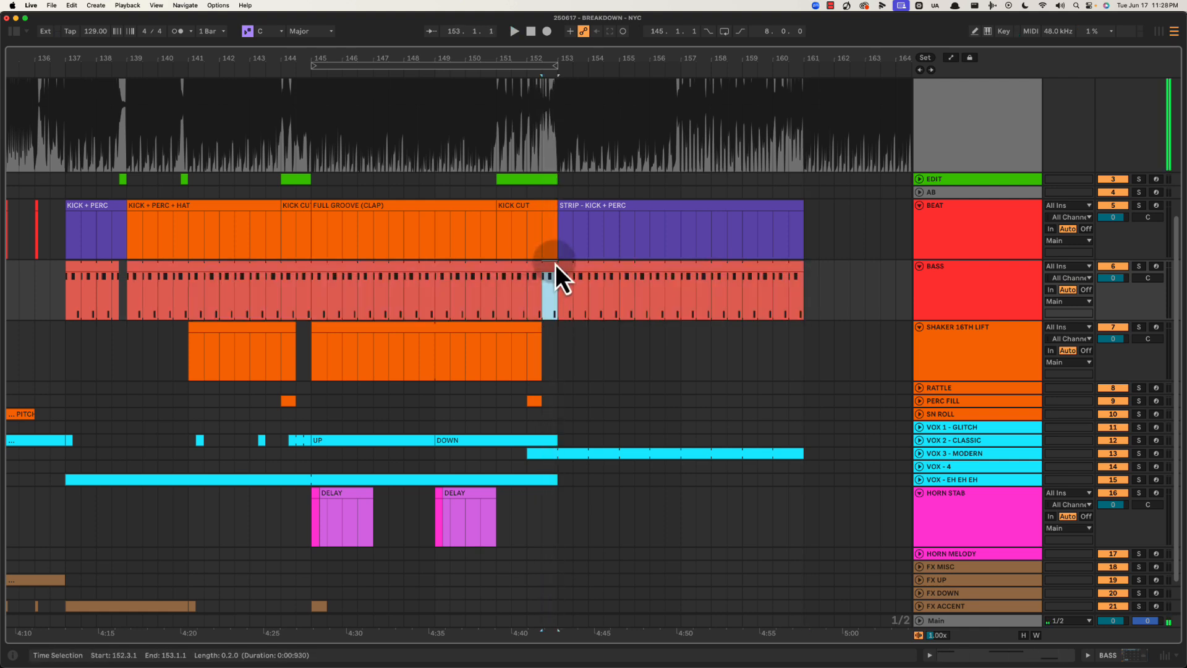
pyautogui.press('Delete')
# Listen from 152.3 into the stripped section and extend the VOX - EH EH EH clip to end at 161.1
pyautogui.press('space')
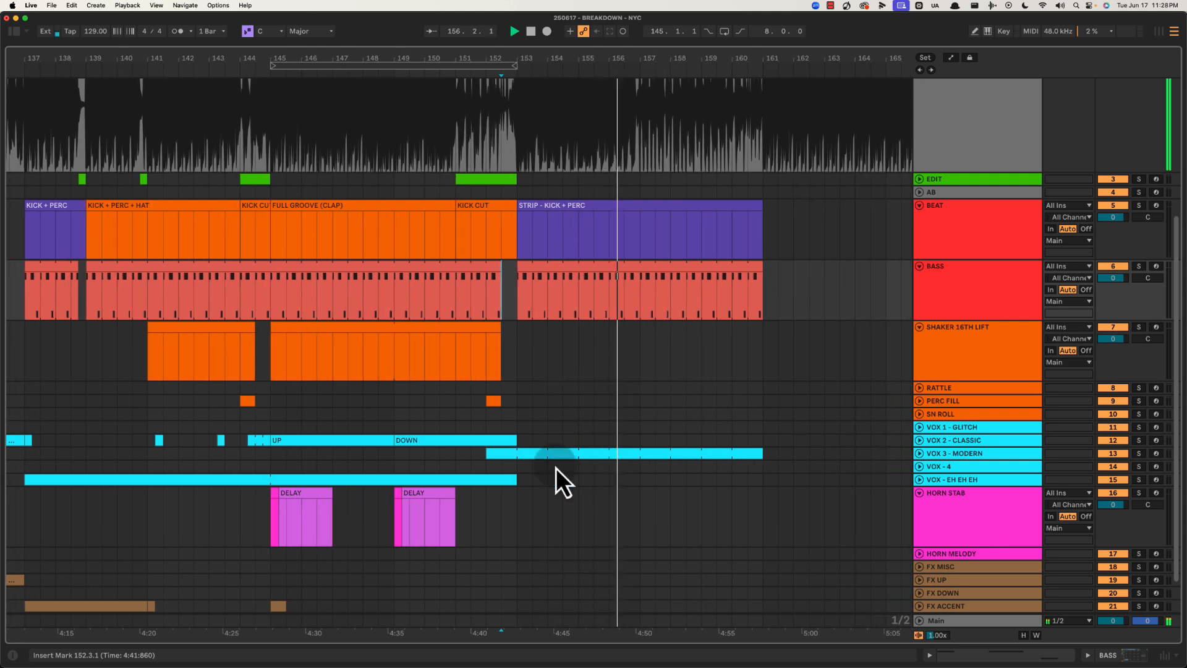
pyautogui.moveTo(512, 481); pyautogui.dragTo(764, 480)
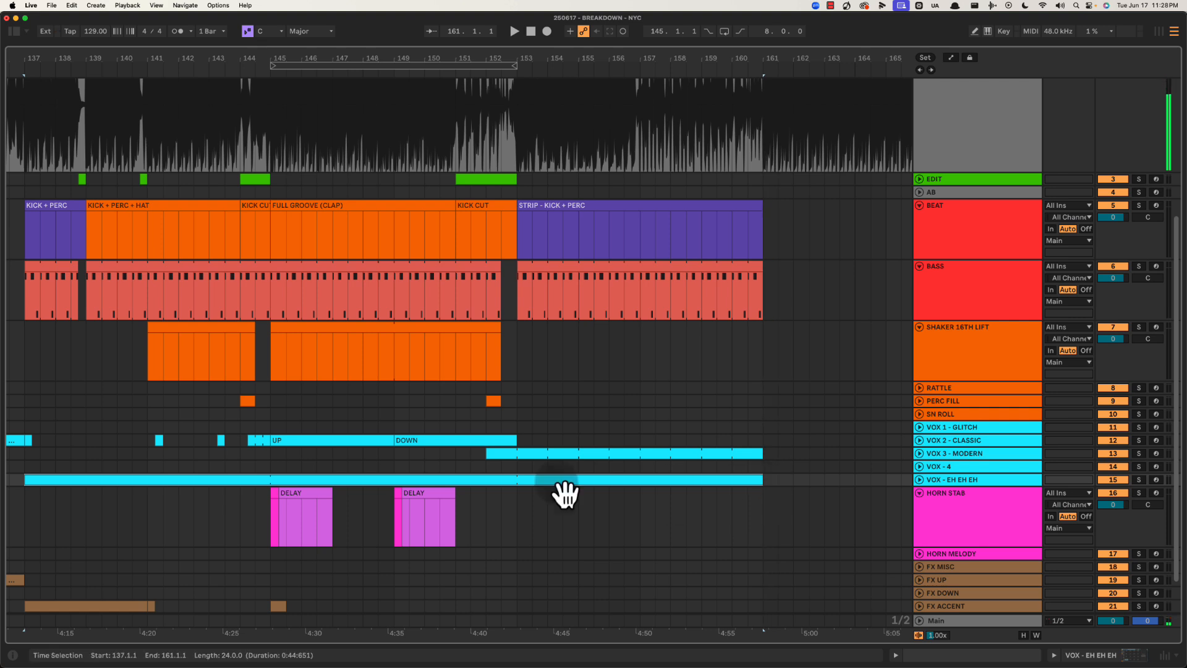
# Try cutting VOX - EH EH EH from 152.1 to 153.1, check it by listening from 151.1, and fill the gap back in
pyautogui.moveTo(492, 470); pyautogui.dragTo(496, 471)
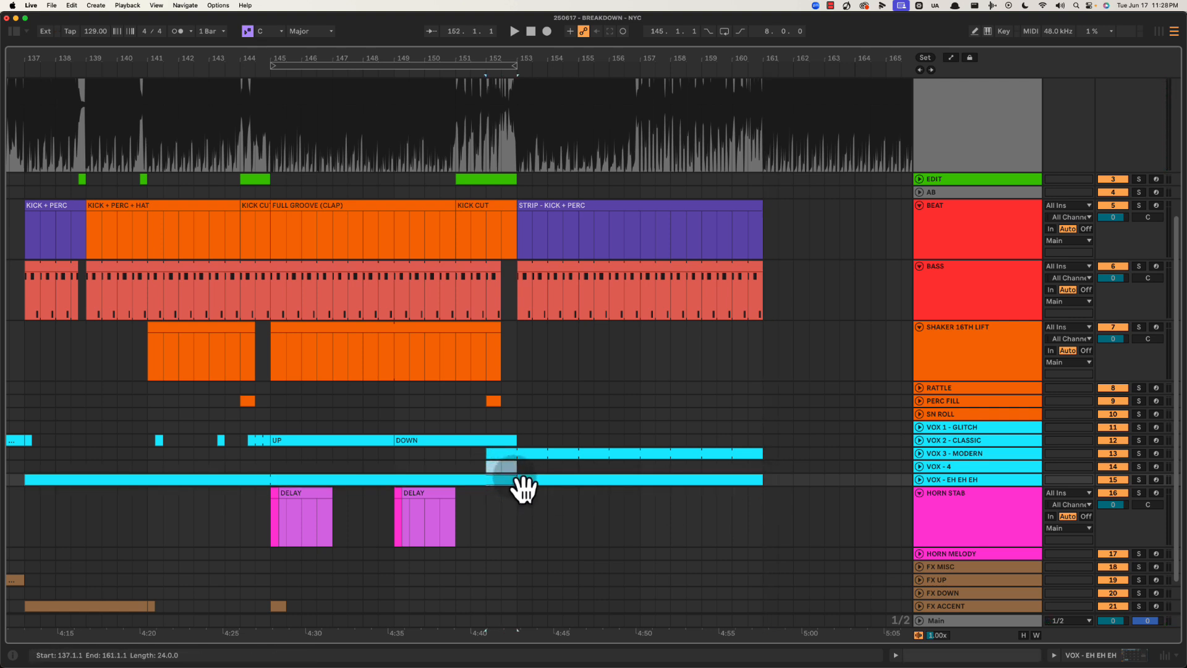
pyautogui.press('Delete')
pyautogui.click(454, 465)
pyautogui.press('space')
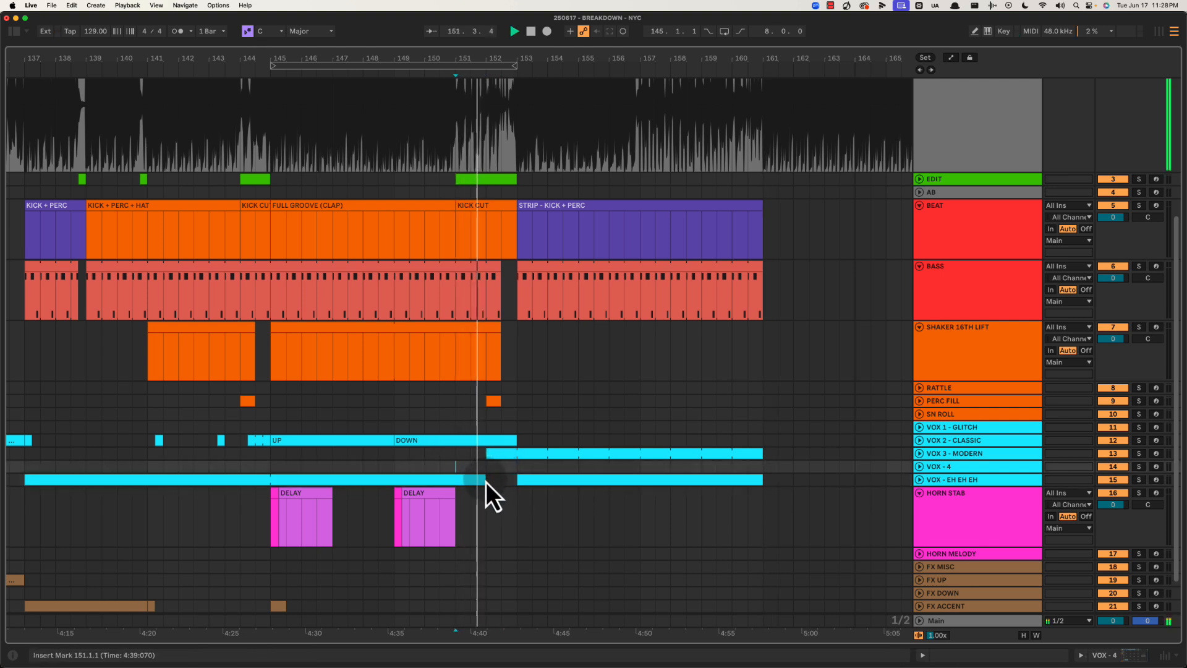
pyautogui.click(486, 482)
pyautogui.moveTo(488, 480); pyautogui.dragTo(764, 477)
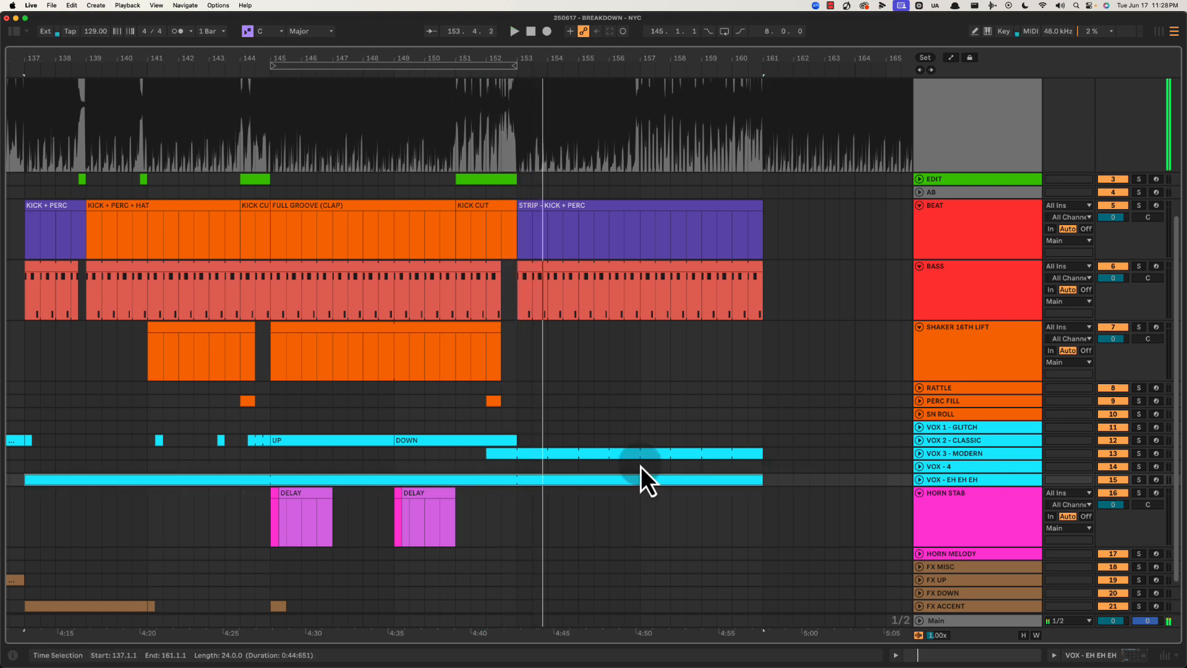
# Duplicate the HORN STAB section from 149.1 to 153.1 so the stab and DELAY clips repeat at 153.1, and listen to it
pyautogui.click(519, 414)
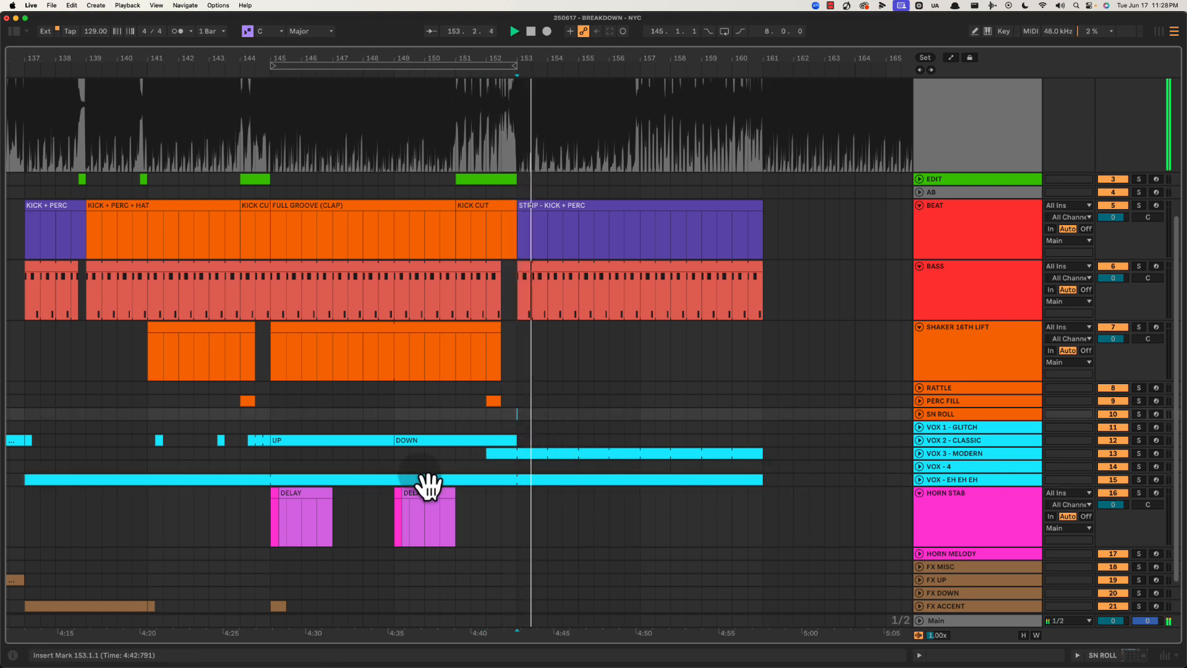
pyautogui.moveTo(518, 501); pyautogui.dragTo(393, 495)
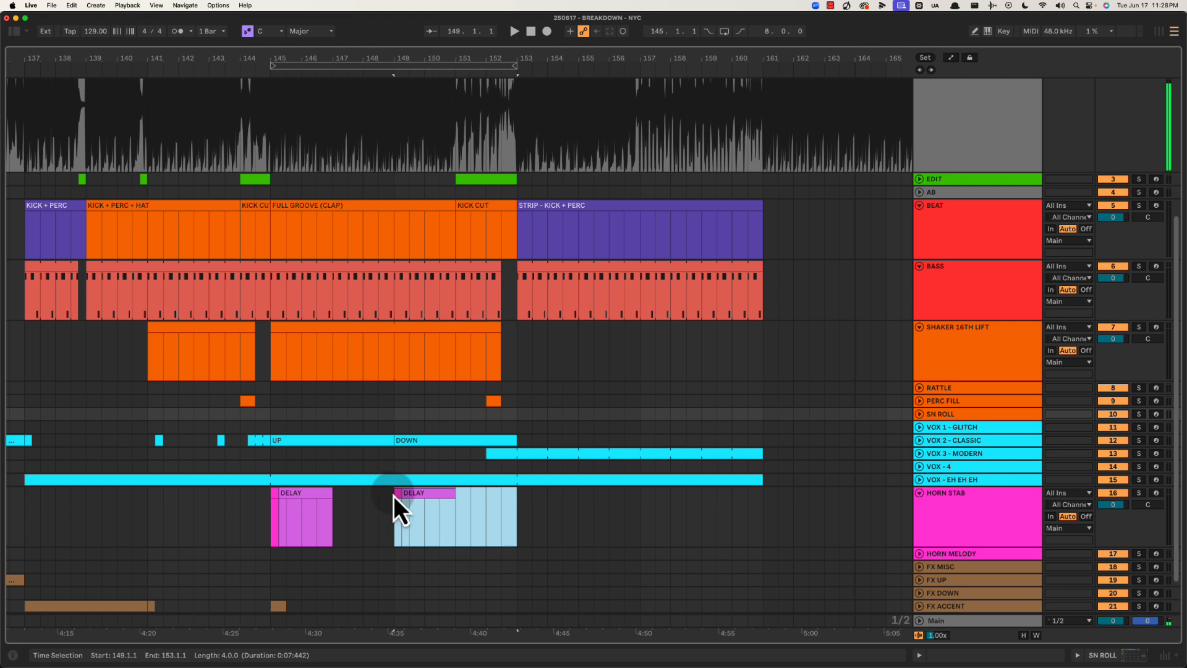
pyautogui.press('super+d')
pyautogui.press('space')
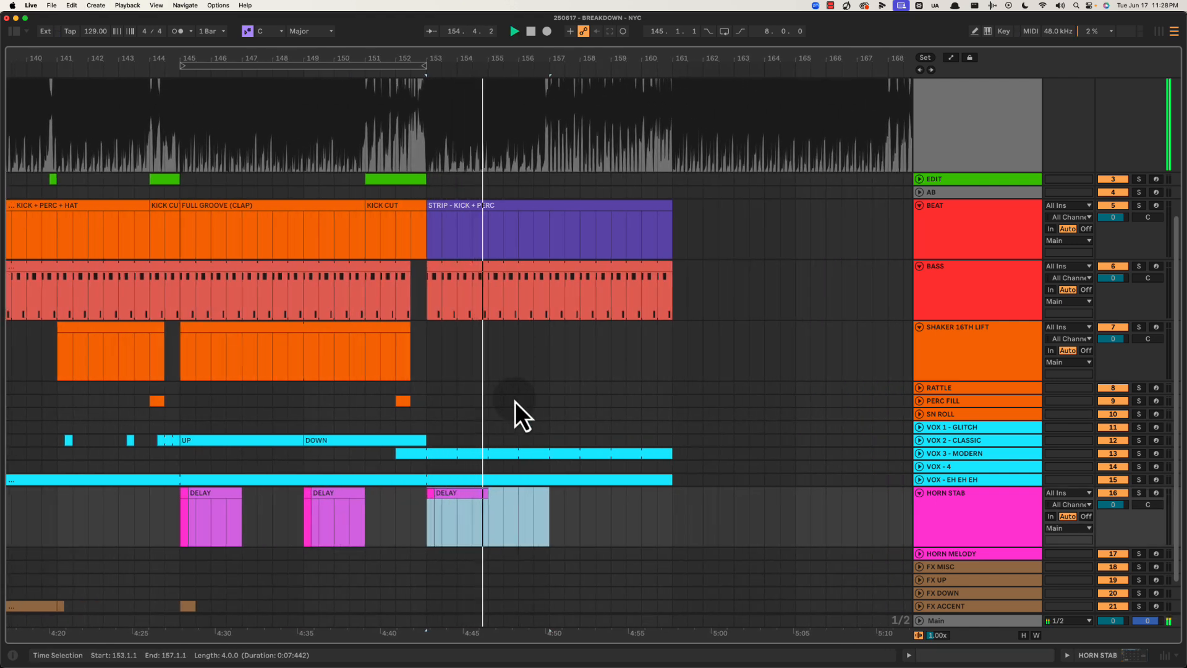
pyautogui.press('space')
# Unfold the VOX 3 - MODERN track, split its clip at 153.1, and rename the part up to 161.1 LP DOWN
pyautogui.click(969, 453)
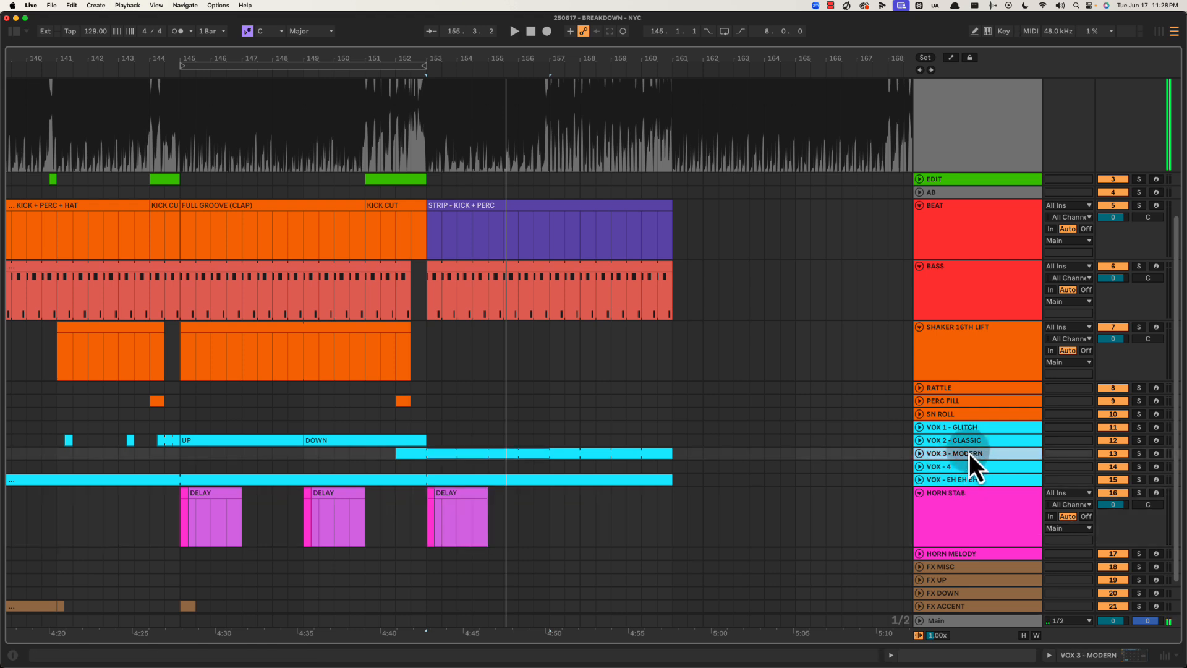
pyautogui.click(919, 453)
pyautogui.click(418, 481)
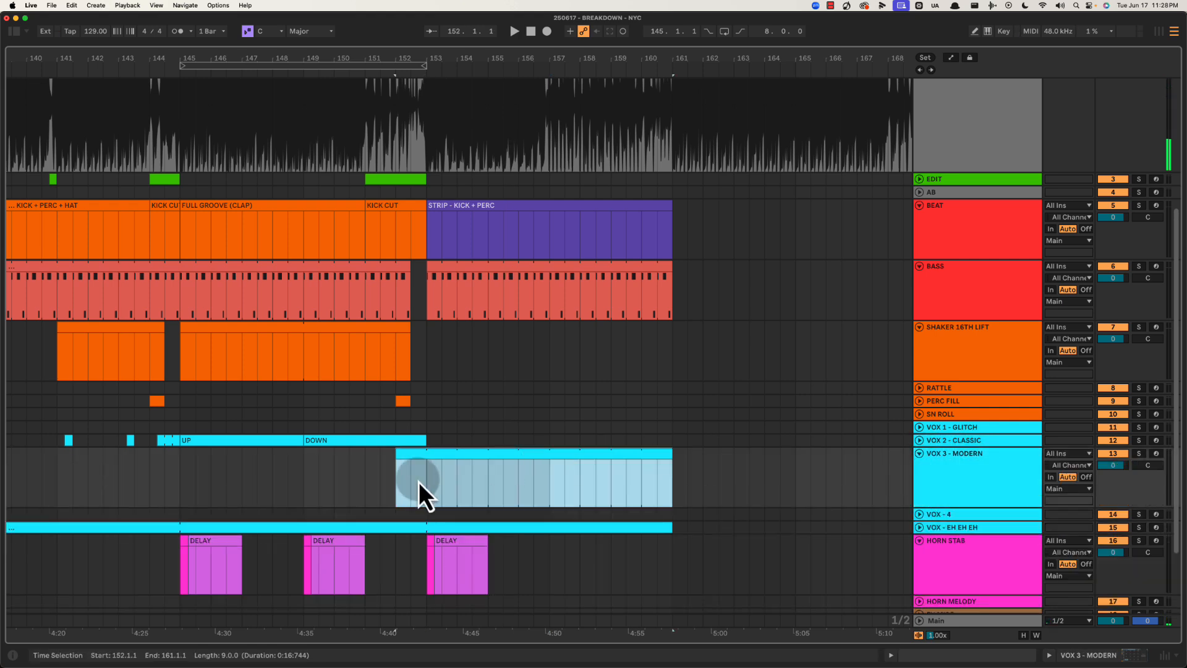
pyautogui.press('super+e')
pyautogui.click(485, 473)
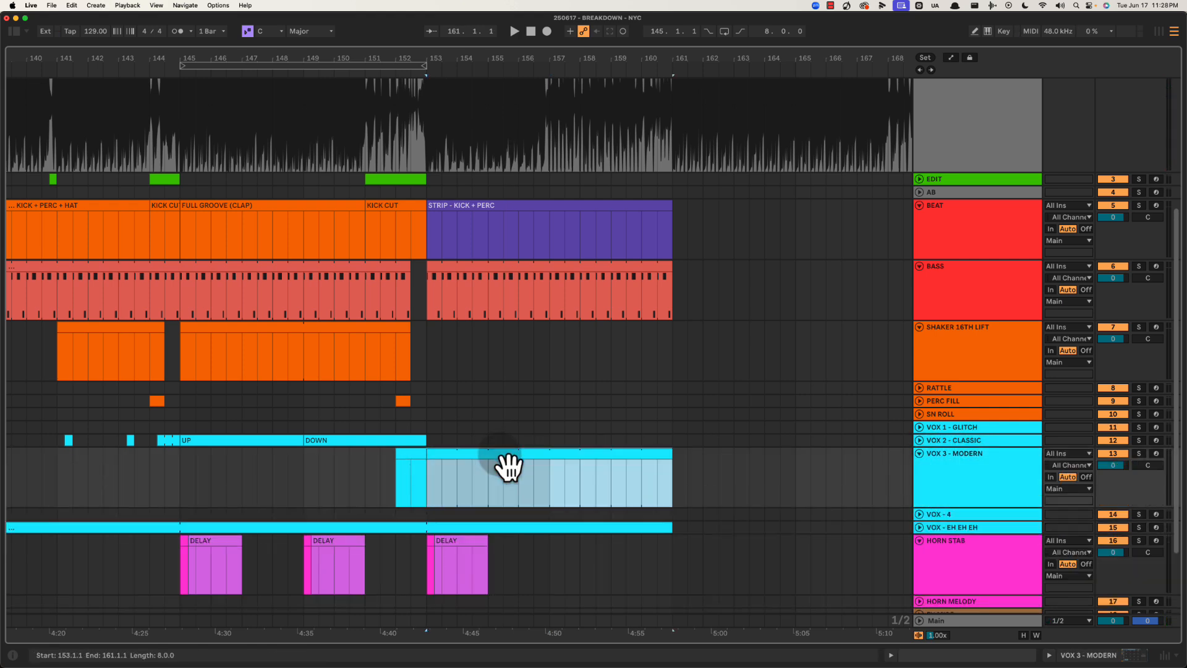
pyautogui.write('LP DOWN')
pyautogui.press('Return')
# Go back to the earlier VOX 3 - MODERN clips around 105.1 to 113.1 and listen to the LP DOWN section from 109.1
pyautogui.press('space')
pyautogui.moveTo(577, 57); pyautogui.dragTo(578, 59)
pyautogui.moveTo(362, 463); pyautogui.dragTo(329, 461)
pyautogui.press('space')
pyautogui.click(333, 466)
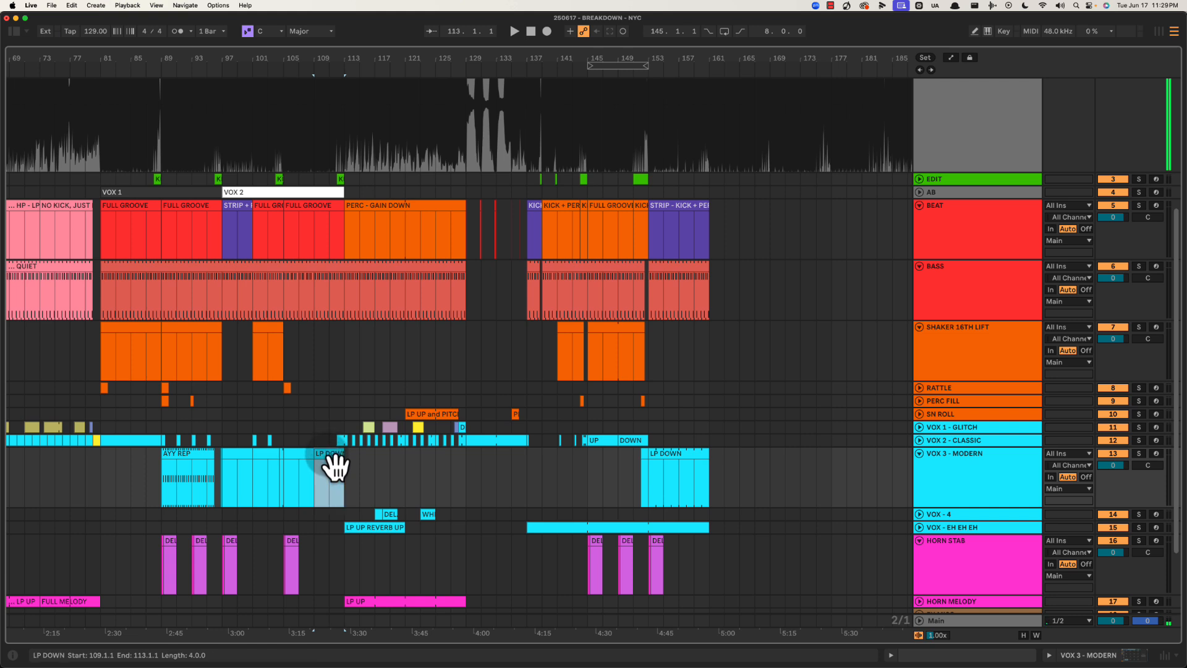
pyautogui.press('space')
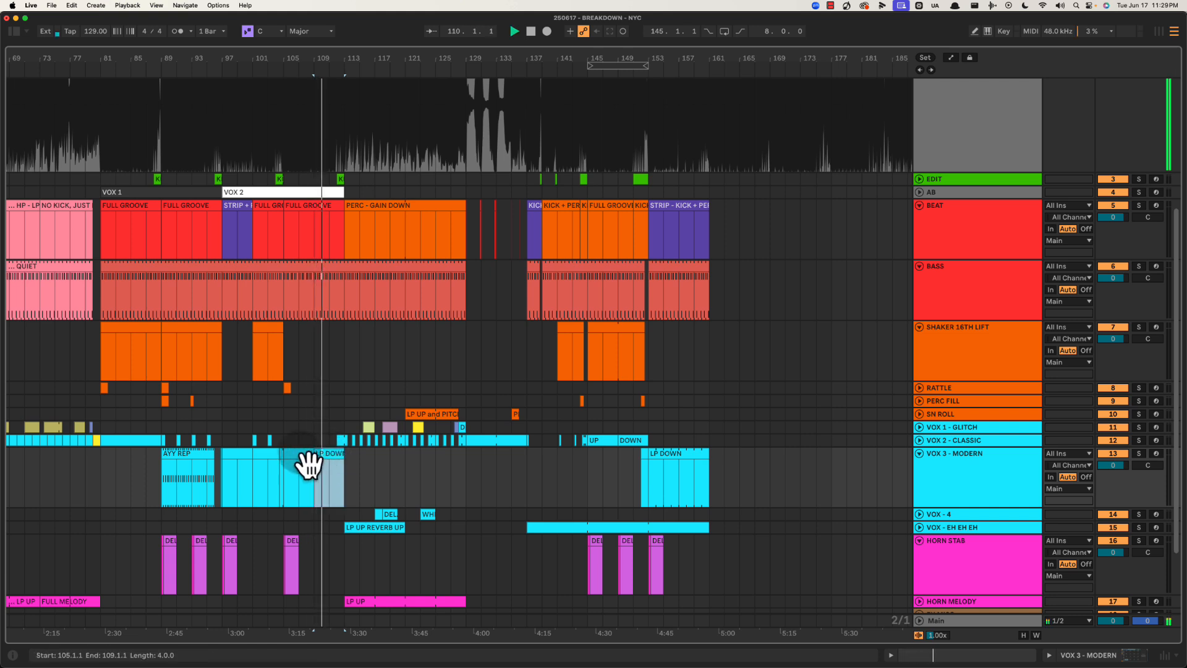
pyautogui.press('space')
pyautogui.moveTo(286, 438); pyautogui.dragTo(351, 476)
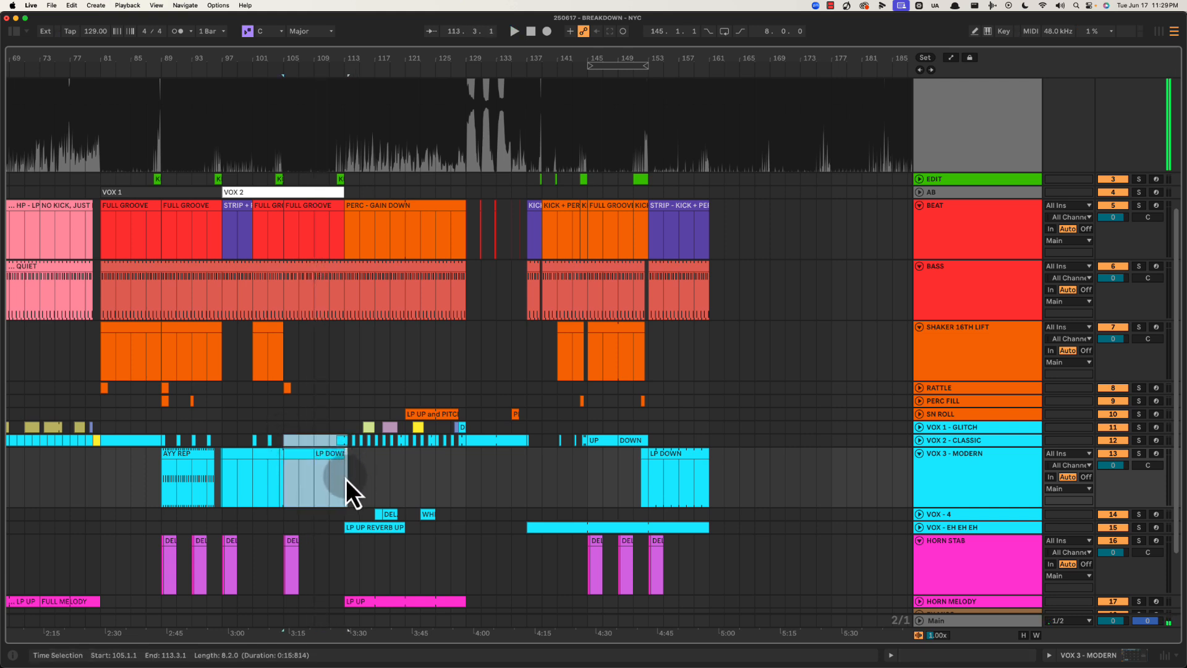
# Play the LP DOWN clip on VOX 3 - MODERN from 153.1 to compare it with the earlier section
pyautogui.click(664, 473)
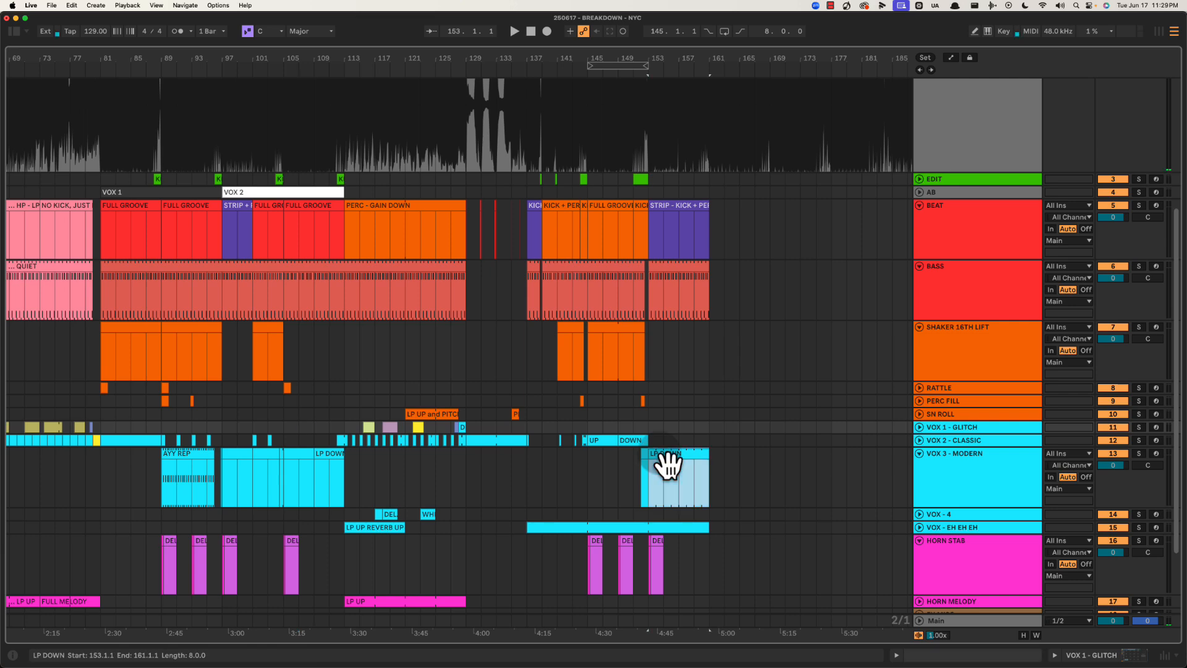
pyautogui.press('space')
pyautogui.moveTo(688, 55); pyautogui.dragTo(618, 53)
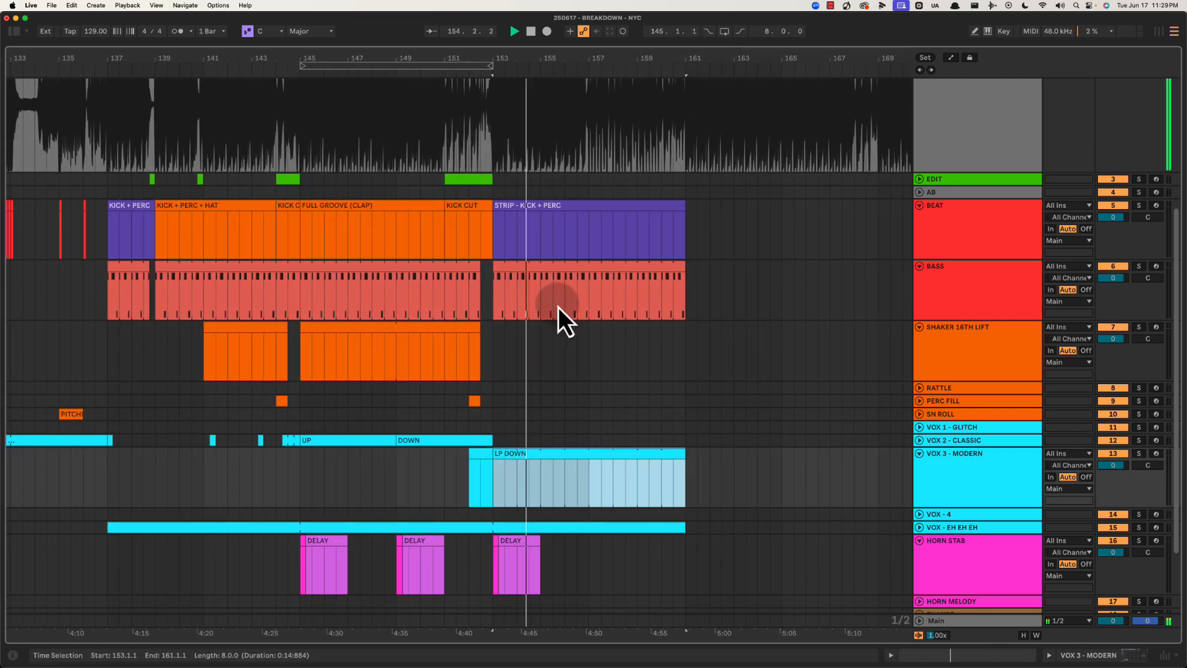
# Split the STRIP - KICK + PERC clip on the BEAT track at bar 157
pyautogui.hscroll(2, 549, 395)
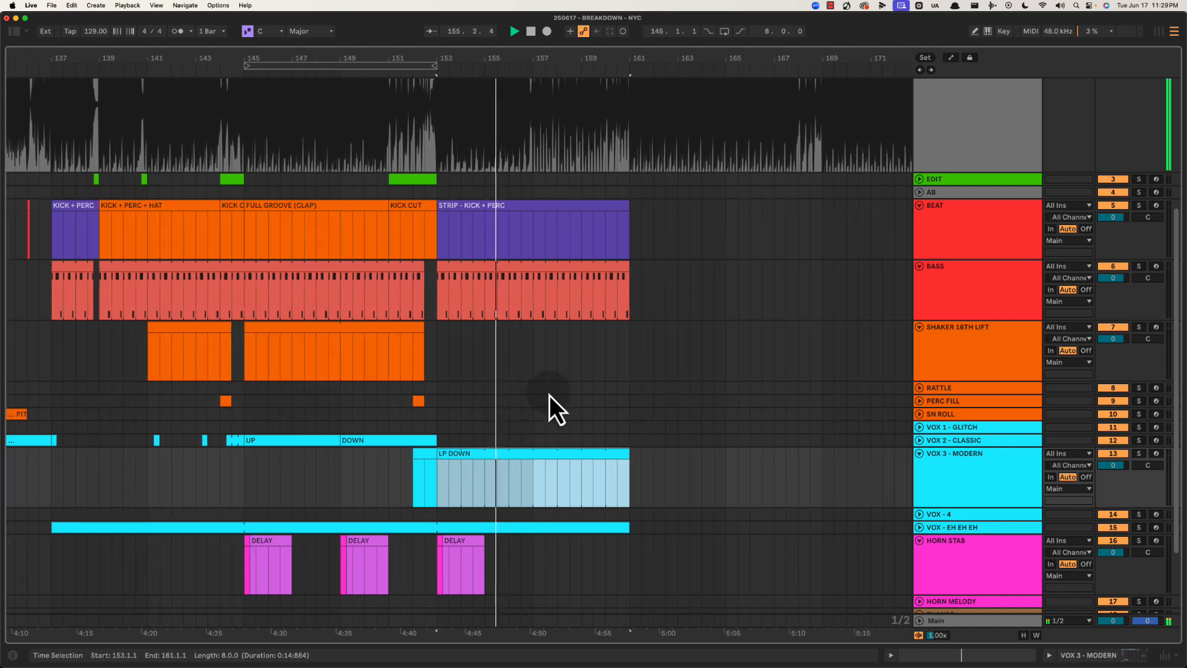
pyautogui.scroll(5, 537, 413)
pyautogui.scroll(-4, 536, 415)
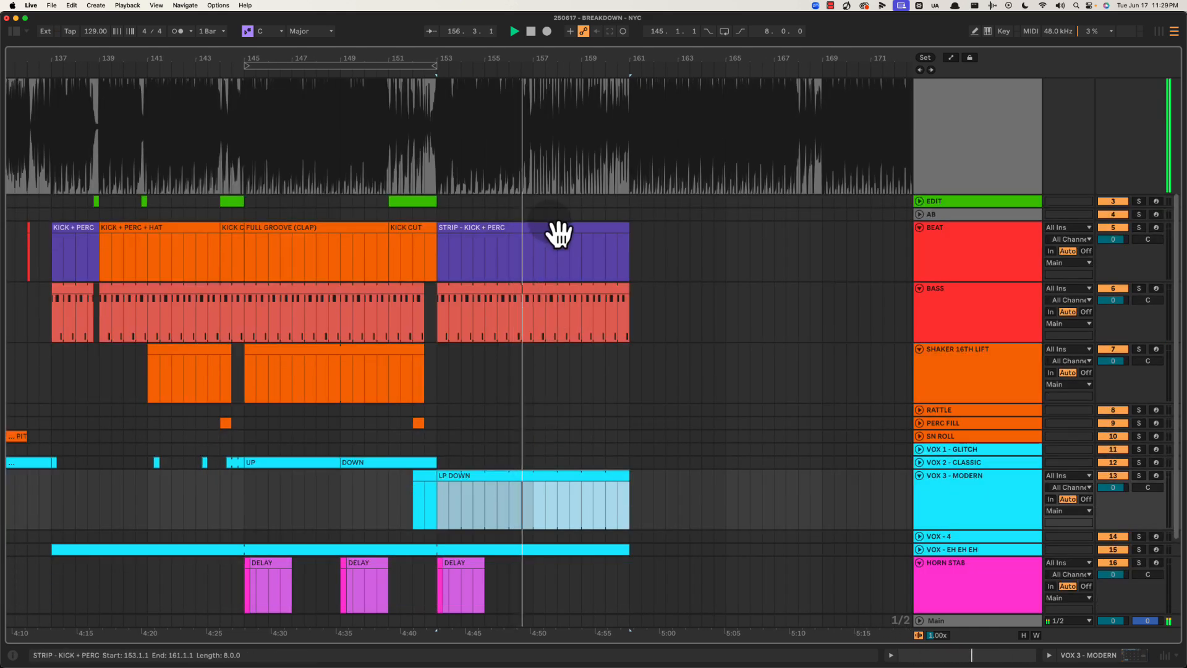
pyautogui.click(533, 249)
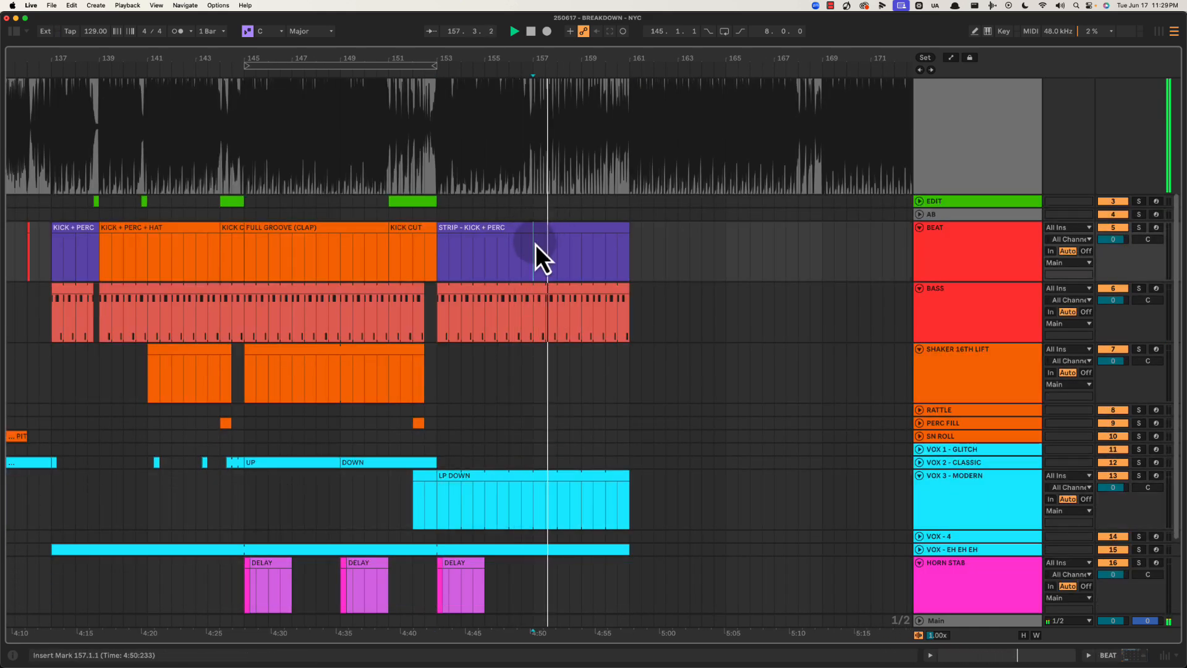
pyautogui.press('space')
pyautogui.press('super+e')
# Insert an empty clip on the EDIT track spanning bars 157 to 161
pyautogui.moveTo(537, 204); pyautogui.dragTo(632, 203)
pyautogui.press('super+shift+m')
pyautogui.press('super+alt+l')
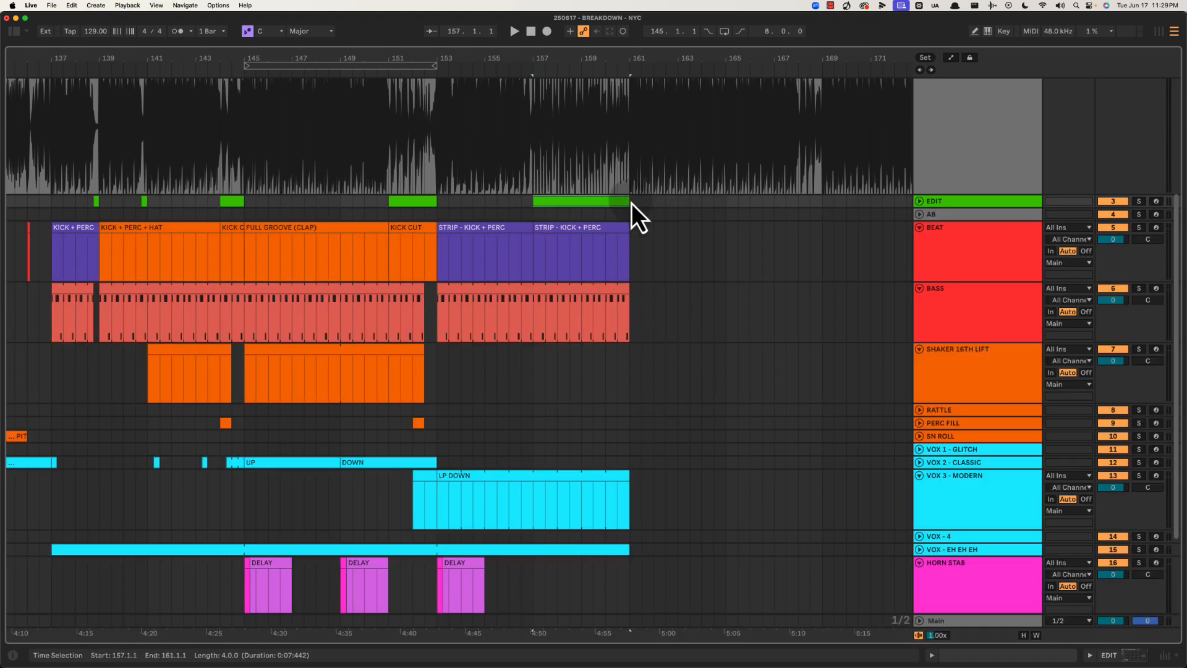
# Rename the BEAT clip starting at bar 157 as HP
pyautogui.click(592, 244)
pyautogui.press('space')
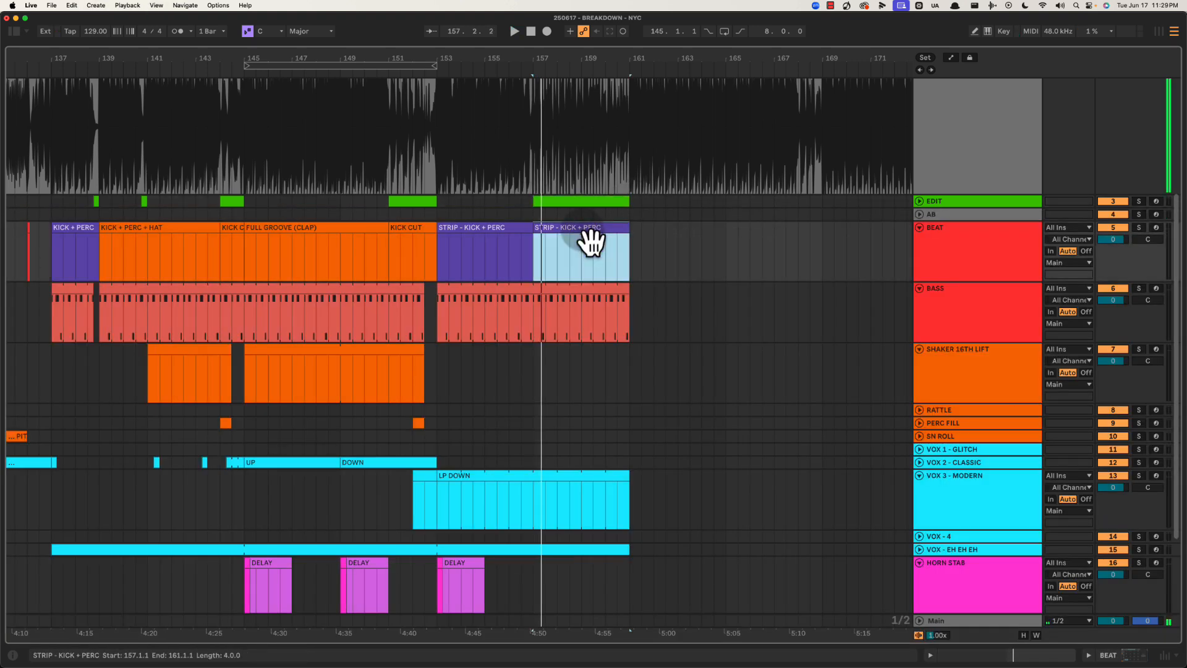
pyautogui.write('HP')
pyautogui.press('Return')
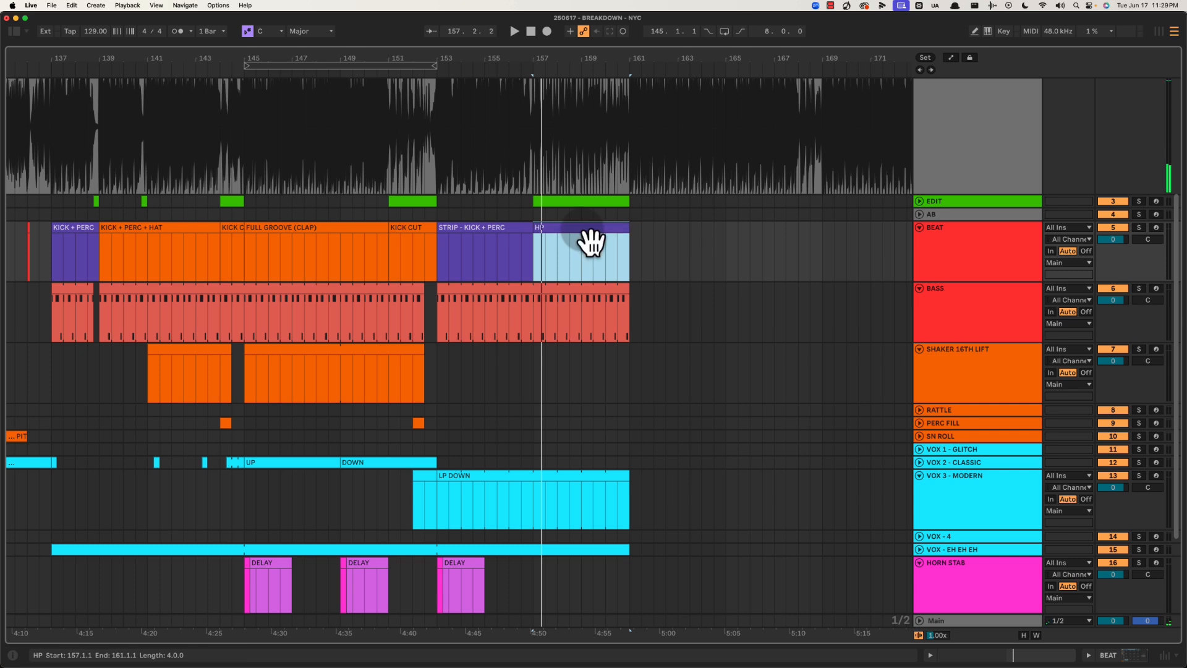
pyautogui.rightClick(576, 228)
pyautogui.click(626, 210)
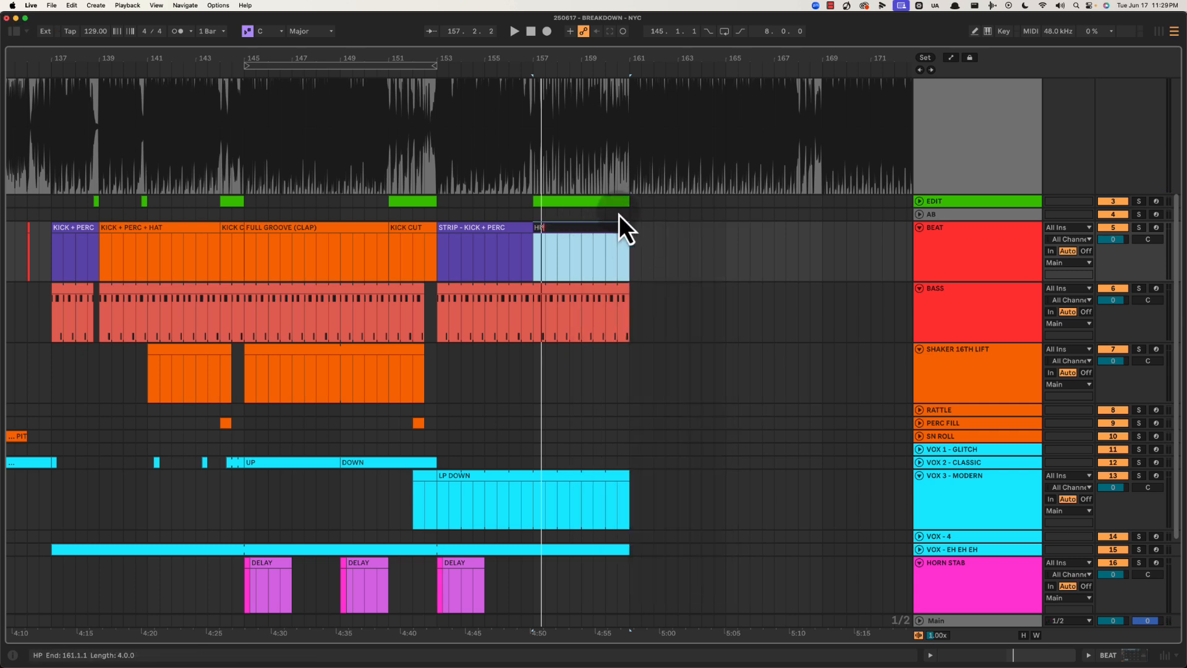
pyautogui.moveTo(613, 61); pyautogui.dragTo(615, 62)
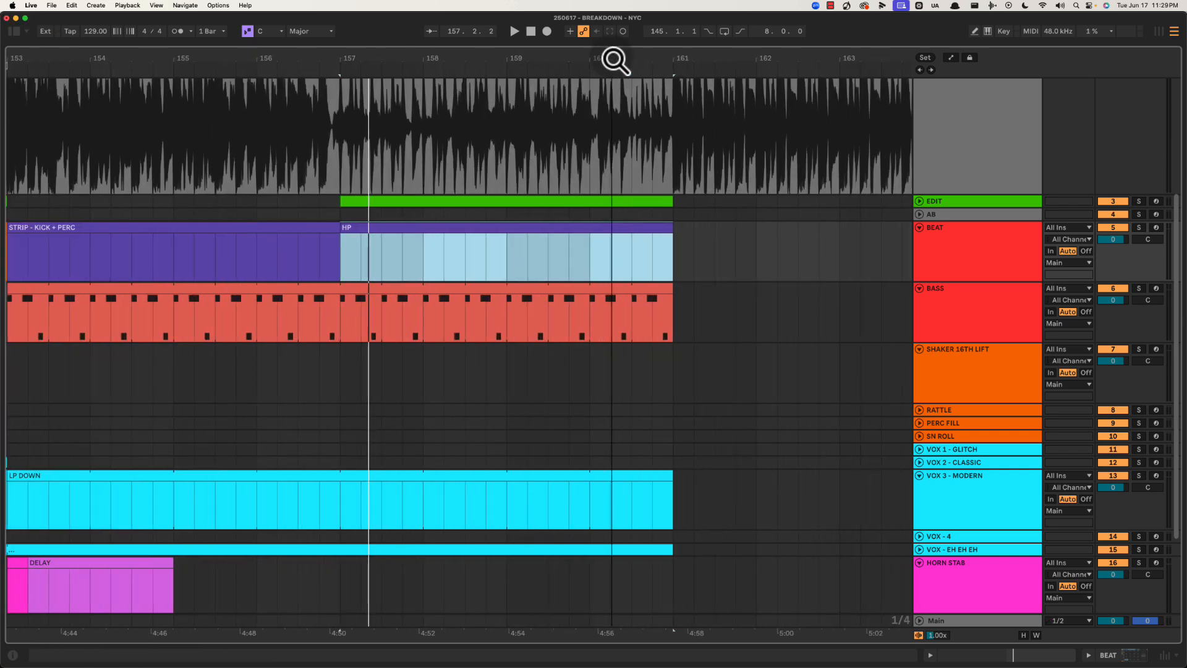
pyautogui.rightClick(577, 232)
pyautogui.click(595, 486)
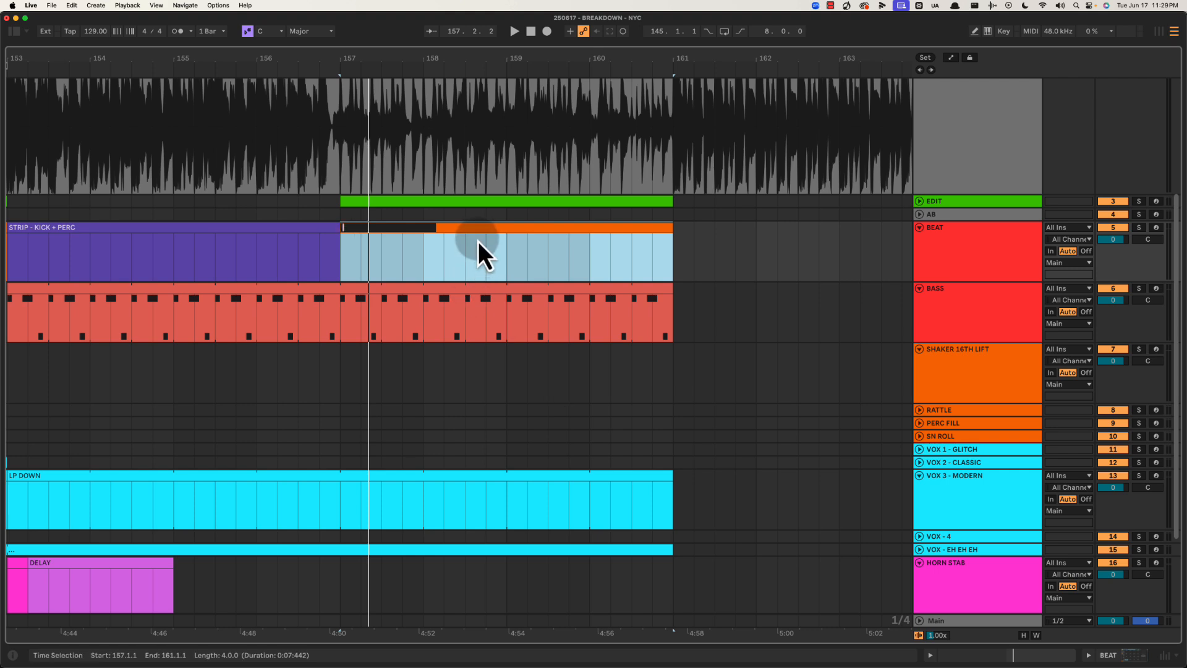
pyautogui.press('super+z')
pyautogui.click(504, 234)
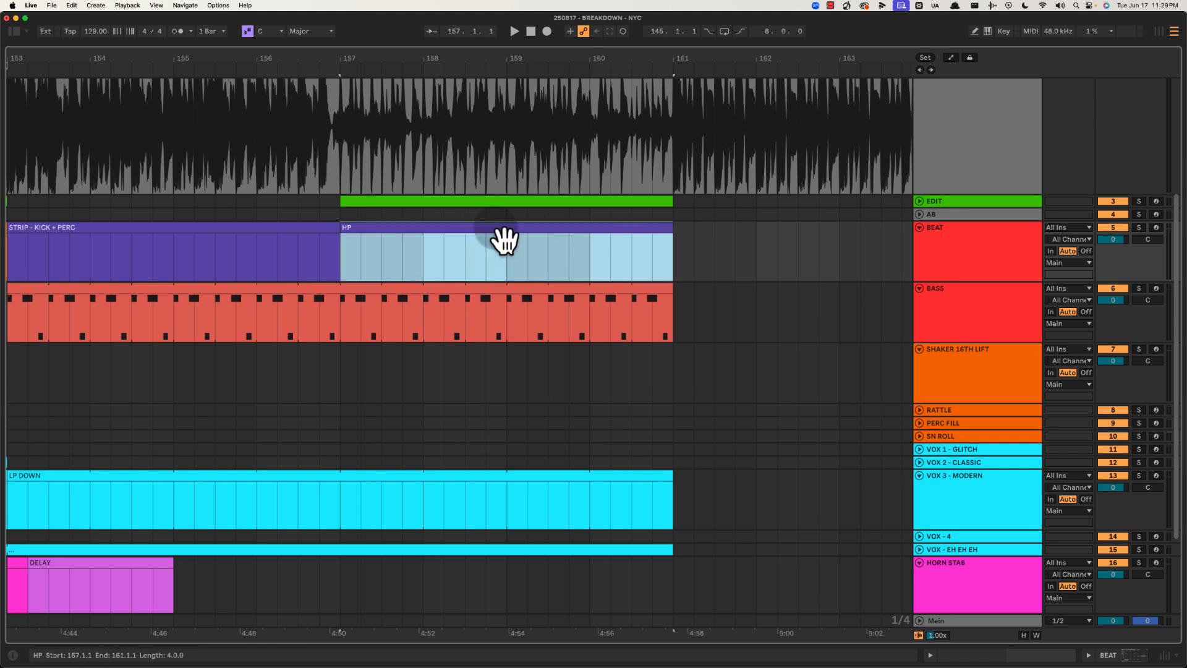
# Change the color of the HP clip on the BEAT track to orange
pyautogui.rightClick(550, 232)
pyautogui.click(564, 486)
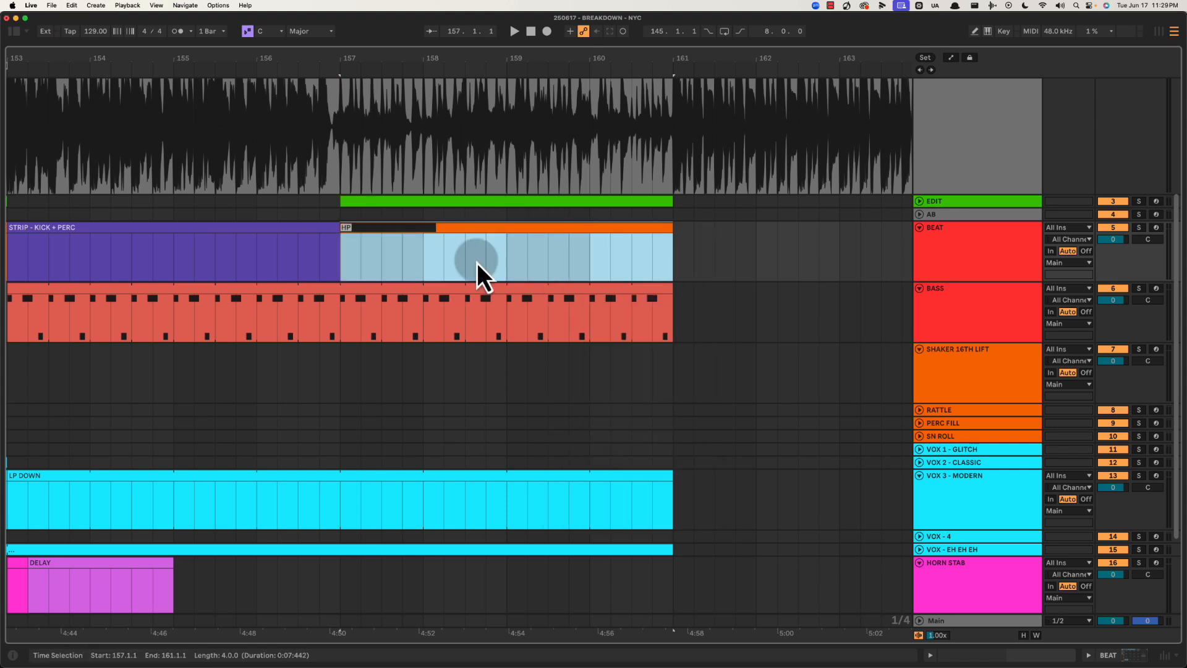
pyautogui.click(855, 284)
pyautogui.click(569, 241)
pyautogui.click(567, 232)
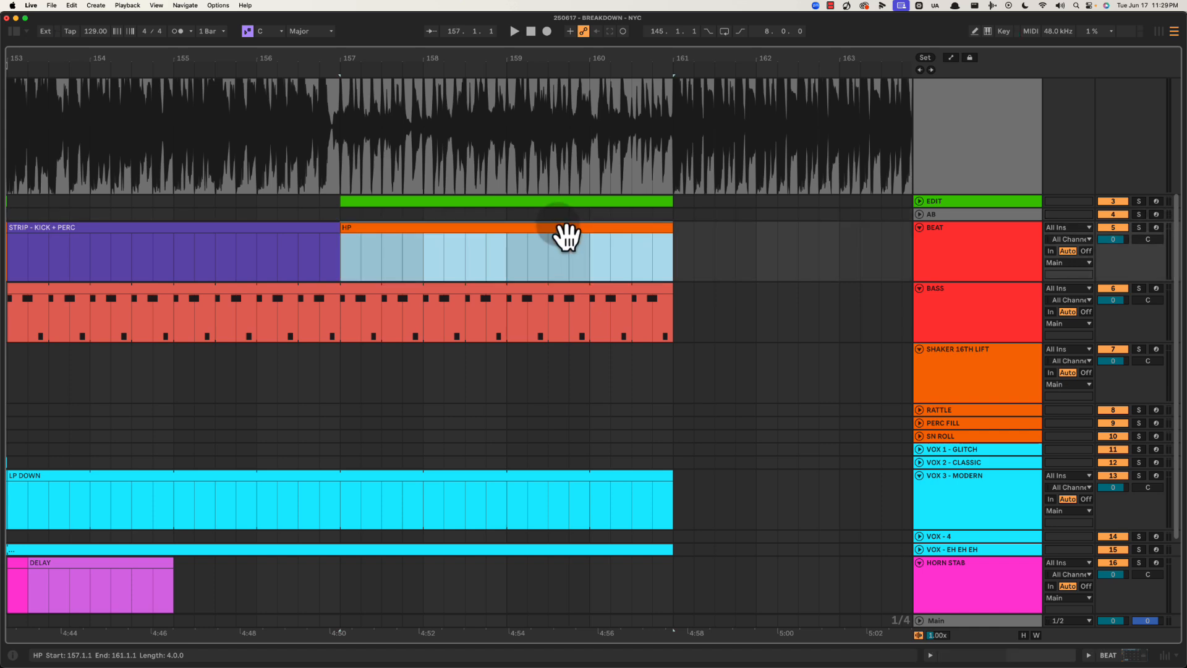
# Play the section from bar 157 and examine its low end in the Main track's enlarged Spectrum display
pyautogui.press('space')
pyautogui.moveTo(538, 60); pyautogui.dragTo(536, 64)
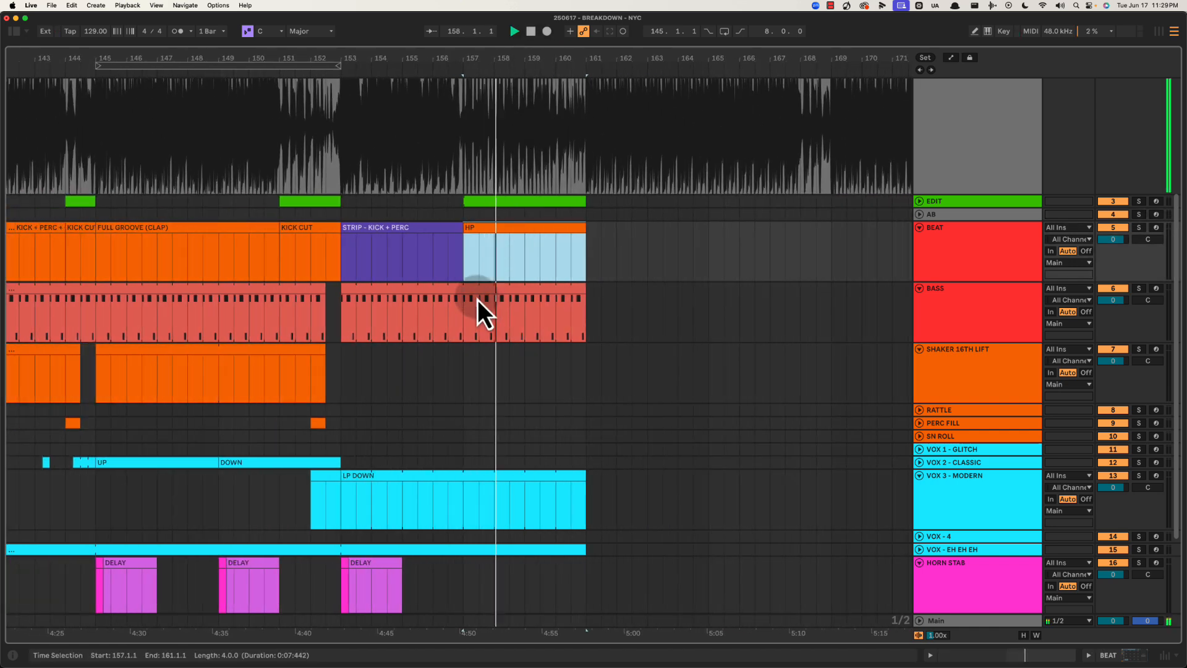
pyautogui.press('space')
pyautogui.doubleClick(946, 621)
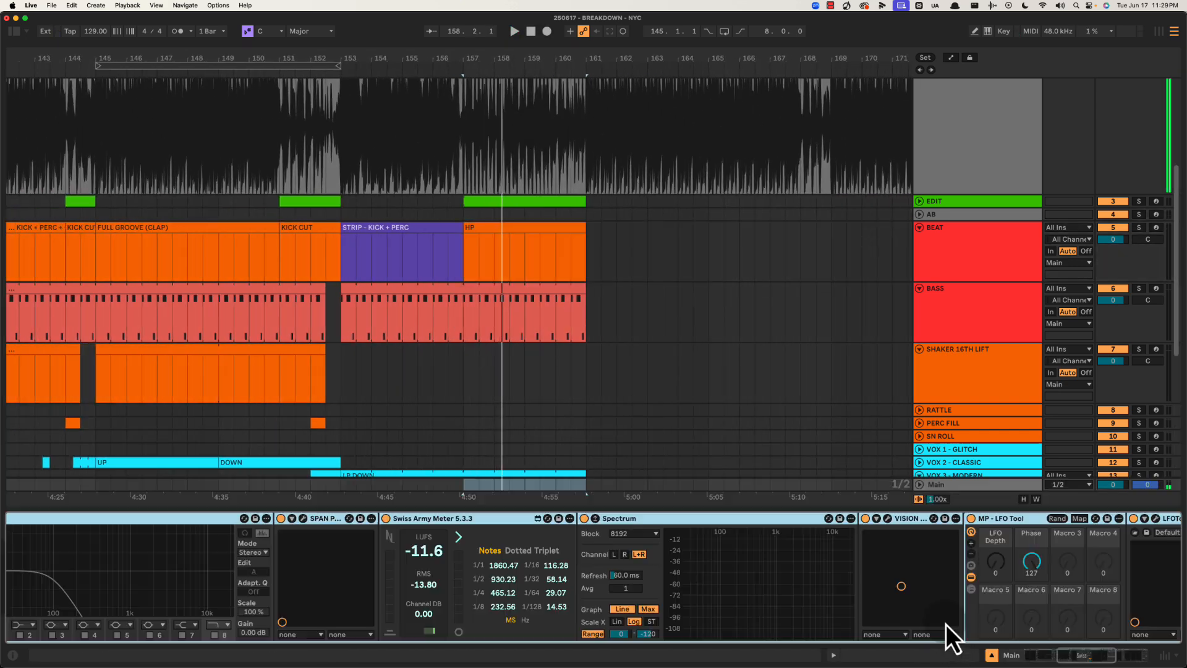
pyautogui.doubleClick(794, 593)
pyautogui.press('space')
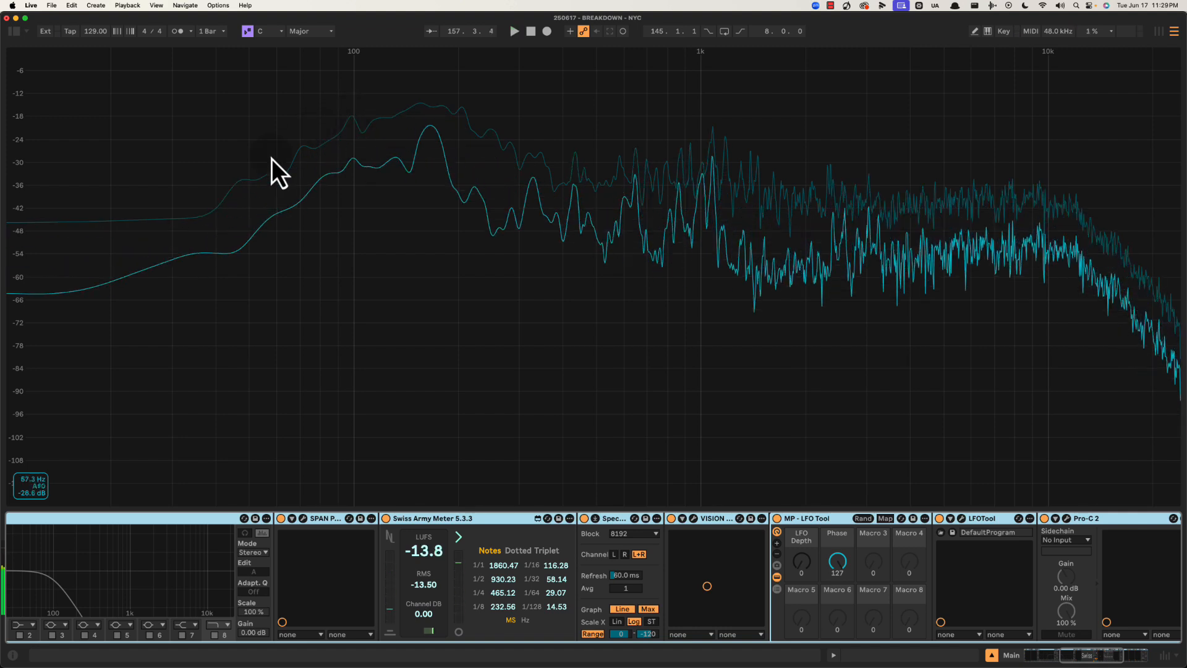
pyautogui.press('space')
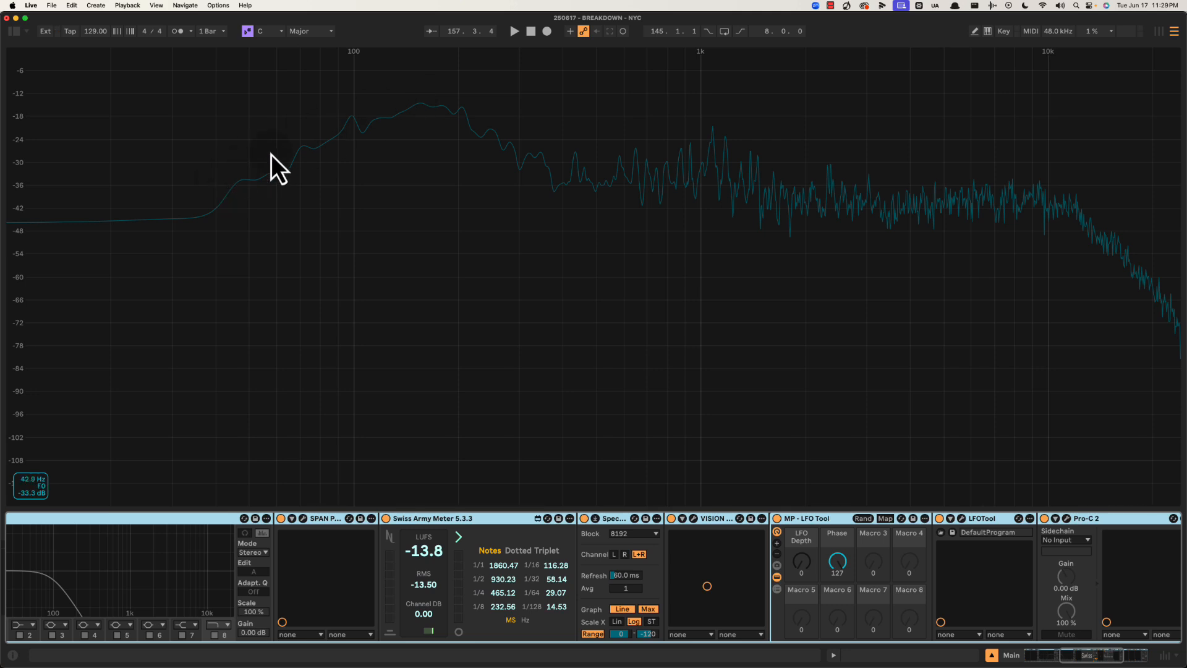
pyautogui.doubleClick(510, 139)
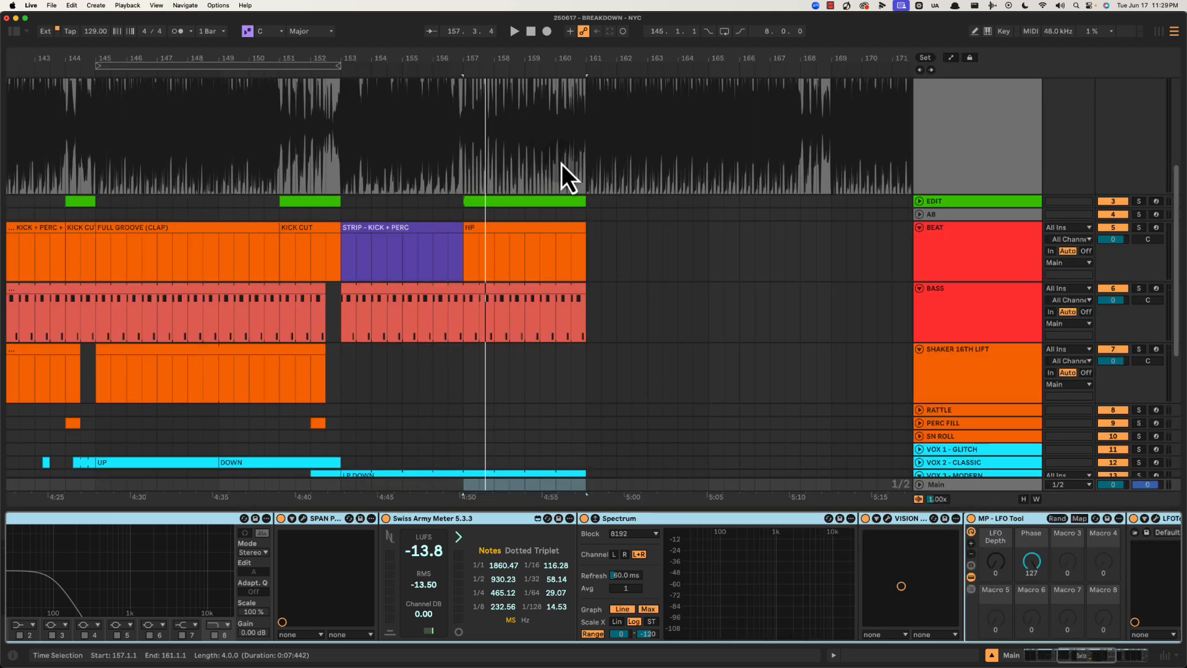
# Split the BASS clip at bar 157 and rename the part from bar 157 to 161 as HP
pyautogui.click(545, 227)
pyautogui.click(459, 321)
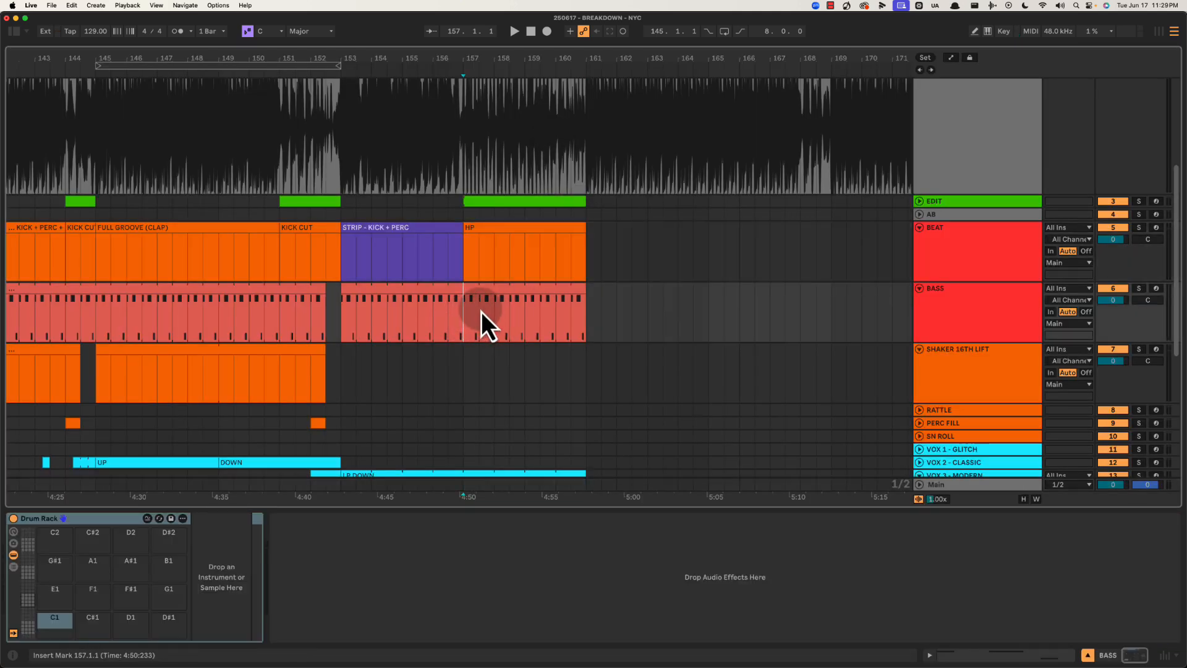
pyautogui.click(516, 291)
pyautogui.write('HP')
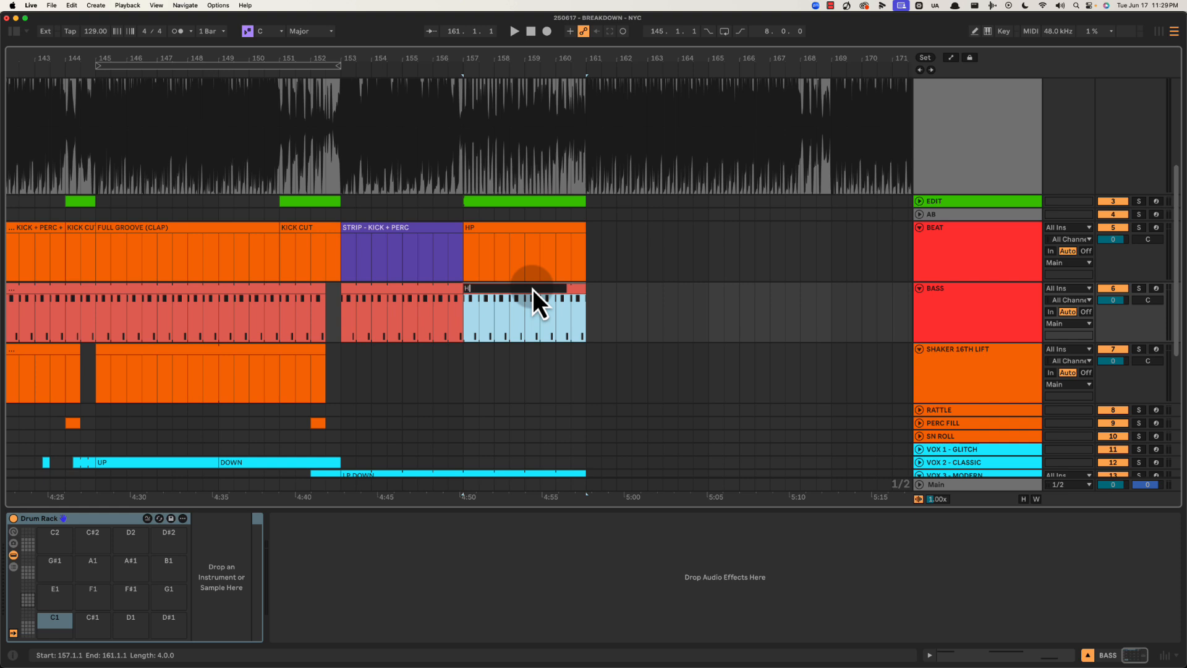
pyautogui.press('Return')
pyautogui.press('space')
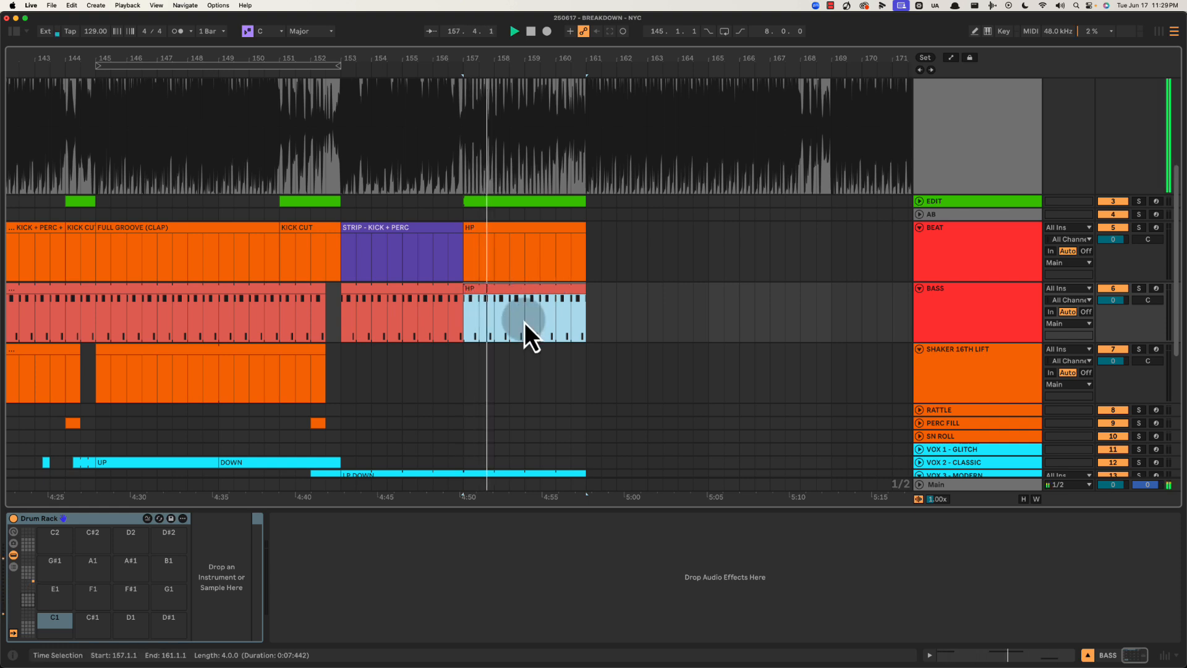
# Copy the SHAKER 16TH LIFT part to bars 157 to 161 on its track, deleting the excess
pyautogui.scroll(-4, 525, 321)
pyautogui.click(358, 272)
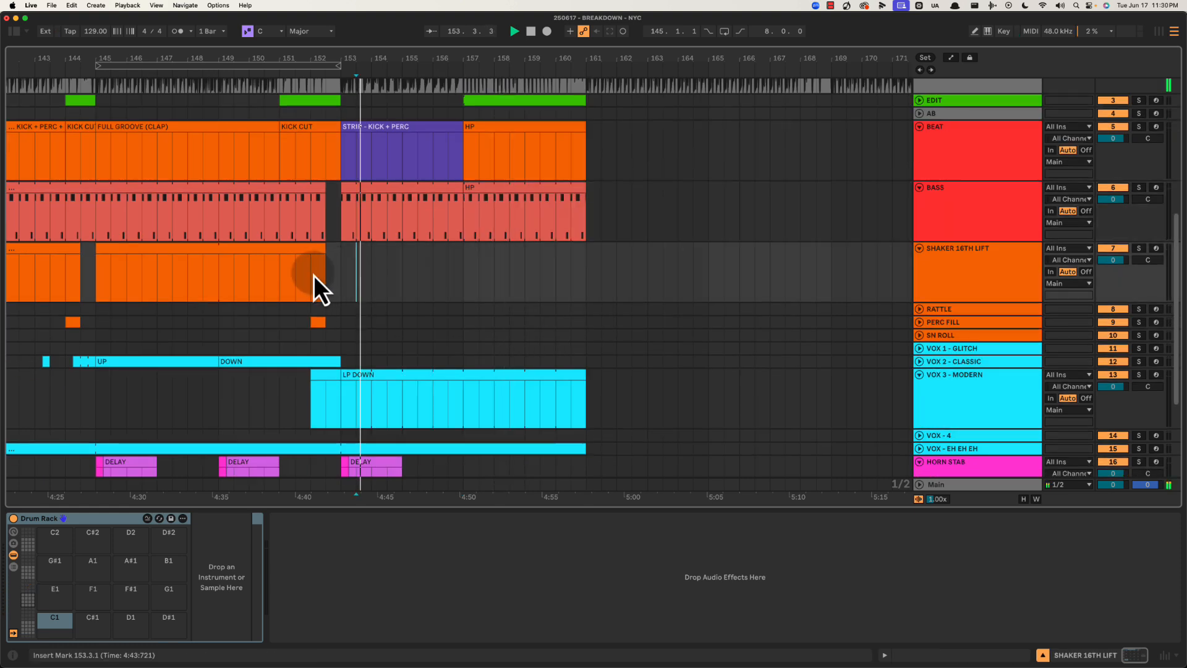
pyautogui.click(287, 273)
pyautogui.click(465, 276)
pyautogui.moveTo(292, 258); pyautogui.dragTo(626, 266)
pyautogui.moveTo(718, 254); pyautogui.dragTo(608, 258)
pyautogui.press('Delete')
pyautogui.click(538, 279)
pyautogui.scroll(-2, 544, 272)
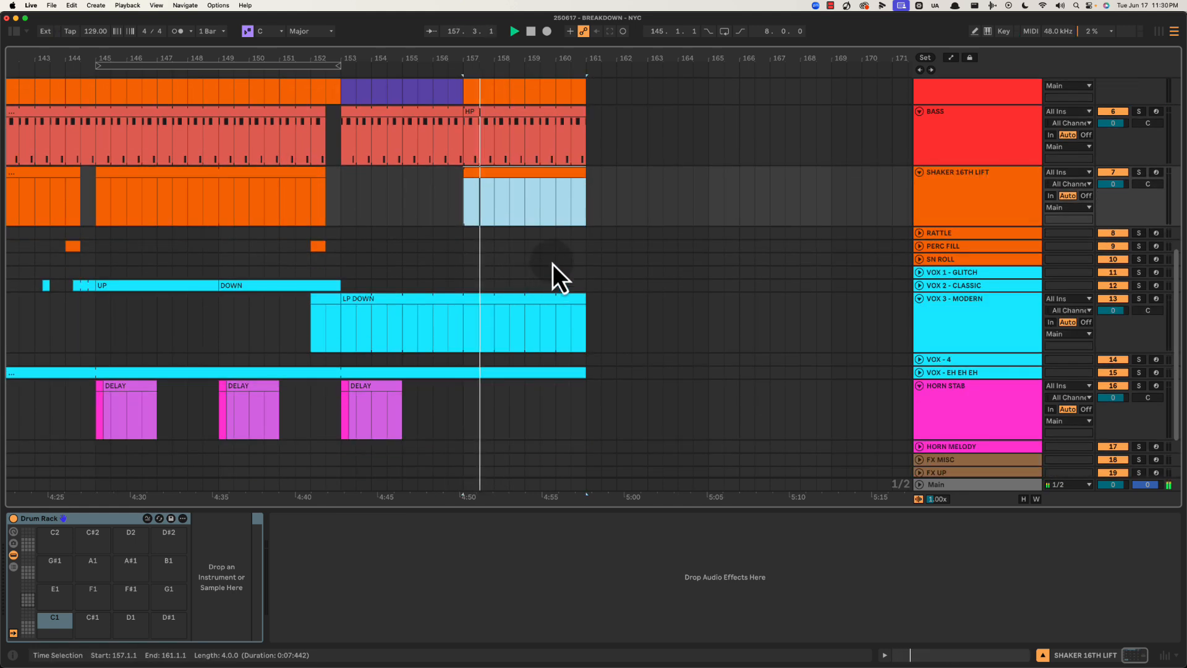
# Hide the device view and fold the VOX 3 - MODERN, SHAKER 16TH LIFT, BASS and BEAT tracks
pyautogui.press('super+alt+l')
pyautogui.click(919, 362)
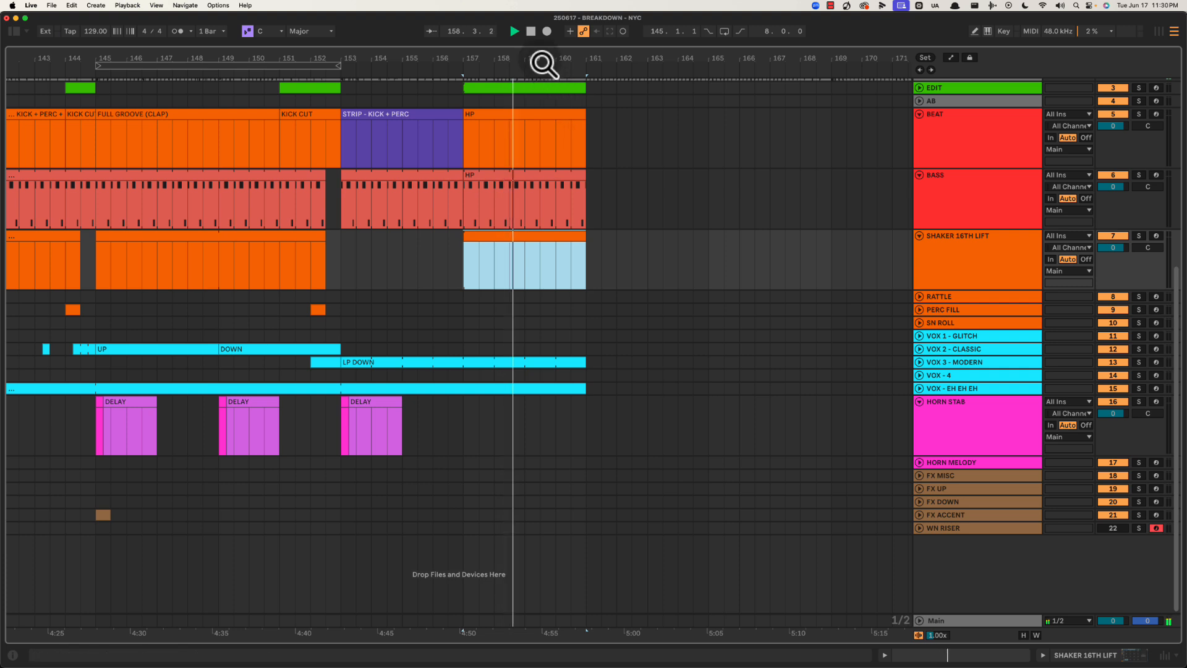
pyautogui.moveTo(543, 58); pyautogui.dragTo(592, 80)
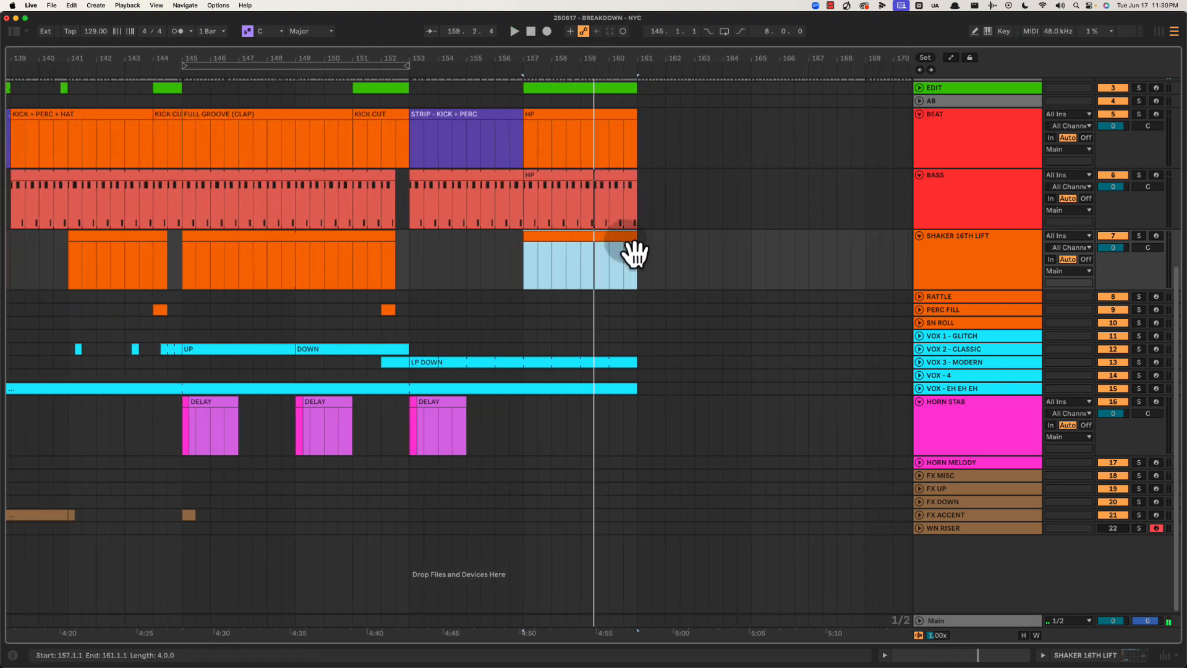
pyautogui.scroll(3, 674, 303)
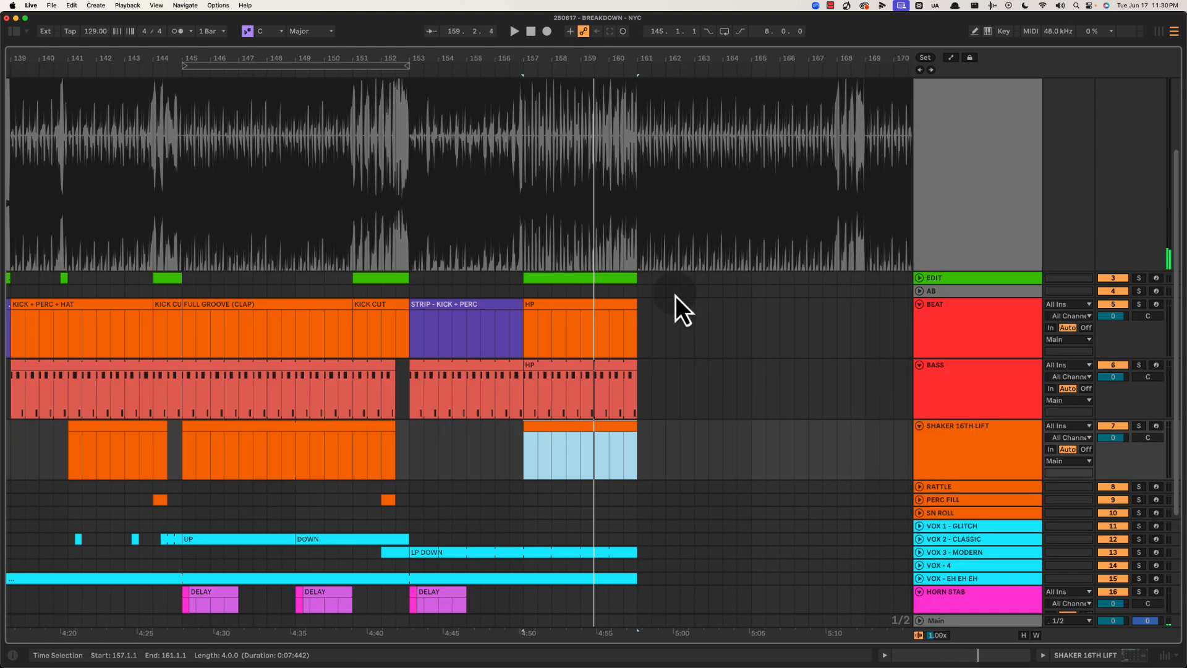
pyautogui.click(919, 426)
pyautogui.click(920, 365)
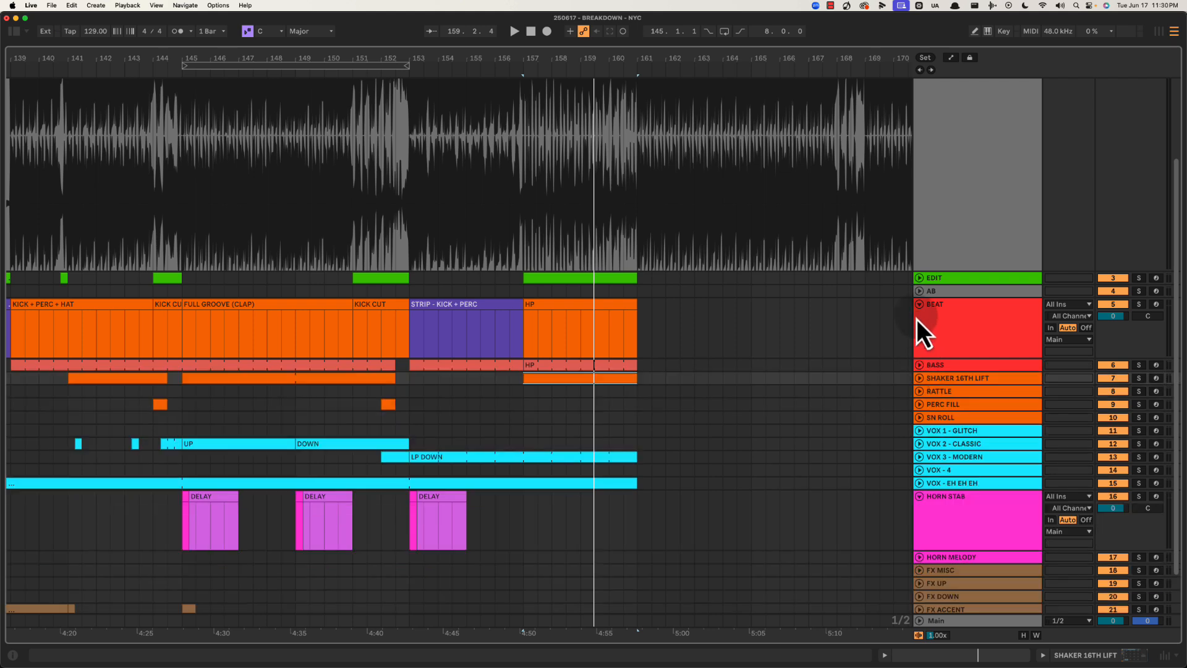
pyautogui.click(919, 304)
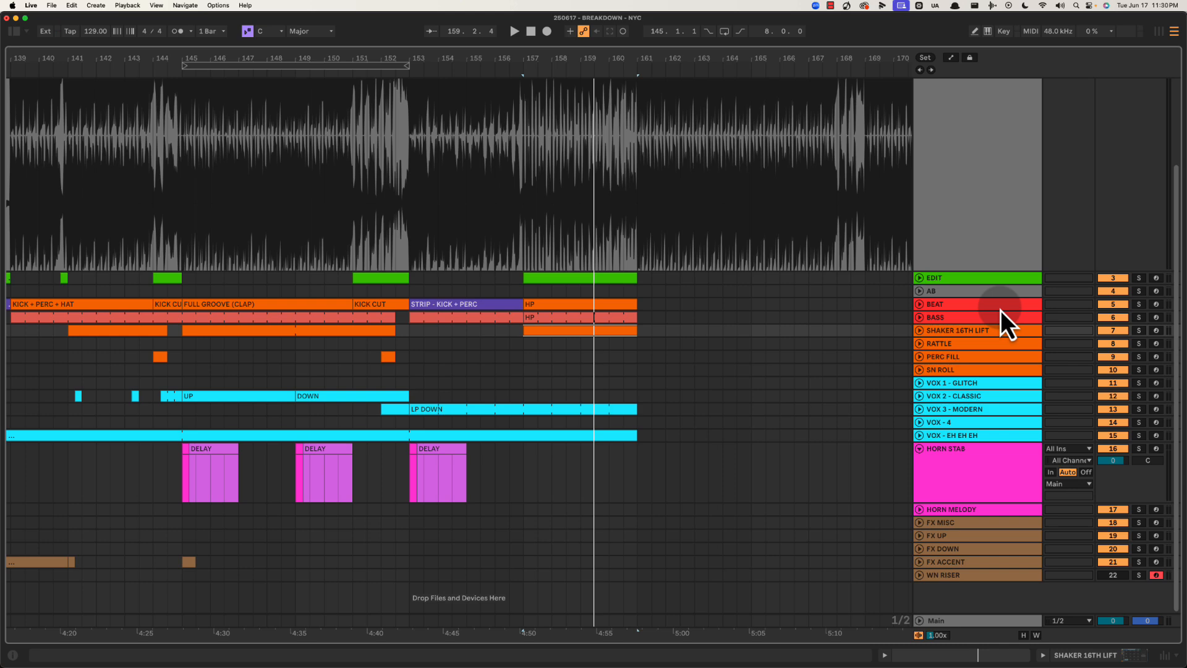
# Examine the vocal parts in the earlier sections across bars 65 to 81, 81 to 113 and 113 to 129
pyautogui.moveTo(507, 59); pyautogui.dragTo(509, 58)
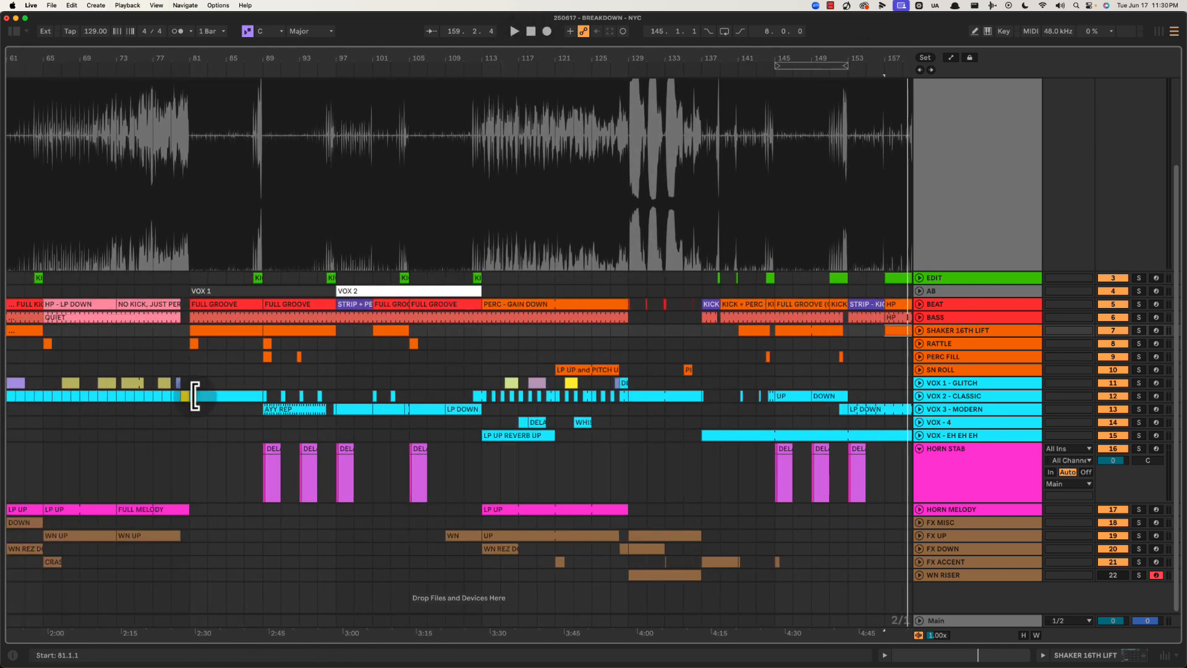
pyautogui.moveTo(191, 356); pyautogui.dragTo(486, 438)
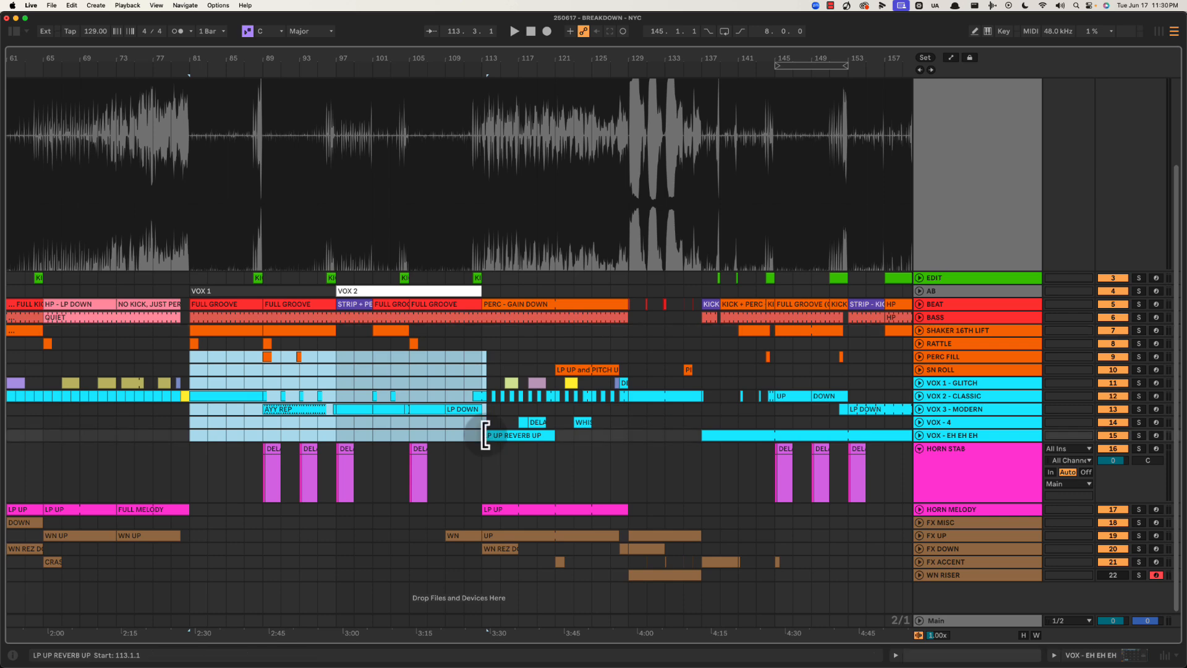
pyautogui.hscroll(-5, 358, 431)
pyautogui.hscroll(-1, 359, 430)
pyautogui.moveTo(209, 375); pyautogui.dragTo(357, 382)
pyautogui.moveTo(649, 384); pyautogui.dragTo(774, 380)
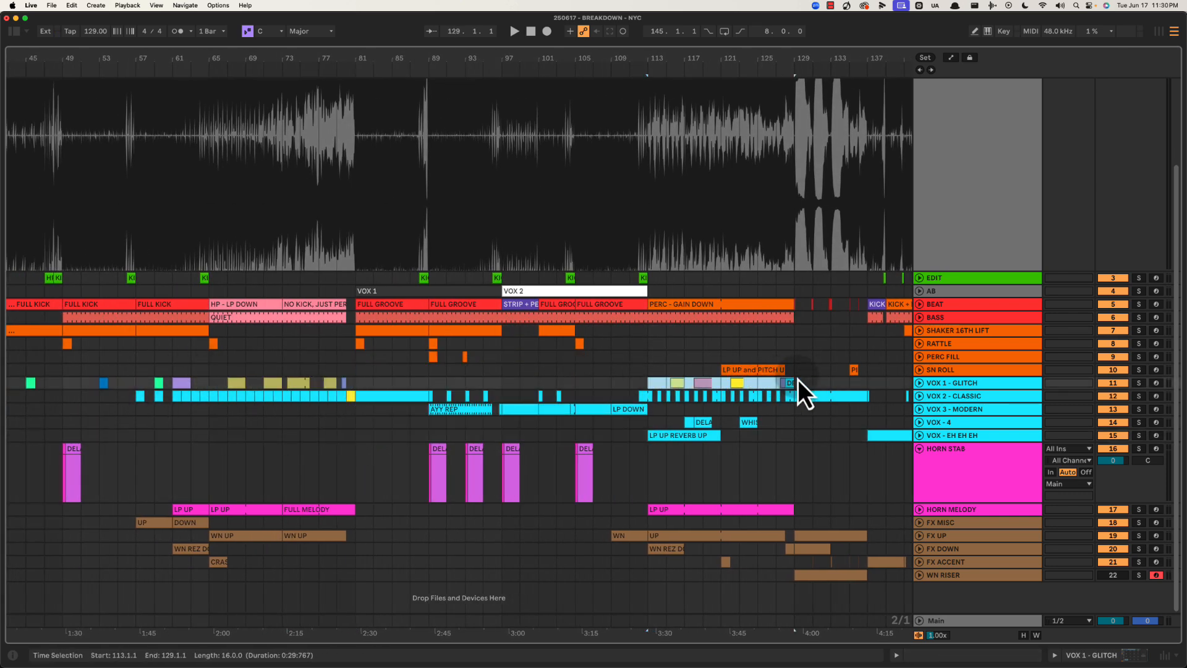
pyautogui.hscroll(15, 708, 420)
# Play the arrangement from bar 153, then from bar 157, to hear the stripped and HP sections
pyautogui.click(546, 373)
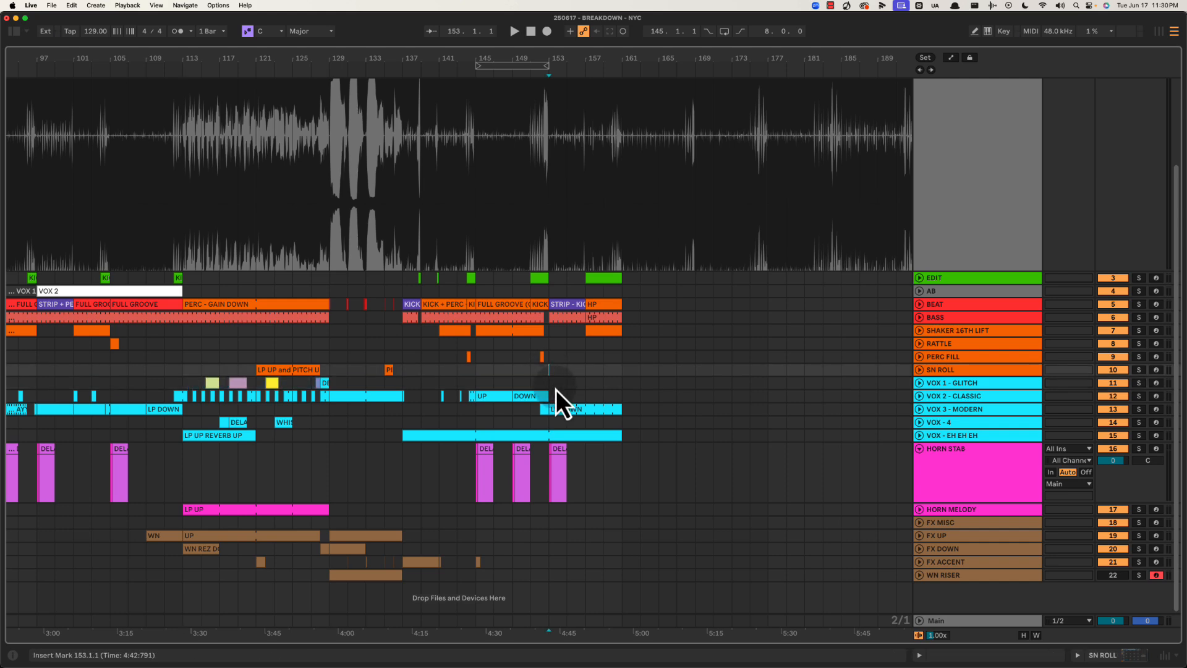
pyautogui.moveTo(578, 54); pyautogui.dragTo(527, 217)
pyautogui.press('space')
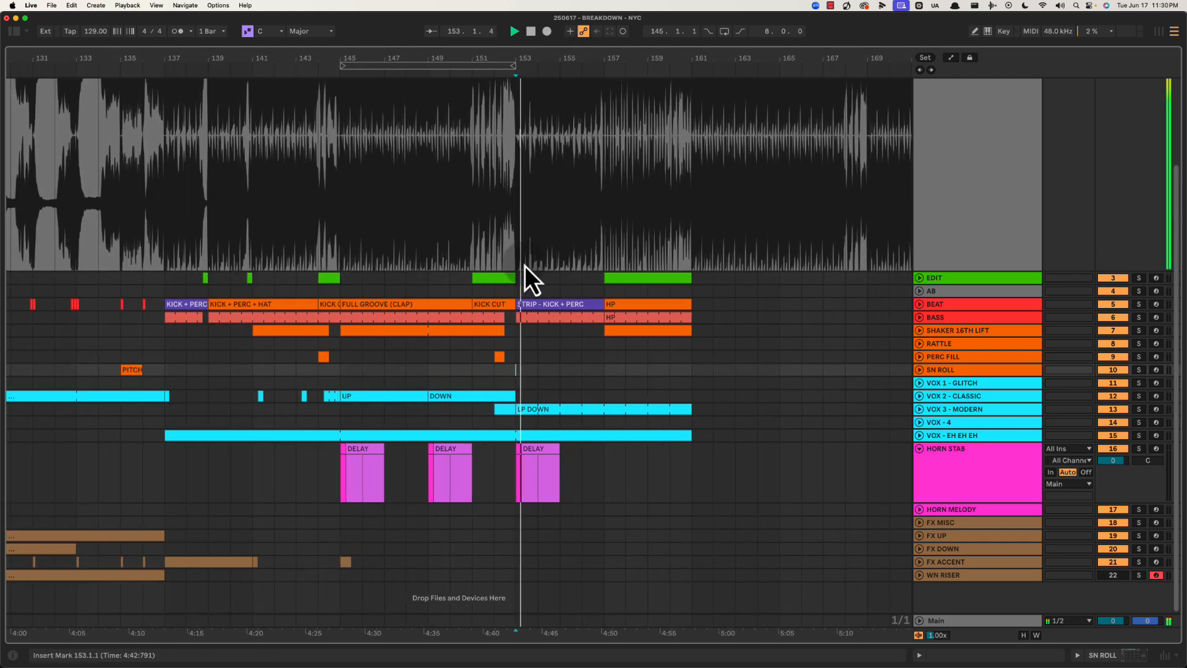
pyautogui.hscroll(-5, 524, 296)
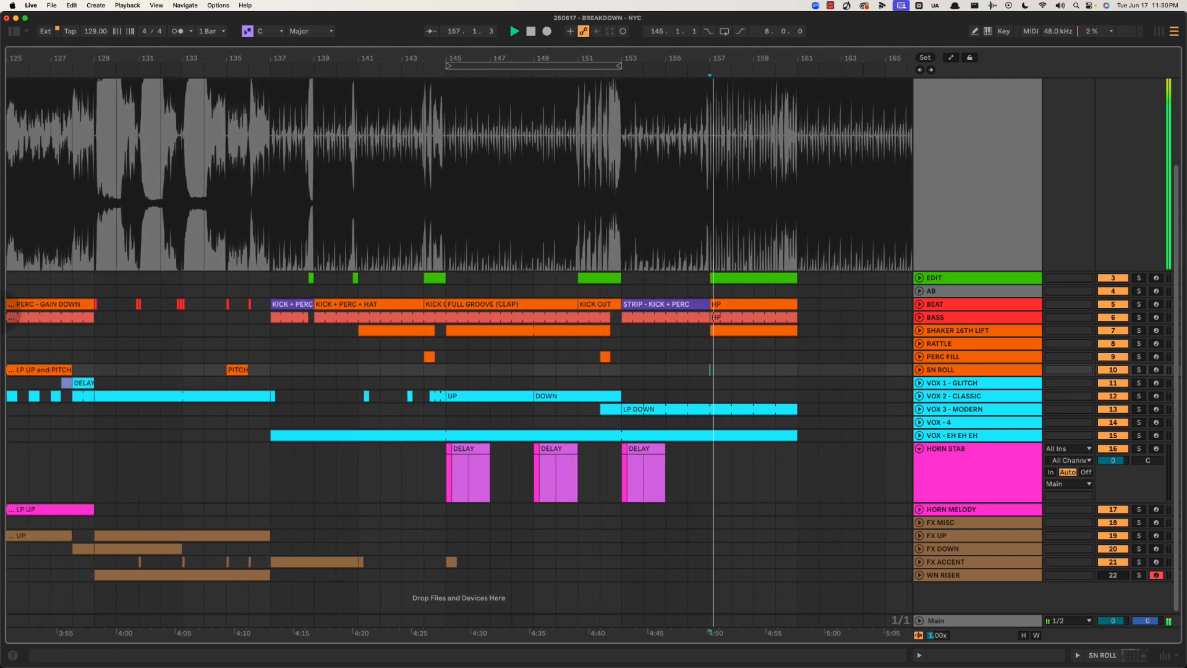
# Insert an empty MIDI clip on the SN ROLL track from 158.3 to 160.1
pyautogui.moveTo(768, 54); pyautogui.dragTo(770, 56)
pyautogui.moveTo(595, 370); pyautogui.dragTo(388, 371)
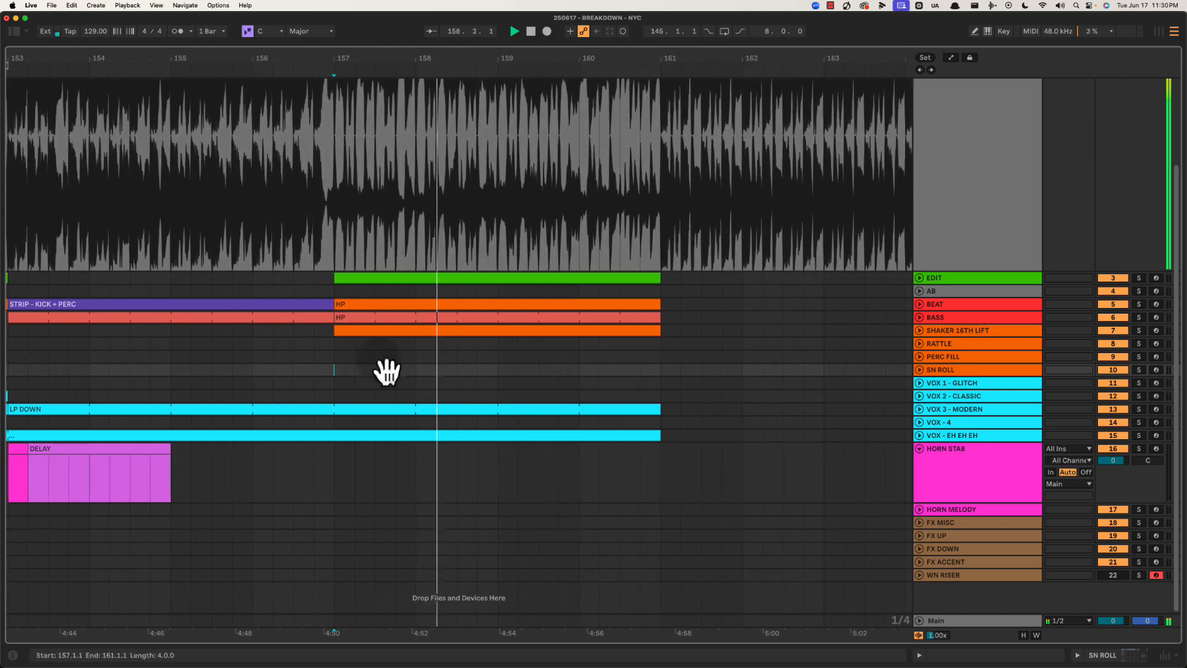
pyautogui.click(460, 374)
pyautogui.moveTo(491, 374); pyautogui.dragTo(580, 377)
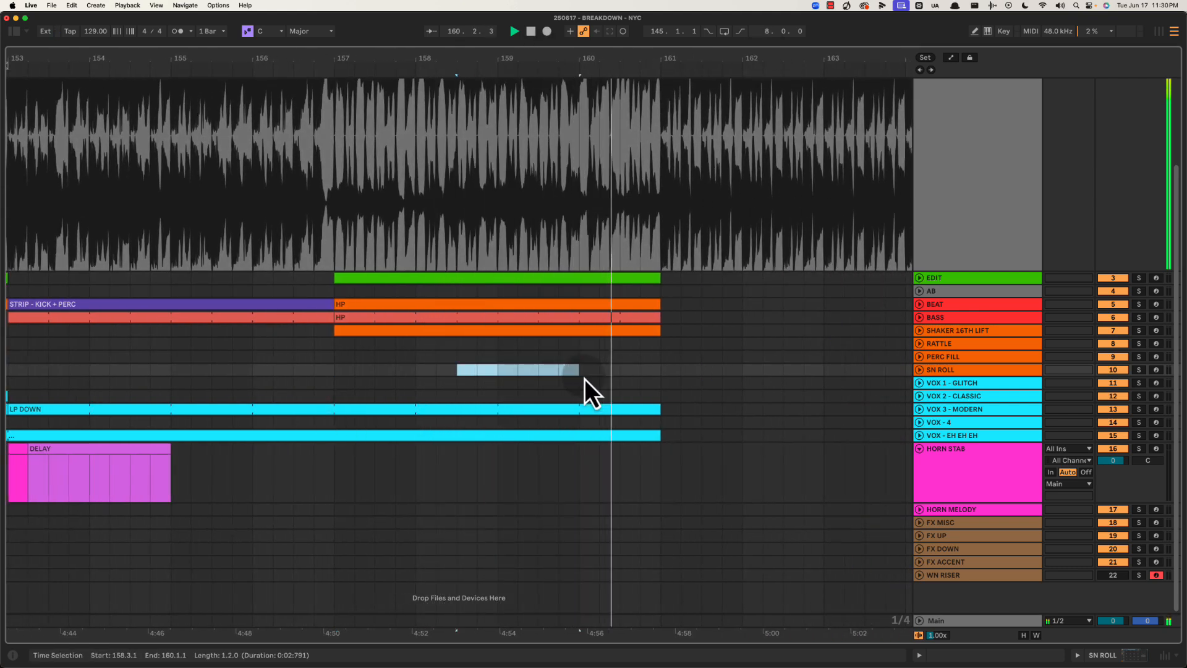
pyautogui.press('super+shift+m')
pyautogui.press('space')
pyautogui.press('super+alt+4')
pyautogui.press('super+alt+l')
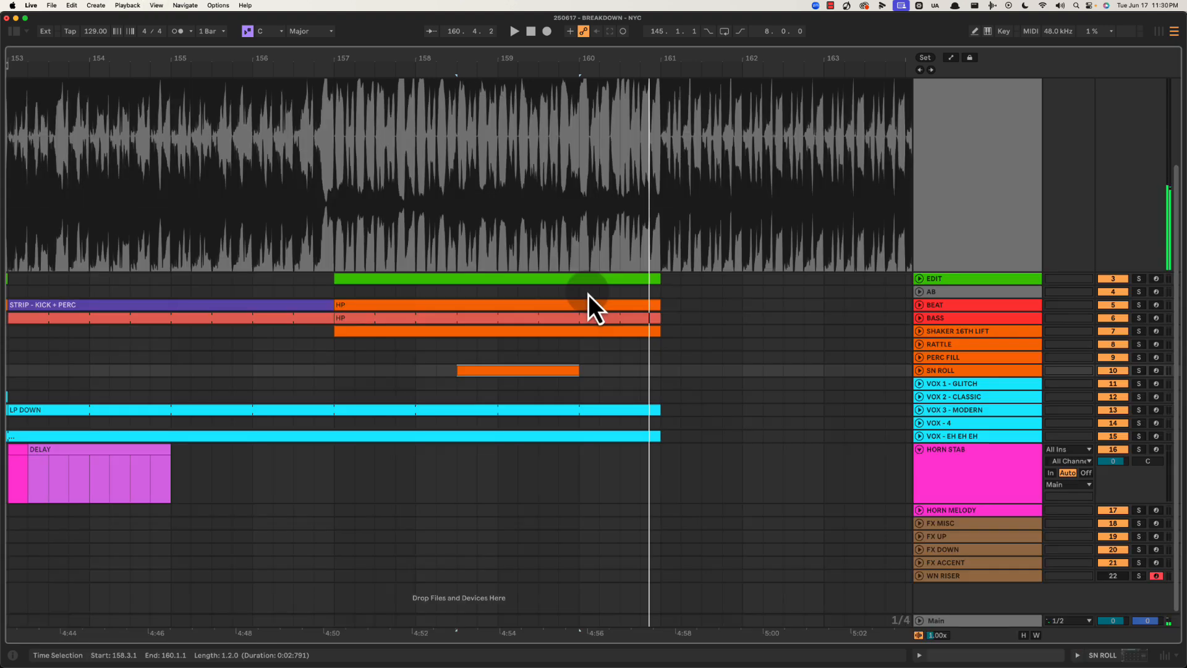
# Recolor the new SN ROLL clip pale blue
pyautogui.rightClick(532, 370)
pyautogui.click(618, 364)
pyautogui.click(491, 371)
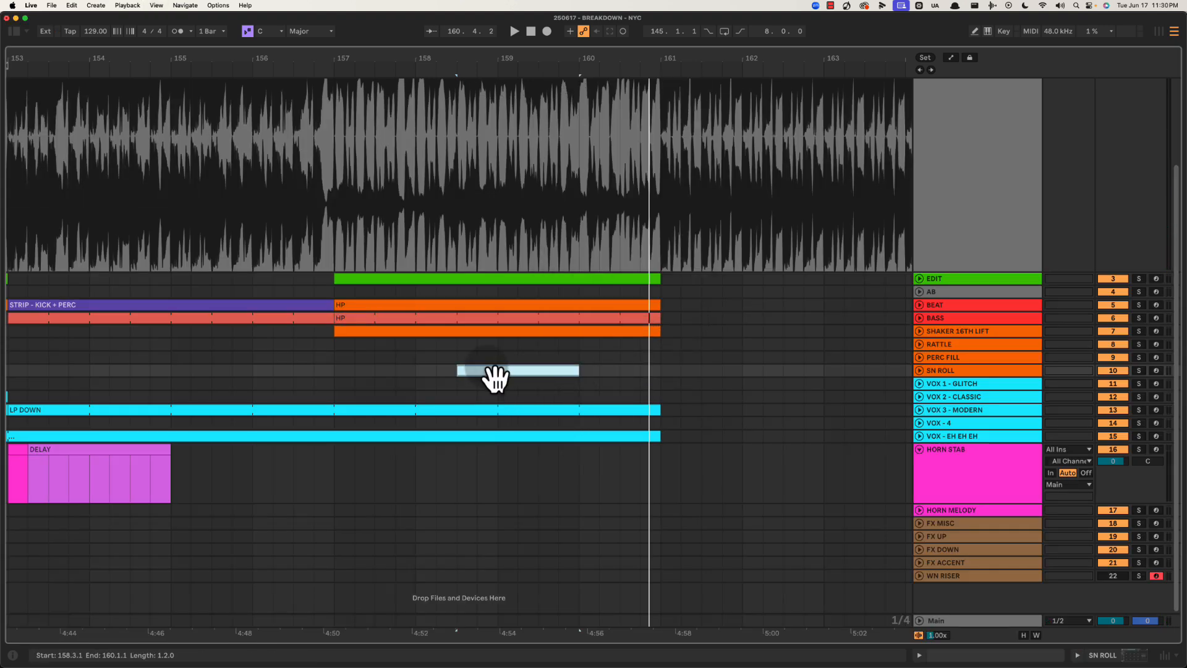
# Play the HP section past the SN ROLL clip and into bar 161
pyautogui.press('space')
pyautogui.click(597, 346)
pyautogui.scroll(3, 596, 355)
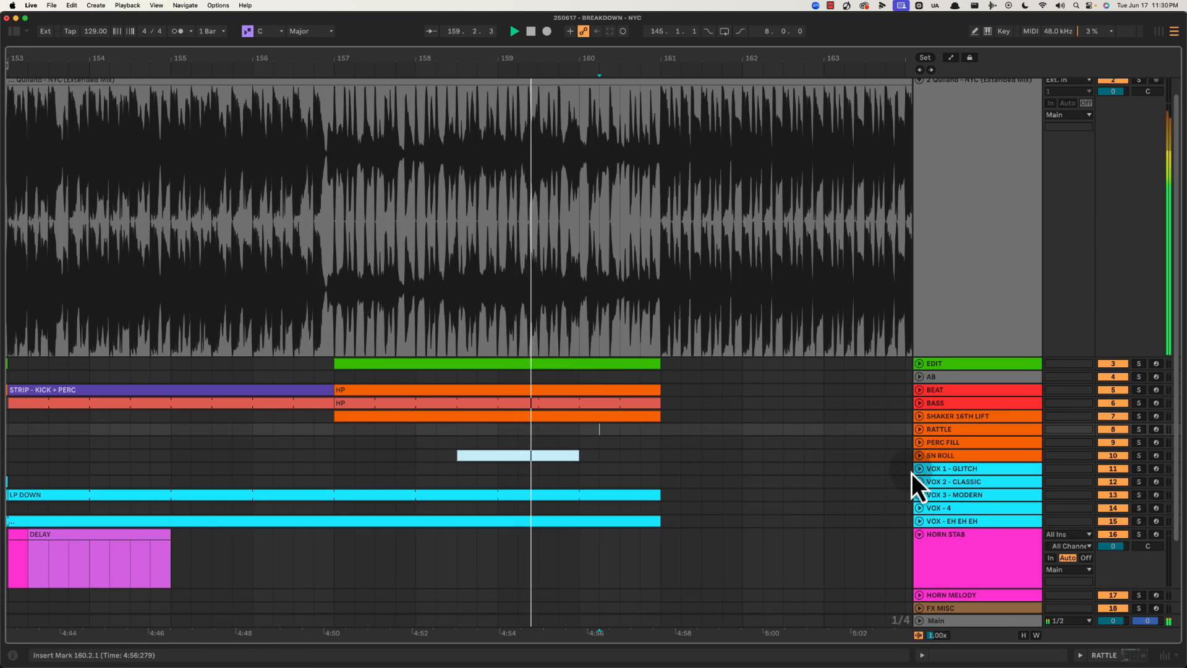
pyautogui.scroll(-2, 689, 468)
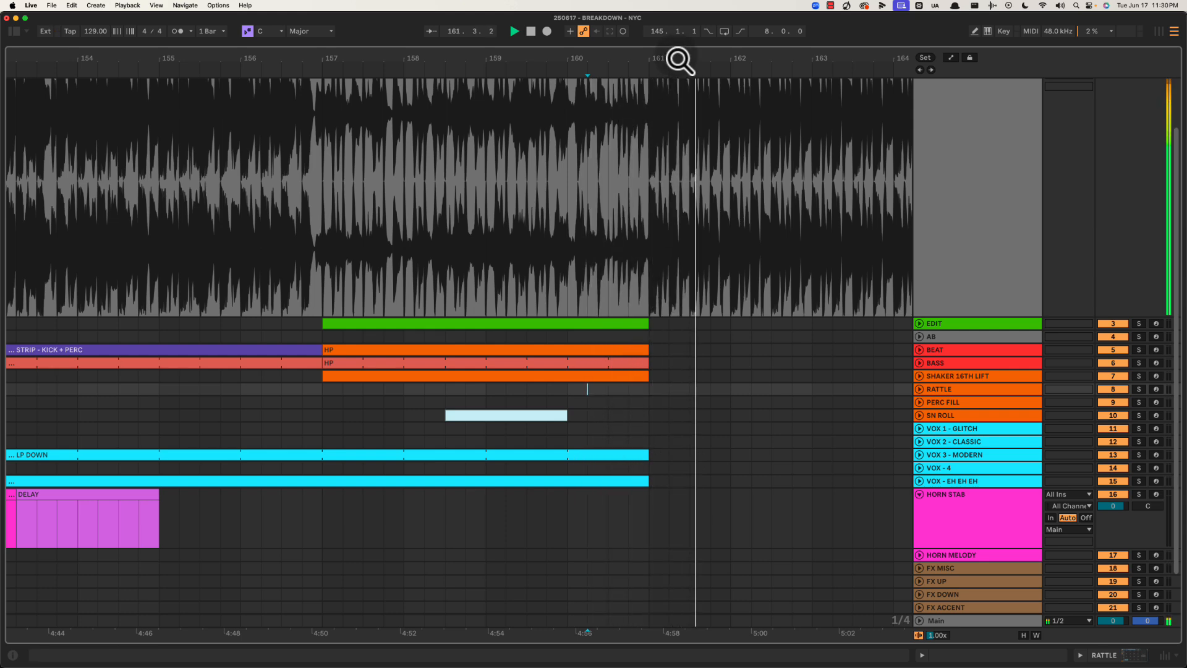
pyautogui.press('space')
# Insert an empty MIDI clip on the VOX 3 - MODERN track from bar 161 to bar 169
pyautogui.moveTo(677, 57); pyautogui.dragTo(579, 61)
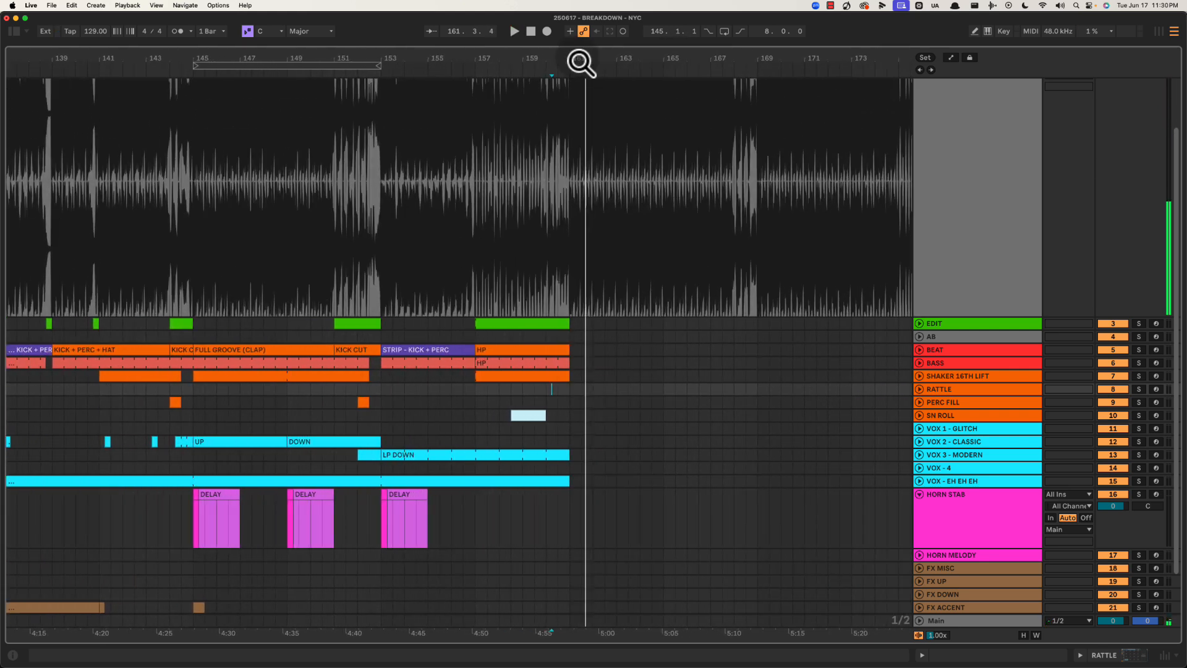
pyautogui.click(568, 433)
pyautogui.click(570, 458)
pyautogui.moveTo(778, 465); pyautogui.dragTo(761, 458)
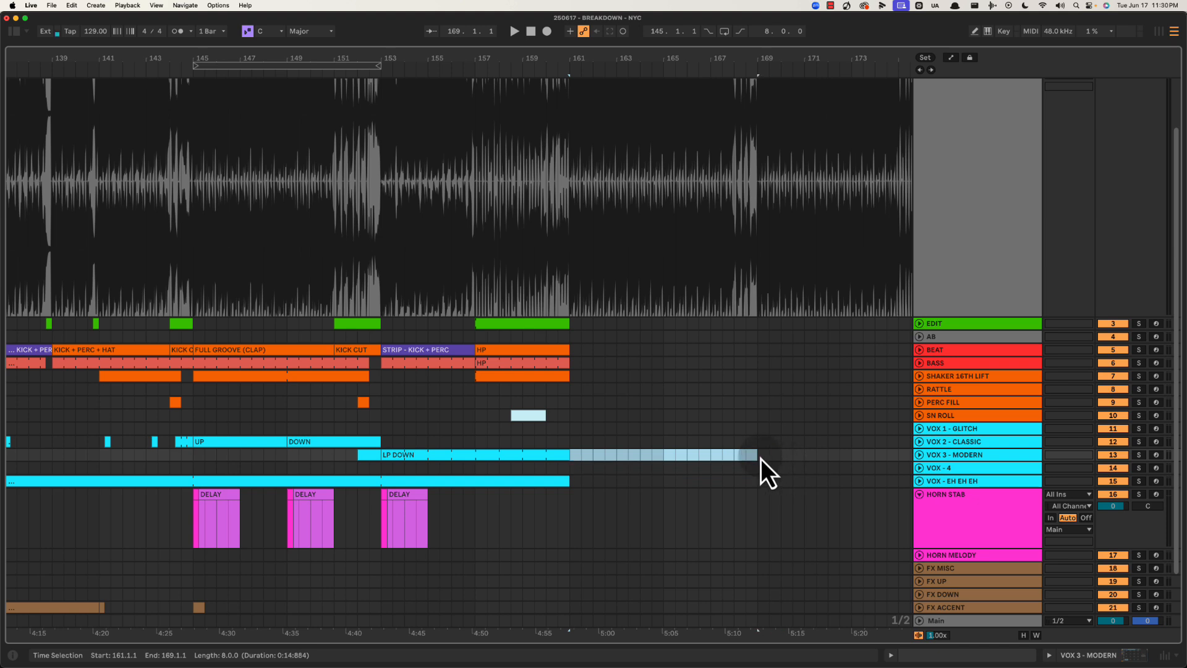
pyautogui.press('super+shift+m')
pyautogui.press('super+alt+l')
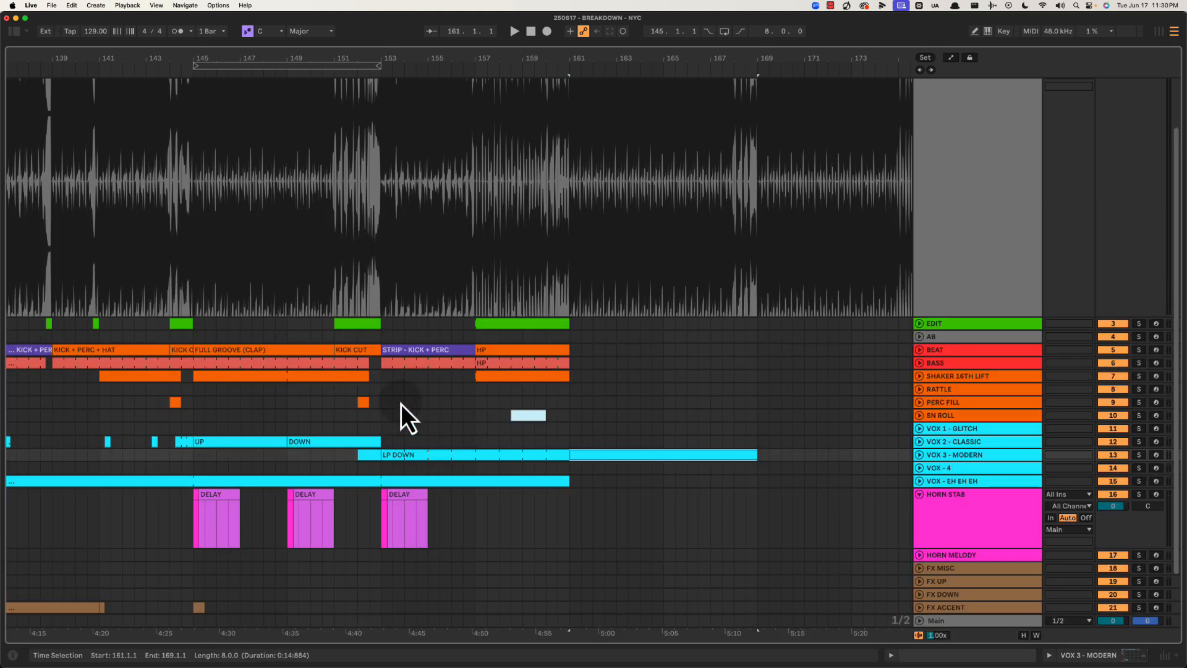
# Copy the FULL GROOVE (CLAP) beat part to bars 161 to 169 and rename it FULL GROOVE
pyautogui.moveTo(232, 350); pyautogui.dragTo(608, 350)
pyautogui.moveTo(705, 350); pyautogui.dragTo(757, 350)
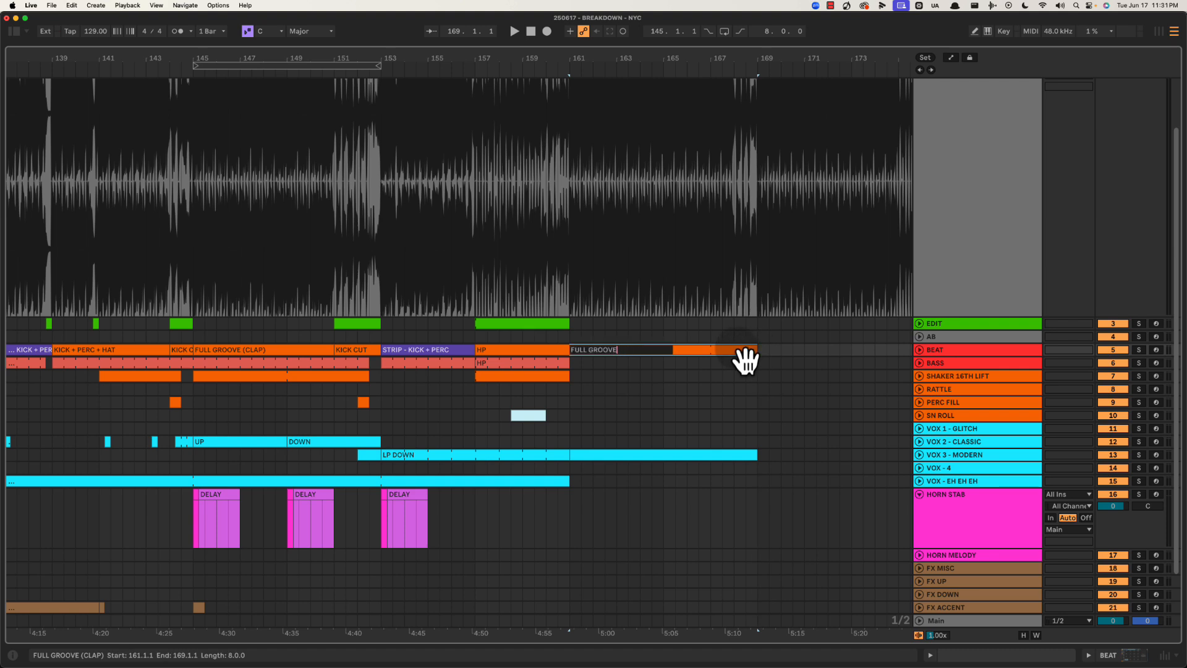
pyautogui.write('FULL GROOVE')
pyautogui.press('Return')
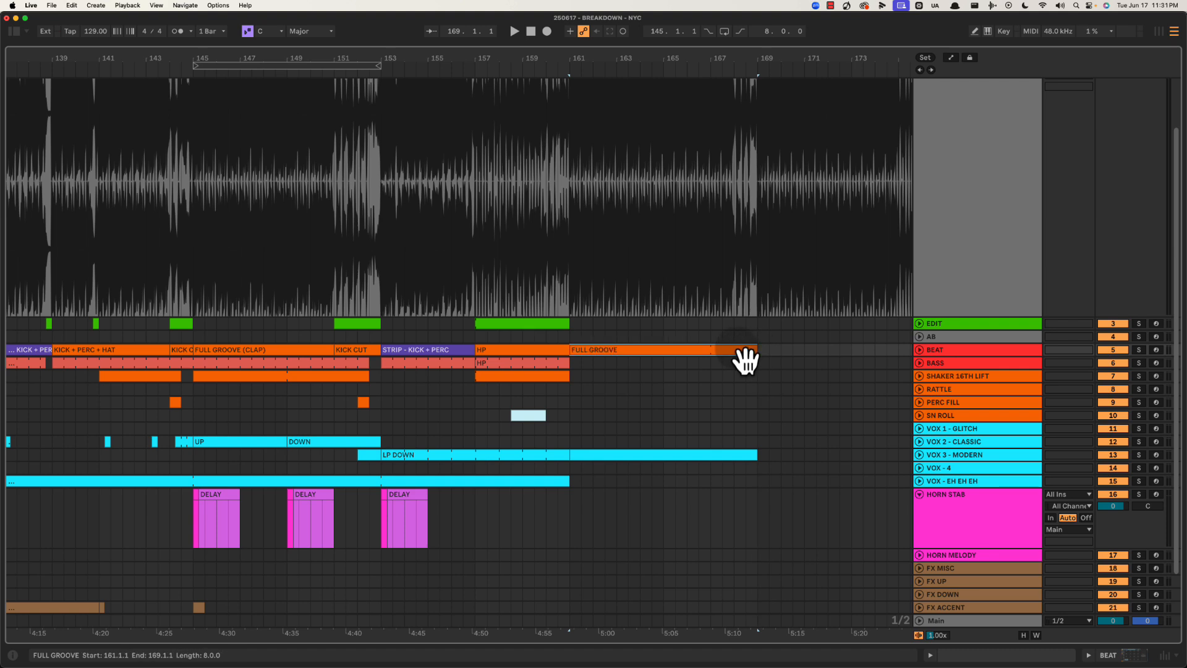
# Copy the earlier BASS part to bars 161 to 169, deleting the excess past bar 169
pyautogui.press('space')
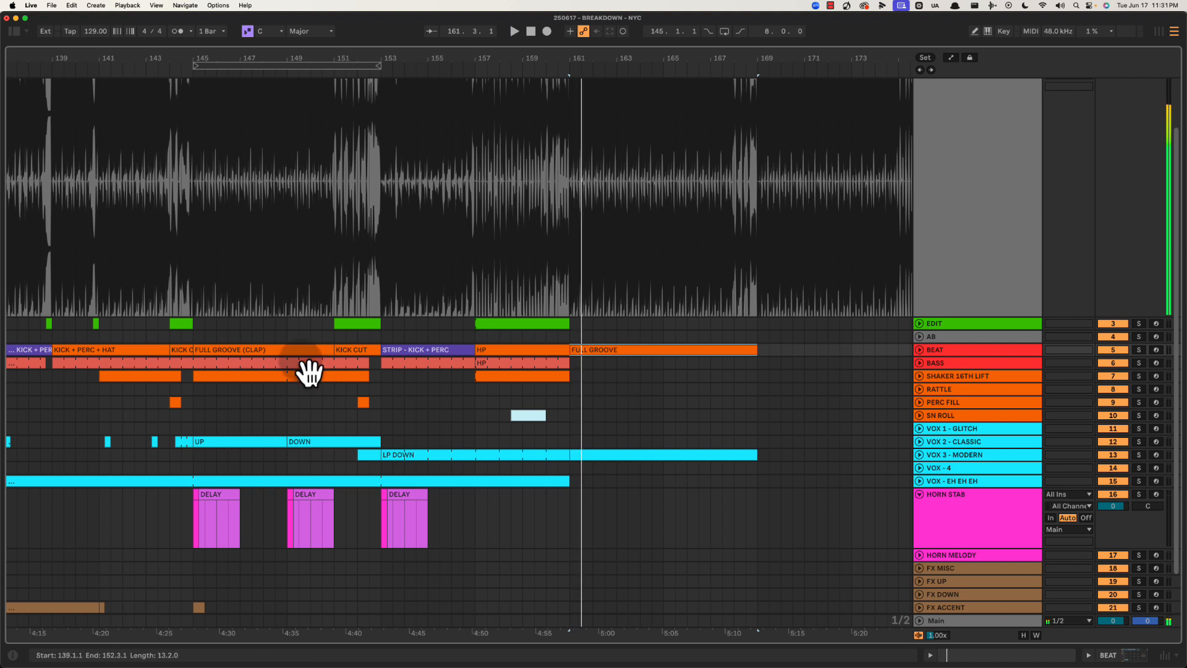
pyautogui.click(270, 364)
pyautogui.moveTo(268, 374); pyautogui.dragTo(889, 404)
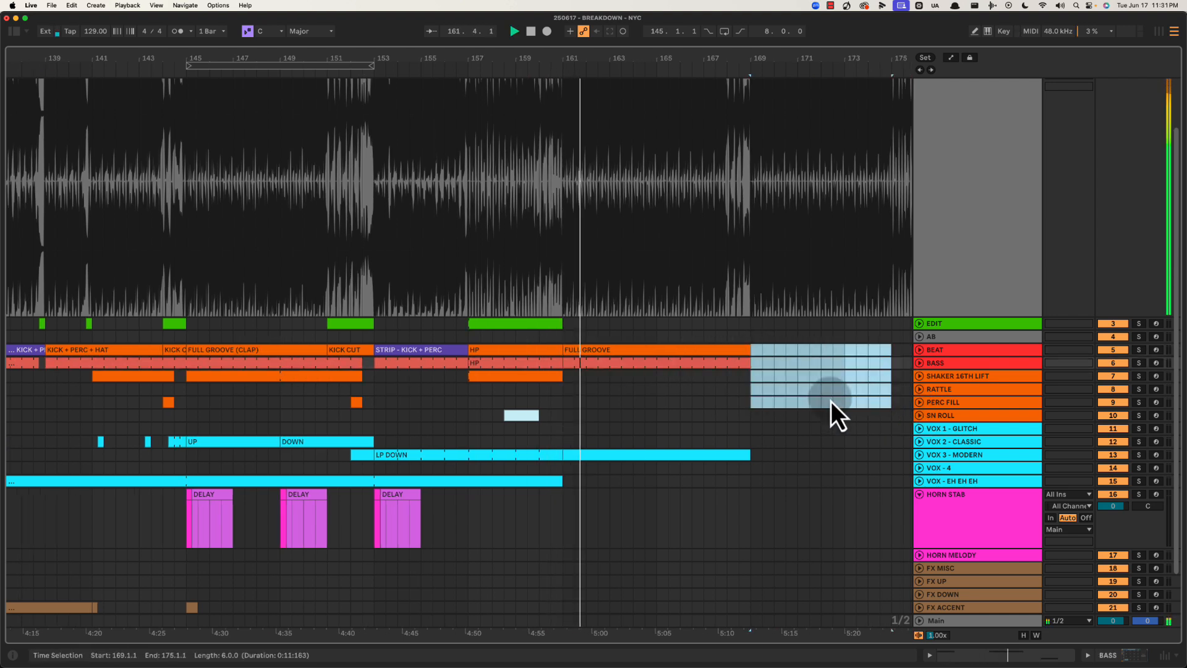
# Copy the HORN STAB part with its DELAY clip from bar 153 to bars 157 and 161
pyautogui.moveTo(379, 490); pyautogui.dragTo(489, 500)
pyautogui.click(466, 516)
pyautogui.press('space')
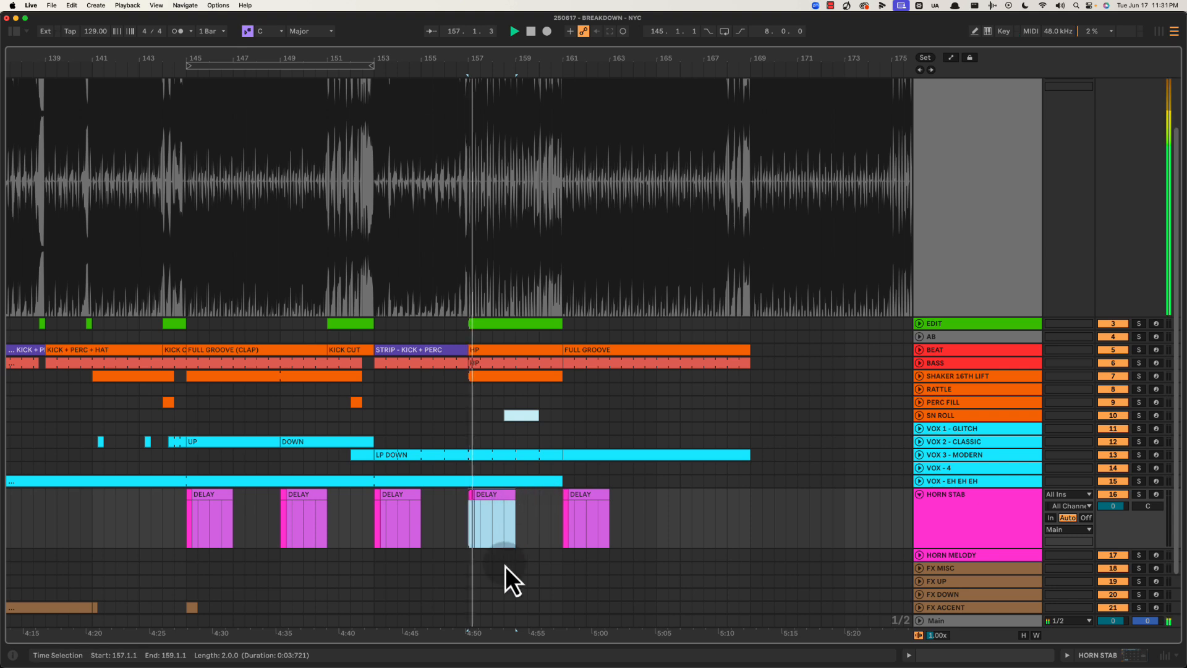
# Copy the FX ACCENT clip from bar 145 to bars 153 and 161, checking the horn stab entries by ear
pyautogui.scroll(-3, 508, 582)
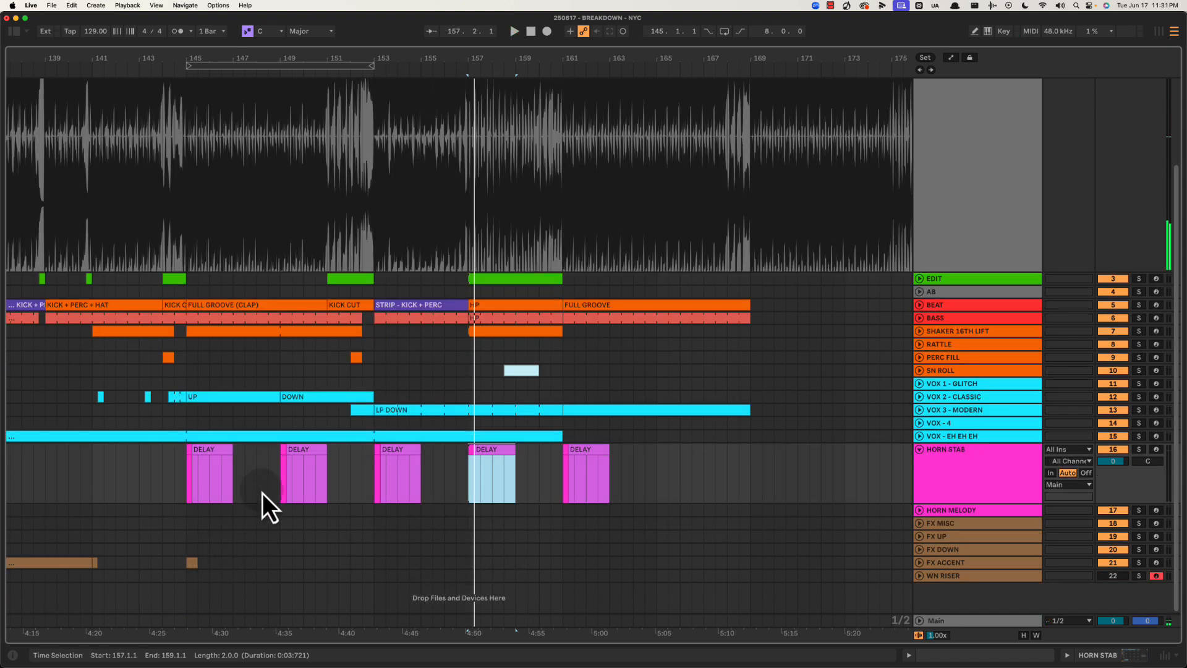
pyautogui.click(281, 484)
pyautogui.click(374, 486)
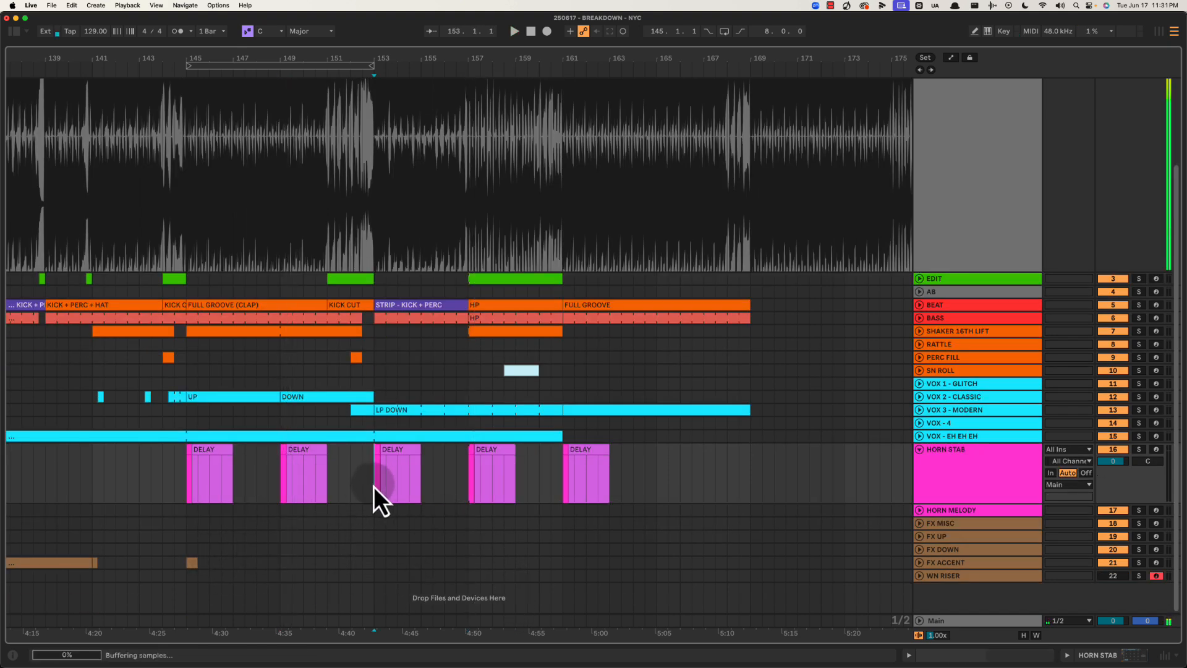
pyautogui.moveTo(195, 562); pyautogui.dragTo(384, 563)
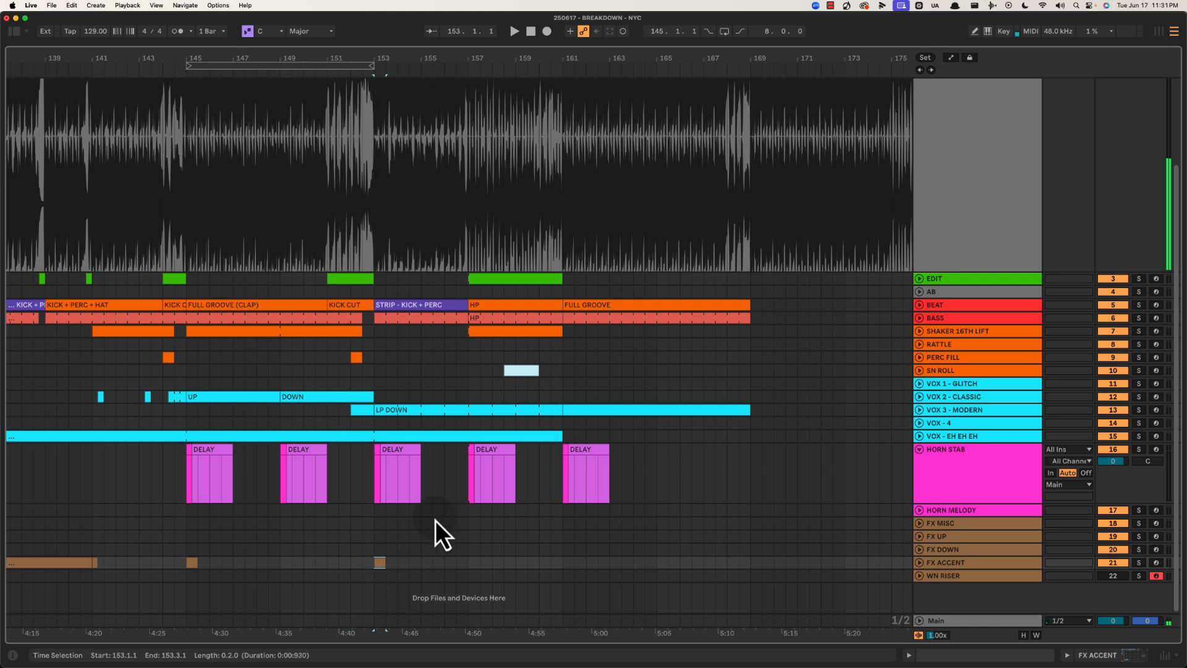
pyautogui.click(466, 482)
pyautogui.press('space')
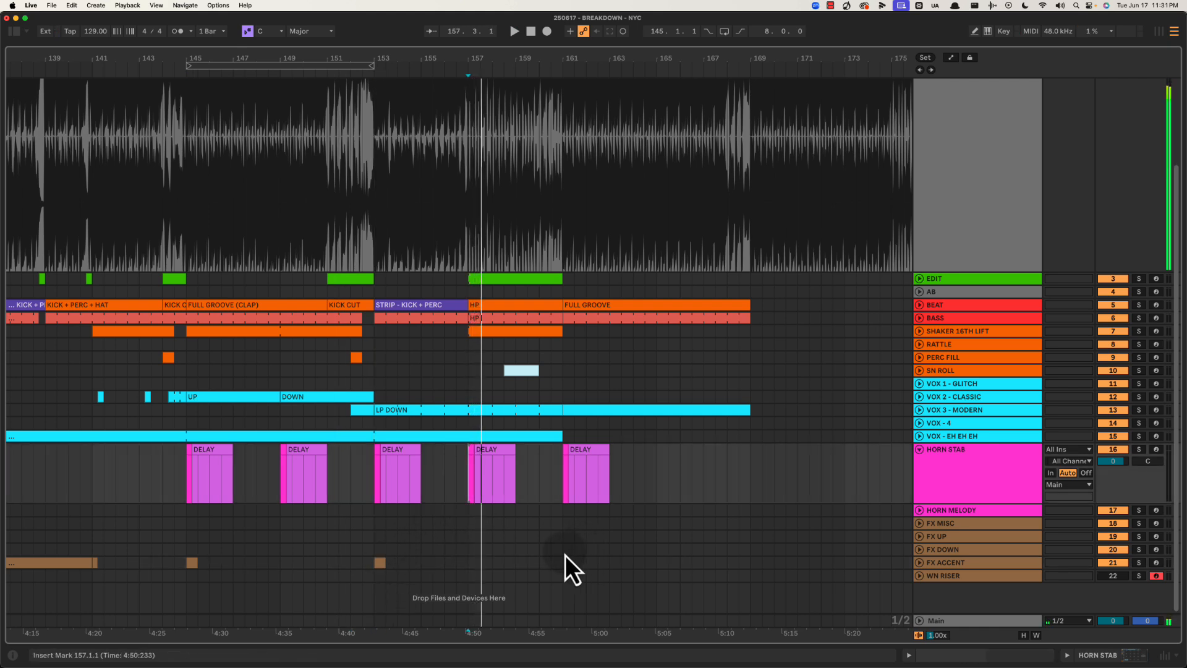
pyautogui.click(564, 555)
pyautogui.press('space')
pyautogui.moveTo(380, 562); pyautogui.dragTo(572, 565)
pyautogui.press('space')
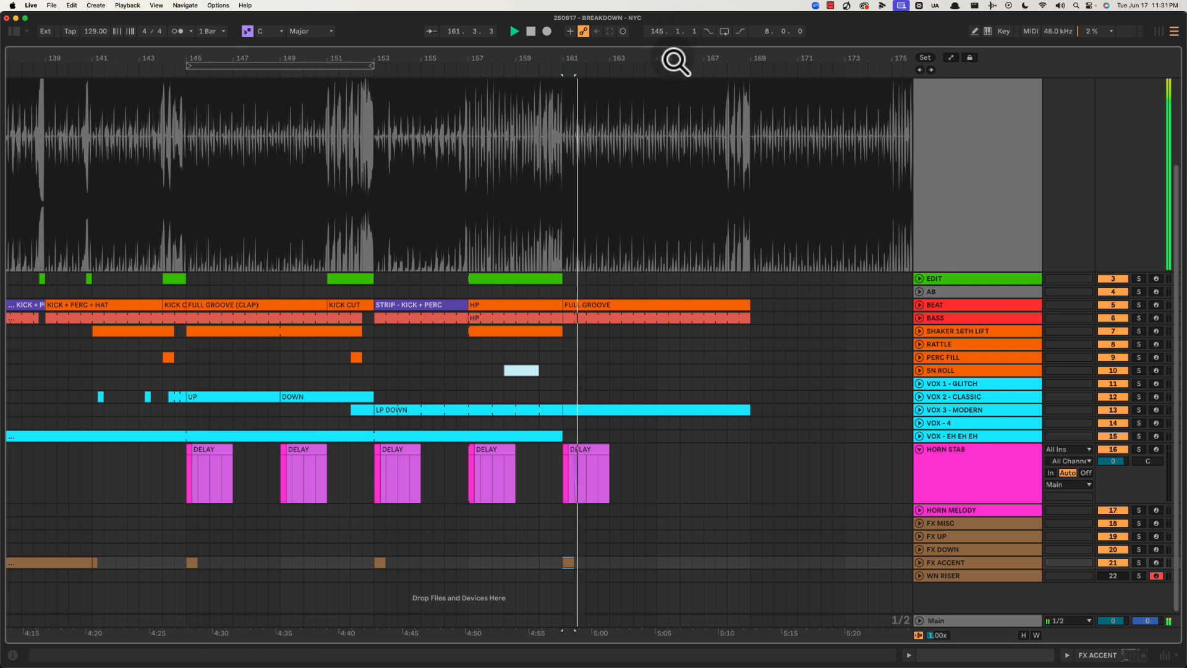
# Unfold the VOX 3 - MODERN track and rename its clip at bars 161 to 169 REP-ISH VOCAL
pyautogui.moveTo(674, 65); pyautogui.dragTo(678, 59)
pyautogui.click(930, 412)
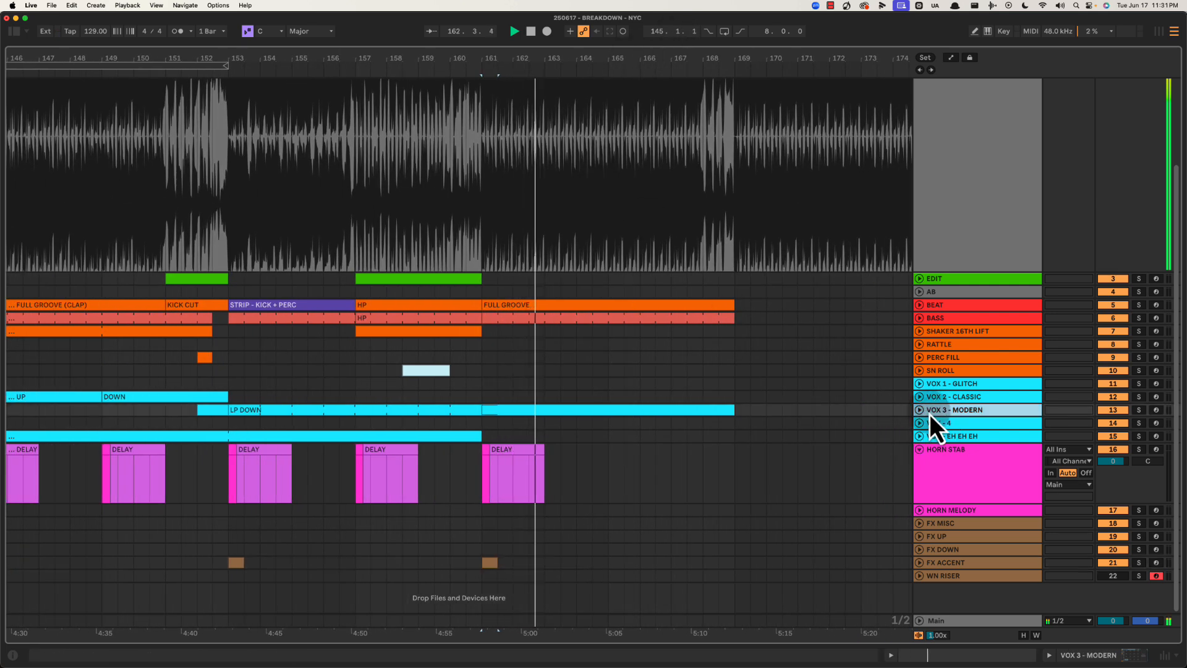
pyautogui.click(920, 411)
pyautogui.click(627, 426)
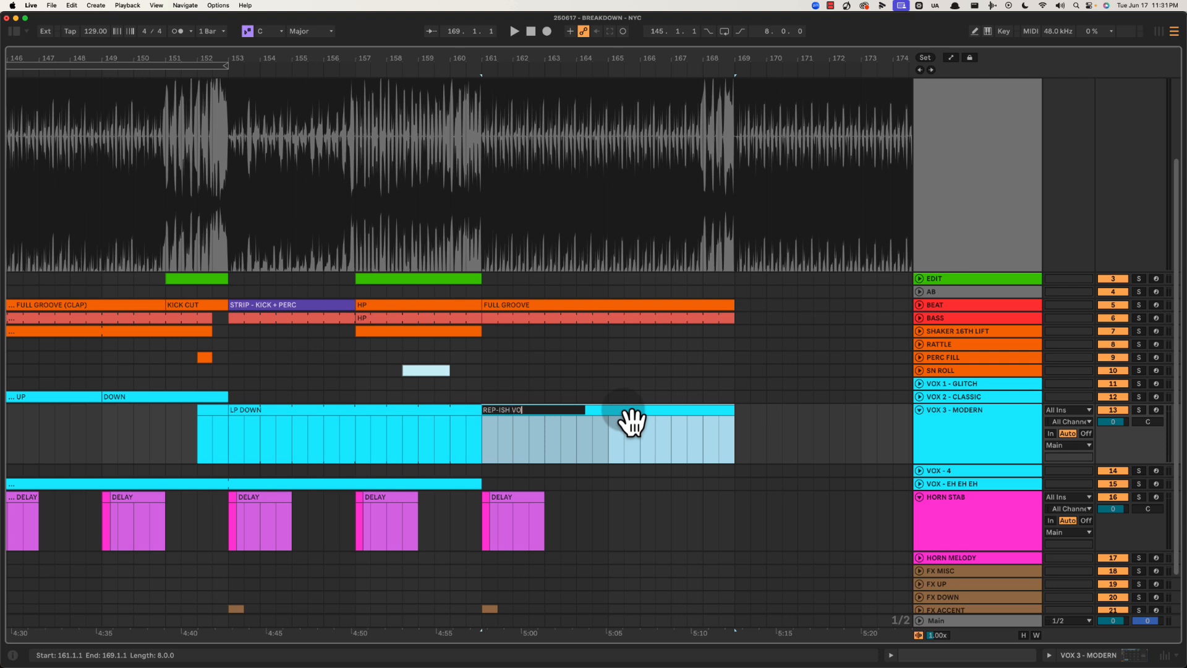
pyautogui.write('CAL')
pyautogui.press('Return')
# Enter four one-beat C3 notes in the REP-ISH VOCAL clip at 1.1, 1.3, 2.1 and 2.3
pyautogui.press('space')
pyautogui.doubleClick(631, 423)
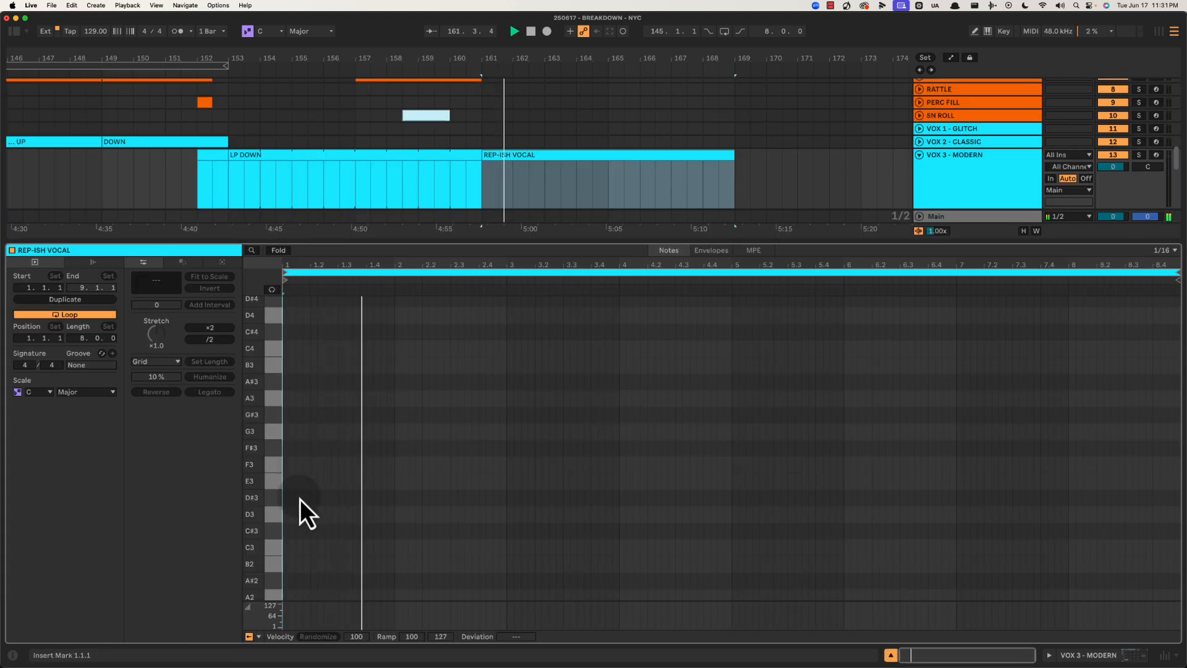
pyautogui.doubleClick(286, 549)
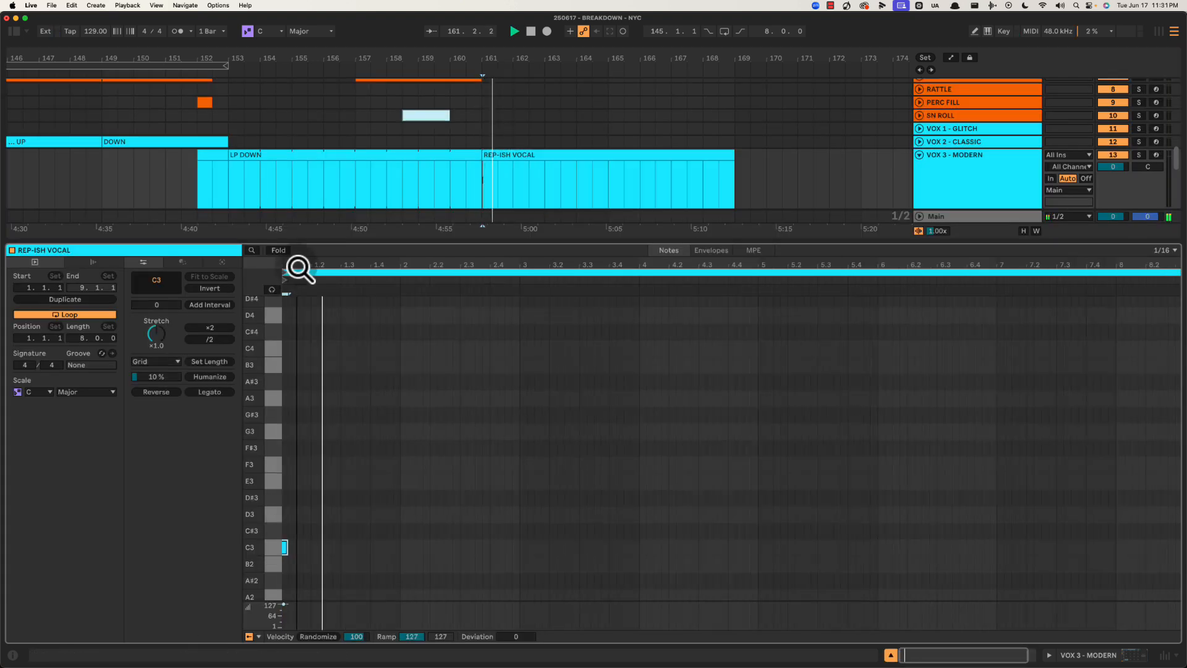
pyautogui.moveTo(299, 270); pyautogui.dragTo(296, 303)
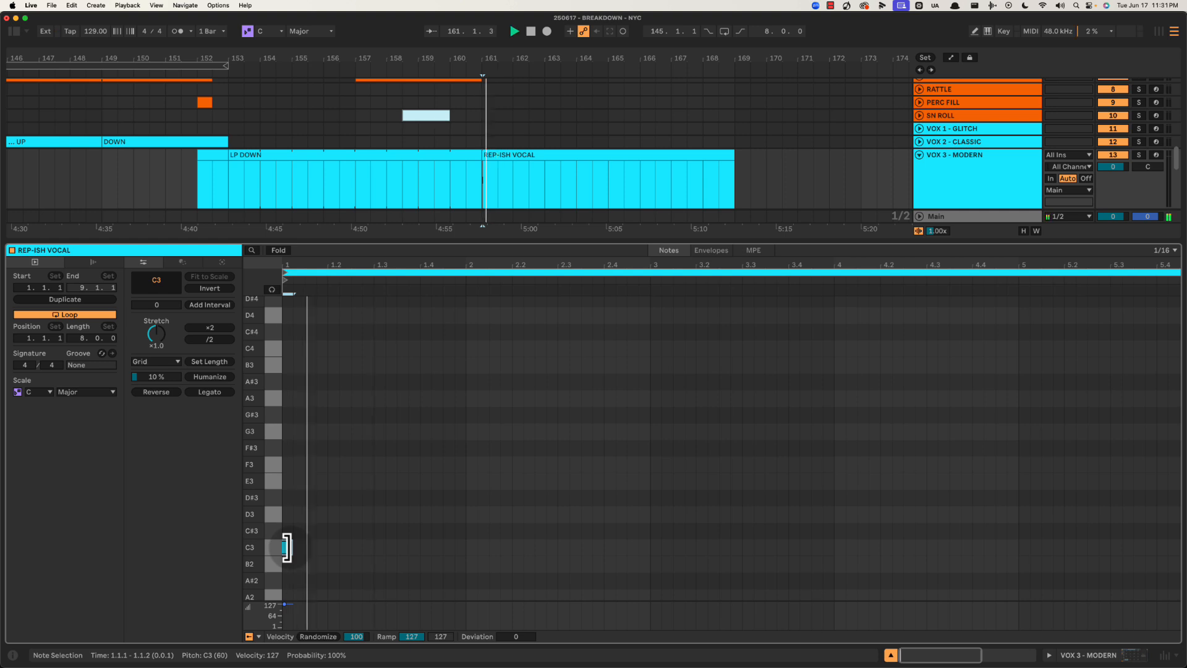
pyautogui.moveTo(286, 548); pyautogui.dragTo(574, 543)
pyautogui.press('space')
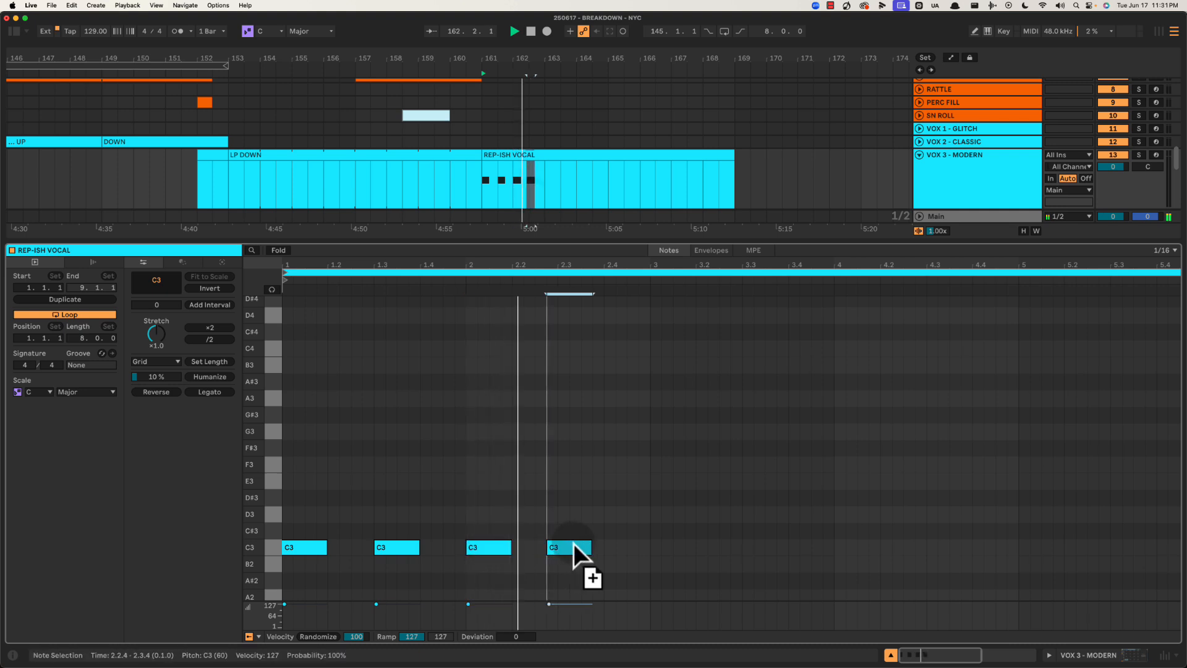
# Add a one-beat C#3 note at 2.4 in the REP-ISH VOCAL clip
pyautogui.doubleClick(606, 532)
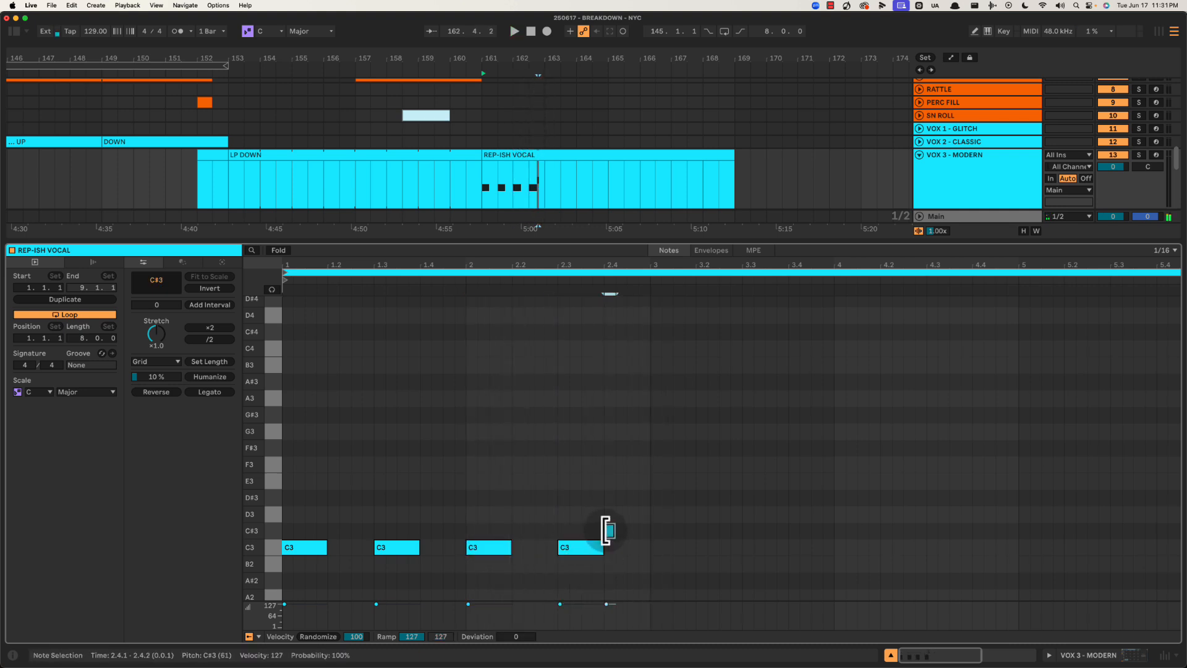
pyautogui.hotkey('shift', 'Right')
pyautogui.hotkey('shift', 'Right')
pyautogui.hotkey('shift', 'Right')
pyautogui.click(573, 462)
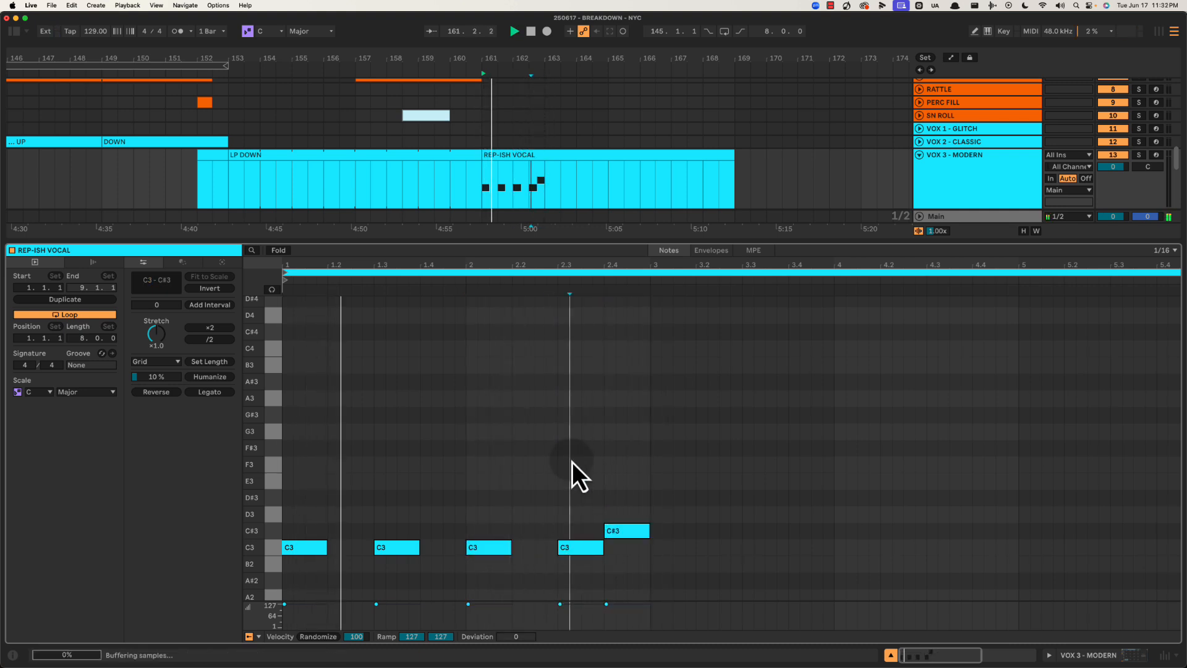
# Loop the two-bar note pattern within the REP-ISH VOCAL clip and hide the clip view
pyautogui.moveTo(285, 495); pyautogui.dragTo(651, 569)
pyautogui.press('super+l')
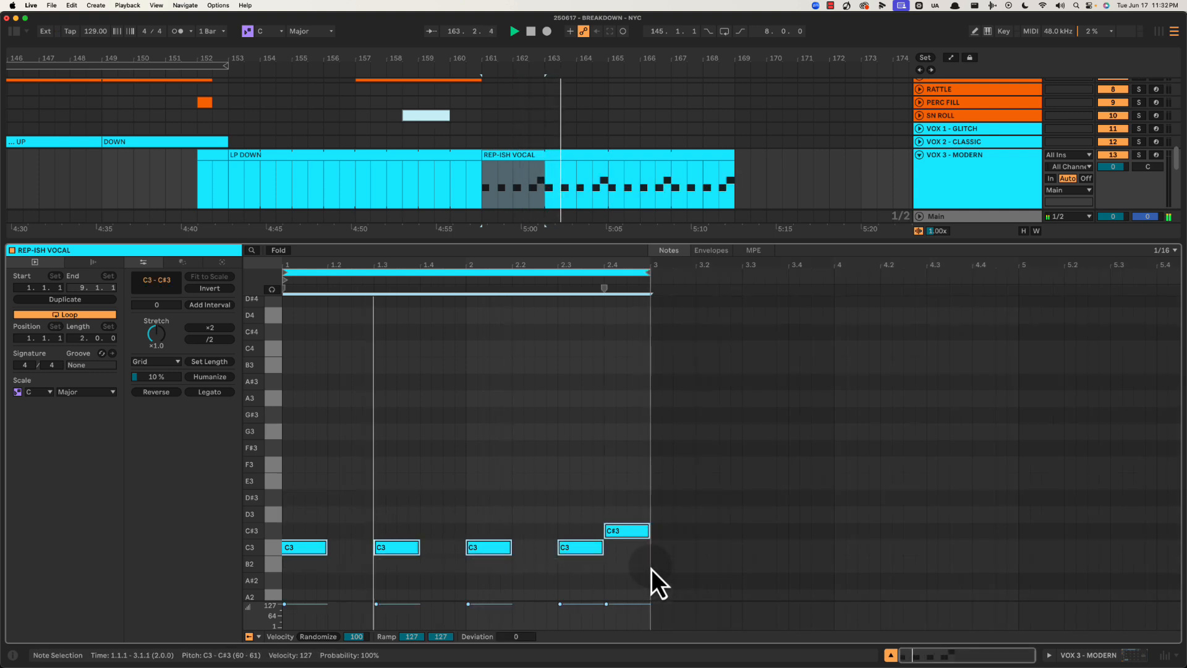
pyautogui.click(652, 447)
pyautogui.press('super+alt+4')
pyautogui.press('super+alt+4')
pyautogui.press('super+alt+3')
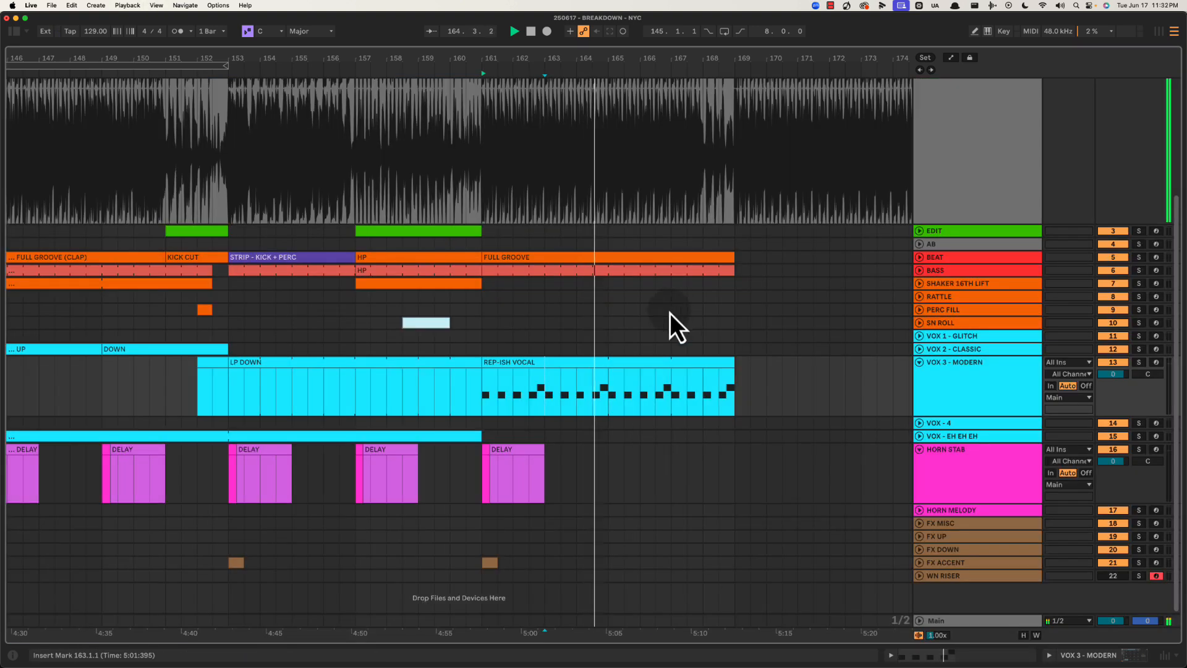
# Duplicate the REP-ISH VOCAL clip's loop to four bars and deactivate the C#3 note at 4.4
pyautogui.doubleClick(579, 381)
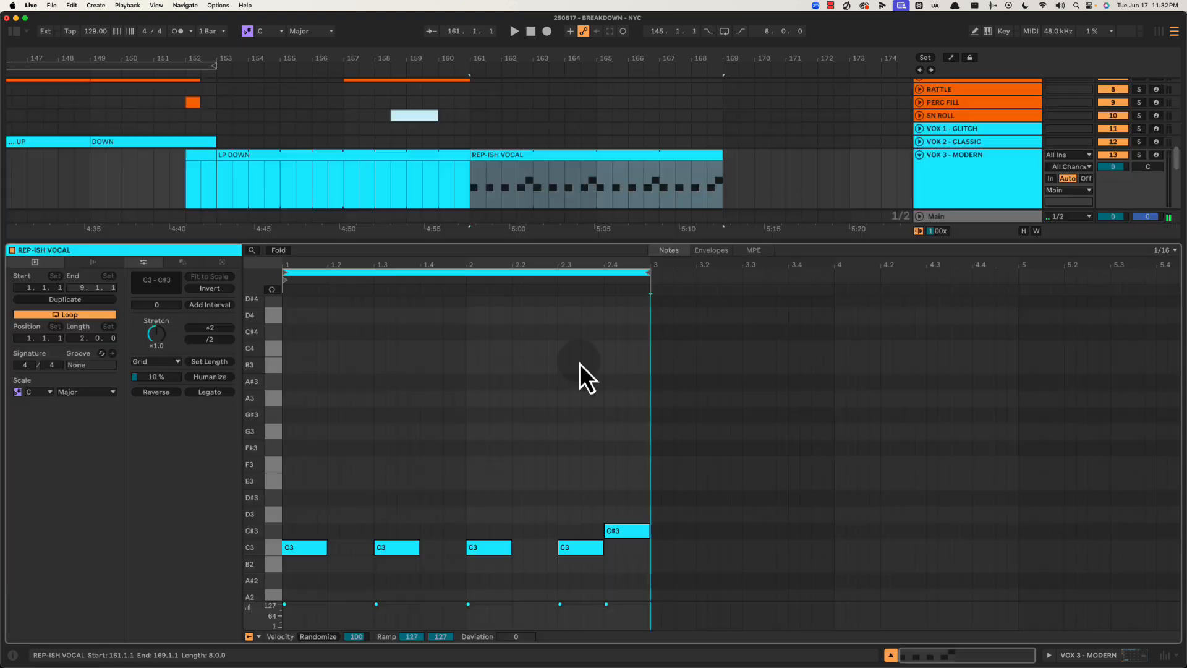
pyautogui.click(432, 391)
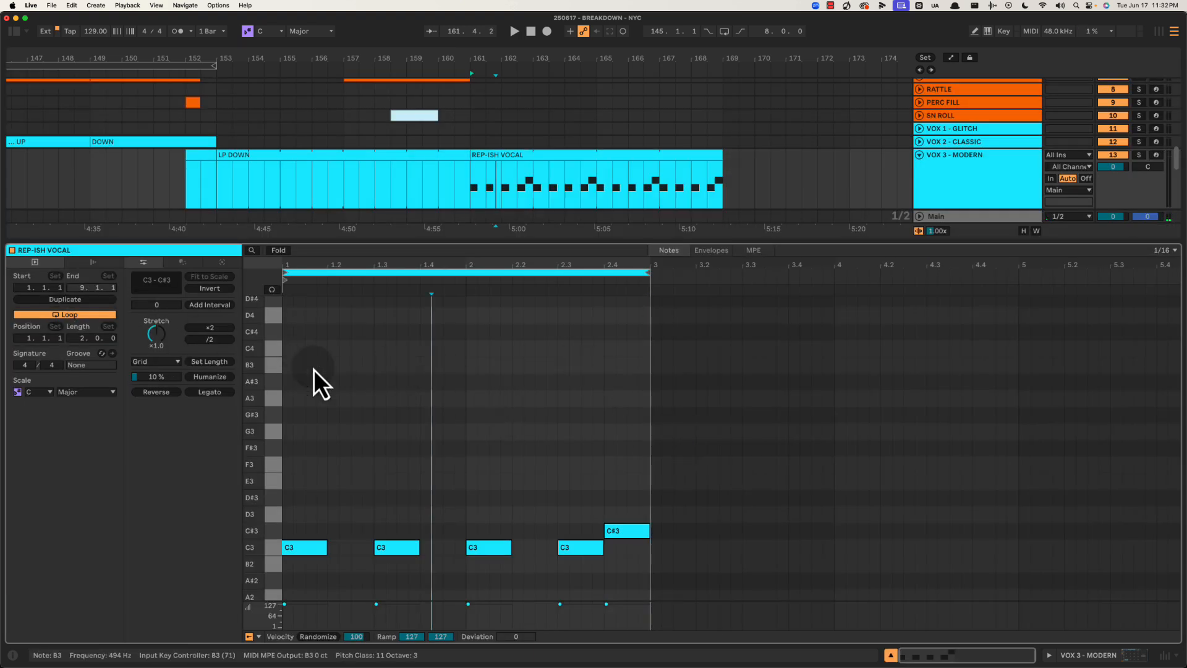
pyautogui.click(421, 393)
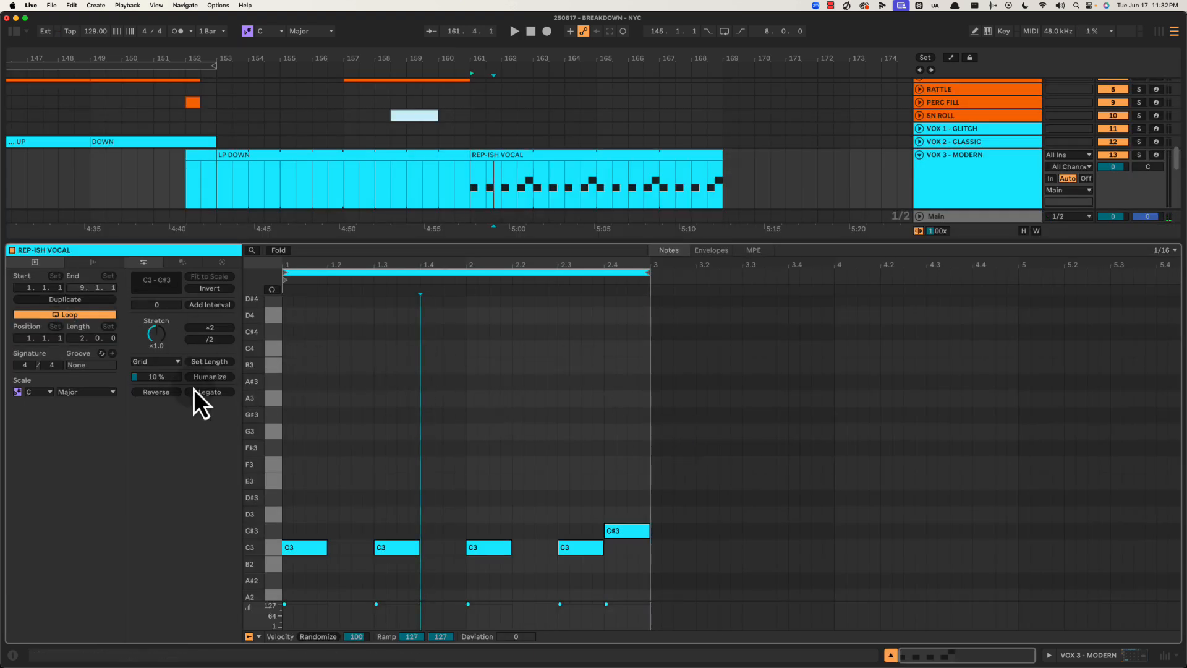
pyautogui.click(77, 299)
pyautogui.click(1156, 531)
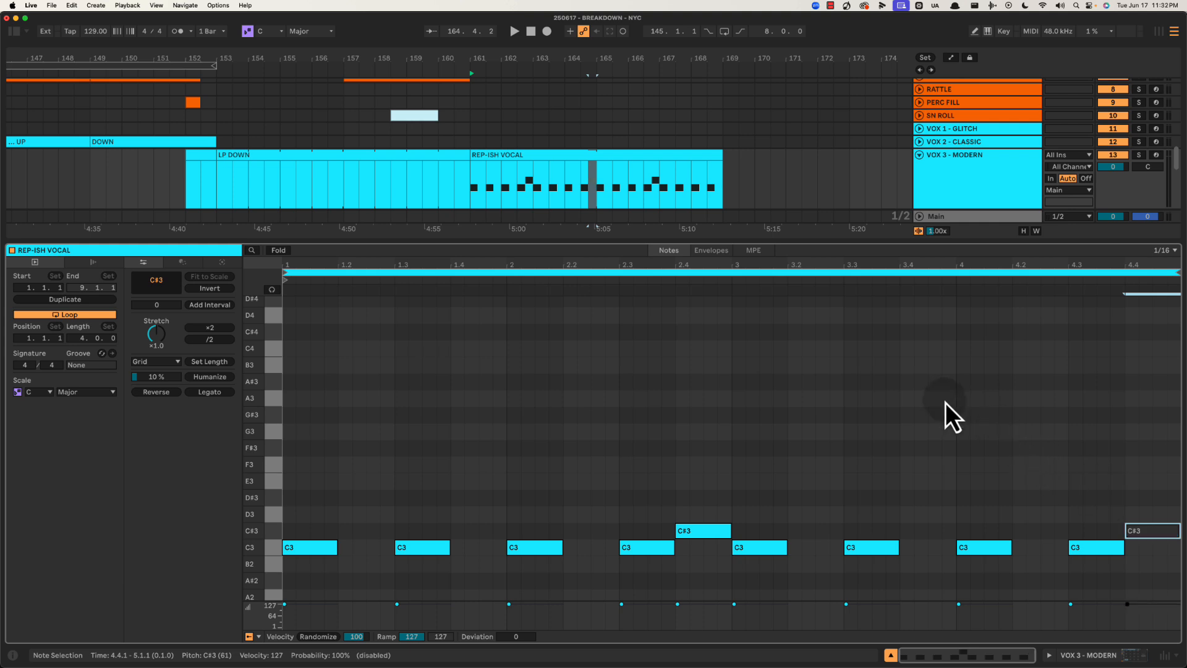
# Play the REP-ISH VOCAL section from 163.3 and hide the clip view
pyautogui.click(559, 179)
pyautogui.press('space')
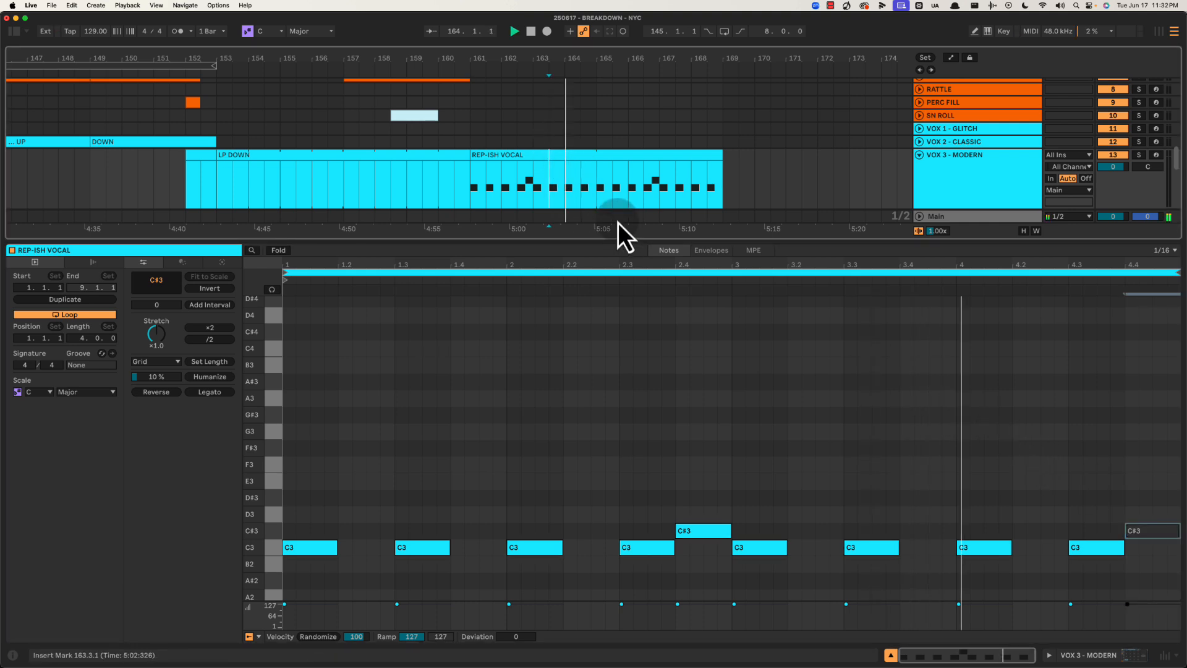
pyautogui.doubleClick(608, 240)
pyautogui.scroll(1, 626, 298)
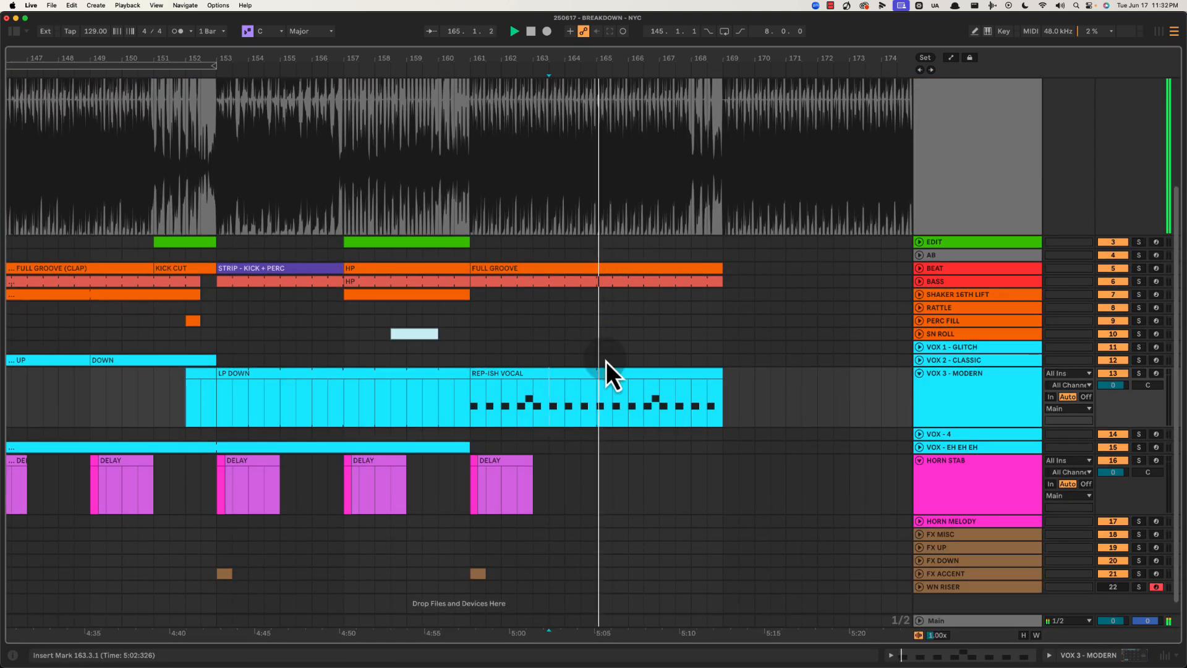
# Copy the HORN STAB hit and its DELAY clip from bar 161 to bar 165
pyautogui.press('space')
pyautogui.click(517, 463)
pyautogui.keyDown('shift'); pyautogui.click(476, 463); pyautogui.keyUp('shift')
pyautogui.moveTo(479, 462); pyautogui.dragTo(620, 466)
# Play the transition into the REP-ISH VOCAL section from 161.1, 160.3 and 159.3 to listen for missing percussion
pyautogui.click(473, 339)
pyautogui.press('space')
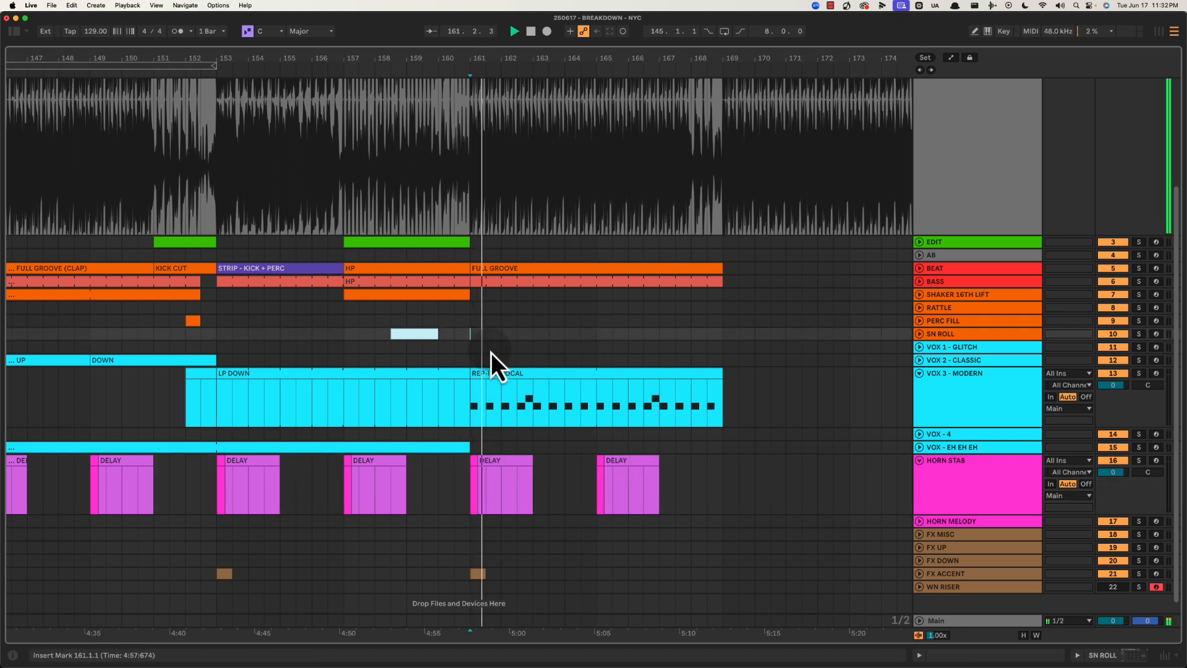
pyautogui.click(457, 338)
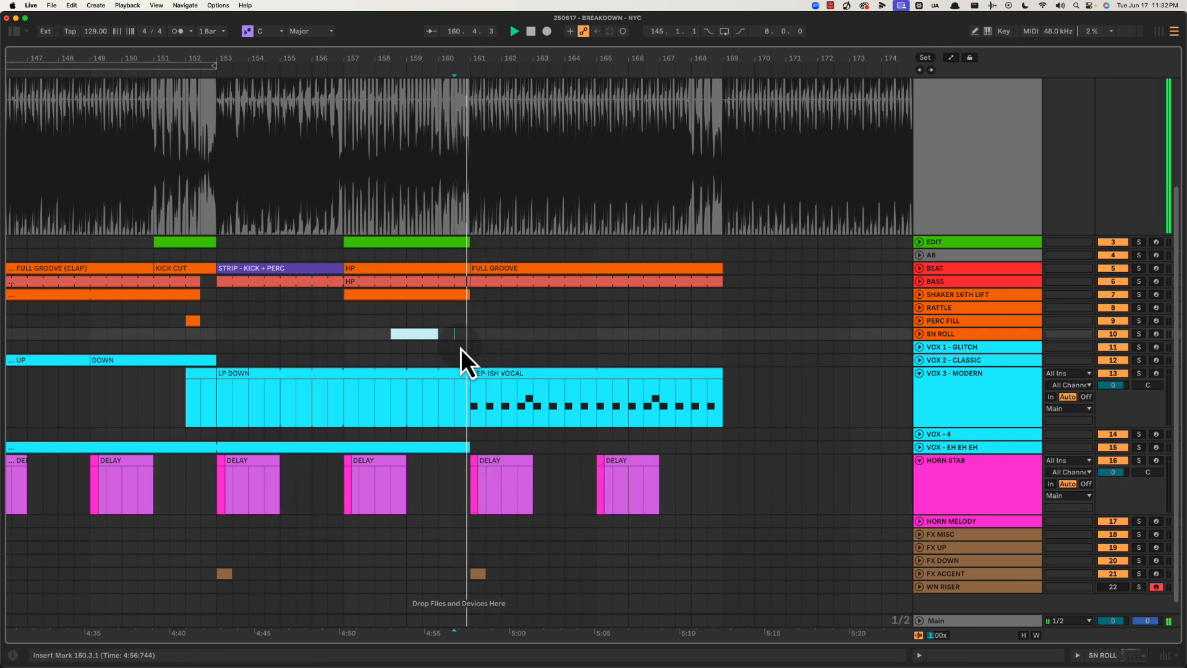
pyautogui.click(429, 349)
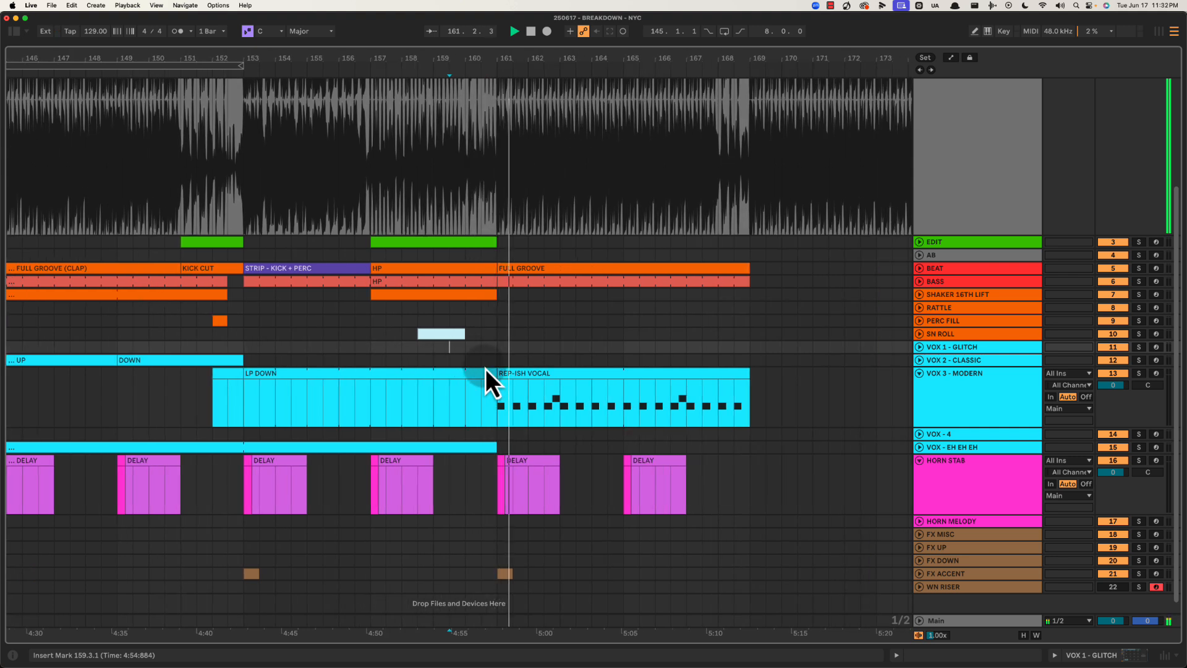
pyautogui.press('space')
pyautogui.moveTo(457, 322); pyautogui.dragTo(792, 358)
pyautogui.click(486, 339)
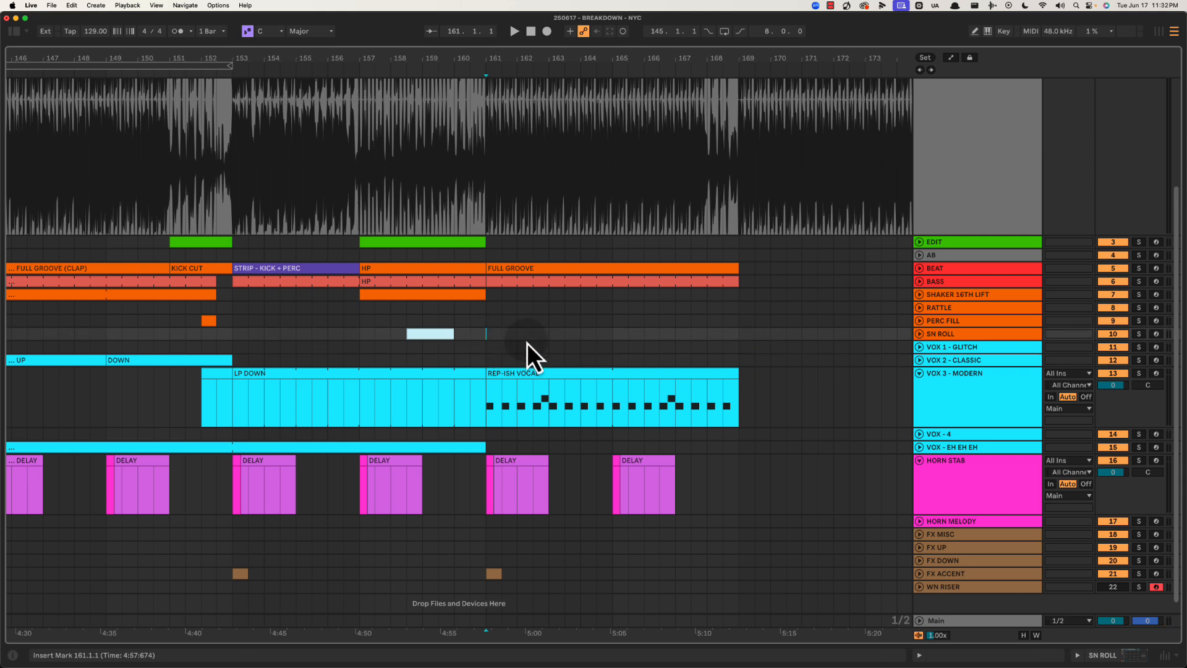
pyautogui.press('space')
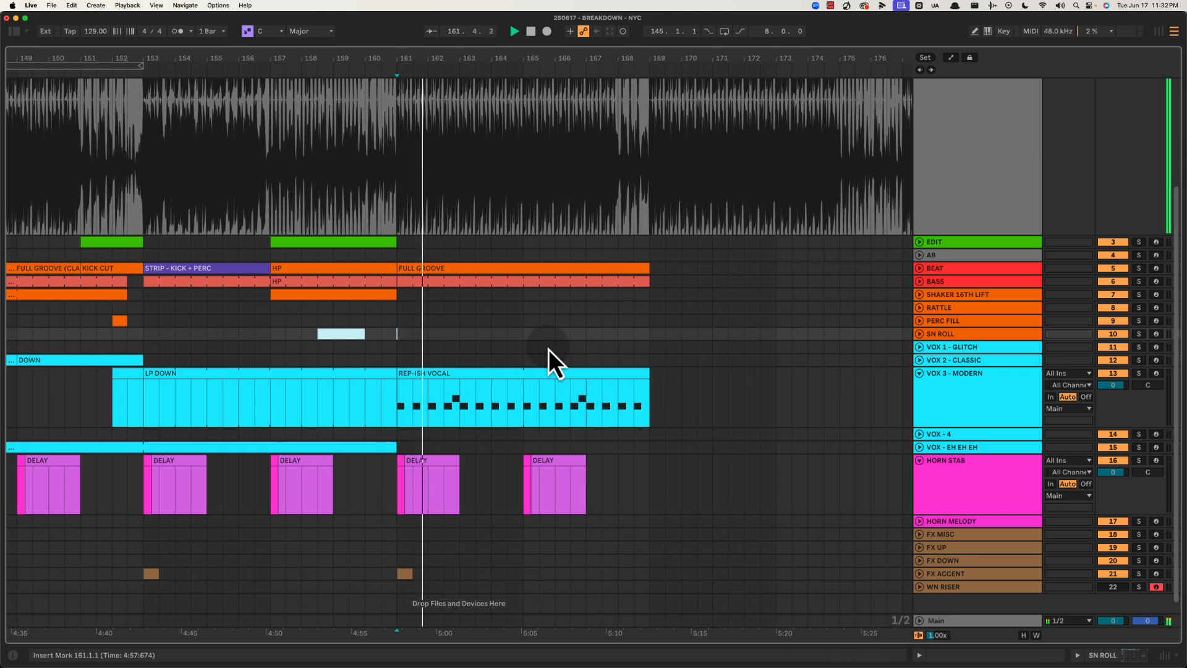
# Add a one-bar clip on the RATTLE track from bar 161 to 162
pyautogui.press('space')
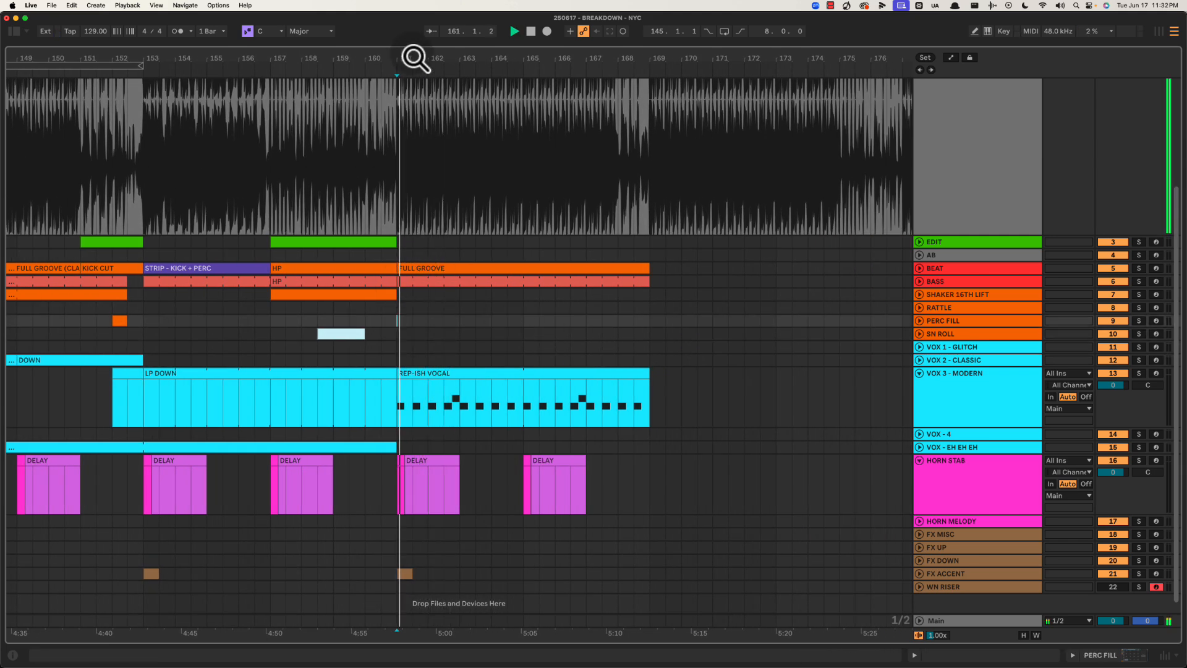
pyautogui.moveTo(416, 55); pyautogui.dragTo(598, 311)
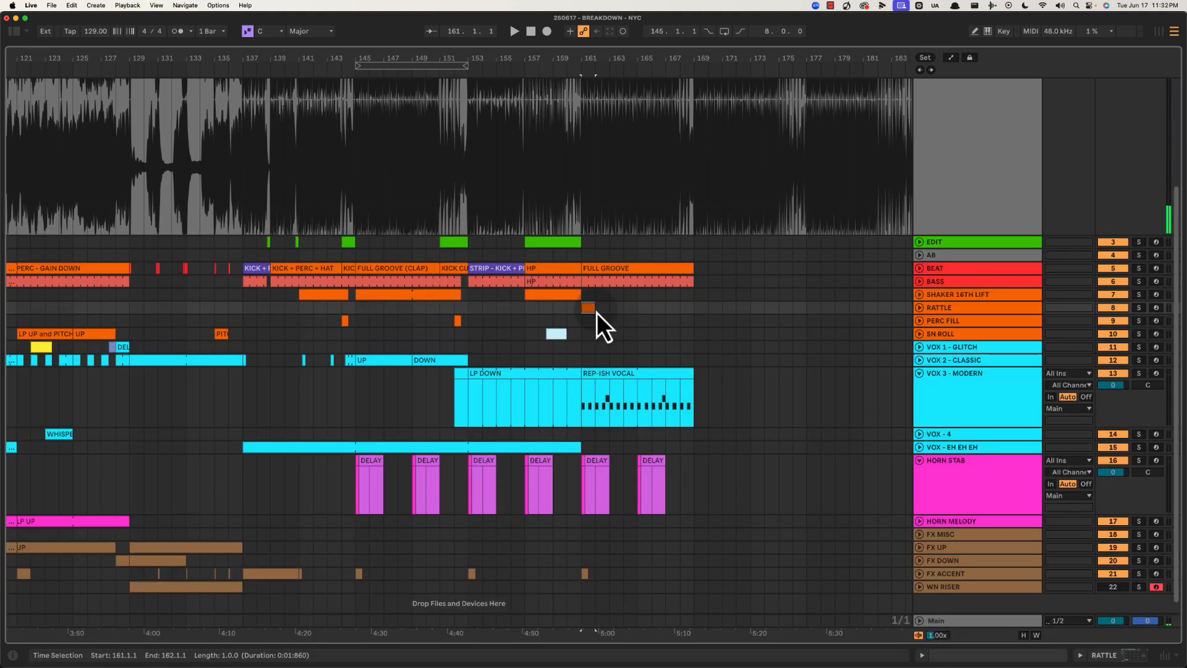
pyautogui.press('space')
# Audition bars 153 and 145, and copy the one-bar RATTLE clip to bar 145
pyautogui.click(472, 309)
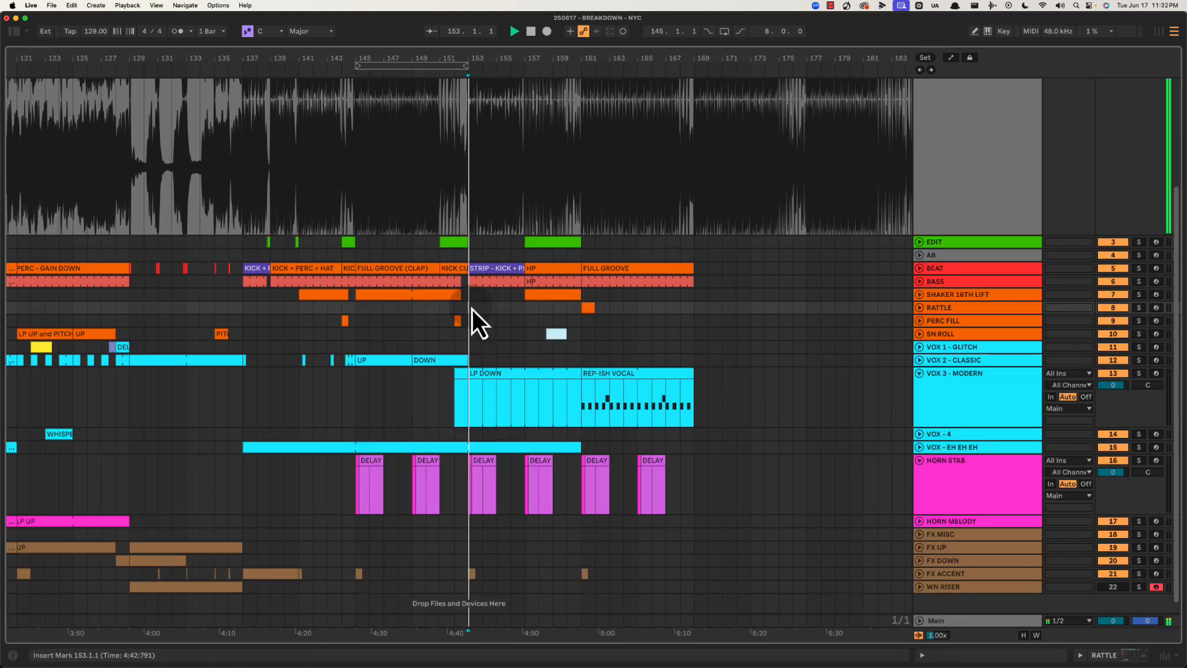
pyautogui.click(407, 310)
pyautogui.click(357, 312)
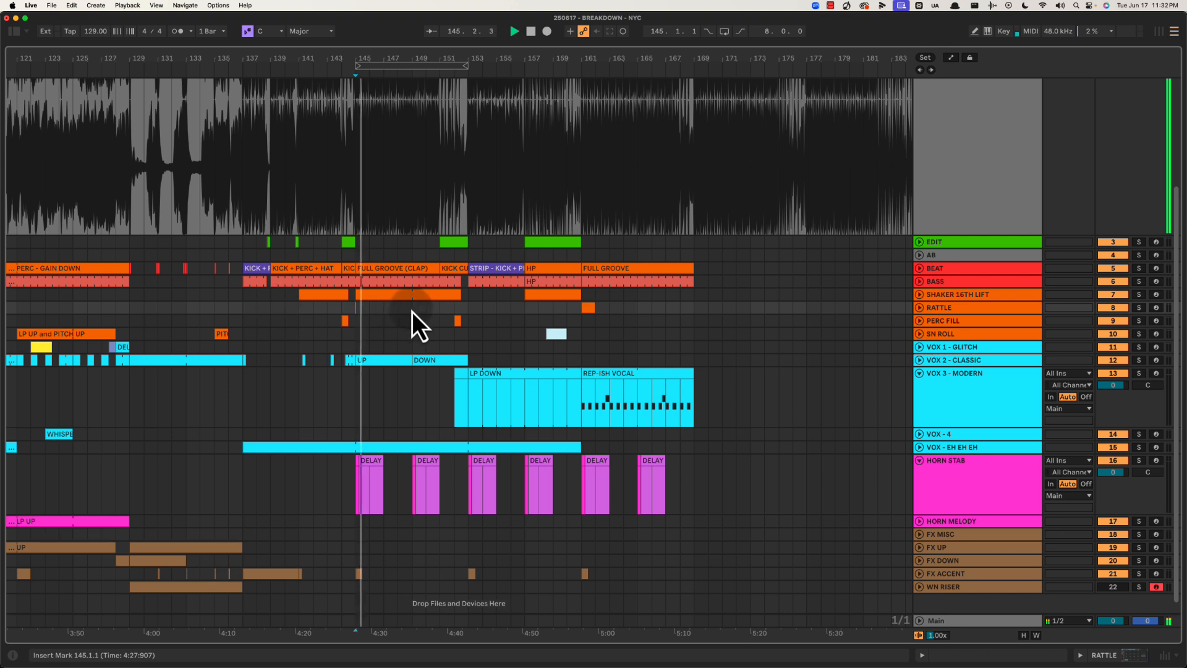
pyautogui.moveTo(593, 308); pyautogui.dragTo(374, 310)
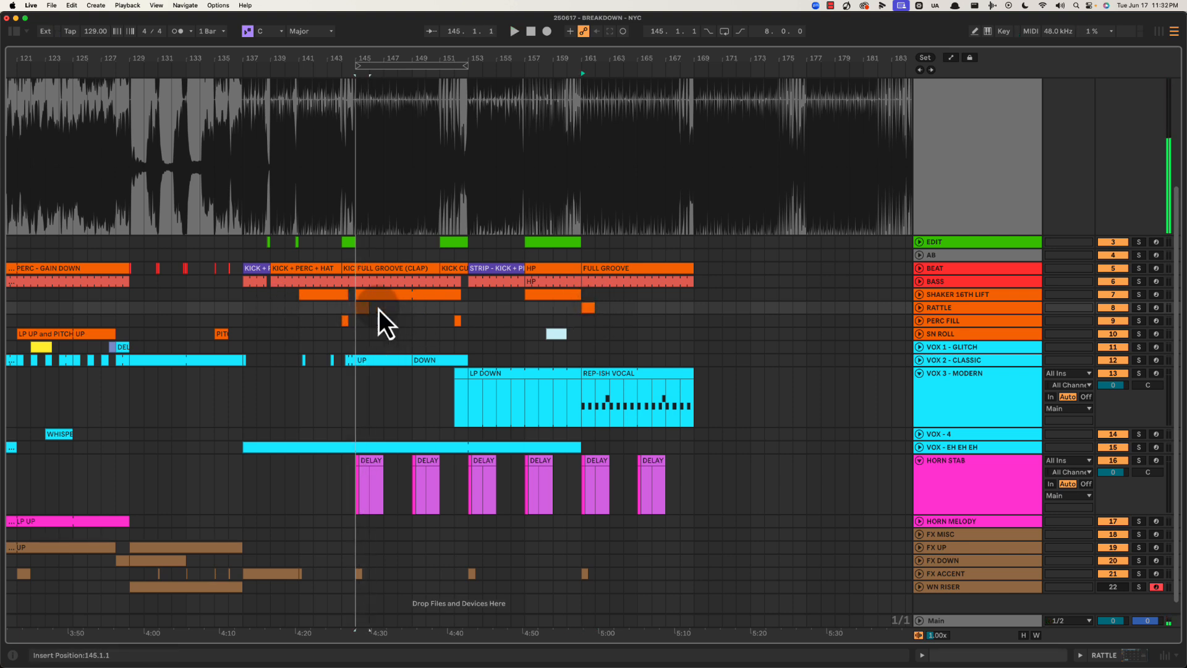
# Audition the track around bars 149, 141, 157, 153 and 161 to check where else the rattle occurs
pyautogui.click(414, 309)
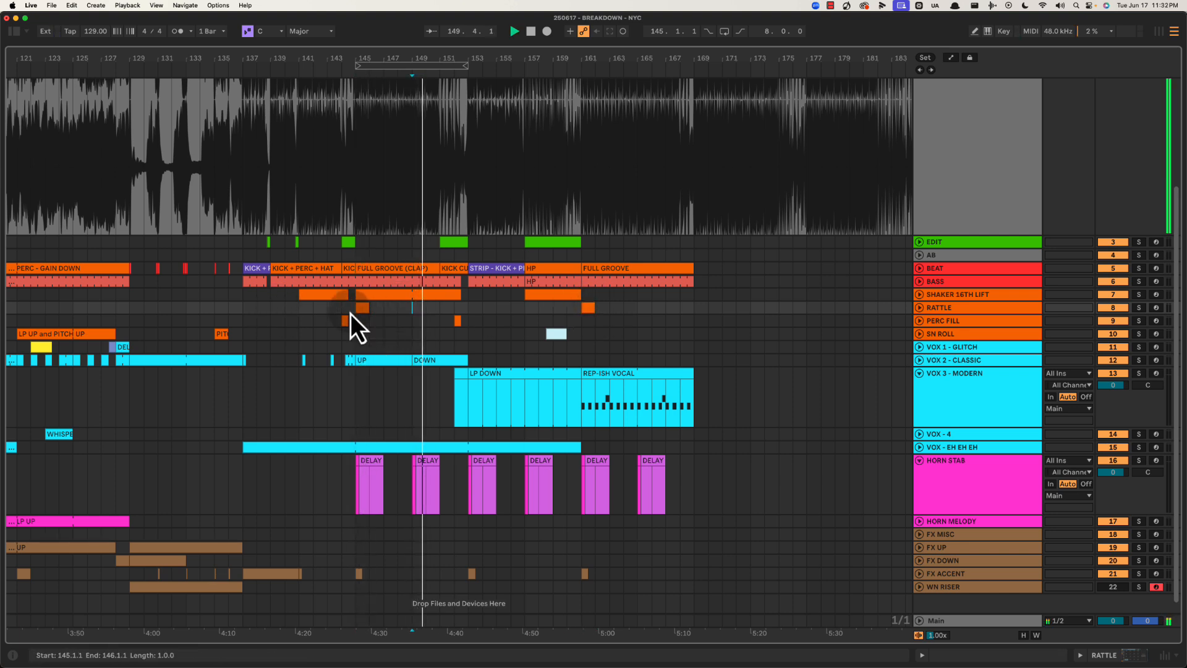
pyautogui.click(243, 309)
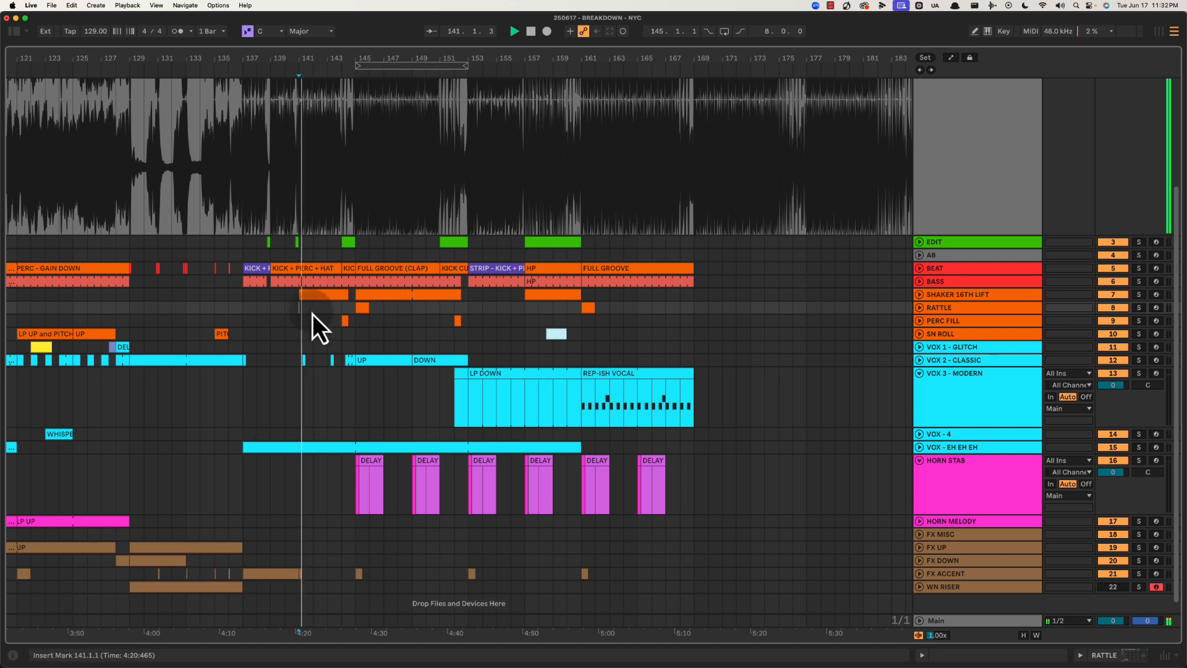
pyautogui.click(588, 308)
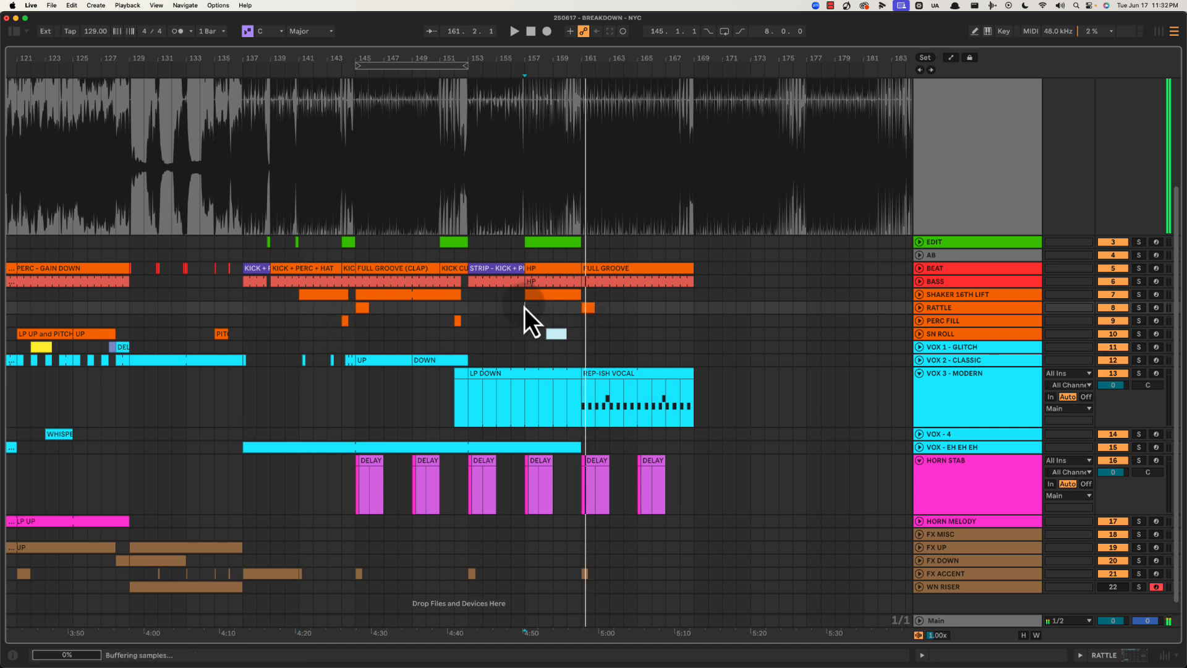
pyautogui.click(525, 307)
pyautogui.click(467, 310)
pyautogui.click(591, 309)
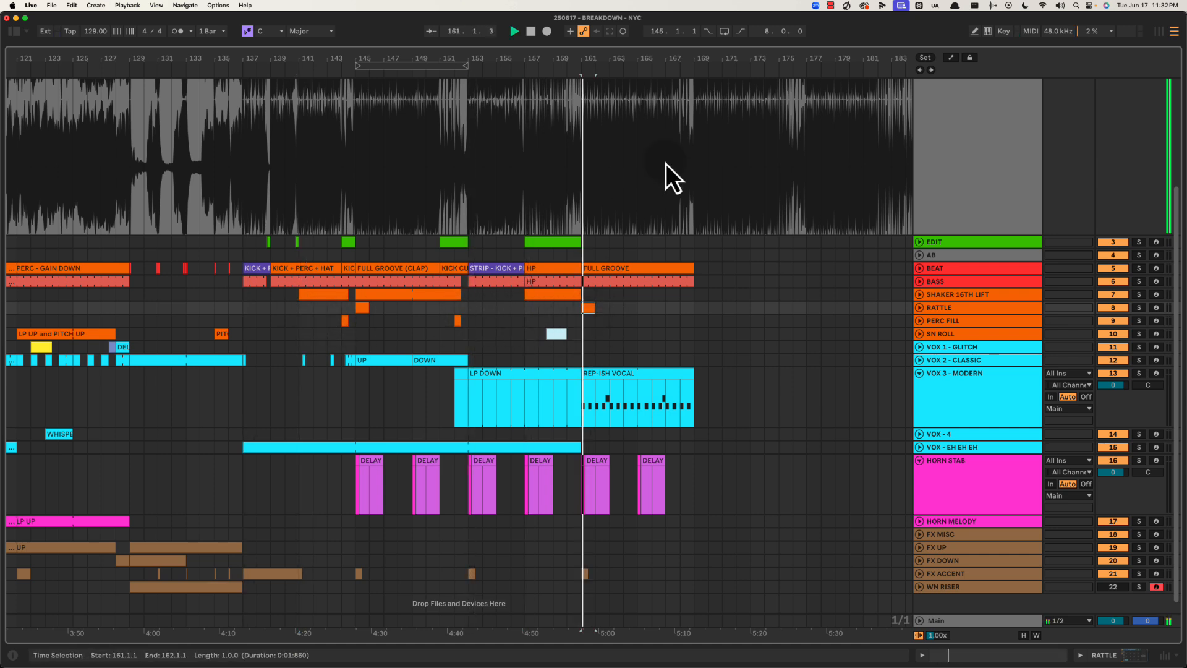
pyautogui.moveTo(671, 56); pyautogui.dragTo(636, 63)
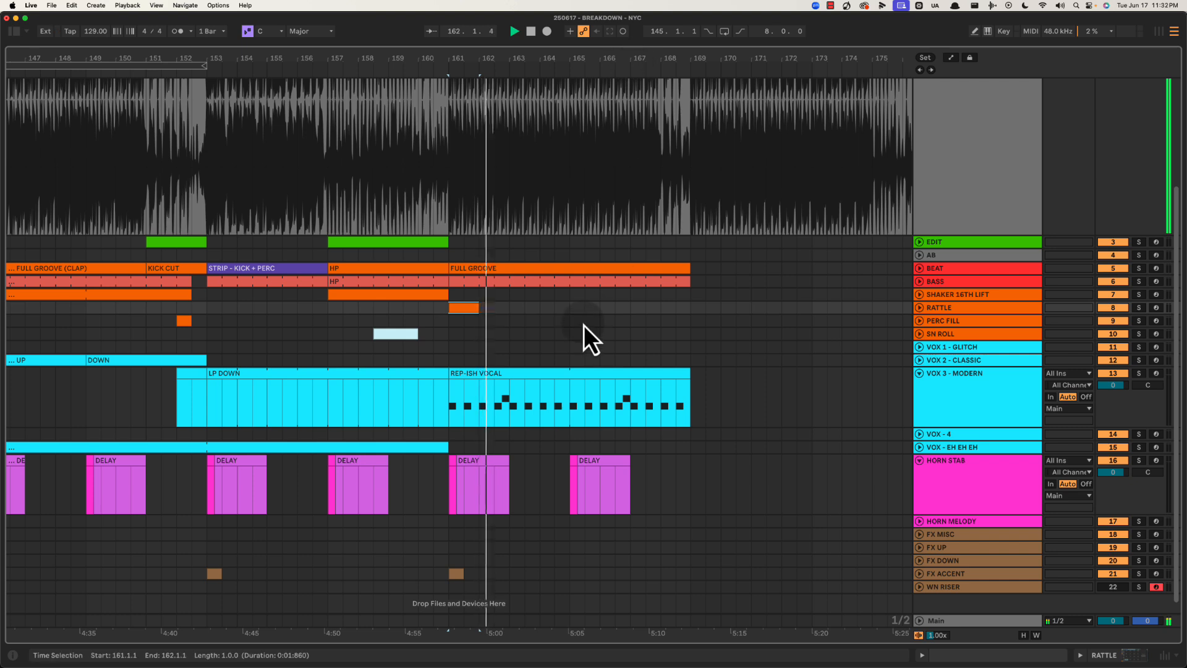
pyautogui.hscroll(-3, 581, 324)
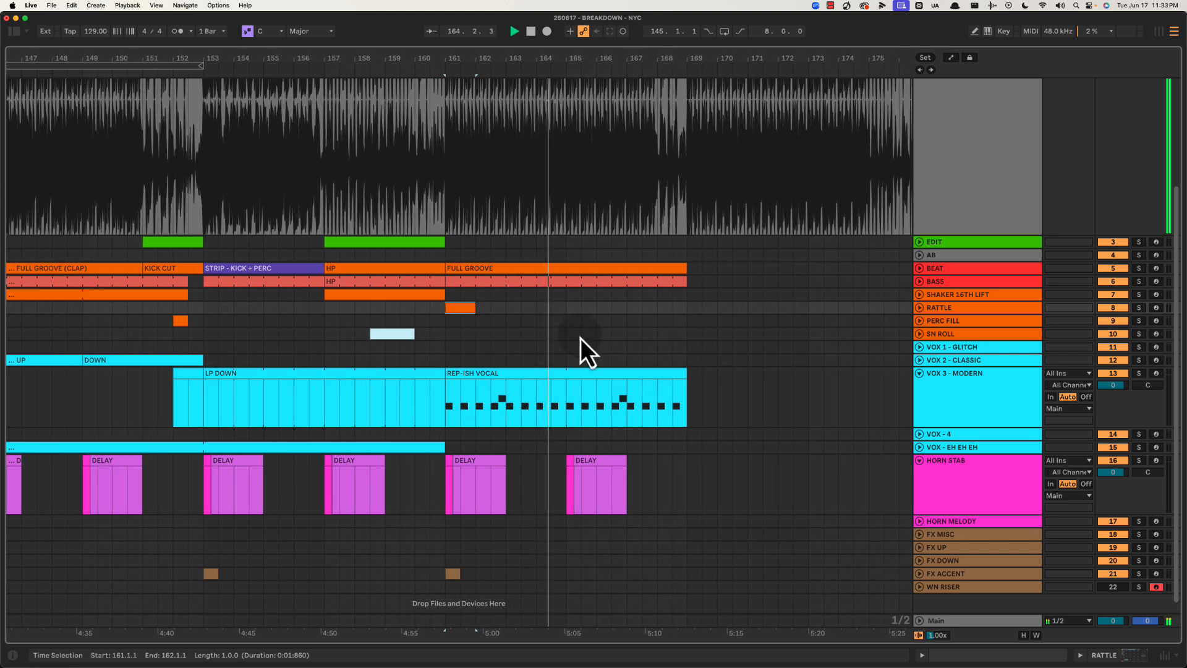
# Unfold the VOX - EH EH EH track, extend its part from bar 161 to 169, and play from 163.3
pyautogui.click(920, 447)
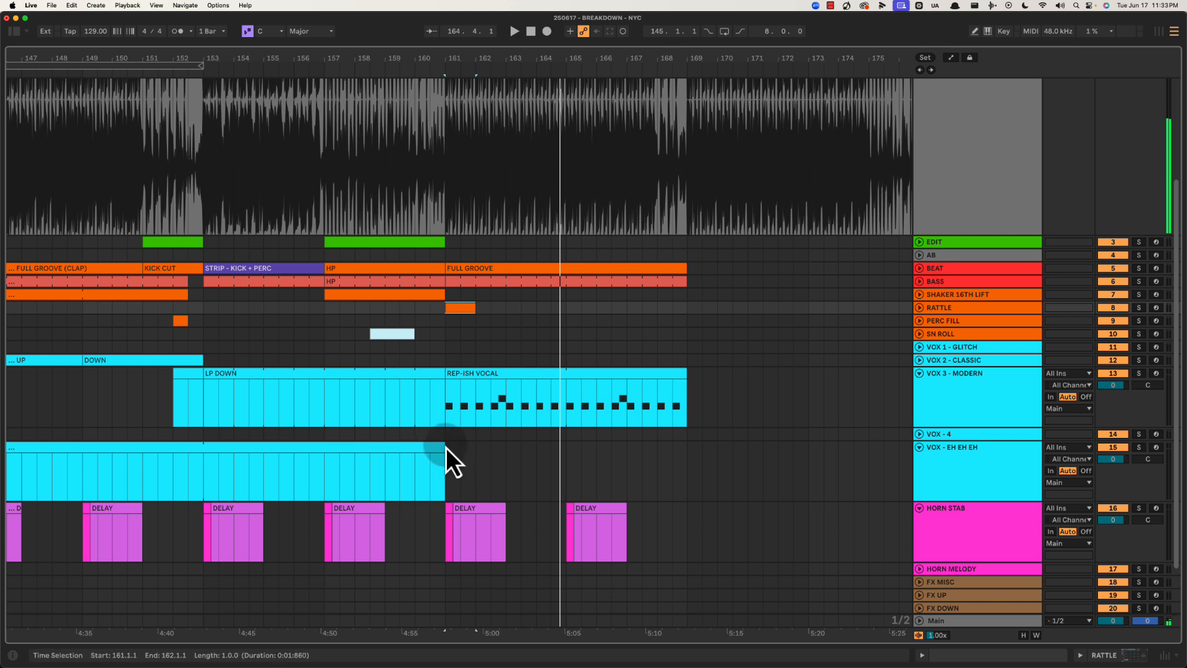
pyautogui.moveTo(446, 458); pyautogui.dragTo(688, 455)
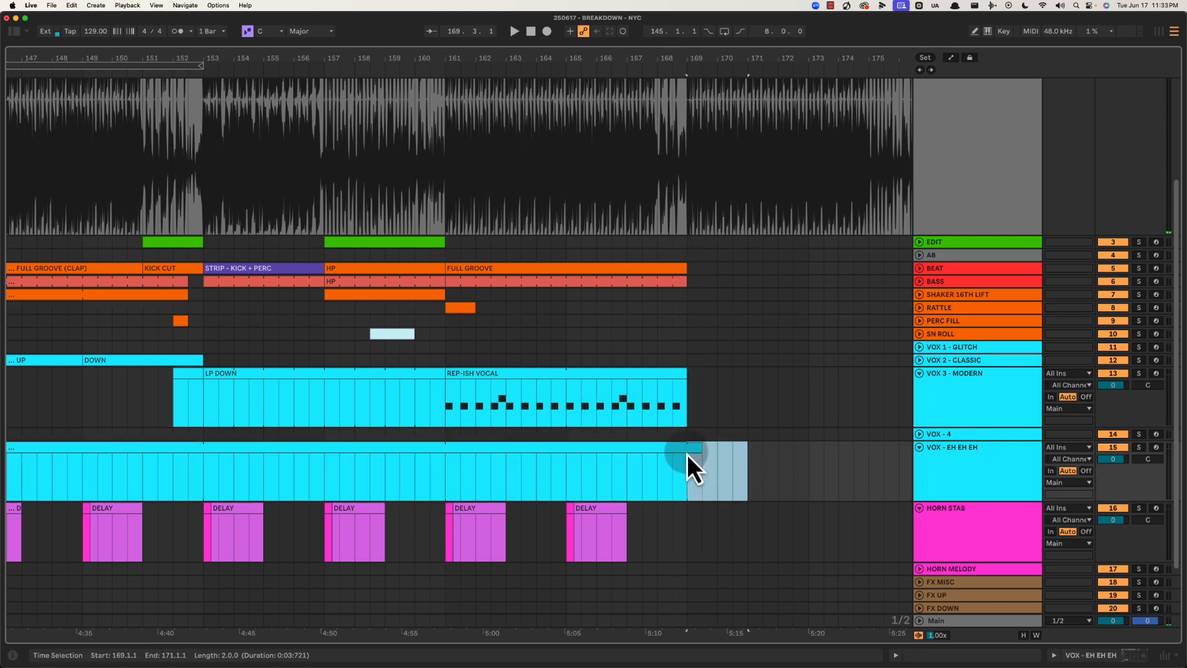
pyautogui.click(515, 361)
pyautogui.press('space')
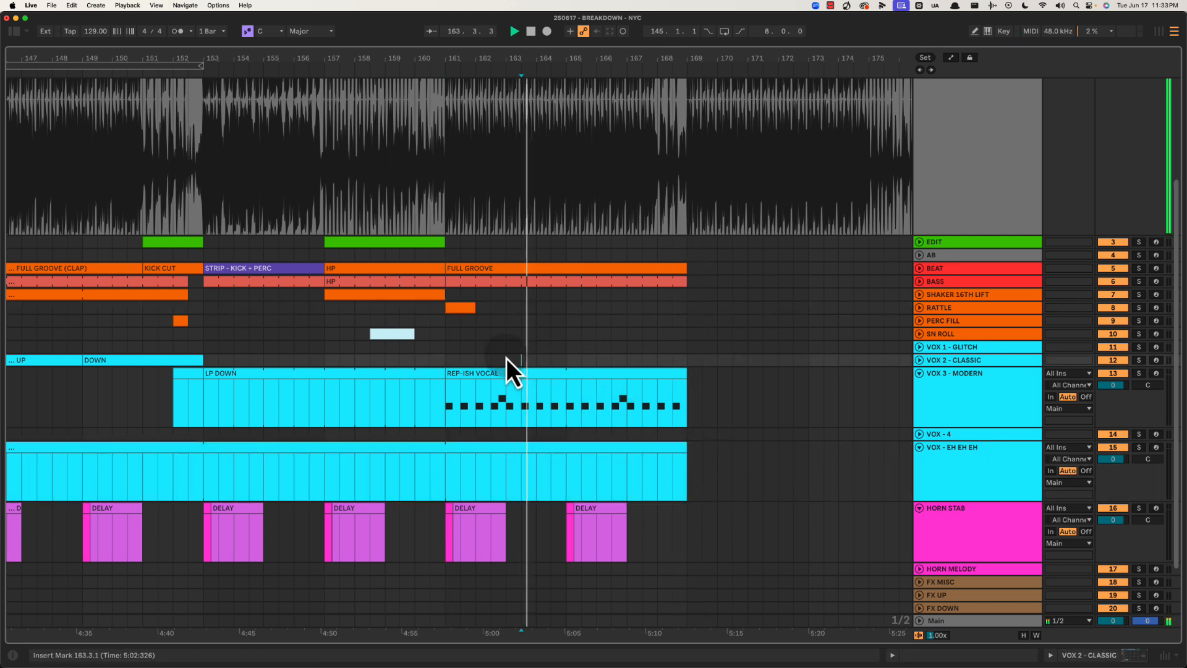
# Continue the SHAKER 16TH LIFT part from bar 161 to bar 169
pyautogui.press('space')
pyautogui.moveTo(370, 296); pyautogui.dragTo(480, 298)
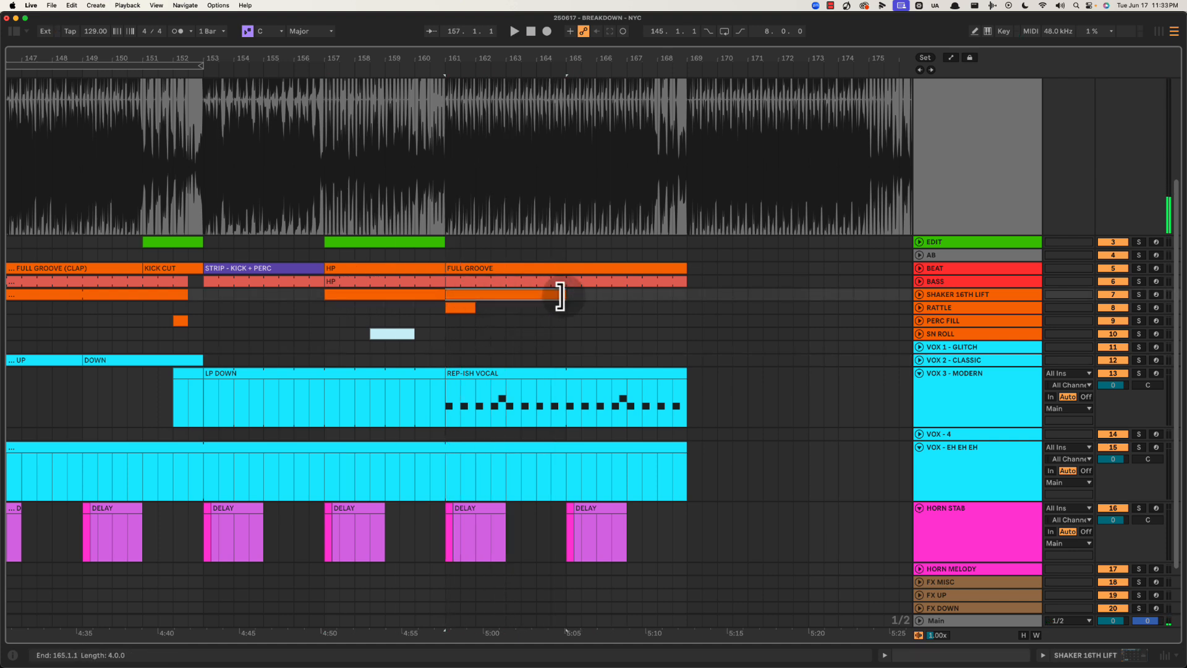
pyautogui.moveTo(564, 295); pyautogui.dragTo(685, 294)
# Split the HP clip on the BEAT track at bar 160 and rename its last bar KICK CUT
pyautogui.click(417, 258)
pyautogui.press('space')
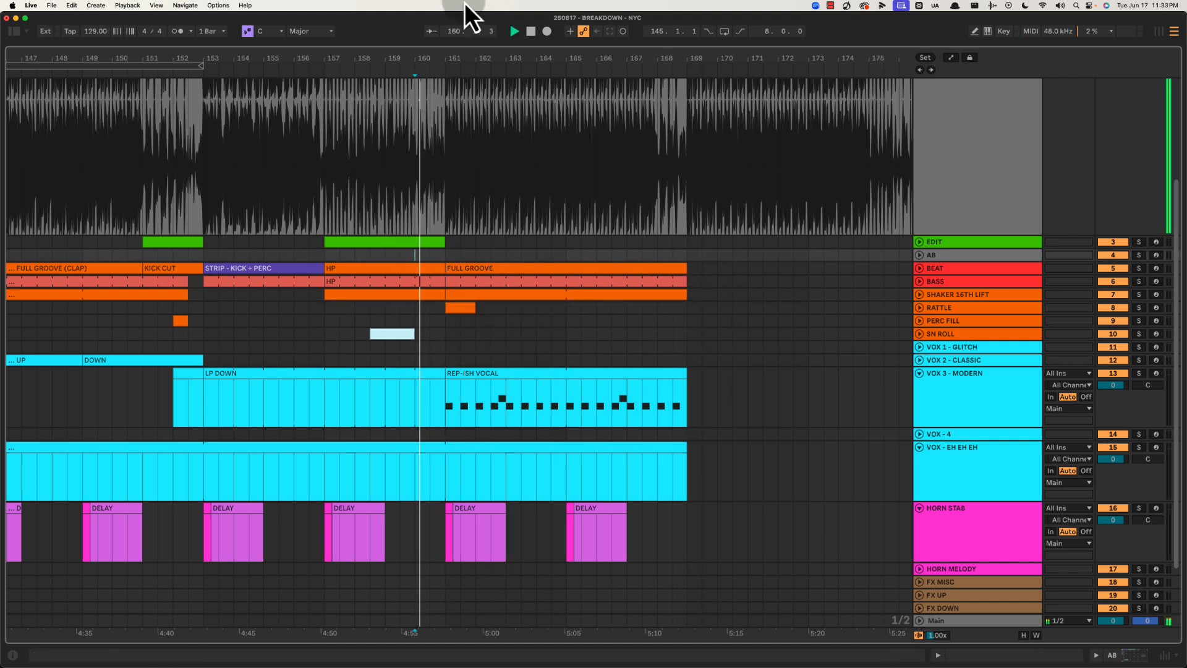
pyautogui.moveTo(417, 54); pyautogui.dragTo(524, 86)
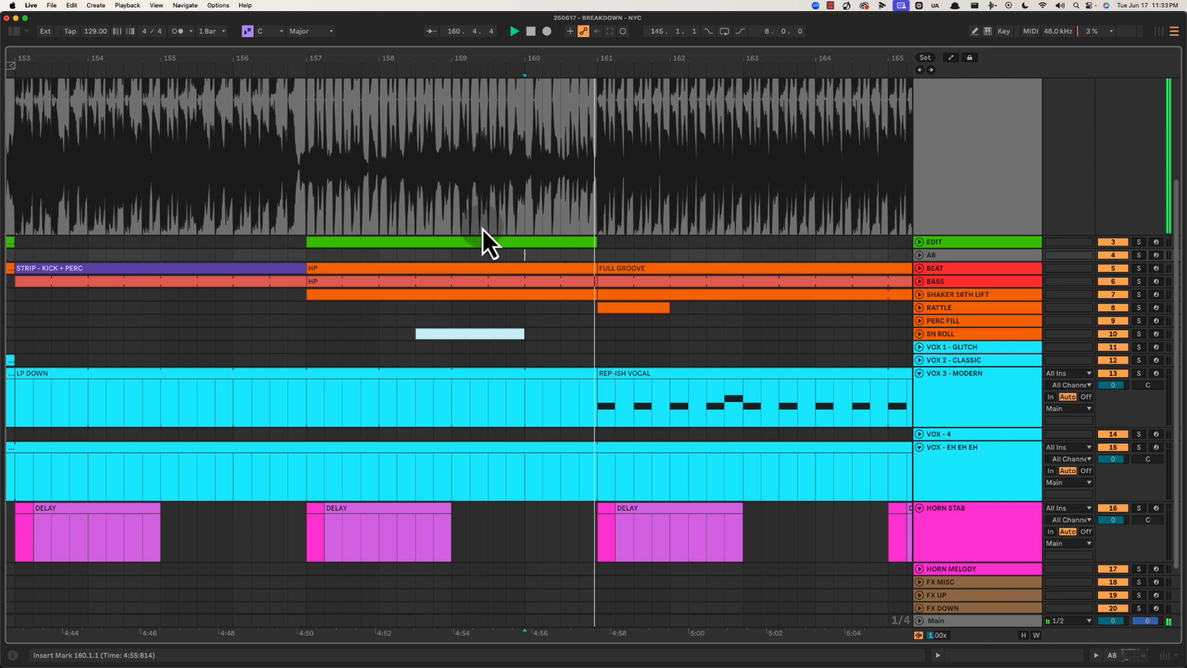
pyautogui.click(452, 256)
pyautogui.scroll(5, 511, 278)
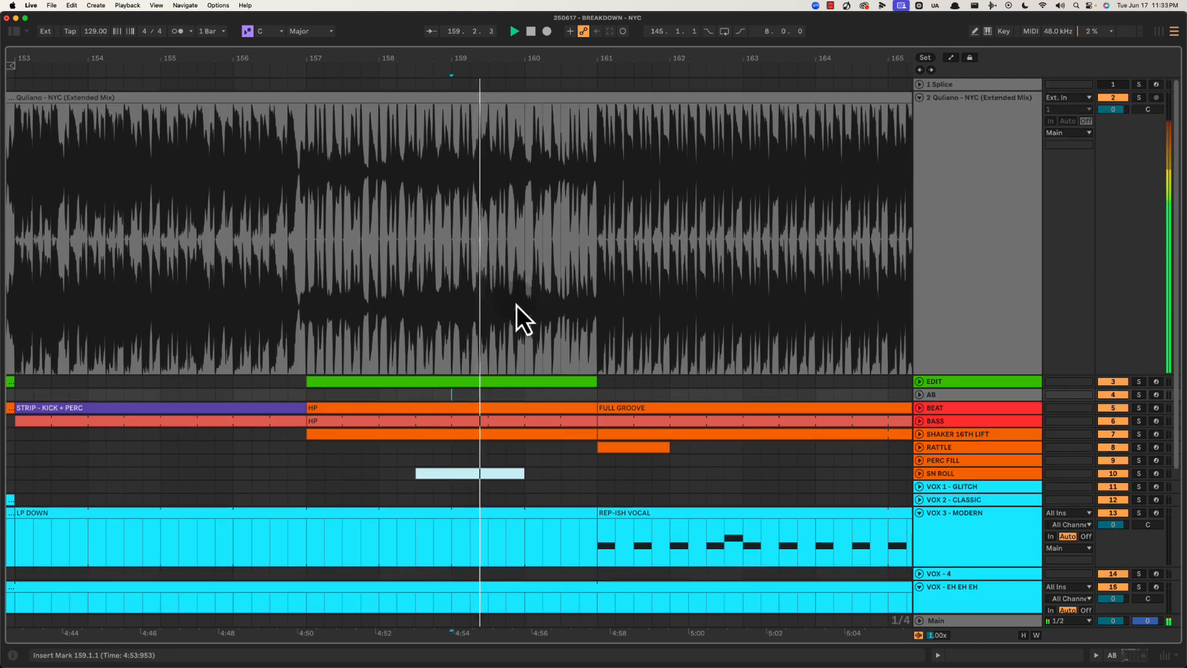
pyautogui.click(526, 409)
pyautogui.press('super+e')
pyautogui.click(542, 403)
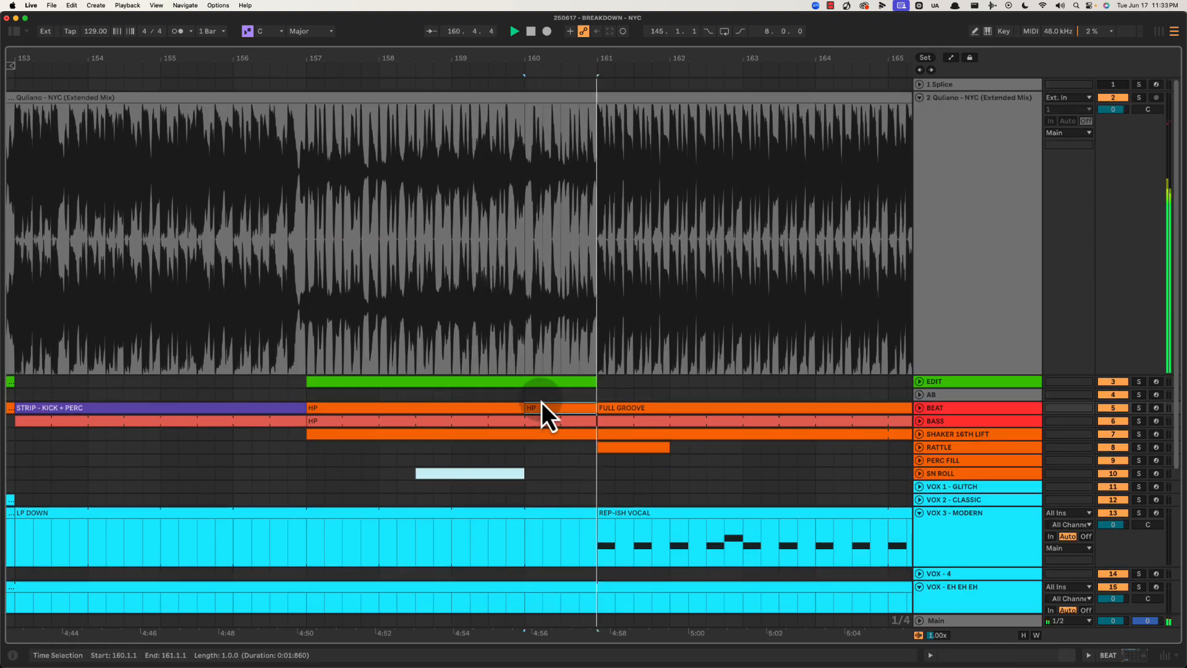
pyautogui.press('super+r')
pyautogui.write('KICK OUT')
pyautogui.press('Return')
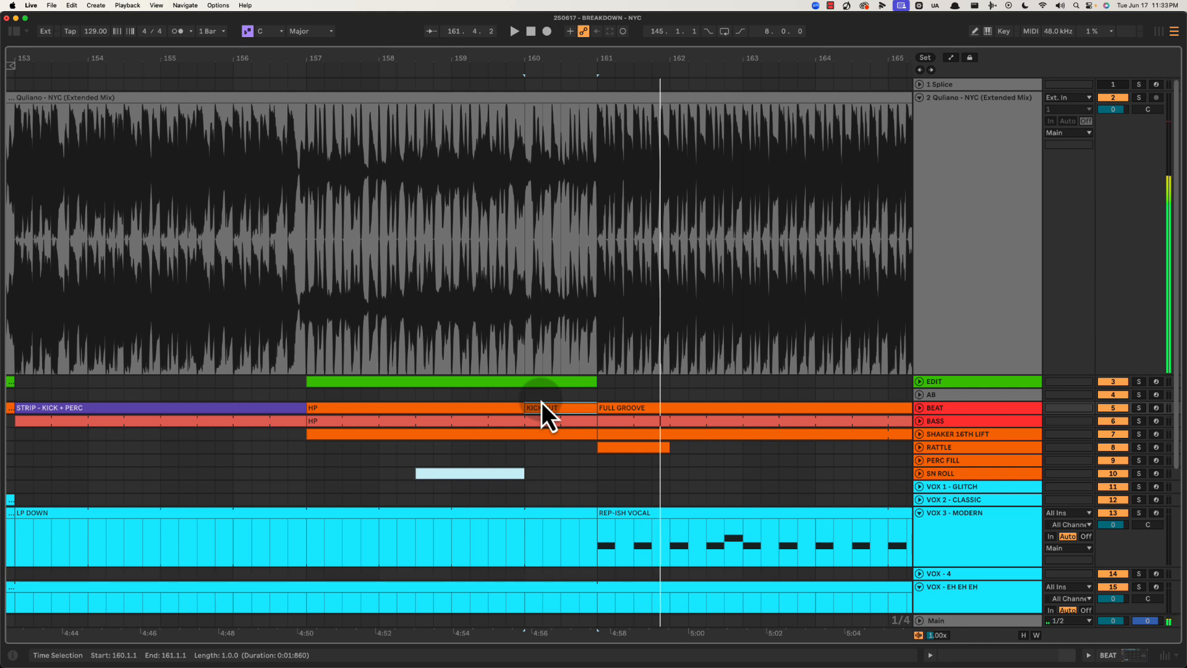
# Play the arrangement from bar 160 and examine the full groove section for missing elements
pyautogui.click(525, 395)
pyautogui.moveTo(665, 62); pyautogui.dragTo(672, 64)
pyautogui.scroll(-5, 634, 513)
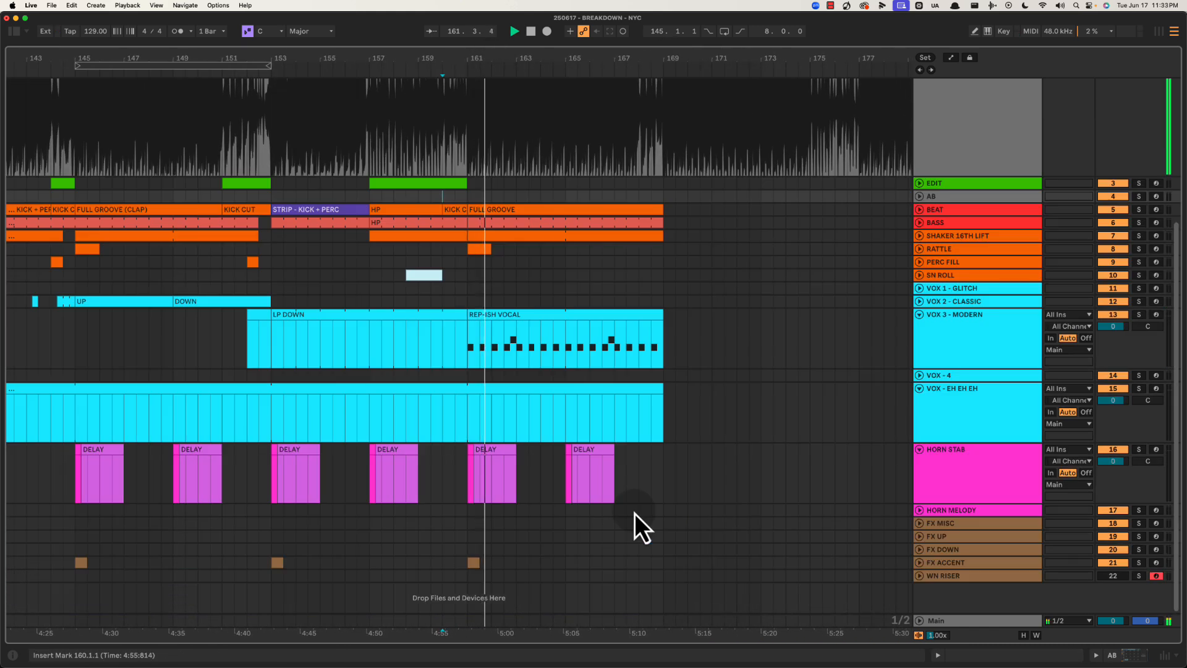
pyautogui.hscroll(-3, 539, 329)
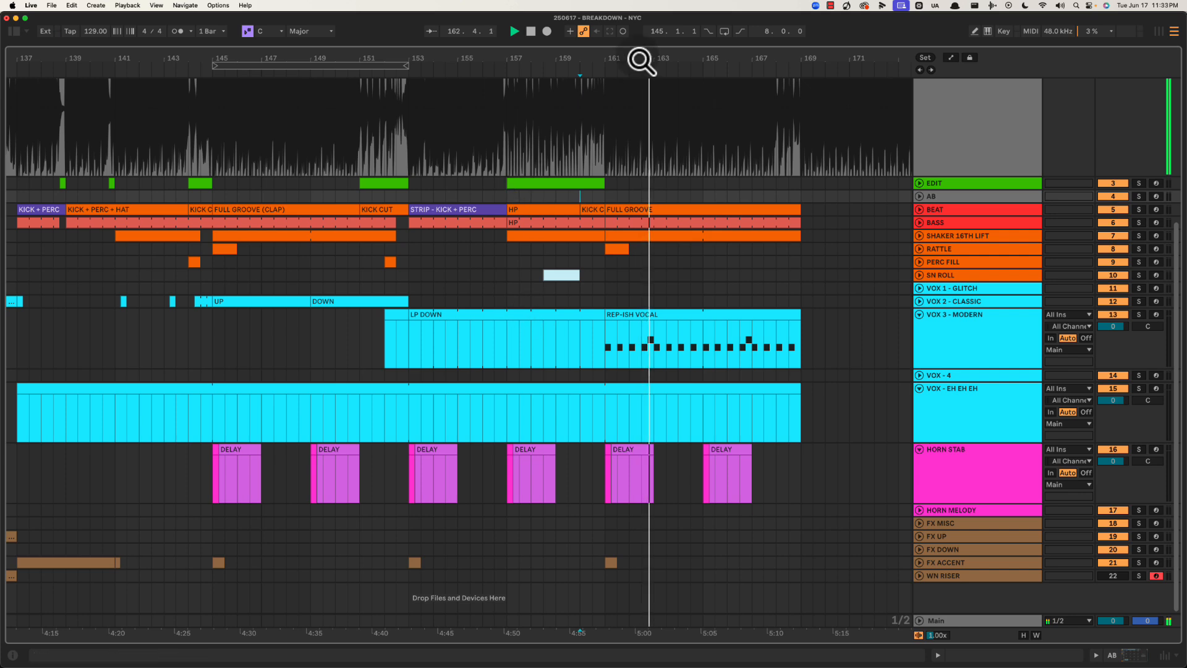
pyautogui.moveTo(640, 59); pyautogui.dragTo(641, 57)
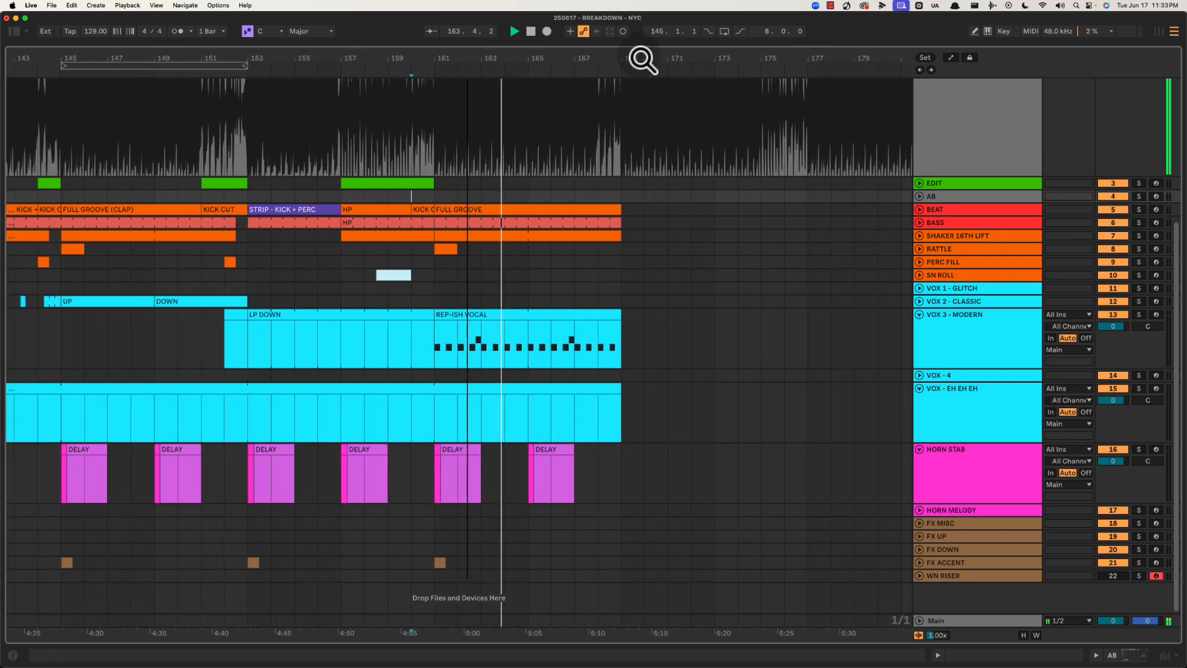
pyautogui.hscroll(-5, 539, 332)
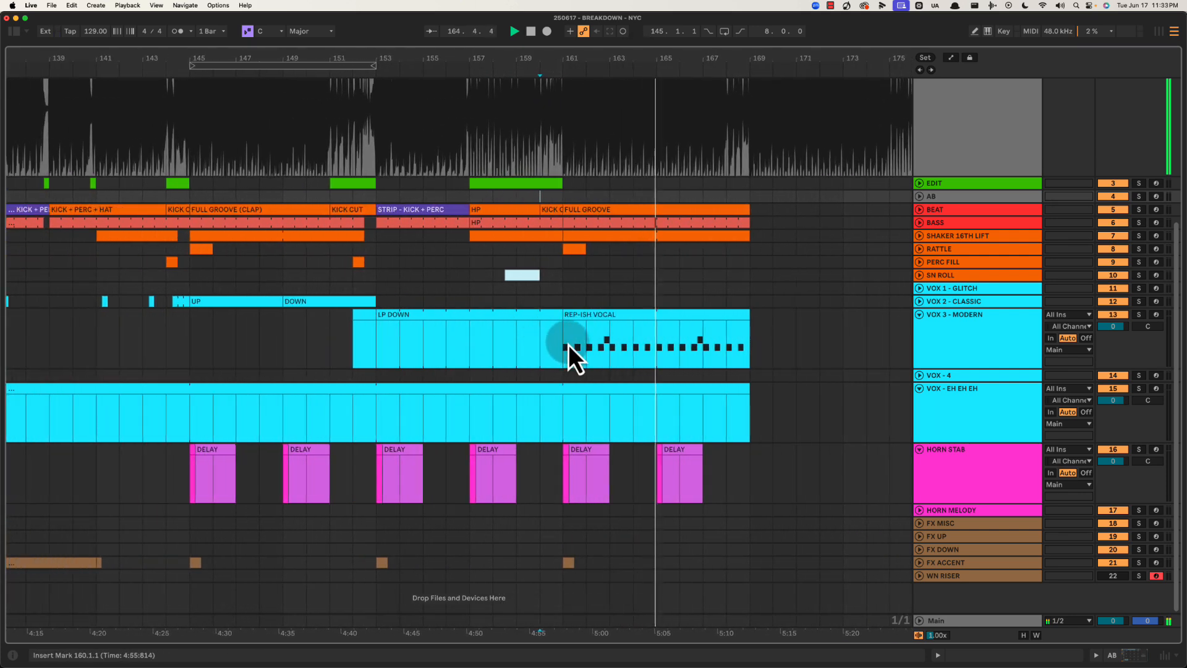
pyautogui.hscroll(2, 569, 344)
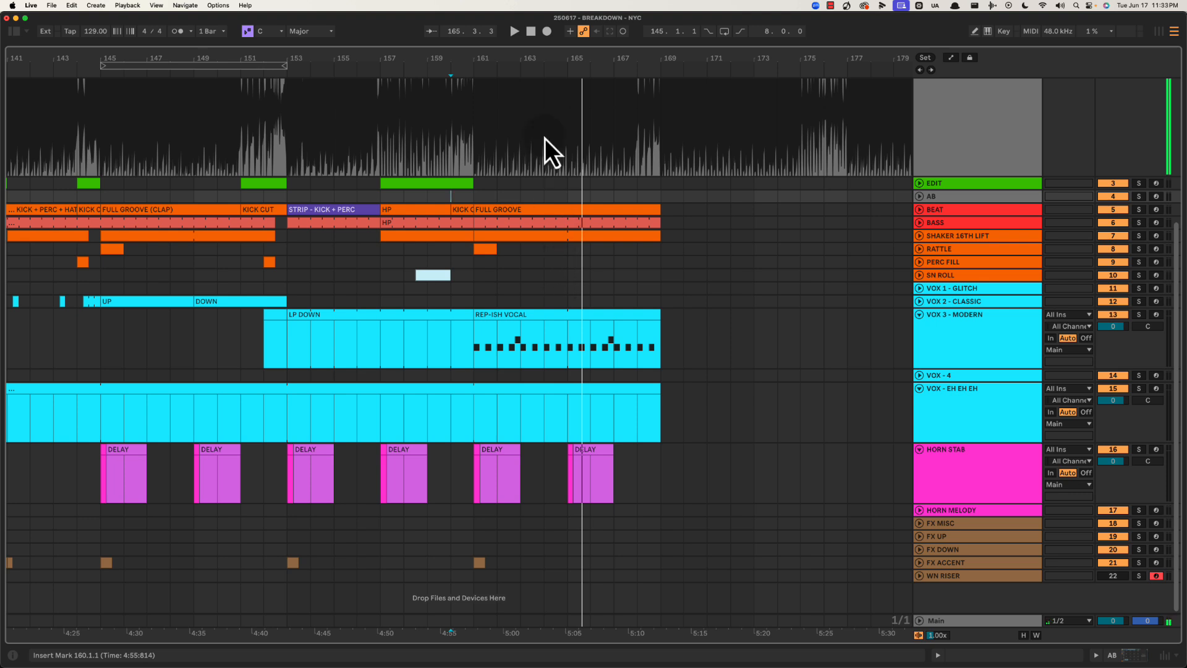
pyautogui.moveTo(567, 51); pyautogui.dragTo(569, 52)
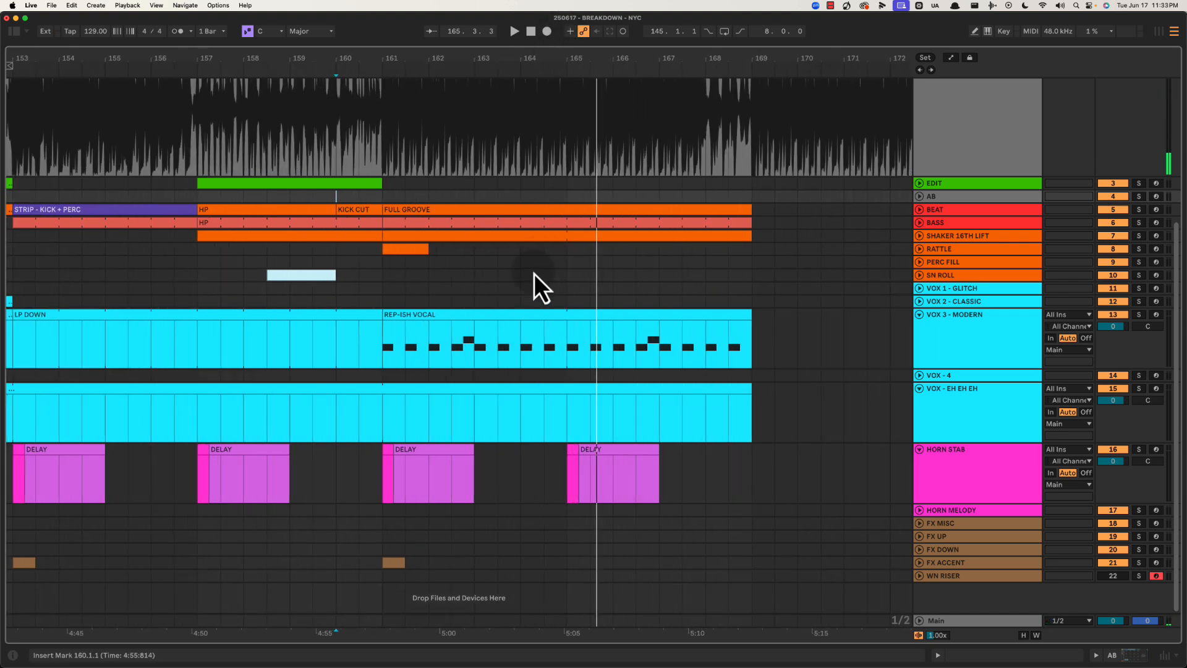
# Add a two-beat clip on the PERC FILL track from 164.3 to 165.1 and resume playback
pyautogui.moveTo(546, 275); pyautogui.dragTo(569, 276)
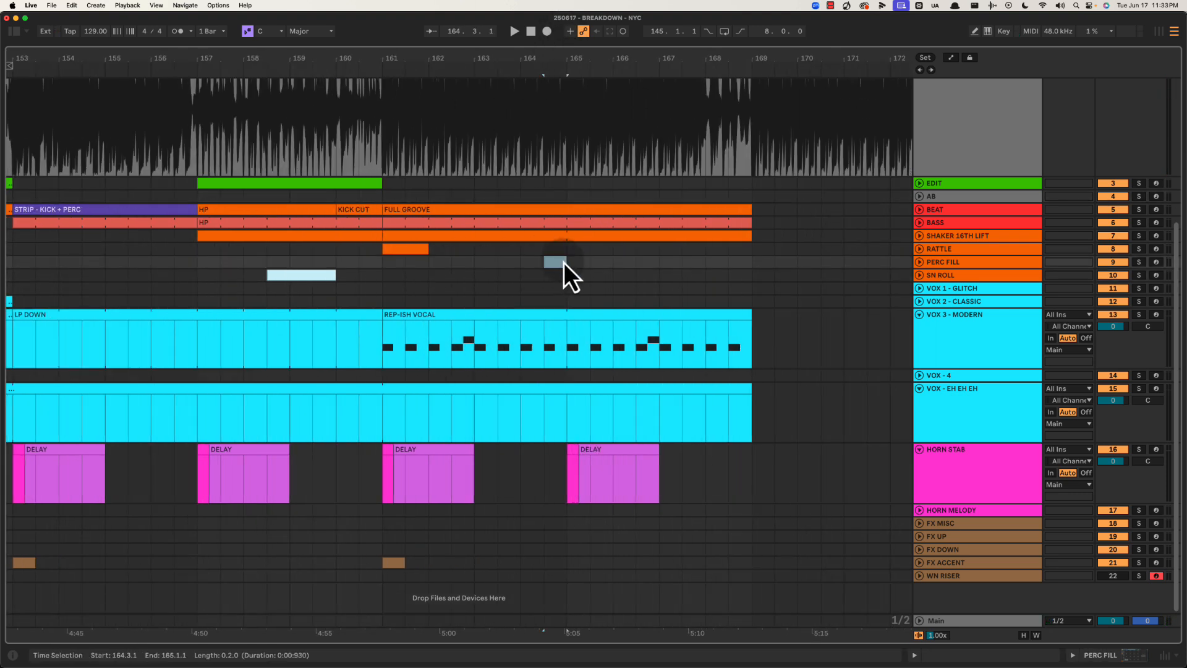
pyautogui.press('super+shift+m')
pyautogui.press('space')
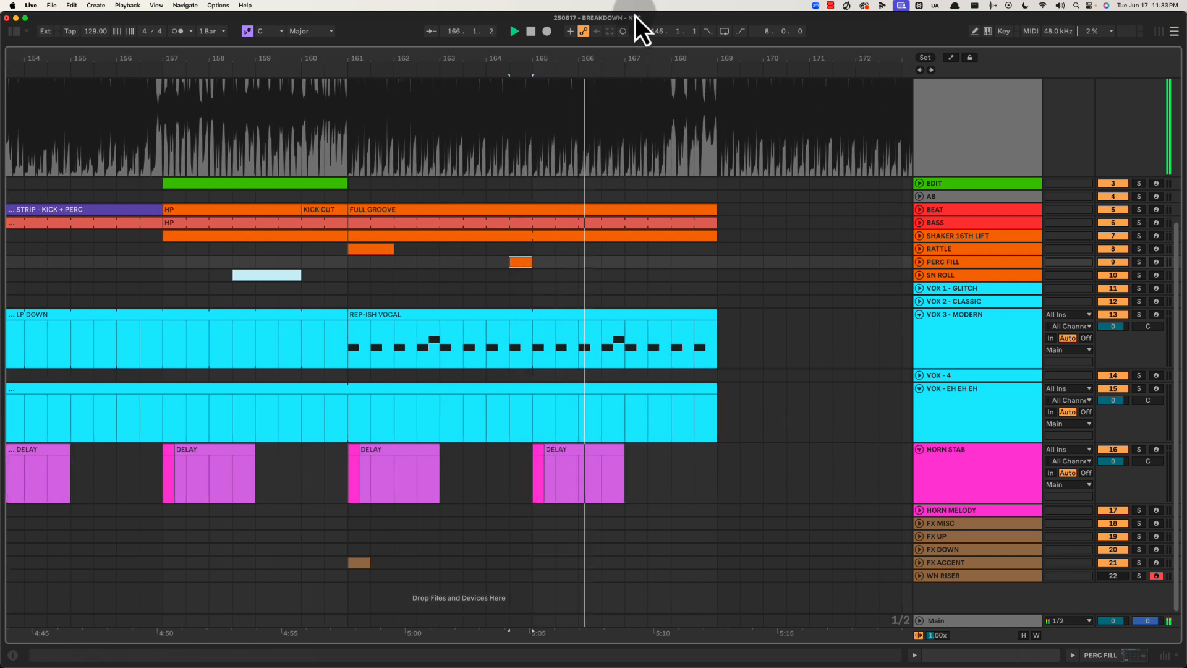
# Listen to the end of the REP-ISH VOCAL section from 167.3
pyautogui.moveTo(614, 53); pyautogui.dragTo(562, 72)
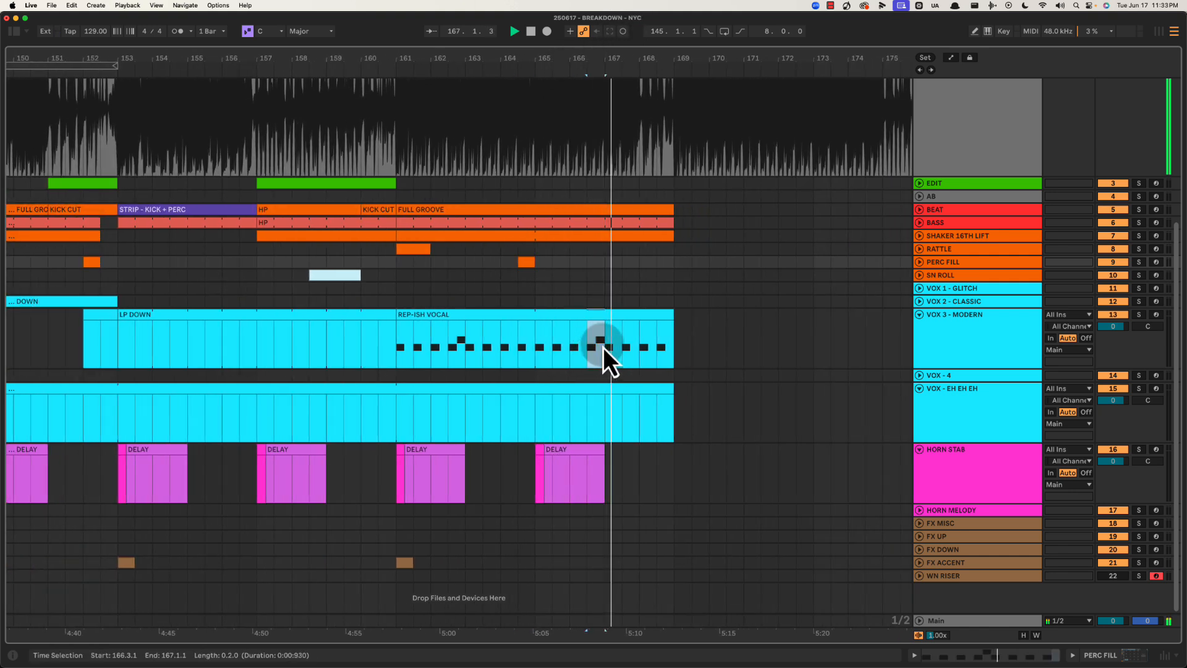
pyautogui.click(588, 301)
pyautogui.hscroll(1, 588, 306)
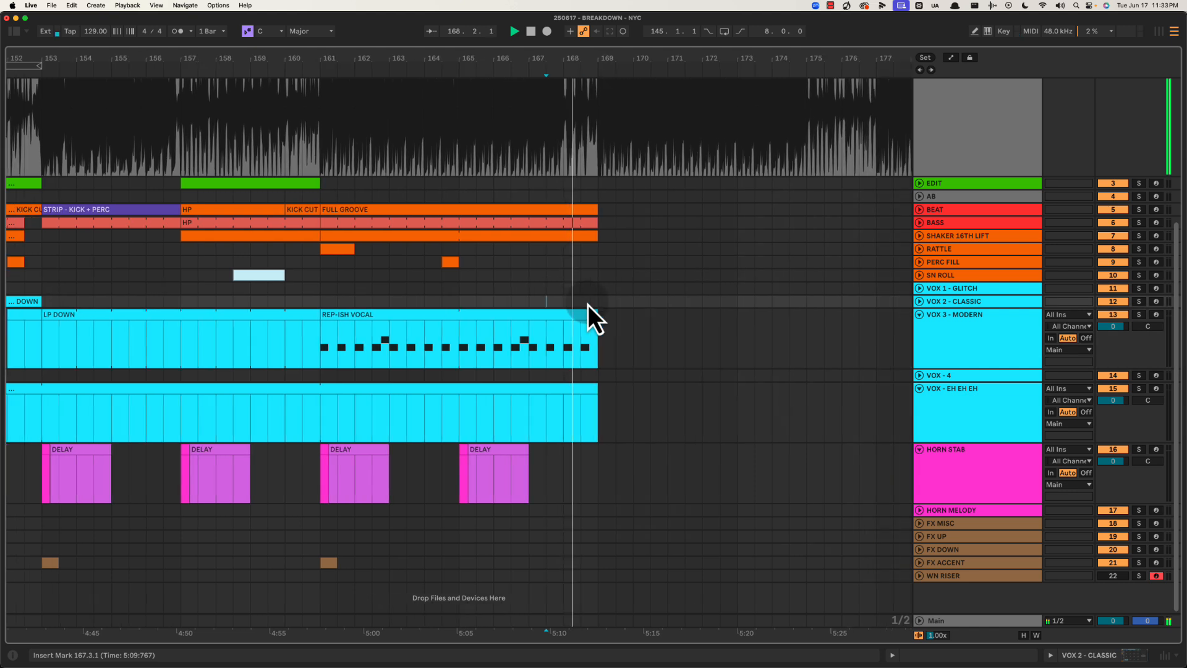
# Split the REP-ISH VOCAL clip on the VOX 3 - MODERN track at bar 167, rename its last two bars DELAYS OUT and play them
pyautogui.click(541, 333)
pyautogui.press('space')
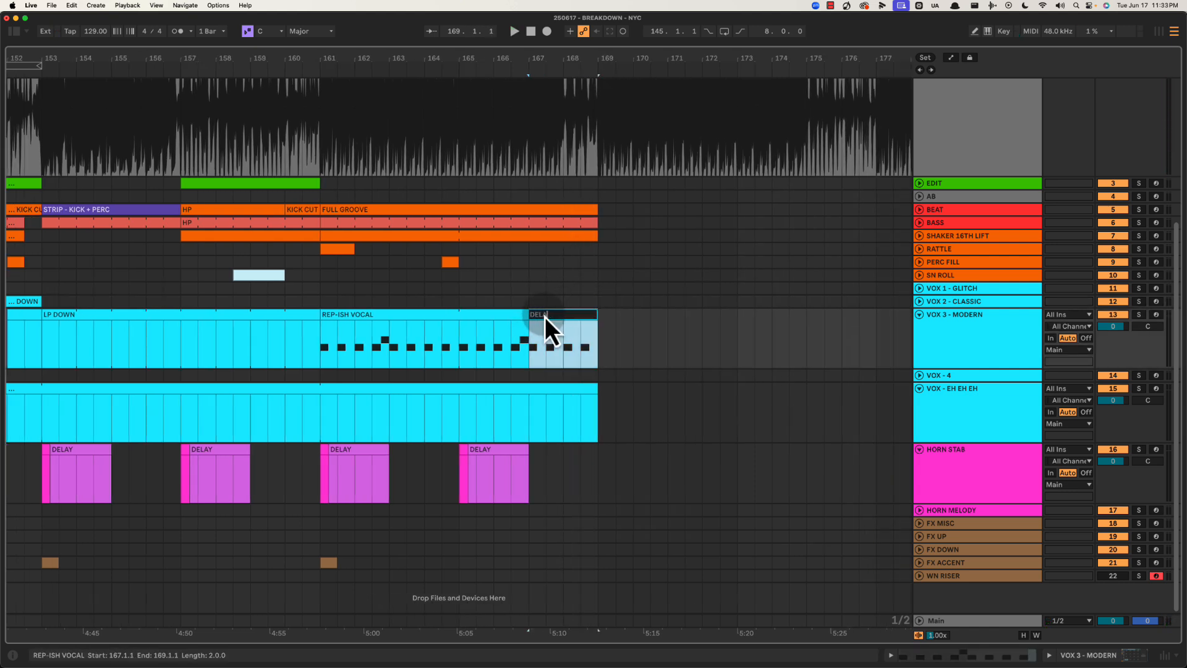
pyautogui.write('DELAYS OUT')
pyautogui.press('Return')
pyautogui.press('space')
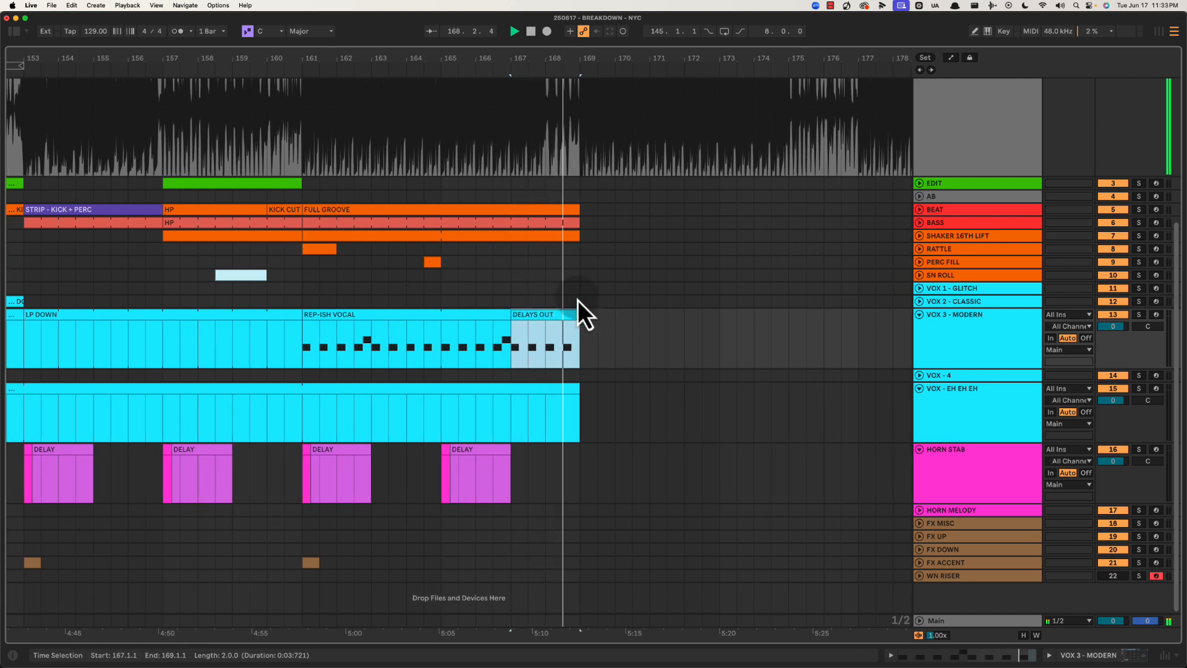
pyautogui.press('space')
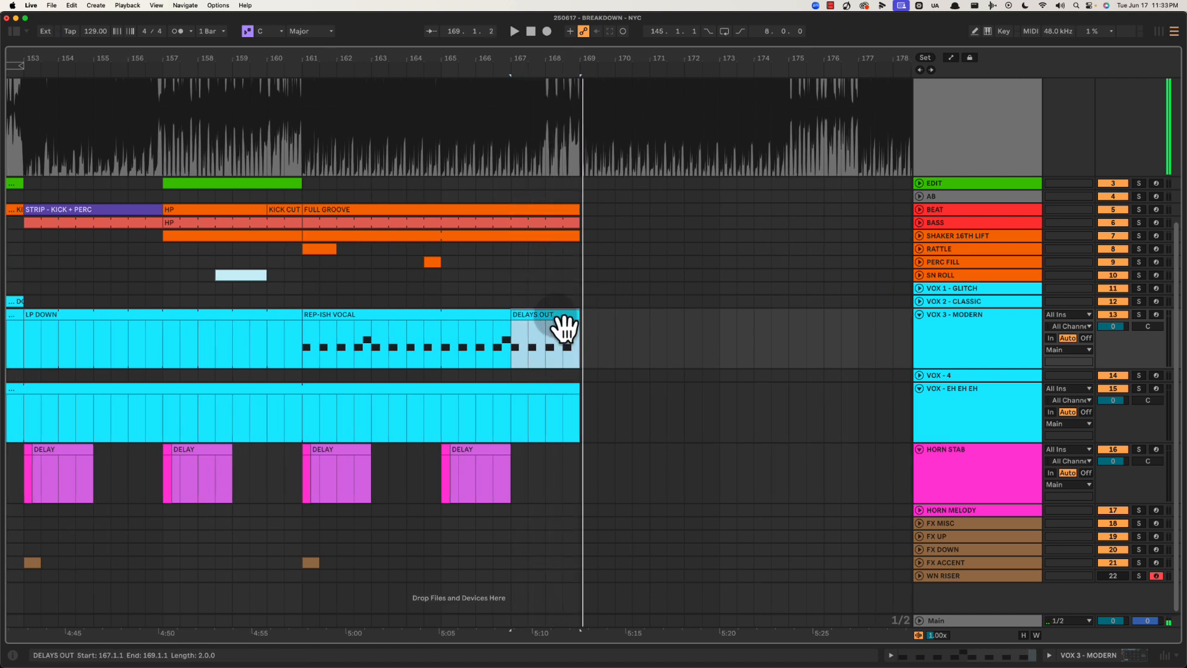
# Replay from 167.3, unfold the VOX 2 - CLASSIC track and add a one-bar clip there from bar 168 to 169
pyautogui.click(528, 275)
pyautogui.press('space')
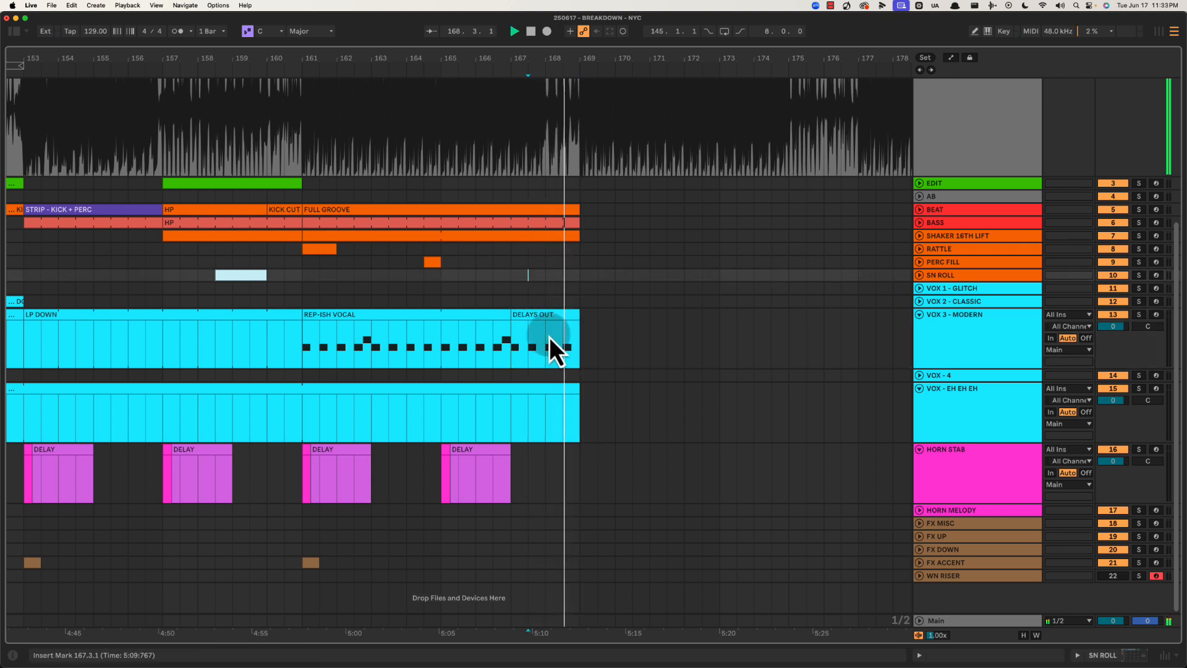
pyautogui.click(947, 348)
pyautogui.click(946, 302)
pyautogui.press('space')
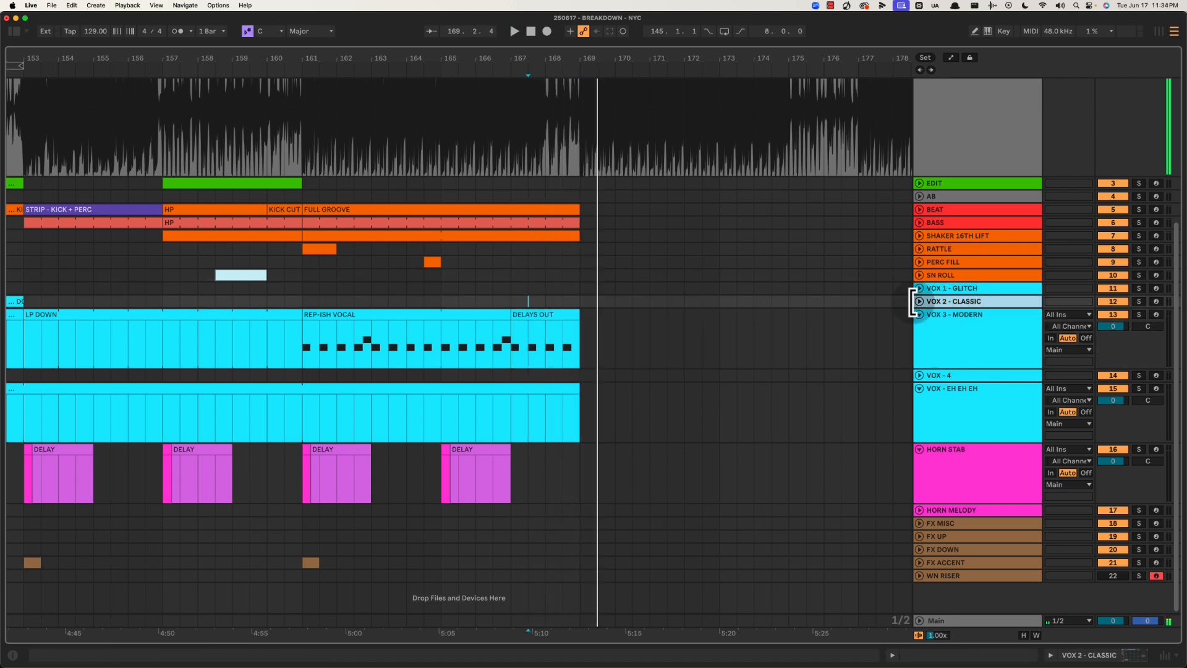
pyautogui.click(919, 302)
pyautogui.moveTo(548, 310); pyautogui.dragTo(585, 311)
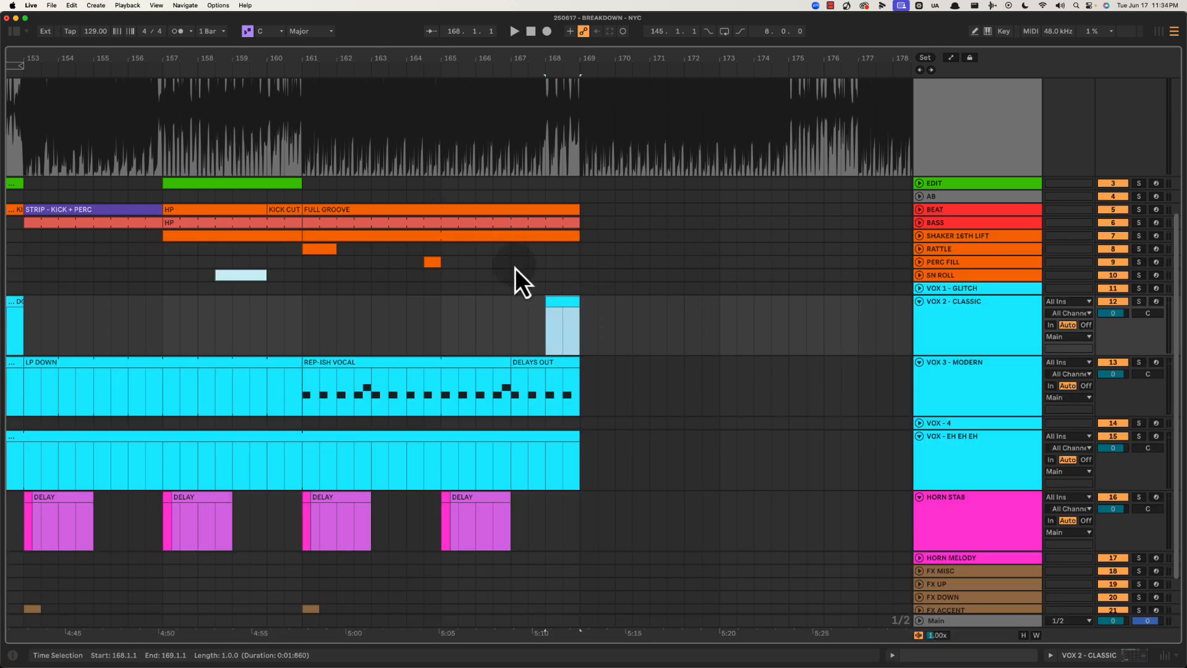
# Add a one-bar clip on the EDIT track from bar 168 to 169 and play it
pyautogui.click(516, 265)
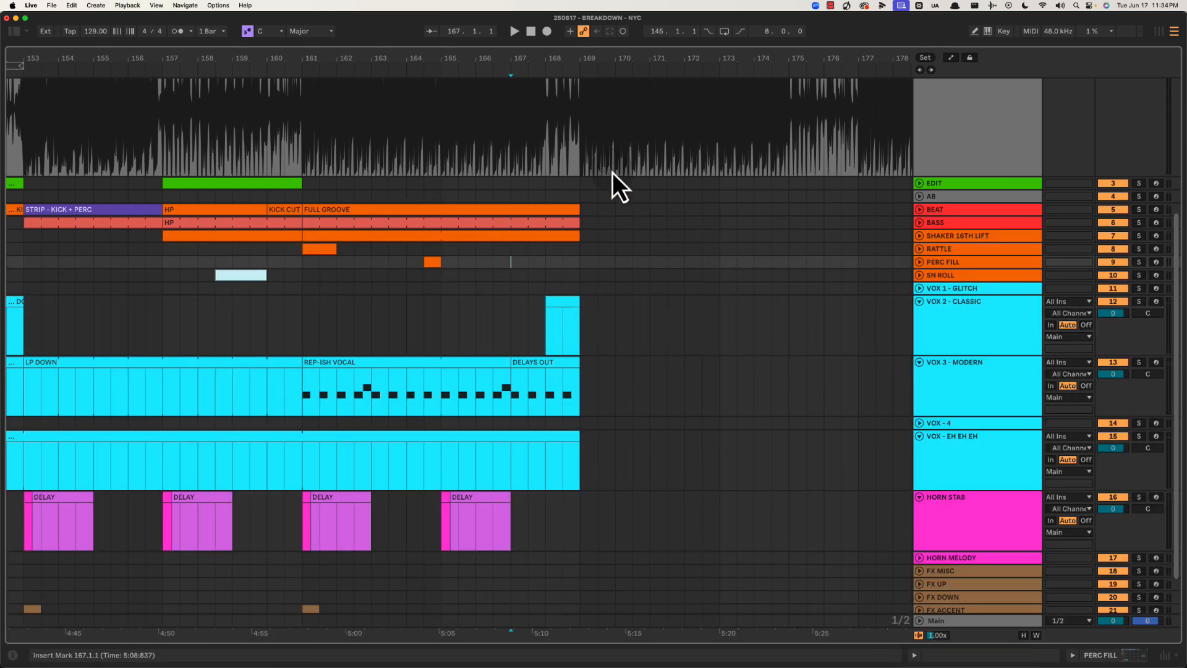
pyautogui.moveTo(545, 184); pyautogui.dragTo(578, 186)
pyautogui.press('super+shift+m')
pyautogui.press('super+alt+l')
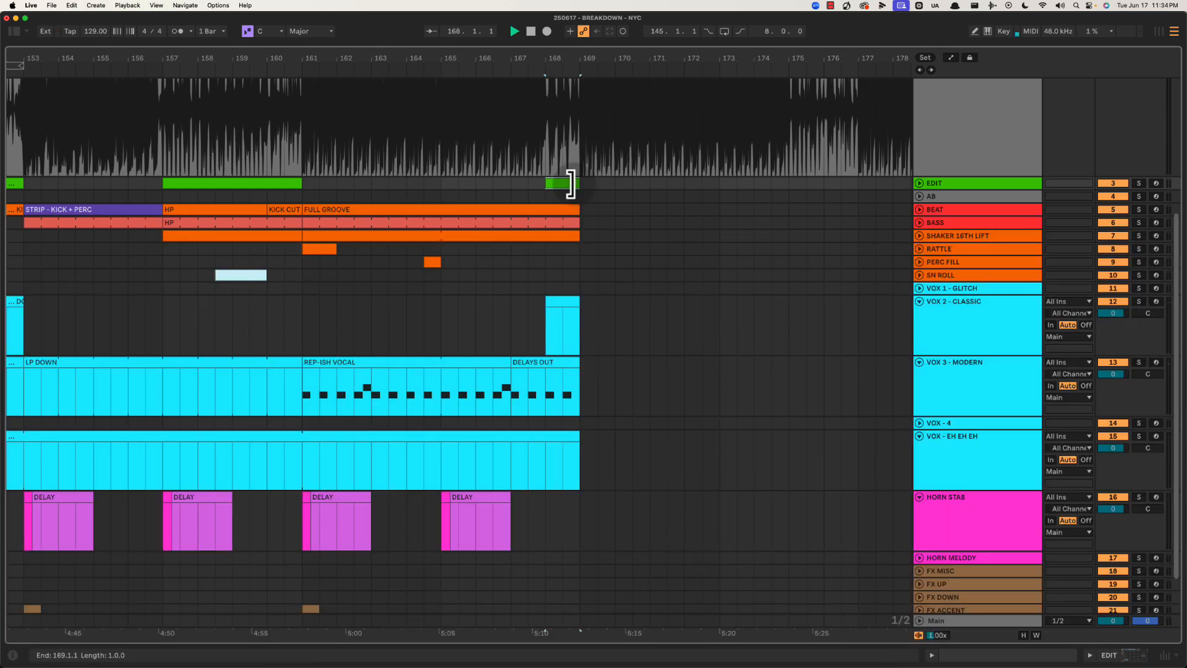
pyautogui.press('space')
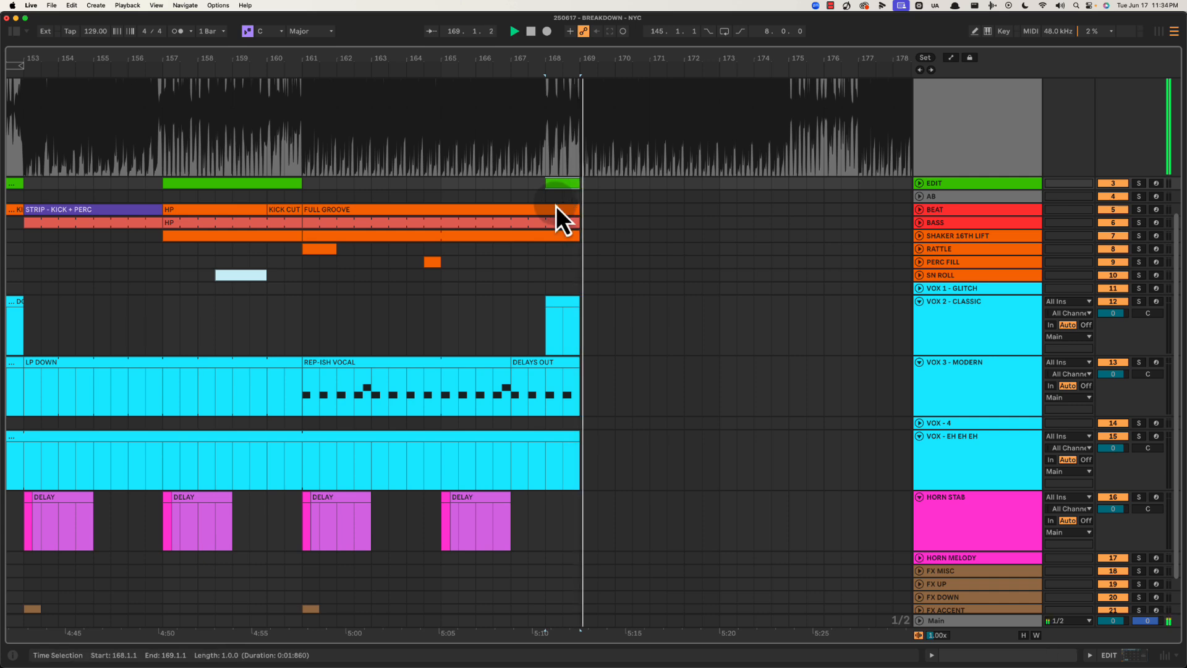
# Remove the last beat, from 168.4 to 169, of the BEAT, BASS and SHAKER 16TH LIFT clips and replay from 168.2.3
pyautogui.press('space')
pyautogui.press('space')
pyautogui.moveTo(561, 62); pyautogui.dragTo(563, 93)
pyautogui.scroll(5, 581, 154)
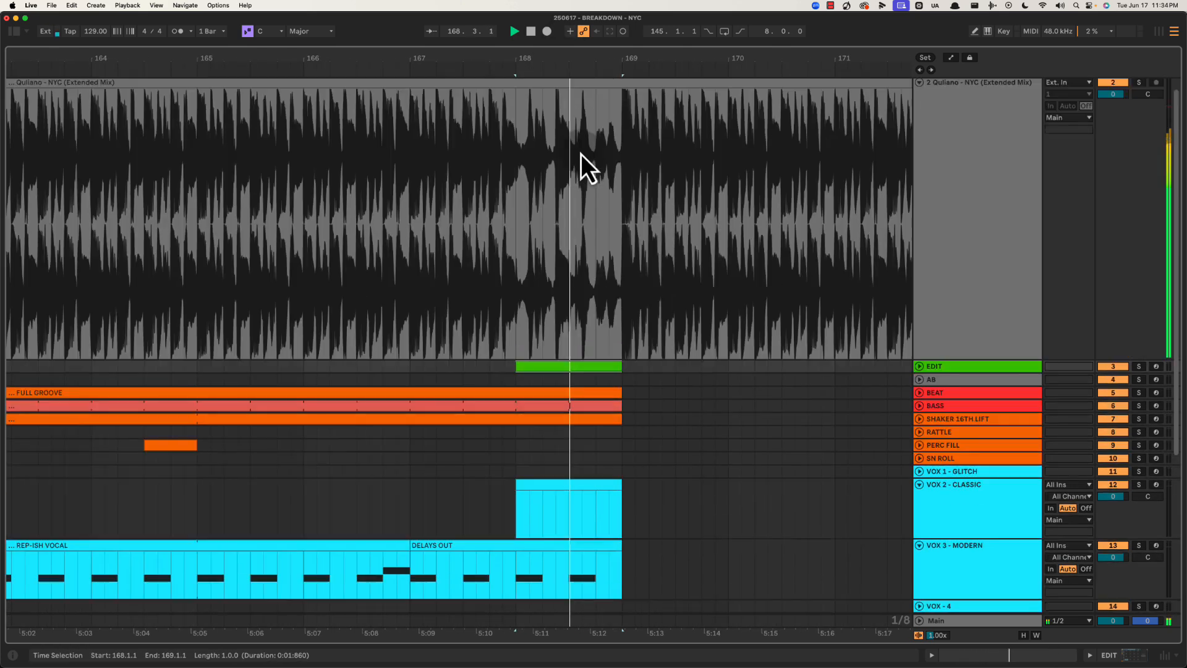
pyautogui.scroll(-3, 649, 371)
pyautogui.press('space')
pyautogui.moveTo(599, 281); pyautogui.dragTo(675, 346)
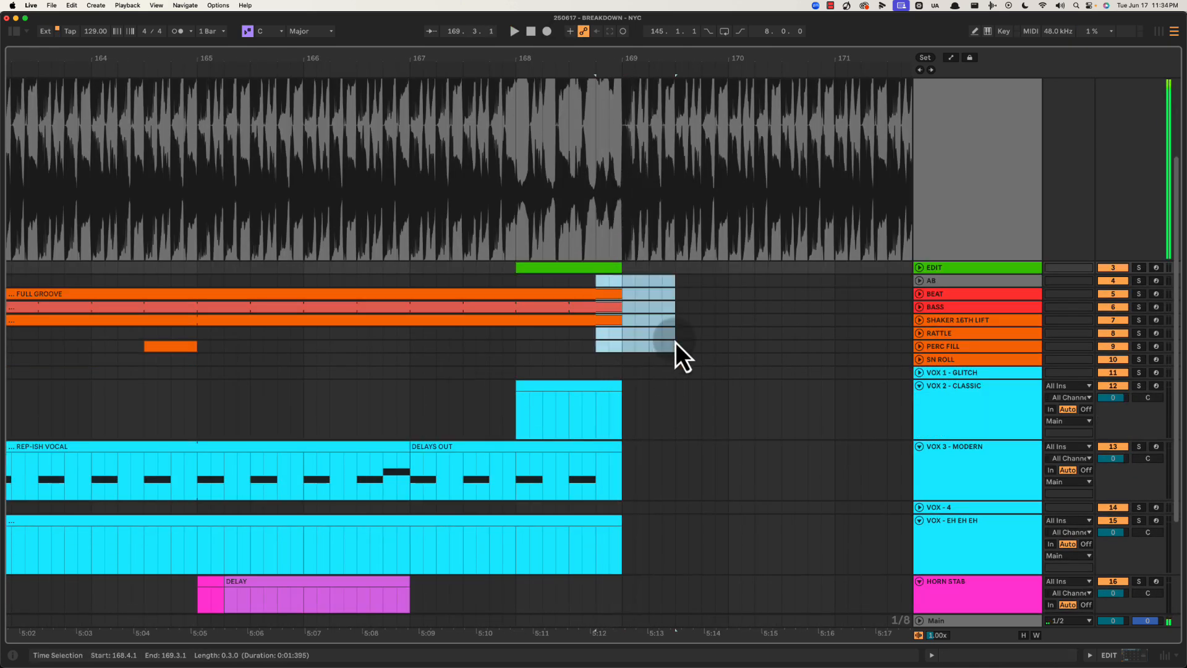
pyautogui.click(556, 347)
pyautogui.press('space')
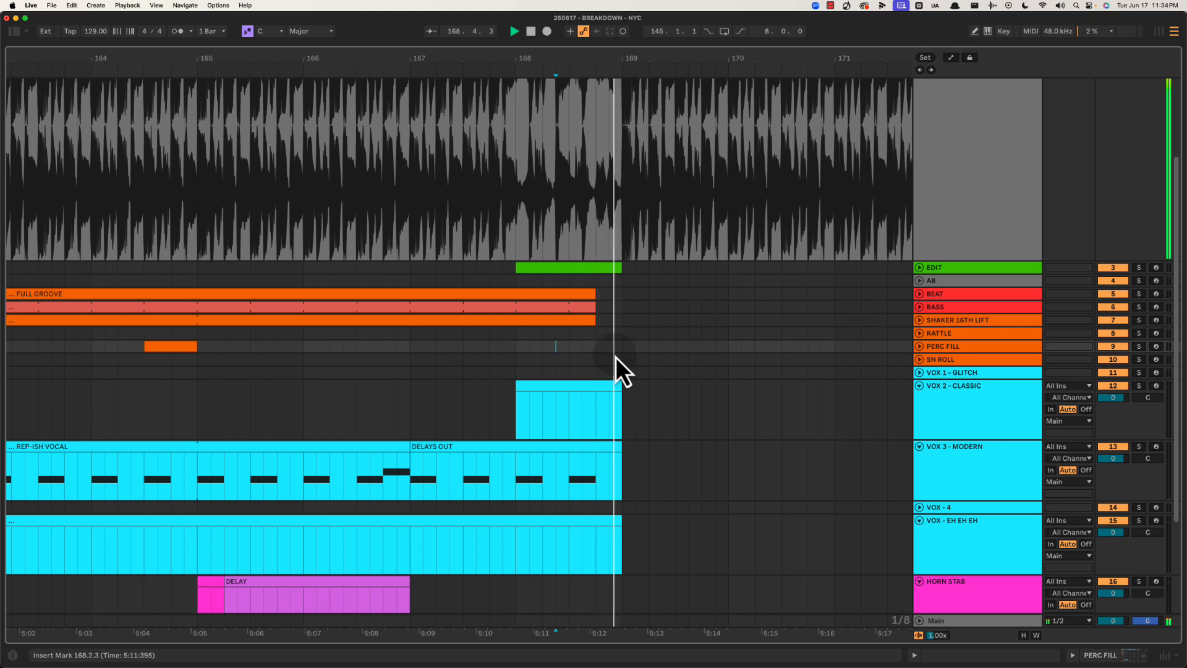
# Extend the VOX - EH EH EH clip to end at bar 187 and play from bar 169
pyautogui.moveTo(673, 66); pyautogui.dragTo(609, 64)
pyautogui.press('space')
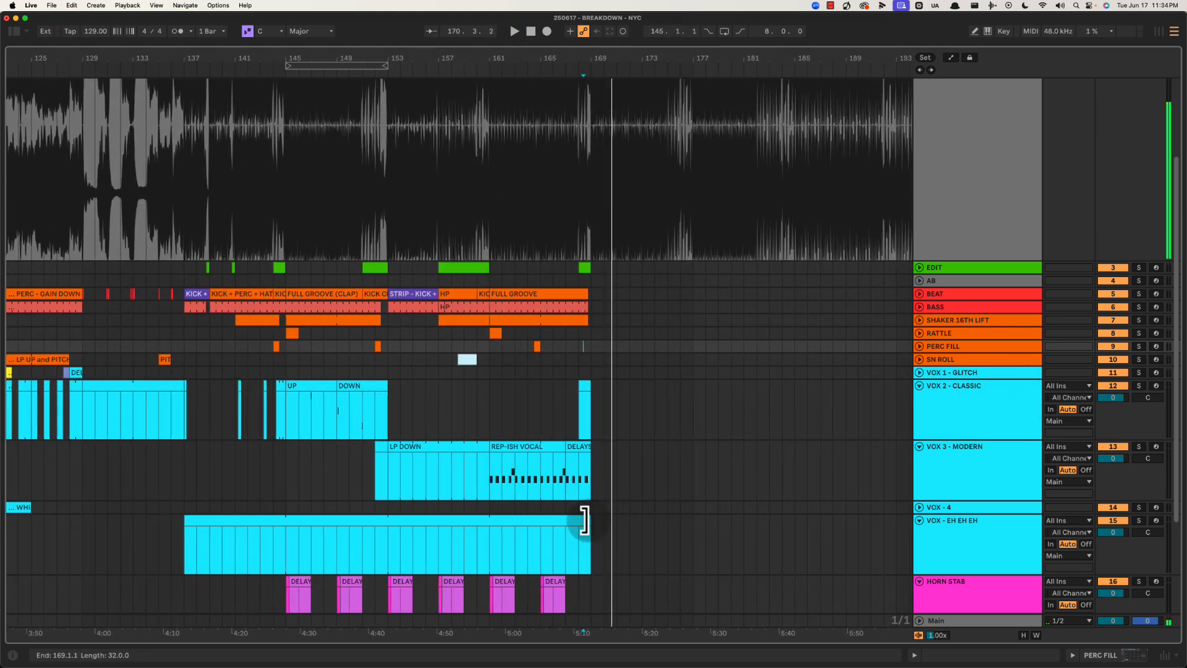
pyautogui.moveTo(586, 522); pyautogui.dragTo(818, 533)
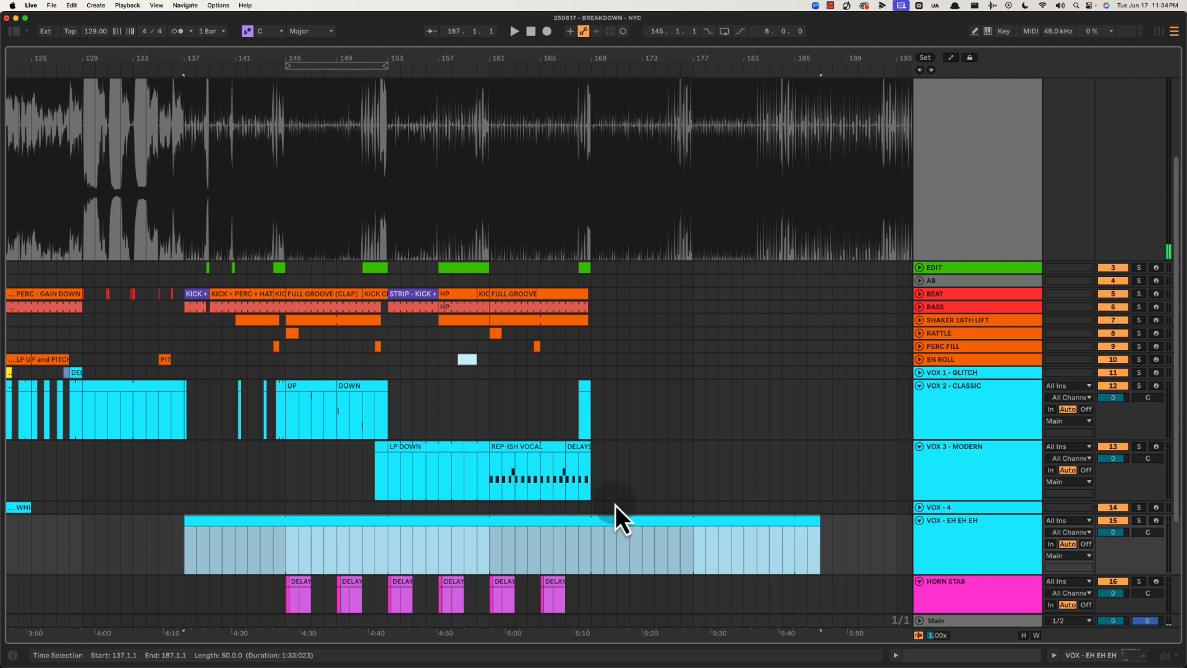
pyautogui.click(595, 553)
pyautogui.press('space')
pyautogui.scroll(2, 603, 418)
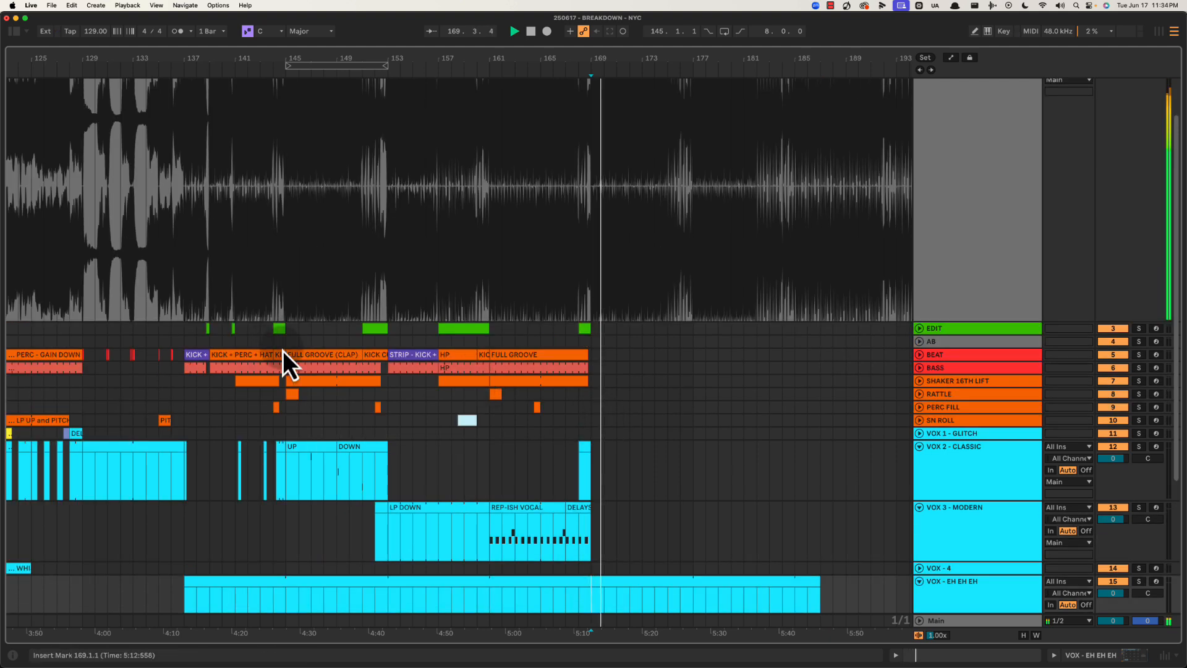
# Copy the FULL GROOVE clip on the BEAT track to bar 169 so it spans eight bars to bar 177
pyautogui.click(536, 357)
pyautogui.moveTo(539, 366); pyautogui.dragTo(697, 354)
pyautogui.press('space')
pyautogui.hscroll(3, 703, 394)
pyautogui.hscroll(-2, 703, 393)
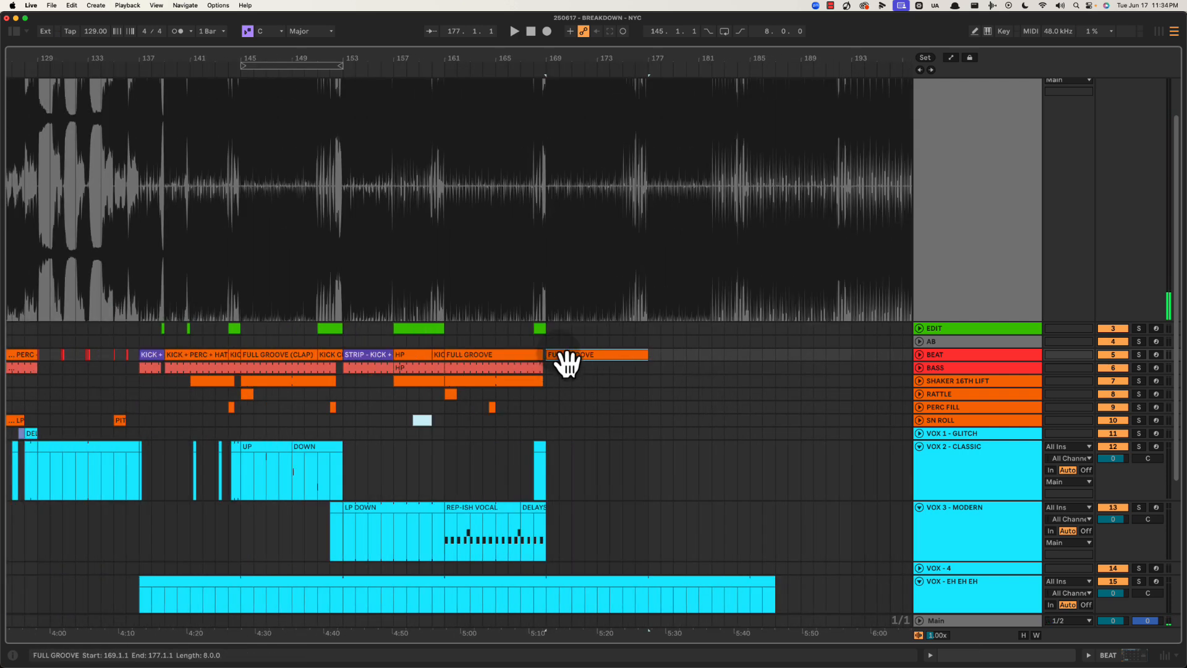
pyautogui.moveTo(570, 58); pyautogui.dragTo(564, 377)
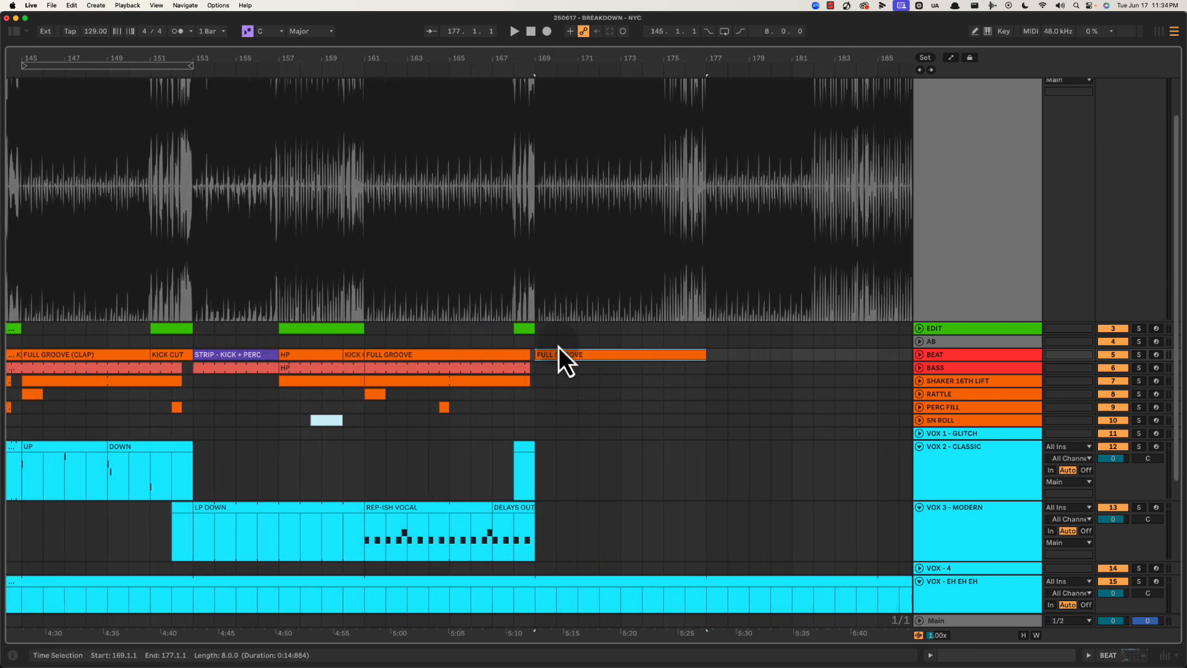
# Copy the BASS and SHAKER 16TH LIFT clips to bar 169, each running to bar 177
pyautogui.press('space')
pyautogui.moveTo(393, 373); pyautogui.dragTo(570, 370)
pyautogui.moveTo(696, 367); pyautogui.dragTo(706, 368)
pyautogui.scroll(-1, 635, 388)
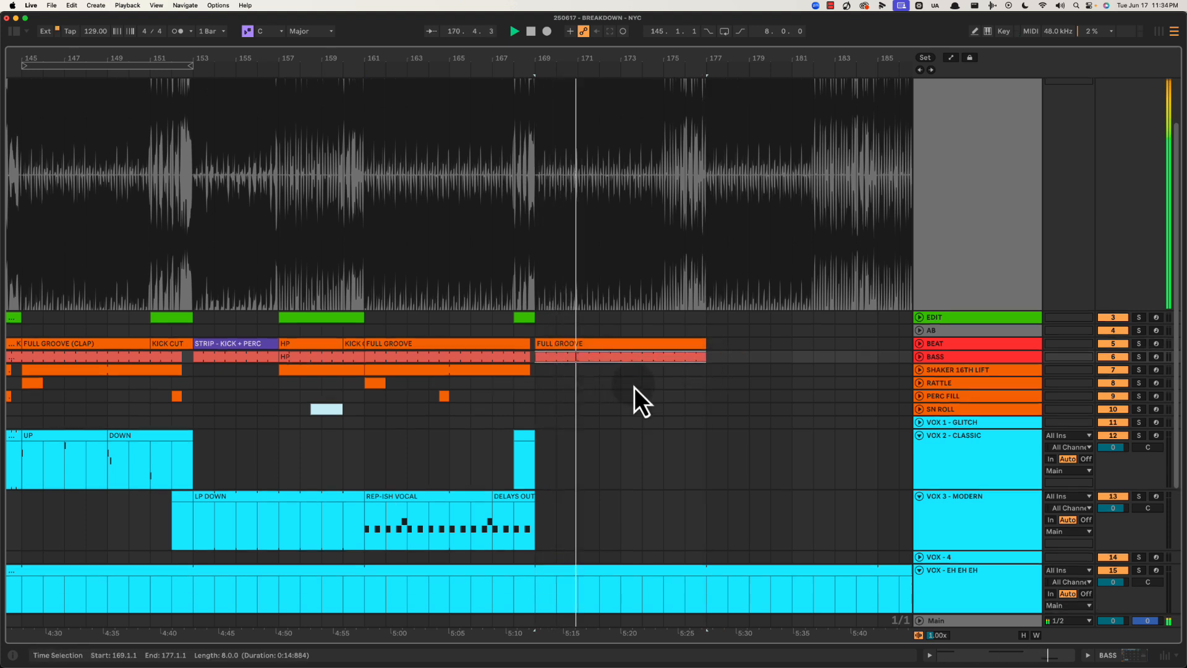
pyautogui.moveTo(482, 366); pyautogui.dragTo(707, 362)
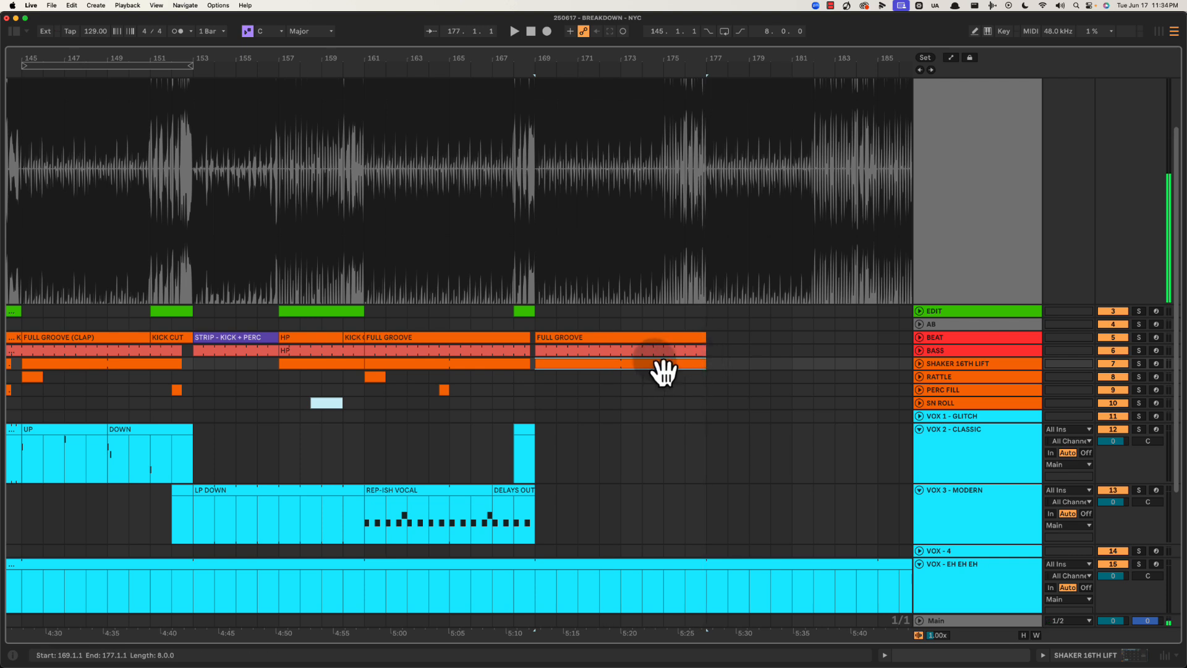
pyautogui.click(644, 338)
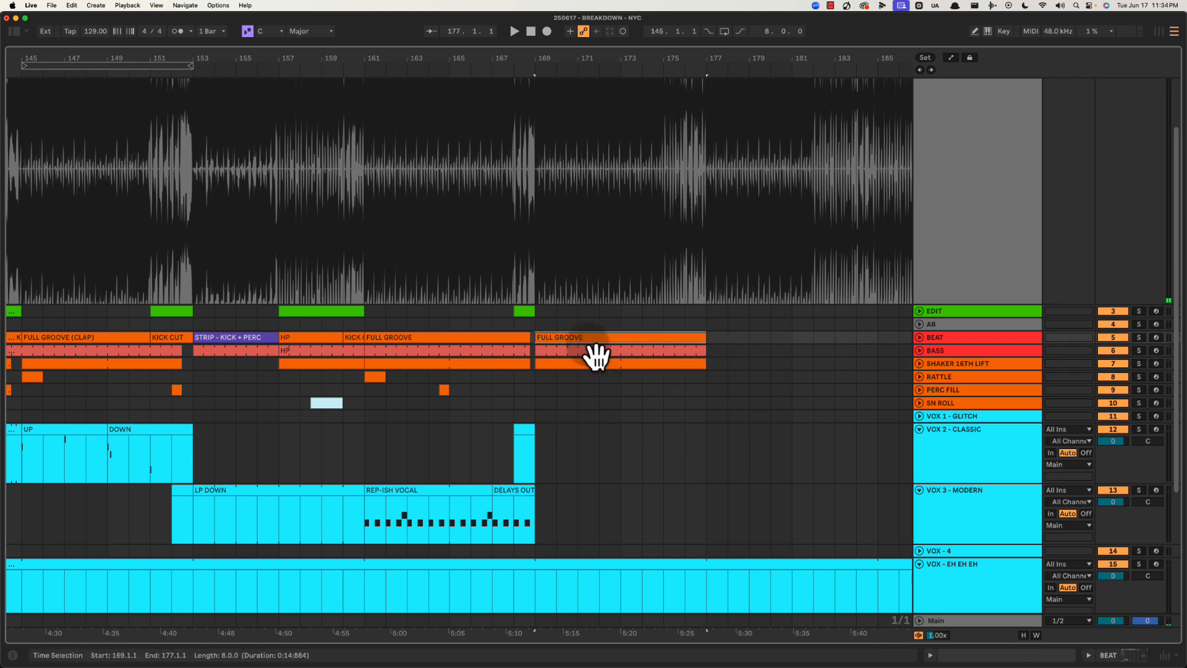
pyautogui.click(564, 350)
pyautogui.click(569, 362)
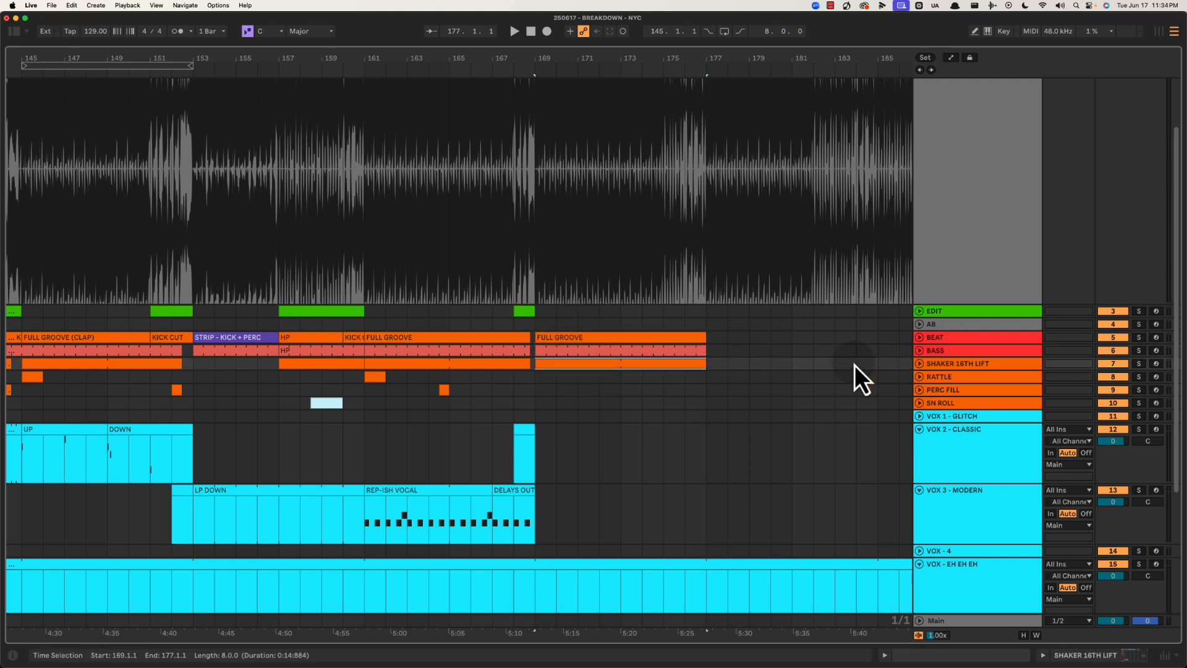
# Listen to the new section from bar 169 and copy the horn stab with its DELAY clip to bar 169 on the HORN STAB track
pyautogui.press('space')
pyautogui.scroll(-2, 702, 365)
pyautogui.scroll(-1, 532, 433)
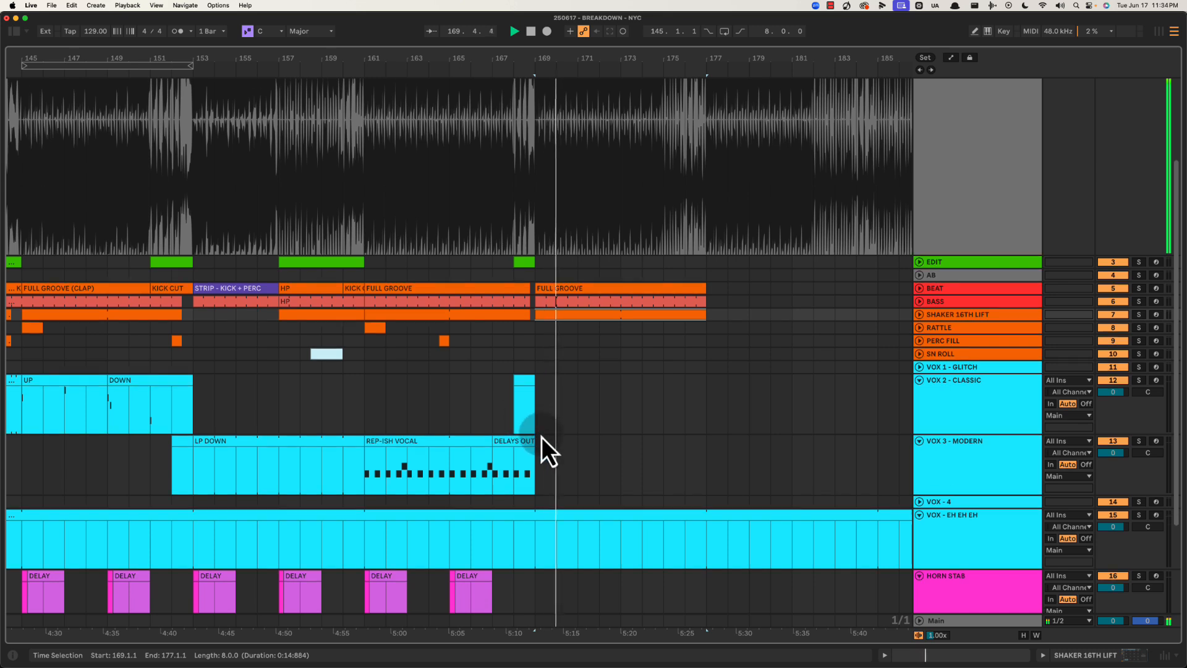
pyautogui.scroll(-2, 558, 381)
pyautogui.press('space')
pyautogui.click(536, 318)
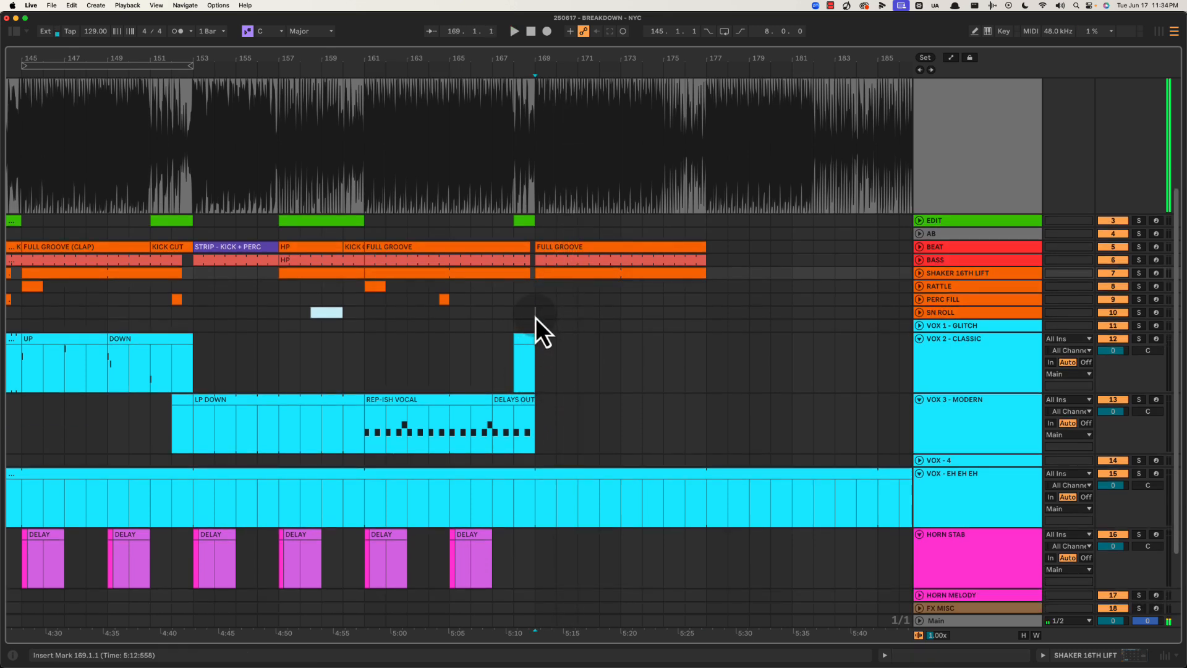
pyautogui.scroll(-5, 563, 410)
pyautogui.click(544, 427)
pyautogui.click(476, 458)
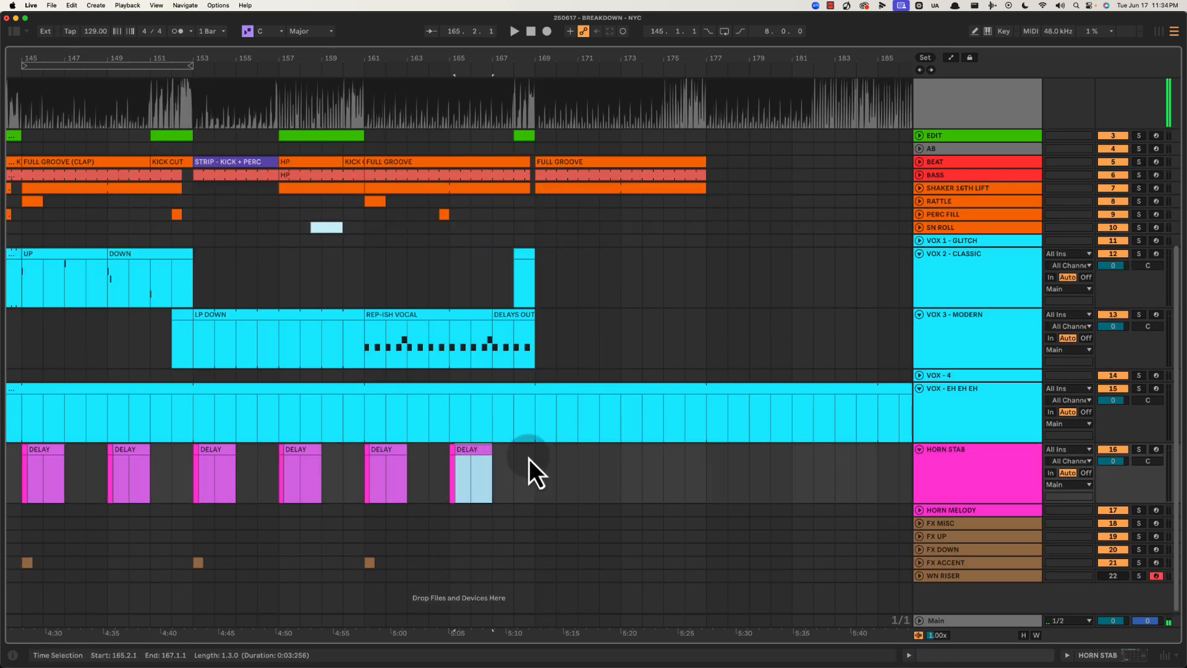
pyautogui.press('super+d')
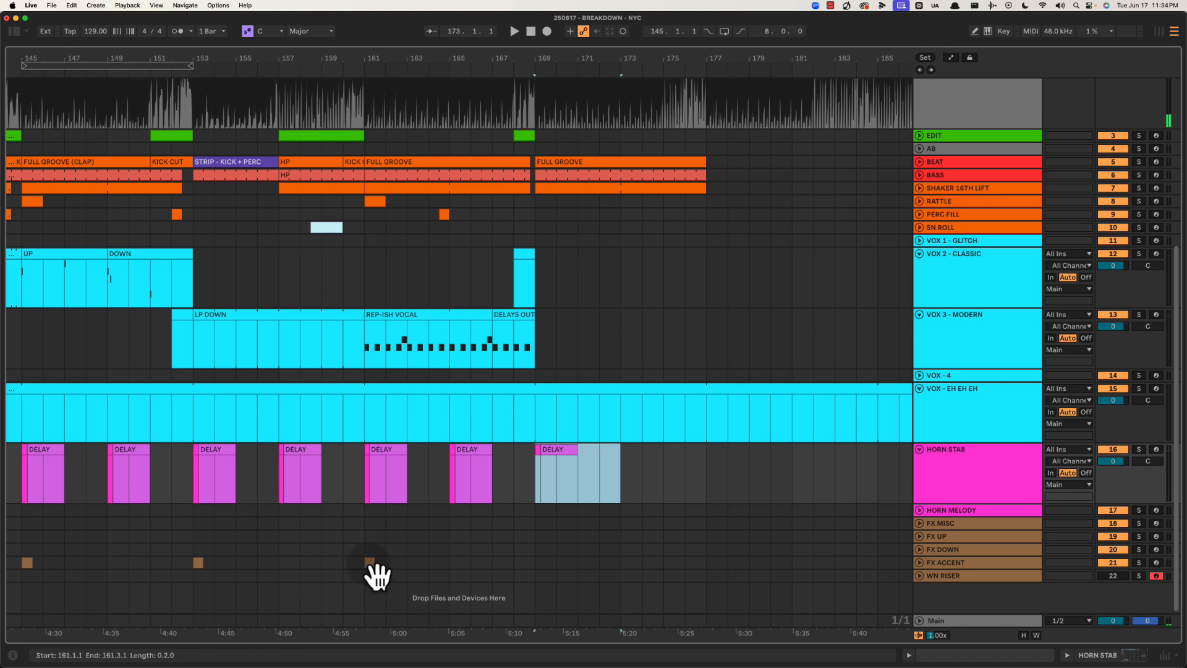
# Copy the FX ACCENT clip from bar 161 to bar 169 and play from there
pyautogui.moveTo(370, 562); pyautogui.dragTo(548, 561)
pyautogui.press('space')
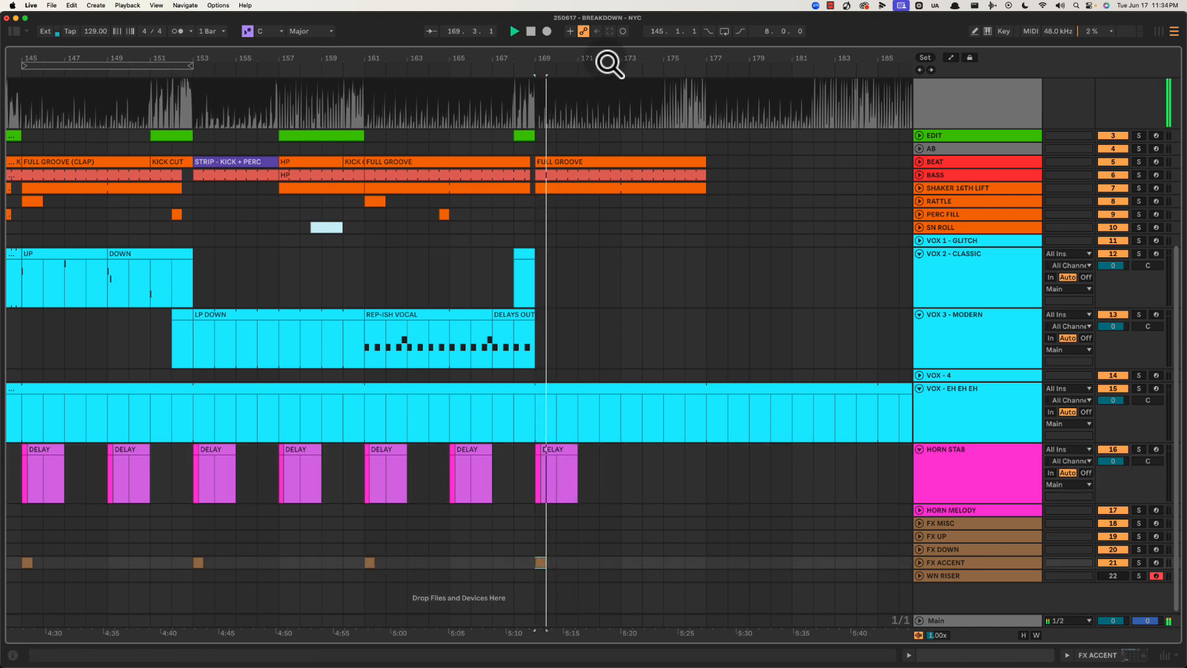
pyautogui.moveTo(609, 64); pyautogui.dragTo(613, 61)
# Add a two-bar clip on the EDIT track from bar 175 to 177
pyautogui.moveTo(479, 418); pyautogui.dragTo(672, 405)
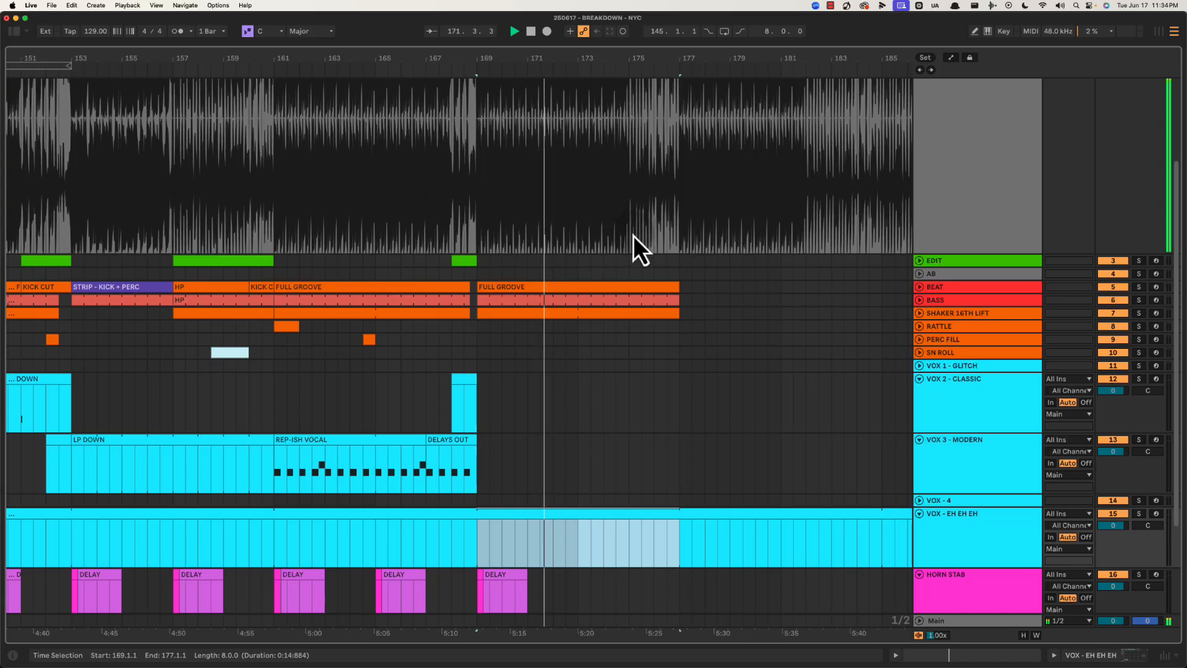
pyautogui.moveTo(633, 258); pyautogui.dragTo(682, 258)
pyautogui.press('super+shift+m')
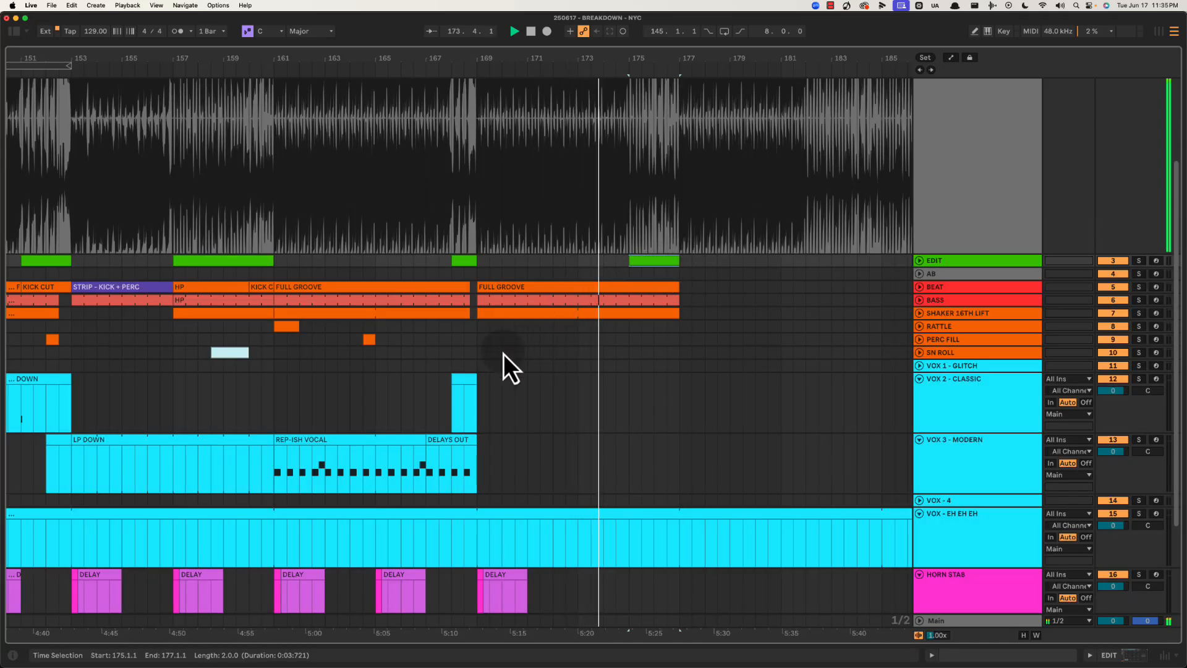
# Copy the SN ROLL clip to bar 173 and recolor the copy mauve pink
pyautogui.moveTo(231, 349); pyautogui.dragTo(596, 345)
pyautogui.rightClick(594, 356)
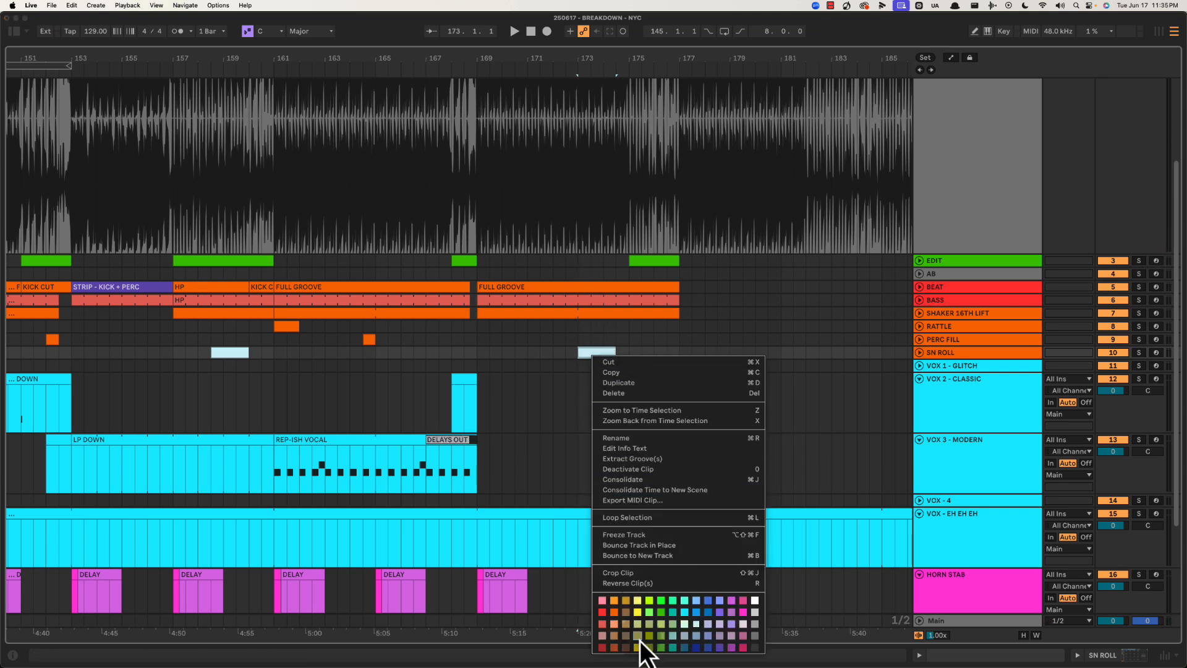
pyautogui.click(743, 636)
pyautogui.click(558, 337)
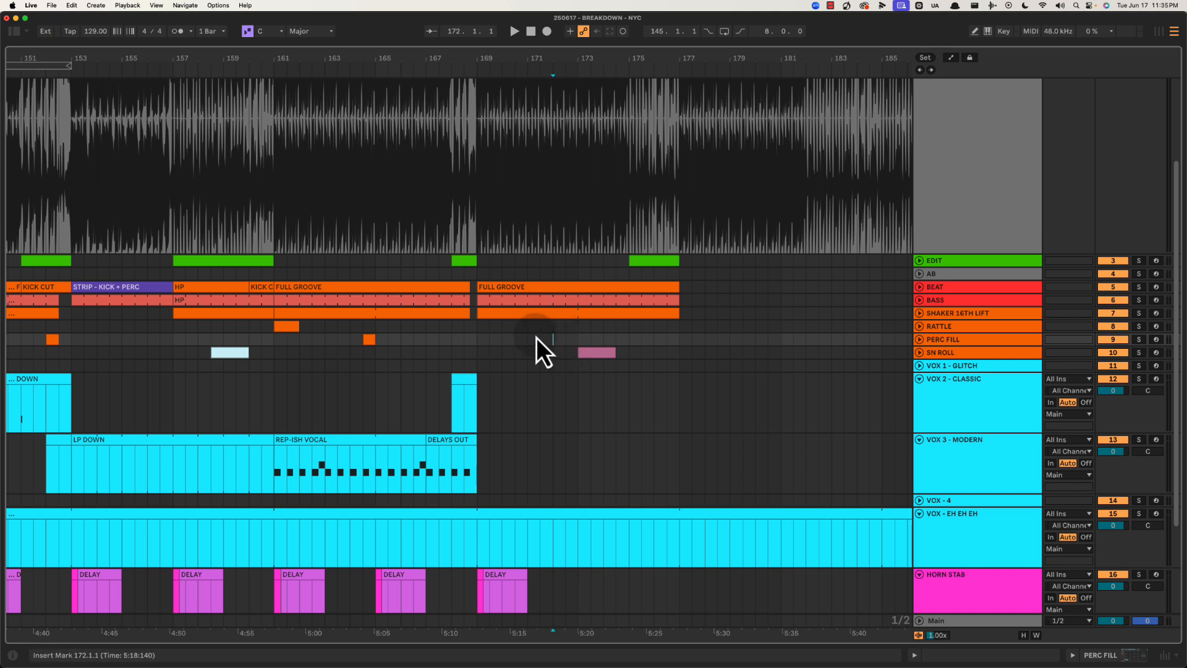
# Play from bar 172 and lengthen the mauve SN ROLL clip to end at bar 175
pyautogui.press('space')
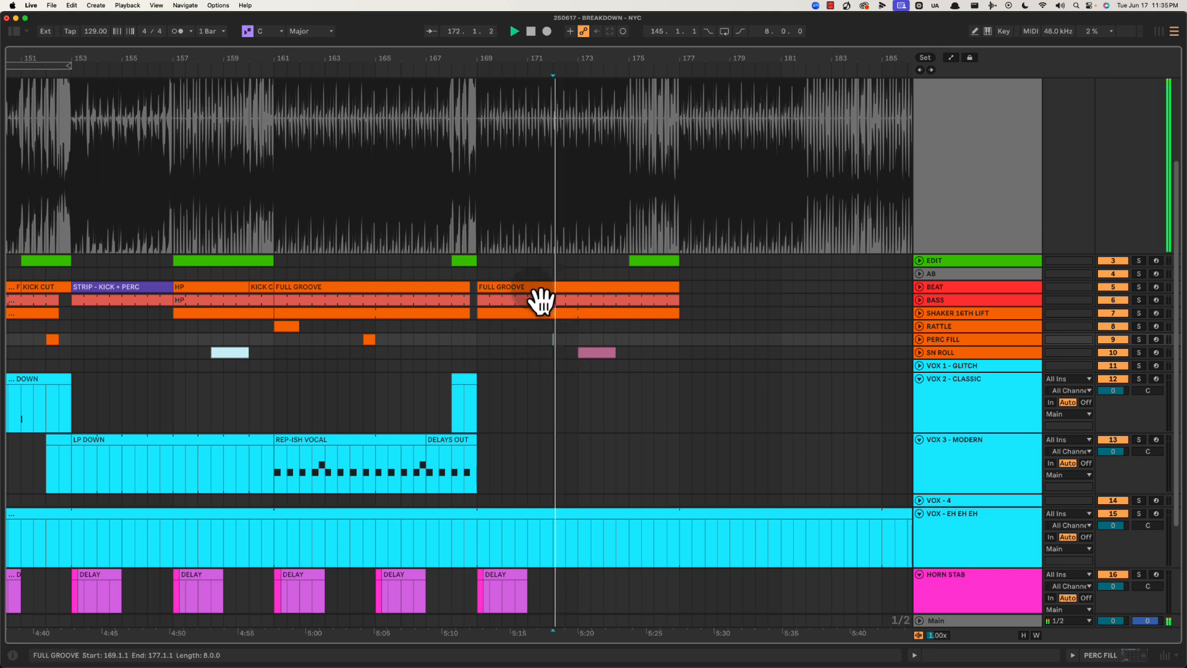
pyautogui.moveTo(591, 59); pyautogui.dragTo(588, 58)
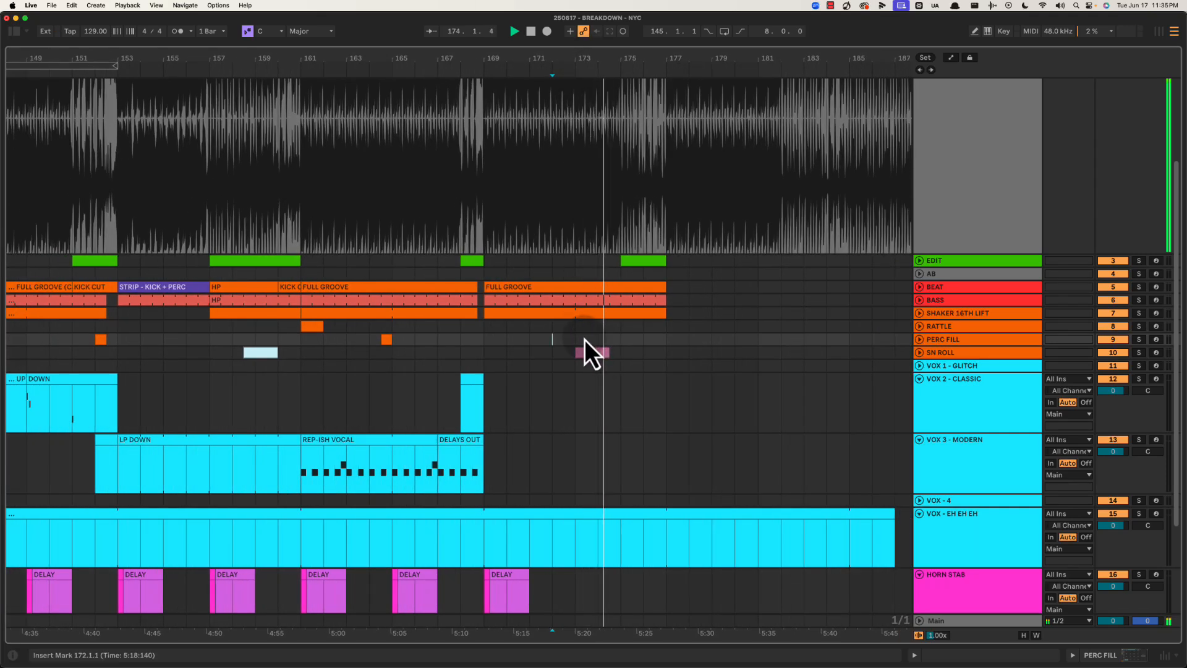
pyautogui.moveTo(551, 353); pyautogui.dragTo(563, 352)
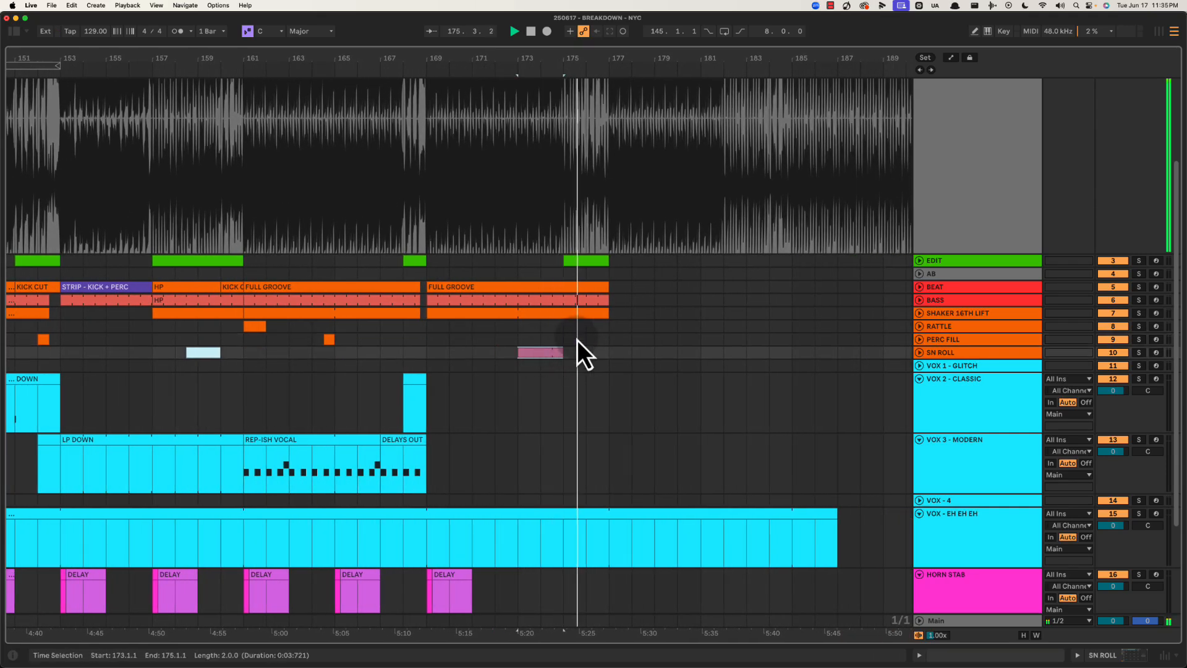
# Stop playback and split the FULL GROOVE clip on the BEAT track at bar 175
pyautogui.press('space')
pyautogui.click(571, 287)
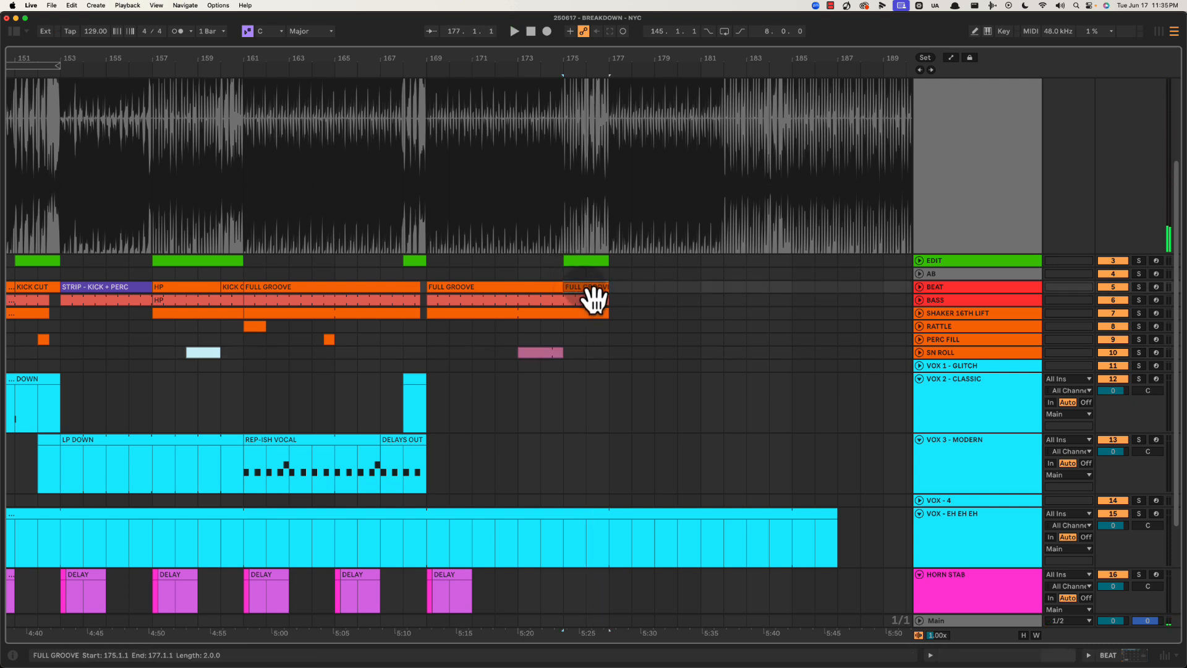
pyautogui.moveTo(588, 65); pyautogui.dragTo(595, 62)
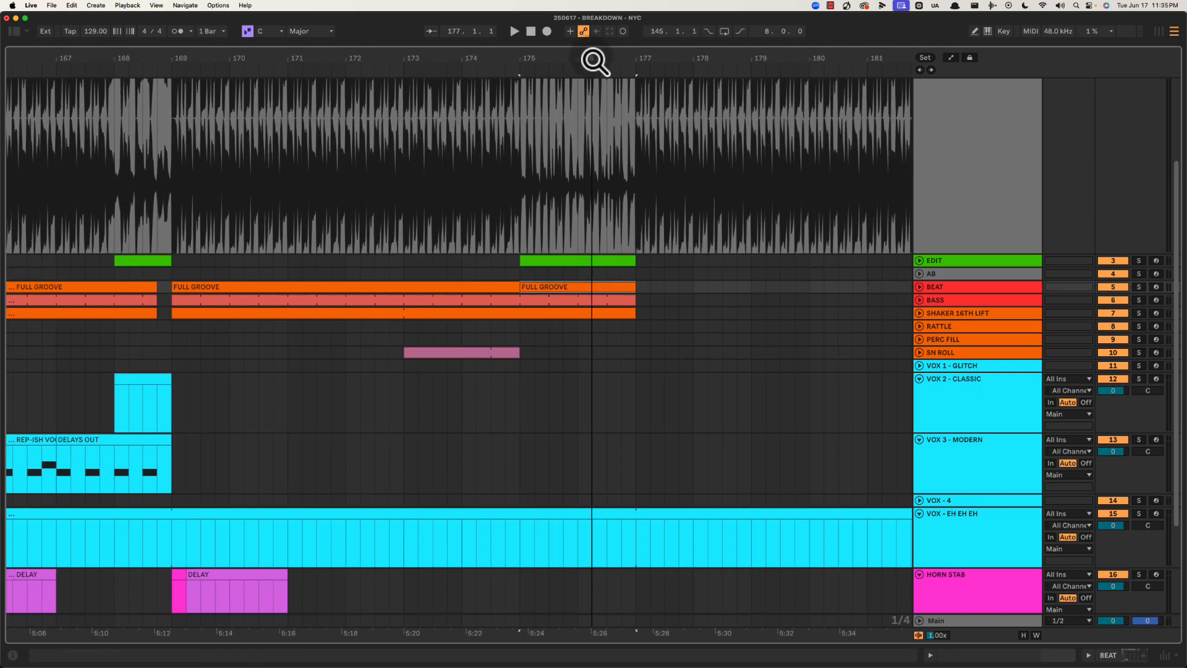
# Split the BEAT clip after bar 175 at bar 176 and name the two parts HP and KICK CUT
pyautogui.click(578, 291)
pyautogui.press('super+e')
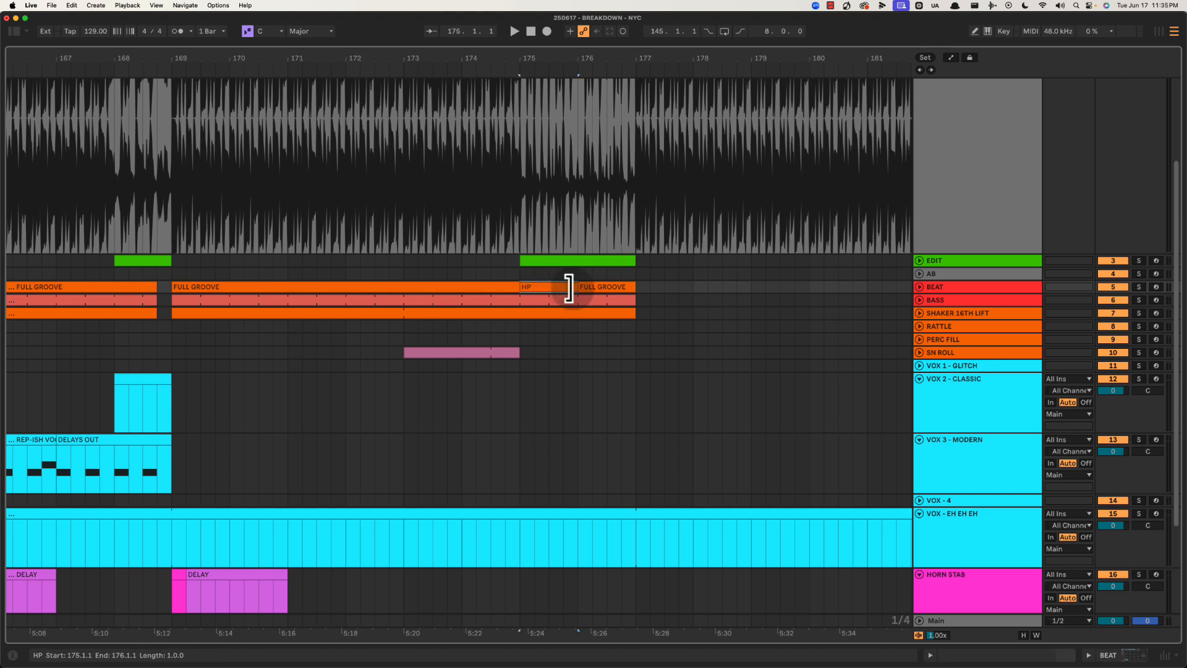
pyautogui.click(599, 288)
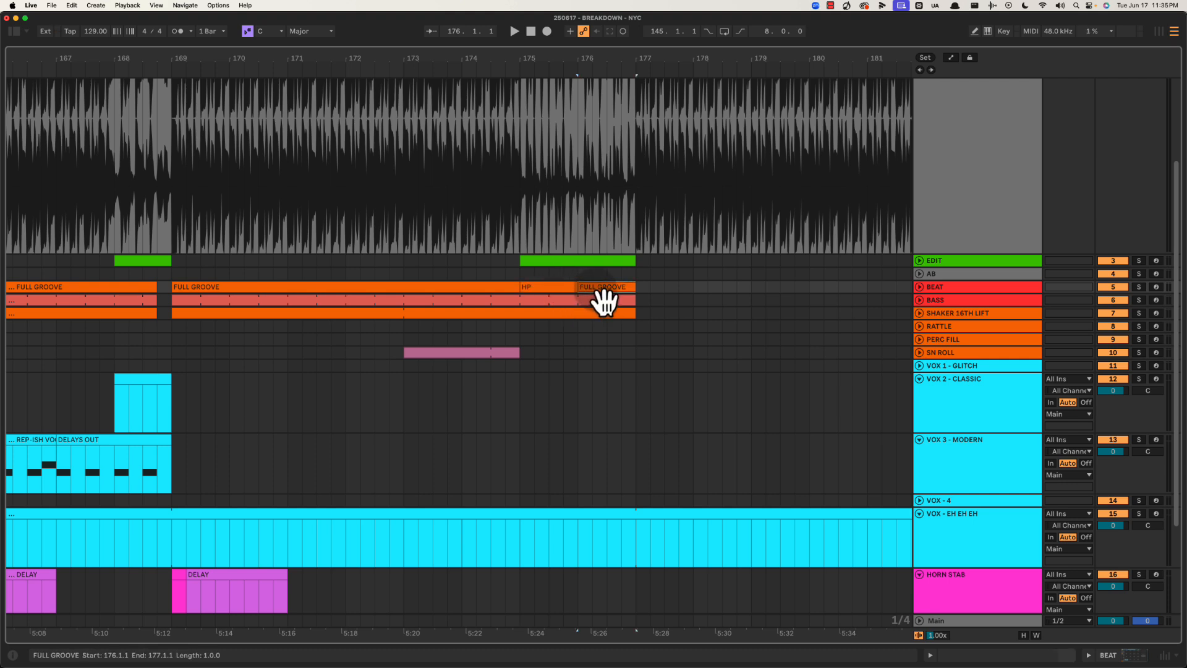
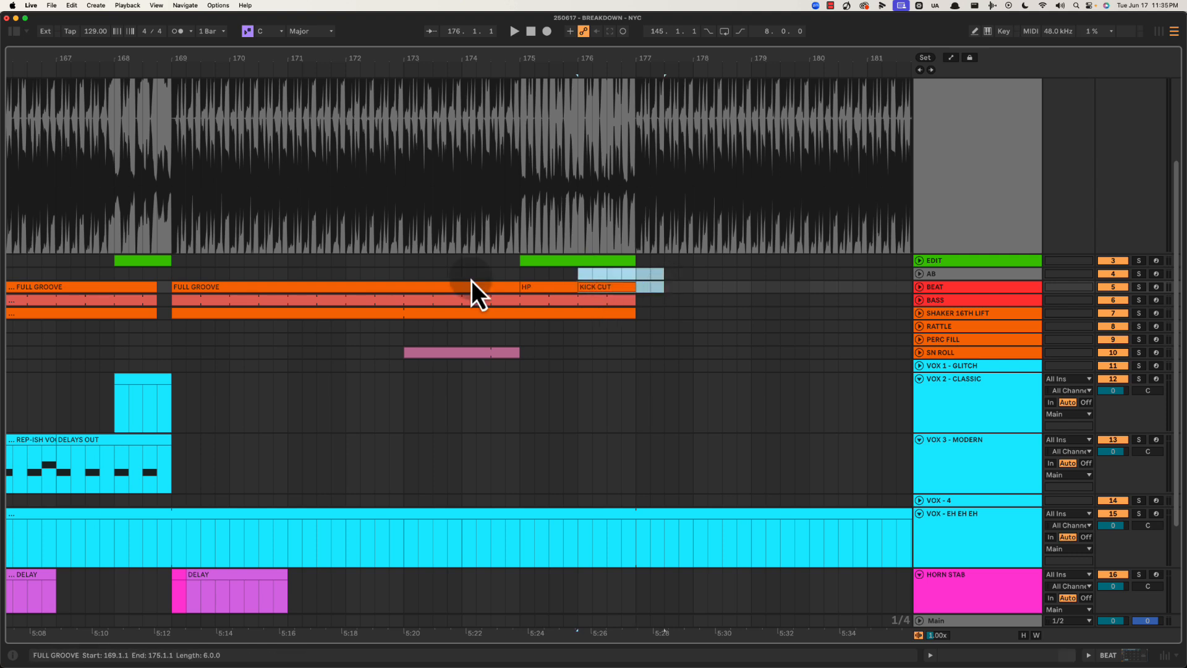
# Play the arrangement from bar 174.3 past bar 177 to check the HP and KICK CUT sections against the reference track
pyautogui.click(492, 273)
pyautogui.moveTo(498, 271); pyautogui.dragTo(549, 280)
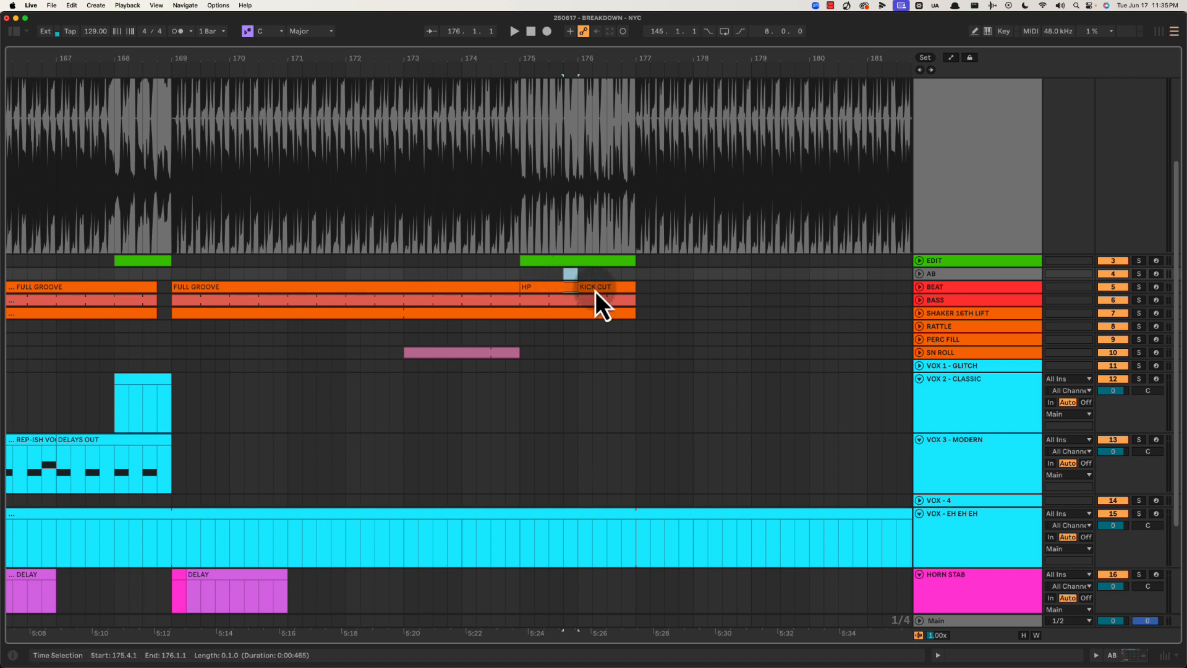
pyautogui.click(496, 275)
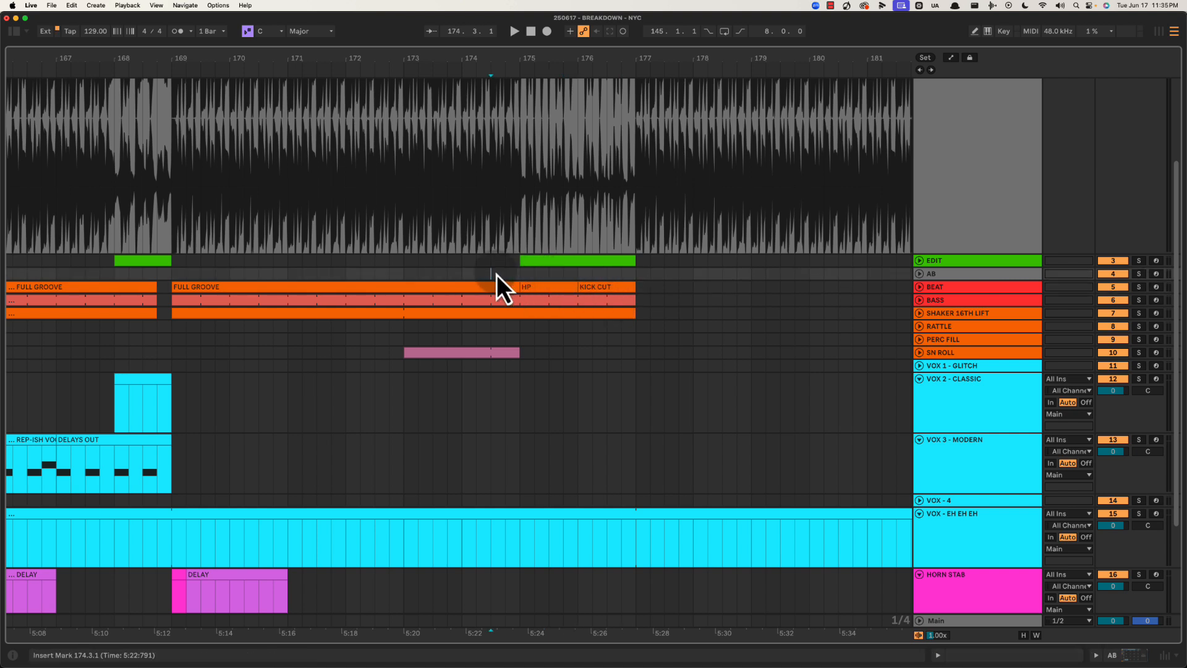
pyautogui.press('space')
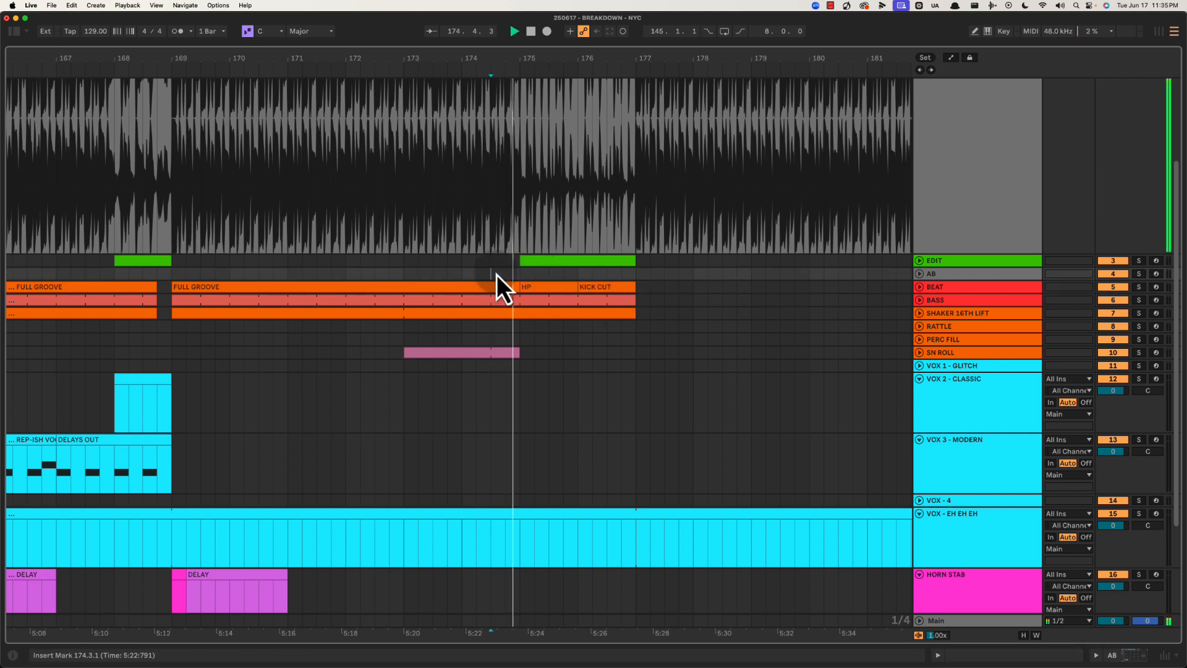
pyautogui.moveTo(604, 59); pyautogui.dragTo(562, 57)
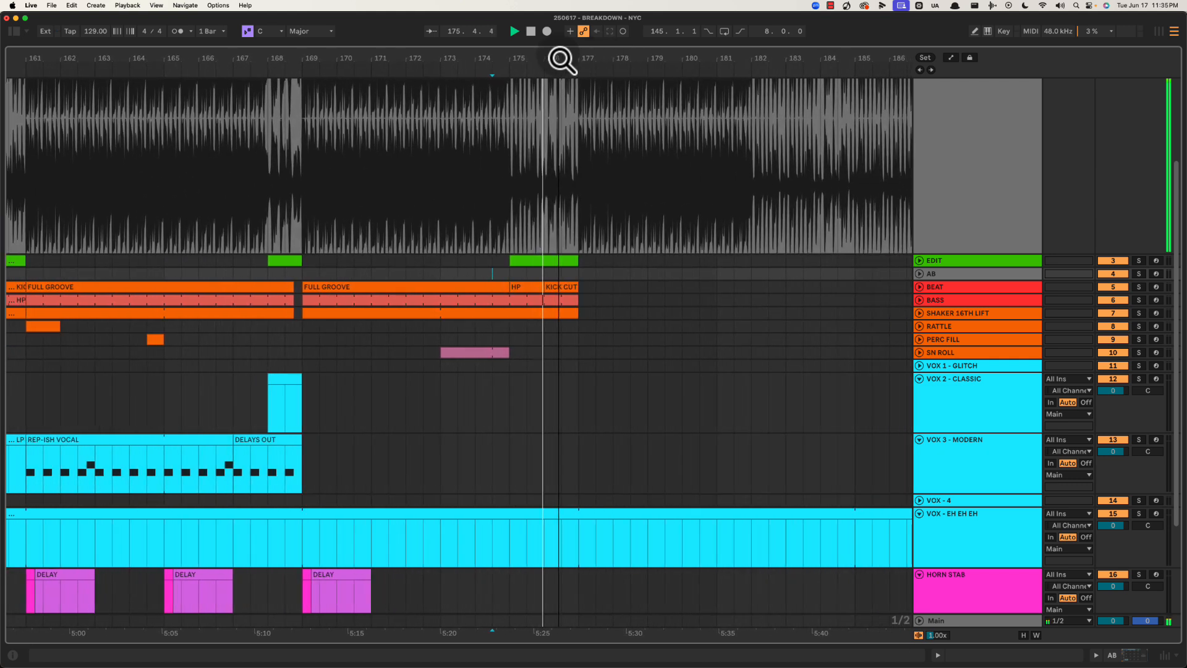
pyautogui.scroll(-3, 571, 339)
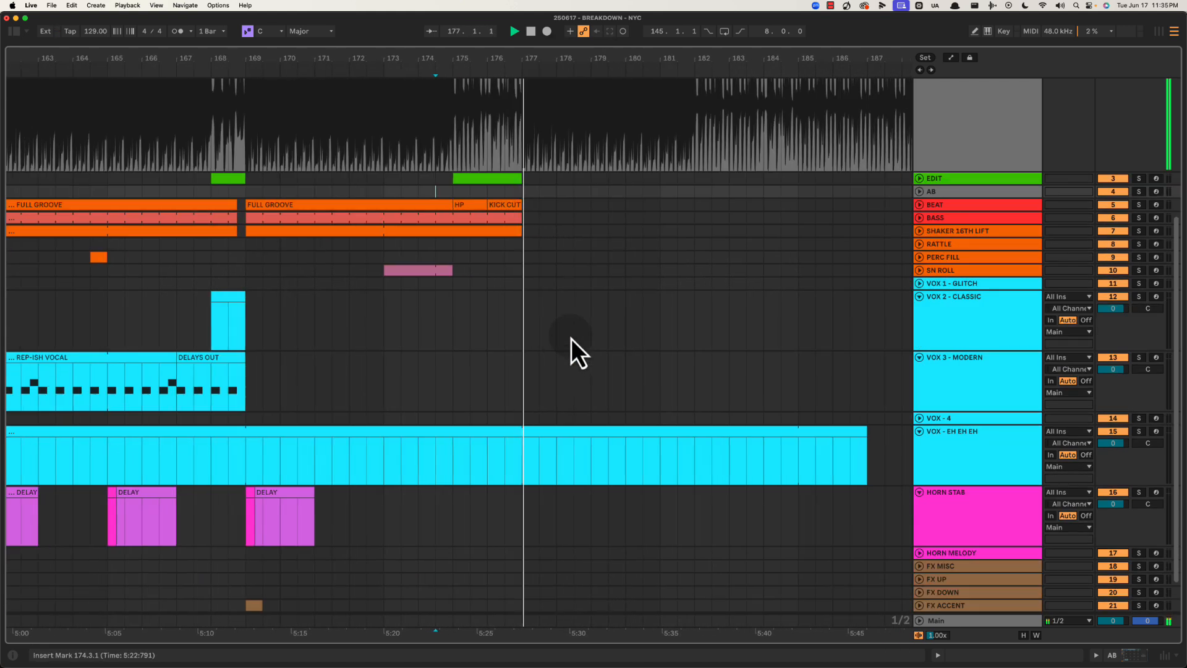
pyautogui.press('space')
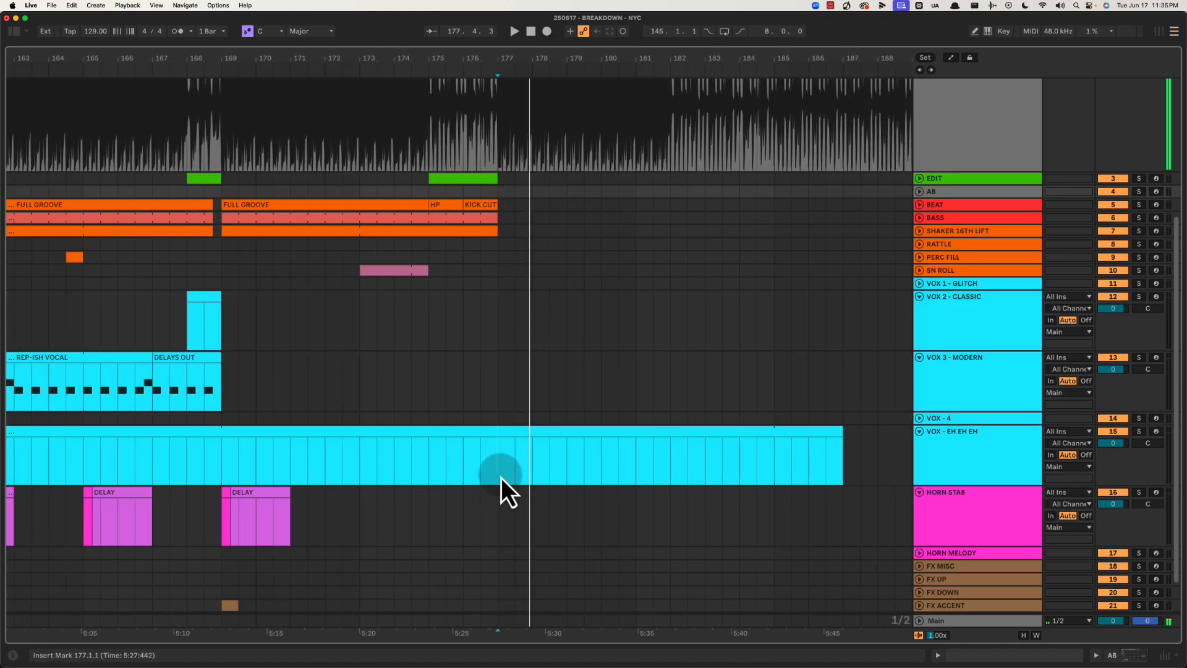
# Delete the part of the VOX - EH EH EH clip that runs past bar 177
pyautogui.moveTo(500, 481); pyautogui.dragTo(865, 433)
pyautogui.press('Delete')
pyautogui.click(527, 387)
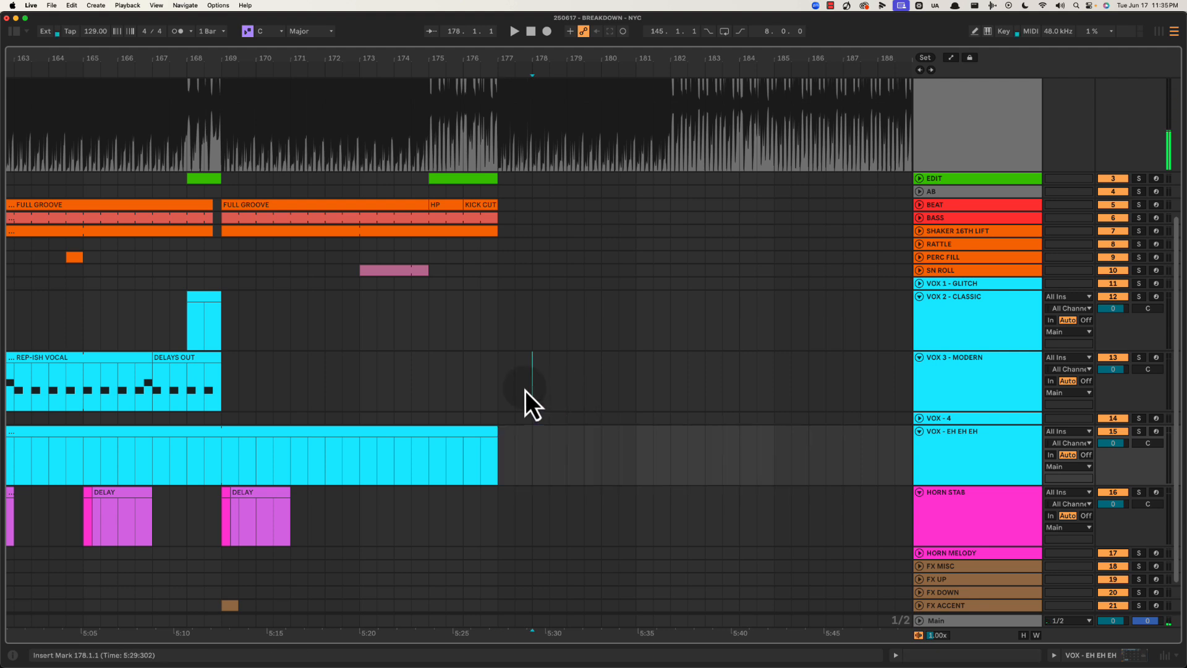
# Duplicate the HORN STAB section from bars 169 to 177 so it repeats at bar 177, and play up to that point
pyautogui.moveTo(495, 503); pyautogui.dragTo(207, 518)
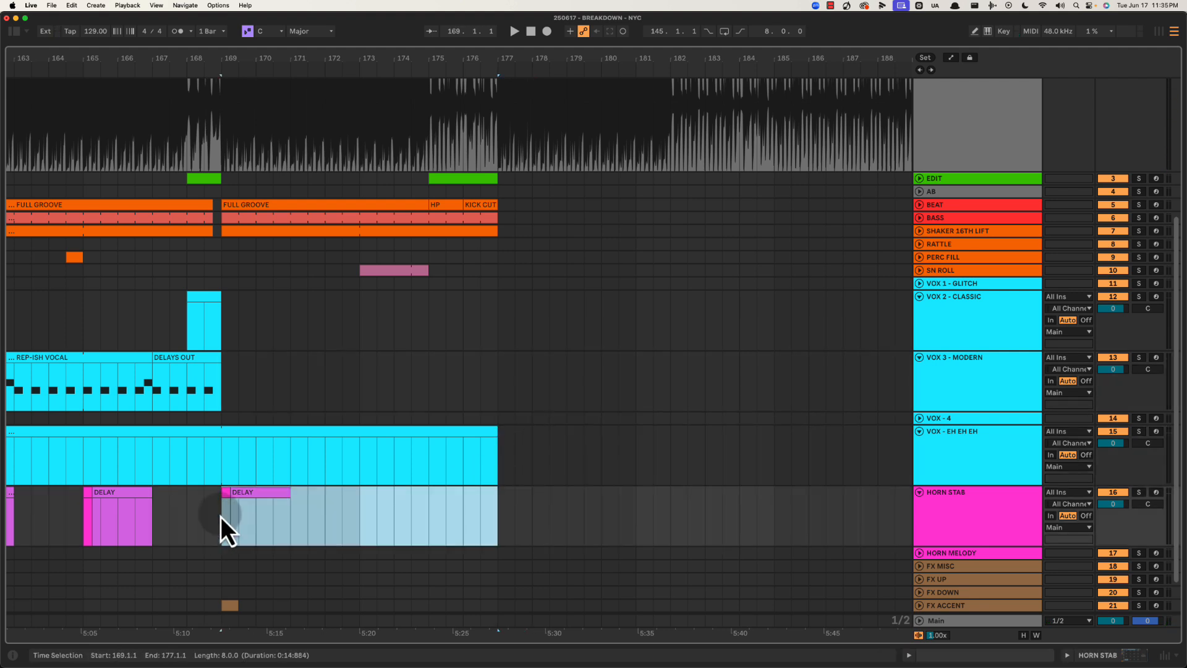
pyautogui.hotkey('ctrl', 'd')
pyautogui.click(360, 513)
pyautogui.press('space')
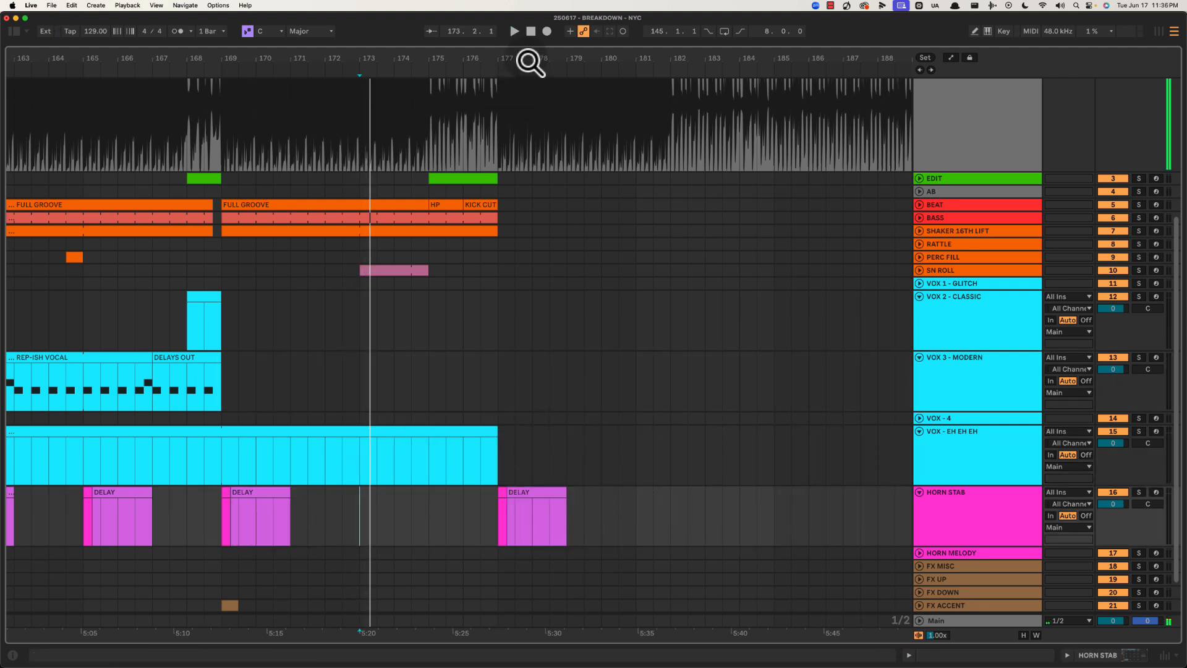
pyautogui.moveTo(530, 58); pyautogui.dragTo(530, 43)
pyautogui.click(472, 367)
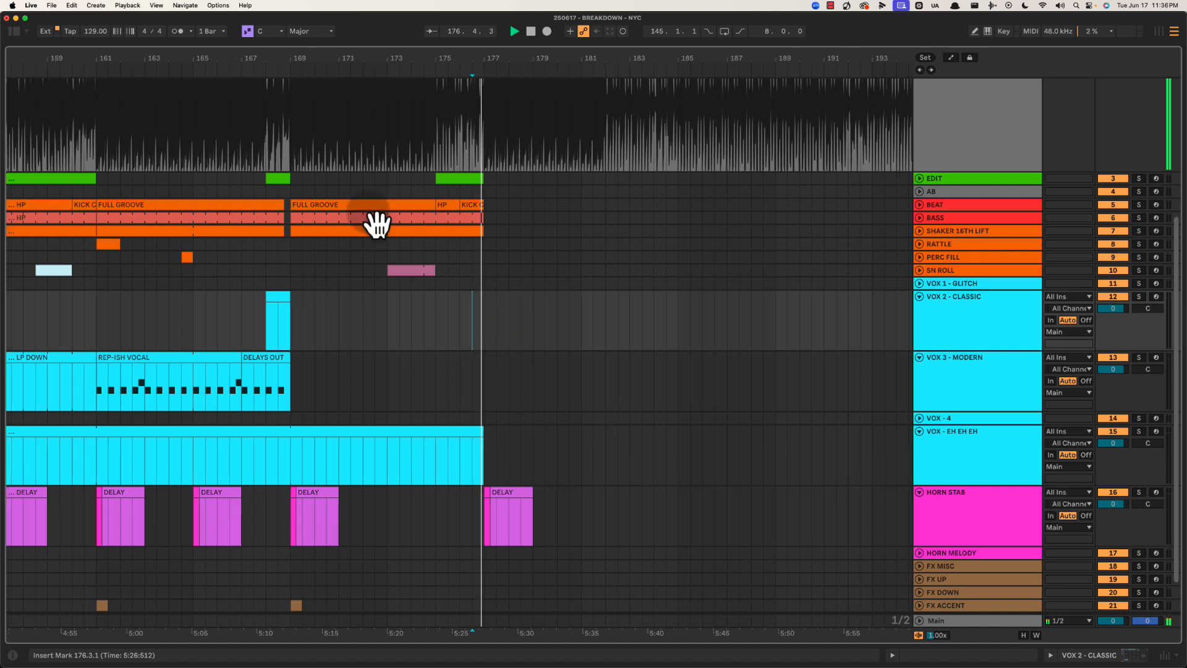
# Copy the FULL GROOVE clip to bar 177 and extend the BEAT, BASS and SHAKER 16TH LIFT tracks to bar 185
pyautogui.click(316, 204)
pyautogui.moveTo(320, 213); pyautogui.dragTo(509, 202)
pyautogui.moveTo(621, 206); pyautogui.dragTo(678, 204)
pyautogui.moveTo(369, 230); pyautogui.dragTo(506, 238)
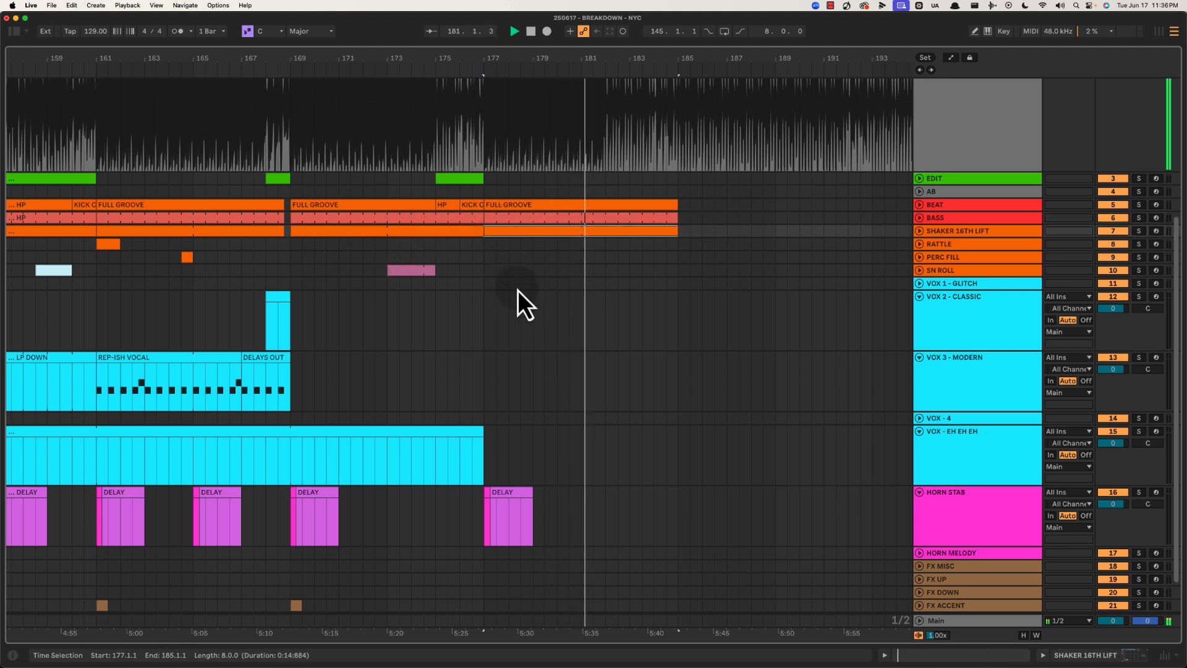
pyautogui.hscroll(2, 473, 367)
pyautogui.hscroll(2, 474, 366)
pyautogui.press('space')
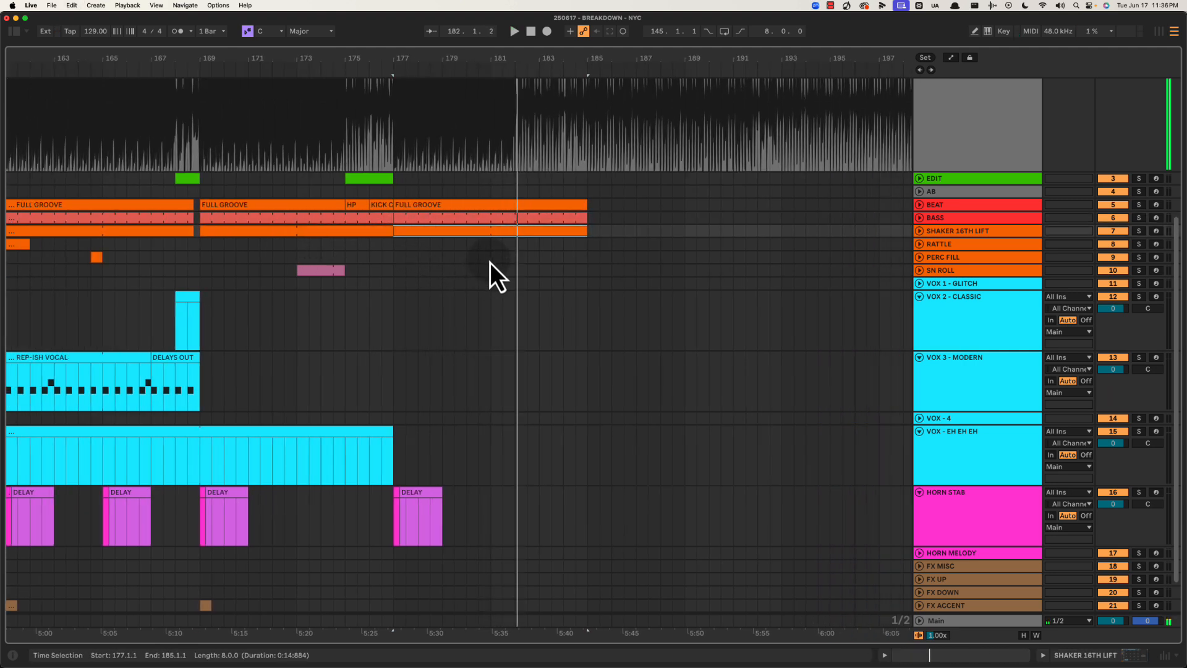
# Listen from bar 181 and add a three-bar clip on the EDIT track from bar 182 to 185
pyautogui.click(491, 258)
pyautogui.scroll(5, 513, 346)
pyautogui.scroll(-3, 513, 347)
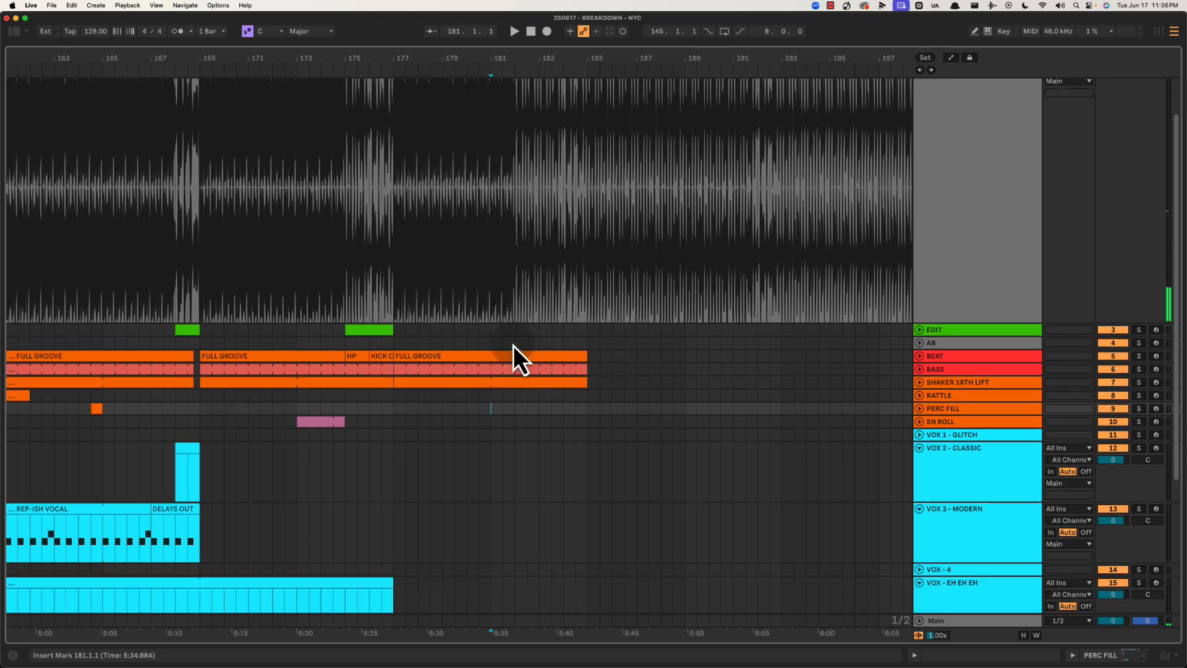
pyautogui.hscroll(2, 446, 331)
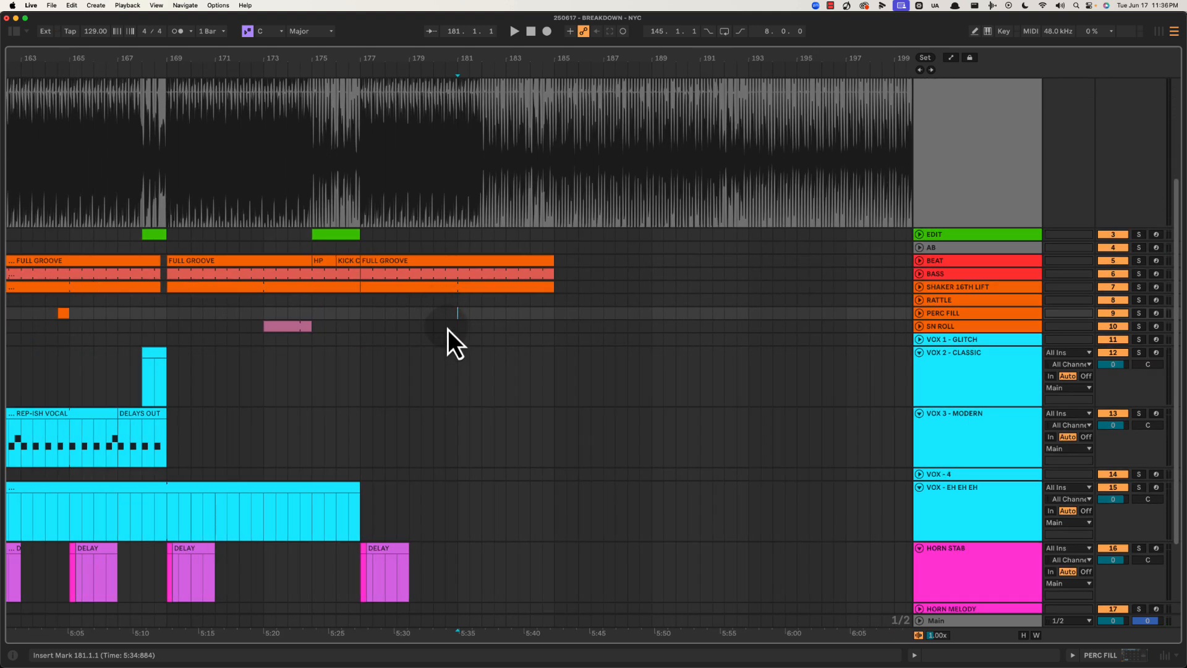
pyautogui.press('space')
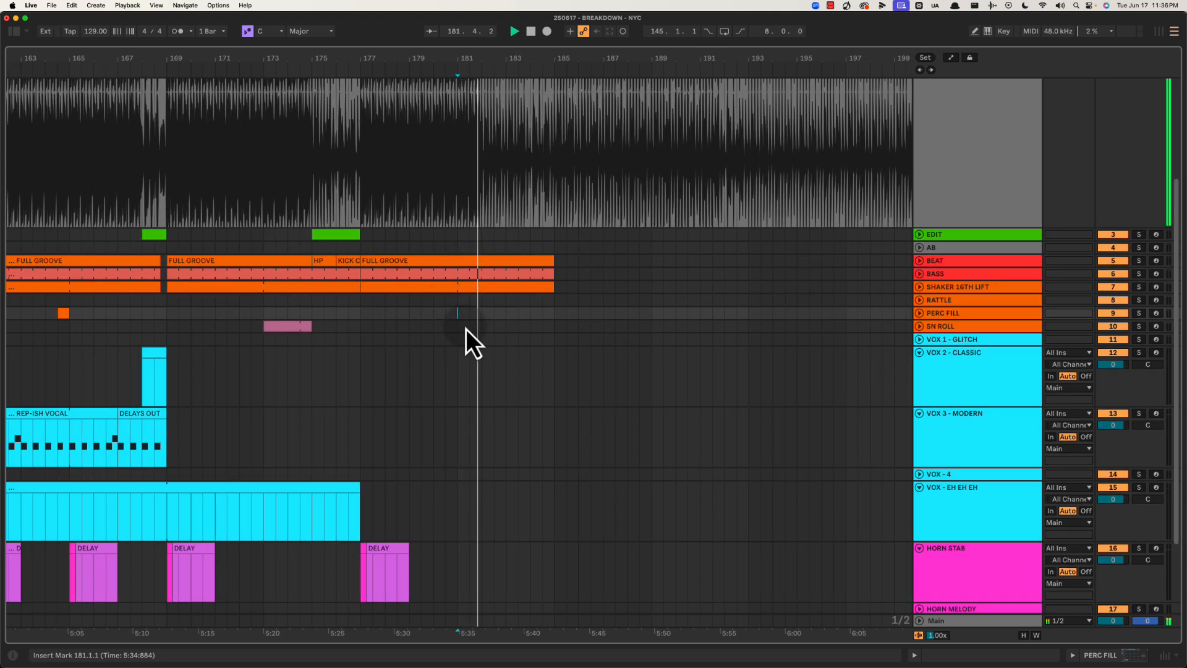
pyautogui.scroll(3, 477, 288)
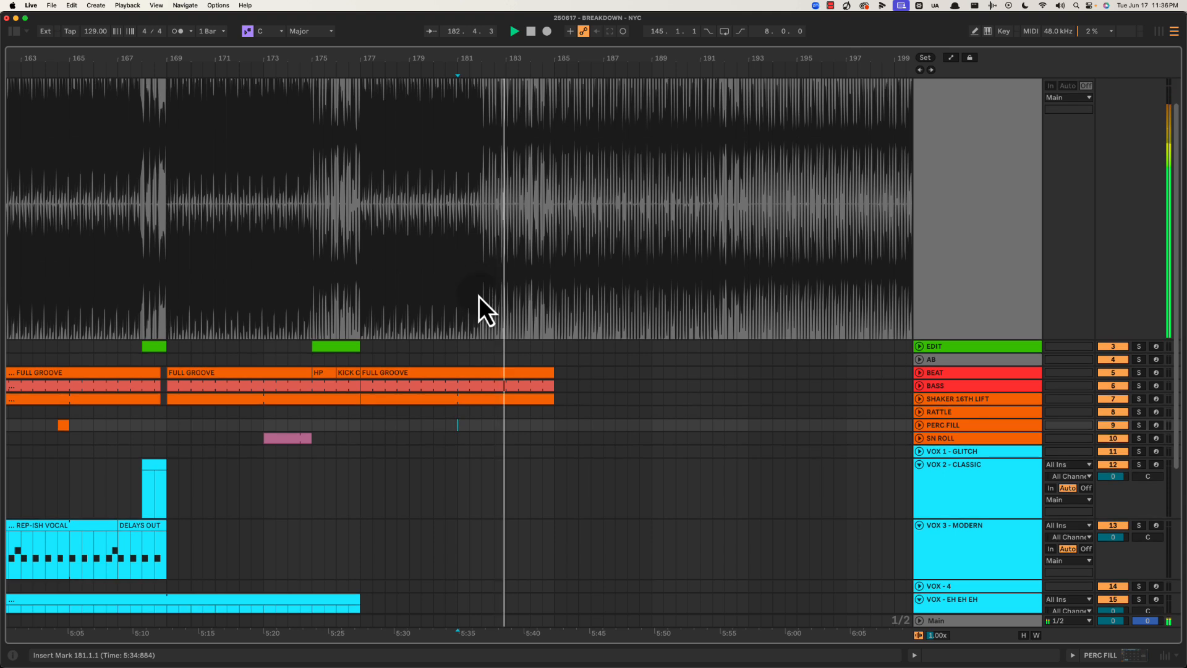
pyautogui.moveTo(481, 296); pyautogui.dragTo(567, 300)
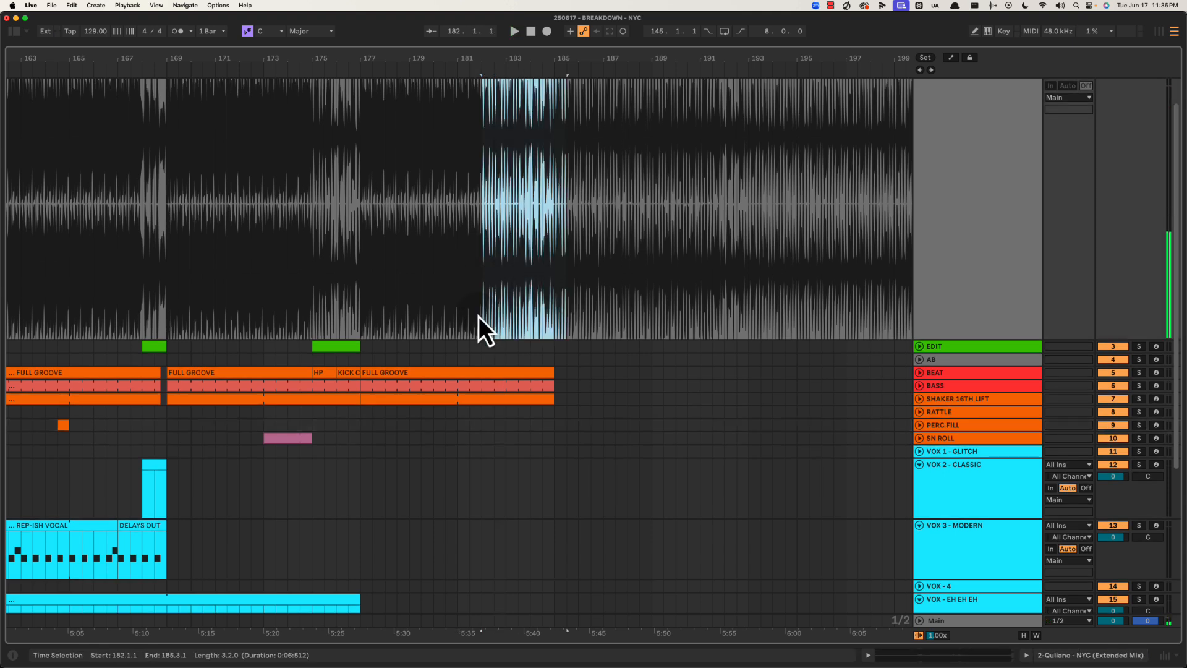
pyautogui.moveTo(471, 350); pyautogui.dragTo(544, 350)
pyautogui.click(457, 350)
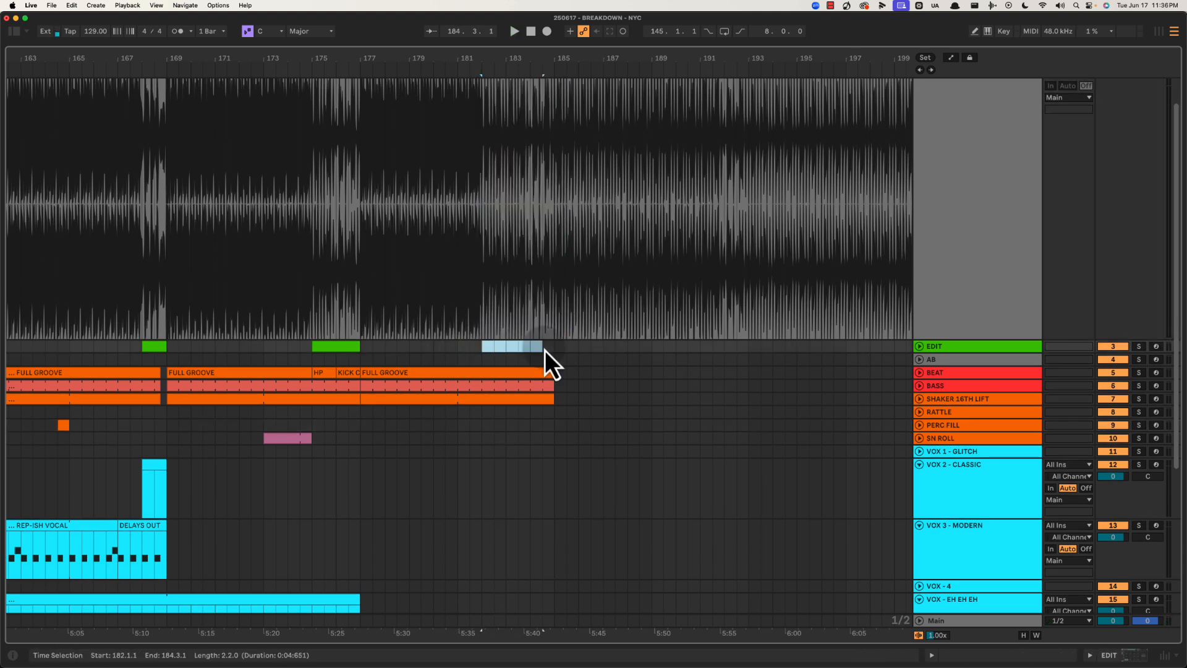
pyautogui.press('super+shift+m')
pyautogui.press('super+alt+l')
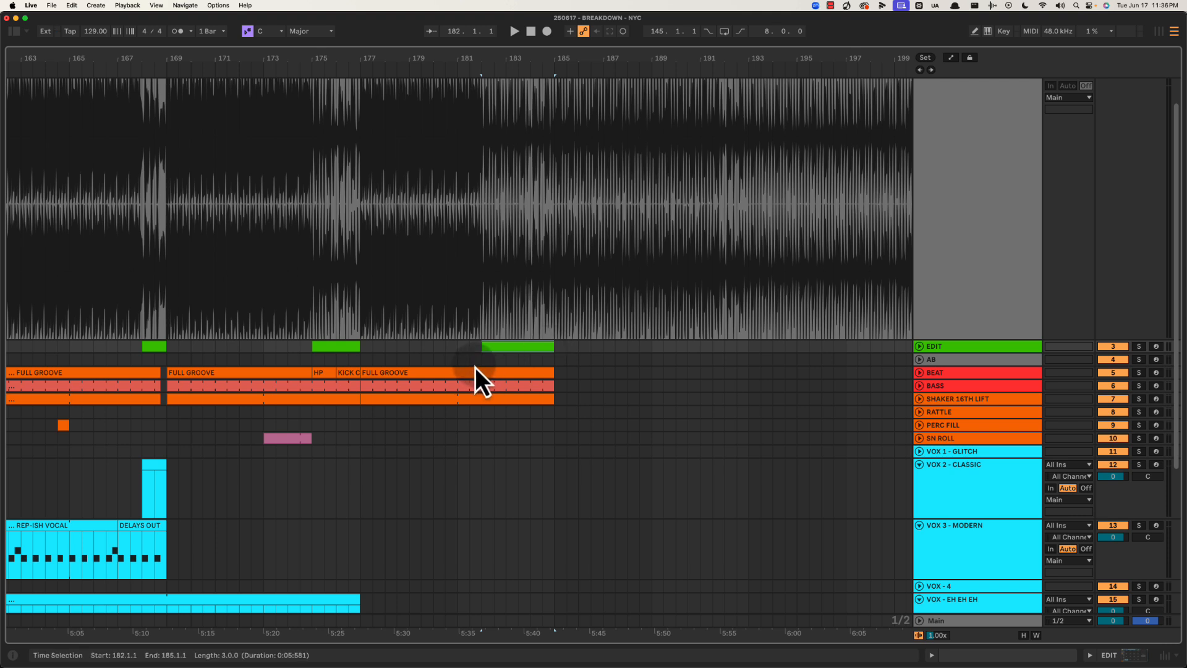
# Split the last FULL GROOVE clip on the BEAT track at bar 182 and name the second part HP
pyautogui.click(481, 366)
pyautogui.click(482, 373)
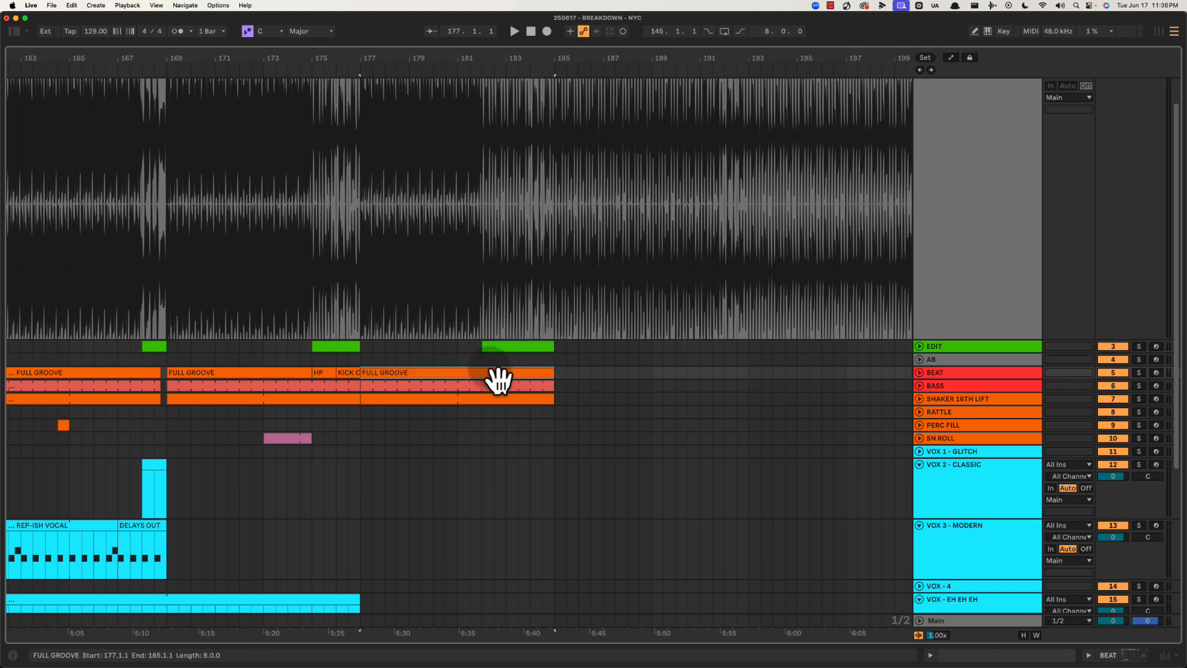
pyautogui.press('super+e')
pyautogui.click(513, 378)
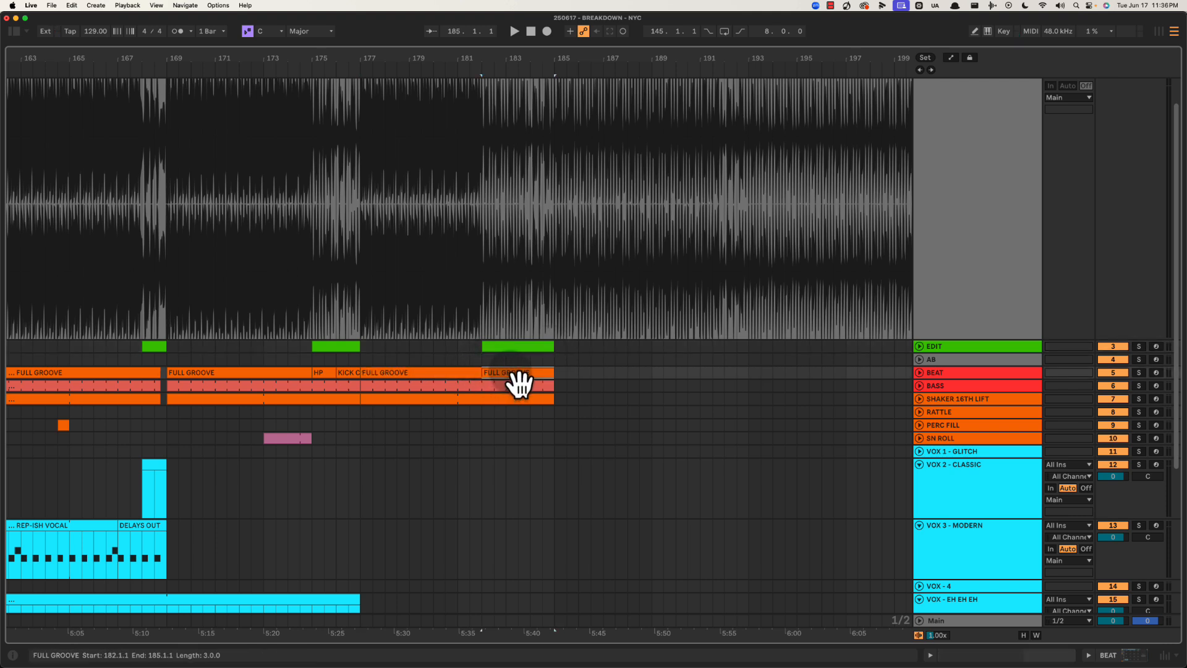
# Listen to the HP clip, split it at bar 184 and rename the second part KICK CUT
pyautogui.press('space')
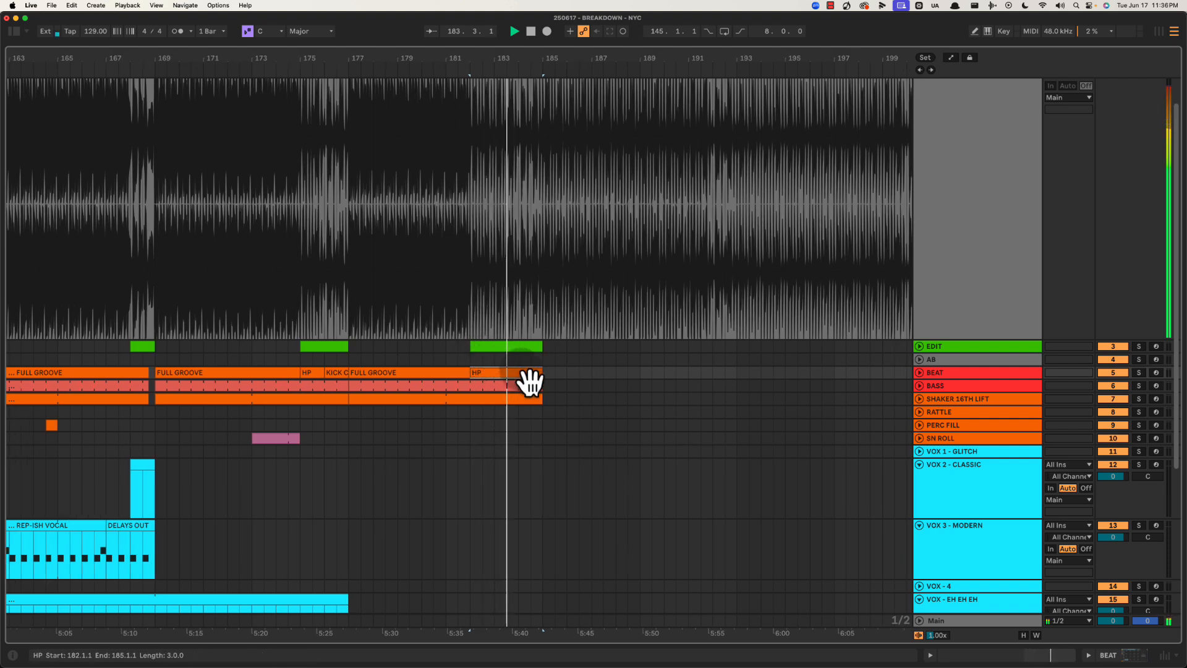
pyautogui.press('space')
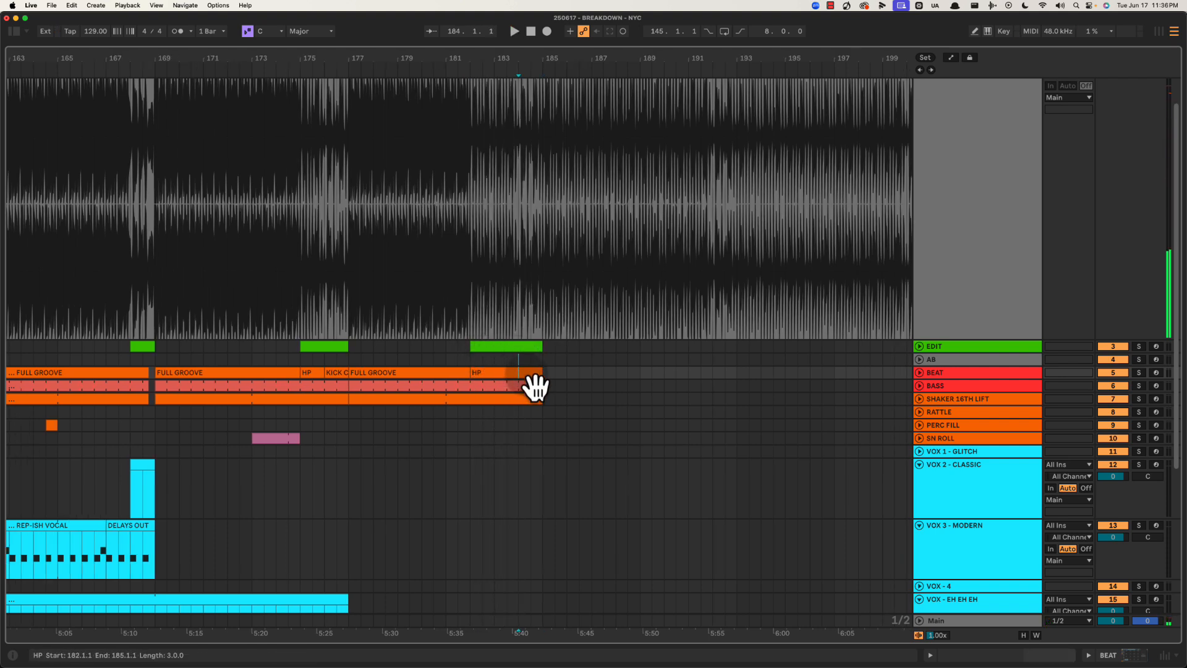
pyautogui.click(534, 375)
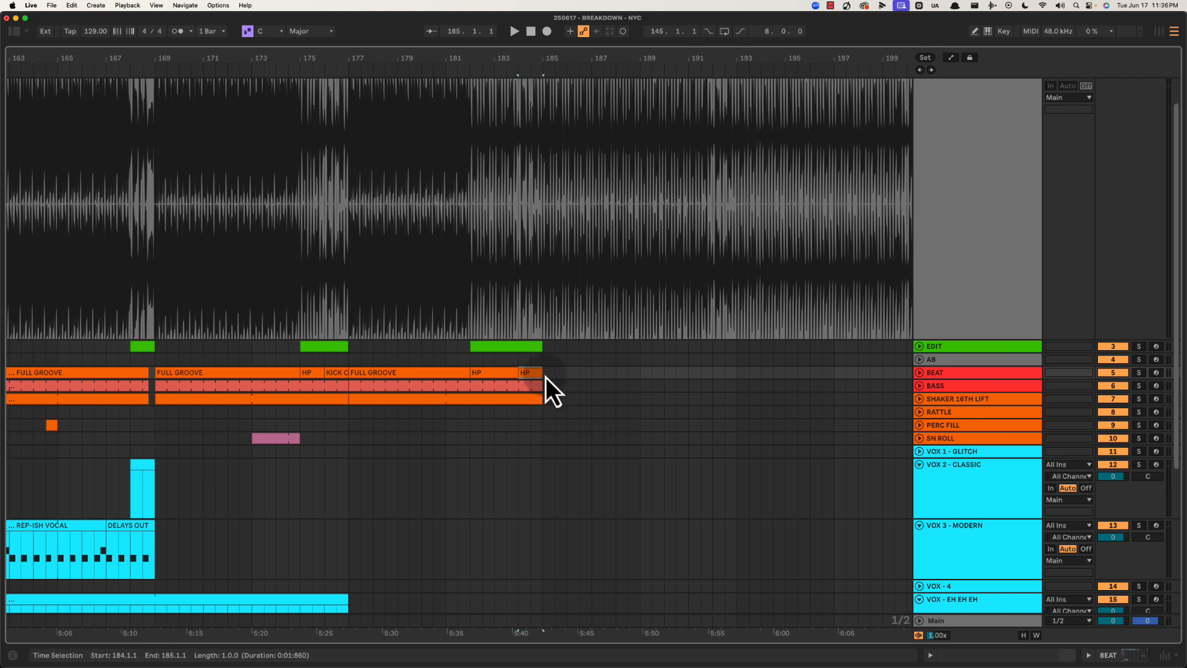
pyautogui.moveTo(538, 53); pyautogui.dragTo(543, 280)
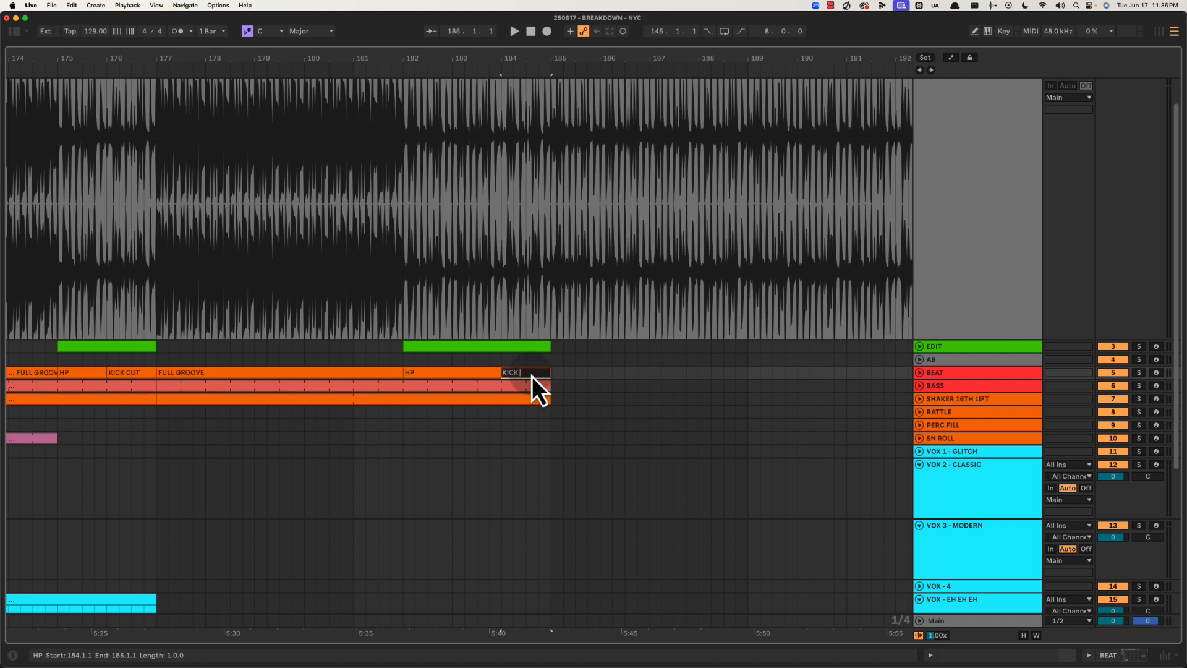
pyautogui.write('CUT')
pyautogui.press('Return')
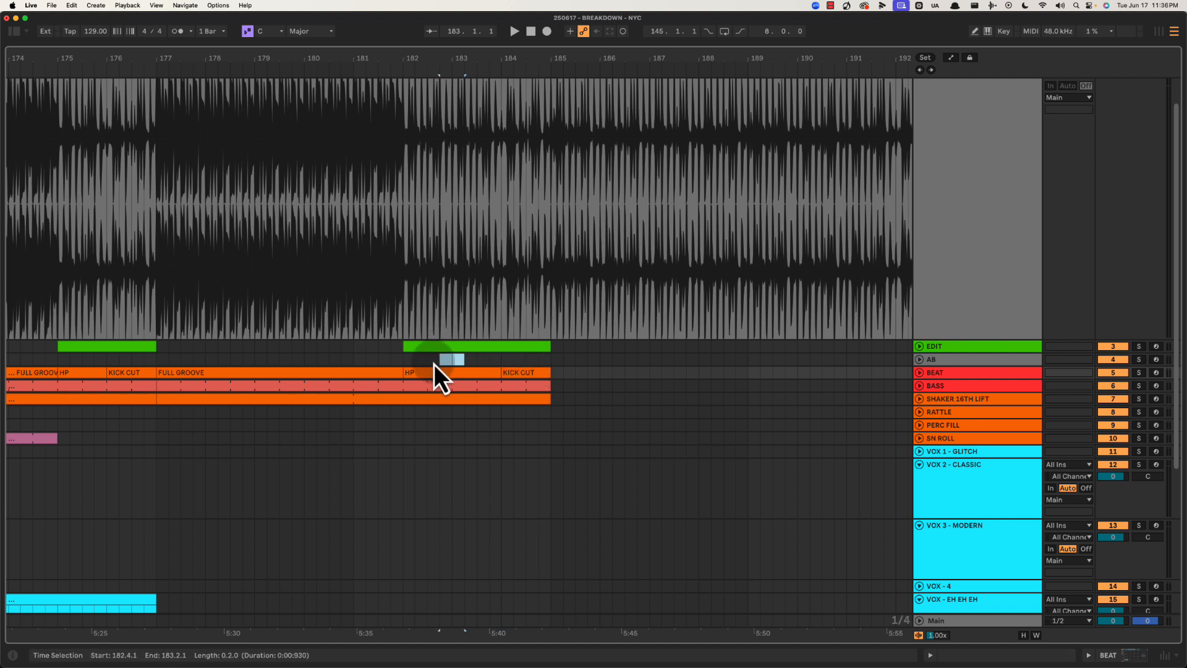
# Play from bar 181 past bar 185 and review the arrangement against the reference track
pyautogui.click(405, 360)
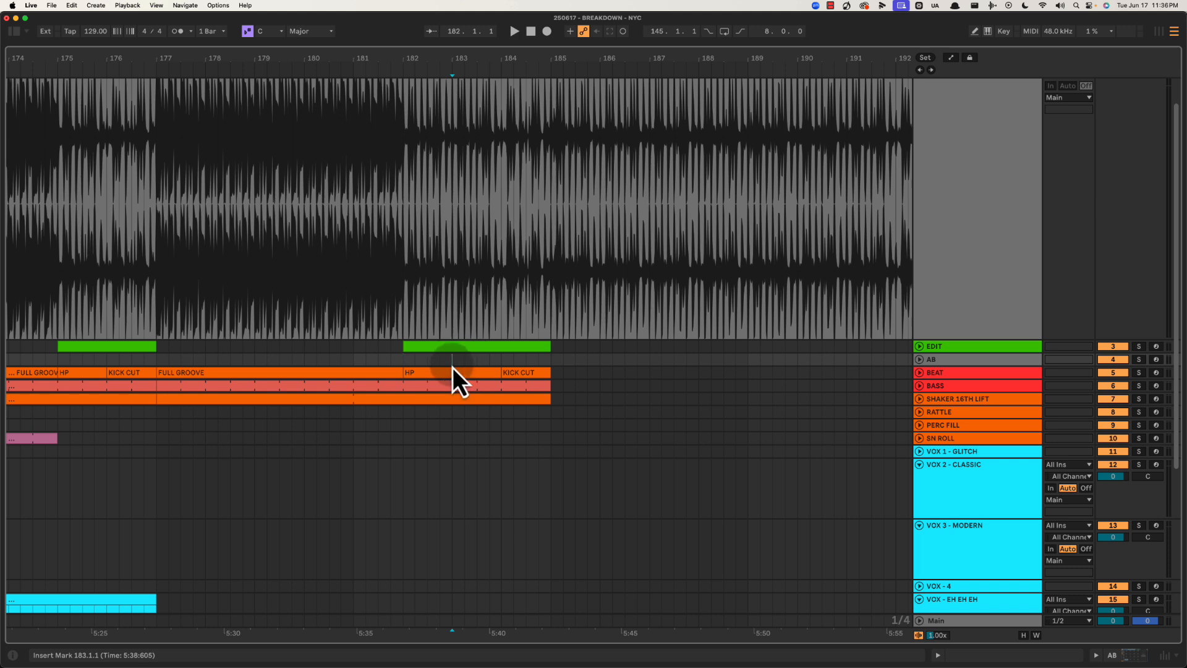
pyautogui.press('space')
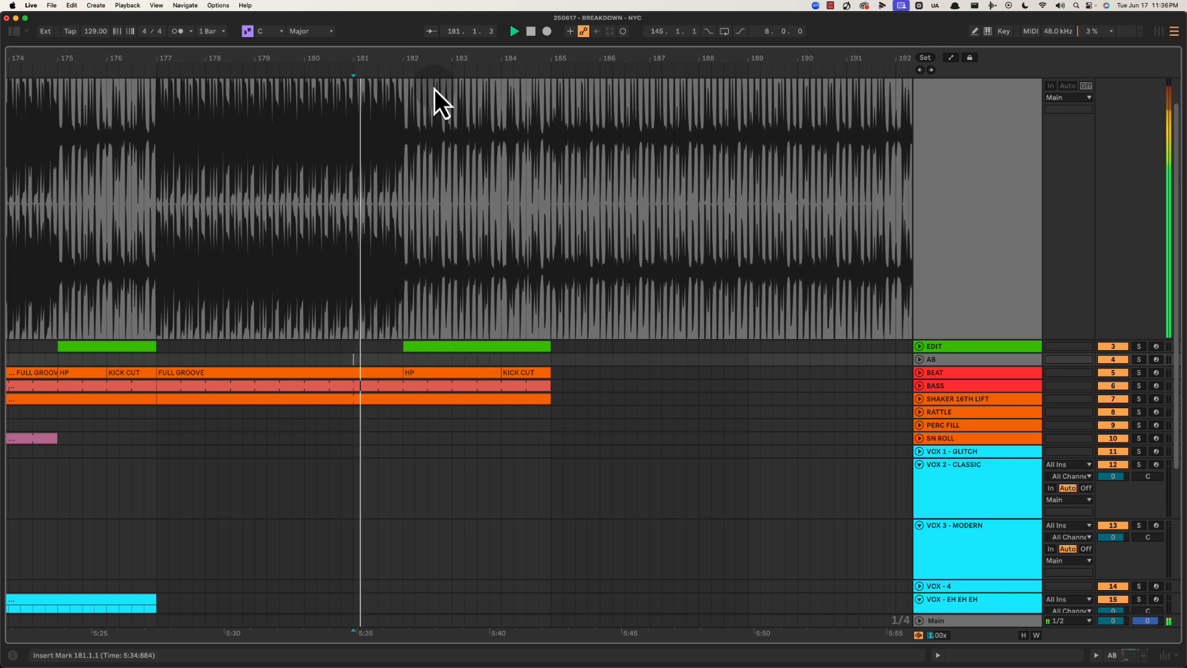
pyautogui.scroll(-3, 470, 59)
pyautogui.moveTo(469, 57); pyautogui.dragTo(468, 52)
pyautogui.hscroll(-4, 429, 229)
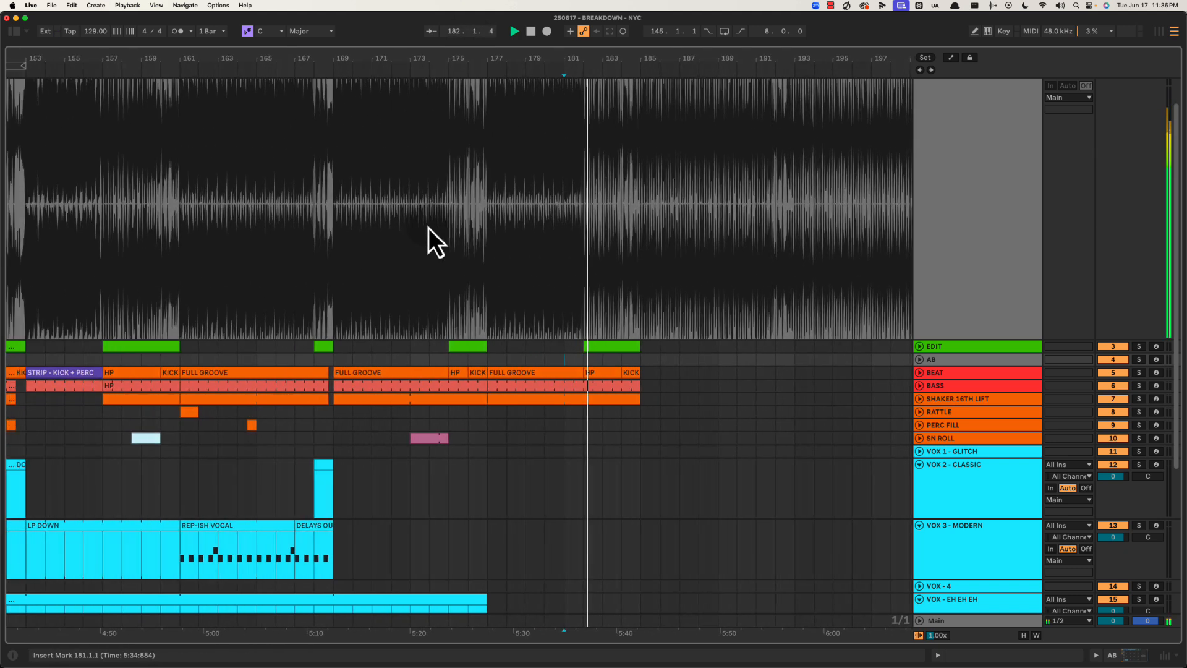
pyautogui.scroll(-5, 536, 261)
pyautogui.hscroll(2, 555, 281)
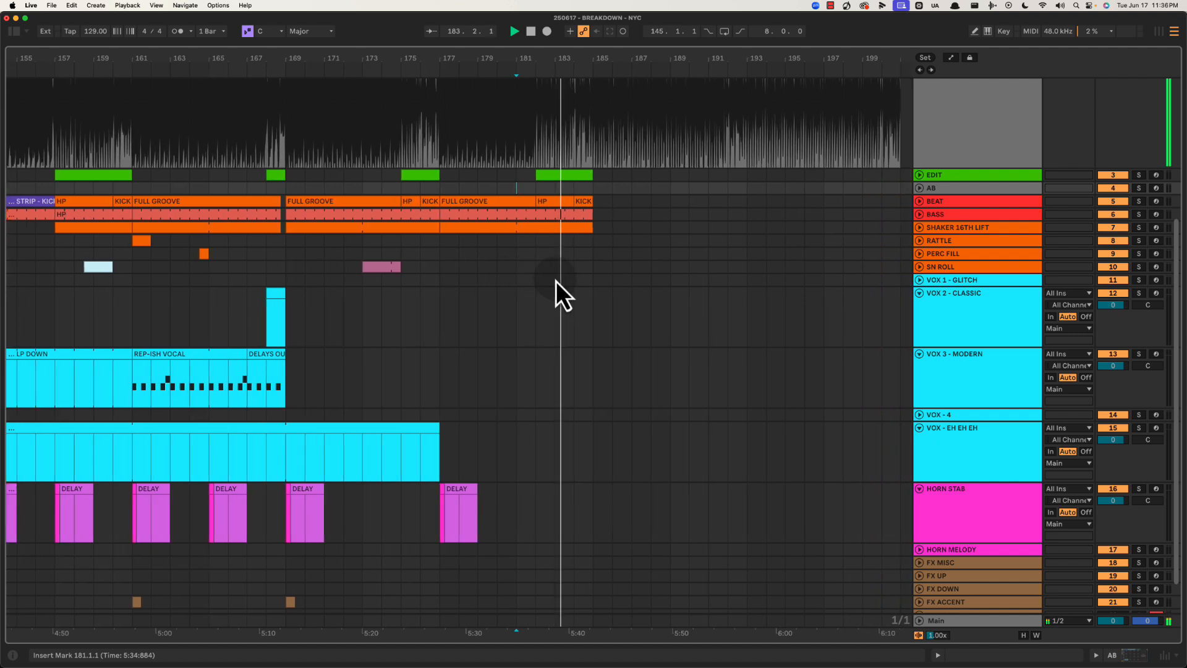
pyautogui.hscroll(4, 582, 282)
pyautogui.scroll(6, 474, 262)
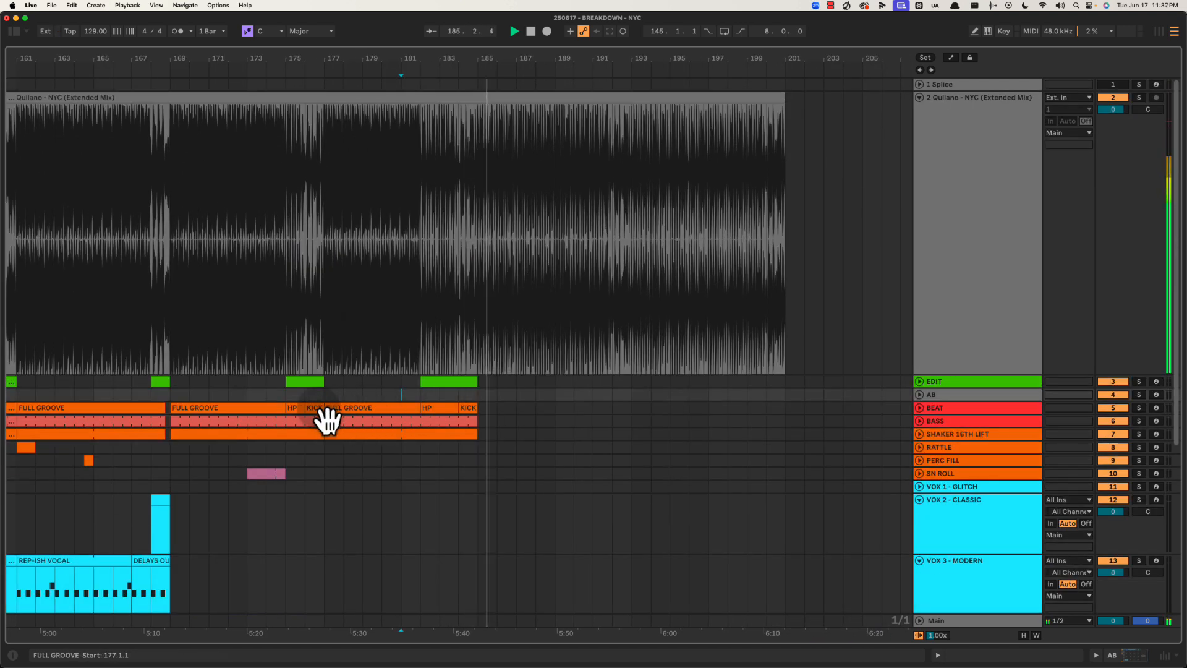
# Copy the six-bar FULL GROOVE clip to bar 185 on the BEAT track, rename the copy HP and play it
pyautogui.click(234, 412)
pyautogui.moveTo(223, 421); pyautogui.dragTo(535, 419)
pyautogui.write('HP')
pyautogui.press('Return')
pyautogui.press('space')
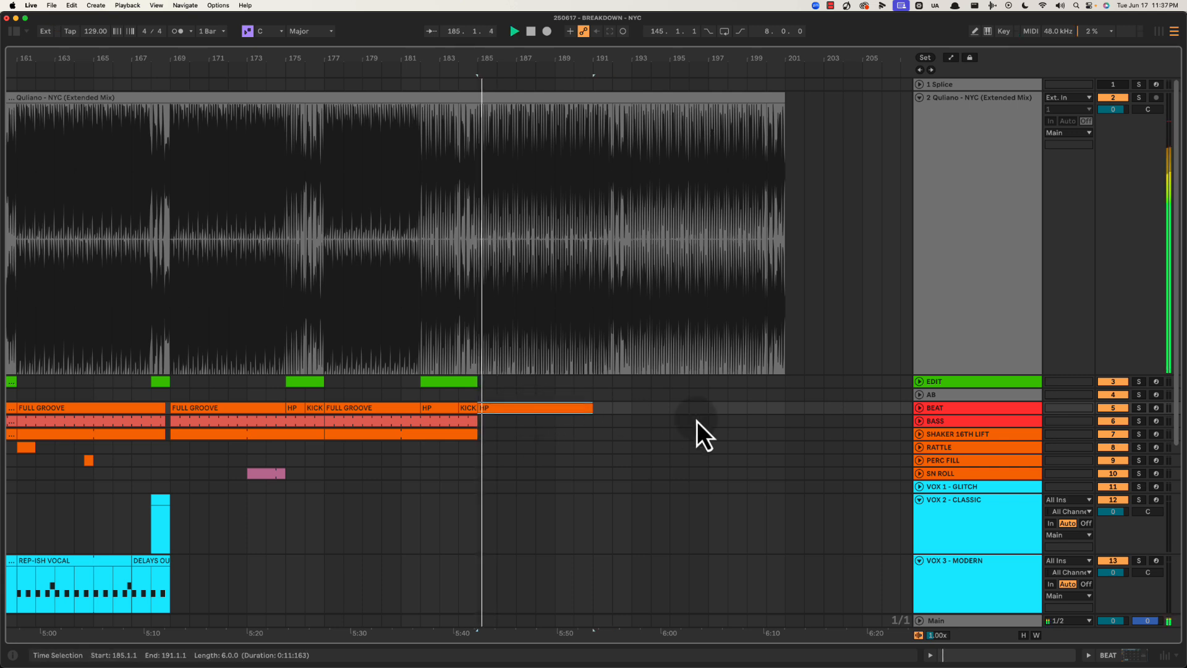
# Extend the HP clip on the BEAT track to bar 193 and check the playback from bar 185 on the Main track's enlarged Spectrum
pyautogui.moveTo(586, 407); pyautogui.dragTo(630, 407)
pyautogui.press('space')
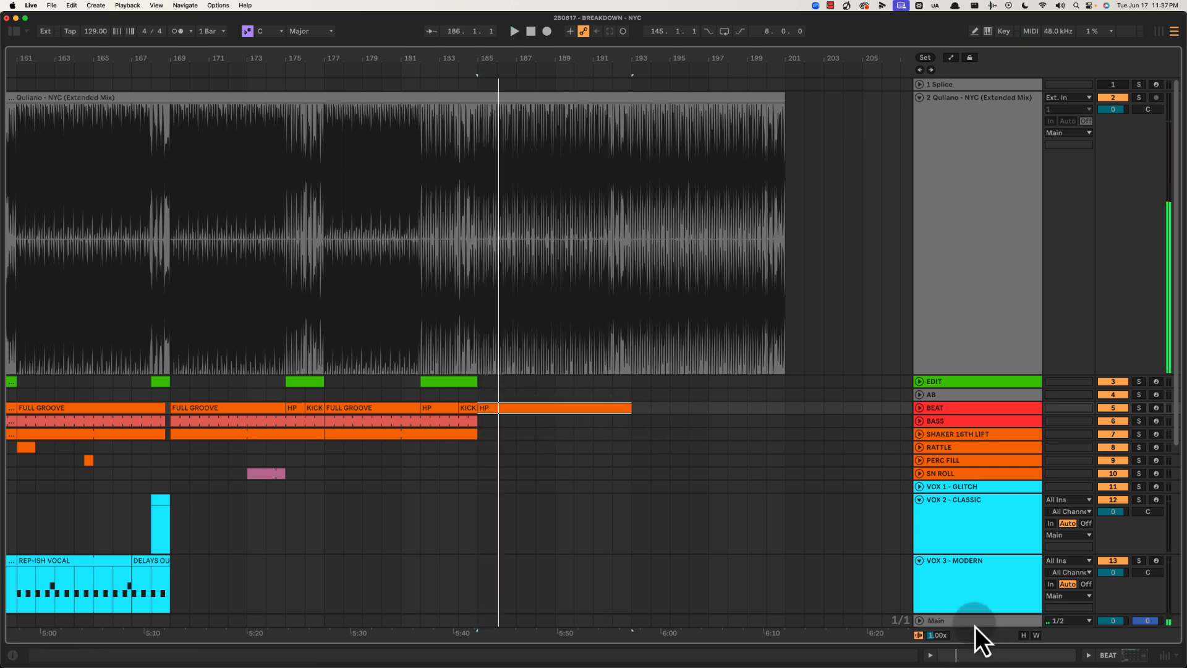
pyautogui.doubleClick(975, 621)
pyautogui.doubleClick(733, 584)
pyautogui.press('space')
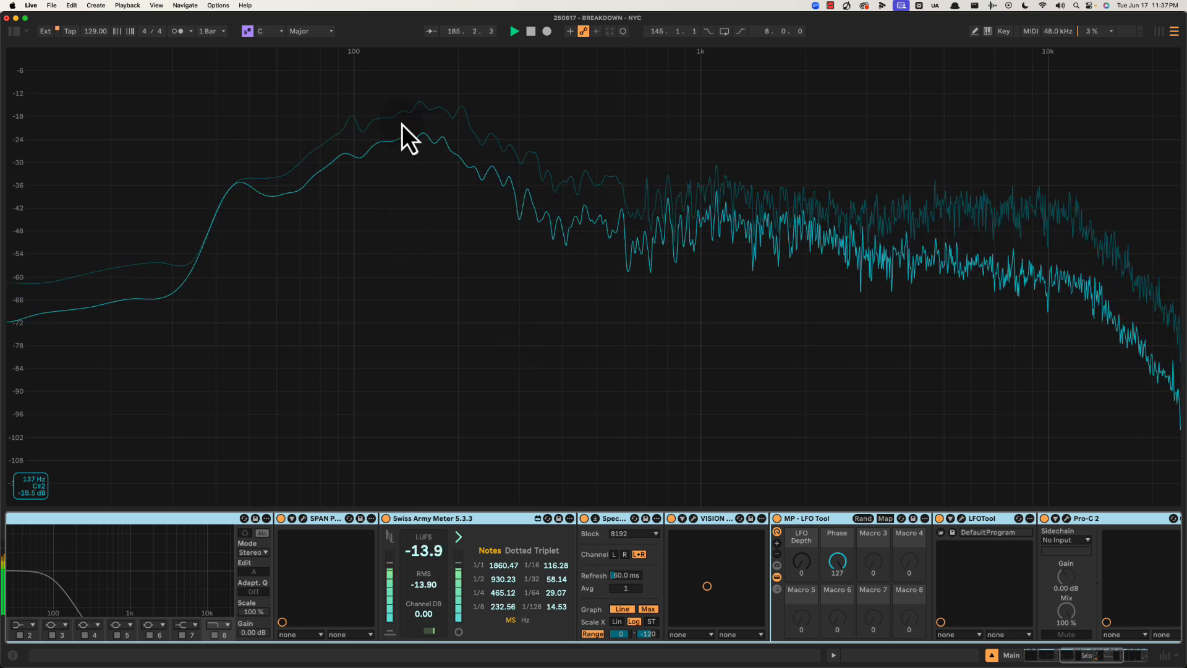
pyautogui.press('space')
pyautogui.doubleClick(618, 240)
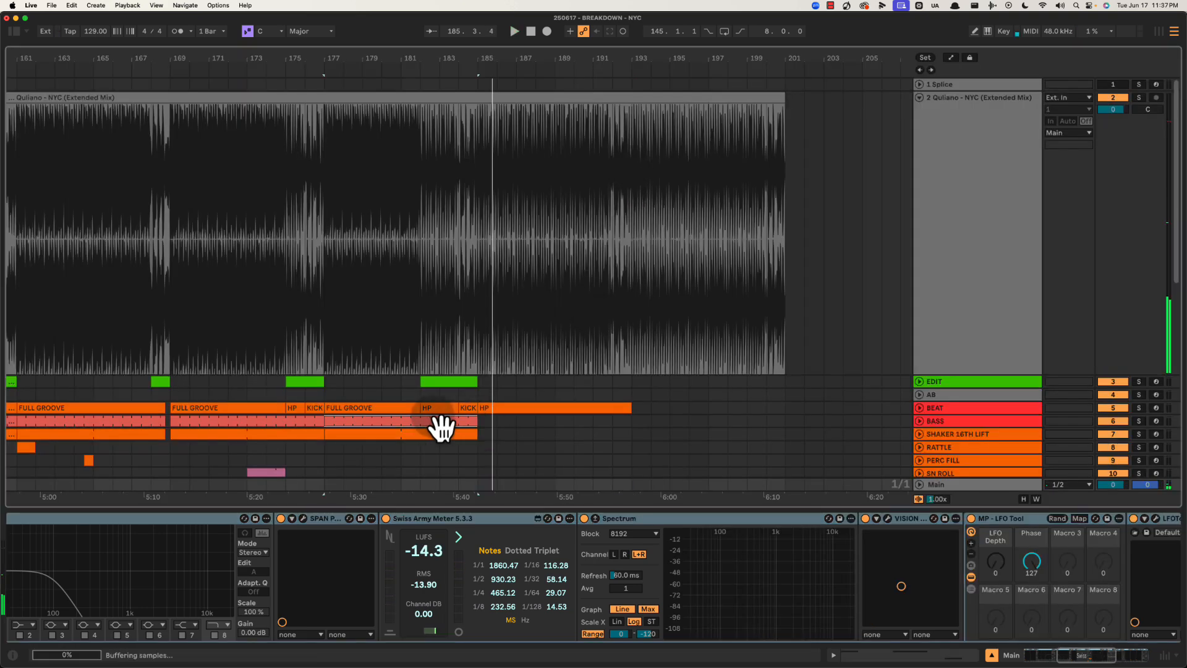
# Duplicate the eight-bar BASS clip to bar 185, name the copy HP and play the arrangement from bar 185
pyautogui.click(441, 422)
pyautogui.press('super+d')
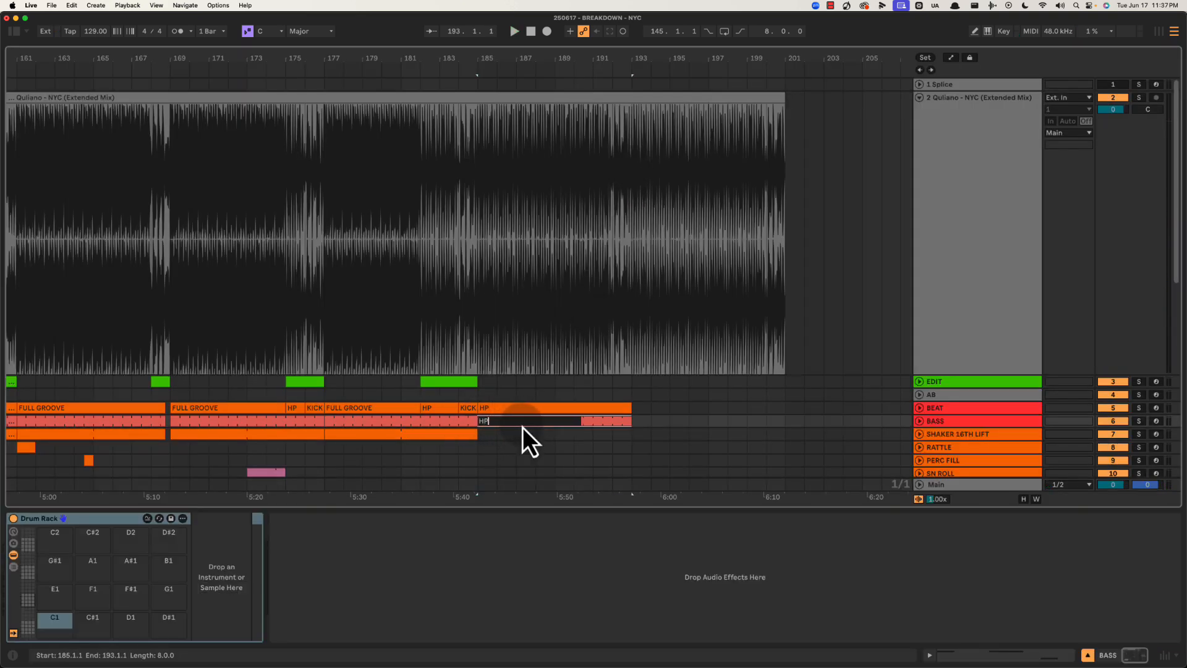
pyautogui.press('space')
pyautogui.click(478, 392)
pyautogui.press('super+alt+l')
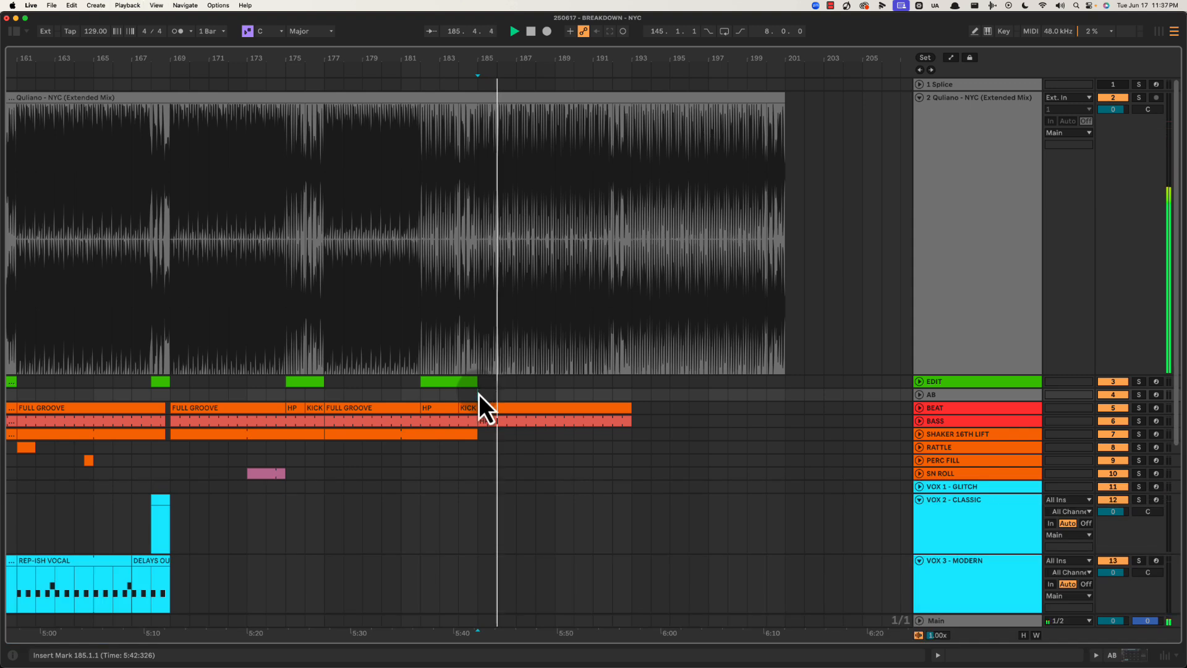
# Duplicate the eight-bar SHAKER 16TH LIFT clip to bar 185 and play it
pyautogui.click(451, 435)
pyautogui.press('space')
pyautogui.press('super+d')
pyautogui.press('space')
pyautogui.scroll(-8, 524, 439)
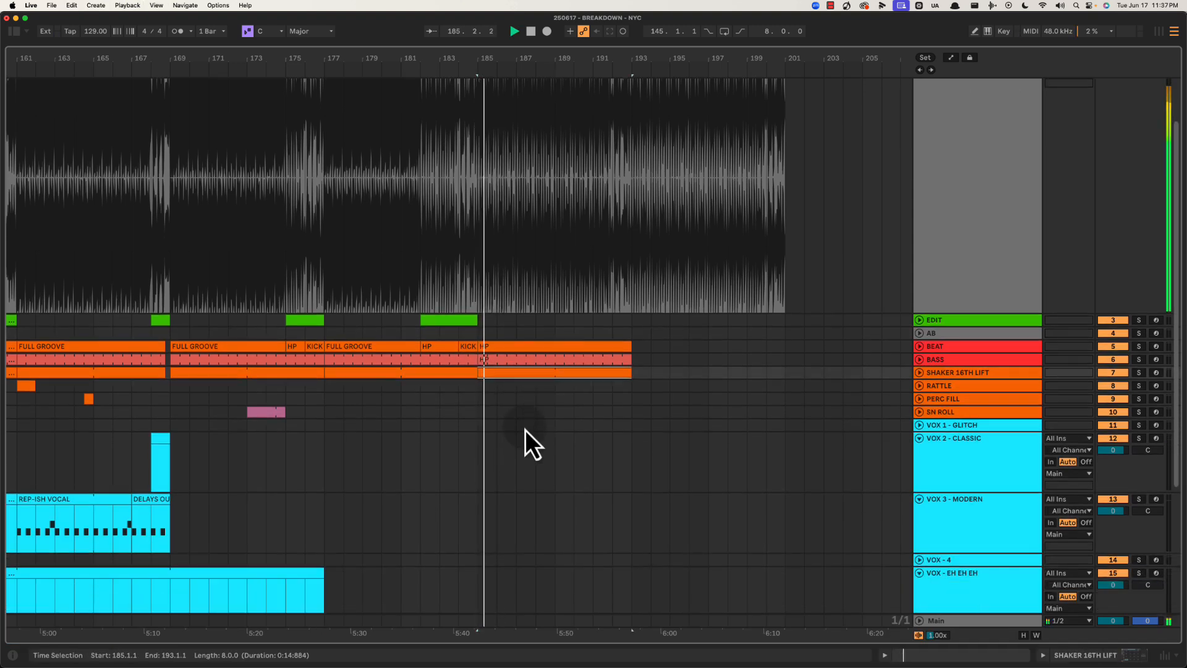
# Duplicate the HORN STAB clips of bars 177 to 185 to bar 185 and add a one-bar RATTLE clip at bar 185
pyautogui.press('space')
pyautogui.moveTo(481, 463); pyautogui.dragTo(321, 457)
pyautogui.press('super+d')
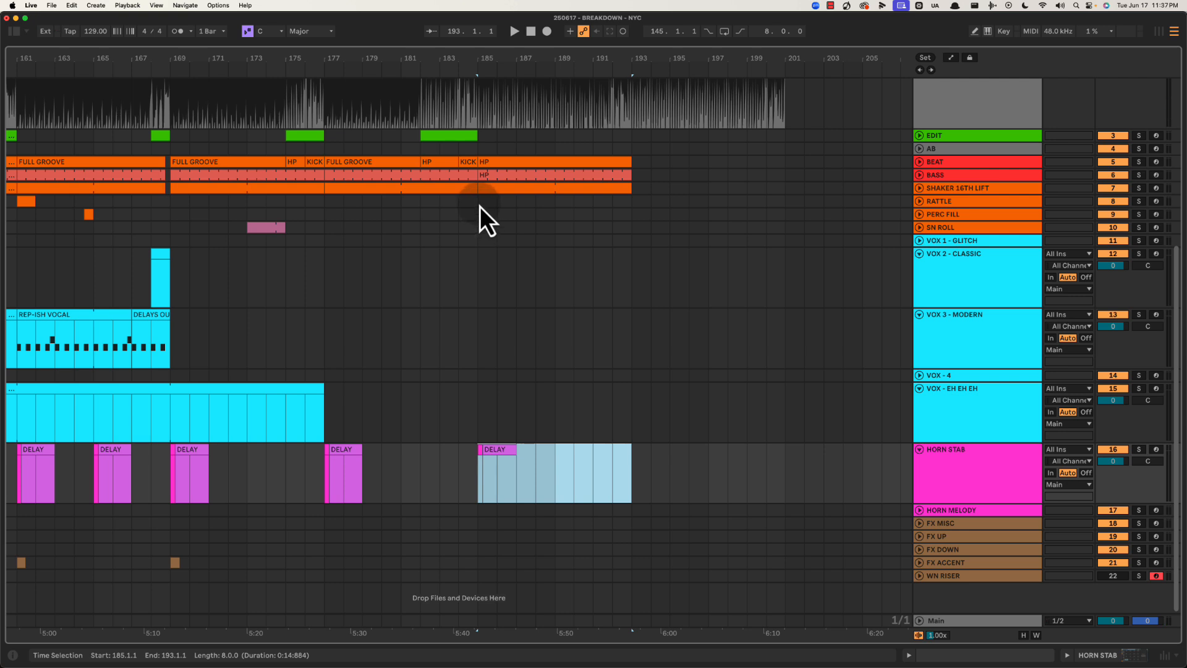
pyautogui.moveTo(480, 207); pyautogui.dragTo(502, 206)
pyautogui.press('super+shift+m')
pyautogui.press('super+alt+l')
pyautogui.press('space')
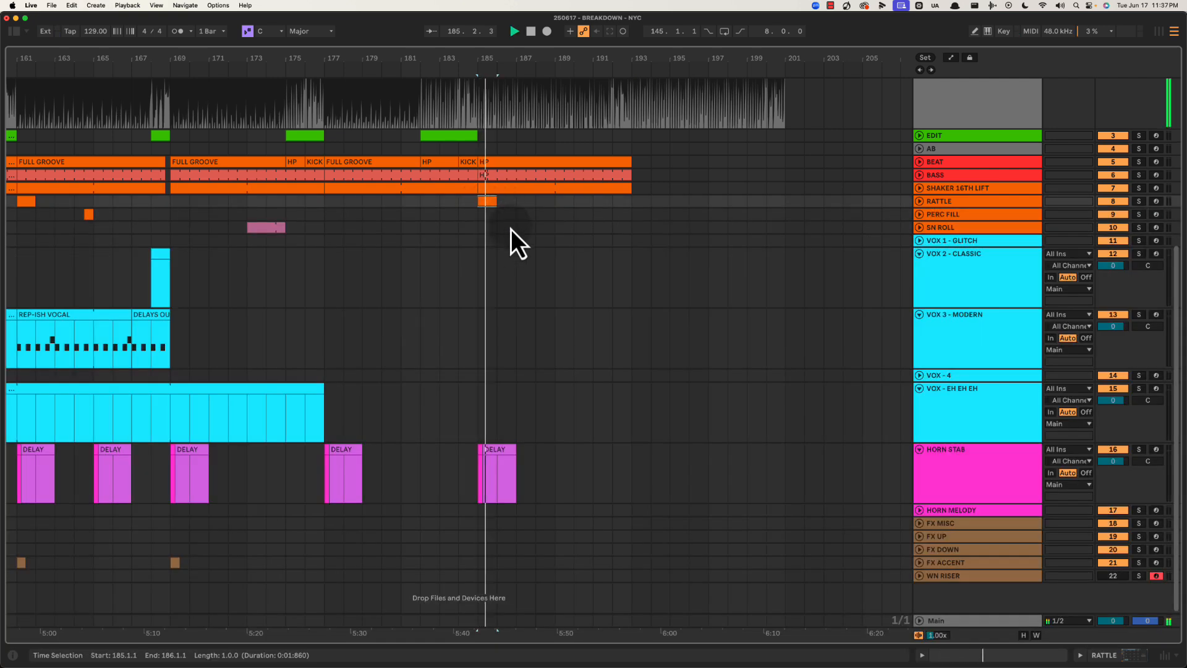
# Copy the one-bar RATTLE clip from bar 185 to bar 177 and compare the playback from bars 169 and 185
pyautogui.scroll(6, 513, 229)
pyautogui.click(332, 392)
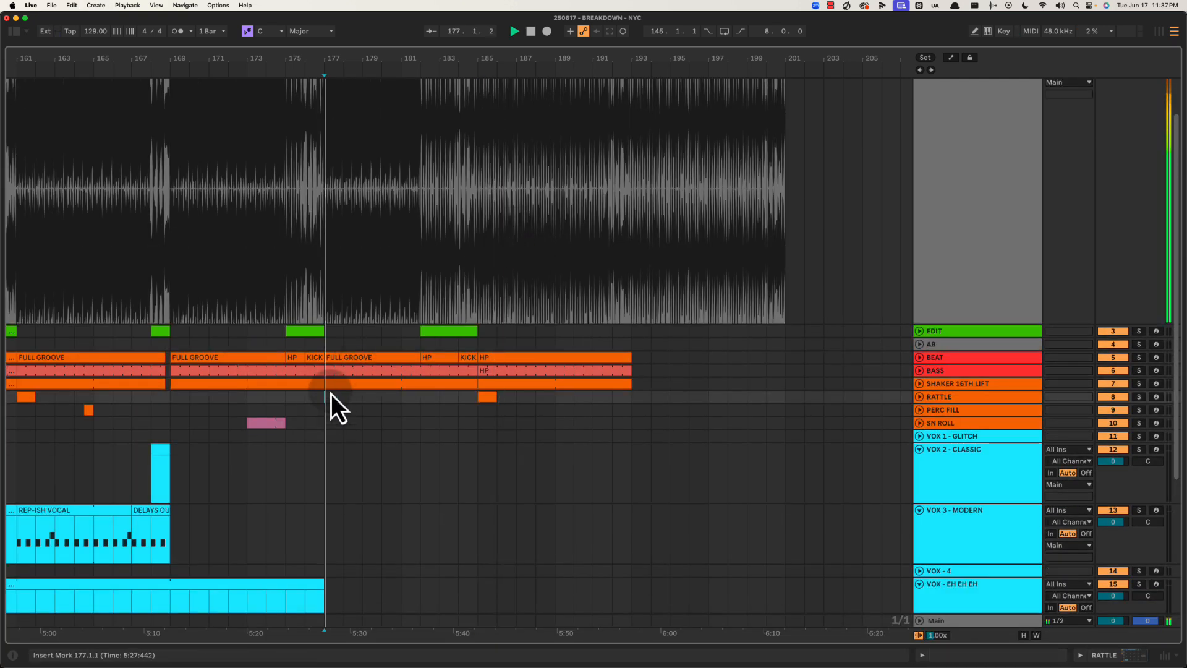
pyautogui.press('space')
pyautogui.click(489, 398)
pyautogui.moveTo(492, 402); pyautogui.dragTo(336, 397)
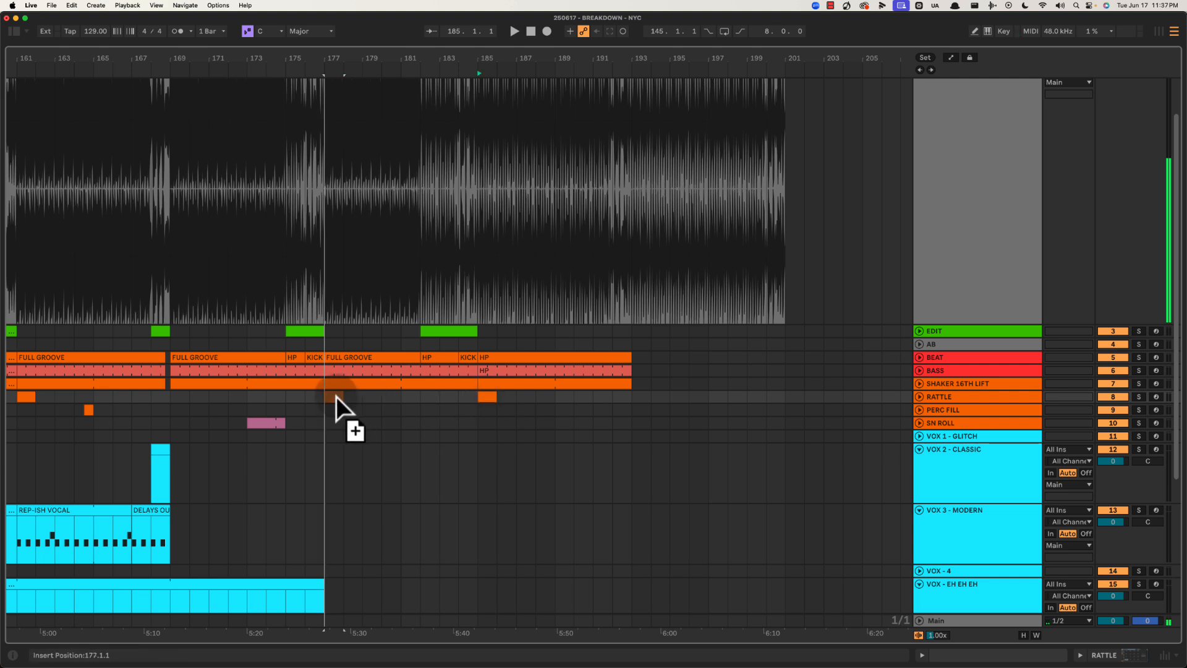
pyautogui.click(174, 404)
pyautogui.press('space')
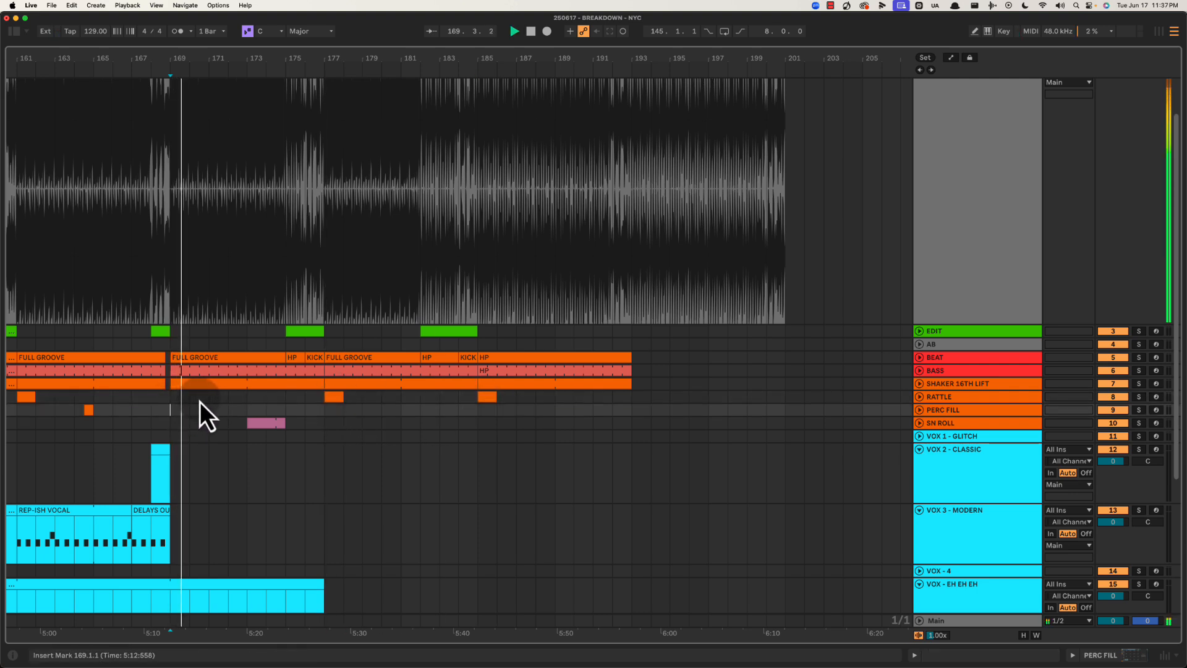
pyautogui.click(494, 398)
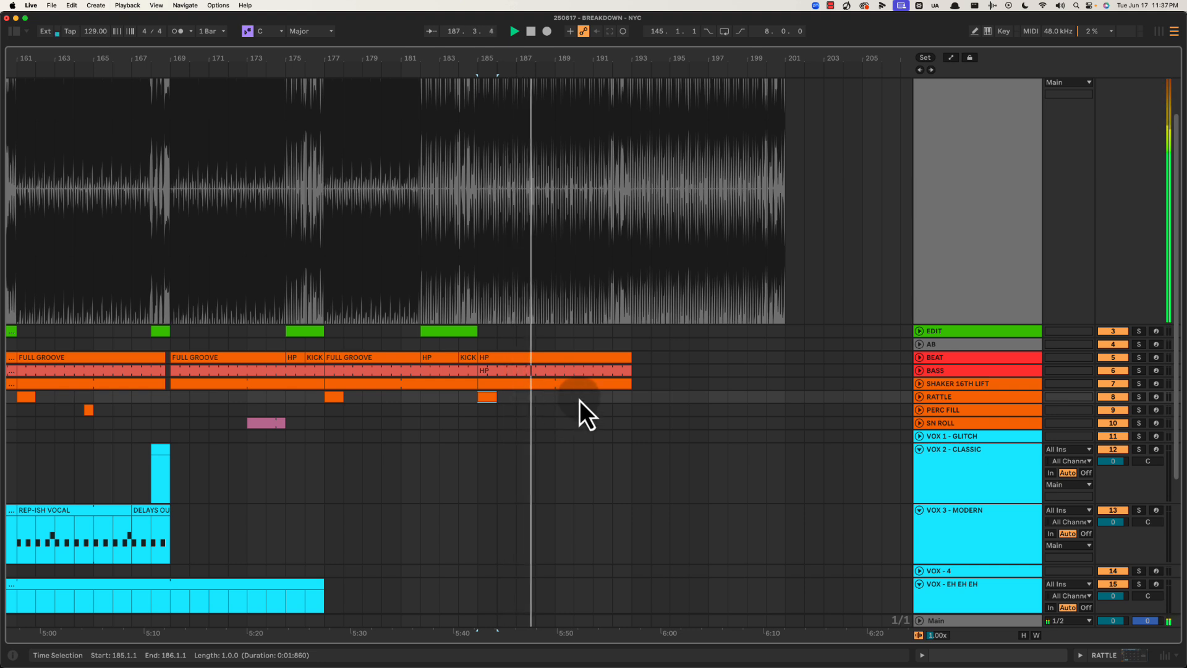
# Fold all the tracks and unfold only the NYC (Extended Mix) reference track
pyautogui.click(919, 458)
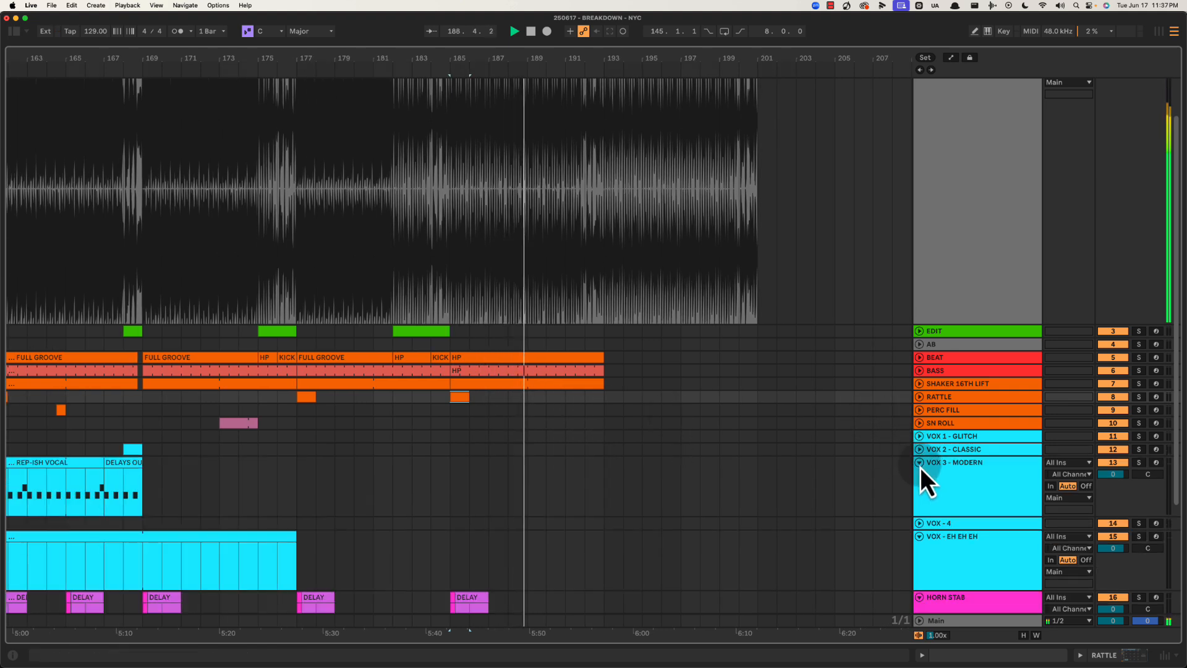
pyautogui.click(920, 465)
pyautogui.click(920, 490)
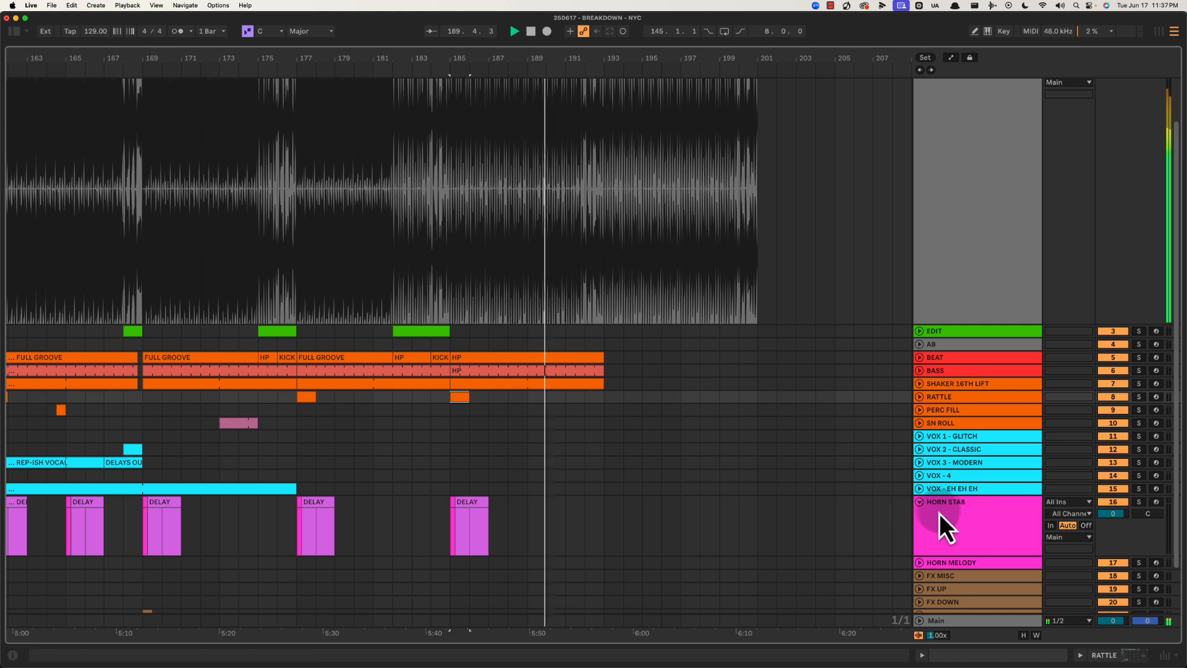
pyautogui.keyDown('alt'); pyautogui.click(919, 501); pyautogui.keyUp('alt')
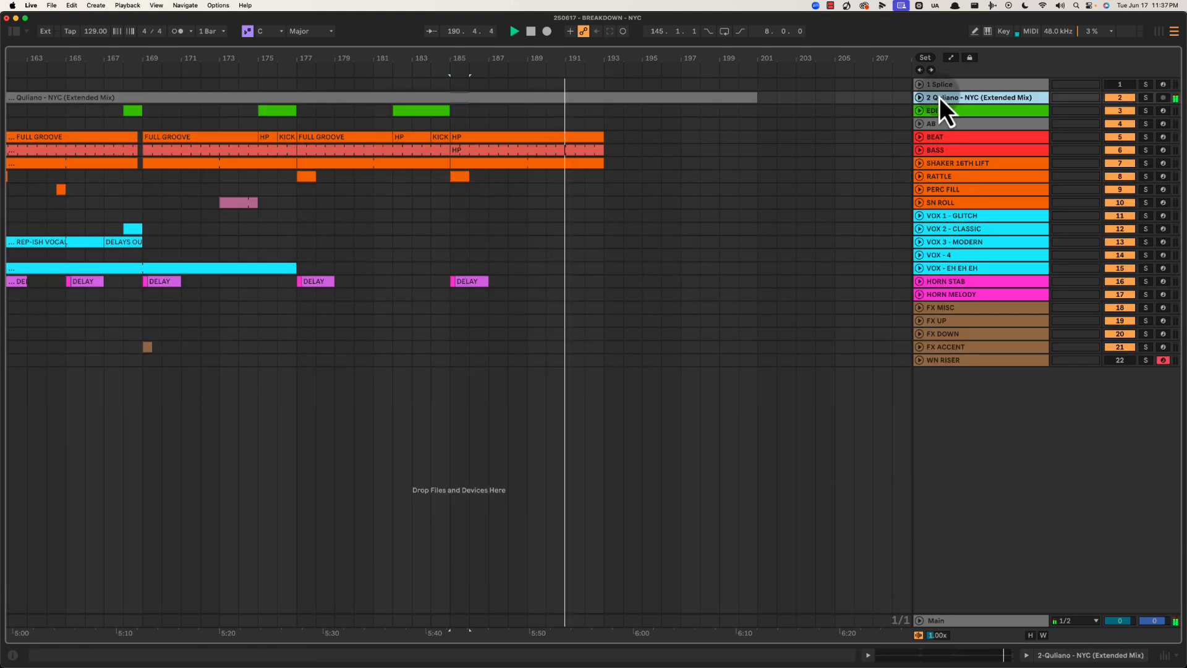
pyautogui.click(919, 98)
pyautogui.scroll(-1, 745, 215)
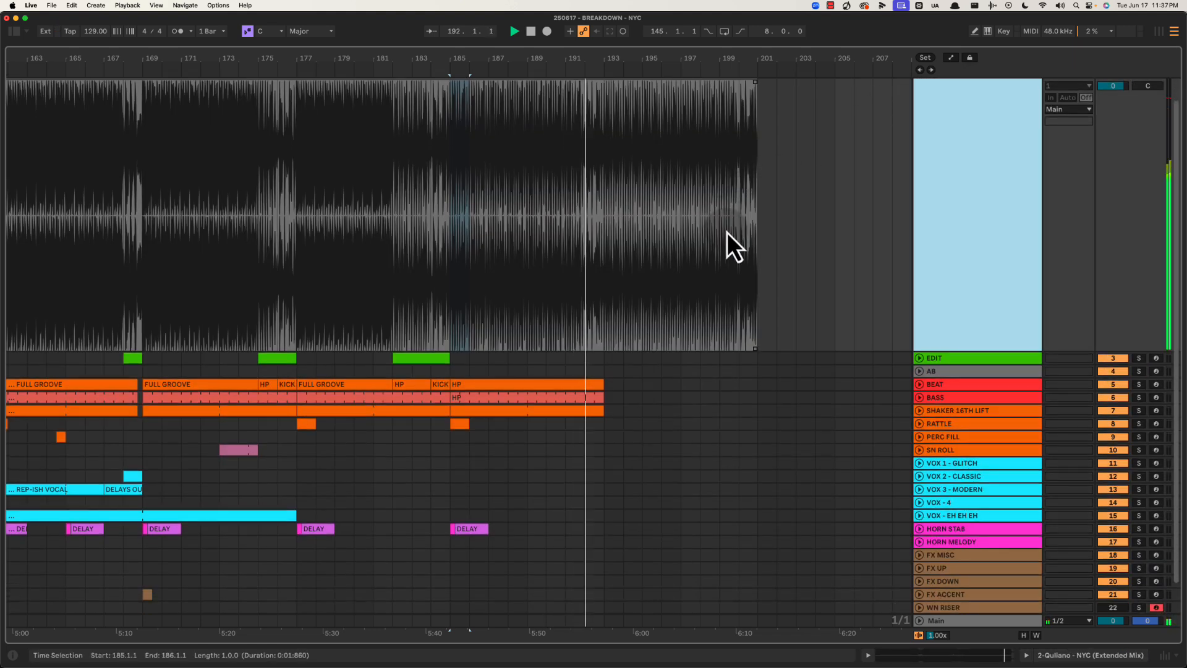
# Add a one-bar clip at bar 192 on the EDIT track and close its note editor
pyautogui.click(589, 359)
pyautogui.doubleClick(593, 358)
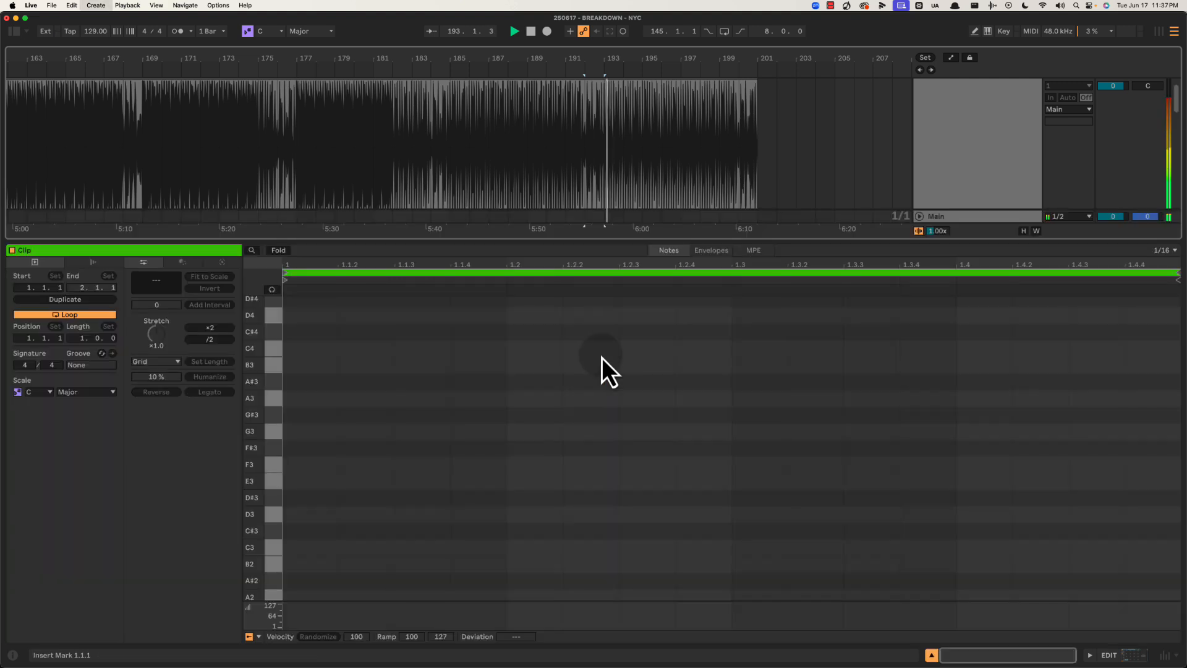
pyautogui.press('super+alt+l')
pyautogui.scroll(-2, 659, 439)
# Unfold the FX UP track and add a one-bar clip named WN at bar 192
pyautogui.click(966, 561)
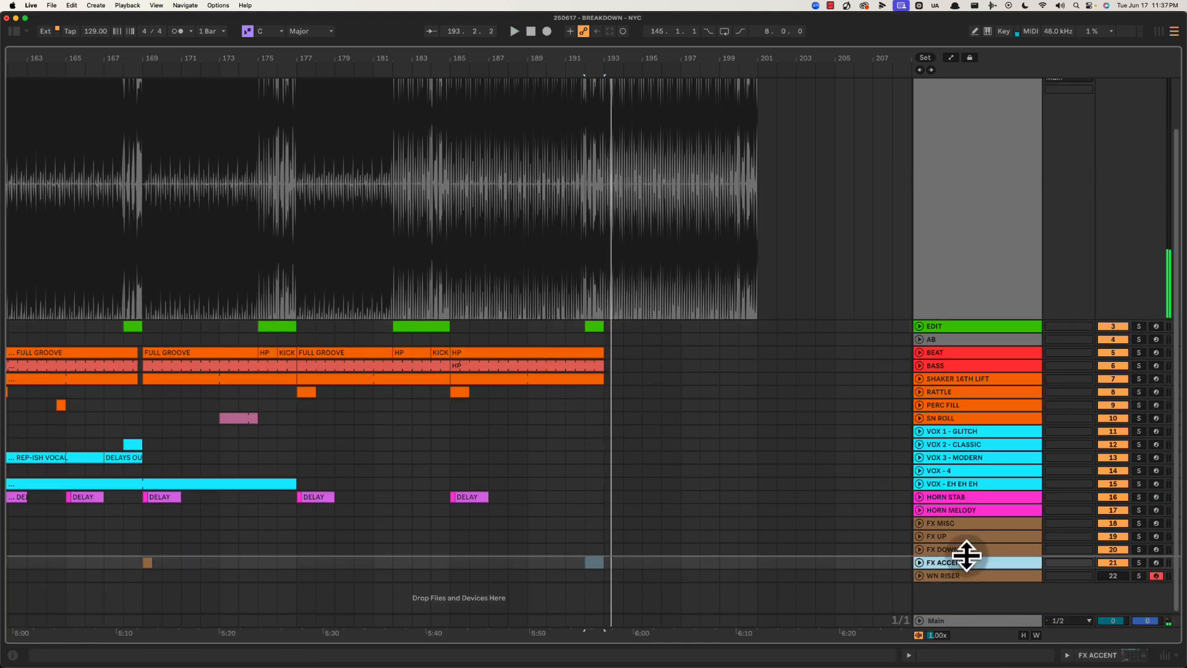
pyautogui.click(951, 549)
pyautogui.click(949, 537)
pyautogui.click(949, 525)
pyautogui.click(930, 537)
pyautogui.click(921, 536)
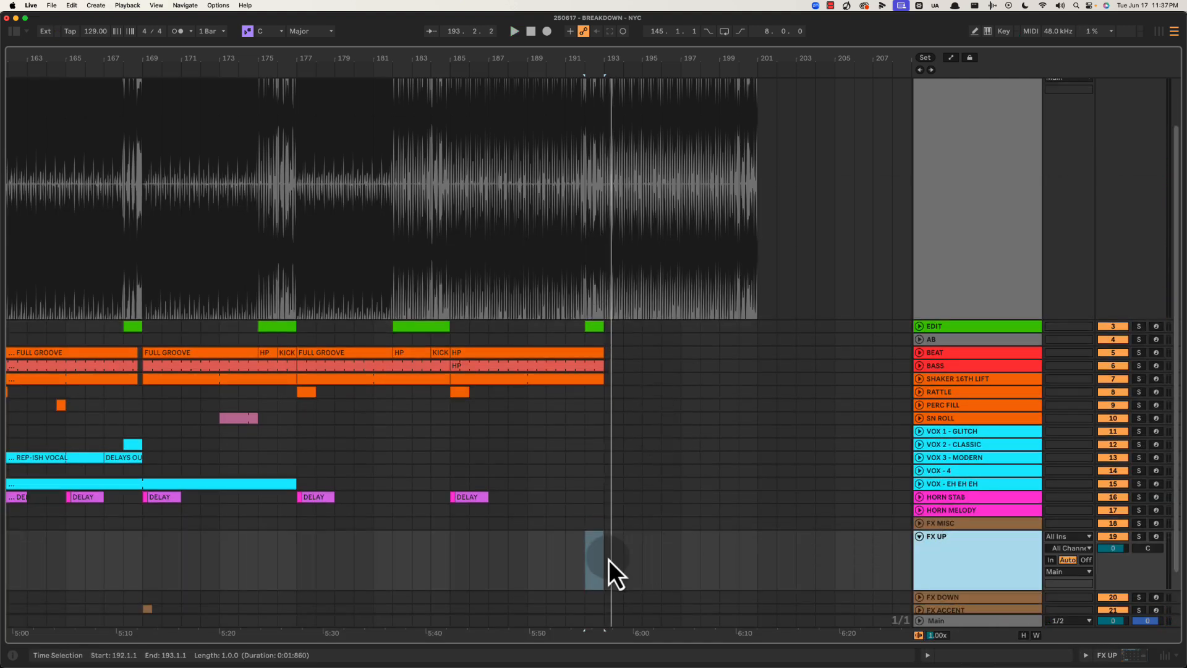
pyautogui.click(611, 550)
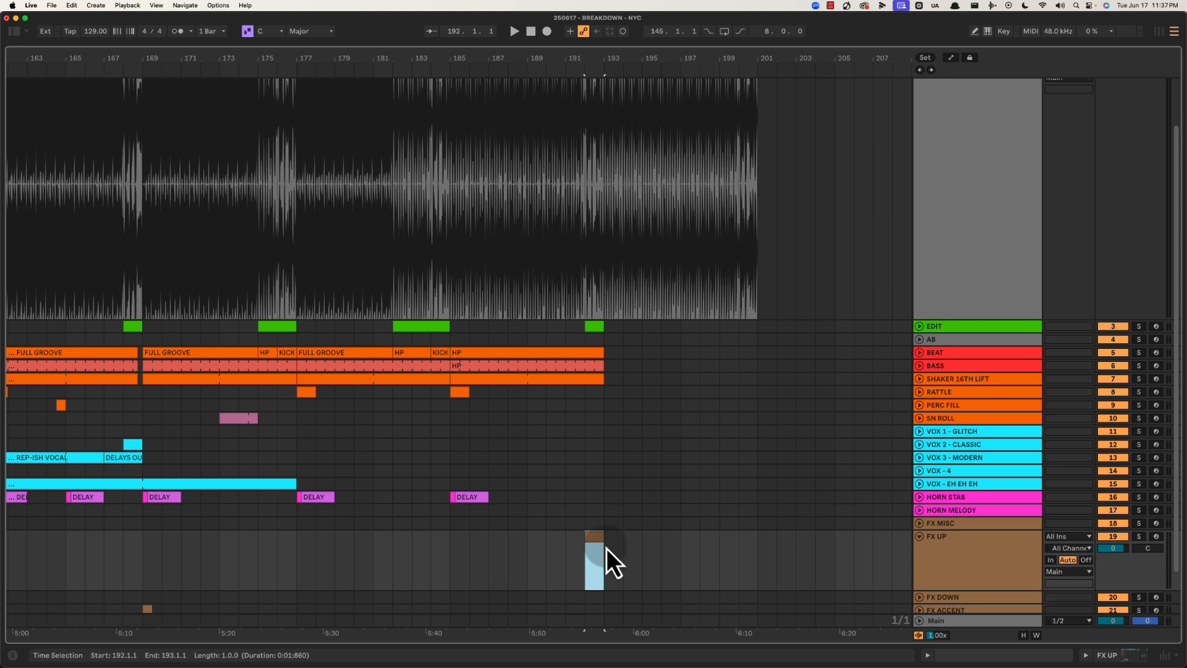
# Add a half-bar clip named CRASH at bar 193 on the FX ACCENT track and play the transition from bar 192
pyautogui.moveTo(588, 56); pyautogui.dragTo(716, 562)
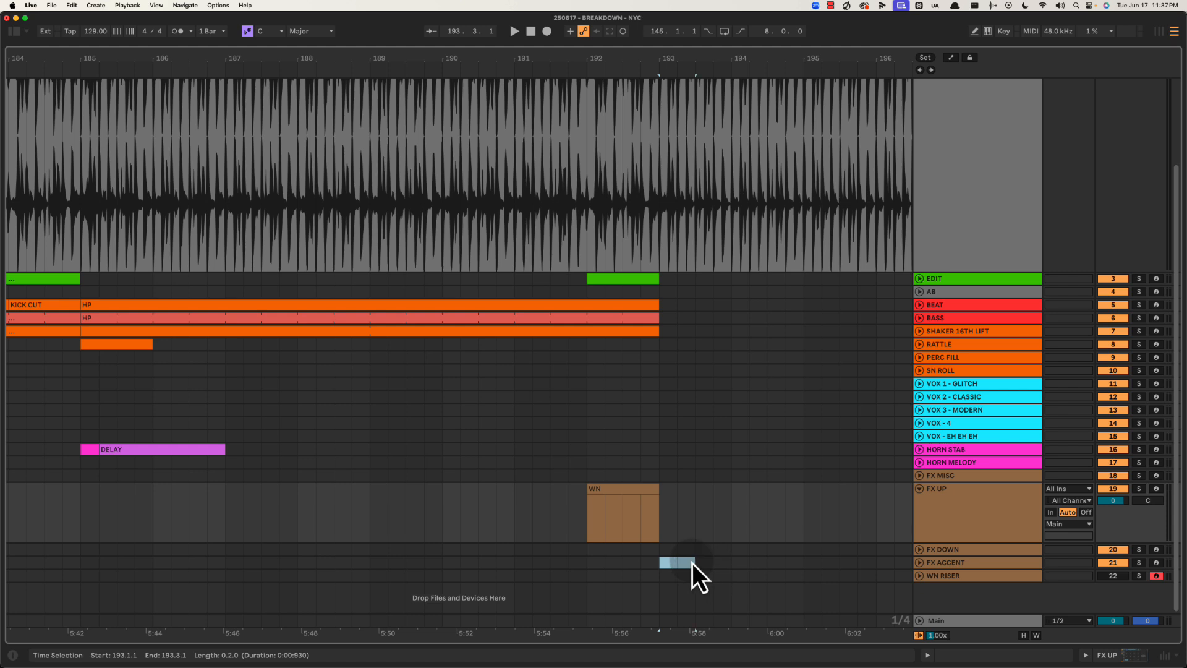
pyautogui.press('super+j')
pyautogui.click(618, 384)
pyautogui.press('space')
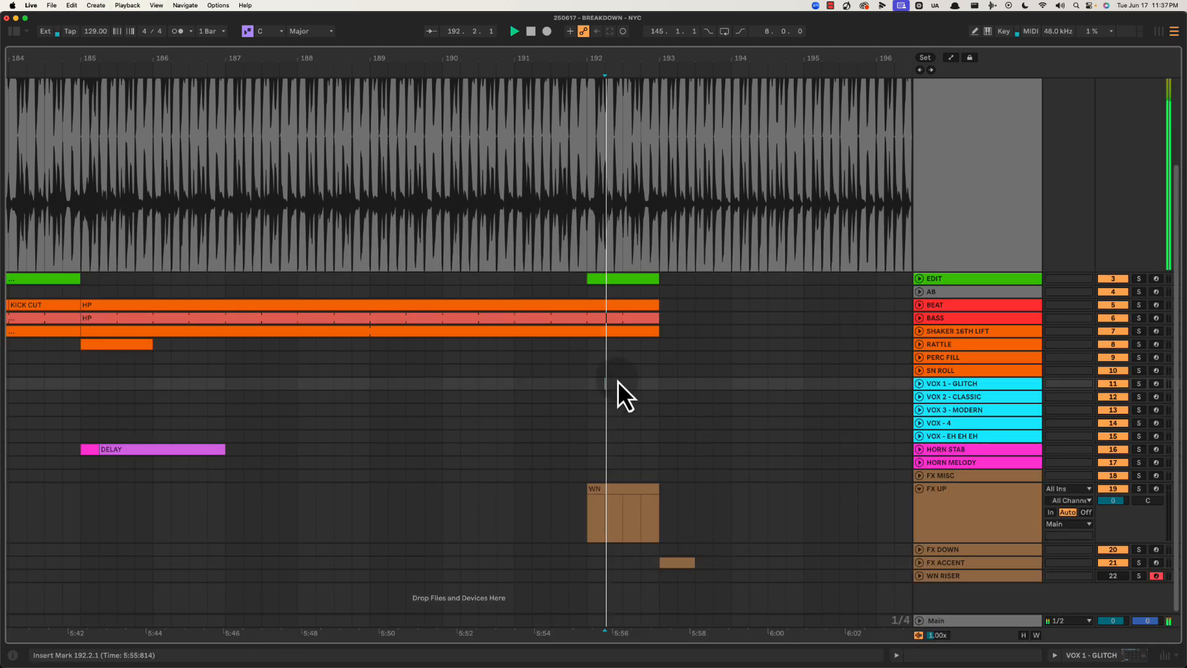
pyautogui.press('super+alt+l')
pyautogui.press('super+alt+l')
pyautogui.click(678, 564)
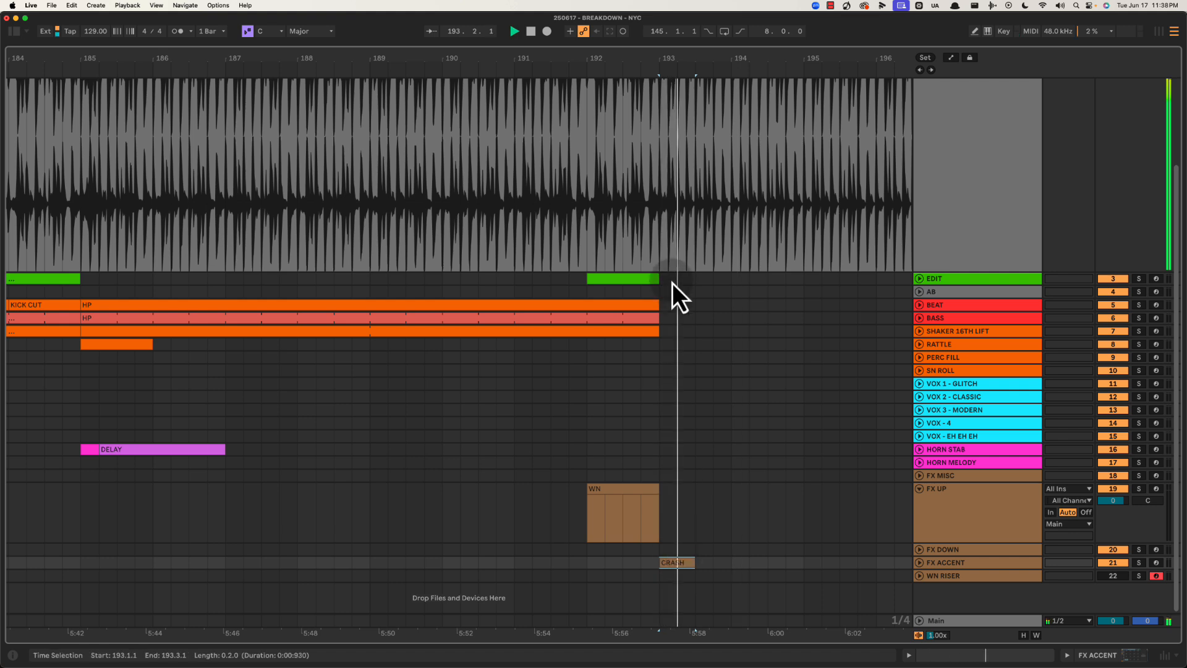
# Duplicate the eight-bar HP clip on the BEAT track from bar 185 to bar 193
pyautogui.moveTo(710, 53); pyautogui.dragTo(710, 44)
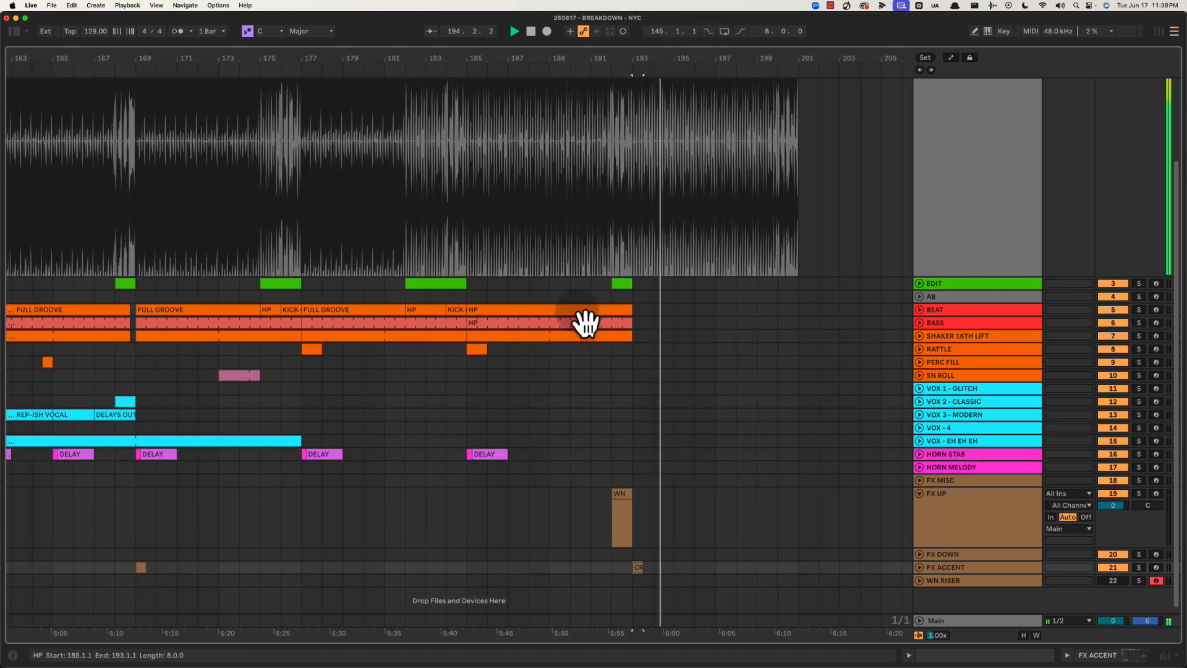
pyautogui.press('space')
pyautogui.click(568, 311)
pyautogui.press('super+d')
# Compare the playback at bars 193, 191 and 171, and duplicate the eight-bar SHAKER 16TH LIFT clip to bar 193
pyautogui.click(603, 337)
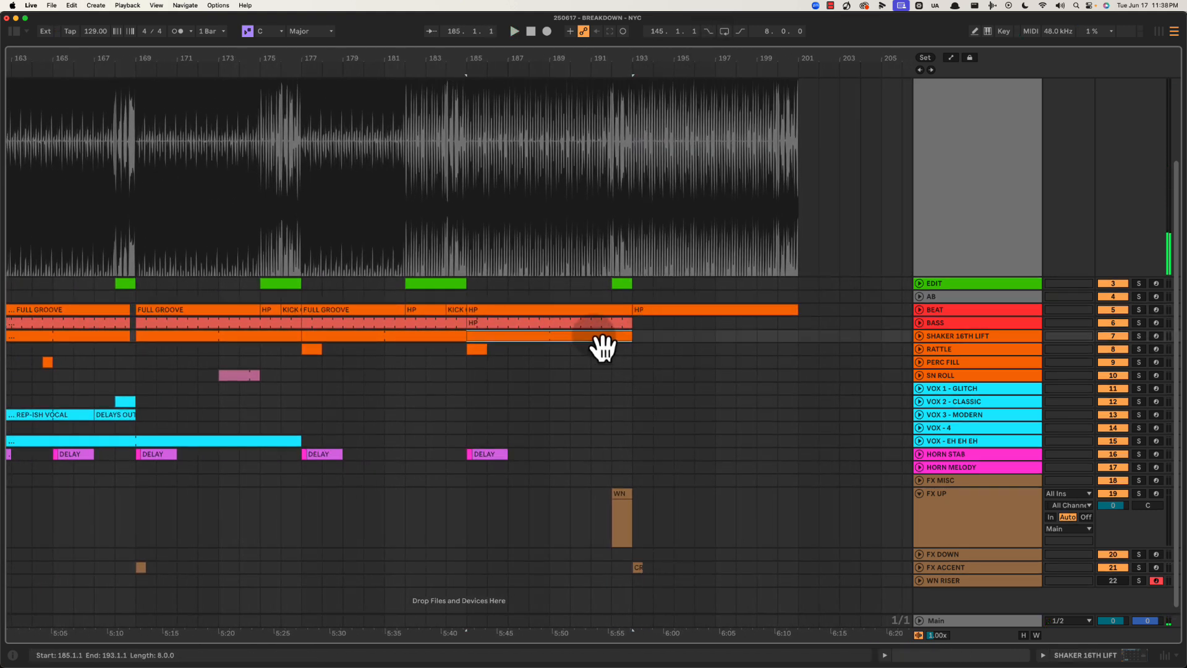
pyautogui.press('space')
pyautogui.click(630, 355)
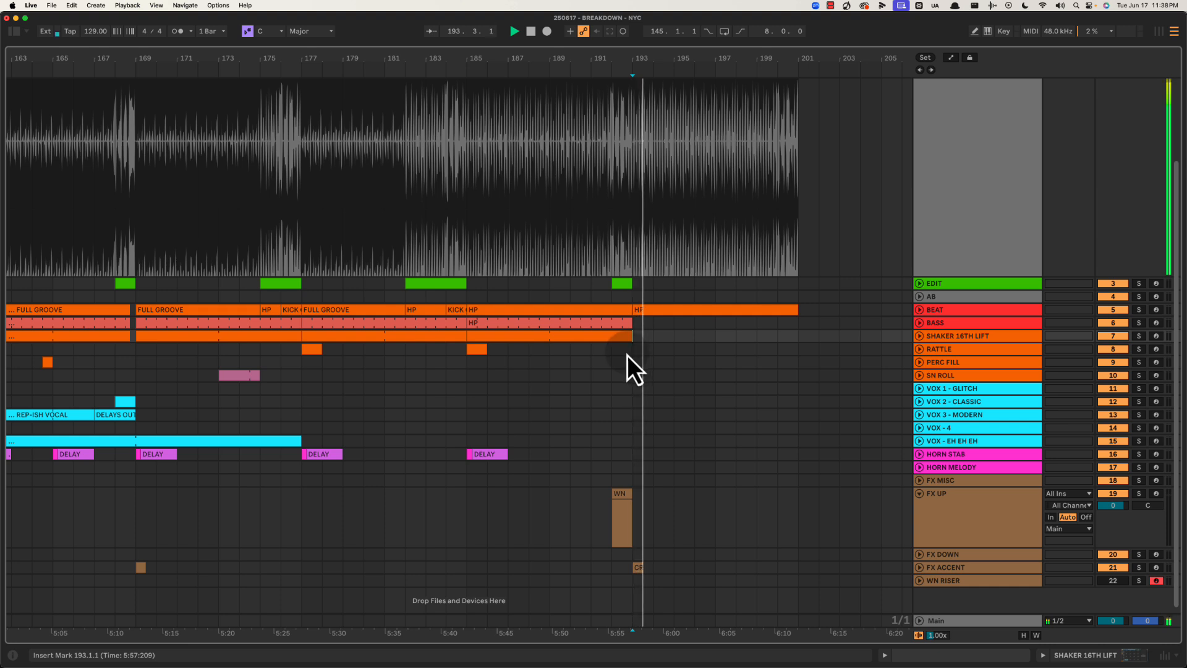
pyautogui.click(590, 353)
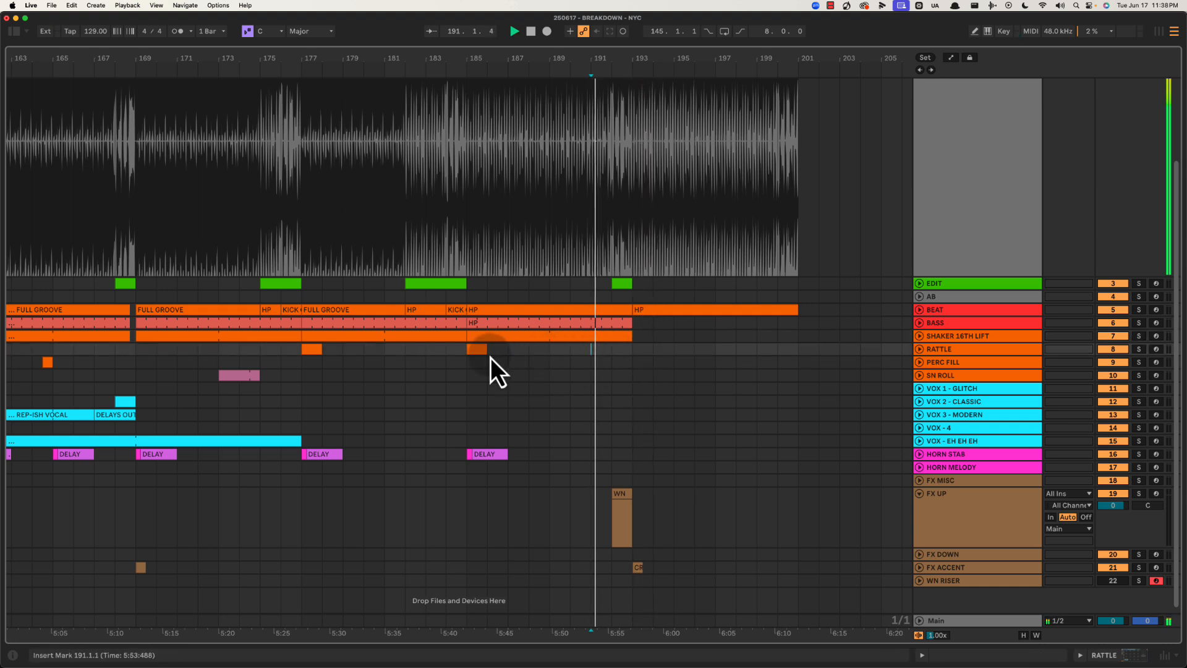
pyautogui.click(394, 360)
pyautogui.click(185, 364)
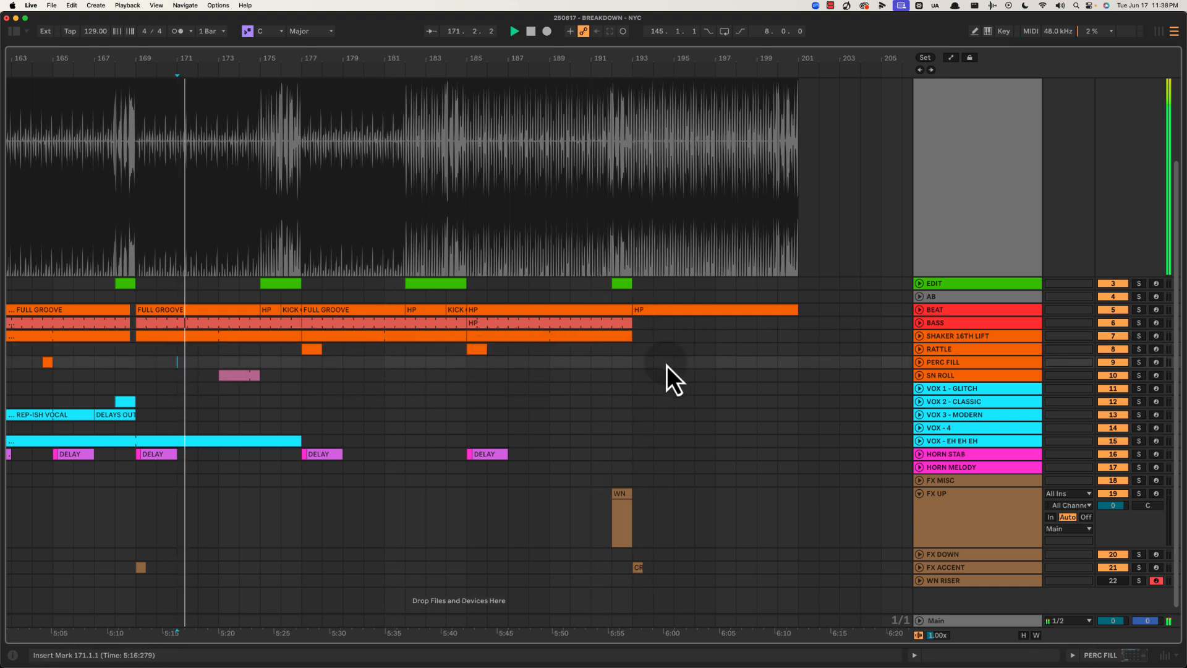
pyautogui.click(595, 337)
pyautogui.press('super+d')
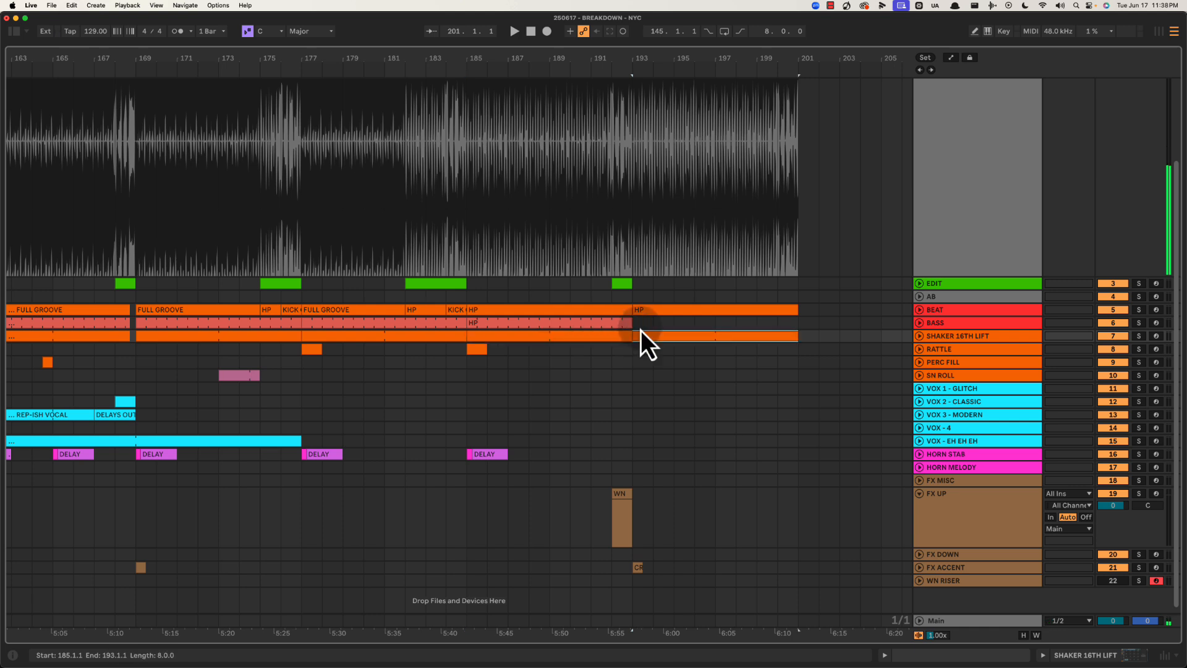
# Listen from bars 193 and 198 and copy the one-bar EDIT clip from bar 192 to bar 200
pyautogui.click(636, 326)
pyautogui.press('space')
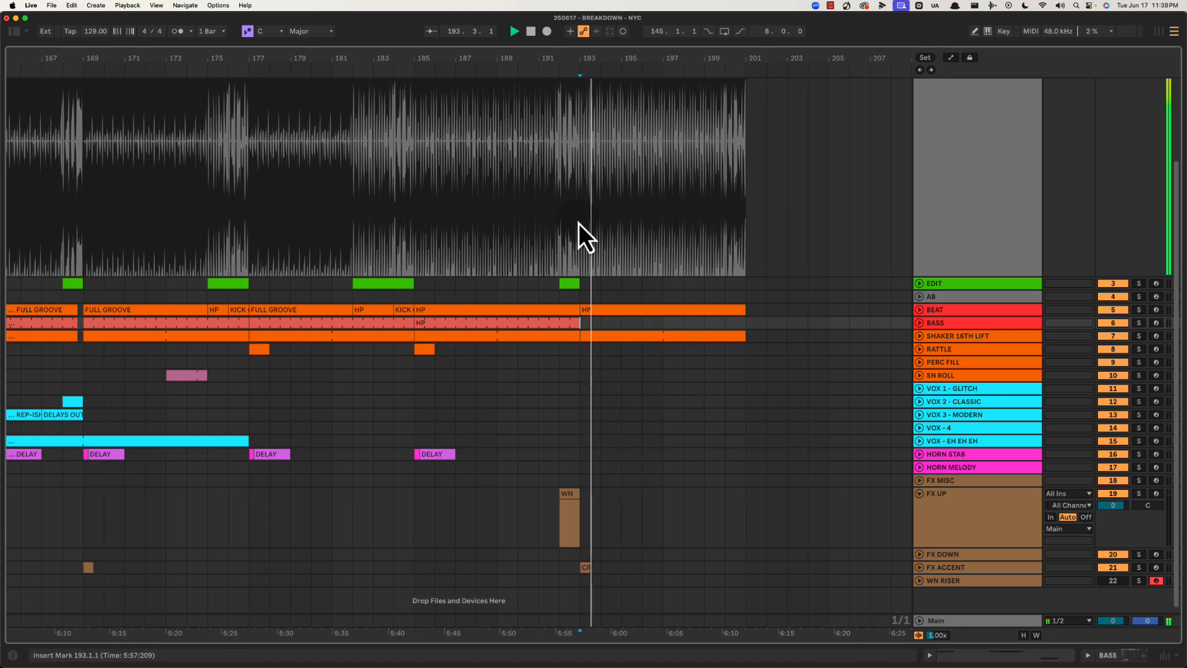
pyautogui.moveTo(674, 74); pyautogui.dragTo(723, 62)
pyautogui.click(726, 281)
pyautogui.press('space')
pyautogui.press('space')
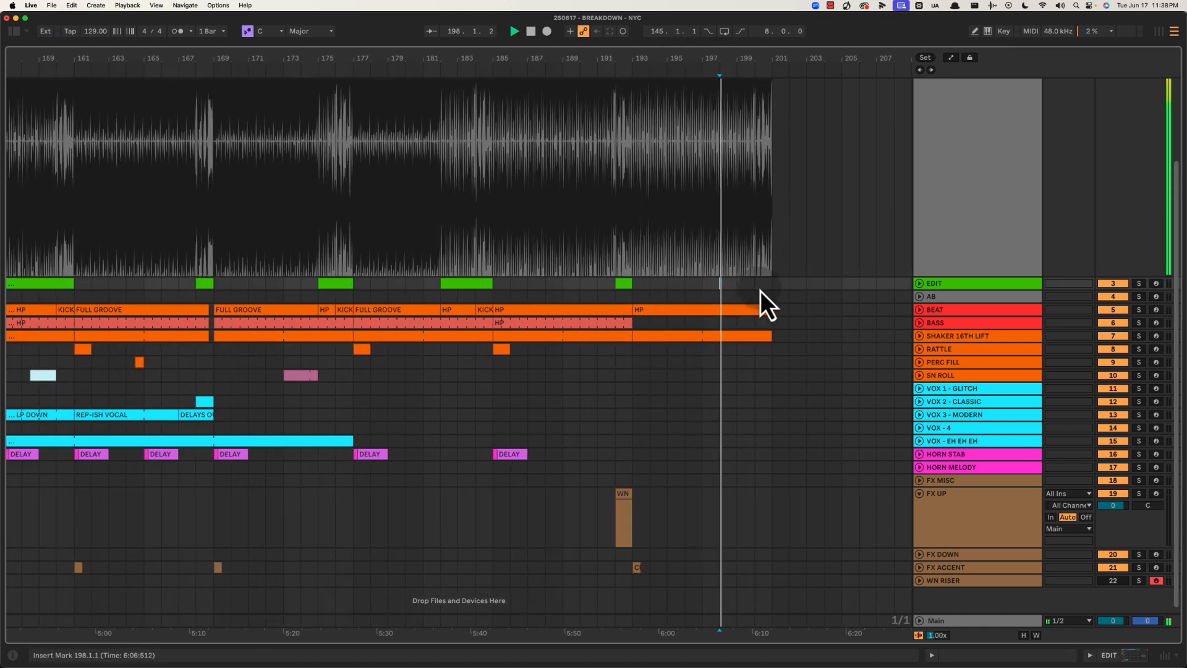
pyautogui.click(625, 283)
pyautogui.moveTo(632, 291); pyautogui.dragTo(777, 287)
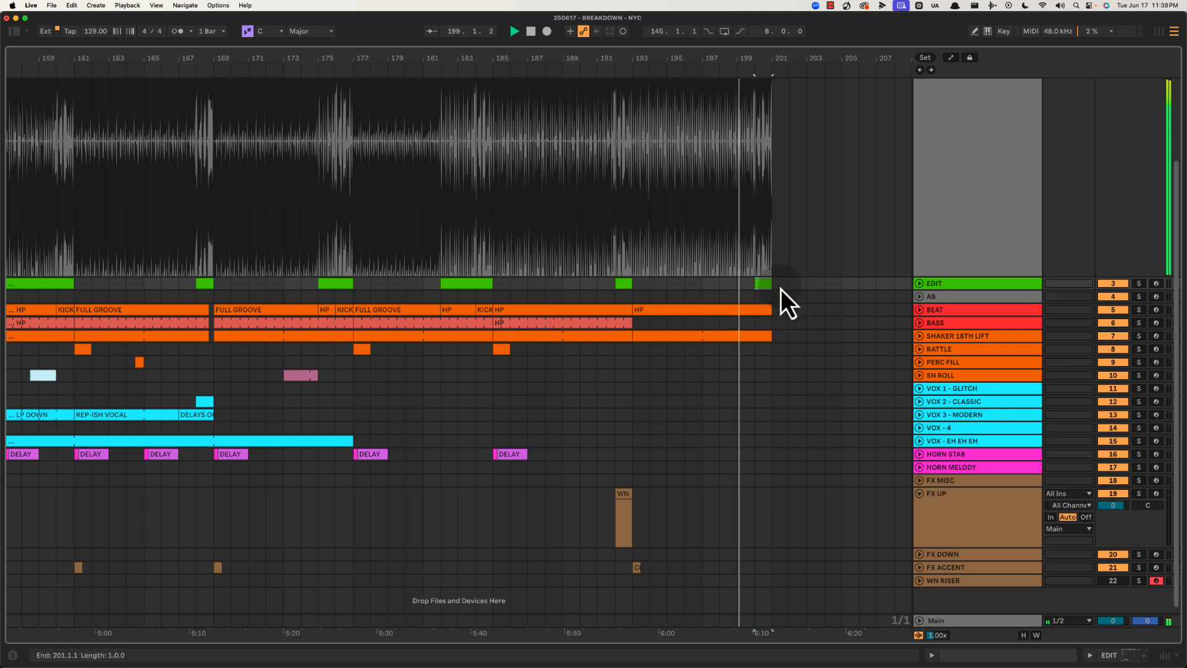
# Extend the end of the NYC reference audio clip to bar 203
pyautogui.scroll(2, 784, 289)
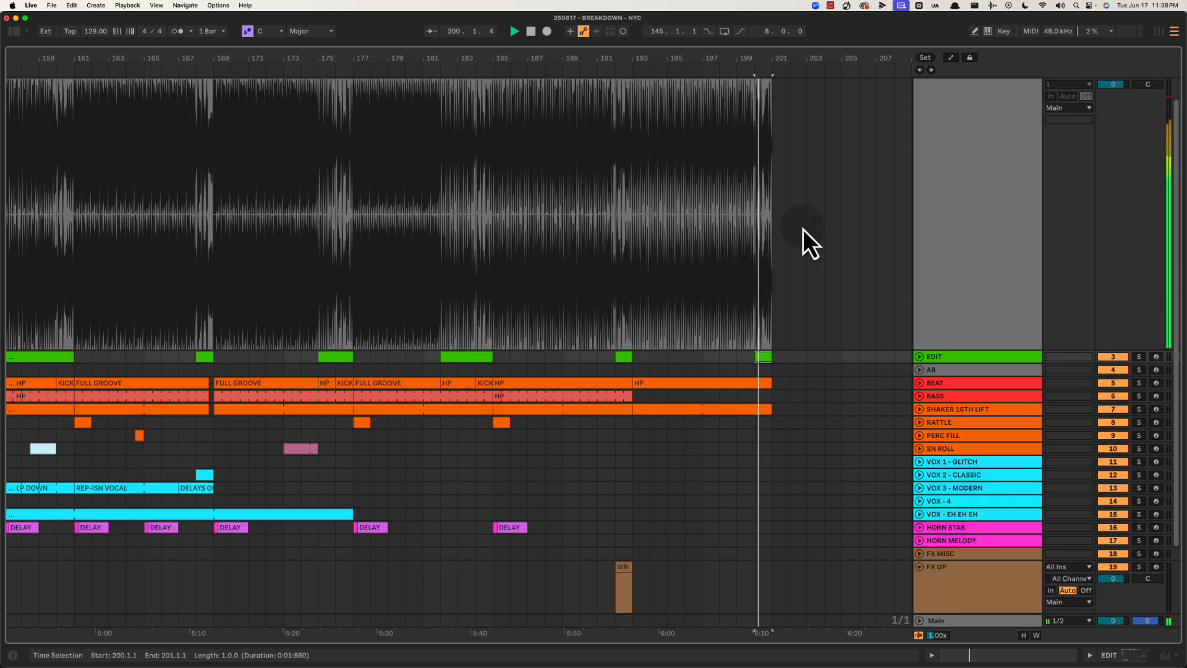
pyautogui.scroll(1, 803, 226)
pyautogui.moveTo(771, 97); pyautogui.dragTo(804, 93)
# Copy the CRASH clip on the FX ACCENT track from bar 193 to bar 201
pyautogui.scroll(-3, 766, 318)
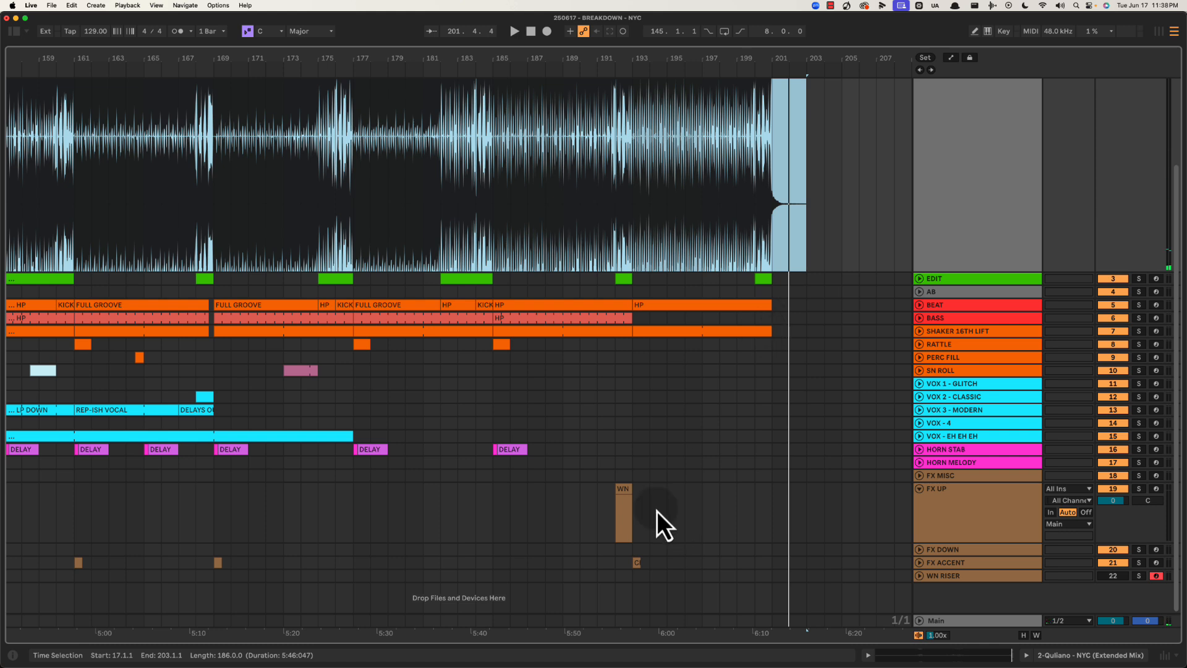
pyautogui.moveTo(635, 562); pyautogui.dragTo(780, 560)
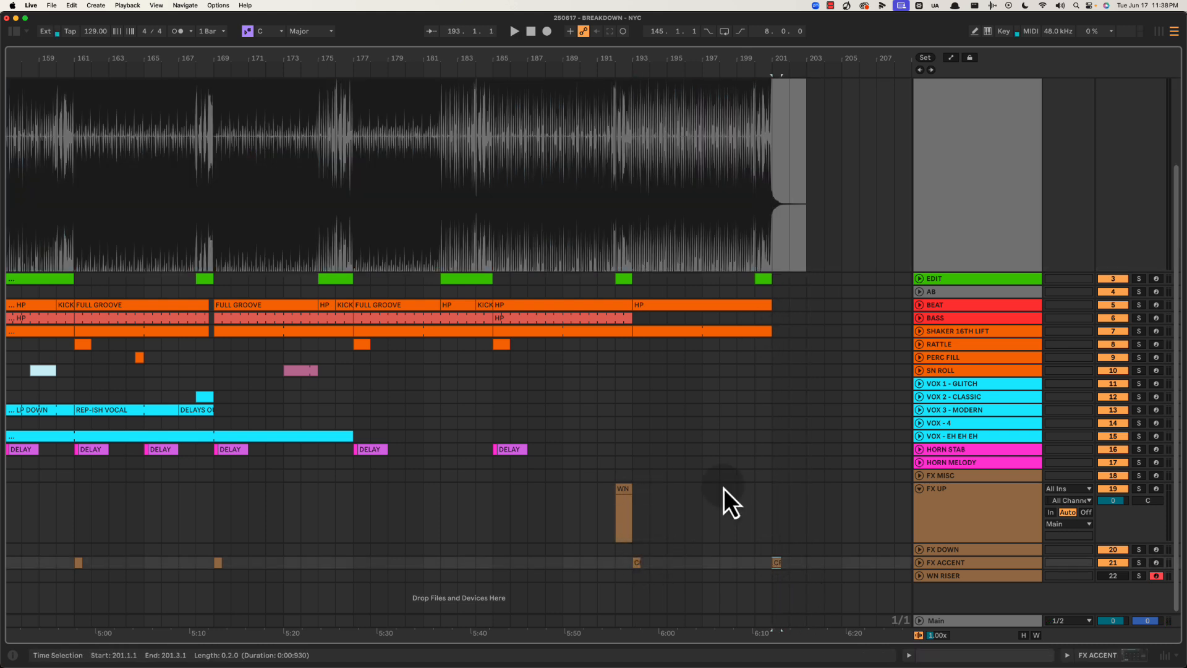
# Fold all tracks, show the whole arrangement, then unfold the NYC reference track and reduce its height
pyautogui.keyDown('alt'); pyautogui.click(920, 489); pyautogui.keyUp('alt')
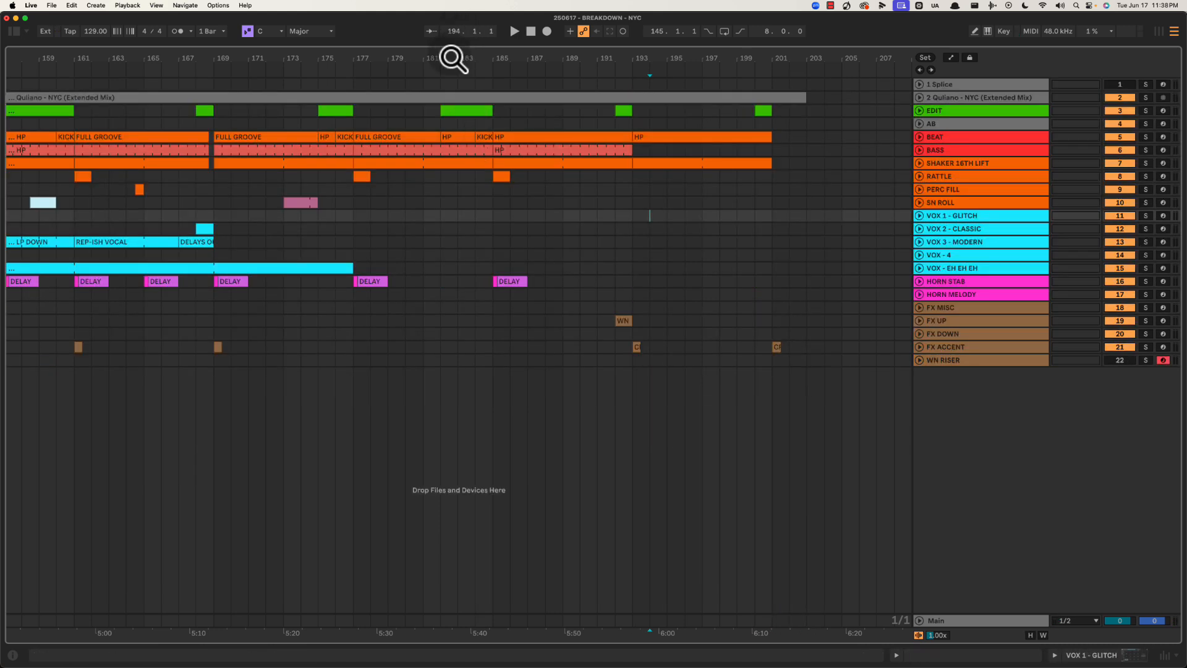
pyautogui.moveTo(451, 58); pyautogui.dragTo(451, 57)
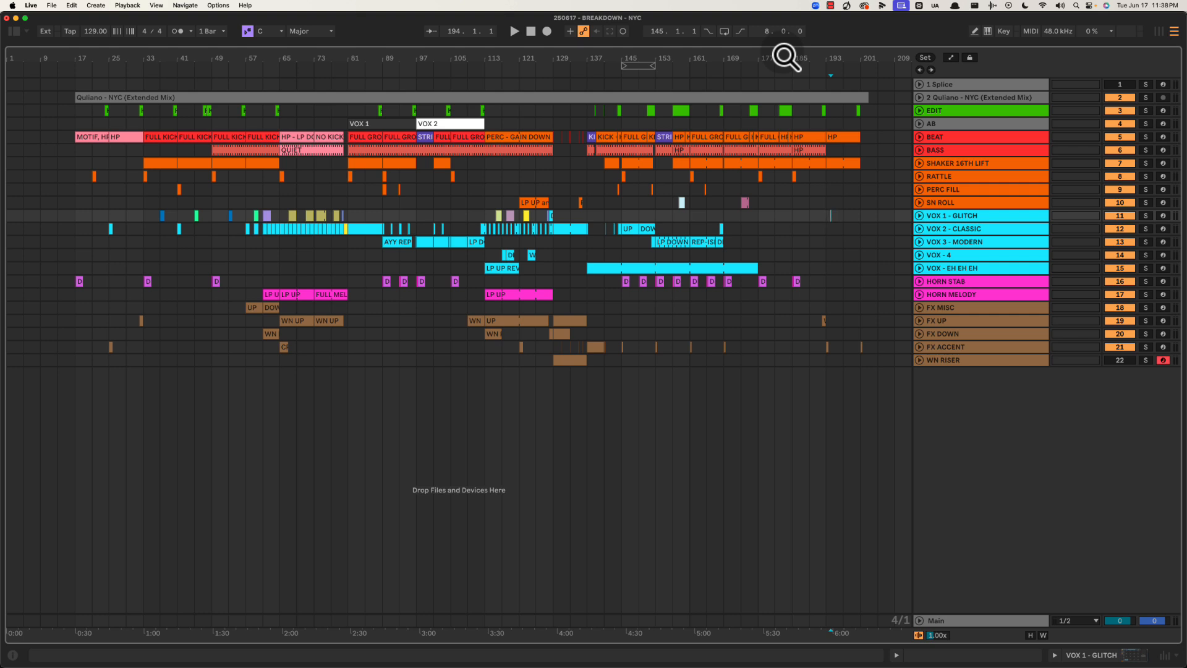
pyautogui.click(940, 99)
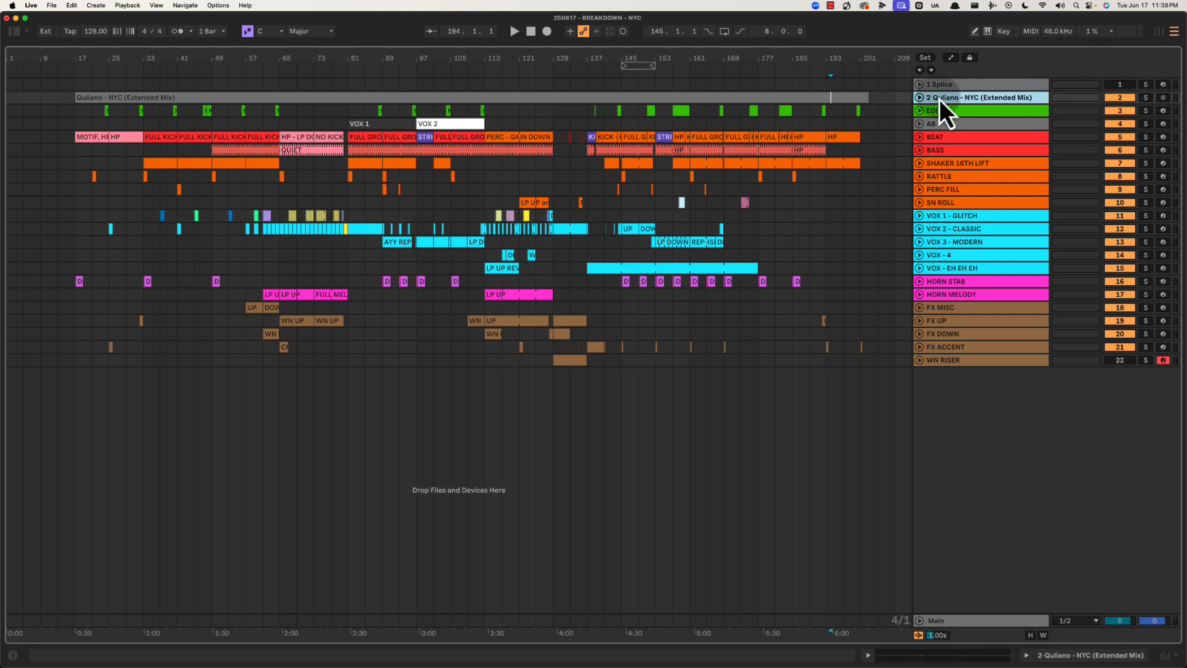
pyautogui.click(919, 98)
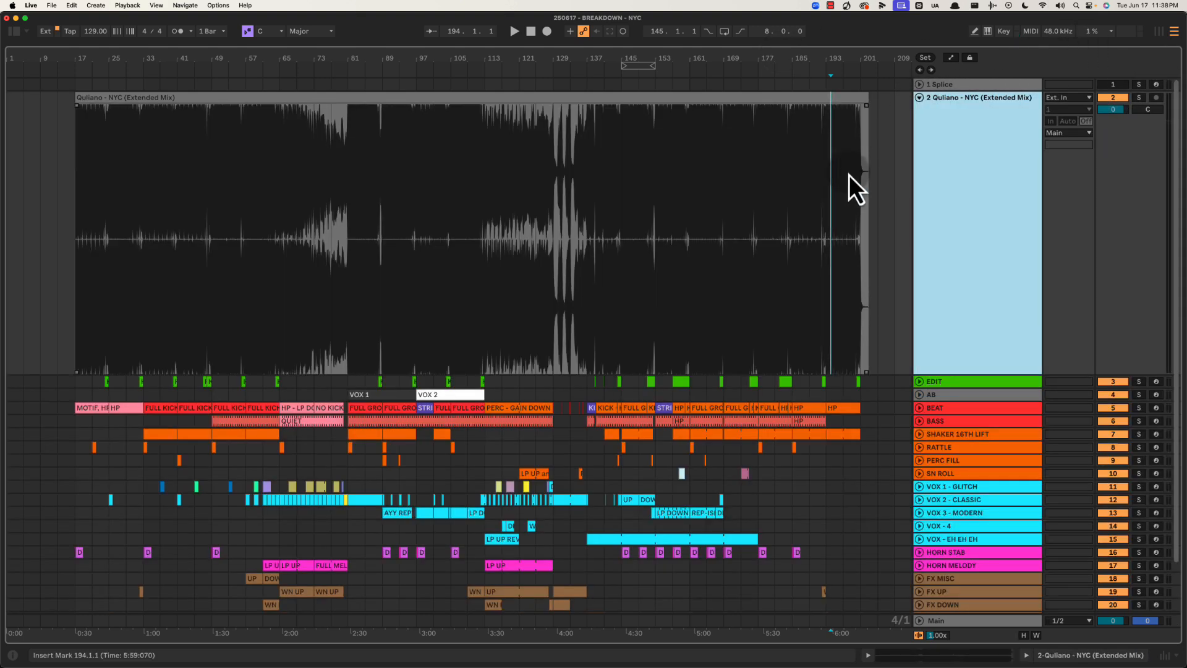
pyautogui.moveTo(1113, 260); pyautogui.dragTo(1096, 77)
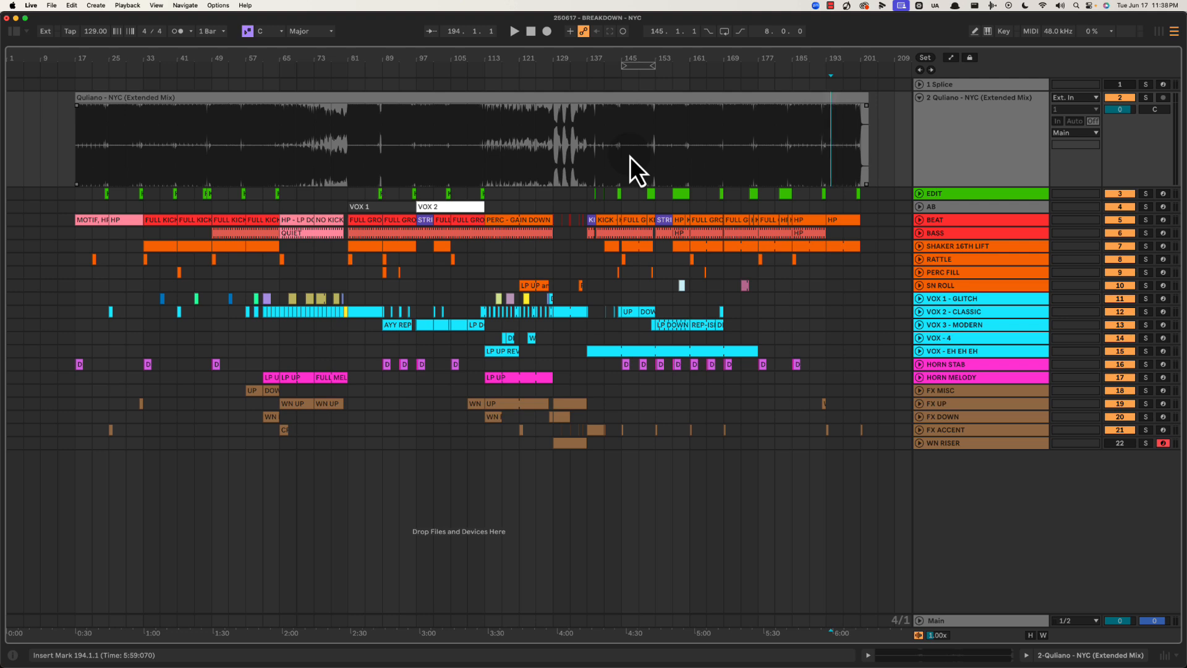
# Insert a MIDI track below the NYC reference track and create an empty clip on it from bar 17 to bar 49
pyautogui.click(972, 137)
pyautogui.press('super+shift+t')
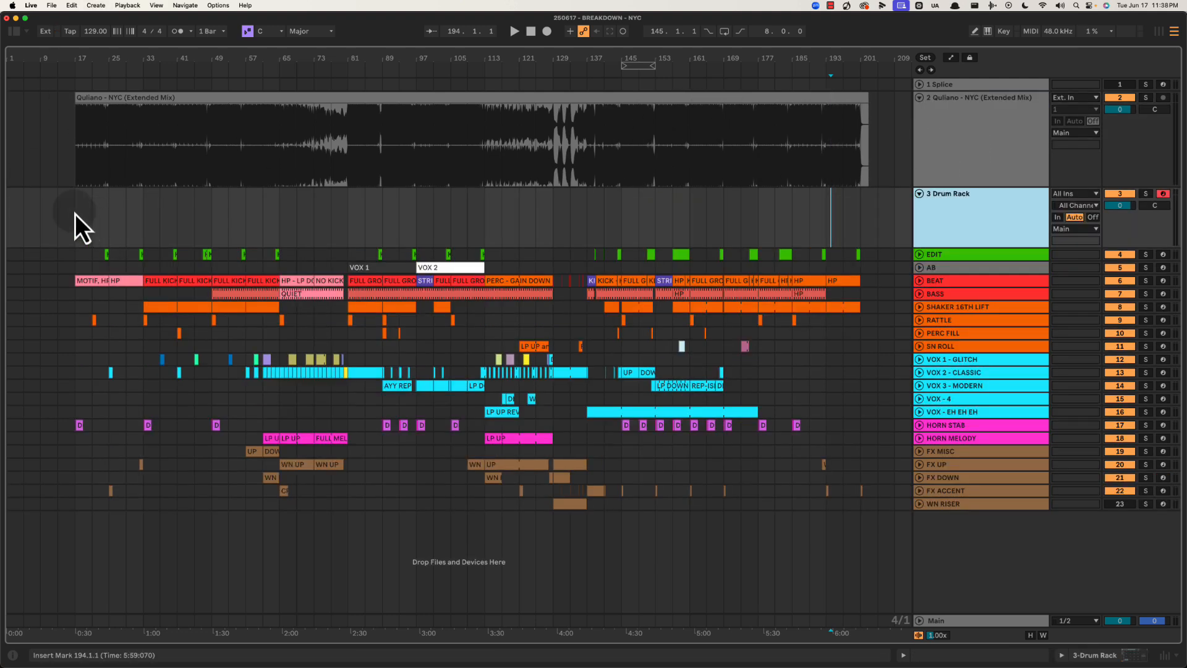
pyautogui.moveTo(75, 213); pyautogui.dragTo(142, 218)
pyautogui.press('super+shift+m')
pyautogui.press('super+alt+l')
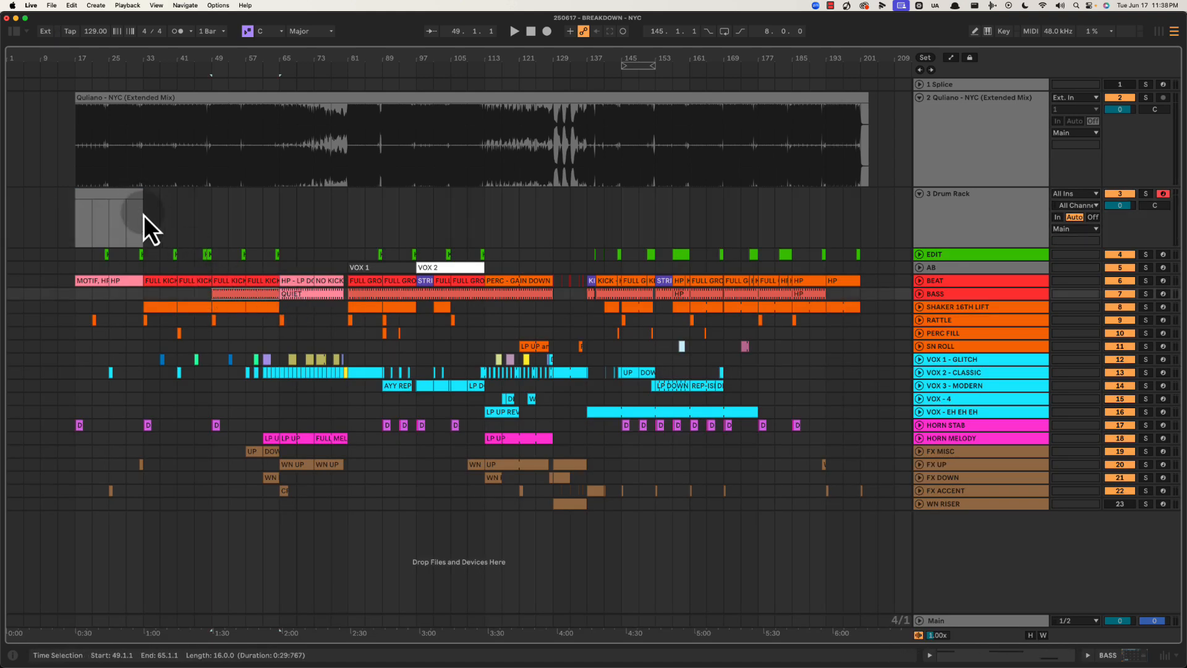
pyautogui.click(137, 196)
pyautogui.moveTo(138, 196); pyautogui.dragTo(277, 210)
# Create a second empty MIDI clip on the new track from bar 49 to bar 65
pyautogui.click(223, 208)
pyautogui.press('super+shift+m')
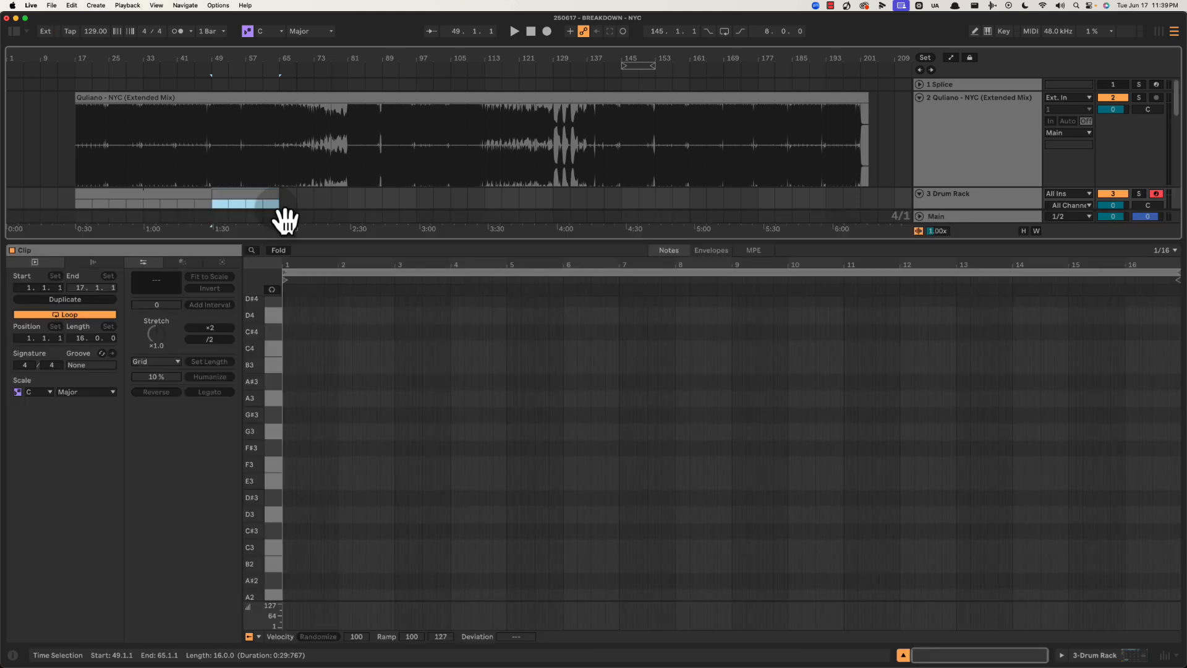
pyautogui.press('super+alt+l')
# Rename the section clip at bar 17 as IN and color it brown
pyautogui.click(199, 193)
pyautogui.press('super+r')
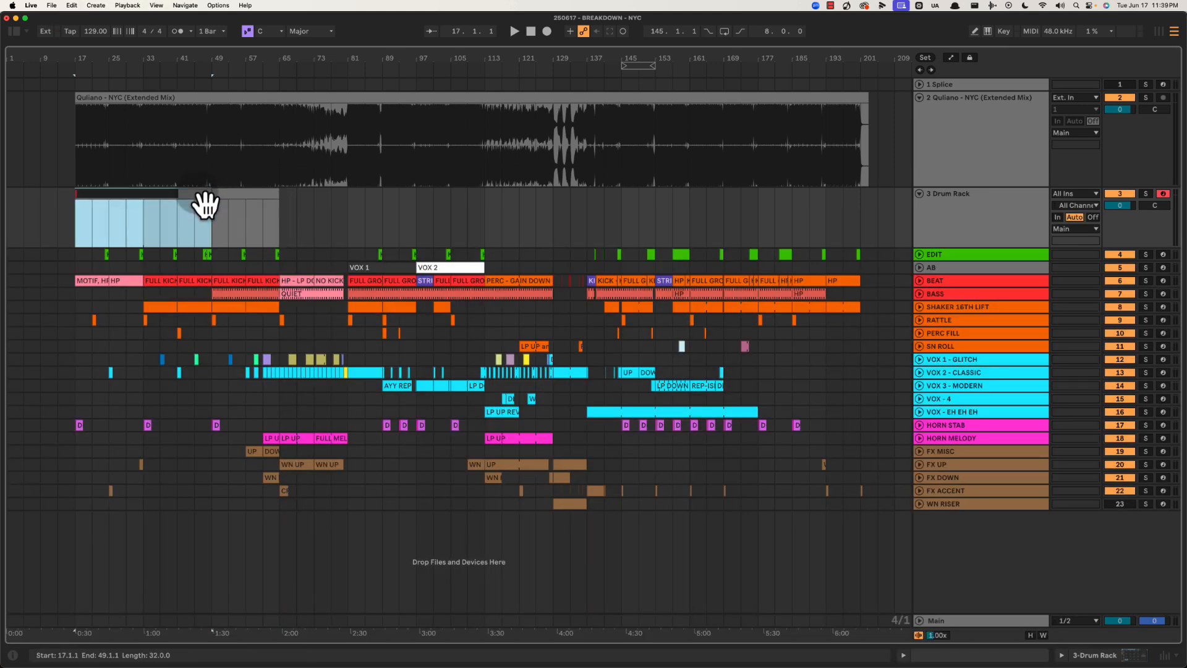
pyautogui.press('Return')
pyautogui.rightClick(197, 194)
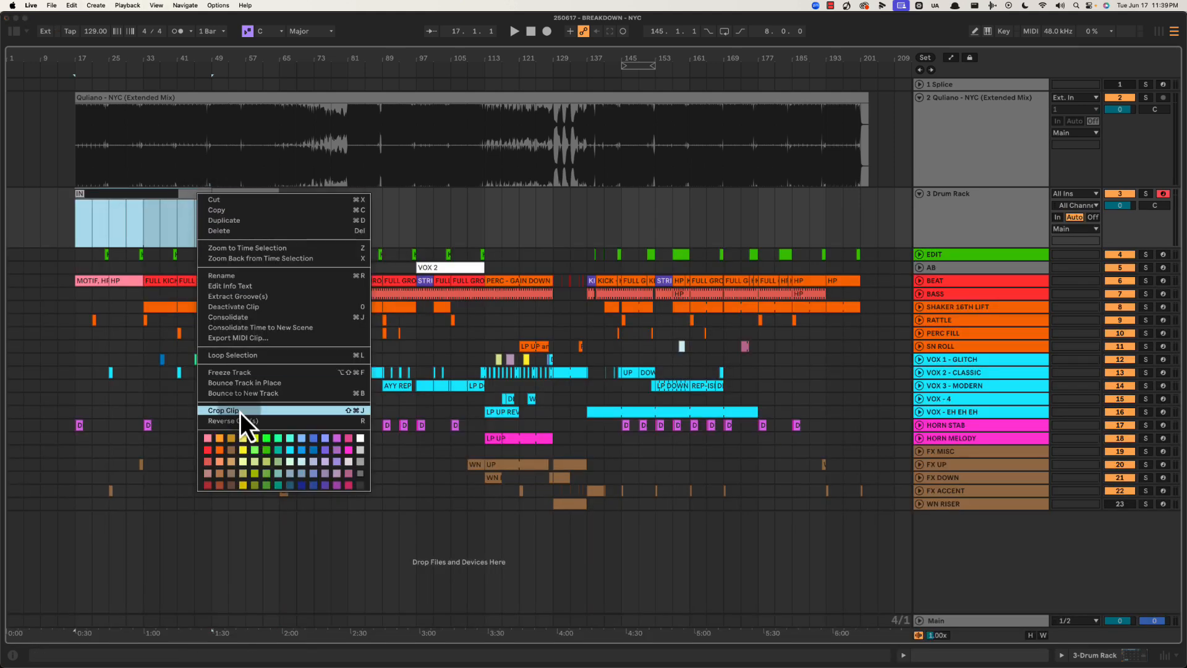
pyautogui.click(233, 460)
# Color the section clip from bar 49 to bar 65 red
pyautogui.click(244, 222)
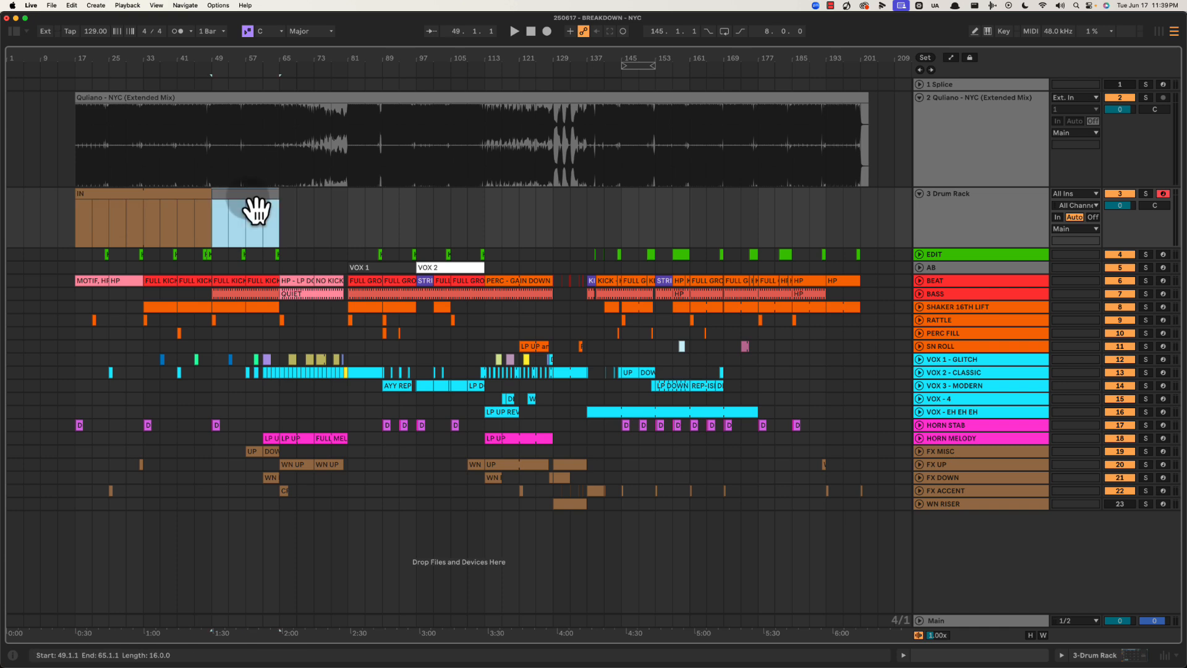
pyautogui.rightClick(248, 199)
pyautogui.click(258, 454)
pyautogui.click(272, 202)
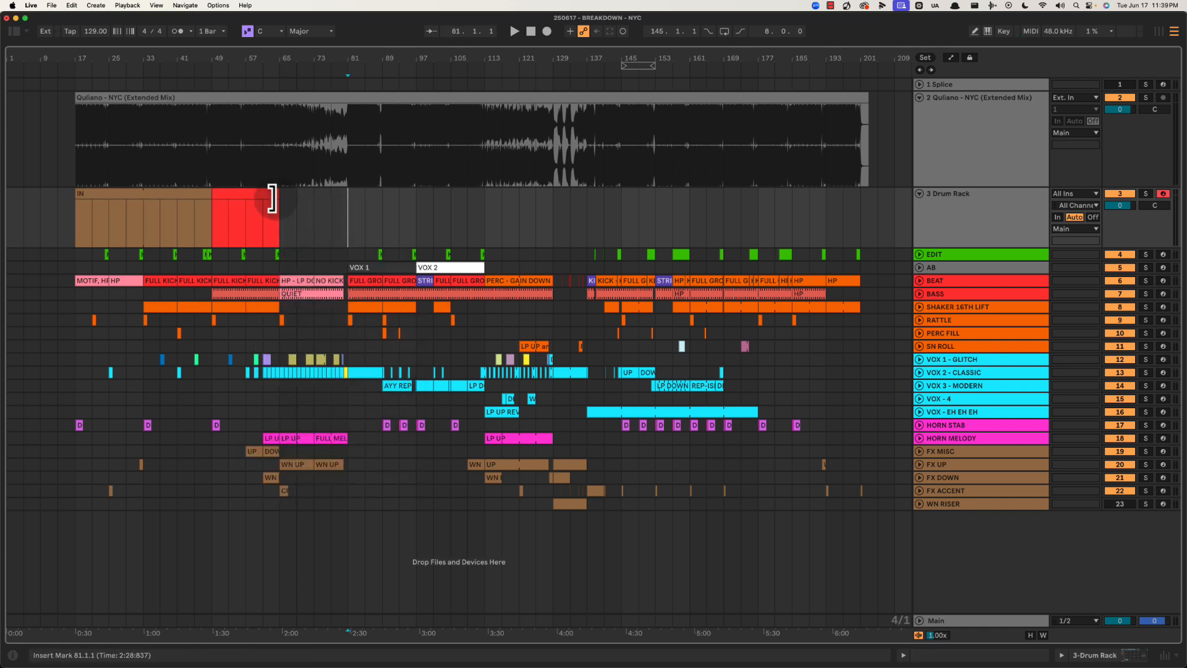
# Duplicate the red section clip to bar 65 and color the copy cyan
pyautogui.click(258, 195)
pyautogui.press('super+d')
pyautogui.rightClick(338, 198)
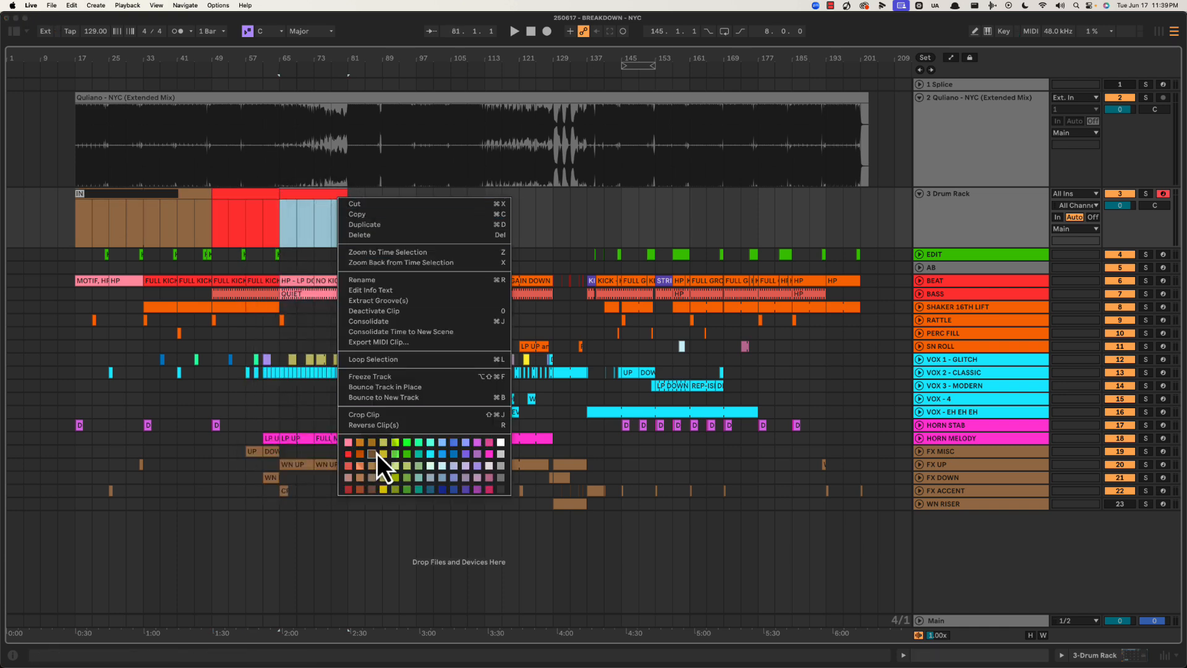
pyautogui.click(431, 454)
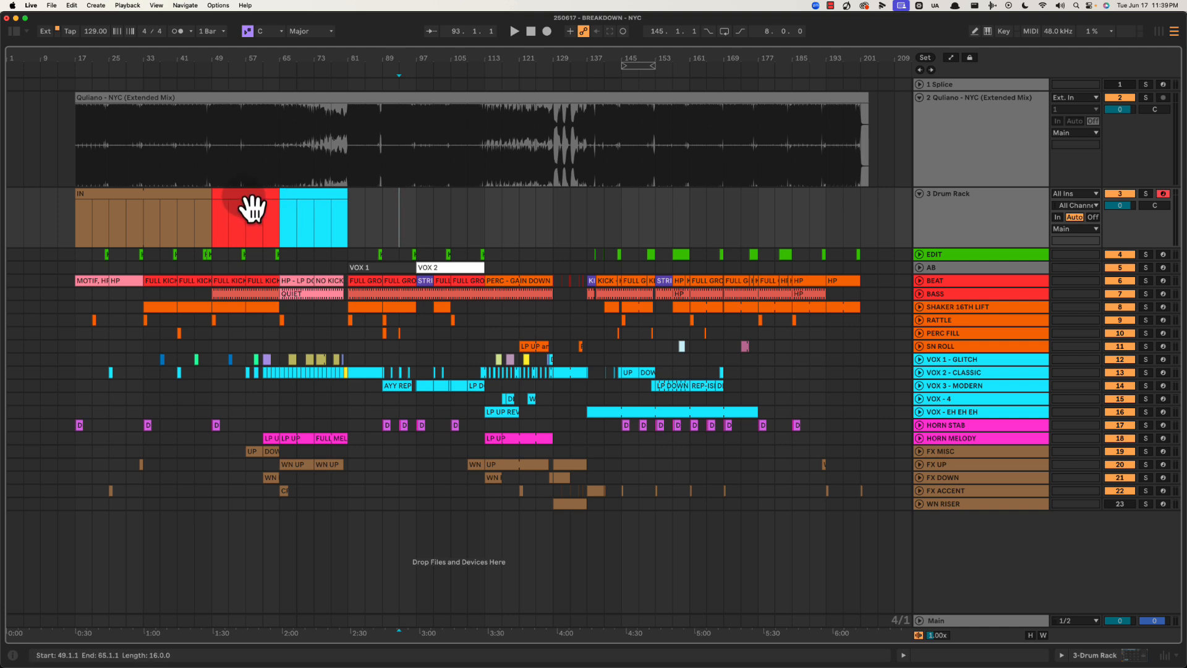
# Copy the section clips to fill the row: red at bars 81–113 and 137–169, cyan at 113–137, and IN at 169–201
pyautogui.moveTo(257, 206); pyautogui.dragTo(483, 193)
pyautogui.moveTo(310, 207); pyautogui.dragTo(584, 188)
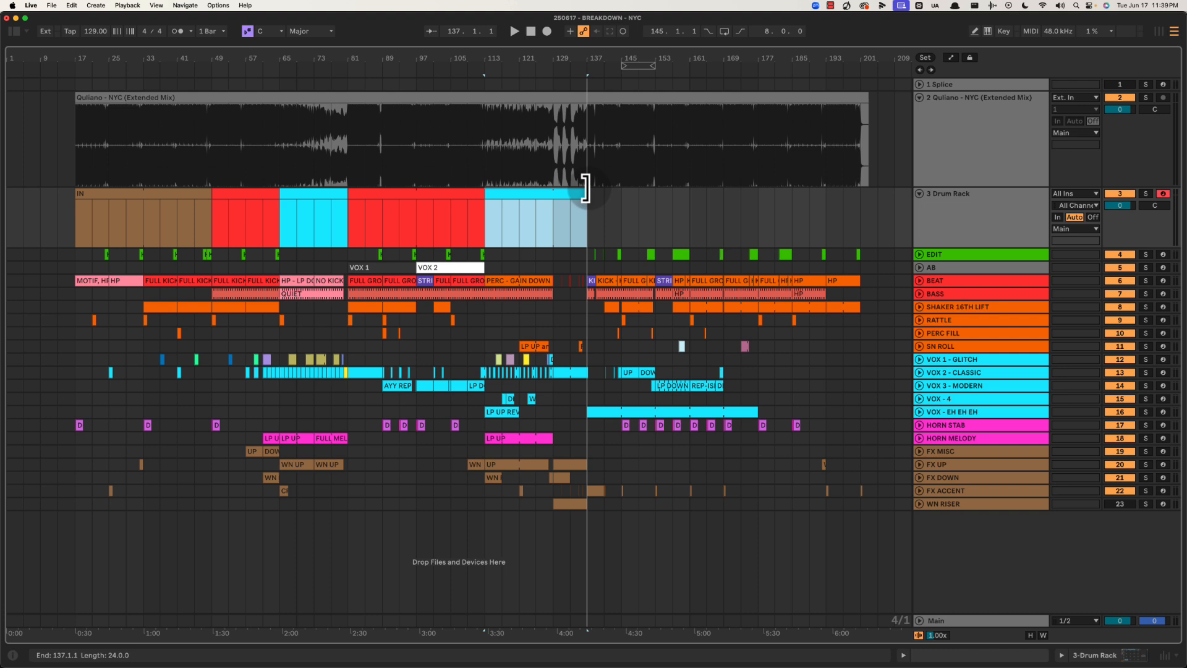
pyautogui.click(418, 207)
pyautogui.moveTo(418, 207); pyautogui.dragTo(633, 195)
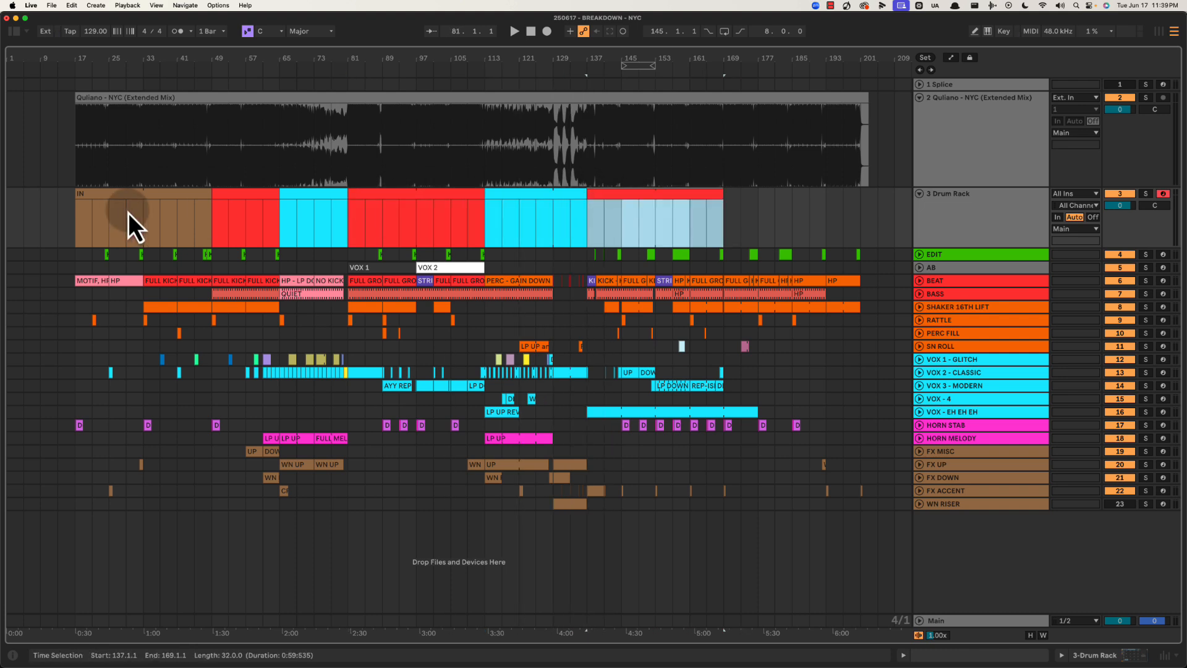
pyautogui.click(124, 207)
pyautogui.moveTo(124, 207); pyautogui.dragTo(757, 190)
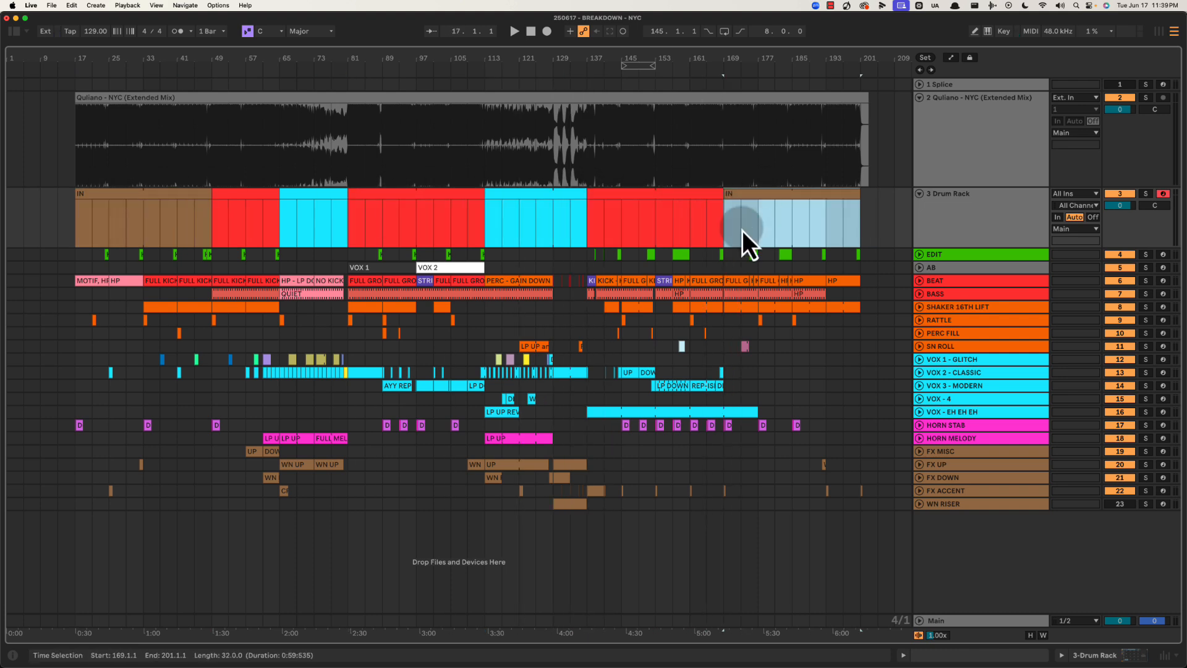
# Rename the red section clip at bar 49 as BD and the cyan clip at bar 65 as B1
pyautogui.click(238, 202)
pyautogui.write('BD')
pyautogui.press('Return')
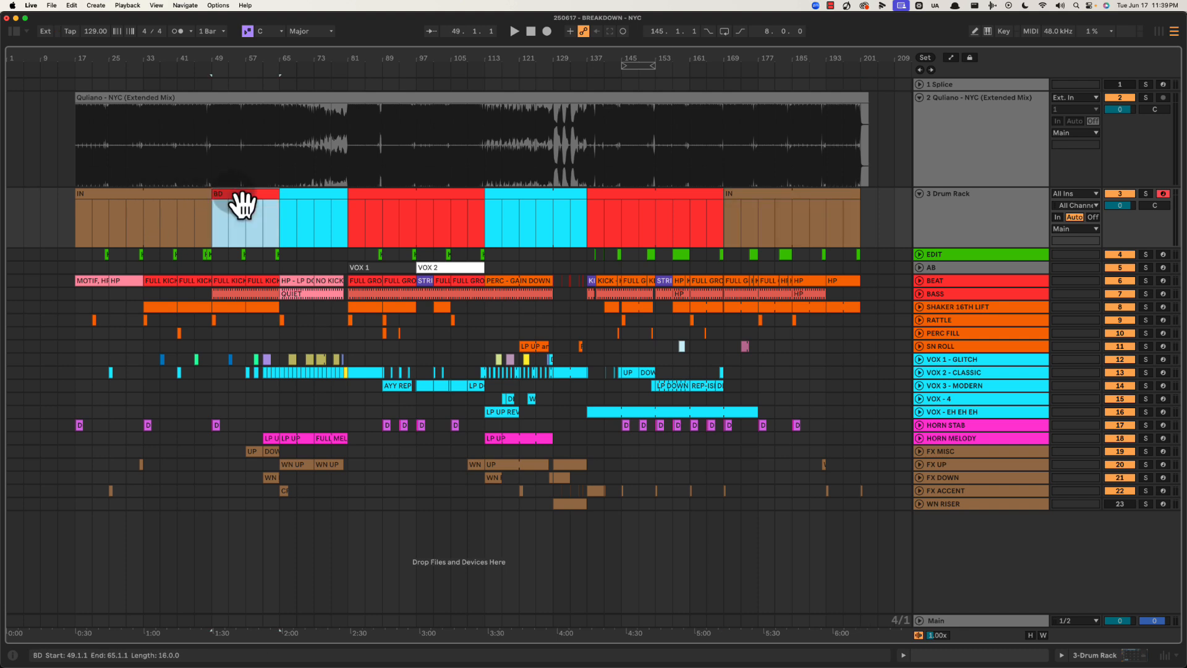
pyautogui.click(326, 197)
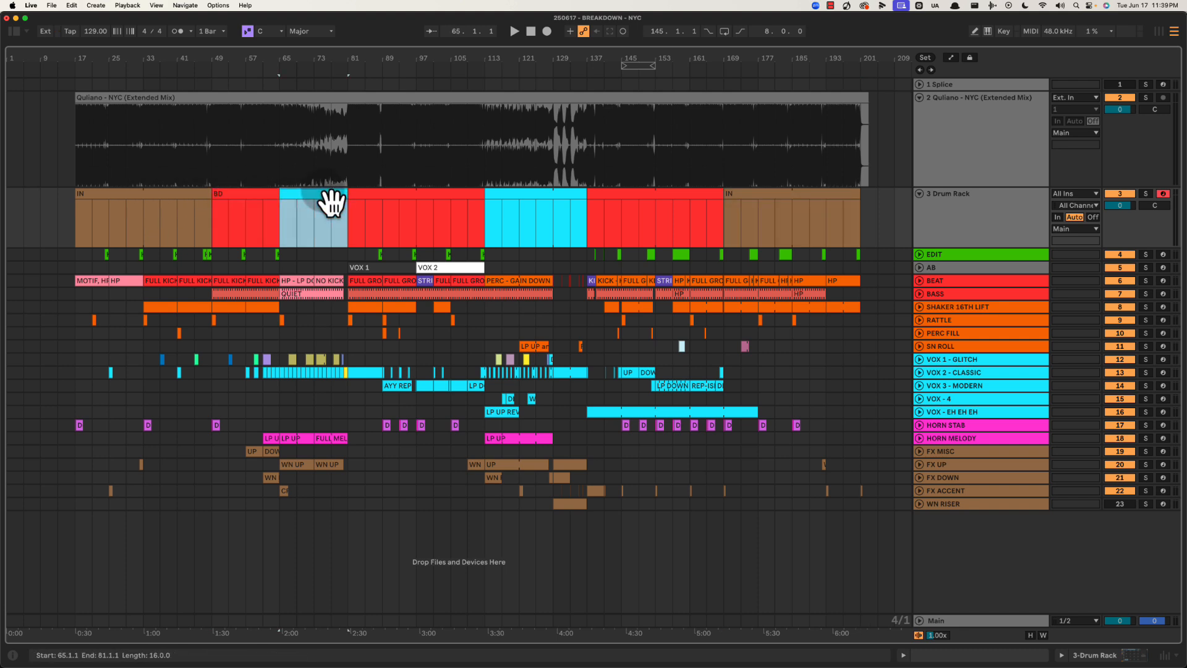
pyautogui.press('super+r')
pyautogui.write('B1')
pyautogui.press('Return')
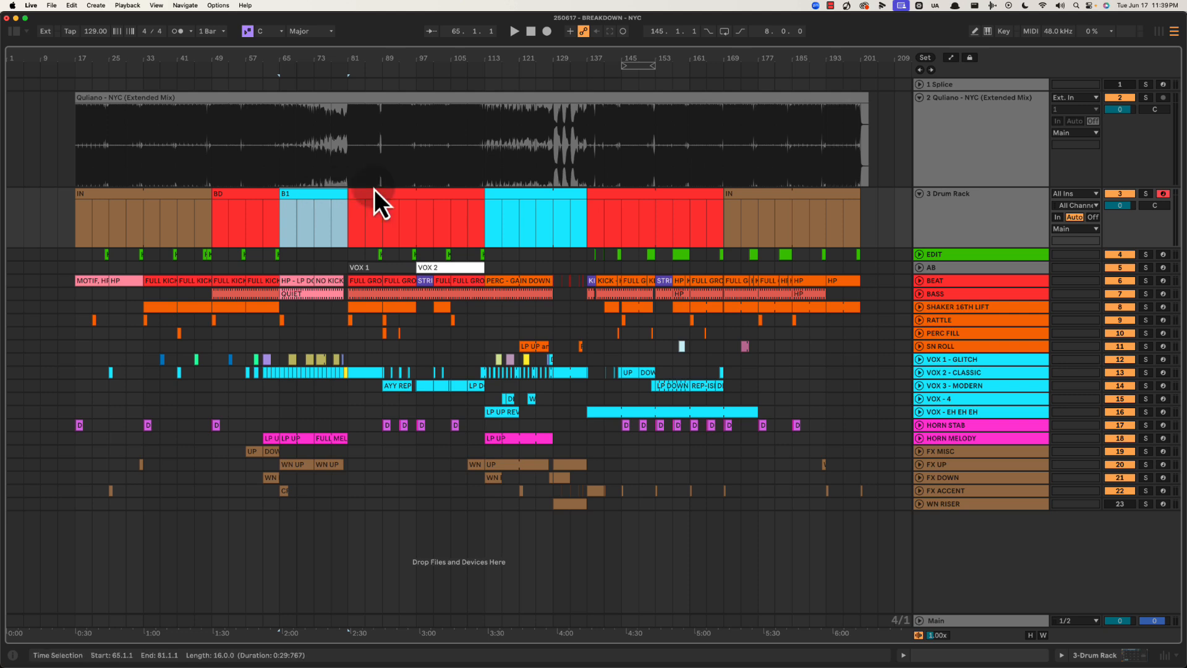
# Rename the red section clip at bar 81 as HD1
pyautogui.click(400, 204)
pyautogui.press('super+r')
pyautogui.write('HD1')
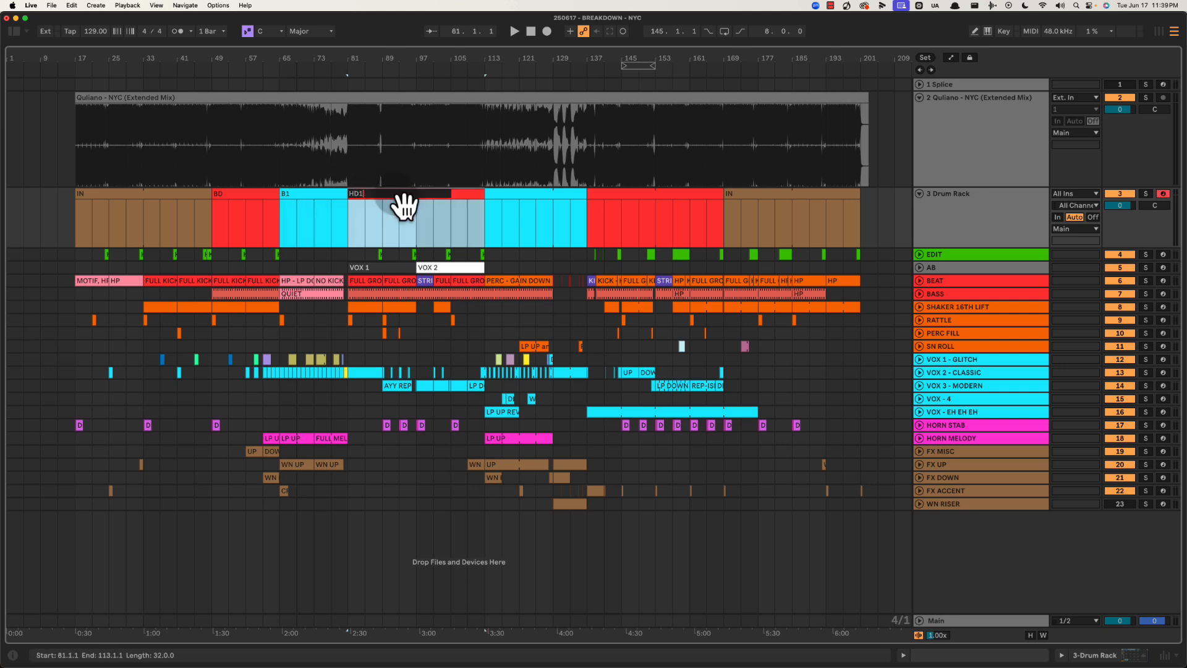
pyautogui.press('Return')
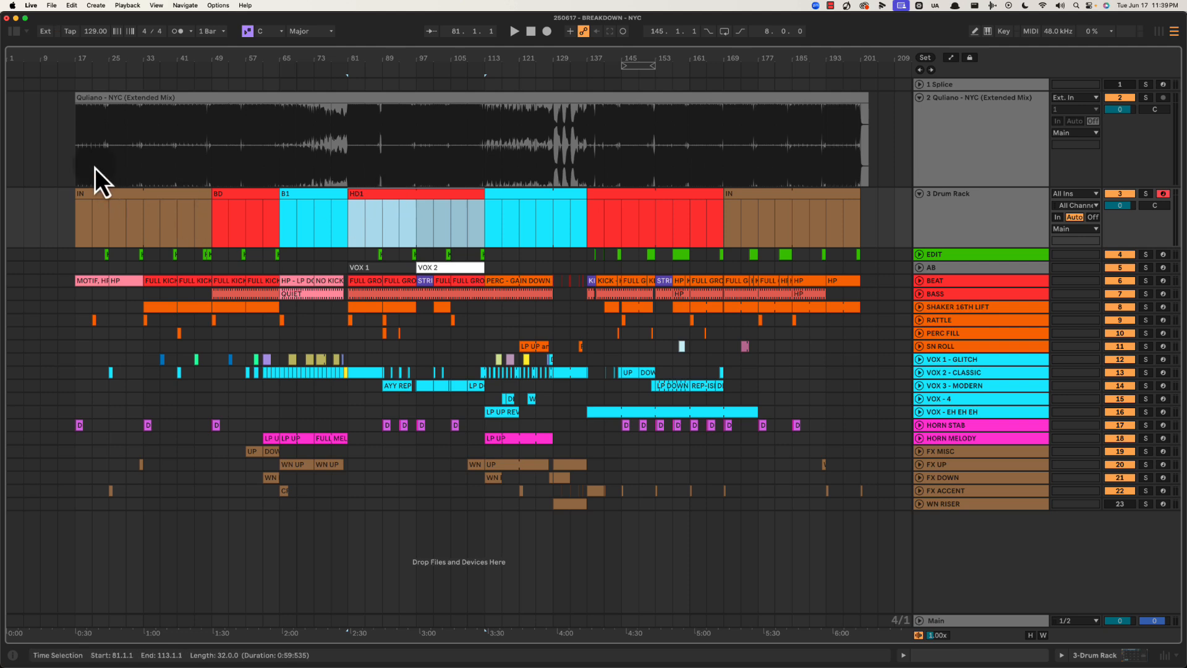
# Examine the reference waveform over the IN and BD sections up to bar 65
pyautogui.moveTo(60, 174); pyautogui.dragTo(355, 217)
pyautogui.click(198, 156)
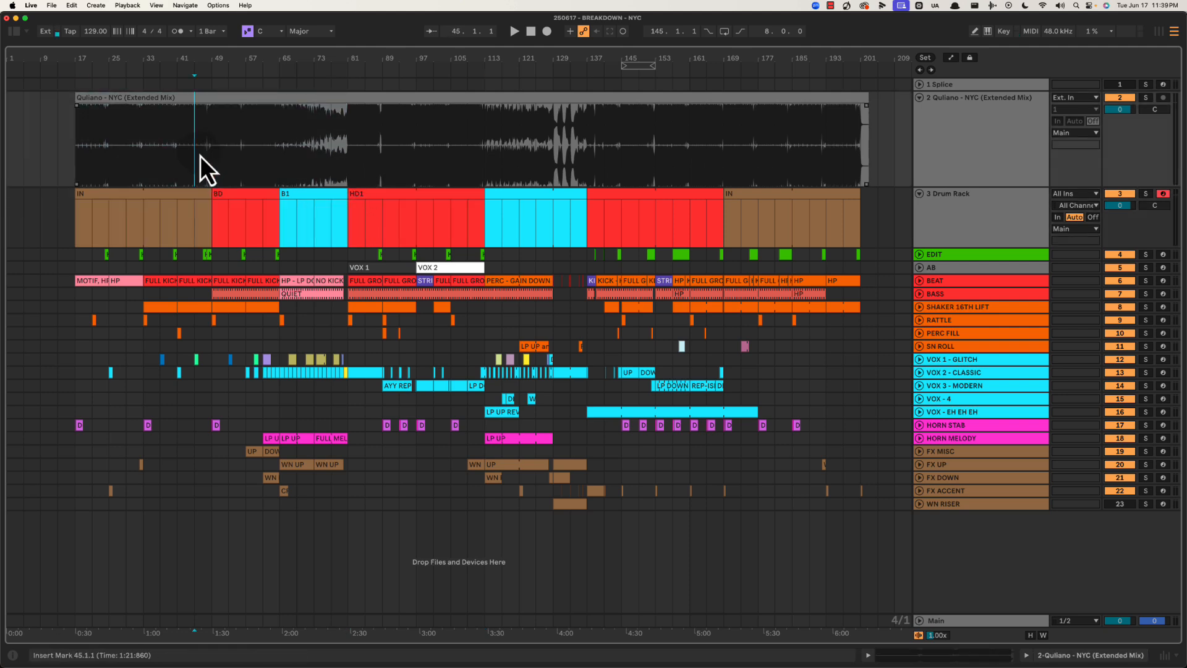
pyautogui.moveTo(212, 149)
pyautogui.mouseDown()
pyautogui.moveTo(288, 220)
pyautogui.moveTo(240, 146)
pyautogui.moveTo(213, 132)
pyautogui.mouseUp()
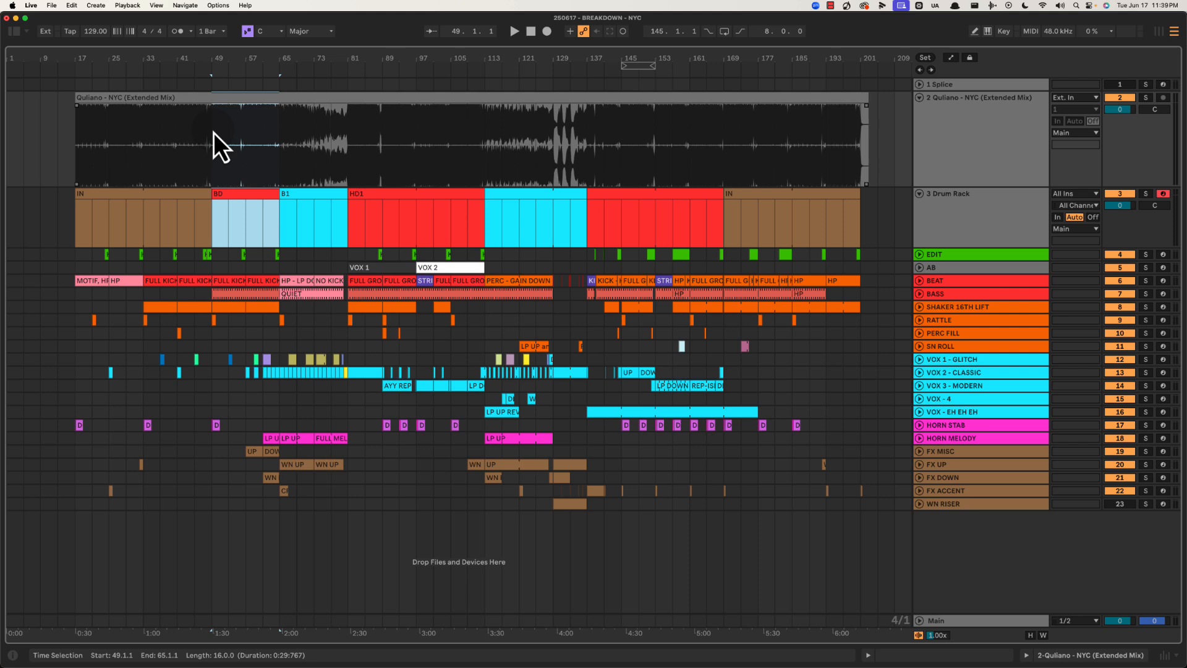
pyautogui.click(272, 219)
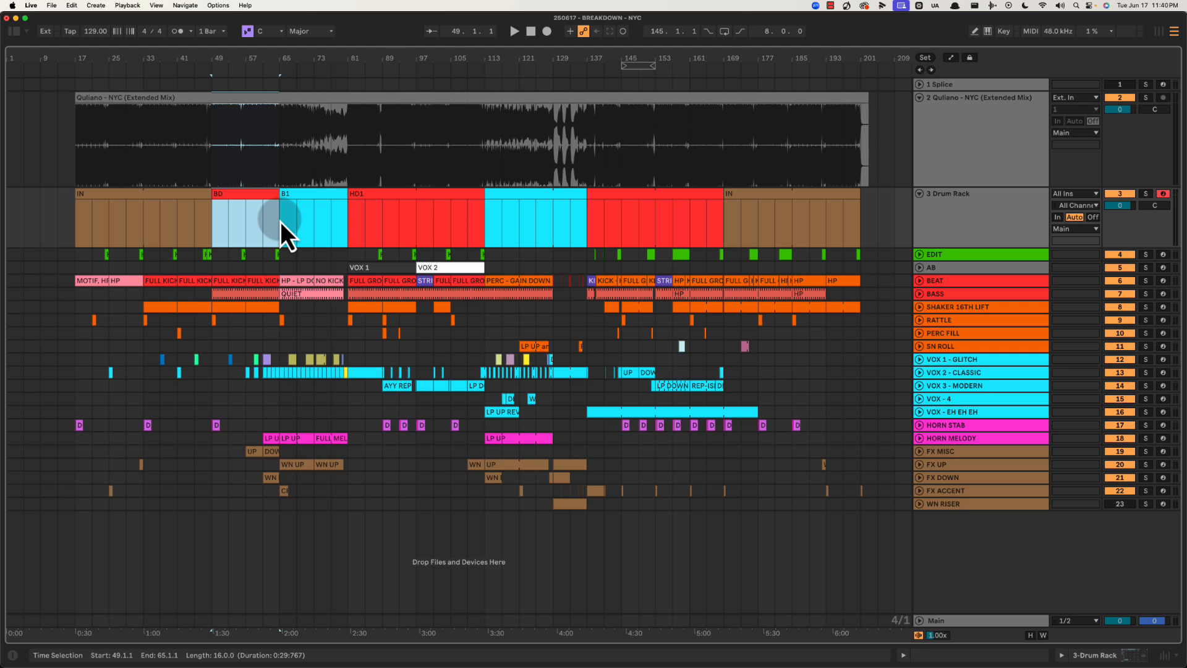
pyautogui.click(214, 144)
pyautogui.moveTo(61, 136)
pyautogui.mouseDown()
pyautogui.moveTo(318, 206)
pyautogui.moveTo(273, 203)
pyautogui.mouseUp()
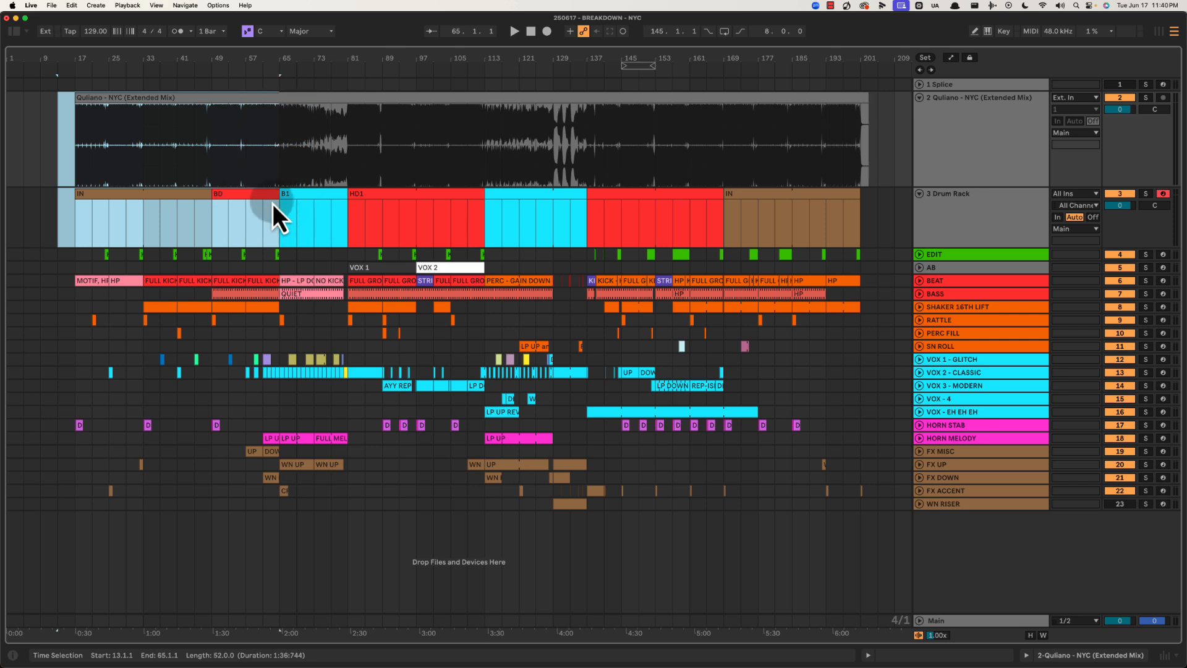
pyautogui.click(225, 135)
# Examine the B1 section from bar 65 to bar 81 in the reference waveform and in the vocal, horn and FX clips
pyautogui.moveTo(284, 159); pyautogui.dragTo(350, 221)
pyautogui.click(273, 123)
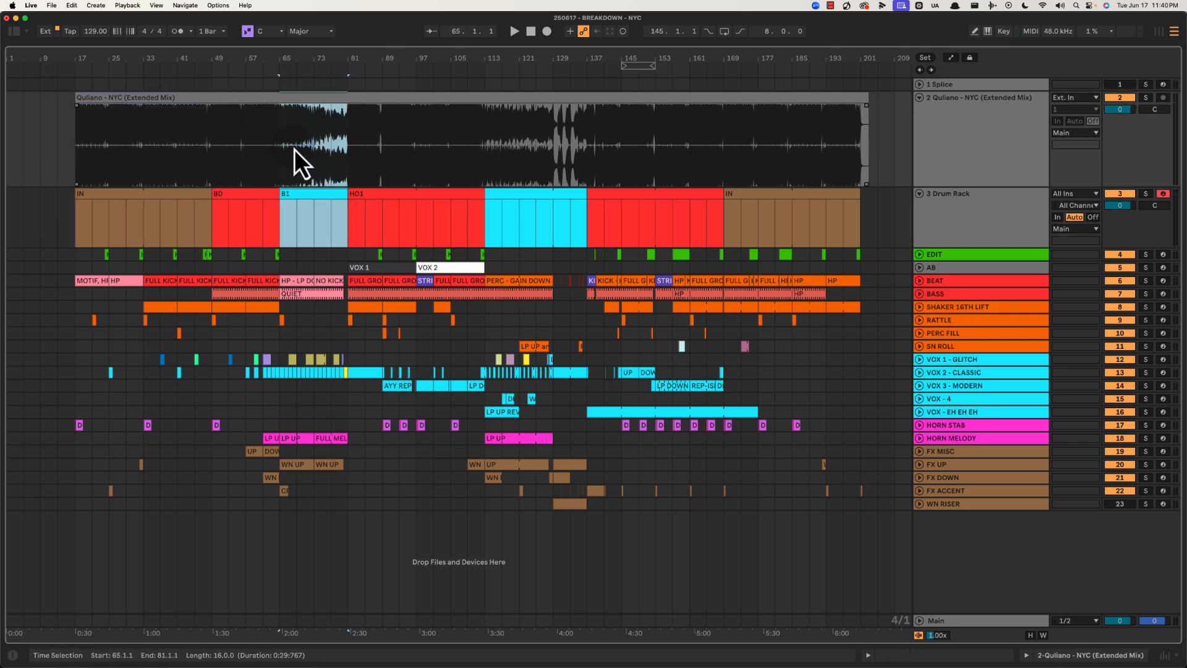
pyautogui.moveTo(291, 321); pyautogui.dragTo(349, 466)
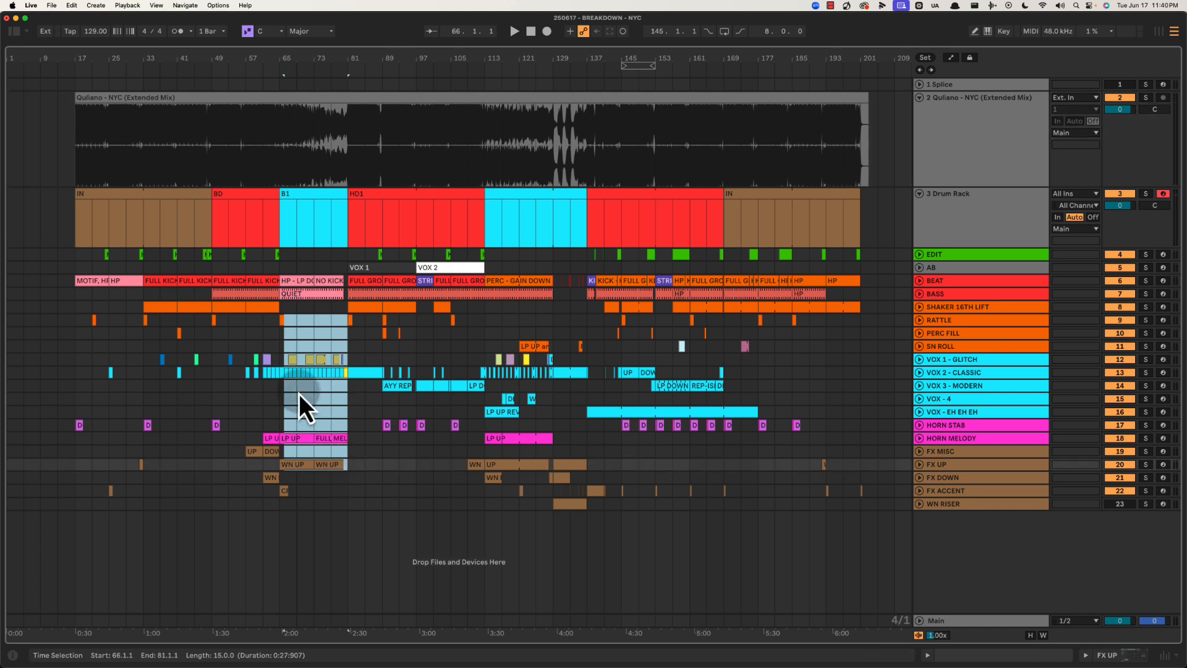
pyautogui.click(298, 387)
pyautogui.moveTo(280, 400); pyautogui.dragTo(348, 477)
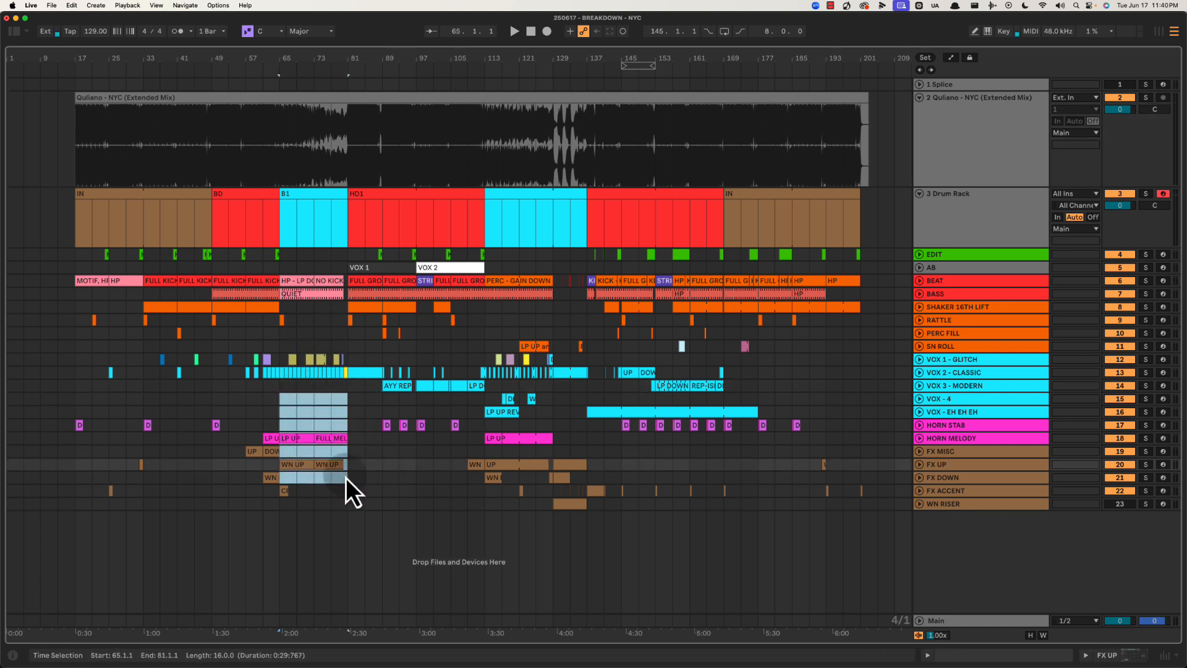
pyautogui.click(314, 411)
# Examine the HD1 section, comparing the percussion, vocal and horn clips under VOX 1 (bars 81–97) with those under VOX 2 (bars 97–113)
pyautogui.moveTo(348, 210); pyautogui.dragTo(484, 244)
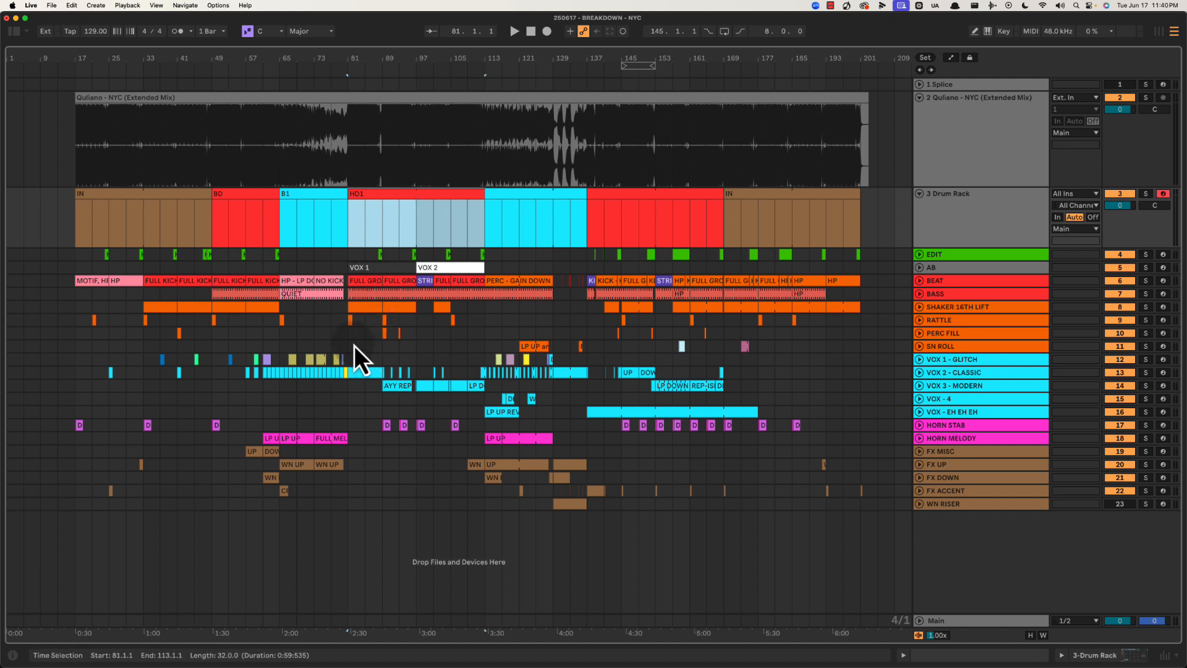
pyautogui.moveTo(353, 344); pyautogui.dragTo(418, 426)
pyautogui.moveTo(350, 337); pyautogui.dragTo(420, 425)
pyautogui.click(967, 375)
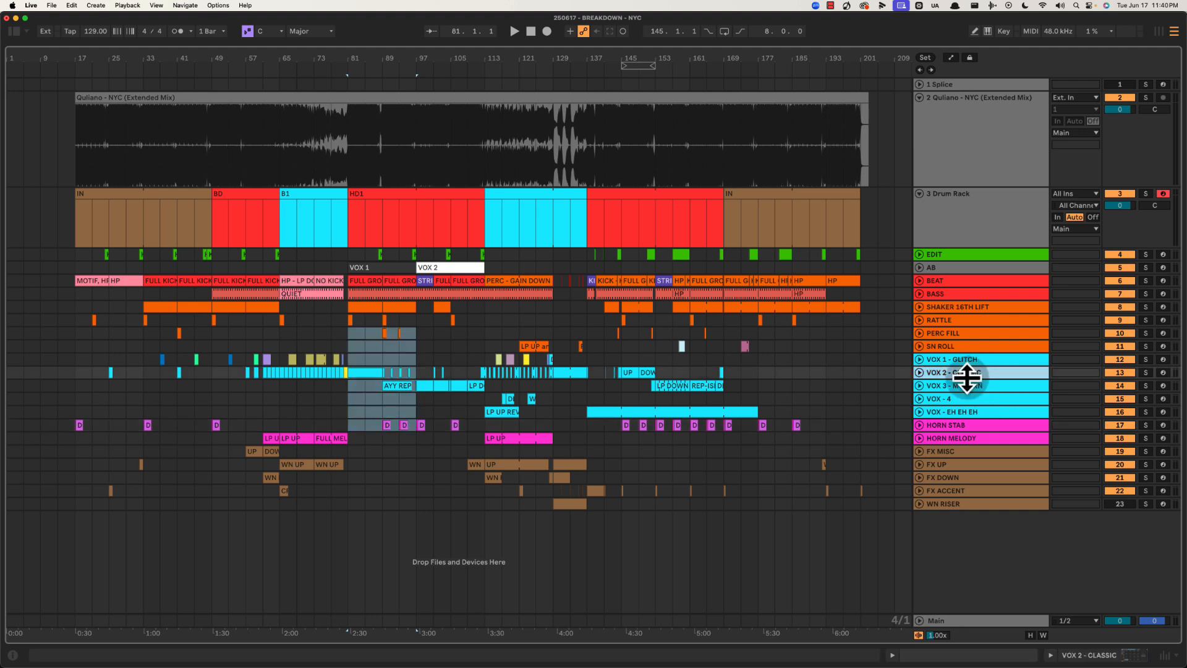
pyautogui.moveTo(417, 345); pyautogui.dragTo(445, 374)
pyautogui.moveTo(491, 418); pyautogui.dragTo(487, 414)
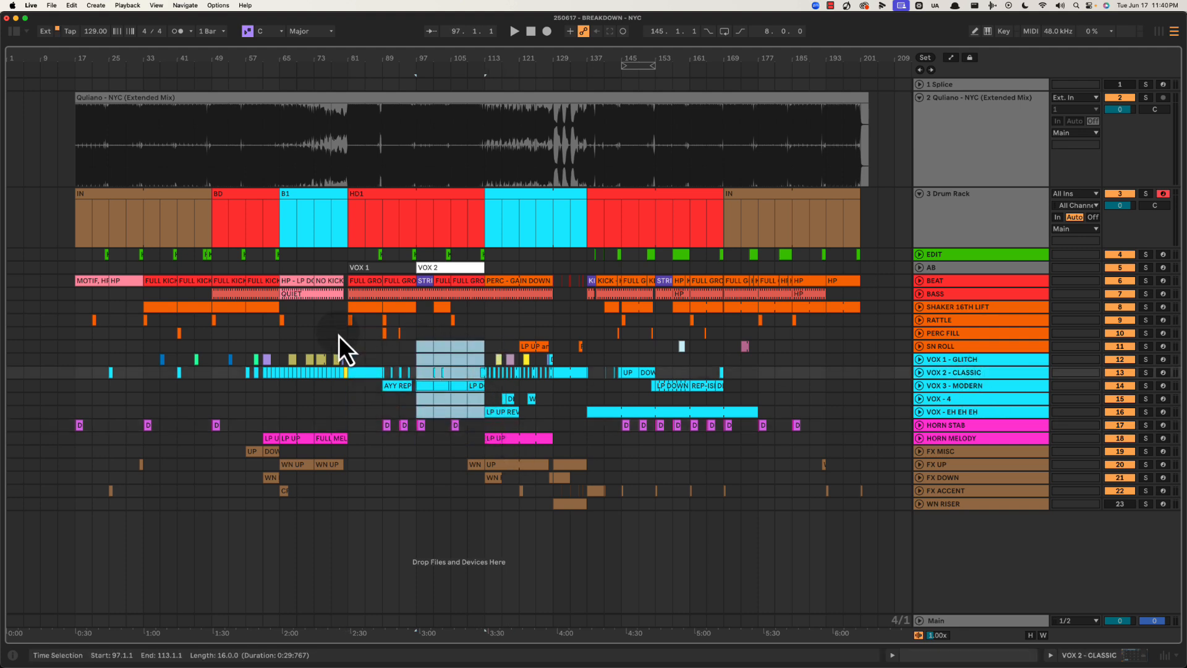
pyautogui.click(421, 350)
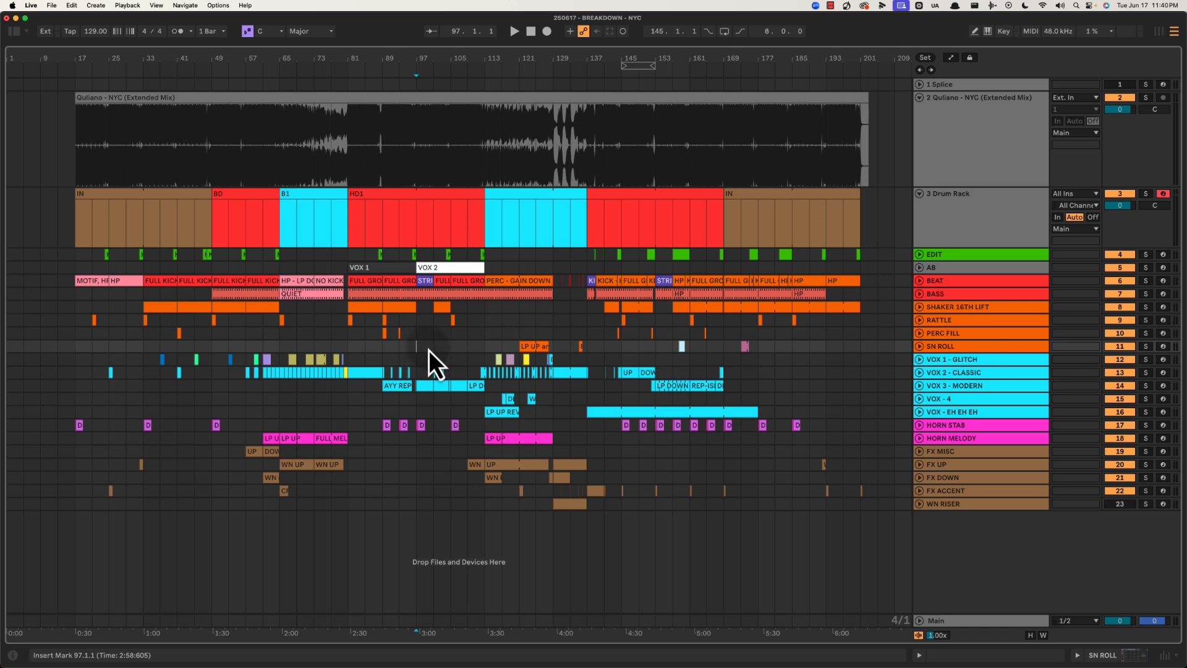
pyautogui.click(408, 201)
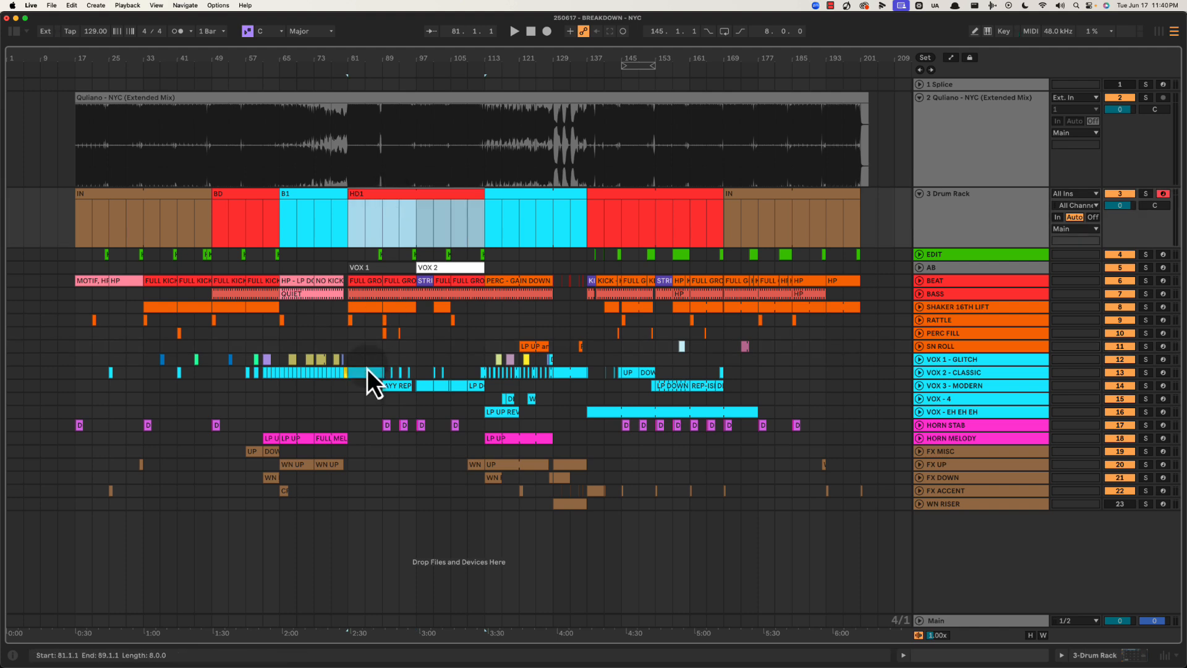
pyautogui.moveTo(350, 333); pyautogui.dragTo(420, 441)
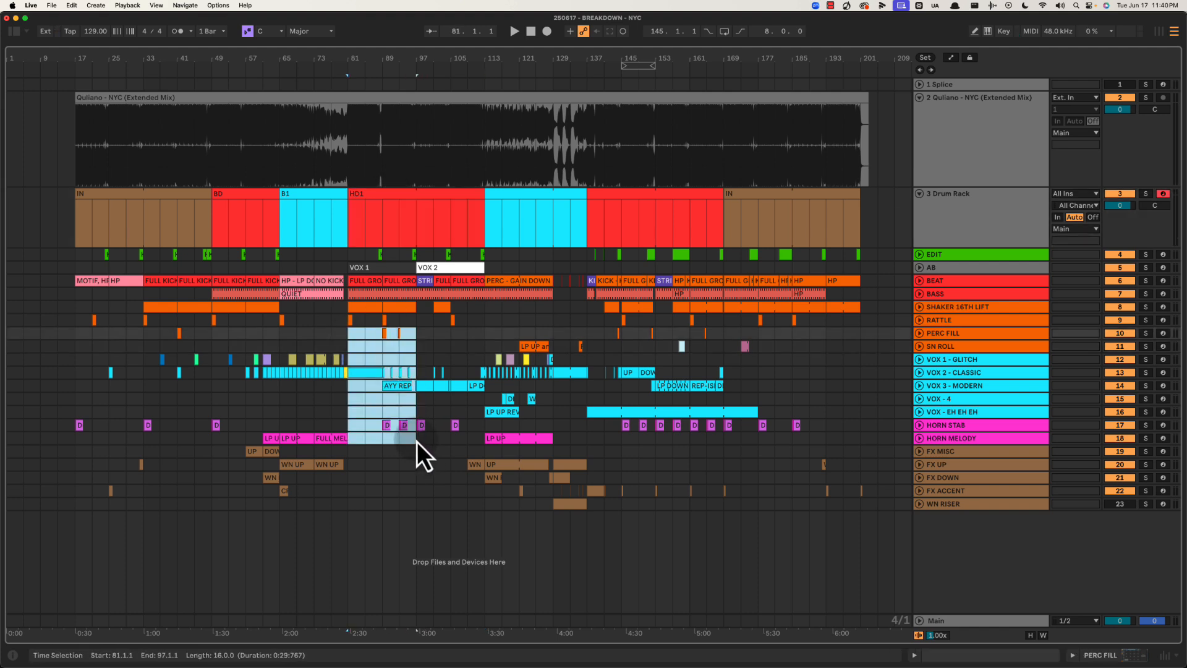
# Rename the cyan section clip at bar 113 as MBB after checking the VOX 2 clips in bars 97–113
pyautogui.moveTo(419, 333); pyautogui.dragTo(483, 445)
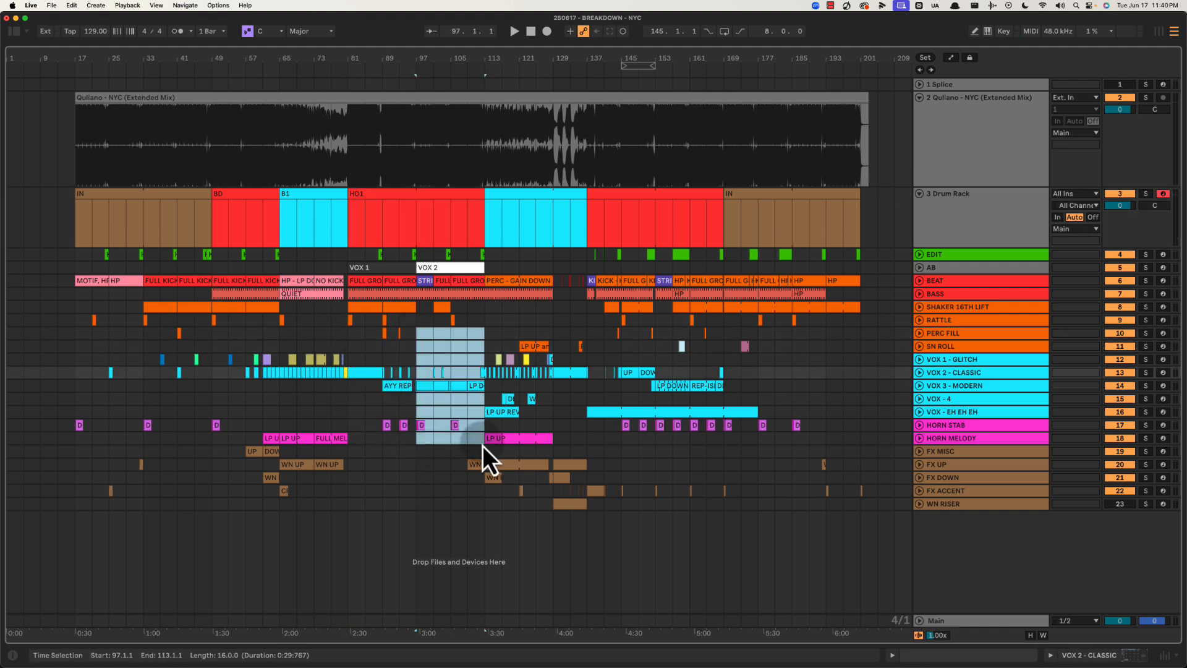
pyautogui.click(514, 208)
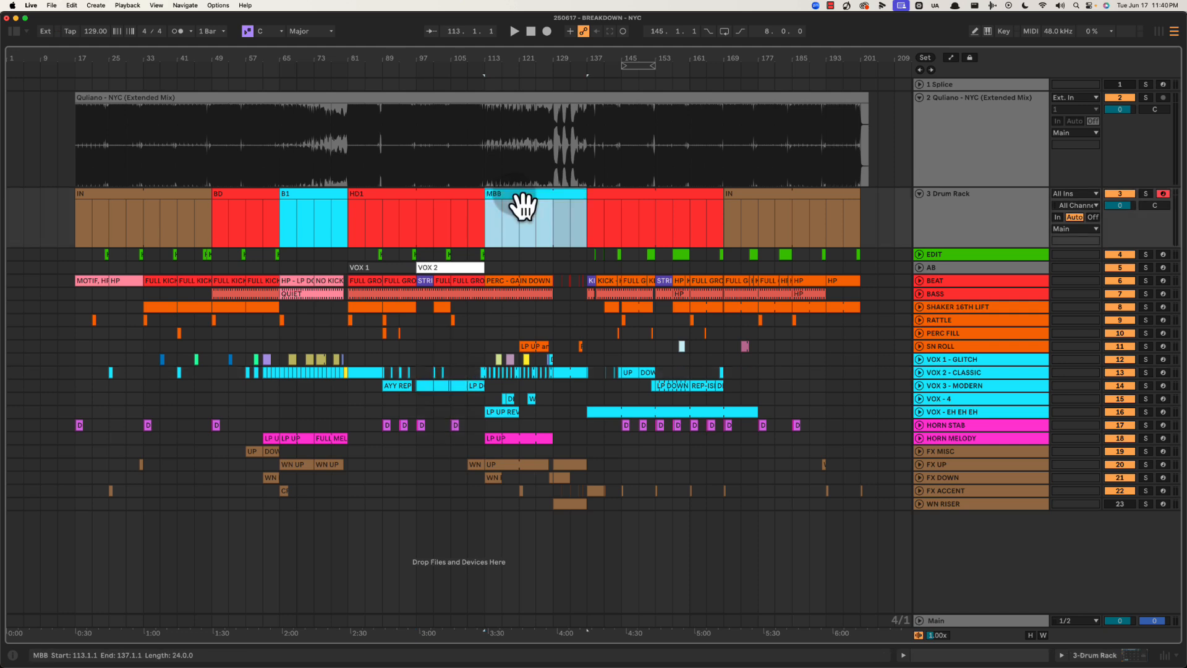
pyautogui.click(510, 205)
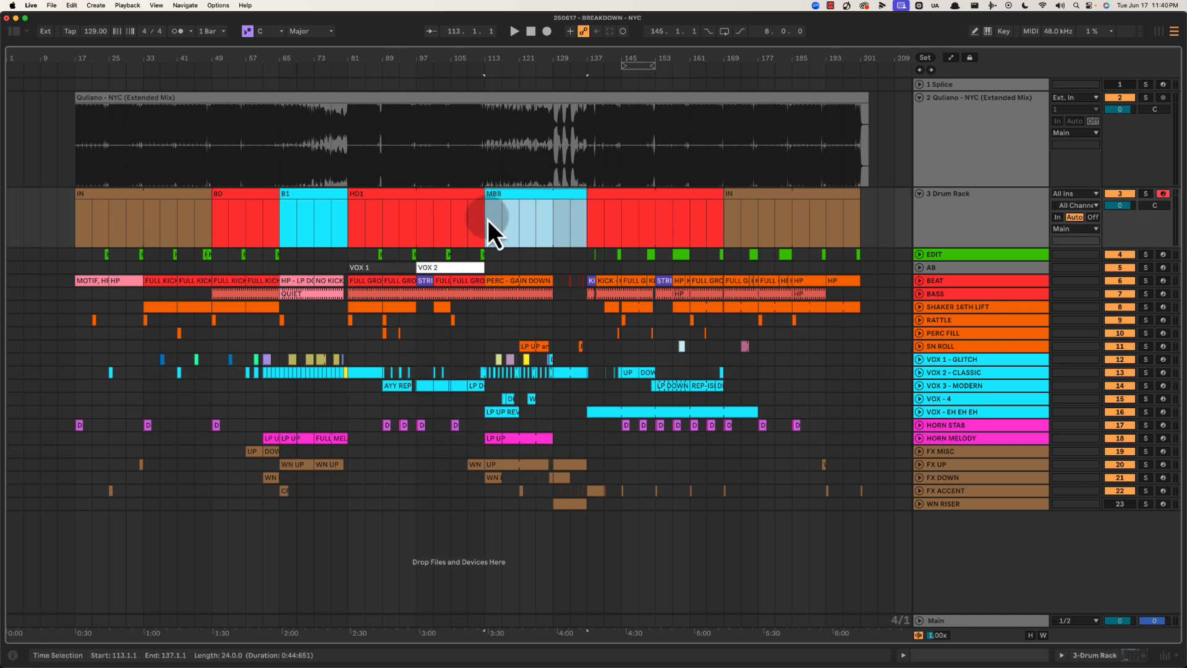
# Examine the MBB section from bar 113 to 129, focusing on the horn and glitch vocal clips
pyautogui.moveTo(488, 220)
pyautogui.mouseDown()
pyautogui.moveTo(551, 224)
pyautogui.moveTo(460, 221)
pyautogui.moveTo(488, 220)
pyautogui.mouseUp()
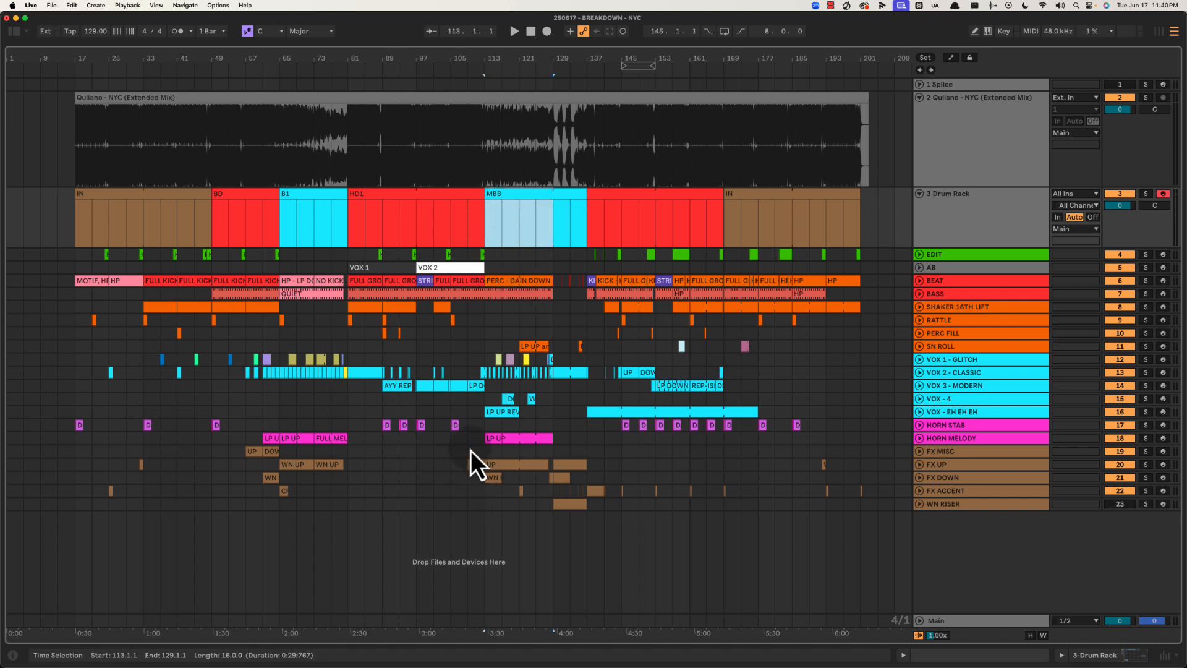
pyautogui.moveTo(470, 450); pyautogui.dragTo(563, 436)
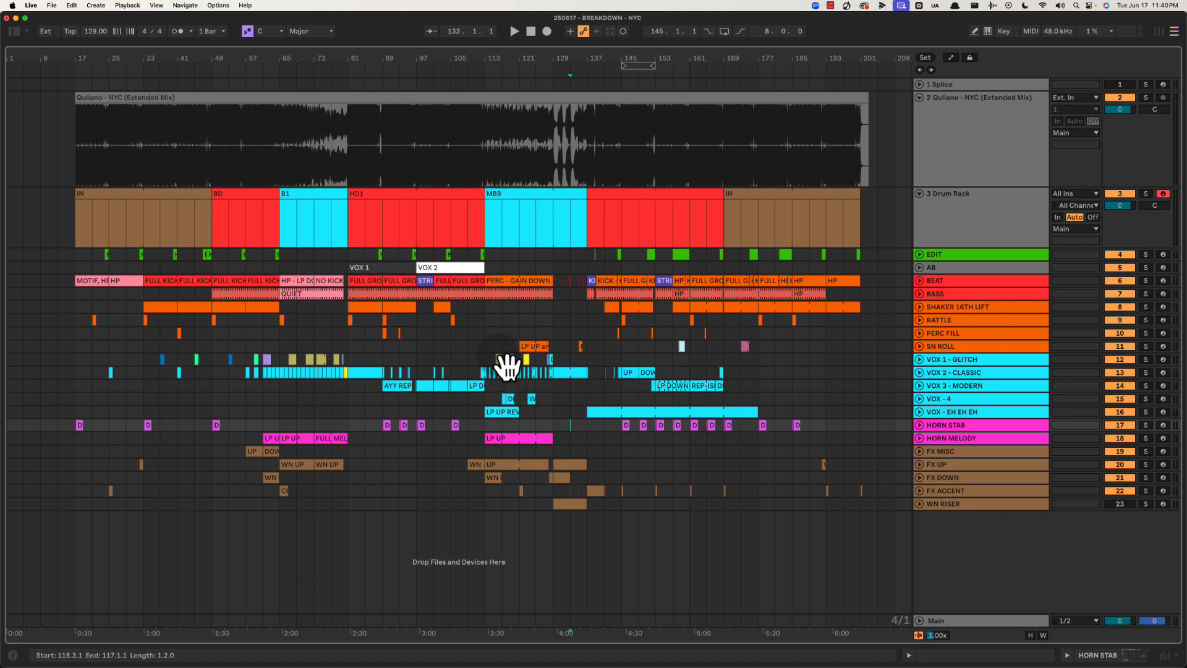
pyautogui.moveTo(484, 426); pyautogui.dragTo(561, 443)
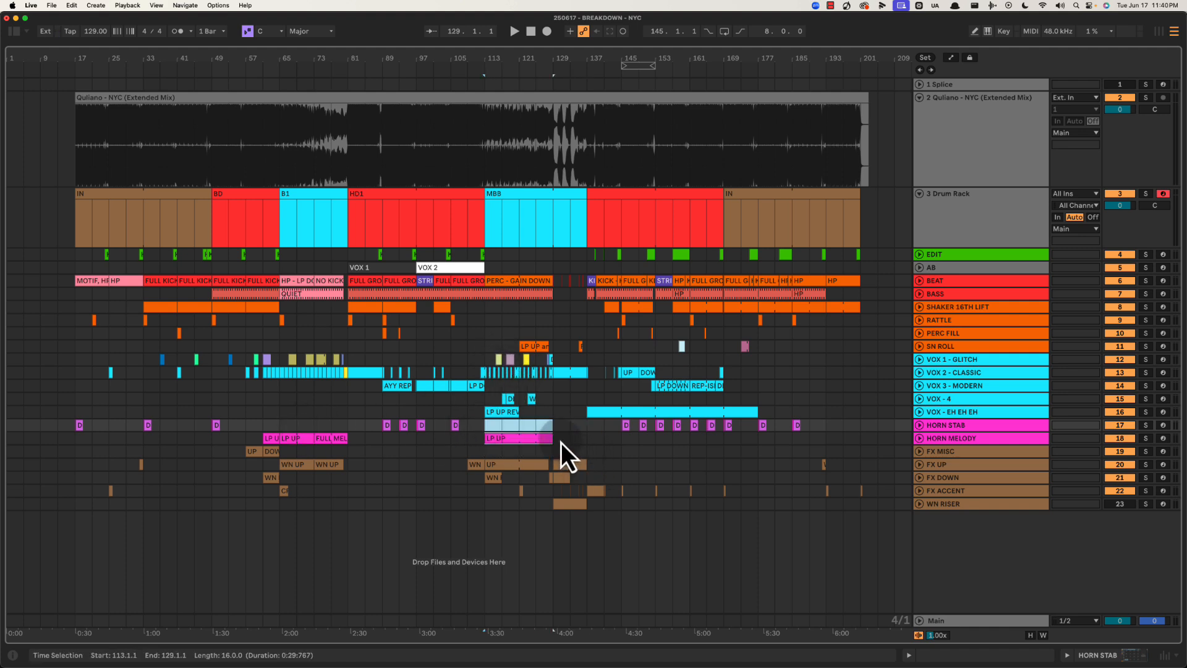
pyautogui.moveTo(484, 361); pyautogui.dragTo(567, 361)
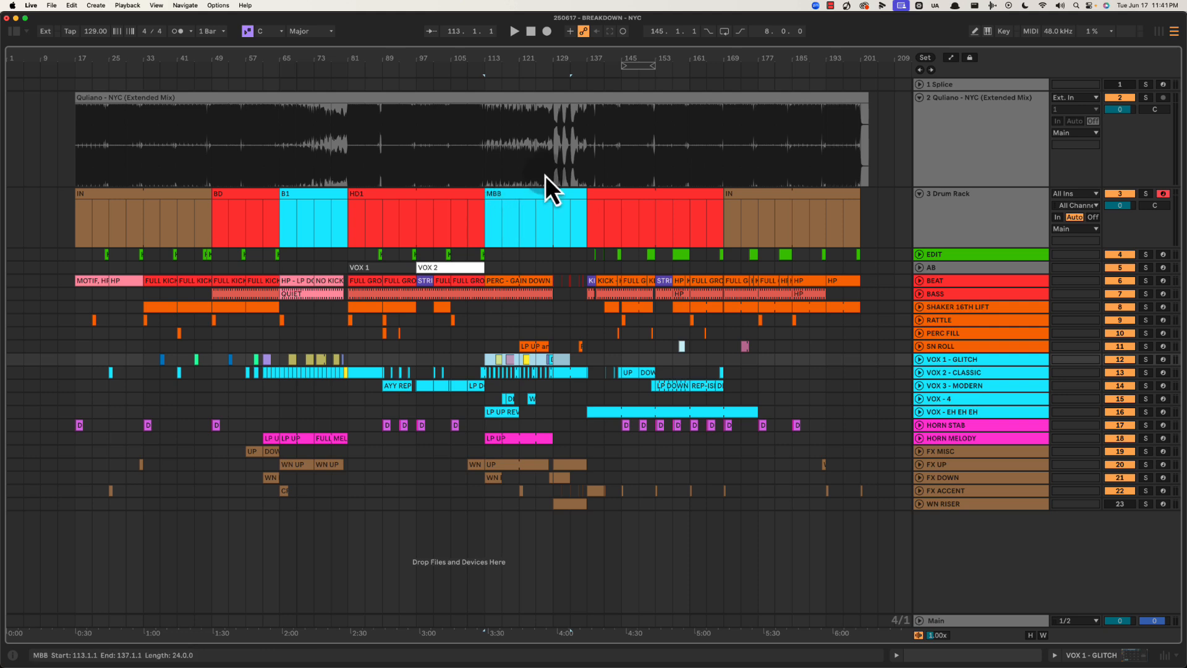
# Split the MBB section clip at bar 129 and the following red section clip at bar 145
pyautogui.moveTo(490, 146); pyautogui.dragTo(594, 133)
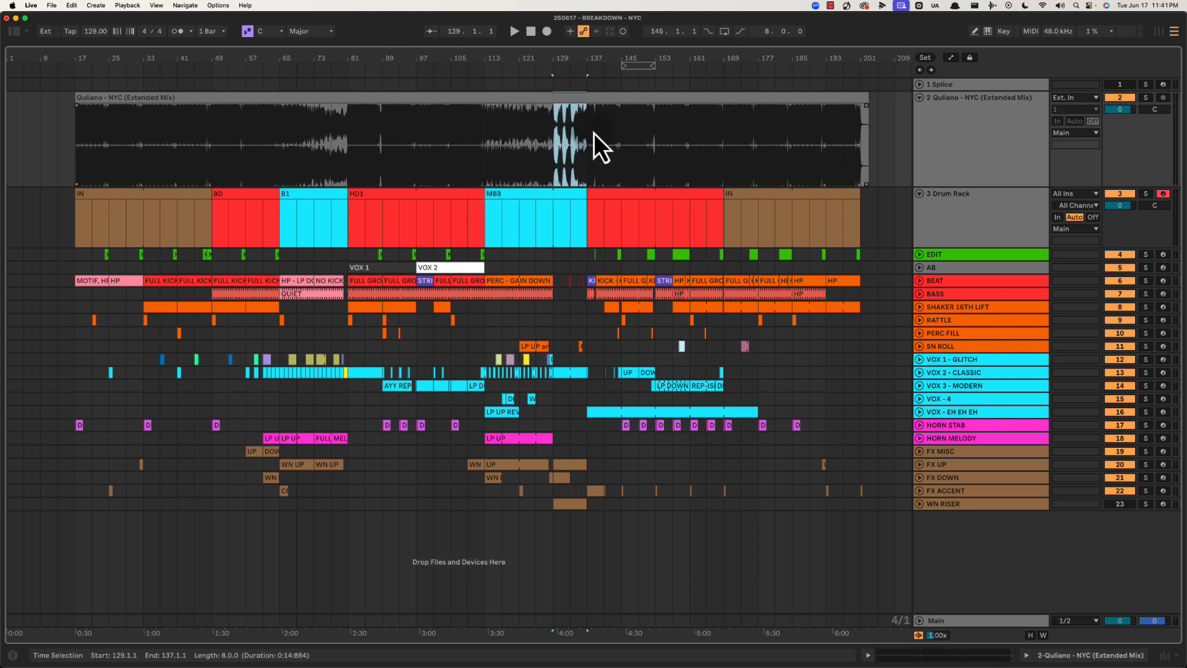
pyautogui.click(594, 132)
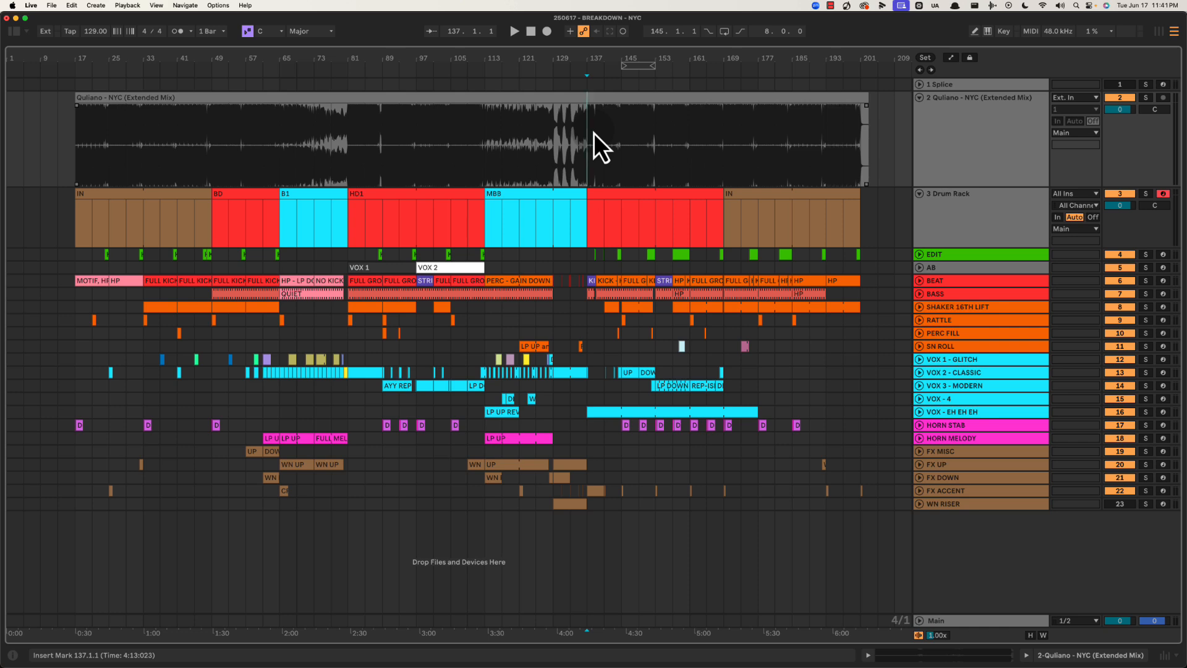
pyautogui.click(556, 223)
pyautogui.press('super+e')
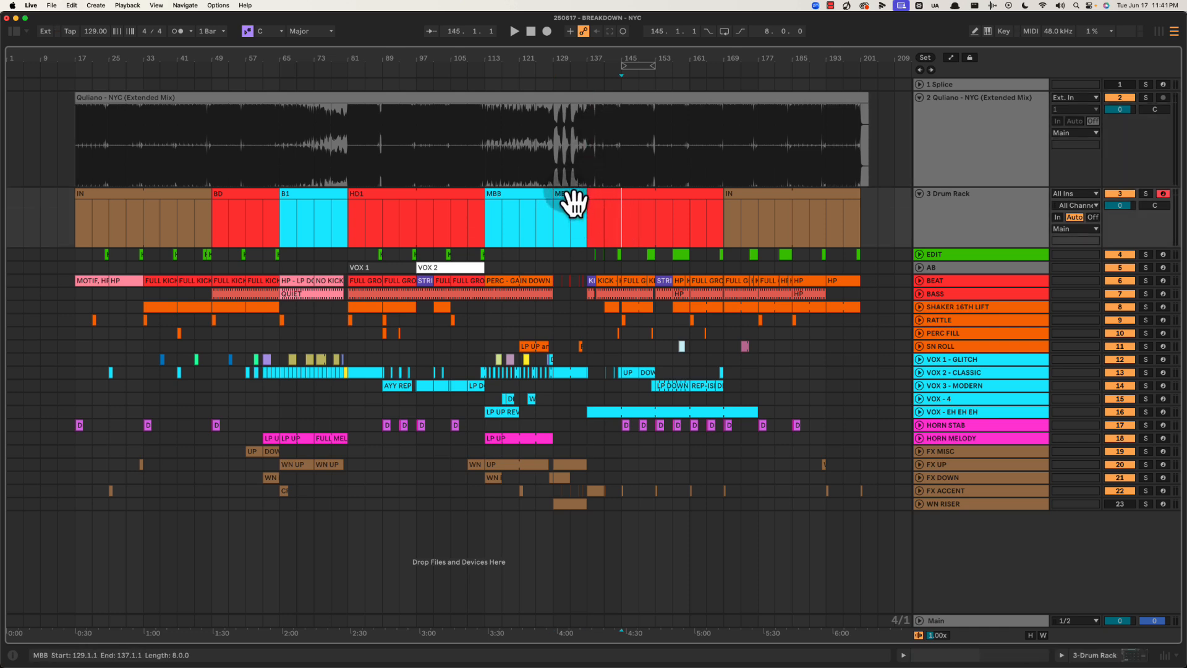
# Color the section clip at bars 129–137 green and rename it FAKE
pyautogui.rightClick(571, 198)
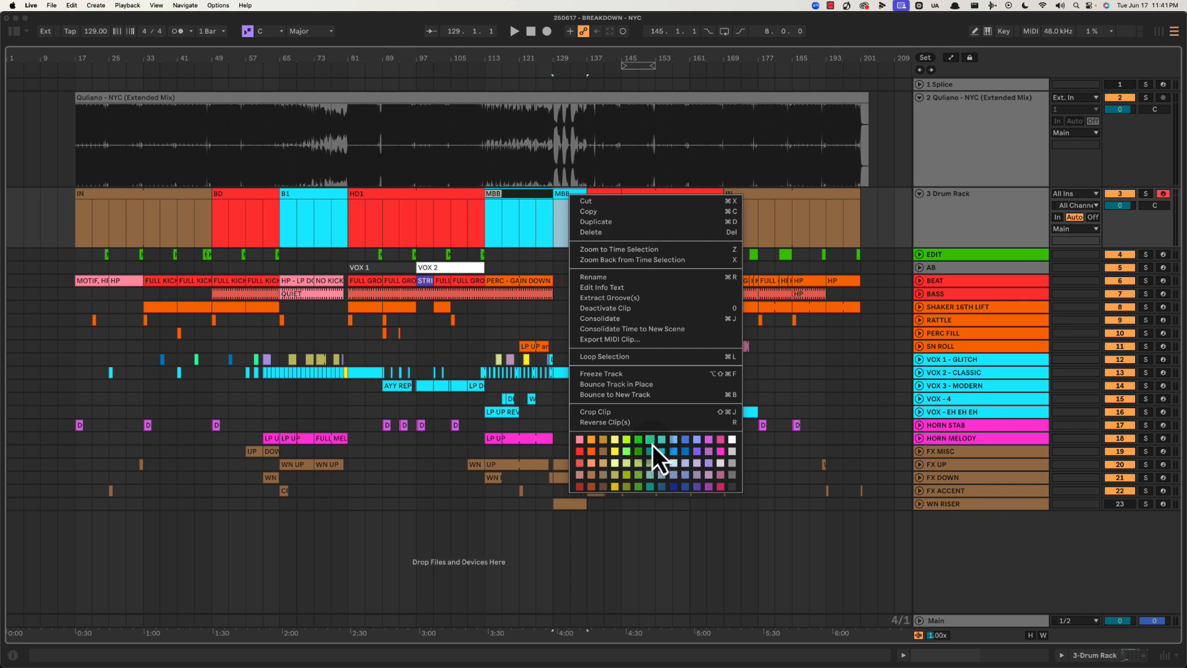
pyautogui.click(651, 444)
pyautogui.click(581, 207)
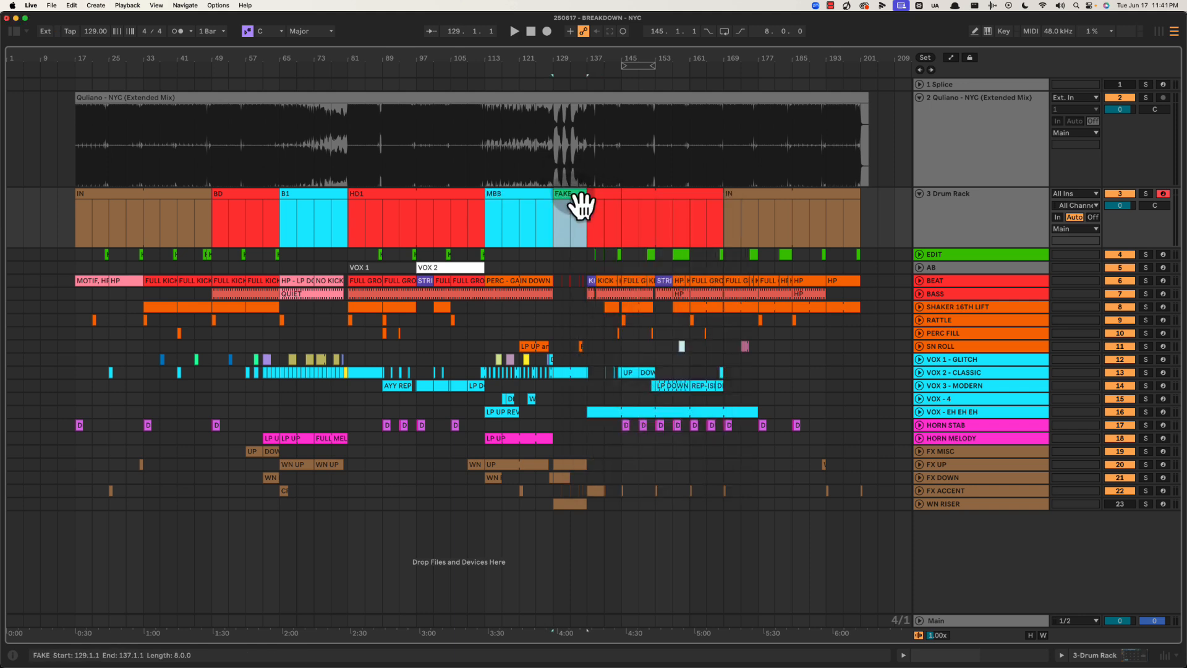
# Rename the section clip at bars 137–145 as STRIP and color it purple
pyautogui.press('Tab')
pyautogui.write('STR')
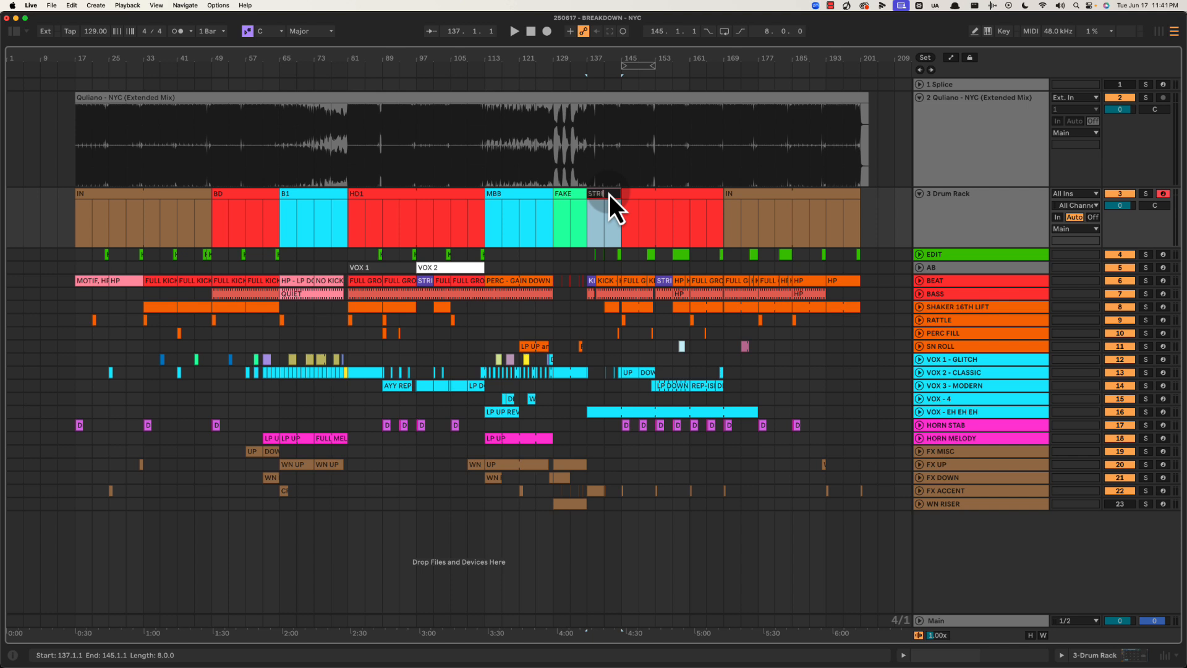
pyautogui.write('IP')
pyautogui.press('Return')
pyautogui.rightClick(606, 193)
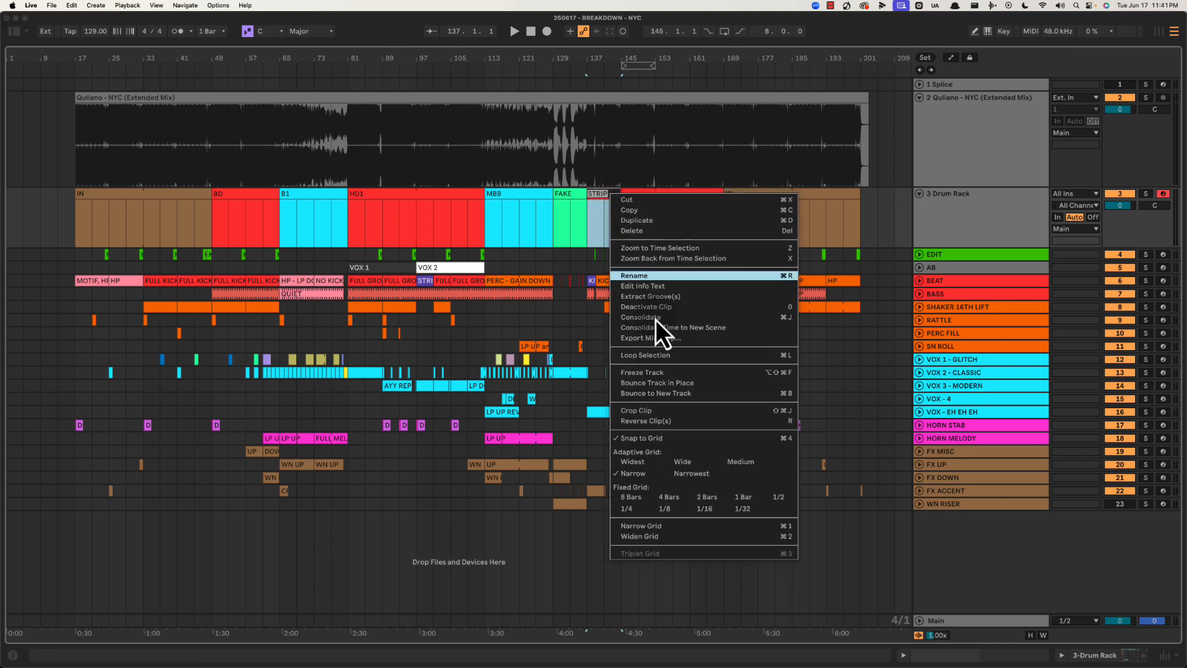
pyautogui.click(589, 328)
pyautogui.moveTo(611, 56); pyautogui.dragTo(612, 99)
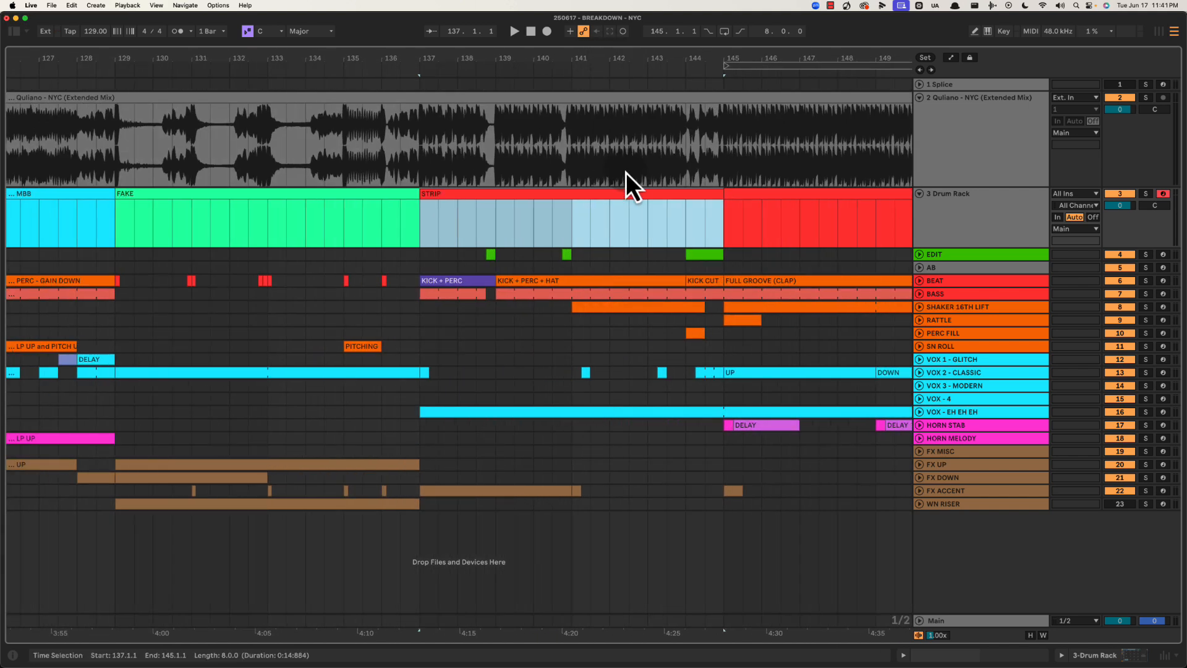
pyautogui.rightClick(665, 198)
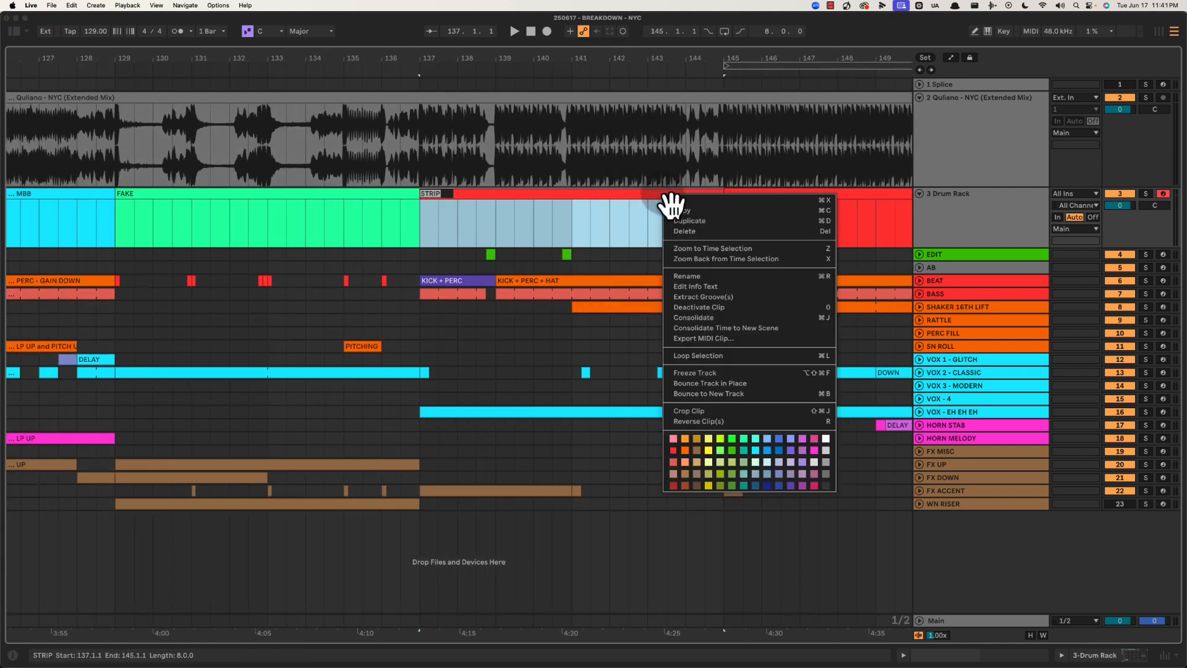
pyautogui.click(791, 486)
pyautogui.click(514, 62)
pyautogui.moveTo(538, 64); pyautogui.dragTo(539, 56)
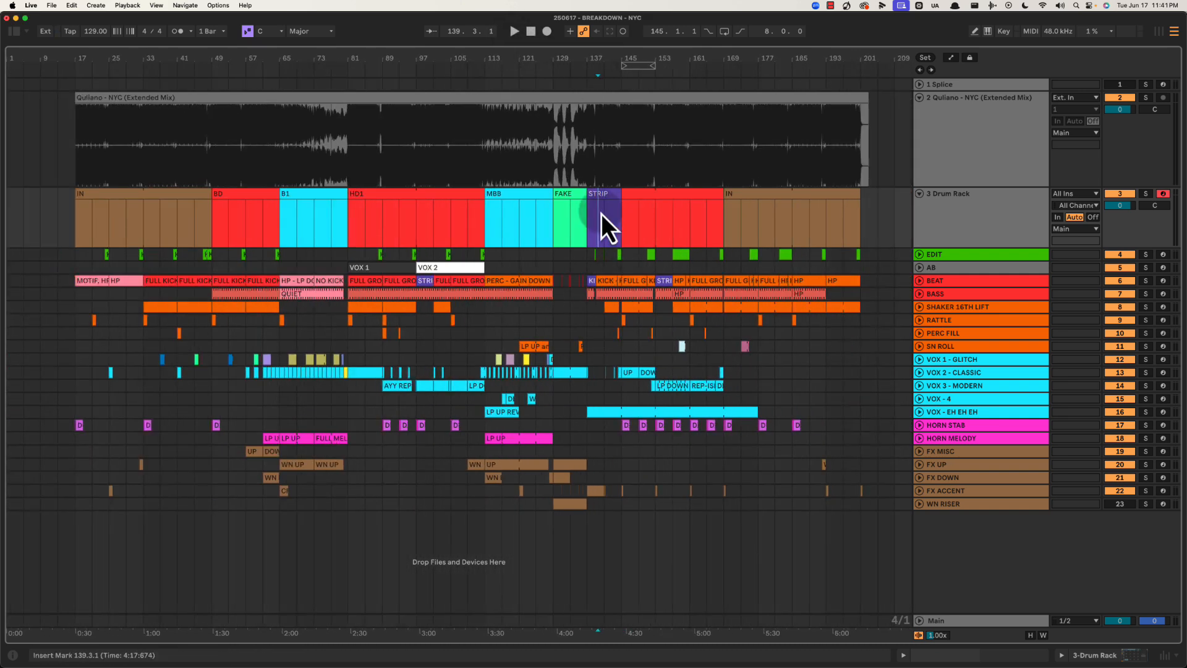
# Rename the red section clip at bars 145–169 as HD2
pyautogui.click(583, 210)
pyautogui.click(674, 195)
pyautogui.click(592, 226)
pyautogui.click(647, 194)
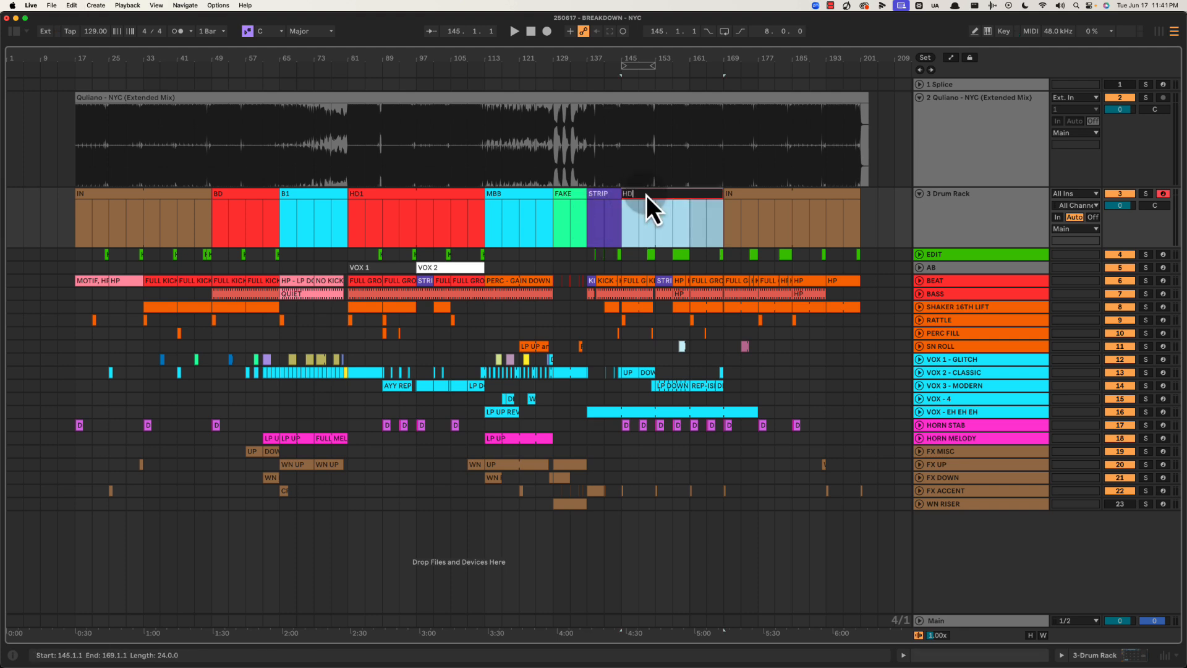
pyautogui.write('2')
pyautogui.press('Return')
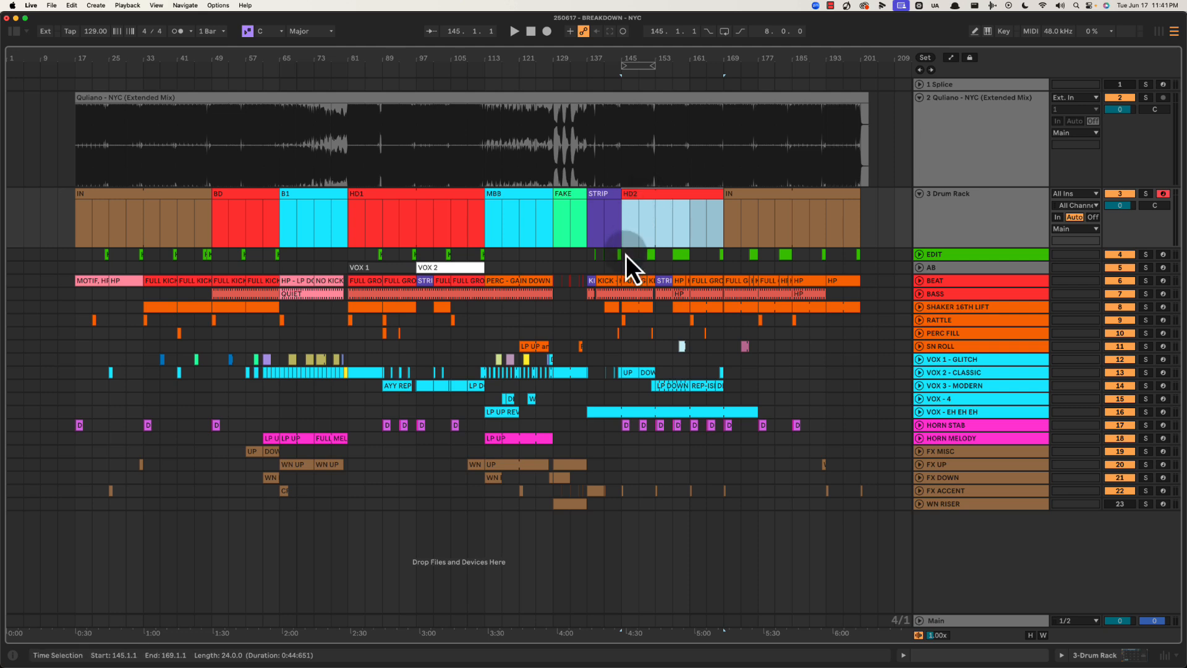
# Compare the combined STRIP and HD2 span, bars 137–169, with the HD1 section starting at bar 81
pyautogui.moveTo(585, 229); pyautogui.dragTo(703, 224)
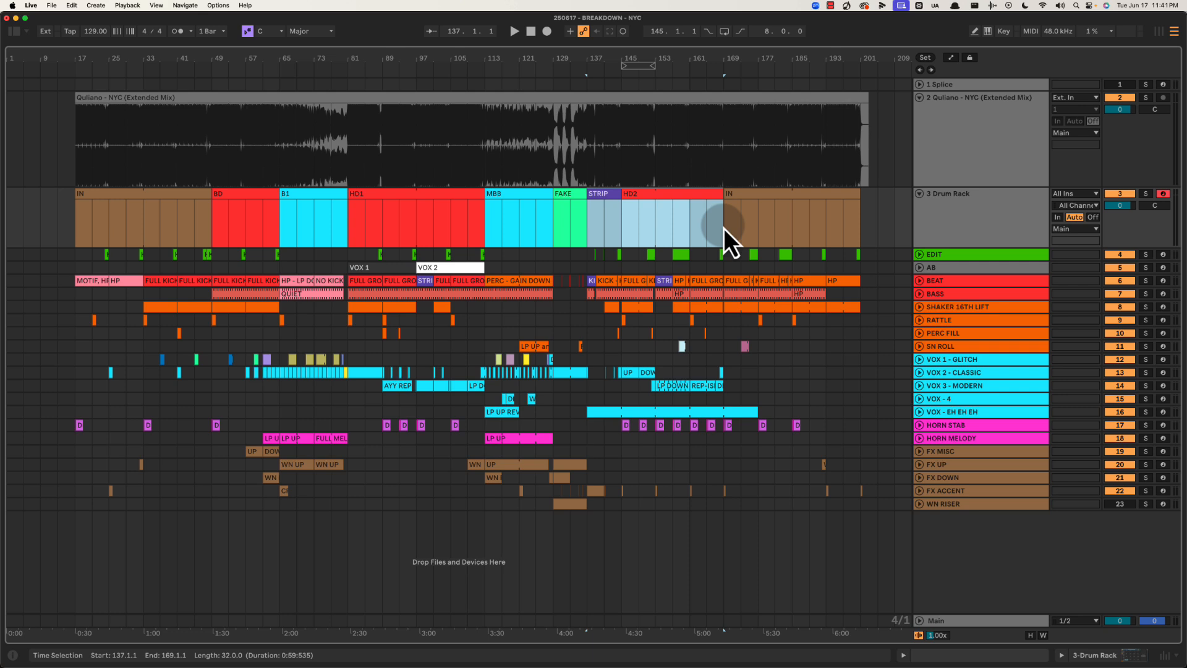
pyautogui.moveTo(344, 217); pyautogui.dragTo(508, 223)
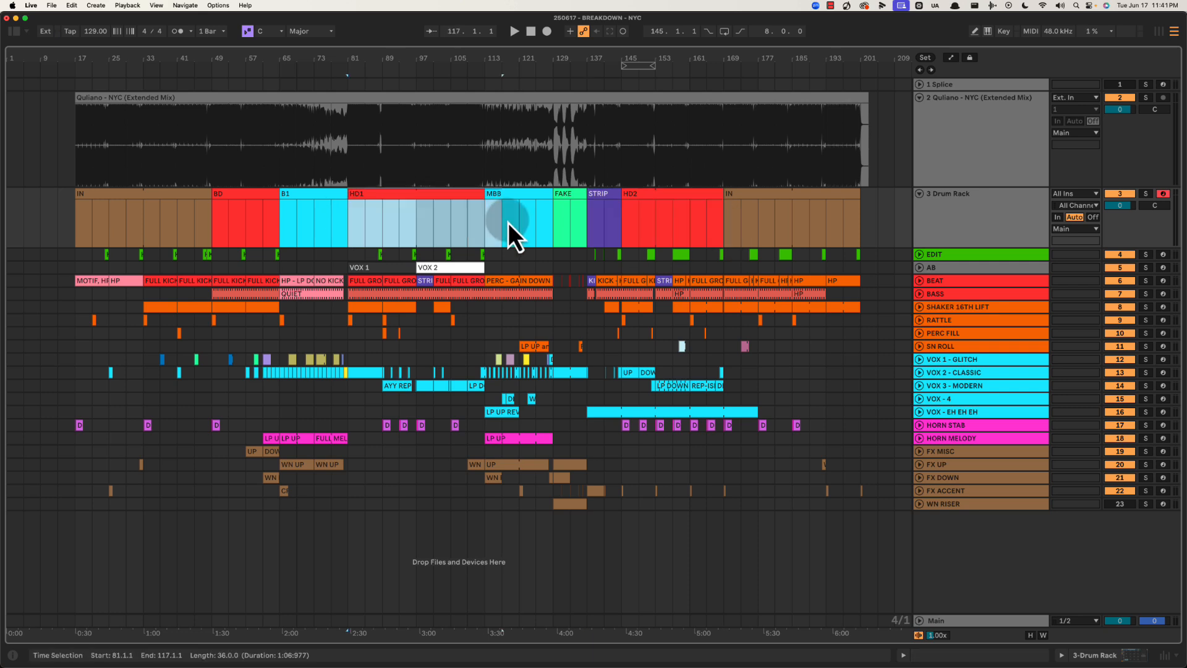
pyautogui.click(609, 217)
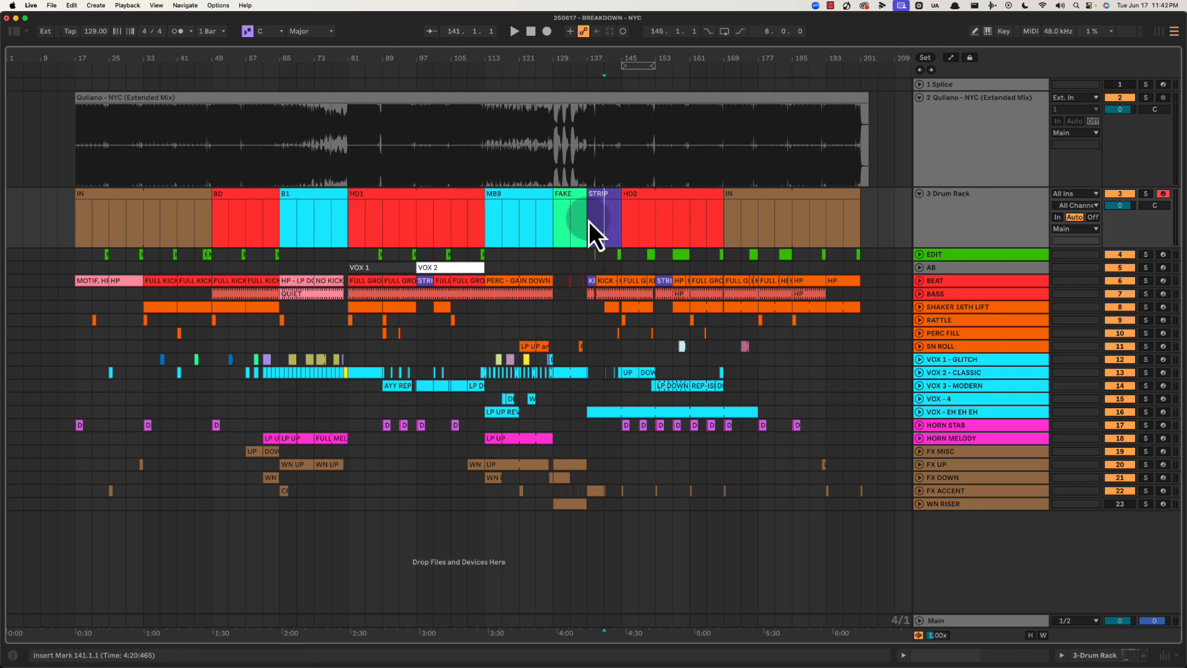
pyautogui.moveTo(588, 221); pyautogui.dragTo(619, 218)
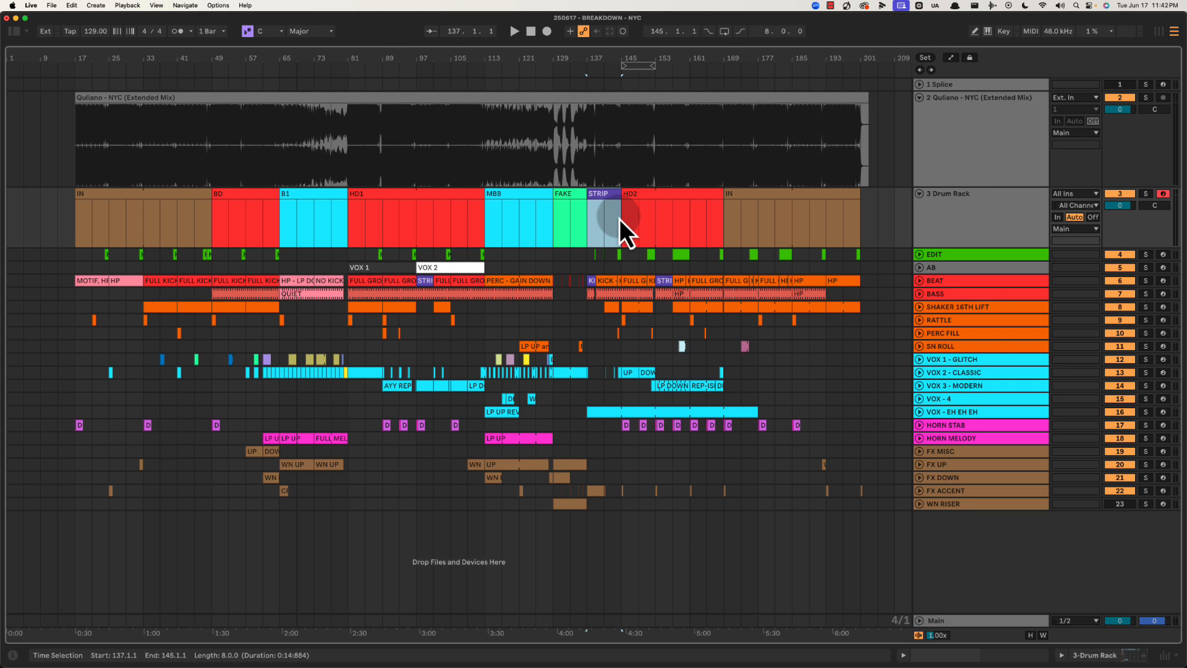
pyautogui.moveTo(350, 219); pyautogui.dragTo(423, 424)
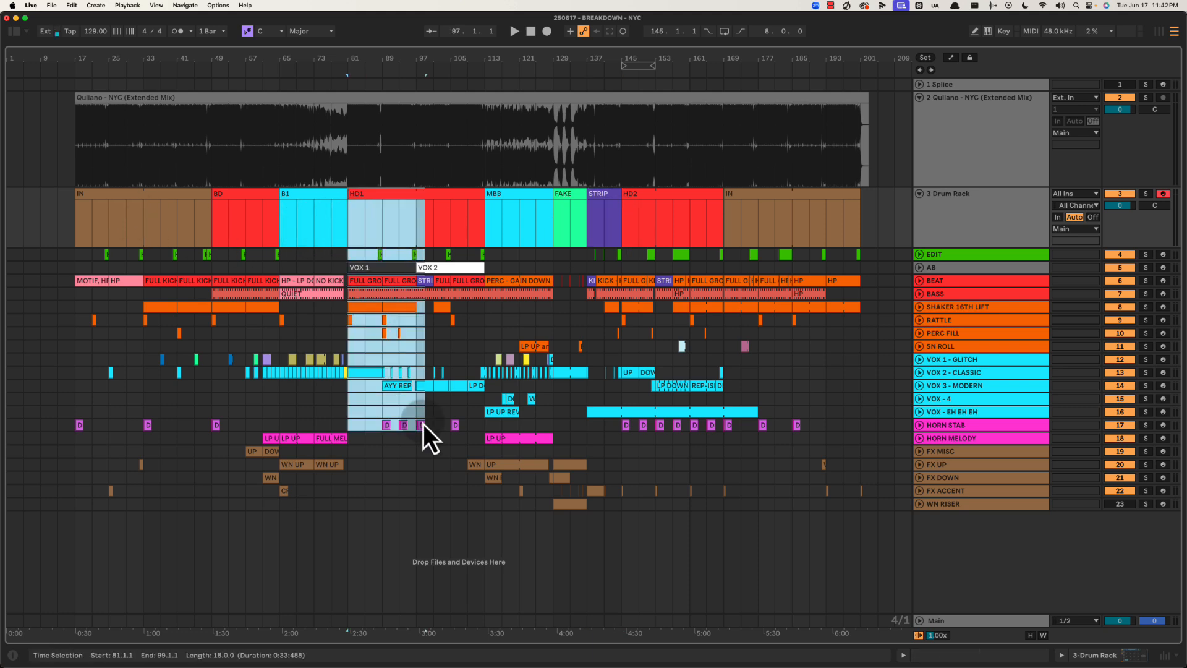
pyautogui.click(624, 223)
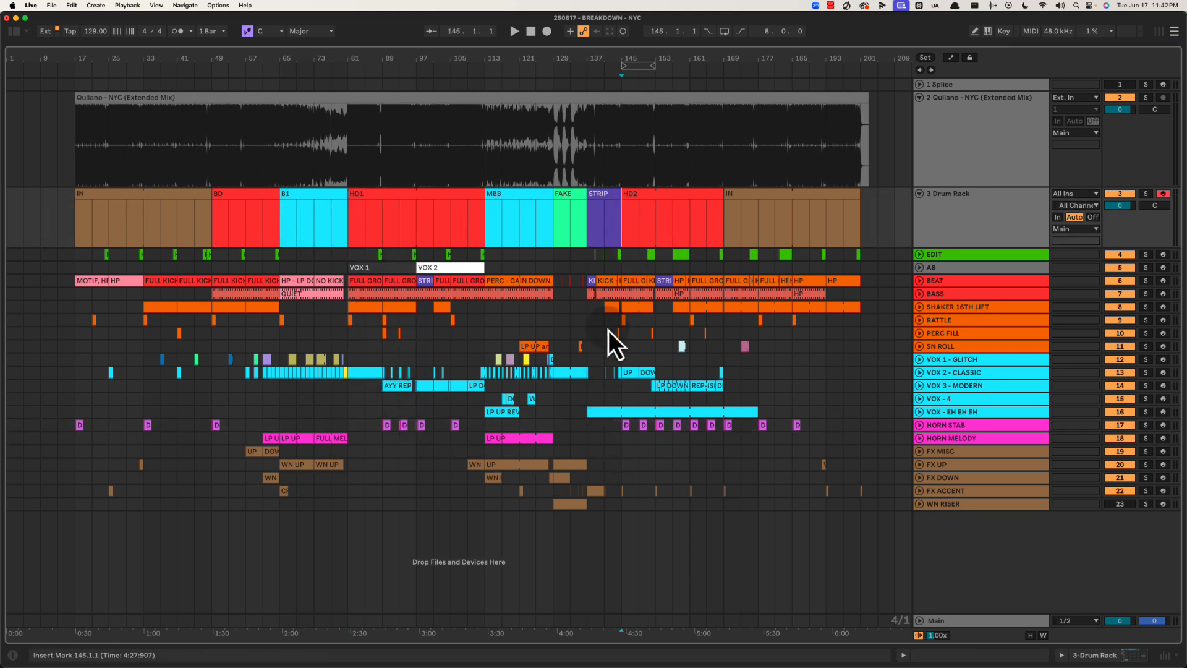
# Compare the percussion, vocal and horn clips in HD2's first eight bars, 145–153, with those in the VOX 1 part of HD1
pyautogui.moveTo(622, 332); pyautogui.dragTo(658, 425)
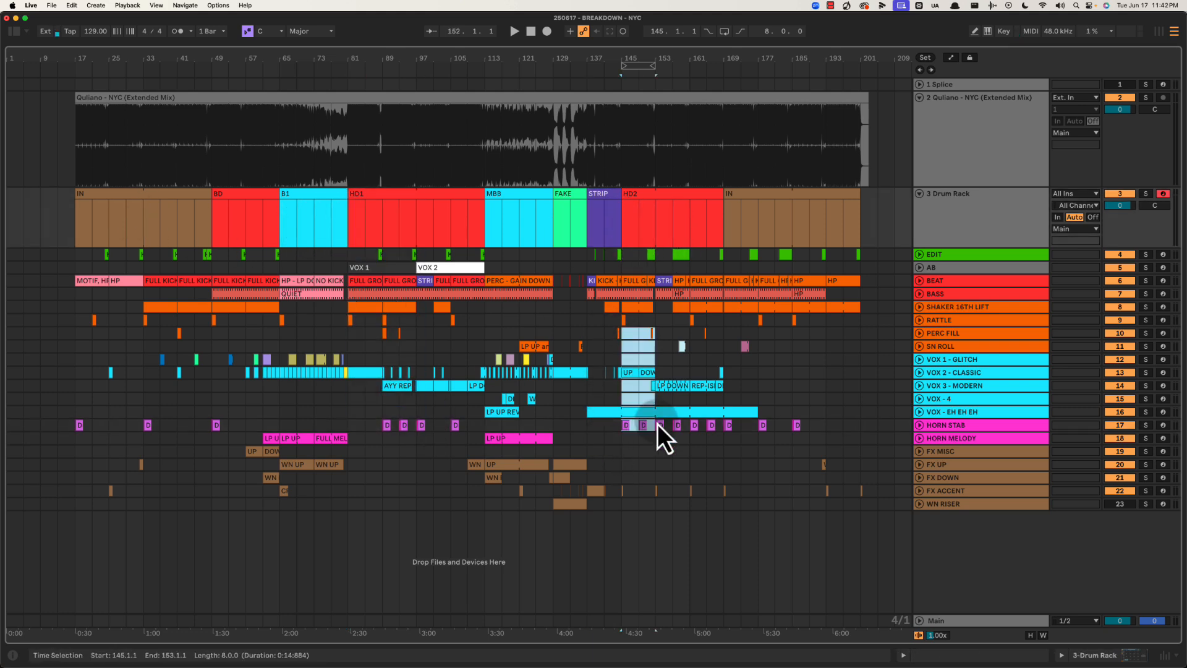
pyautogui.click(956, 374)
pyautogui.moveTo(624, 347); pyautogui.dragTo(656, 391)
pyautogui.click(636, 346)
pyautogui.moveTo(364, 345); pyautogui.dragTo(424, 424)
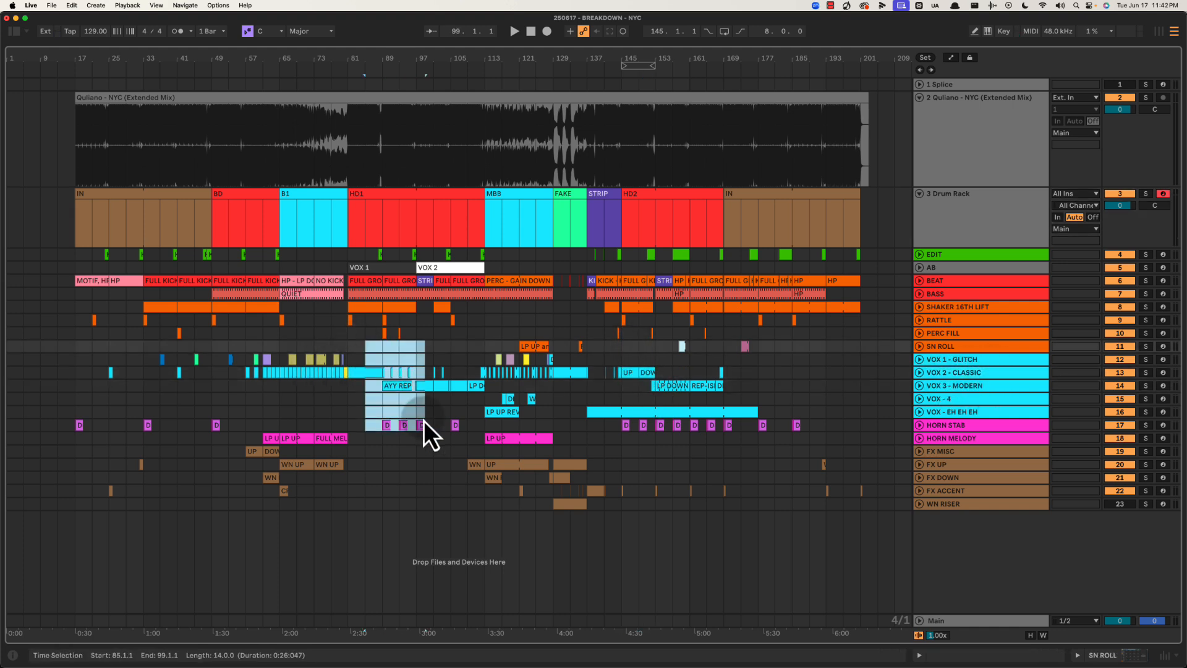
pyautogui.click(624, 358)
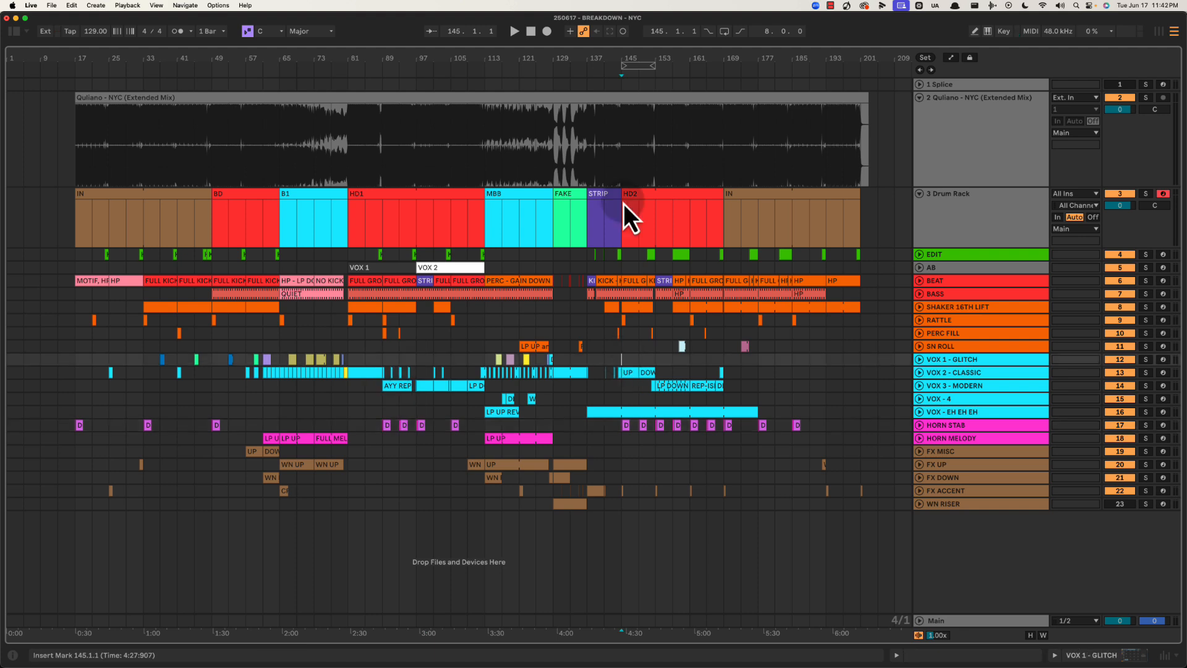
# Compare HD2's remaining bars, 153–169, with the VOX 2 half of HD1 at bars 97–113
pyautogui.moveTo(571, 136); pyautogui.dragTo(660, 225)
pyautogui.click(660, 154)
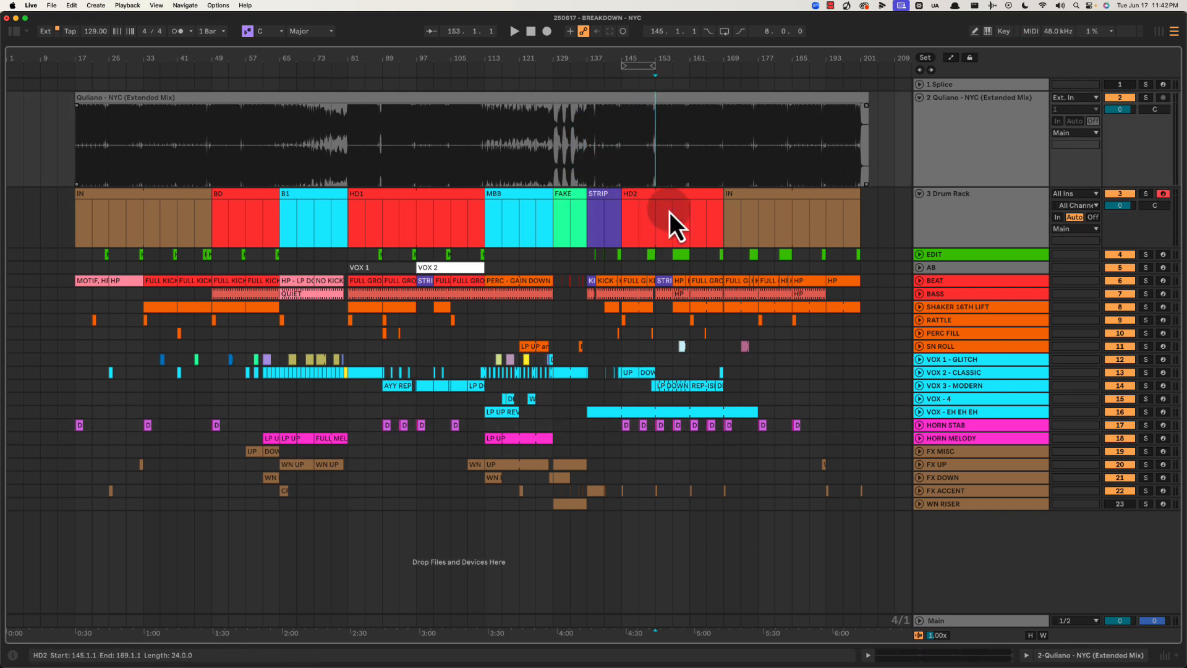
pyautogui.moveTo(660, 148); pyautogui.dragTo(721, 399)
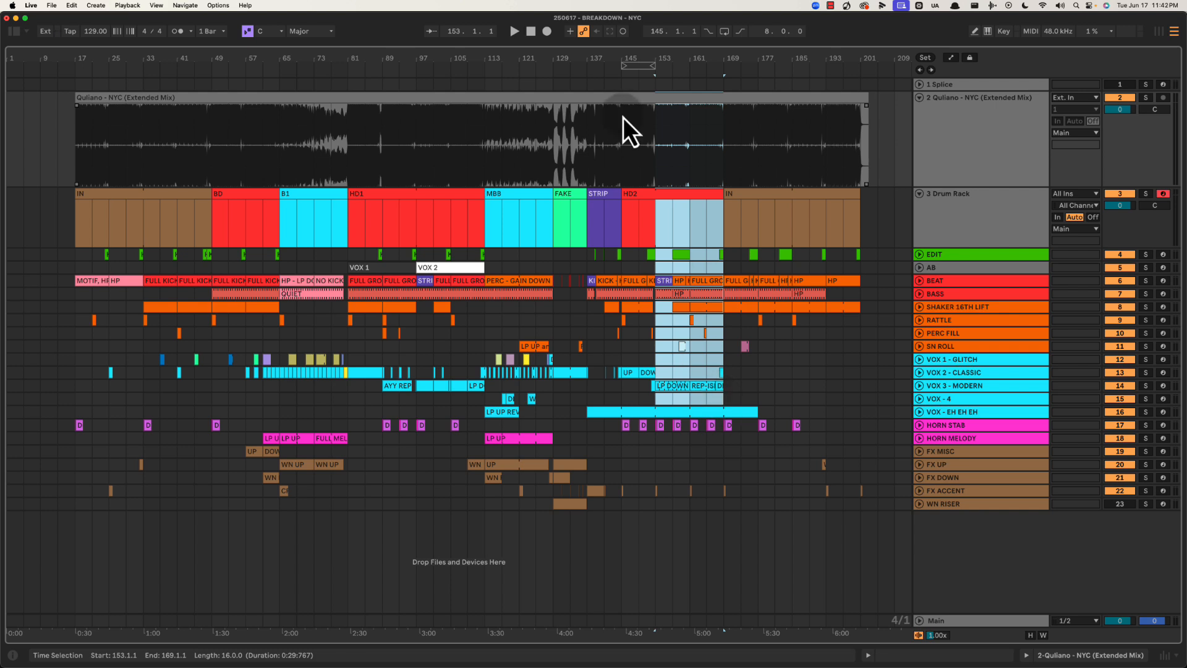
pyautogui.click(673, 206)
pyautogui.keyDown('shift'); pyautogui.click(725, 217); pyautogui.keyUp('shift')
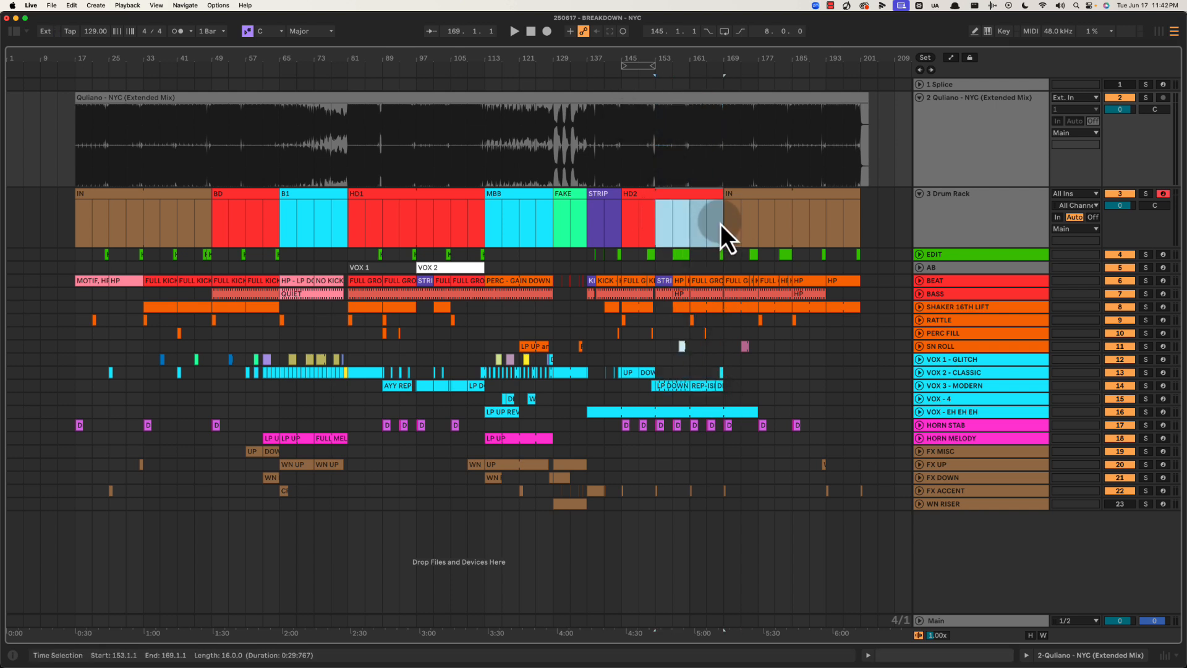
pyautogui.moveTo(417, 244); pyautogui.dragTo(481, 418)
pyautogui.click(417, 229)
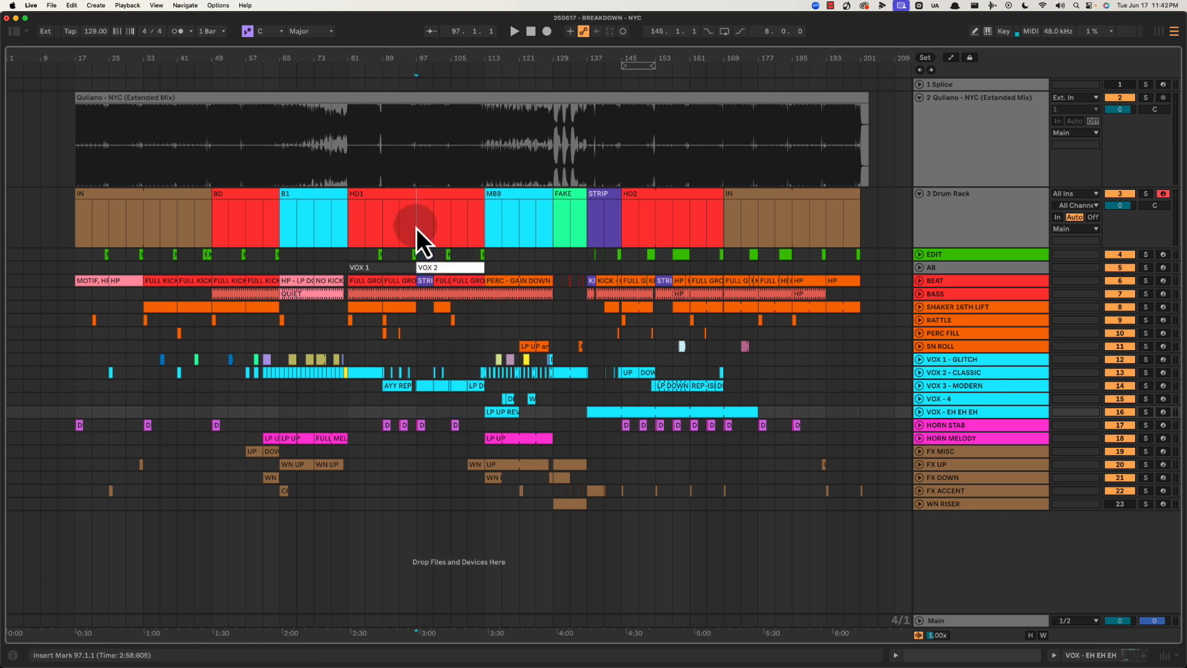
# Examine the stripped beat at bars 153–157 and play a short passage of HD1 from bar 101
pyautogui.moveTo(657, 53); pyautogui.dragTo(607, 53)
pyautogui.click(619, 289)
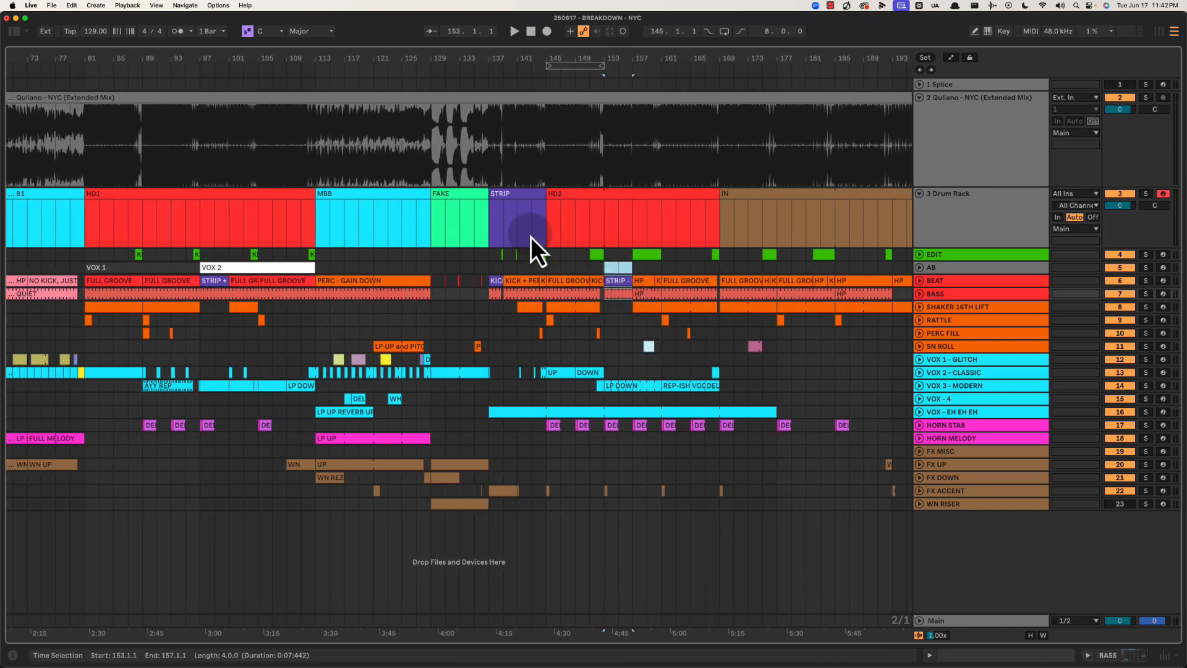
pyautogui.click(231, 240)
pyautogui.press('space')
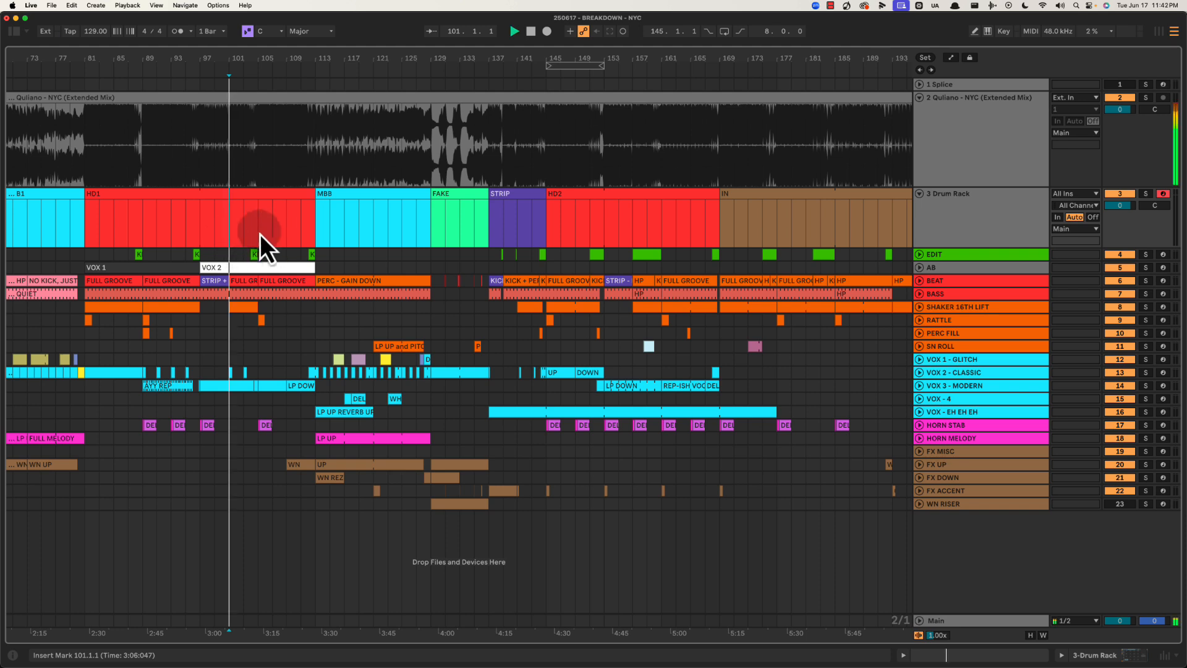
pyautogui.press('space')
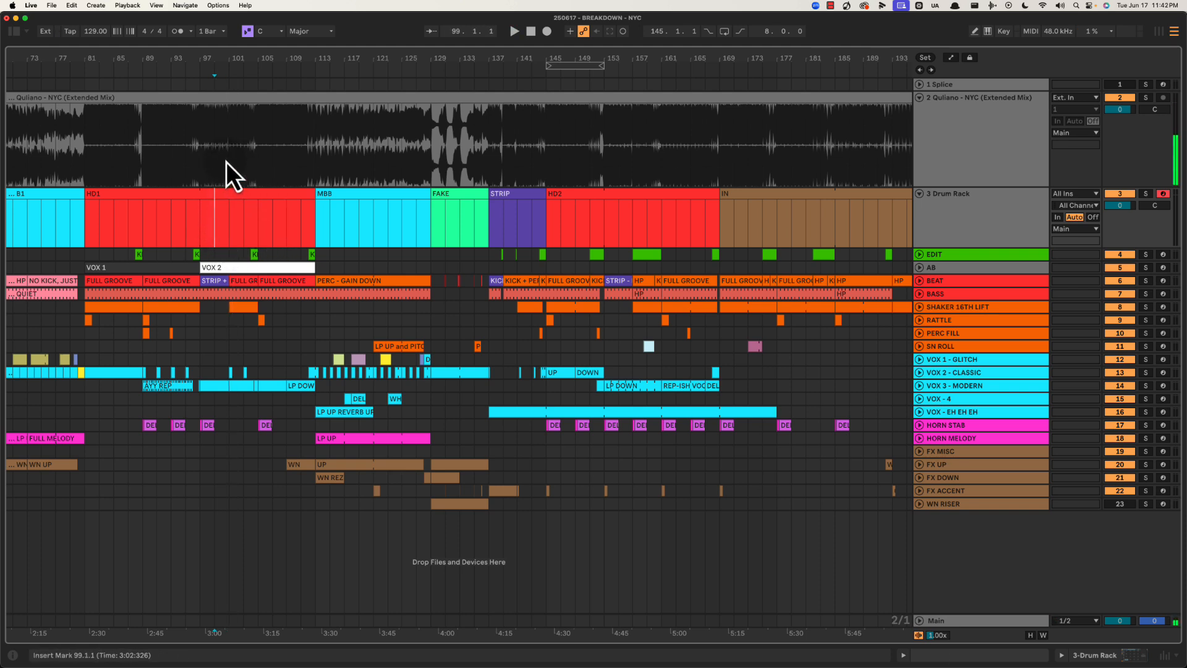
# Play short passages from bar 99 in HD1 and bar 155 in HD2 to compare their stripped beats
pyautogui.moveTo(226, 162); pyautogui.dragTo(262, 162)
pyautogui.click(211, 229)
pyautogui.press('space')
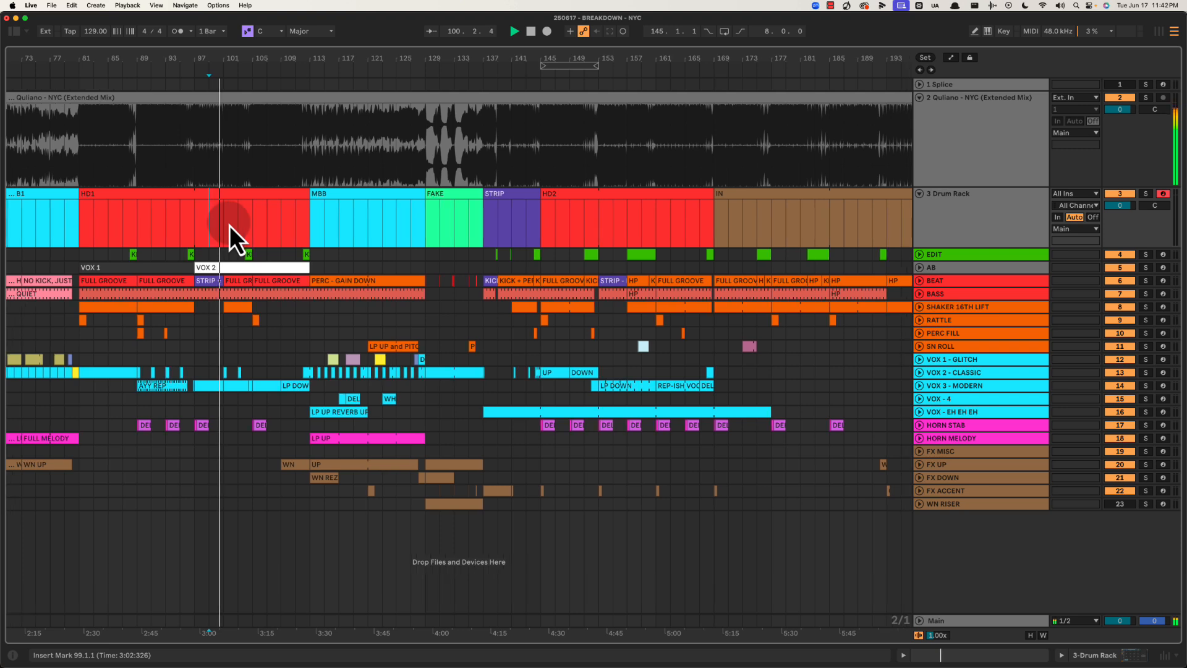
pyautogui.press('space')
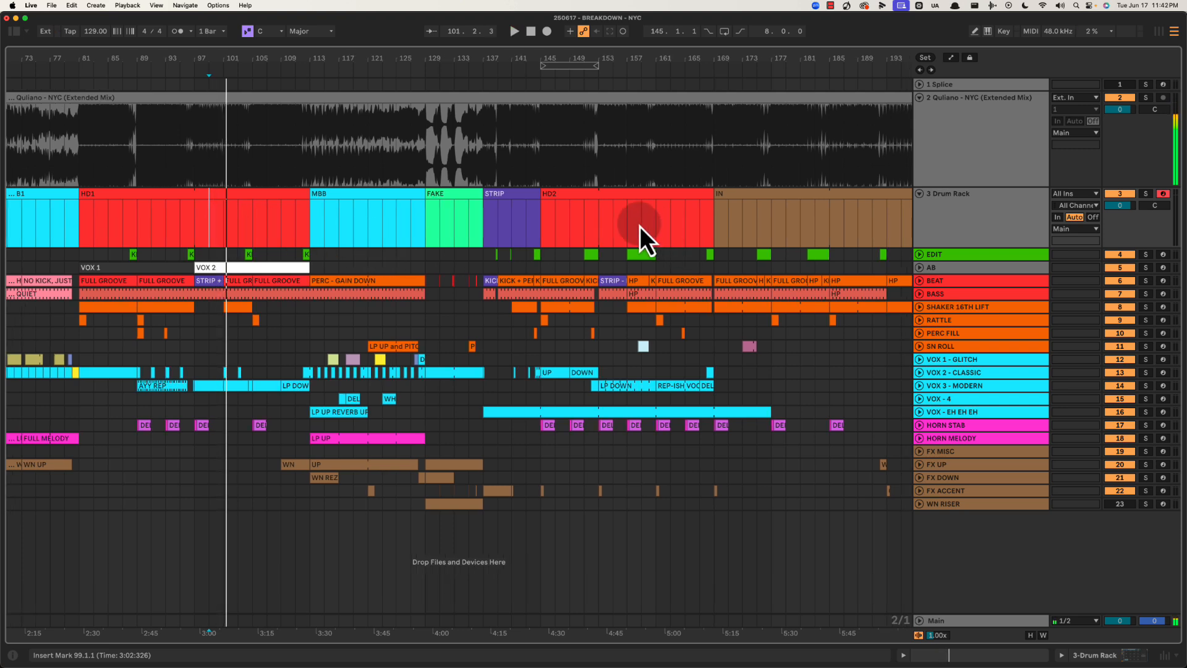
pyautogui.click(626, 221)
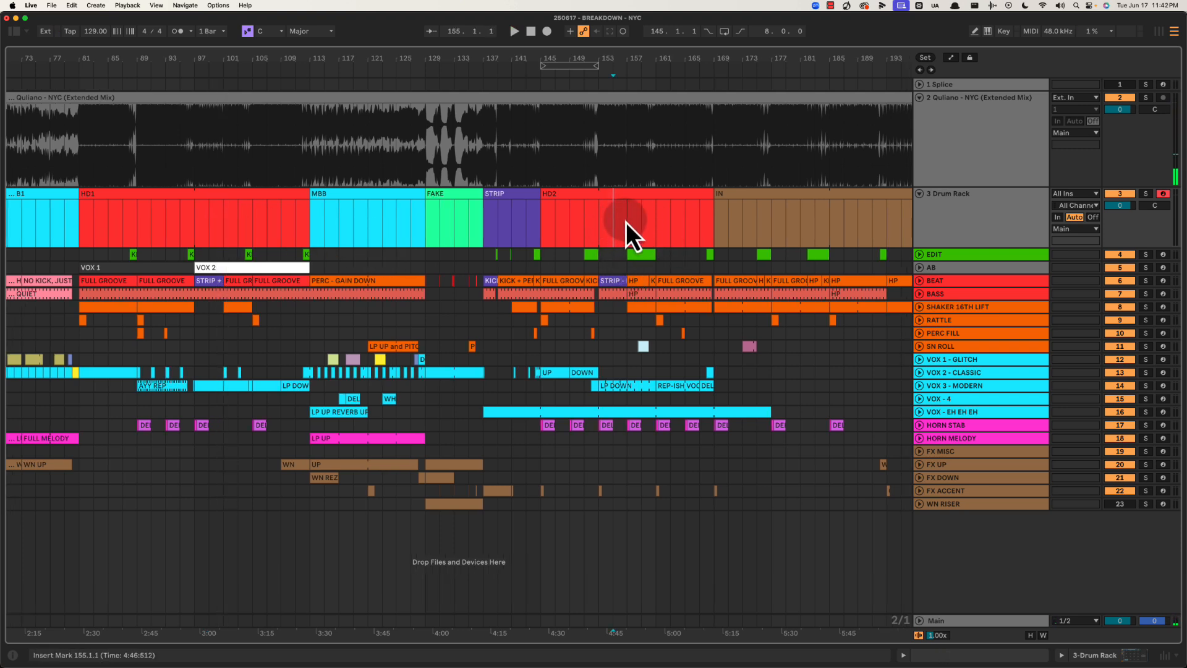
pyautogui.click(616, 222)
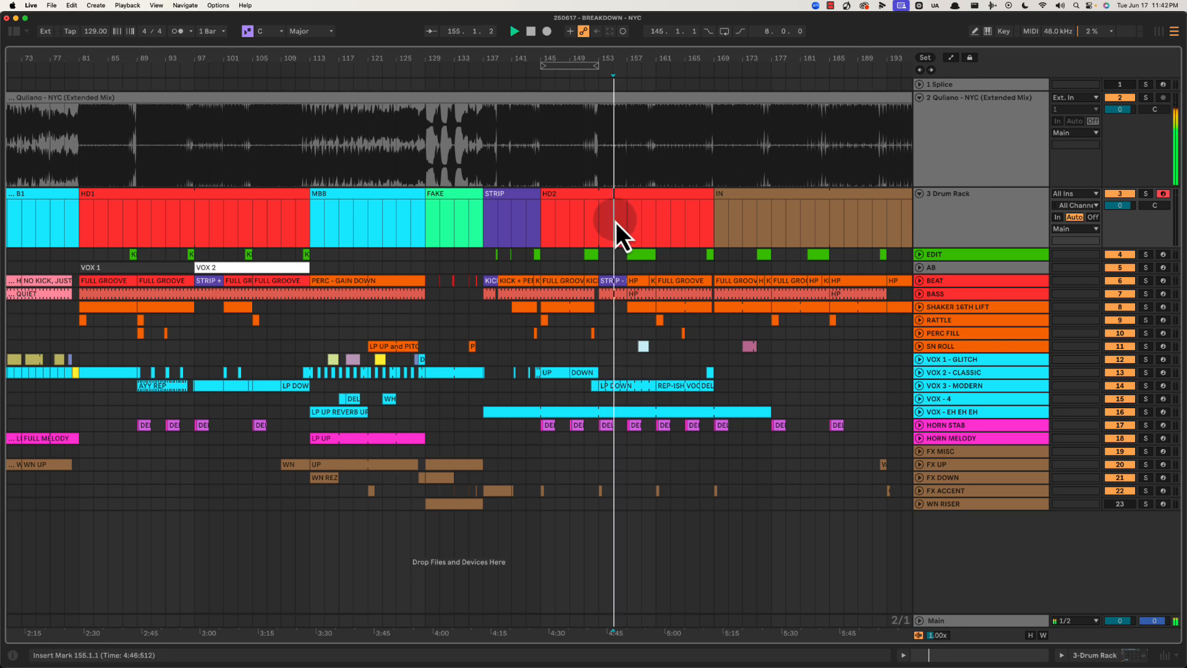
pyautogui.press('space')
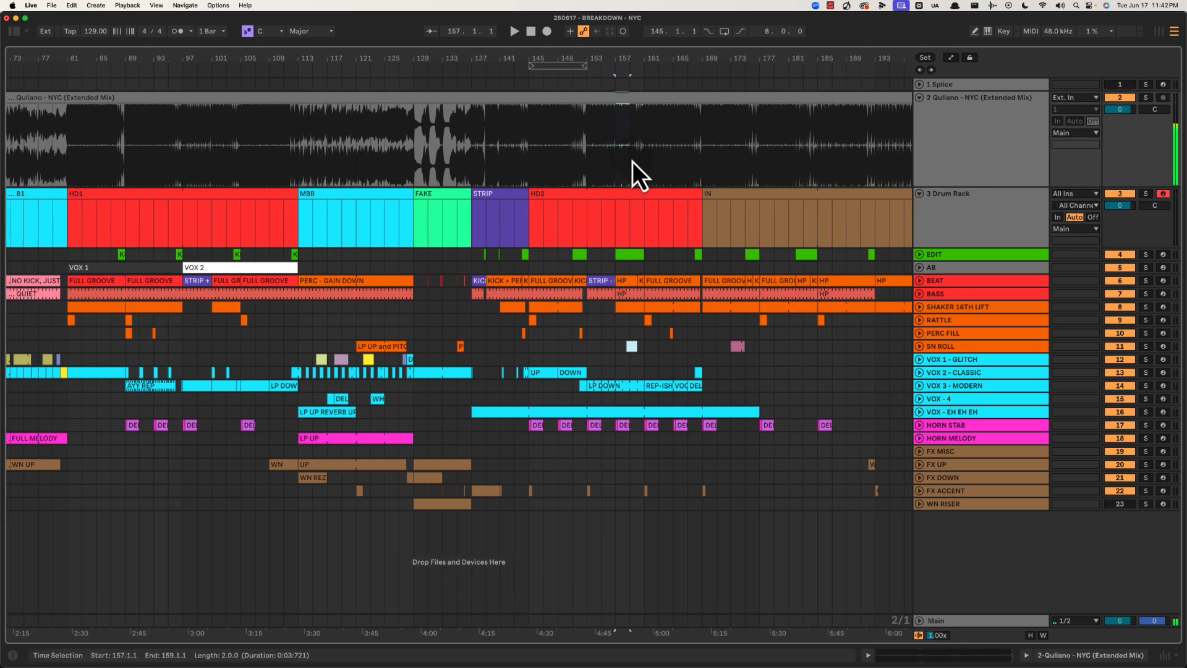
# Listen to short passages of HD2 from bar 157 and from bar 161
pyautogui.click(605, 166)
pyautogui.moveTo(624, 165)
pyautogui.mouseDown()
pyautogui.moveTo(671, 161)
pyautogui.moveTo(642, 165)
pyautogui.mouseUp()
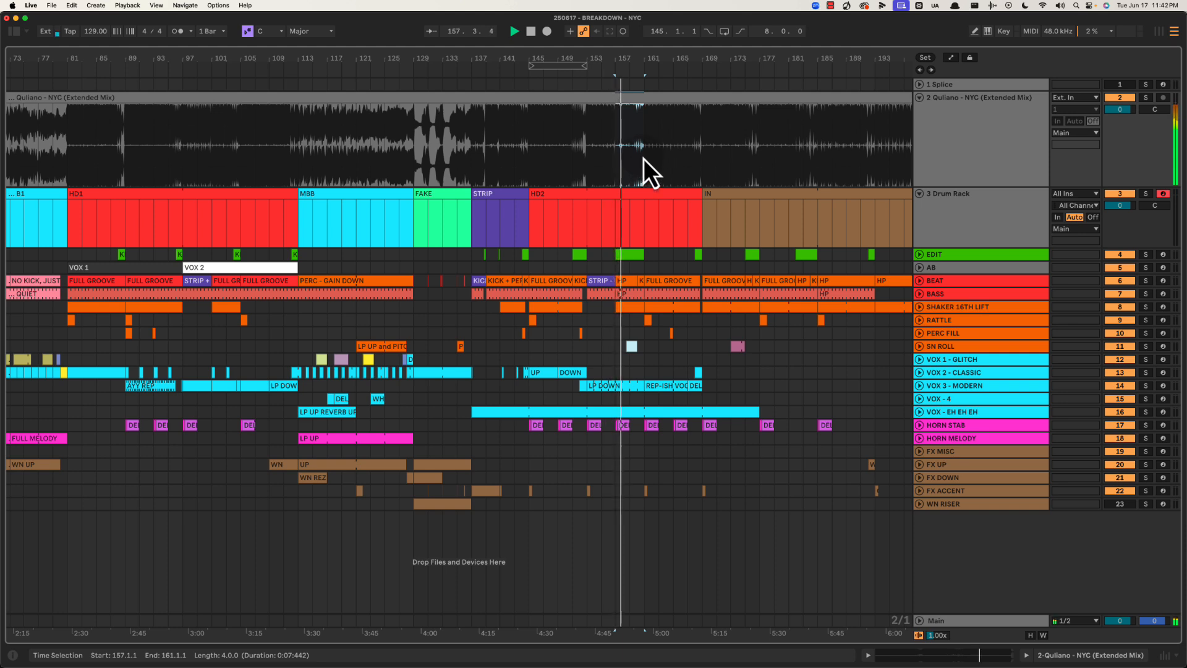
pyautogui.click(645, 153)
pyautogui.press('space')
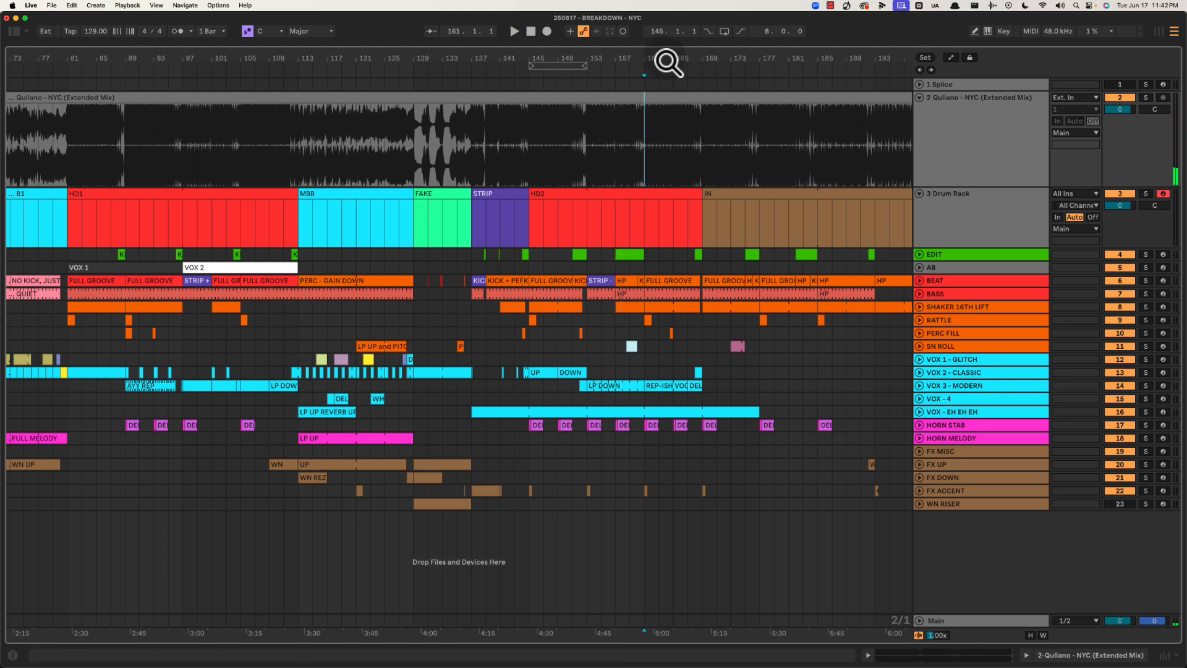
pyautogui.moveTo(668, 62); pyautogui.dragTo(668, 58)
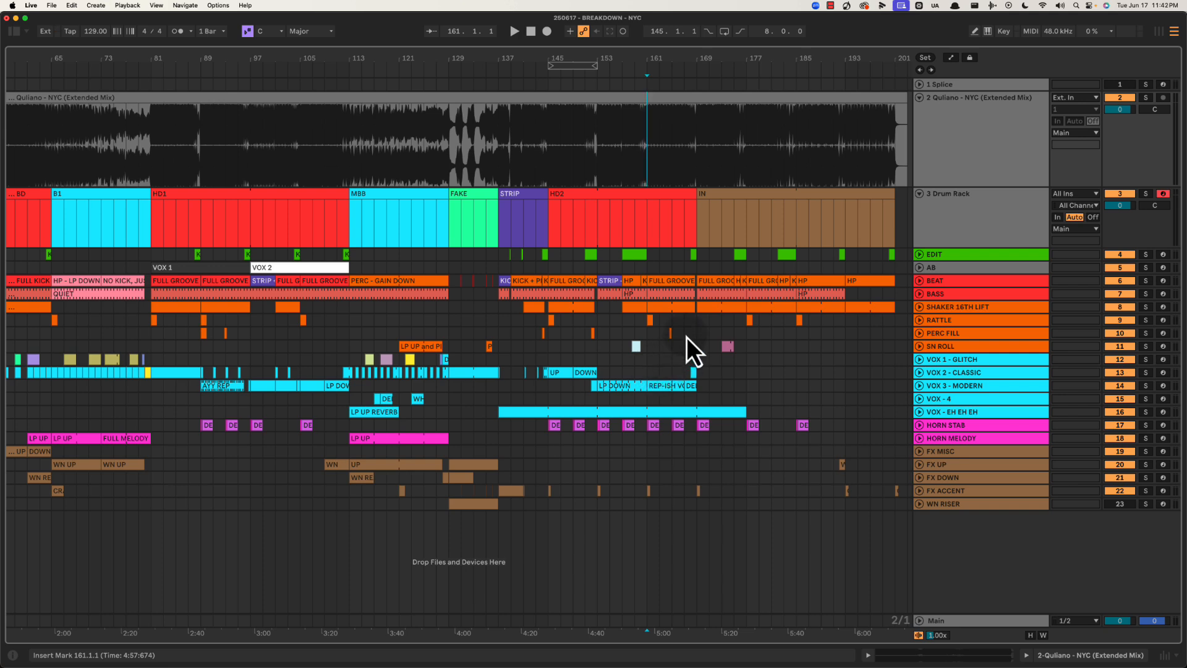
pyautogui.press('space')
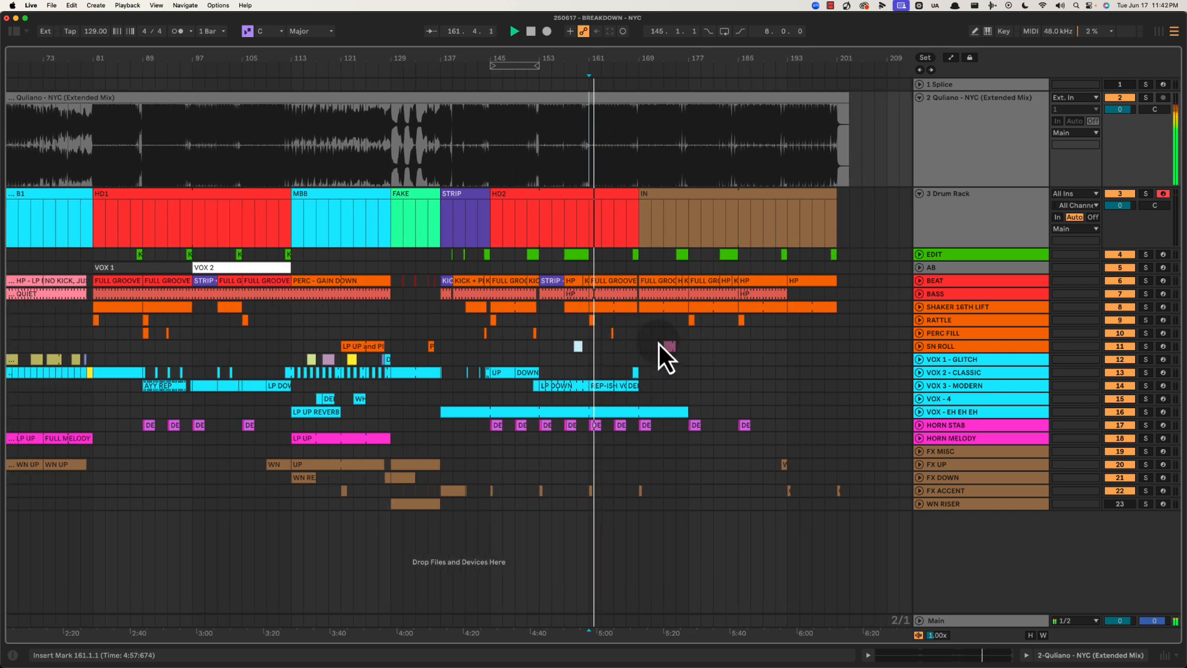
pyautogui.press('space')
# Compare the clips on all tracks under STRIP and HD2, from bar 137, with those under HD1 from bar 81
pyautogui.moveTo(560, 58); pyautogui.dragTo(560, 55)
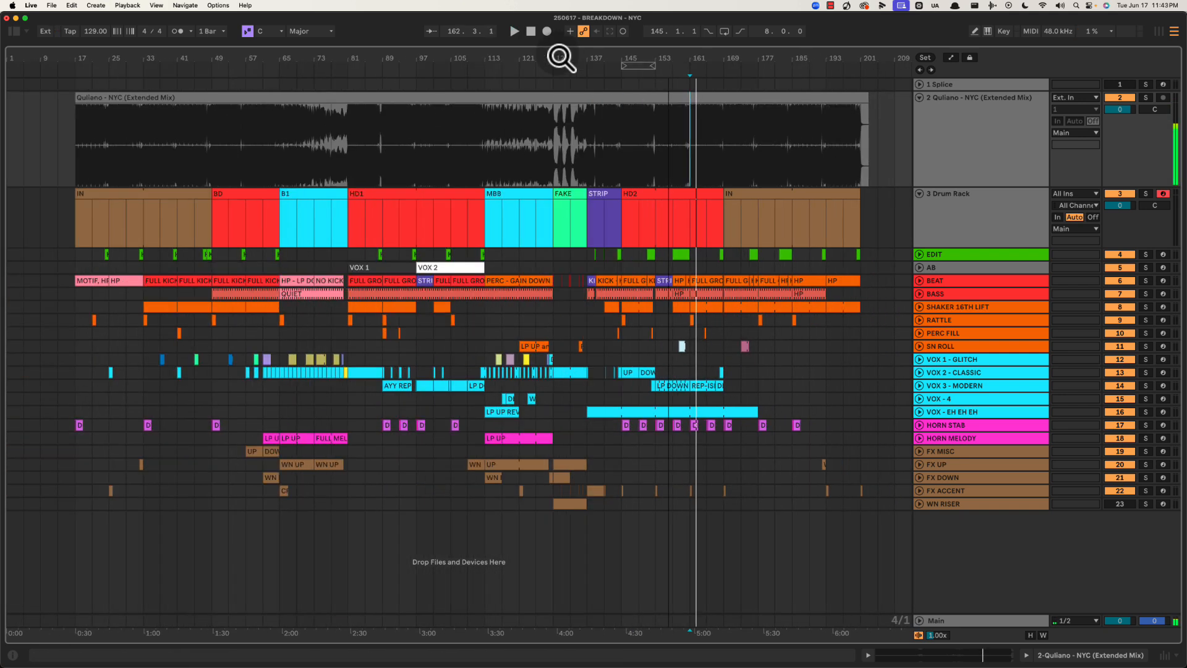
pyautogui.moveTo(590, 240); pyautogui.dragTo(722, 422)
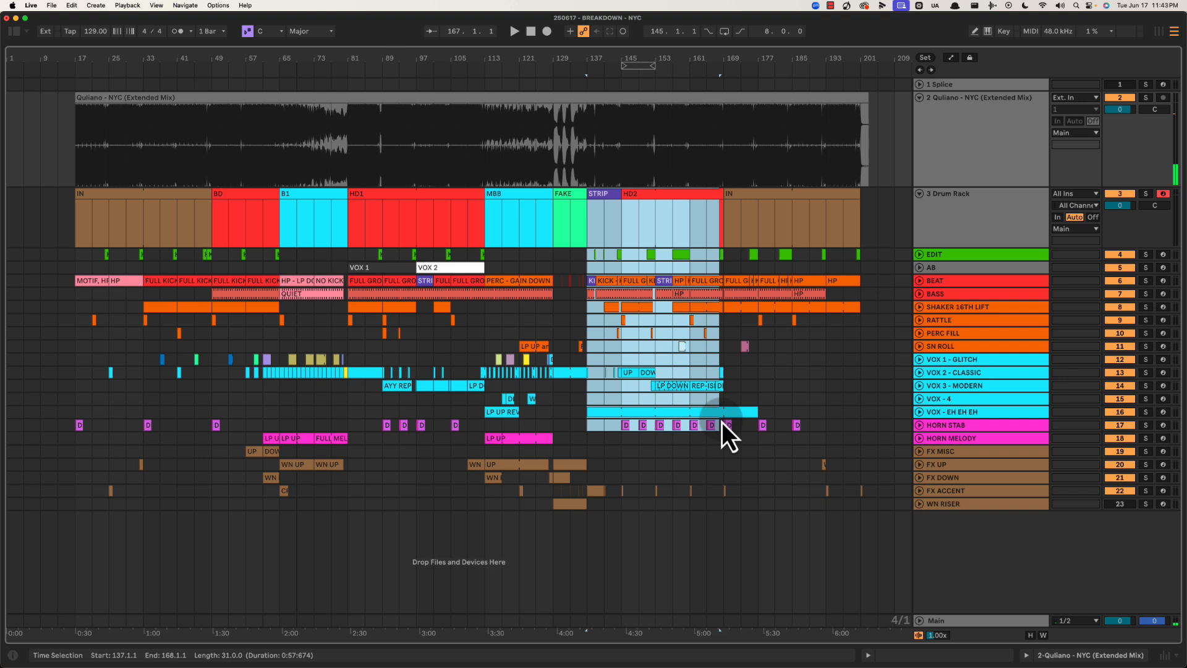
pyautogui.click(724, 347)
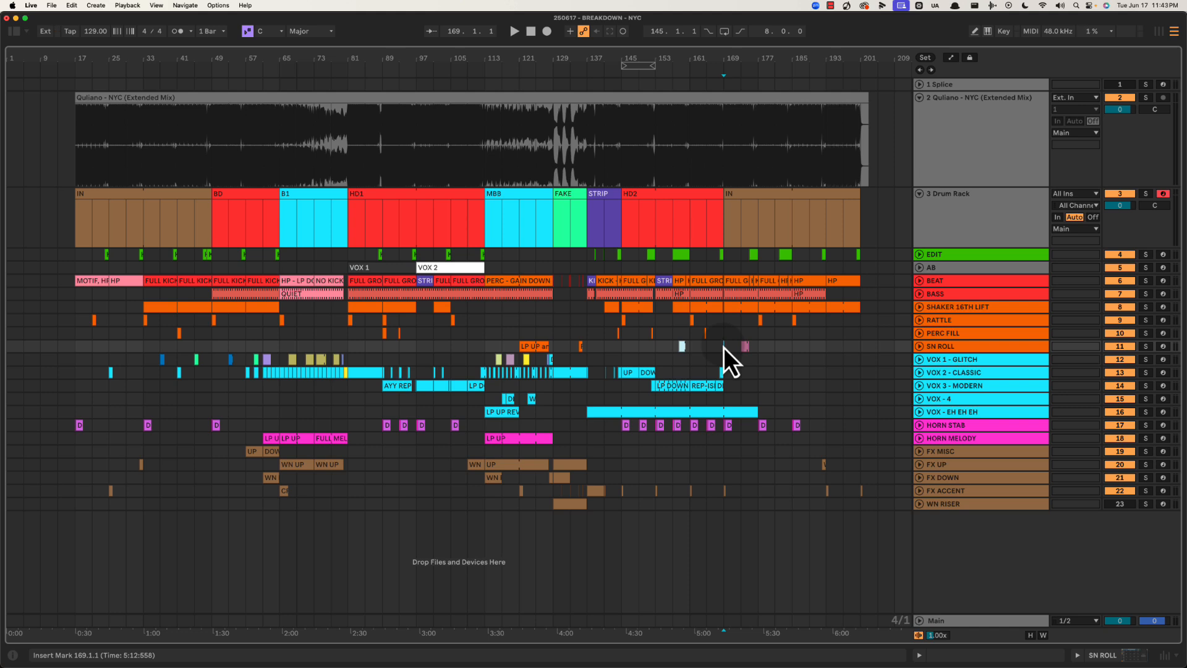
pyautogui.moveTo(586, 248)
pyautogui.mouseDown()
pyautogui.moveTo(676, 363)
pyautogui.moveTo(741, 416)
pyautogui.mouseUp()
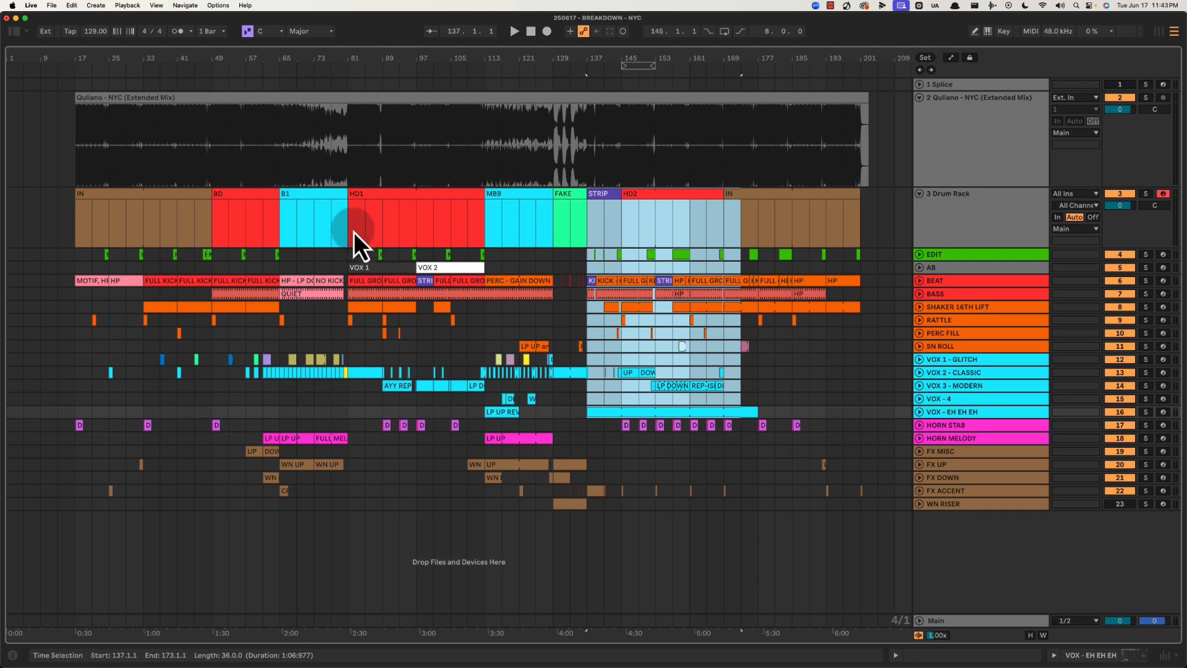
pyautogui.moveTo(355, 238); pyautogui.dragTo(511, 416)
pyautogui.click(593, 237)
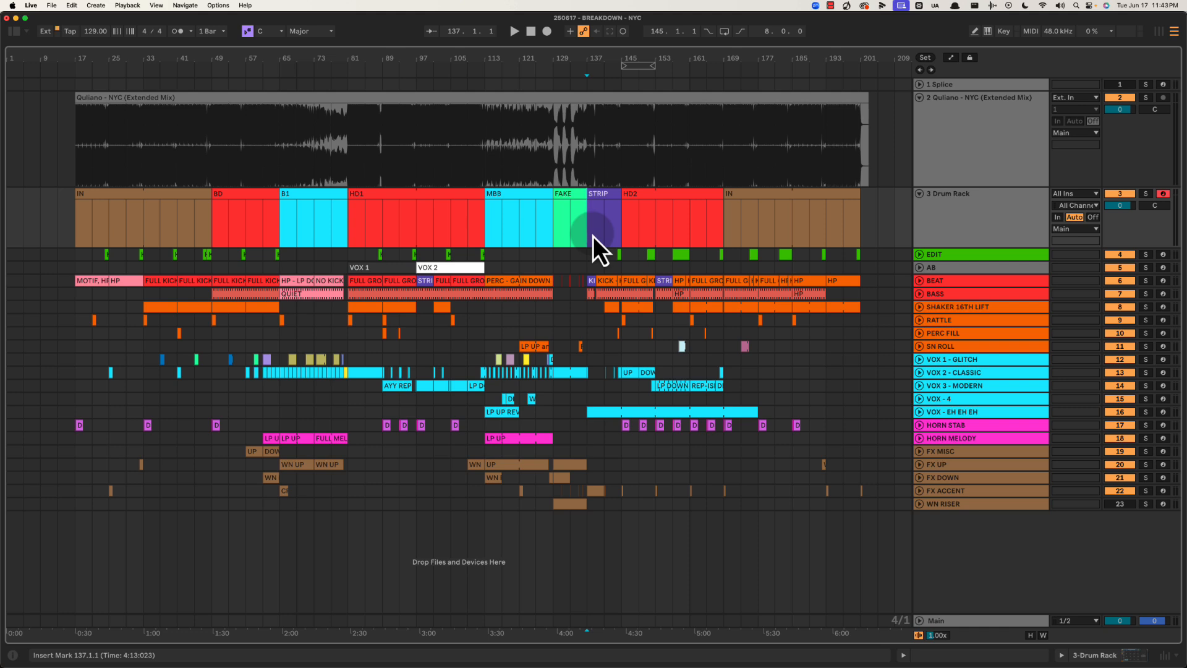
# Examine HD1 at bars 81–113, the MBB and FAKE sections, and the STRIP and HD2 span at bars 137–169
pyautogui.moveTo(345, 233)
pyautogui.mouseDown()
pyautogui.moveTo(379, 257)
pyautogui.moveTo(501, 443)
pyautogui.moveTo(483, 441)
pyautogui.mouseUp()
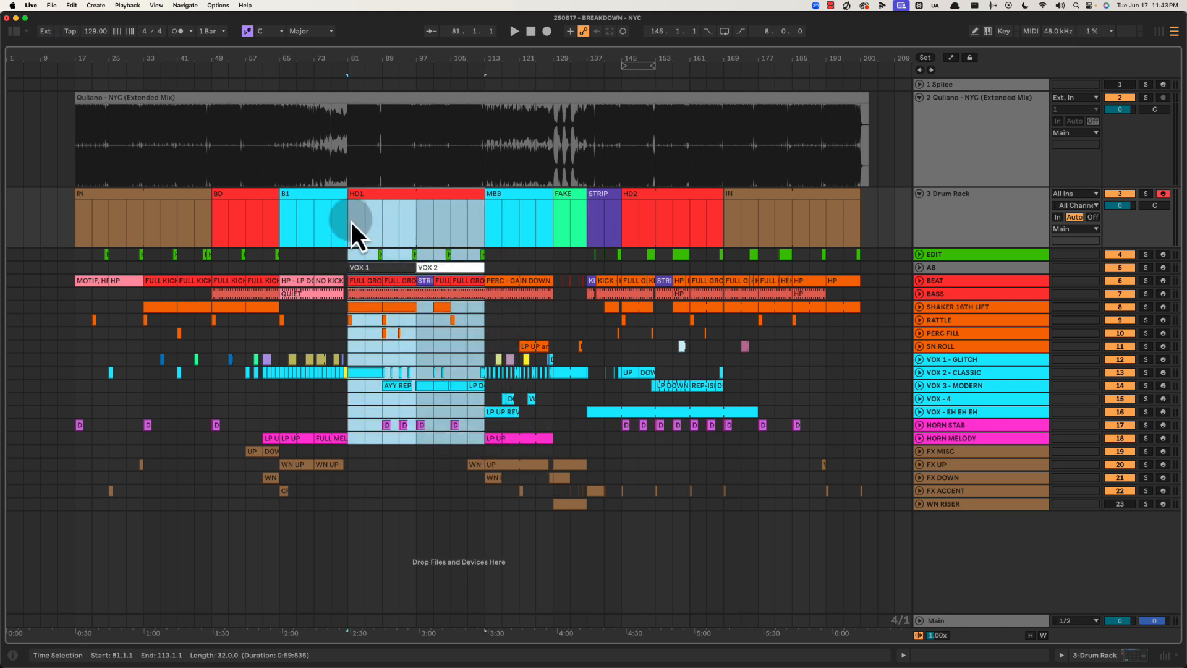
pyautogui.moveTo(351, 221); pyautogui.dragTo(485, 221)
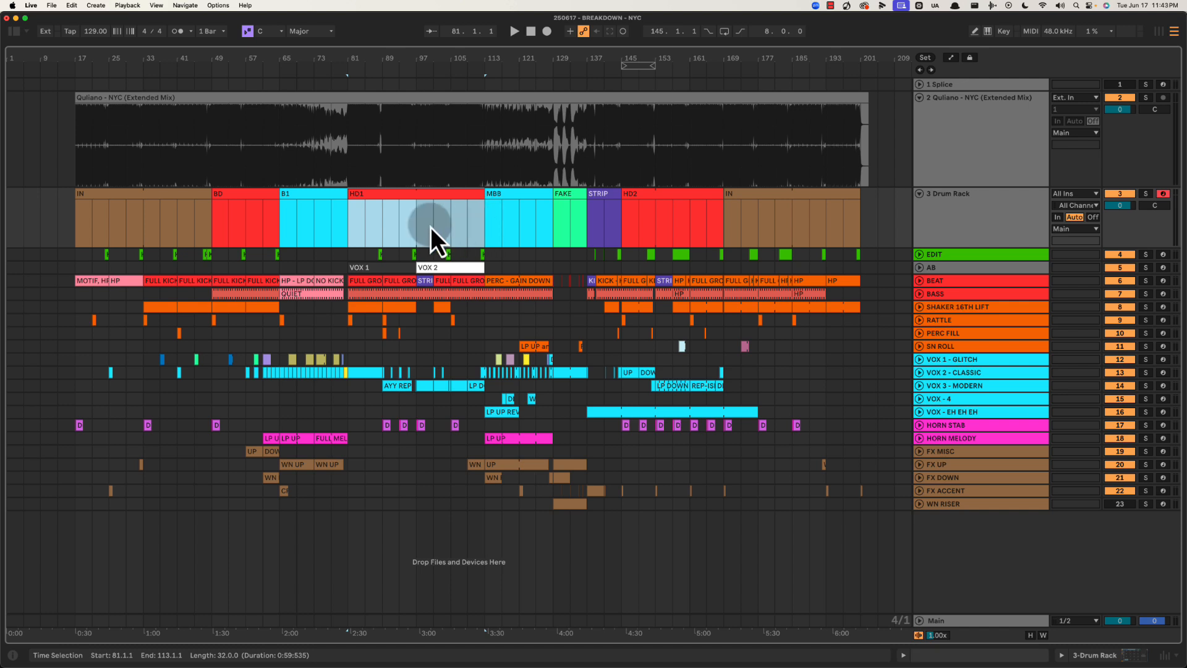
pyautogui.moveTo(352, 220); pyautogui.dragTo(600, 223)
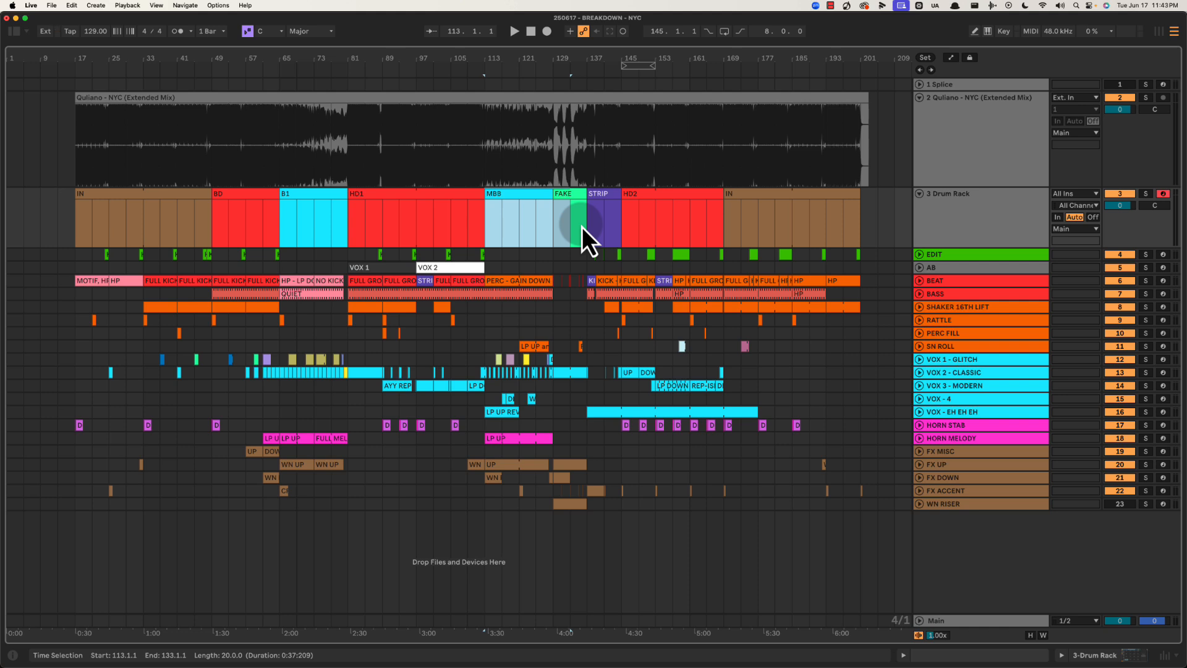
pyautogui.moveTo(592, 224); pyautogui.dragTo(721, 240)
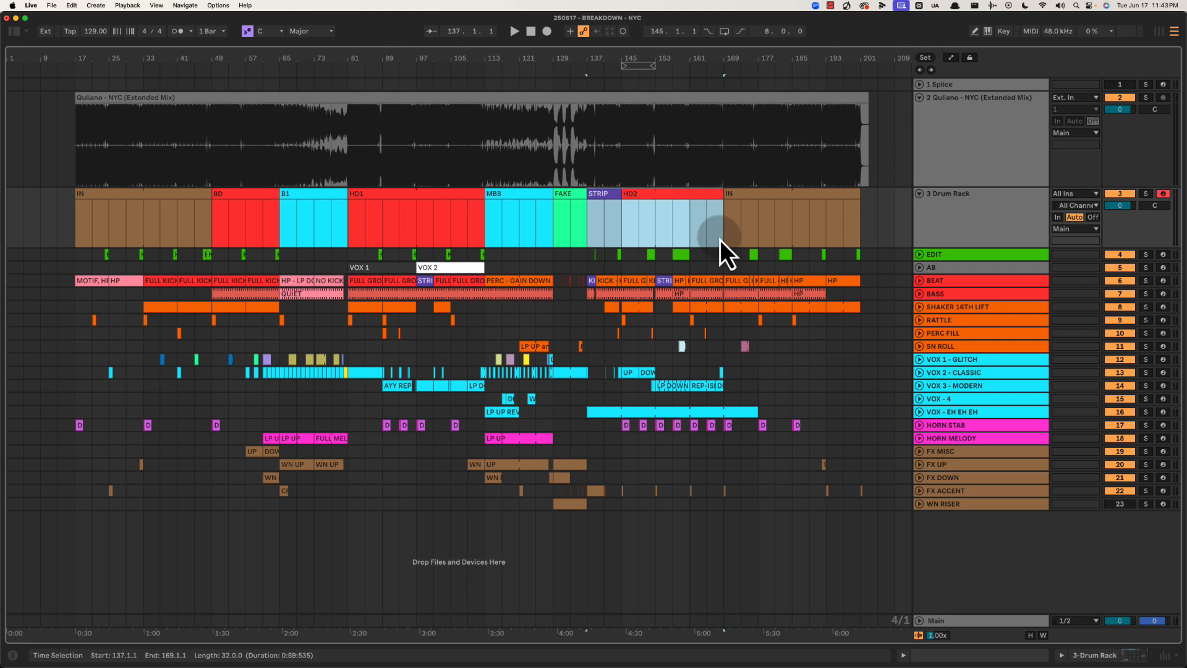
# Inspect the beat, percussion and vocal clips under STRIP and HD2 and compare that span's length with HD1's
pyautogui.moveTo(603, 230)
pyautogui.mouseDown()
pyautogui.moveTo(597, 239)
pyautogui.moveTo(734, 384)
pyautogui.moveTo(715, 365)
pyautogui.mouseUp()
pyautogui.click(710, 348)
pyautogui.click(657, 347)
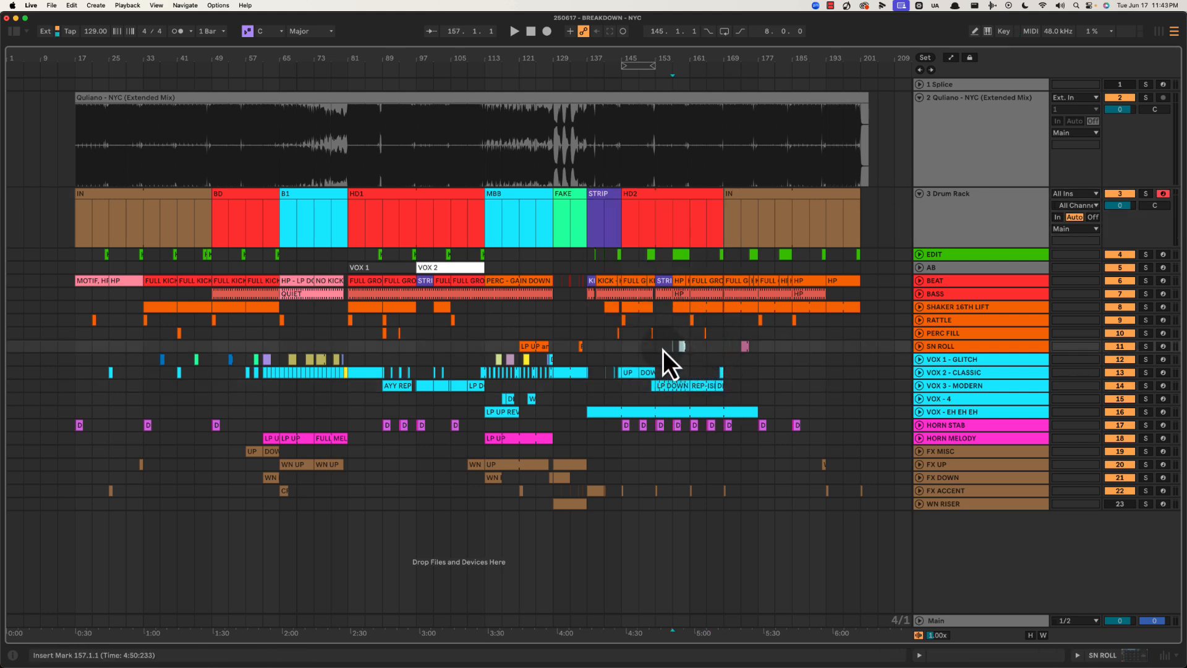
pyautogui.moveTo(343, 224); pyautogui.dragTo(485, 232)
pyautogui.moveTo(595, 221); pyautogui.dragTo(725, 228)
pyautogui.click(725, 228)
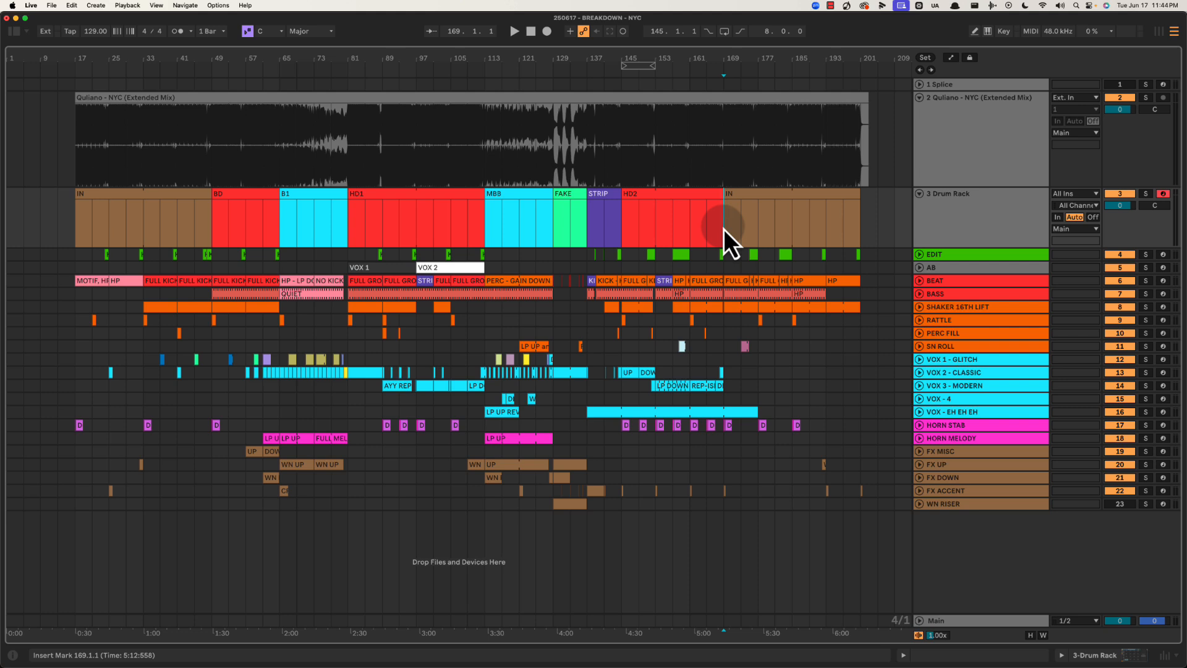
# Compare HD1's two 16-bar halves, bars 81–97 and 97–113, with the combined STRIP and HD2 span
pyautogui.moveTo(399, 213)
pyautogui.mouseDown()
pyautogui.moveTo(358, 229)
pyautogui.moveTo(416, 223)
pyautogui.mouseUp()
pyautogui.moveTo(606, 224); pyautogui.dragTo(648, 230)
pyautogui.moveTo(352, 221); pyautogui.dragTo(422, 224)
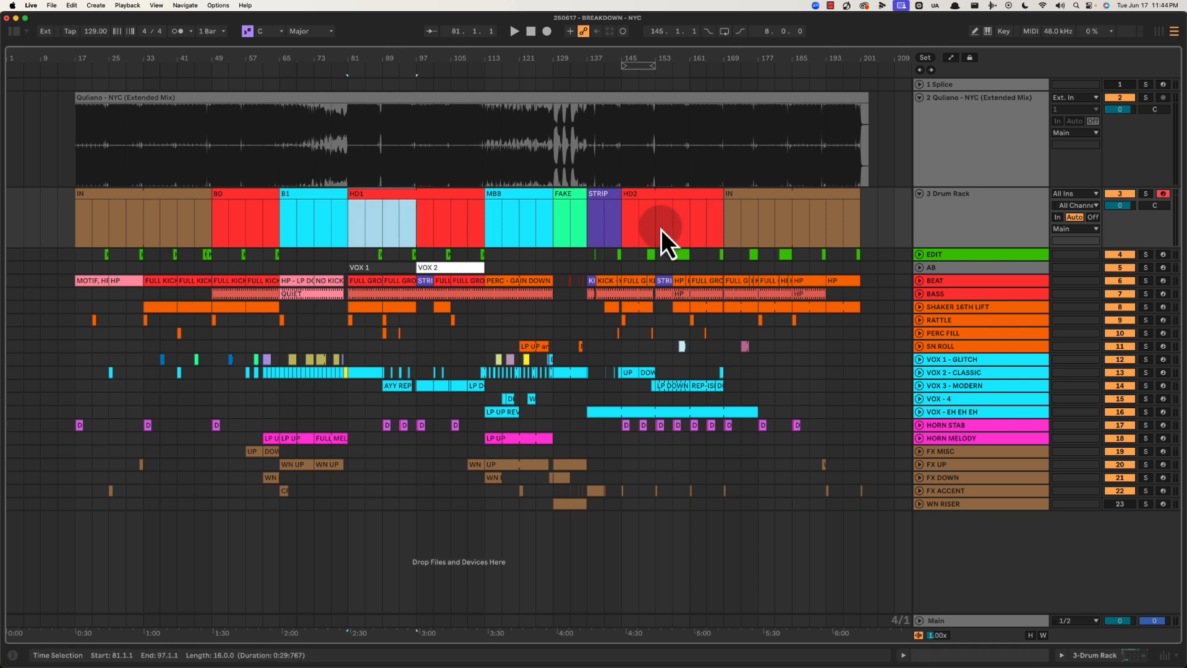
pyautogui.moveTo(421, 227); pyautogui.dragTo(495, 232)
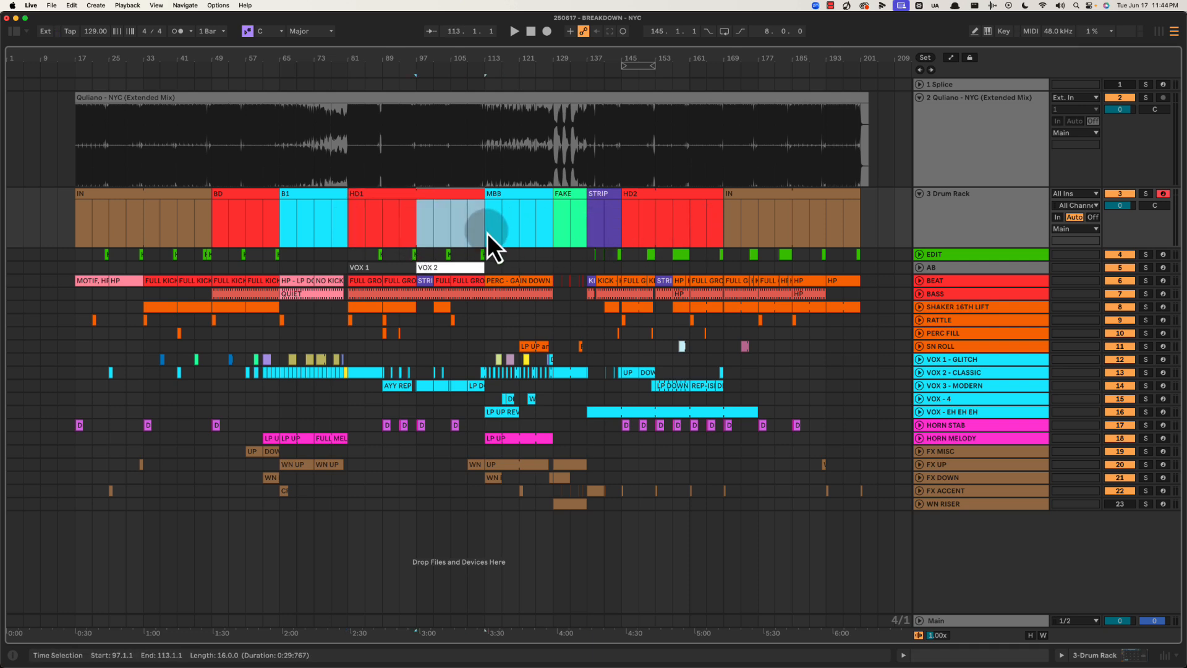
pyautogui.moveTo(596, 228); pyautogui.dragTo(722, 227)
pyautogui.click(720, 228)
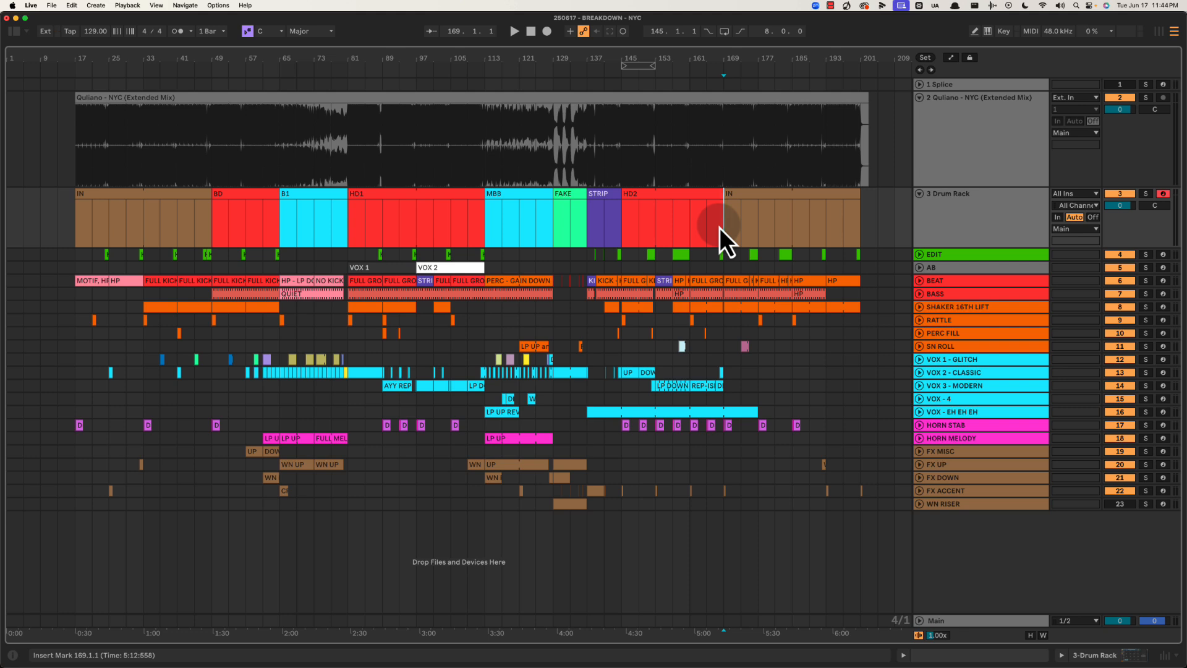
pyautogui.moveTo(591, 227); pyautogui.dragTo(728, 405)
pyautogui.click(725, 397)
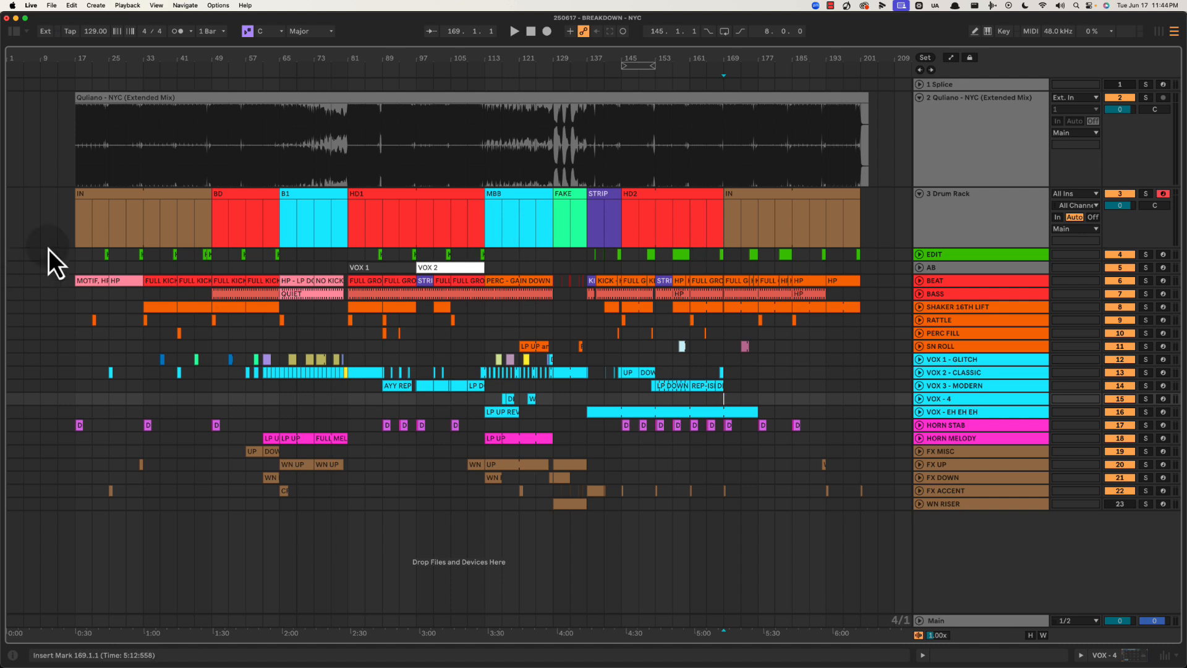
# Review the section sequence from IN, BD and HD1 through MBB and FAKE to the end of HD2 at bar 169
pyautogui.click(171, 209)
pyautogui.click(278, 218)
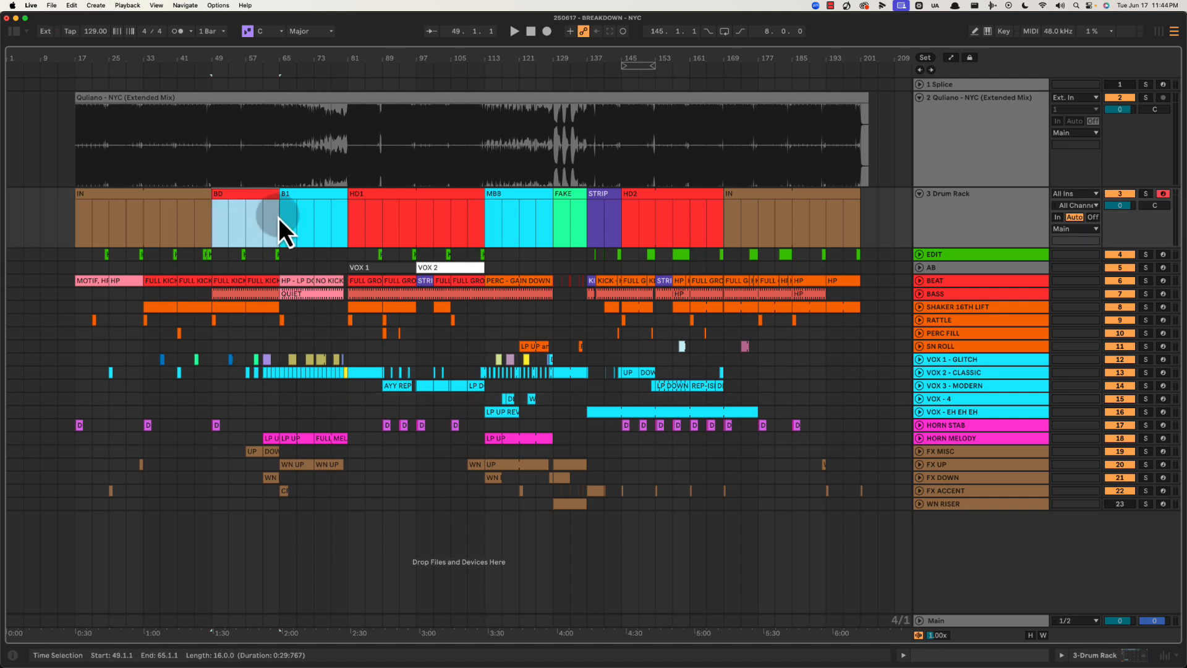
pyautogui.click(369, 217)
pyautogui.moveTo(490, 229); pyautogui.dragTo(735, 225)
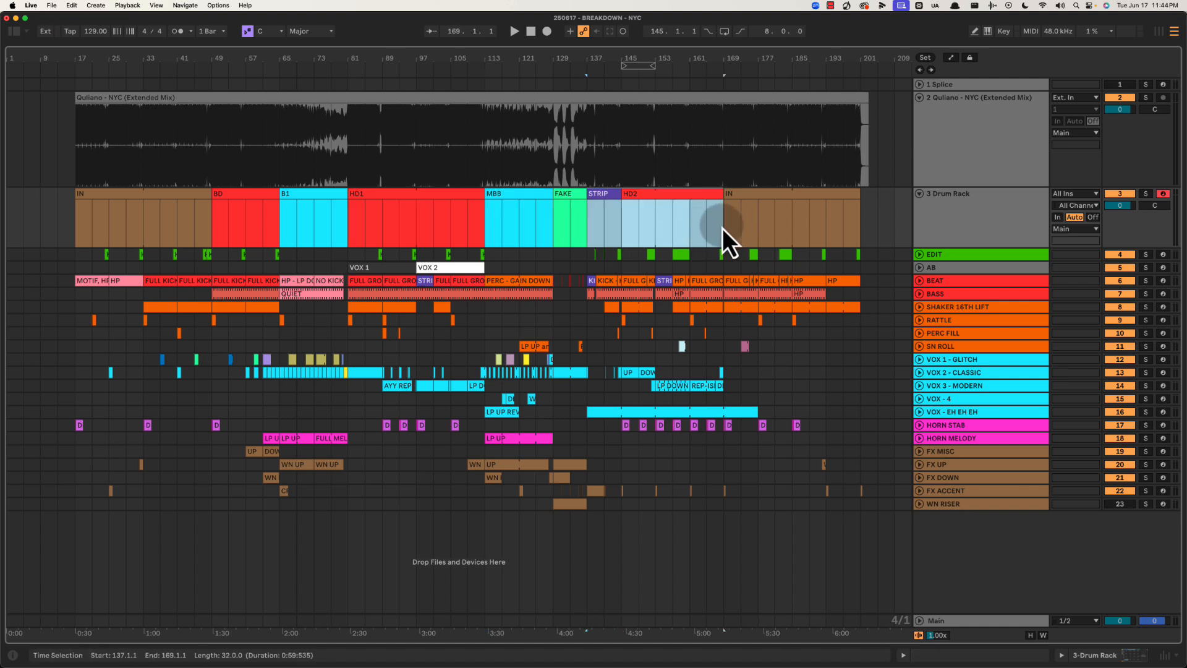
# Rename the final section clip at bars 169–201 as OUT
pyautogui.click(749, 211)
pyautogui.press('super+r')
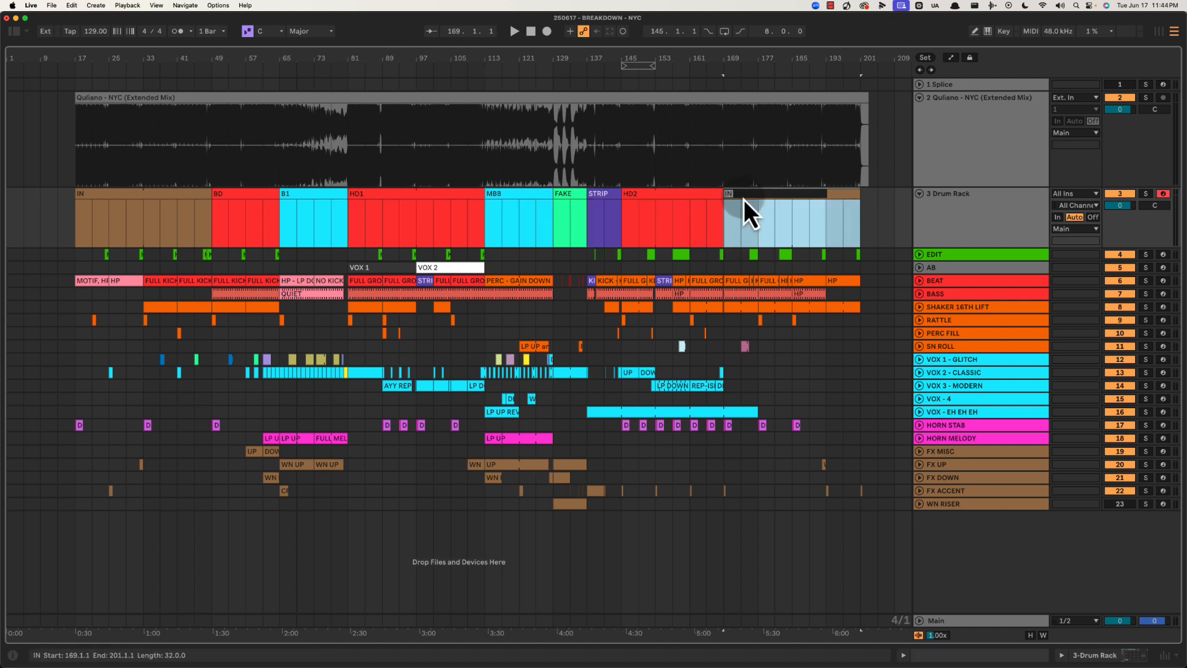
pyautogui.press('Return')
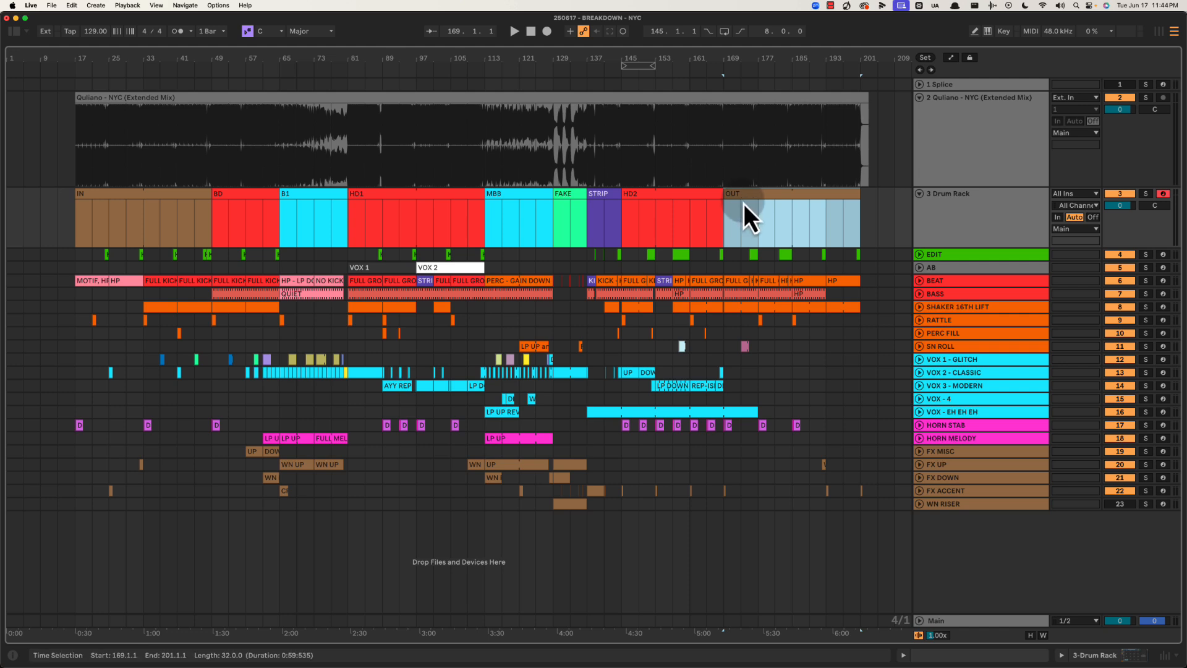
pyautogui.click(724, 213)
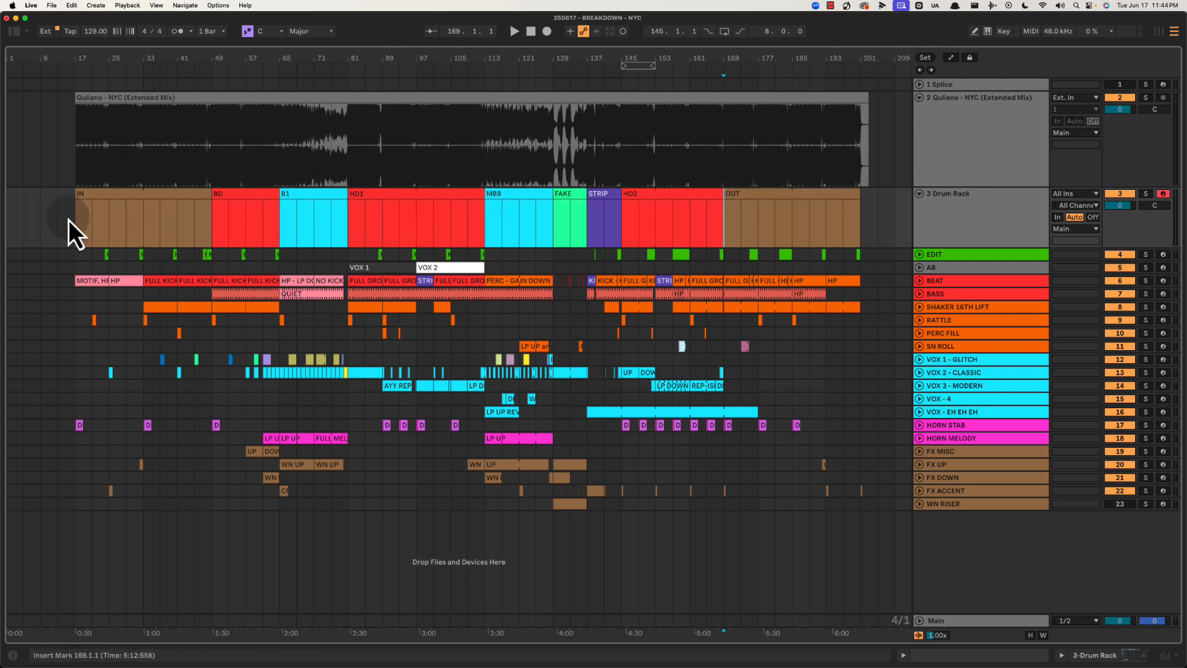
# Review the labeled arrangement from IN into HD1, then the STRIP and HD2 span at bars 137–169
pyautogui.moveTo(69, 220); pyautogui.dragTo(377, 218)
pyautogui.click(413, 209)
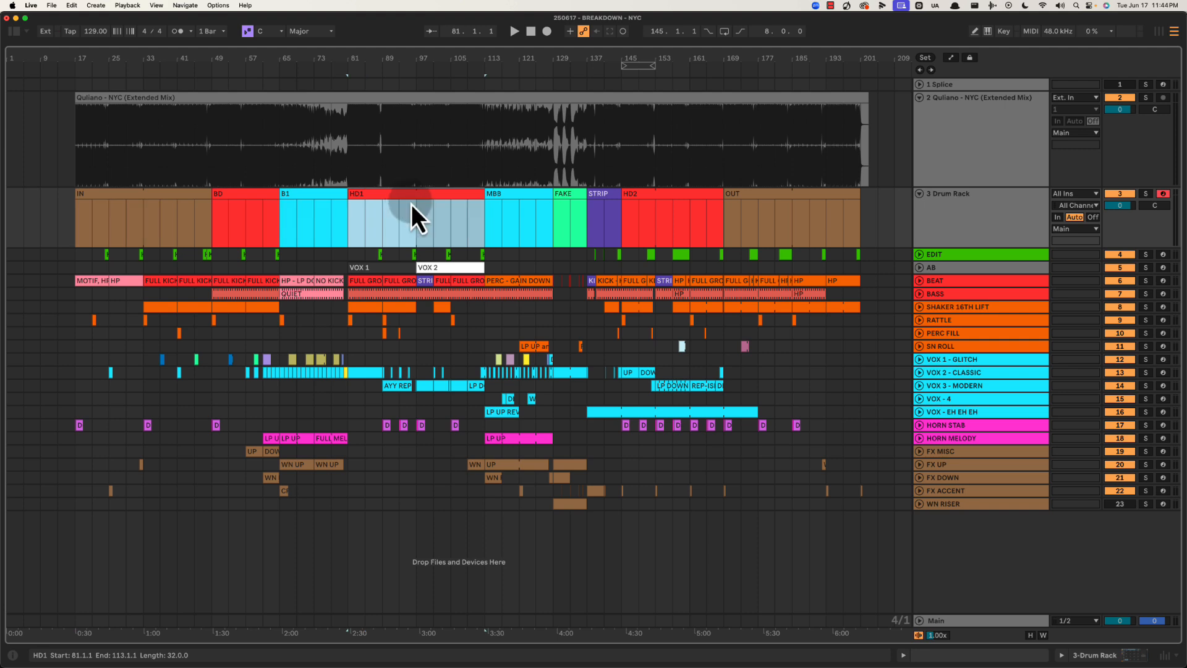
pyautogui.moveTo(482, 213)
pyautogui.mouseDown()
pyautogui.moveTo(630, 215)
pyautogui.moveTo(587, 225)
pyautogui.moveTo(470, 212)
pyautogui.mouseUp()
pyautogui.moveTo(590, 208); pyautogui.dragTo(726, 221)
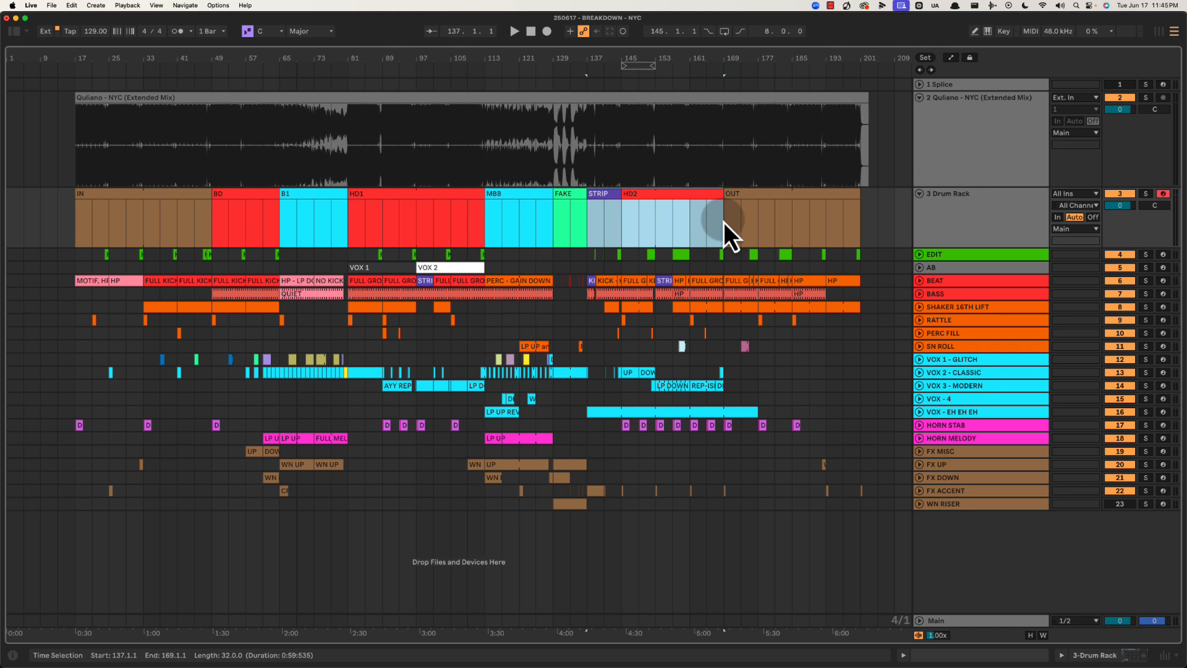
# Examine the OUT section from bar 169 to the song's end and the opening sections from IN into B1
pyautogui.moveTo(724, 221); pyautogui.dragTo(922, 213)
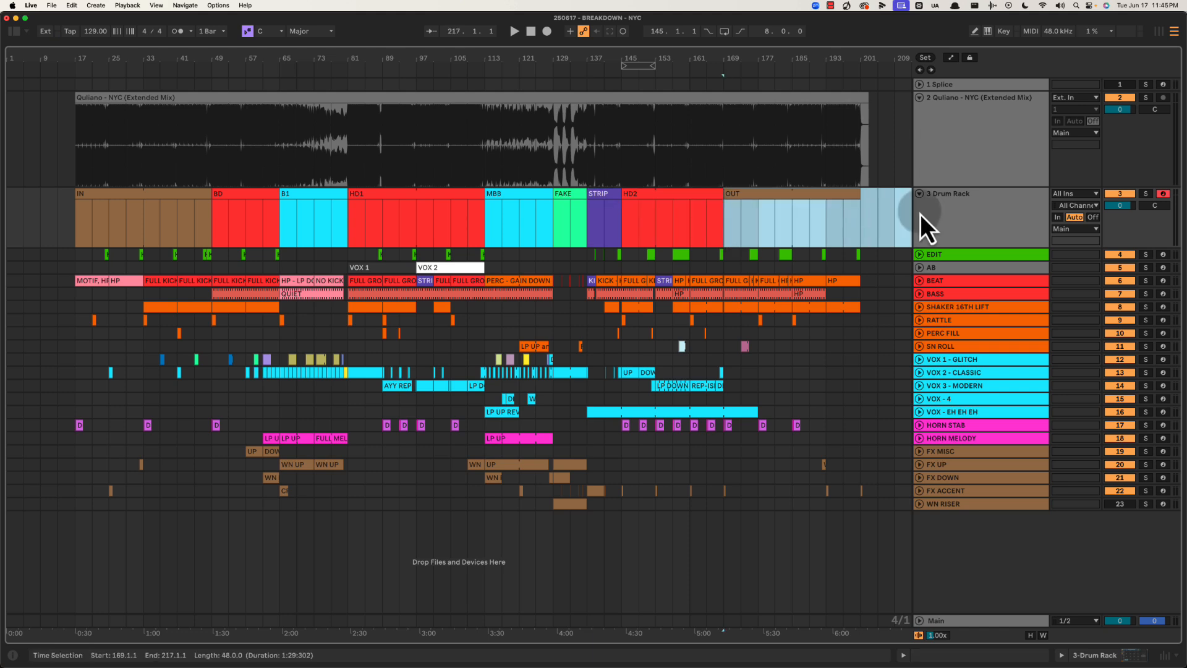
pyautogui.click(780, 203)
pyautogui.moveTo(710, 221); pyautogui.dragTo(930, 229)
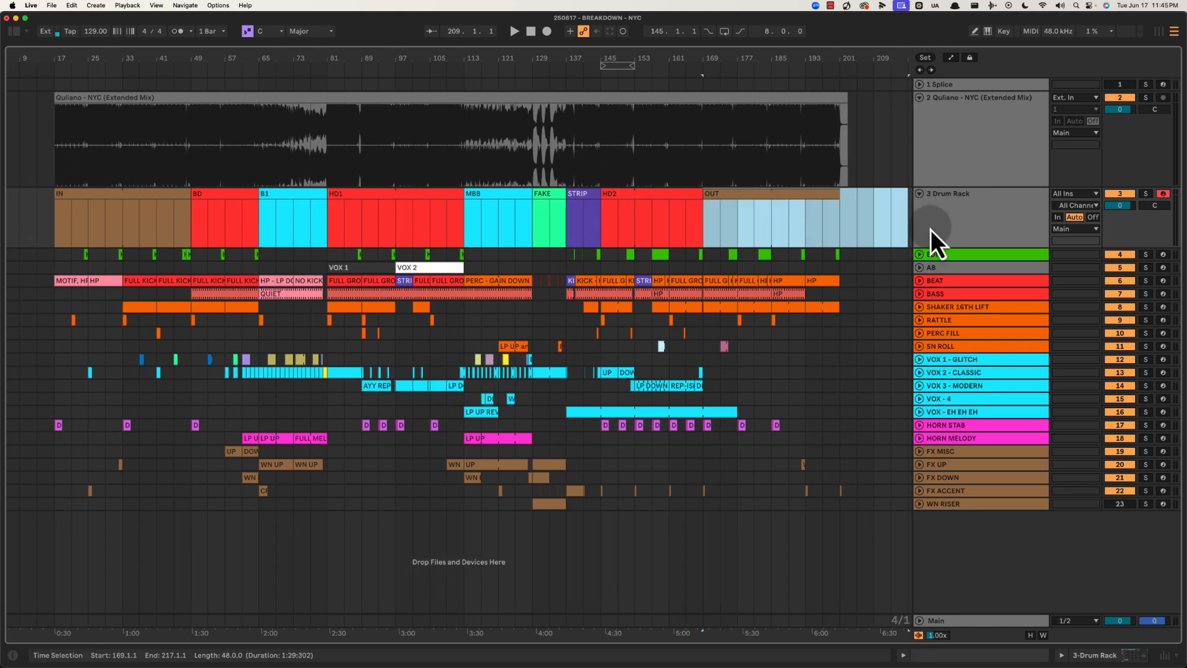
pyautogui.click(856, 224)
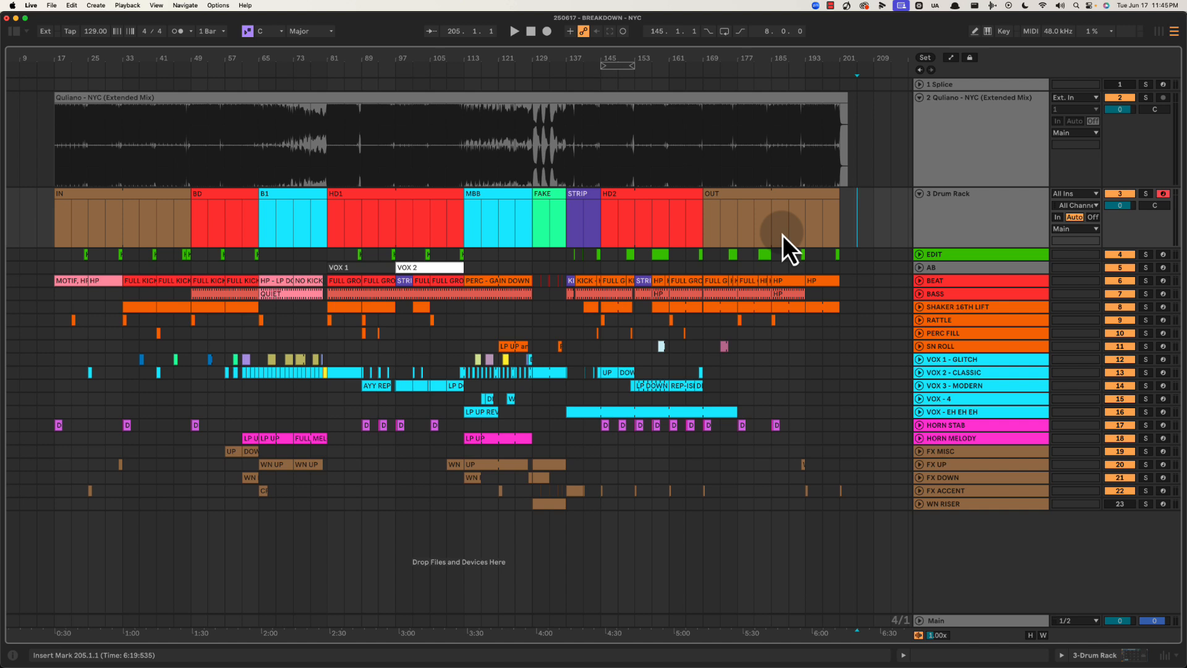
pyautogui.moveTo(102, 221); pyautogui.dragTo(311, 221)
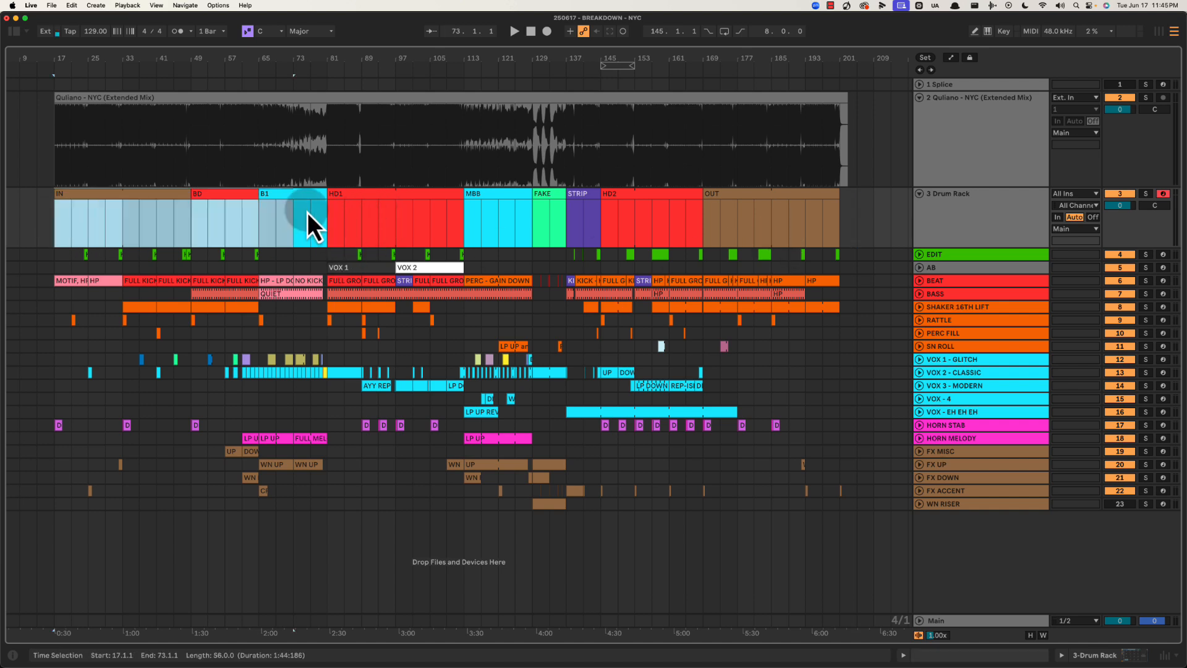
# Review the labeled sections from HD1 through HD2 at bar 169, and the whole arrangement from IN to OUT
pyautogui.click(361, 204)
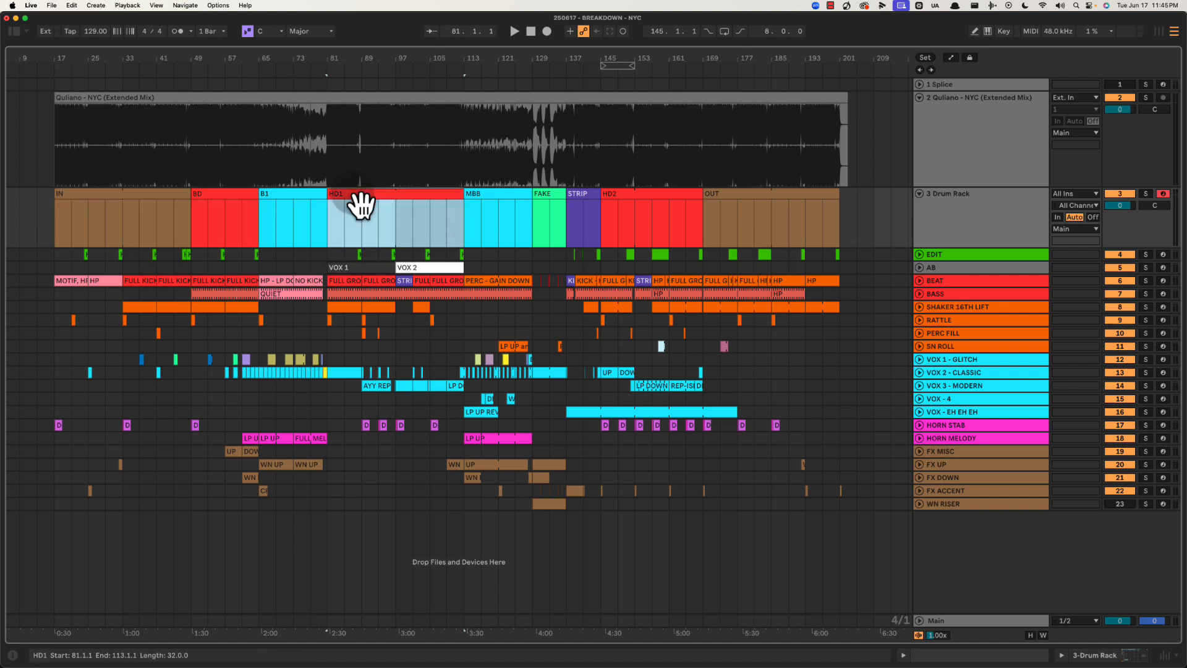
pyautogui.moveTo(465, 224); pyautogui.dragTo(703, 227)
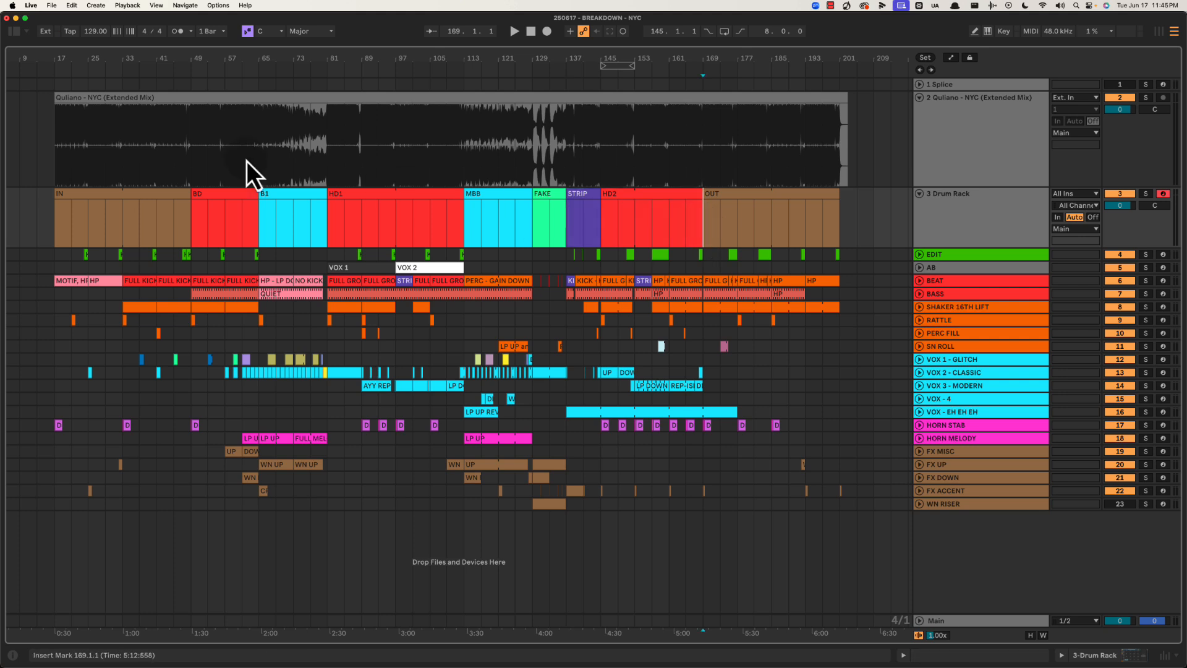
pyautogui.moveTo(27, 212); pyautogui.dragTo(906, 195)
pyautogui.click(865, 199)
pyautogui.moveTo(855, 207)
pyautogui.mouseDown()
pyautogui.moveTo(369, 217)
pyautogui.moveTo(28, 199)
pyautogui.mouseUp()
pyautogui.click(36, 199)
pyautogui.click(314, 236)
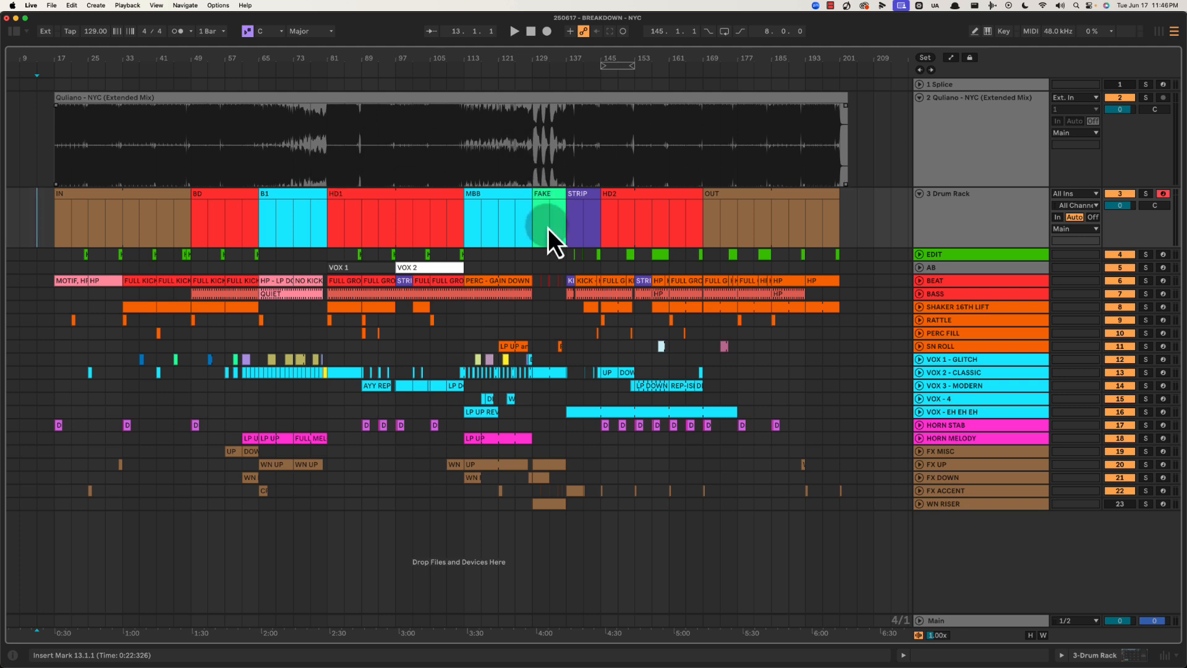
# Examine the FAKE and STRIP sections against the reference track's waveform at bars 129–145
pyautogui.moveTo(548, 228); pyautogui.dragTo(593, 221)
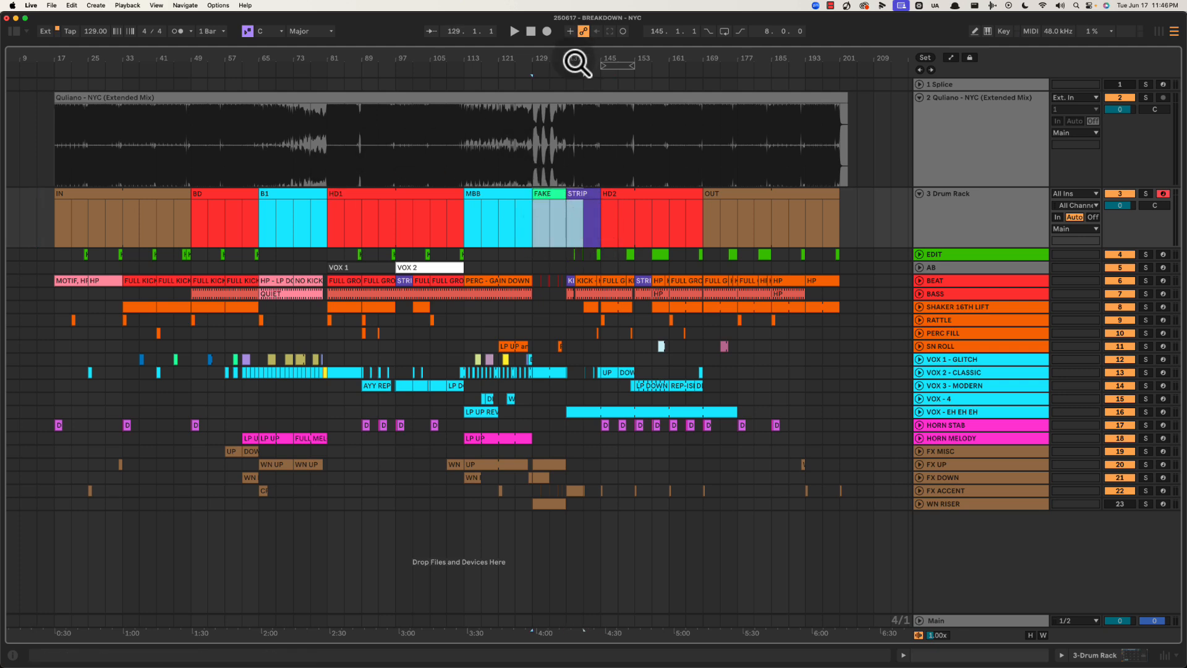
pyautogui.moveTo(575, 53); pyautogui.dragTo(575, 58)
pyautogui.click(427, 185)
pyautogui.moveTo(426, 190); pyautogui.dragTo(535, 187)
pyautogui.click(424, 162)
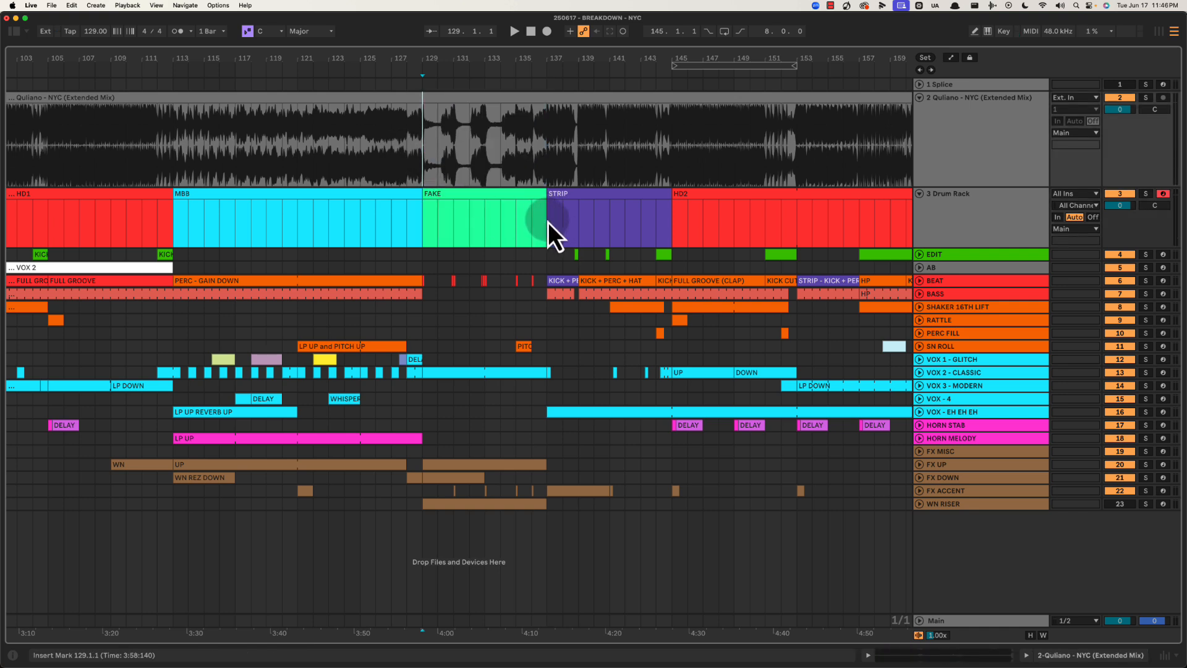
pyautogui.moveTo(548, 221); pyautogui.dragTo(673, 220)
pyautogui.moveTo(425, 150); pyautogui.dragTo(427, 224)
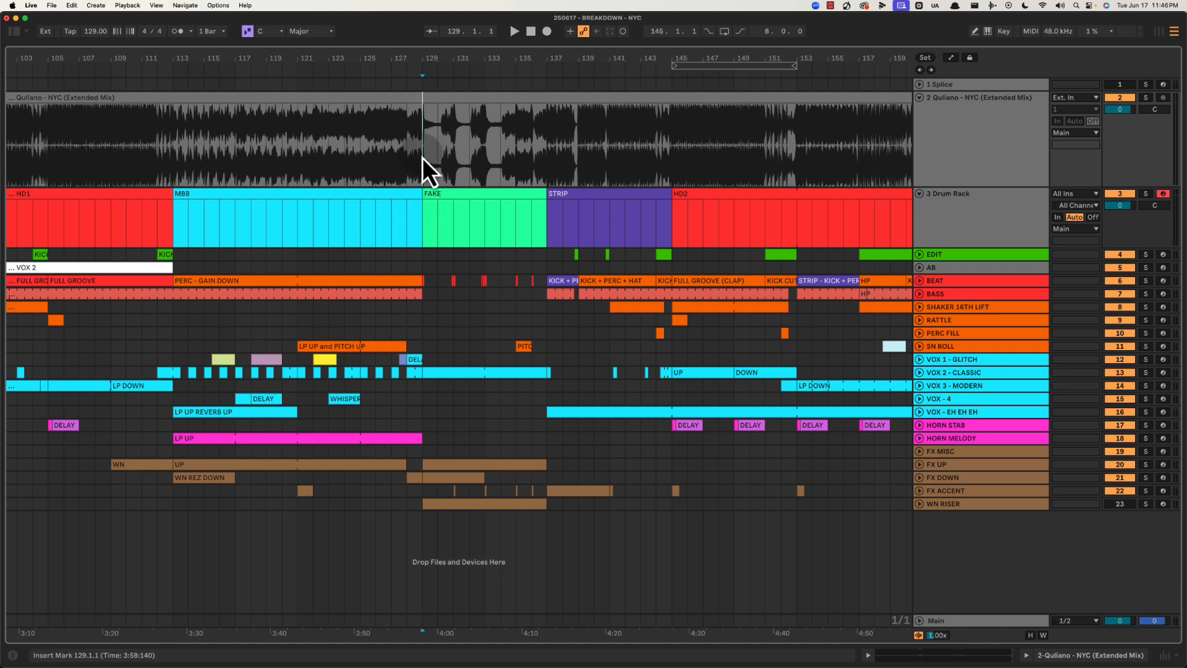
pyautogui.moveTo(423, 157); pyautogui.dragTo(674, 155)
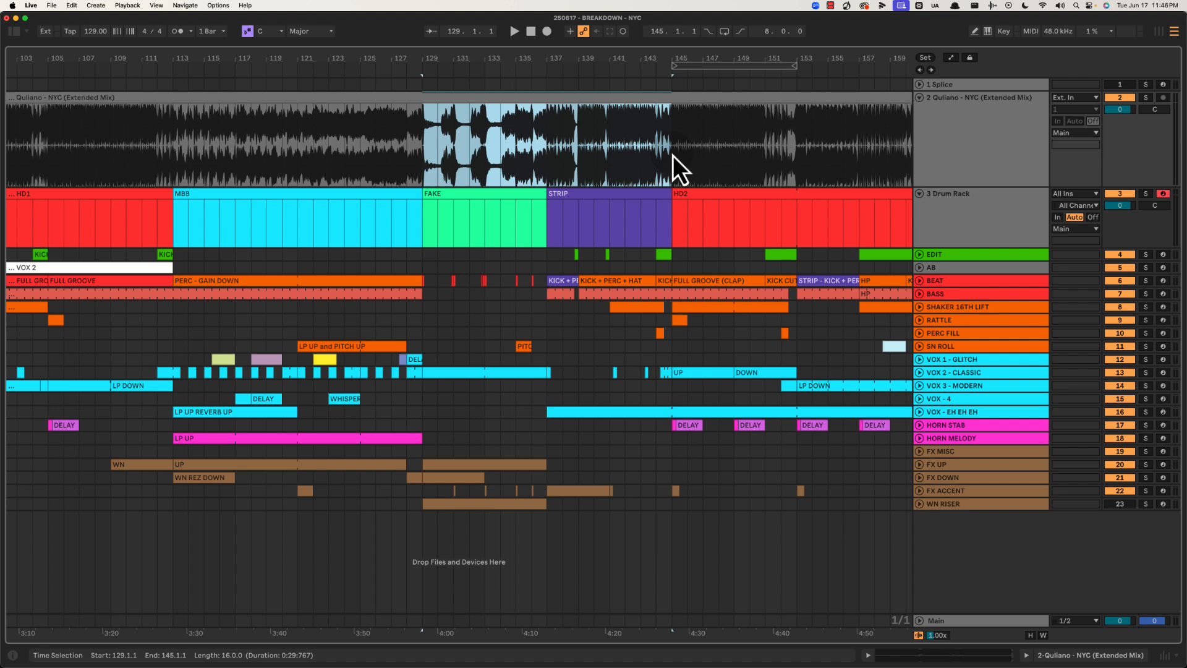
# Compare the waveform of the MBB, FAKE and STRIP sections with the opening of HD2 at bars 145–153
pyautogui.moveTo(158, 151); pyautogui.dragTo(675, 154)
pyautogui.click(422, 139)
pyautogui.click(548, 150)
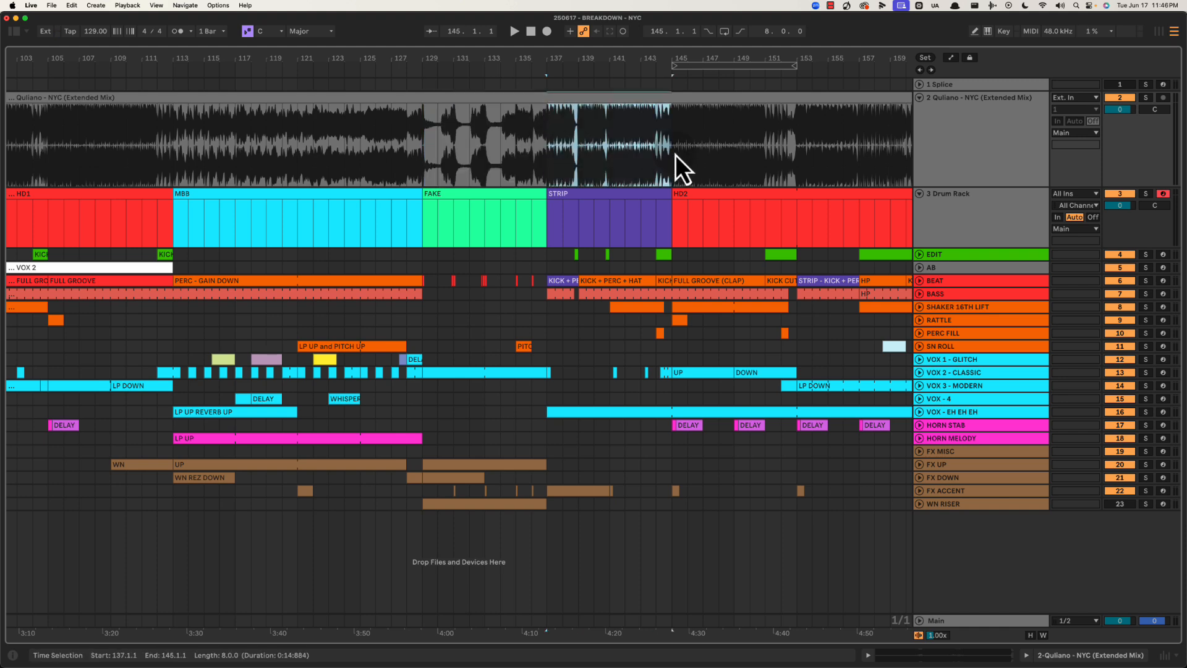
pyautogui.click(420, 148)
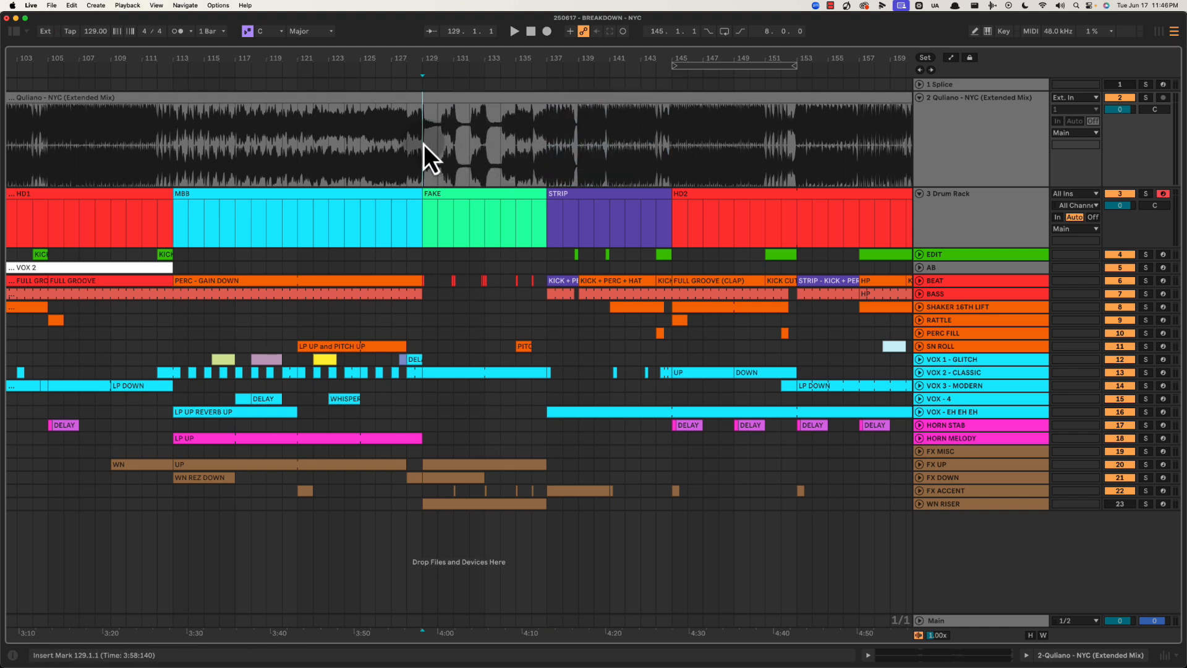
pyautogui.moveTo(425, 143); pyautogui.dragTo(813, 135)
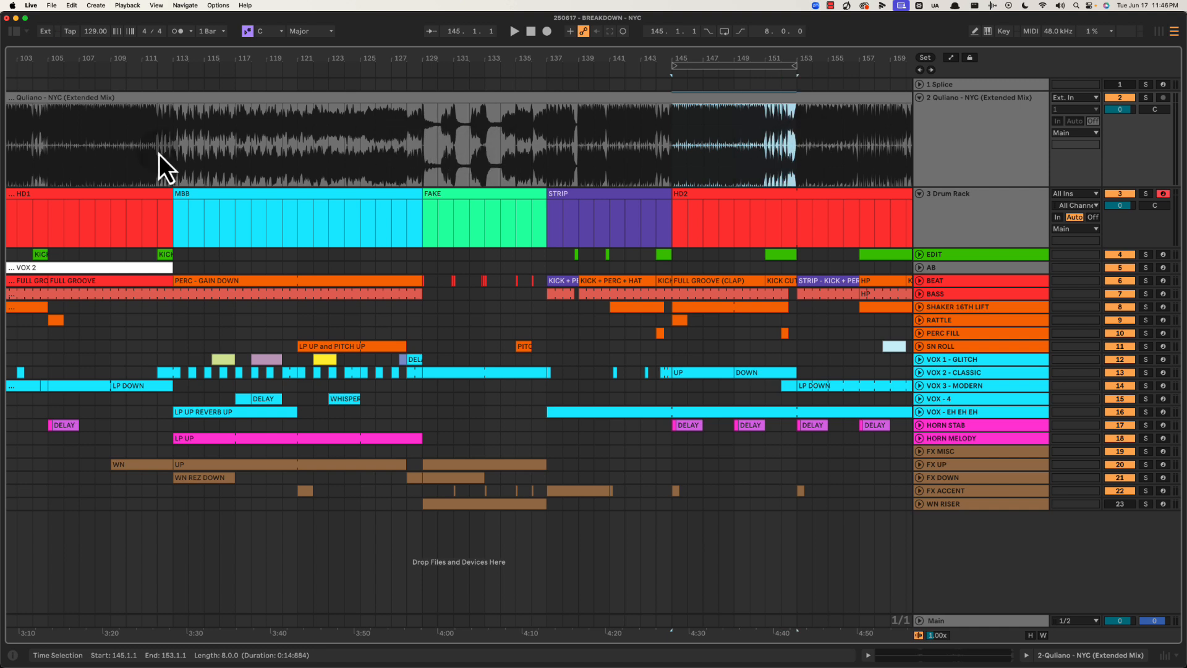
pyautogui.moveTo(425, 143); pyautogui.dragTo(673, 147)
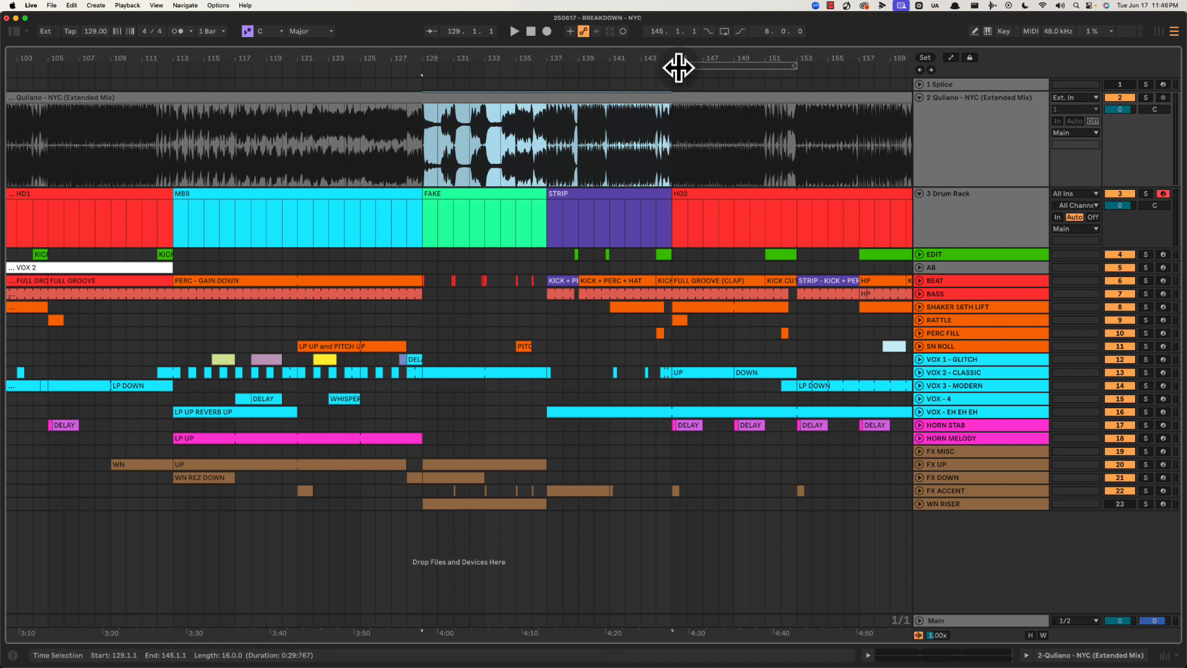
# Inspect the STRIP section at bars 137–145 up close, focusing on the waveform from bar 139 to just past 141
pyautogui.moveTo(681, 59); pyautogui.dragTo(611, 58)
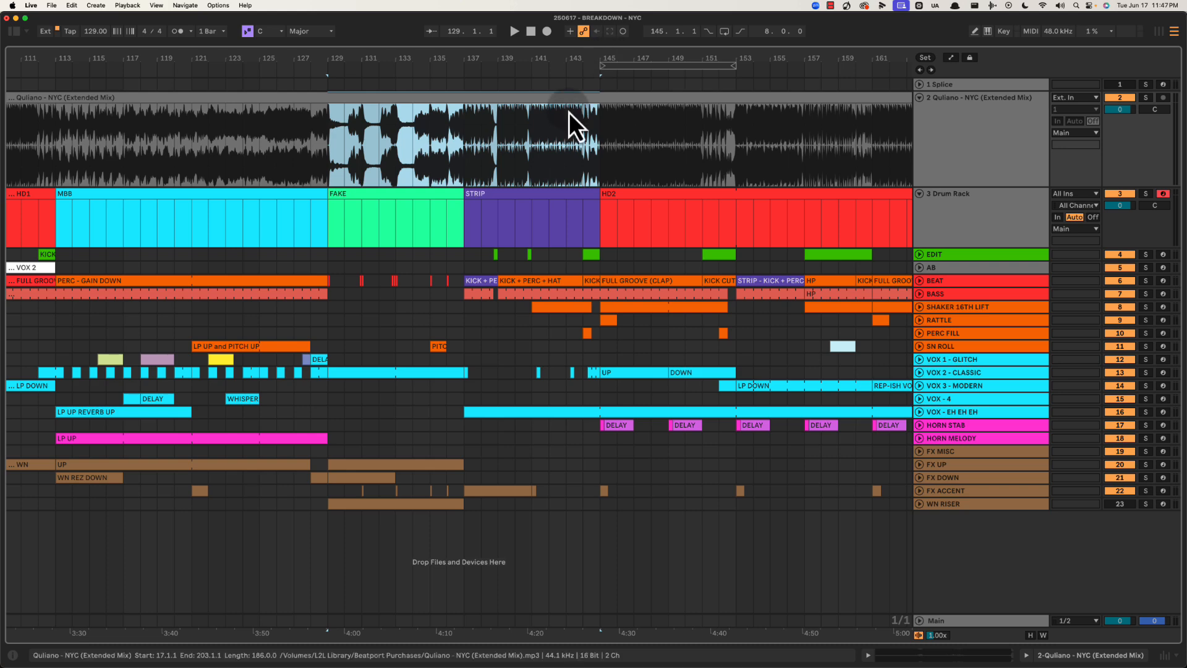
pyautogui.moveTo(459, 144); pyautogui.dragTo(601, 259)
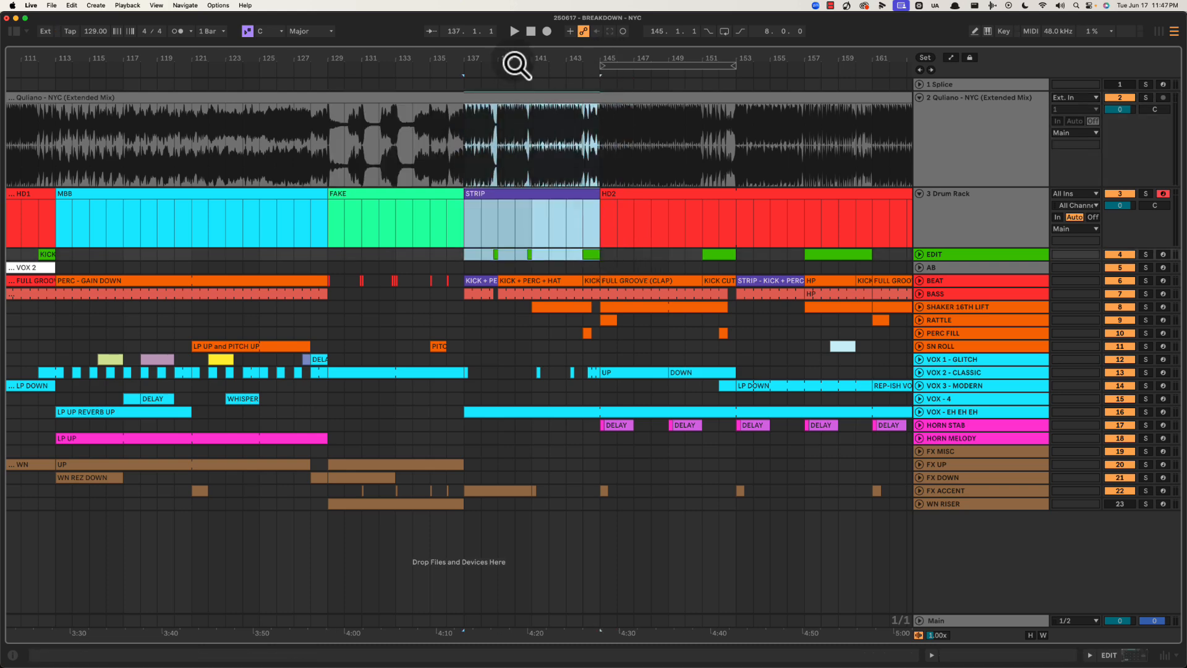
pyautogui.moveTo(516, 63); pyautogui.dragTo(488, 124)
pyautogui.moveTo(434, 213); pyautogui.dragTo(570, 162)
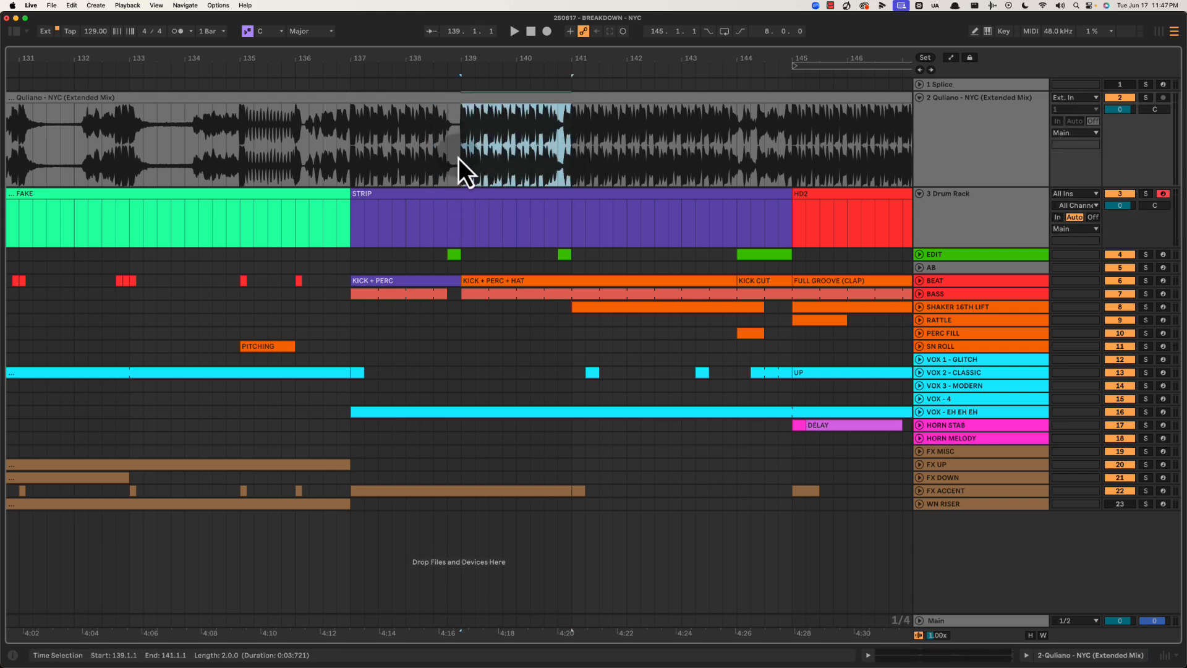
pyautogui.moveTo(458, 157); pyautogui.dragTo(583, 149)
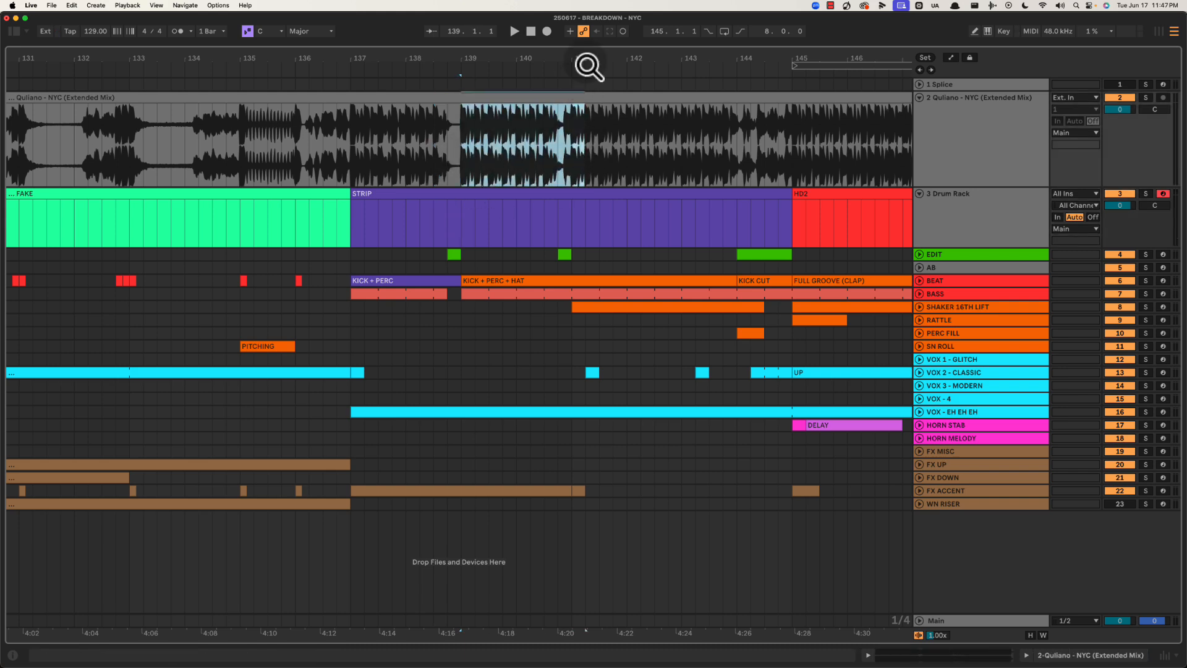
pyautogui.moveTo(590, 60); pyautogui.dragTo(592, 60)
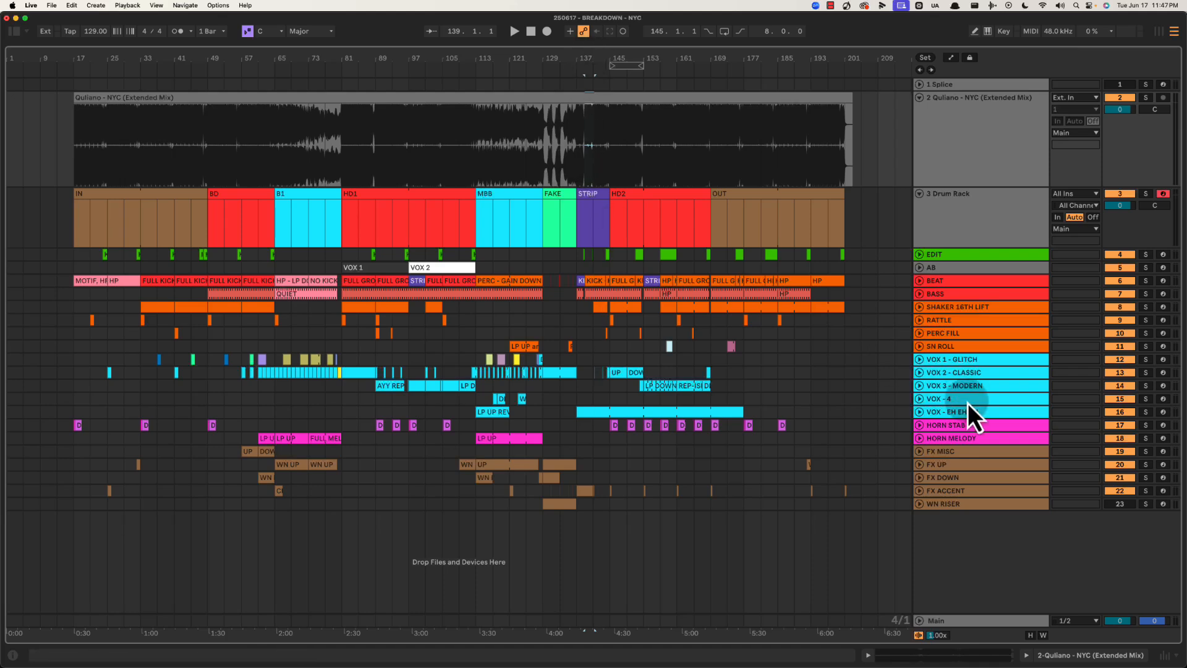
pyautogui.click(959, 388)
pyautogui.click(920, 386)
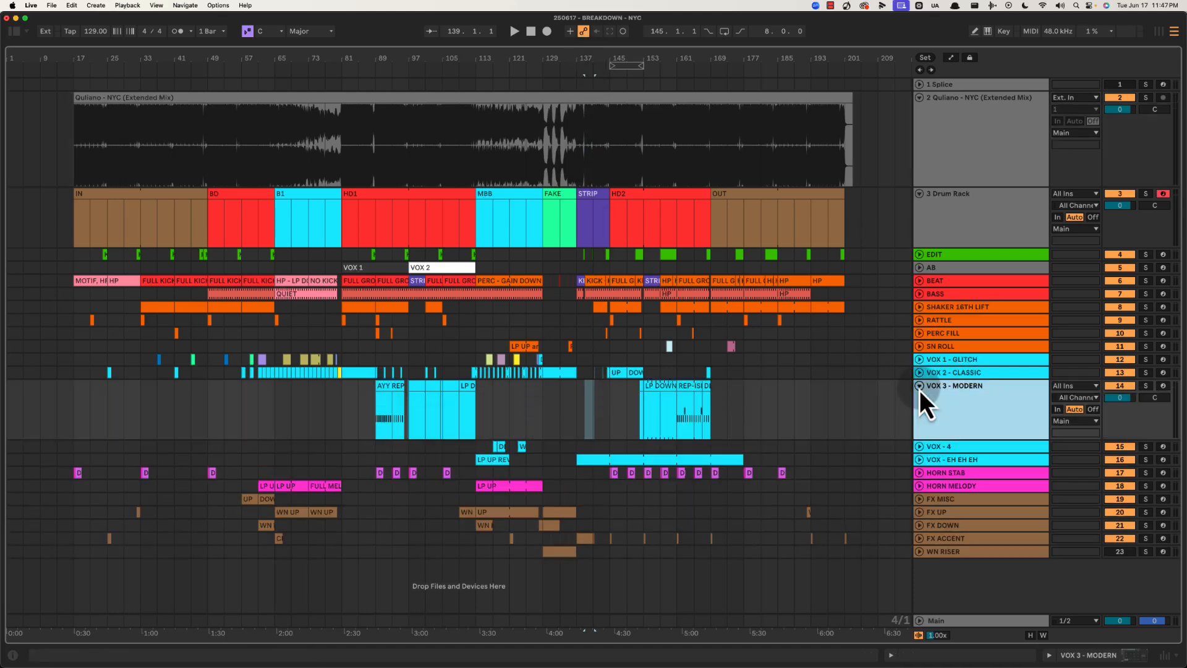
pyautogui.click(920, 387)
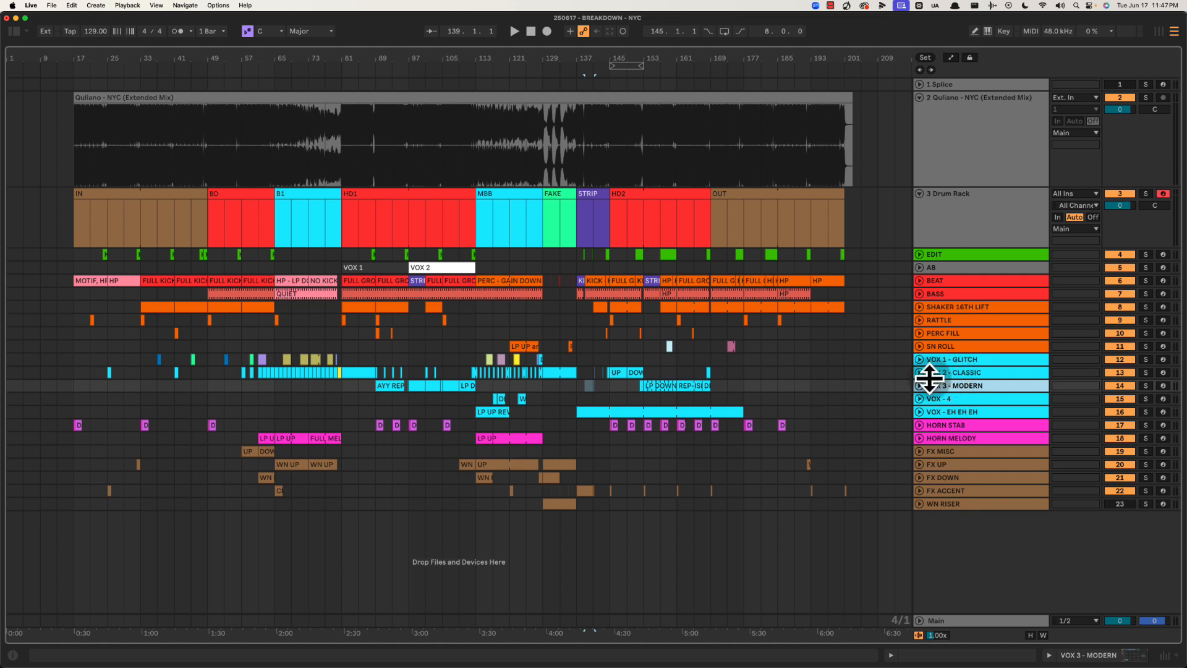
# Unfold the VOX 2 - CLASSIC track and inspect its clips through STRIP and the start of HD2
pyautogui.click(945, 373)
pyautogui.click(920, 372)
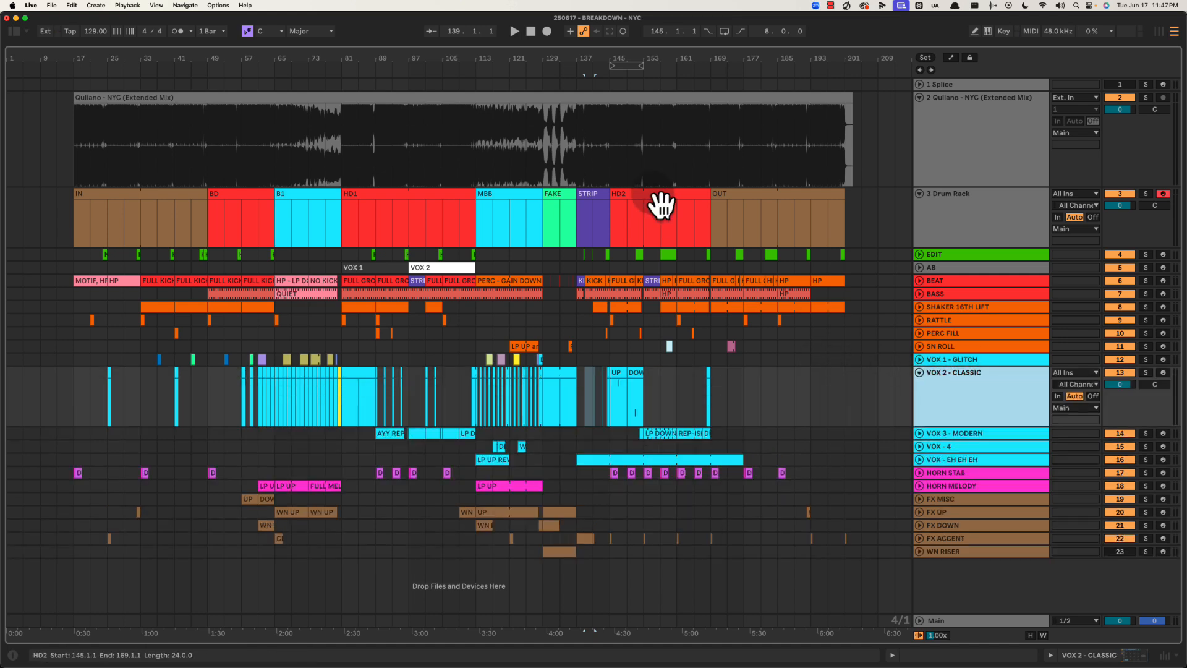
pyautogui.moveTo(631, 53); pyautogui.dragTo(490, 57)
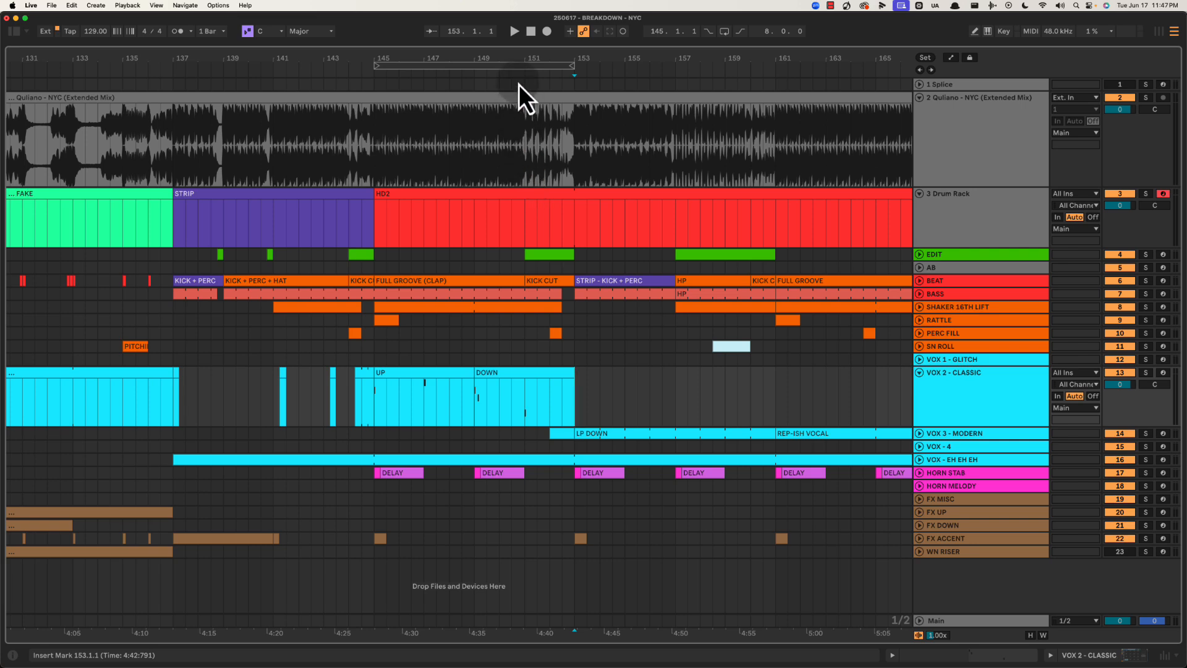
pyautogui.moveTo(525, 54); pyautogui.dragTo(530, 54)
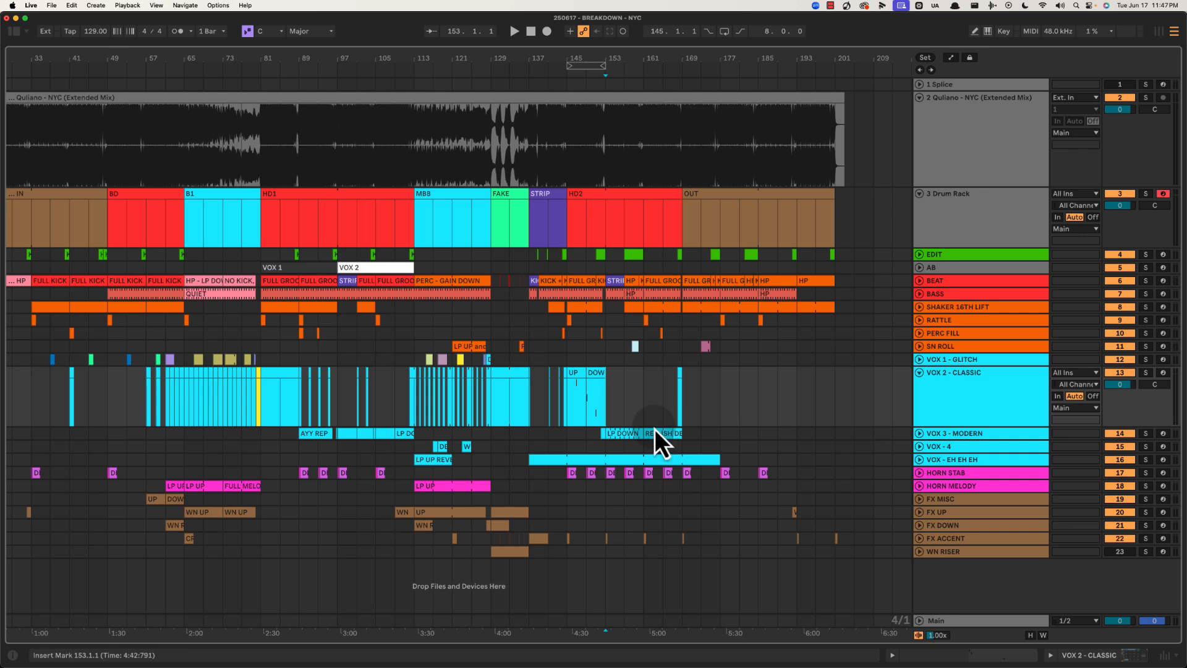
# Unfold the VOX 3 - MODERN track to show its clip contents
pyautogui.click(942, 407)
pyautogui.click(944, 436)
pyautogui.click(919, 434)
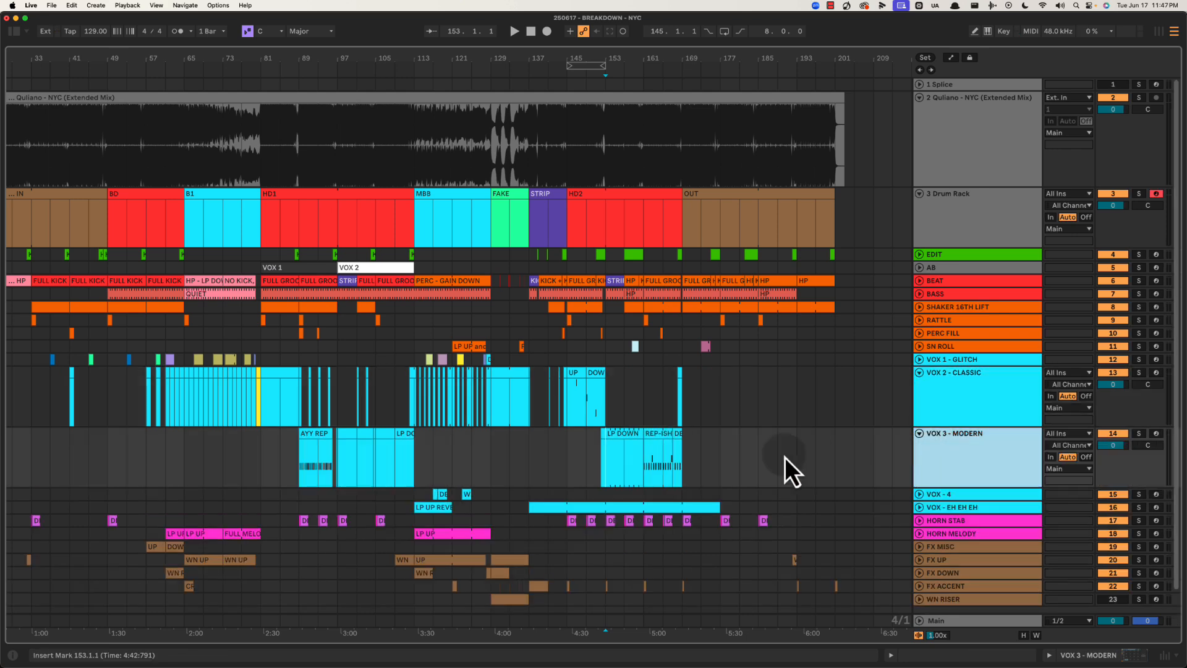
# Play the opening of HD1 from bar 81 to listen to its vocal, and stop playback after a few bars
pyautogui.click(262, 463)
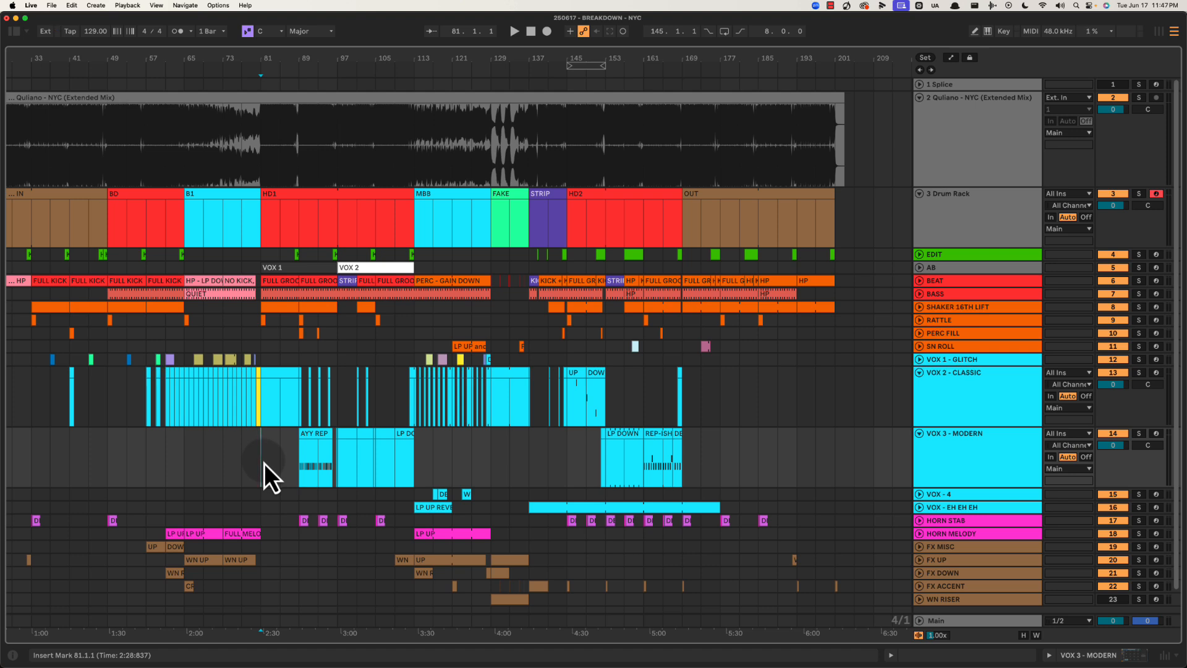
pyautogui.press('space')
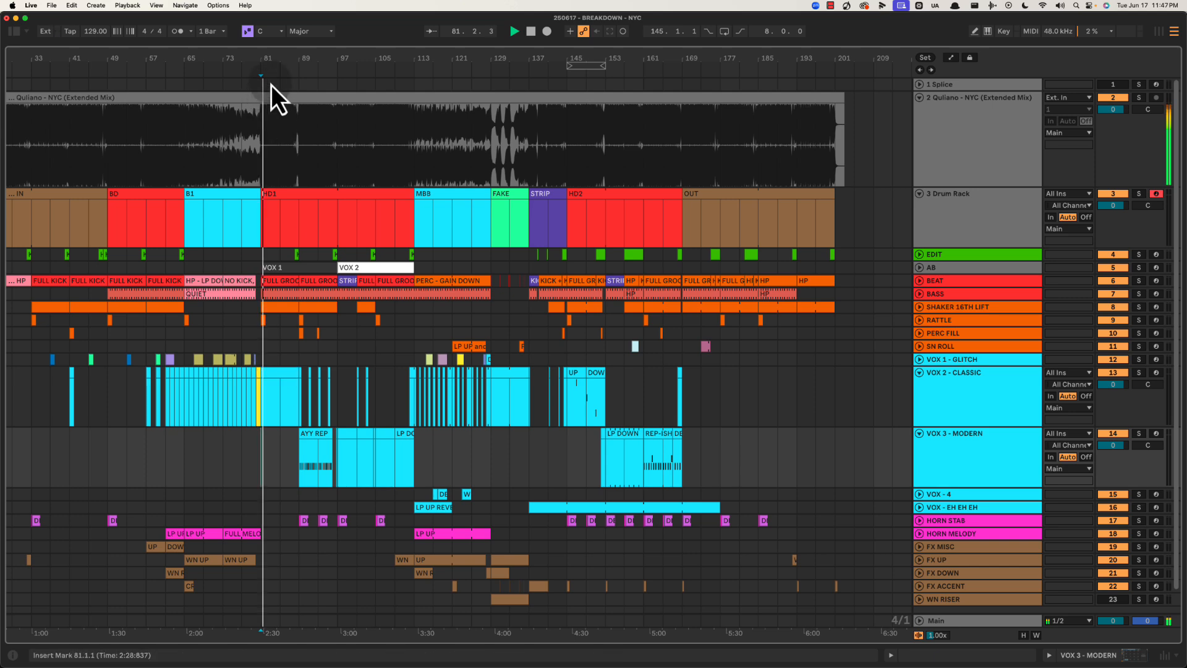
pyautogui.moveTo(283, 60); pyautogui.dragTo(282, 60)
pyautogui.hscroll(2, 363, 336)
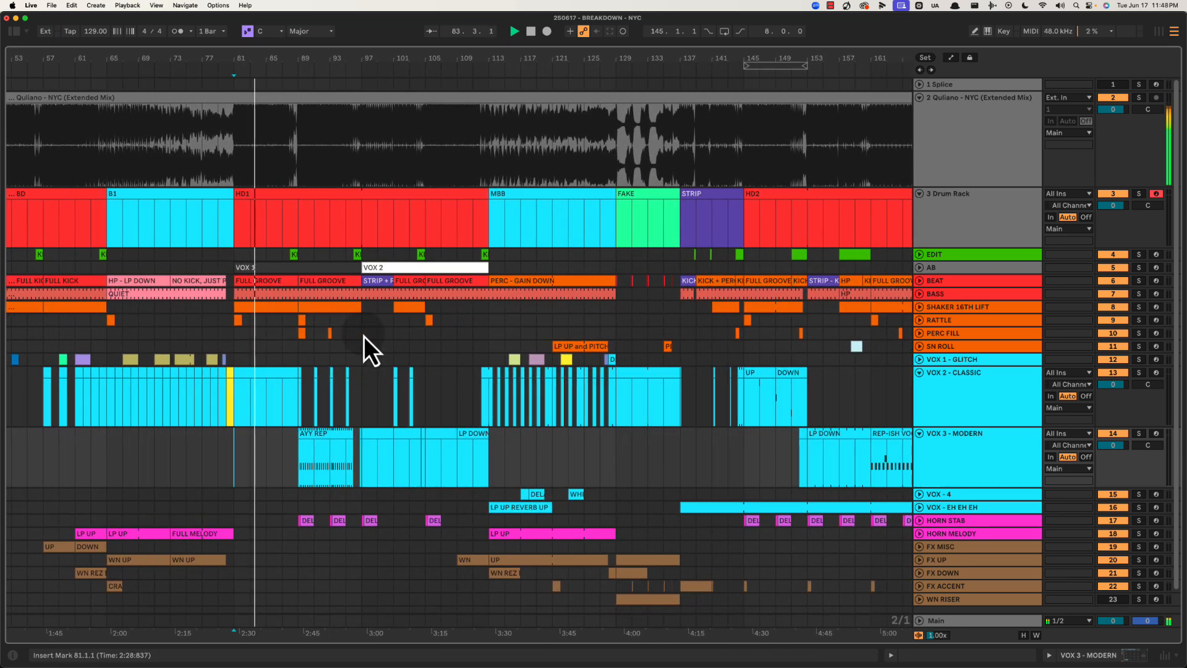
pyautogui.hscroll(2, 363, 336)
pyautogui.press('space')
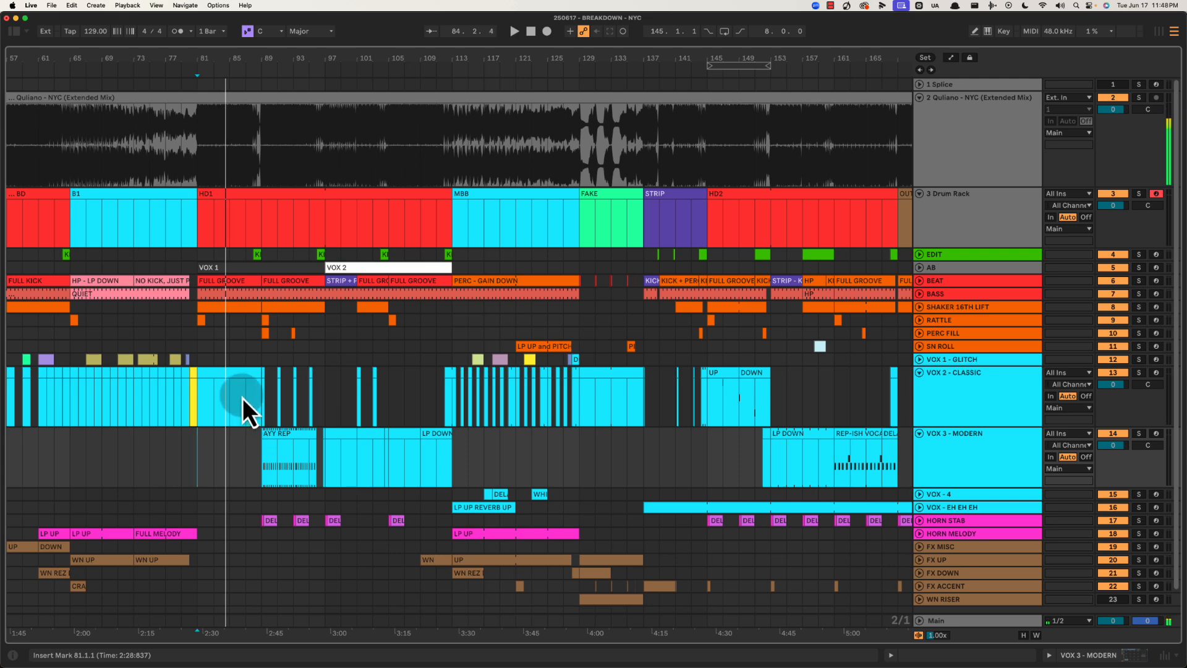
# Rename the VOX 2 - CLASSIC clip at bars 81–89 as FULL VOCAL
pyautogui.click(244, 392)
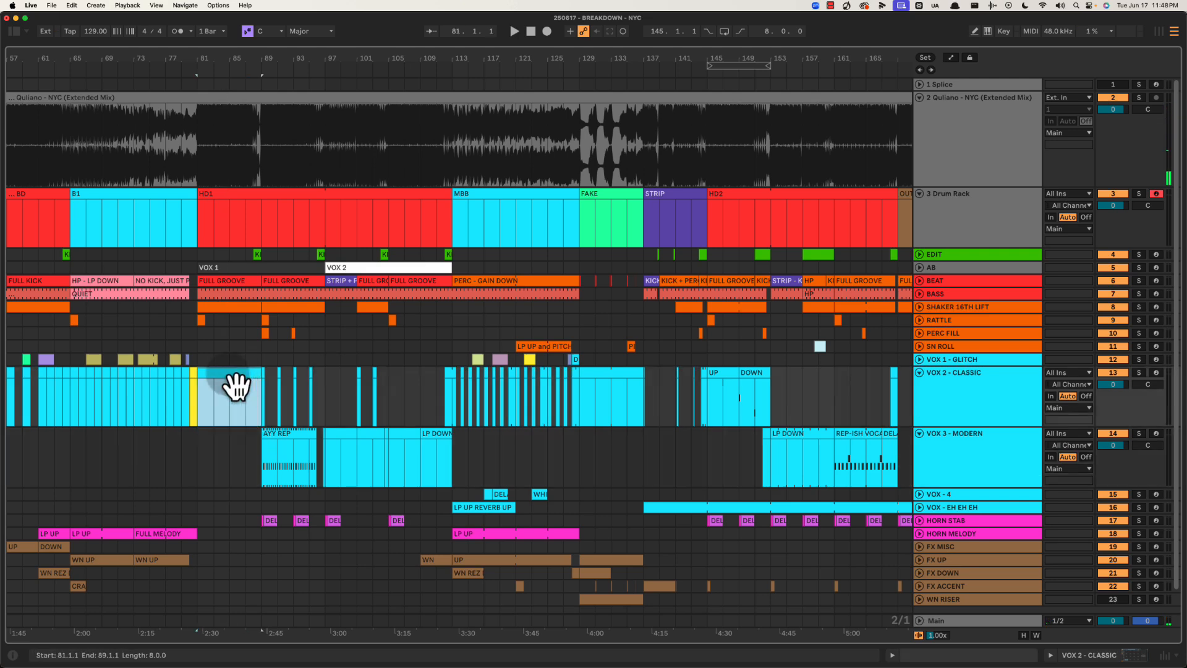
pyautogui.doubleClick(375, 58)
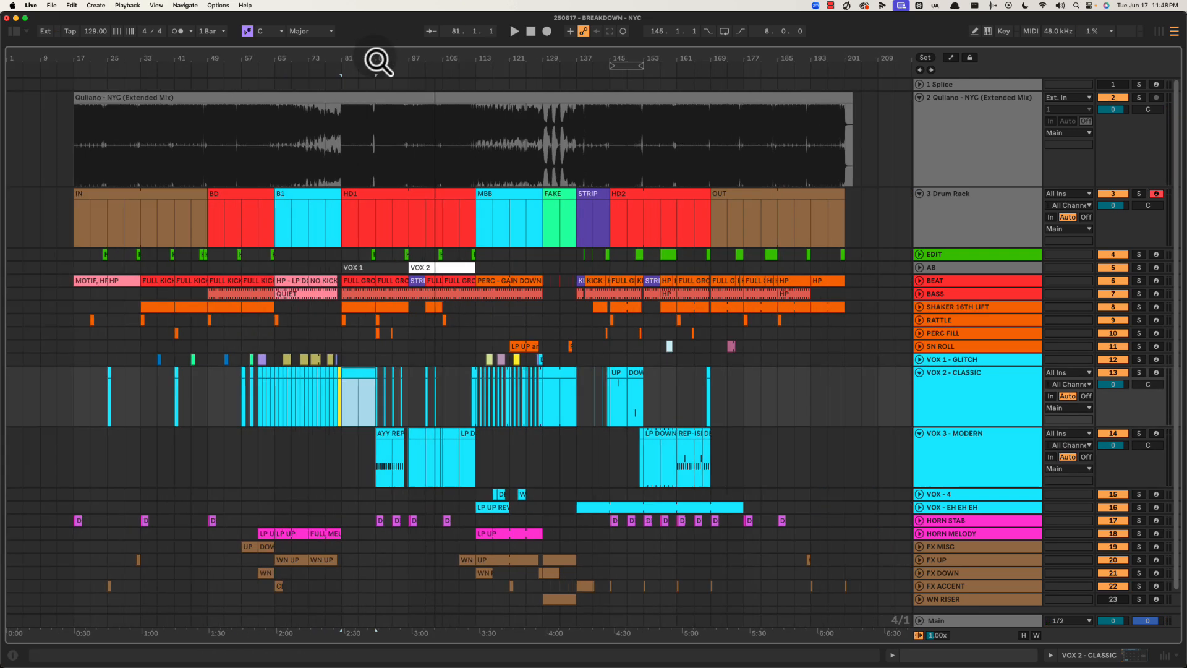
pyautogui.moveTo(418, 61); pyautogui.dragTo(340, 60)
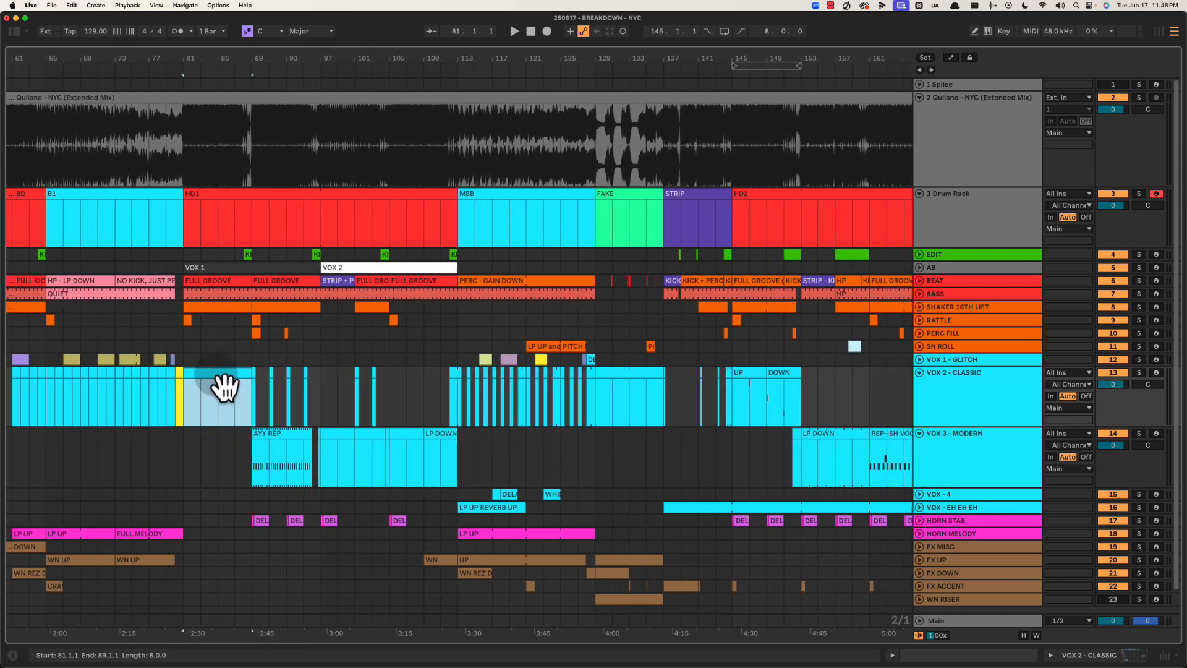
pyautogui.press('super+r')
pyautogui.write('FULL VOCAL')
pyautogui.press('Return')
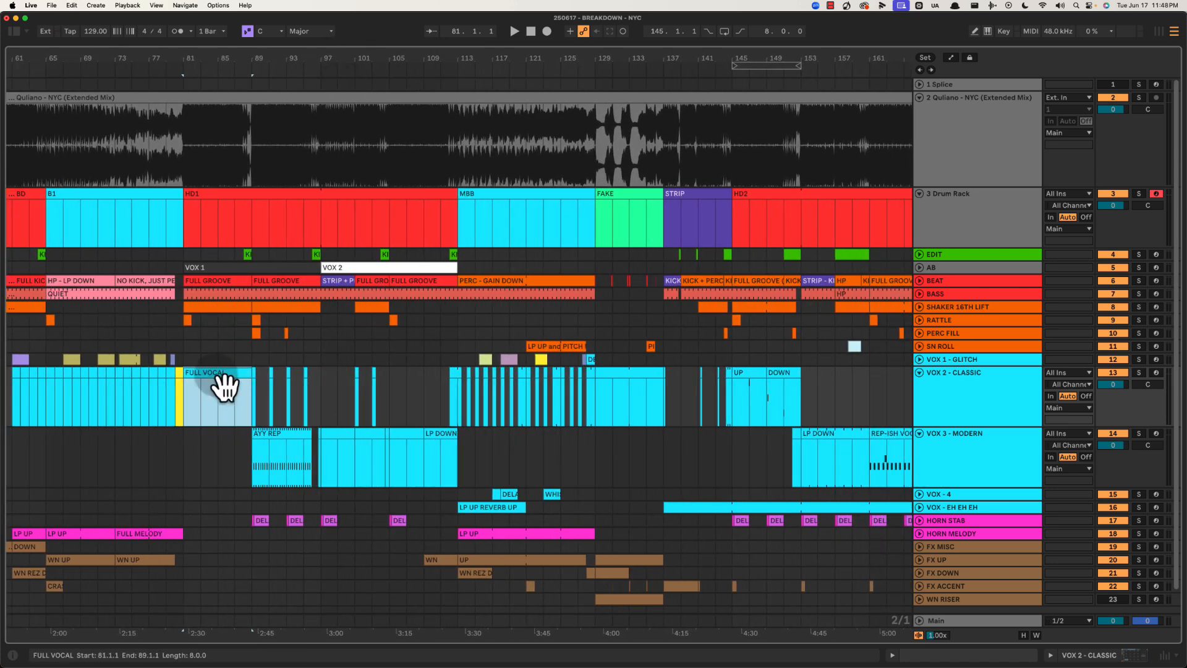
# Compare the FULL VOCAL clip at bars 81–89 with the UP and DOWN vocal clips at bars 145–153
pyautogui.hscroll(5, 432, 363)
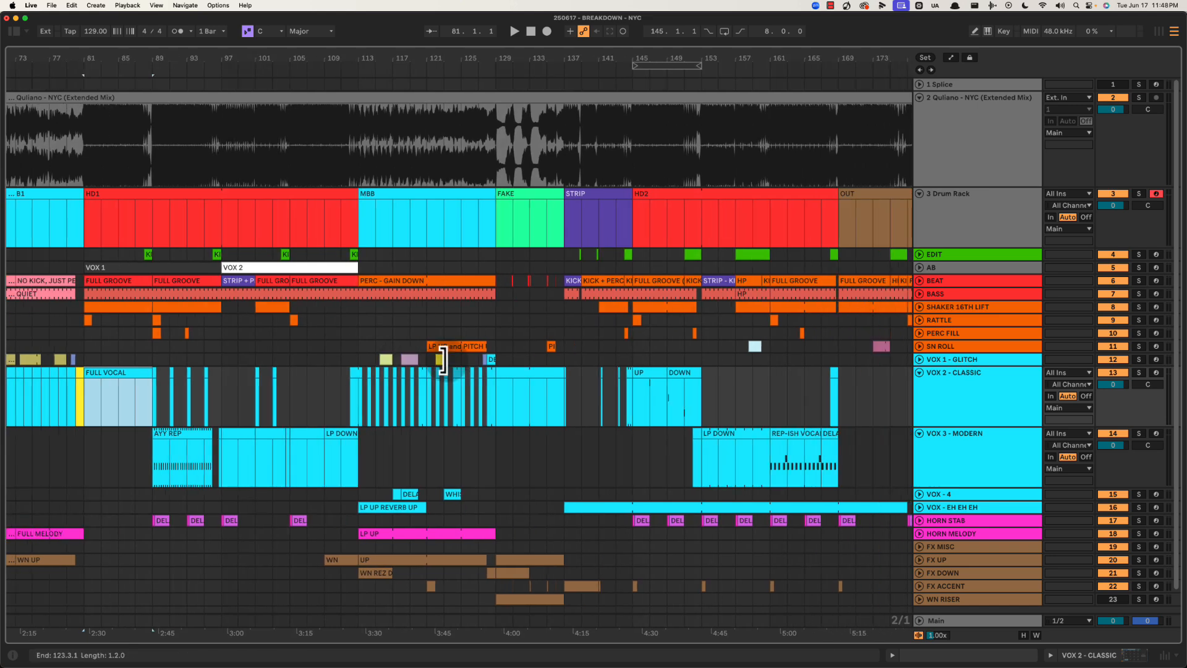
pyautogui.moveTo(734, 56); pyautogui.dragTo(734, 57)
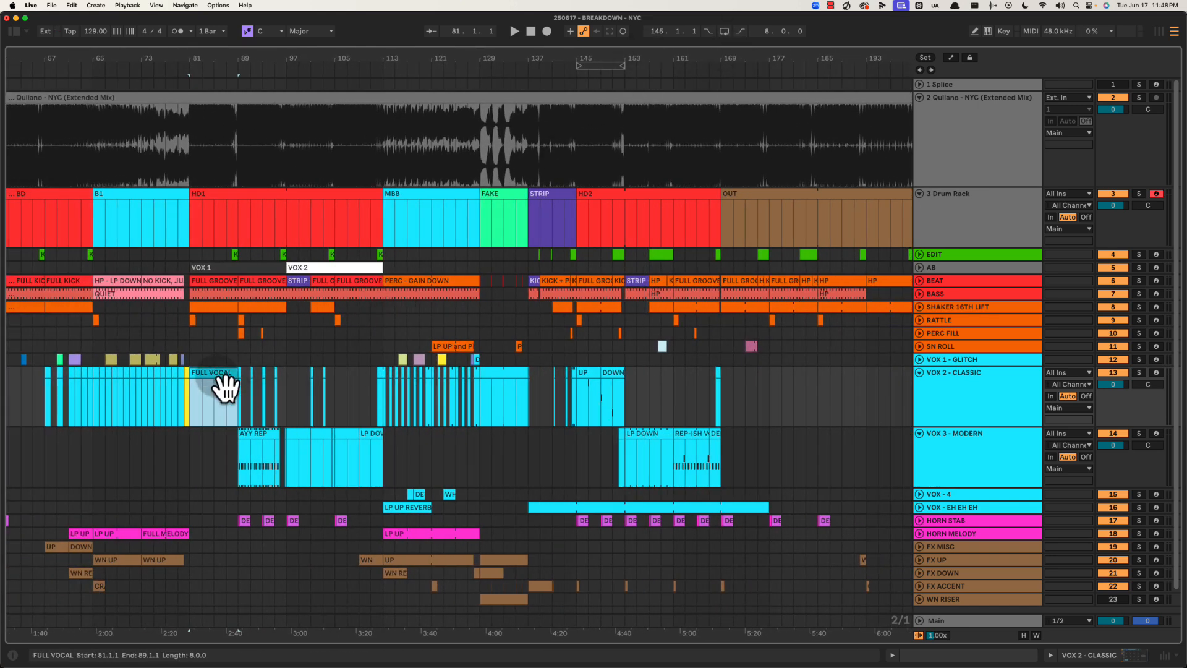
pyautogui.moveTo(200, 350); pyautogui.dragTo(243, 399)
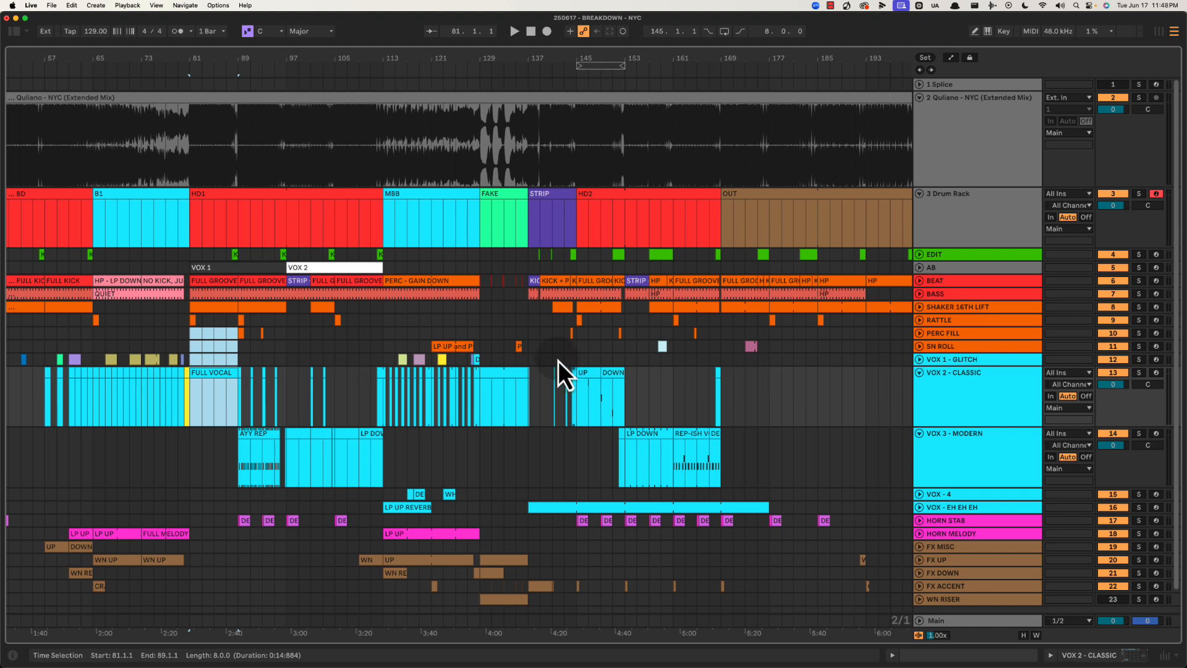
pyautogui.click(538, 344)
pyautogui.moveTo(555, 355); pyautogui.dragTo(622, 406)
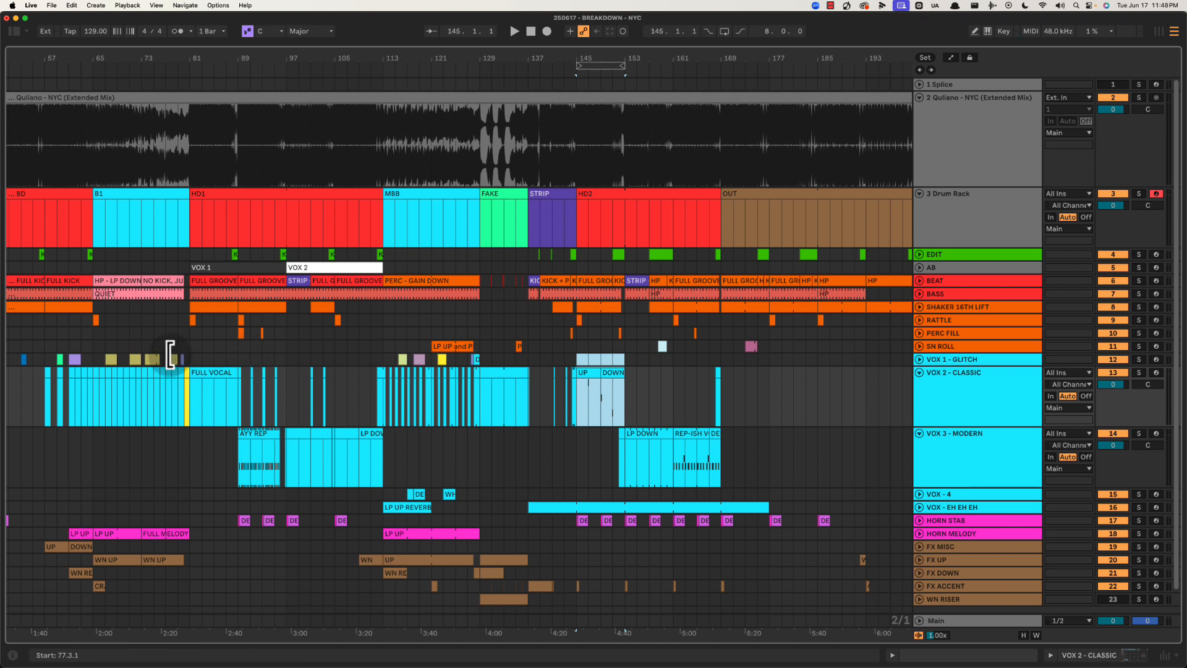
pyautogui.click(193, 351)
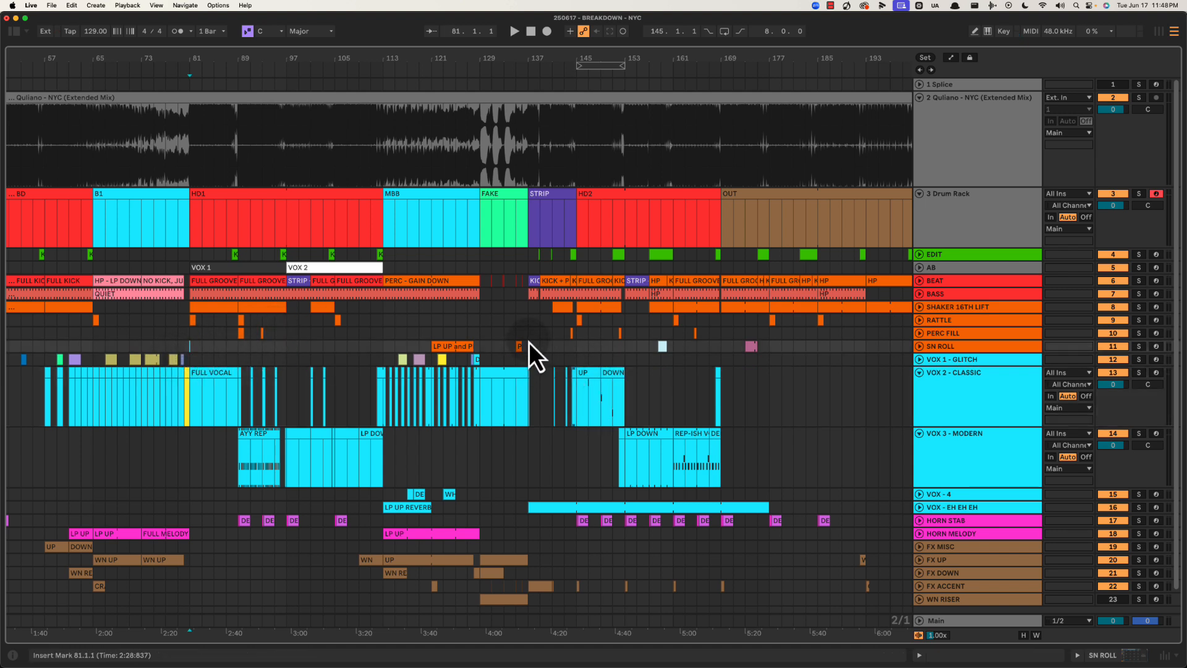
# Select bars 145–153 on VOX 2 - CLASSIC to examine the UP and DOWN vocal clips at the start of HD2
pyautogui.moveTo(529, 343); pyautogui.dragTo(574, 425)
pyautogui.moveTo(583, 350); pyautogui.dragTo(625, 416)
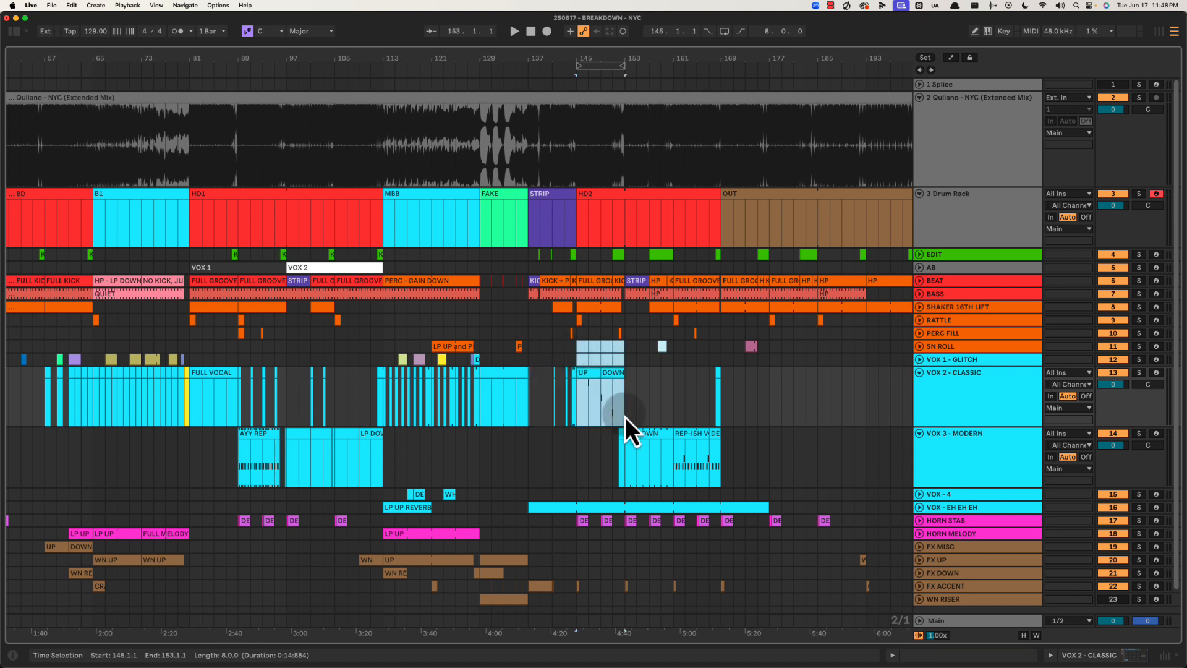
pyautogui.moveTo(598, 250); pyautogui.dragTo(626, 415)
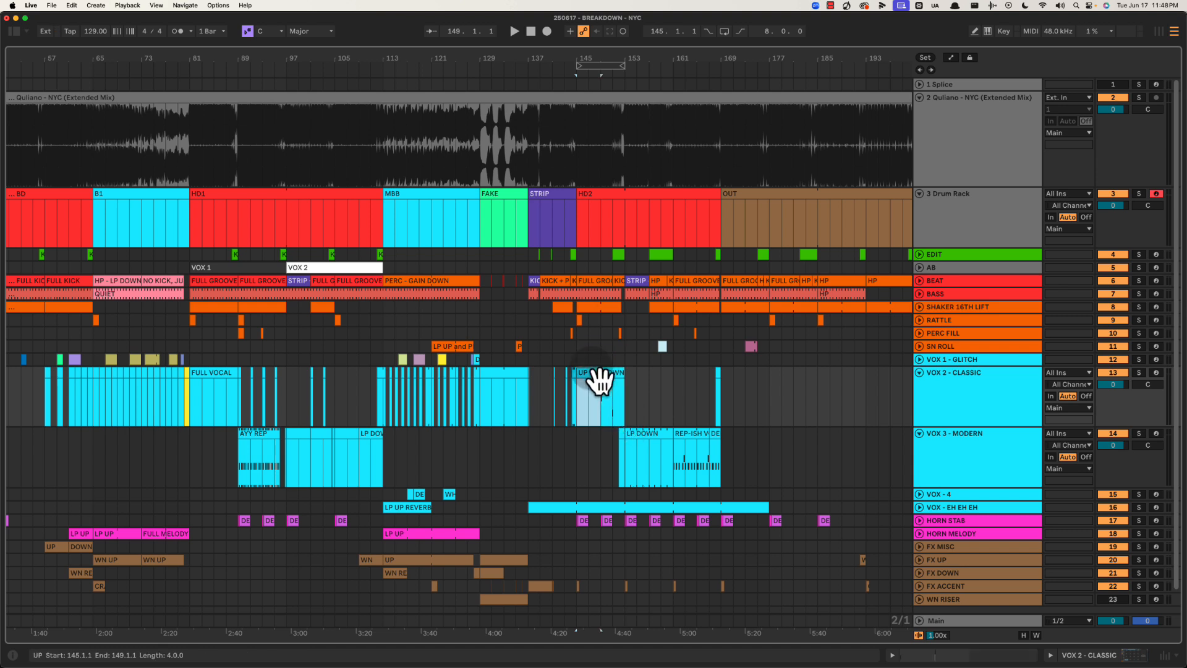
pyautogui.moveTo(583, 363); pyautogui.dragTo(636, 426)
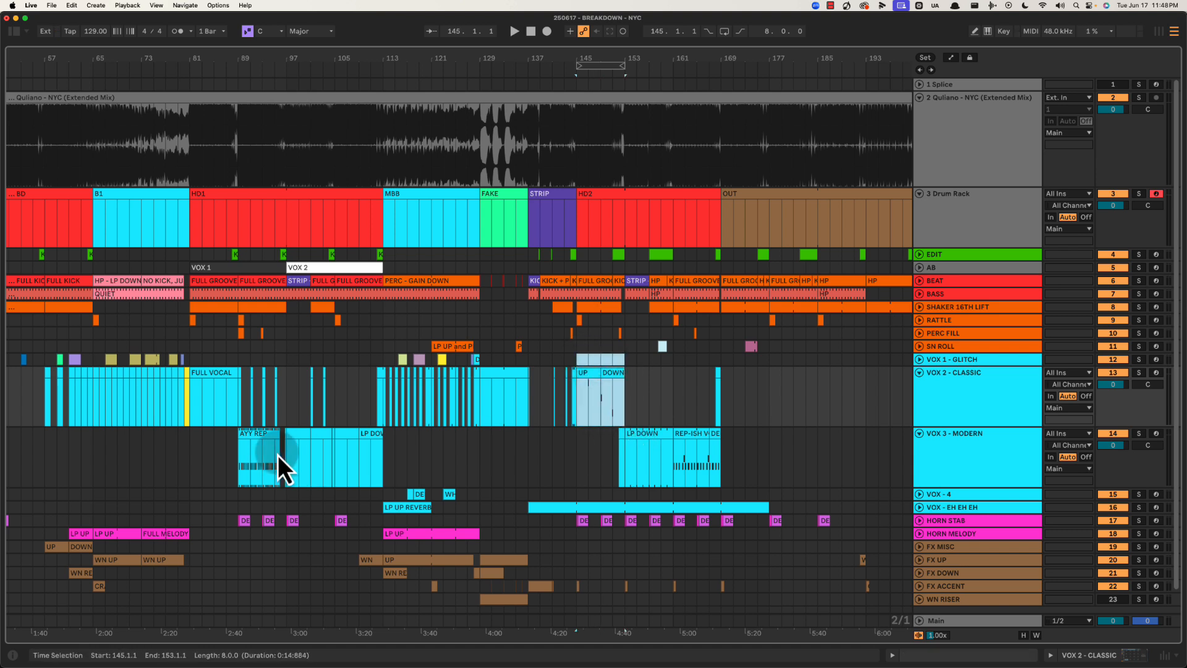
# Play the VOX 3 - MODERN vocal from bar 97, skip ahead to bar 105 to hear its continuation, and stop playback
pyautogui.click(260, 445)
pyautogui.moveTo(232, 56); pyautogui.dragTo(238, 69)
pyautogui.click(329, 437)
pyautogui.press('space')
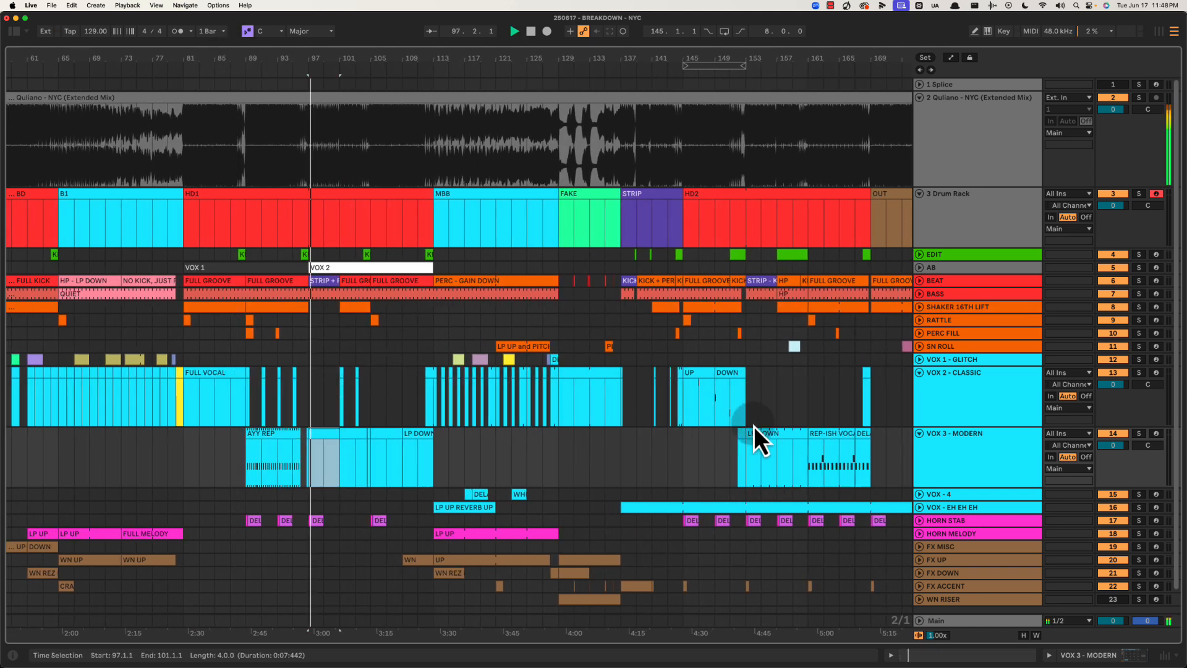
pyautogui.click(363, 443)
pyautogui.click(390, 445)
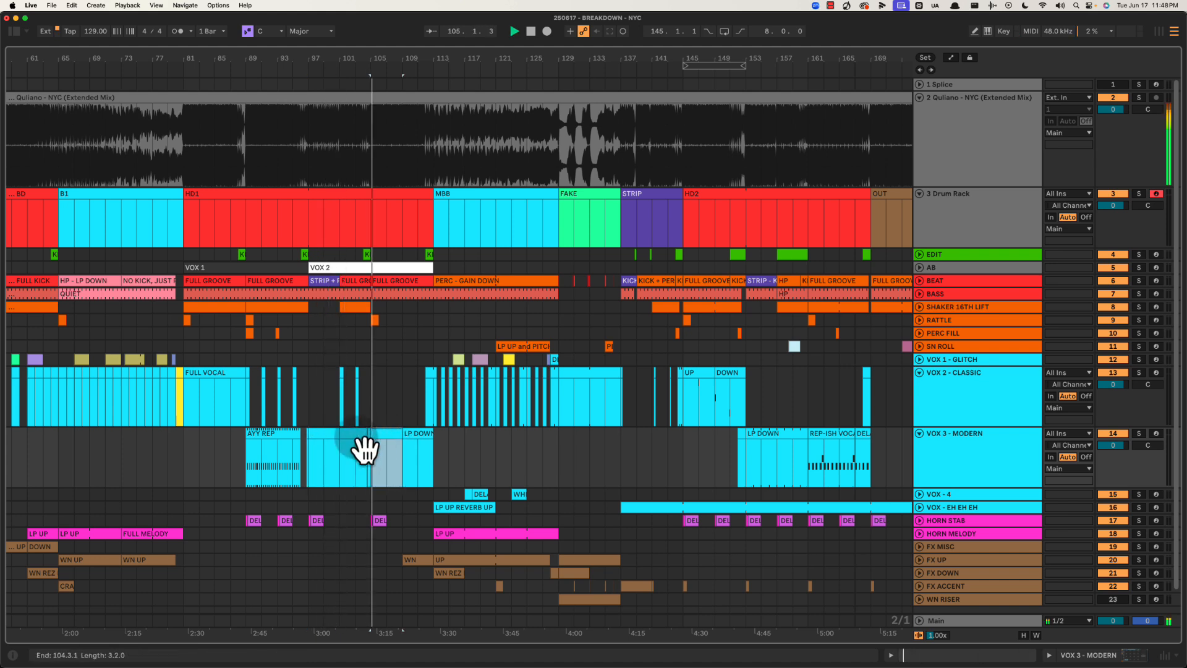
pyautogui.hscroll(5, 321, 442)
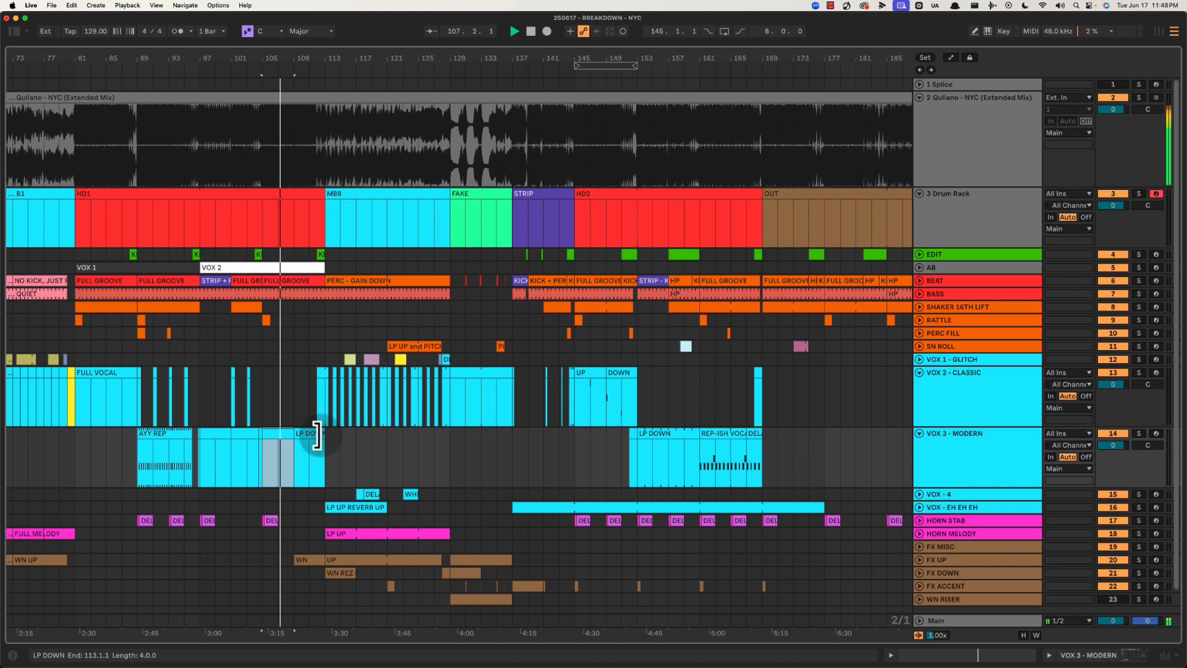
pyautogui.hscroll(1, 319, 438)
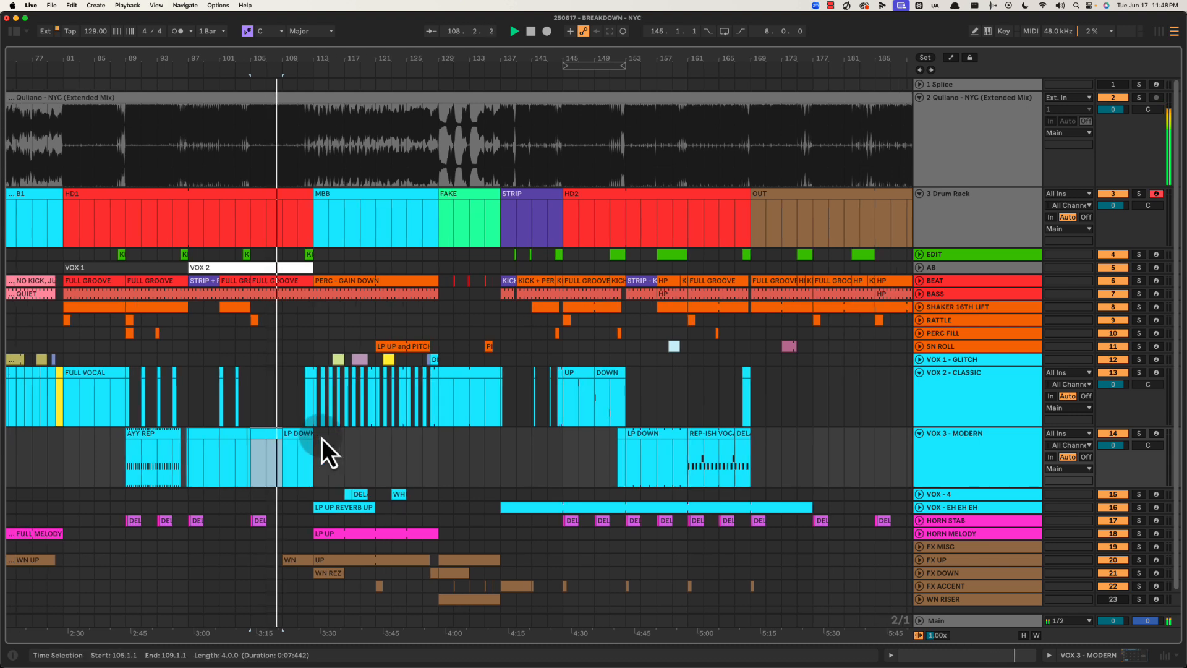
pyautogui.press('space')
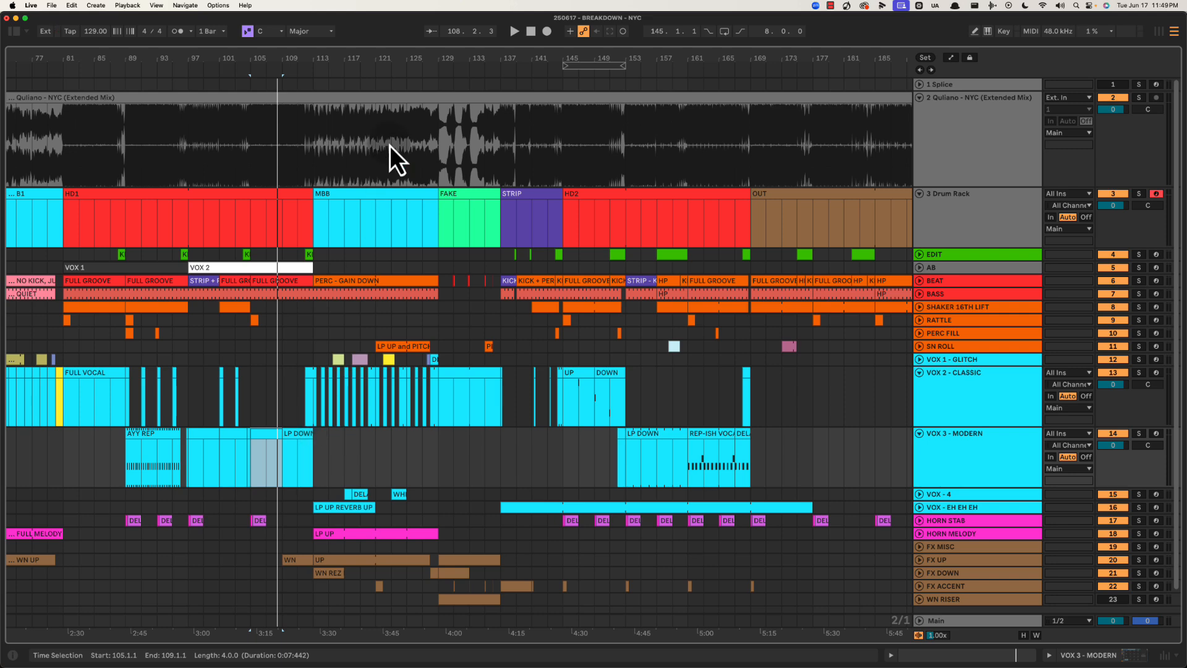
# Compare the classic and modern vocal clips across HD2, selecting bars 145–173 over both vocal tracks
pyautogui.moveTo(568, 58); pyautogui.dragTo(574, 62)
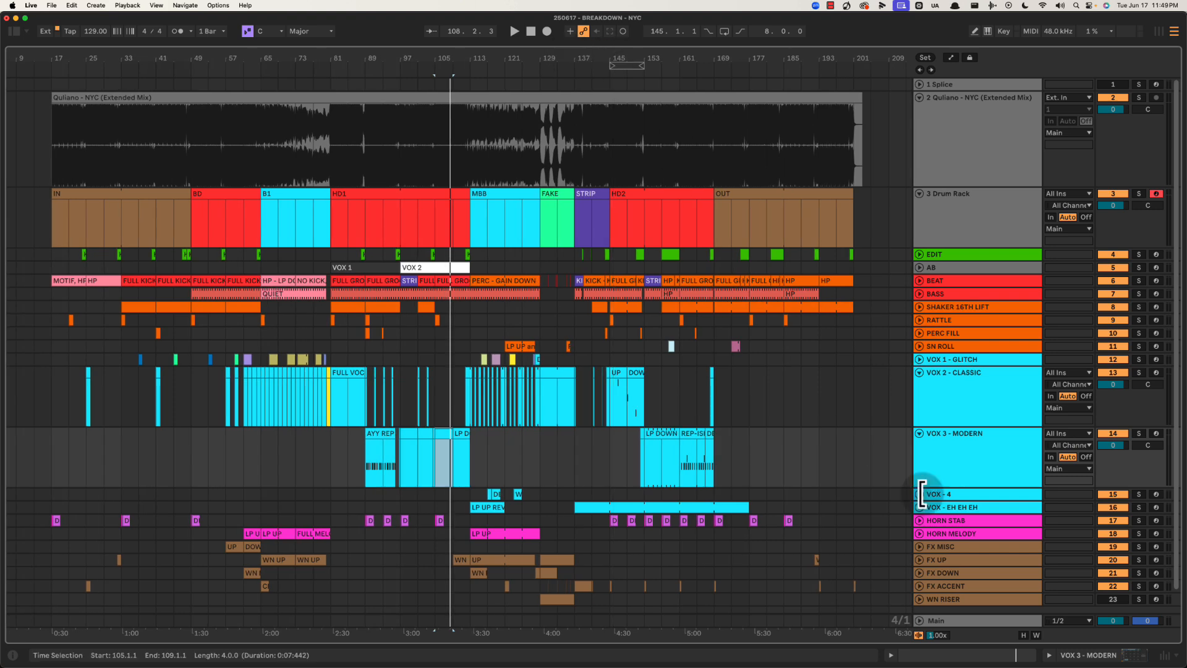
pyautogui.click(940, 452)
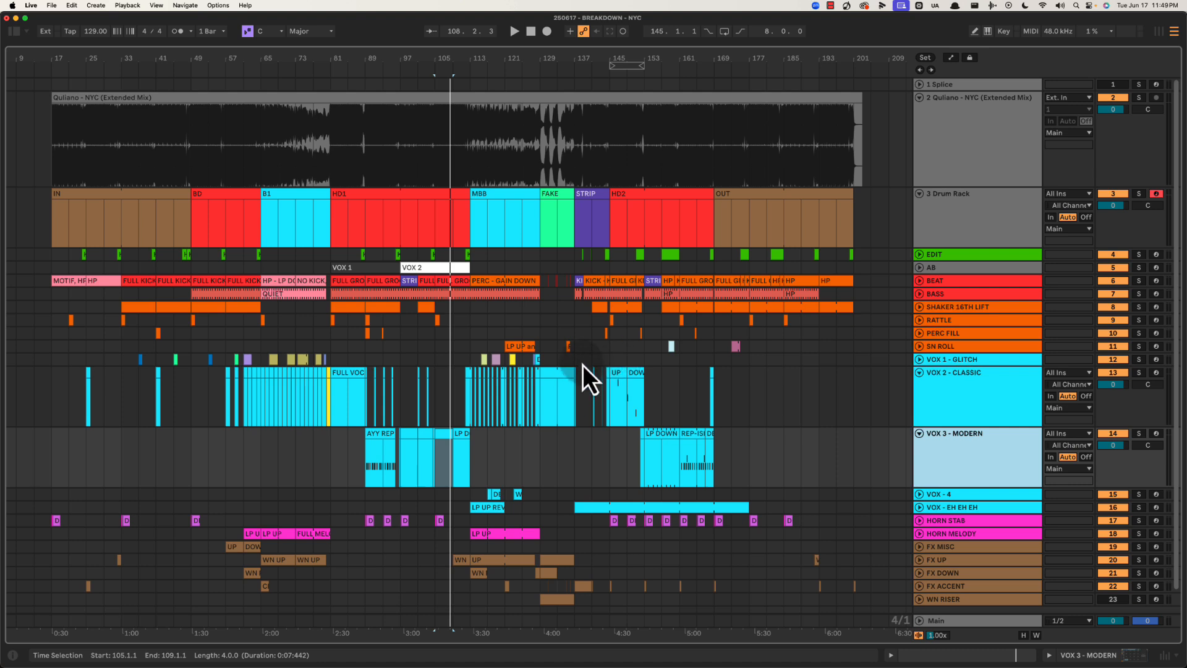
pyautogui.moveTo(583, 365); pyautogui.dragTo(800, 466)
pyautogui.click(750, 451)
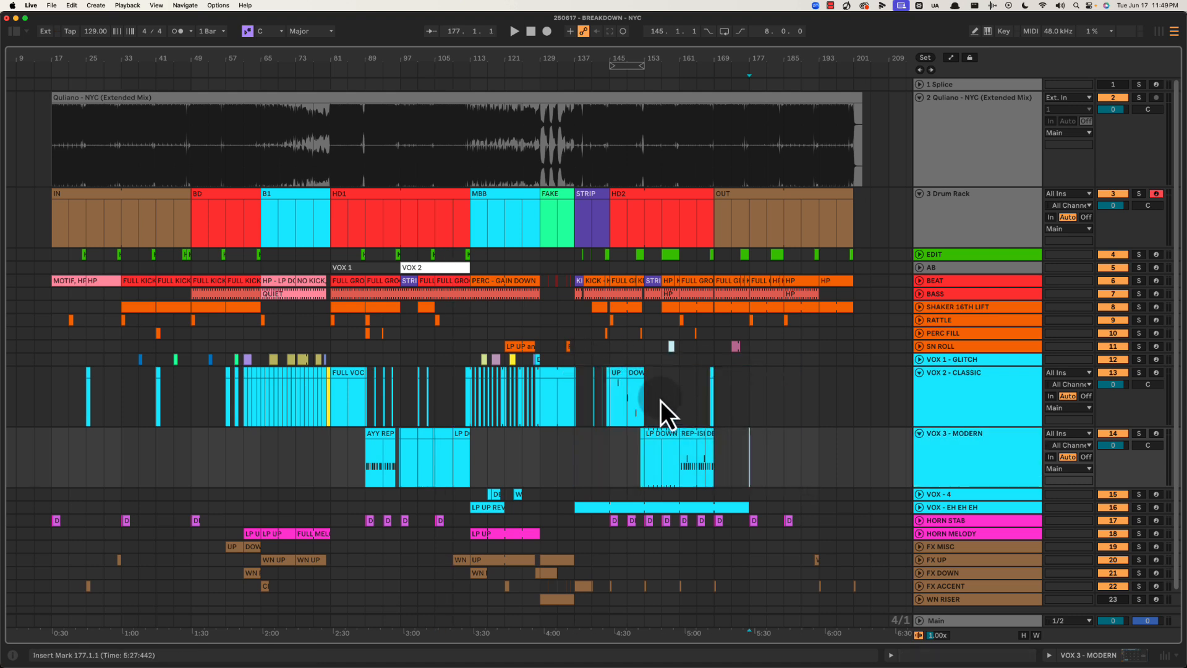
pyautogui.click(647, 382)
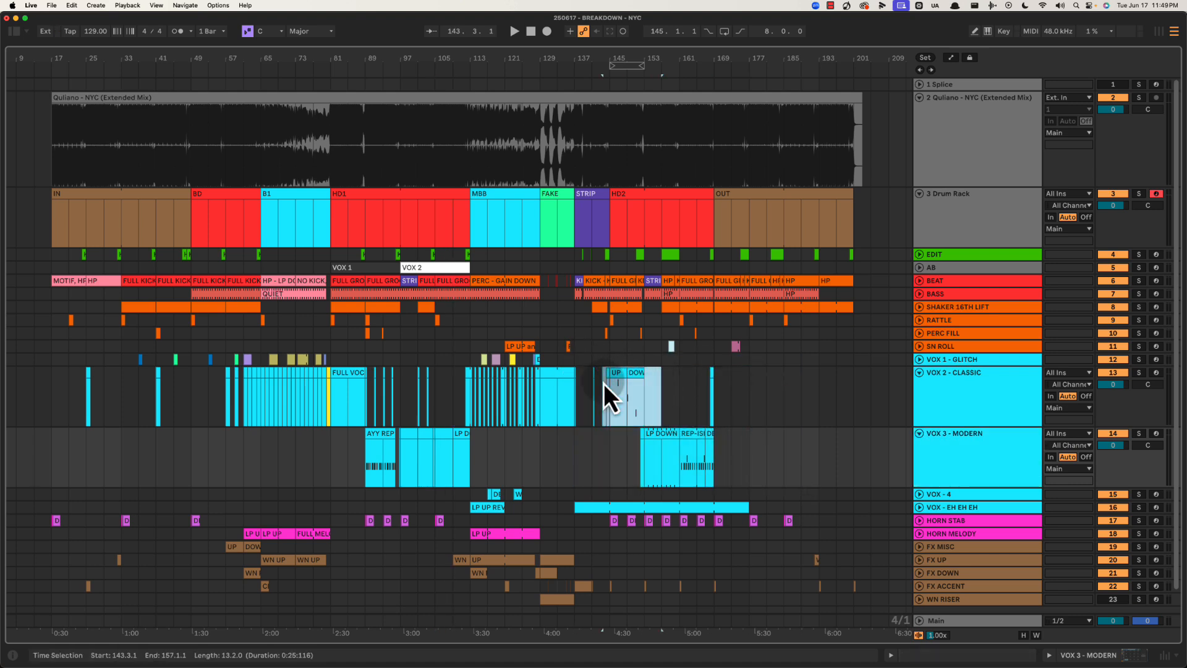
pyautogui.moveTo(607, 463); pyautogui.dragTo(820, 463)
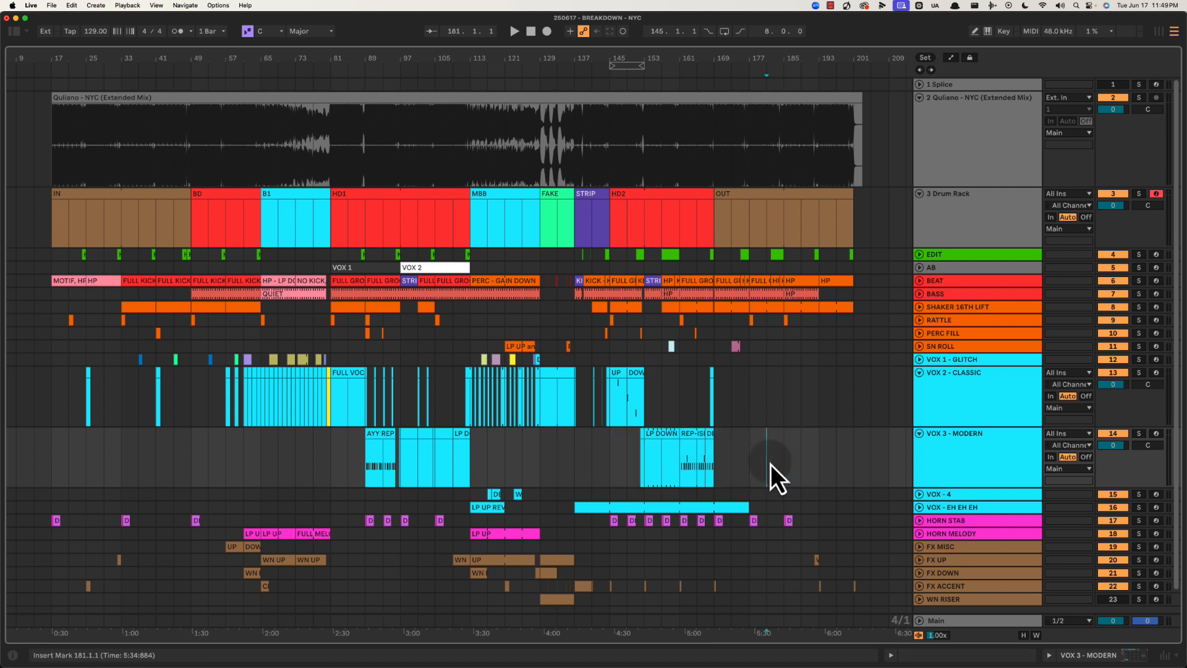
pyautogui.click(609, 455)
pyautogui.moveTo(607, 454); pyautogui.dragTo(767, 458)
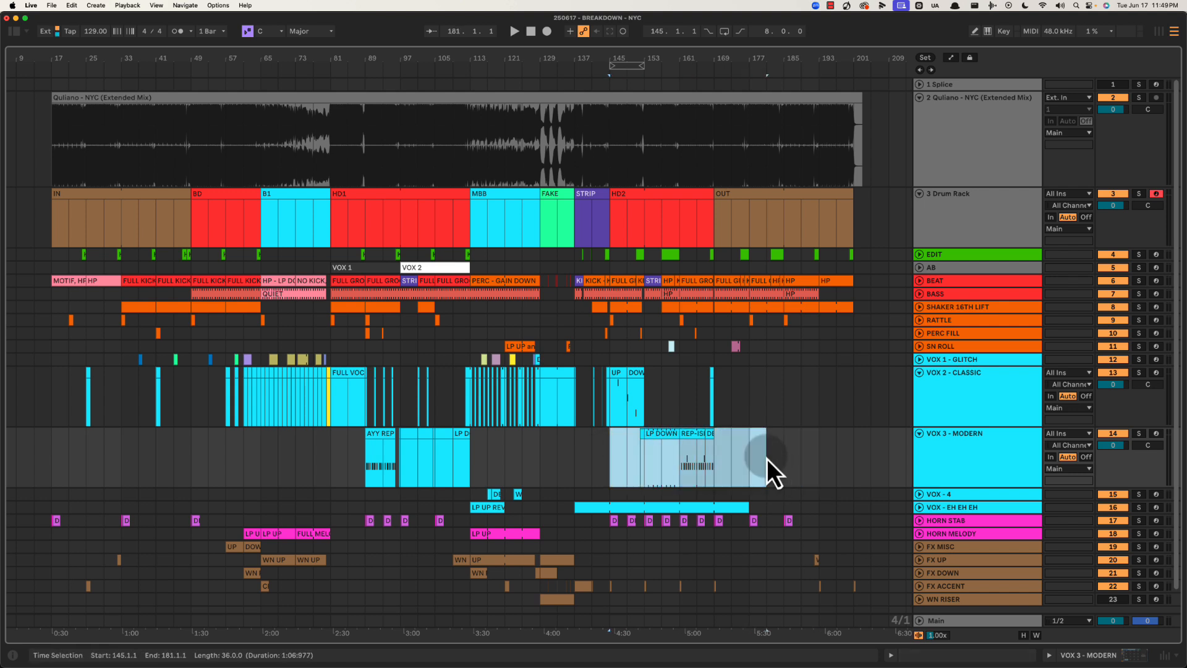
pyautogui.click(749, 461)
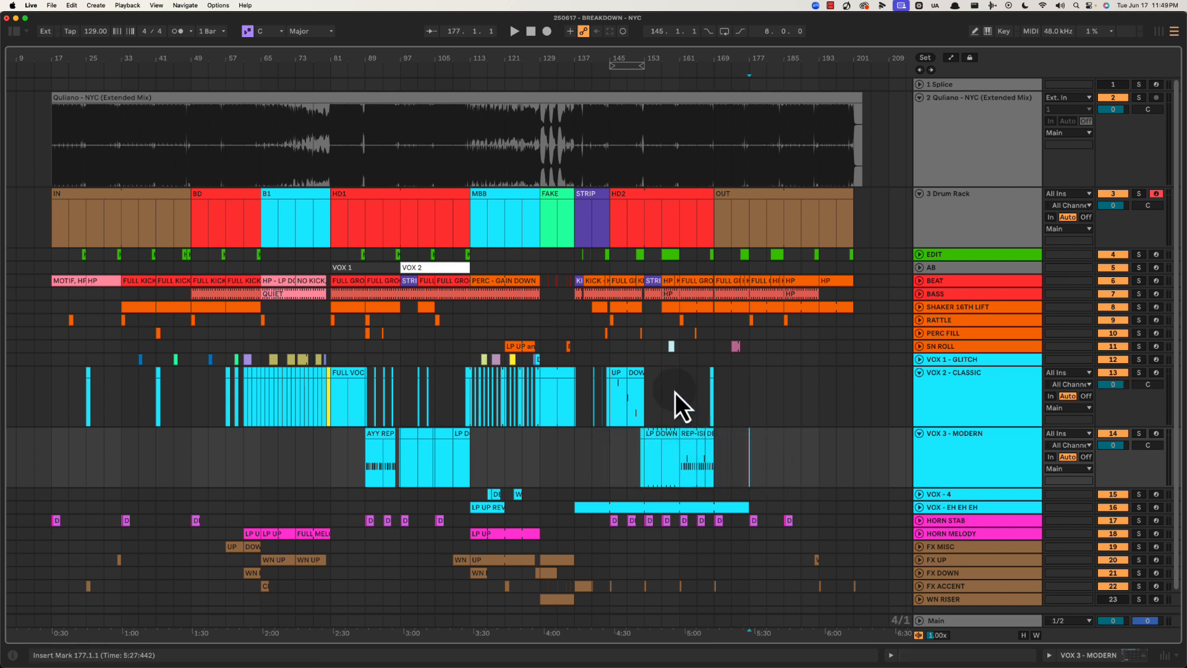
pyautogui.moveTo(609, 345); pyautogui.dragTo(735, 473)
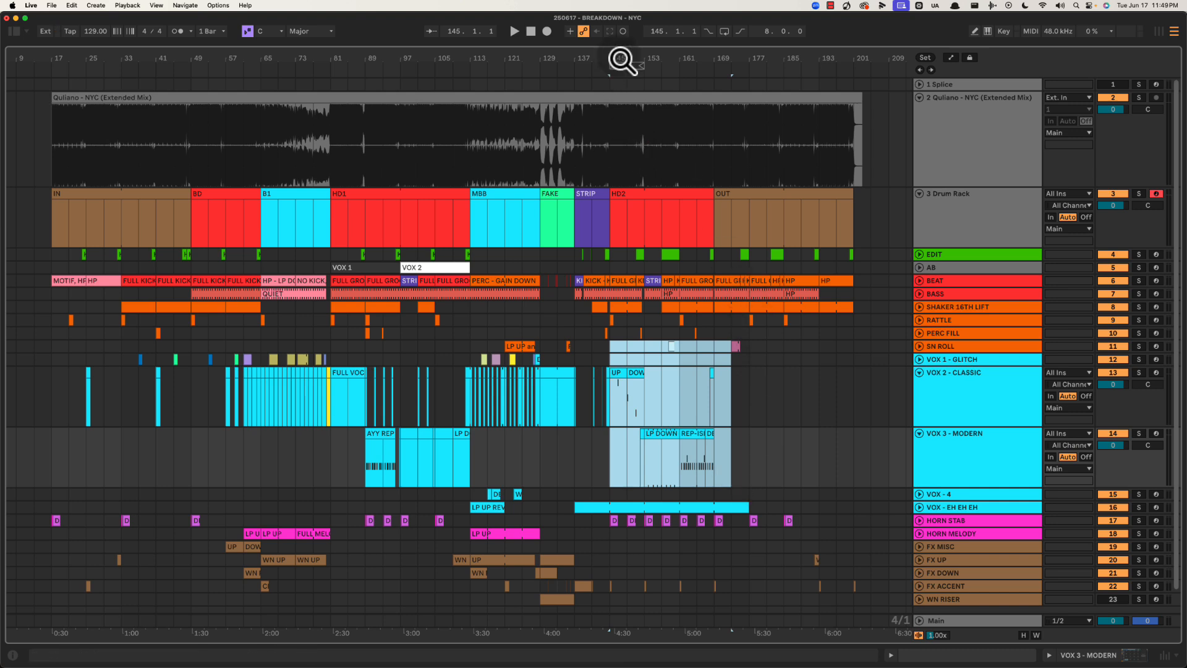
# Fold the VOX 2 - CLASSIC and VOX 3 - MODERN tracks and clear the time selection
pyautogui.moveTo(623, 58); pyautogui.dragTo(625, 55)
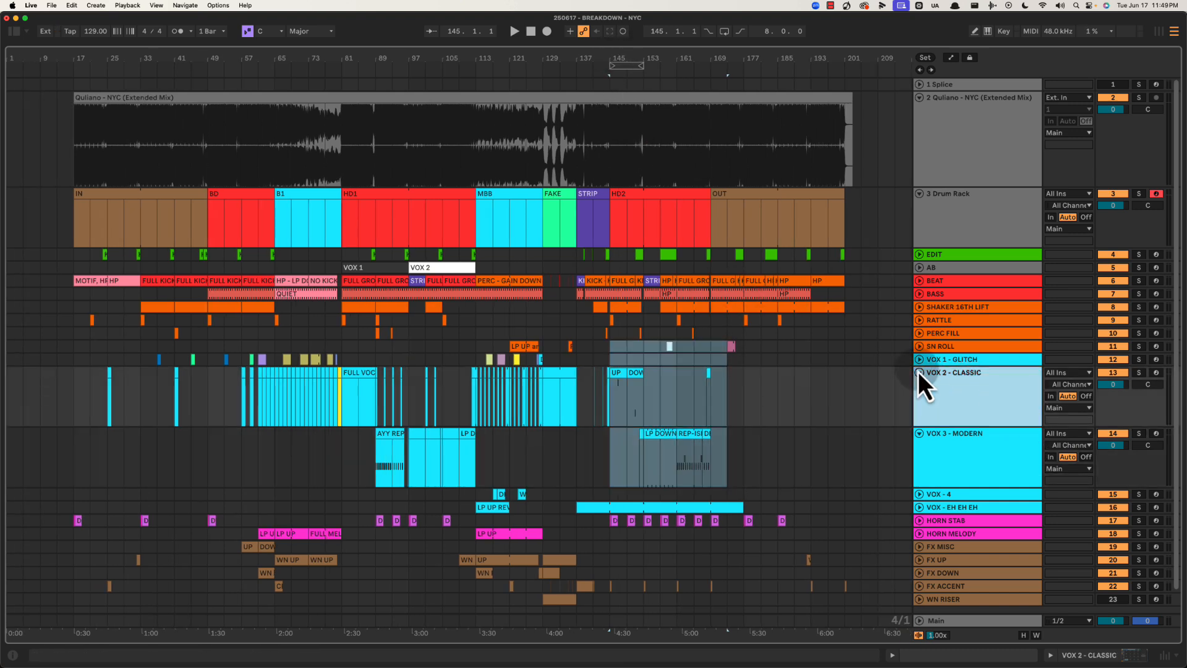
pyautogui.click(919, 373)
pyautogui.click(919, 385)
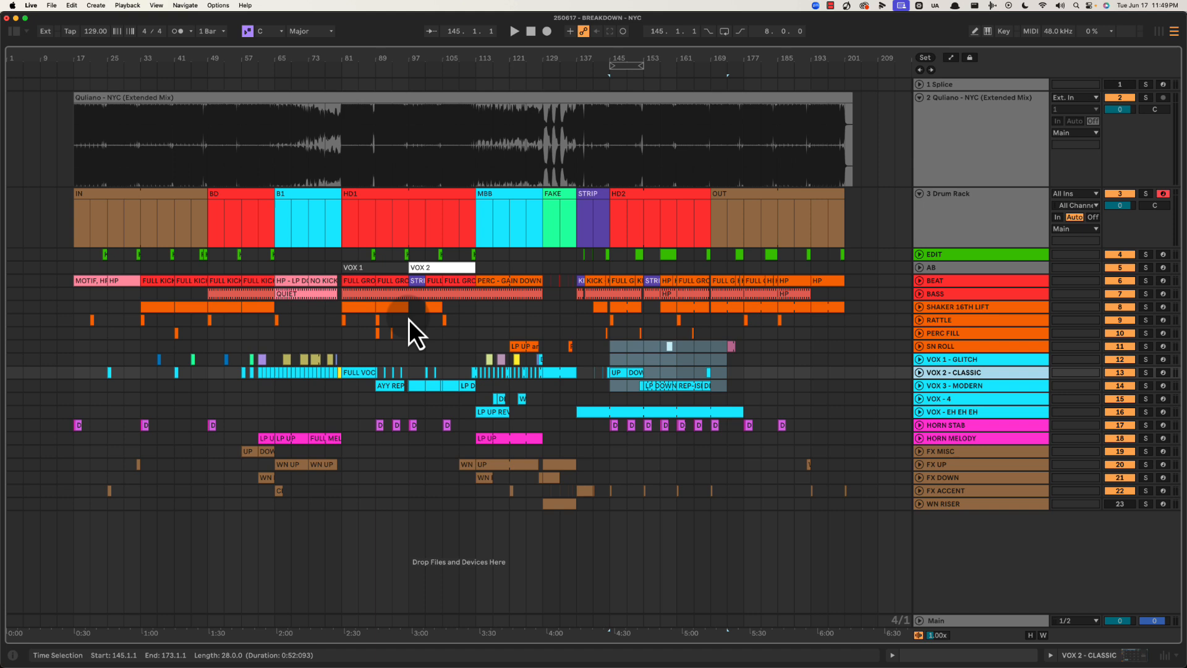
pyautogui.click(486, 320)
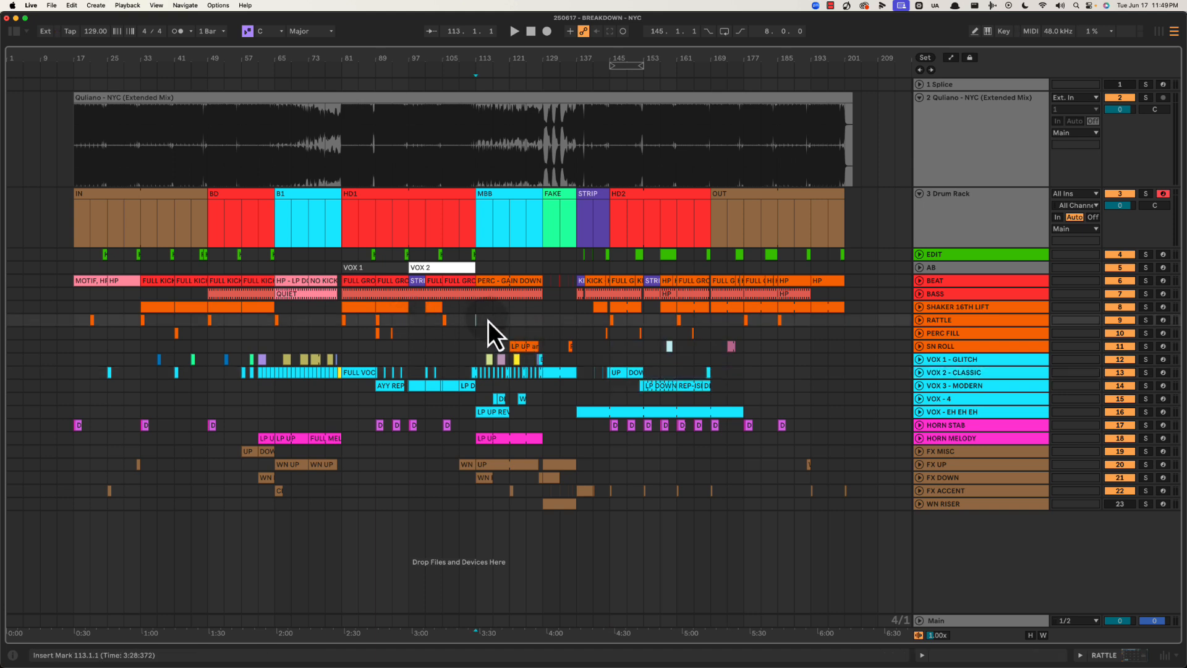